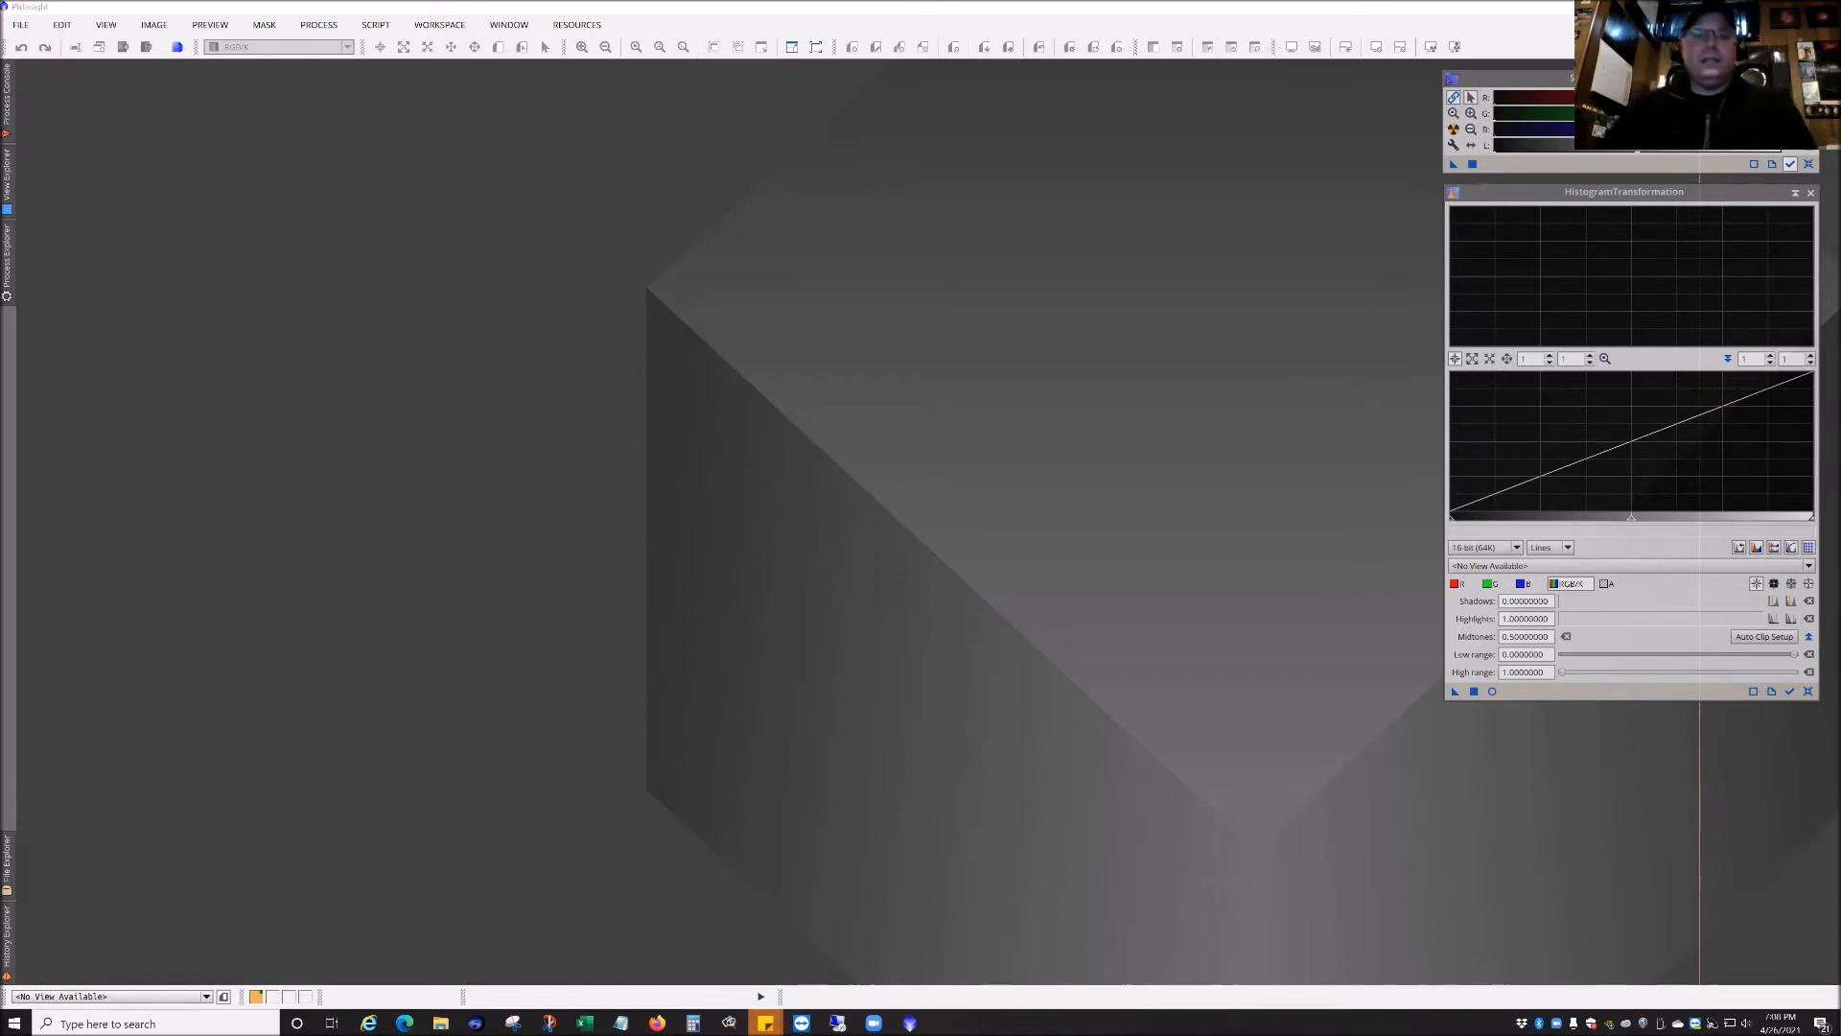
click(1118, 463)
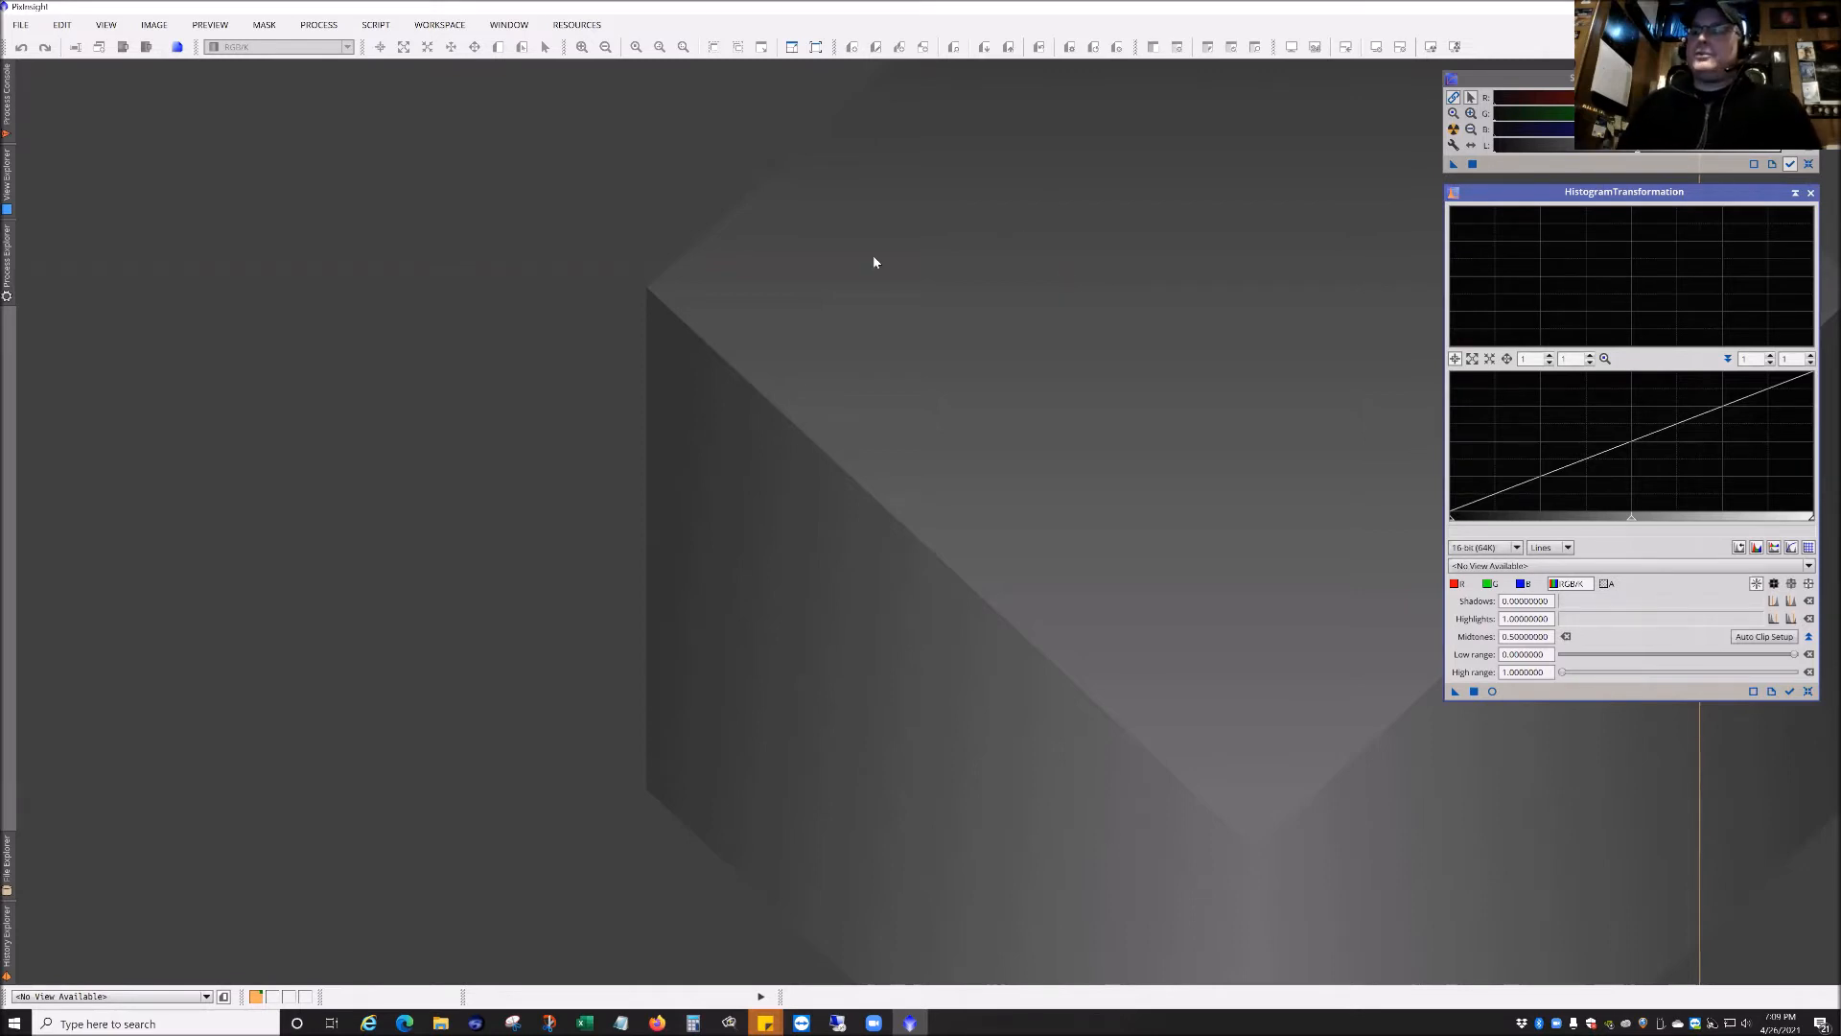
drag(607, 259, 713, 319)
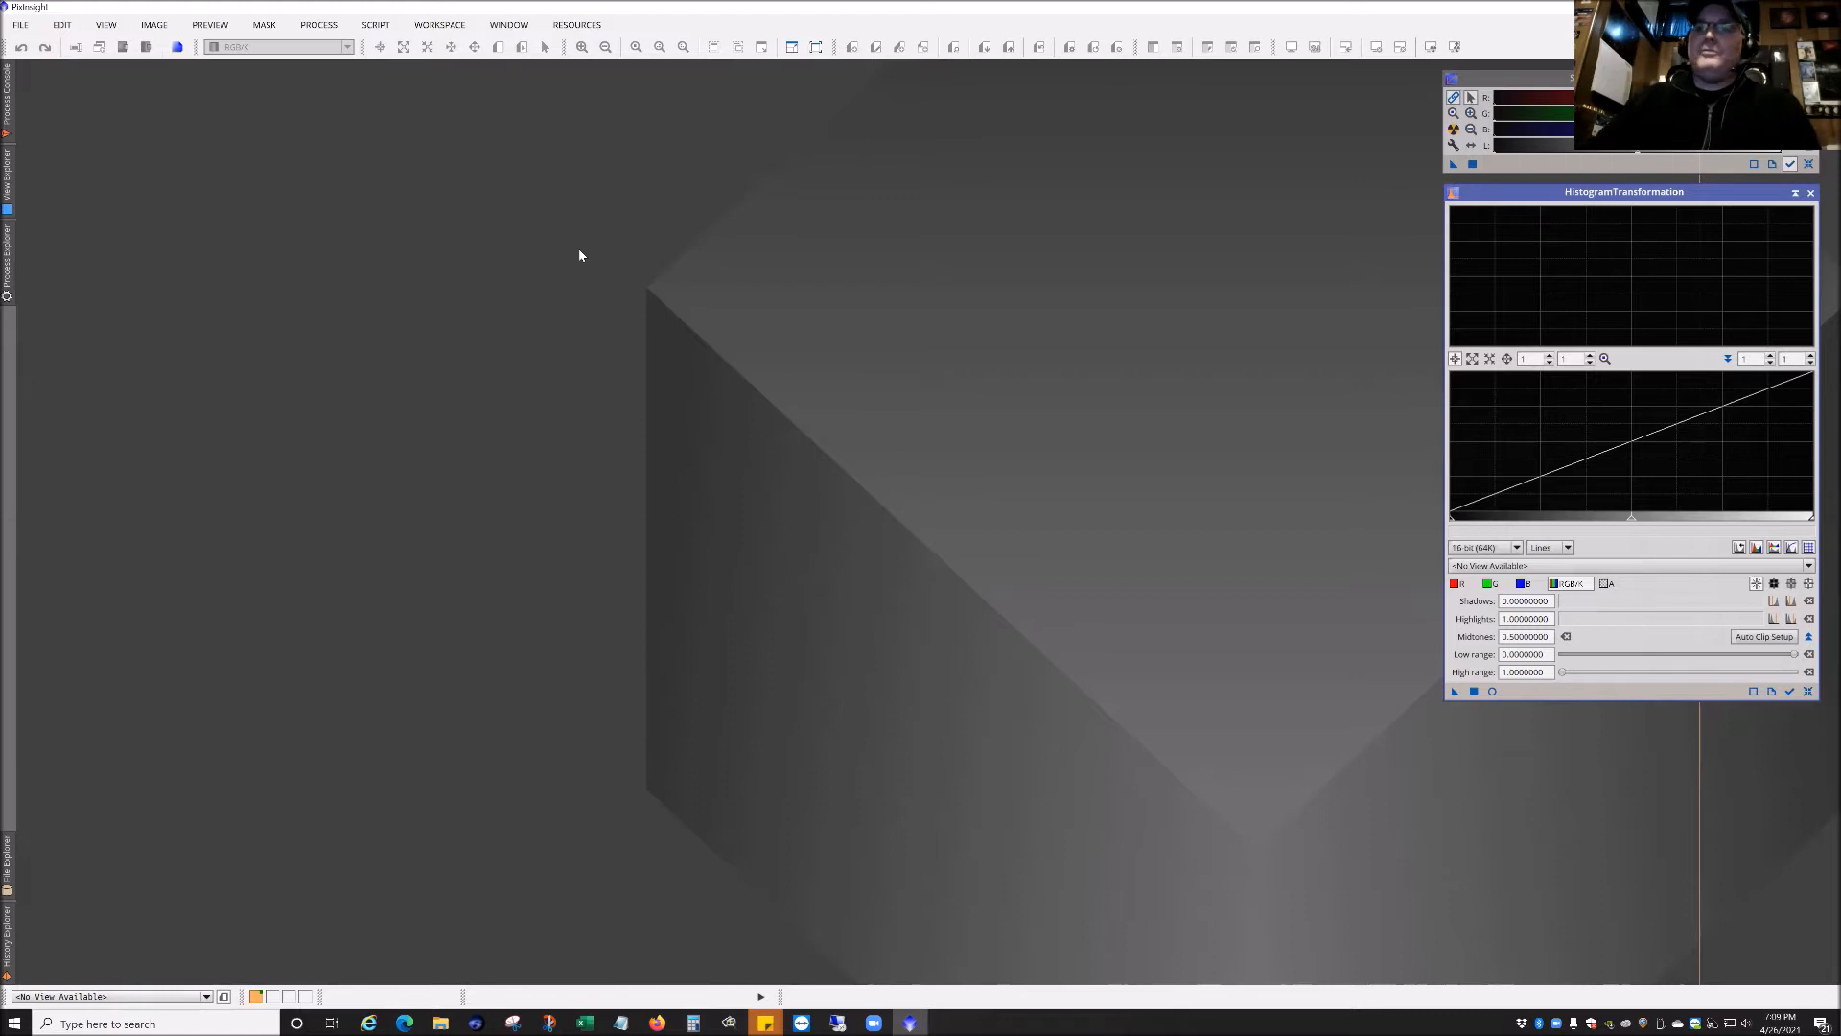
drag(578, 251, 785, 339)
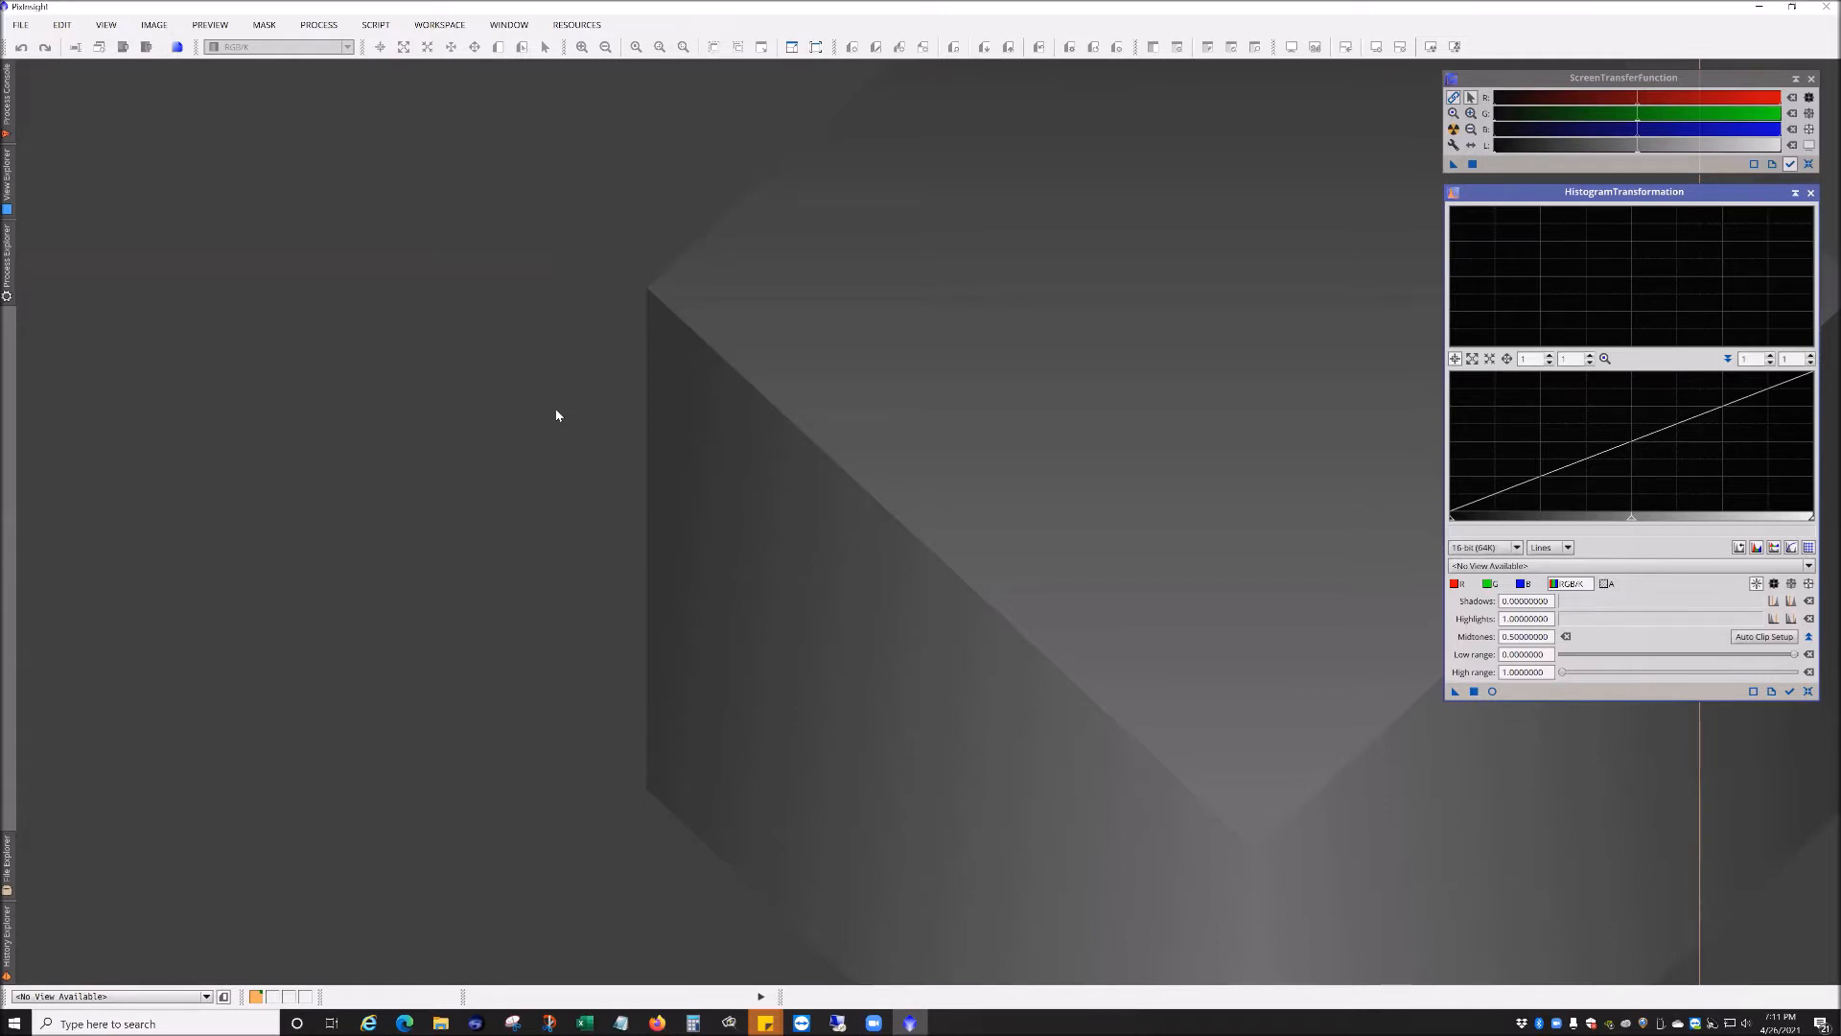
click(372, 30)
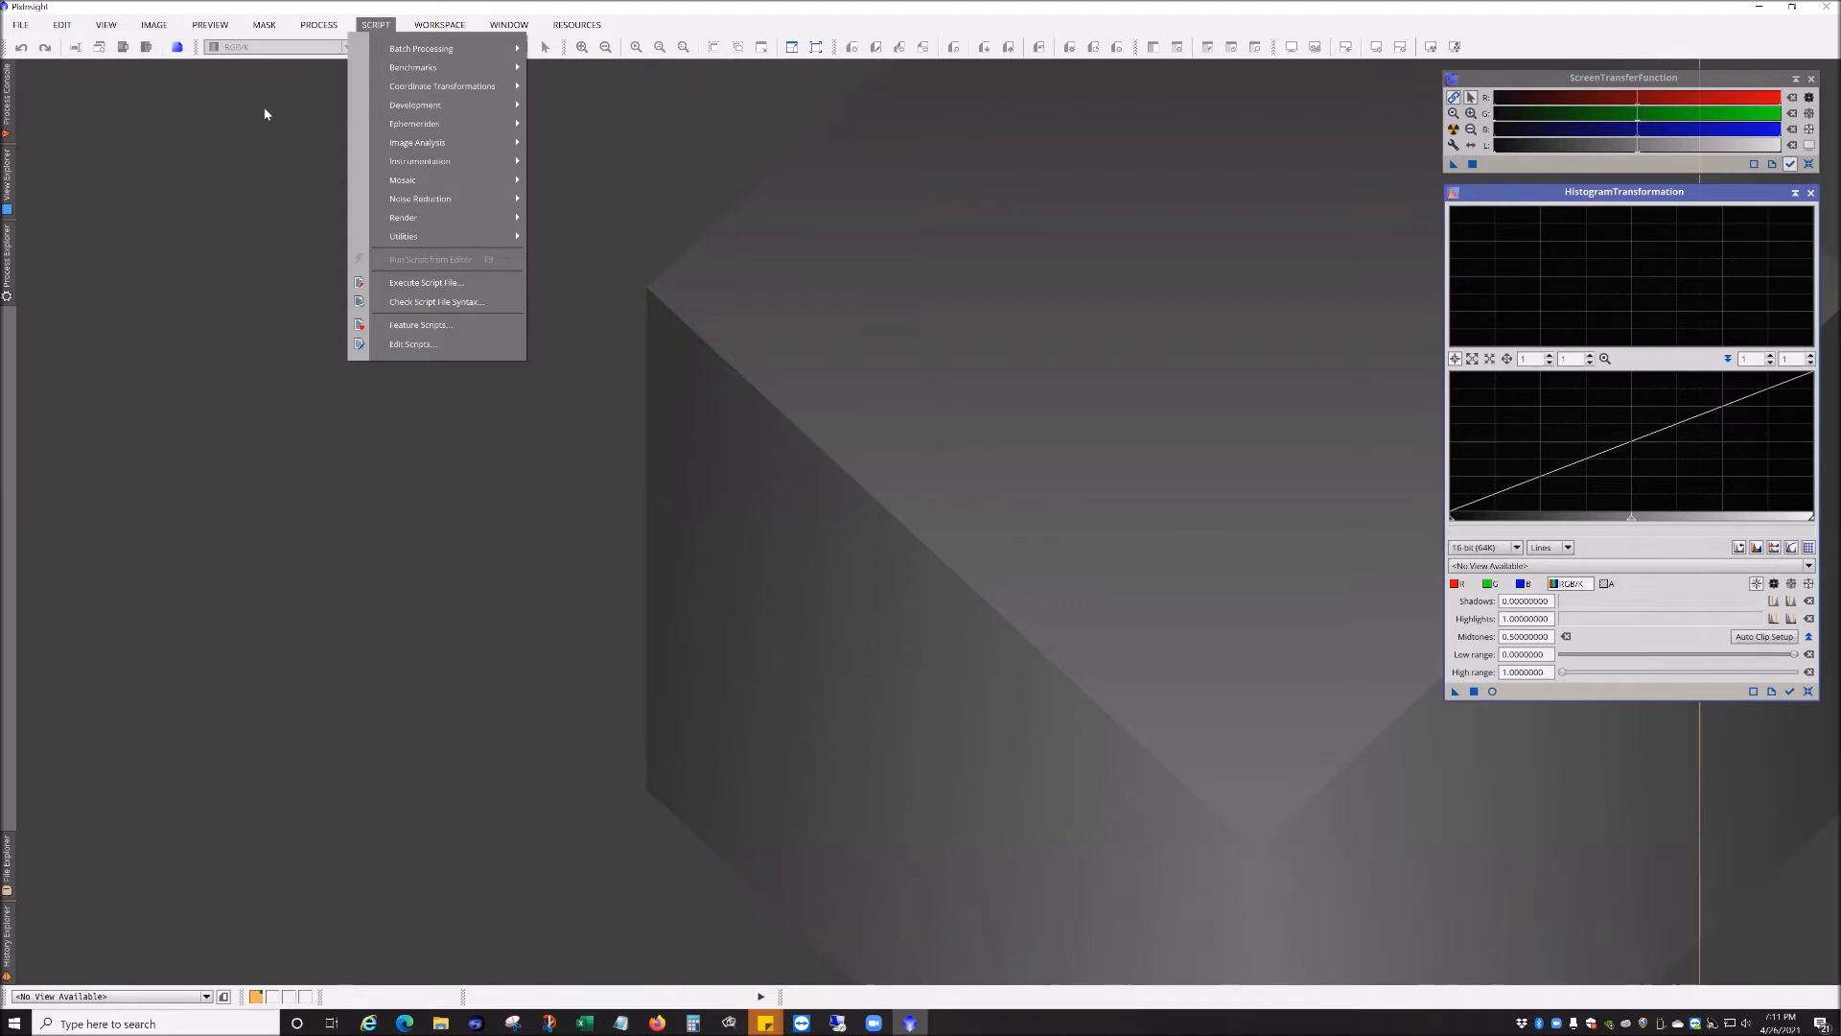
click(223, 149)
click(318, 25)
click(128, 251)
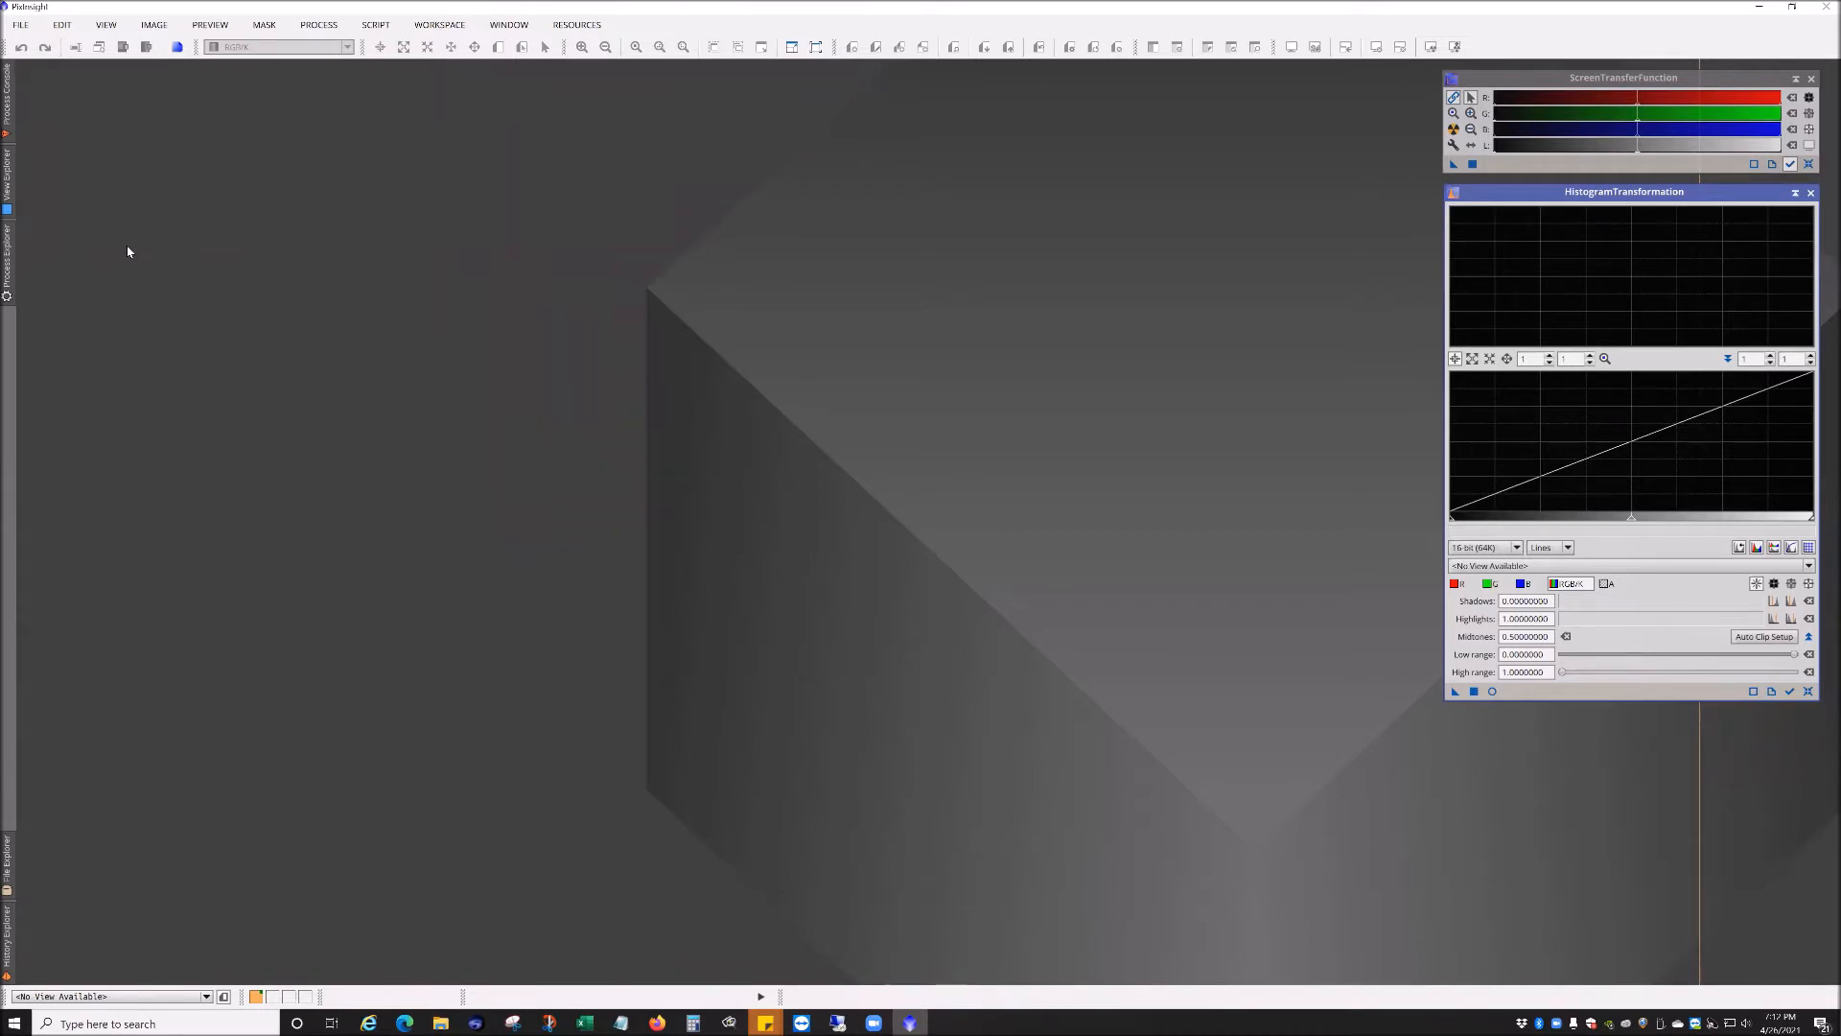
Step: Launch the WeightedBatchPreprocessing script from the Batch Processing scripts
click(375, 24)
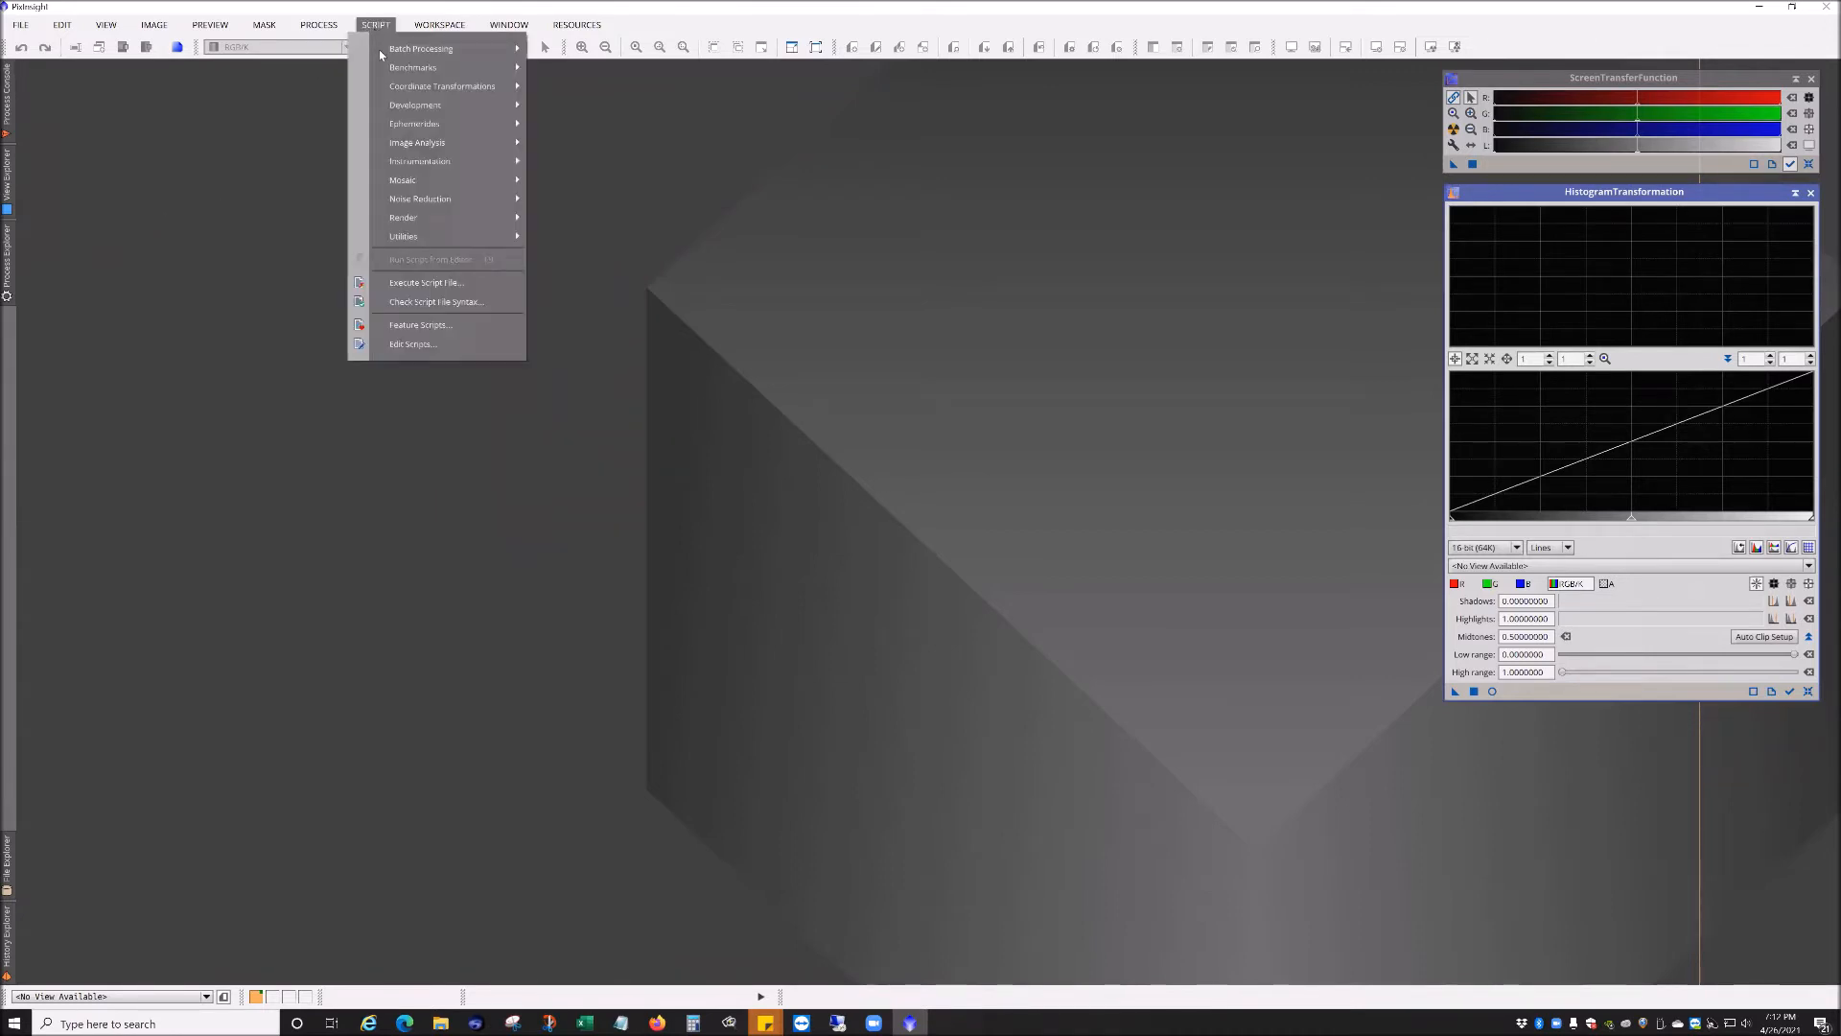
mouse_move(423, 48)
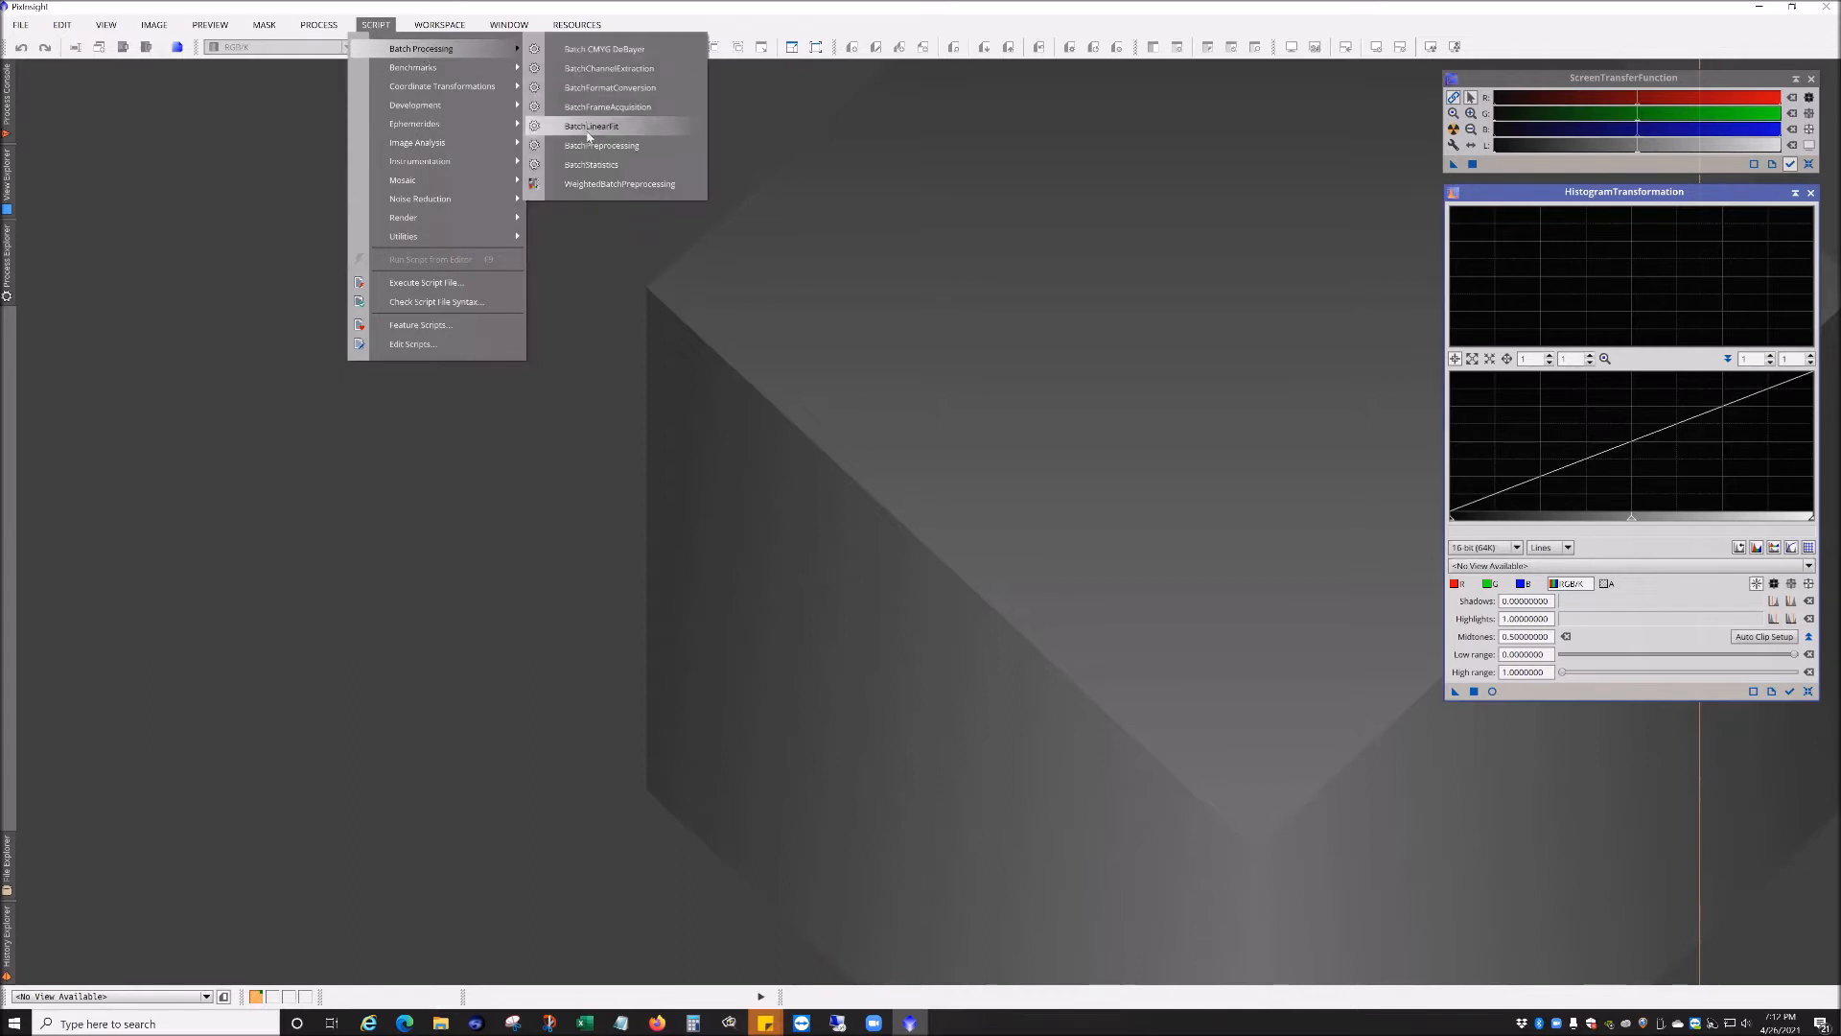
click(595, 198)
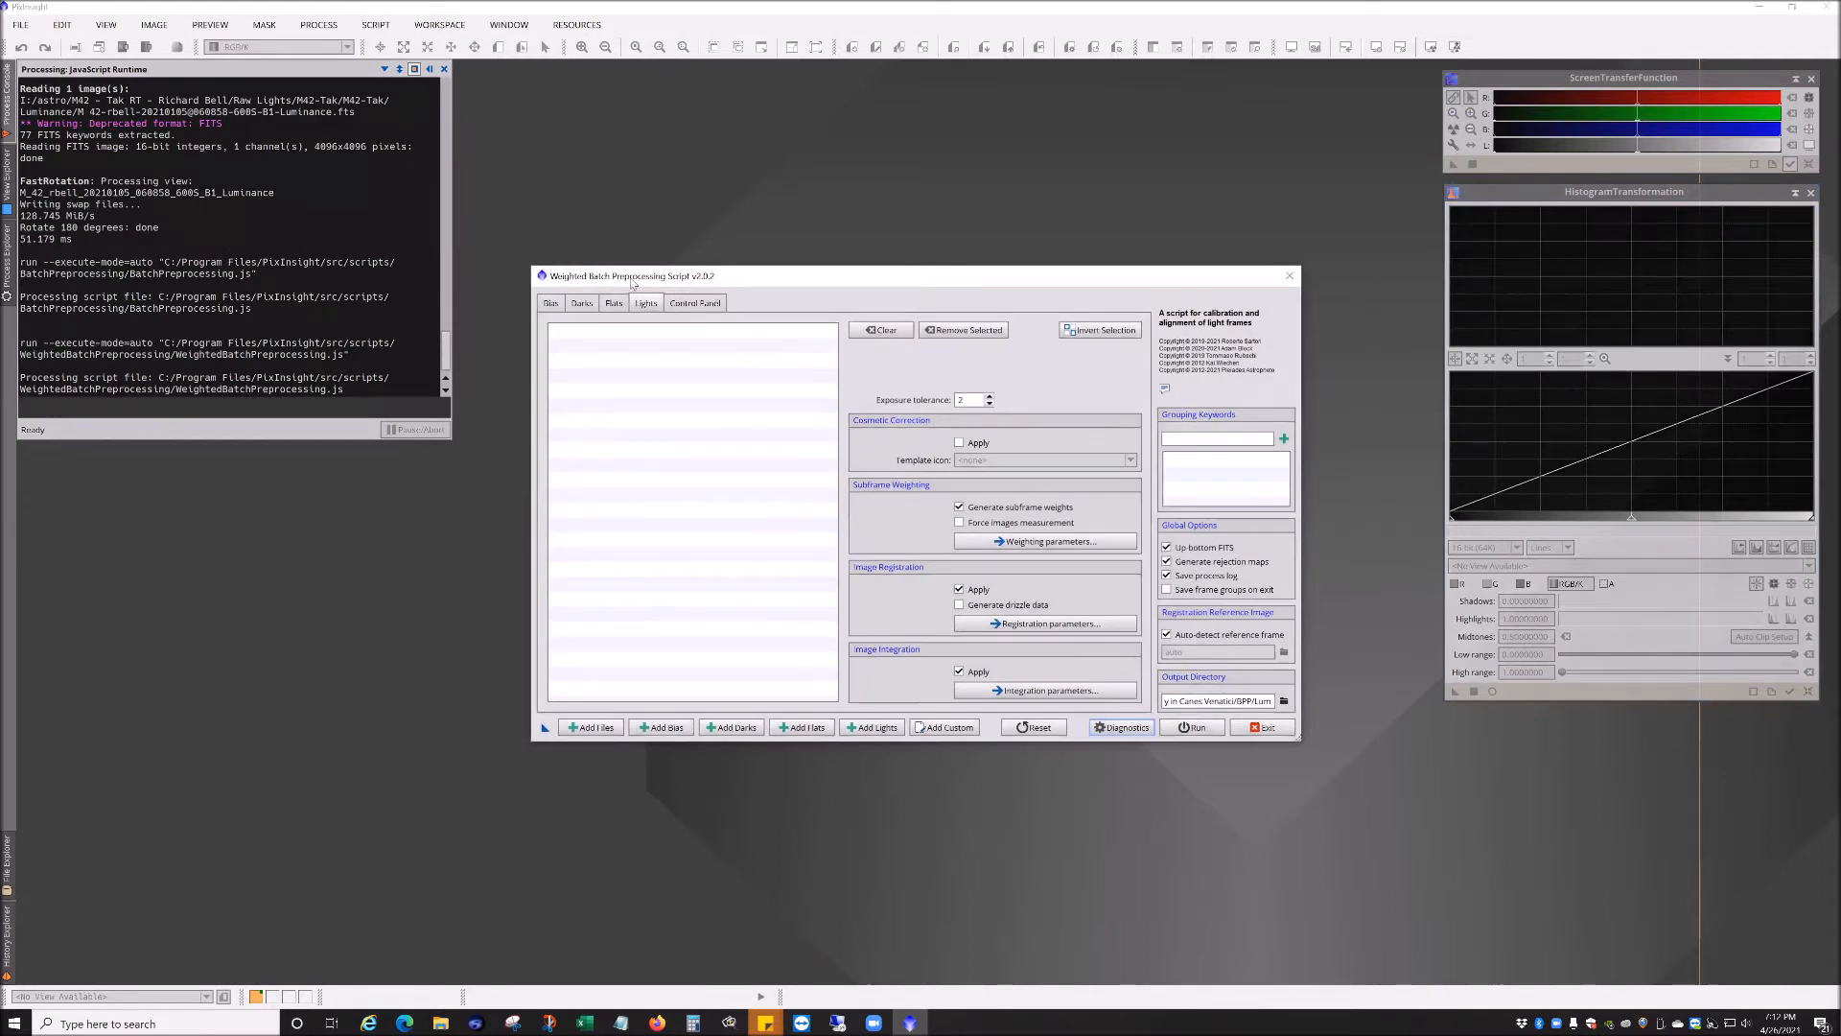
Step: Add all frames from the Darks - Tak \ 600 second Darks folder as dark frames
drag(742, 285, 722, 276)
click(533, 295)
click(561, 296)
click(594, 295)
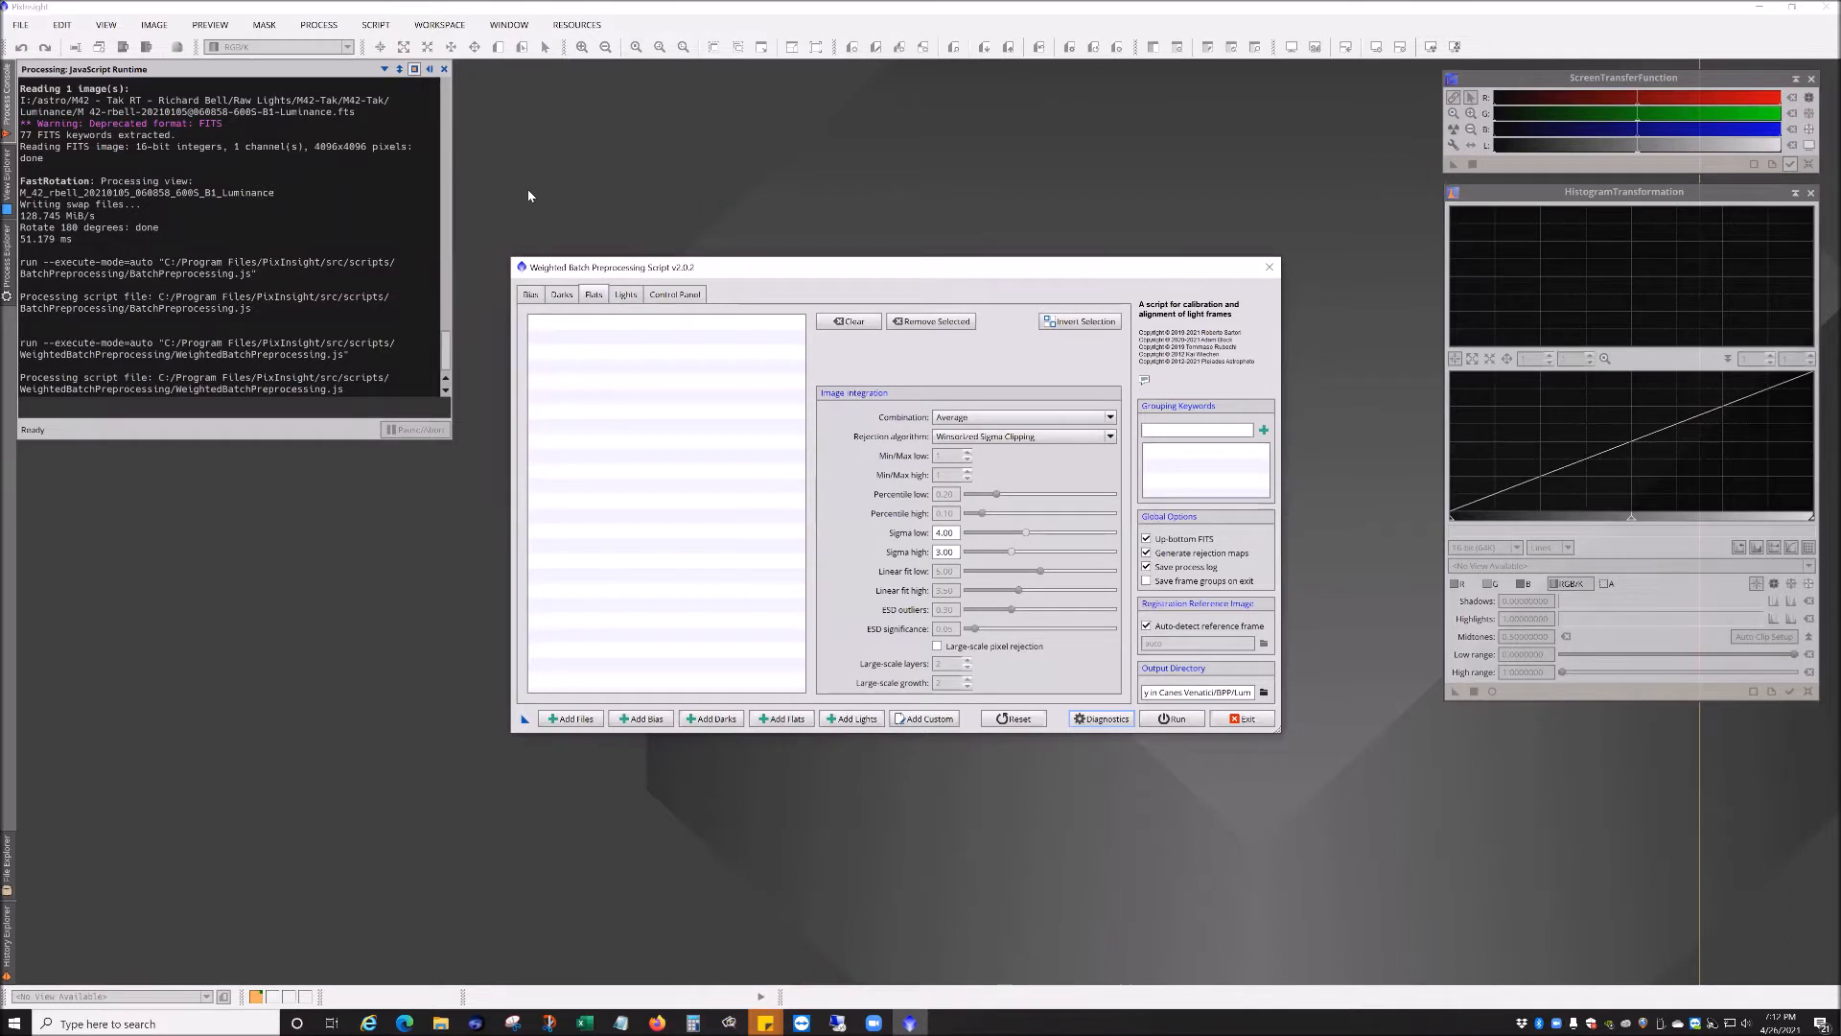
drag(783, 260, 774, 204)
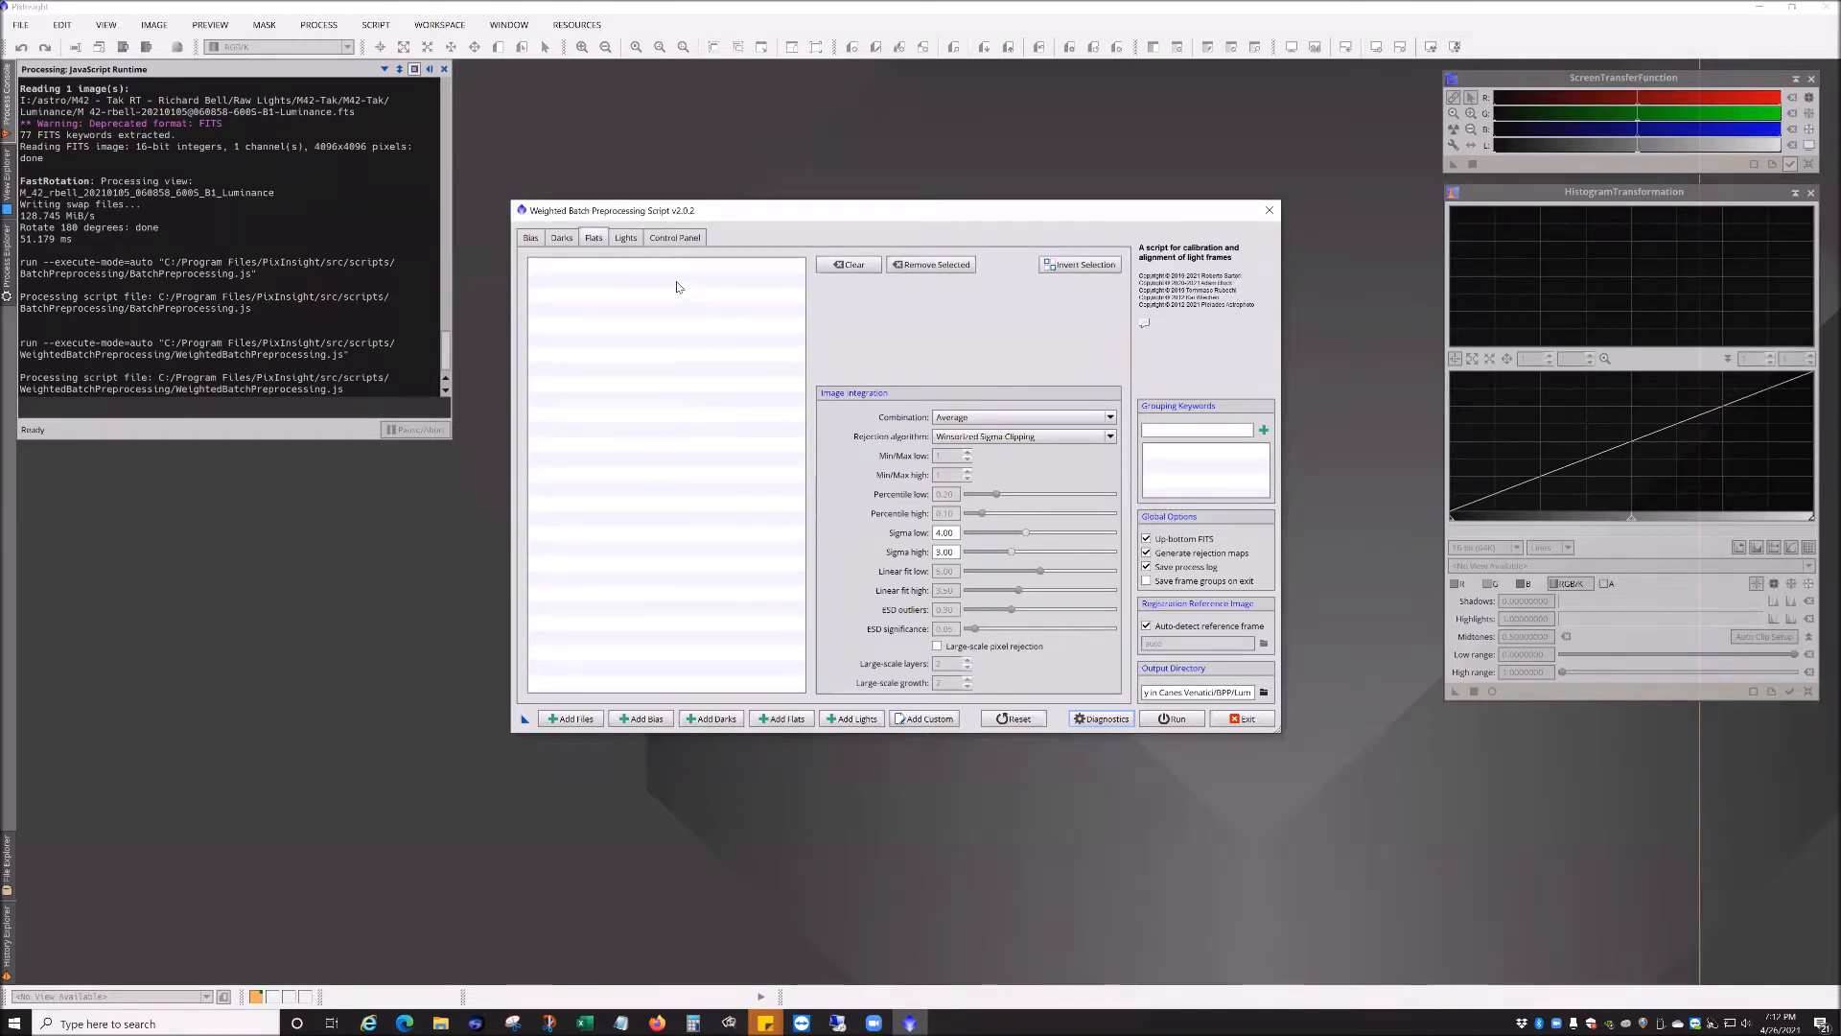
click(561, 237)
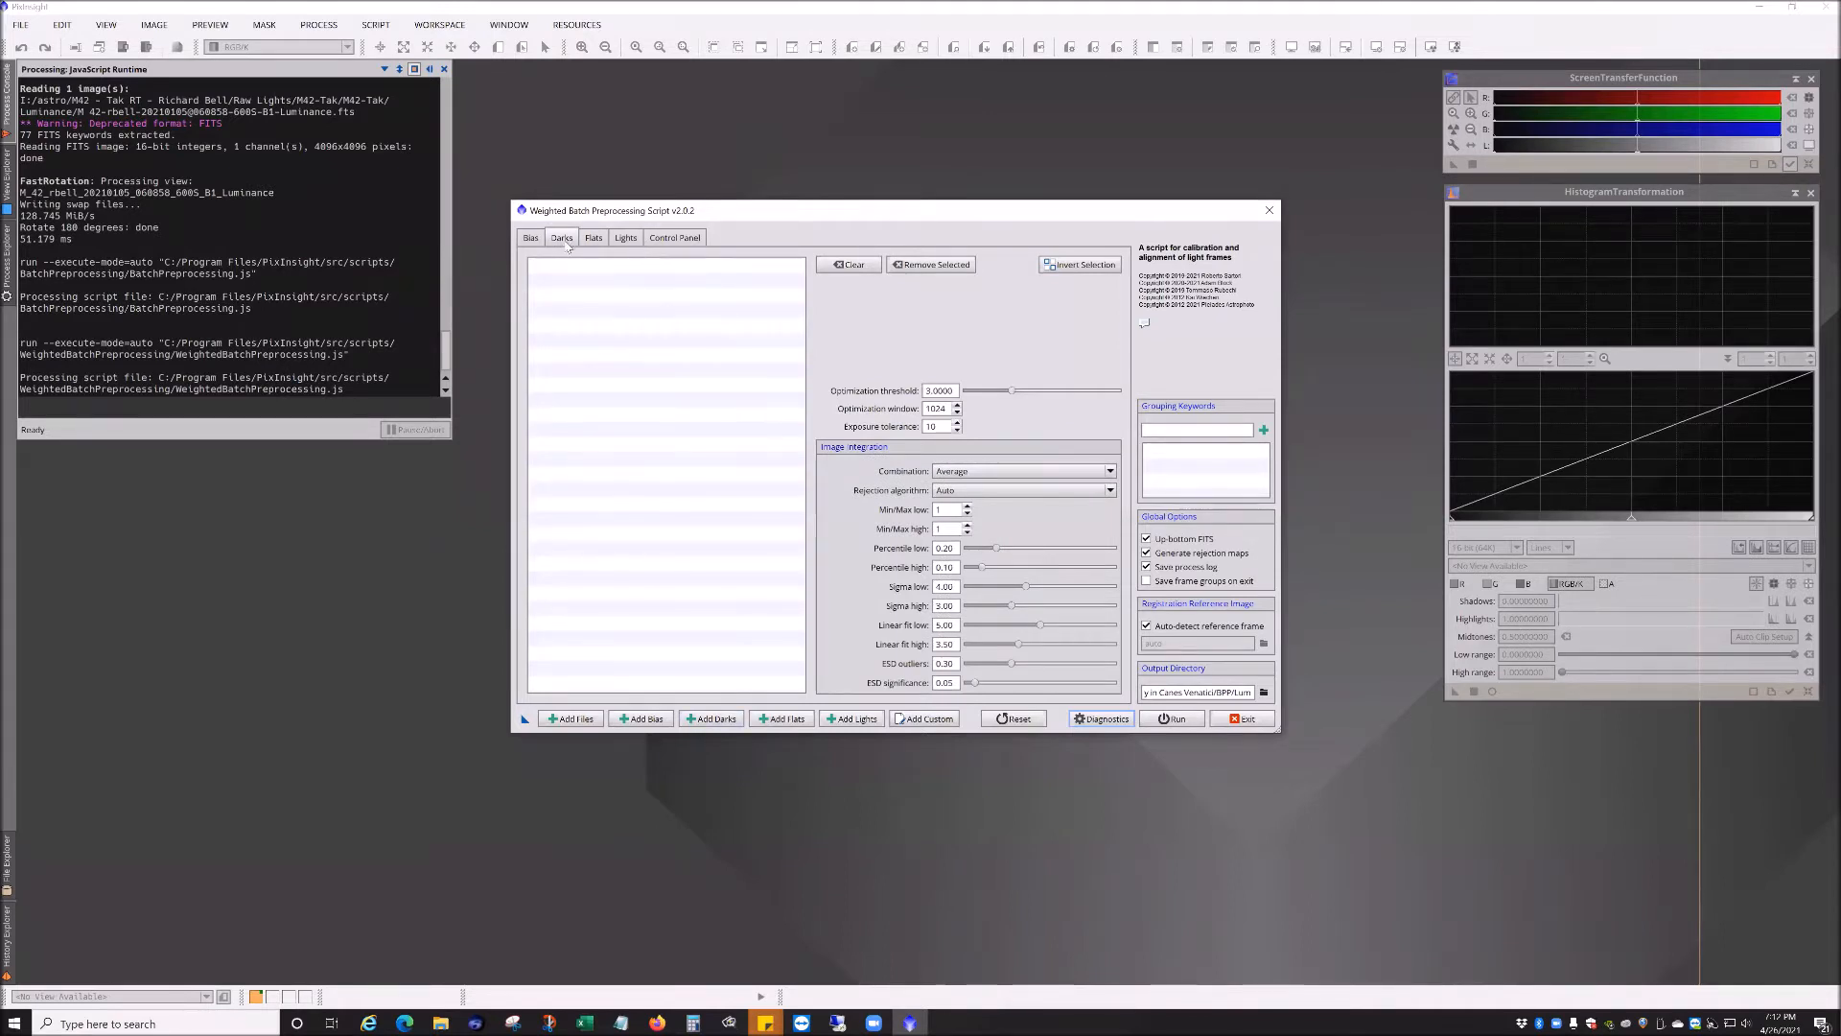
click(712, 718)
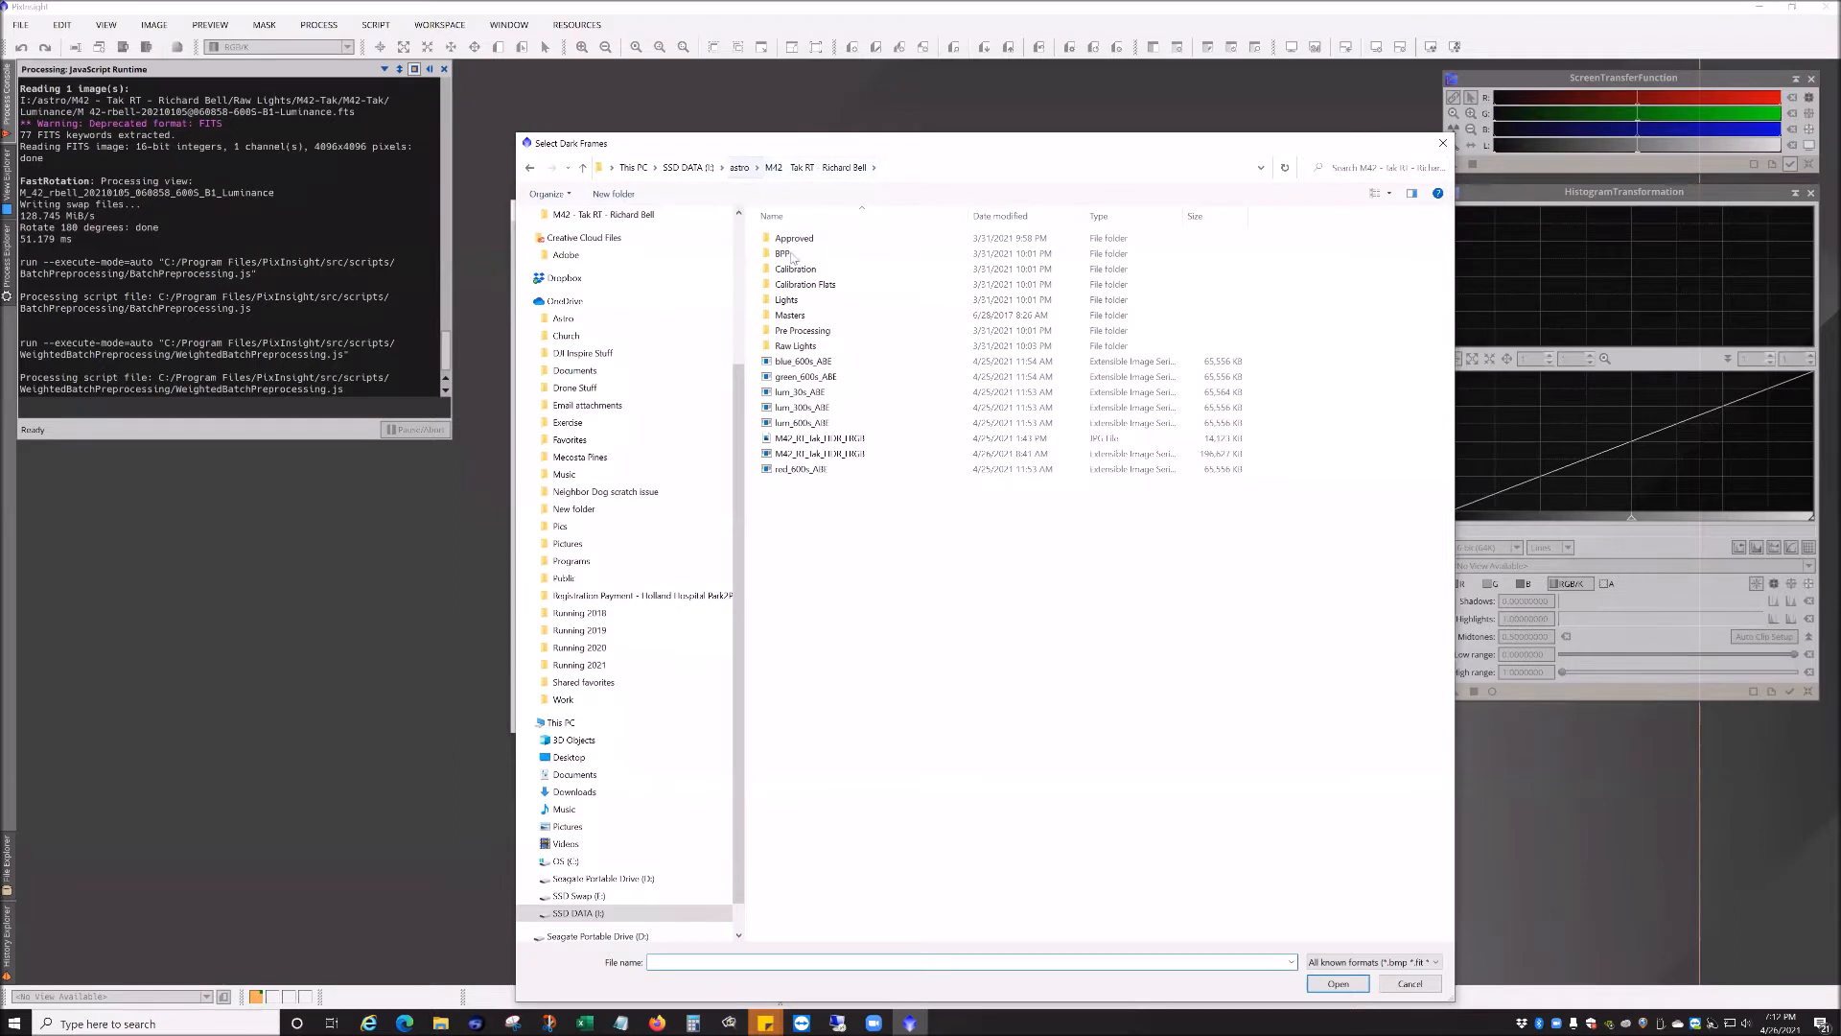
double_click(799, 345)
double_click(809, 238)
double_click(809, 238)
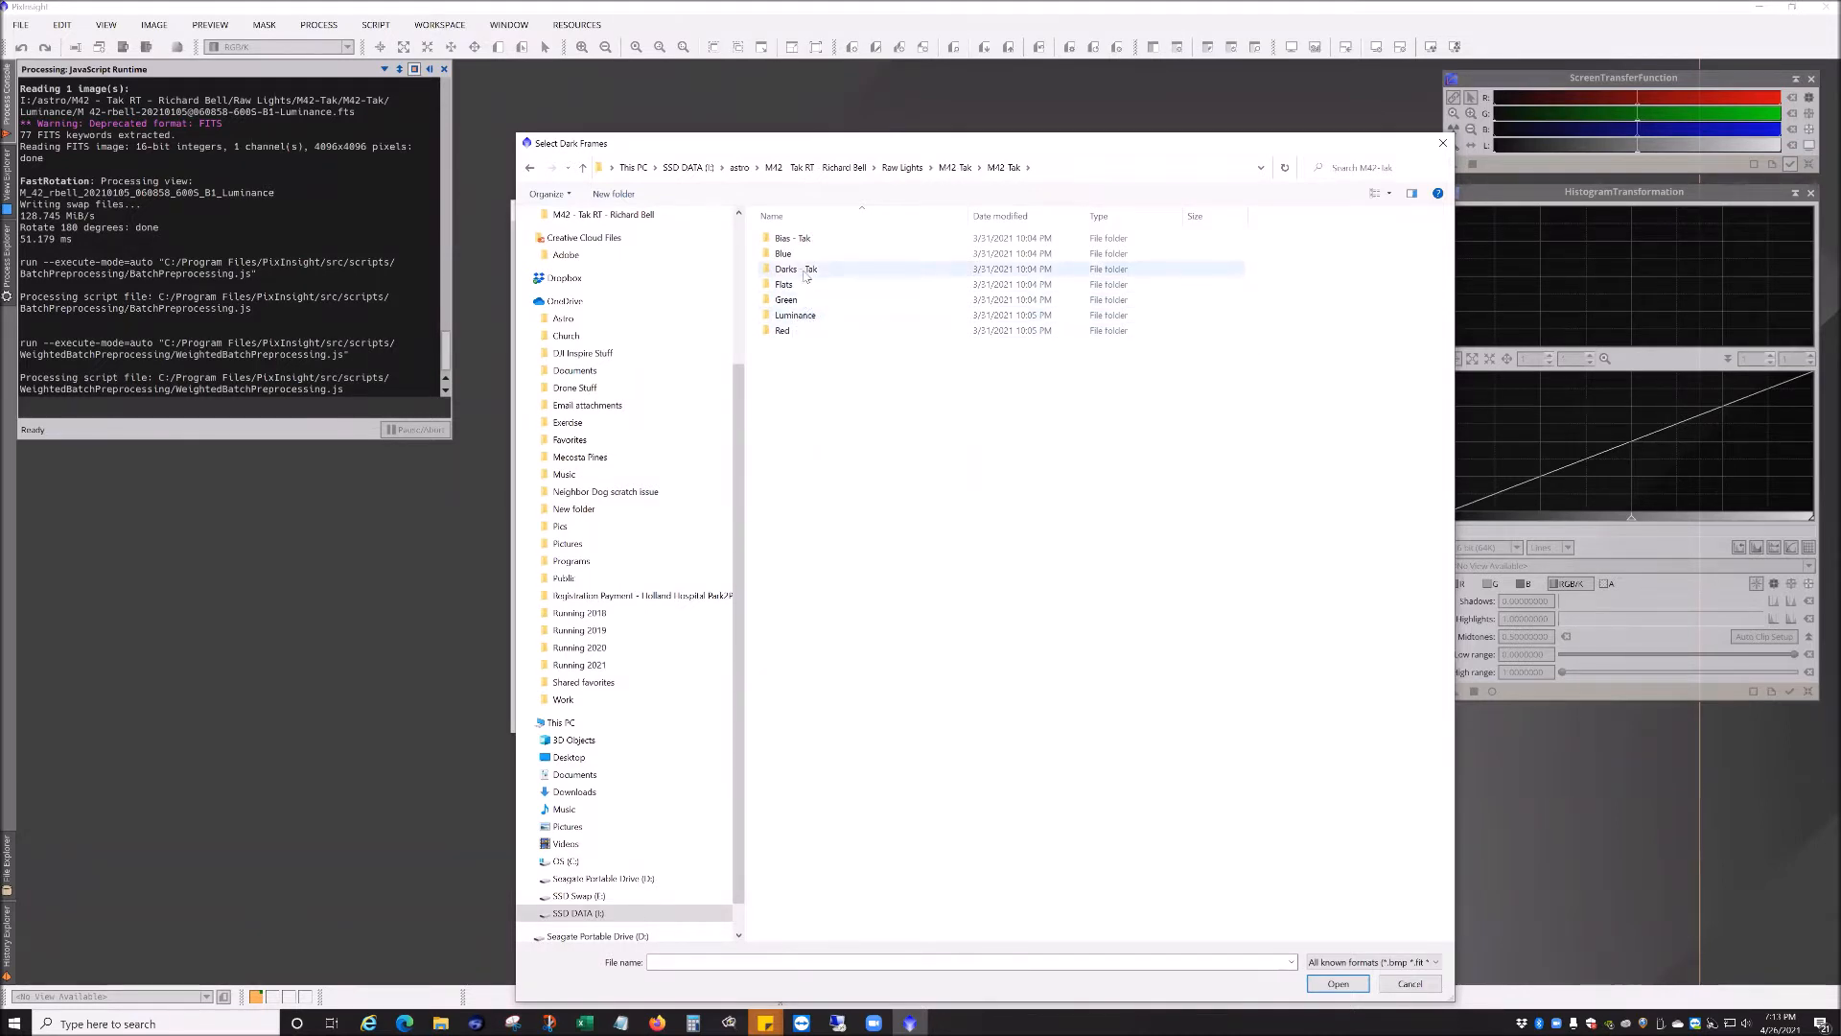
double_click(810, 269)
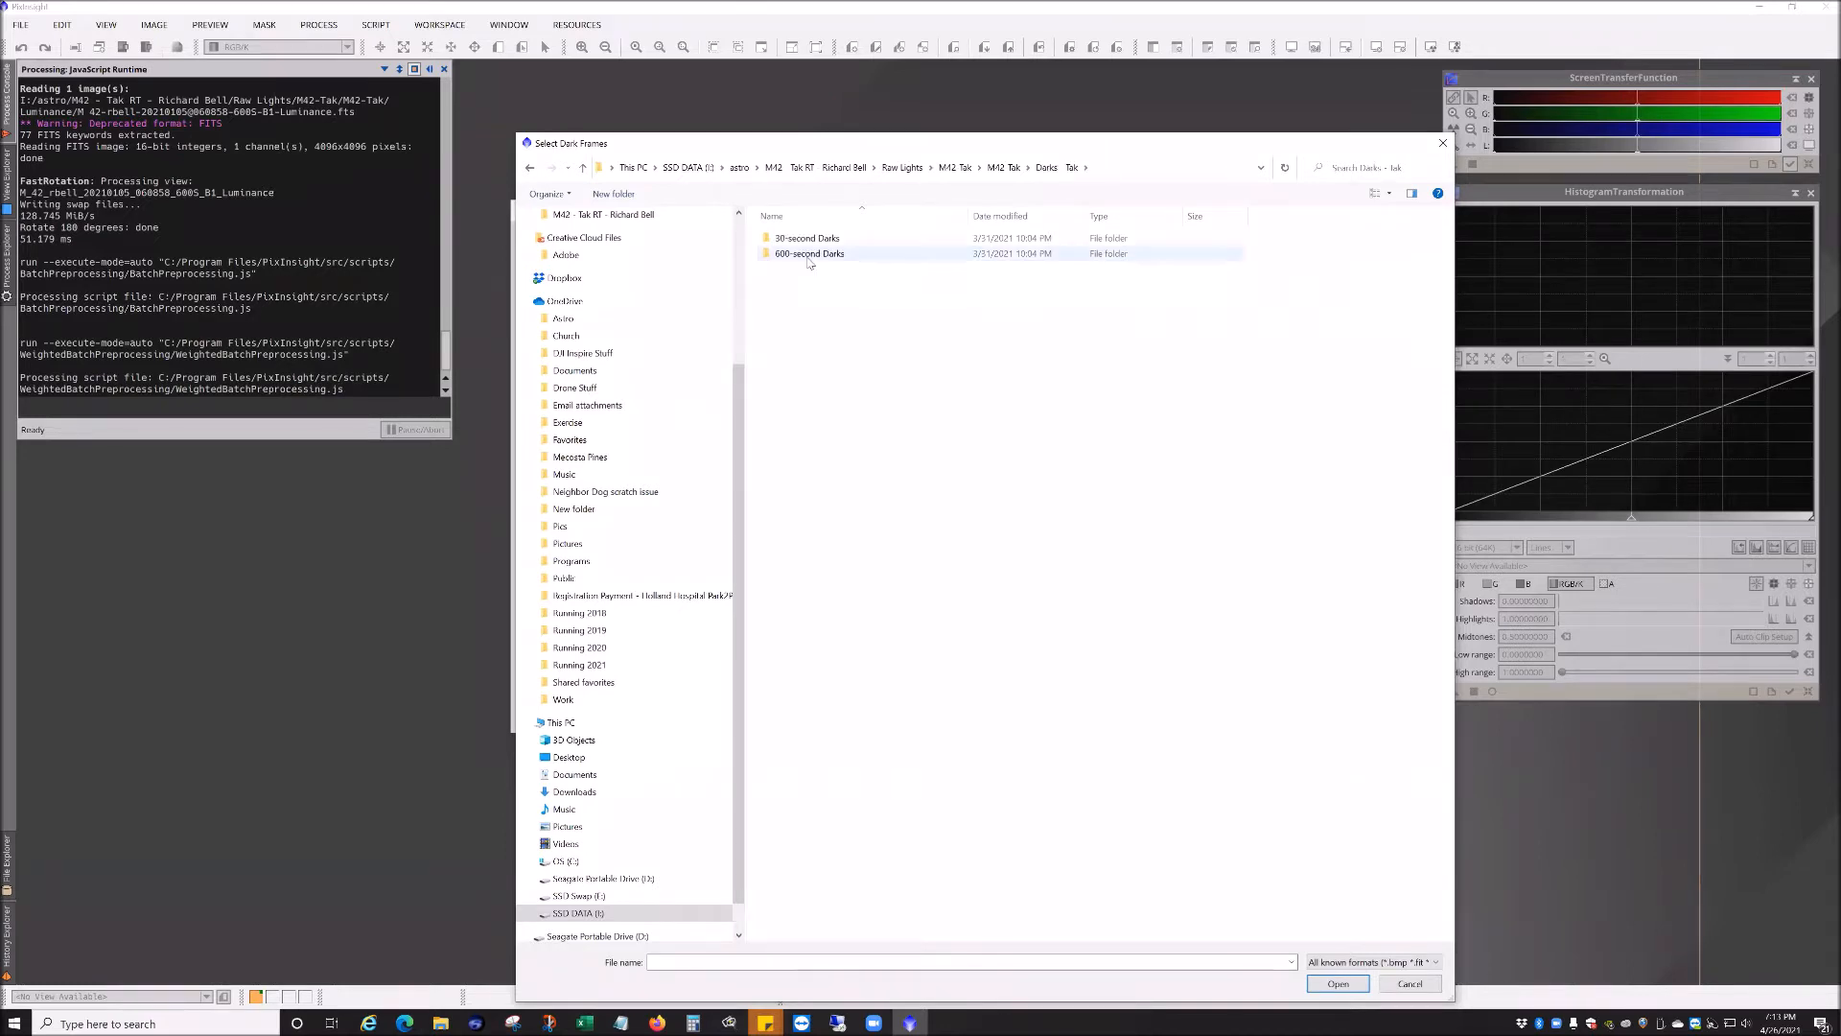
double_click(808, 257)
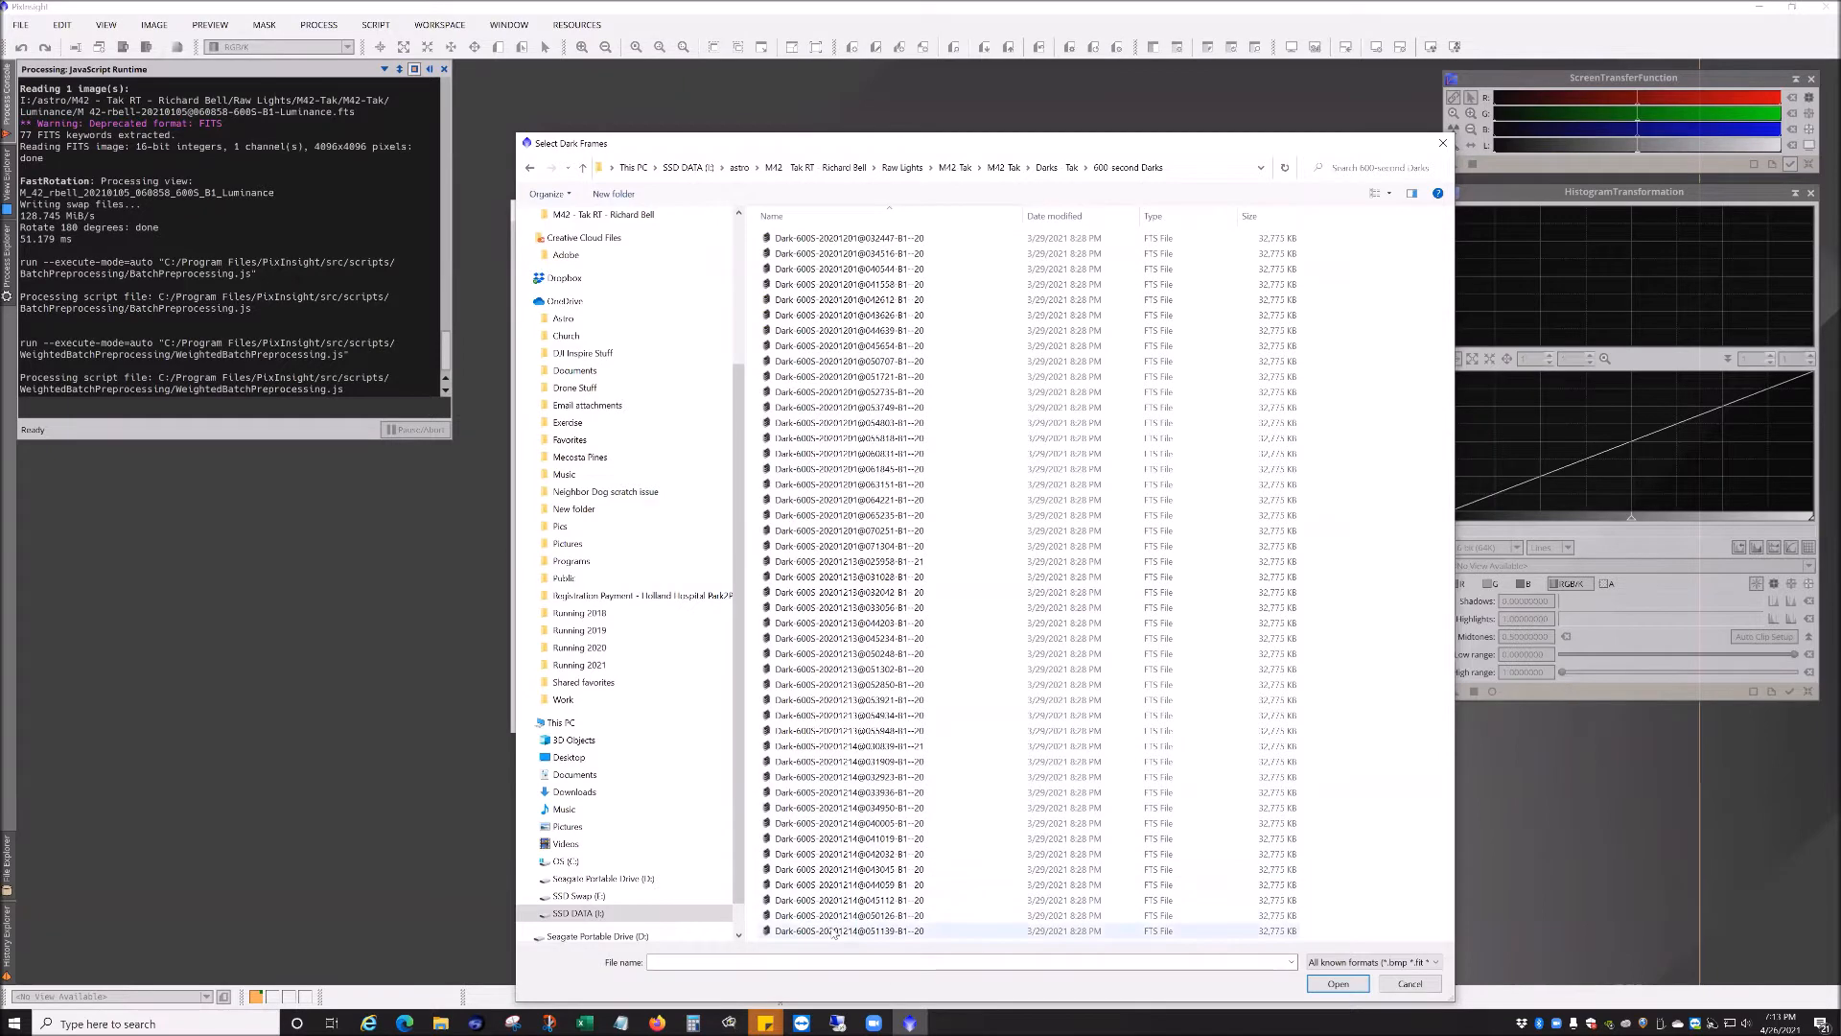
click(844, 930)
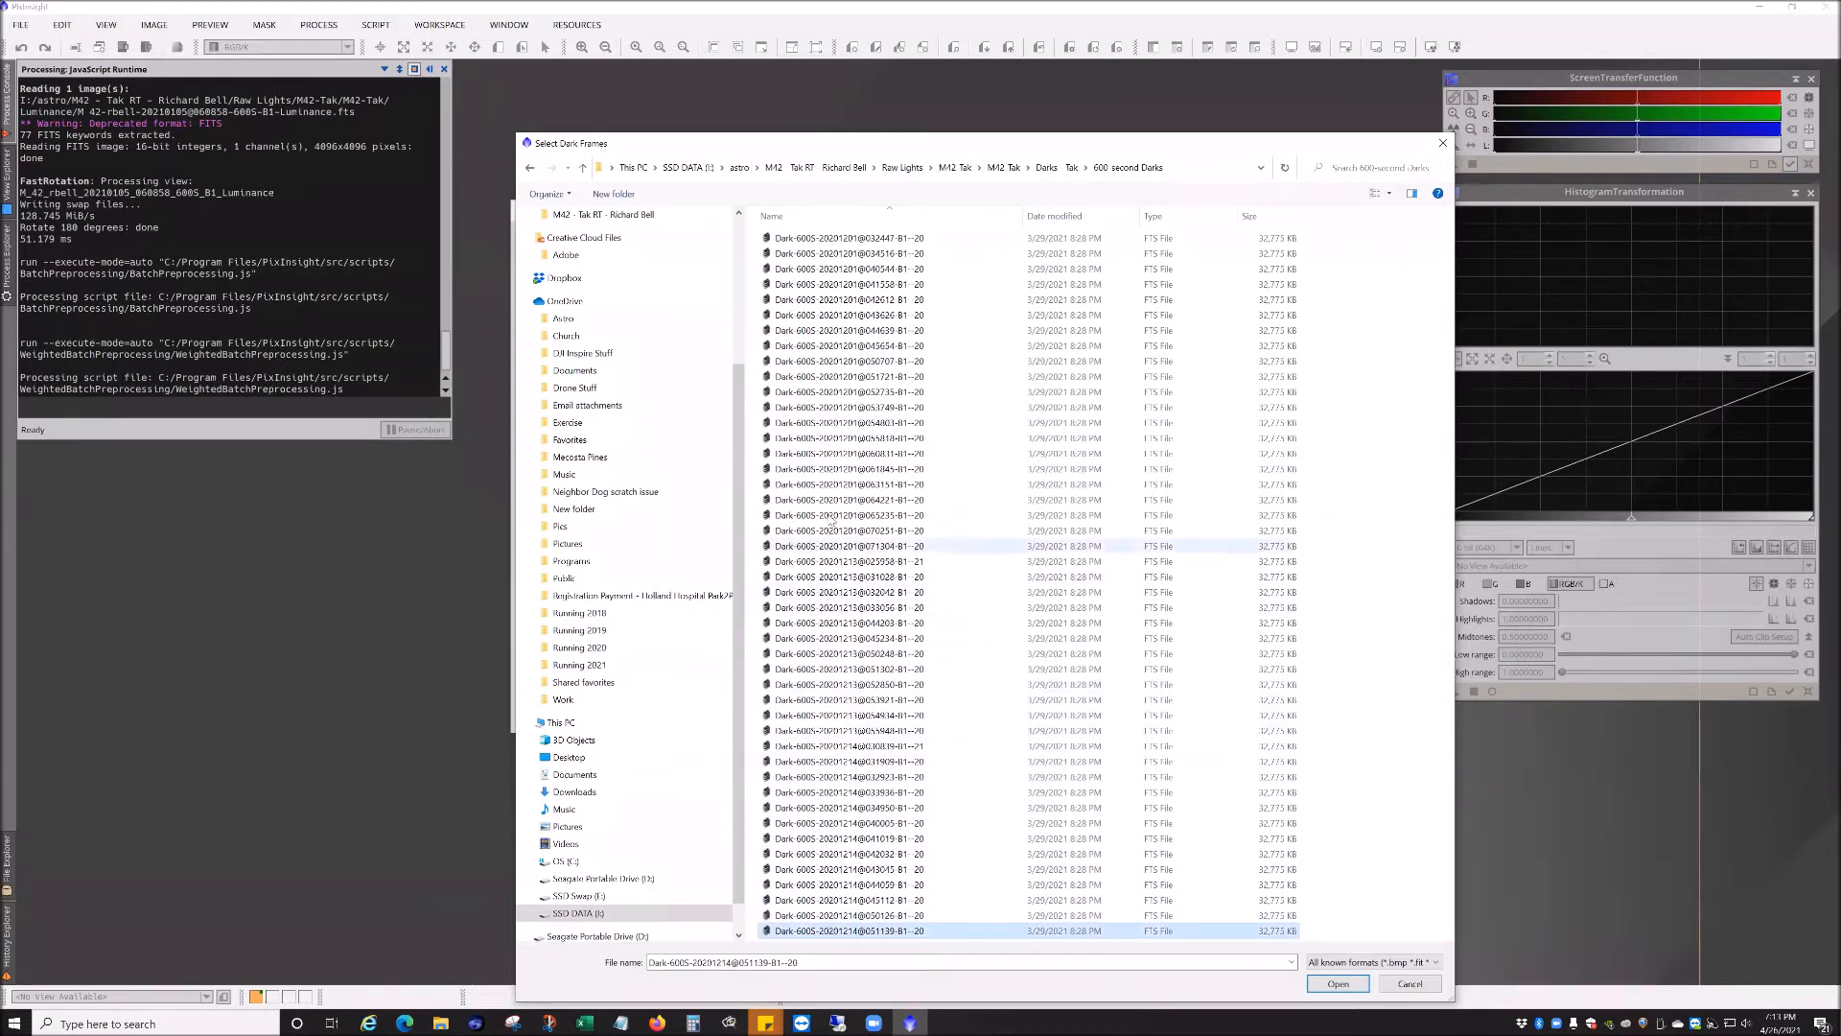
key(ctrl+a)
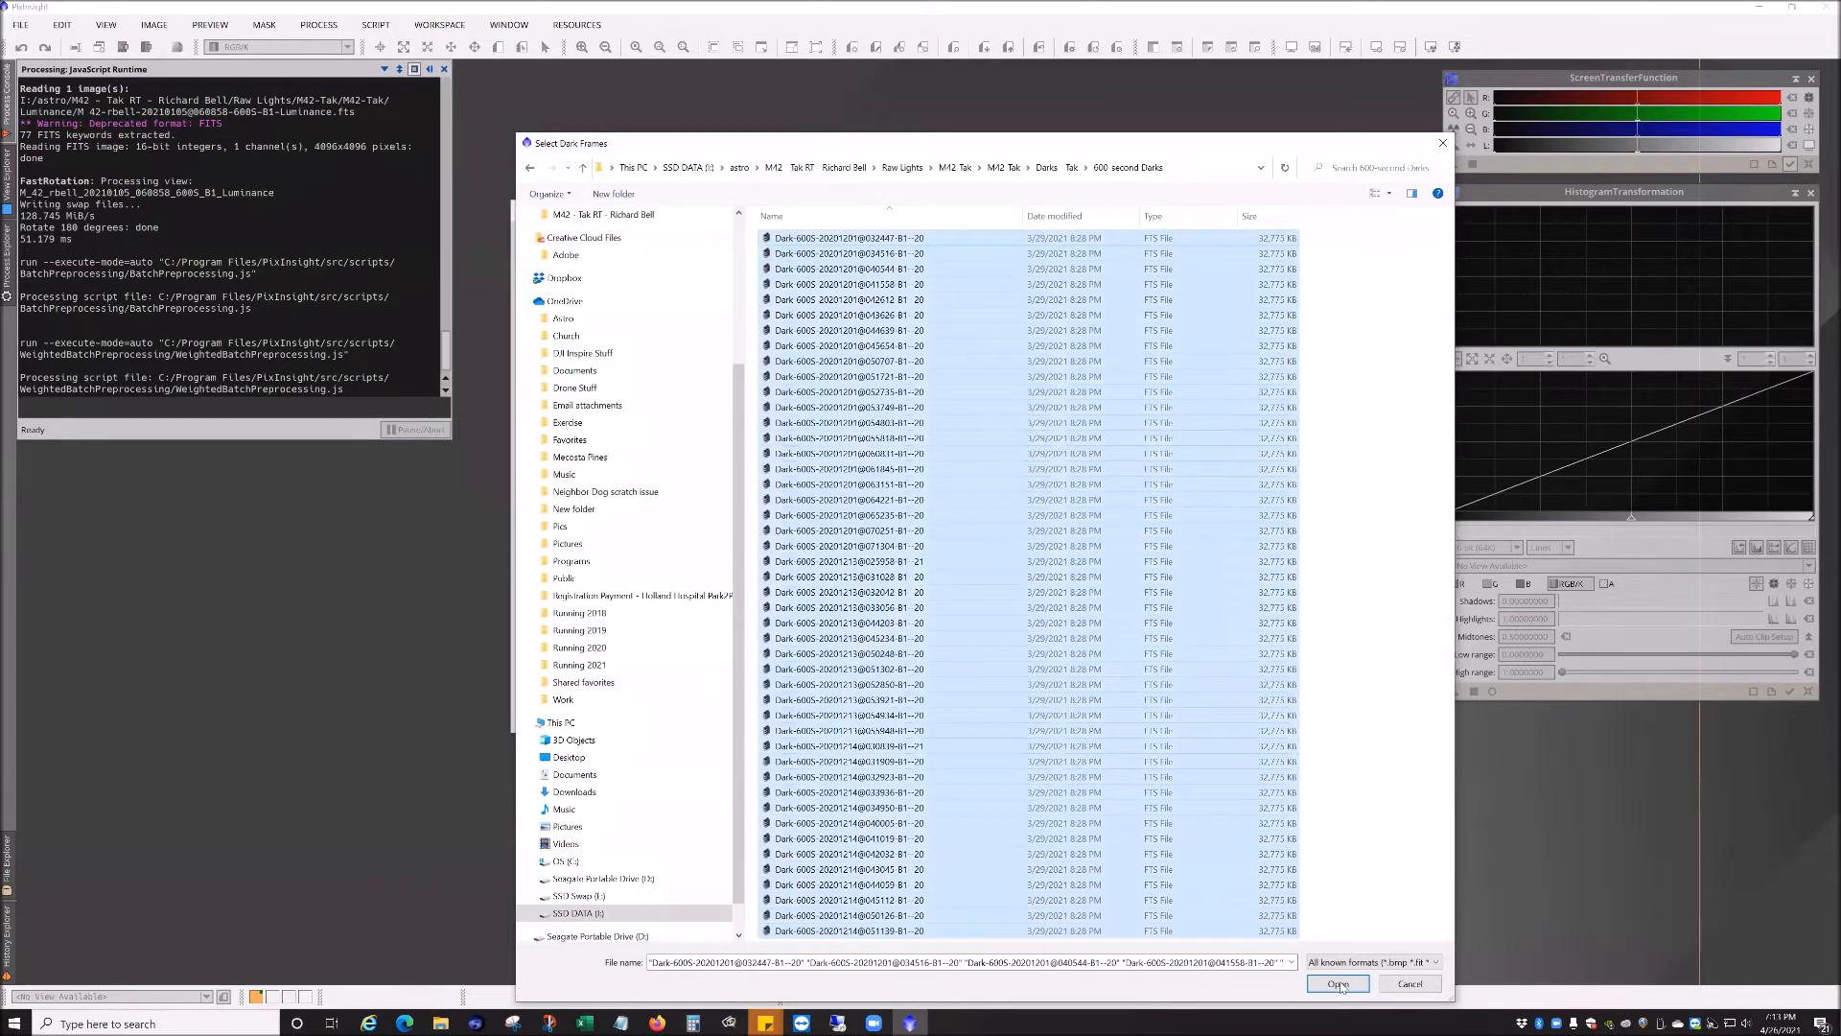
key(Return)
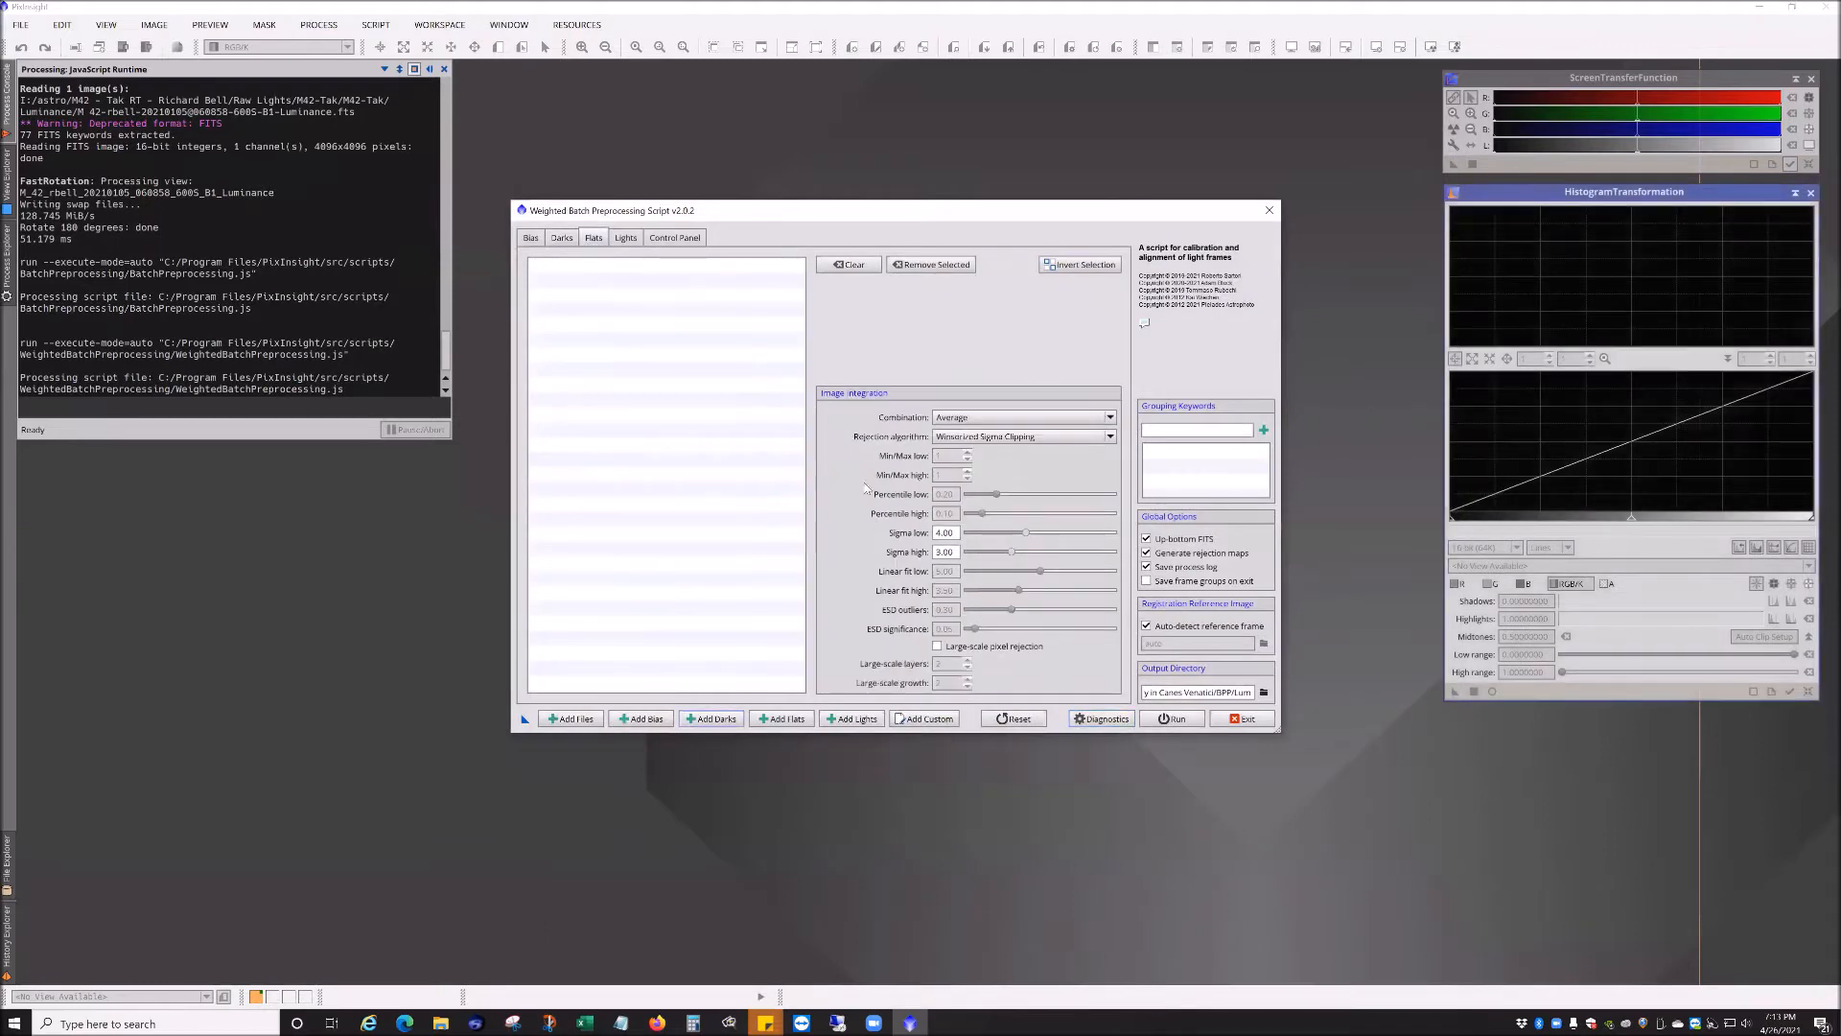
Step: Add all frames from the M42 Tak \ Flats \ Luminance folder as flat frames
click(788, 720)
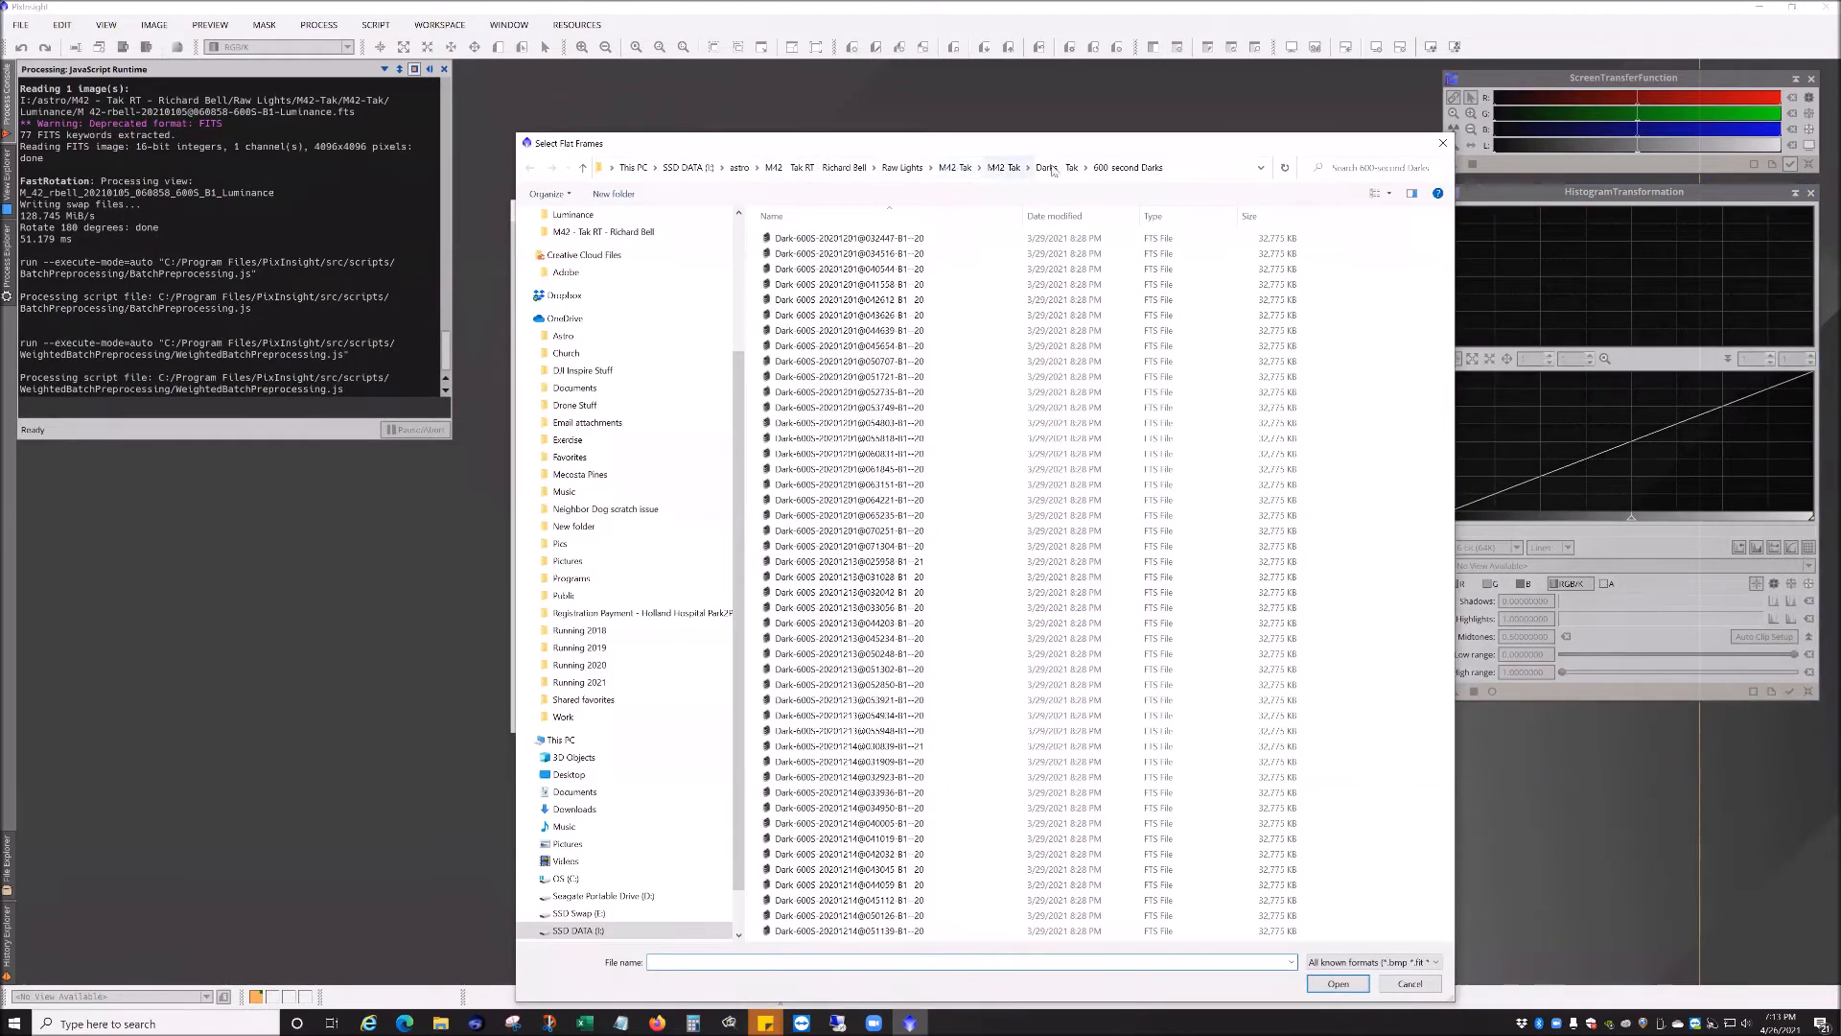
double_click(782, 284)
double_click(786, 273)
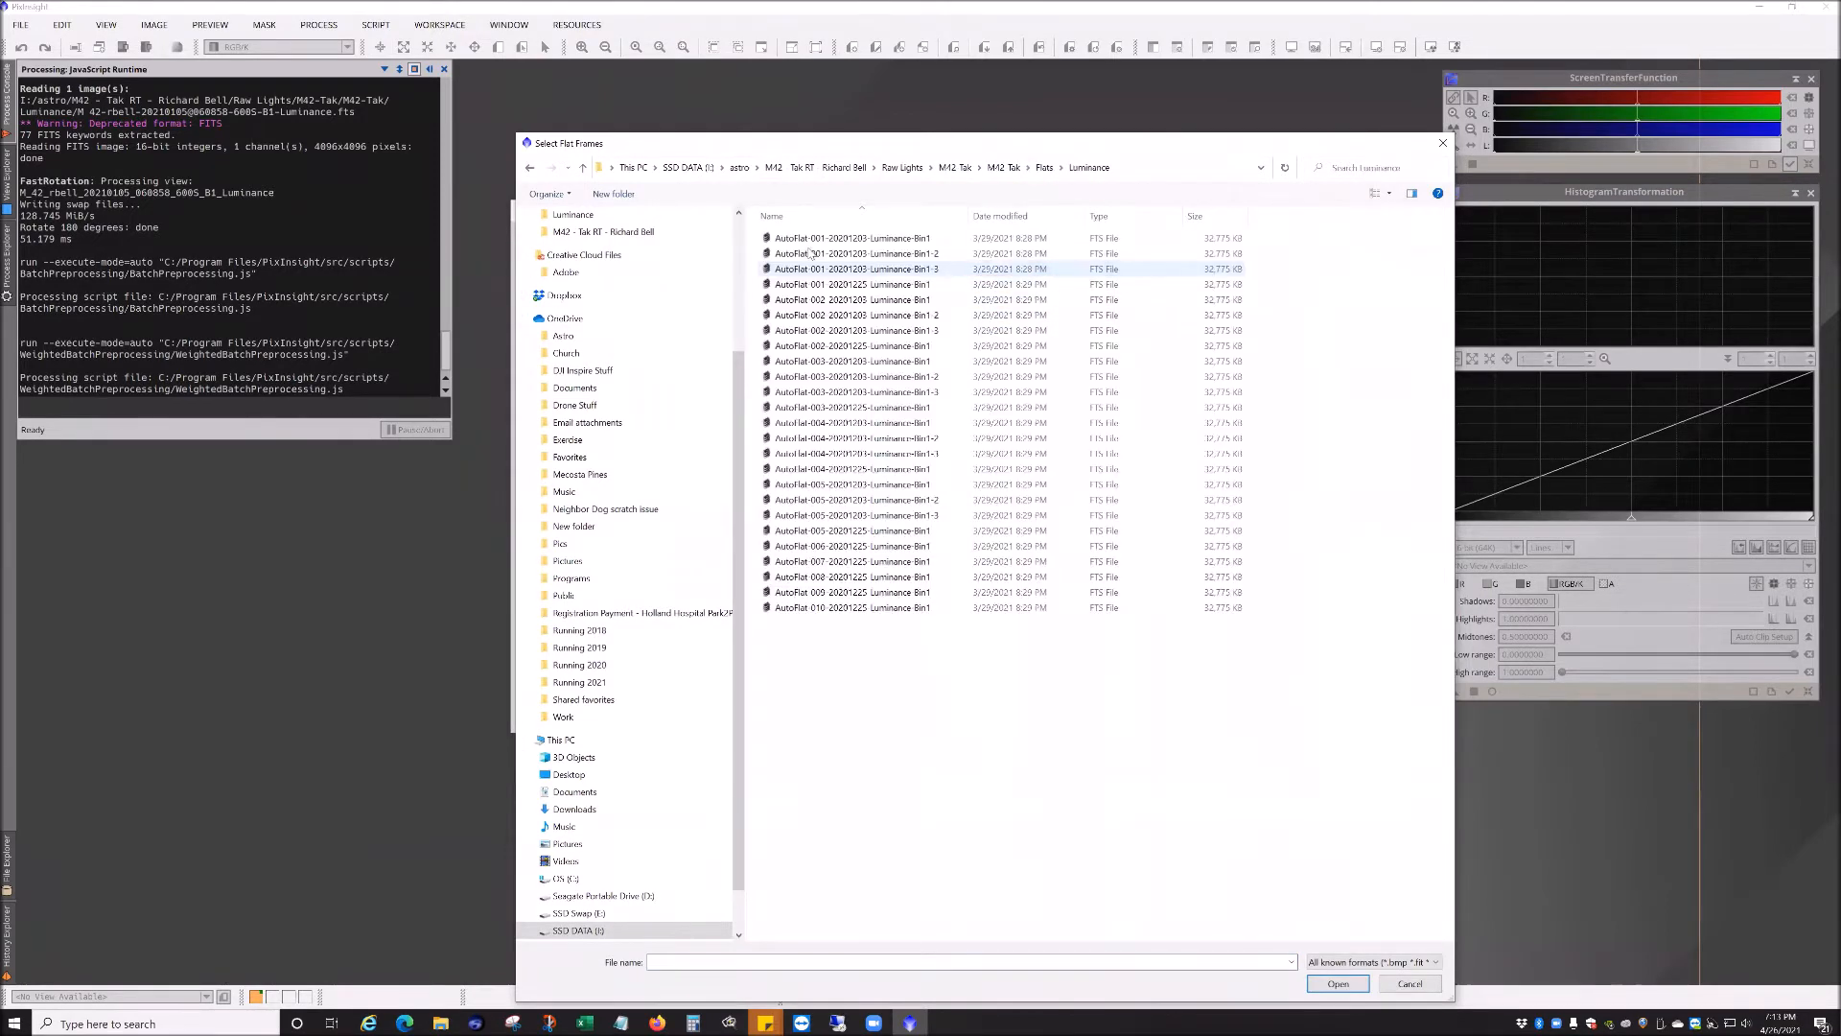
key(ctrl+a)
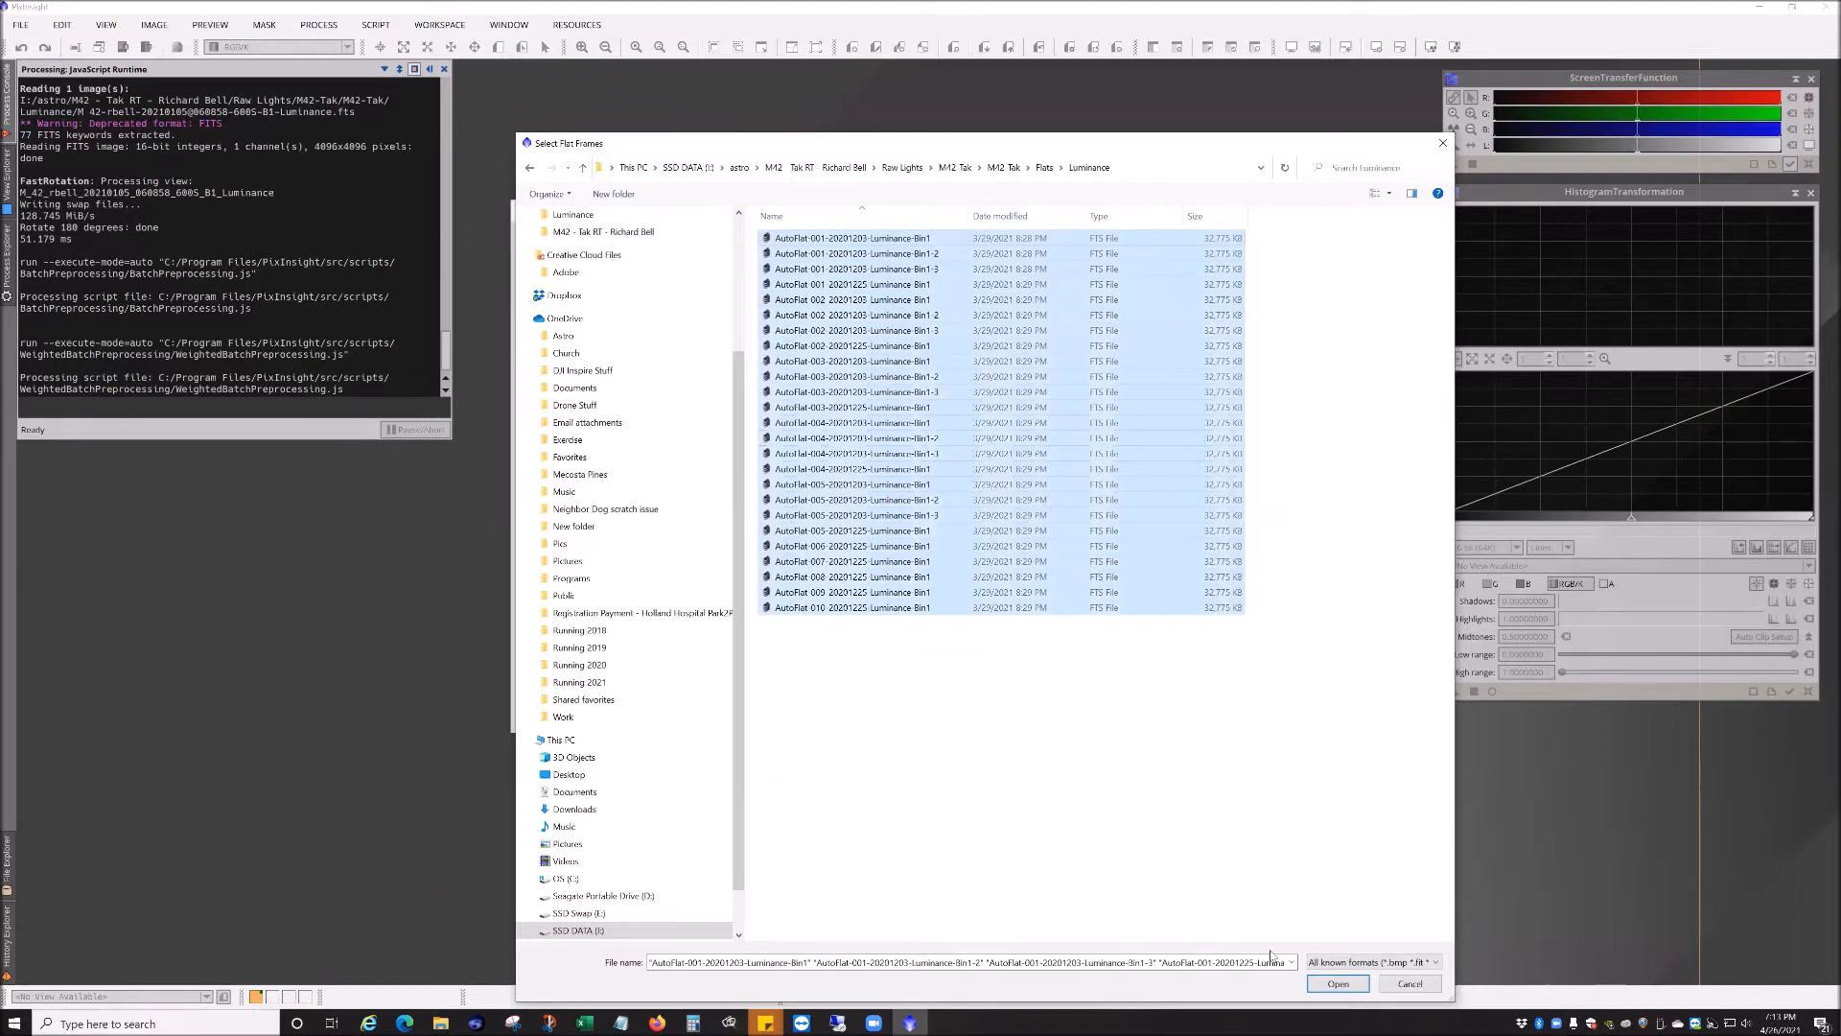
key(Tab)
key(Return)
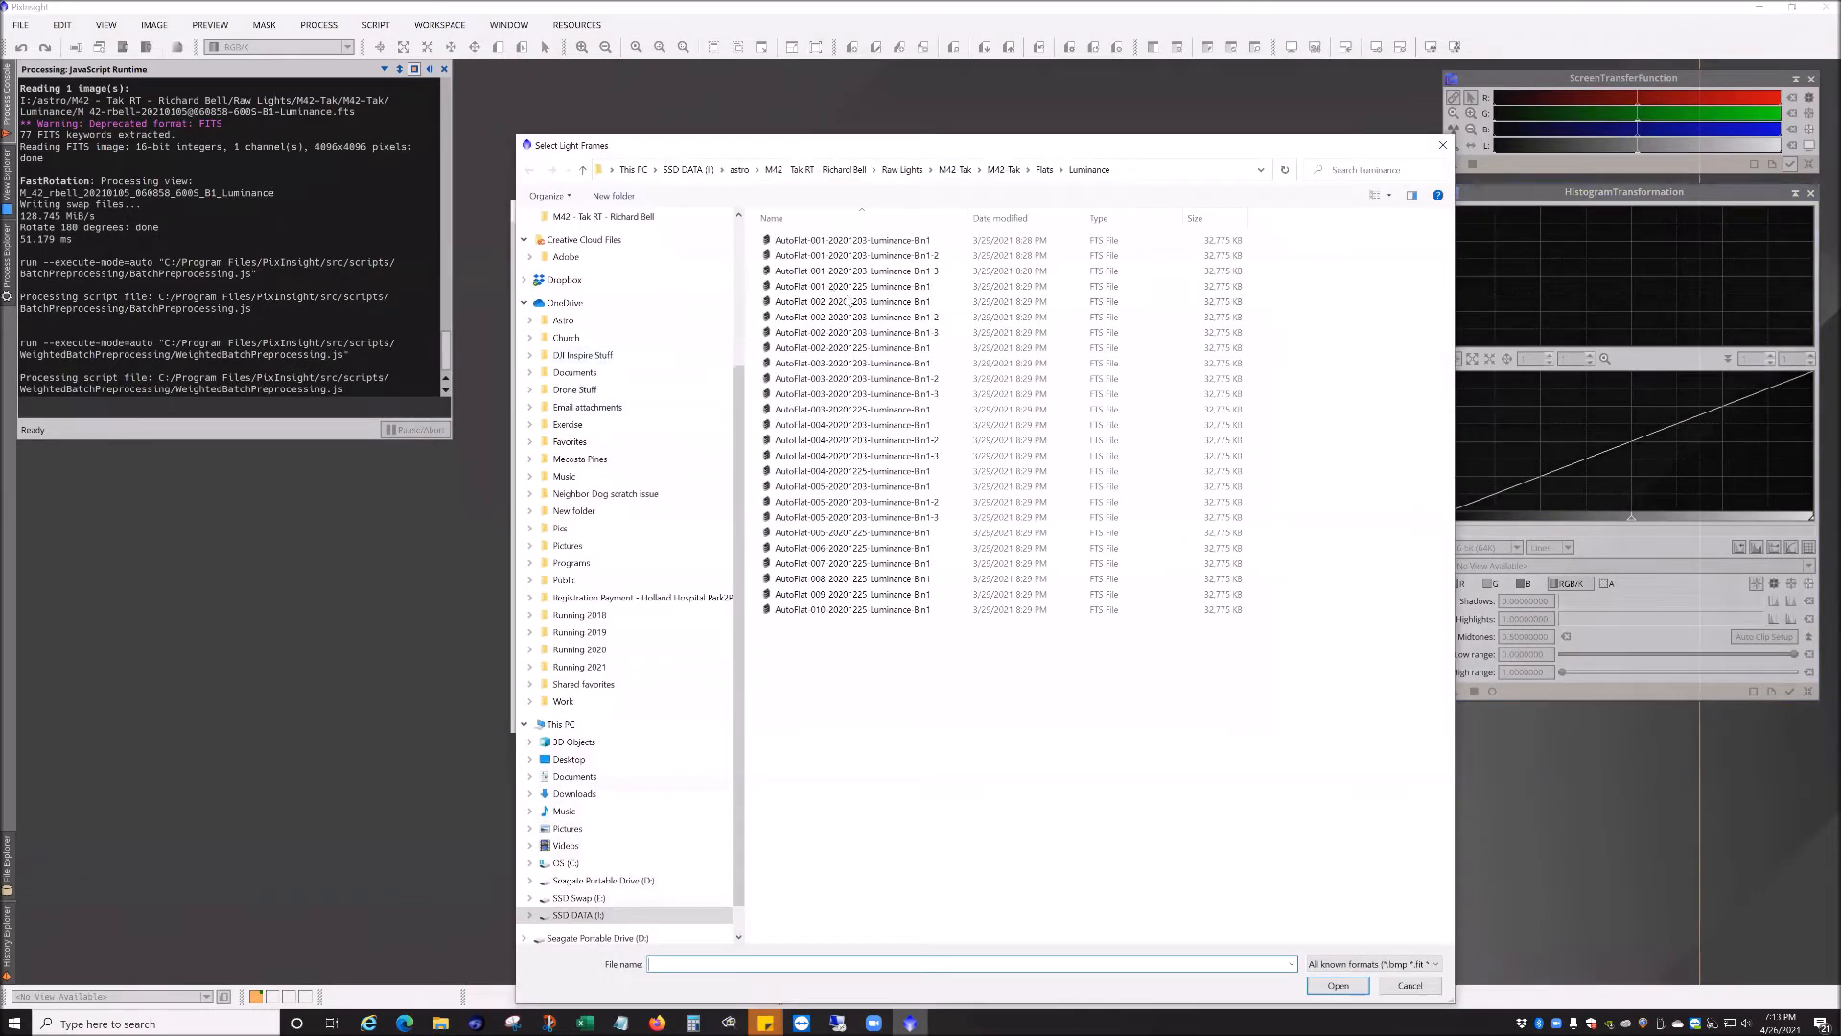
Step: Try to add the same luminance flat files again as light frames and dismiss the diagnostic messages
click(892, 240)
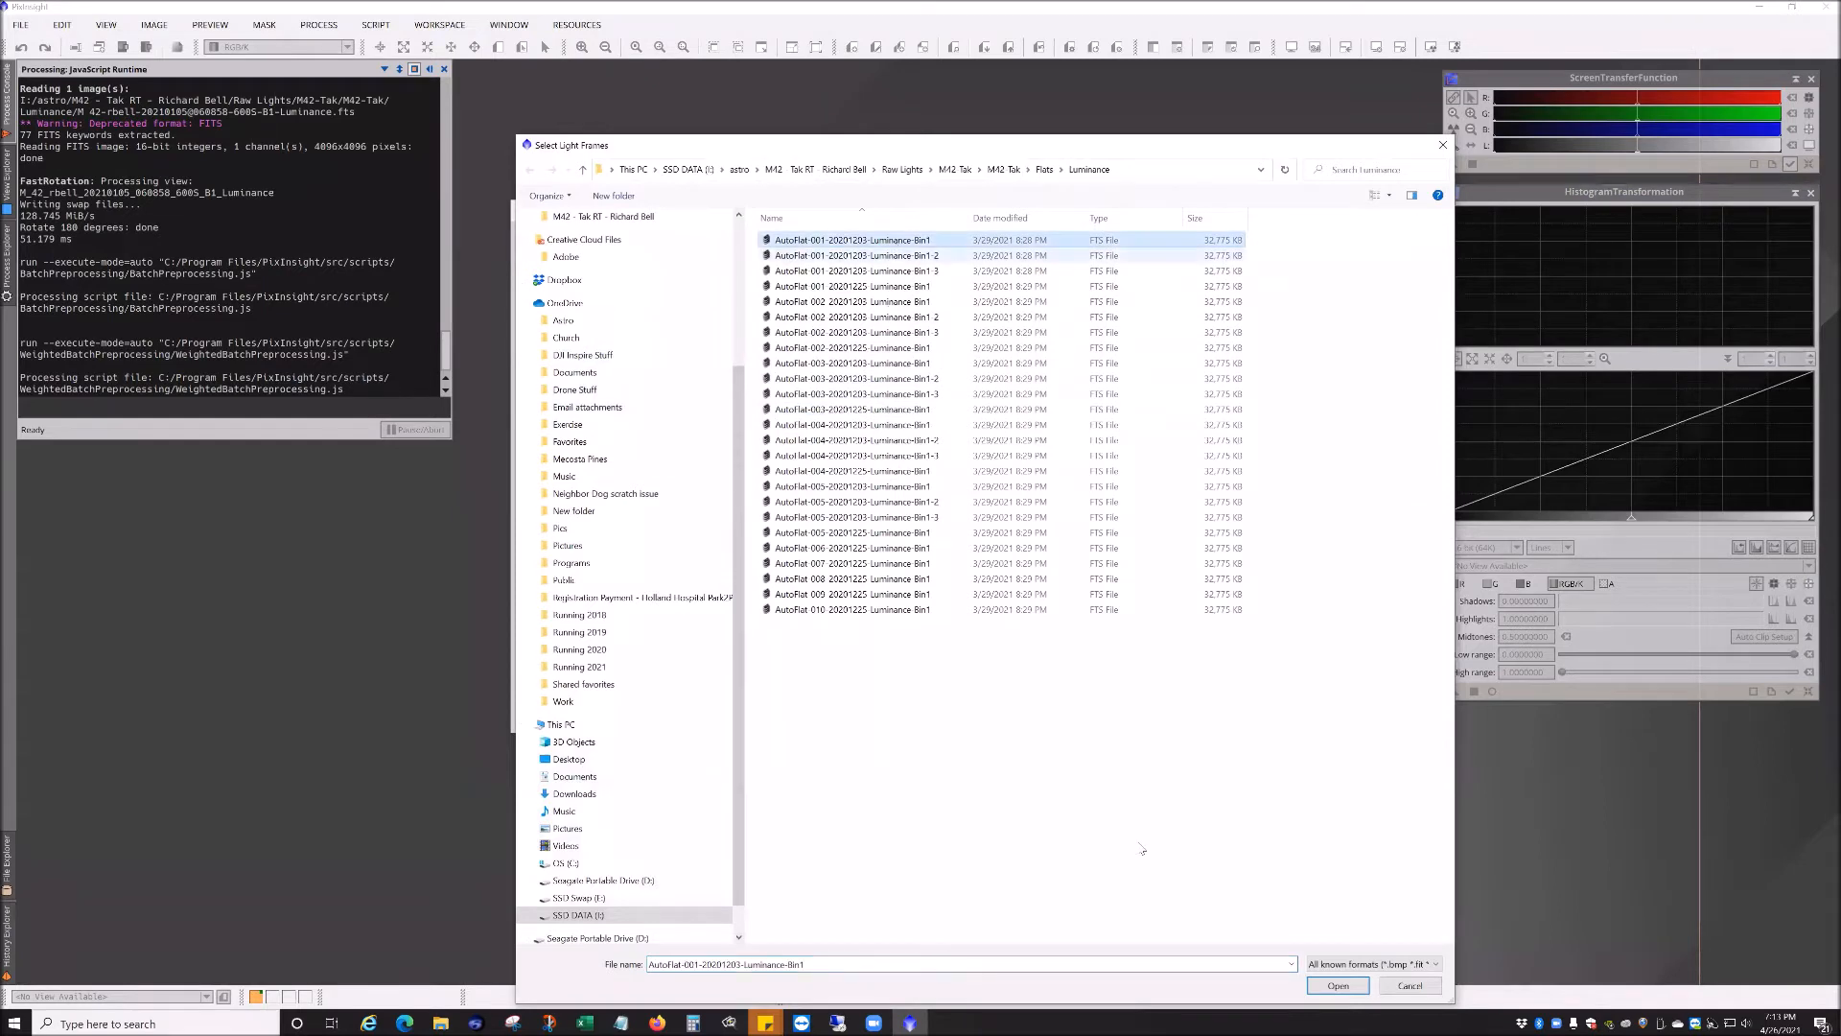
key(ctrl+a)
click(1338, 986)
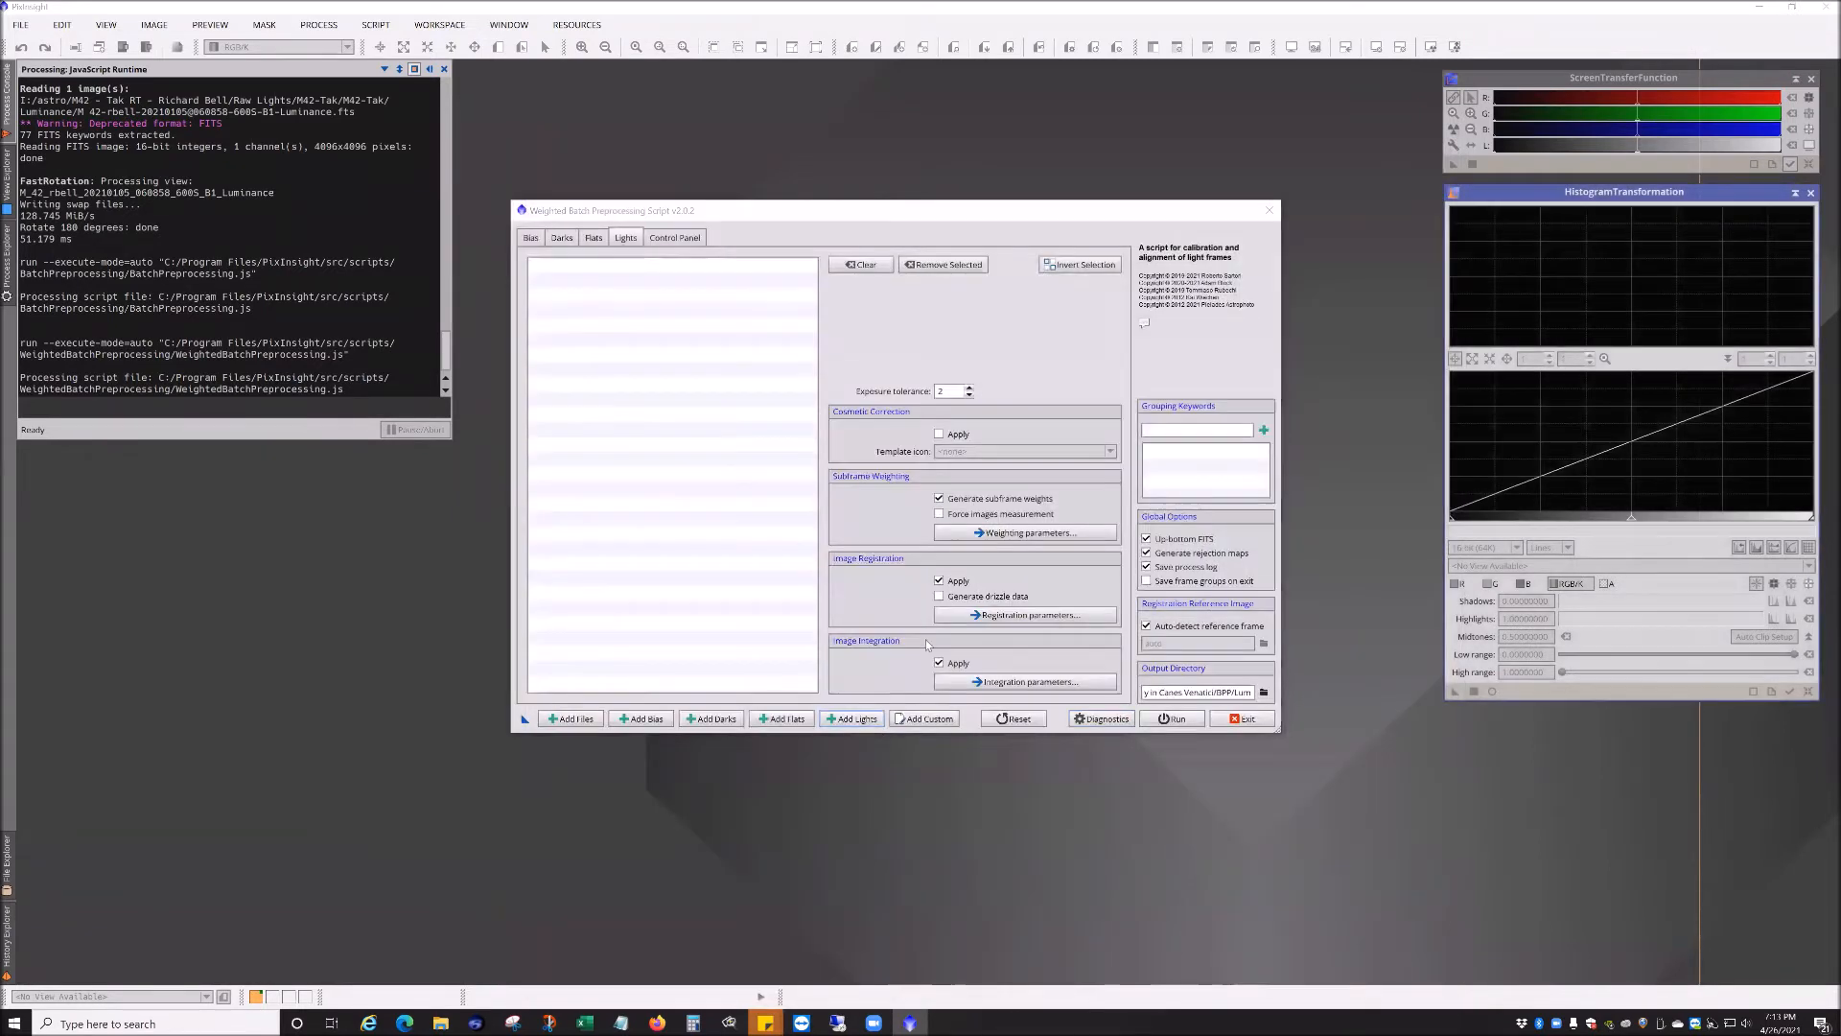
click(1167, 634)
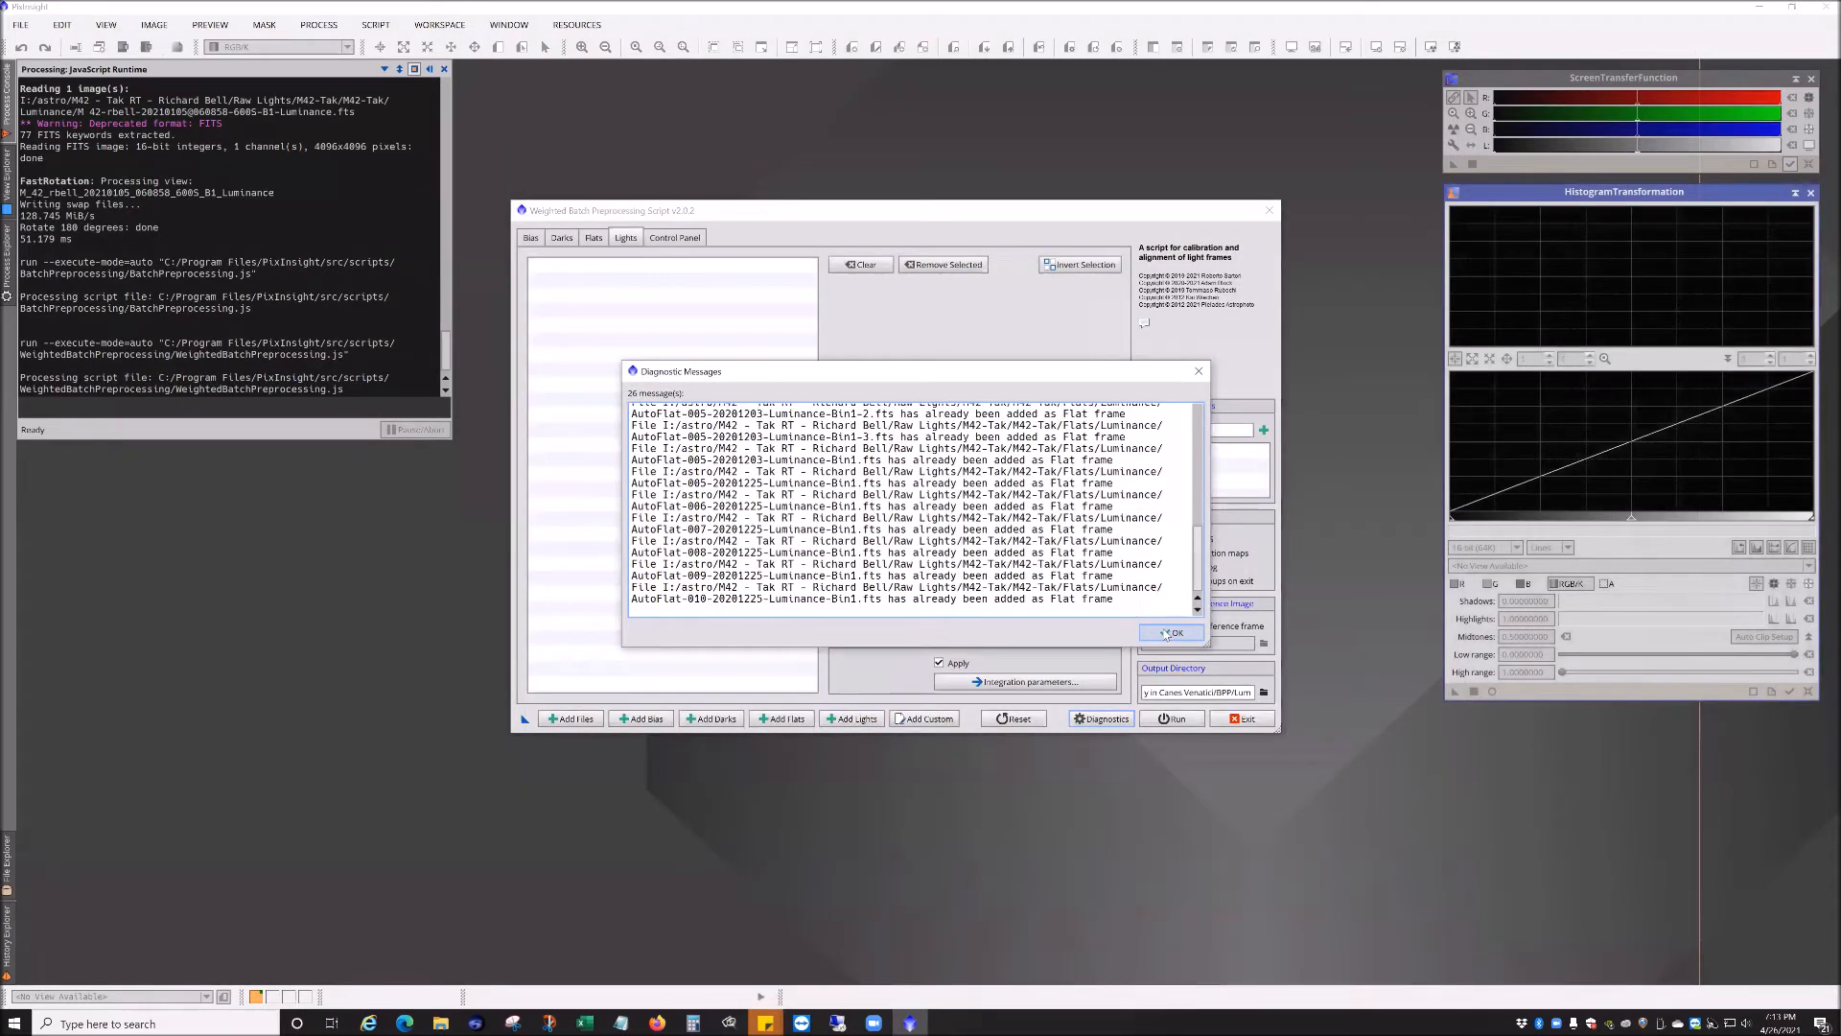
click(1167, 634)
Step: Add a block of M42 luminance light frames from the M42 Tak \ Luminance folder as lights
click(601, 243)
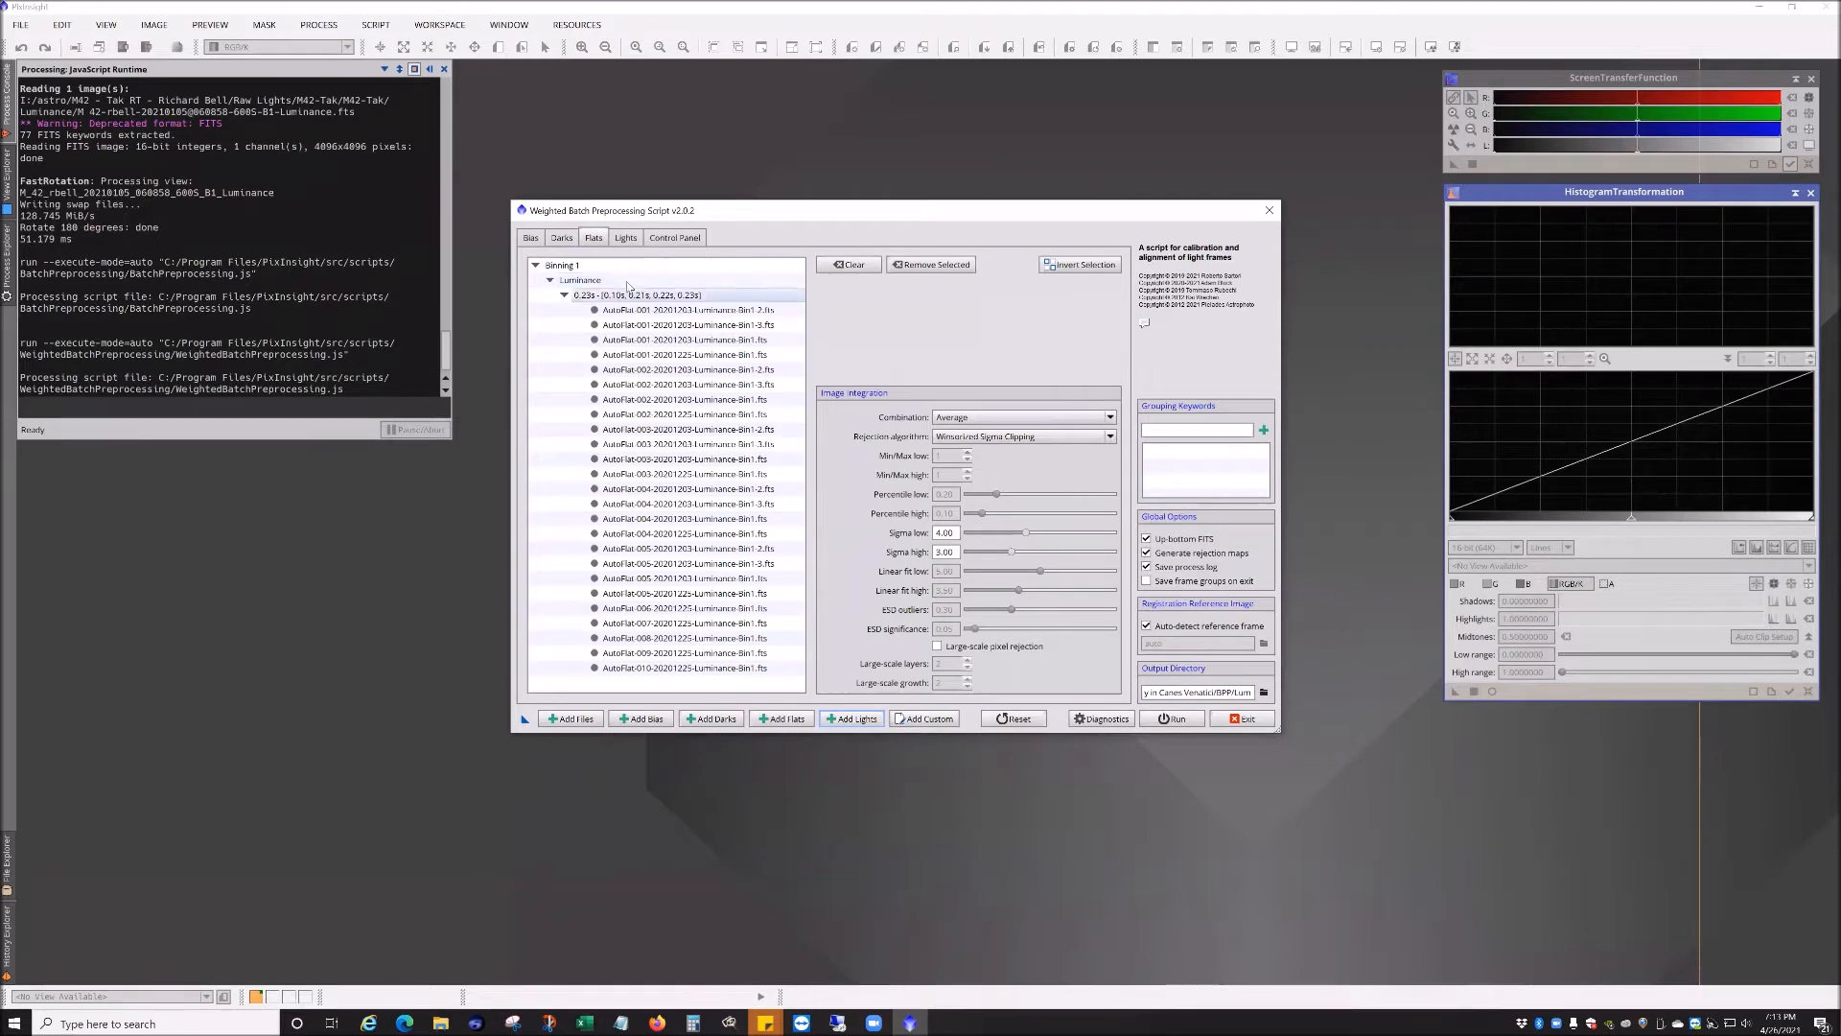
click(562, 238)
click(592, 238)
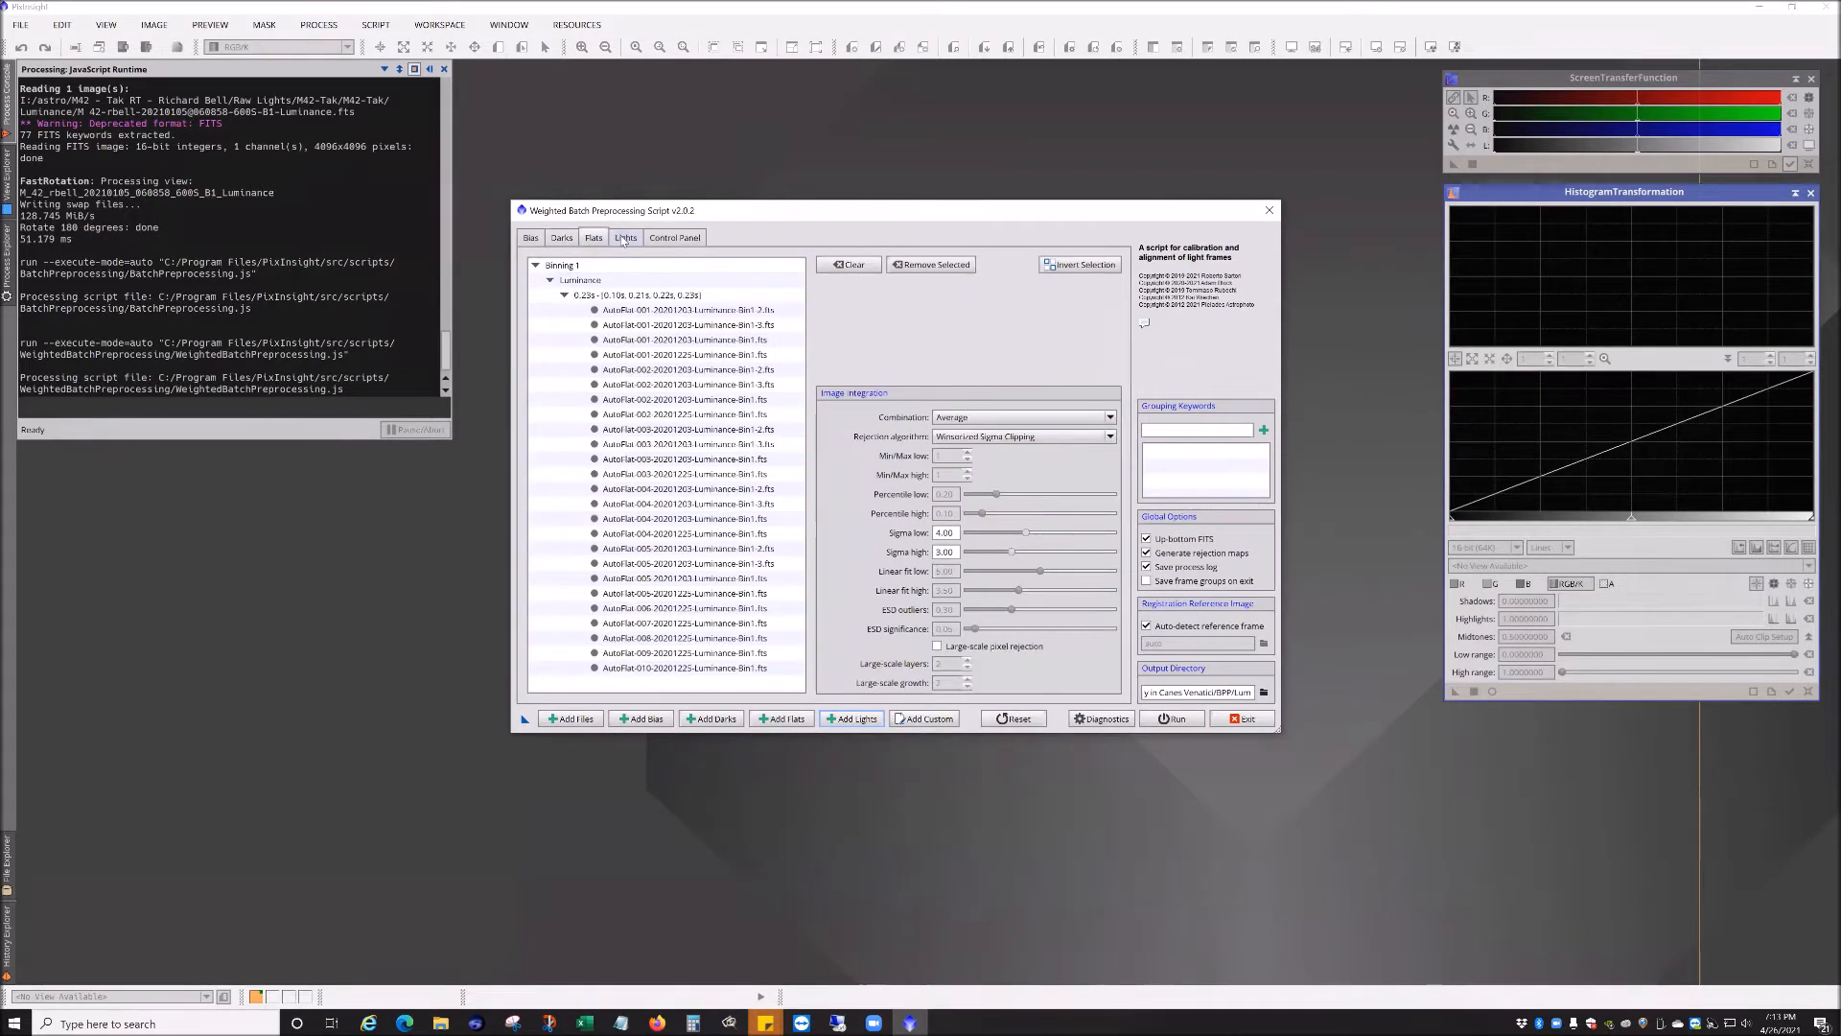
click(626, 237)
click(851, 718)
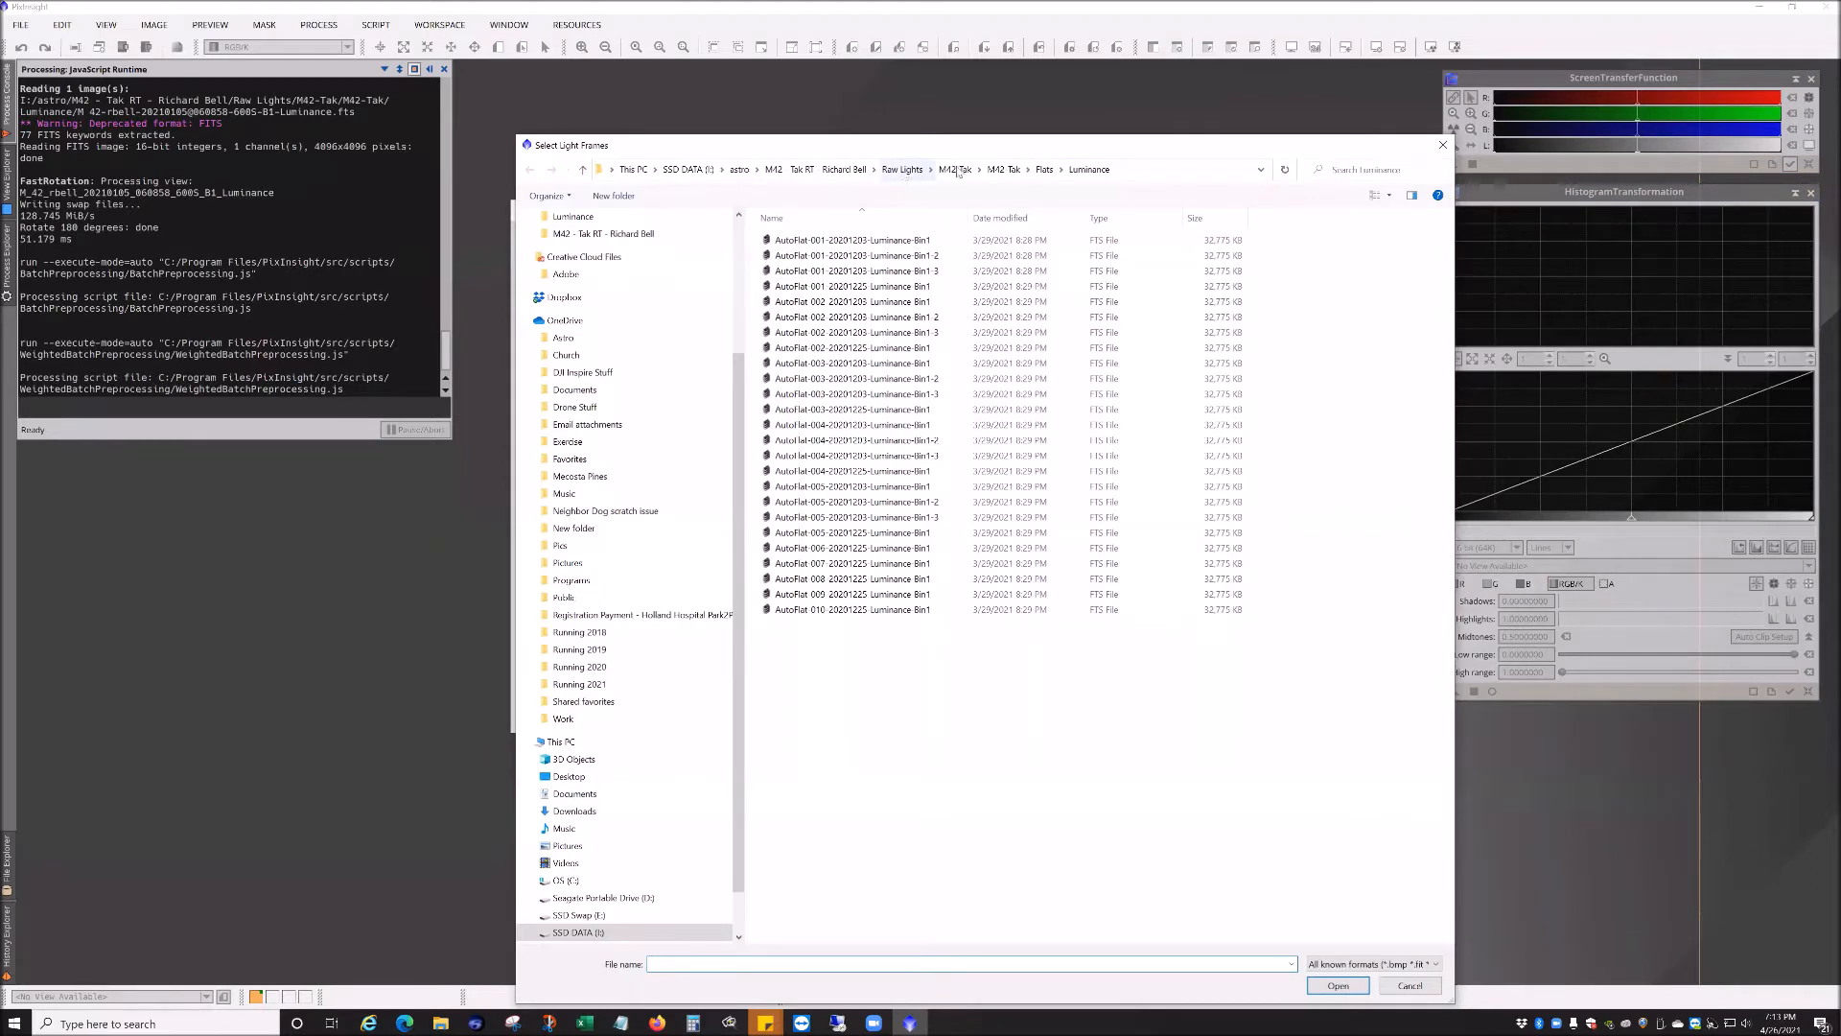
click(1003, 169)
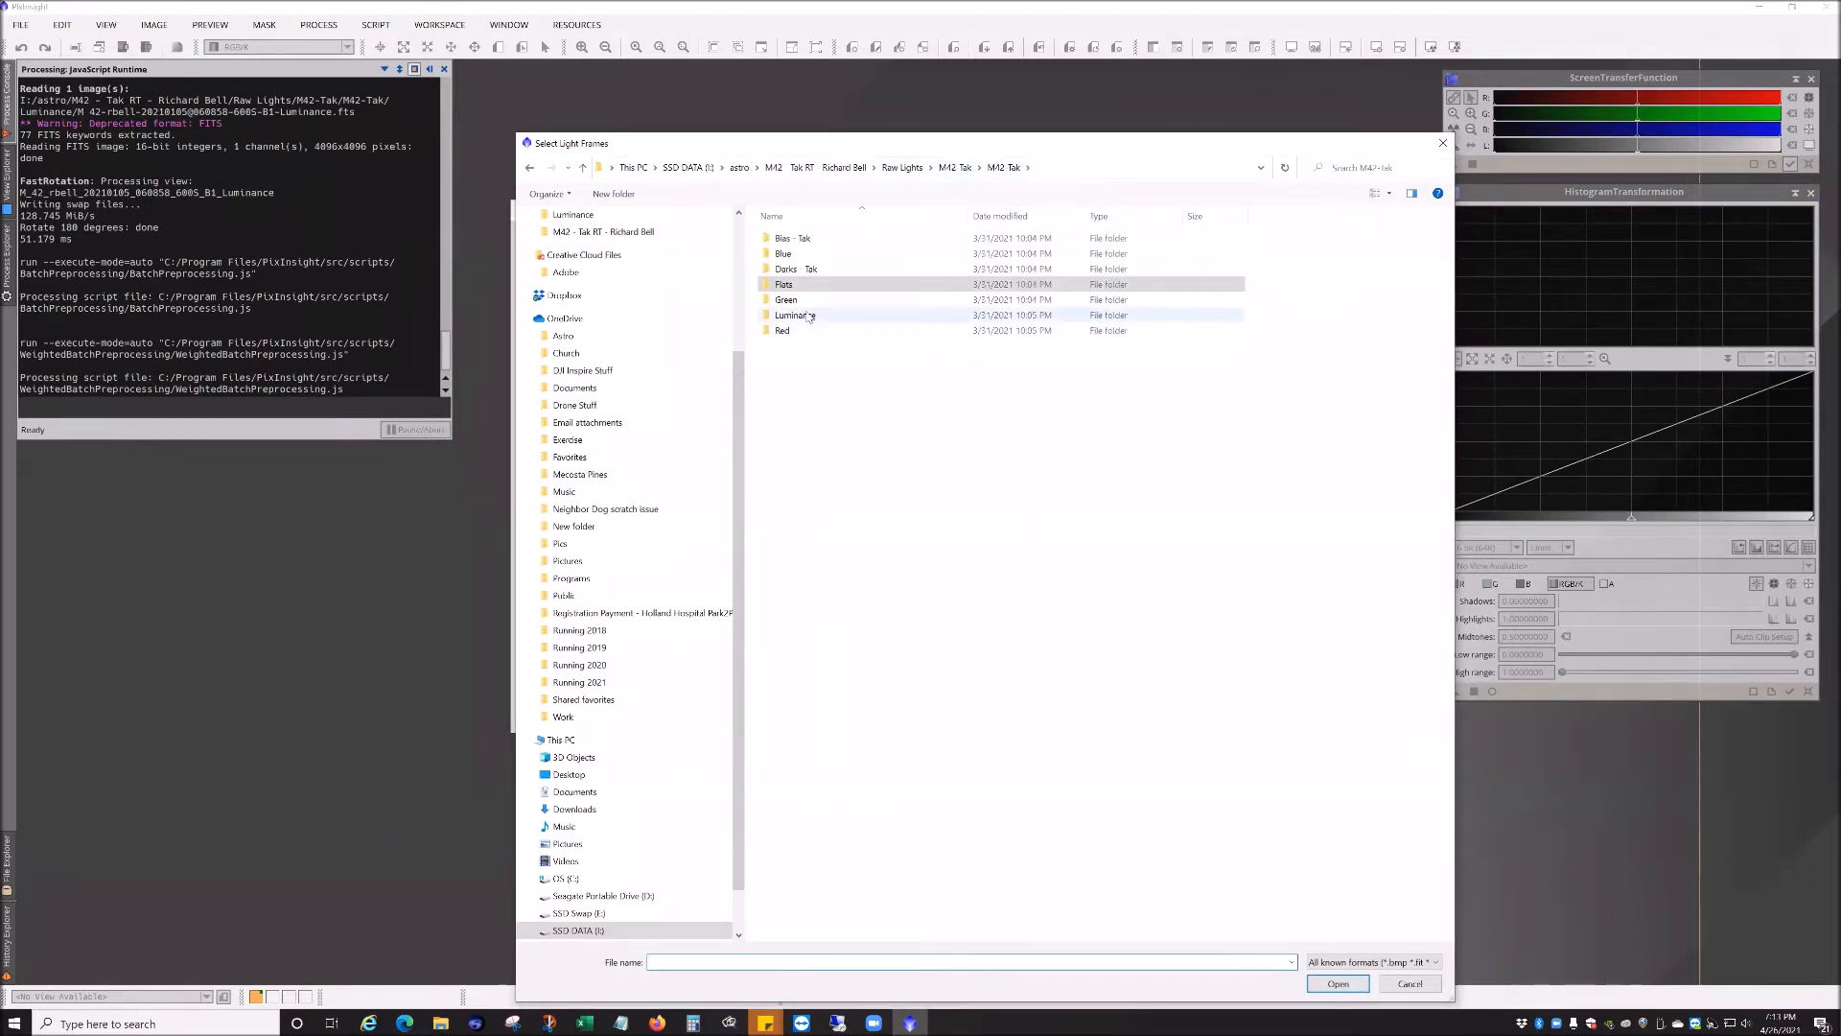
double_click(808, 317)
scroll(857, 674, down, 10)
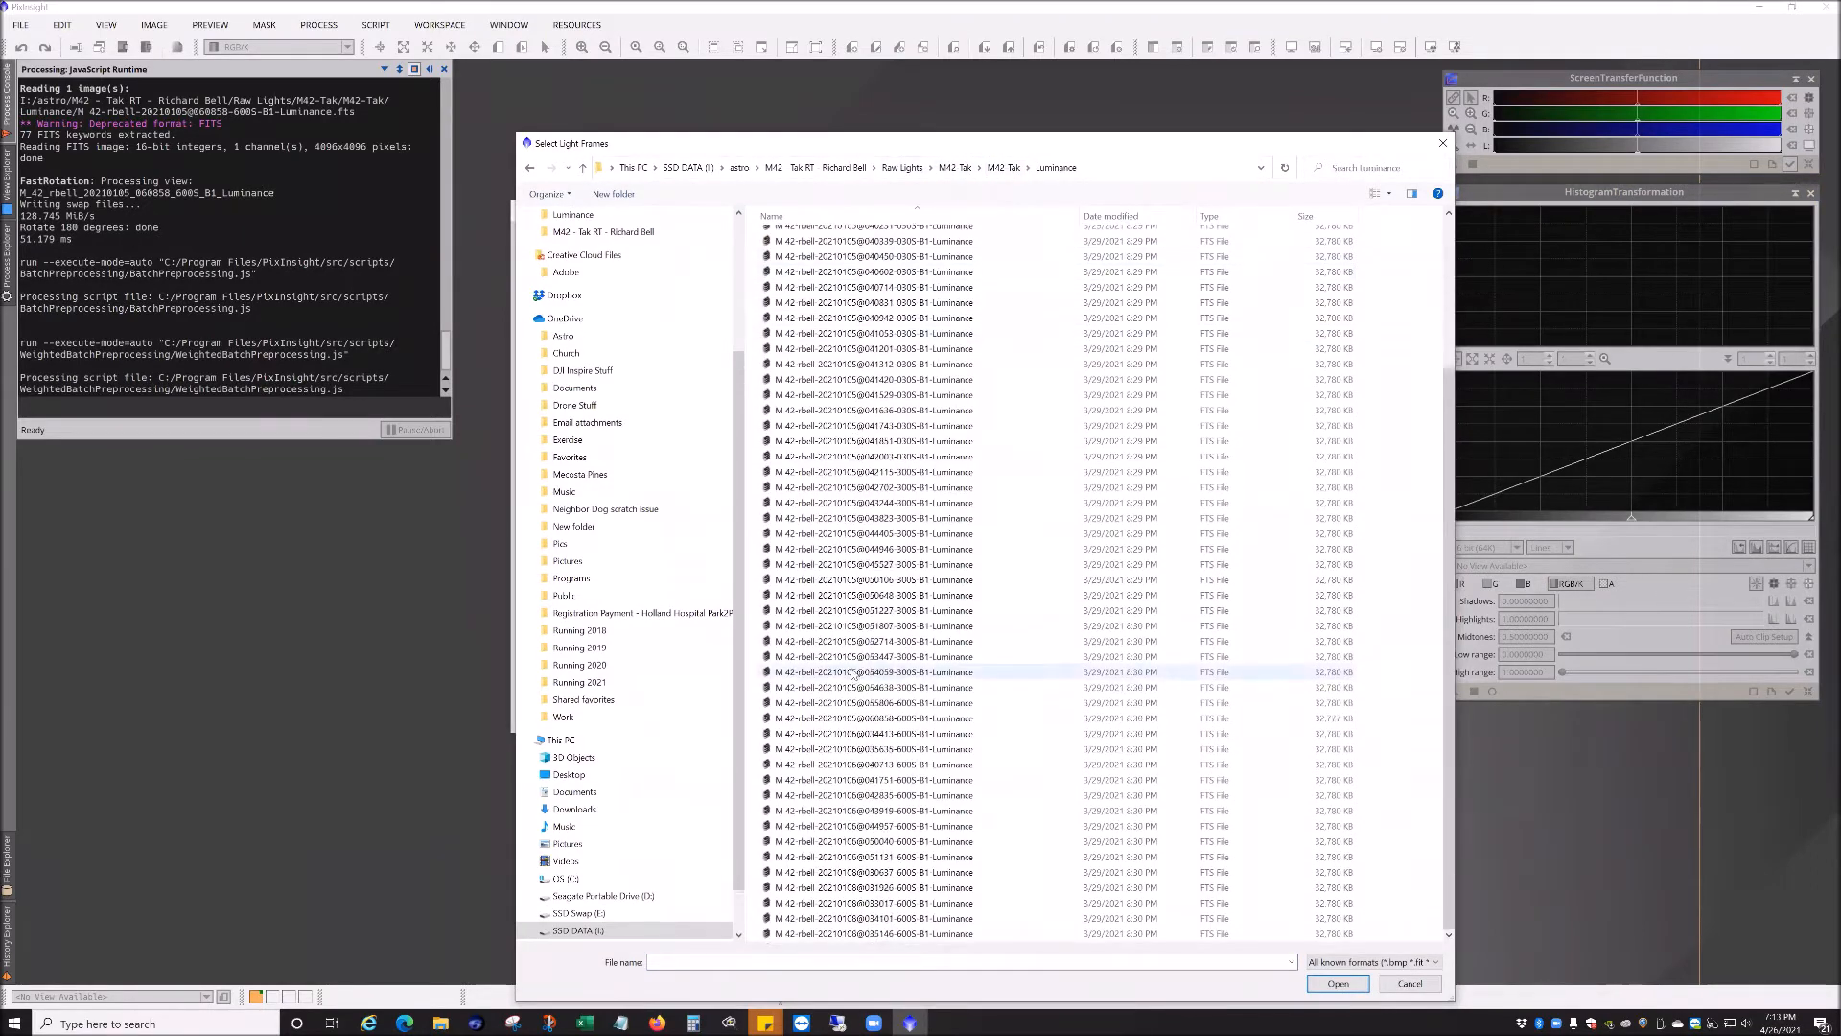
click(912, 704)
shift+click(911, 933)
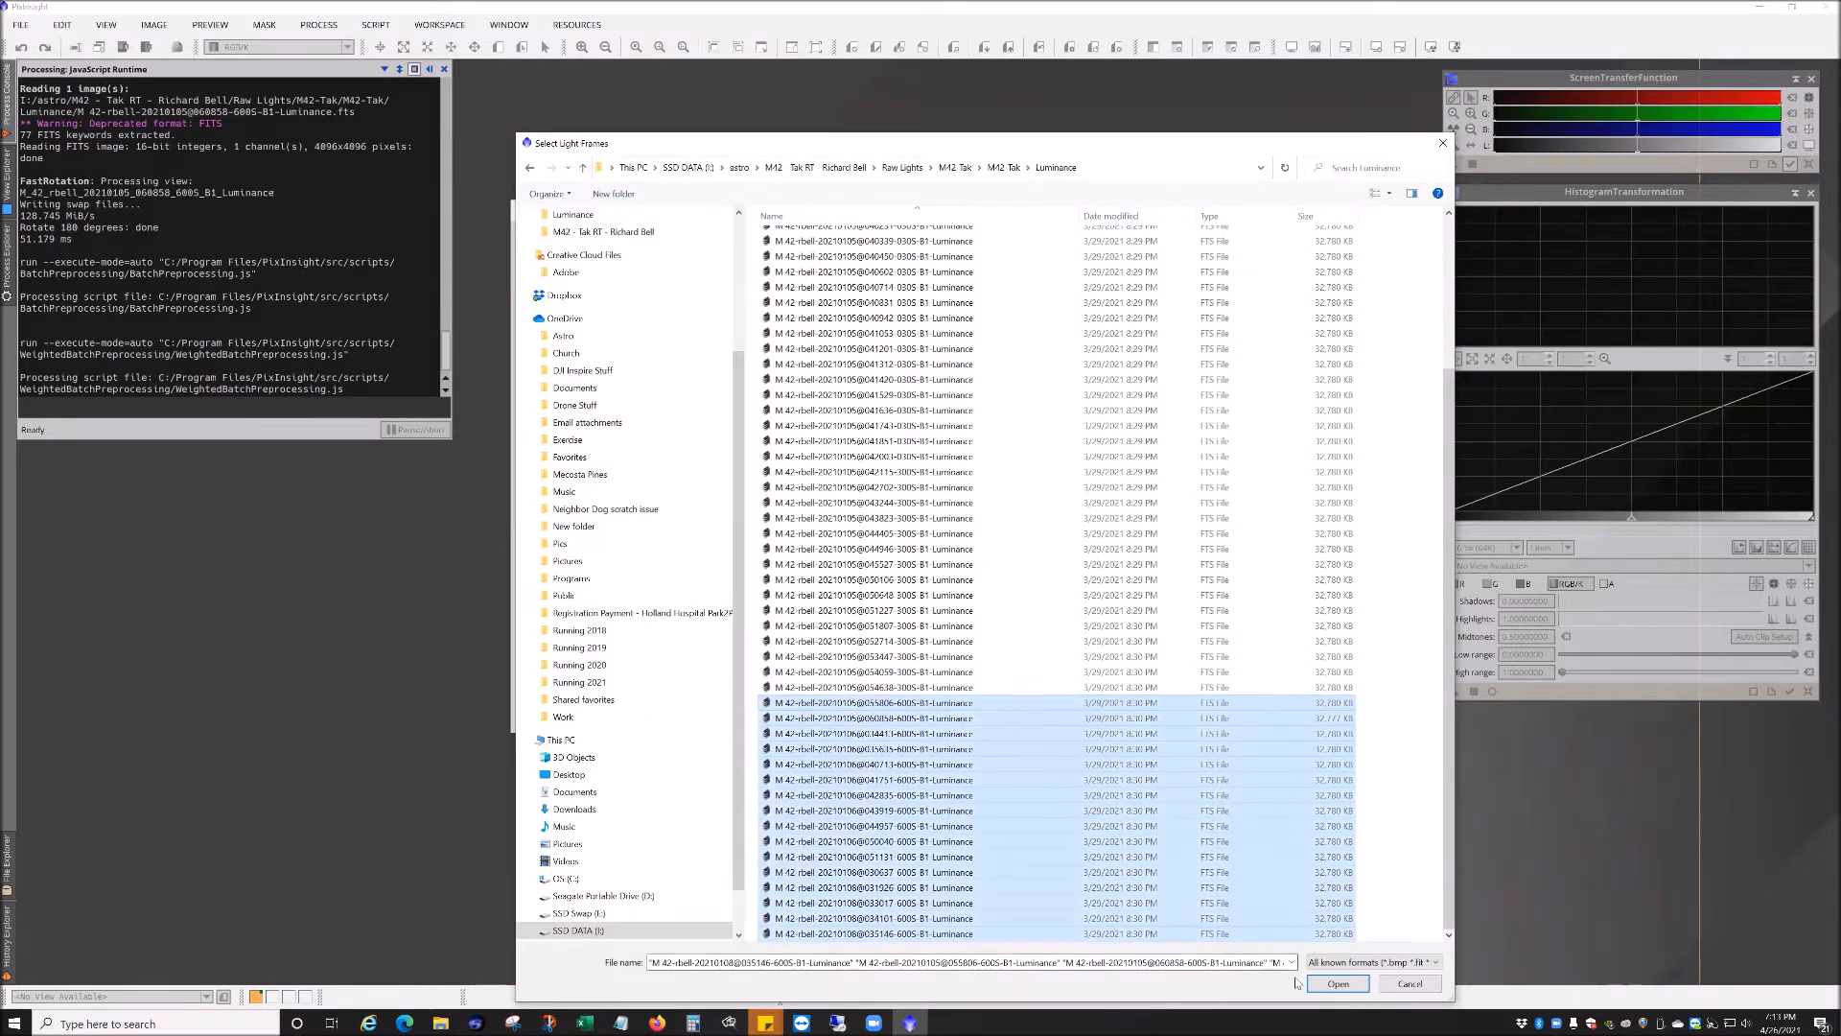
click(1337, 983)
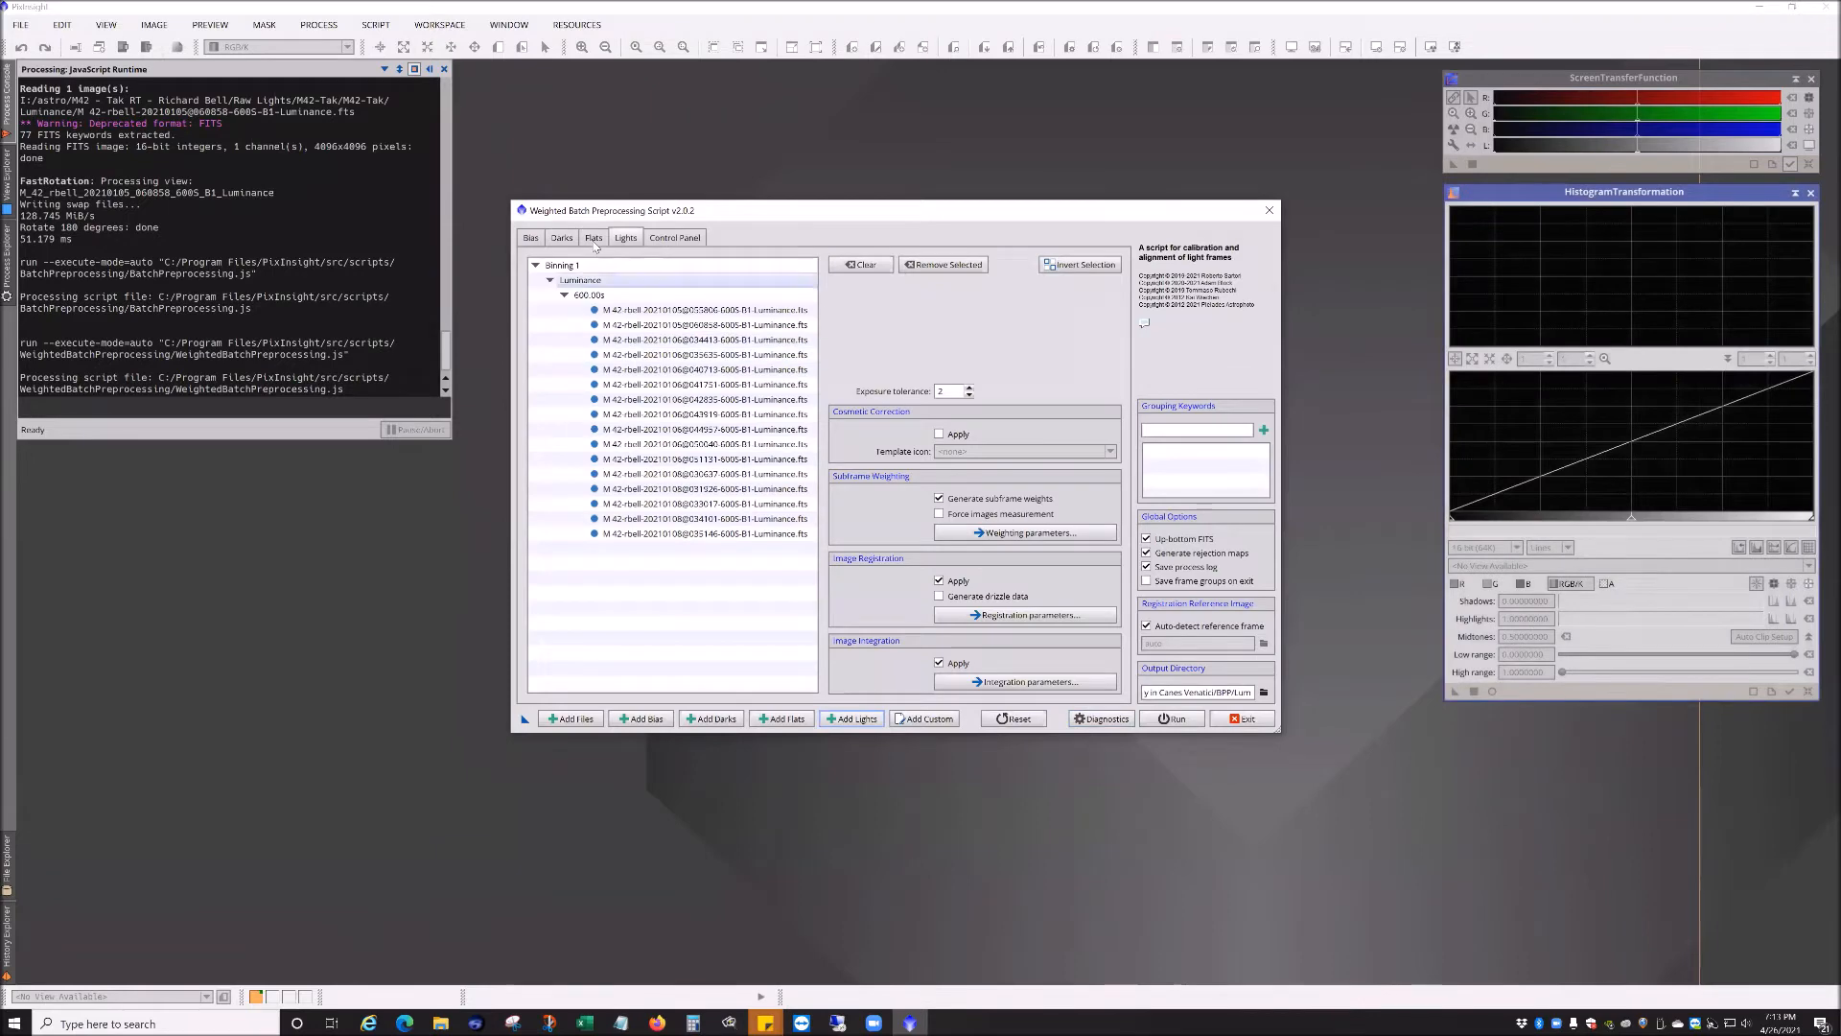
Step: Review the loaded dark frames and switch to the Bias tab
click(561, 237)
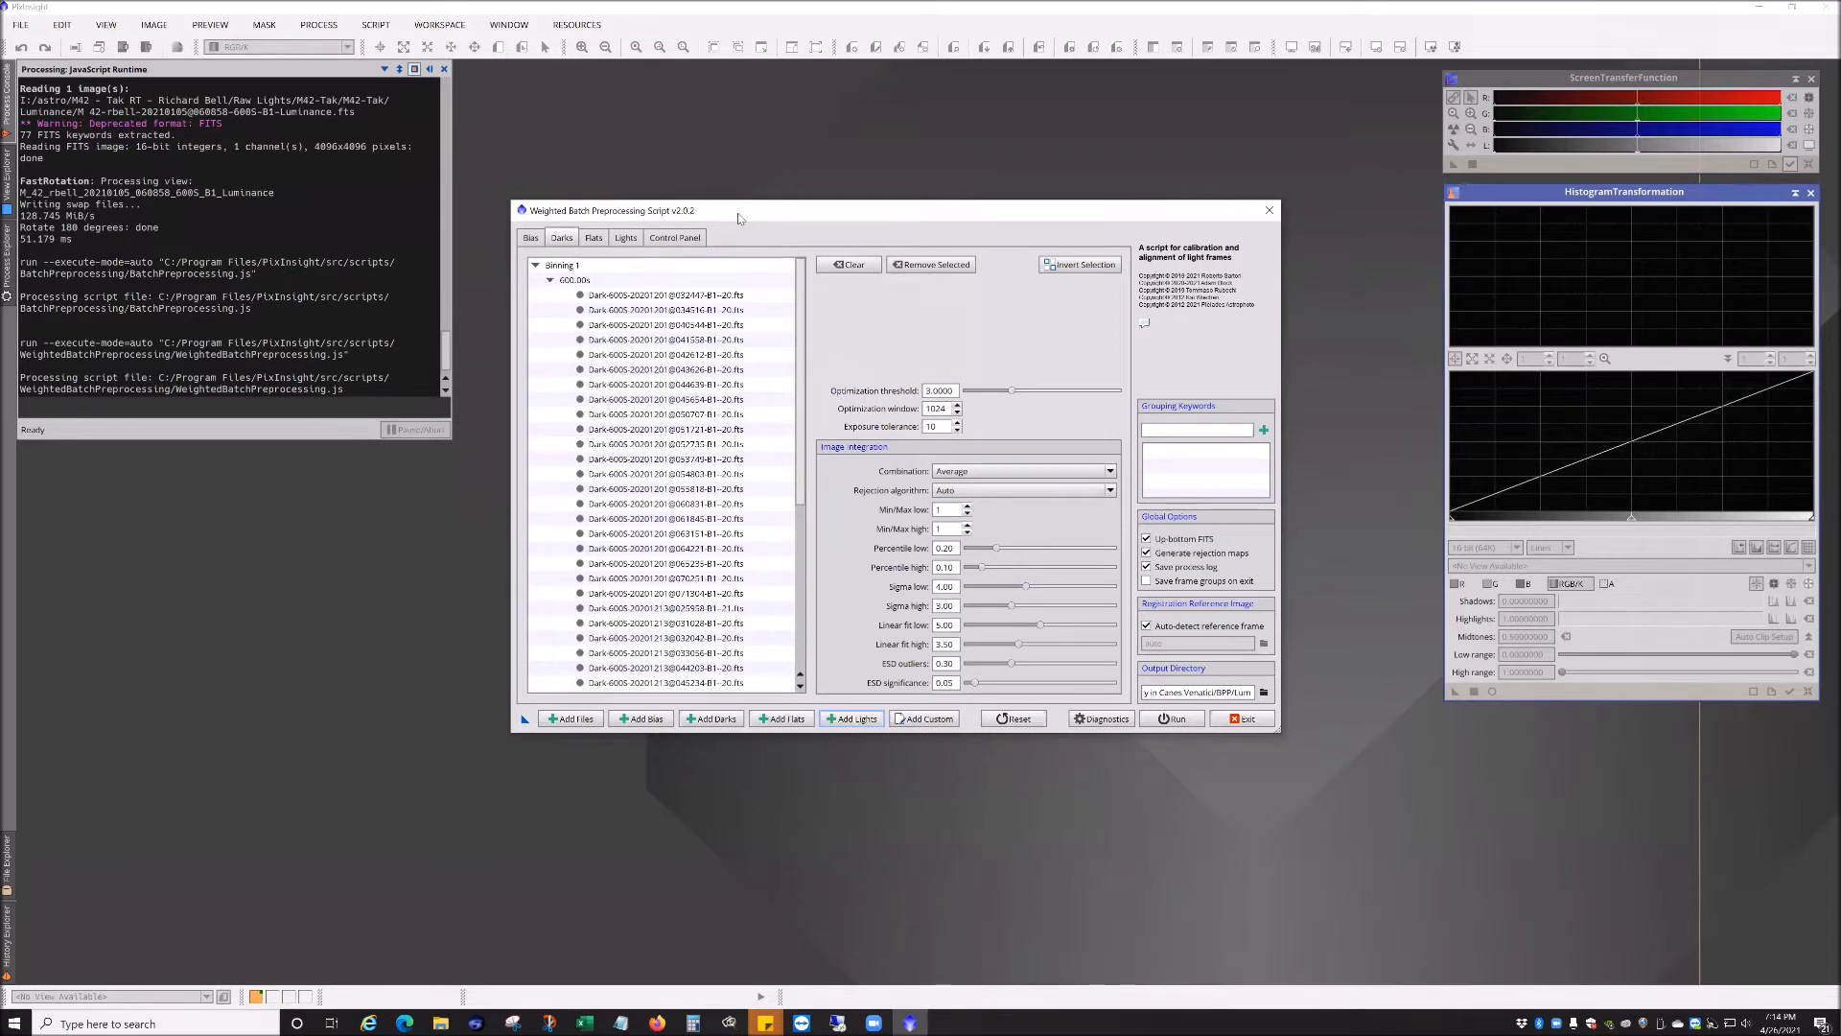
drag(738, 217, 738, 182)
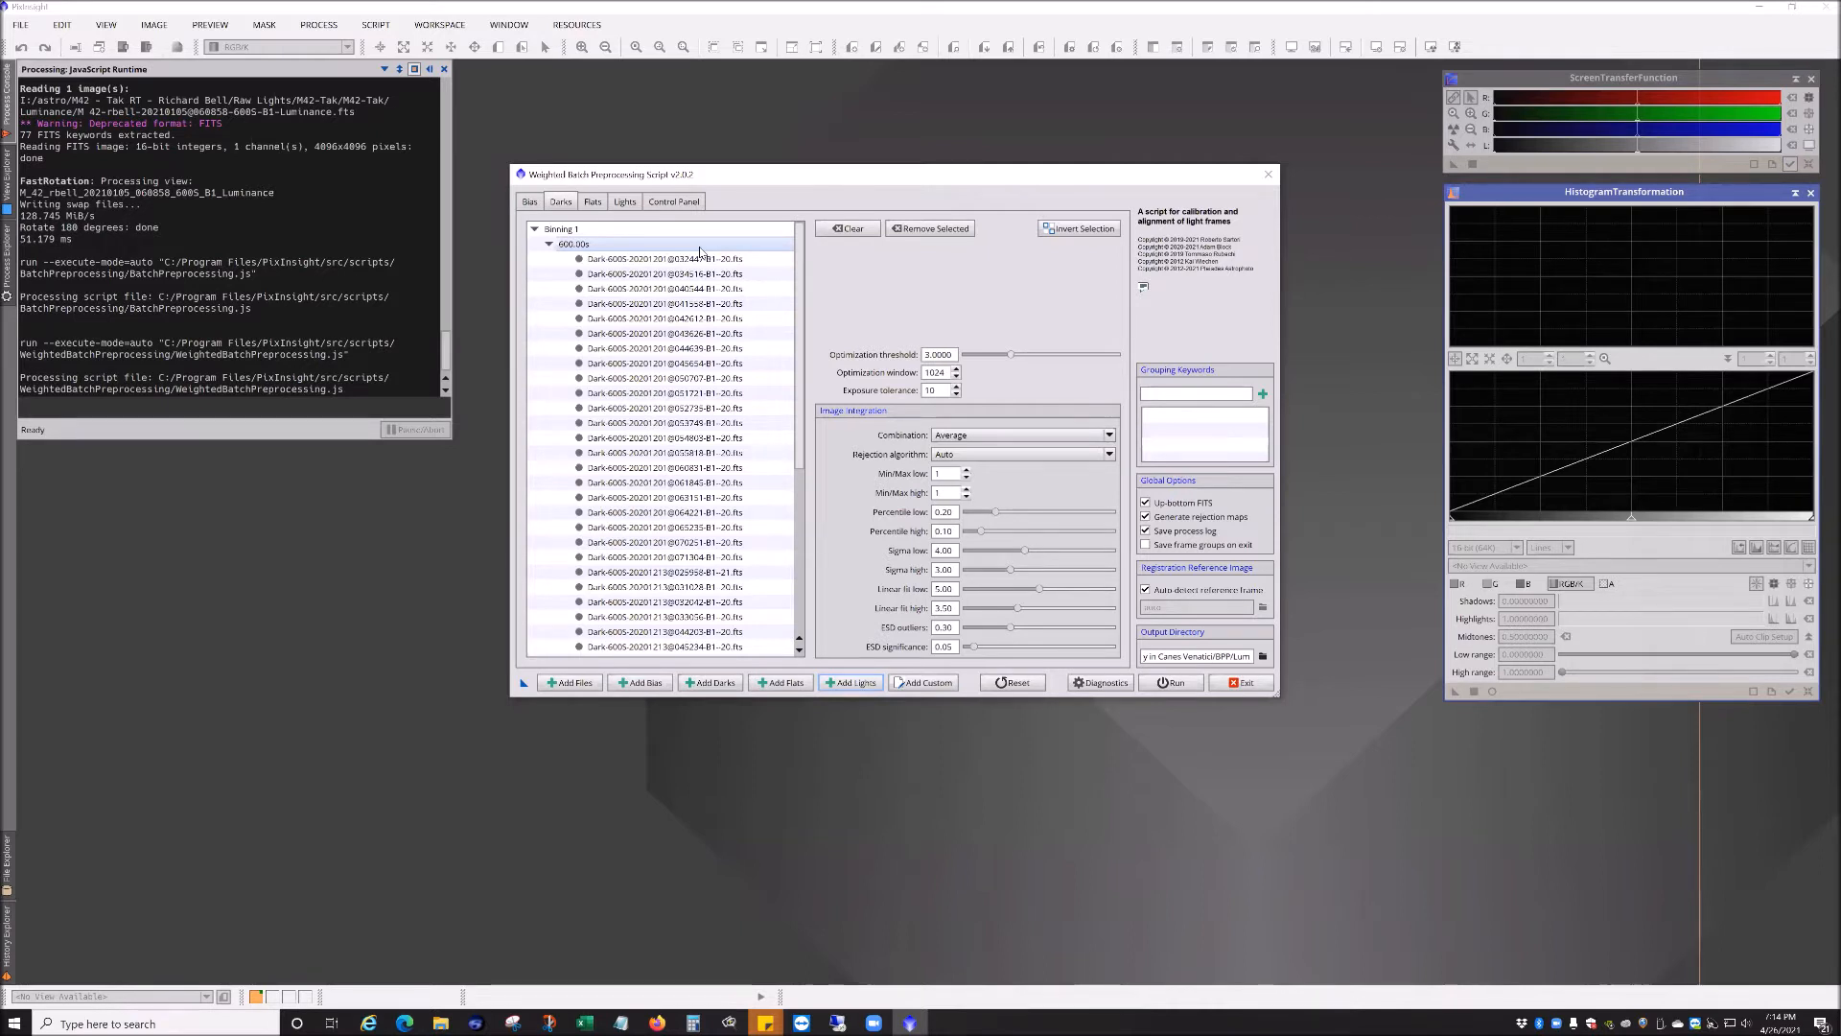
click(530, 201)
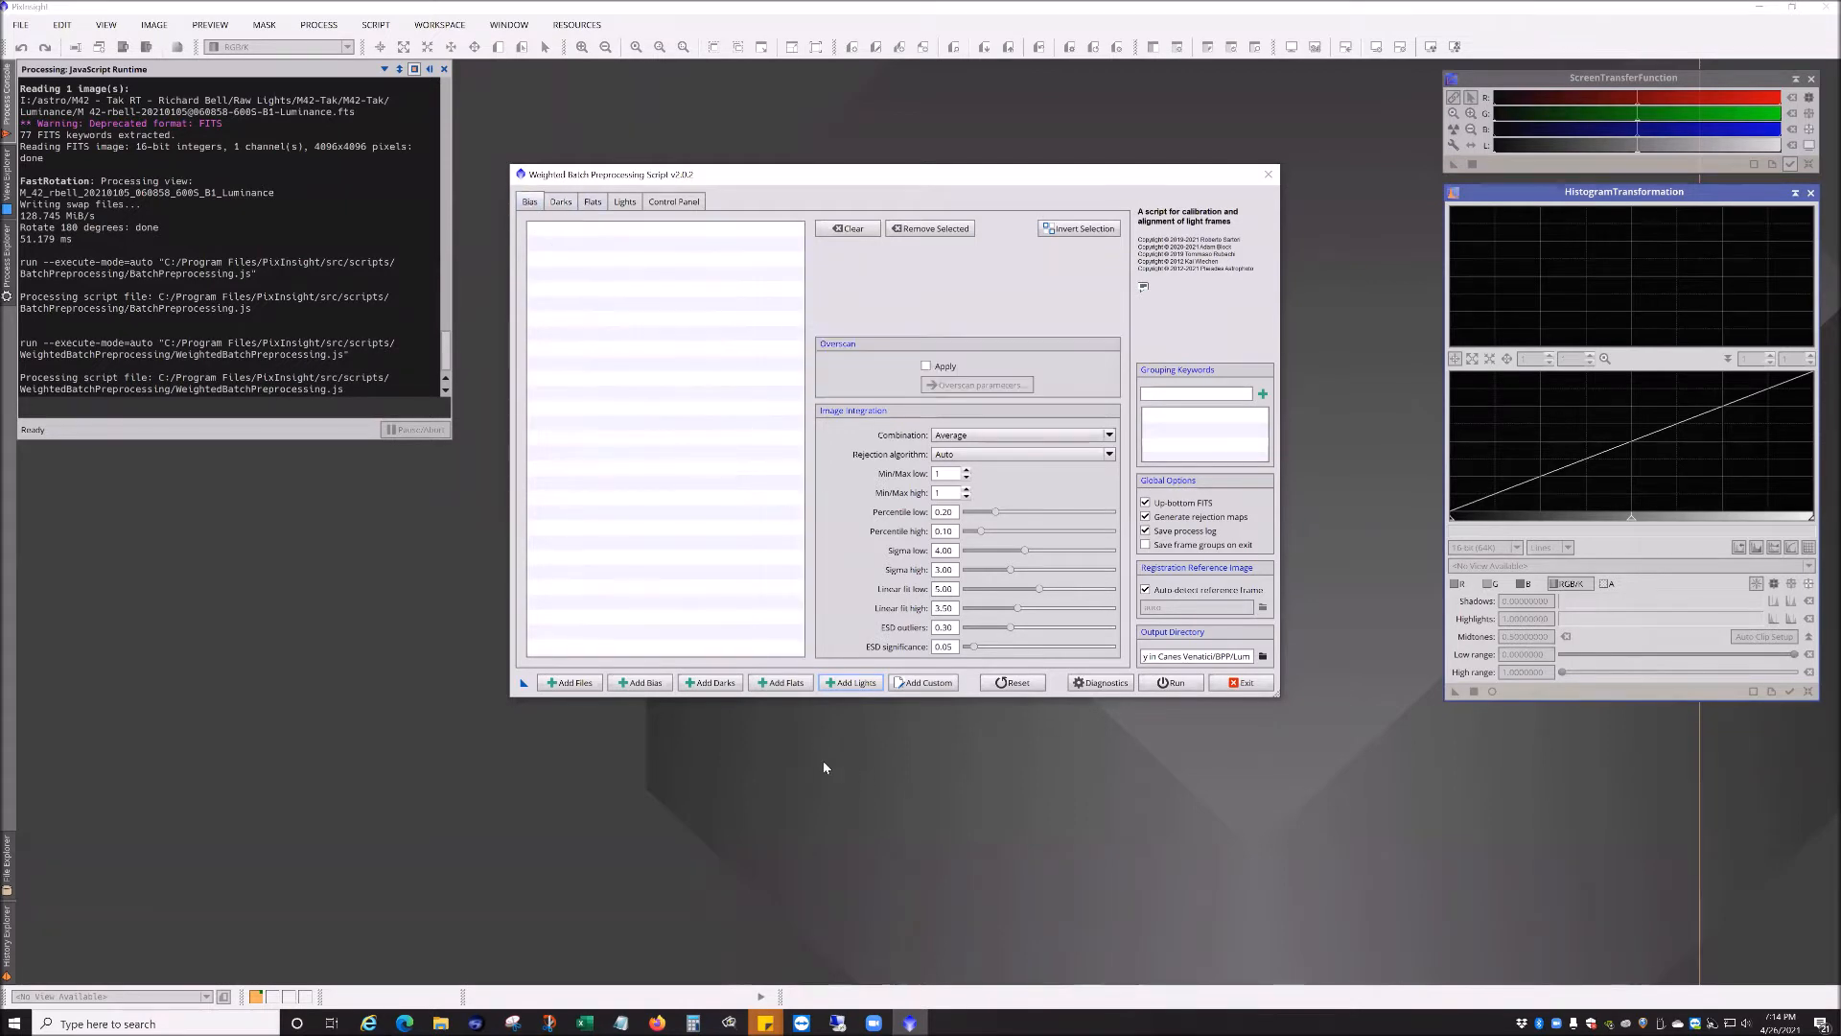
Step: Add all frames from the M42 Tak \ Bias - Tak folder as bias frames
click(639, 683)
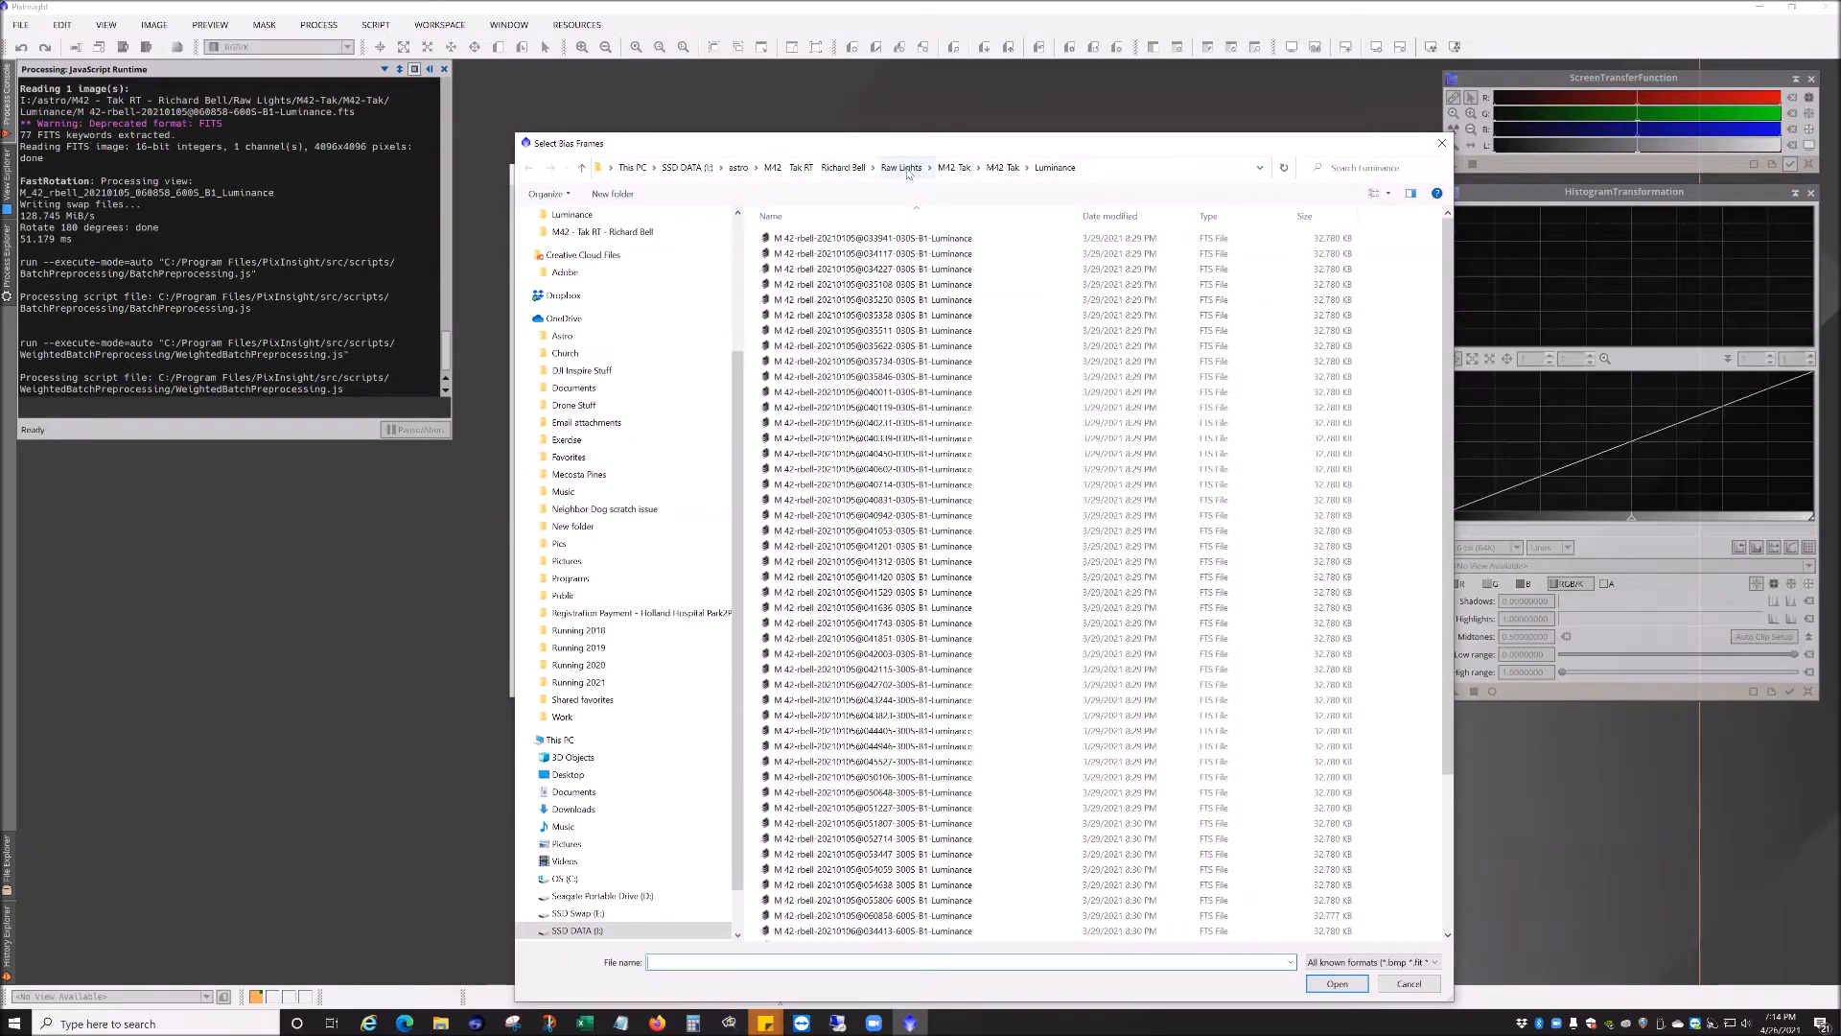
click(1003, 167)
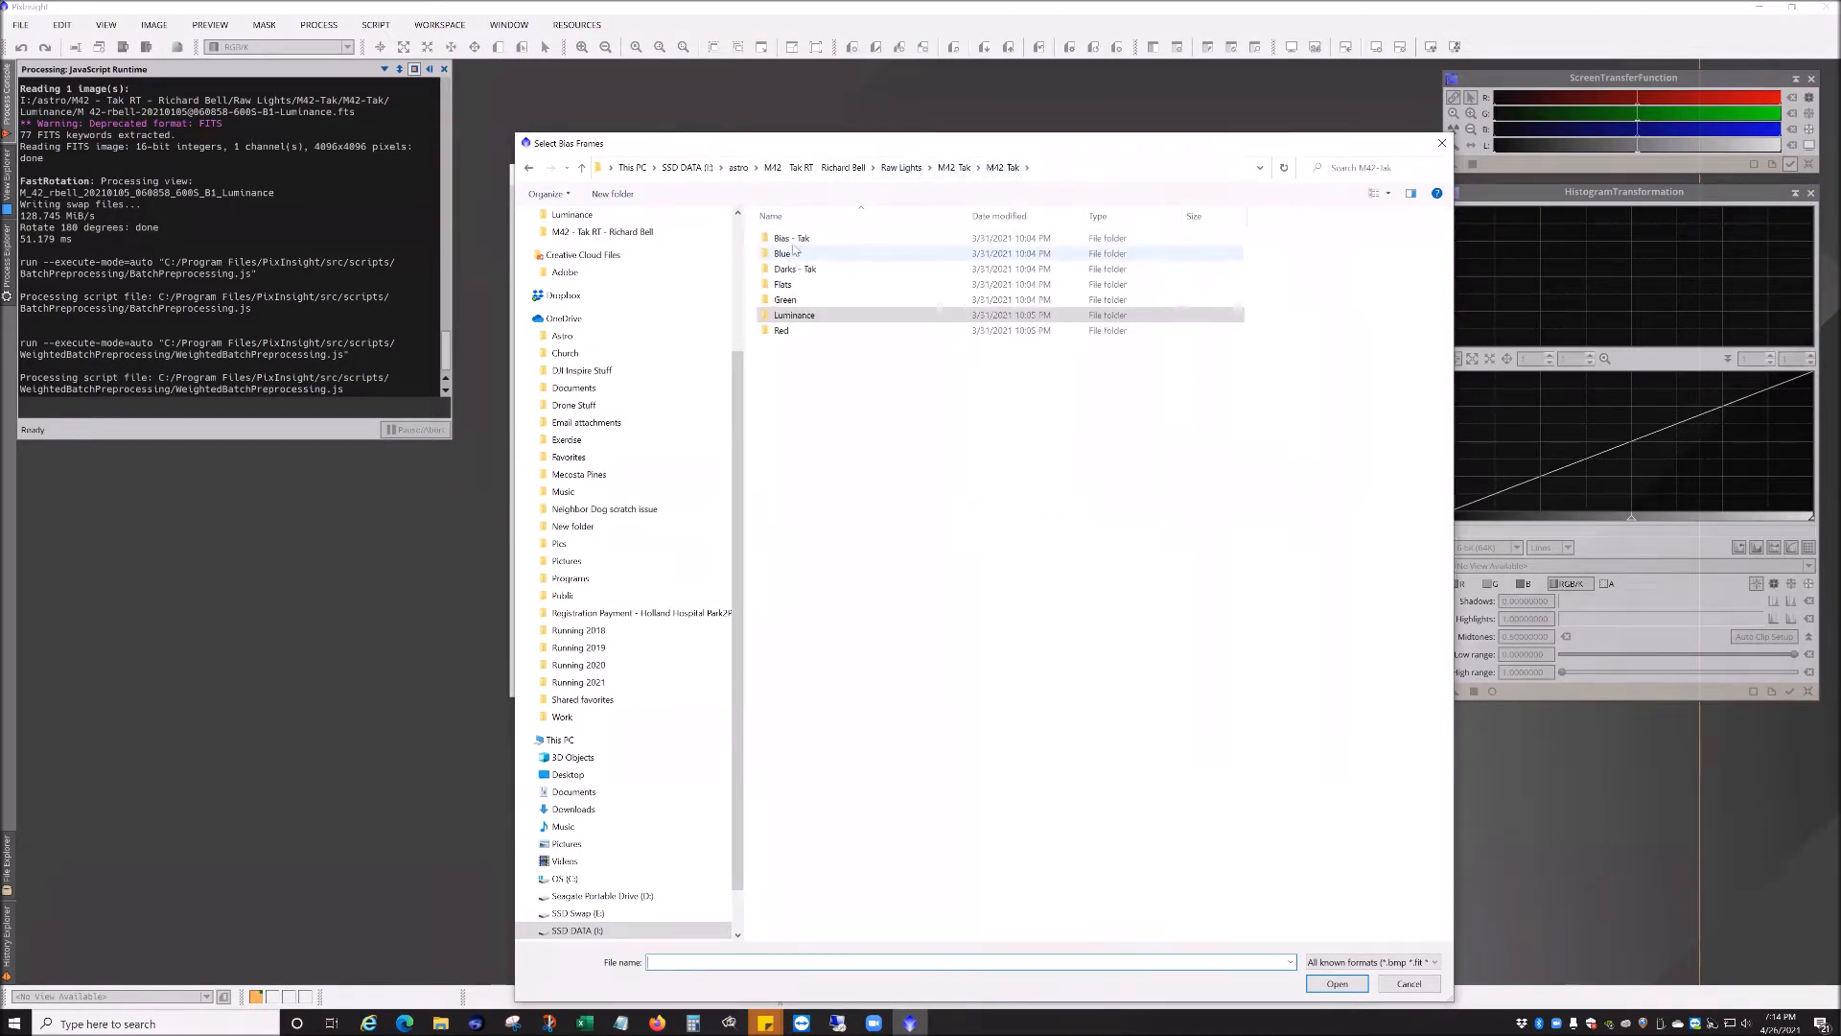
double_click(790, 241)
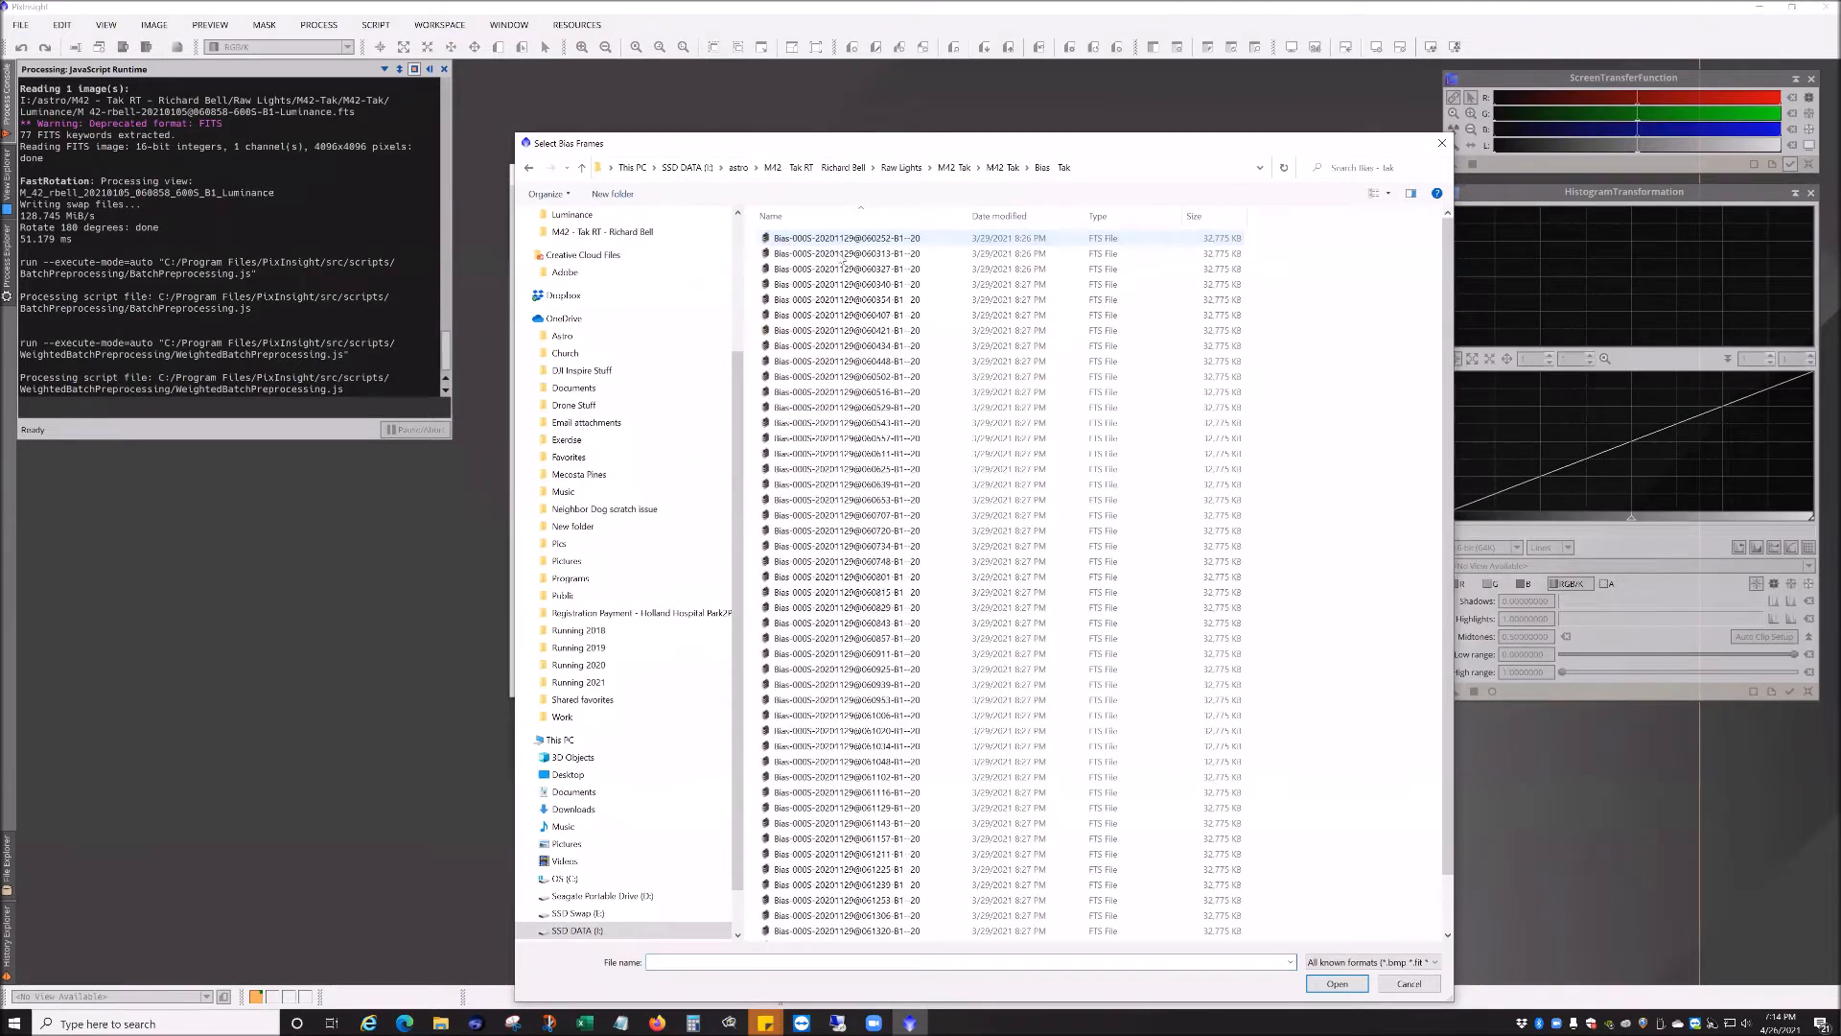
key(ctrl+a)
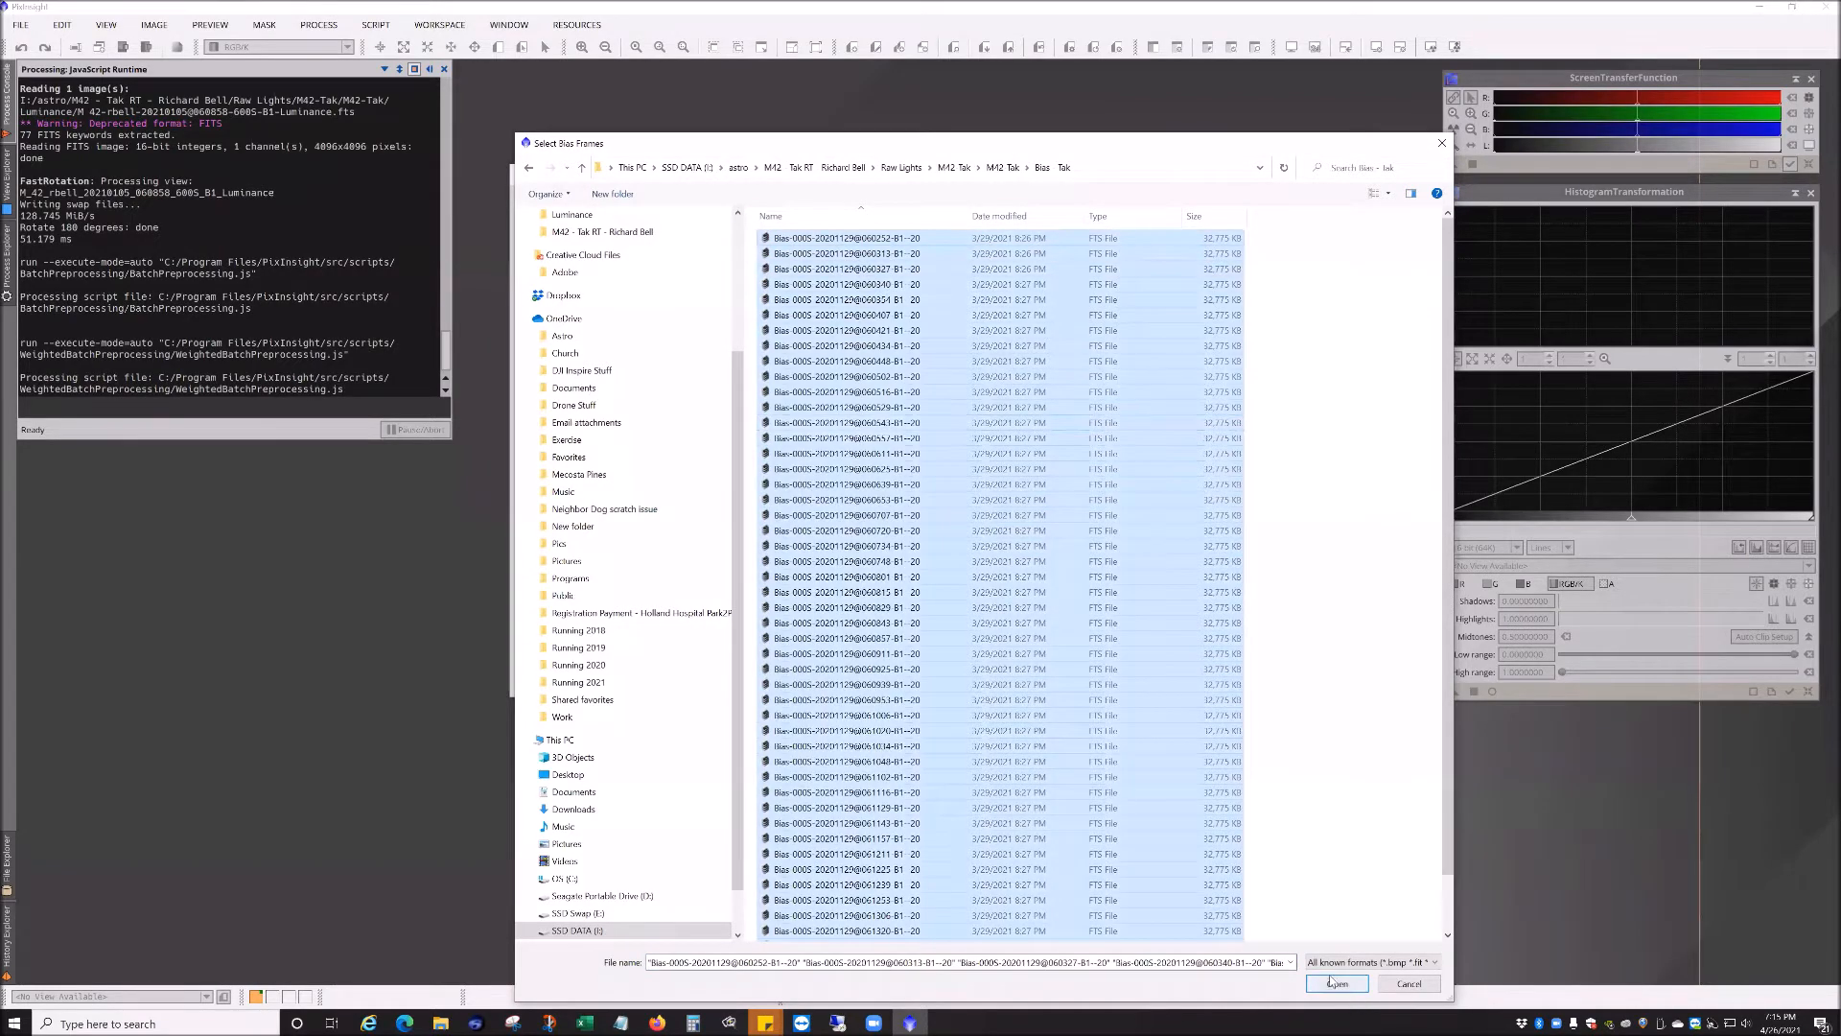
click(1350, 984)
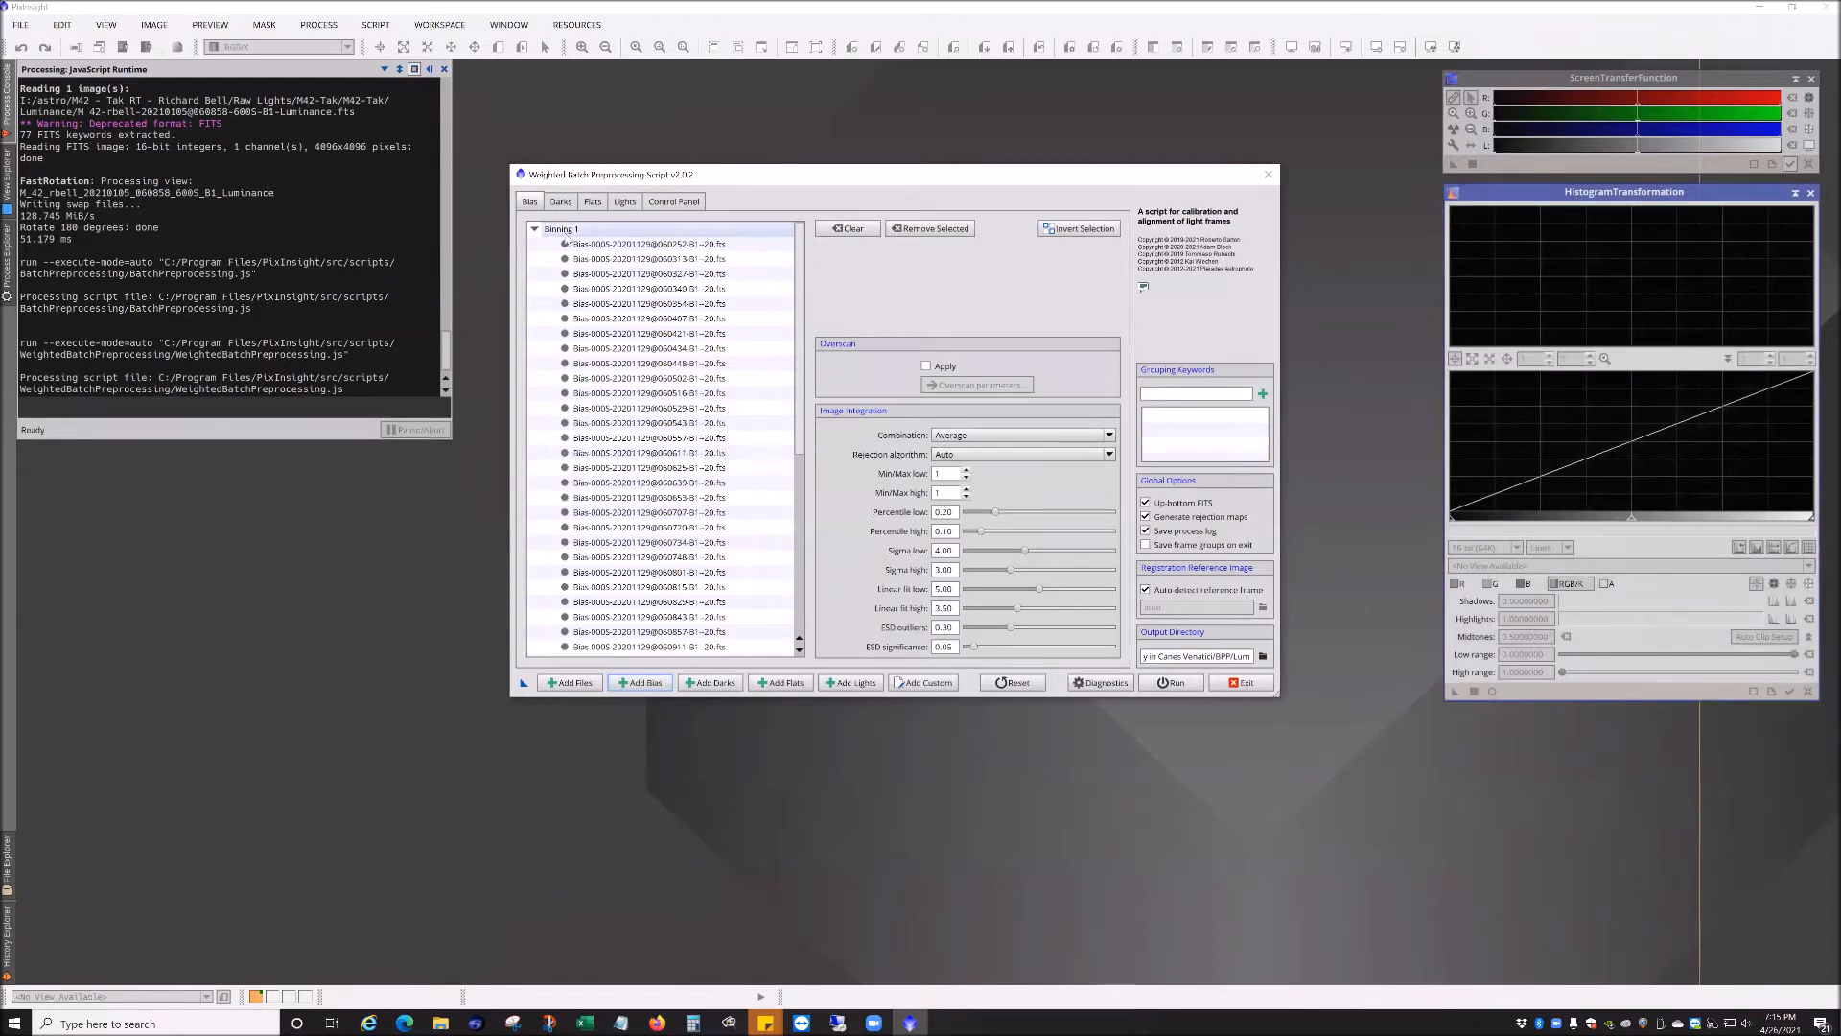
Step: Review the loaded frame groups for darks, flats and lights in the Control Panel overview
click(561, 201)
click(628, 203)
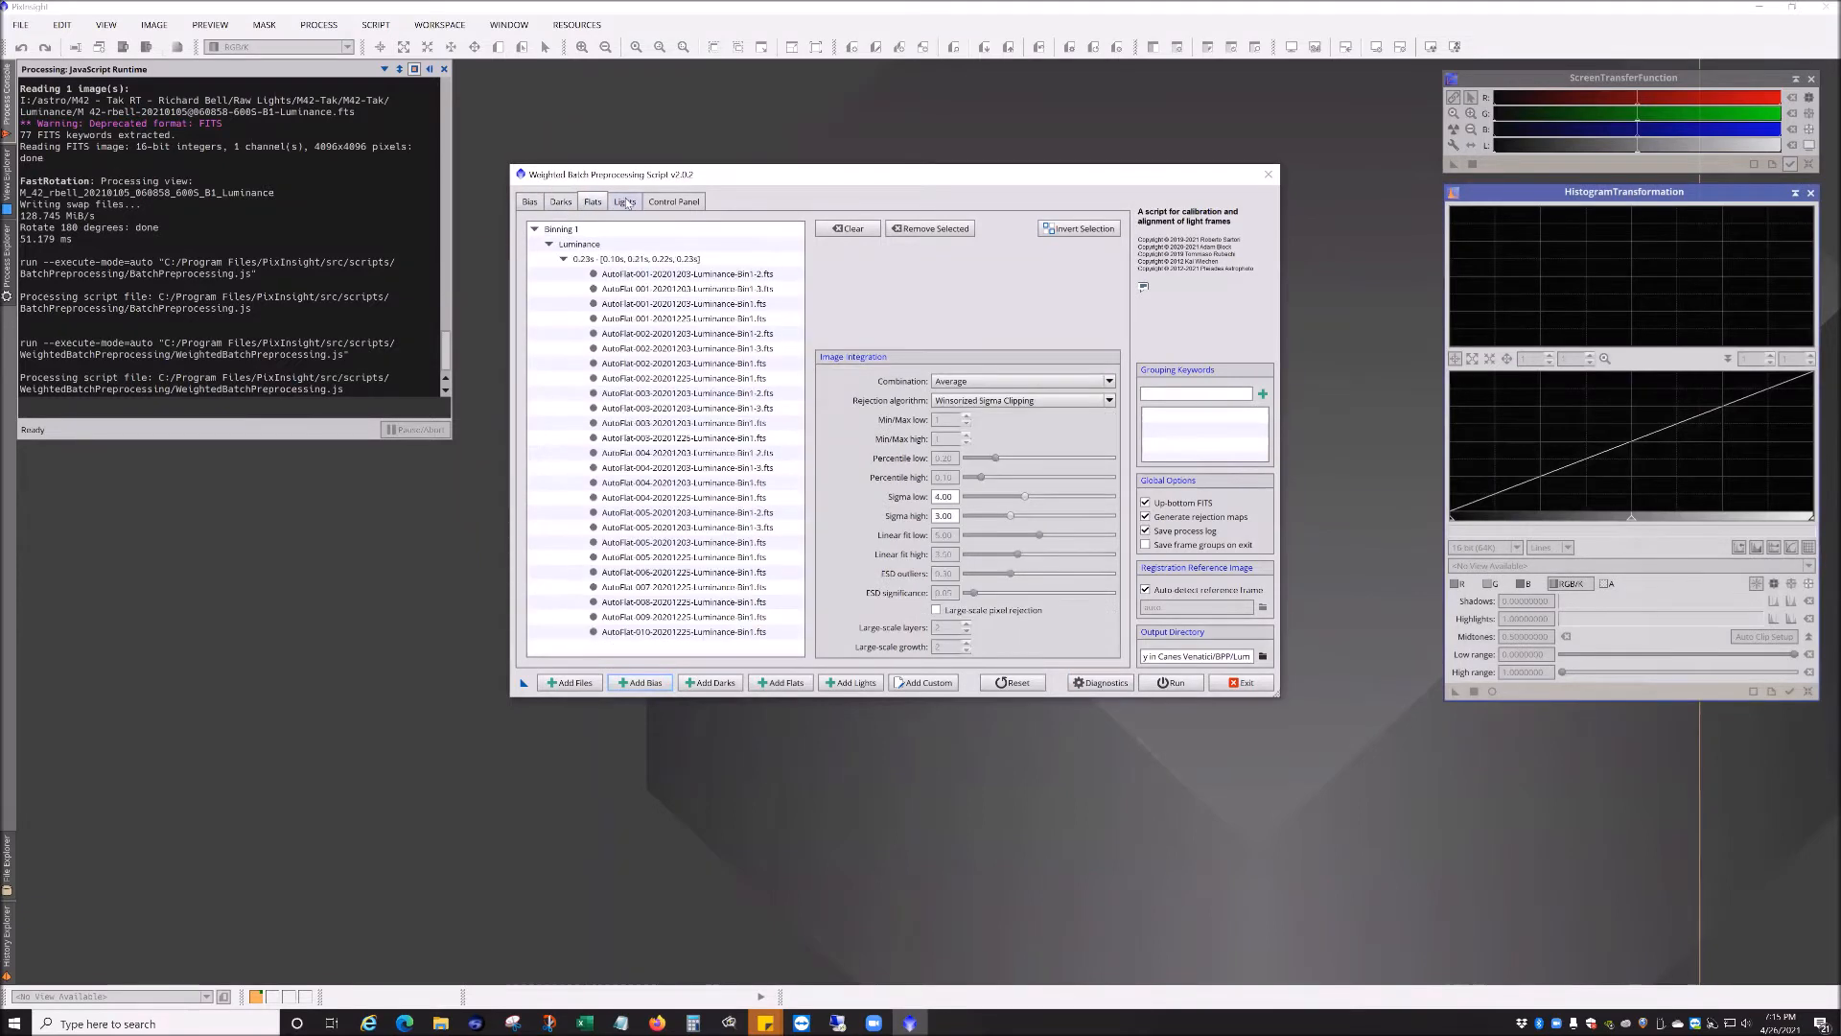
click(672, 201)
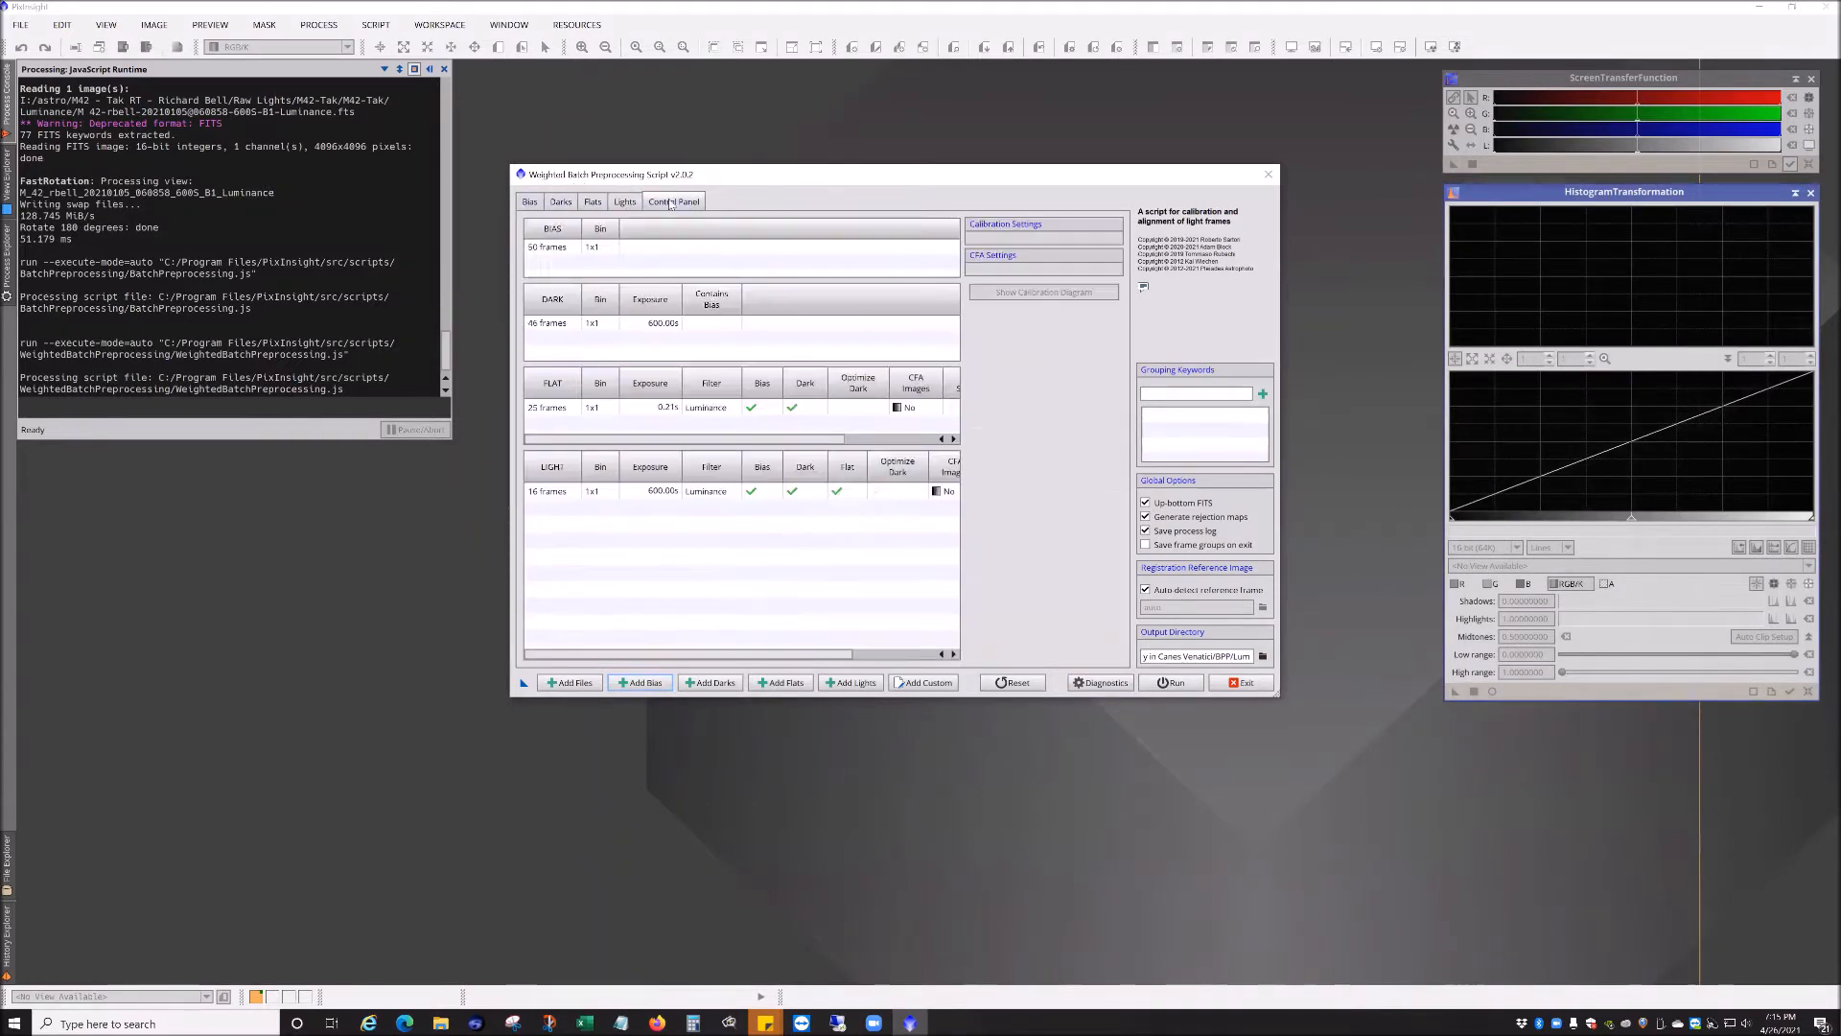
click(543, 494)
click(534, 493)
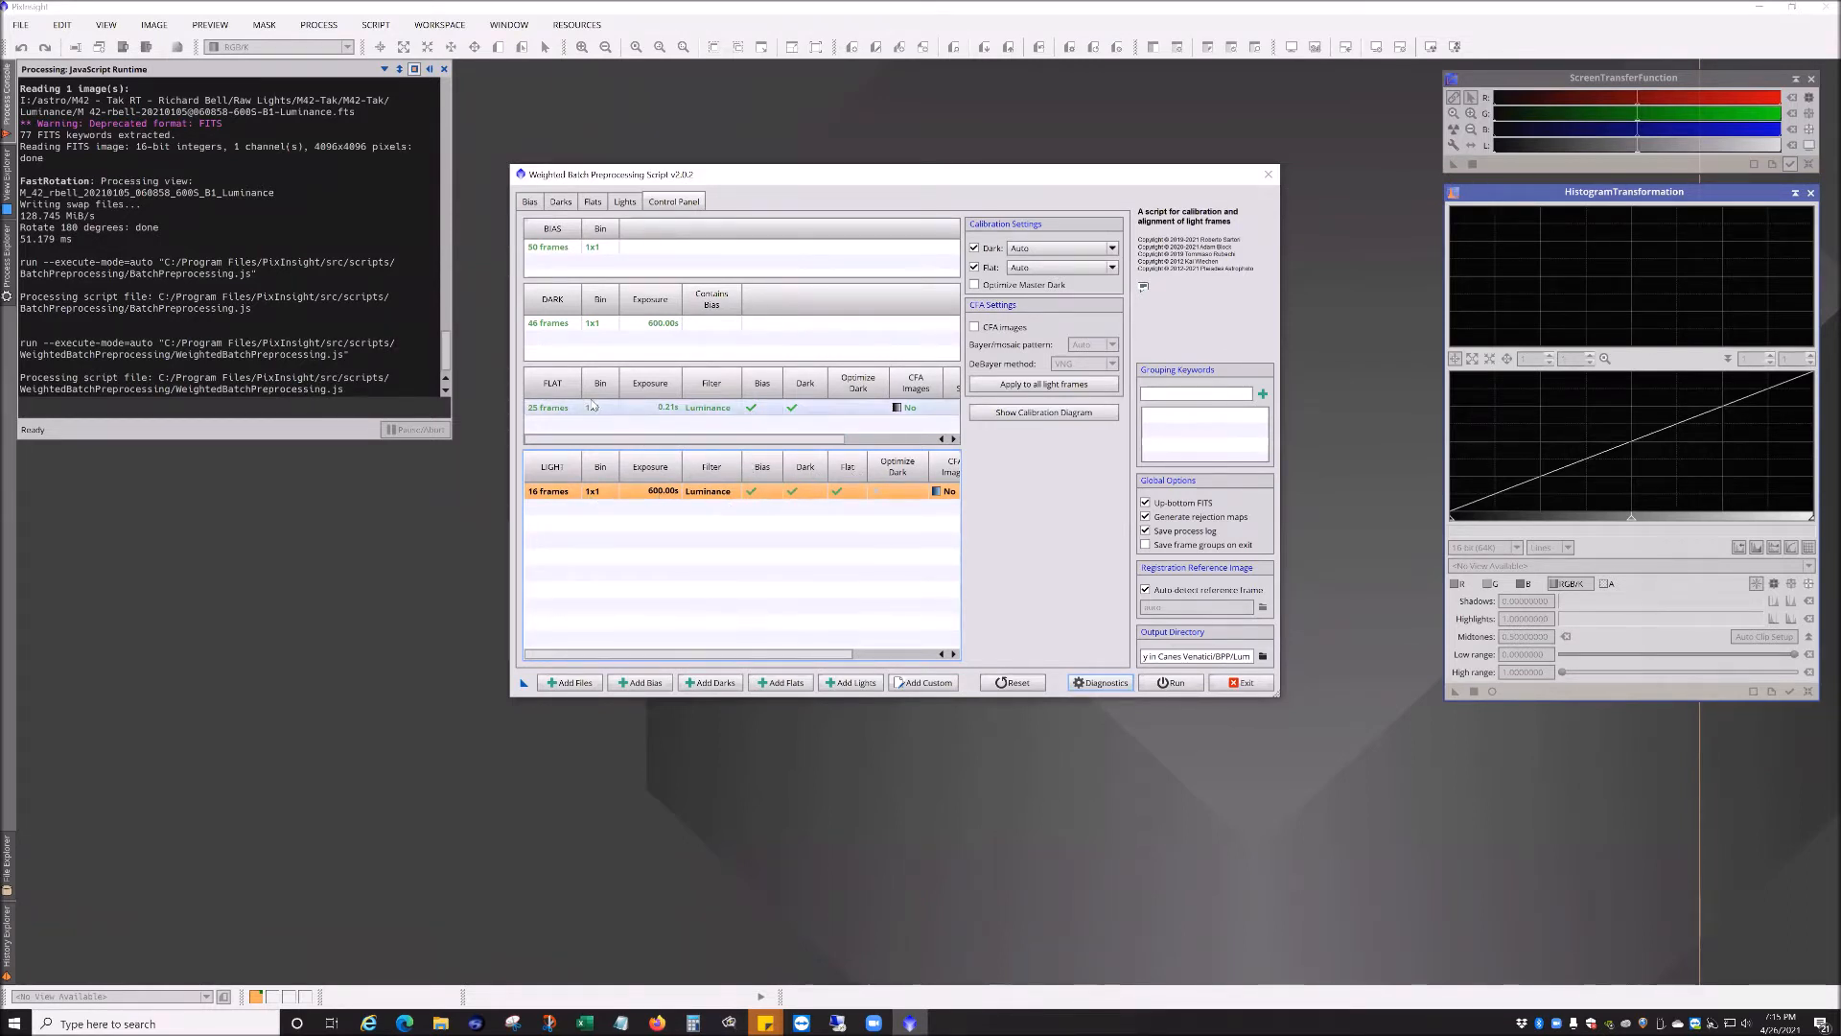
click(770, 407)
click(549, 324)
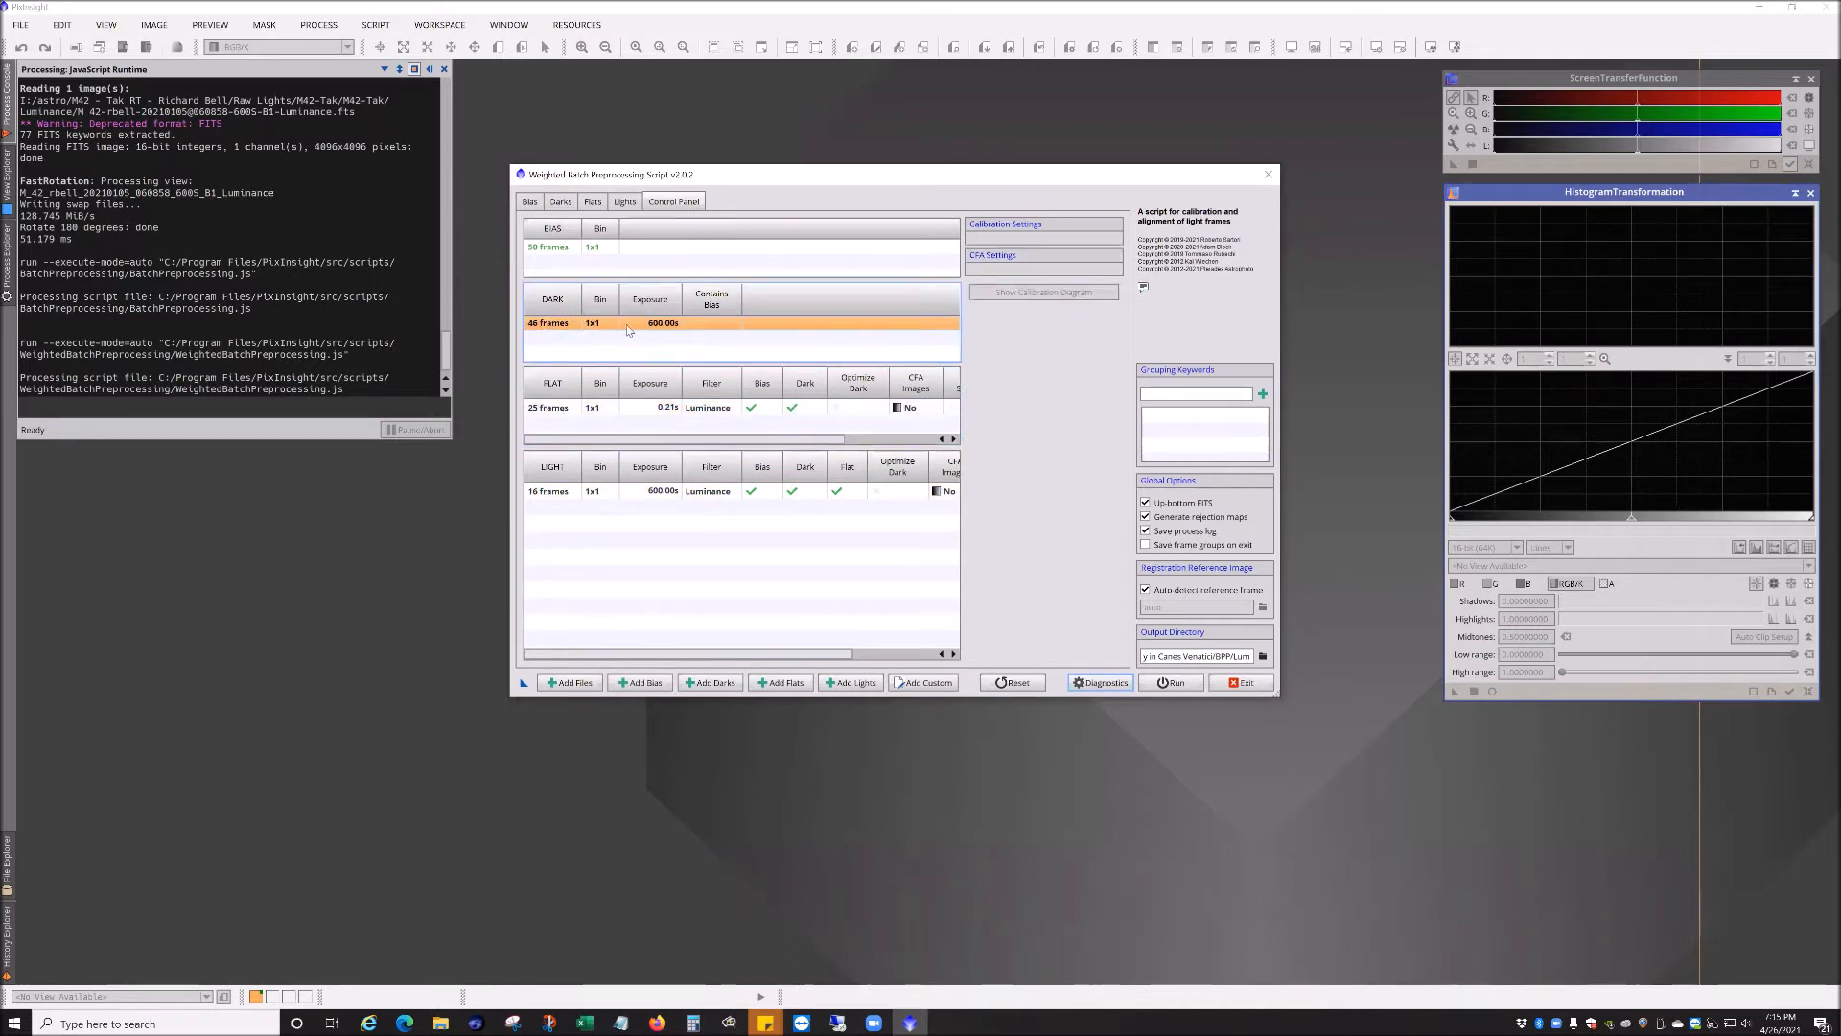
click(573, 403)
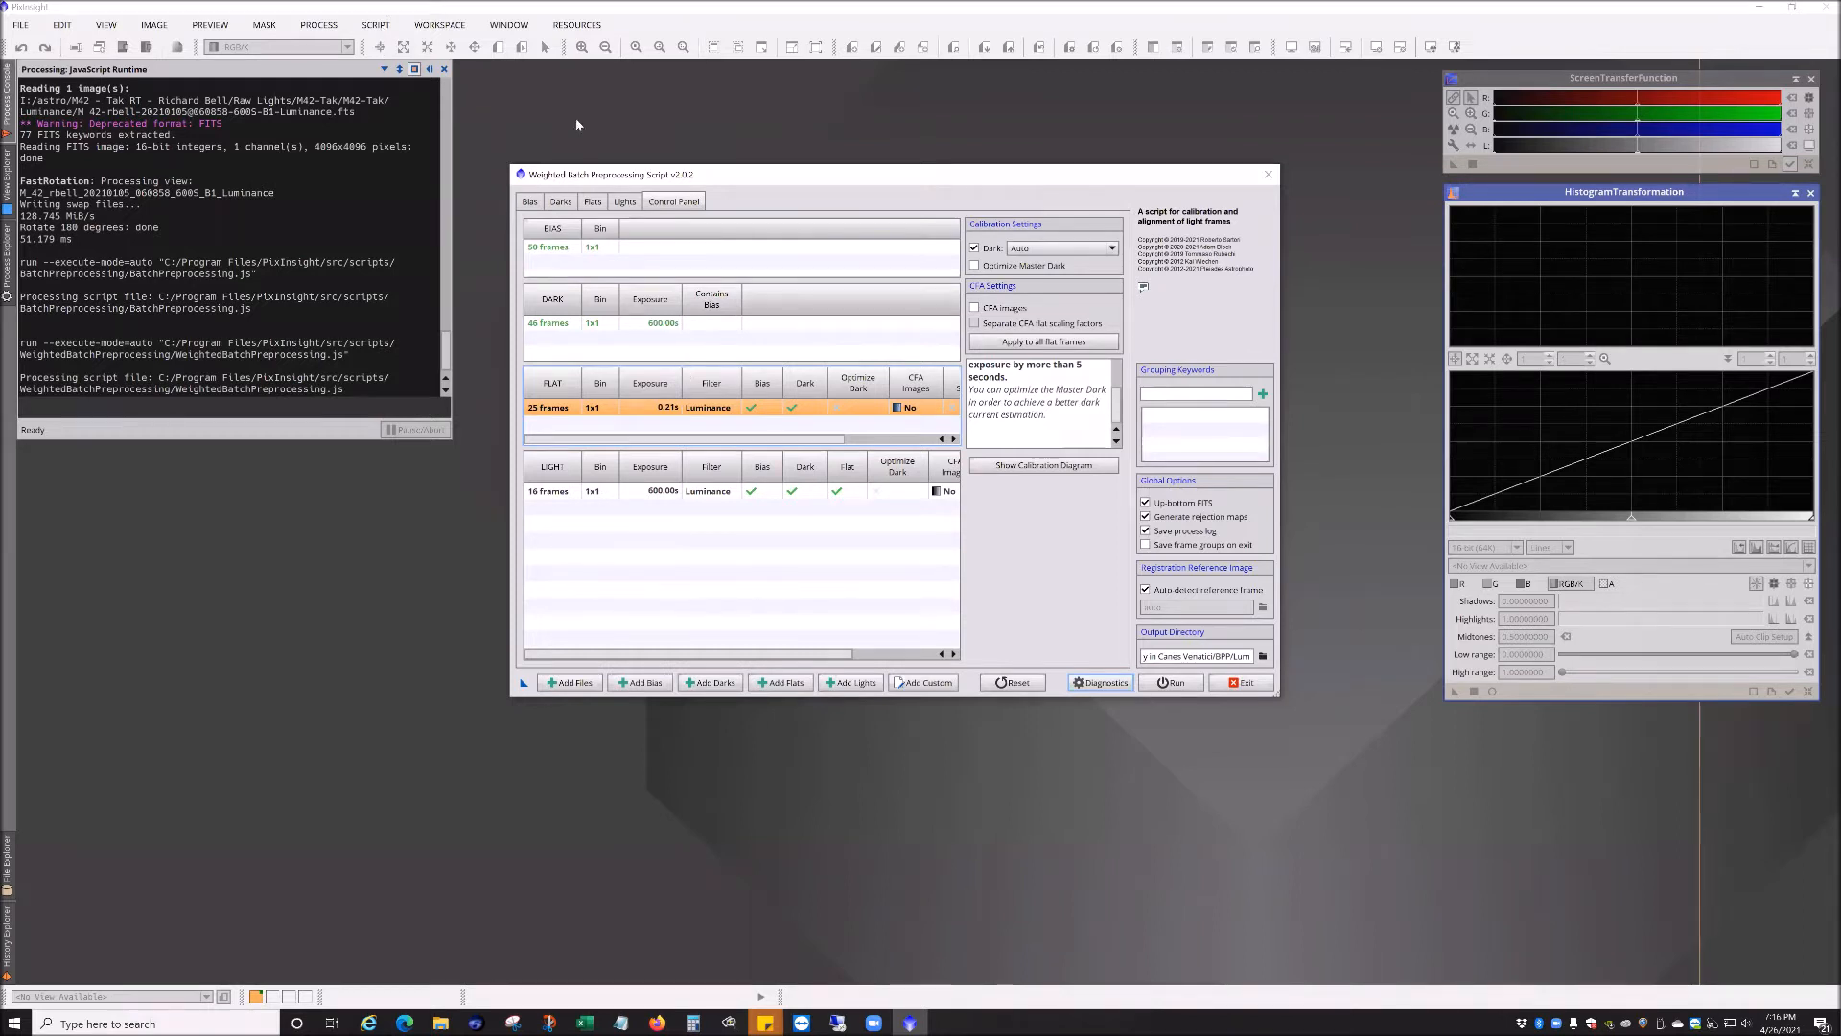
Step: Browse the Bias, Darks, Flats and Lights tabs to check each loaded frame list
click(530, 202)
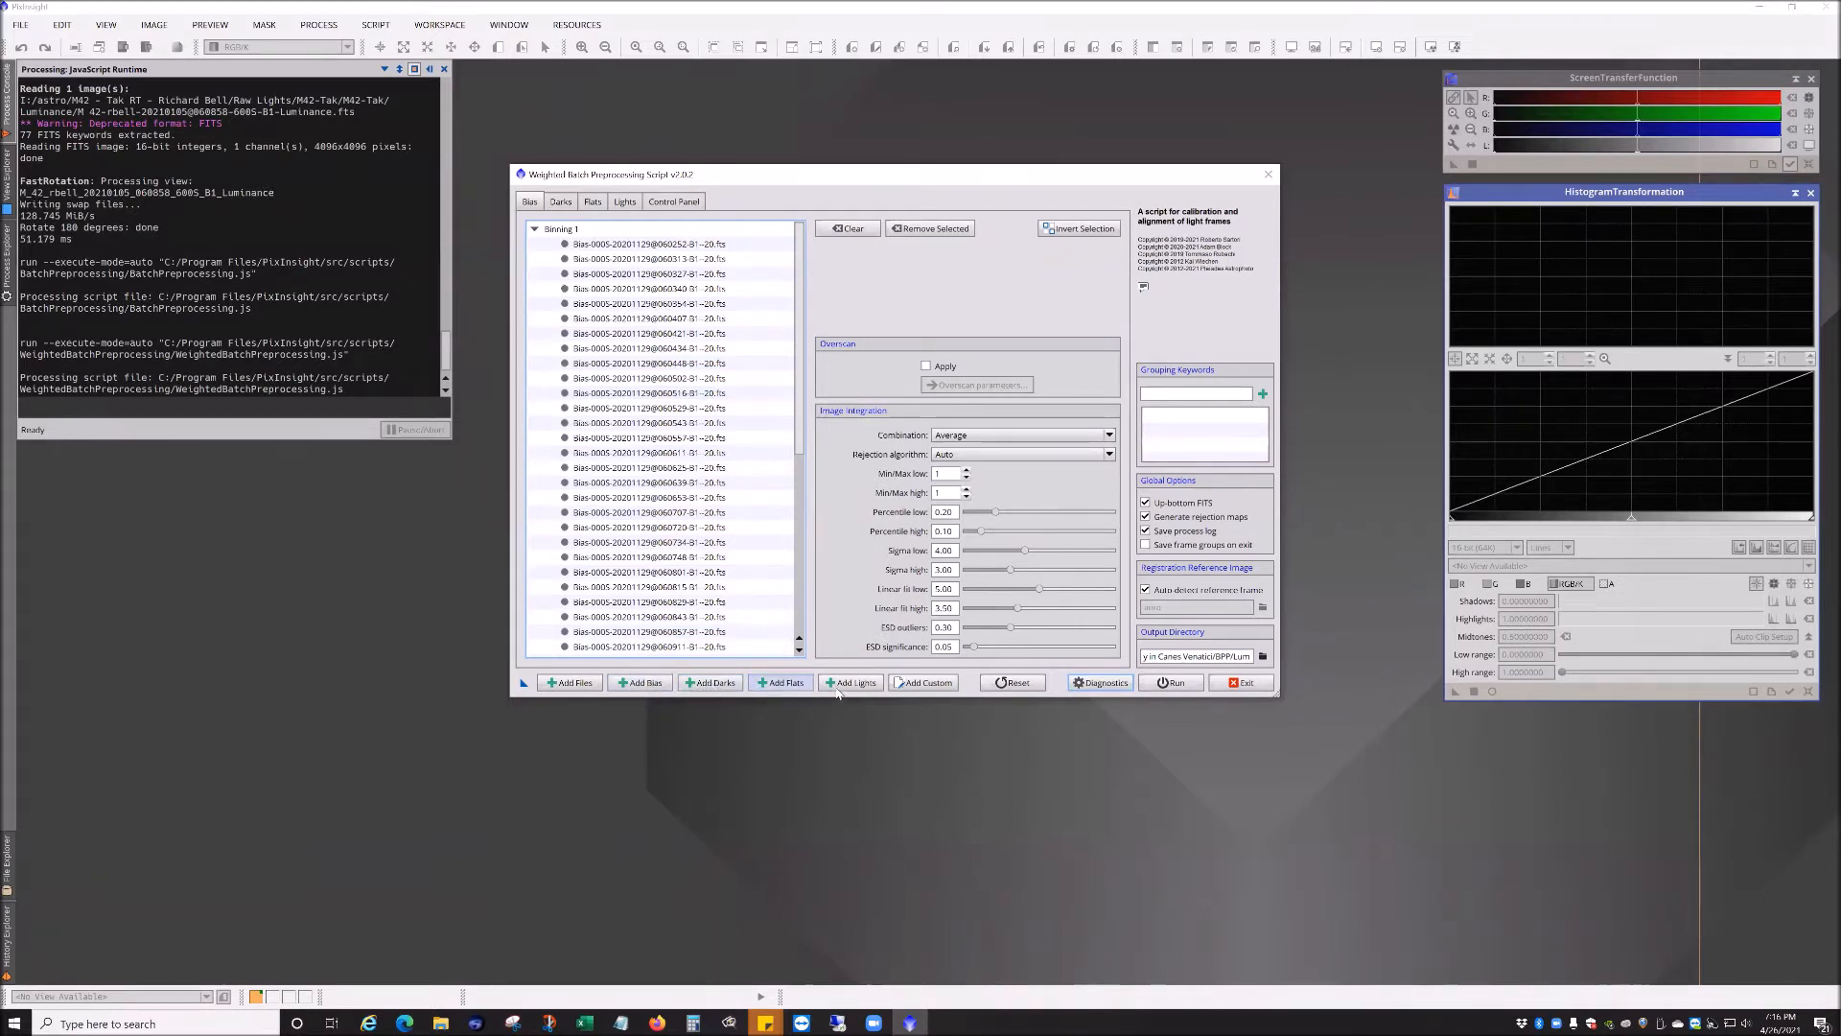
click(558, 205)
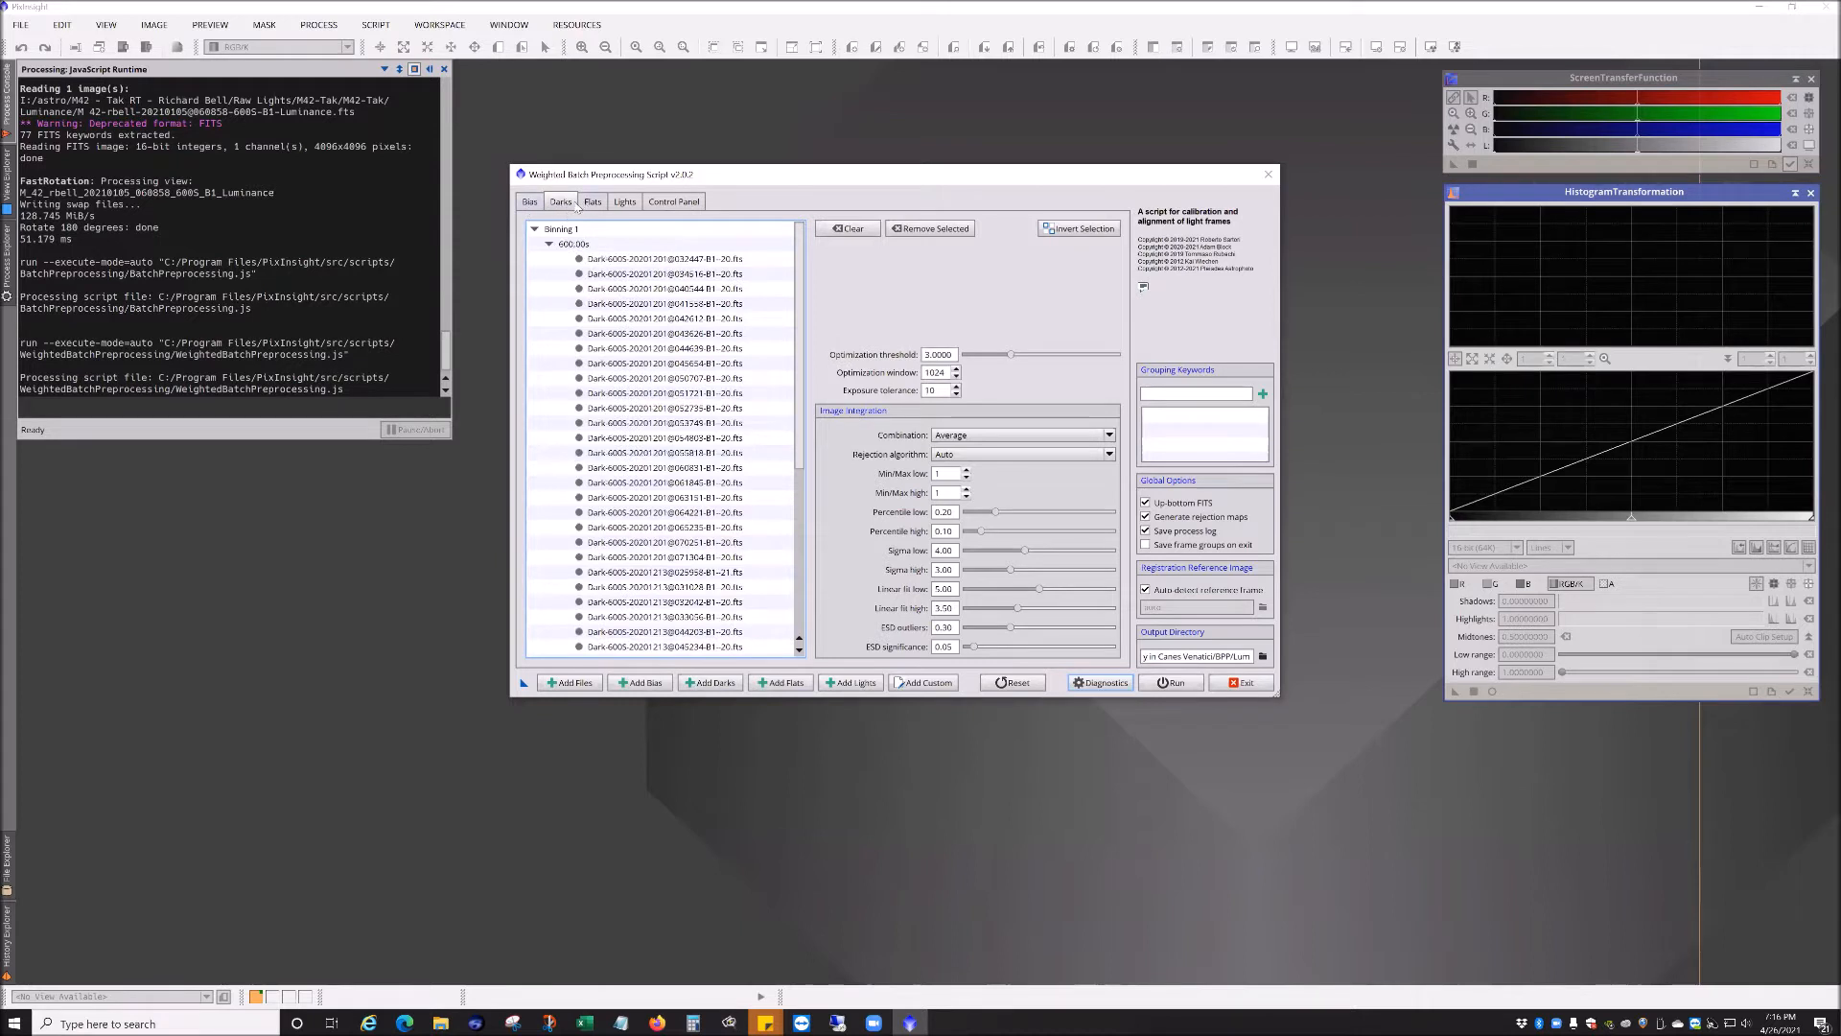
click(530, 204)
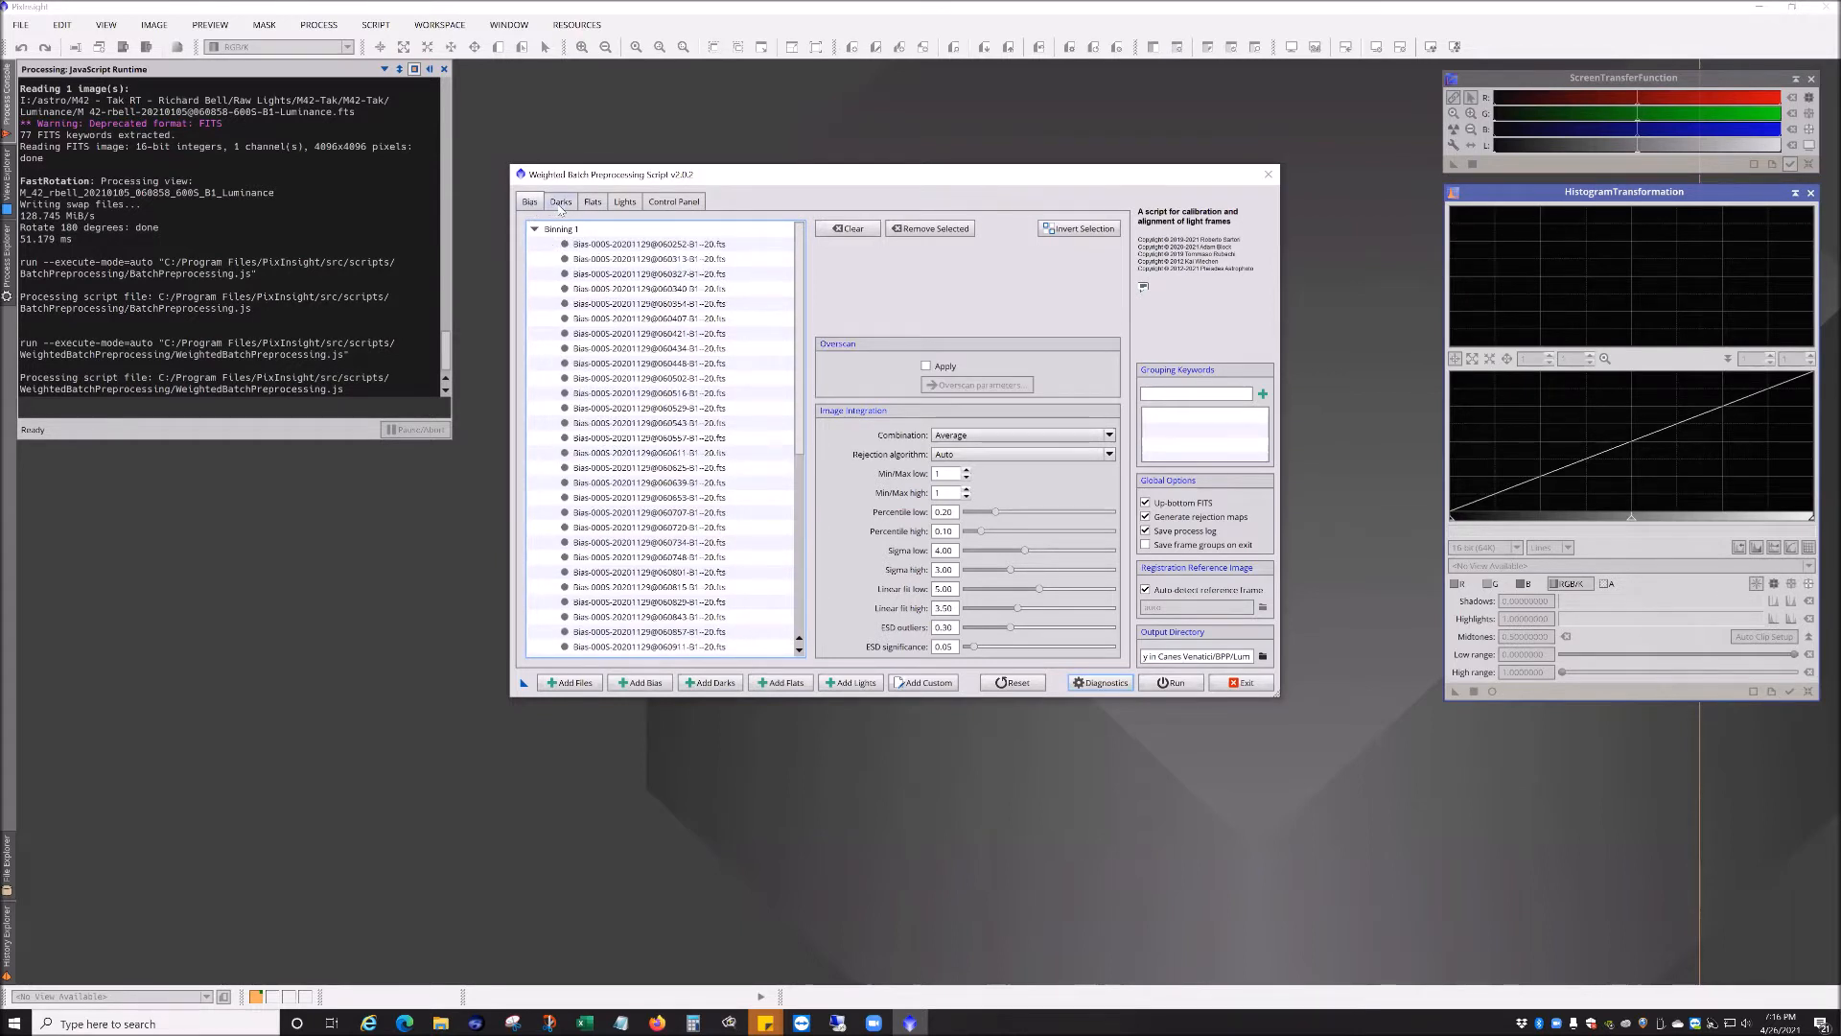
click(561, 206)
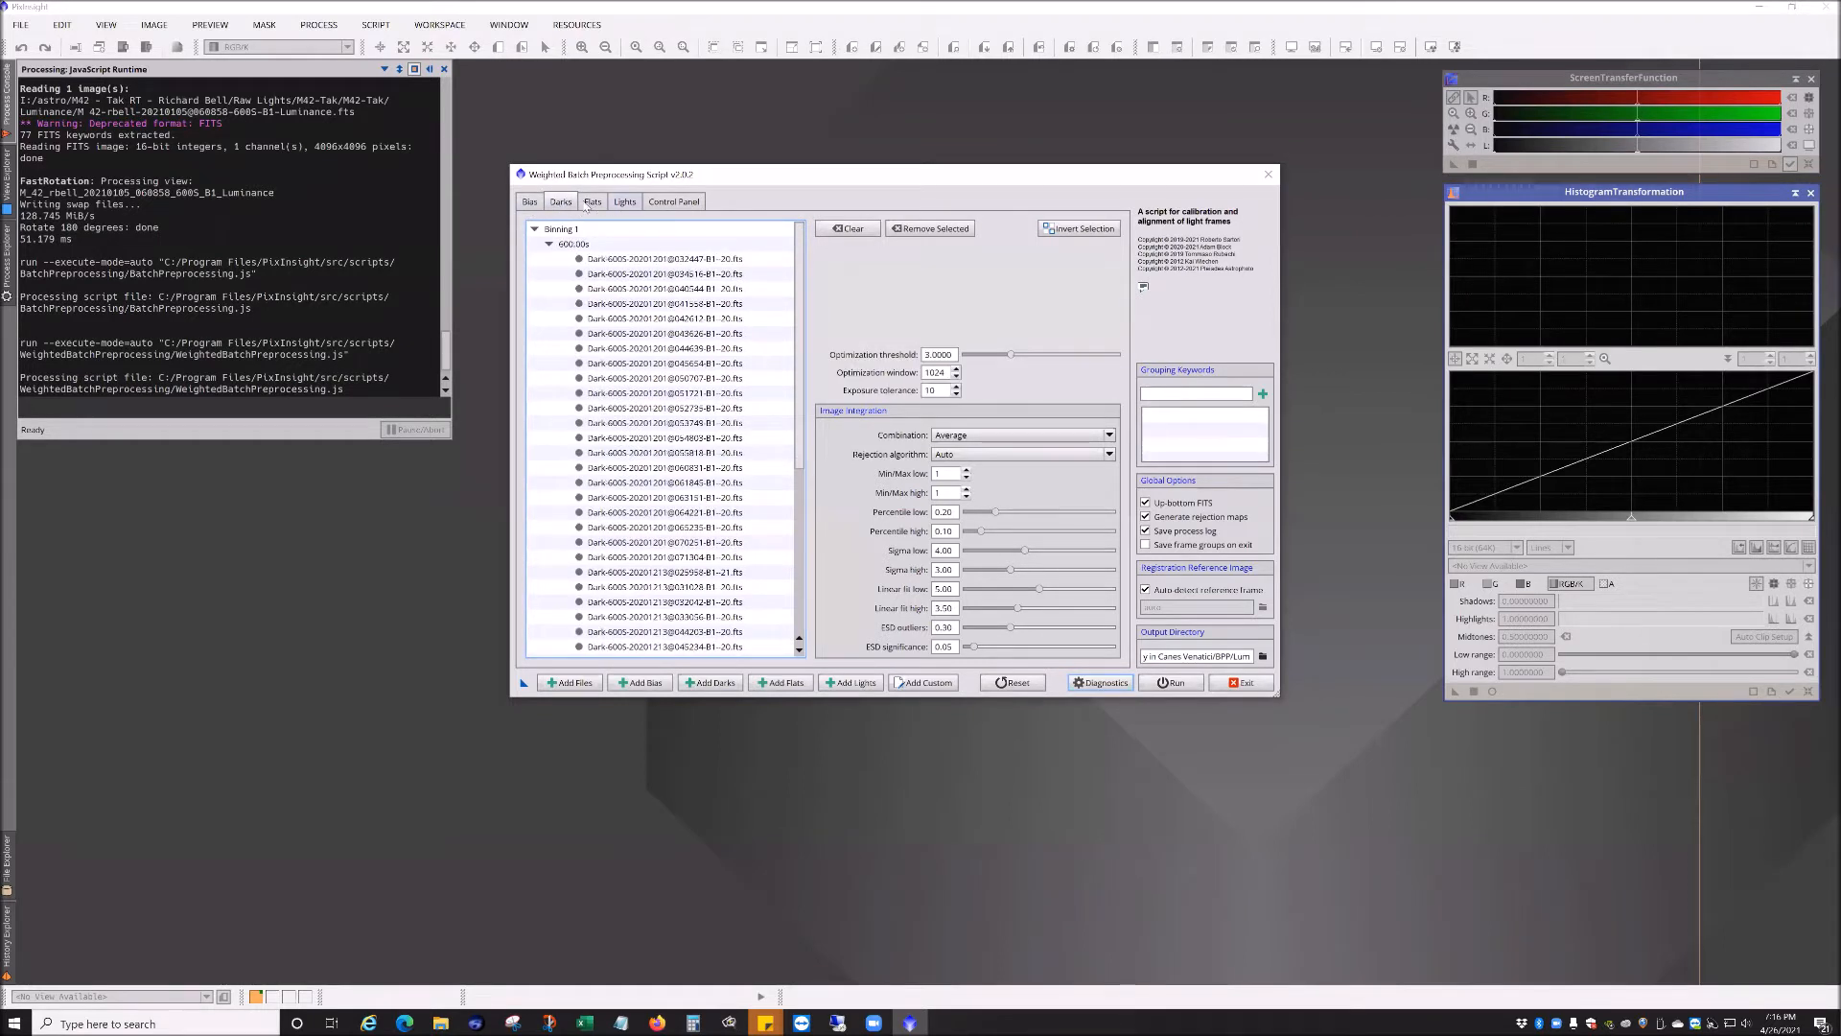
click(593, 202)
click(566, 203)
click(624, 203)
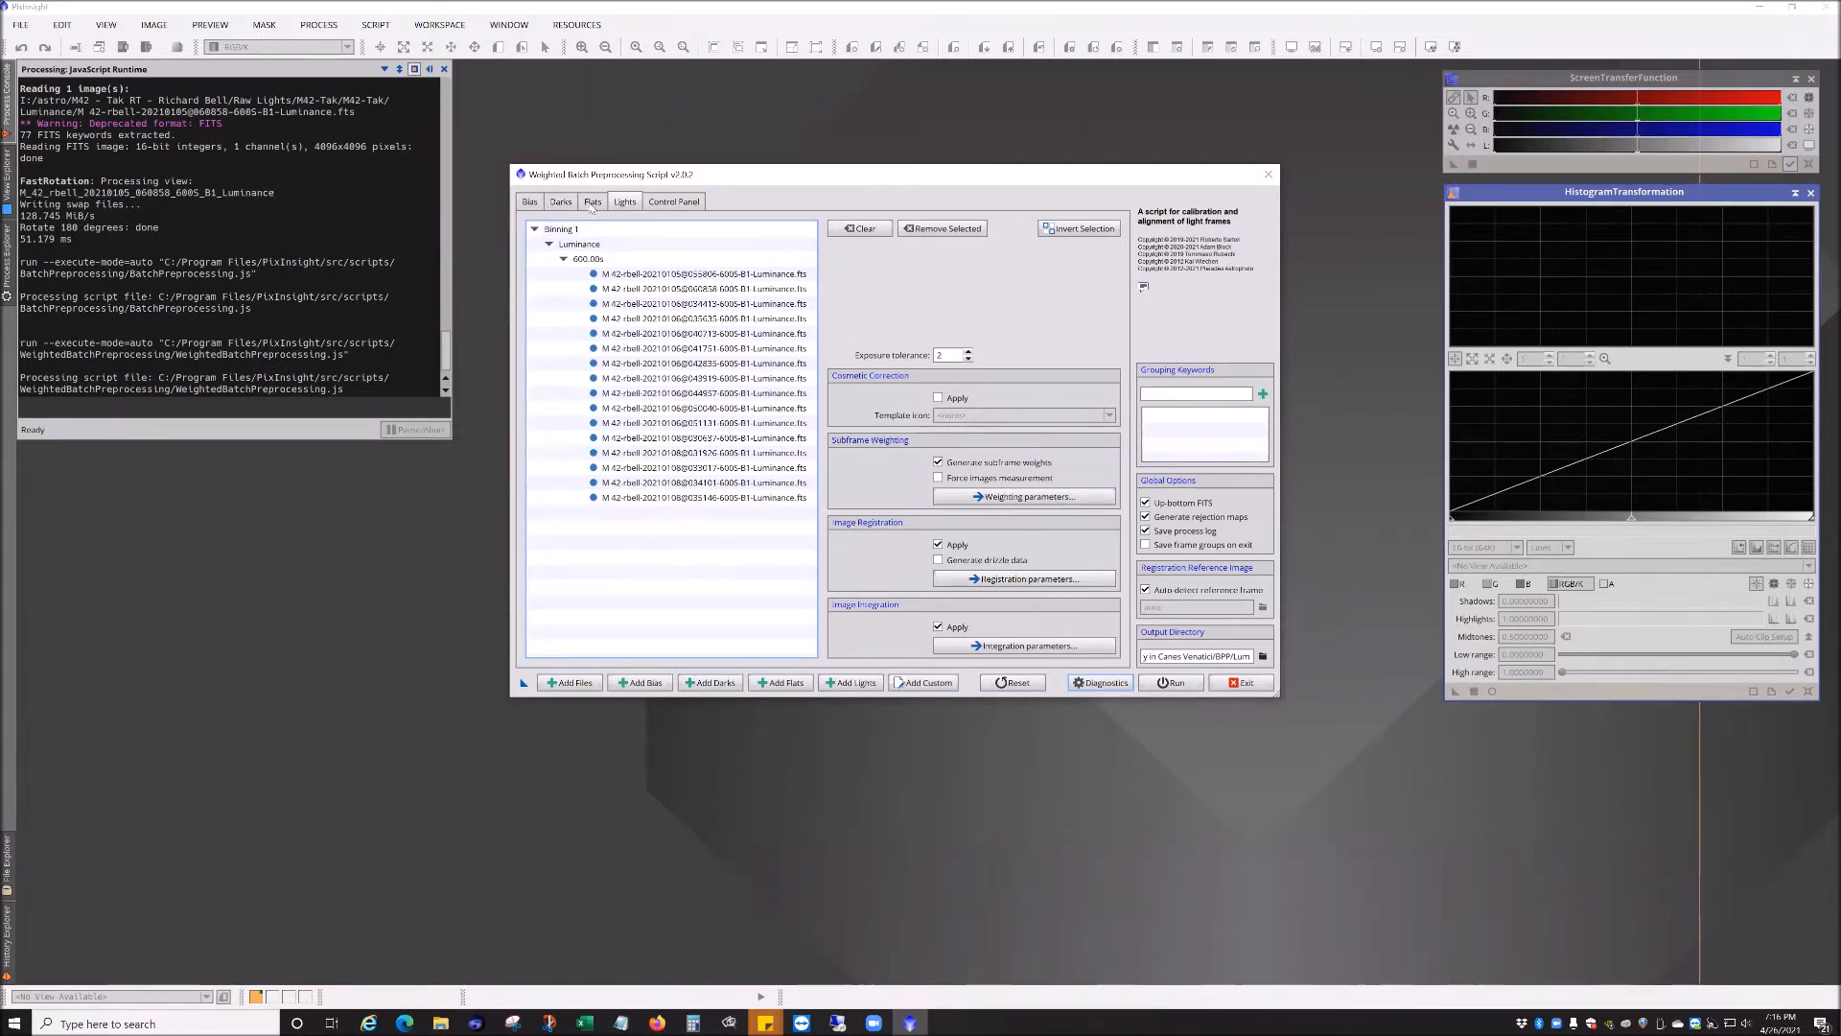
click(592, 203)
click(563, 203)
click(623, 202)
Step: Inspect the output directory location in the folder browser without changing it
click(1263, 656)
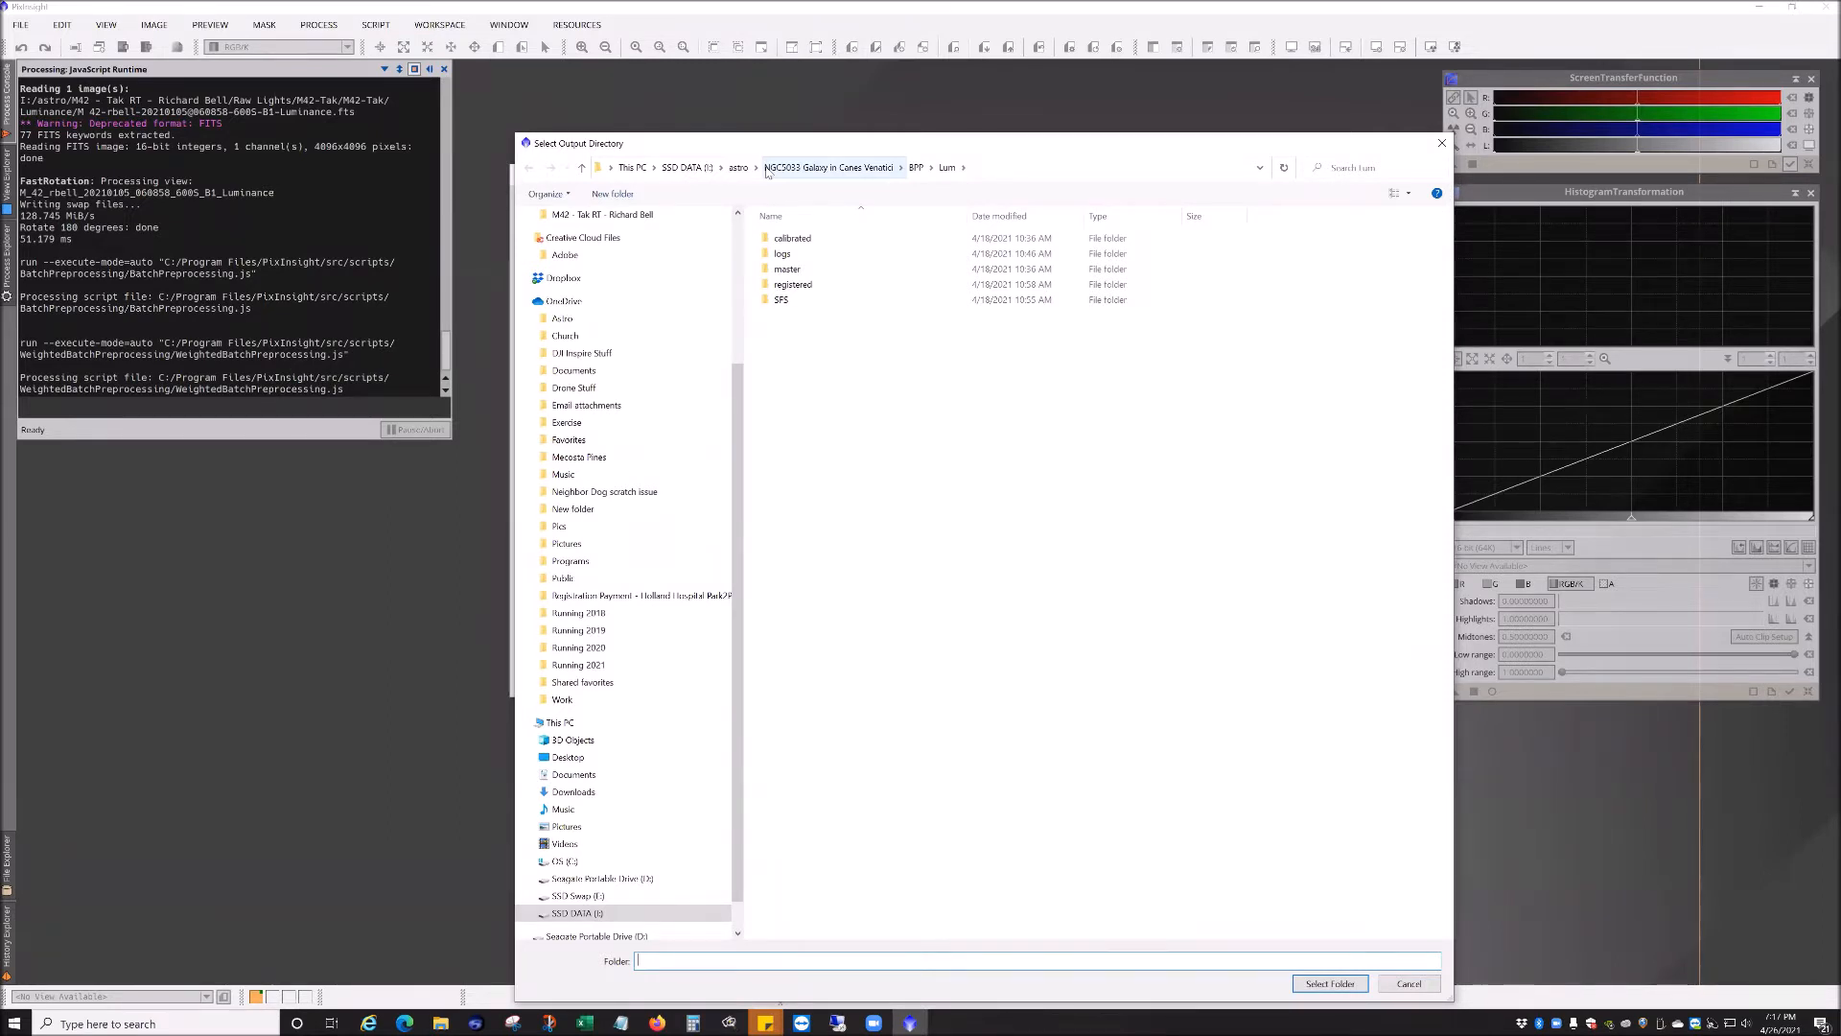
click(917, 168)
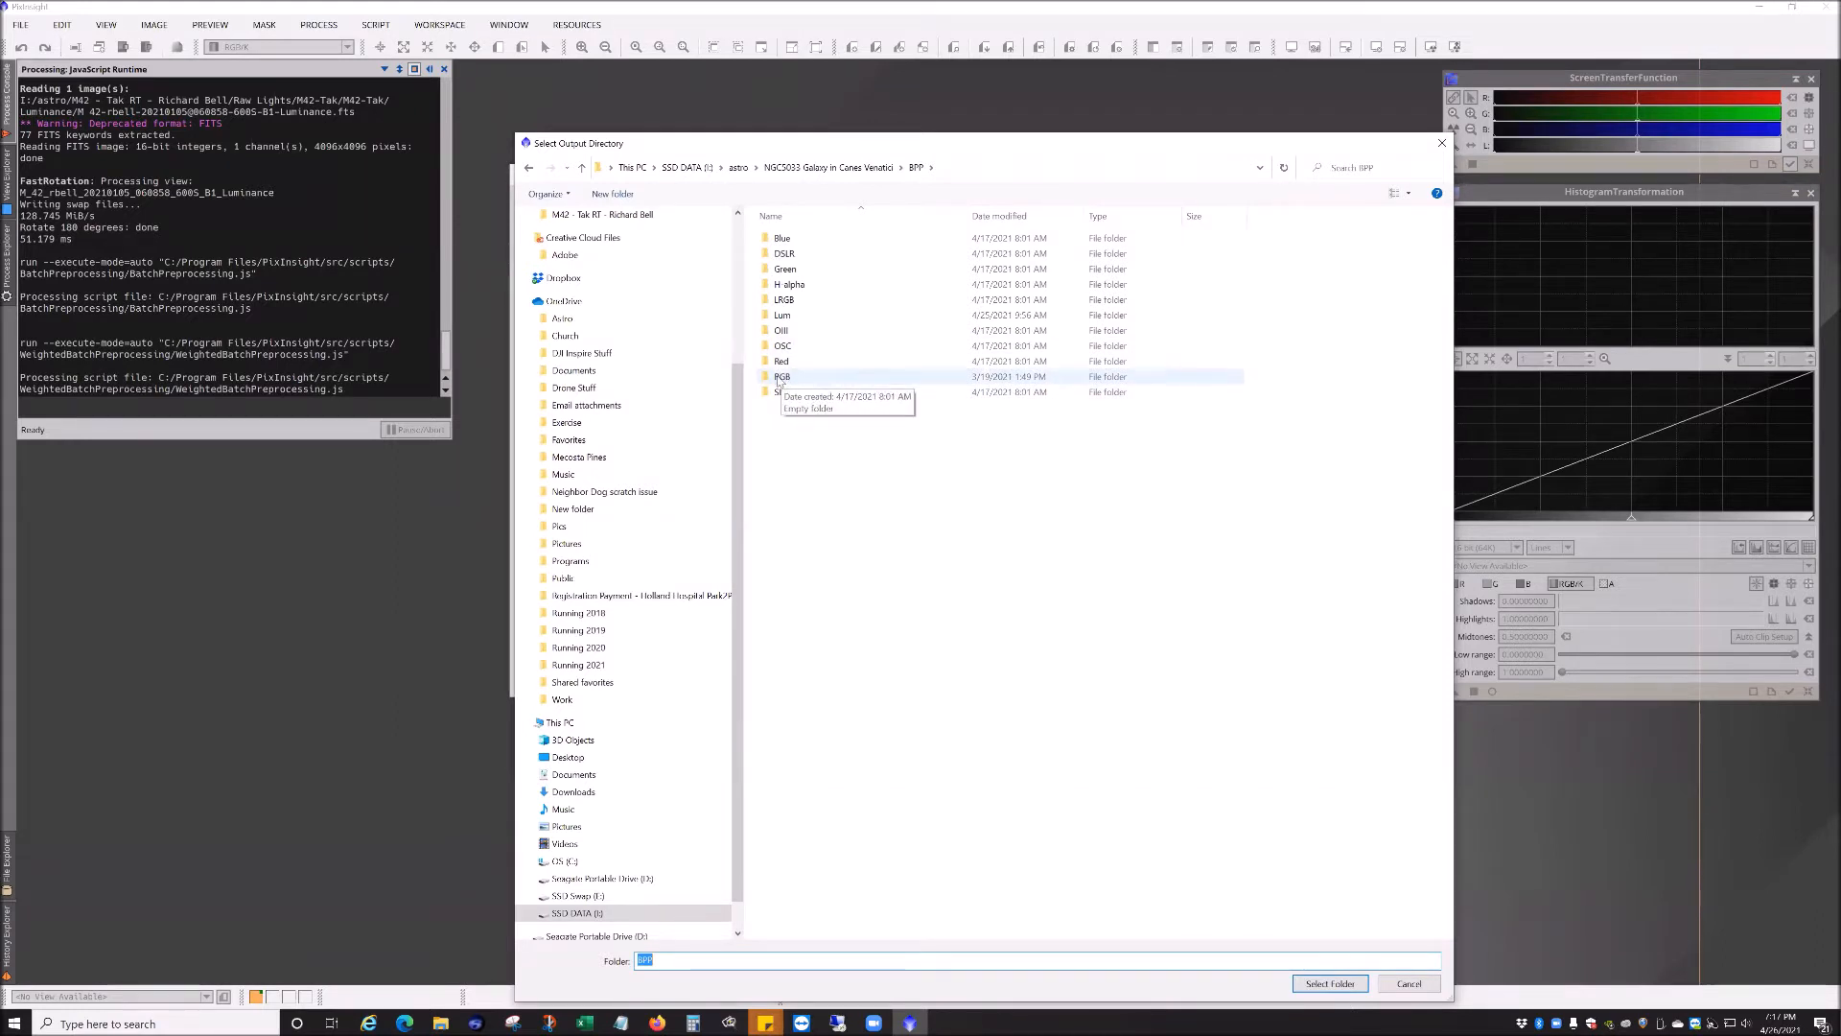
click(1441, 143)
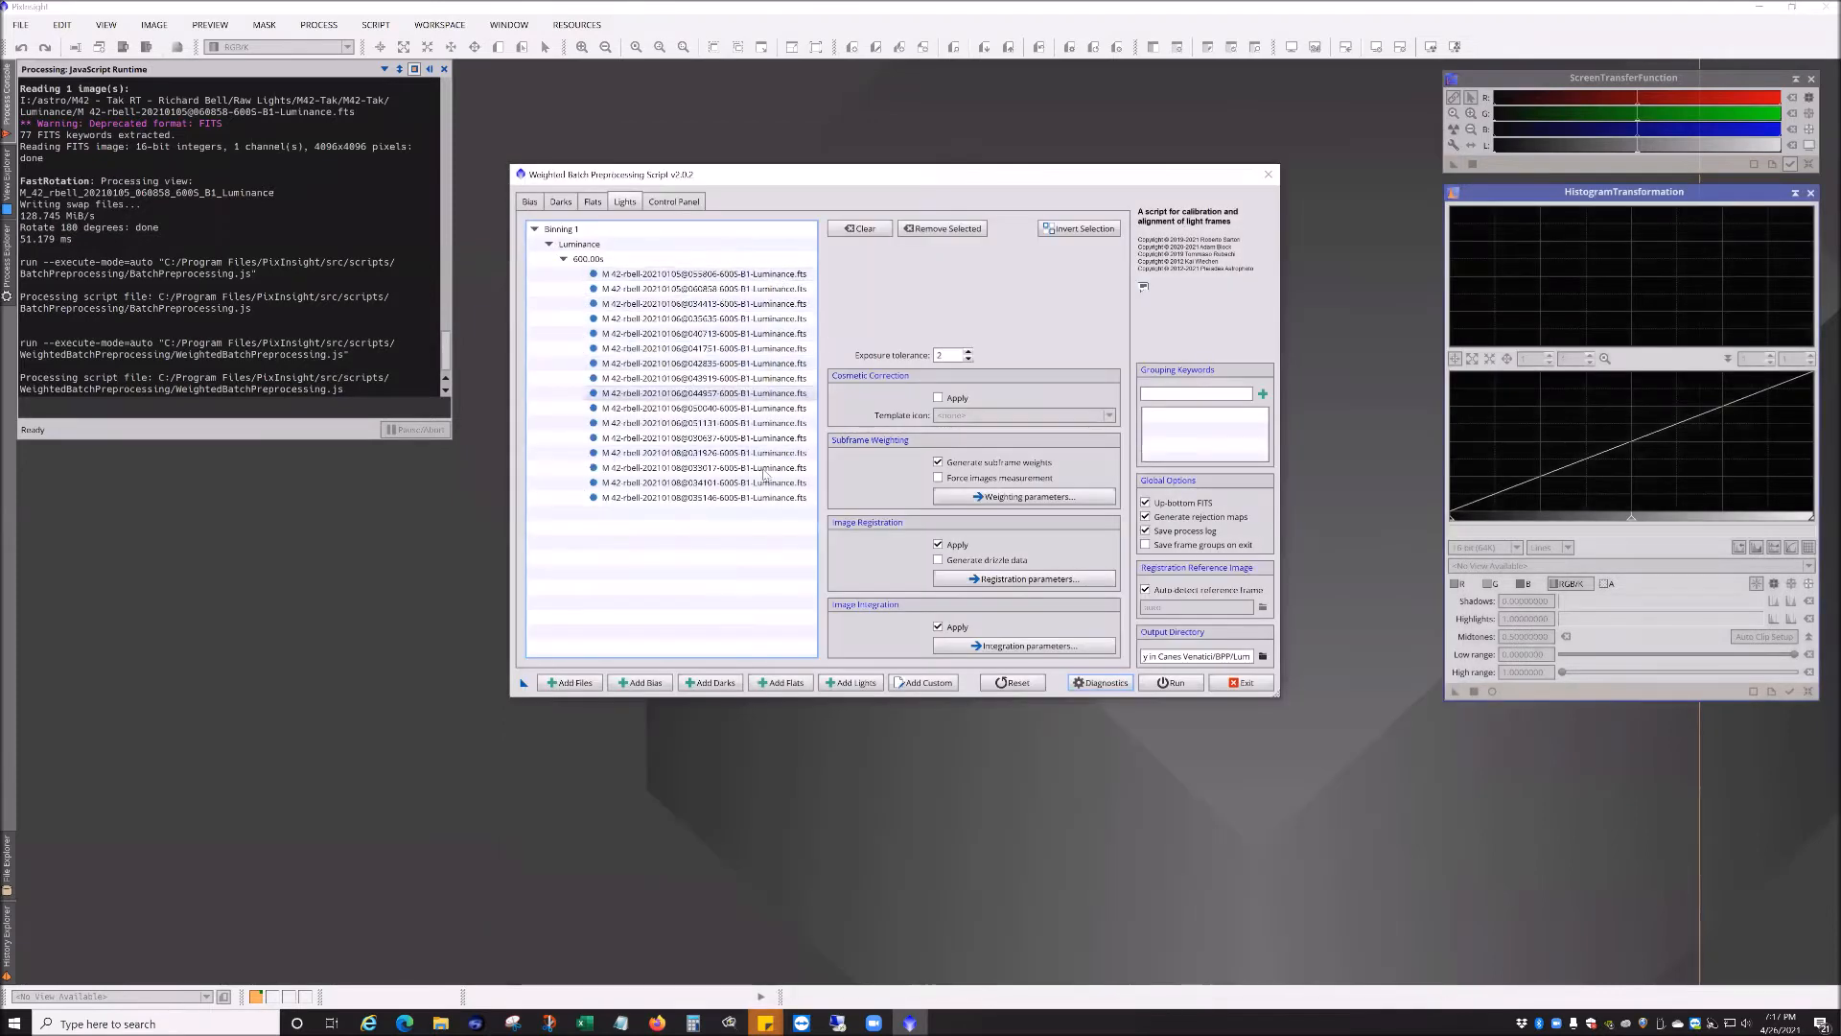
click(1264, 657)
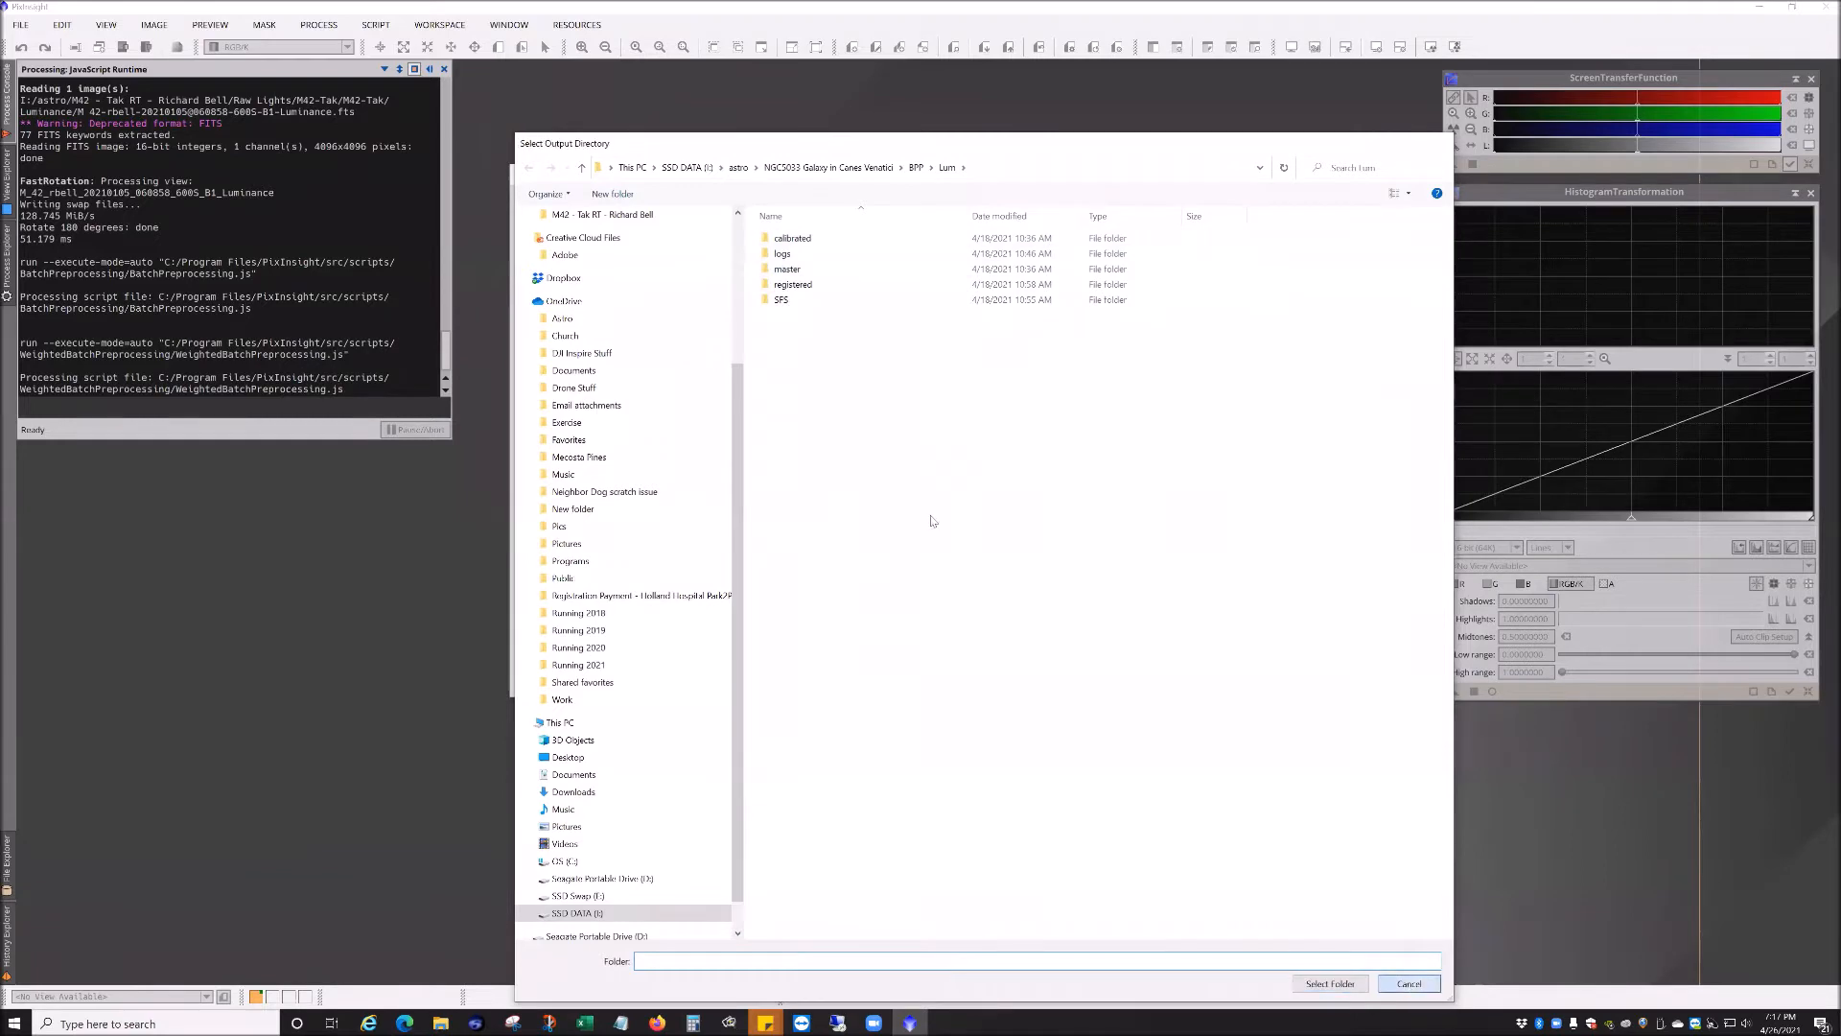
click(1408, 983)
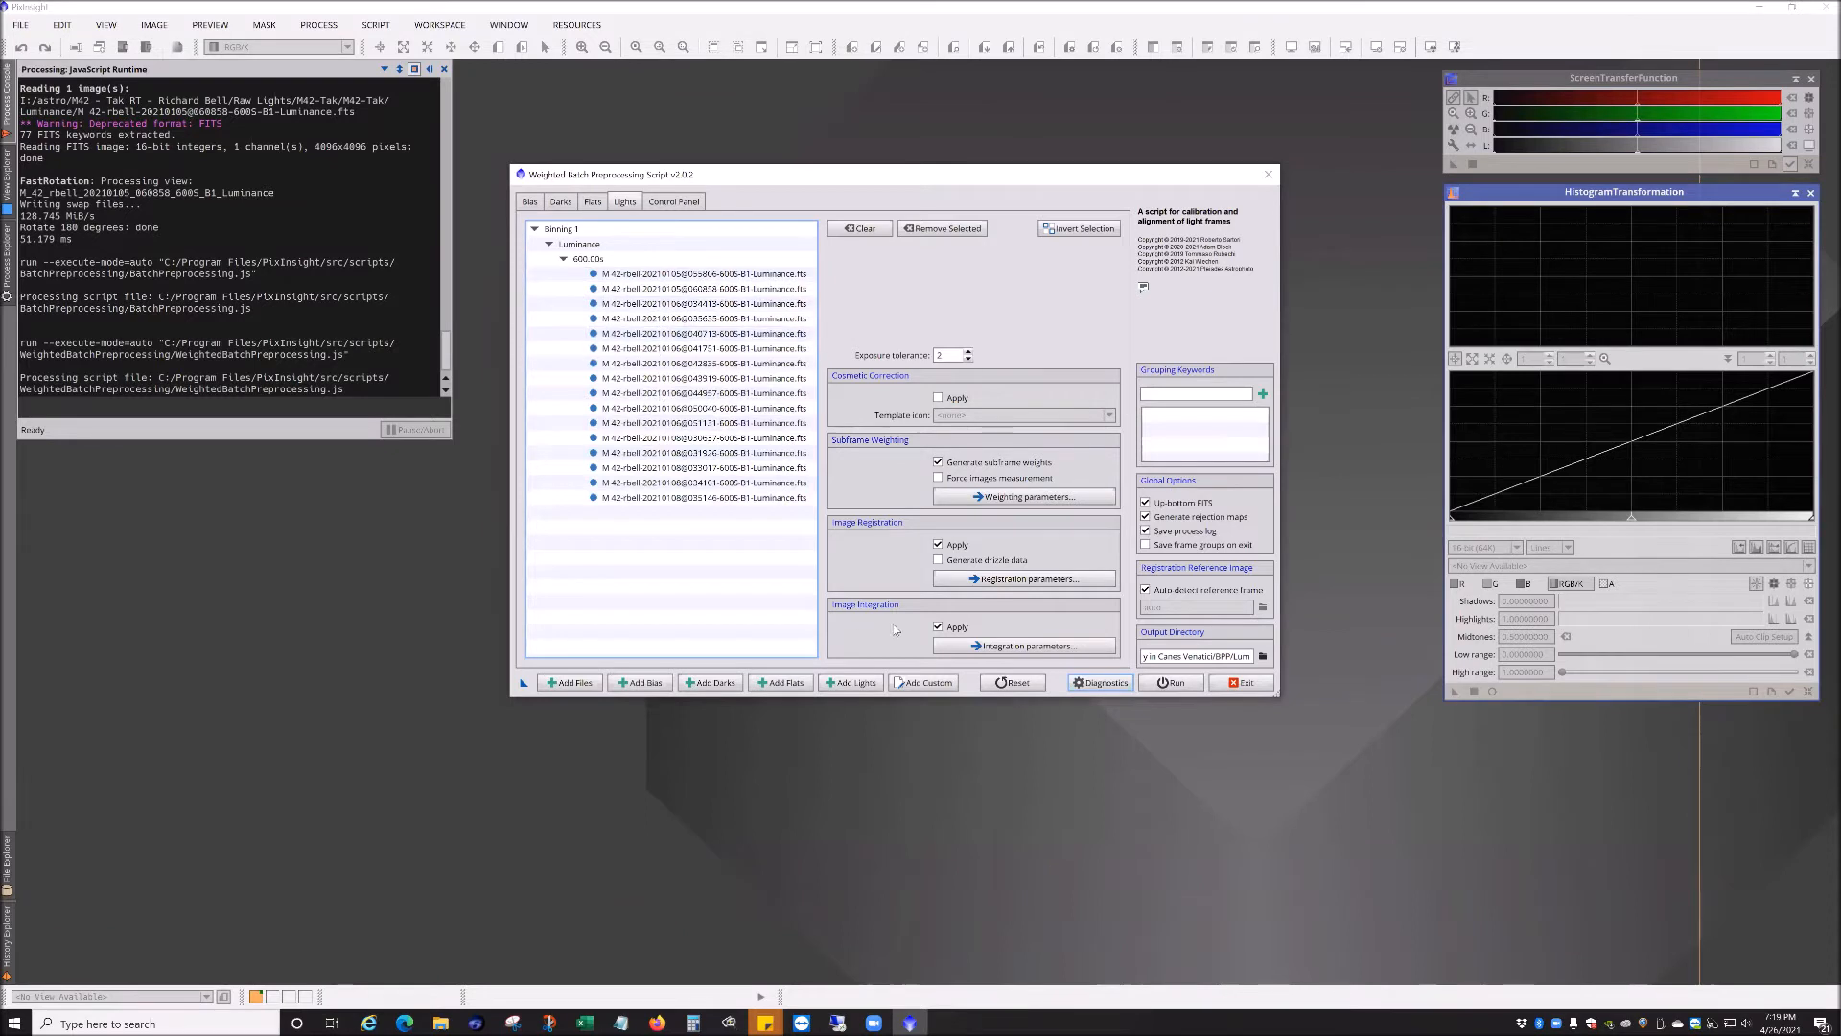
Step: Open the lights' image integration parameters, keep Average with Linear Fit Clipping, and set Linear fit high to 3.11
click(970, 646)
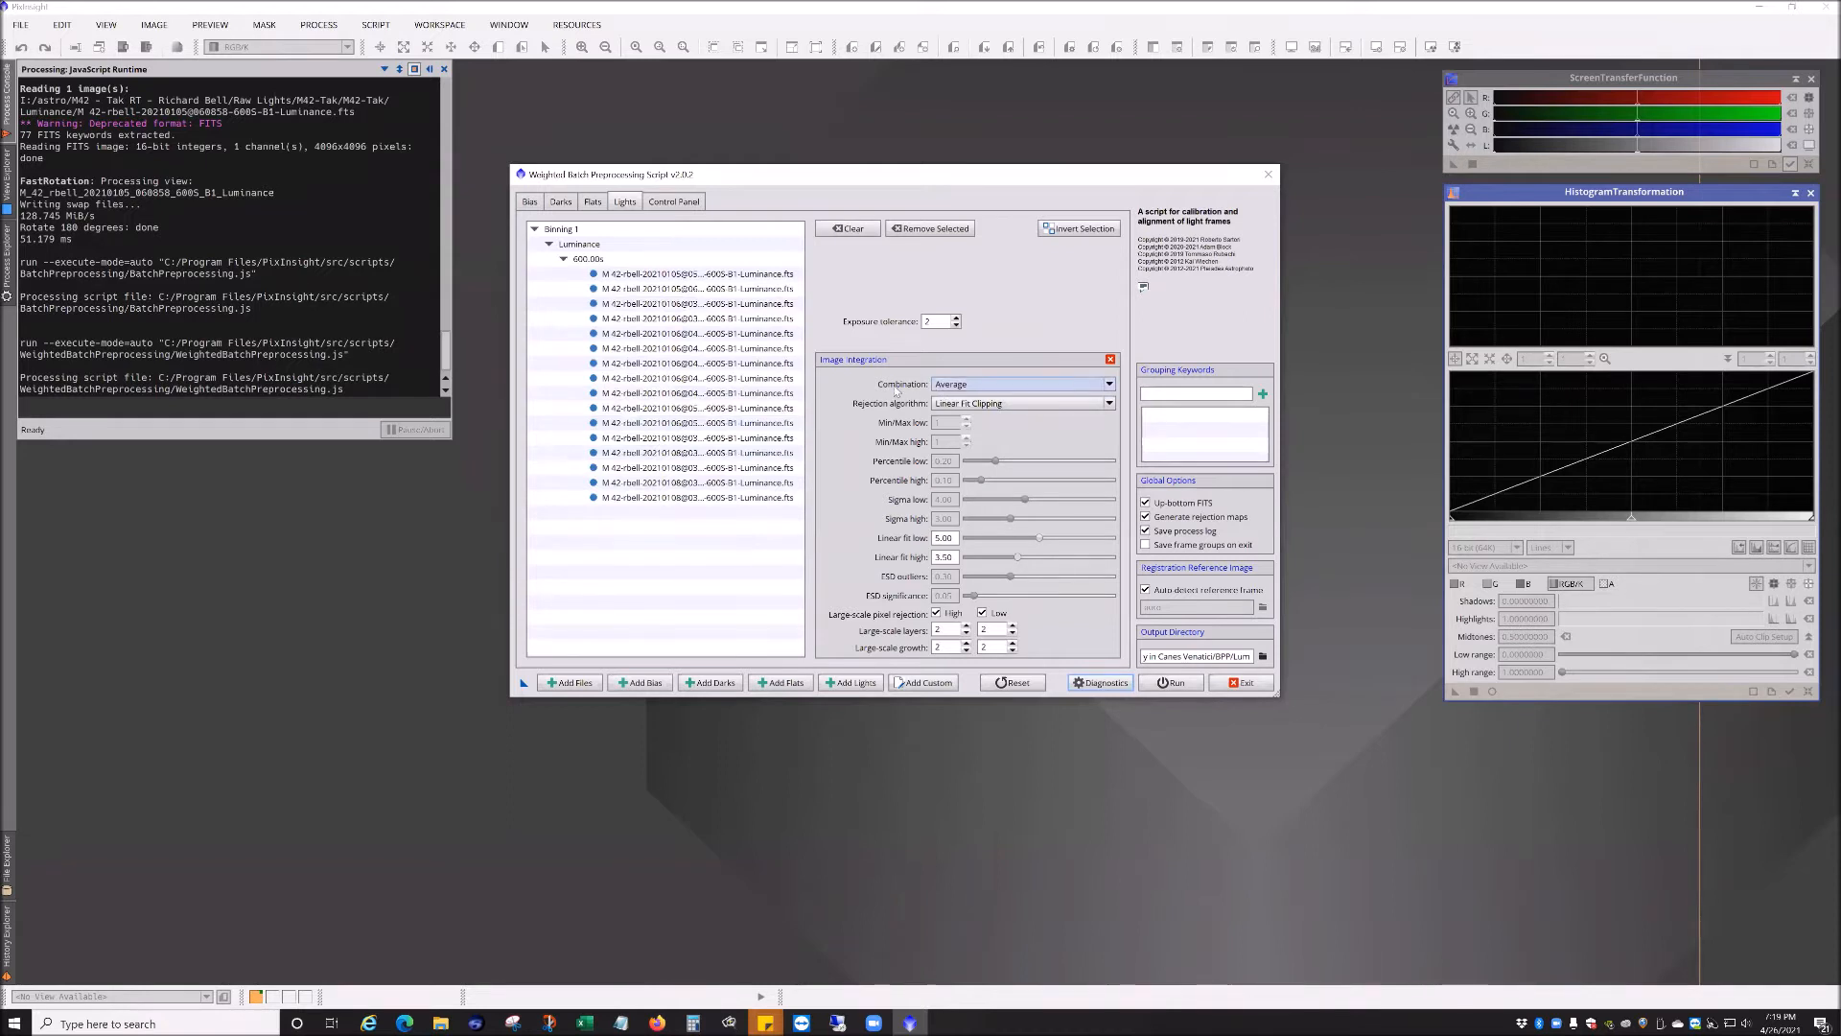
click(944, 384)
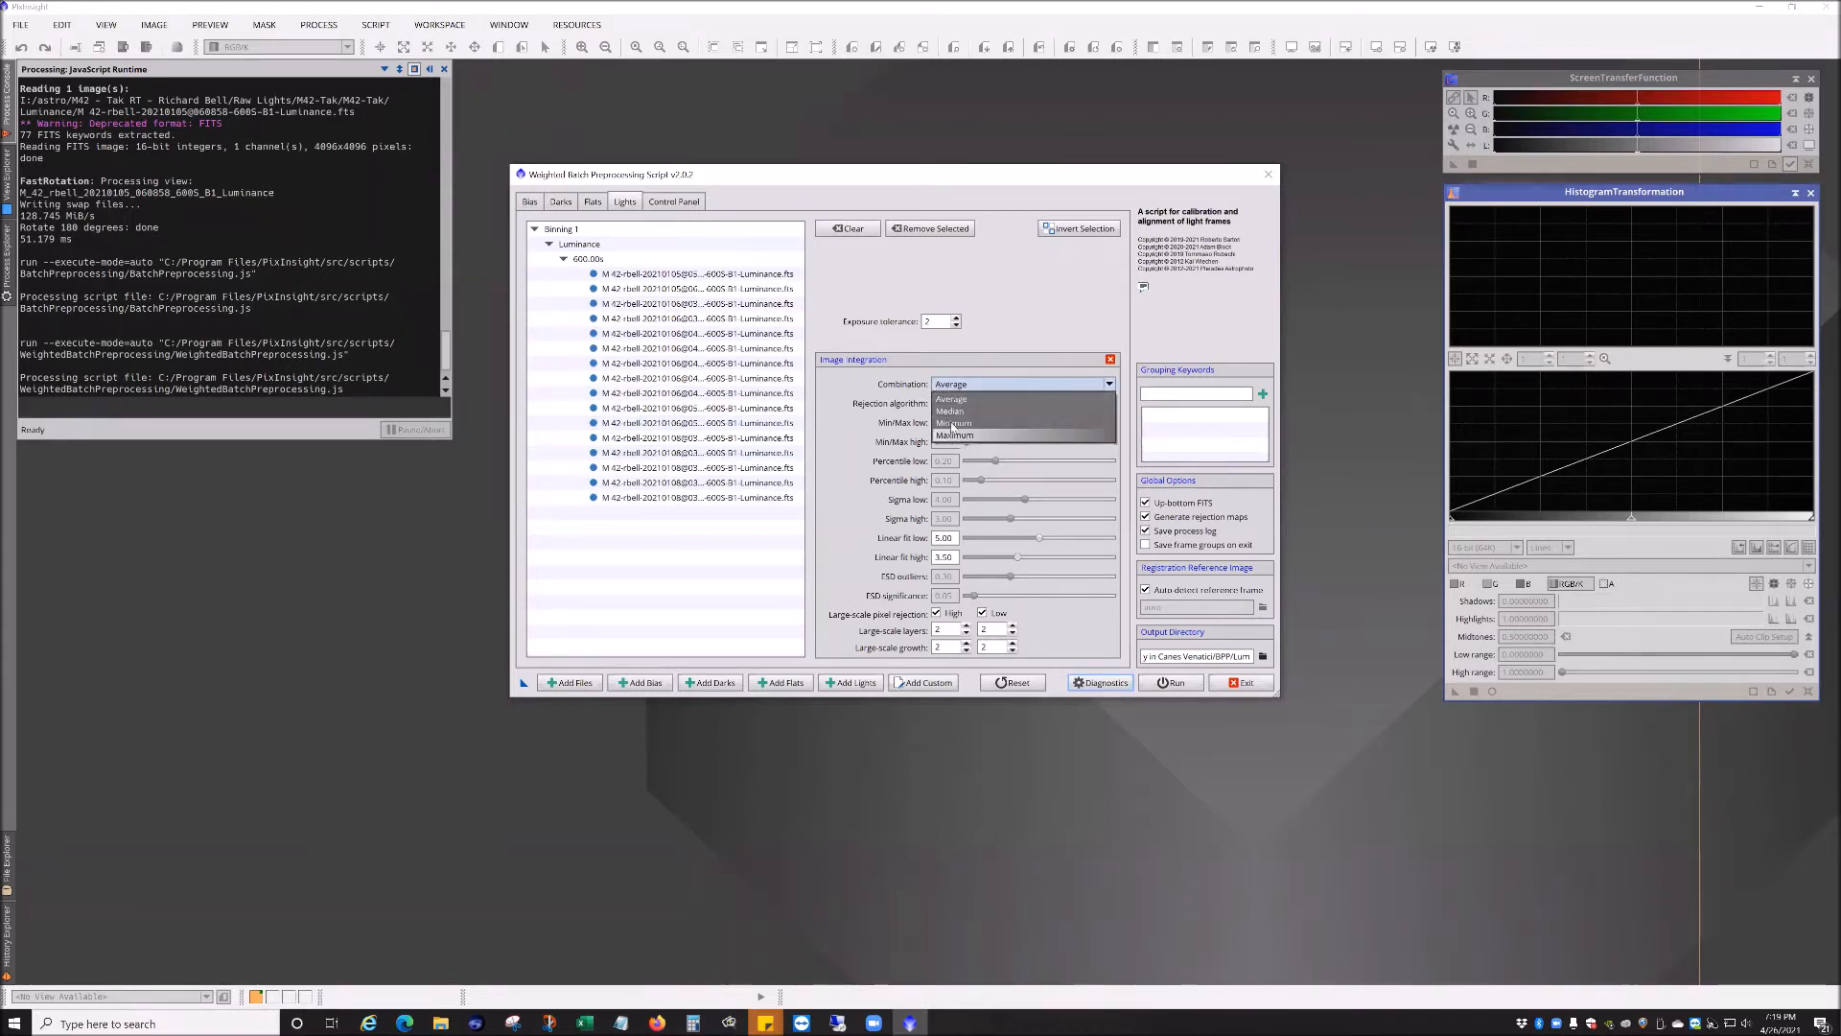
click(958, 393)
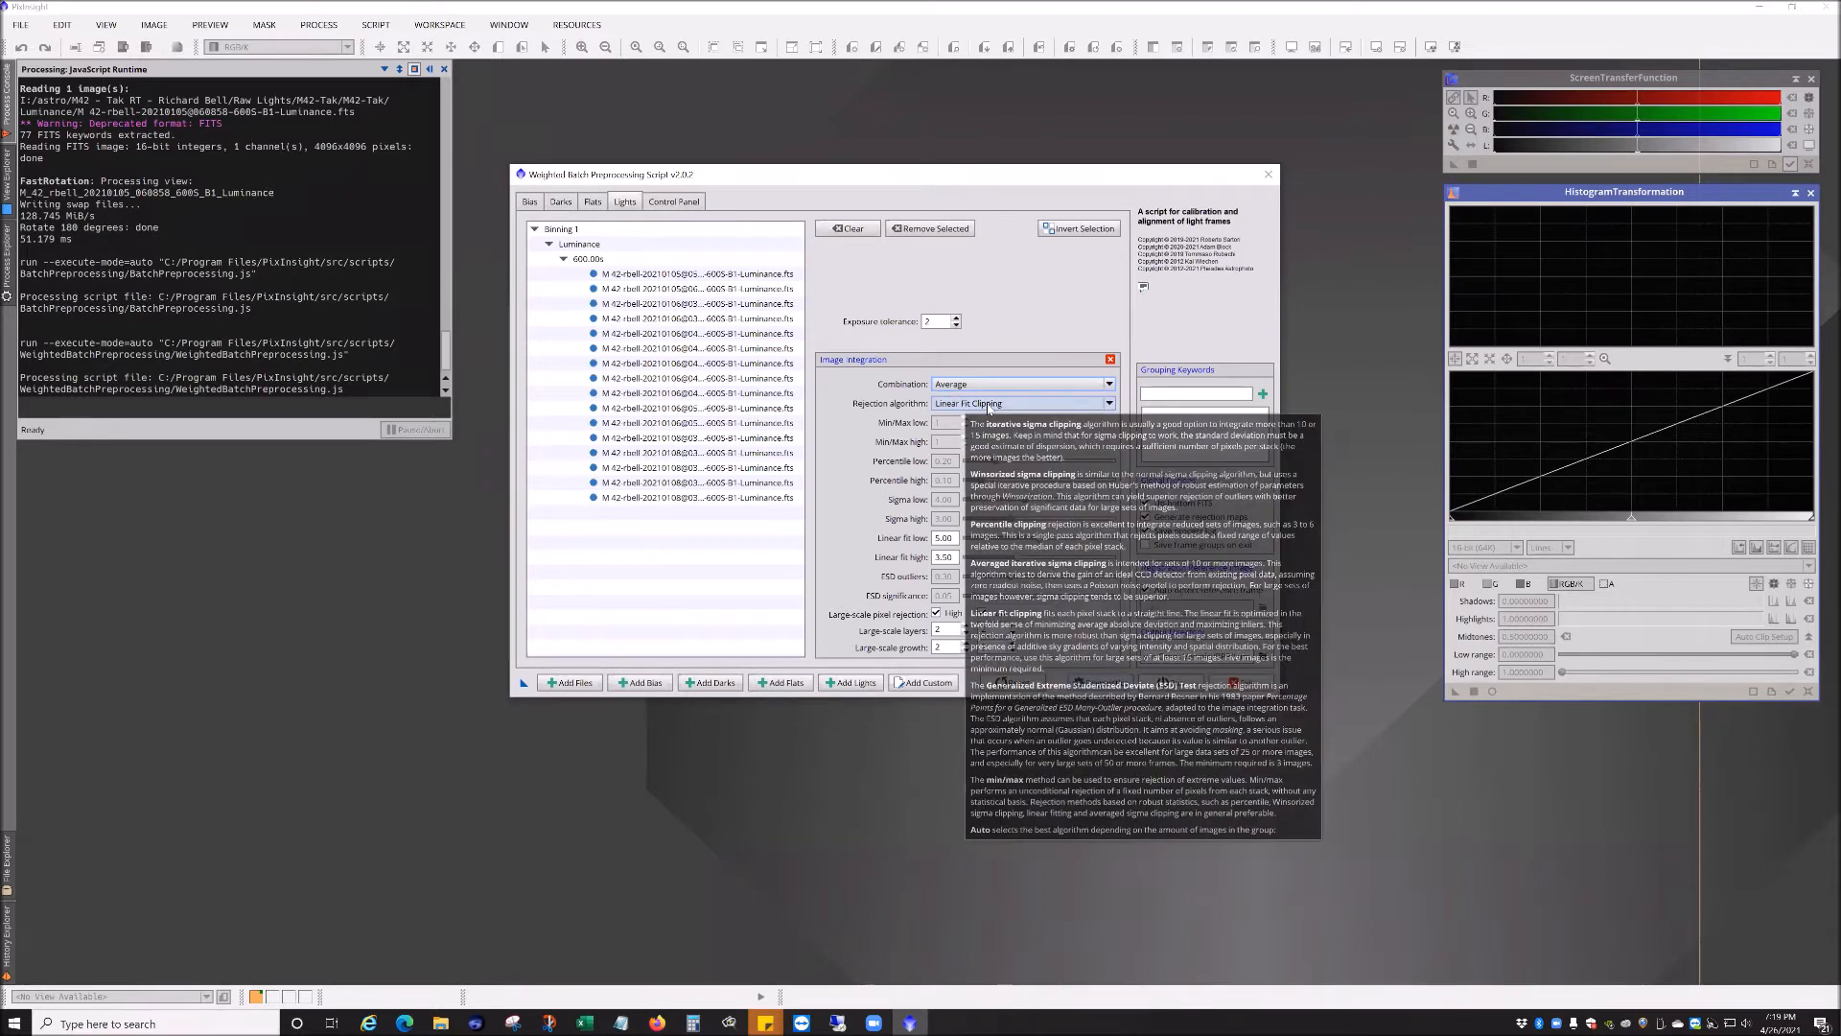
click(988, 404)
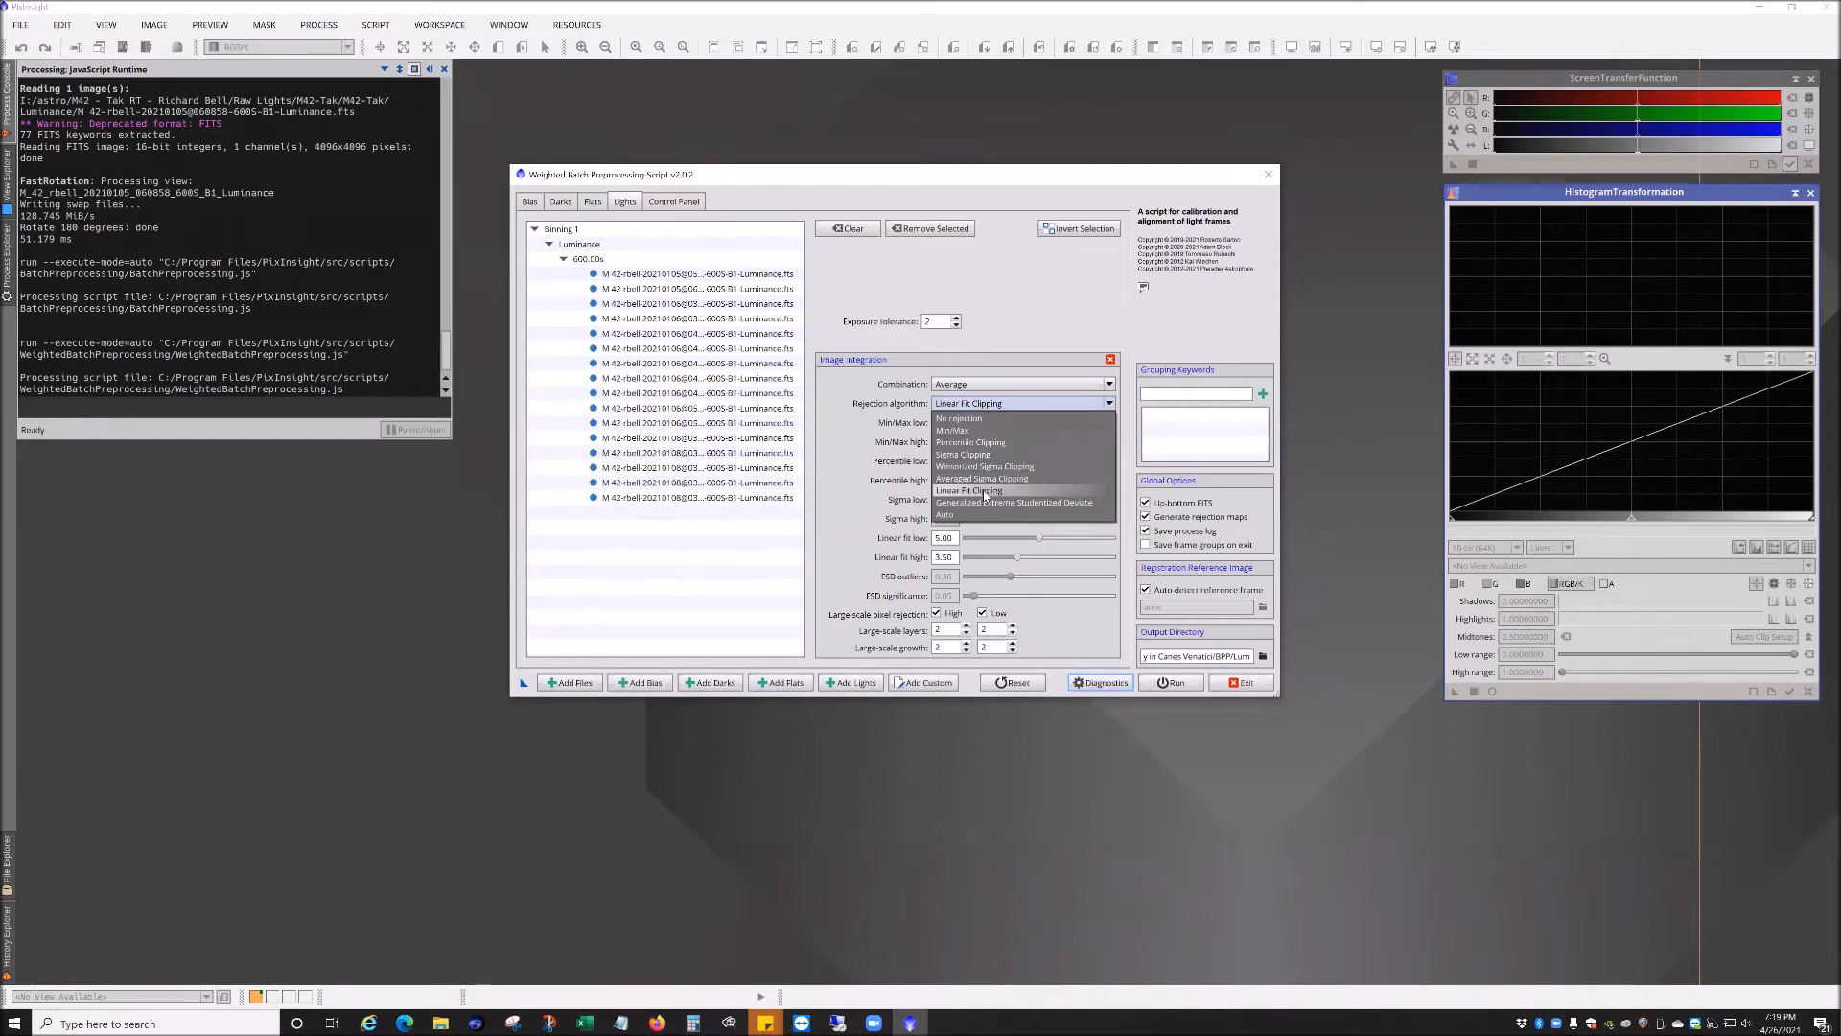
click(993, 404)
mouse_move(965, 412)
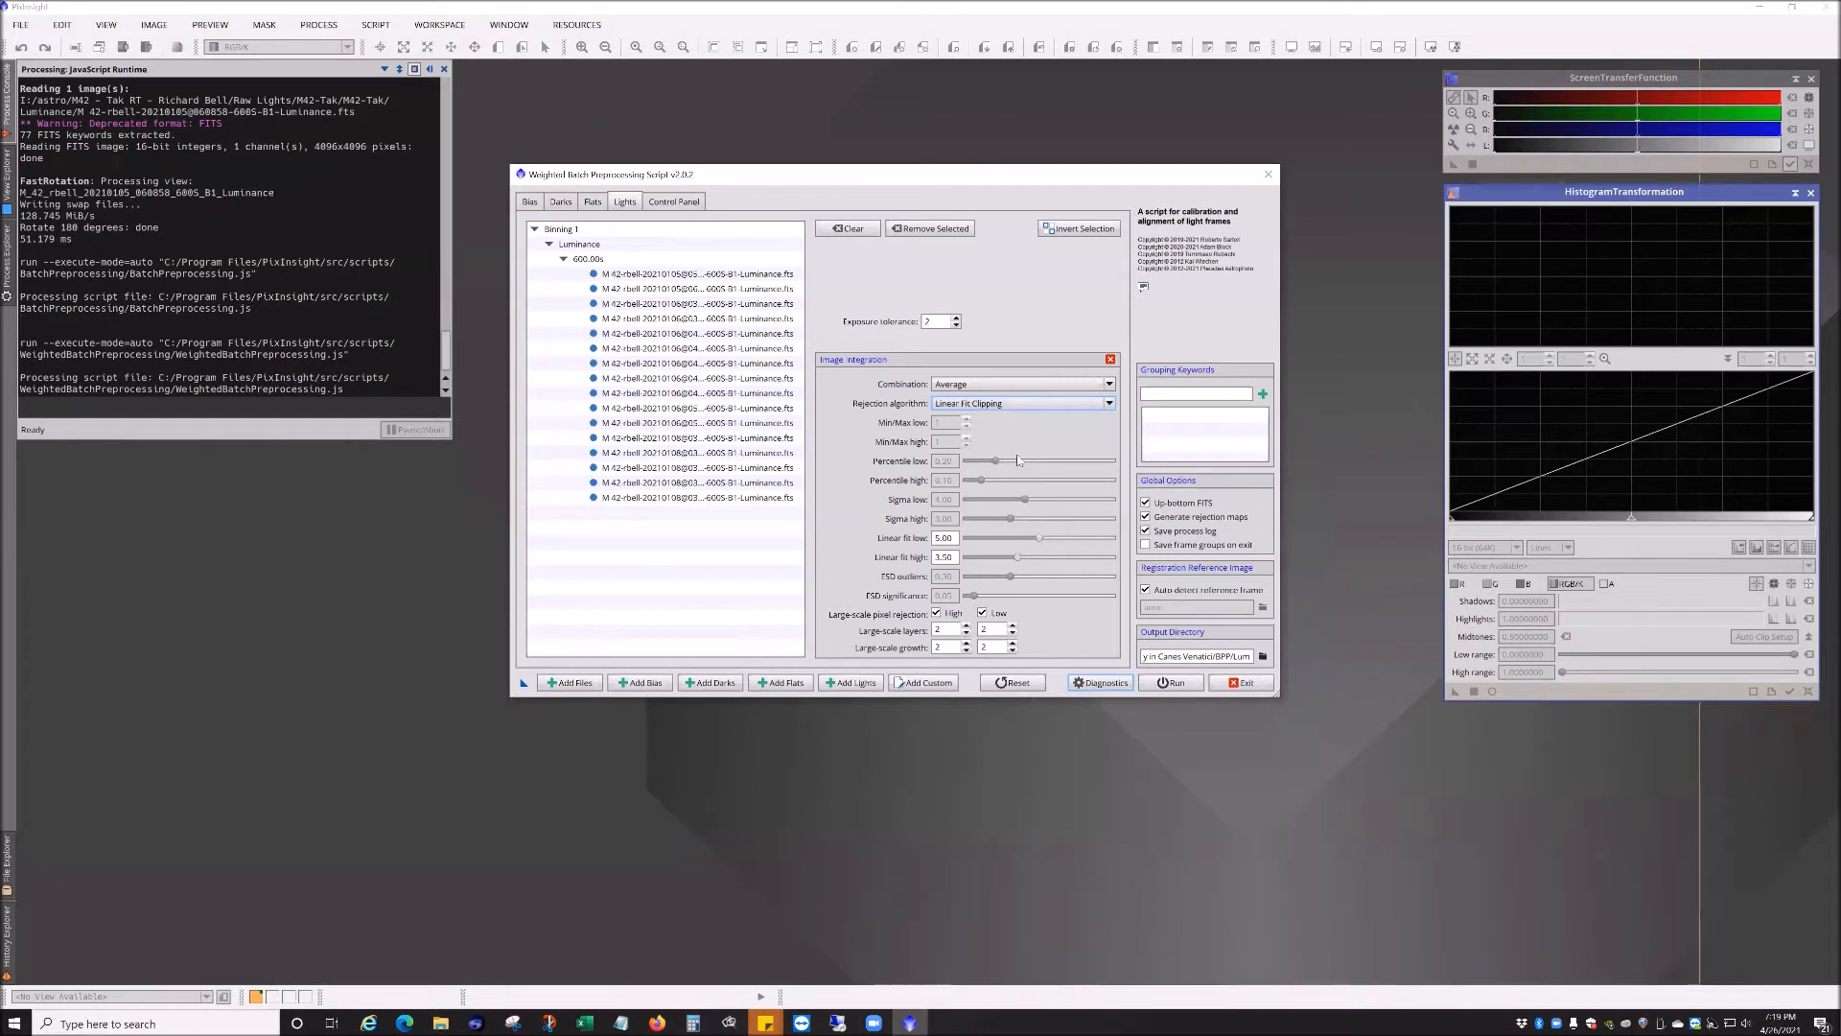
click(1011, 402)
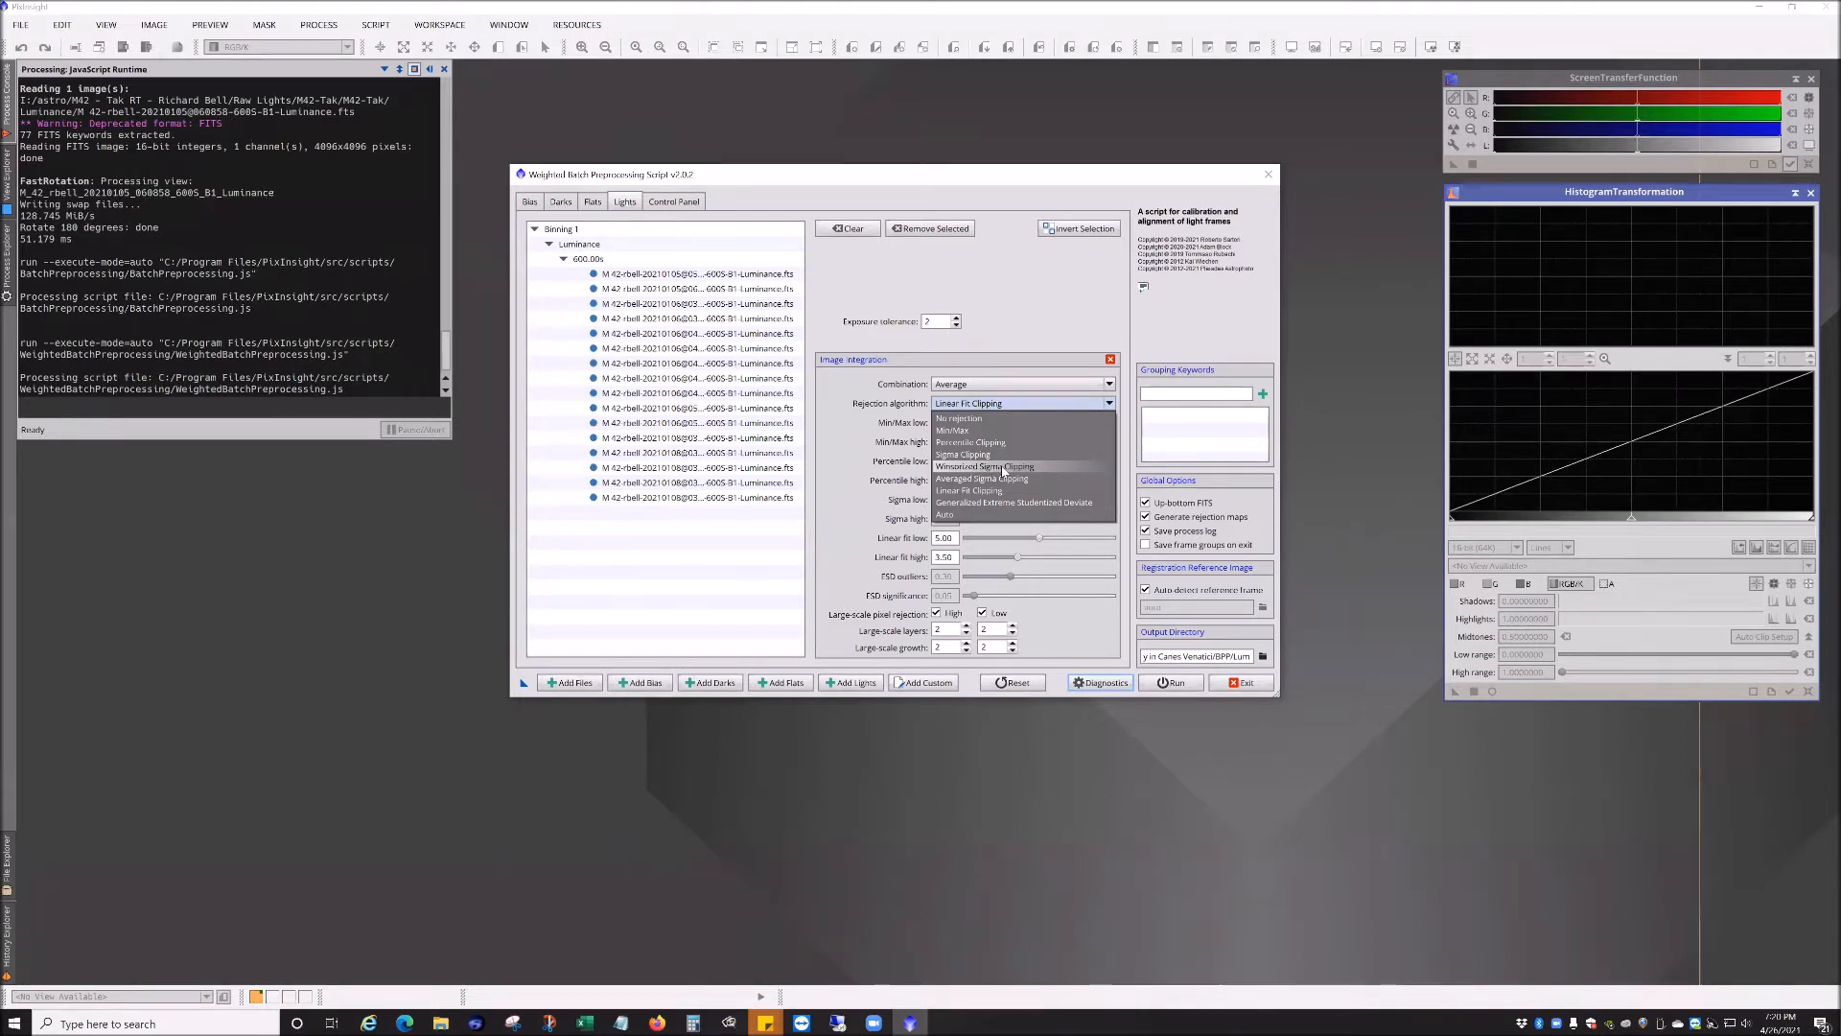
click(850, 396)
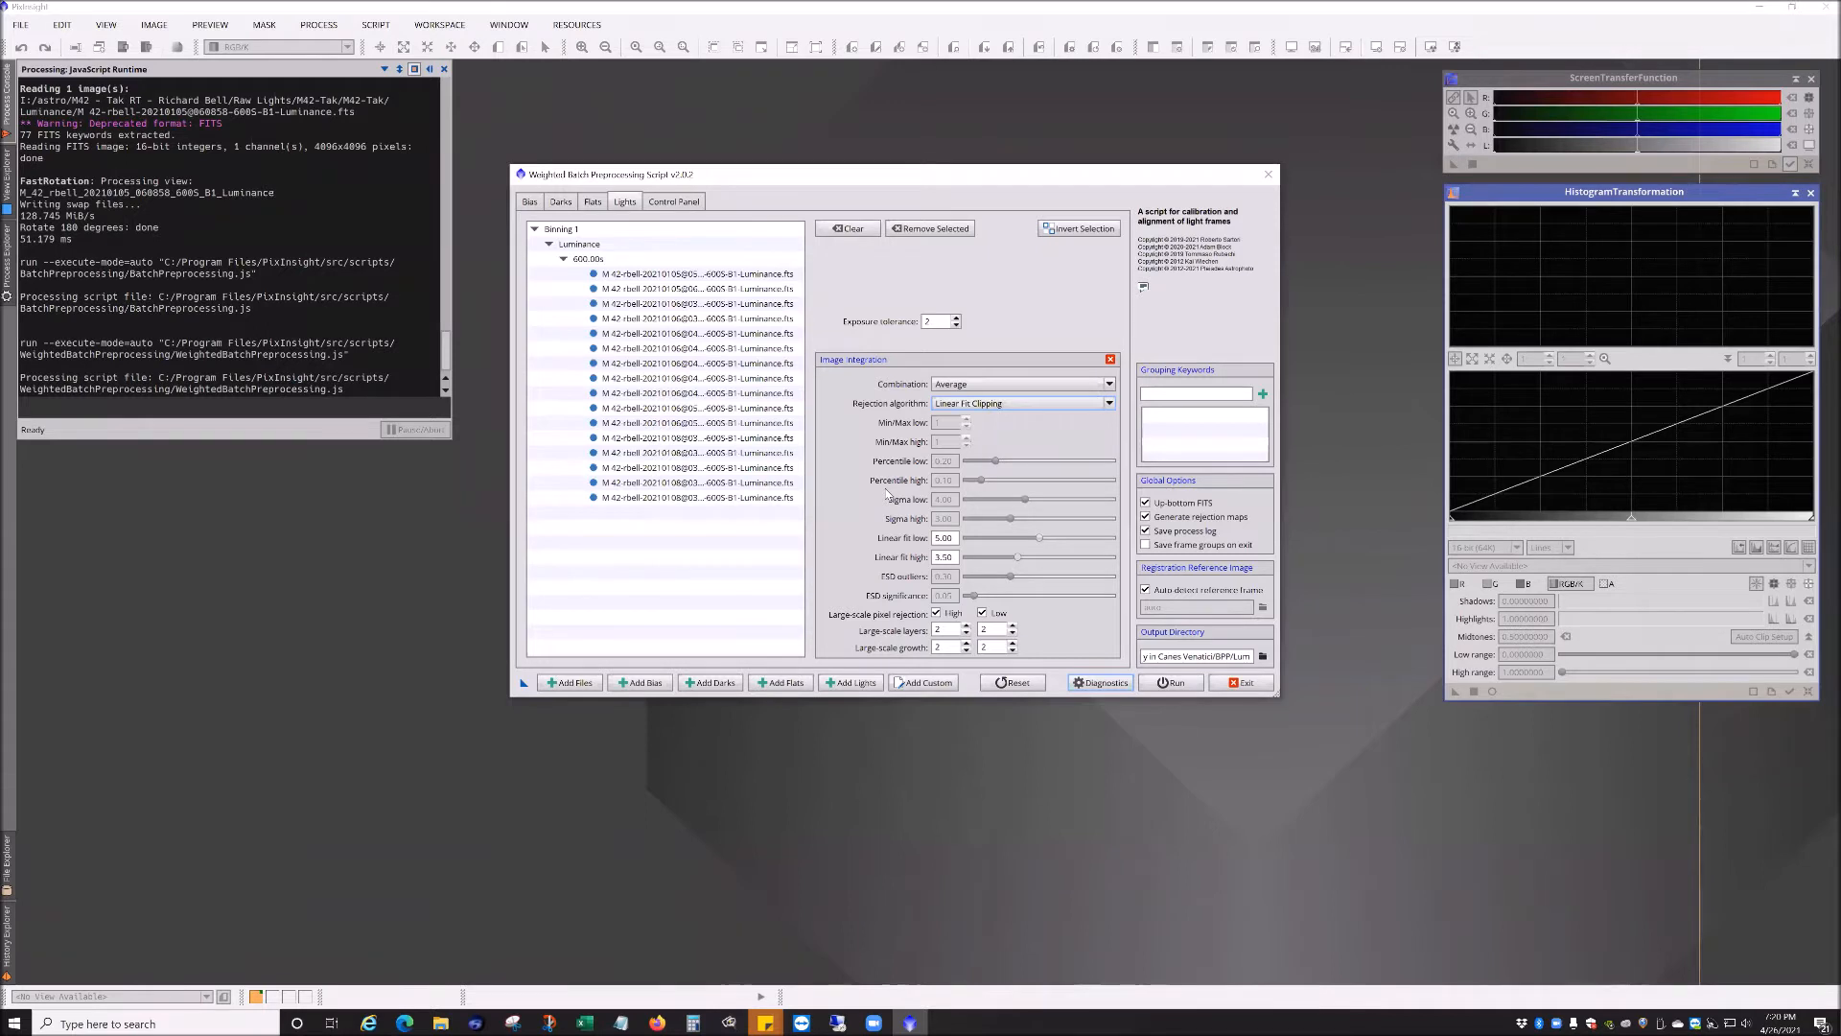
click(1018, 561)
drag(1003, 556, 999, 556)
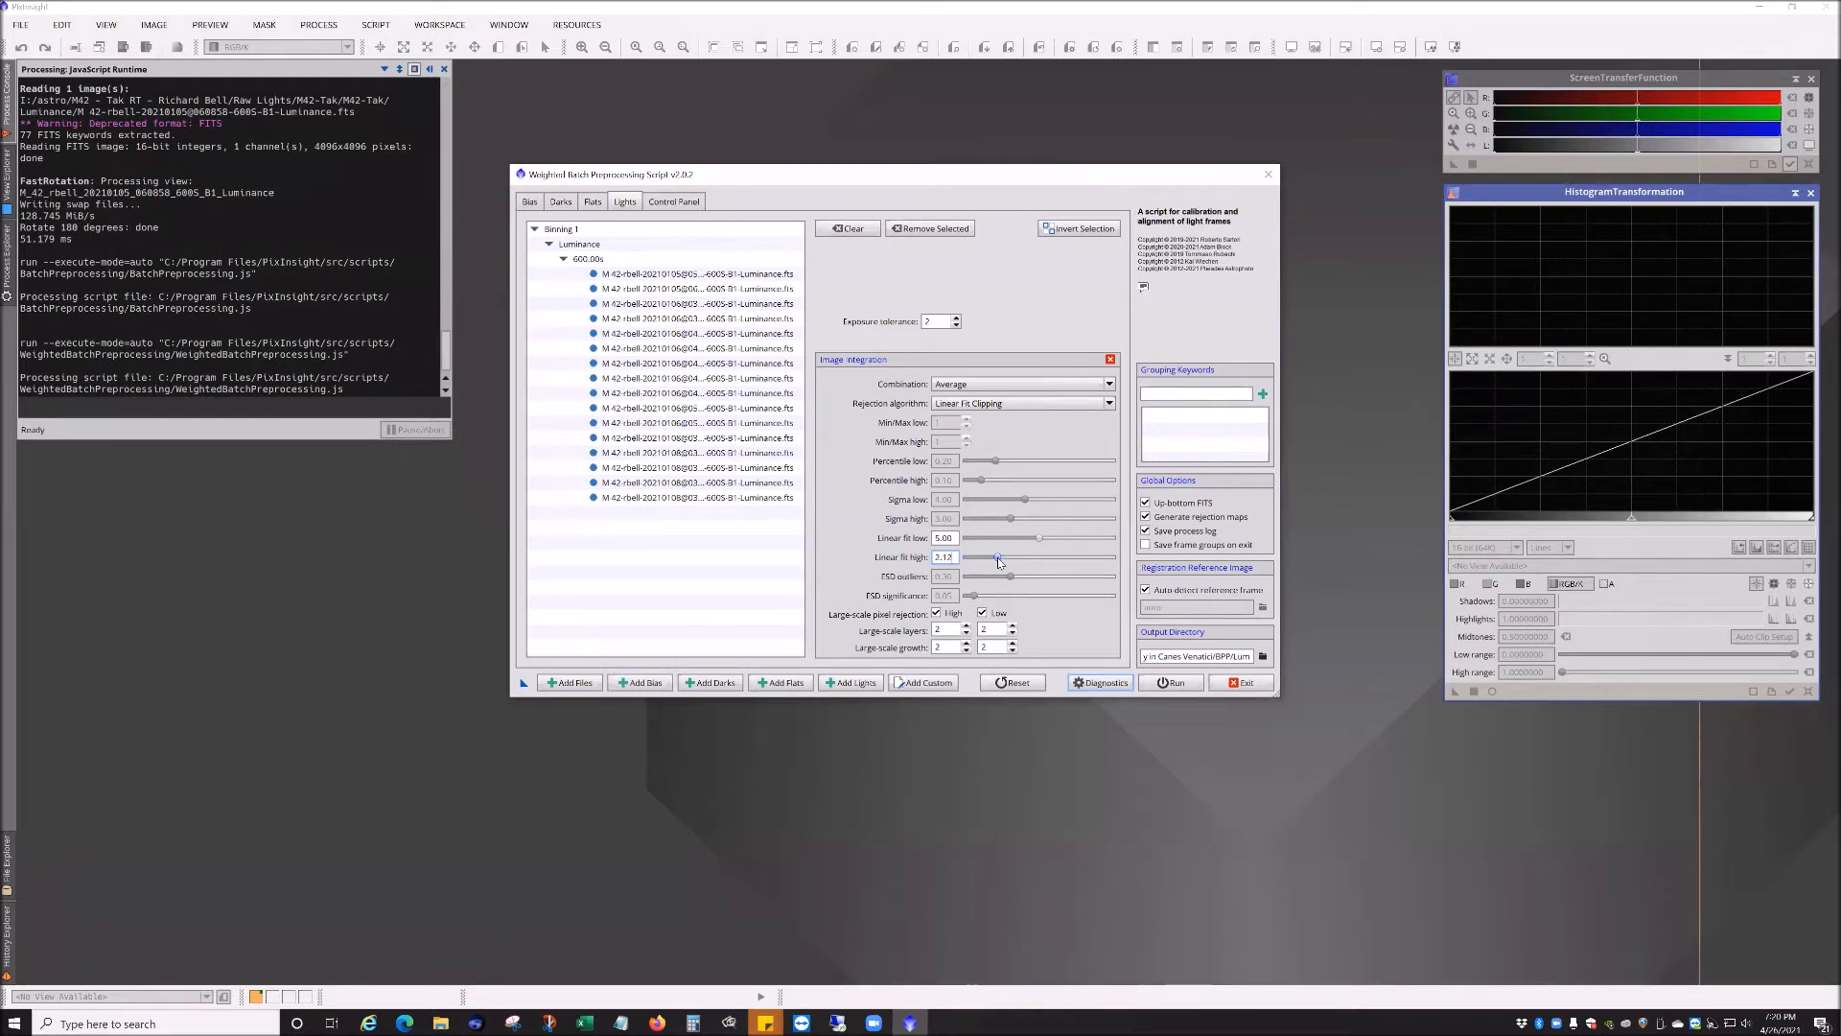
drag(1002, 556, 1012, 559)
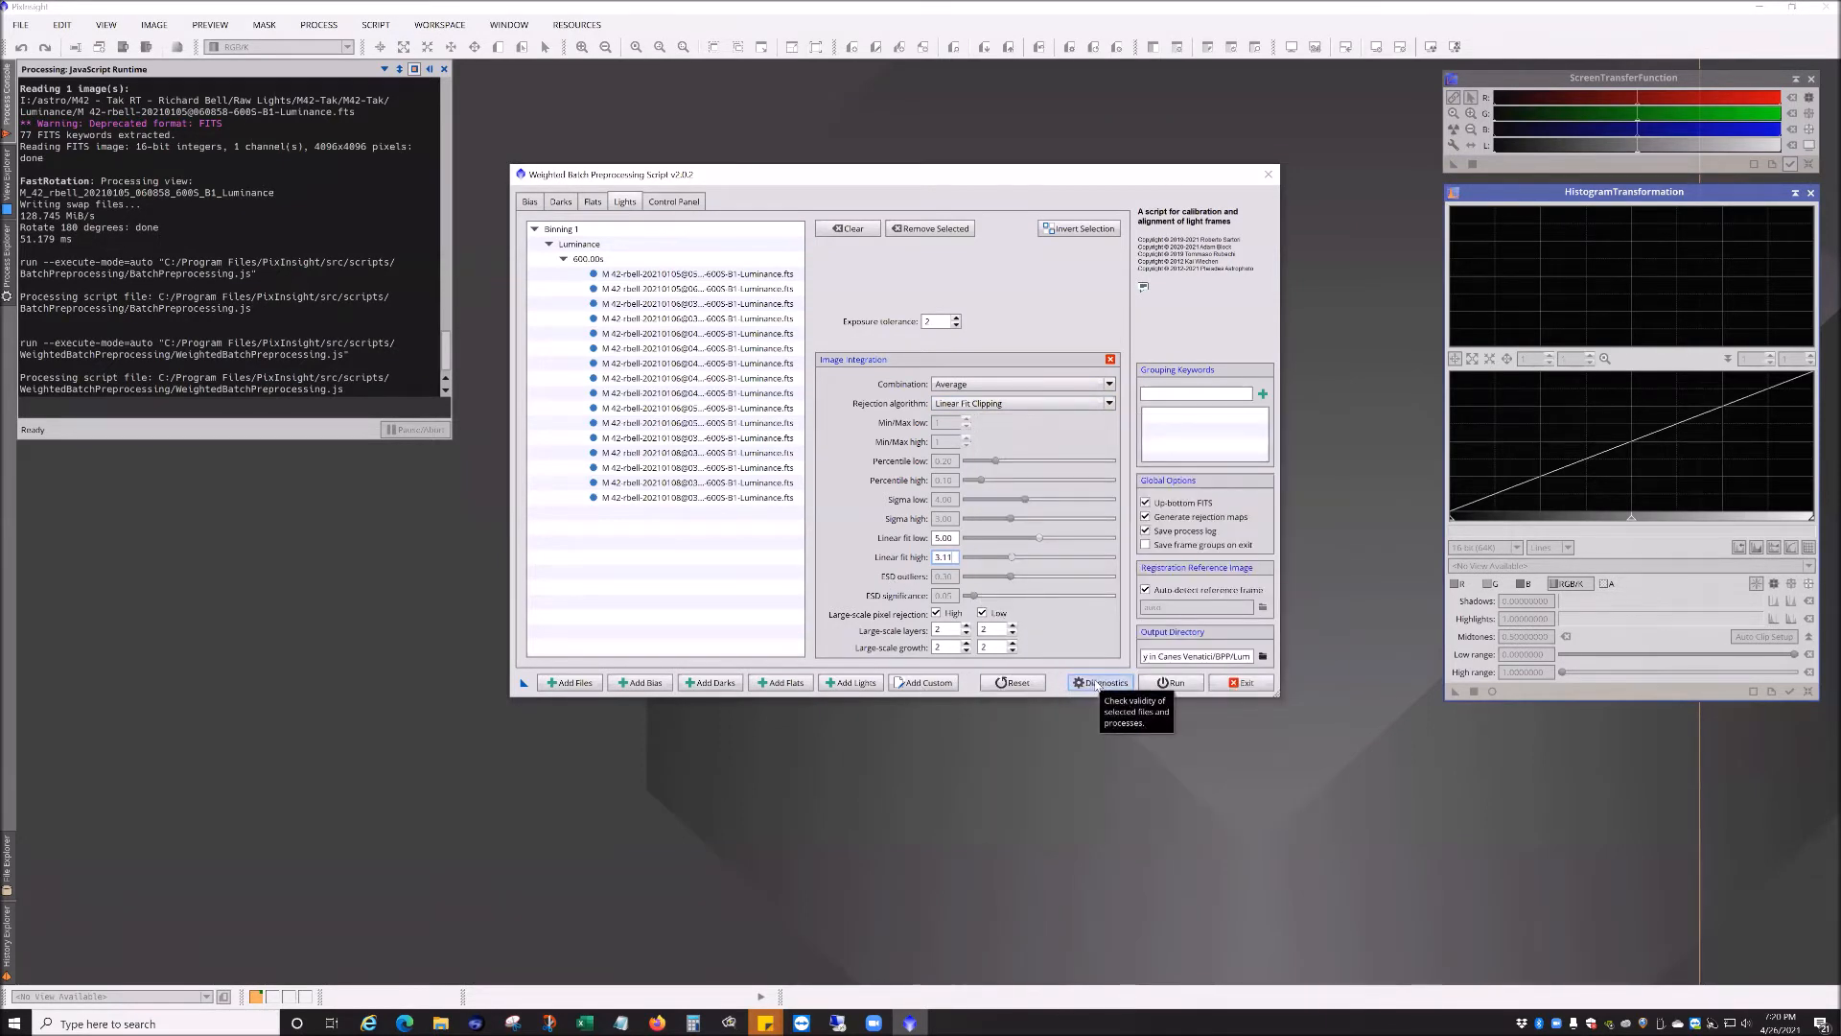
Step: Run the diagnostics check on the current setup and close the diagnostic messages
click(1096, 683)
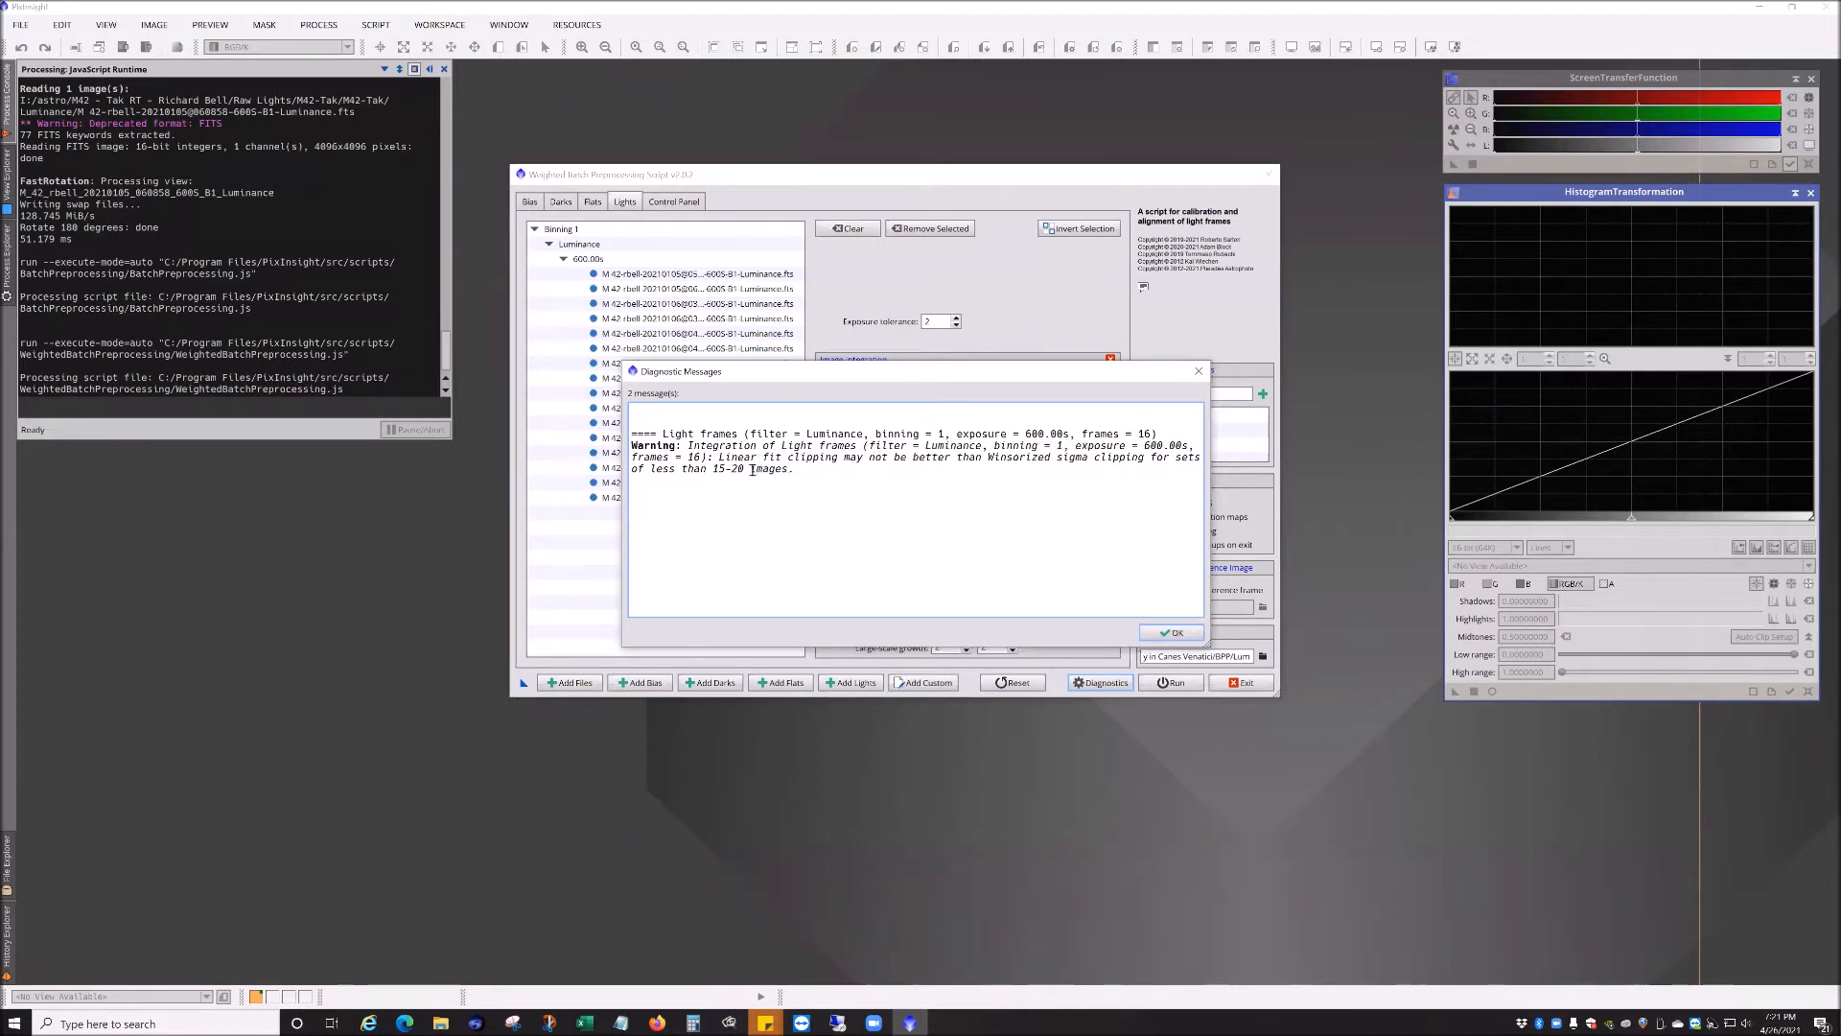
drag(896, 453, 1138, 458)
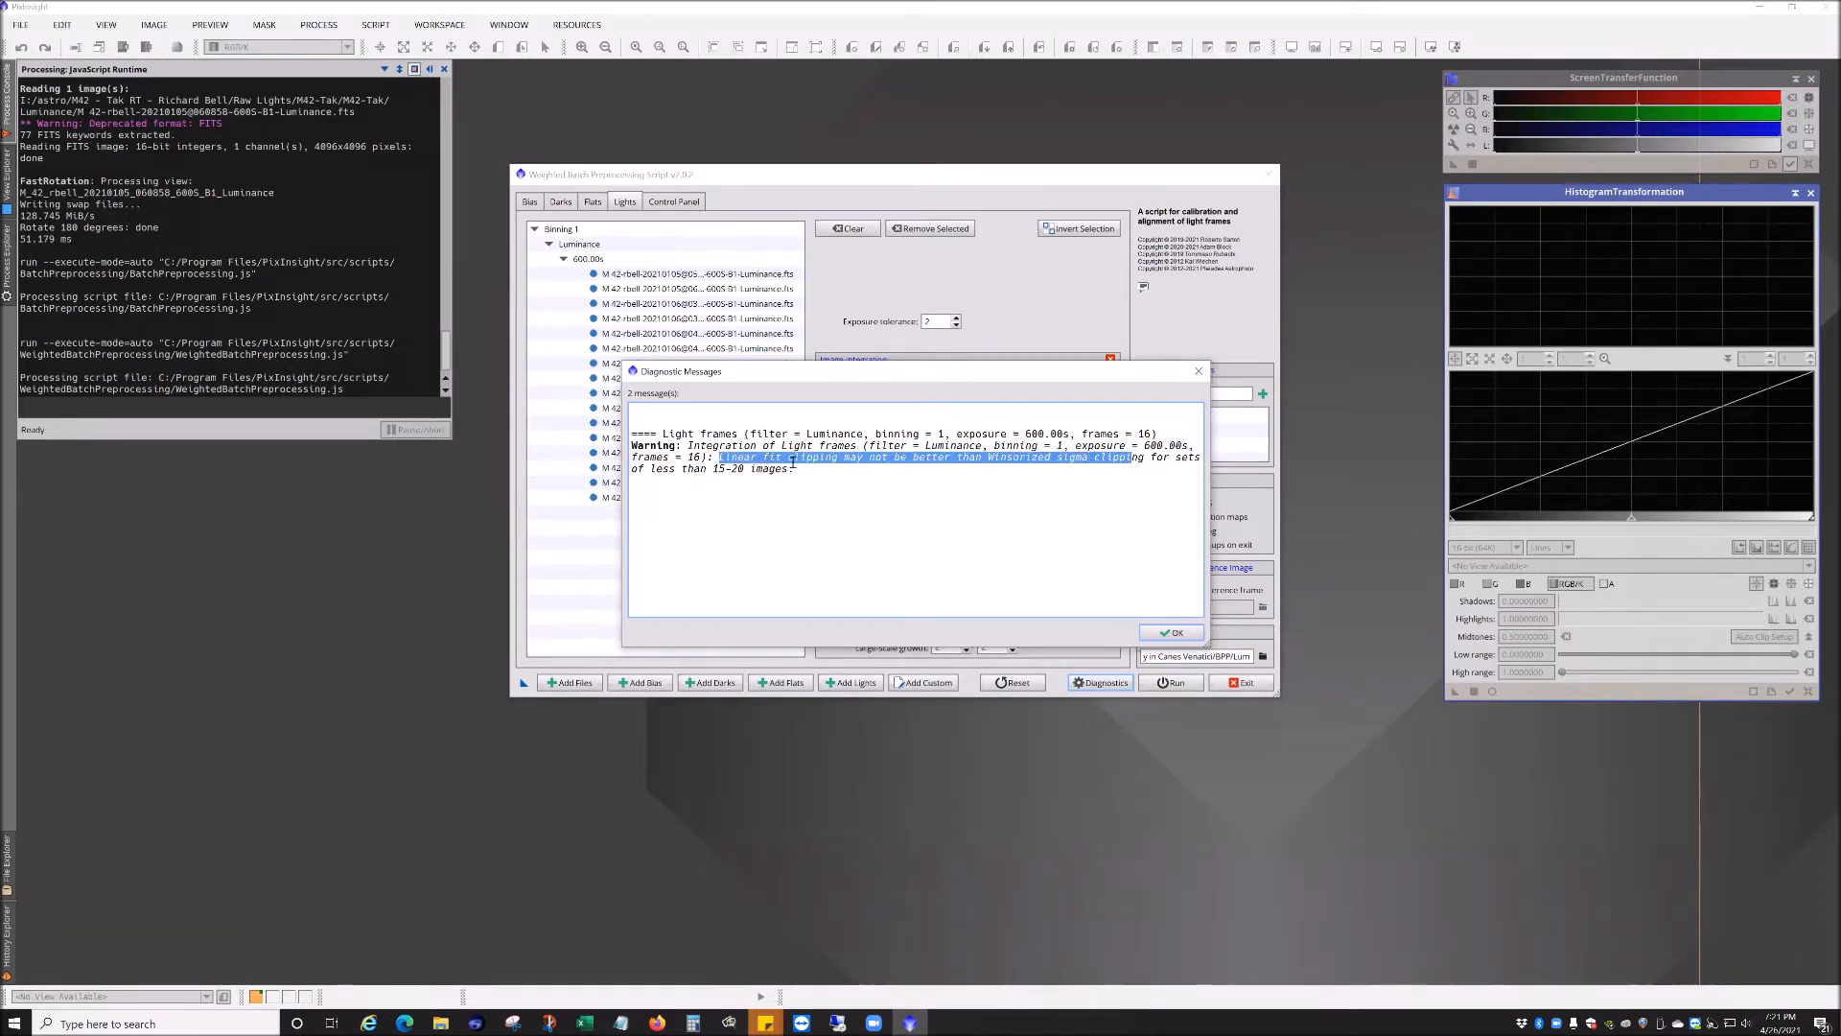
click(1198, 371)
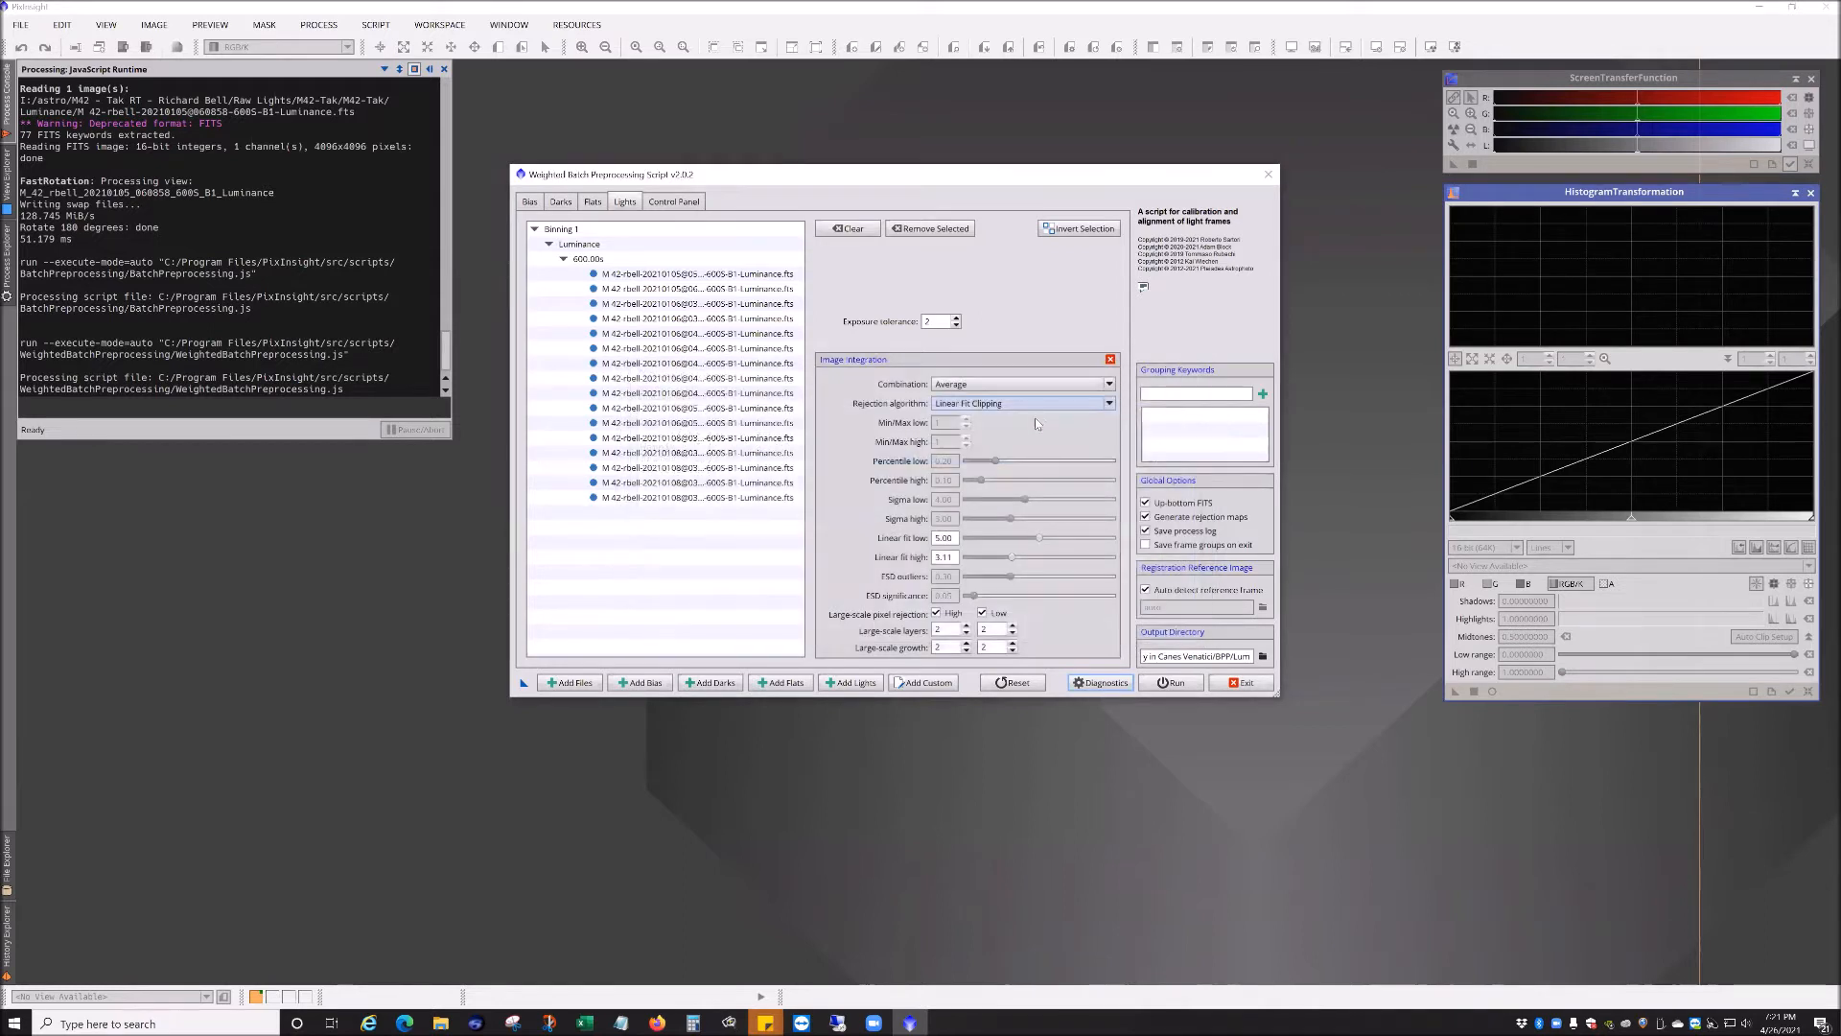
Step: Review the rejection algorithm options and close the lights' image integration parameters panel
click(1037, 404)
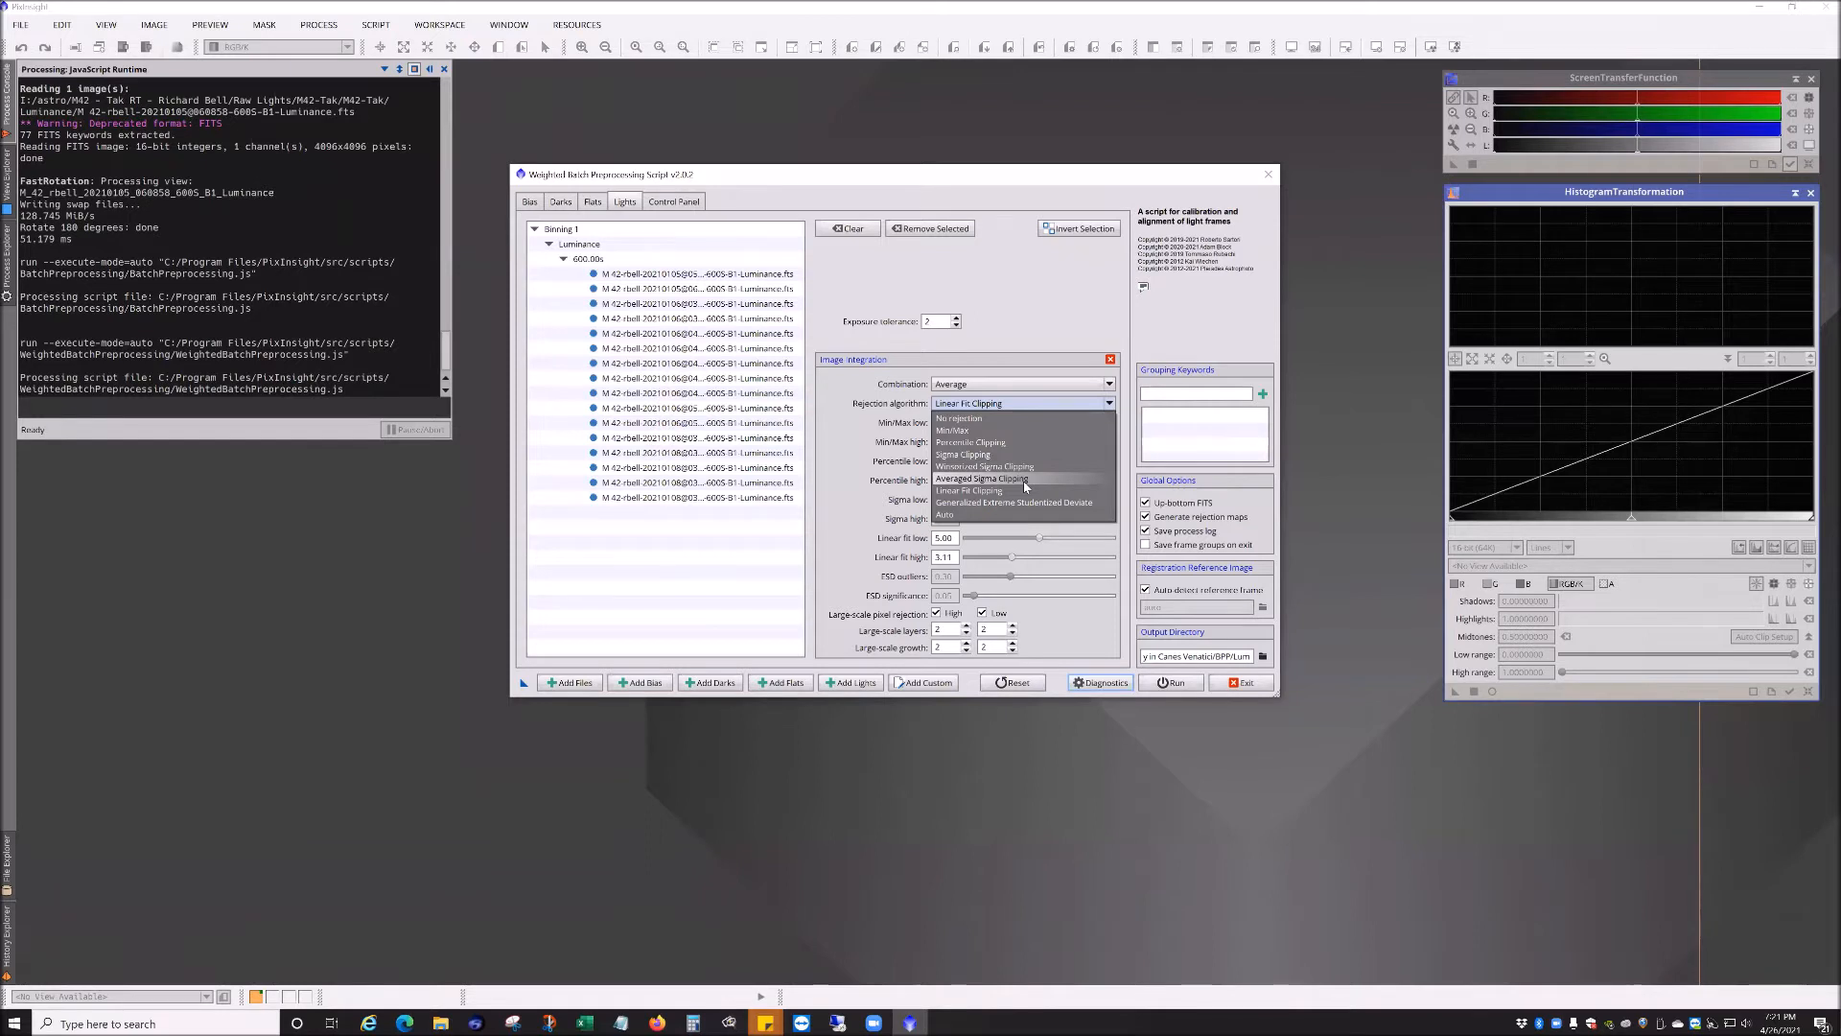
click(1010, 367)
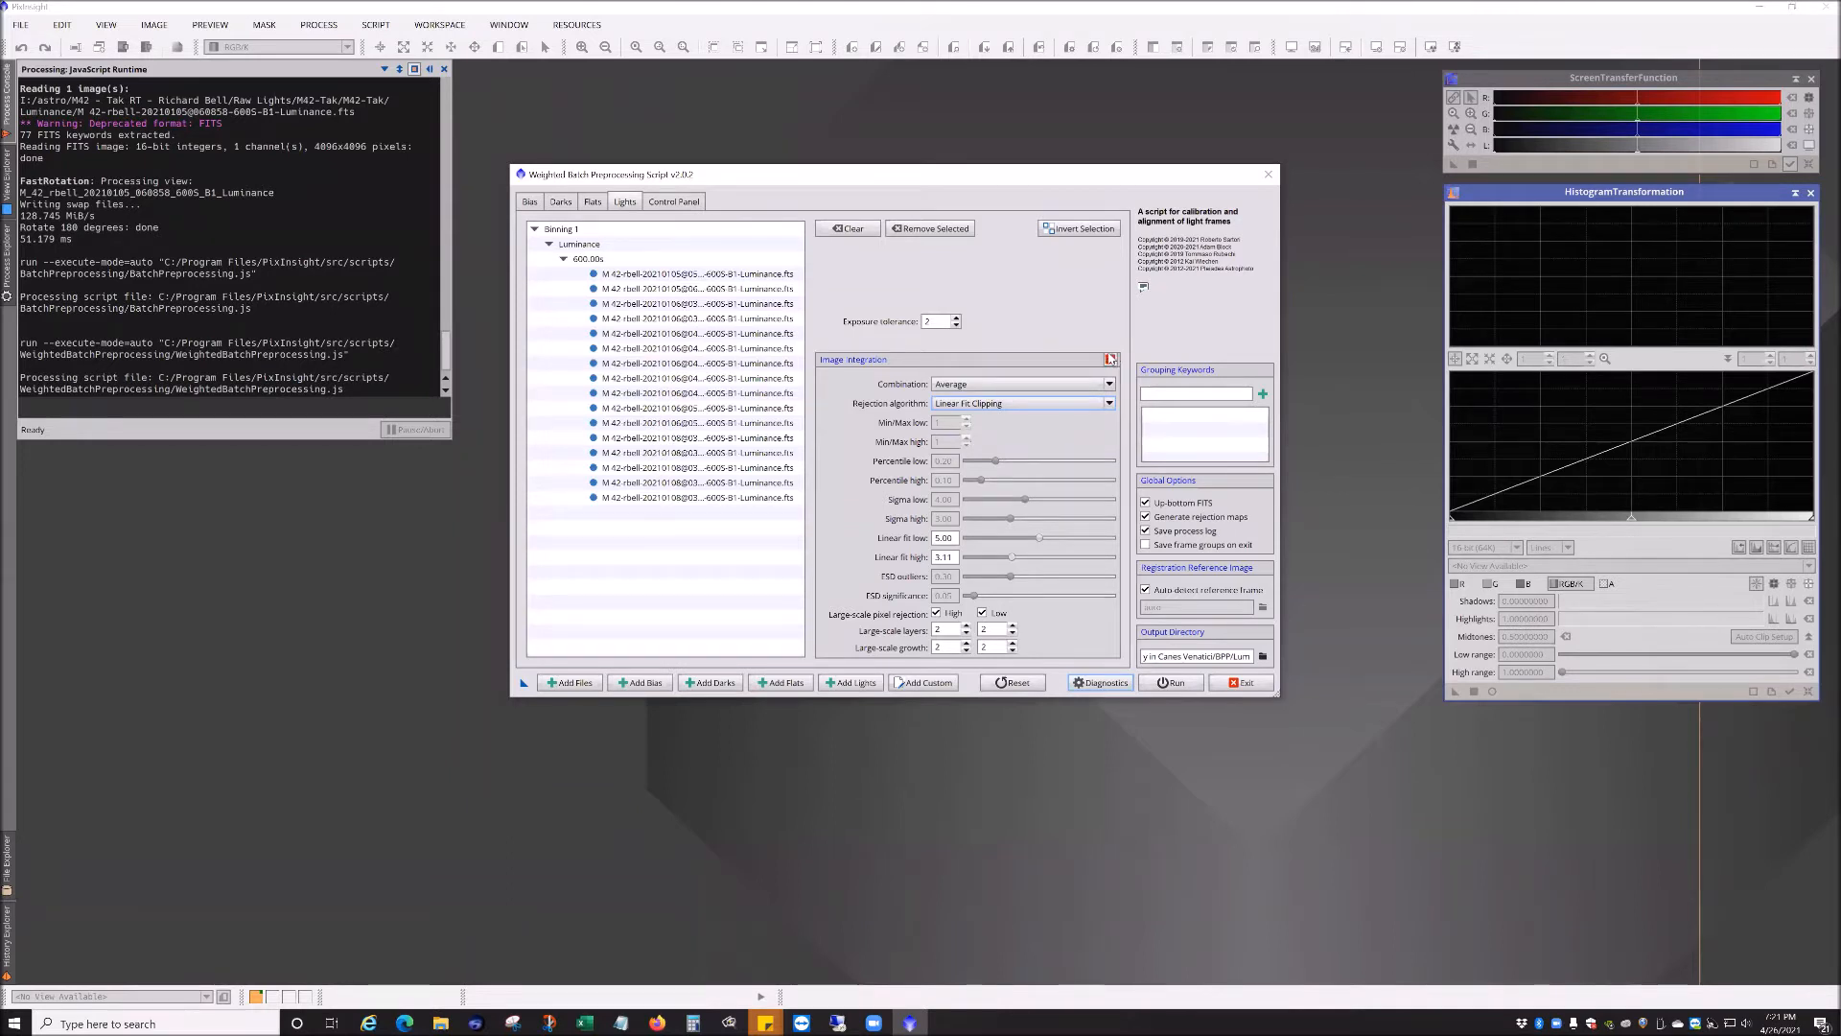
click(1110, 361)
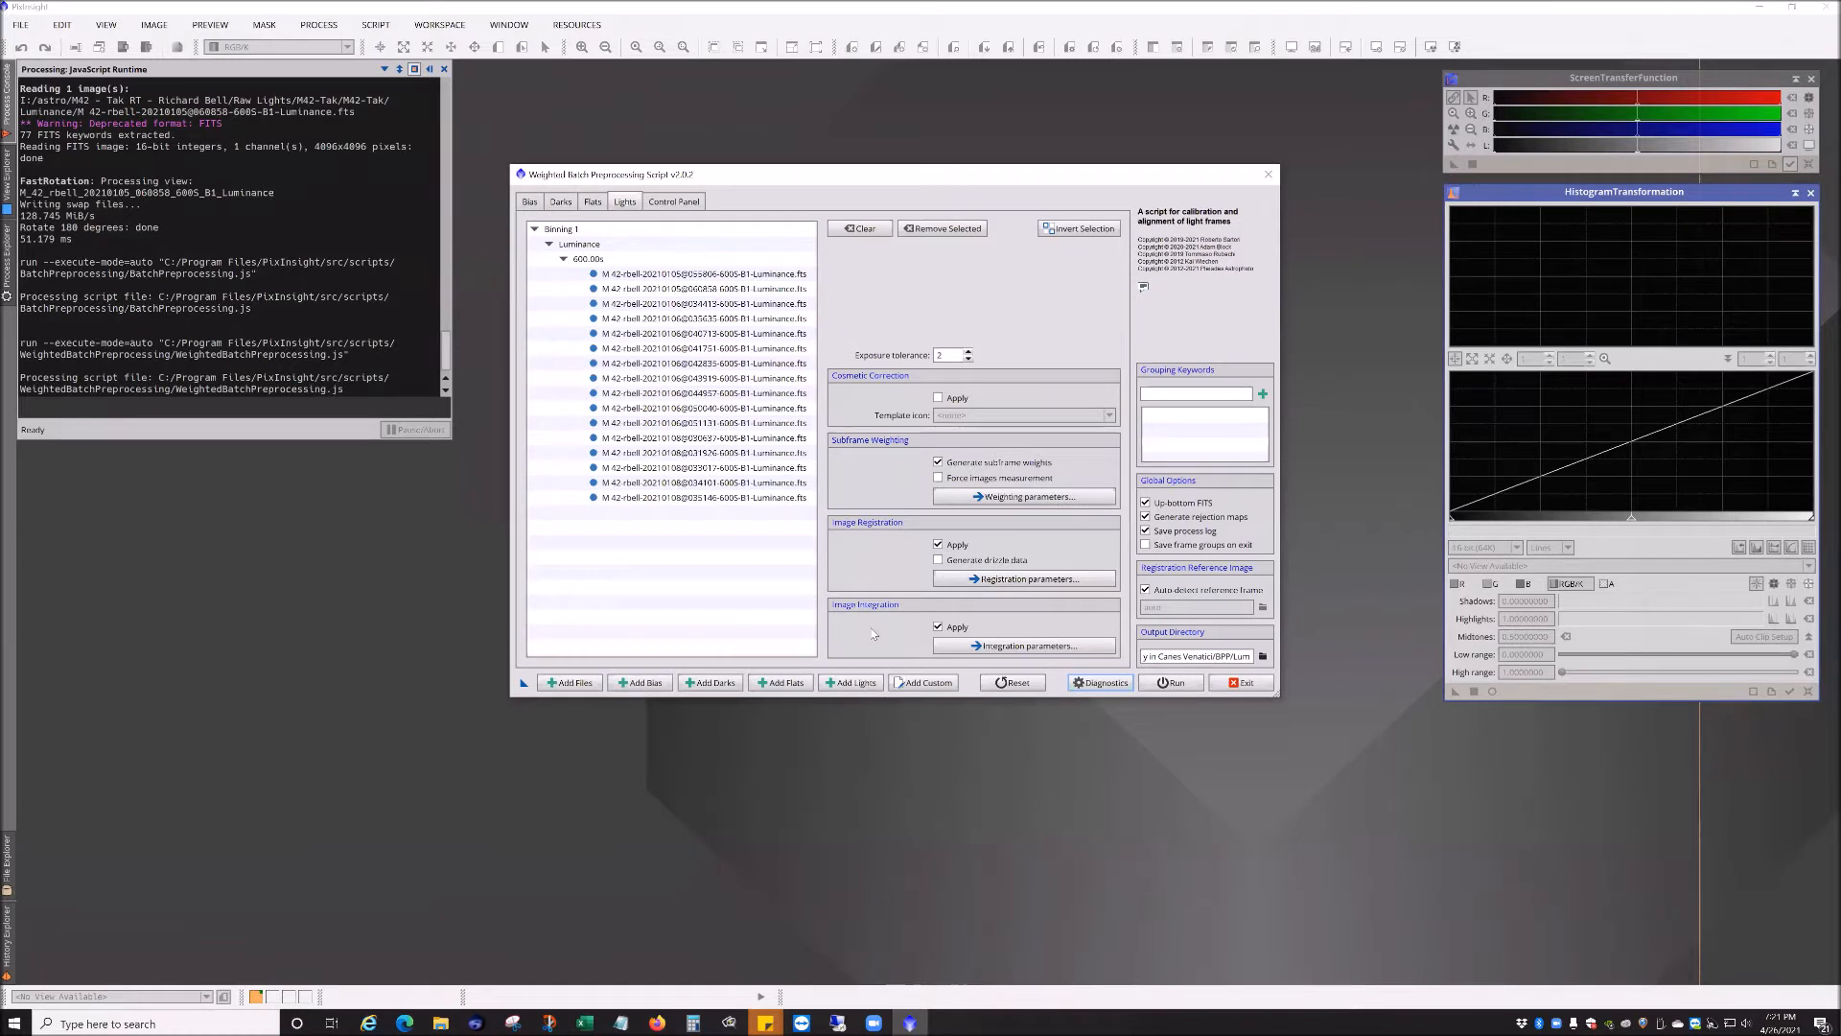
click(547, 251)
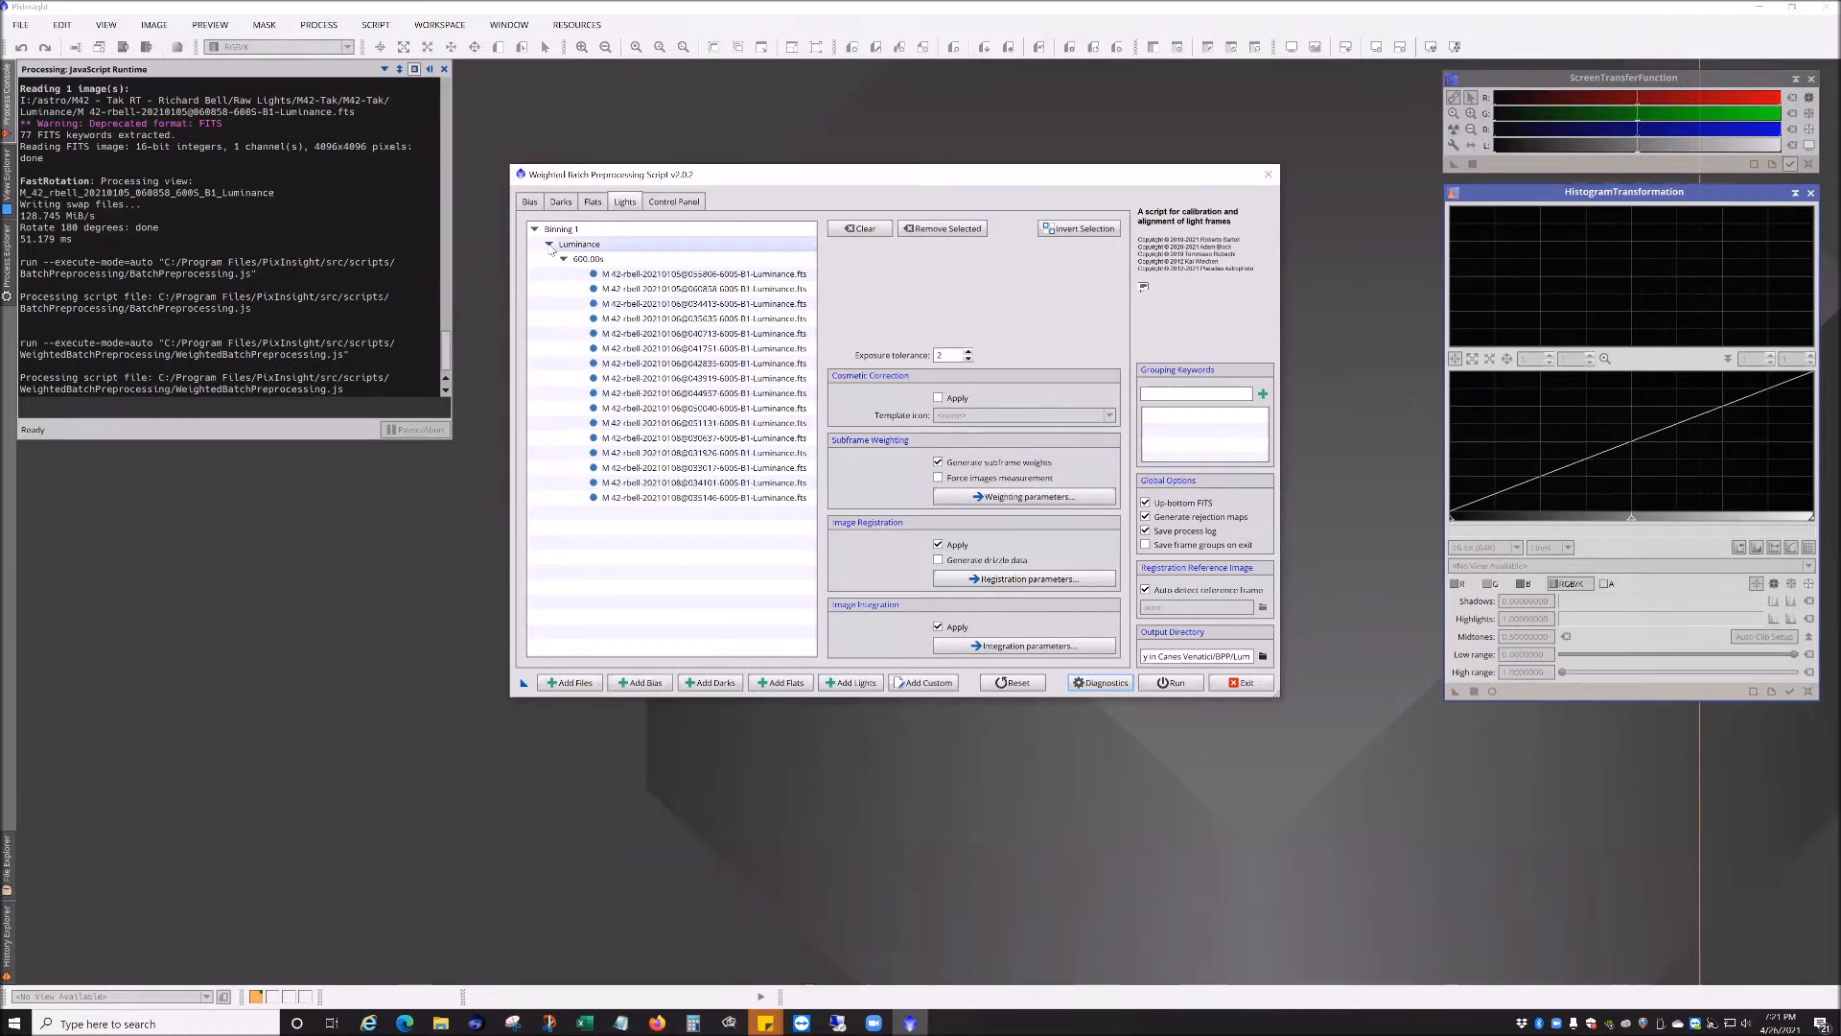
Step: Save the script's current setup as a new process icon on the workspace
click(537, 233)
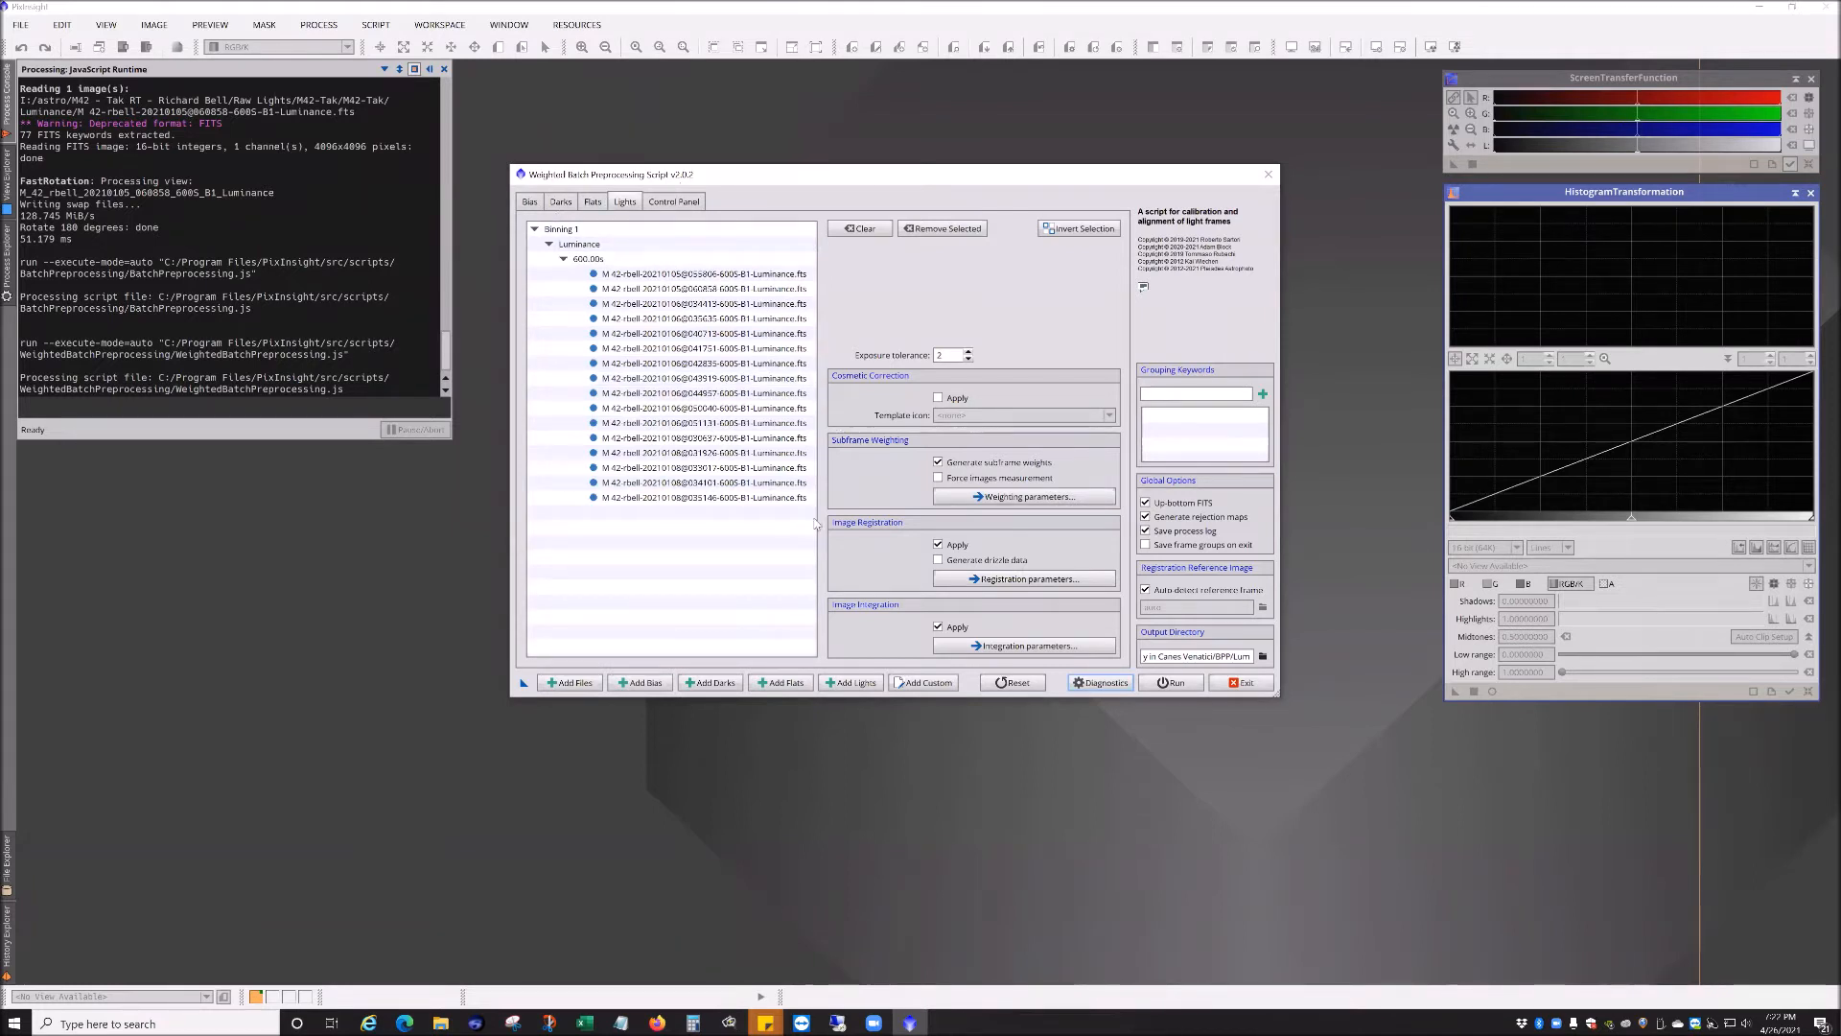
click(534, 229)
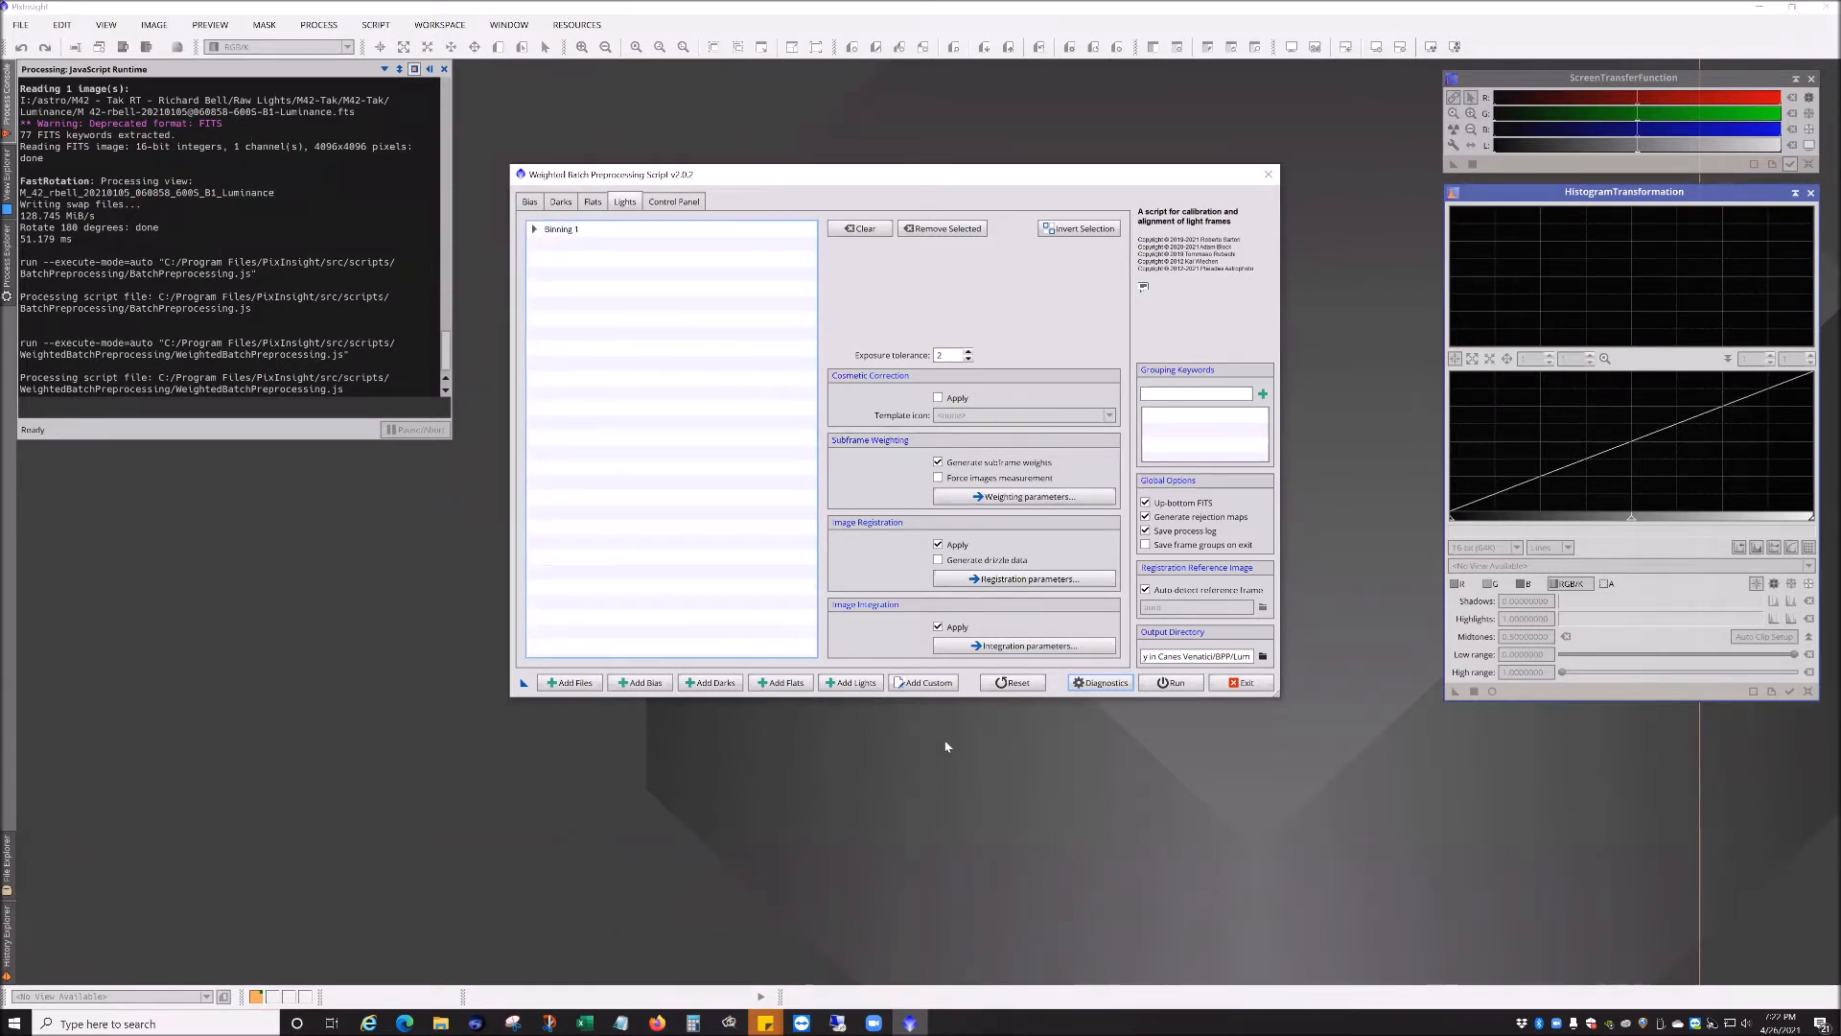
click(518, 683)
drag(518, 682, 168, 719)
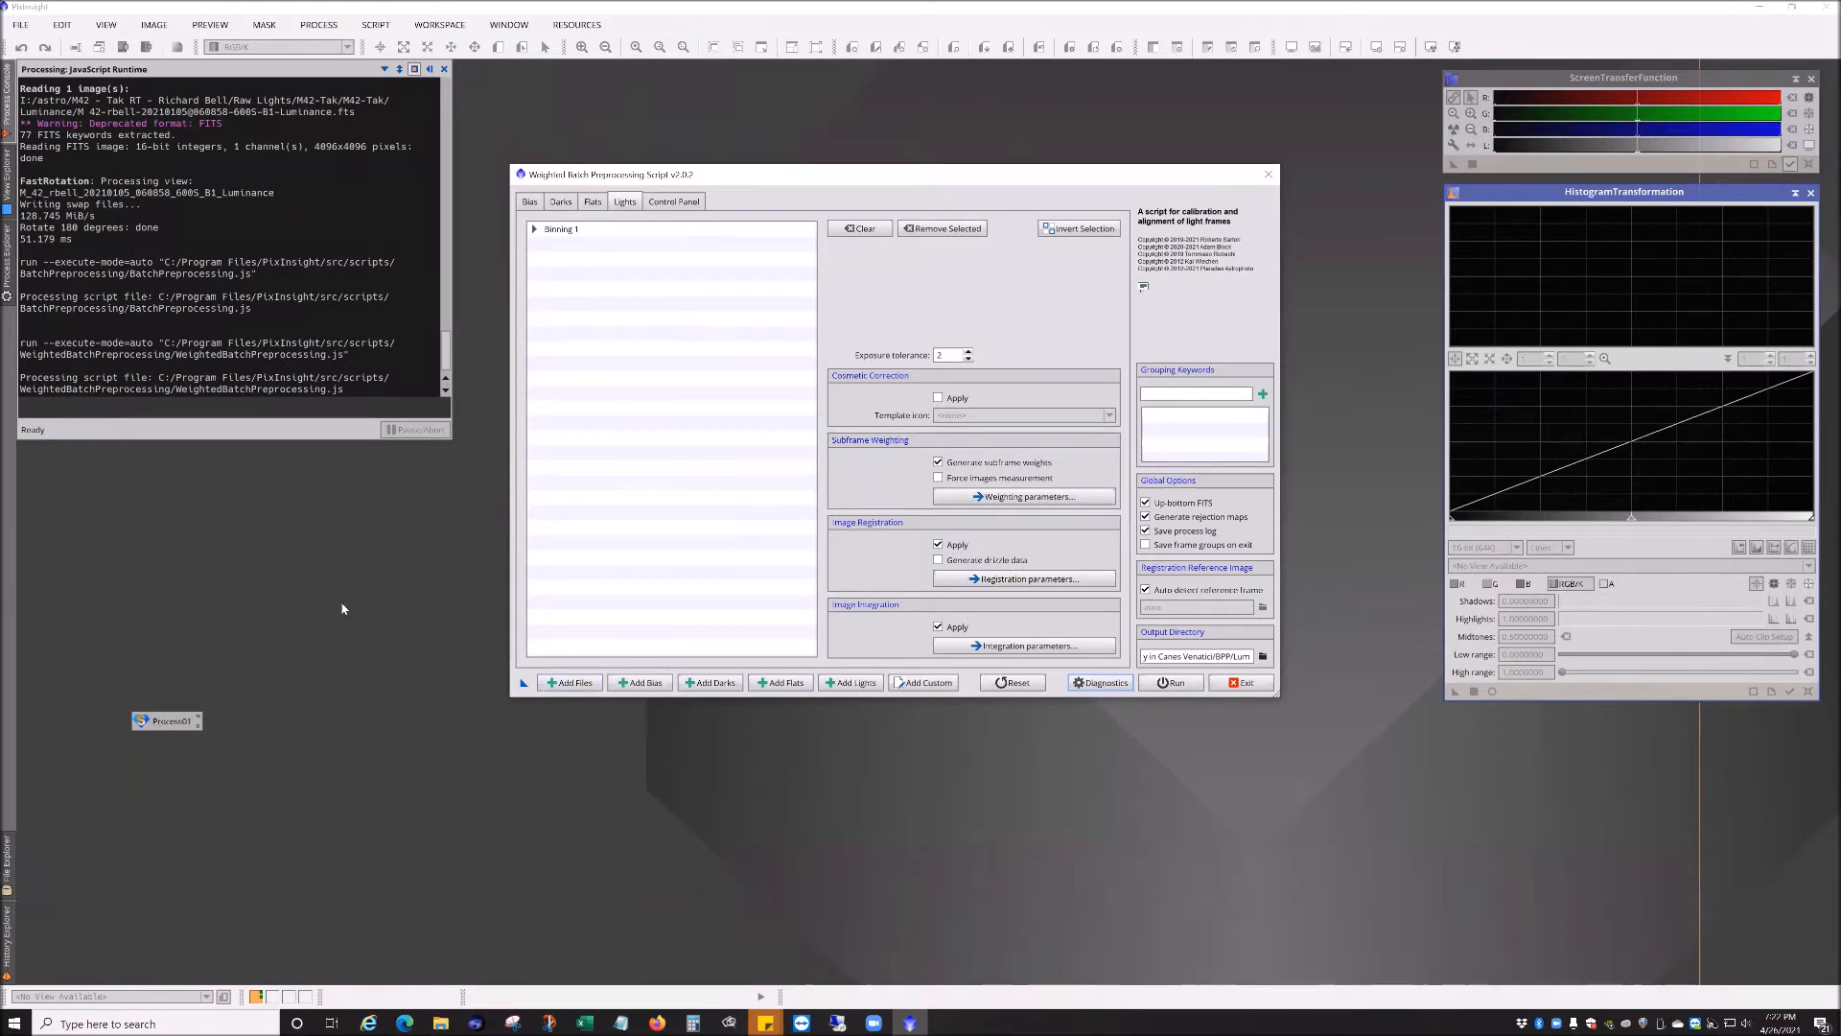
click(535, 229)
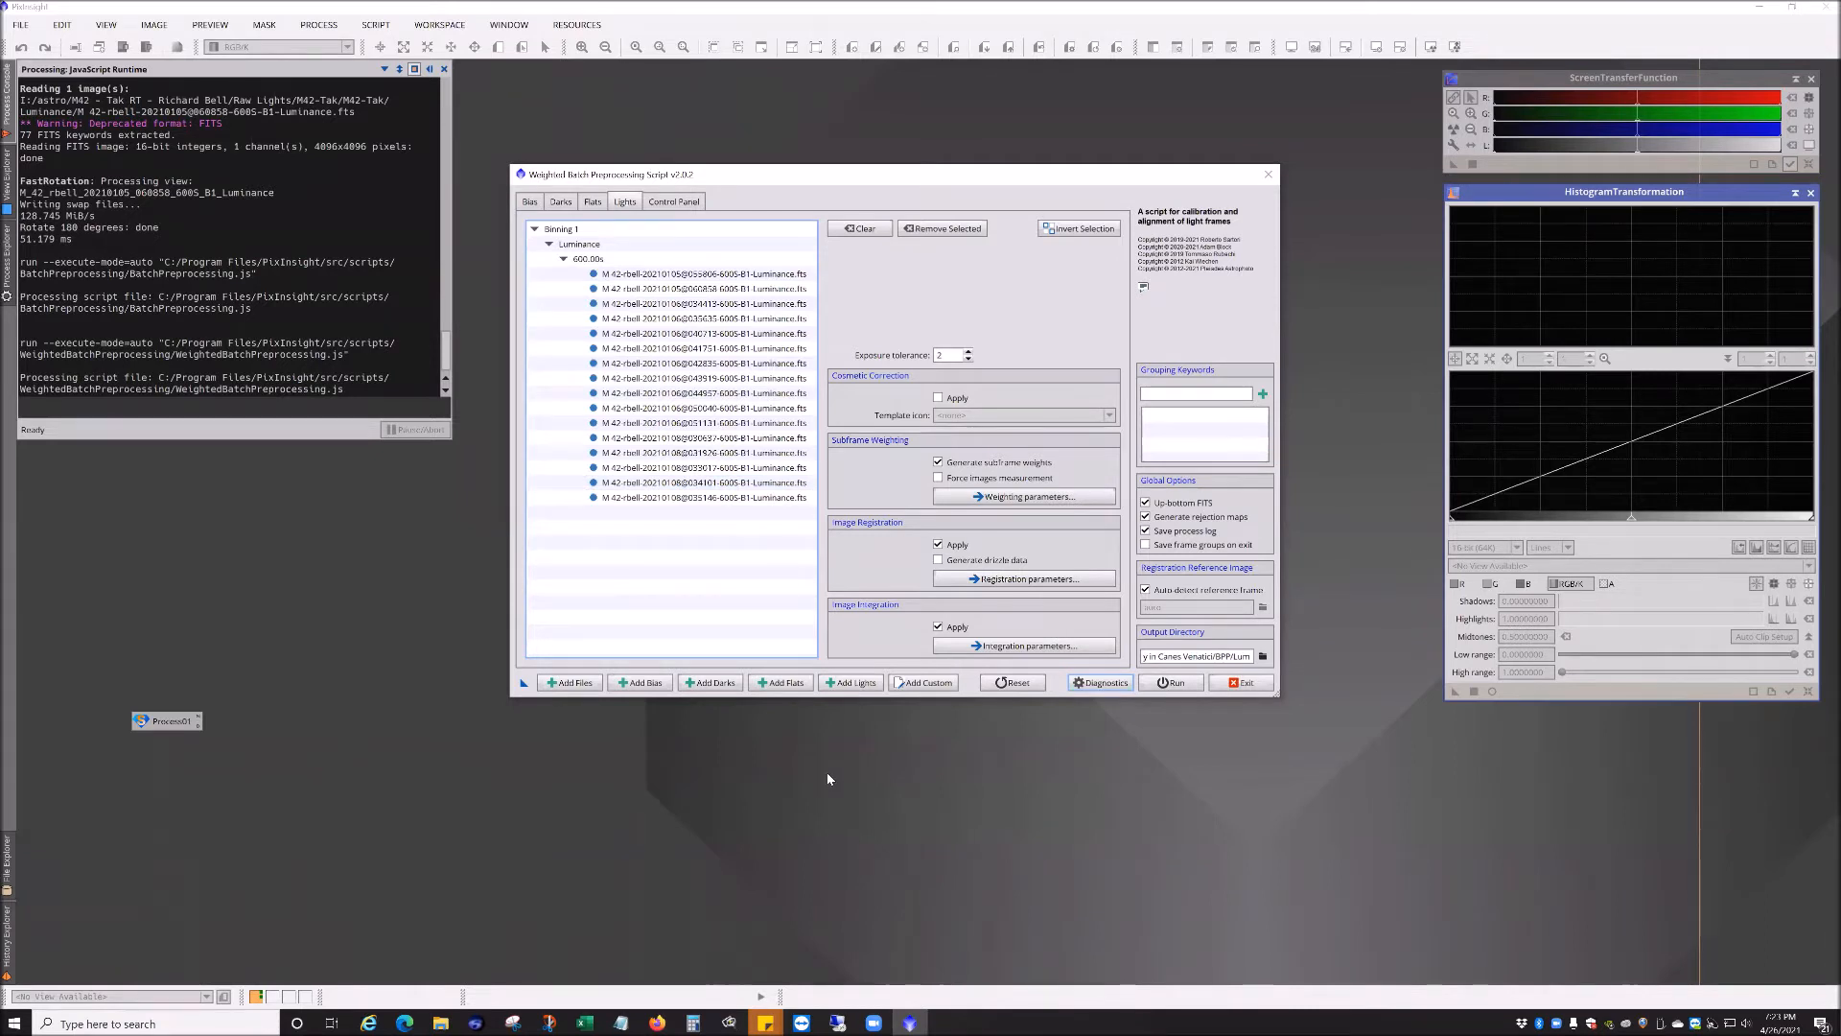
Step: Open the M42 processing notes and select the recorded best reference frame's file name
click(622, 1023)
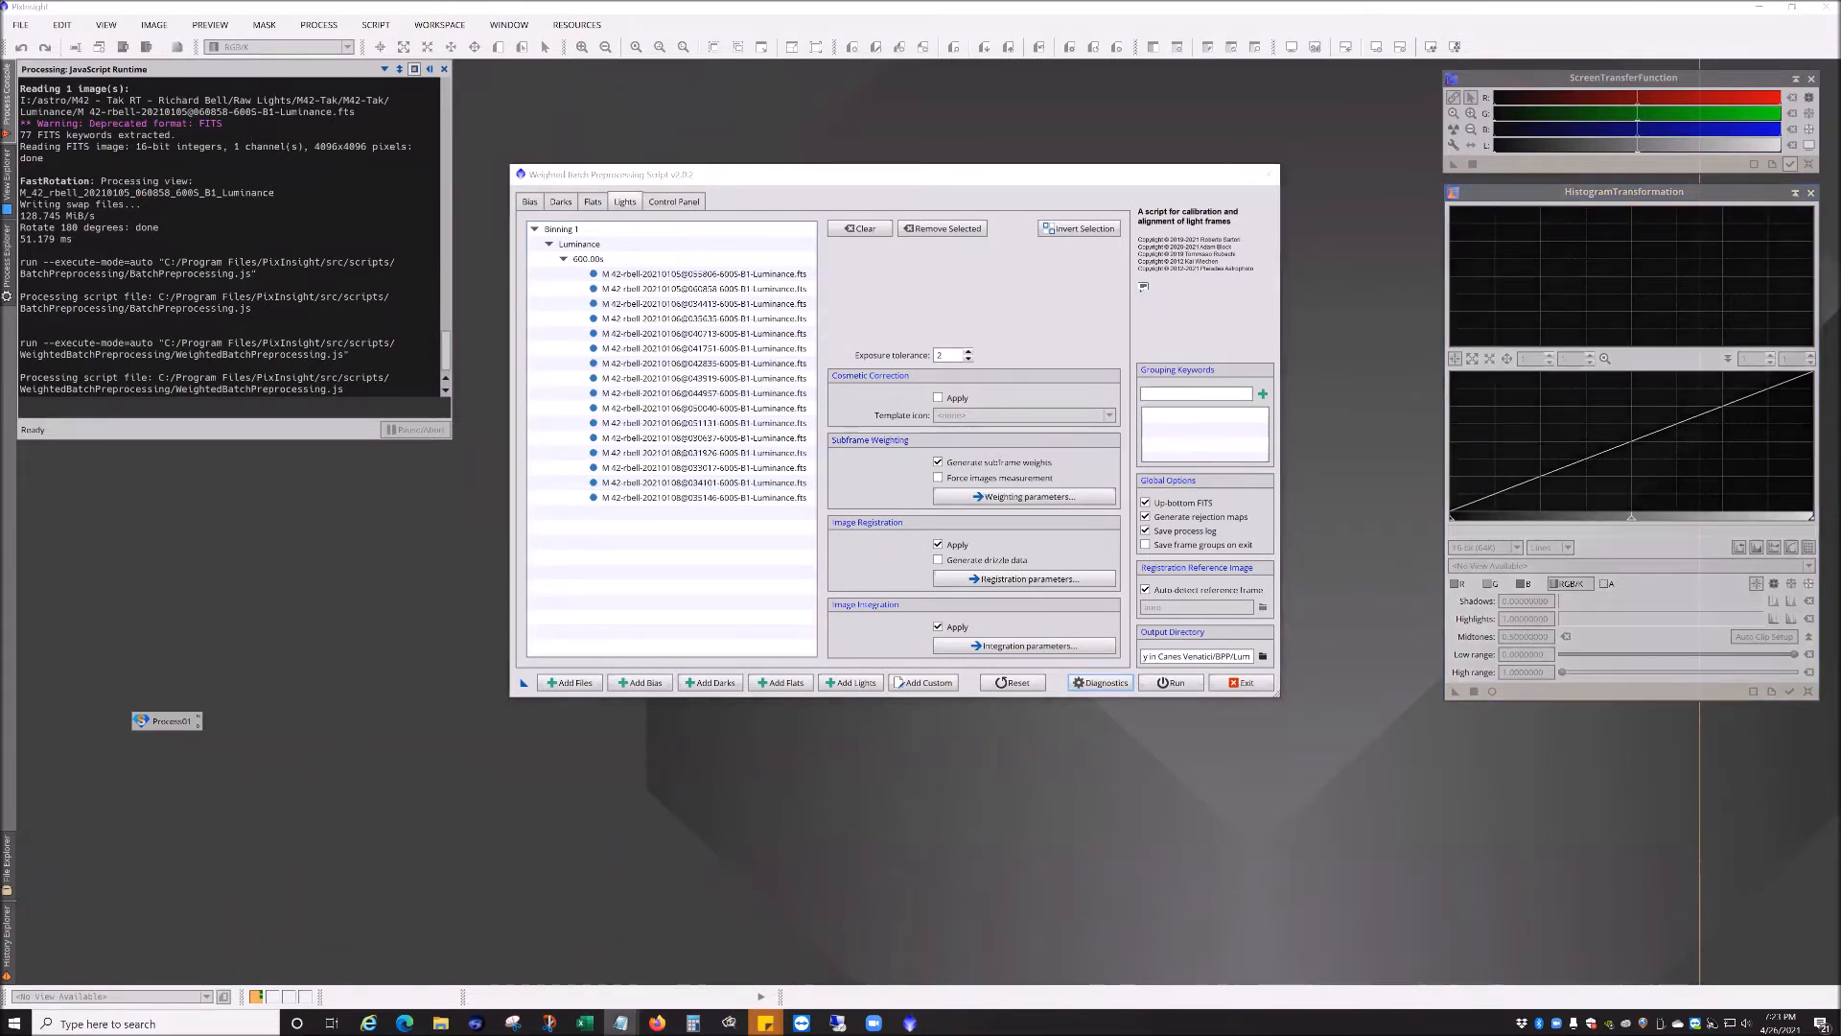
drag(970, 520, 1067, 520)
drag(1225, 519, 1257, 518)
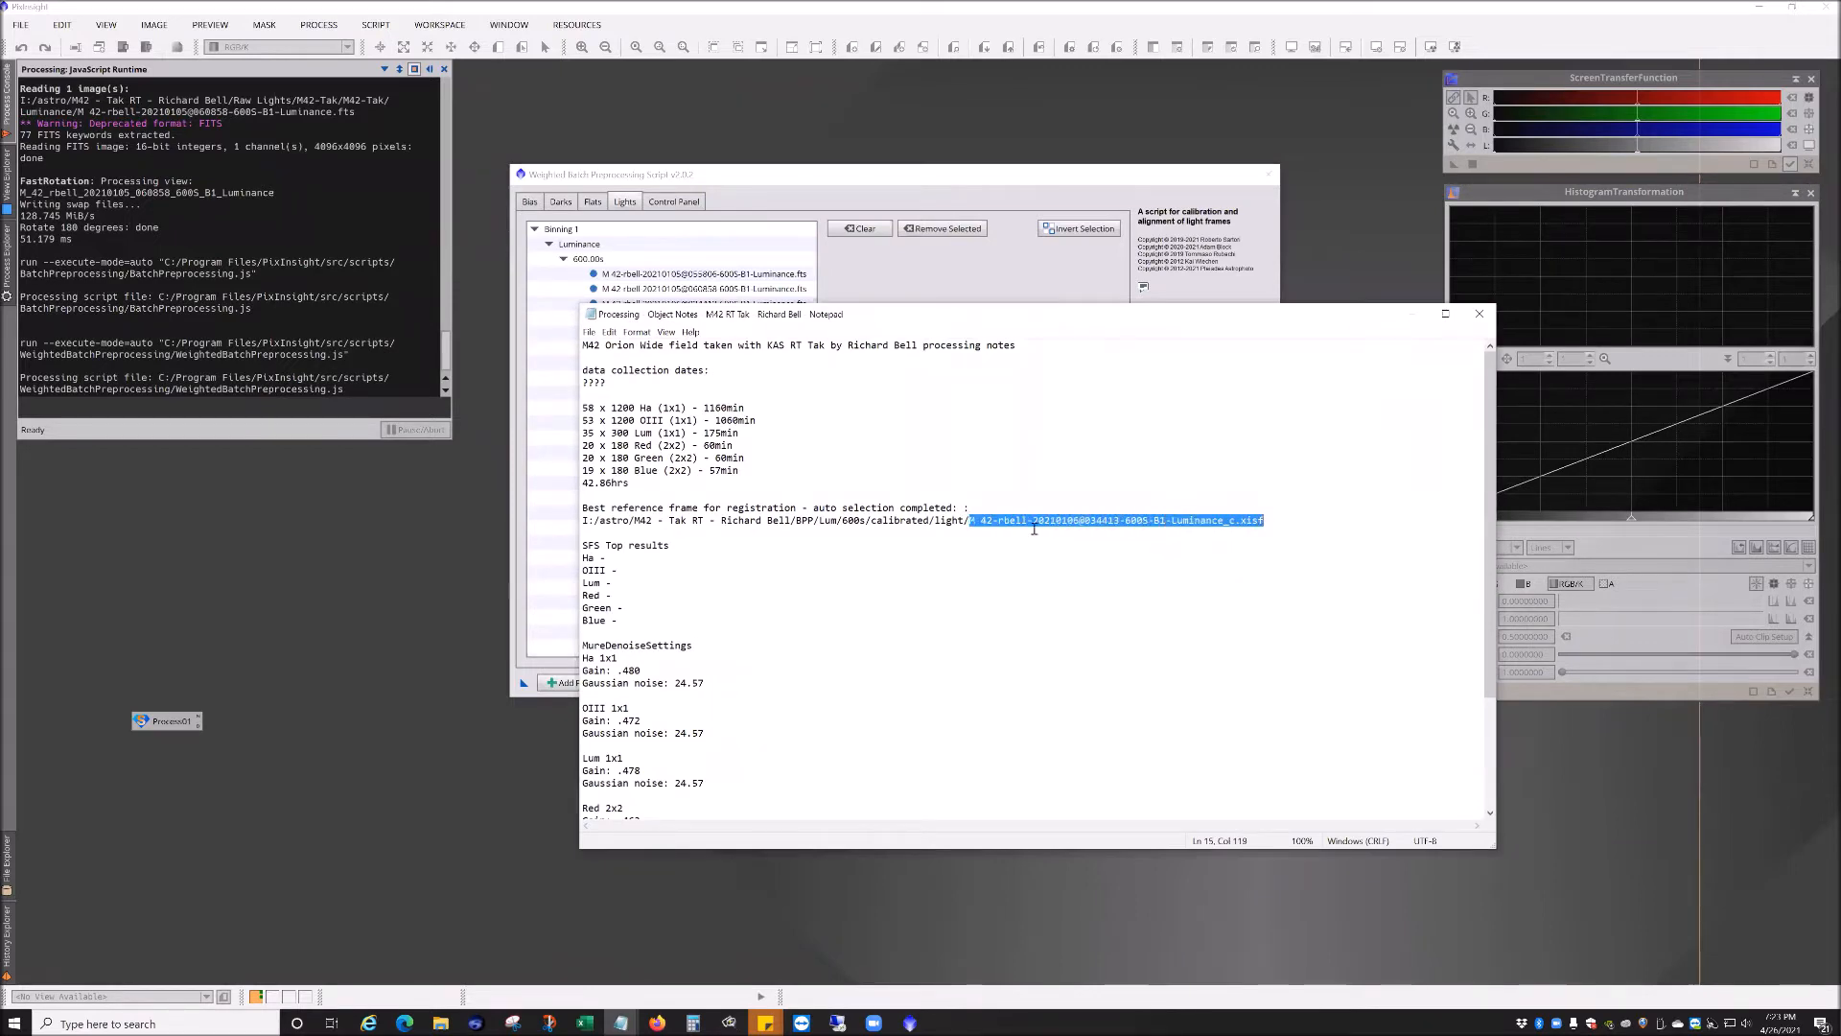
drag(890, 316, 1093, 686)
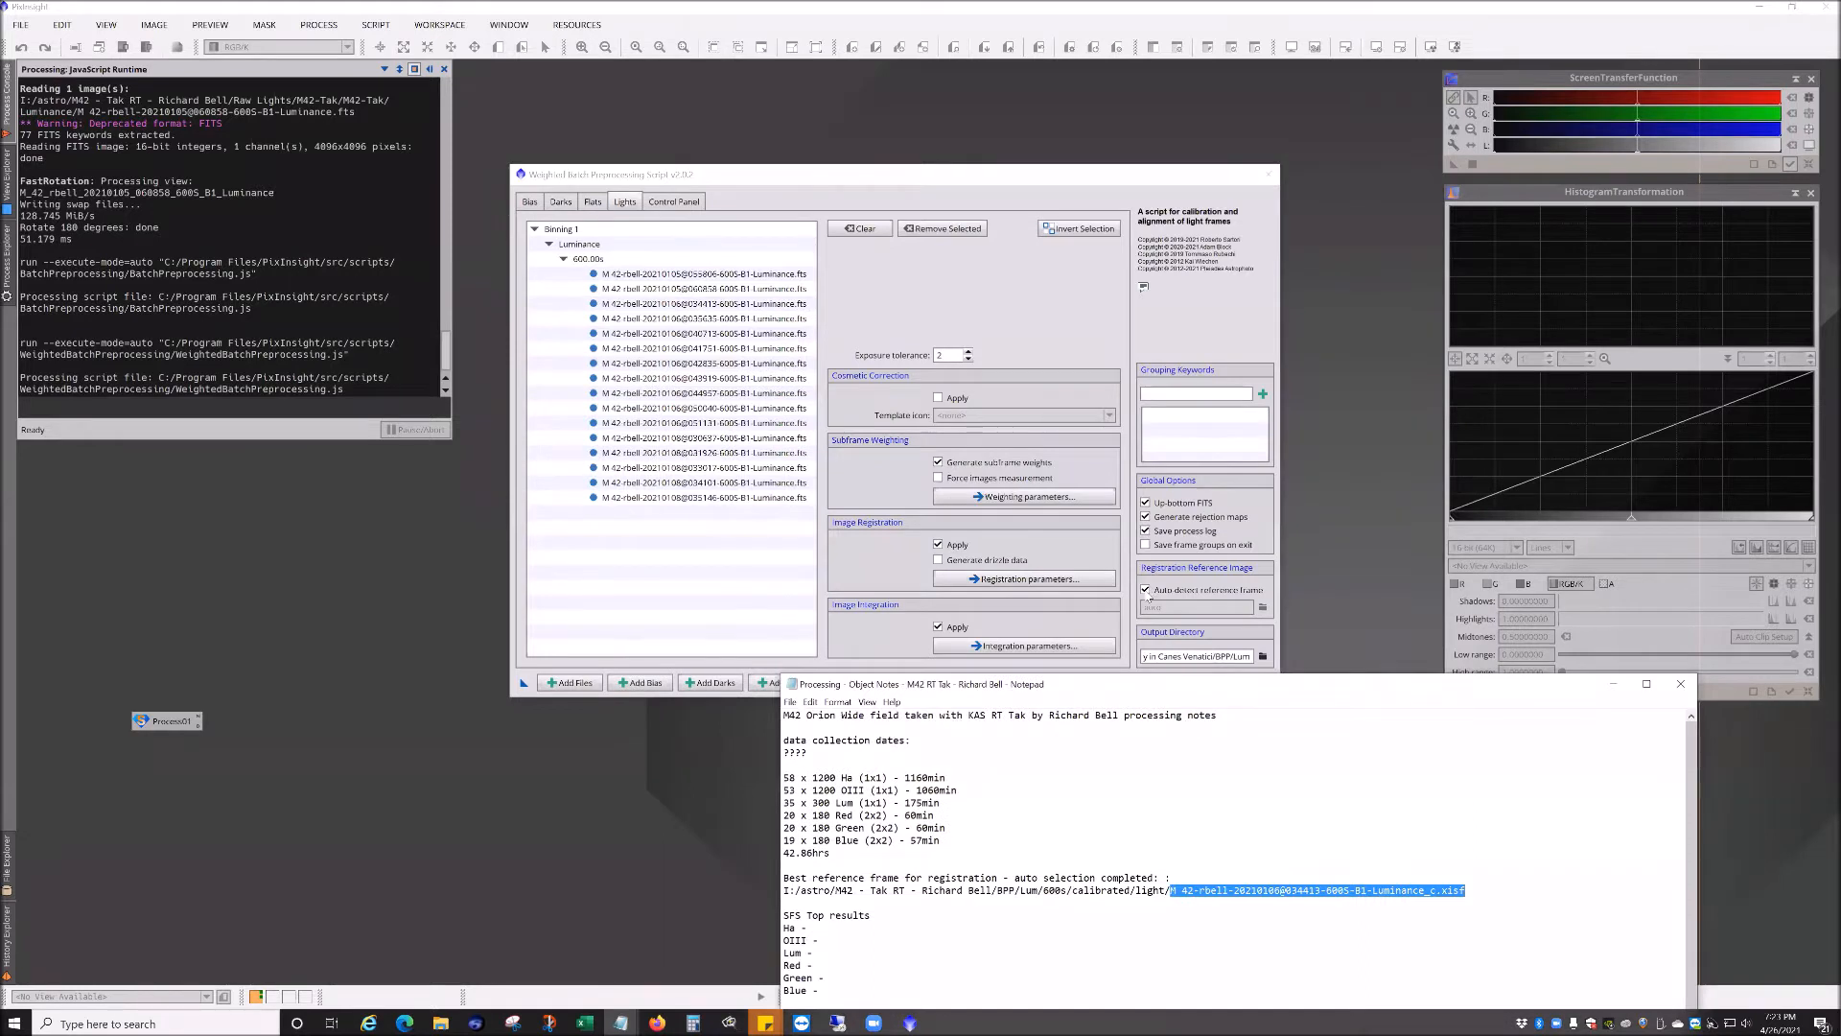
Step: Turn off auto-detection of the registration reference frame and minimize the processing notes
click(1146, 591)
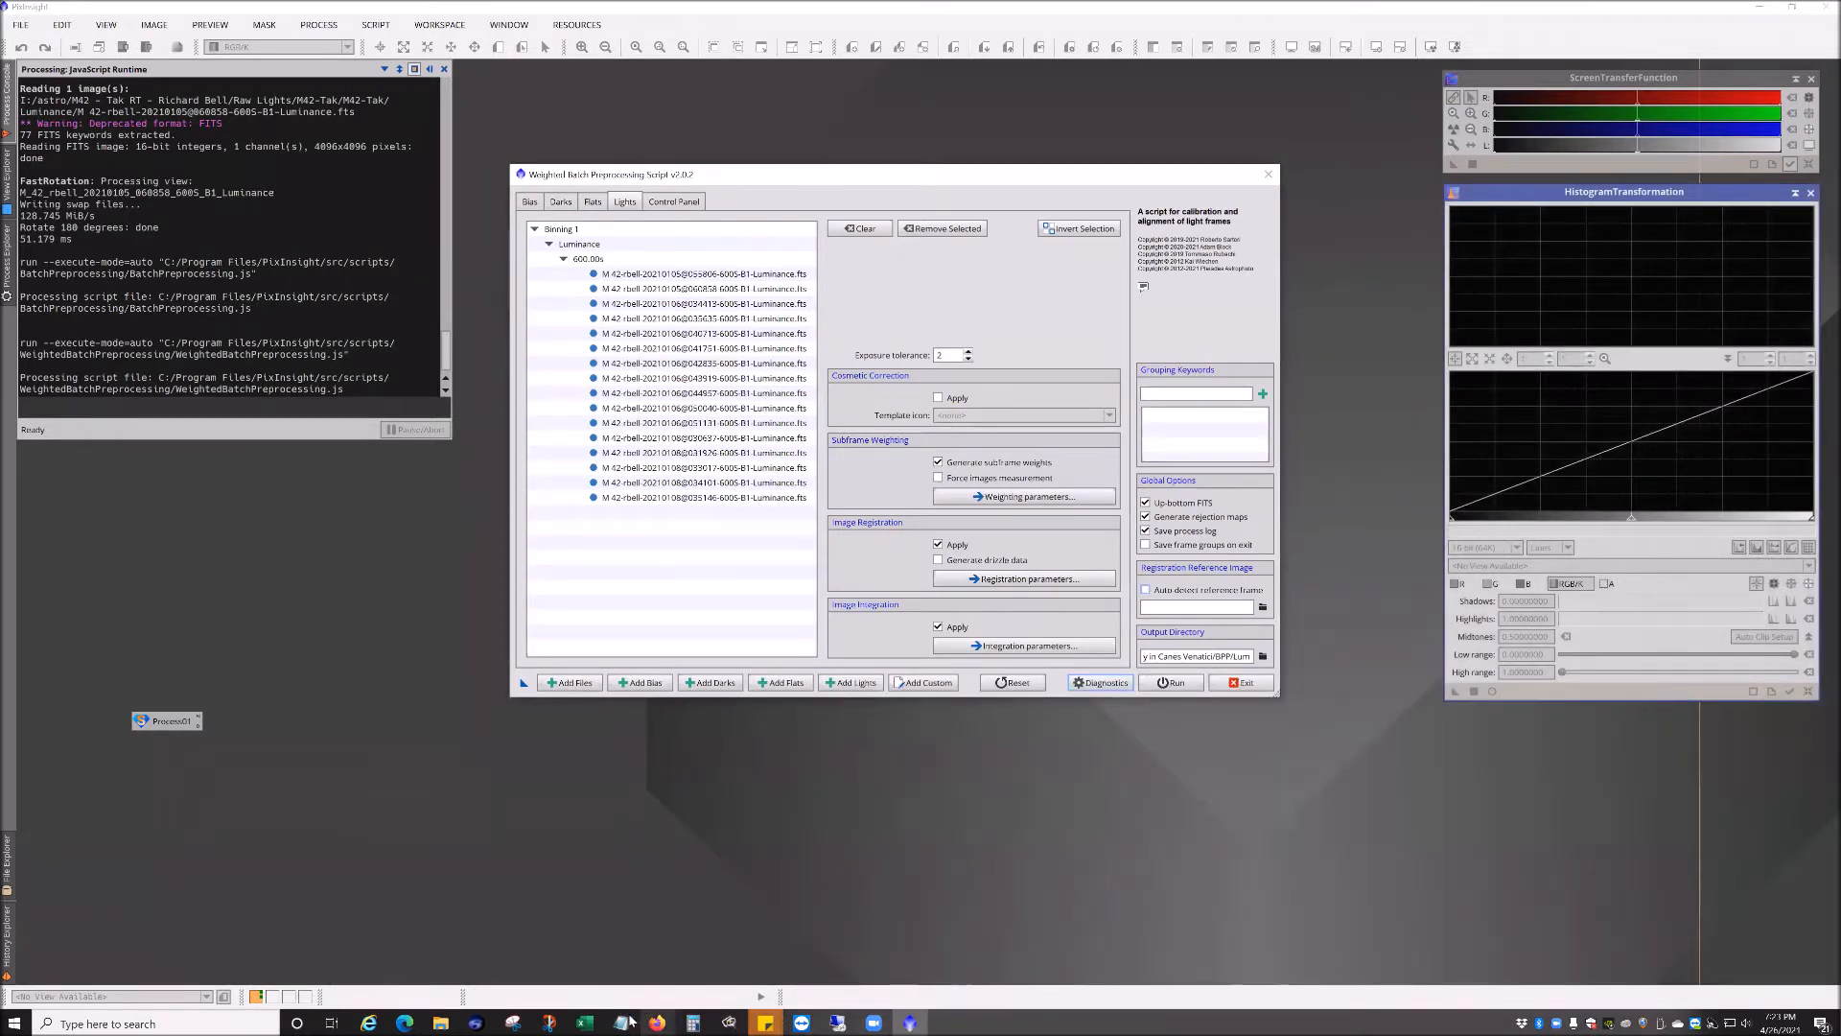
mouse_move(630, 1024)
click(499, 954)
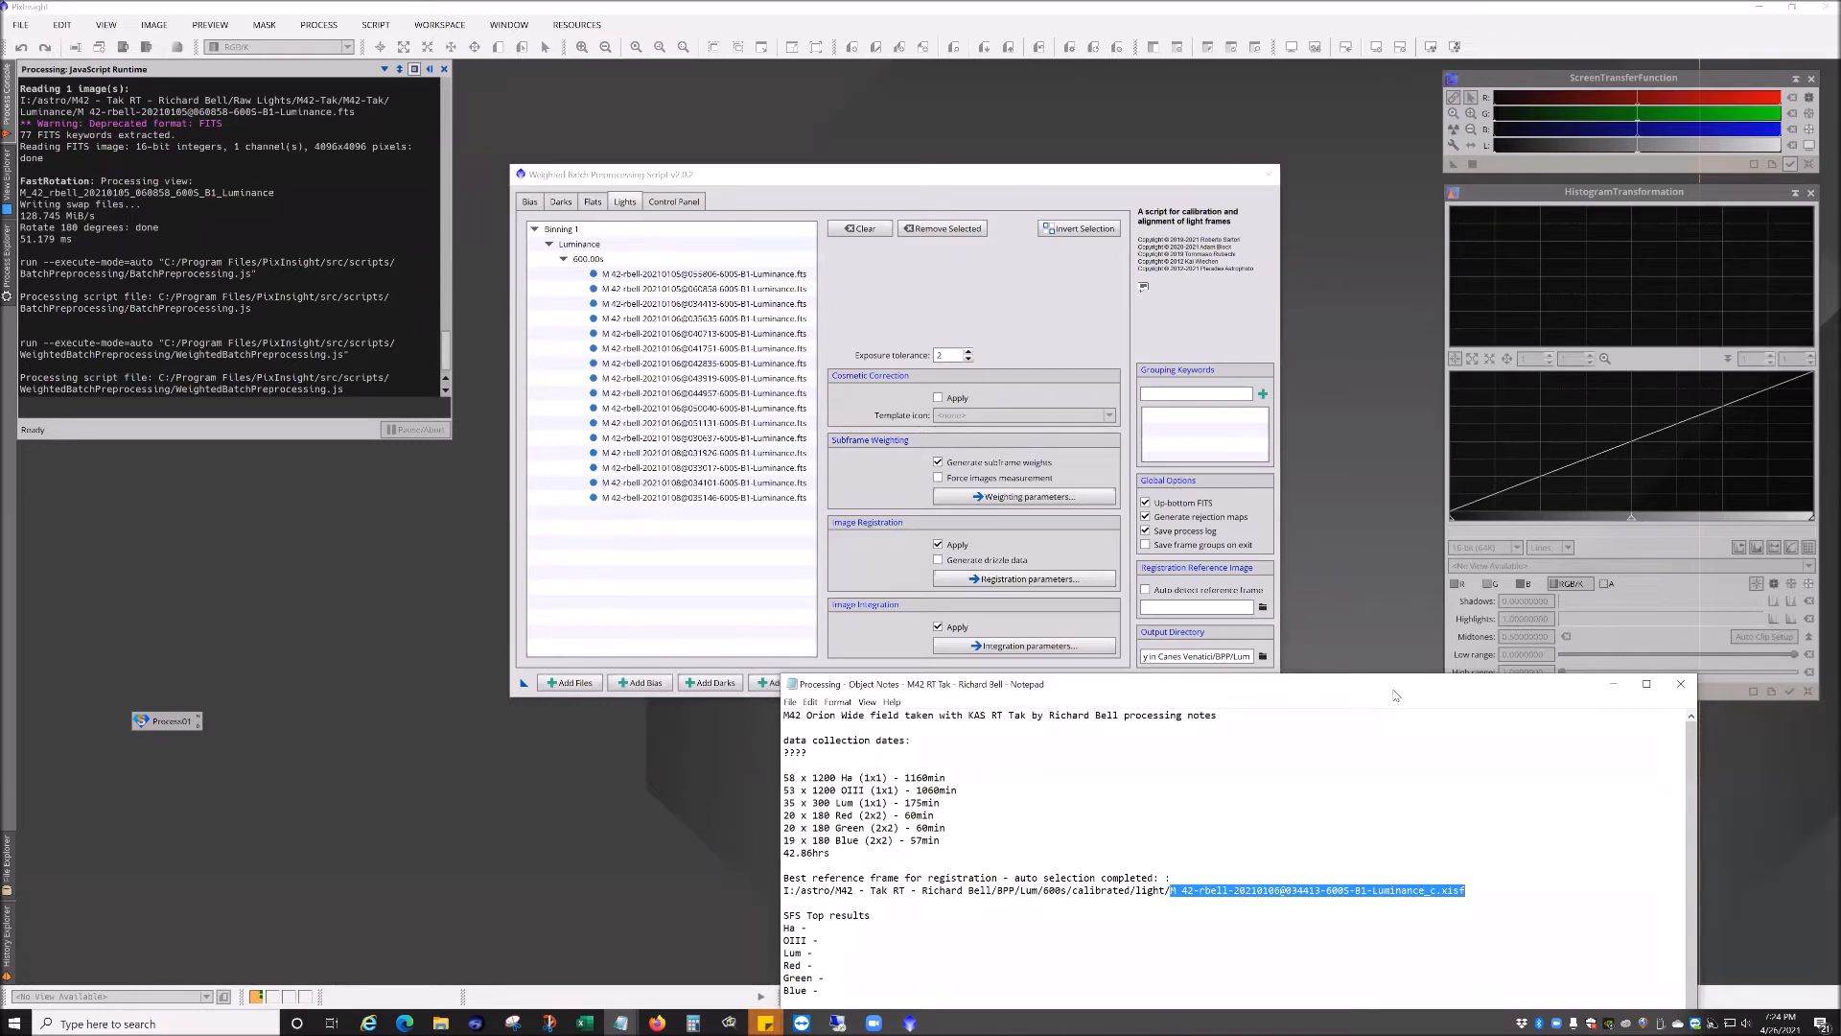
drag(1395, 692, 1270, 392)
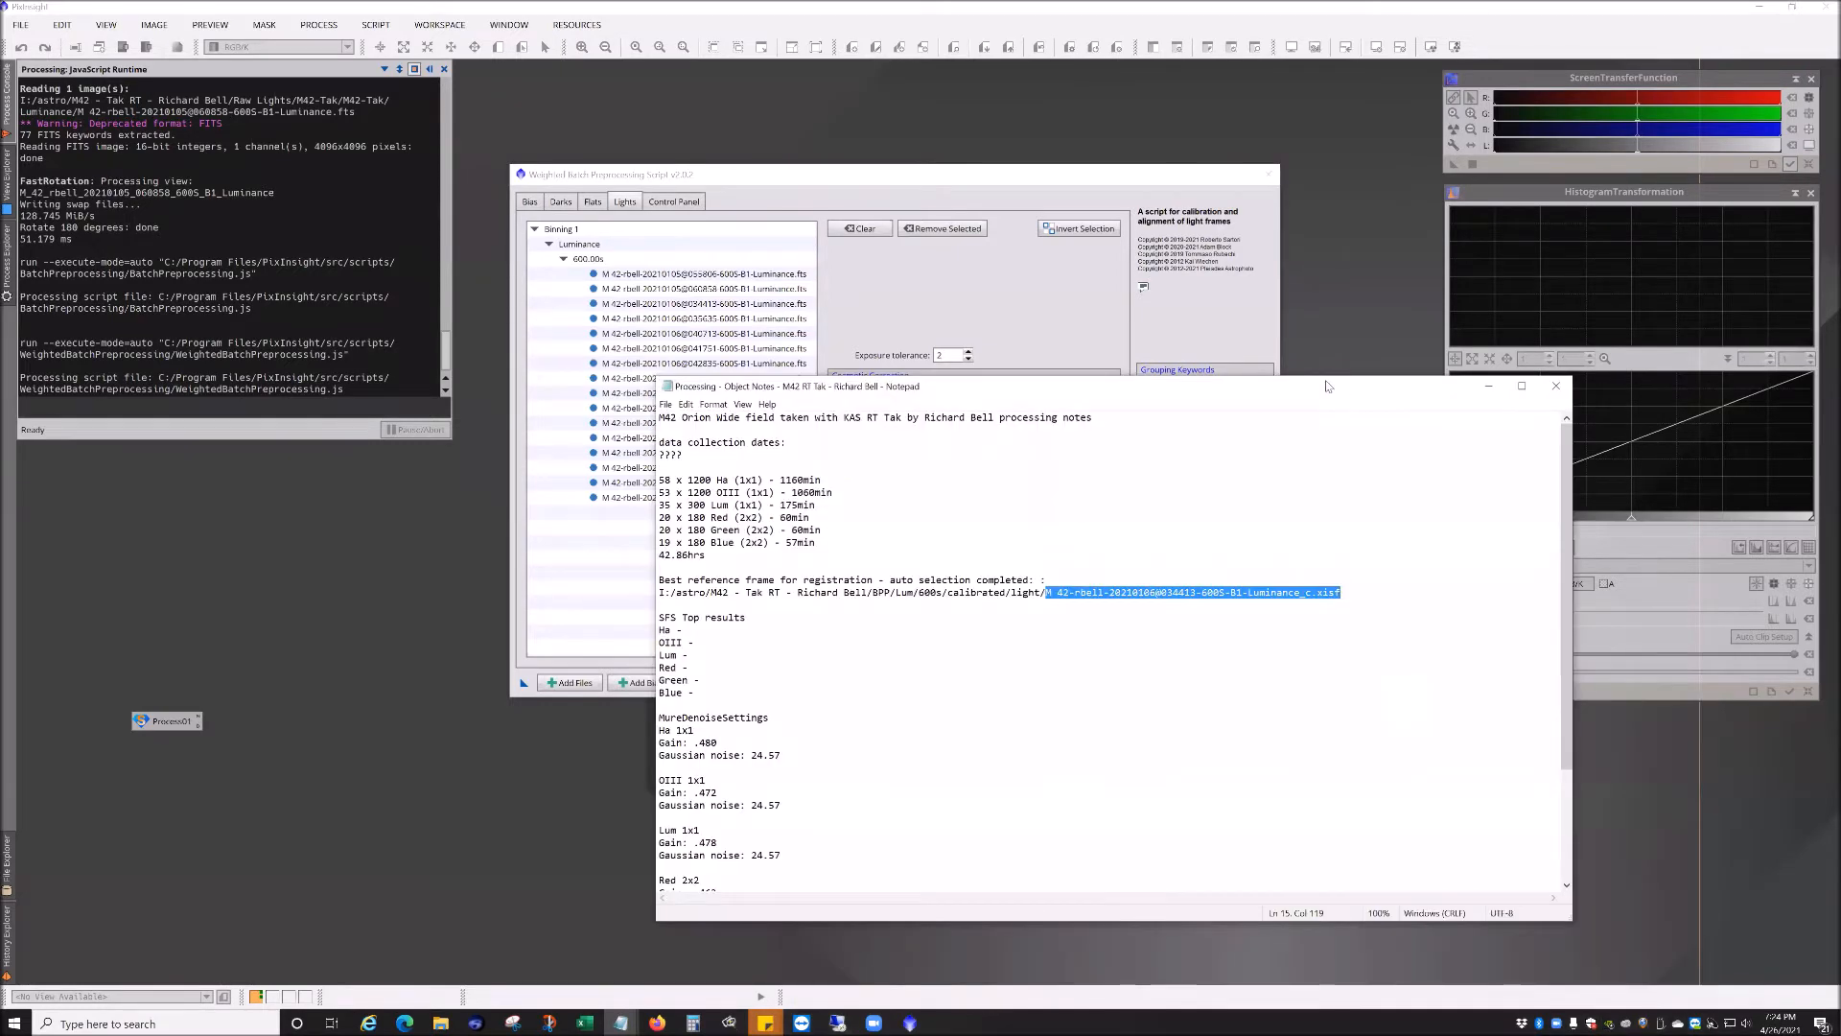
click(1488, 387)
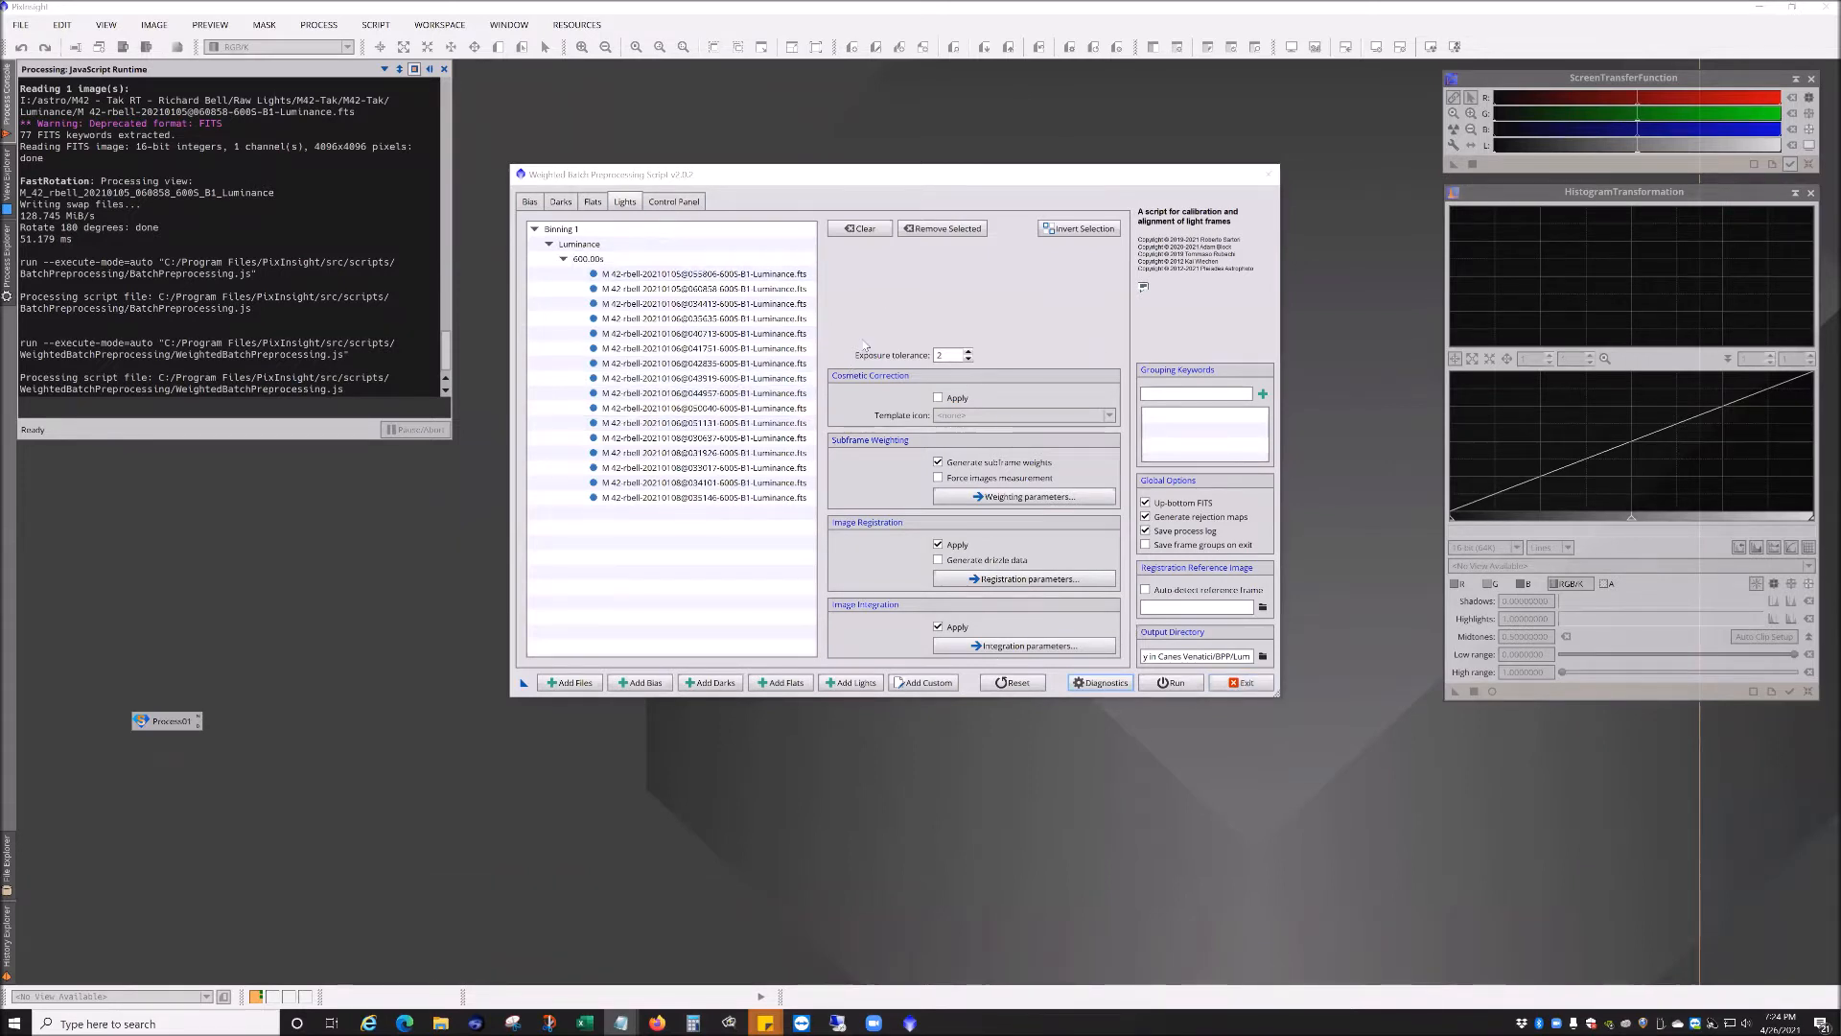
Step: Review the lights' integration combination options, keep Average, and close the integration parameters
click(1016, 645)
click(1006, 388)
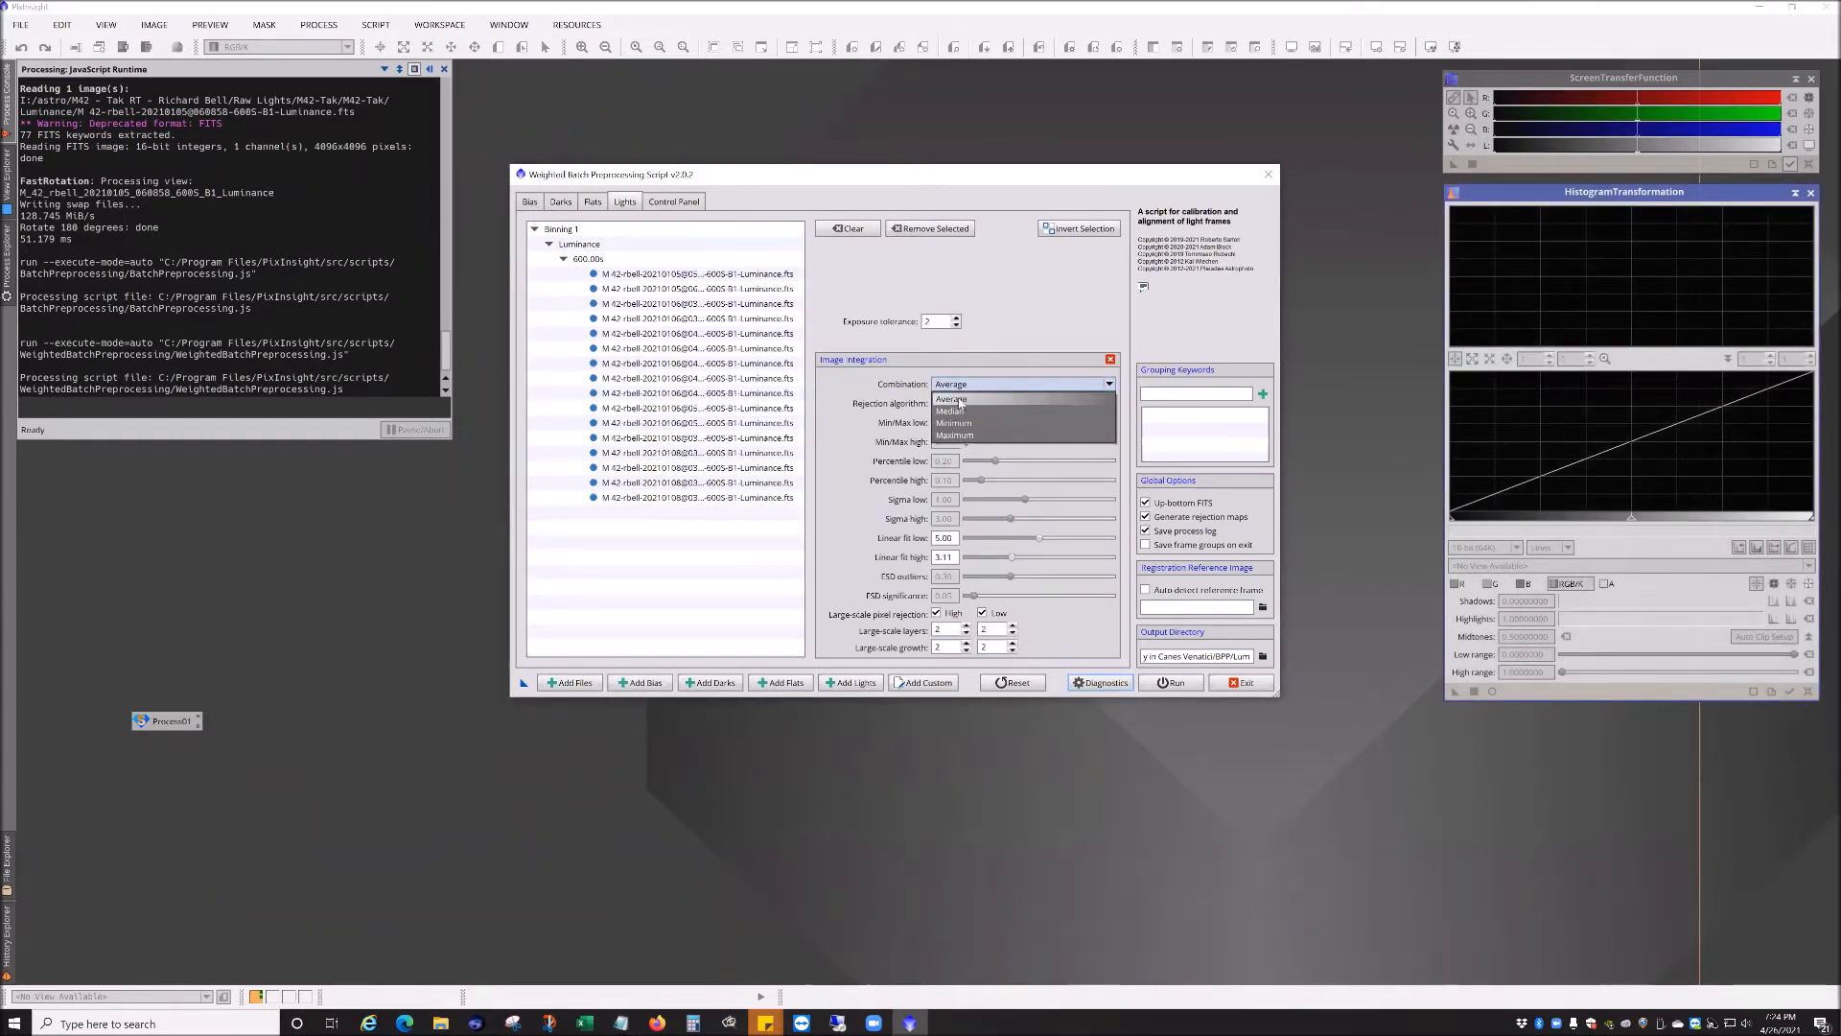
click(979, 400)
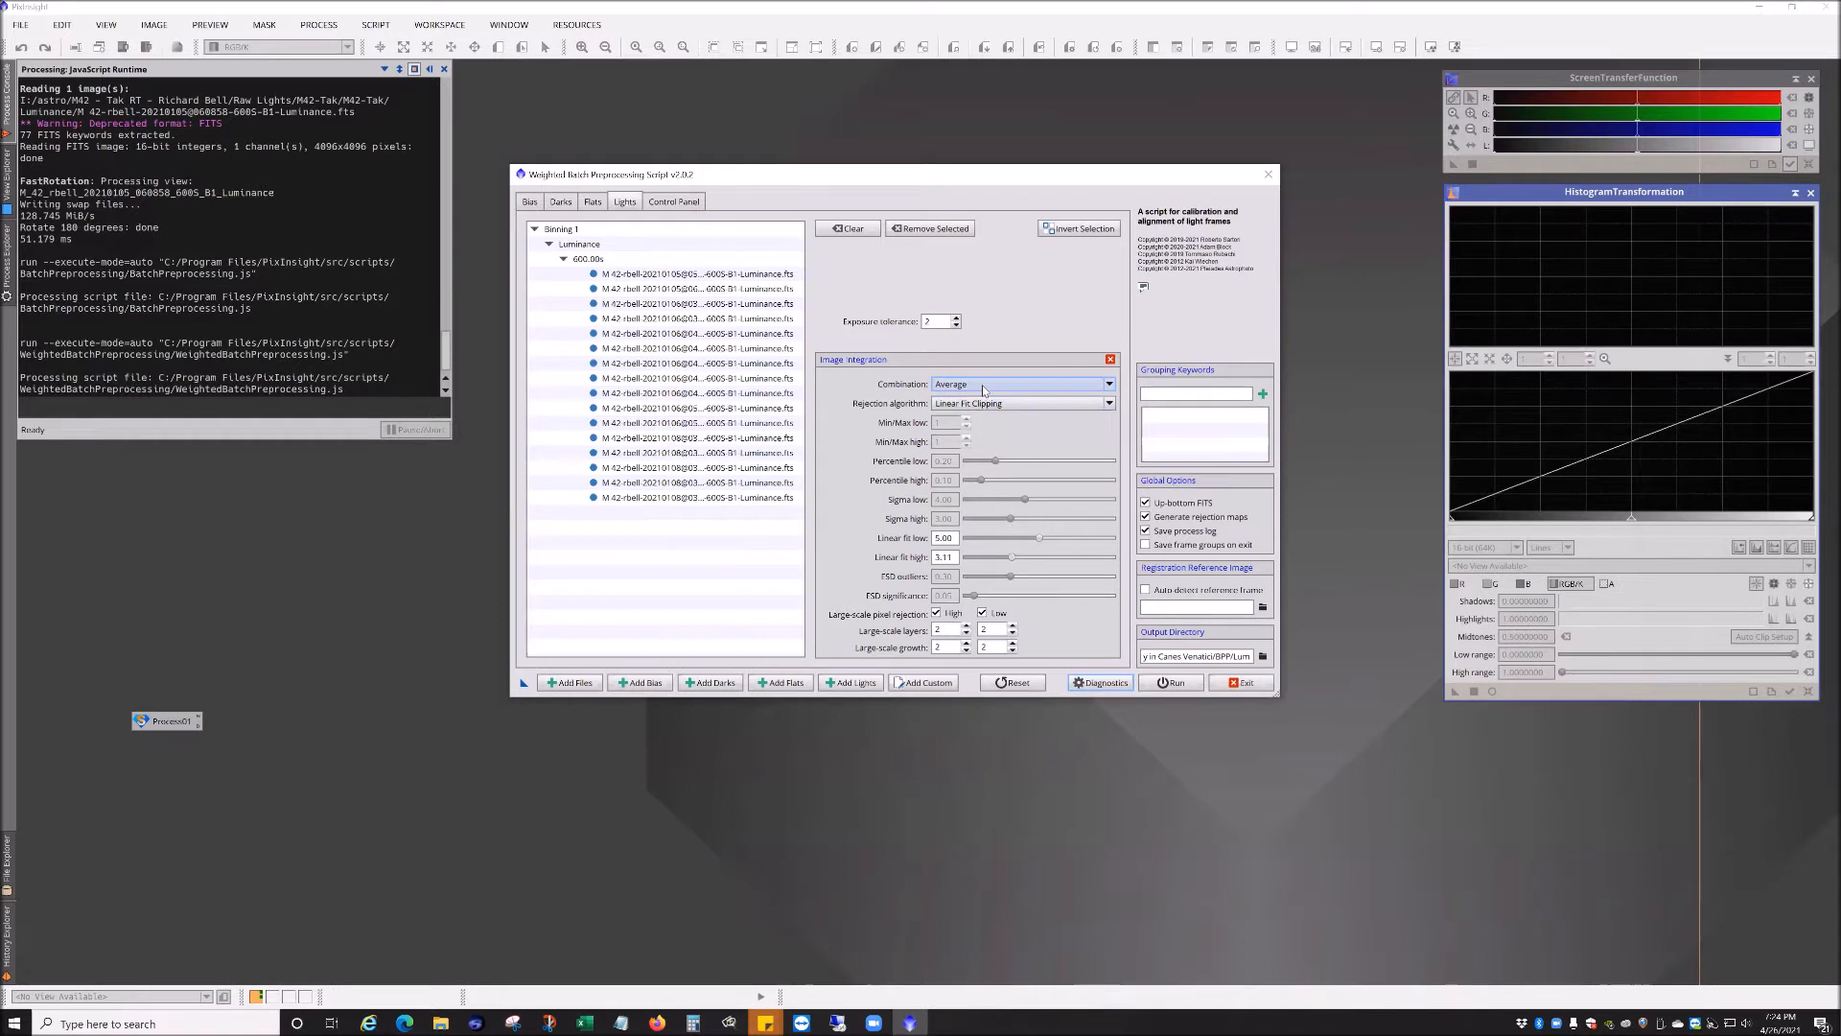
click(987, 384)
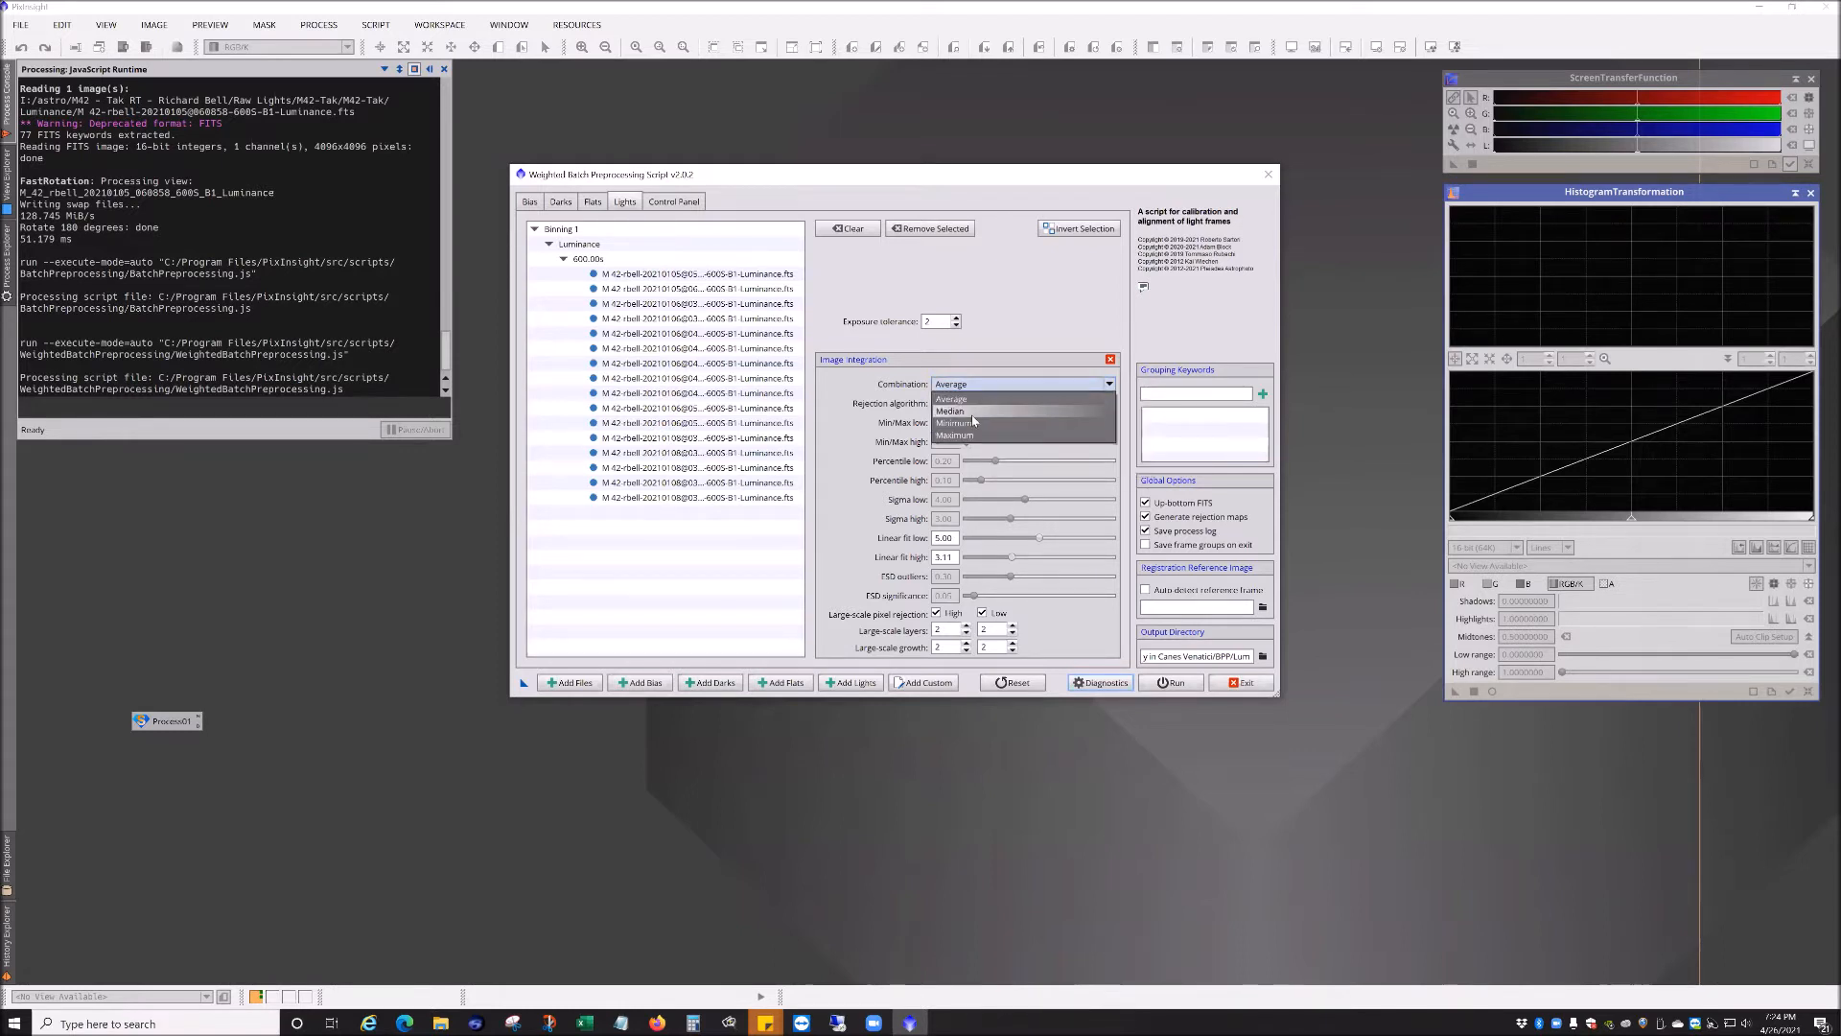
click(964, 398)
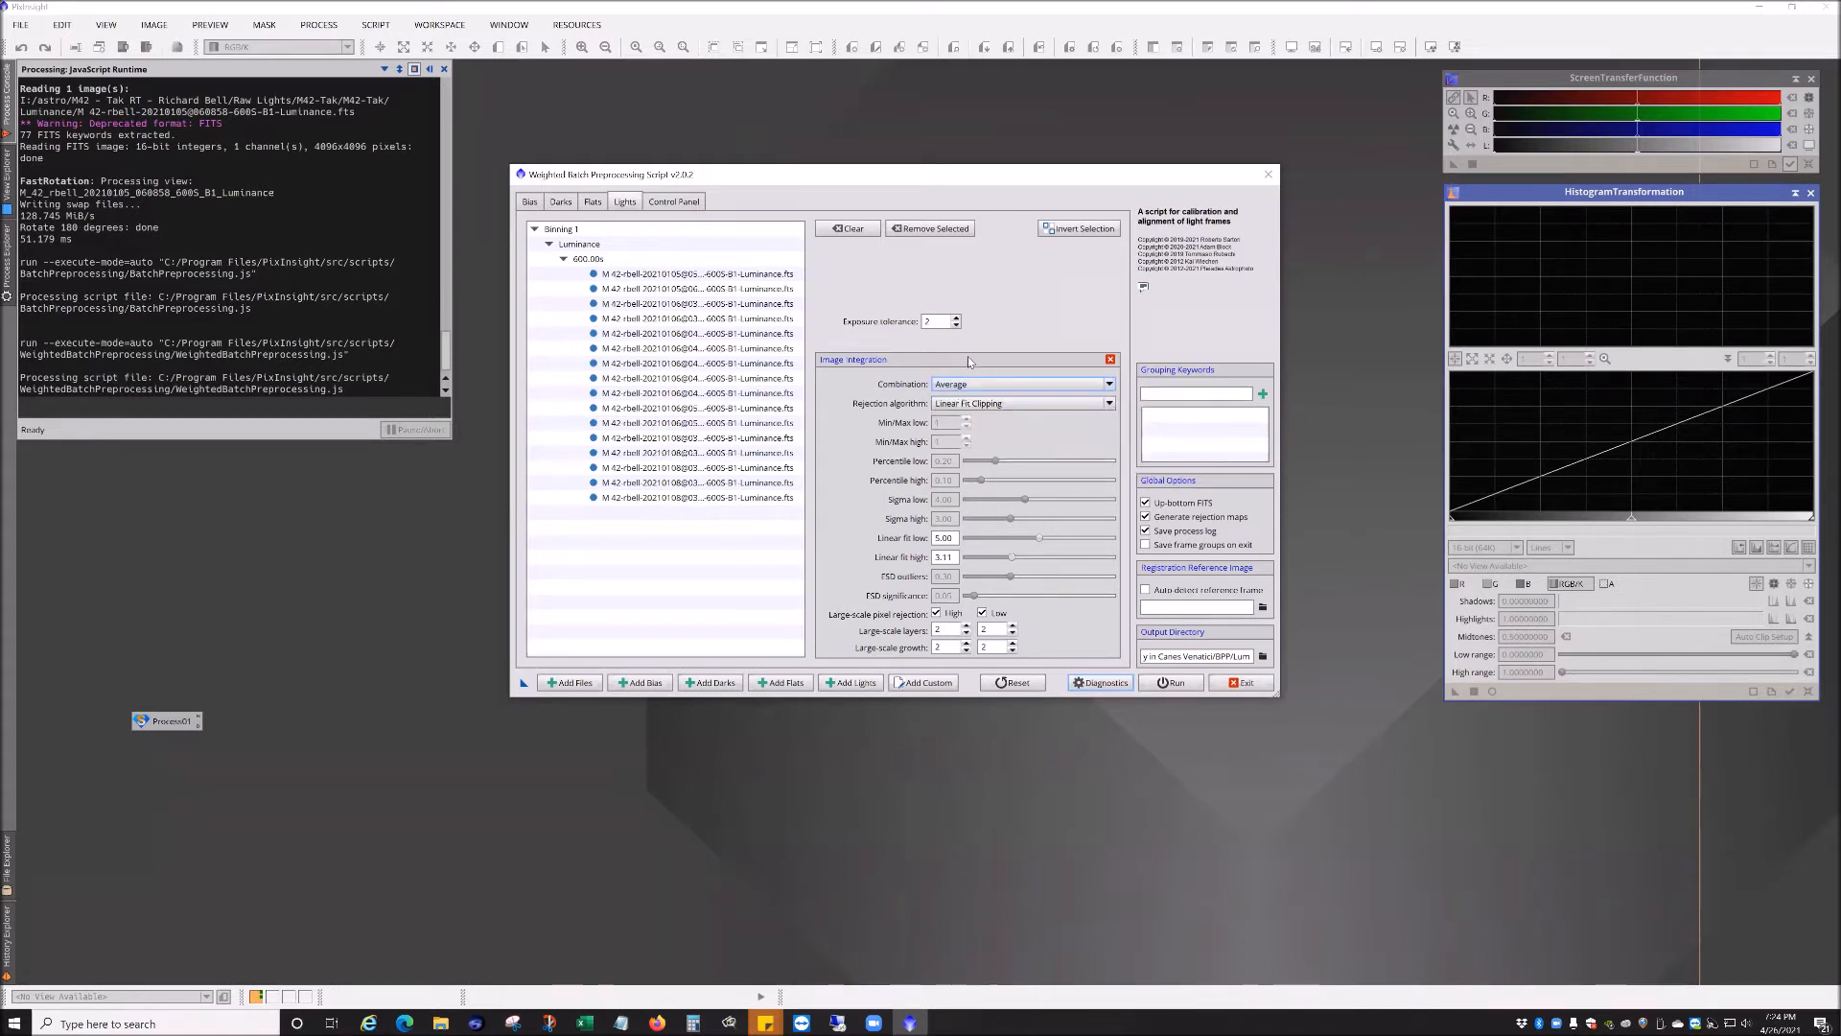
click(1110, 359)
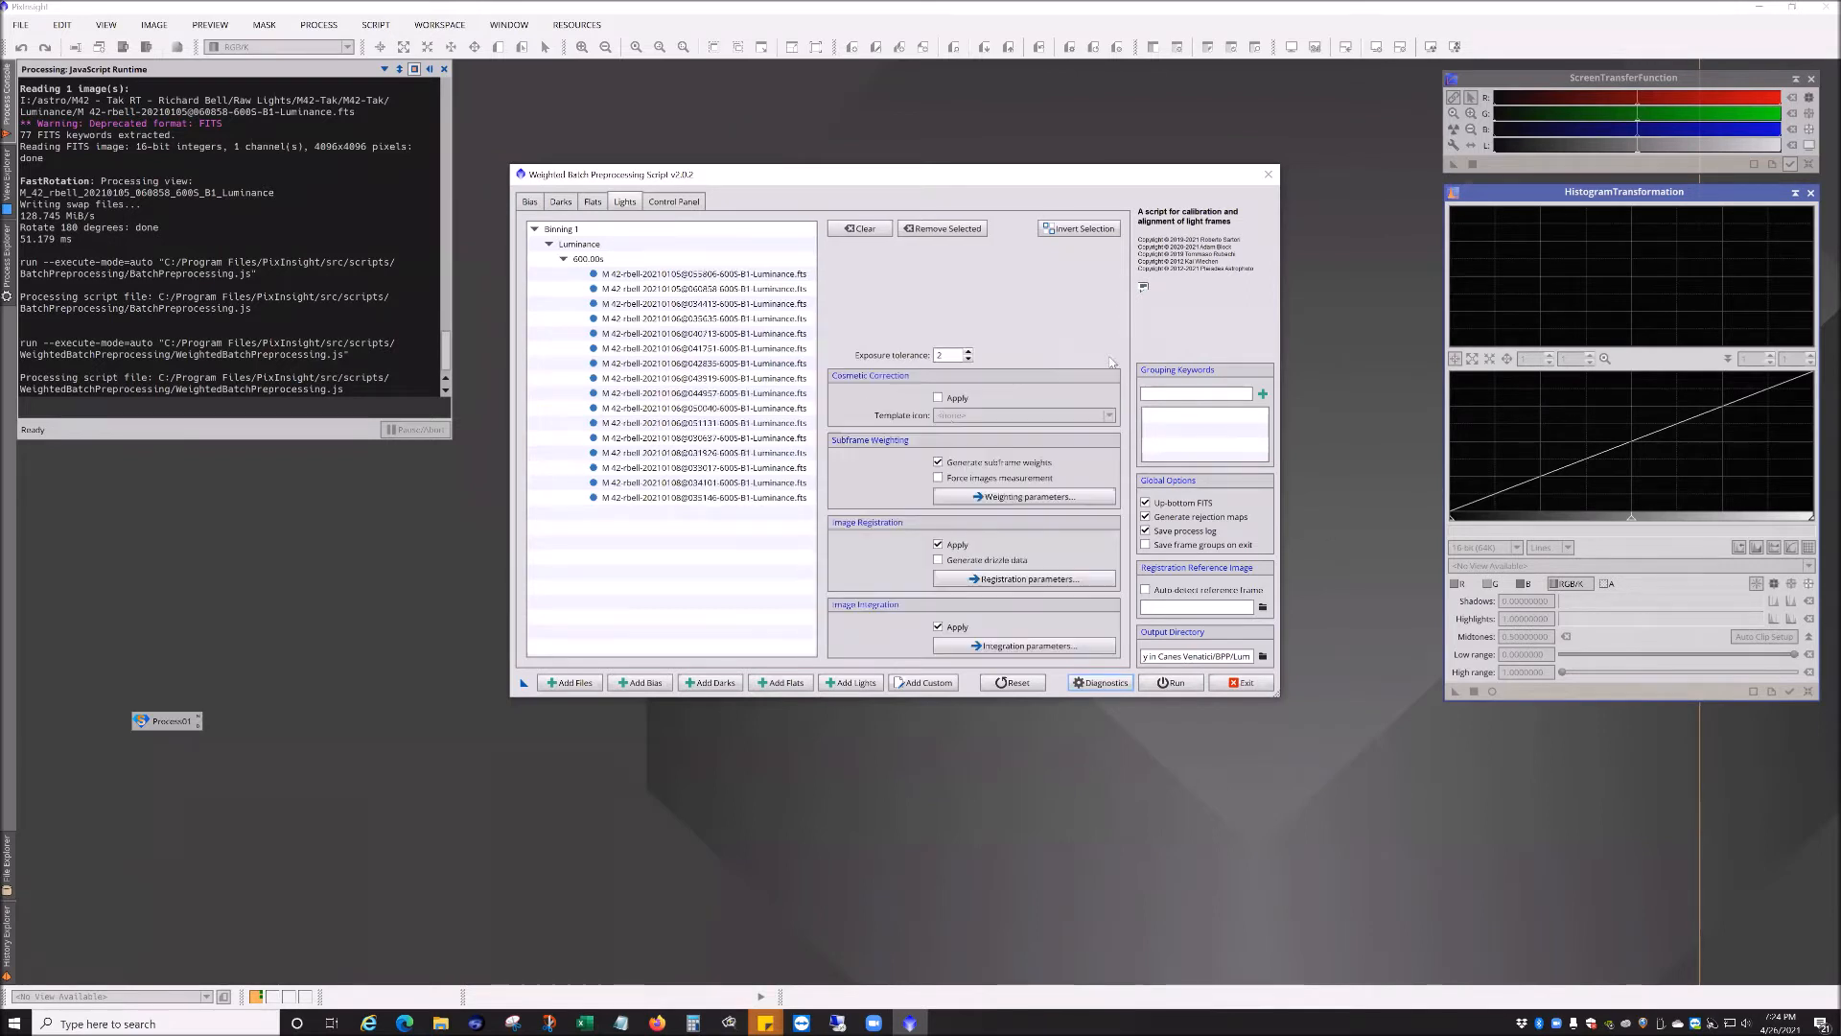
Step: Review the lights' image registration parameters and the subframe weighting parameters
click(1016, 578)
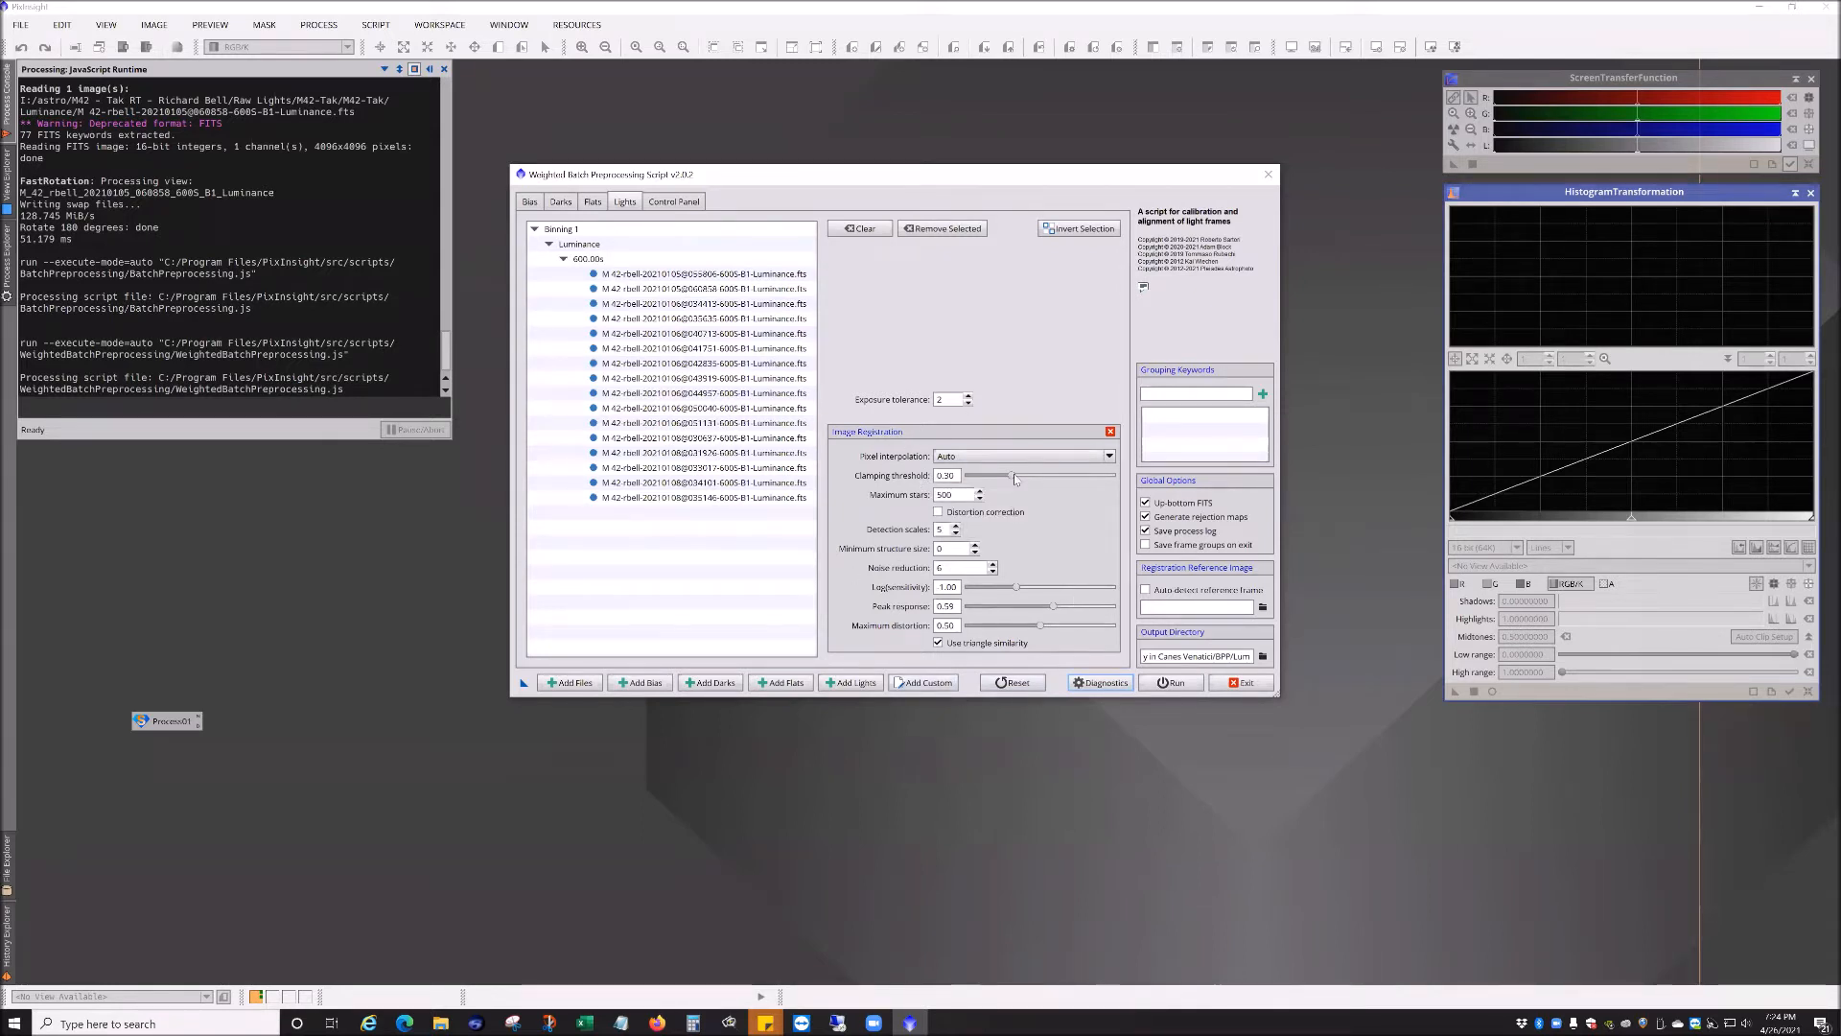
click(1111, 432)
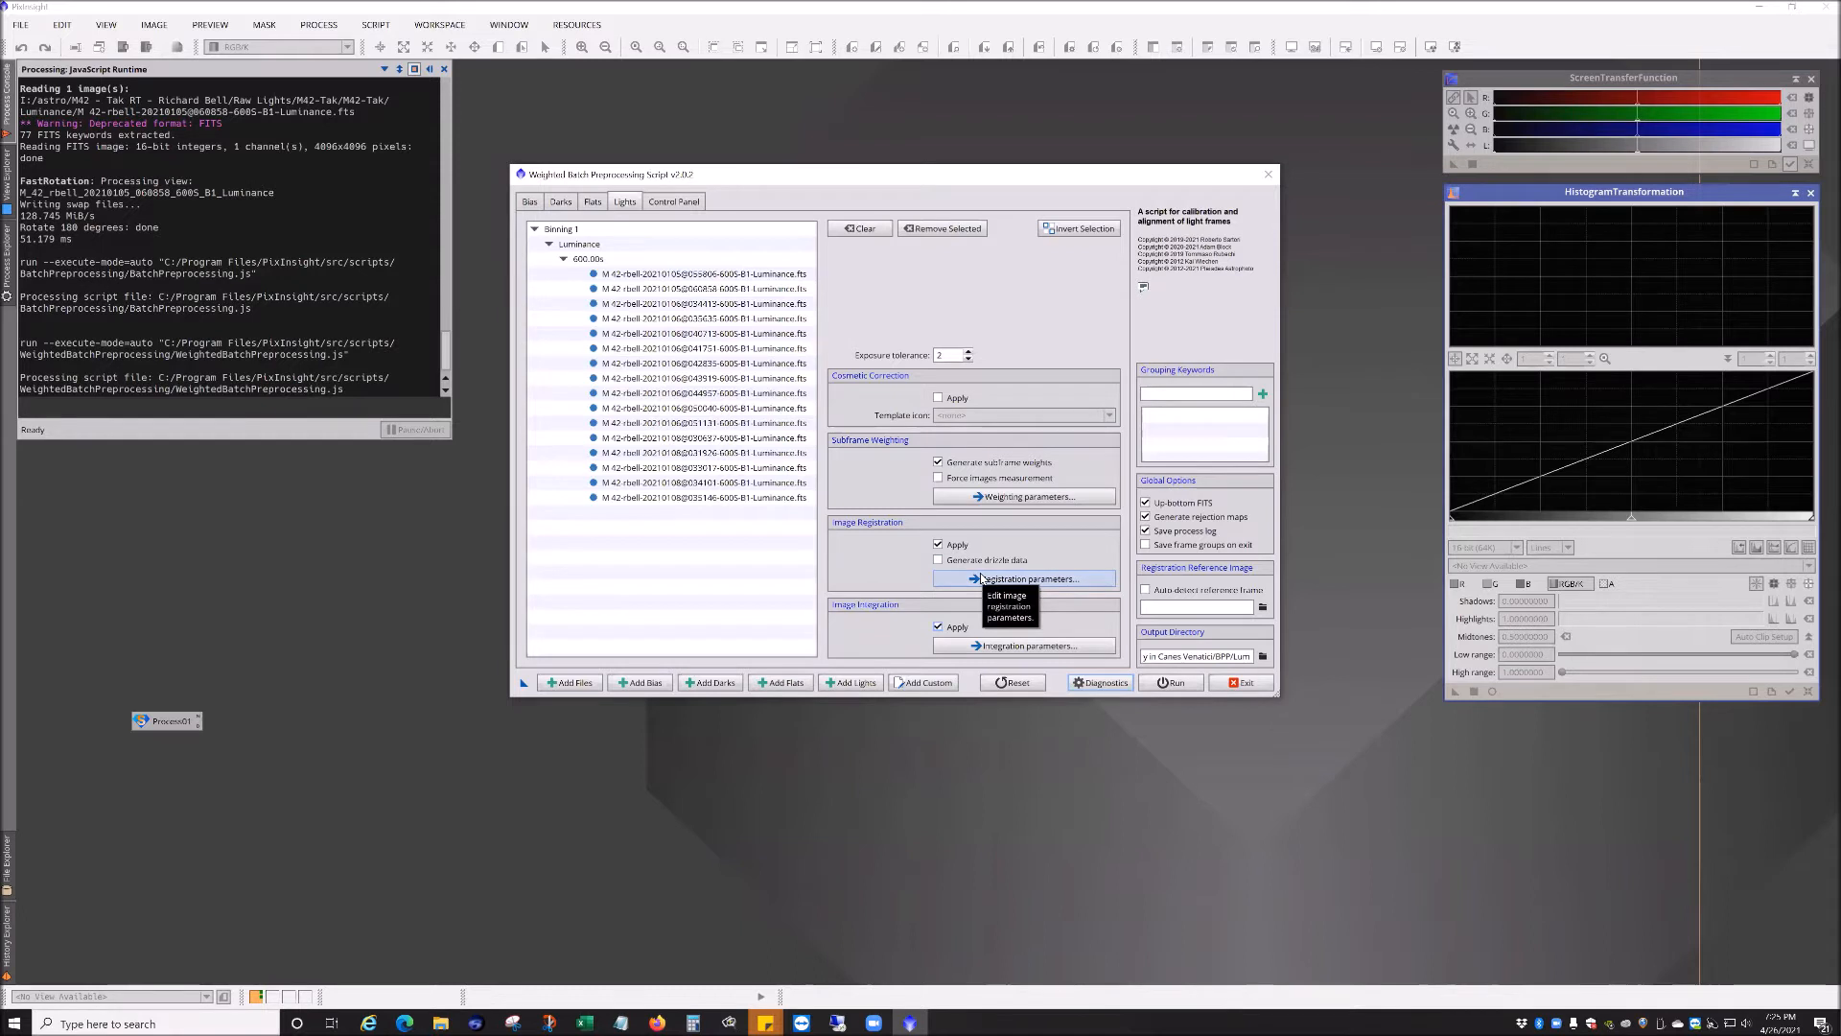
click(1036, 496)
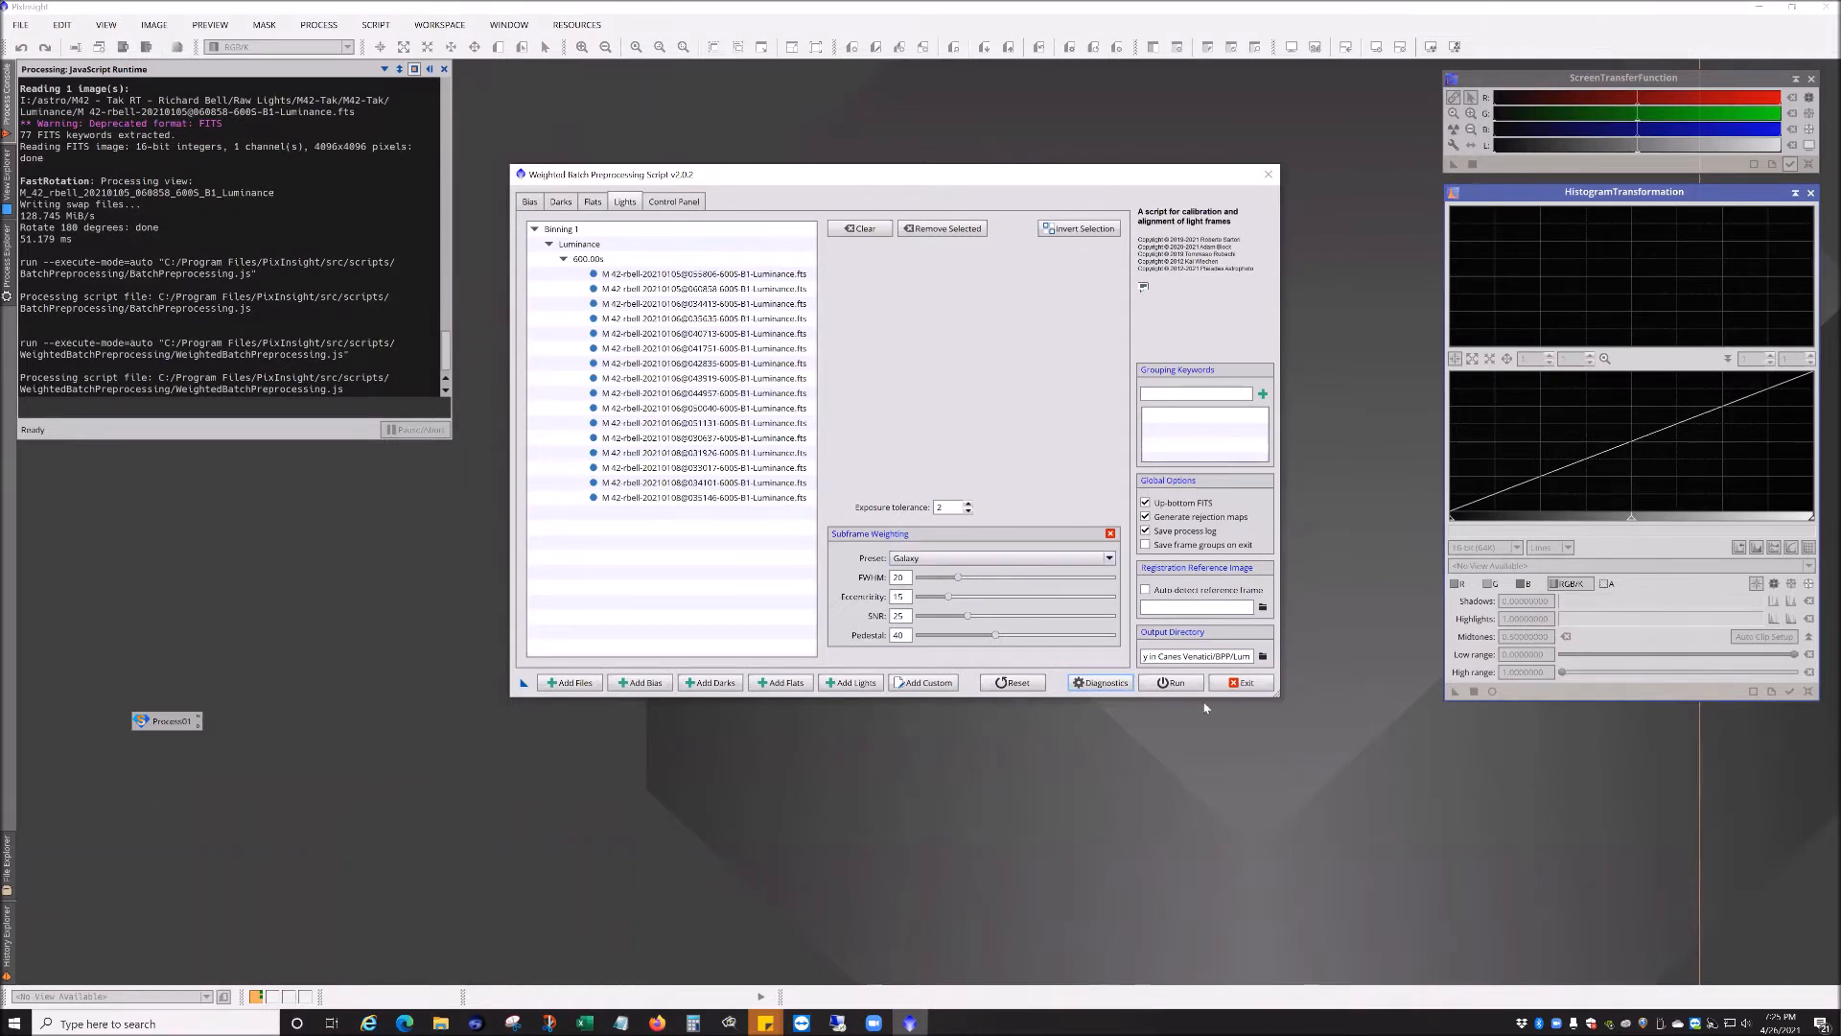
Step: Exit the WeightedBatchPreprocessing script and open the SubframeSelector process
click(1241, 682)
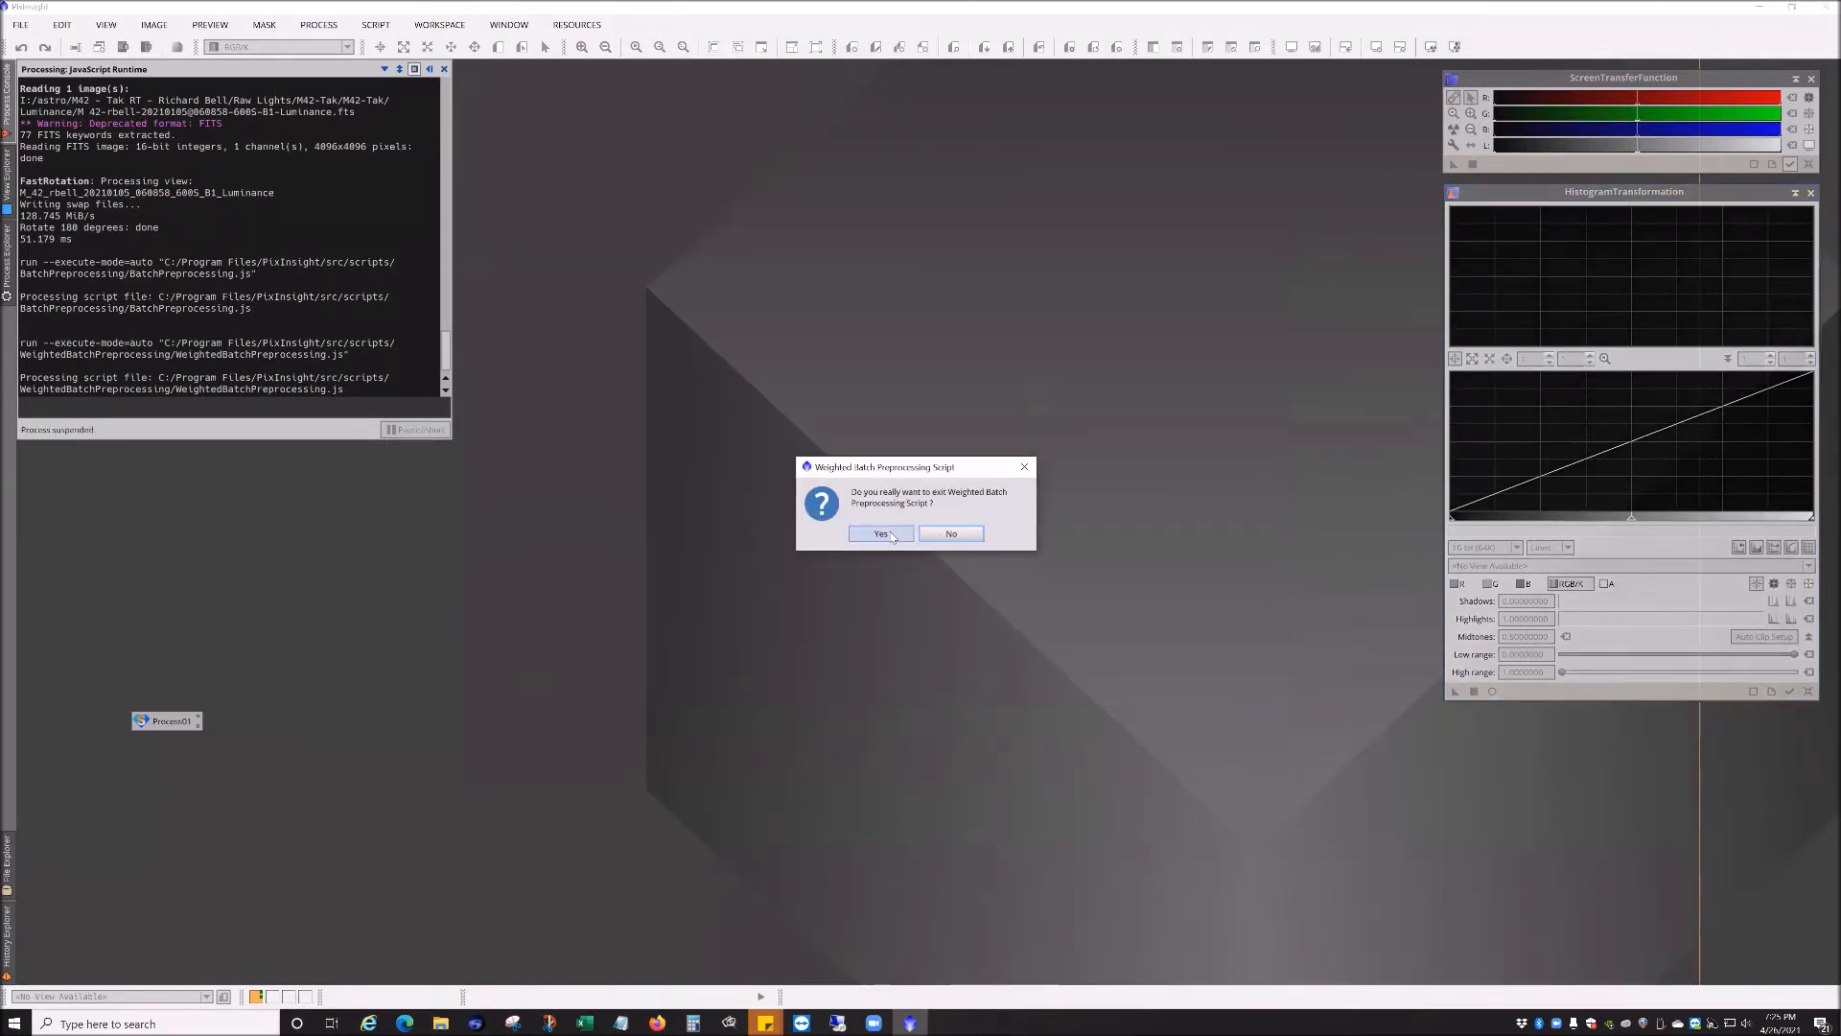
click(880, 533)
click(319, 24)
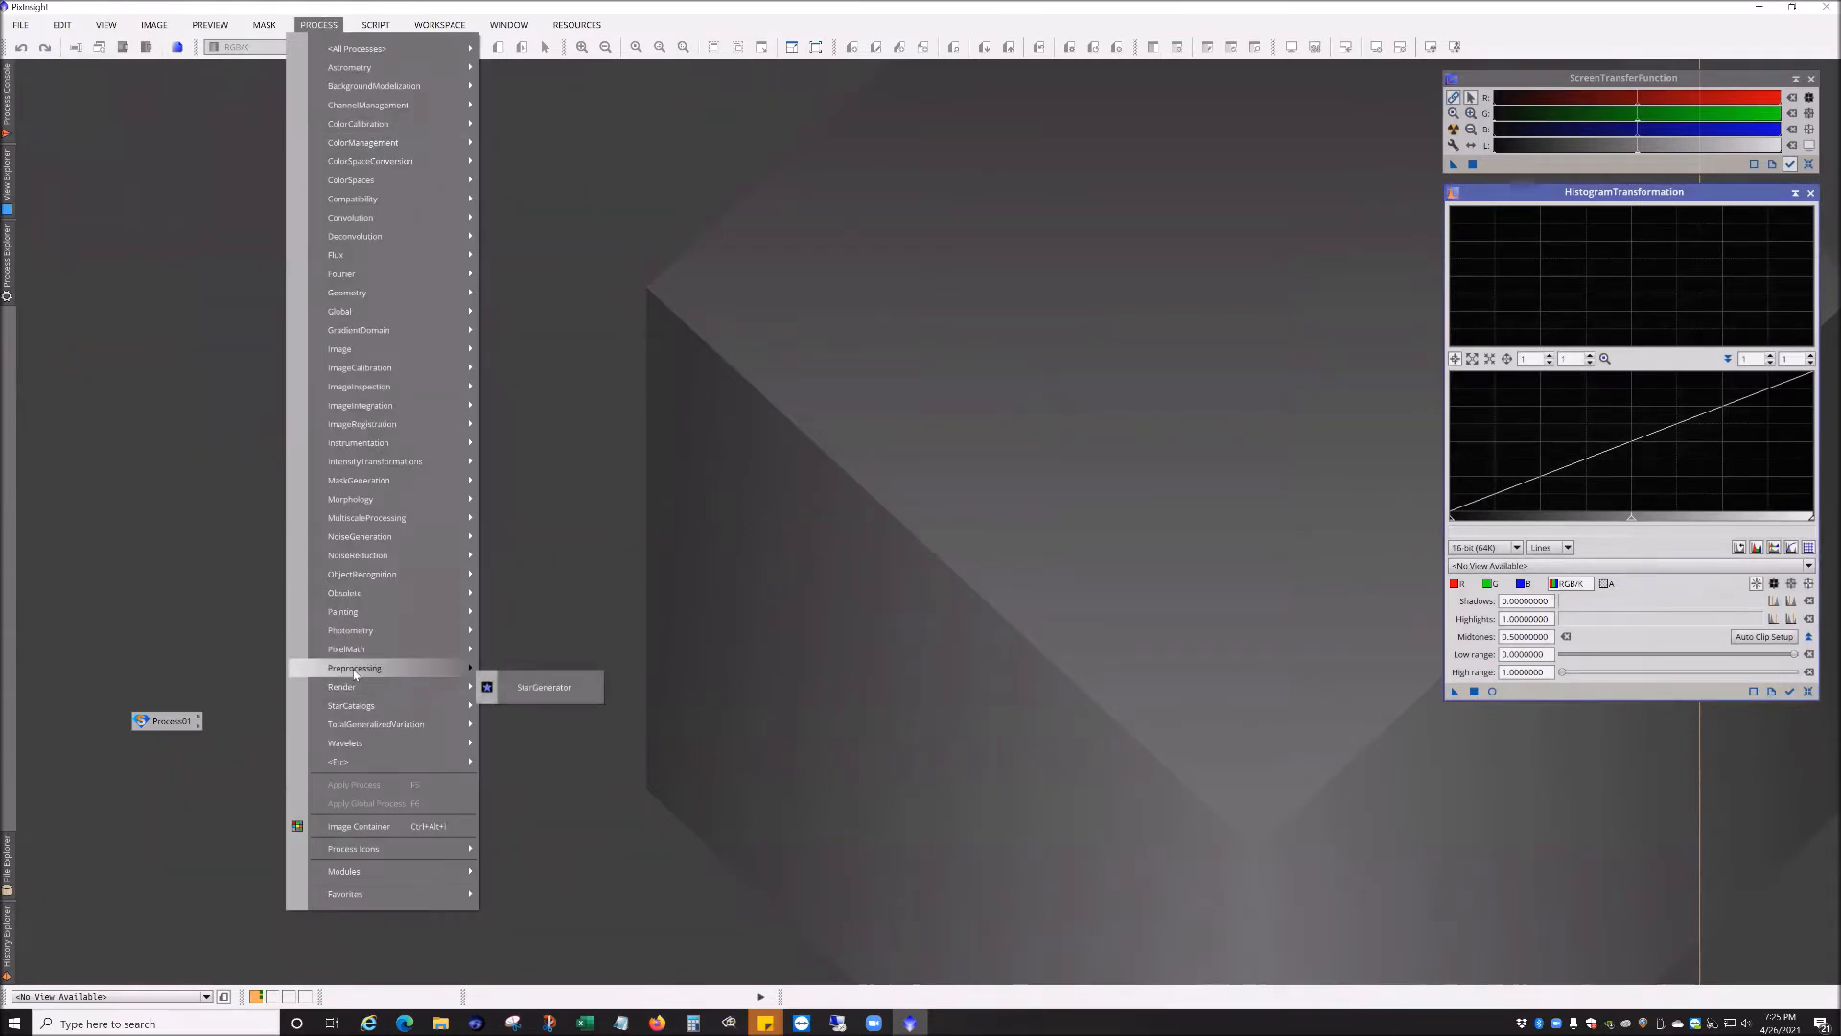
mouse_move(354, 675)
click(535, 860)
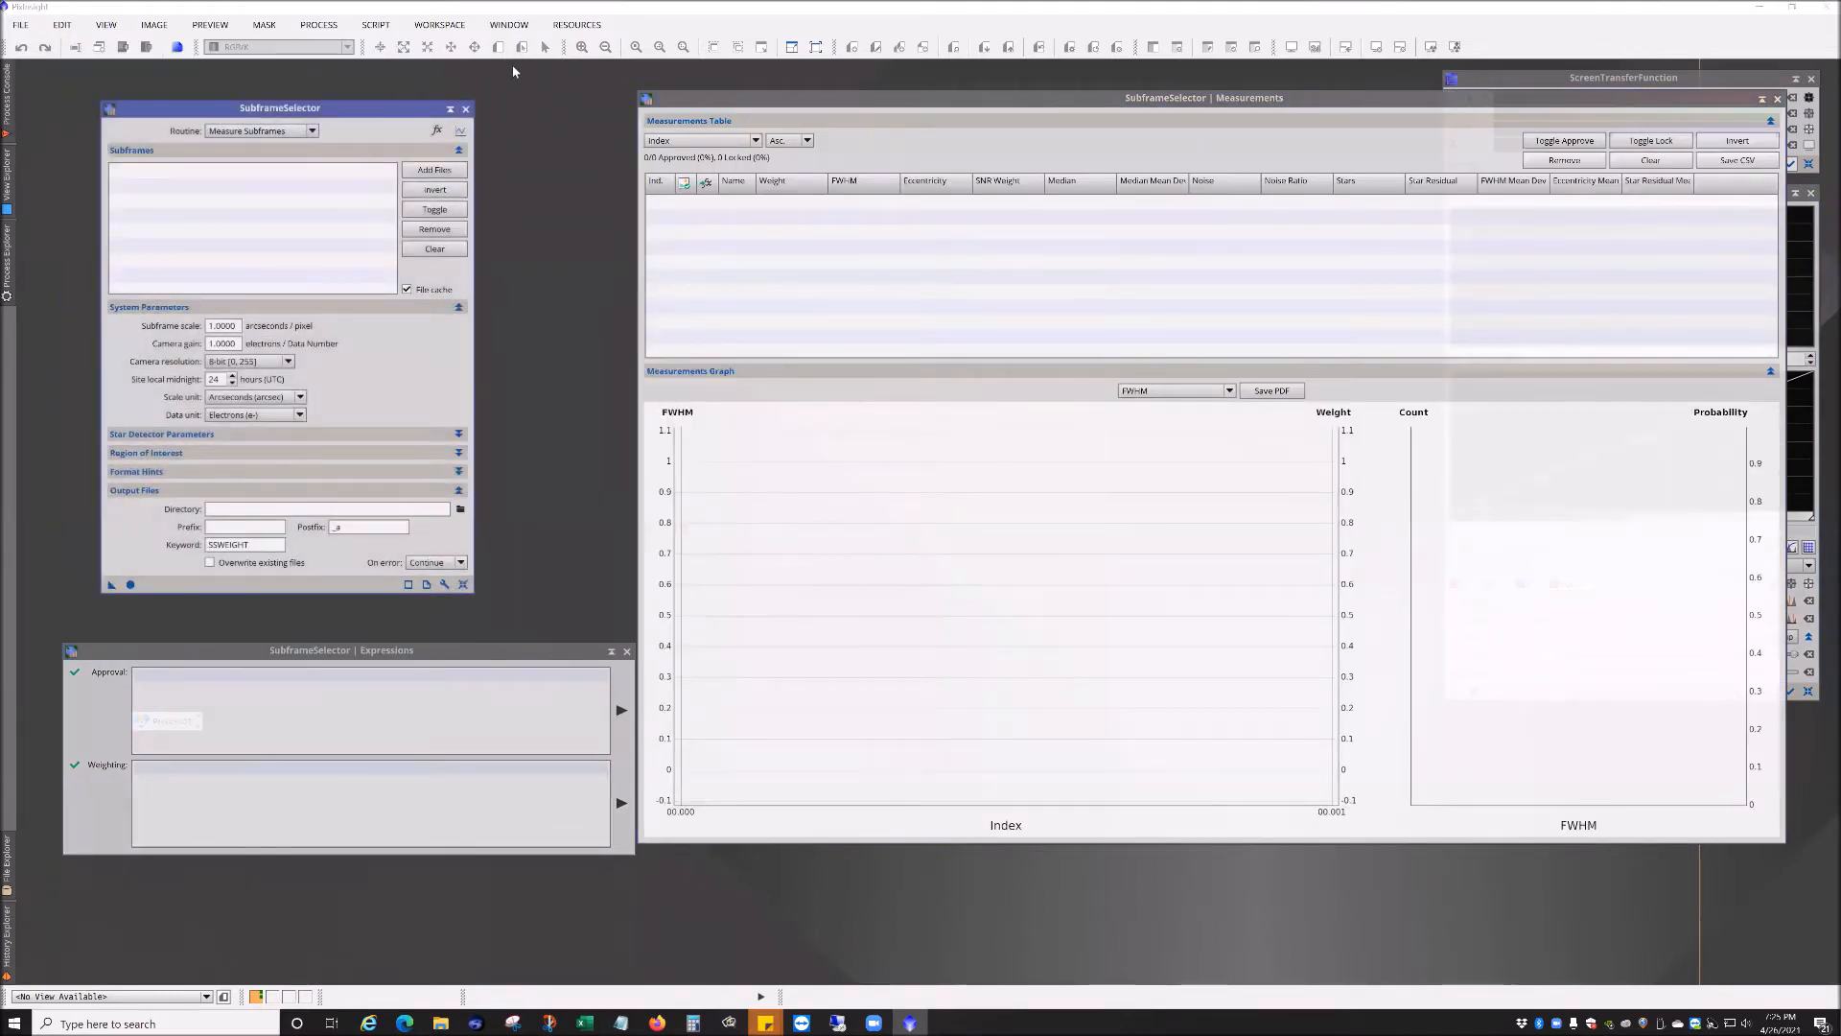
Step: Reopen the WeightedBatchPreprocessing script and browse its Darks, Flats, Lights and Control Panel tabs
click(375, 24)
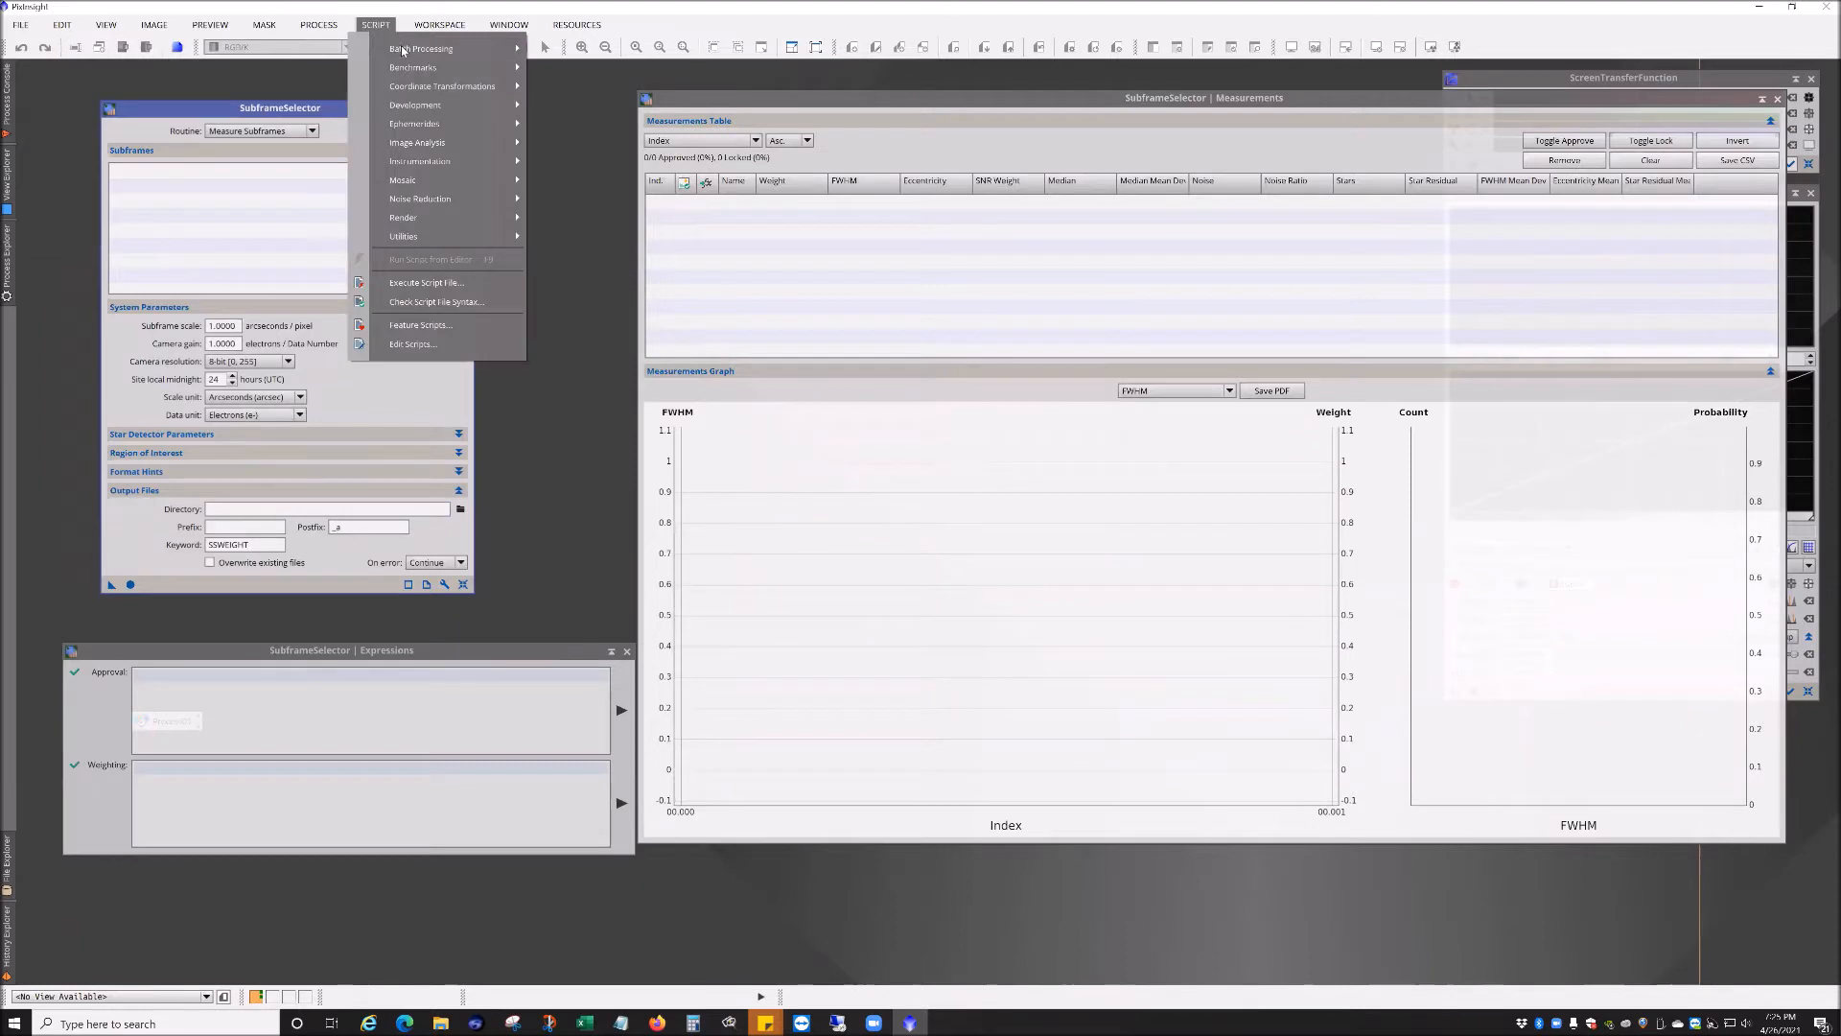
mouse_move(421, 49)
click(662, 185)
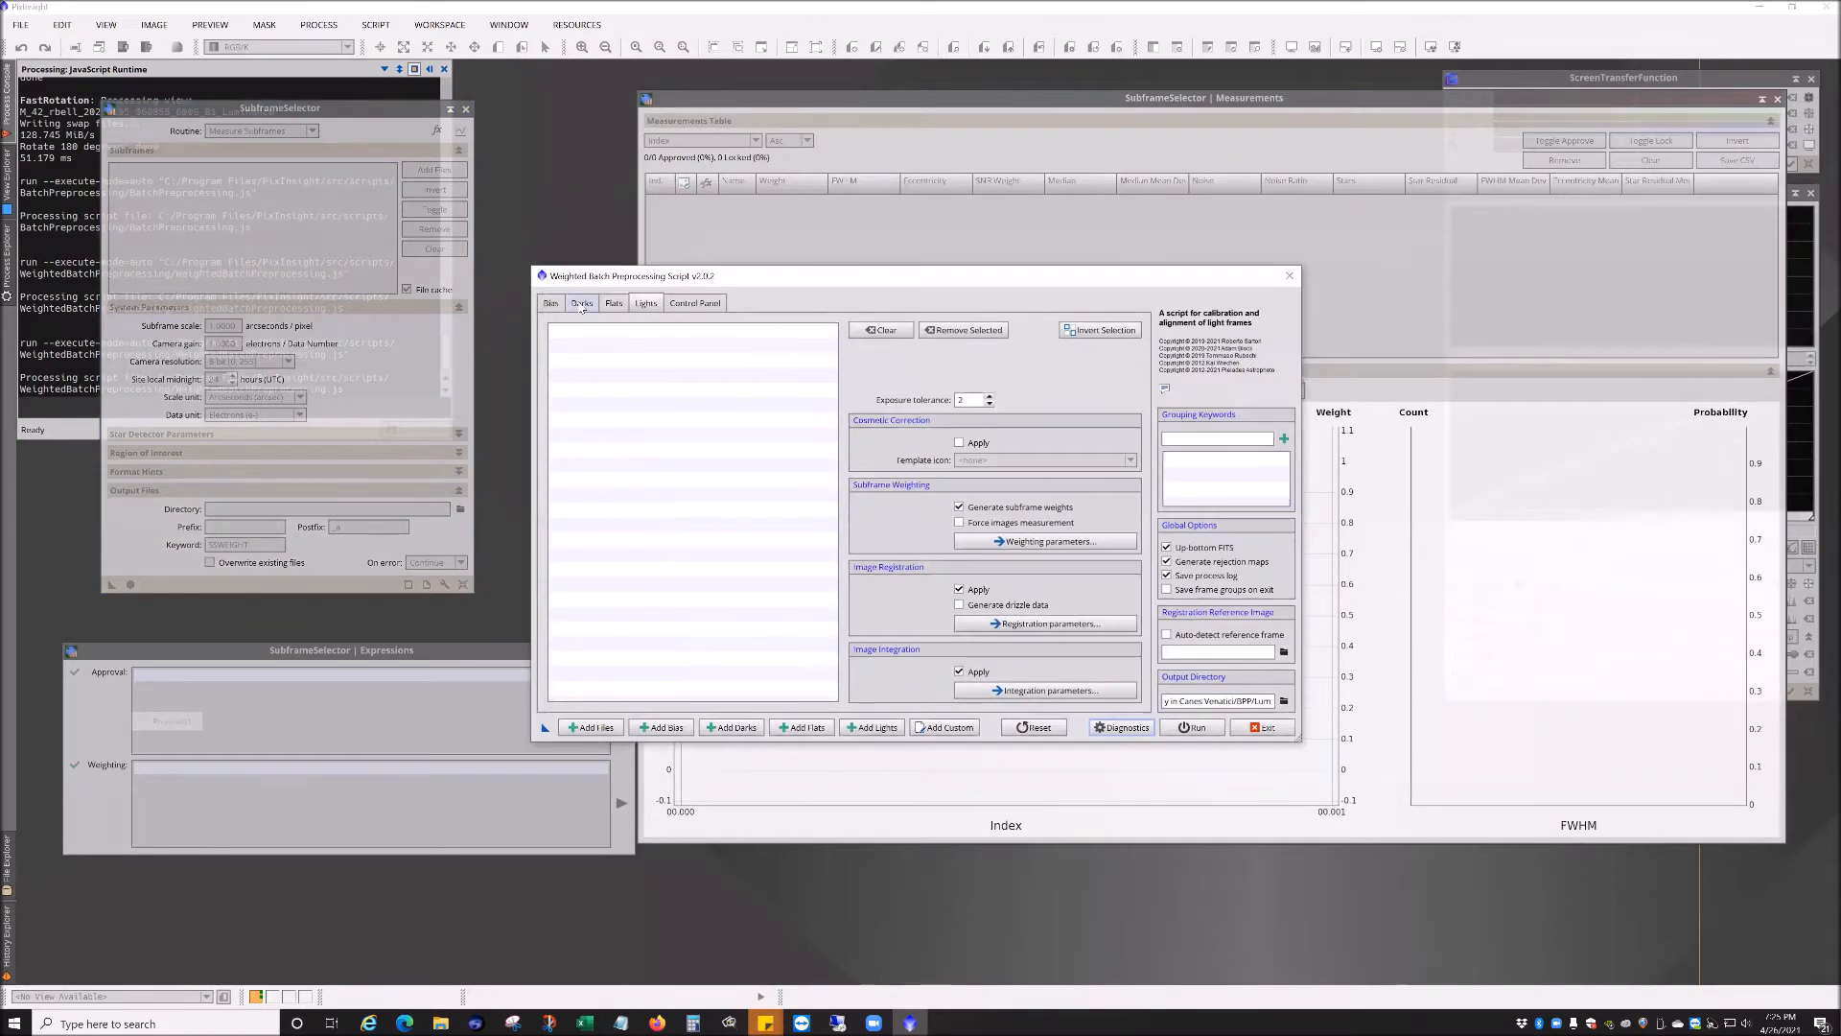
click(581, 305)
click(614, 304)
click(646, 304)
click(583, 304)
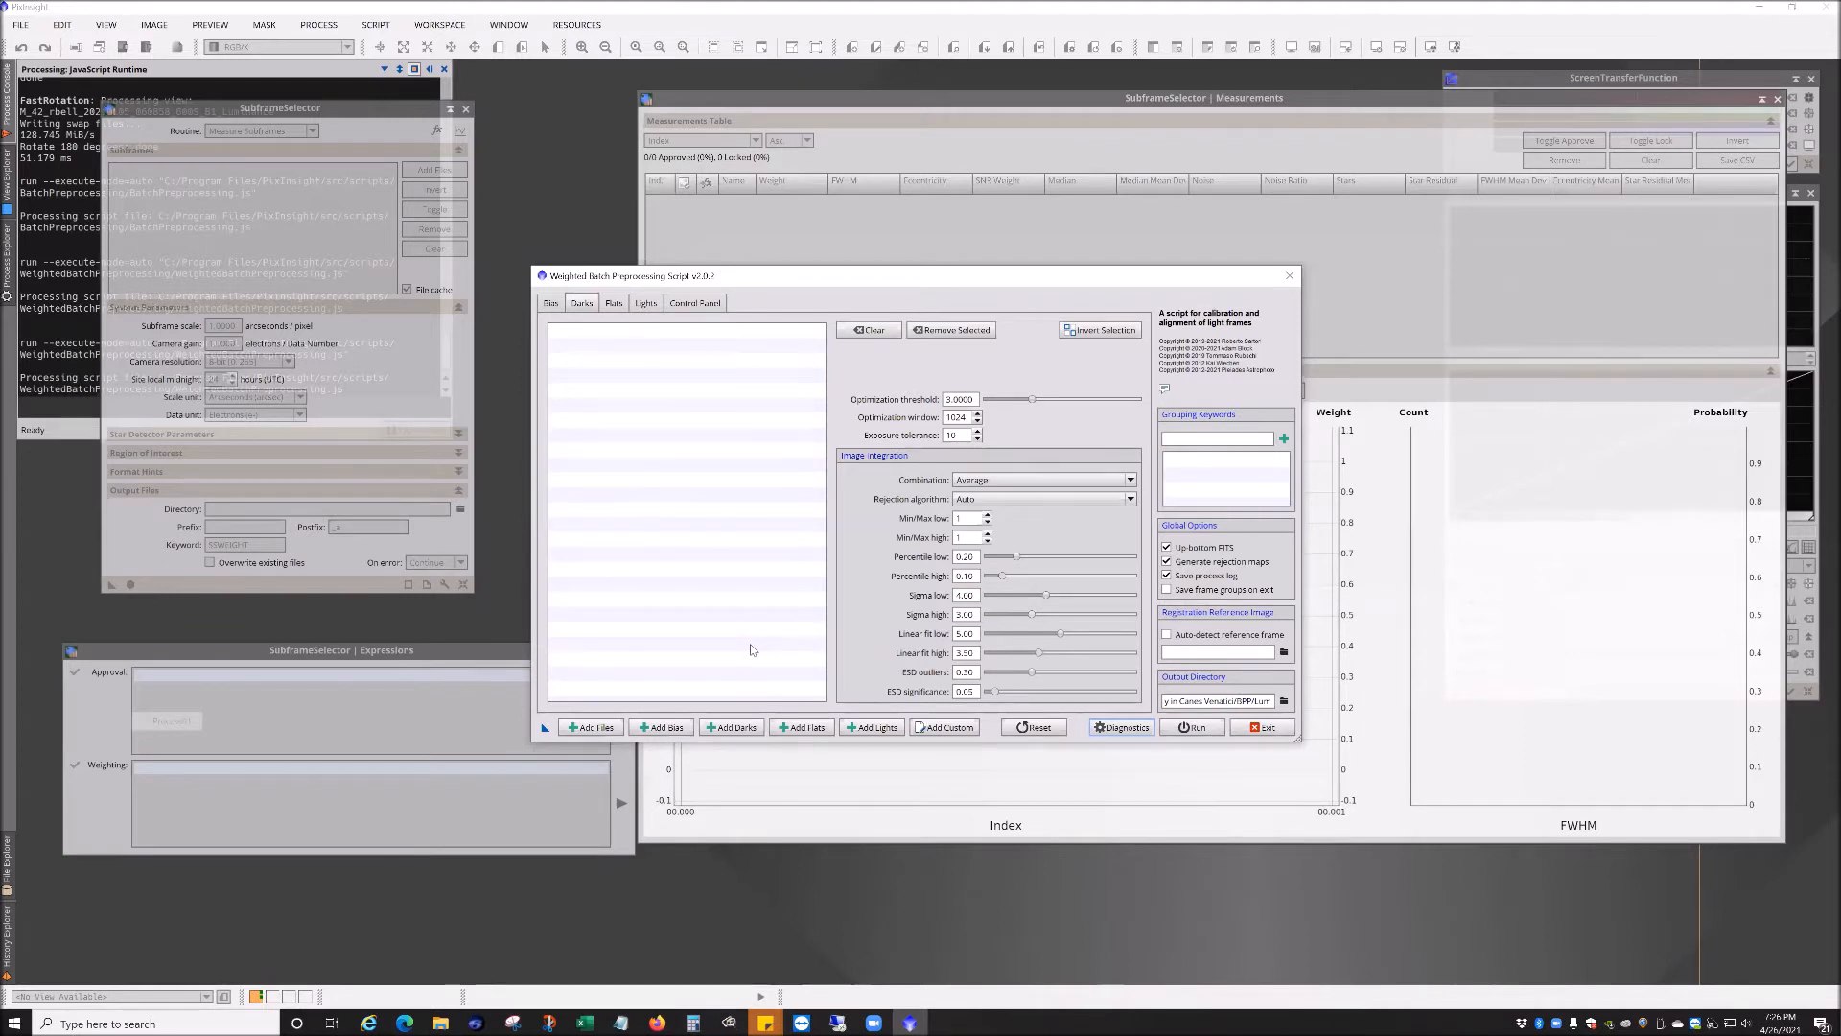
click(686, 304)
click(645, 304)
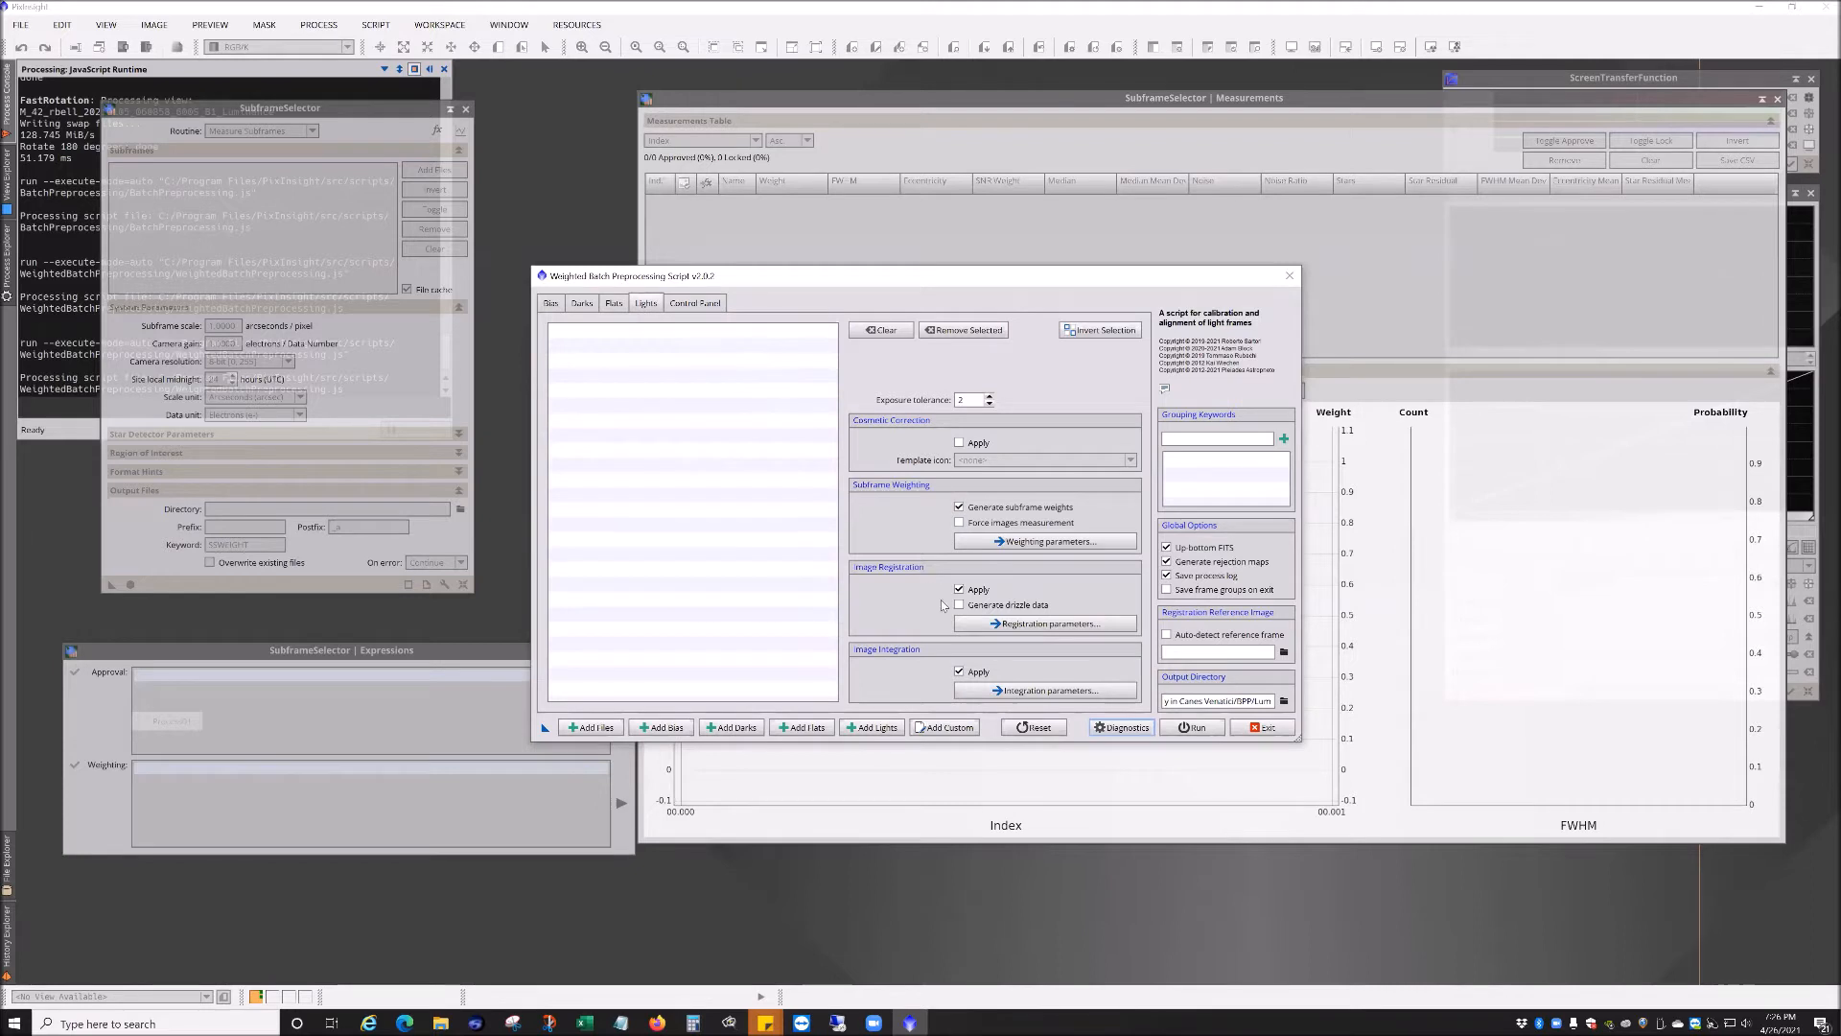
Step: Turn off subframe weighting, image registration and image integration for lights, then exit the script
click(959, 671)
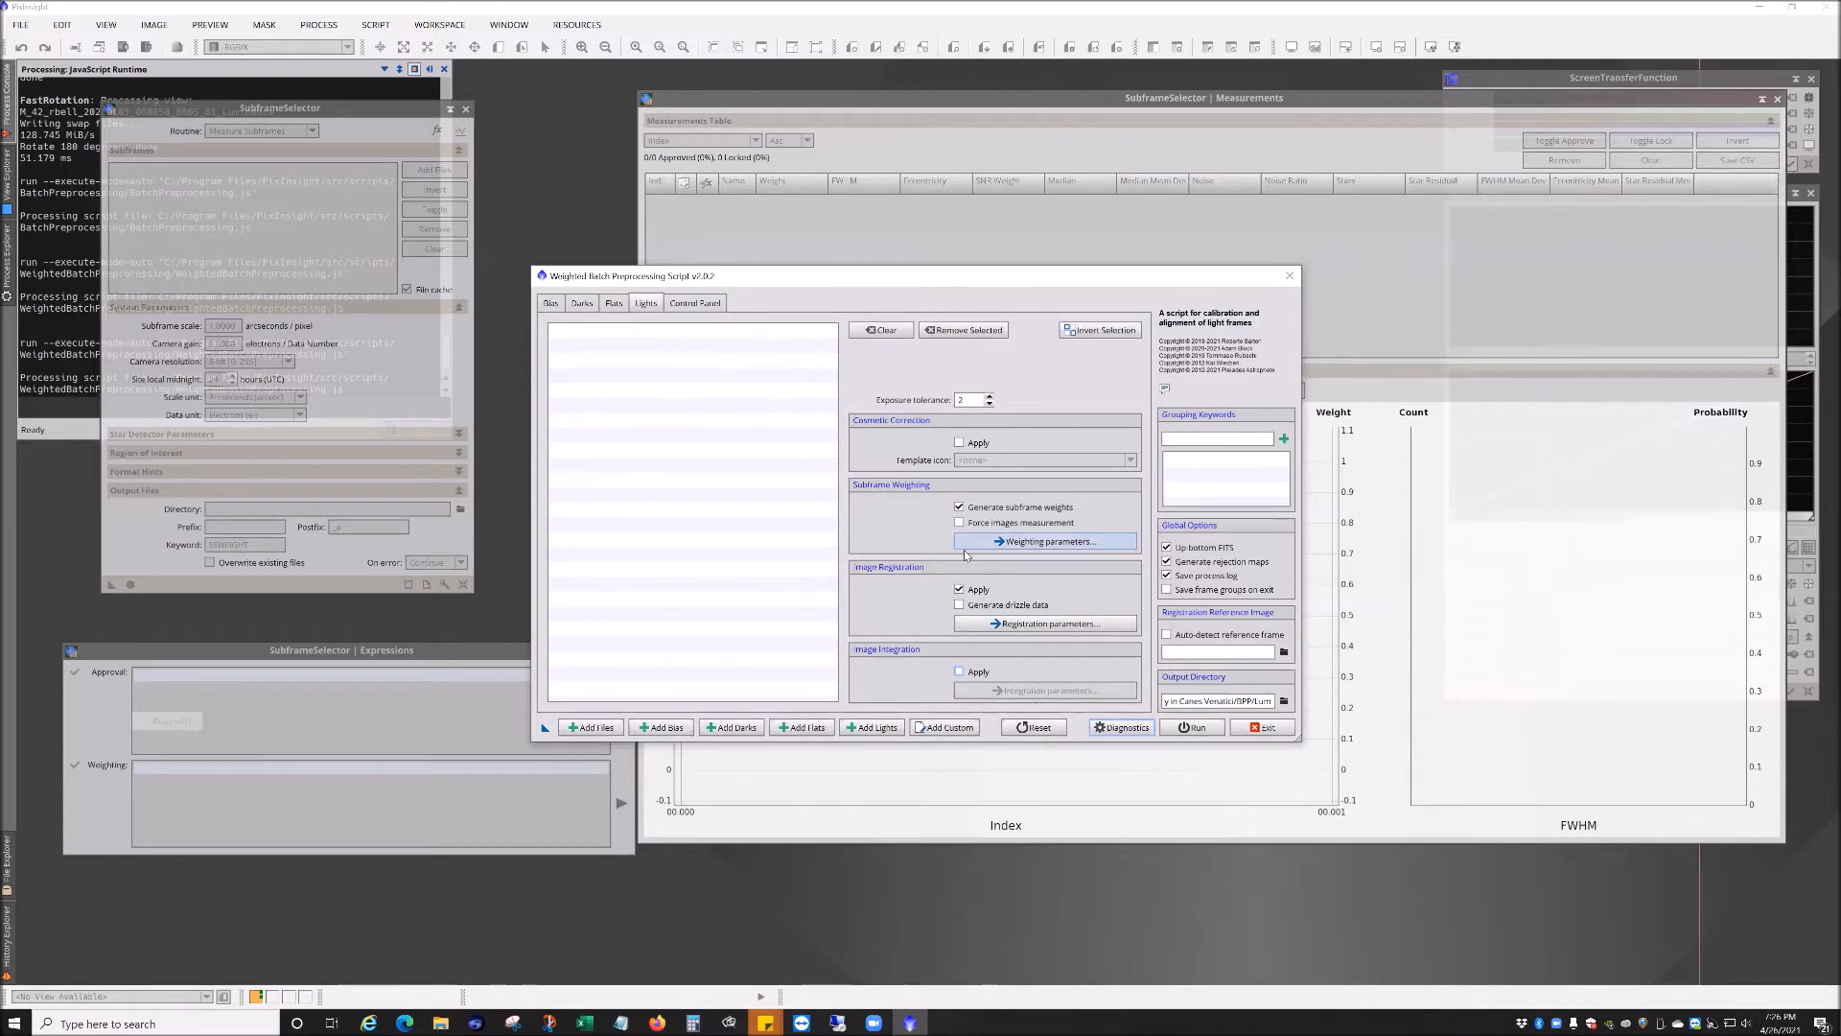
click(959, 590)
click(960, 508)
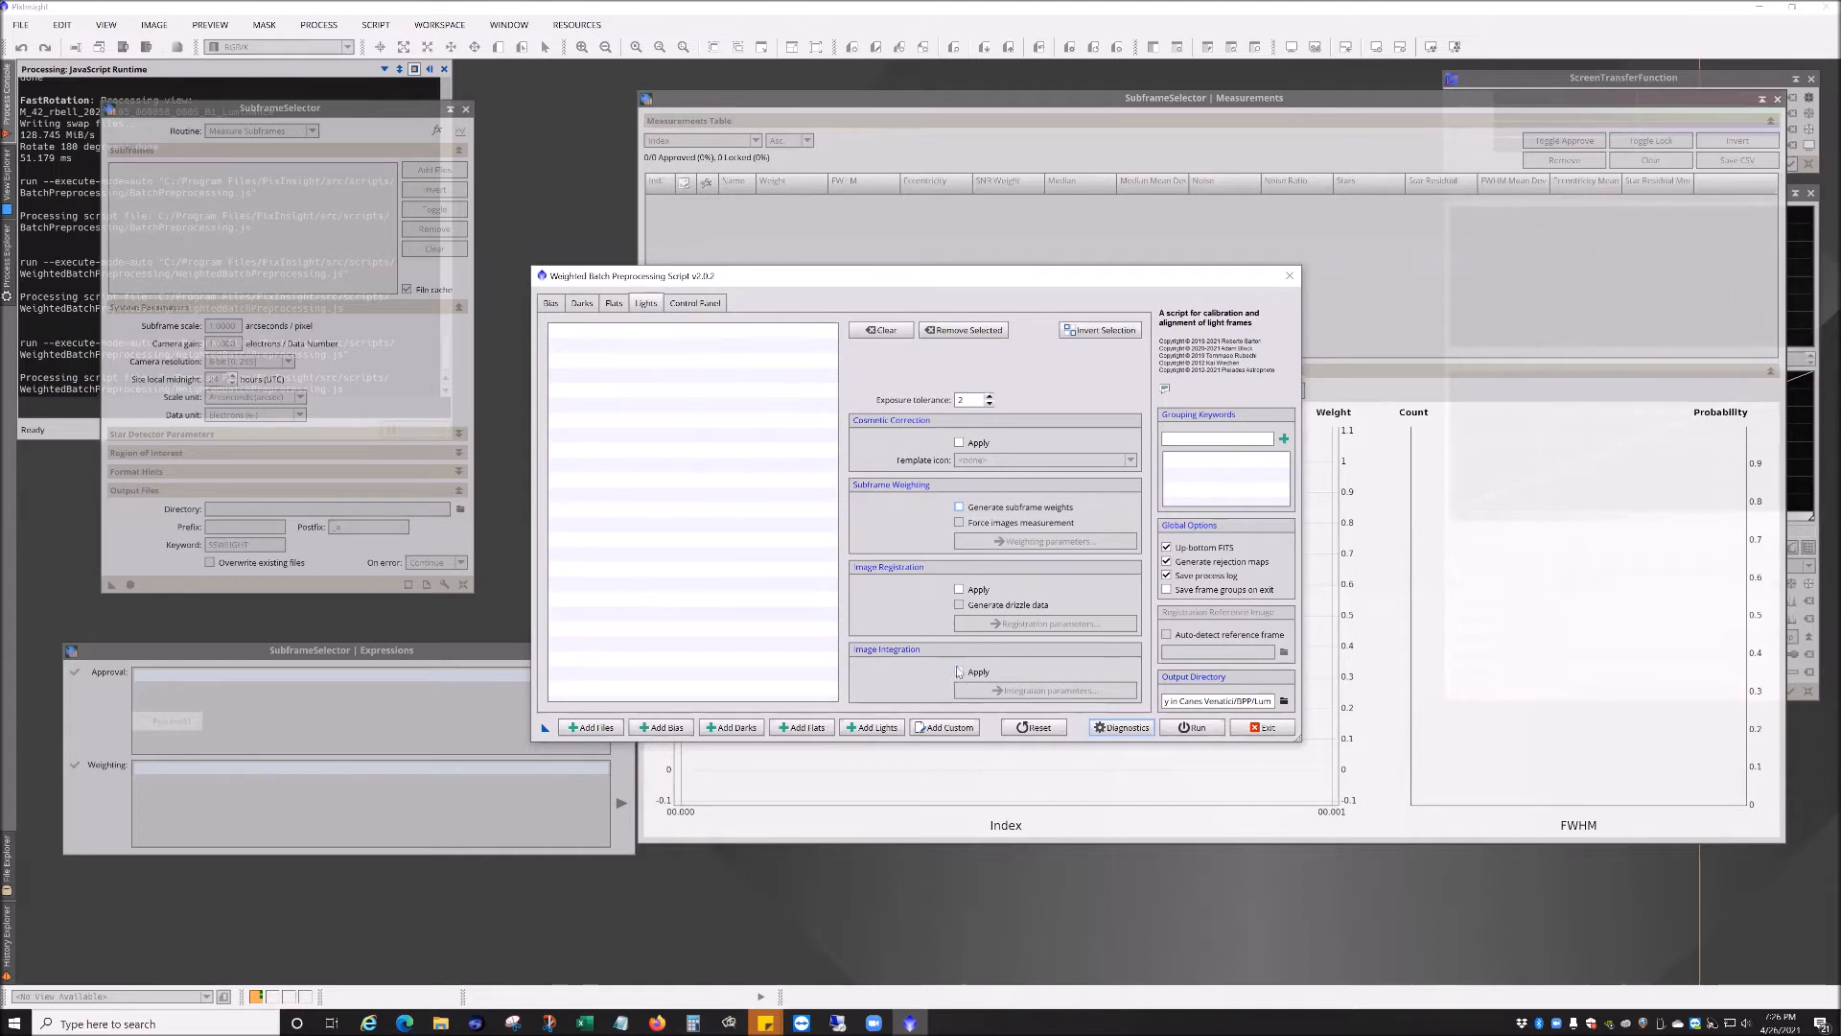
click(959, 589)
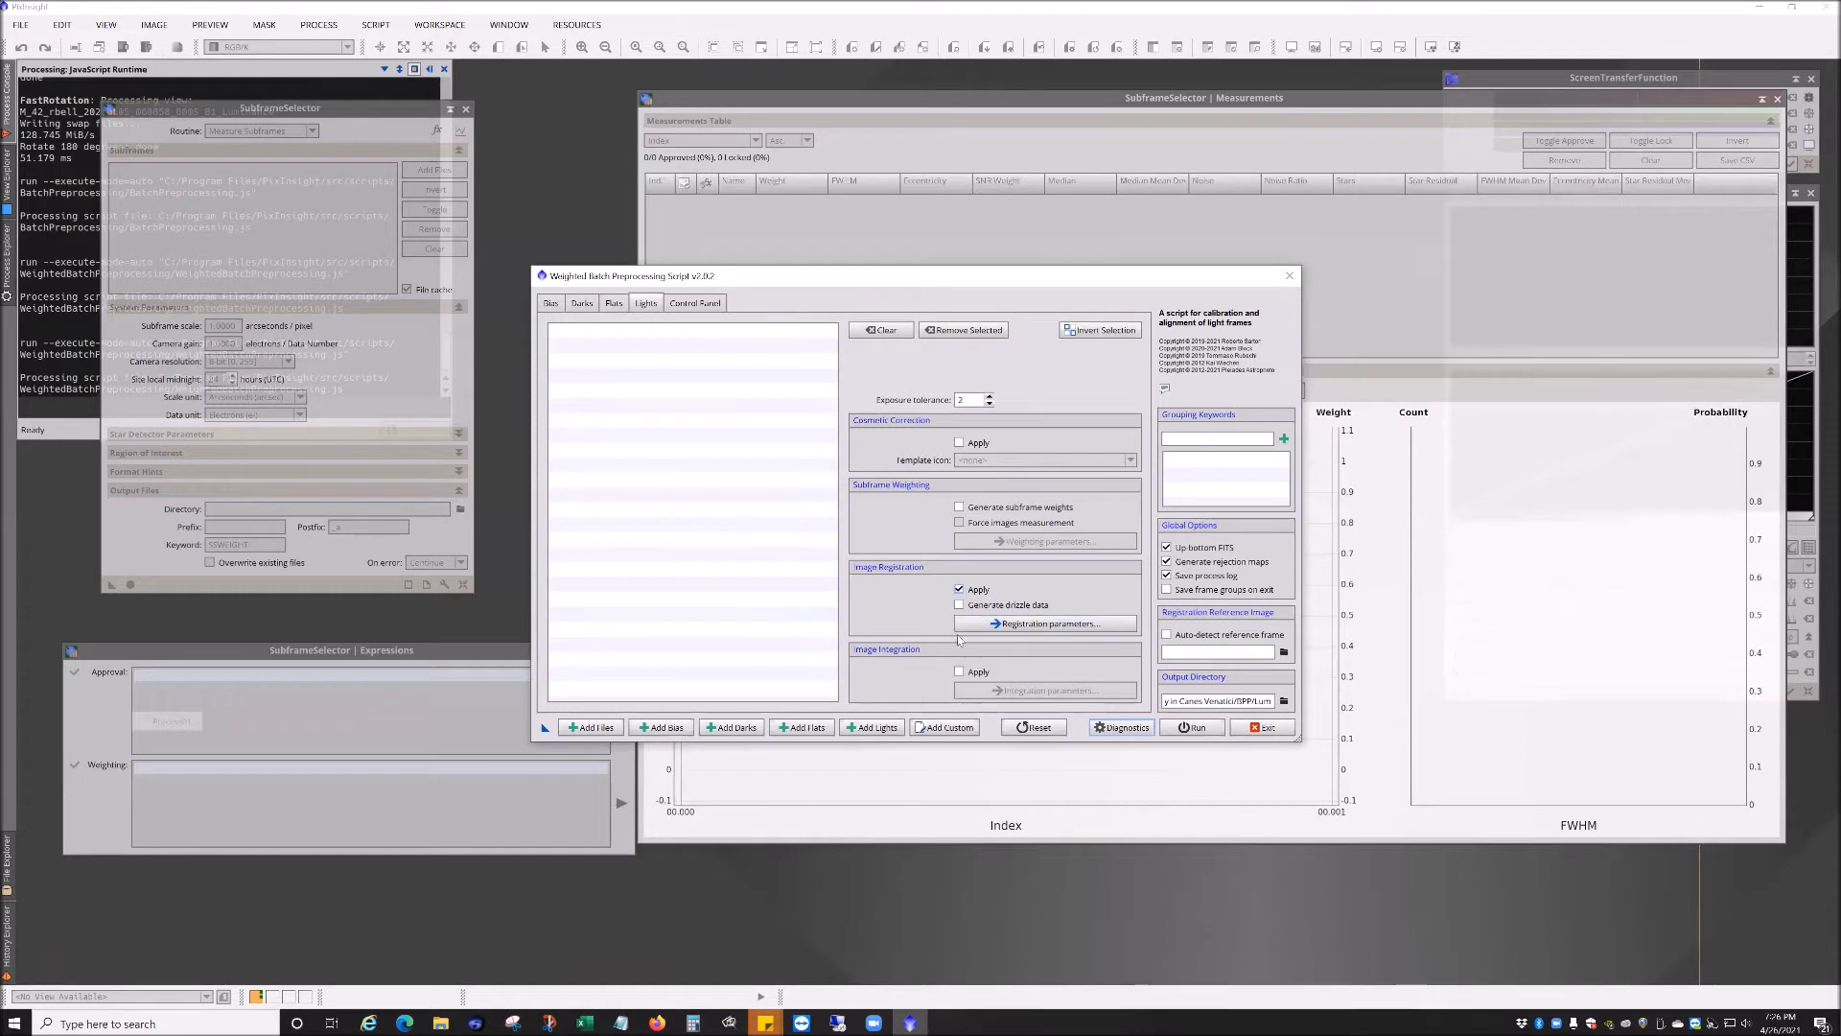
click(960, 589)
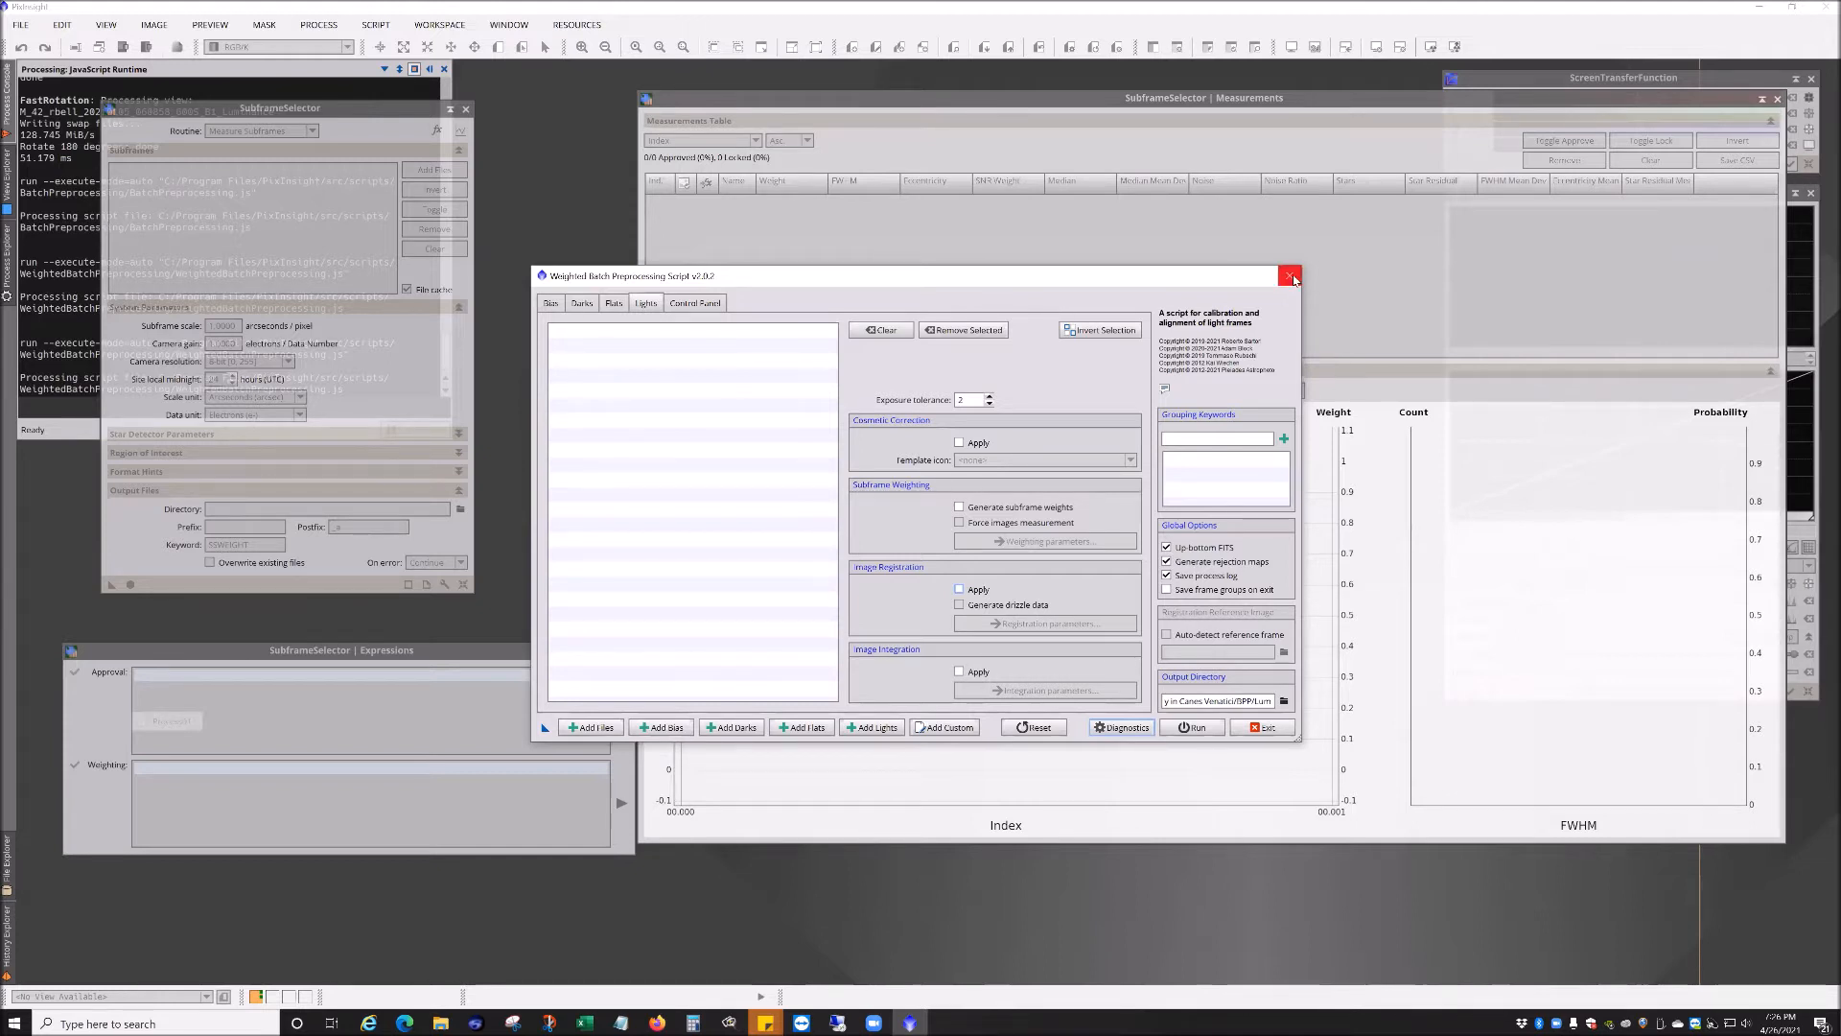
click(1266, 727)
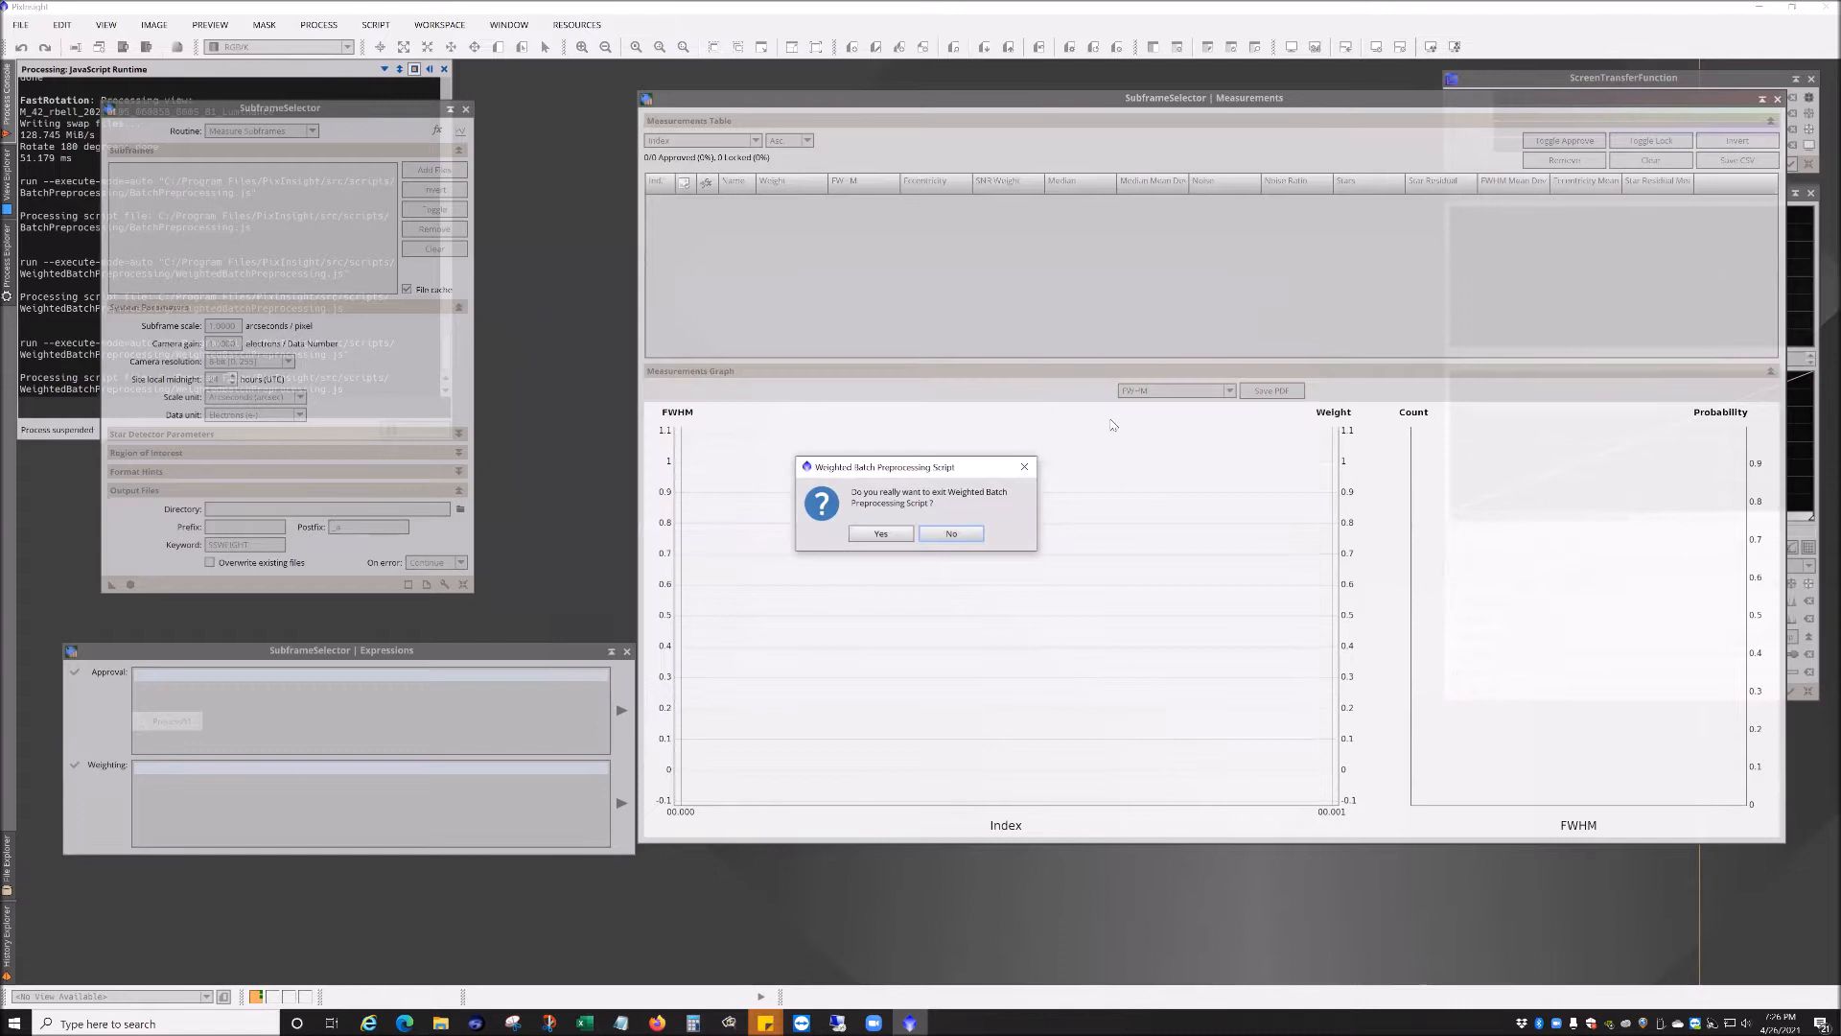
click(881, 534)
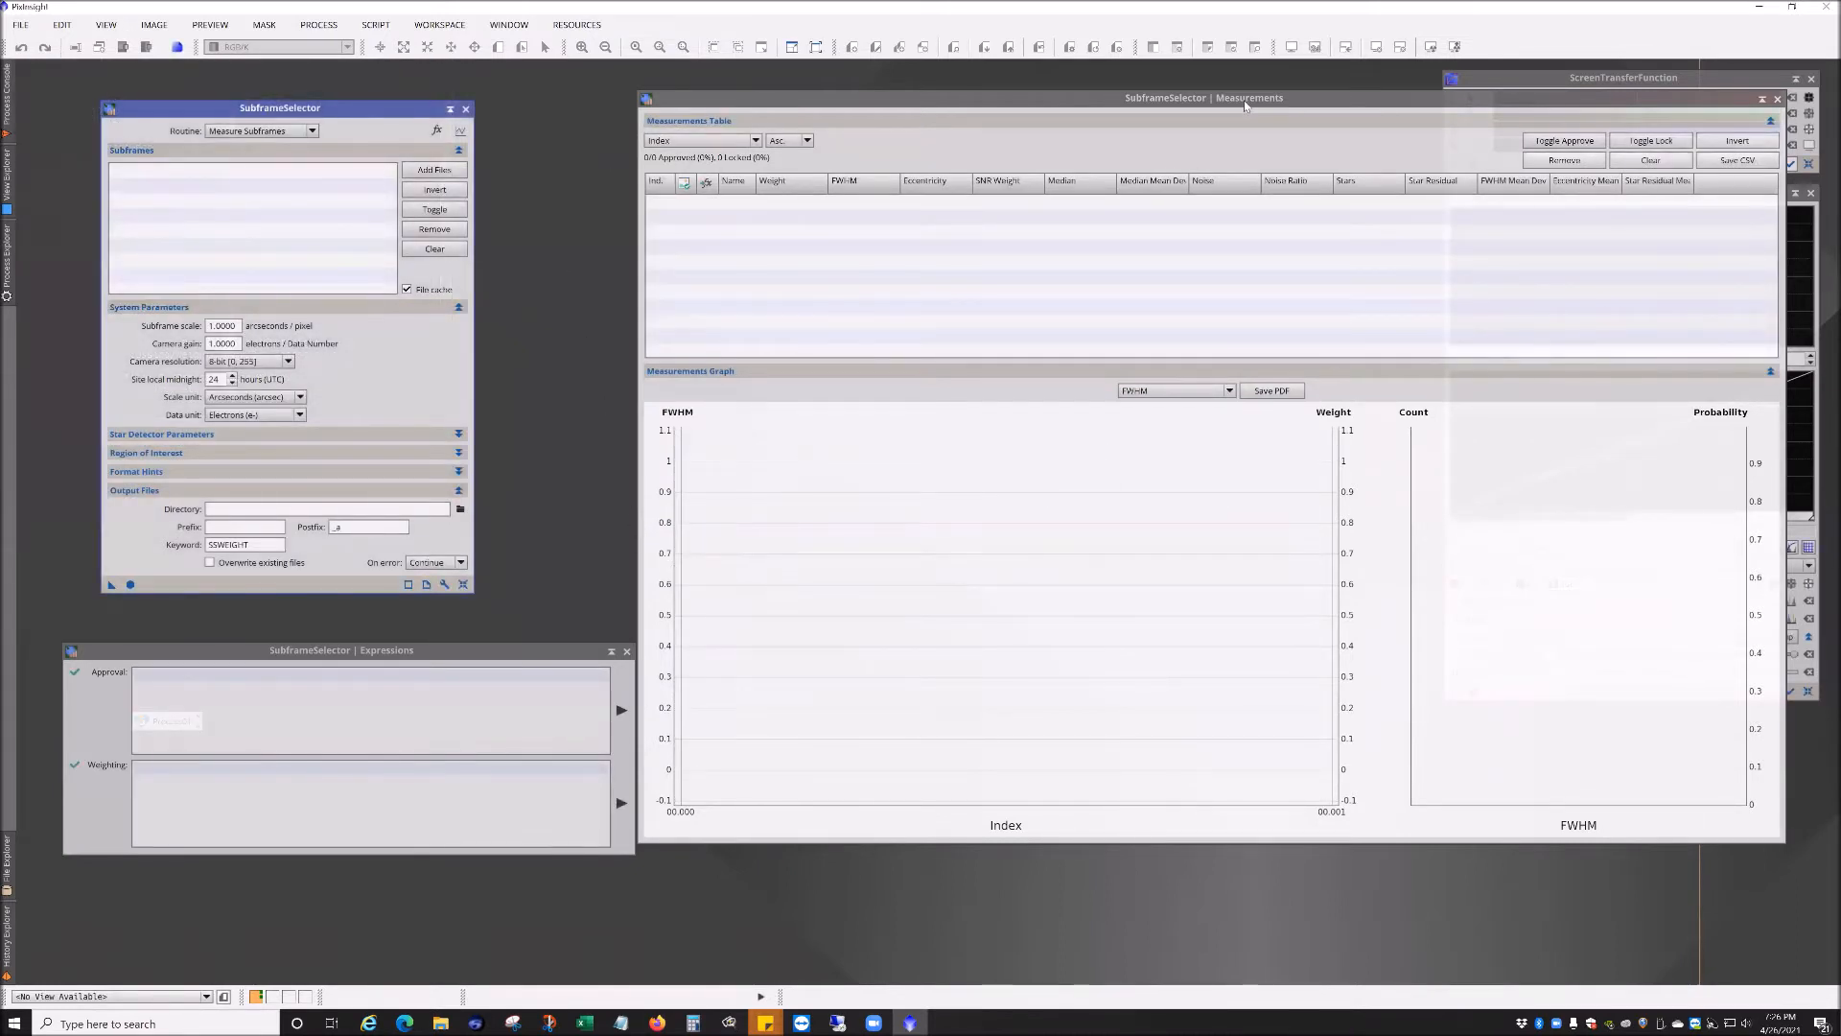
Step: Set the SubframeSelector's subframe scale to .6874 arcseconds per pixel
drag(1244, 108, 1229, 105)
drag(340, 109, 378, 94)
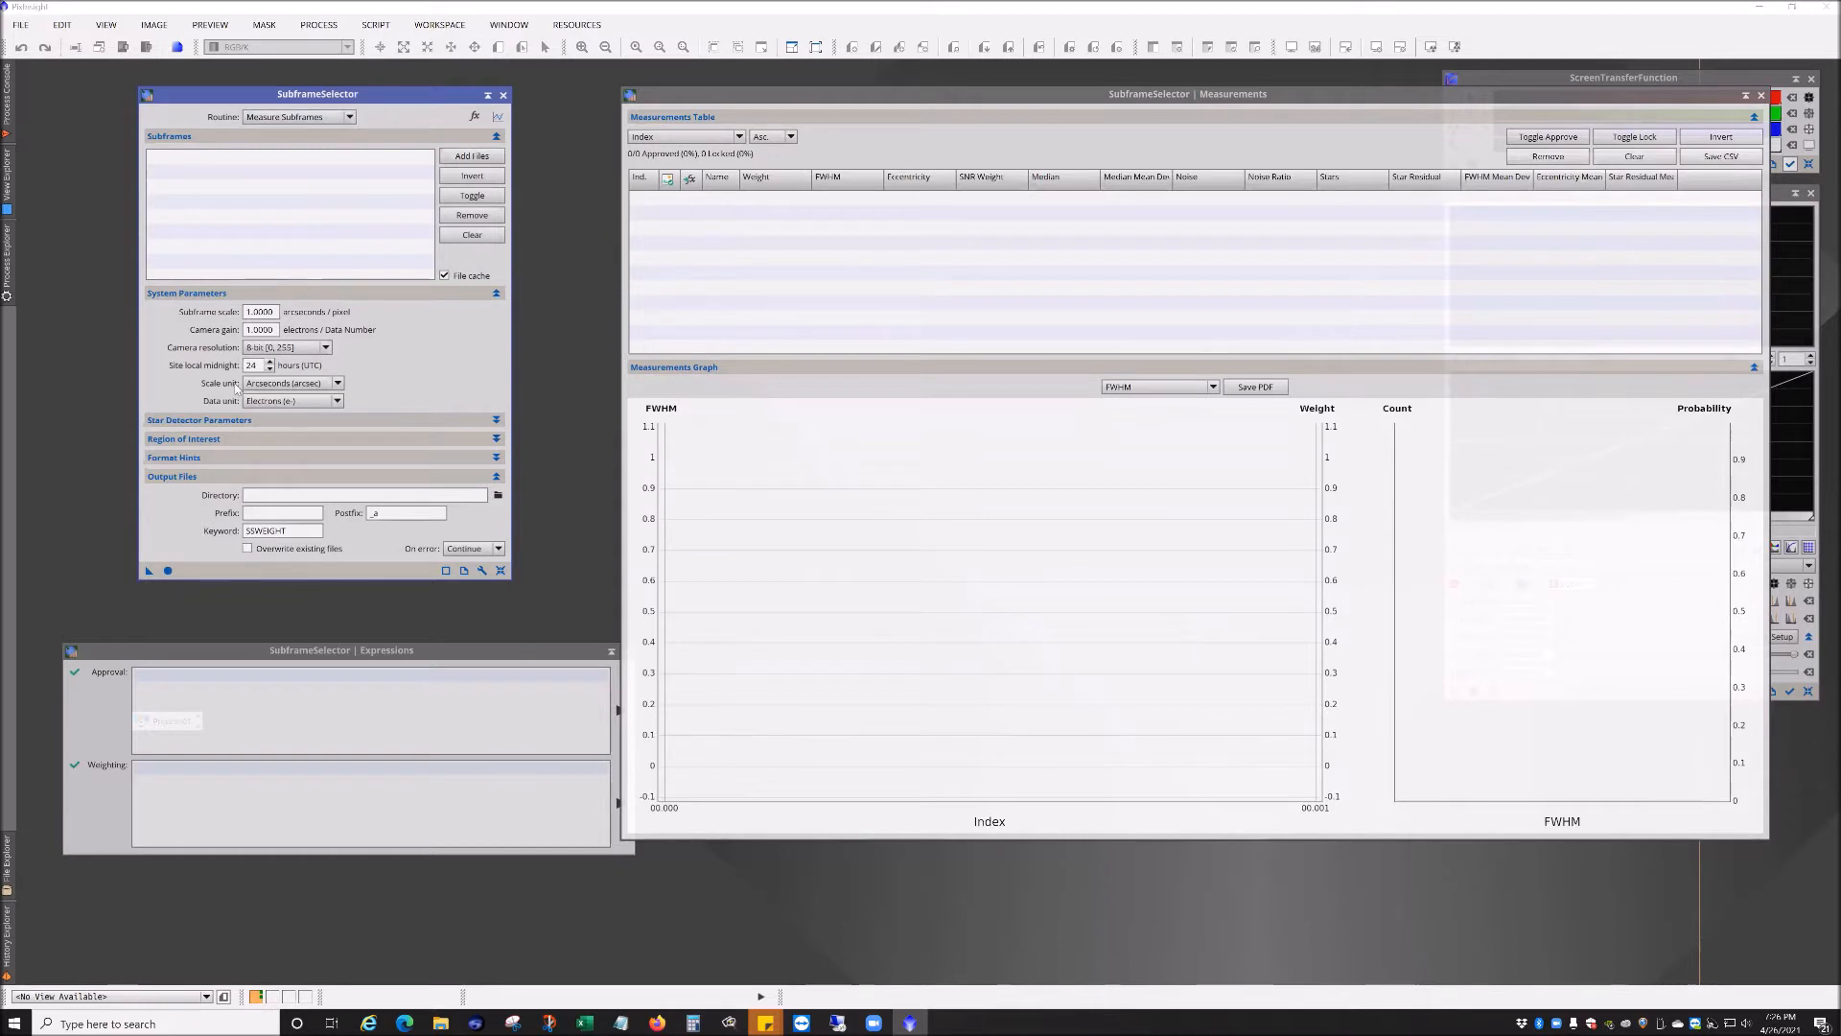
drag(275, 312, 252, 312)
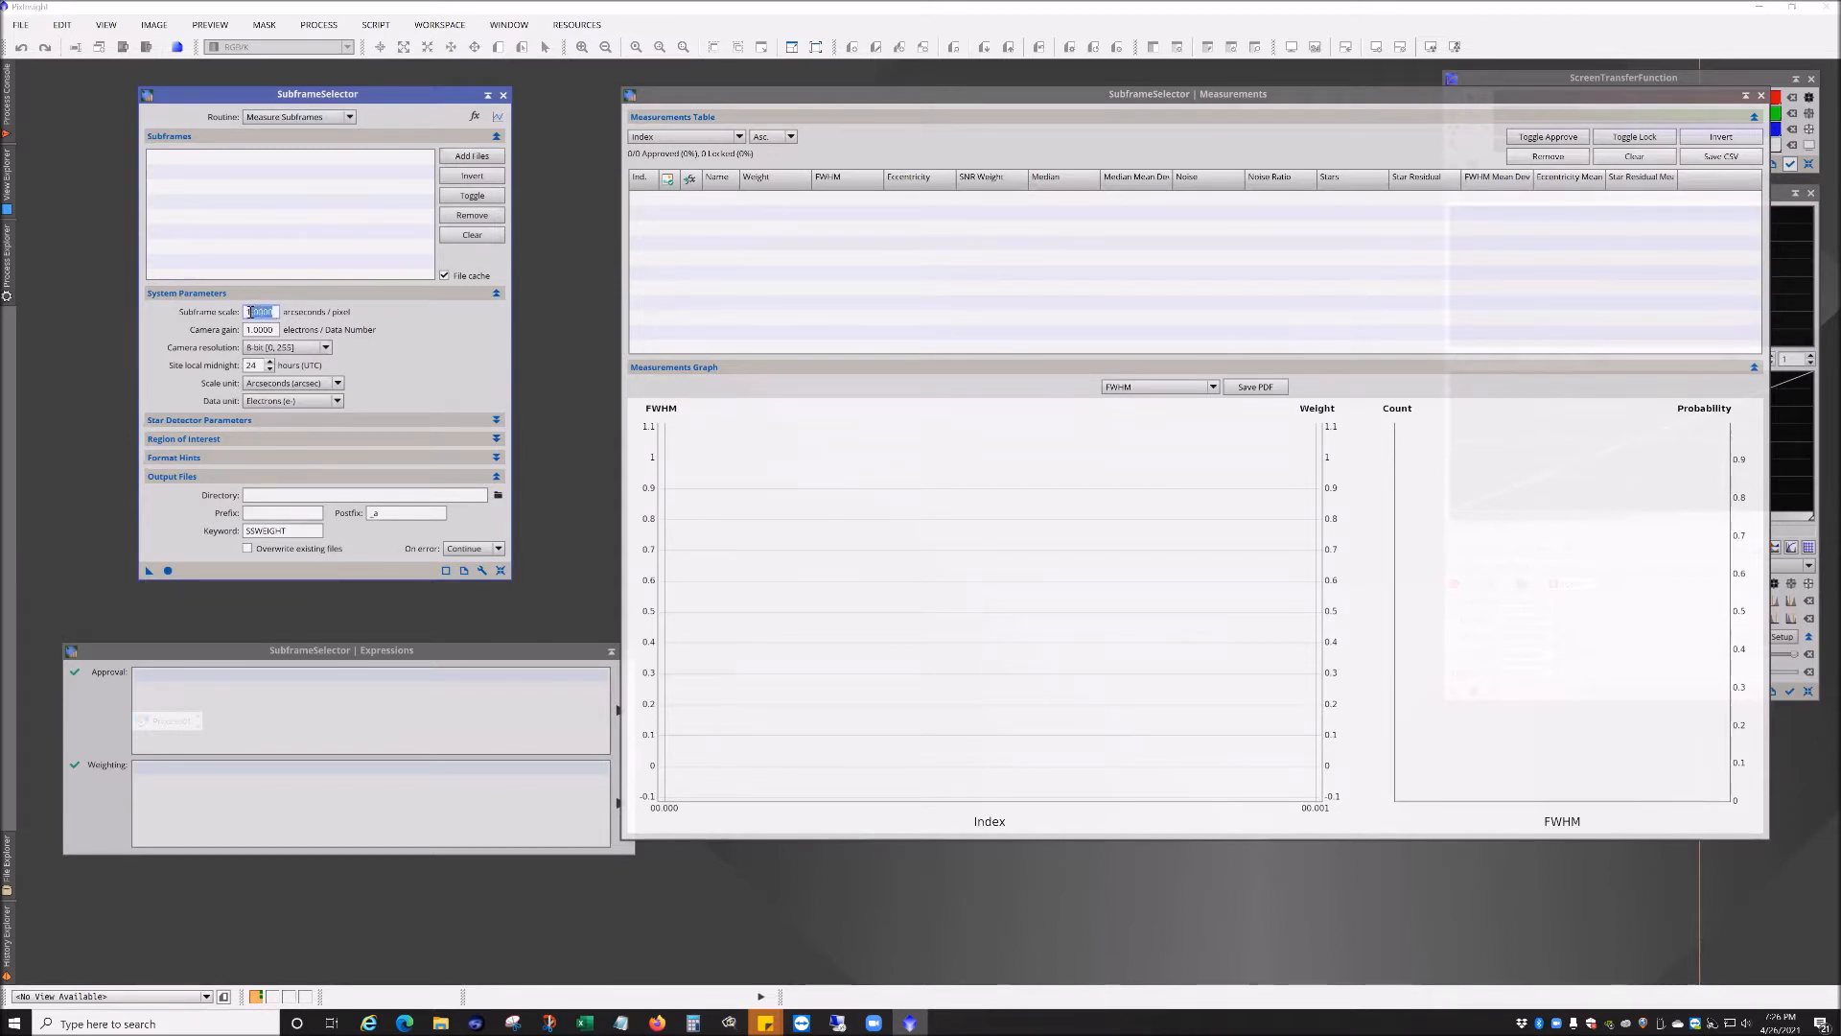
click(465, 159)
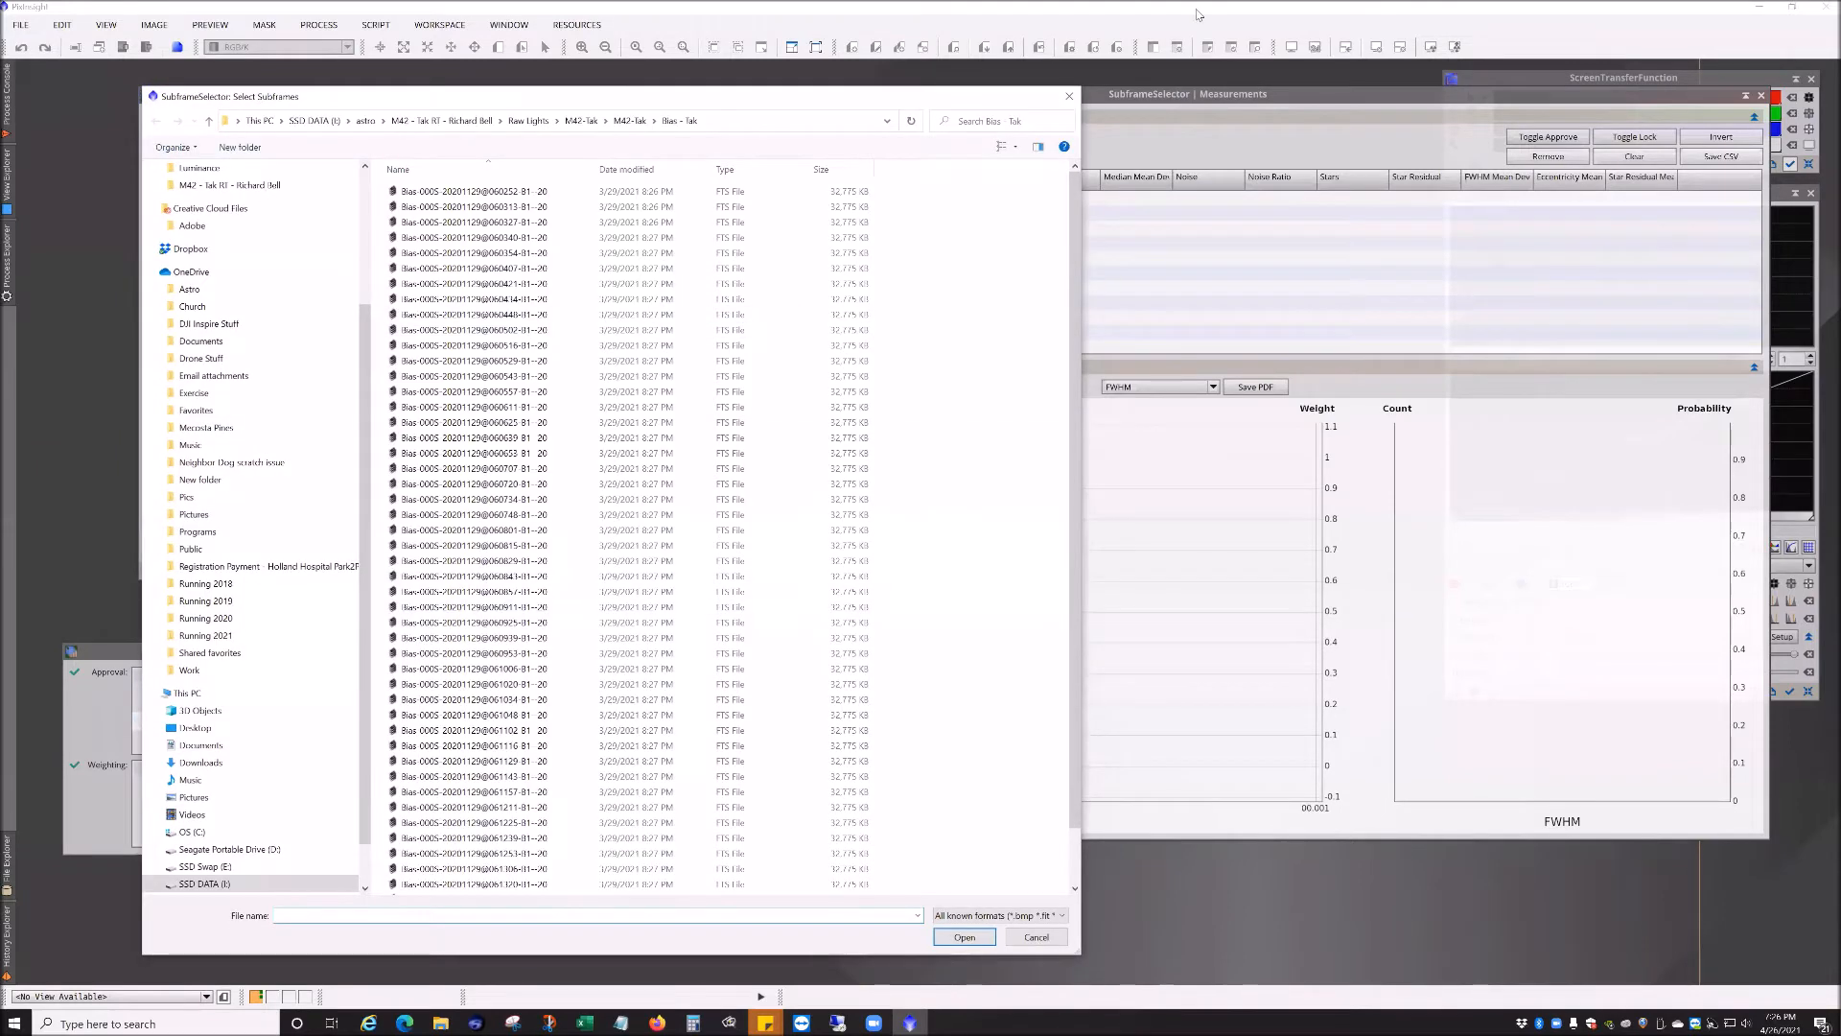
click(1070, 94)
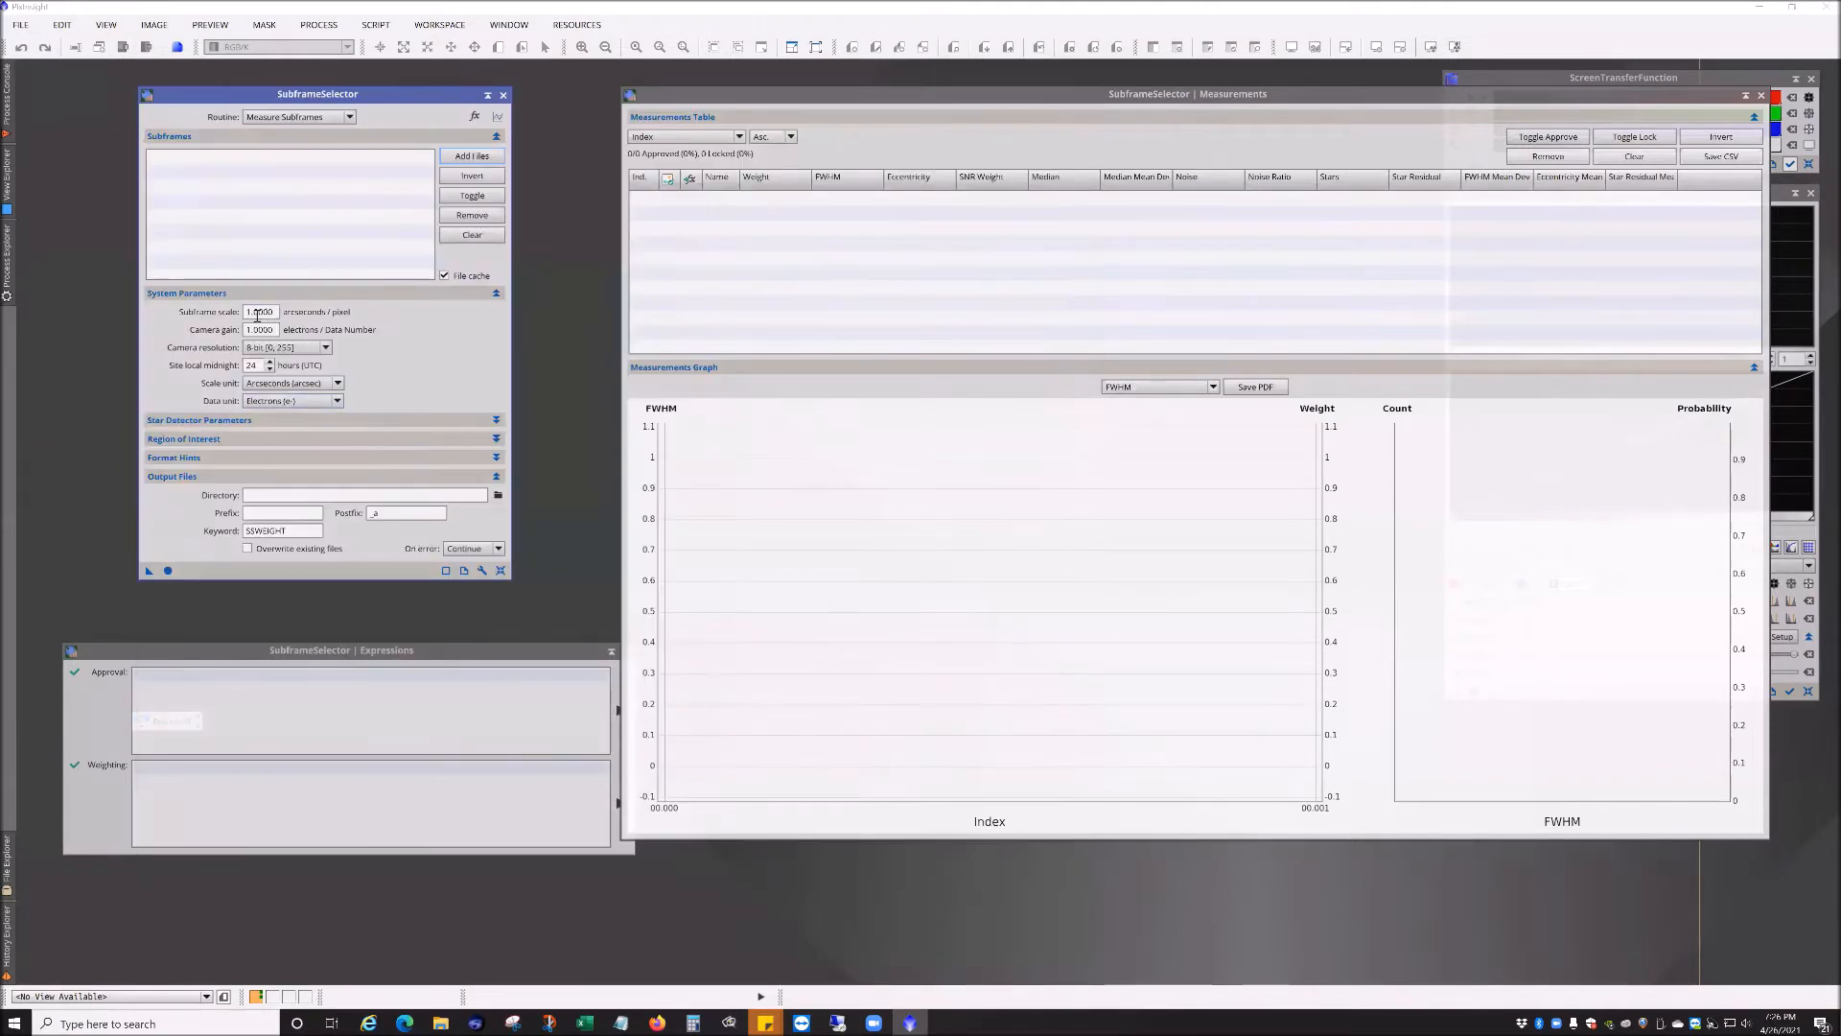
click(257, 313)
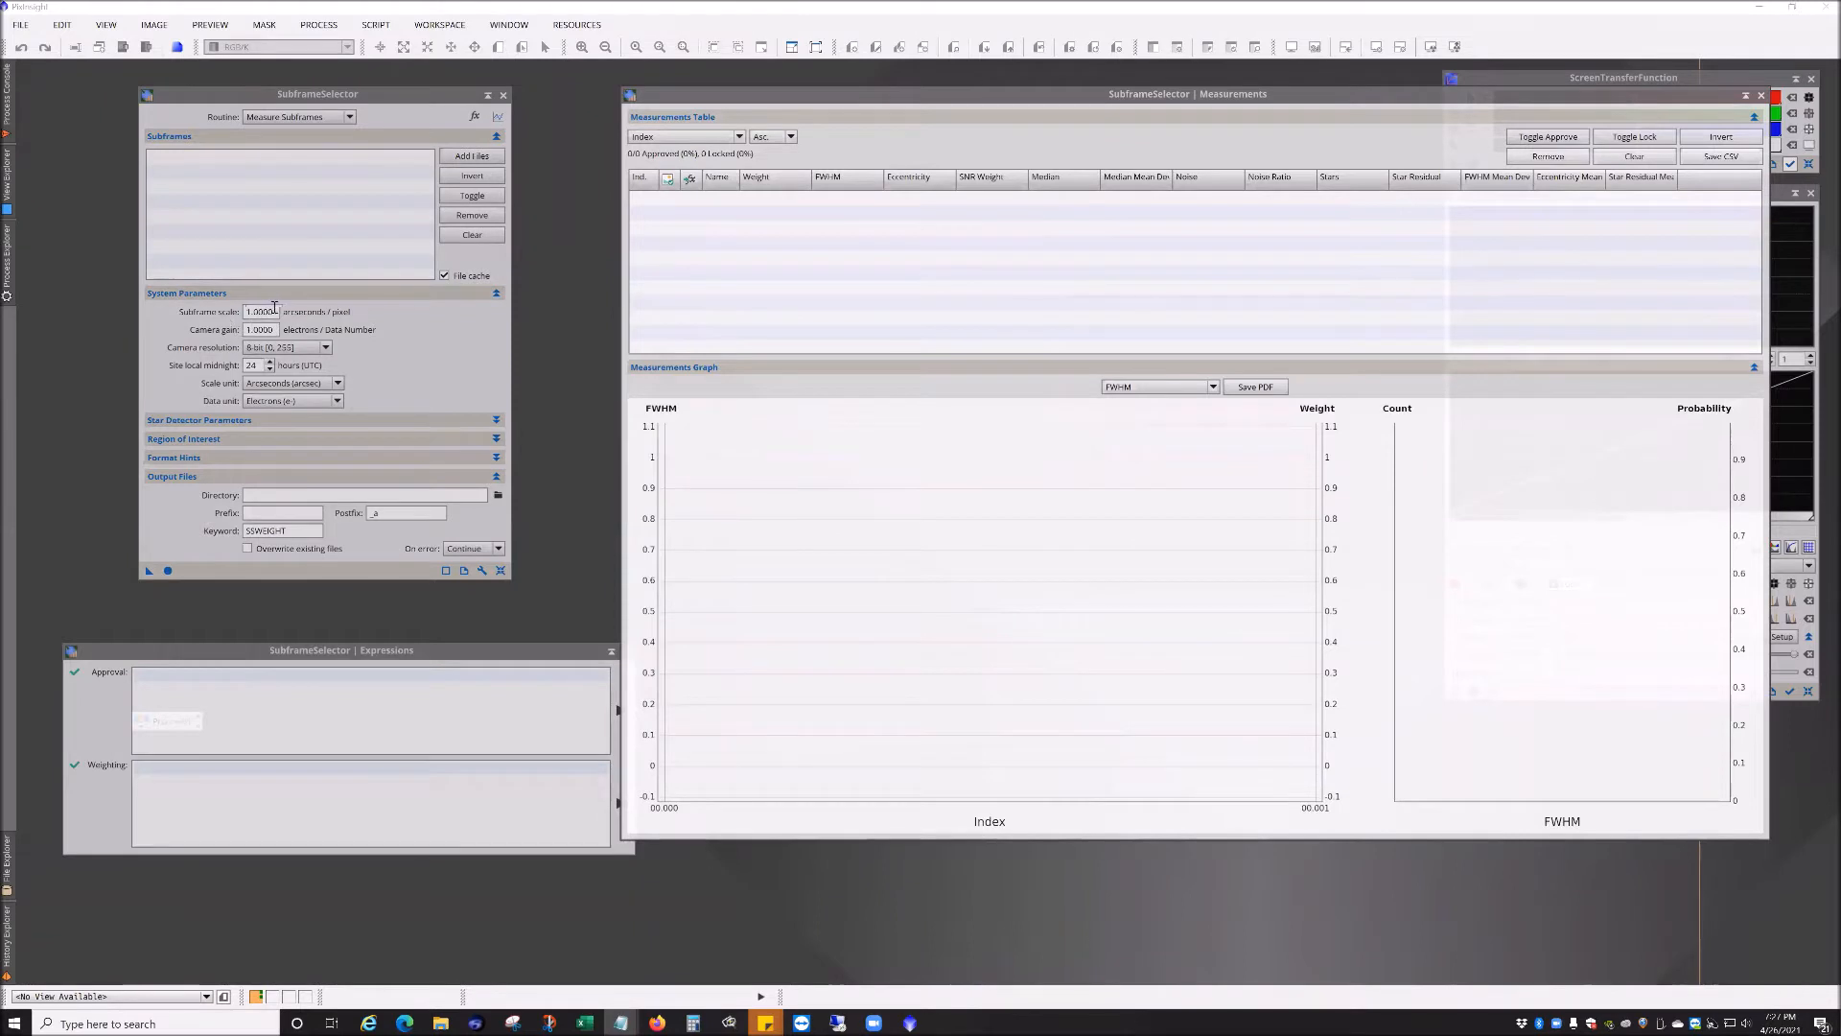
drag(276, 312, 235, 315)
text(.6874)
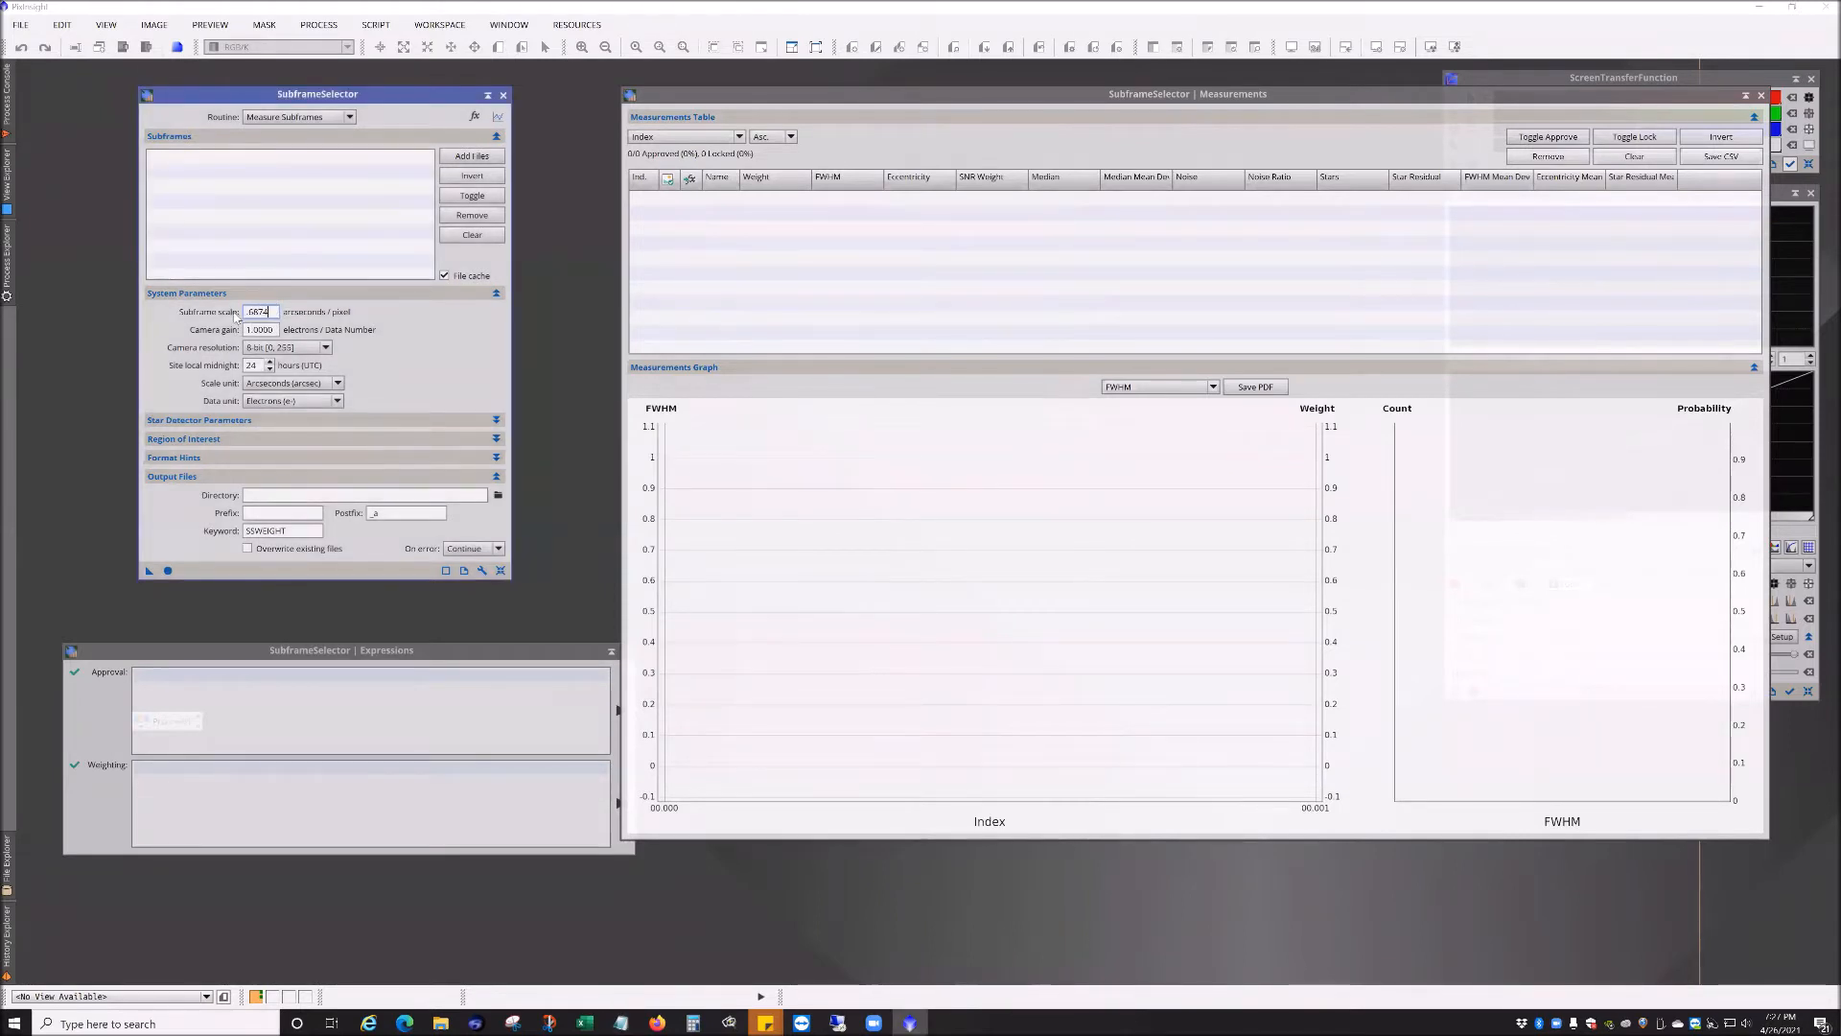
Step: Set the camera gain to 1.3747 electrons per data number and the camera resolution to 16 bit
key(Tab)
drag(223, 330, 220, 334)
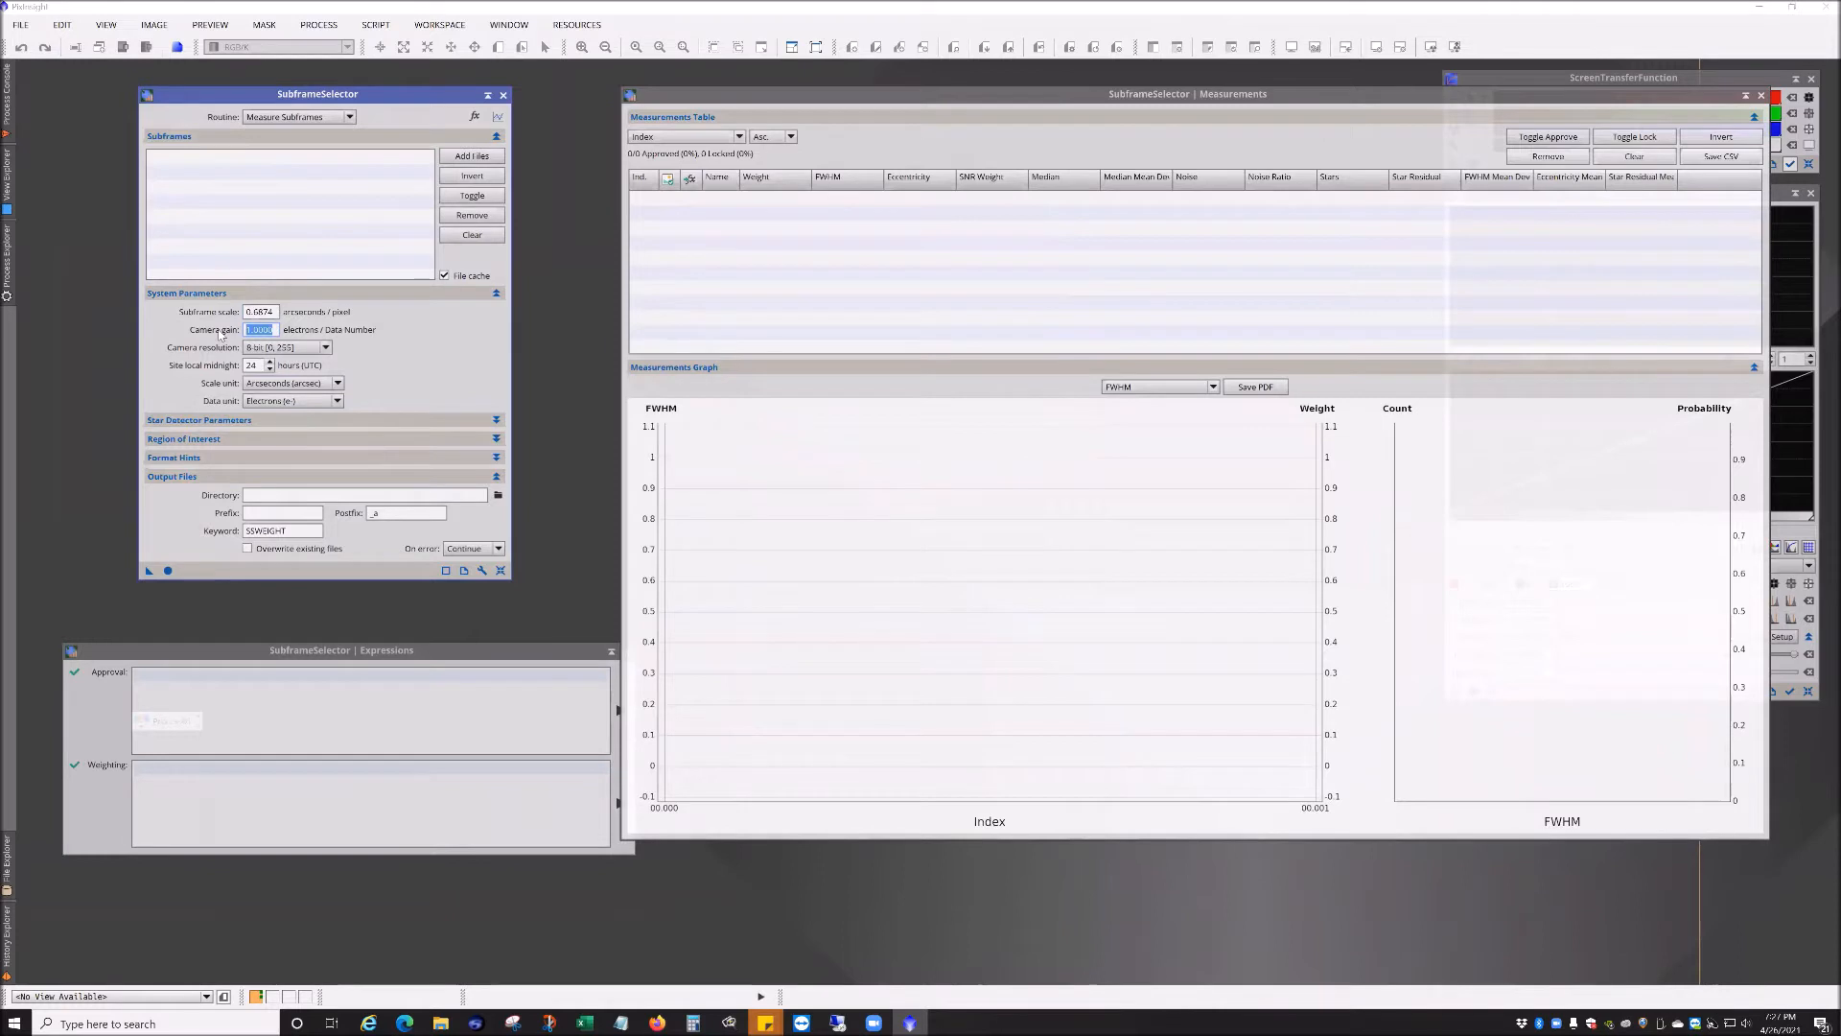
text(1.3747)
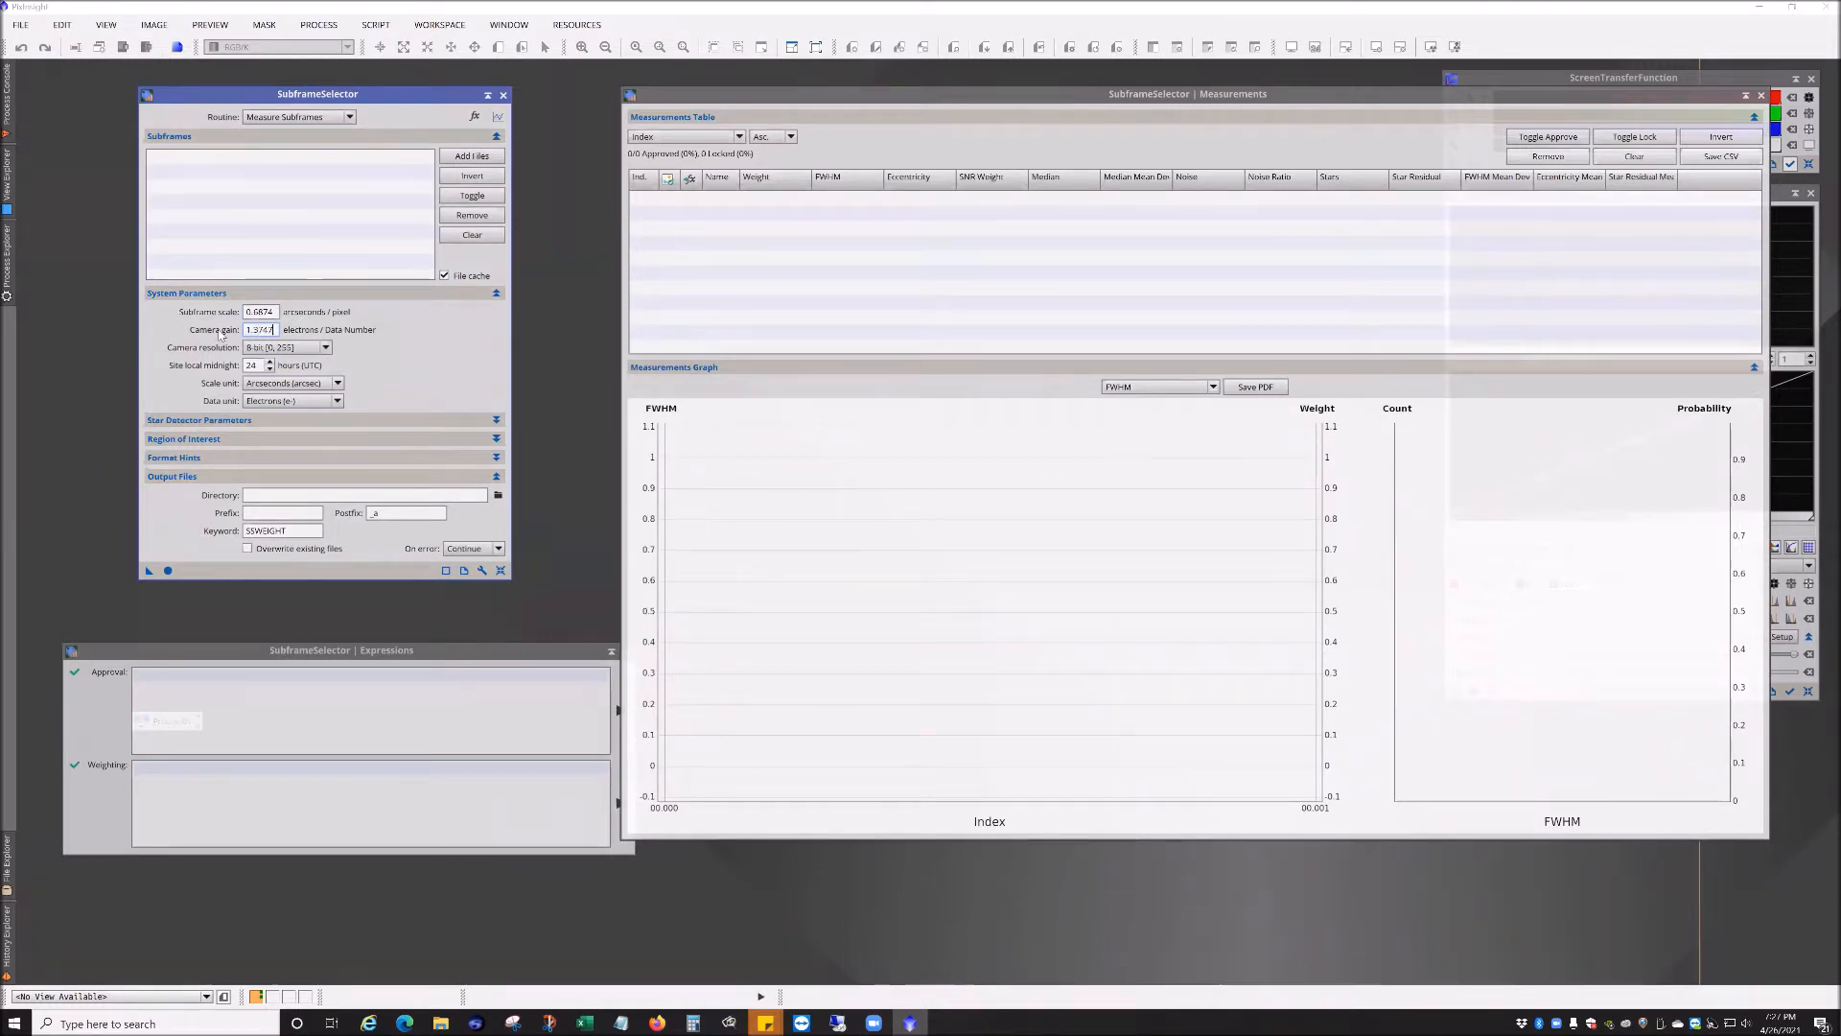
drag(275, 330, 244, 329)
click(288, 347)
click(280, 410)
Step: Add all registered NGC3190 luminance frames from the BPP Lum Registered folder as subframes
drag(332, 654, 342, 643)
drag(295, 97, 264, 97)
click(19, 25)
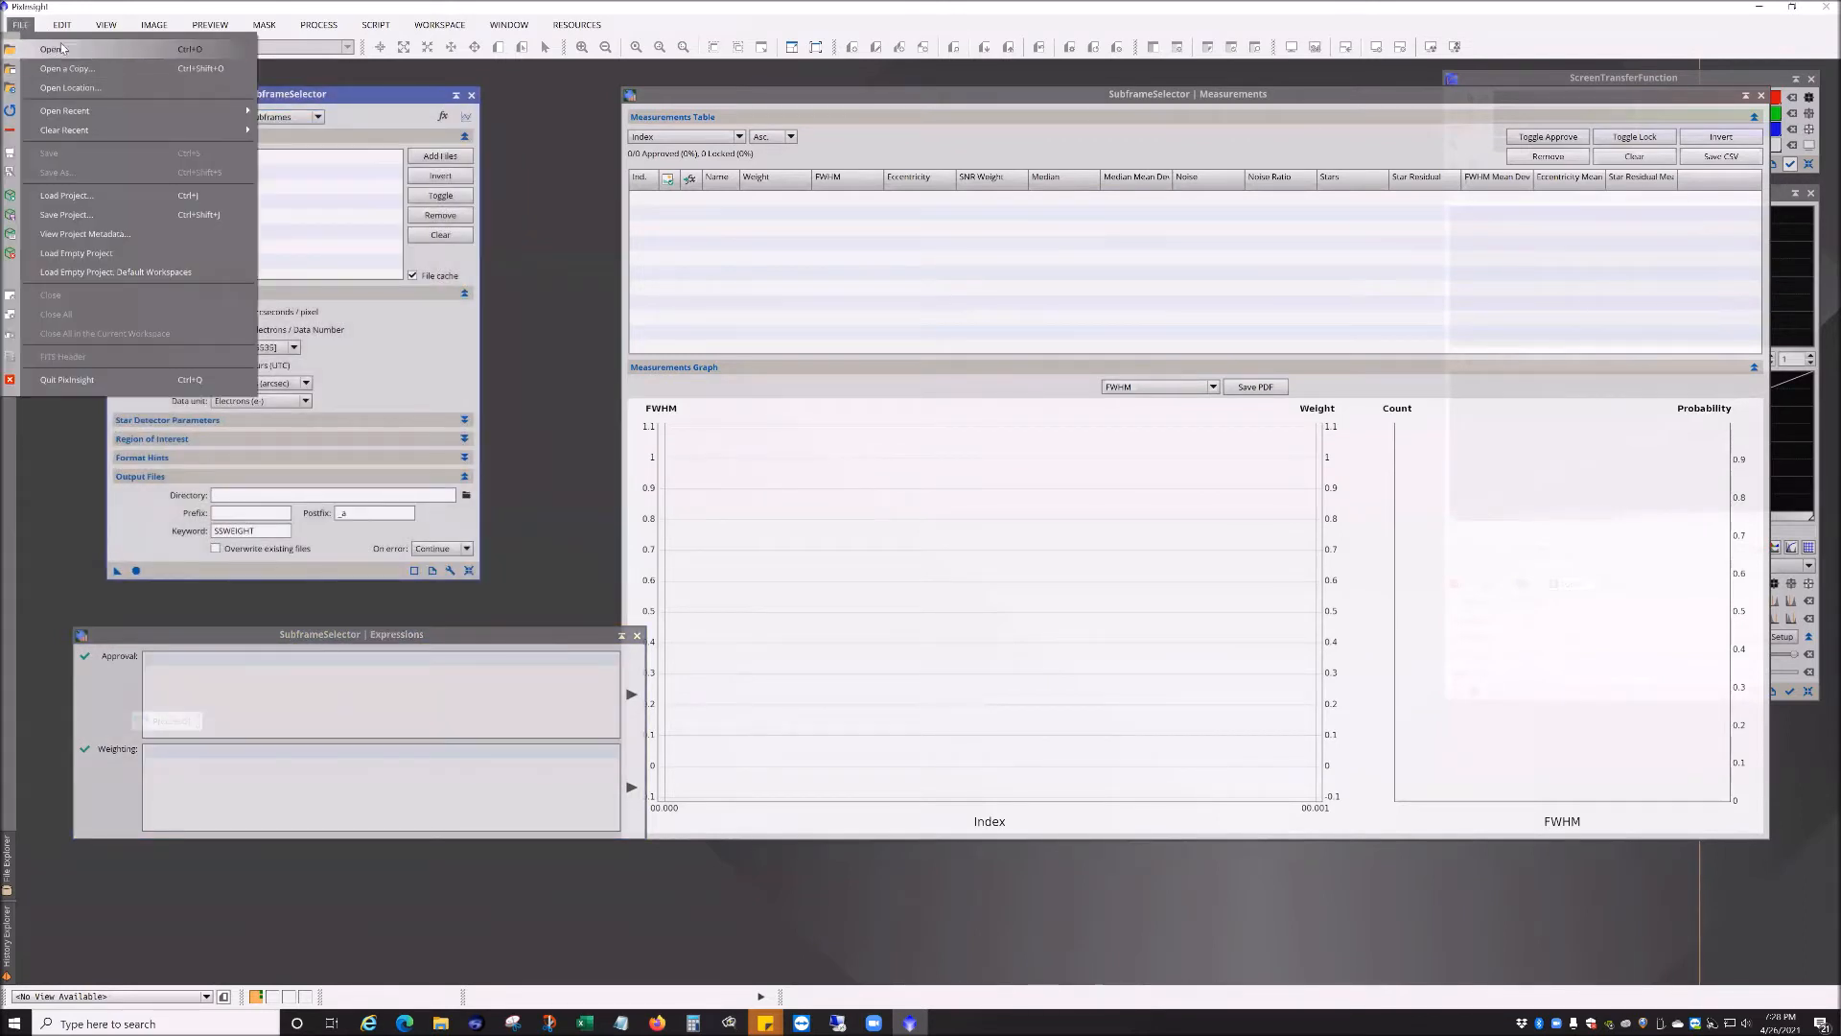
click(62, 50)
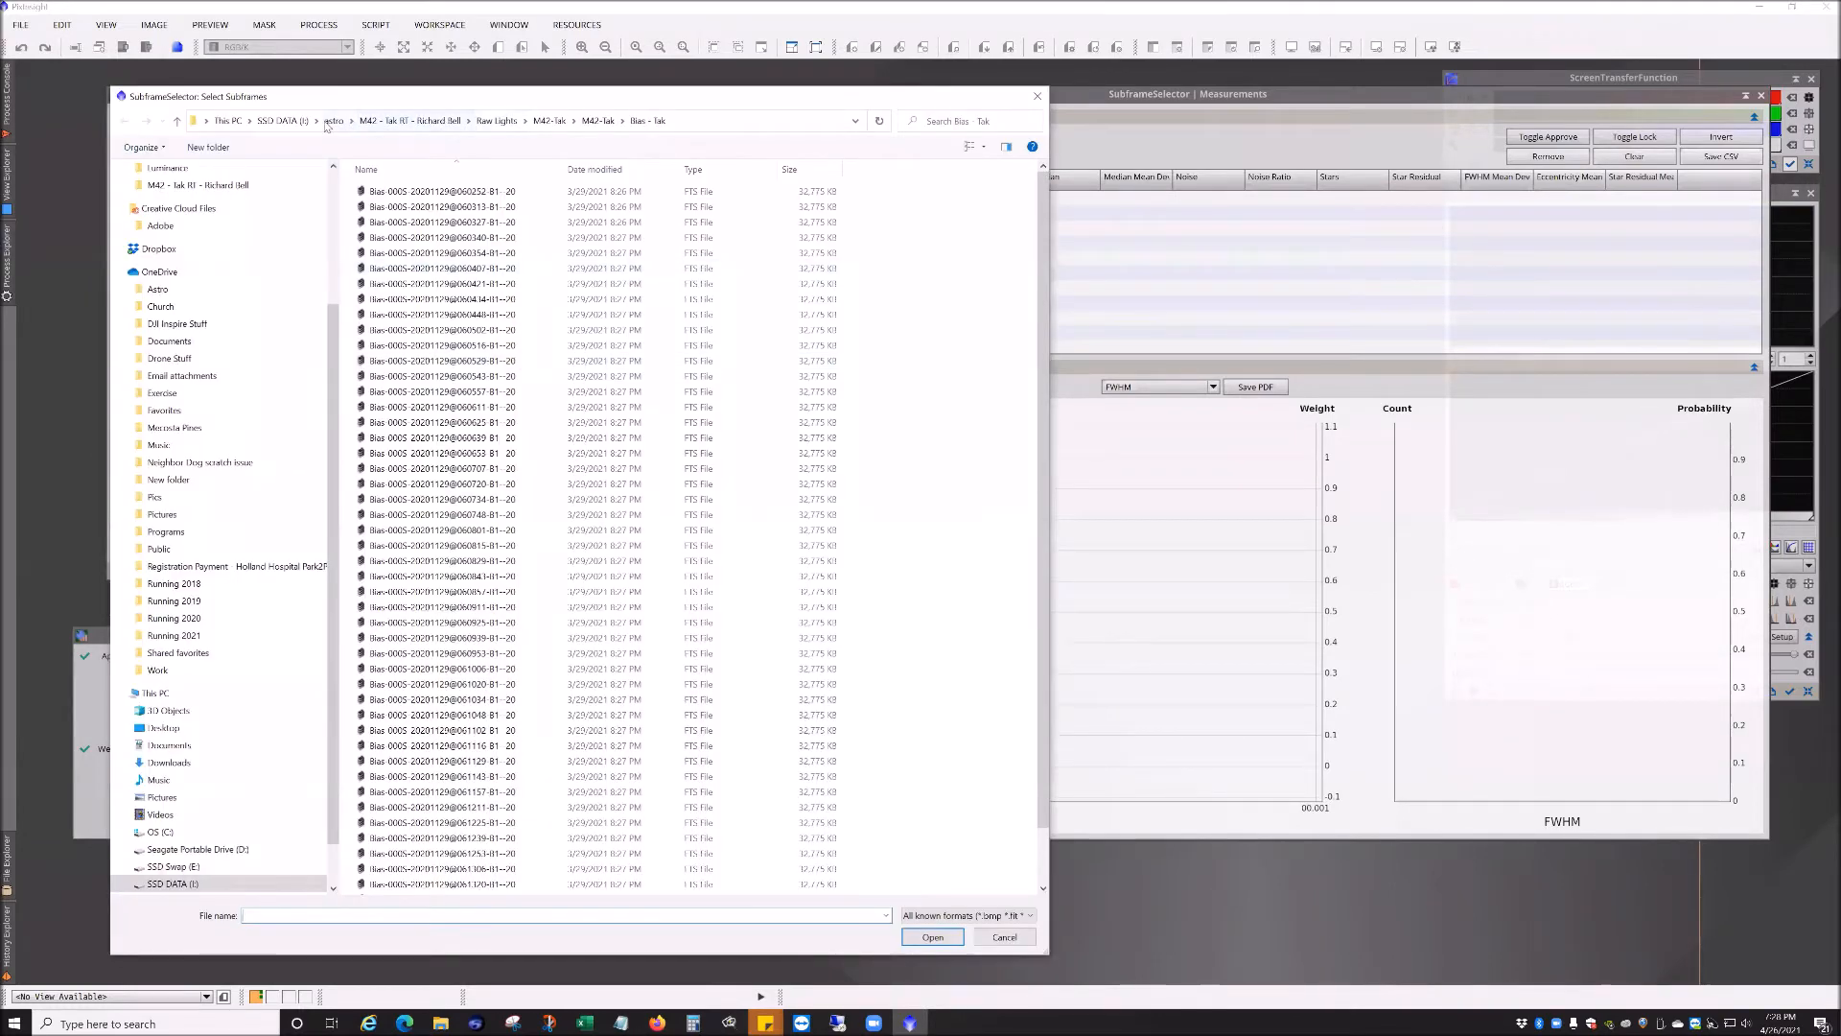
click(331, 121)
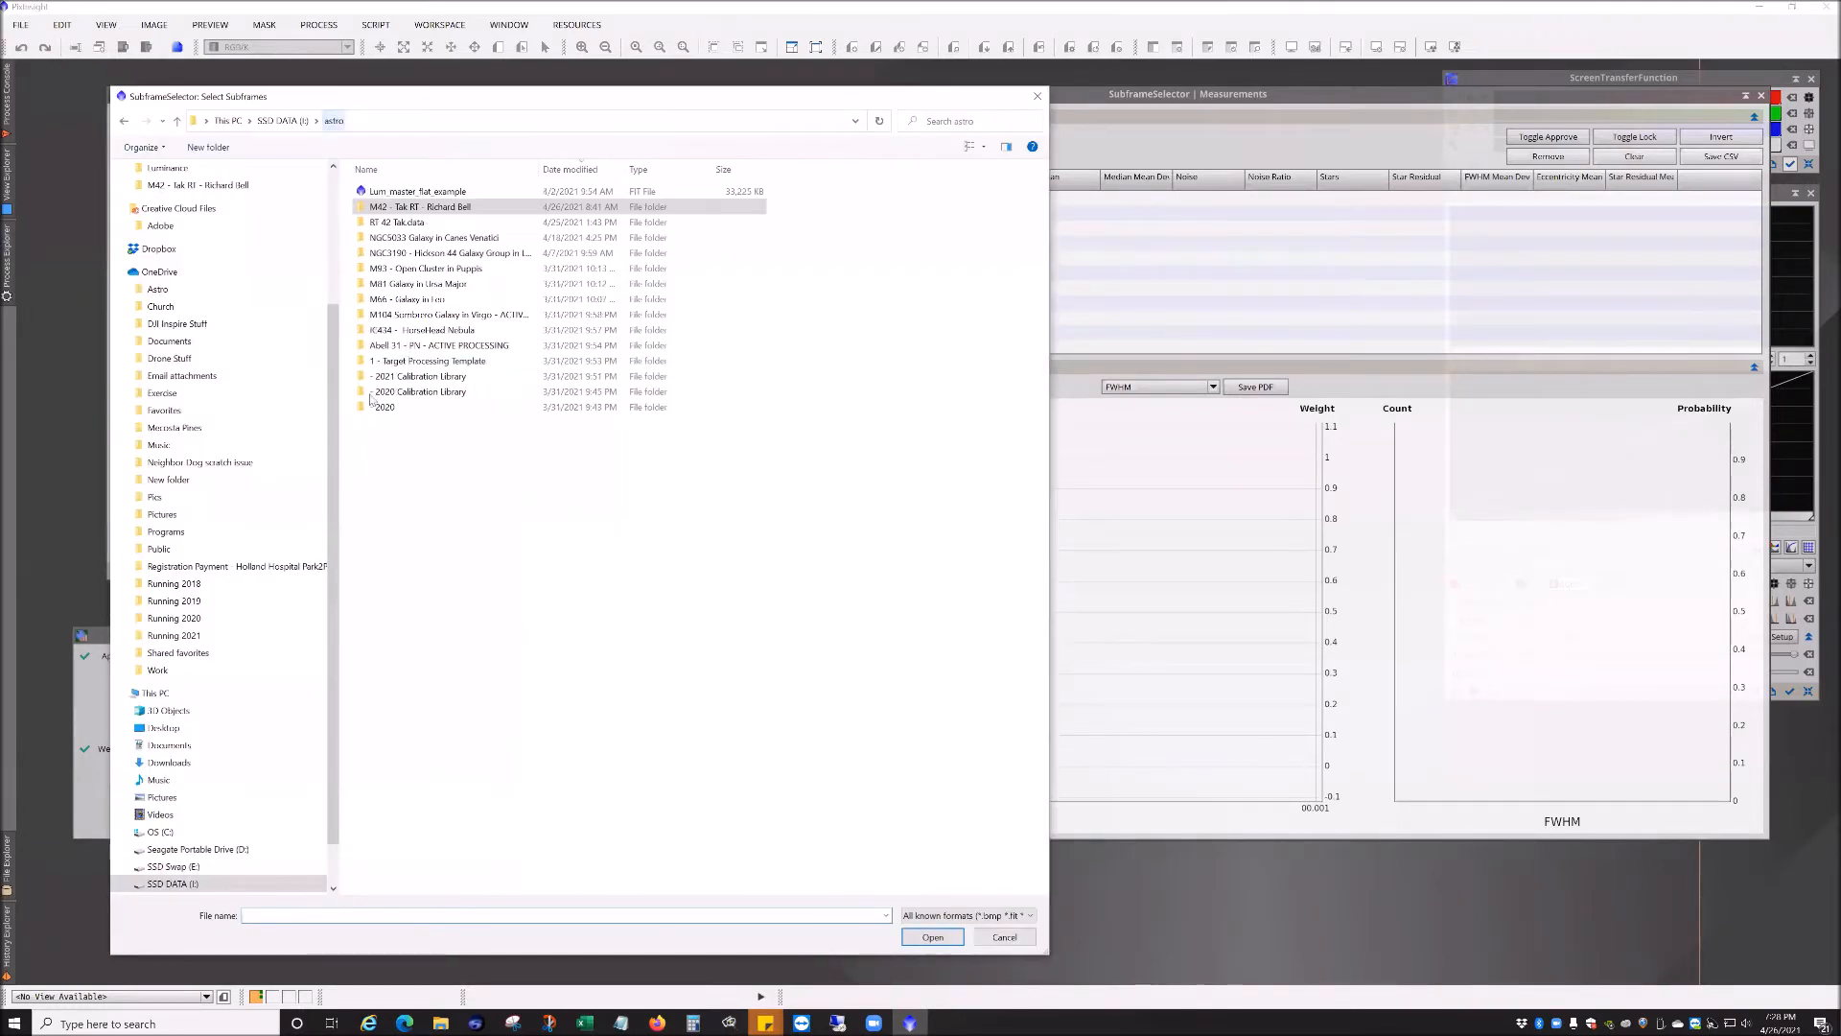
click(433, 254)
double_click(434, 254)
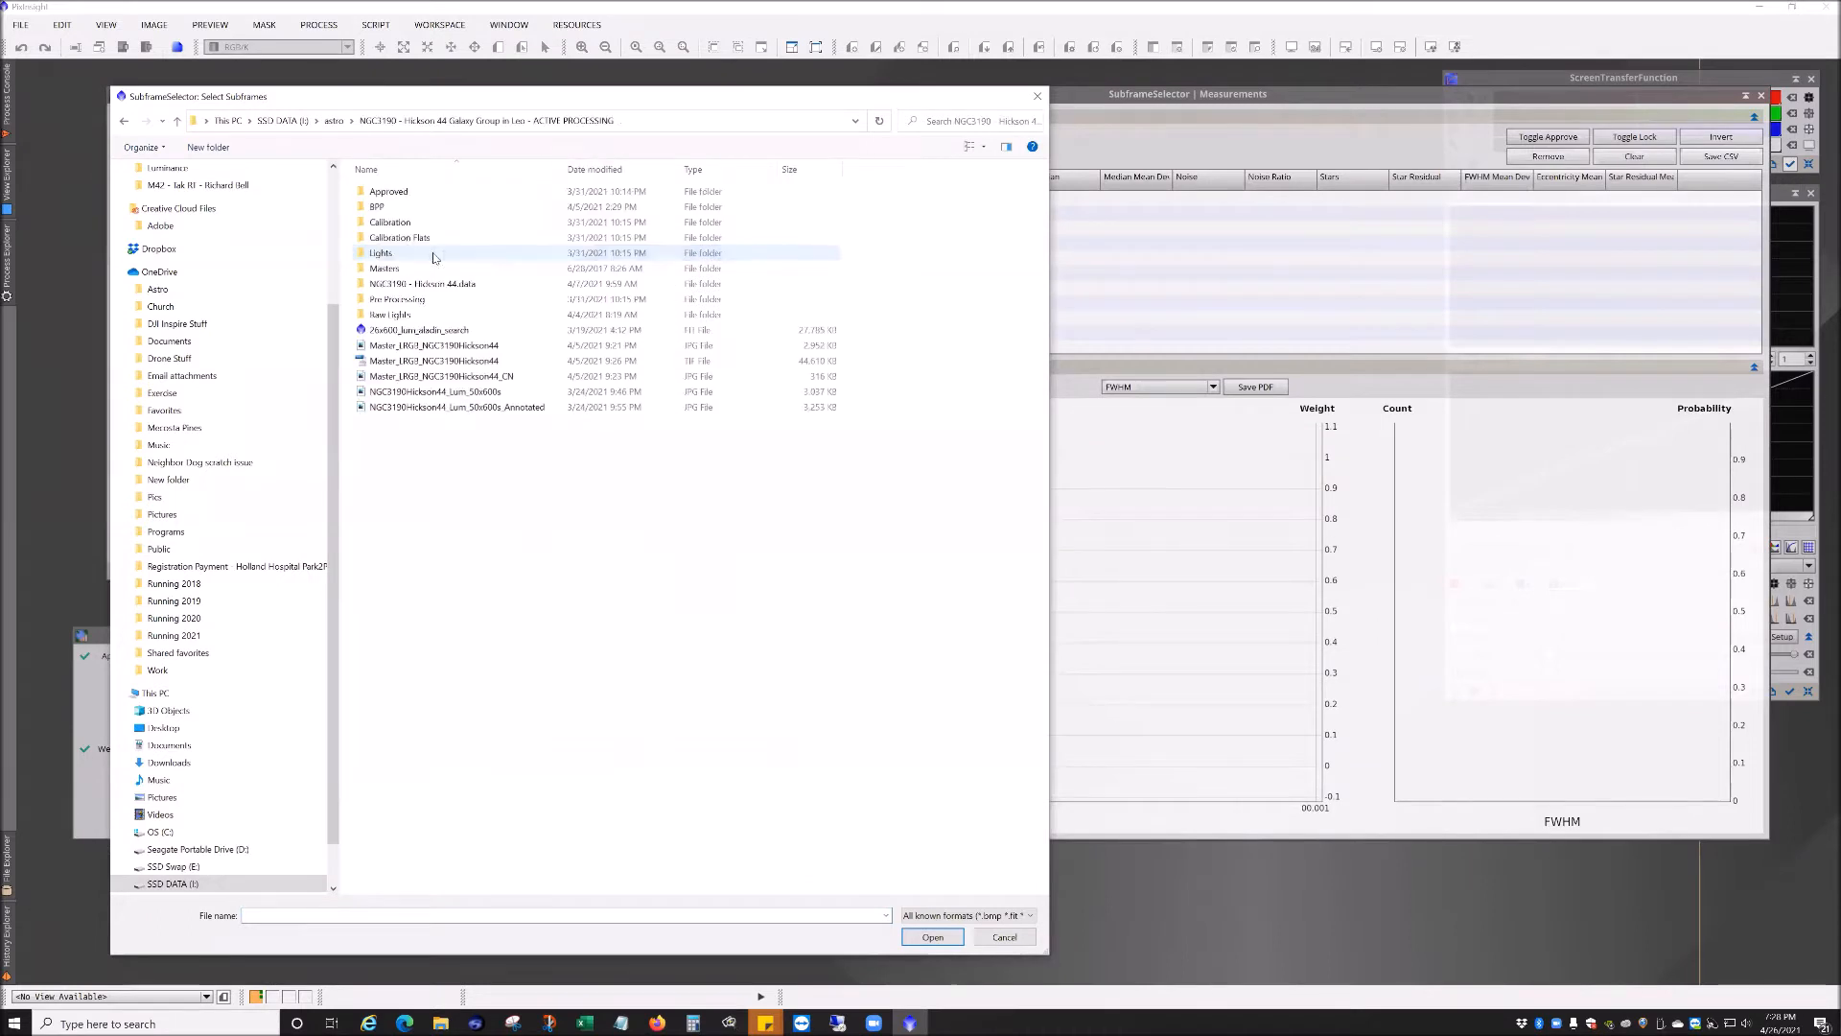
double_click(393, 207)
double_click(378, 269)
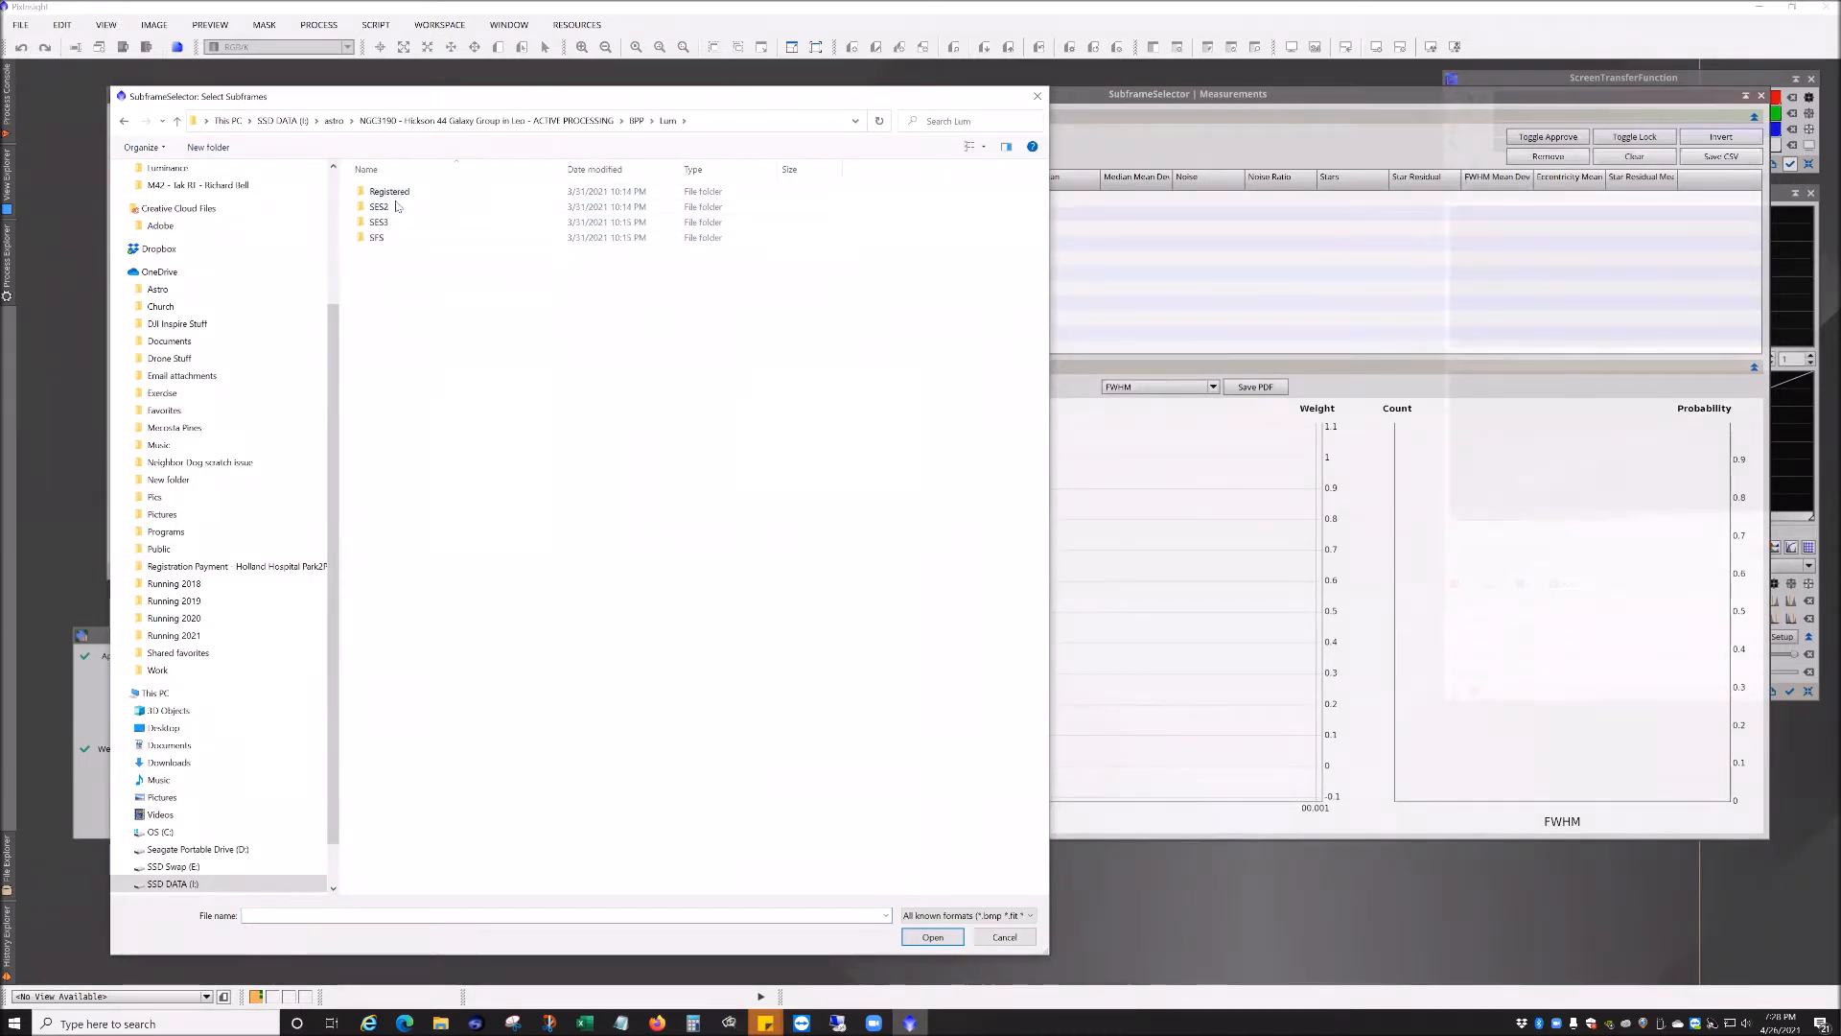
double_click(403, 193)
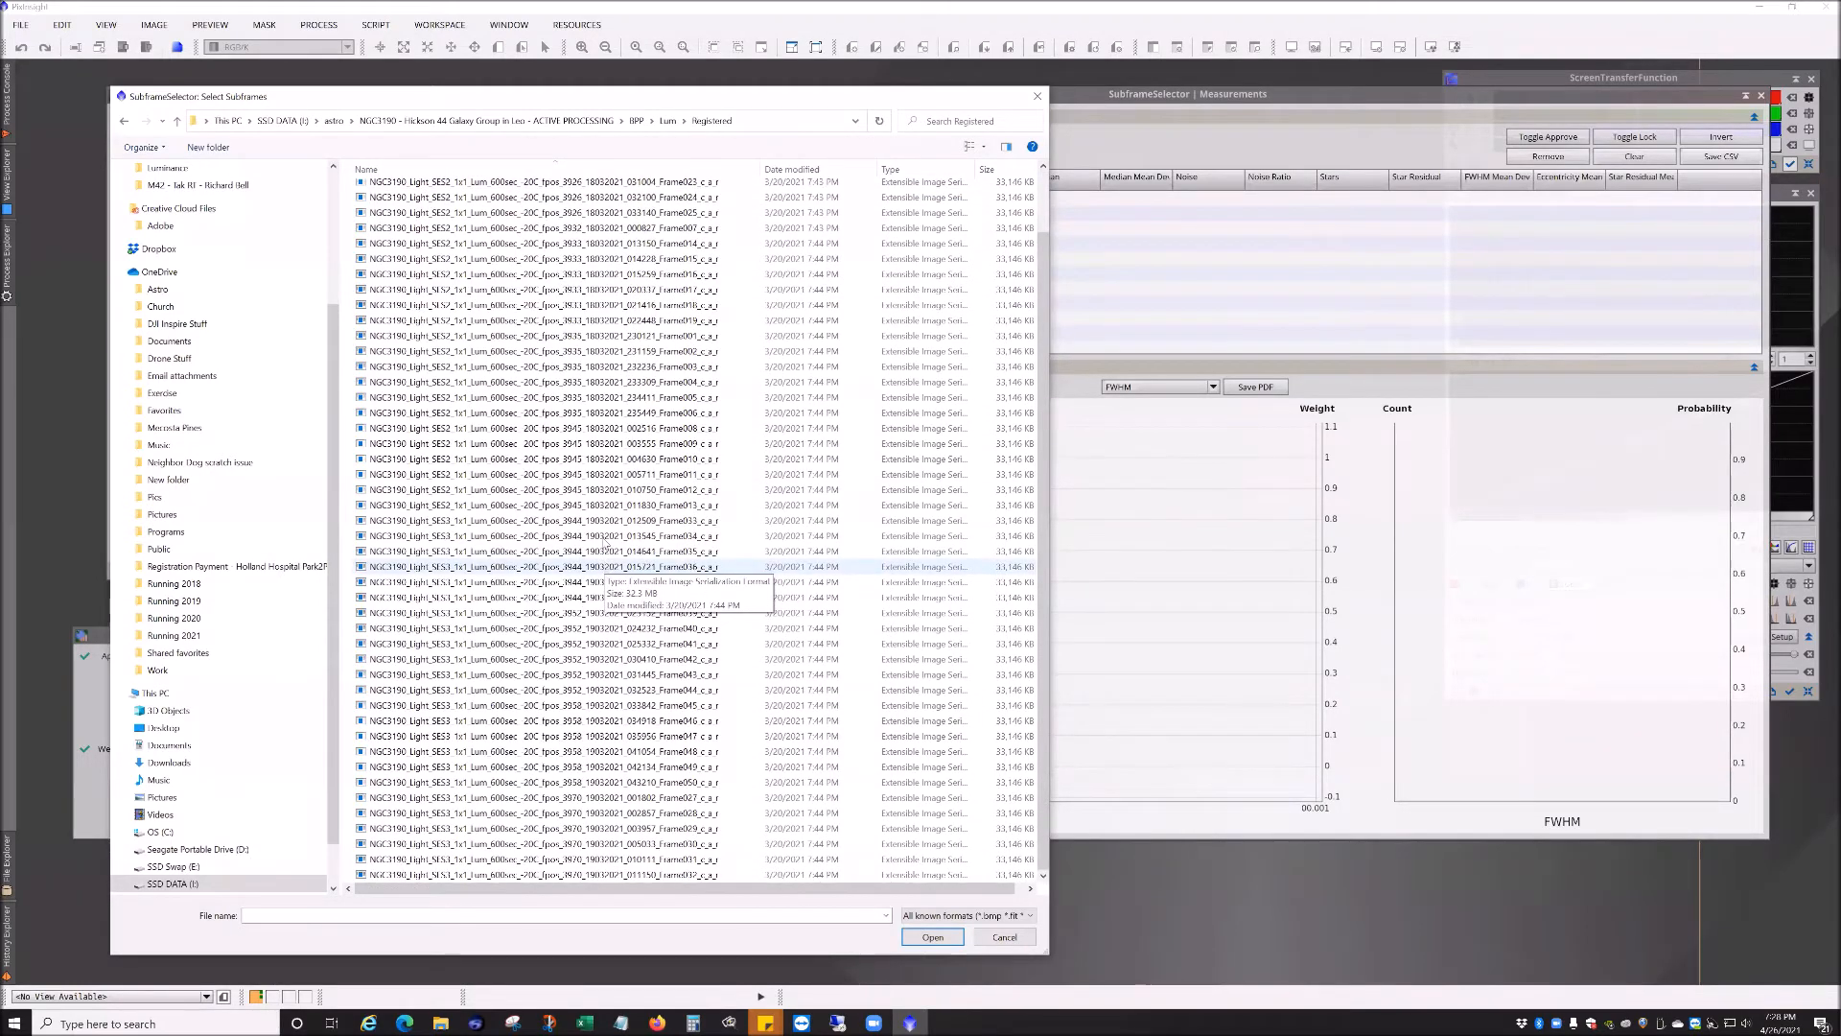
scroll(606, 567, up, 1)
click(606, 237)
key(ctrl+a)
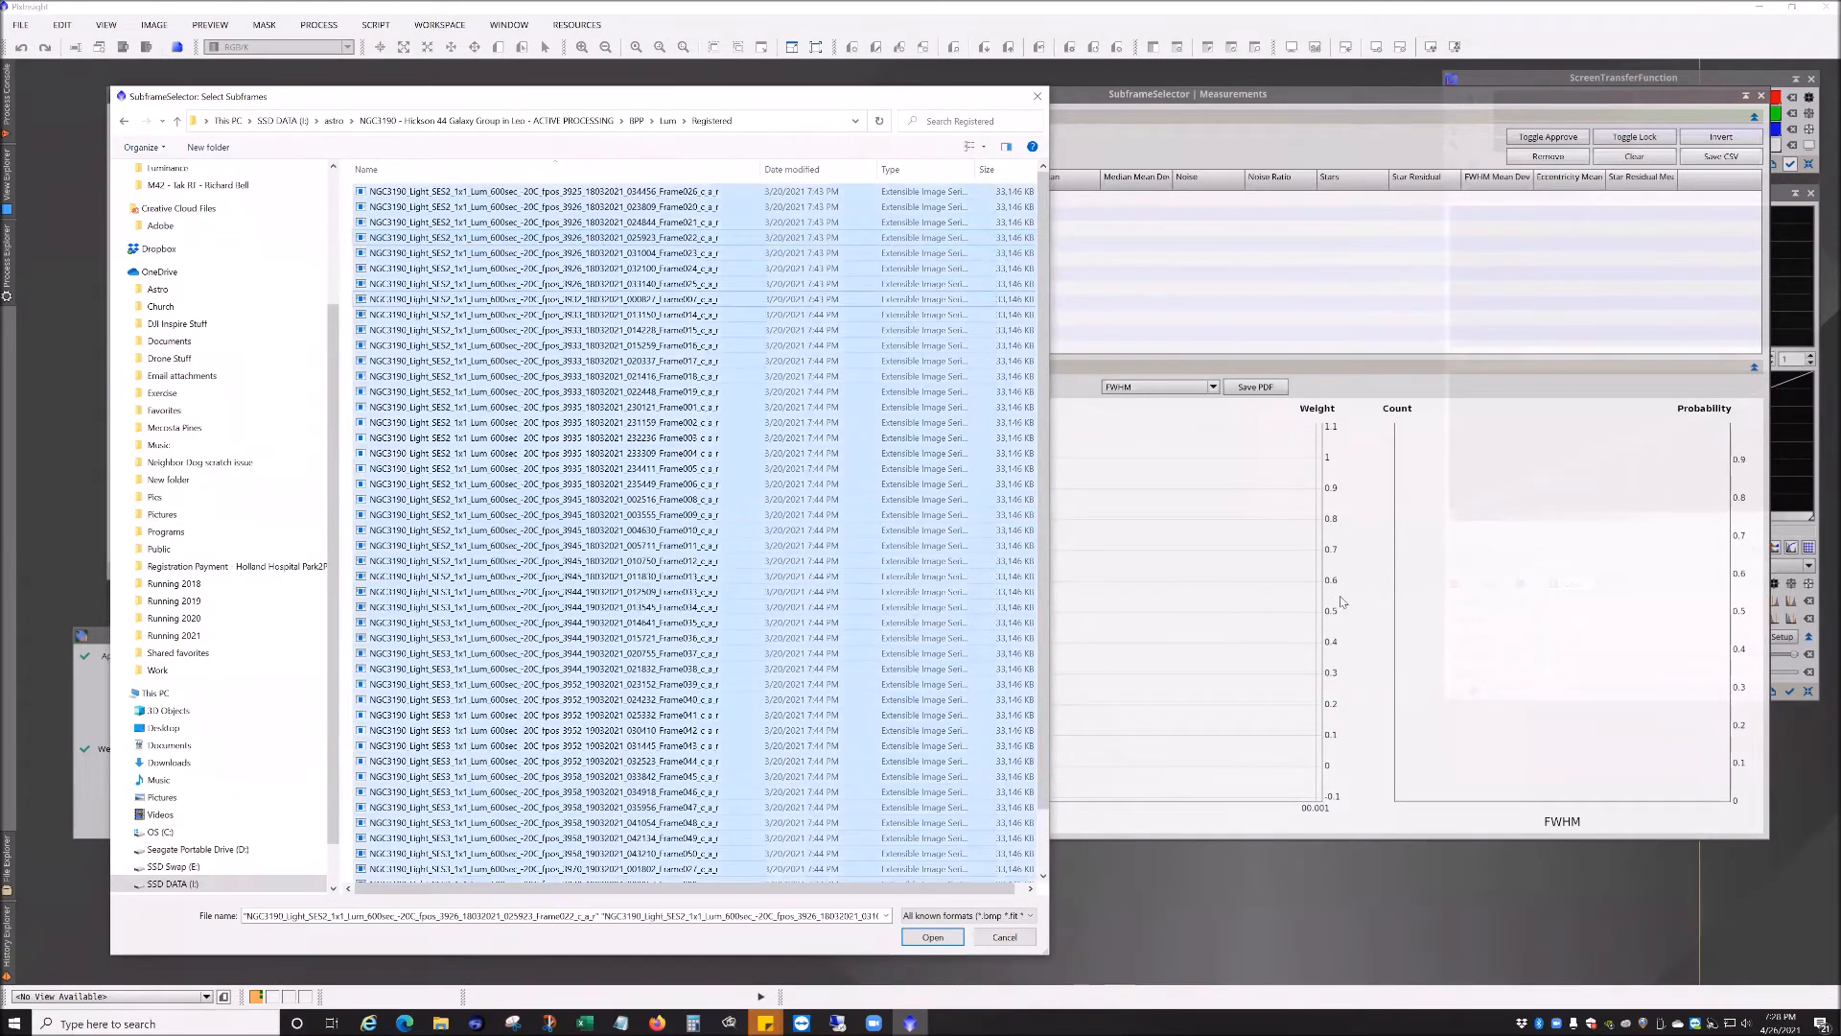
click(932, 938)
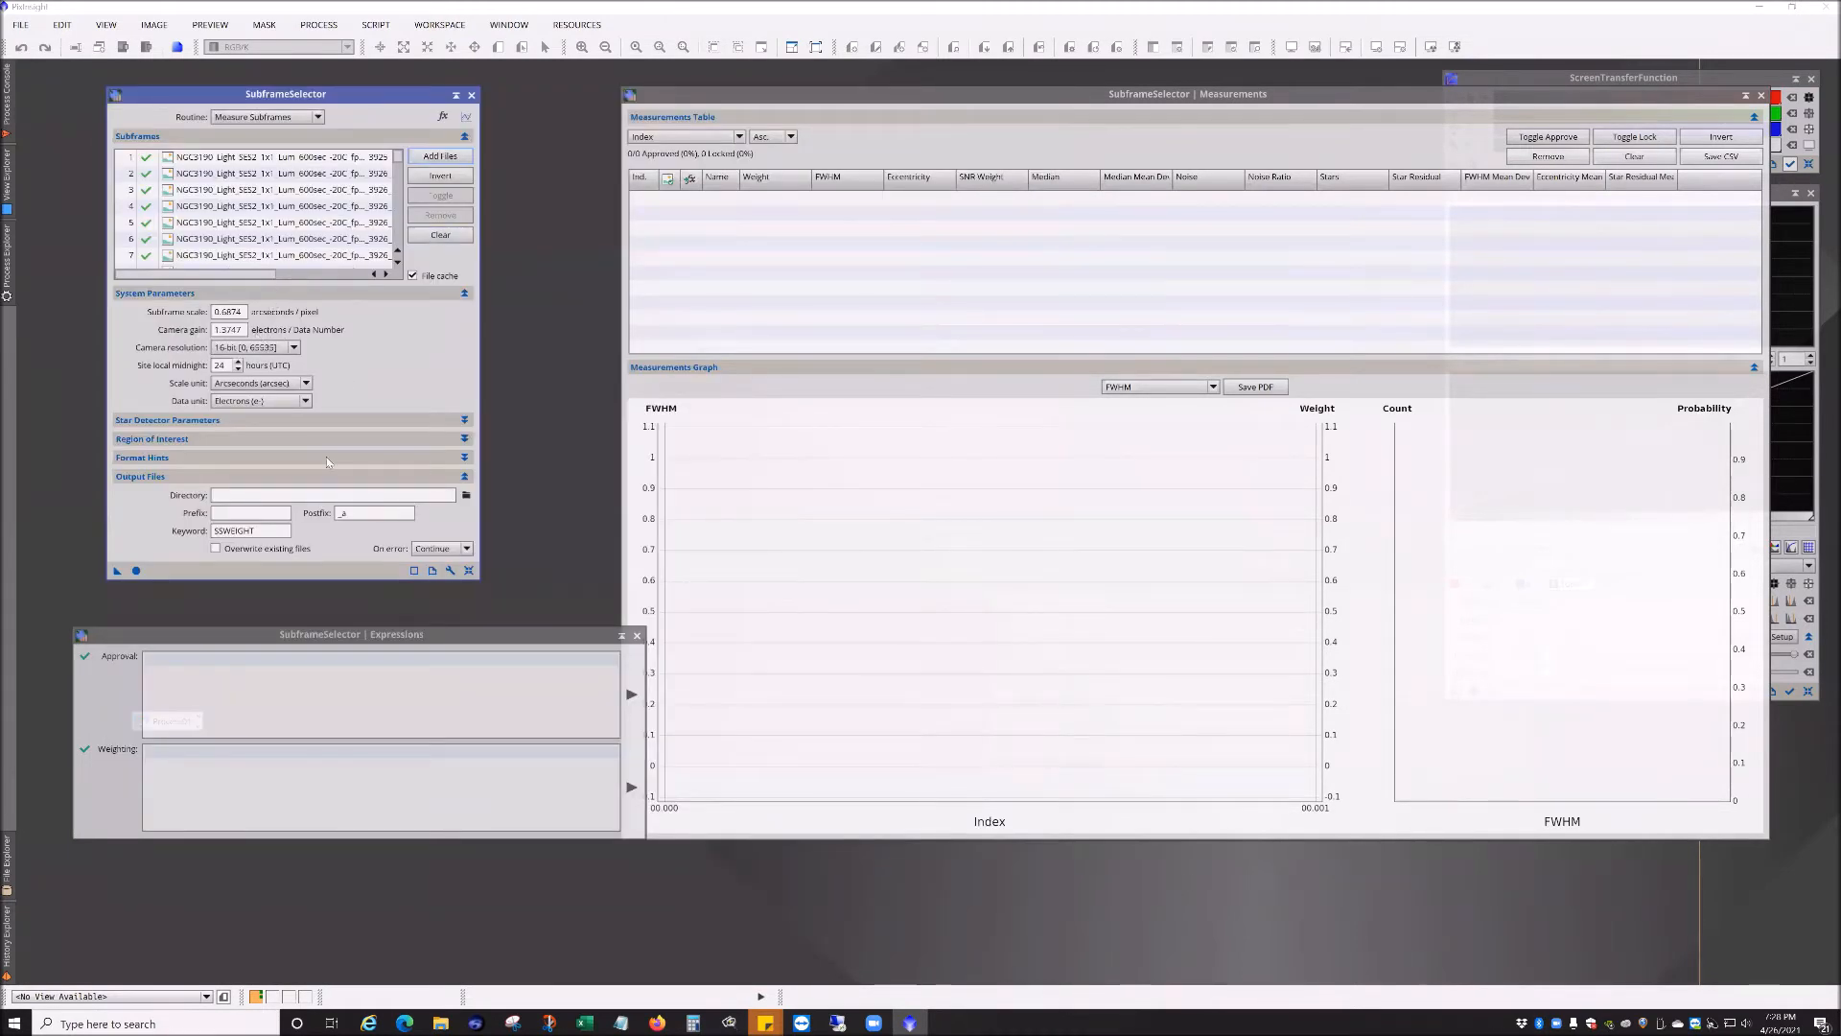
Step: Measure the subframes and sort the measurements table by Eccentricity in descending order
click(136, 572)
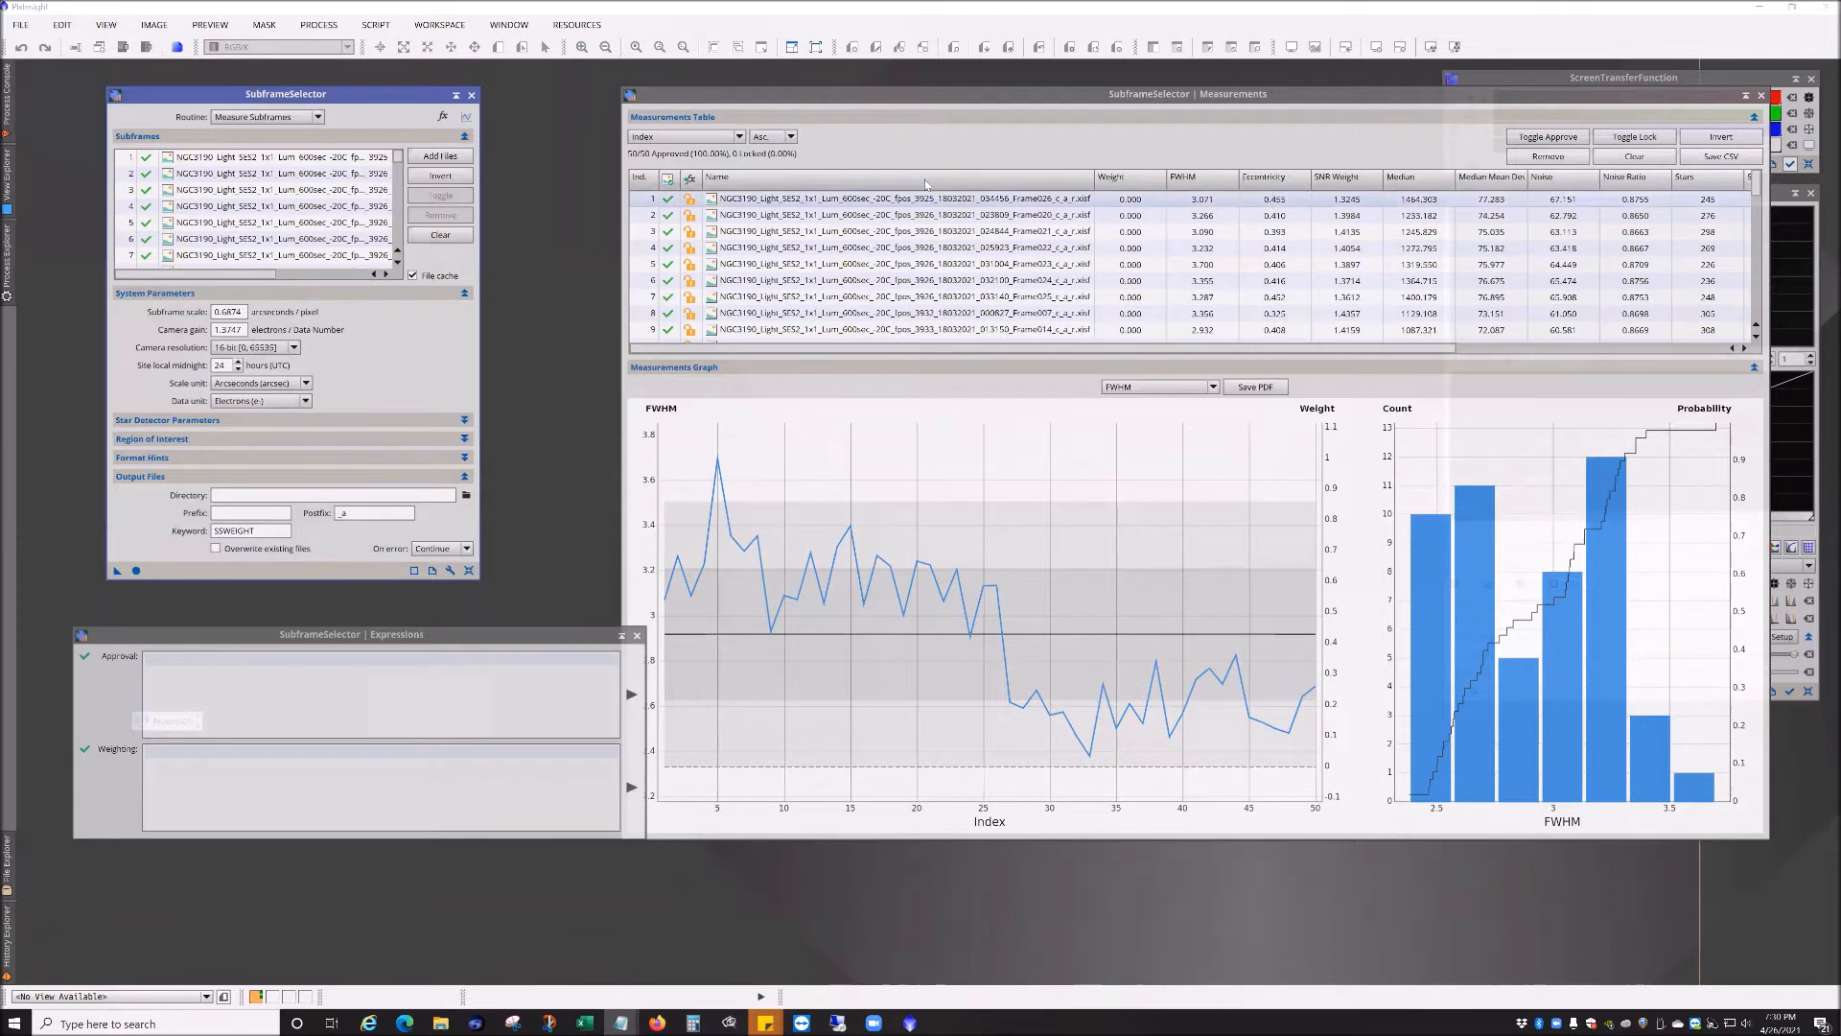
click(679, 177)
click(688, 136)
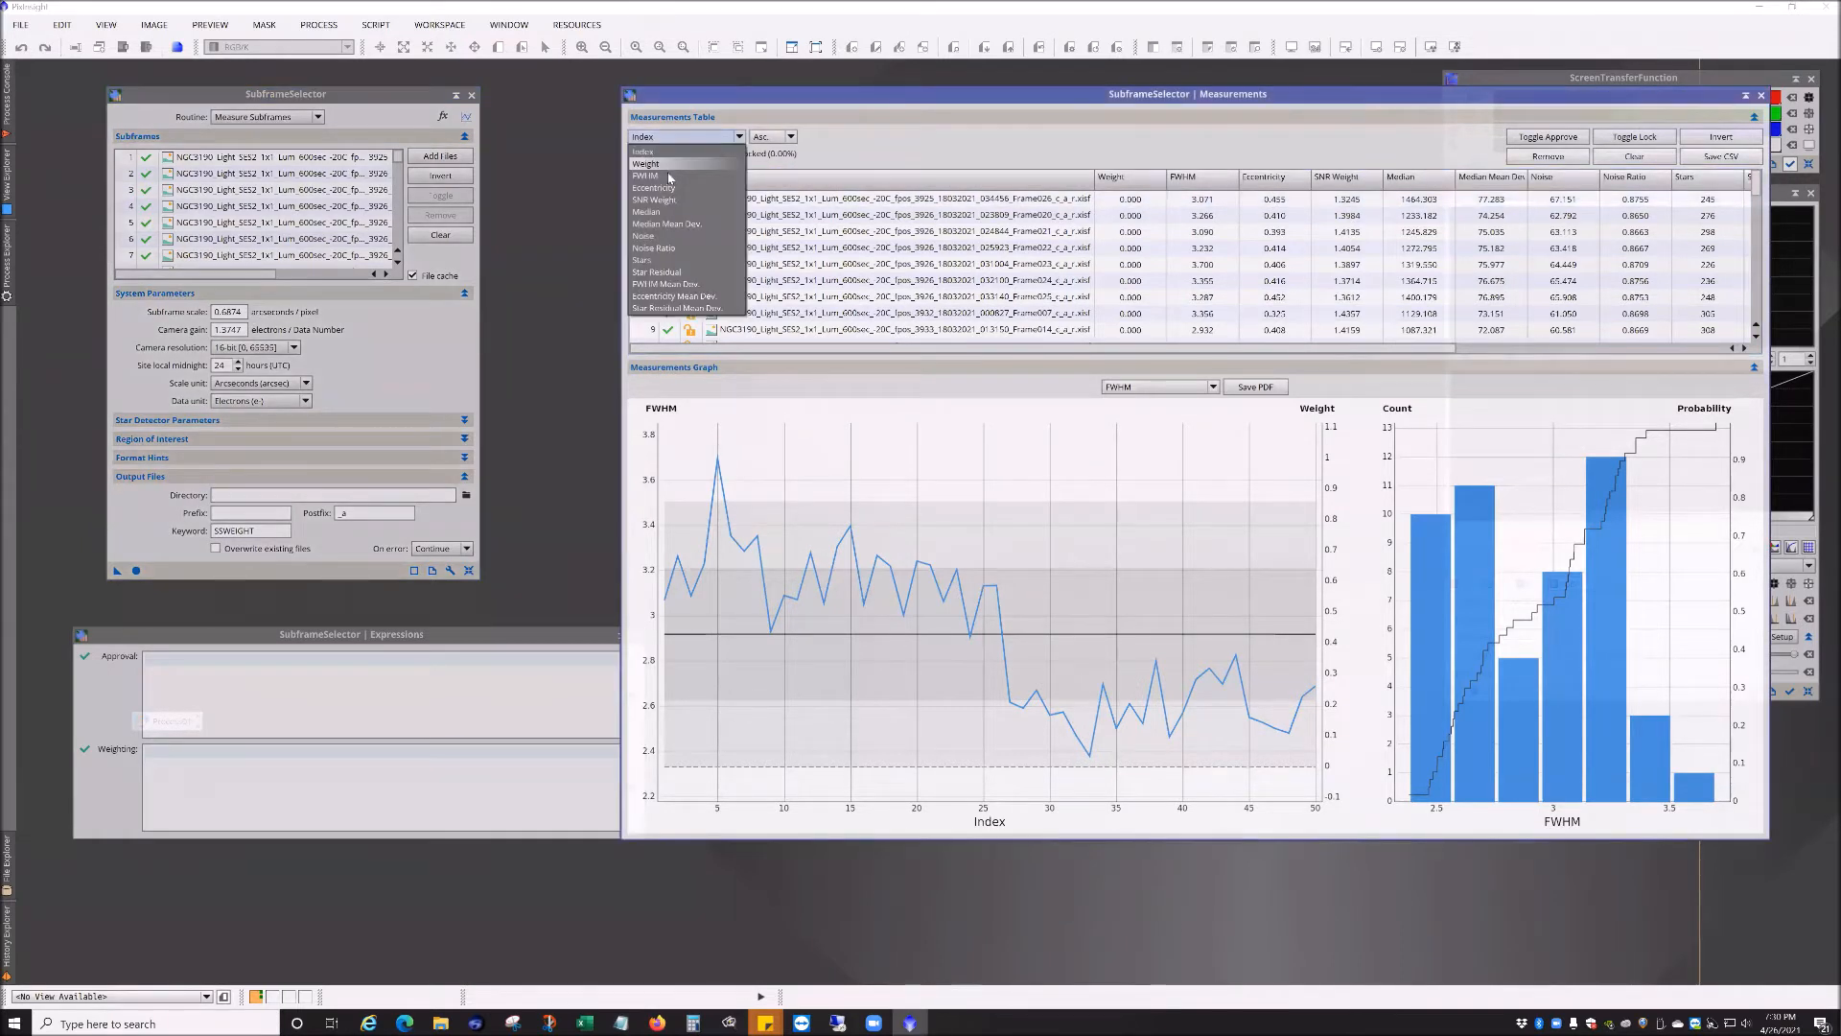
click(671, 171)
click(773, 136)
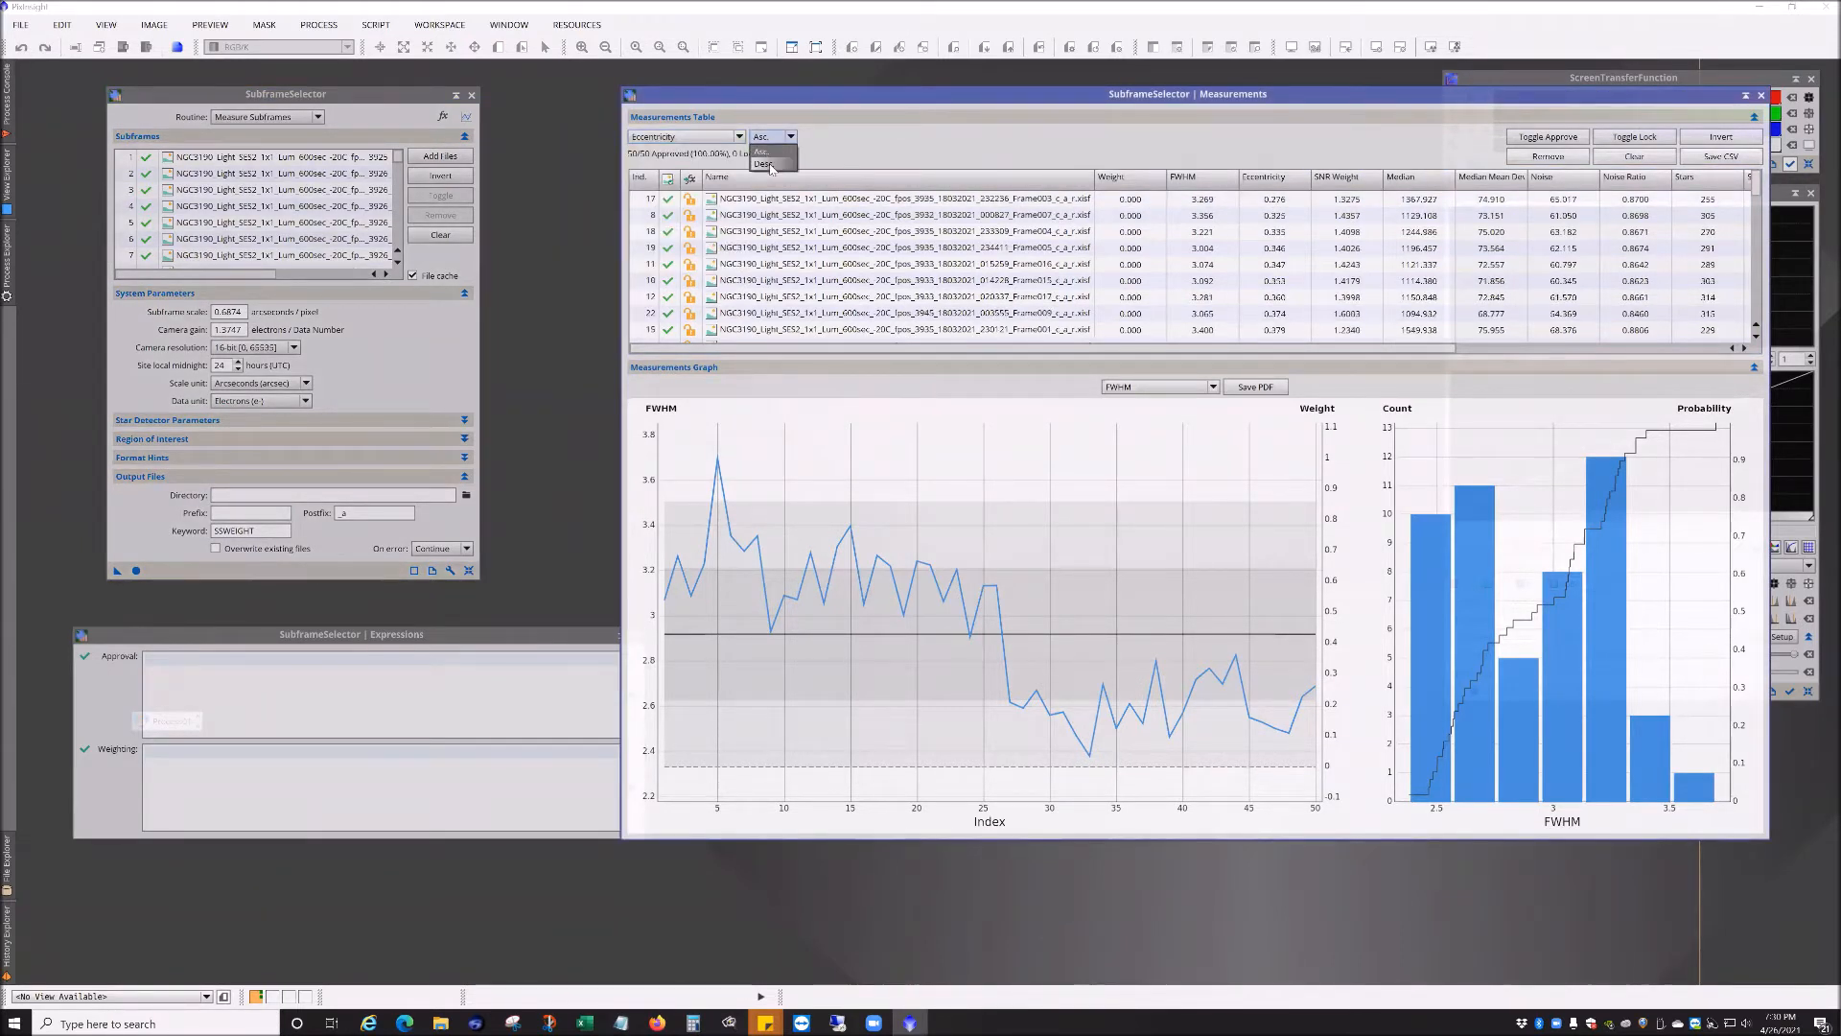
click(772, 161)
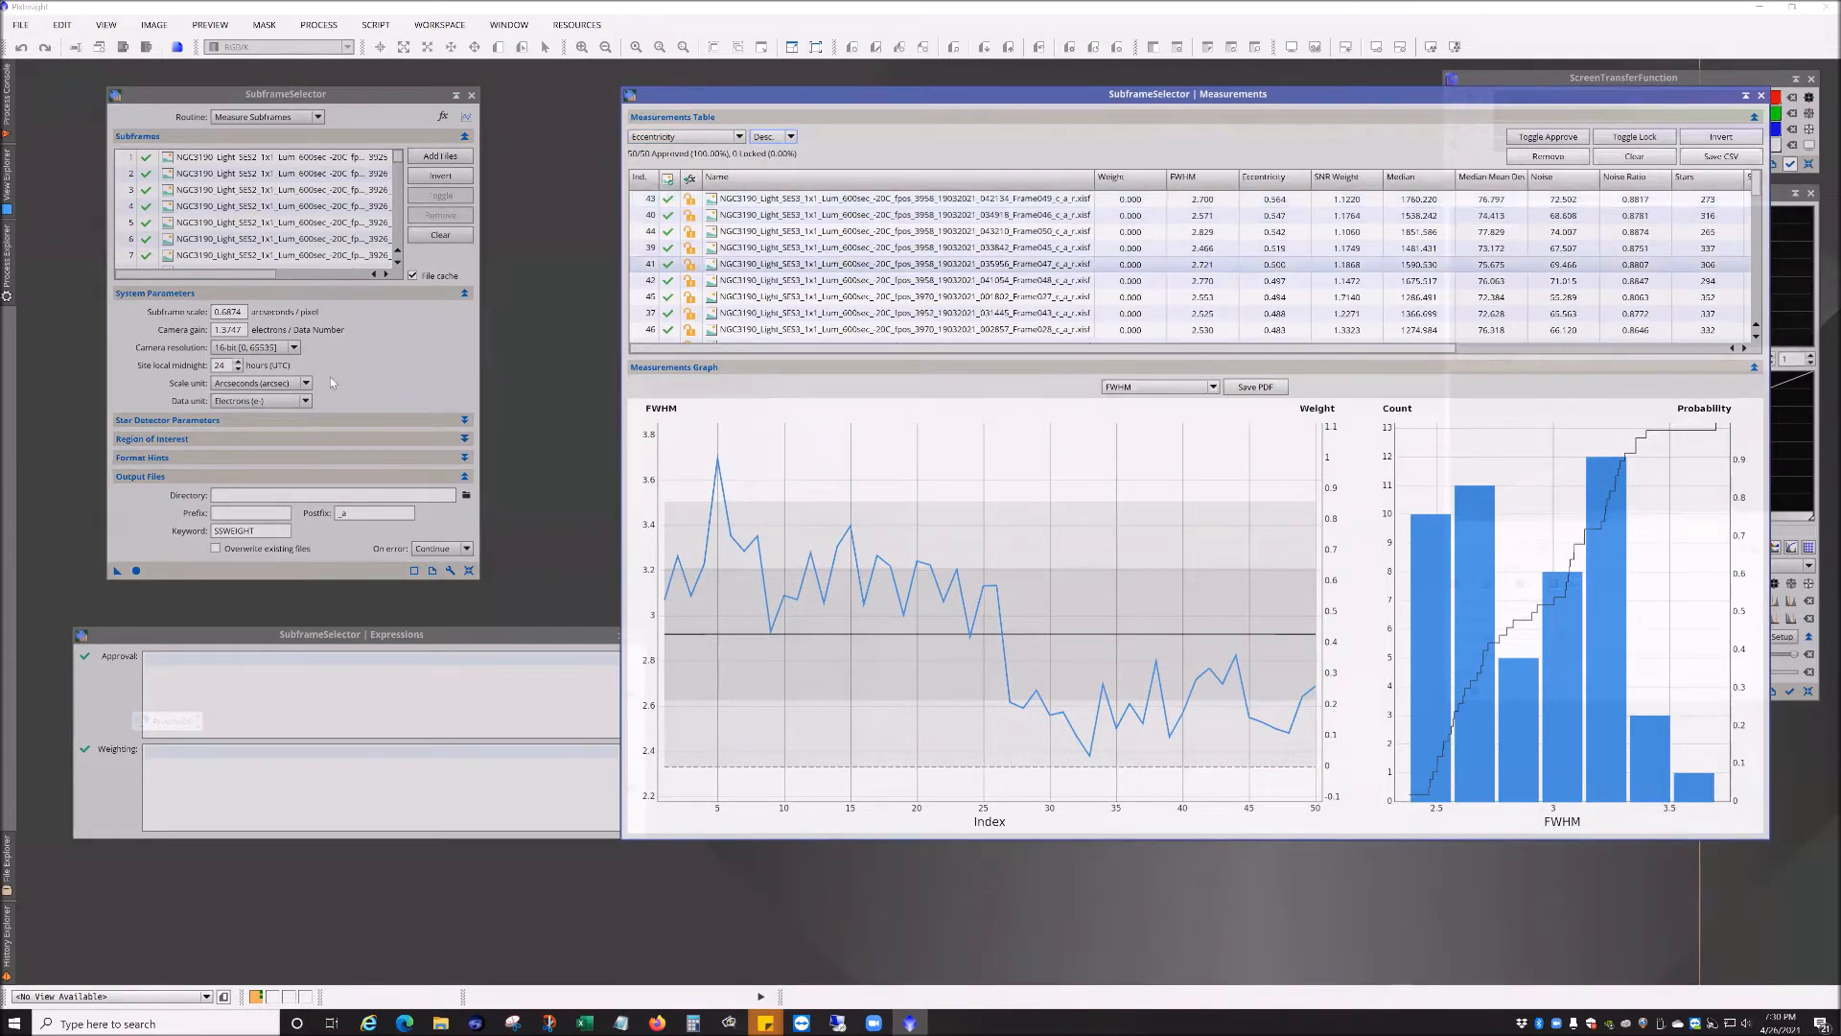
Step: Paste the FWHM, Eccentricity and SNRWeight weighting expression into the Weighting field and apply it
click(178, 760)
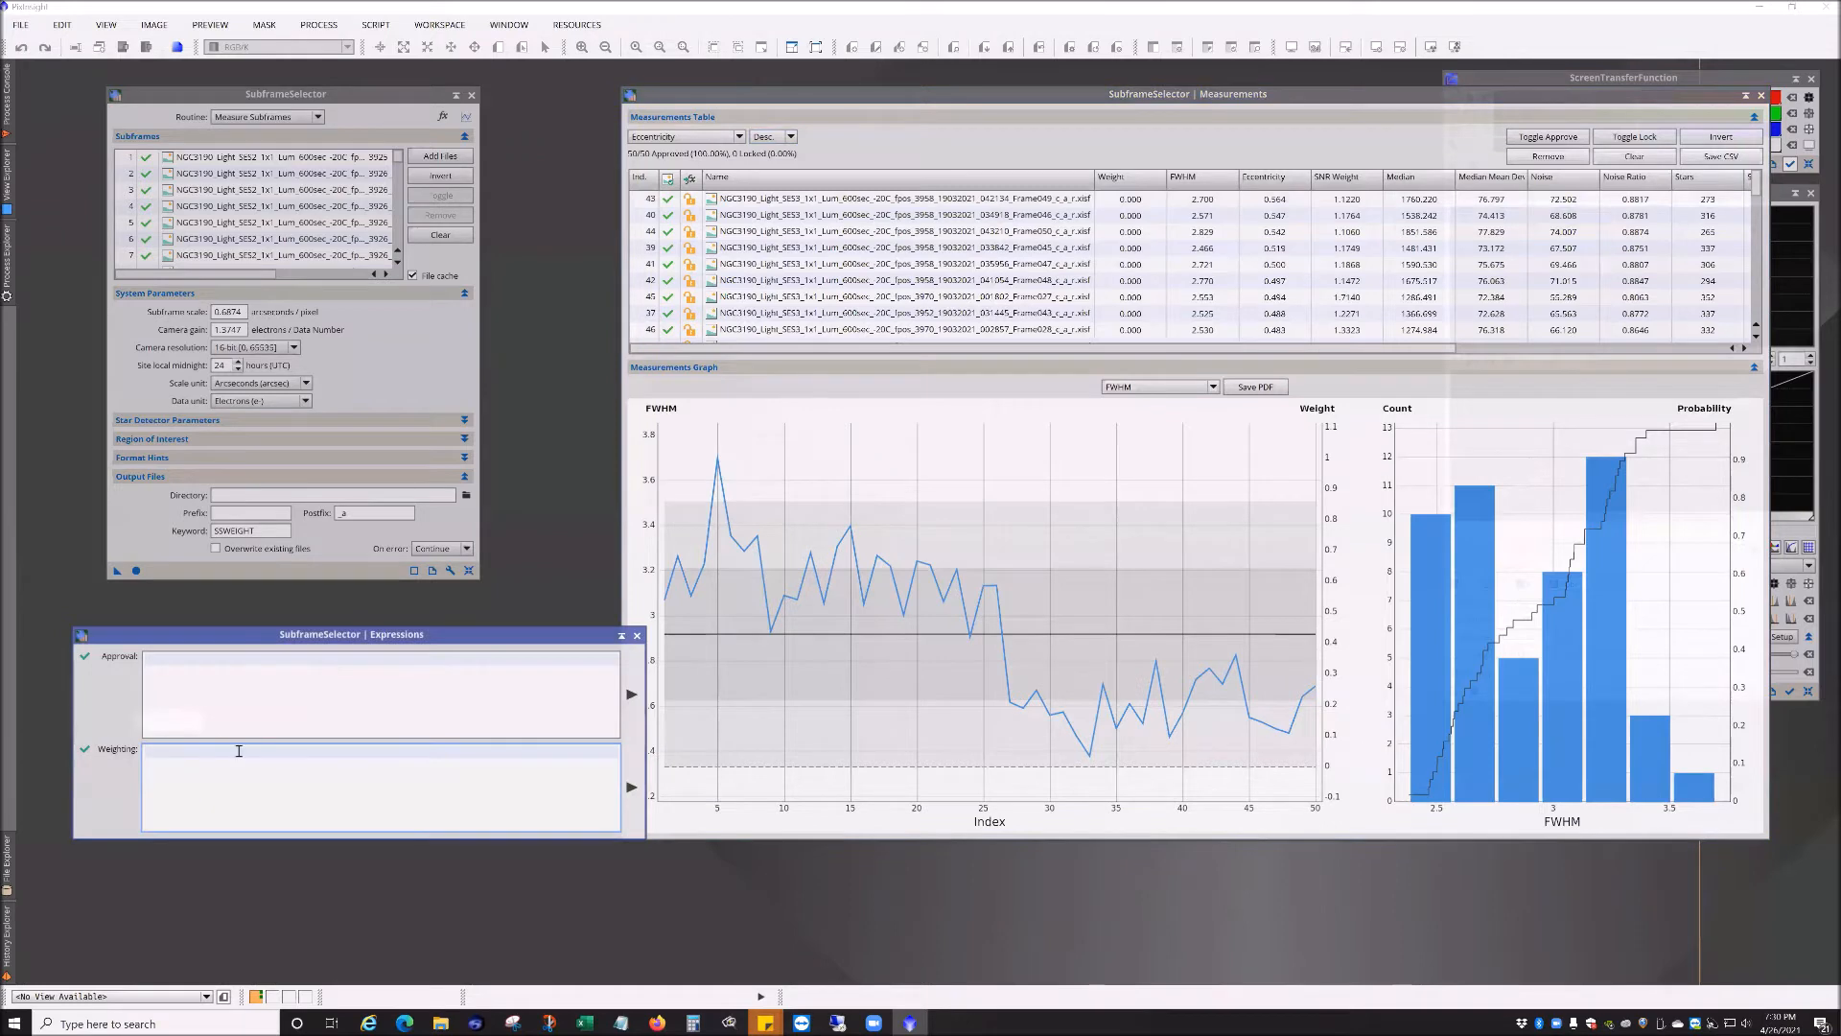
key(ctrl+v)
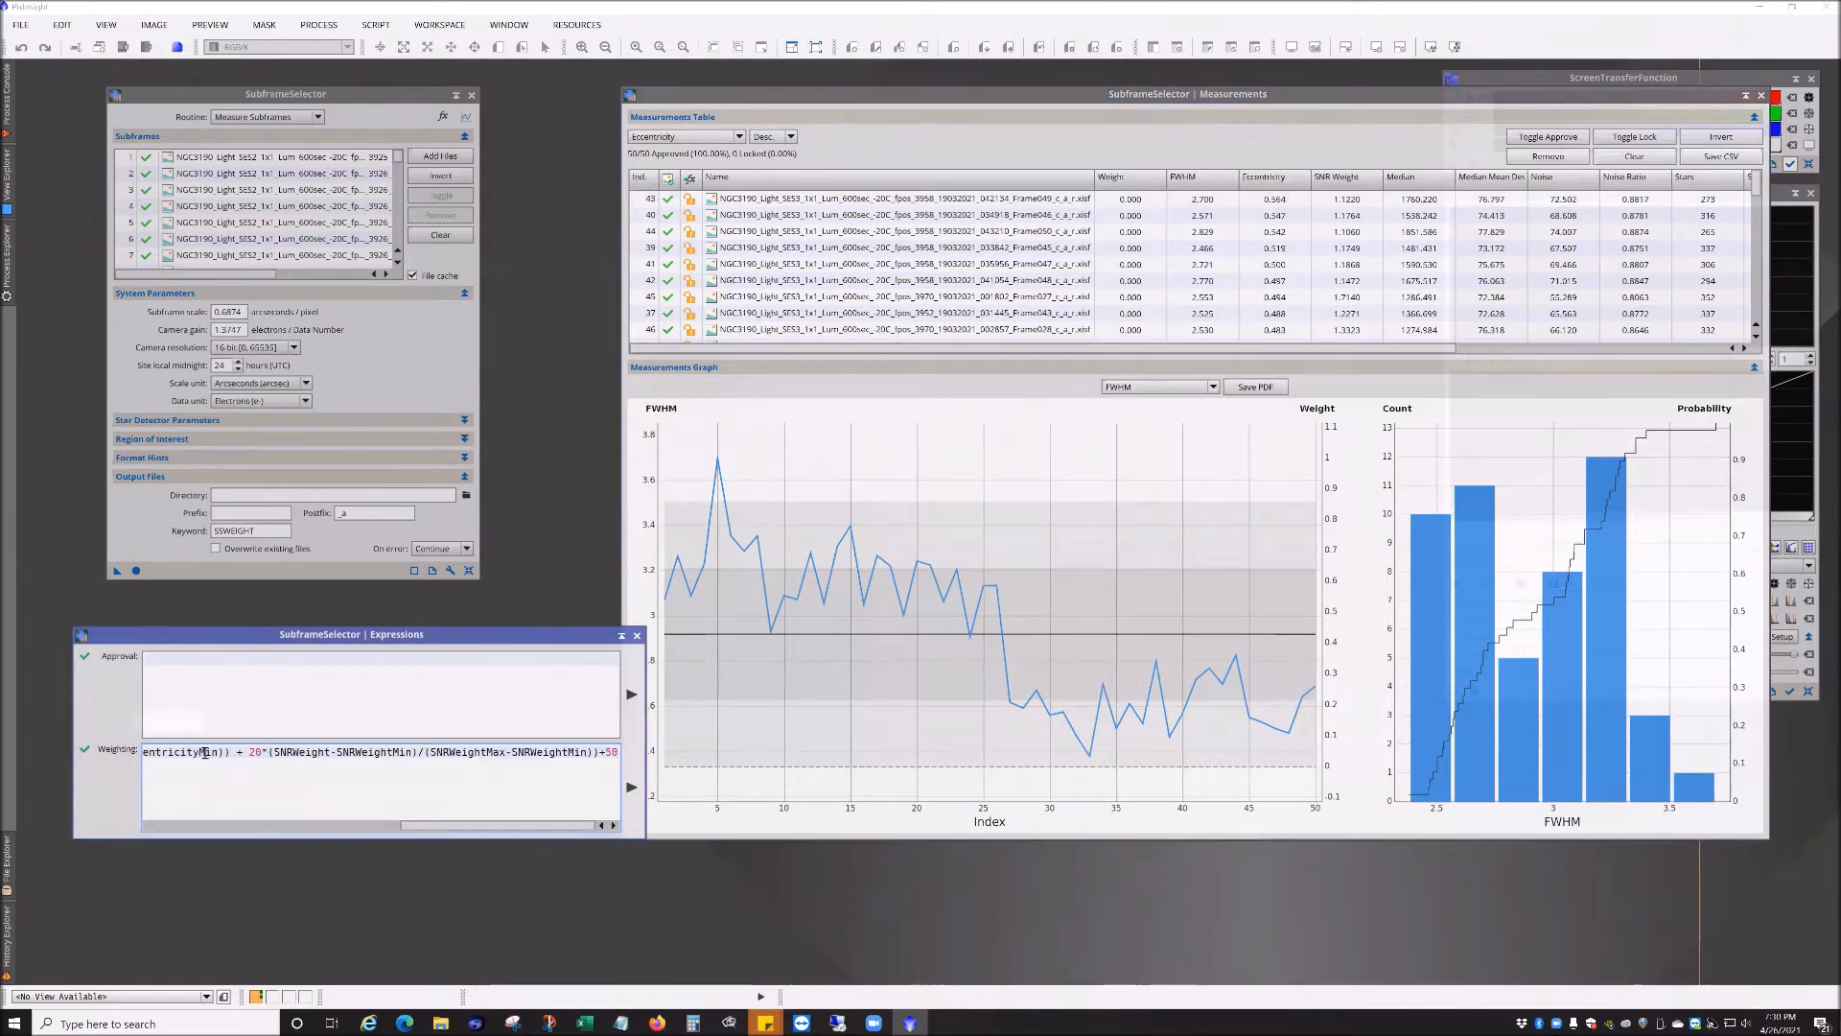
click(631, 788)
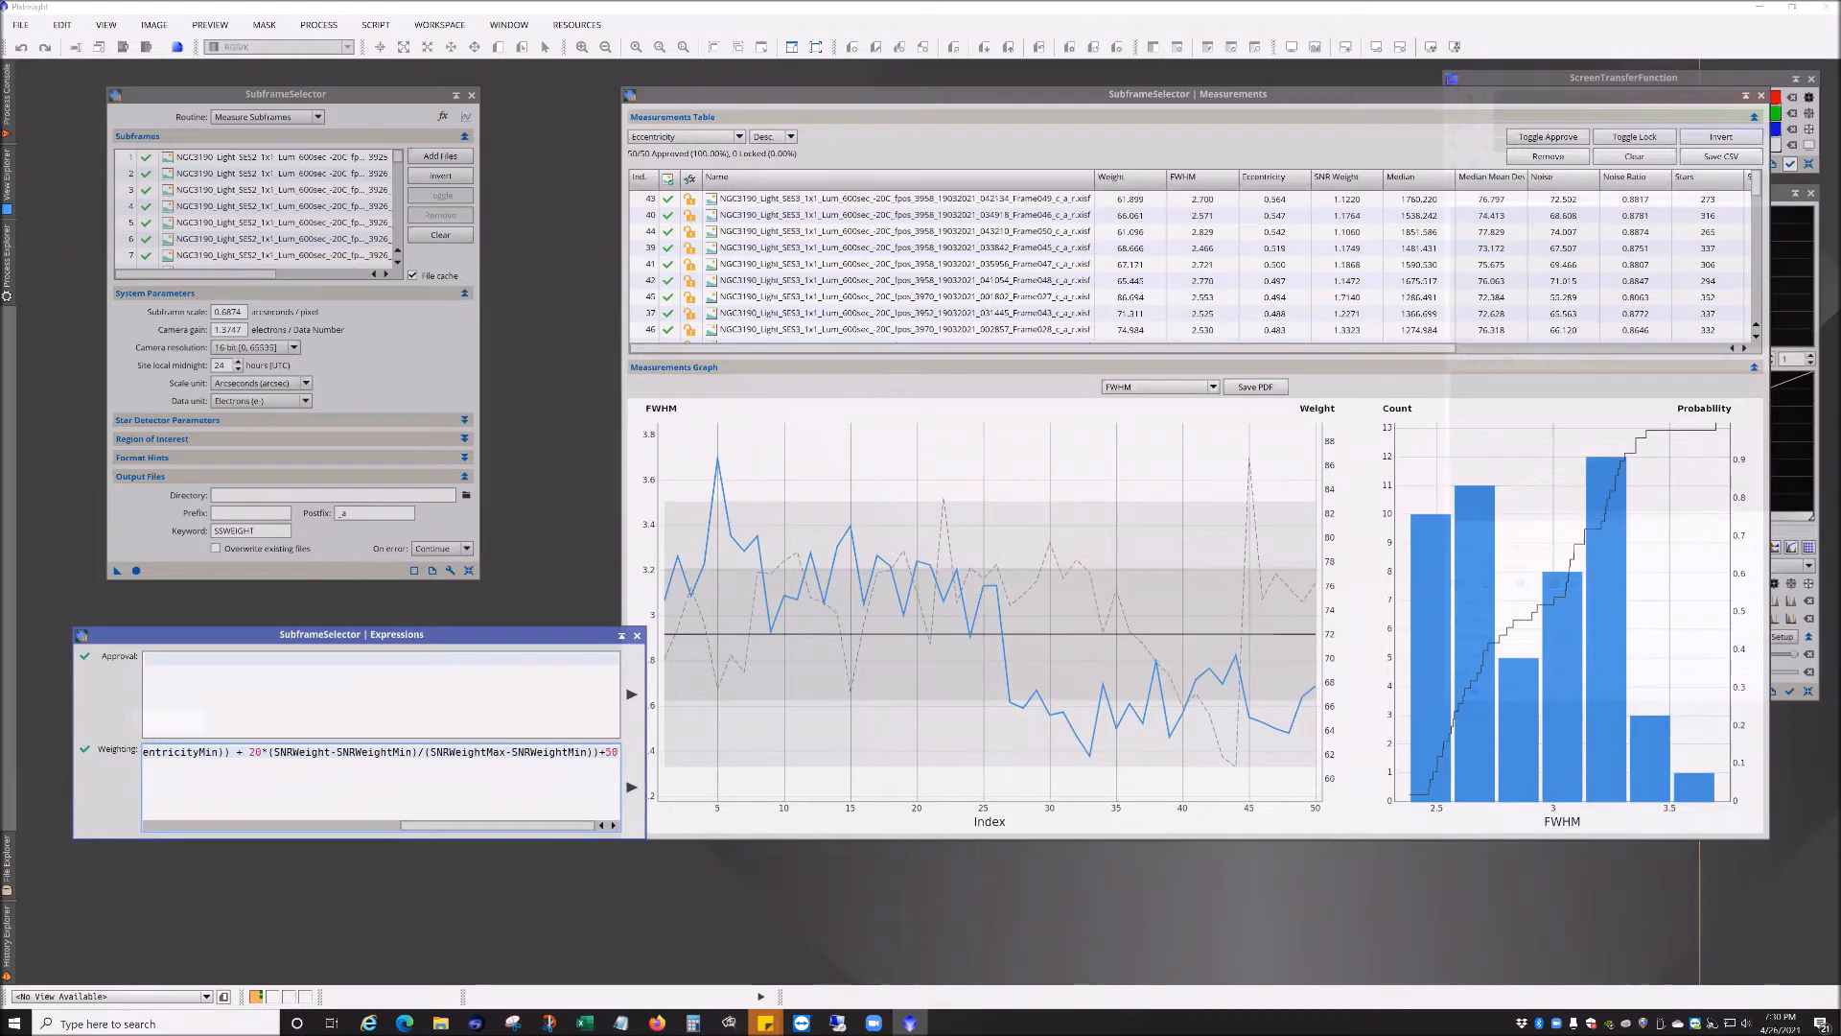
Step: Examine the SubframeSelector weighting expression in the Notepad workflow notes and in the Weighting field
key(alt+Tab)
drag(989, 713, 838, 637)
scroll(839, 613, up, 10)
scroll(840, 562, up, 6)
scroll(648, 429, up, 6)
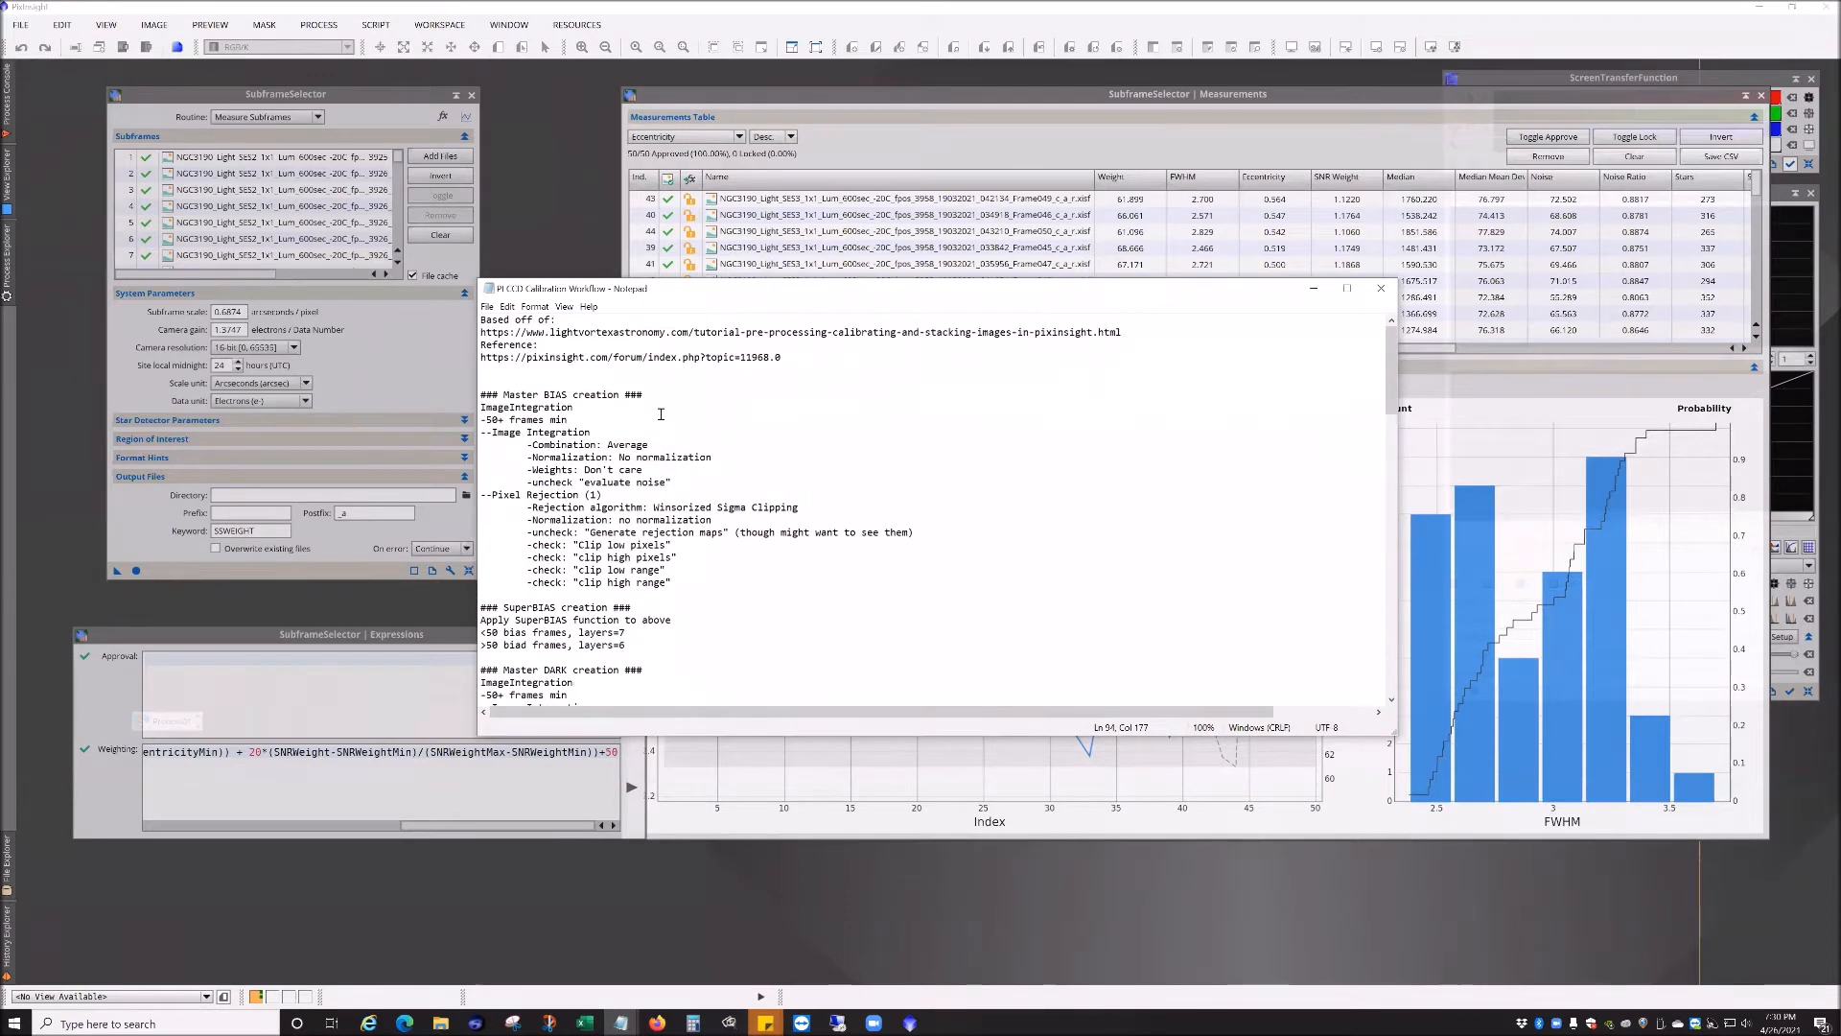
scroll(659, 408, down, 20)
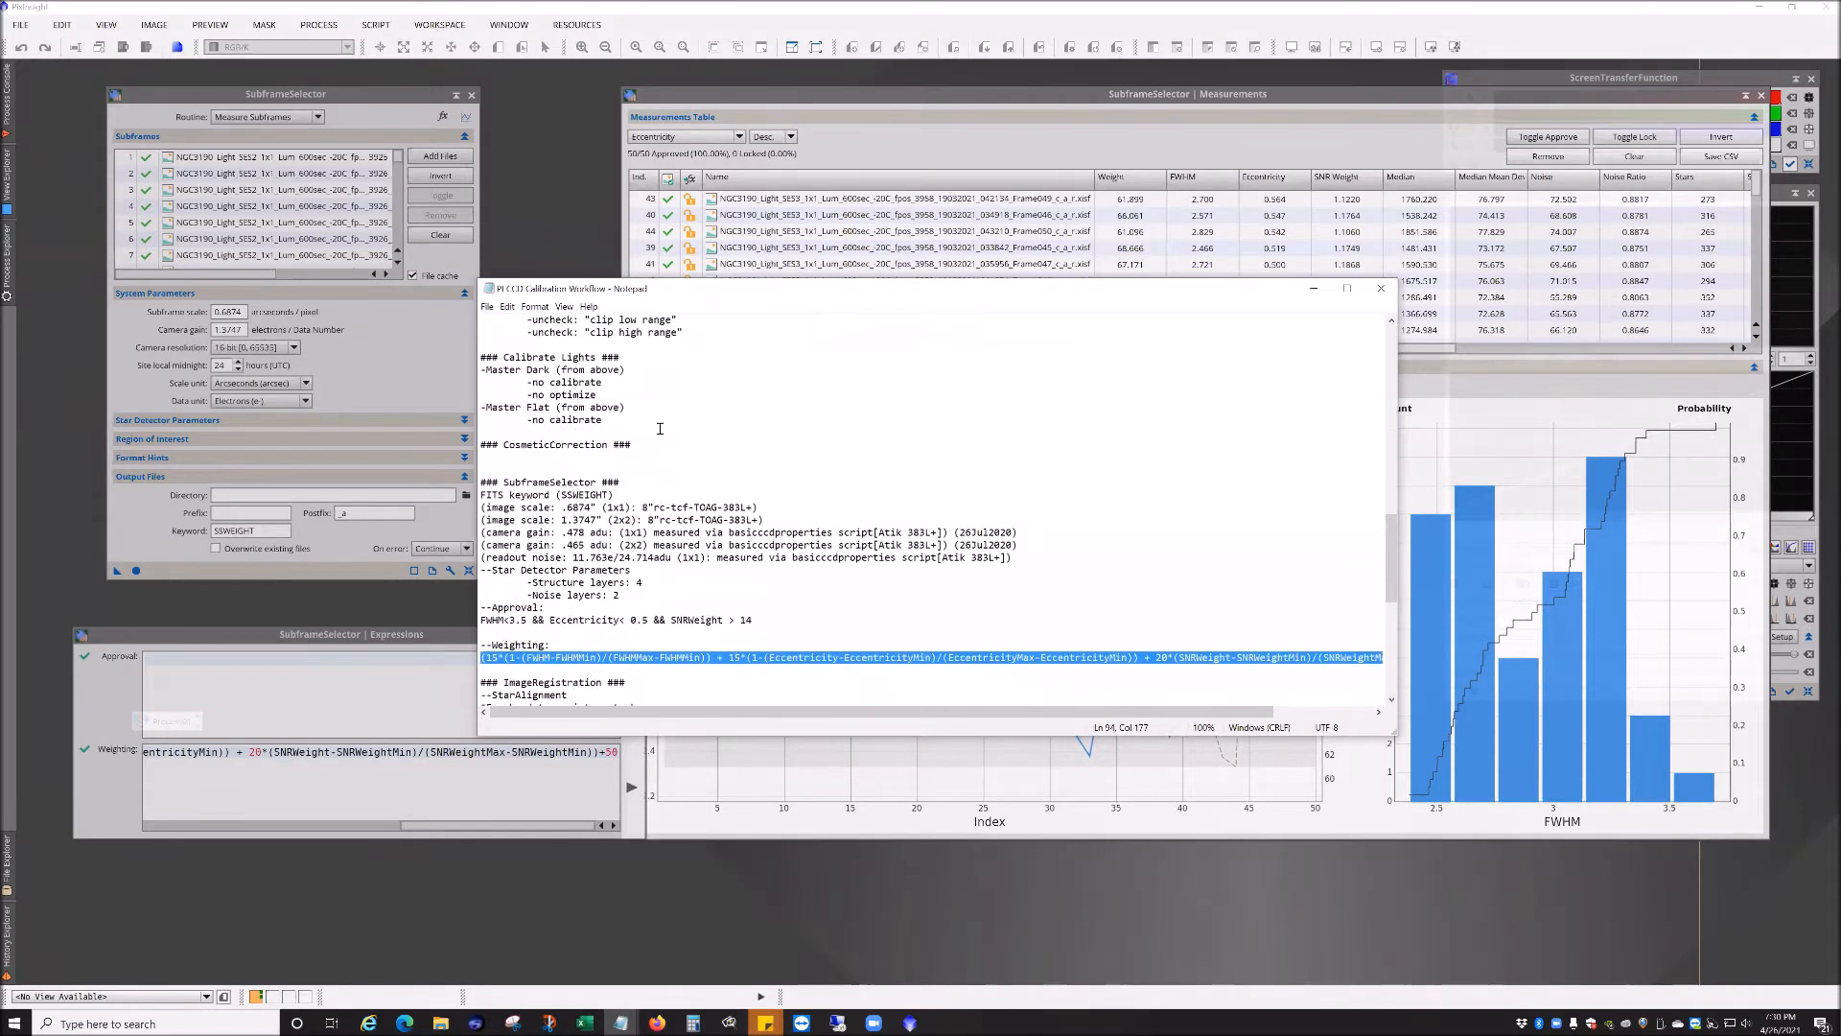
scroll(654, 498, up, 2)
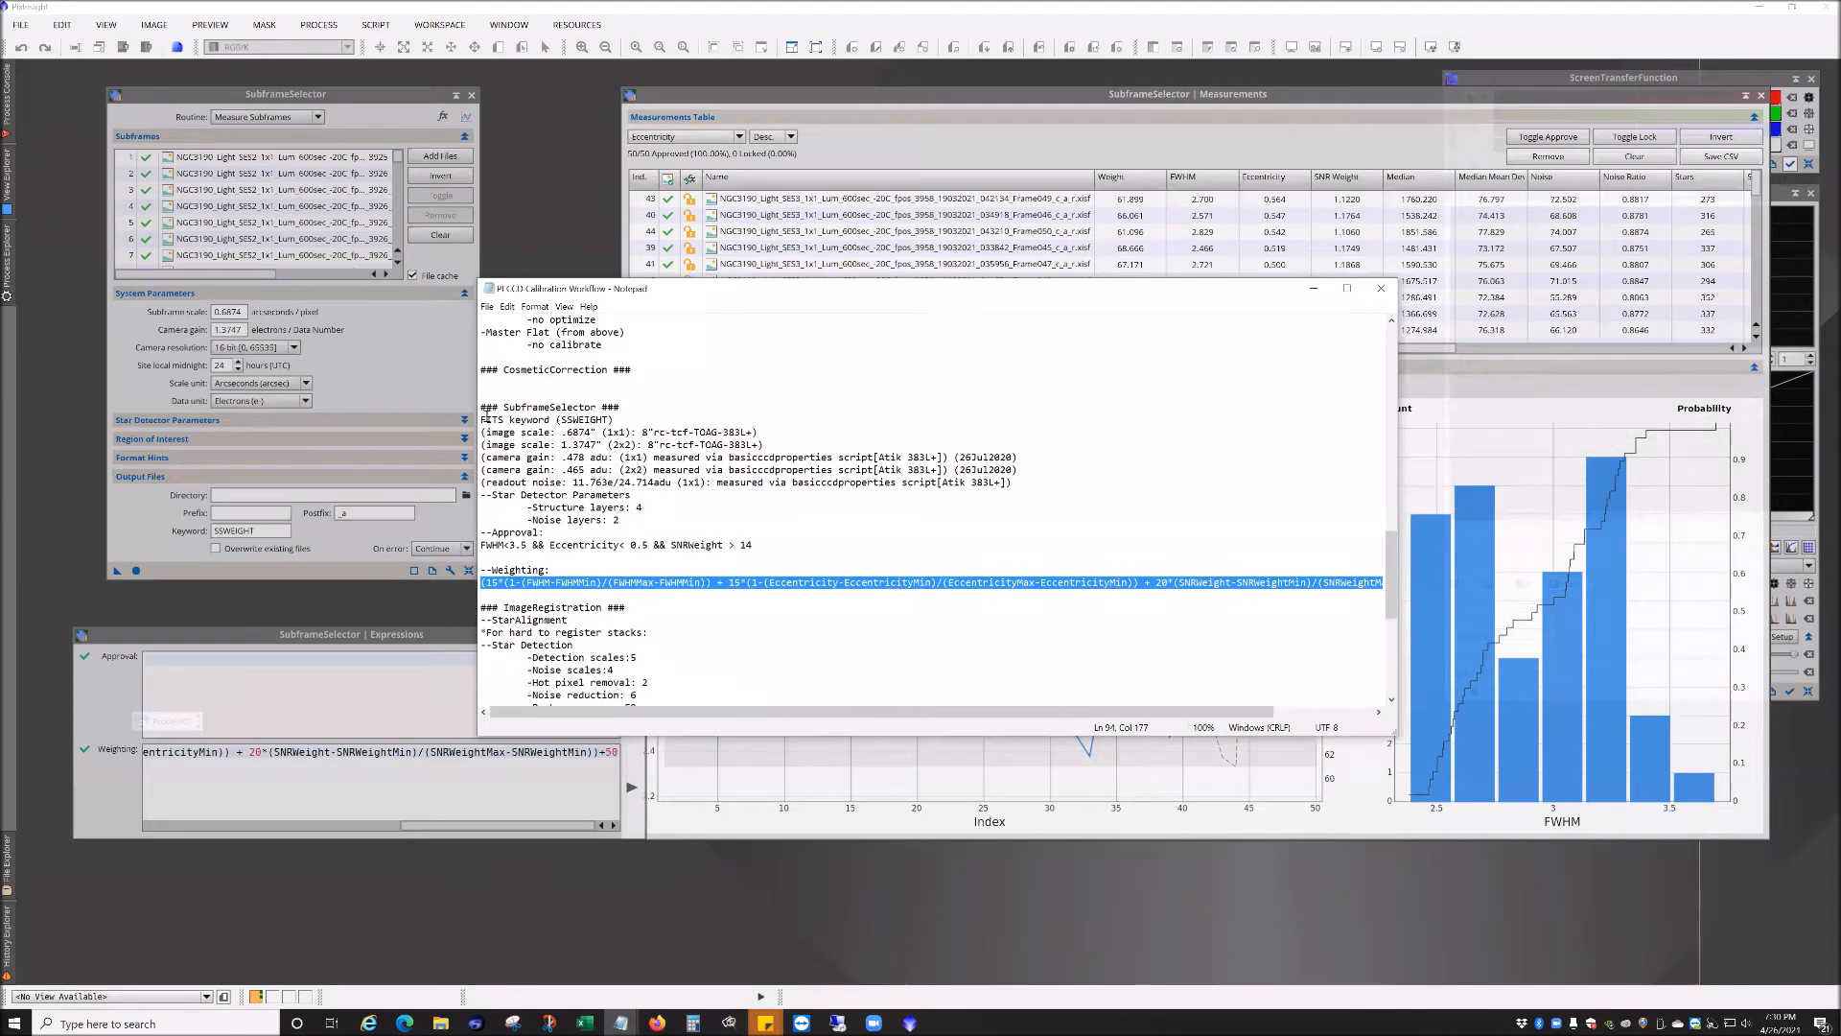
drag(567, 433, 604, 458)
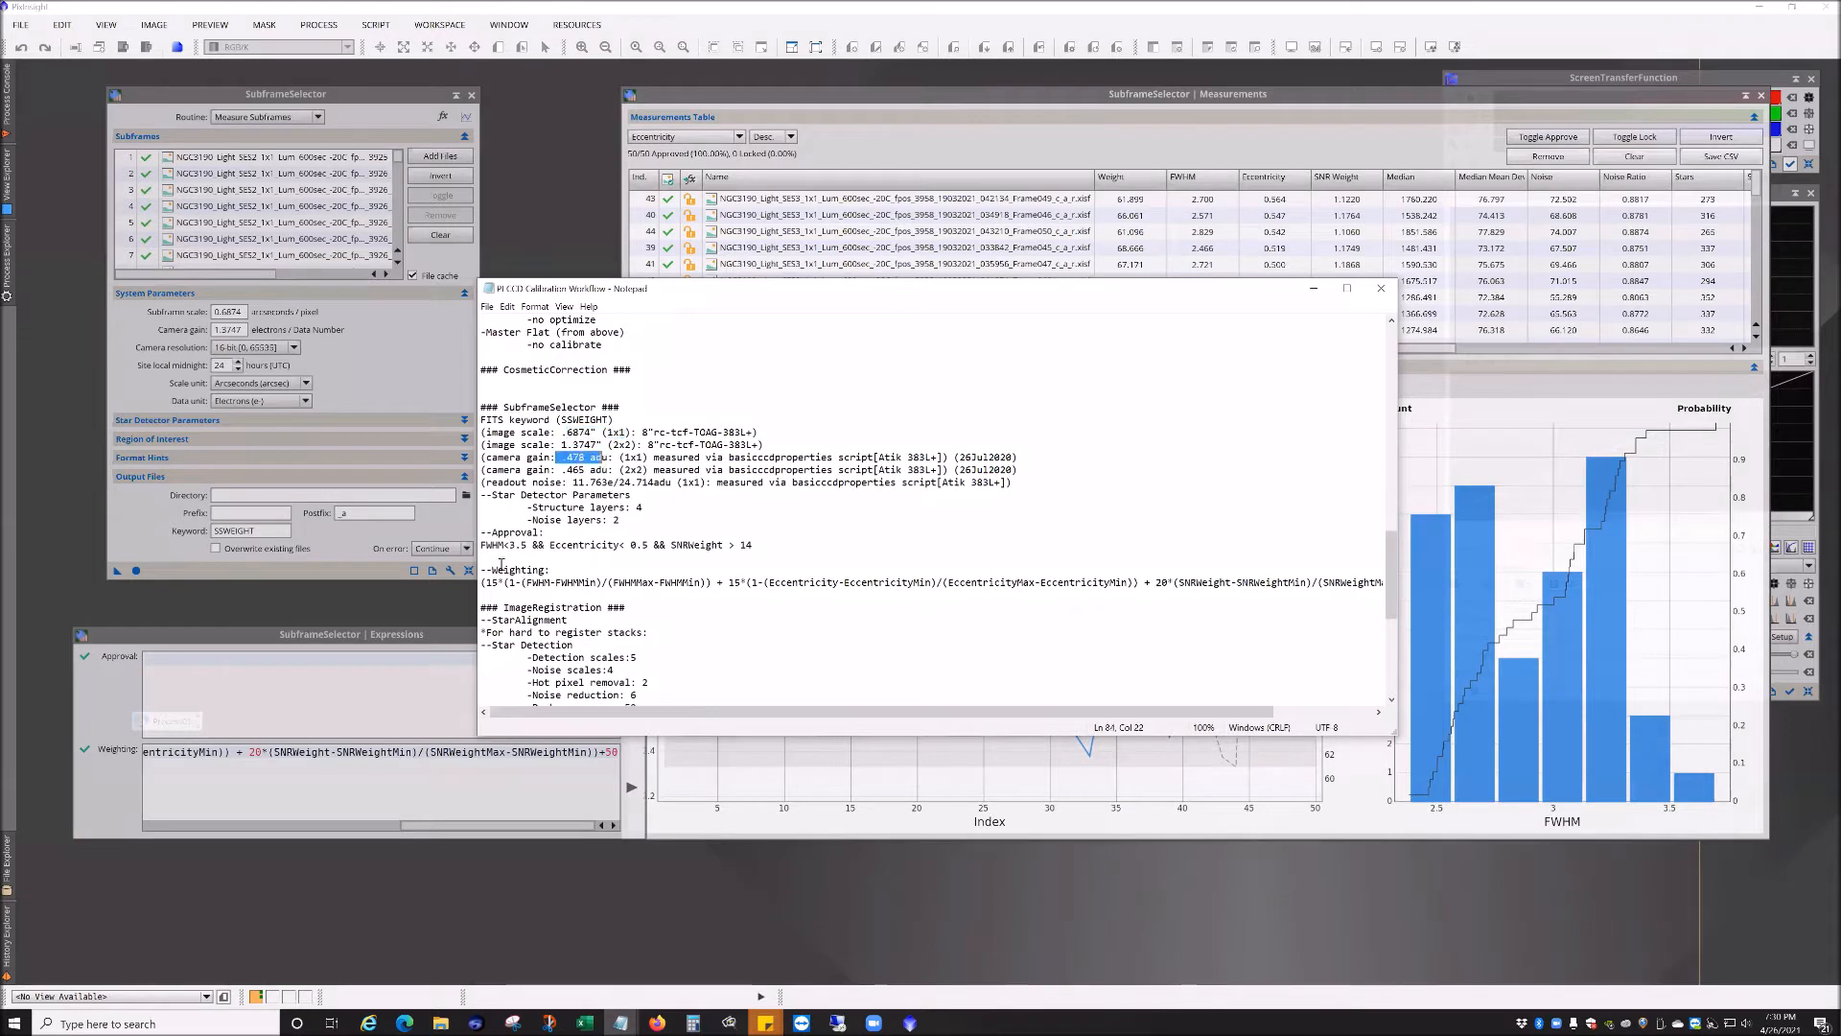
drag(483, 581, 755, 581)
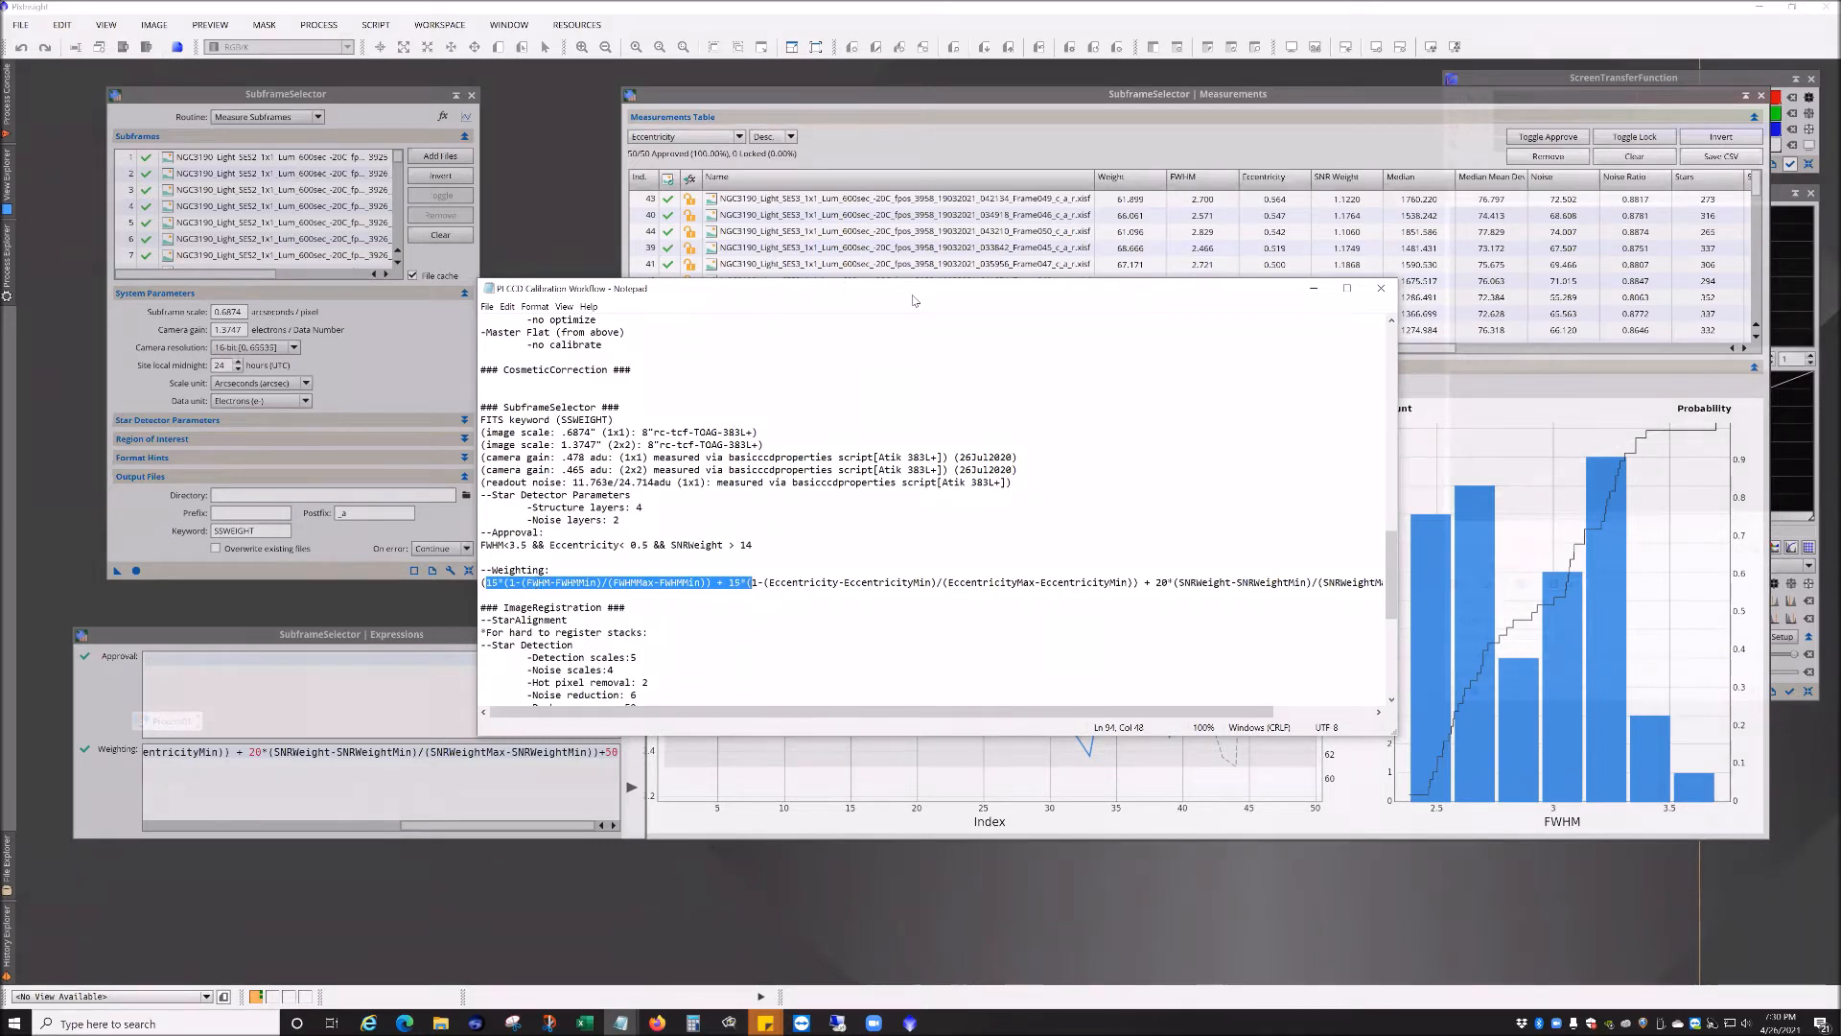
click(1451, 887)
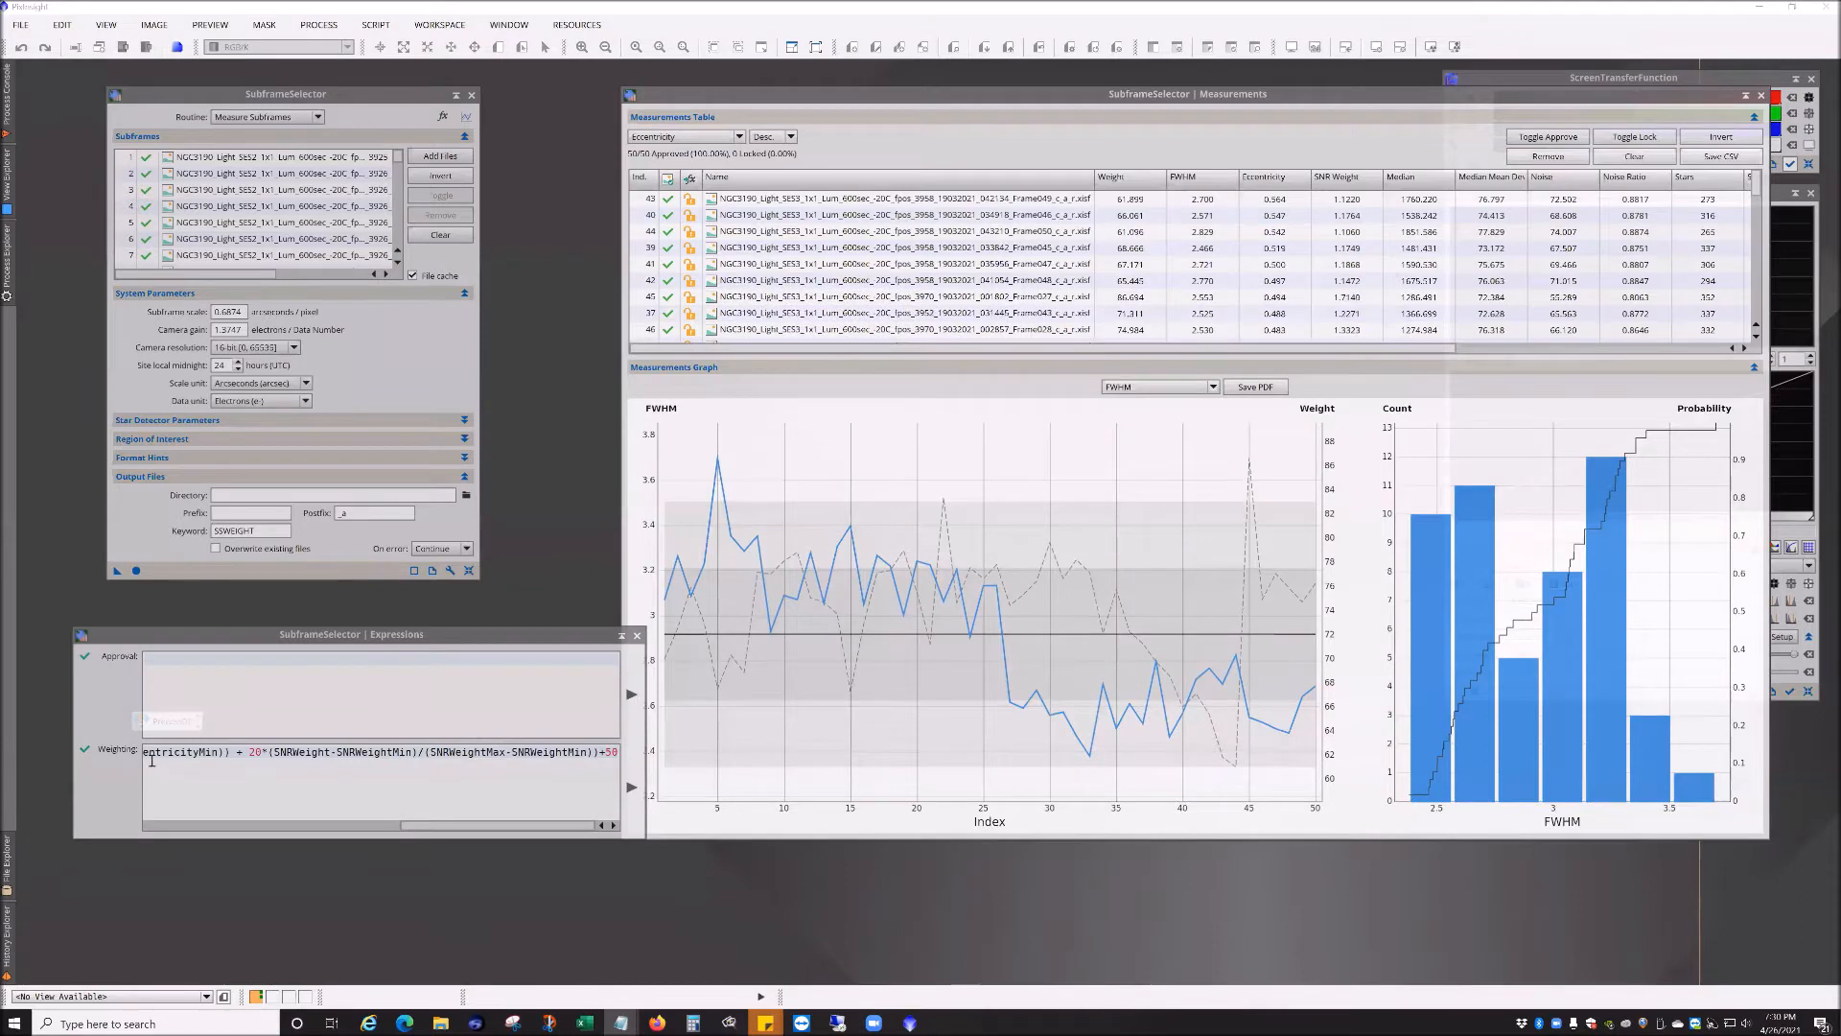
drag(438, 827, 182, 827)
drag(150, 752, 585, 753)
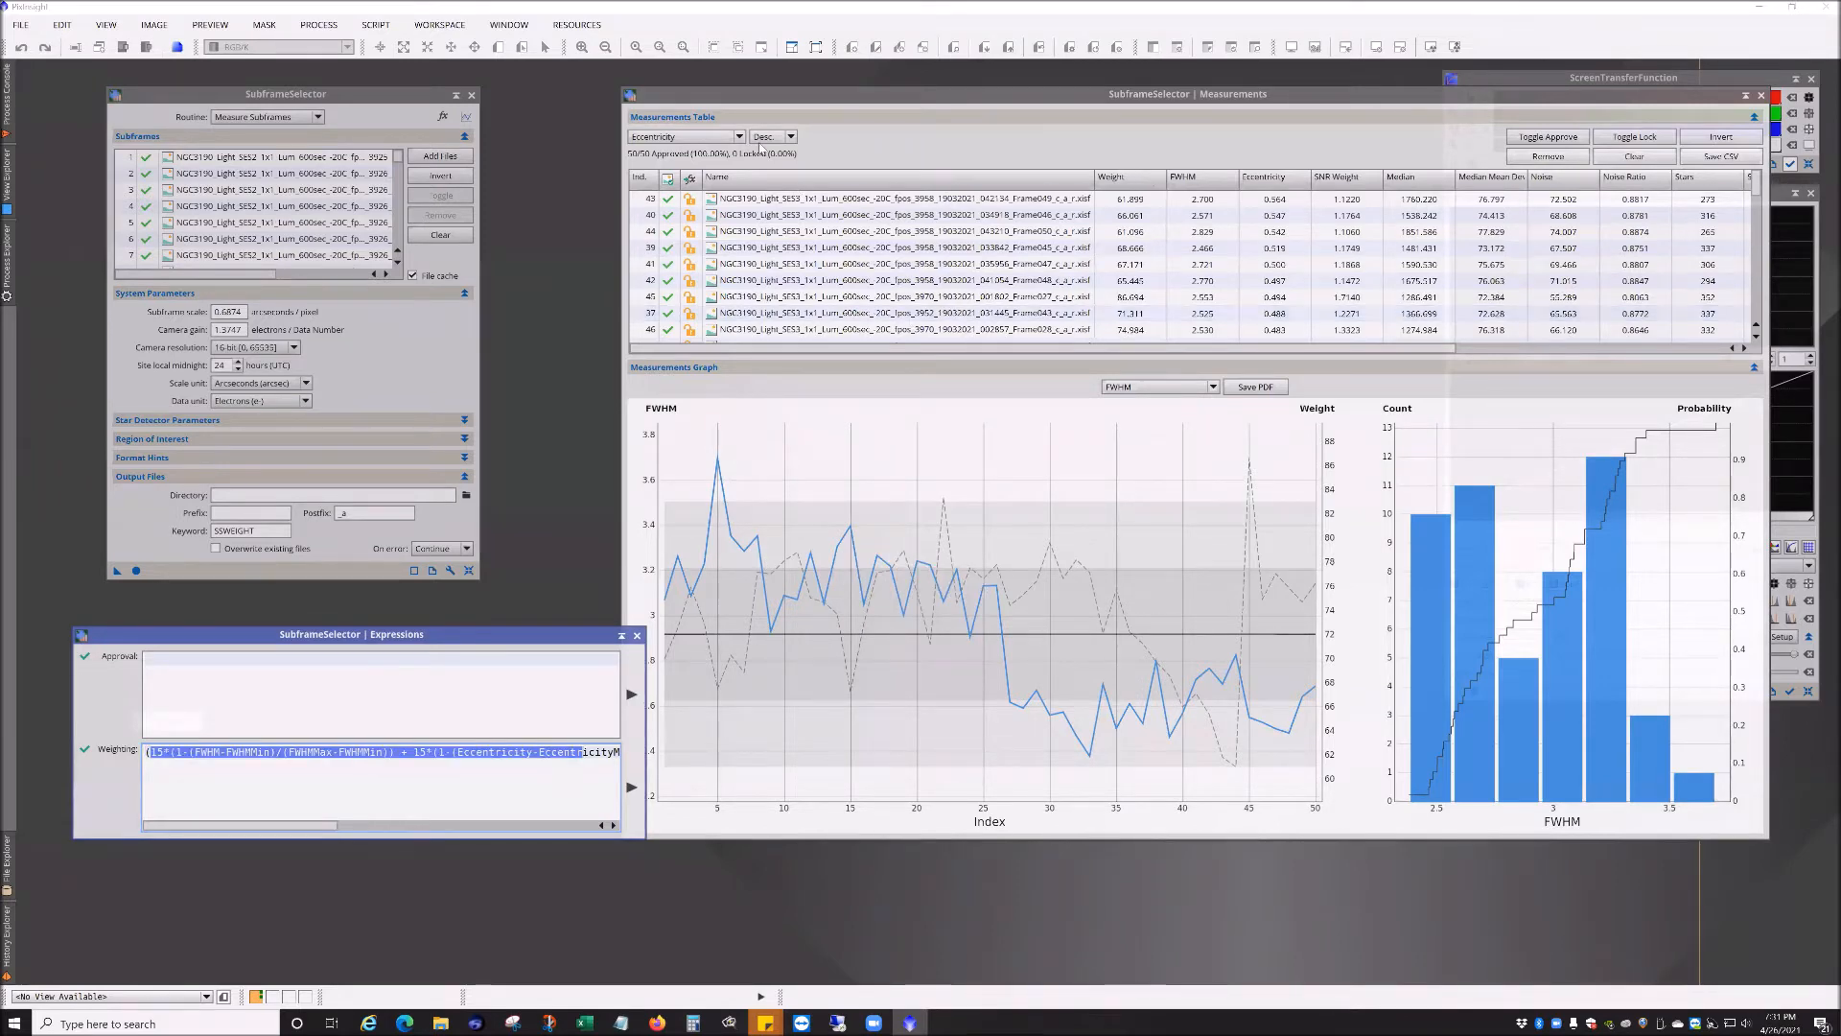
Step: Sort the measurements table by Weight in descending order
click(686, 137)
click(781, 137)
click(781, 137)
click(779, 151)
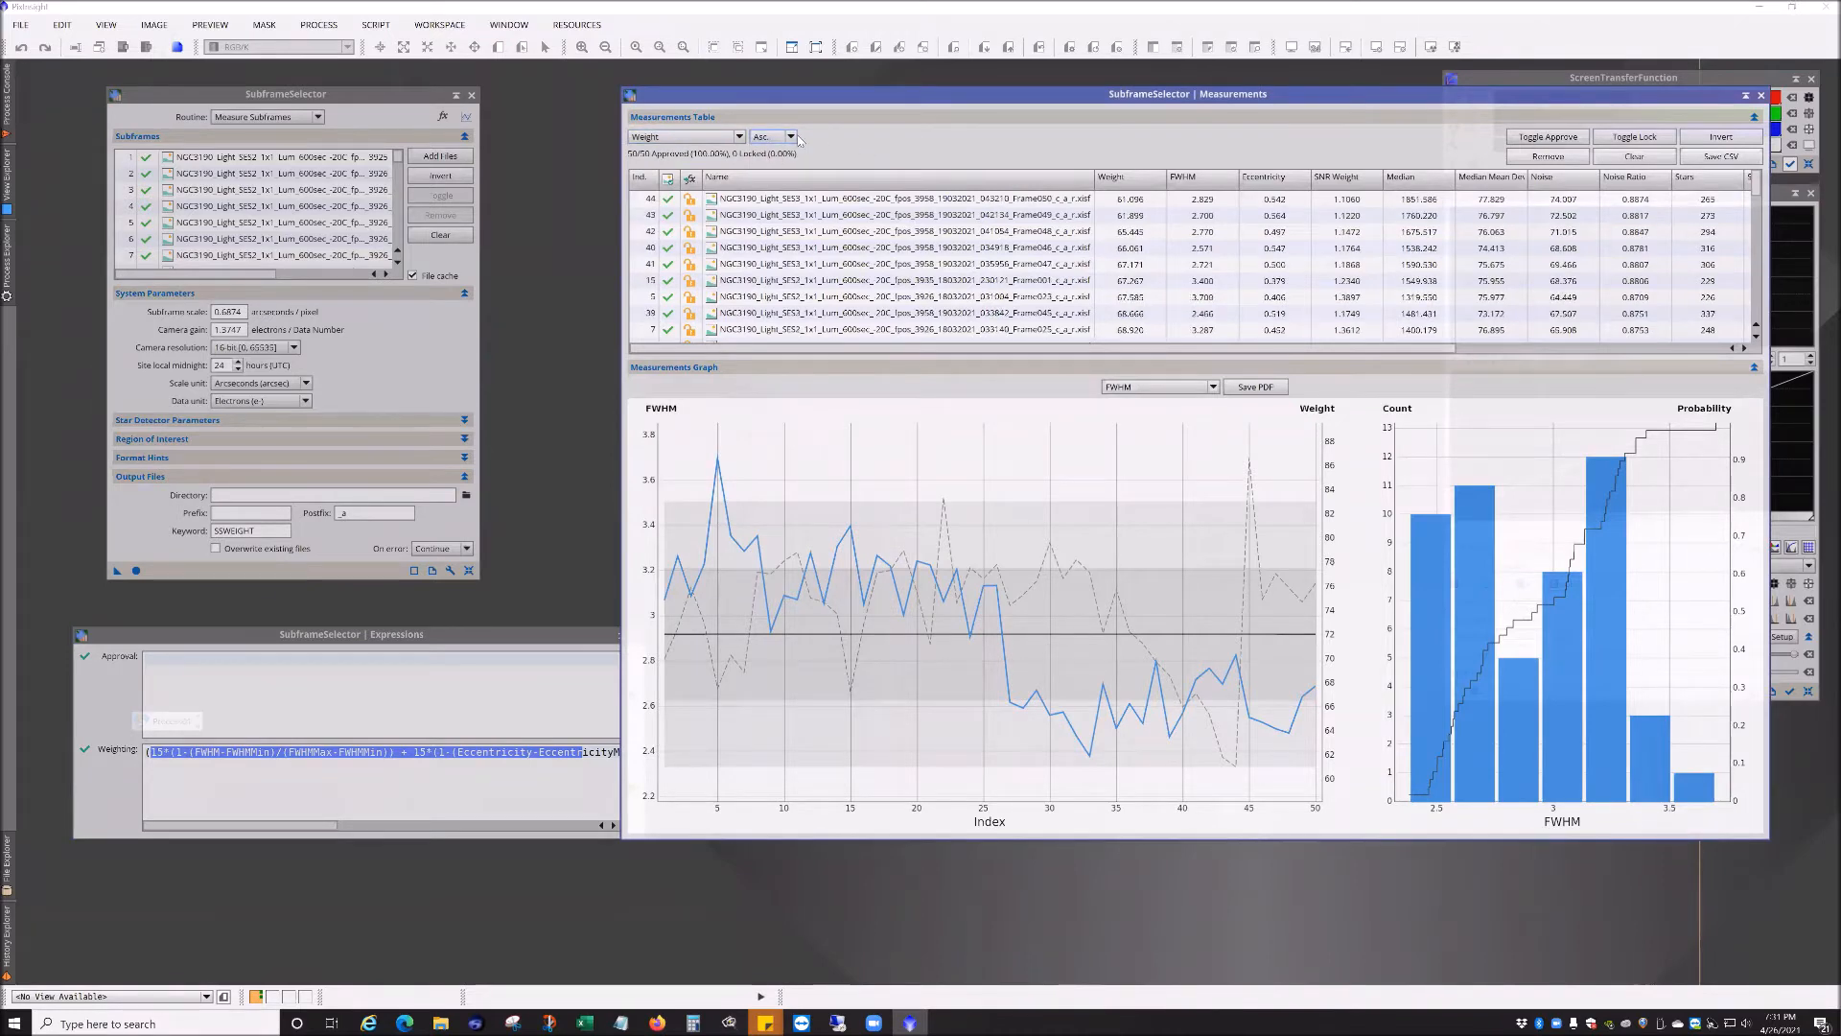
click(739, 137)
click(748, 160)
click(788, 137)
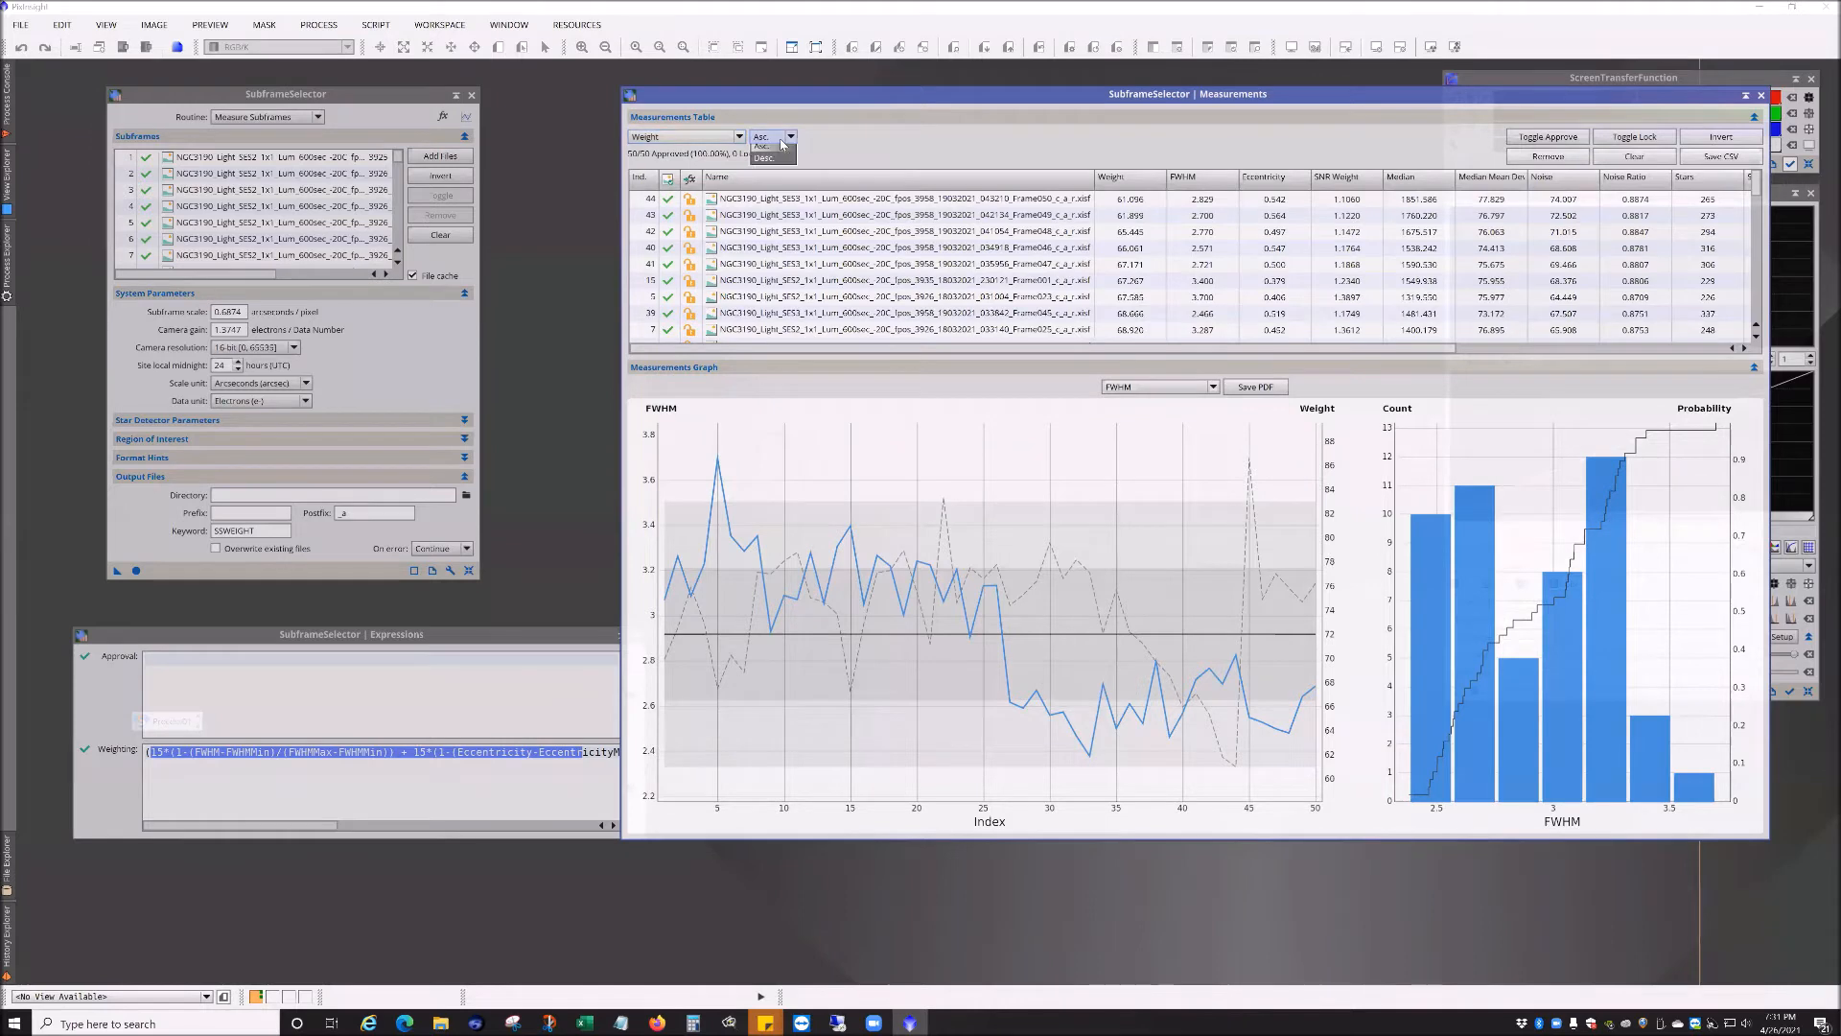
click(777, 165)
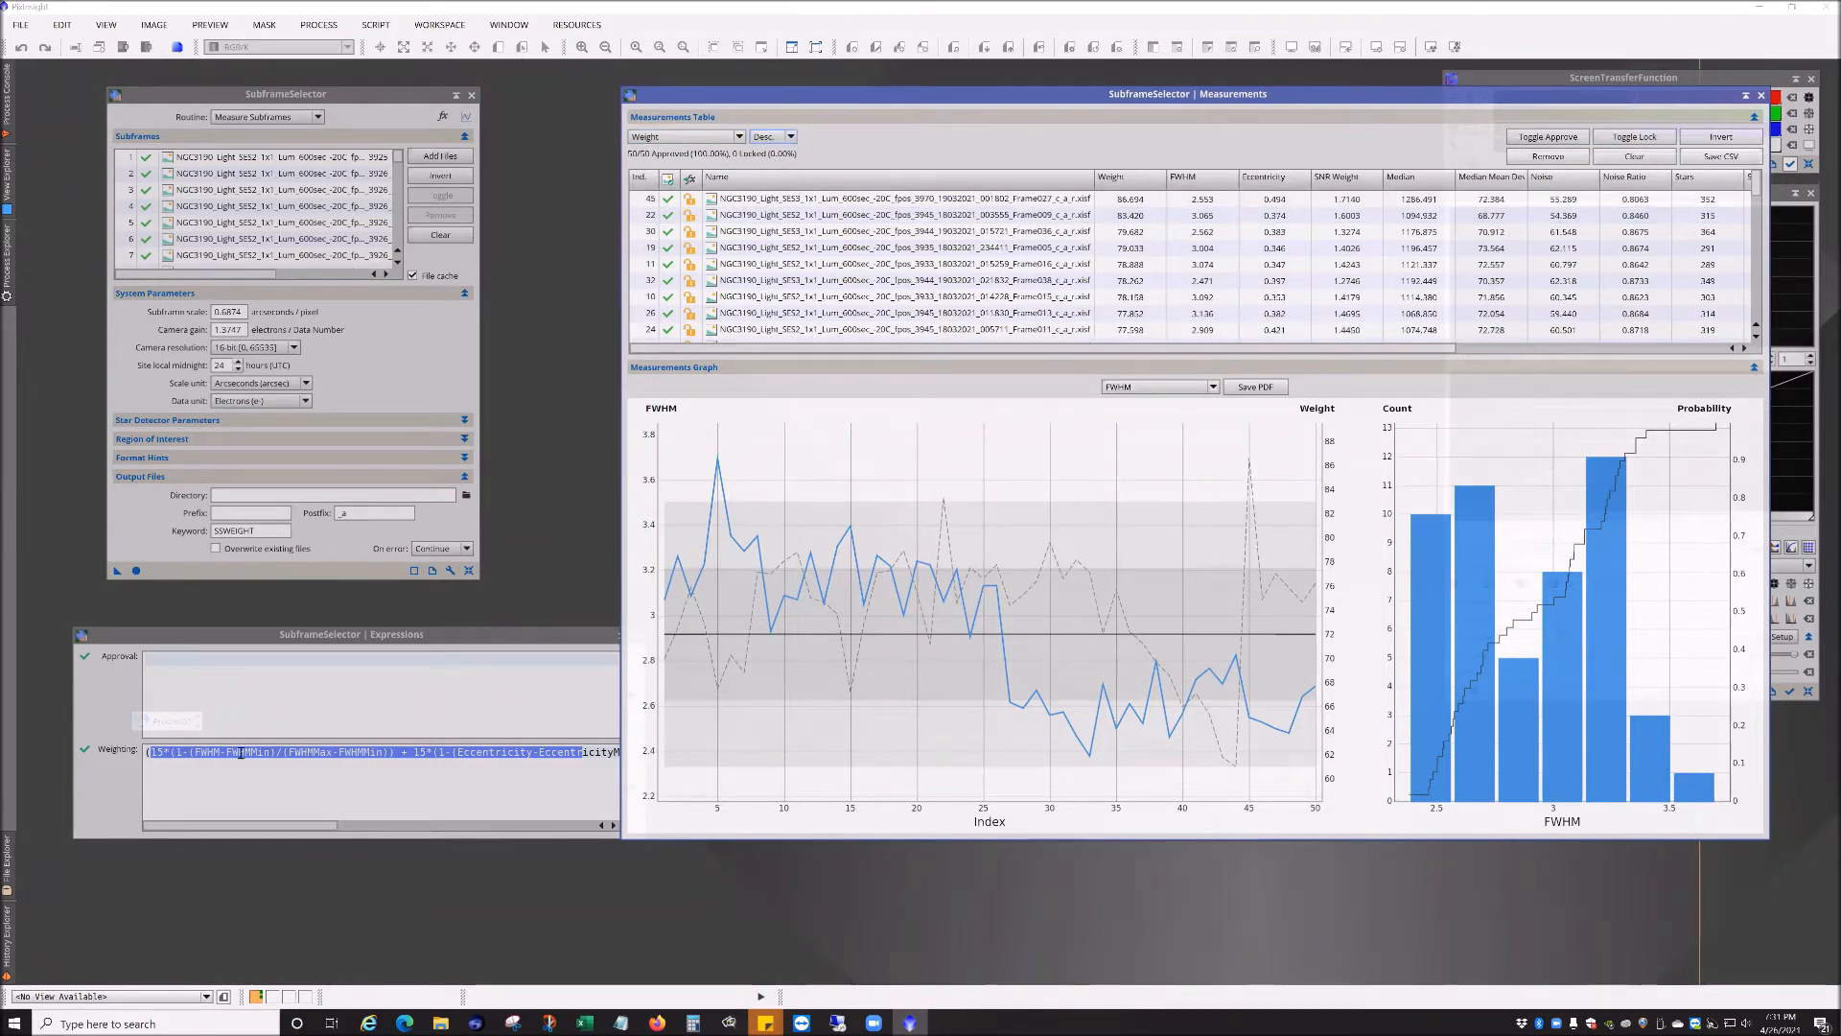
Step: Open the highest-weighted subframe as an image and maximize its window
drag(256, 825, 515, 802)
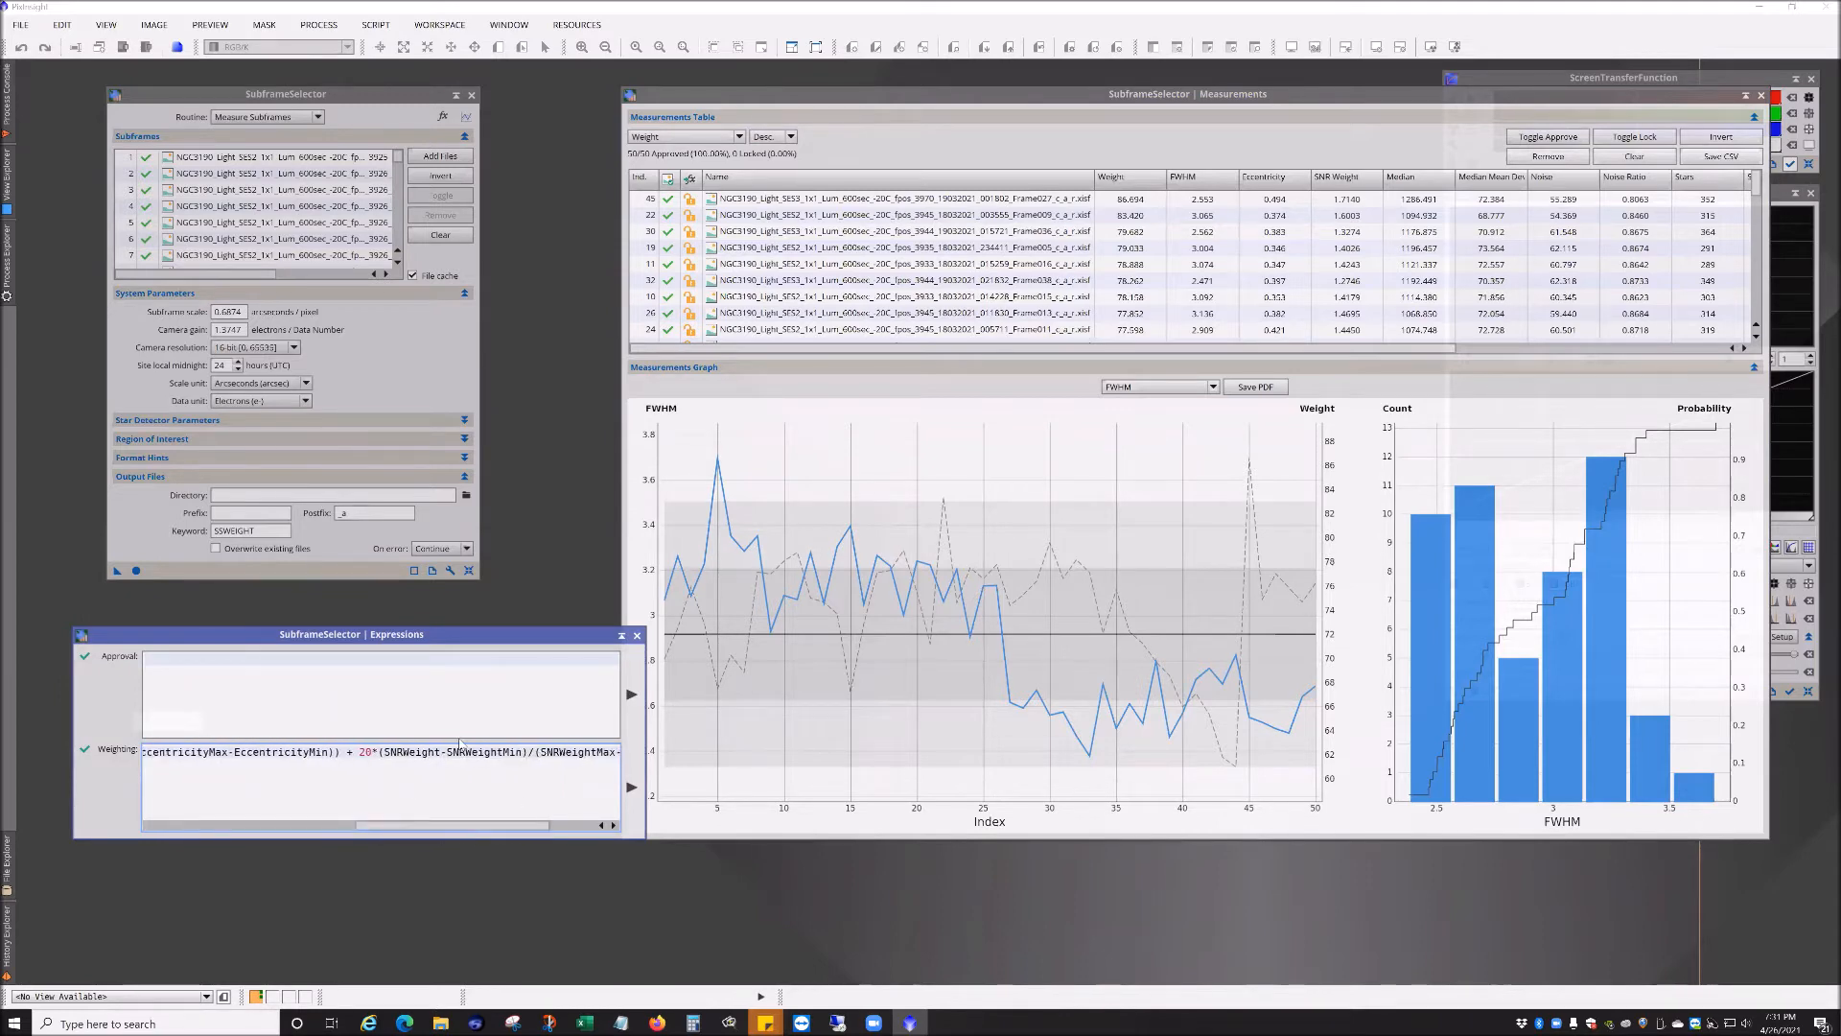
drag(398, 831, 206, 836)
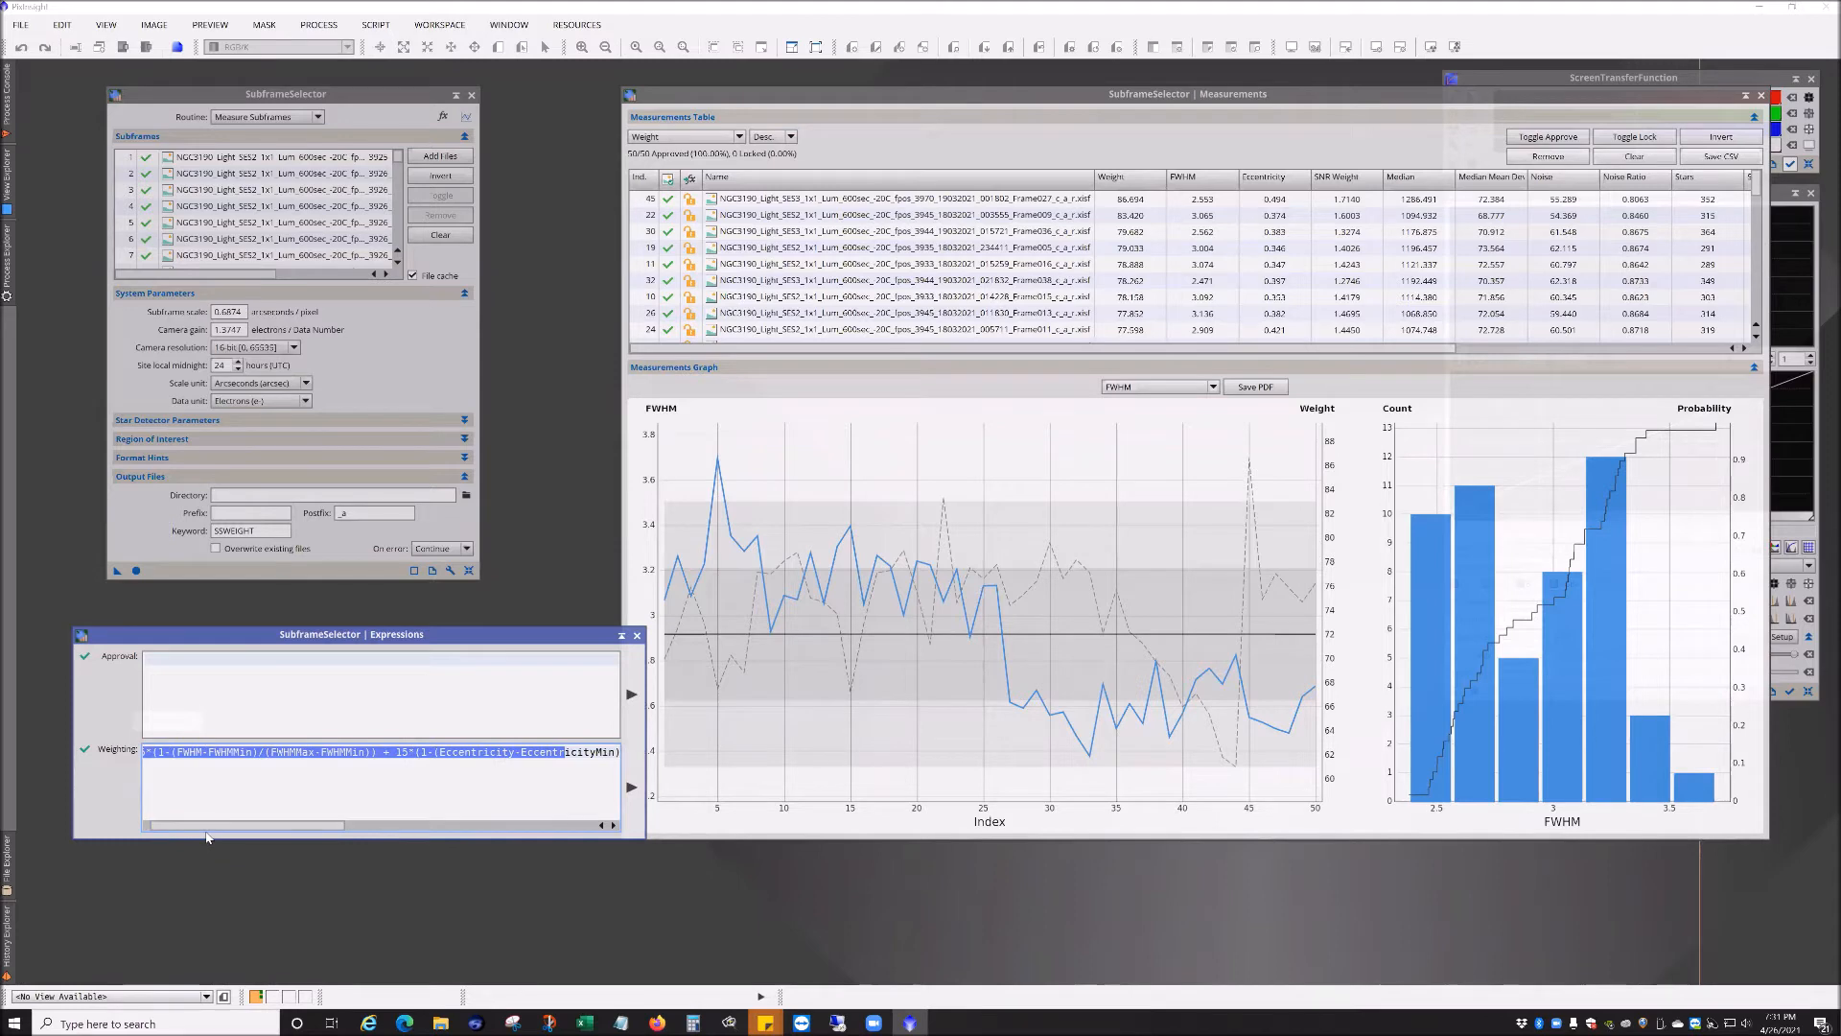
mouse_move(989, 512)
click(1010, 348)
mouse_move(1017, 347)
mouse_down()
mouse_move(1174, 365)
mouse_move(997, 369)
mouse_up()
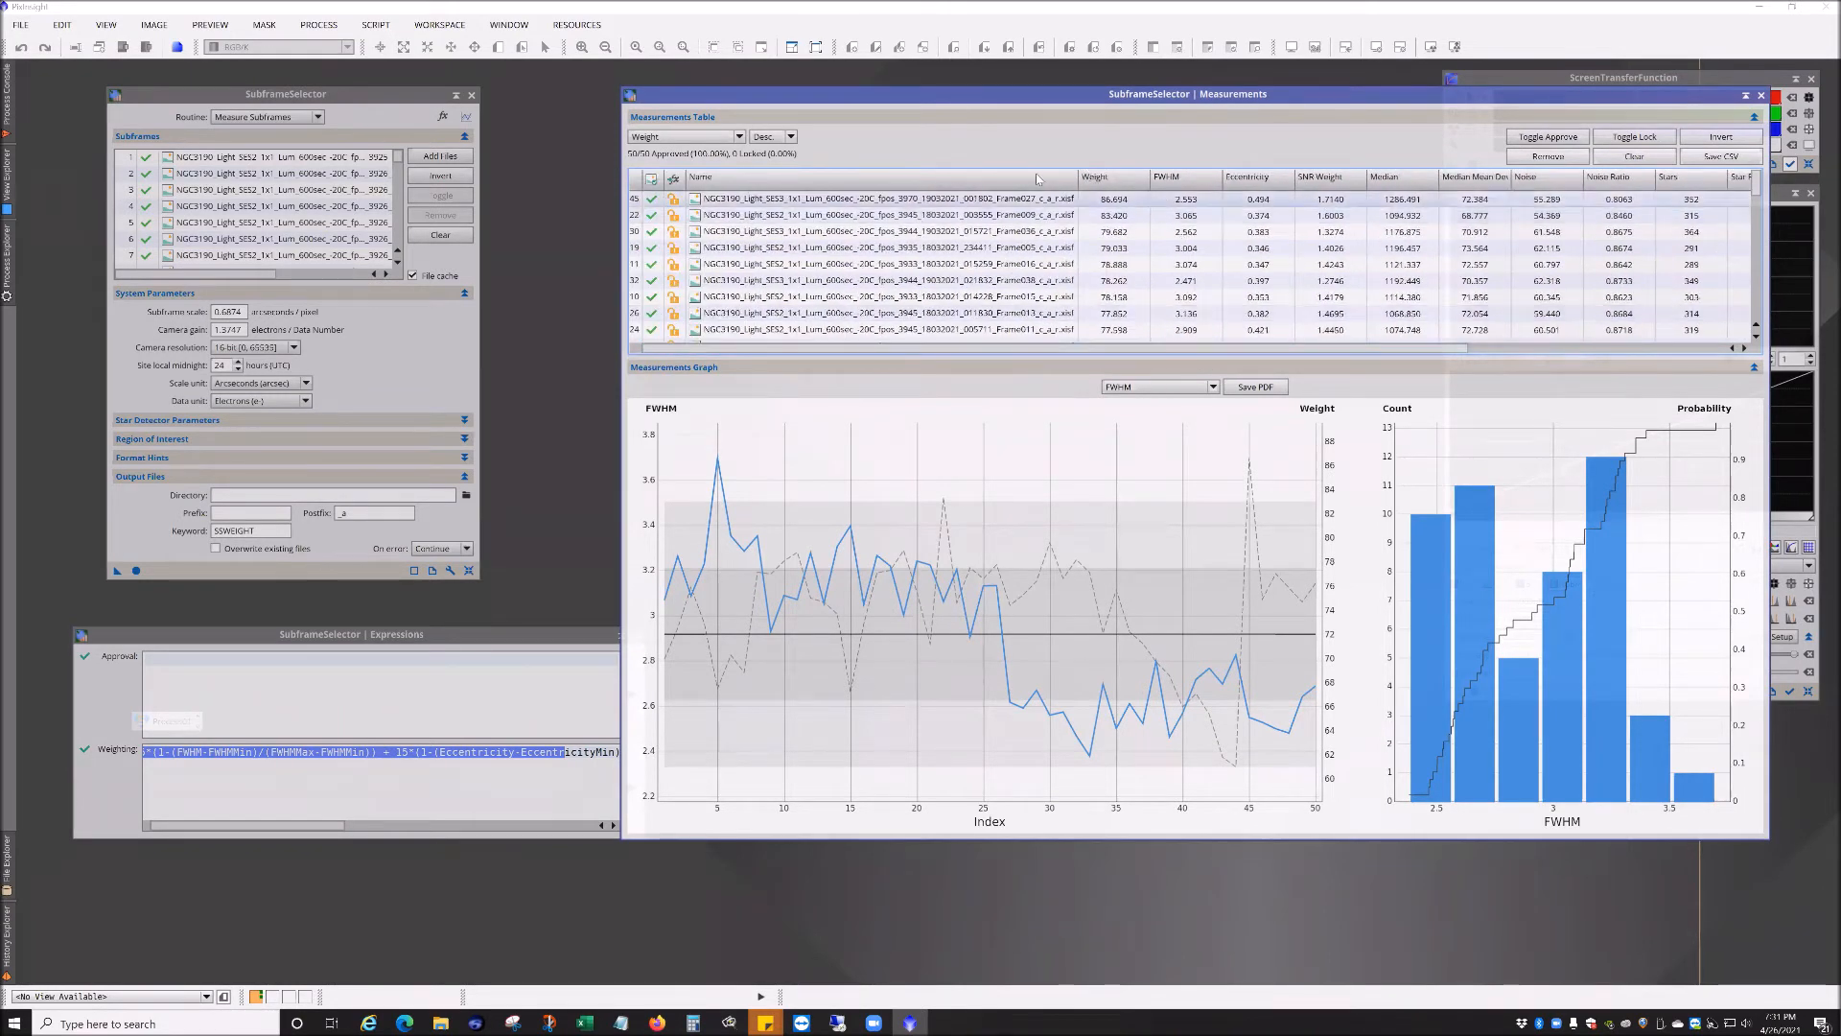
double_click(1009, 203)
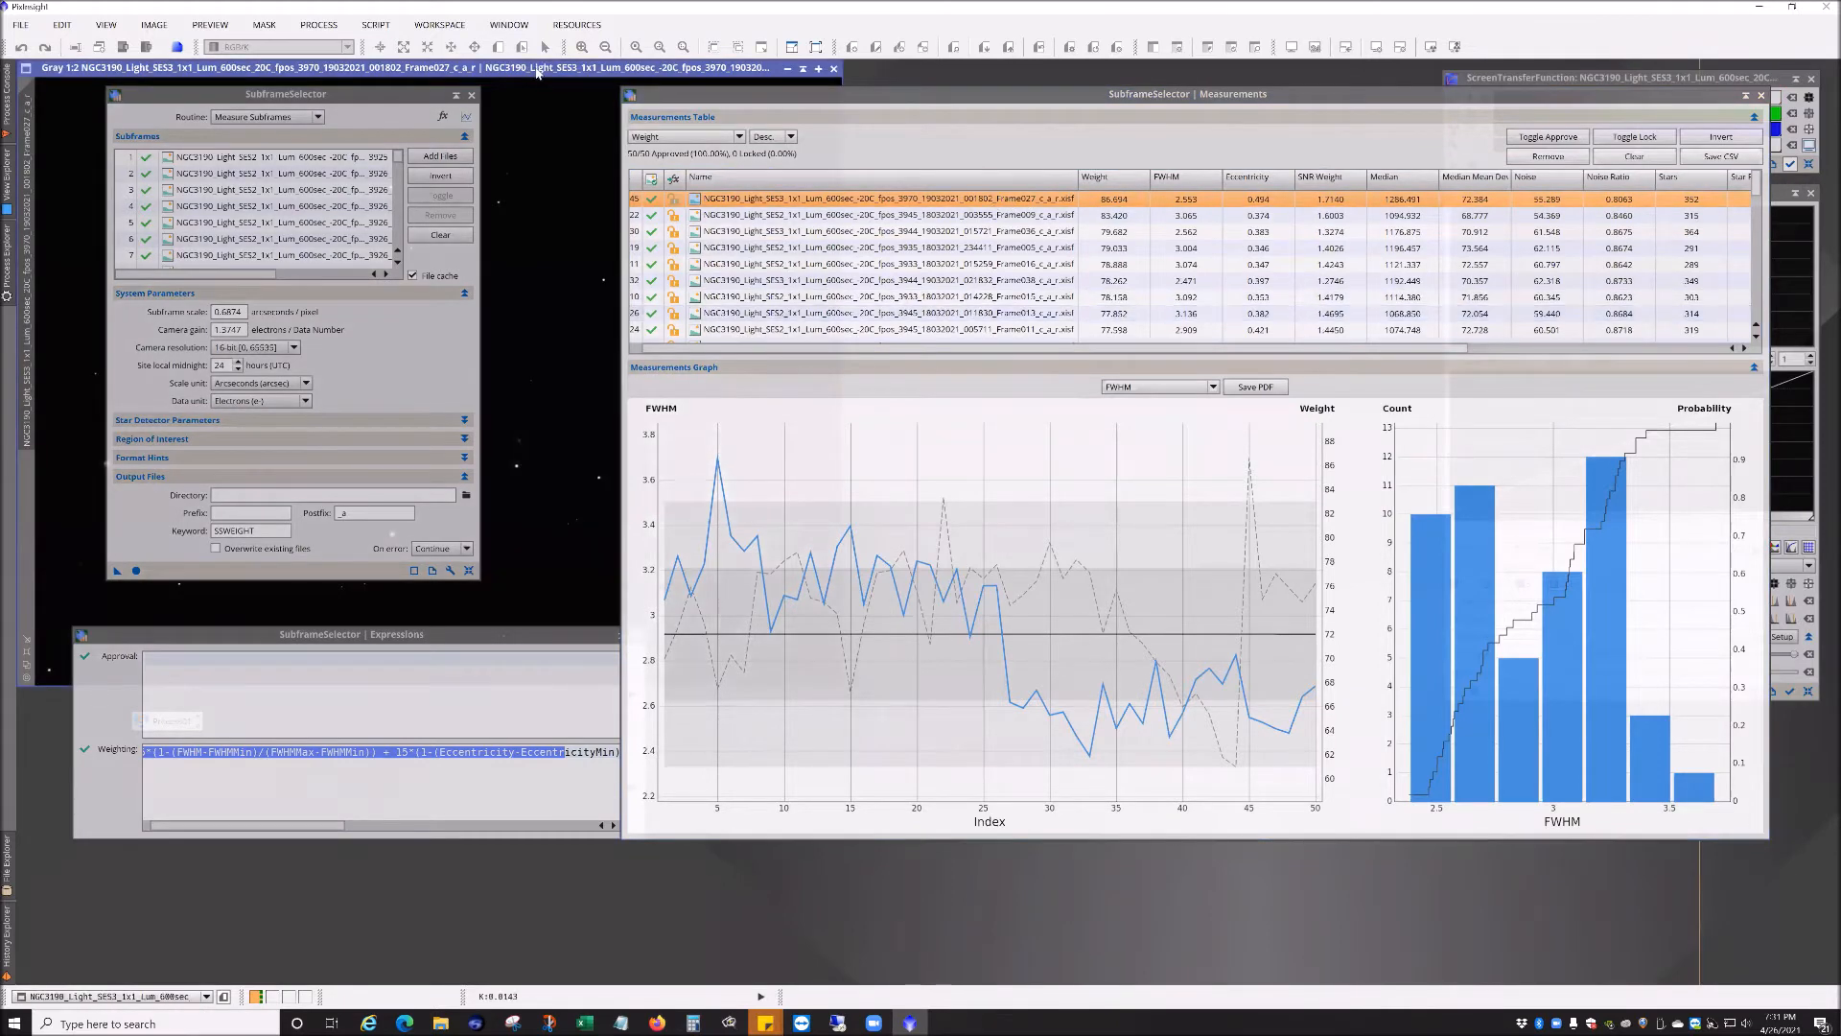
double_click(657, 69)
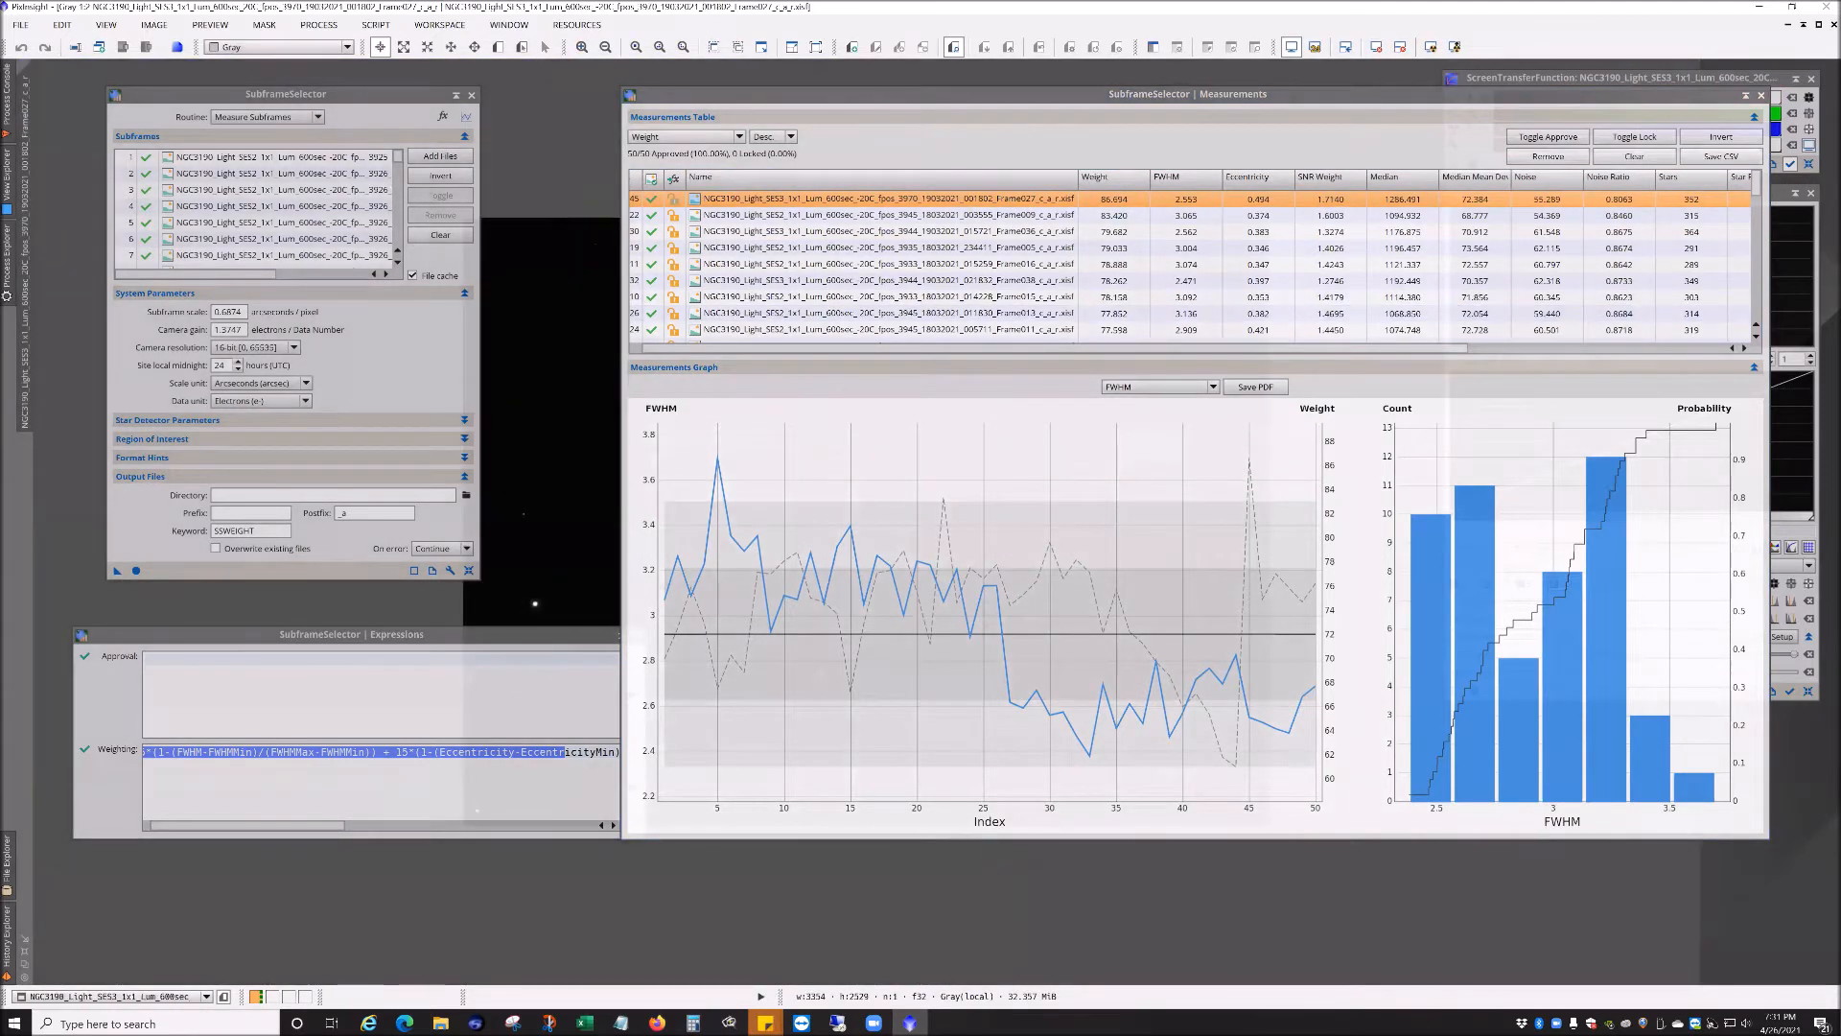
Step: Switch the SubframeSelector routine to Output Subframes and review the Output Files directory and prefix fields
click(1819, 26)
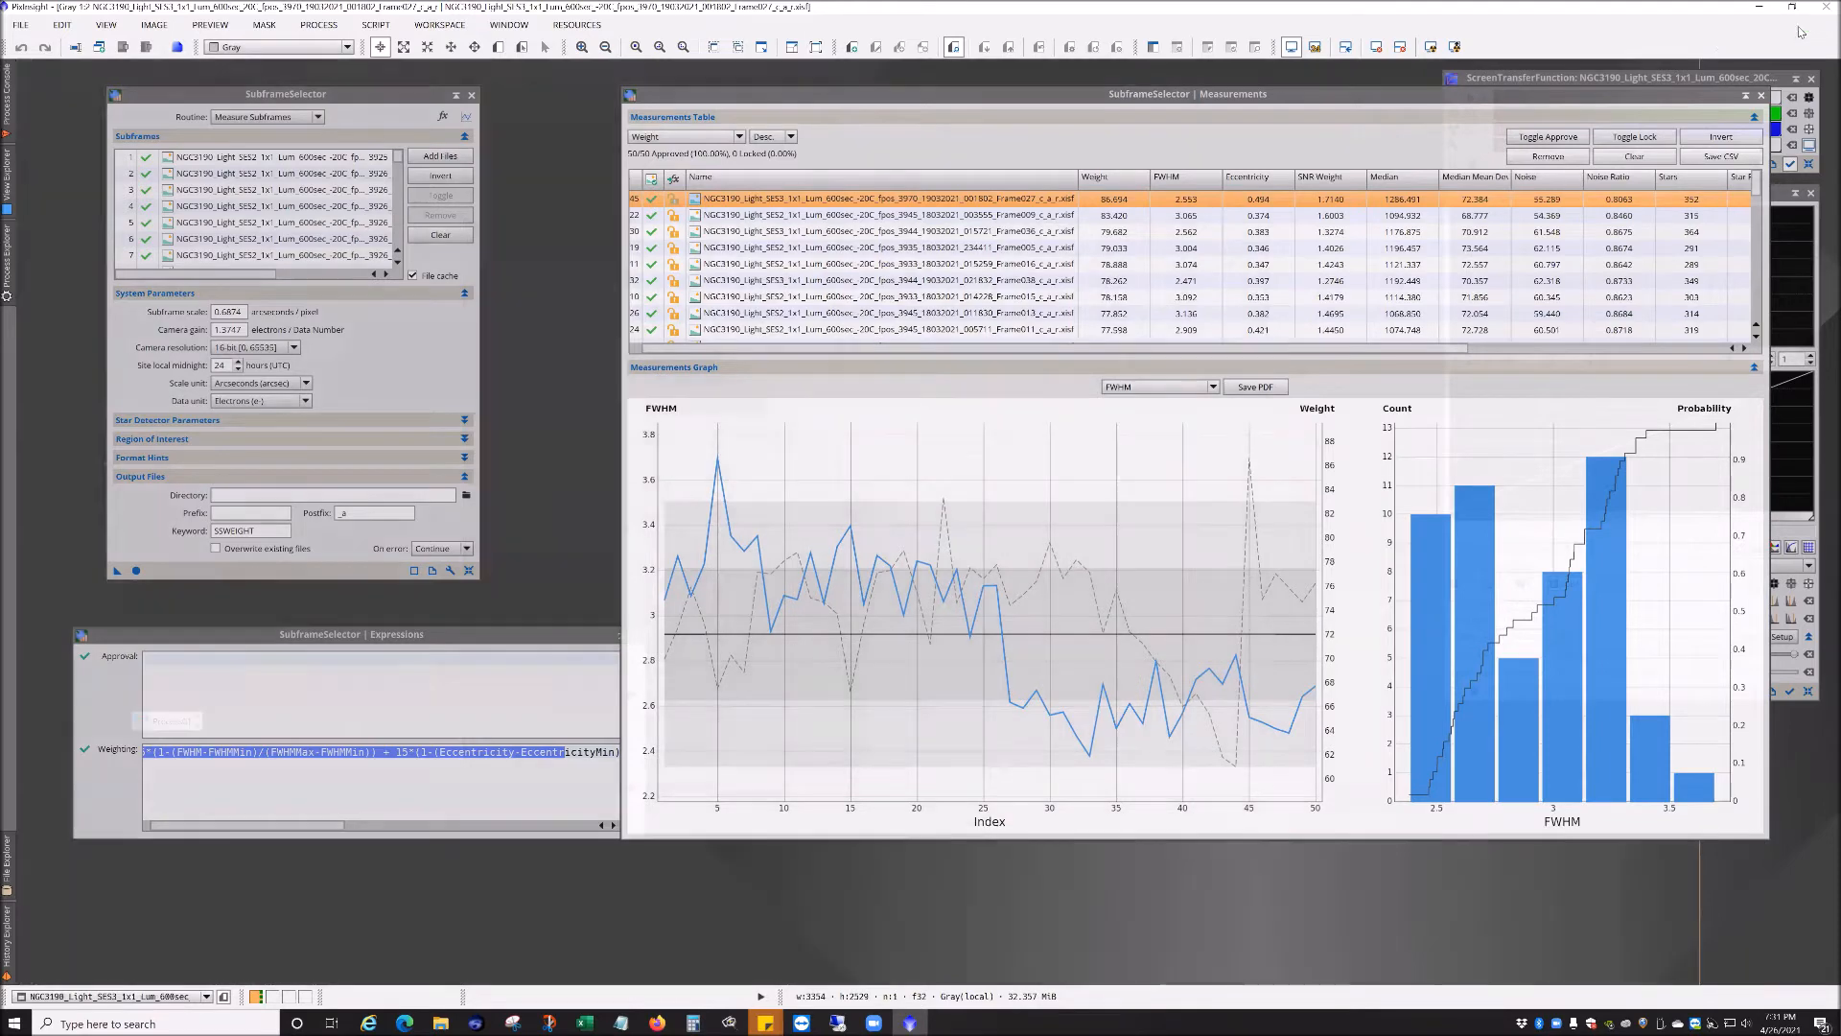
drag(442, 93, 1241, 542)
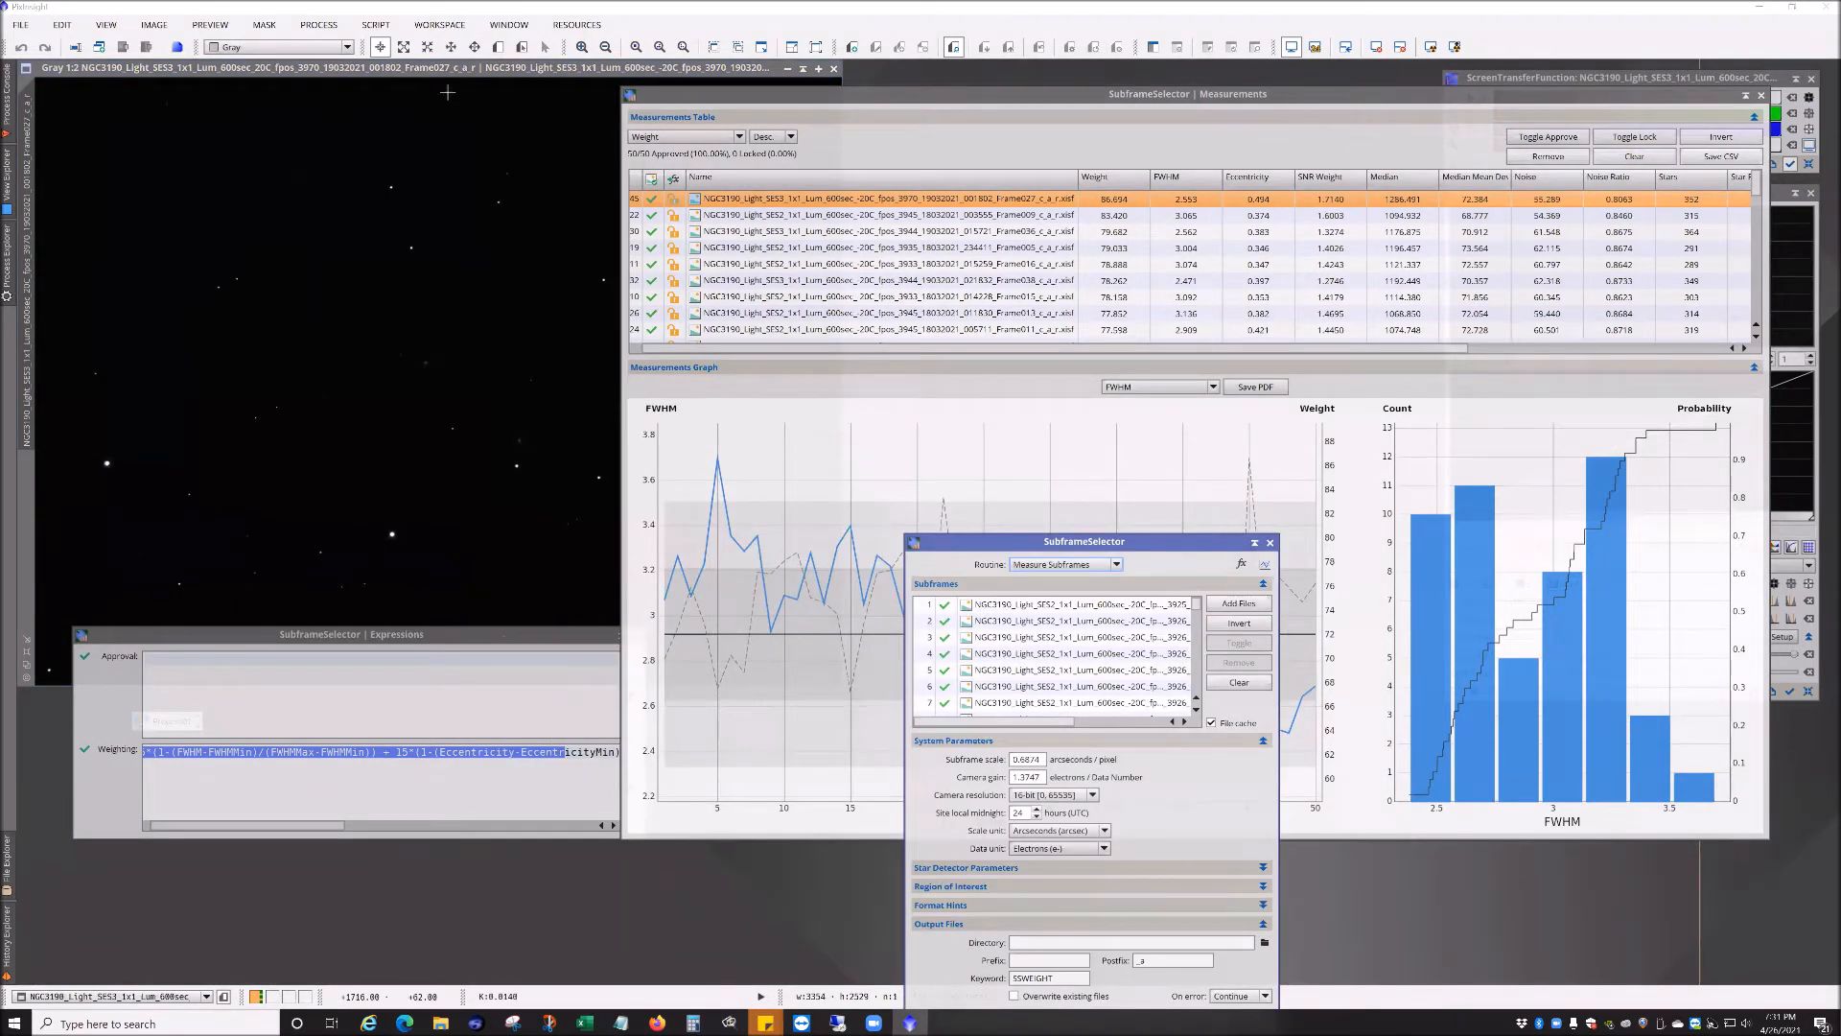
drag(268, 189, 211, 85)
click(255, 108)
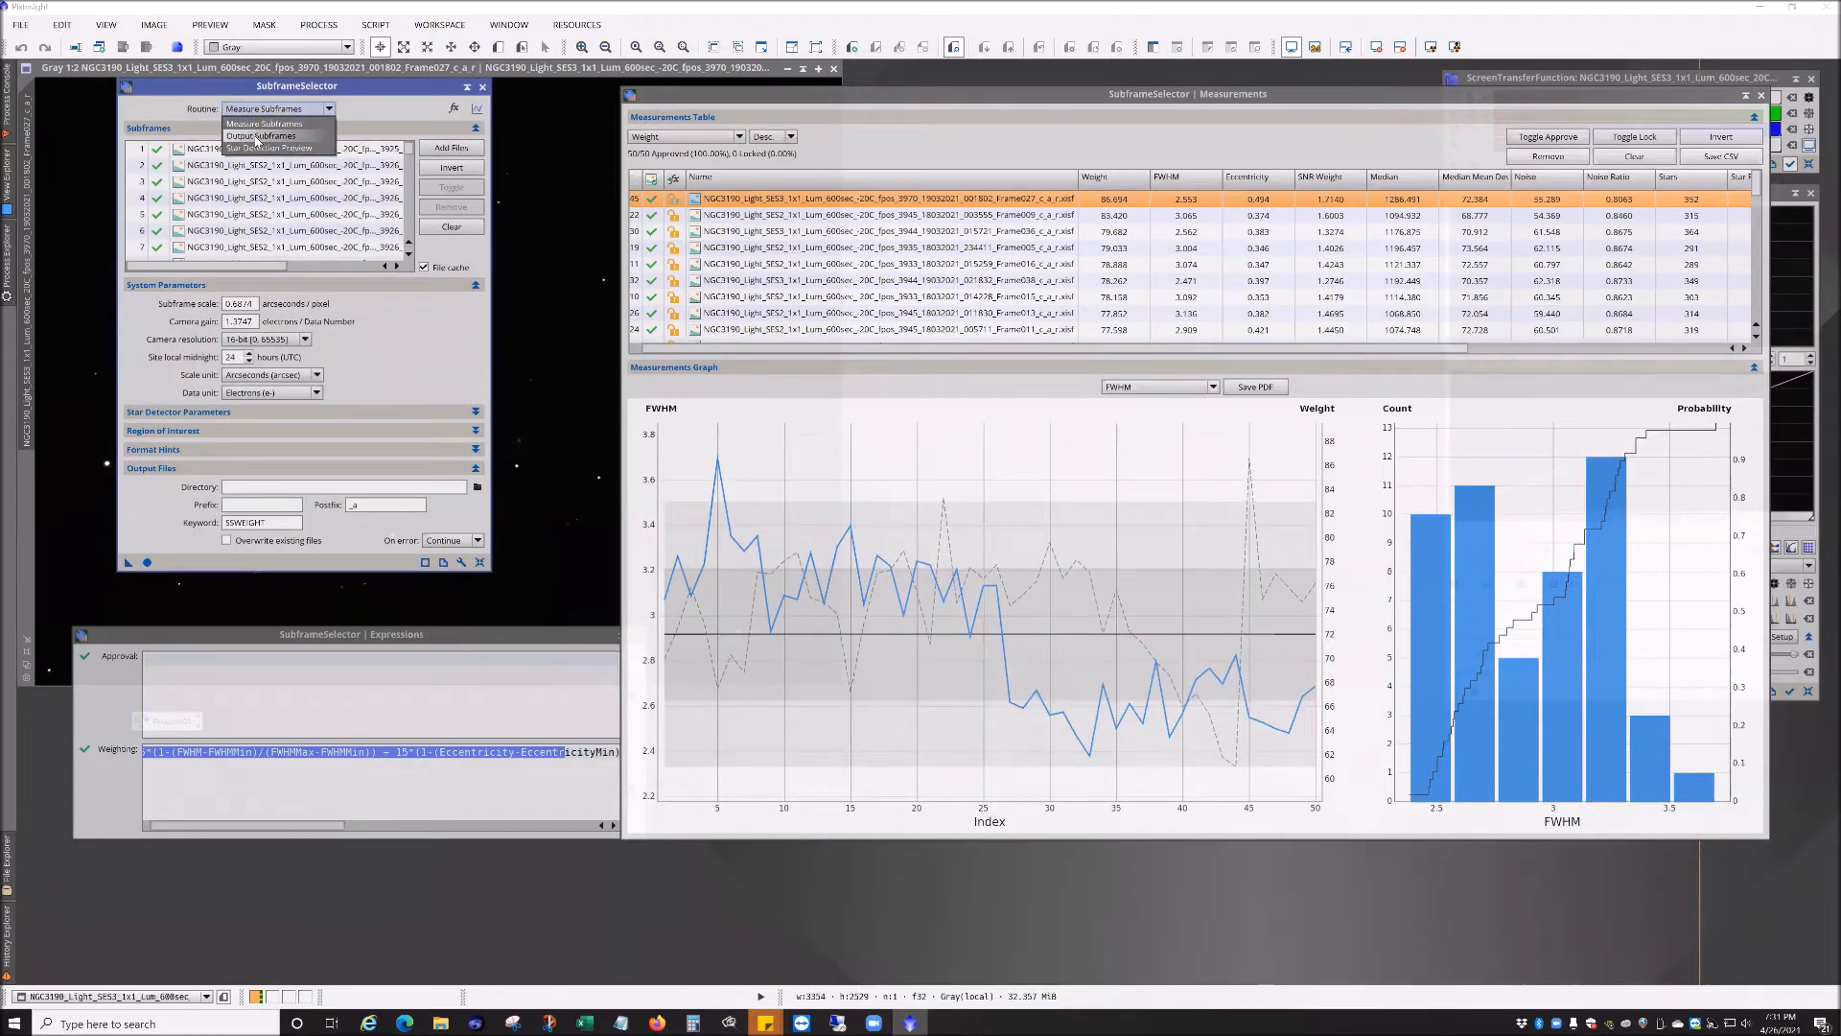
click(256, 138)
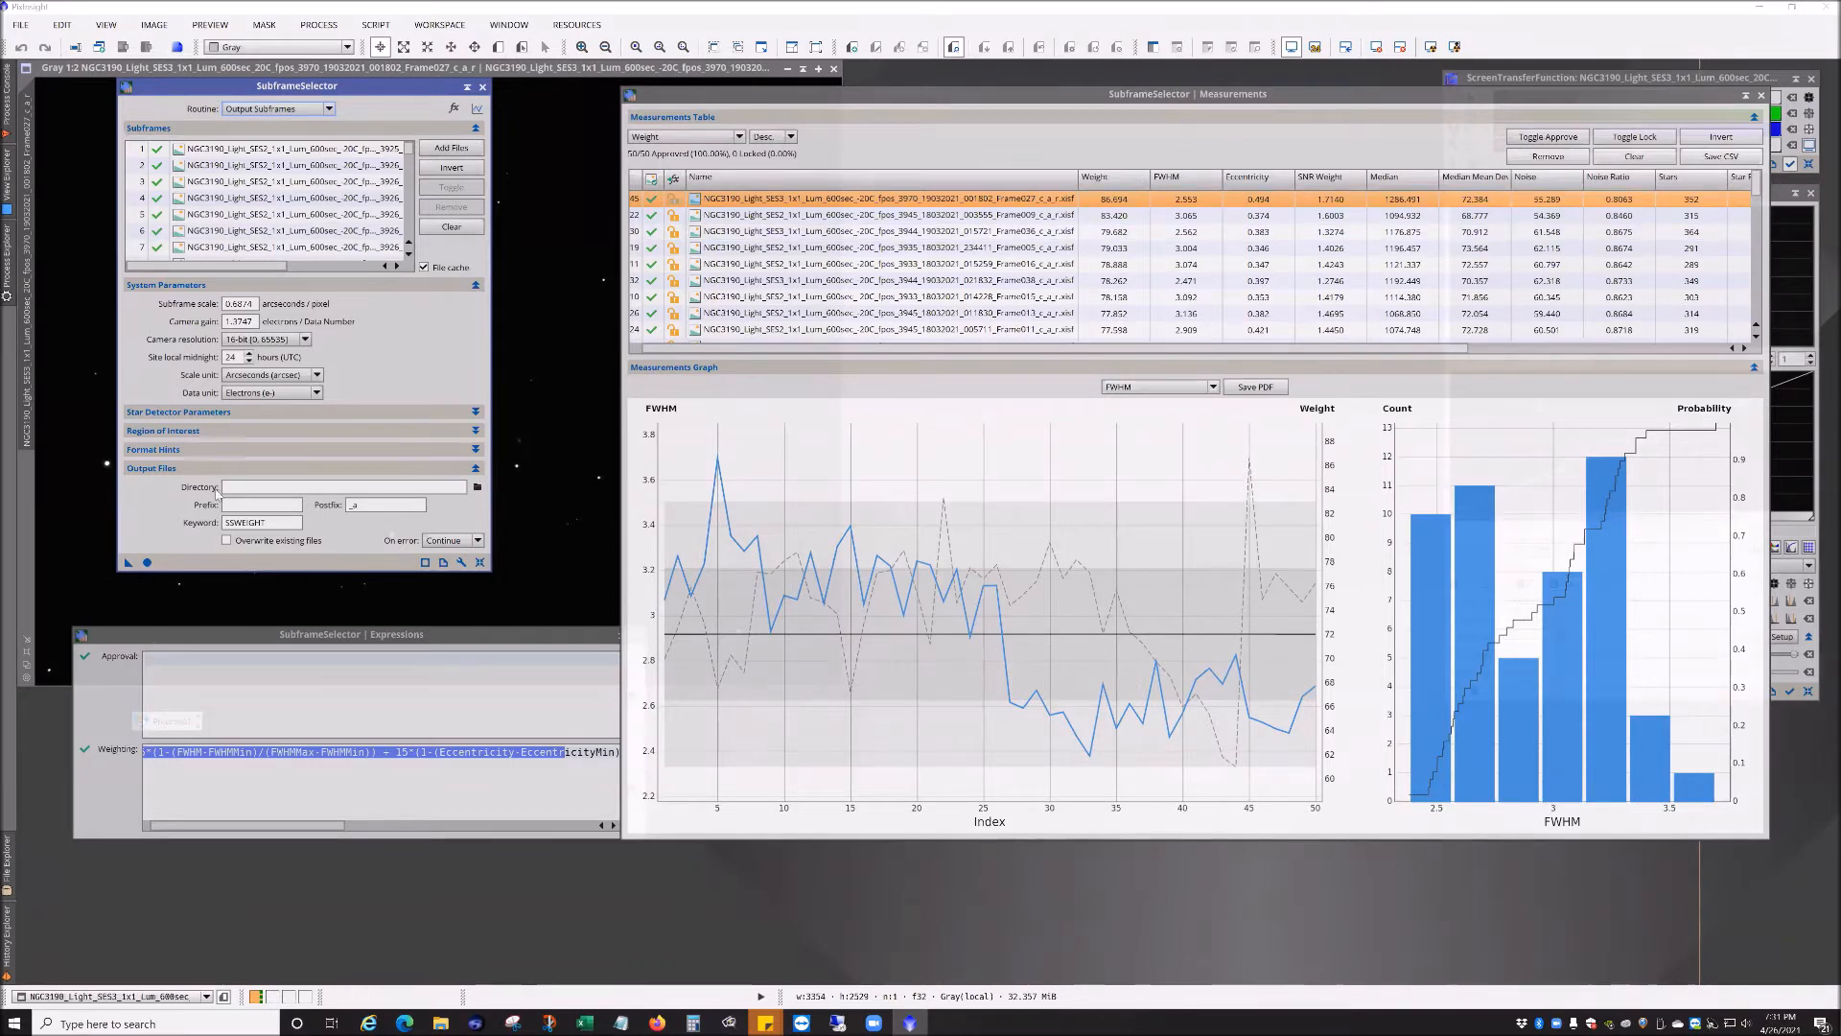
click(243, 488)
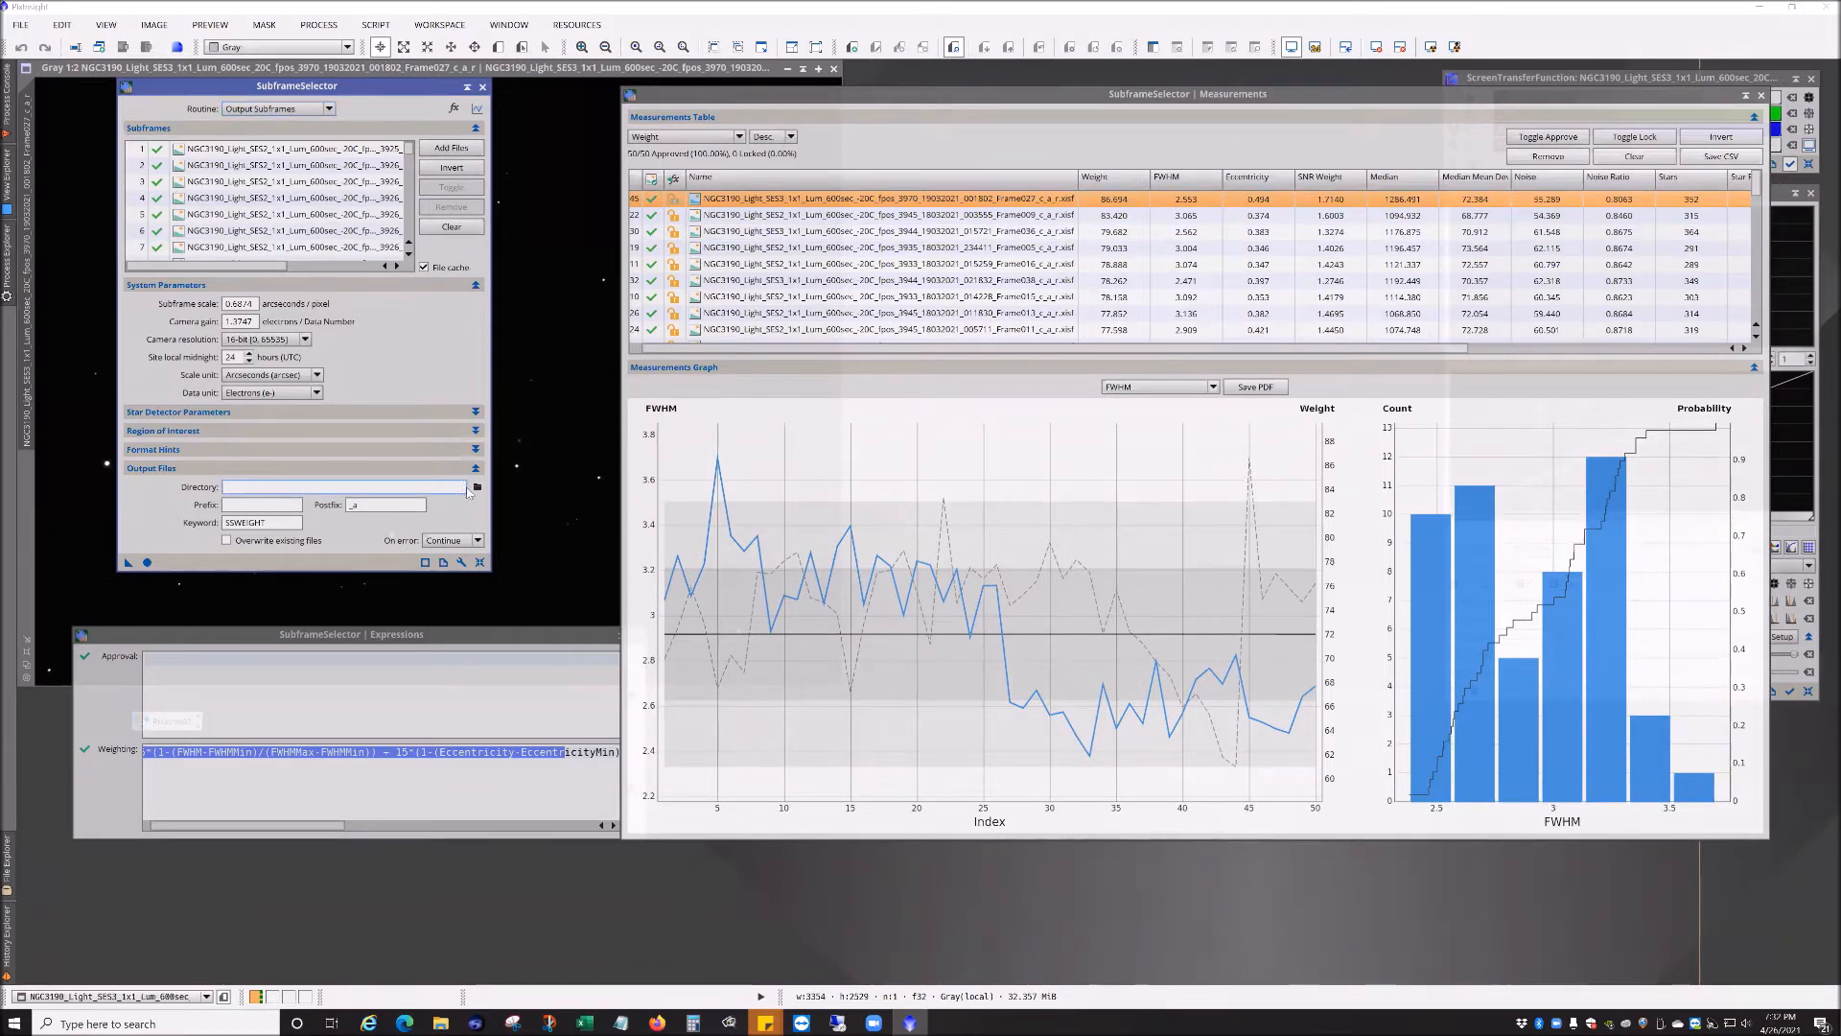
click(276, 506)
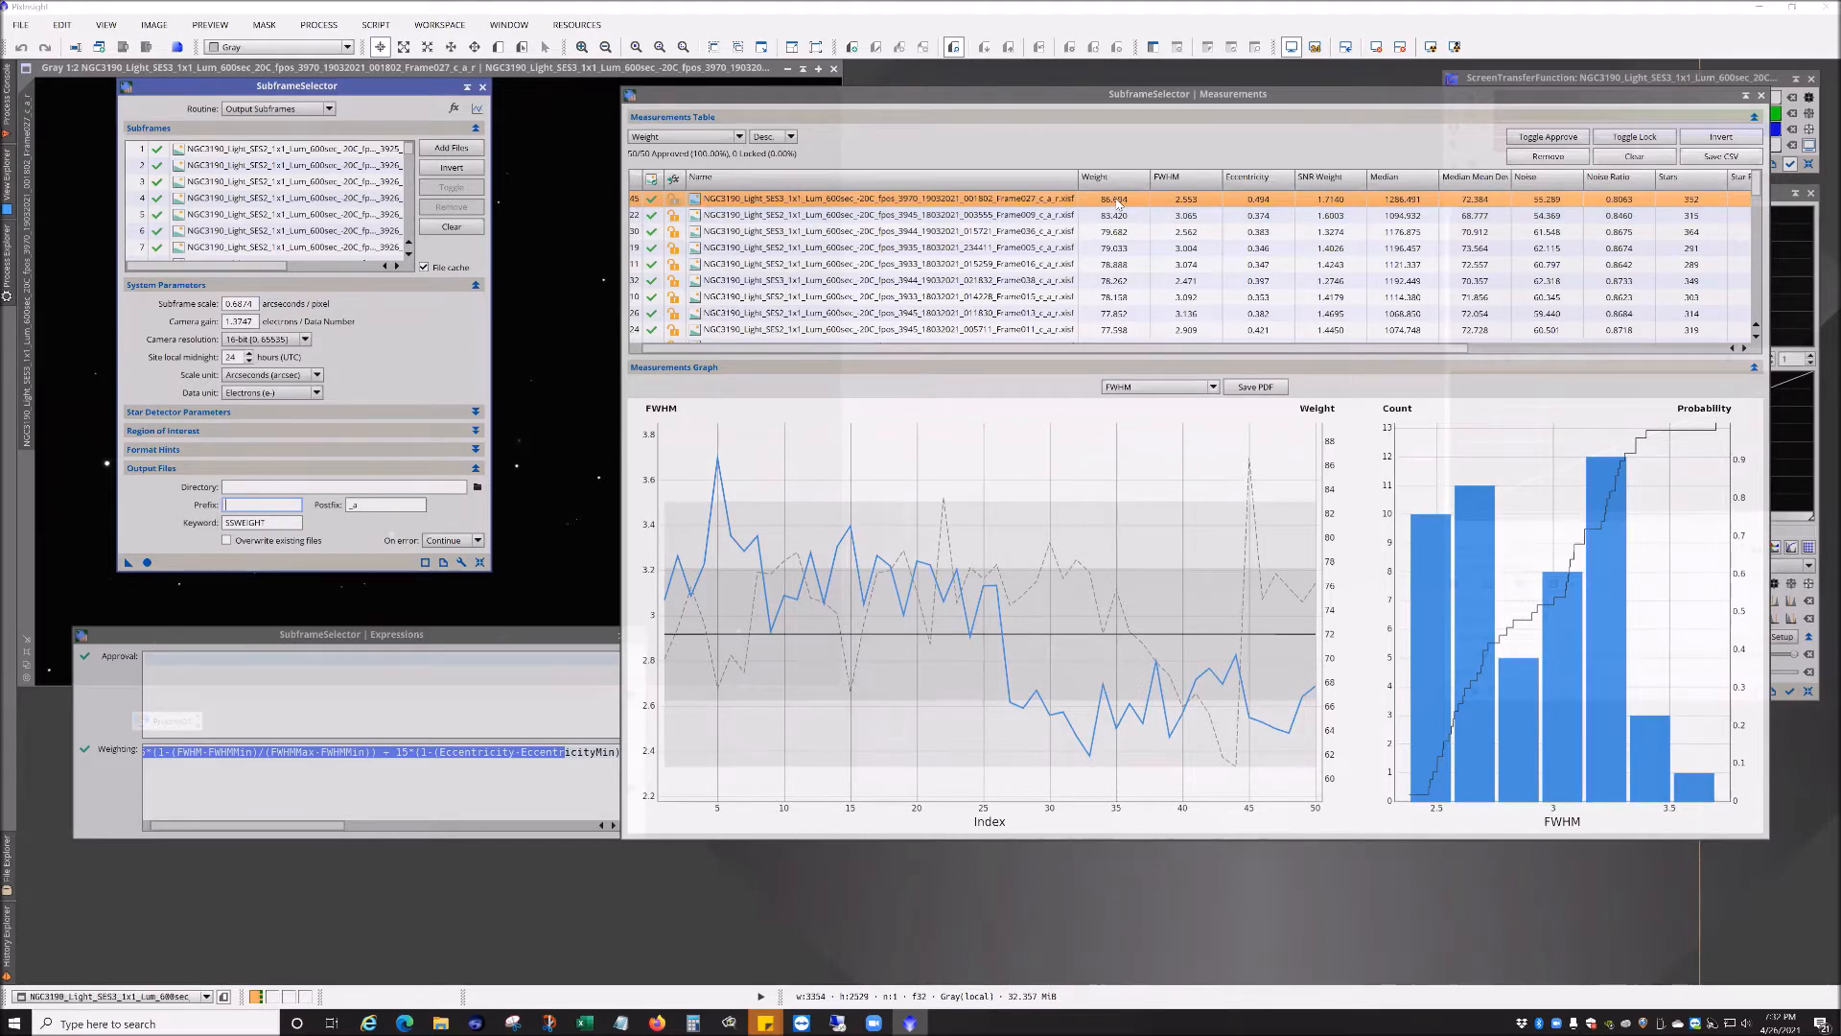
scroll(1117, 202, down, 10)
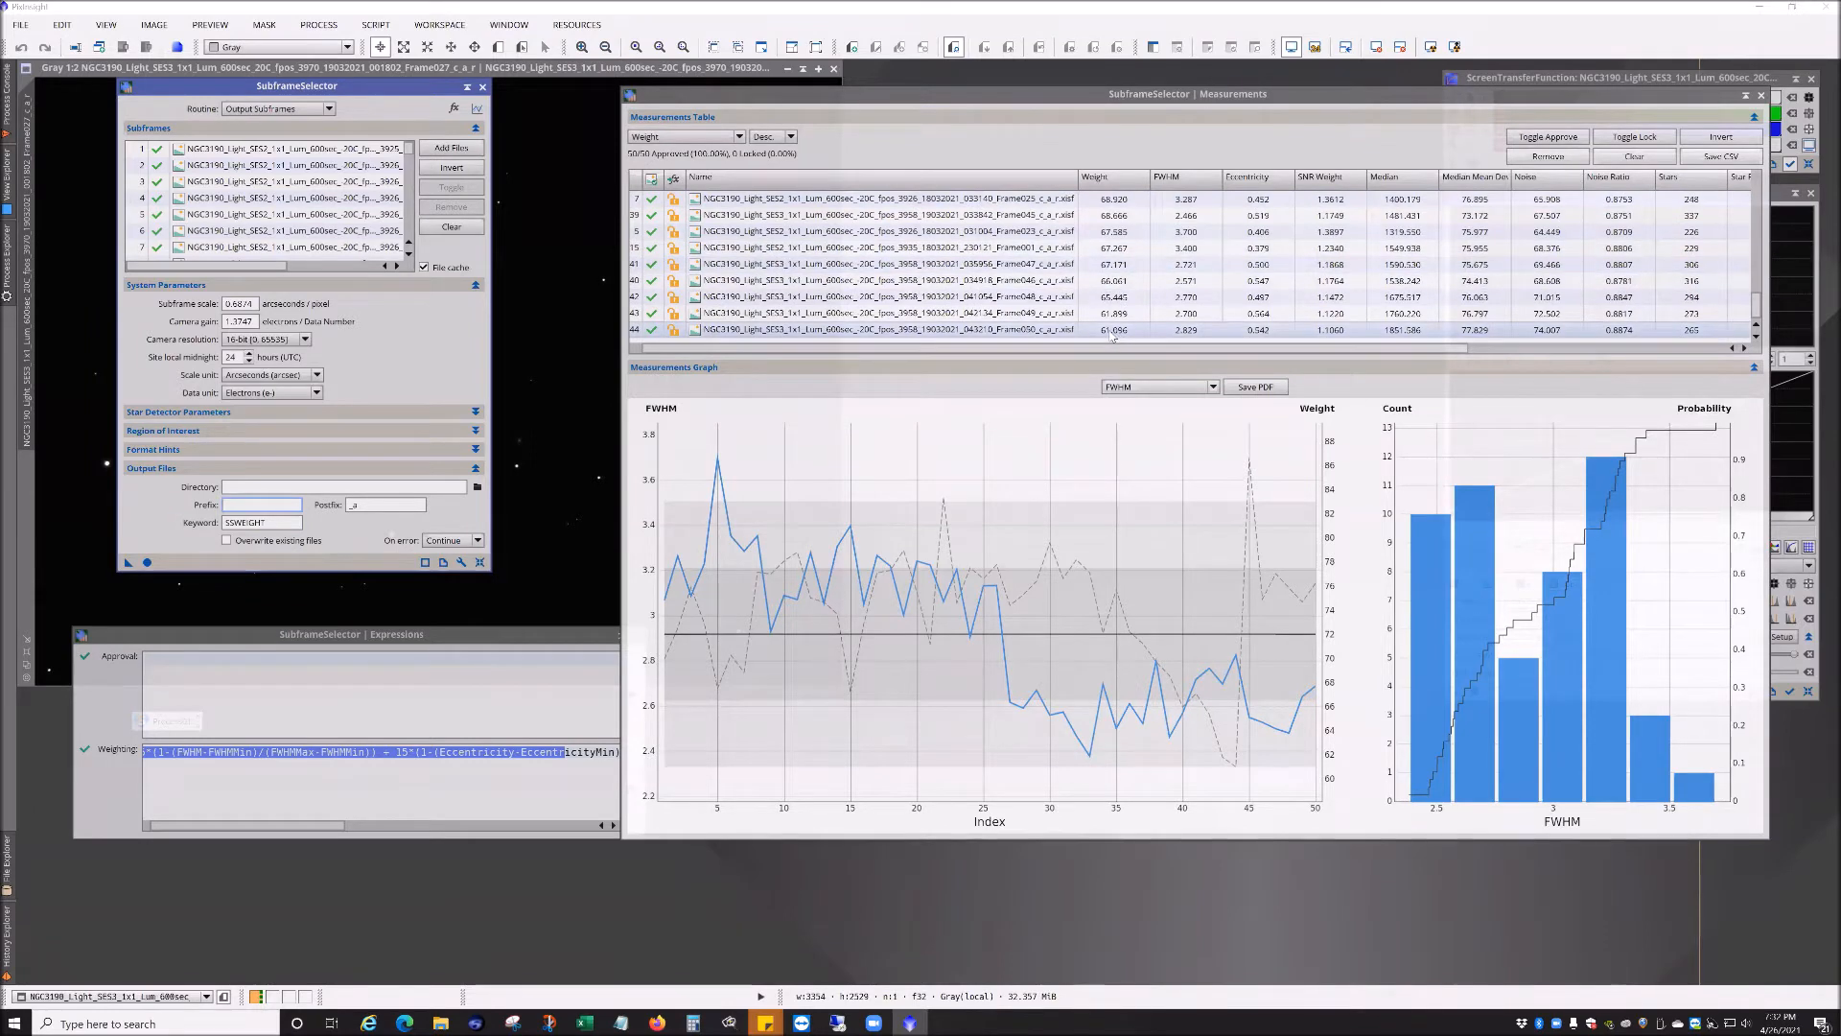
scroll(1111, 335, up, 10)
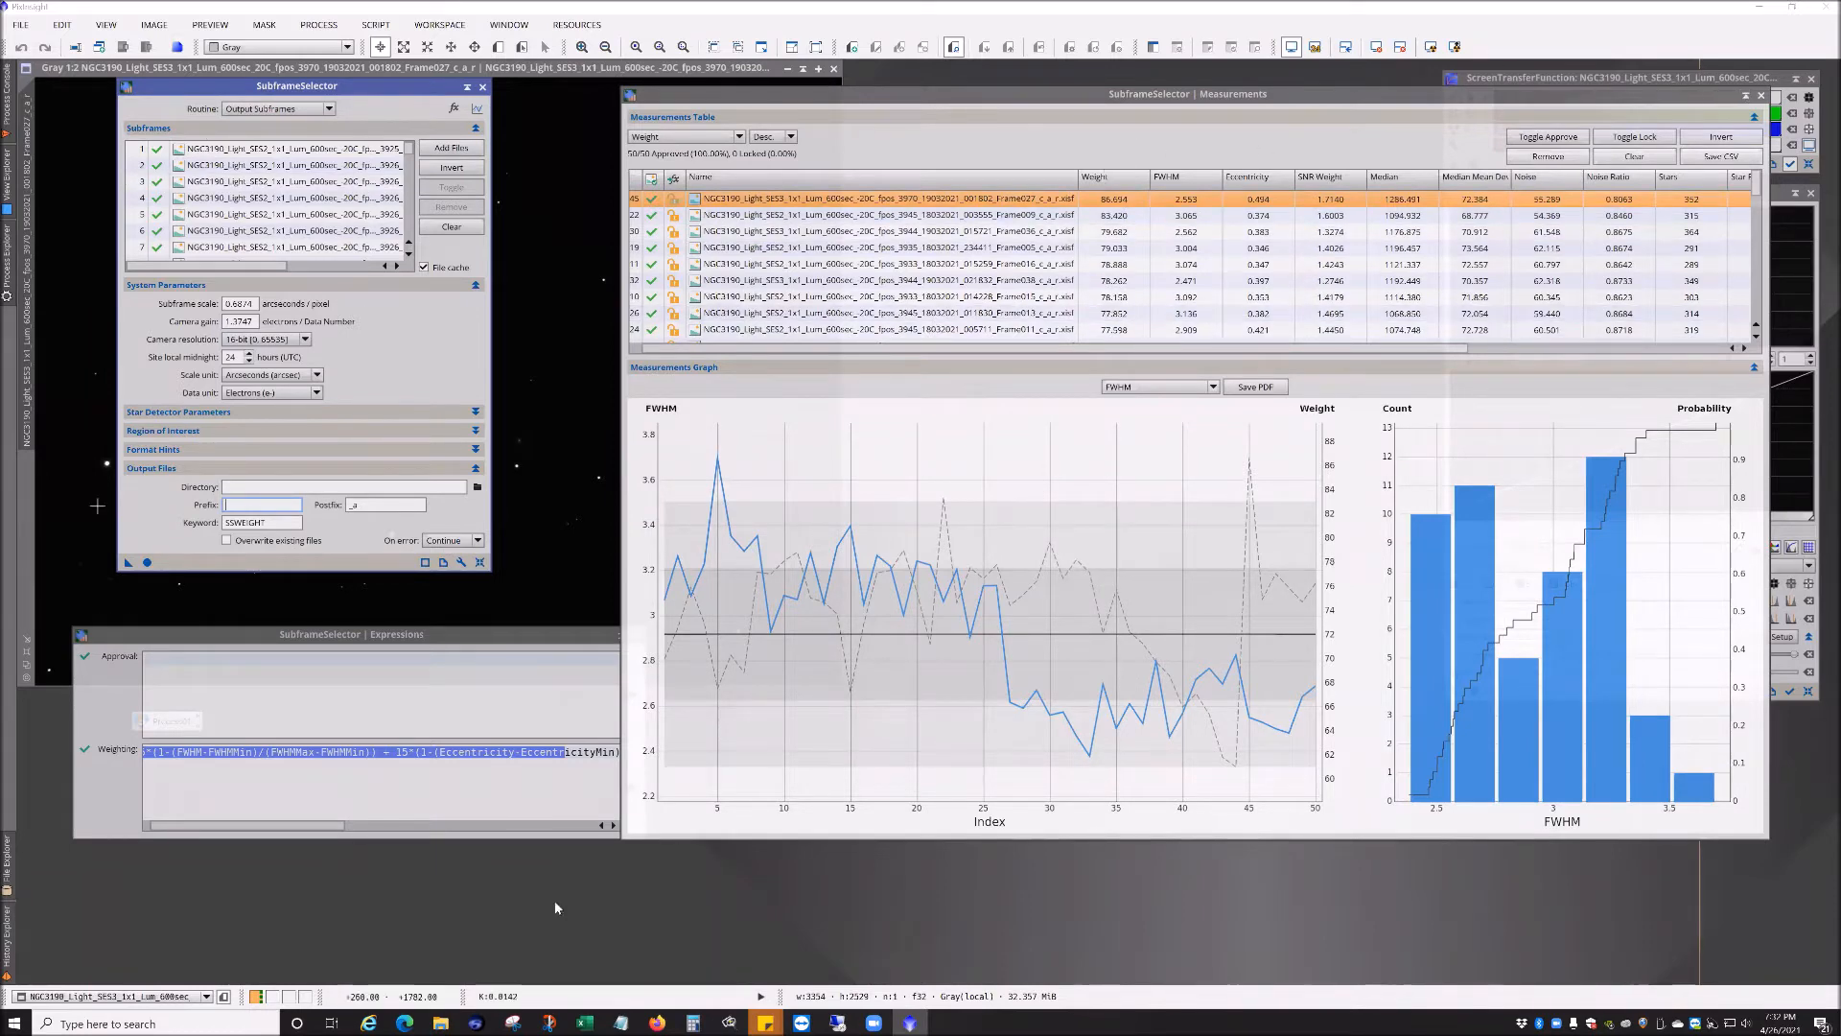
Step: Close the Measurements window, the SubframeSelector dialog and the open subframe image
click(1761, 96)
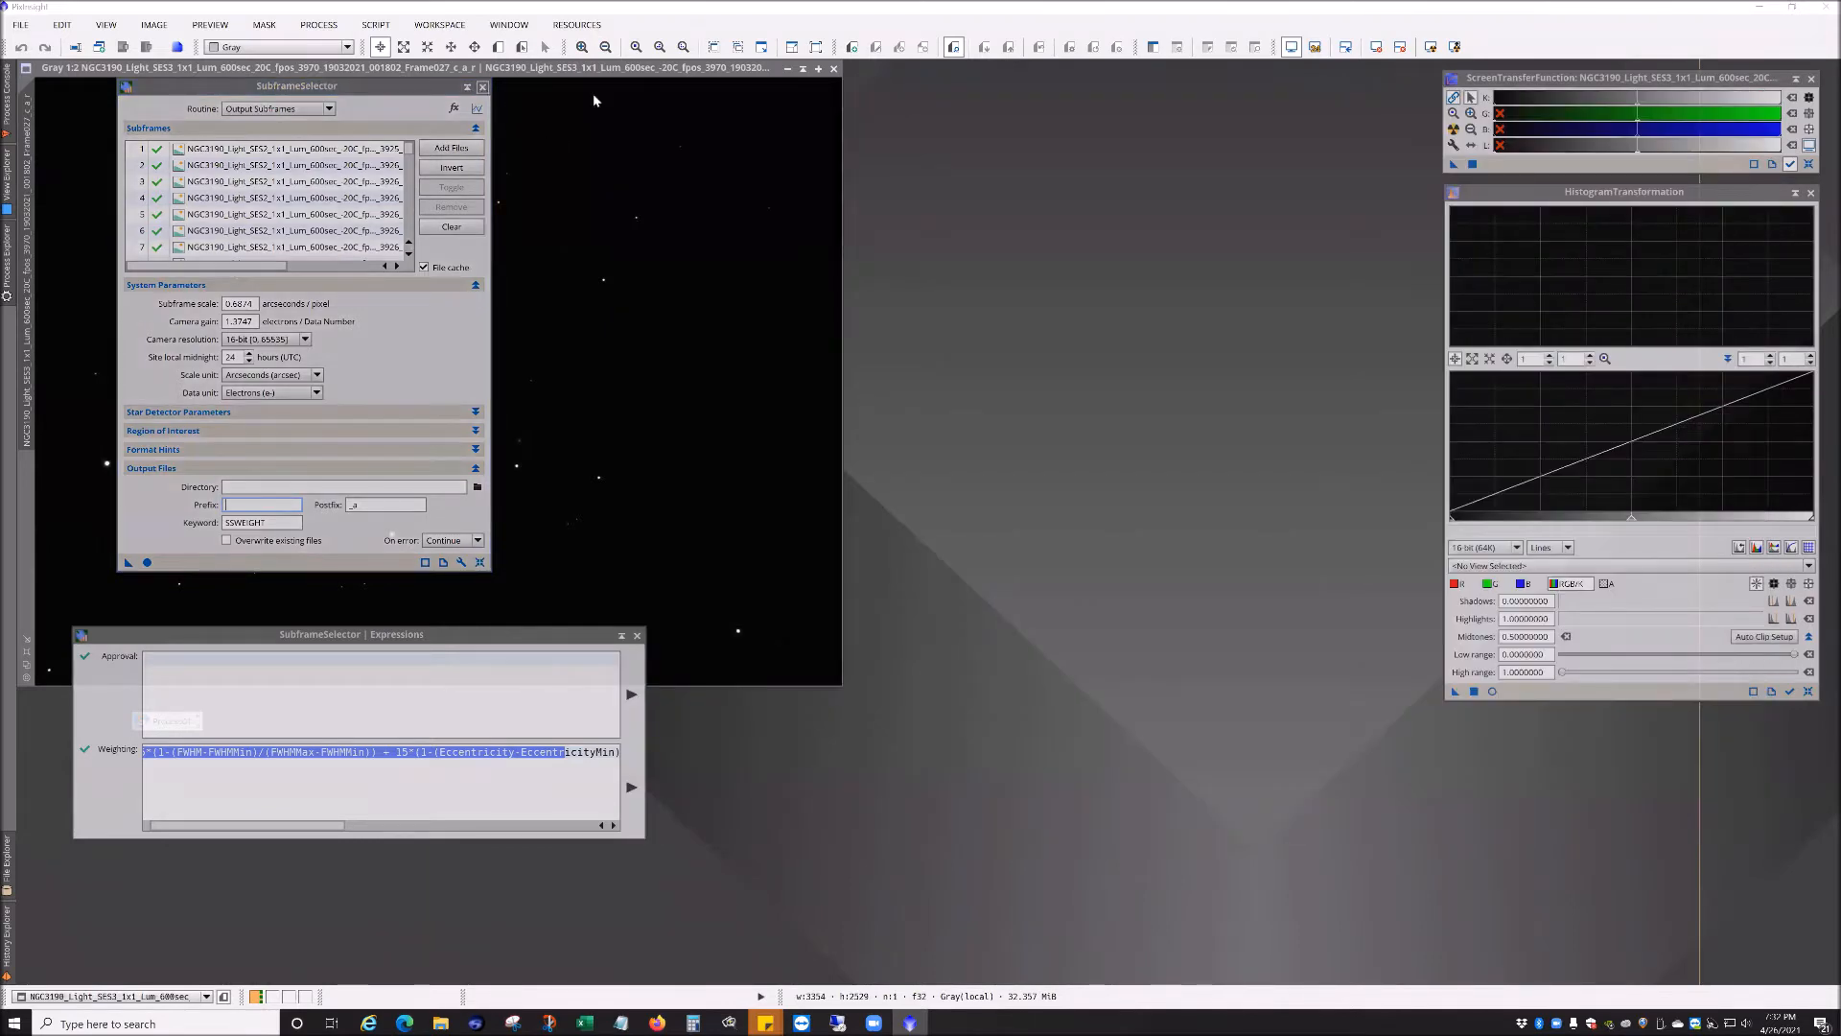
click(483, 86)
click(833, 68)
click(375, 24)
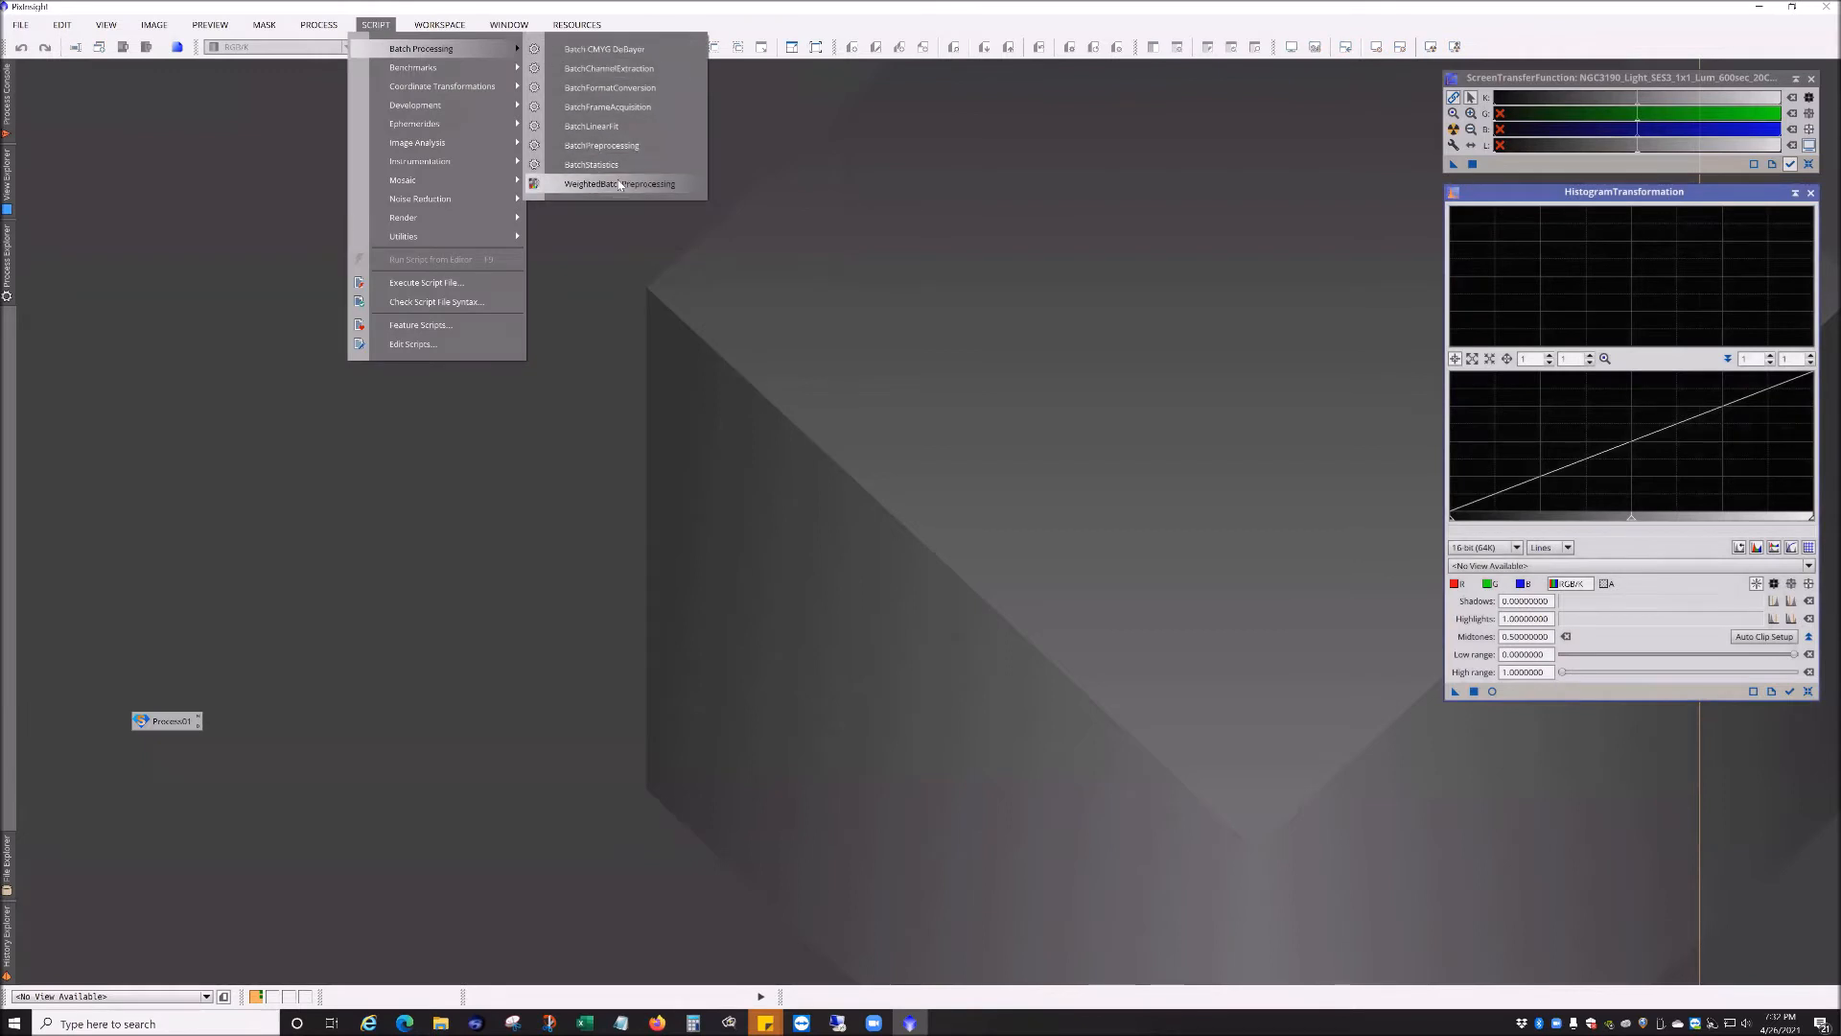
click(909, 711)
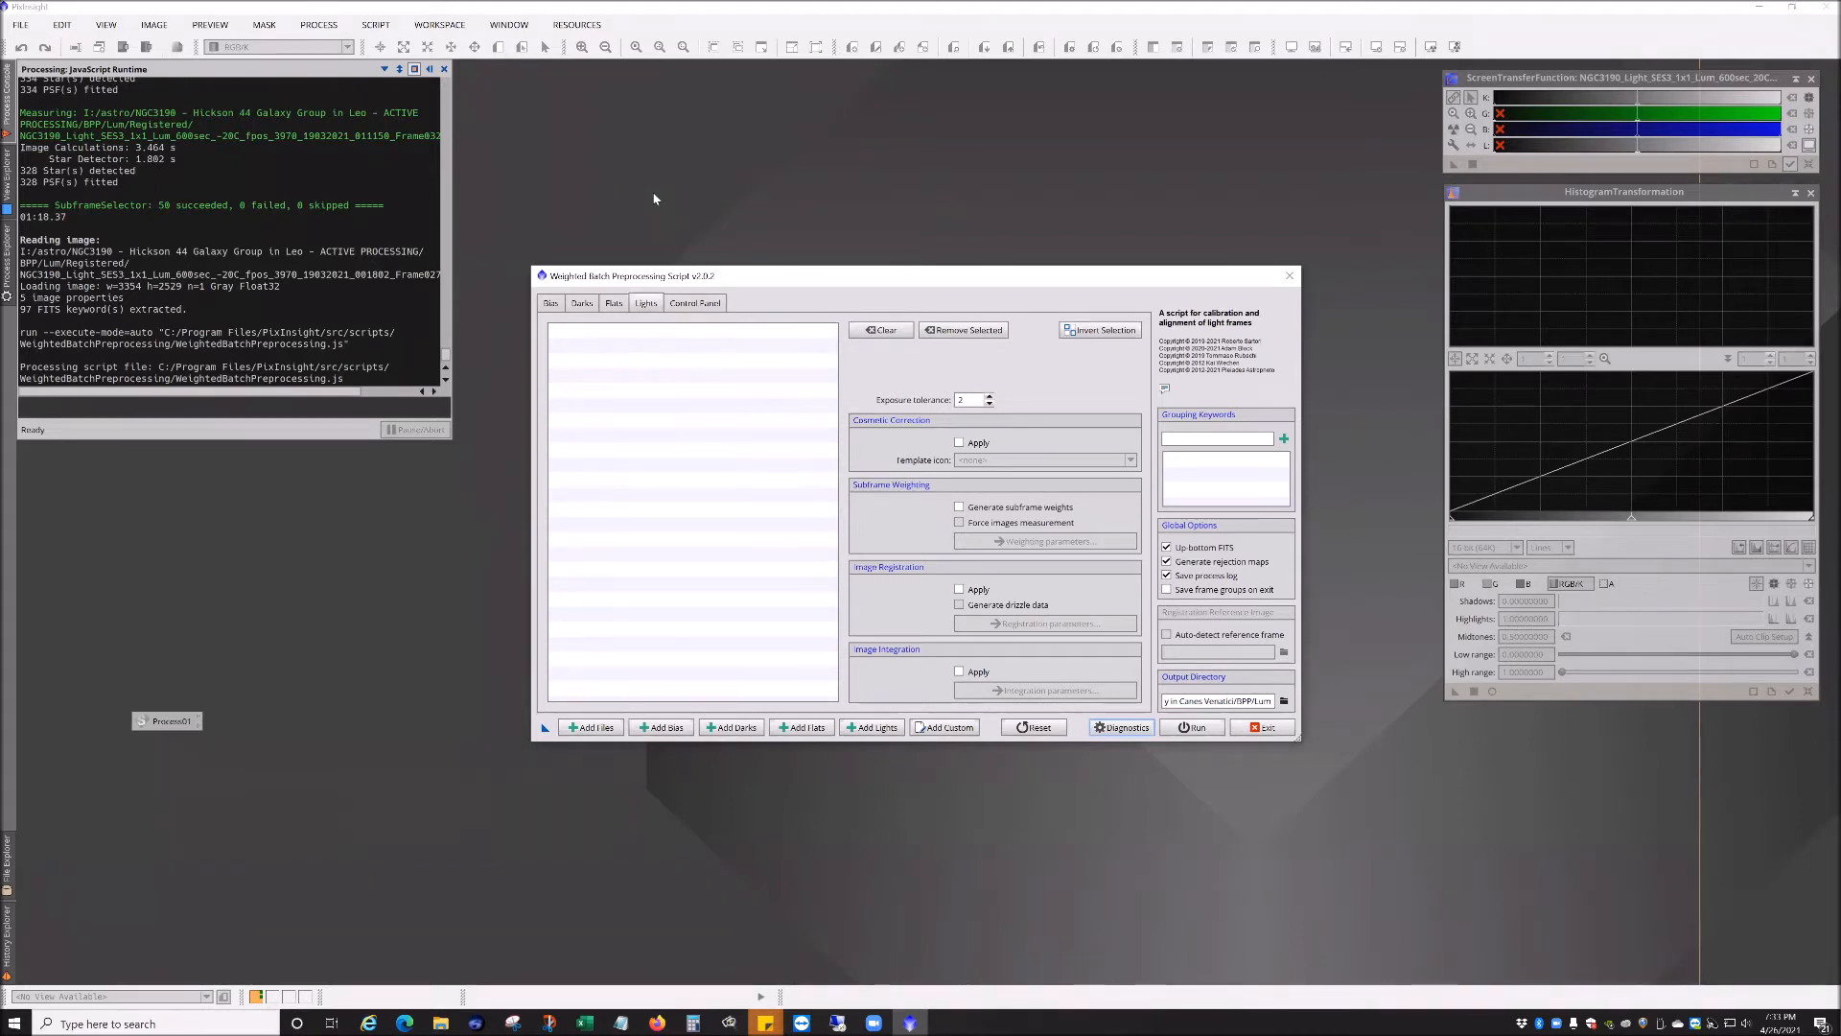
click(1260, 726)
click(900, 541)
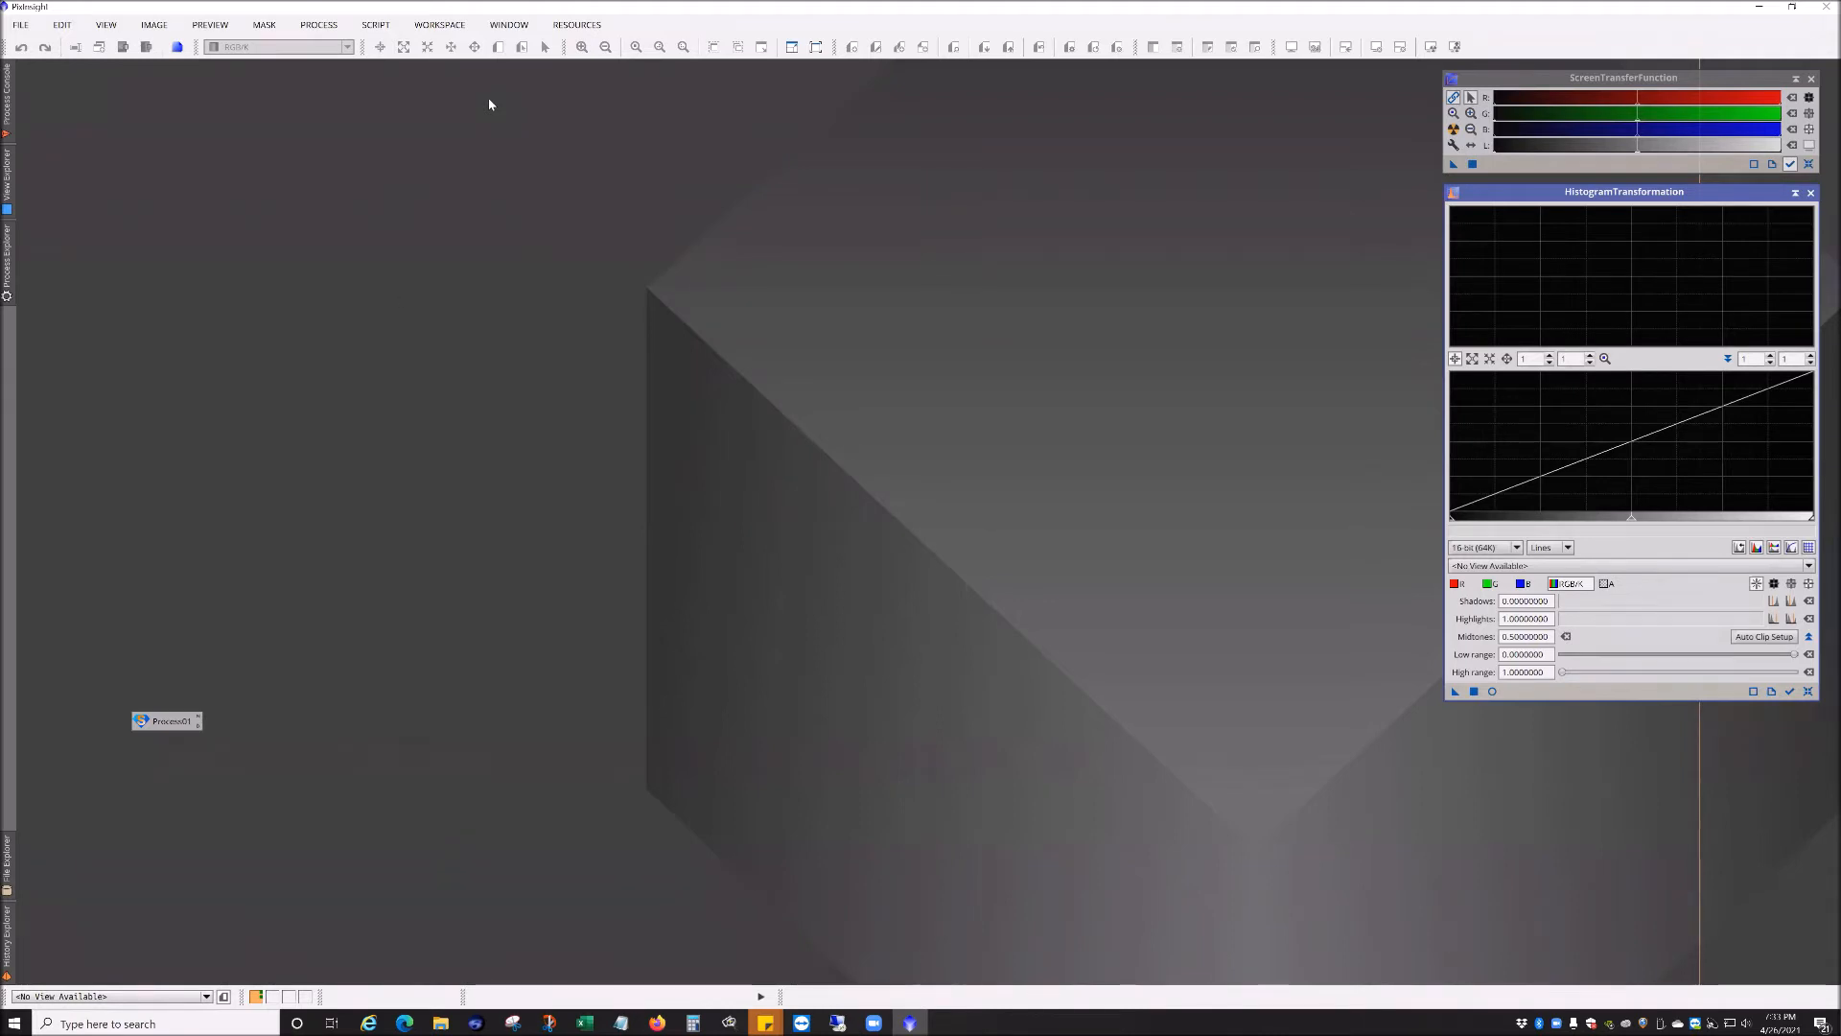
Step: Move the Process01 script icon and examine its saved WeightedBatchPreprocessing parameters
drag(161, 898, 103, 943)
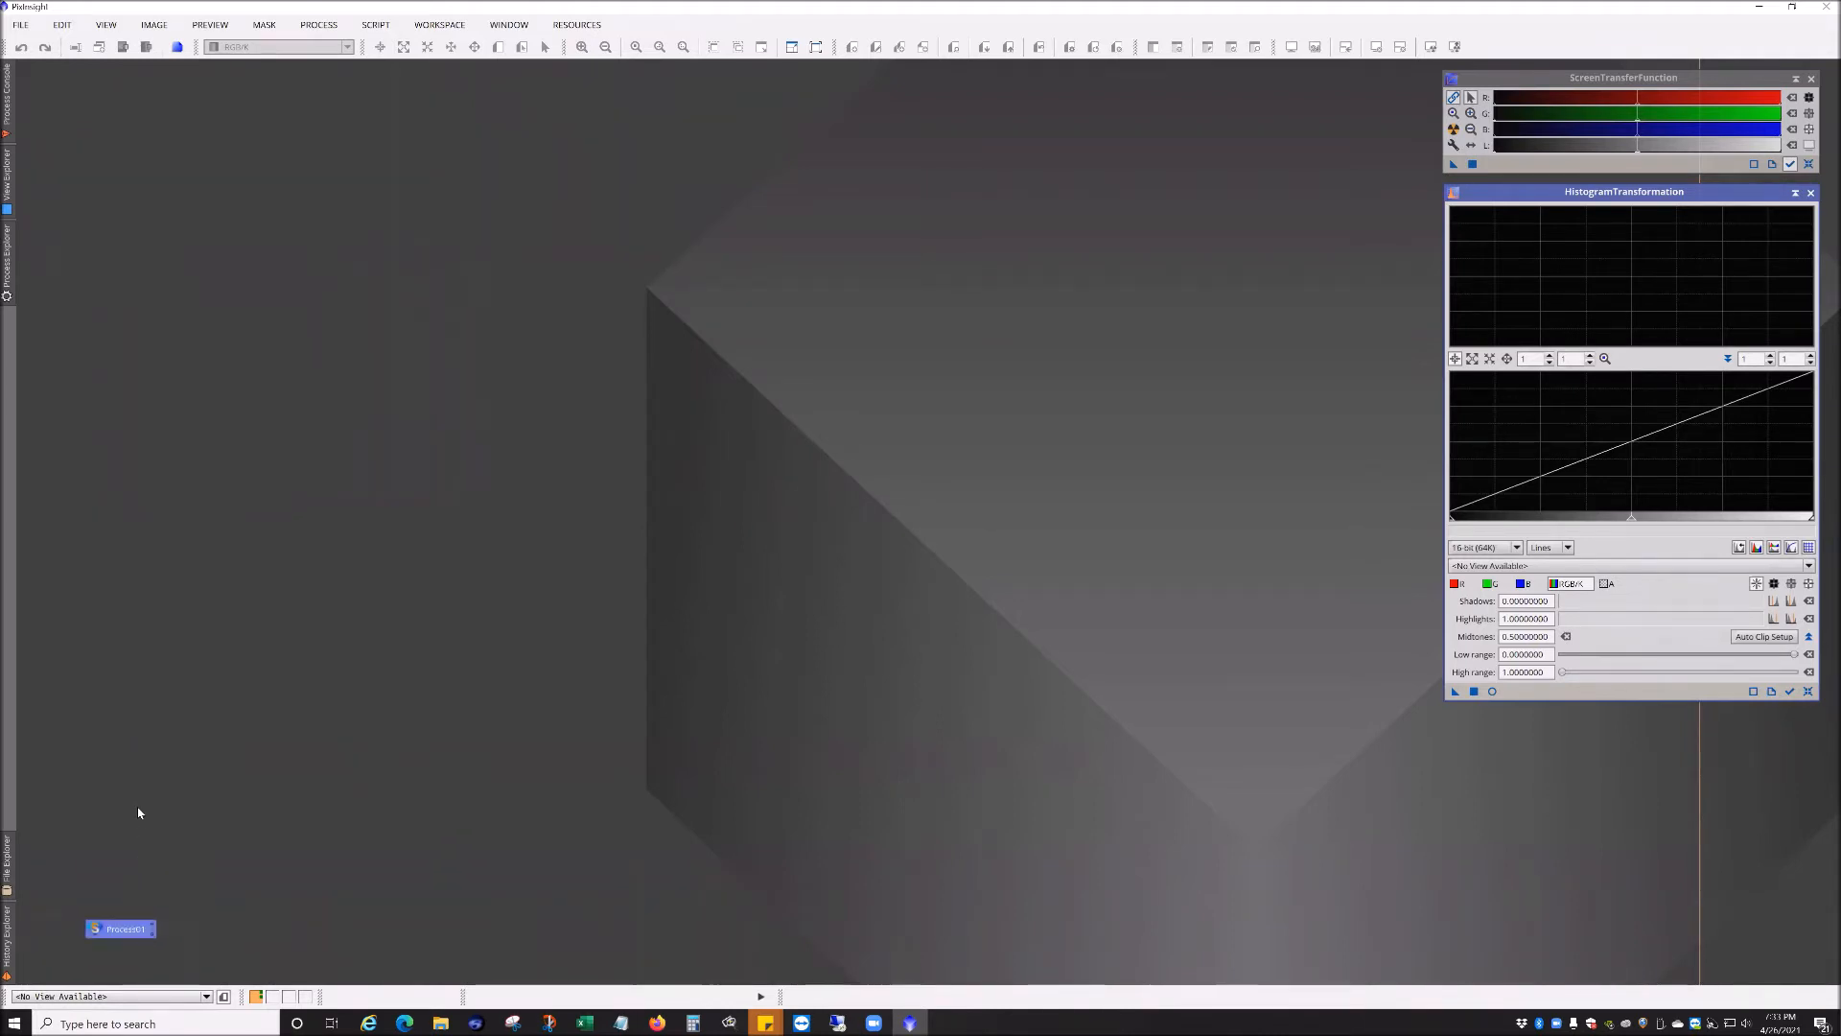
double_click(104, 935)
scroll(685, 463, down, 10)
scroll(685, 463, down, 15)
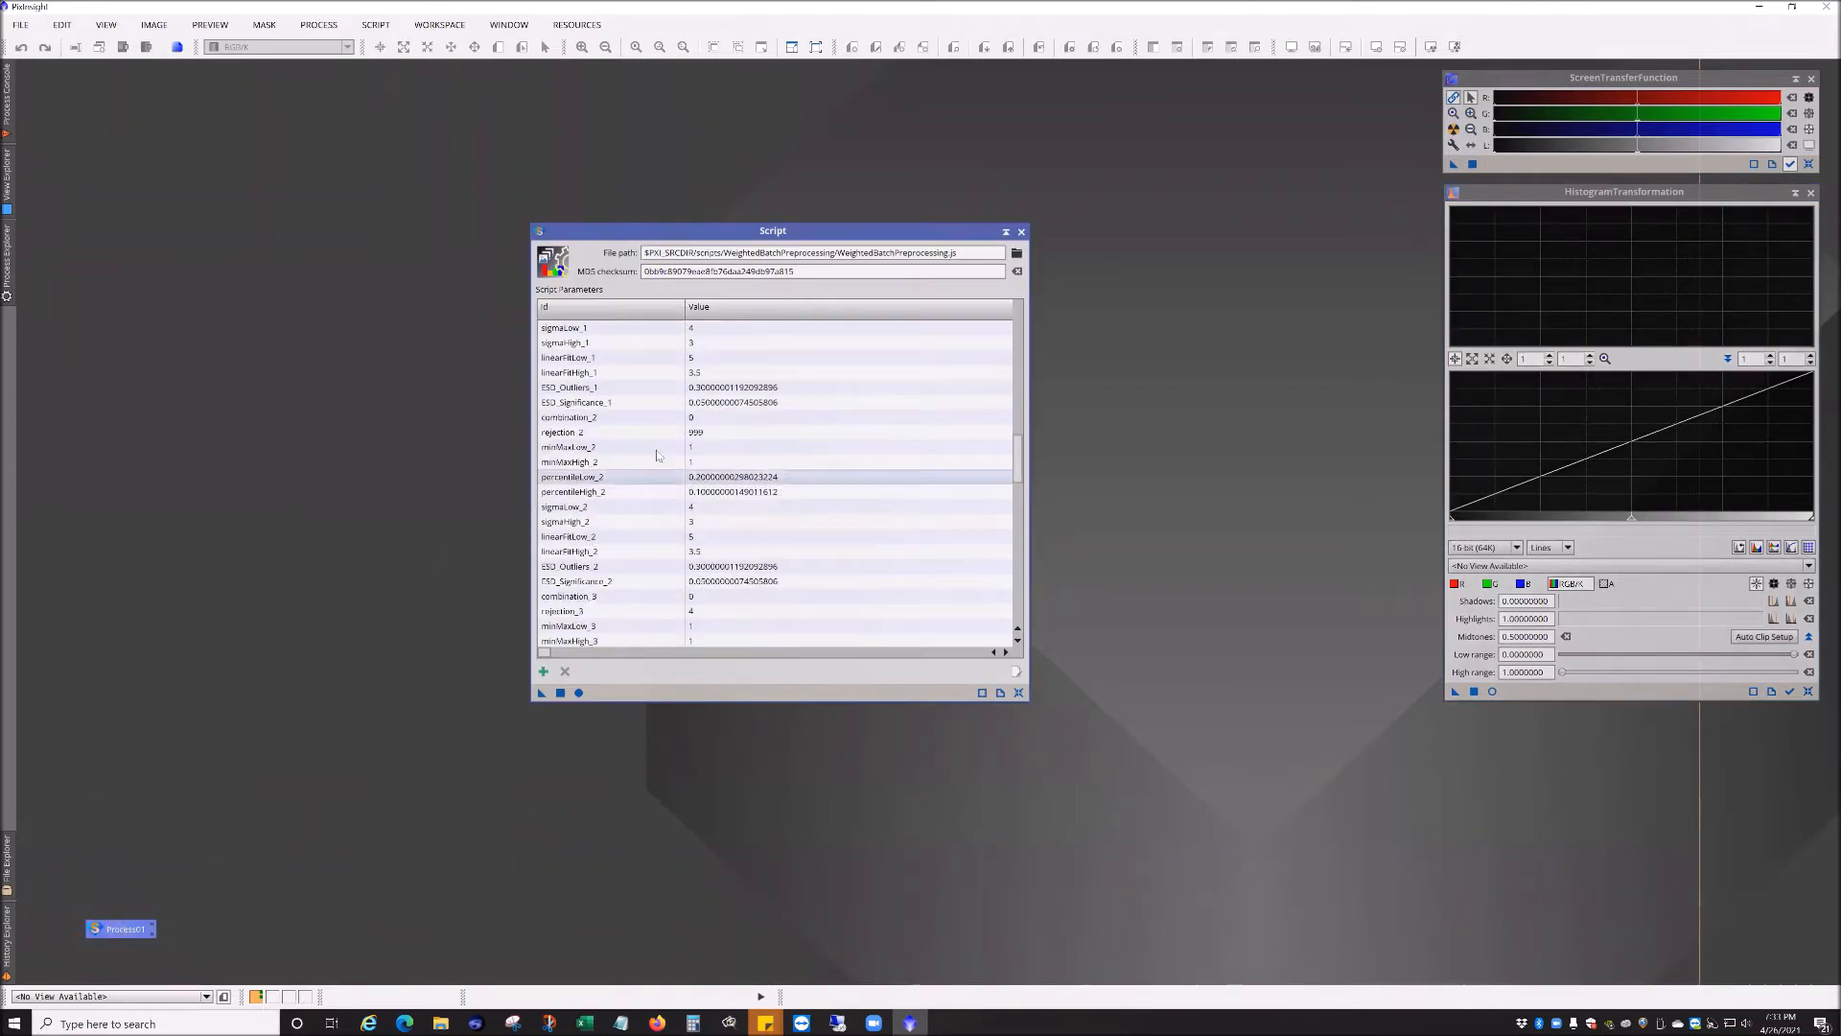
scroll(691, 541, up, 10)
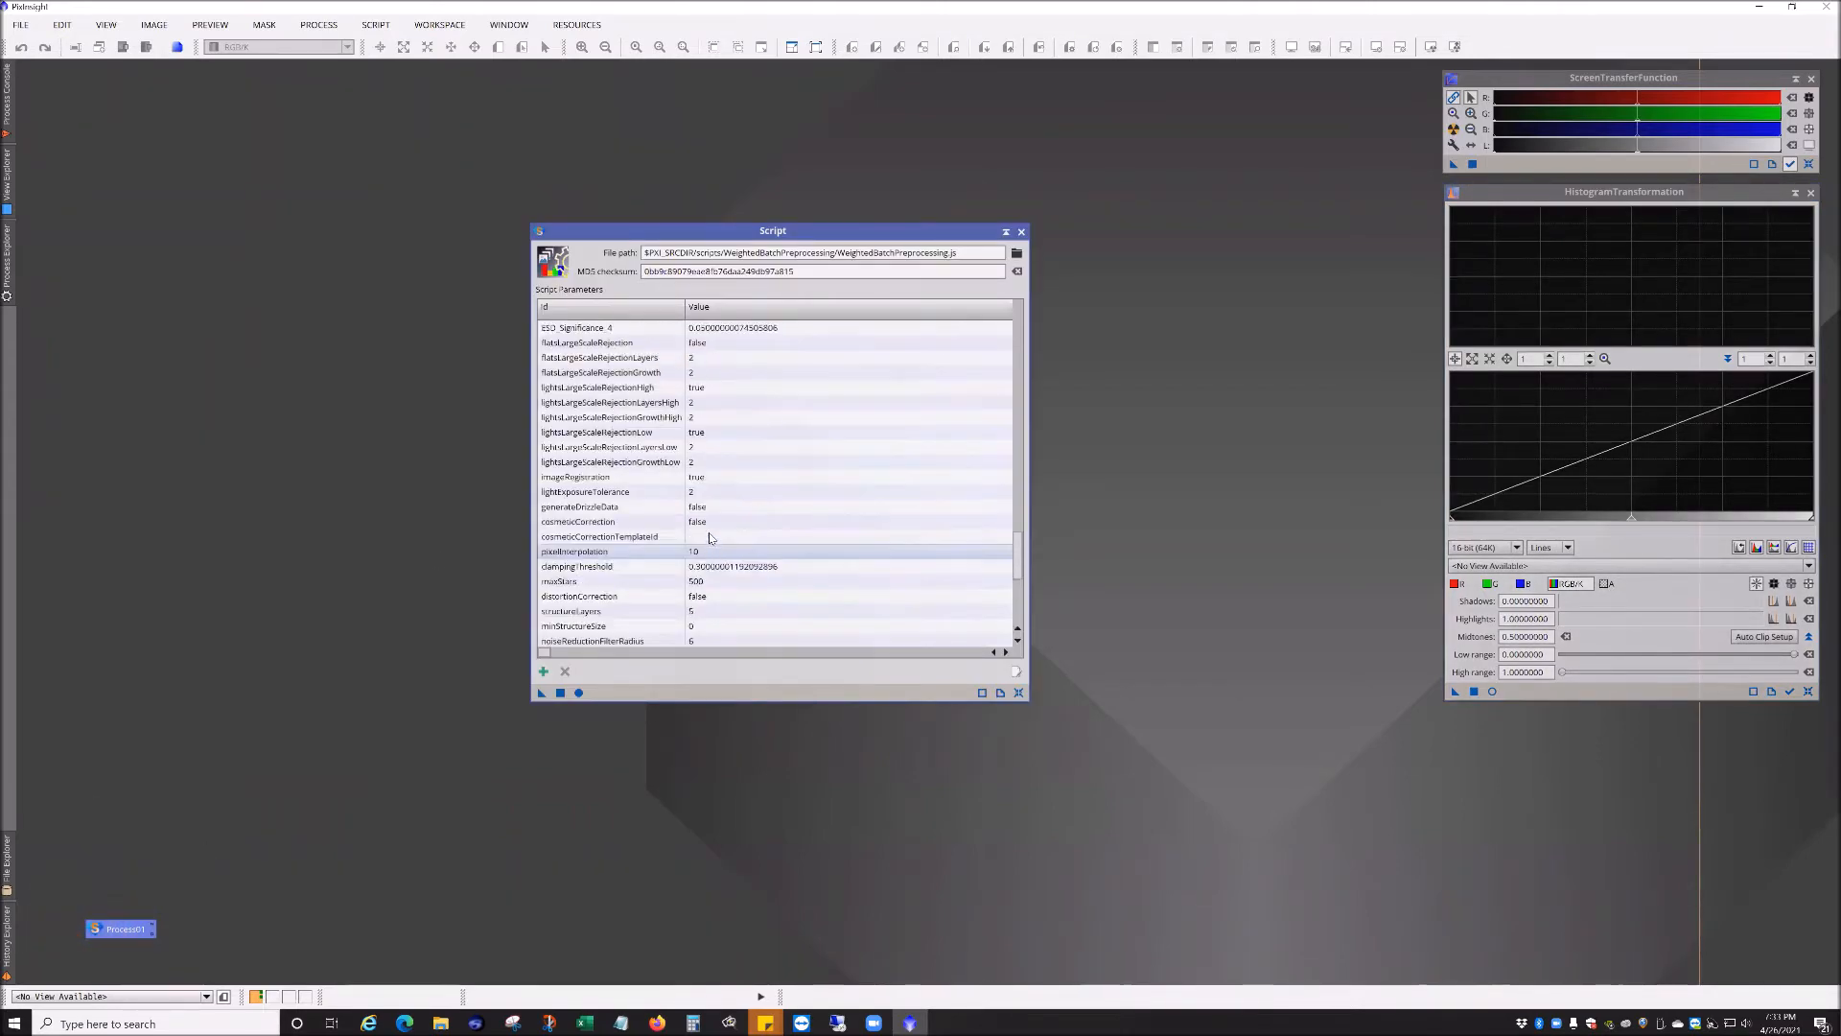
click(1021, 231)
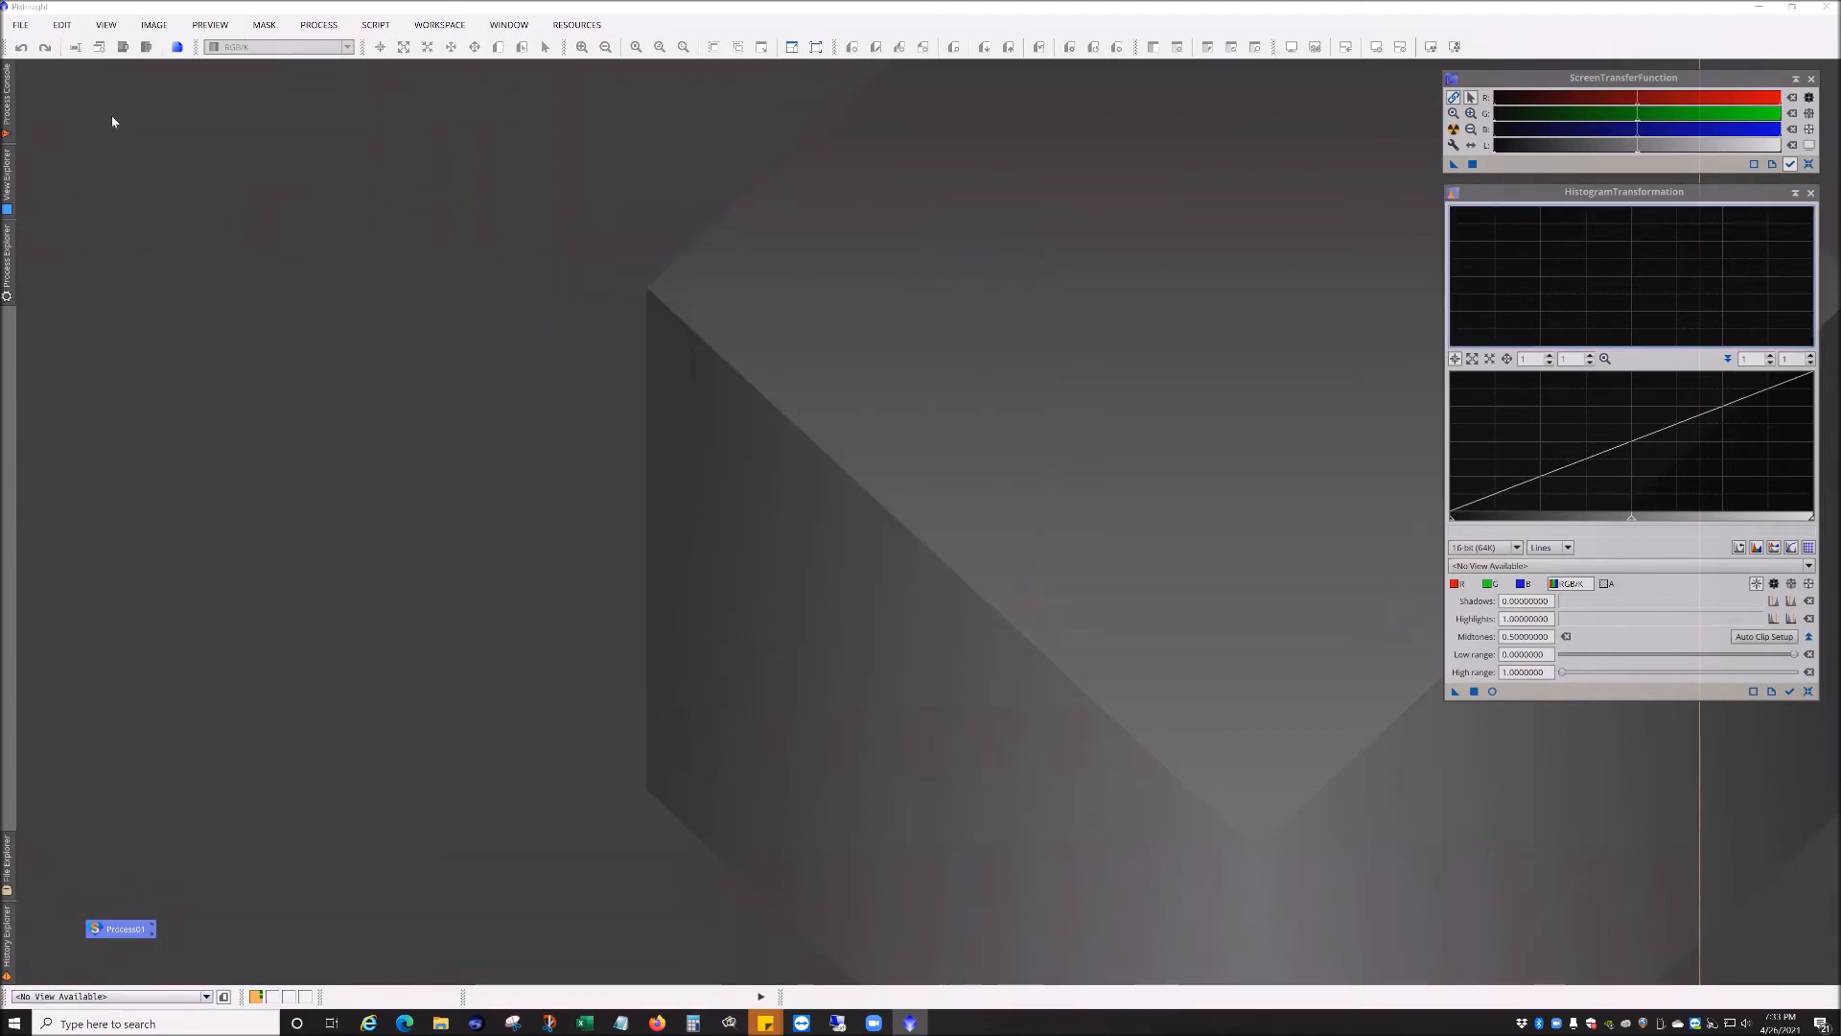
Step: Open the 600s luminance masterLight integration file from the BPP Lum master folder
click(20, 26)
click(47, 53)
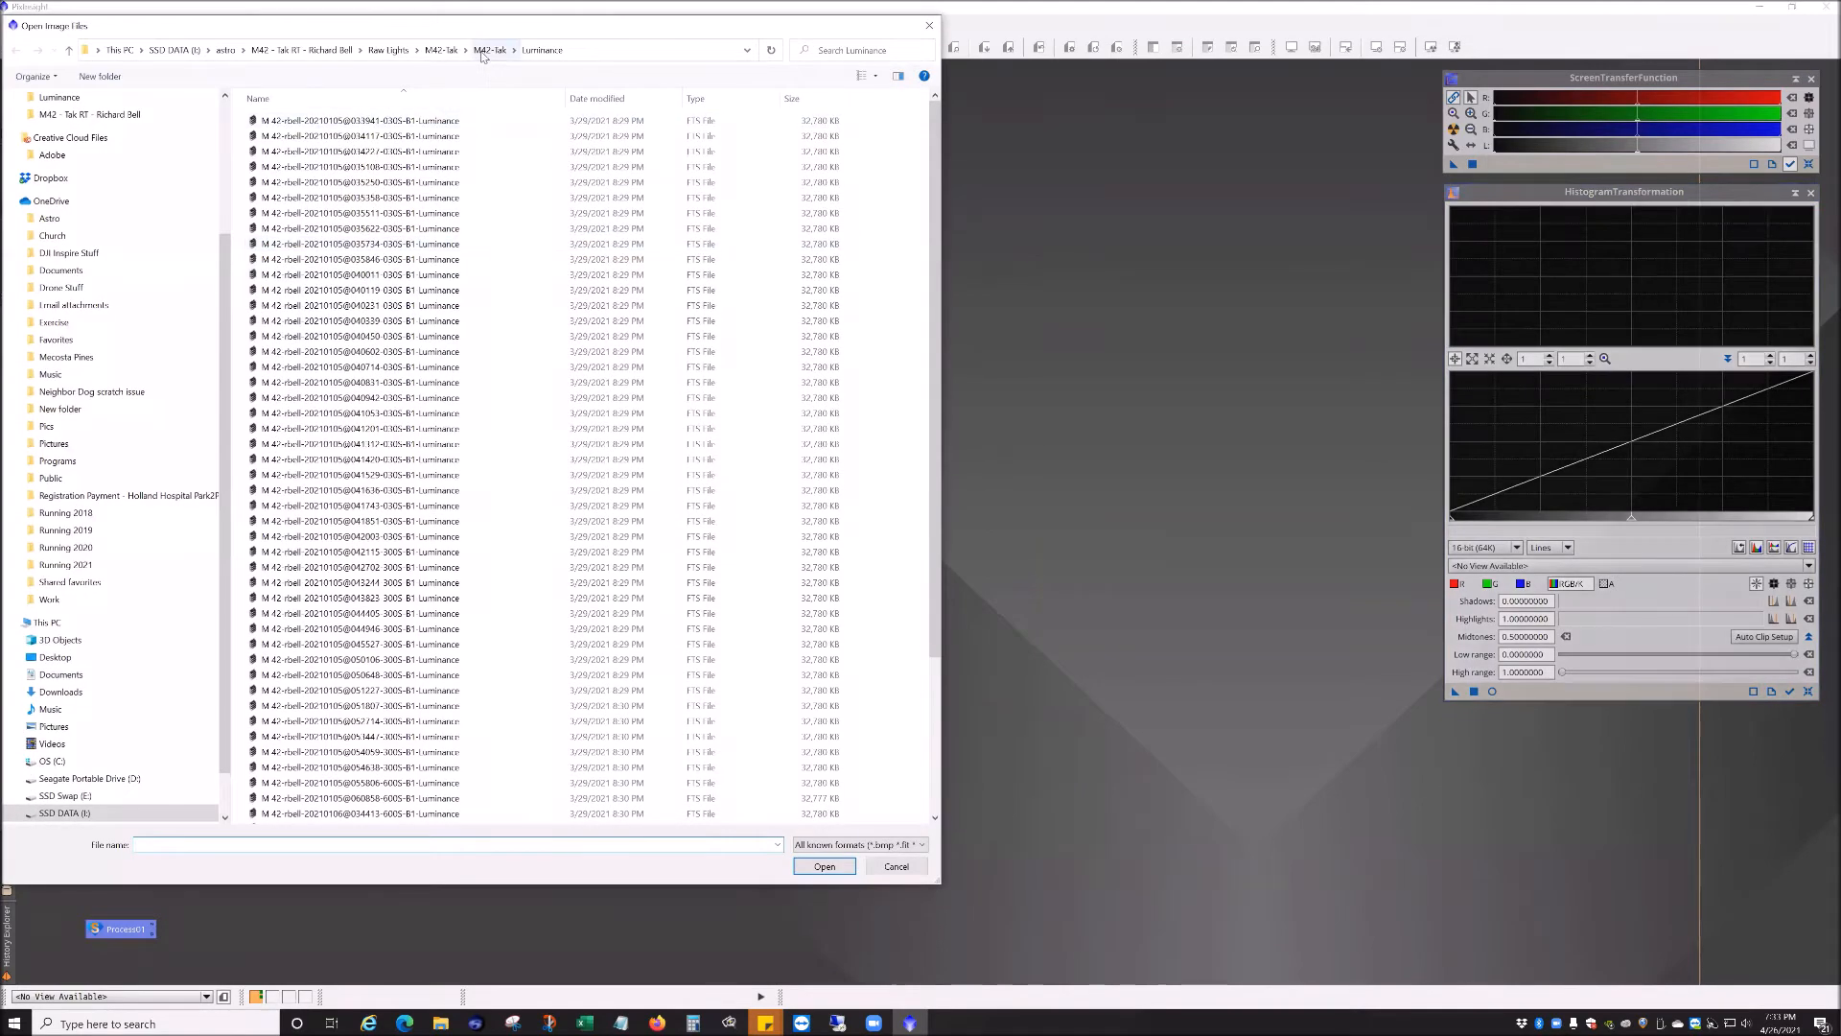
click(489, 50)
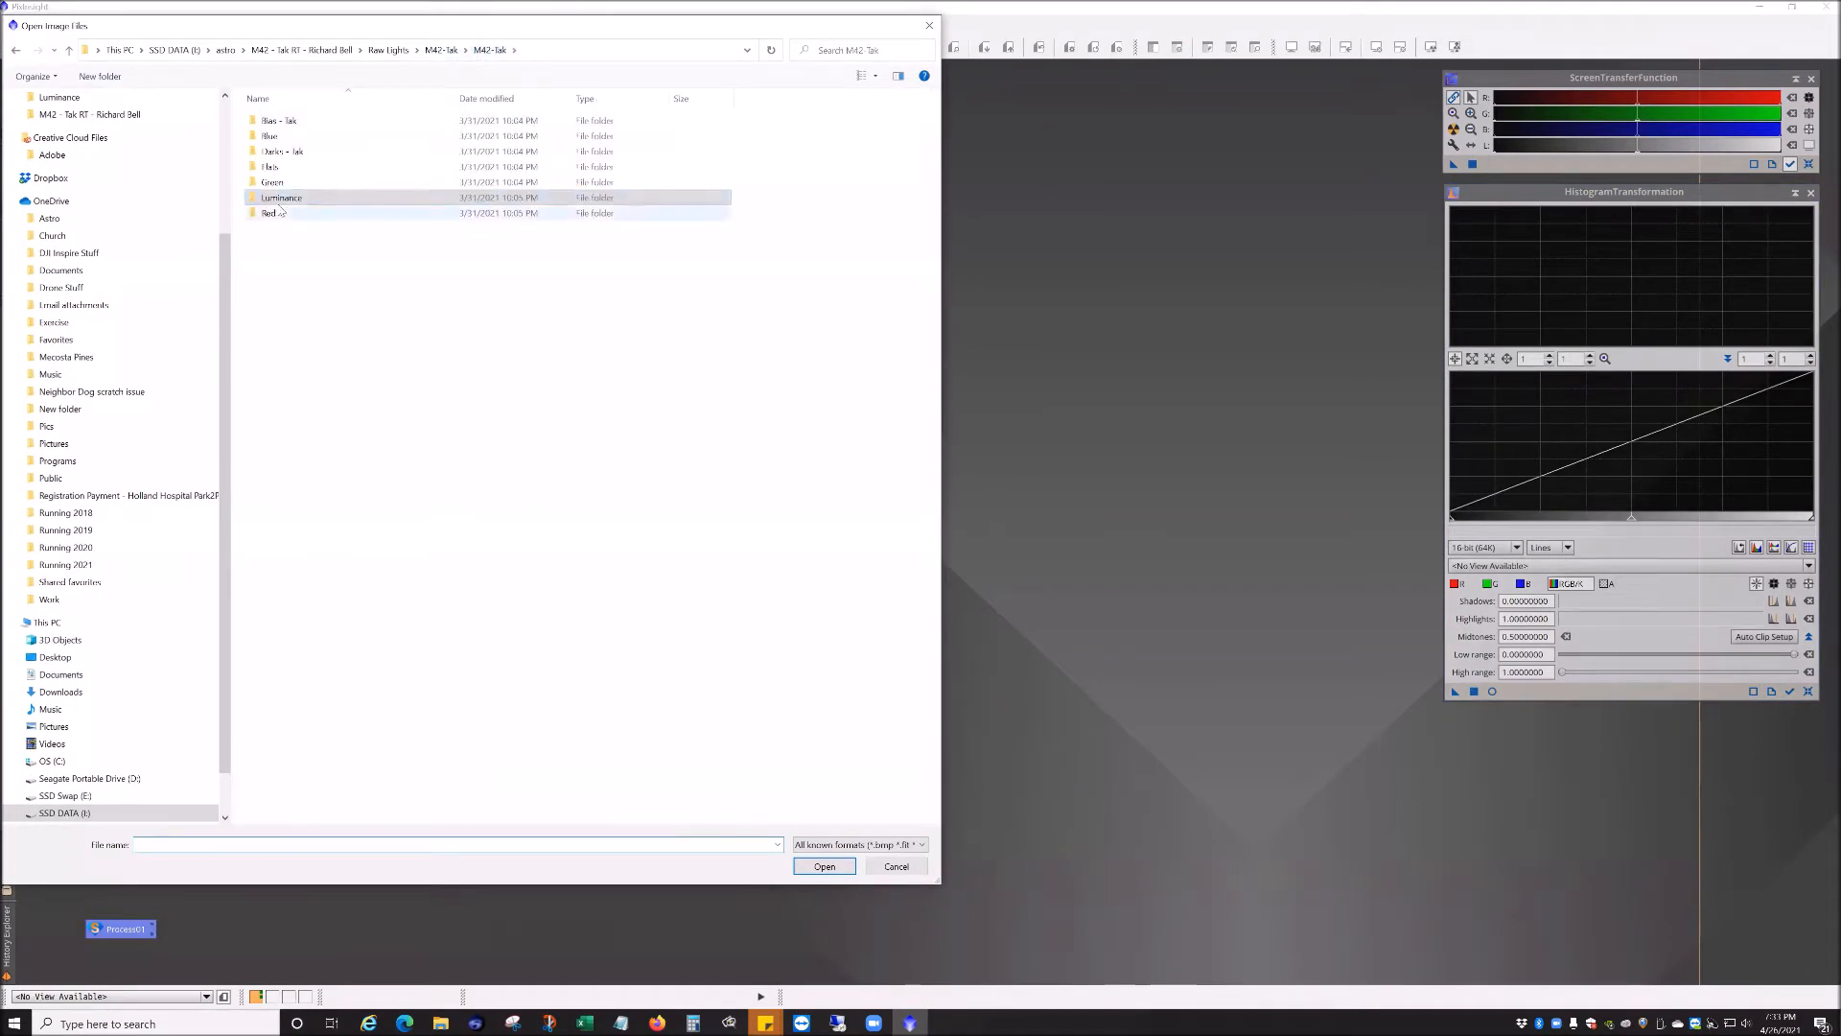
click(356, 53)
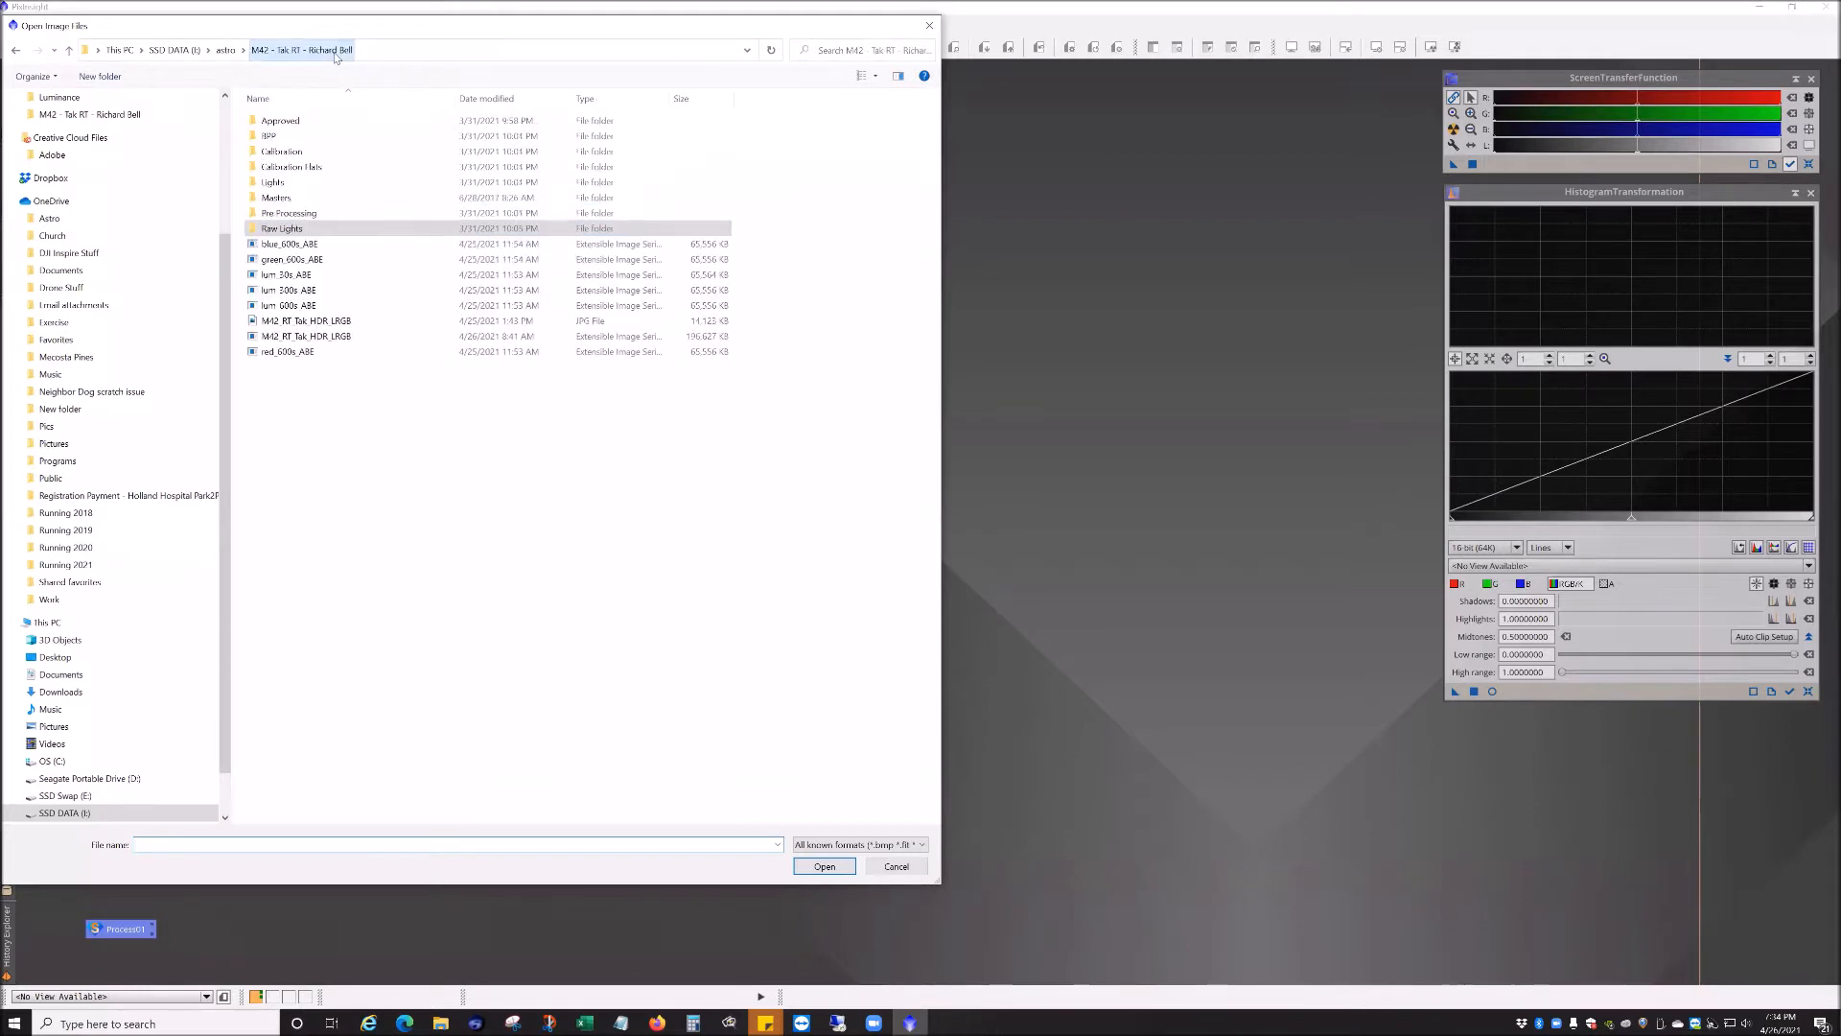
click(295, 246)
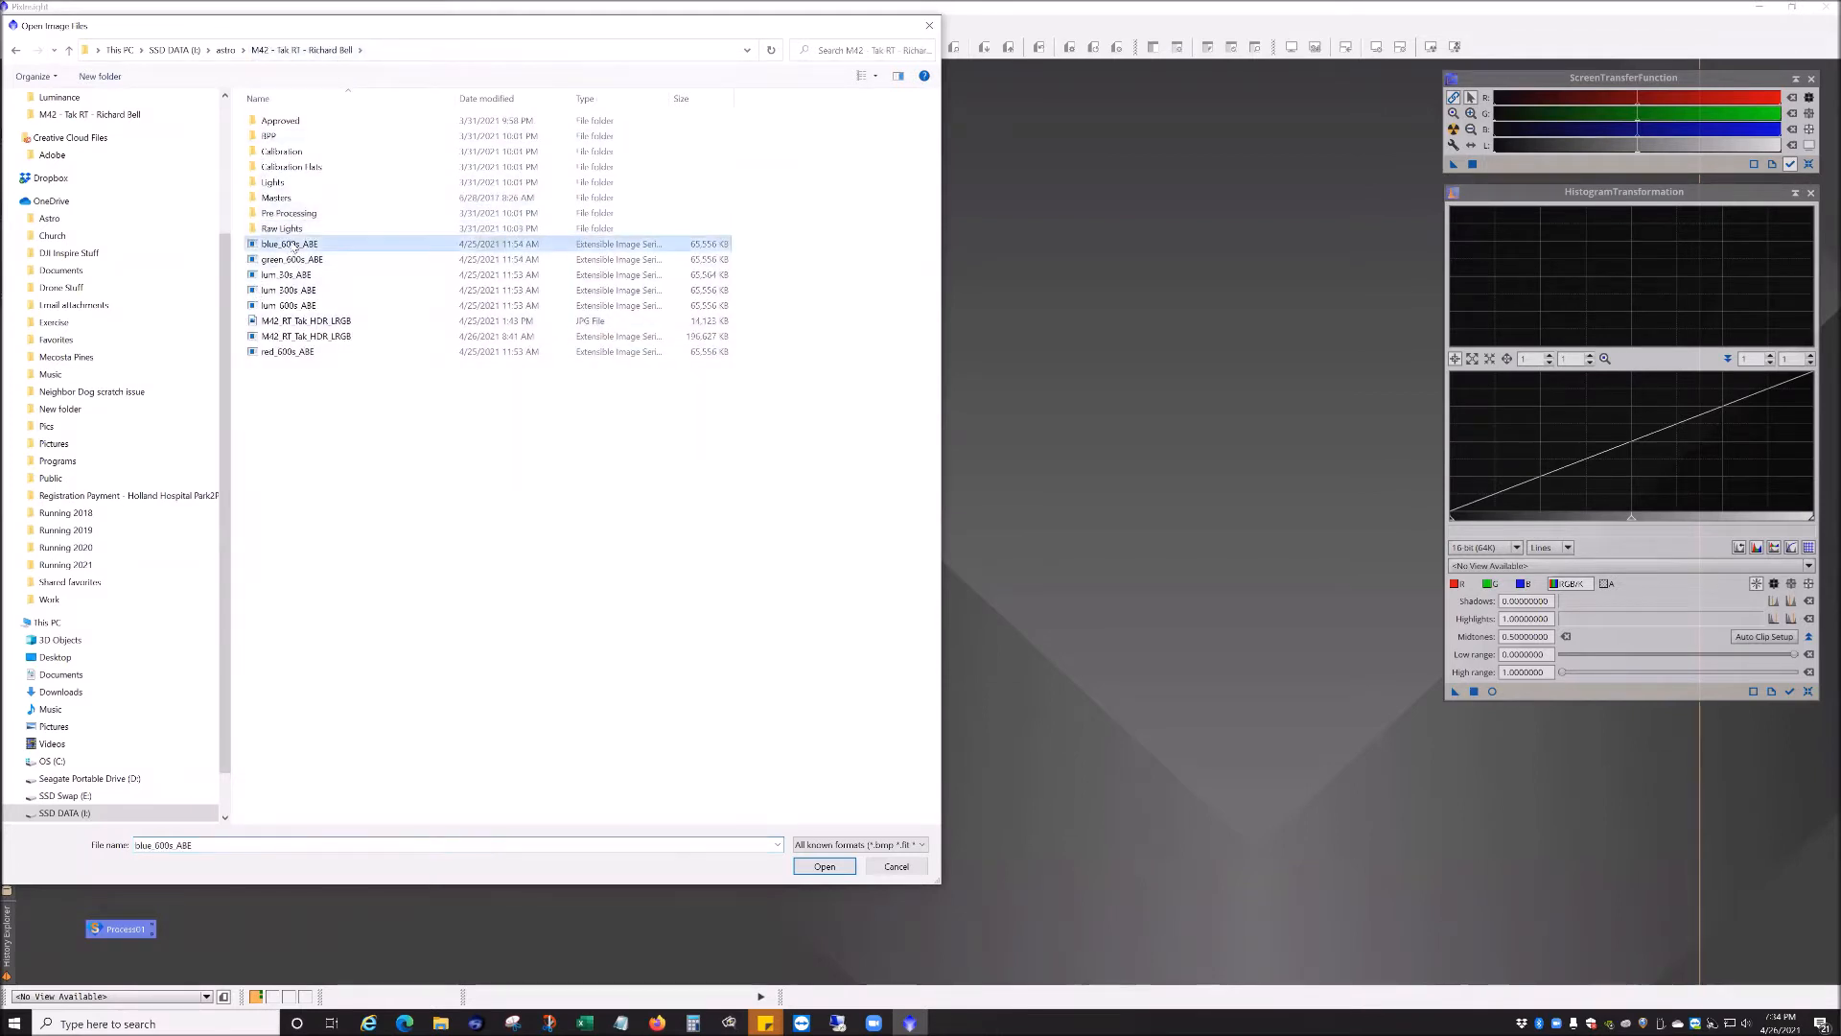
shift+click(303, 307)
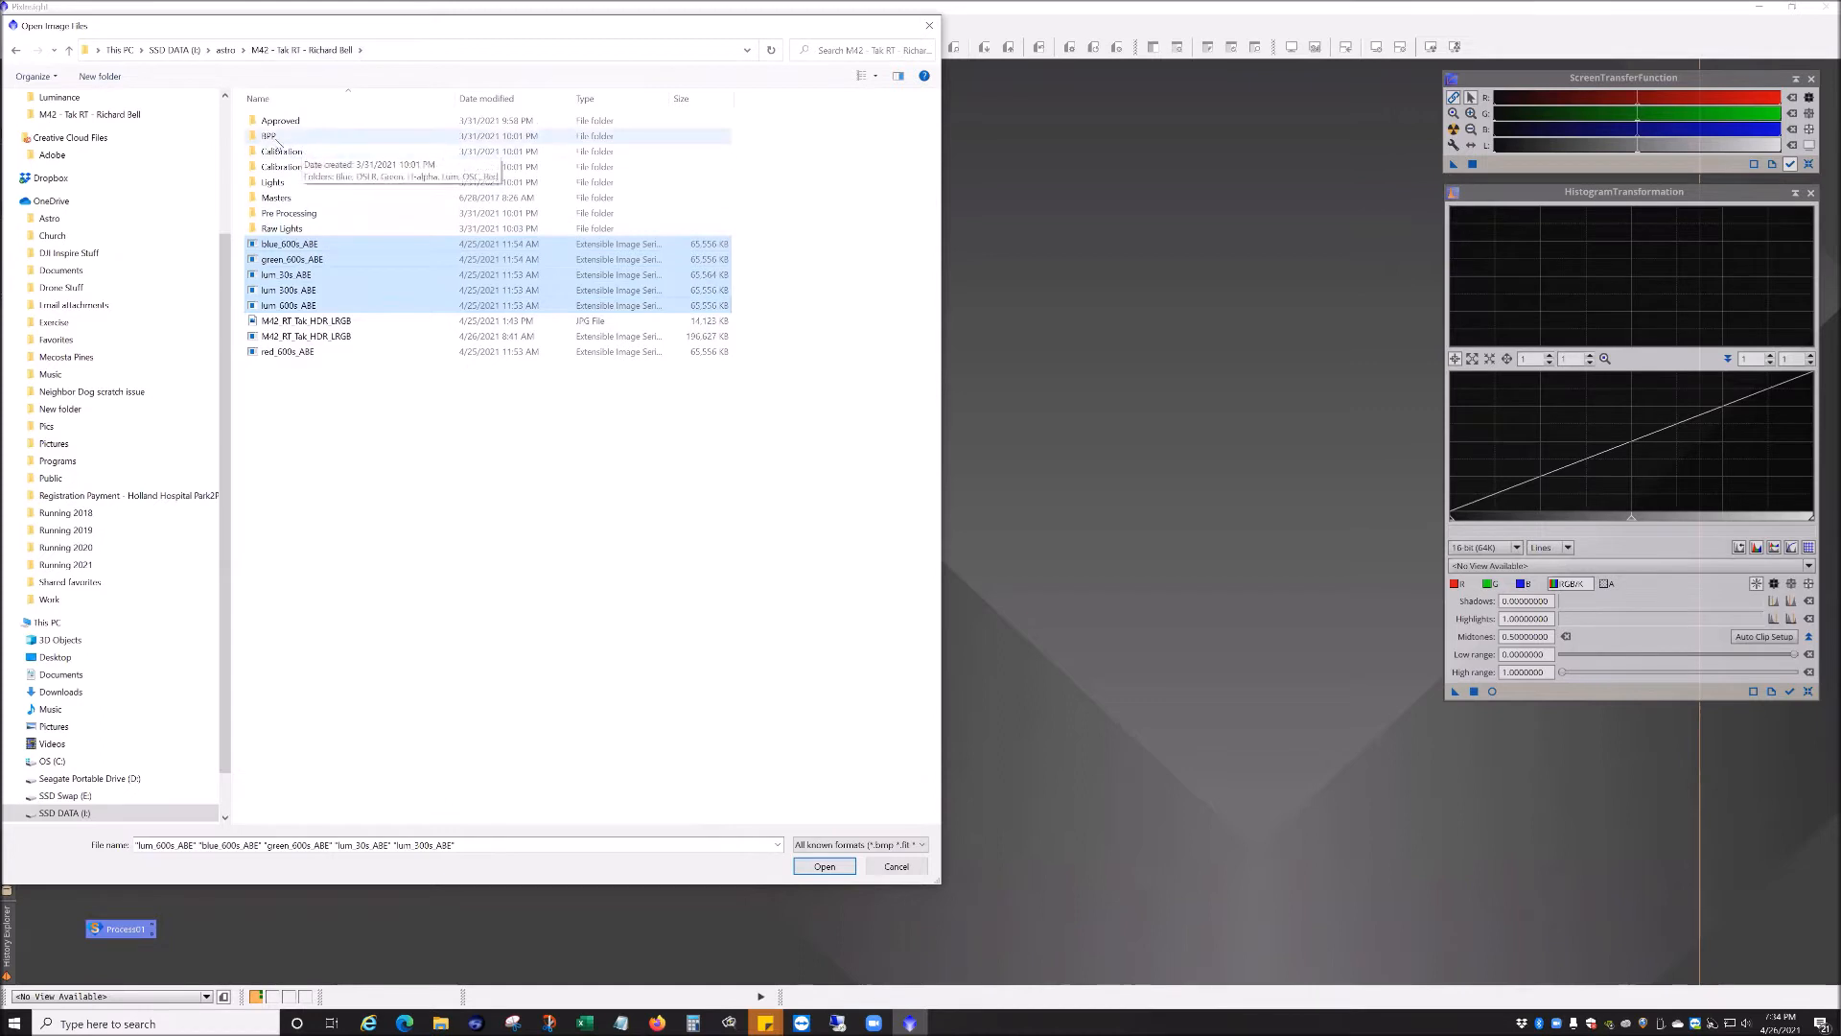
click(328, 498)
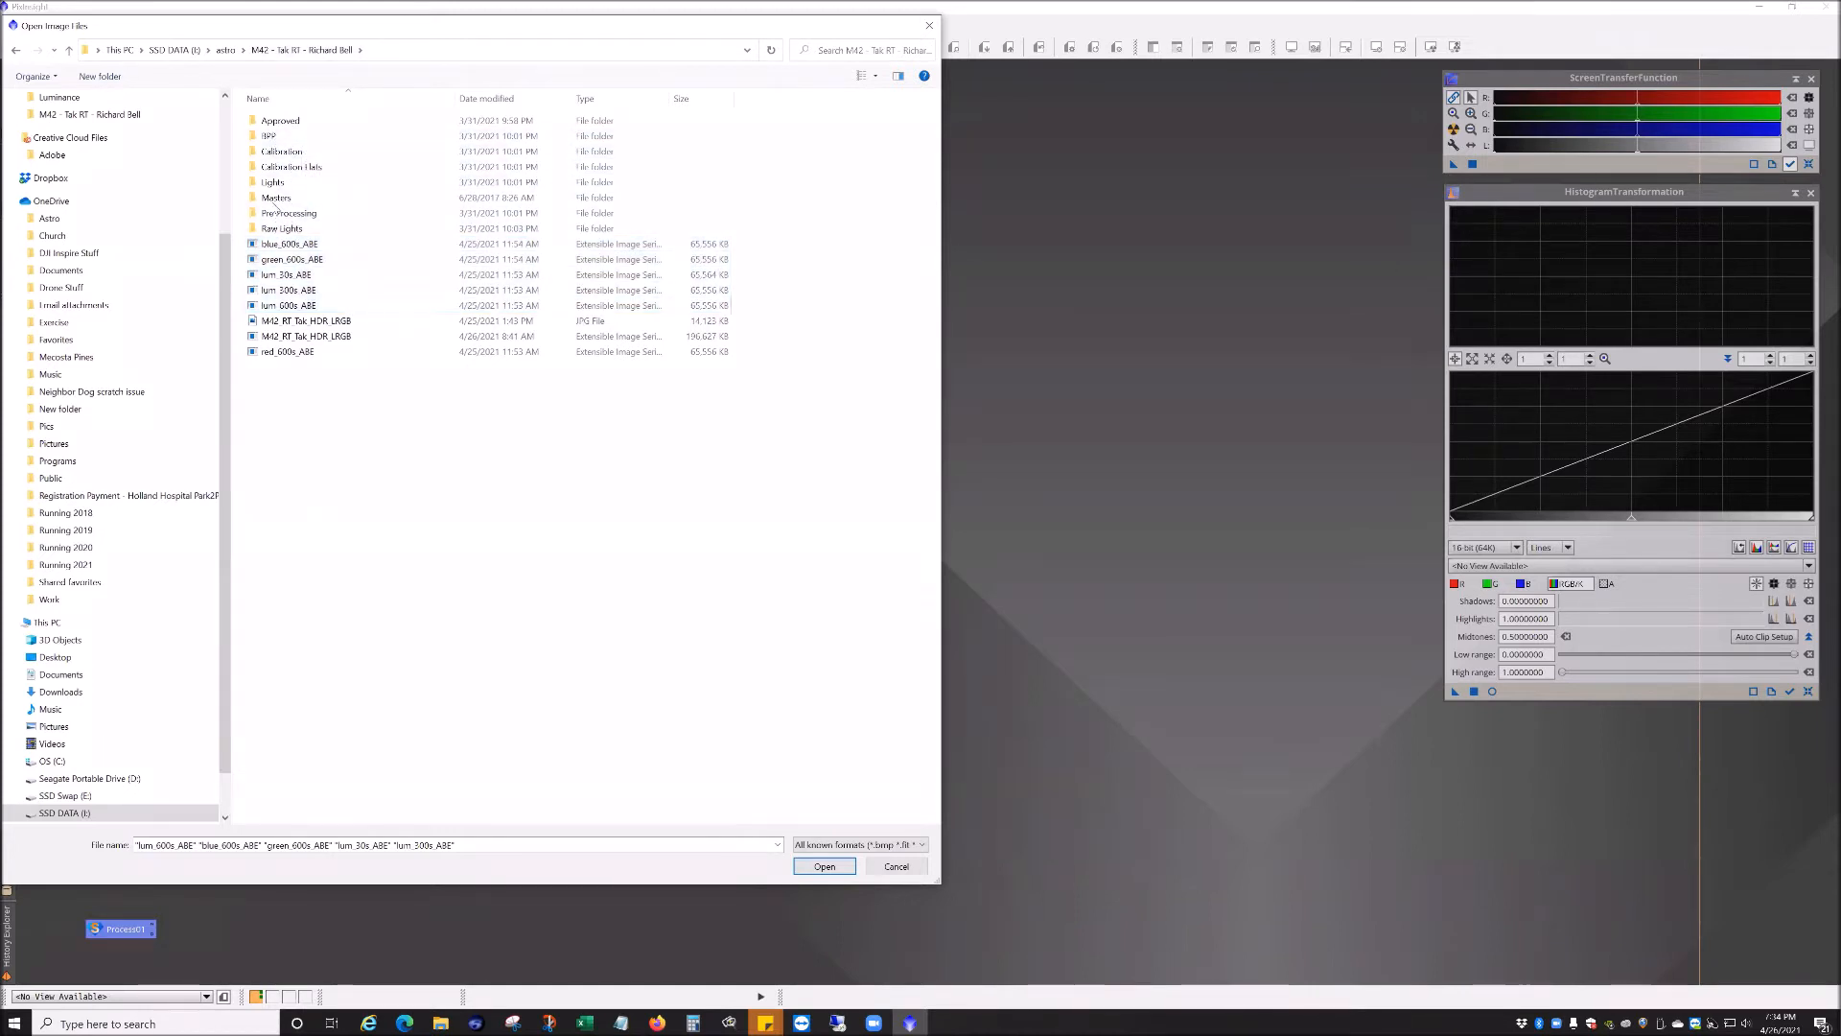
double_click(269, 137)
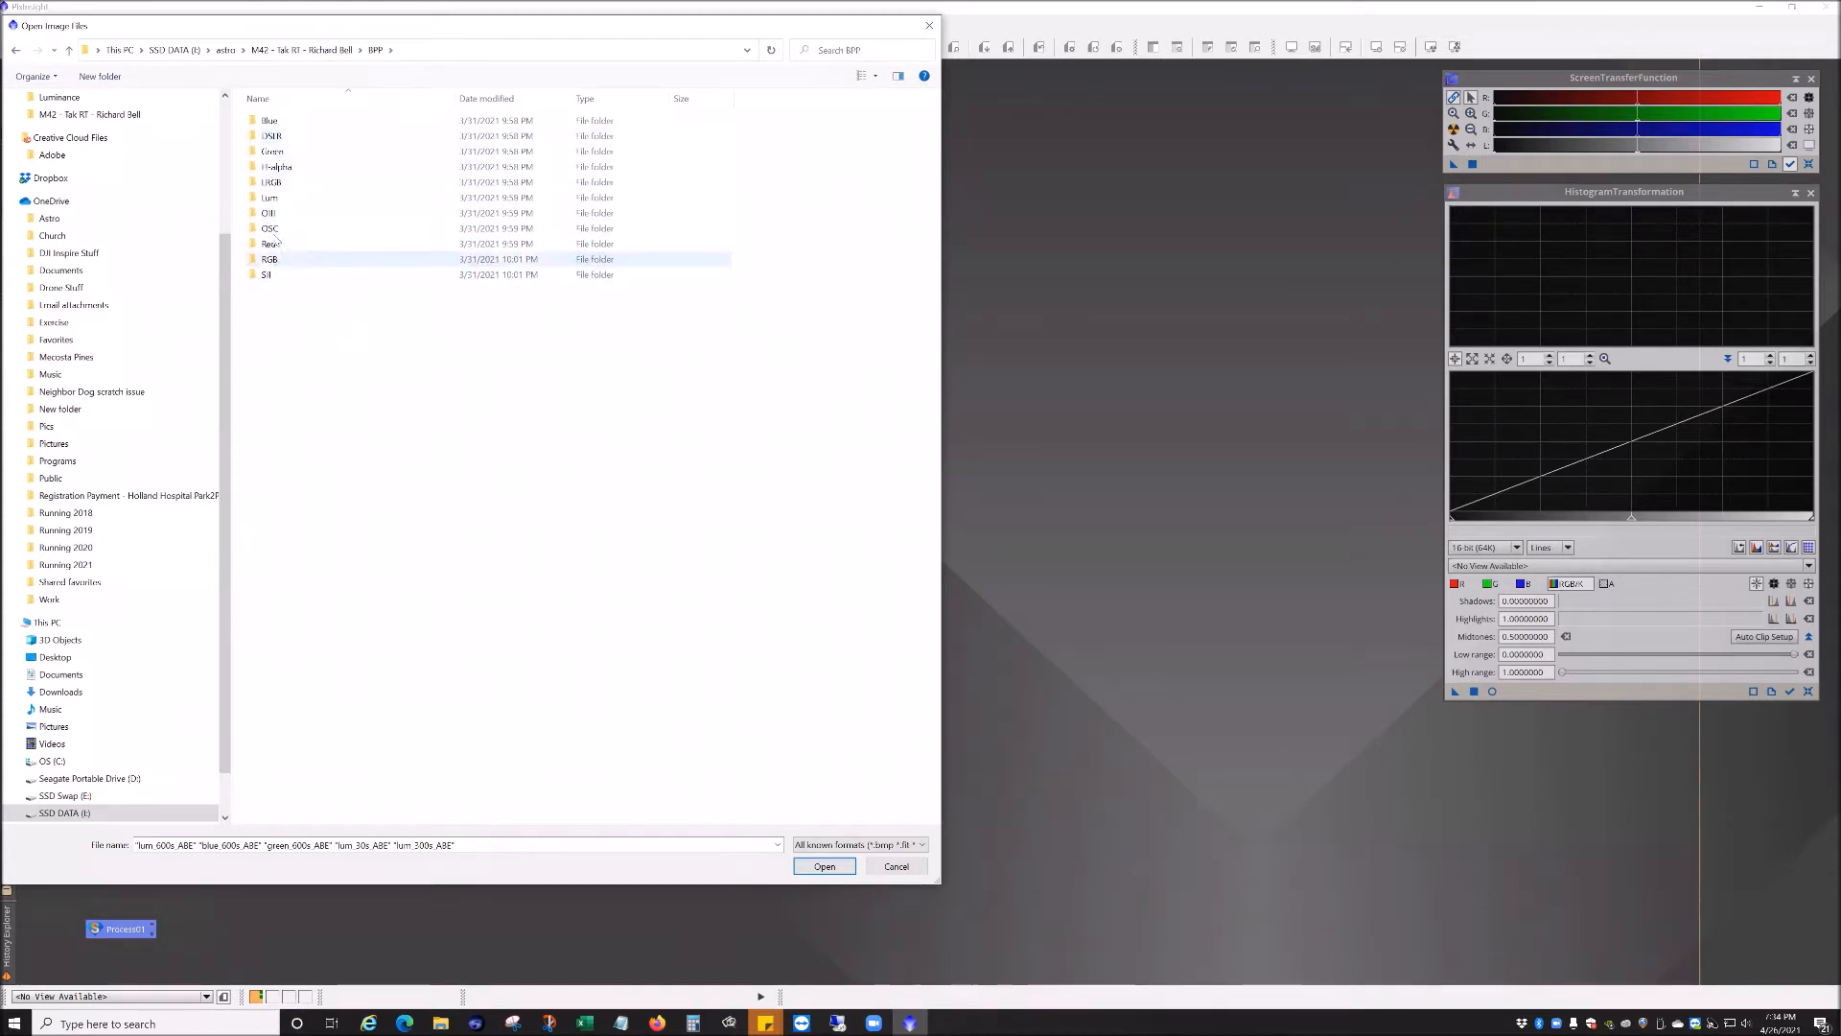
double_click(276, 199)
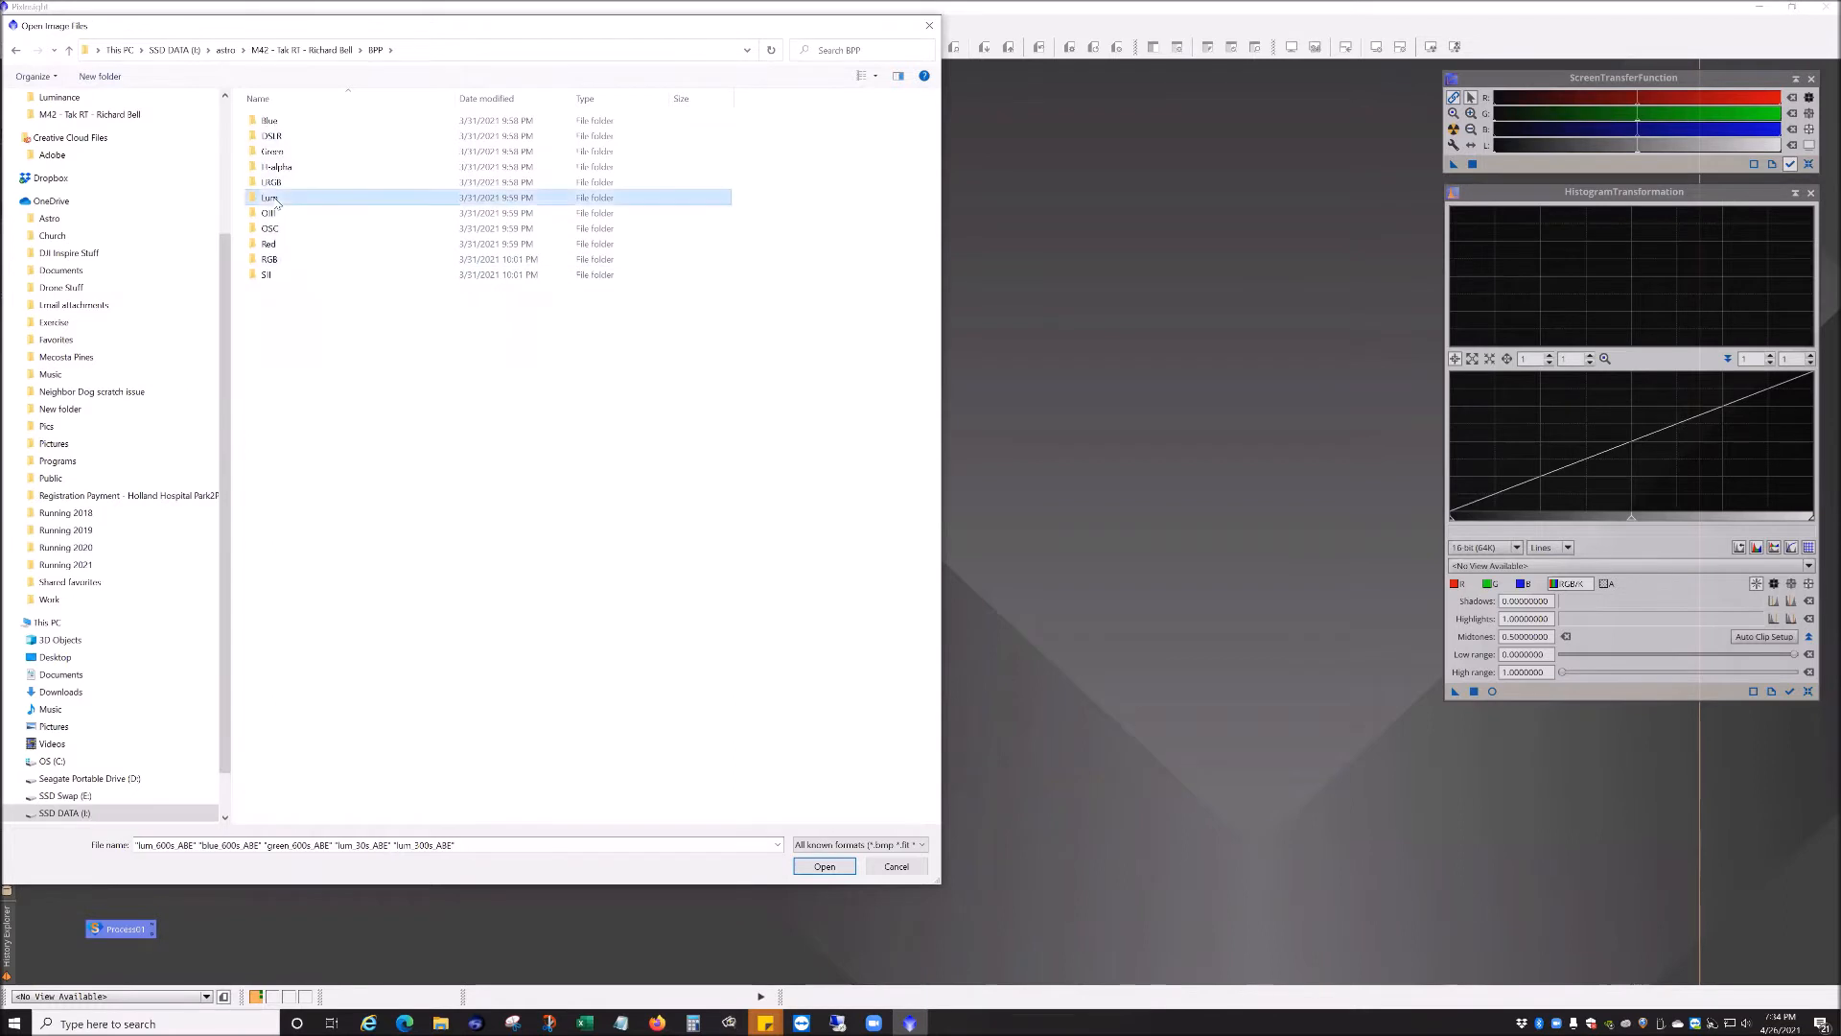
double_click(276, 151)
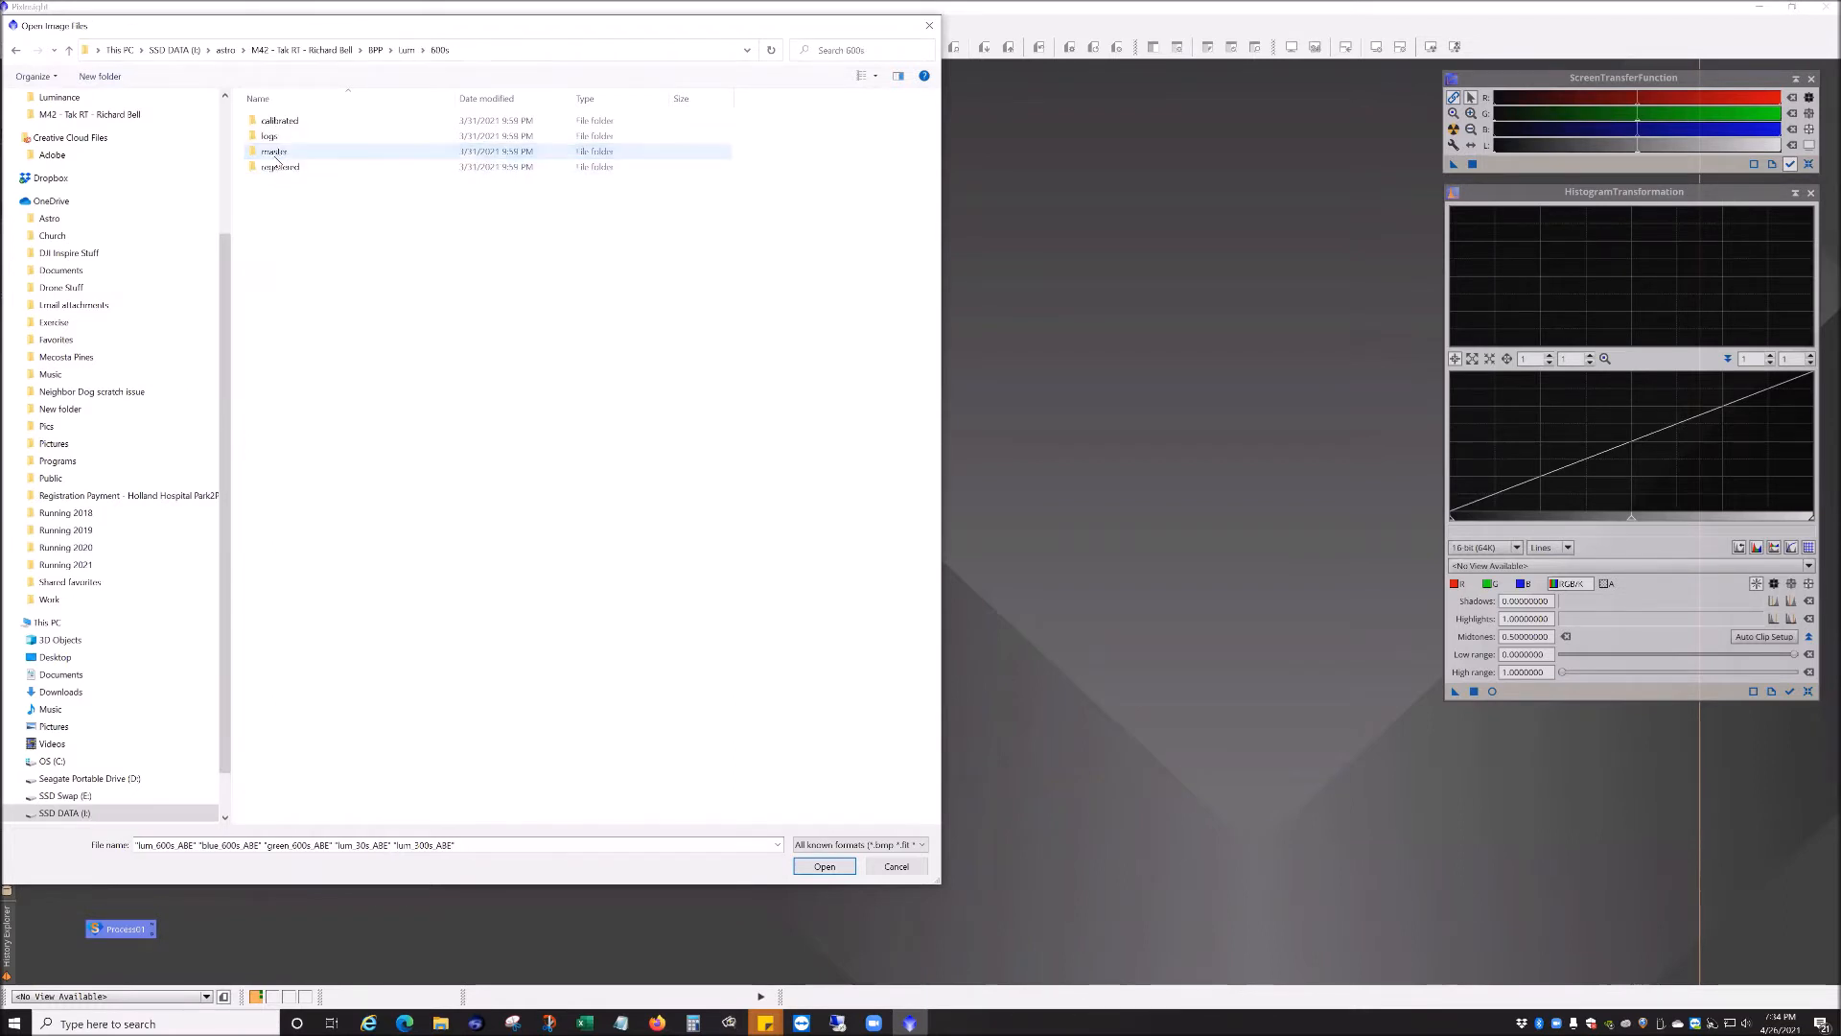
double_click(275, 152)
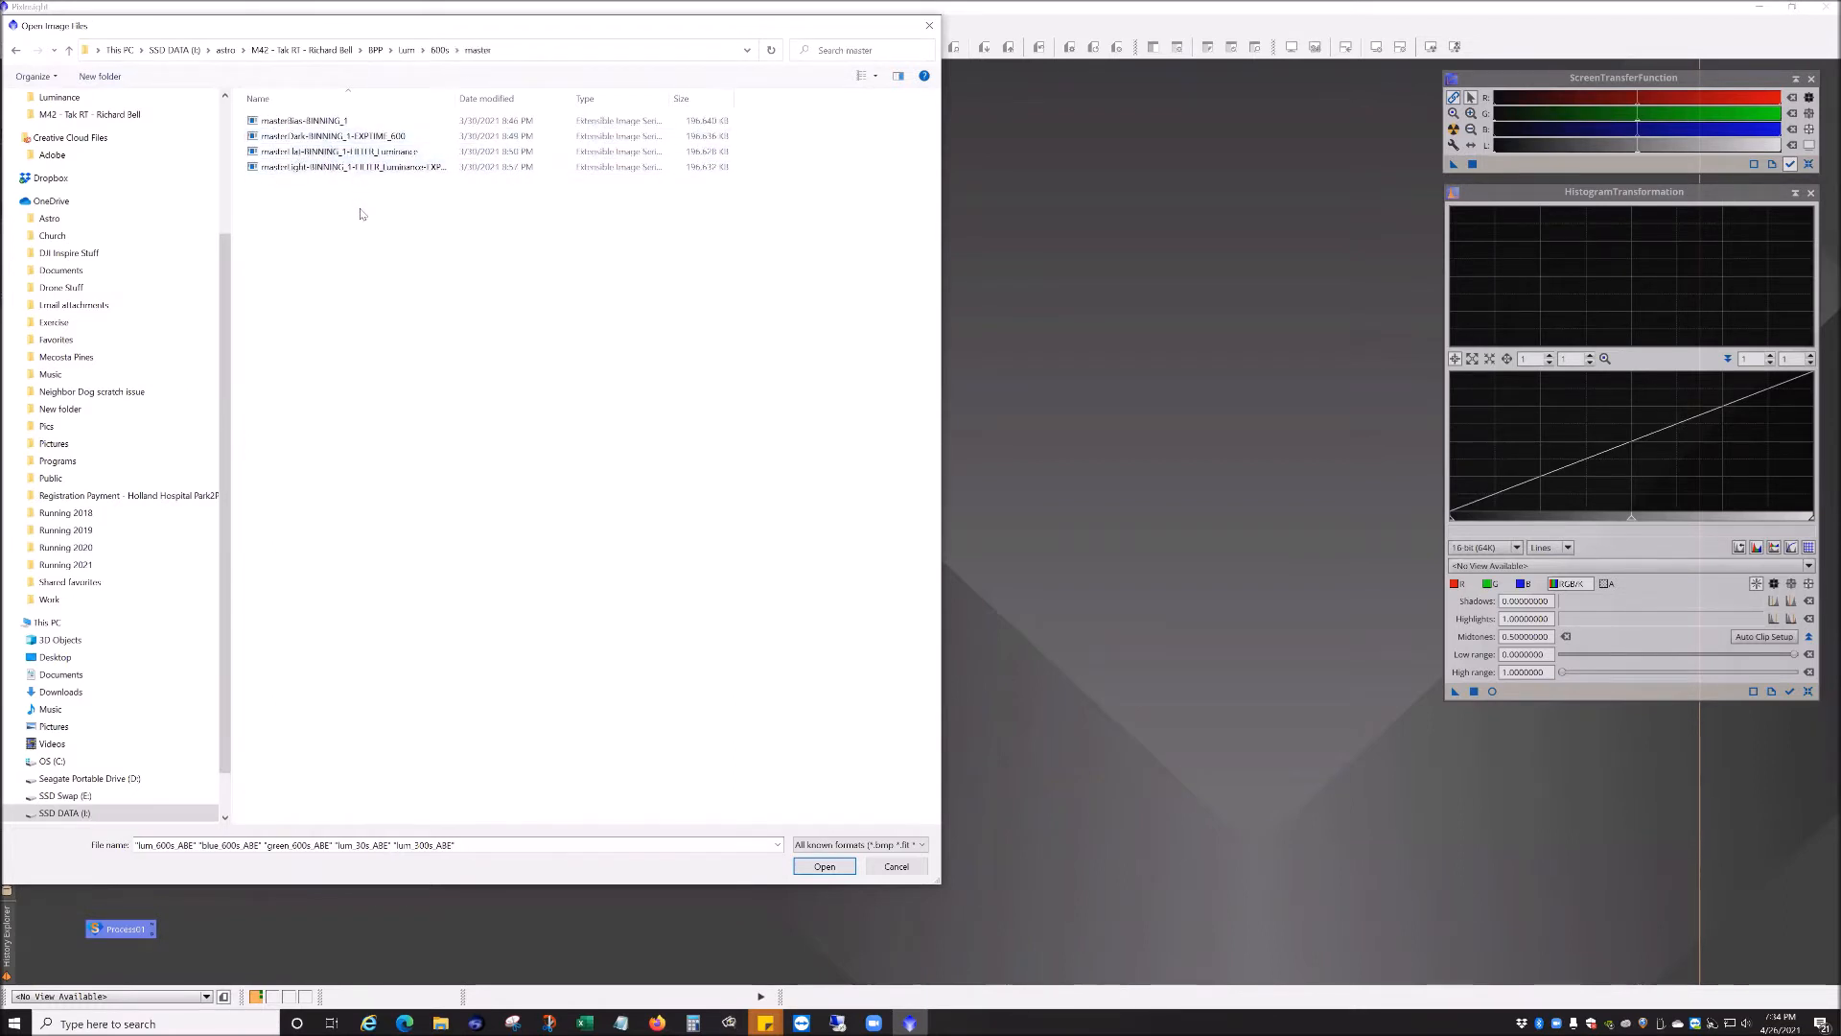
double_click(382, 168)
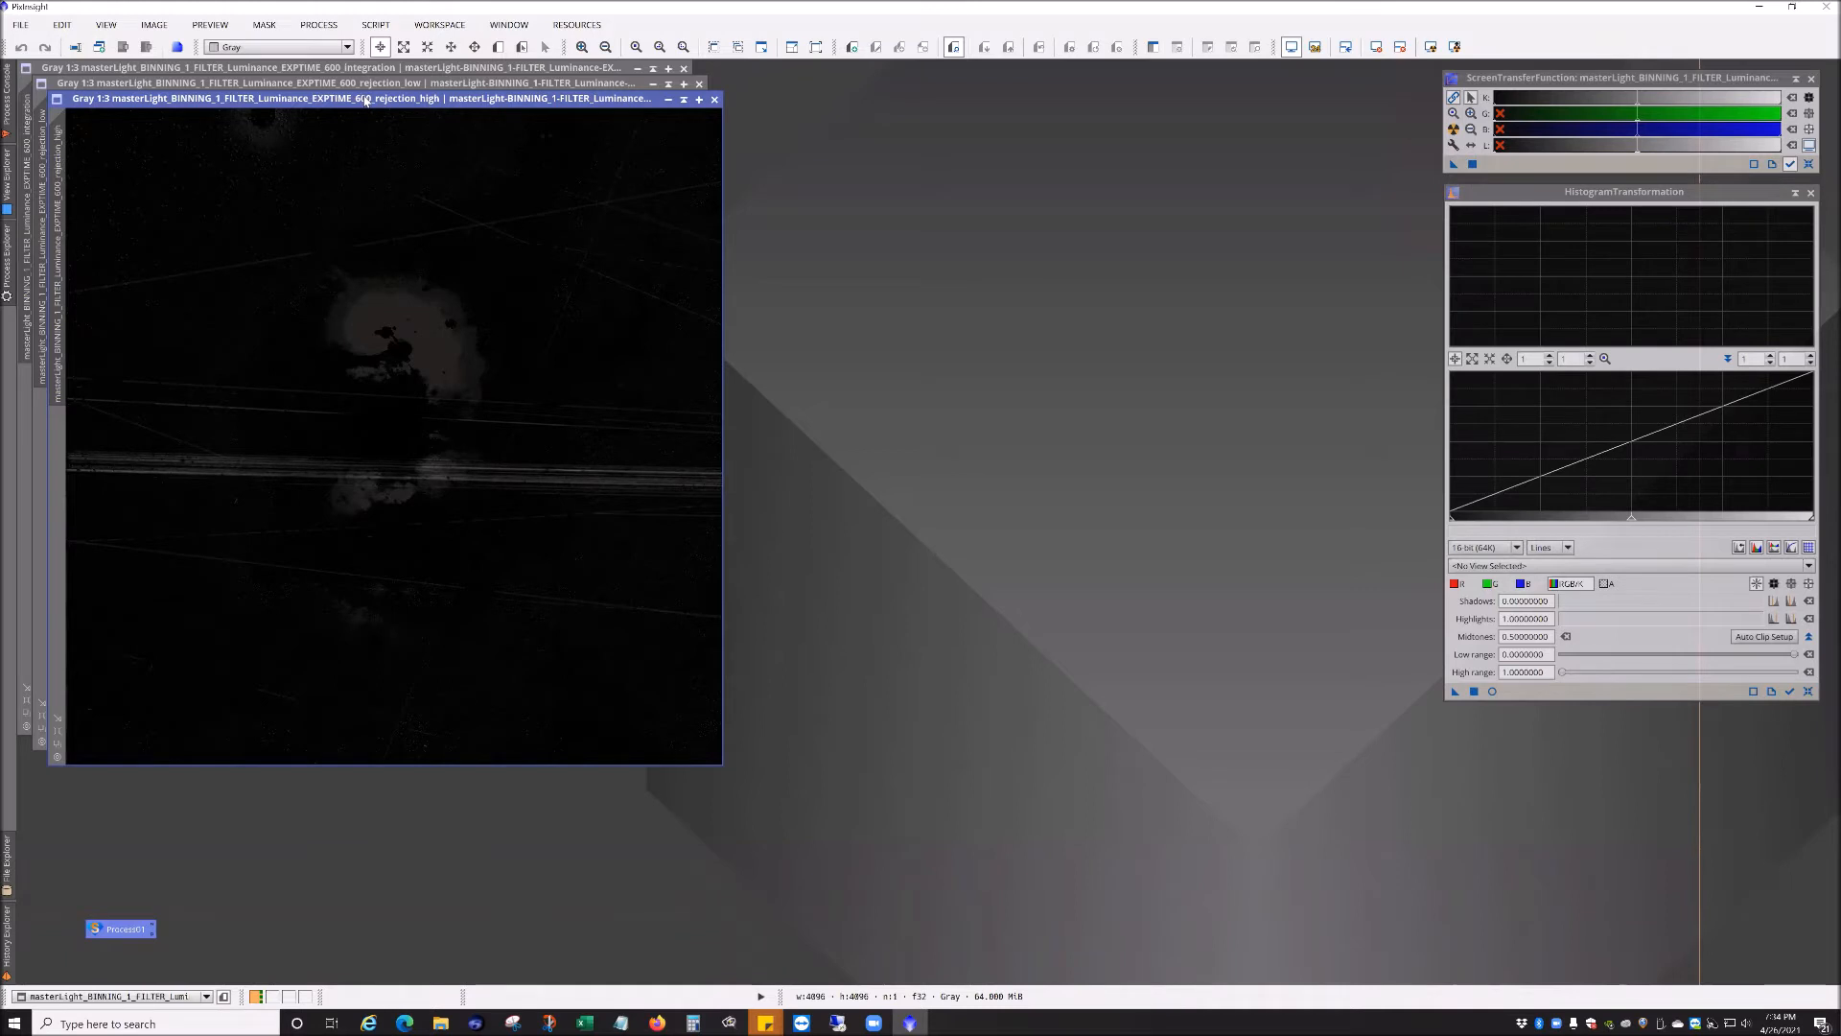
Step: Rearrange the master image windows and apply an STF auto stretch to the rejection_high image
drag(365, 99, 976, 201)
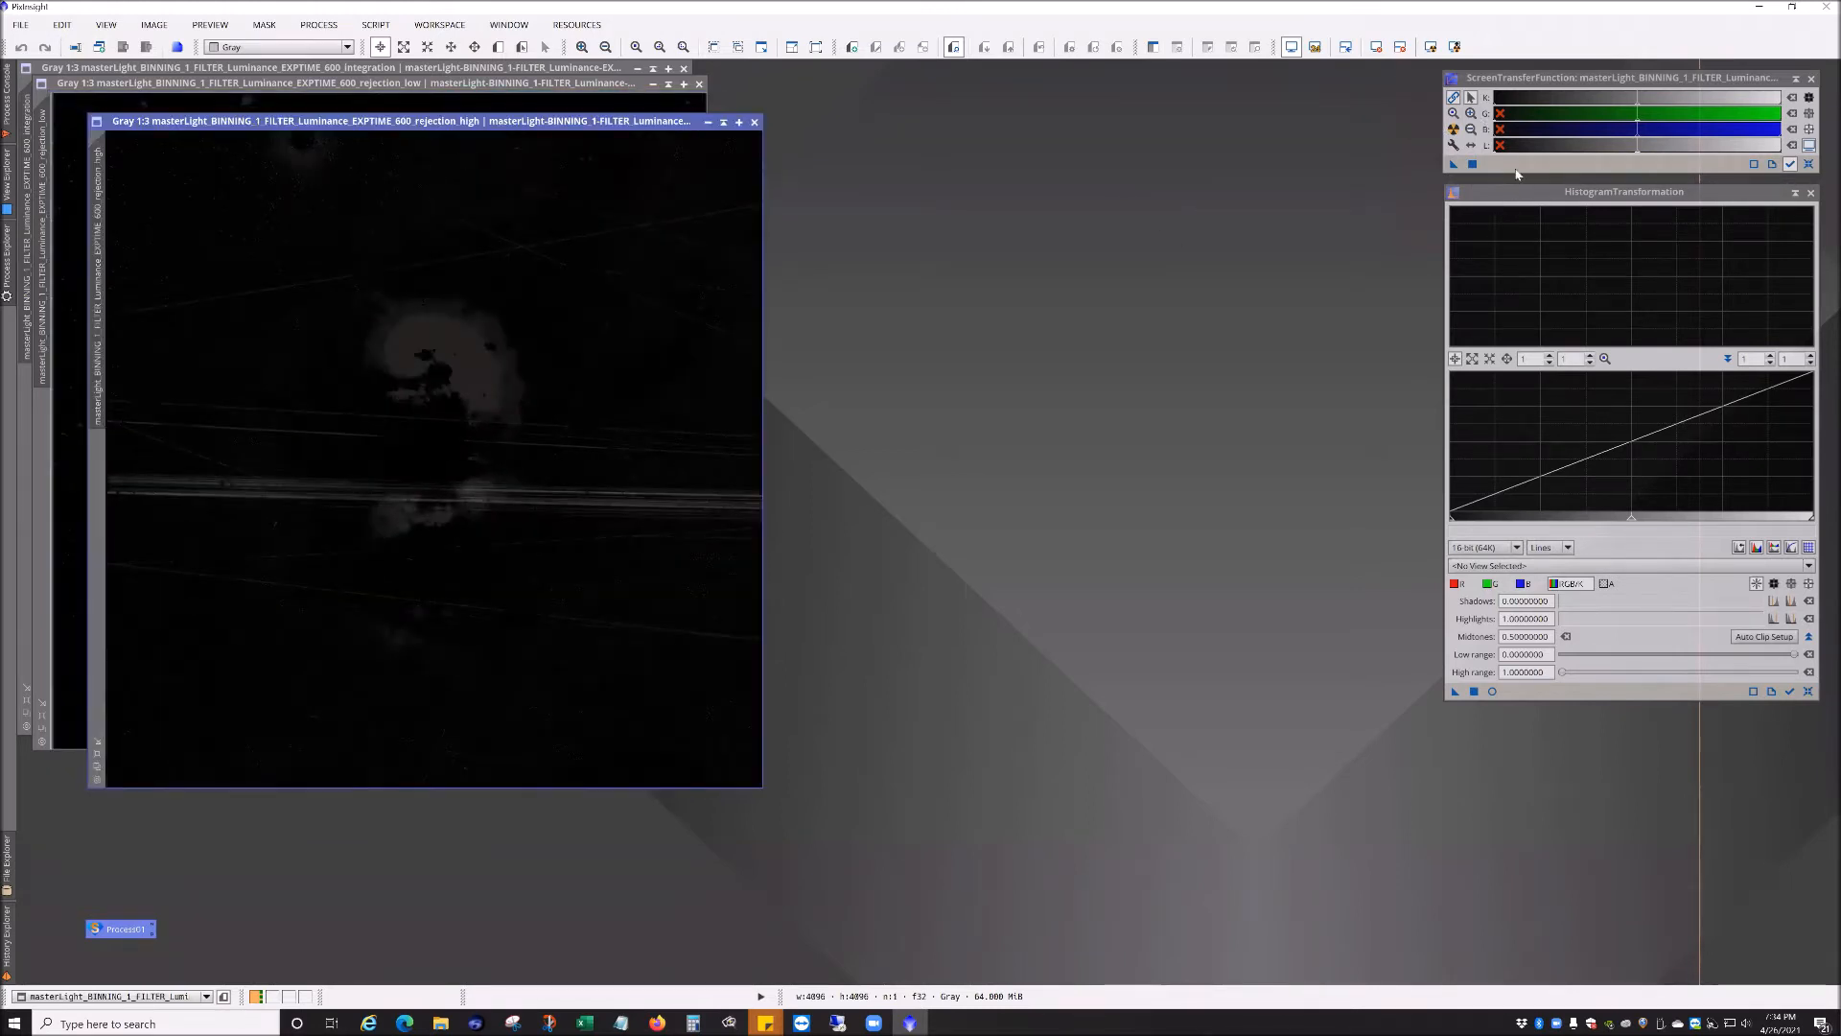
drag(1562, 77, 1065, 355)
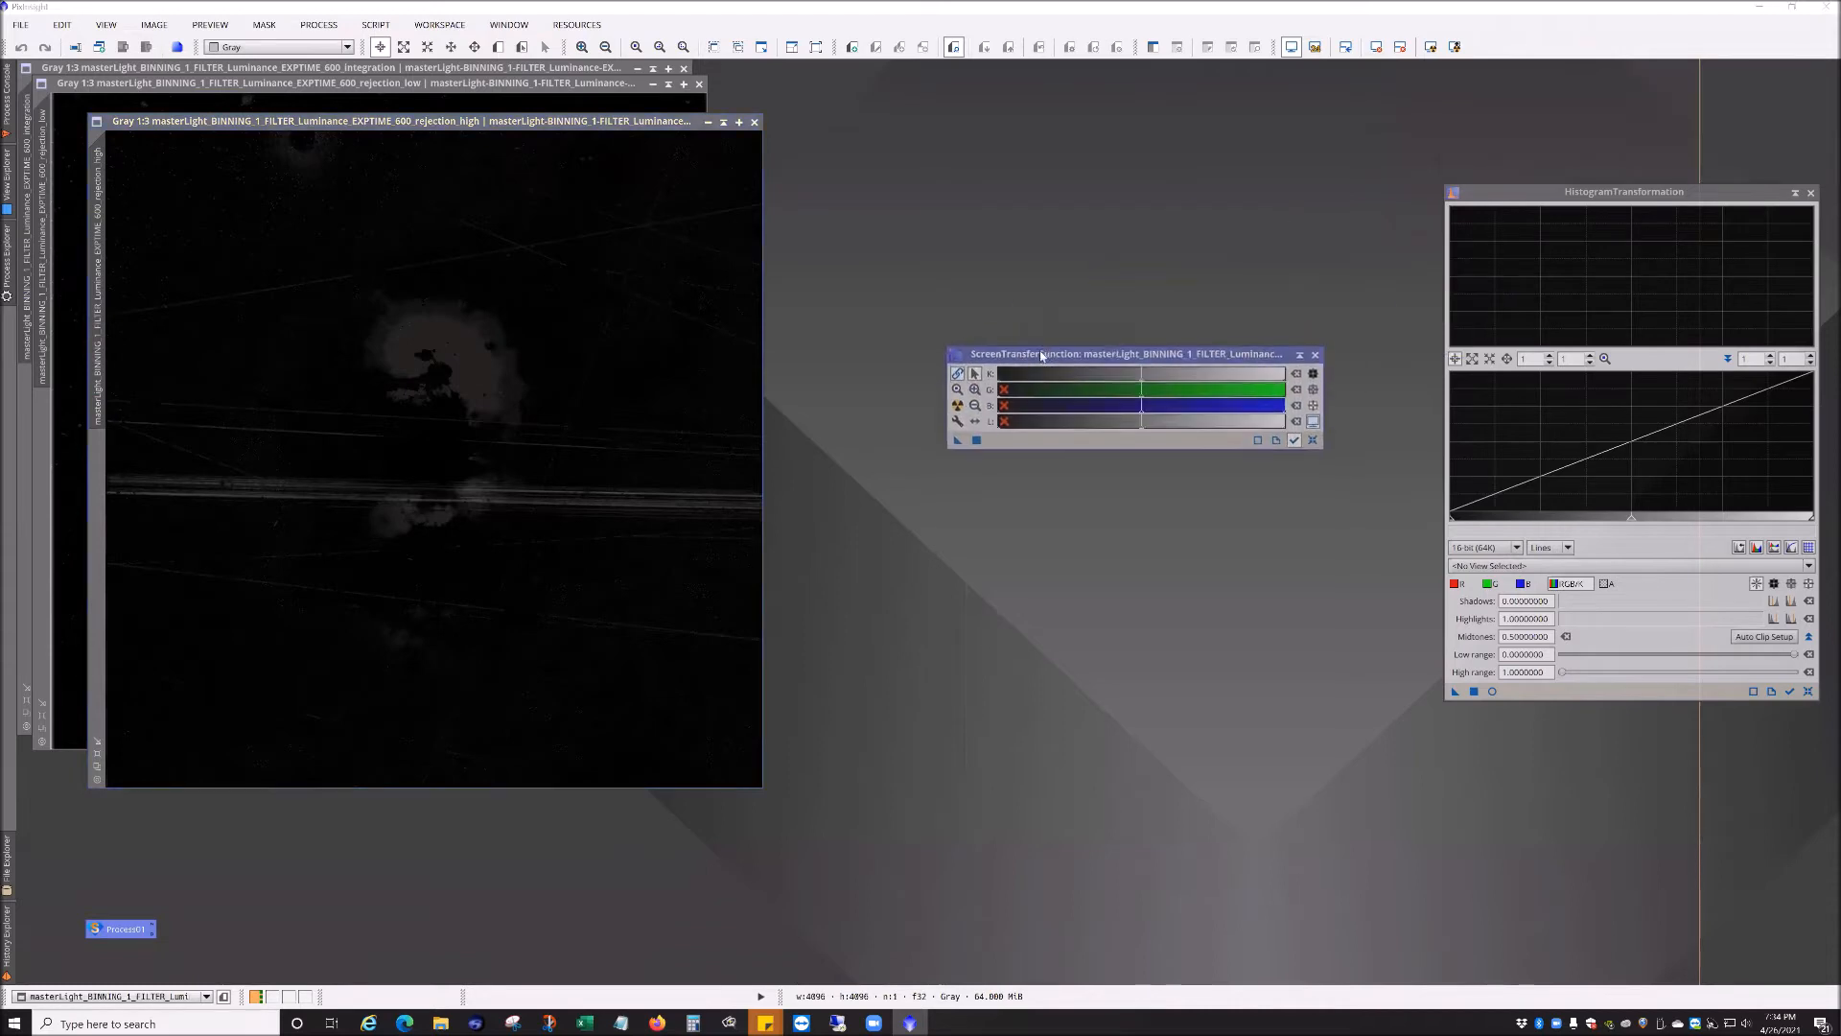
mouse_move(6, 263)
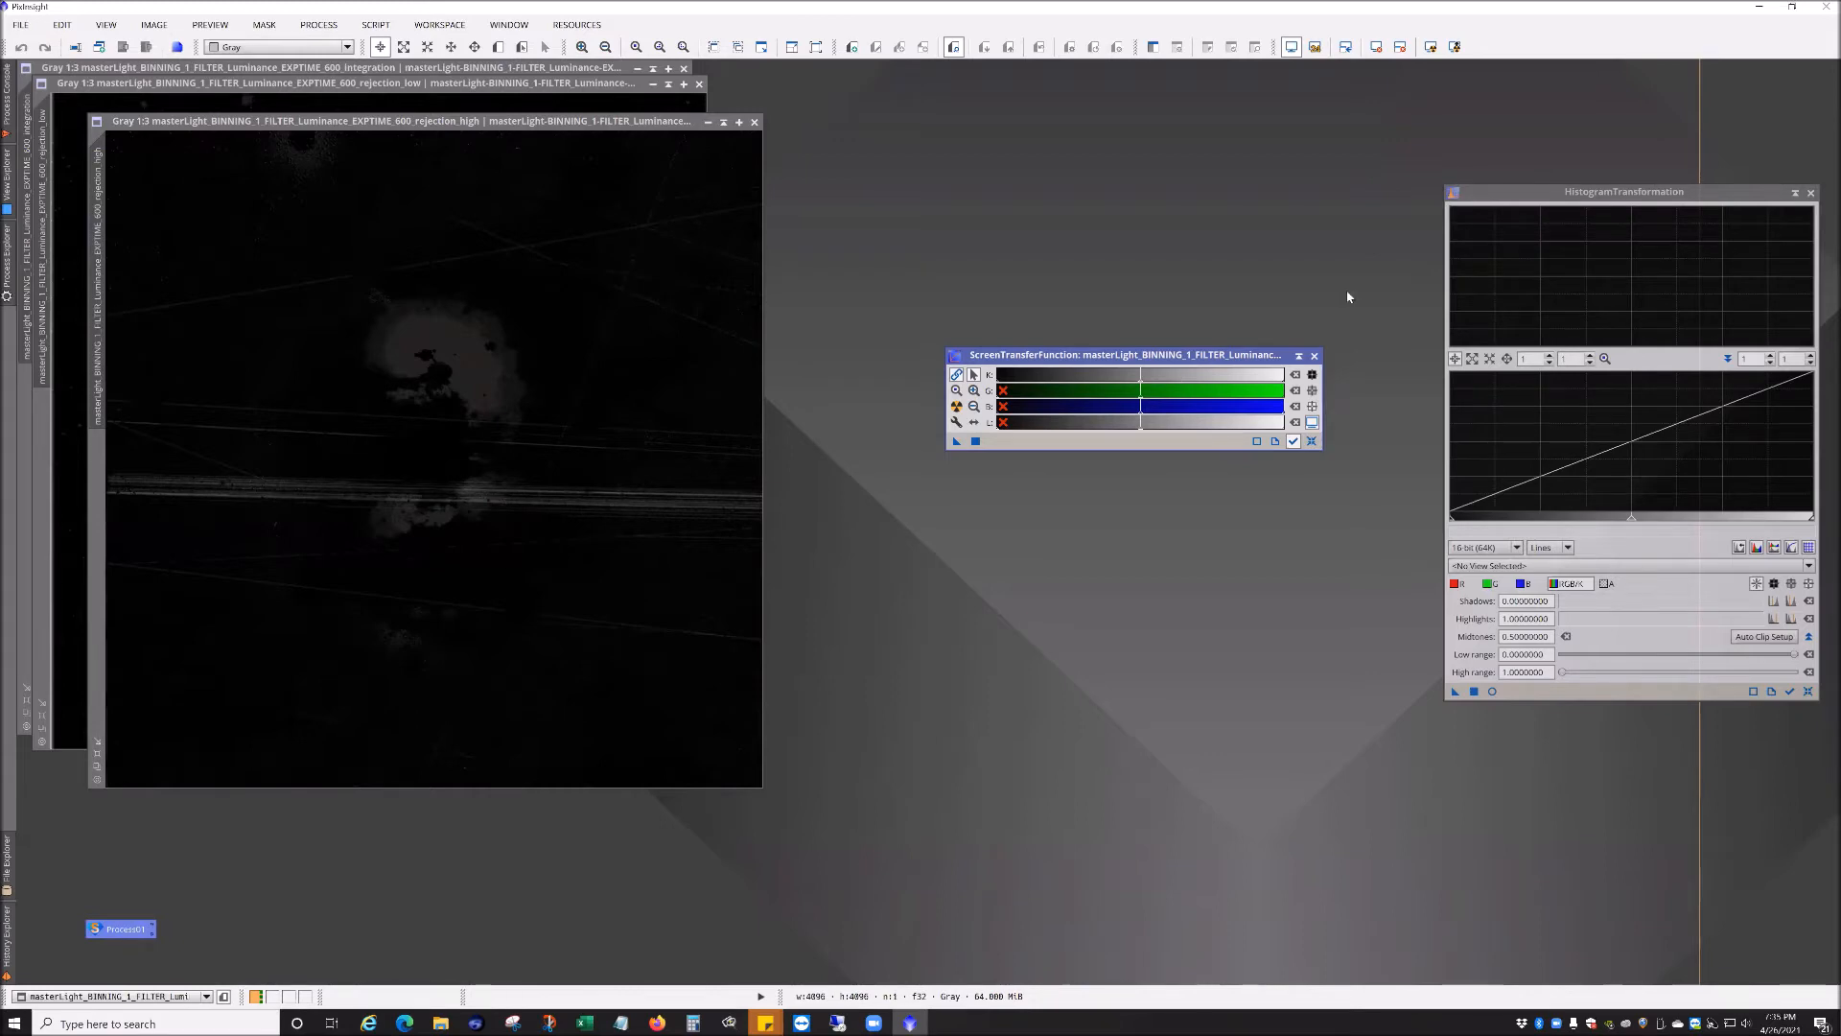
click(1545, 565)
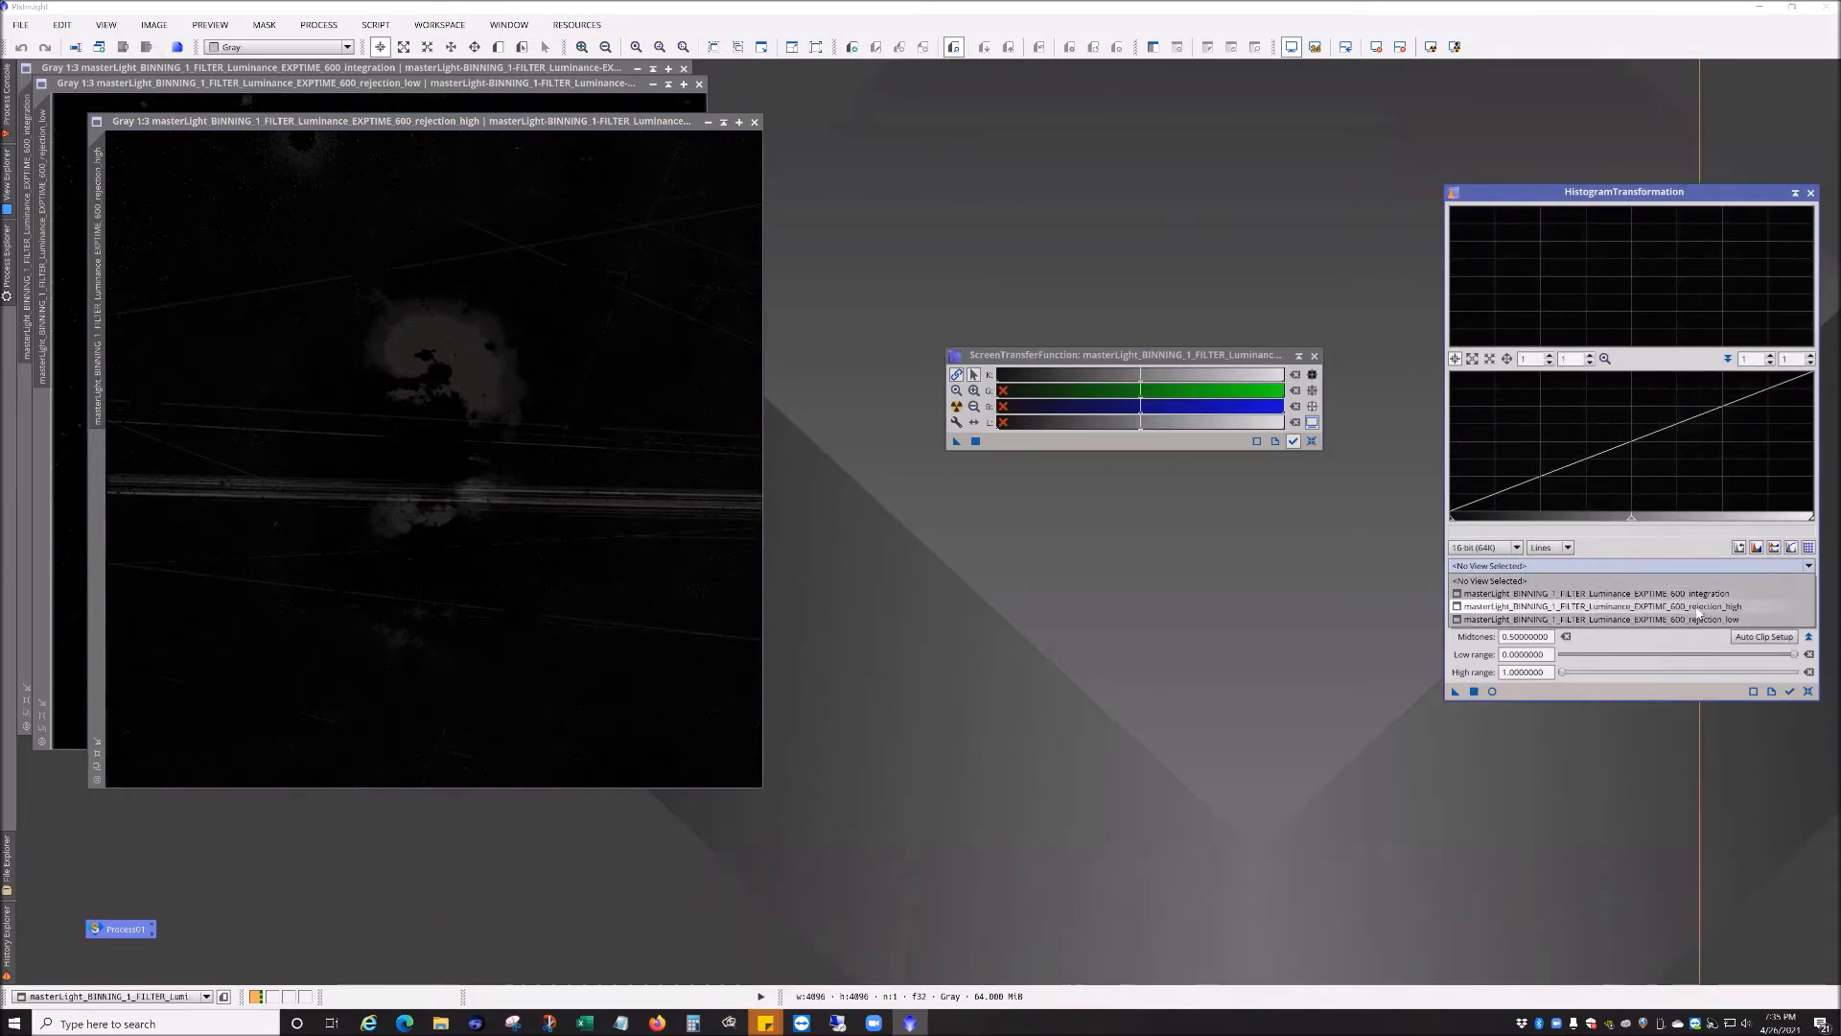
click(1702, 580)
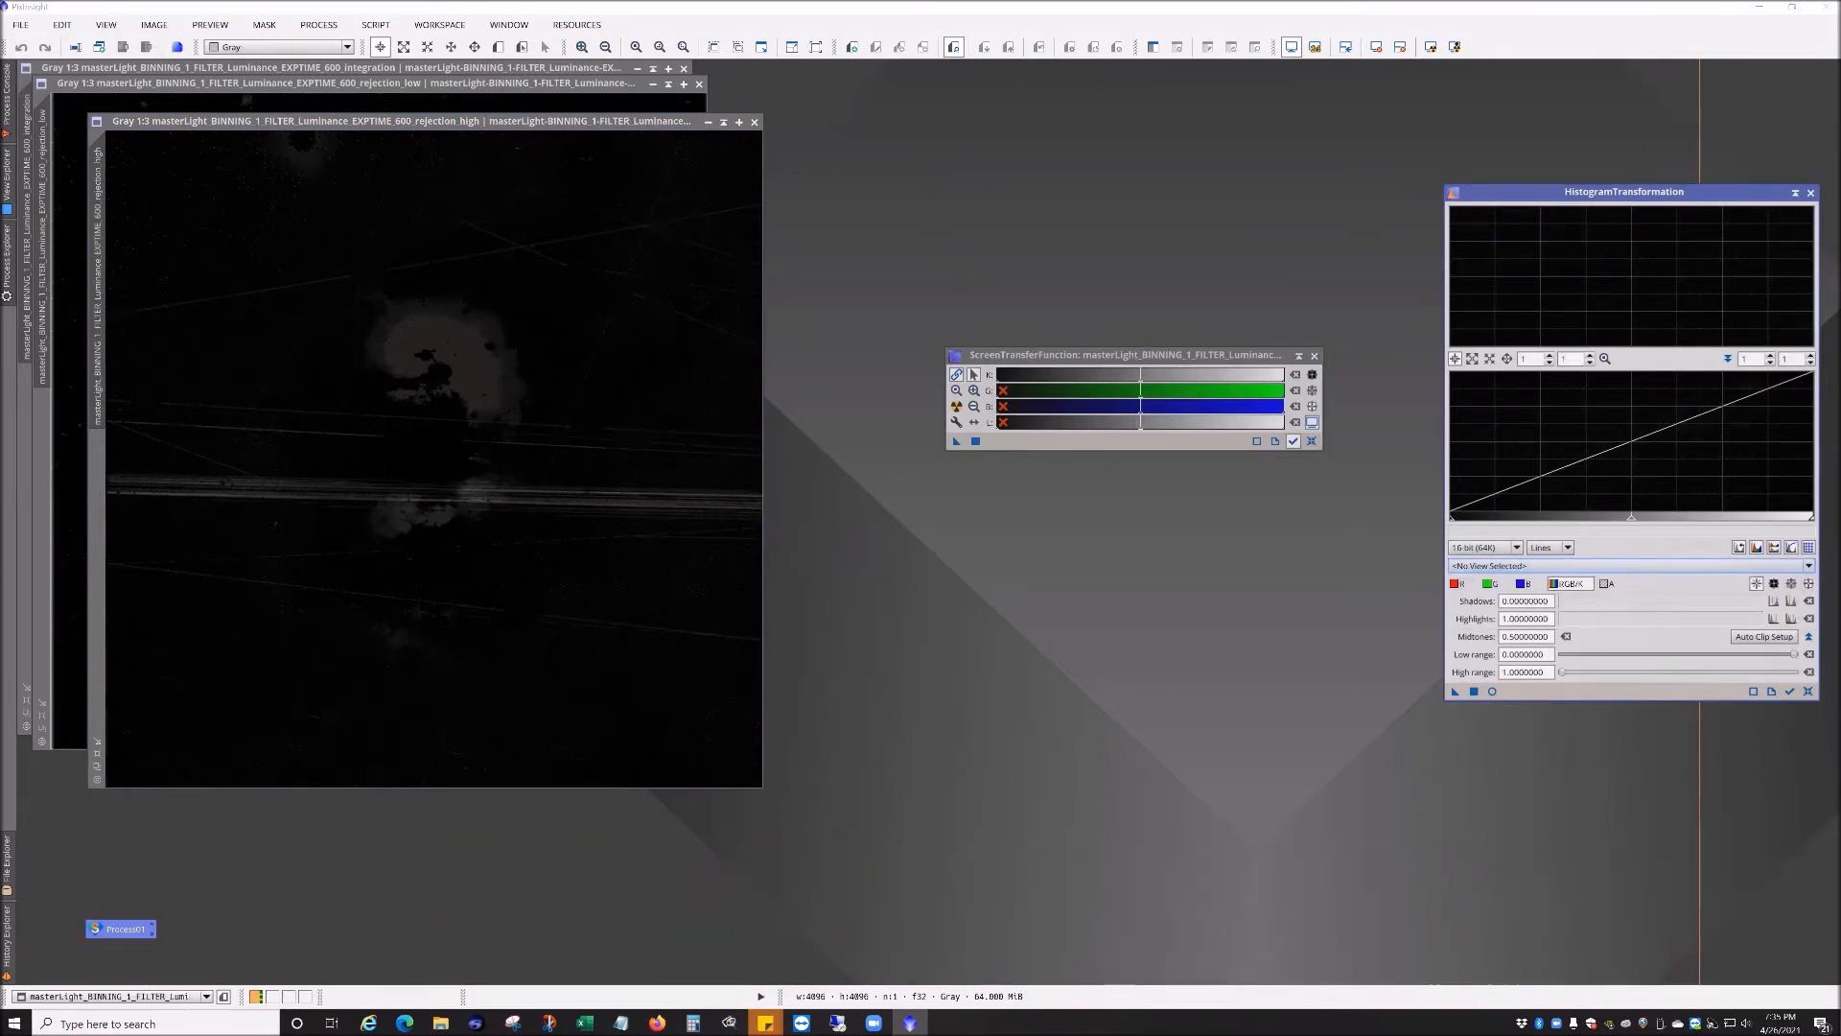
drag(613, 121, 685, 148)
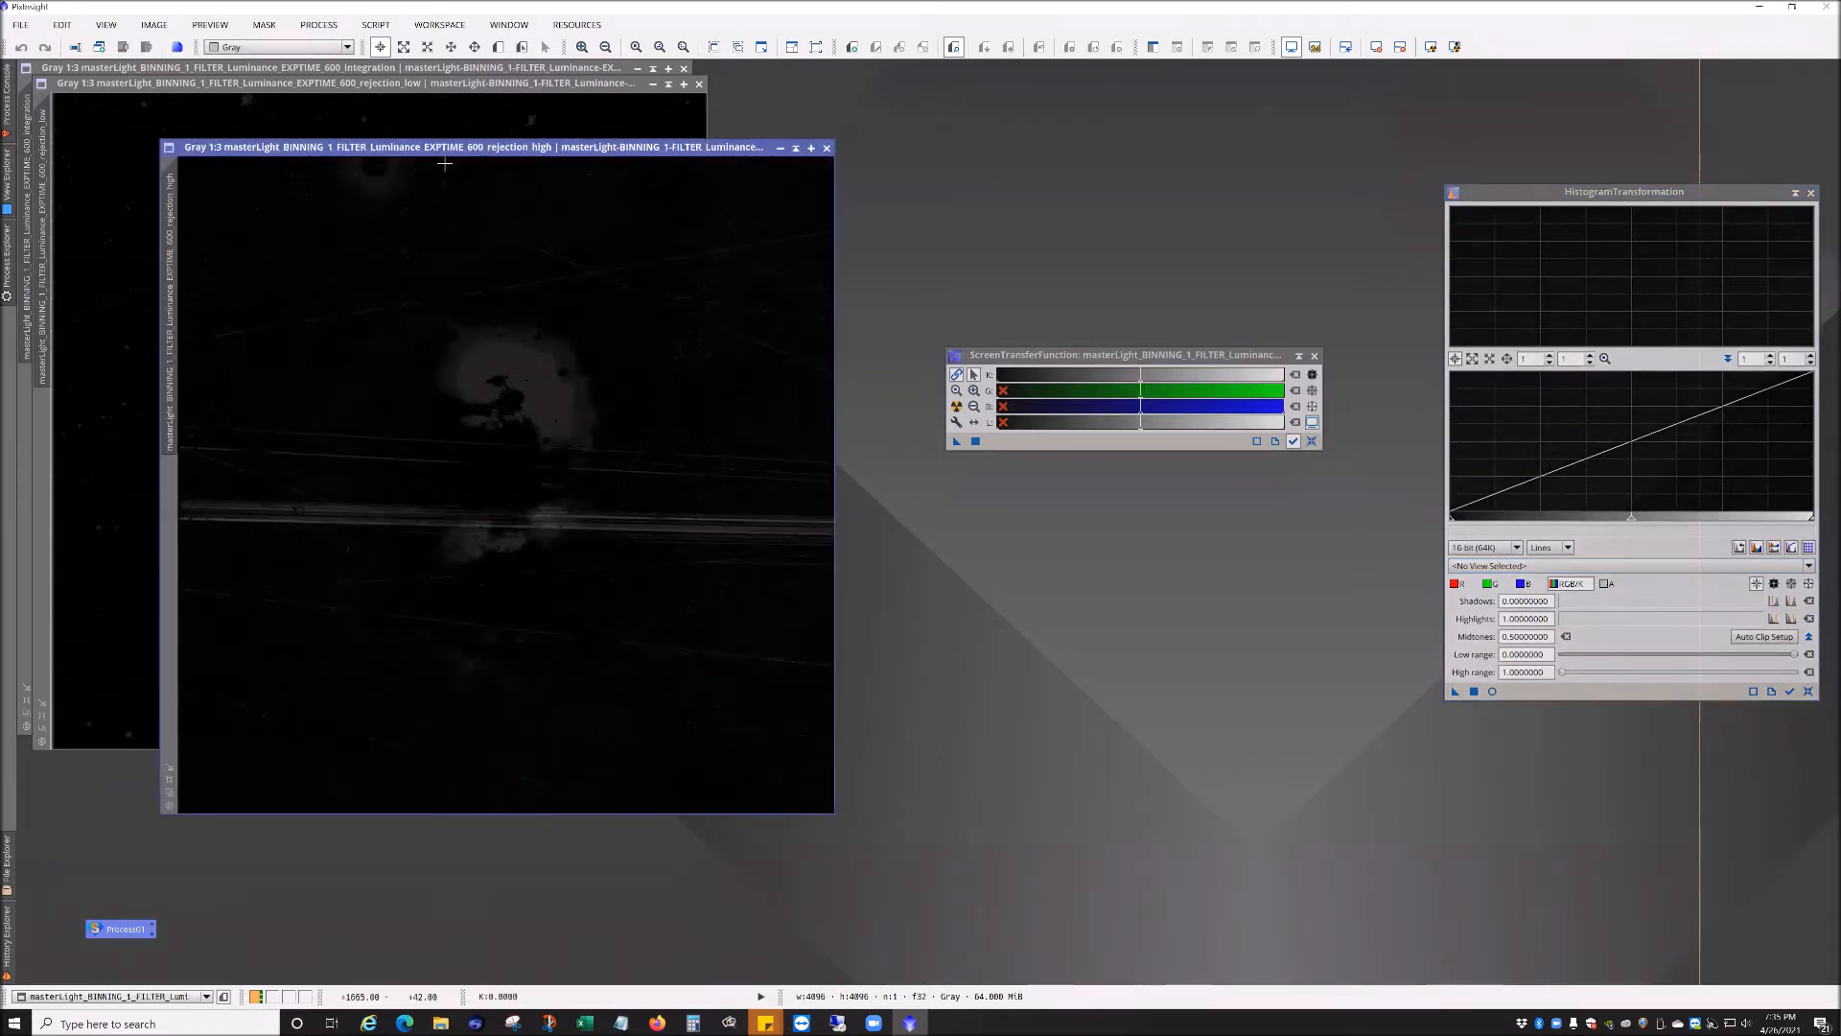
click(956, 406)
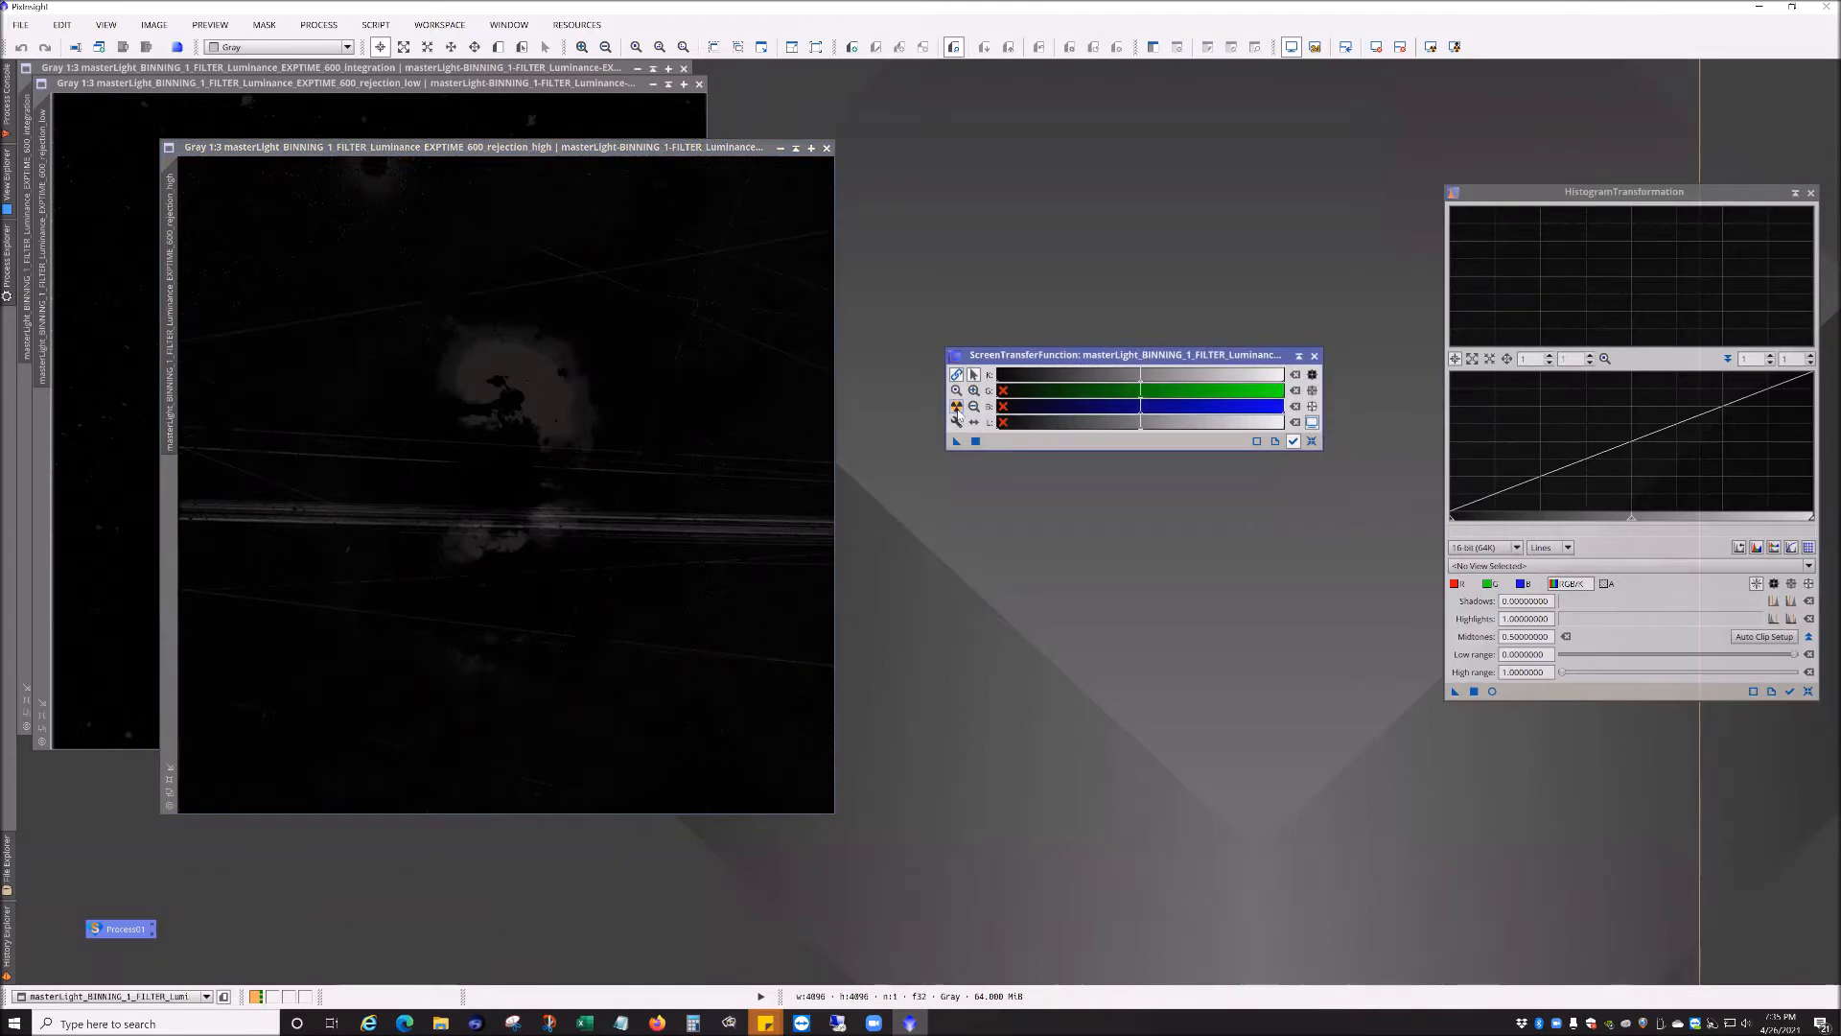
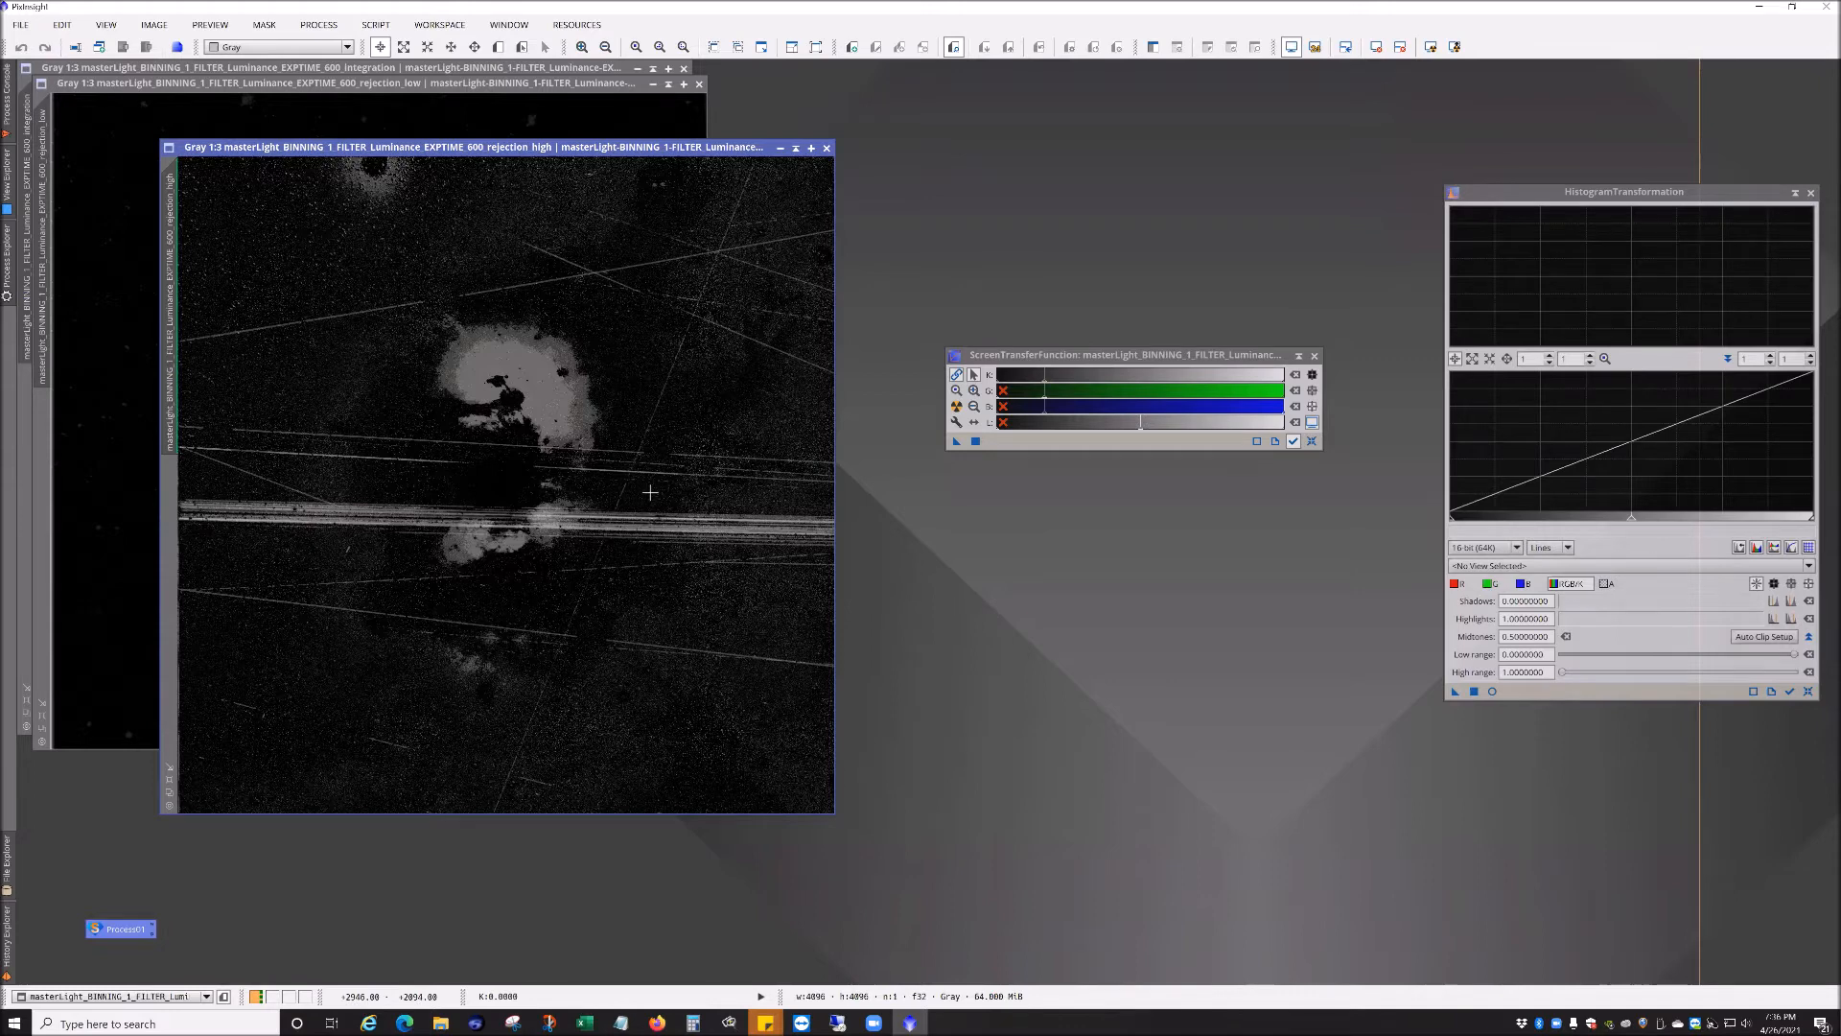
Step: Close the rejection_high and rejection_low map windows, leaving only the luminance integration master open
click(827, 146)
click(956, 405)
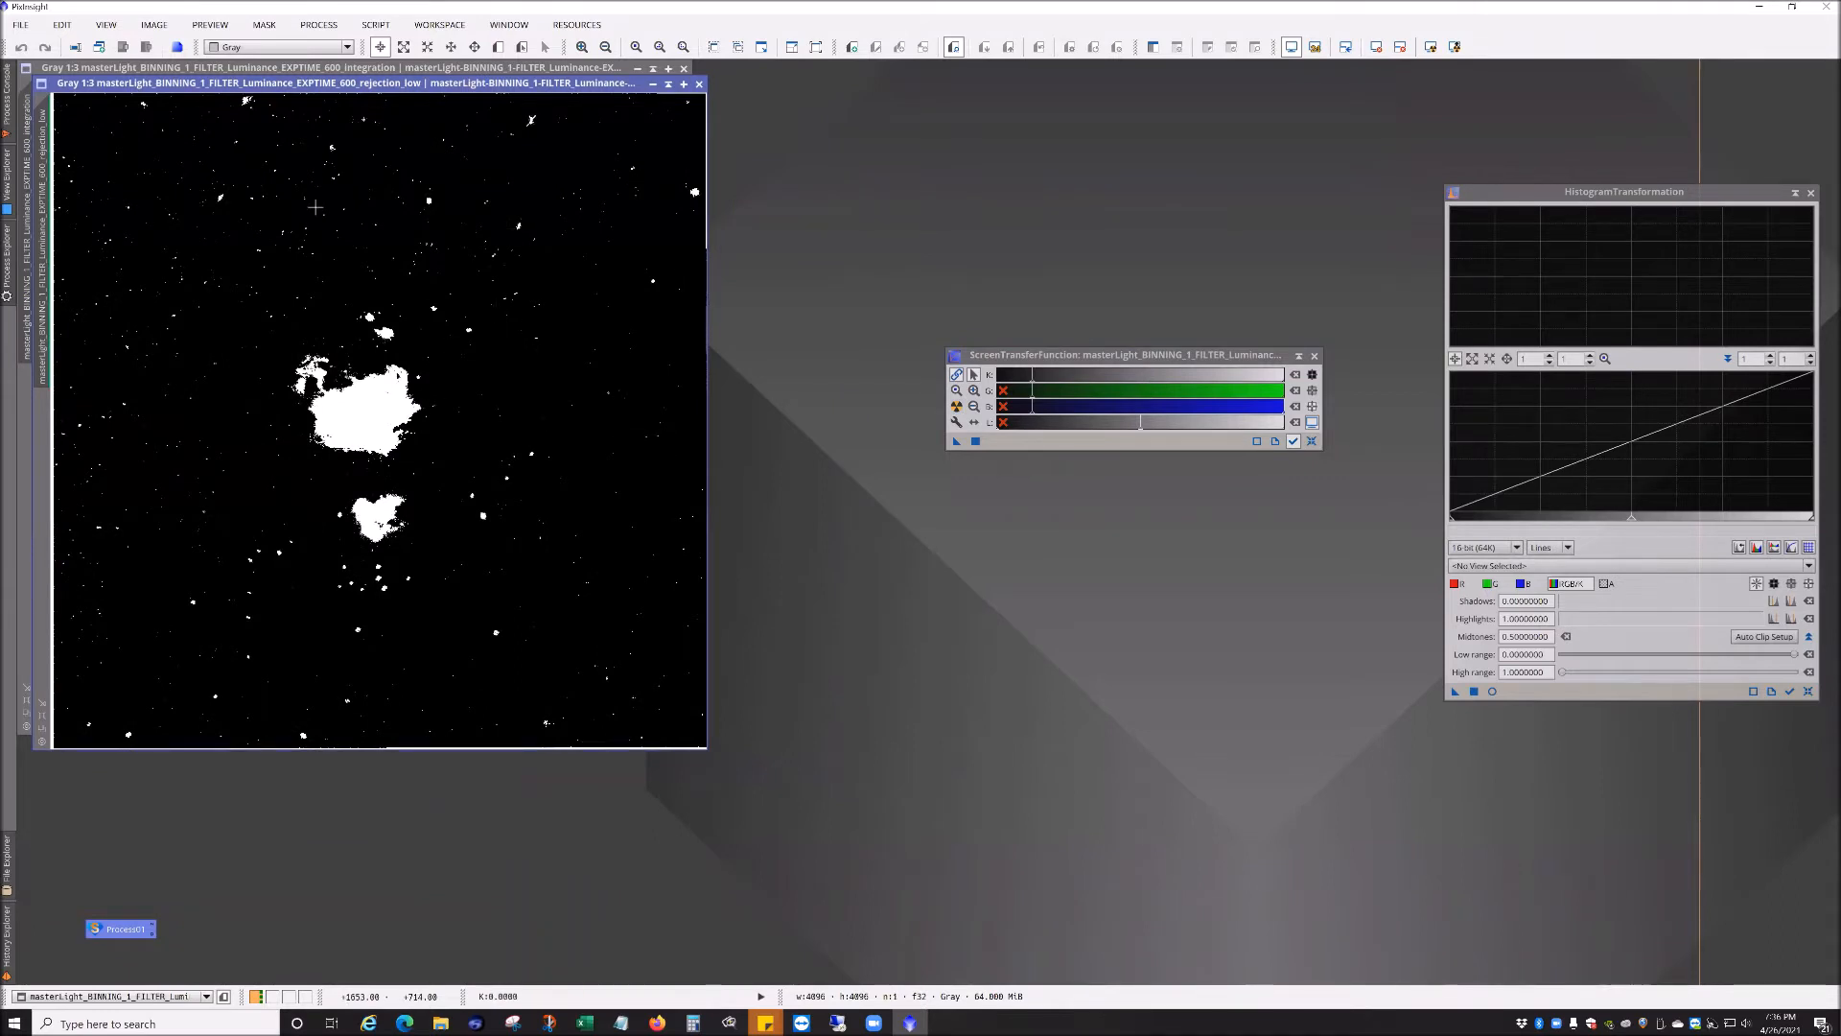
click(699, 84)
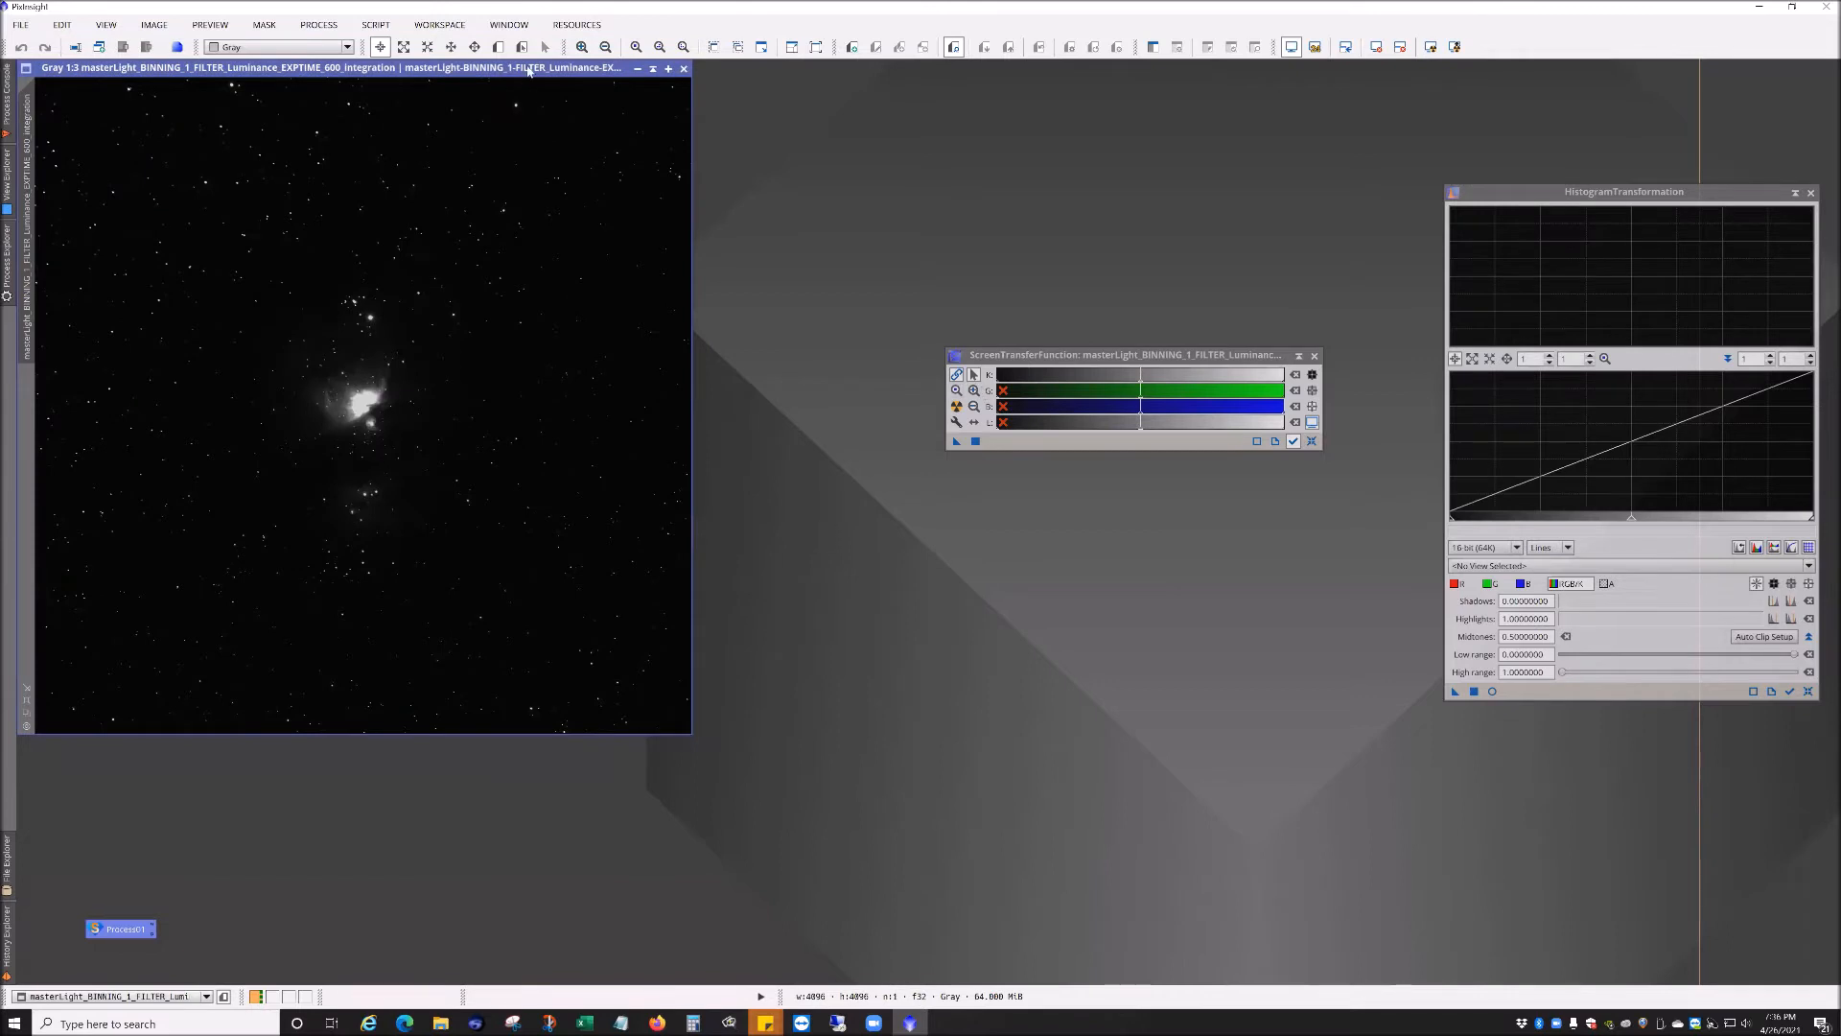
Step: Select the luminance integration master as the HistogramTransformation target view and reposition that window
click(1507, 566)
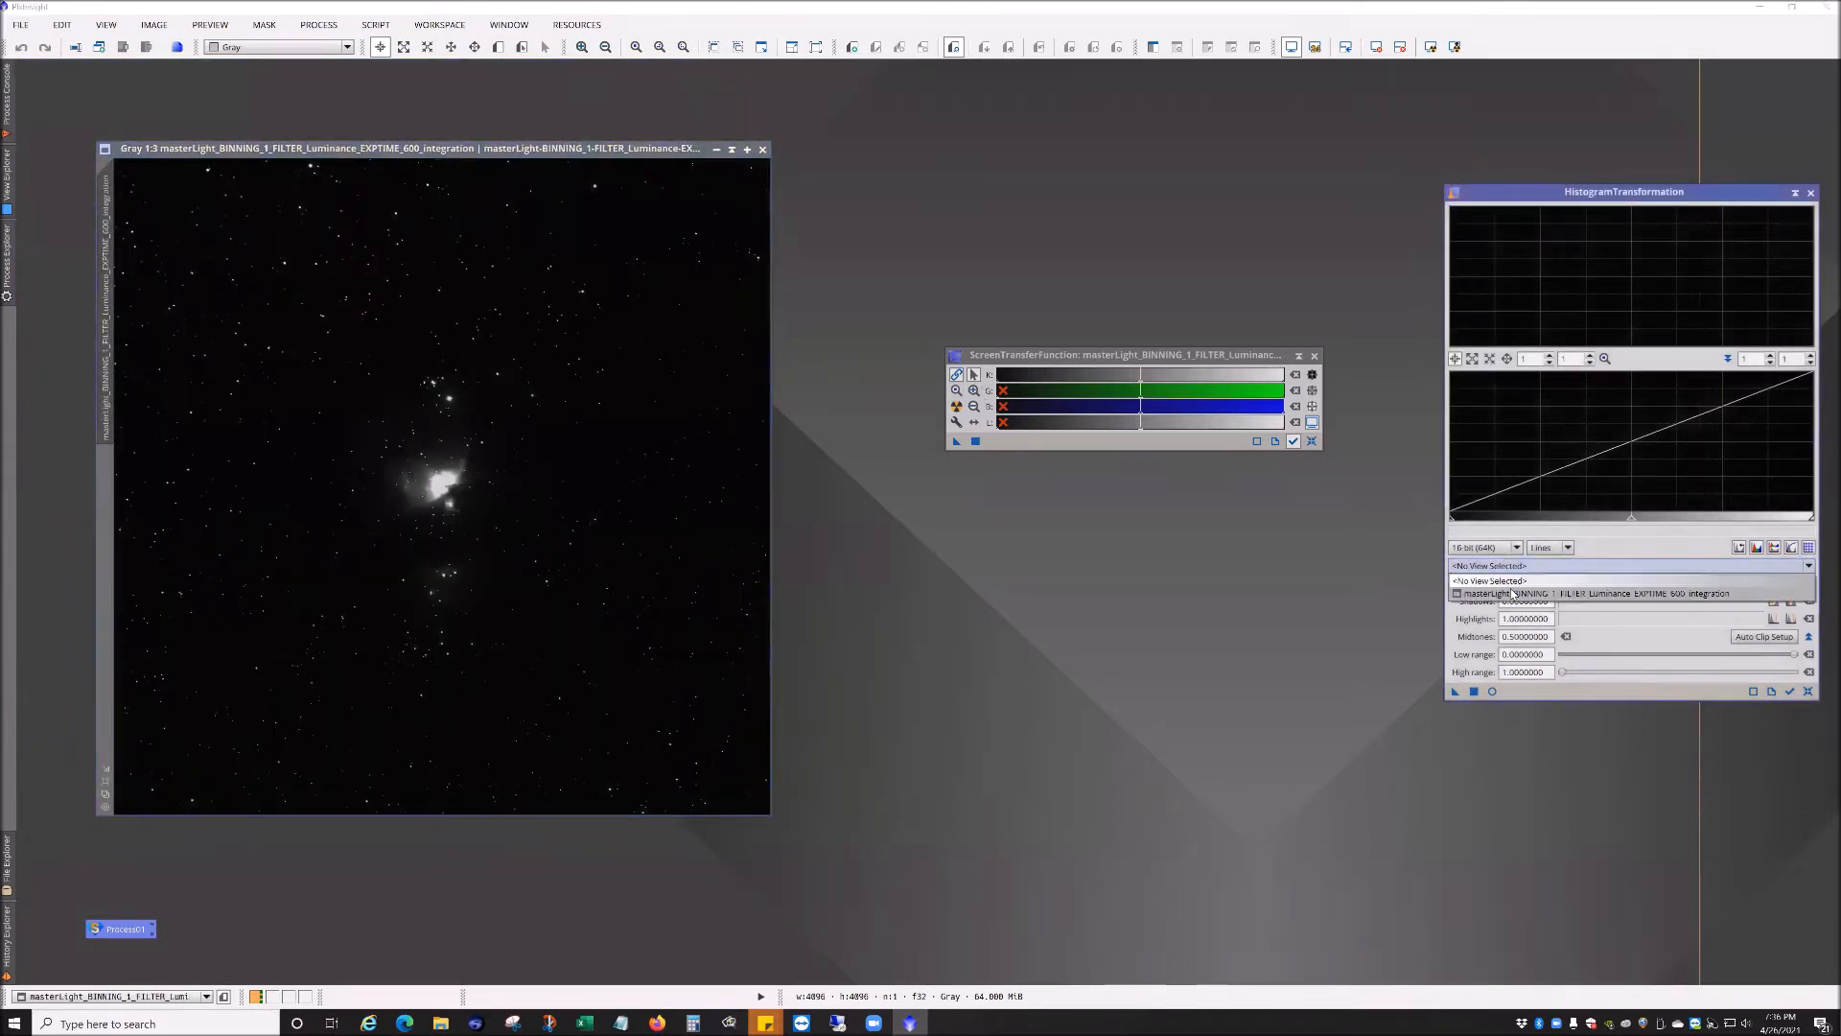
click(1594, 193)
click(1582, 572)
click(1572, 592)
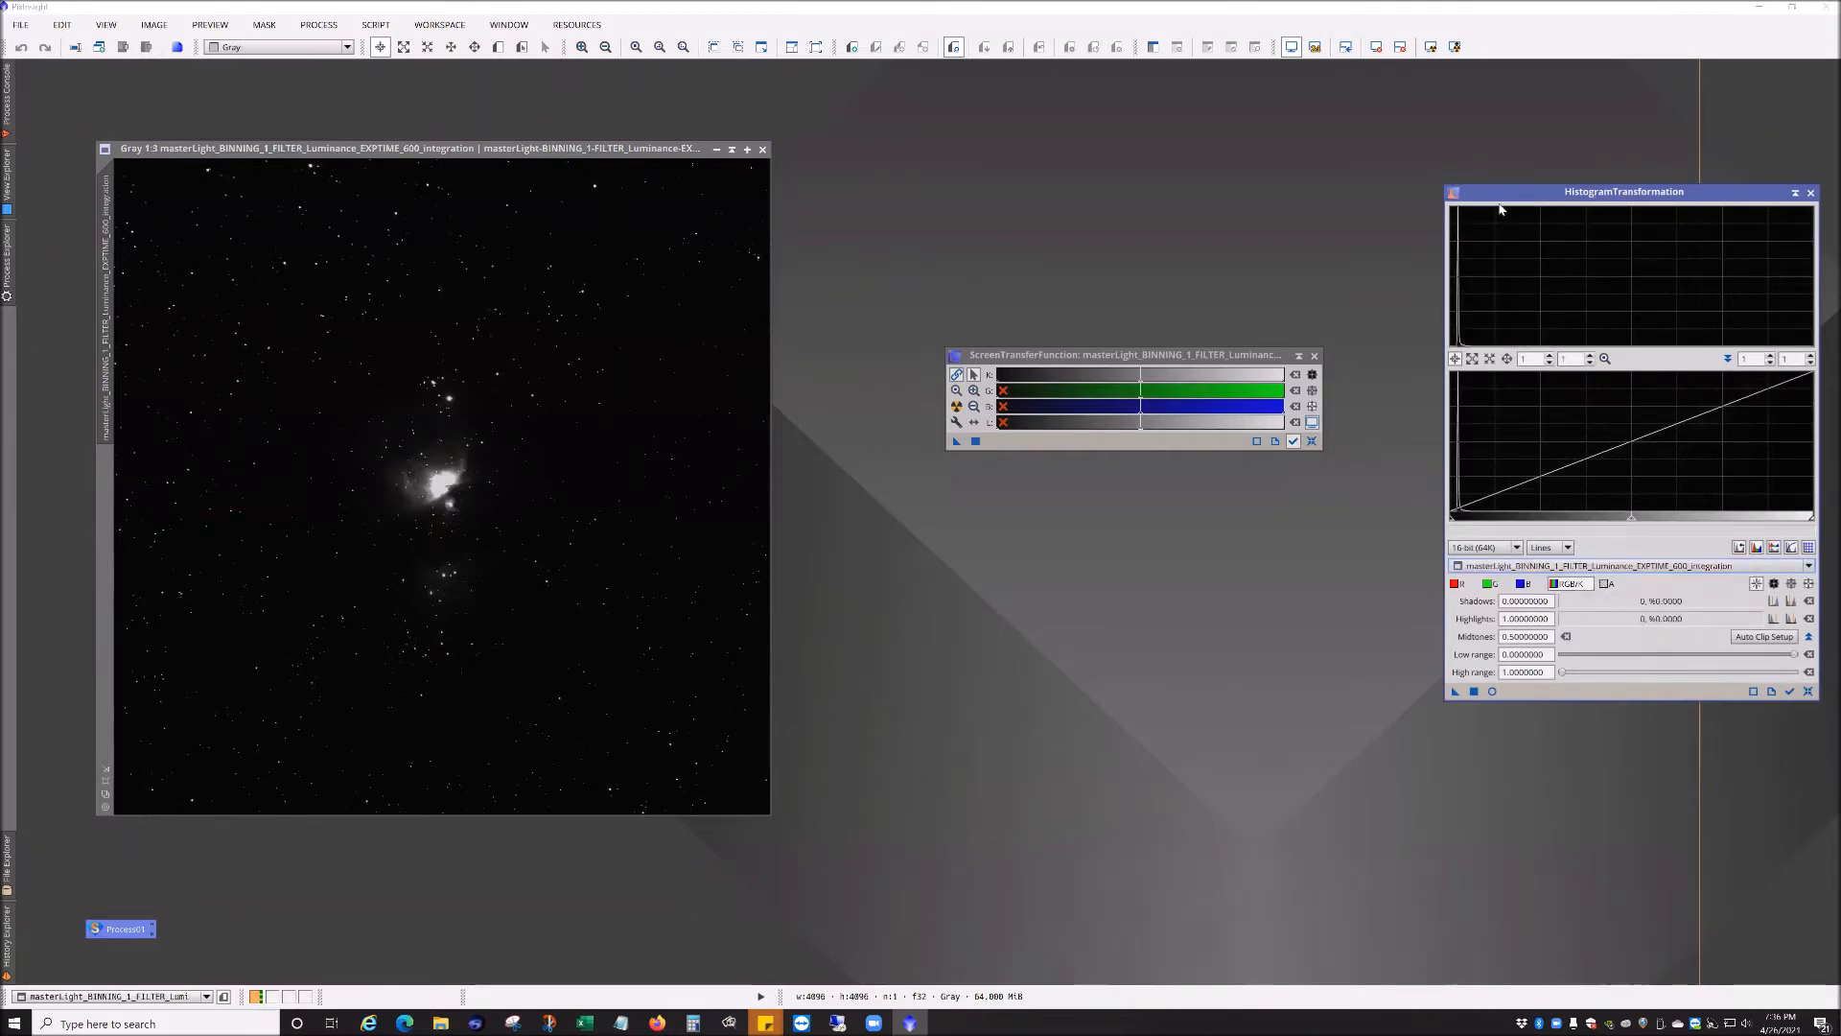
drag(1496, 200, 1437, 142)
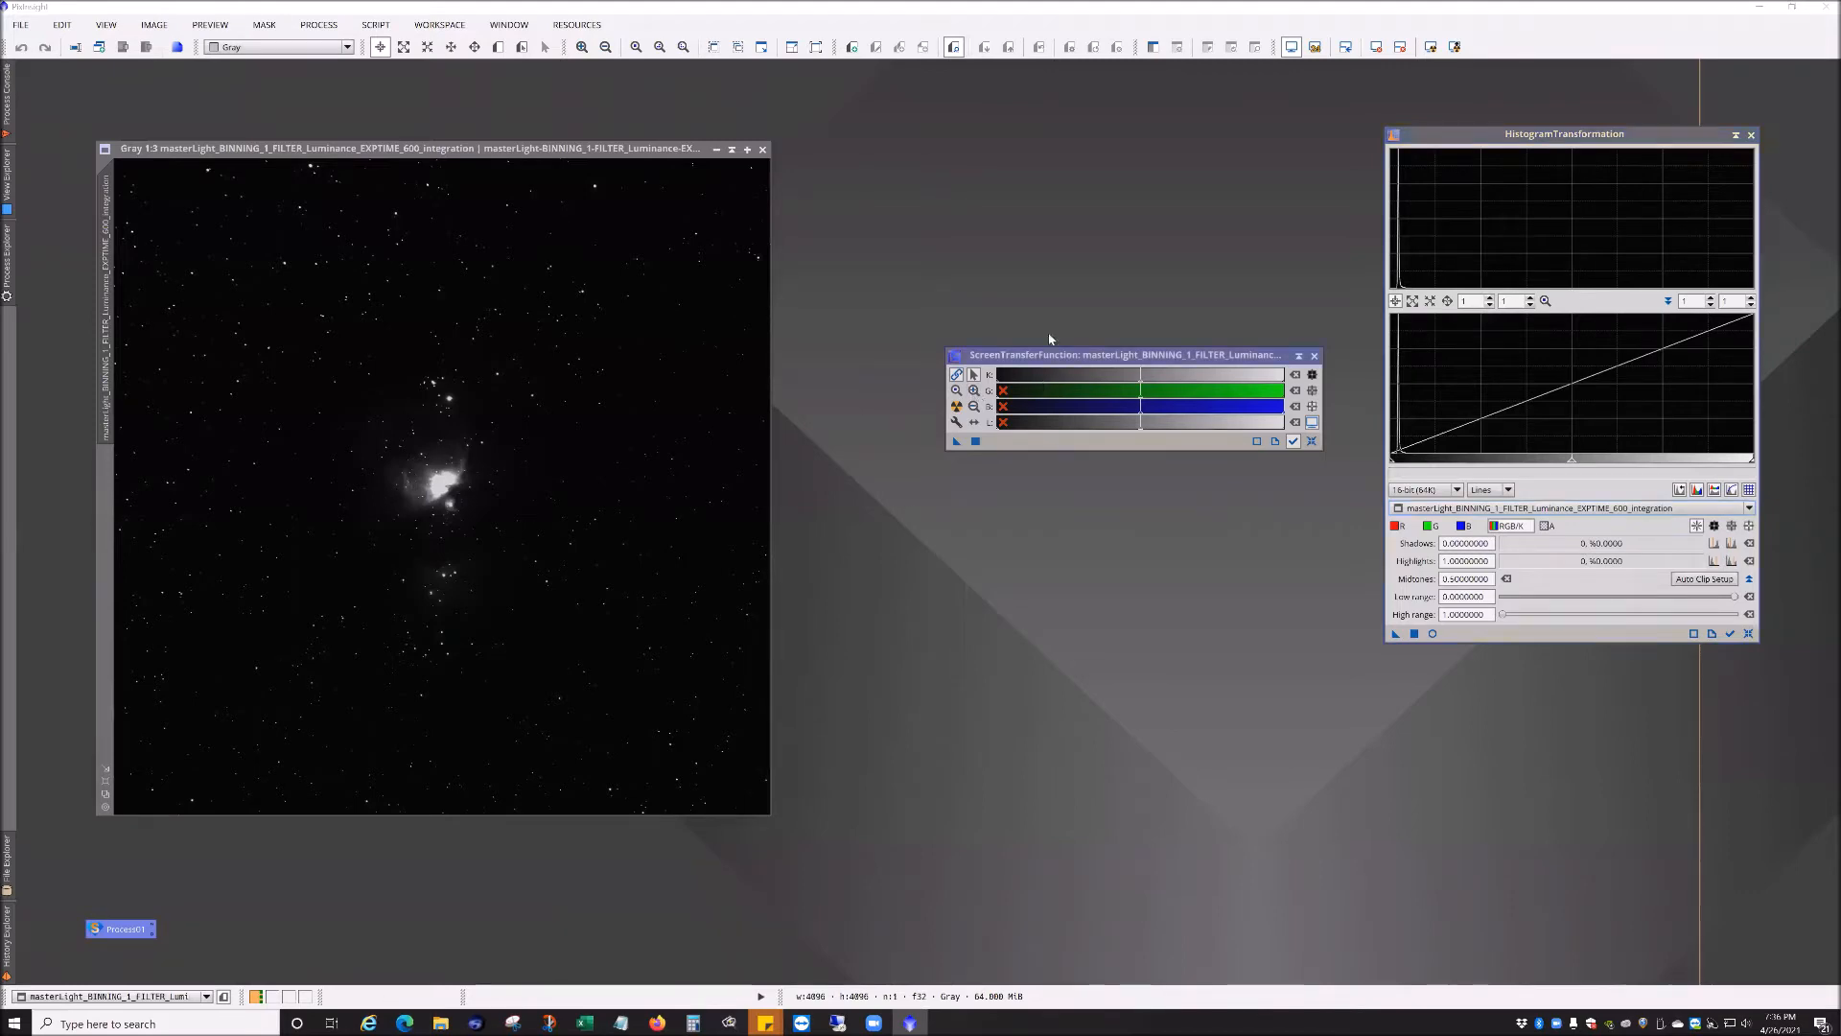
Step: Reposition the ScreenTransferFunction and HistogramTransformation windows beside the integration image
drag(1049, 355, 998, 237)
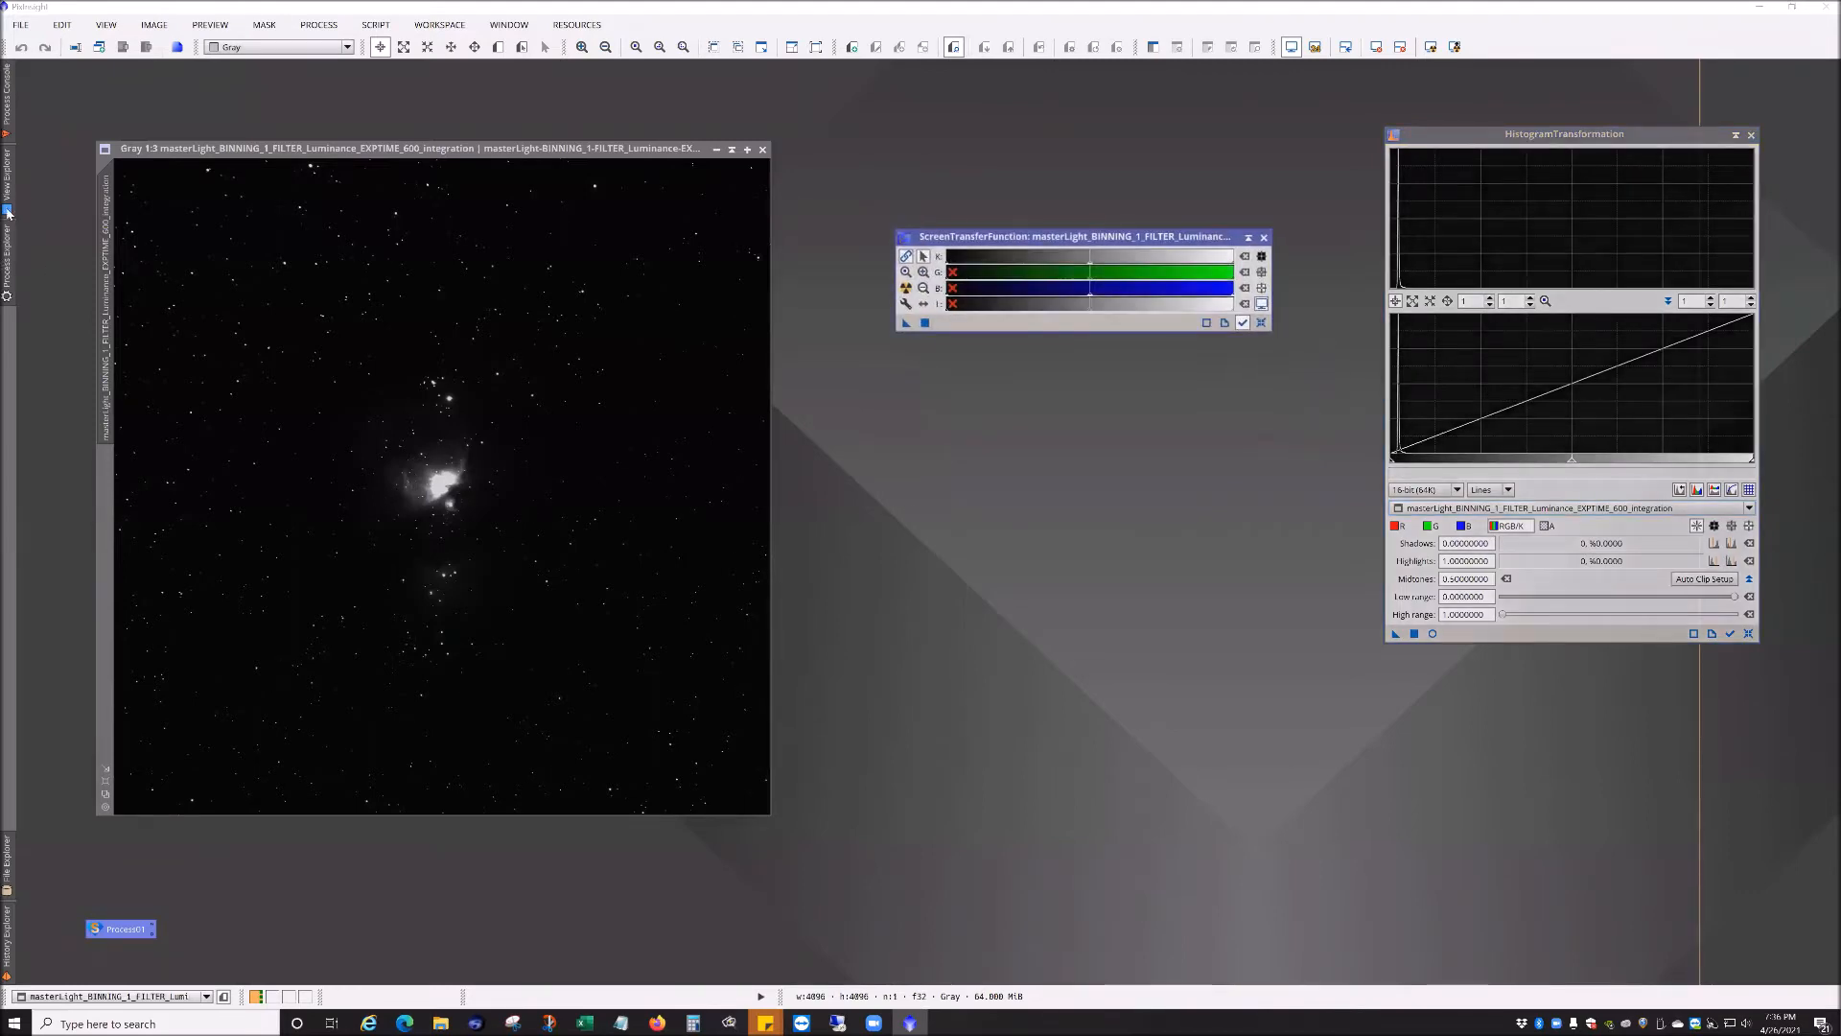
click(318, 24)
mouse_move(372, 52)
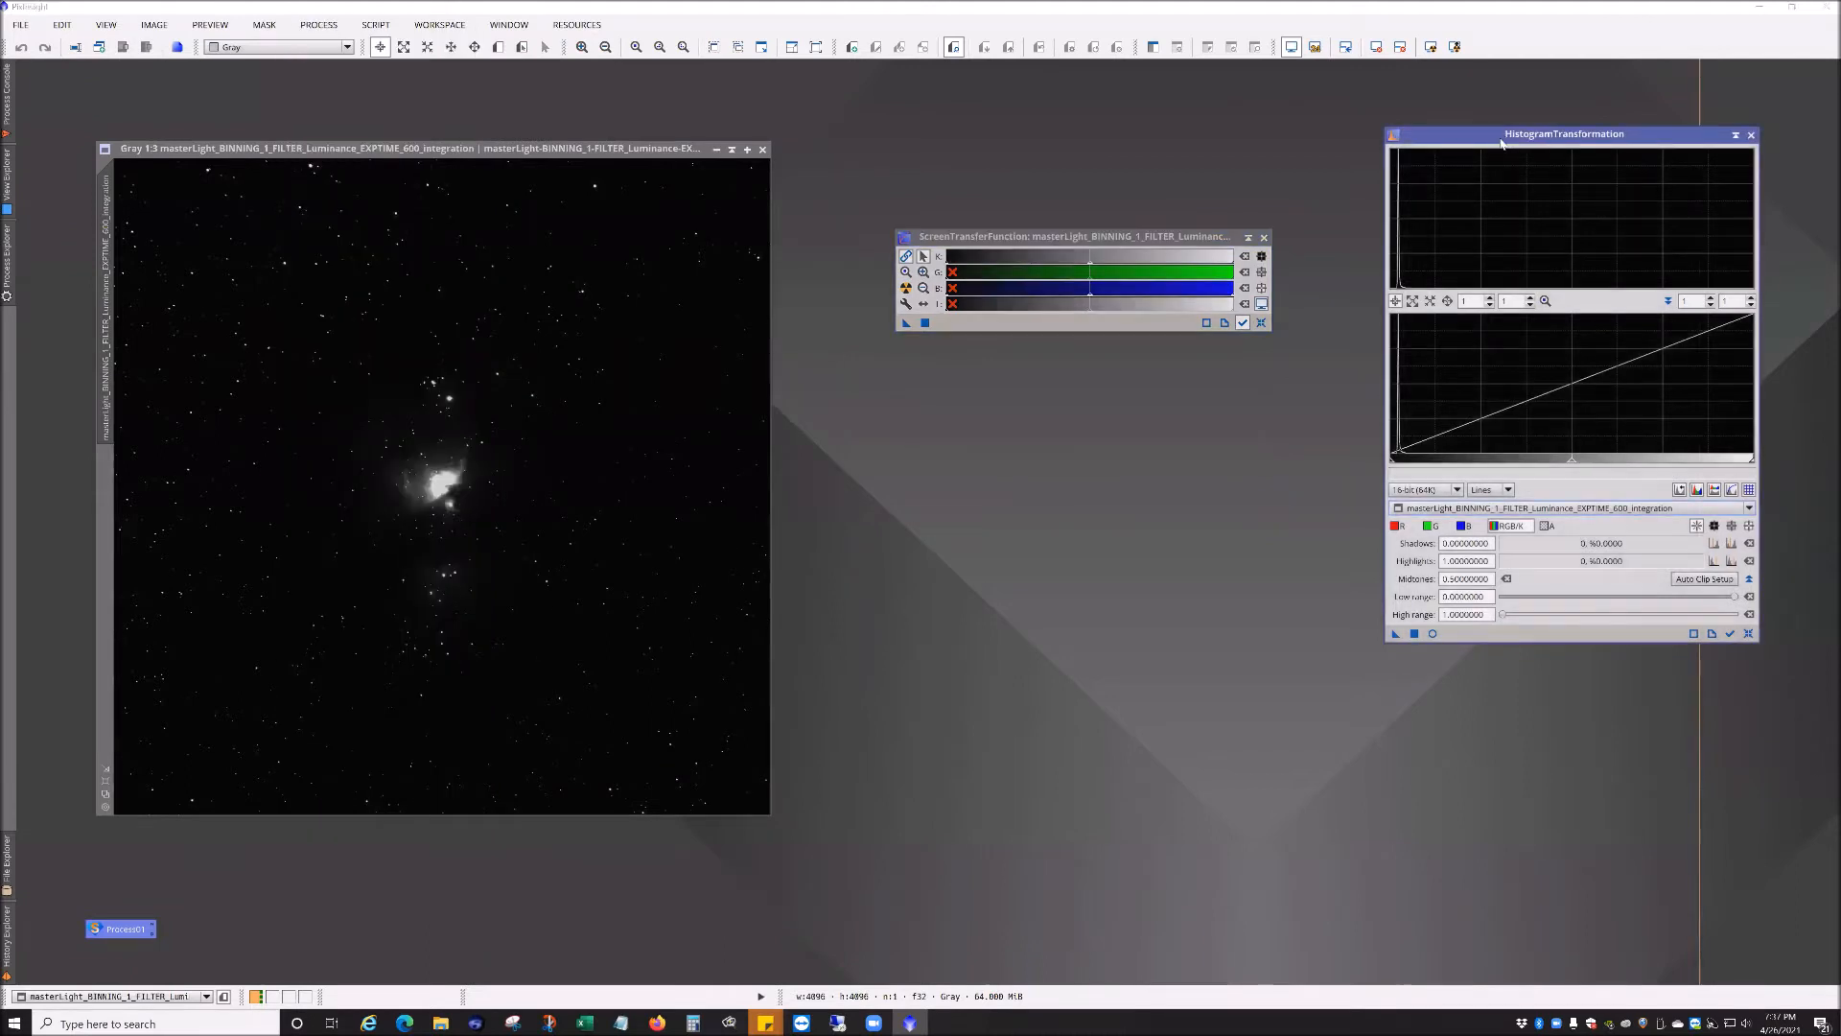
drag(1101, 230, 1204, 194)
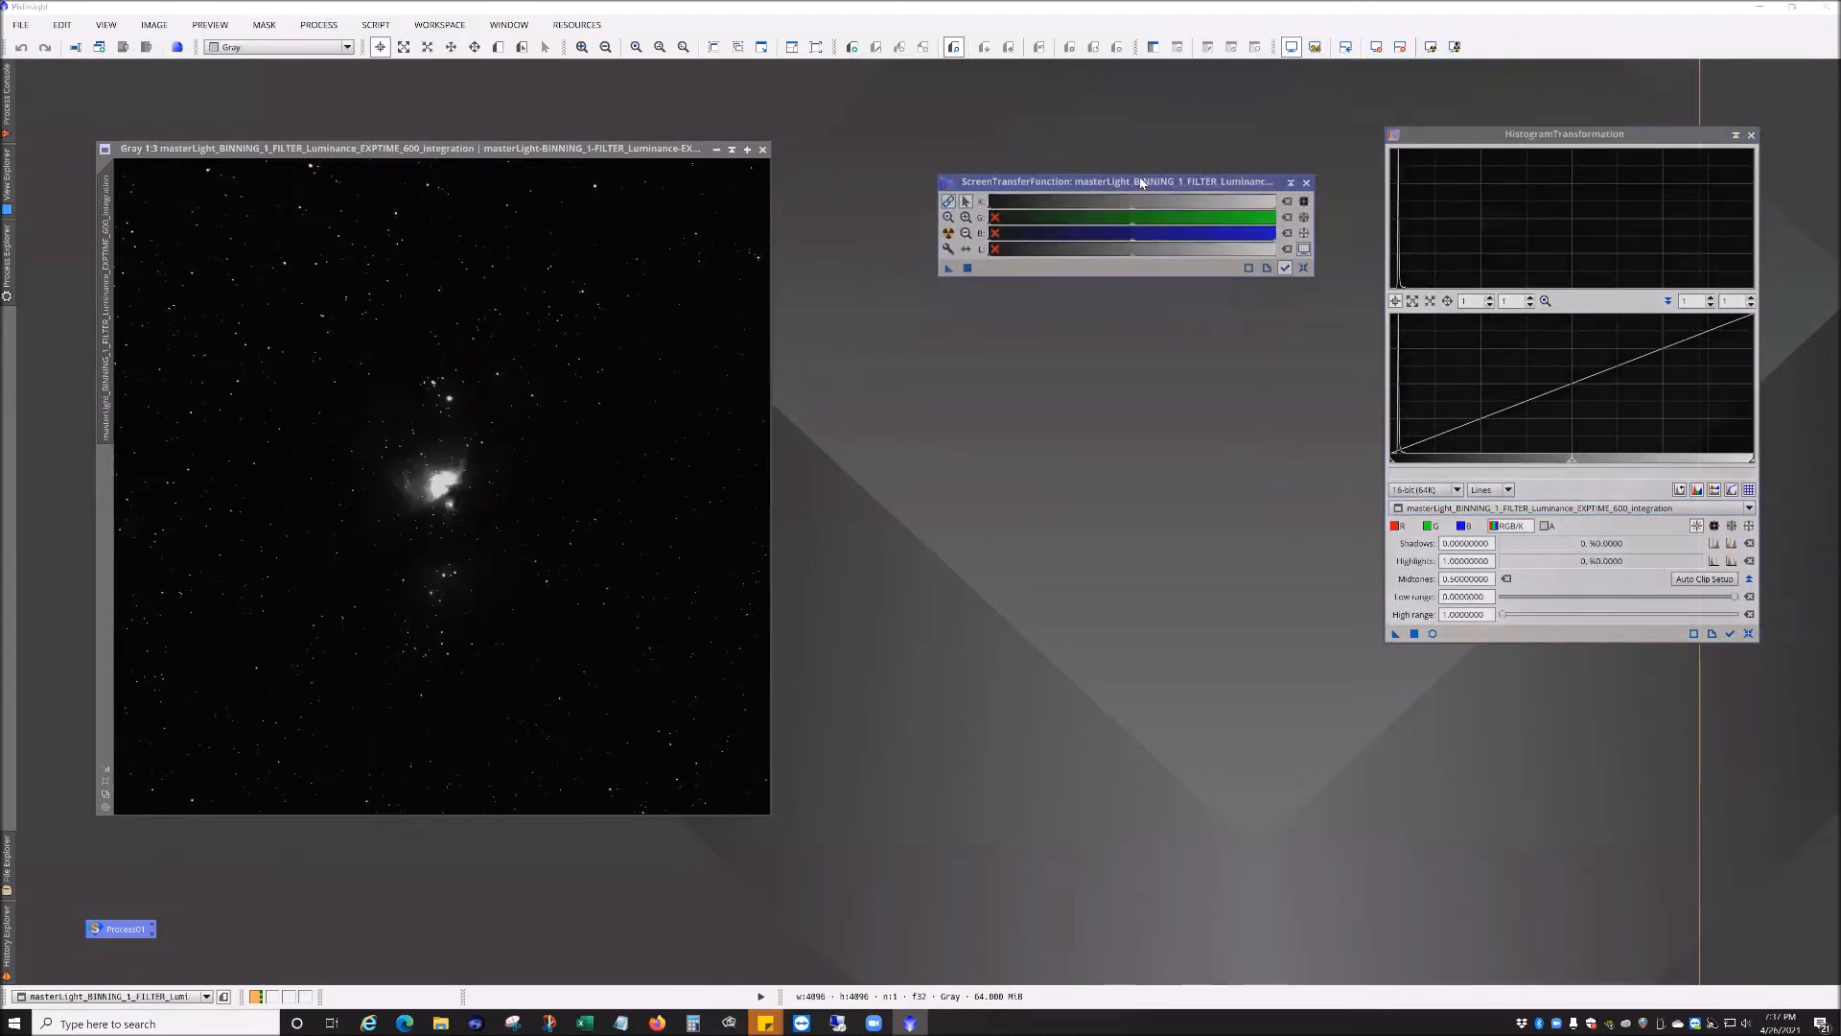
drag(1417, 139, 1420, 196)
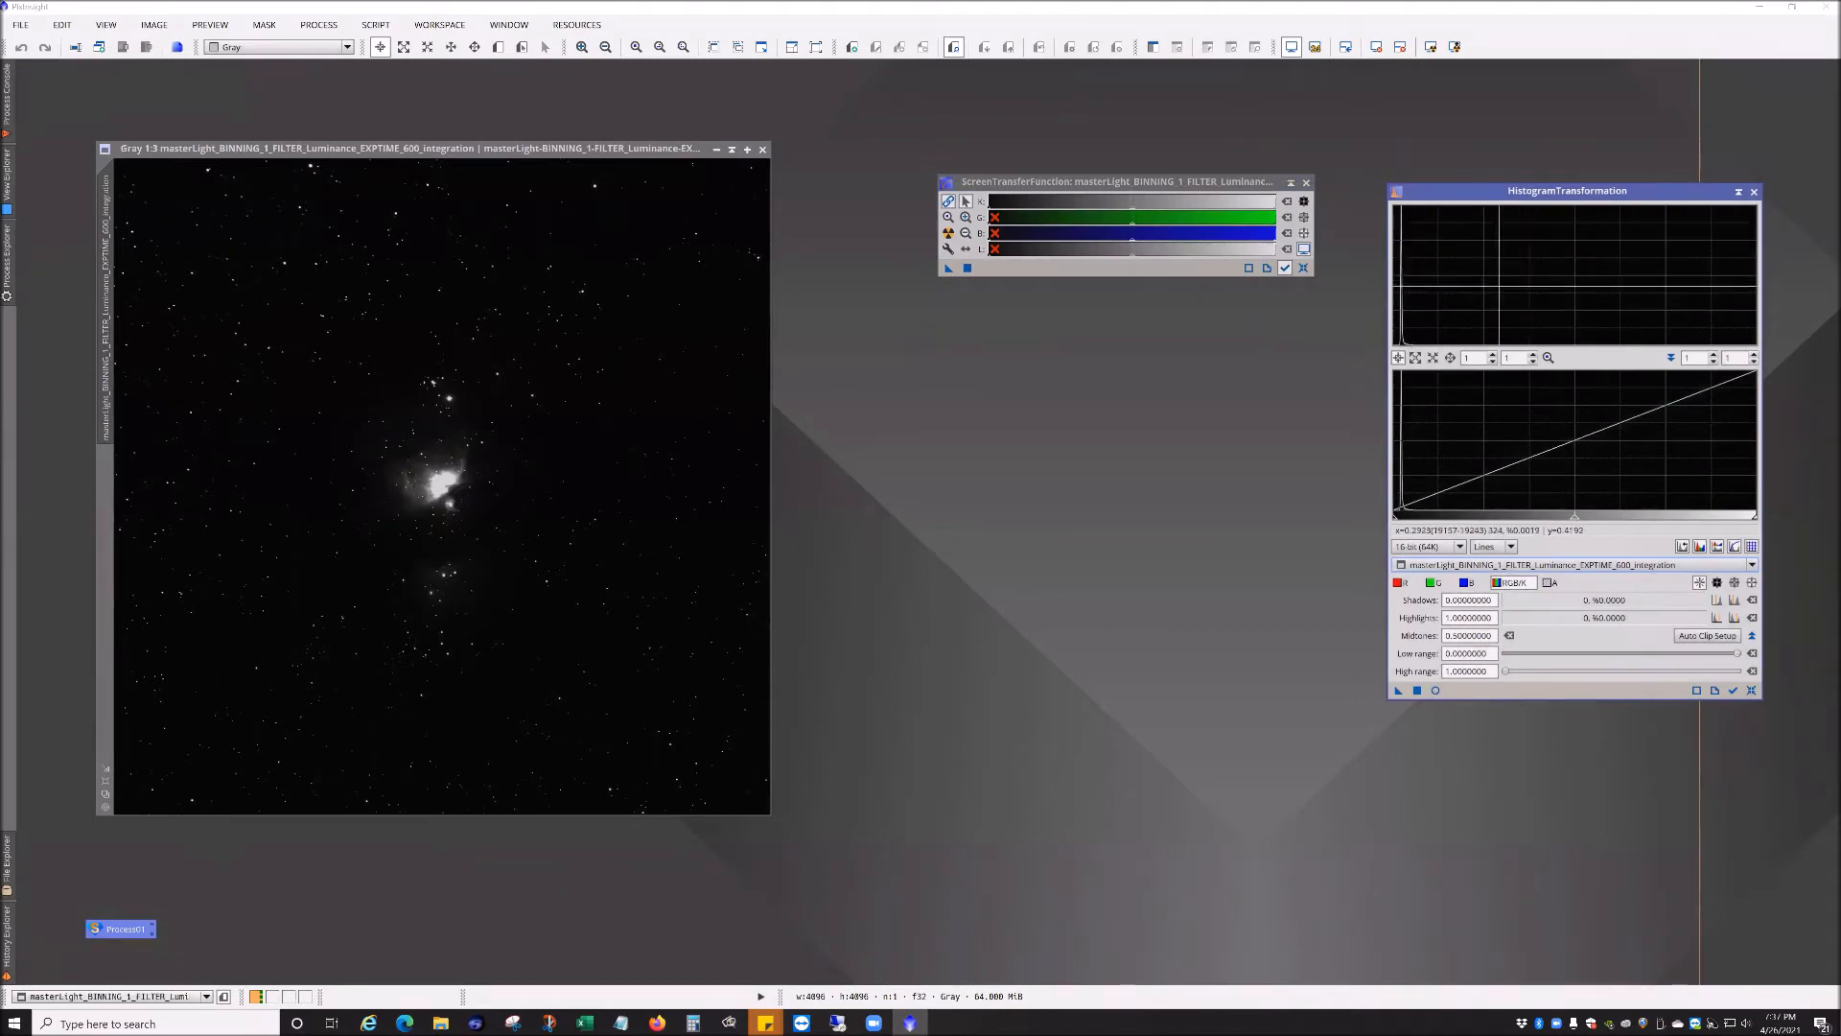
Step: Apply an STF auto stretch to the luminance integration master
click(1146, 180)
drag(1146, 181, 1142, 189)
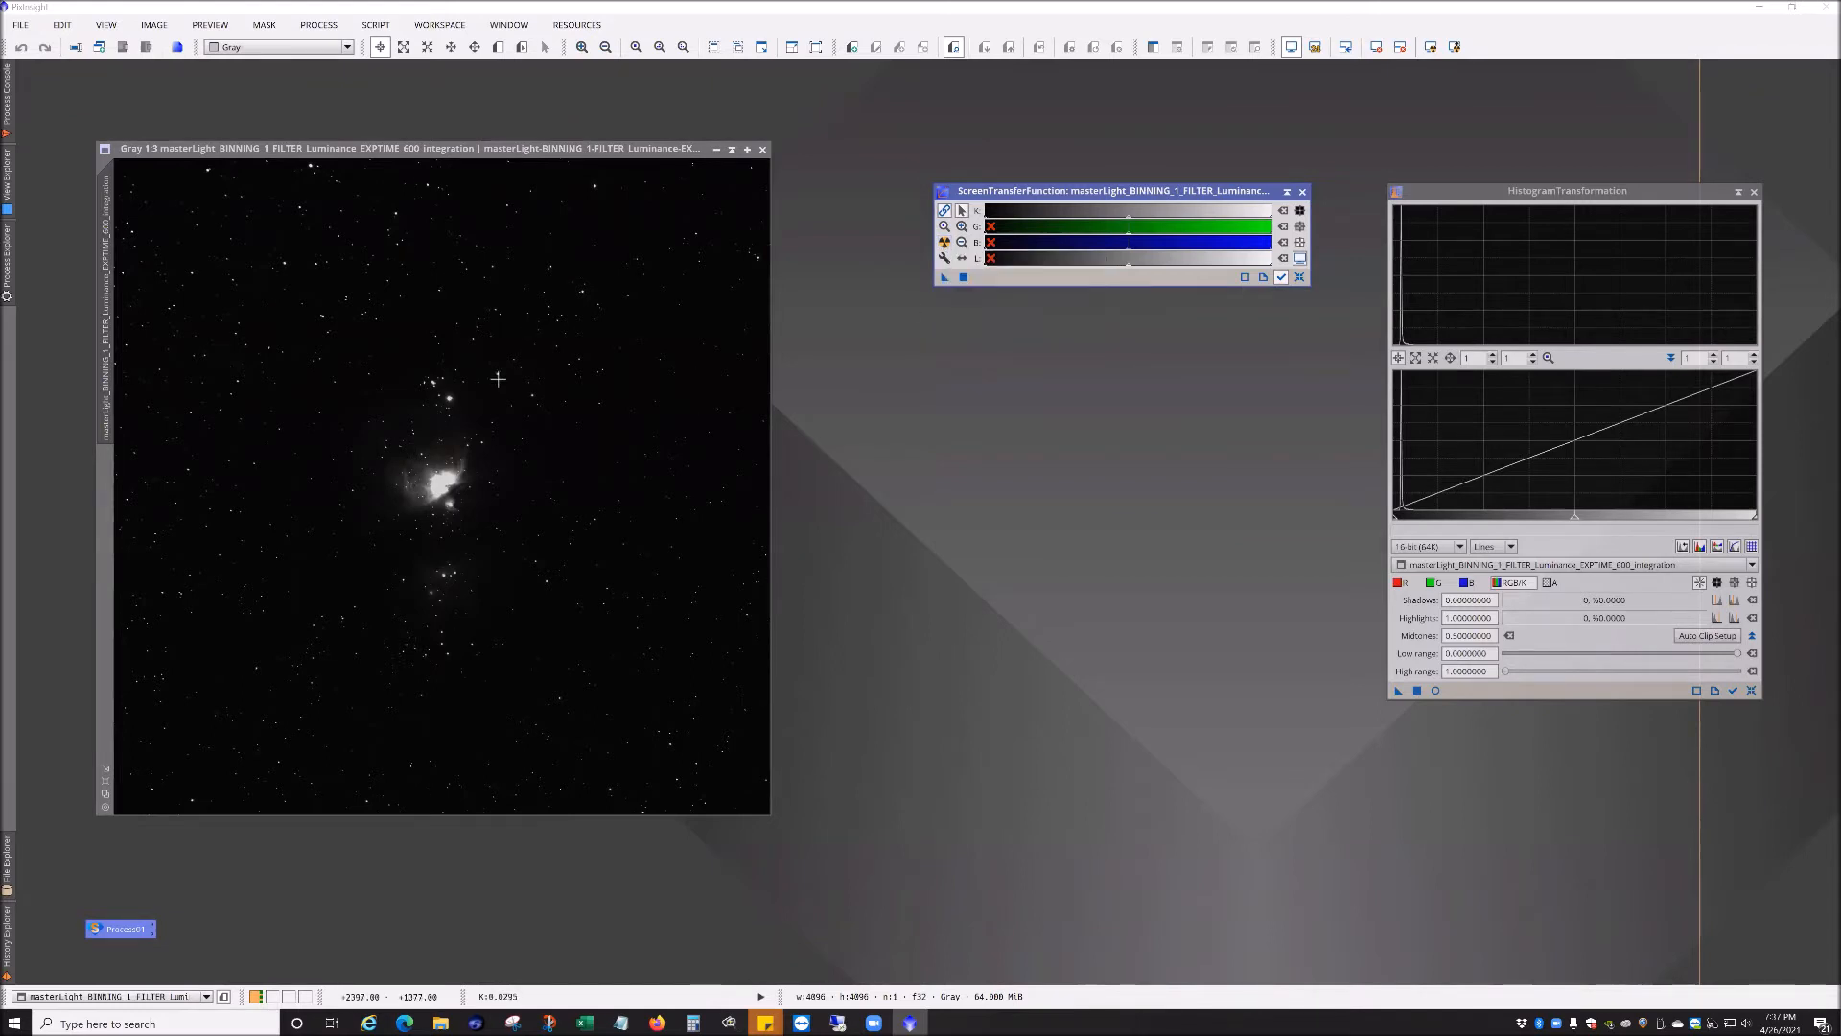
click(945, 242)
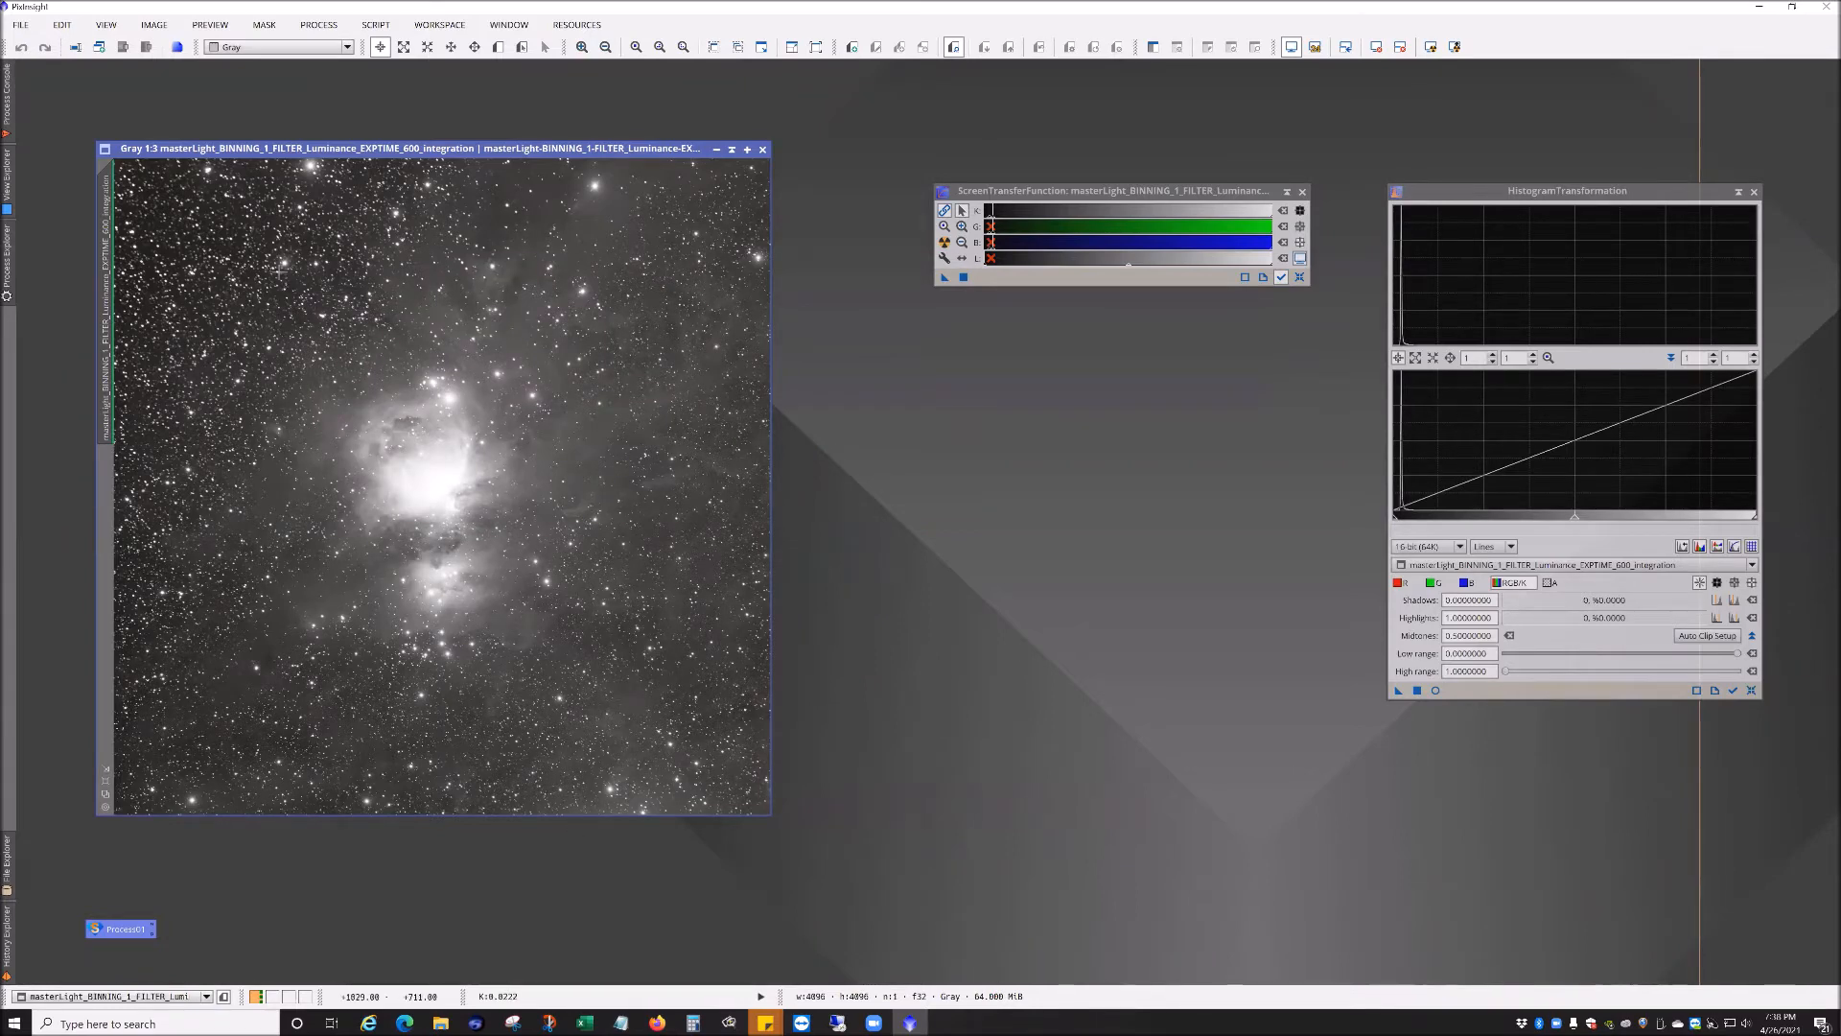
Step: Zoom and pan around the stretched integration master to examine star shapes and nebula detail
scroll(259, 719, up, 3)
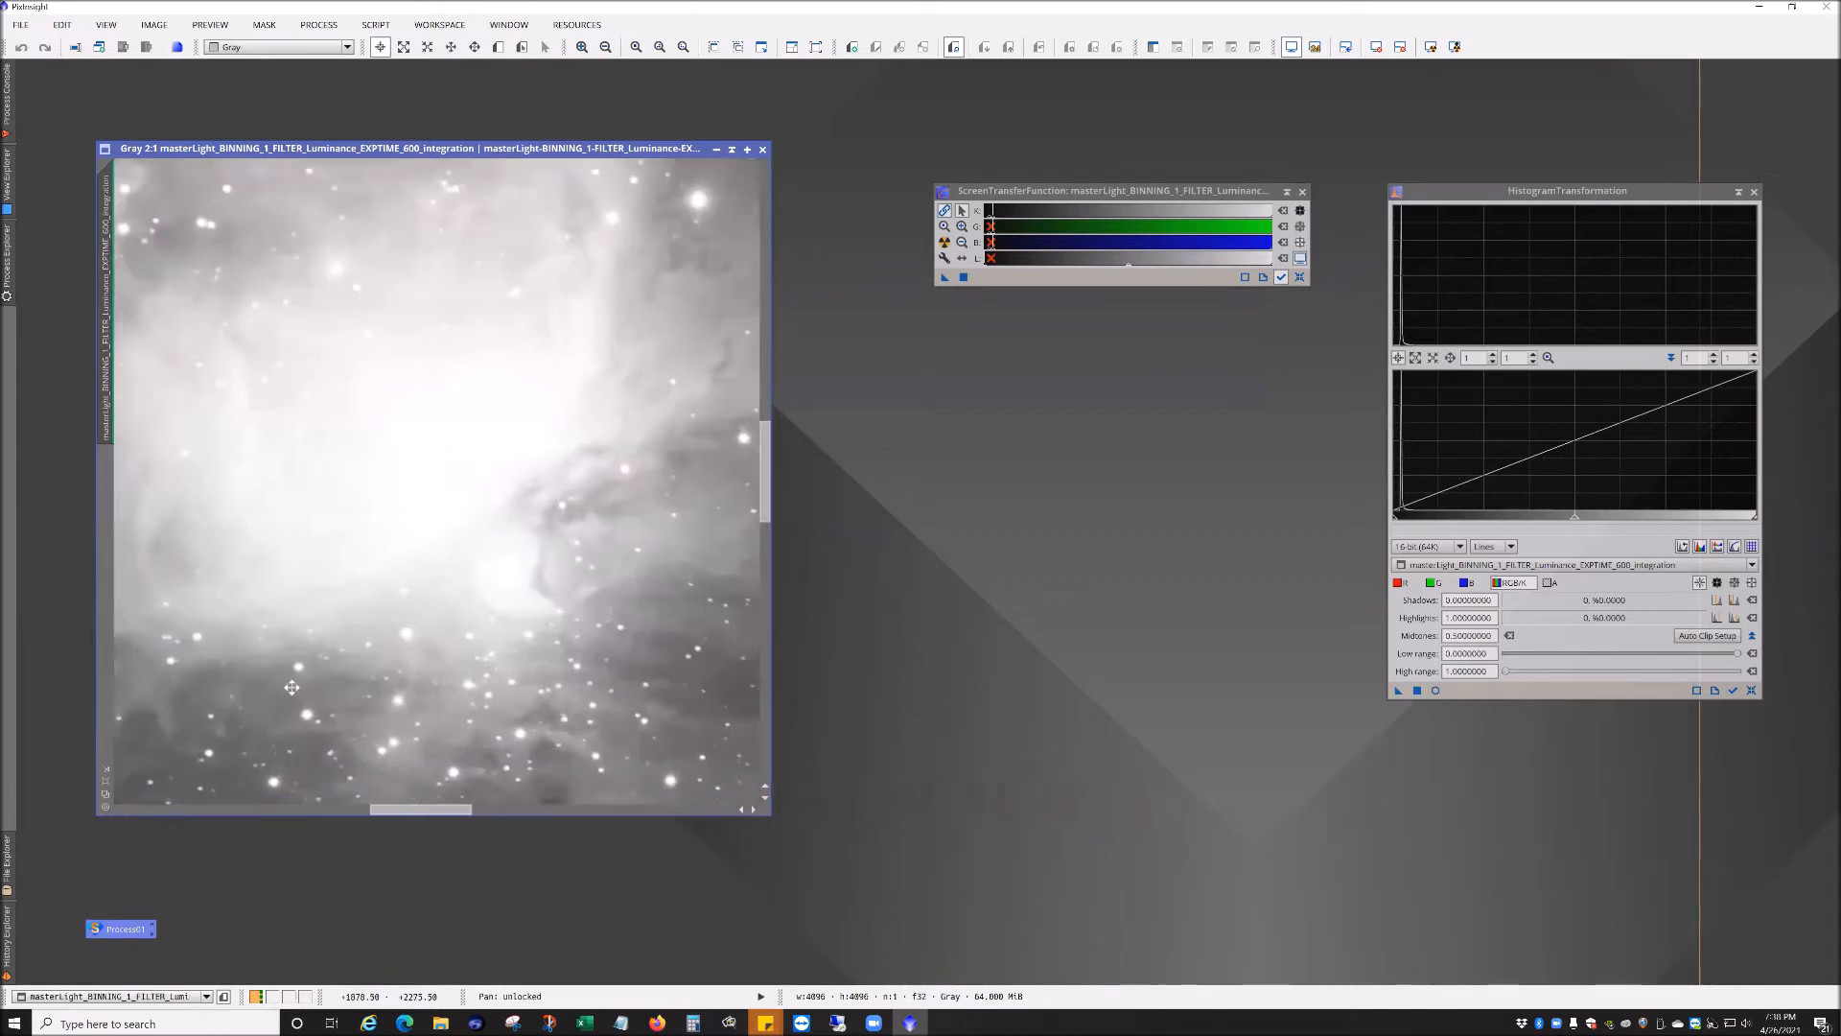
scroll(487, 717, up, 1)
scroll(549, 480, up, 1)
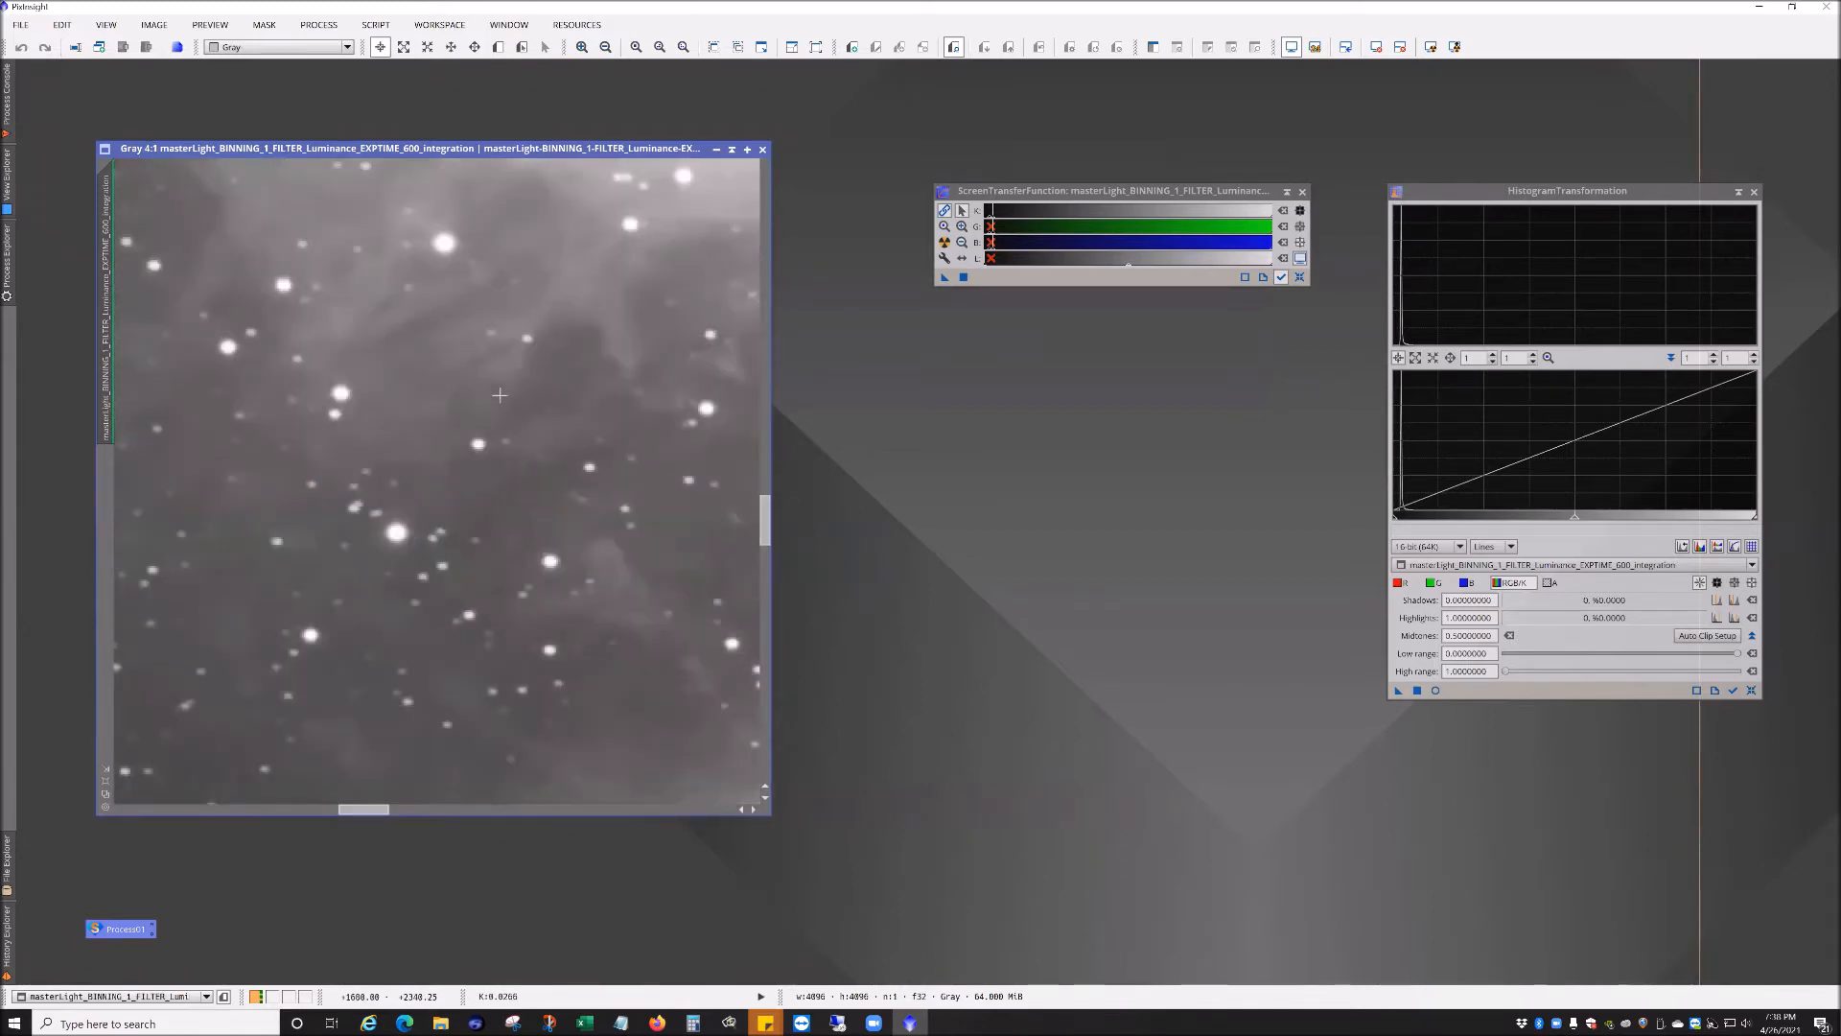
scroll(523, 603, up, 1)
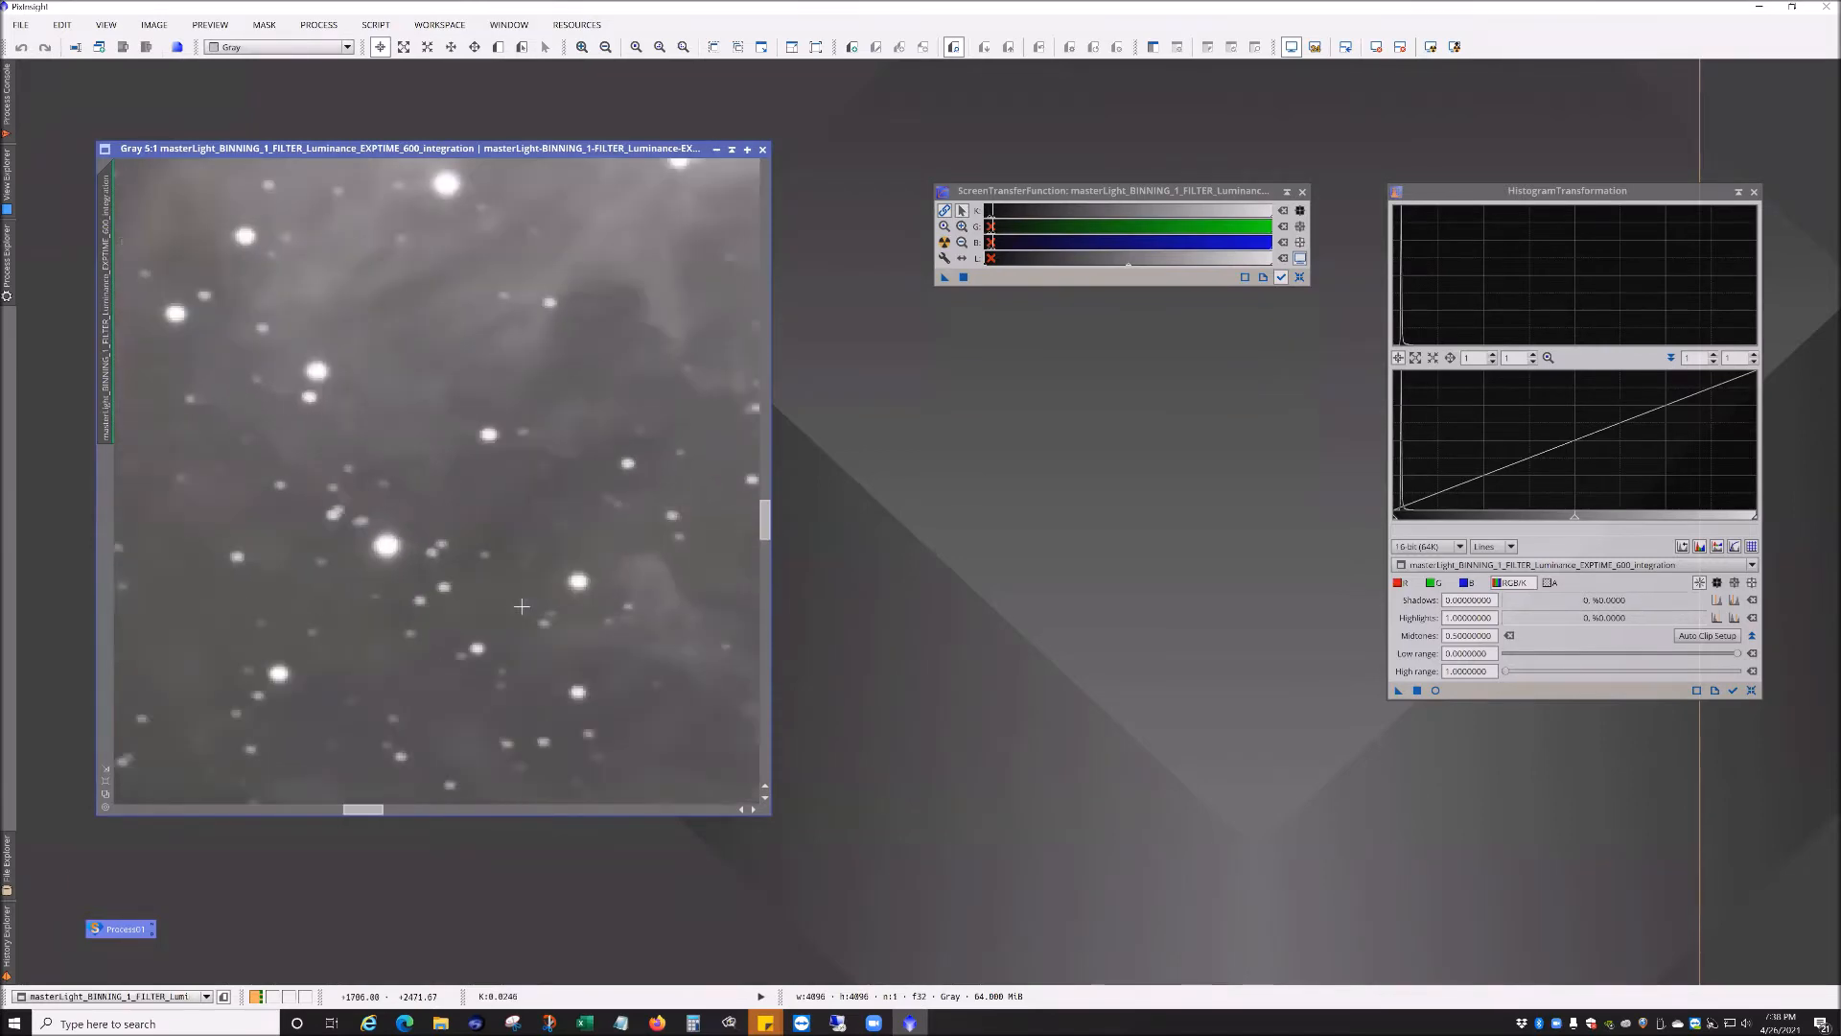
scroll(613, 553, down, 4)
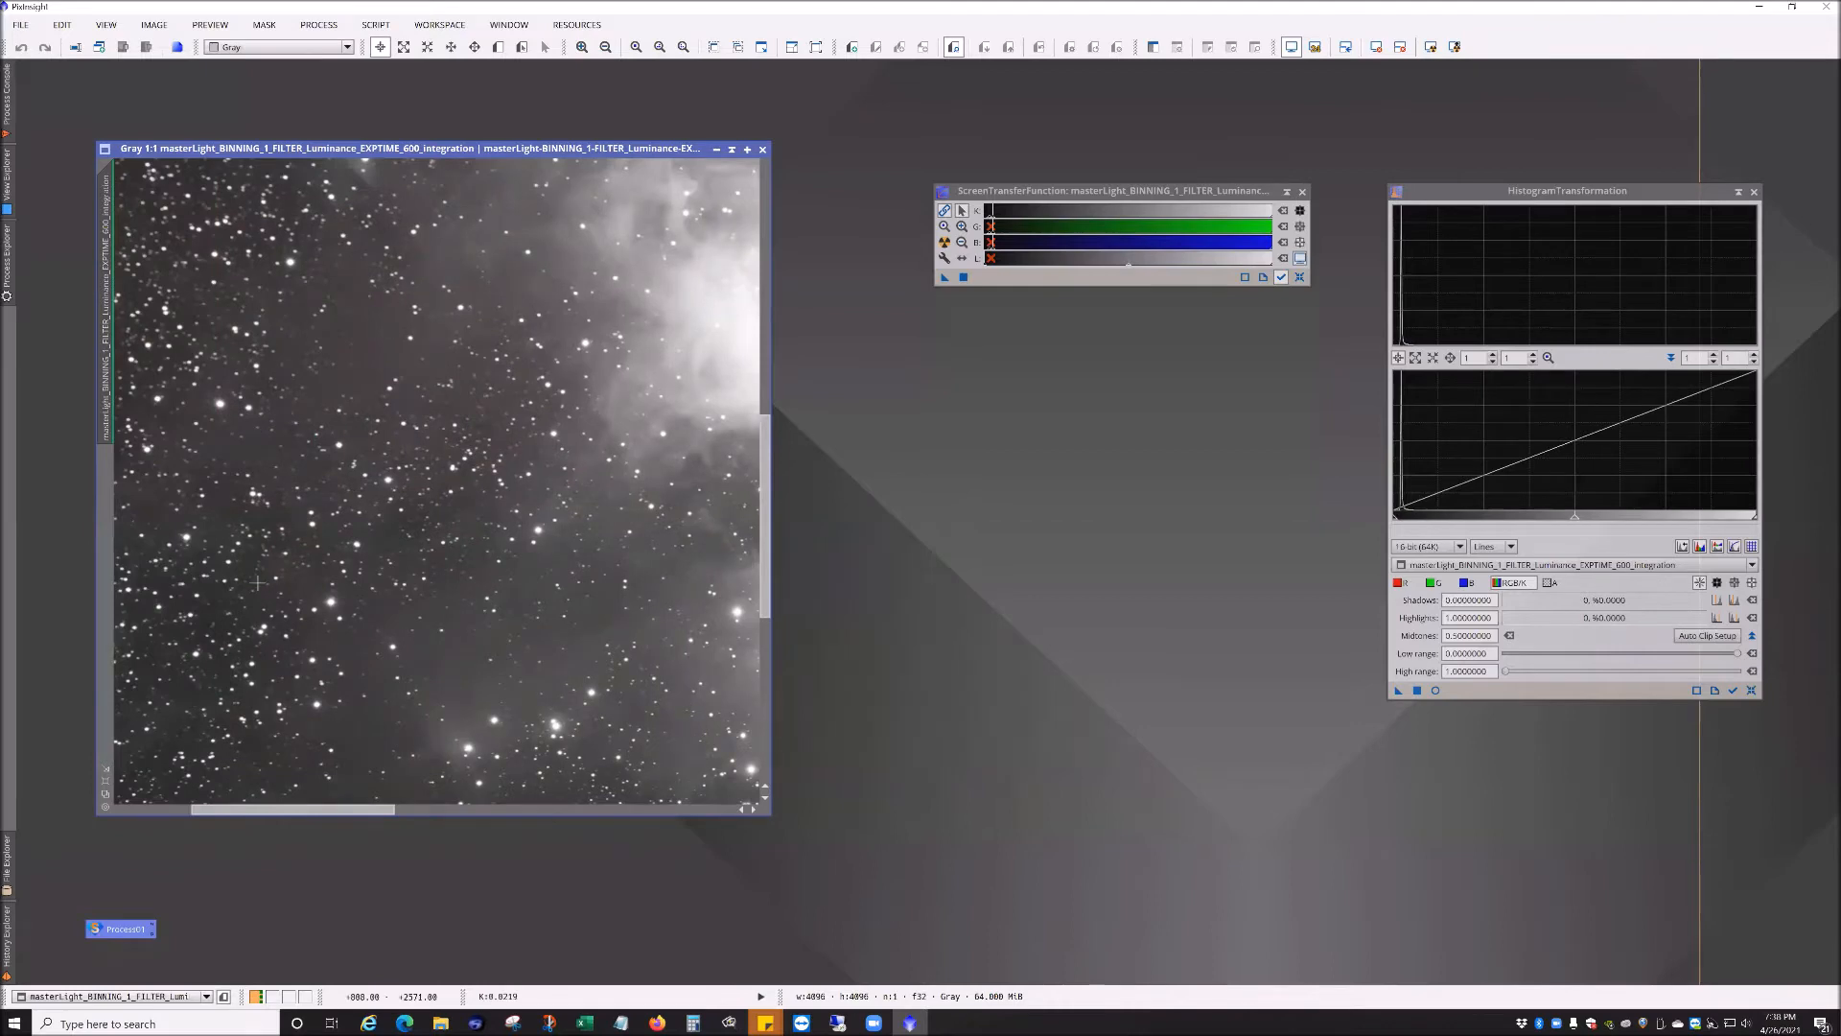
scroll(417, 497, down, 4)
scroll(417, 497, up, 6)
drag(296, 594, 620, 365)
drag(349, 581, 585, 371)
drag(231, 689, 446, 563)
scroll(444, 565, down, 2)
scroll(444, 565, up, 3)
scroll(444, 564, up, 2)
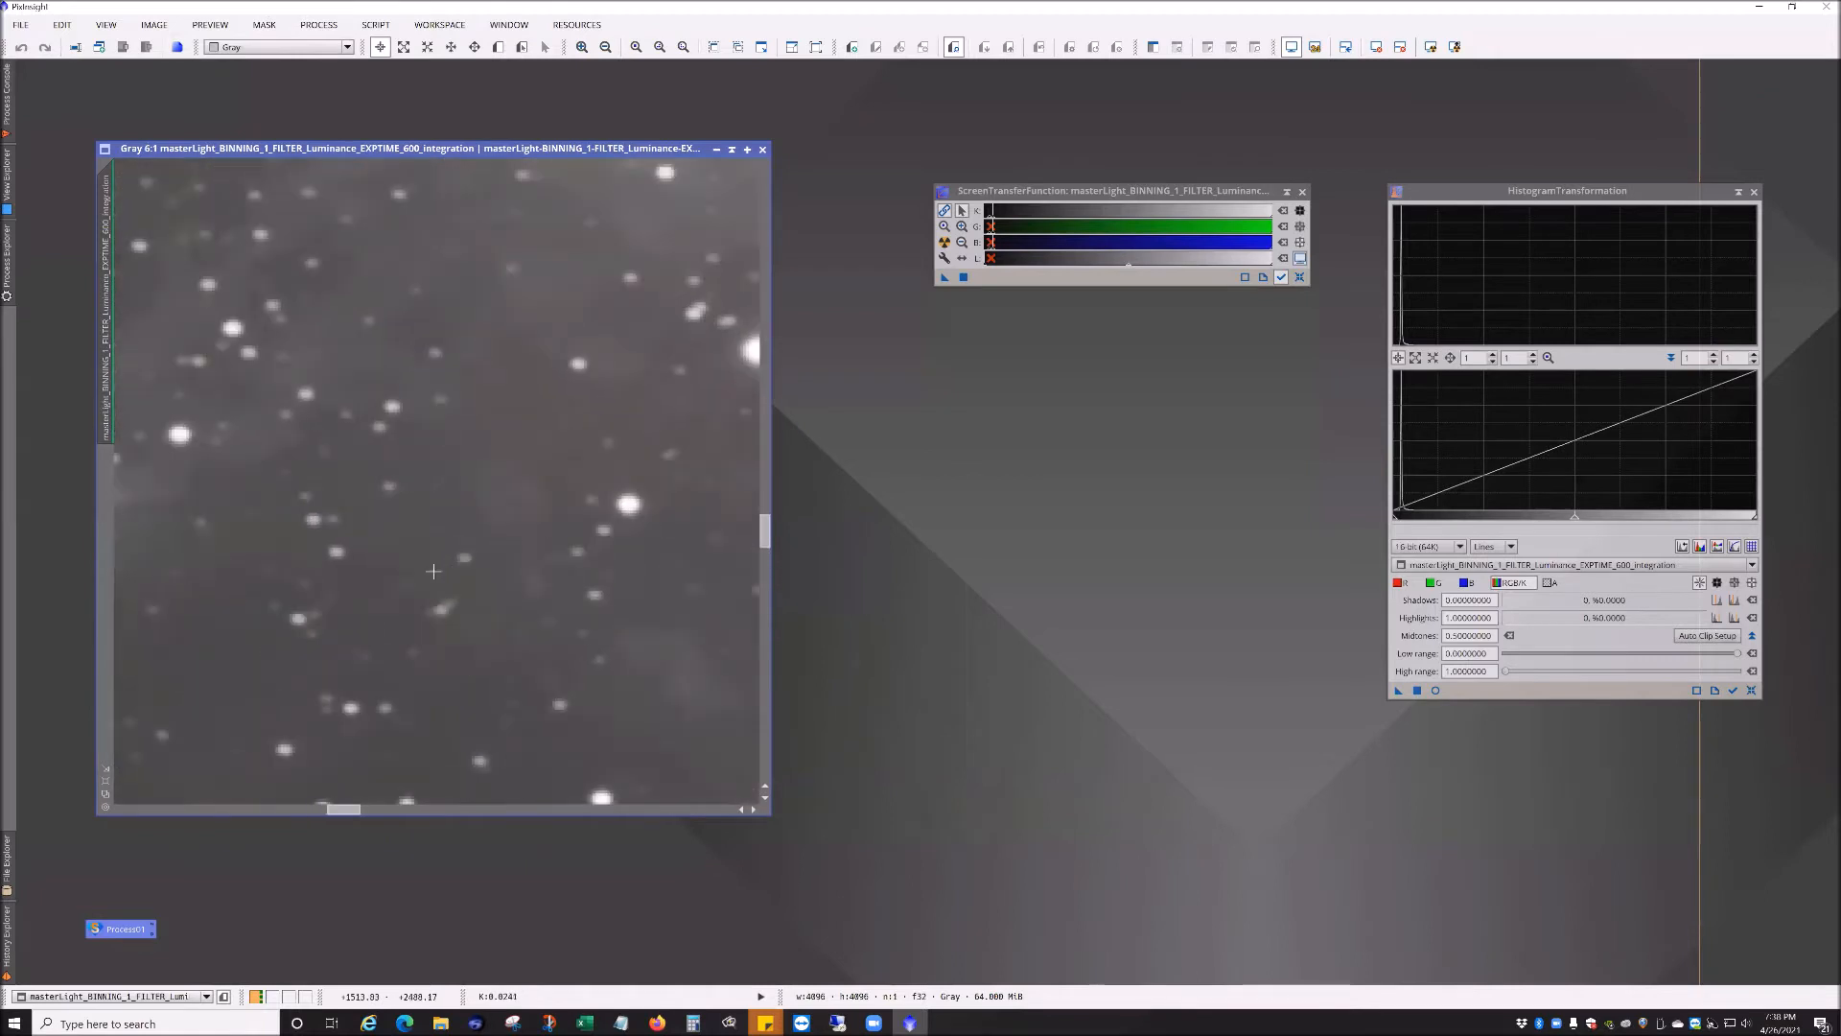
drag(354, 632, 657, 460)
drag(337, 466, 572, 707)
drag(312, 435, 552, 604)
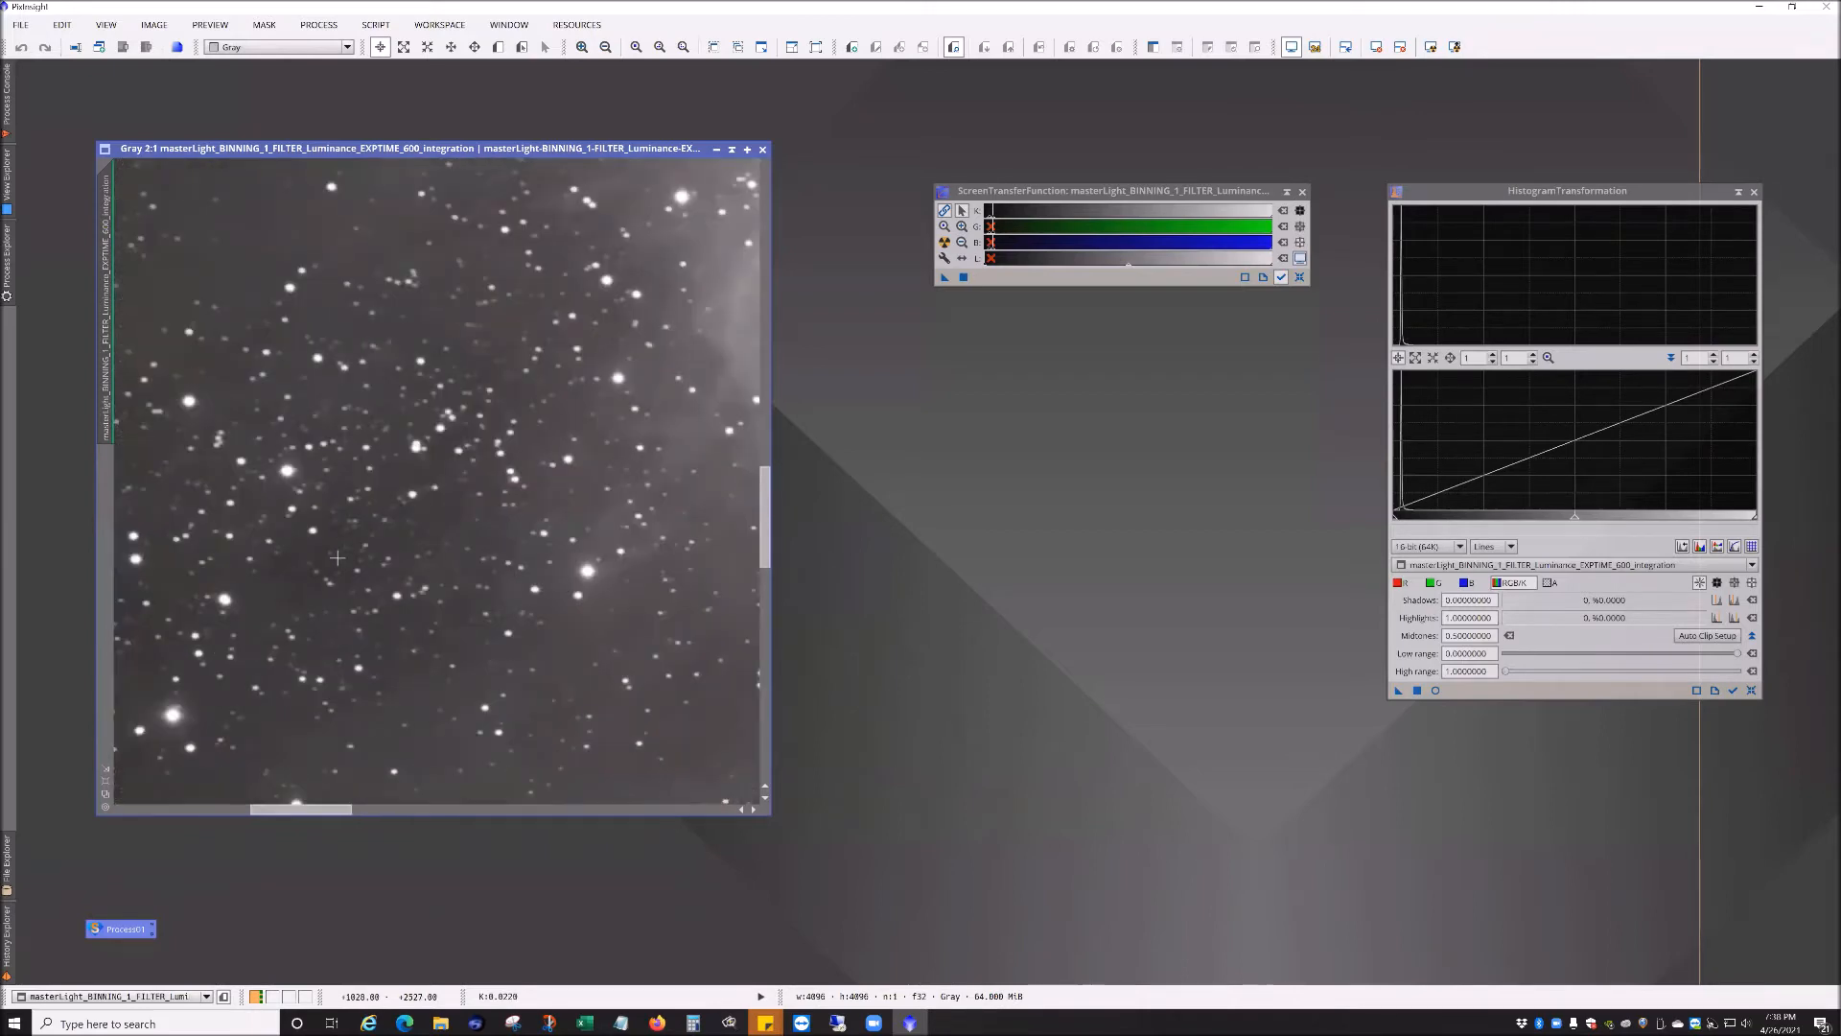
scroll(336, 557, down, 2)
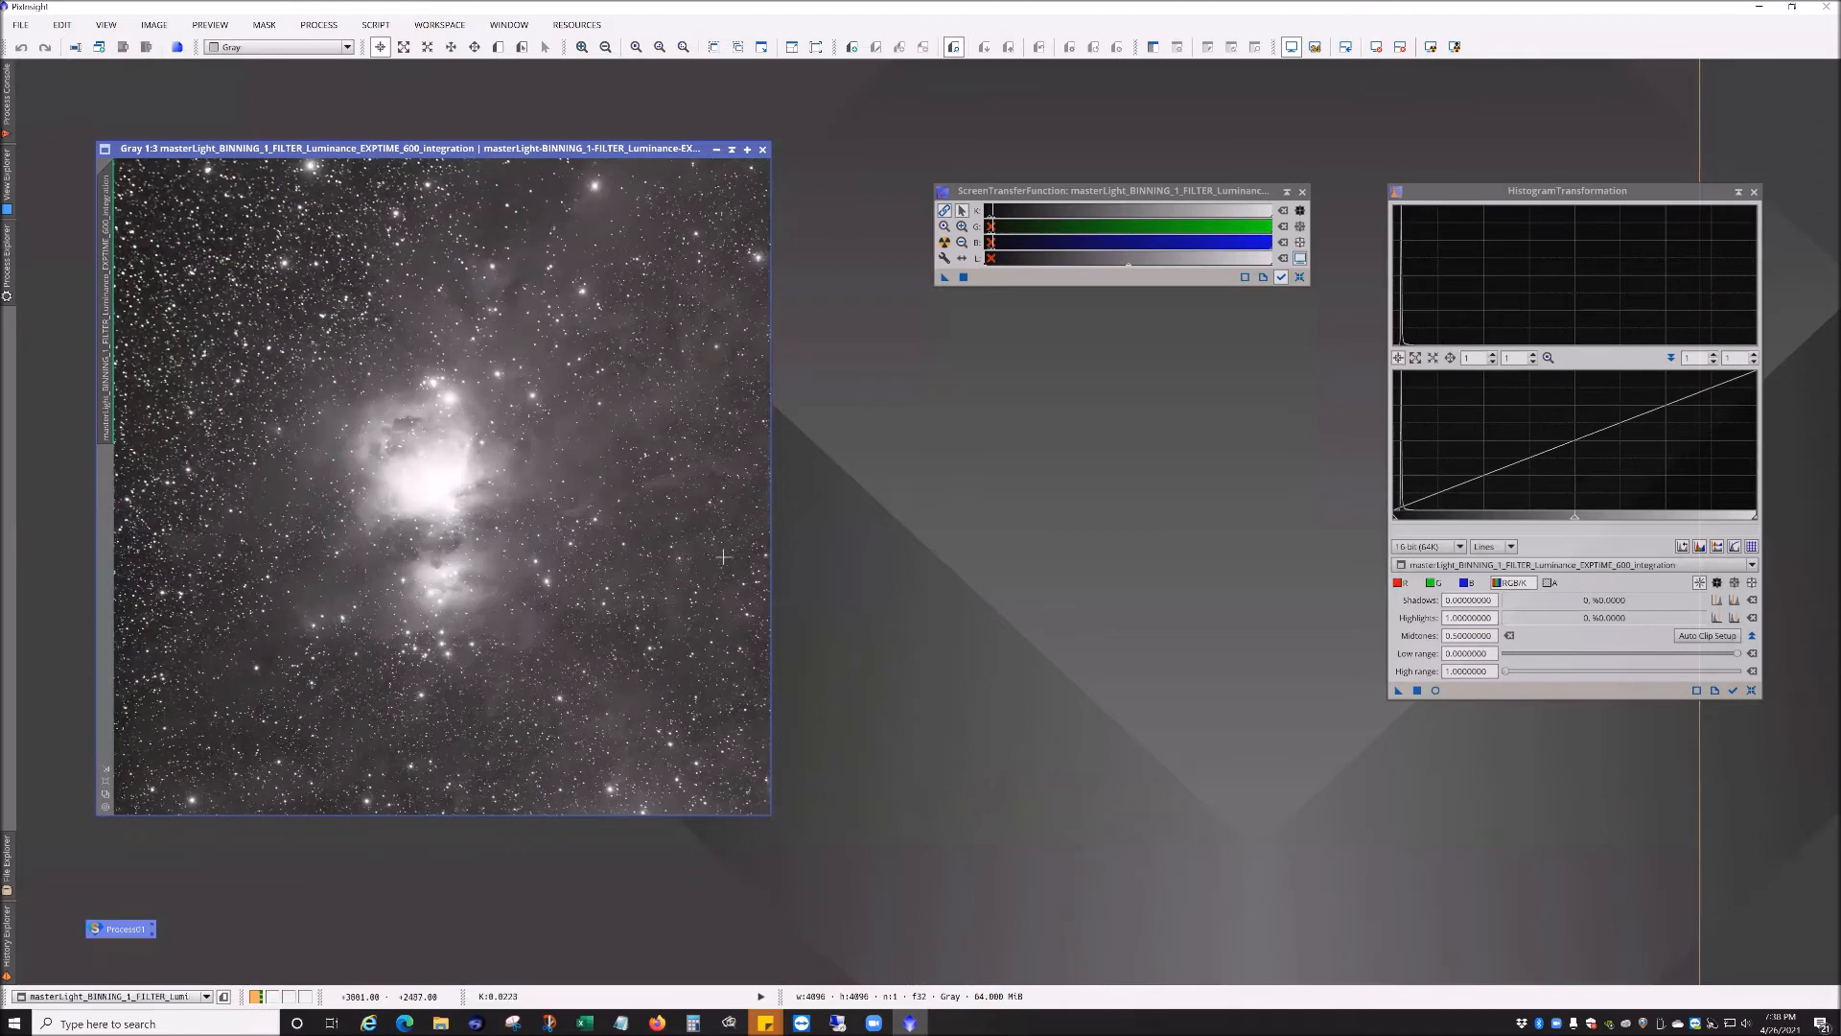
scroll(238, 548, up, 4)
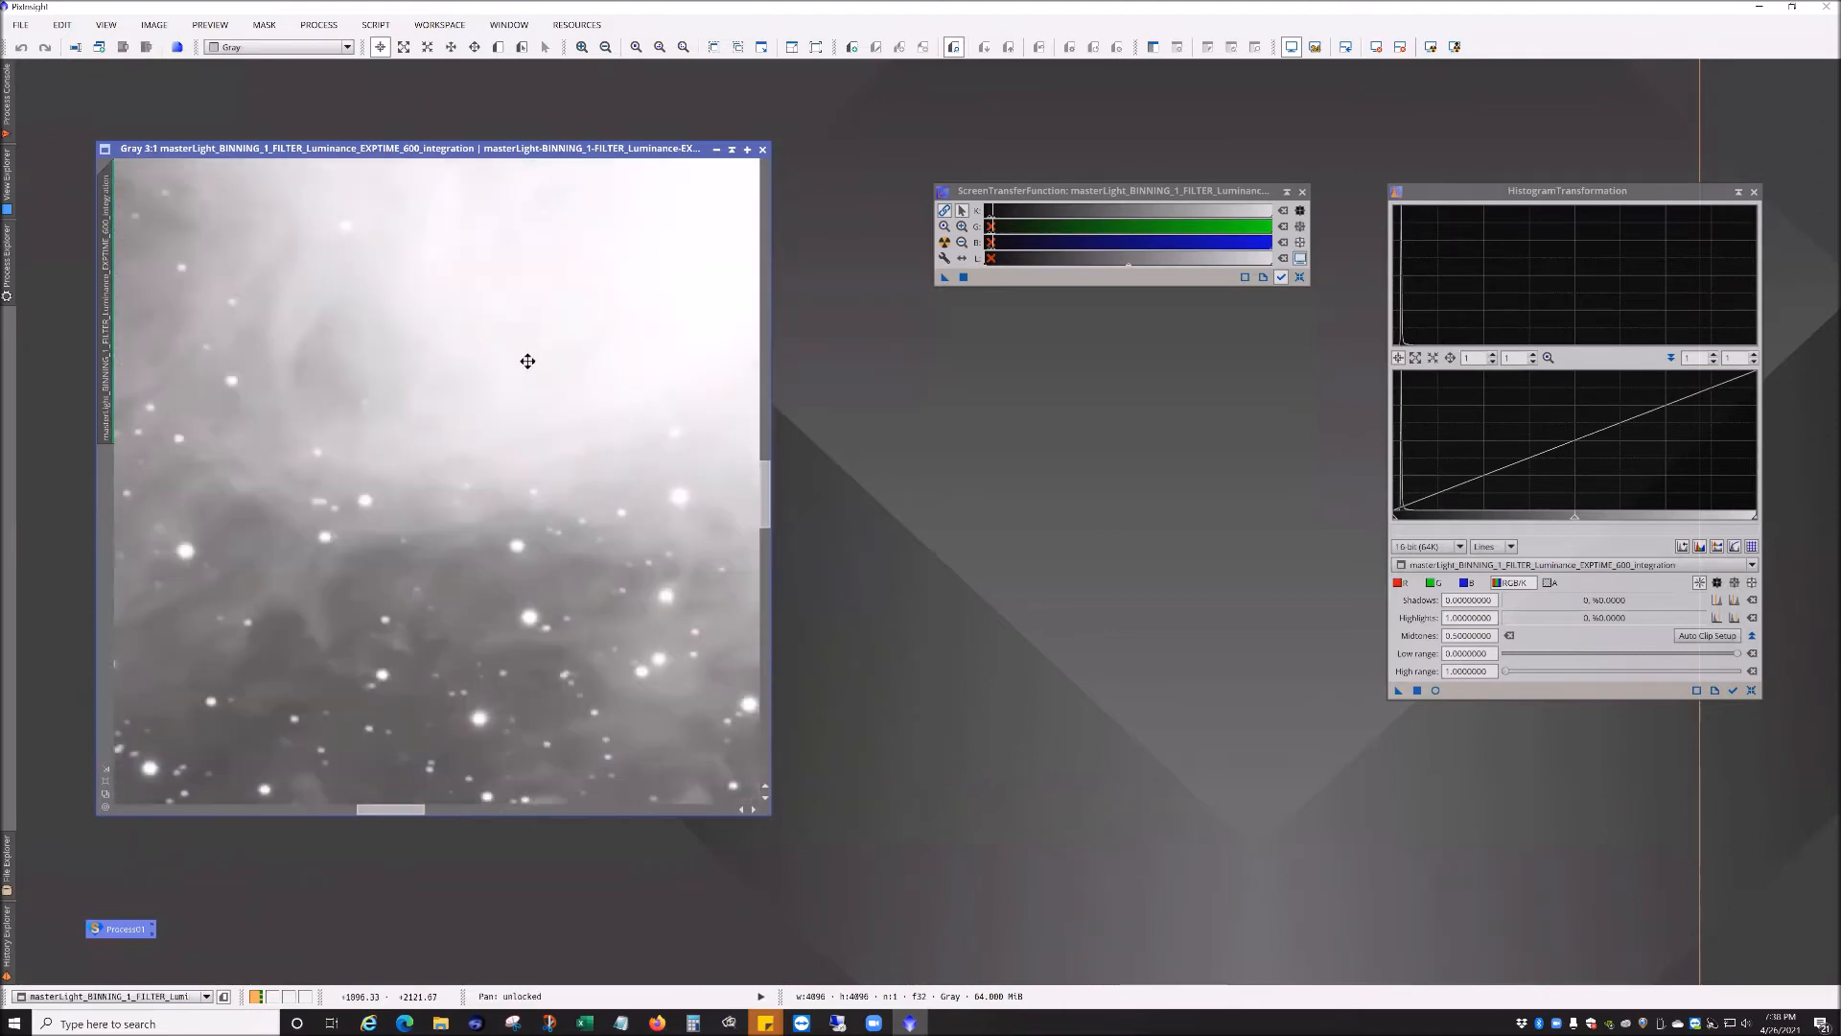
drag(250, 674, 628, 547)
drag(240, 567, 642, 561)
drag(303, 578, 563, 505)
drag(489, 566, 714, 467)
scroll(659, 635, up, 2)
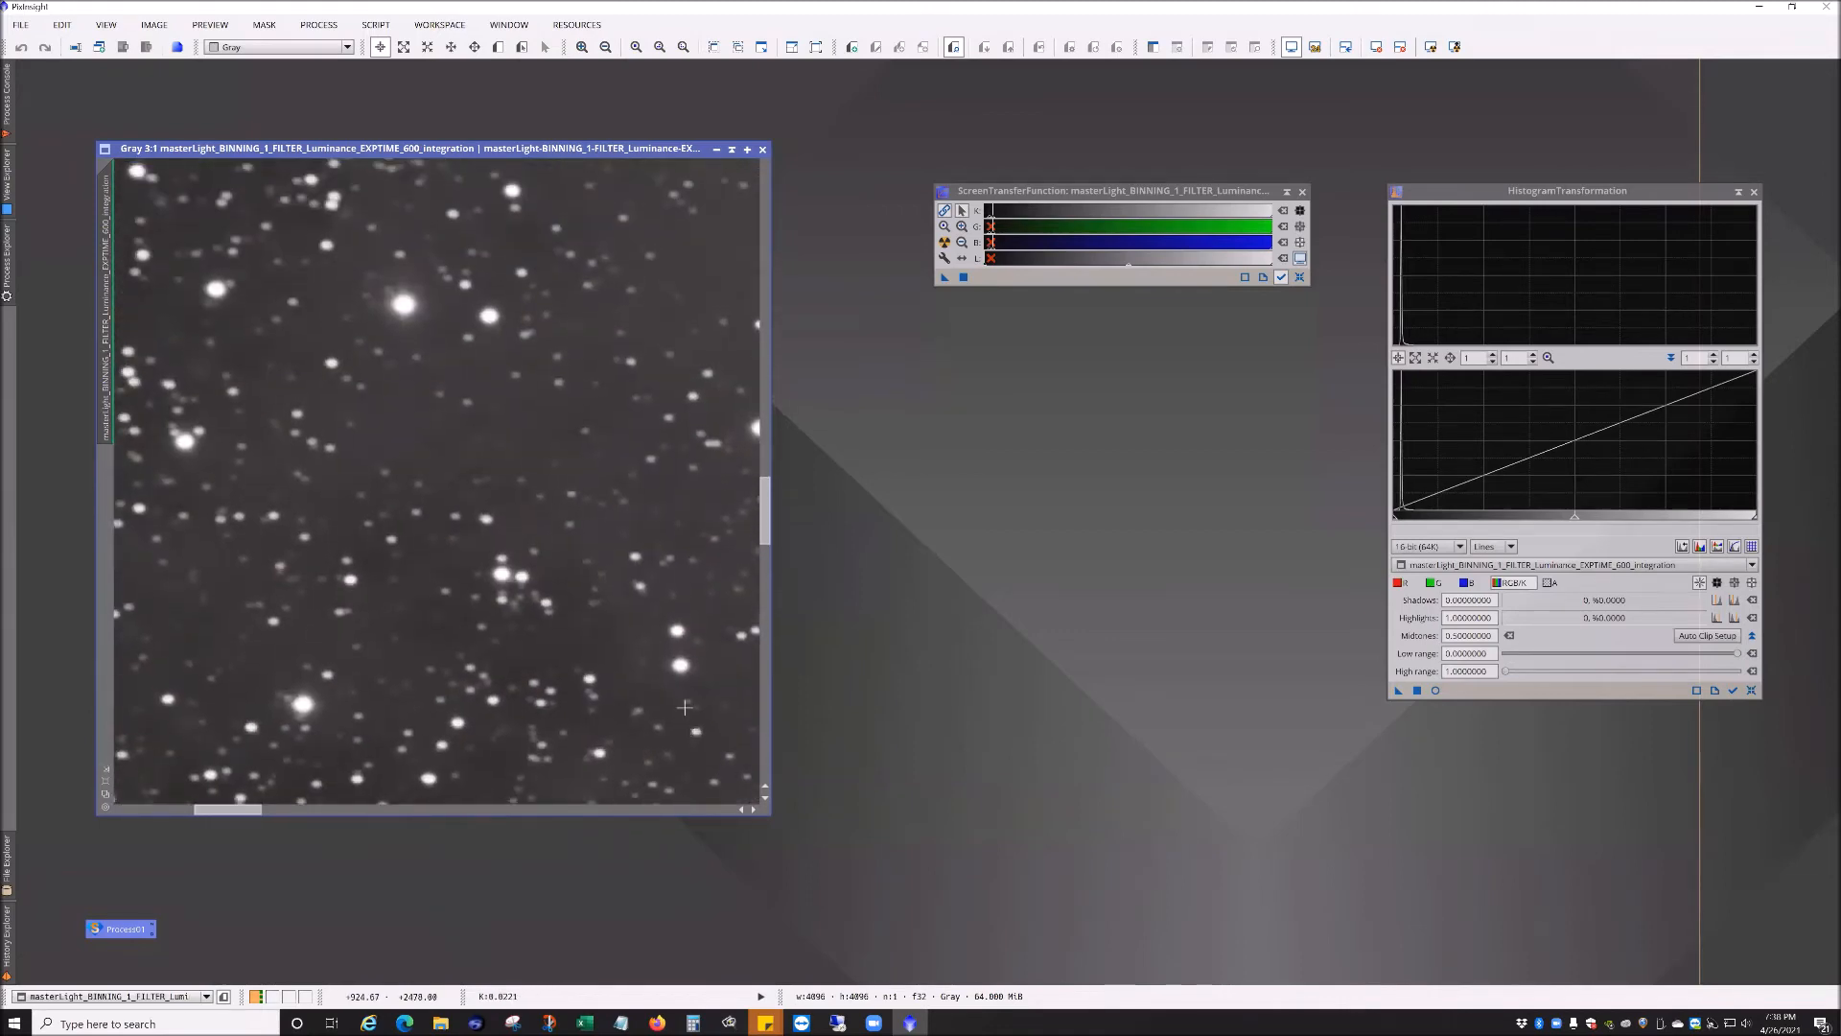
scroll(660, 635, down, 6)
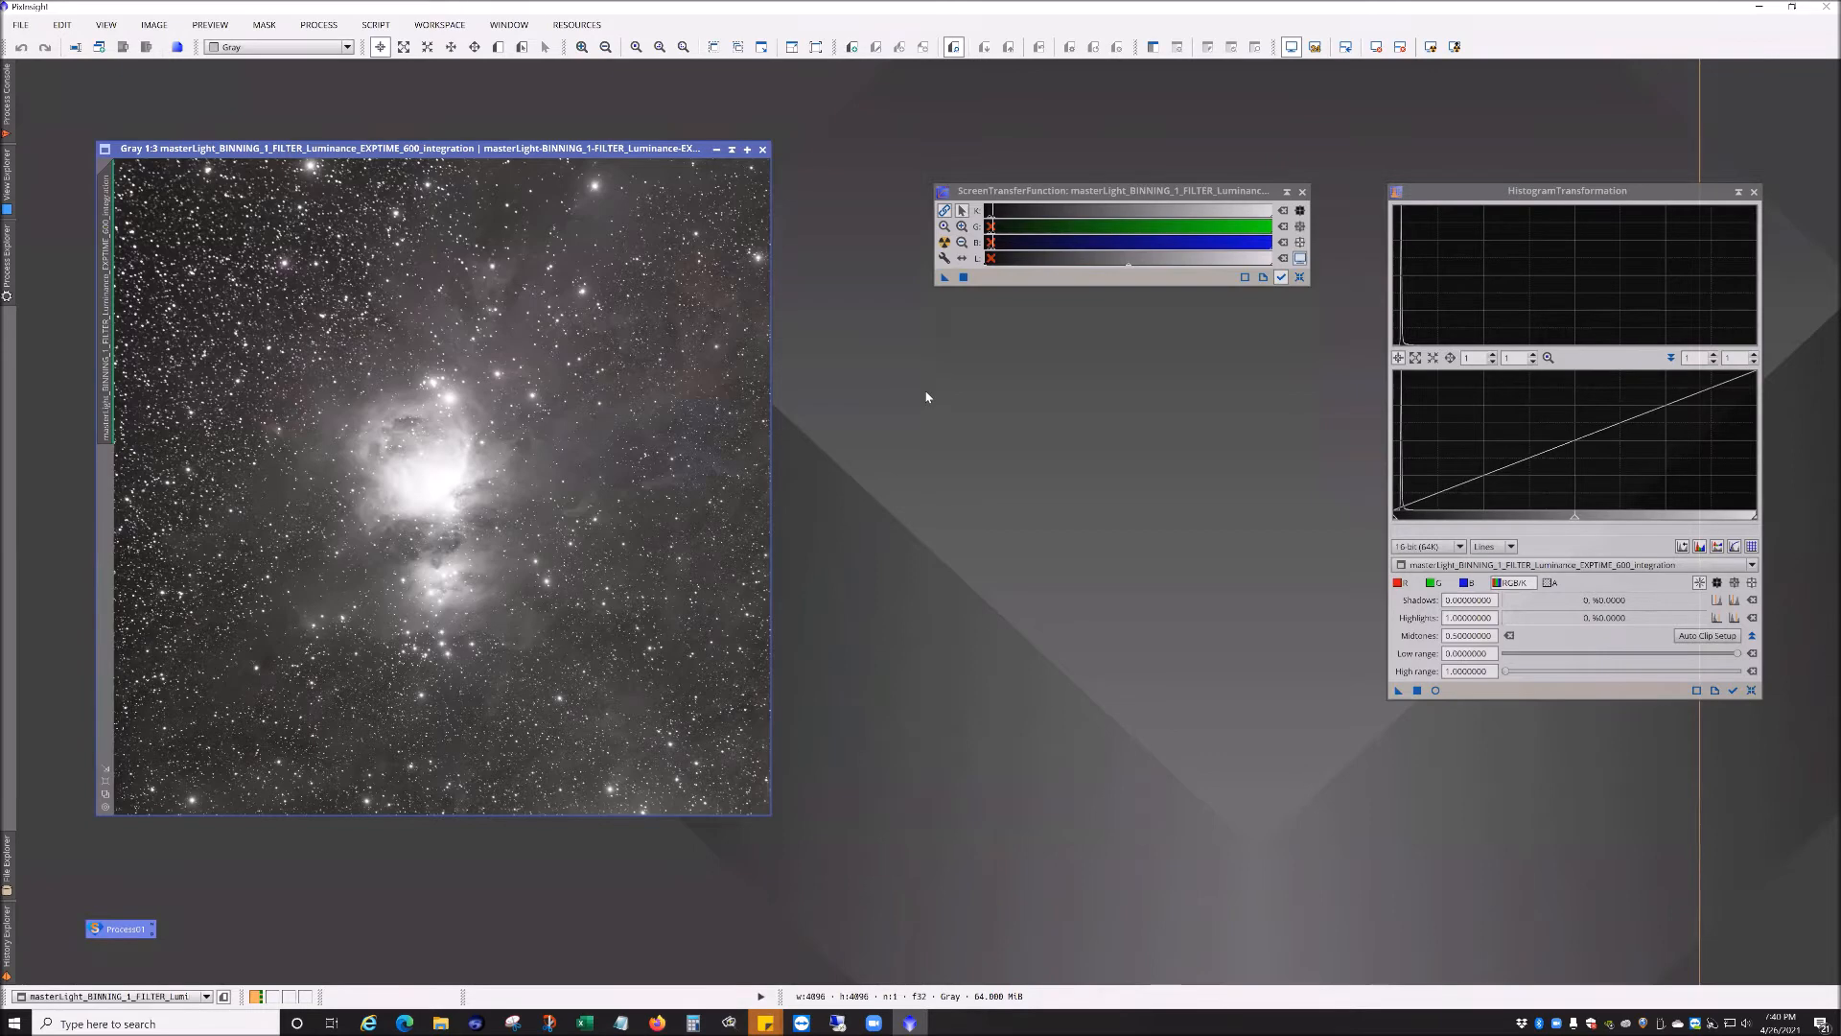
Step: Try outlining a DynamicCrop region over the integration image, then cancel the crop
click(320, 25)
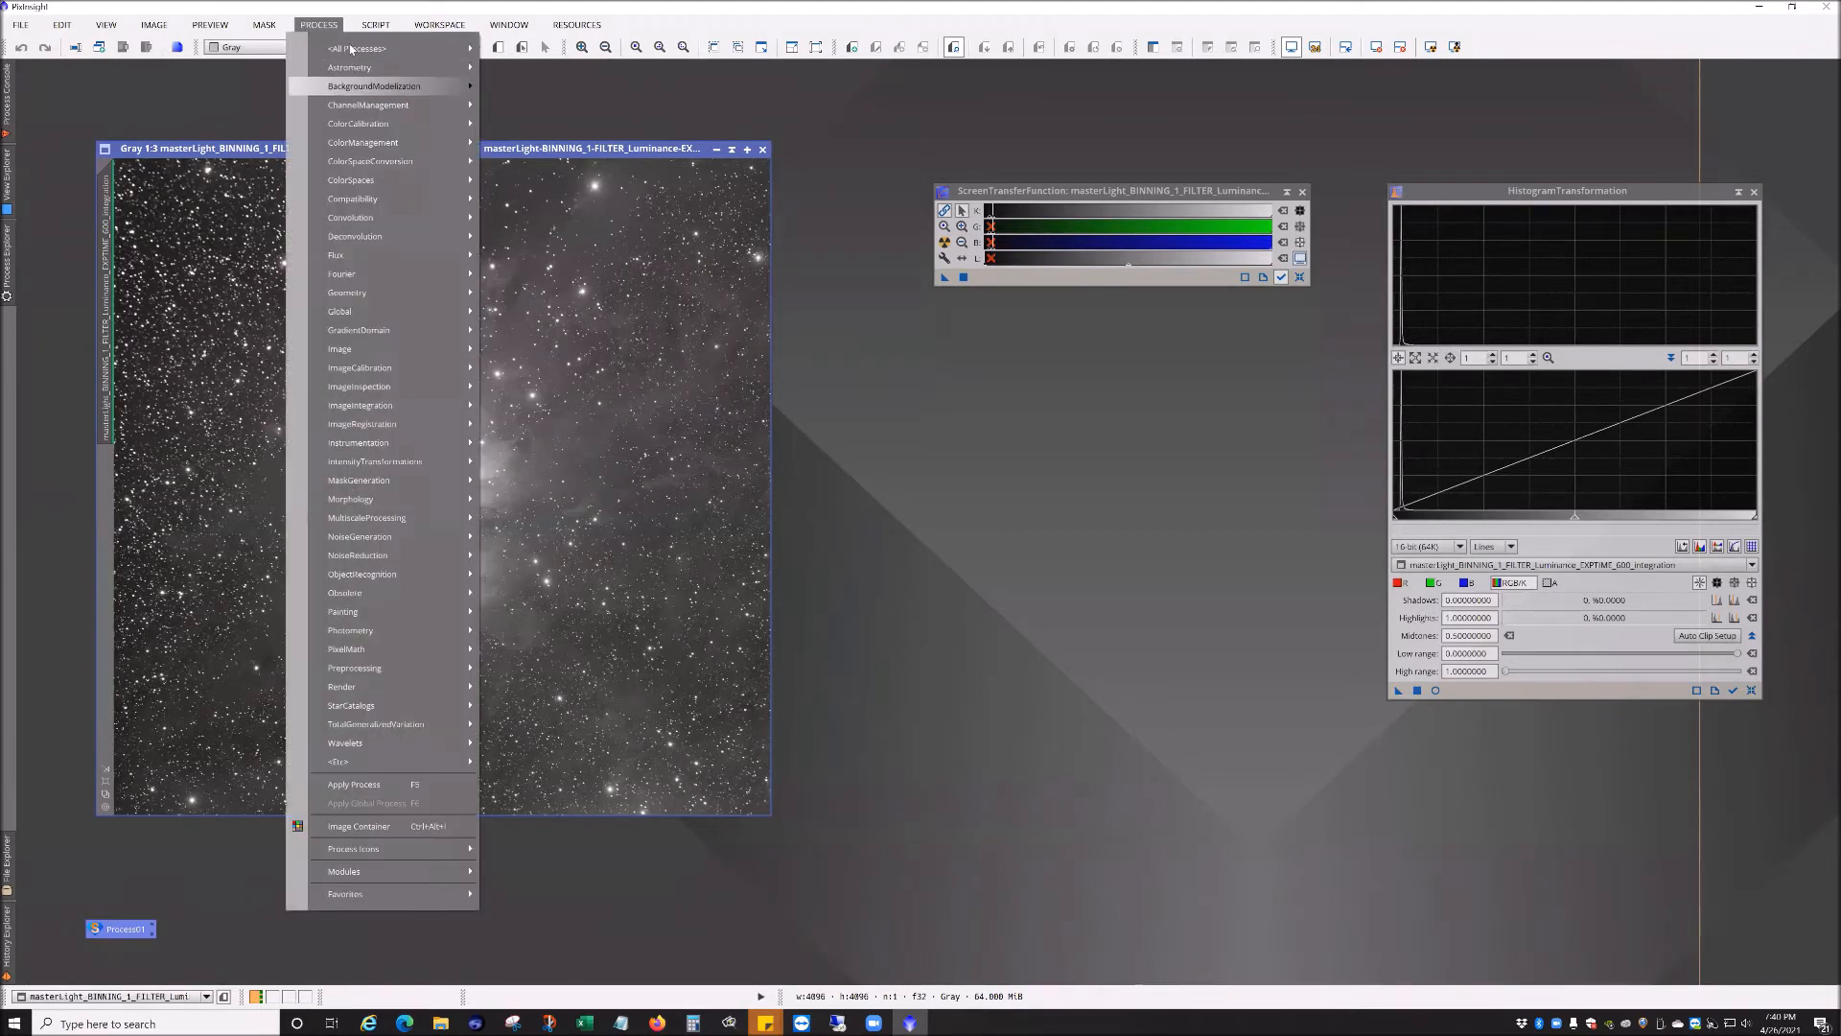
click(184, 105)
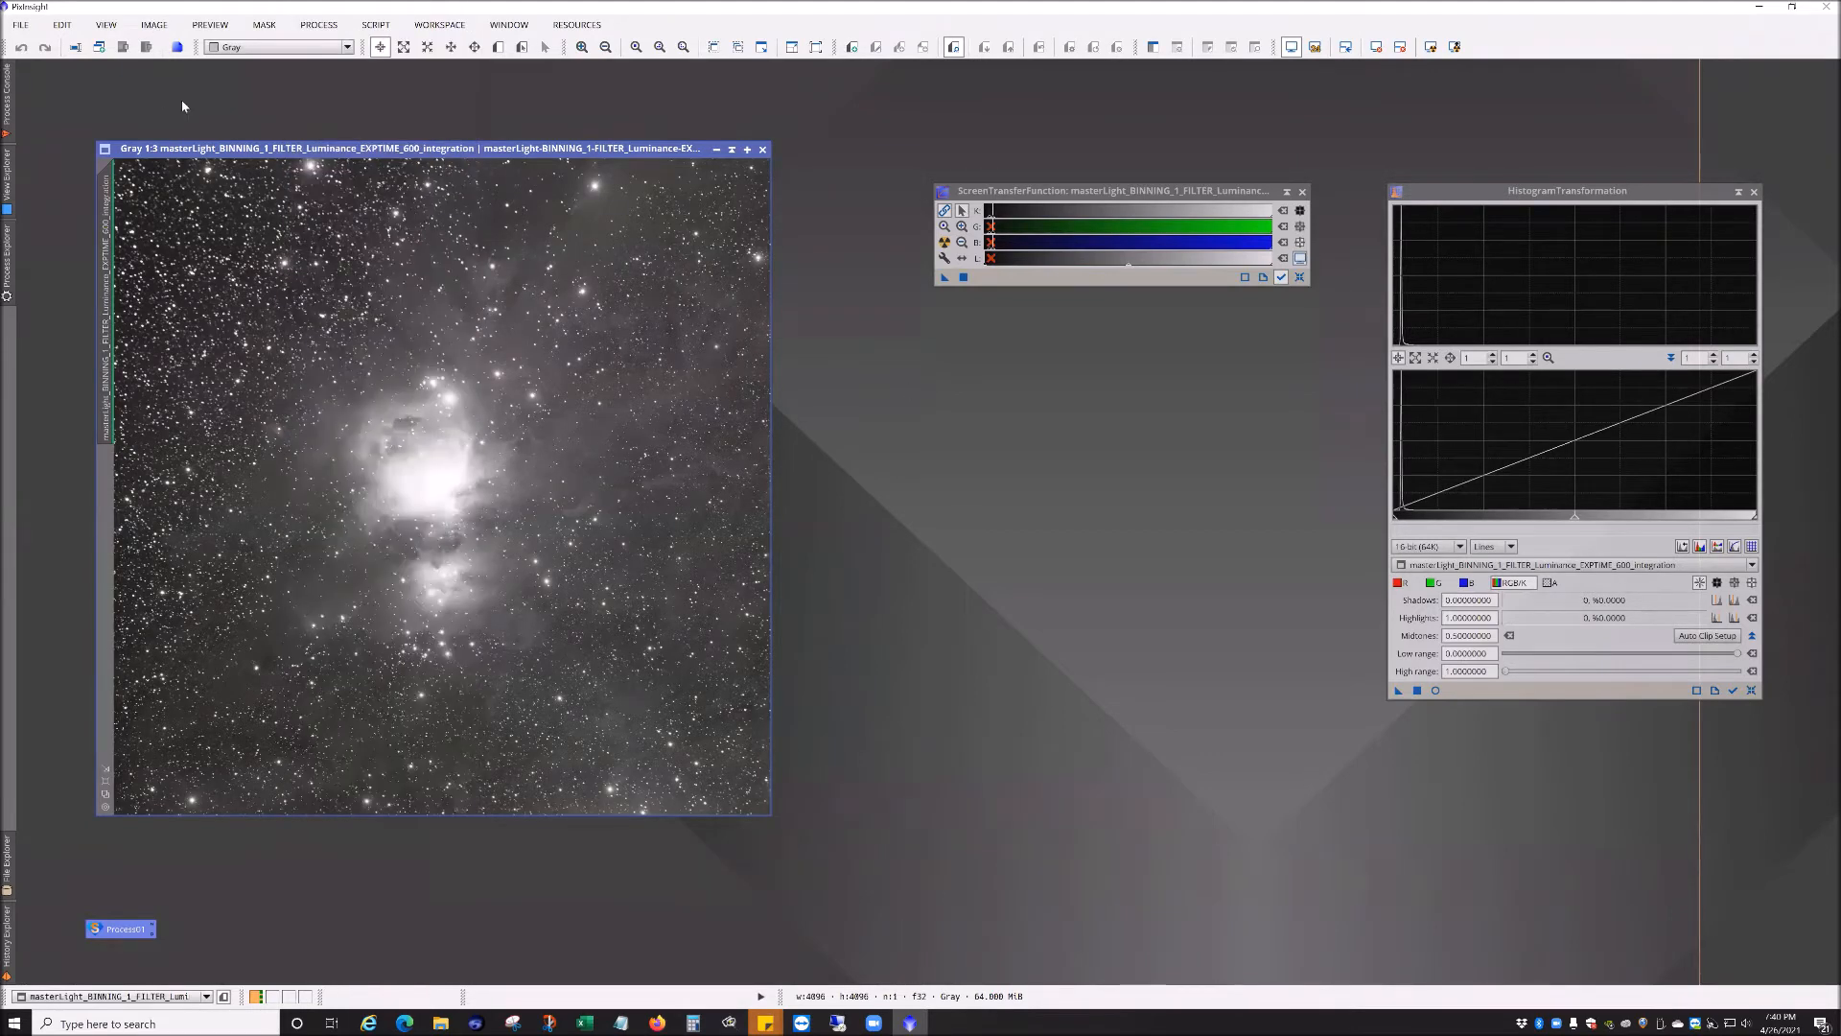
click(300, 26)
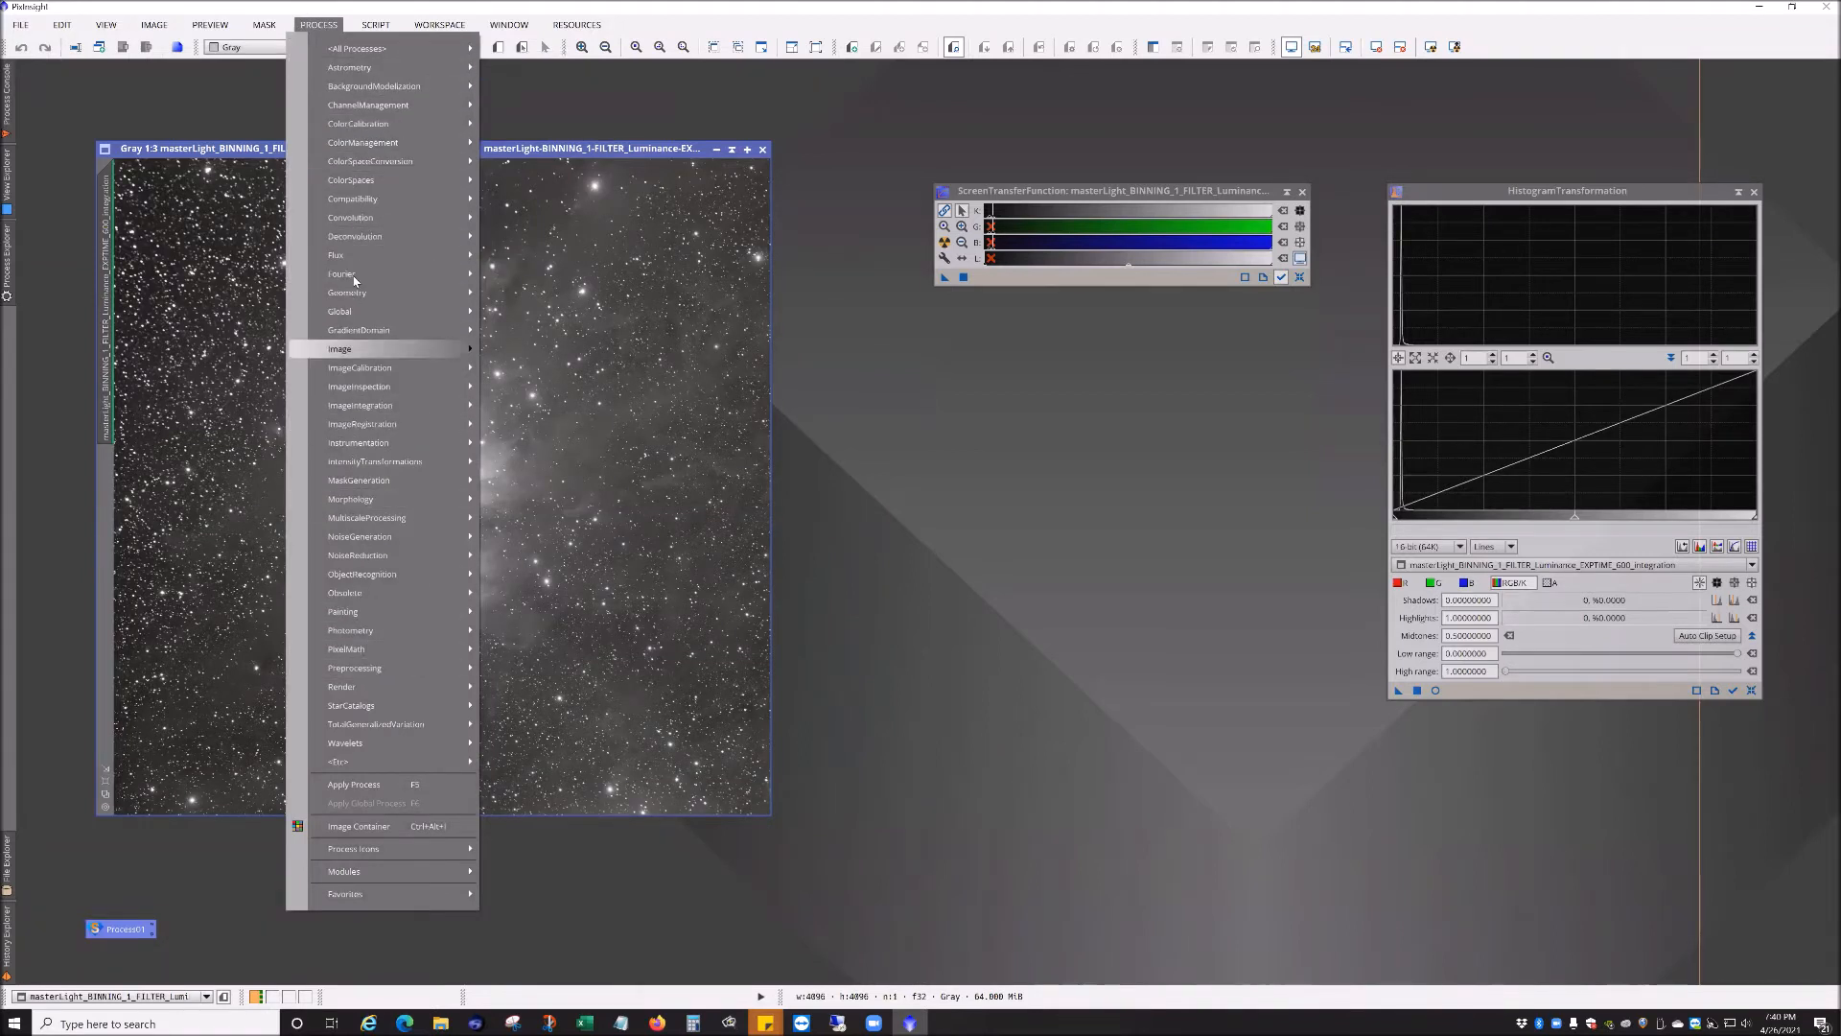
mouse_move(357, 77)
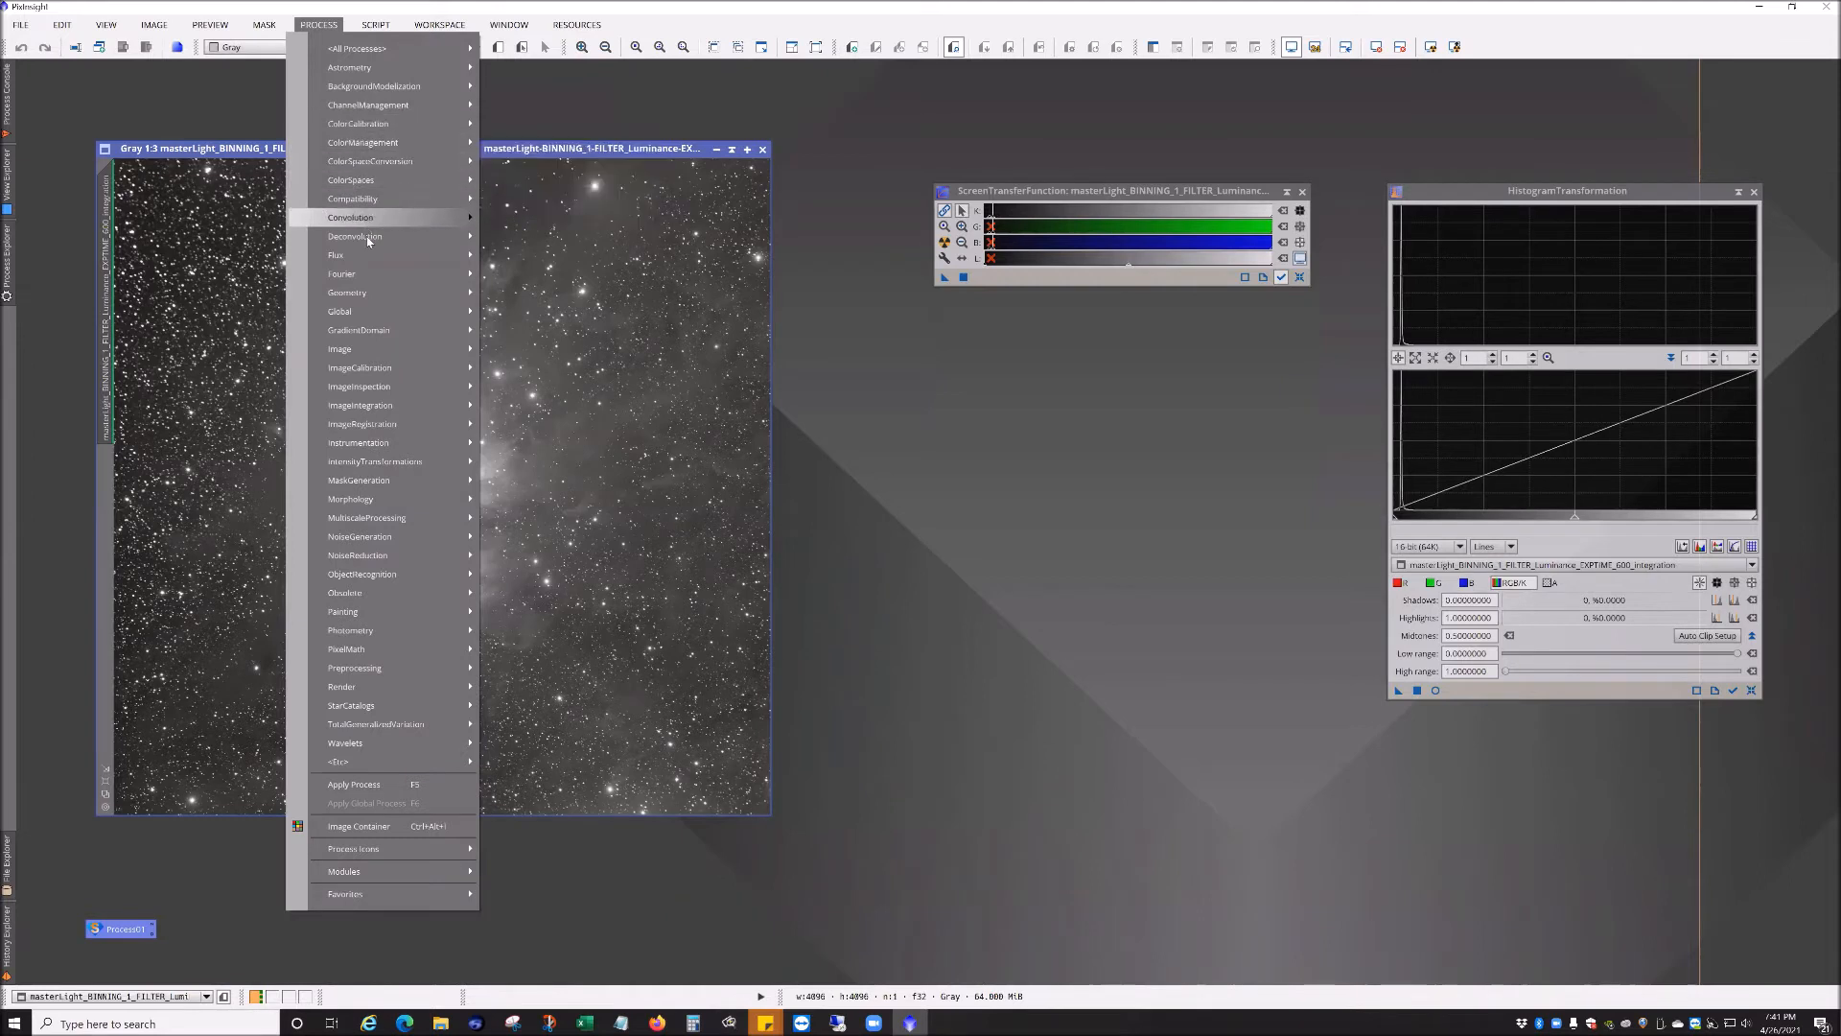
mouse_move(368, 236)
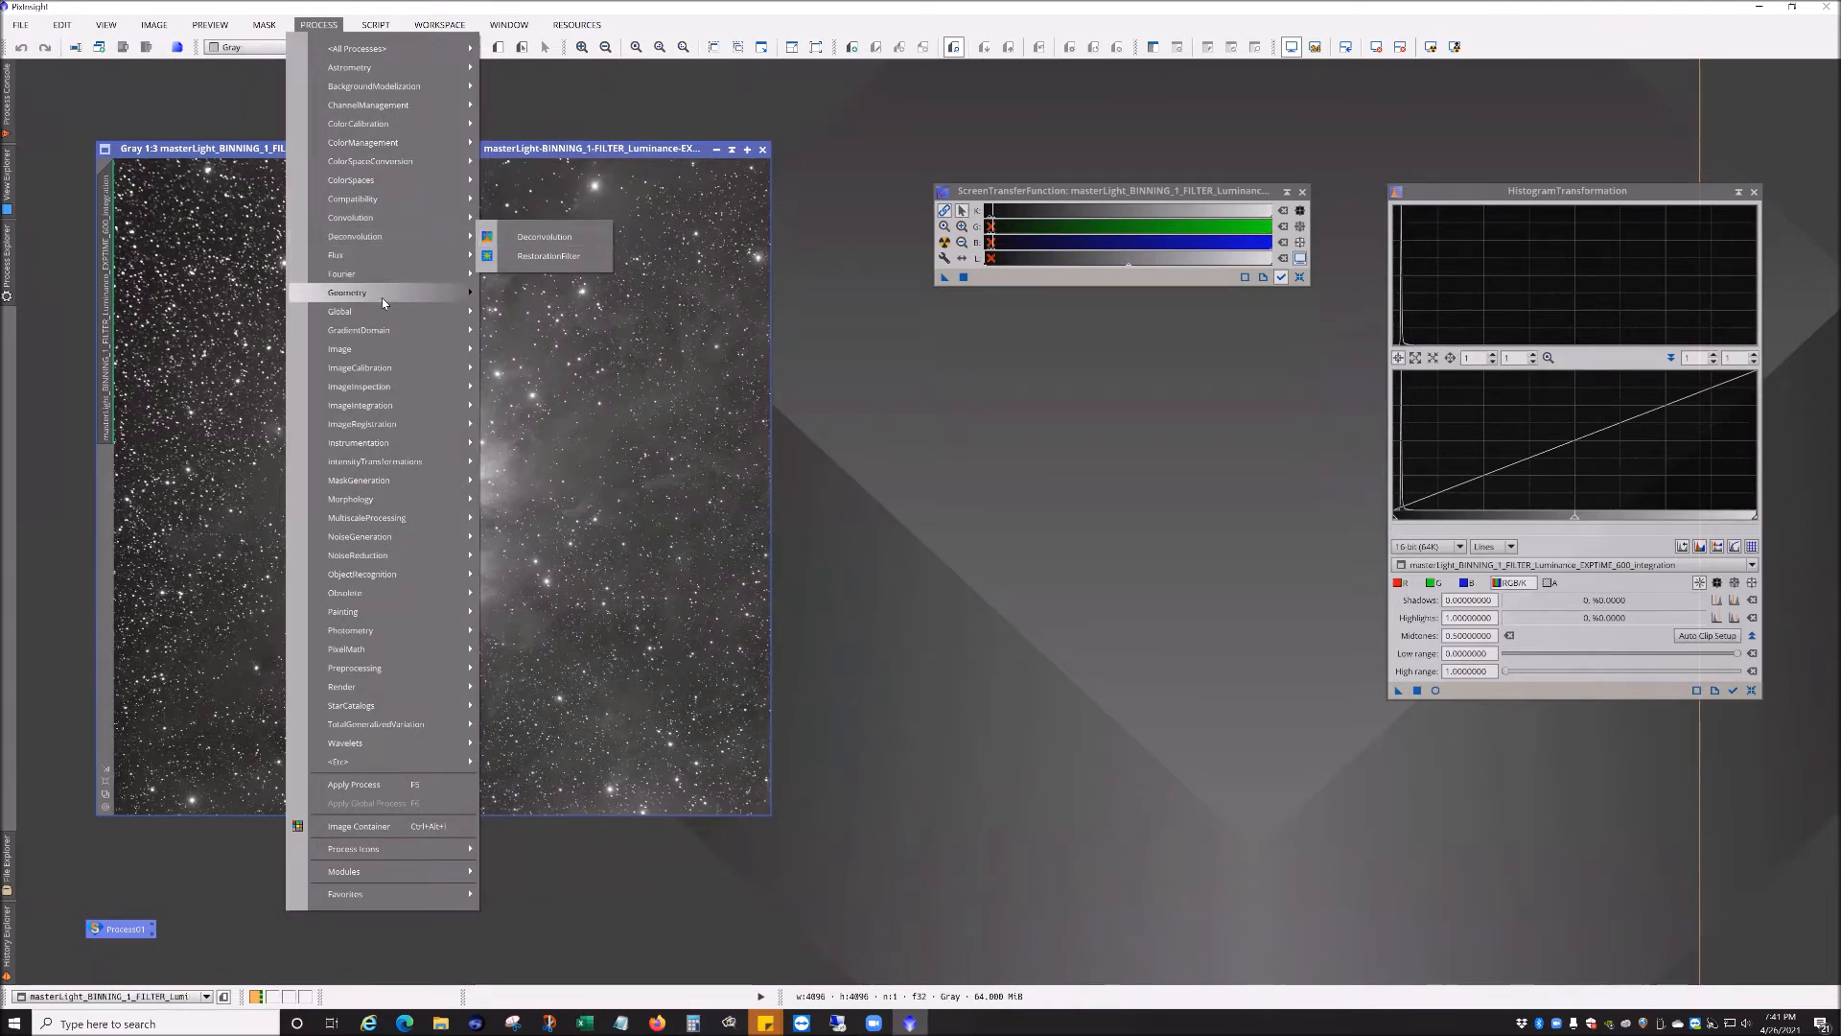
mouse_move(382, 299)
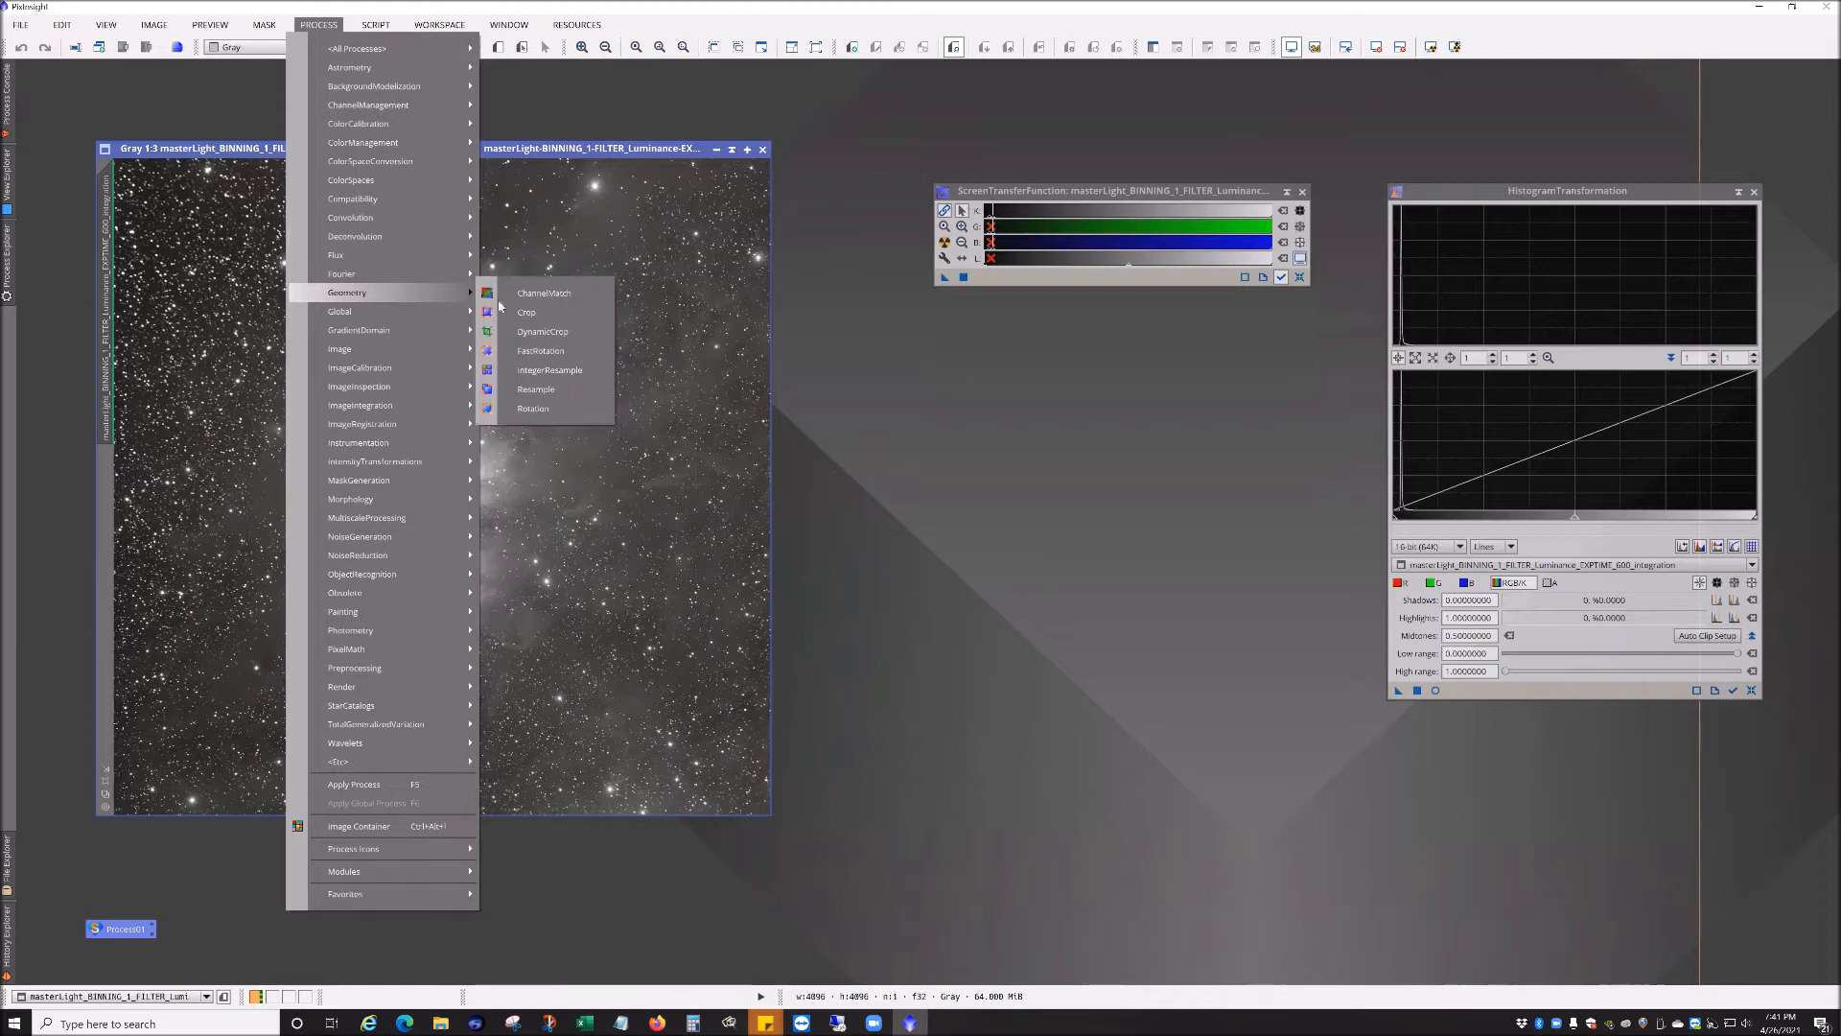
click(551, 337)
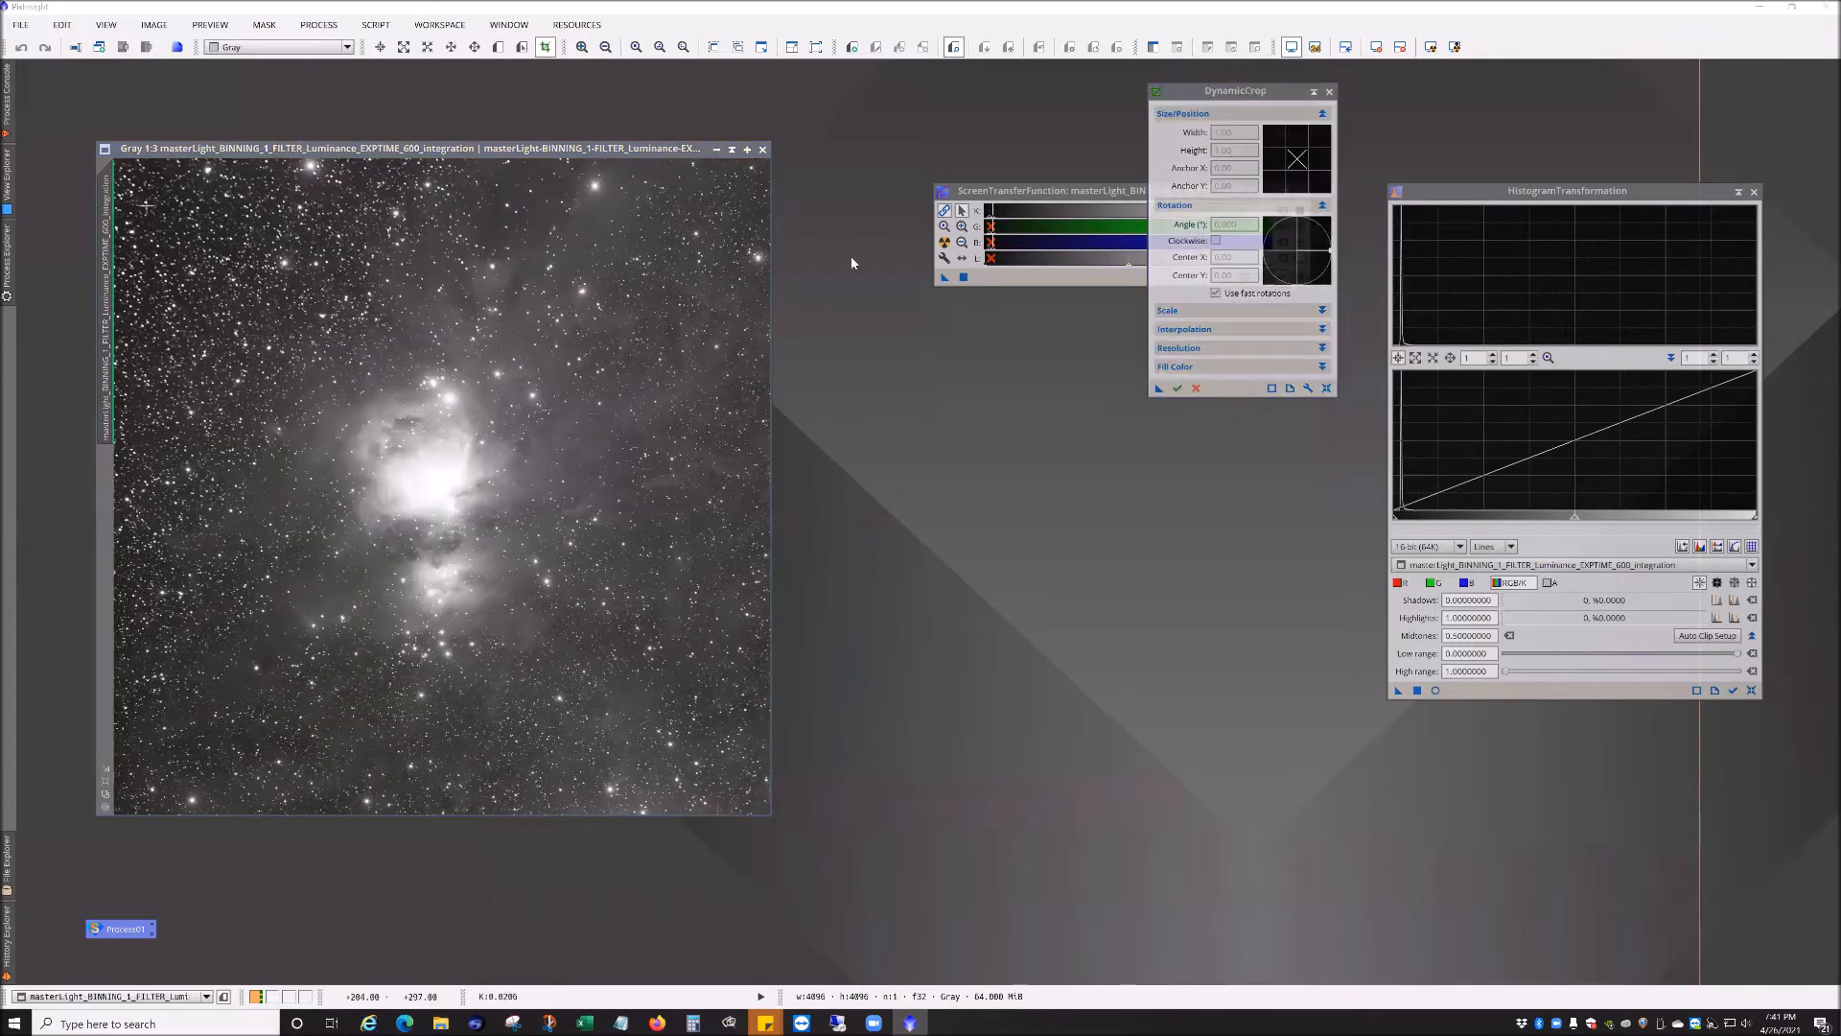
drag(176, 228, 634, 785)
key(Escape)
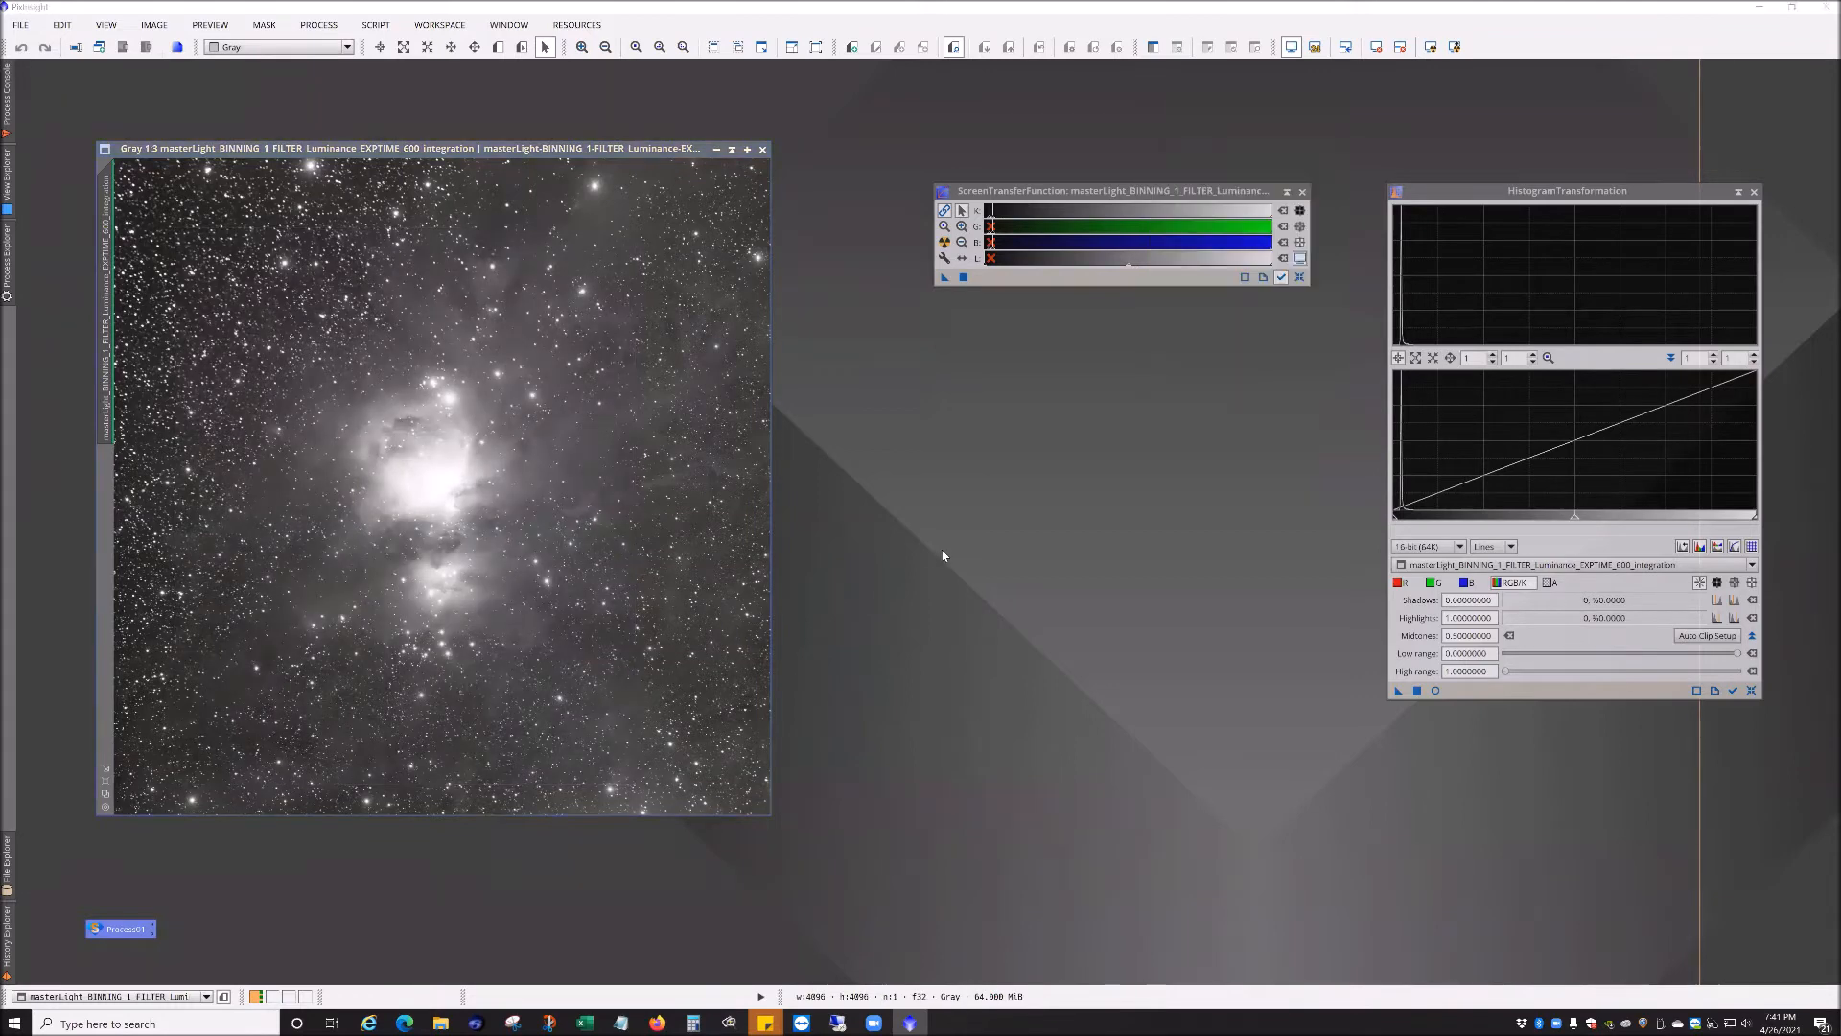
click(338, 28)
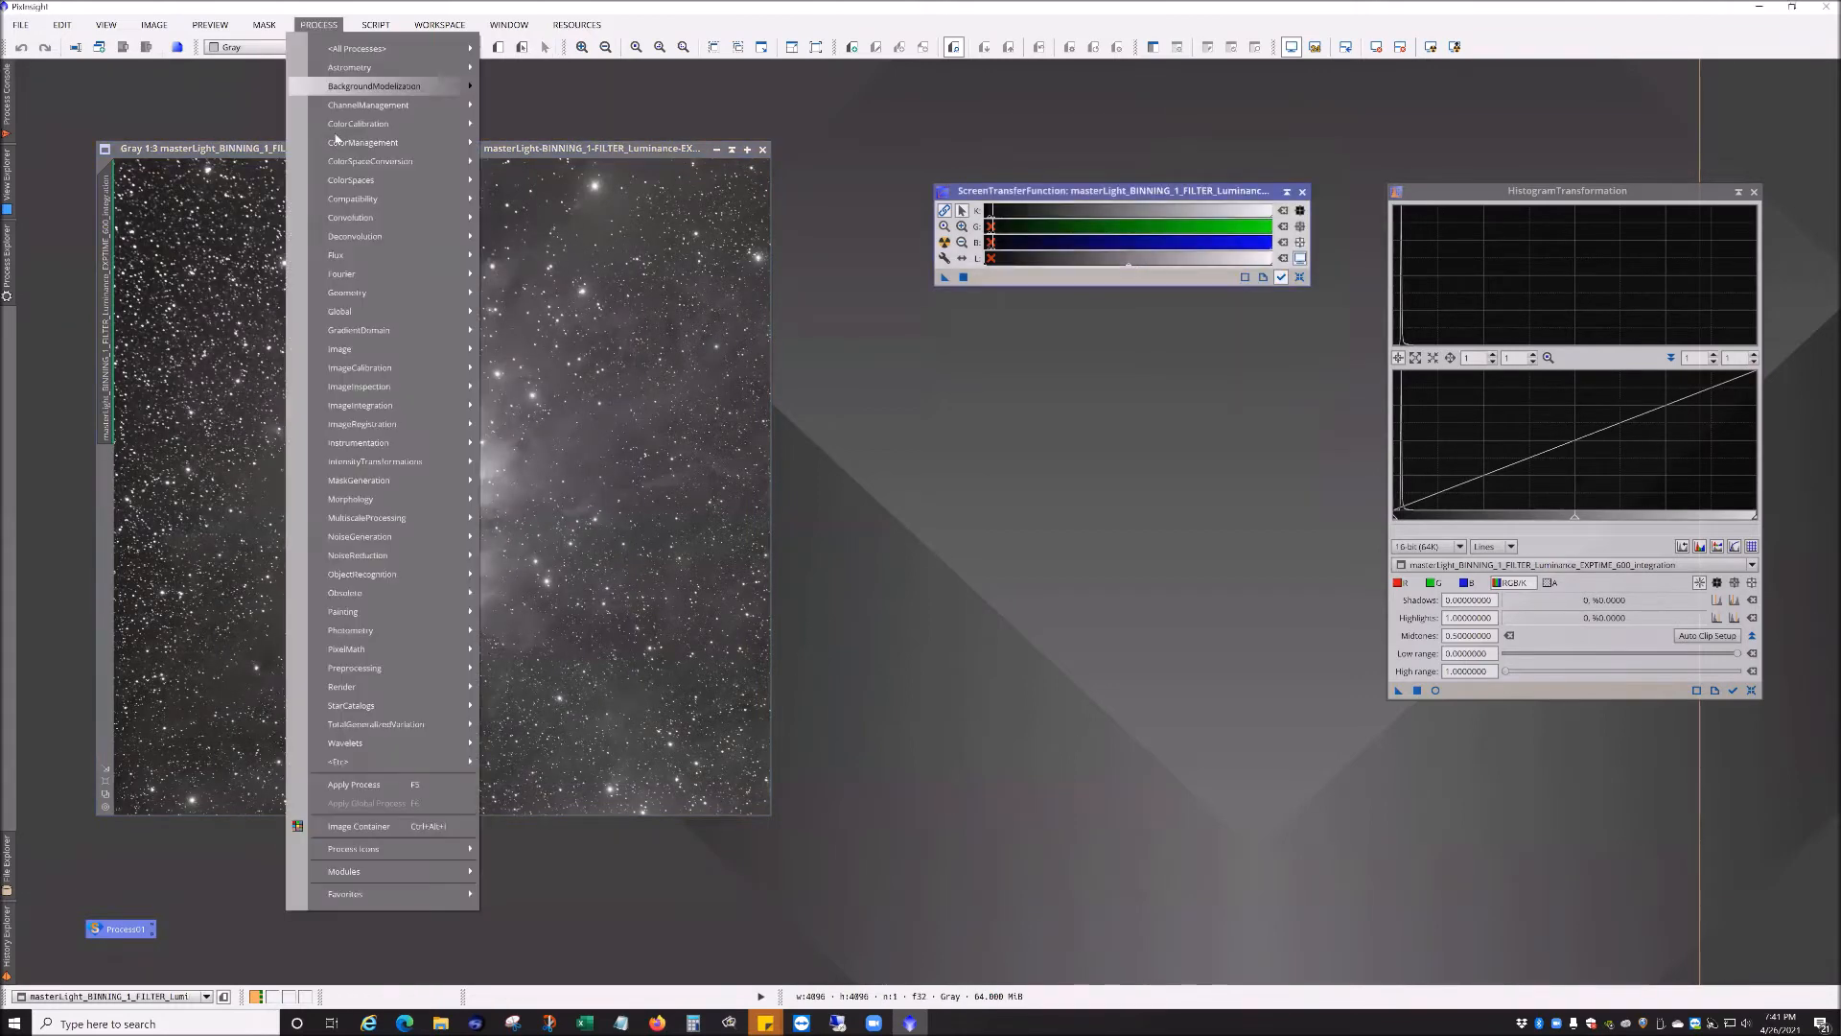
mouse_move(376, 558)
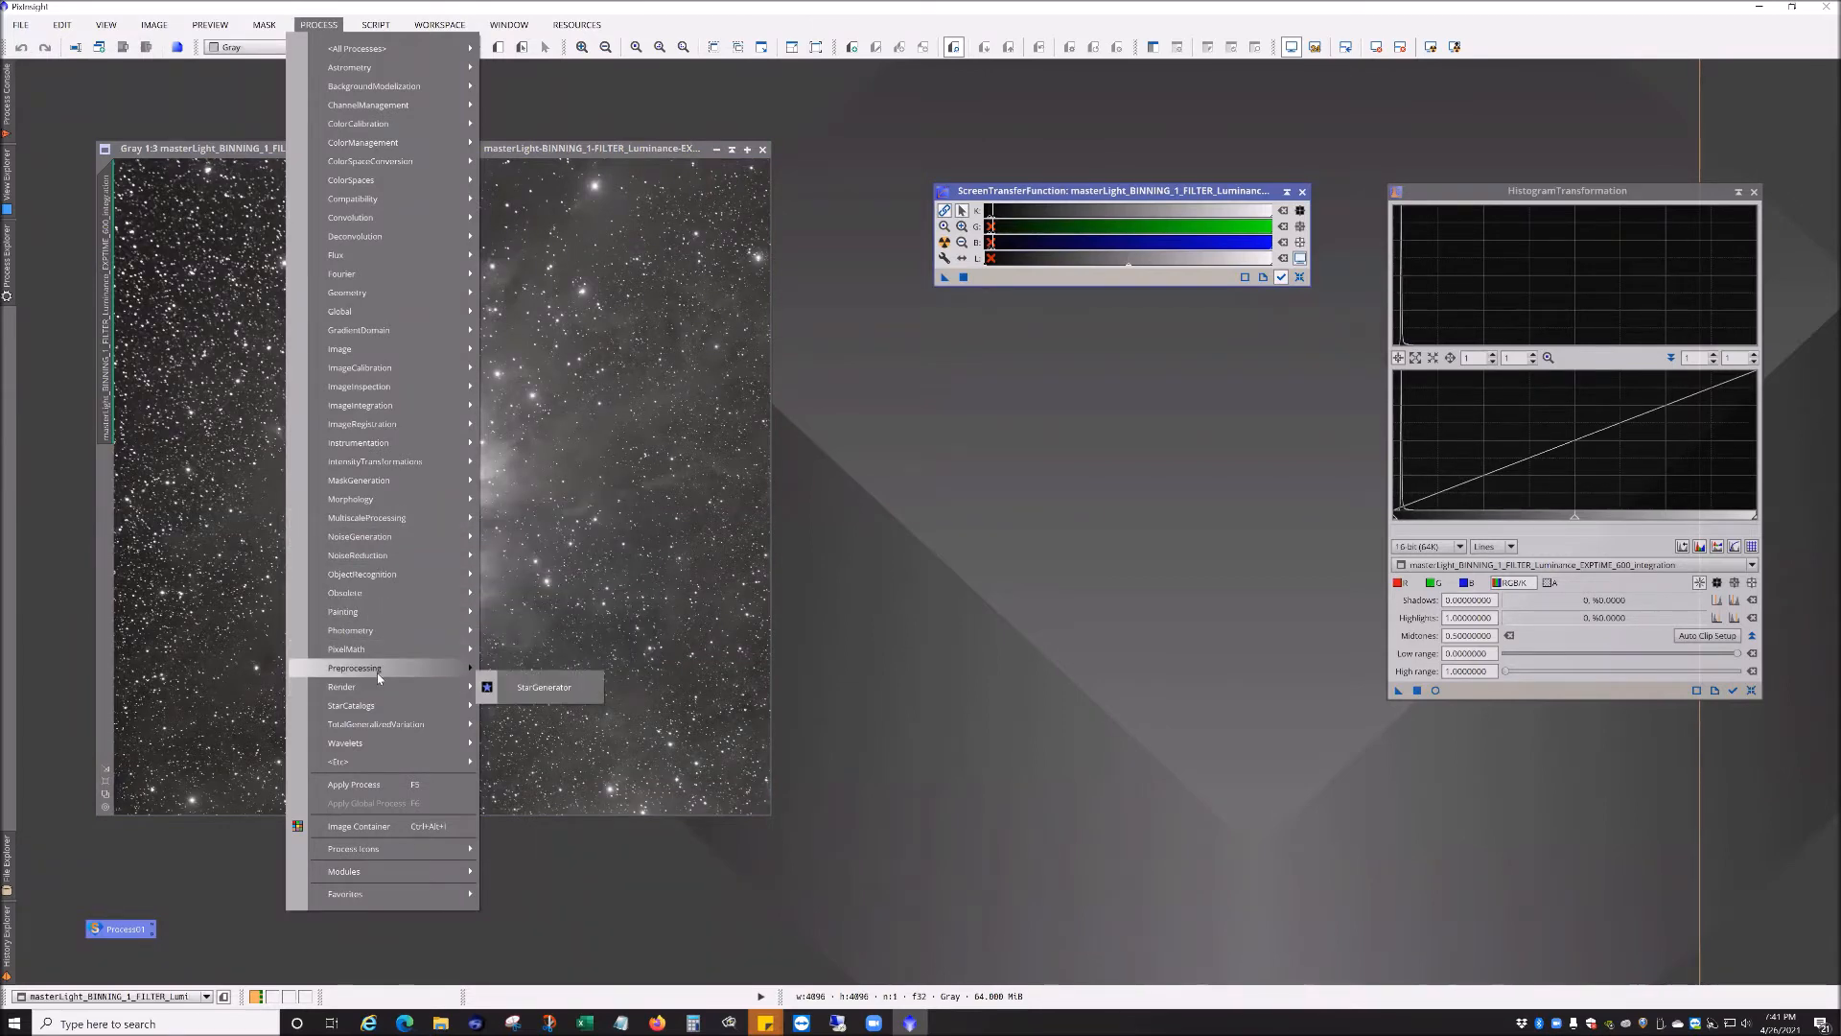
mouse_move(457, 670)
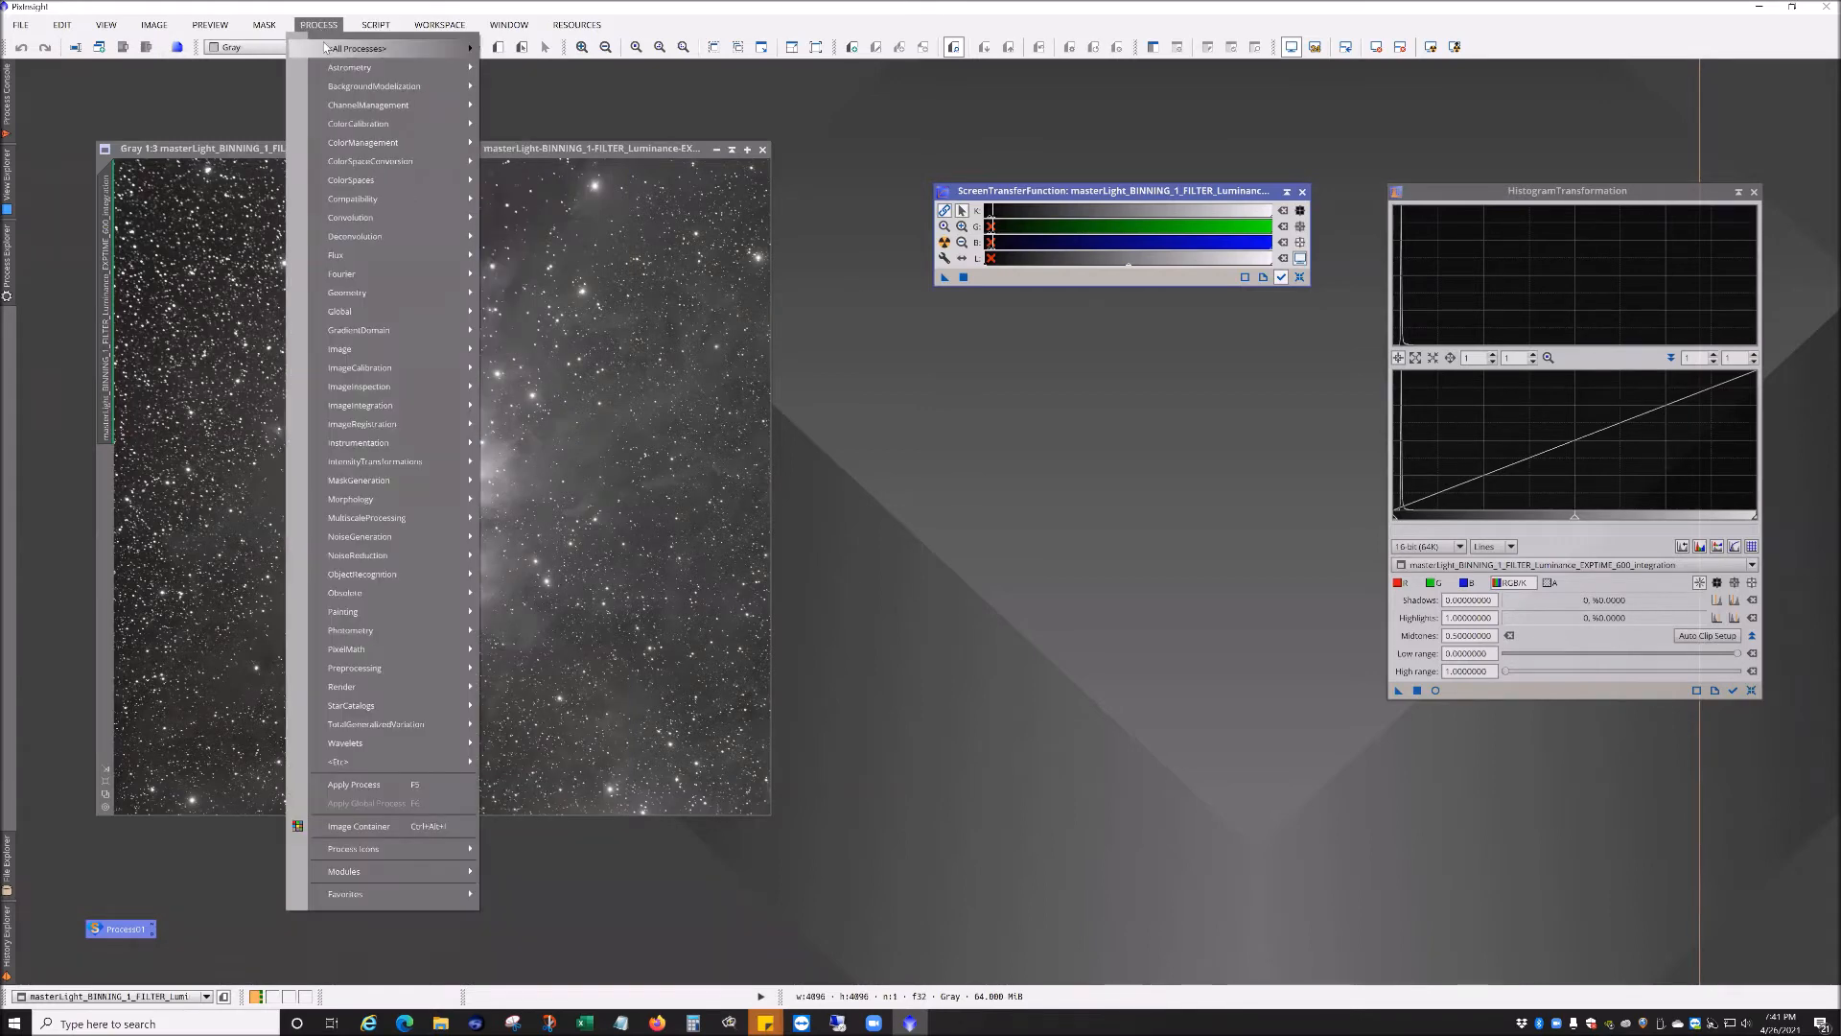
mouse_move(425, 46)
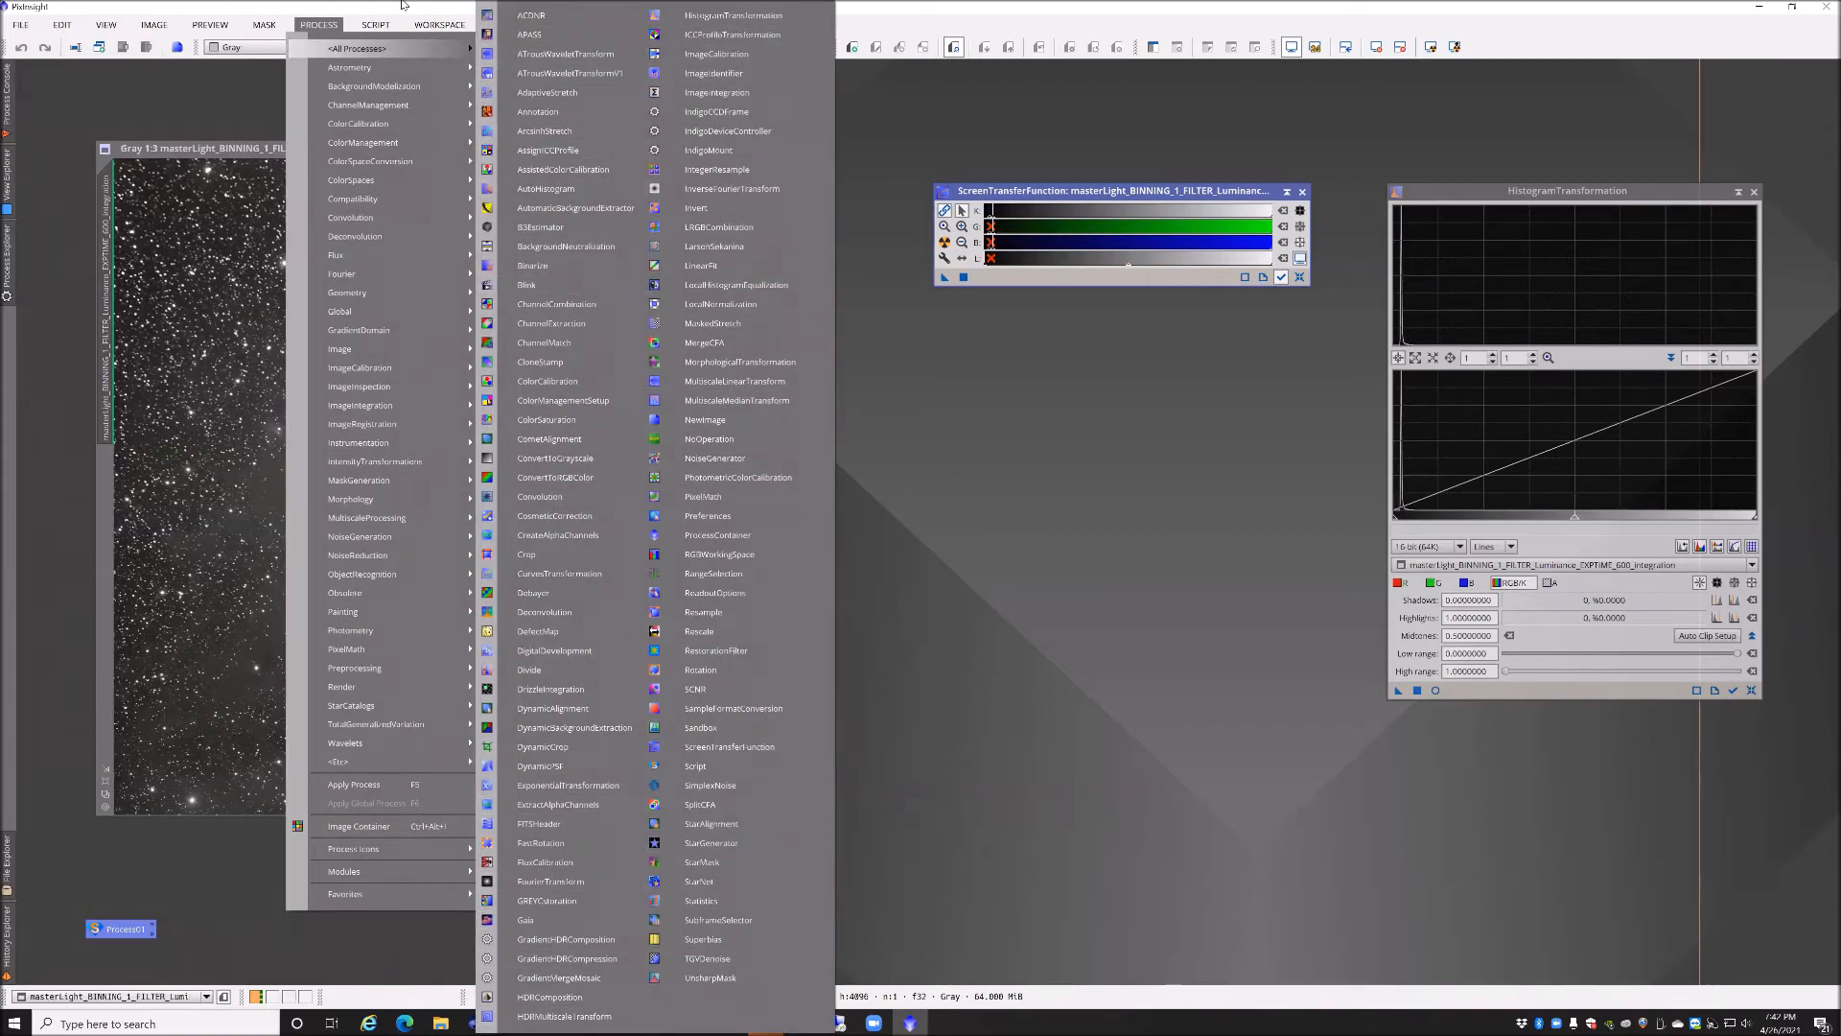
click(384, 27)
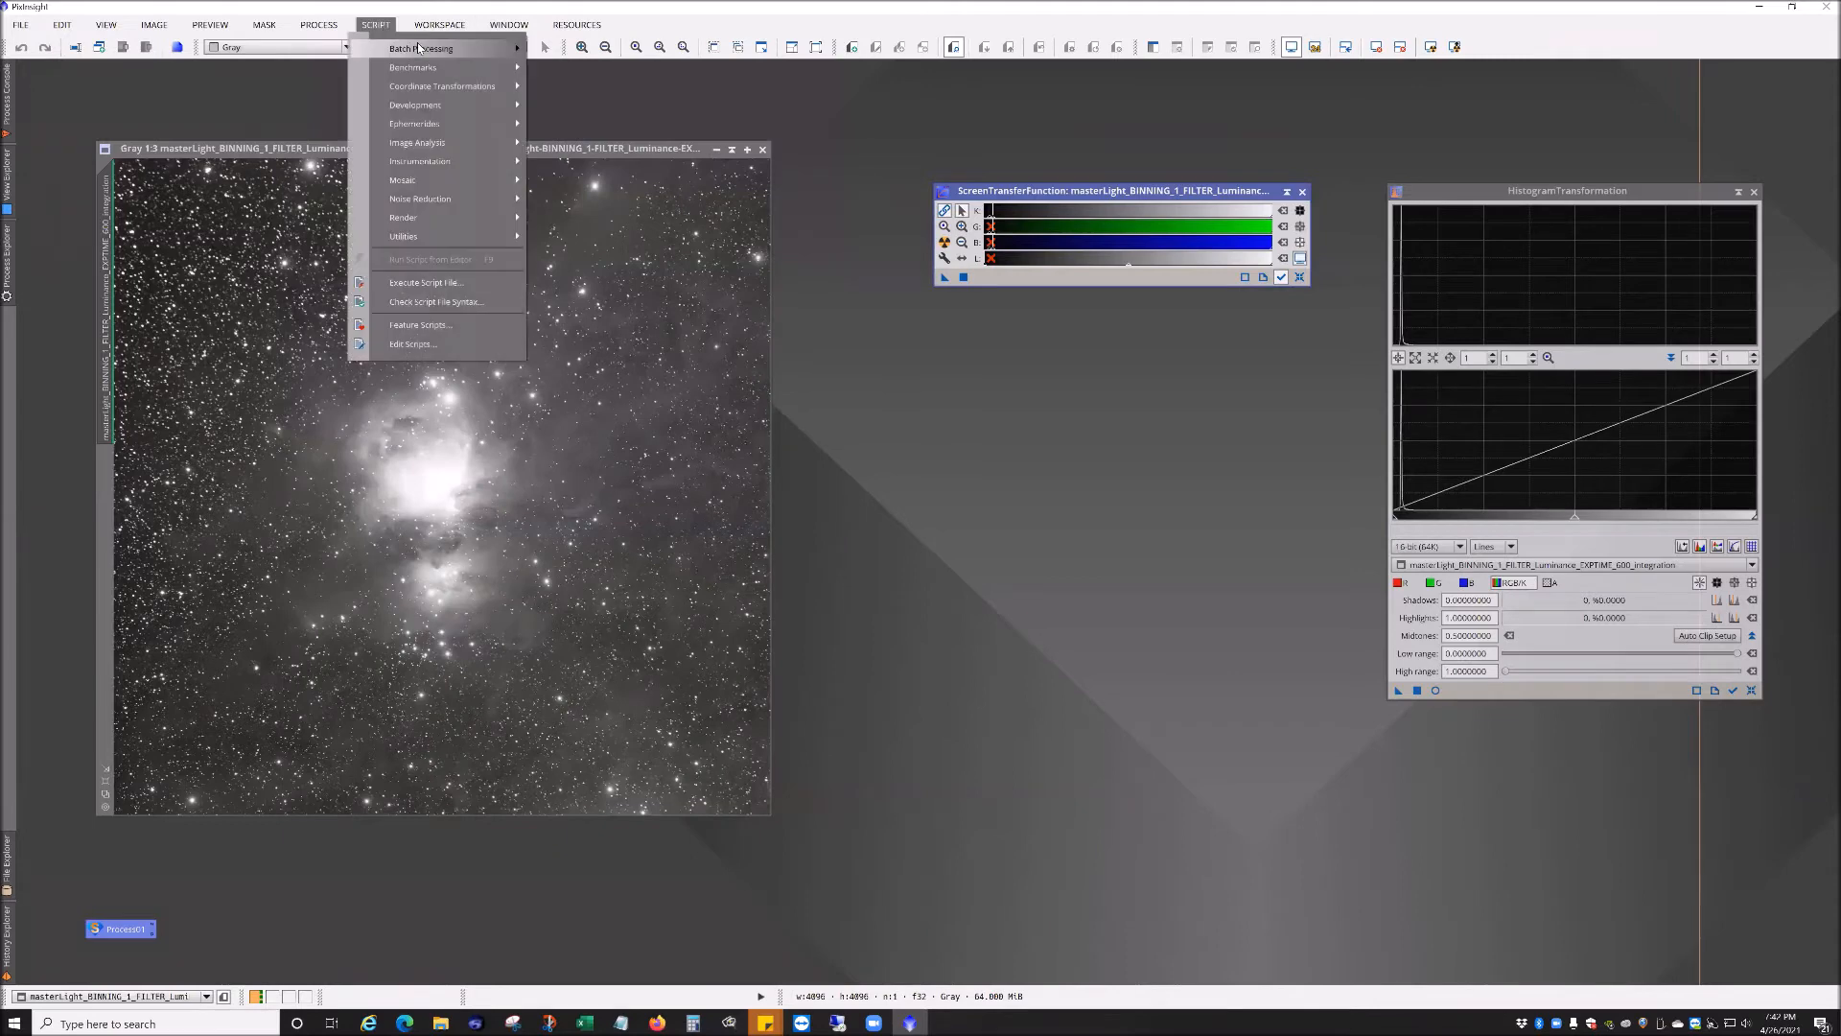
mouse_move(461, 48)
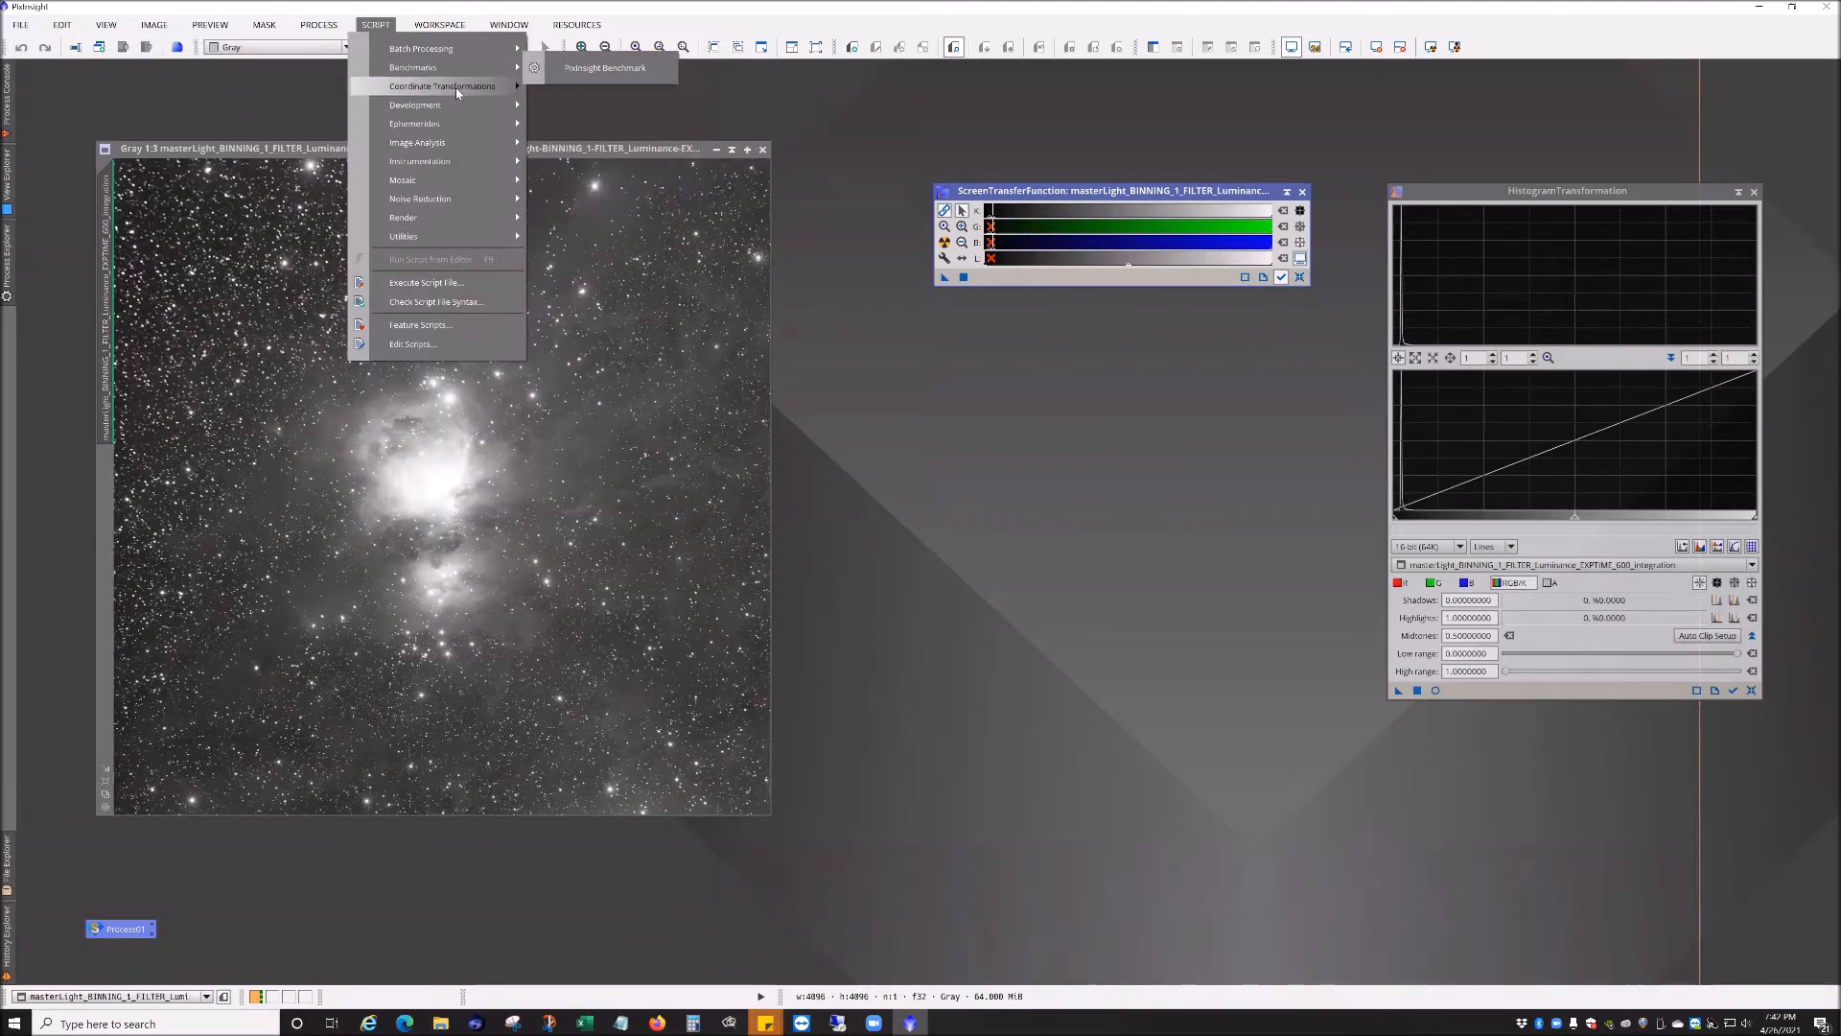
mouse_move(451, 205)
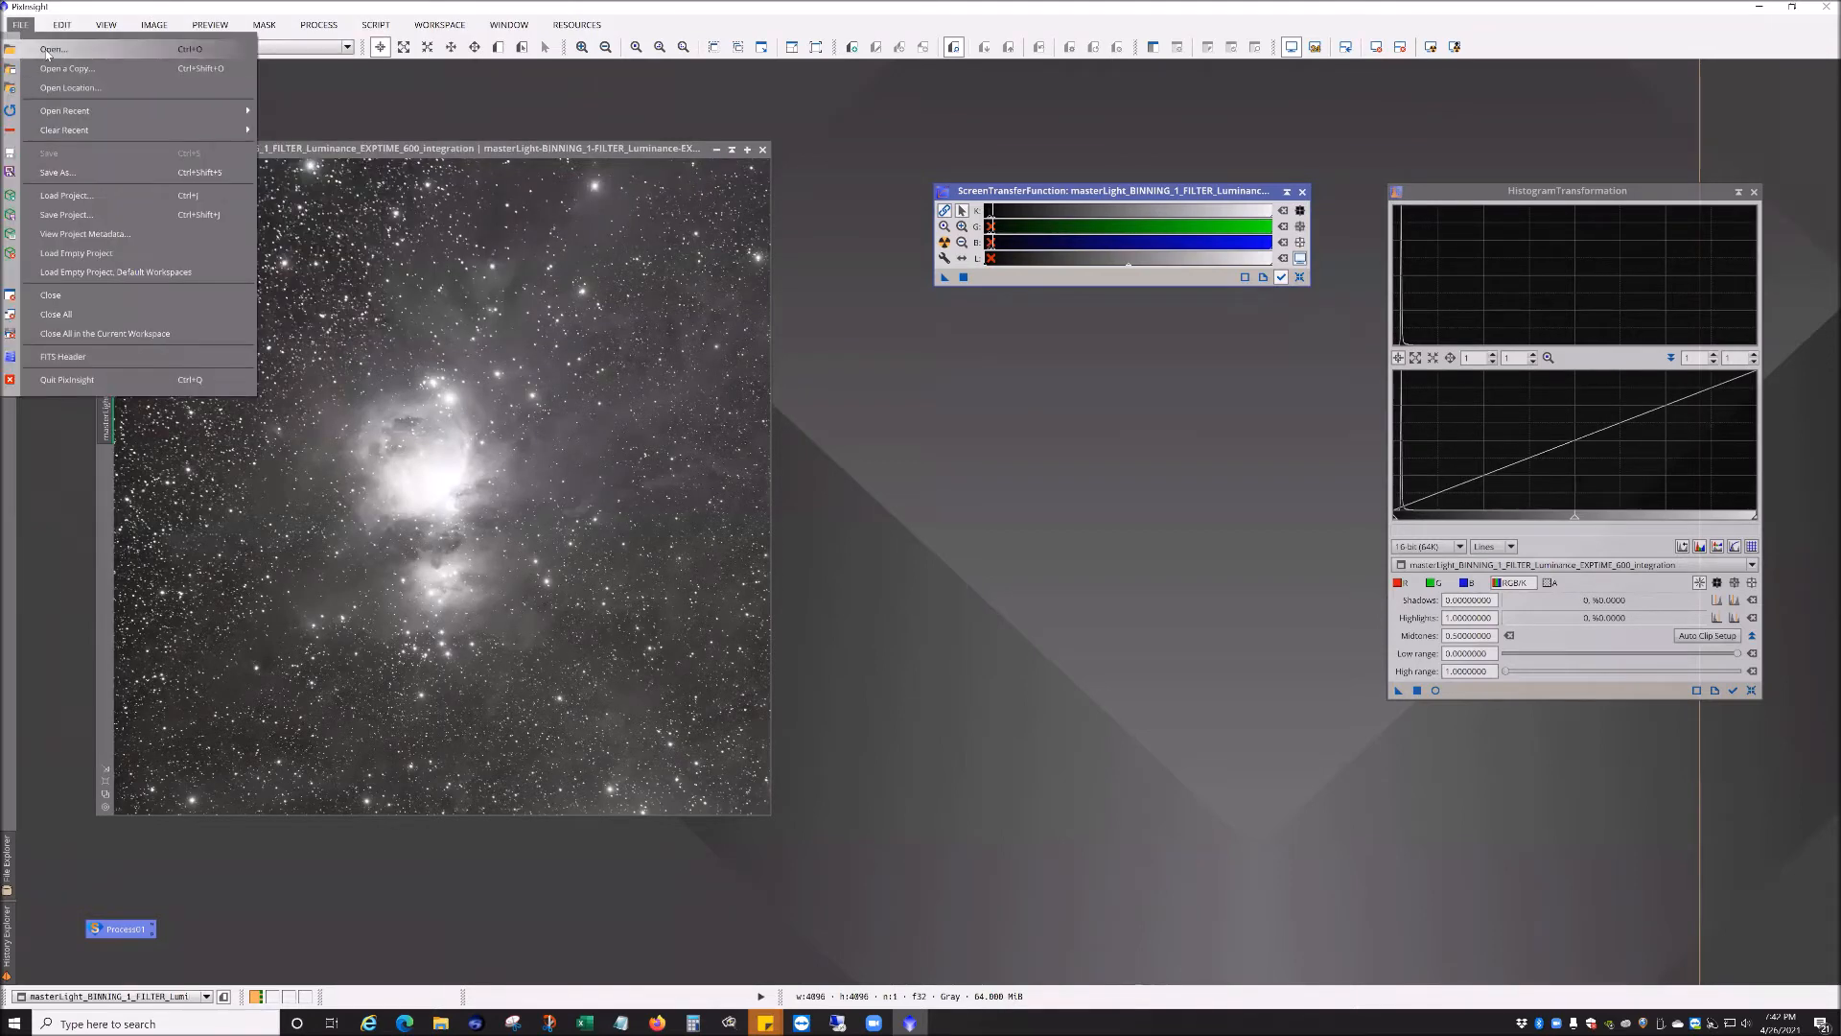
click(50, 50)
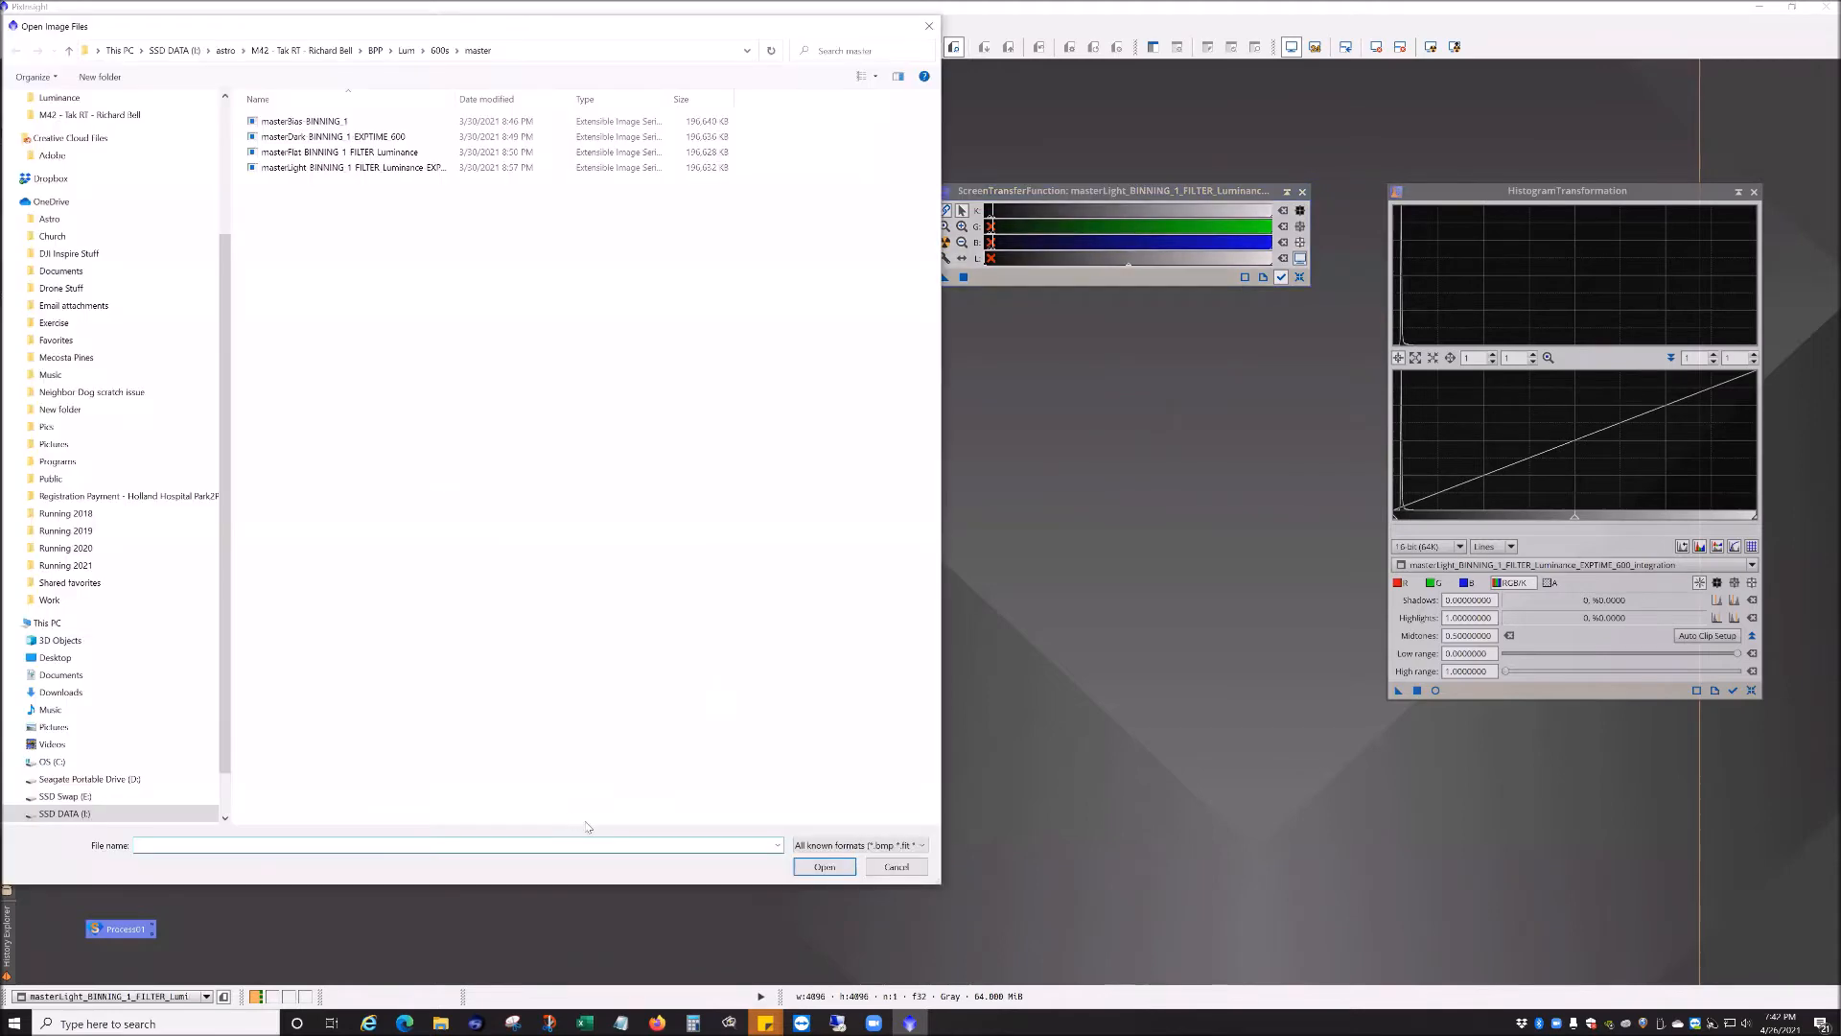
click(825, 844)
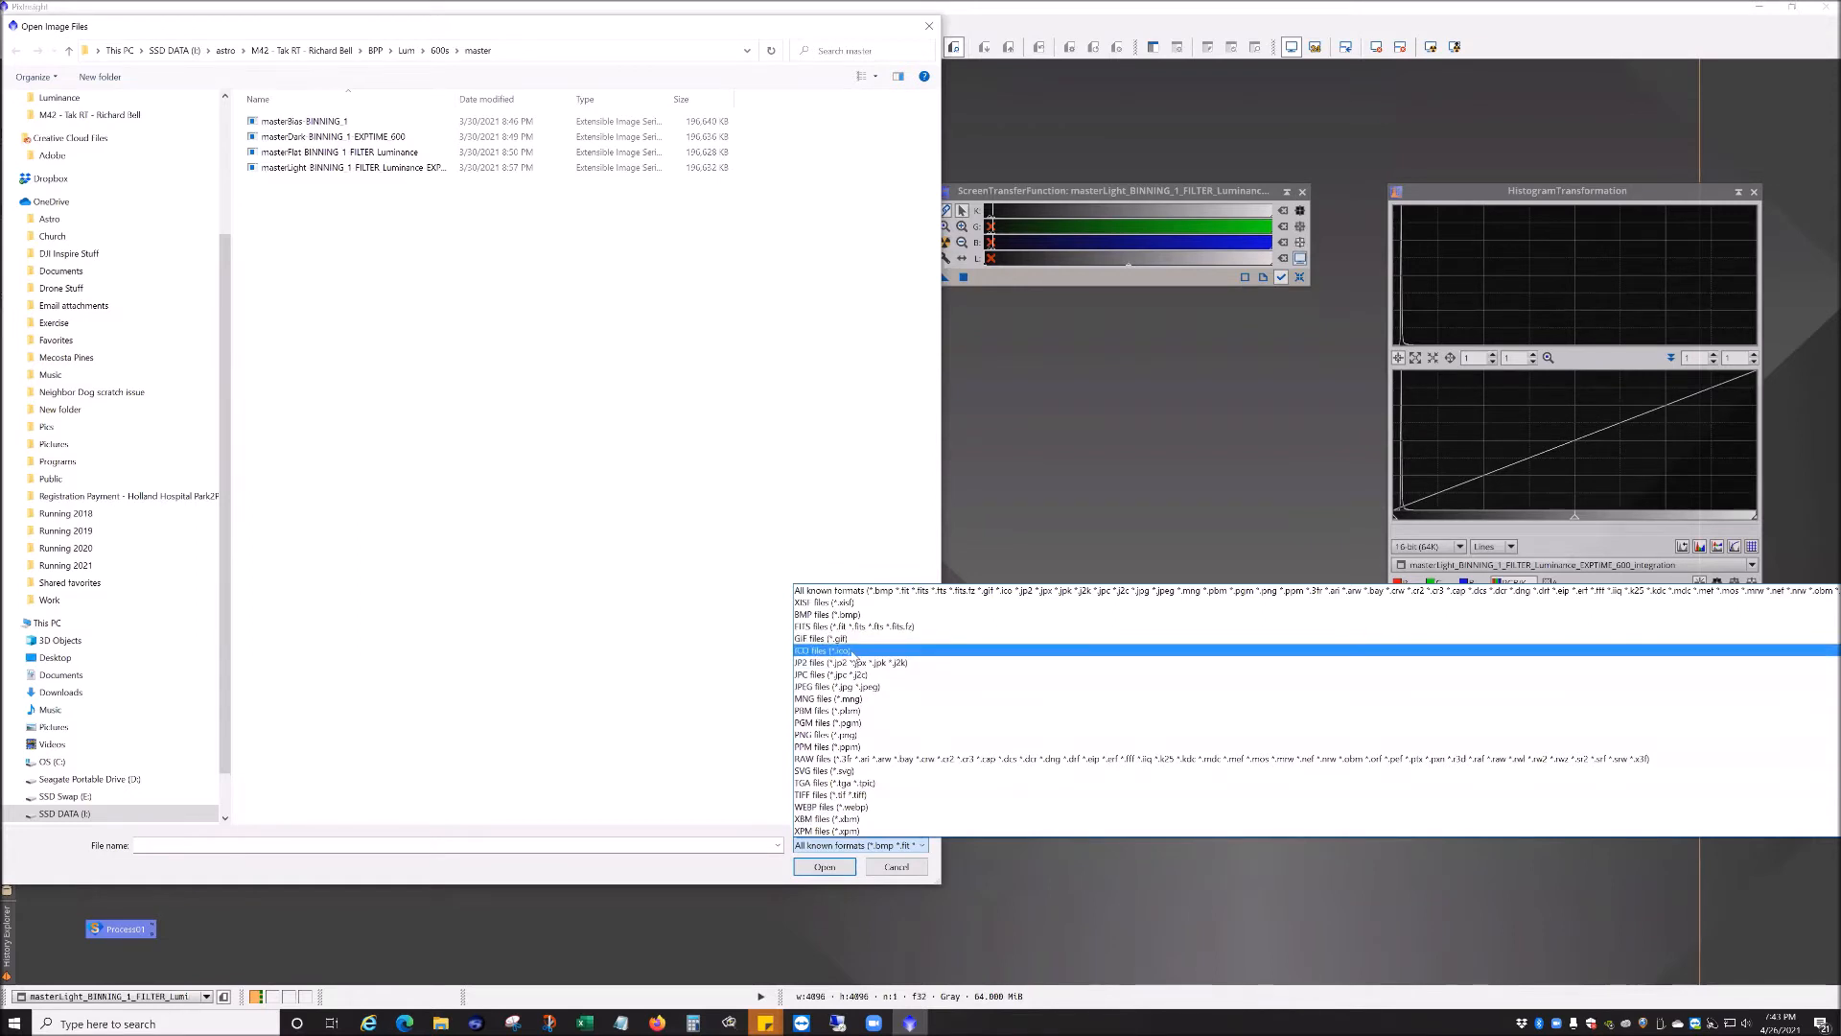
click(921, 591)
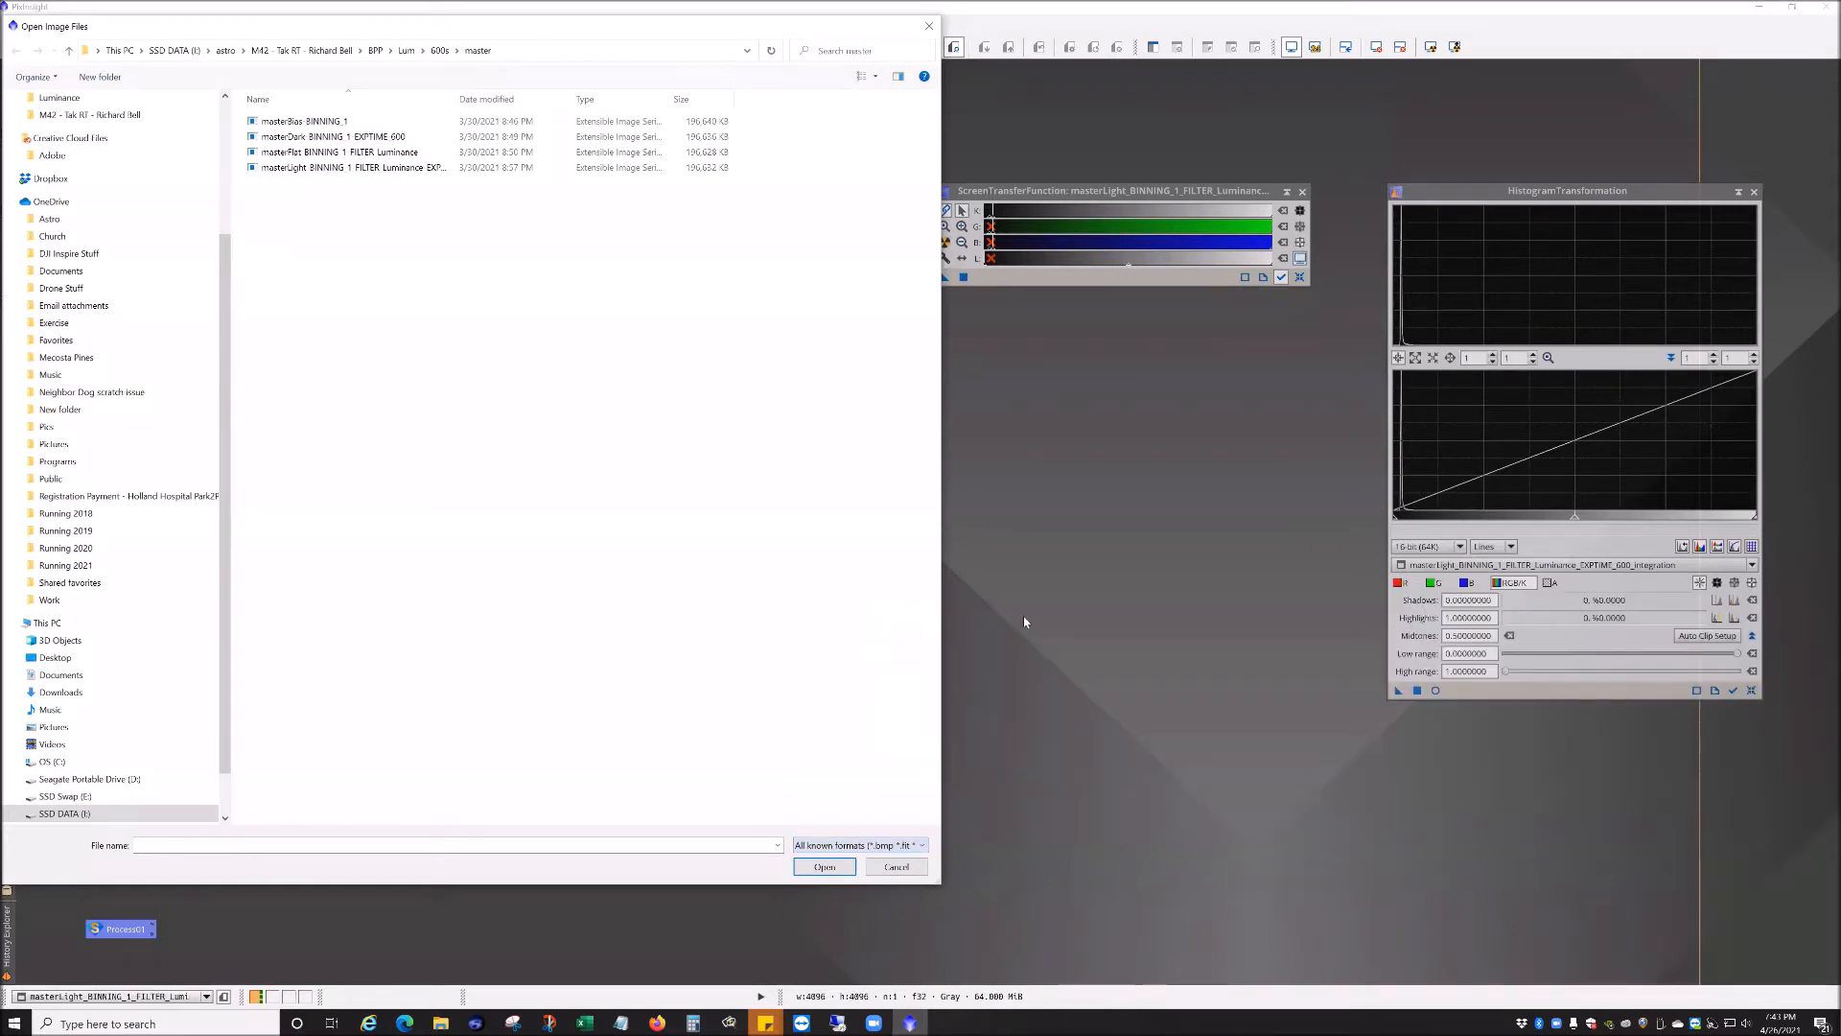
key(Escape)
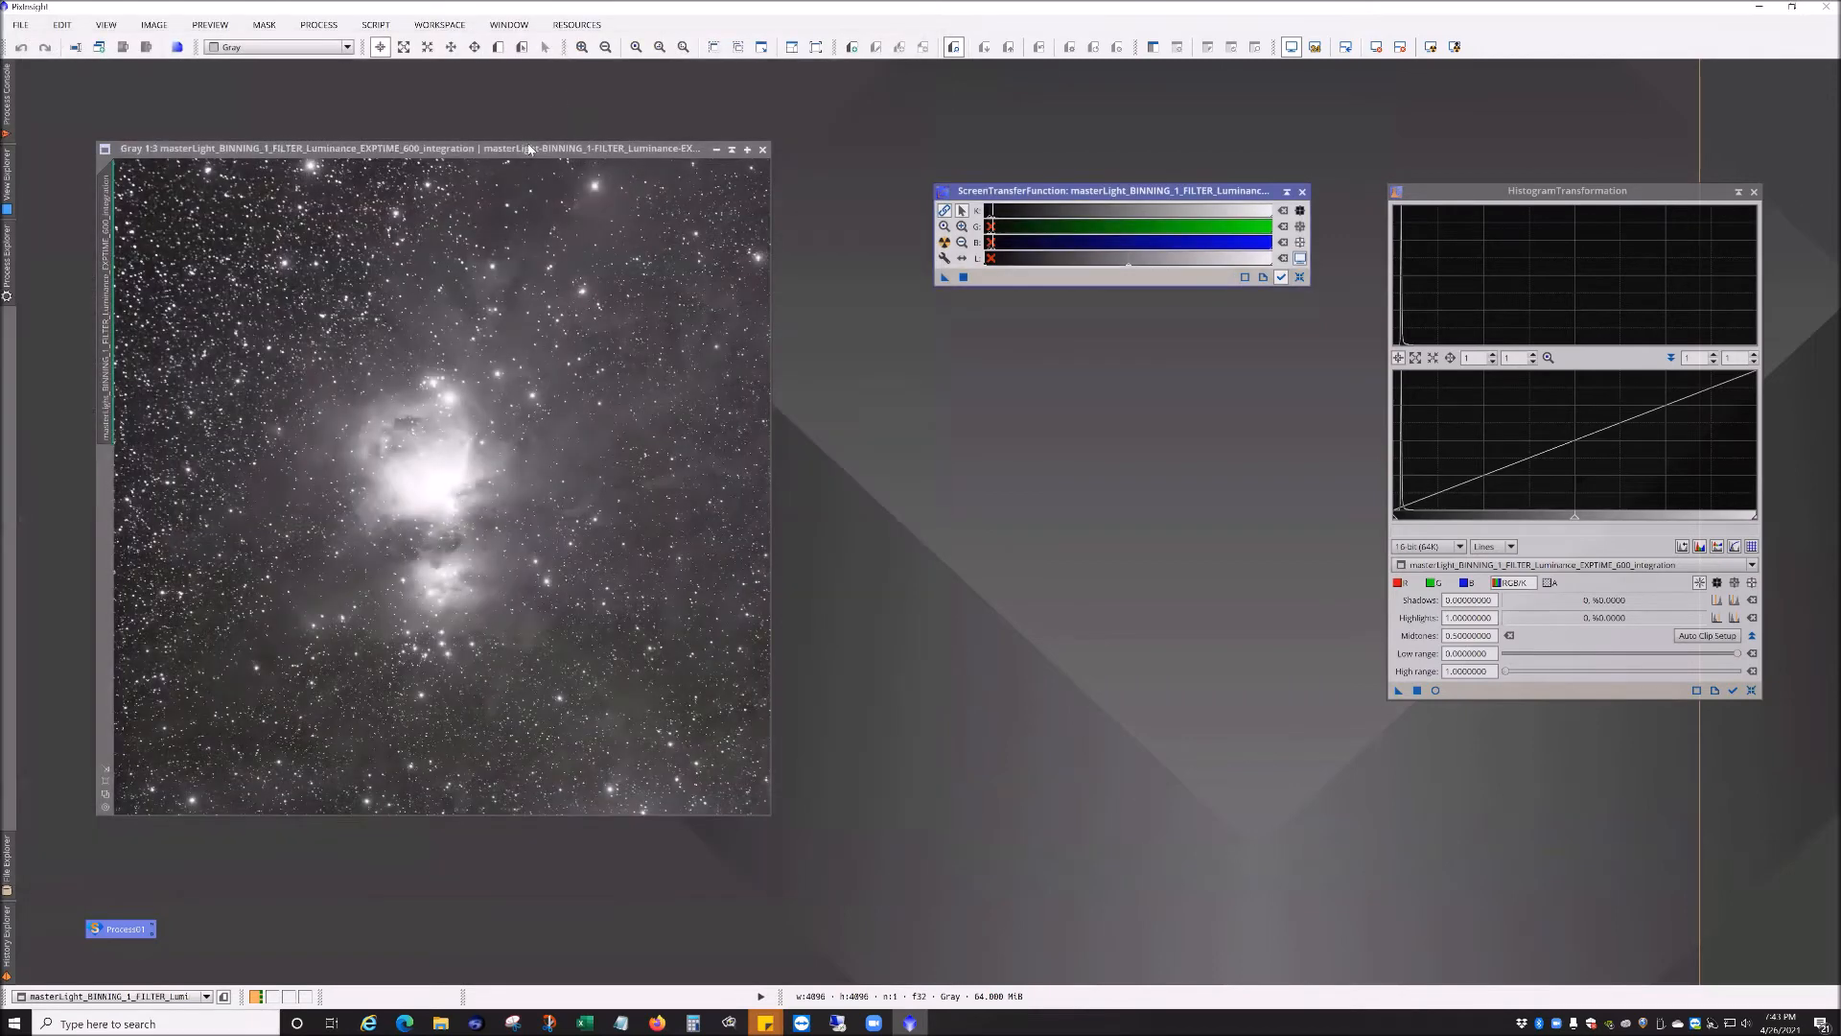
Step: Open the FITS header of the luminance integration master and scroll through its ImageIntegration history keywords, then close it
click(459, 149)
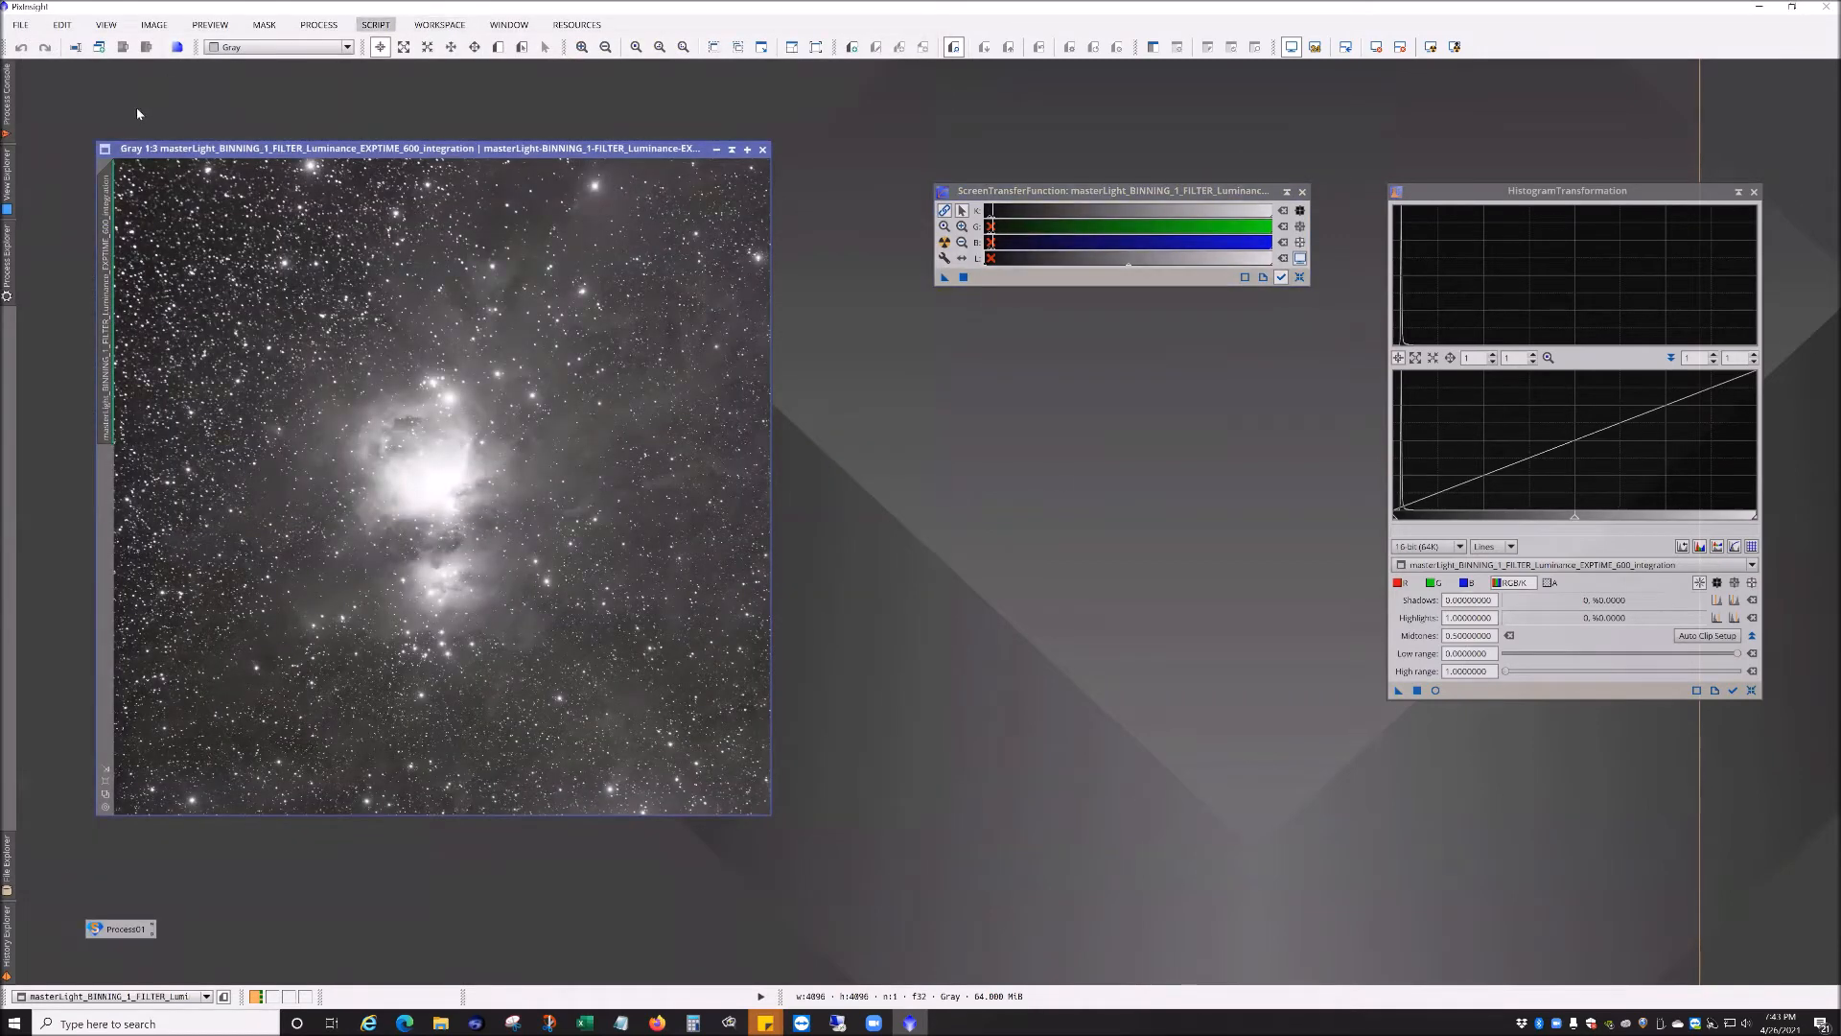
click(19, 25)
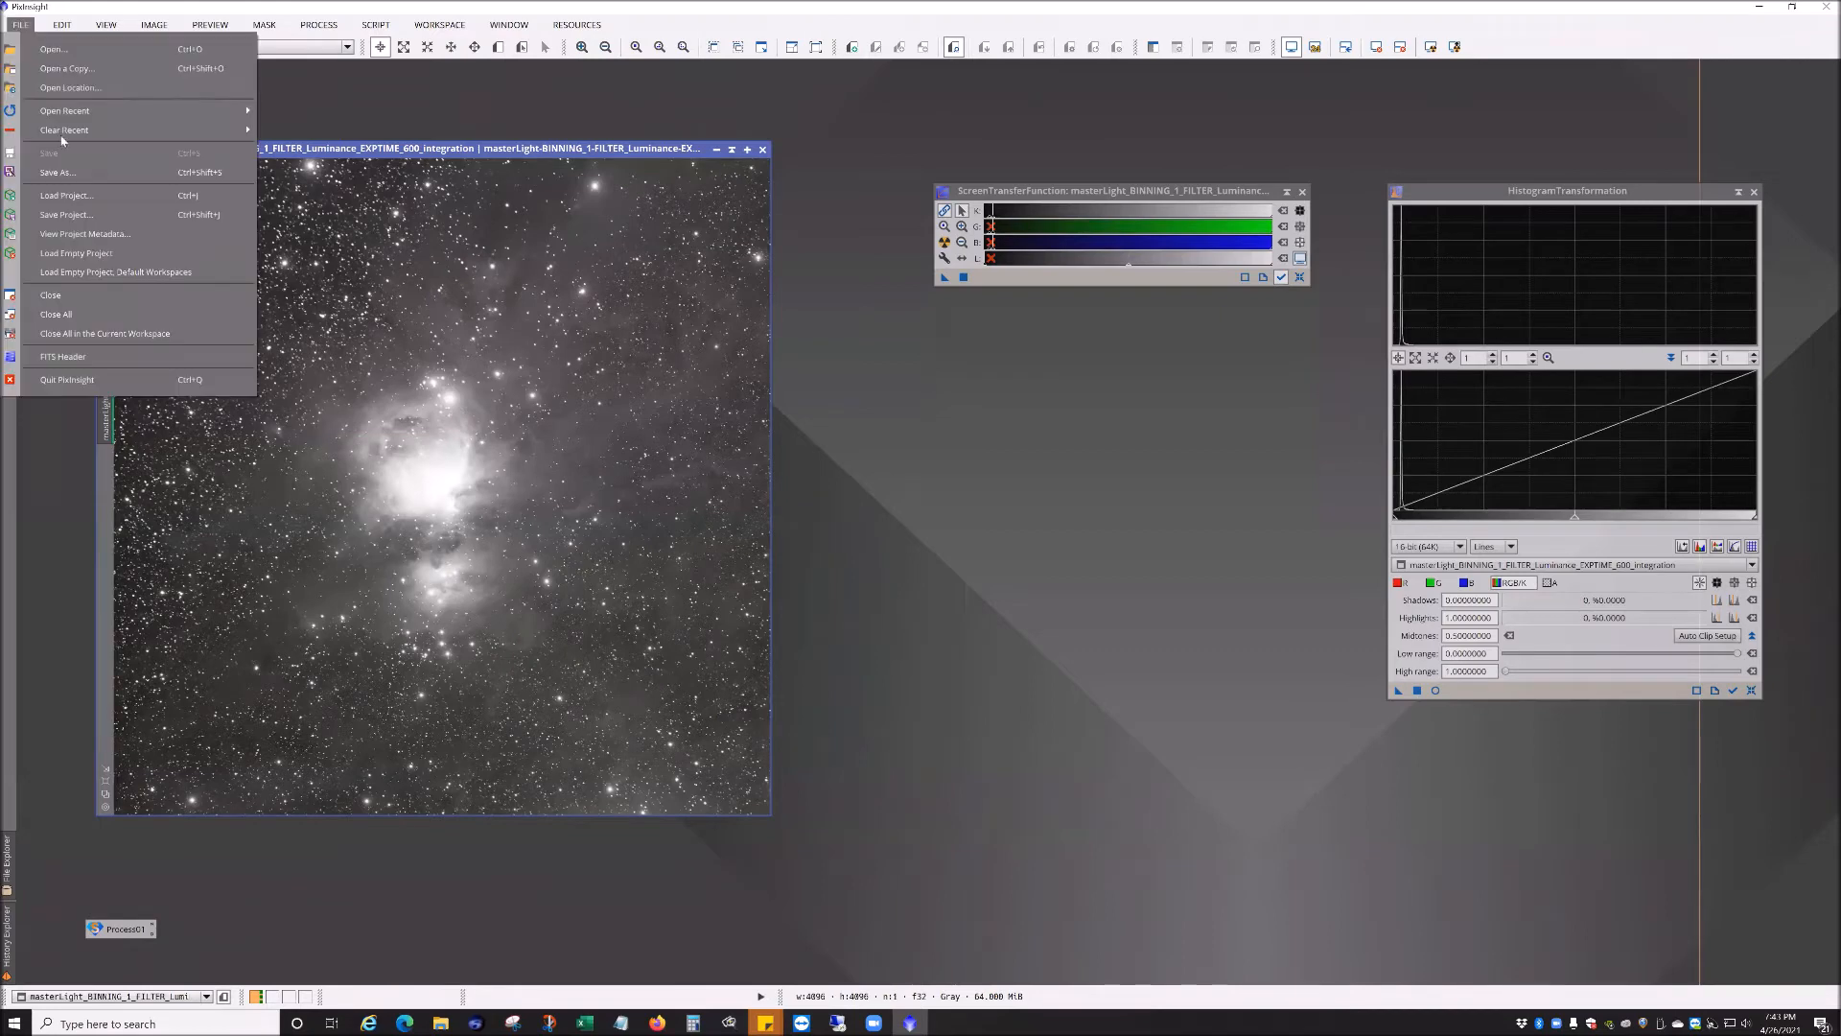
click(76, 357)
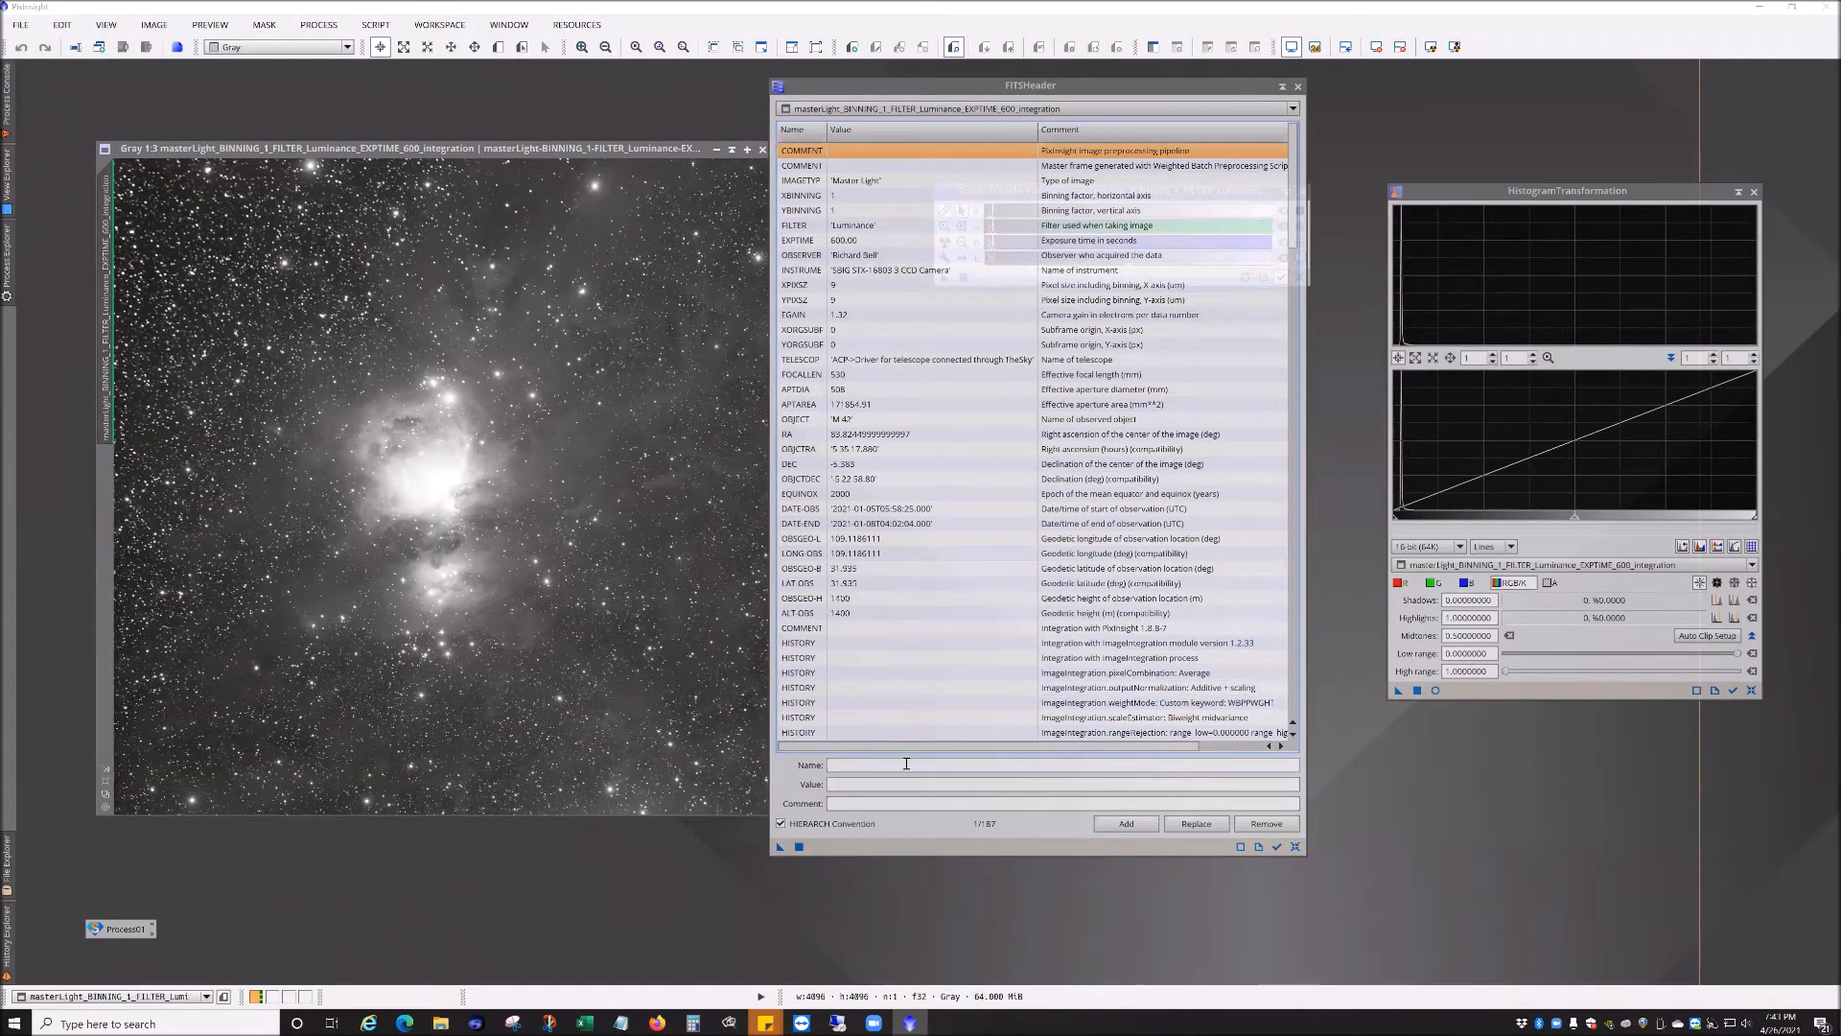
scroll(1091, 658, down, 5)
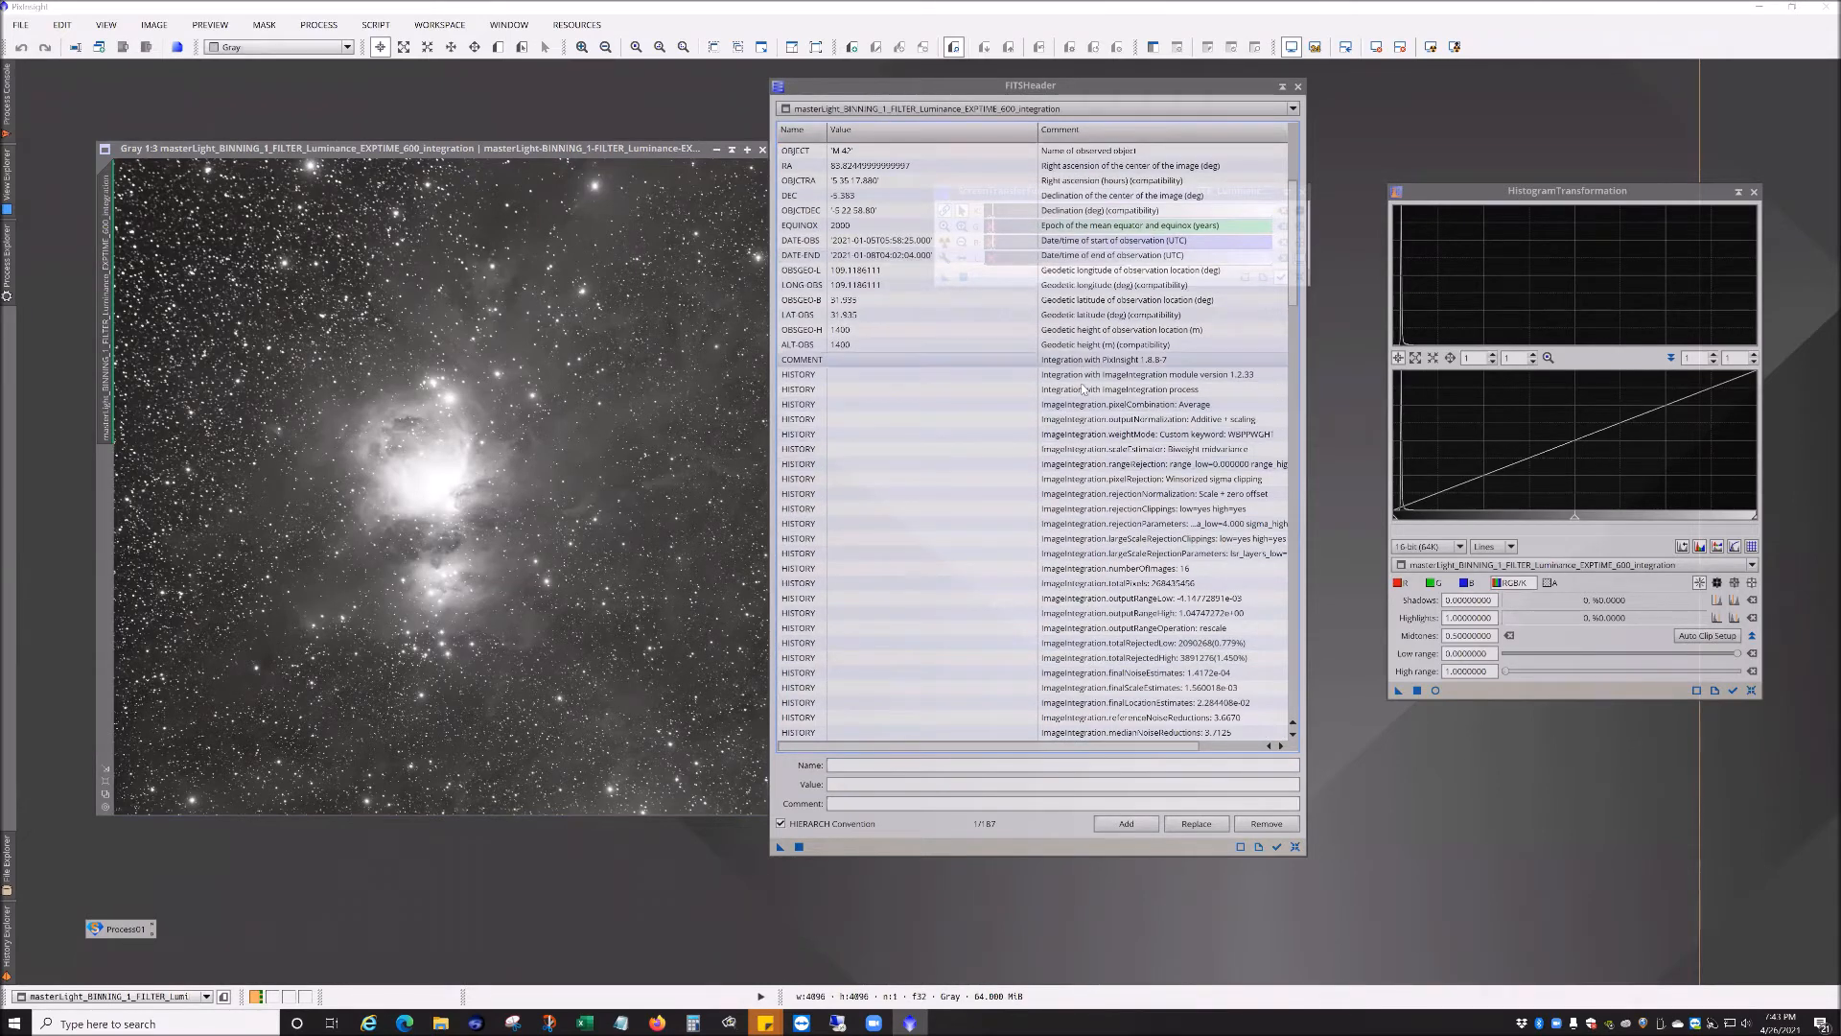
scroll(1102, 317, down, 5)
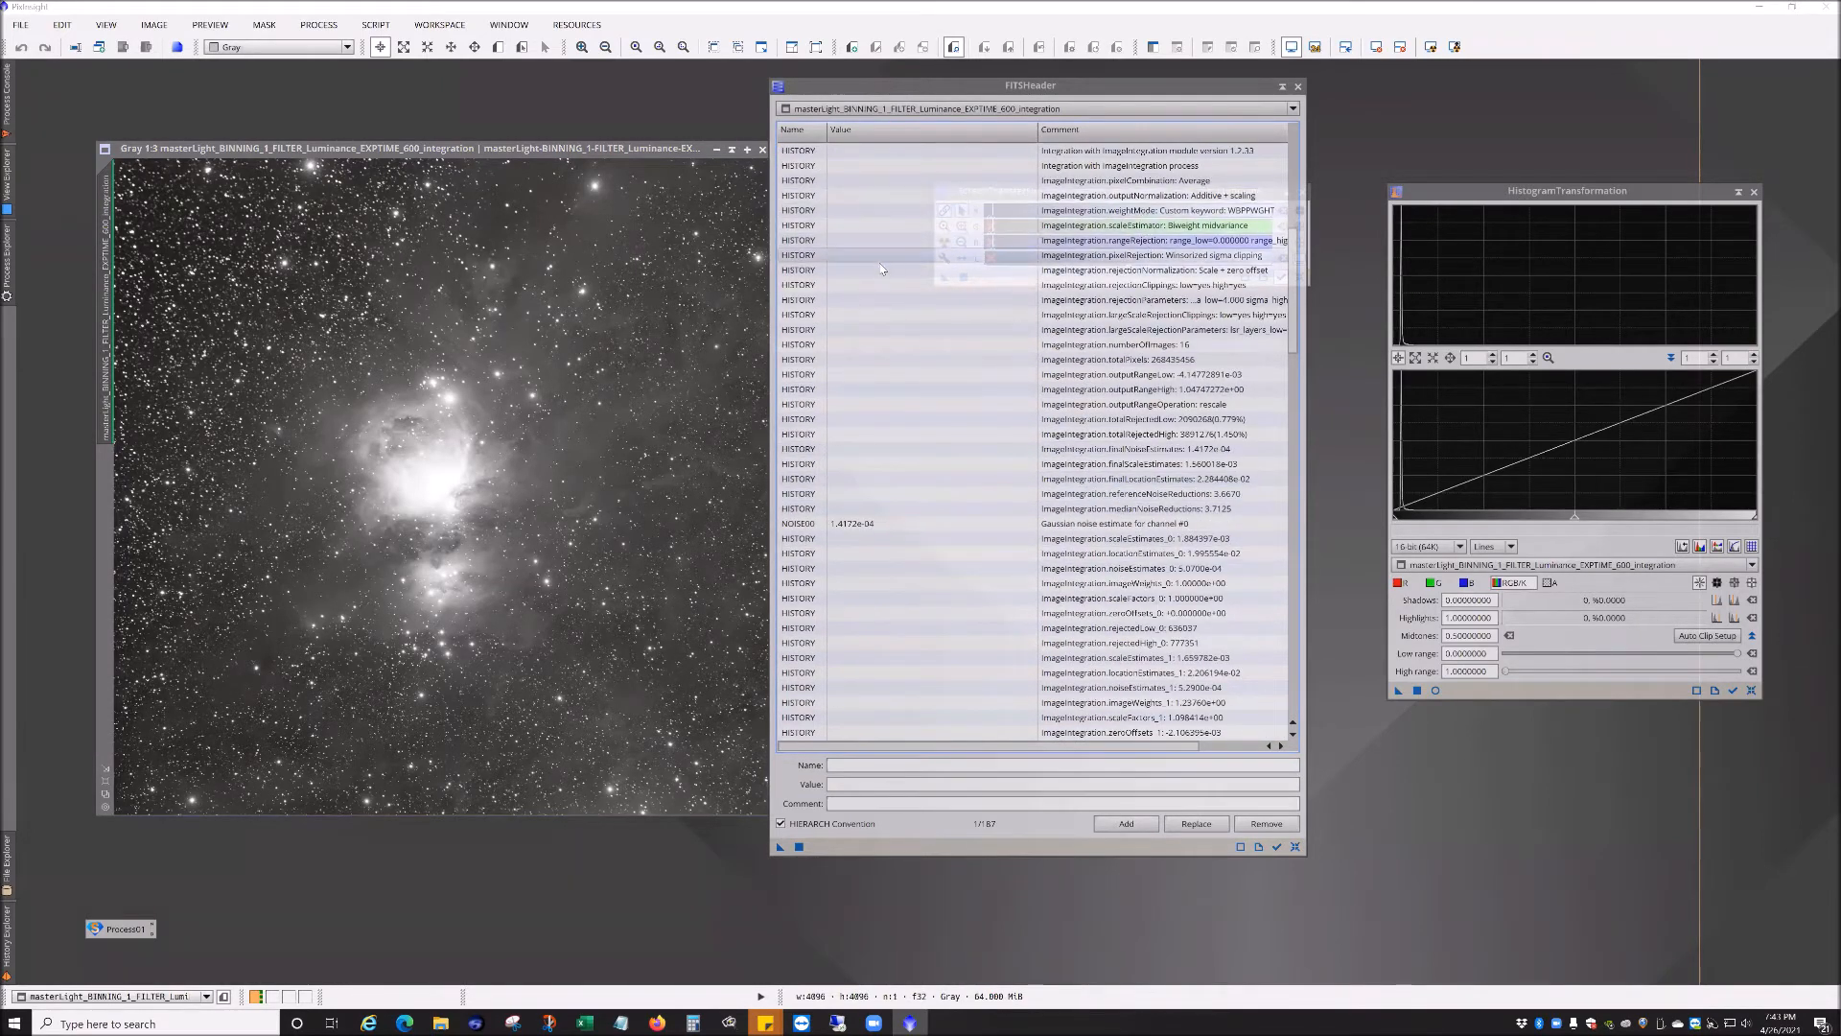
scroll(1197, 360, down, 20)
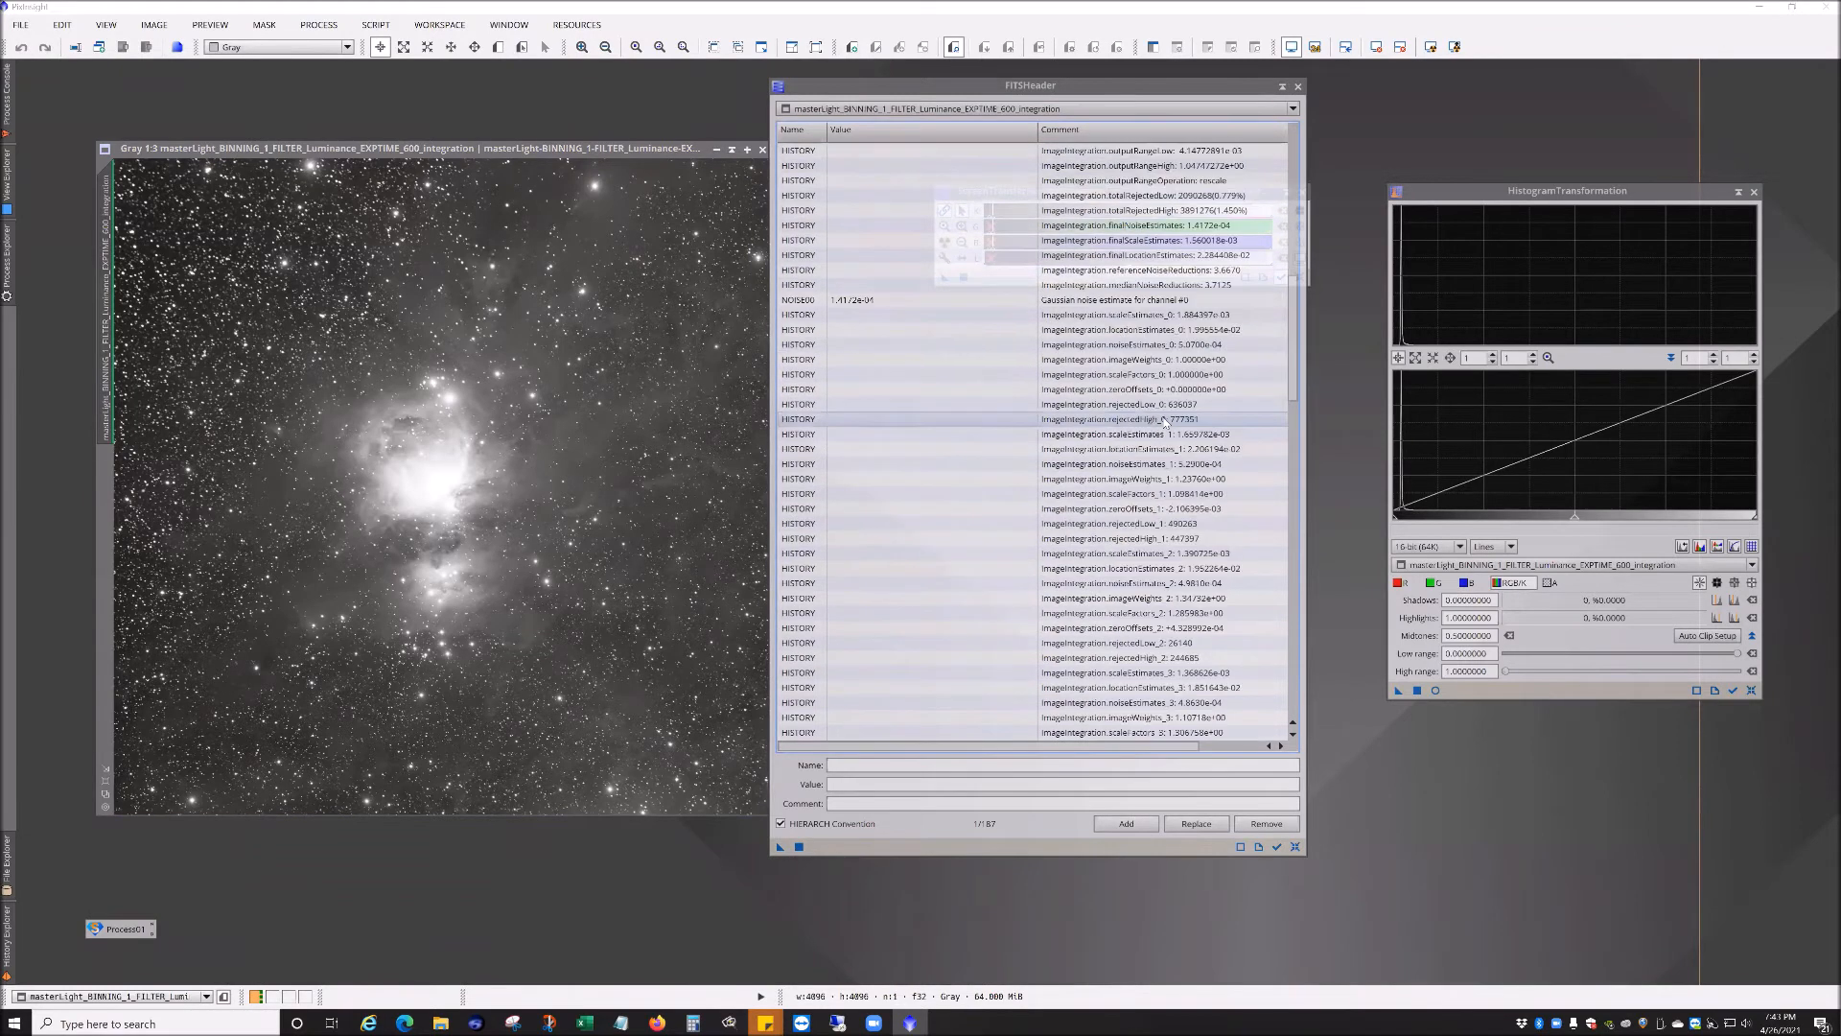
scroll(968, 566, down, 15)
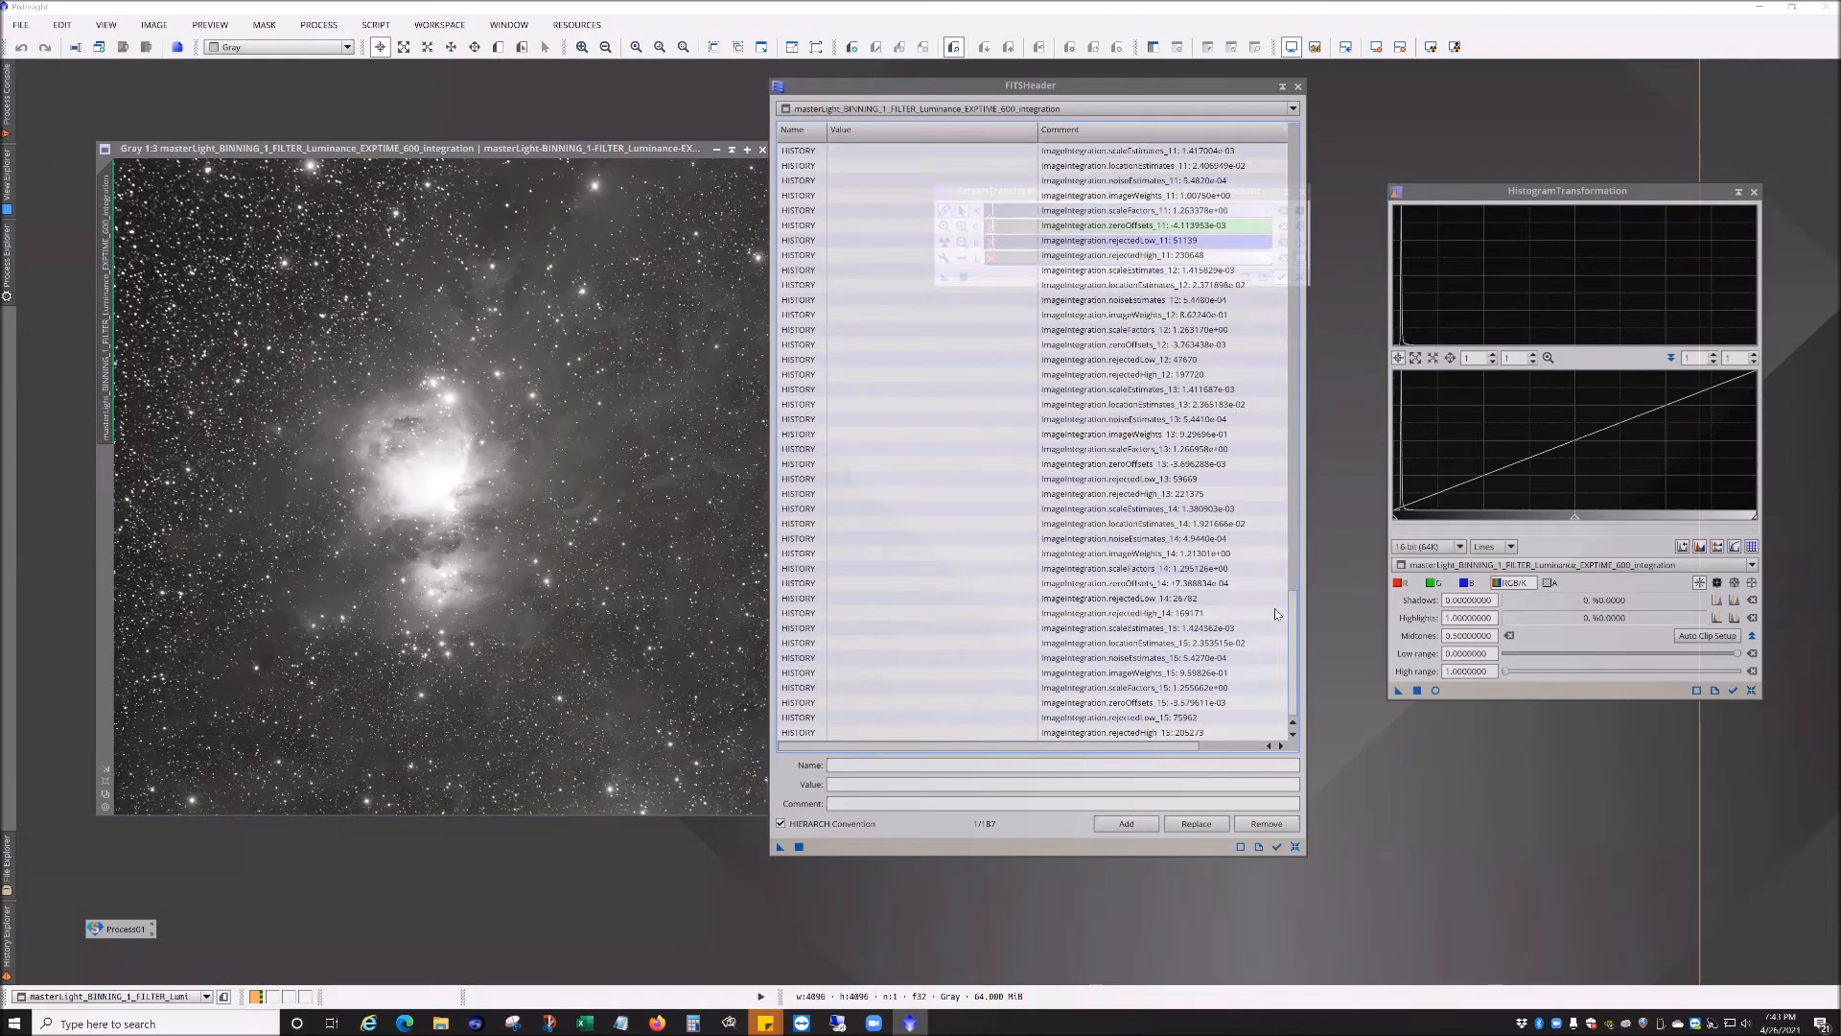
scroll(1257, 292, up, 20)
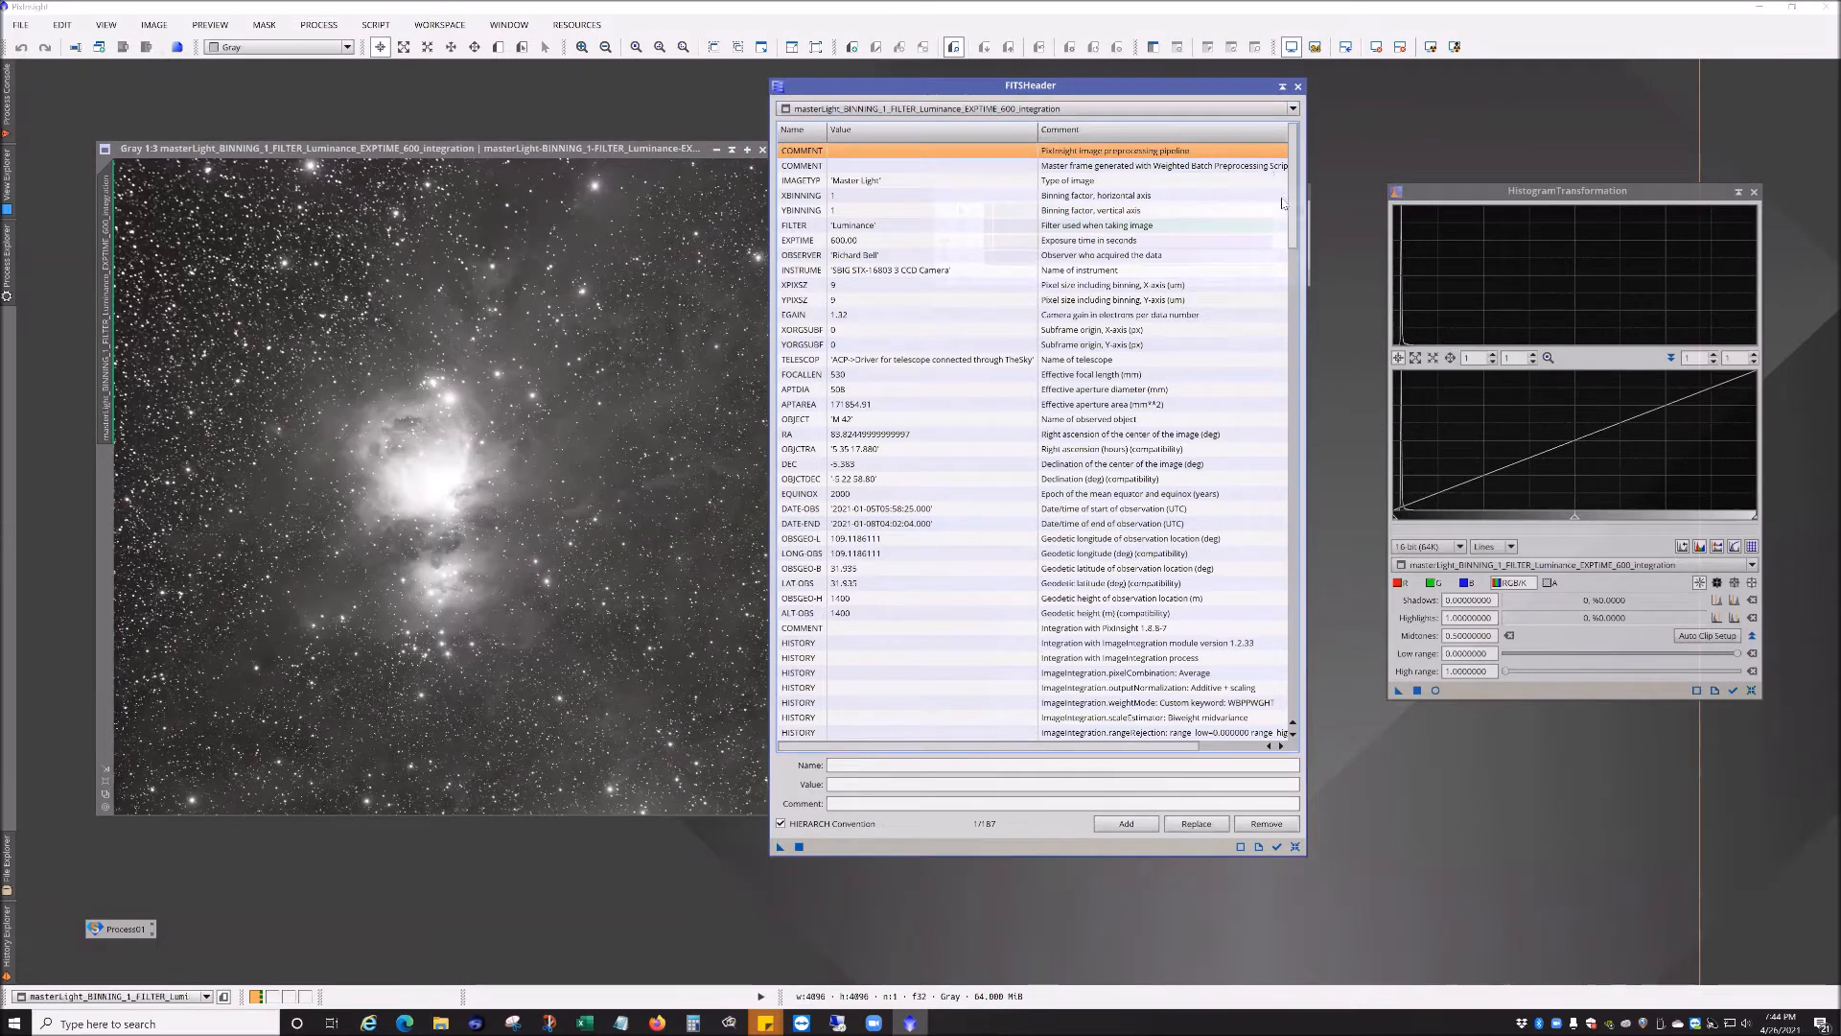
click(1297, 88)
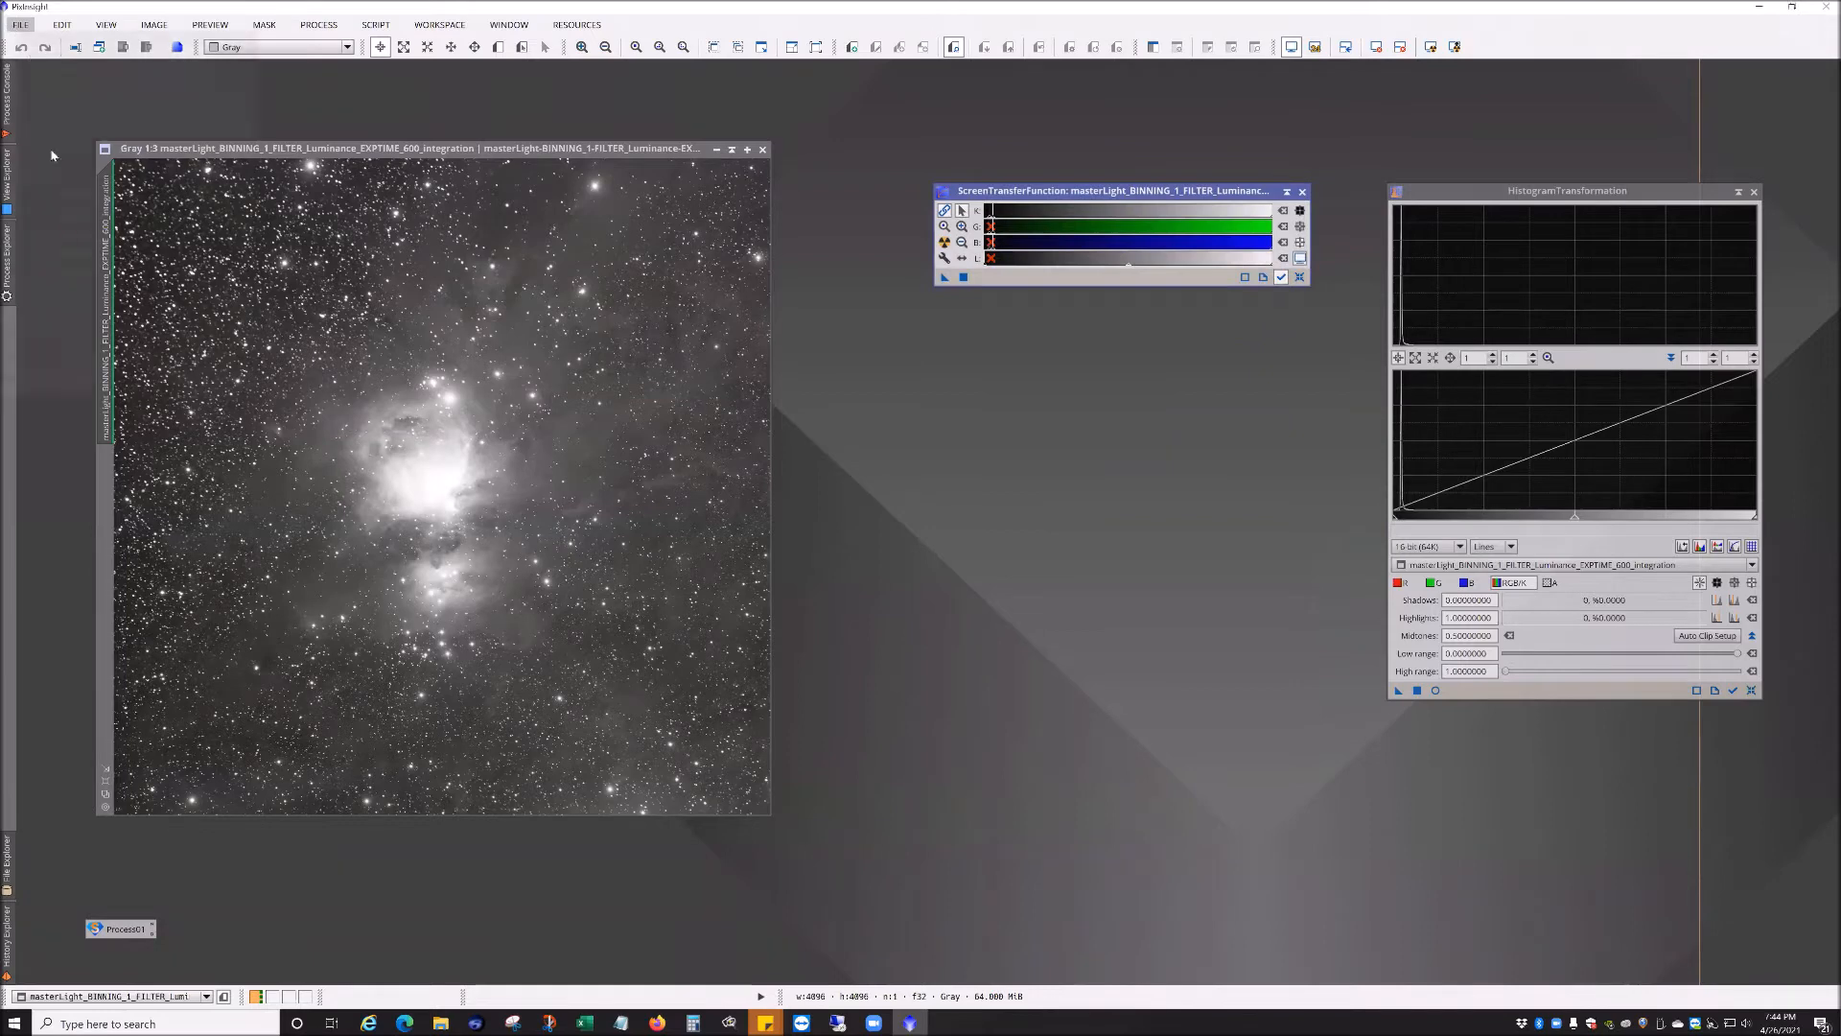
Step: Move the integration image window toward the upper-left corner of the workspace
click(20, 23)
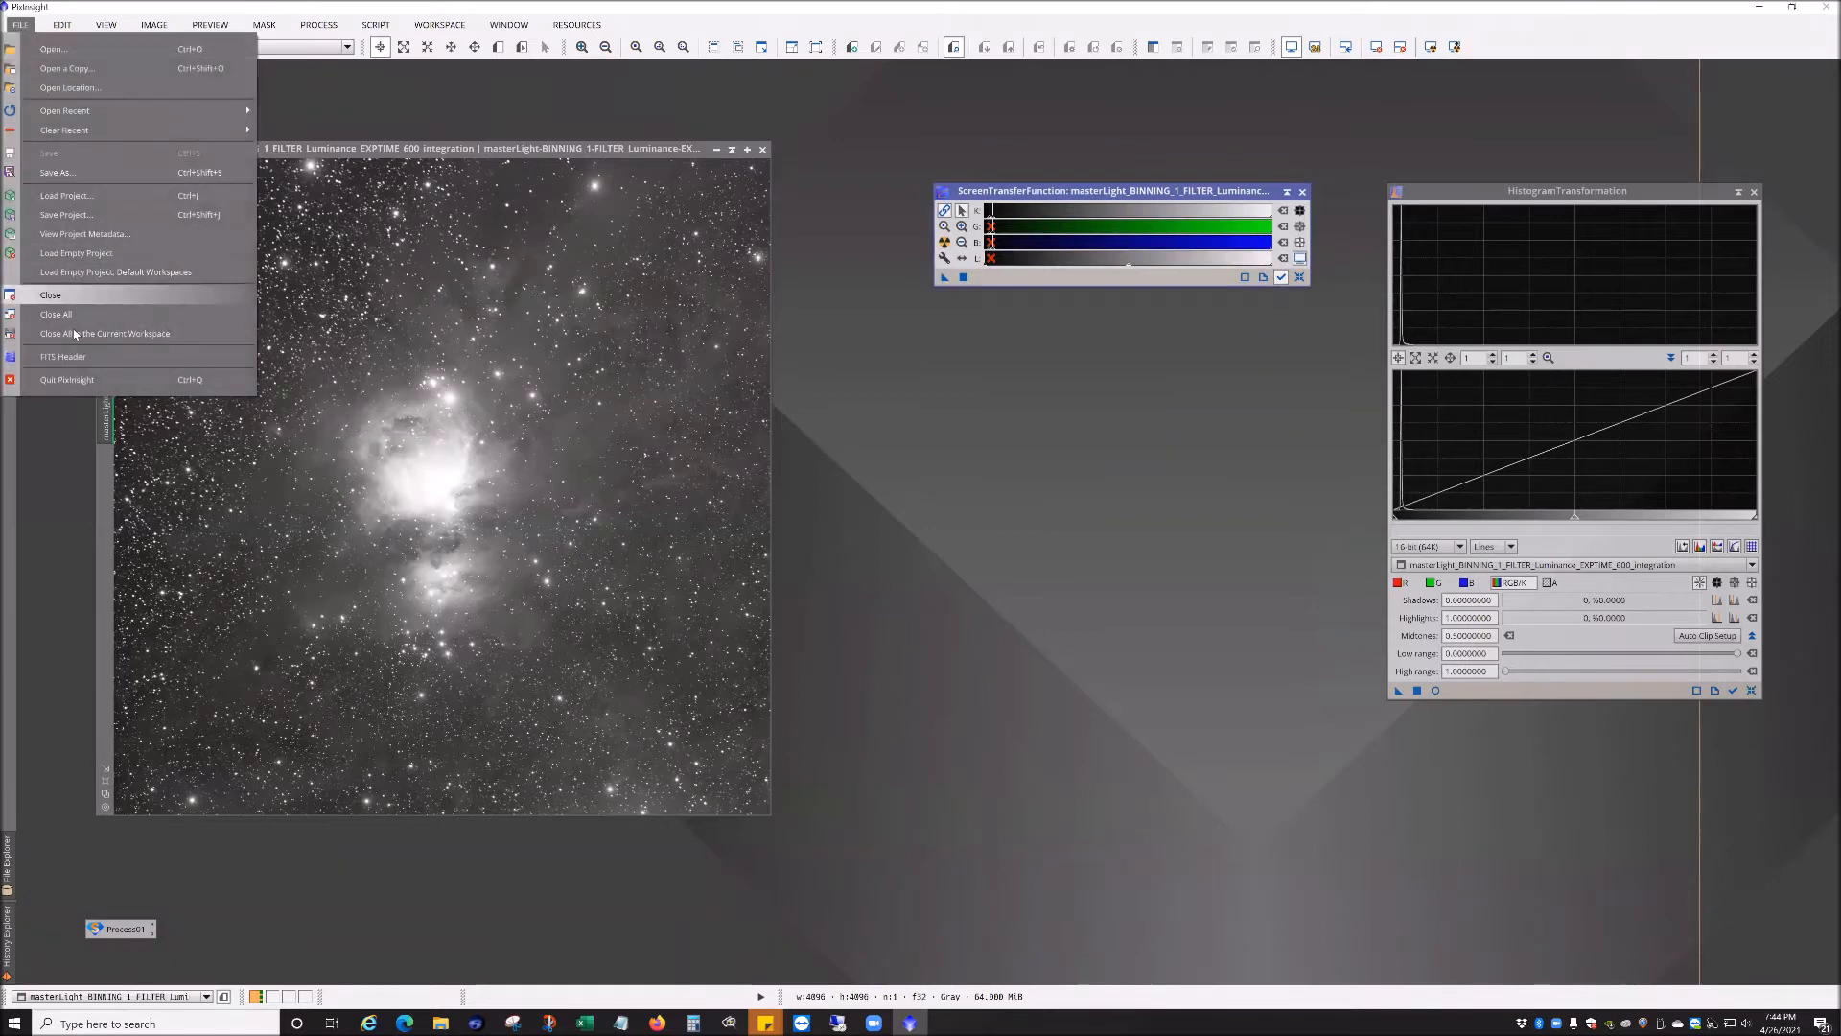
click(422, 114)
mouse_move(543, 149)
mouse_down()
mouse_move(420, 124)
mouse_move(532, 125)
mouse_up()
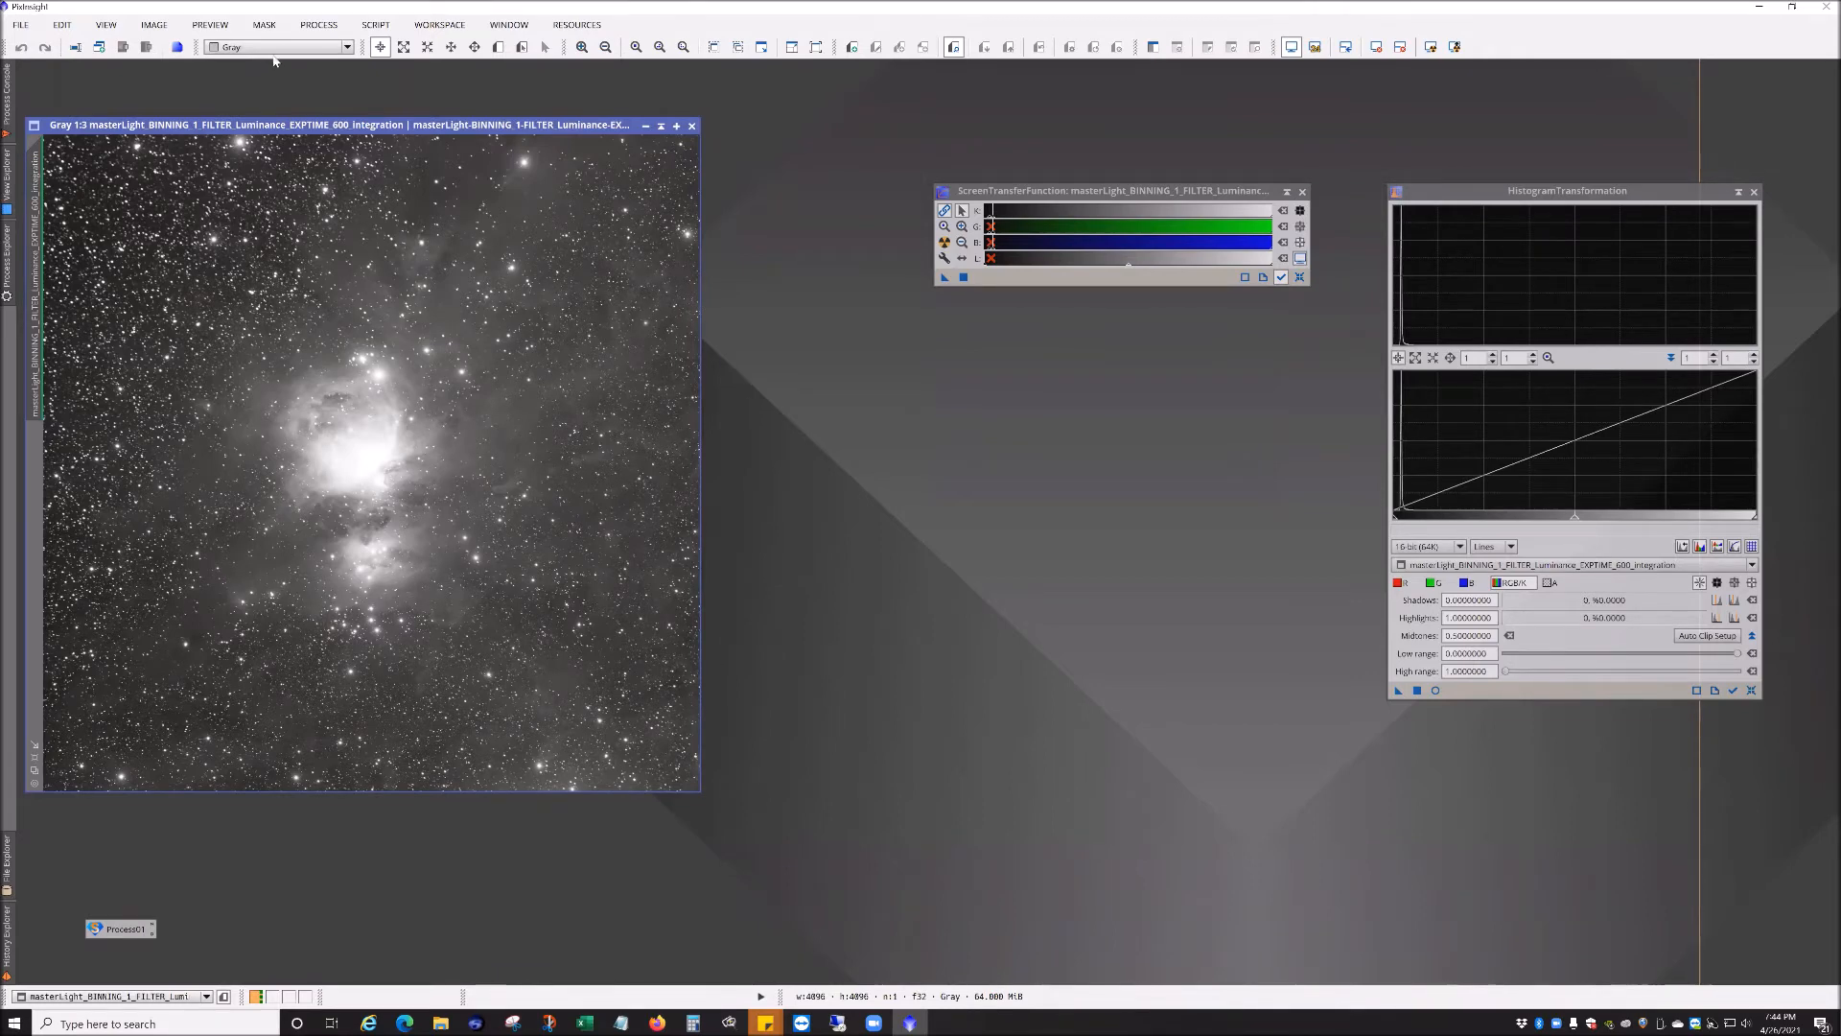
Step: Open DynamicBackgroundExtraction, initialize it on the integration image, and position its window beside the image
click(318, 24)
mouse_move(358, 99)
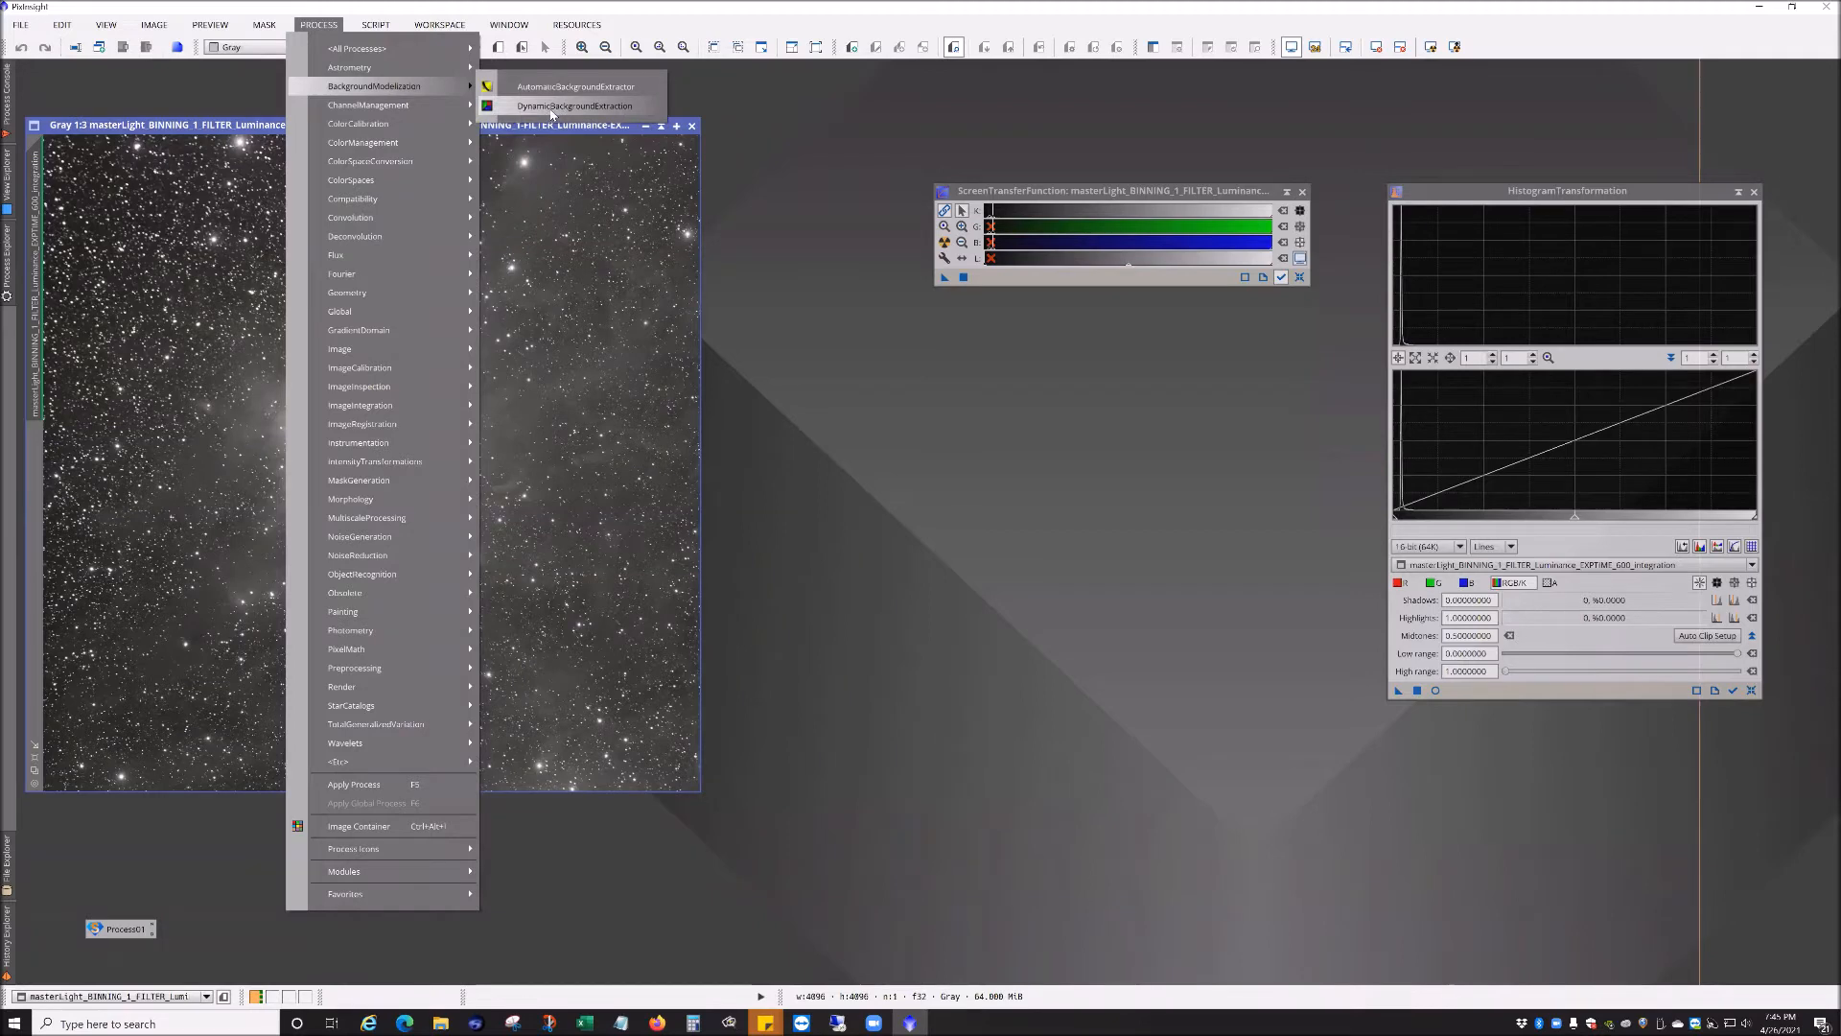
click(583, 108)
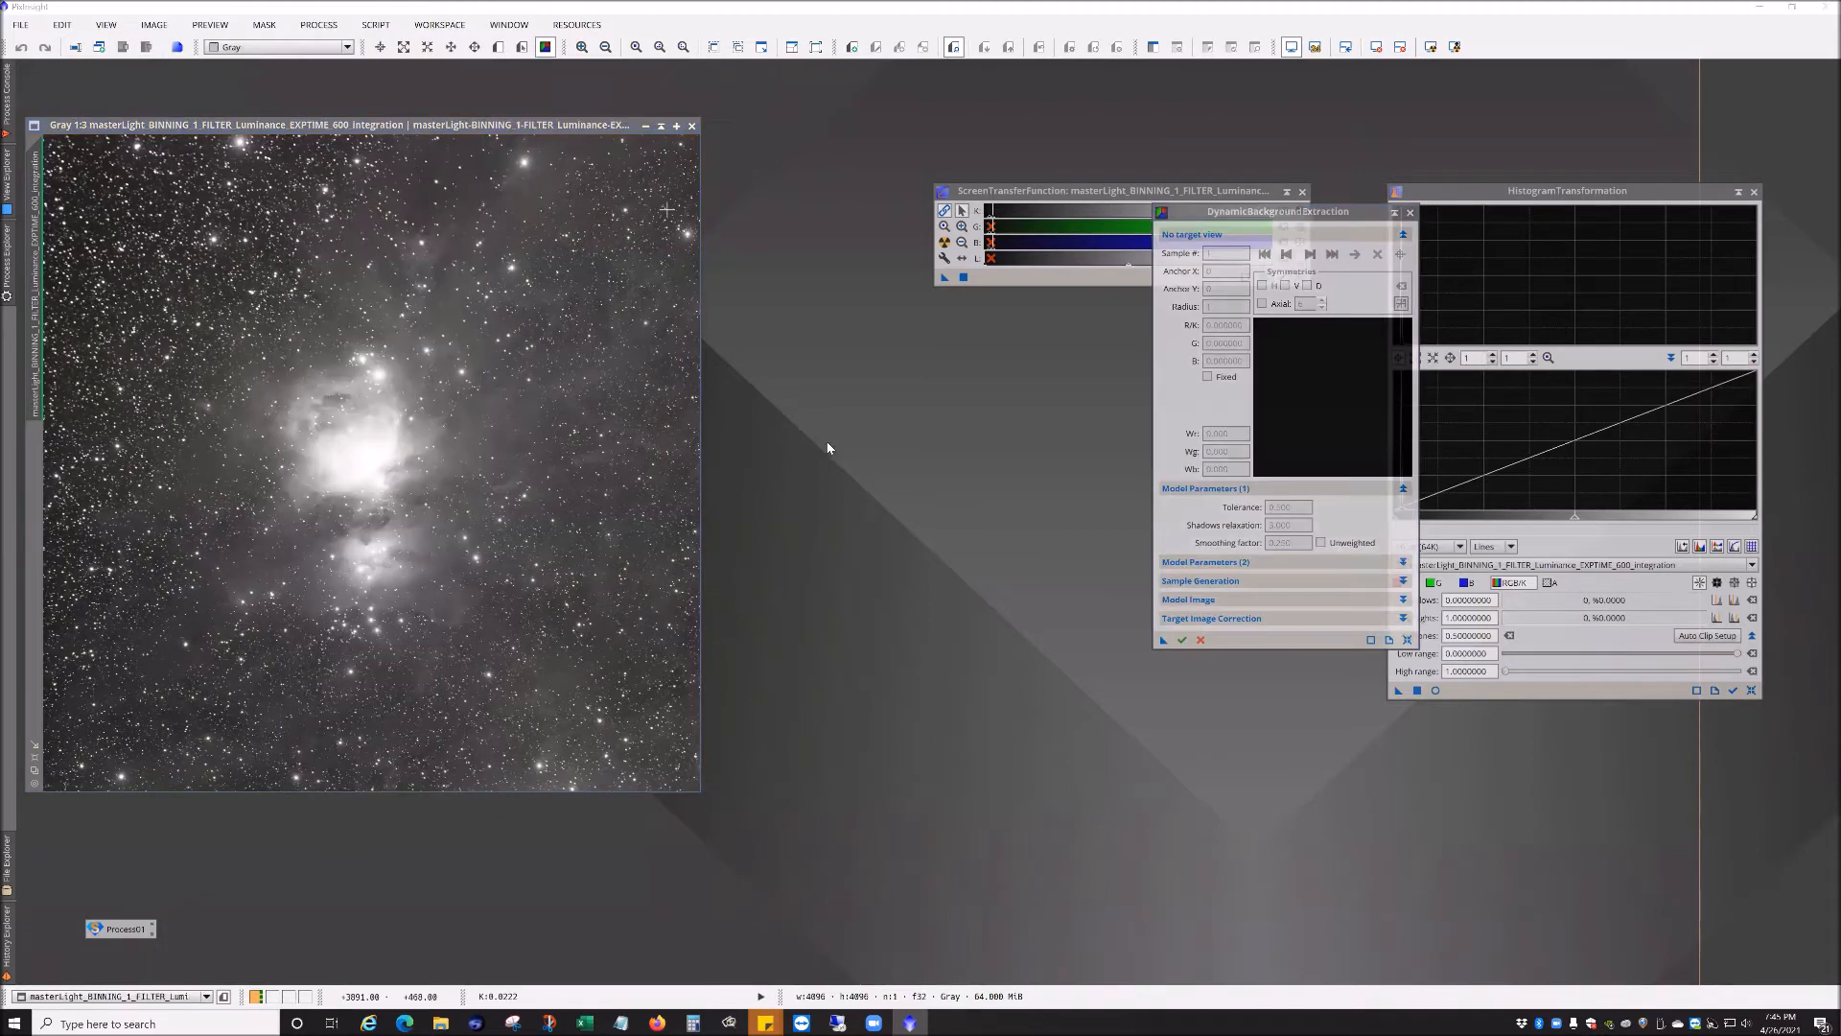
click(414, 410)
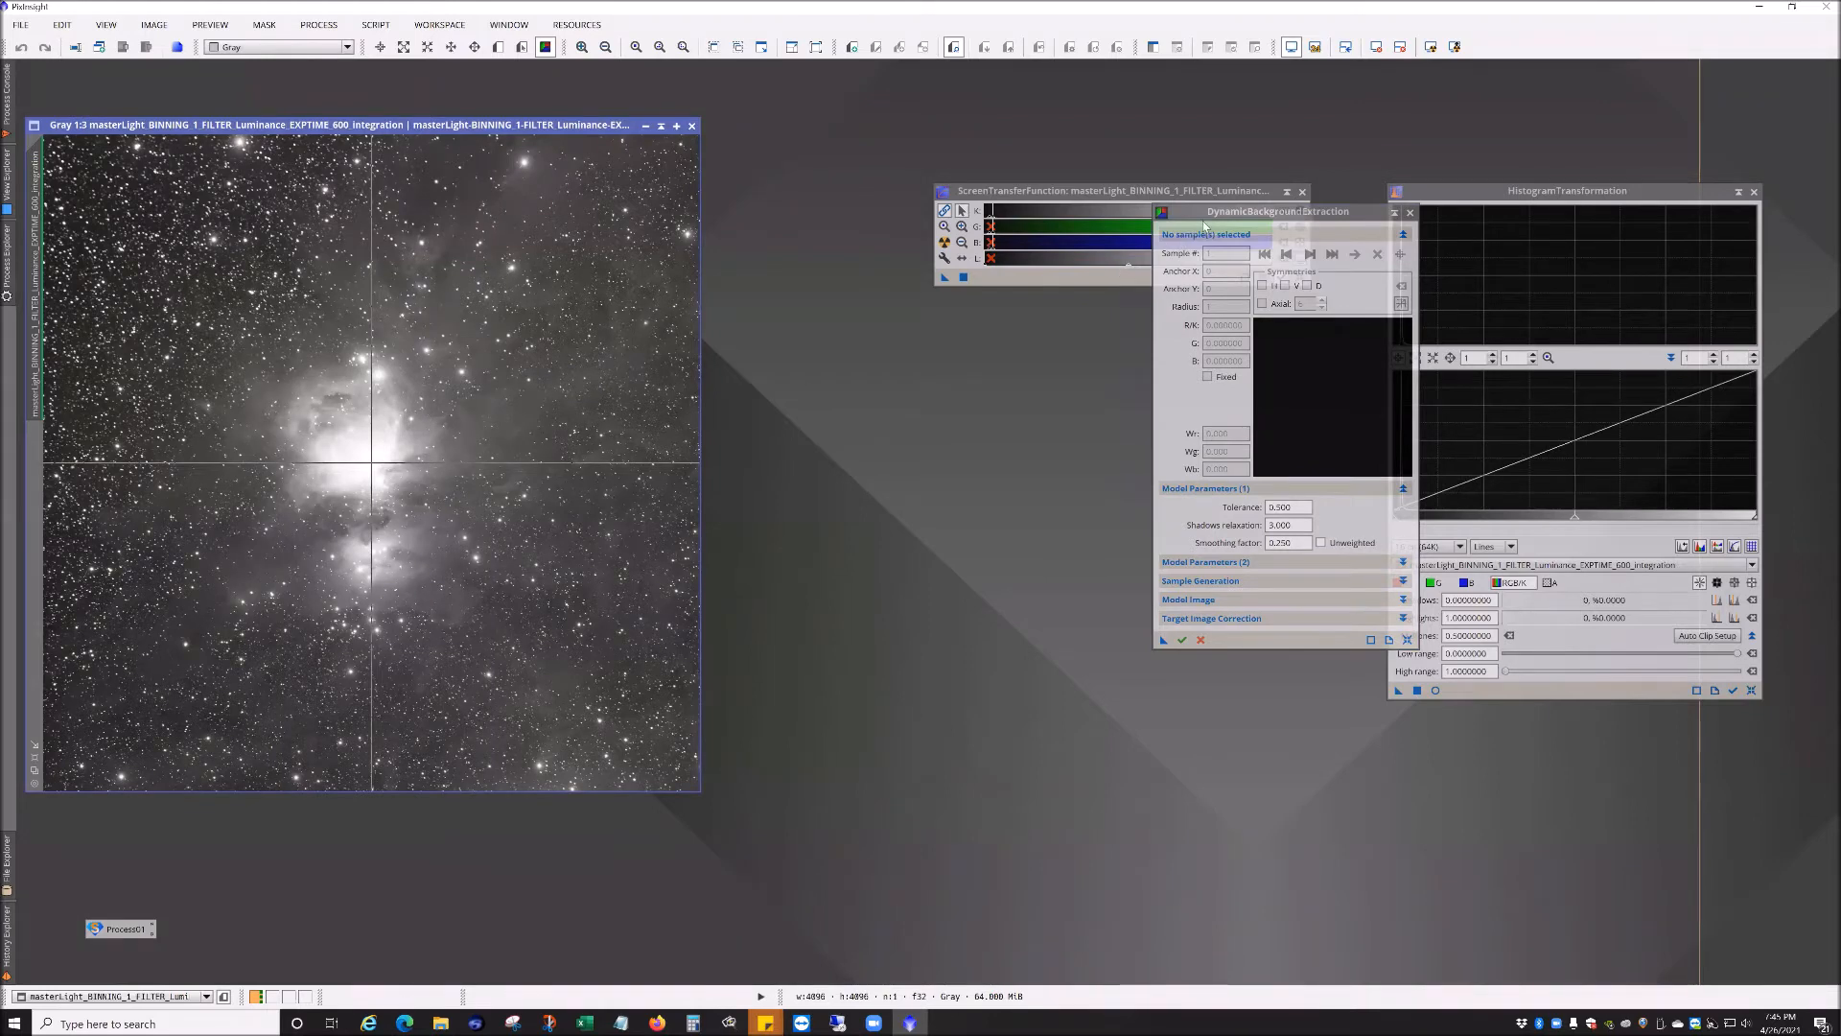
drag(1196, 230, 858, 426)
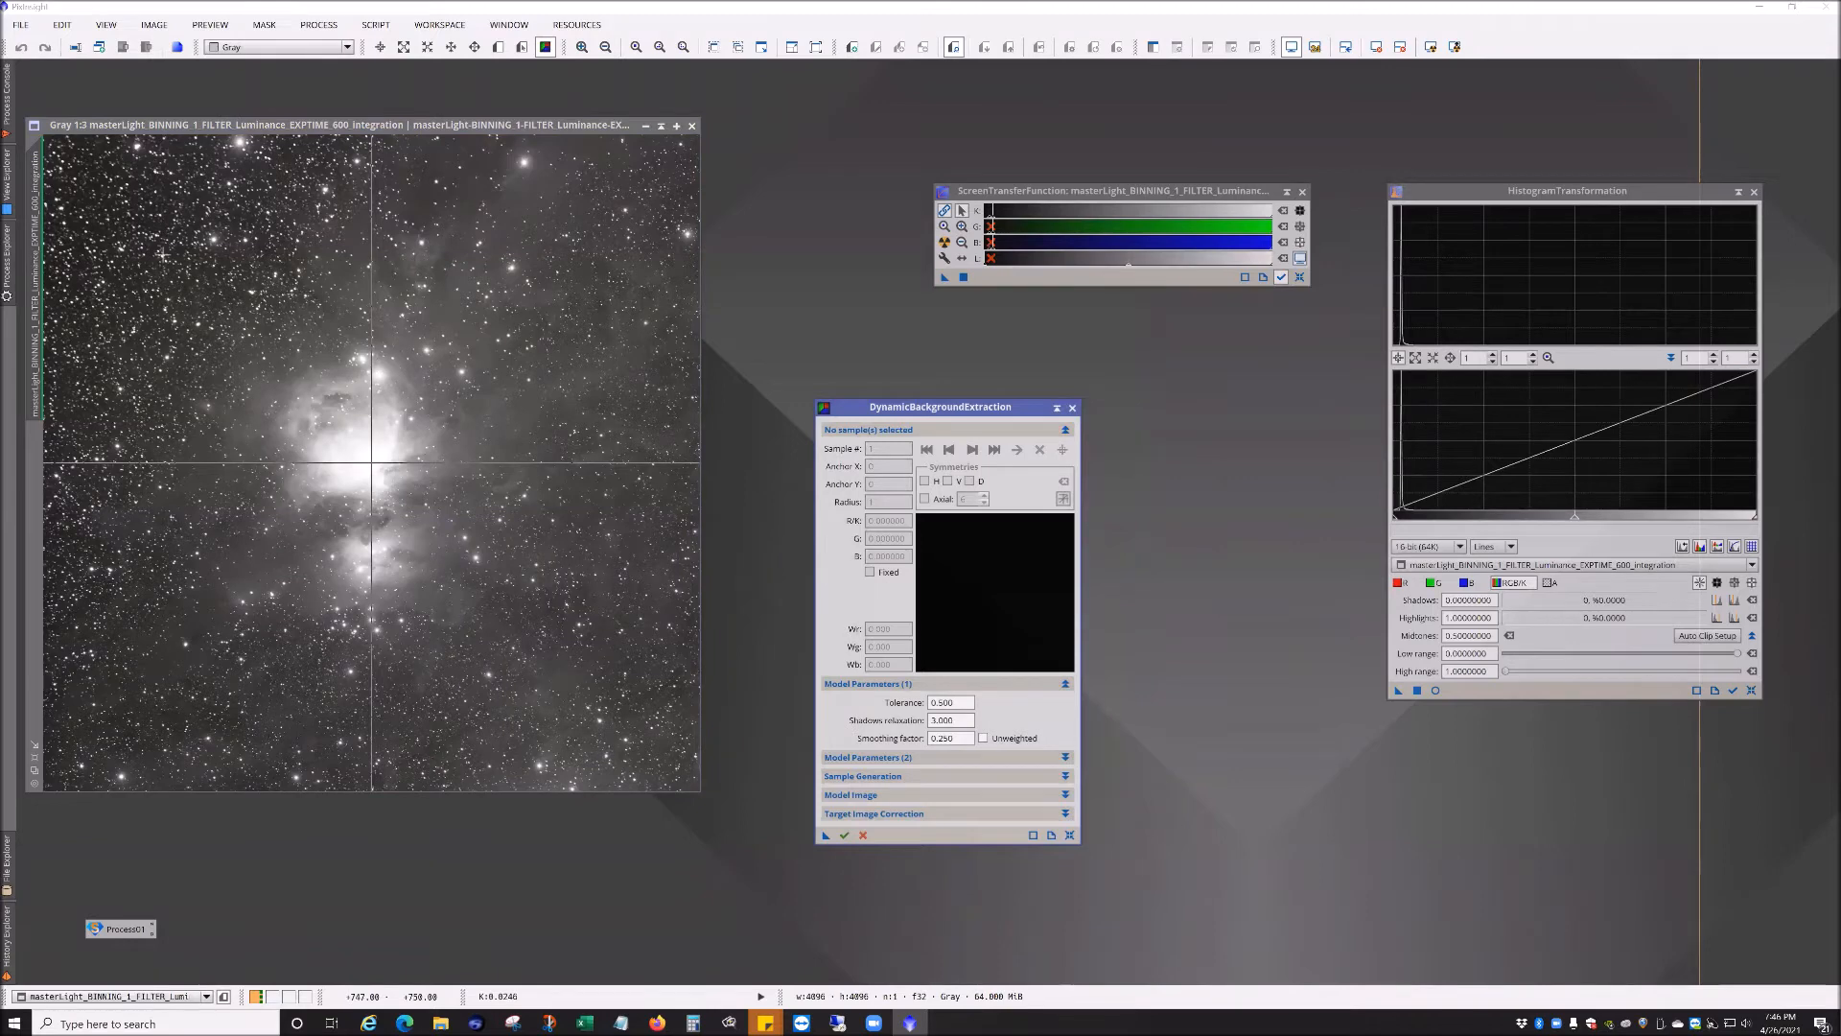
drag(922, 415, 858, 417)
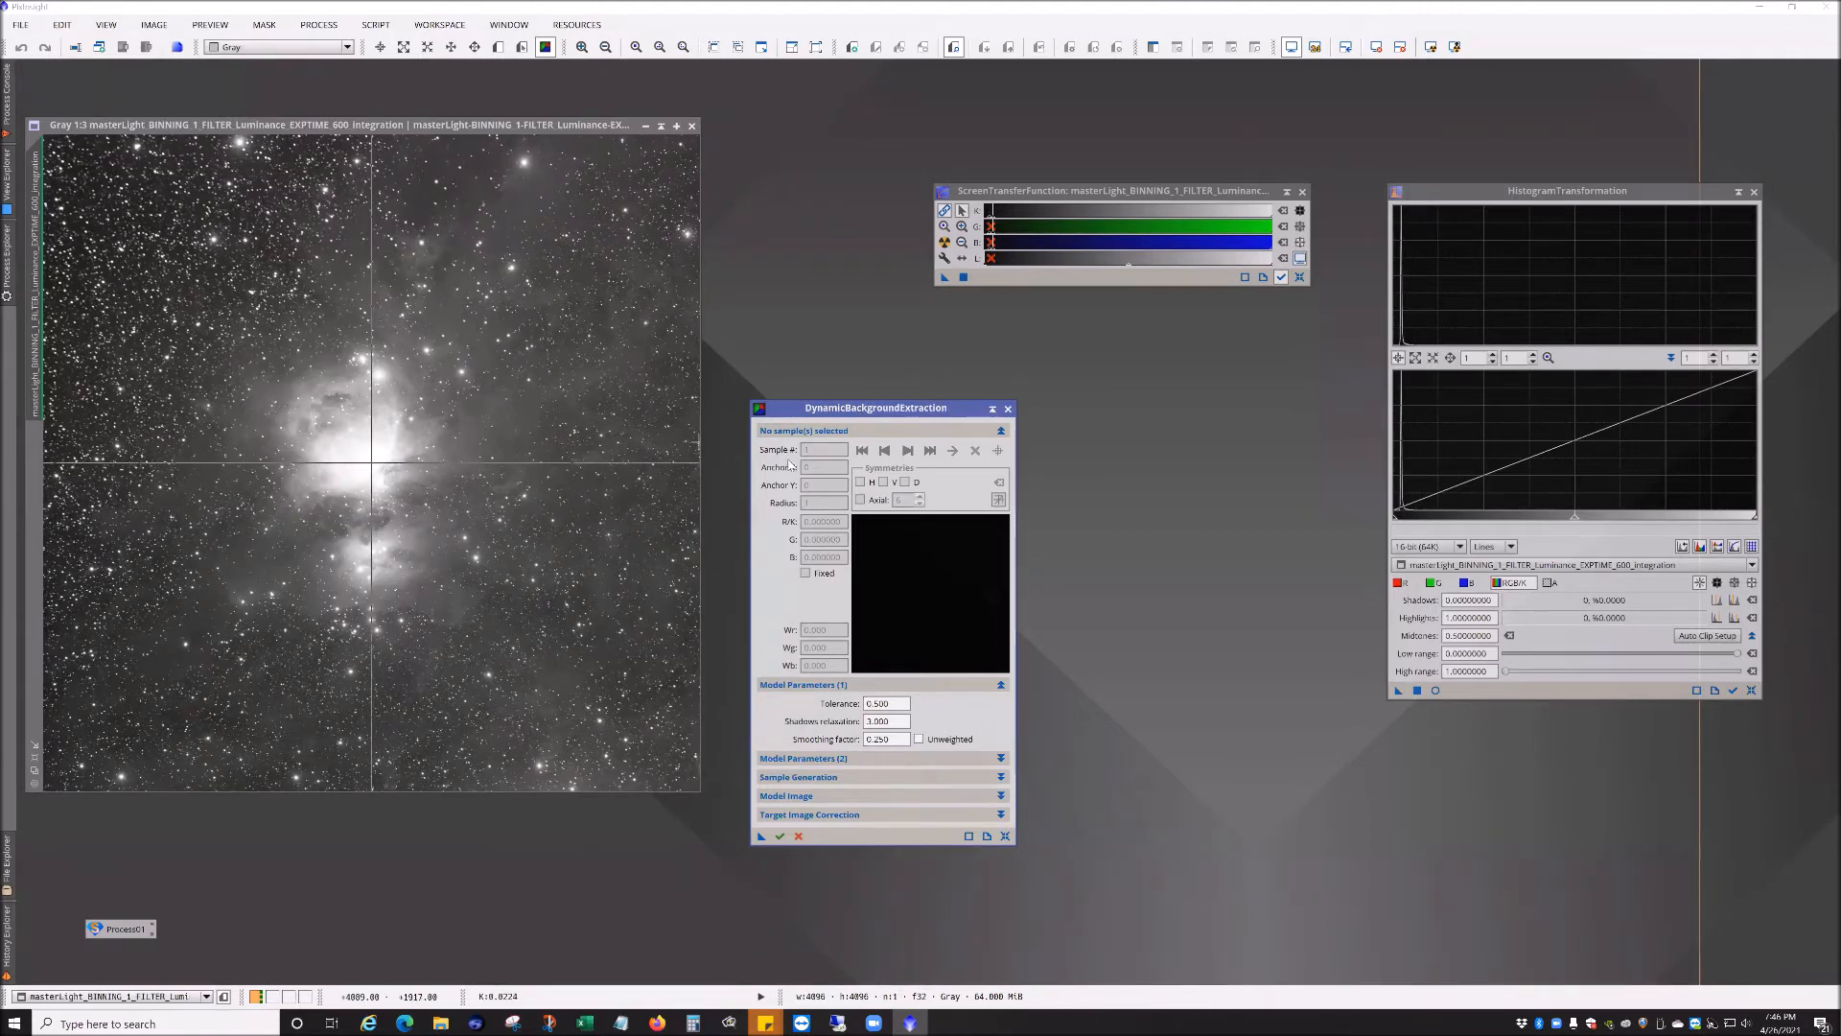
drag(926, 403, 914, 360)
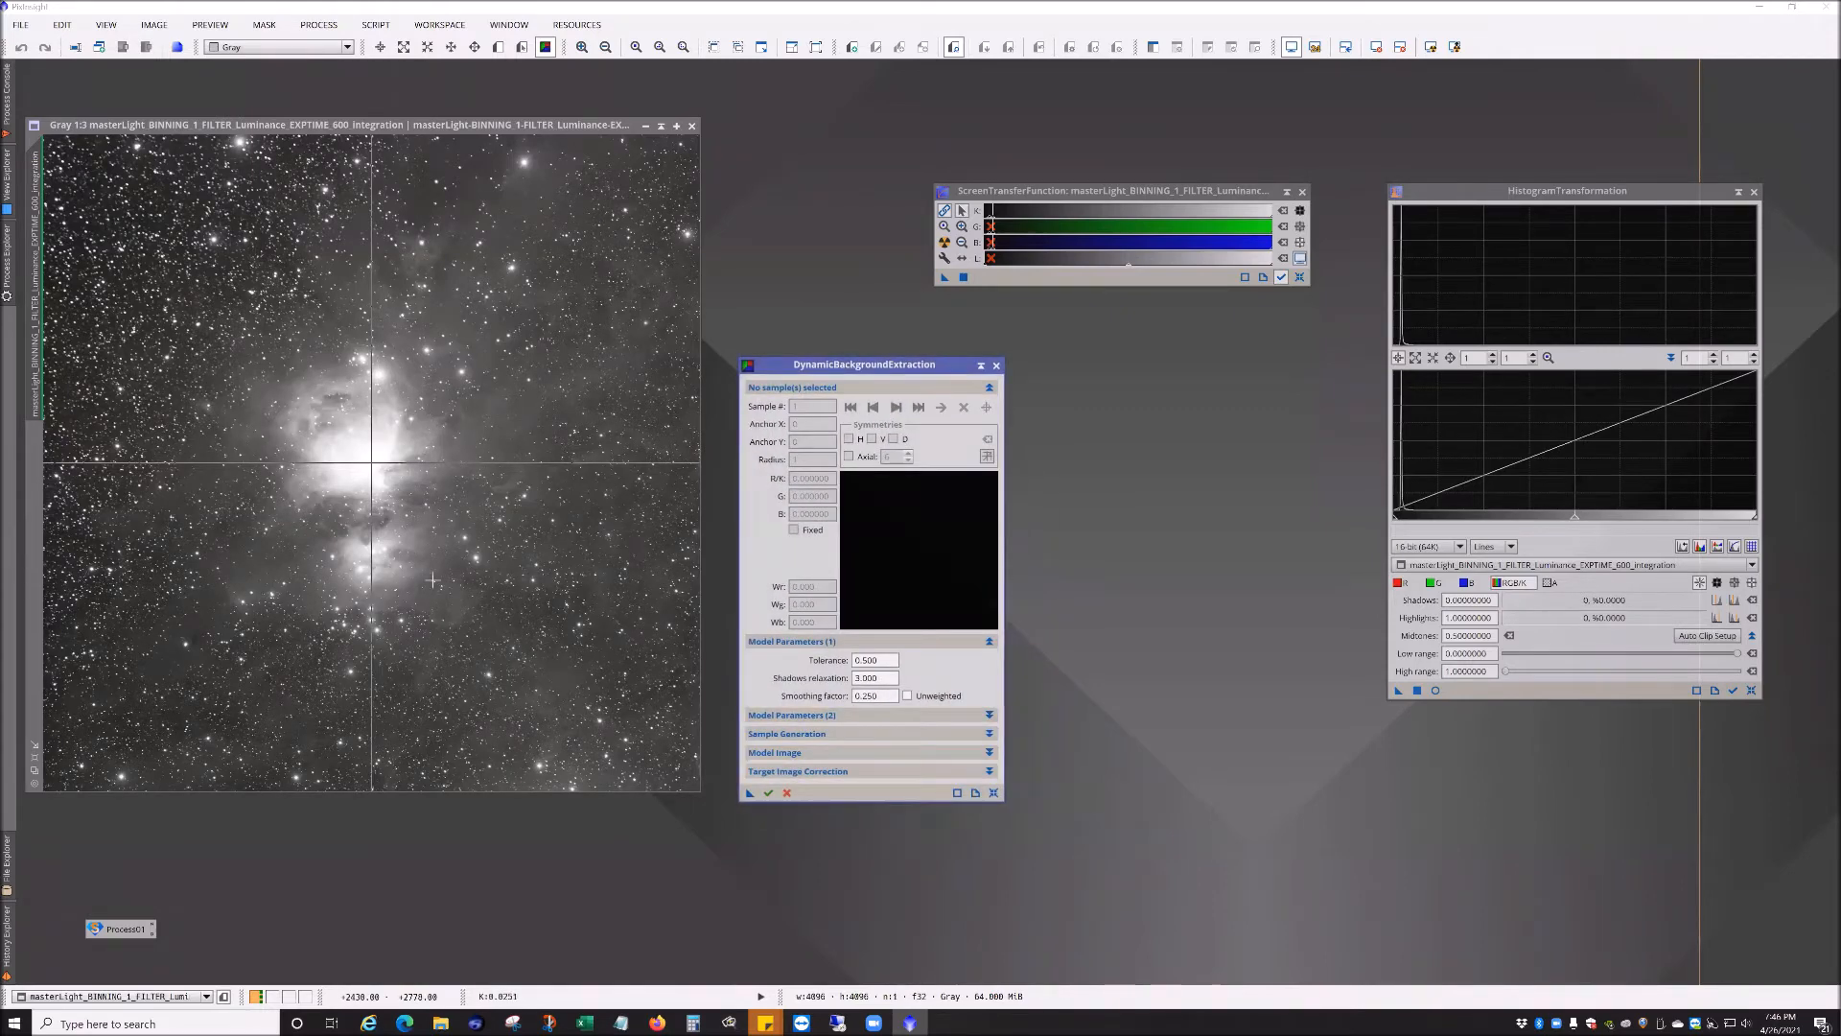
Step: Place eight DBE background samples on star-free sky around the edges of the integration image
click(67, 151)
click(78, 223)
click(167, 188)
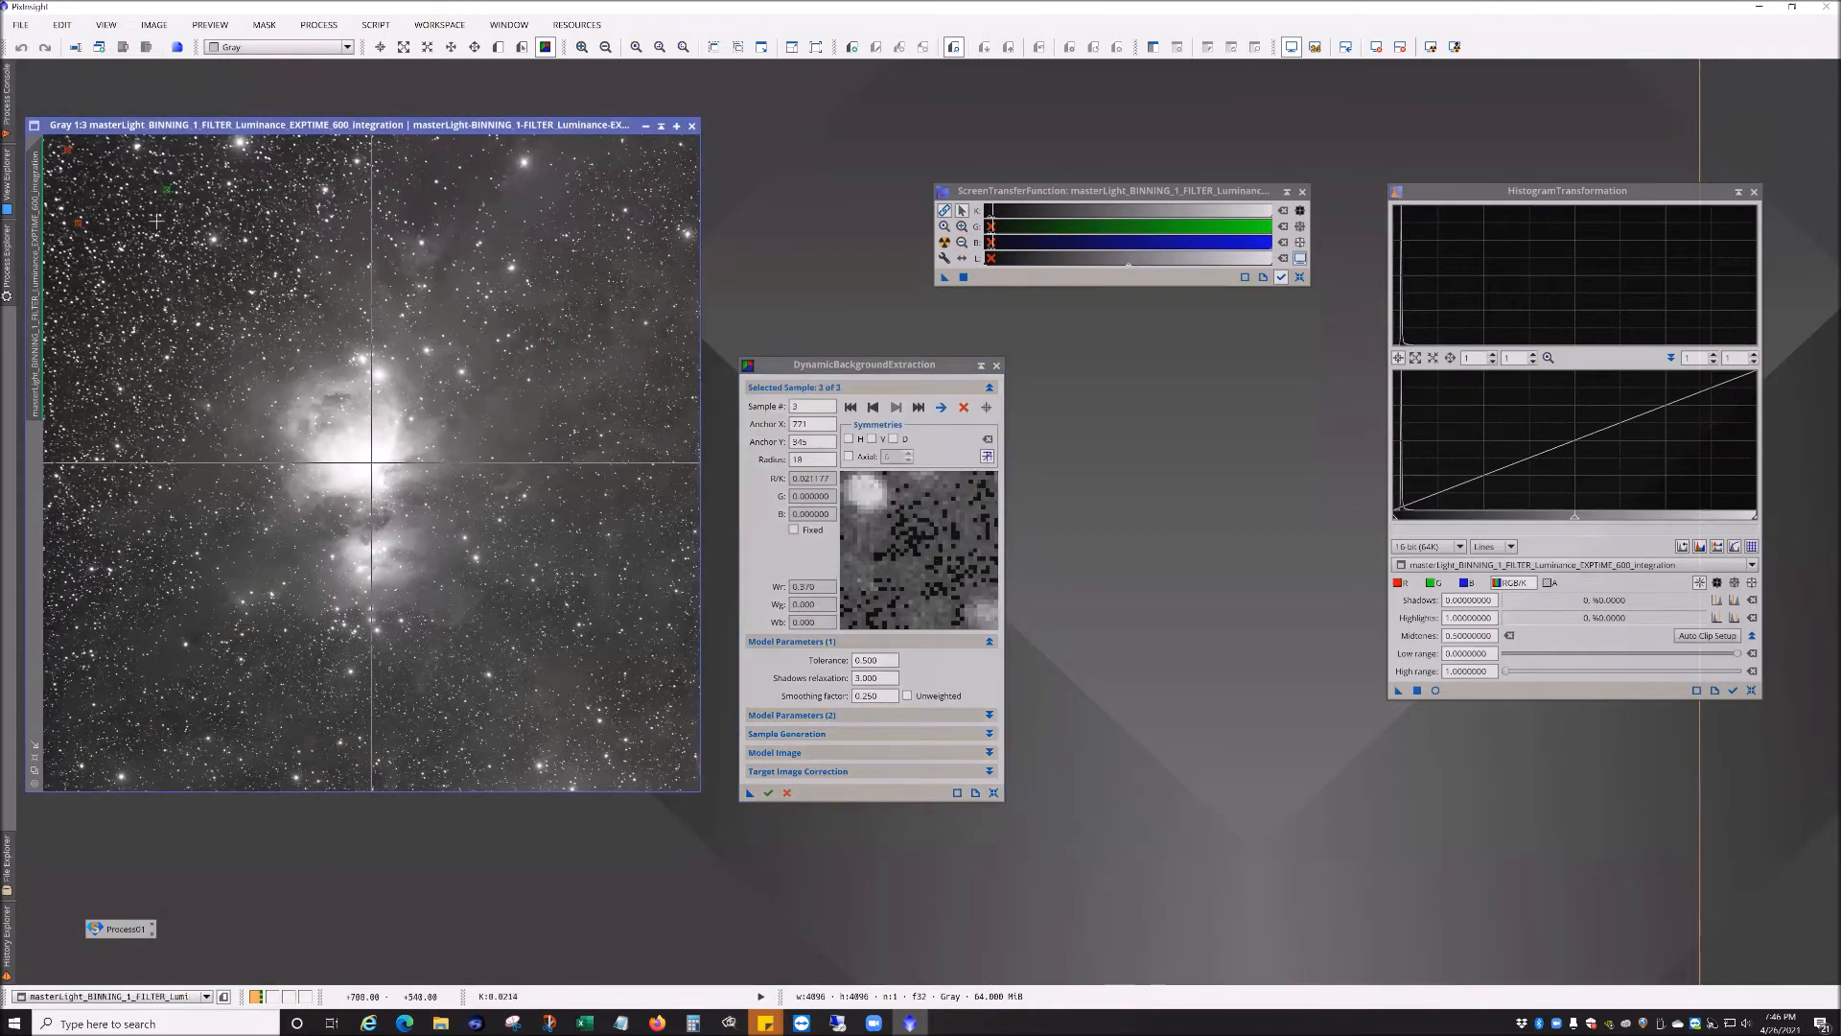
click(114, 312)
click(100, 399)
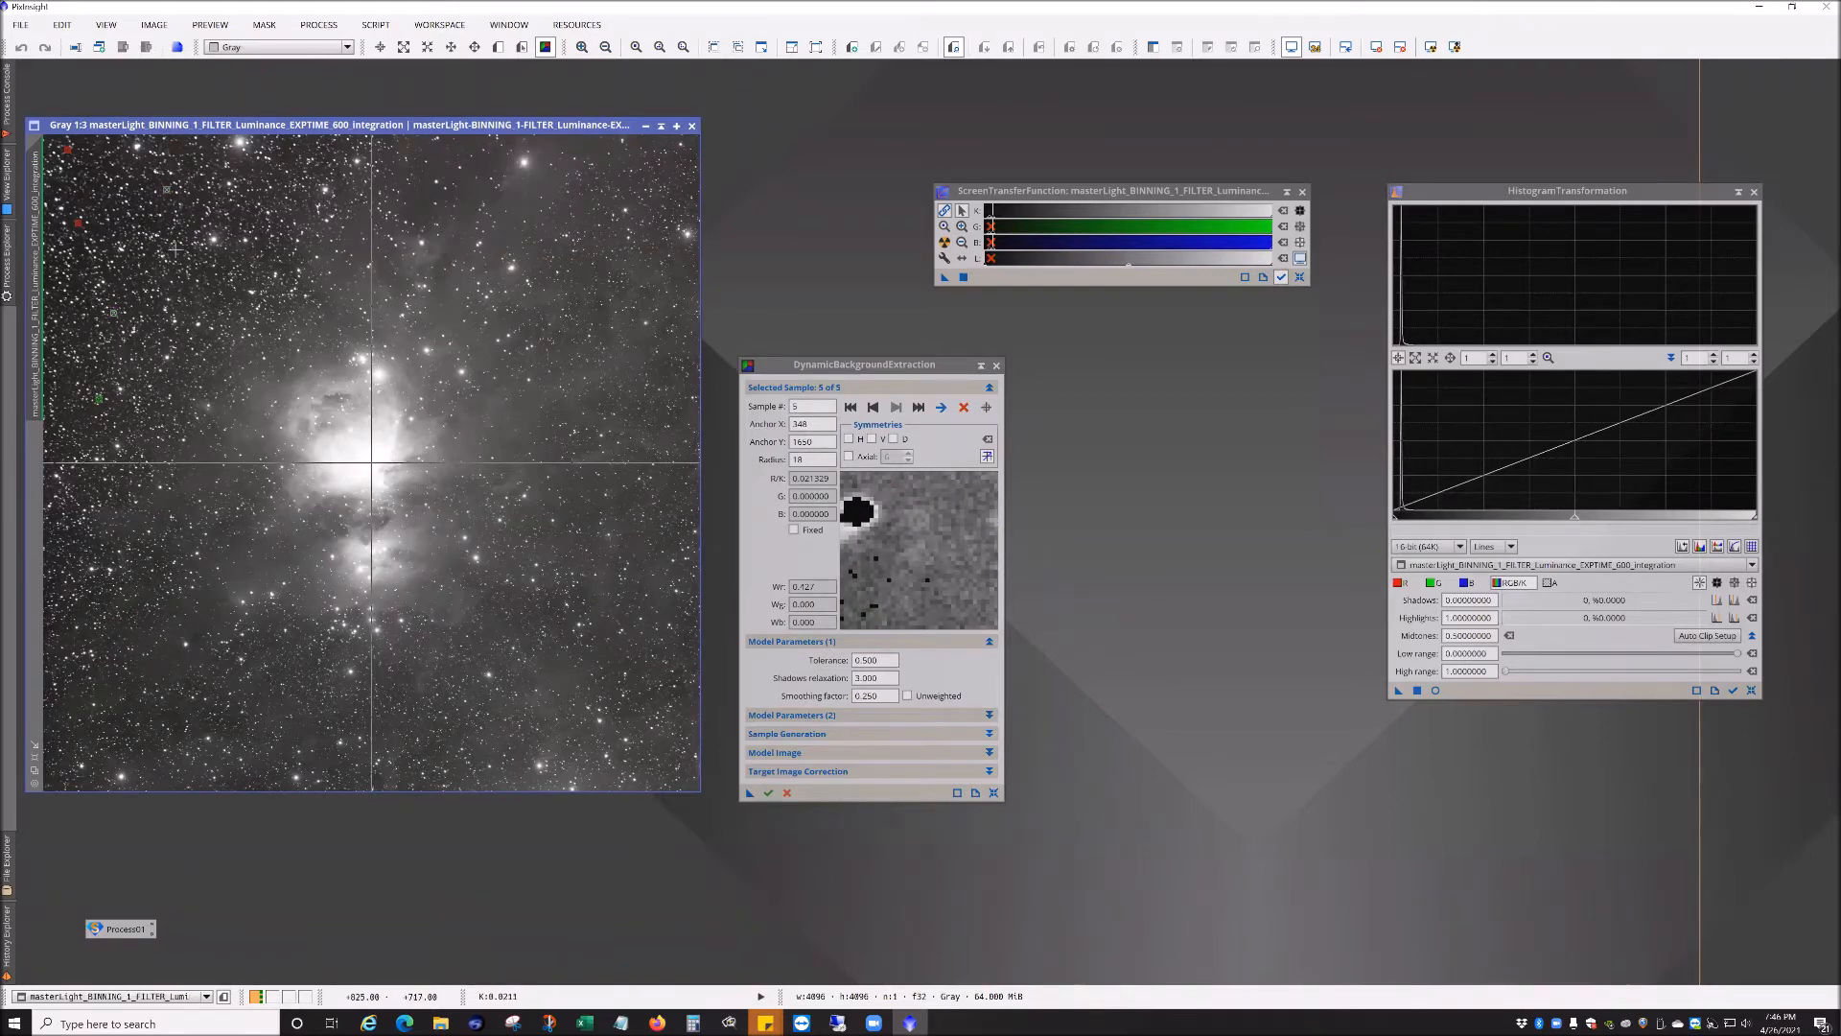
click(78, 542)
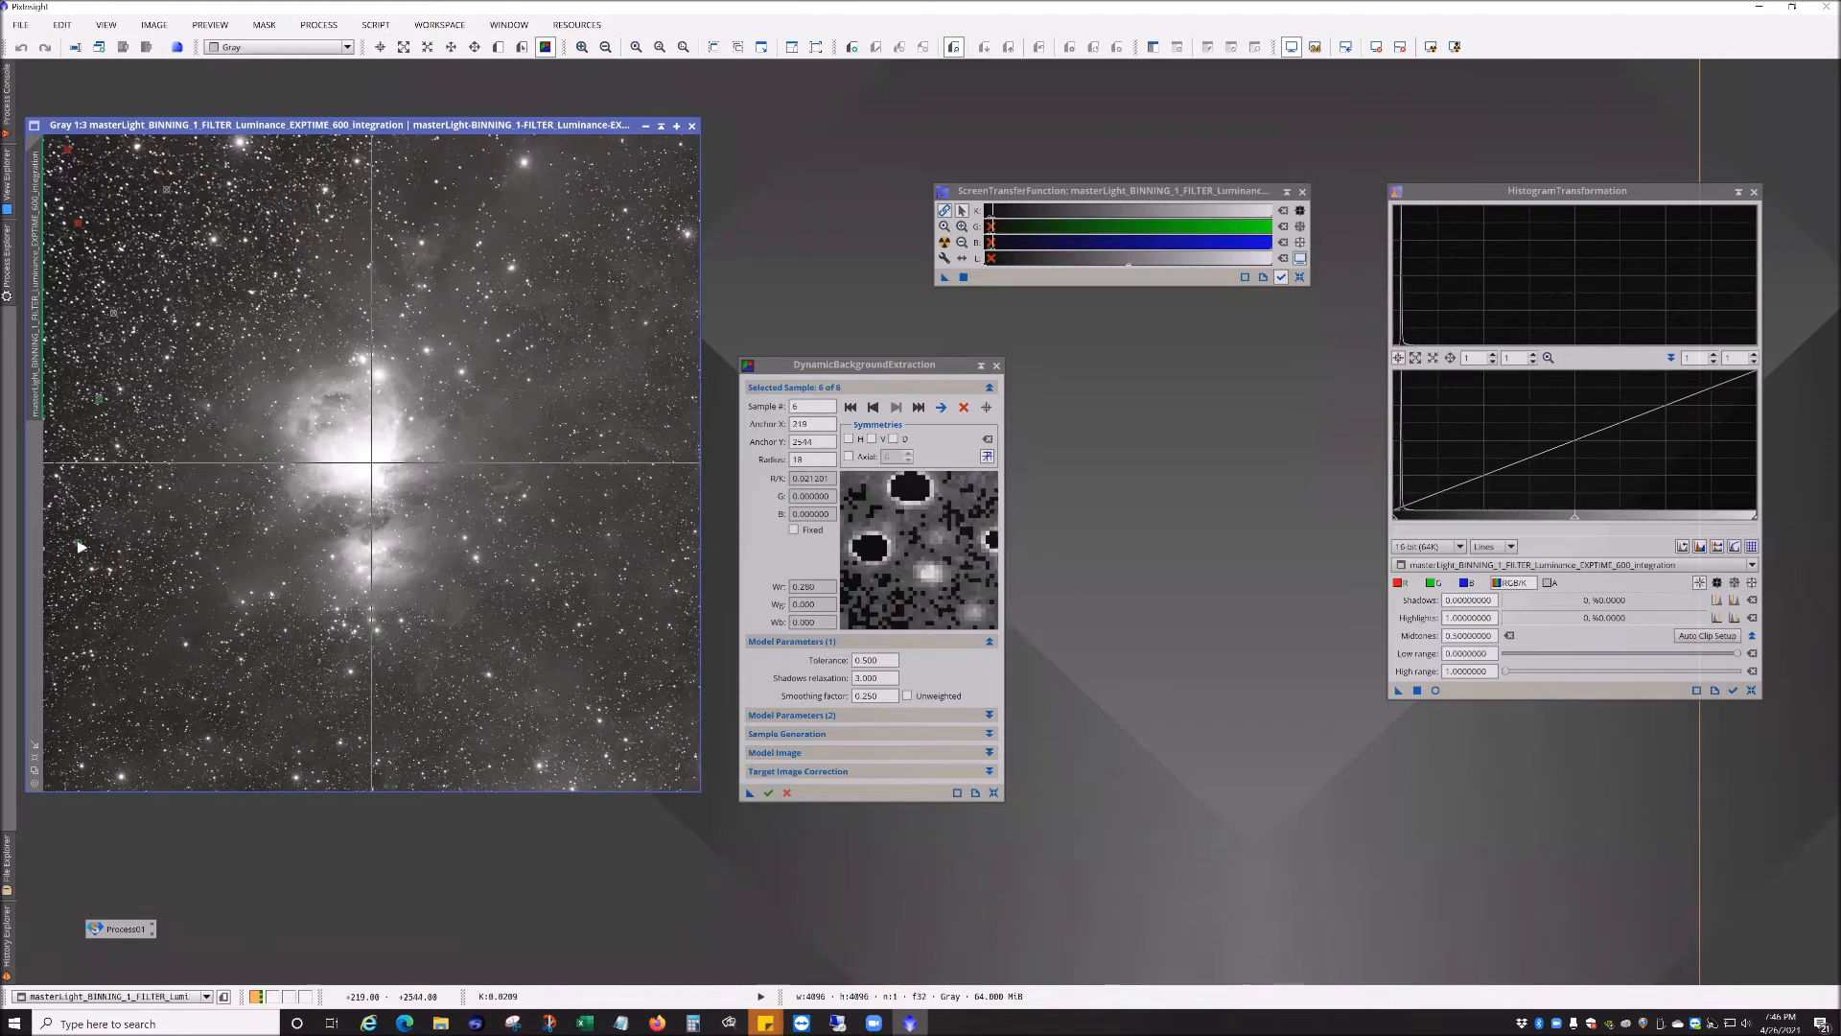
click(72, 600)
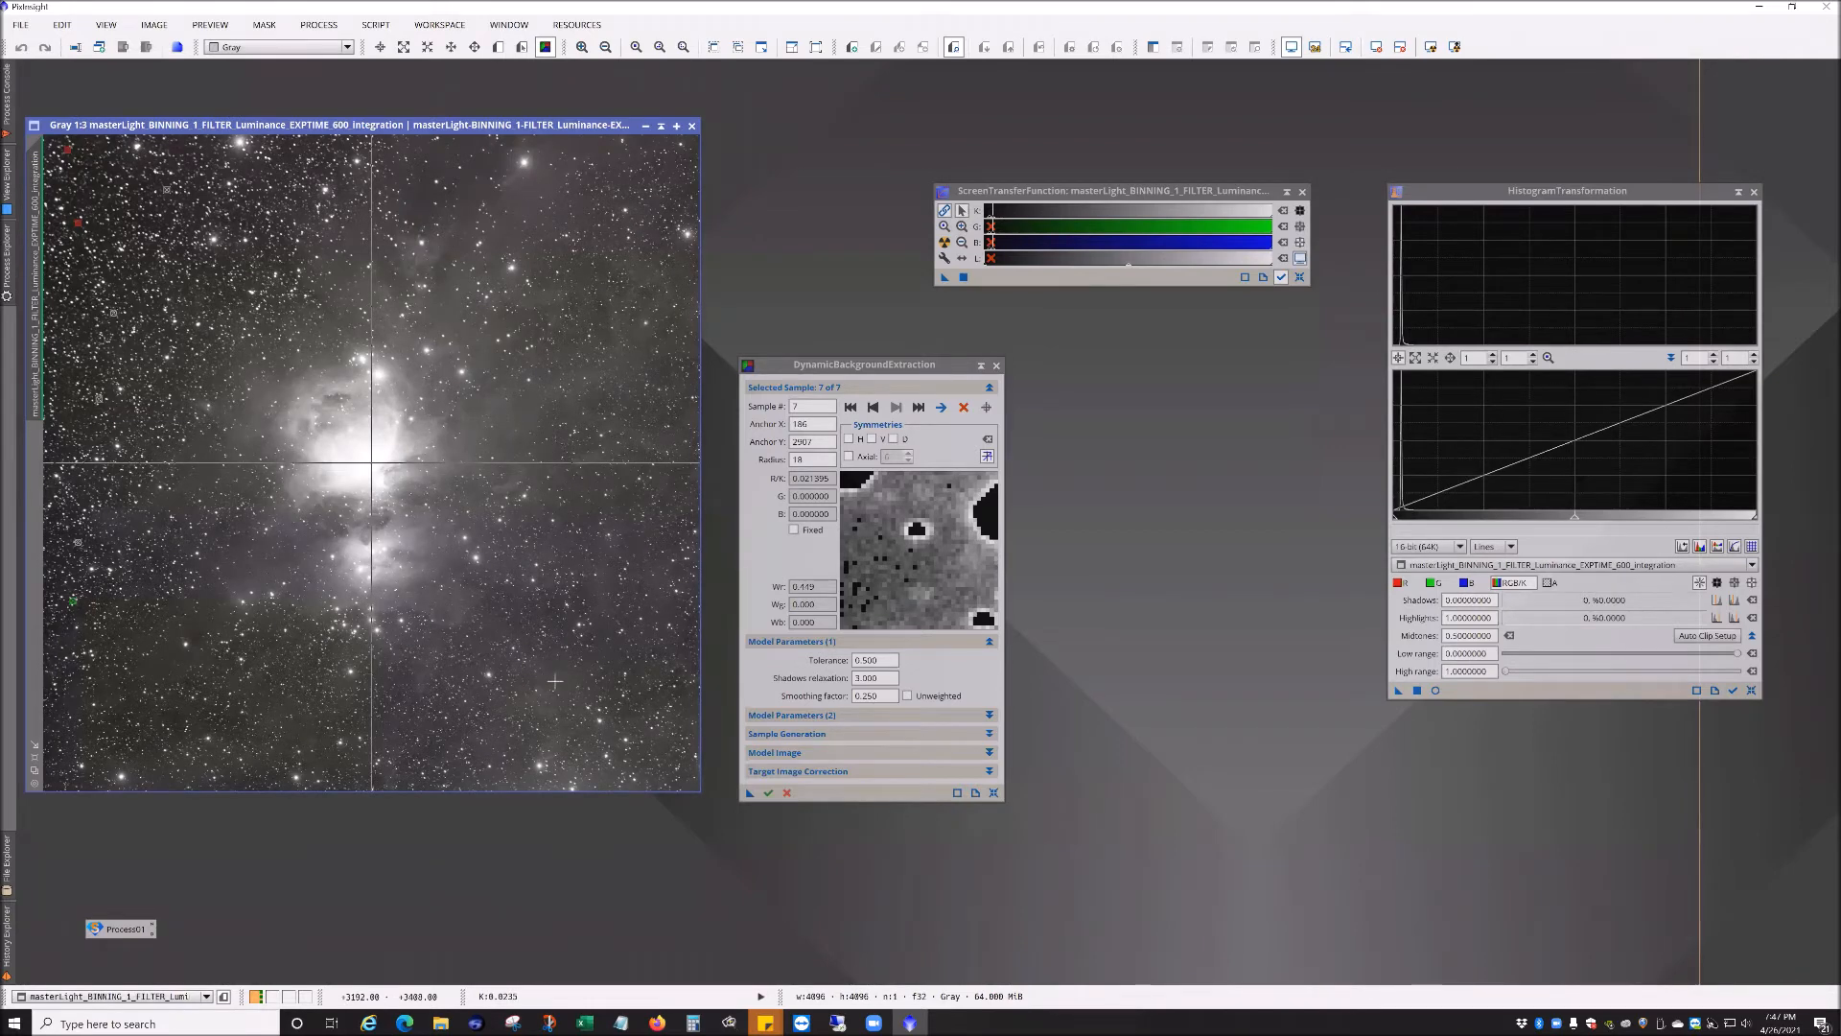
click(554, 681)
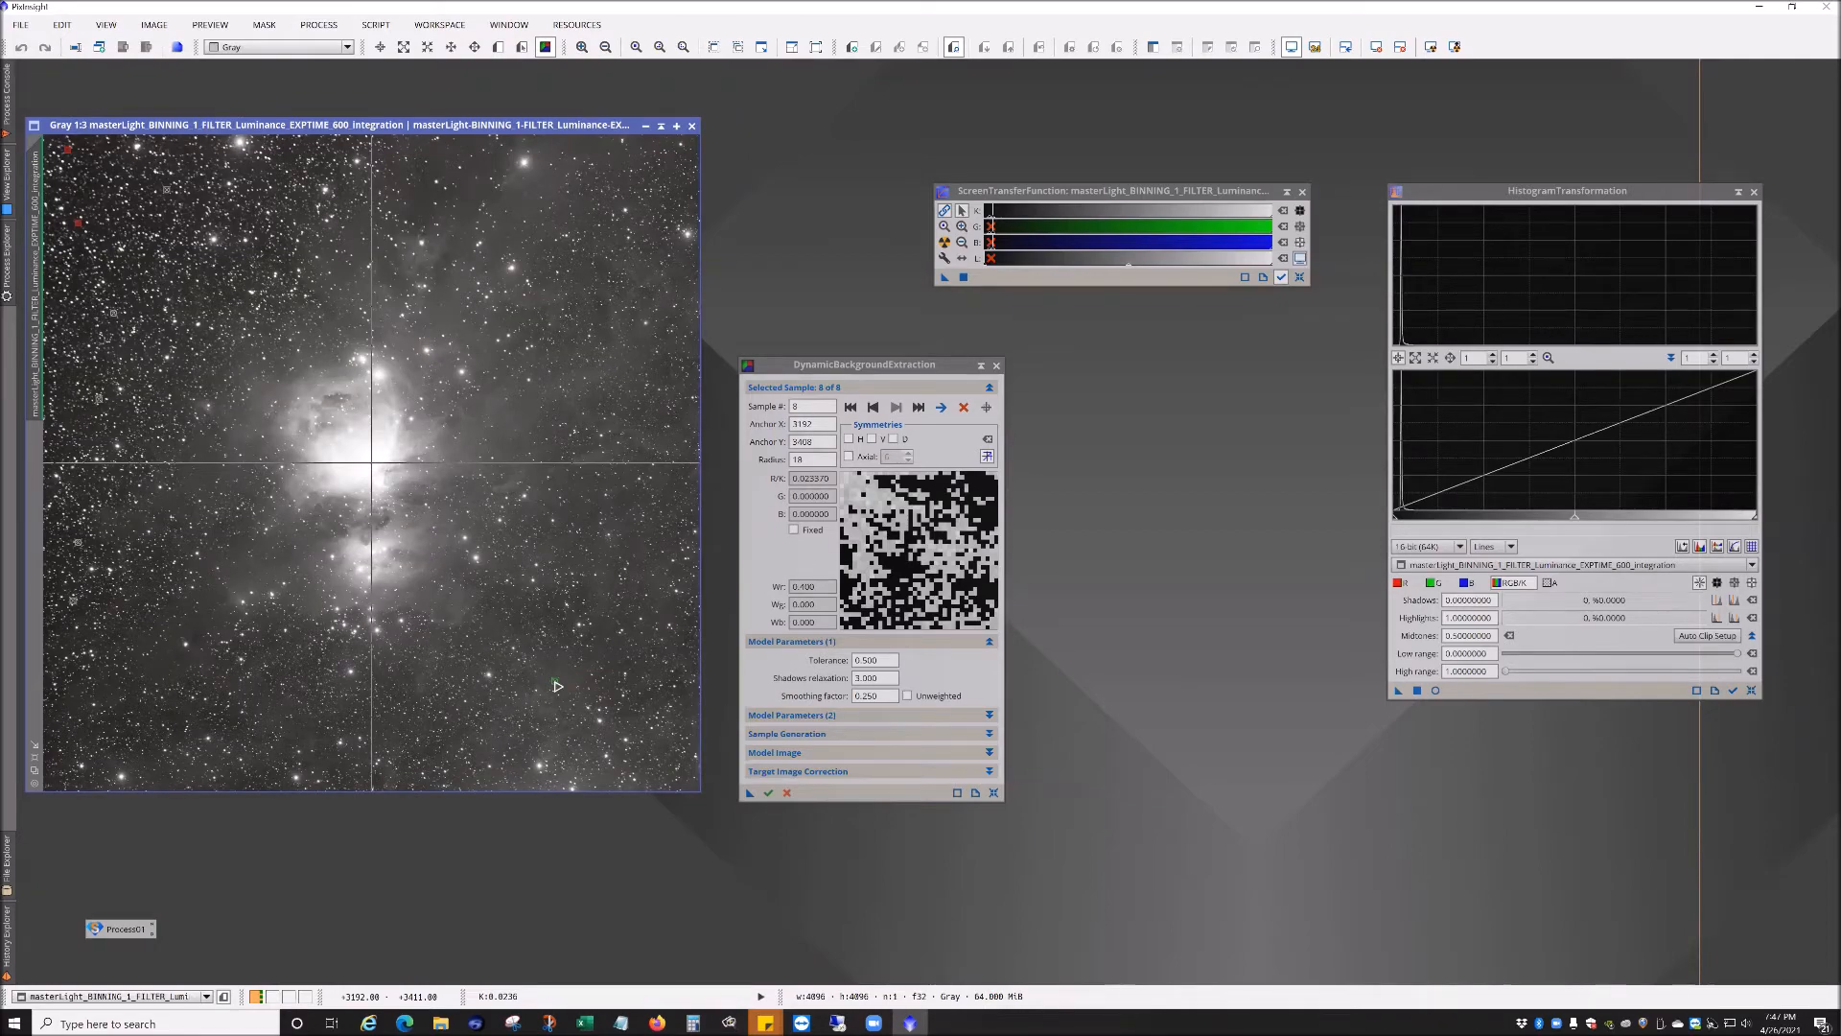
Step: Zoom in on the last sample and move it slightly upward off nearby stars
scroll(558, 687, down, 1)
scroll(558, 687, up, 3)
scroll(558, 686, down, 2)
scroll(558, 686, down, 2)
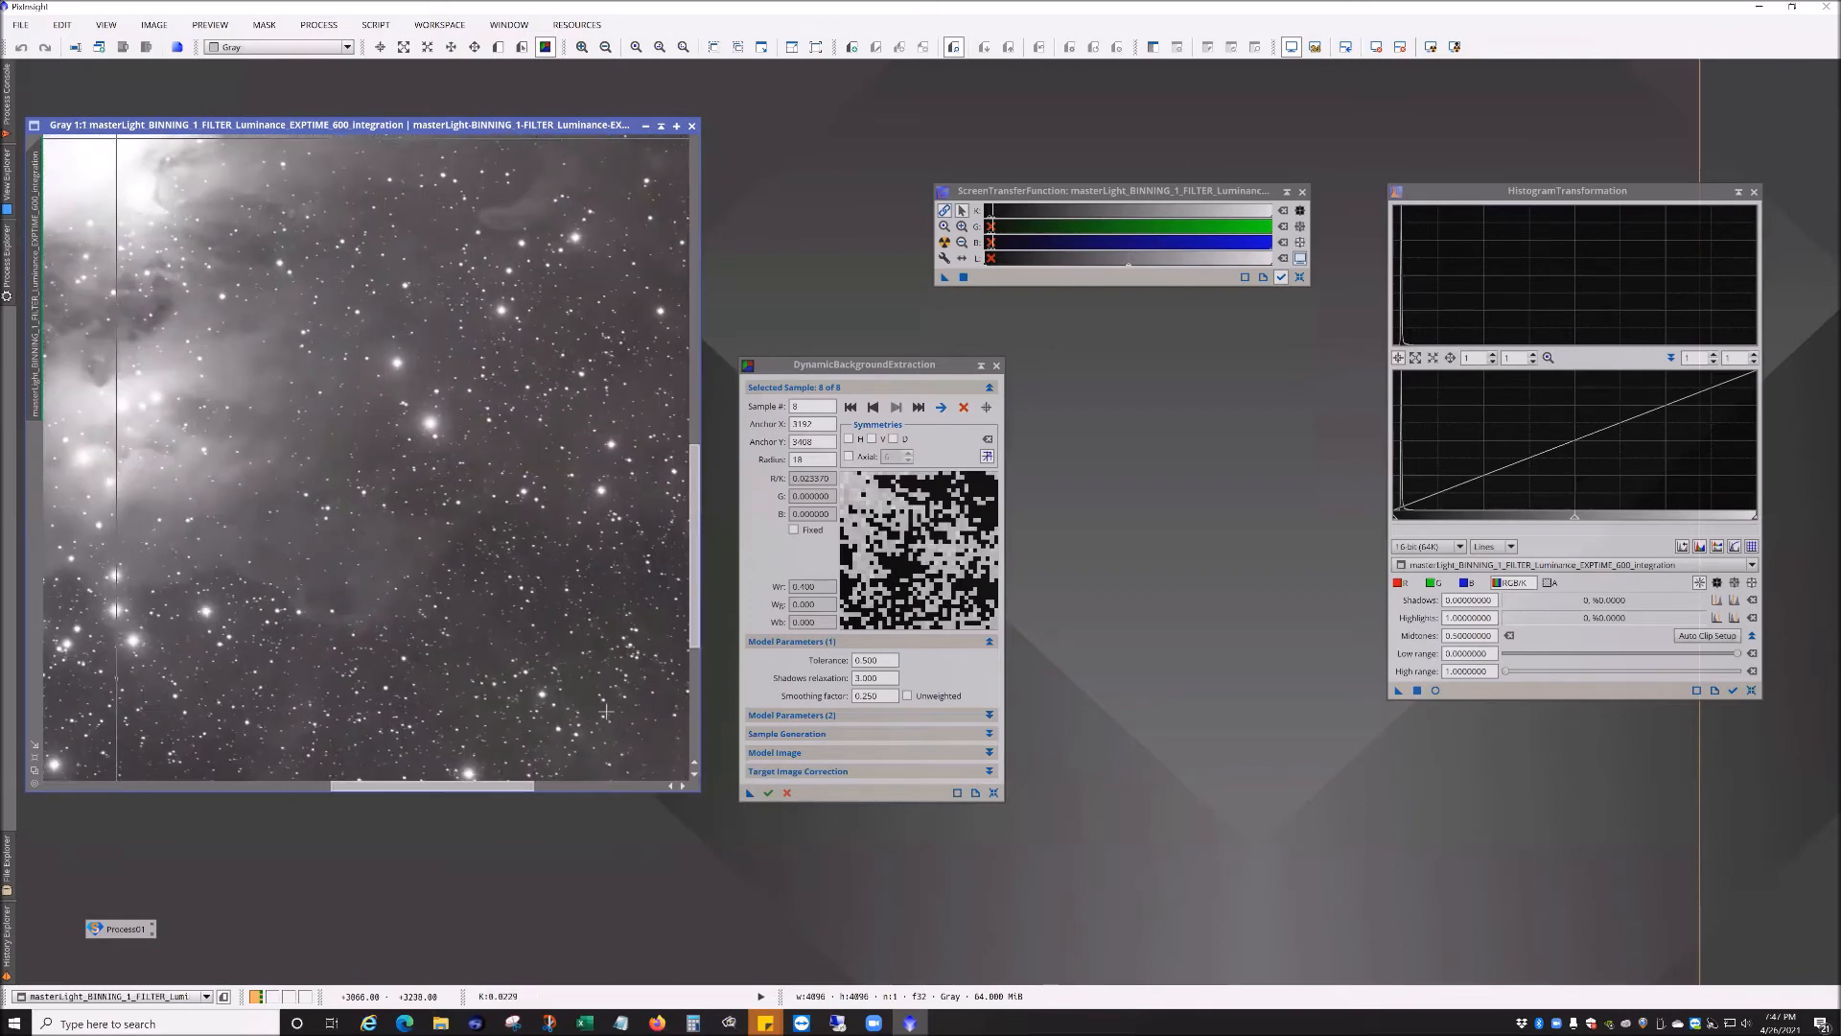
scroll(605, 711, down, 1)
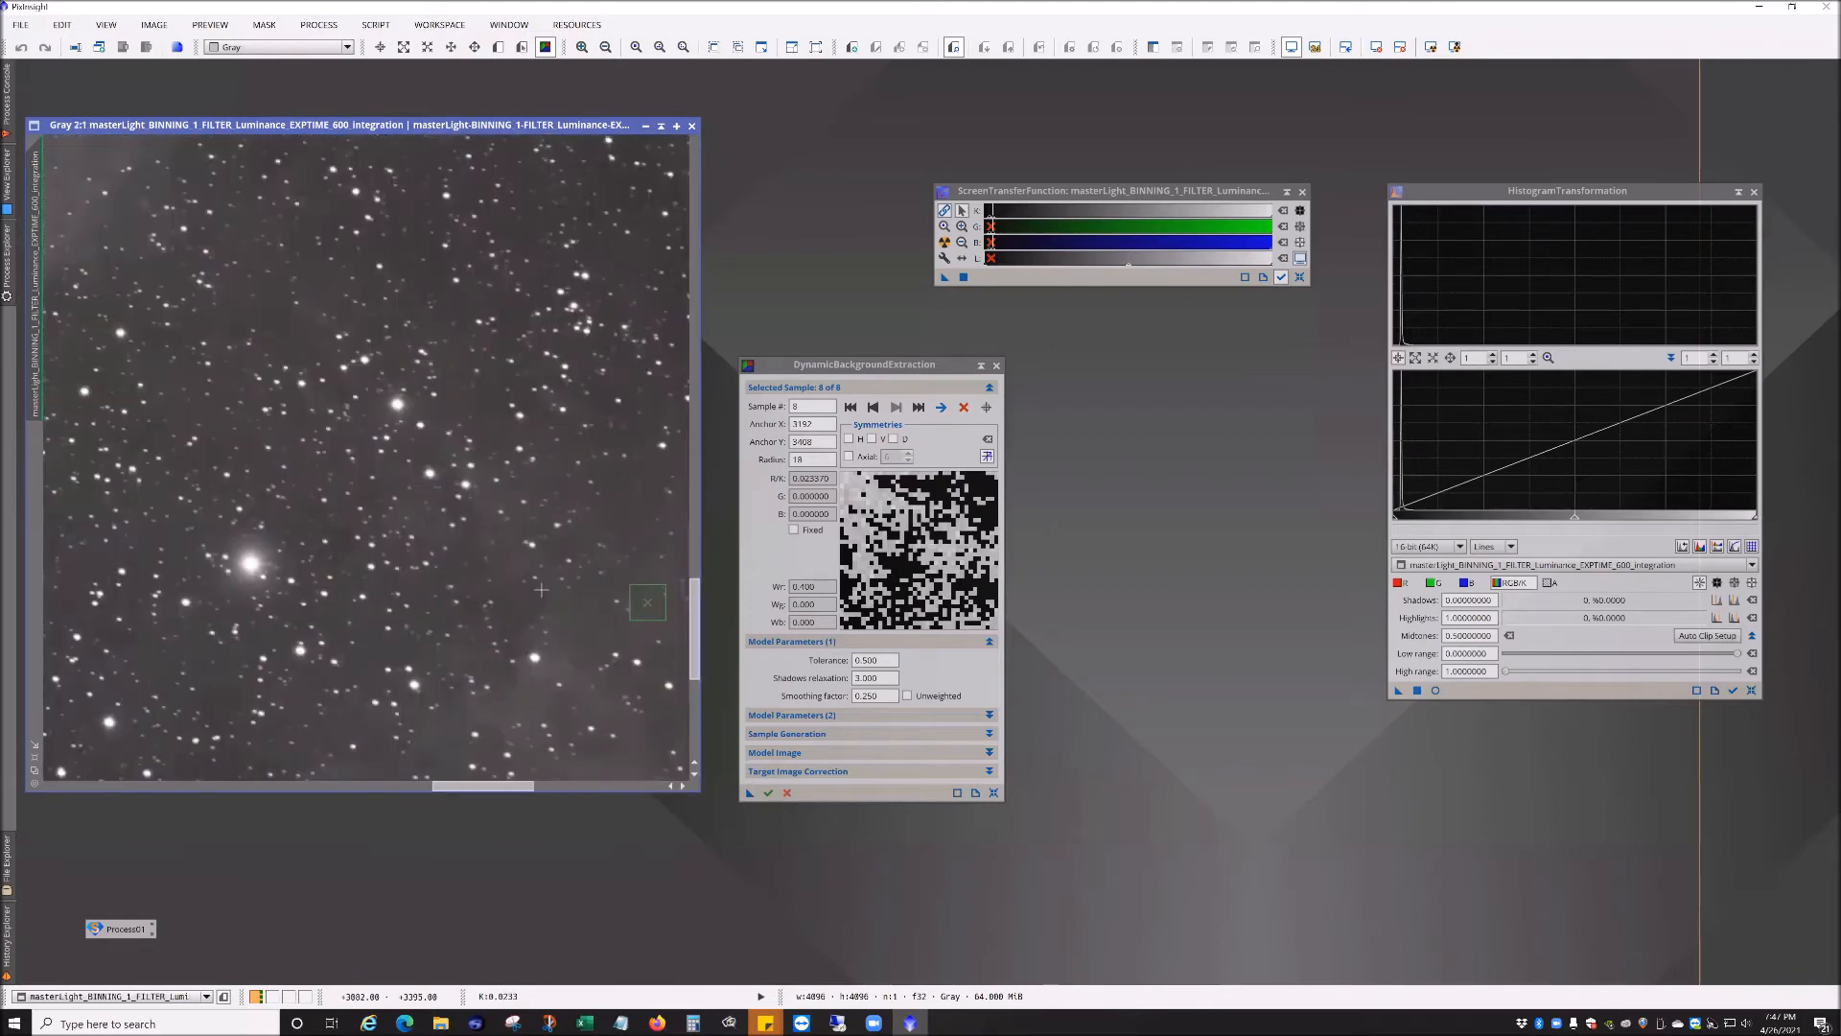
scroll(636, 628, down, 1)
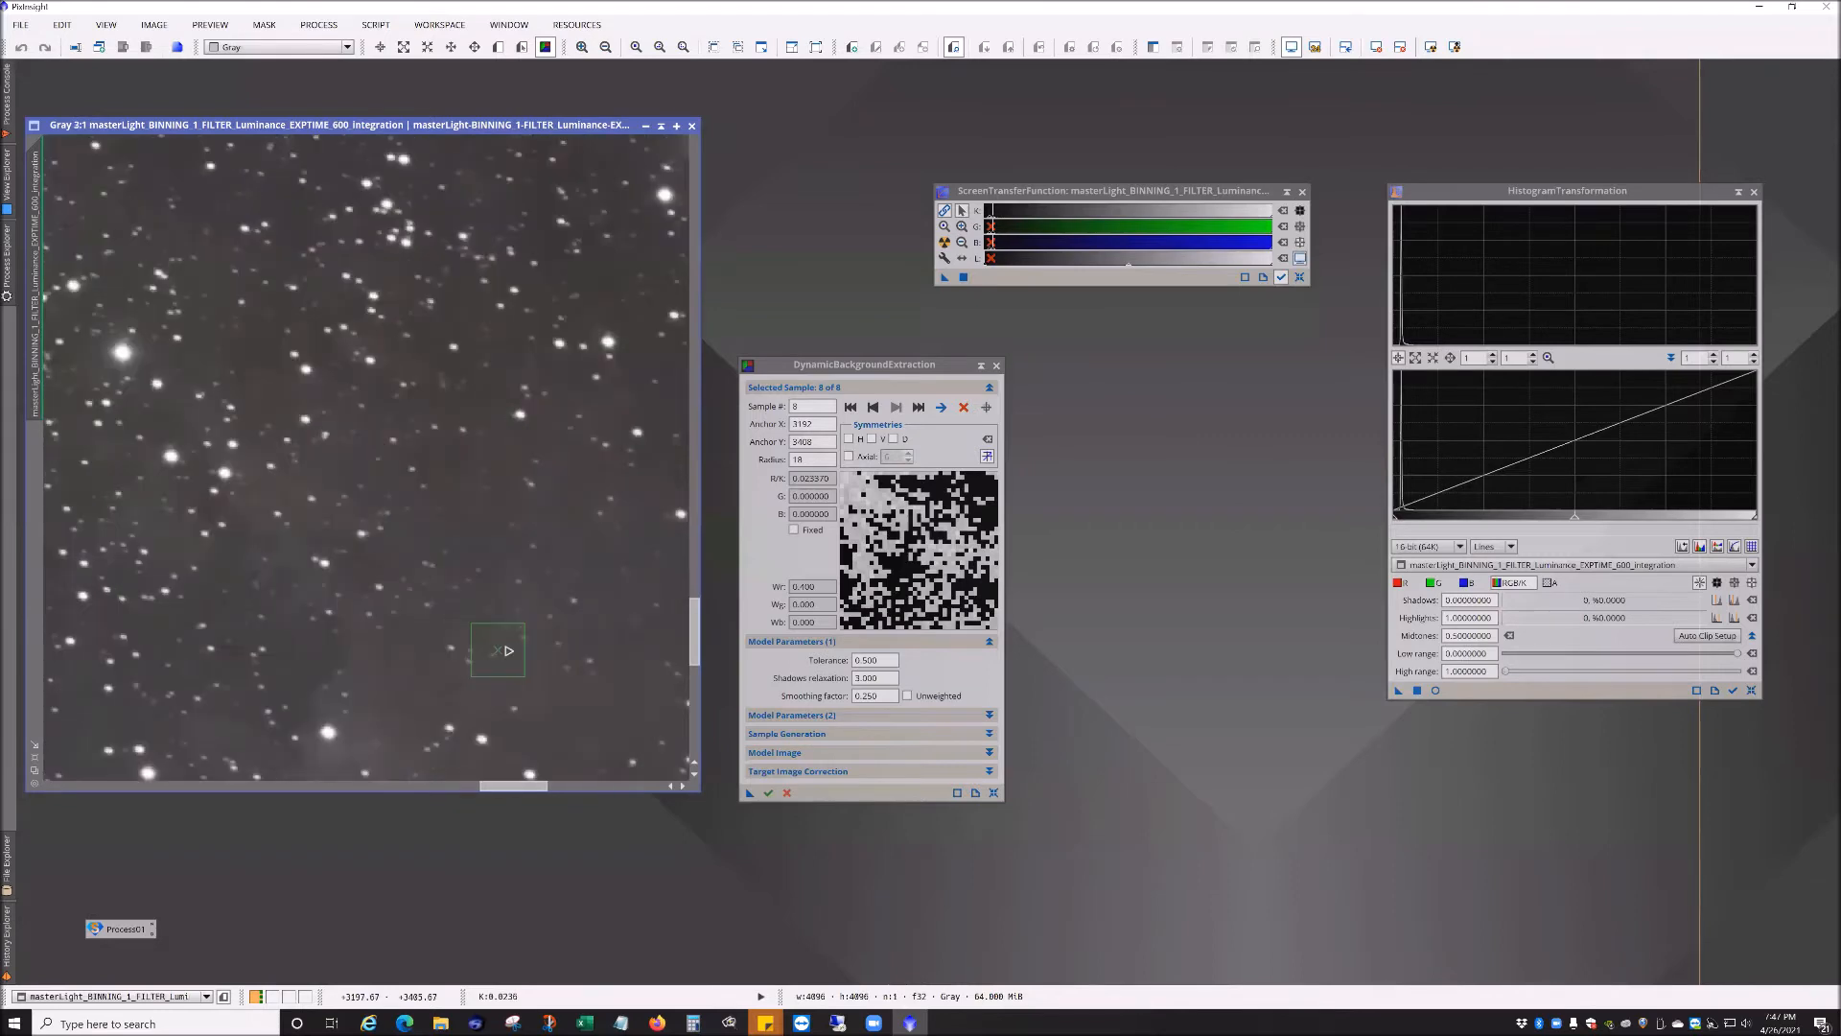
drag(501, 658, 492, 613)
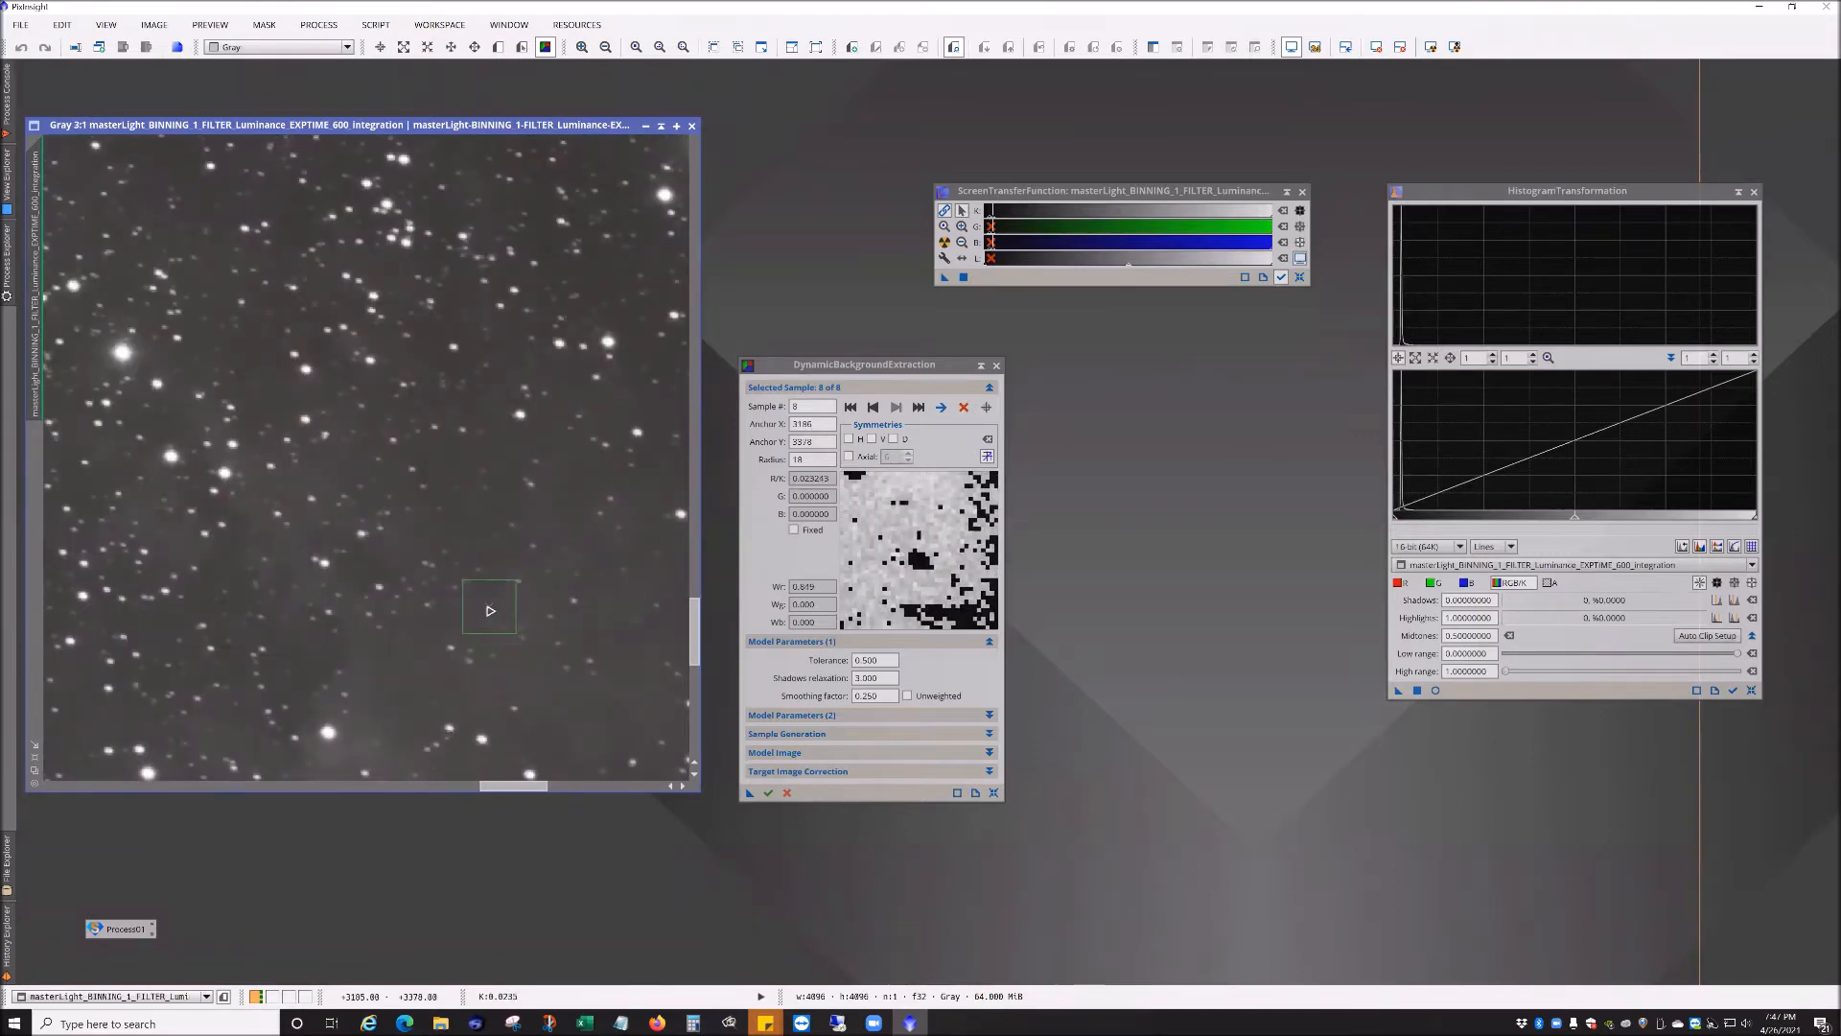
scroll(487, 606, down, 4)
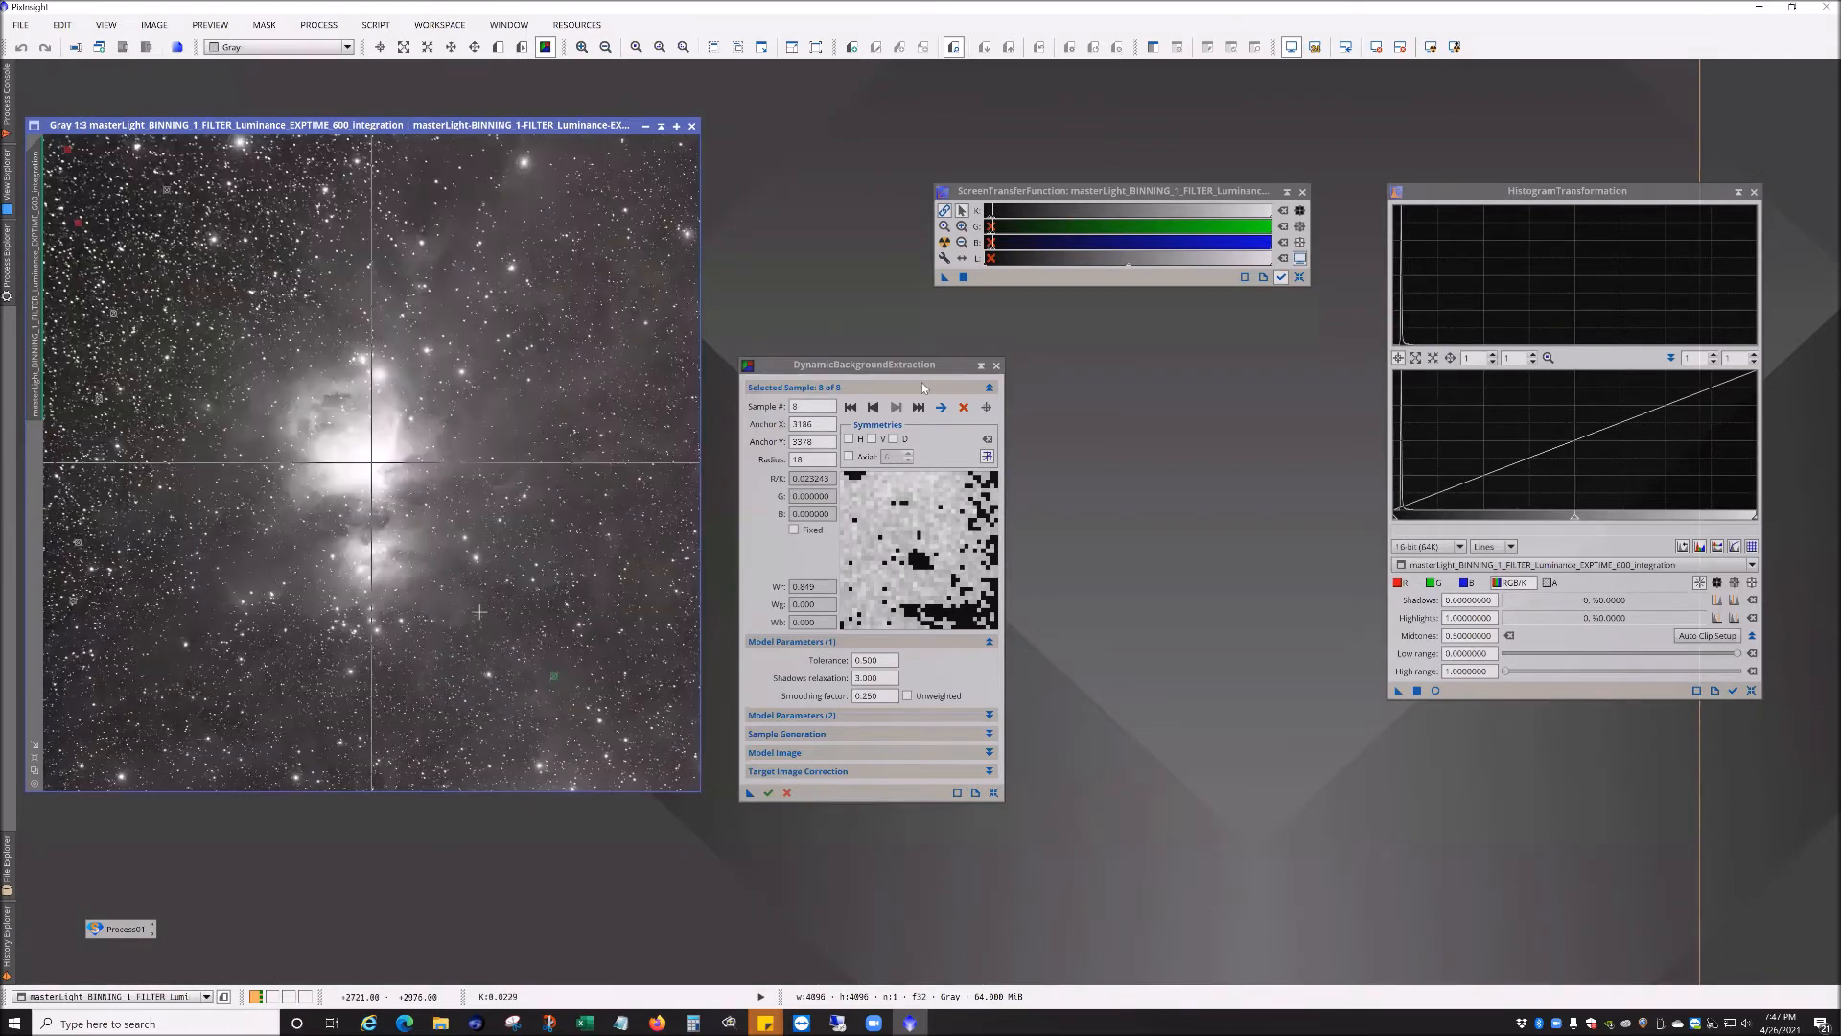
Step: Close DynamicBackgroundExtraction and discard its samples
click(997, 366)
click(893, 534)
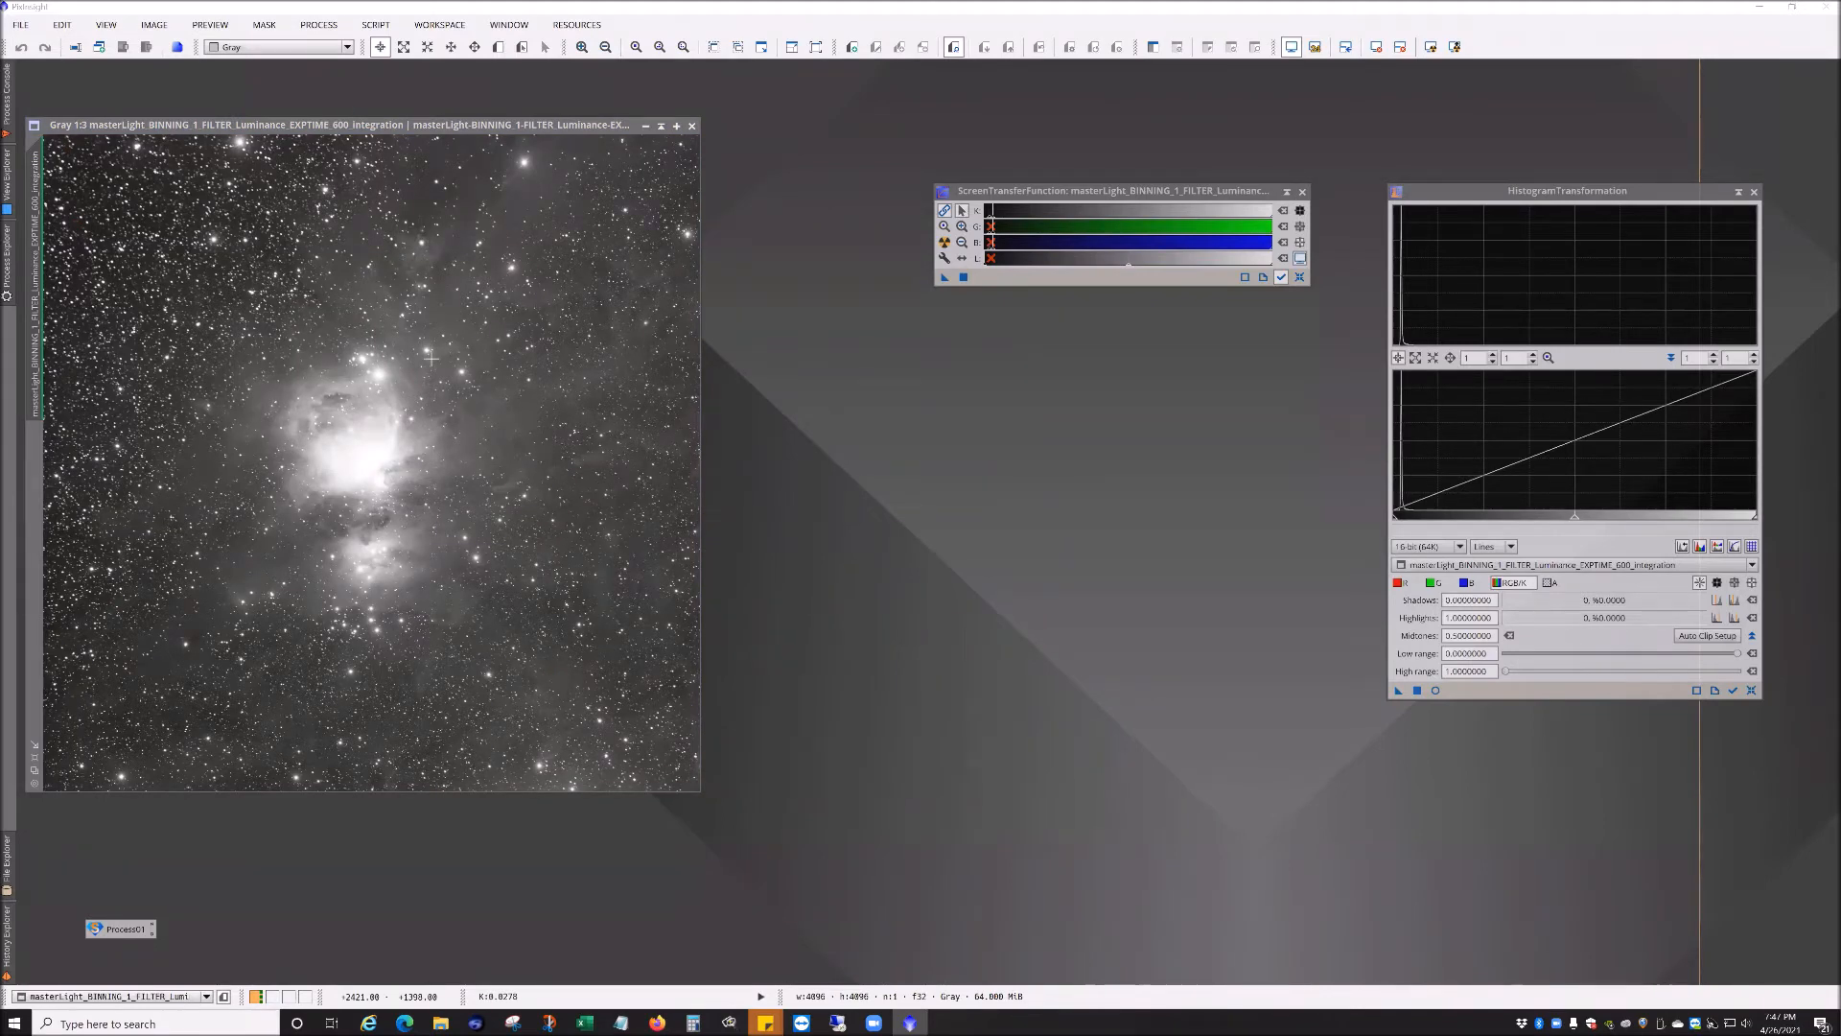
Step: Open AutomaticBackgroundExtractor and move its window beside the integration image
click(320, 26)
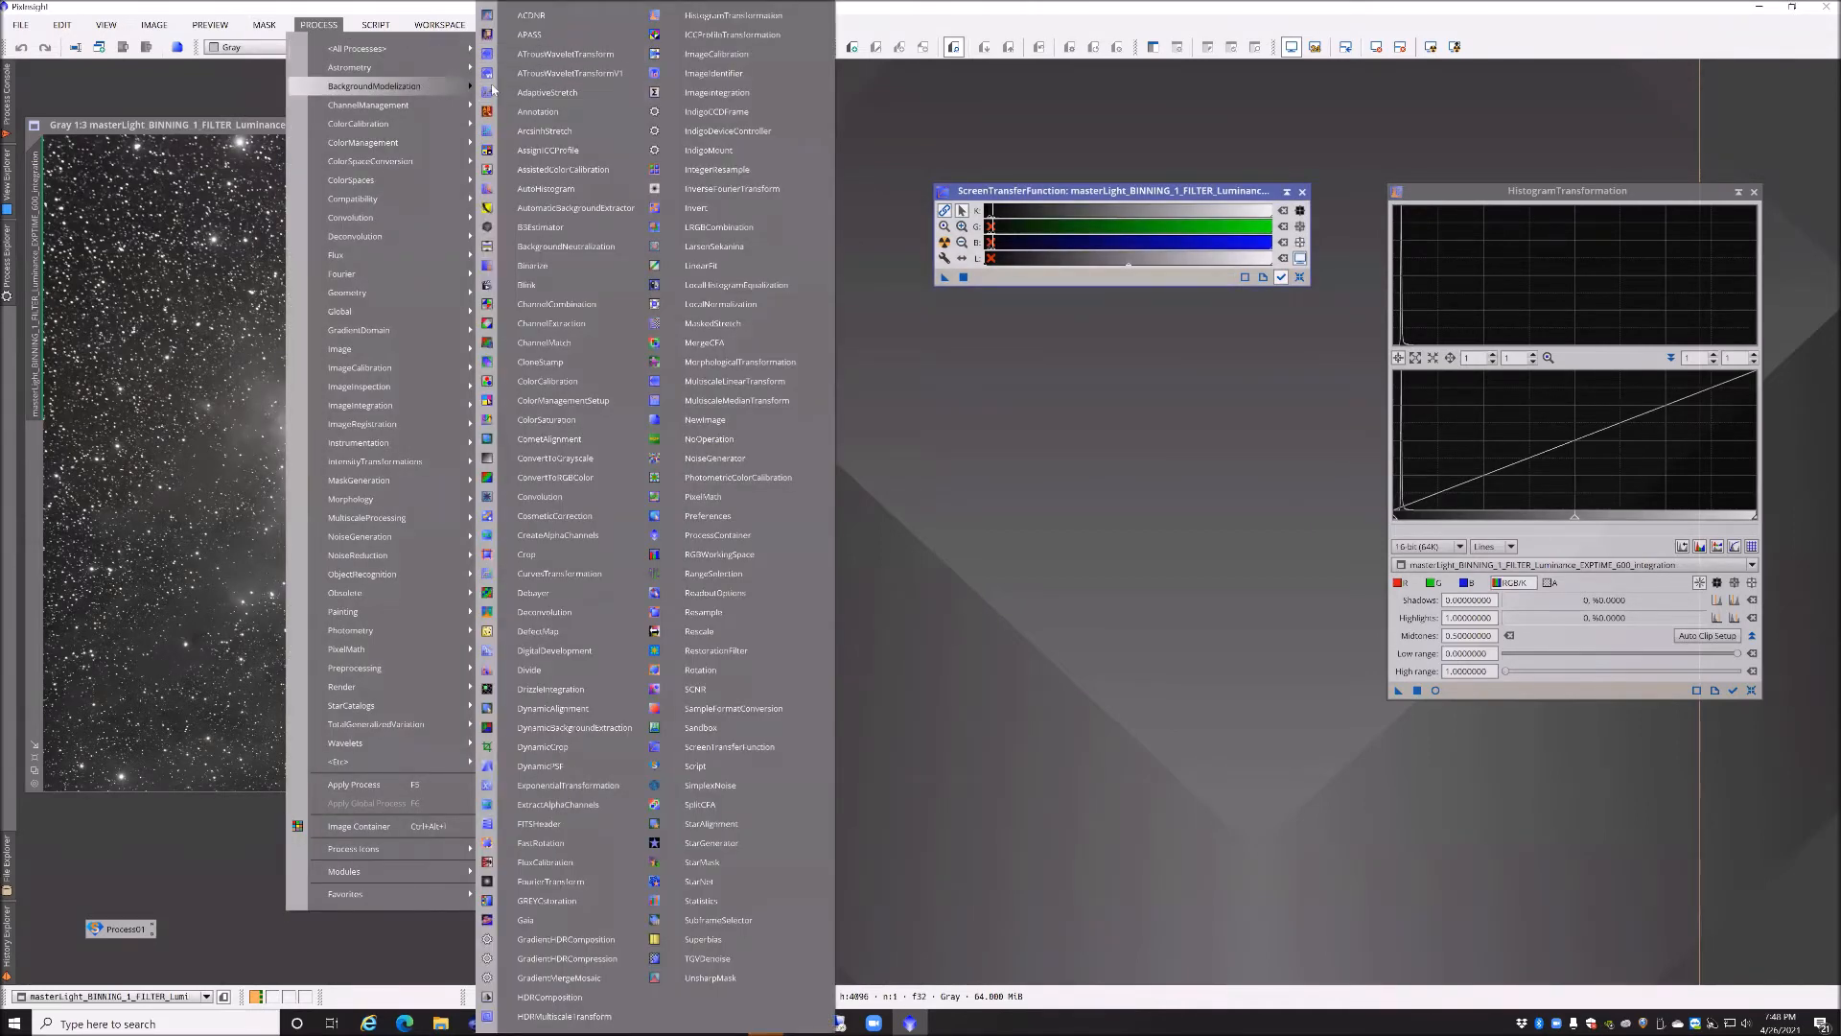
mouse_move(383, 86)
click(575, 86)
drag(1140, 249, 948, 381)
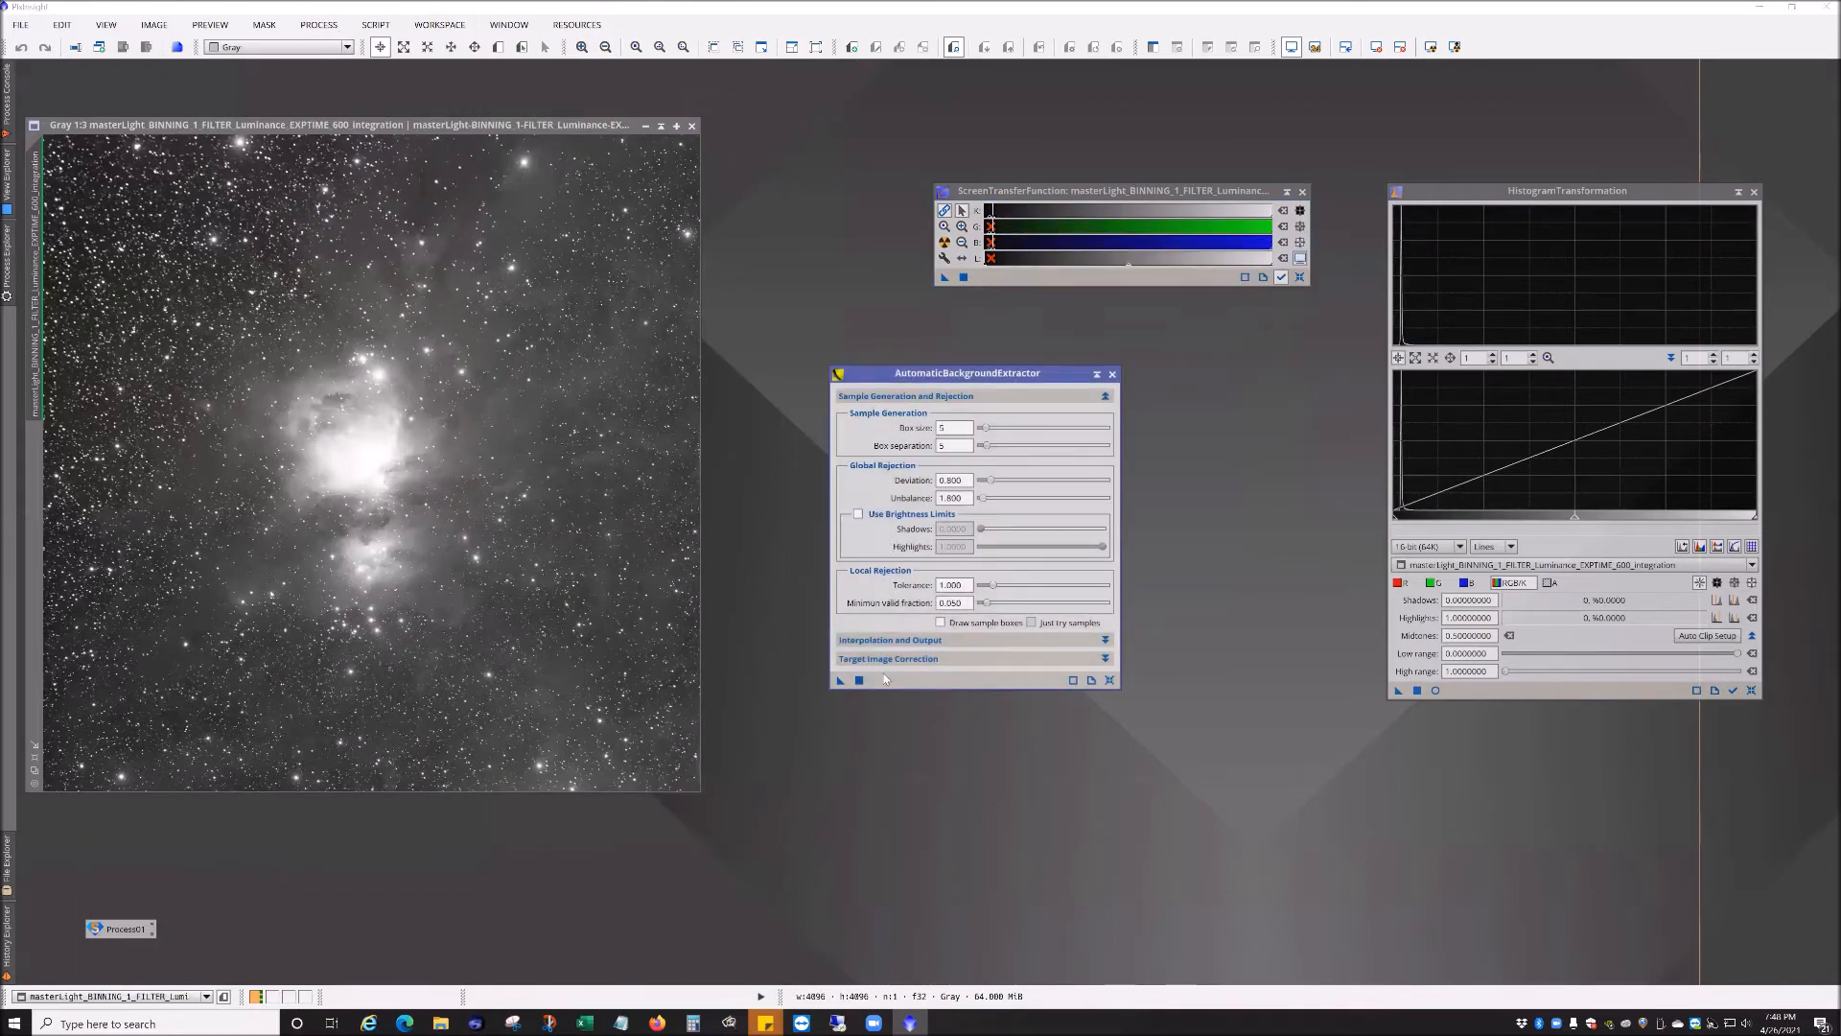
Step: Apply AutomaticBackgroundExtractor with its default settings to the integration image to generate a background model
click(939, 641)
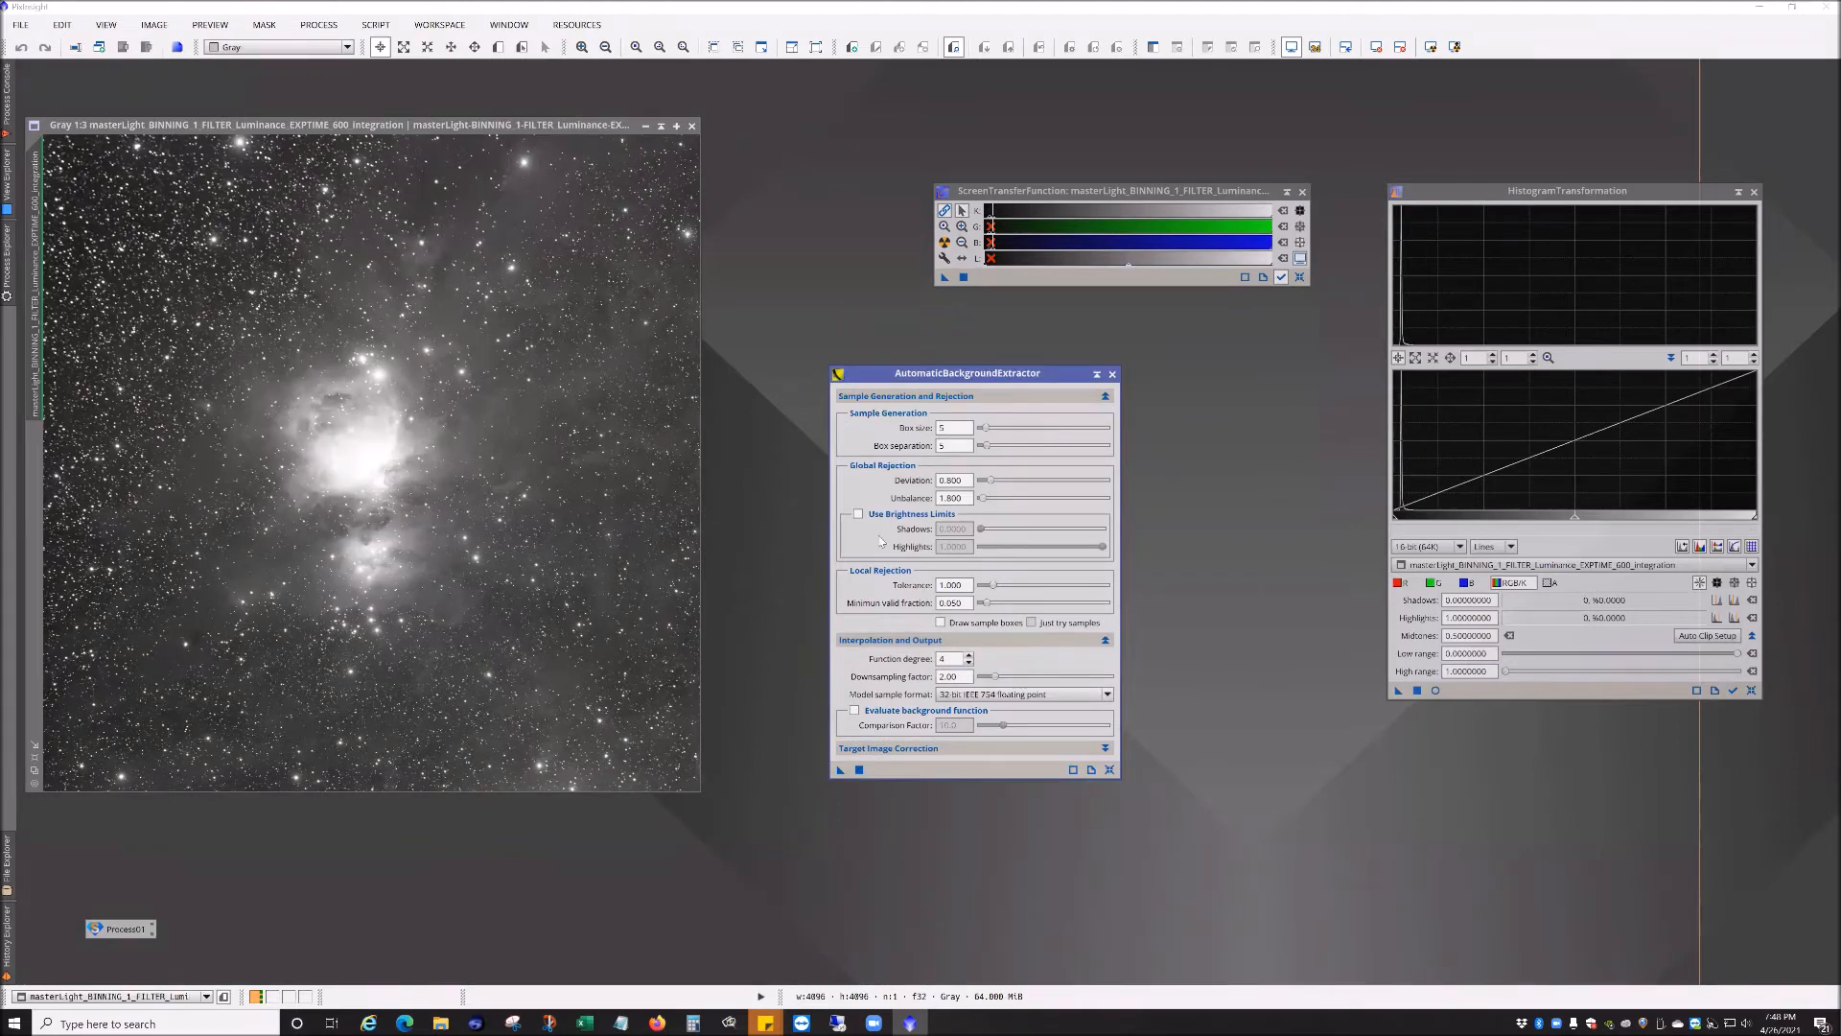
click(997, 748)
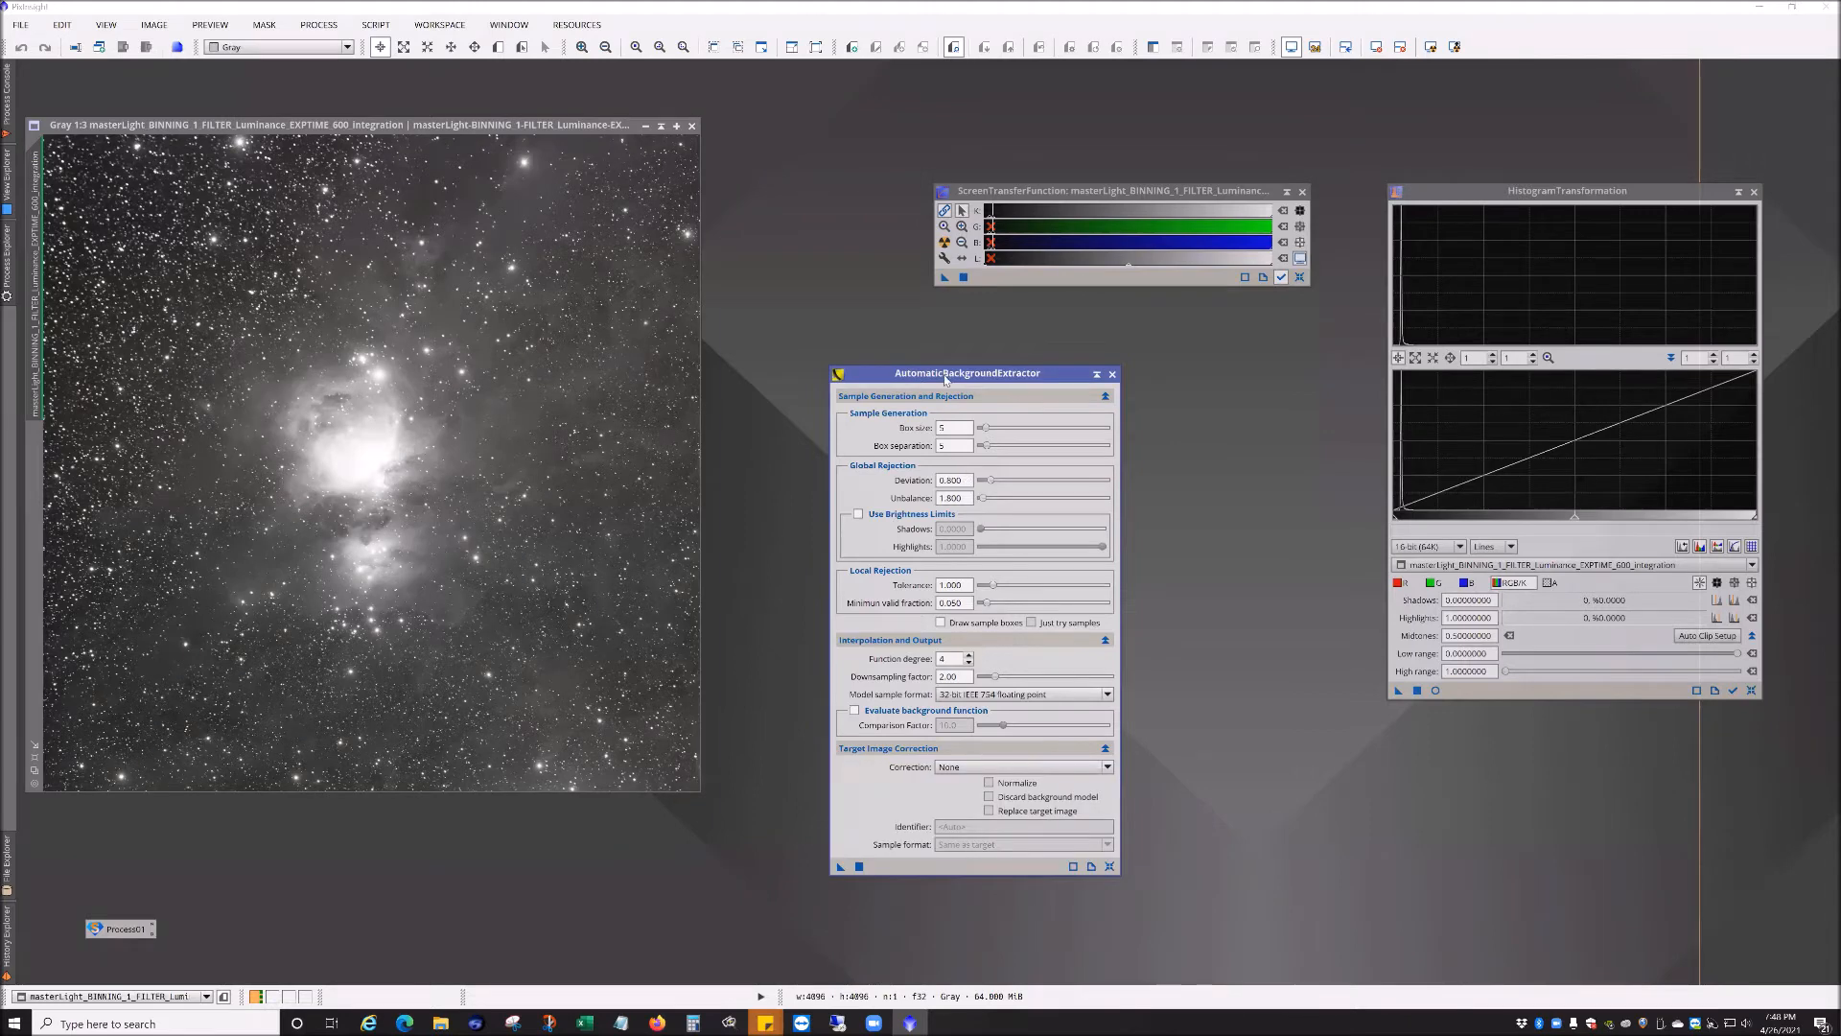
drag(944, 376, 899, 341)
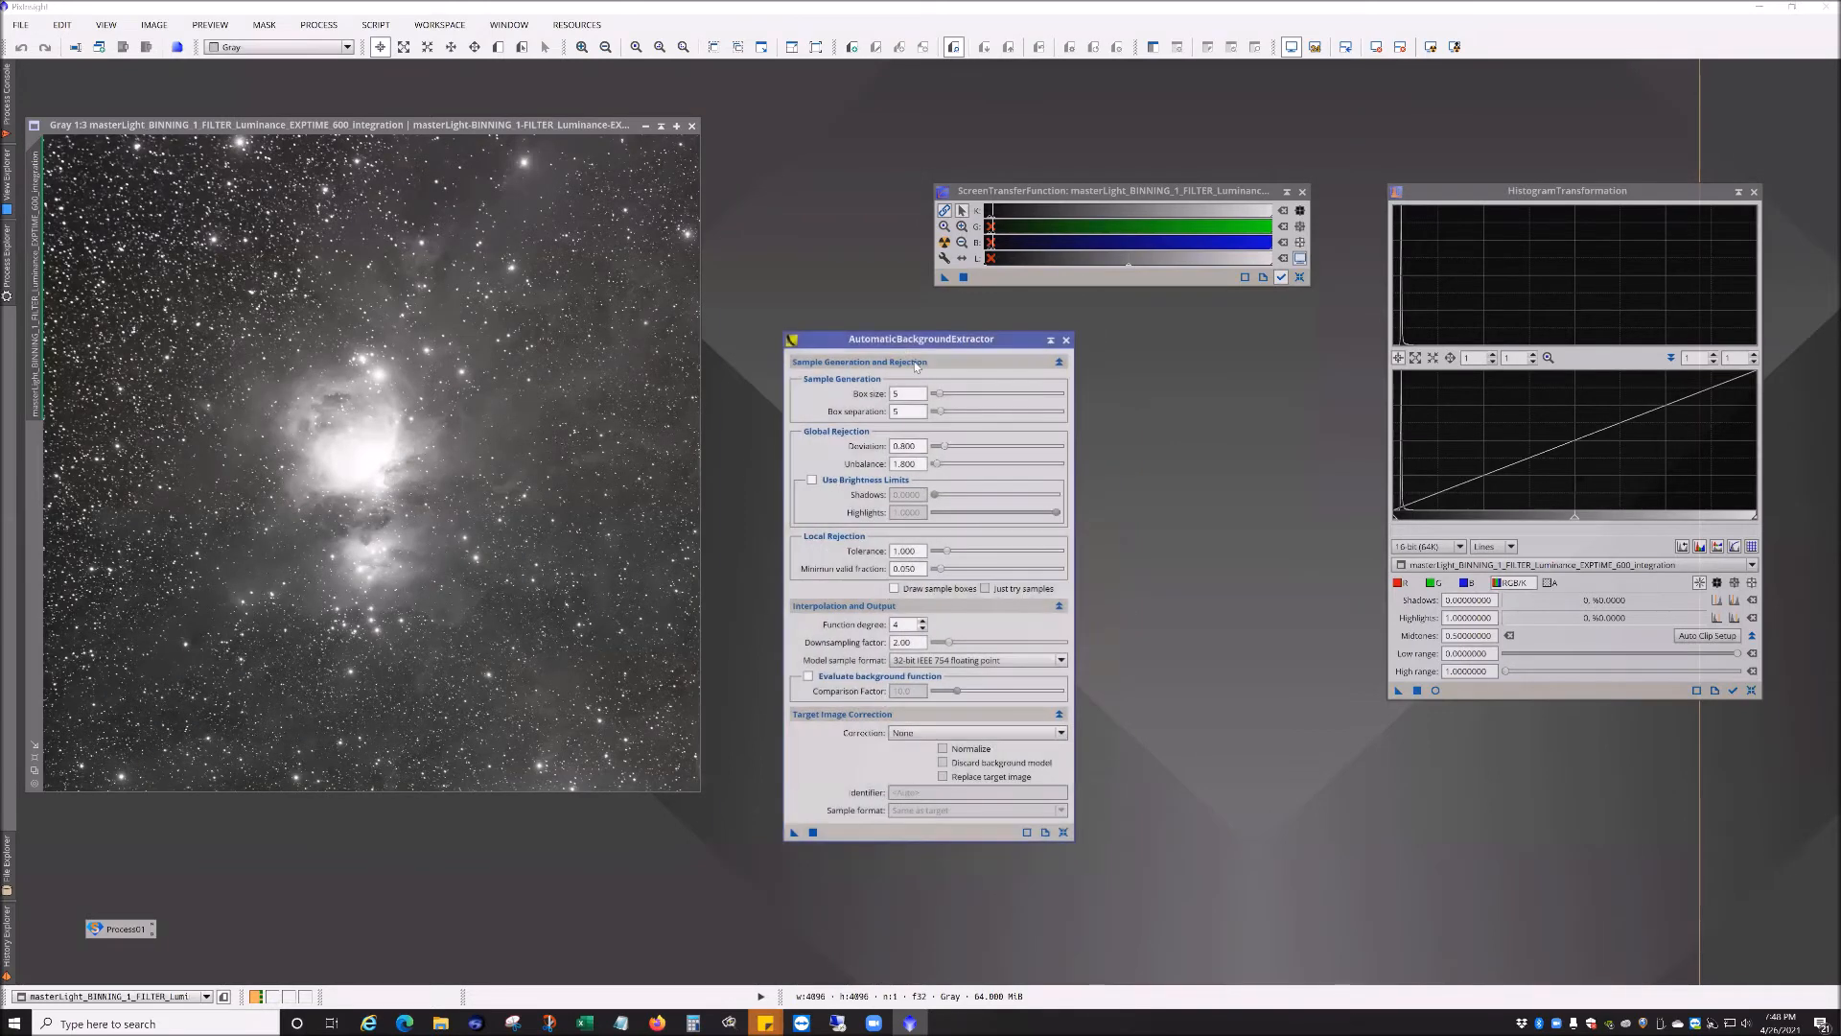
click(866, 606)
click(906, 643)
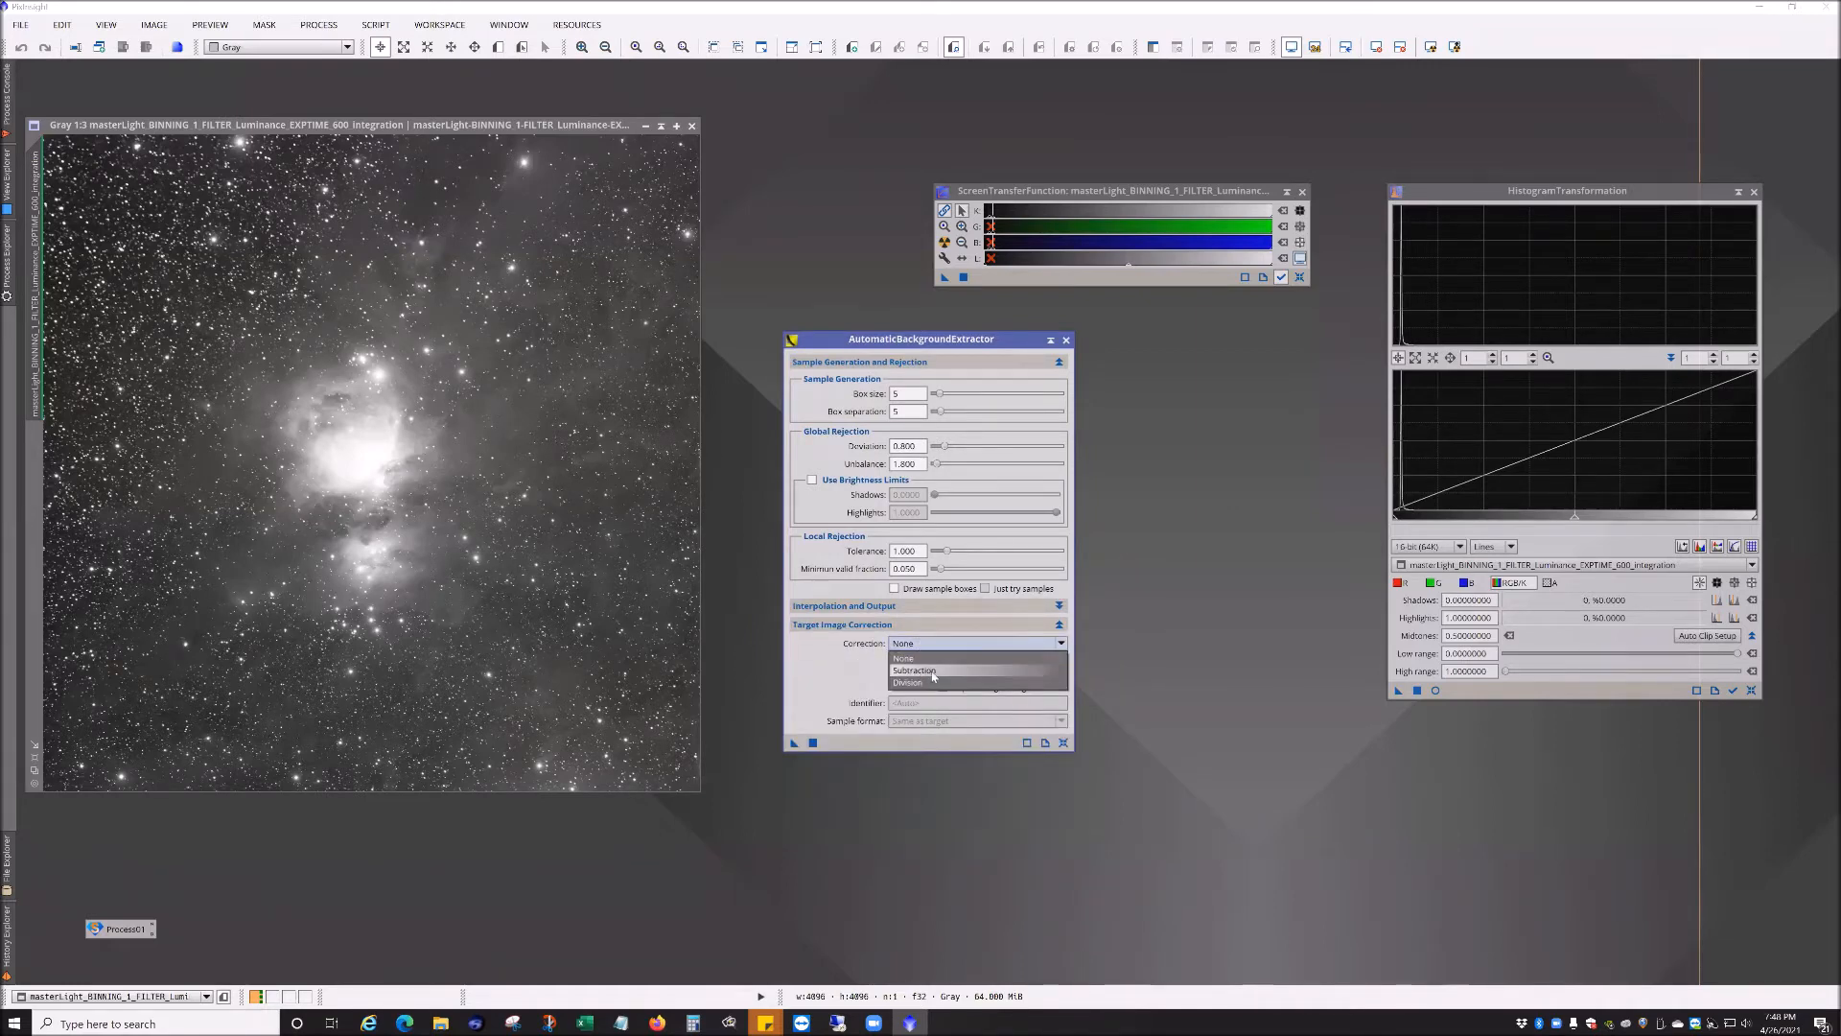
click(848, 640)
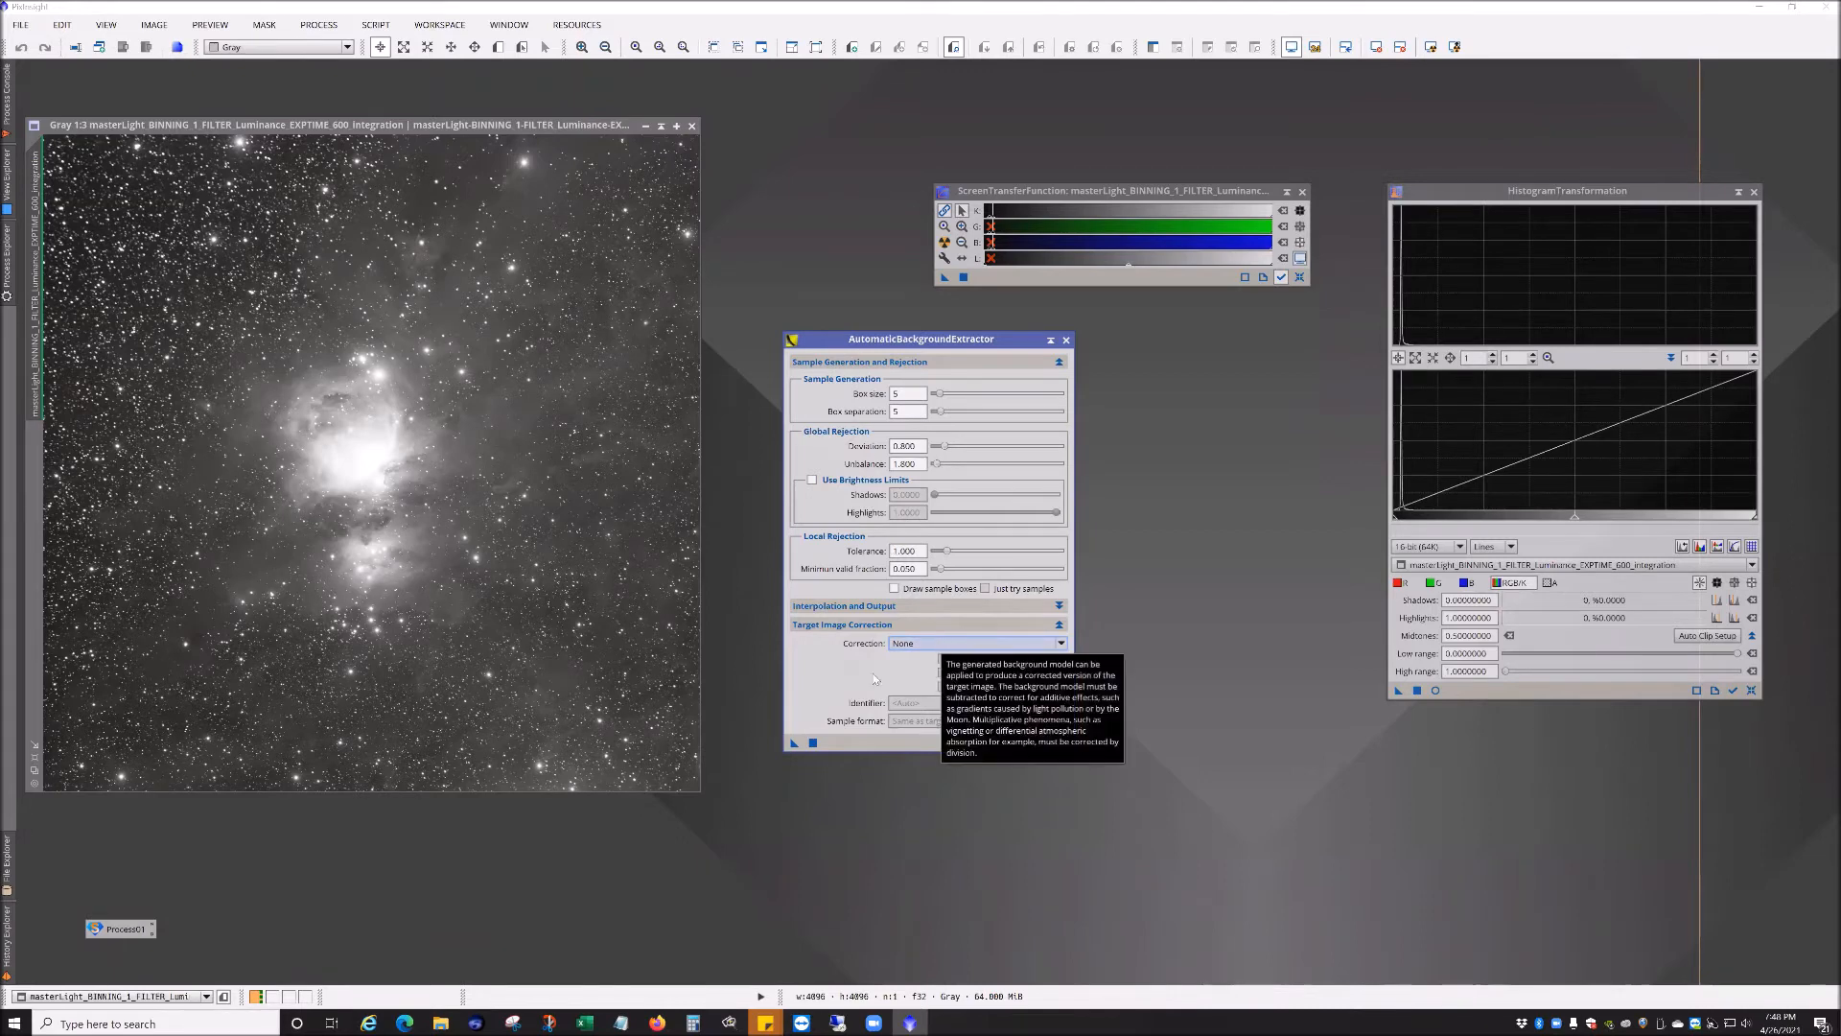
drag(794, 742, 604, 650)
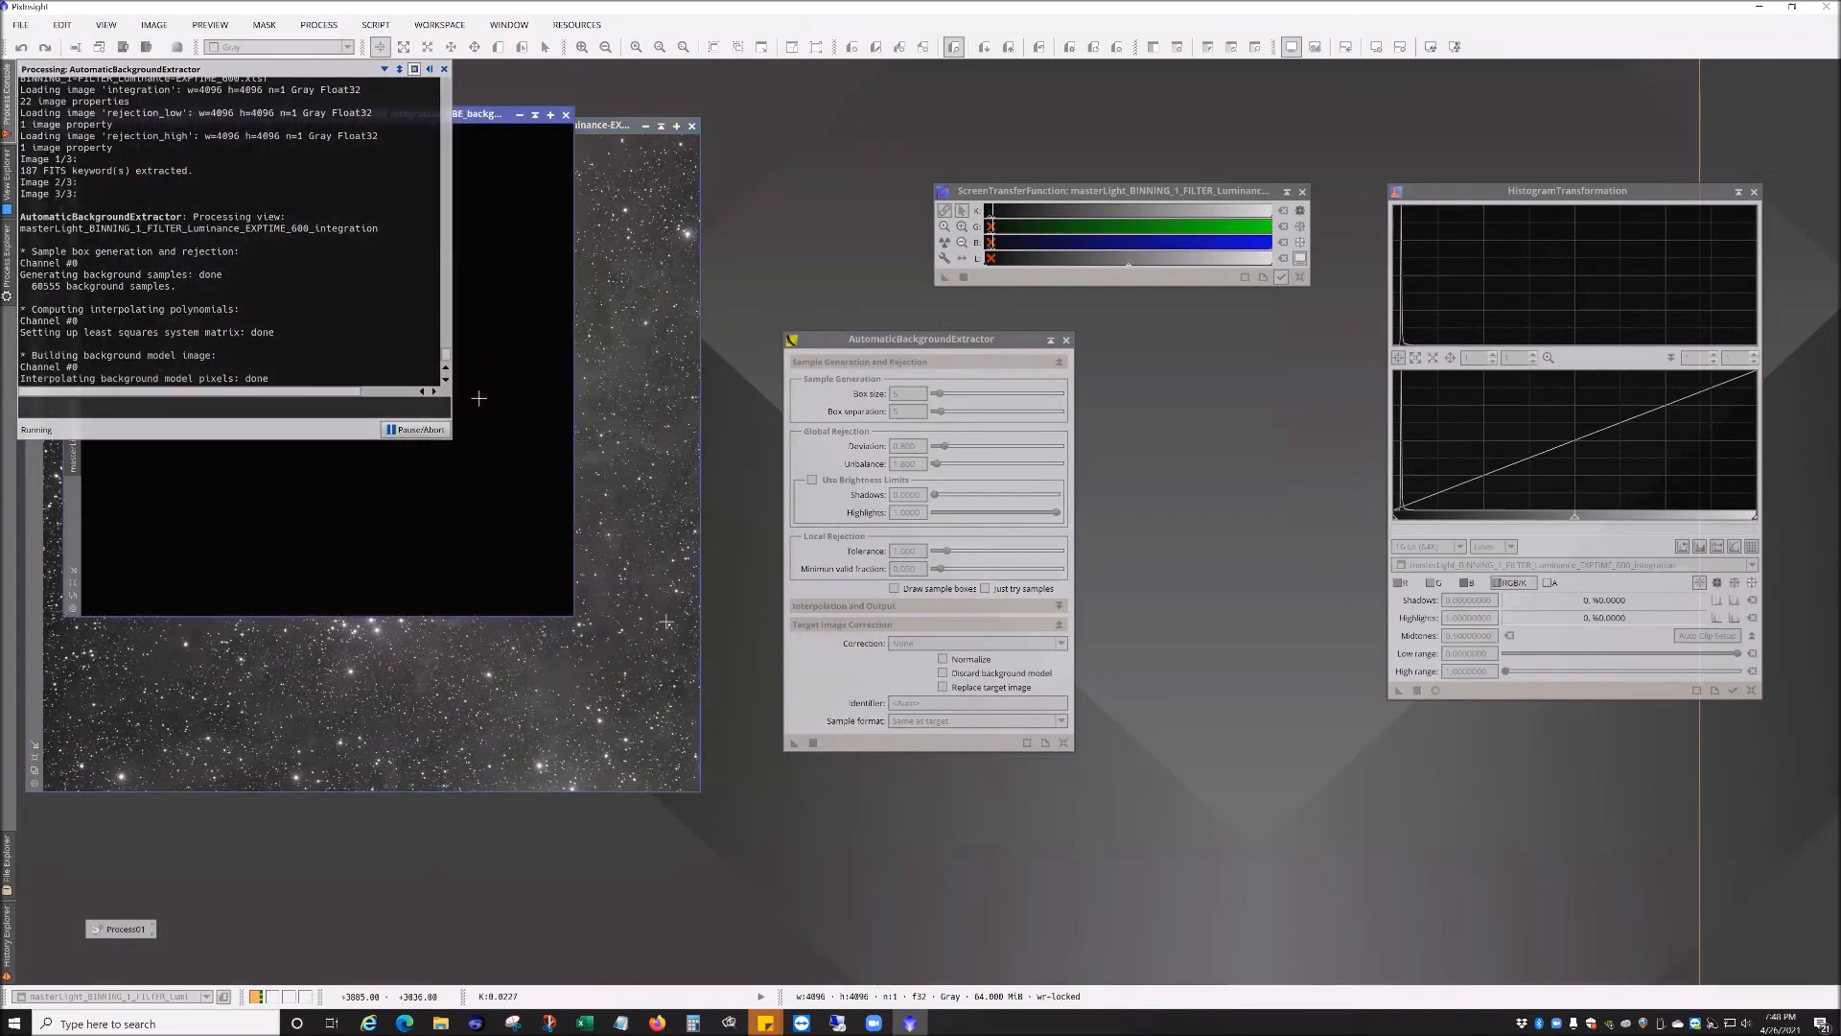
Step: Auto-stretch the background model and arrange it and the ABE window side by side
click(945, 242)
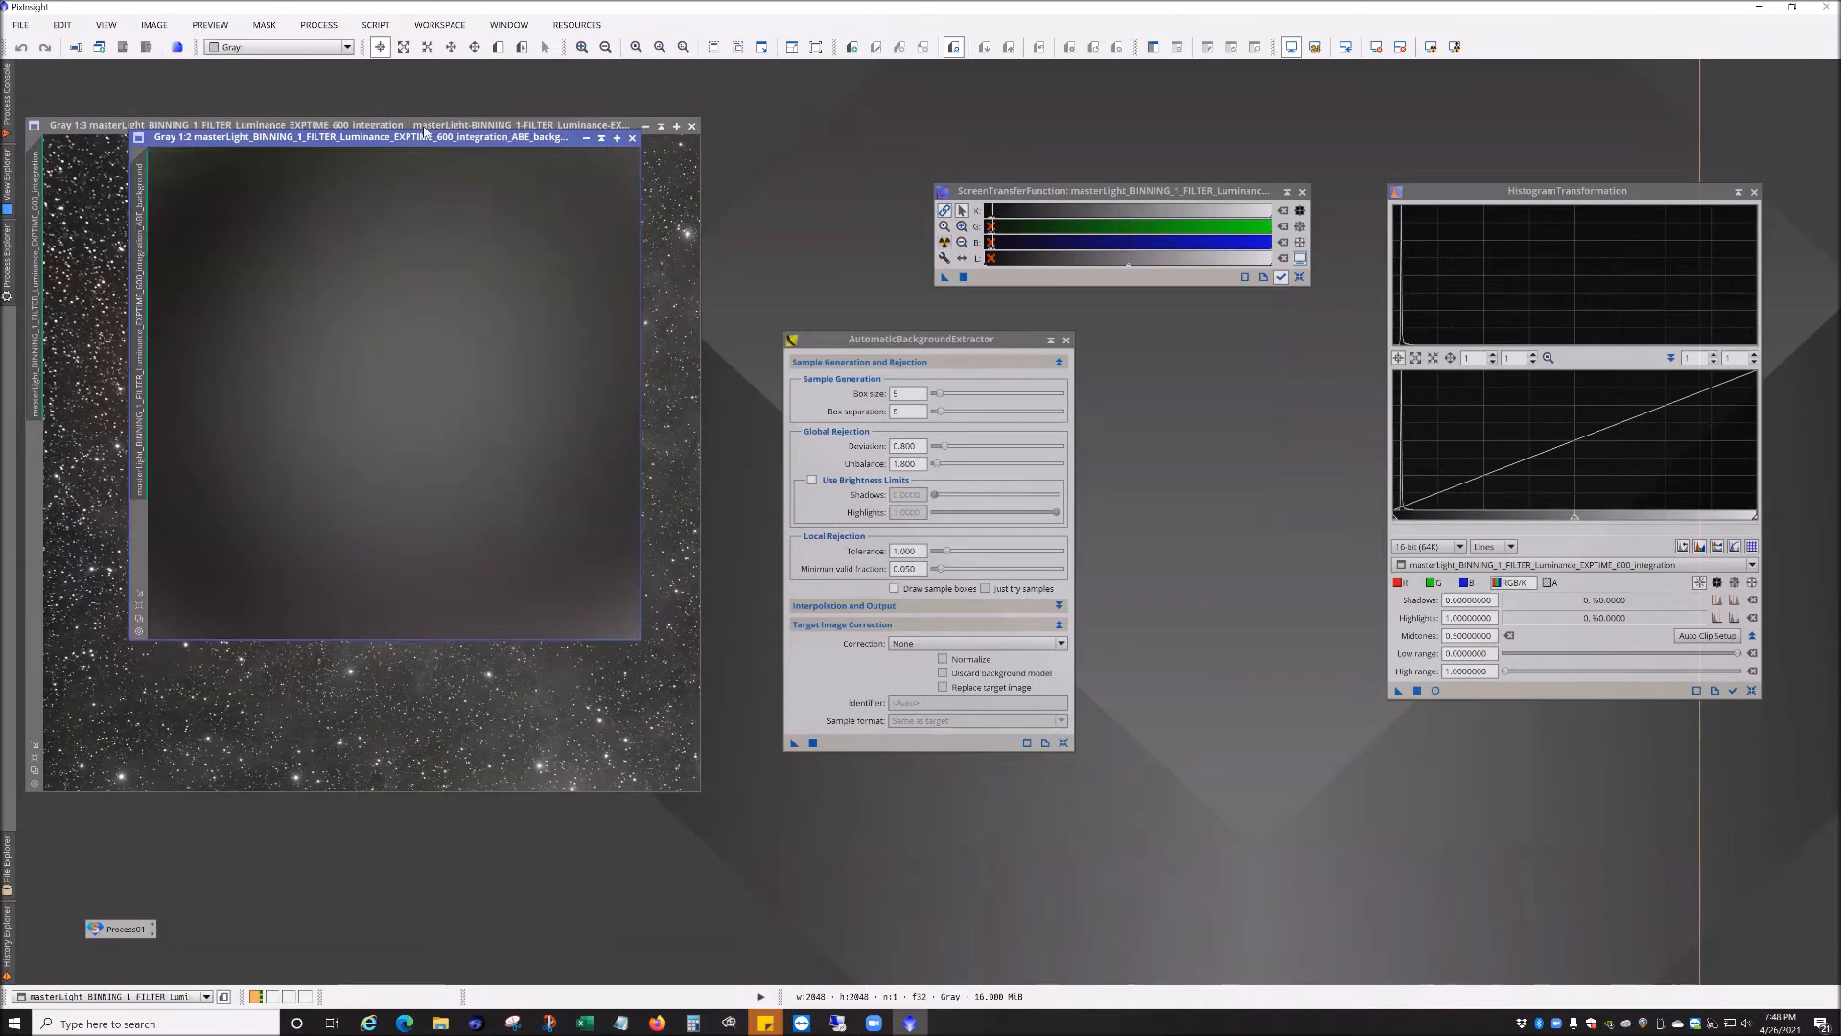
drag(435, 142, 493, 274)
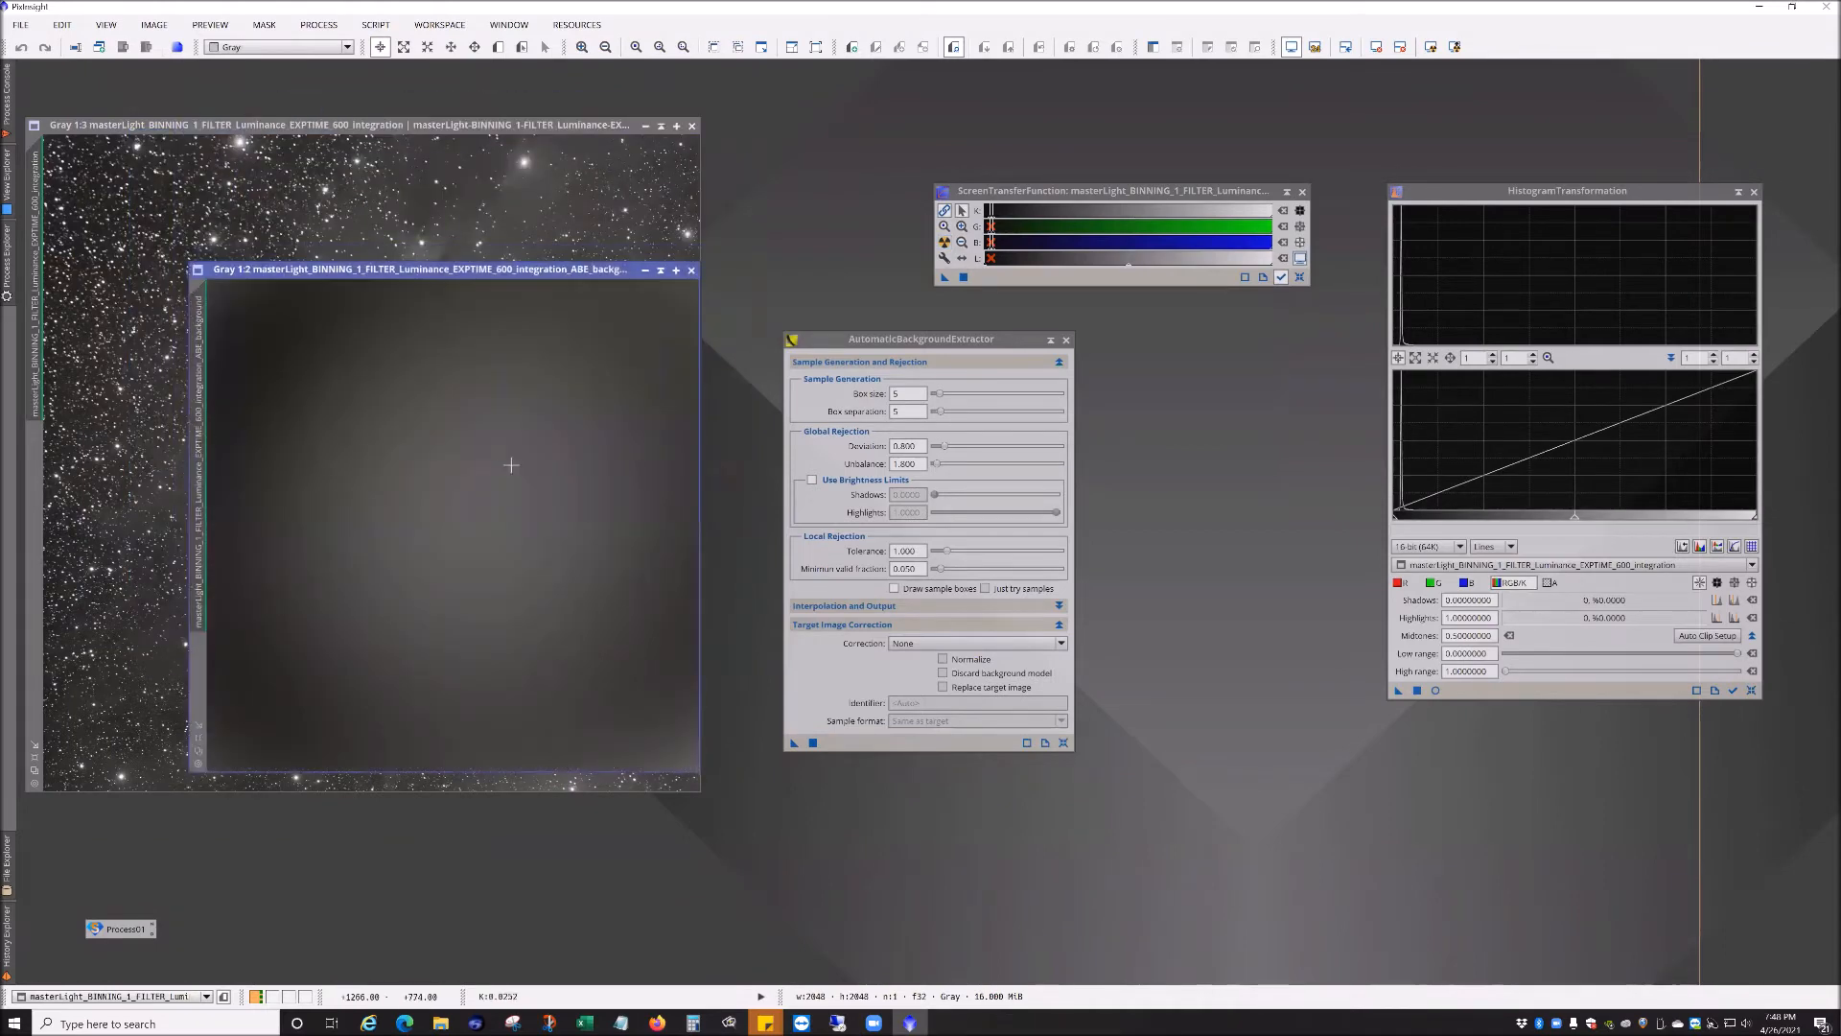
drag(846, 342, 1213, 511)
drag(399, 275, 913, 330)
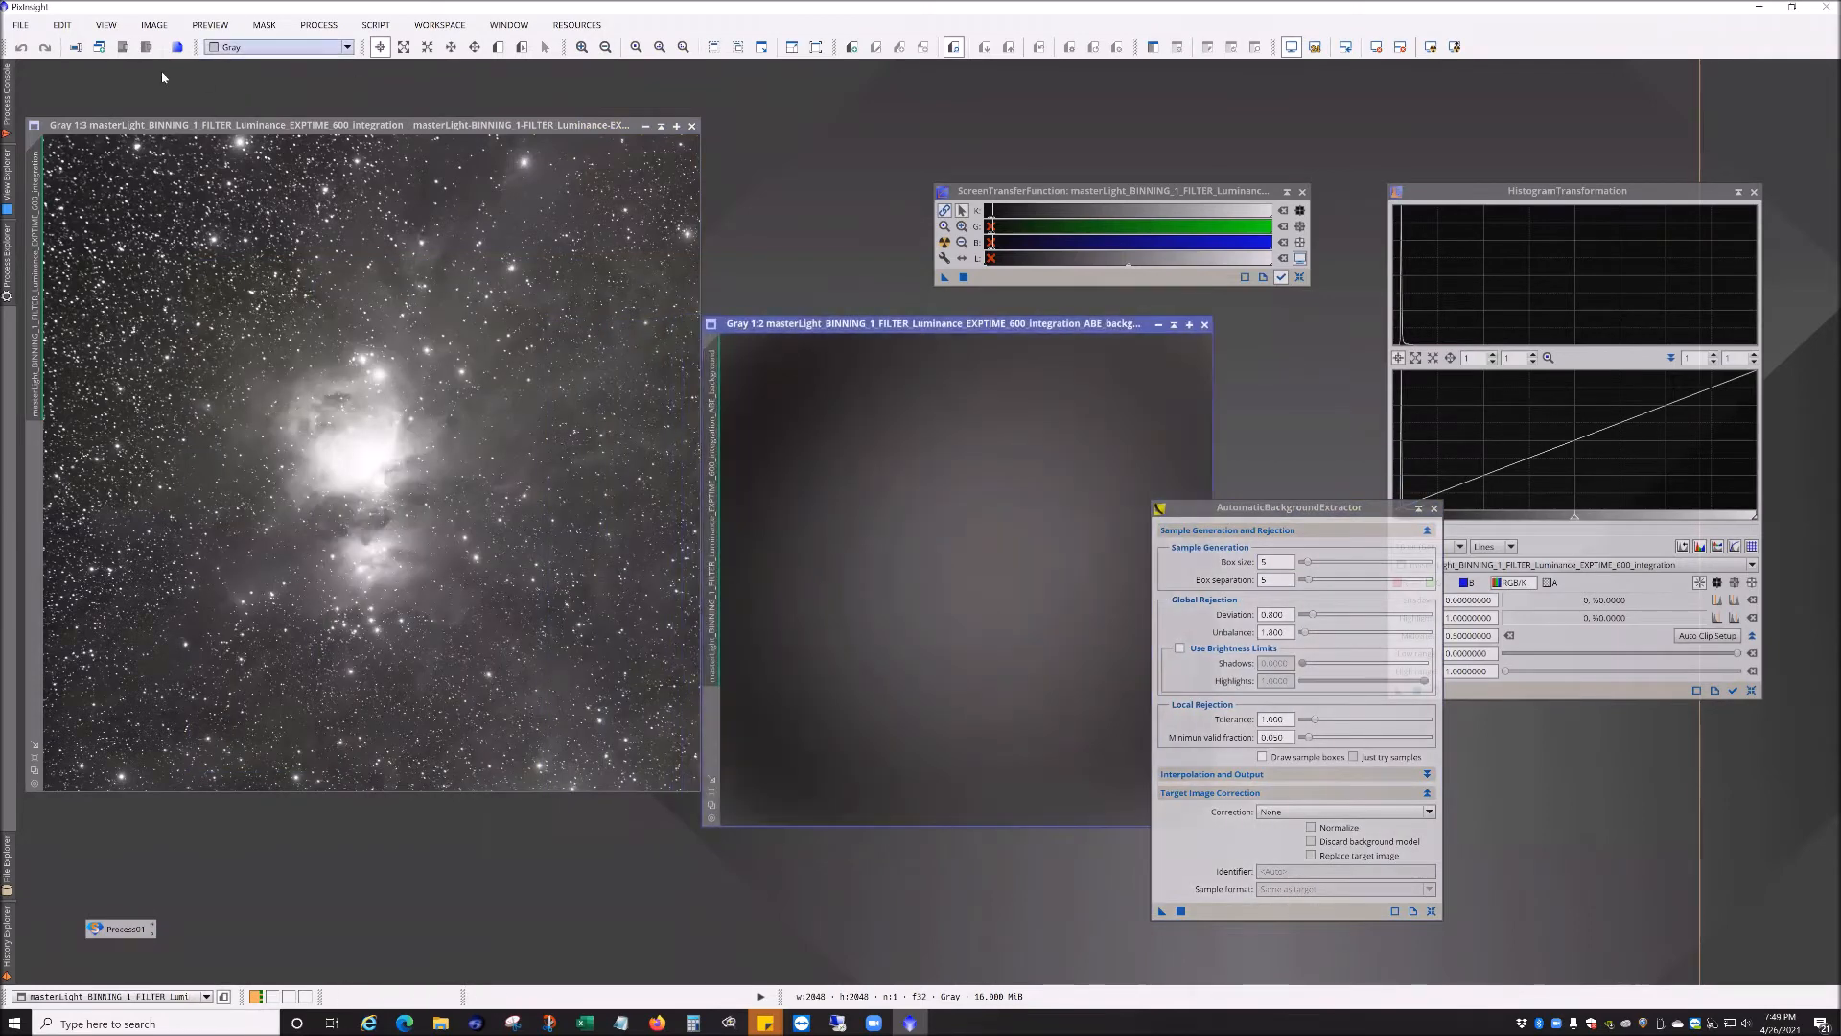
Step: Open the luminance flat frame AutoFlat_005_20201225_Luminance_Bin1 from the M42 Tak Flats Luminance folder
click(20, 23)
click(44, 49)
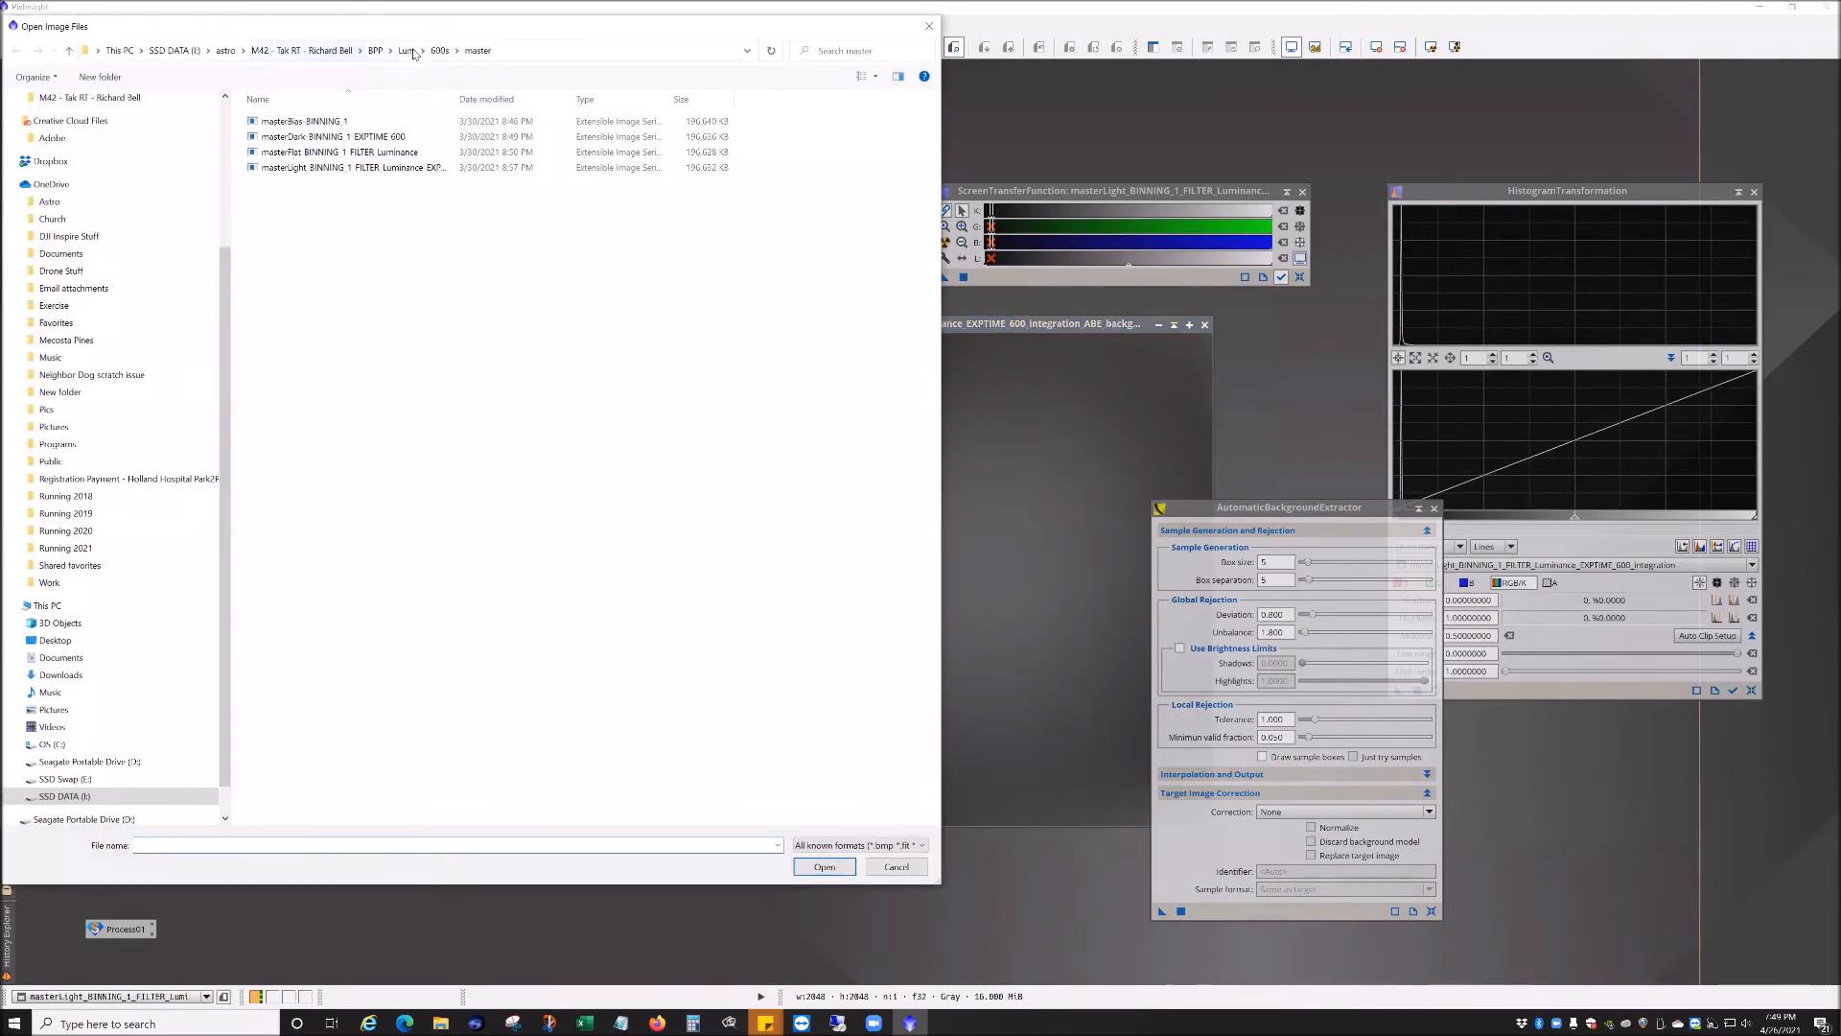
click(302, 50)
double_click(283, 229)
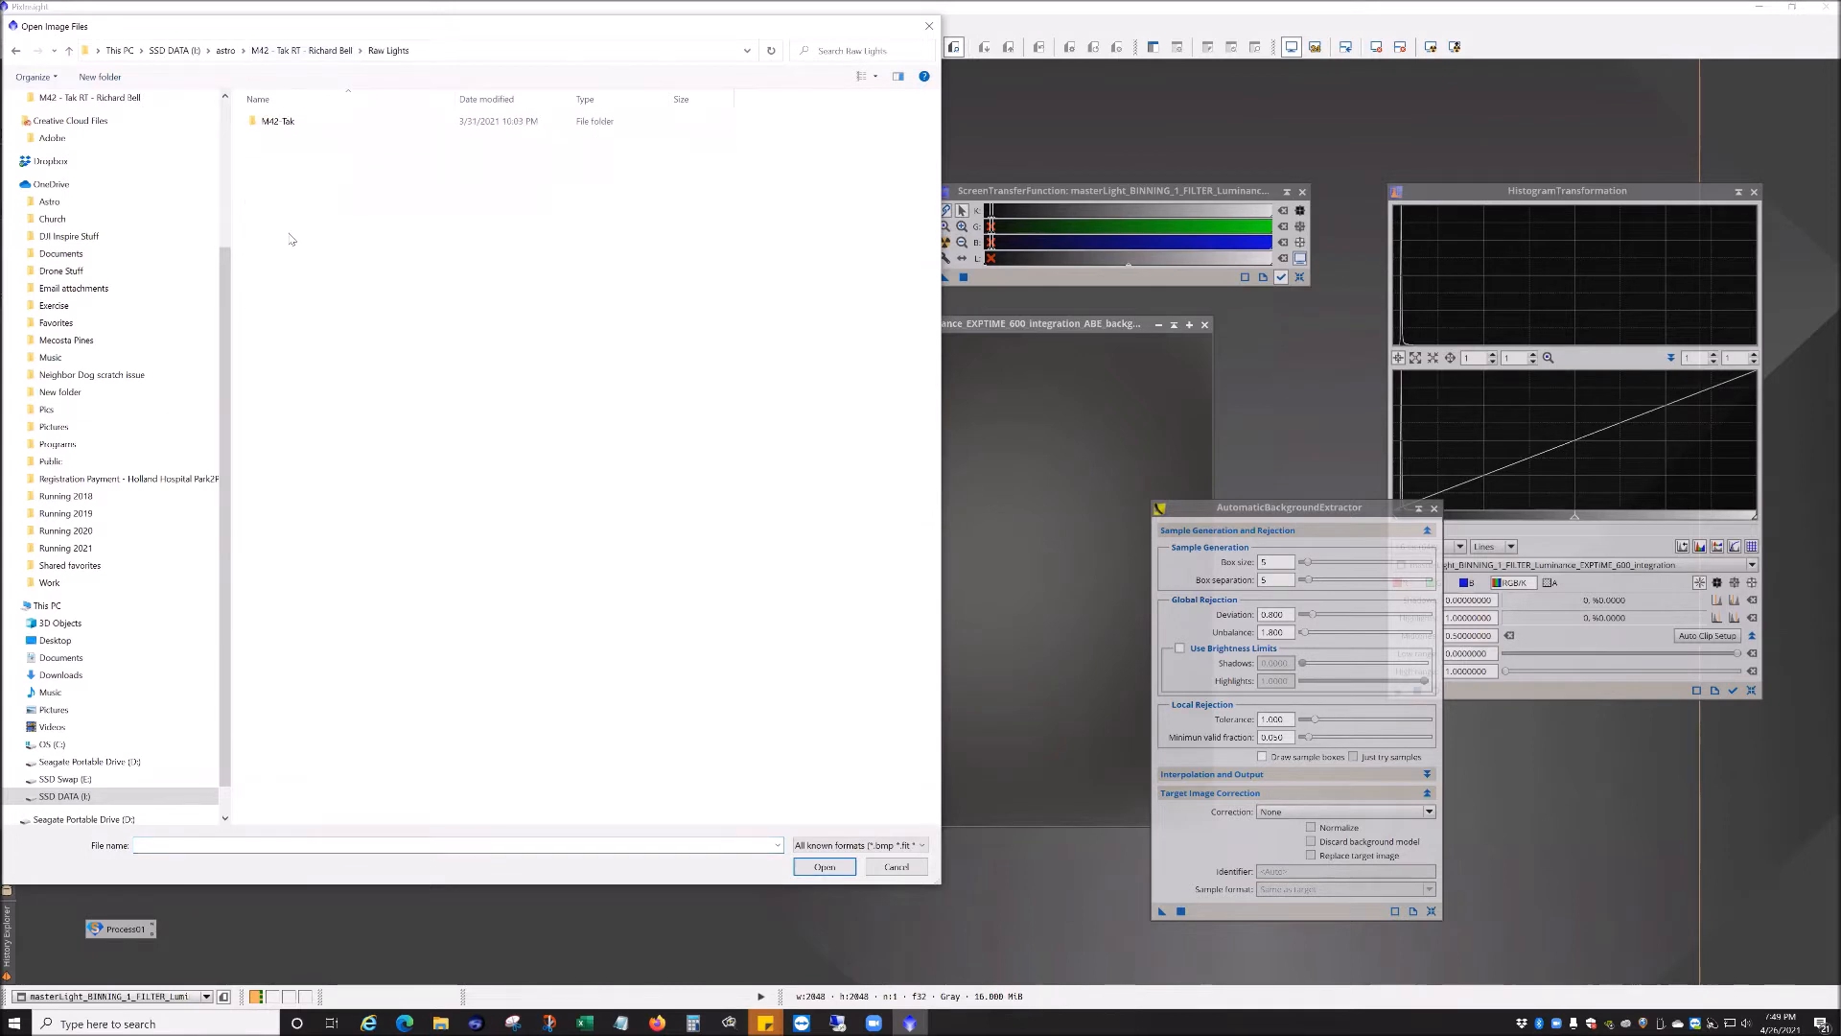
double_click(274, 122)
double_click(274, 123)
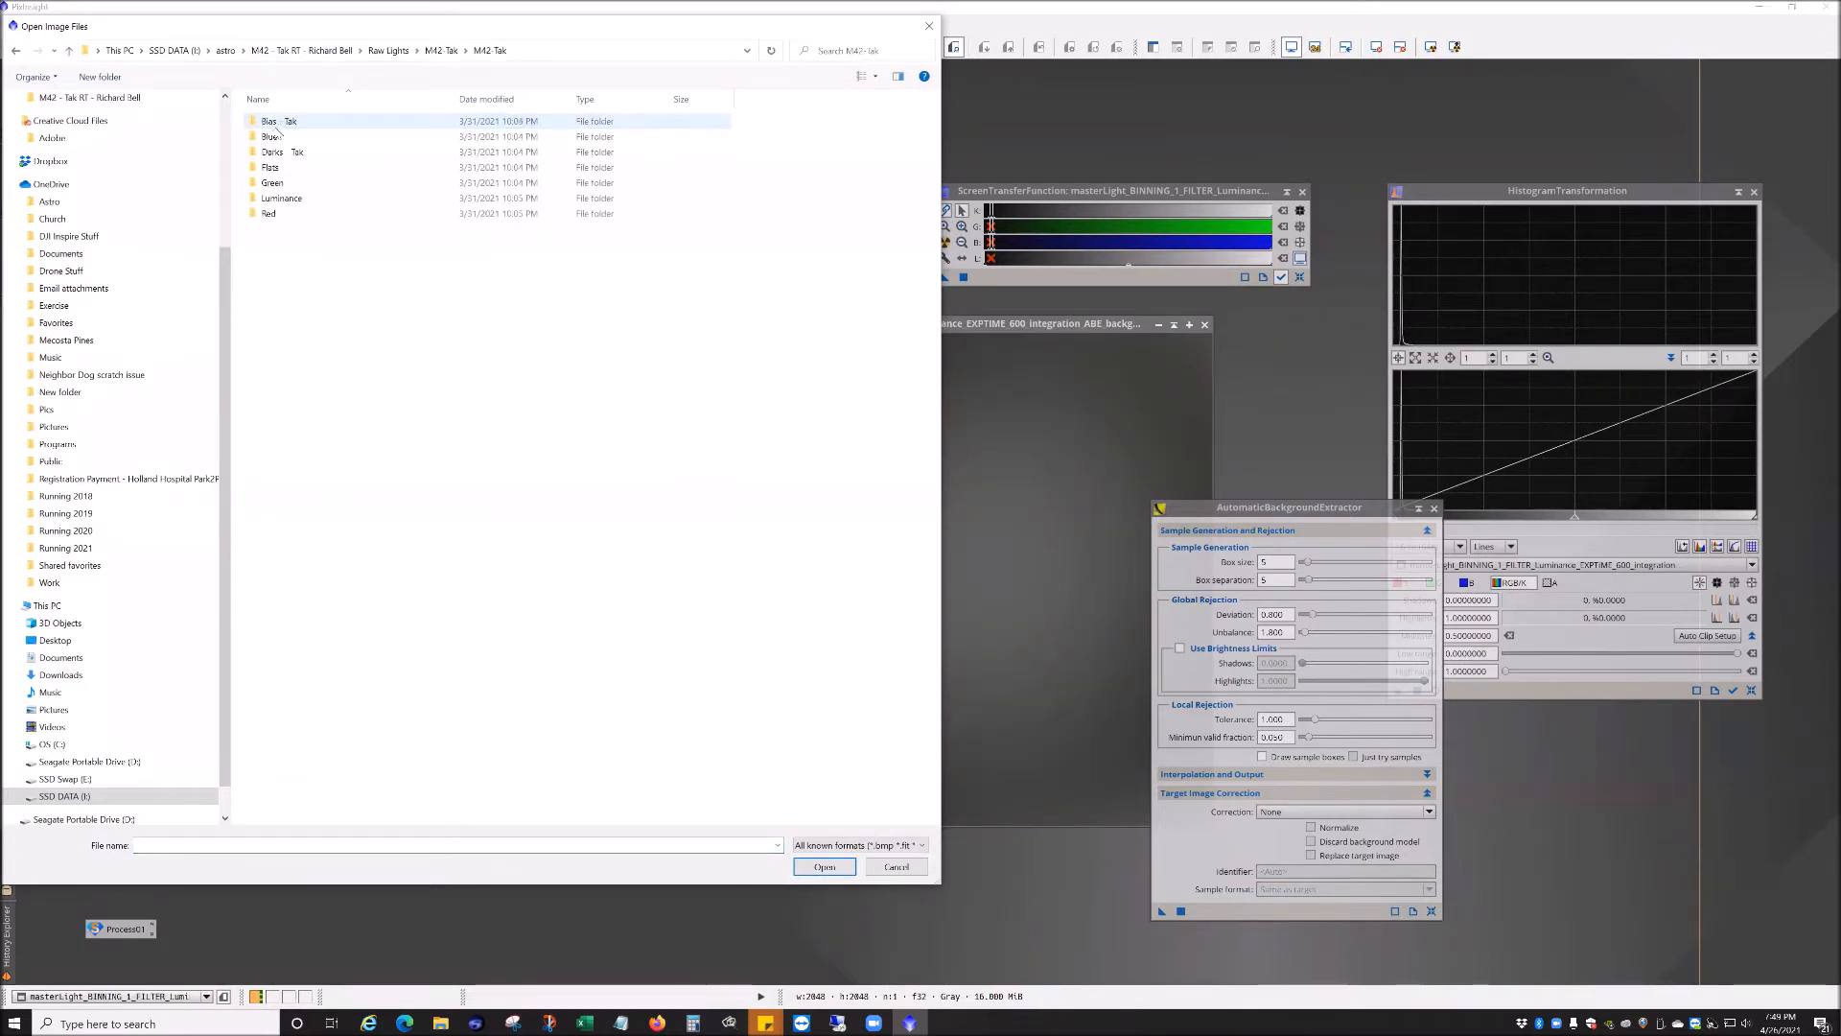
double_click(273, 167)
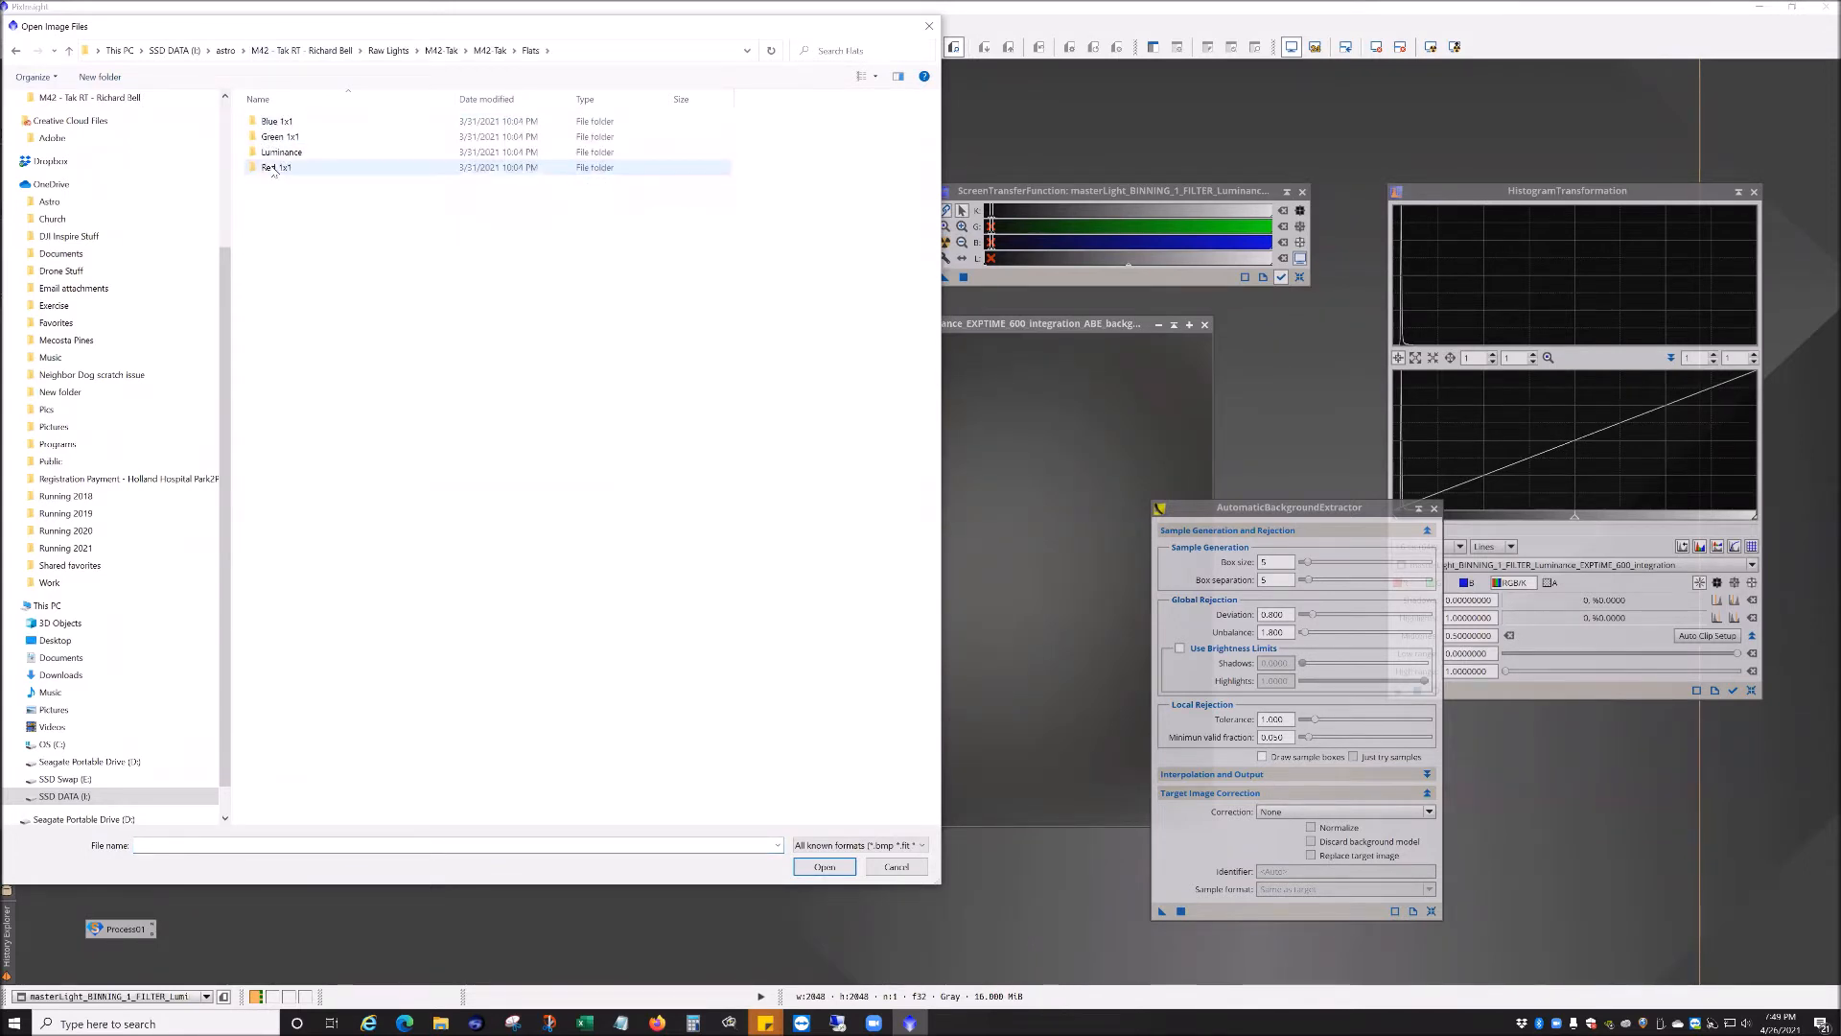
double_click(278, 152)
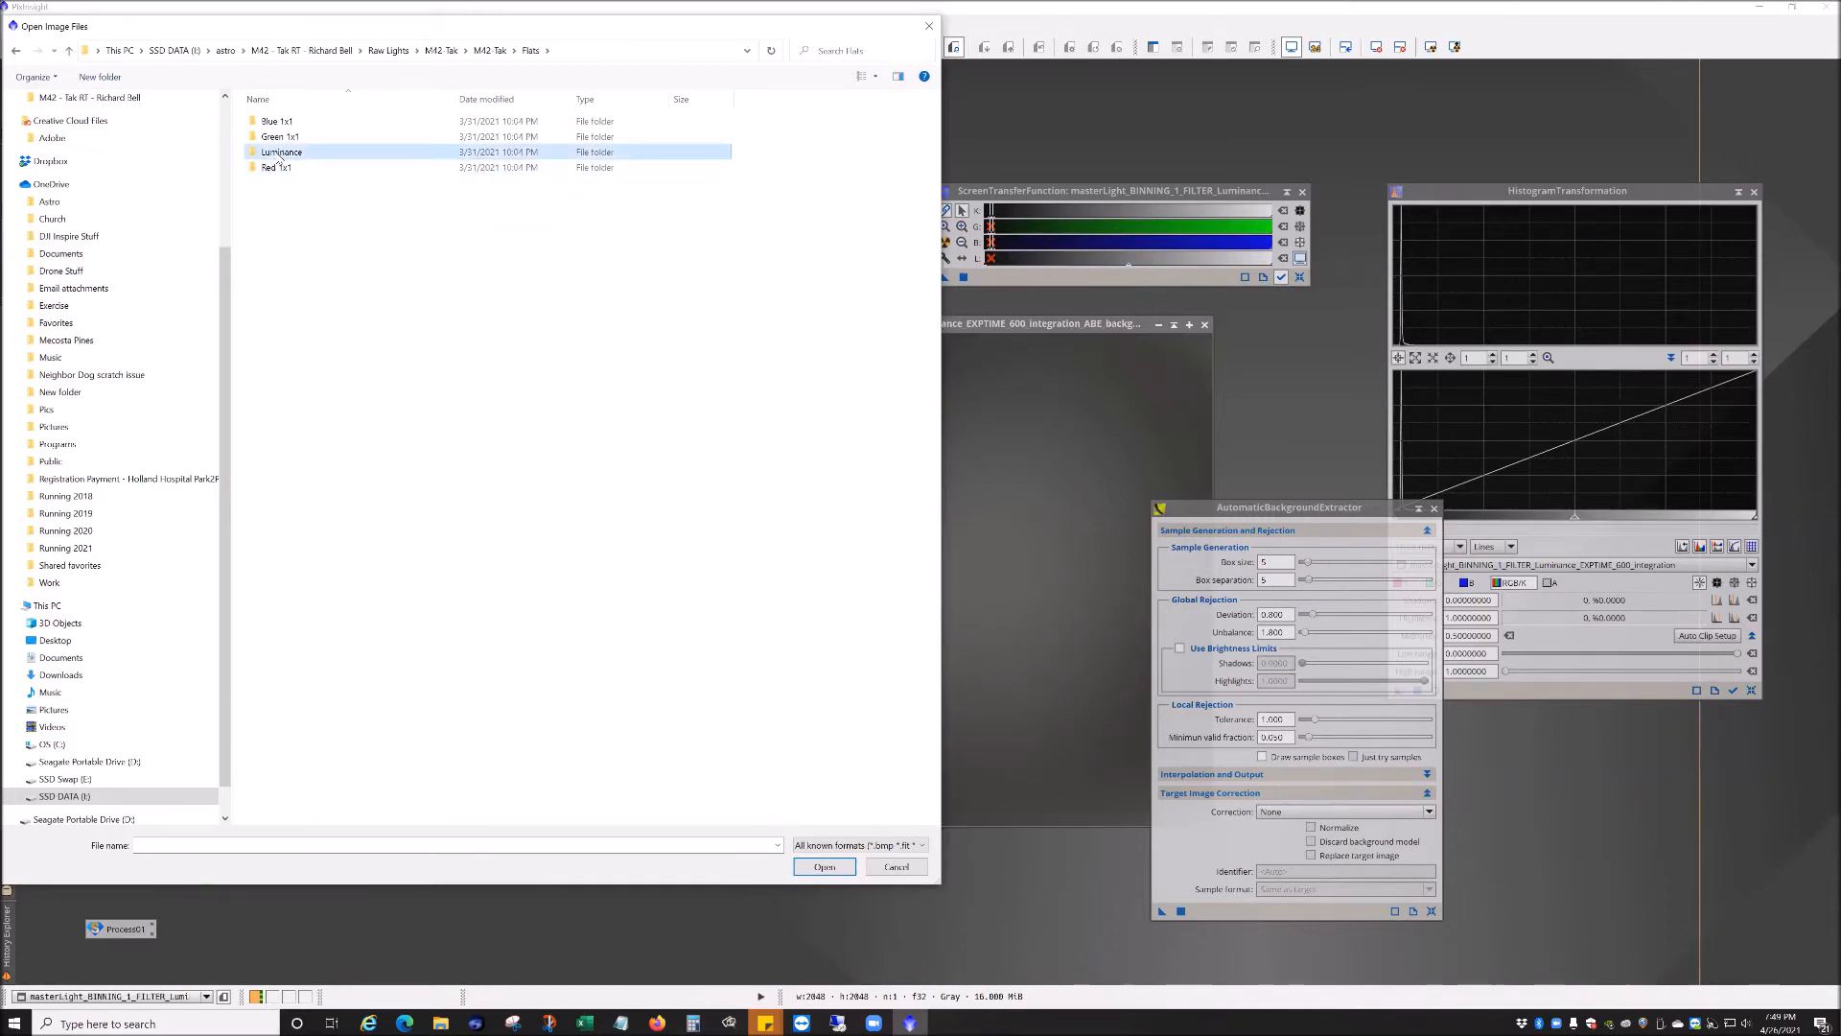
double_click(341, 415)
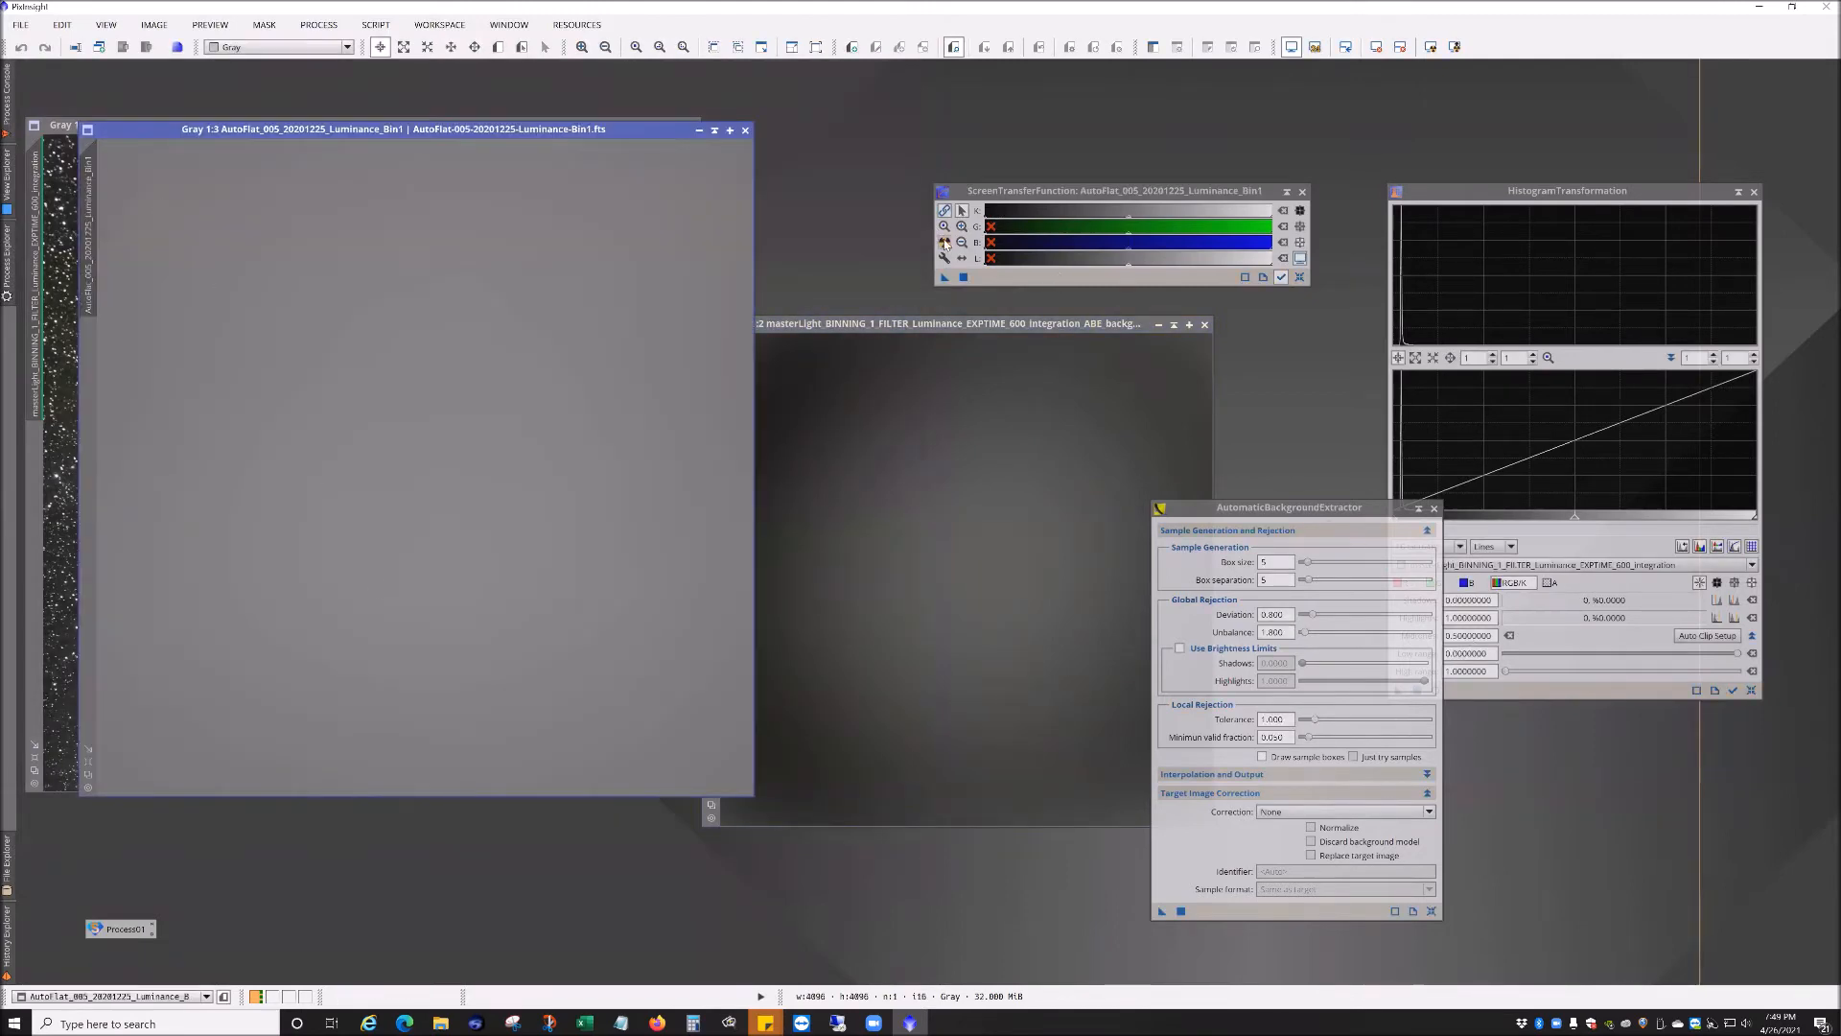
Step: Auto-stretch the flat frame to compare its vignetting, then close the flat and the background model
click(944, 243)
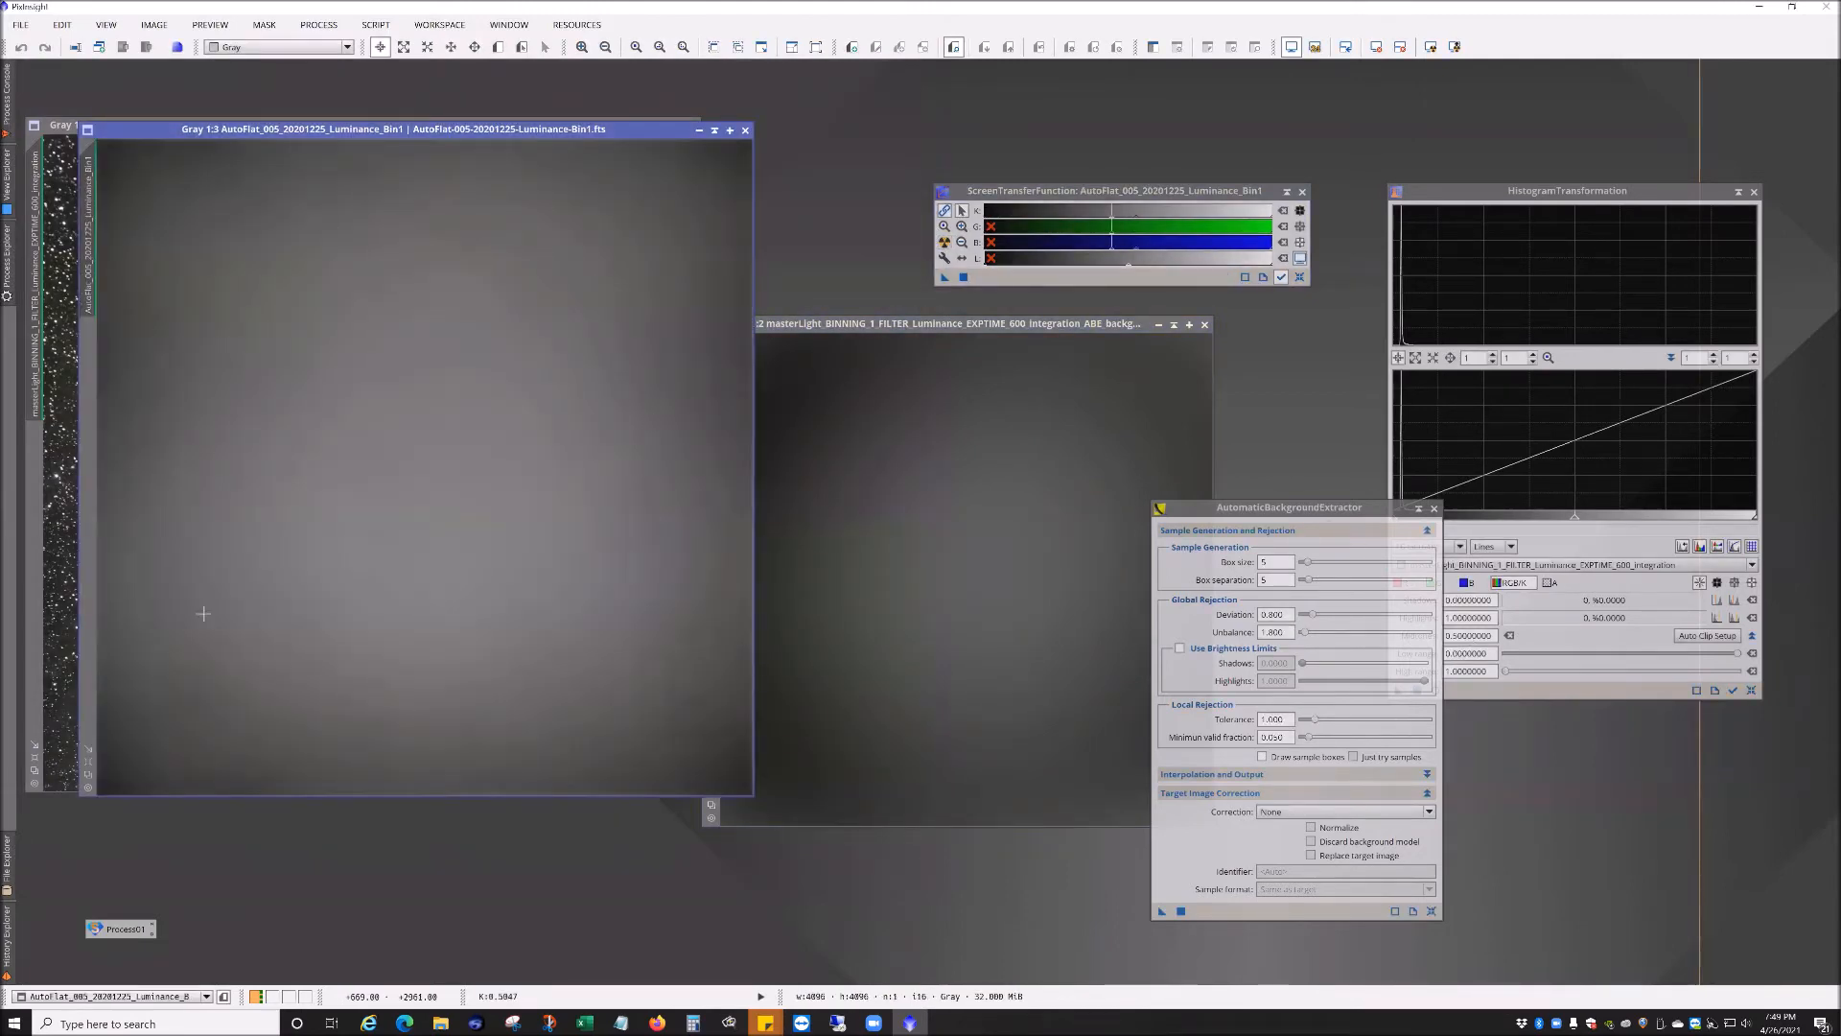
click(745, 130)
drag(965, 326, 678, 287)
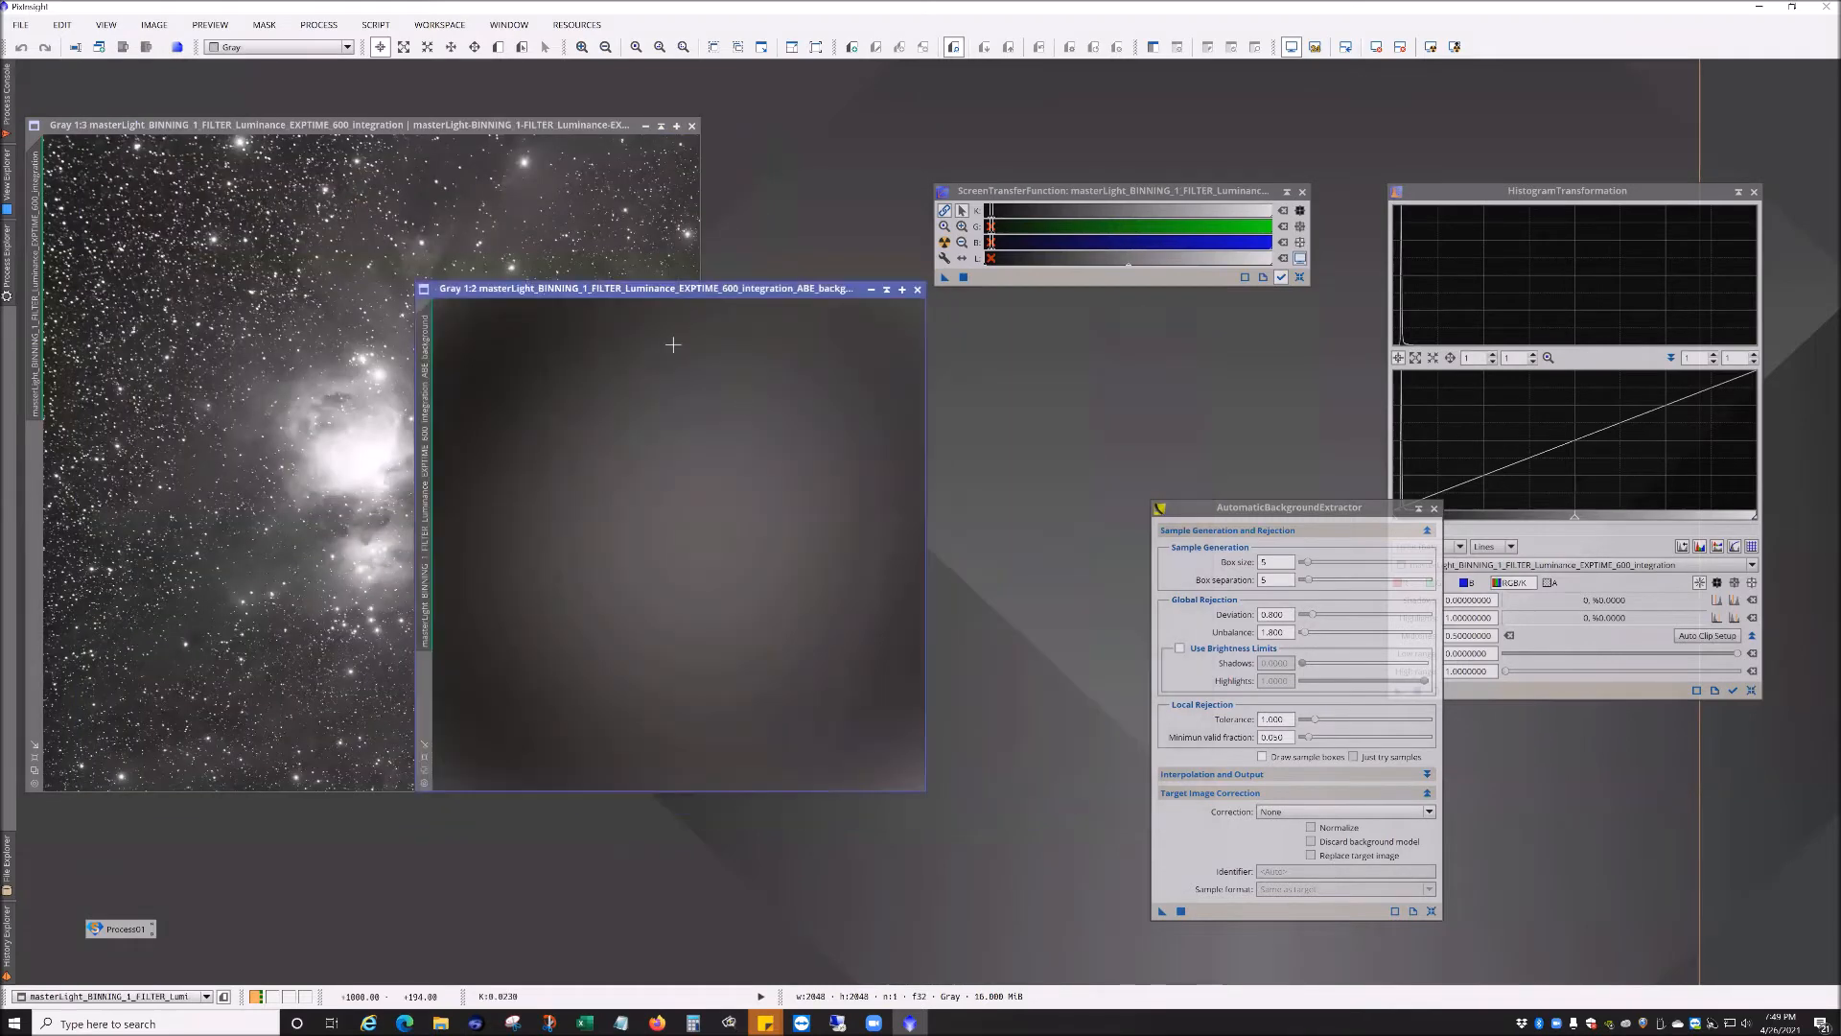
click(917, 291)
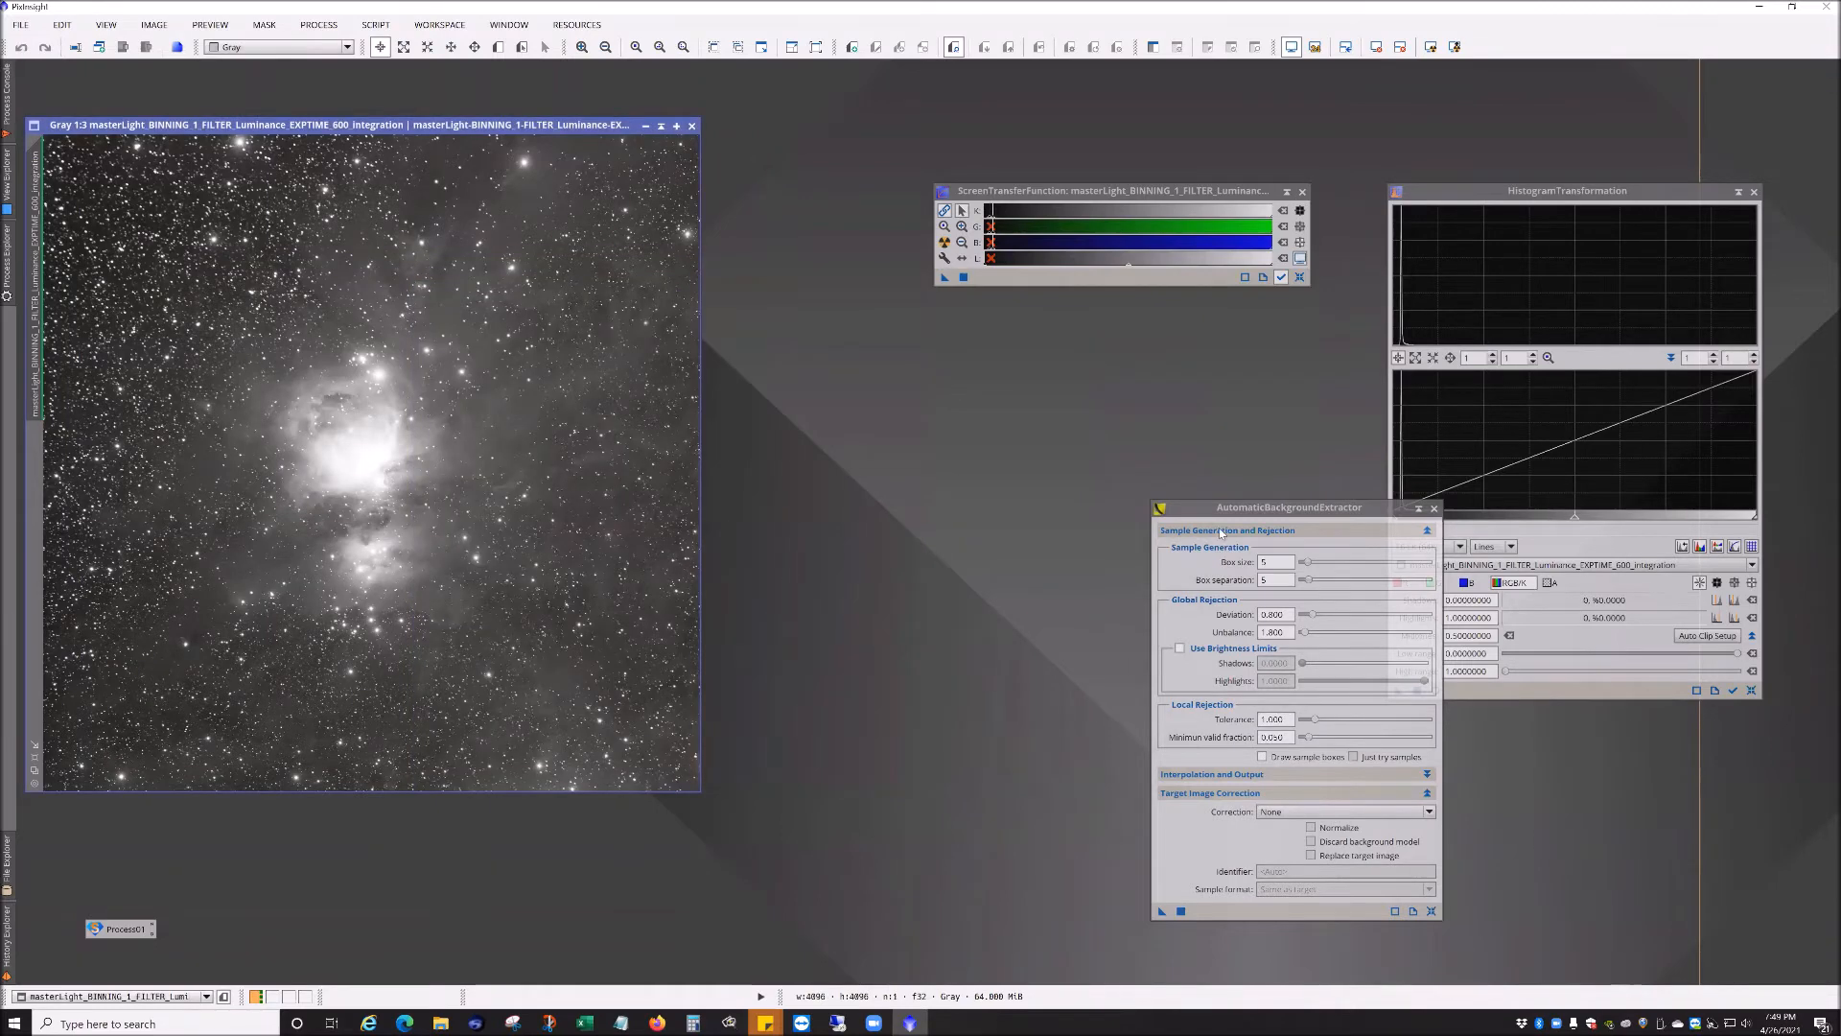
Step: Set the ABE function degree to 1 and rerun it on the integration image
drag(1218, 513, 921, 378)
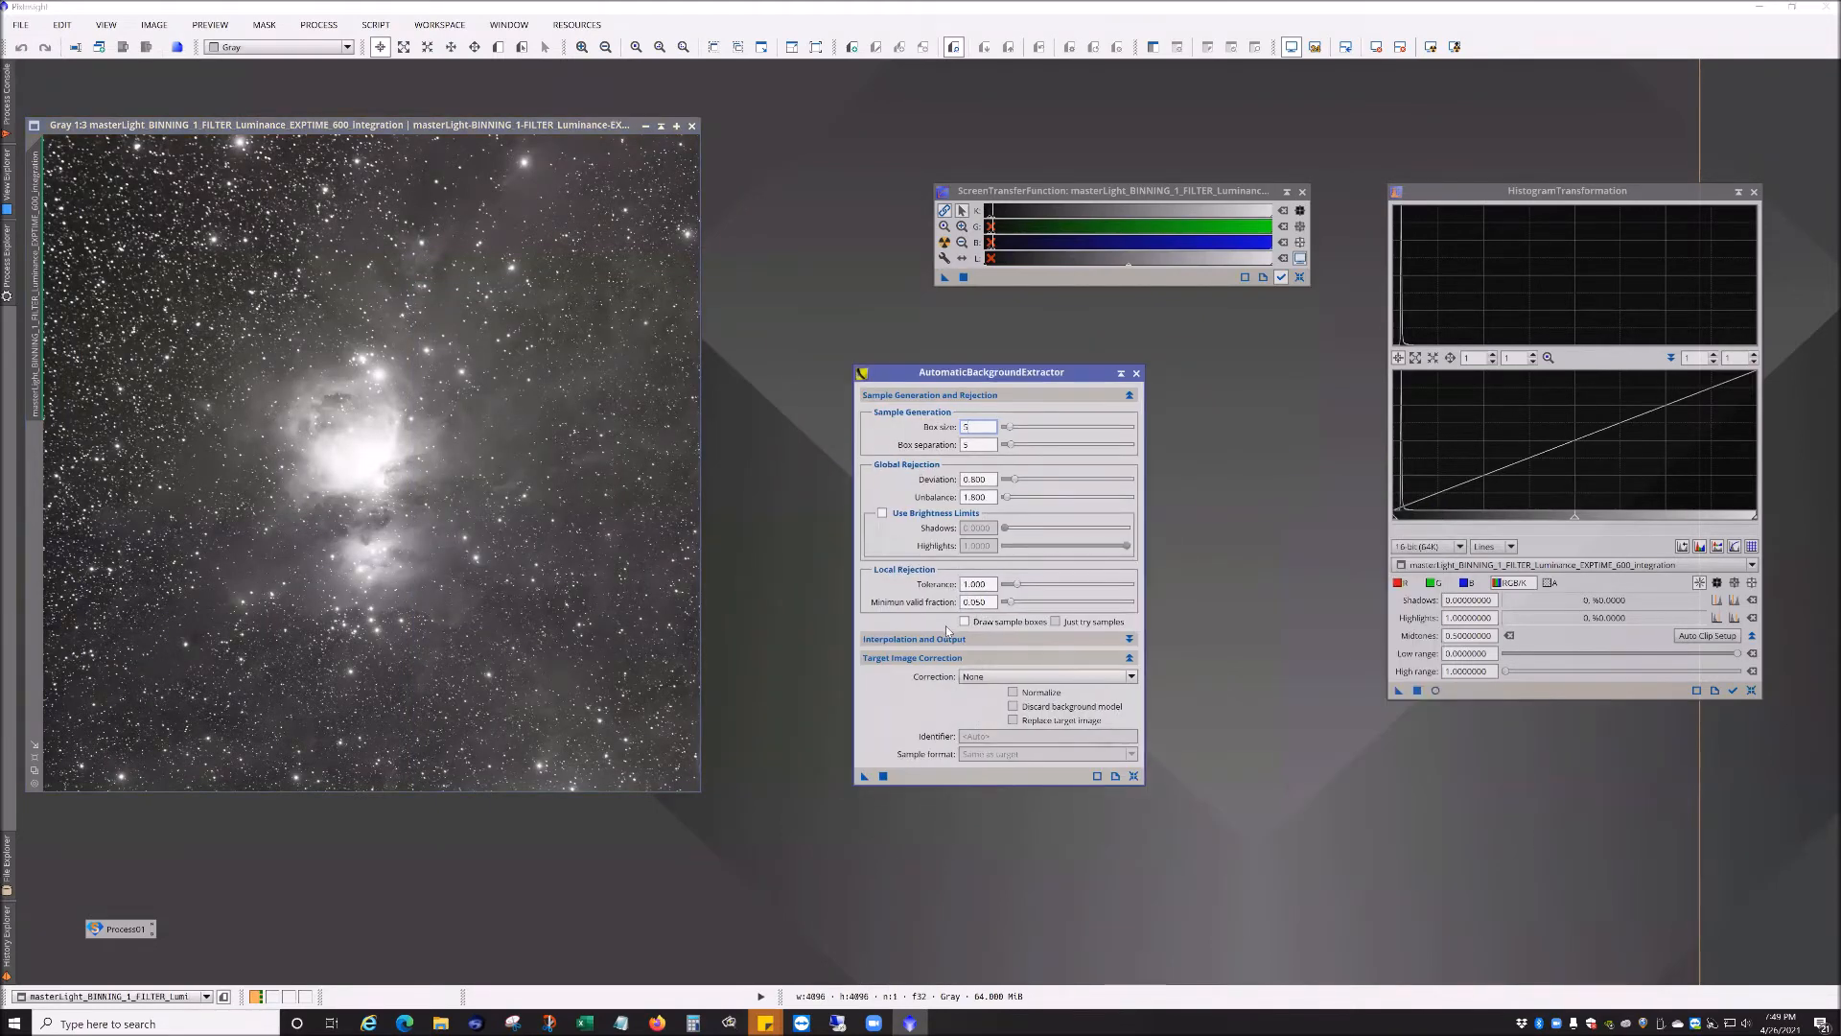
click(957, 640)
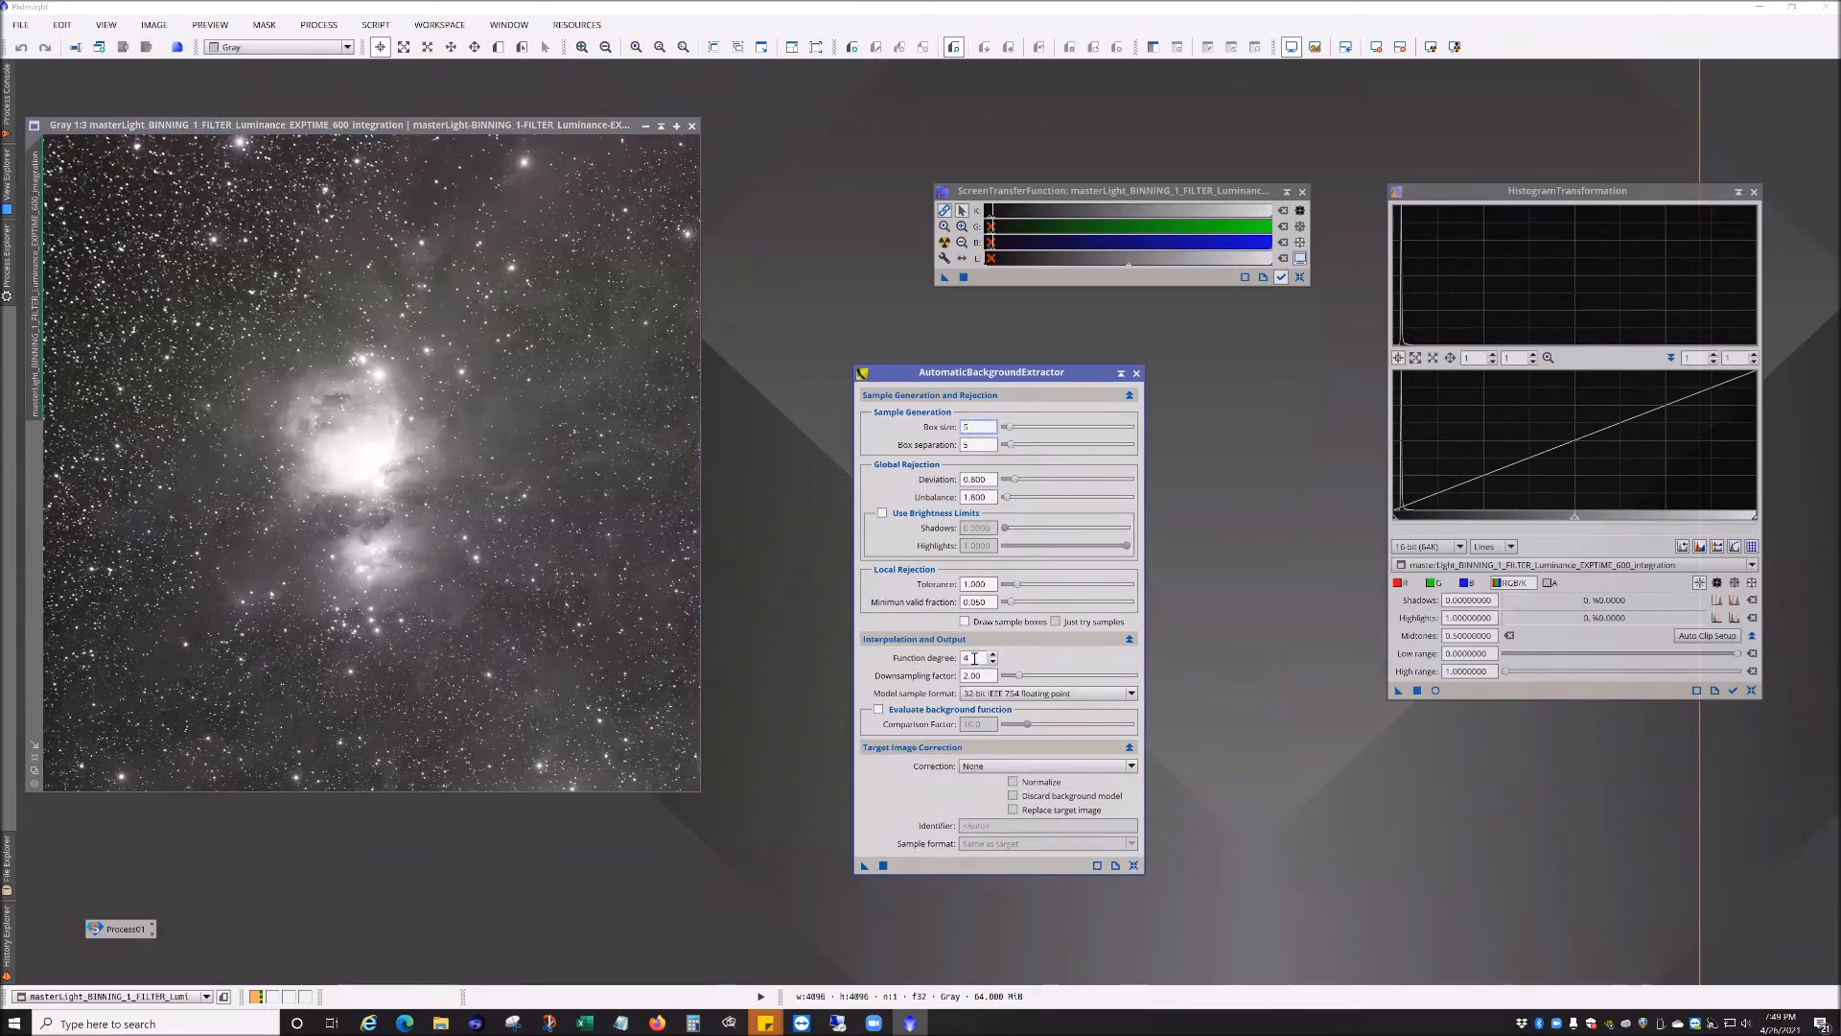
mouse_move(952, 668)
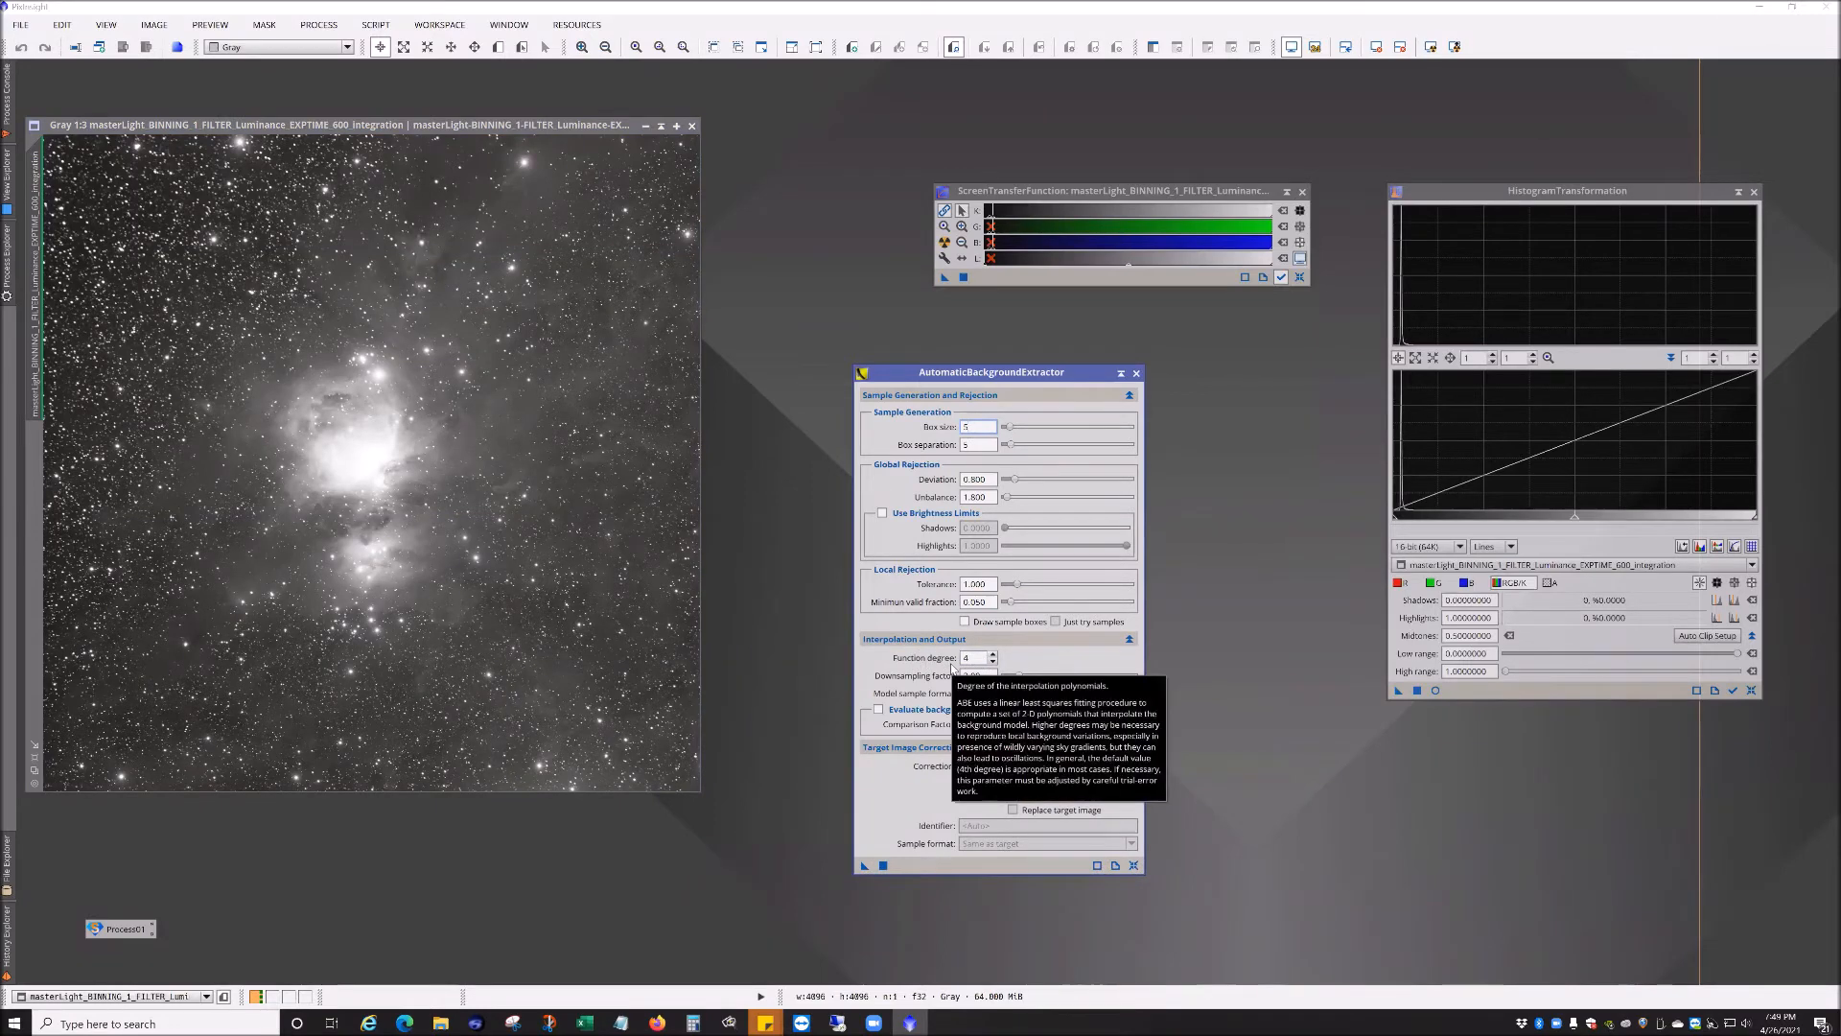
click(994, 661)
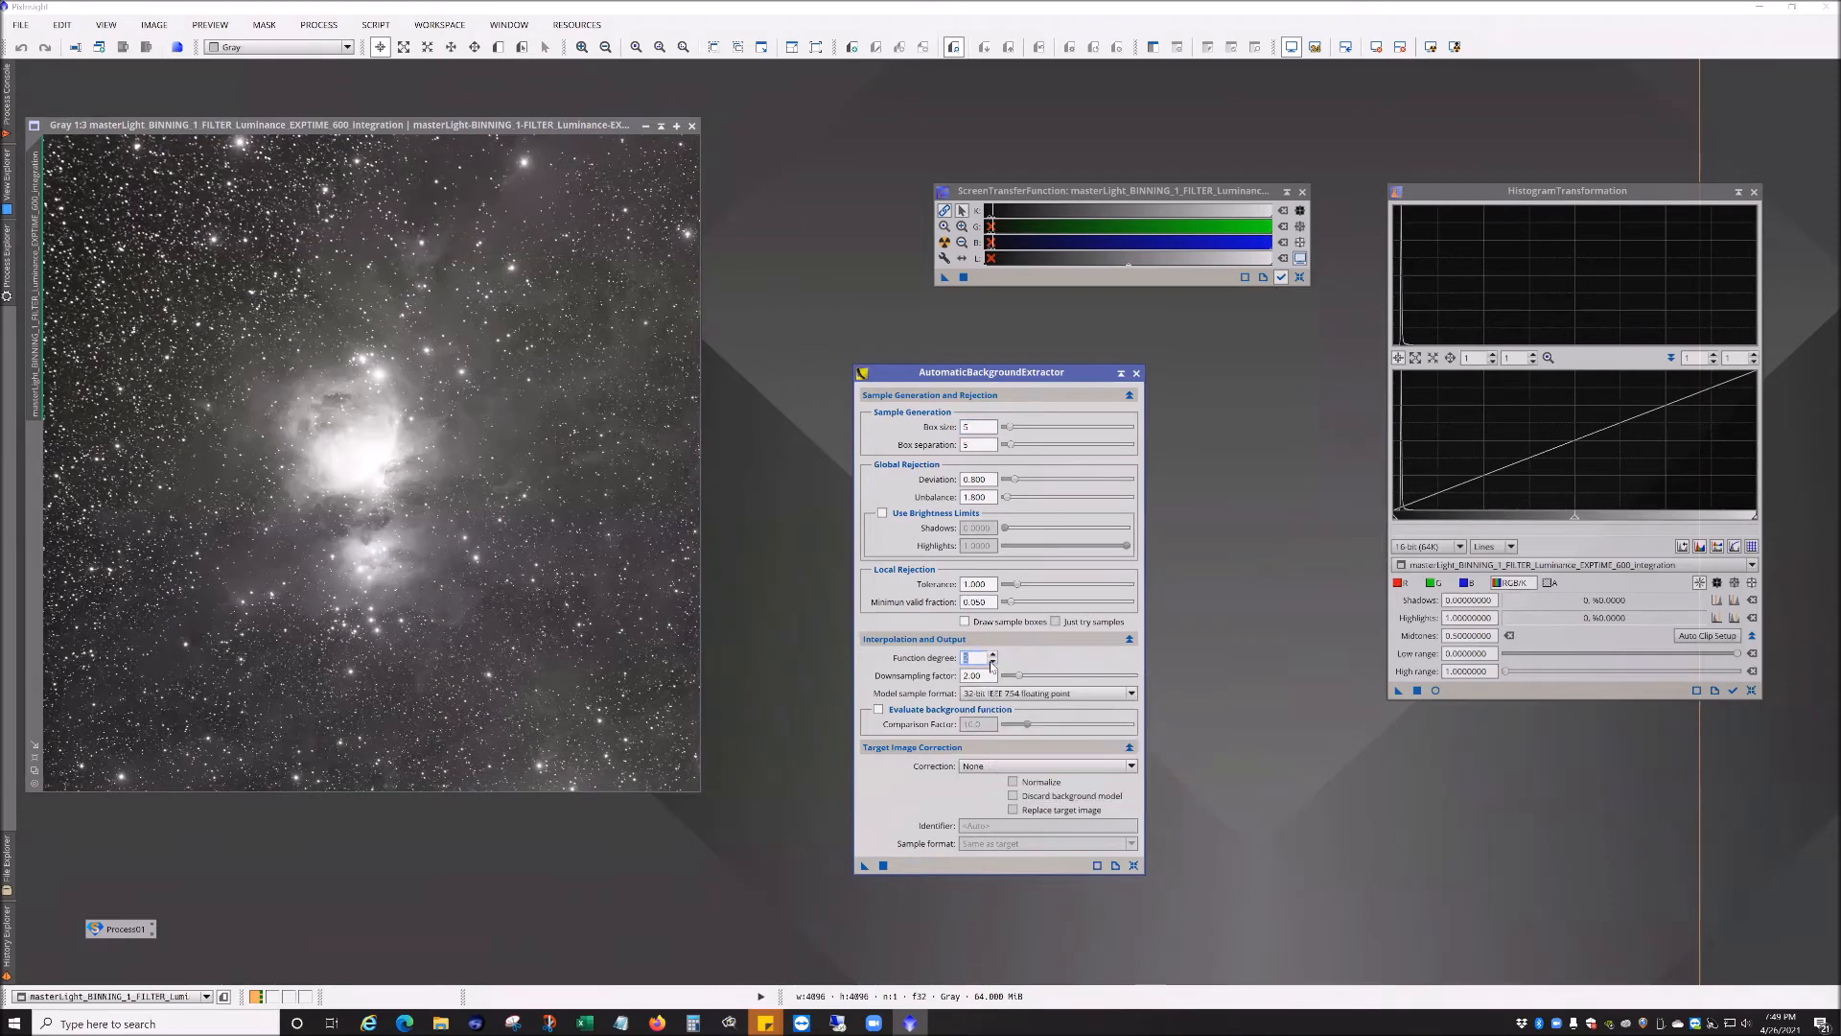
drag(861, 869, 535, 672)
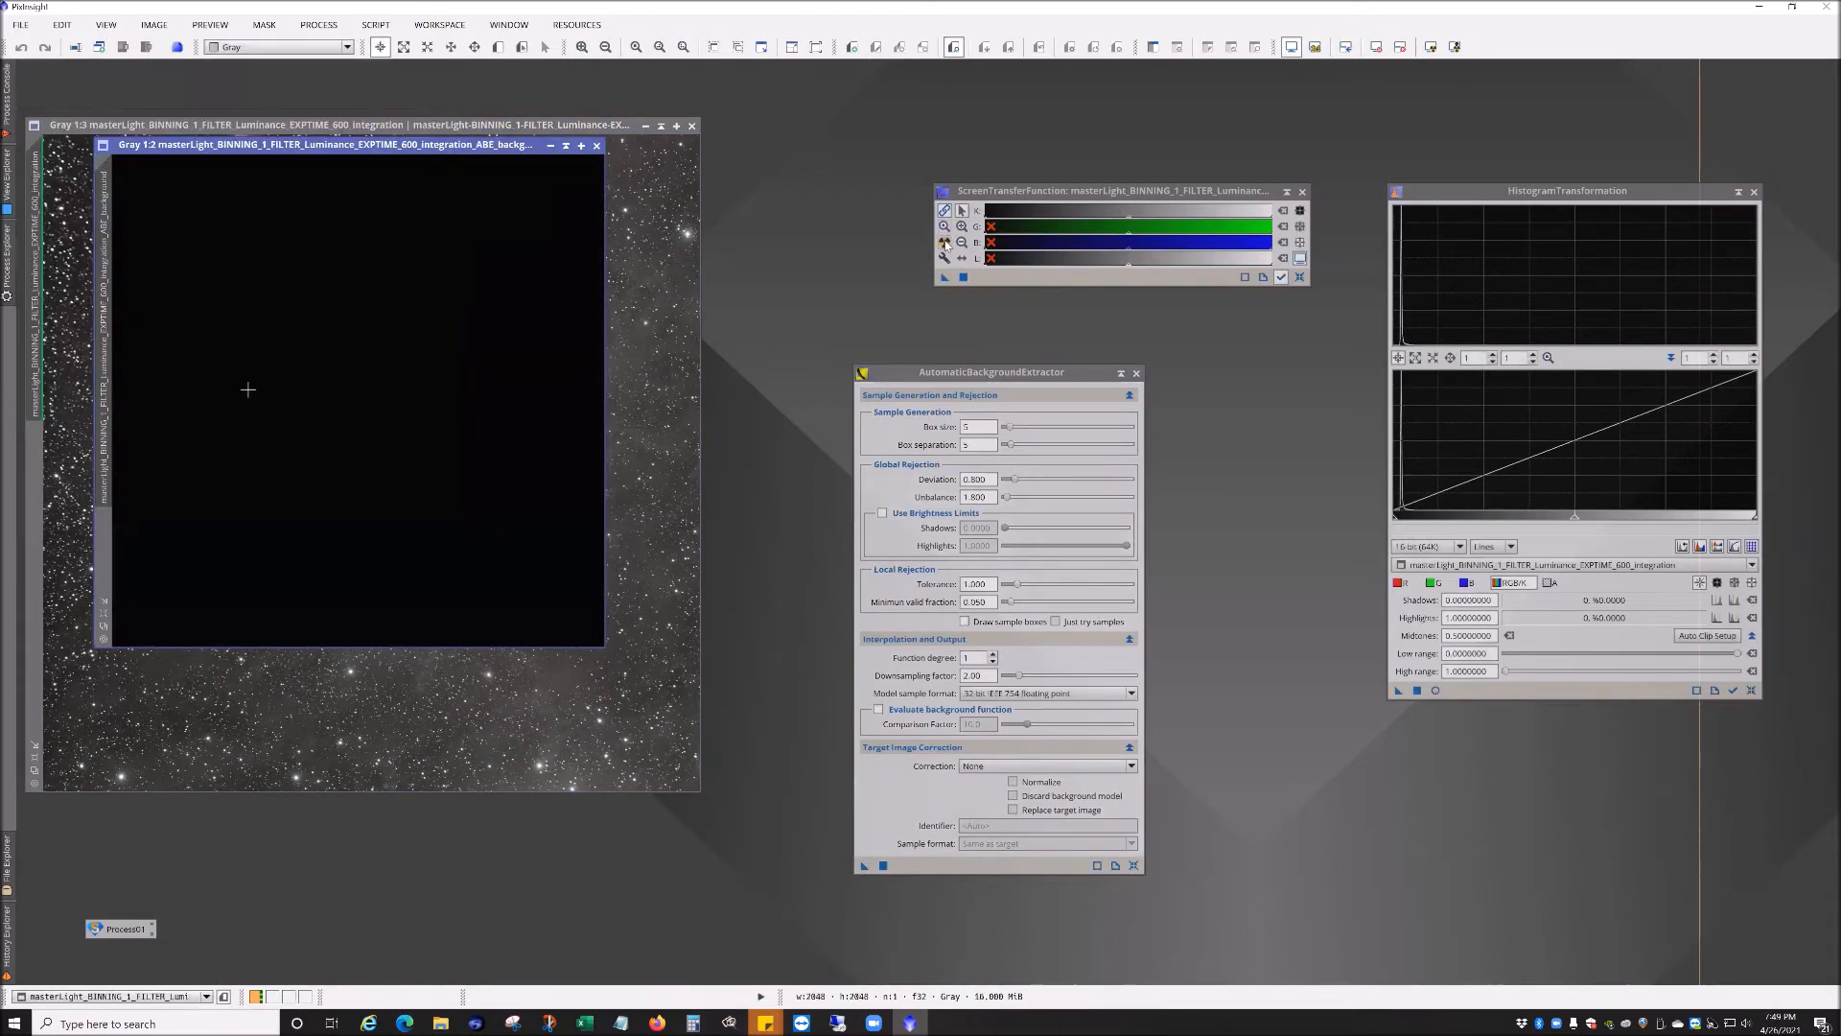
Step: Auto-stretch the new background model to inspect it, then close it
click(945, 242)
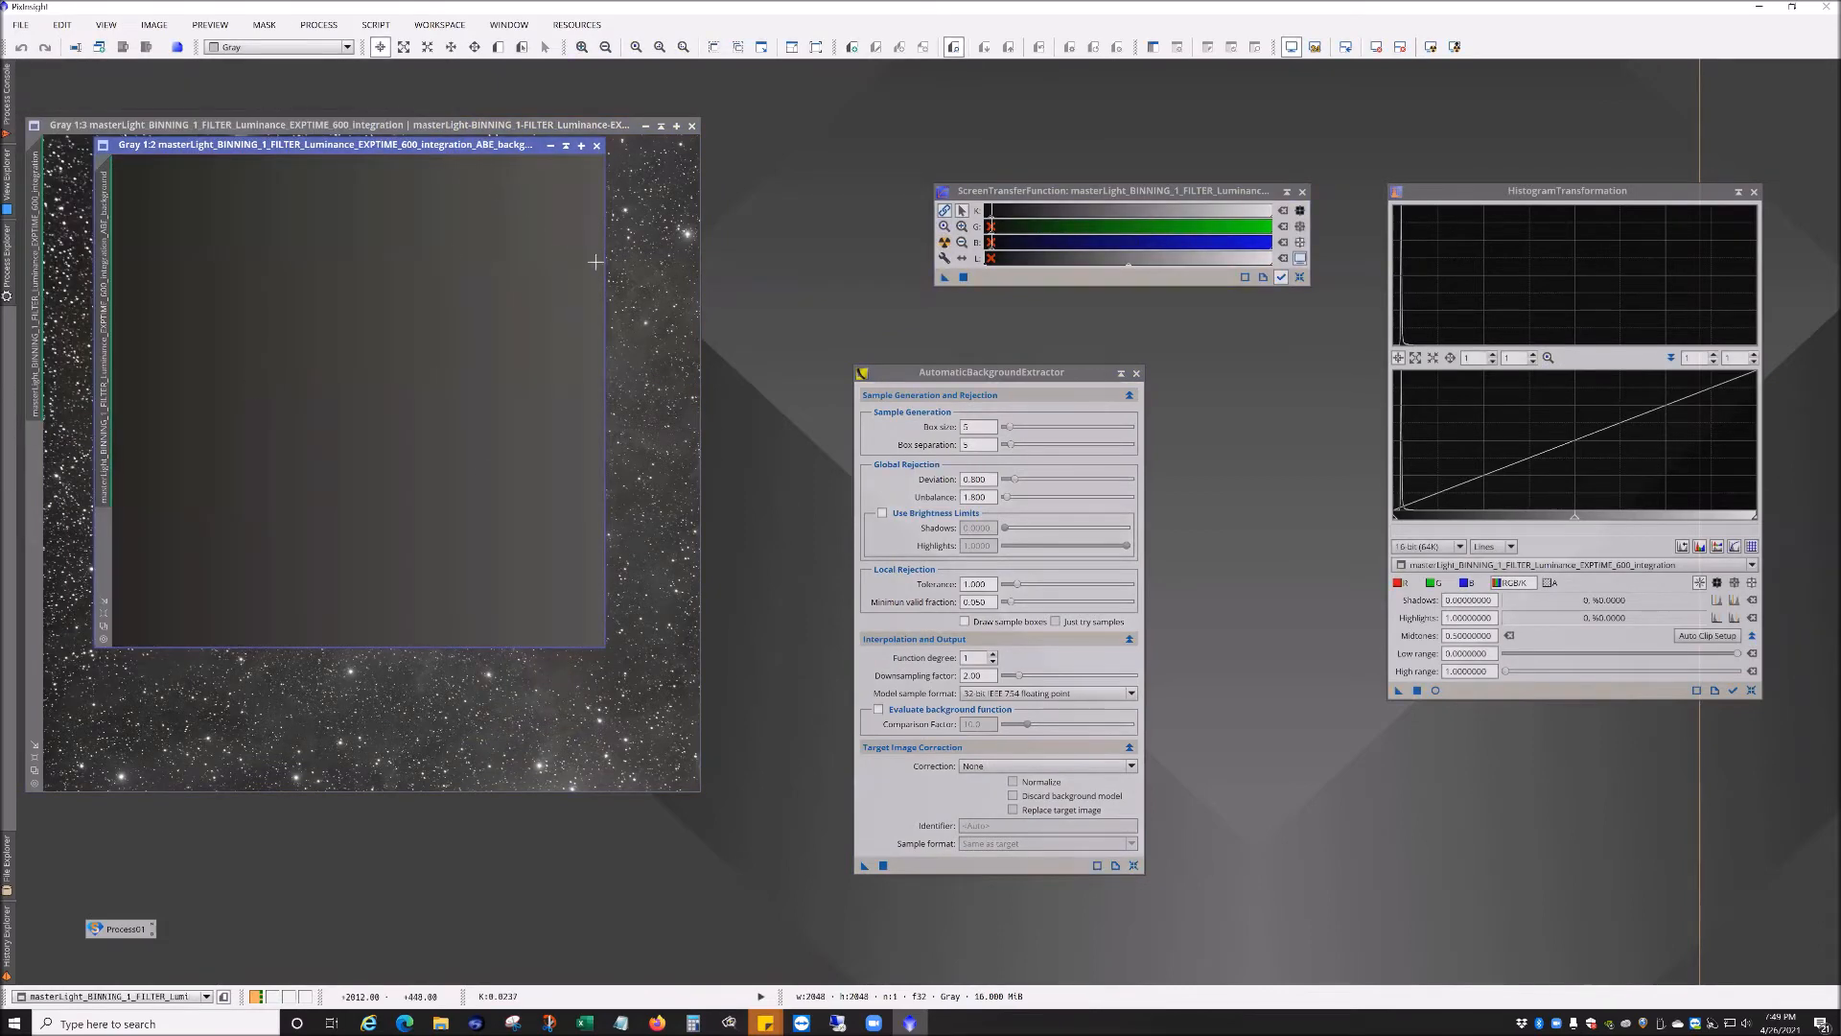
drag(269, 146, 278, 500)
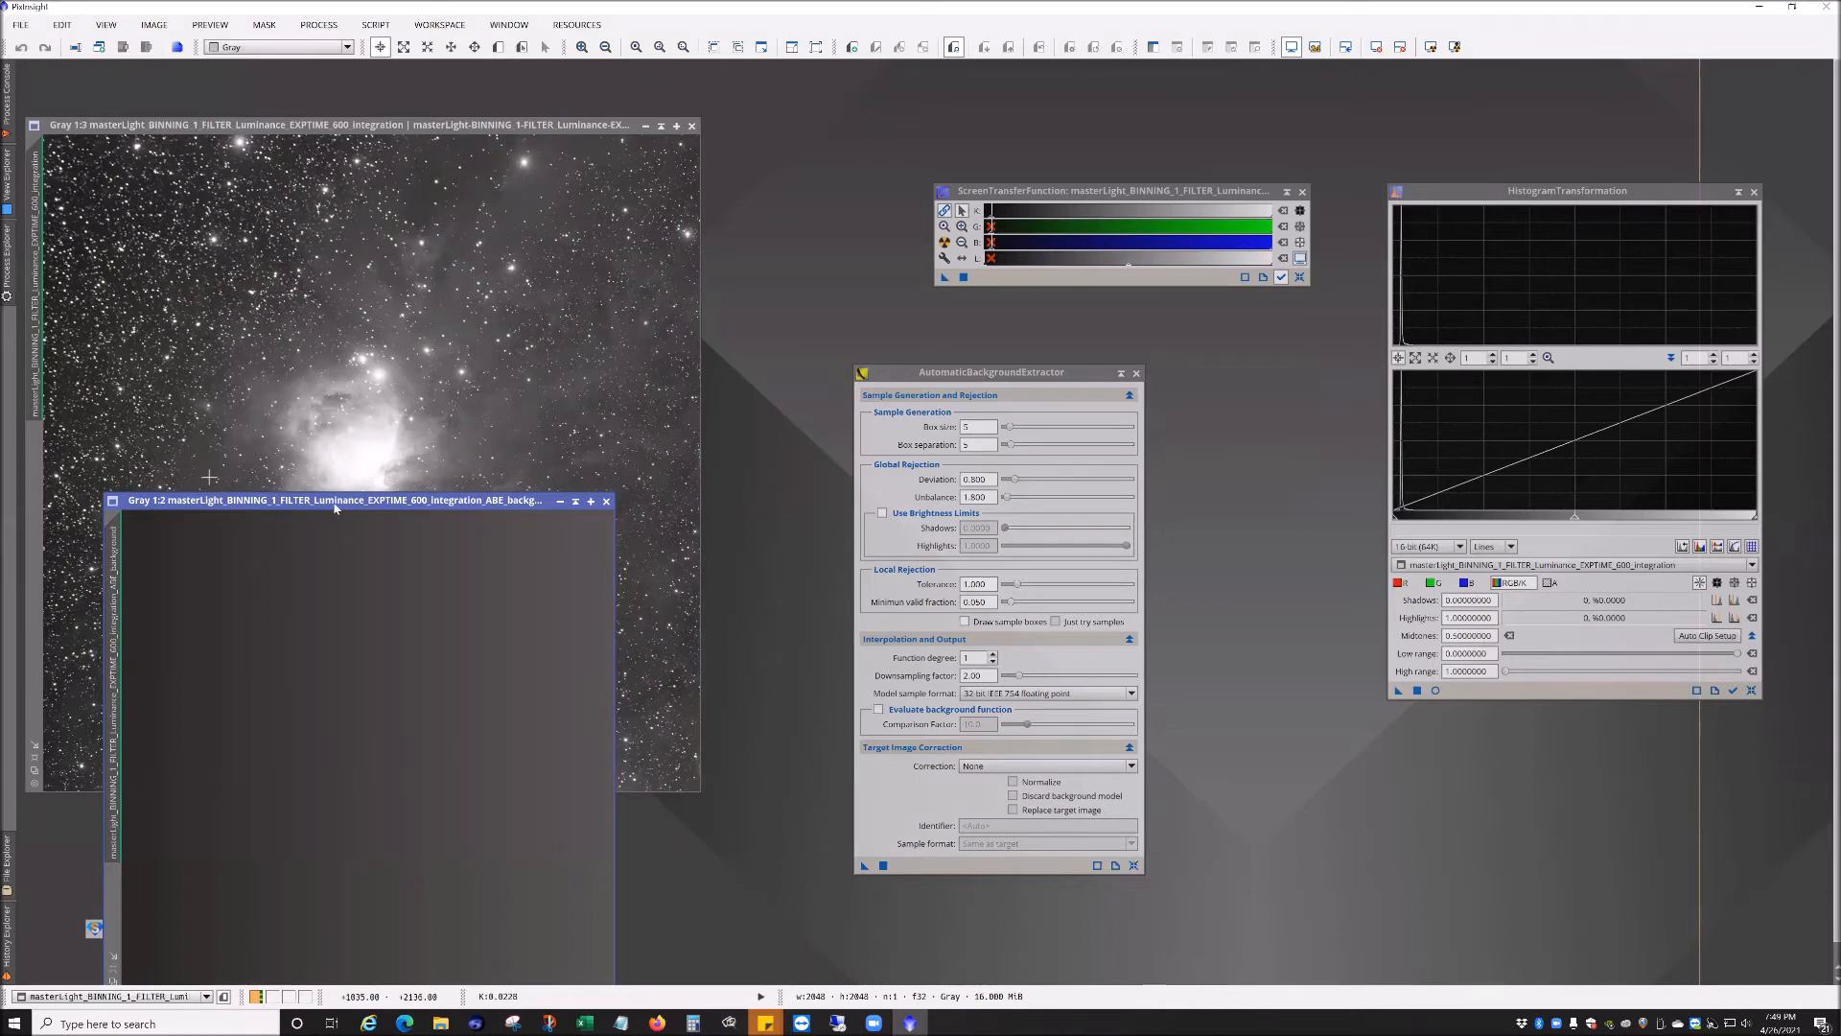
click(606, 500)
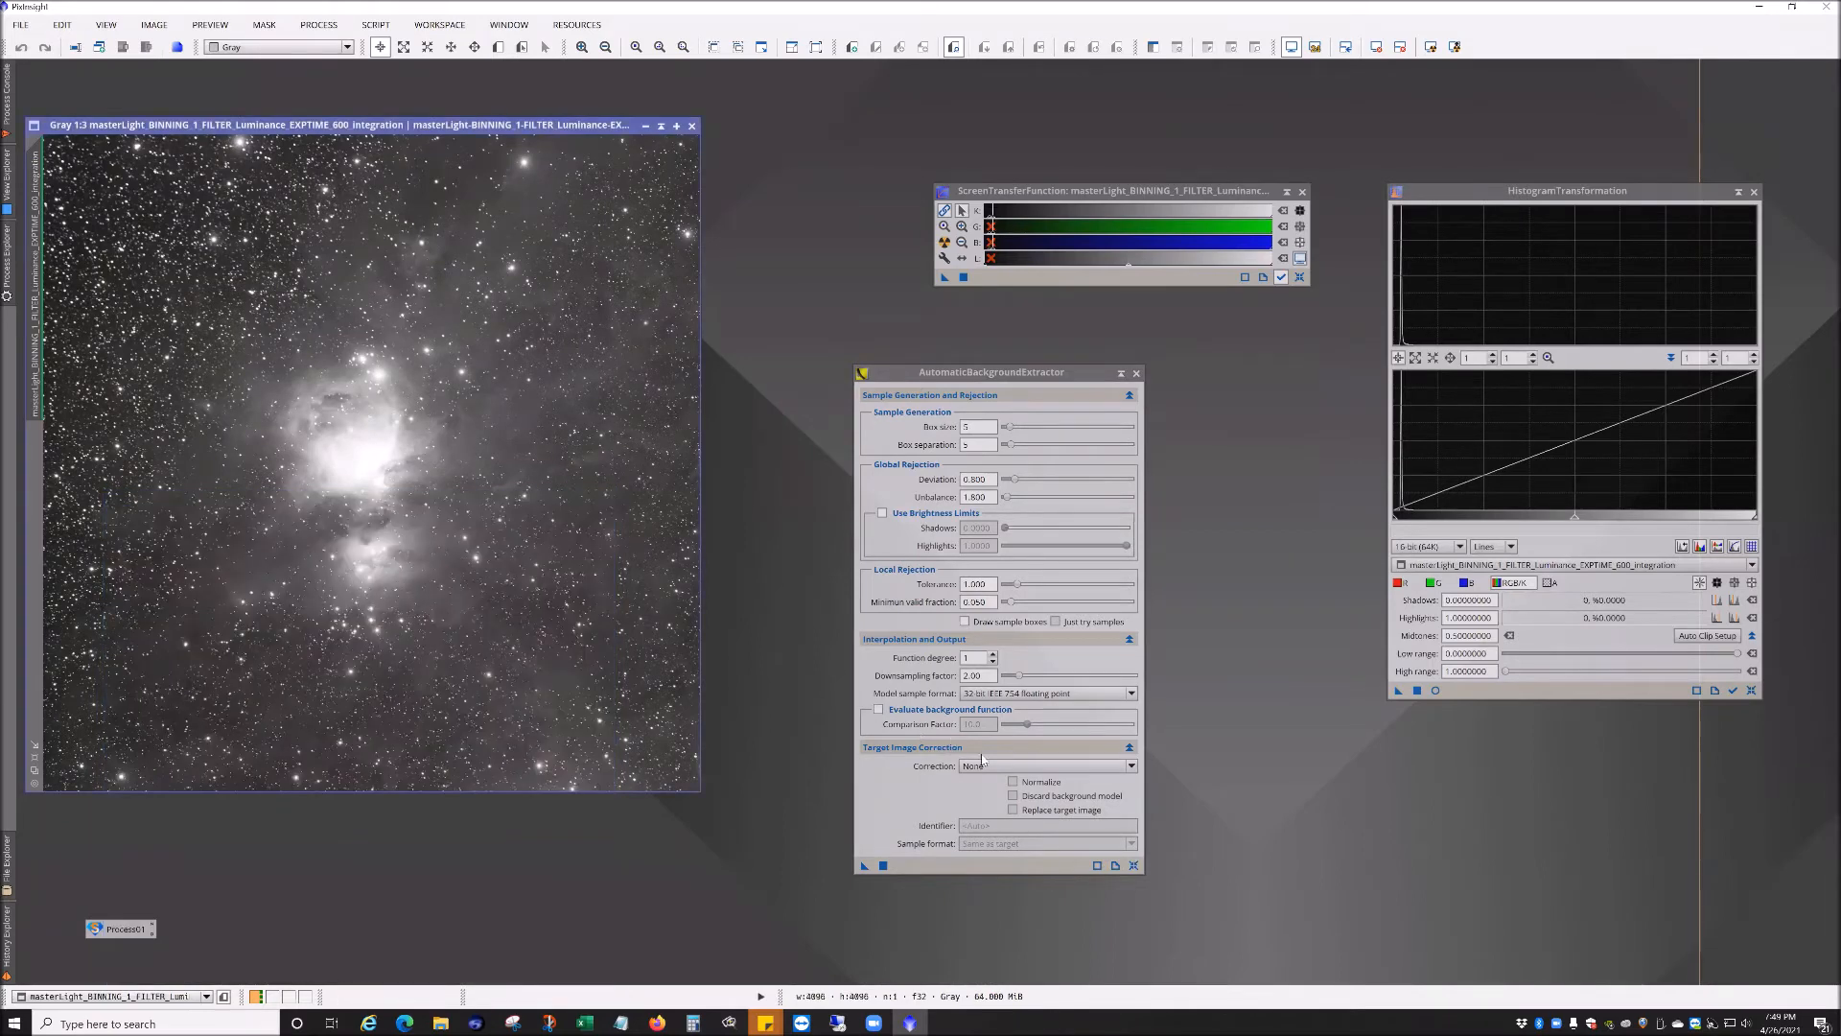
Step: Set the ABE correction to Subtraction and apply it to the integration image
click(1047, 765)
click(988, 793)
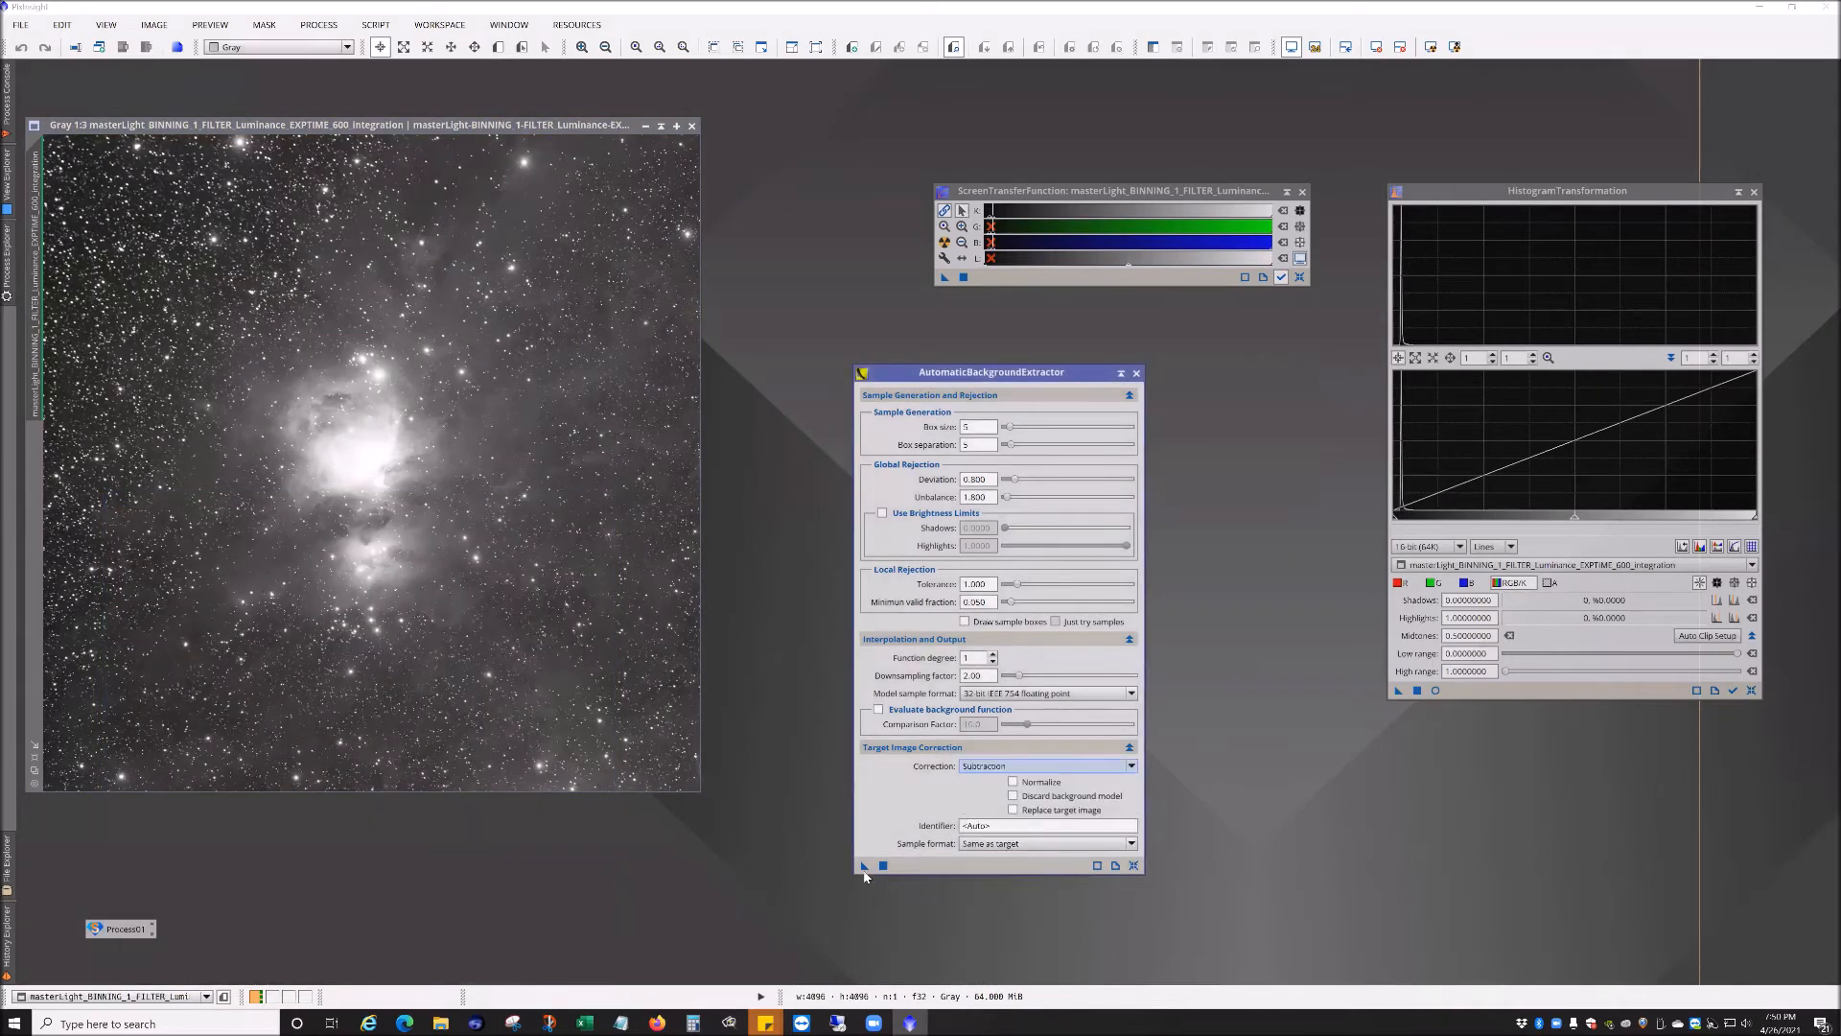
drag(864, 865, 537, 566)
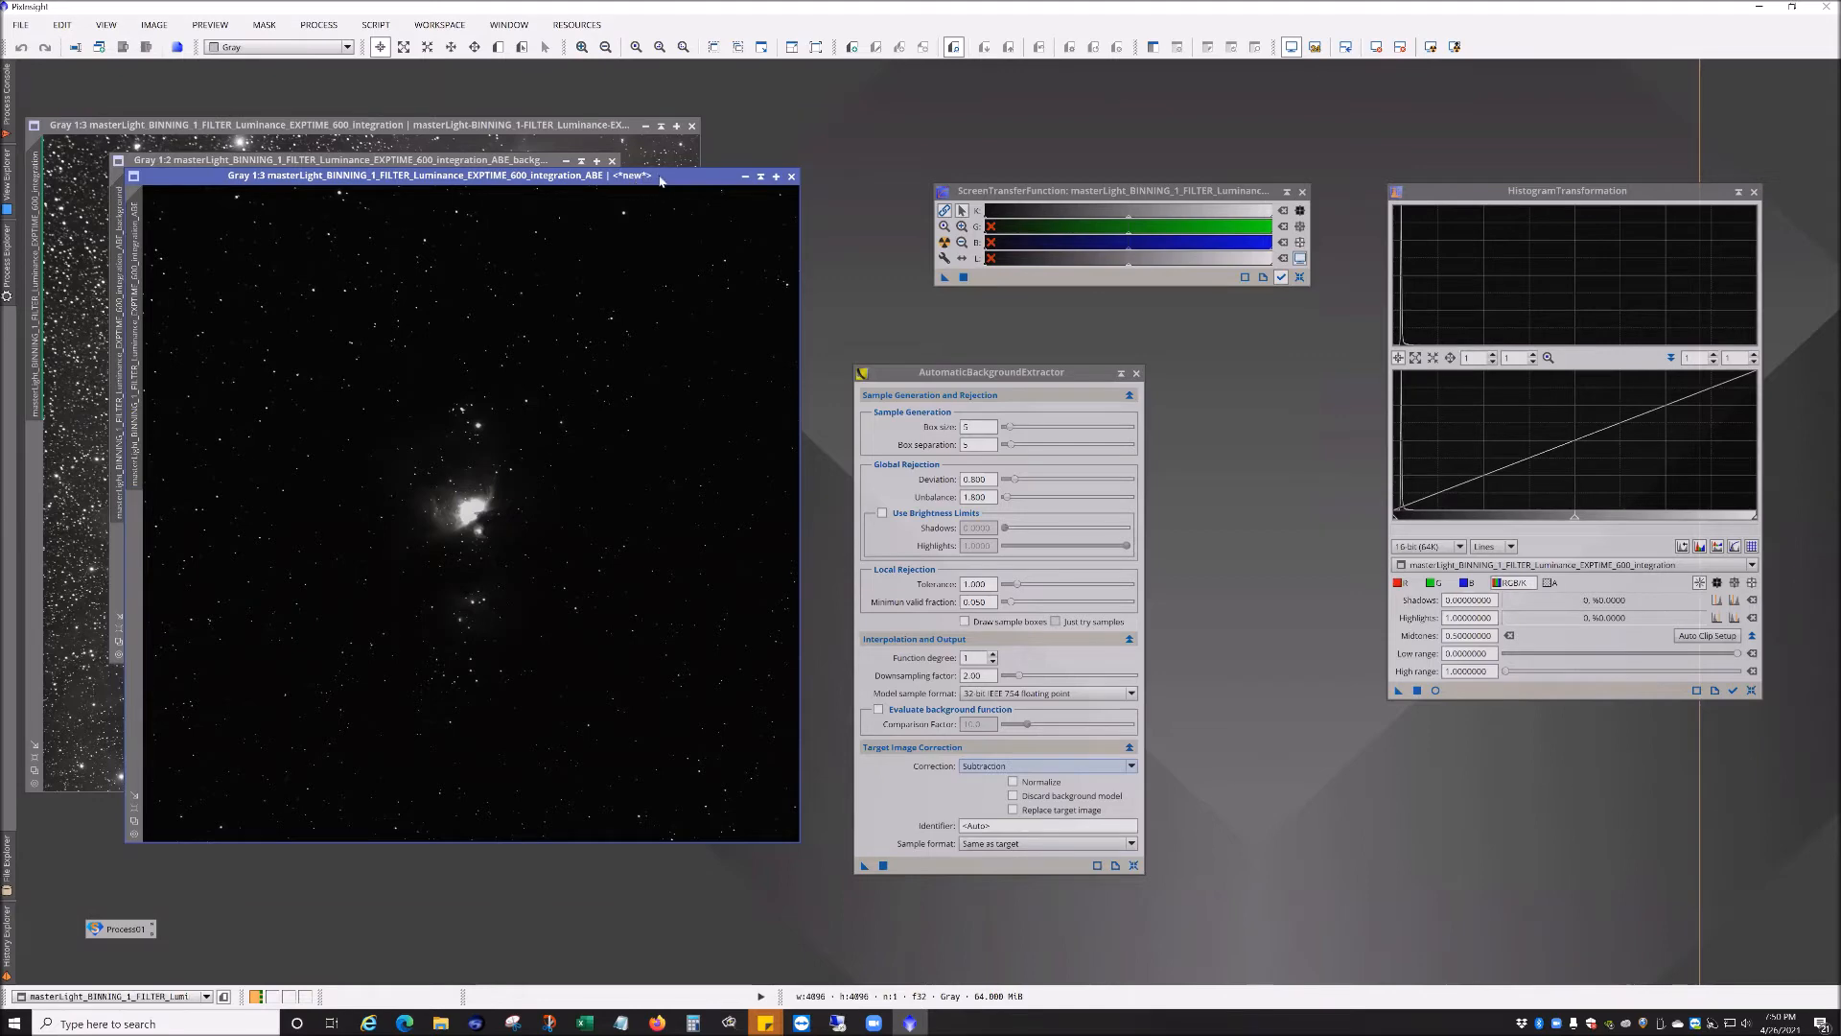
Step: Close the generated background model and auto-stretch the corrected ABE image to inspect it
drag(671, 180, 683, 215)
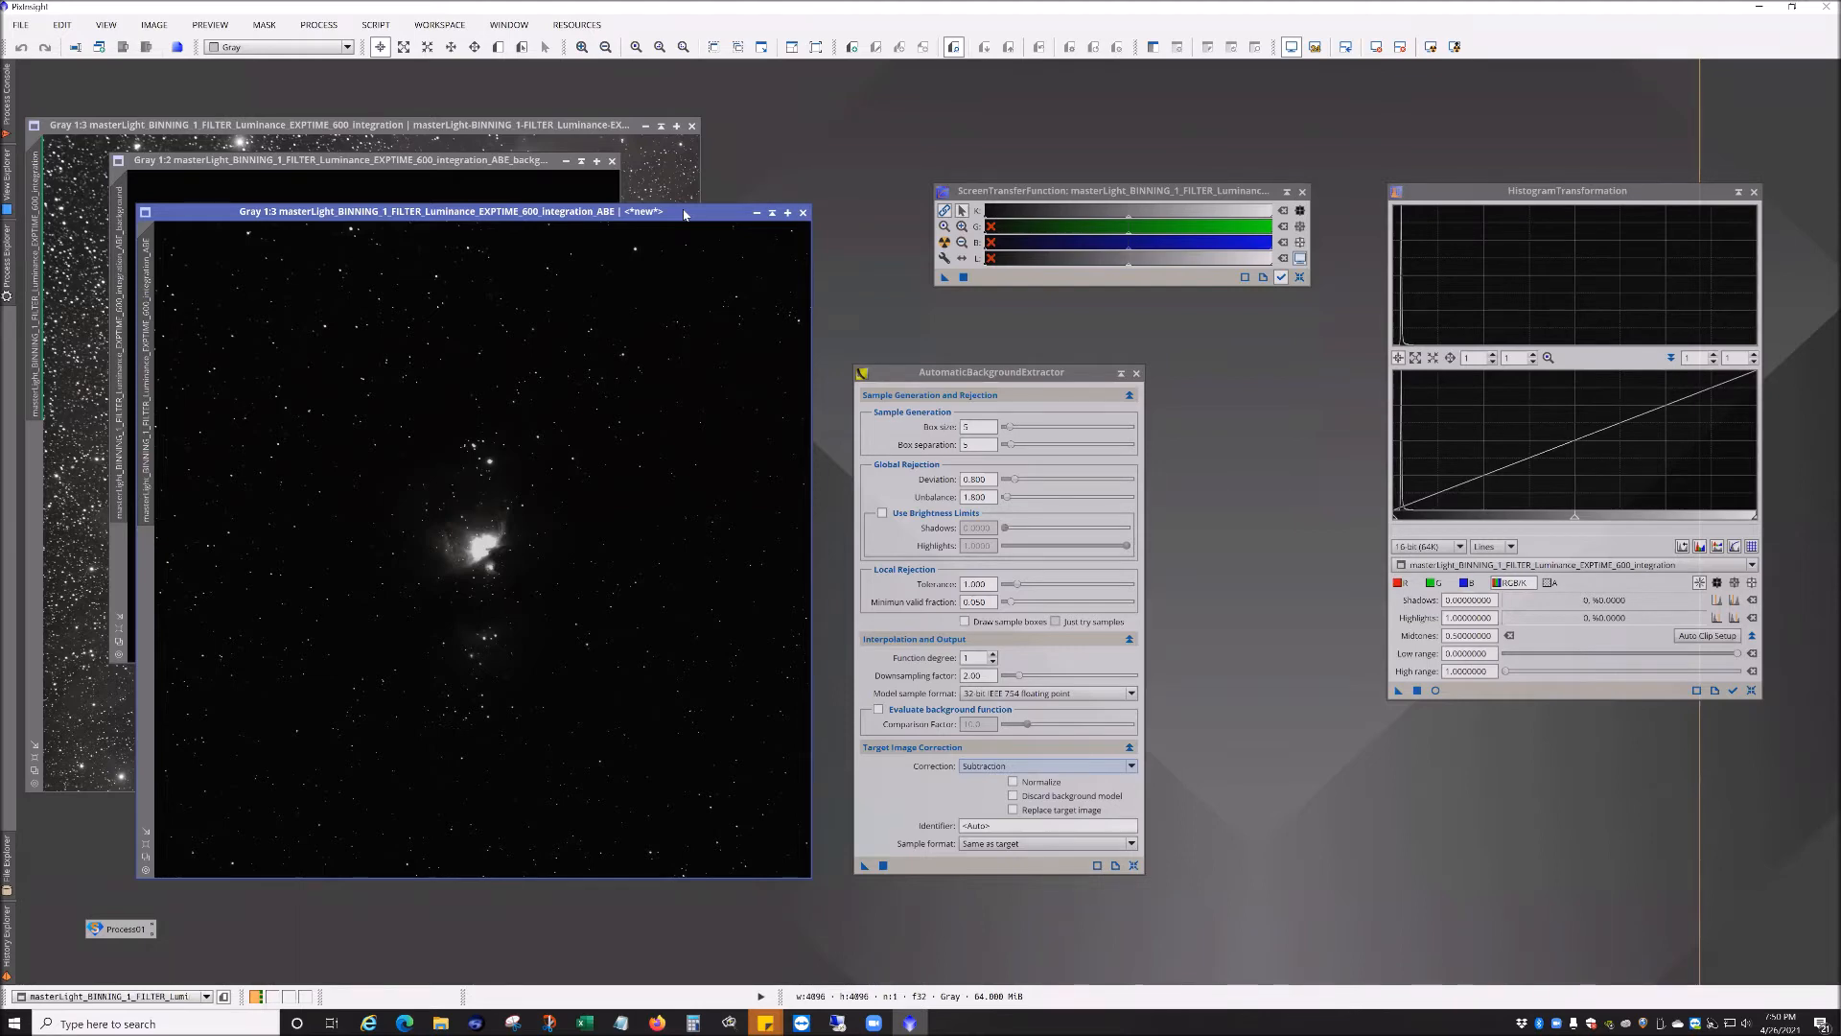
click(481, 169)
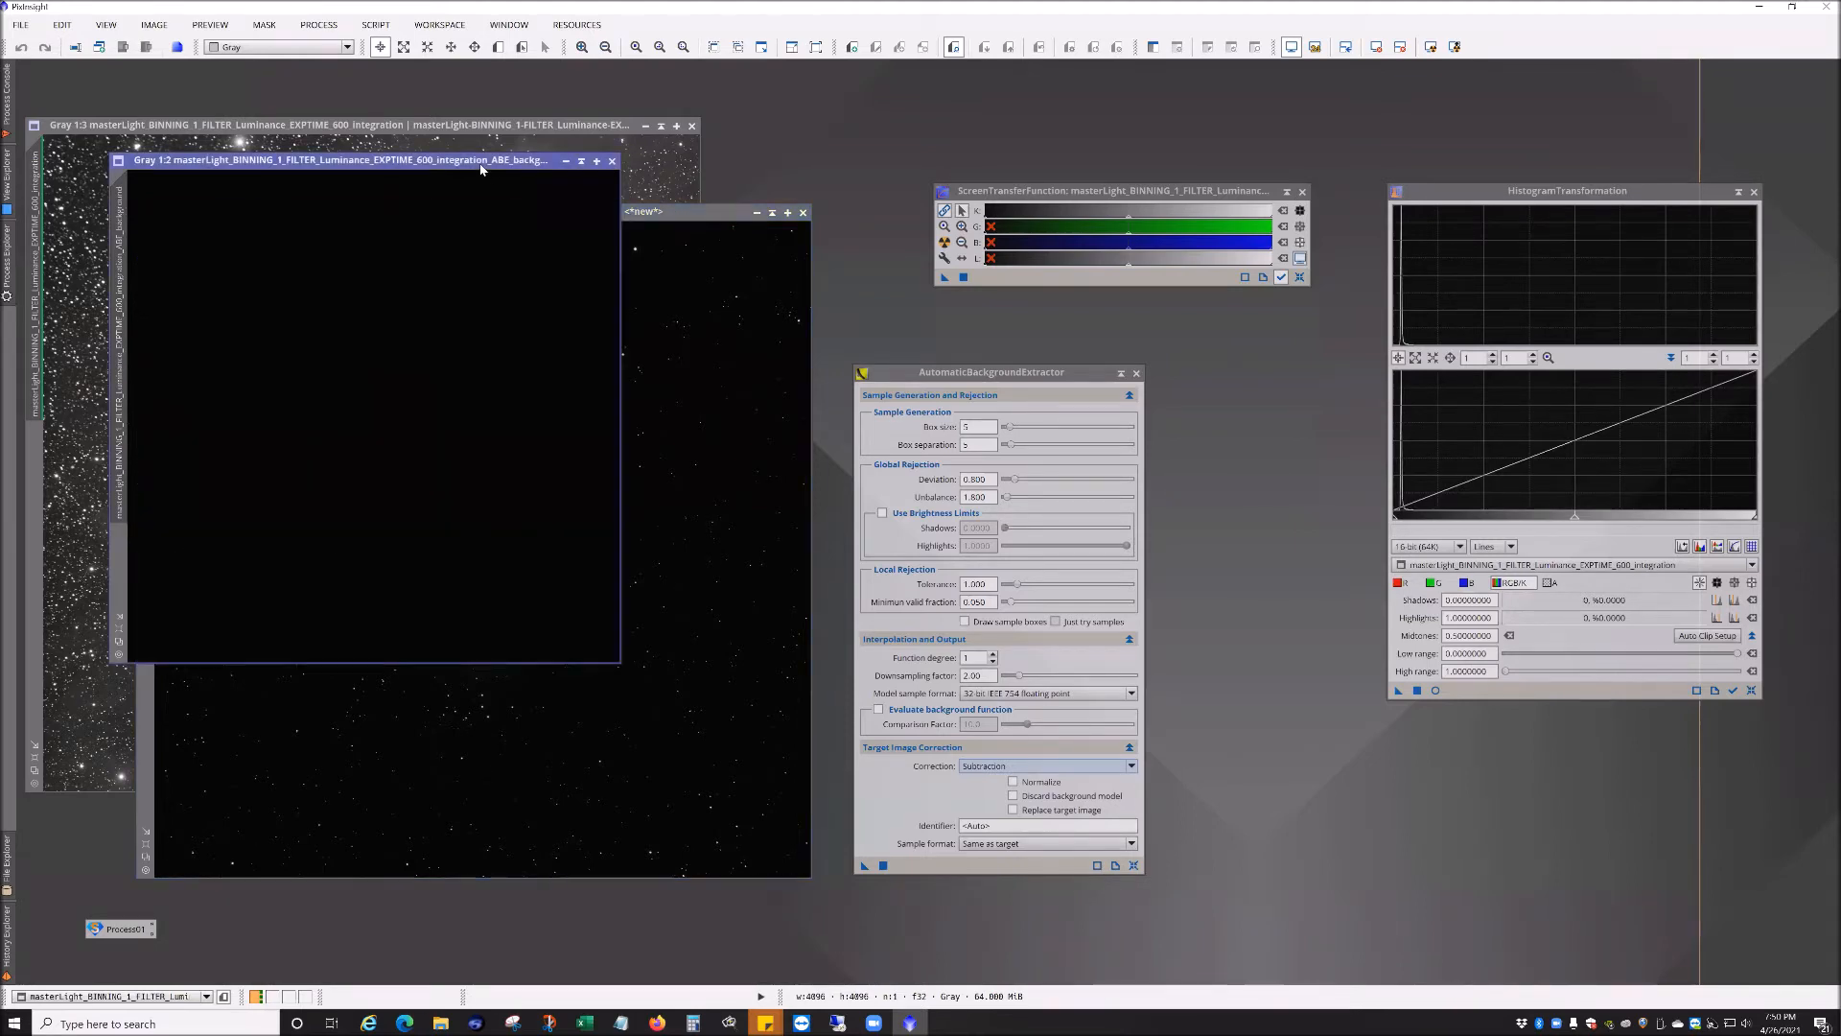
click(613, 161)
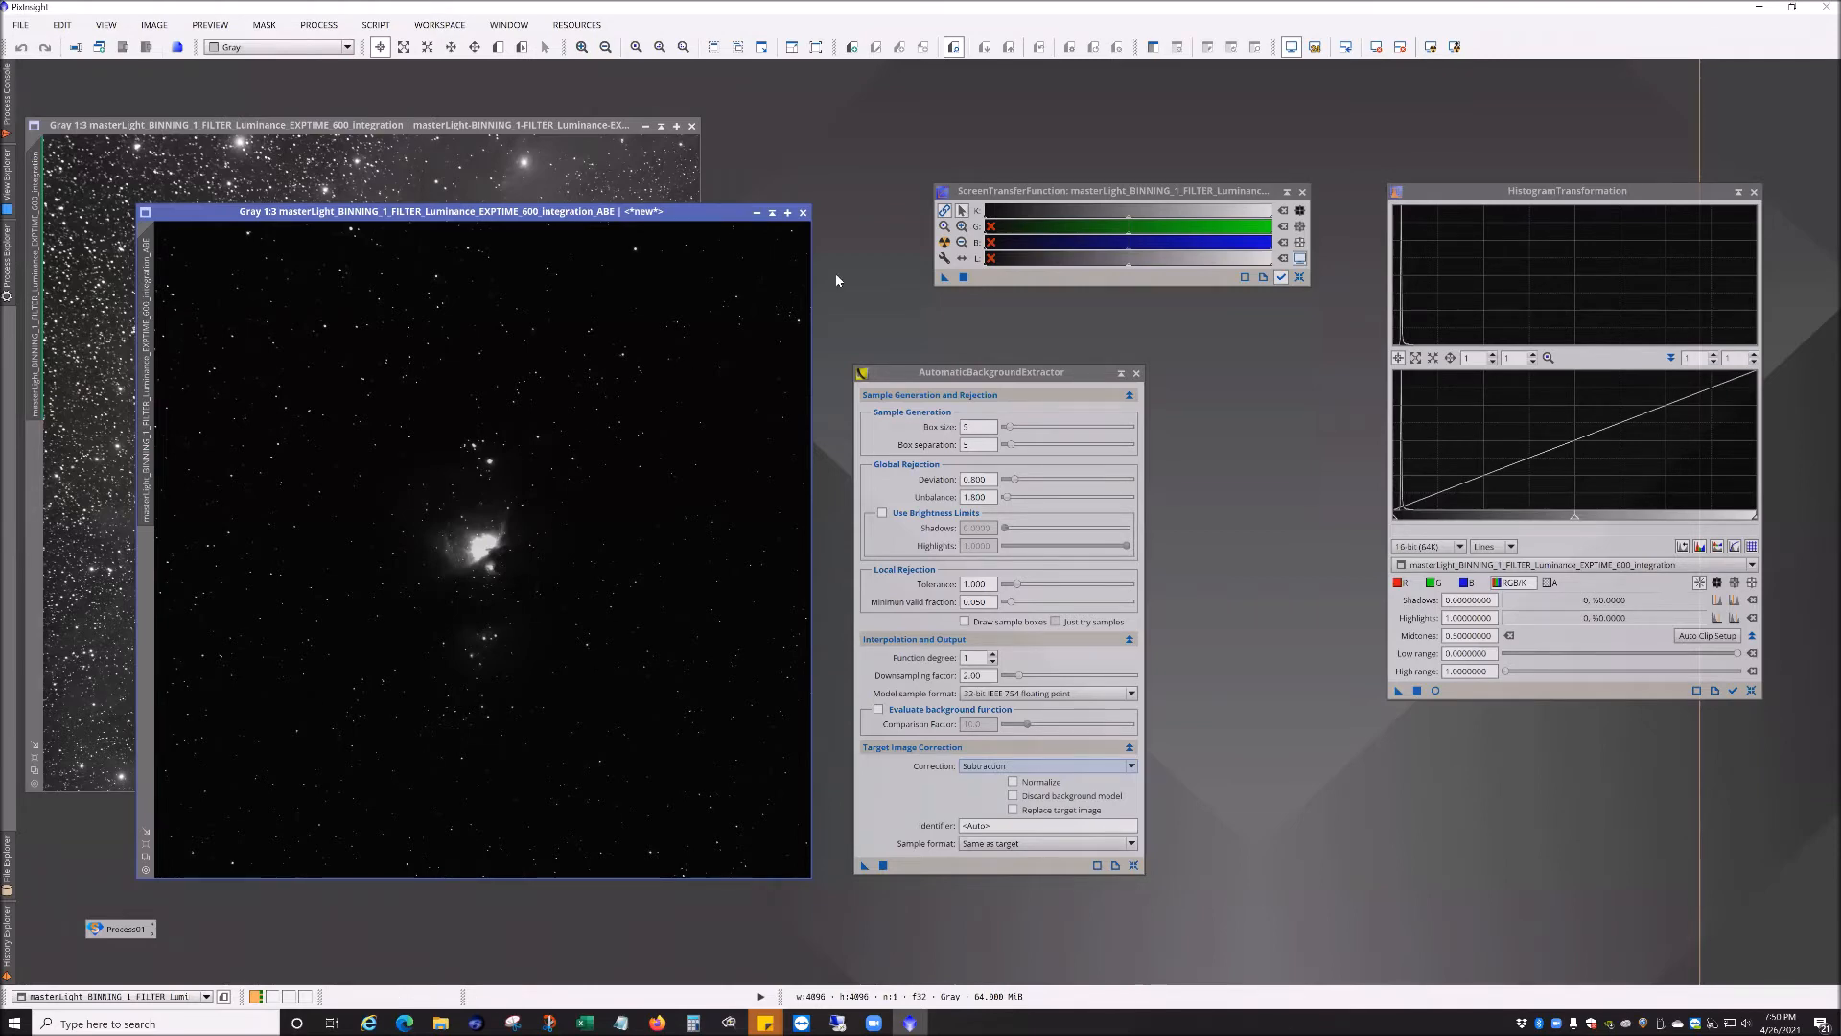
click(944, 244)
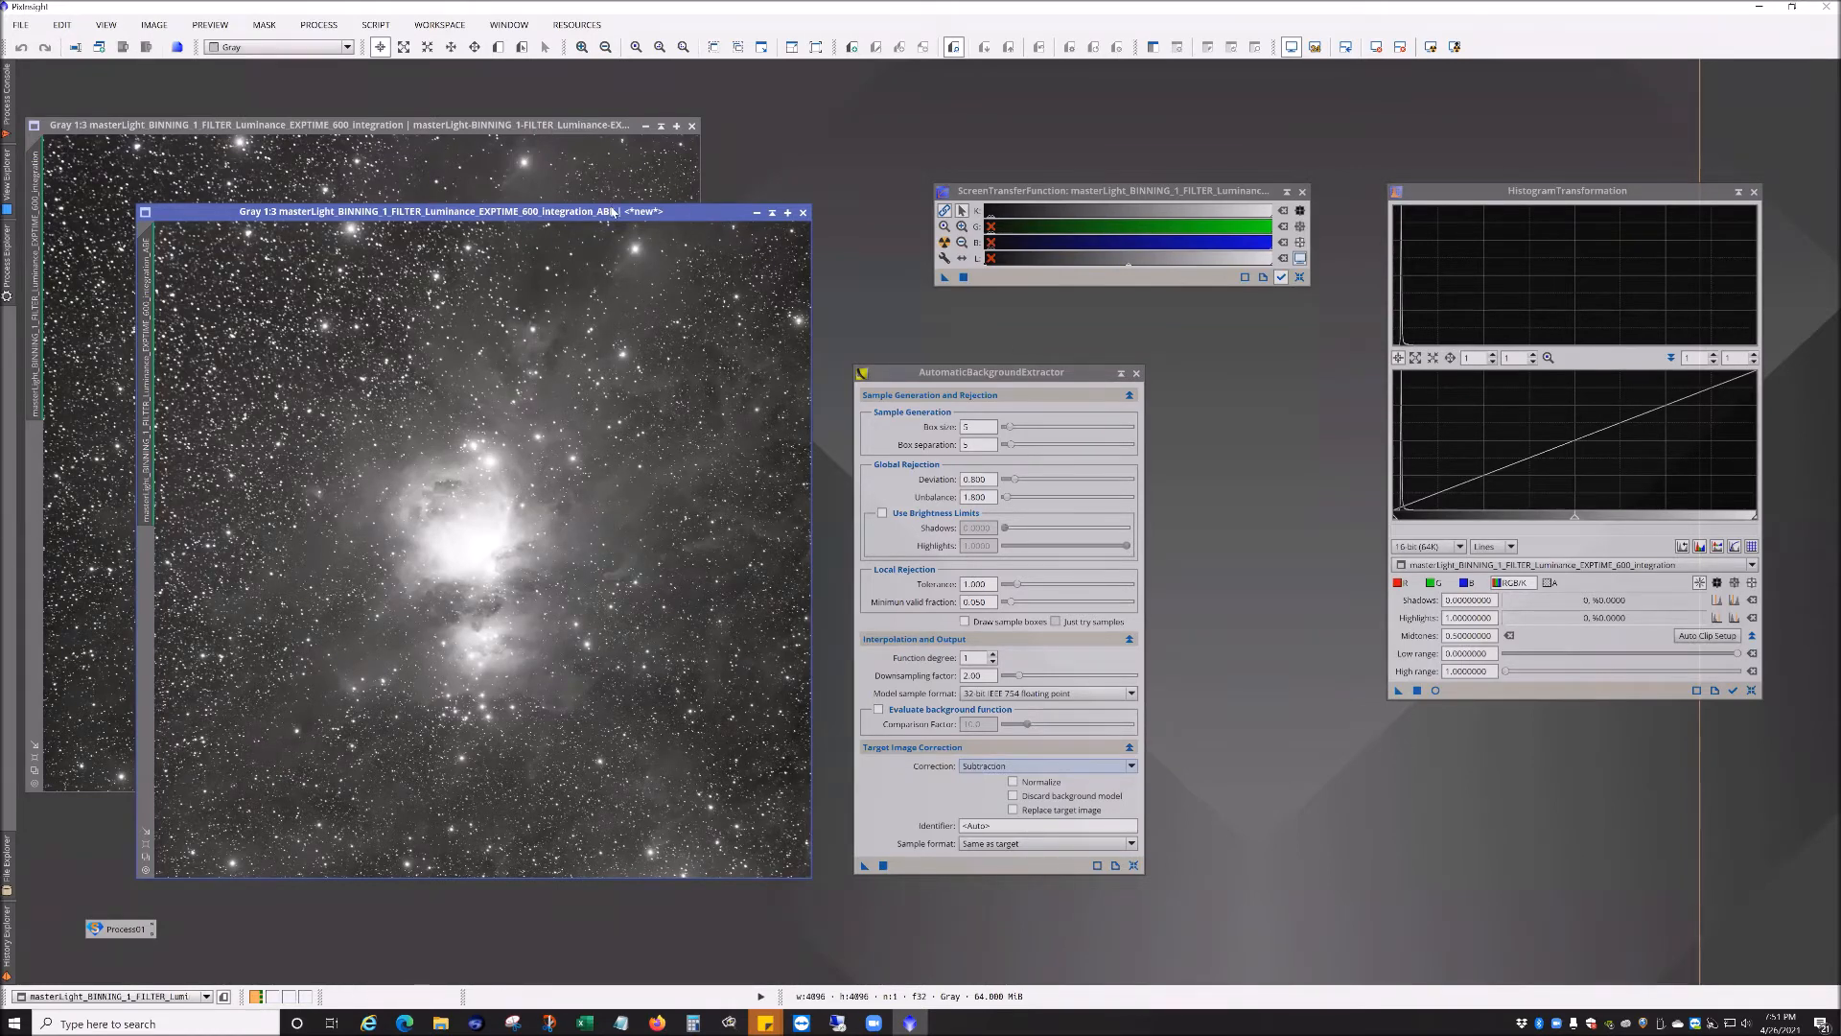
Step: Save the ABE settings as a process icon on the workspace and close the corrected image
drag(863, 866, 801, 952)
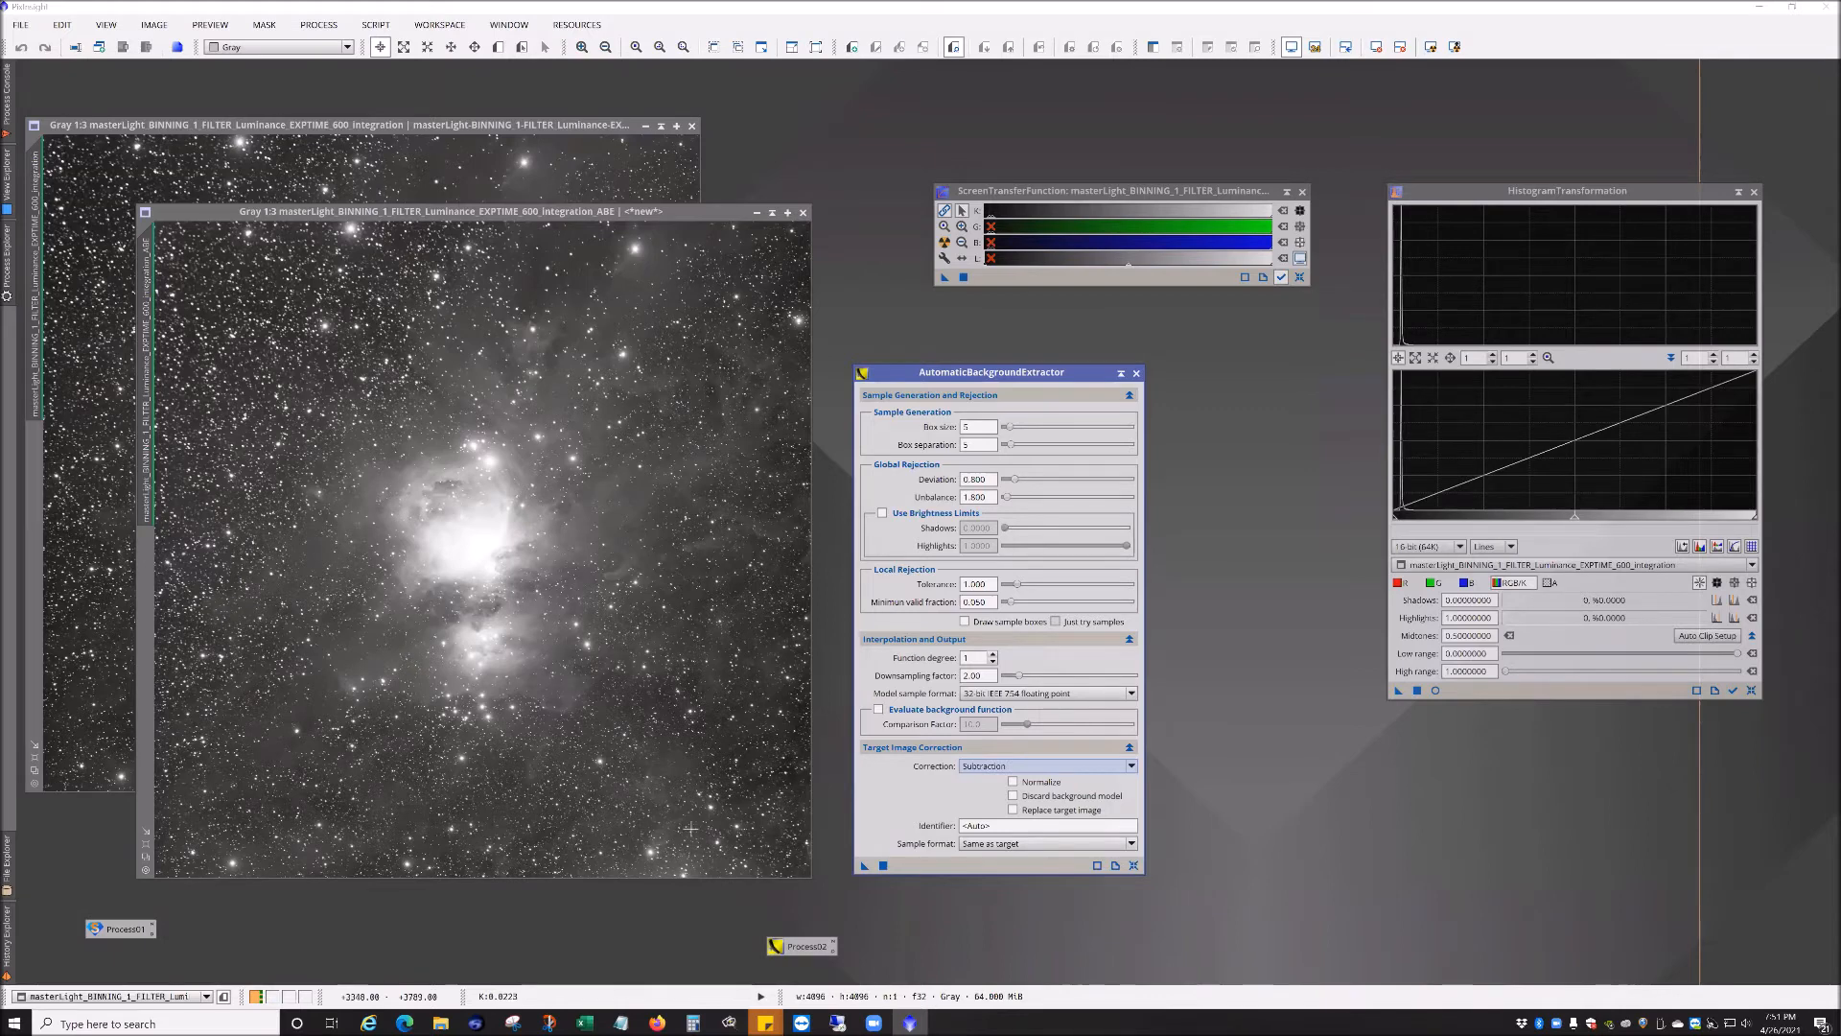
mouse_move(791, 947)
mouse_down()
mouse_move(692, 802)
mouse_move(841, 929)
mouse_move(807, 922)
mouse_move(817, 936)
mouse_up()
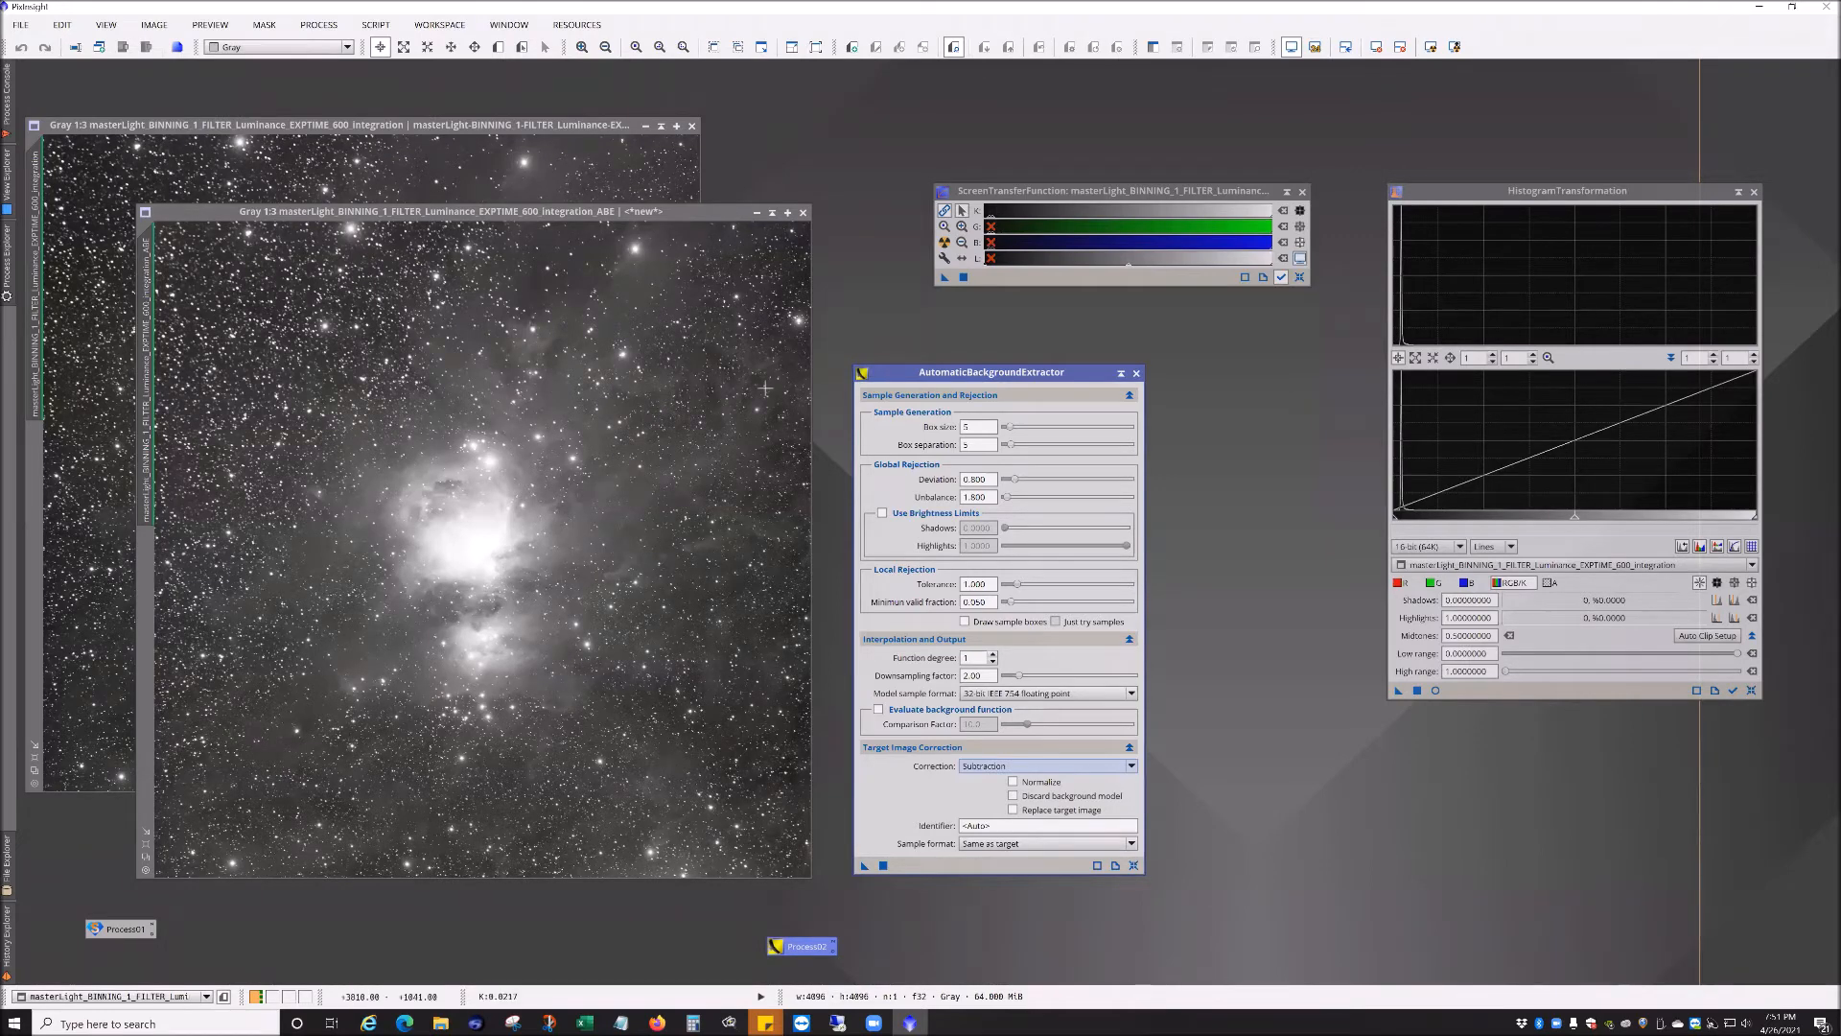
click(802, 213)
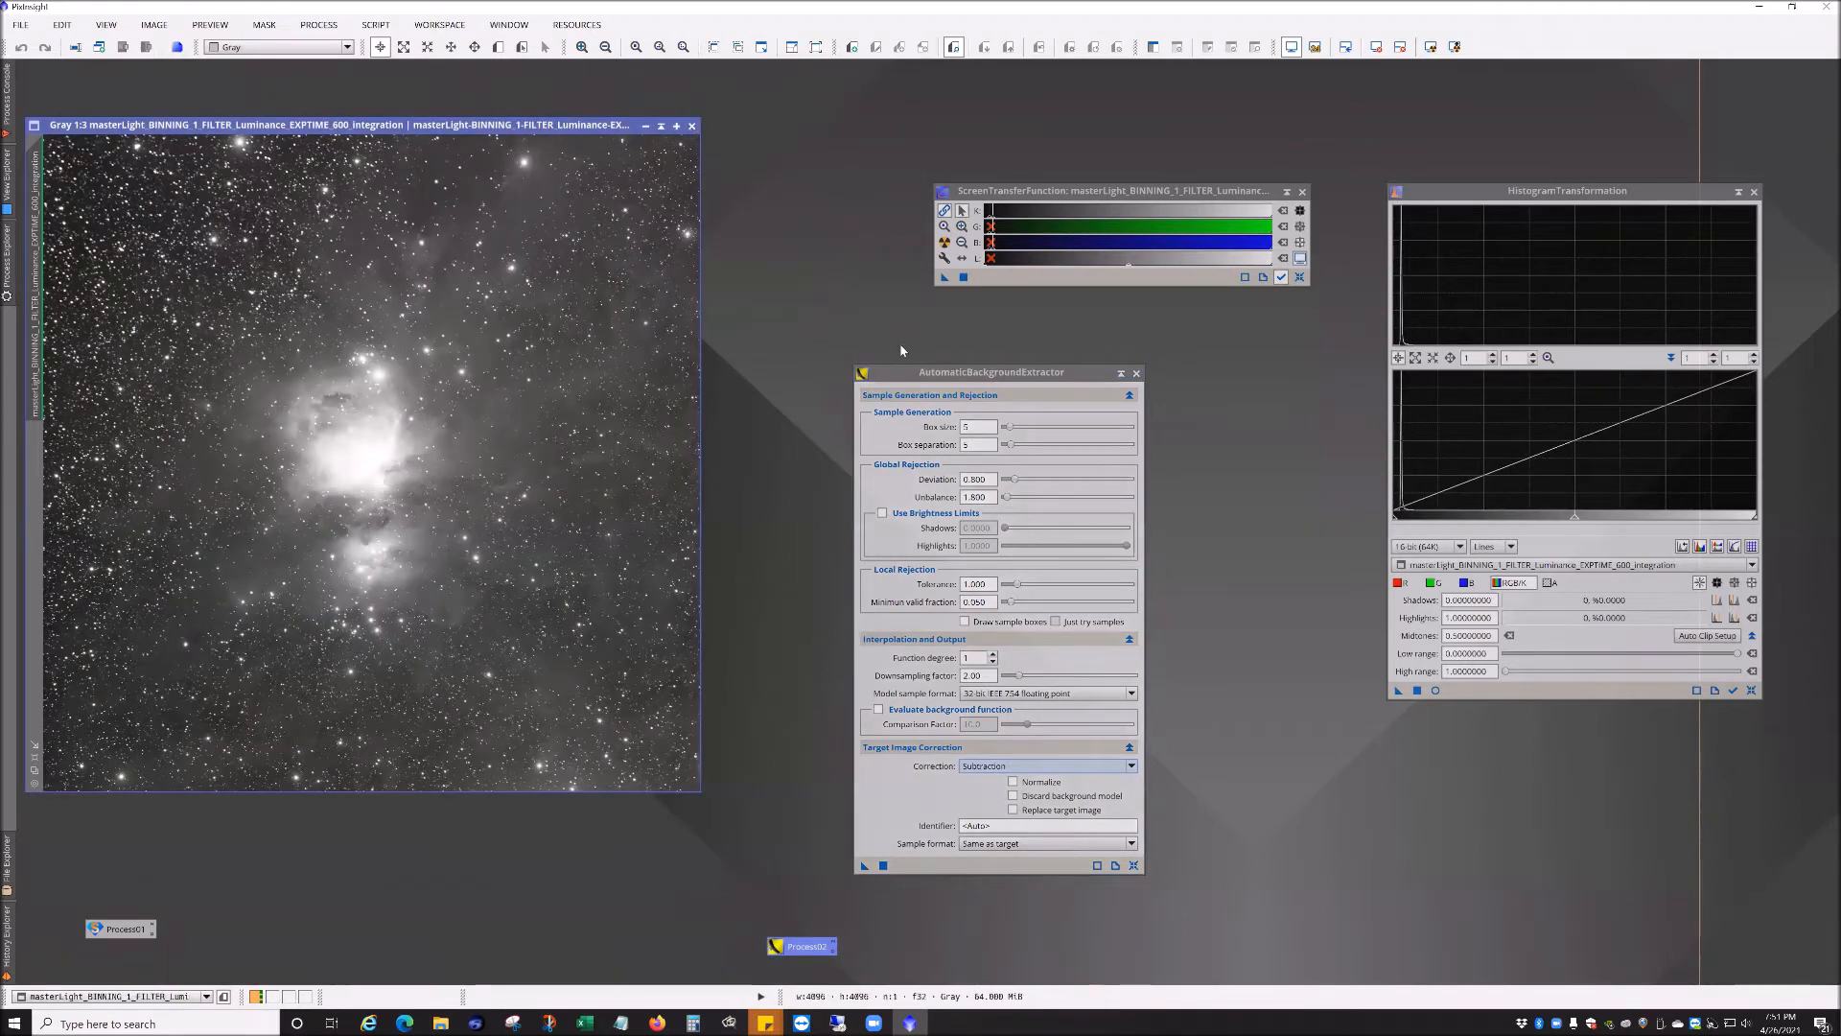
Step: Close the AutomaticBackgroundExtractor dialog and the luminance integration image
drag(935, 376, 881, 336)
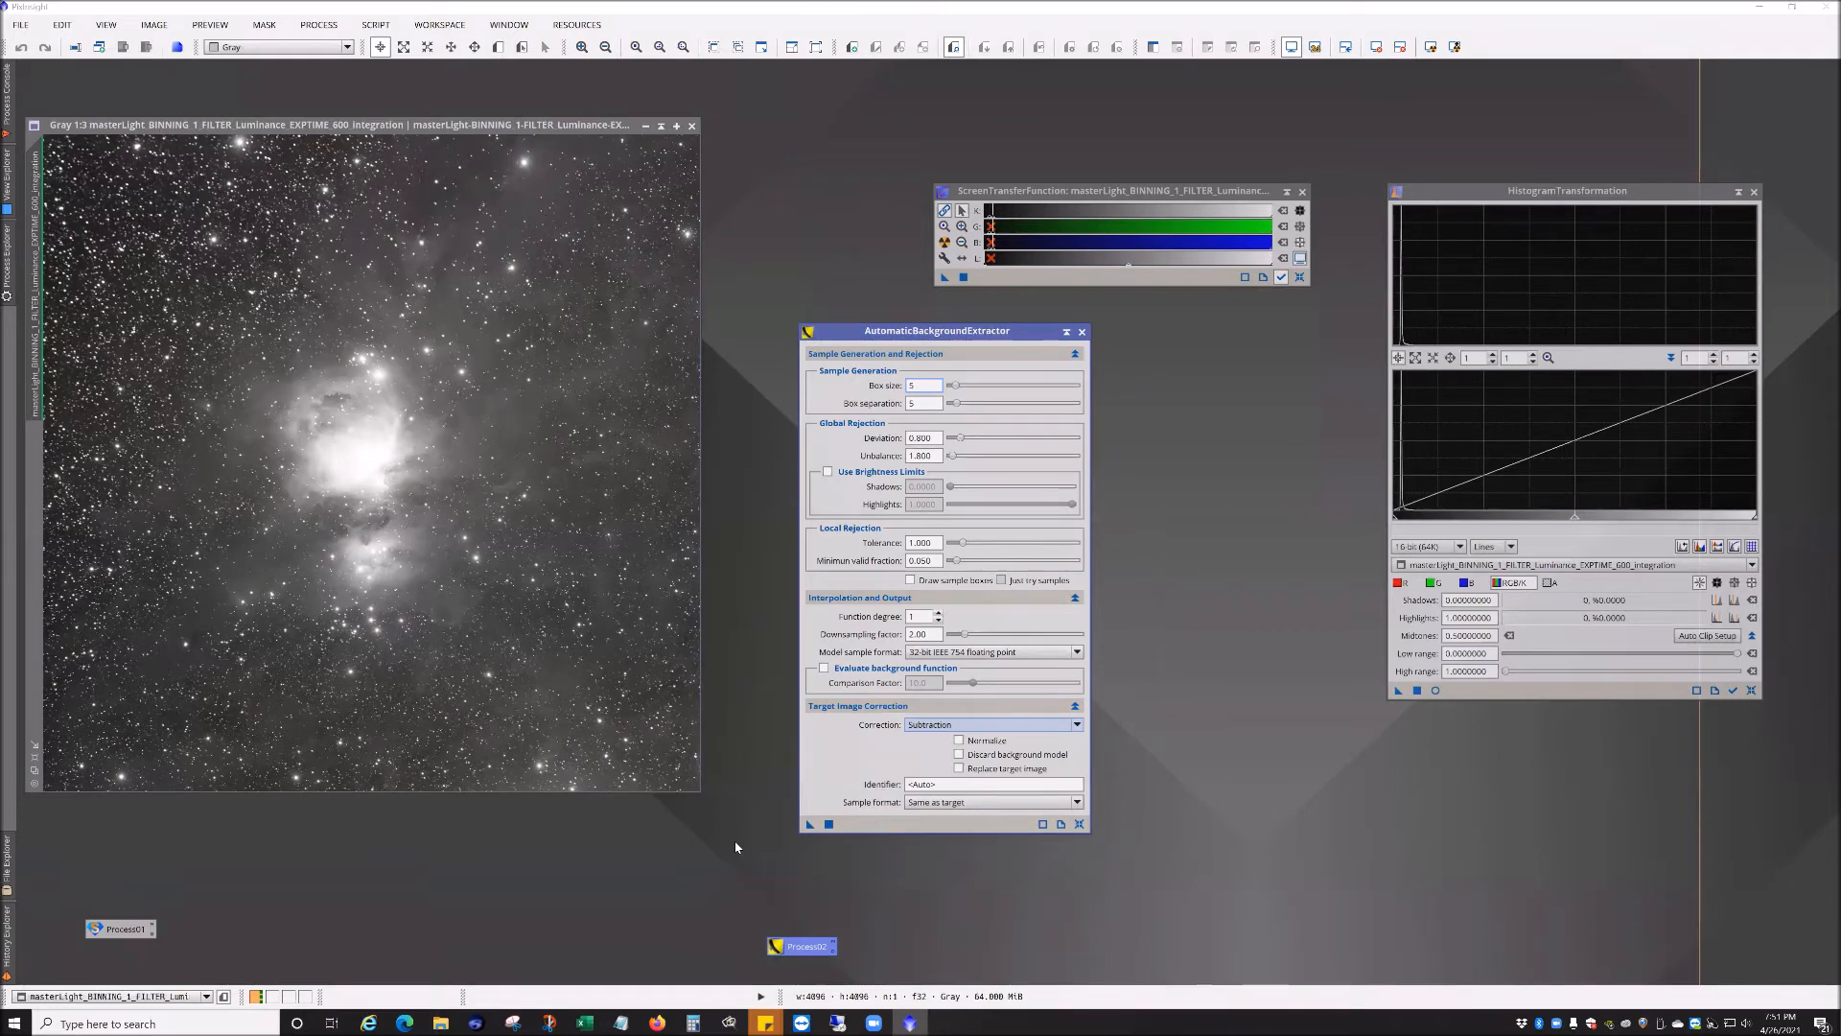
click(452, 127)
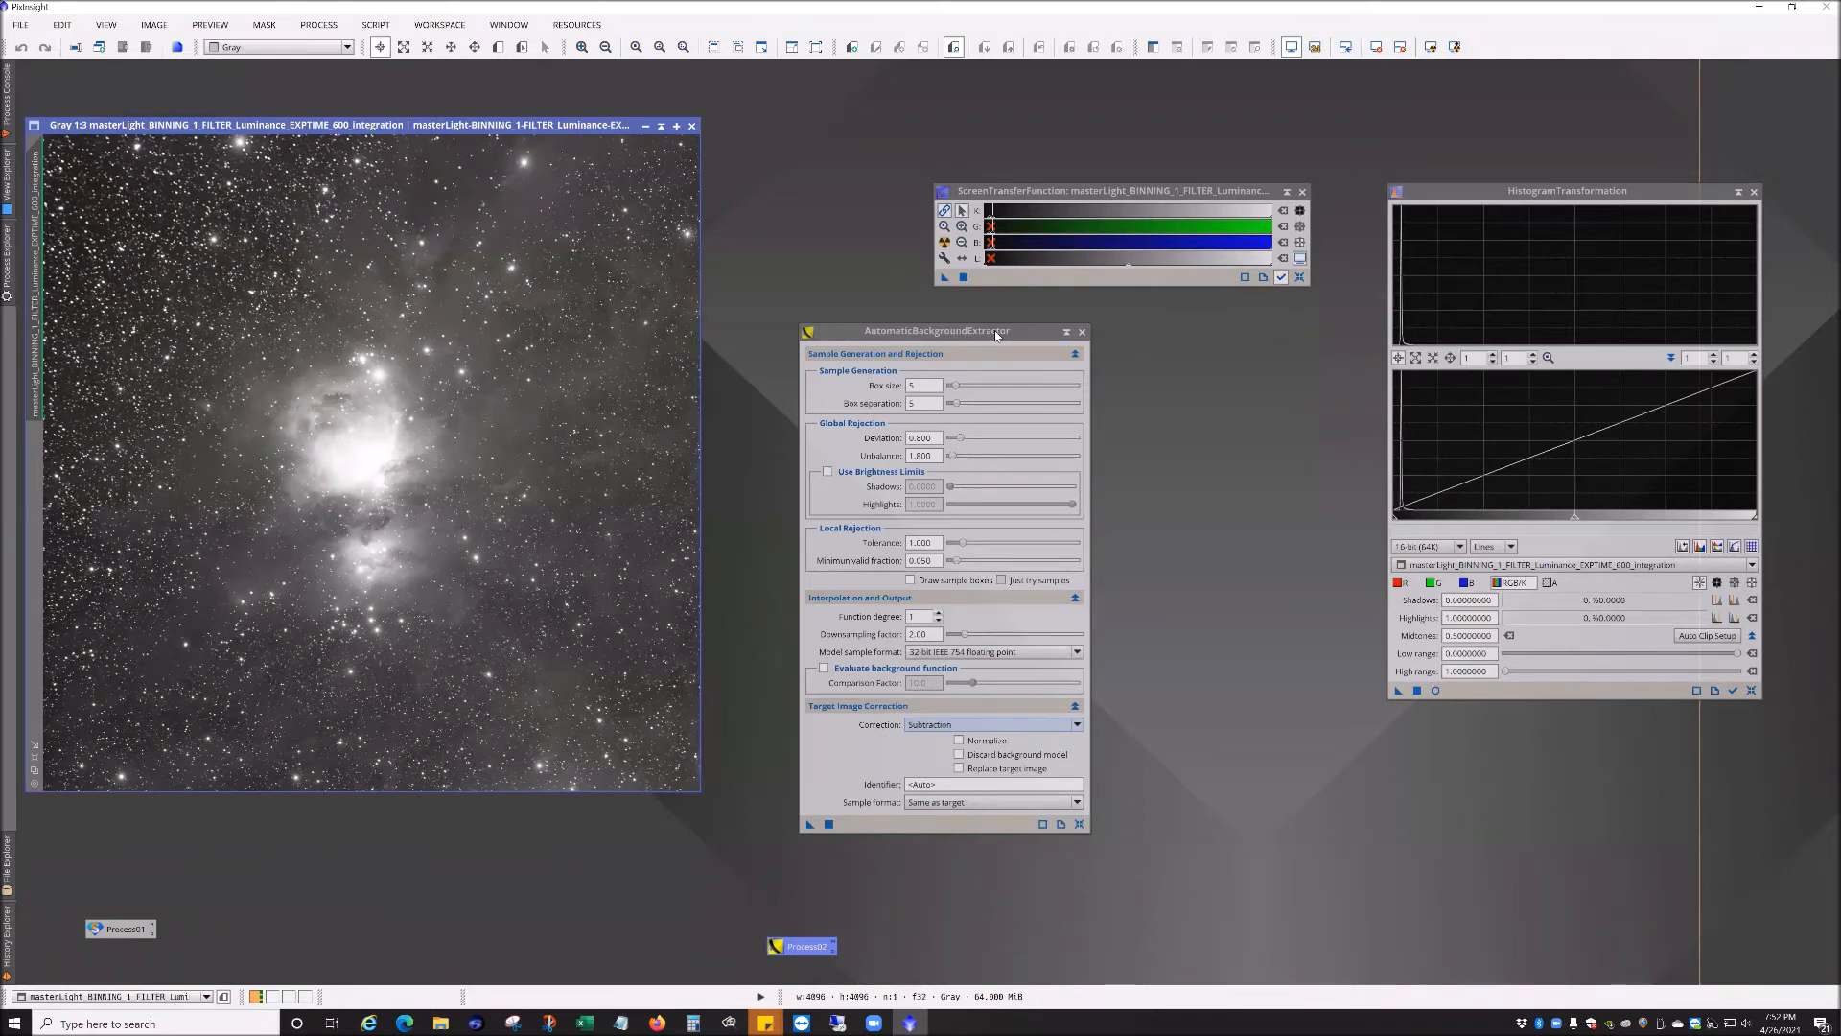
click(1079, 333)
click(1081, 334)
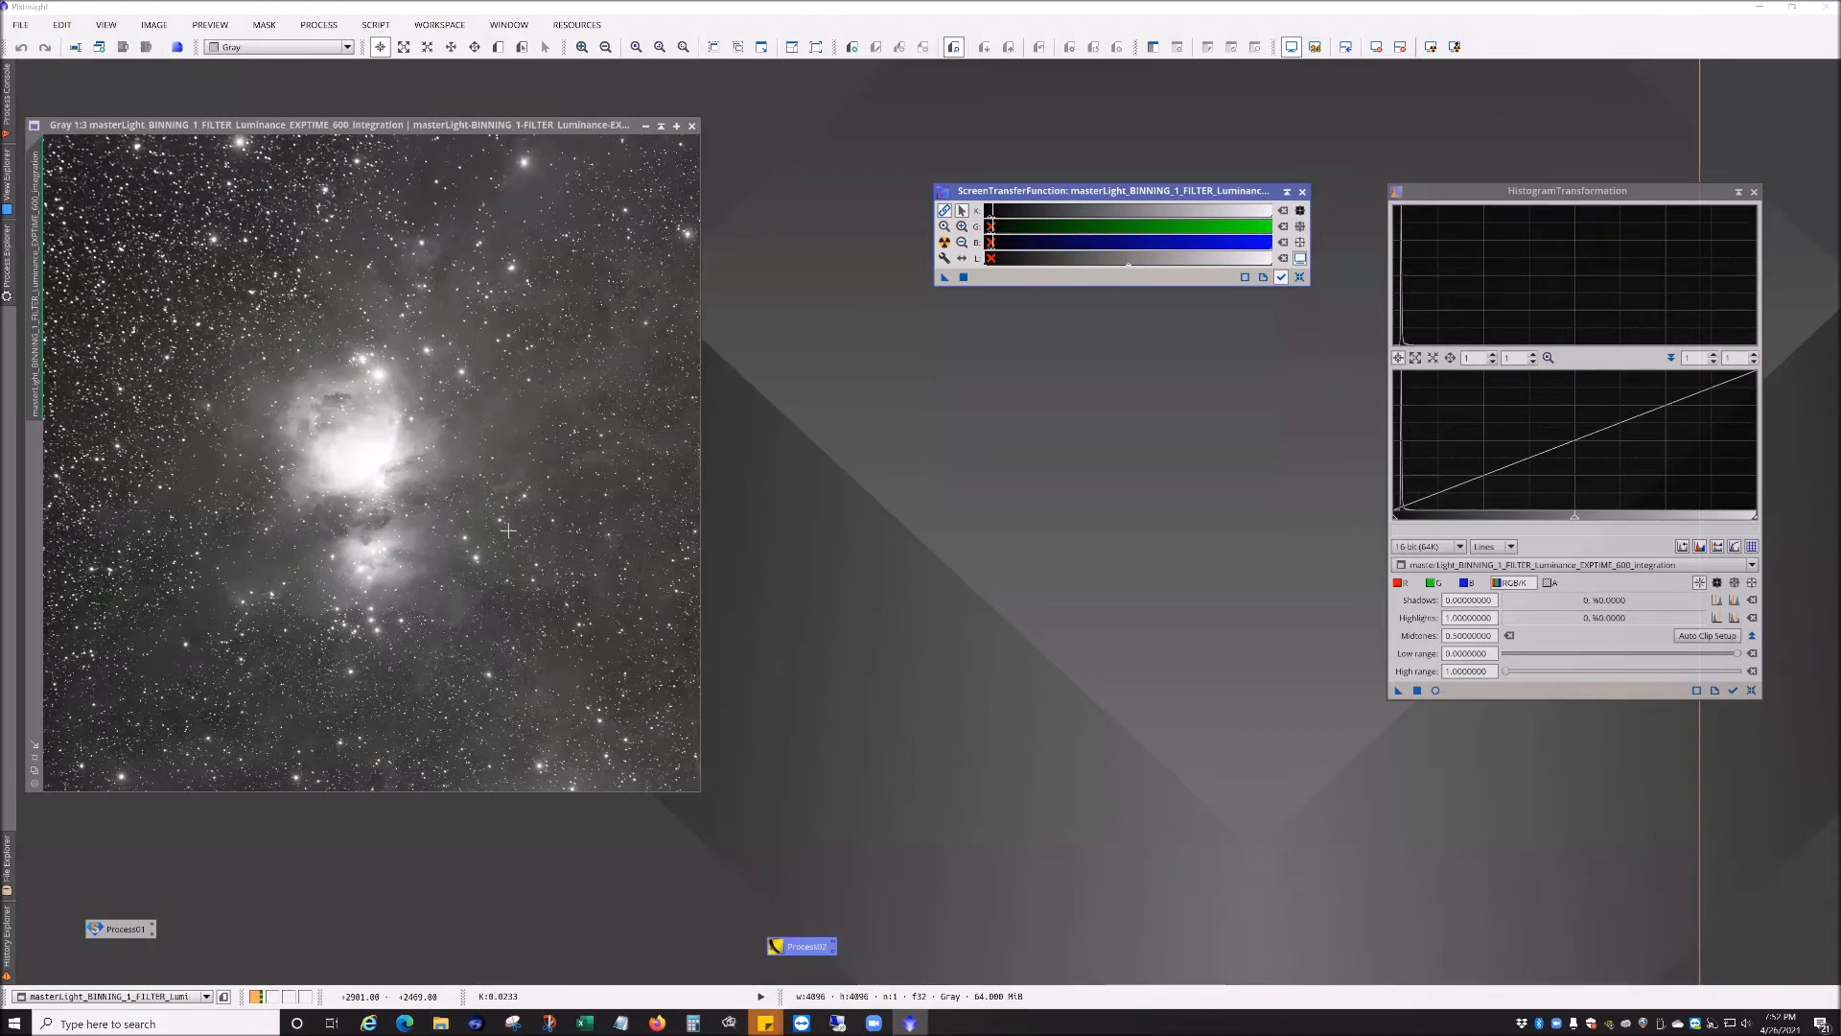
click(691, 128)
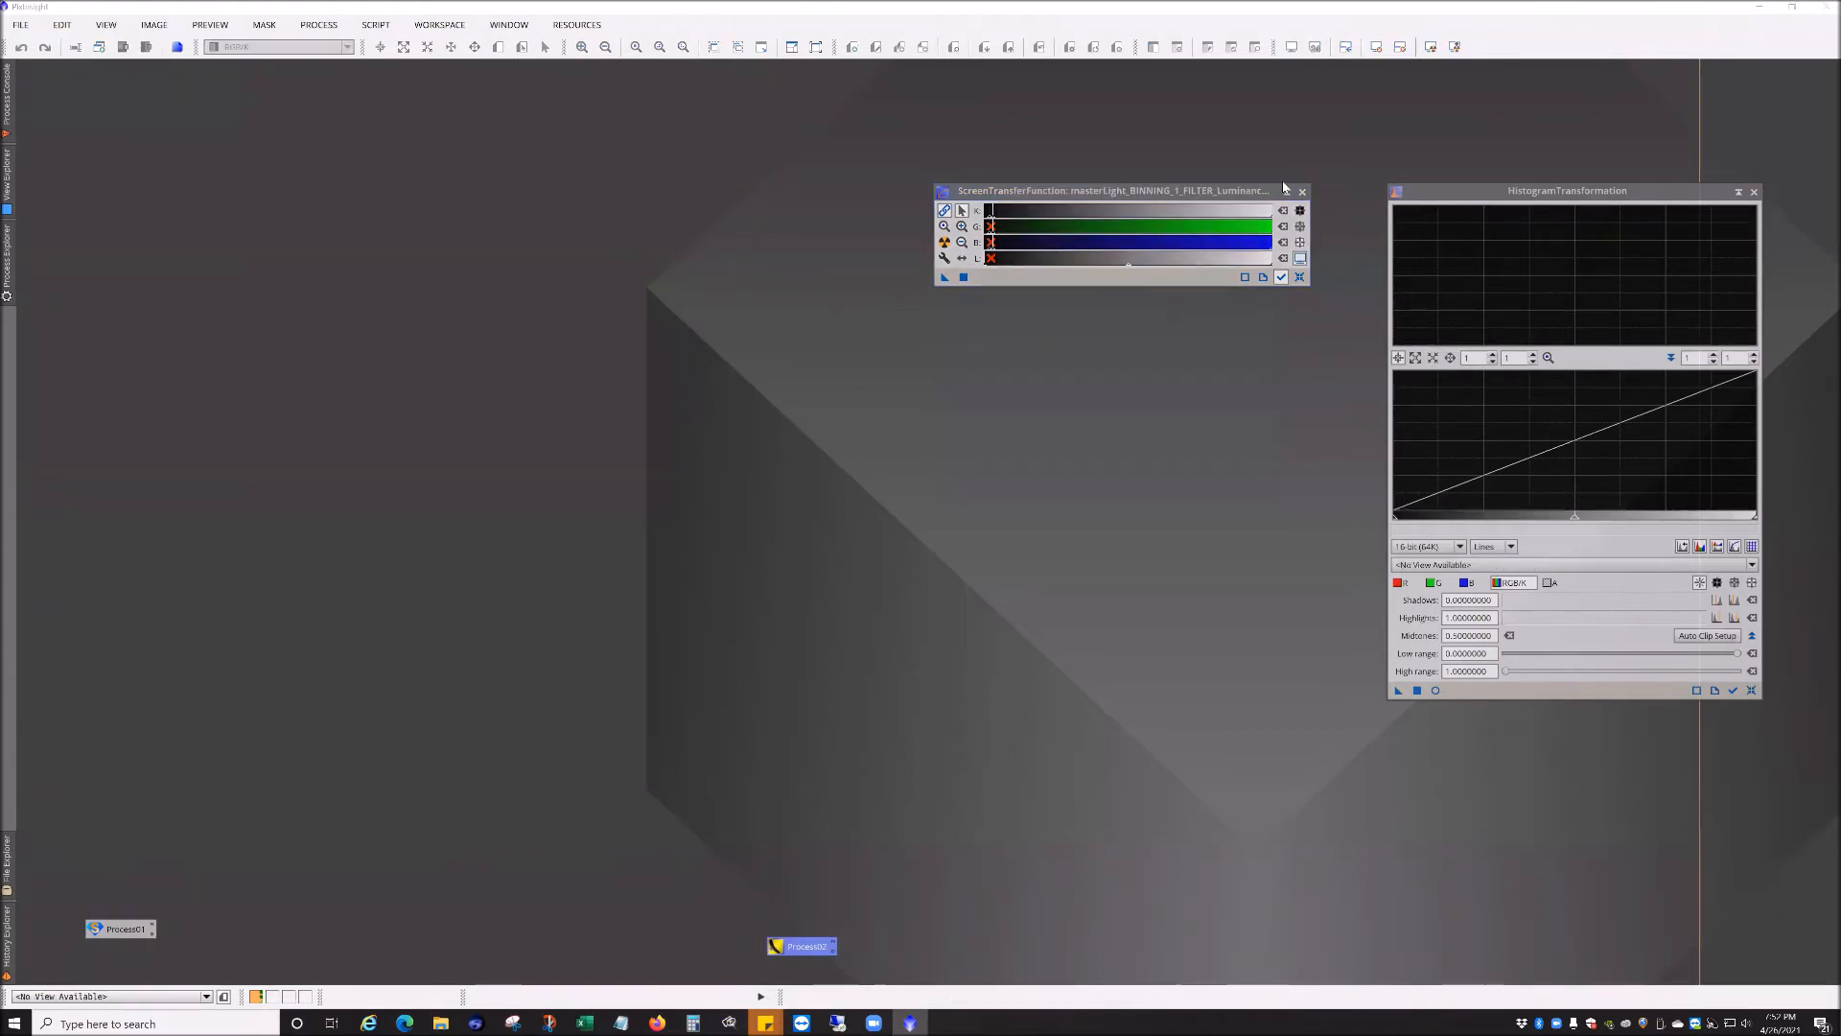
Step: Move the ScreenTransferFunction window to the upper corner of the workspace
drag(1275, 193, 1759, 87)
click(1782, 172)
click(1751, 690)
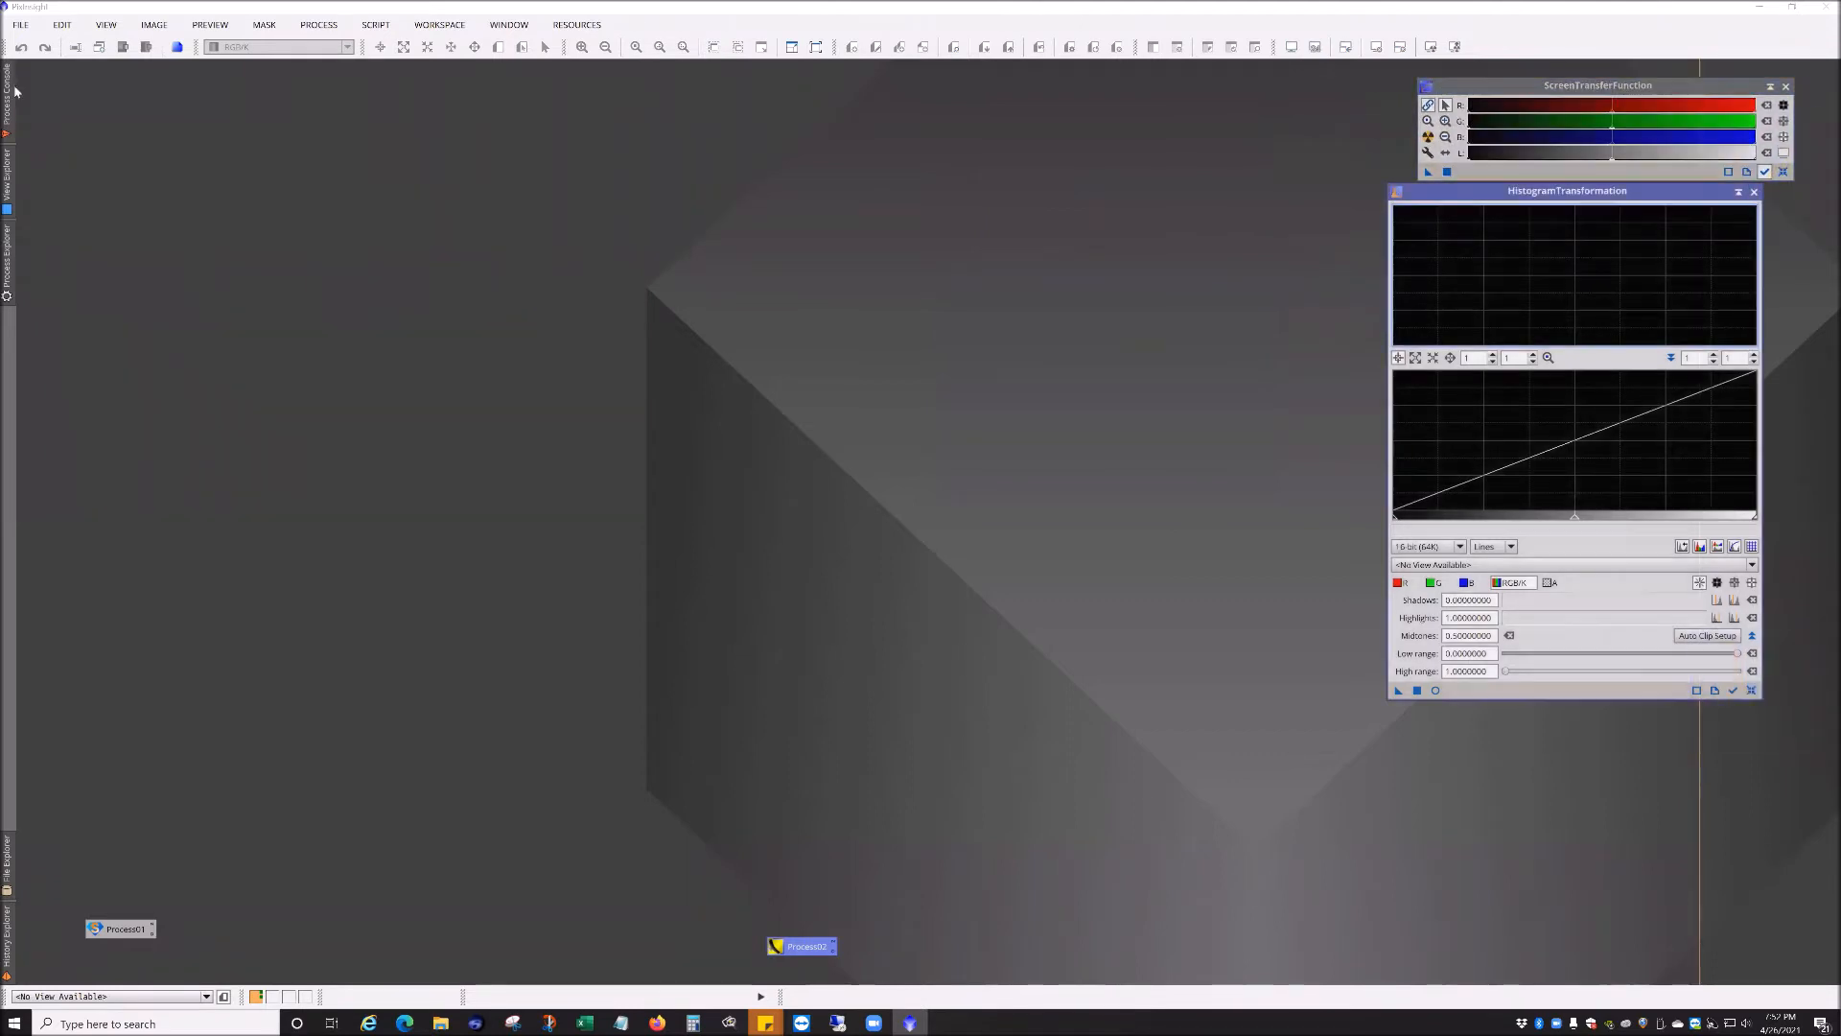
Step: Open the ABE-corrected blue, green and 30s, 300s and 600s luminance images from the M42 folder
click(13, 27)
click(57, 56)
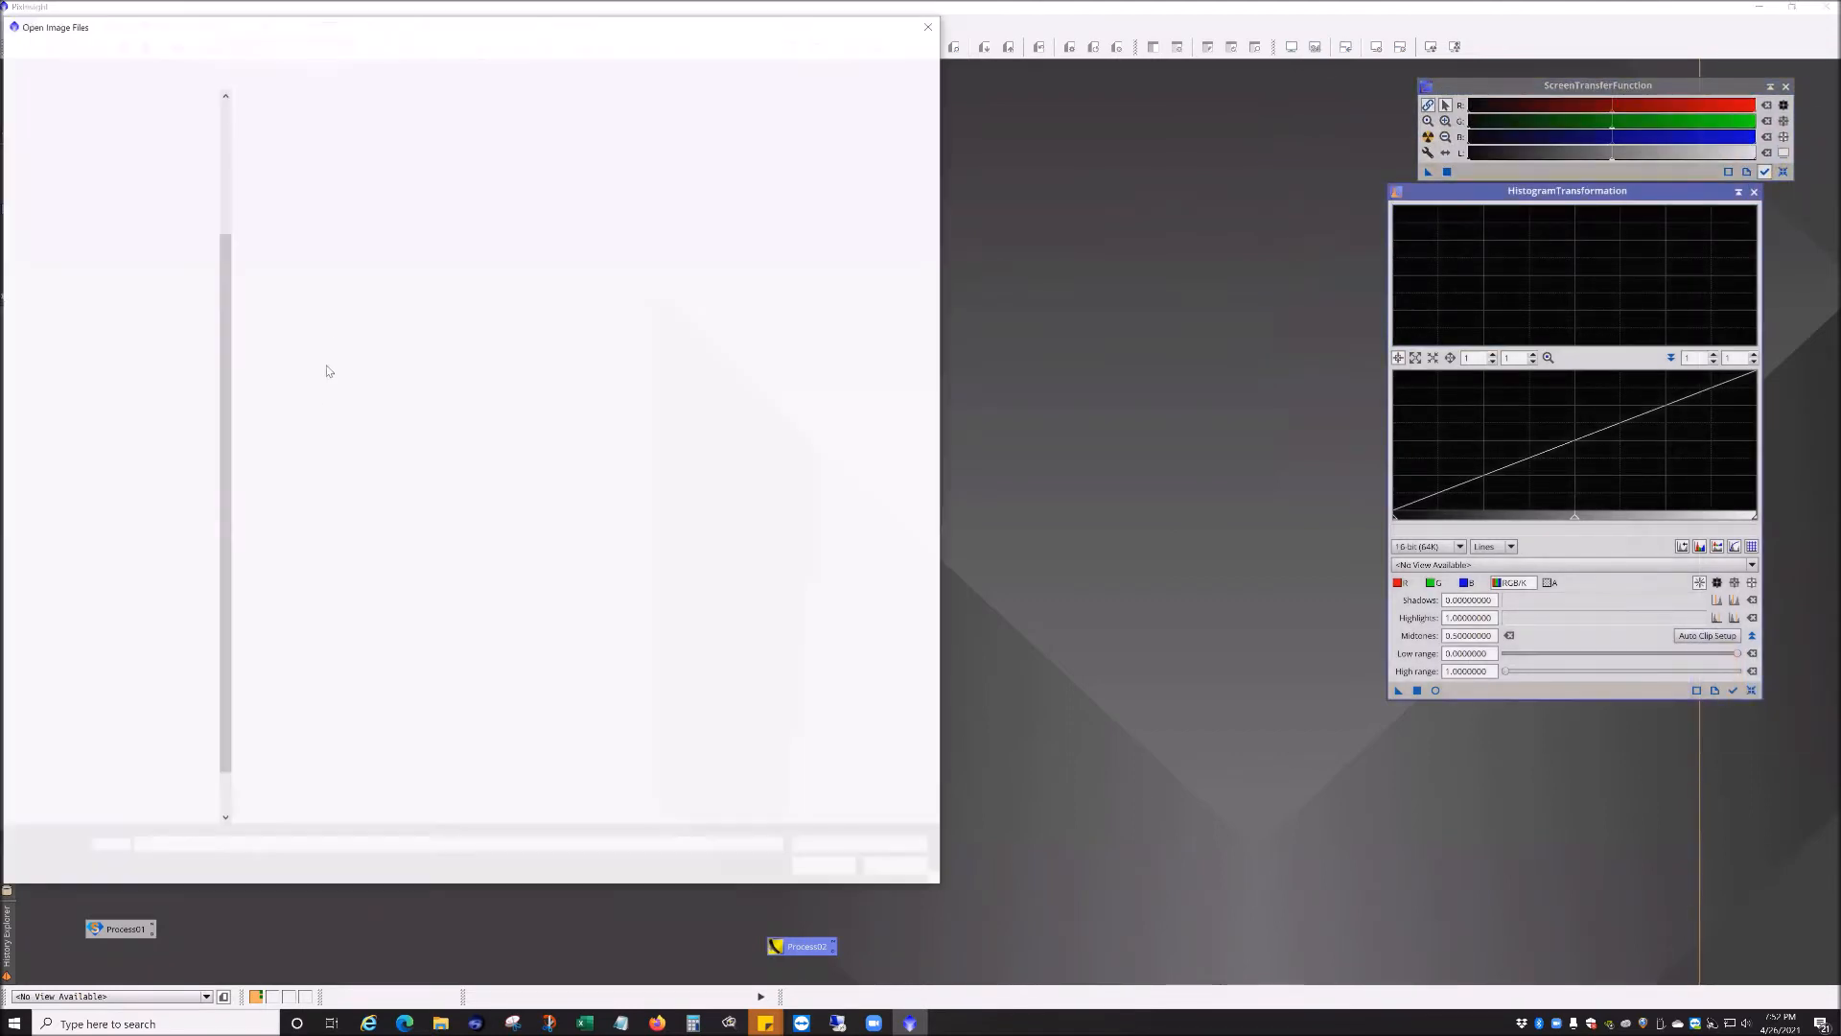
click(301, 50)
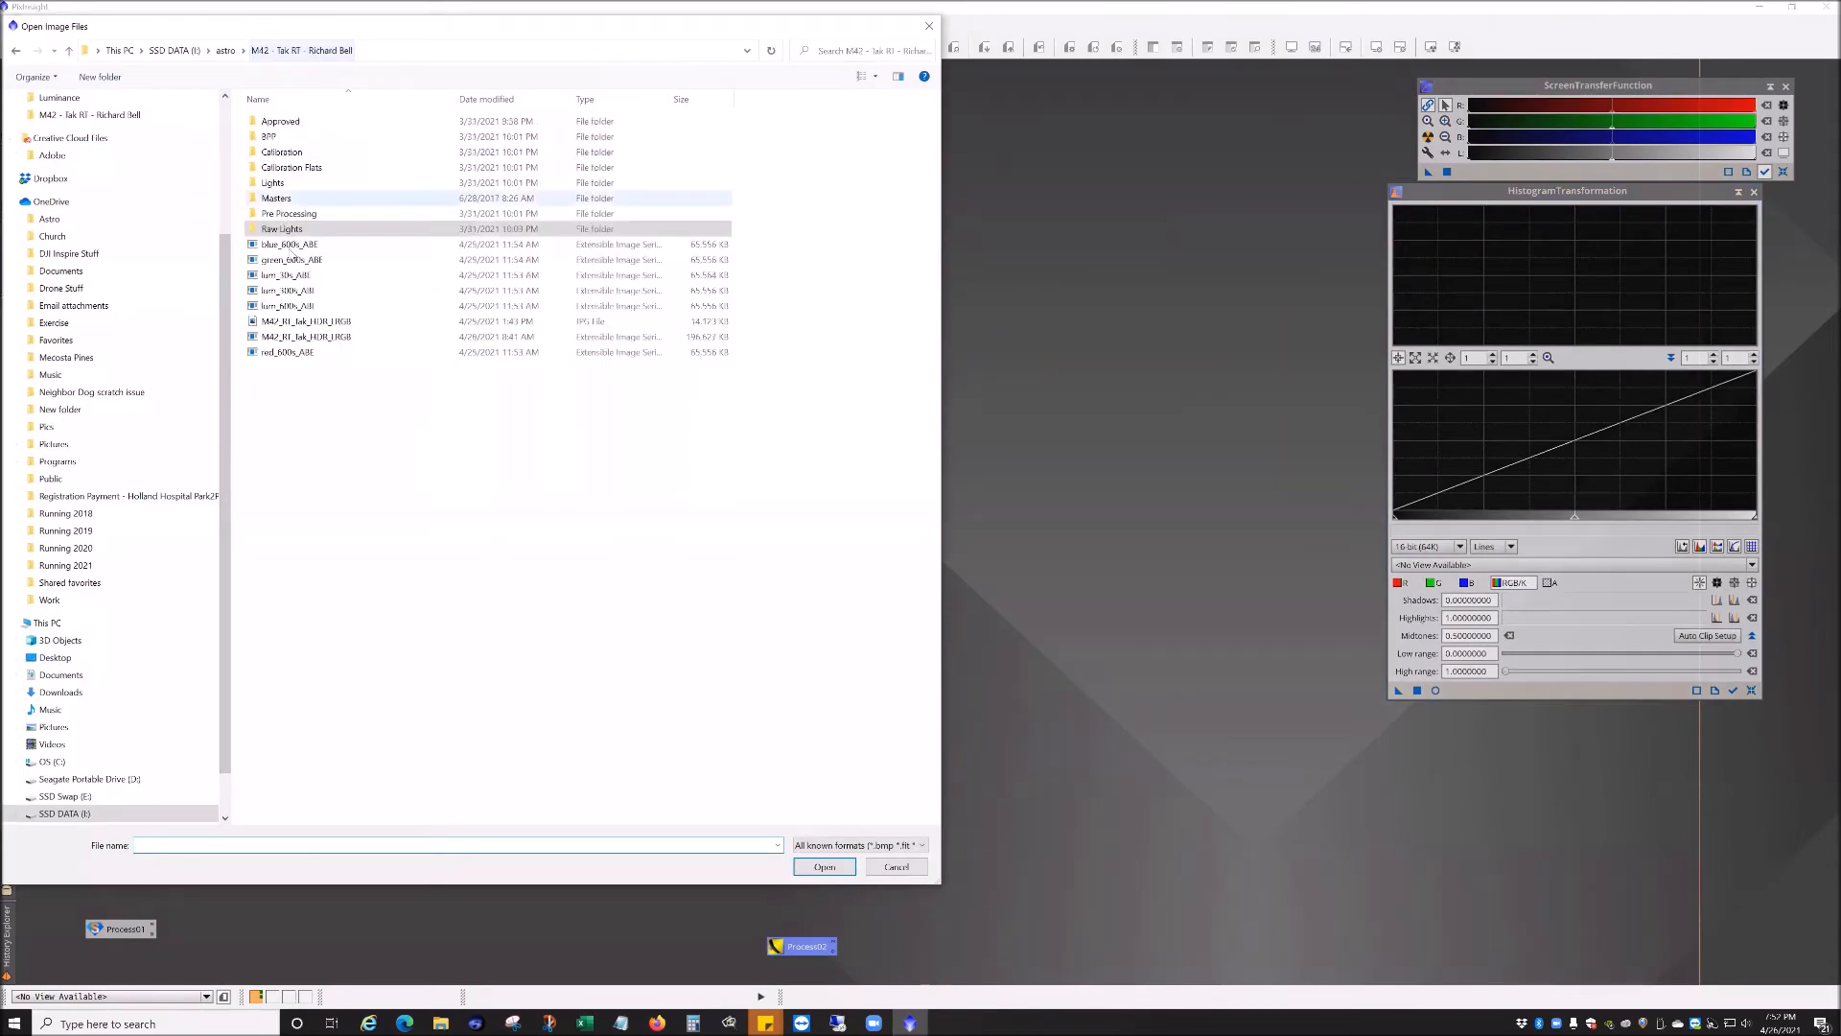
click(316, 243)
shift+click(317, 305)
click(825, 866)
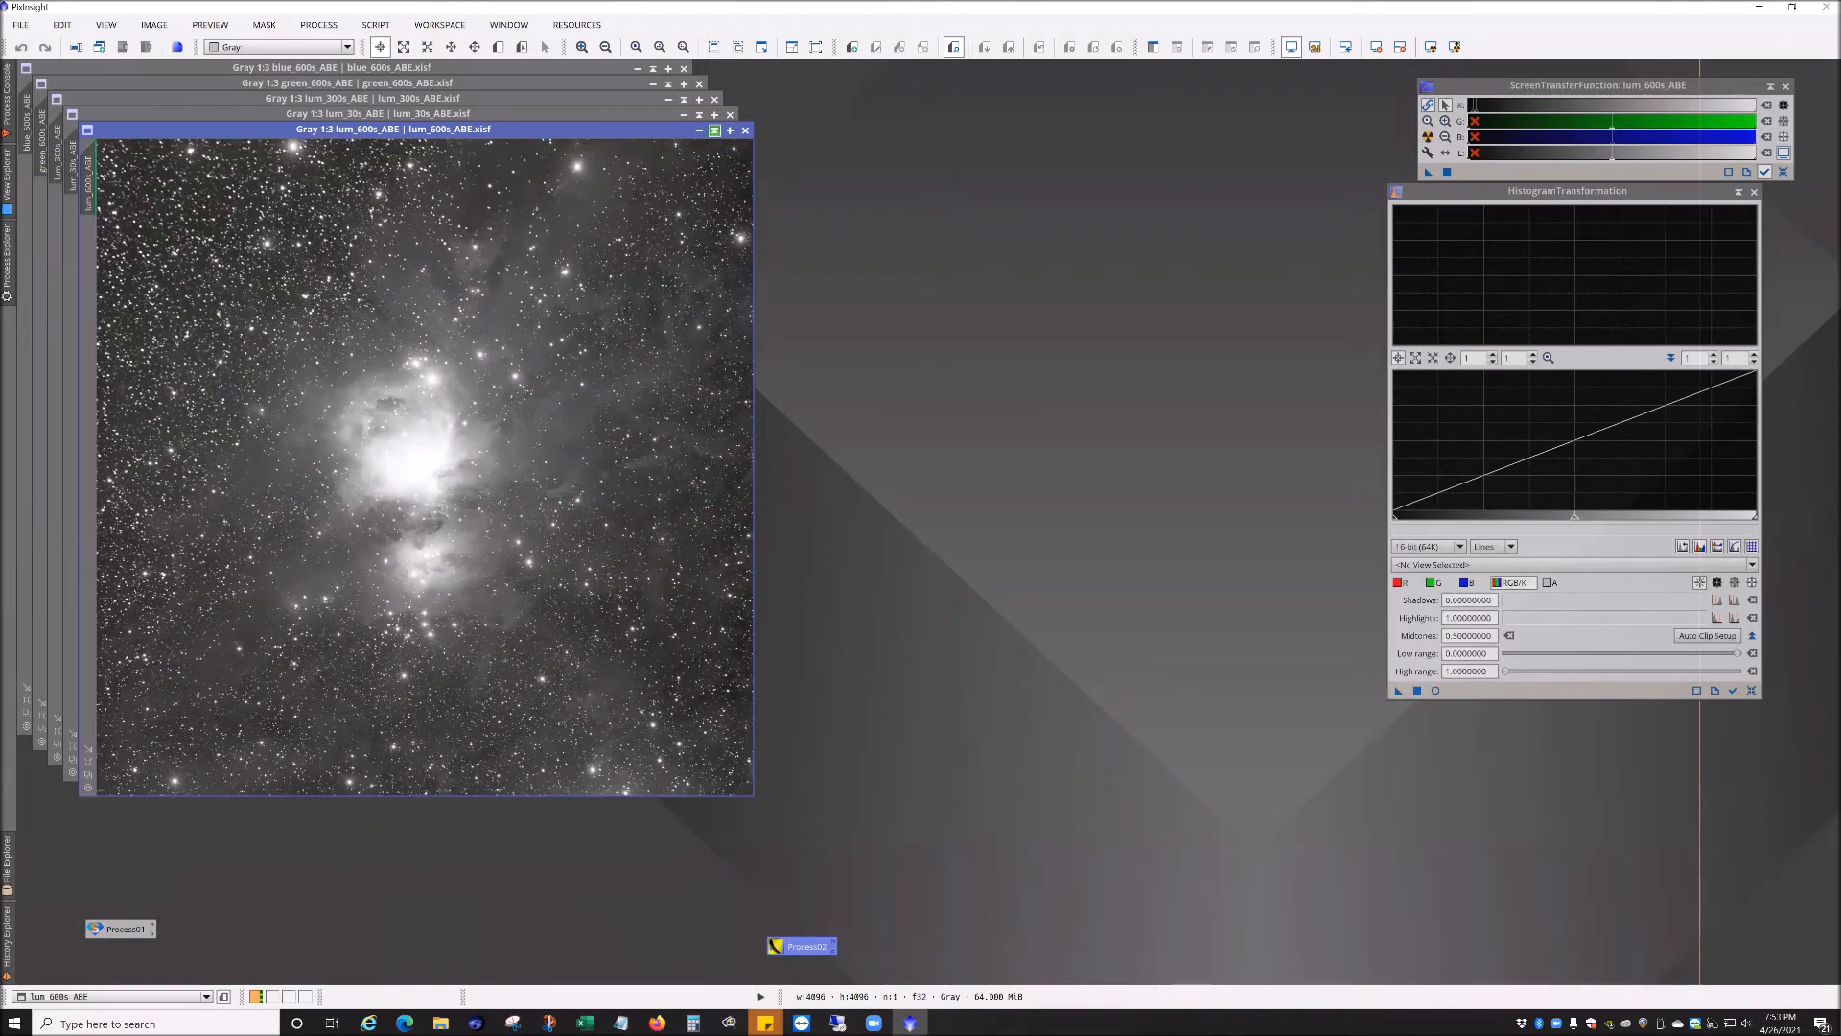
Step: Minimize the five opened image windows to icons
click(699, 131)
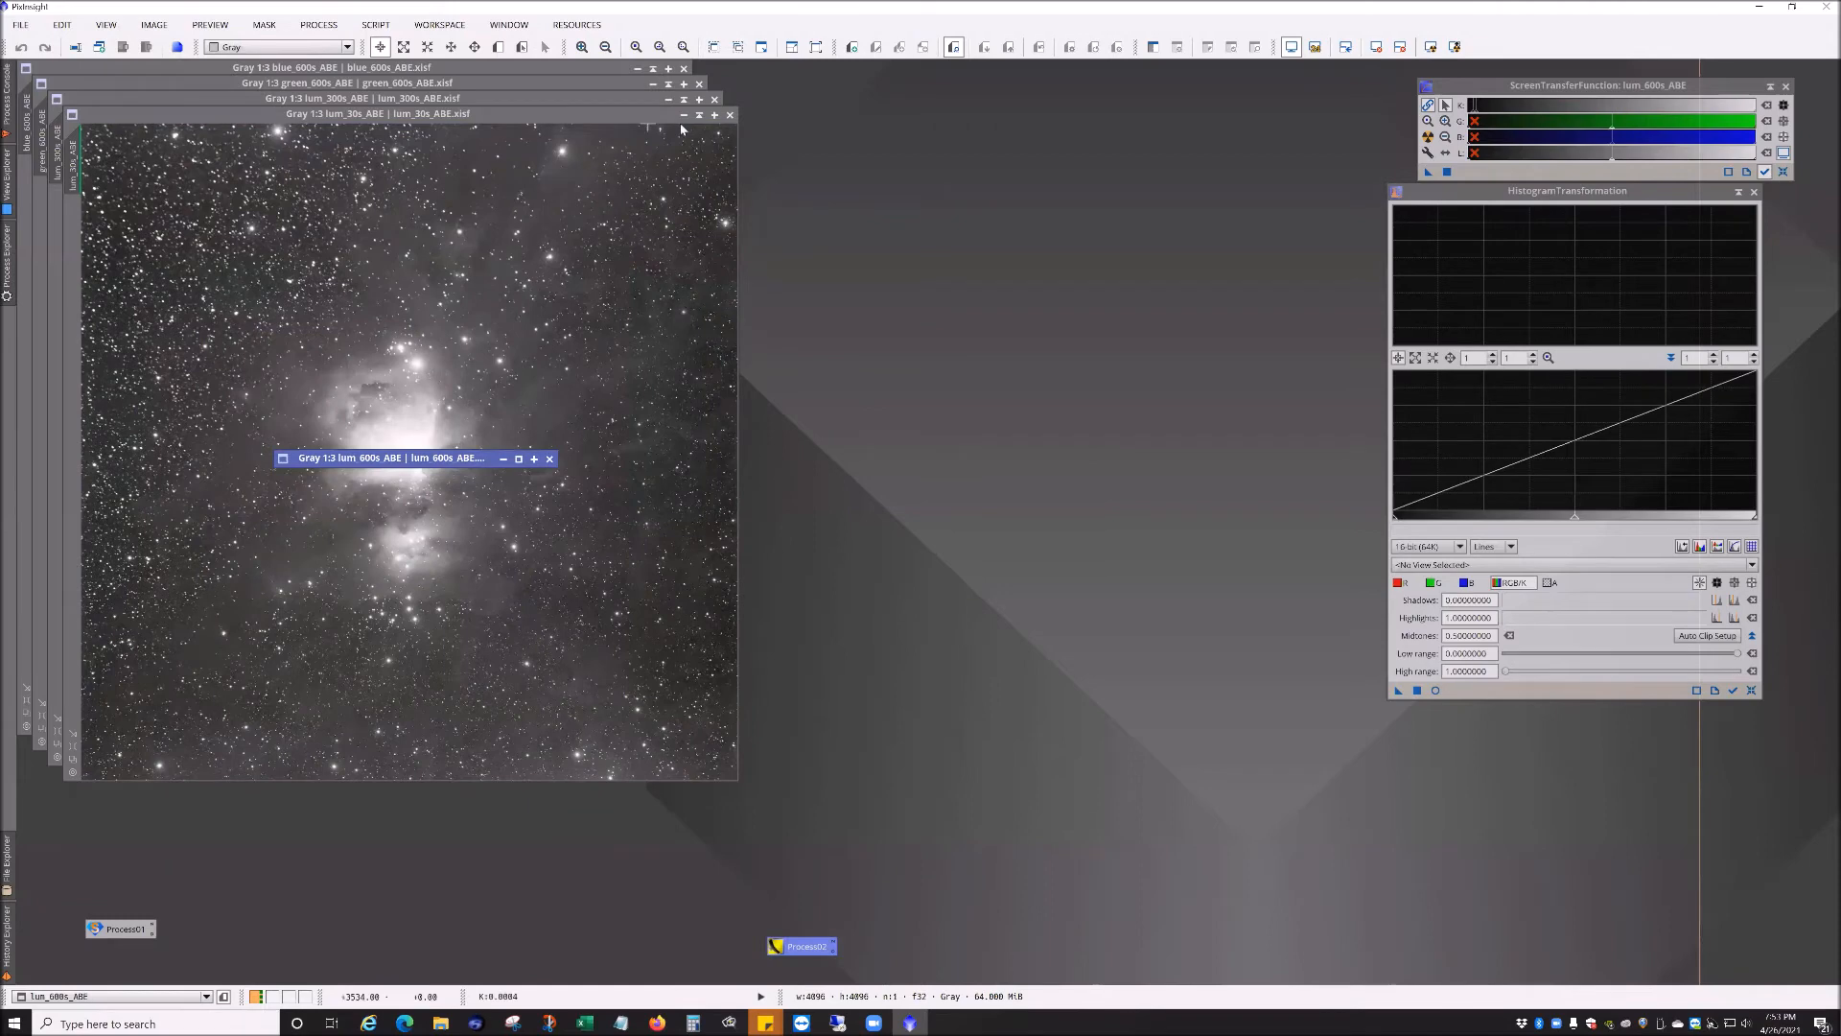
click(700, 116)
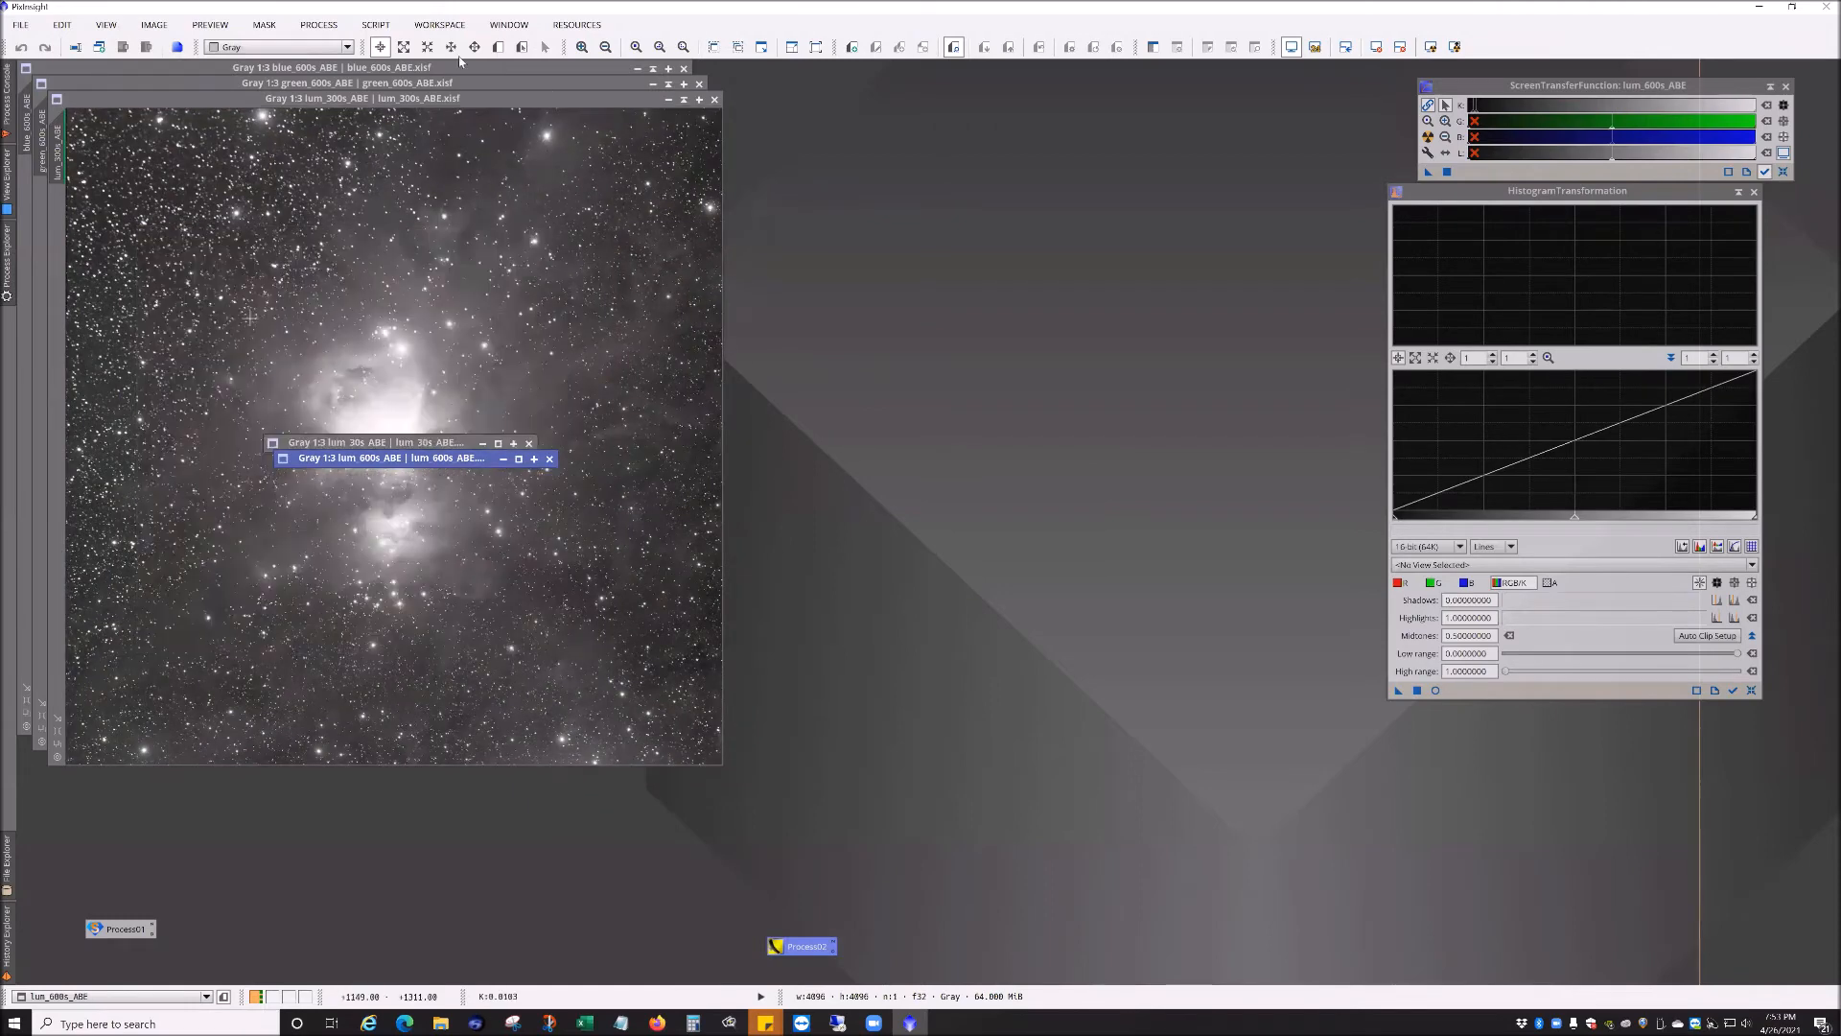
click(683, 99)
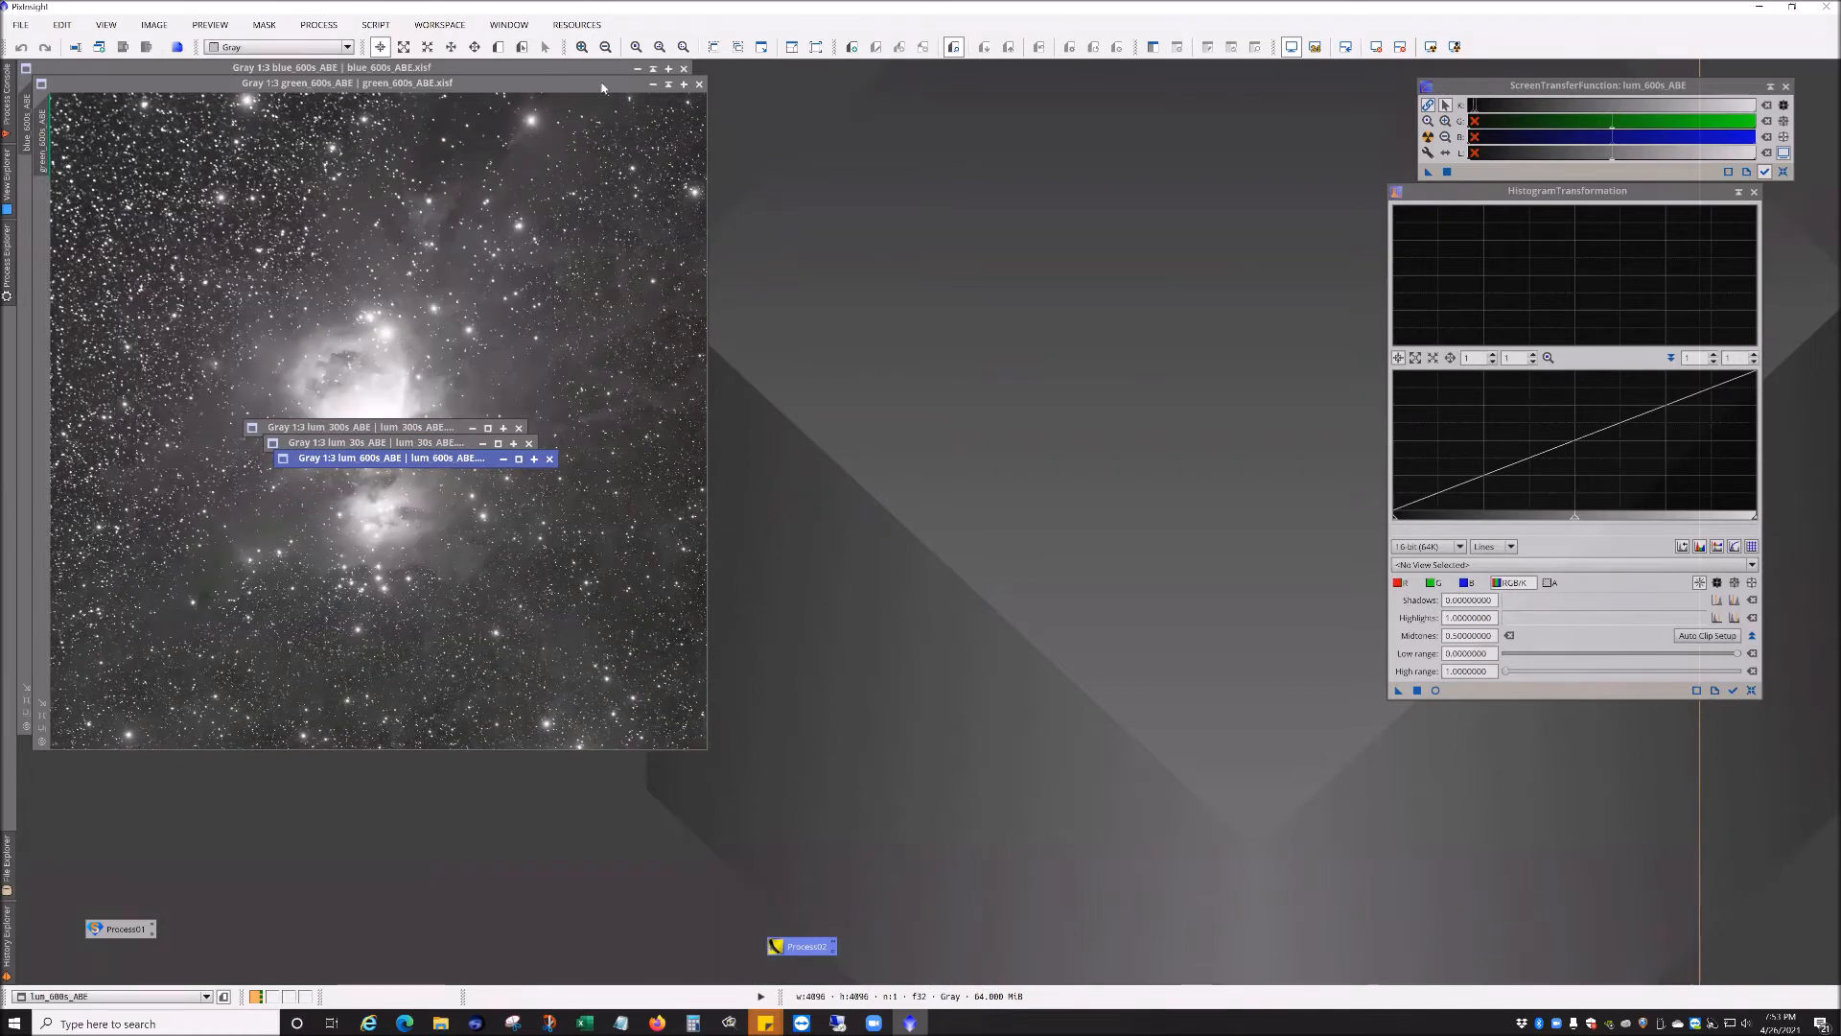
click(668, 84)
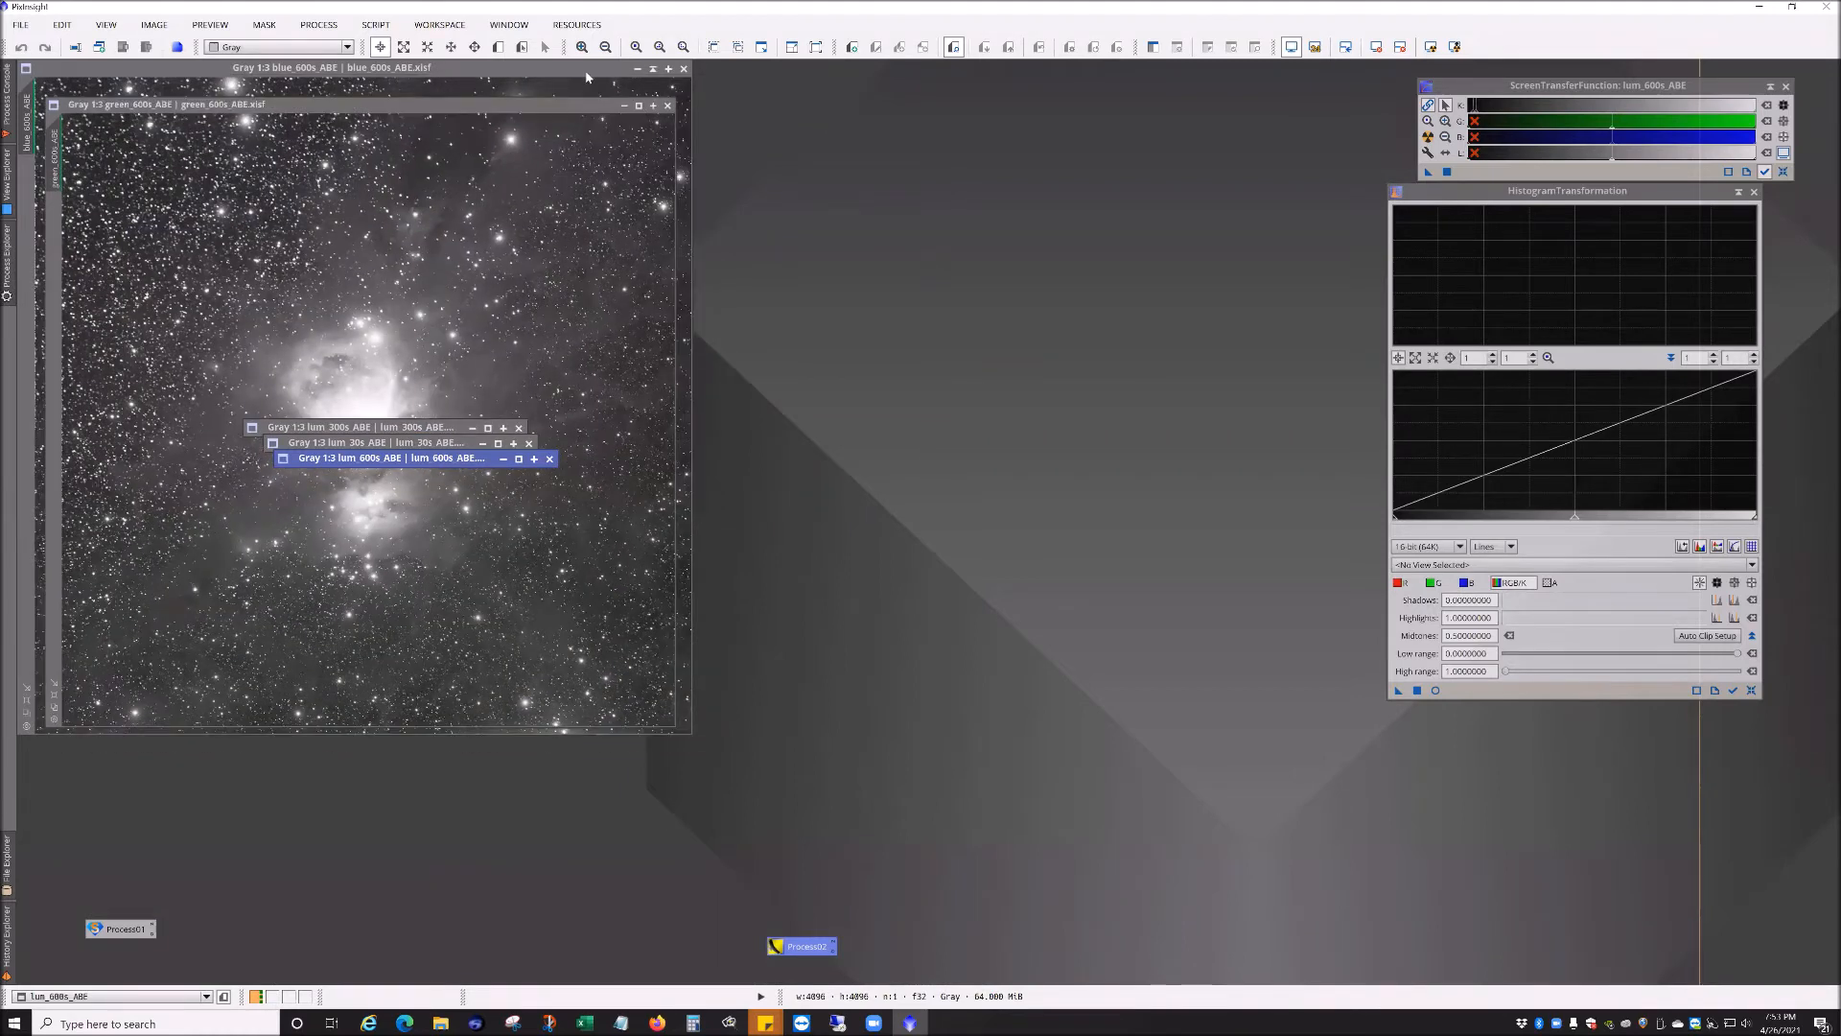
click(653, 68)
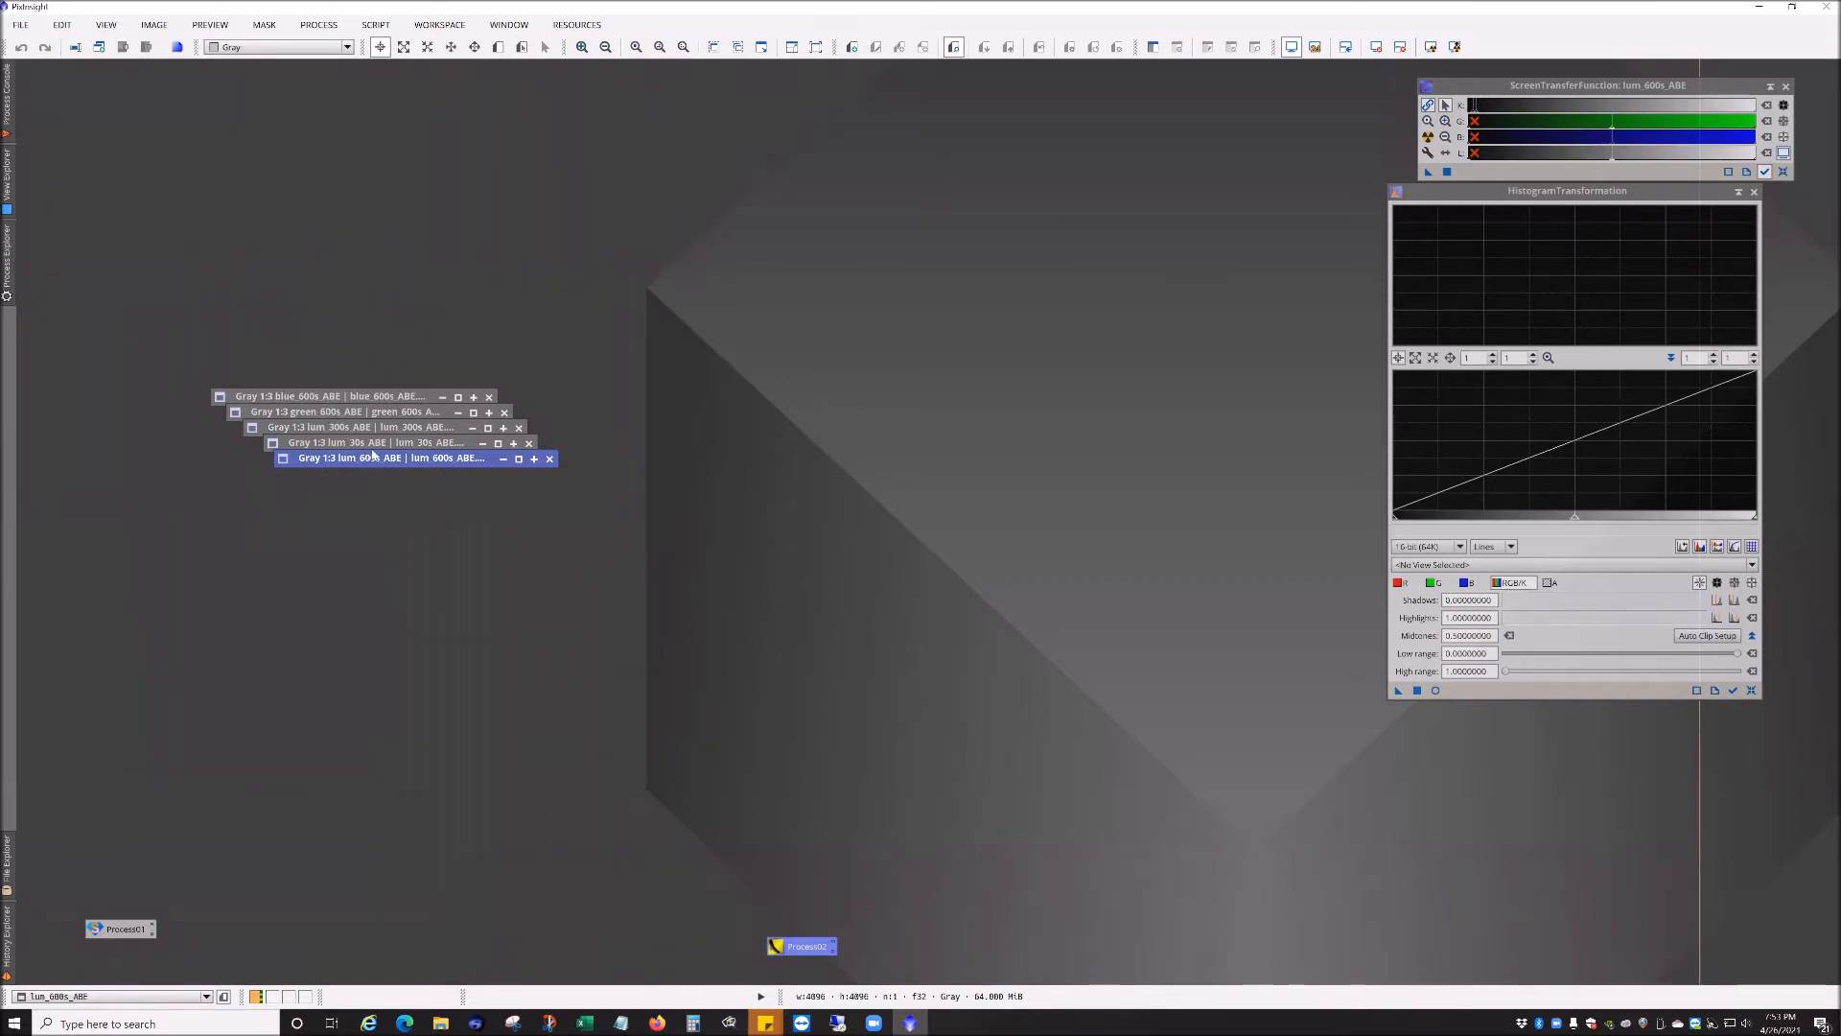
Step: Open red_600s_ABE from the same folder and minimize it to an icon
click(20, 24)
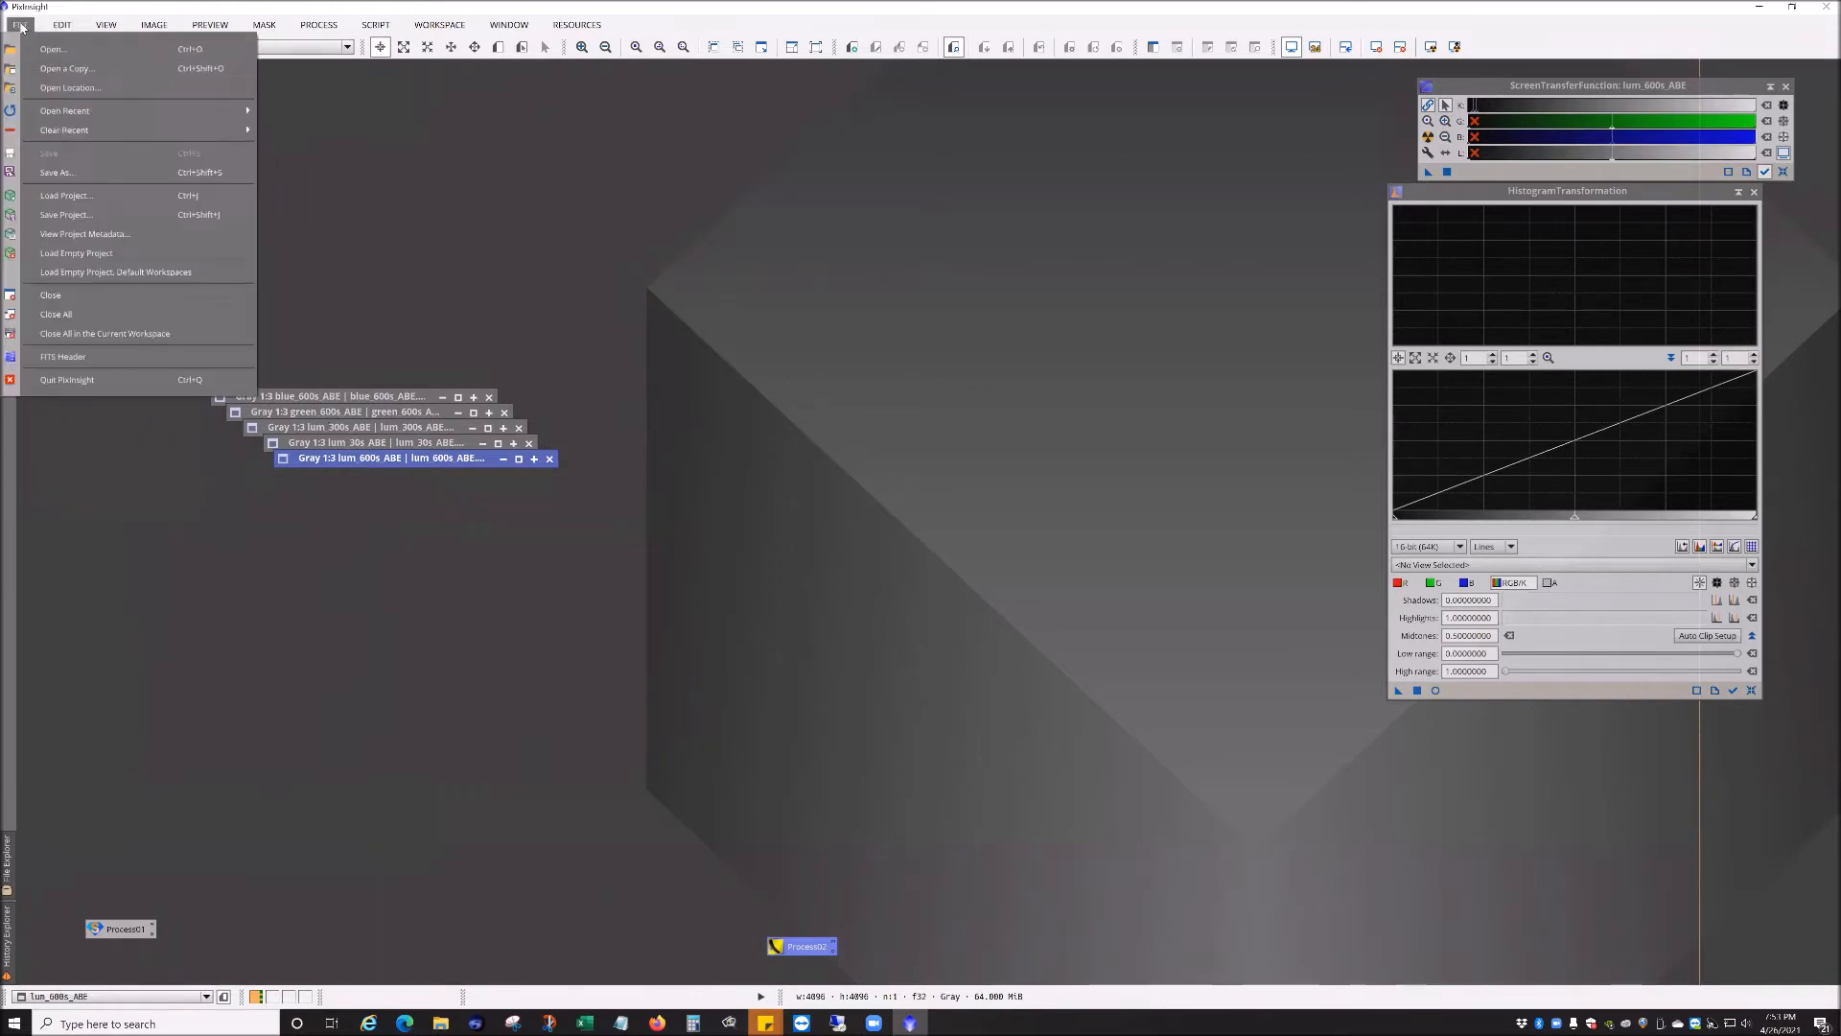
click(40, 50)
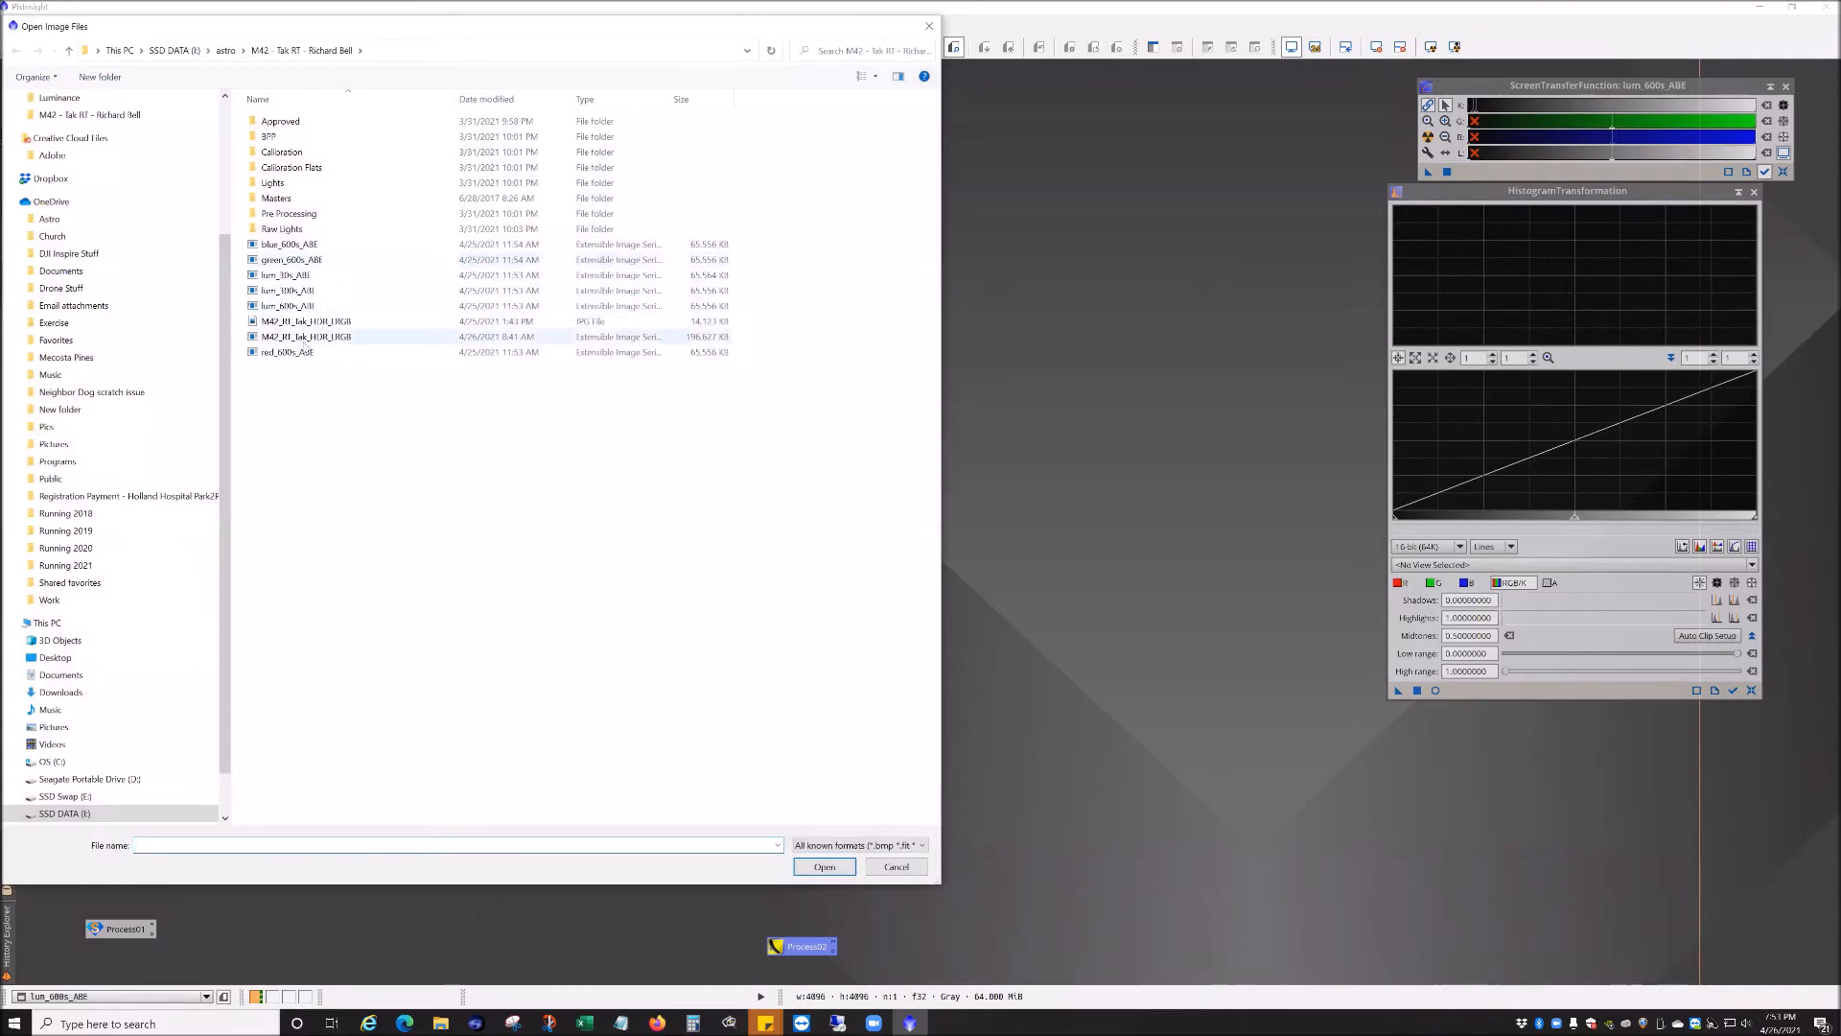
double_click(604, 351)
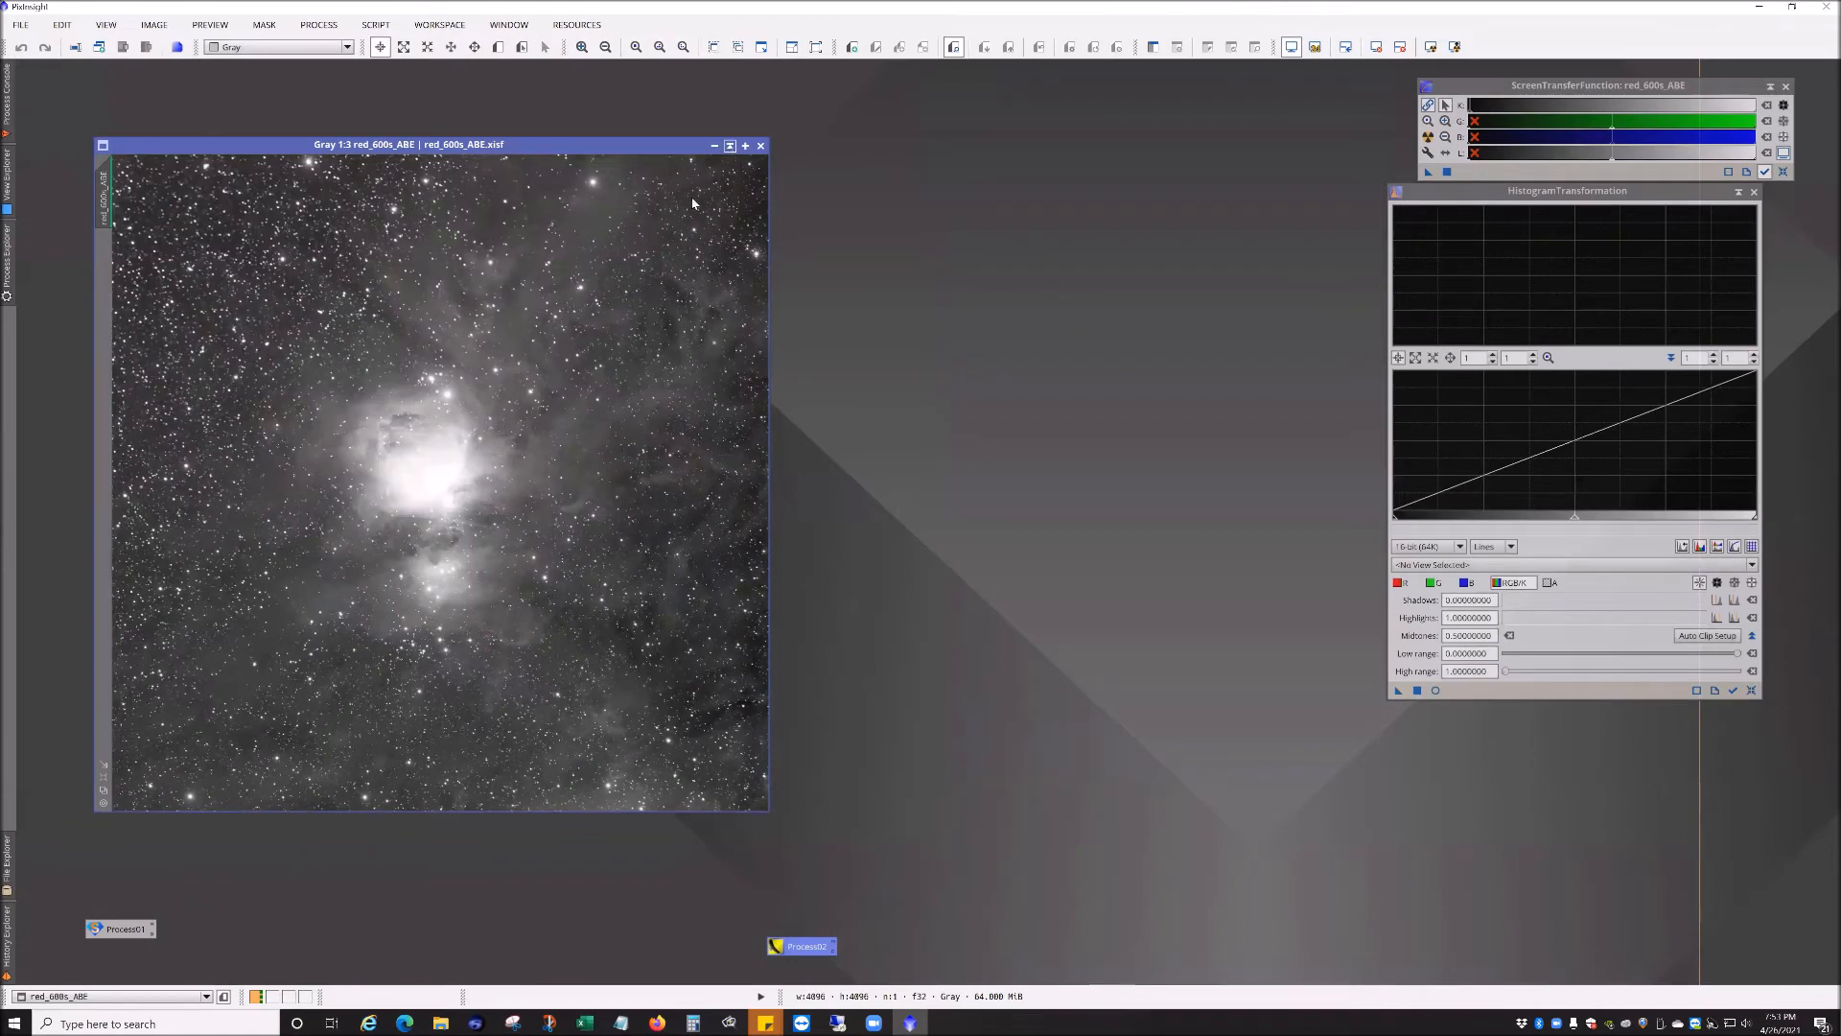
click(731, 147)
Step: Arrange the six image icons into a column at the upper left of the workspace
drag(353, 376, 152, 89)
drag(300, 396, 107, 108)
drag(310, 402, 119, 130)
drag(323, 422, 135, 145)
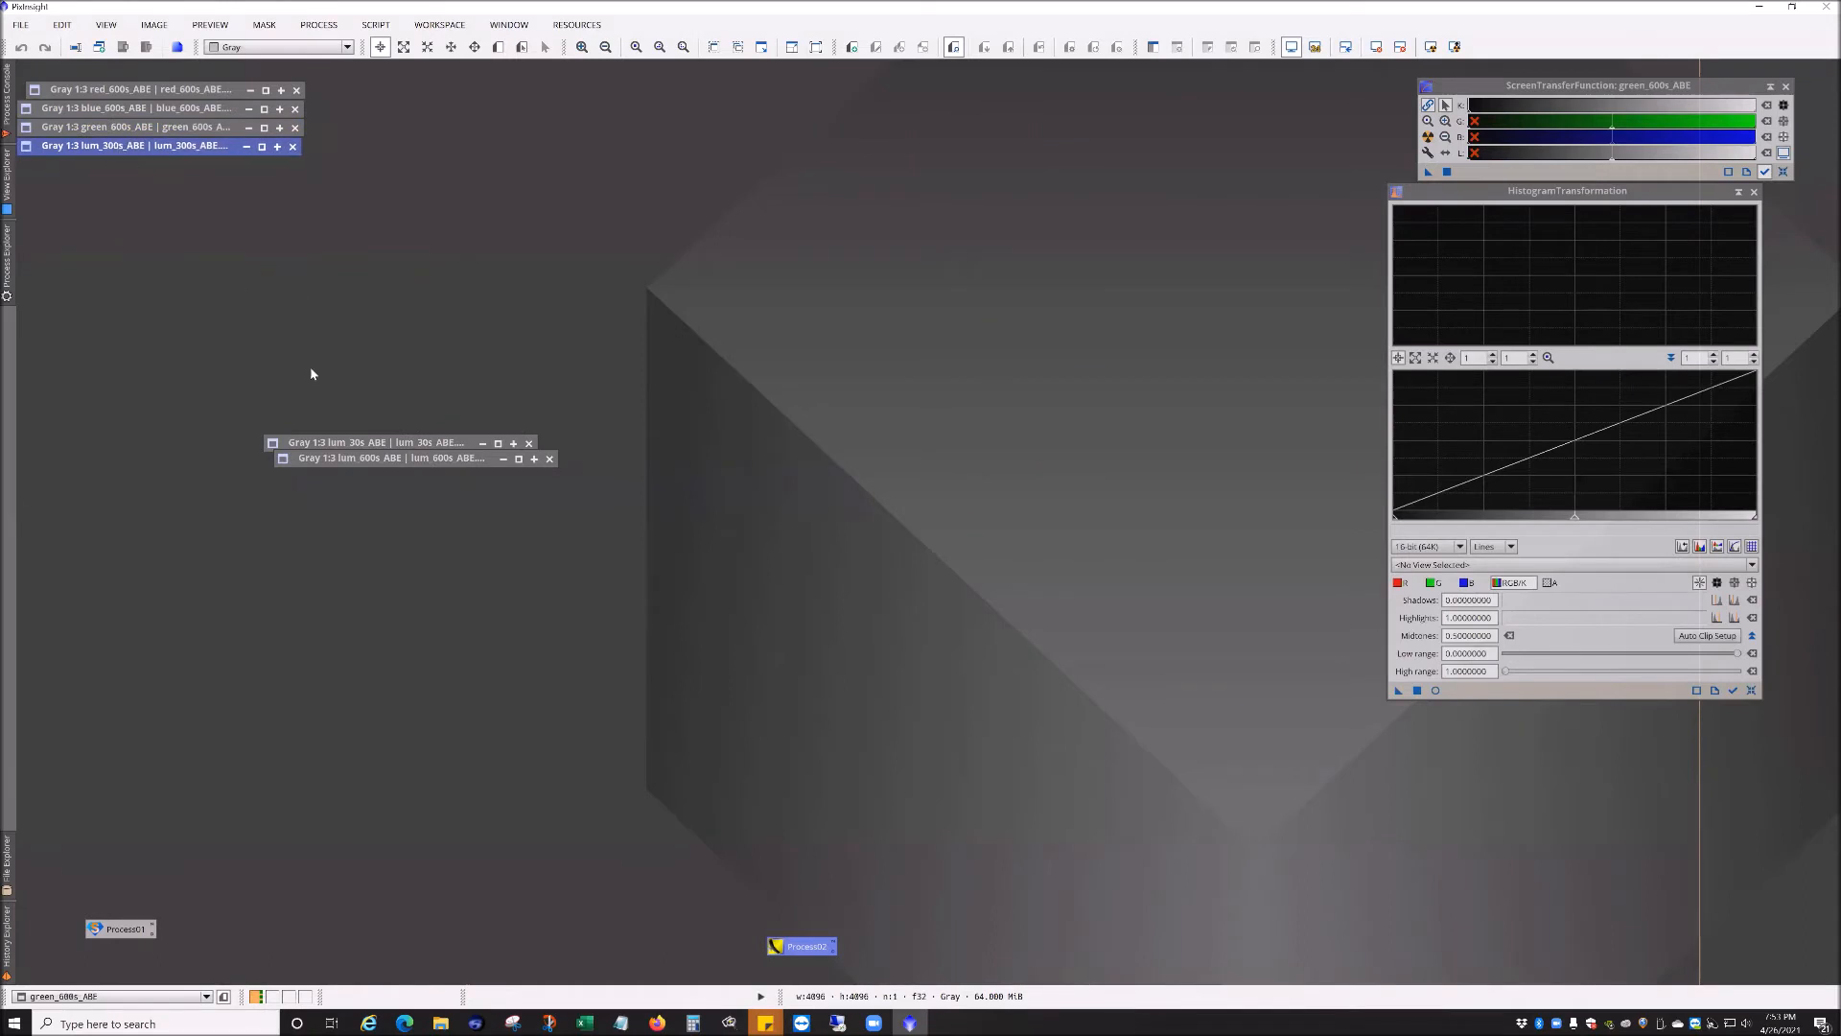
drag(400, 446, 154, 172)
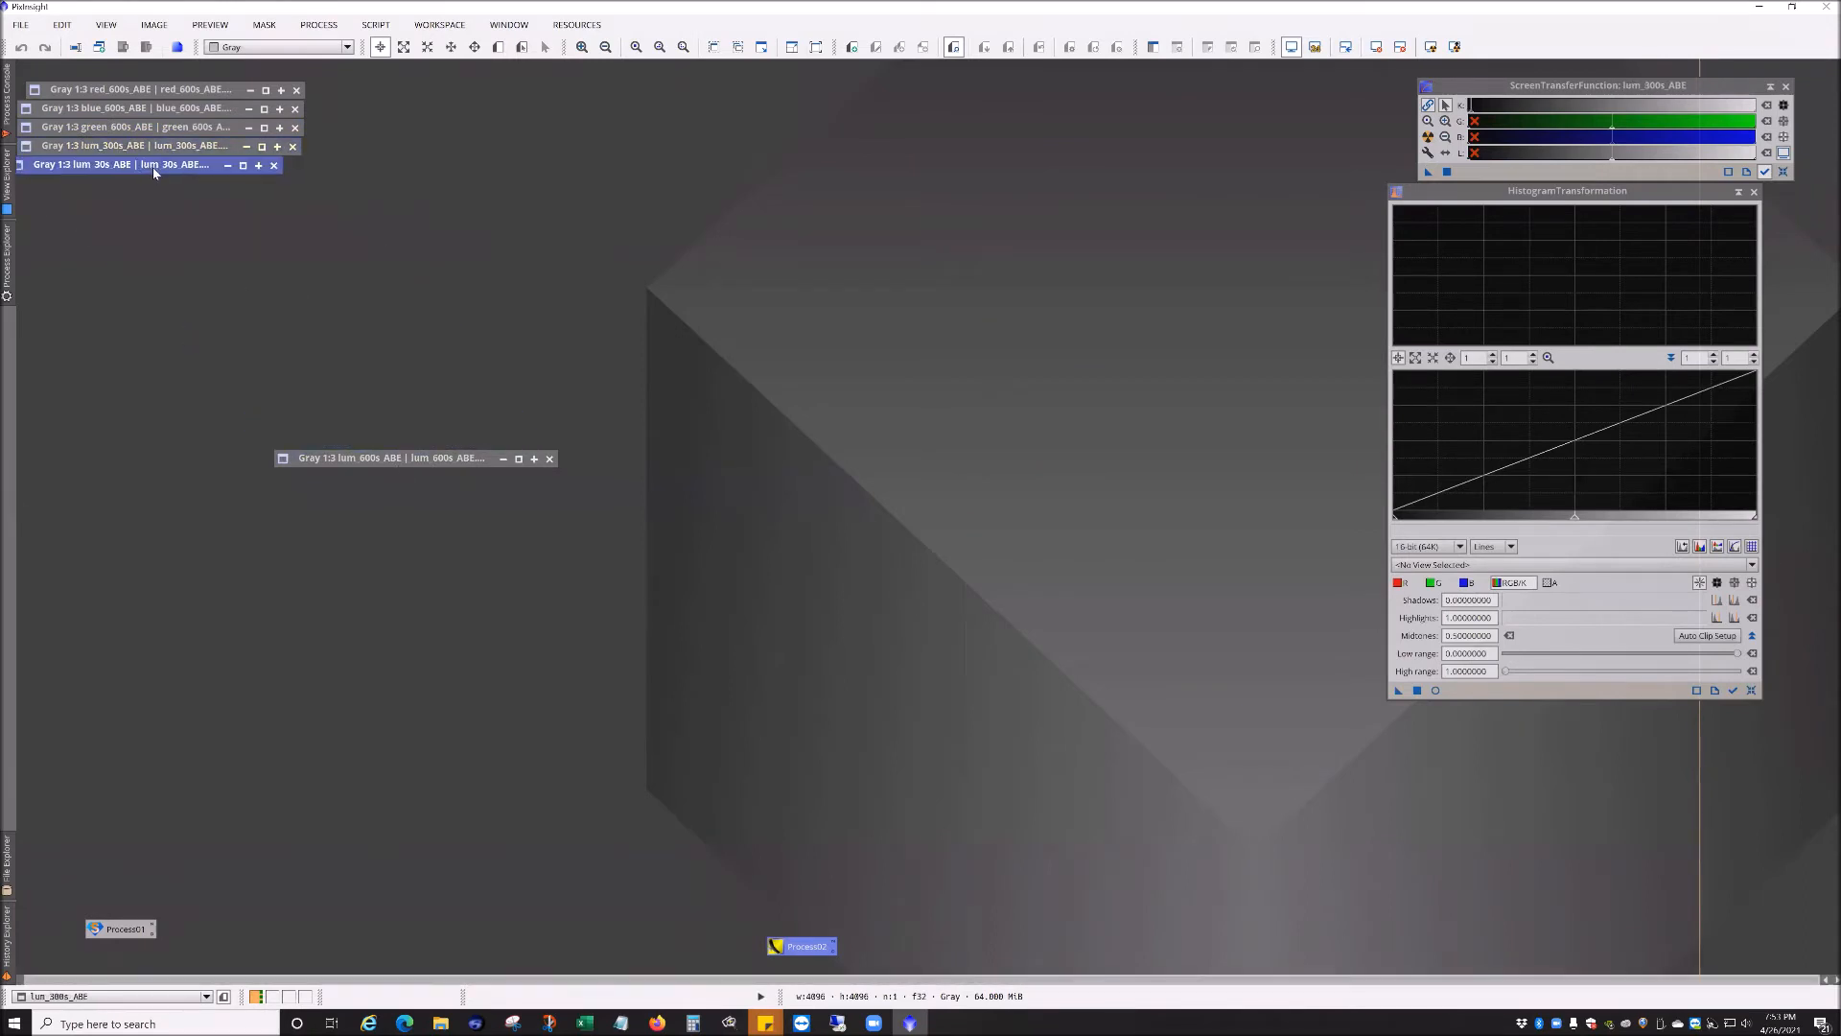
drag(390, 460, 139, 191)
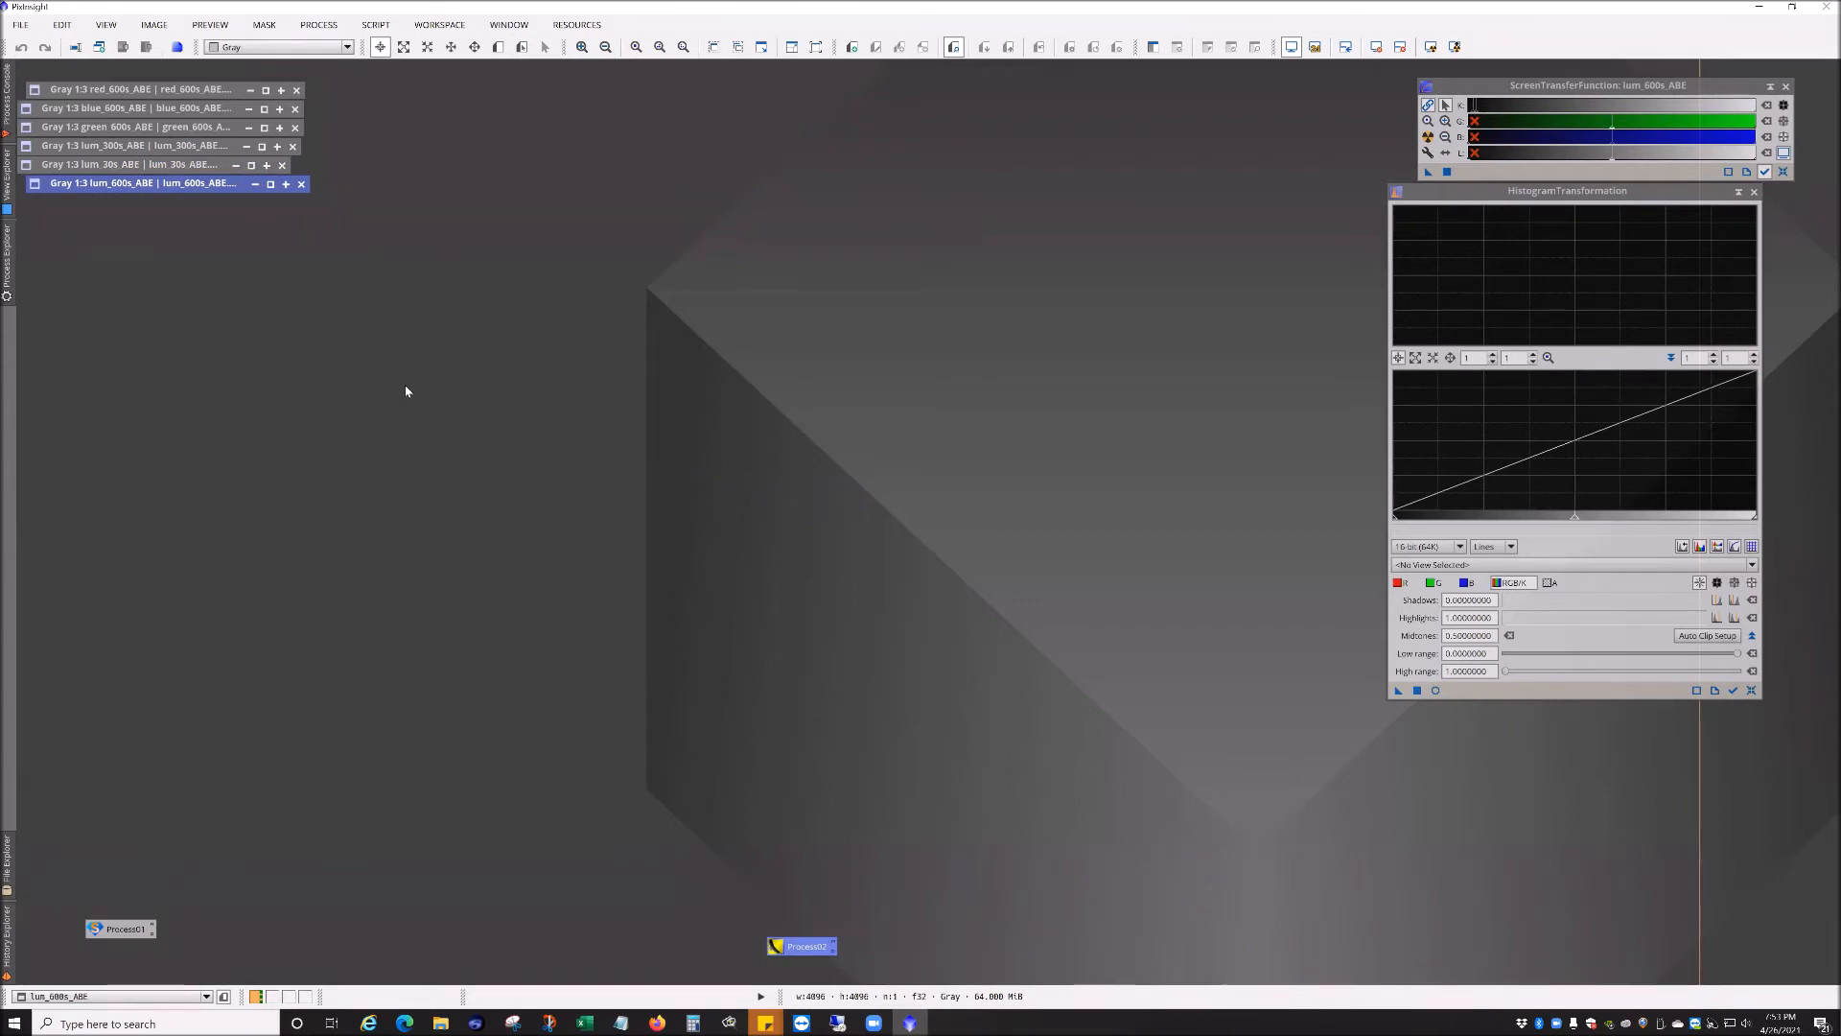
Step: Open the HDRComposition process from the full process list
click(331, 27)
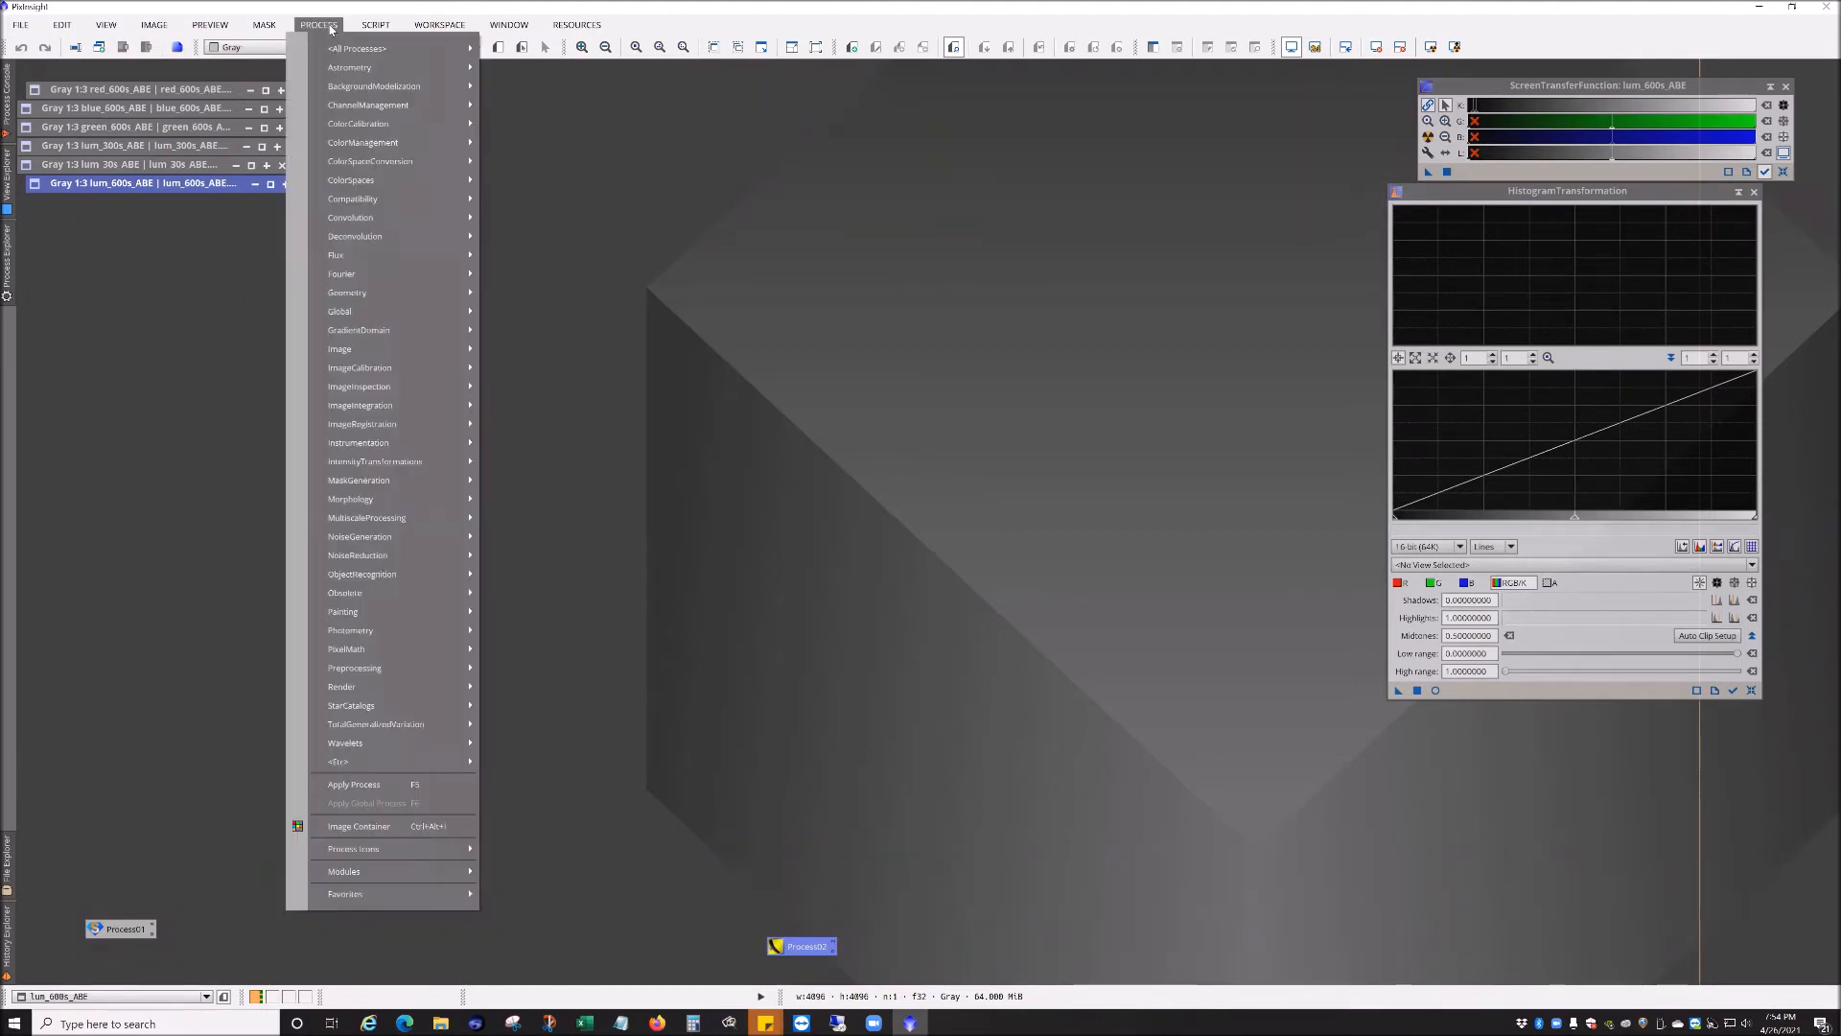
mouse_move(360, 50)
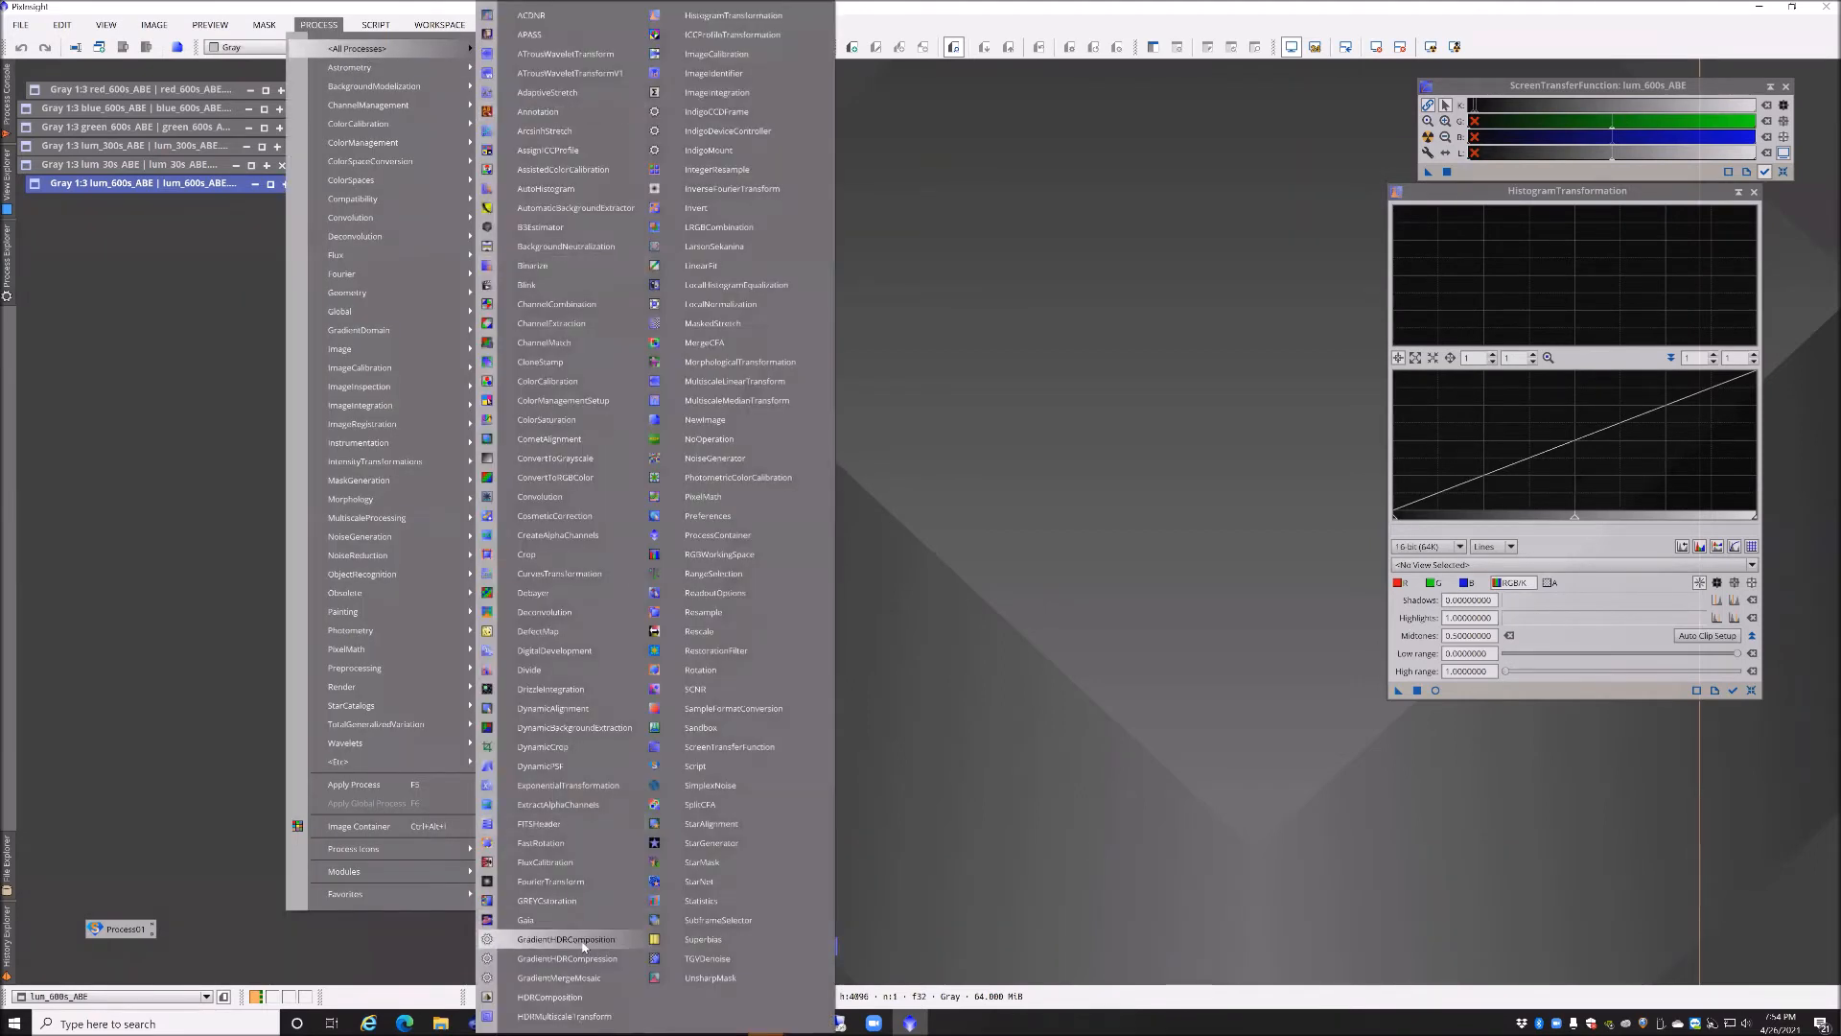
click(893, 784)
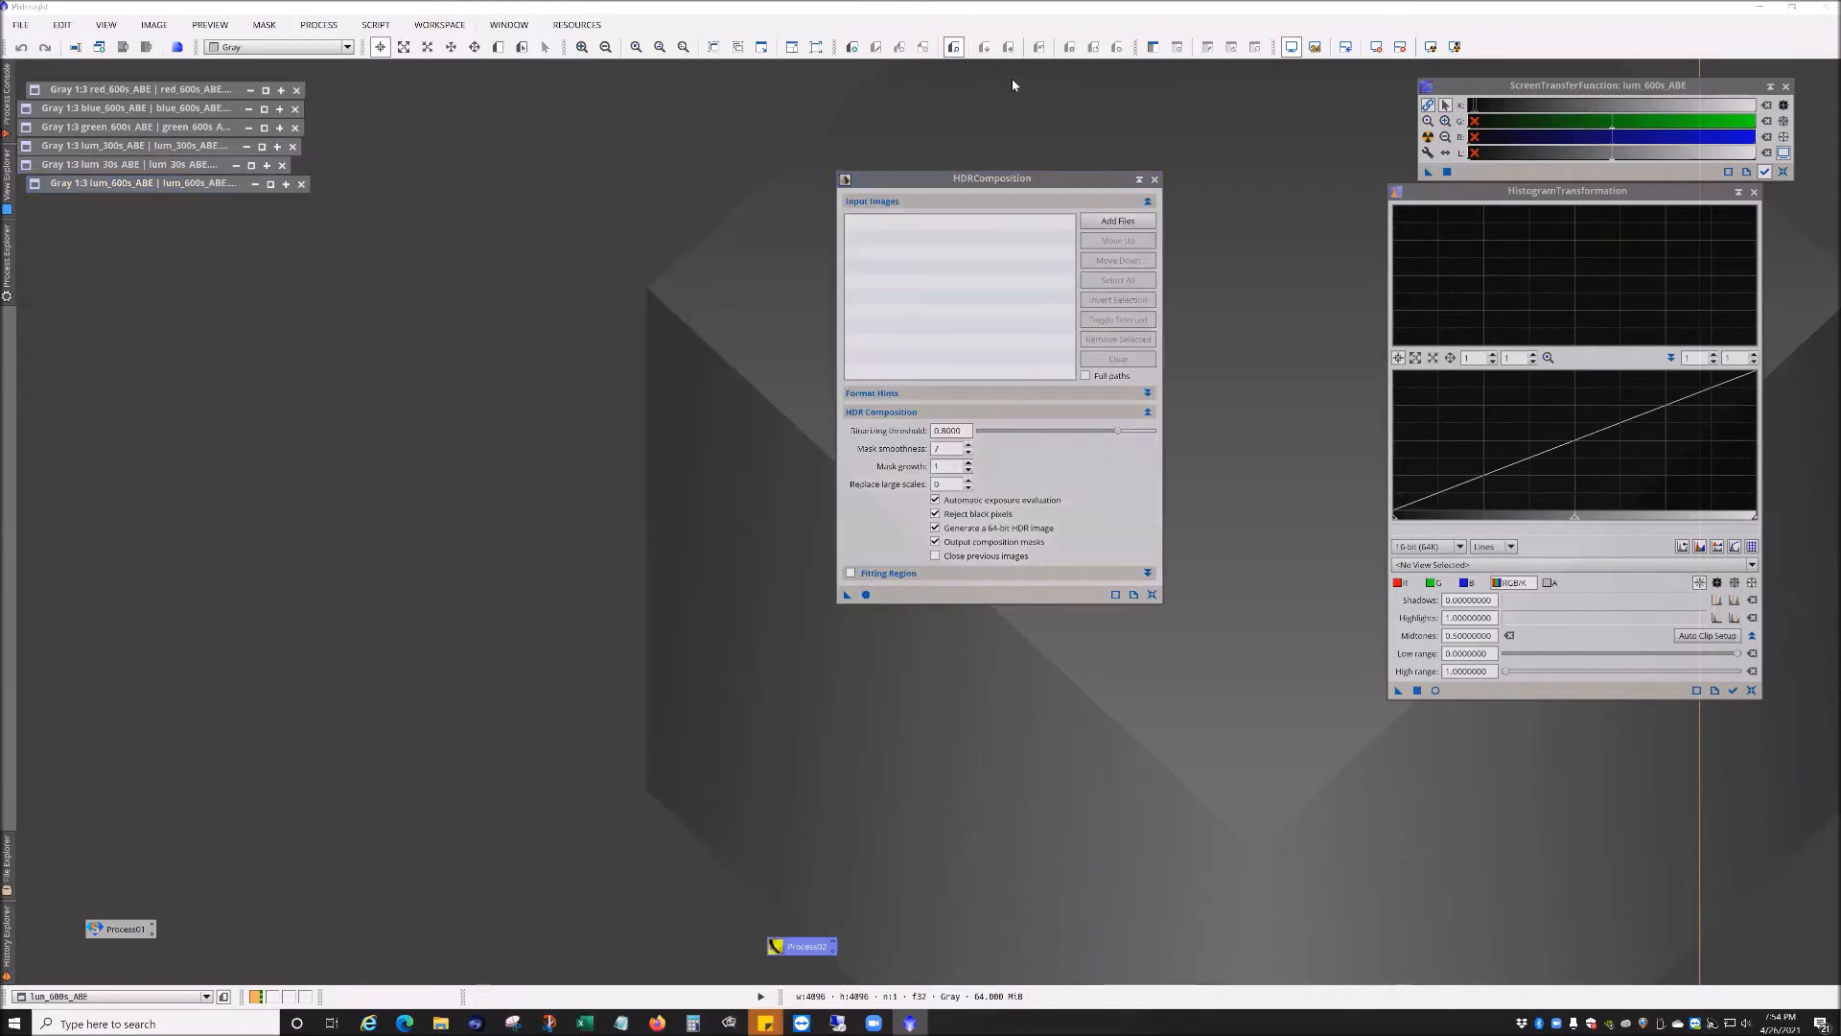
drag(1013, 183, 817, 160)
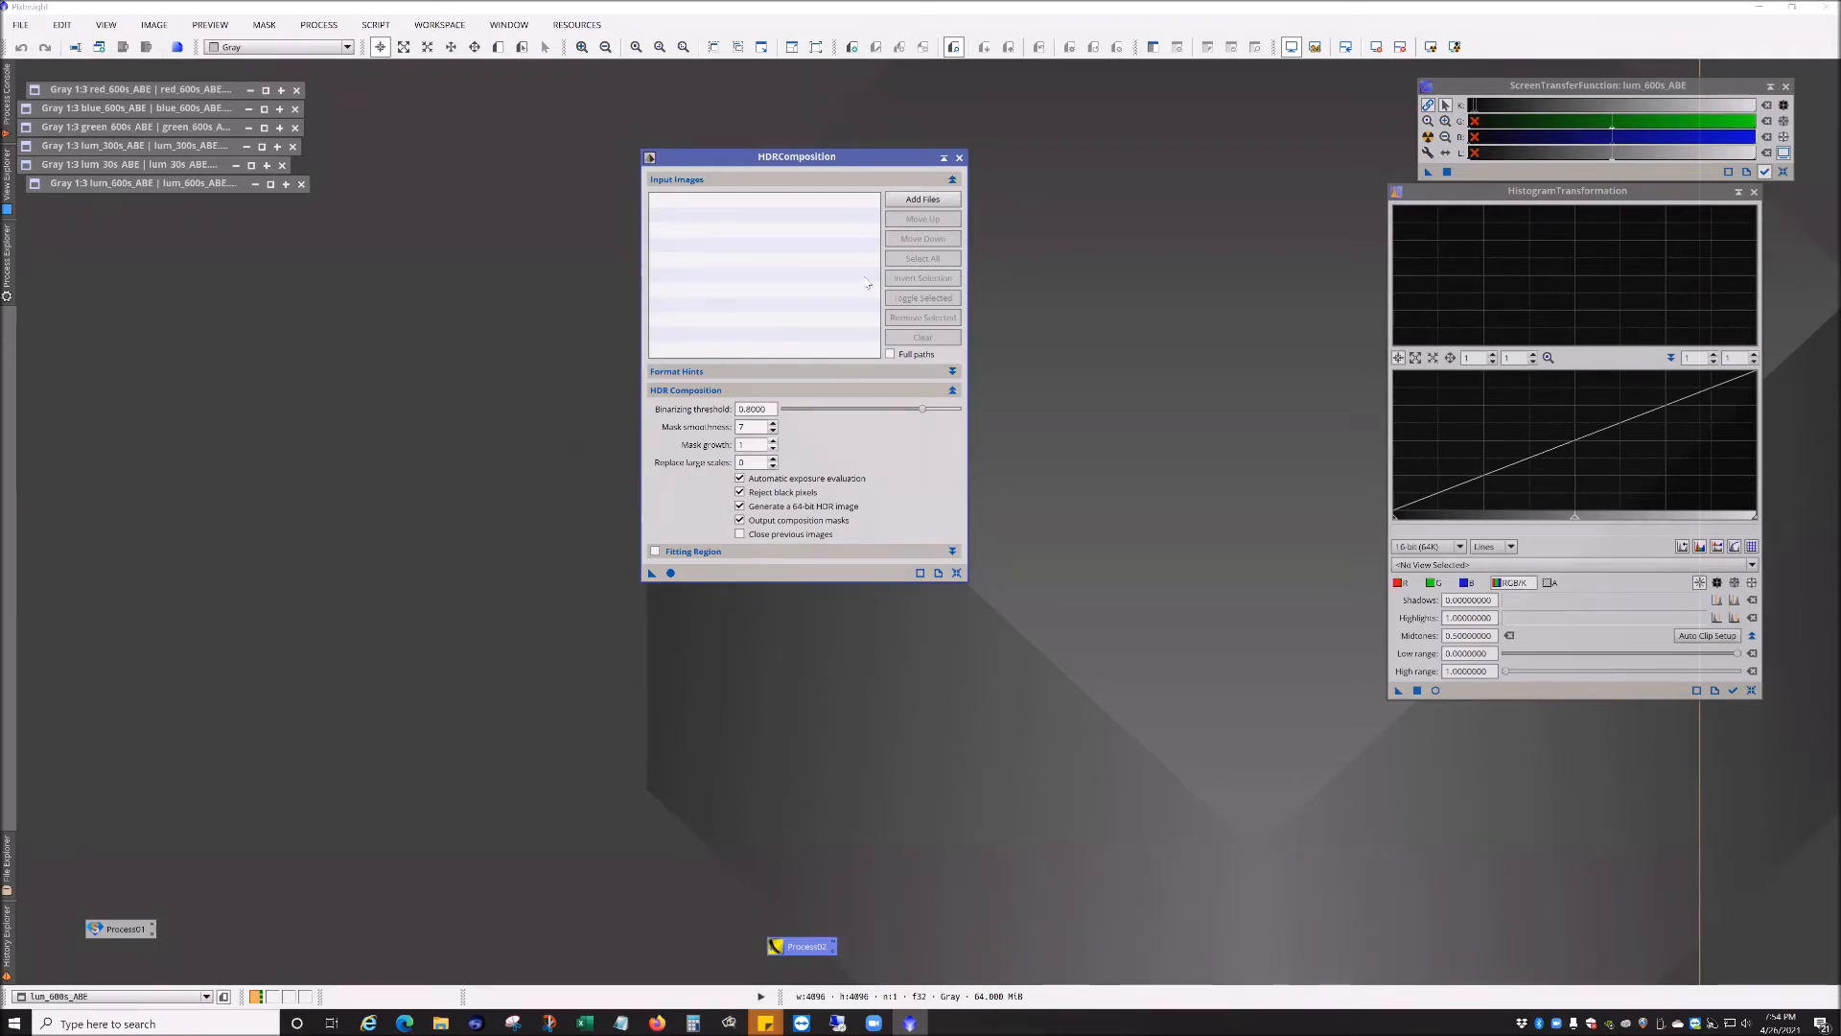
drag(853, 161, 907, 165)
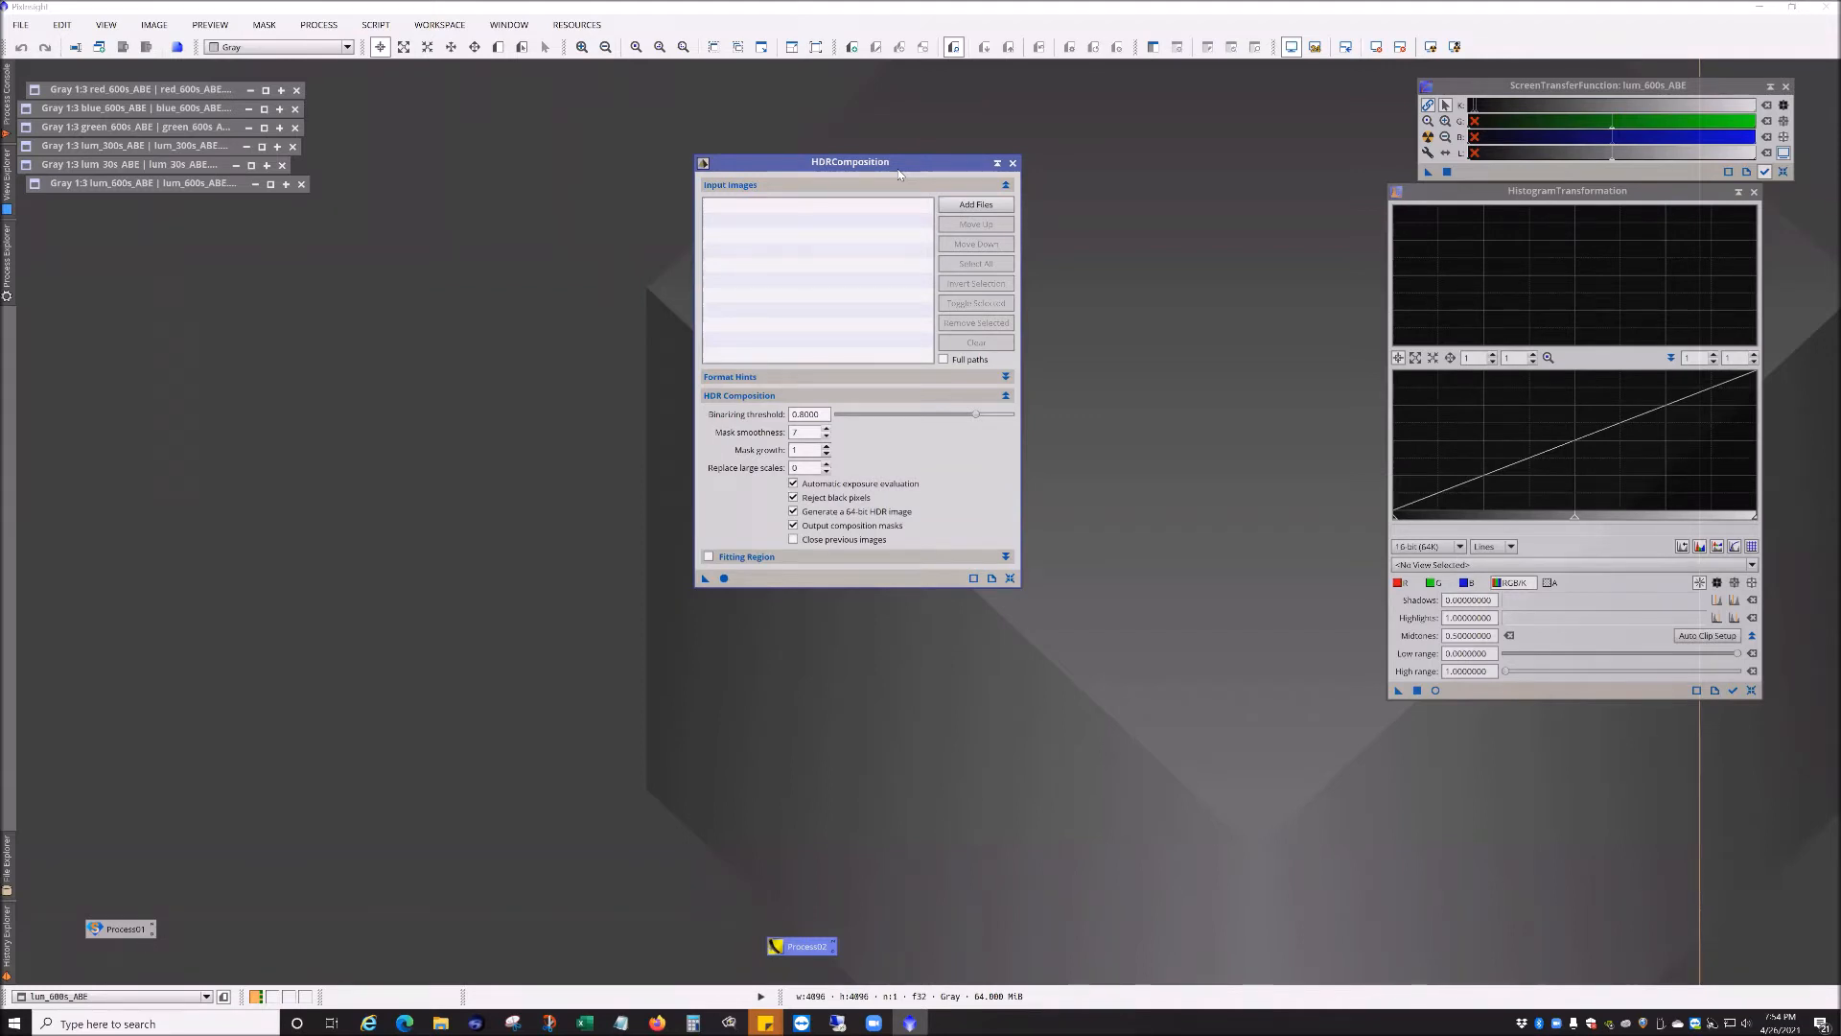
Step: Add lum_30s_ABE, lum_300s_ABE and lum_600s_ABE from the M42 folder as HDRComposition input images
click(976, 204)
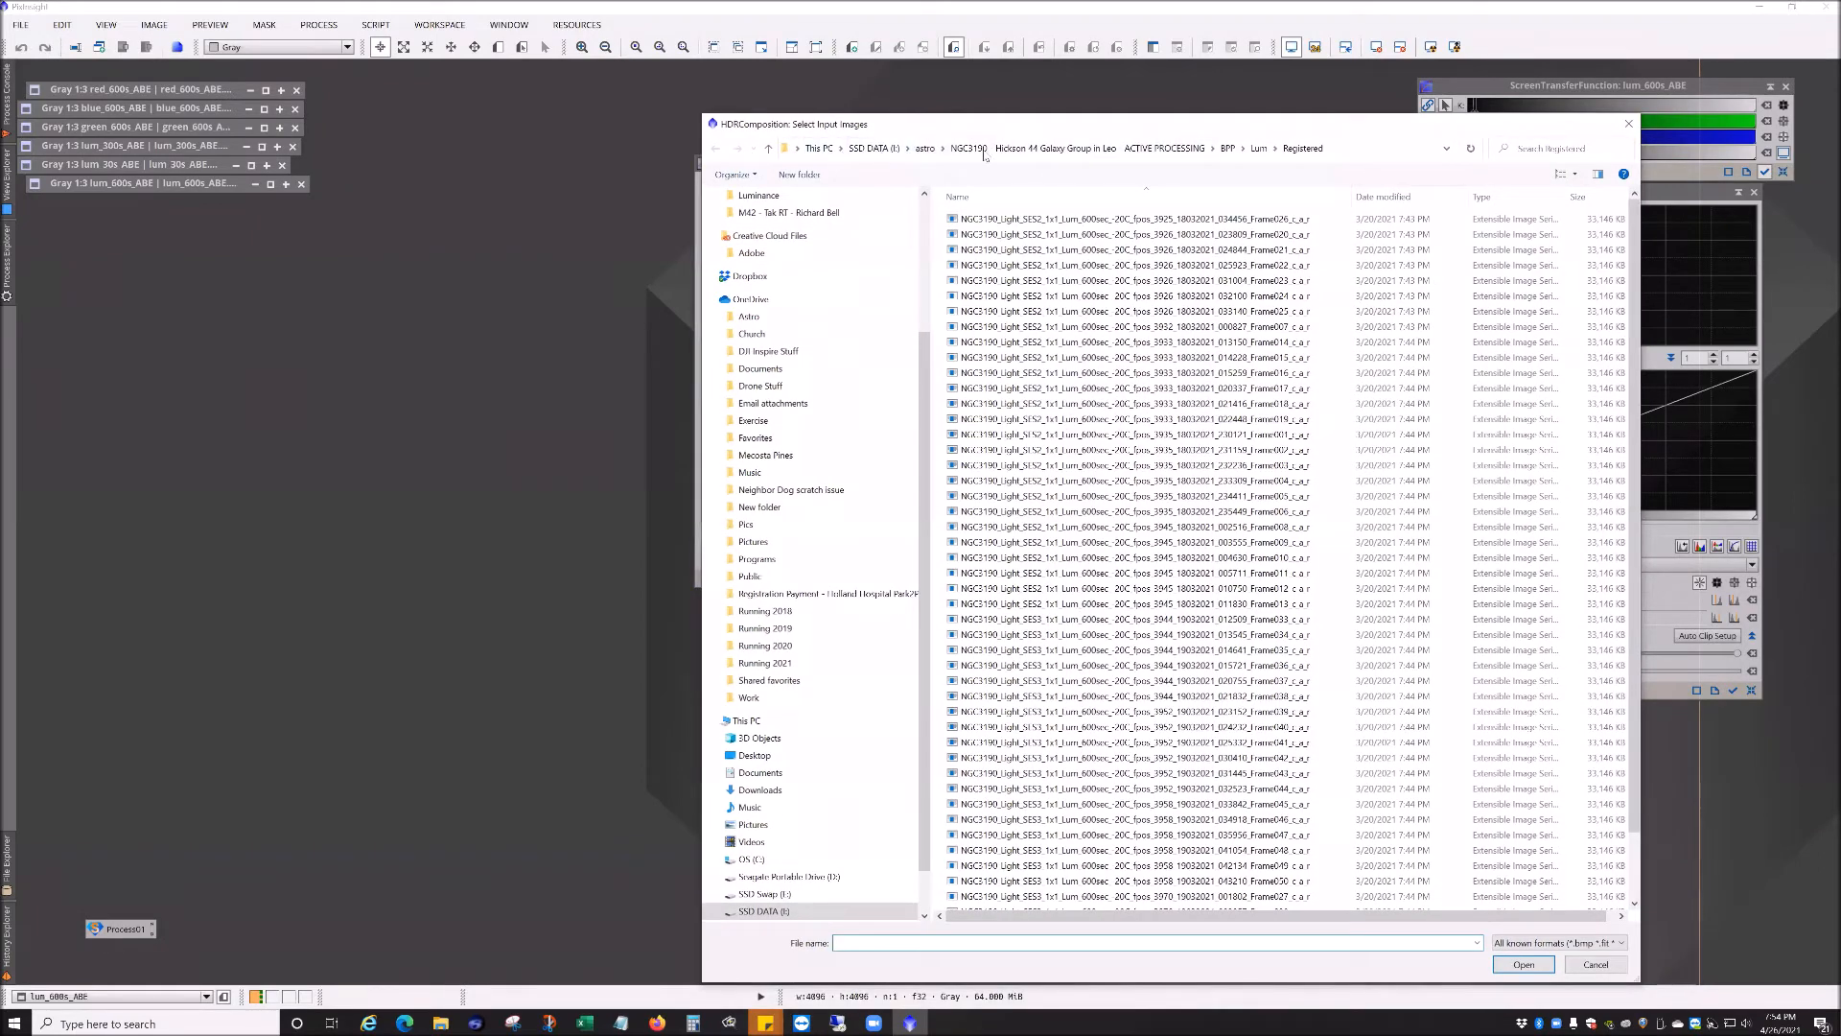
click(926, 148)
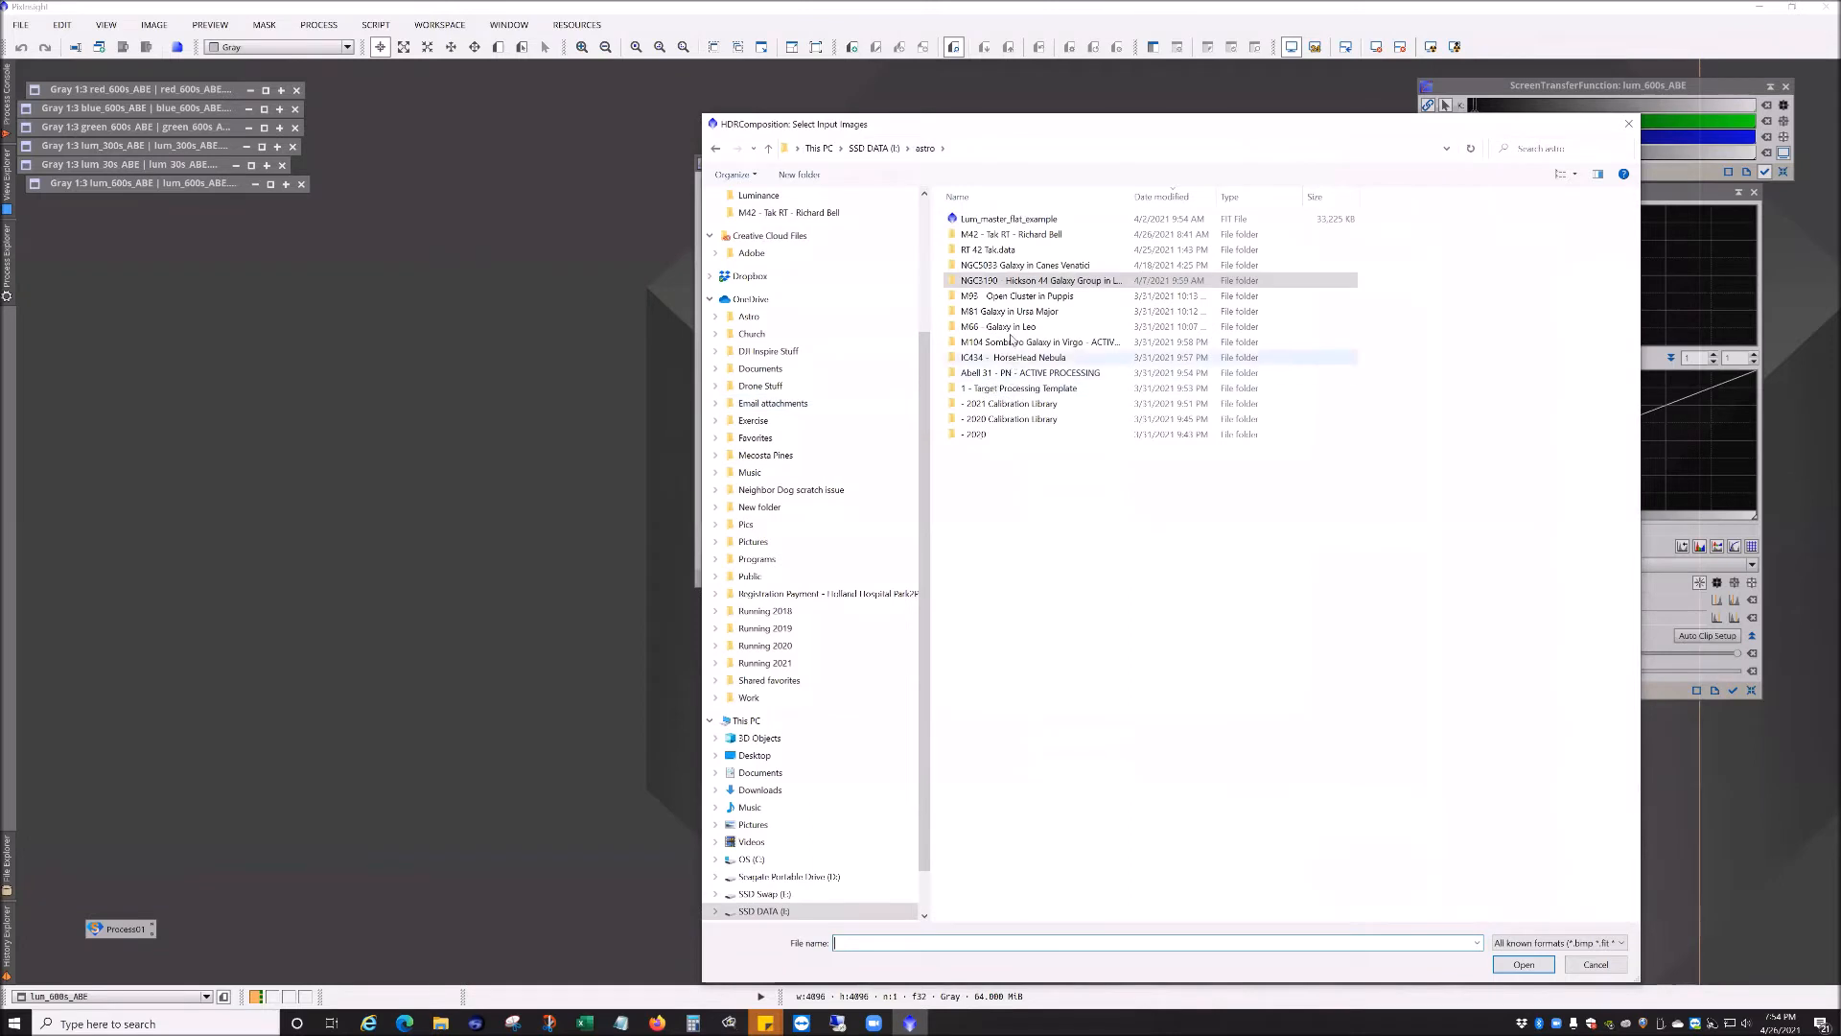
double_click(1013, 235)
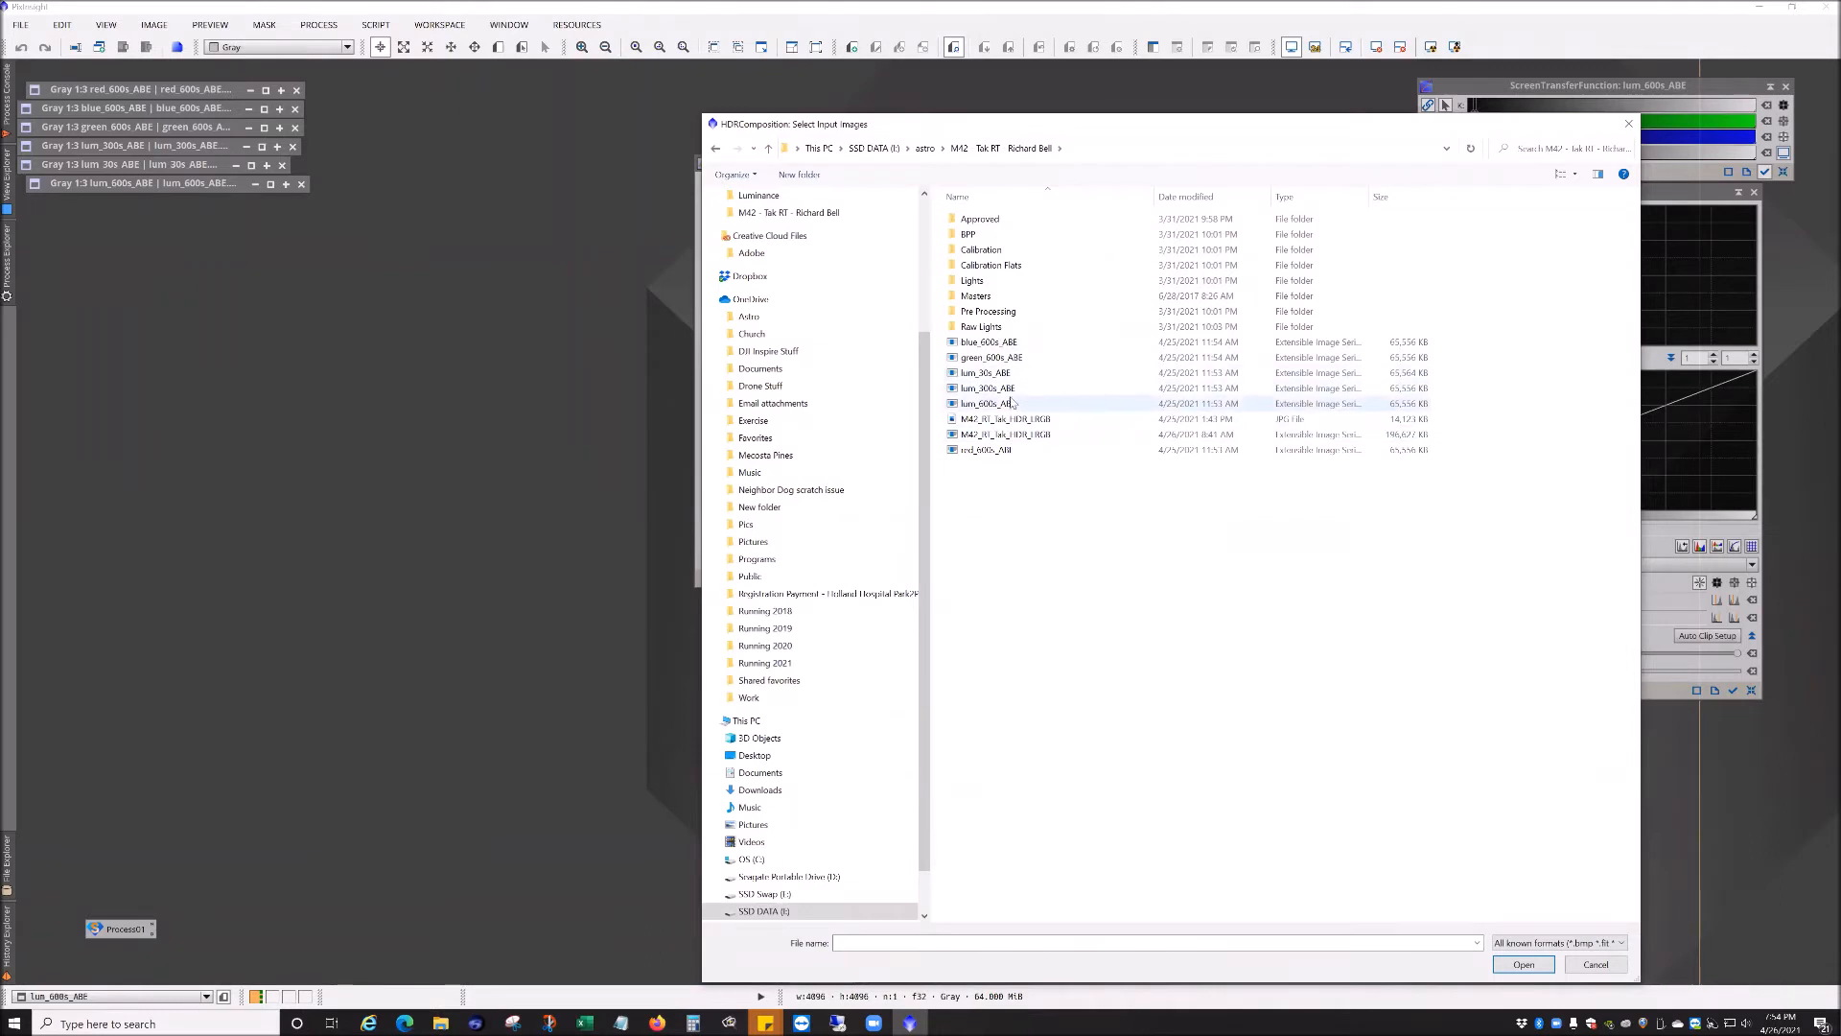
click(1007, 405)
ctrl+click(1005, 390)
ctrl+click(1002, 375)
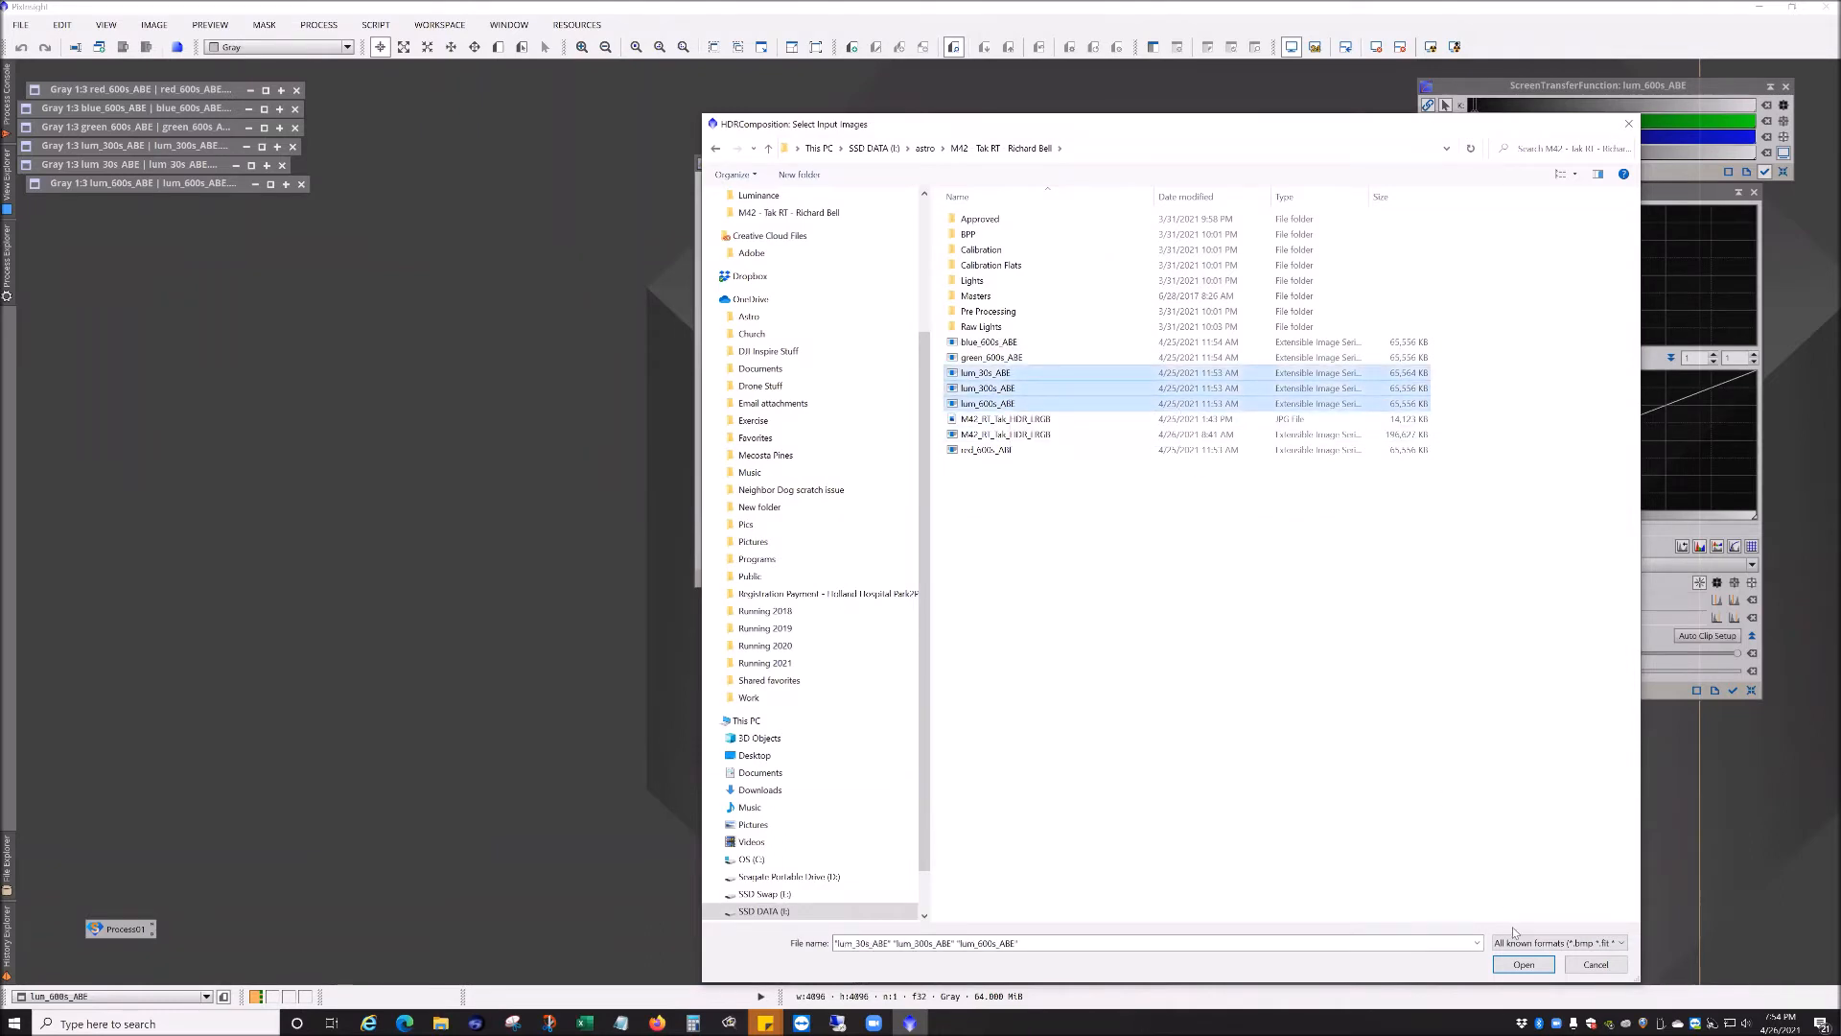
click(1522, 964)
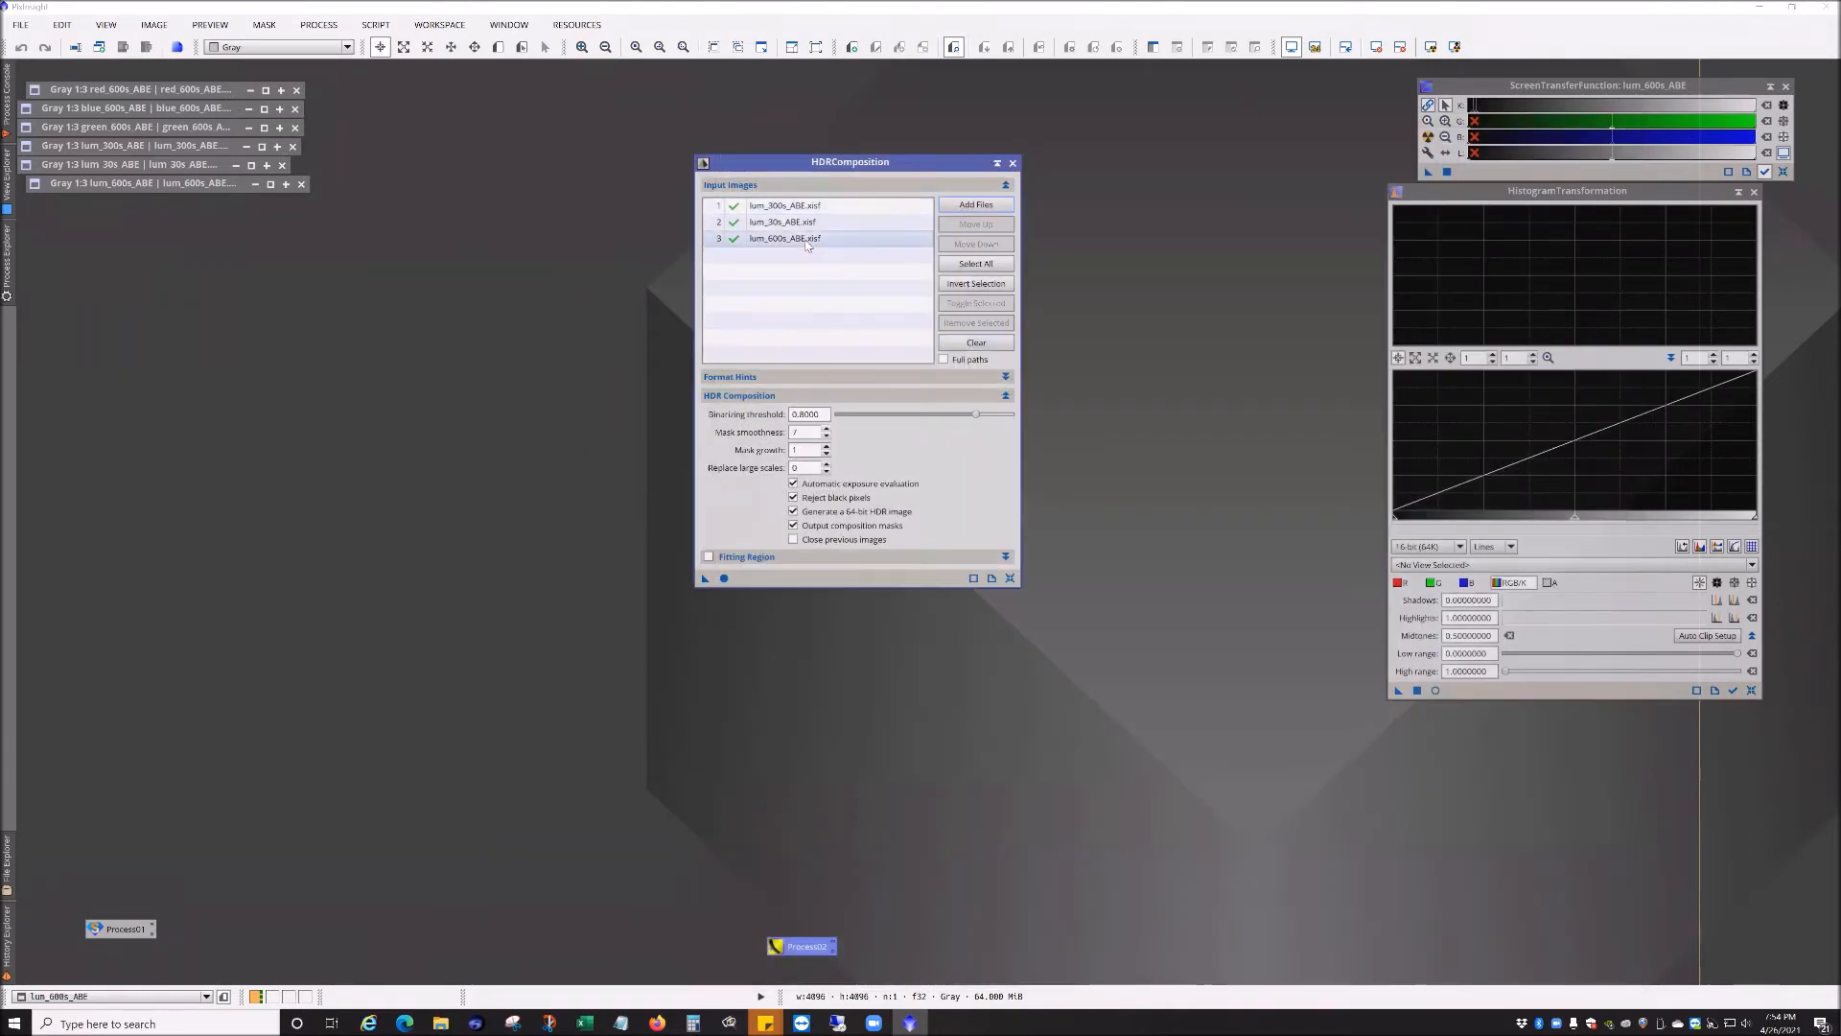
Step: Move lum_600s_ABE to the top of the input list and execute HDRComposition to create the HDR image
click(976, 229)
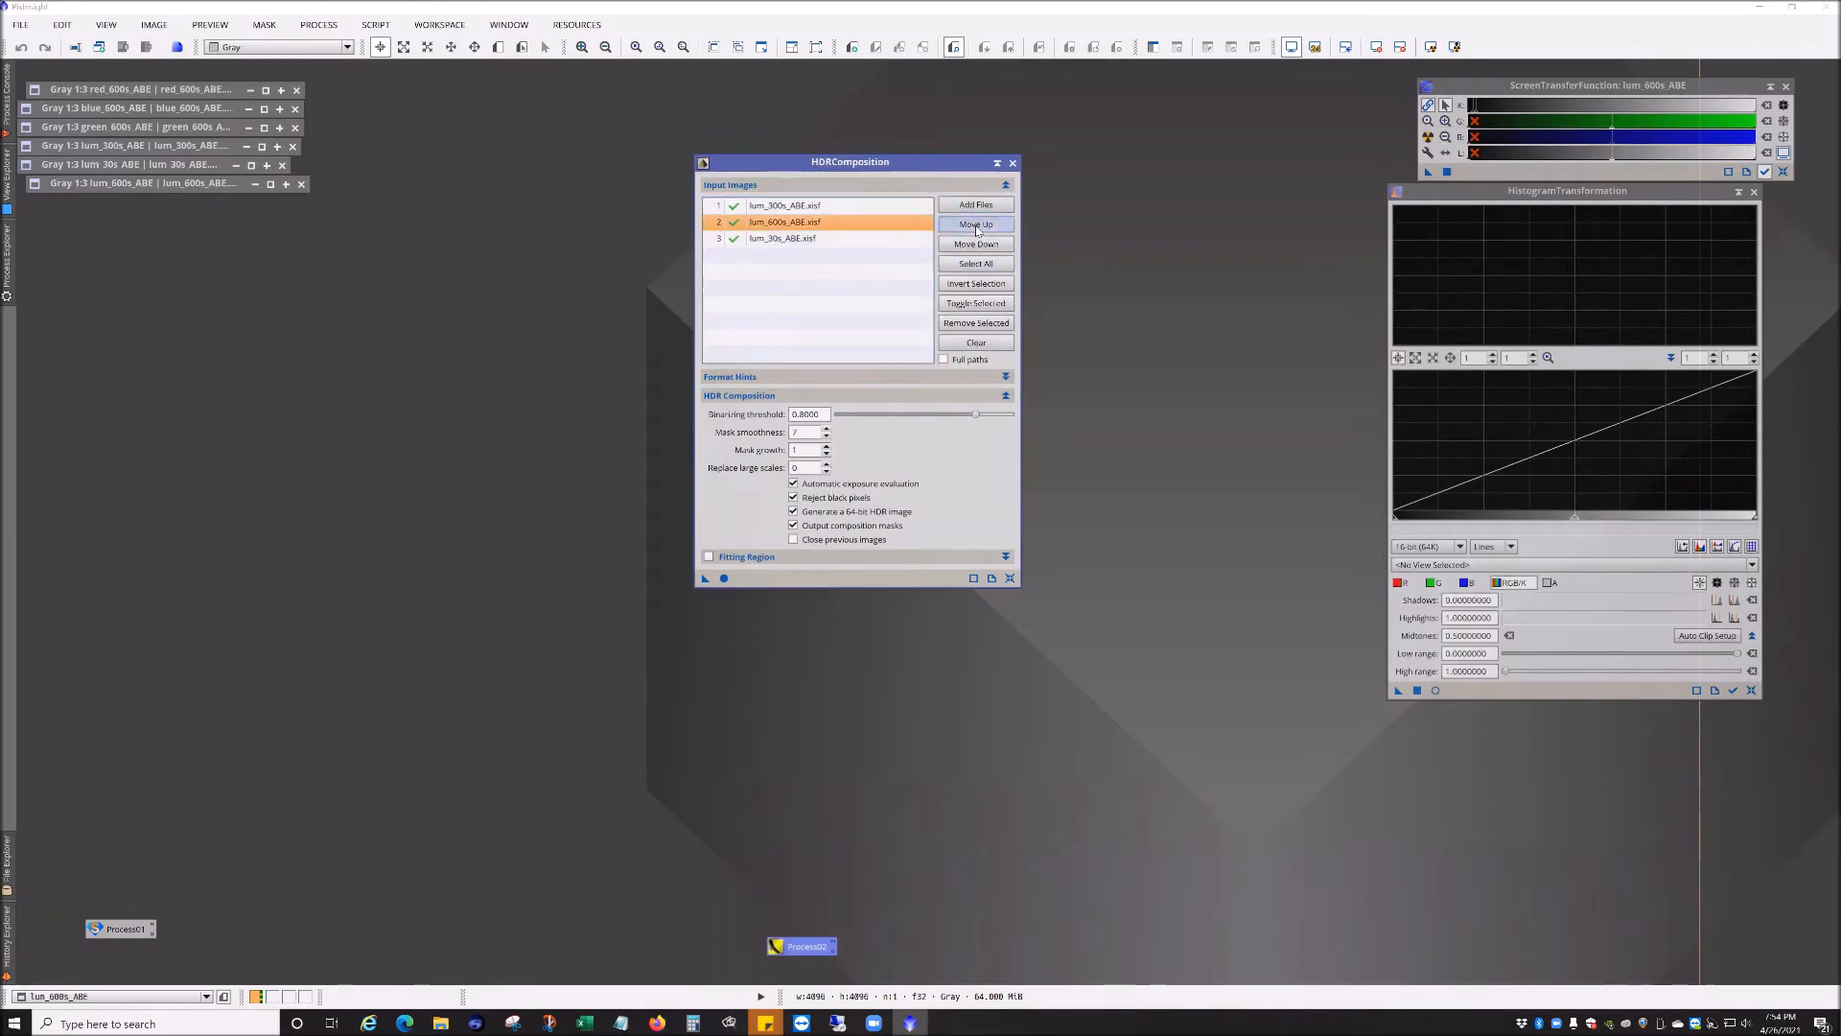
click(976, 228)
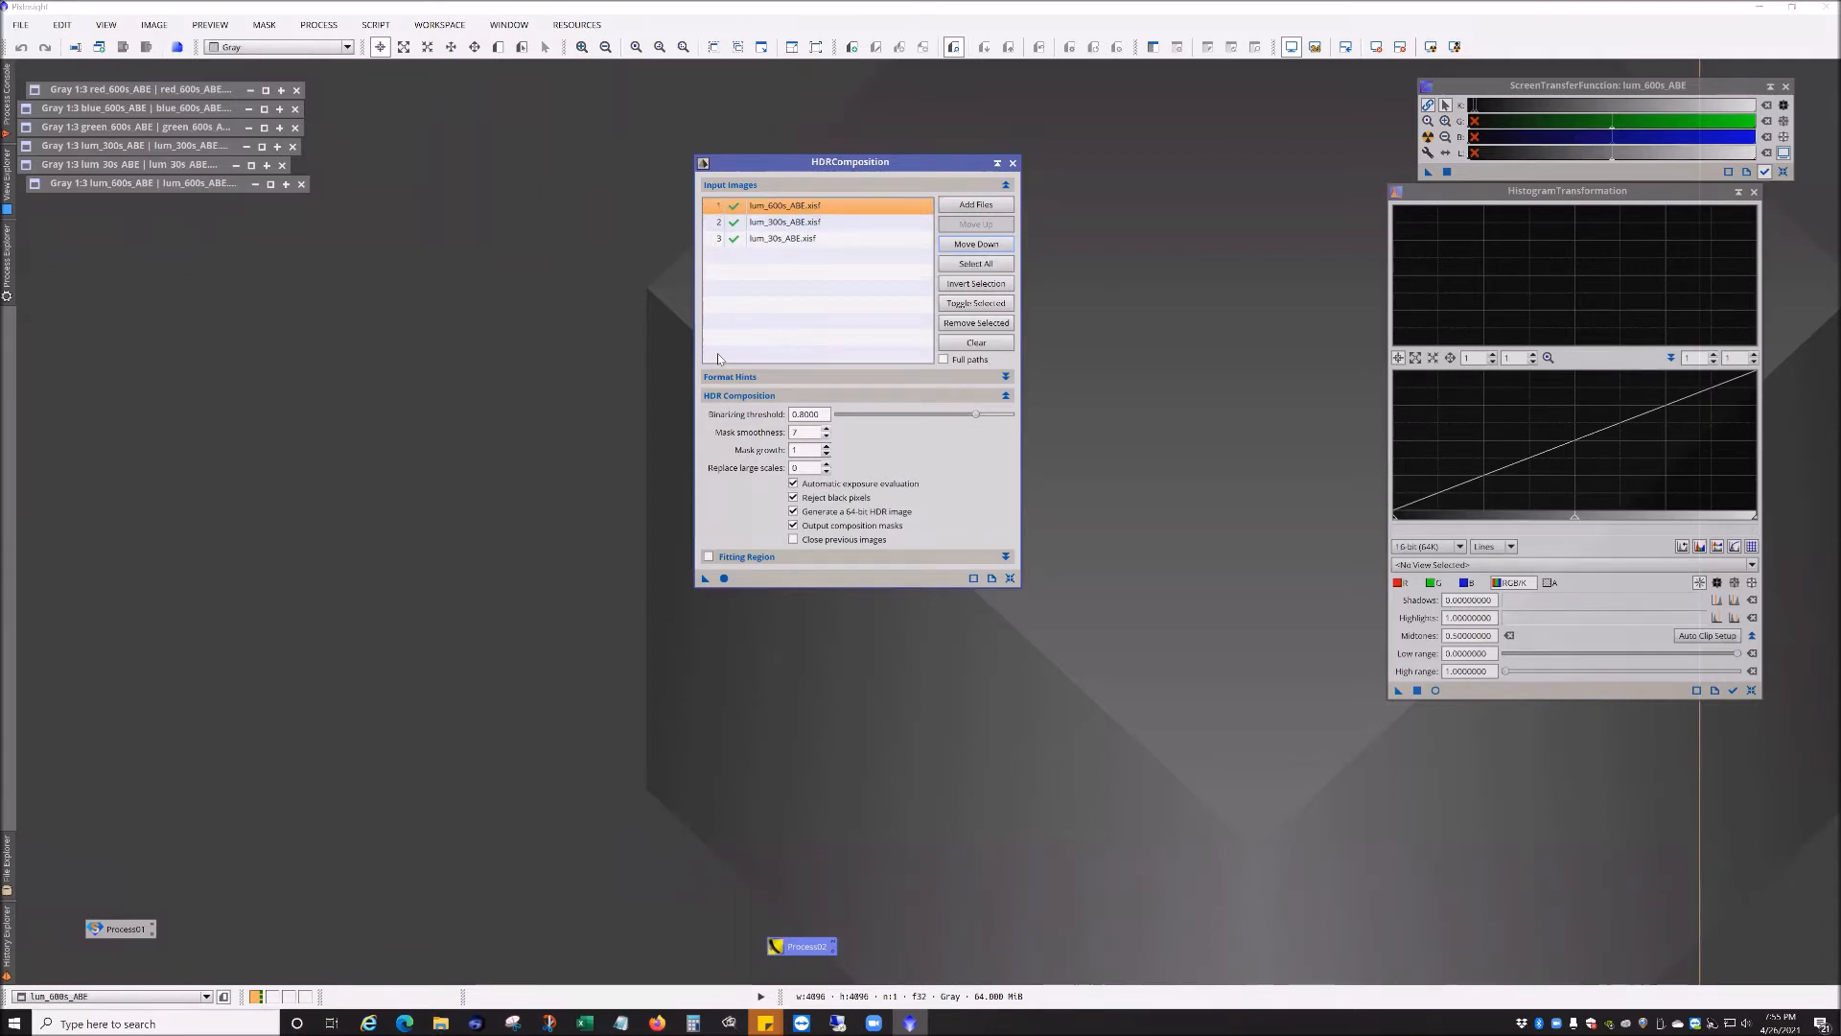
drag(825, 171, 1010, 129)
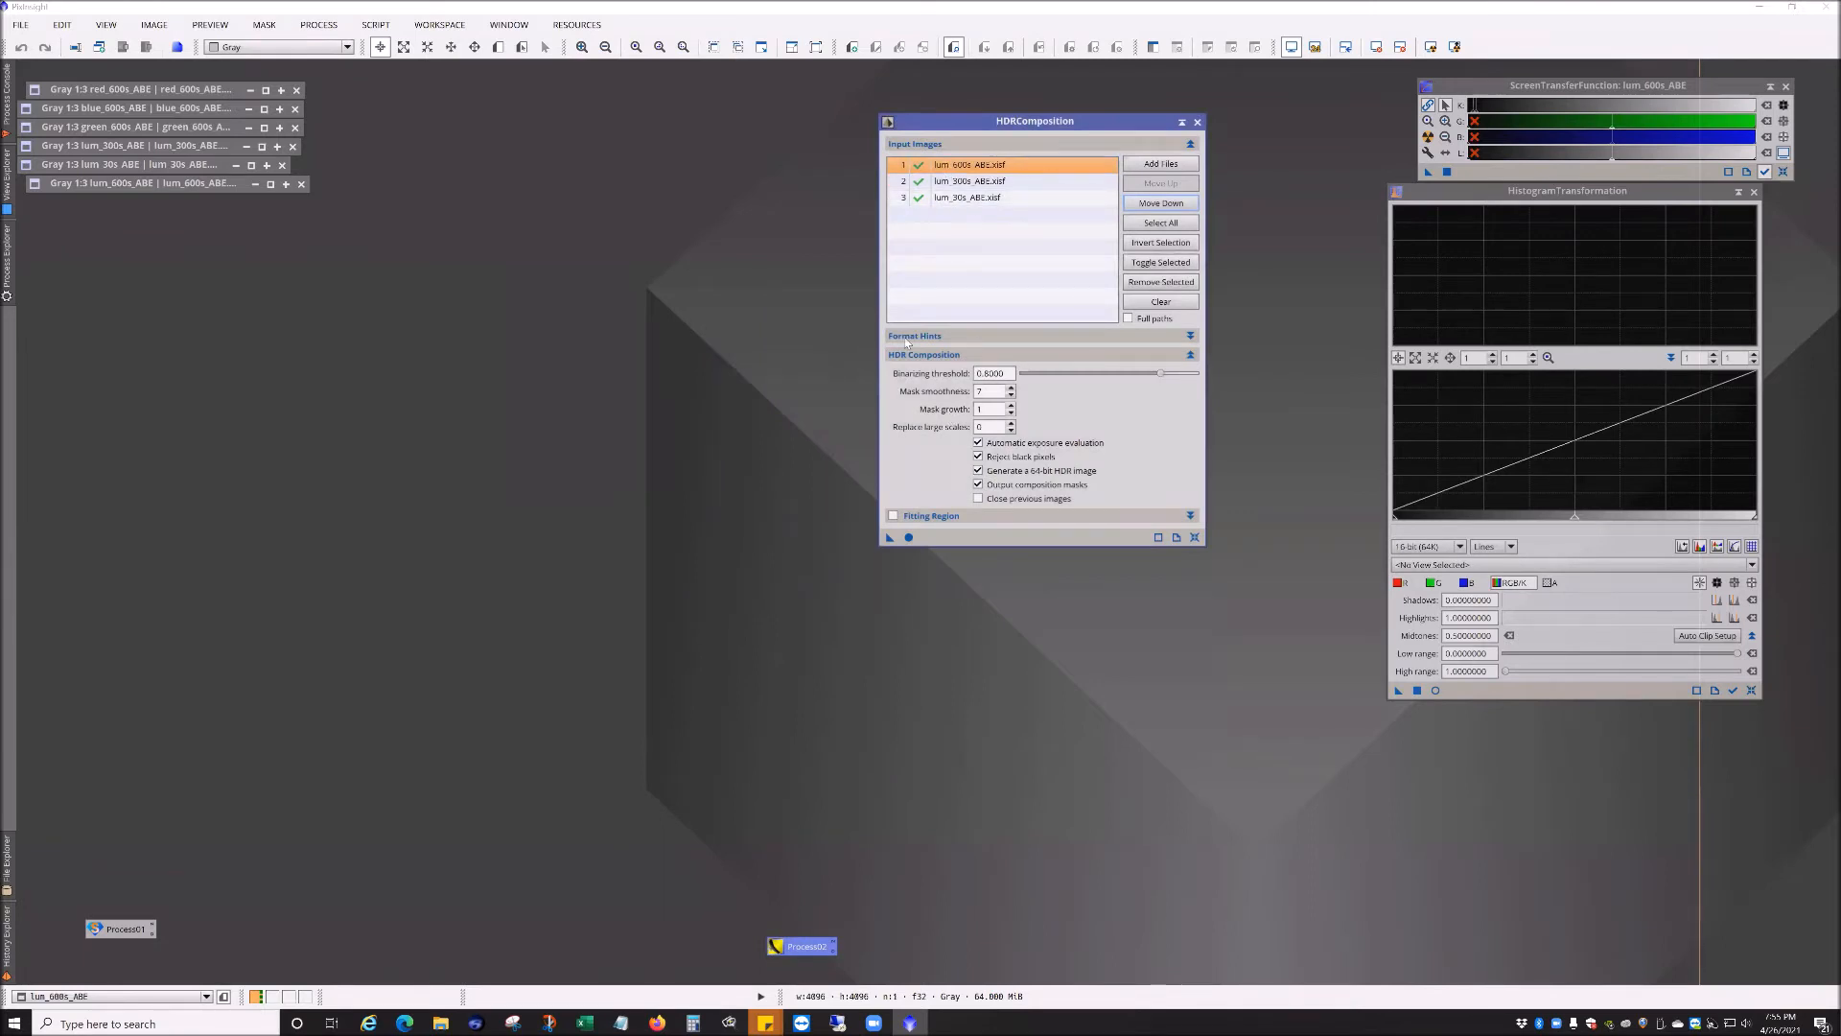
click(909, 538)
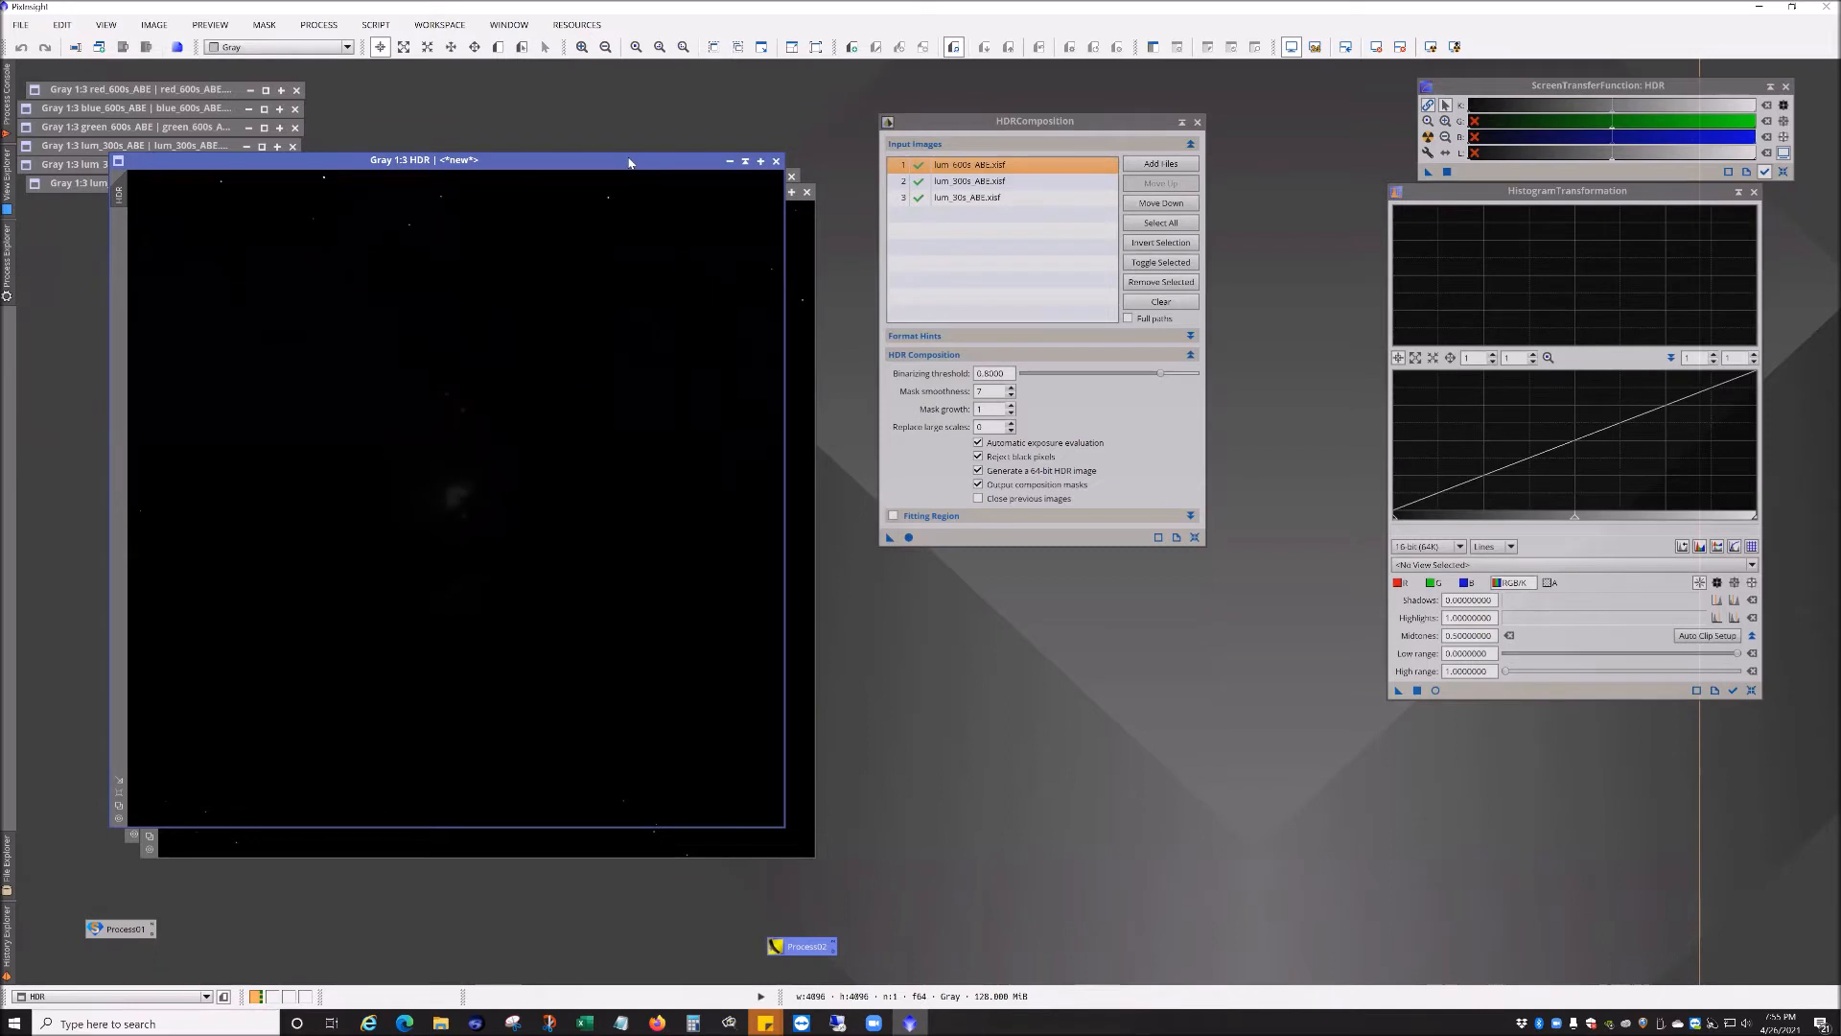
drag(629, 162, 604, 166)
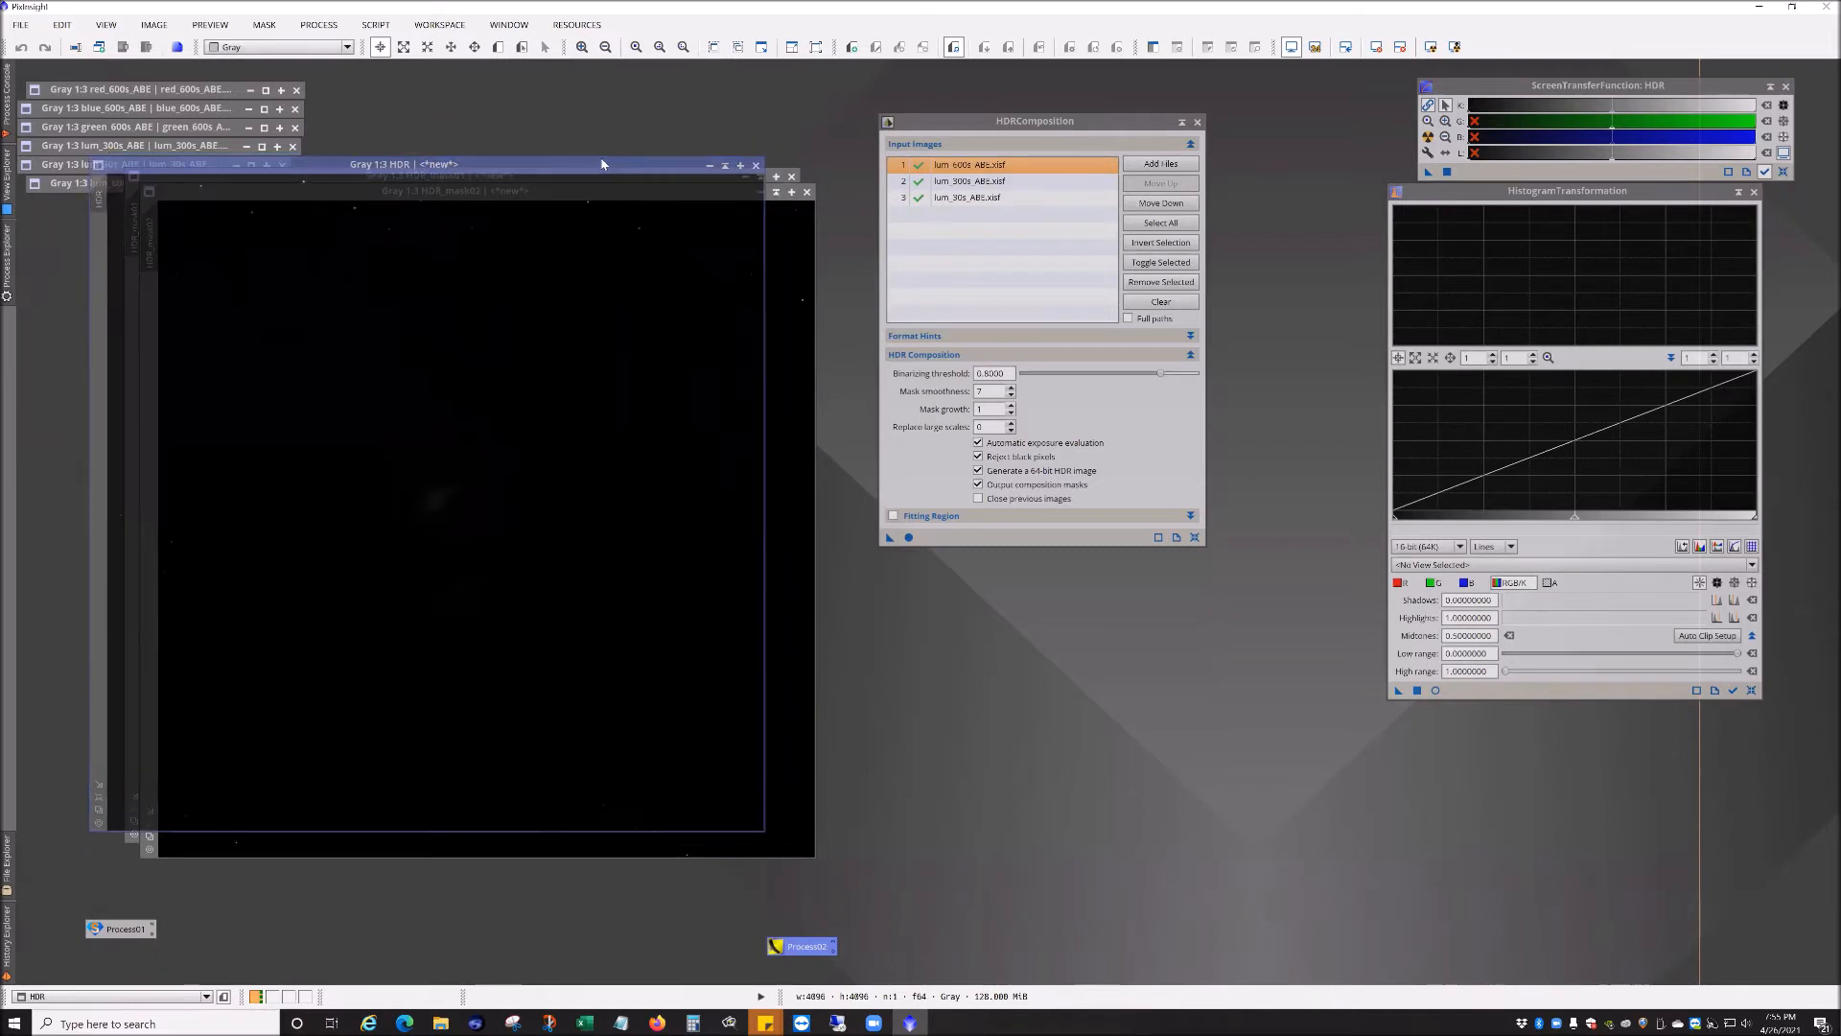
click(794, 178)
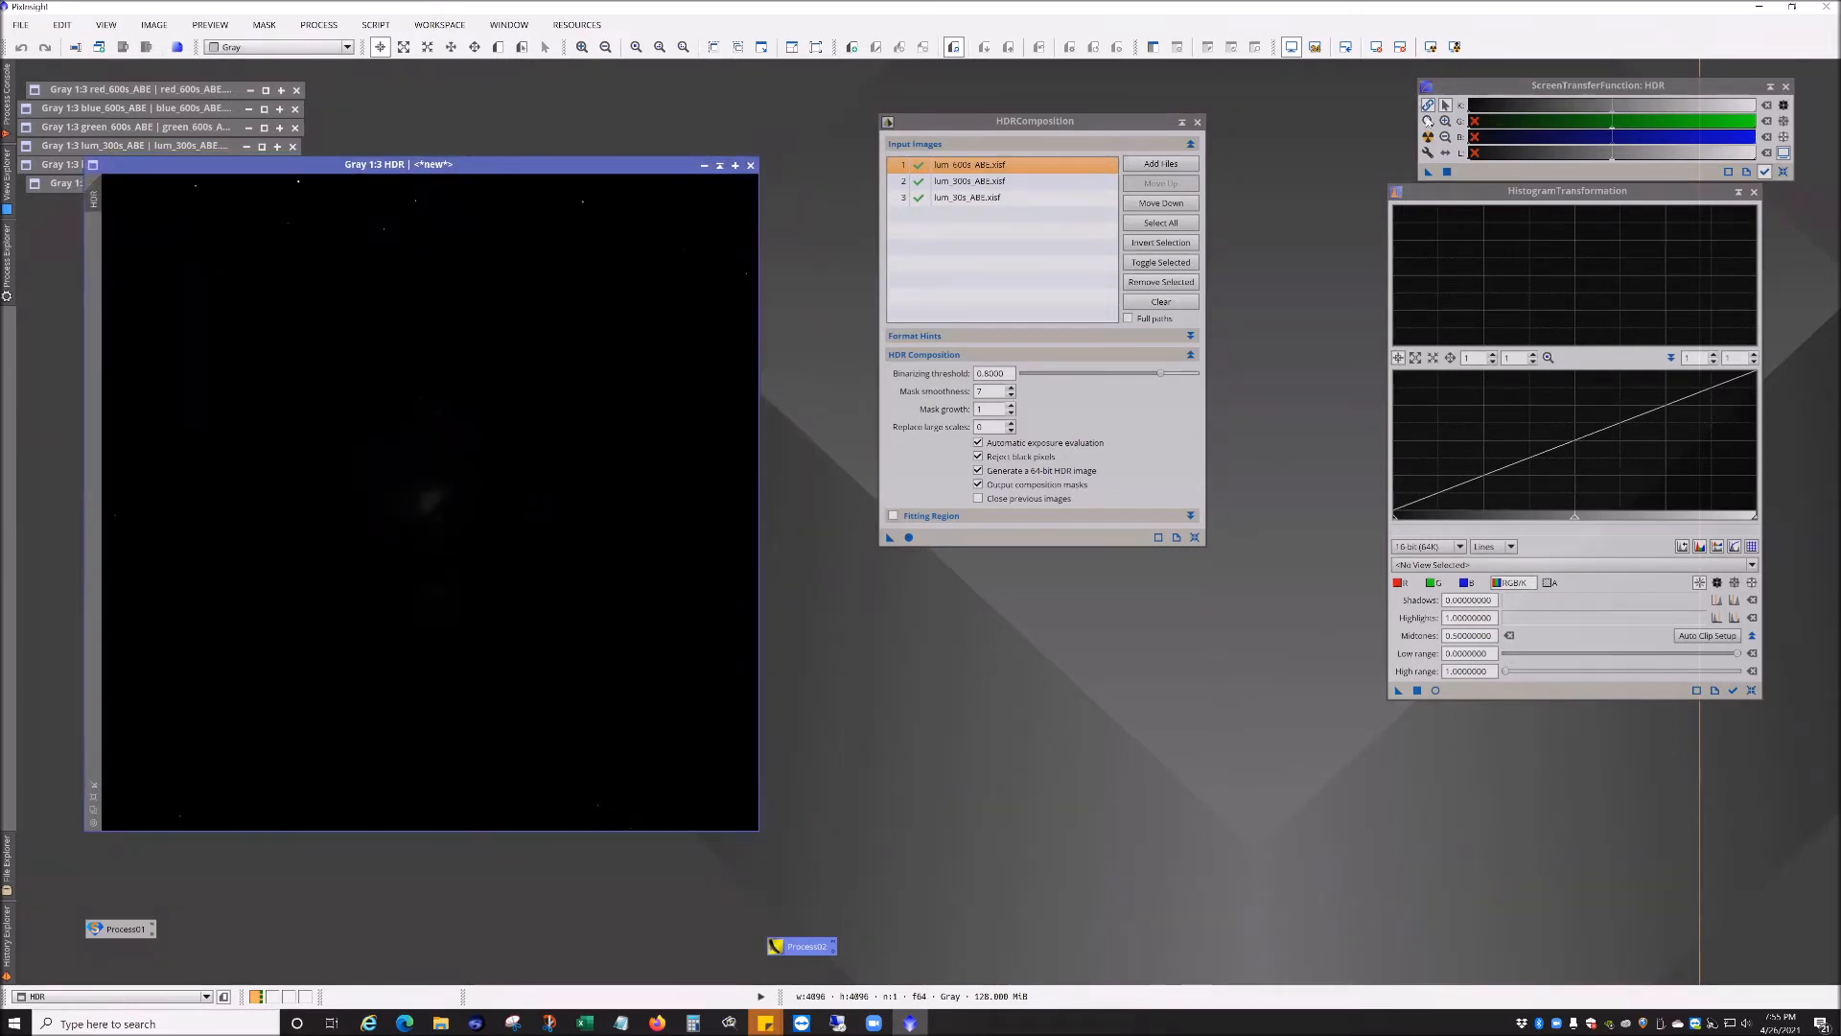
Step: Auto-stretch the HDR image's screen display and collapse the HDRComposition window into an icon
click(1429, 138)
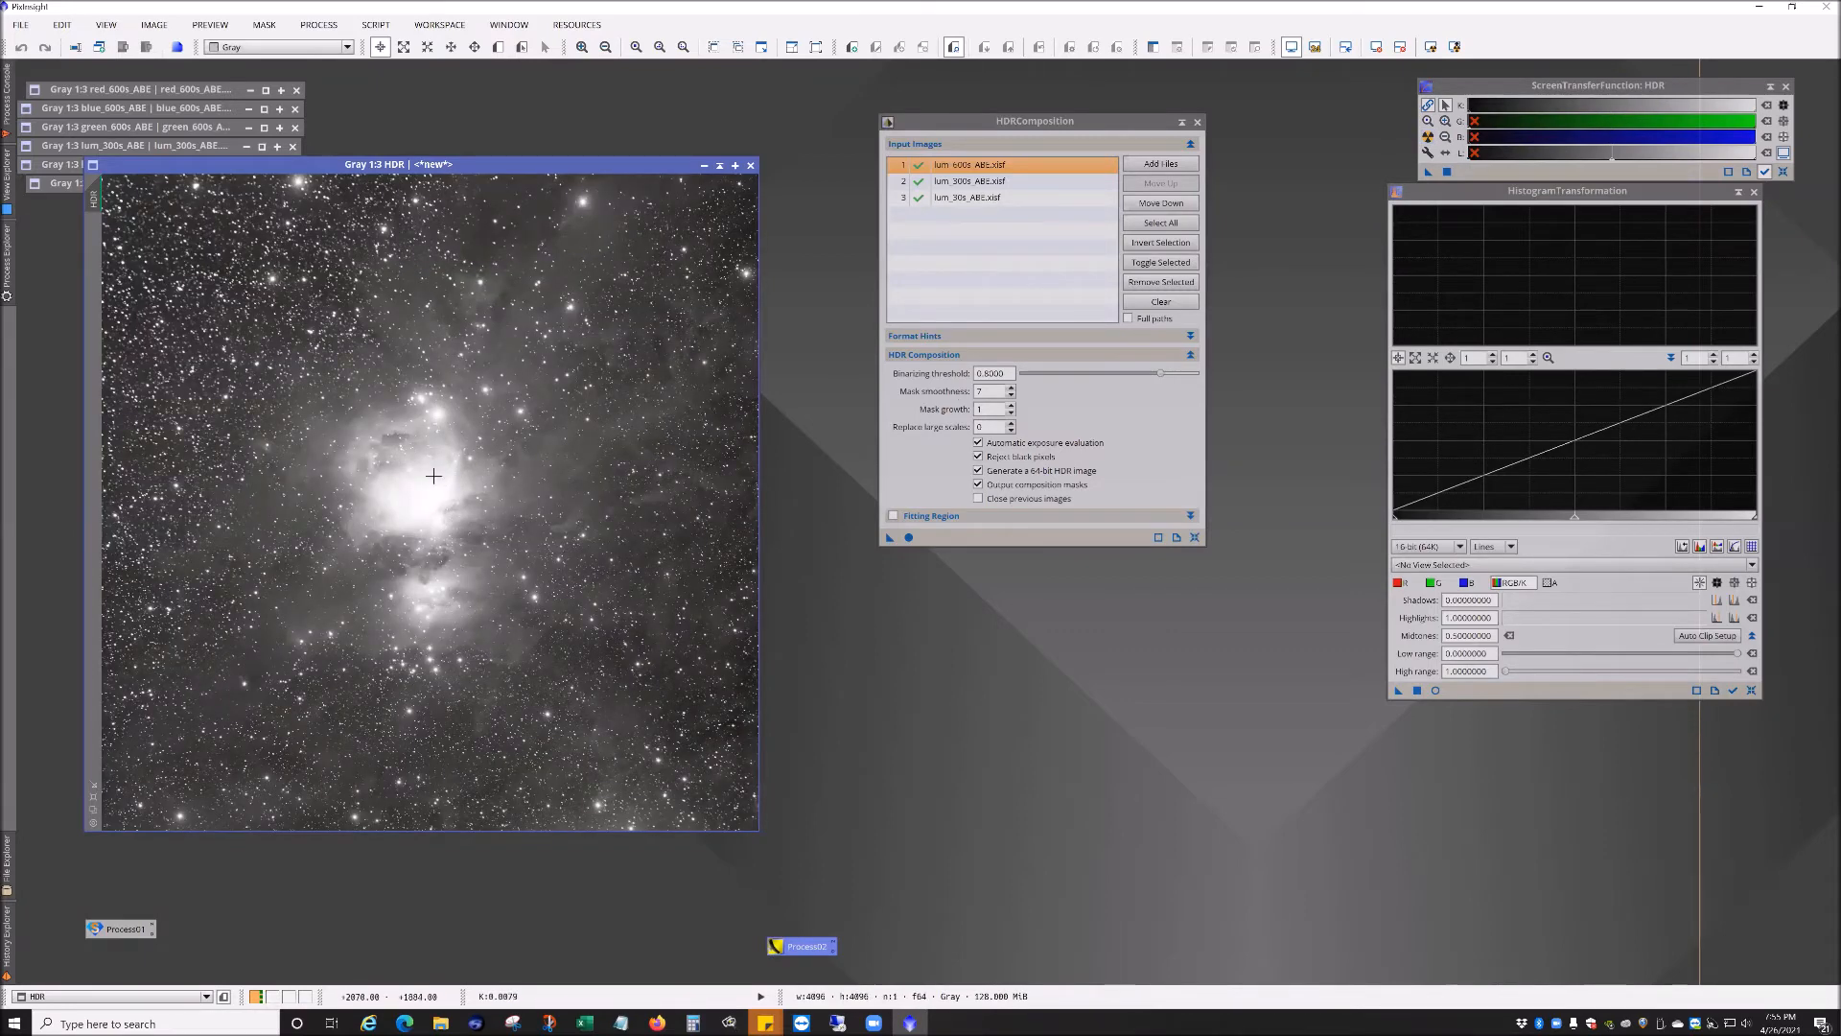
click(1184, 125)
drag(1016, 330, 1463, 835)
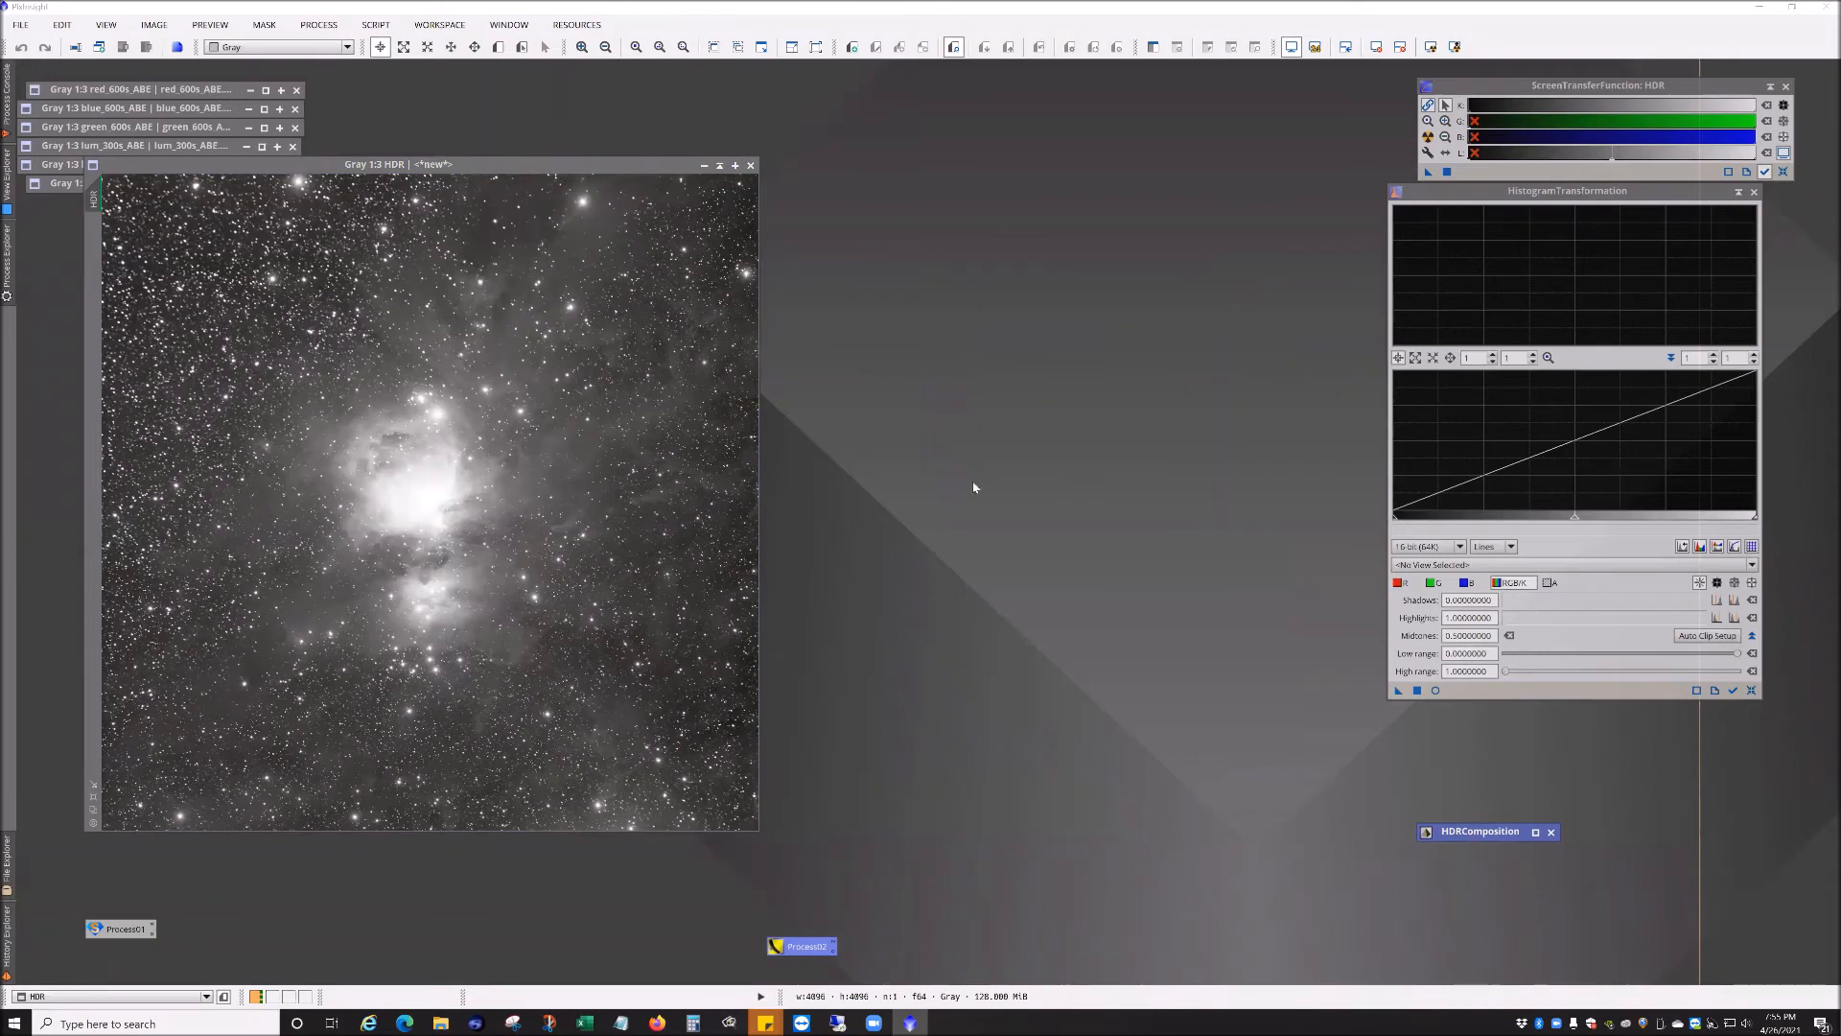
click(318, 25)
mouse_move(384, 48)
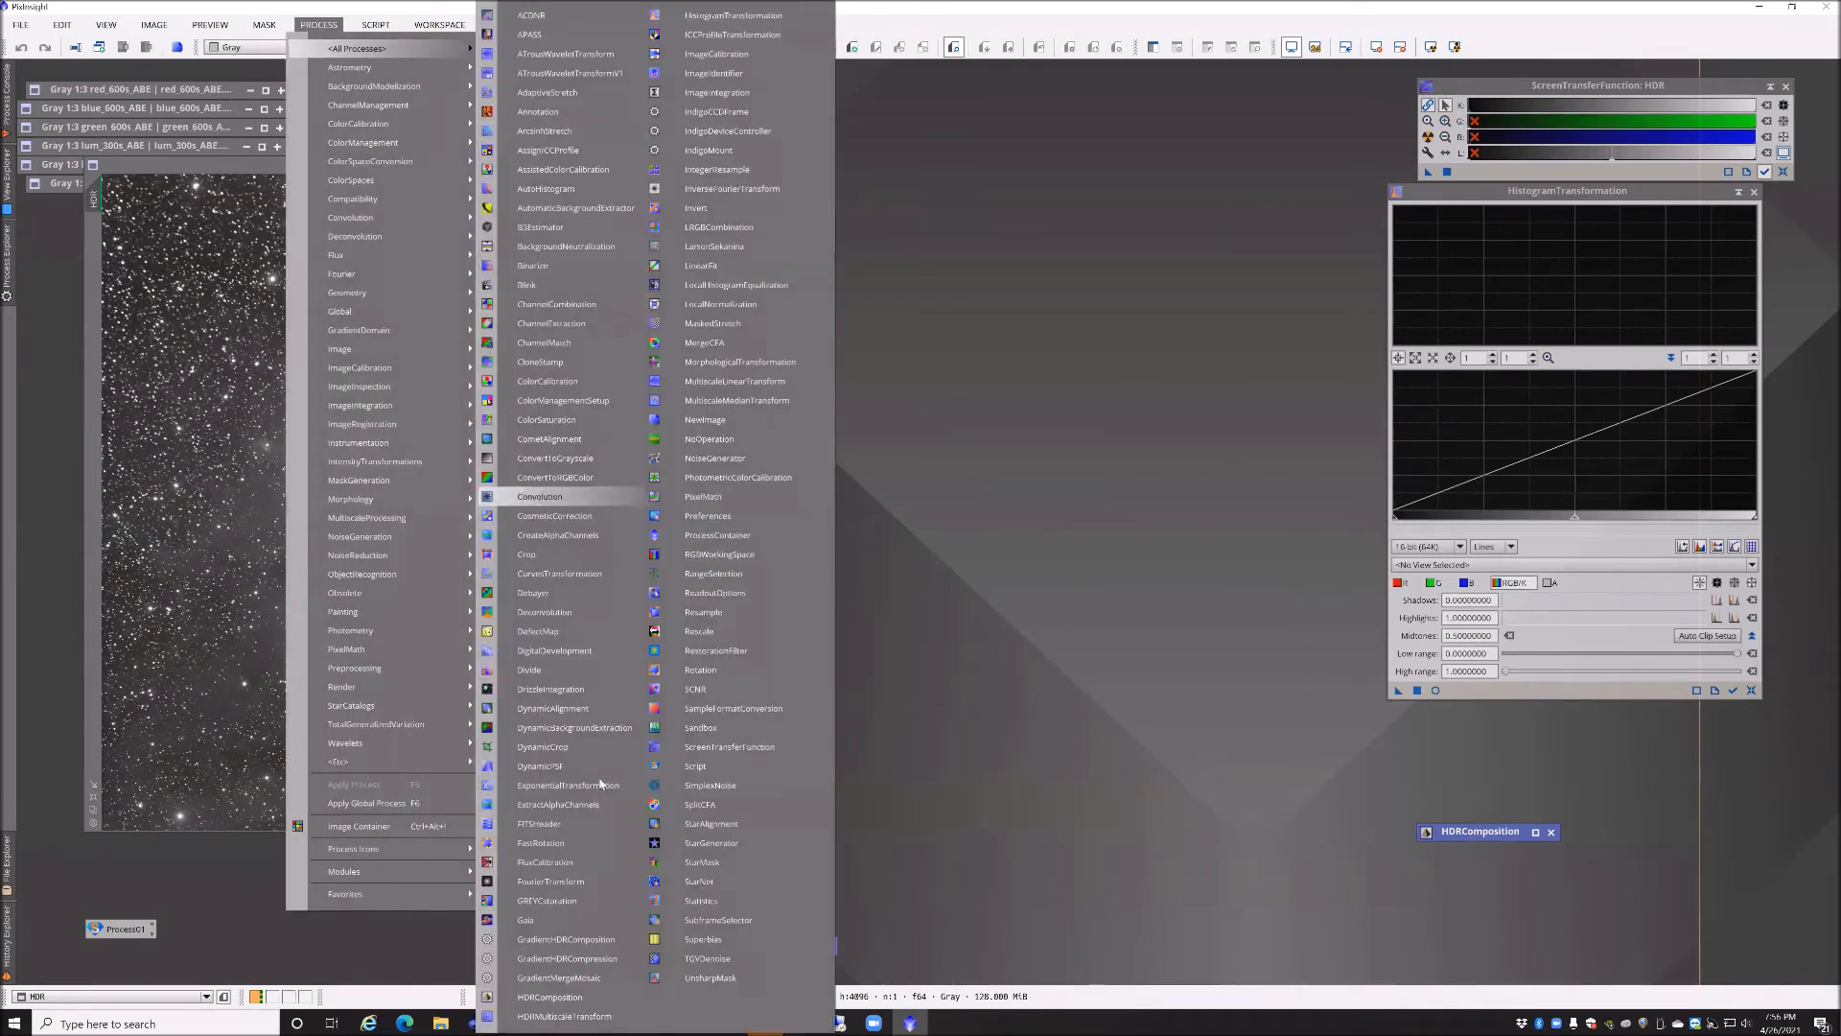
click(710, 400)
drag(1262, 82, 1139, 132)
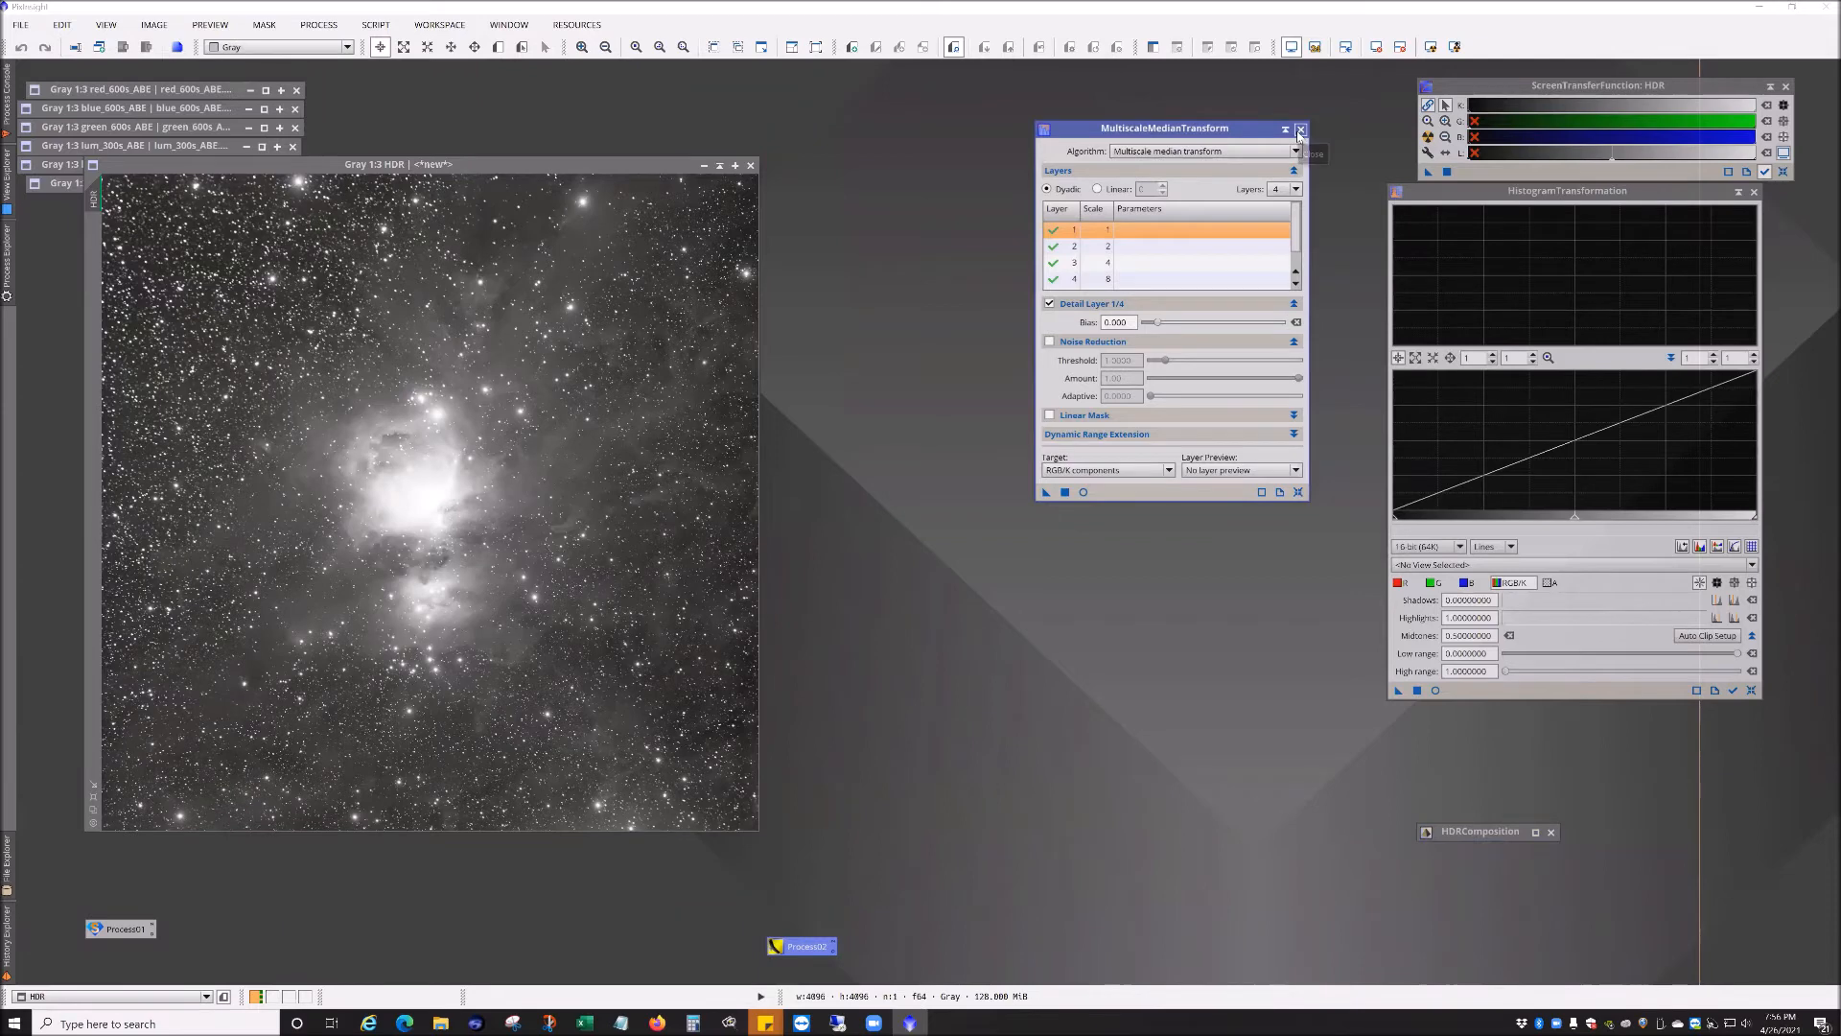
click(1300, 130)
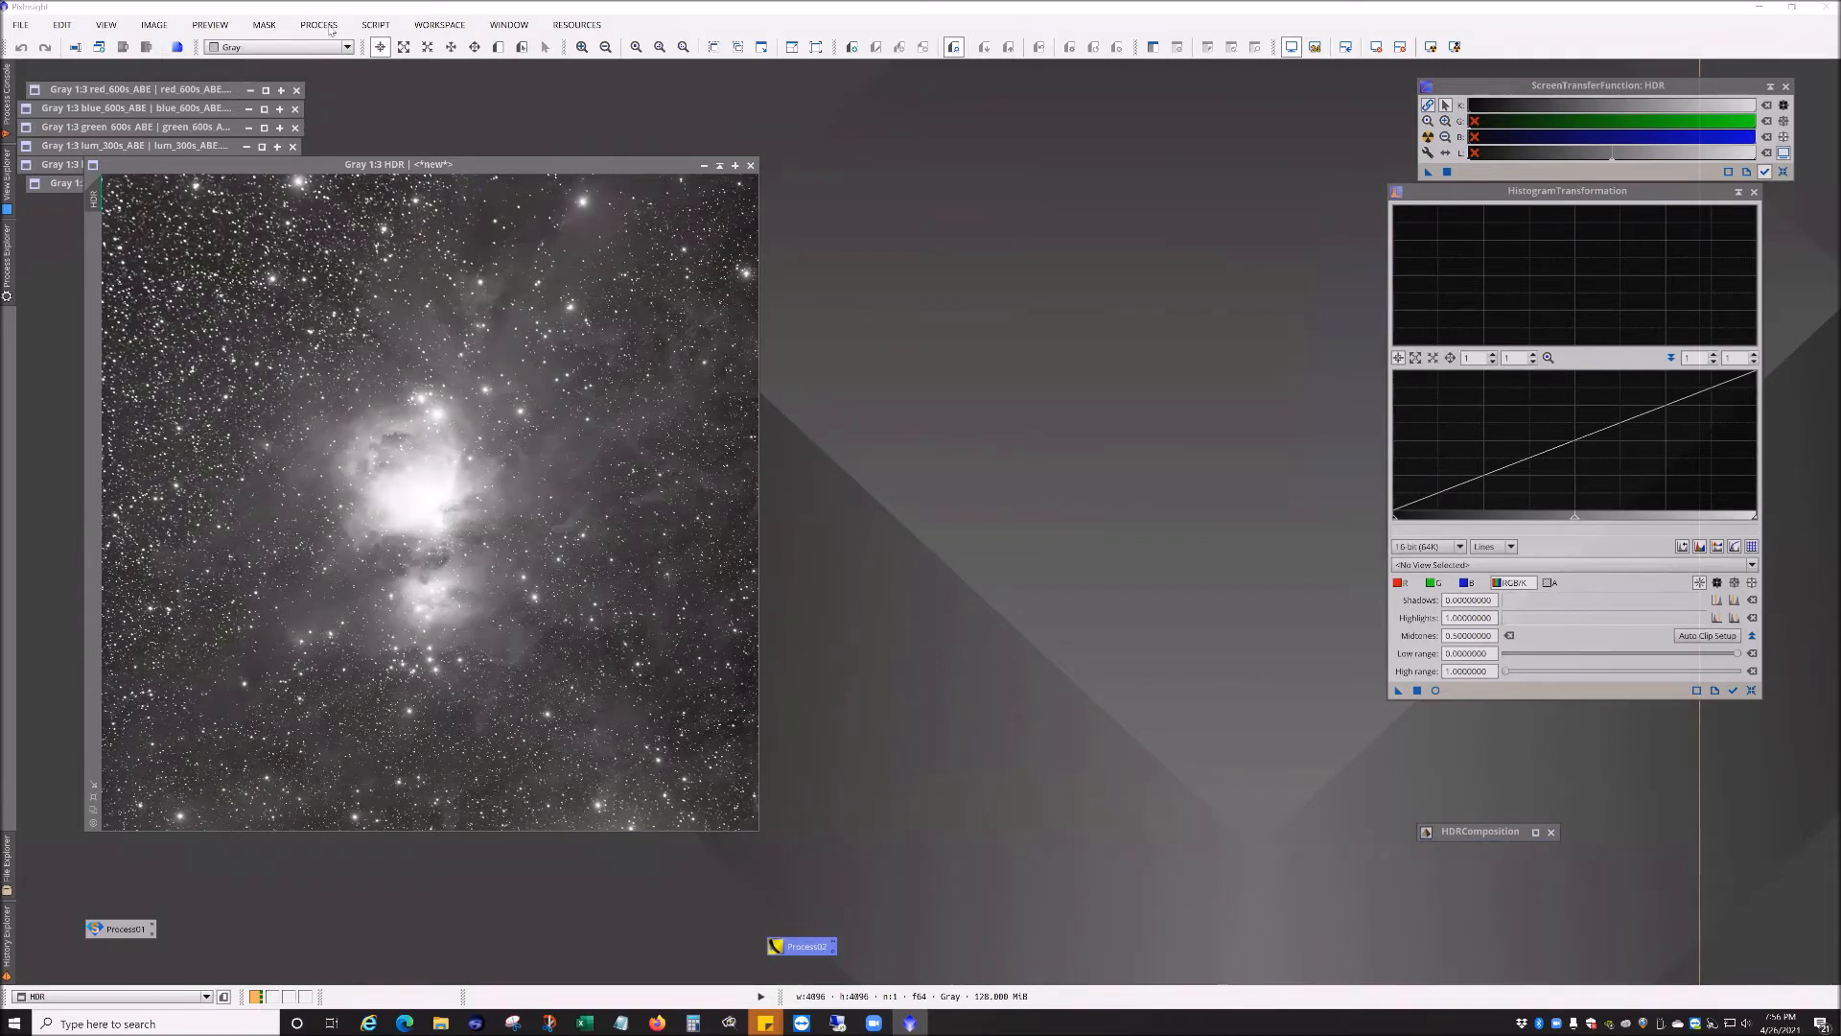
Step: Open the HDRMultiscaleTransform process from the full process list and move it below the images
click(321, 25)
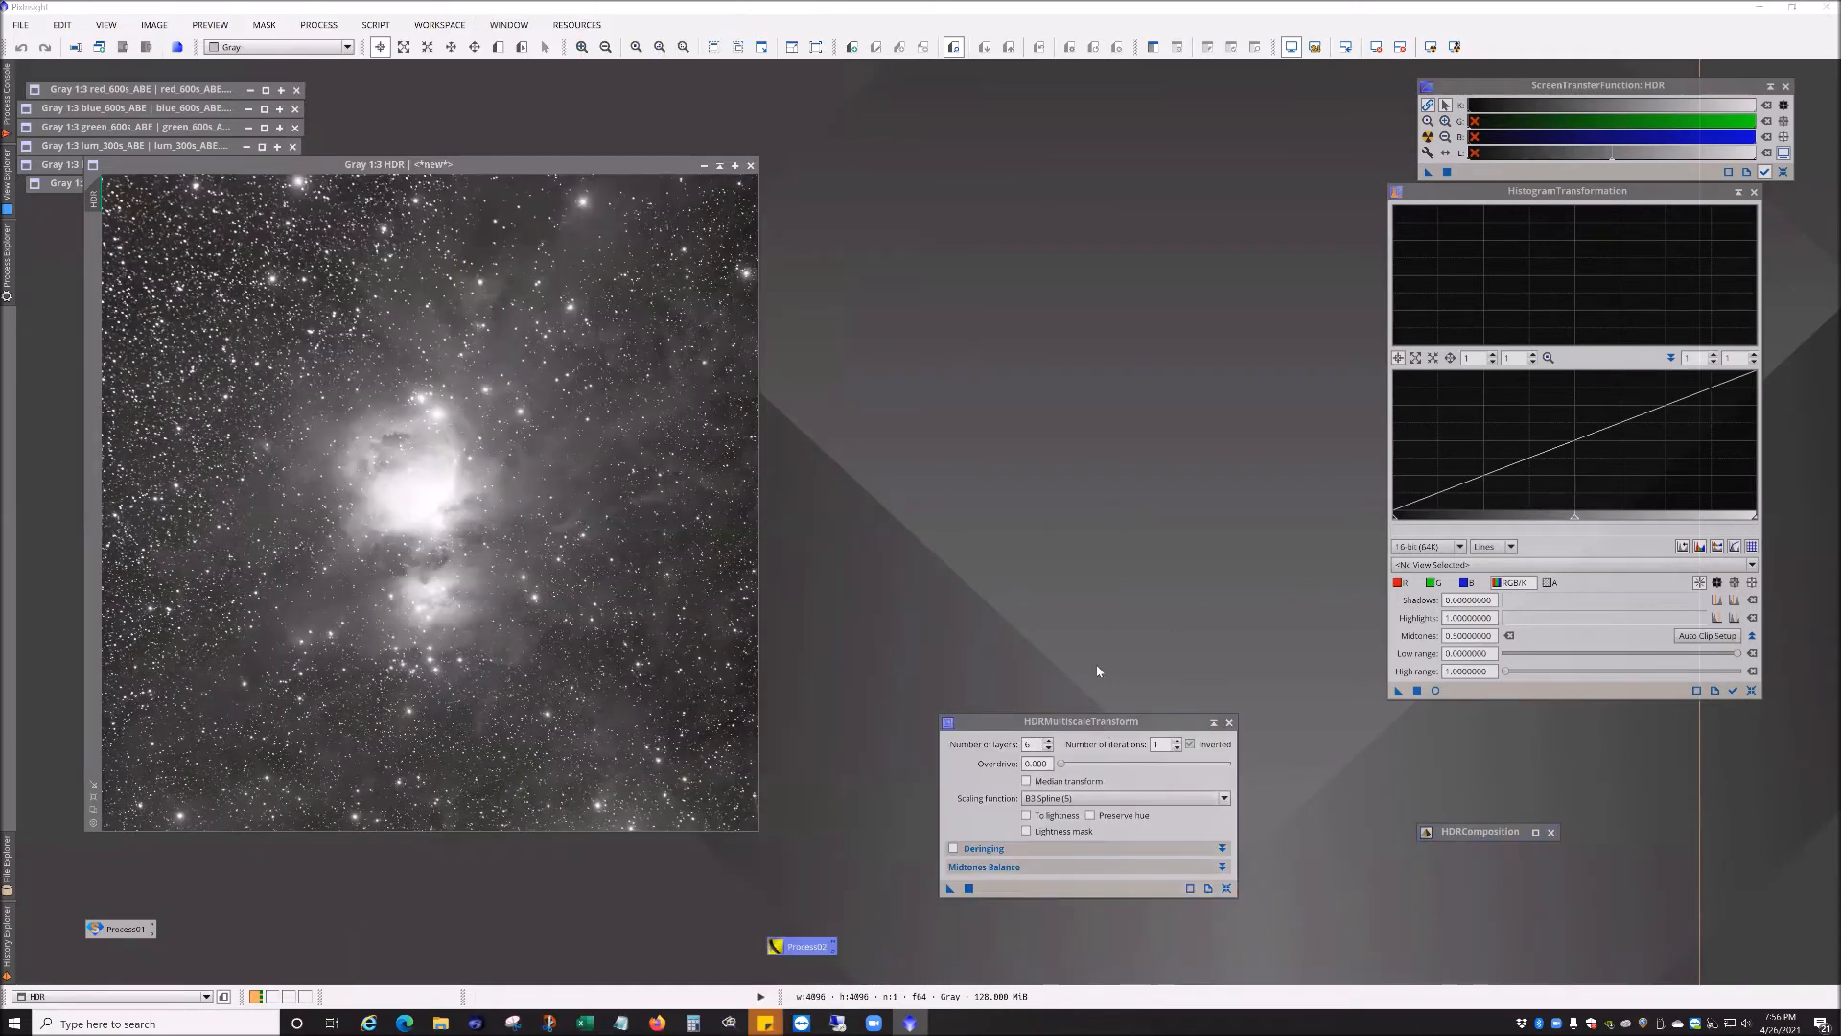
drag(1104, 726, 1072, 400)
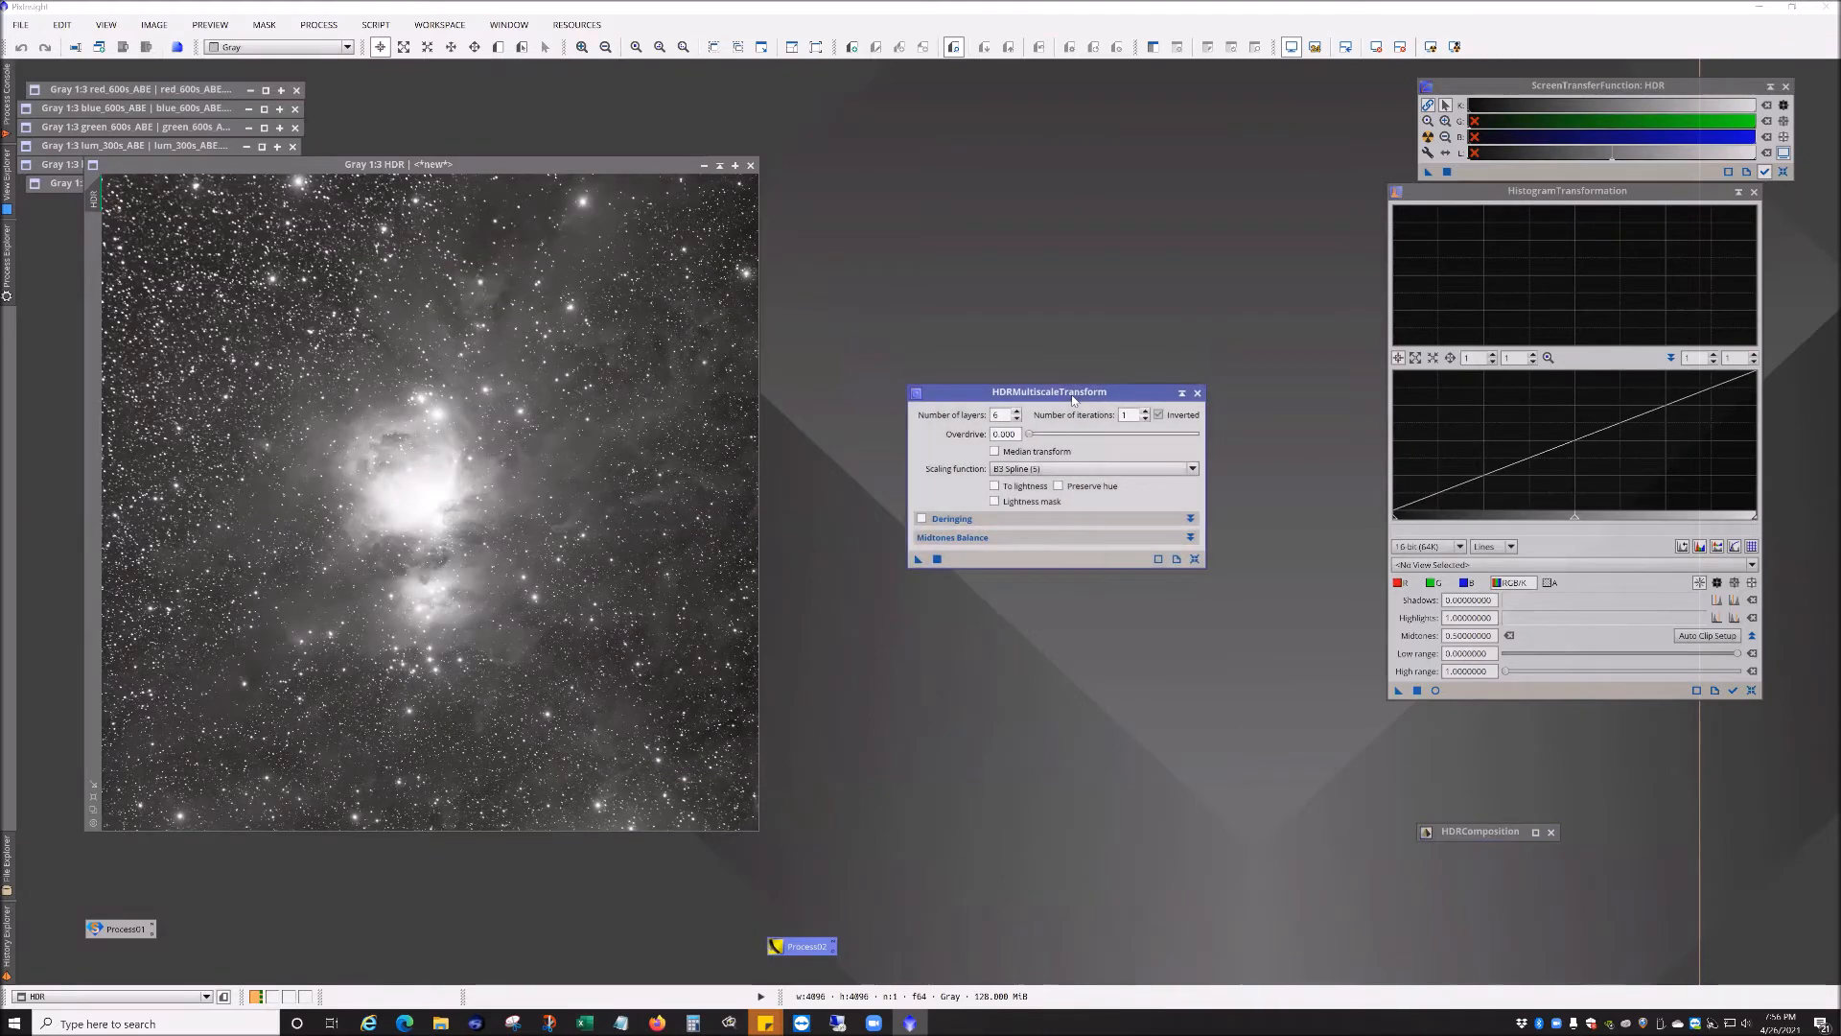
drag(1074, 397, 1130, 811)
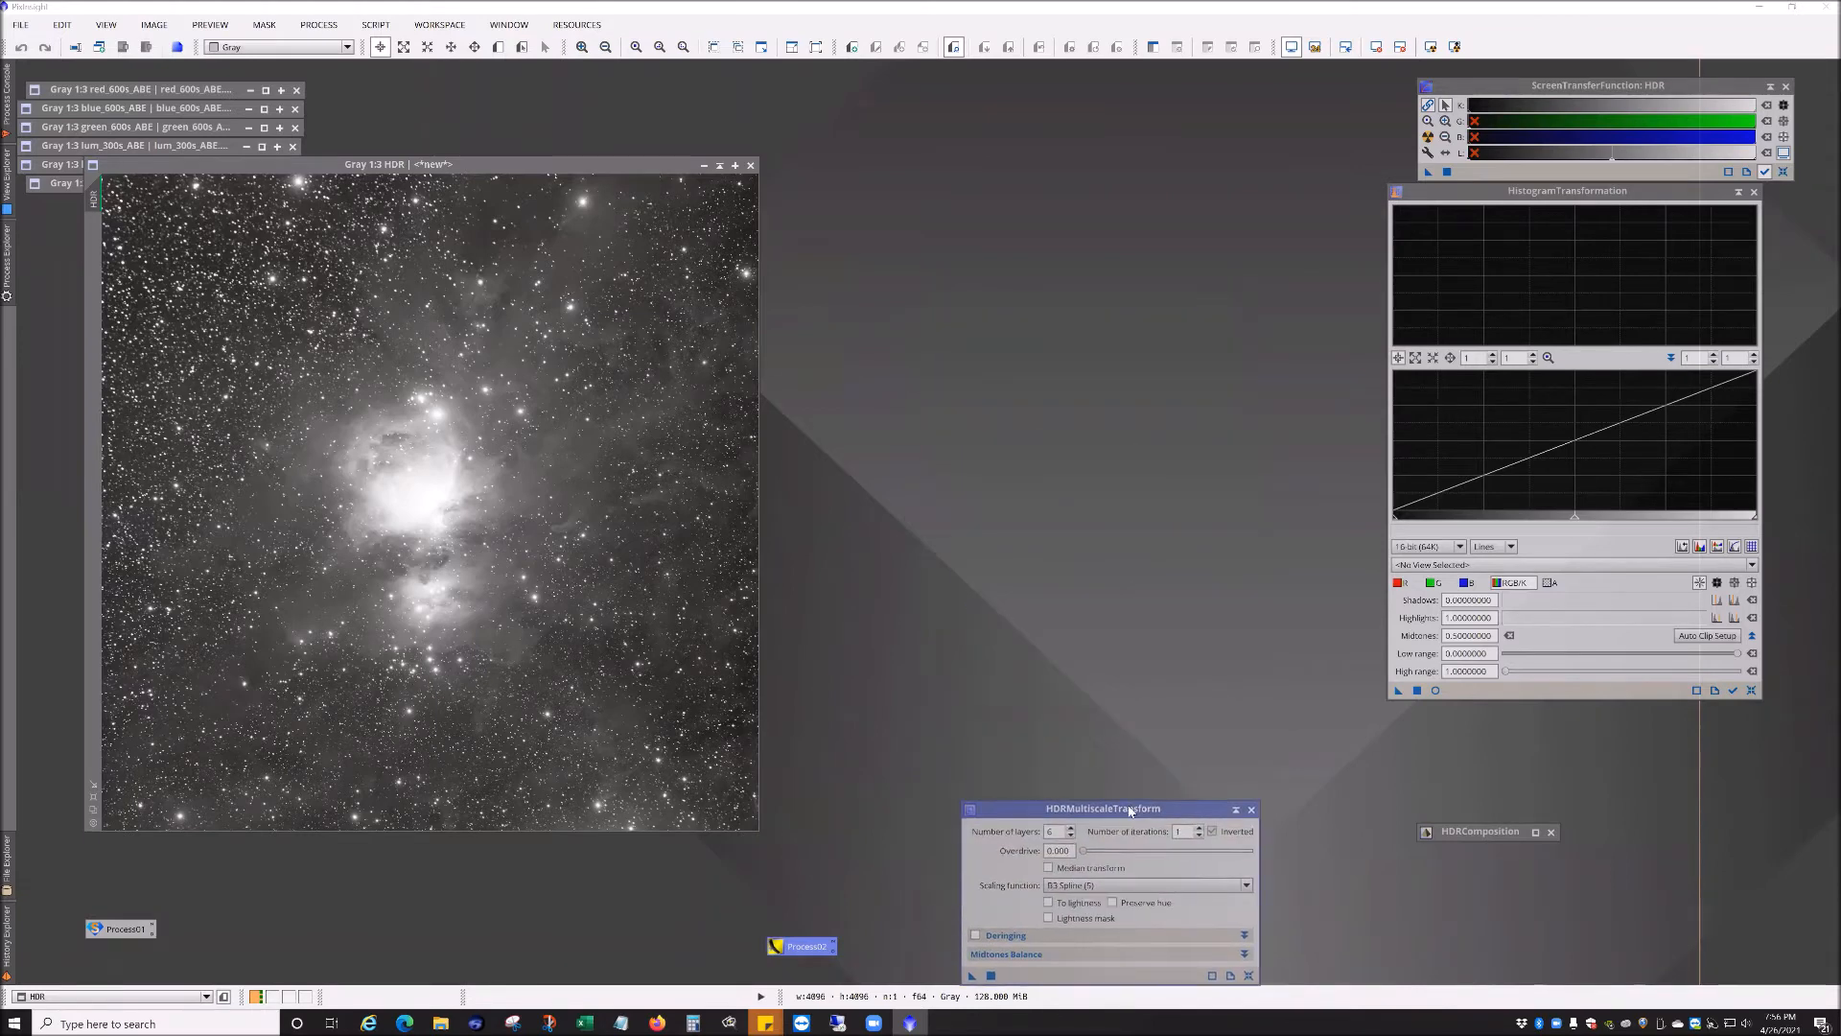
Step: Duplicate the HDR image as HDR_clone
drag(532, 158, 545, 84)
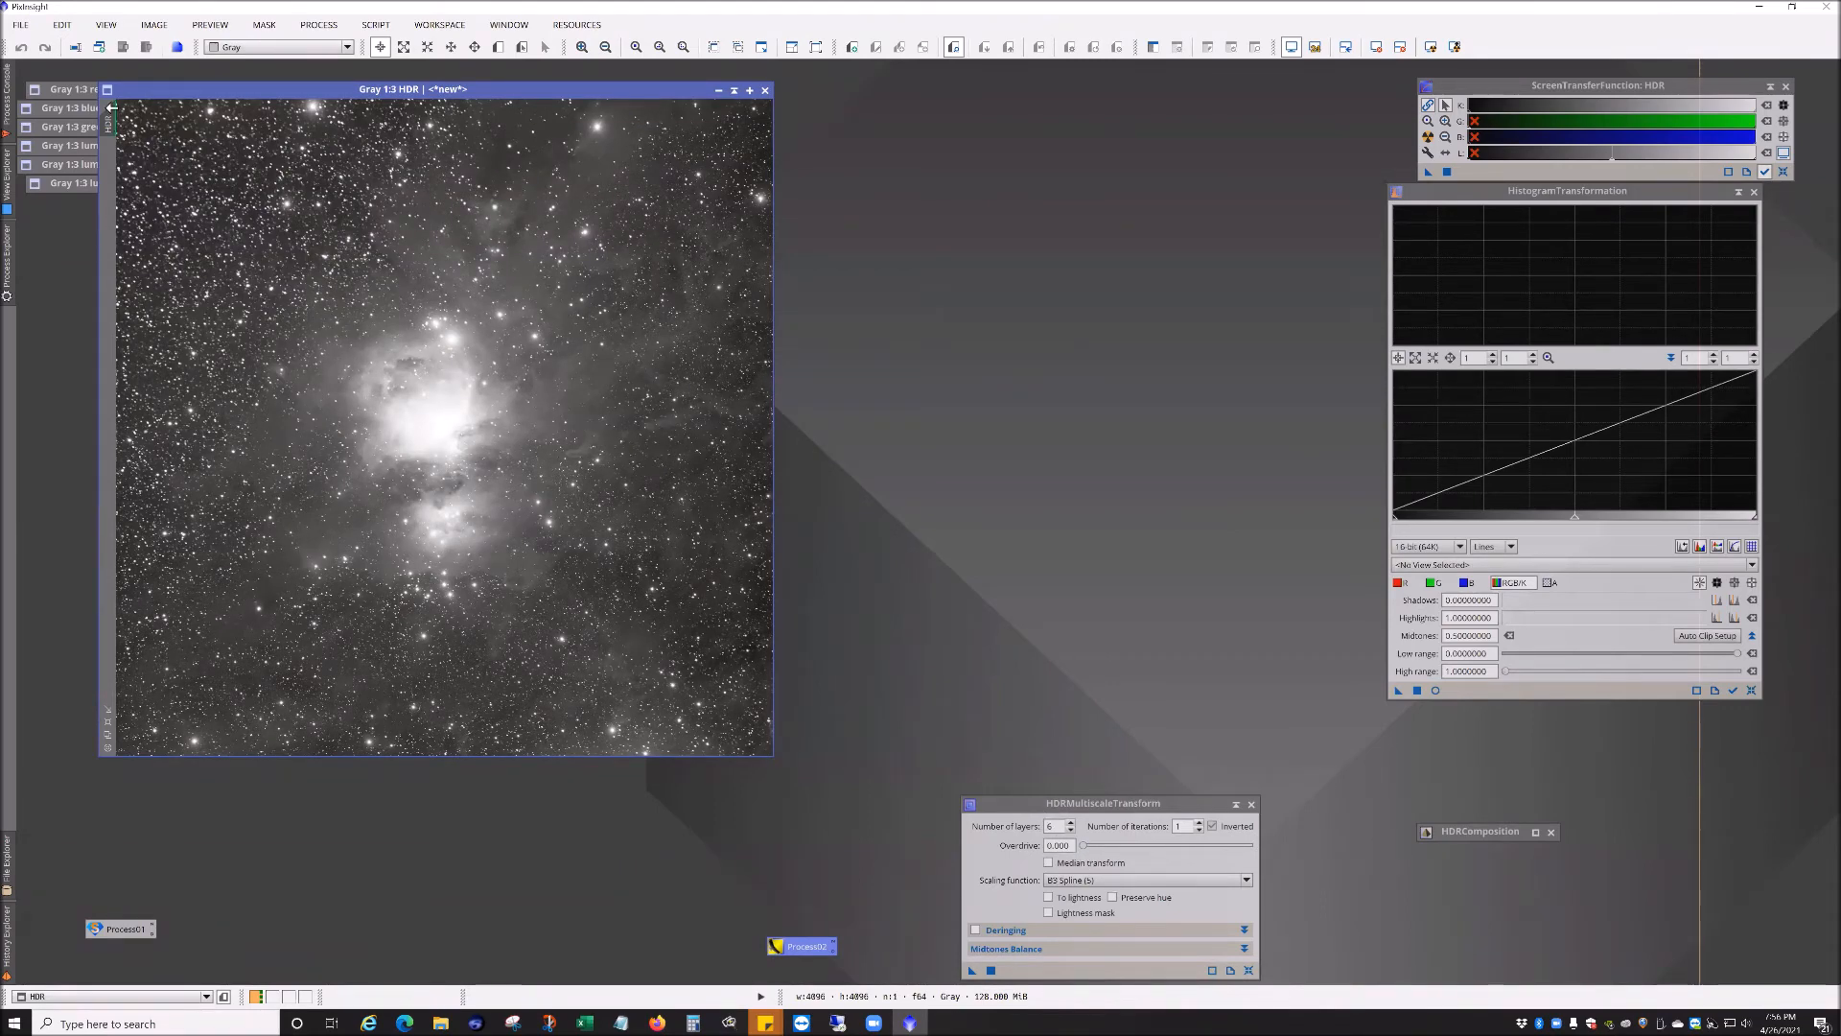
mouse_move(114, 123)
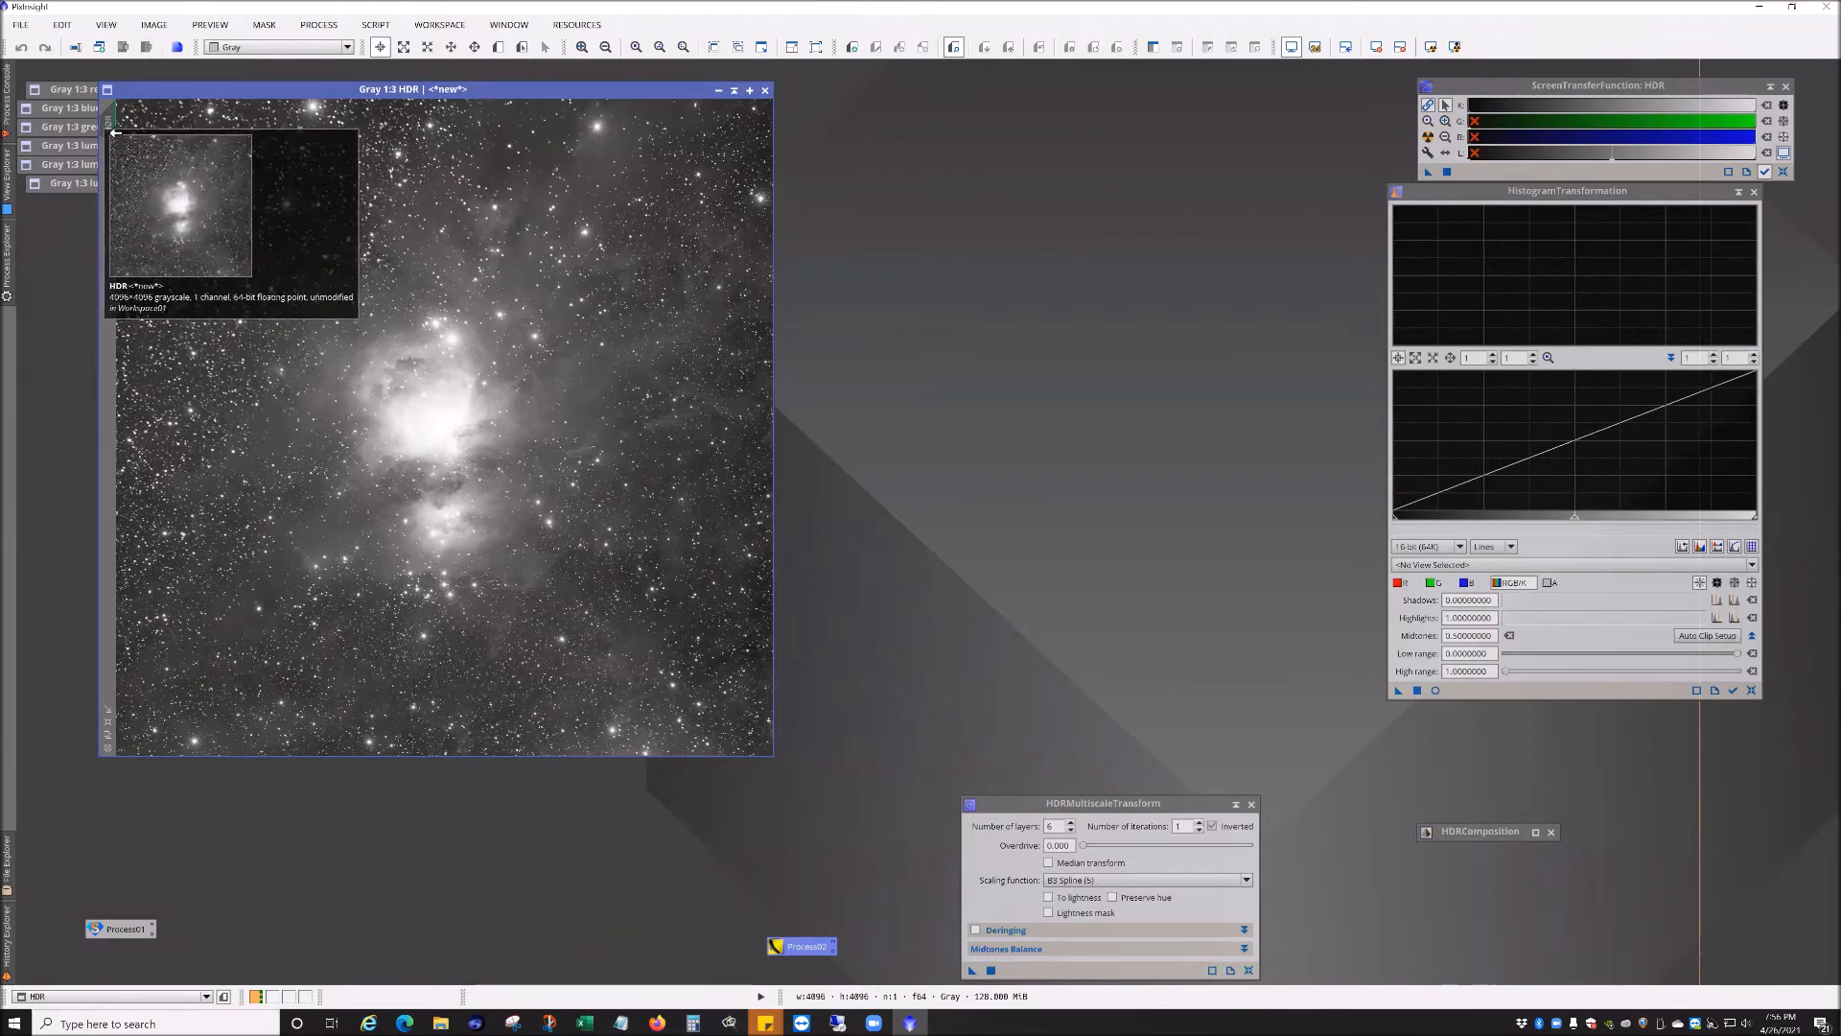
drag(108, 125, 698, 199)
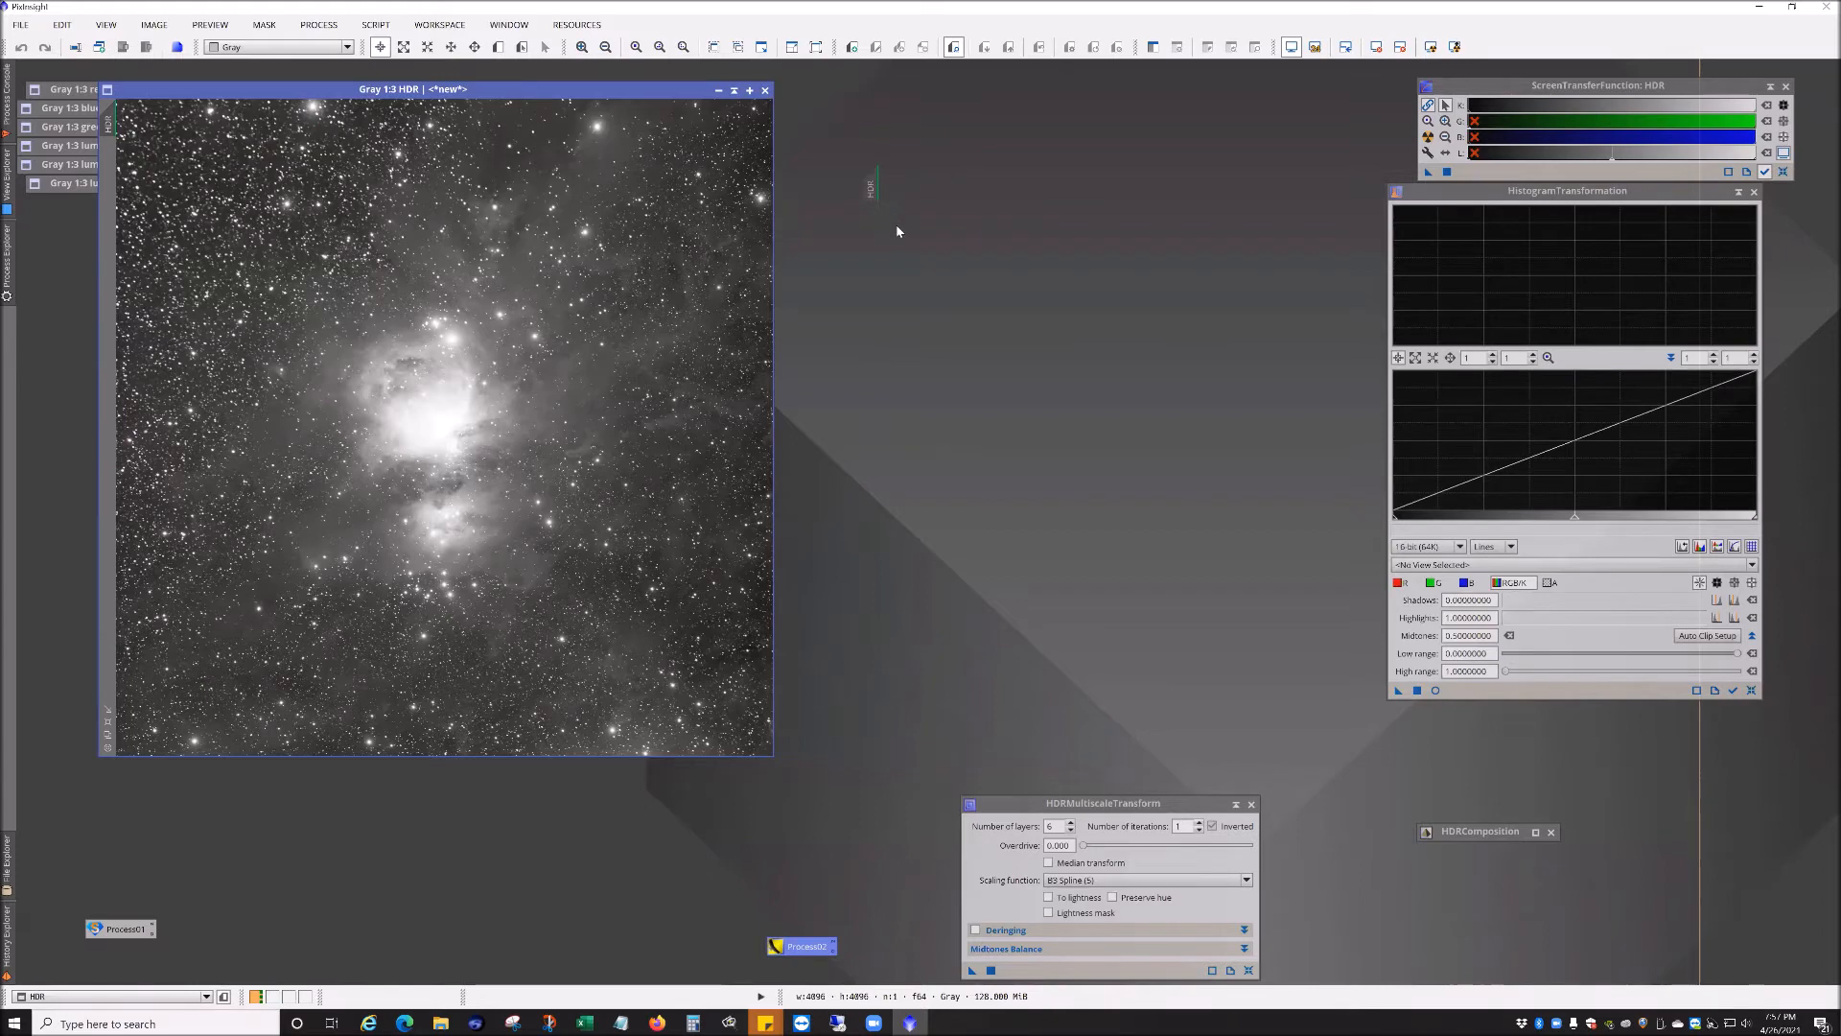
drag(898, 231, 878, 173)
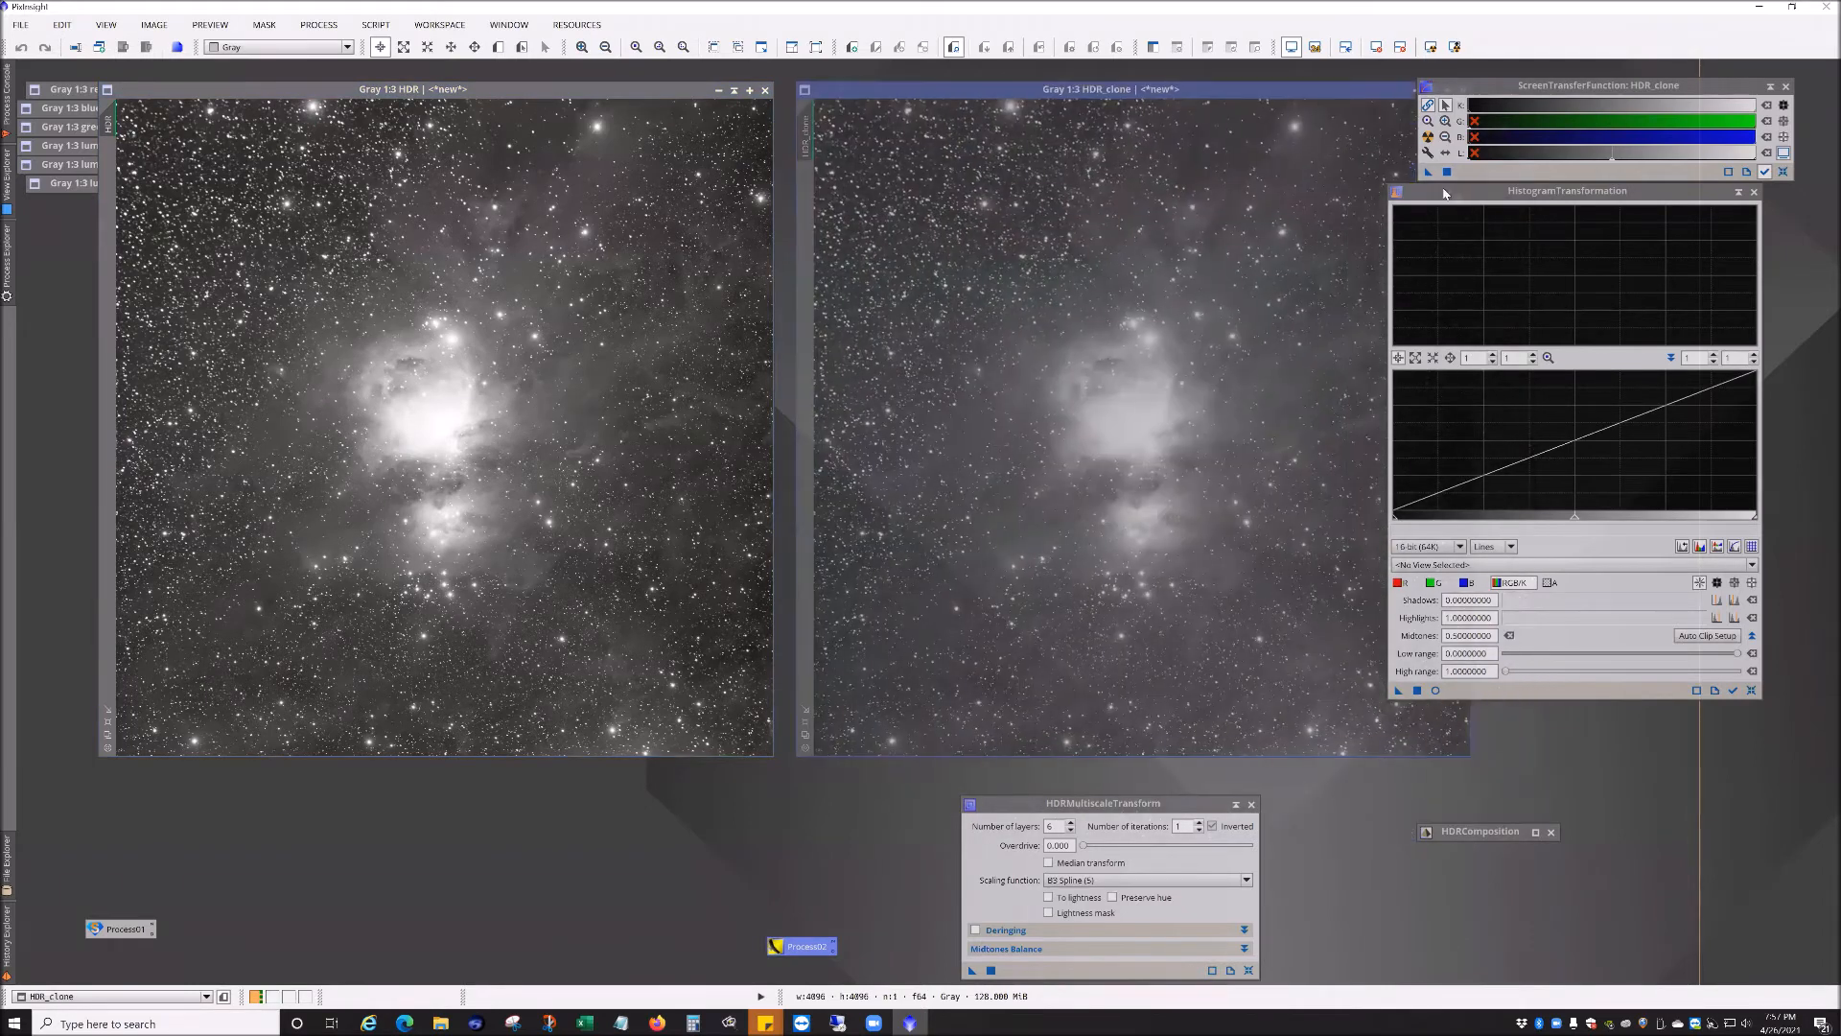
Step: Arrange HDR and HDR_clone side by side with the ScreenTransferFunction and HistogramTransformation windows beside them
drag(1444, 192, 1504, 220)
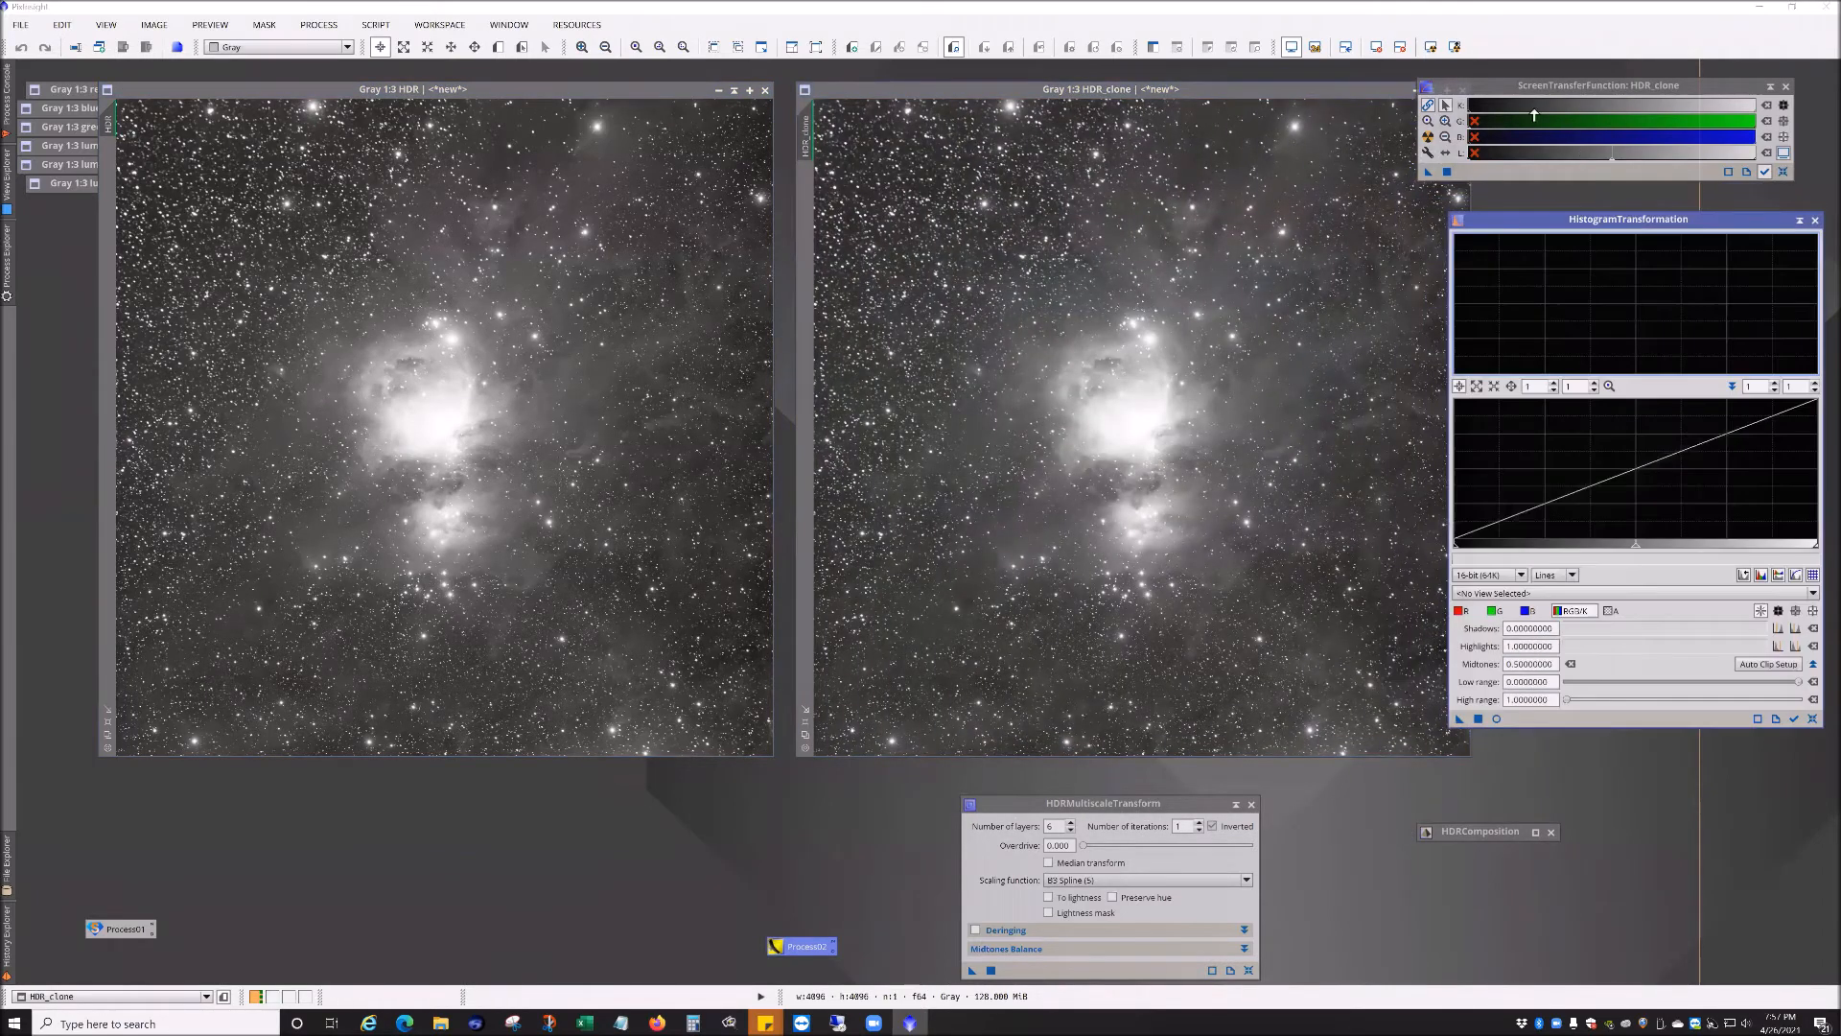
drag(1534, 96, 1549, 97)
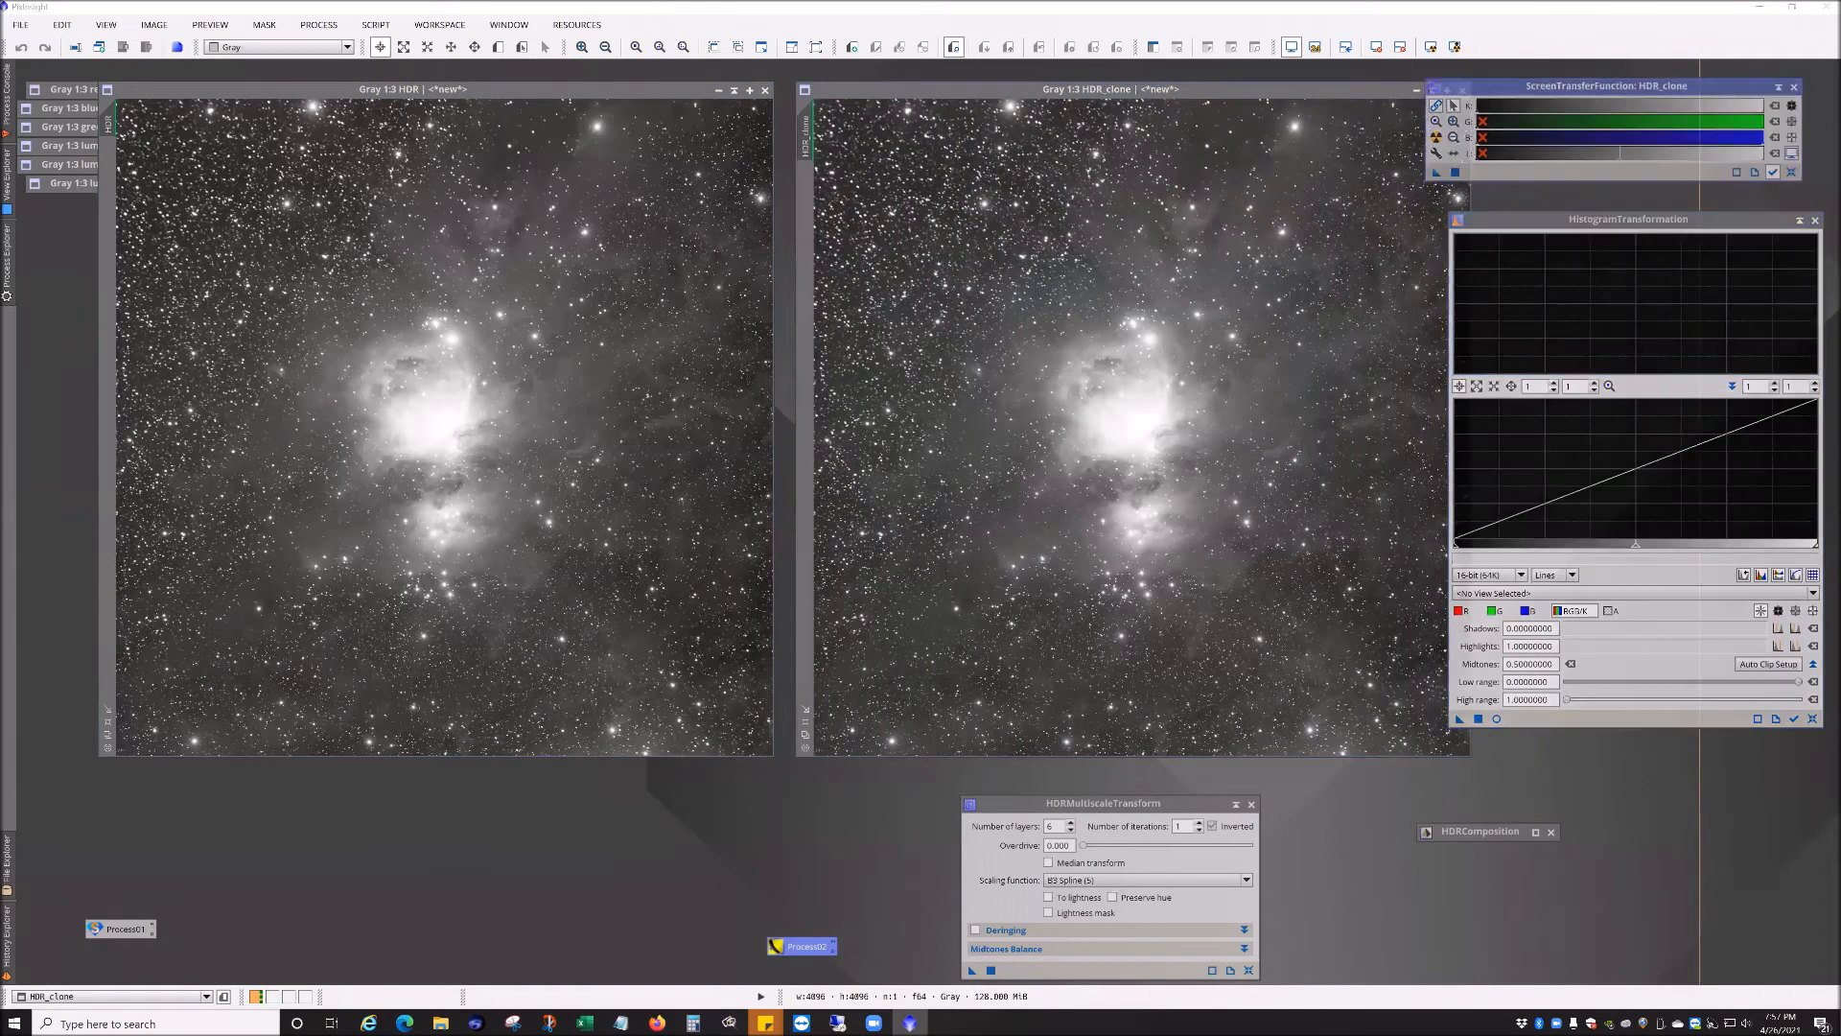
click(1250, 971)
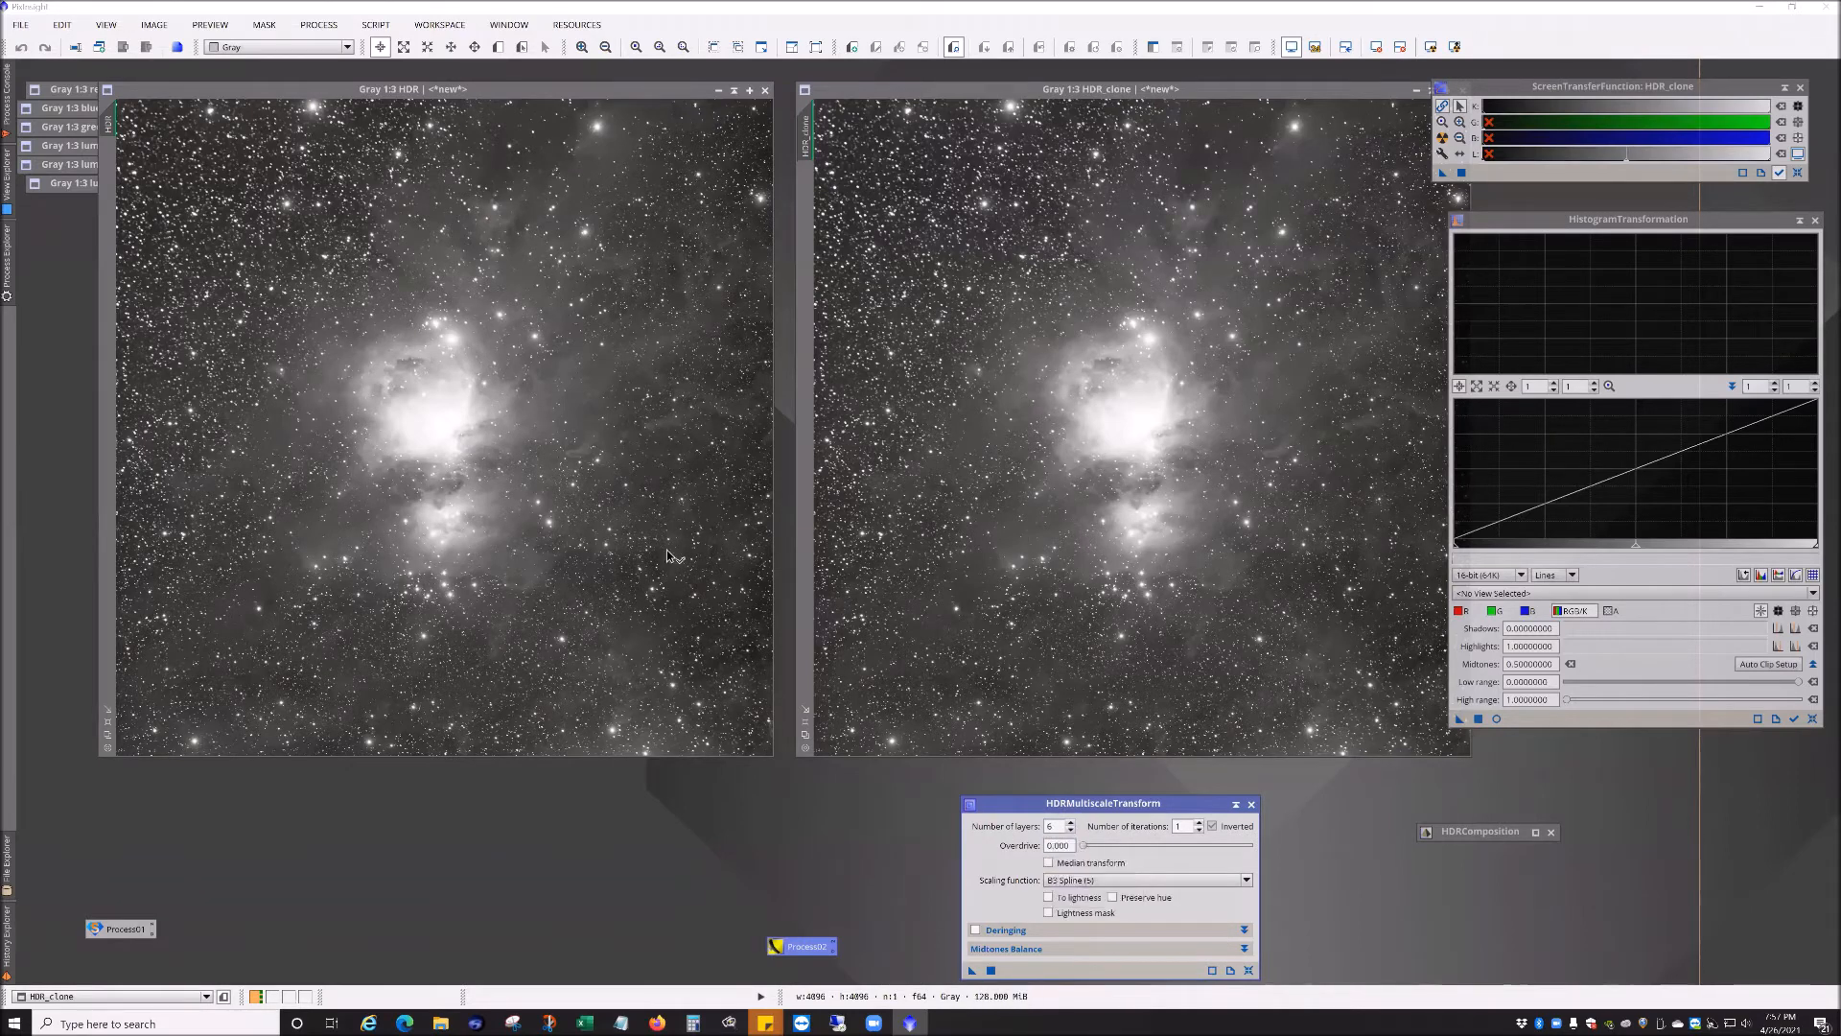
drag(607, 521, 634, 715)
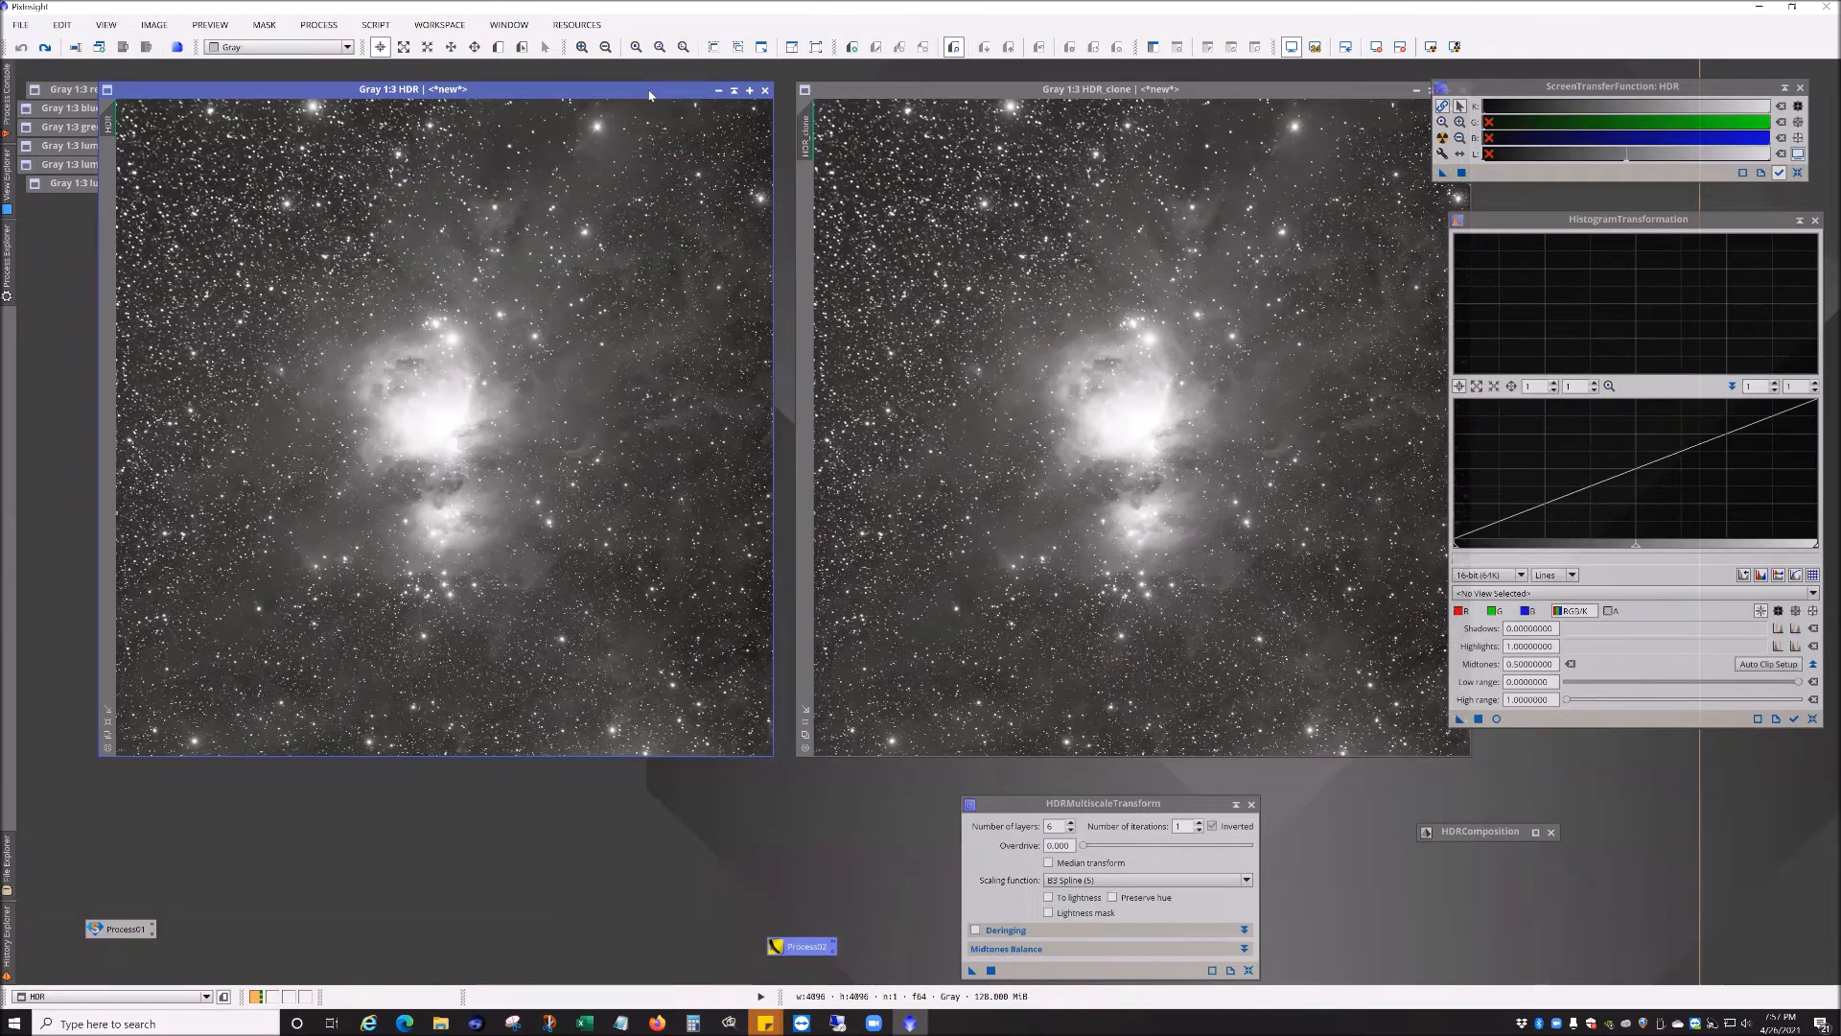
drag(606, 93, 562, 93)
drag(938, 96, 883, 94)
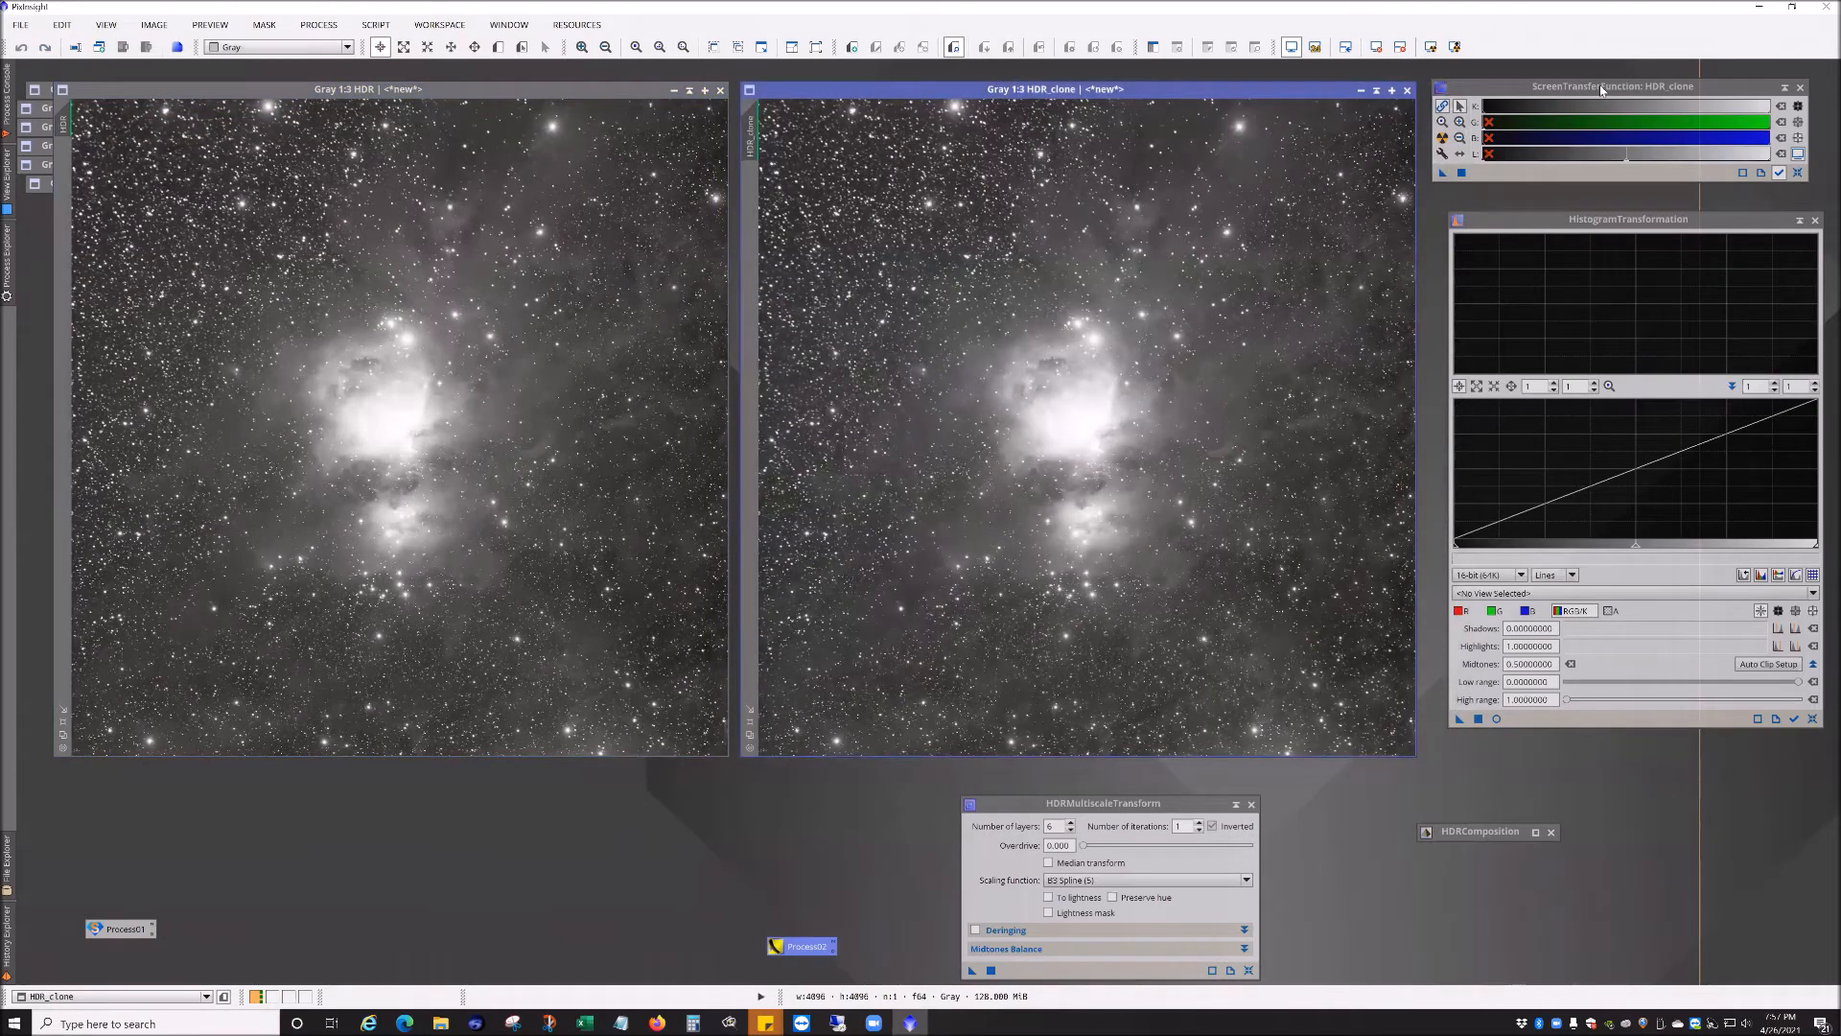
Step: Reset the screen stretch on both HDR_clone and HDR
click(1798, 173)
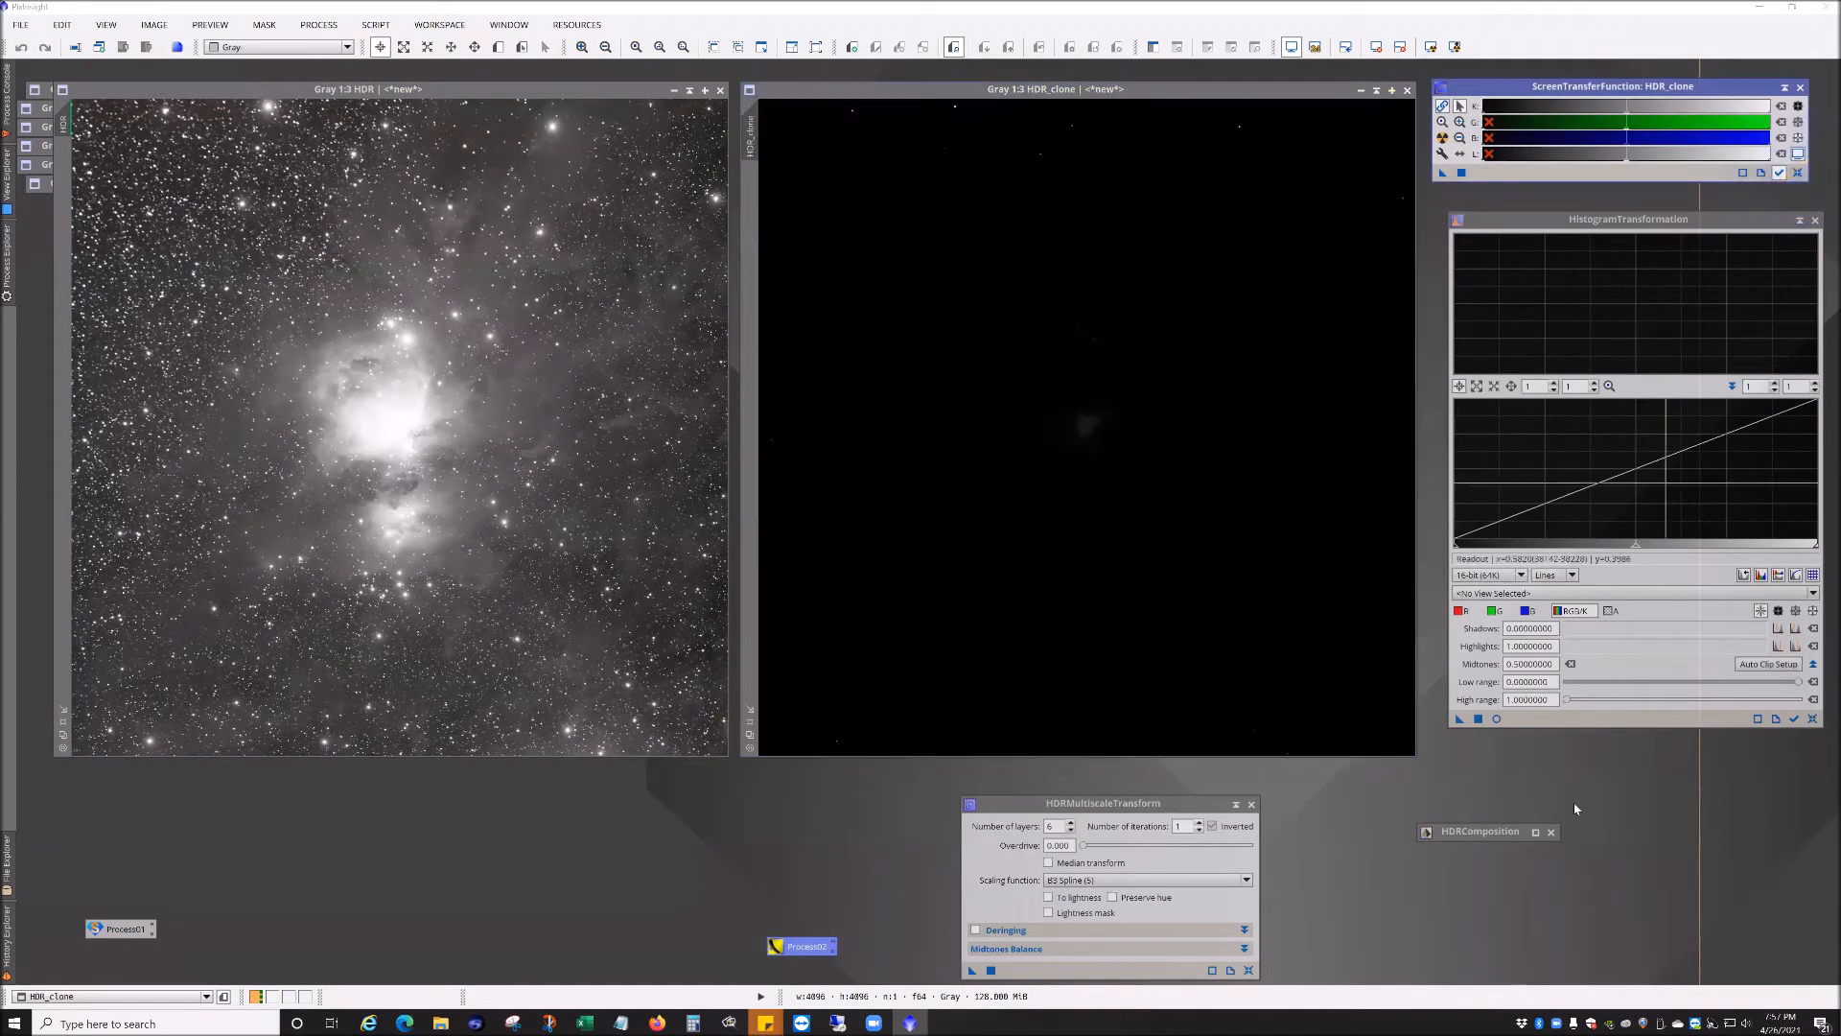
click(502, 89)
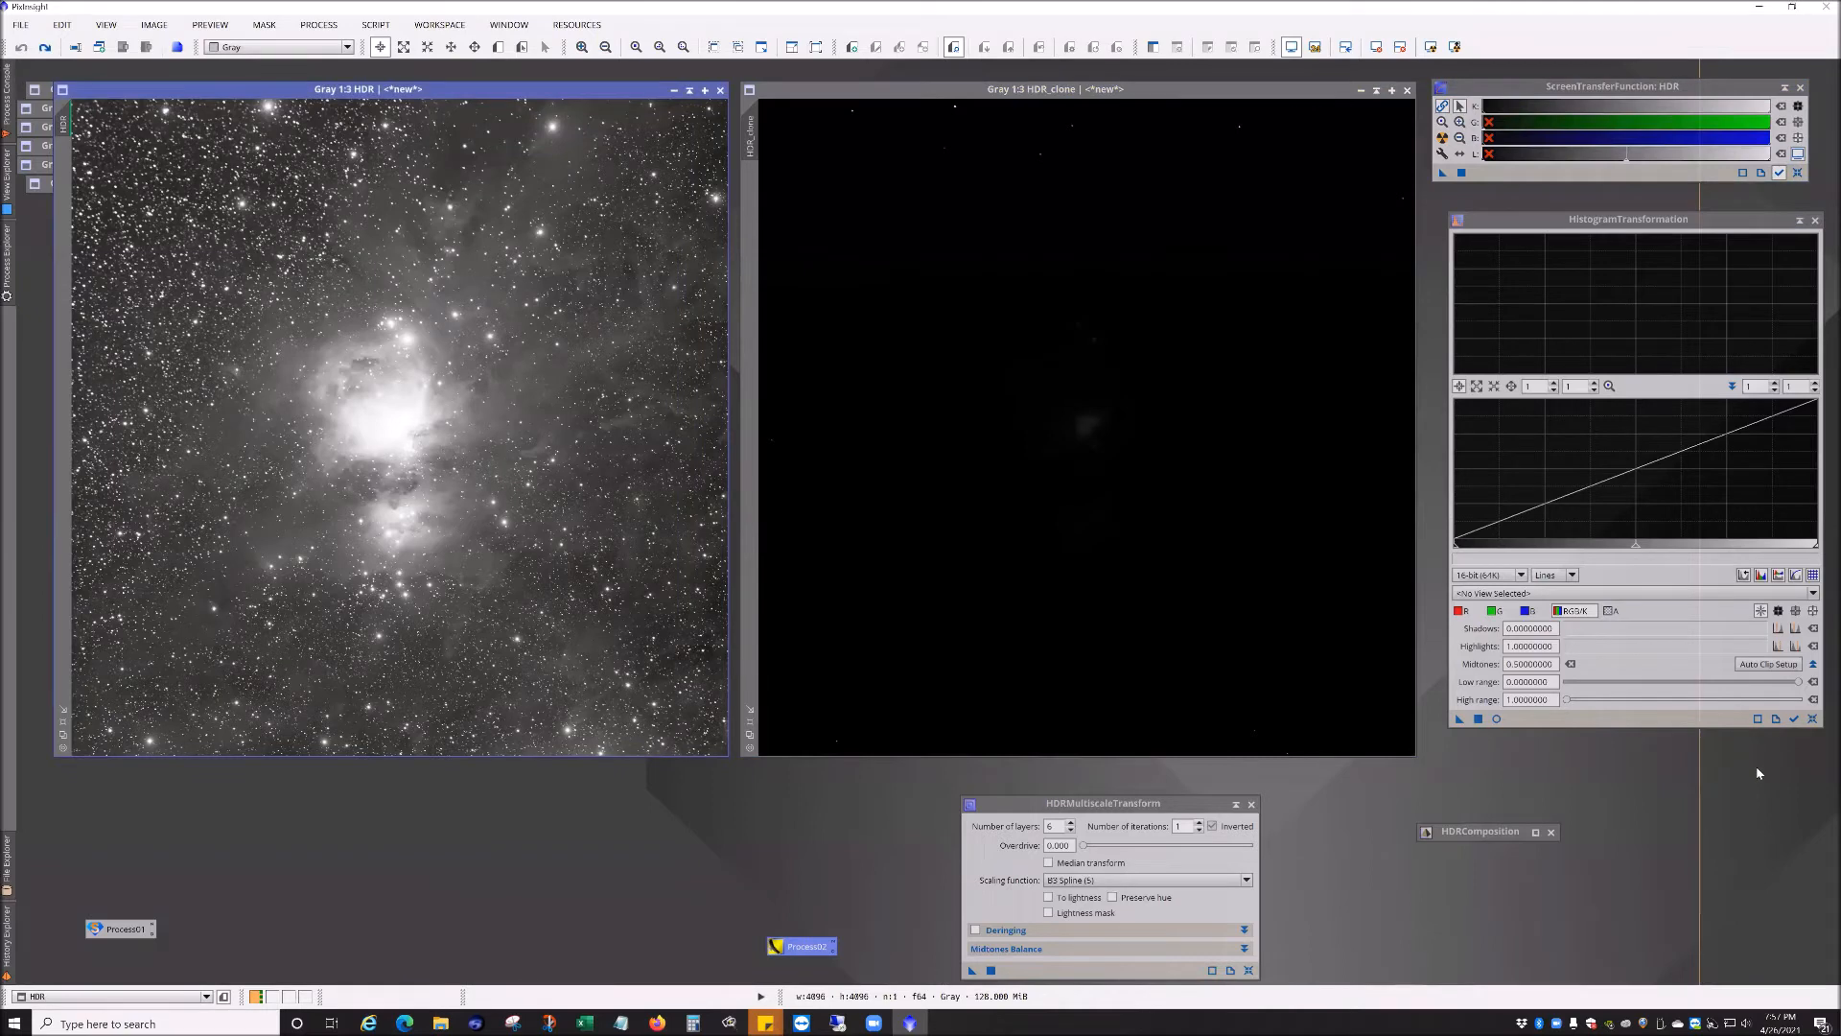
click(1797, 173)
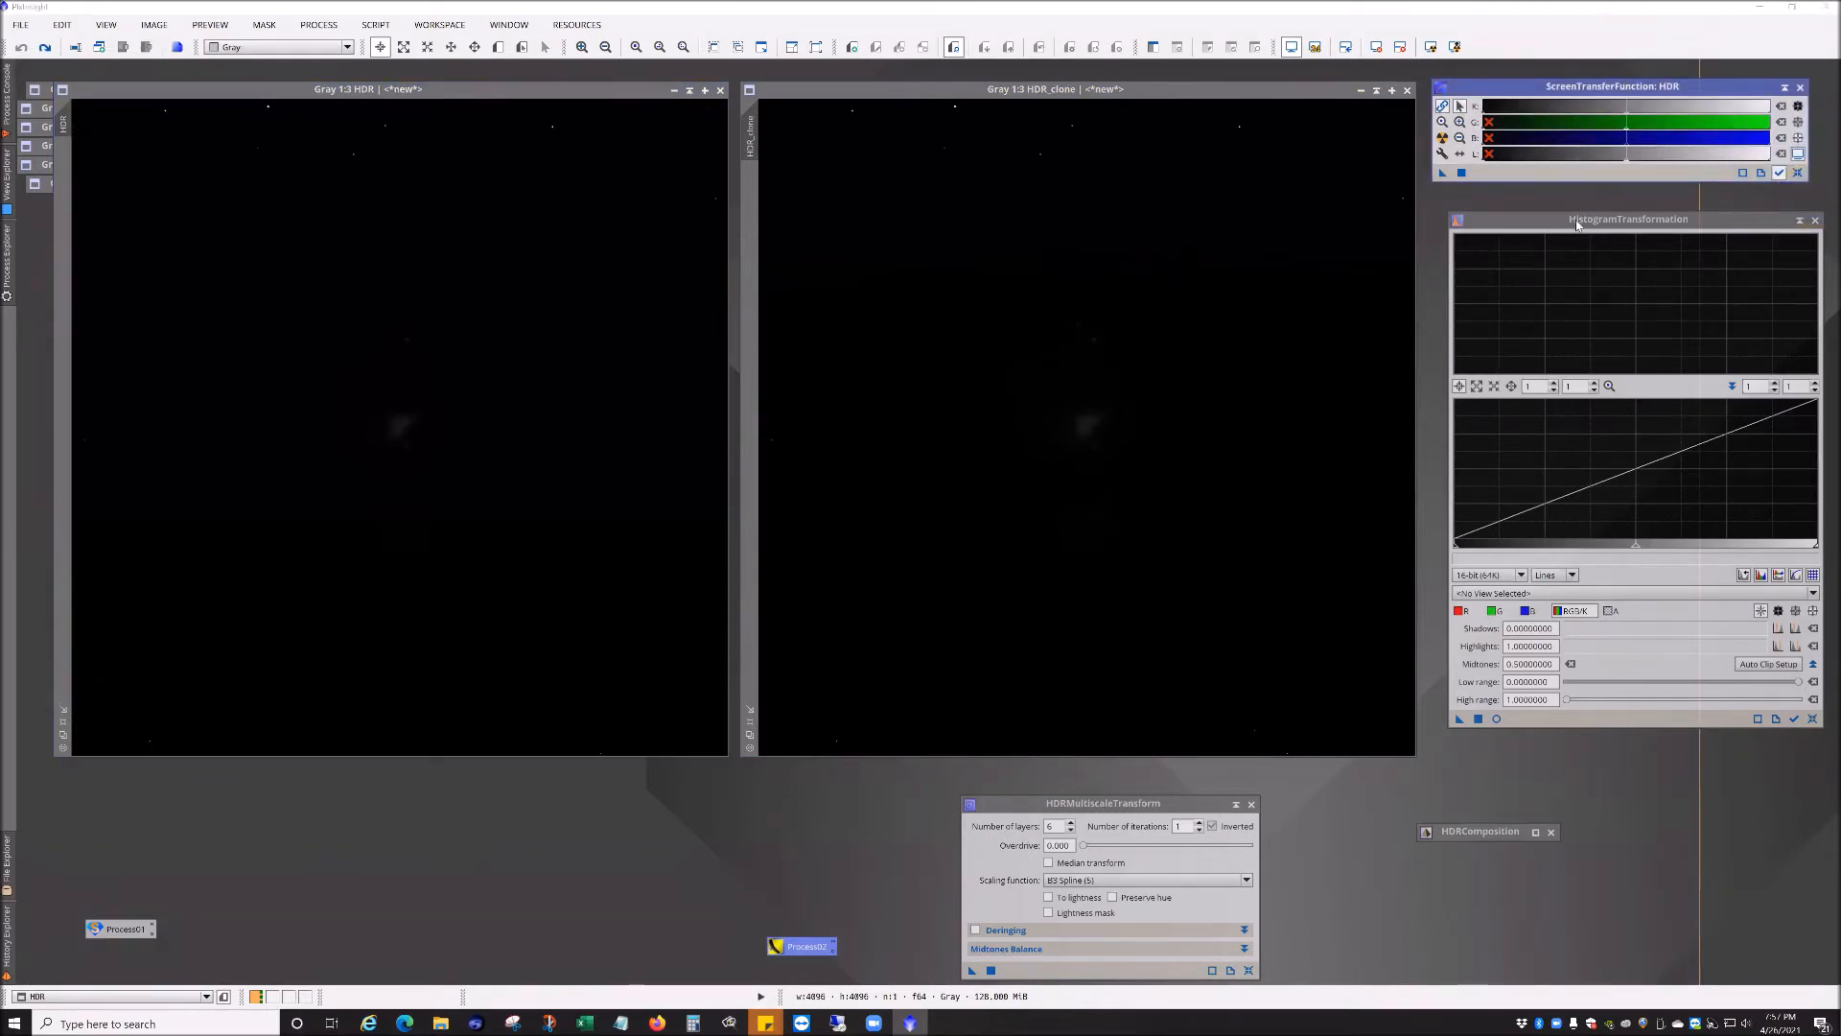
Step: Transfer the HDR image's auto-stretch to HistogramTransformation and apply it permanently to HDR
drag(1576, 224, 1561, 223)
click(1510, 592)
click(1513, 625)
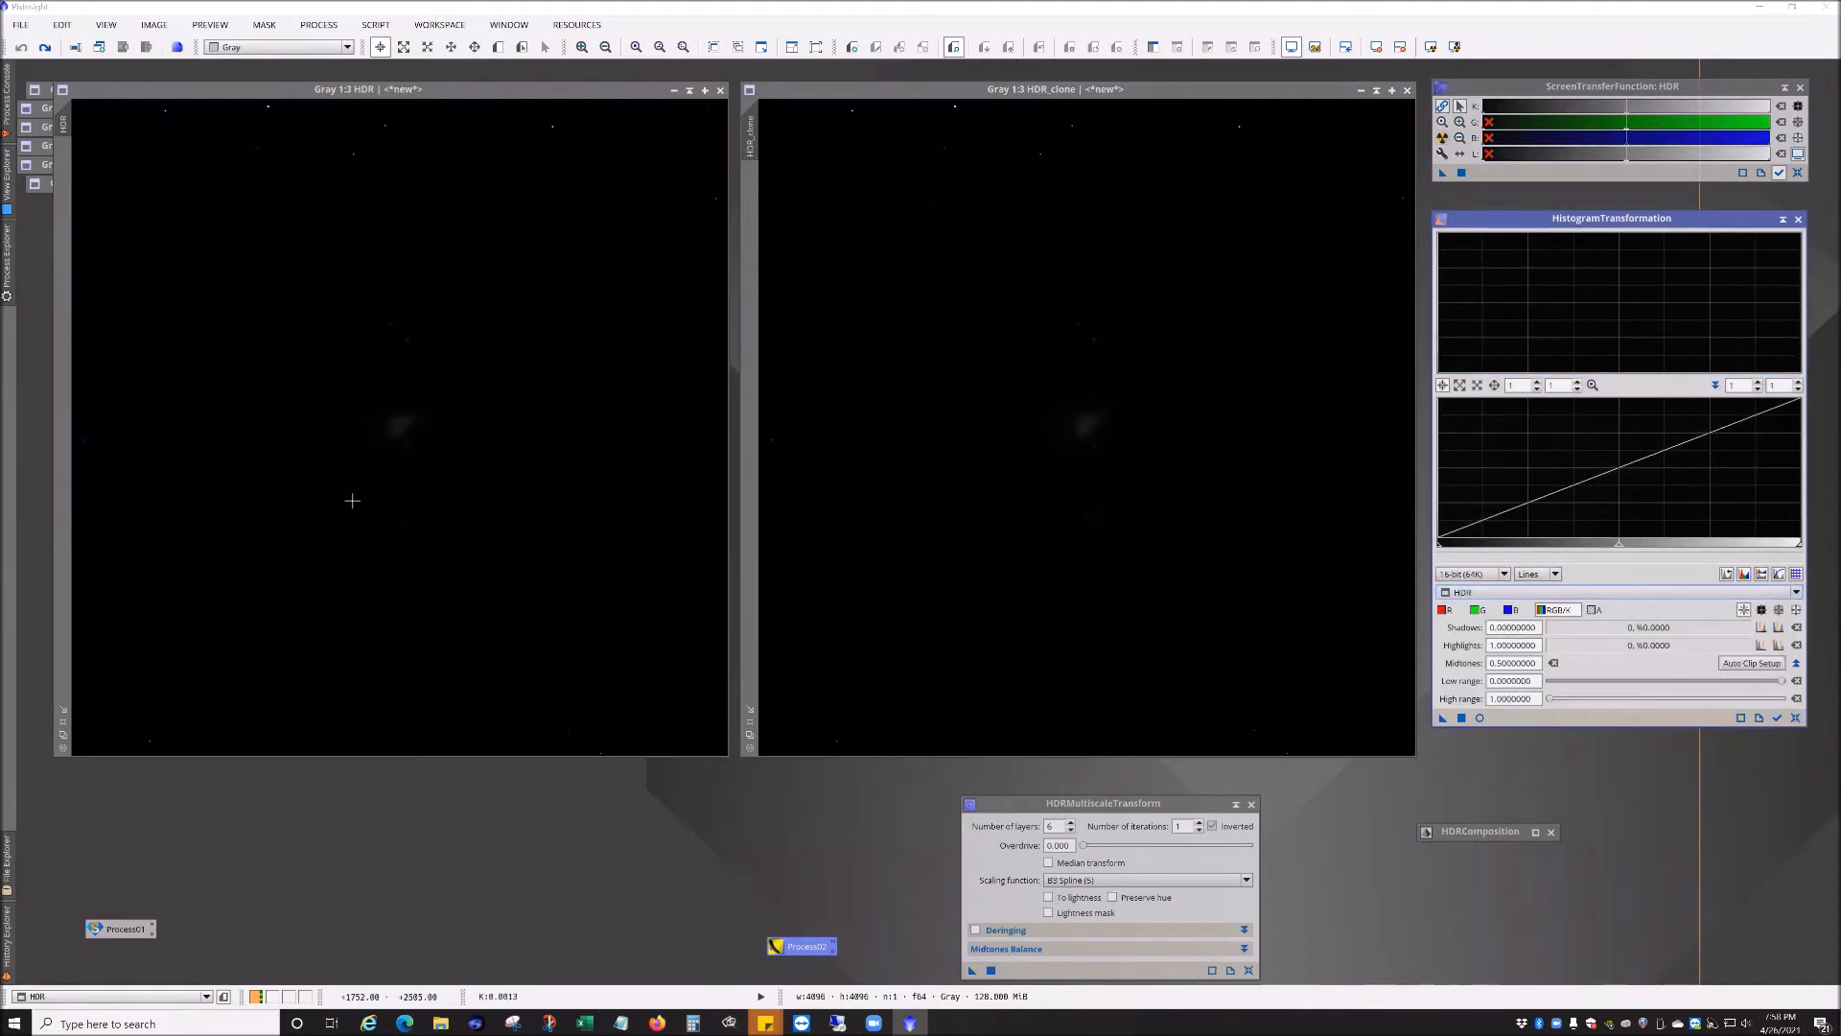
click(1443, 138)
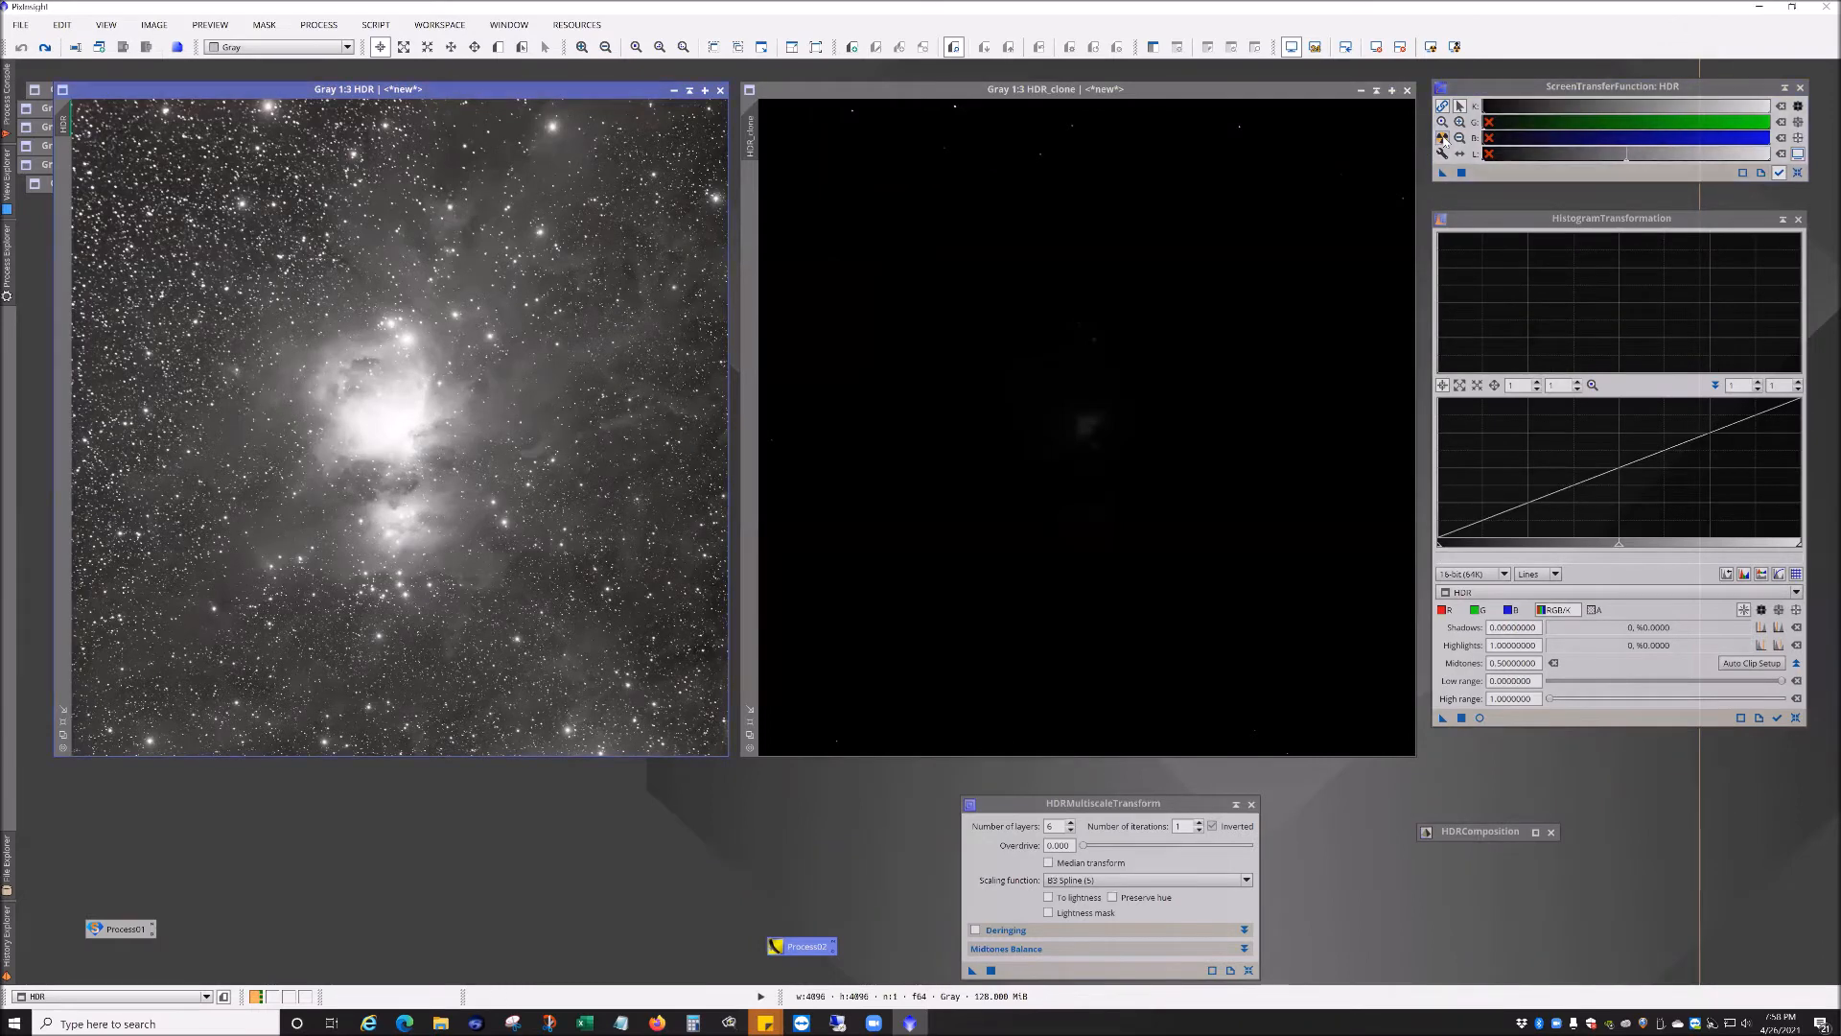
drag(1443, 177, 1602, 721)
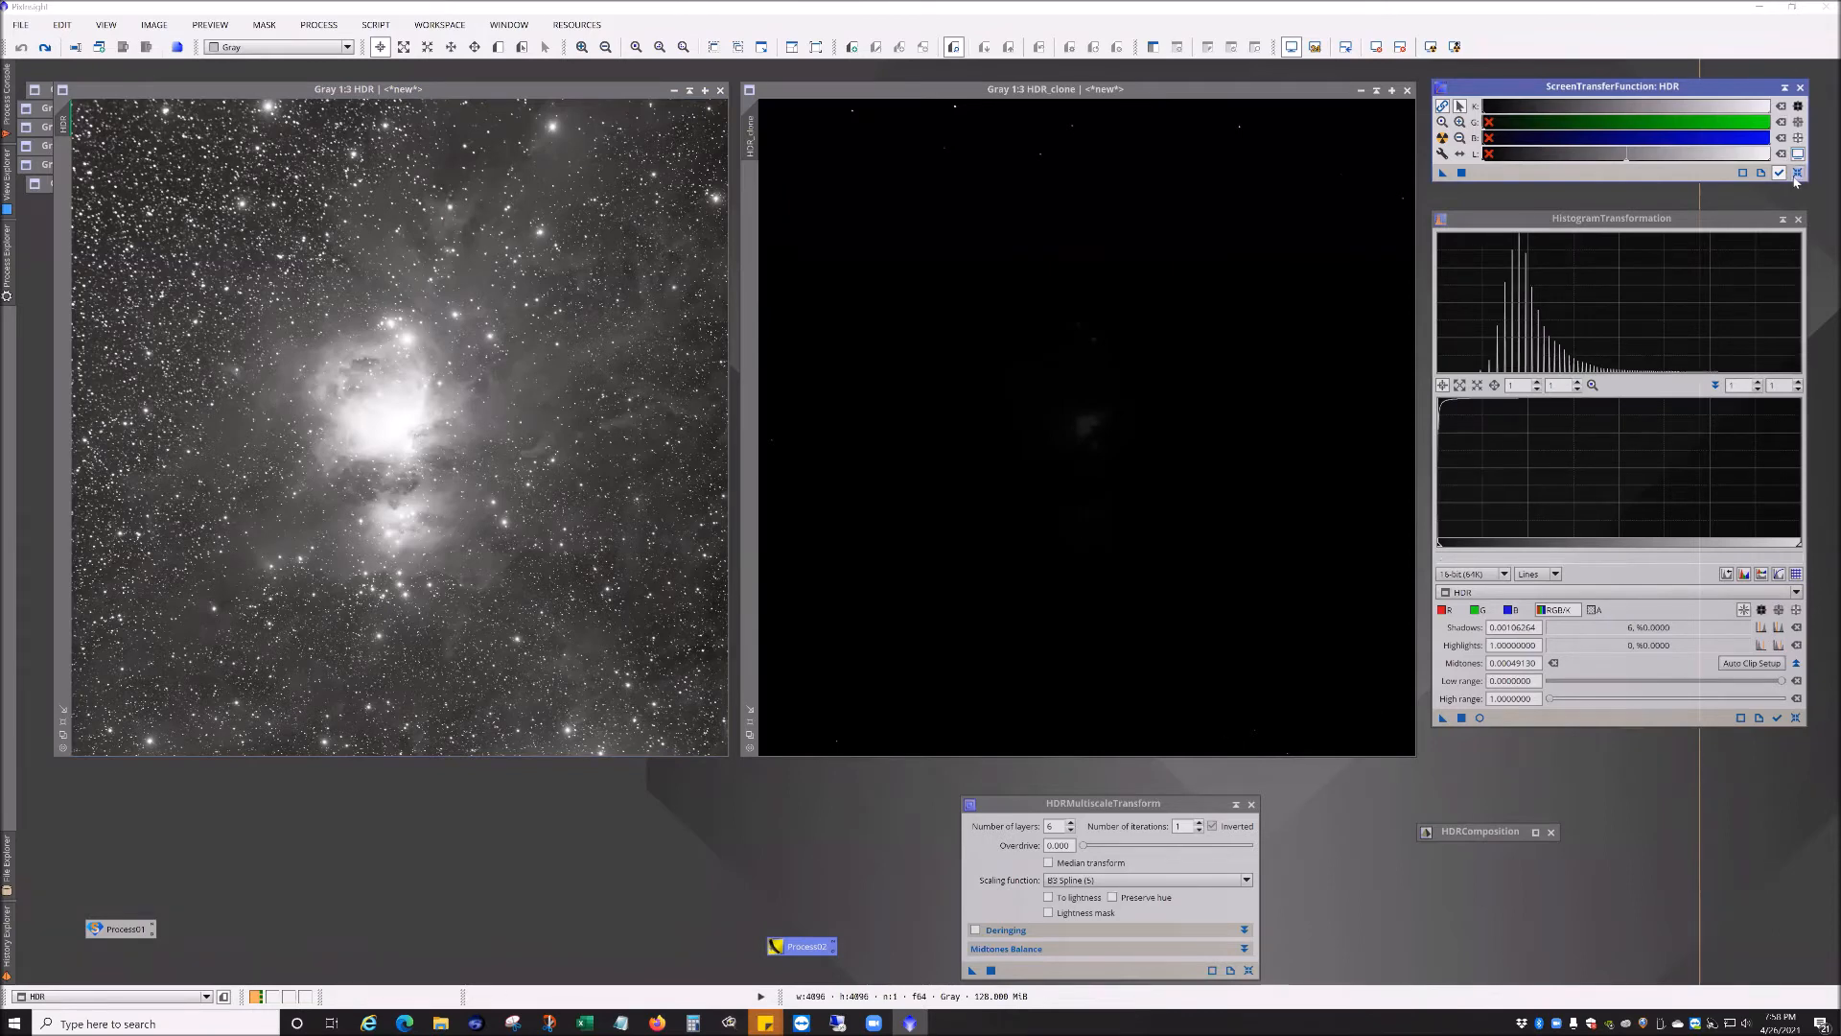
click(1797, 174)
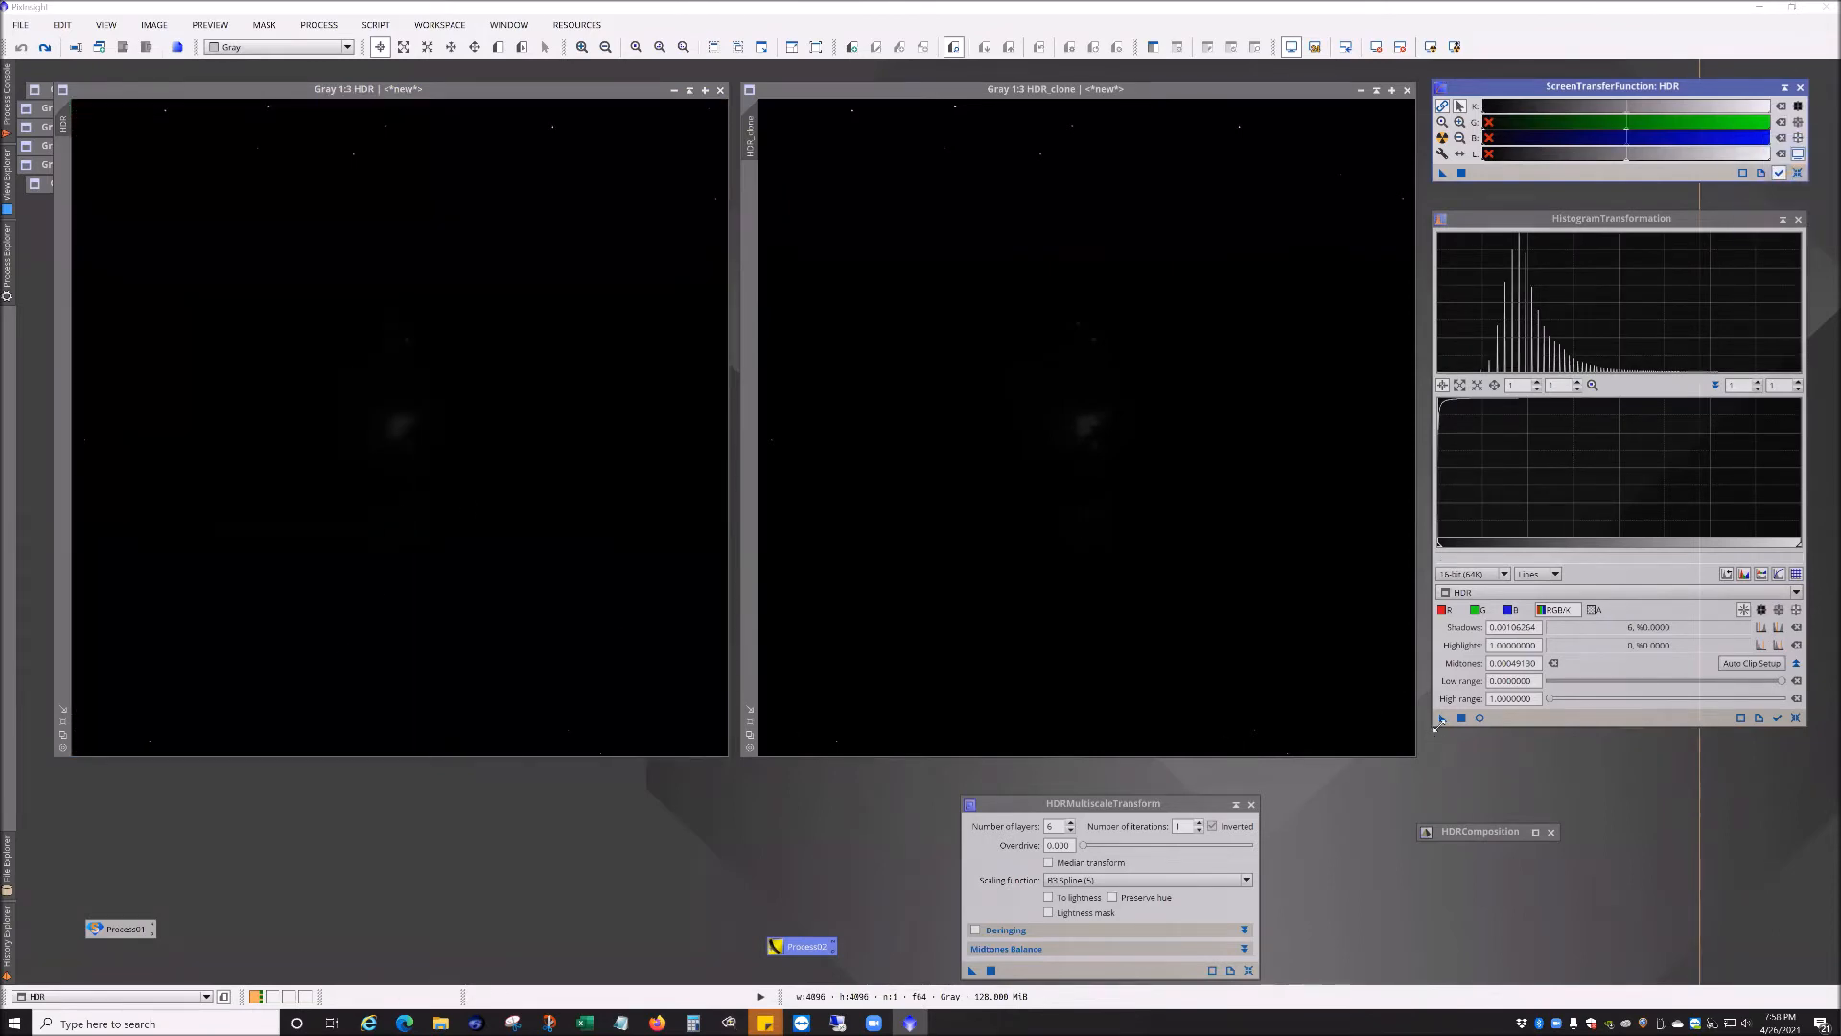
drag(1446, 723, 614, 544)
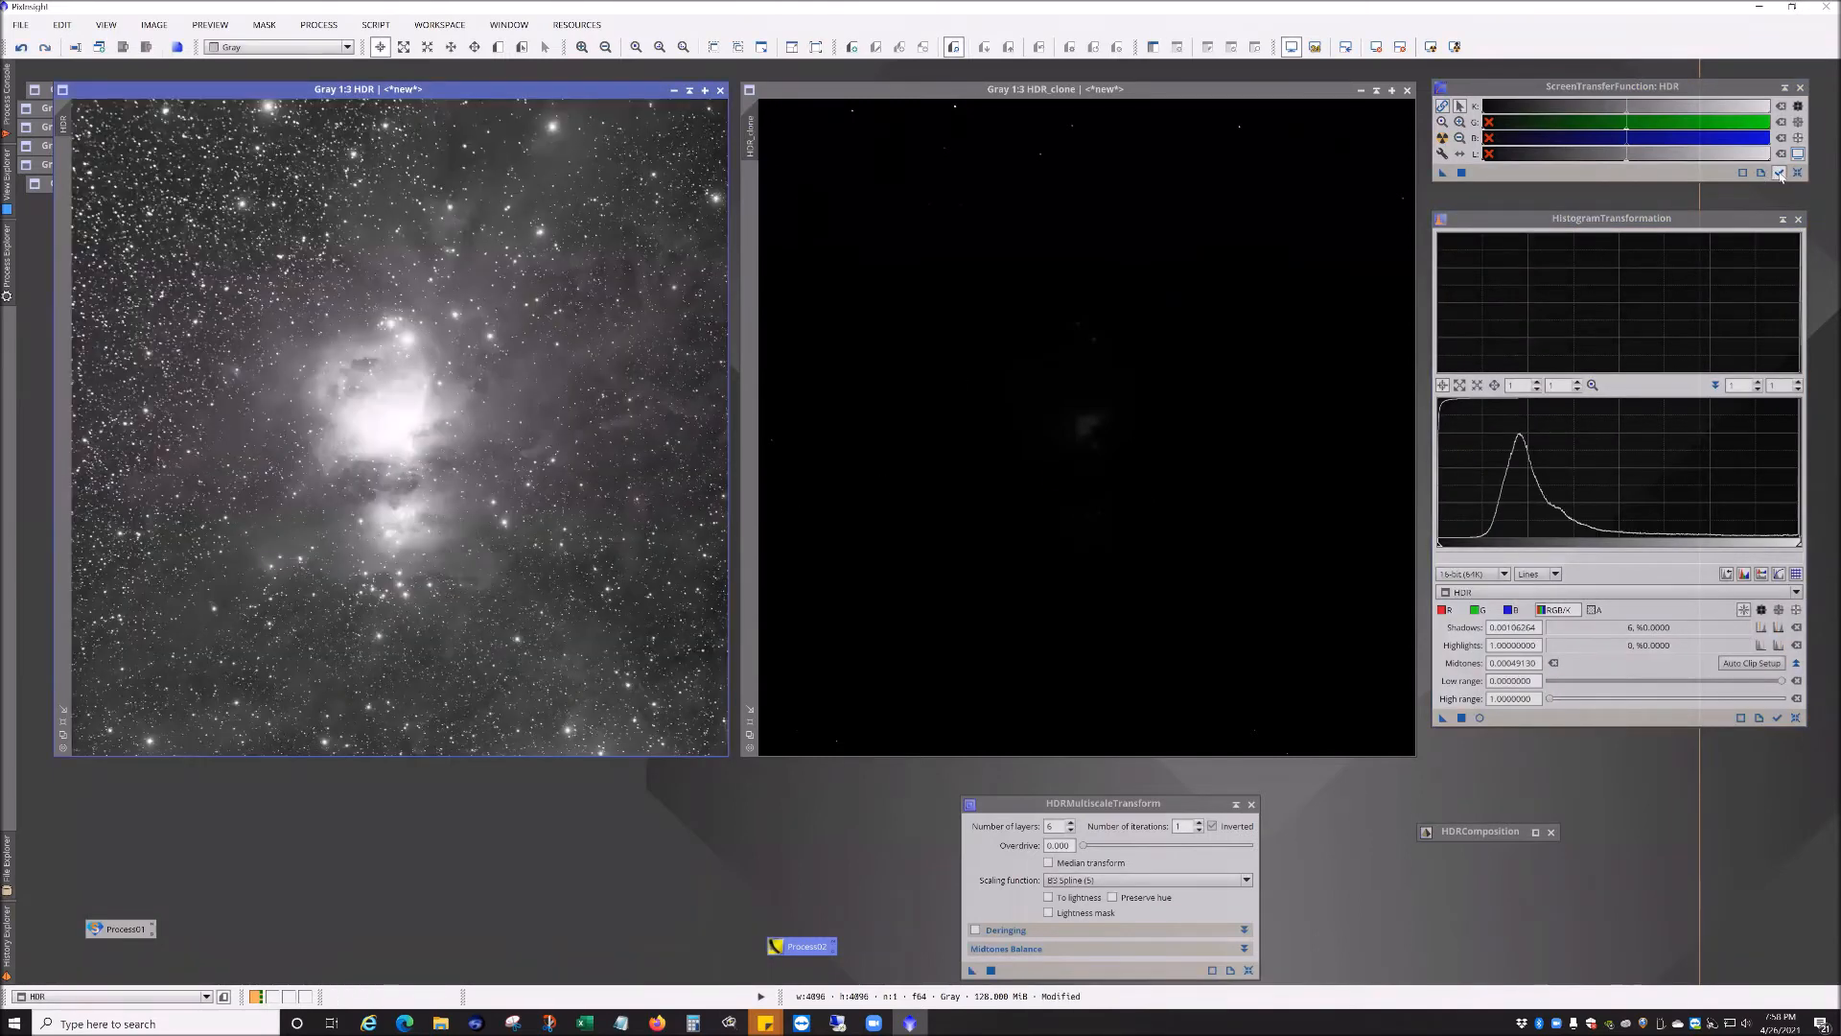
click(1800, 176)
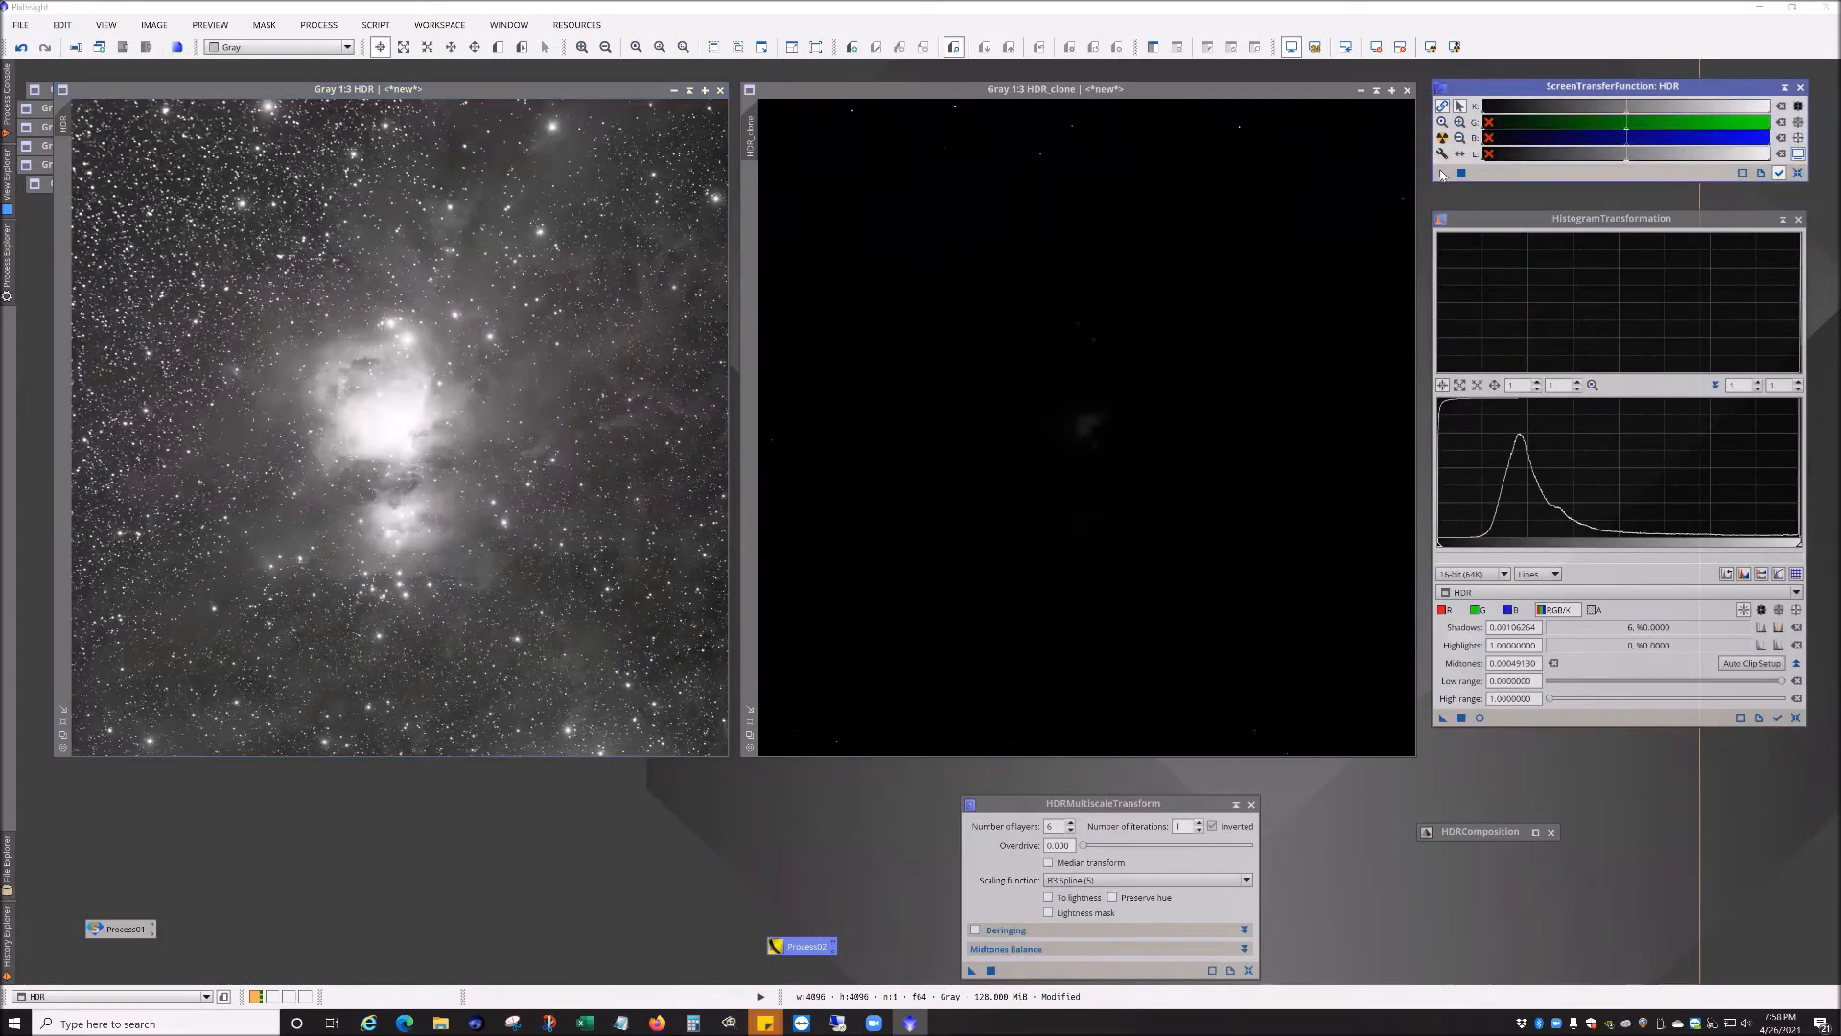
Step: Transfer HDR_clone's auto-stretch to HistogramTransformation and apply it permanently to HDR_clone
click(1304, 89)
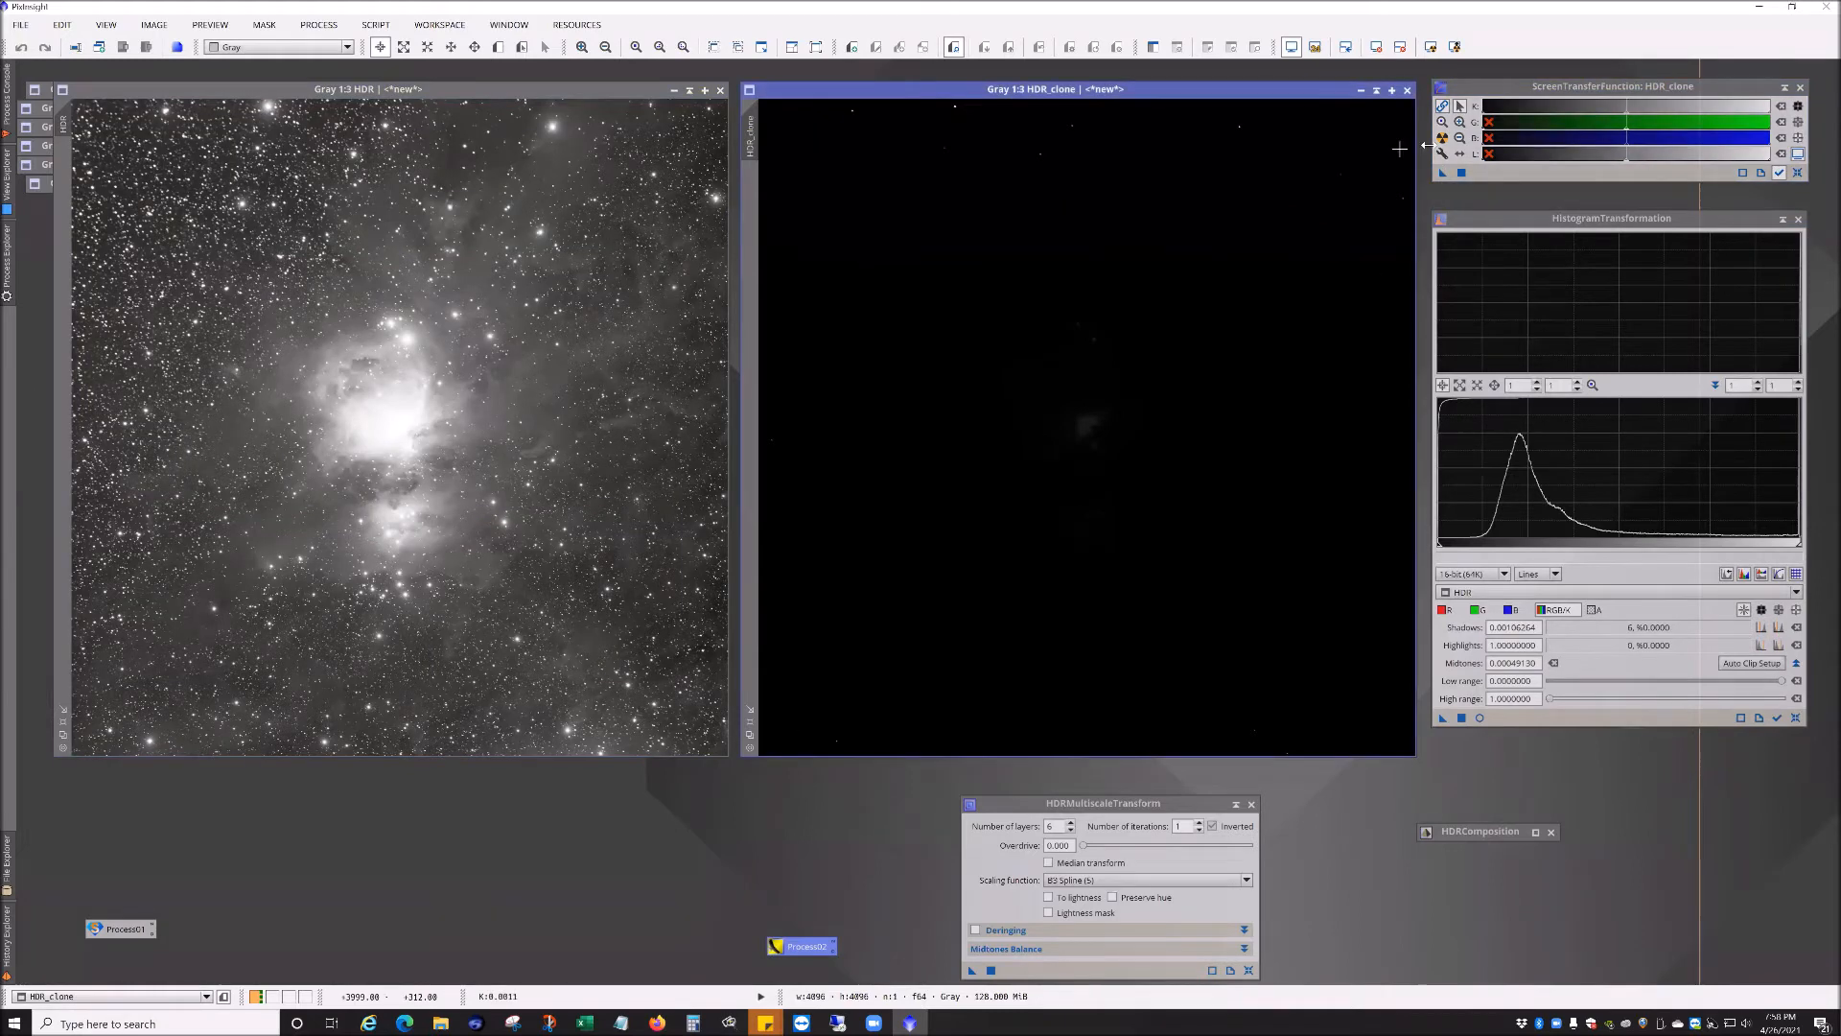
click(1442, 140)
drag(1443, 174, 1636, 719)
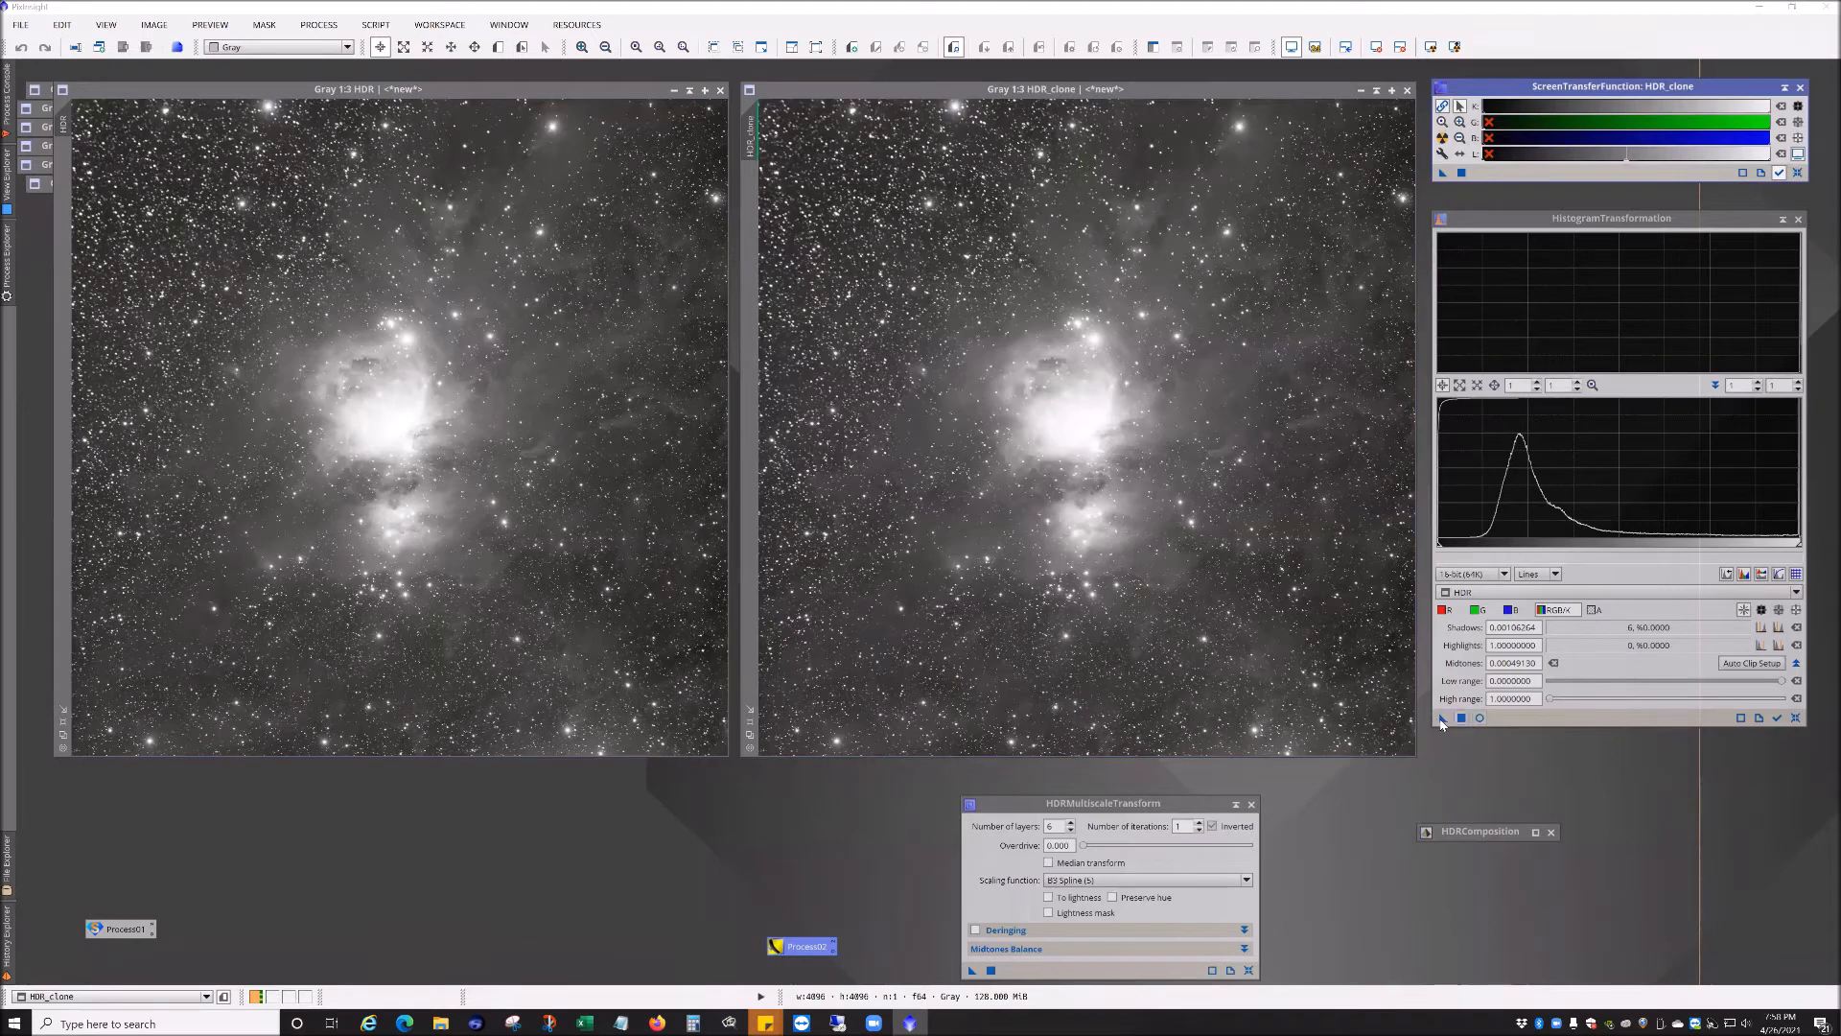
click(1797, 172)
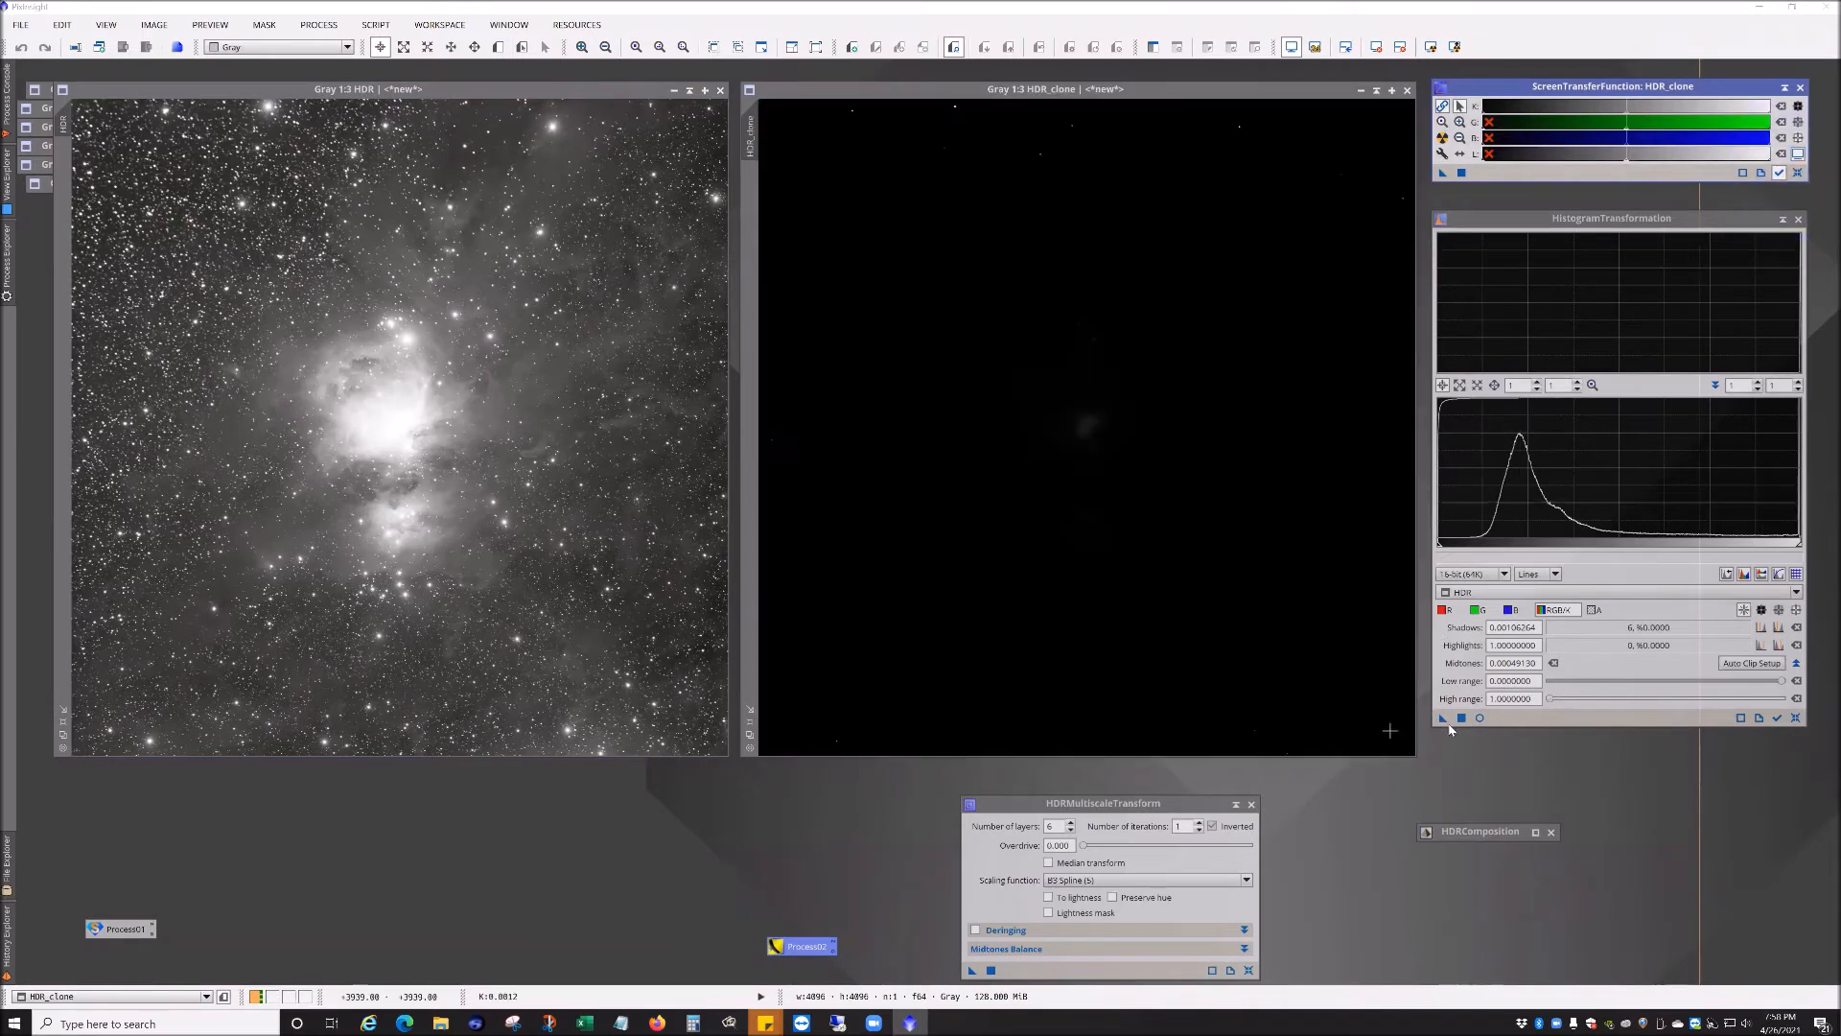
drag(1442, 718, 1232, 611)
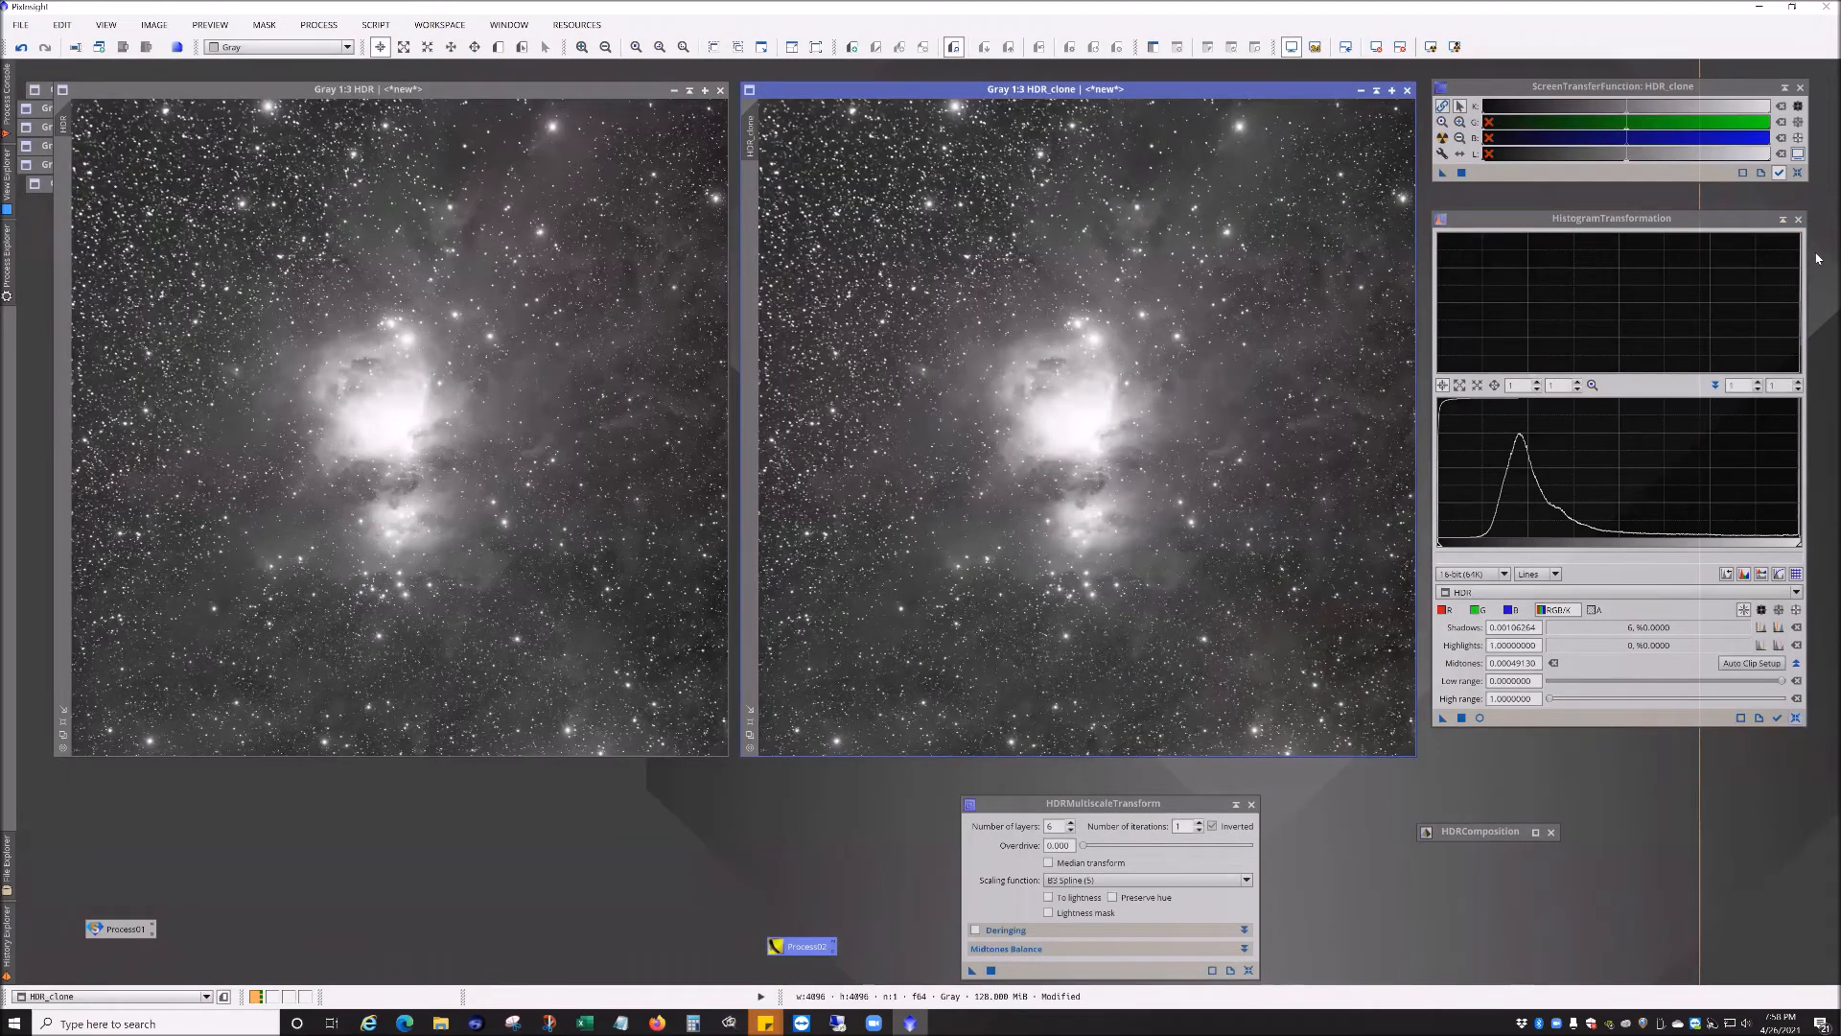
click(1796, 717)
click(1798, 173)
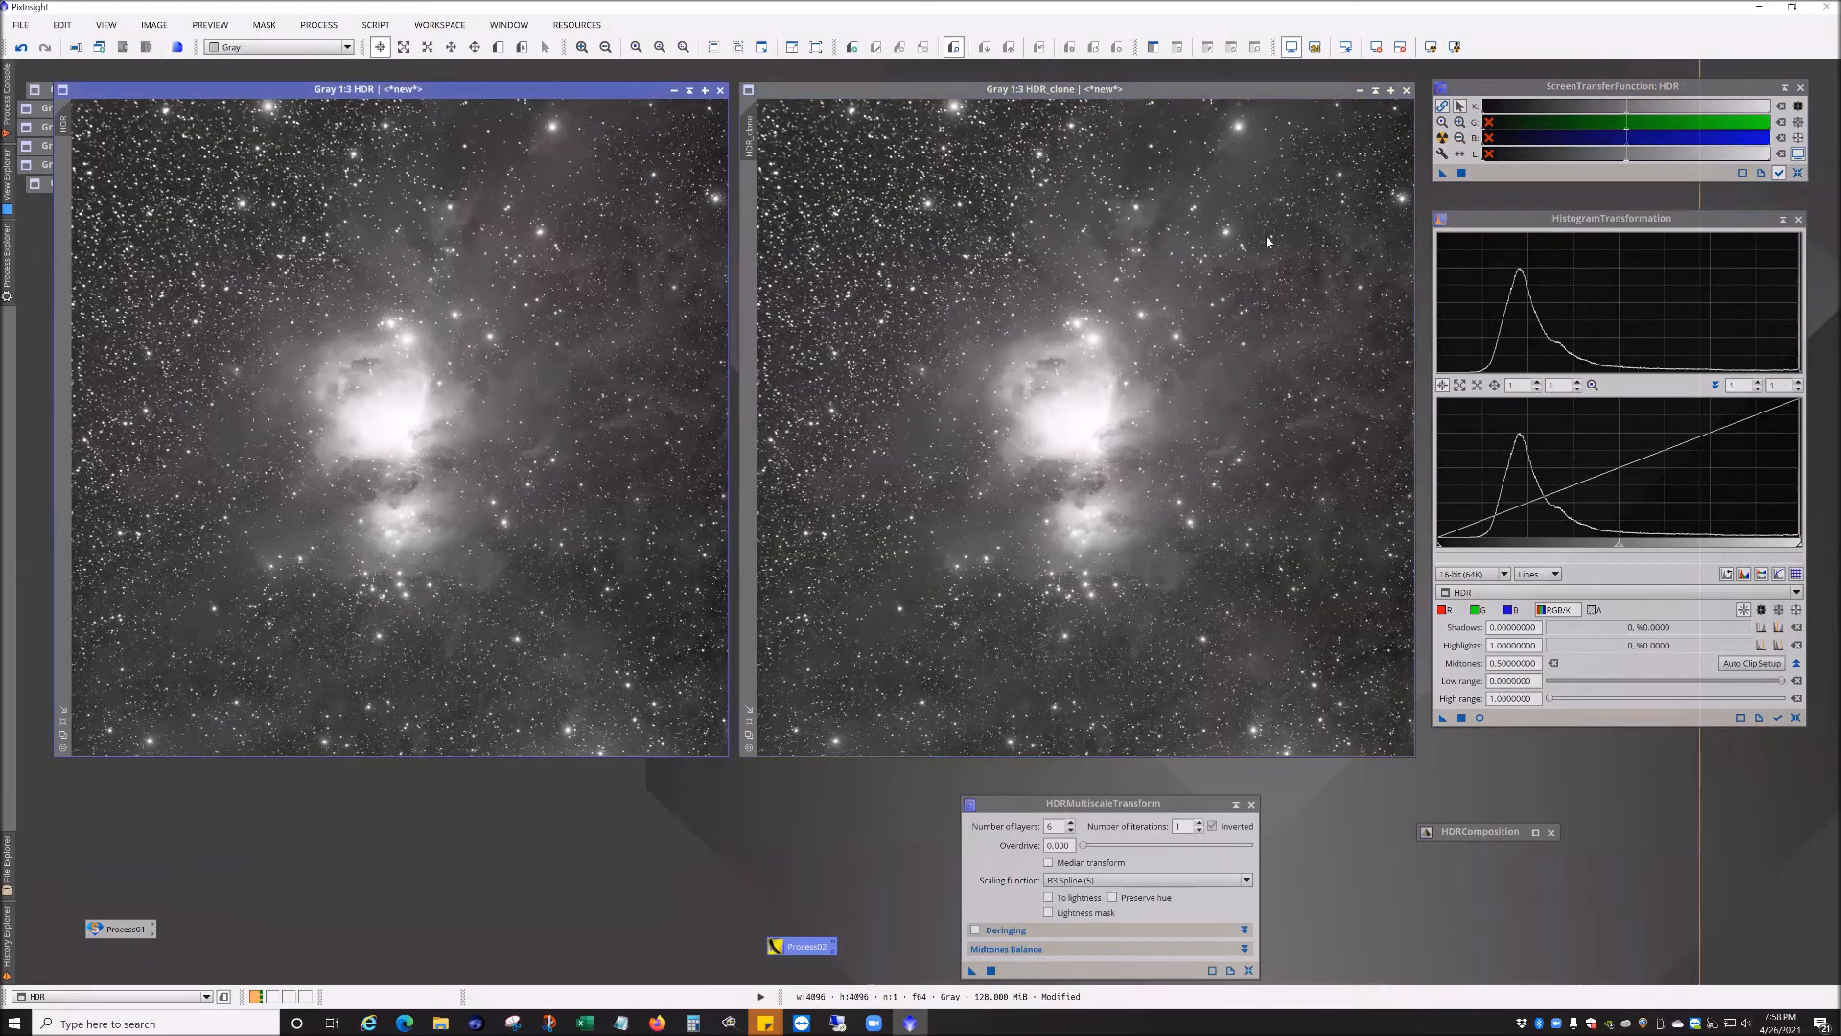
click(1798, 177)
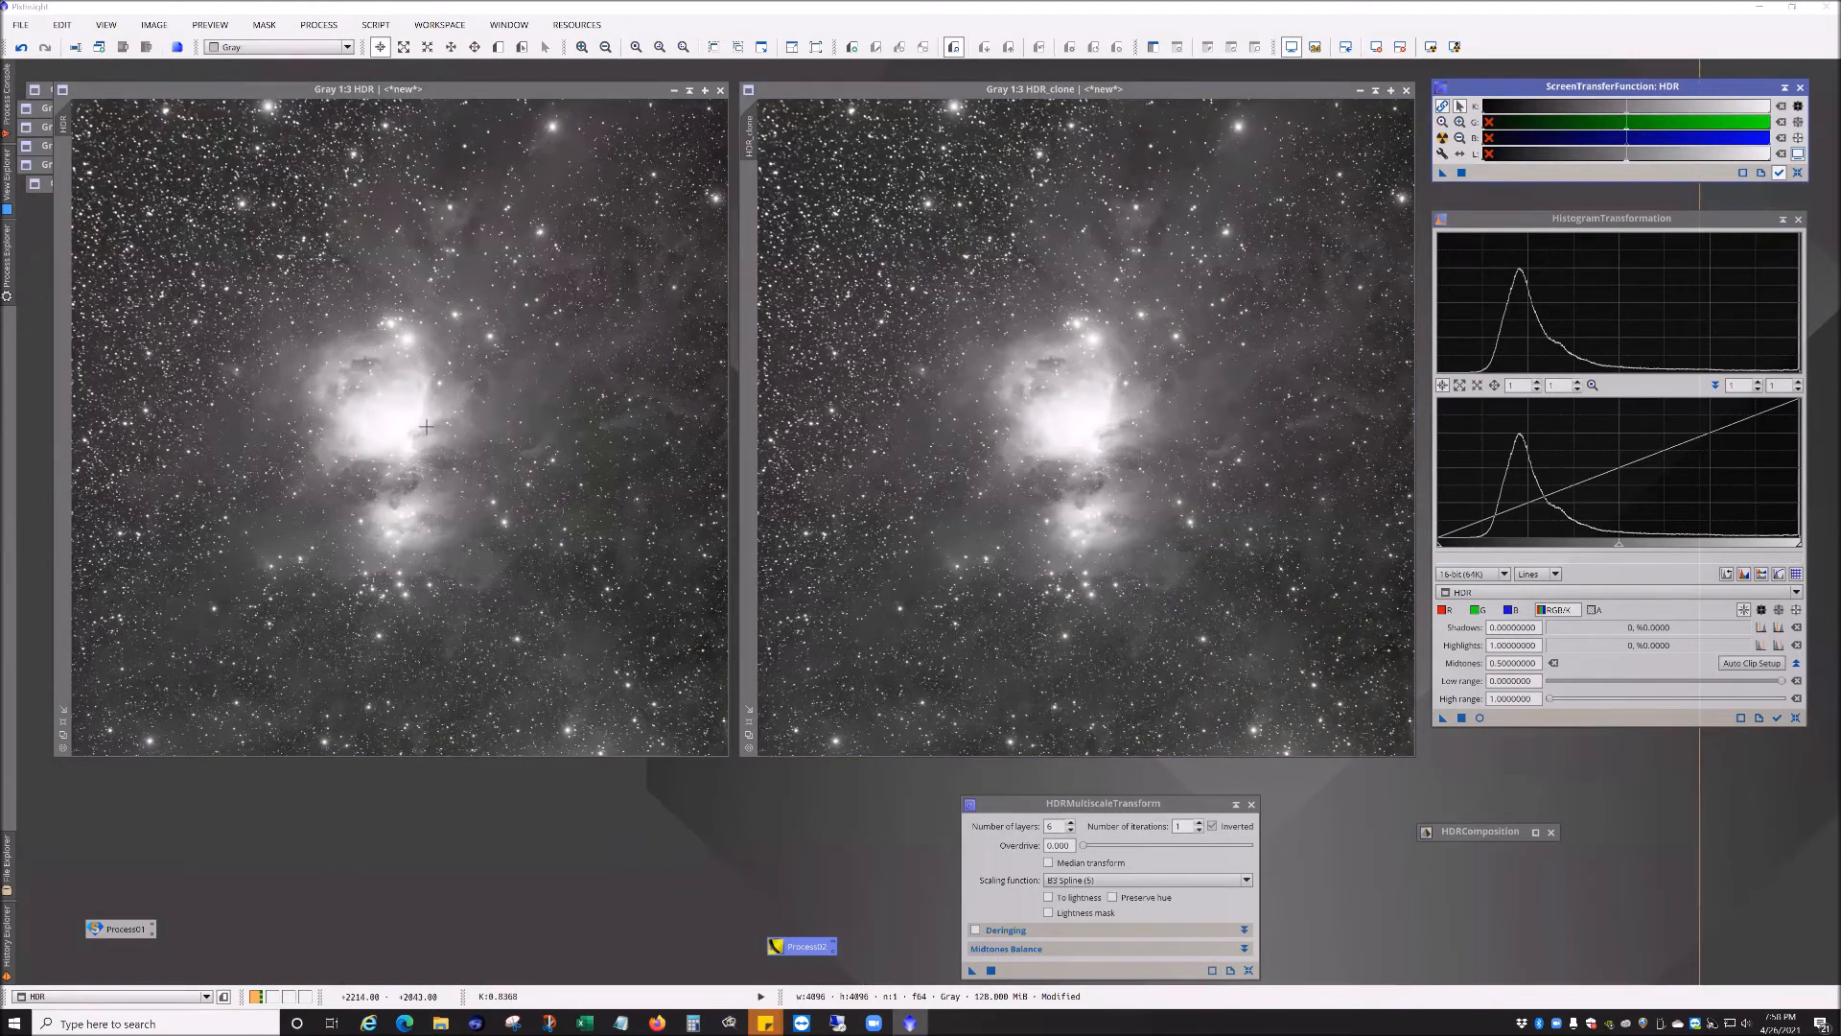
mouse_move(67, 123)
click(19, 25)
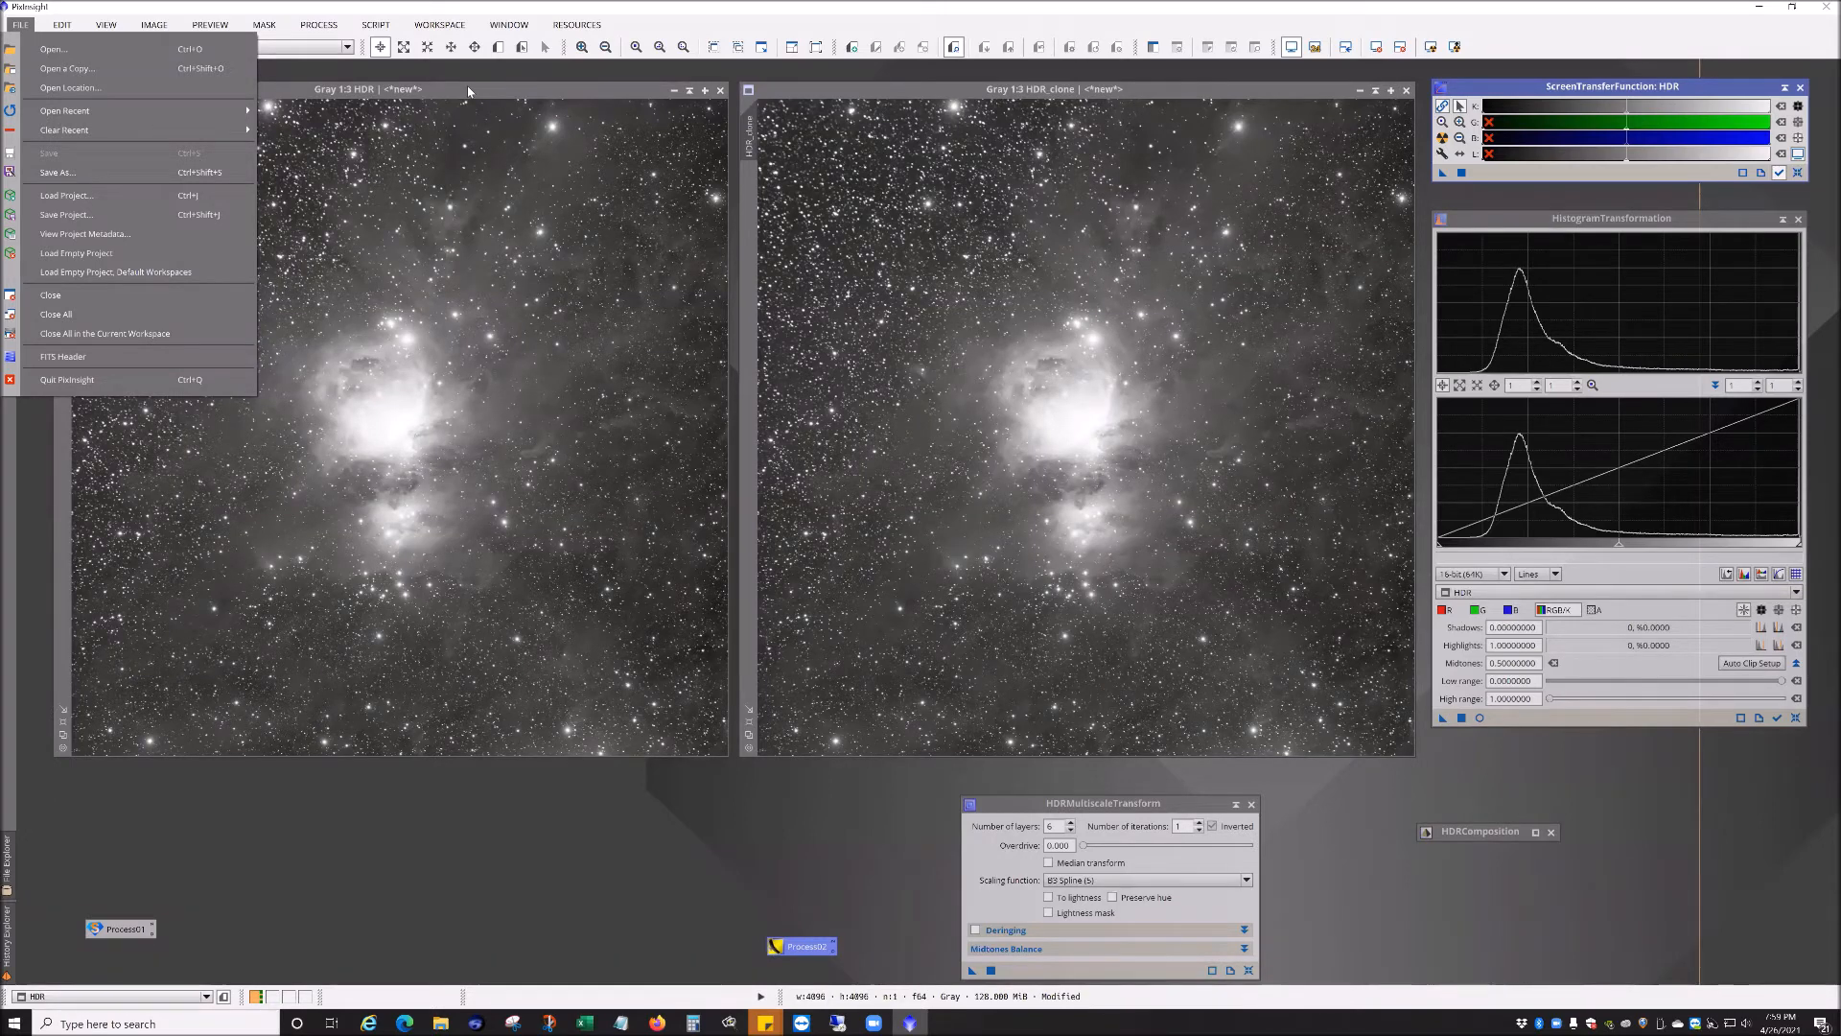
click(855, 843)
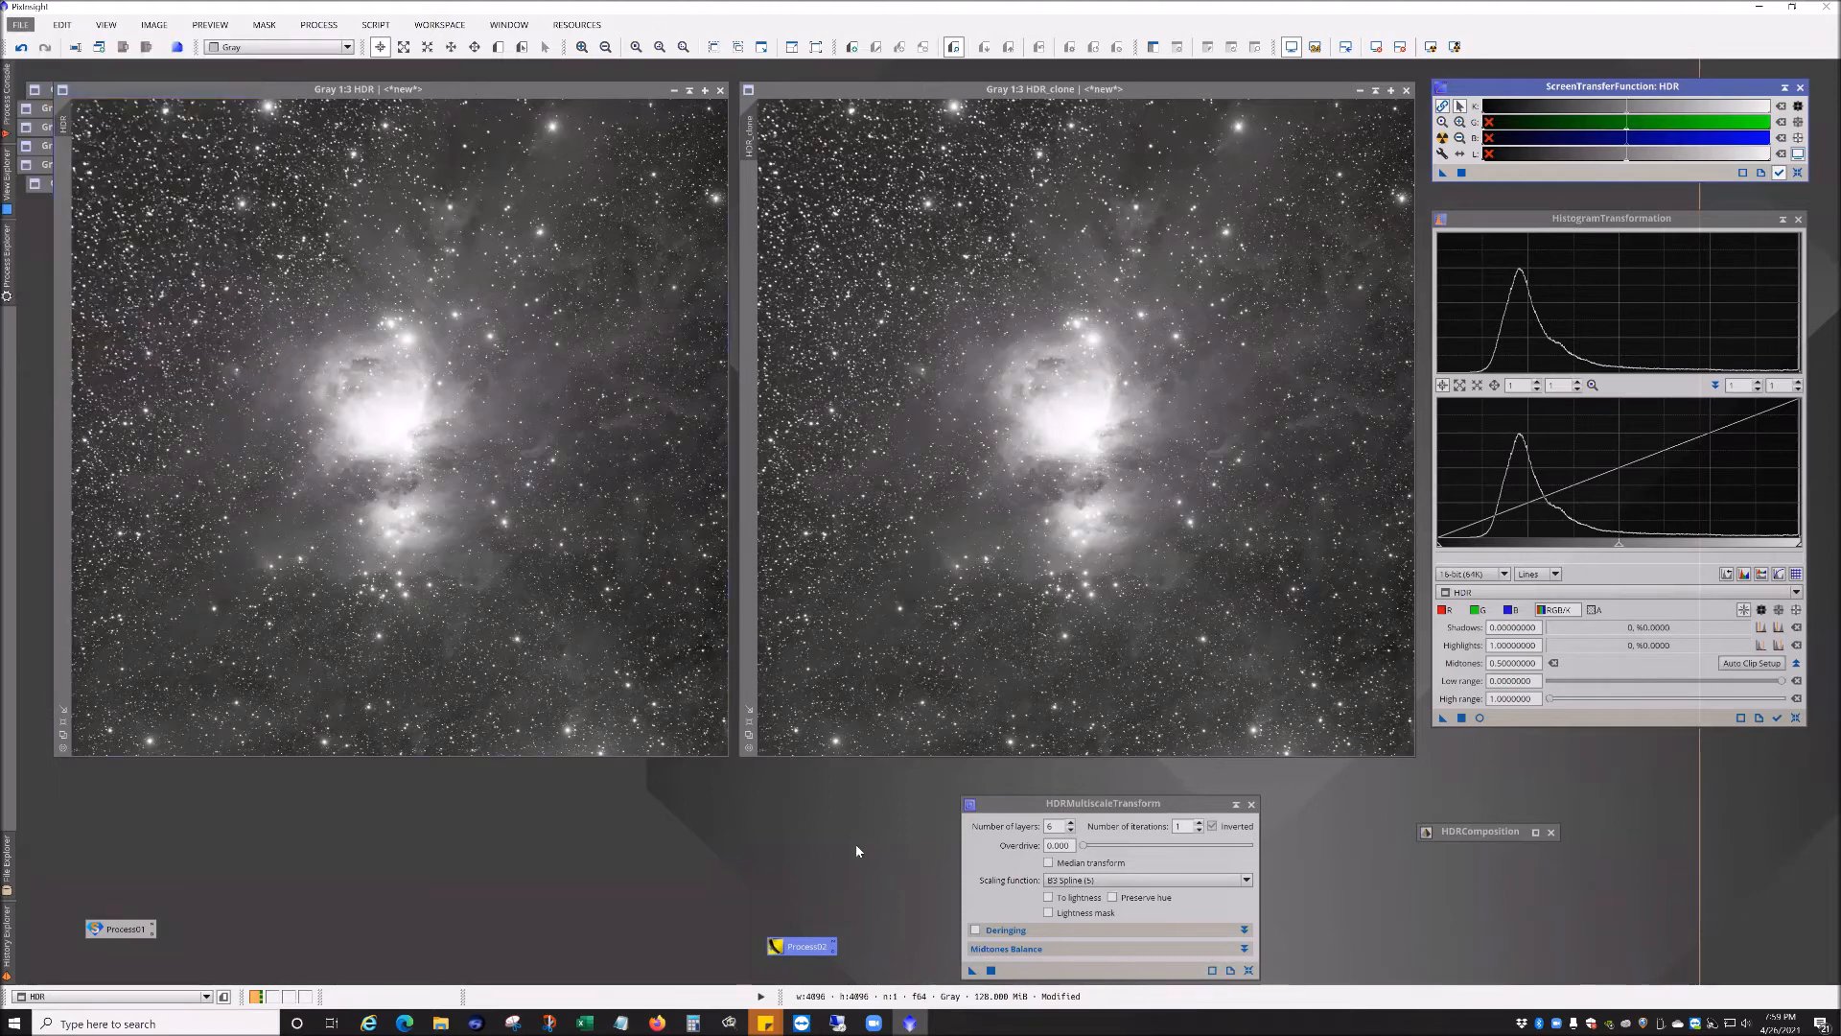
click(1051, 814)
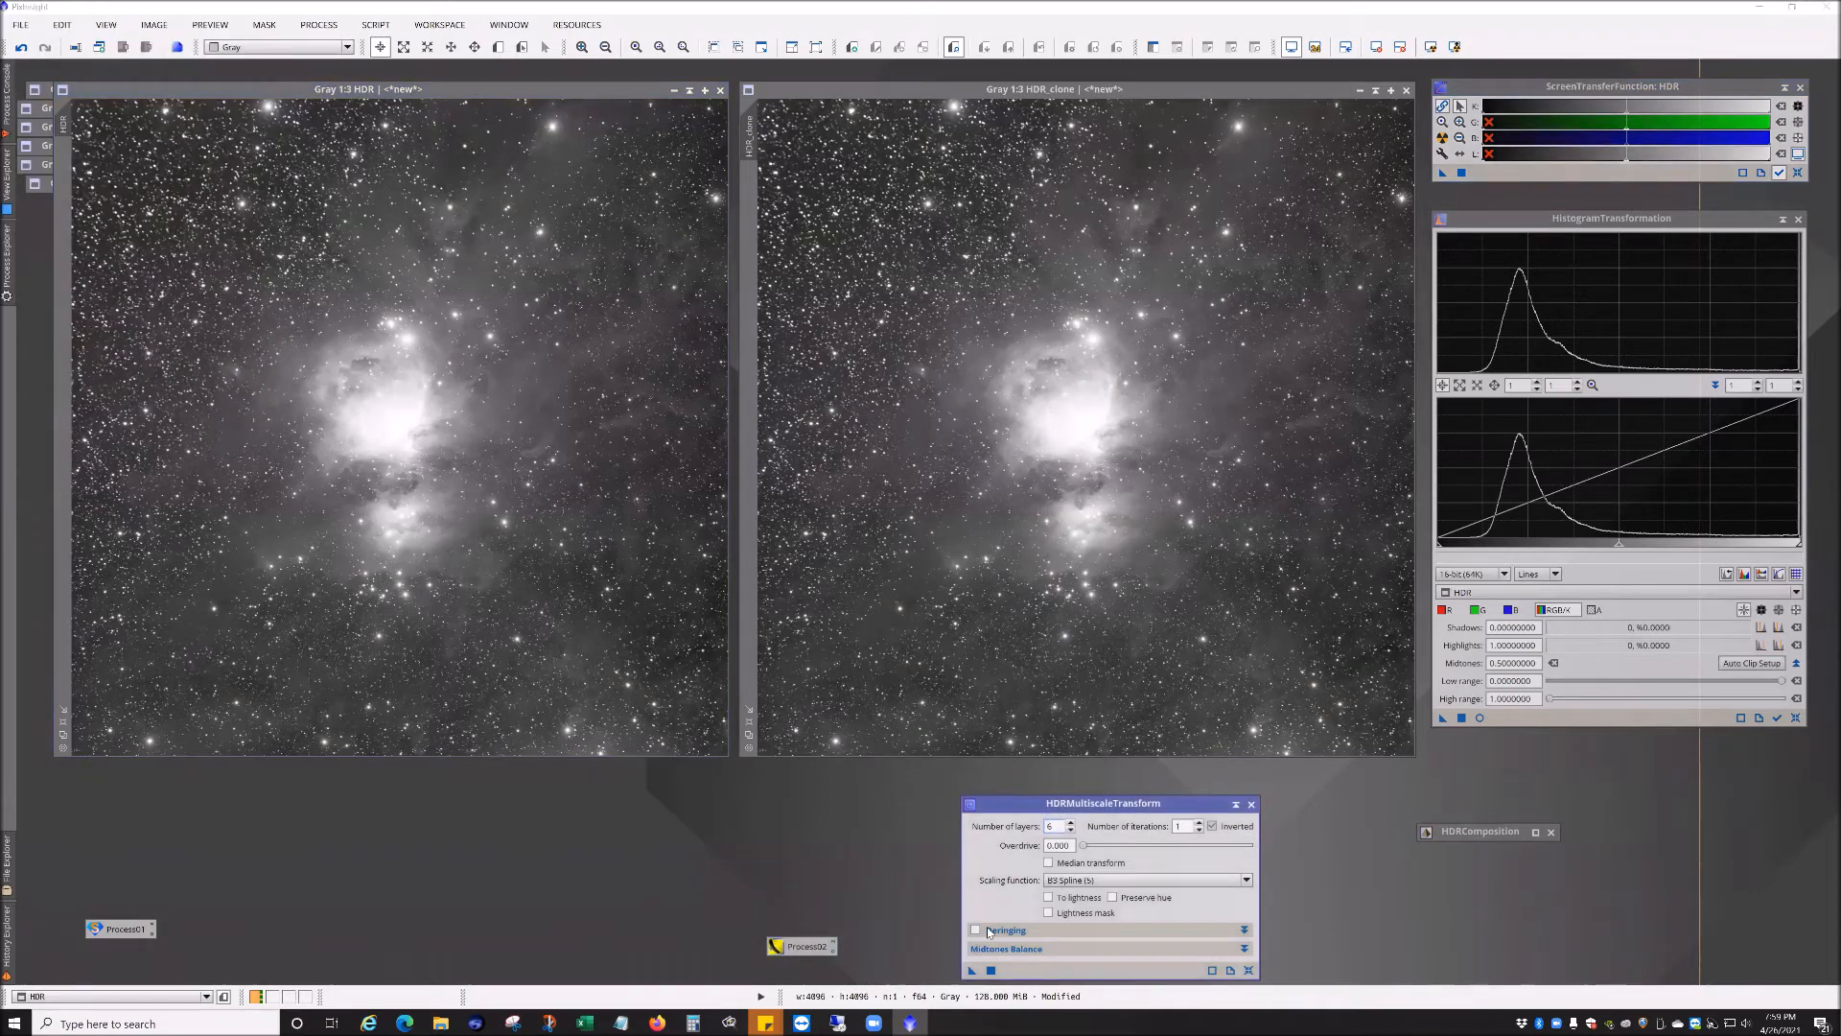
Step: Apply HDRMultiscaleTransform with 6 layers to the HDR image
drag(973, 973, 623, 545)
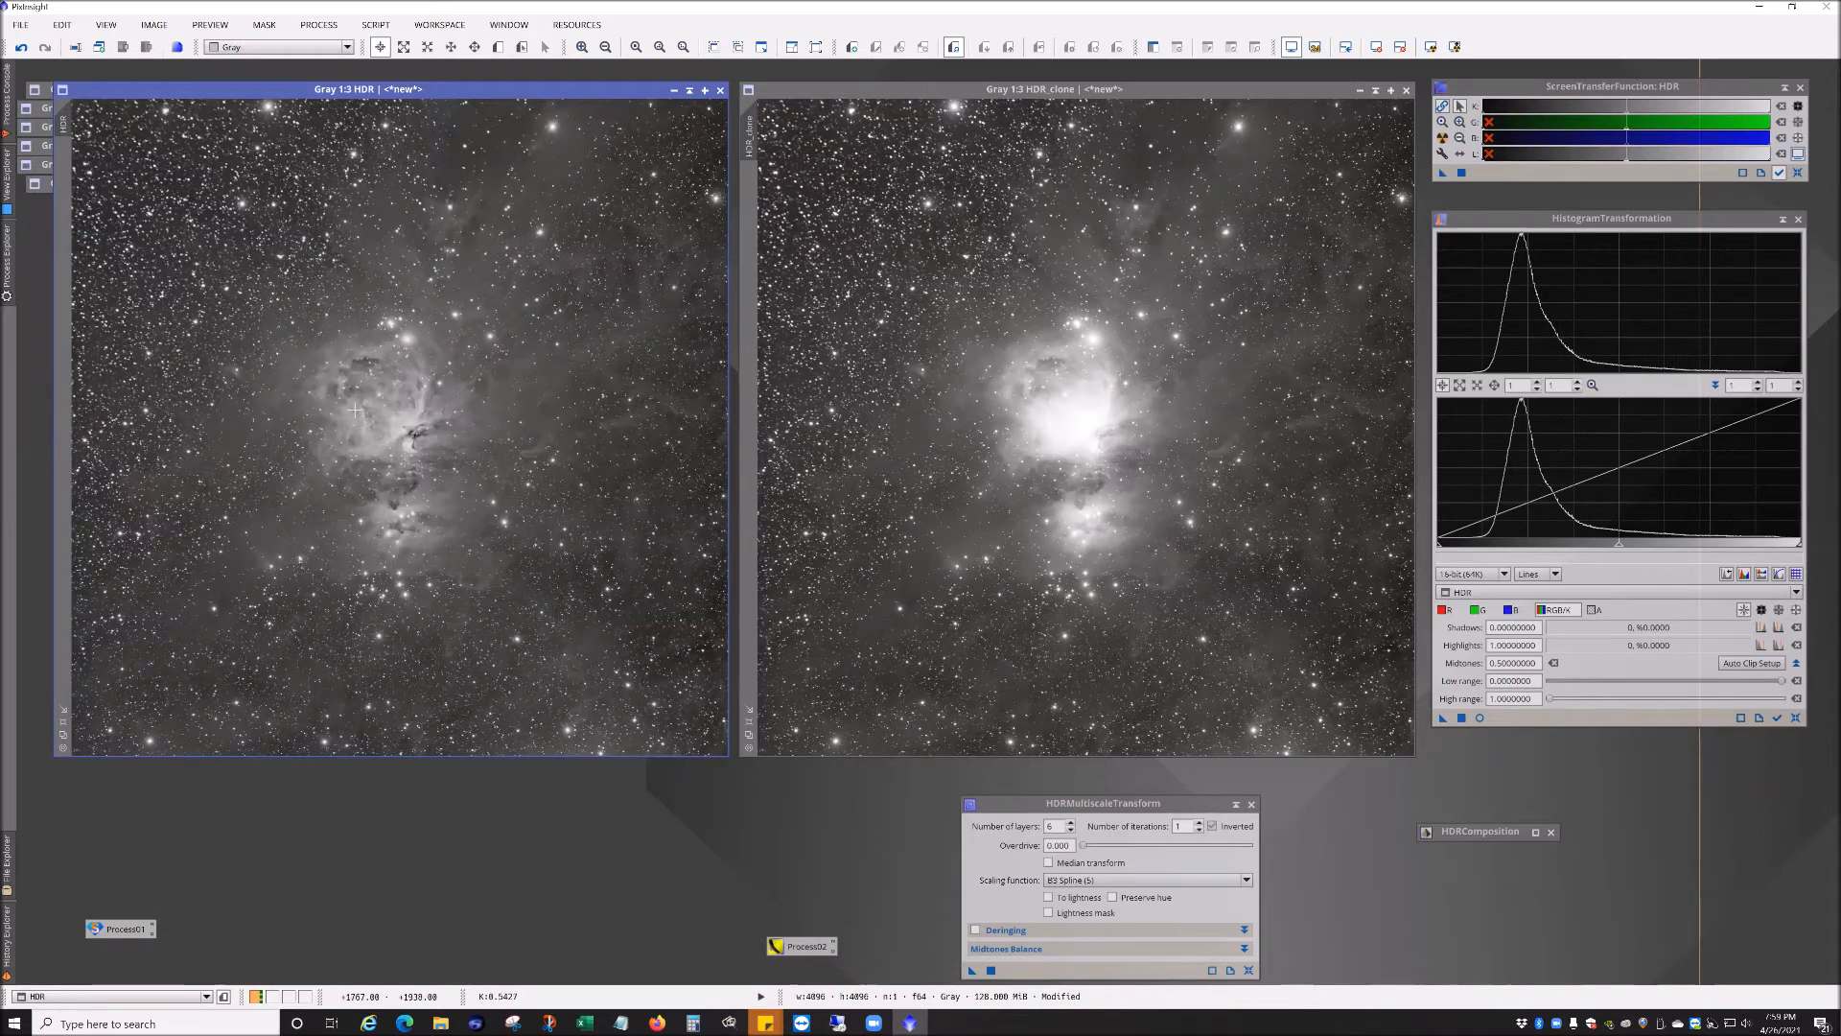
Step: Zoom in and out on HDR and HDR_clone to compare the nebula core detail
scroll(392, 433, up, 2)
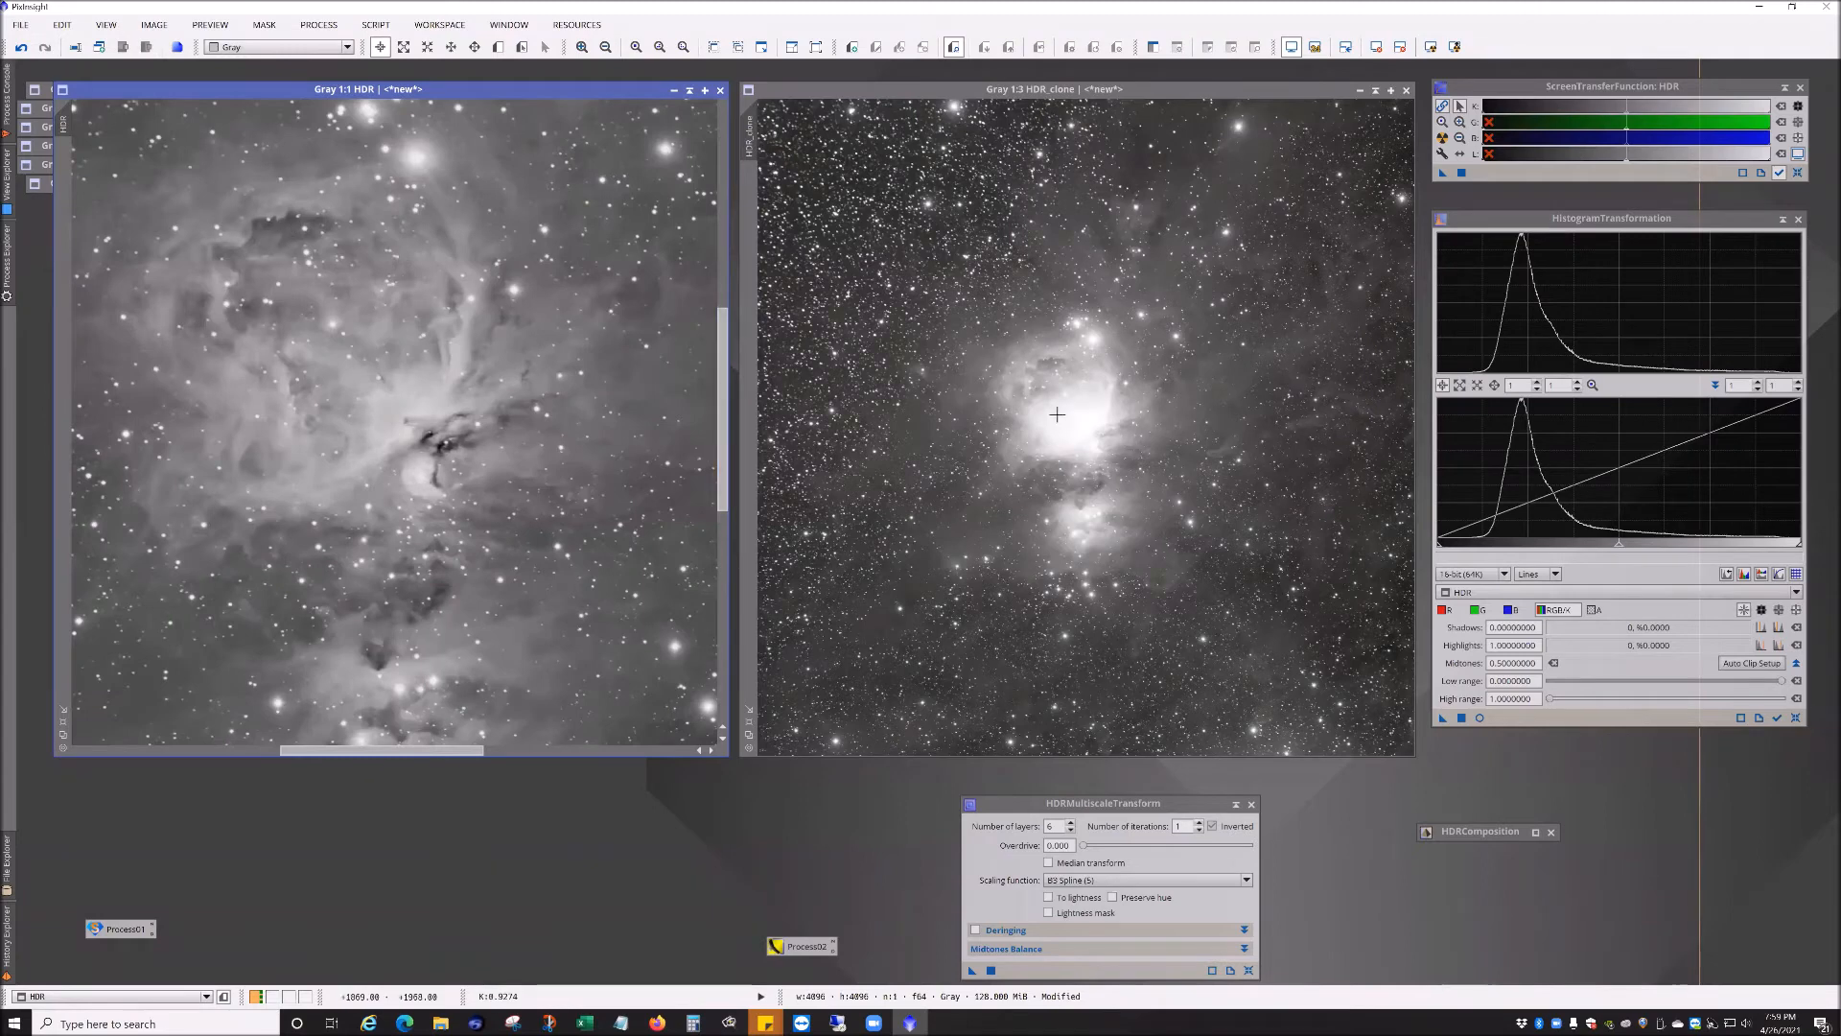
scroll(1103, 432, up, 2)
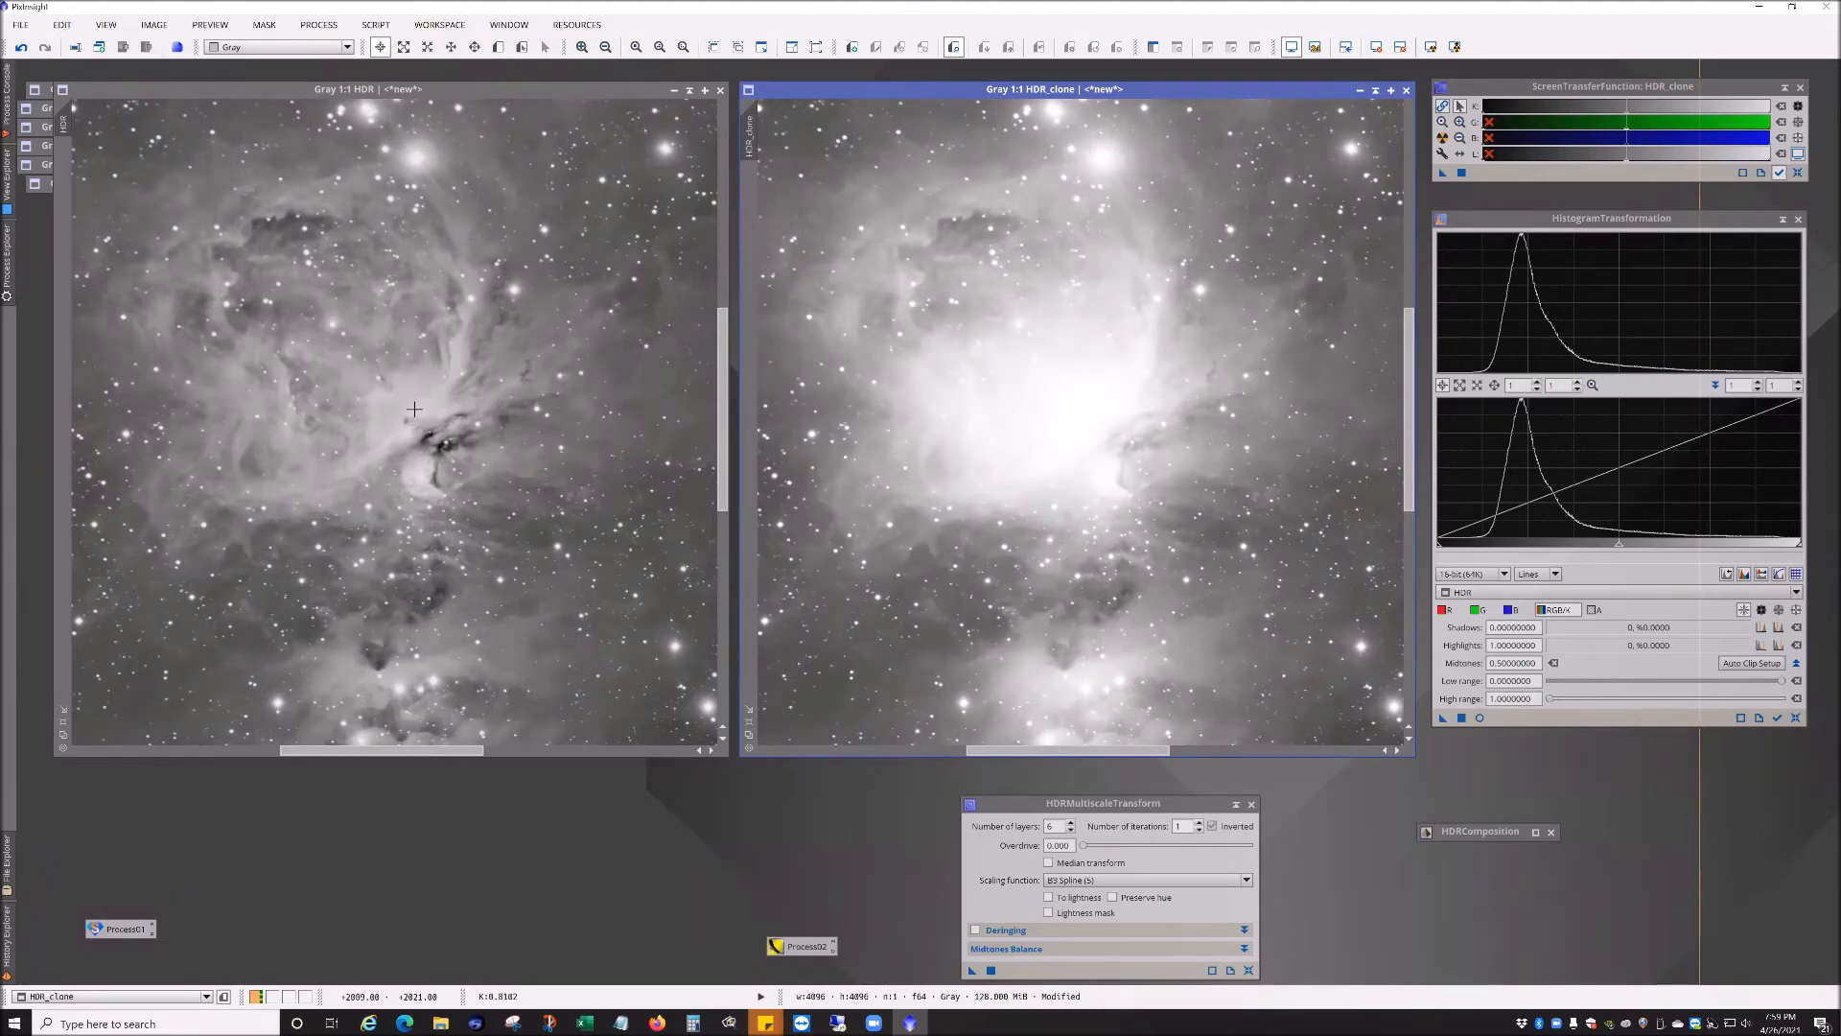
scroll(414, 409, down, 1)
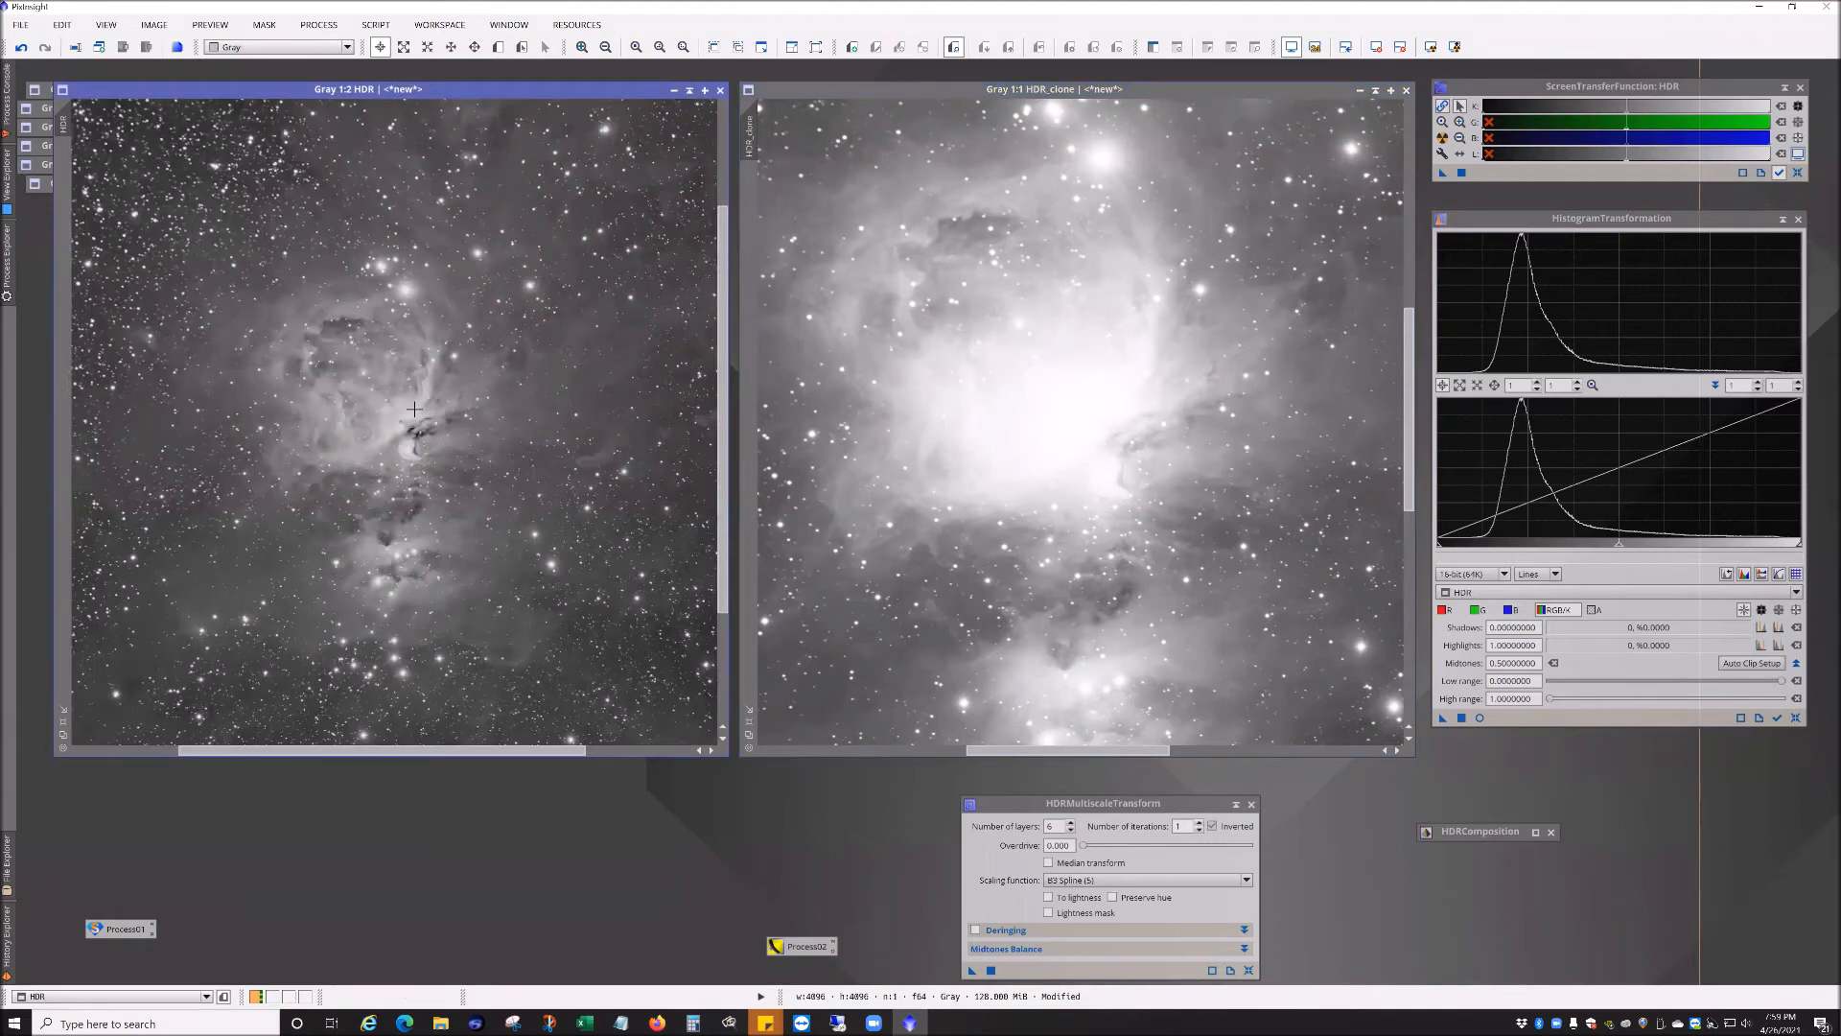
scroll(415, 410, up, 2)
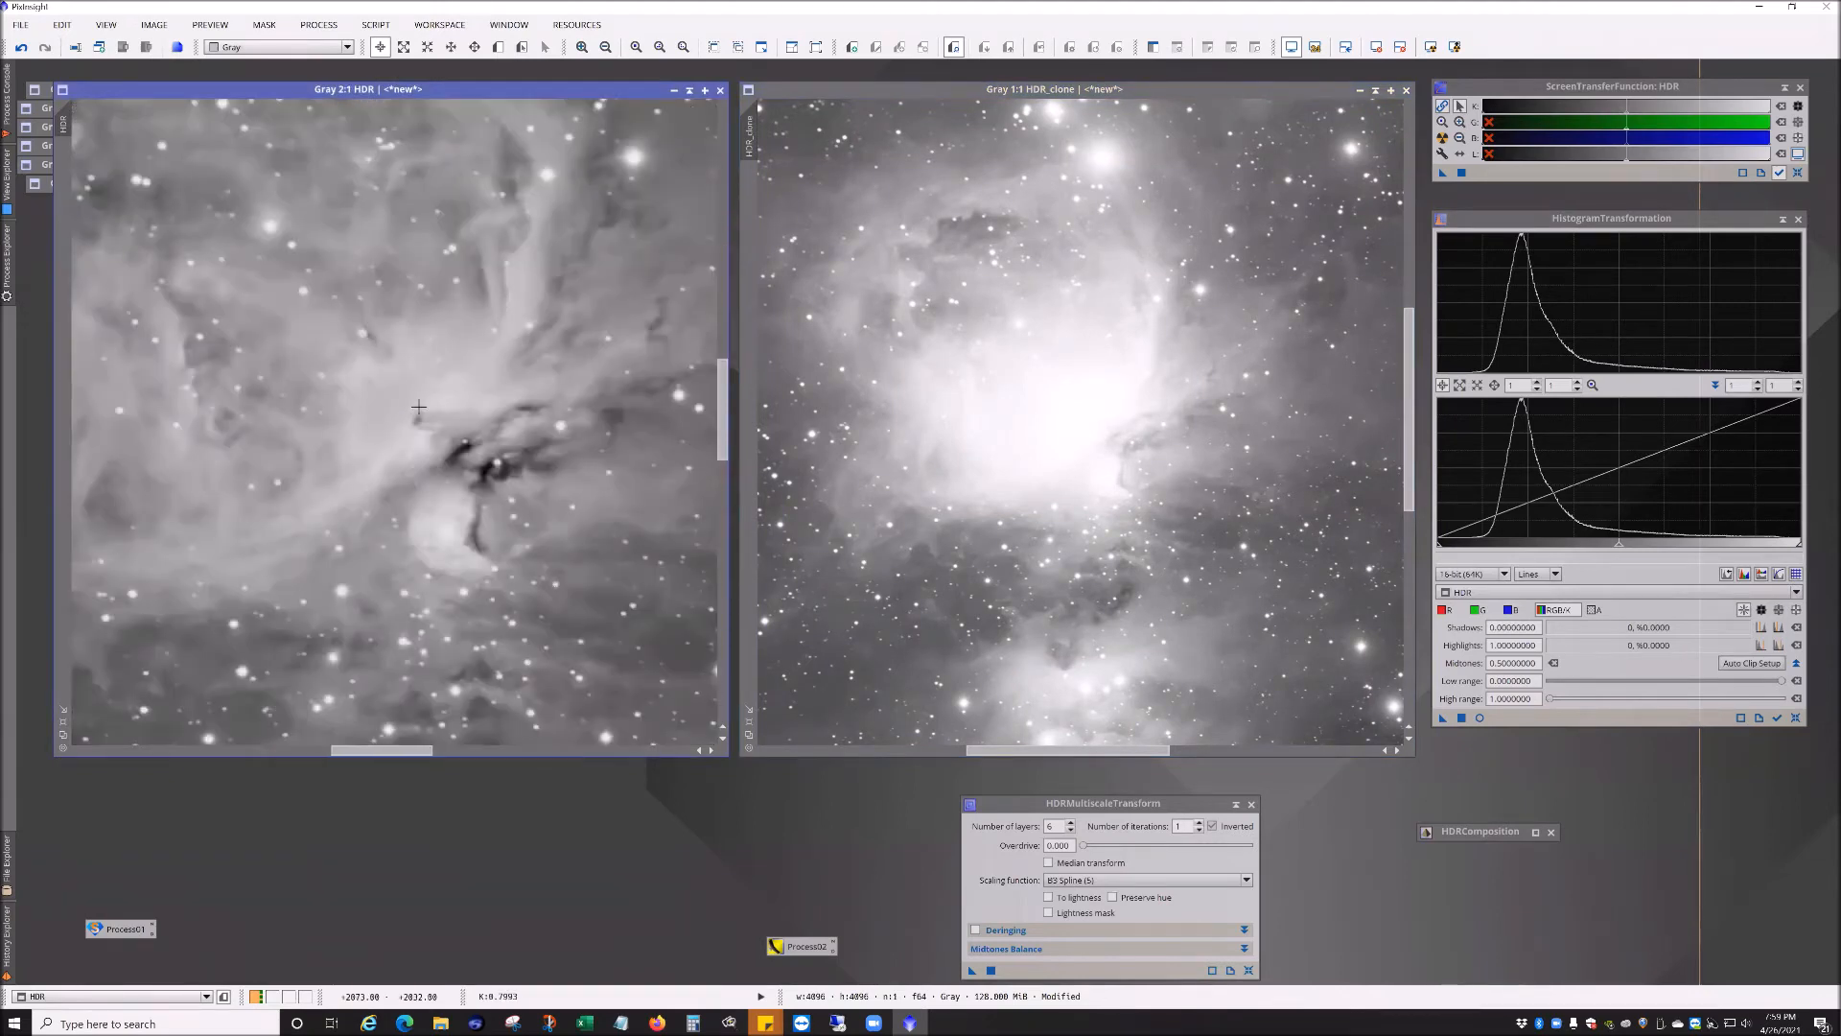
scroll(436, 391, down, 2)
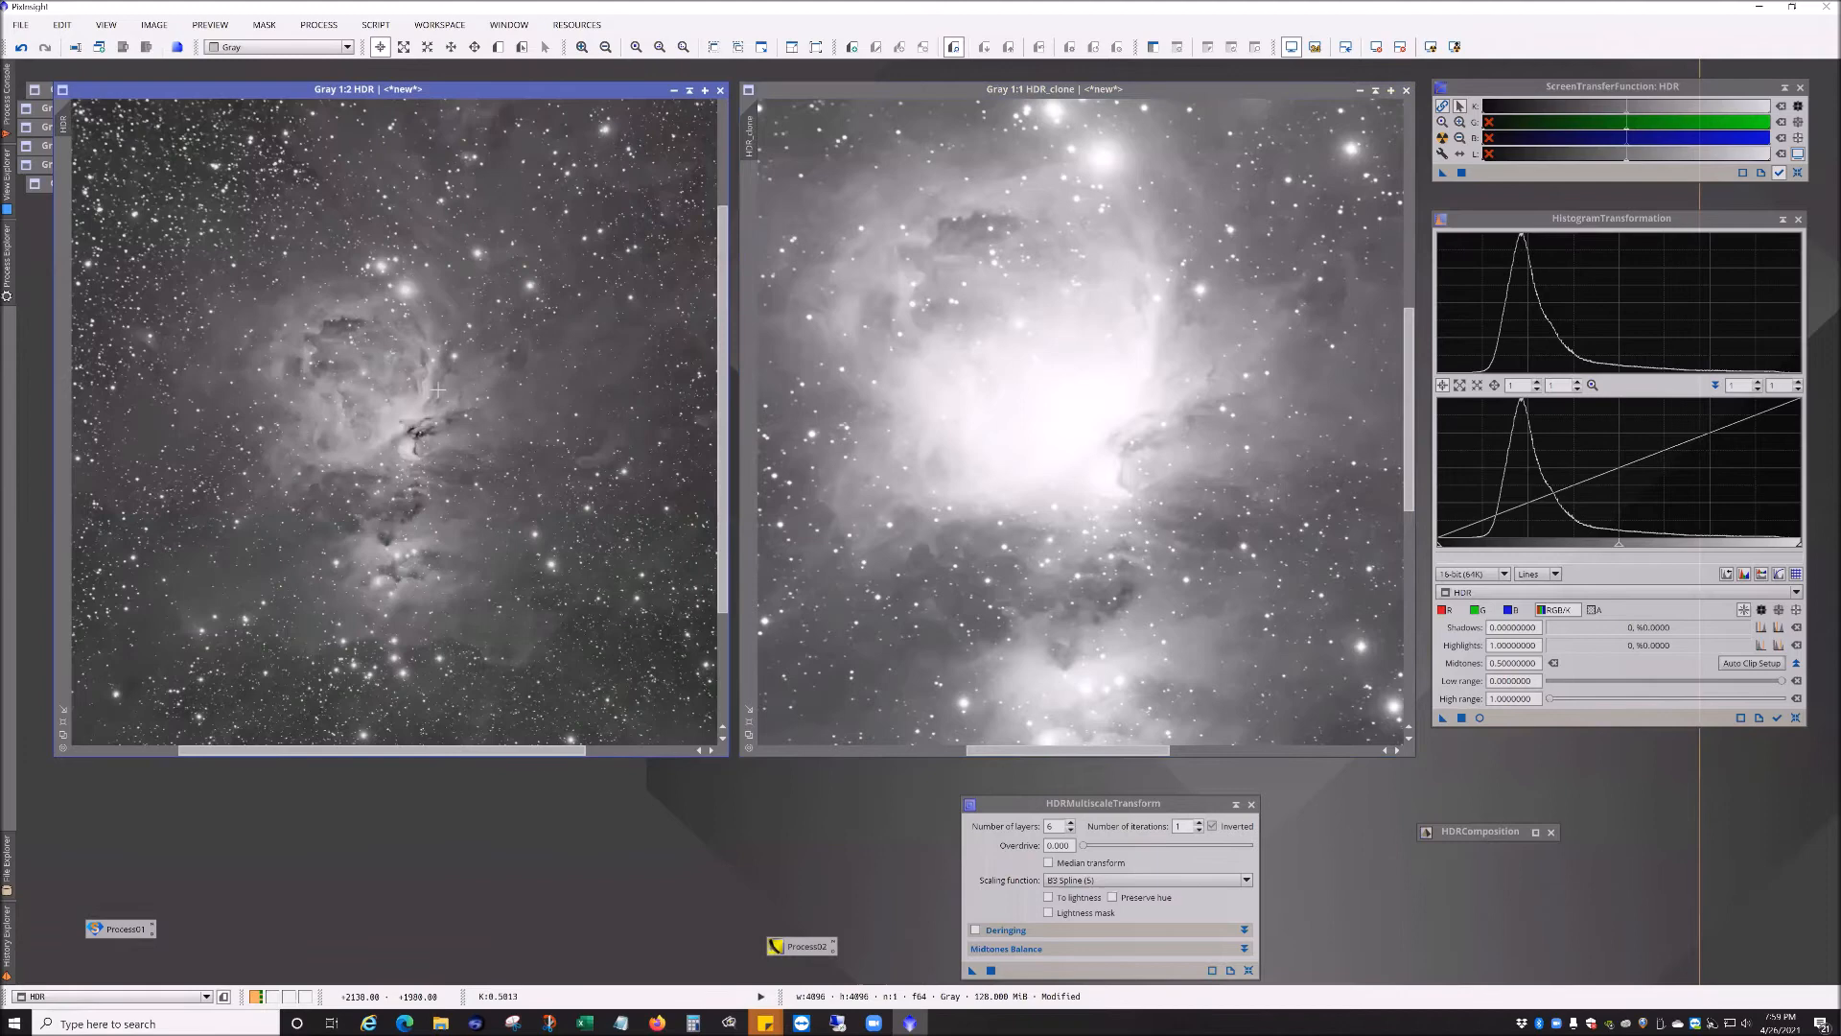
scroll(410, 416, up, 2)
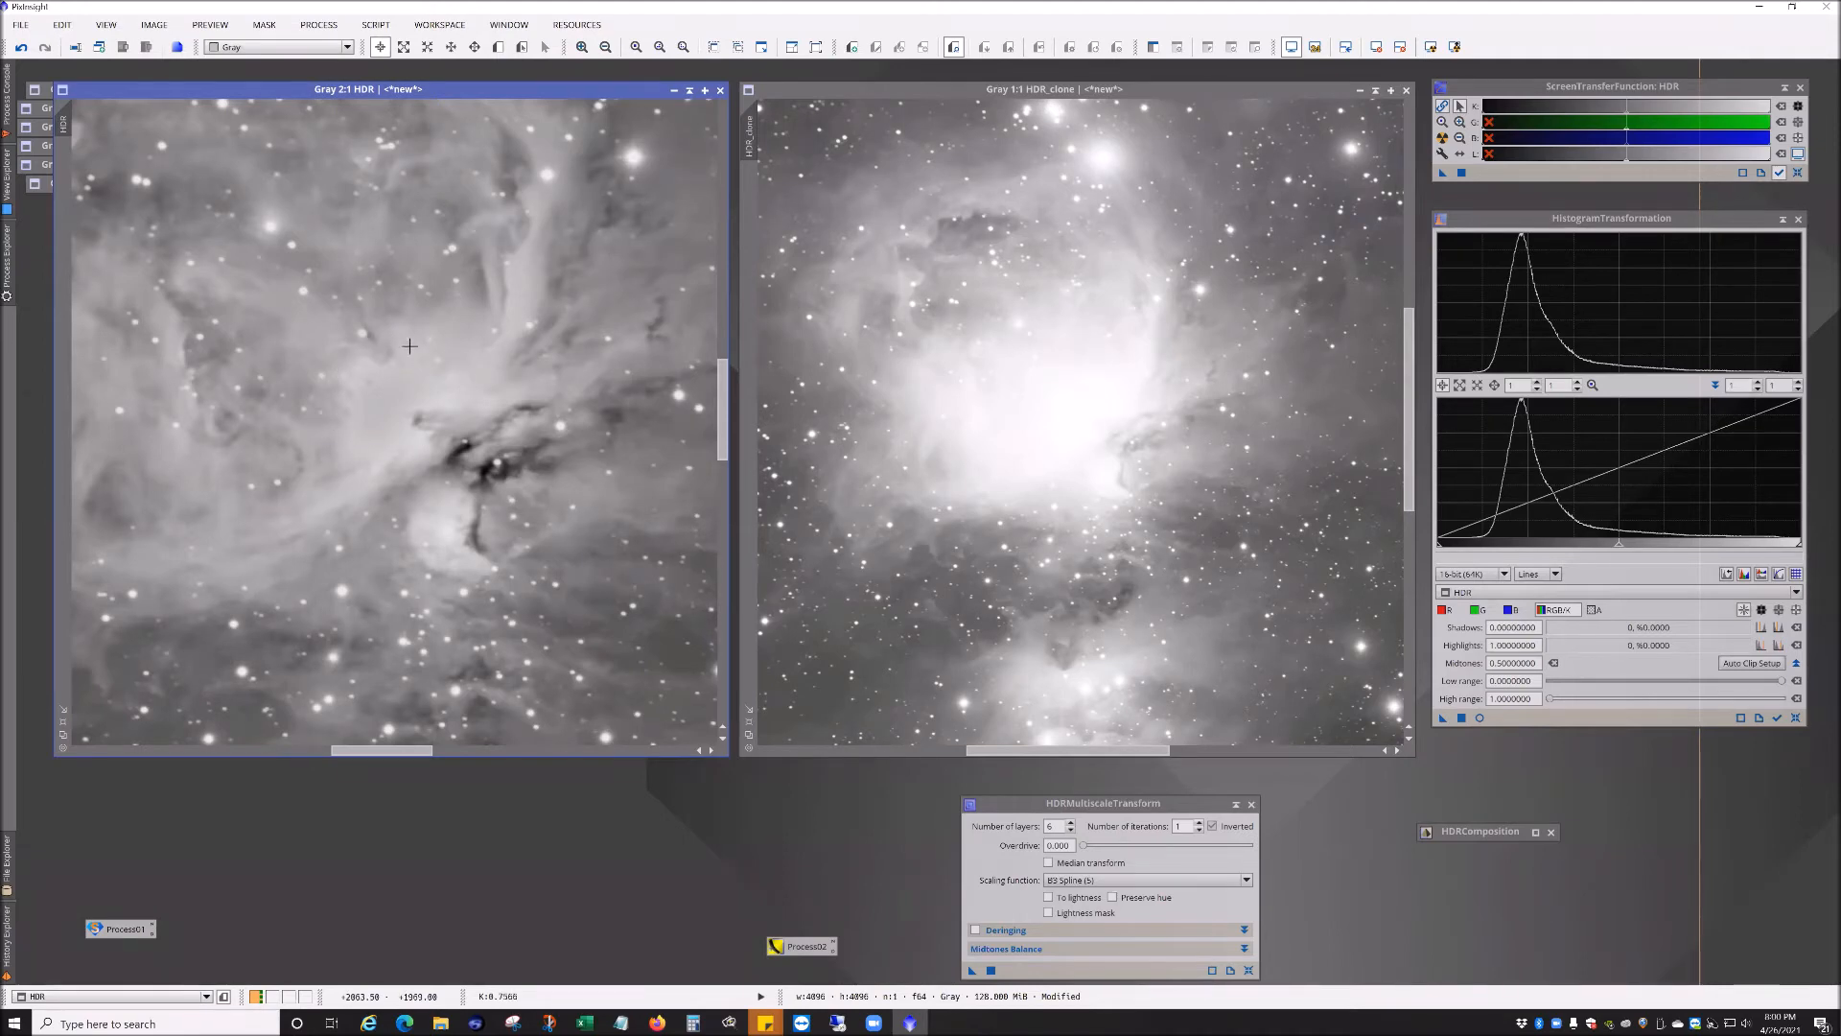
scroll(379, 432, down, 2)
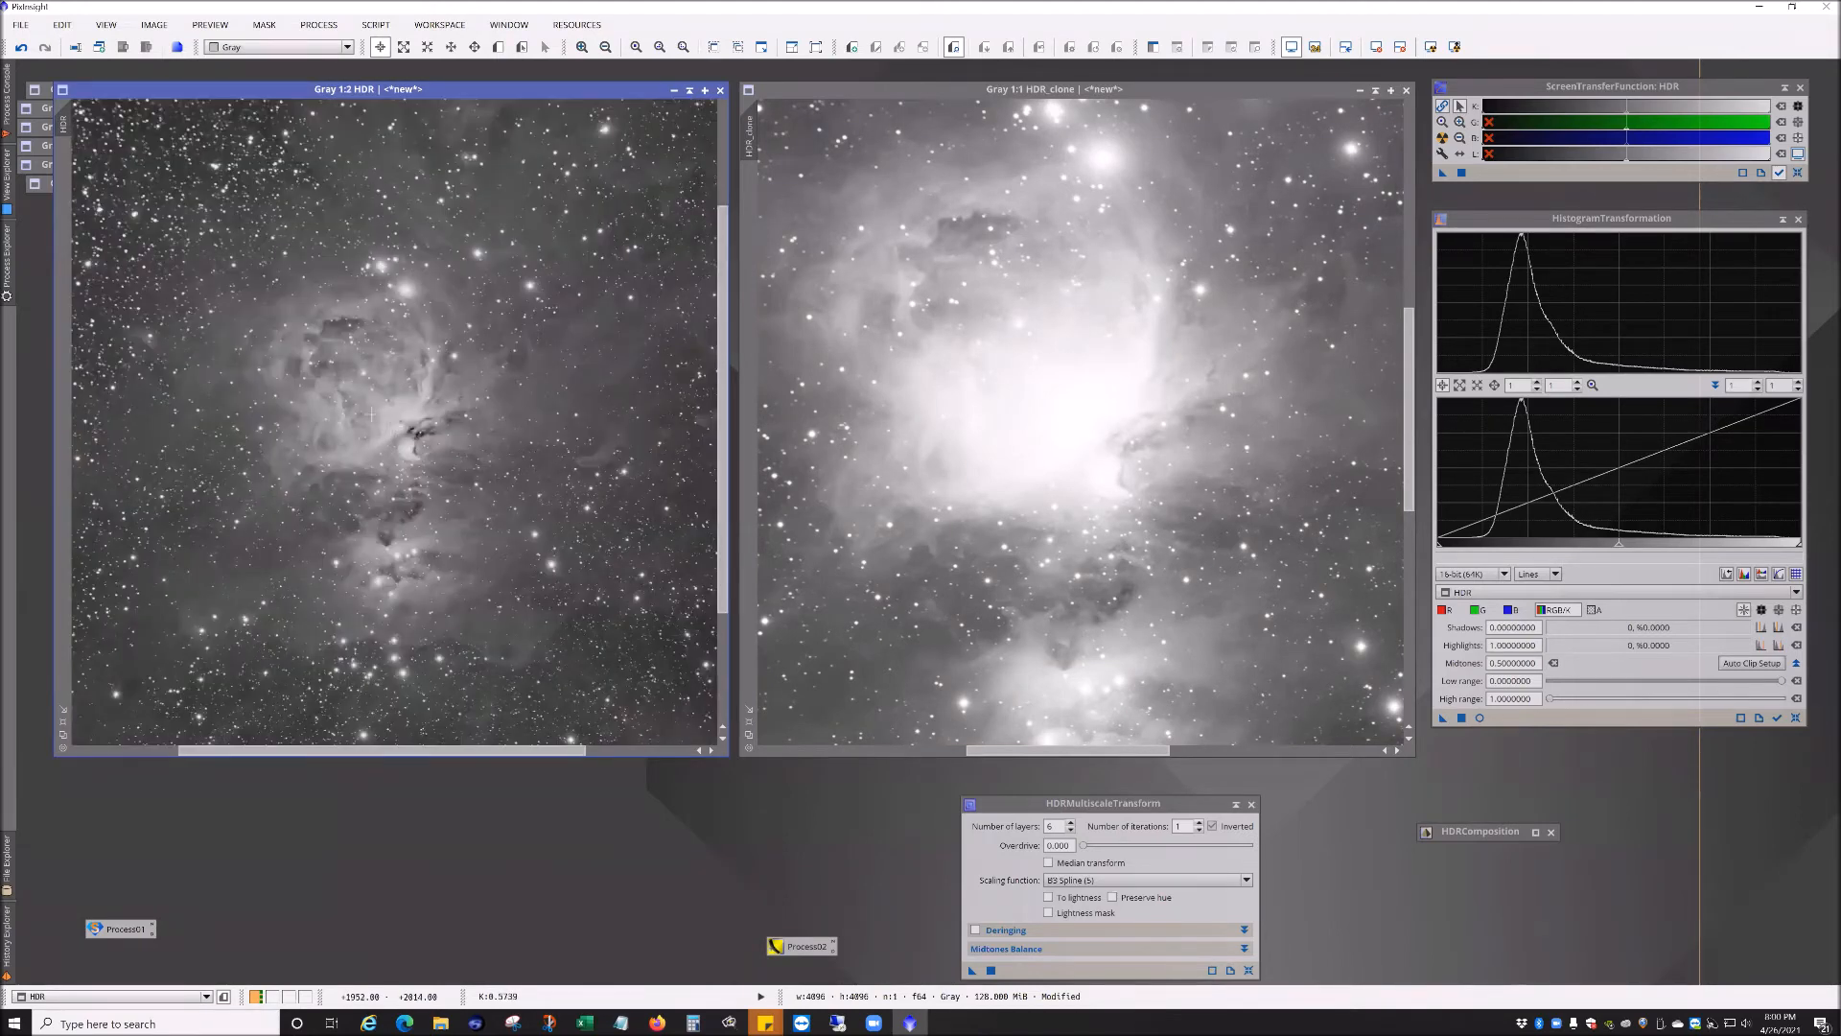
scroll(396, 443, down, 1)
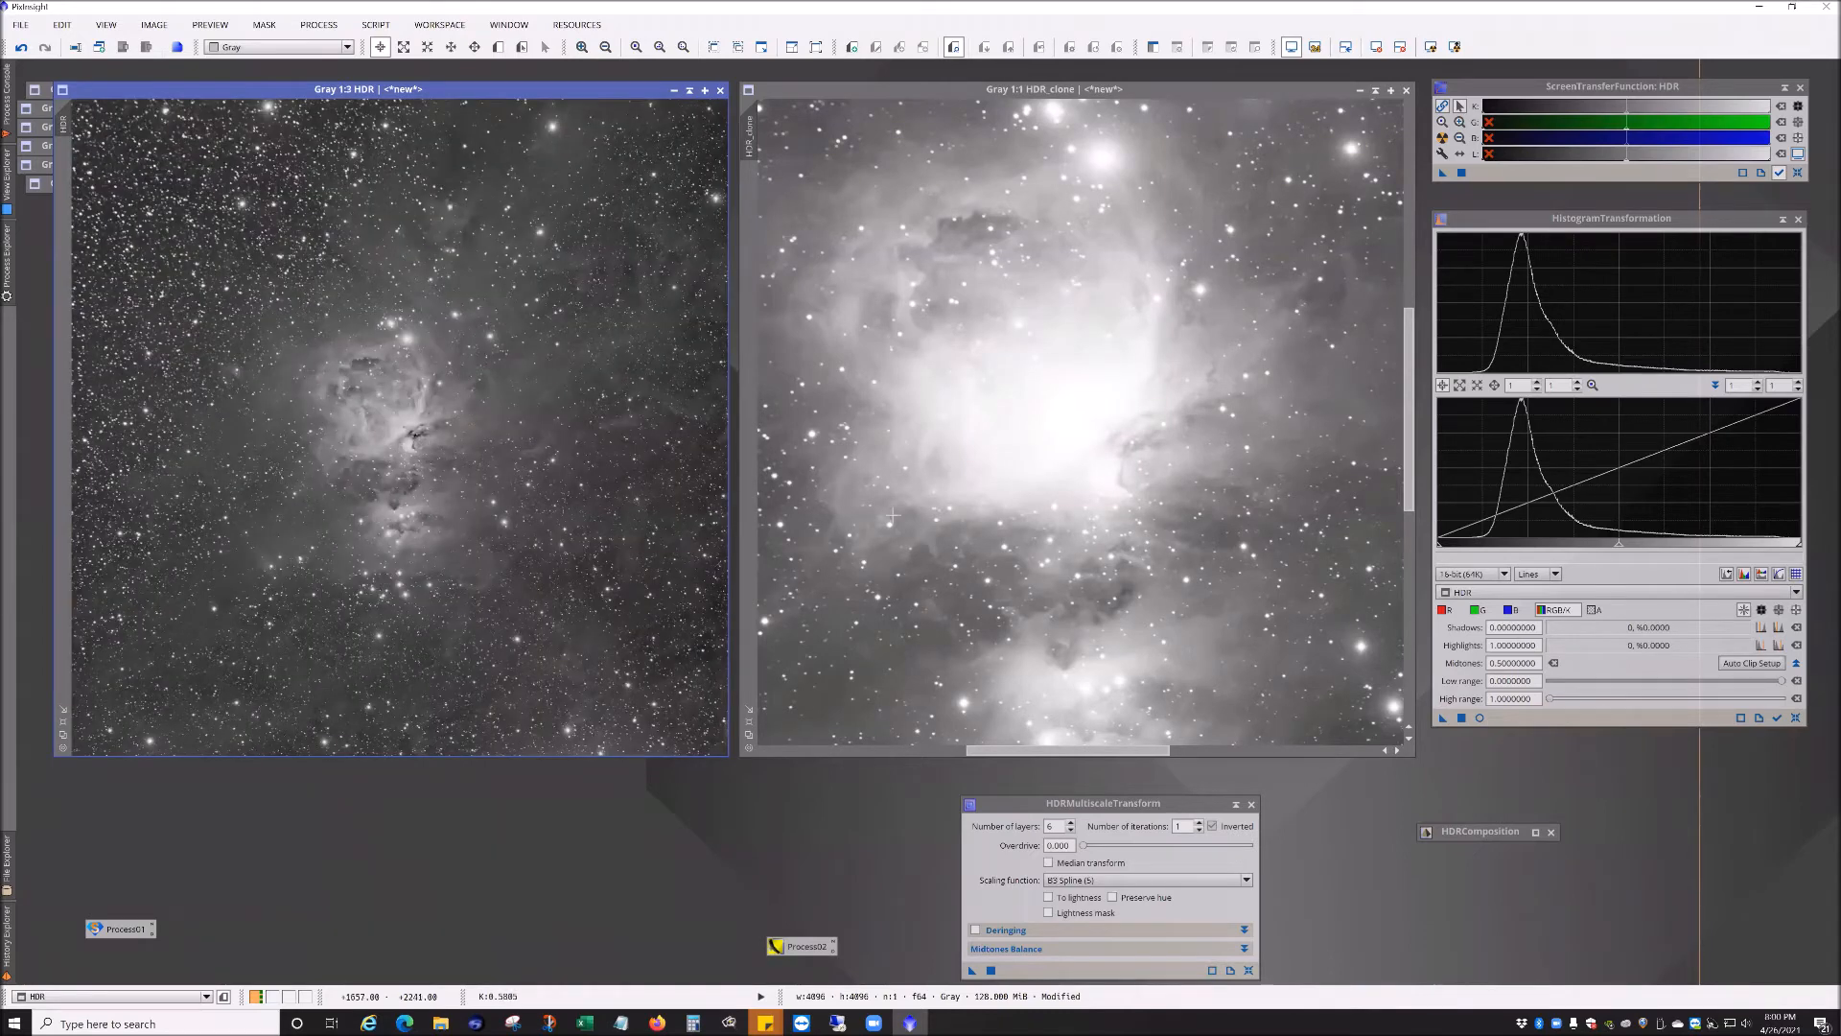
scroll(925, 213, up, 1)
scroll(925, 212, down, 2)
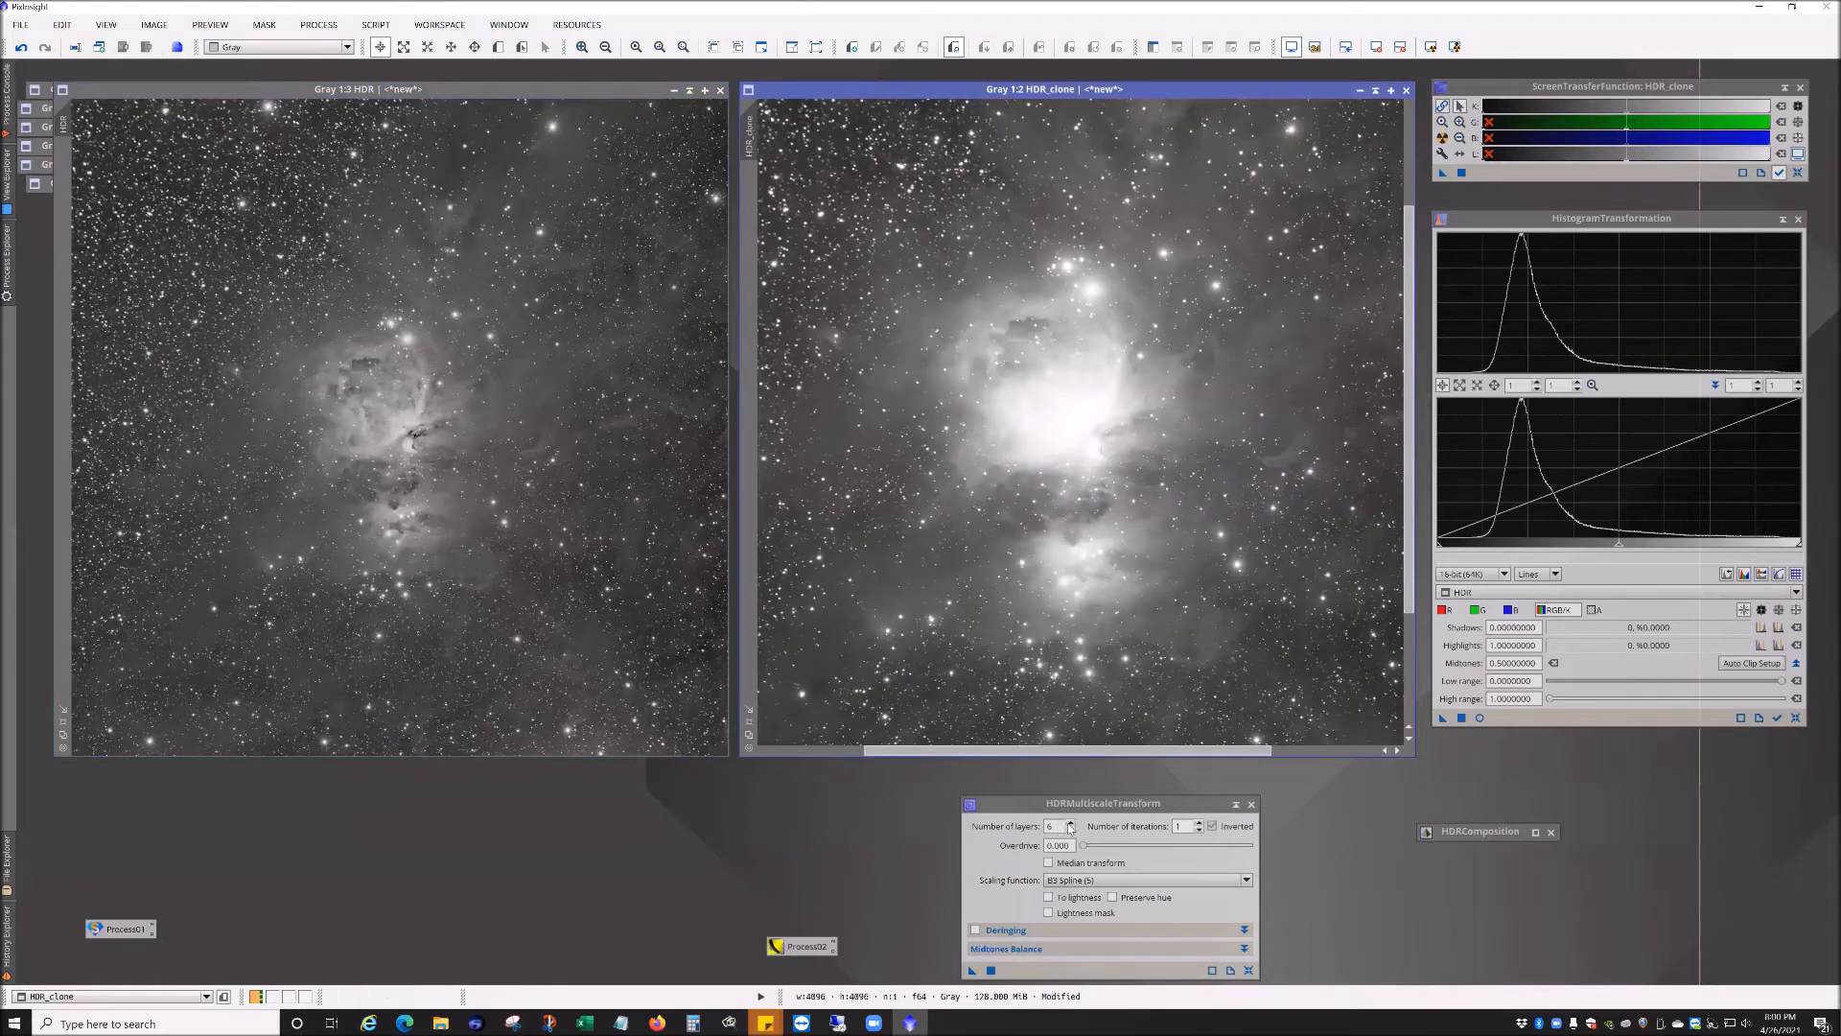
Step: Apply HDRMultiscaleTransform with 7 layers to HDR_clone
click(1071, 823)
drag(969, 971, 997, 664)
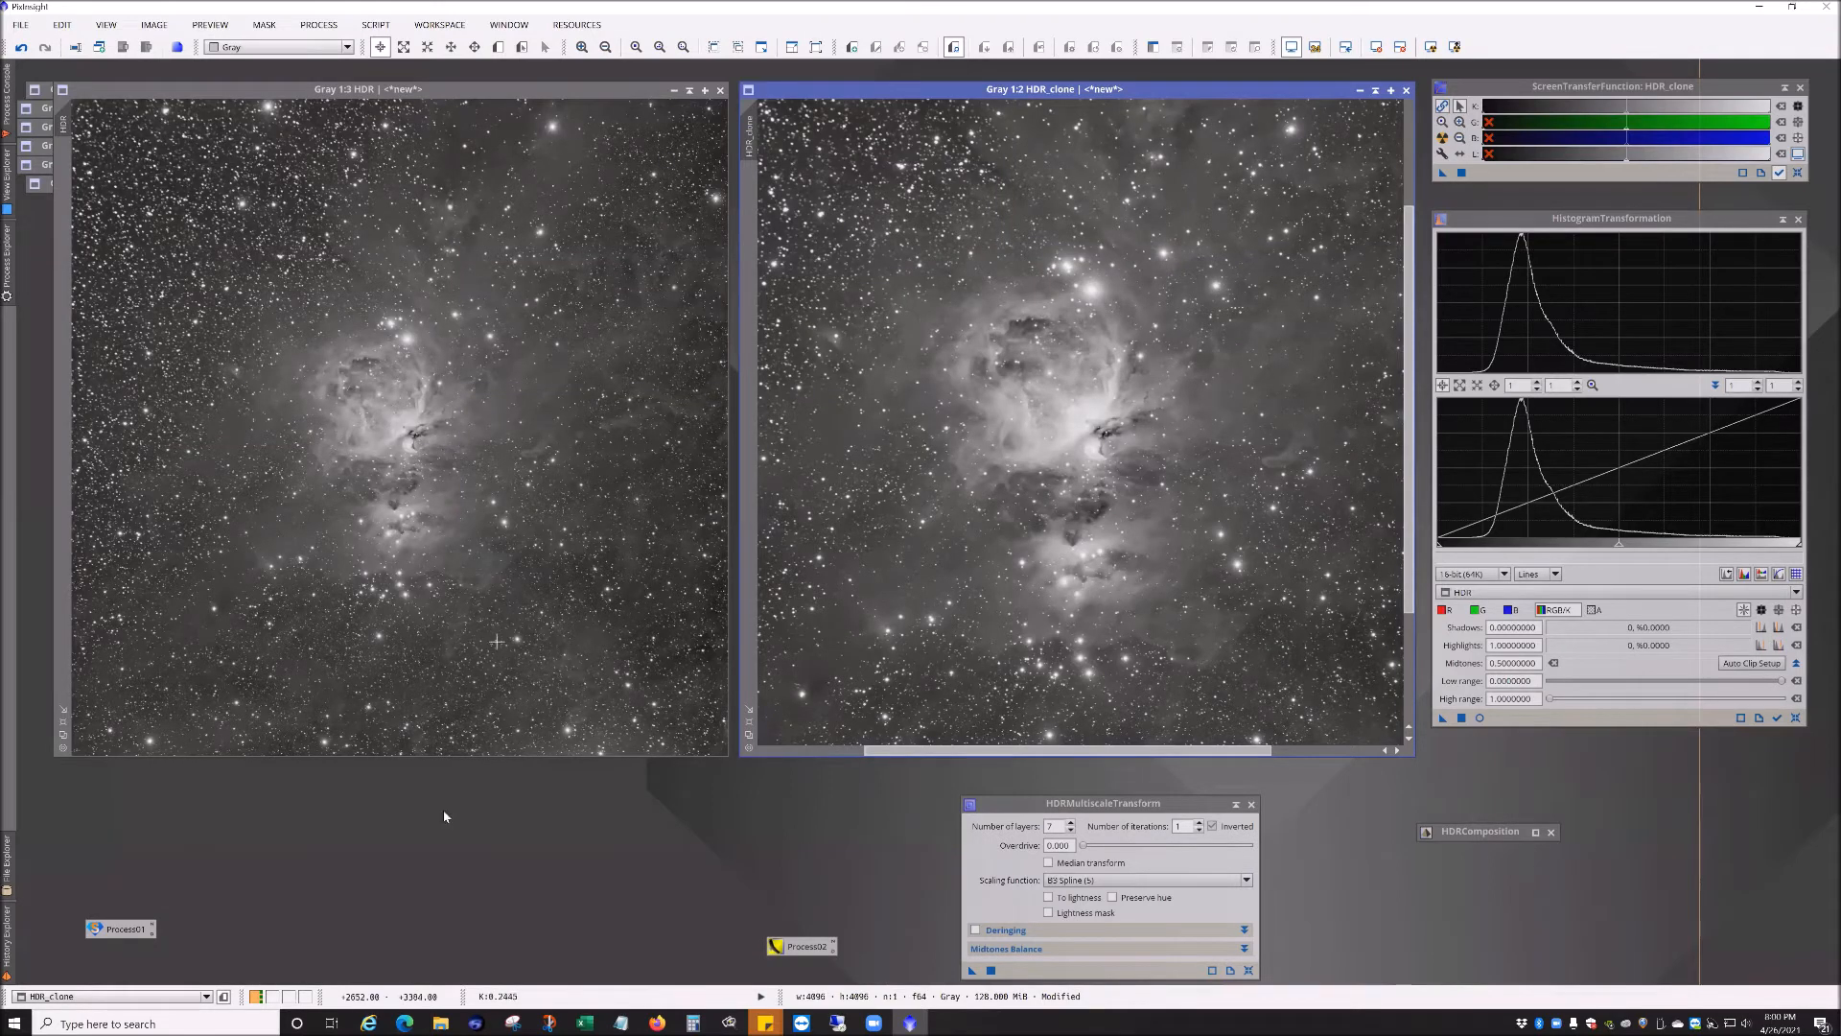
click(319, 25)
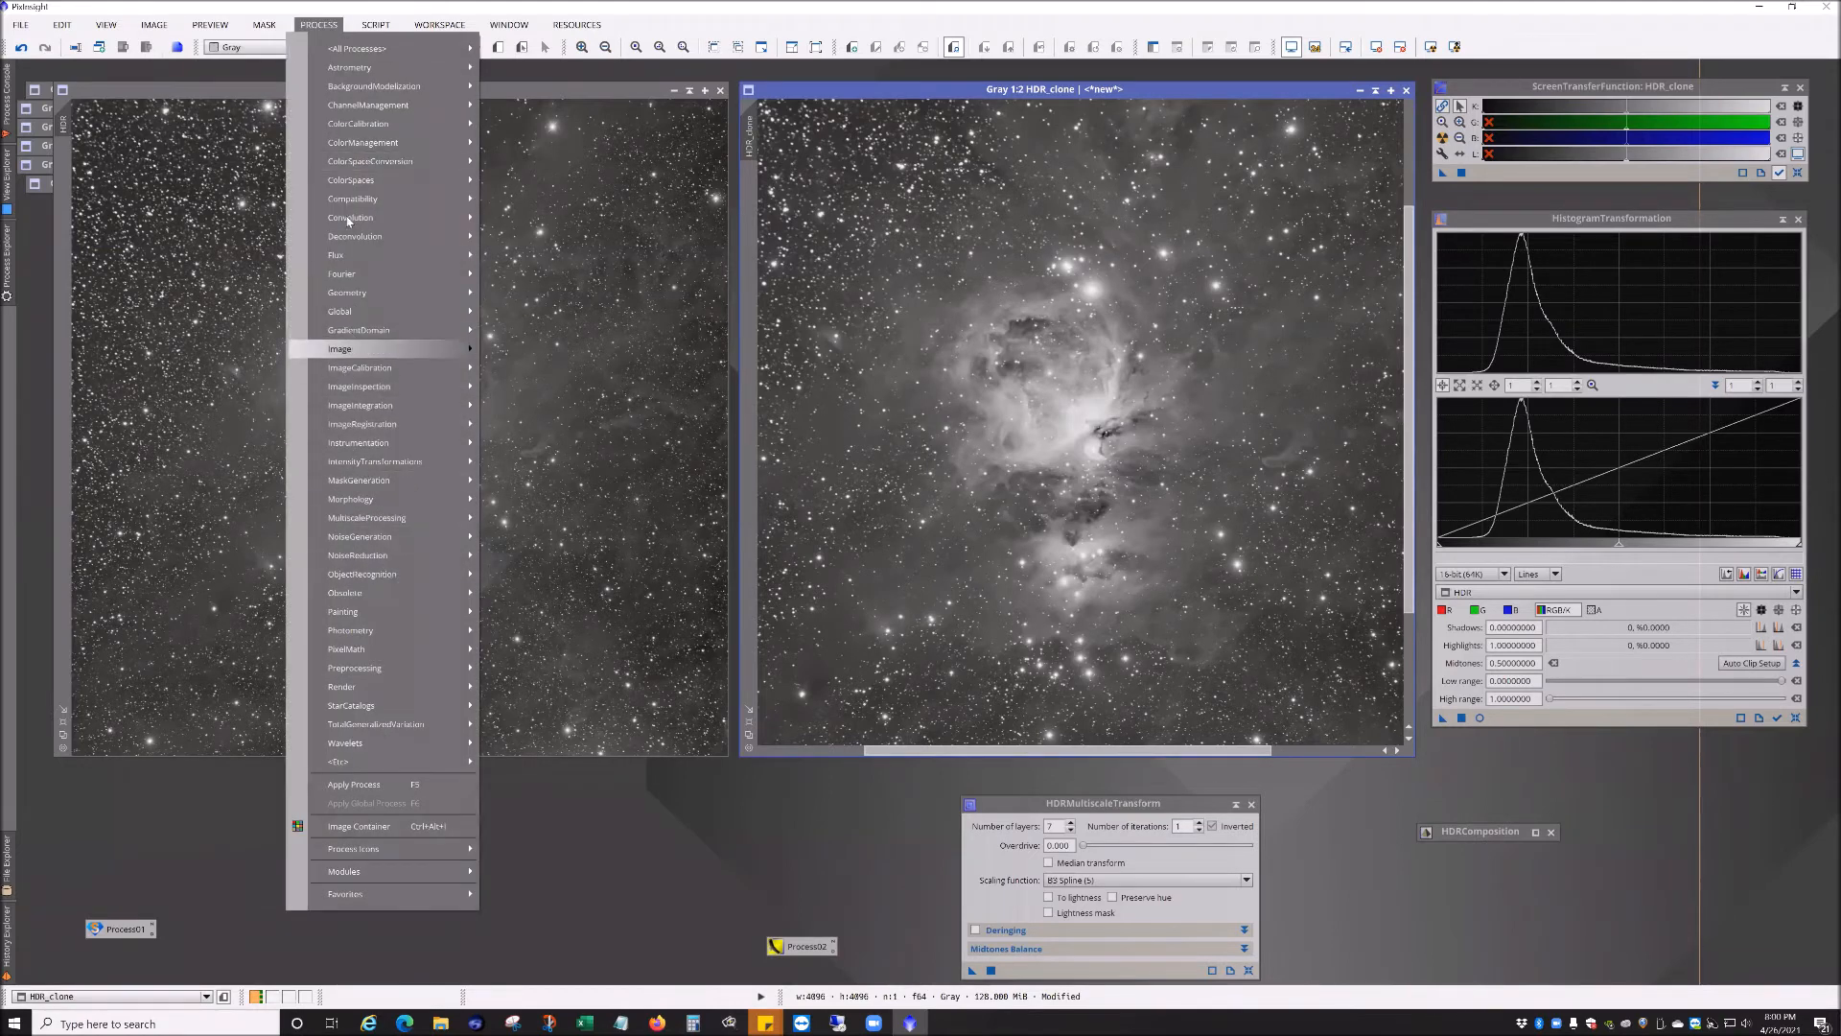
mouse_move(354, 293)
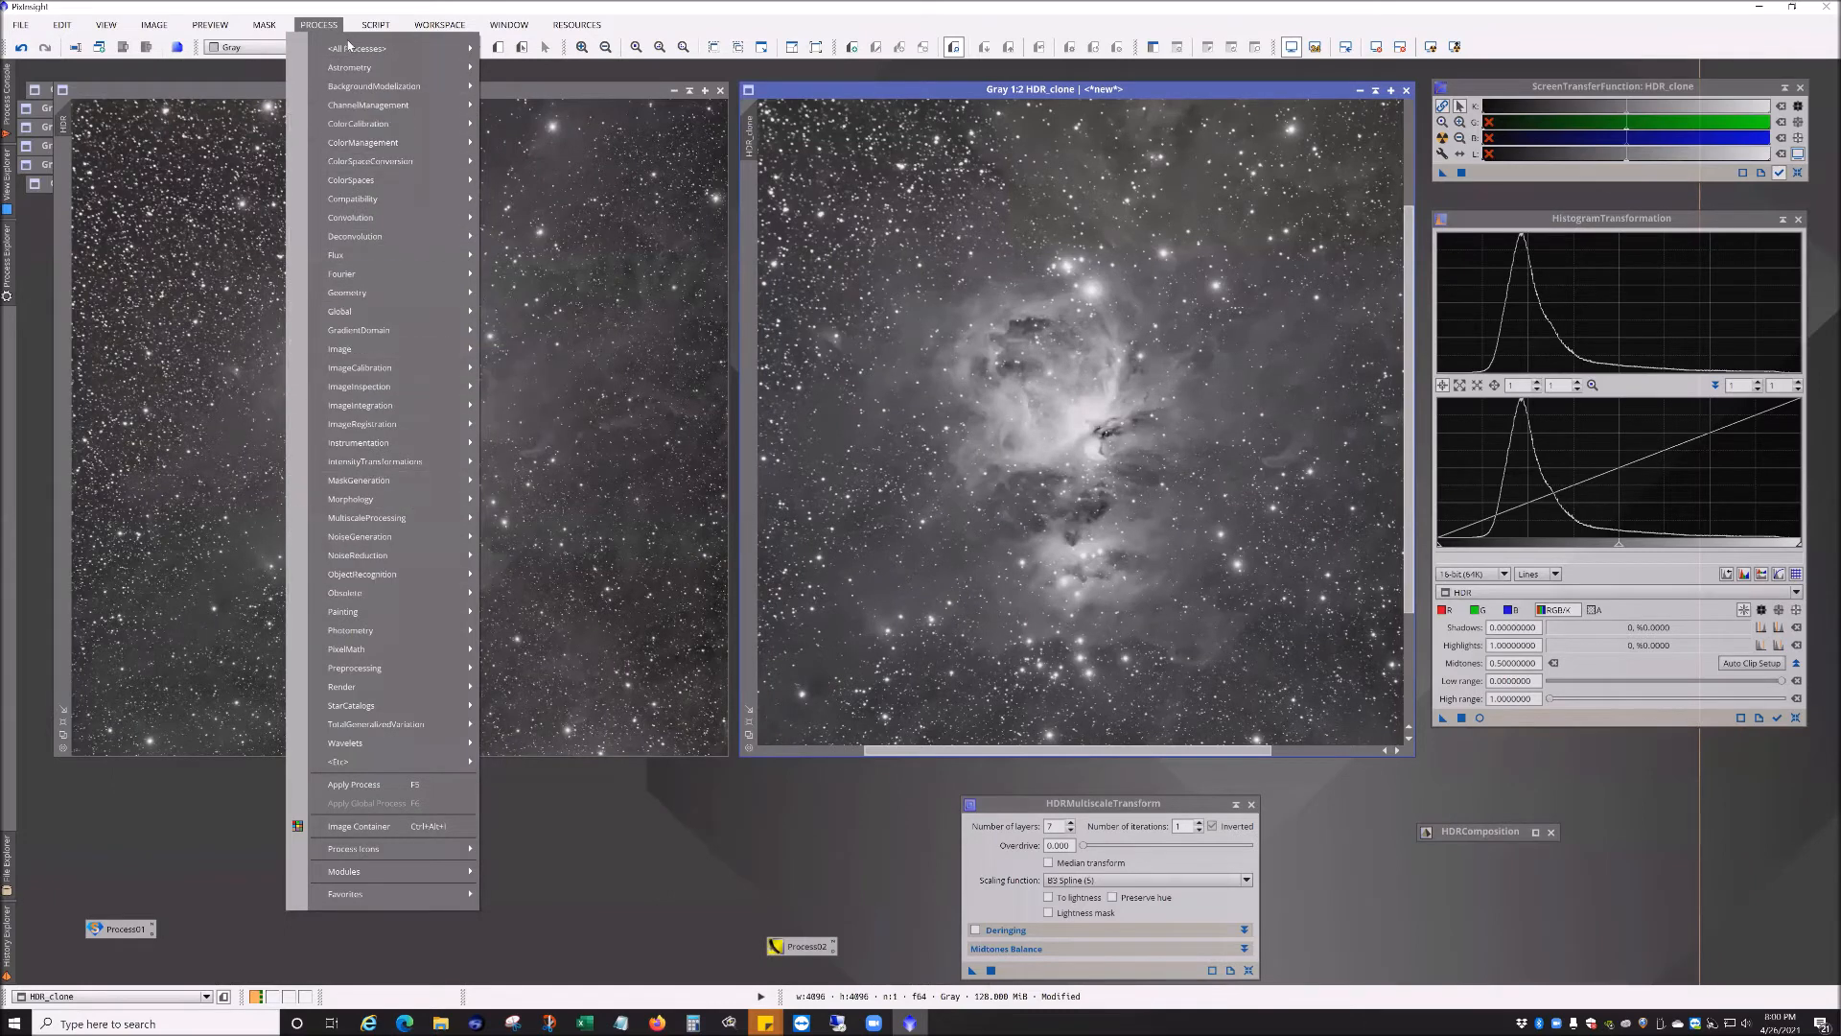
mouse_move(524, 262)
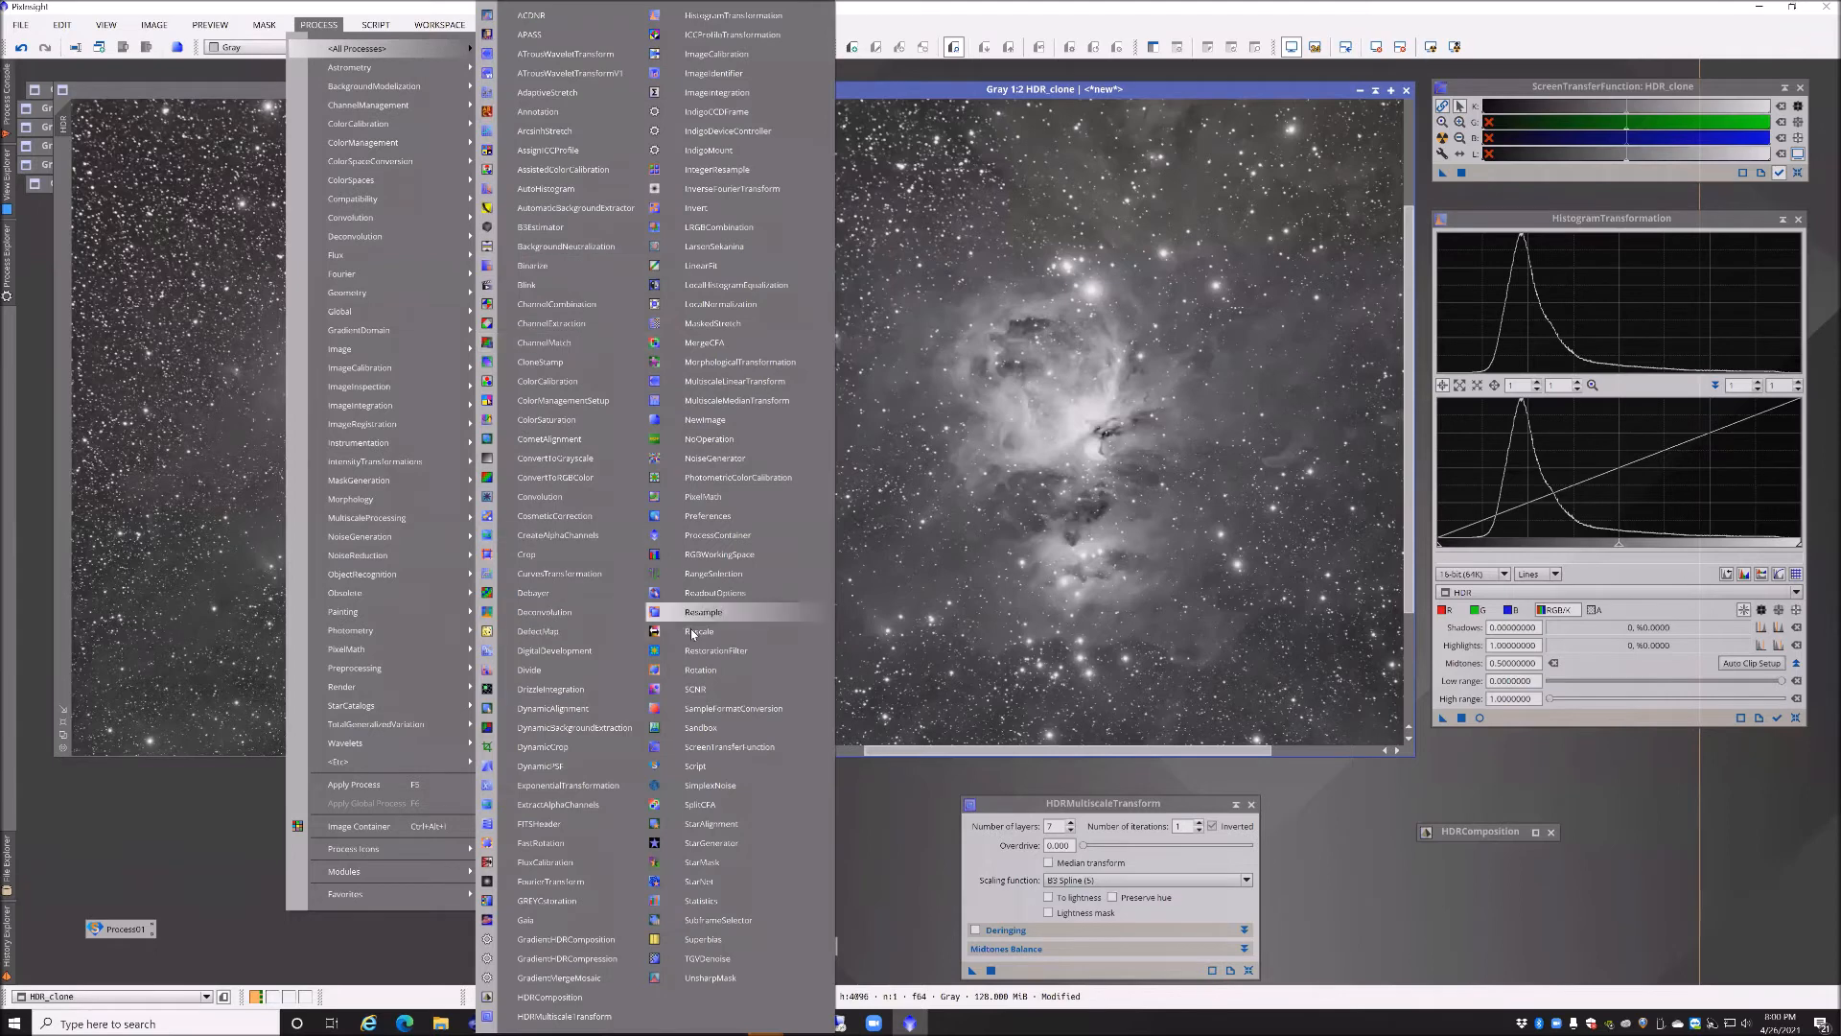
click(703, 496)
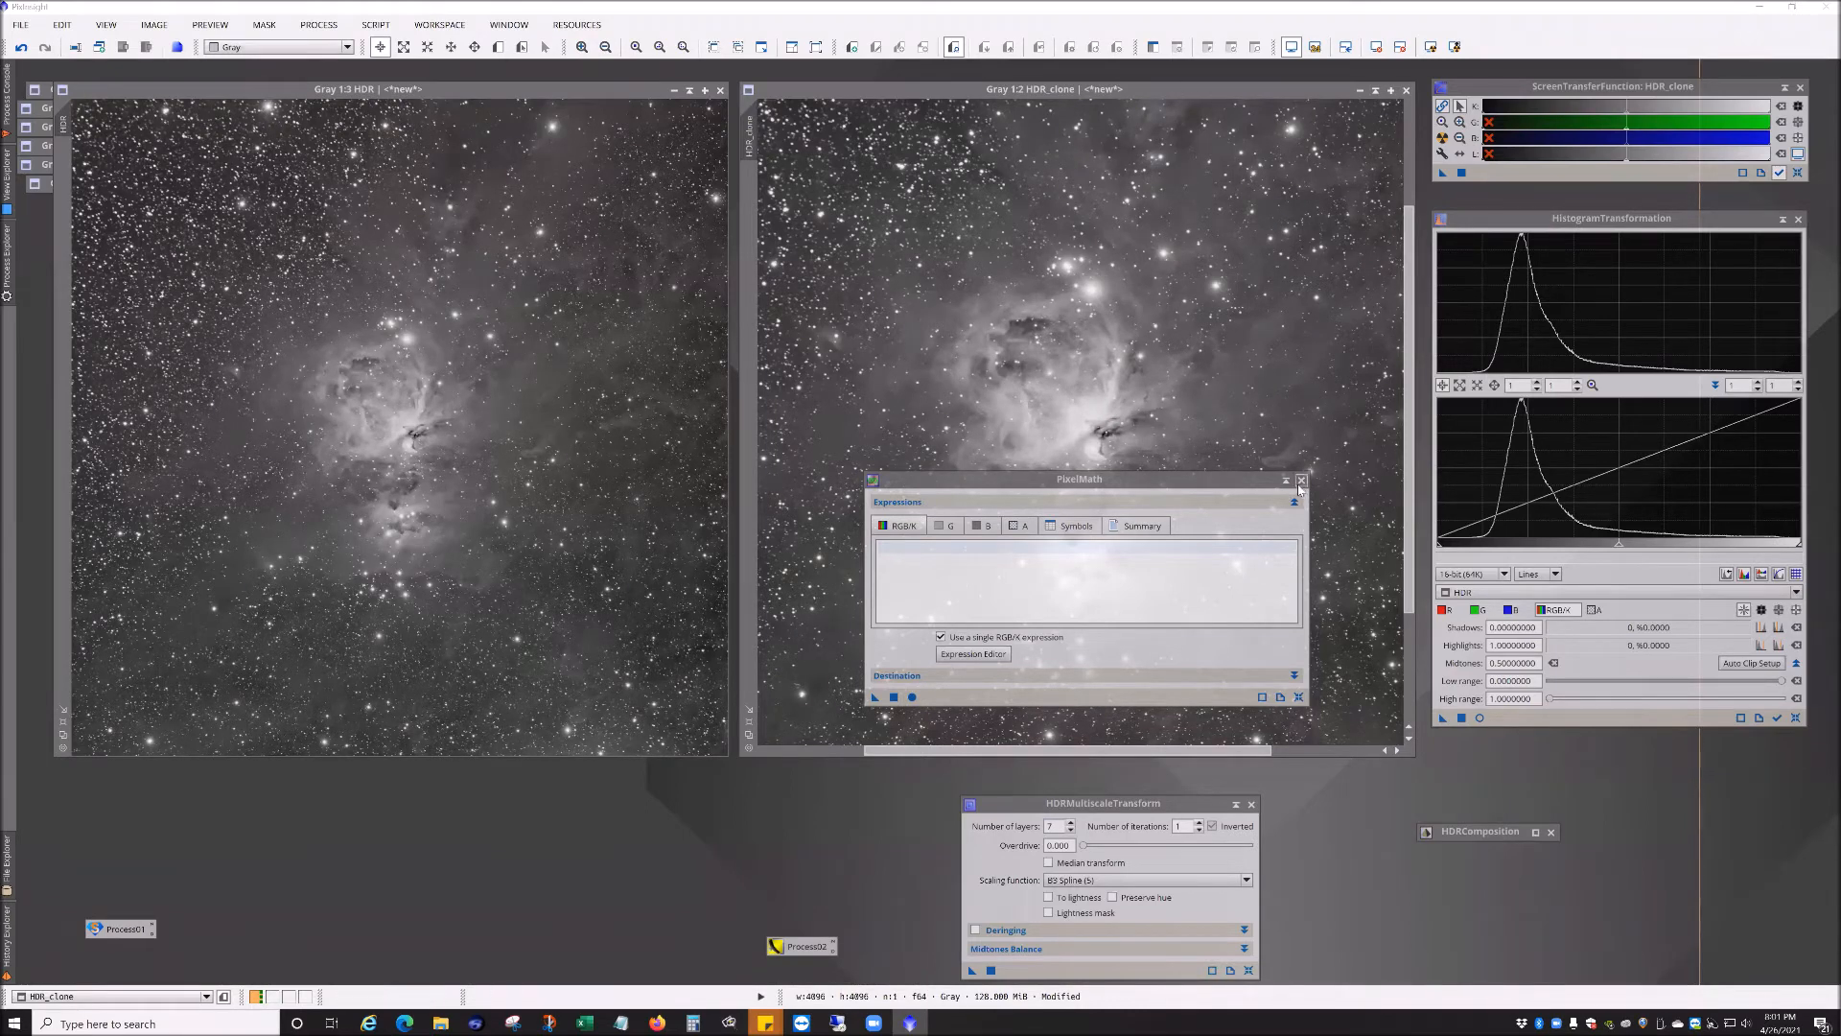
click(1301, 480)
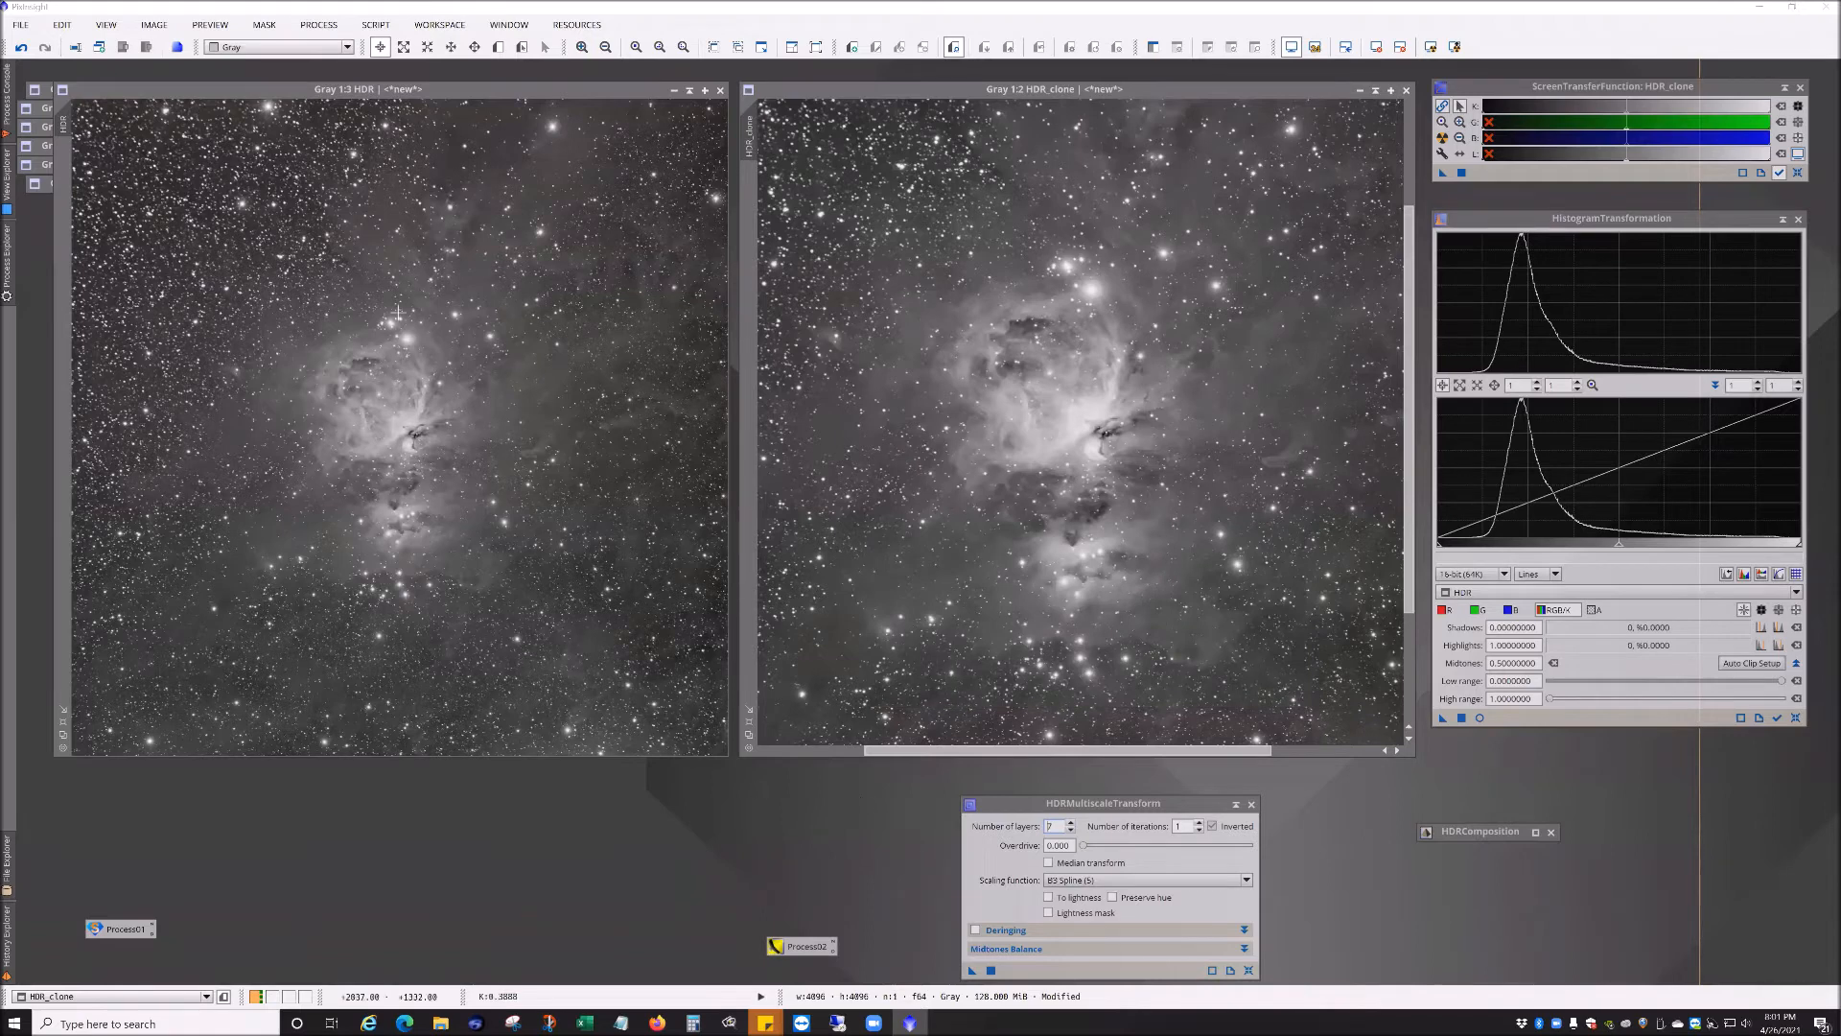
Step: Undo and redo the transform on HDR_clone to compare its before and after appearance
scroll(1038, 461, up, 1)
scroll(1038, 461, down, 2)
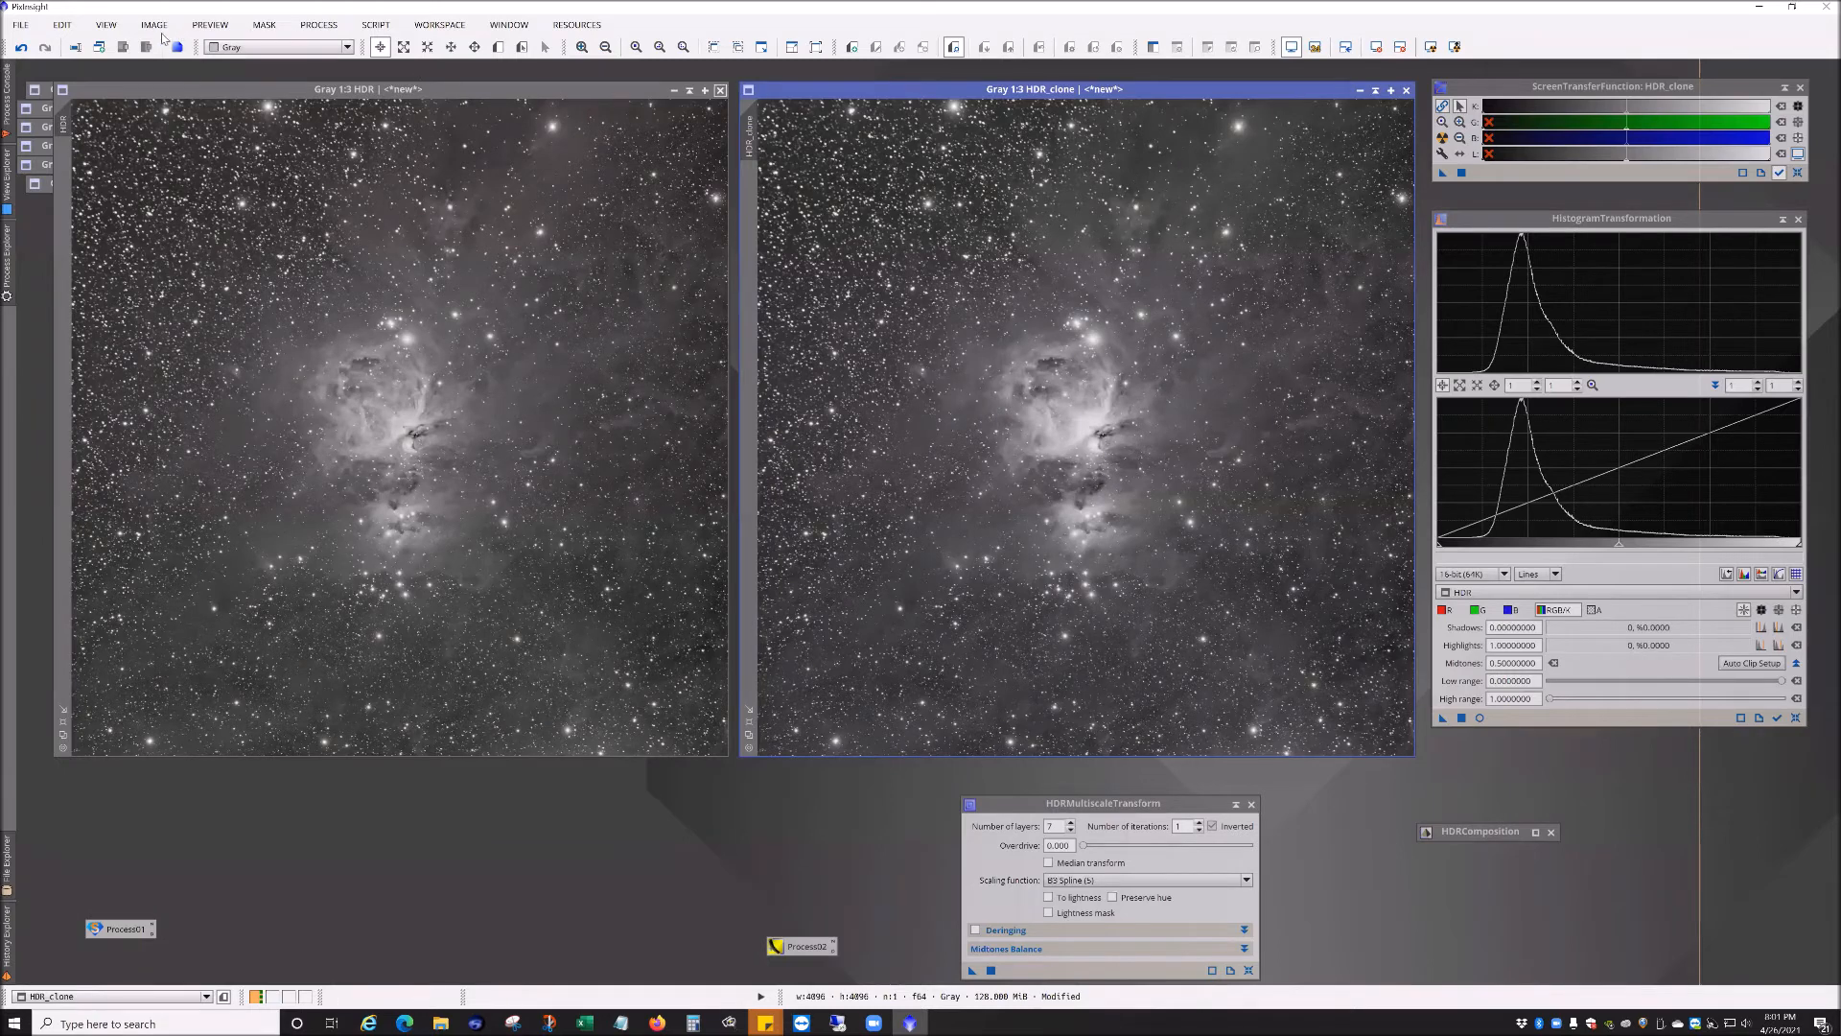
click(24, 48)
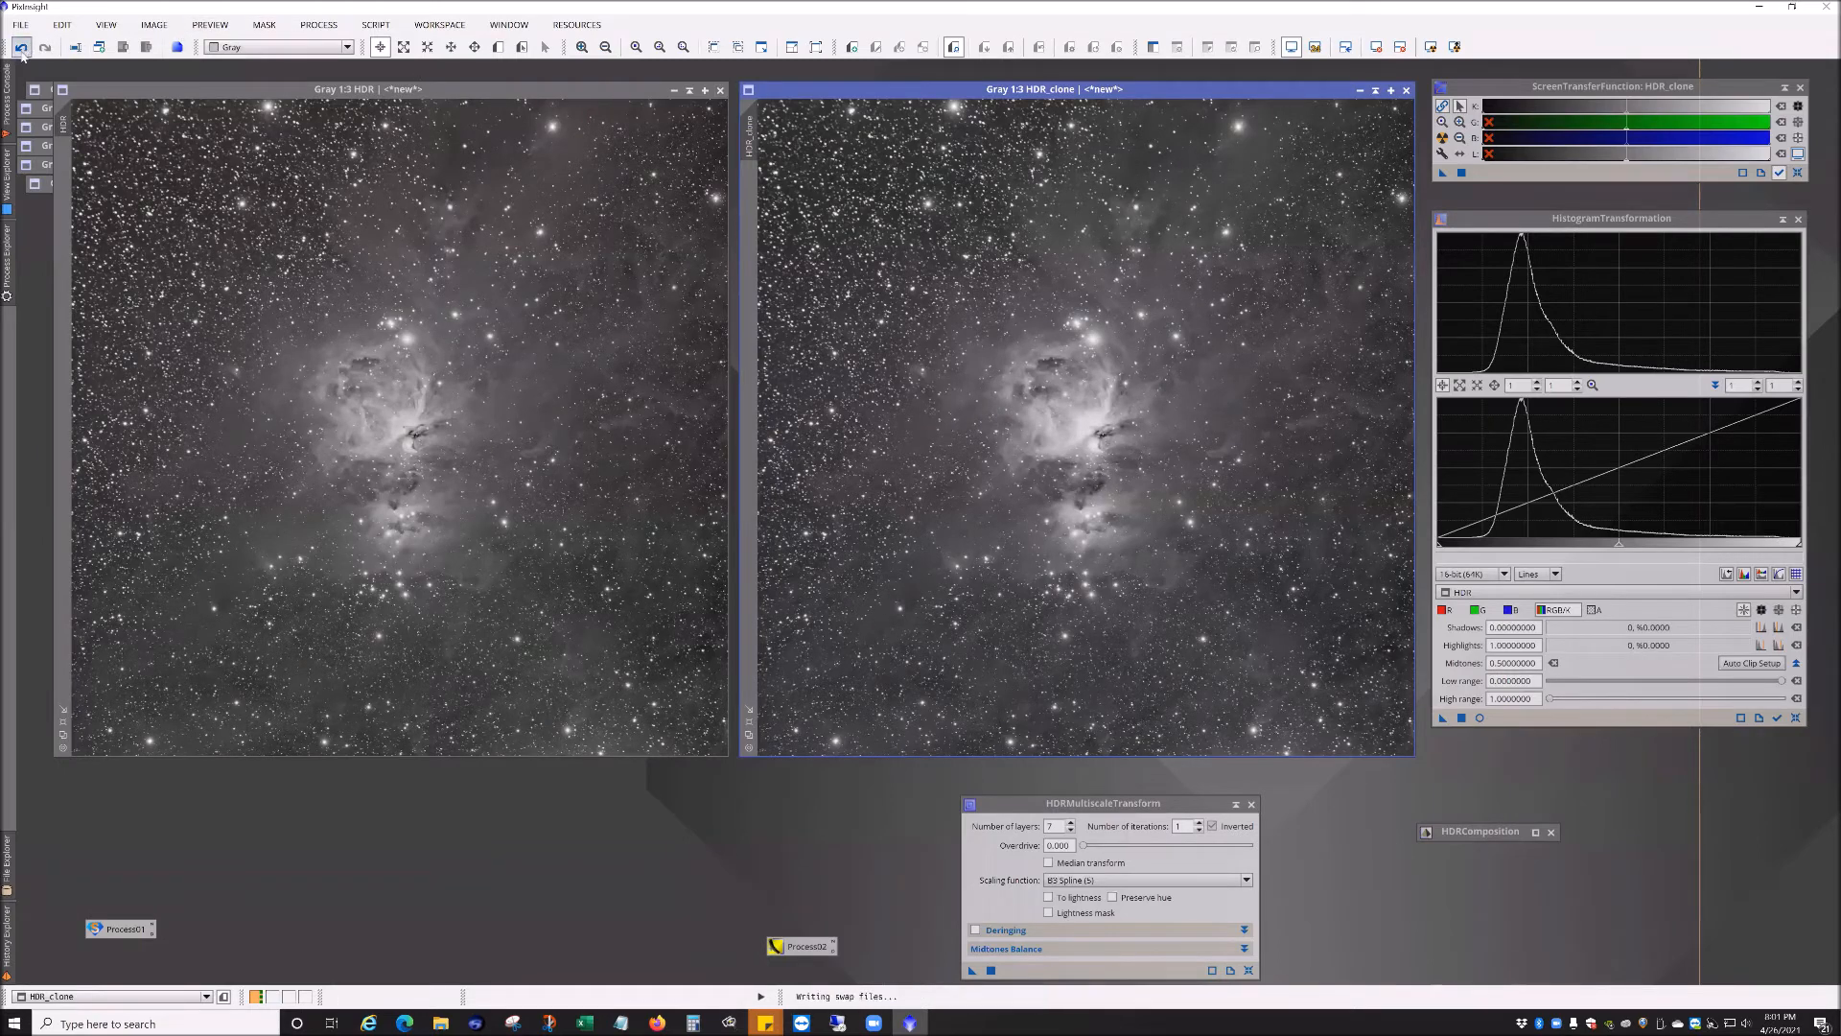
click(45, 48)
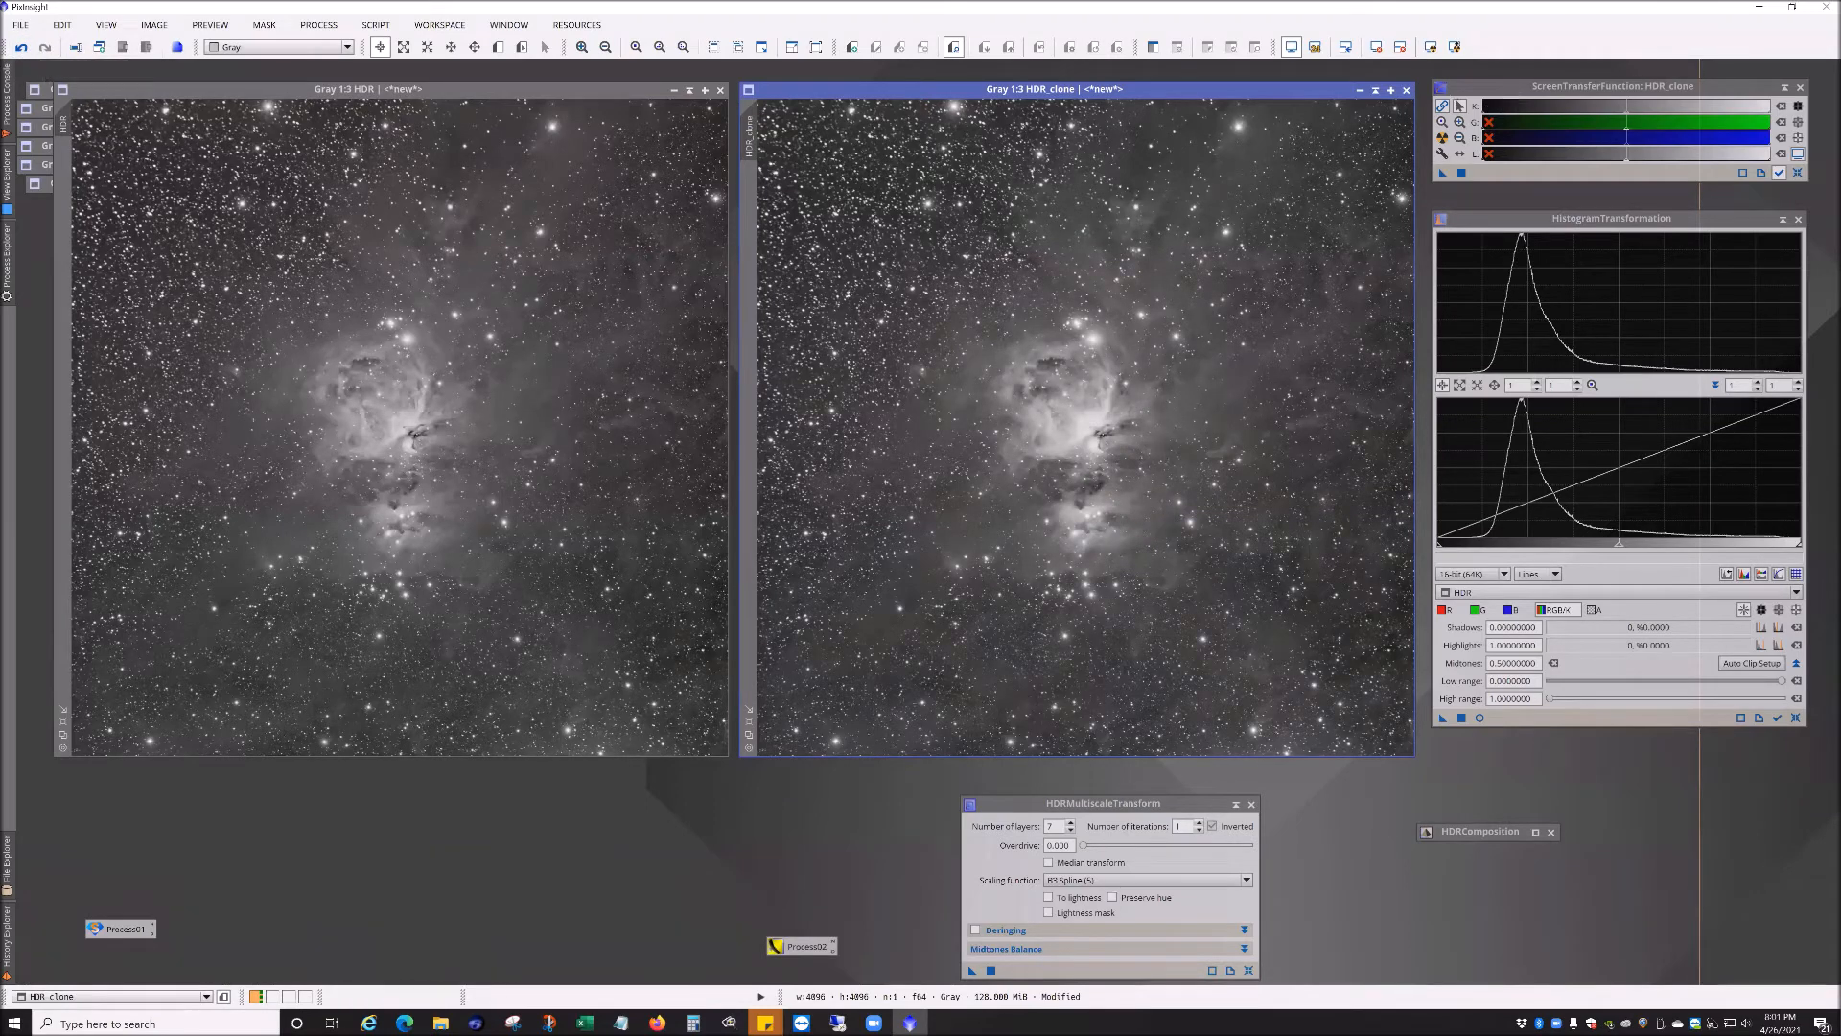
Step: Close HDR_clone without saving and iconize the HDR image to clear the workspace
click(1405, 91)
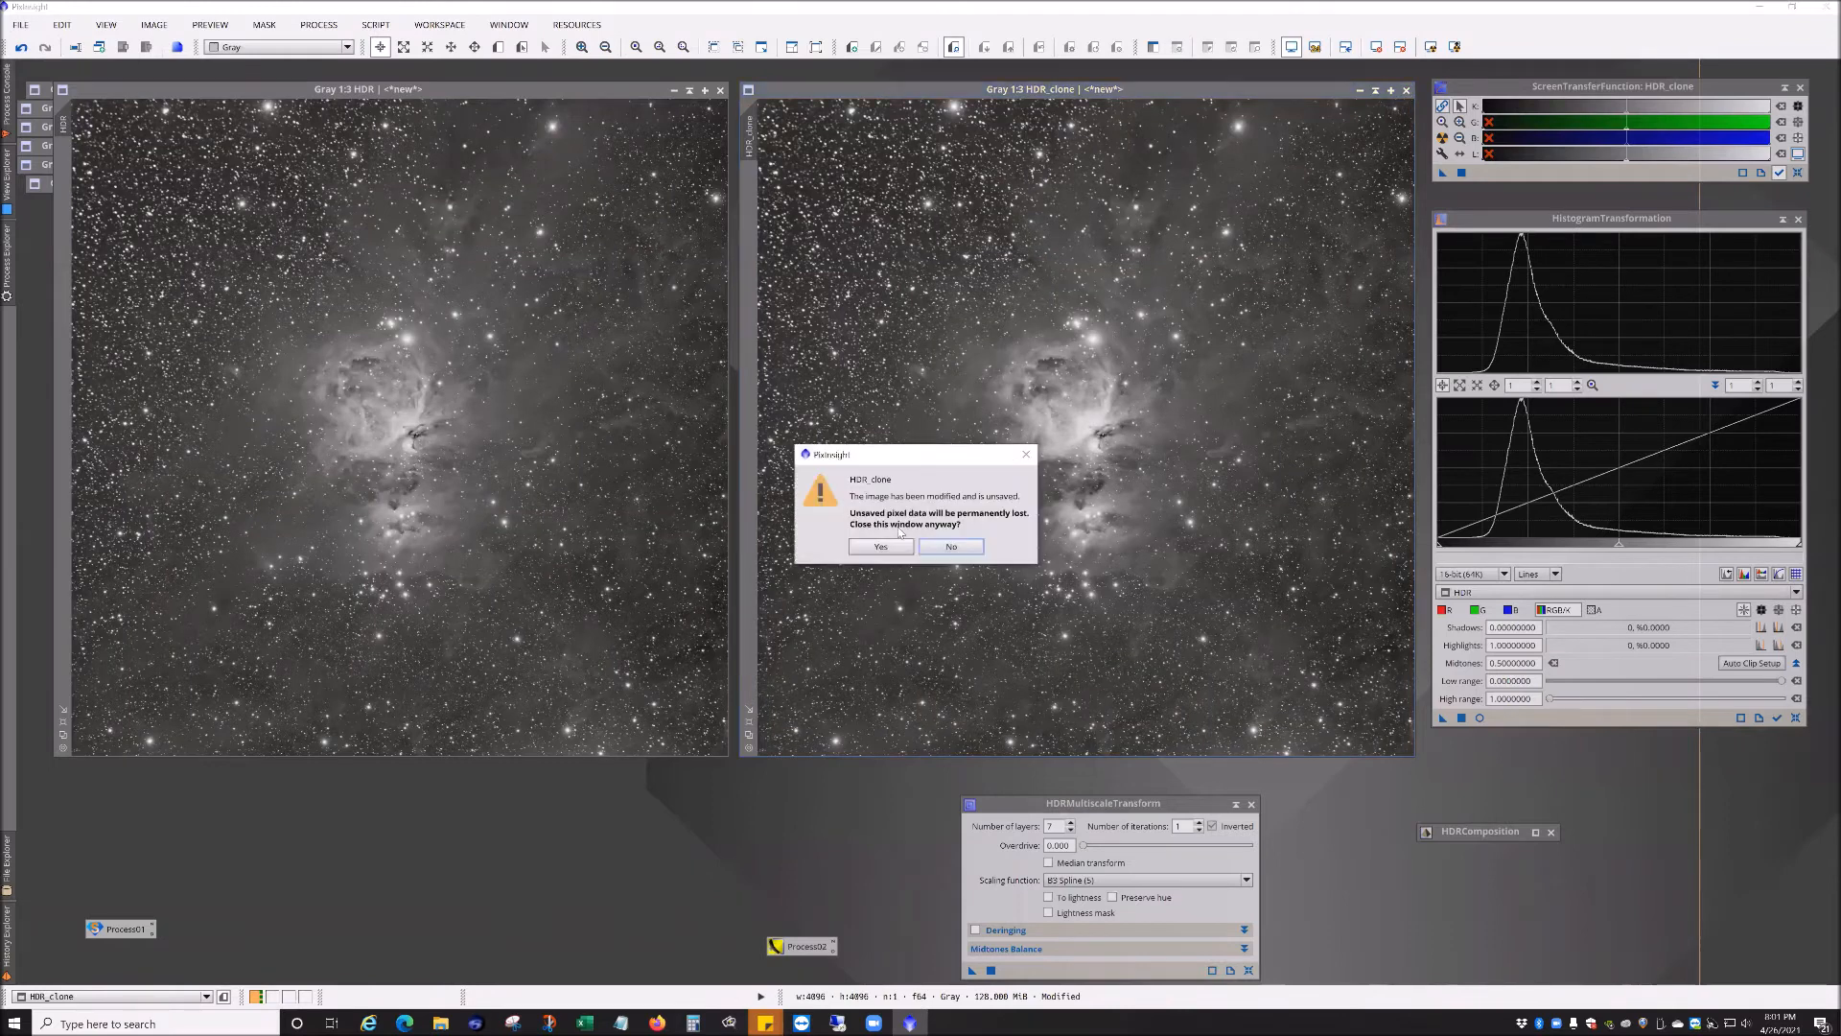
key(Return)
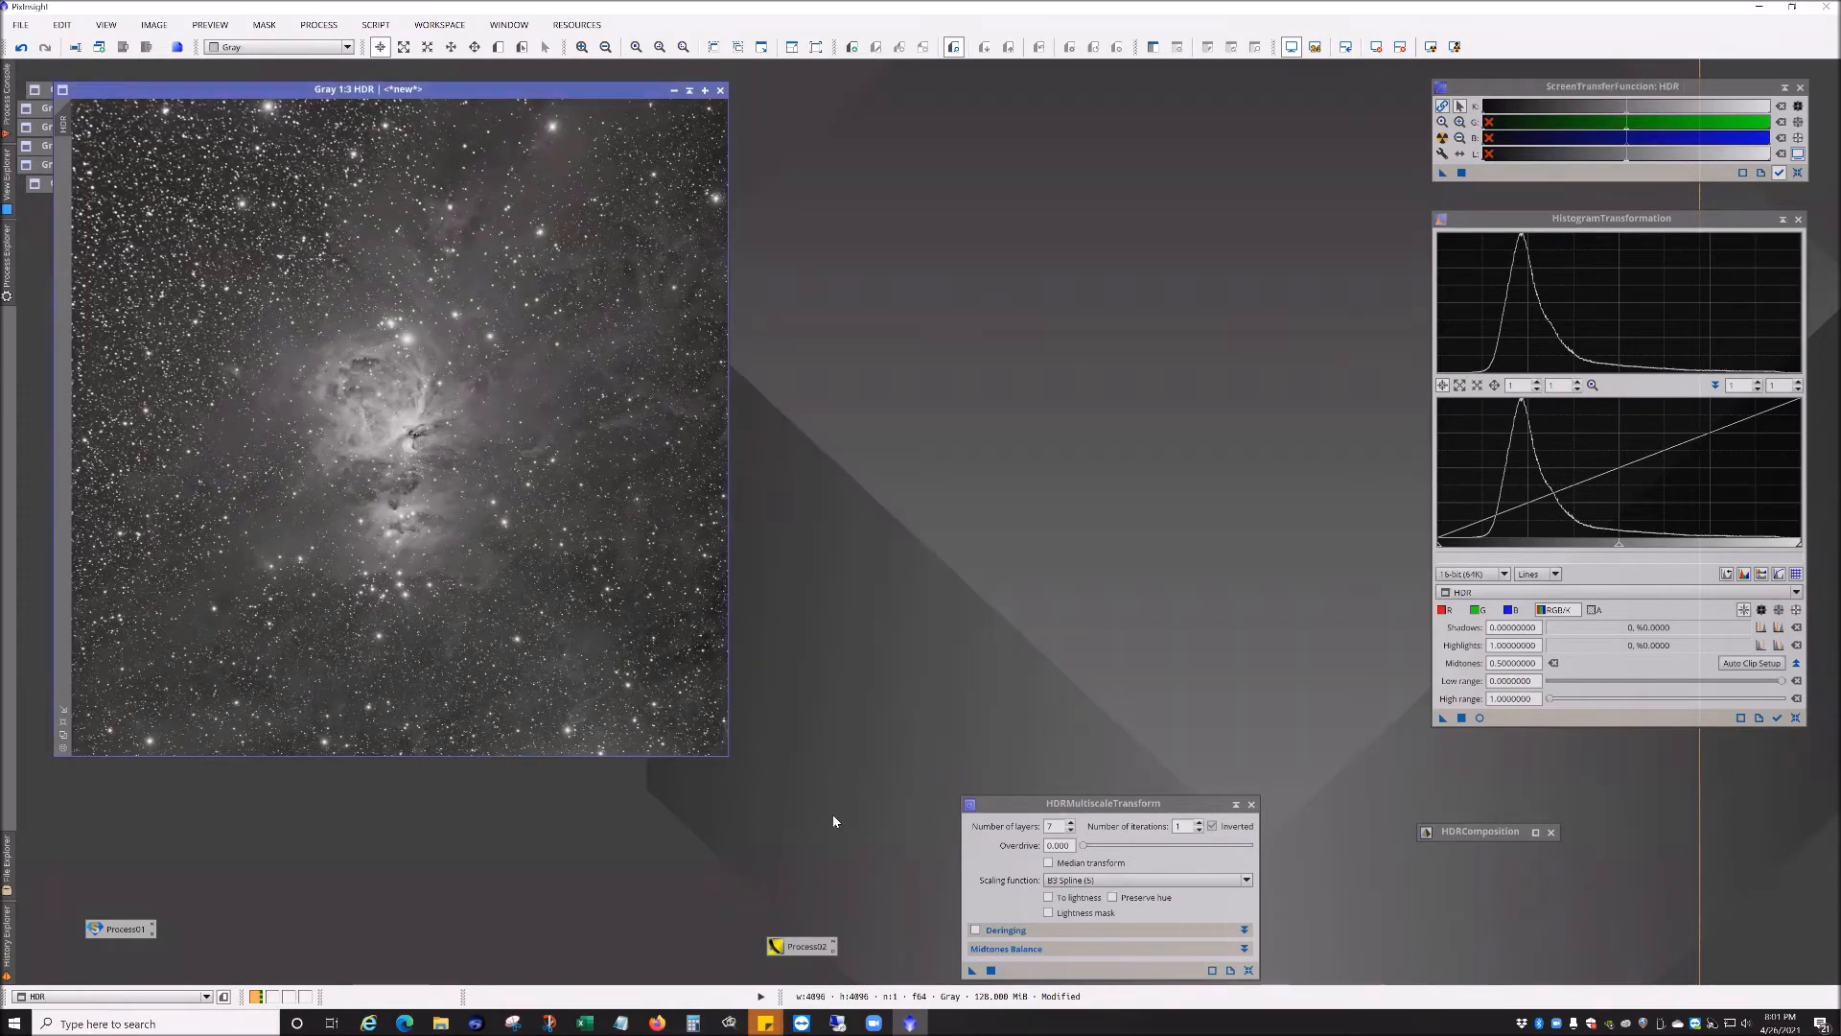
drag(471, 90, 486, 233)
click(707, 233)
drag(399, 561, 159, 363)
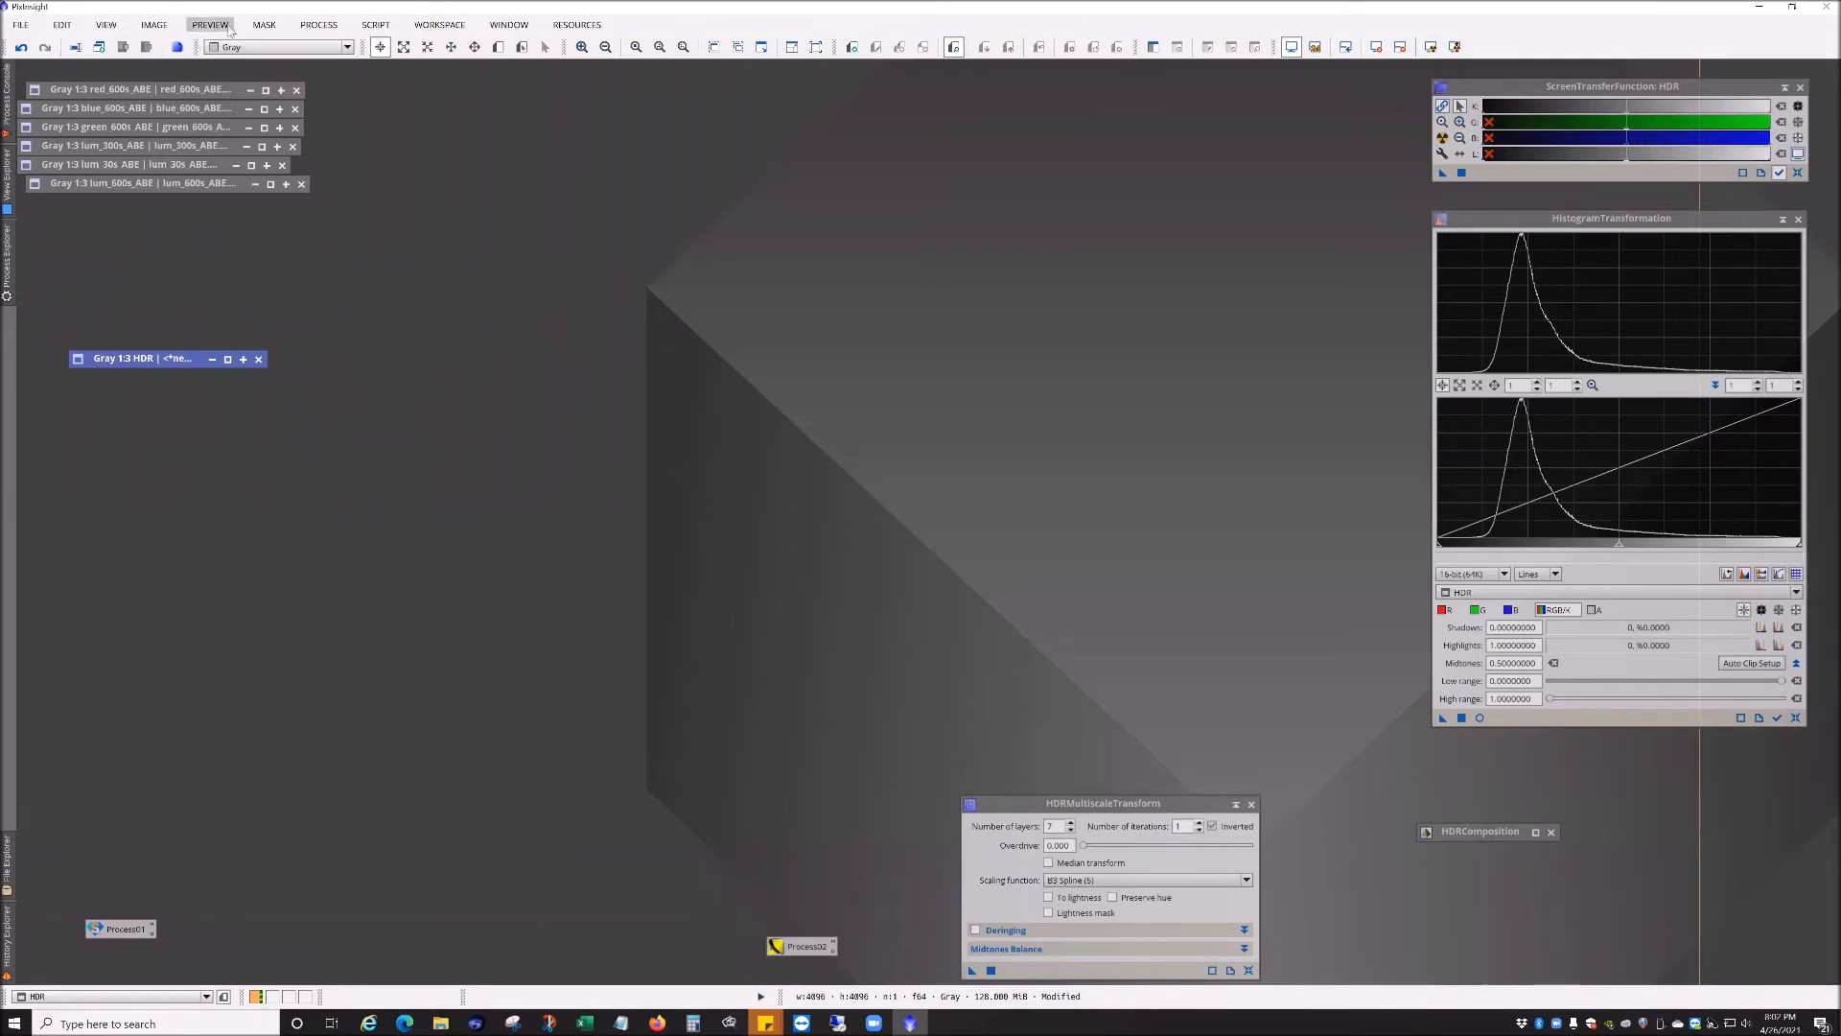
Step: Open the red_600s_ABE image and enlarge its window
click(294, 27)
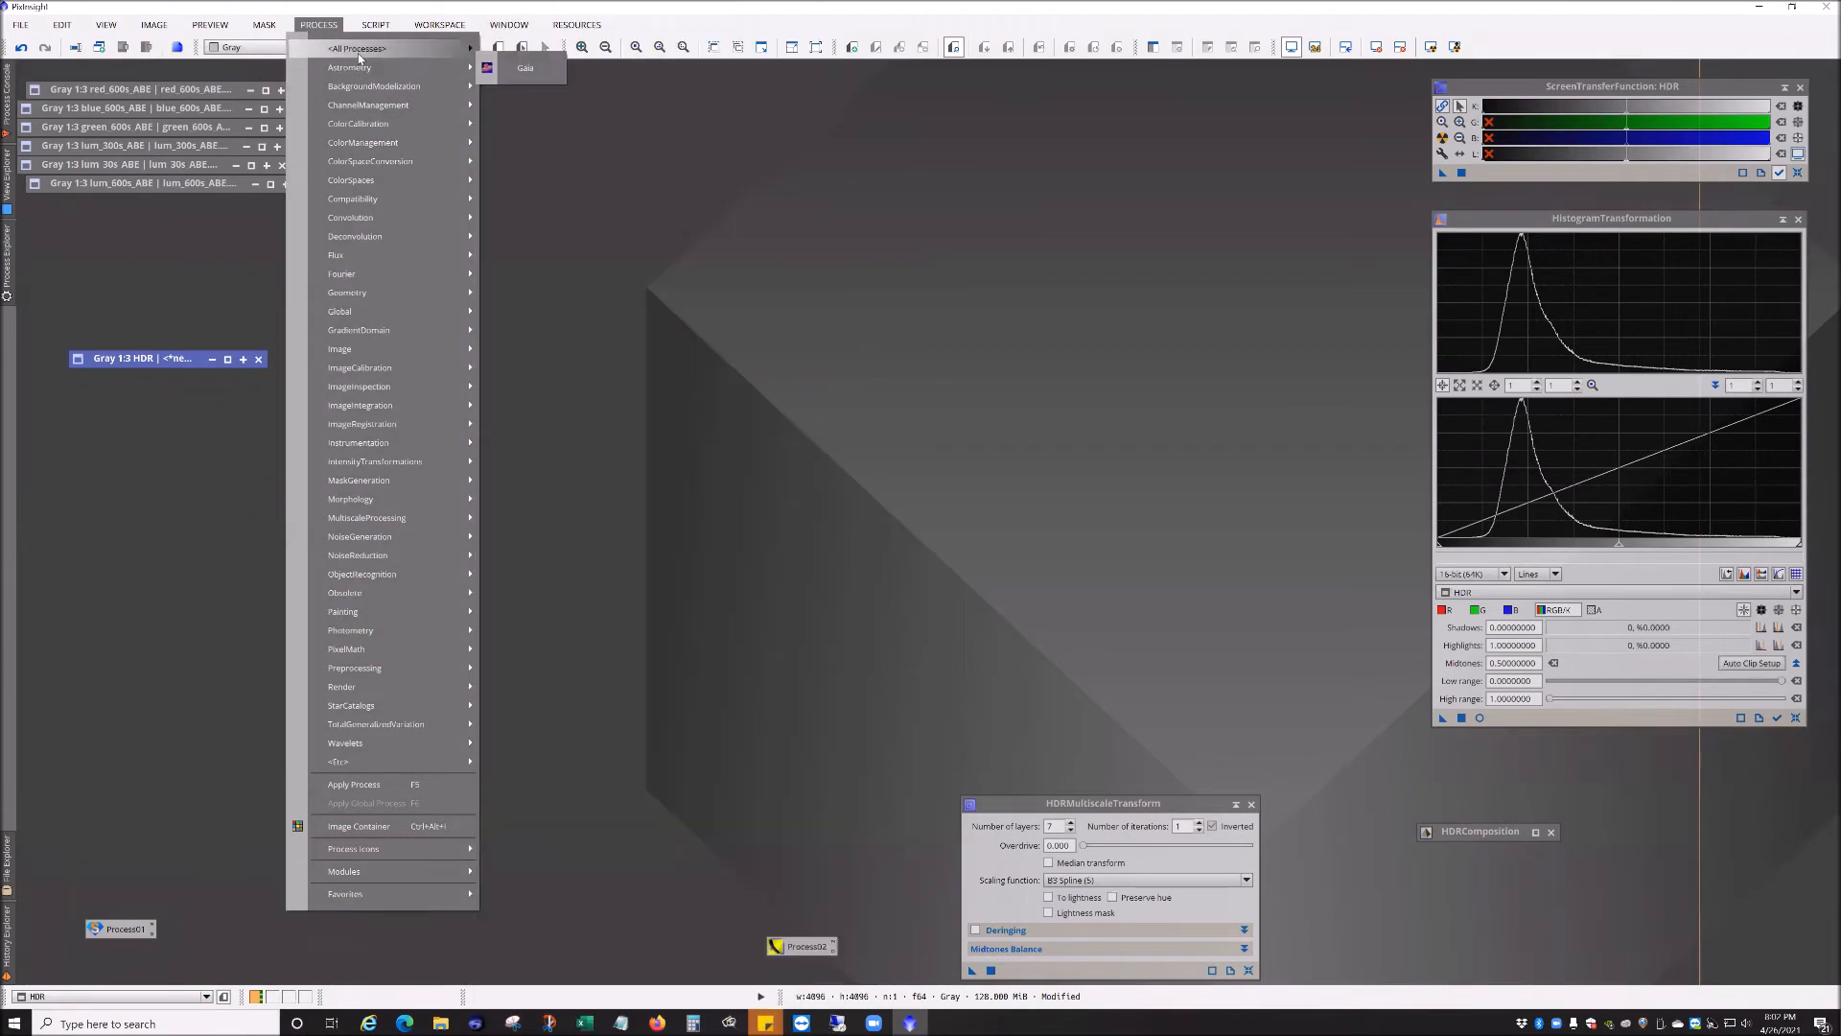
double_click(167, 90)
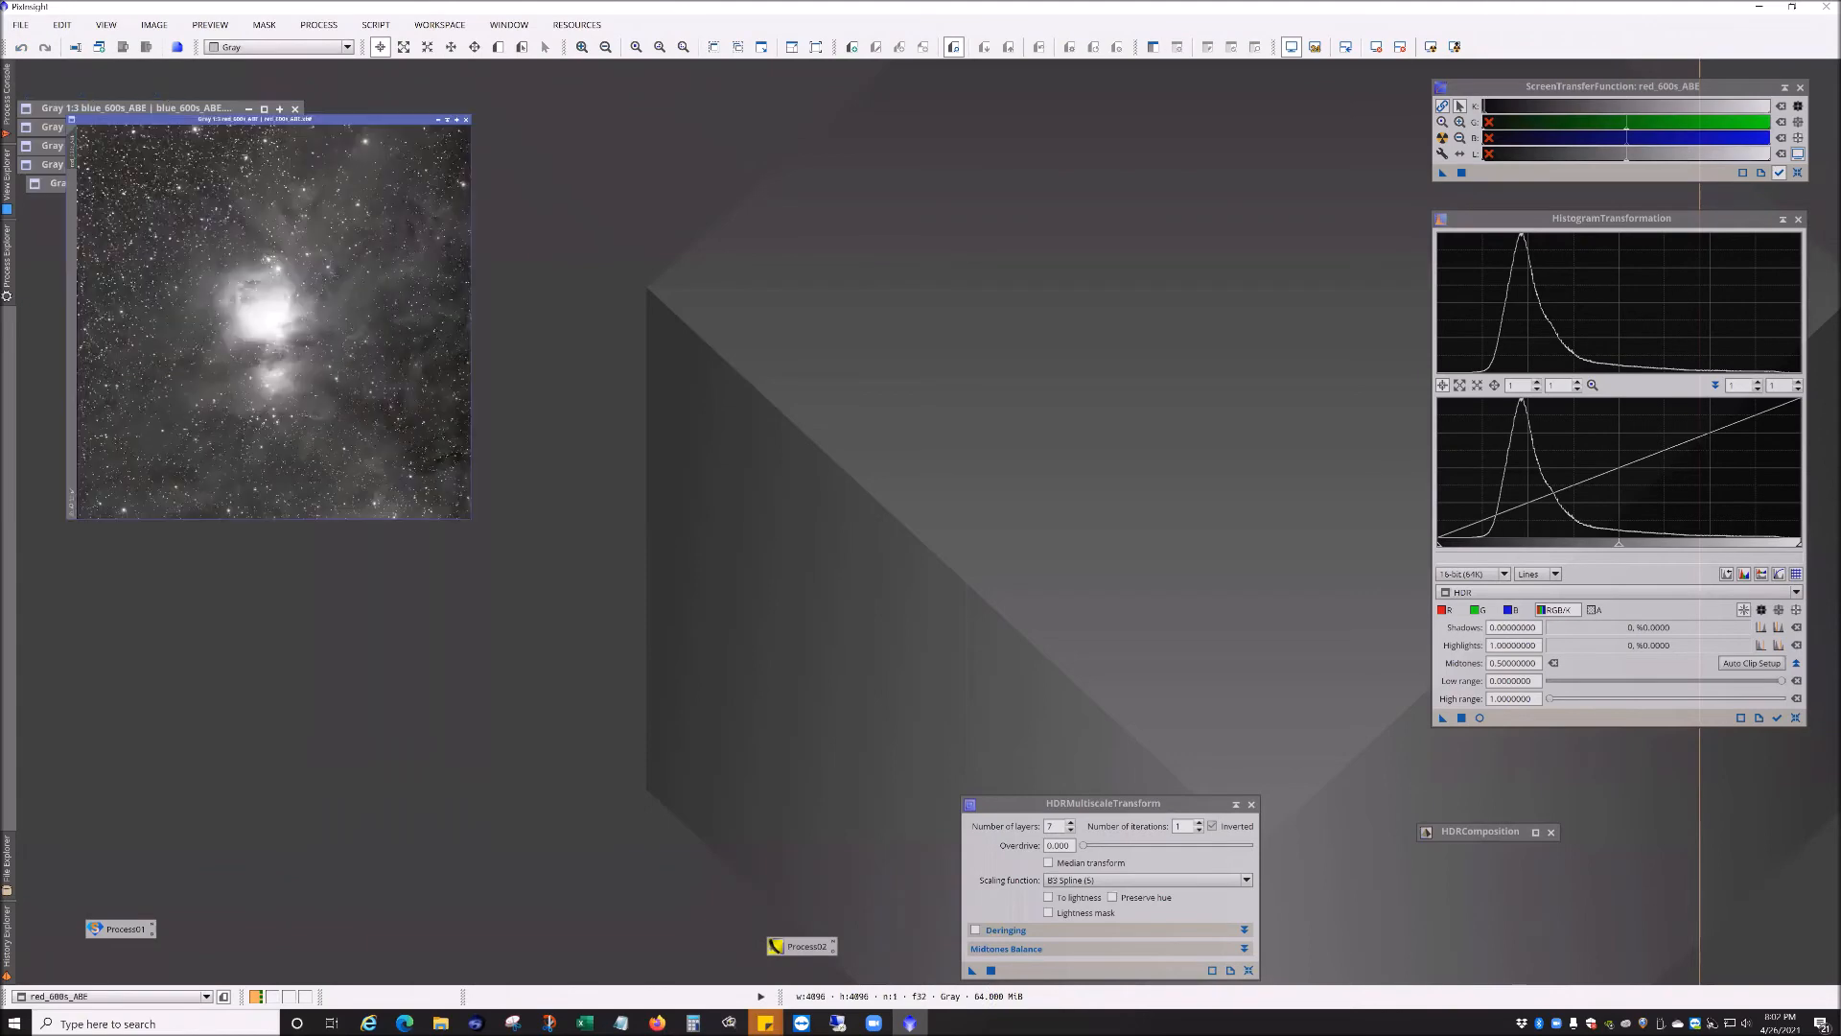
drag(280, 603, 667, 495)
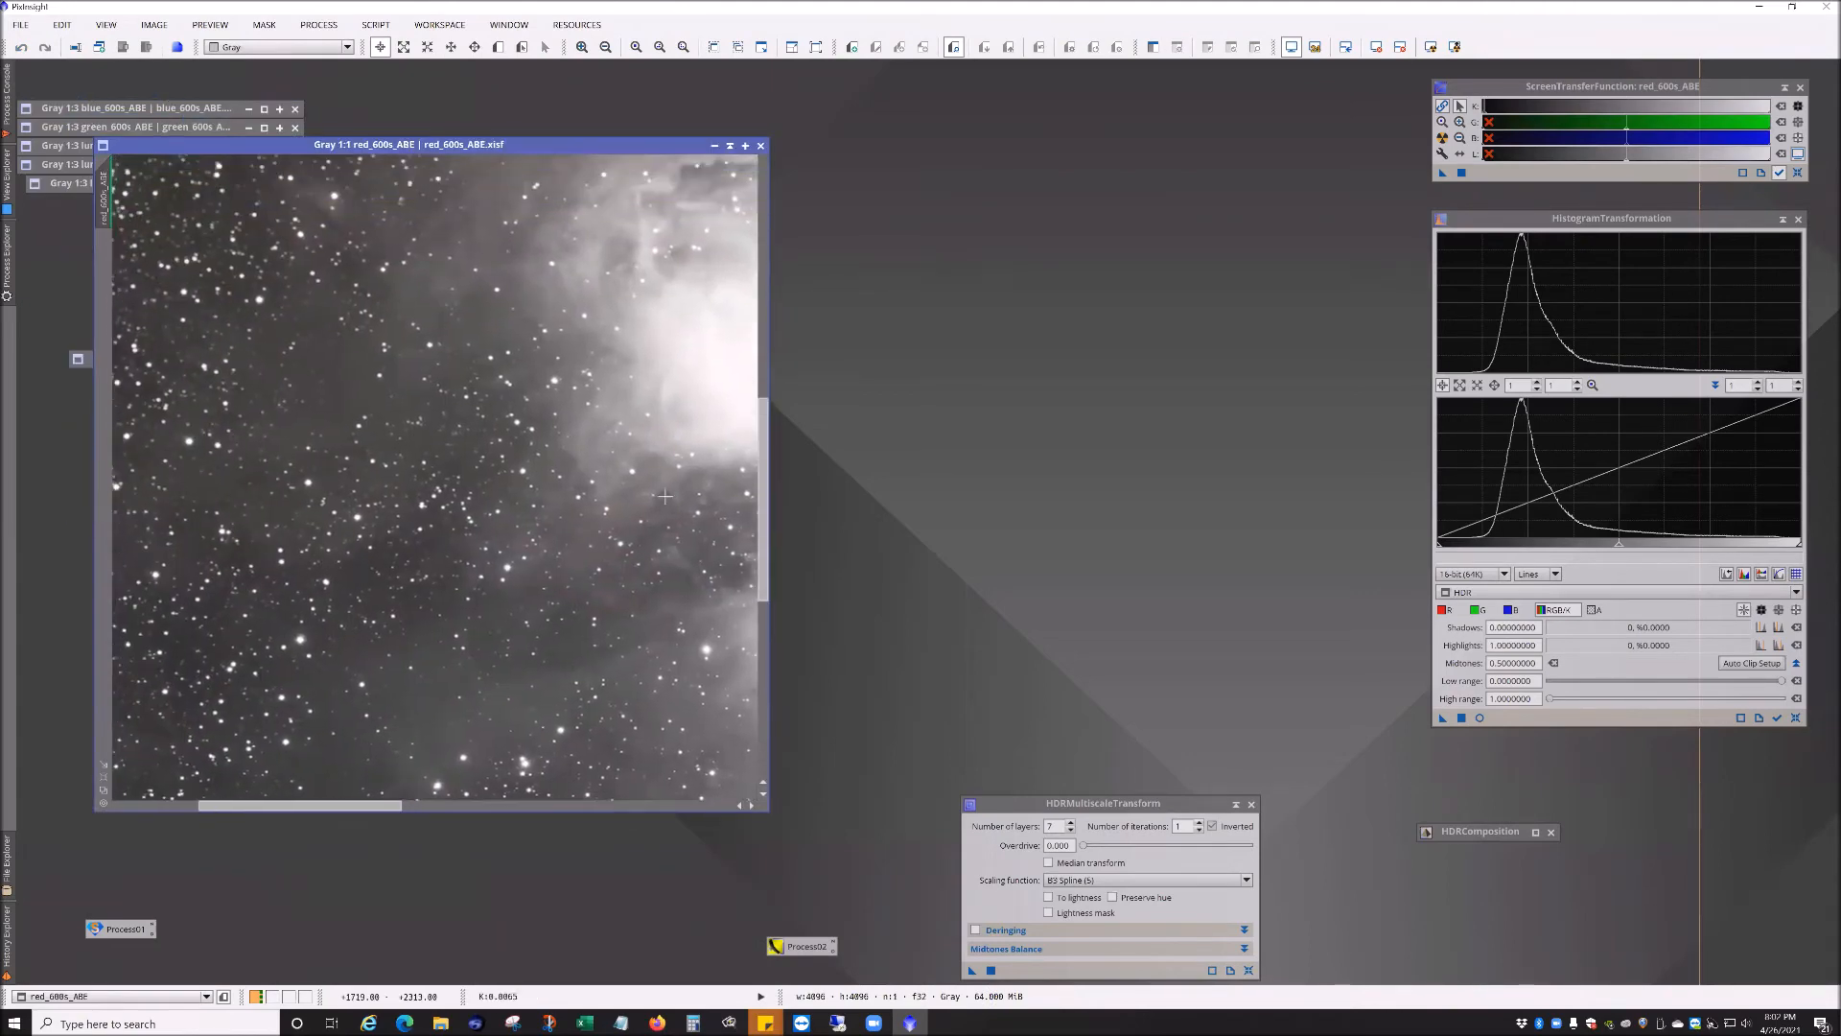
Step: Zoom in and out to inspect the red_600s_ABE image
scroll(389, 442, down, 2)
scroll(388, 442, up, 3)
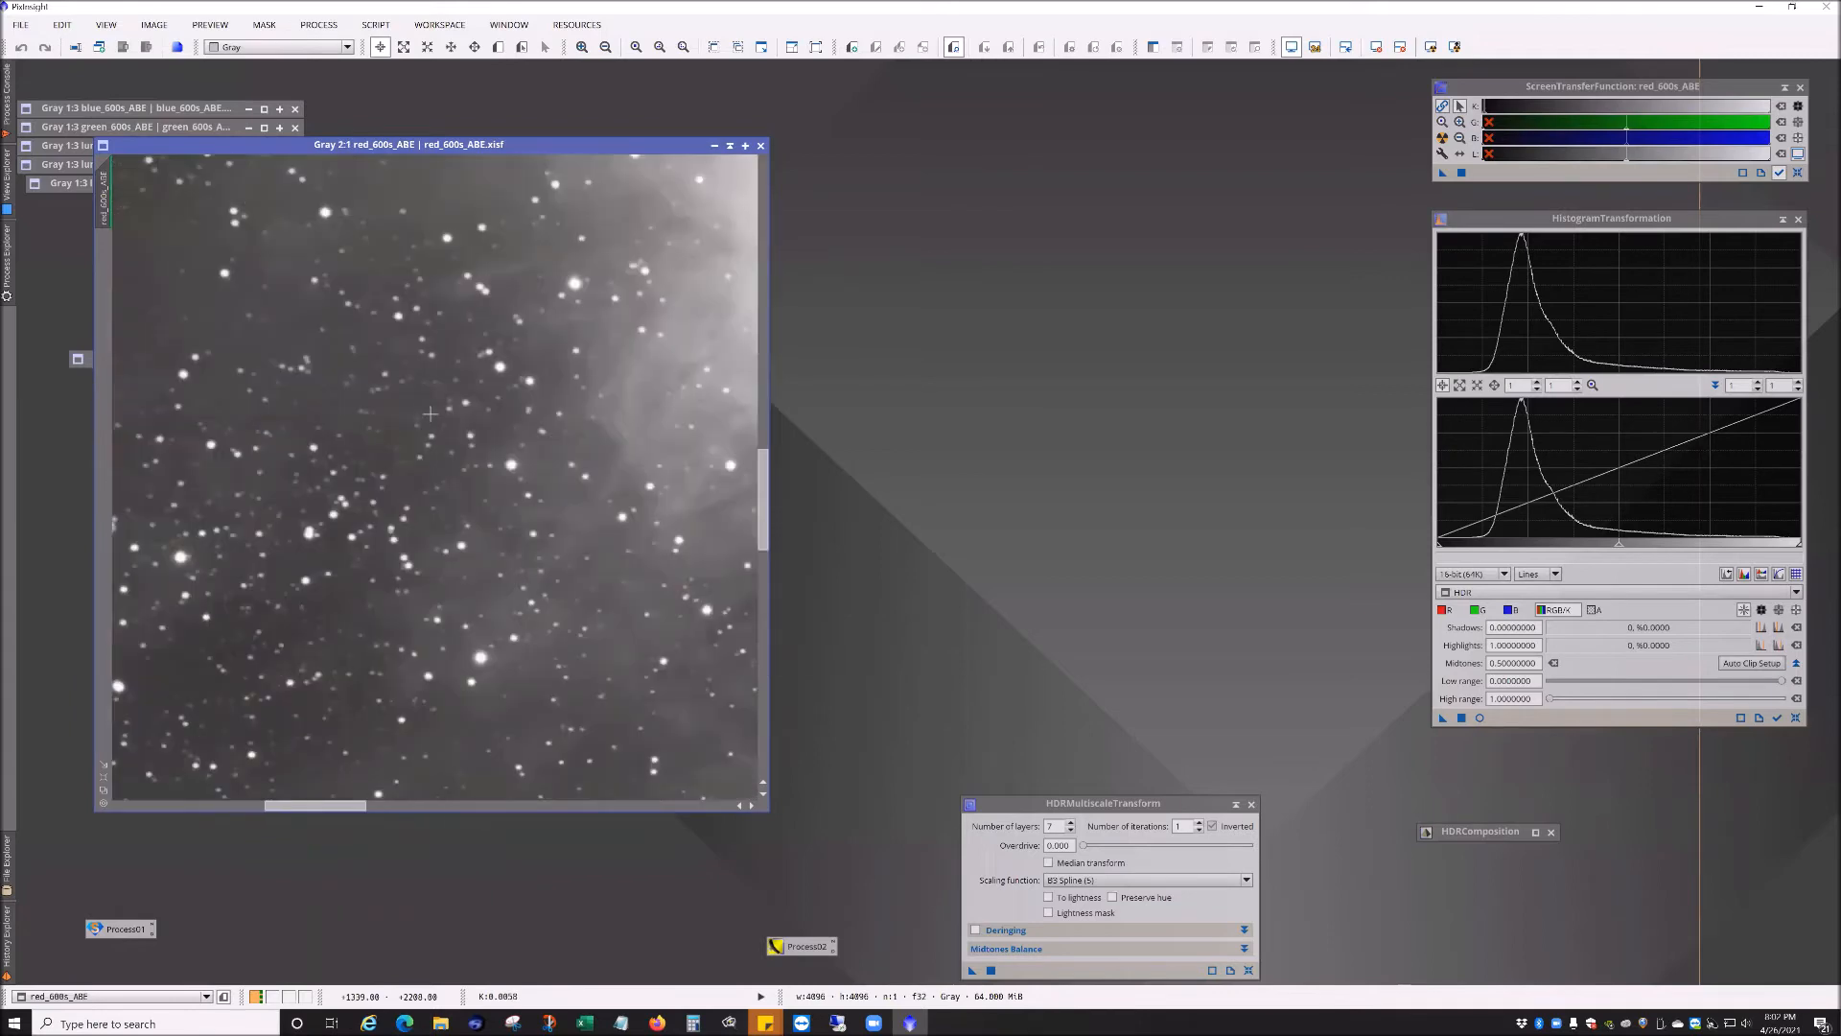
scroll(260, 410, down, 1)
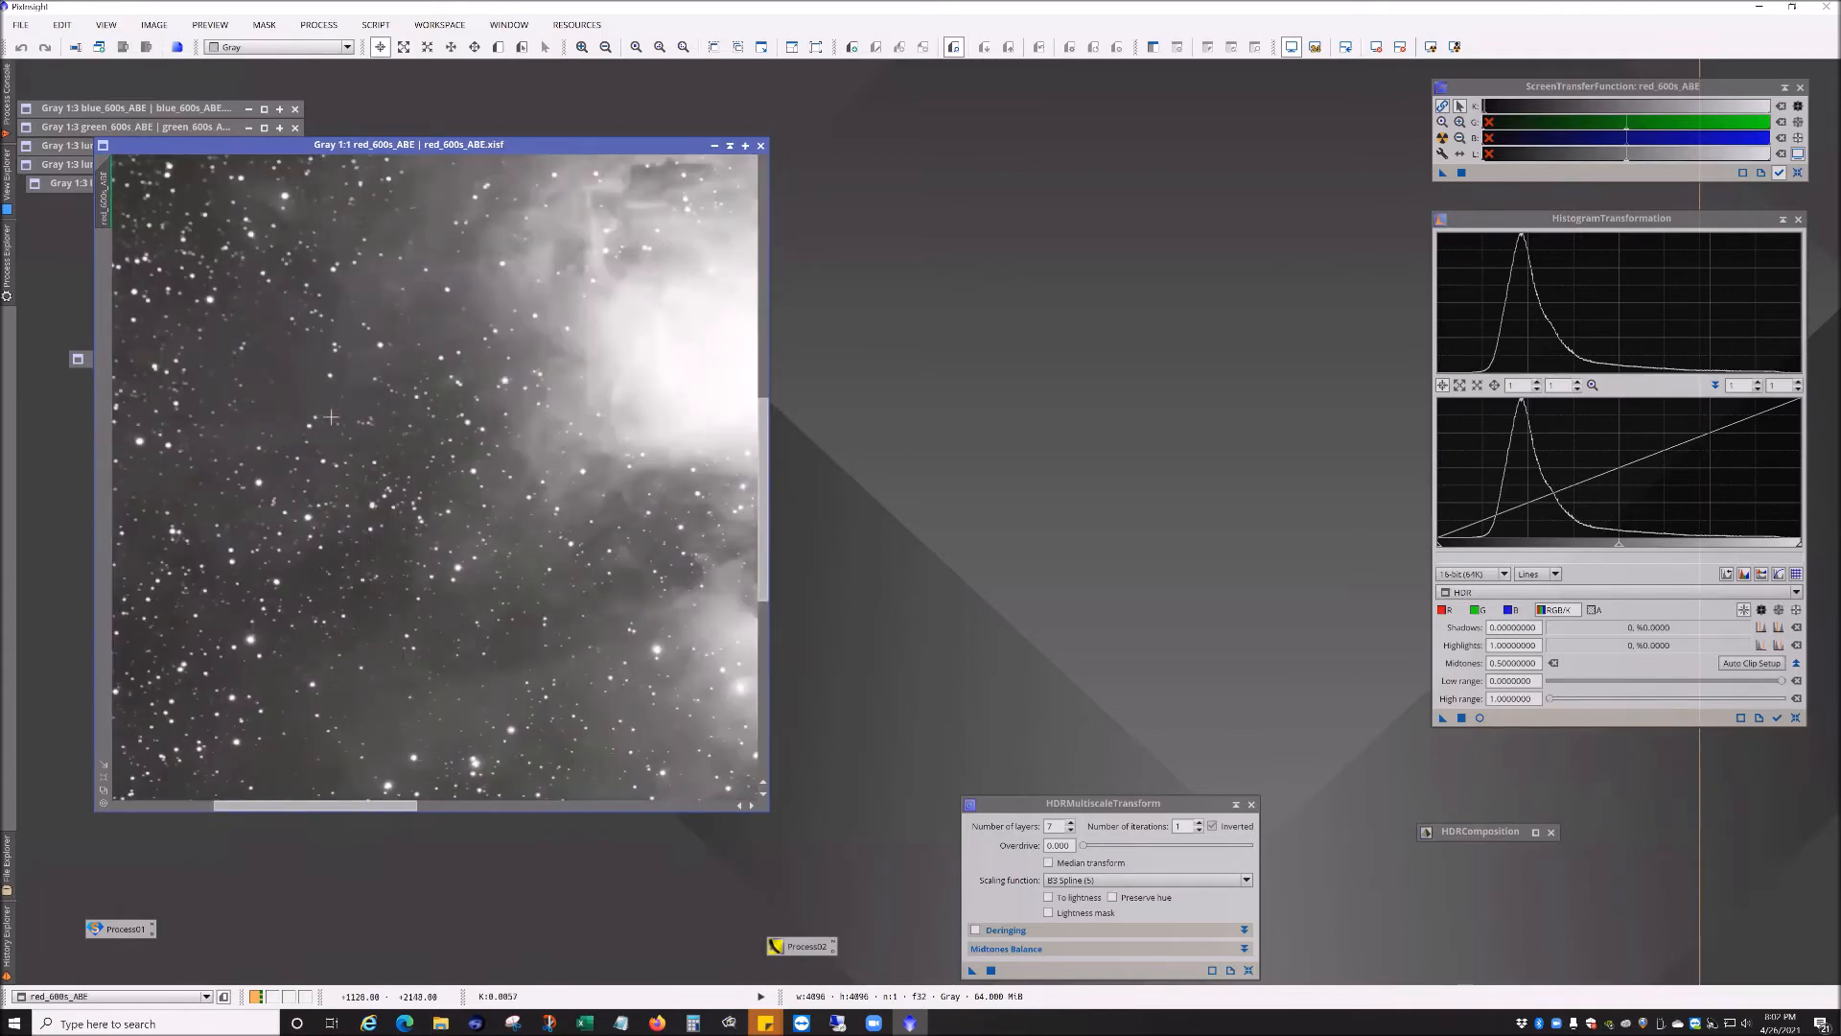
scroll(364, 438, down, 2)
scroll(365, 439, up, 2)
scroll(407, 456, up, 1)
scroll(406, 458, down, 1)
scroll(406, 460, up, 1)
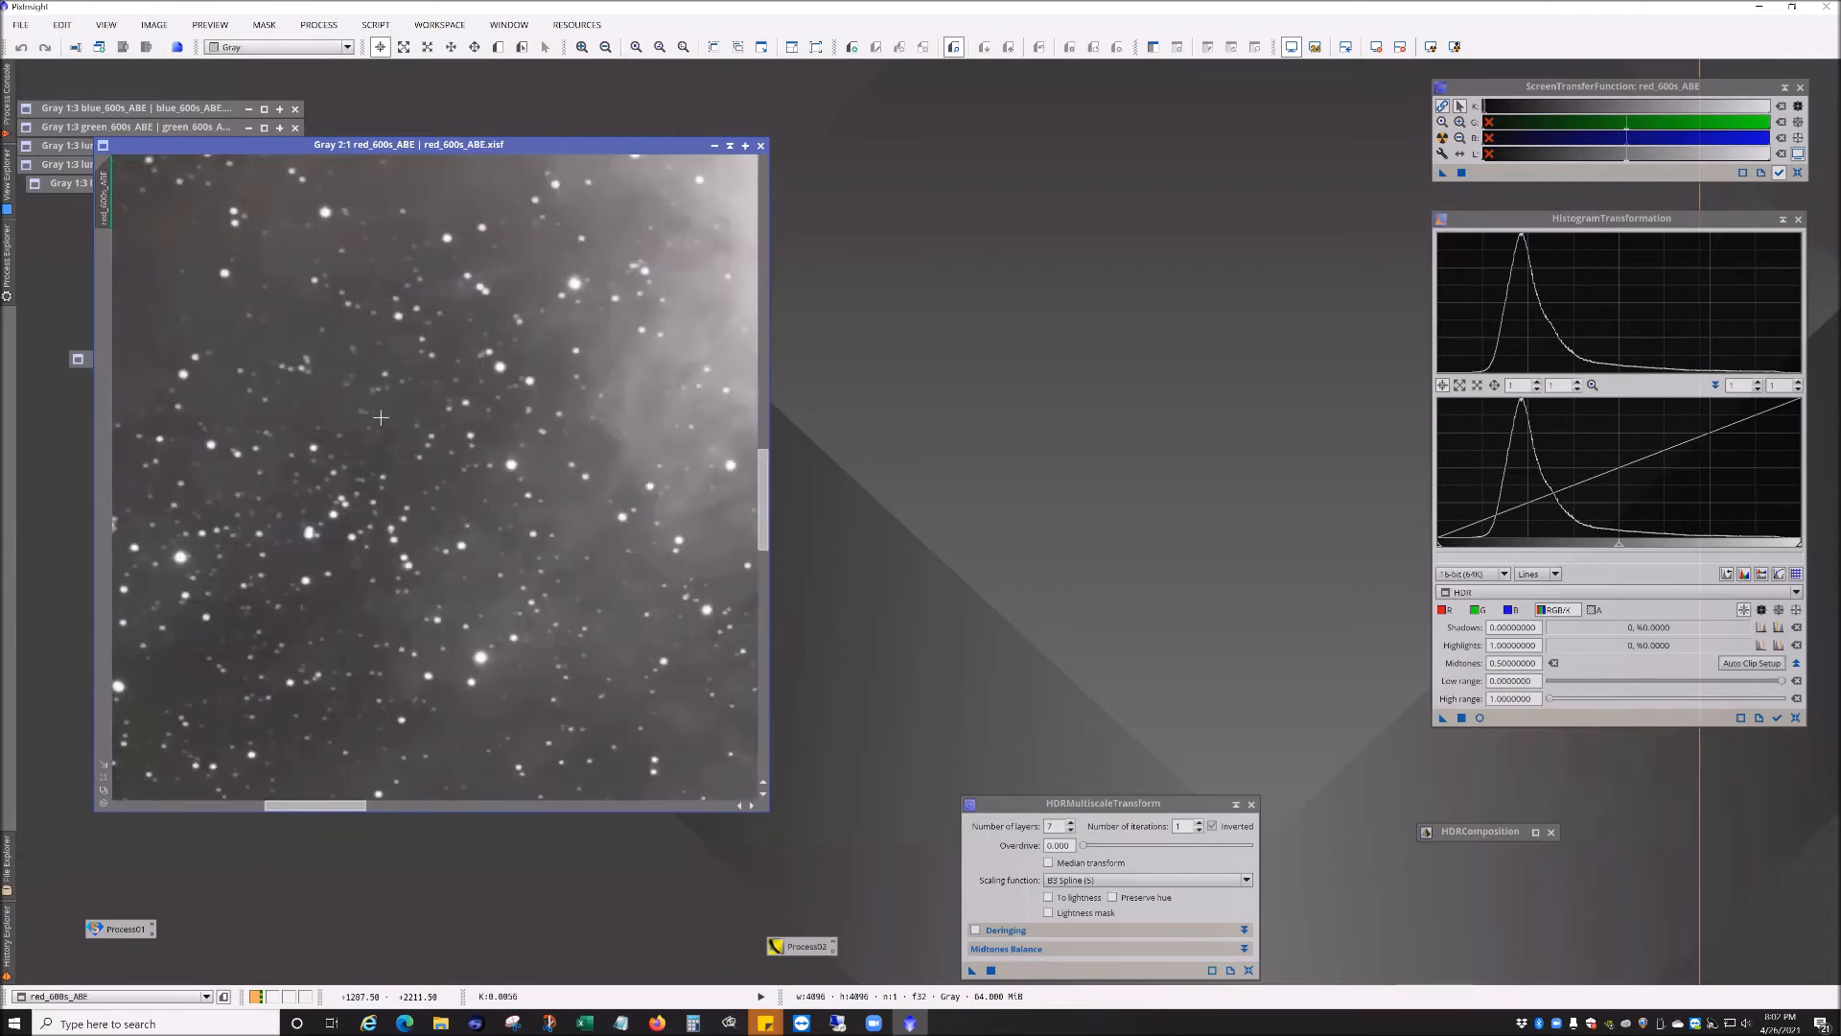
scroll(425, 410, down, 2)
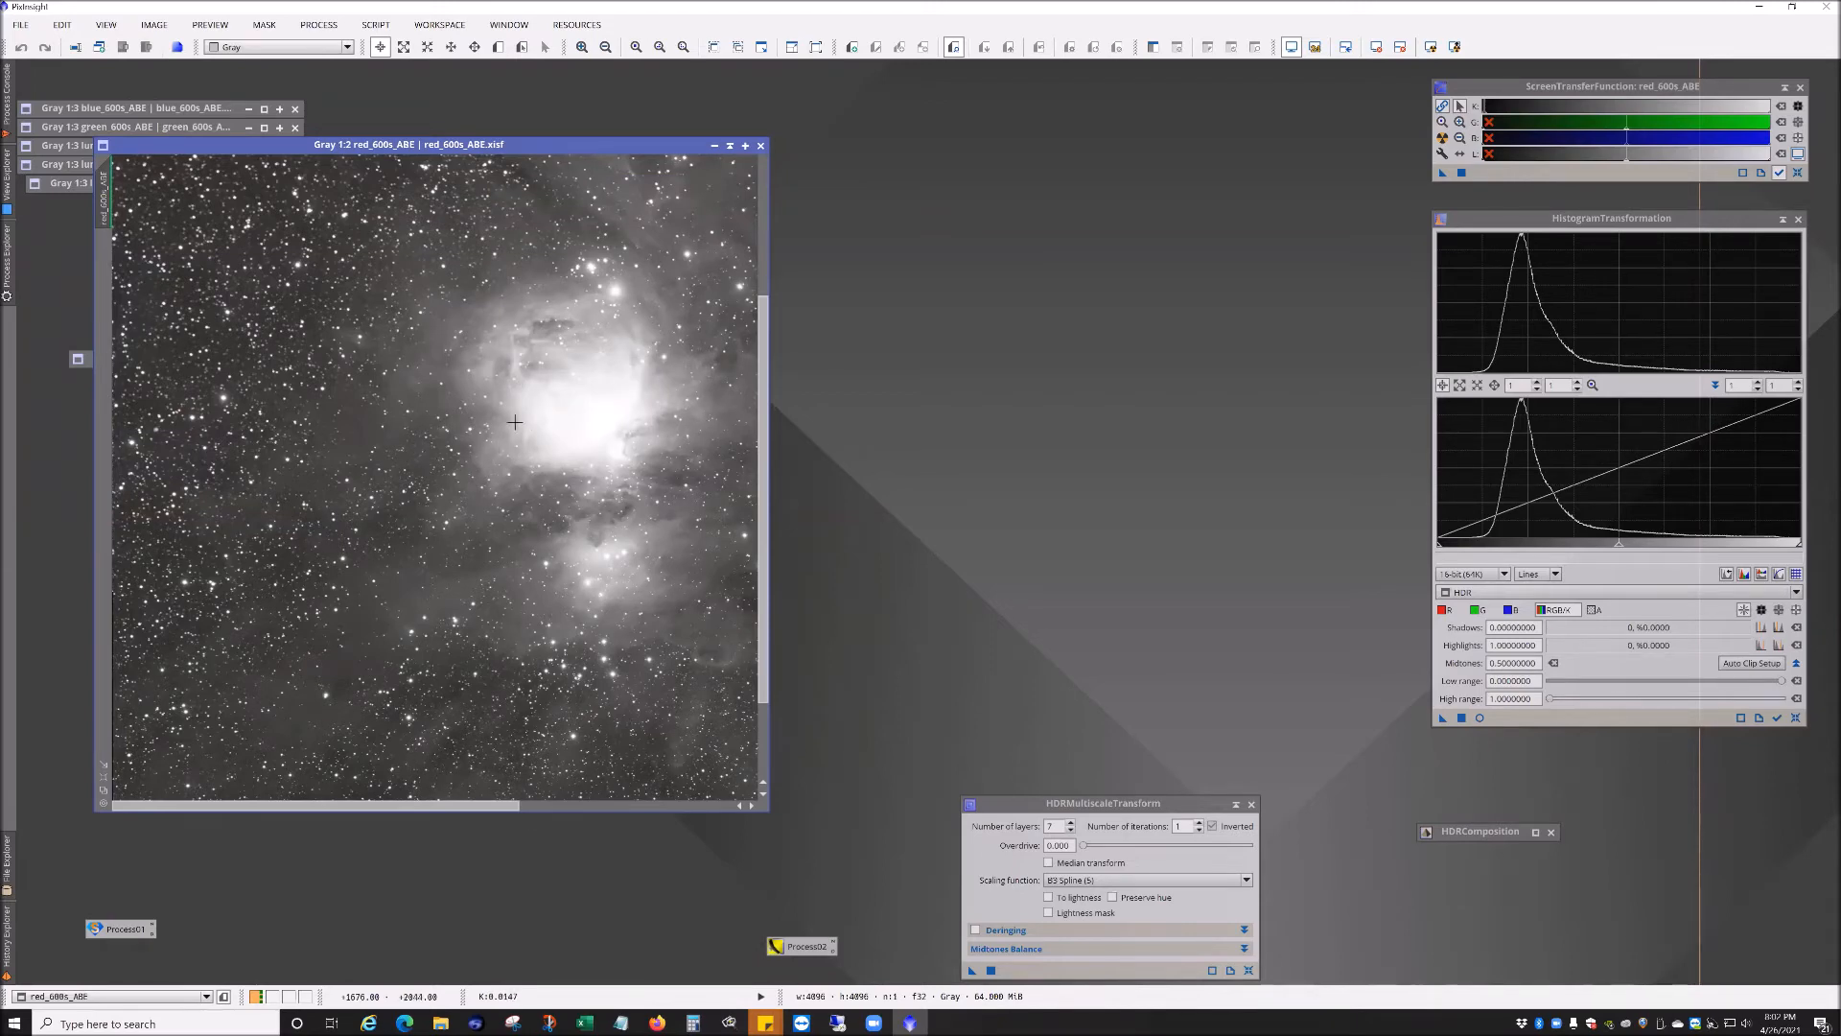
scroll(641, 284, up, 1)
scroll(644, 273, down, 2)
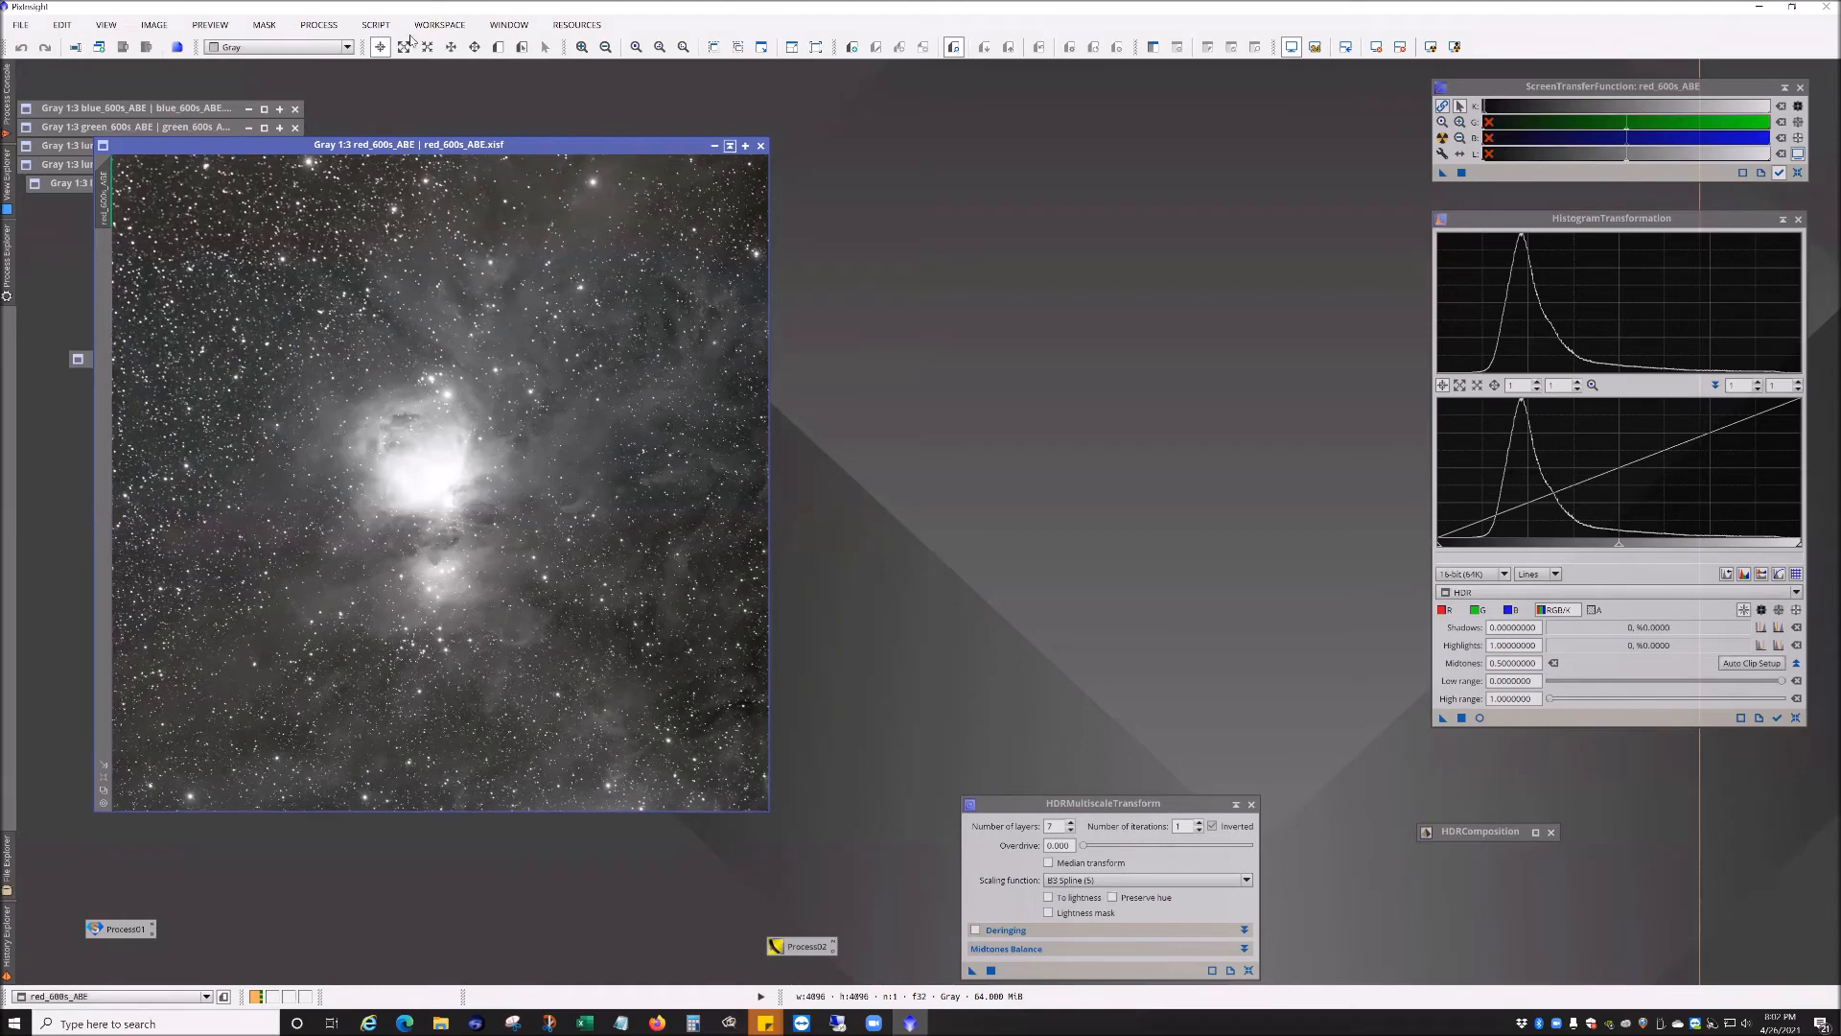
Step: Open the ChannelCombination process and move its dialog beside the image icons
click(319, 24)
mouse_move(384, 143)
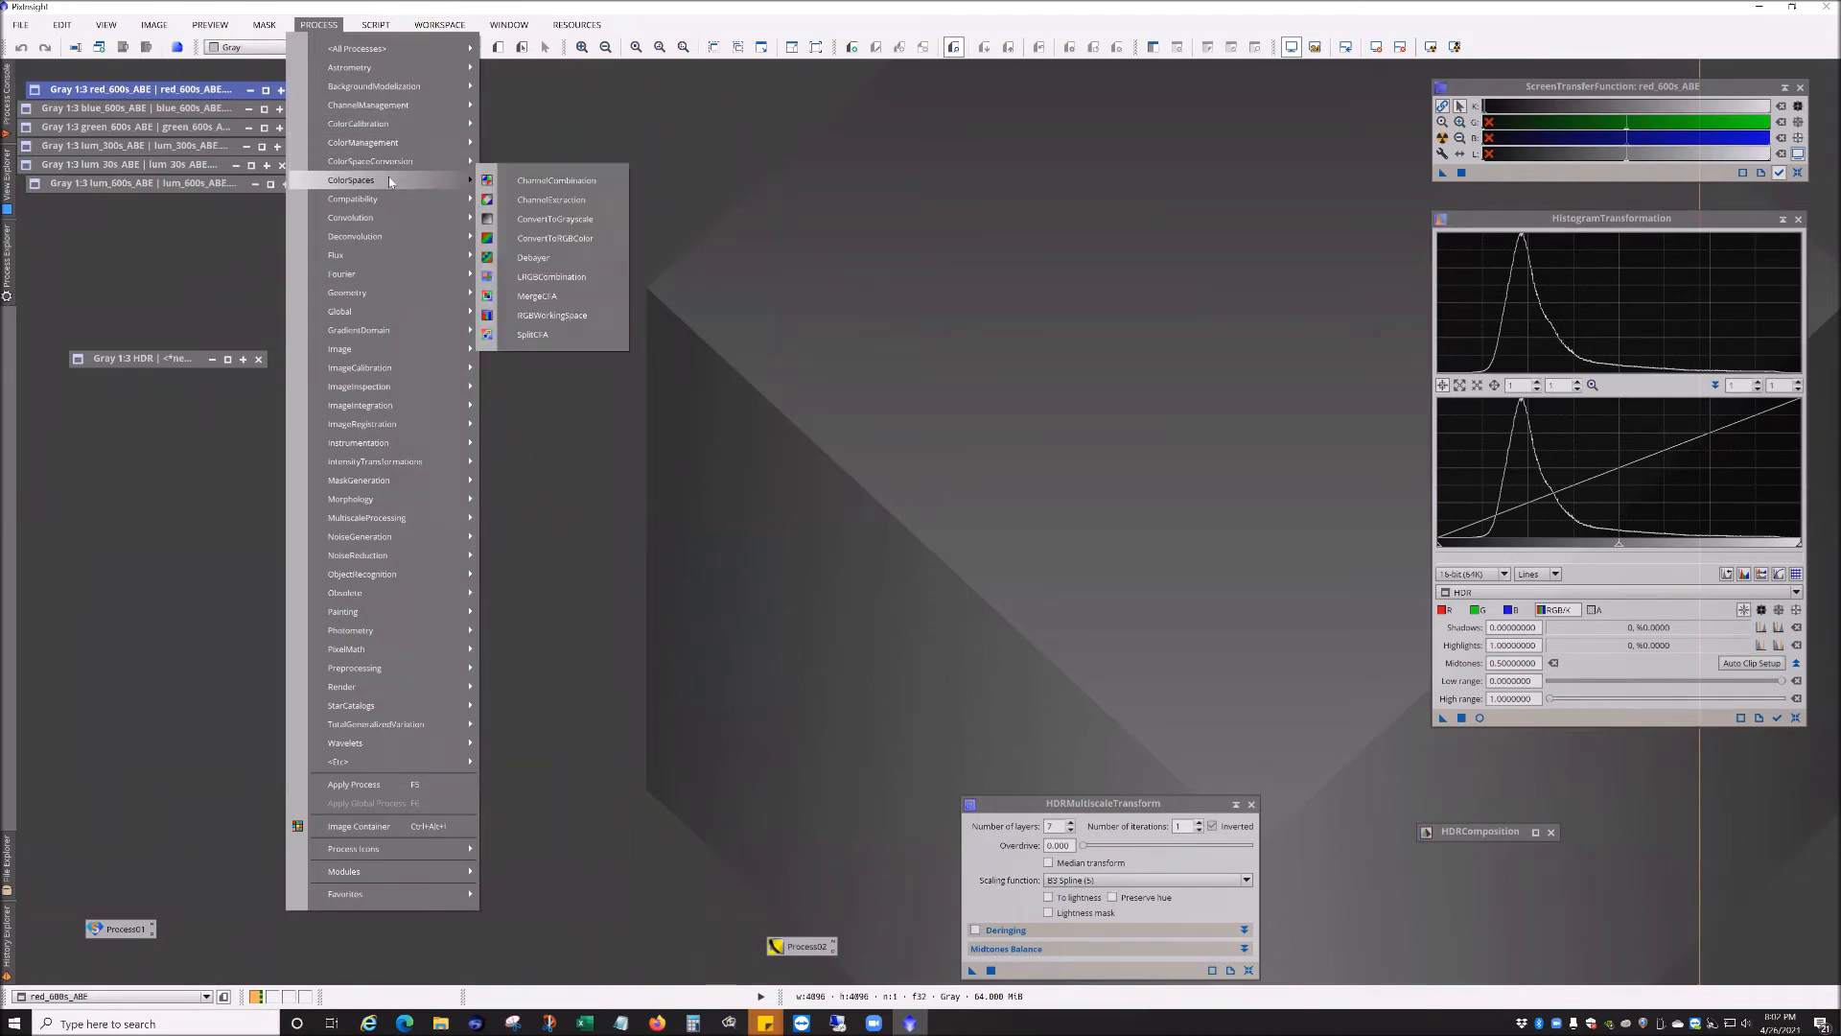
click(552, 165)
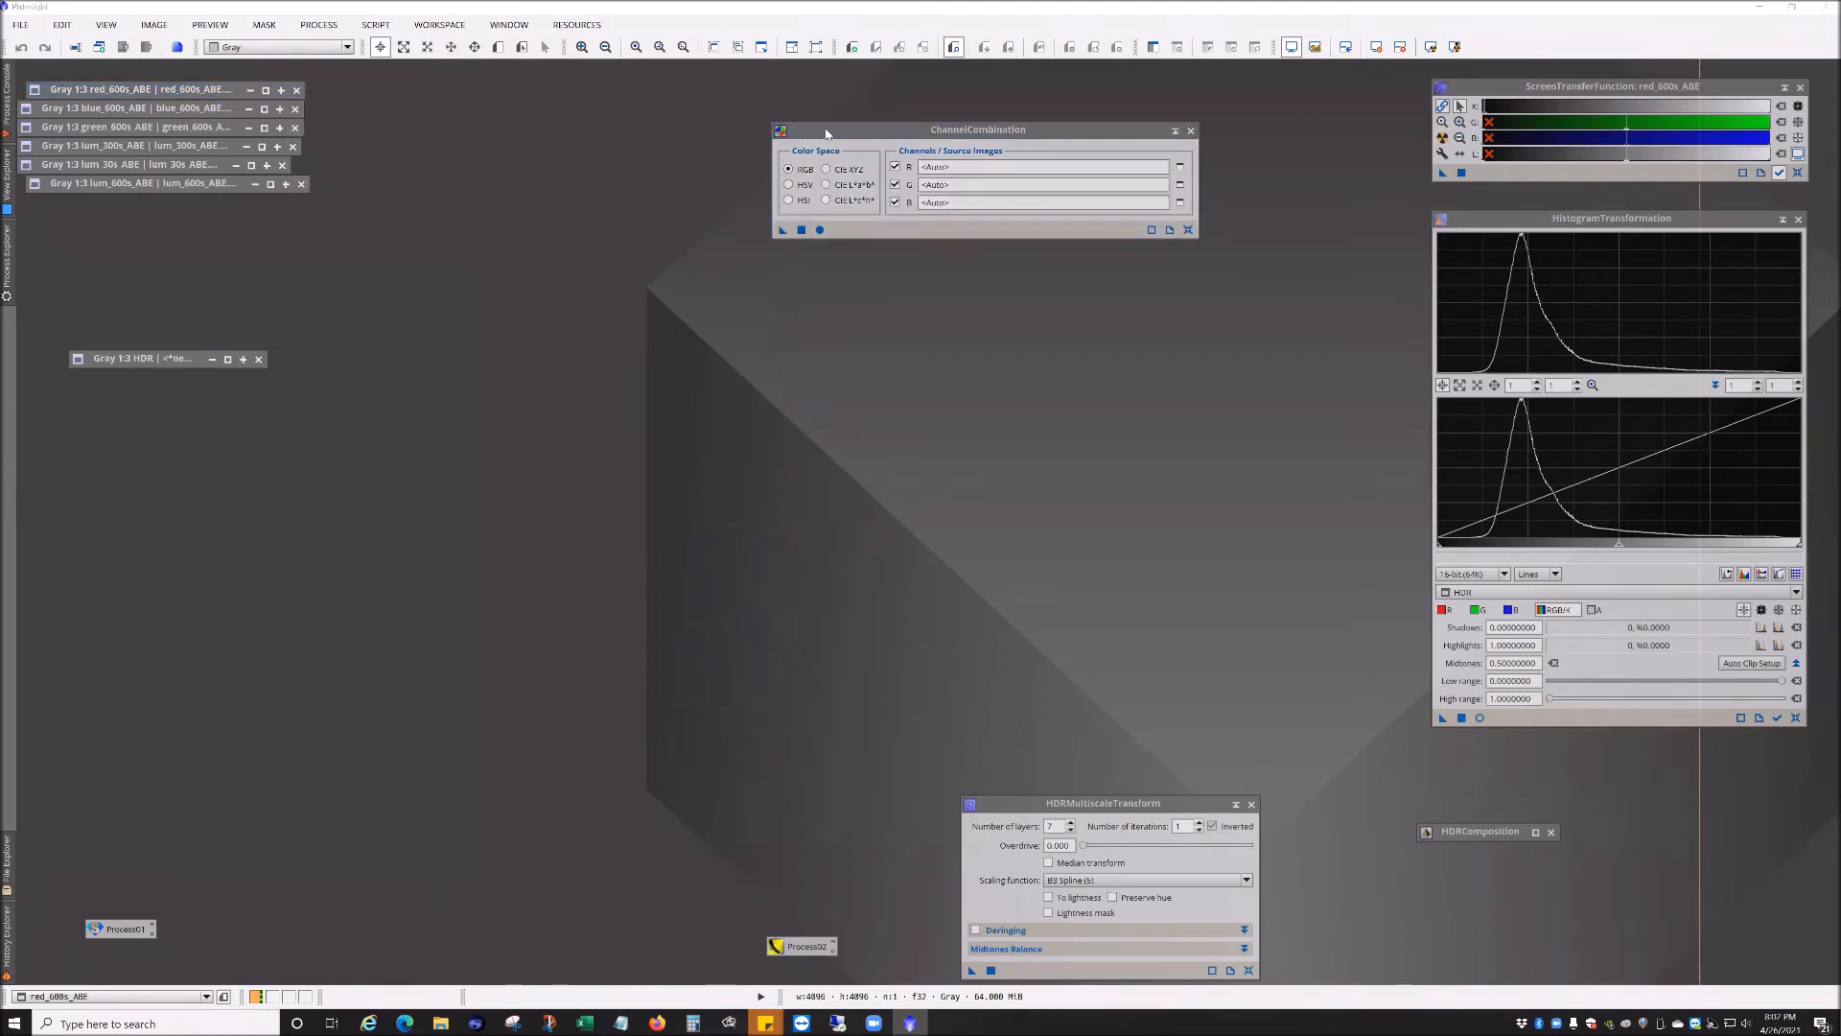
drag(821, 136, 501, 116)
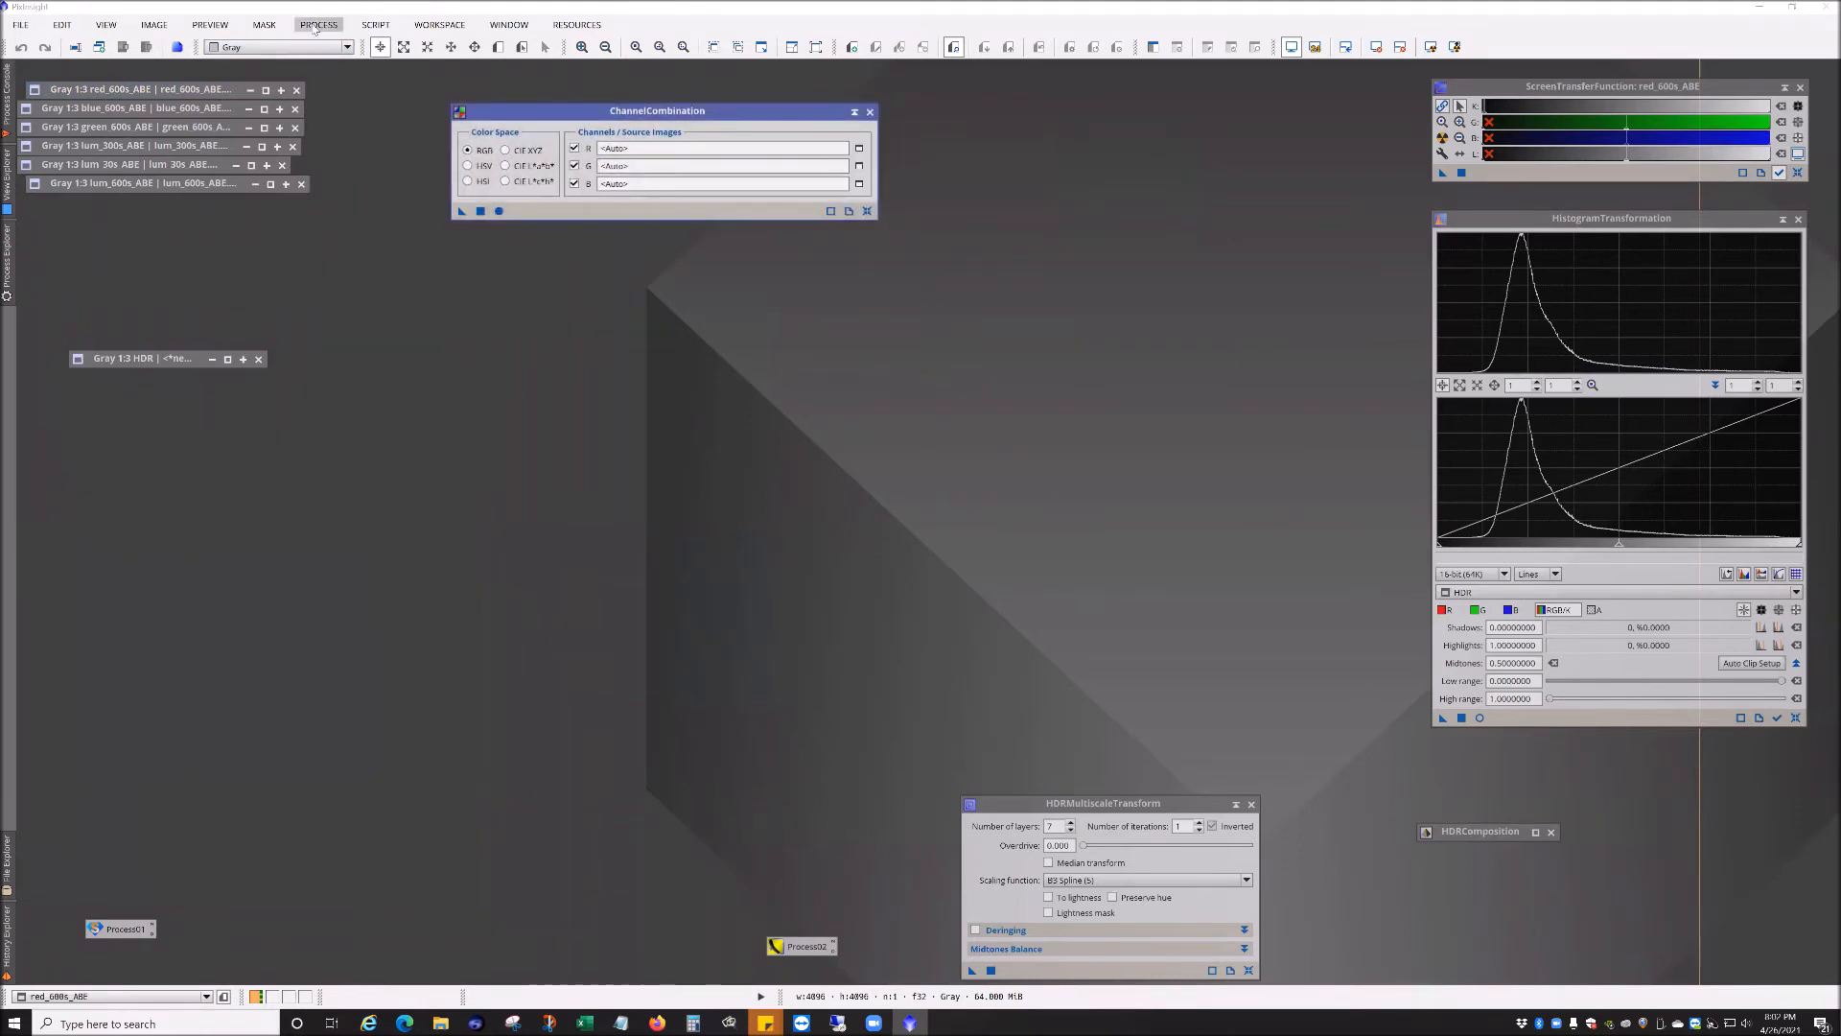
Step: Open the Process Console to review the processing log
click(7, 254)
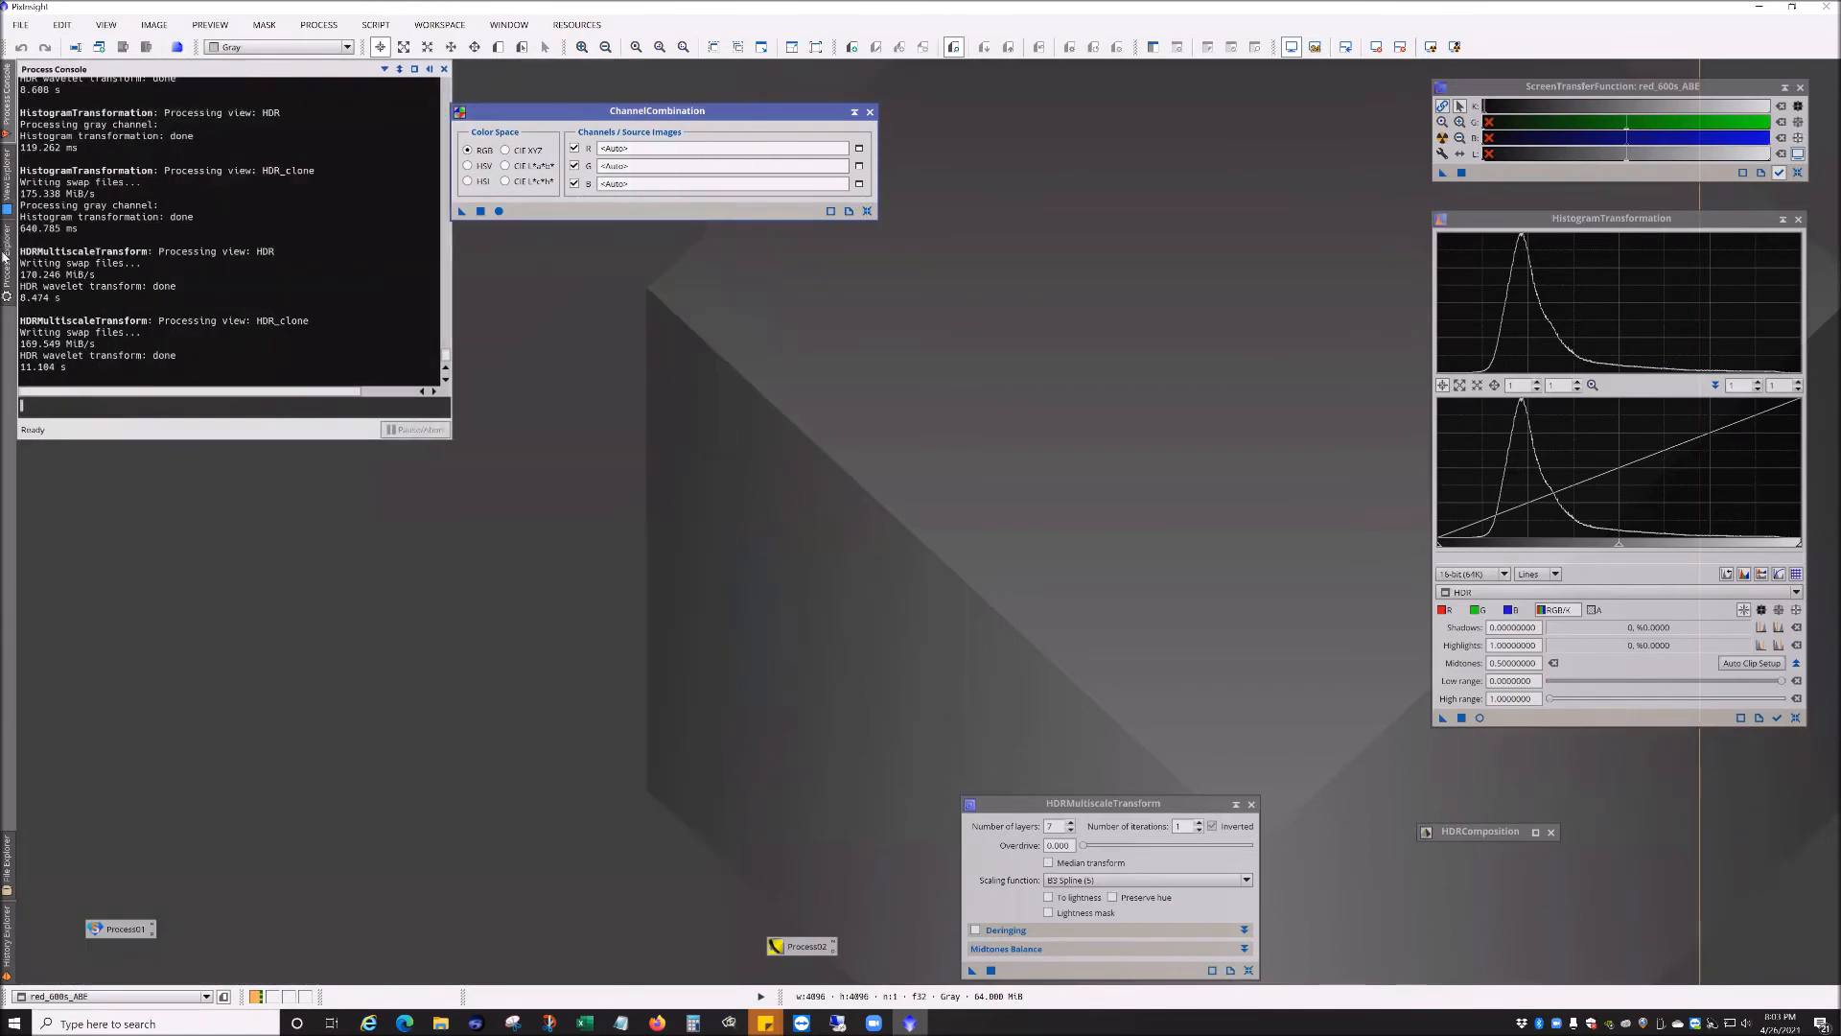
mouse_move(5, 257)
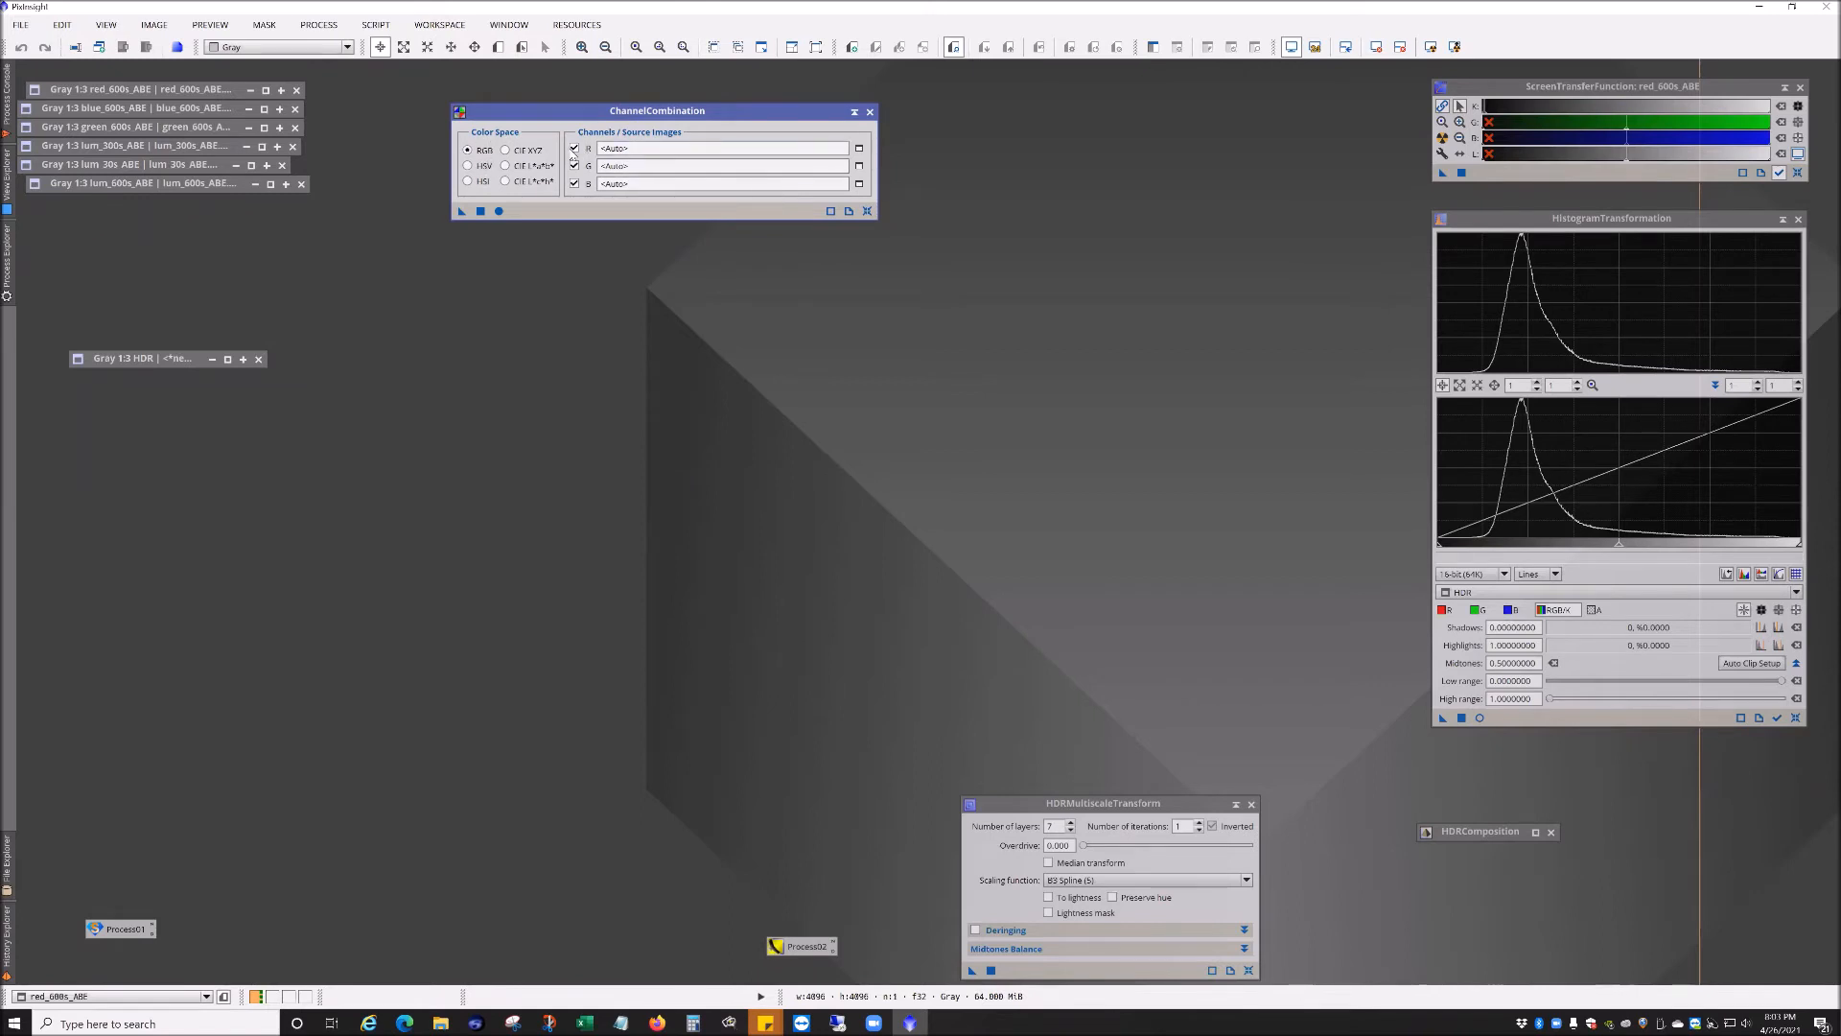
Step: Assign red_600s_ABE, green_600s_ABE and blue_600s_ABE as the R, G and B source images in ChannelCombination
click(859, 147)
click(868, 502)
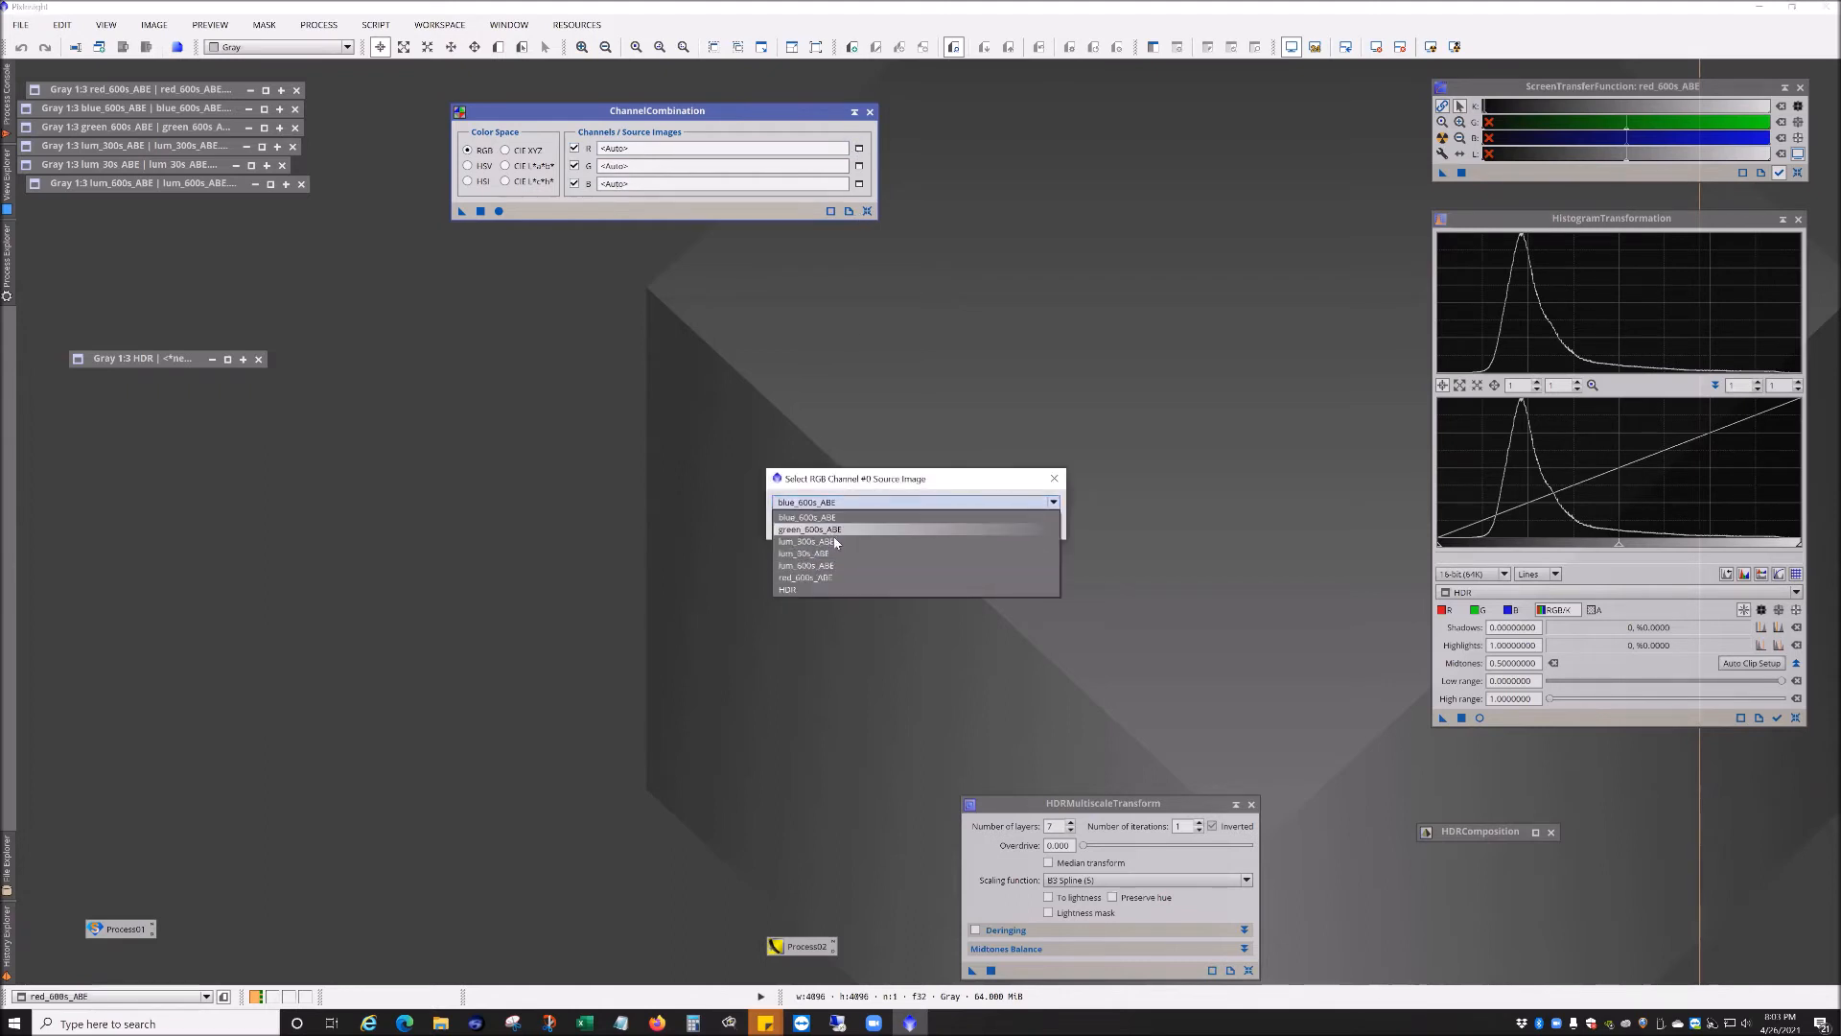
click(801, 578)
click(959, 530)
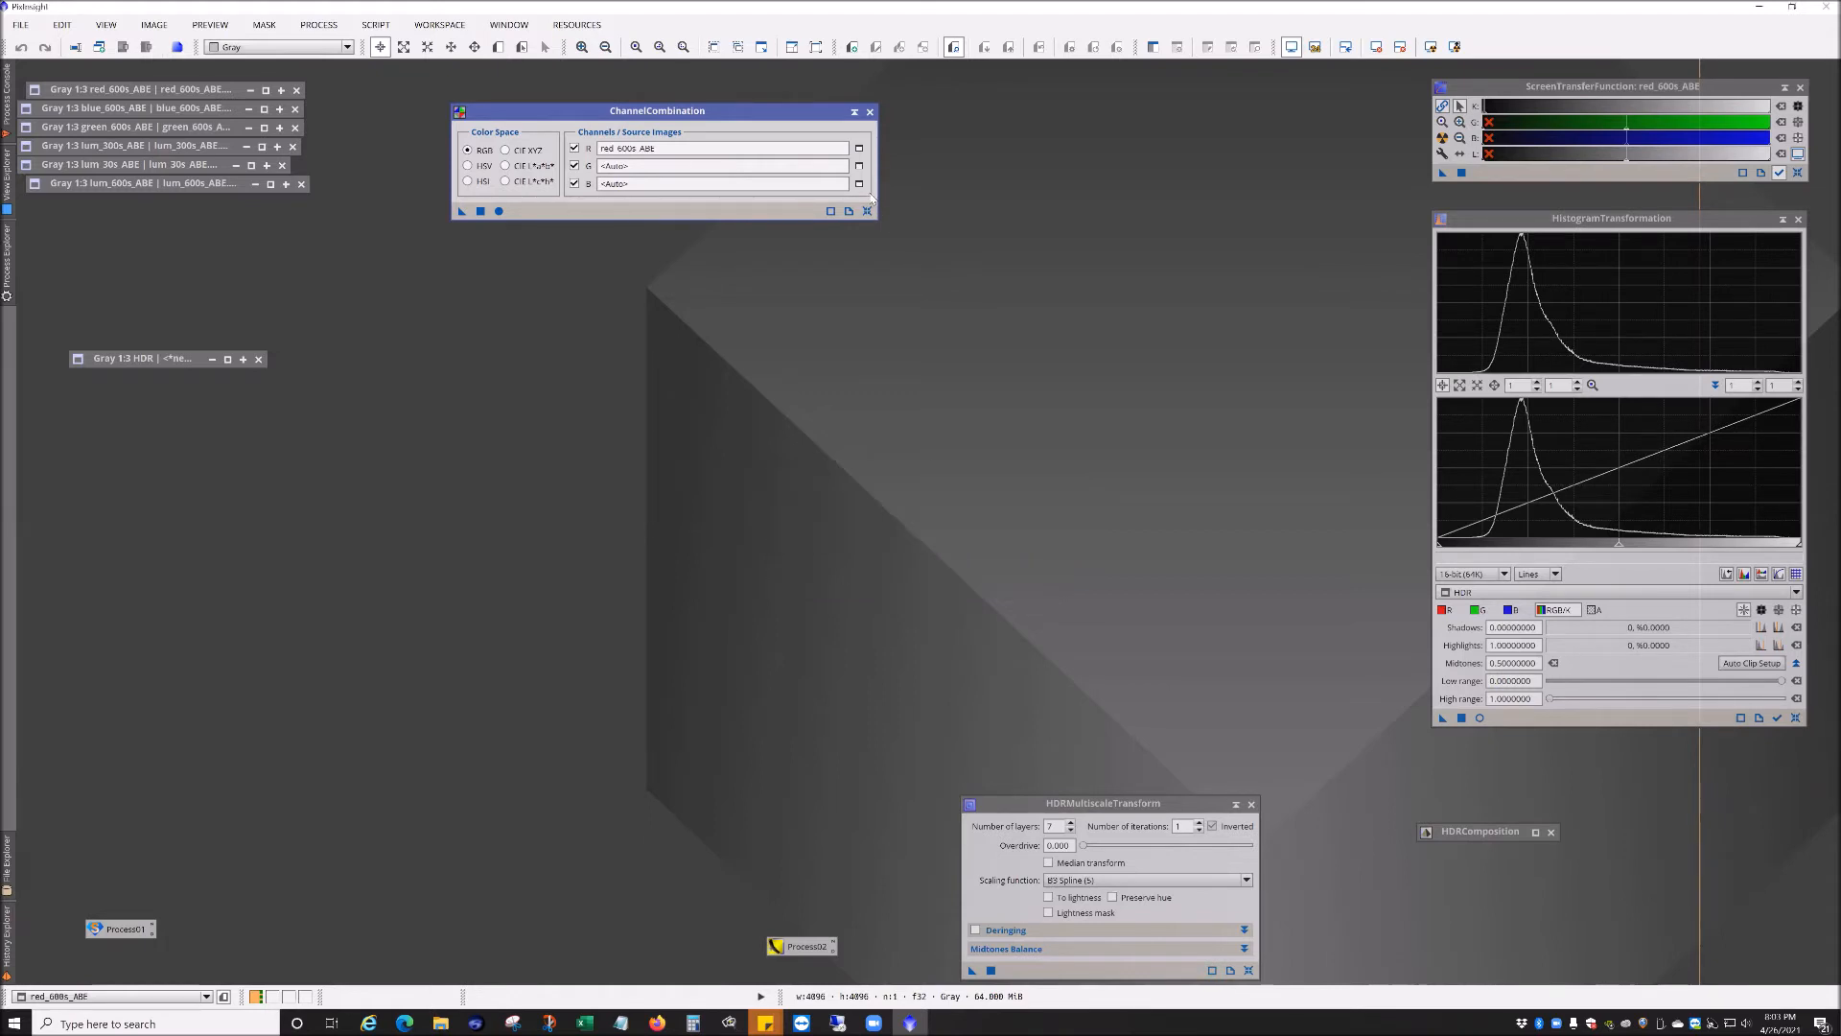
click(825, 501)
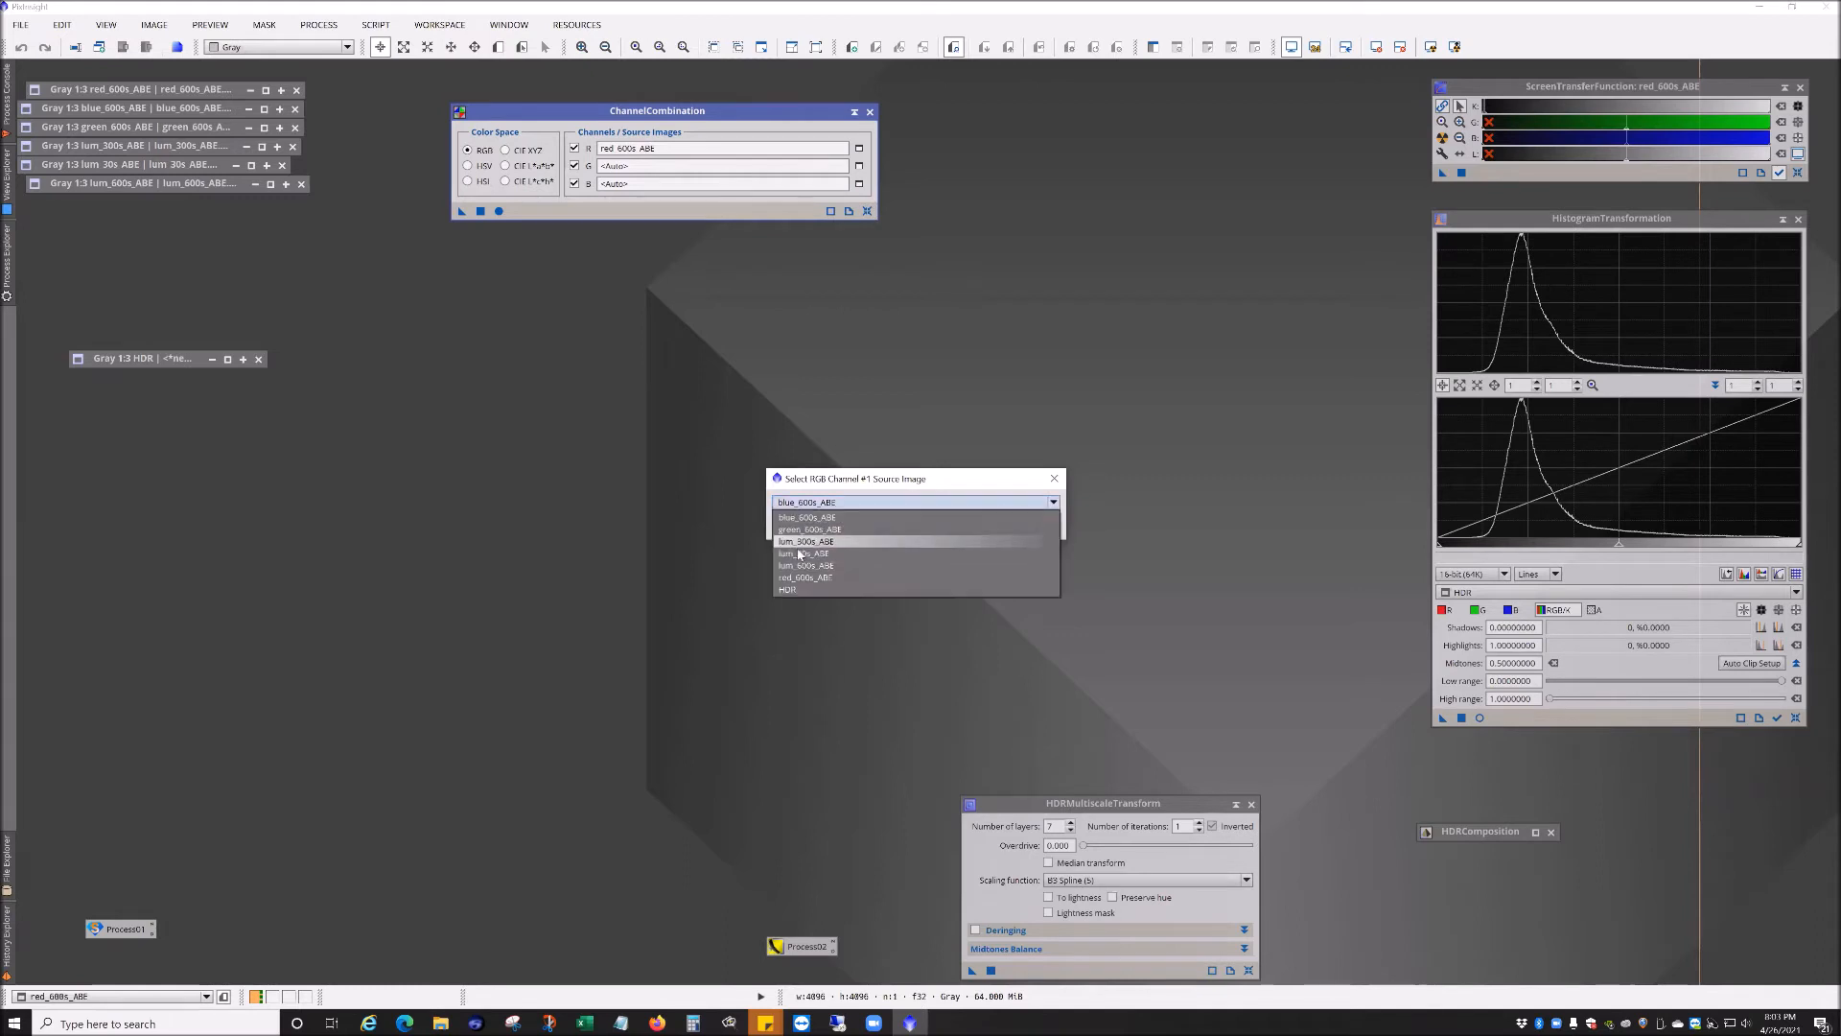
click(811, 529)
click(933, 527)
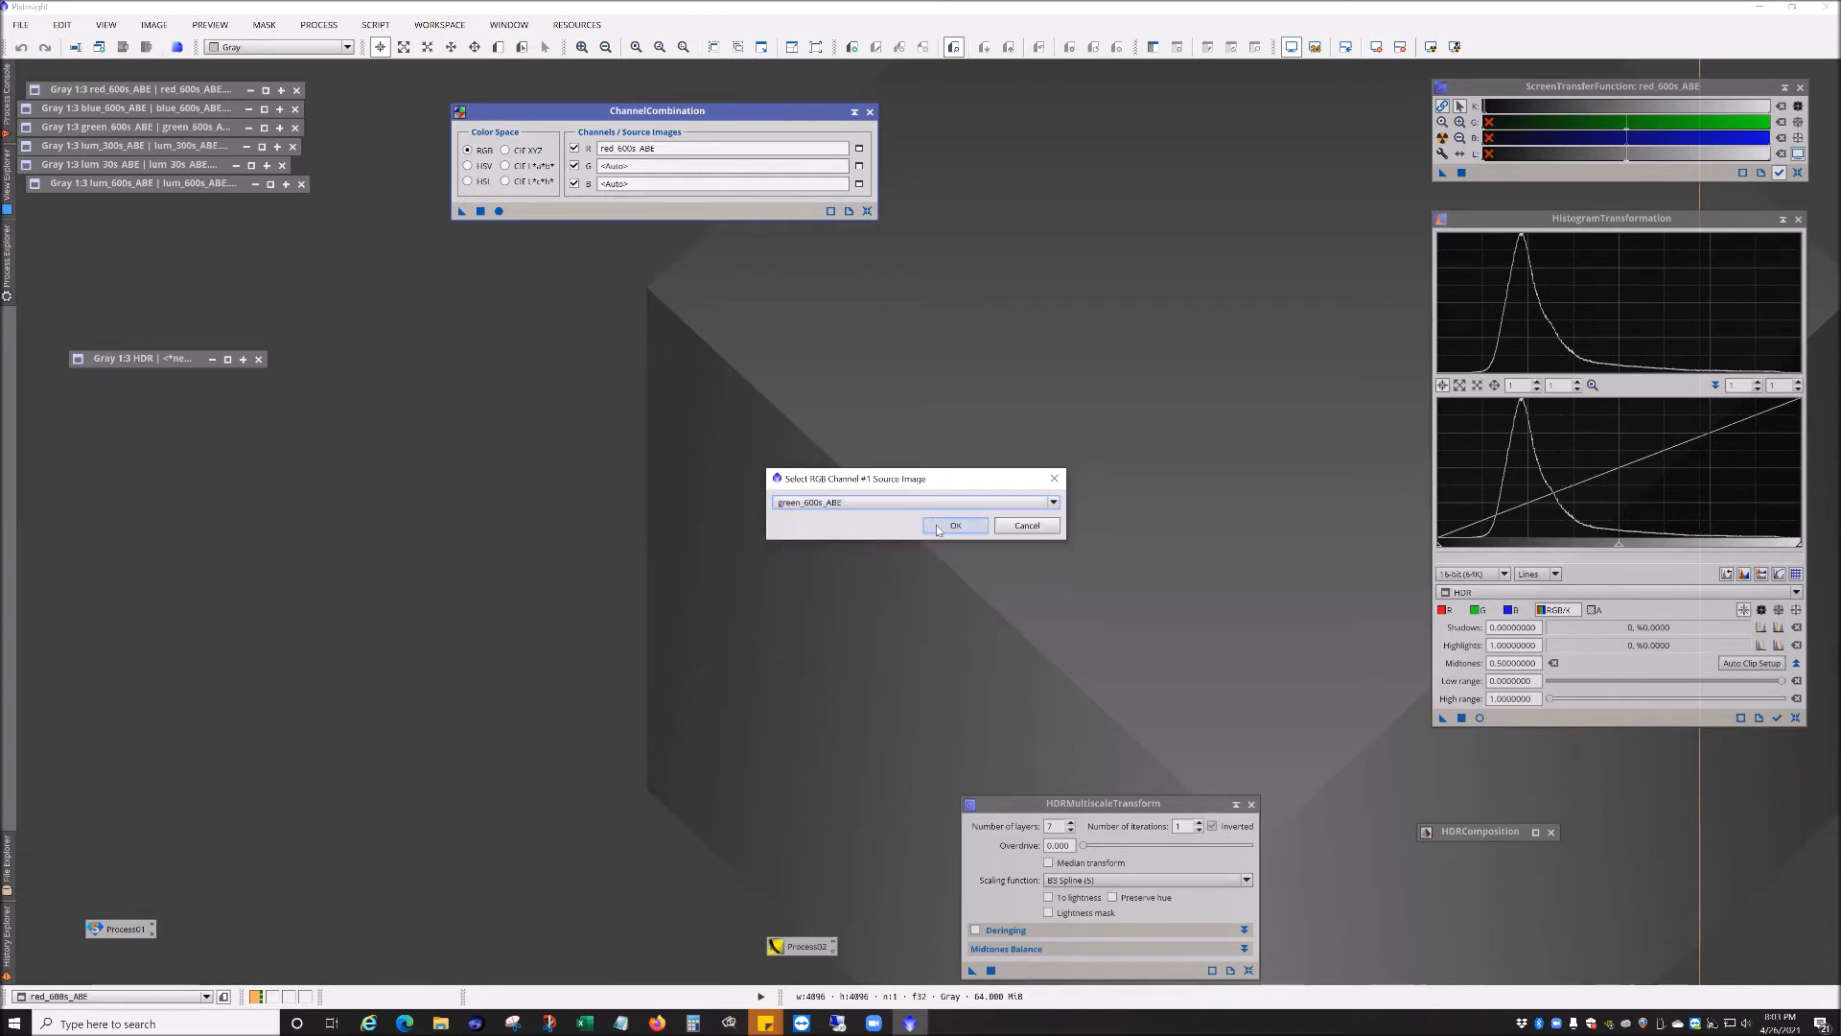
click(858, 184)
click(944, 530)
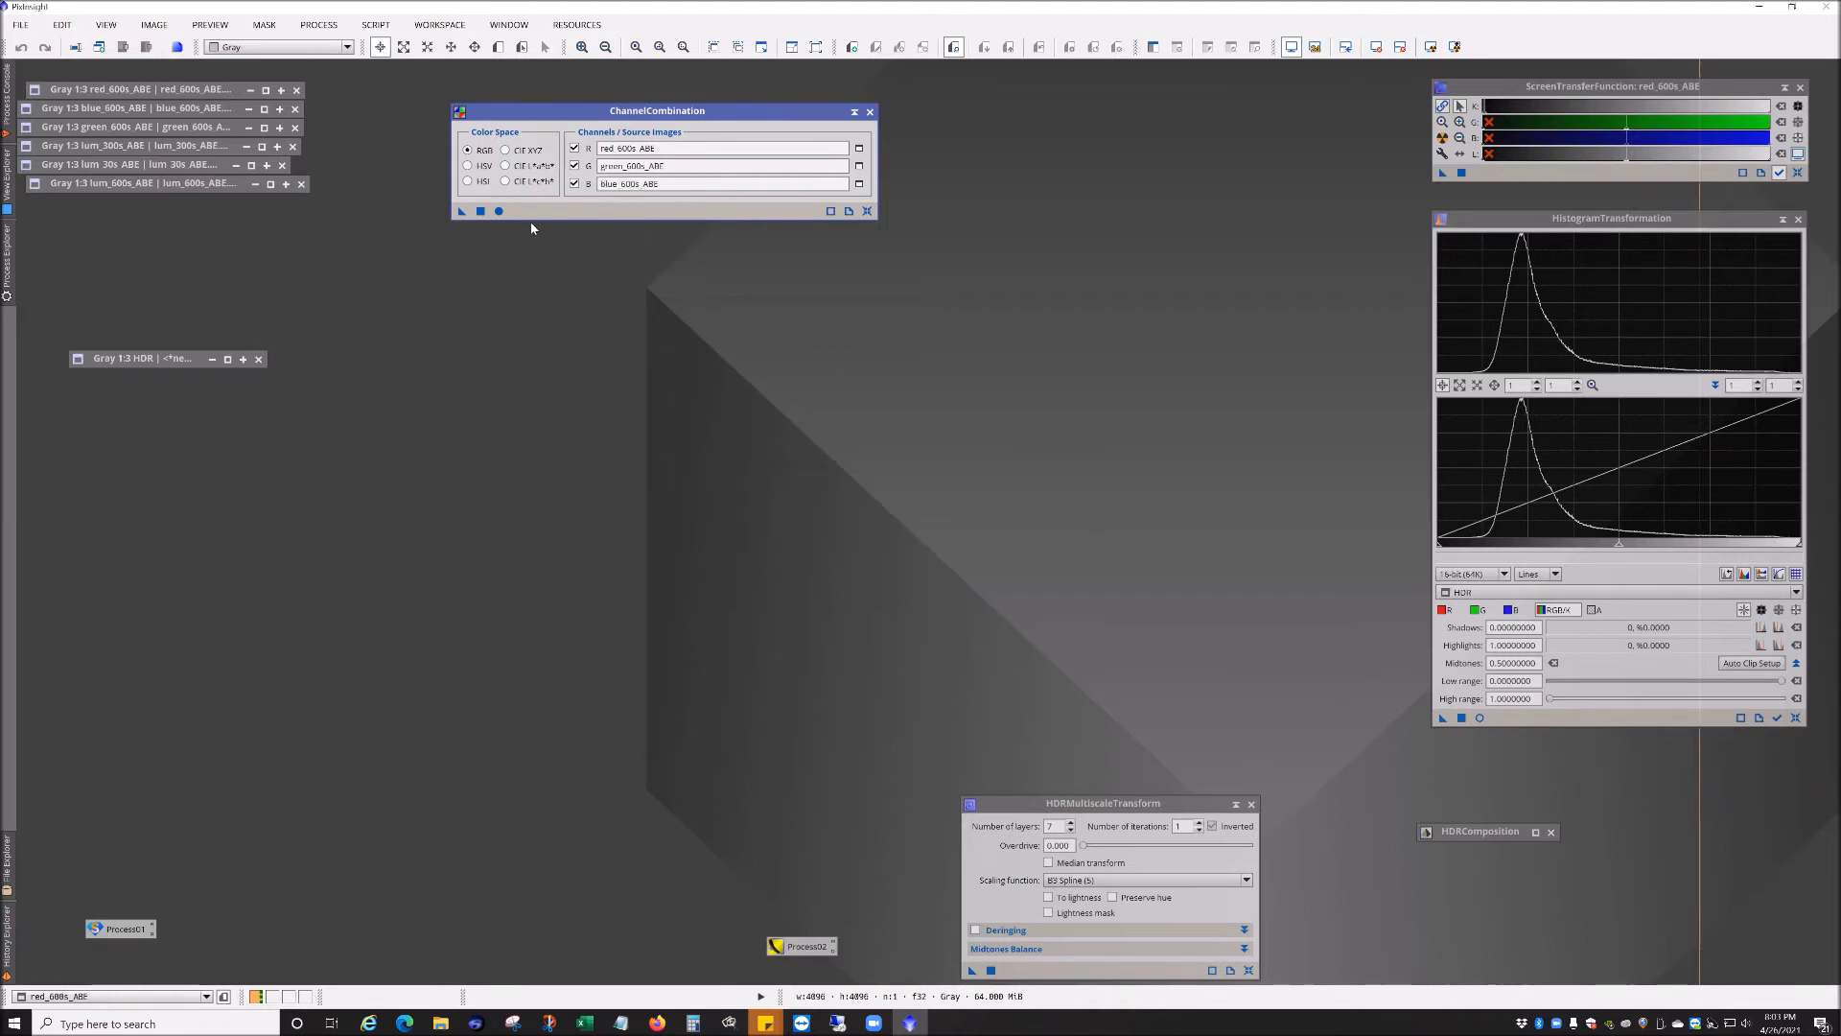
Step: Run ChannelCombination globally to create the RGB image and reposition its window and the STF dialog
click(499, 214)
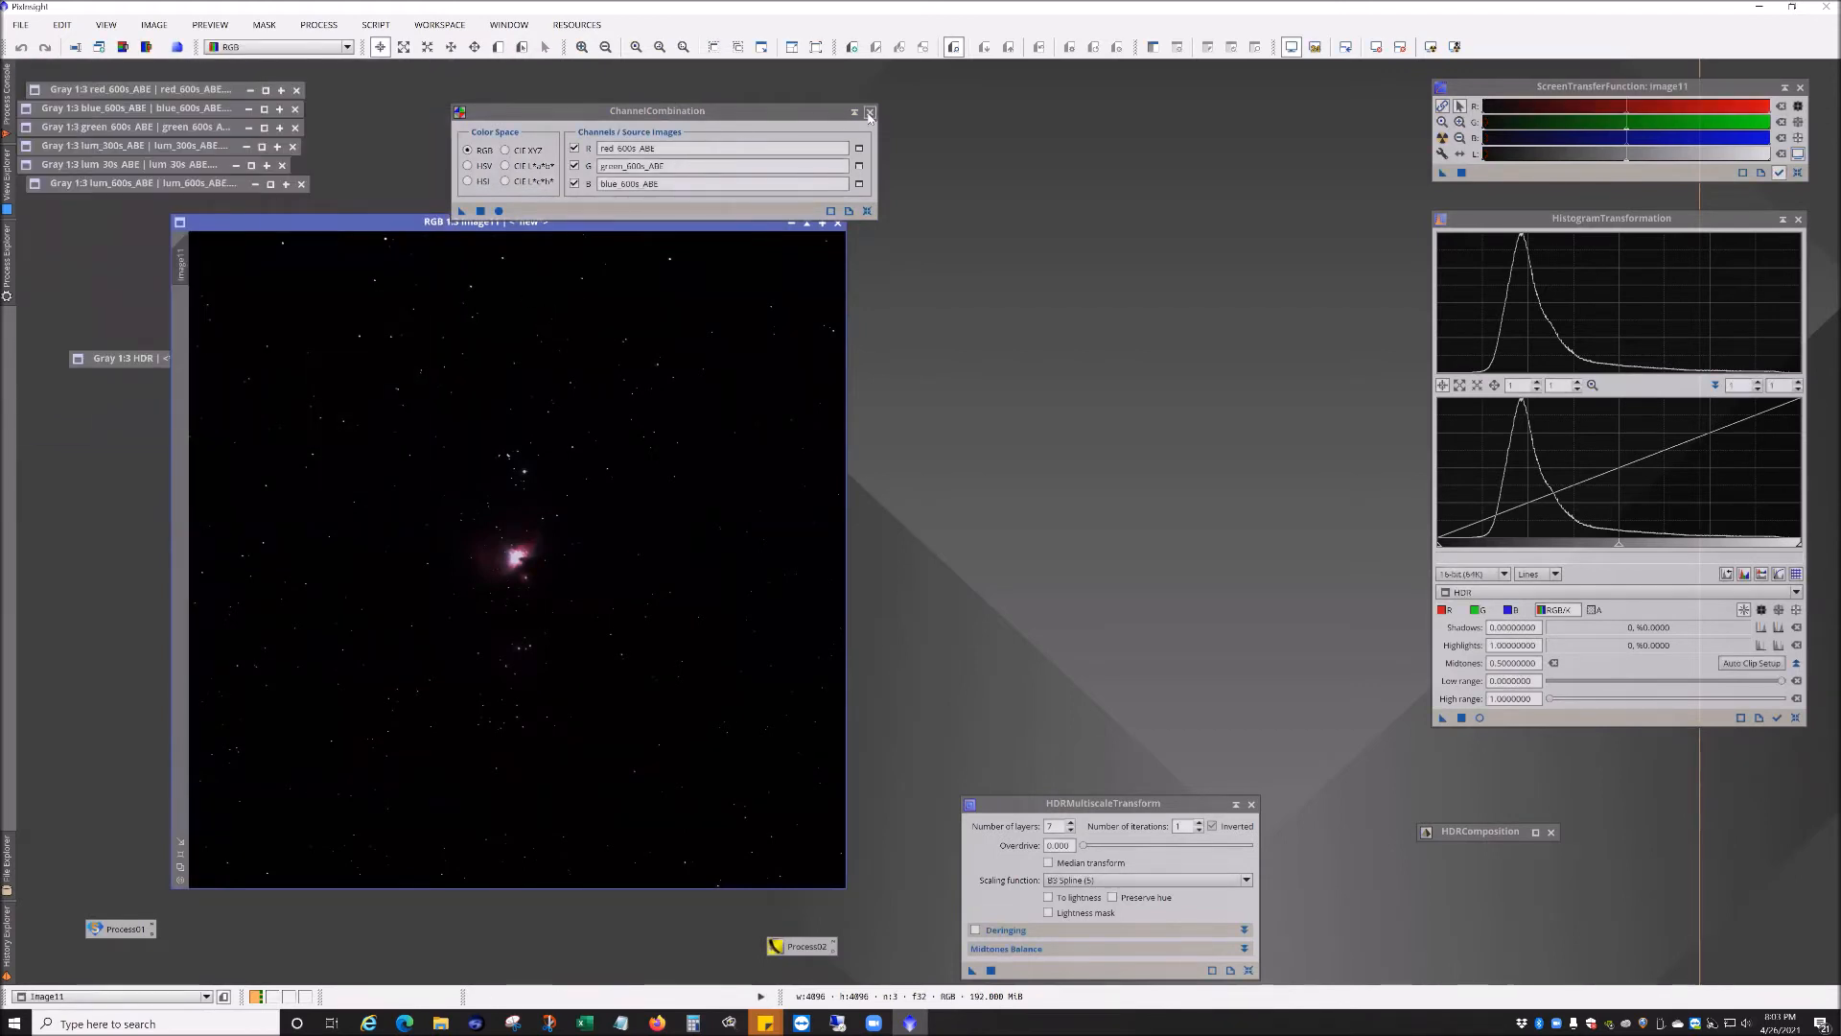
drag(594, 228, 803, 114)
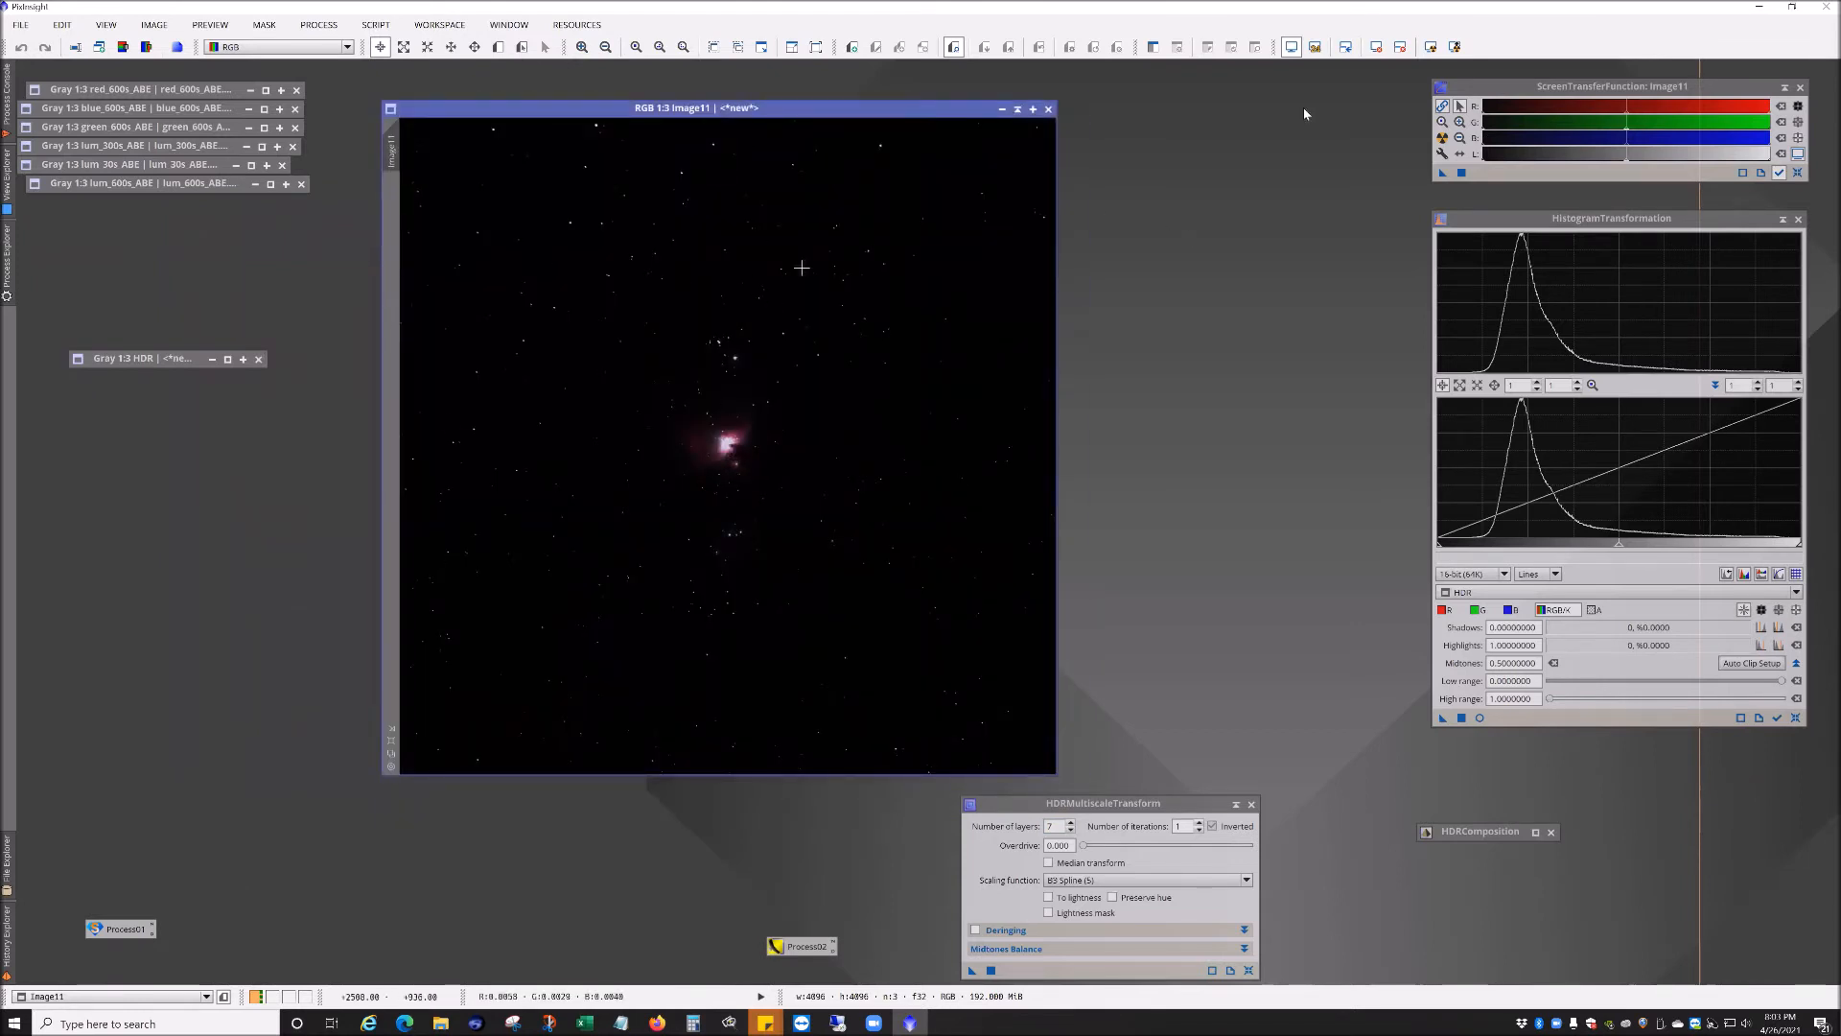
mouse_move(1536, 90)
mouse_down()
mouse_move(1301, 99)
mouse_move(1537, 102)
mouse_up()
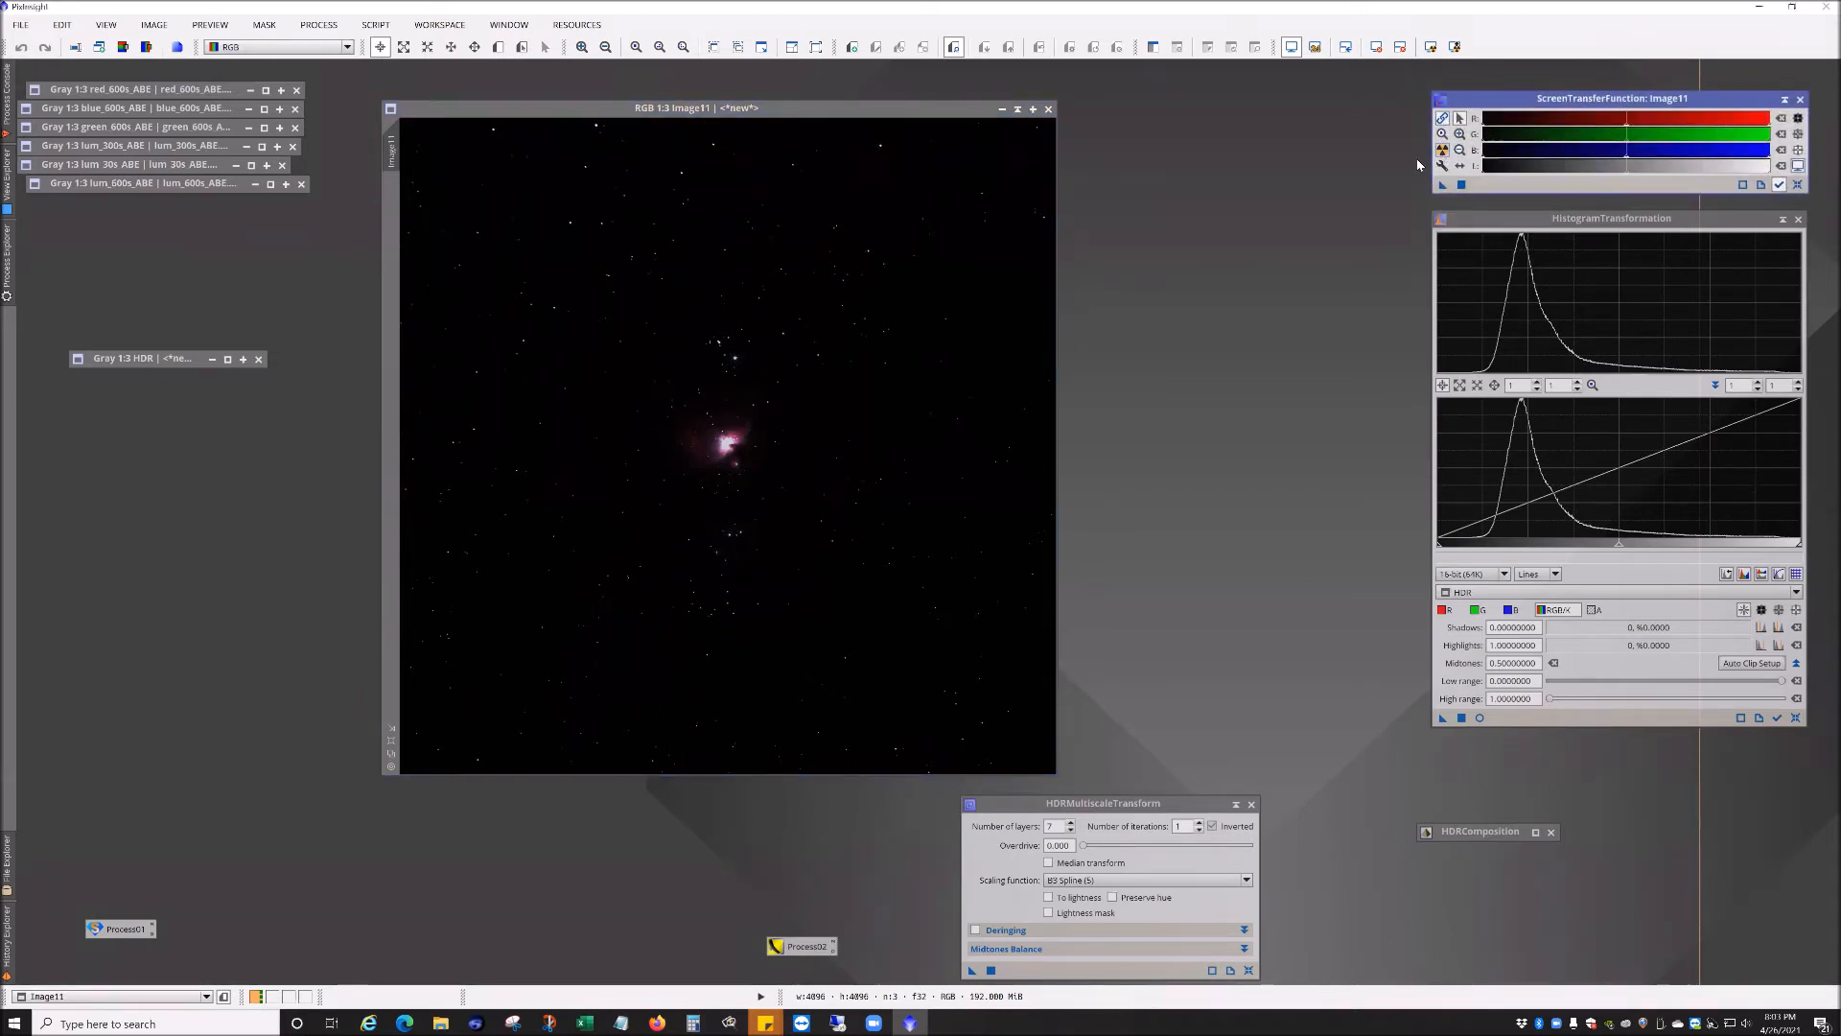
Step: Apply STF auto stretch to the RGB image with channels linked and unlinked to compare the previews
click(1442, 149)
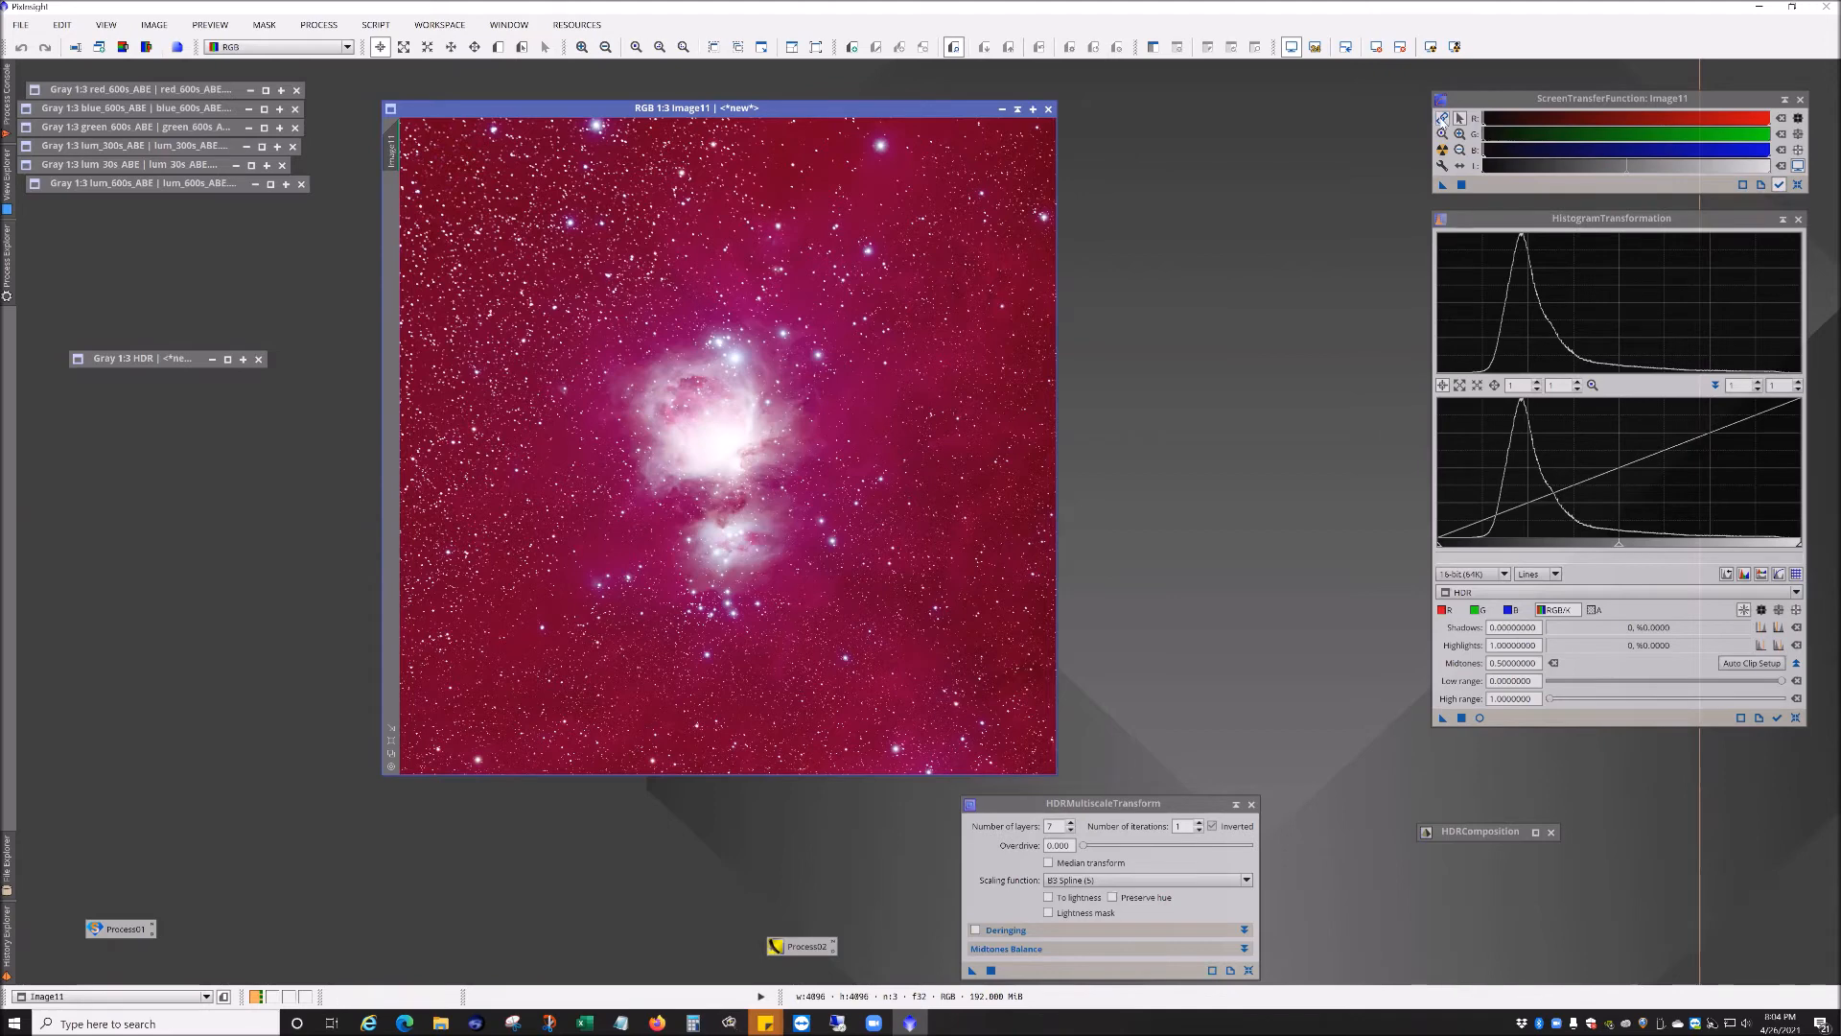
click(1442, 117)
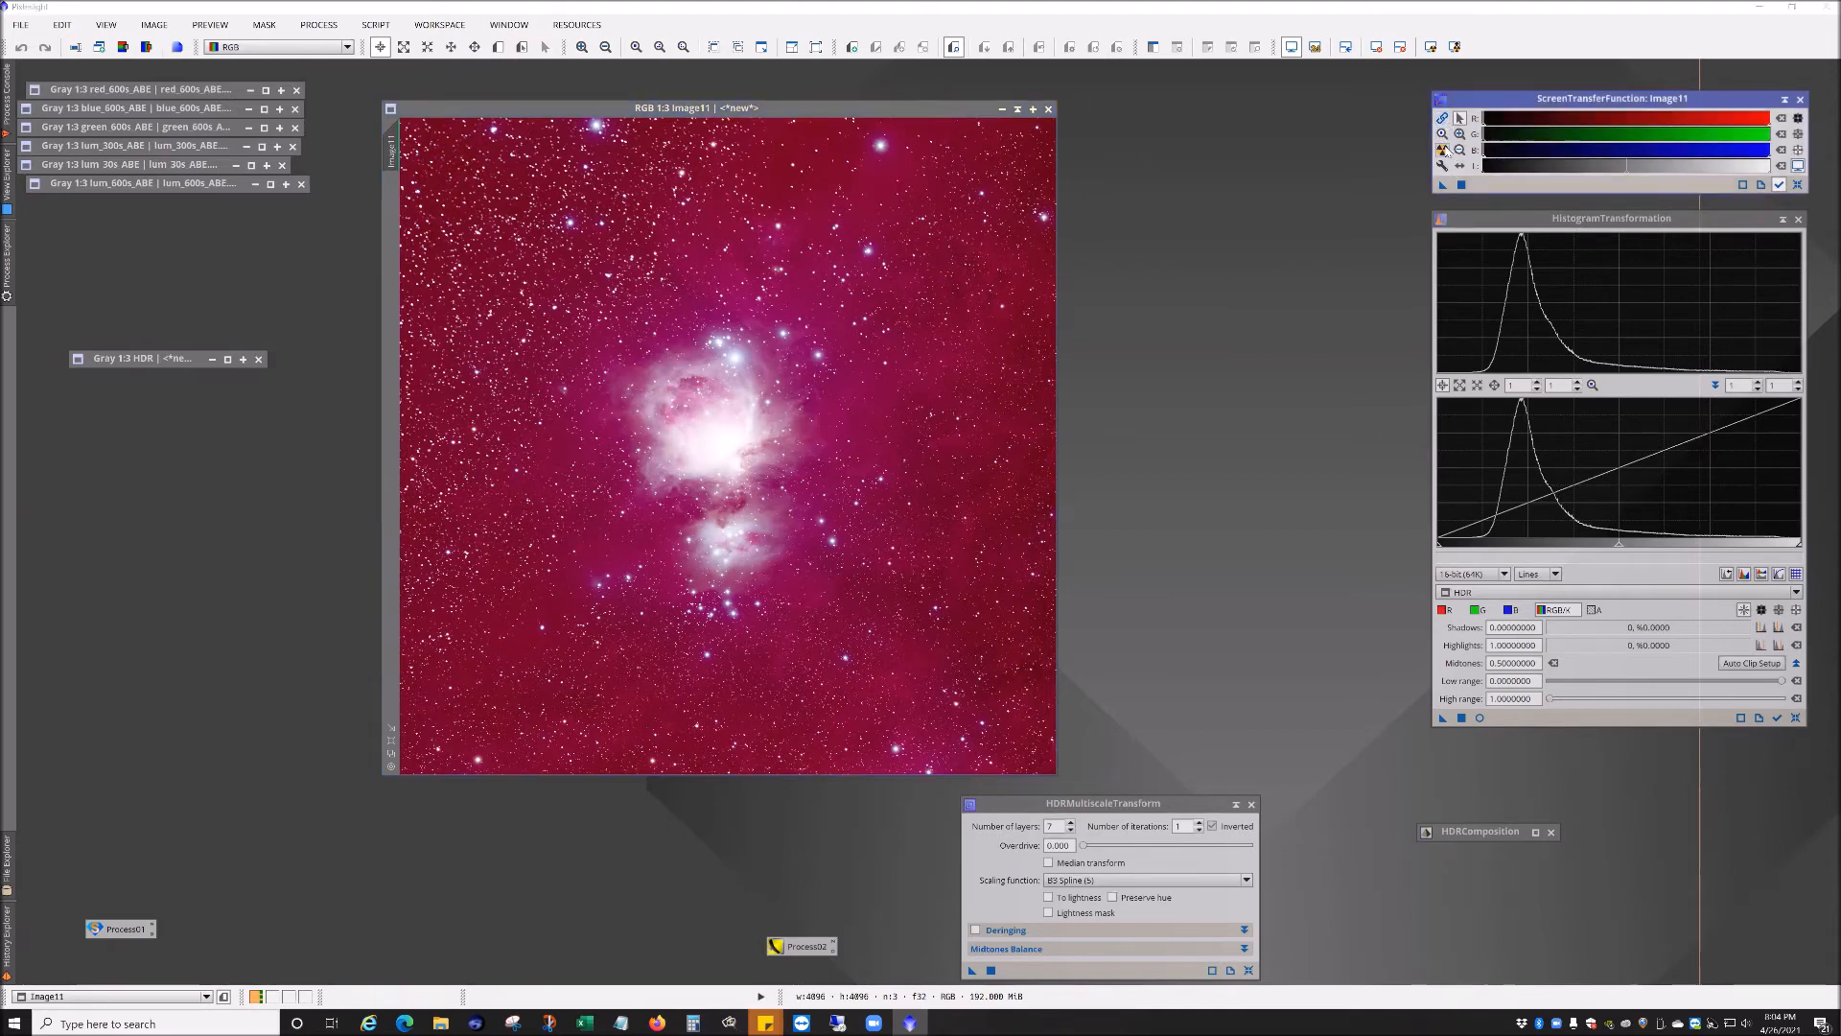
click(1443, 151)
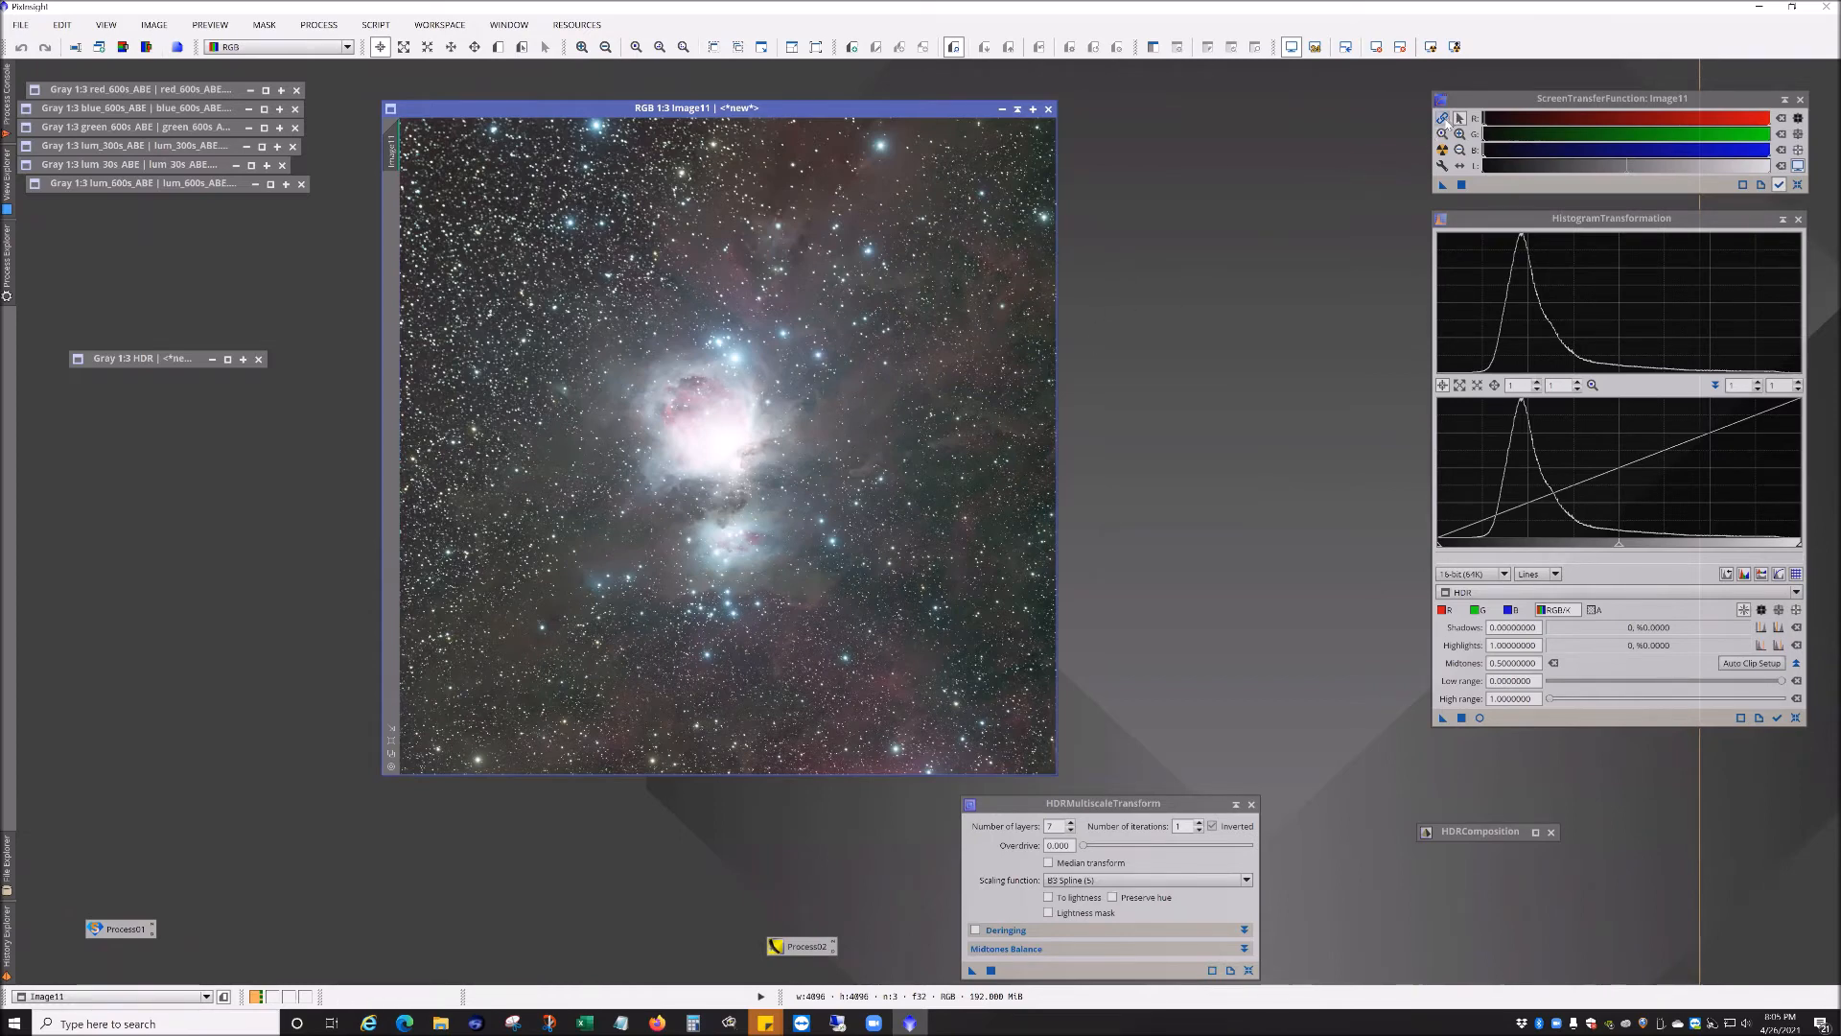
click(1442, 116)
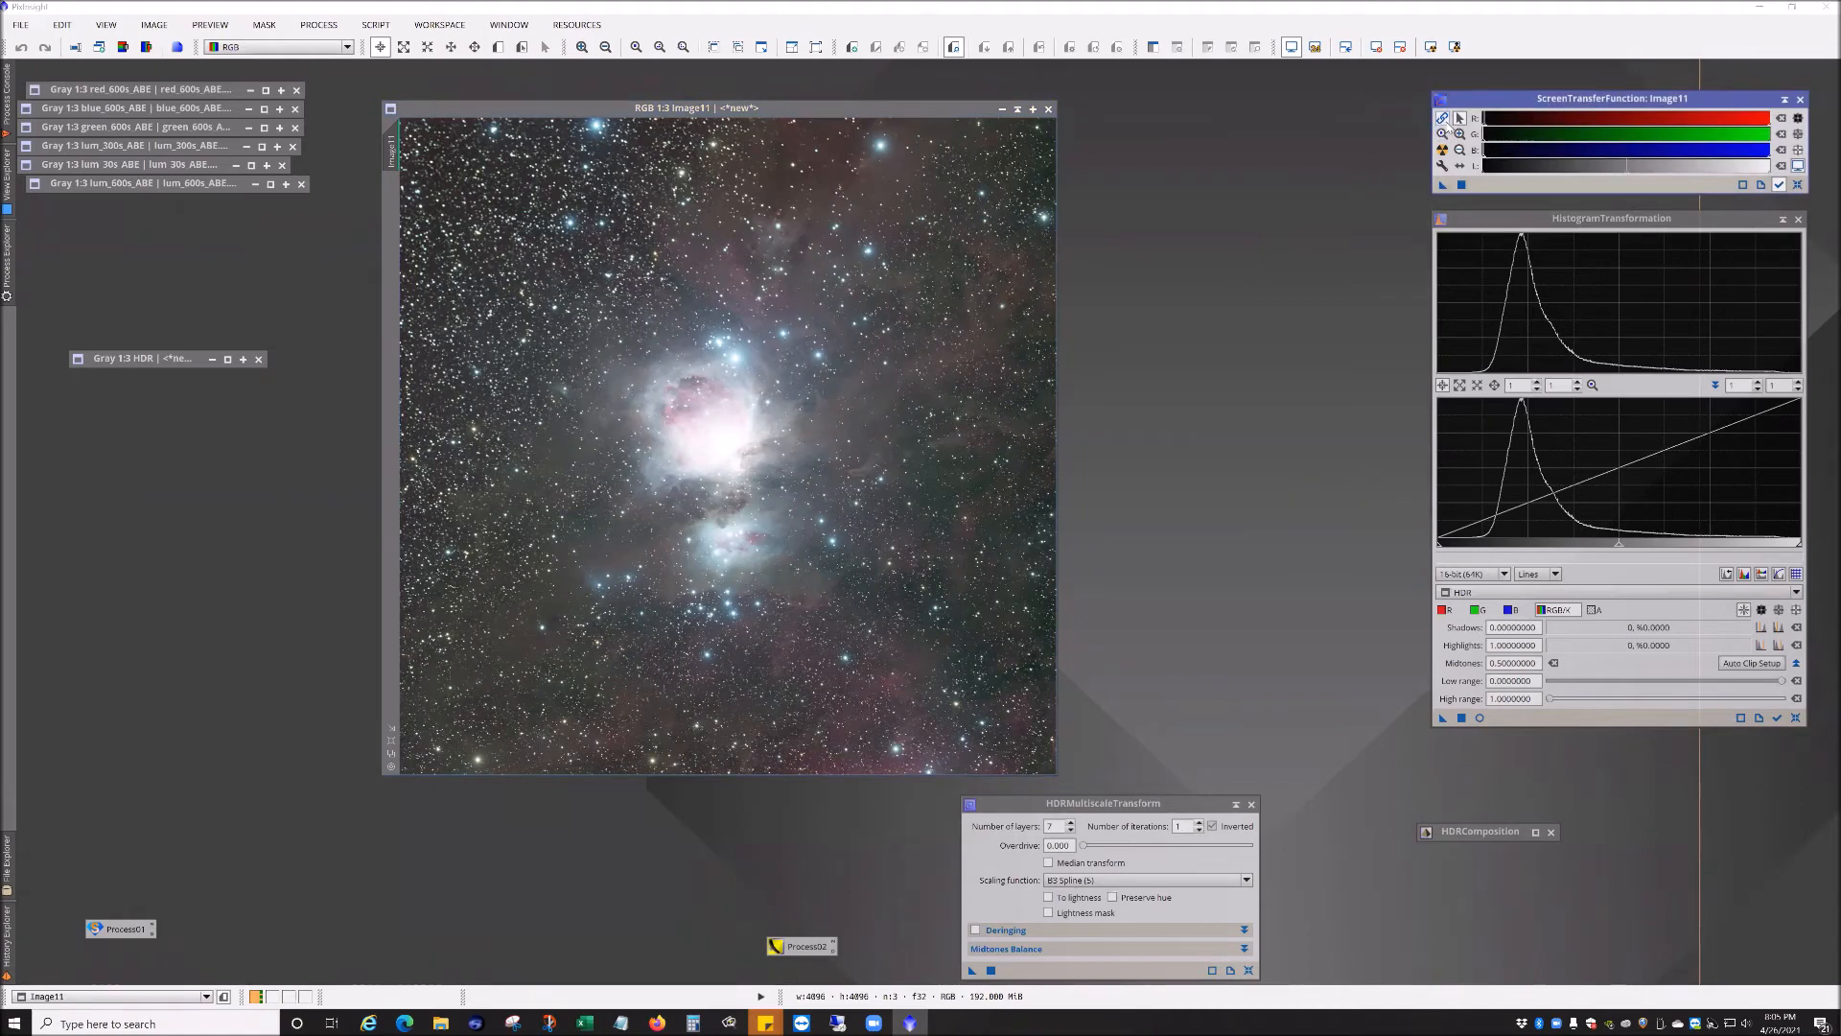
click(1444, 151)
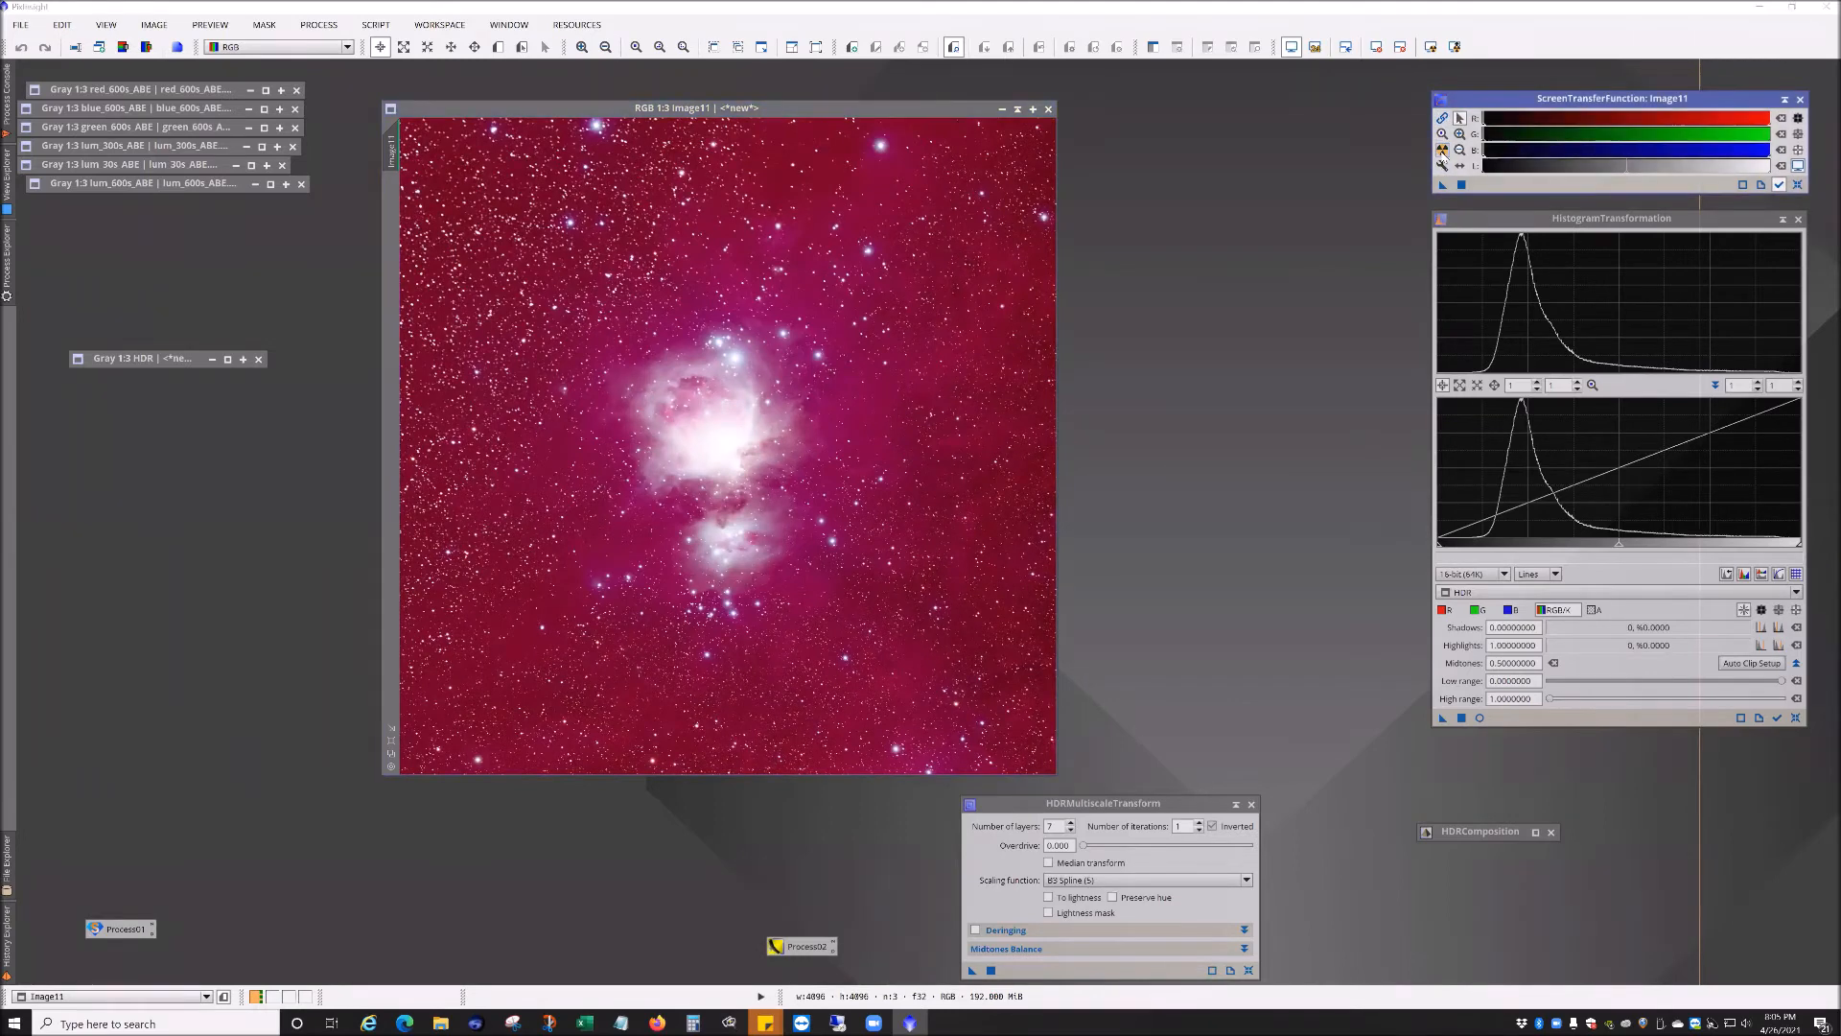
click(1444, 151)
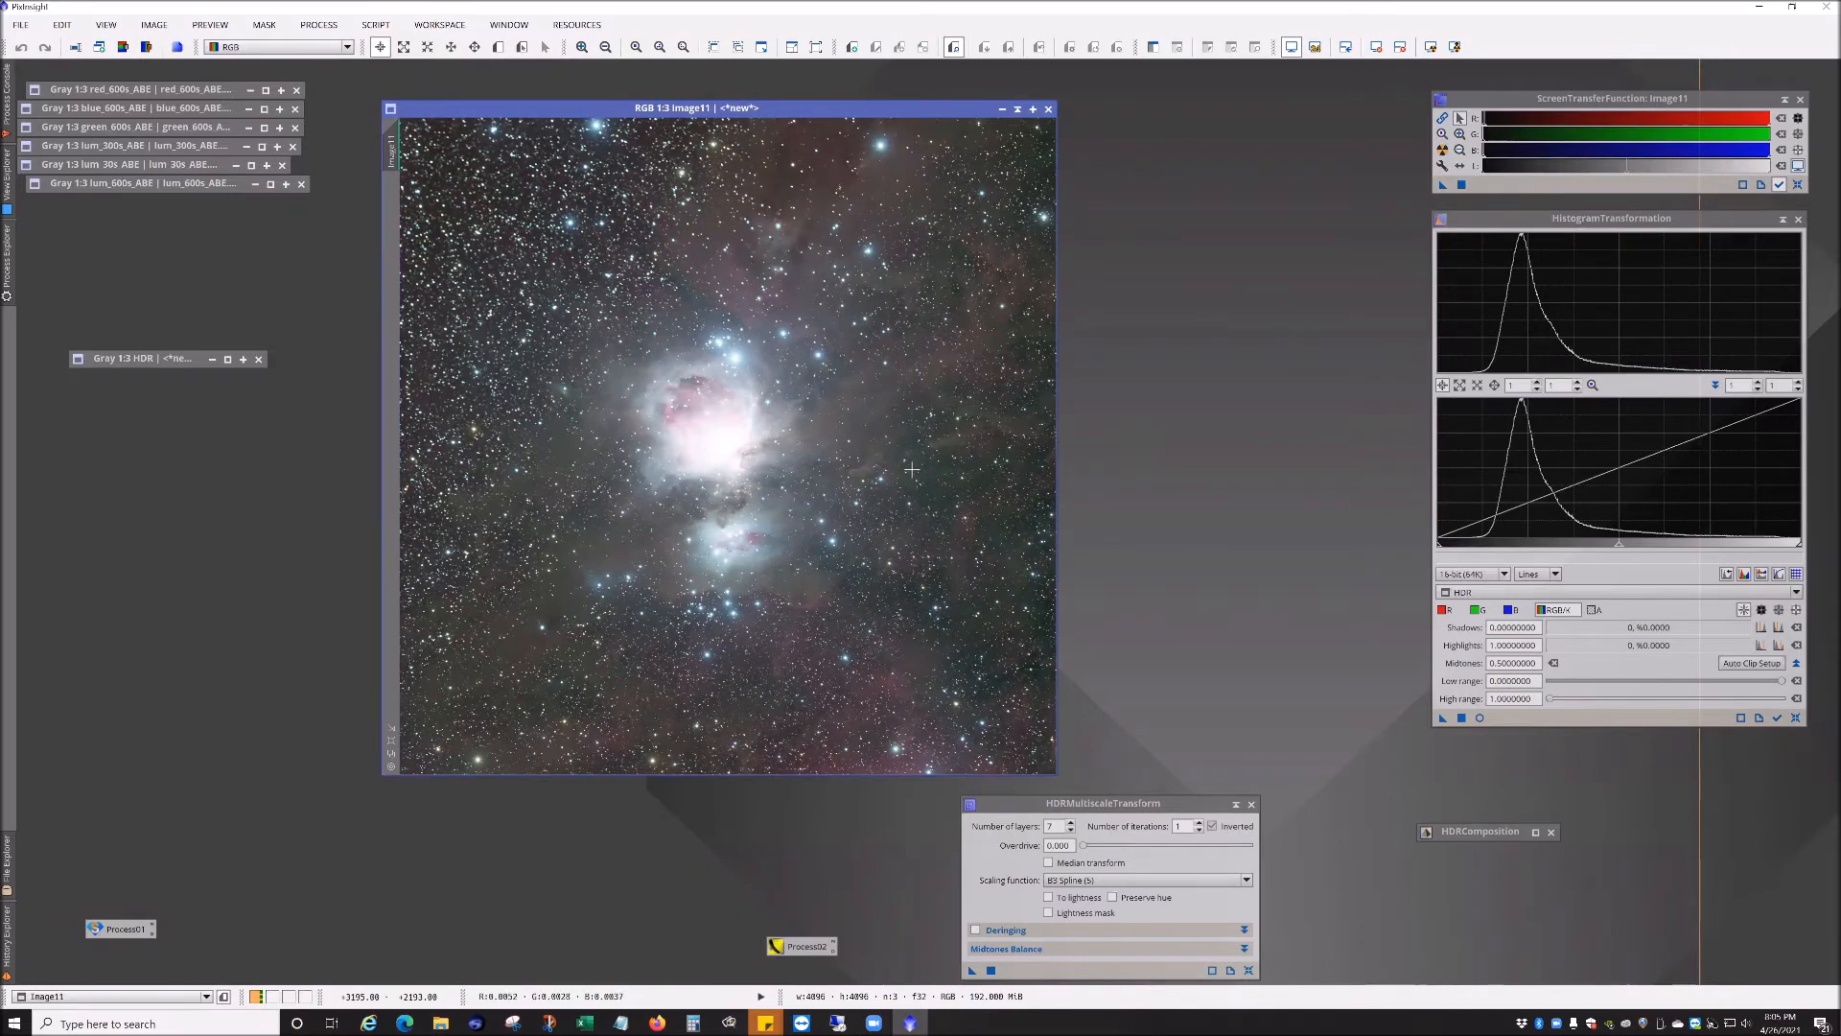
click(1441, 117)
click(1442, 150)
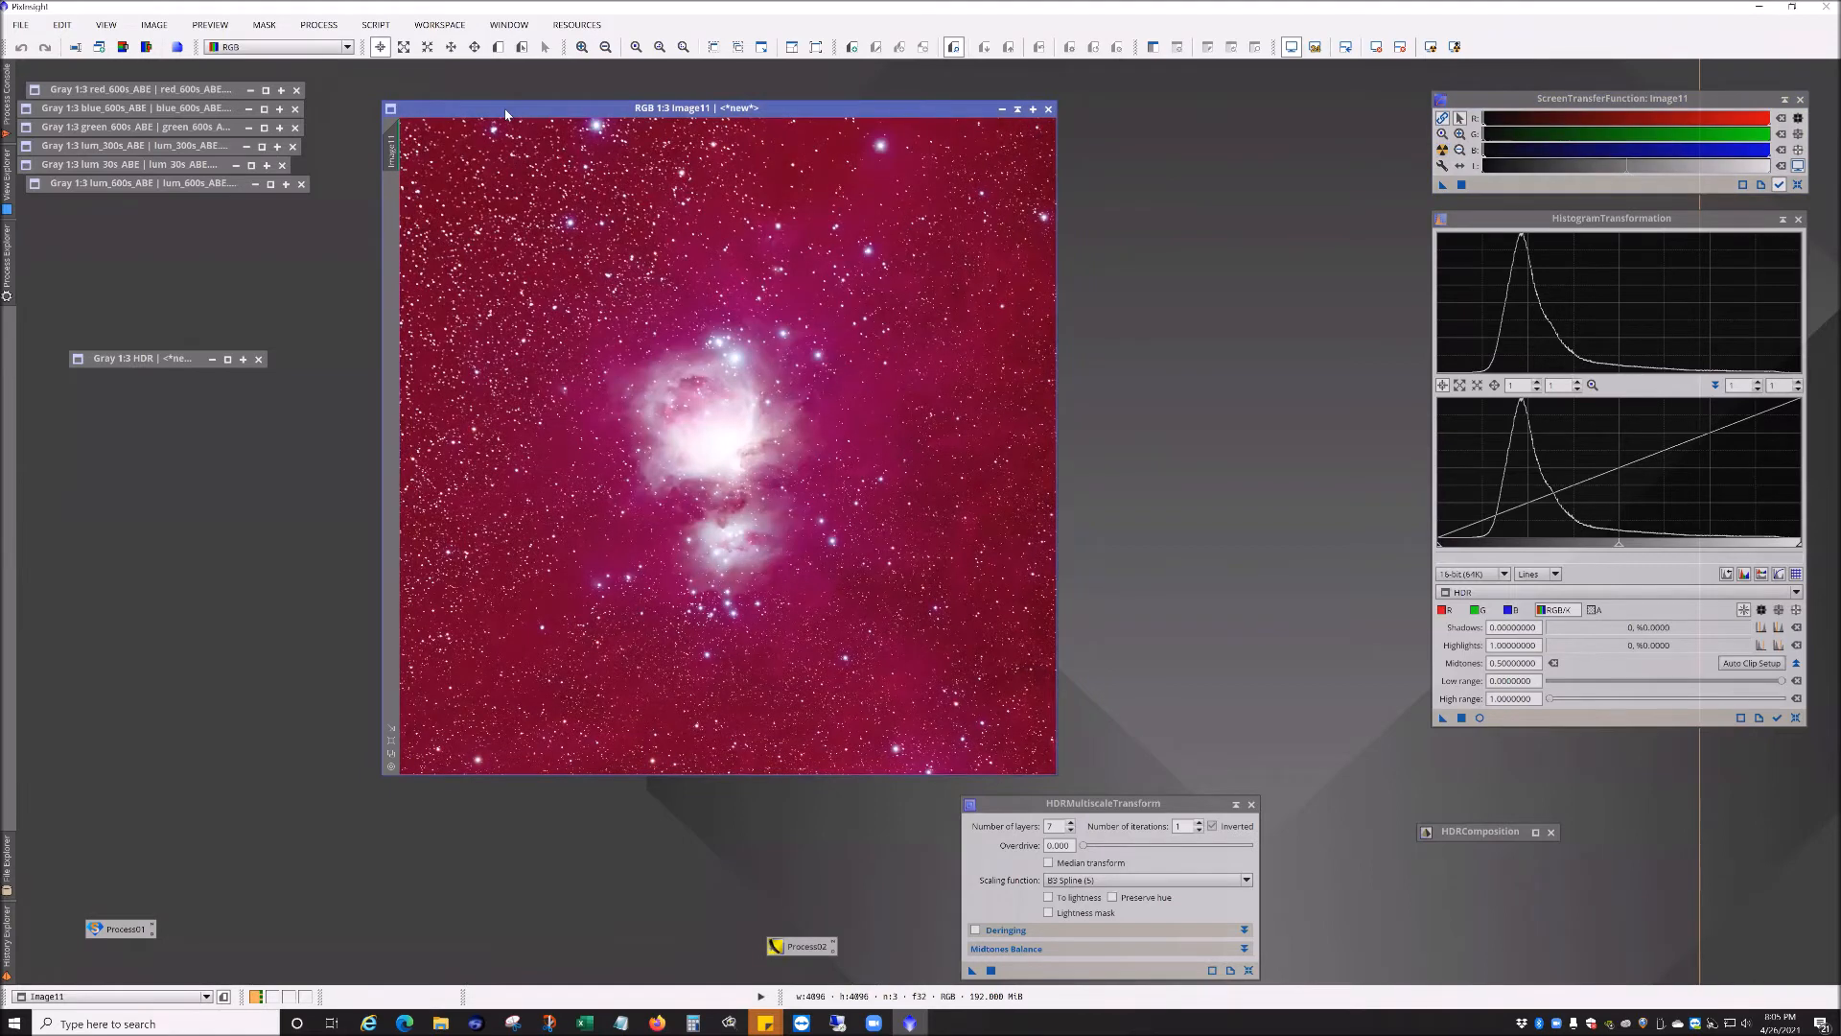
Step: Move the RGB image window and browse the ColorCalibration processes
drag(581, 107, 656, 100)
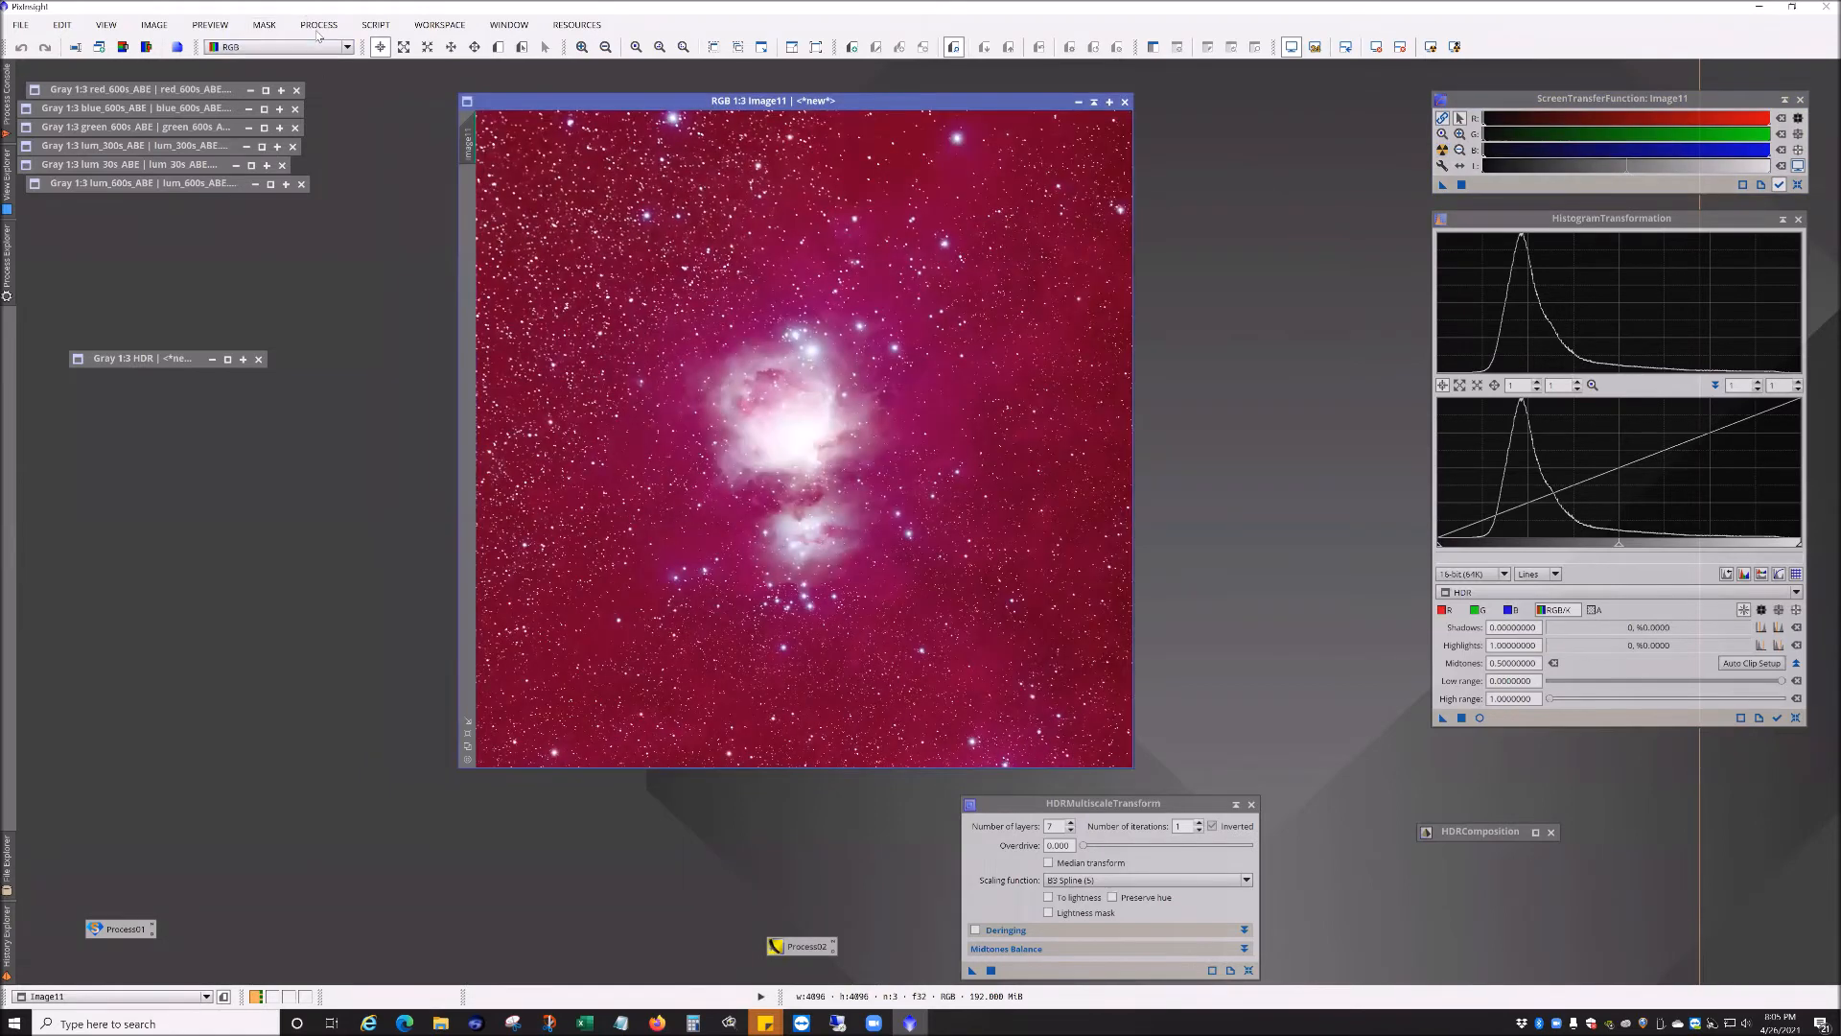
click(318, 27)
mouse_move(348, 88)
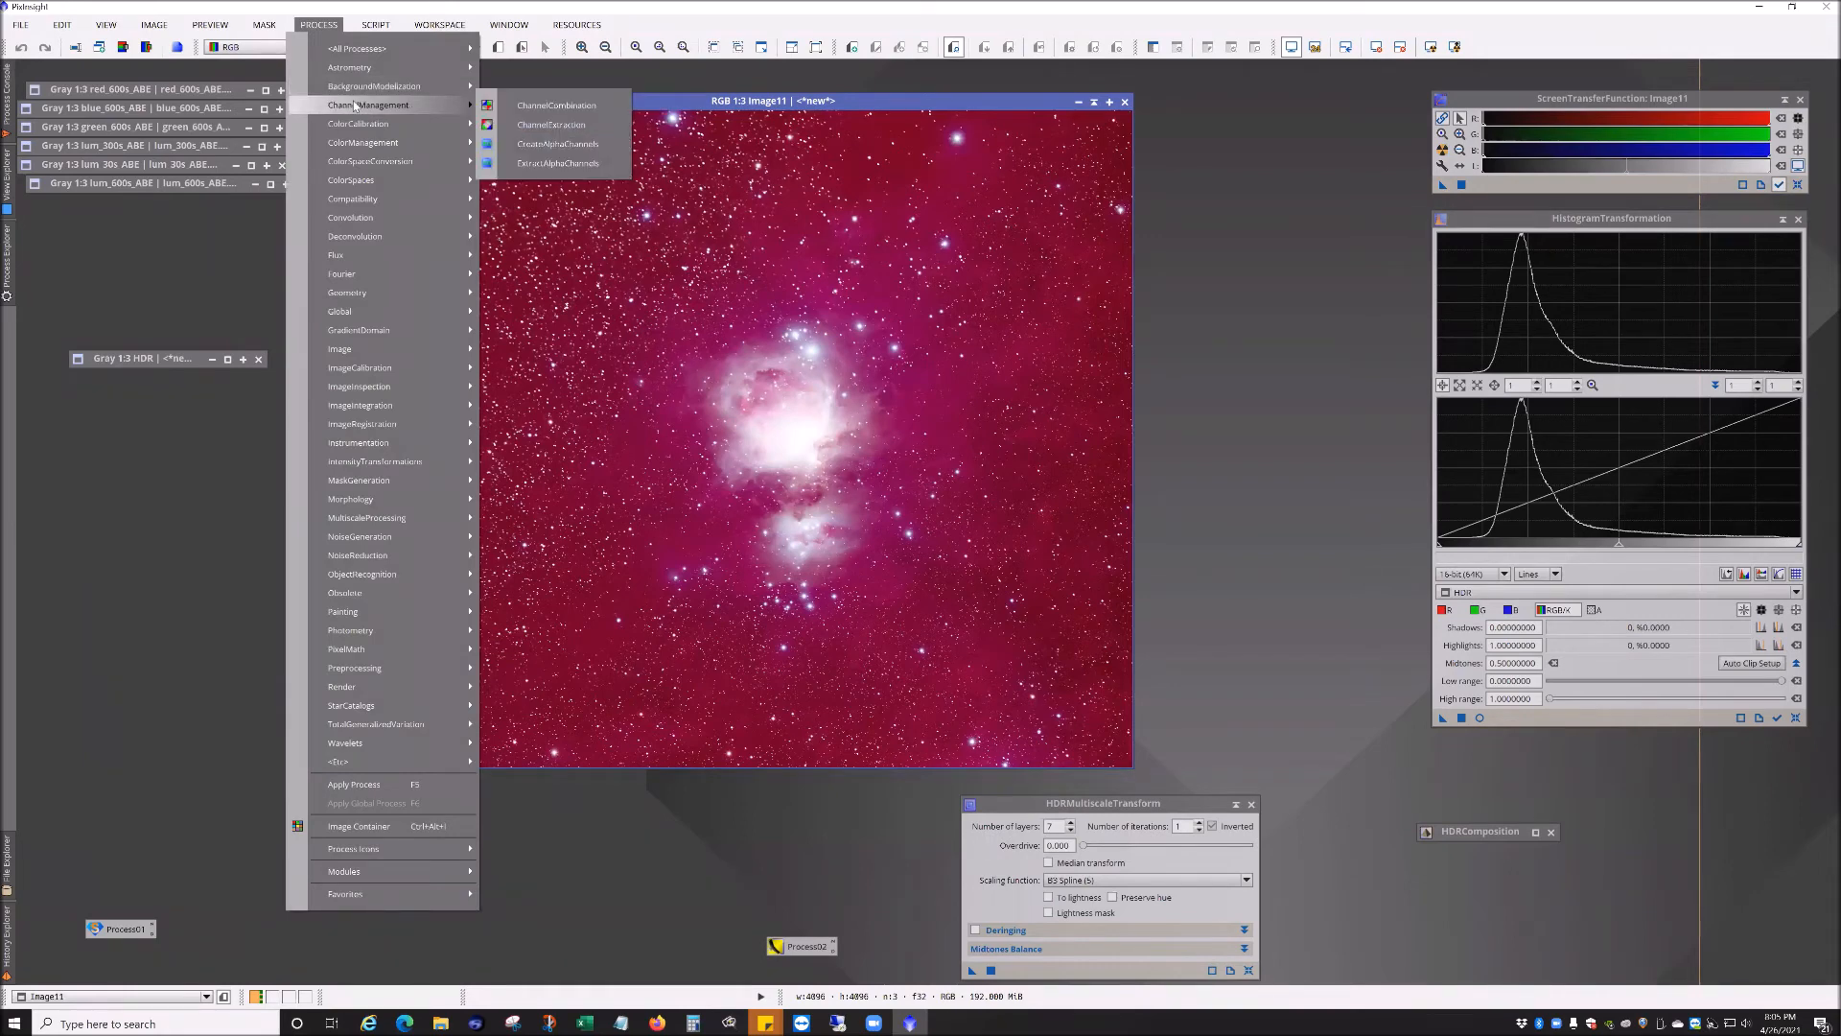
mouse_move(420, 121)
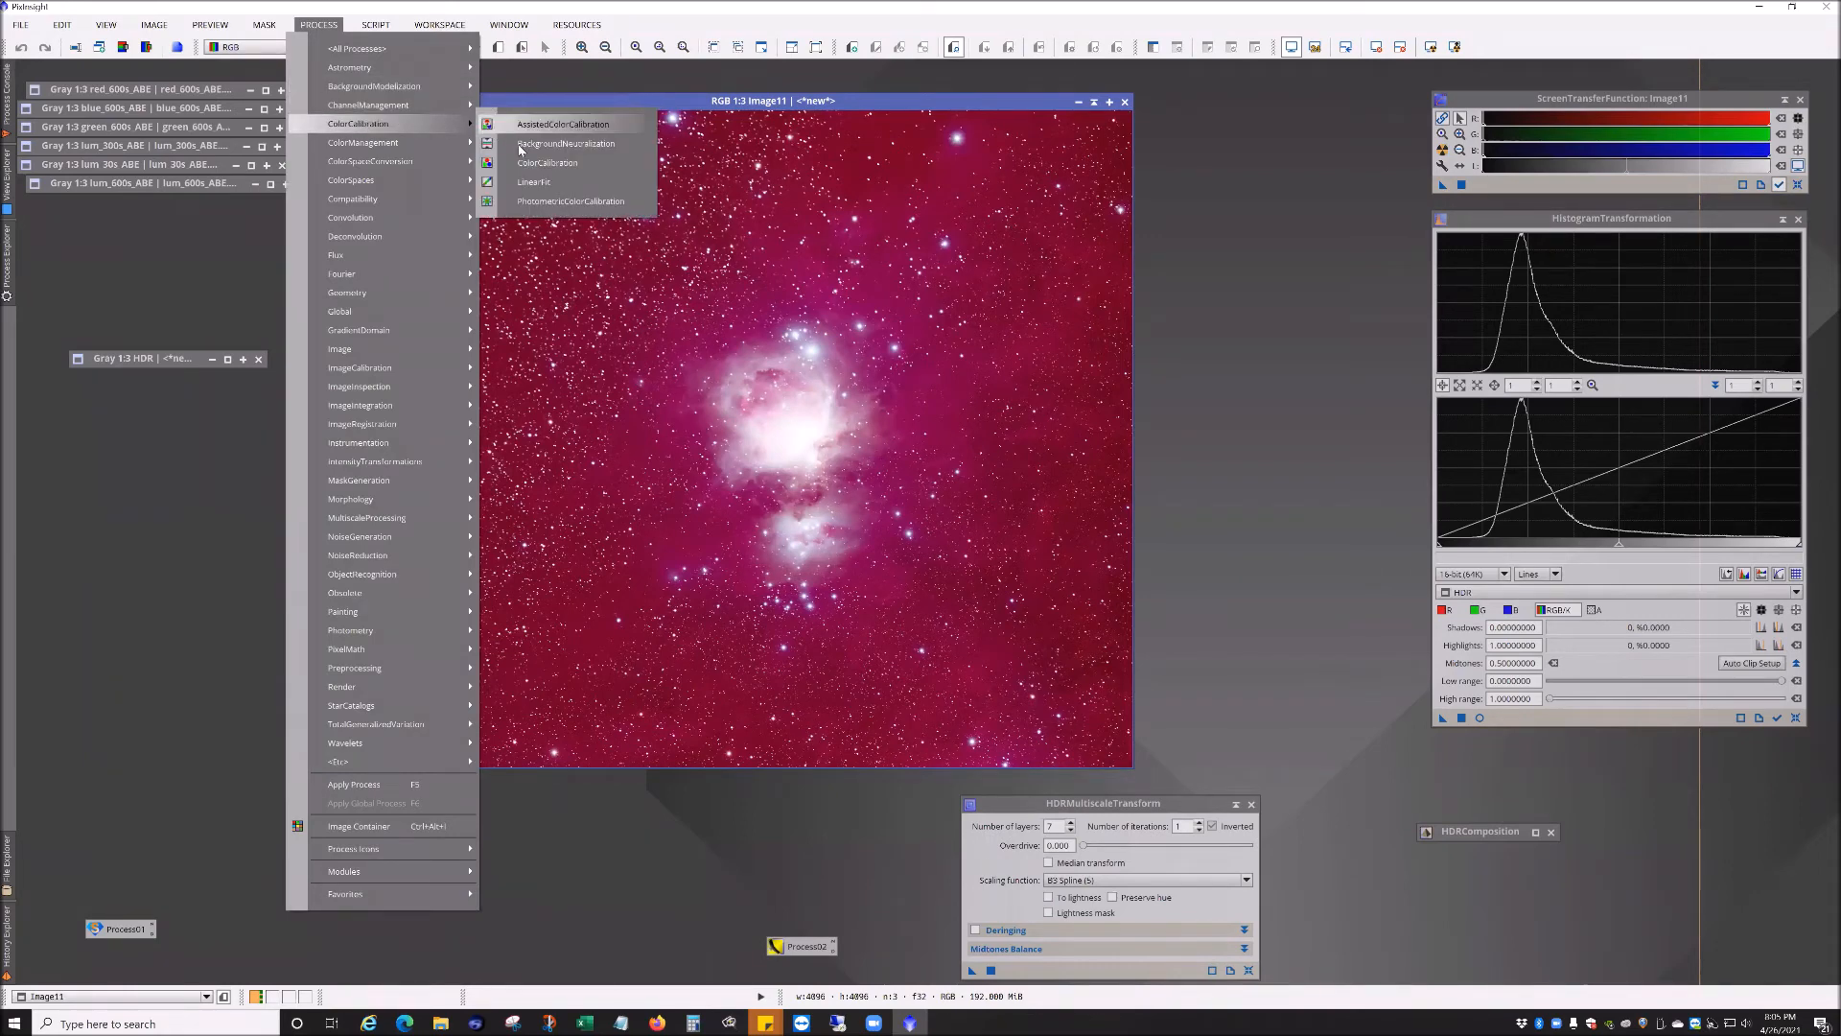
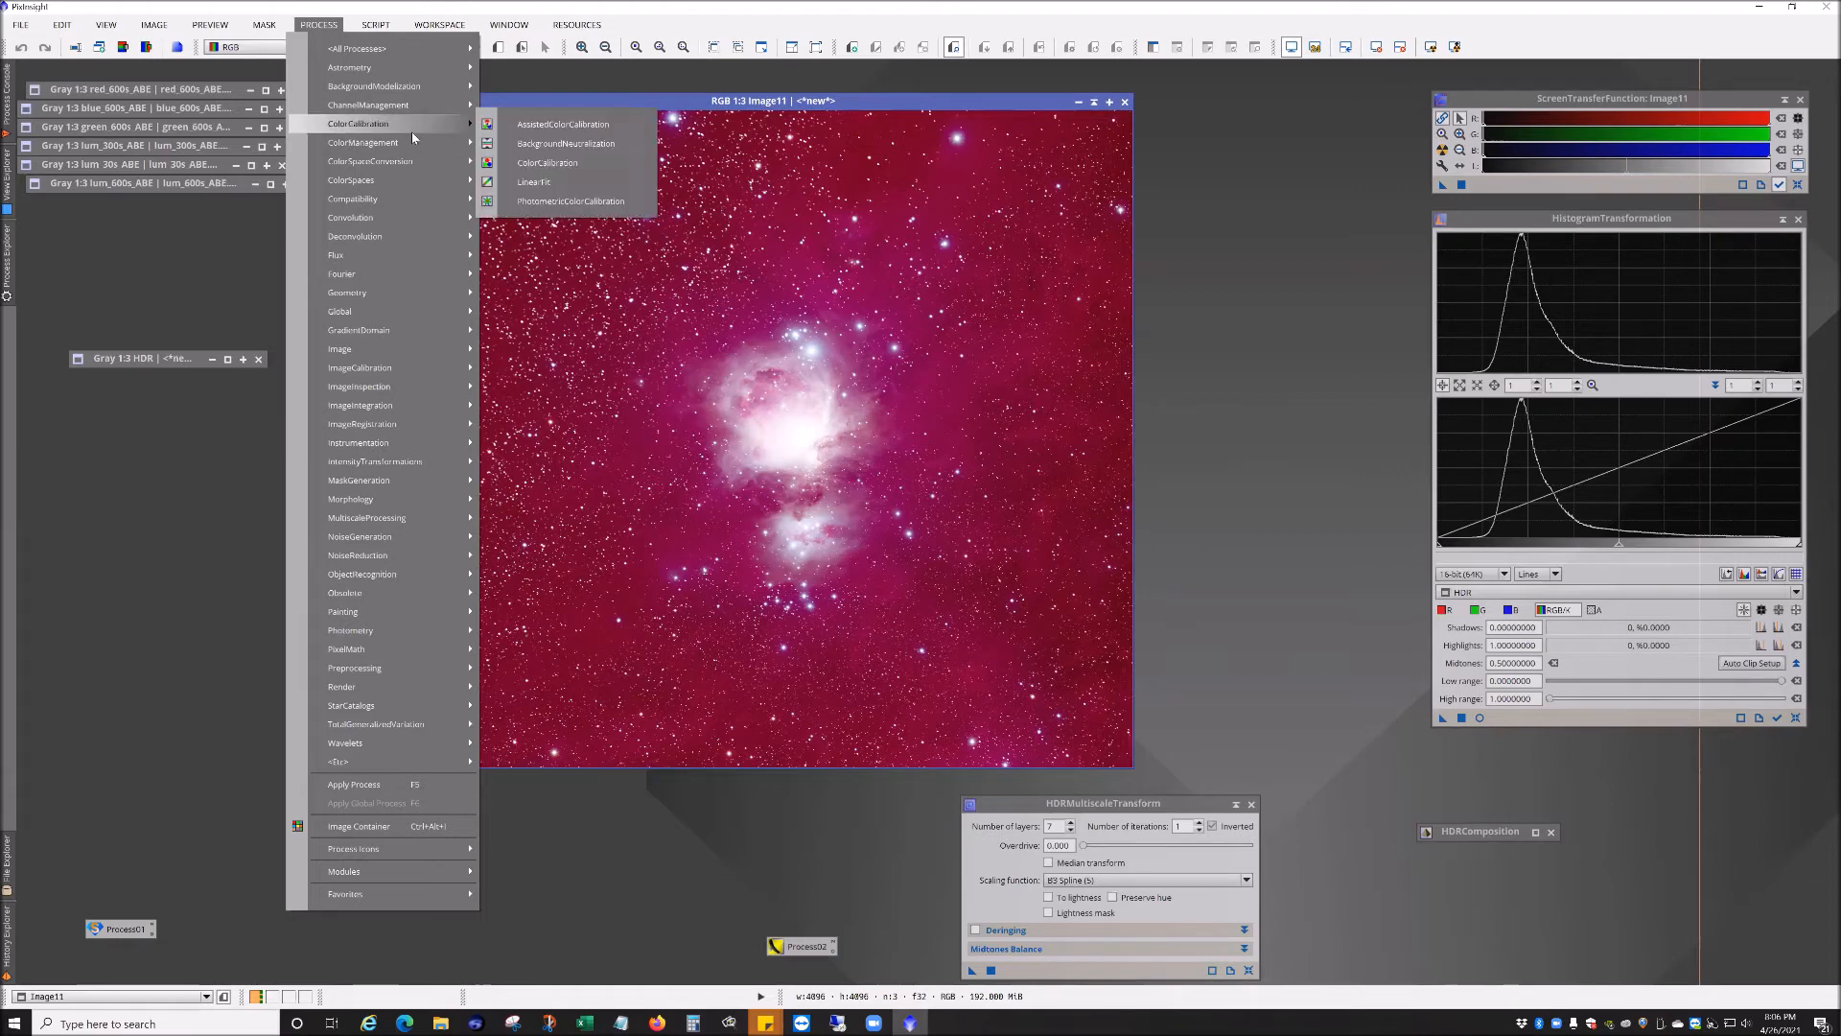
Step: Open PhotometricColorCalibration and arrange its dialog beside the RGB image window
click(566, 204)
drag(880, 105, 729, 94)
drag(1259, 85, 1224, 67)
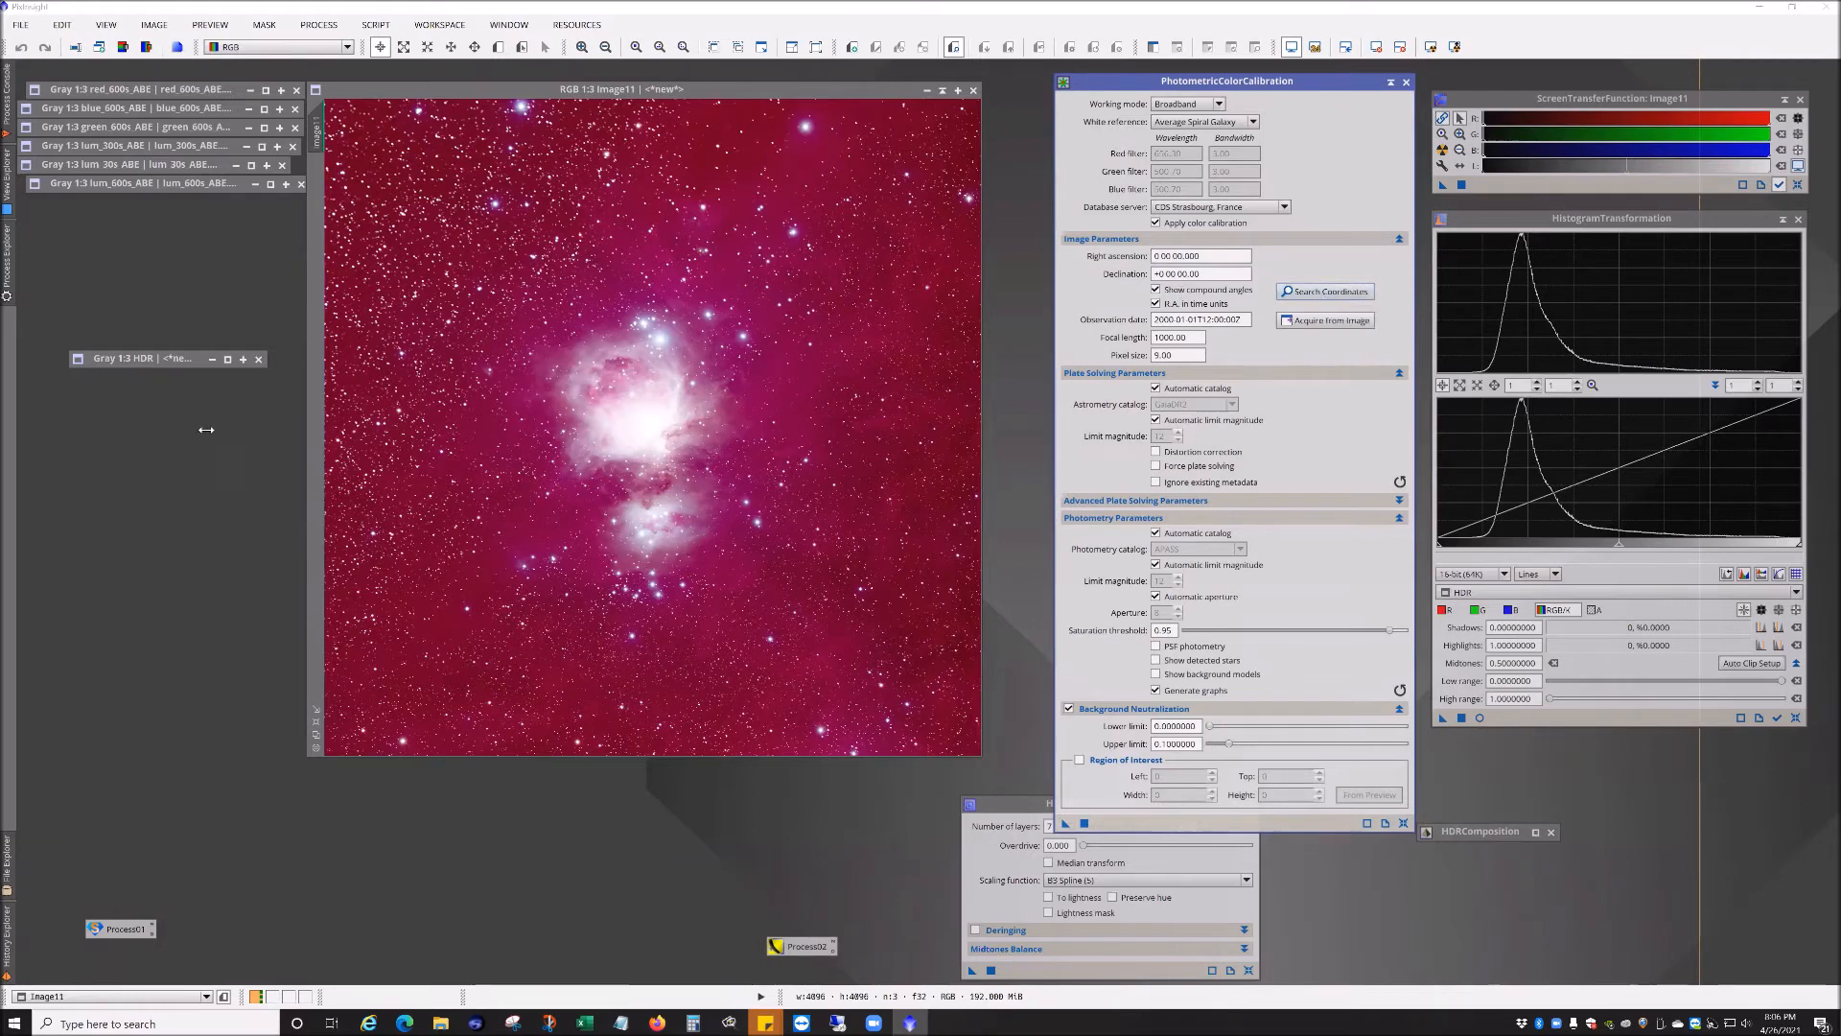
click(1324, 293)
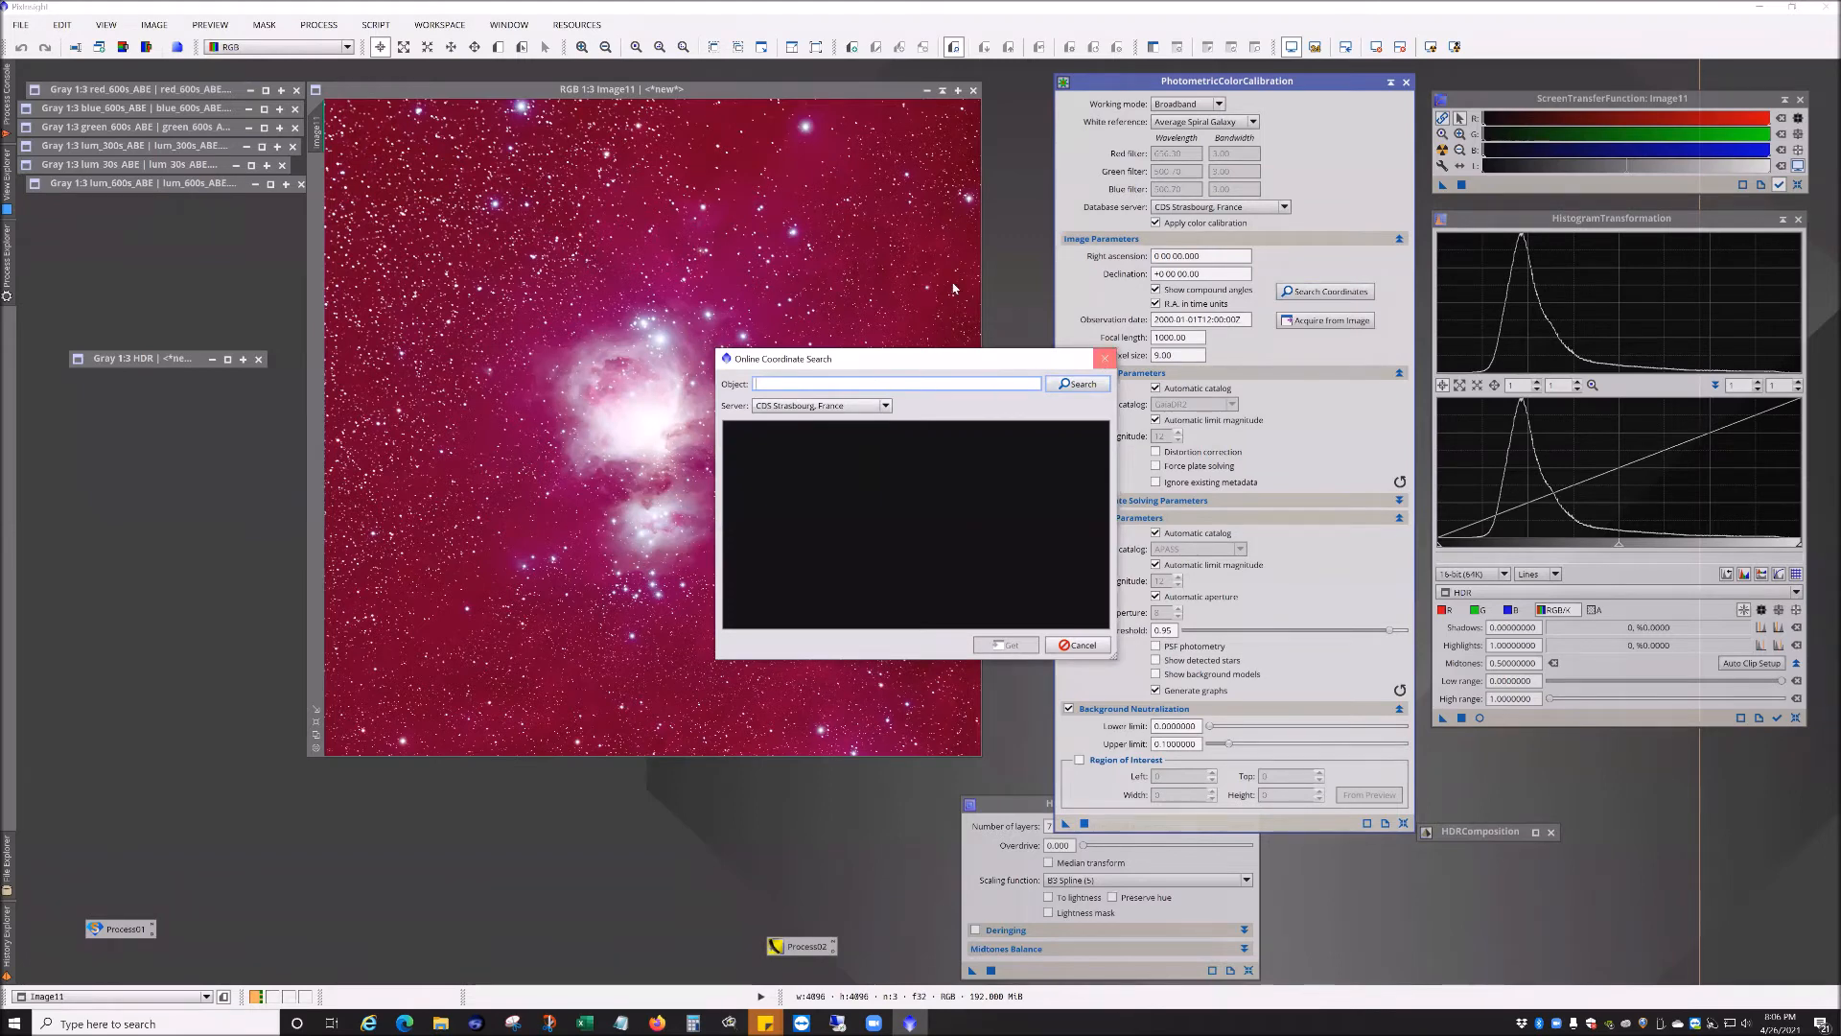
click(1104, 360)
drag(700, 90, 732, 90)
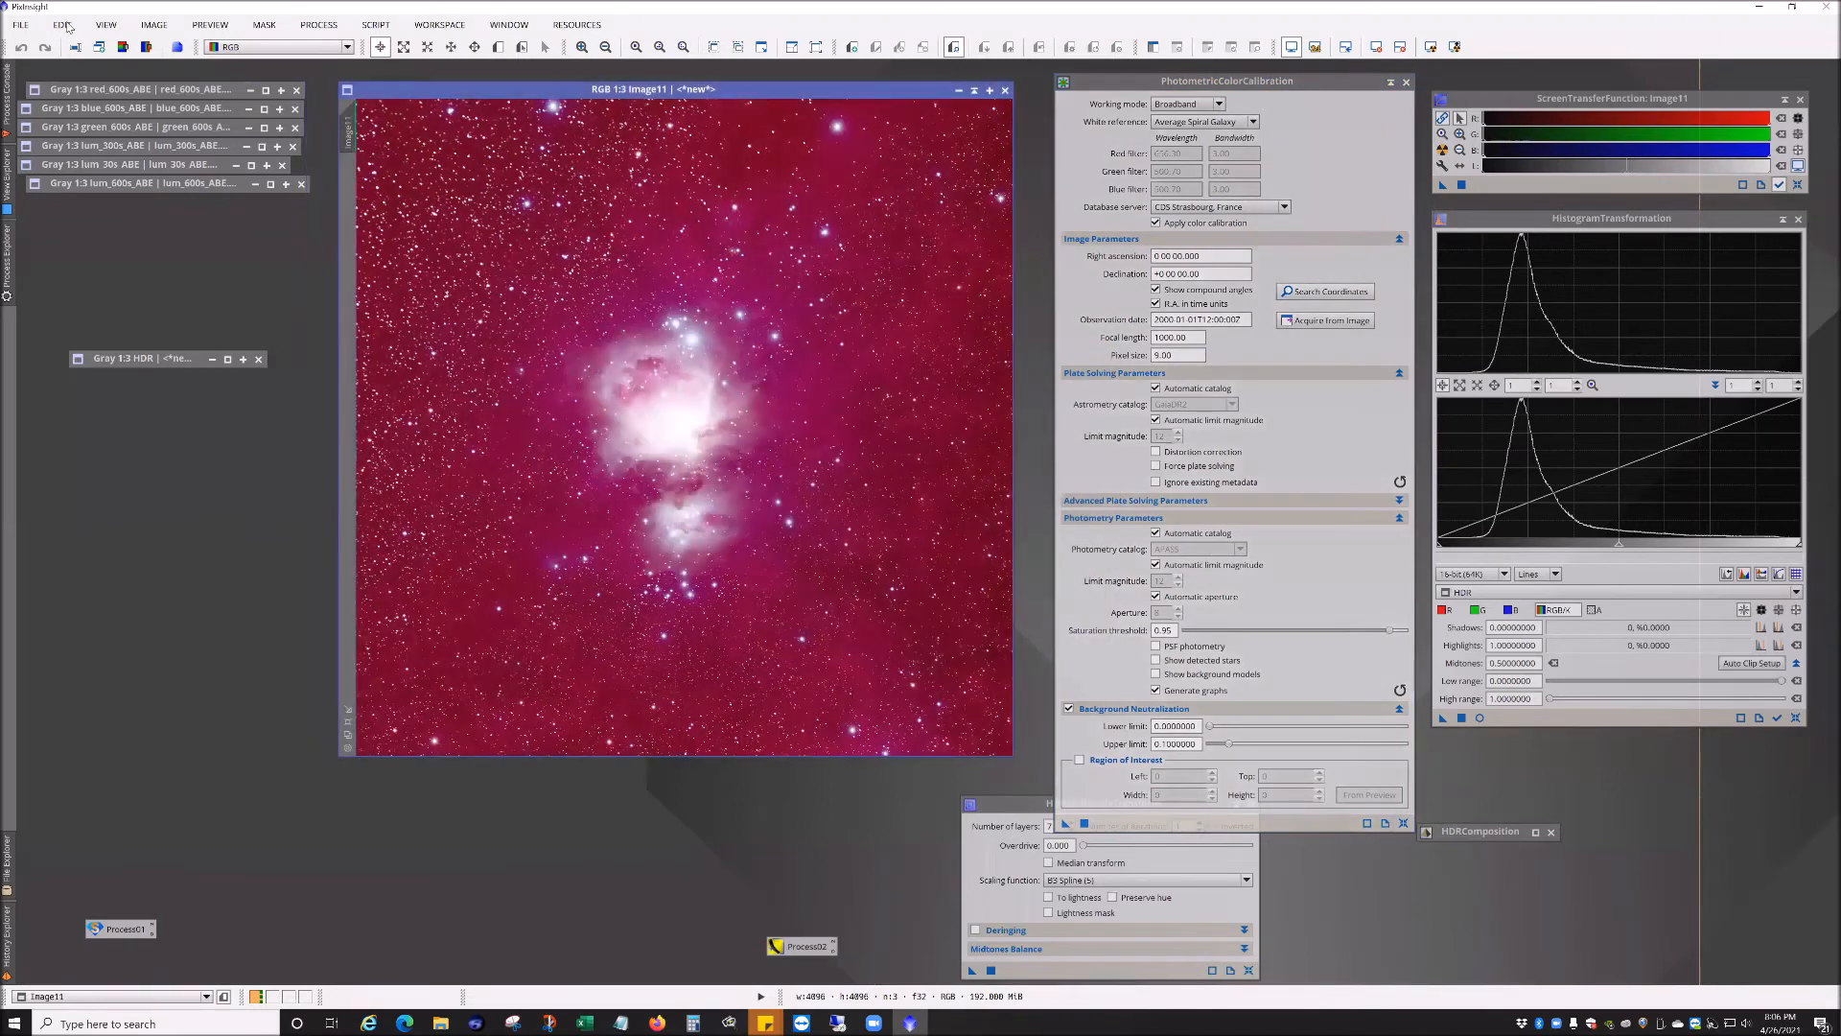
Step: Open a raw M42 Luminance light frame from the Raw Lights folder
click(19, 25)
click(69, 57)
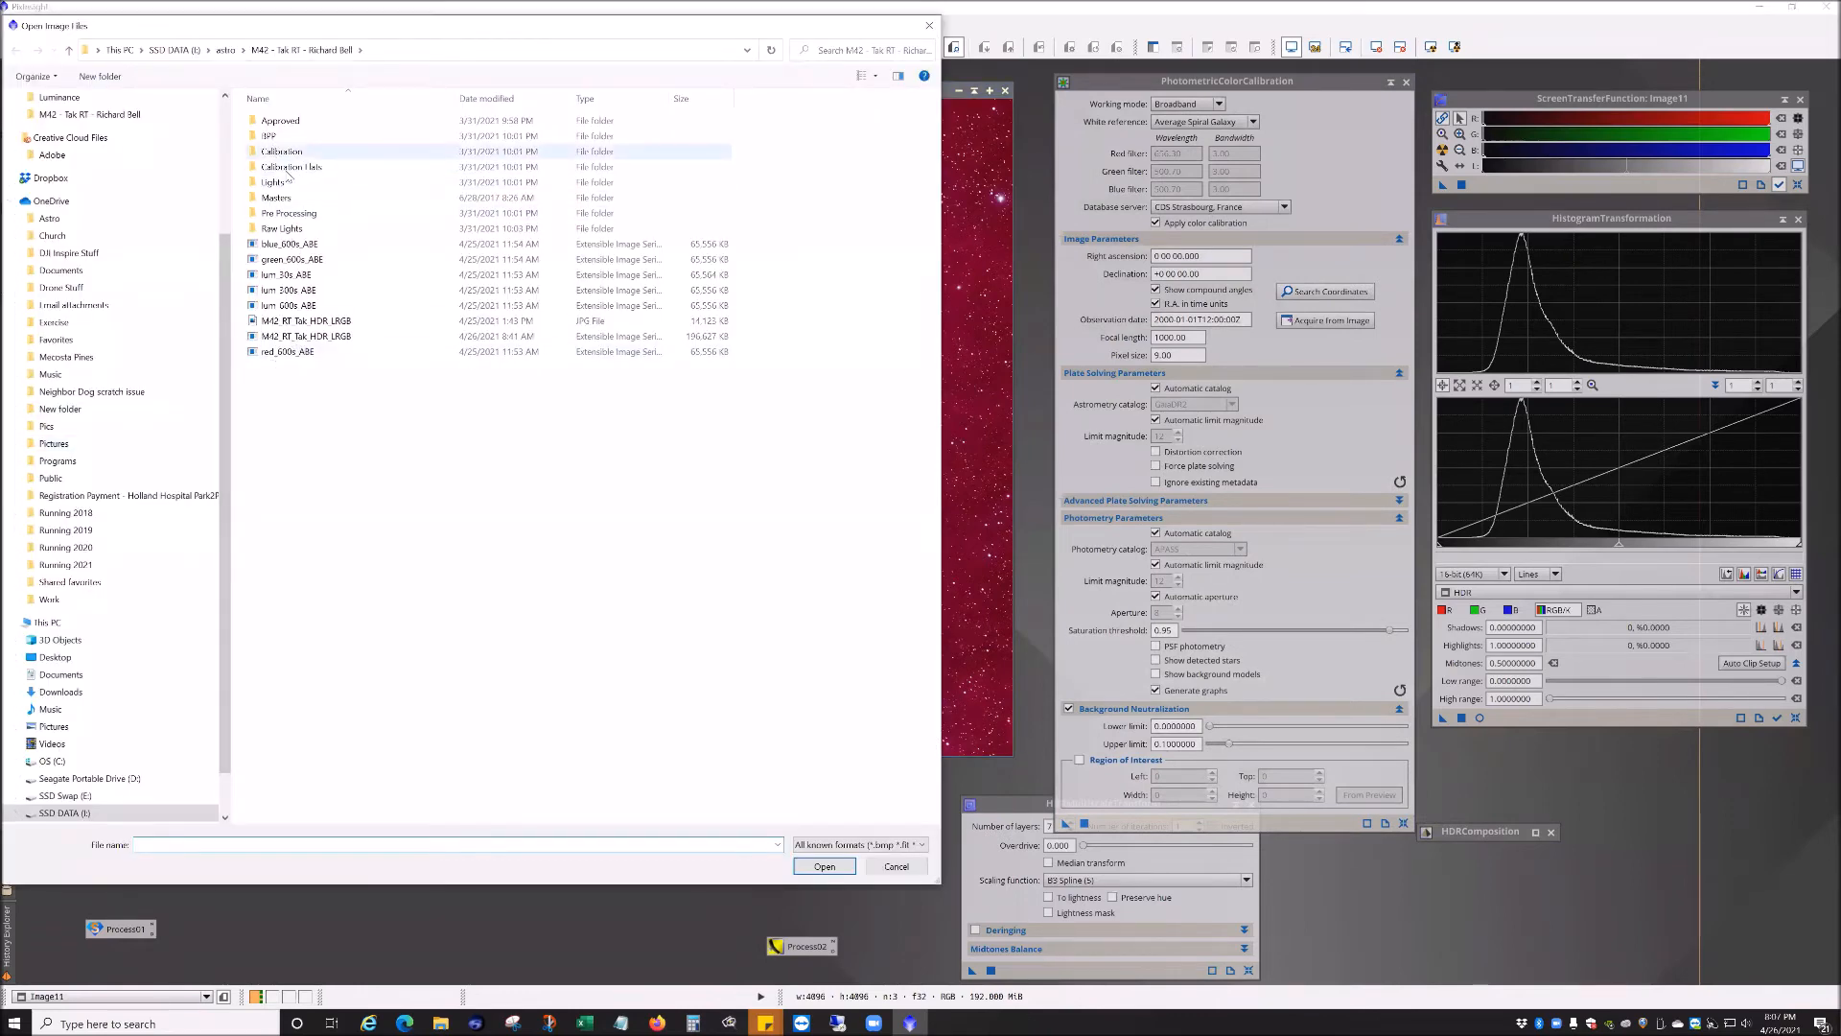
double_click(283, 228)
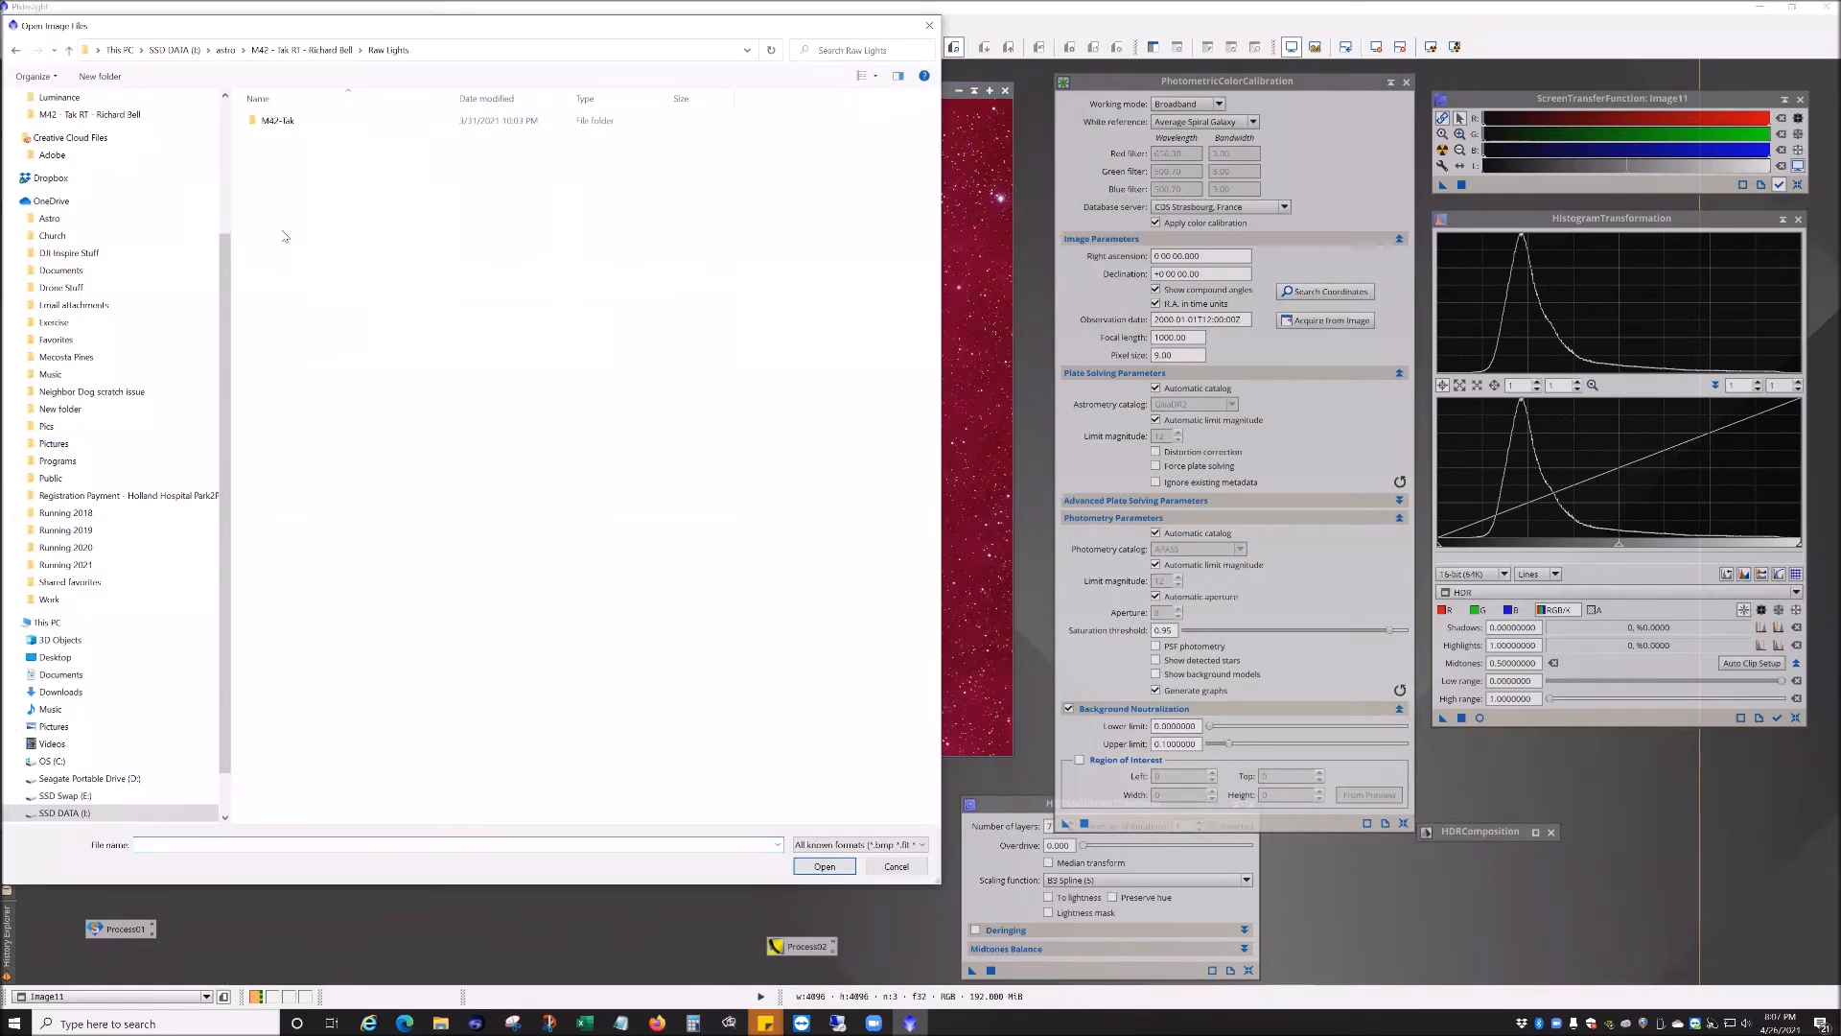
double_click(279, 121)
double_click(278, 121)
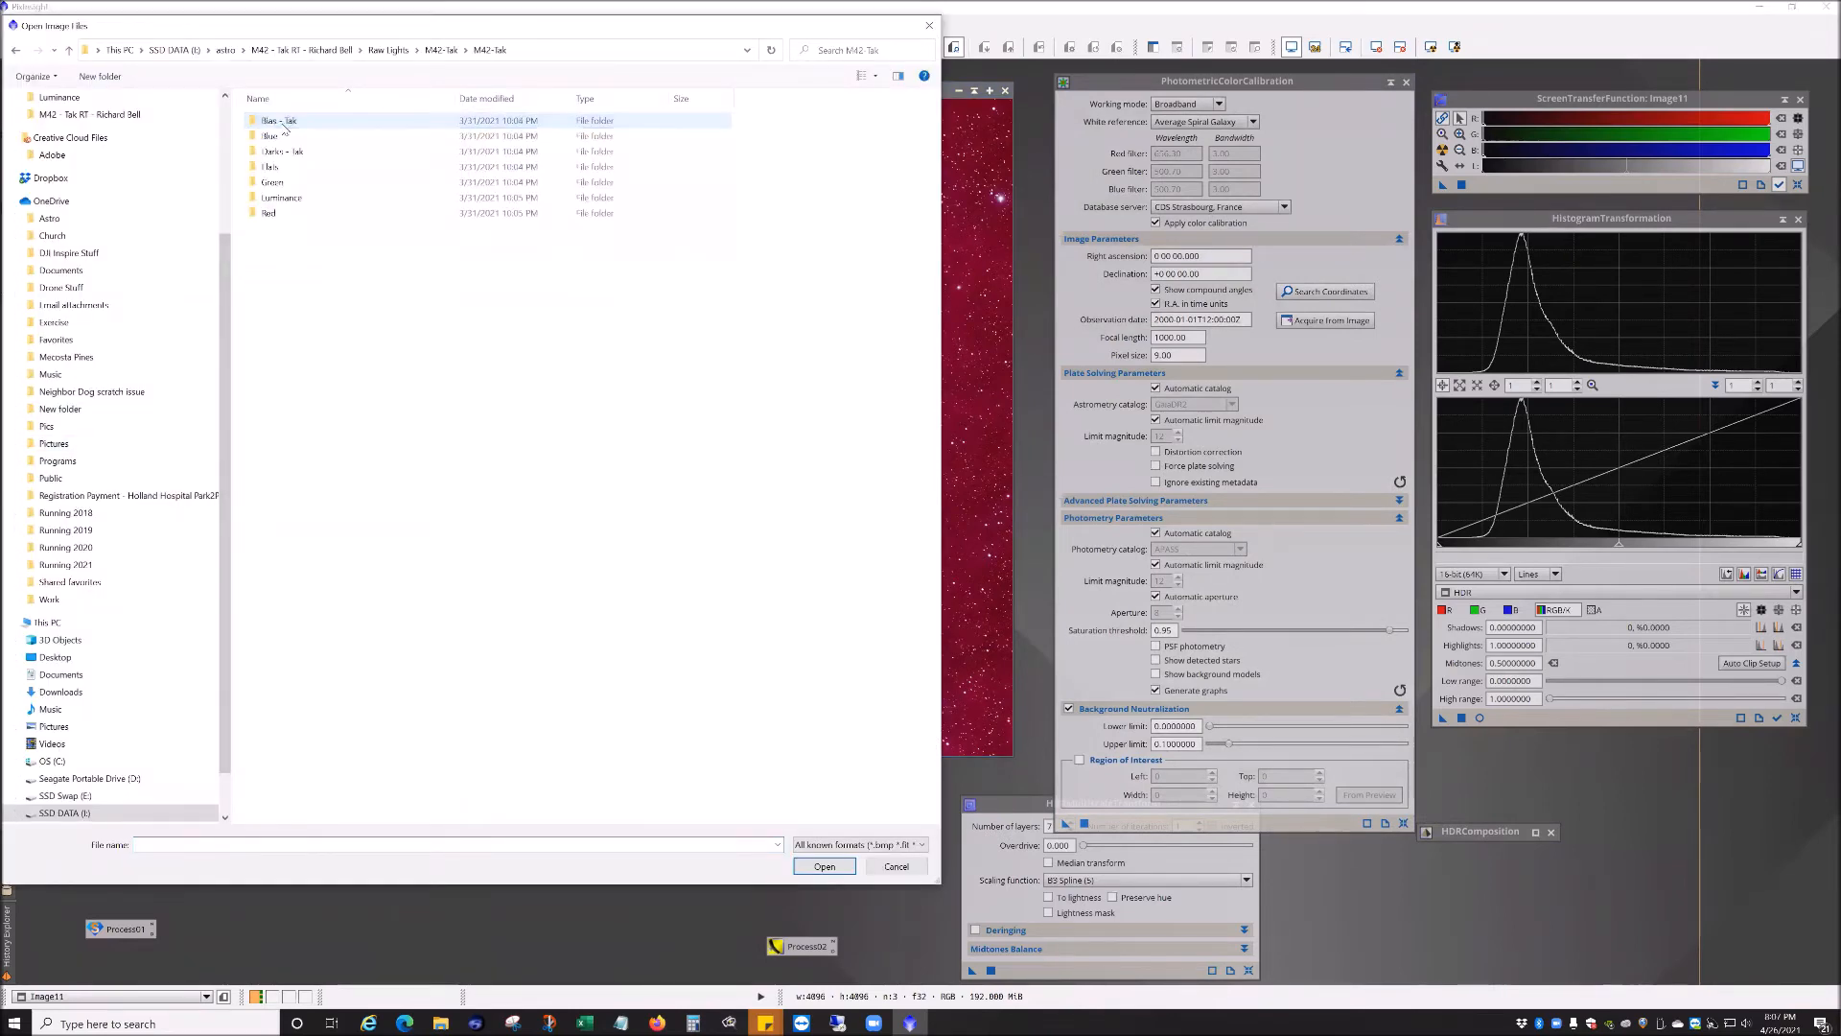
double_click(269, 198)
double_click(294, 182)
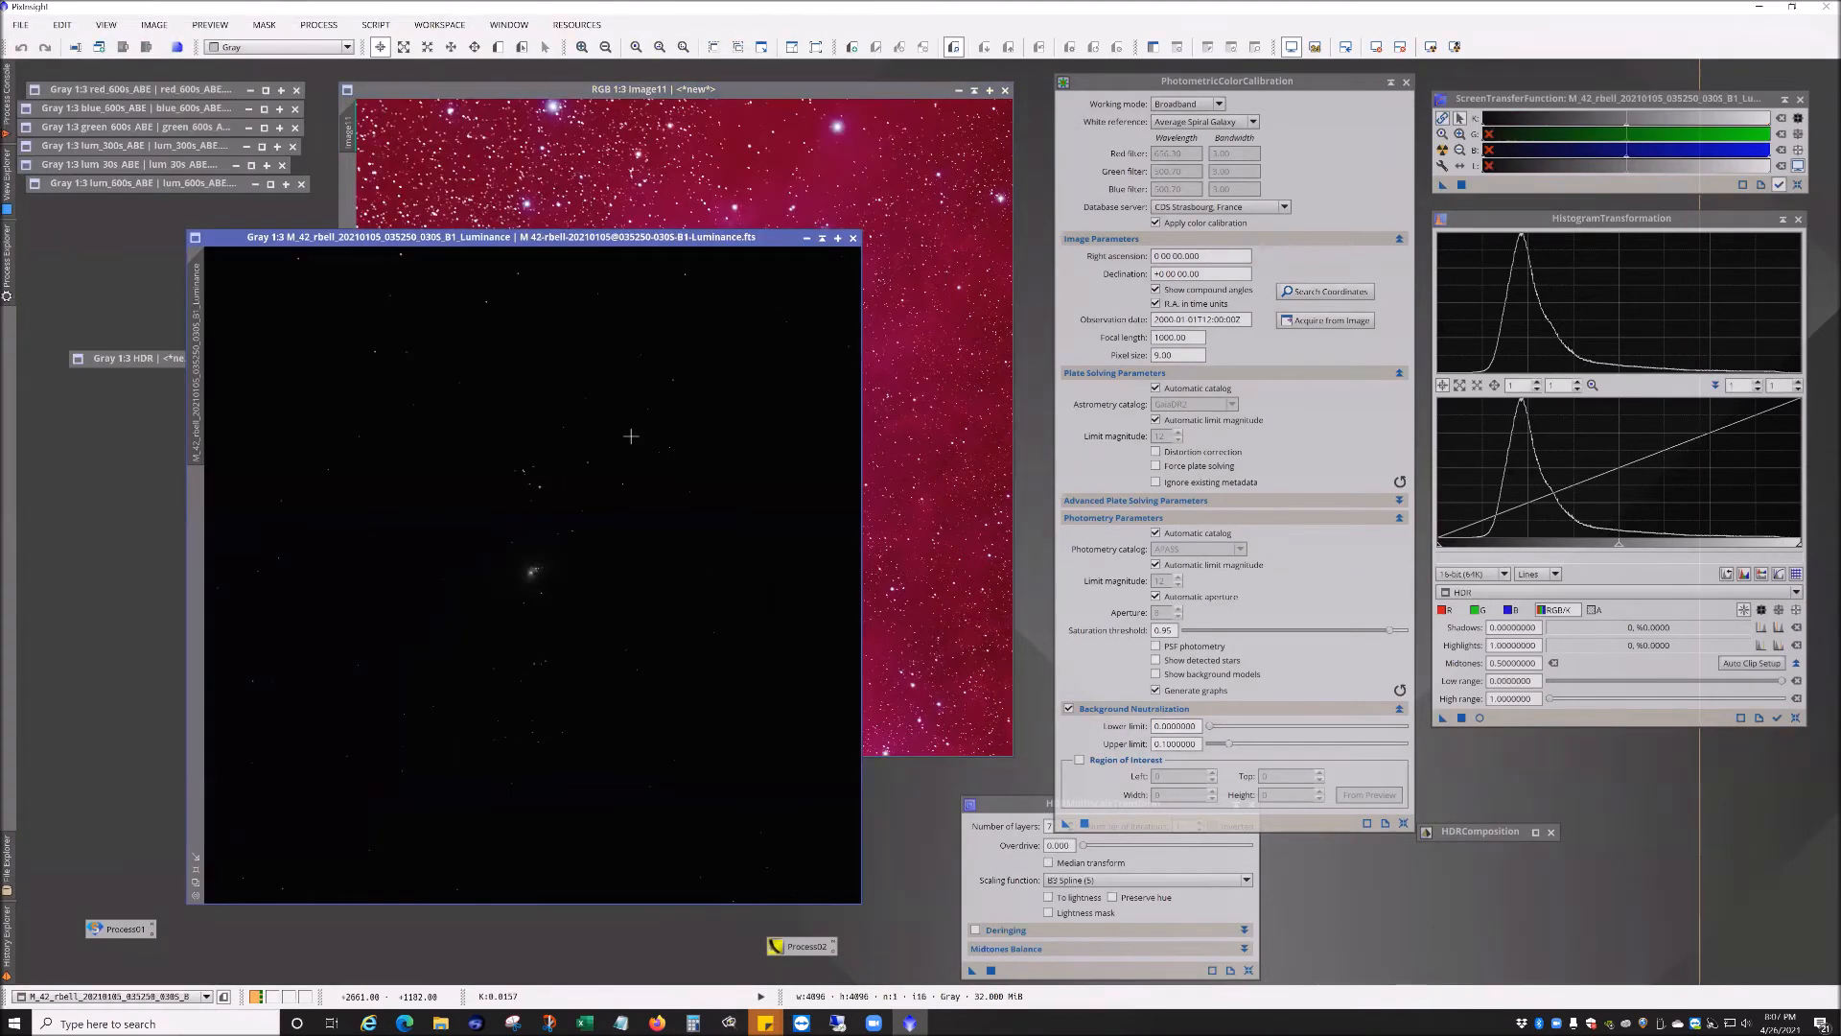
Step: Acquire the image parameters from the opened luminance frame, confirm, and minimize that frame
click(1318, 323)
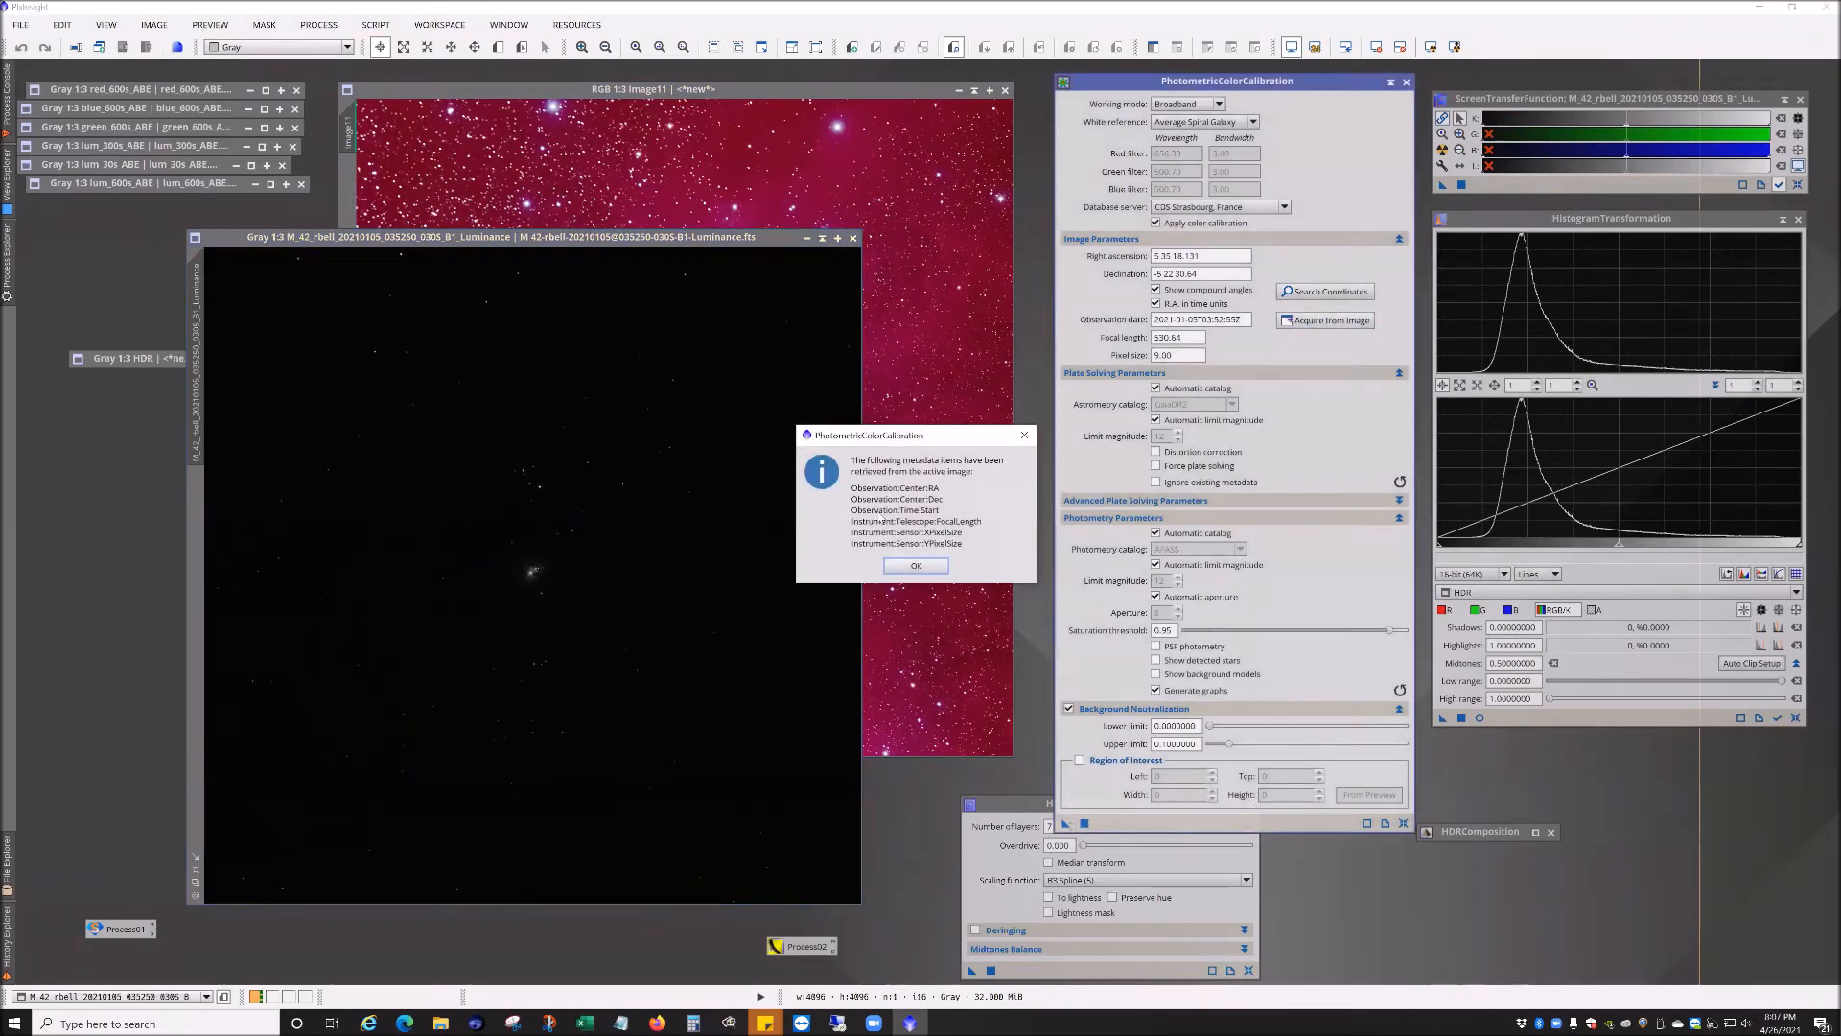
click(916, 565)
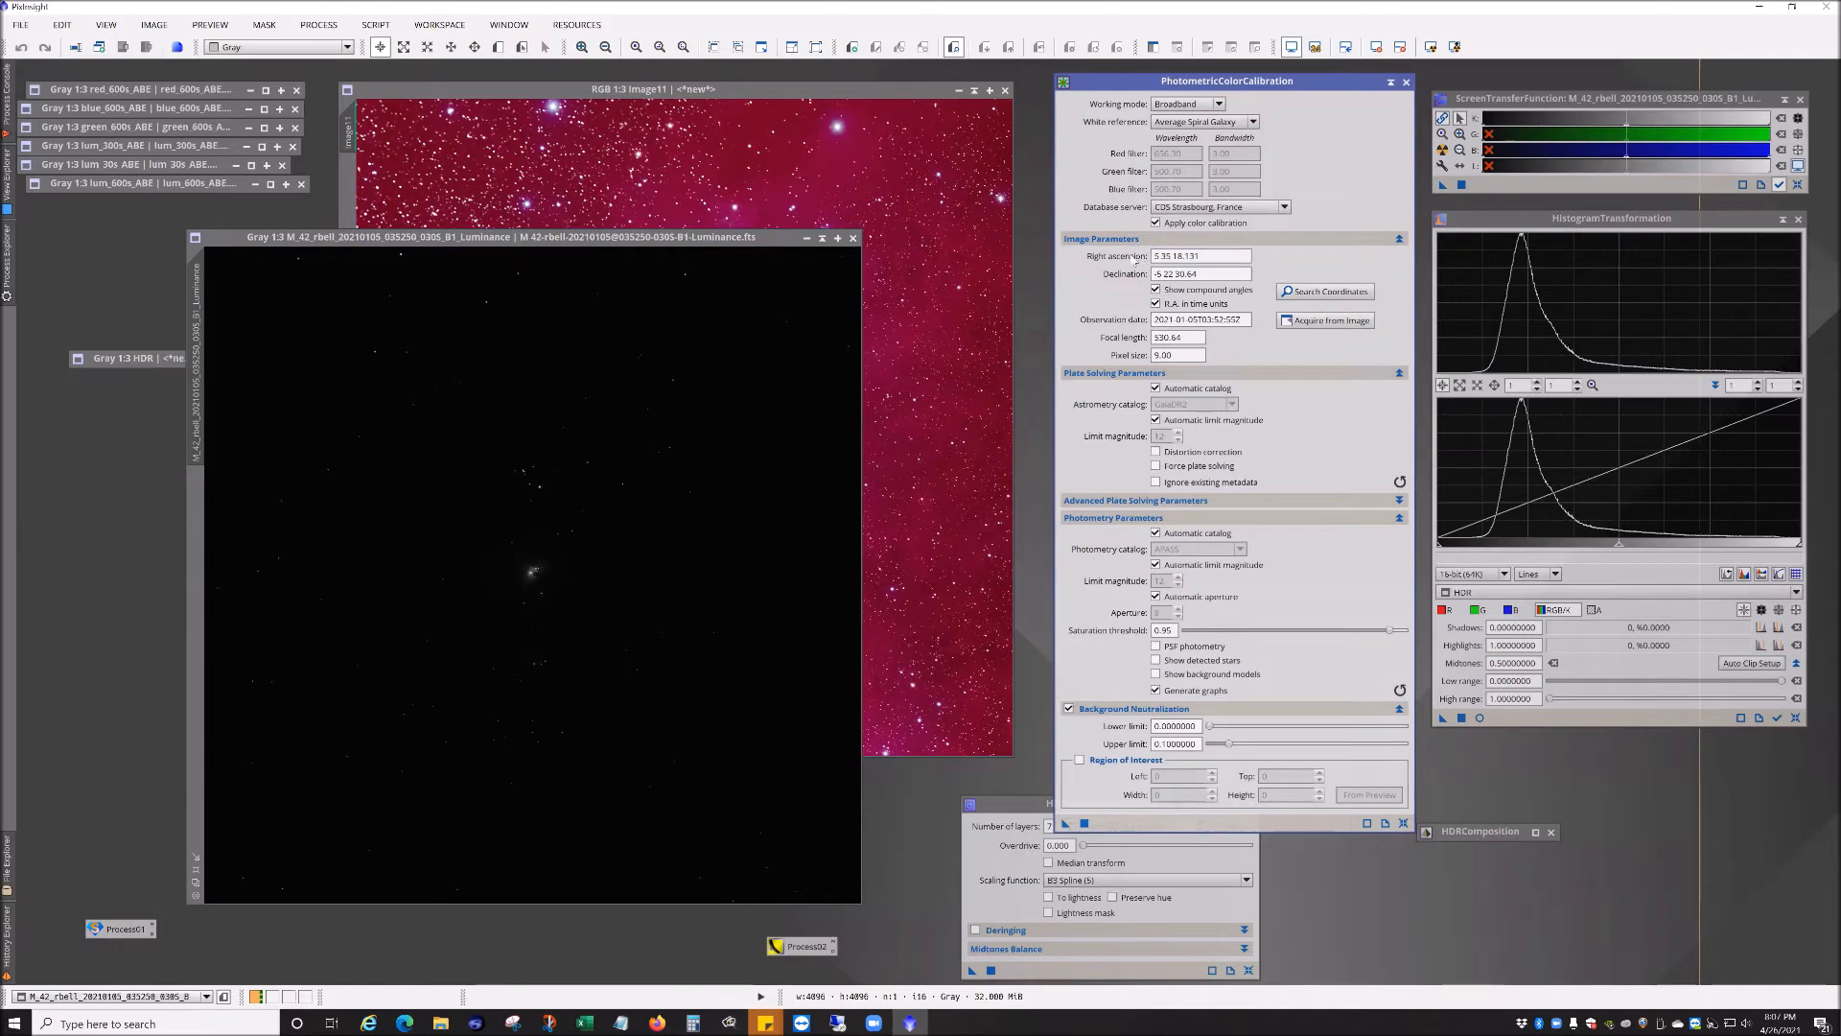
click(823, 238)
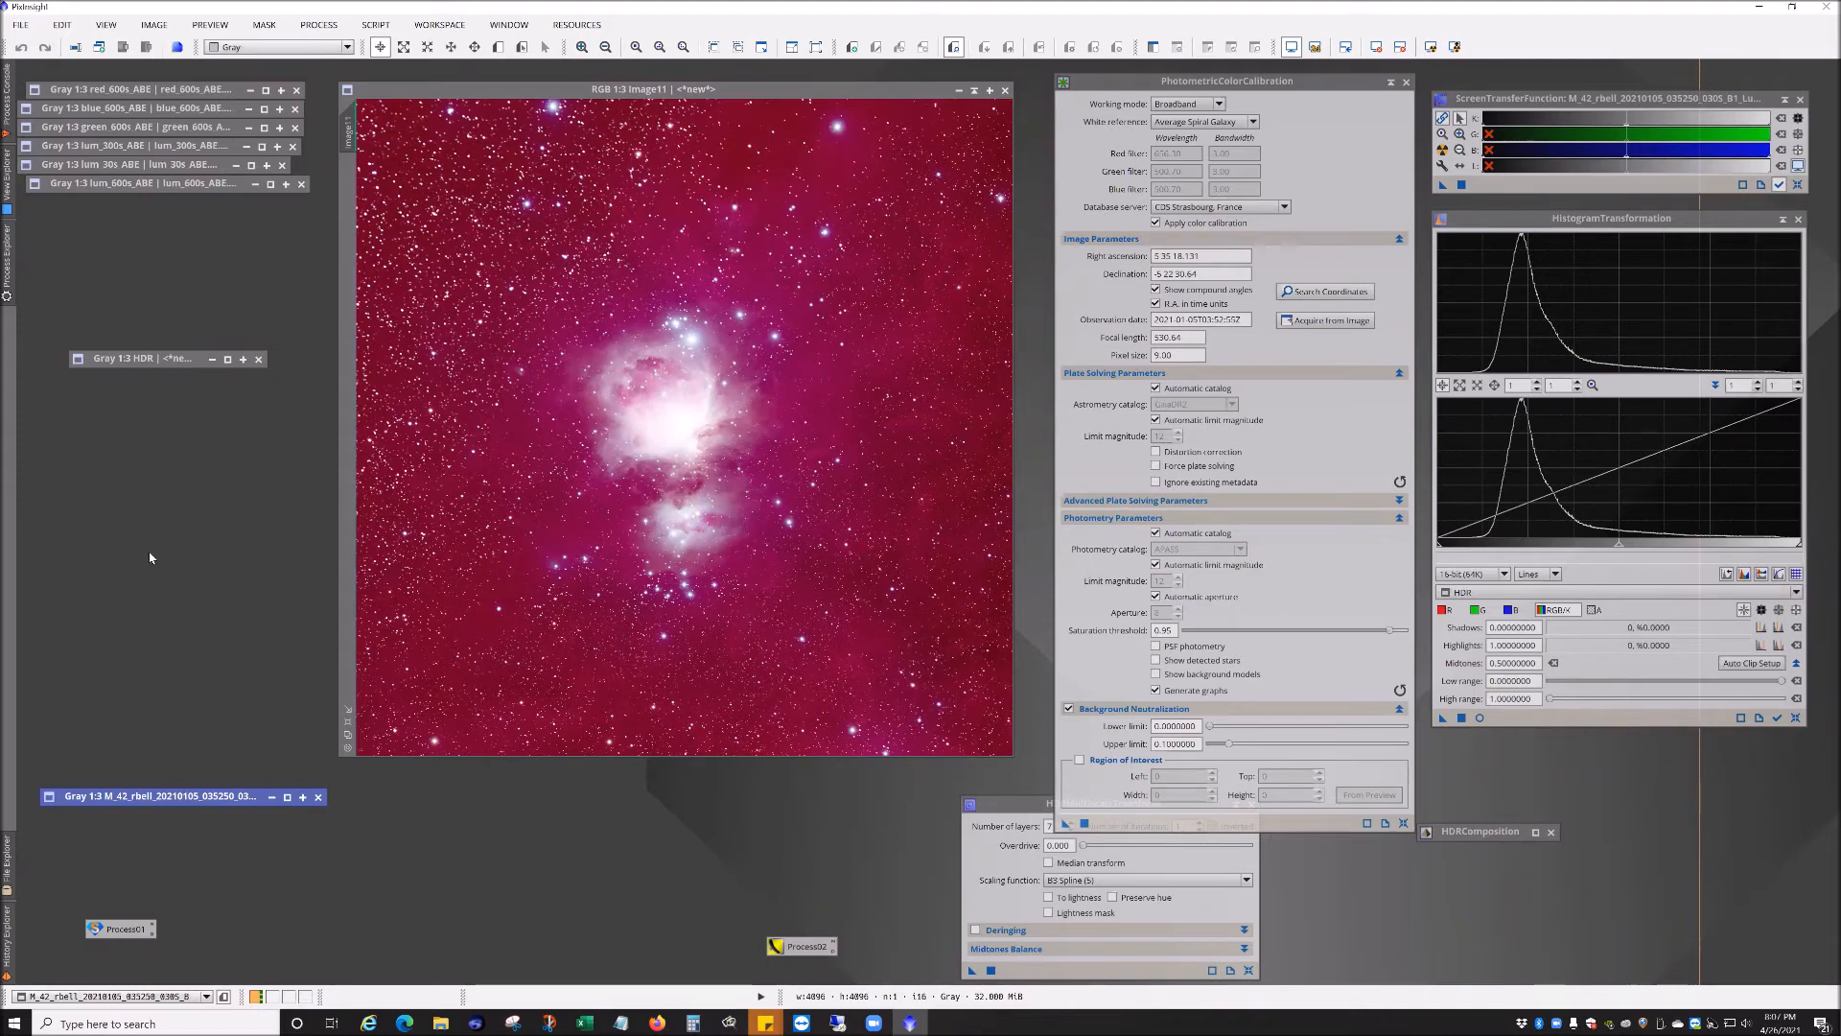
Step: Set the working mode to Broadband and the white reference to Average Spiral Galaxy
mouse_move(1074, 330)
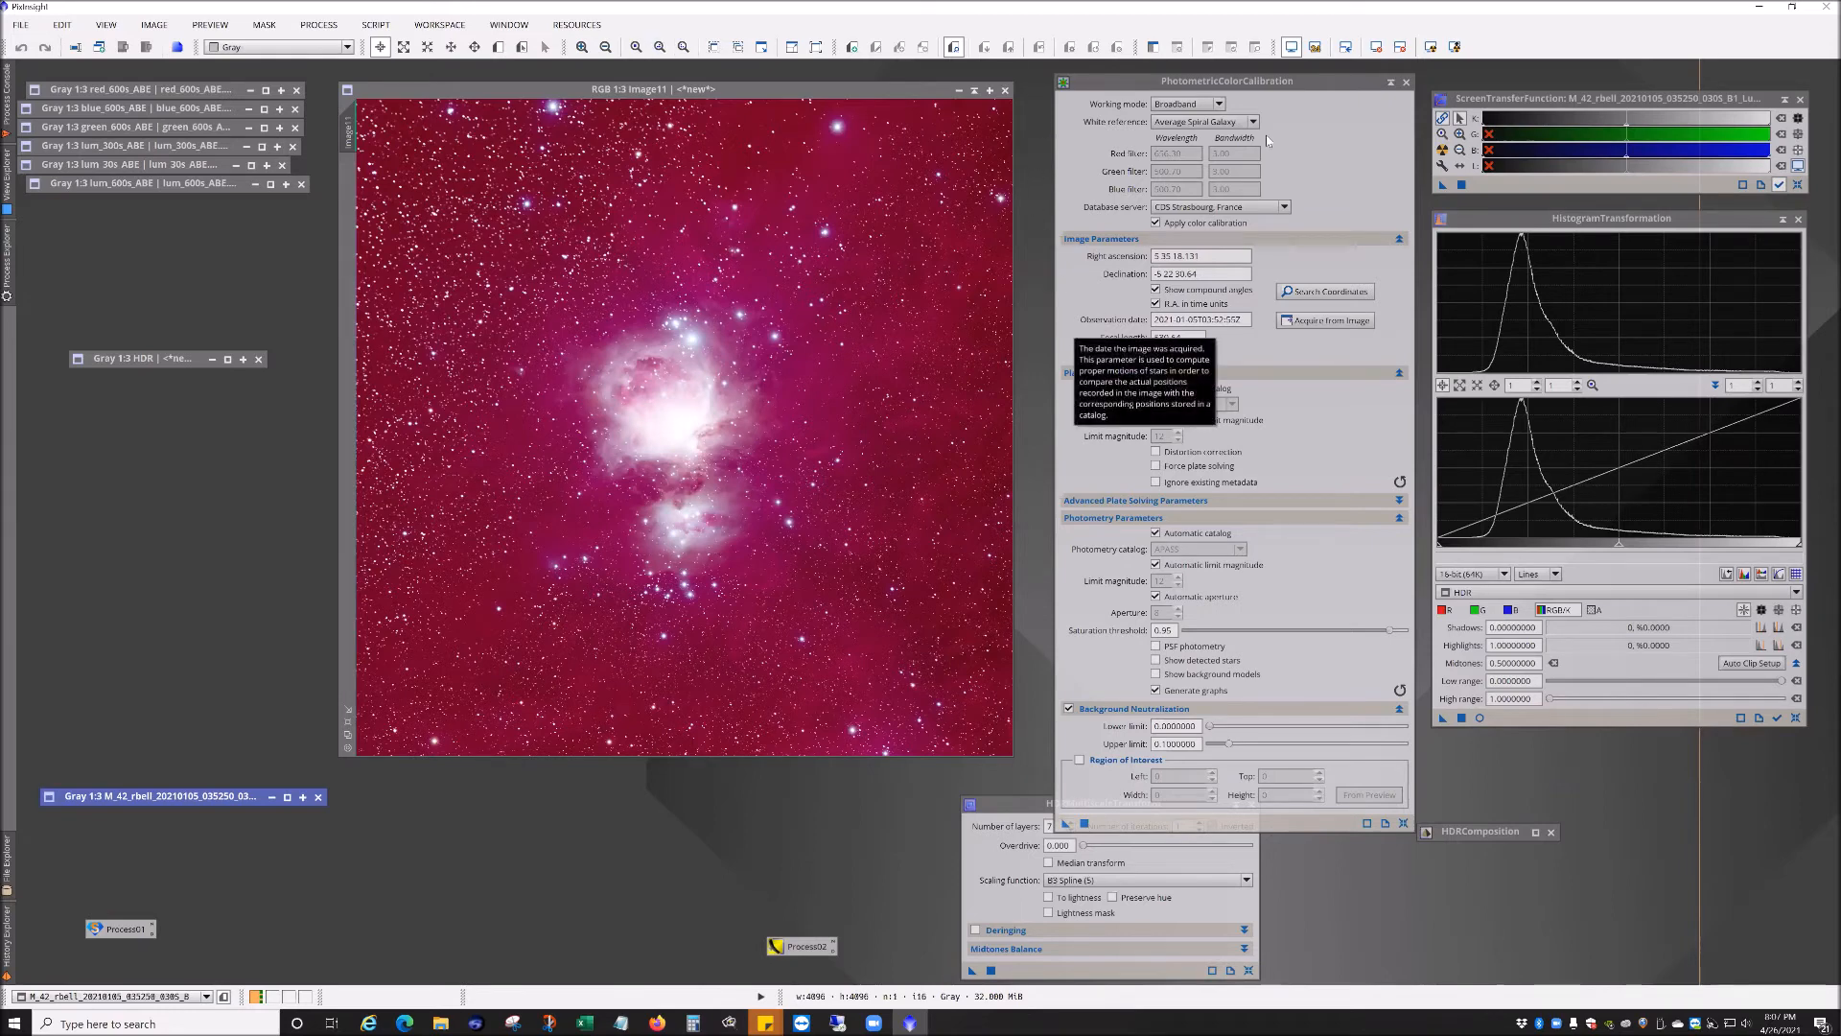
mouse_move(1169, 112)
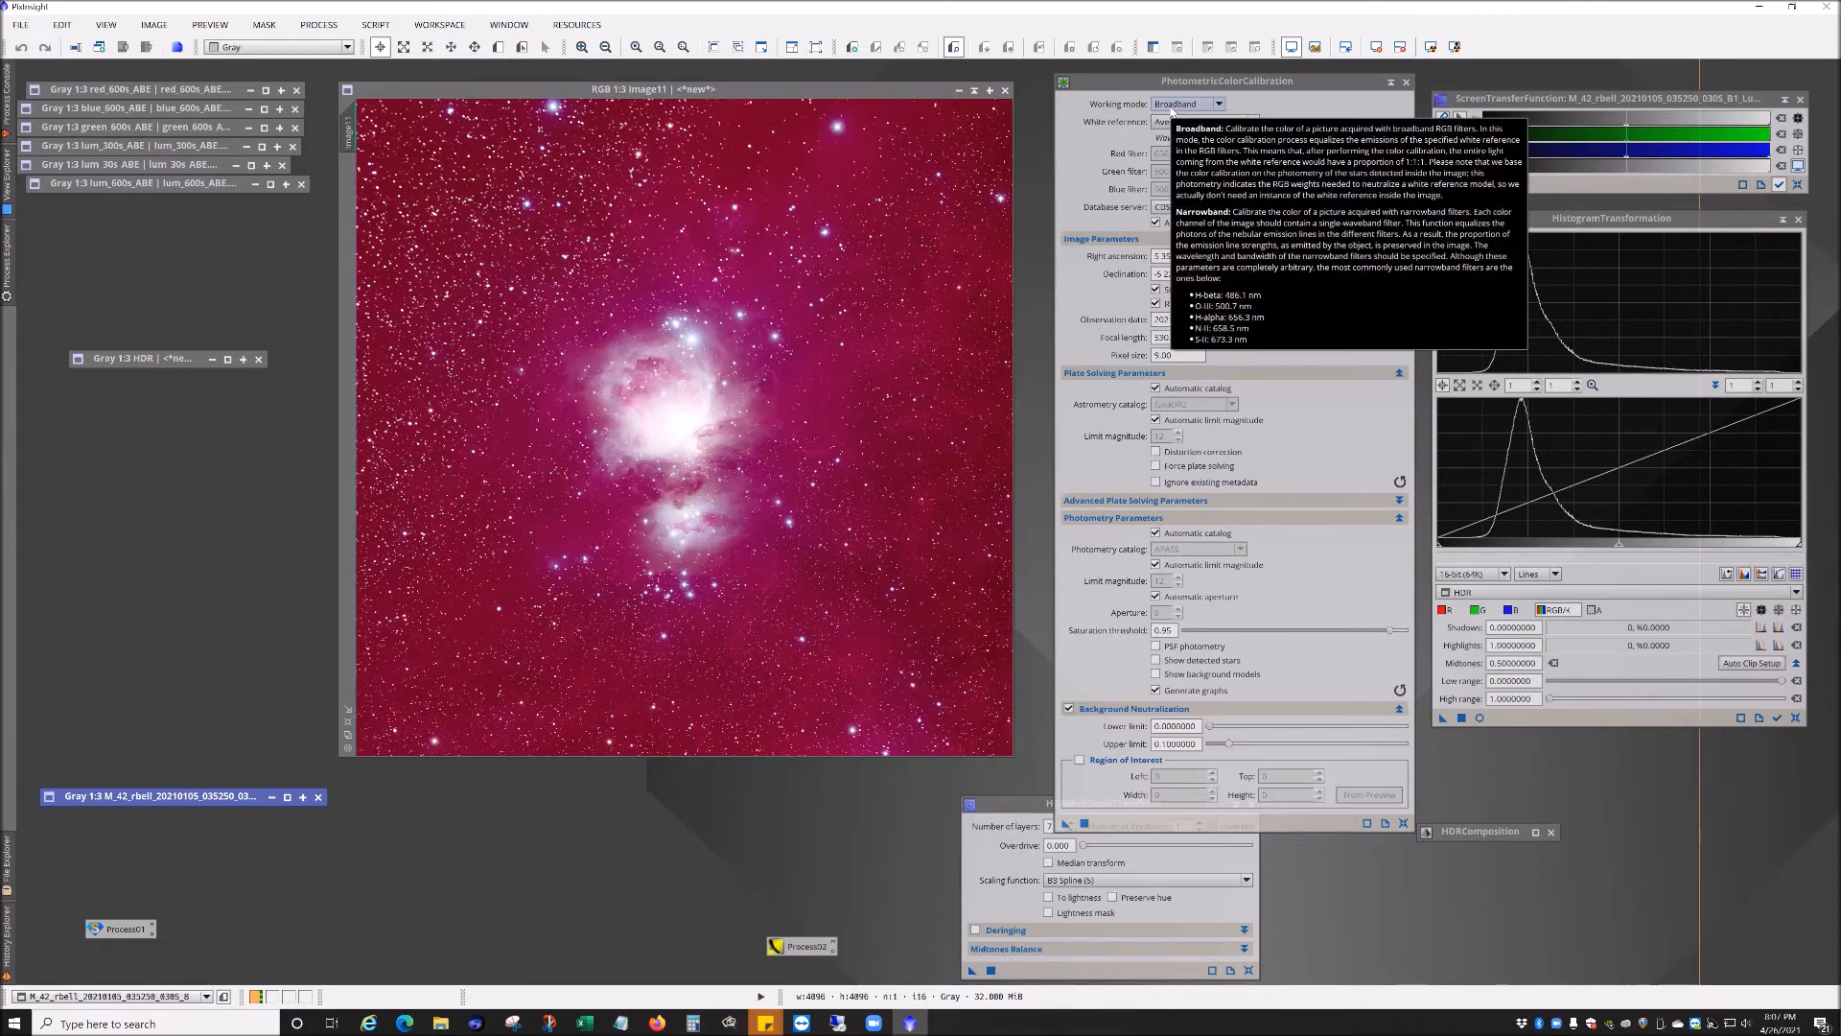
click(1172, 105)
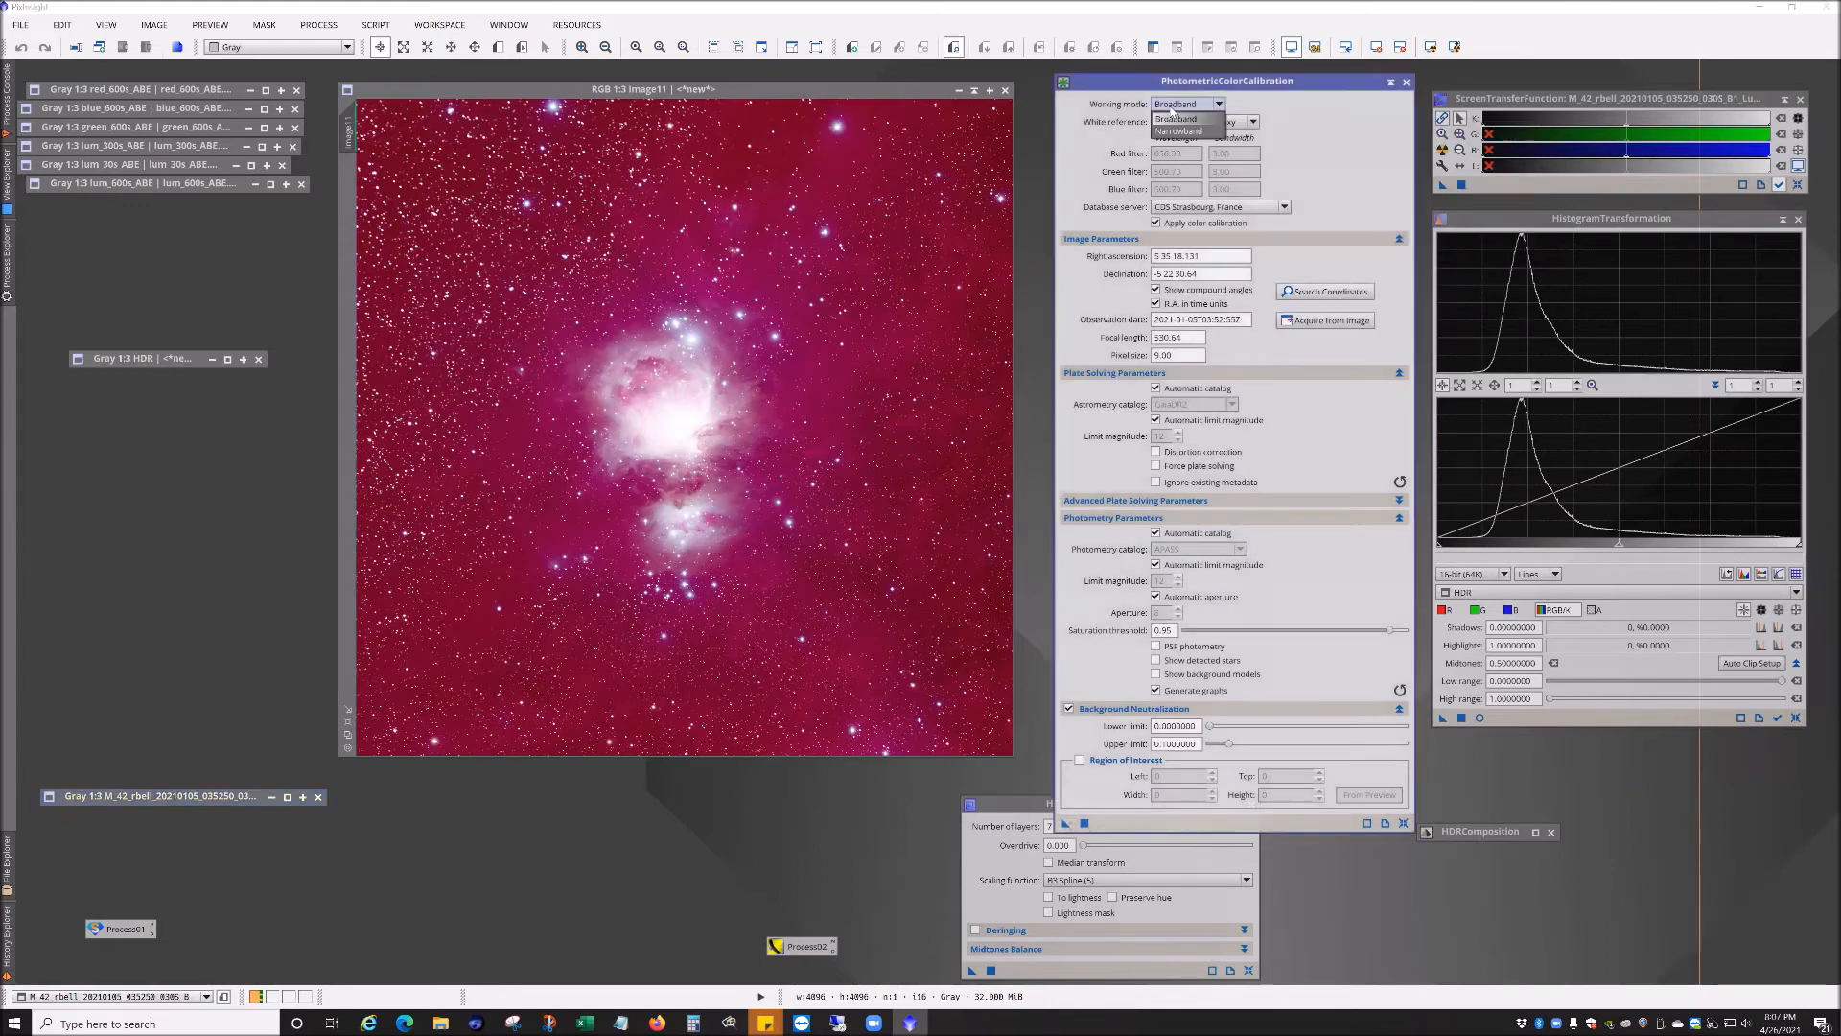
click(1181, 119)
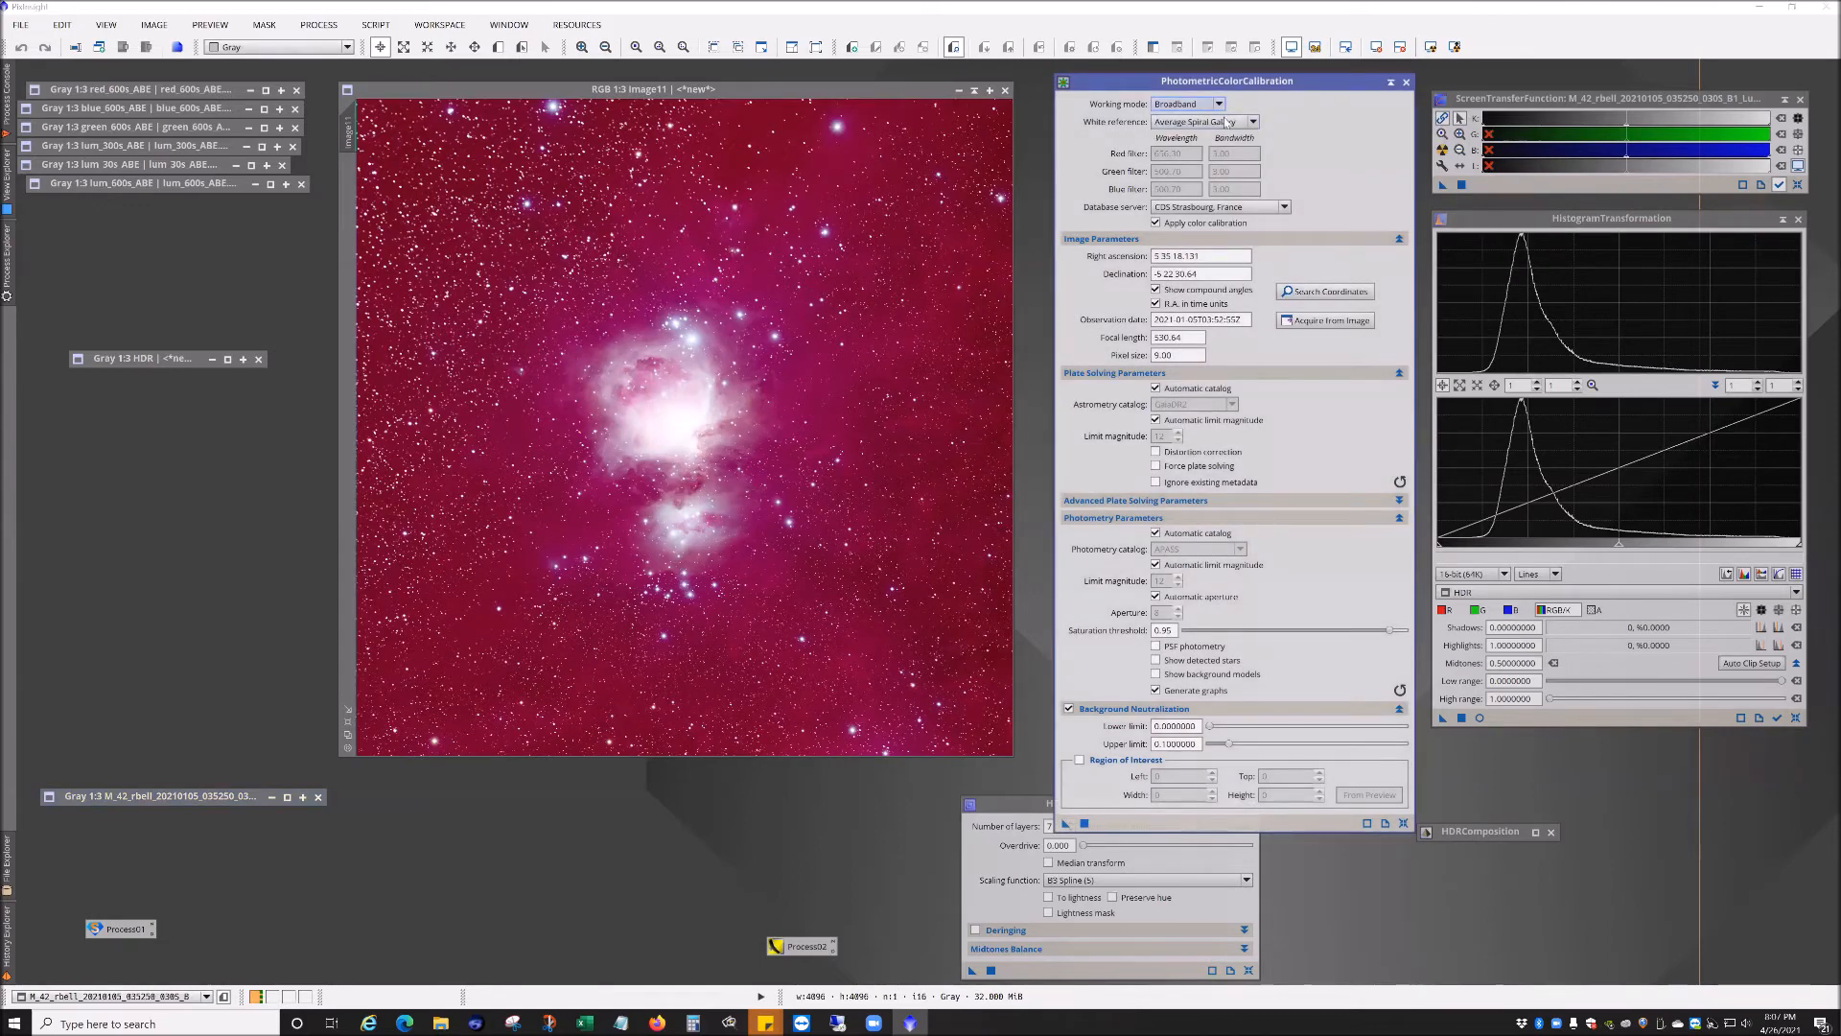
click(1181, 123)
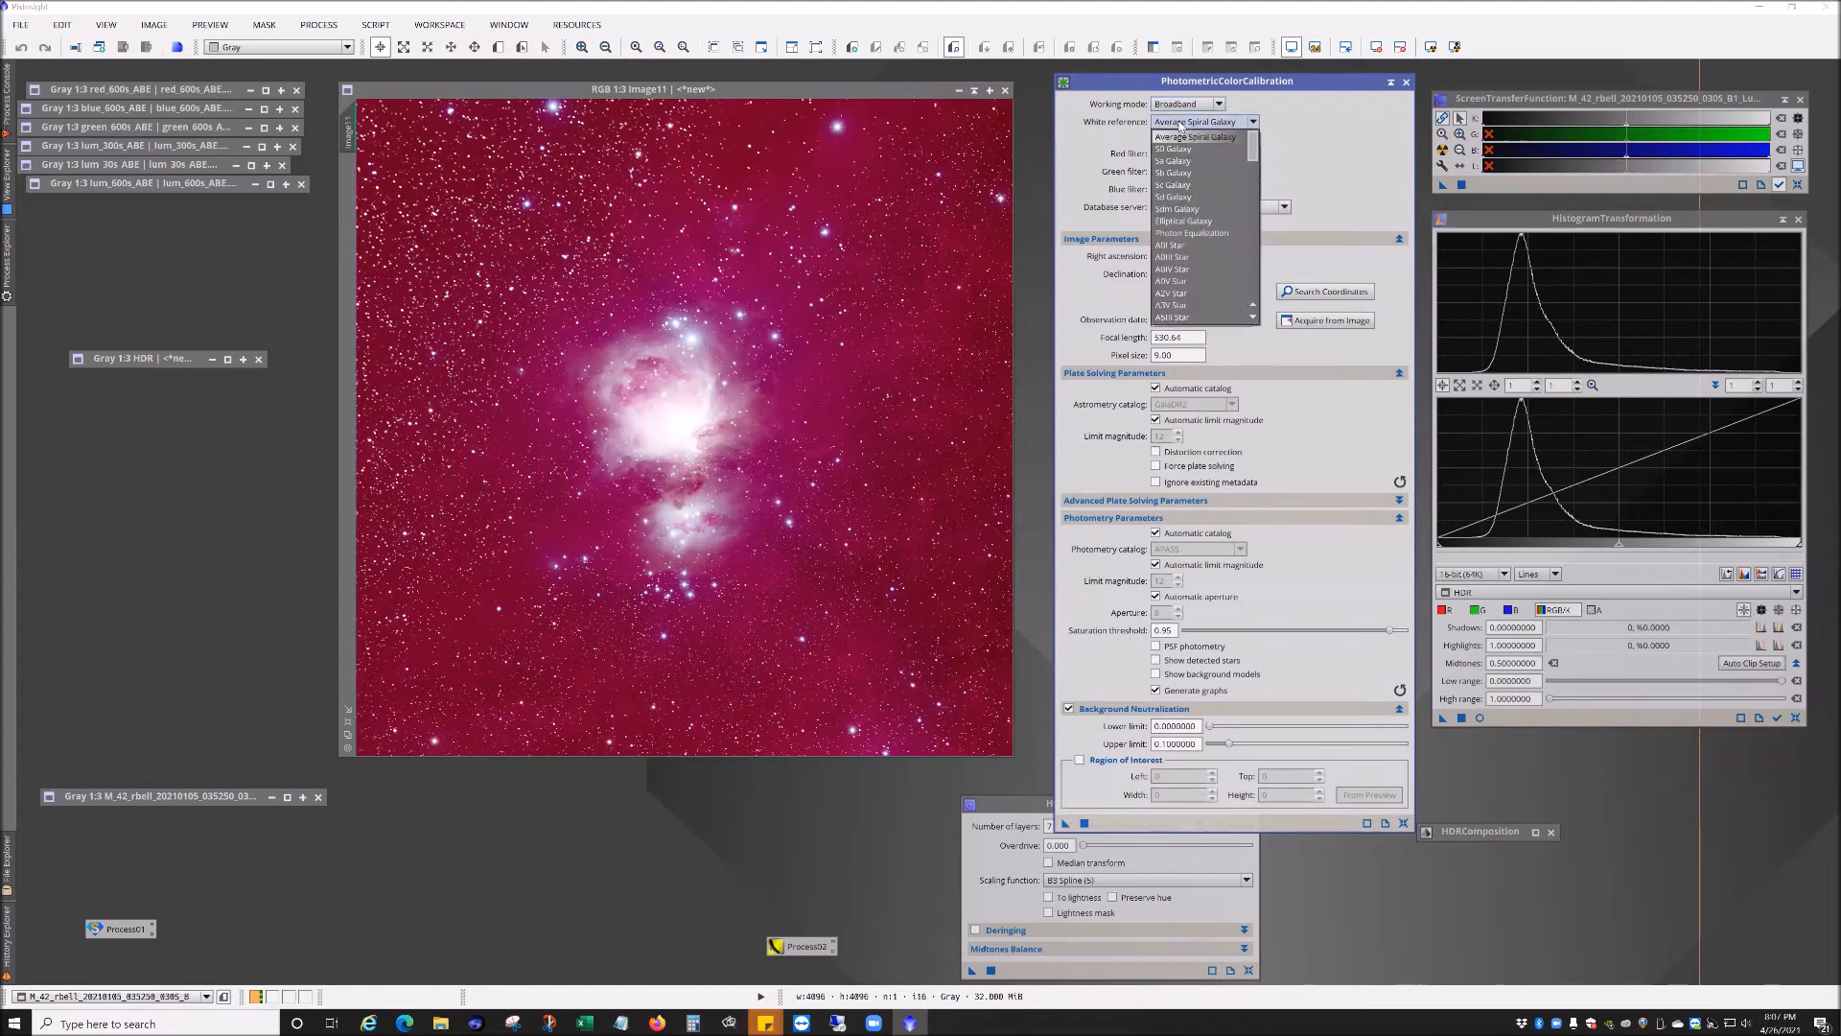
mouse_move(1253, 144)
mouse_down()
mouse_move(1257, 304)
mouse_move(1260, 144)
mouse_up()
click(1196, 137)
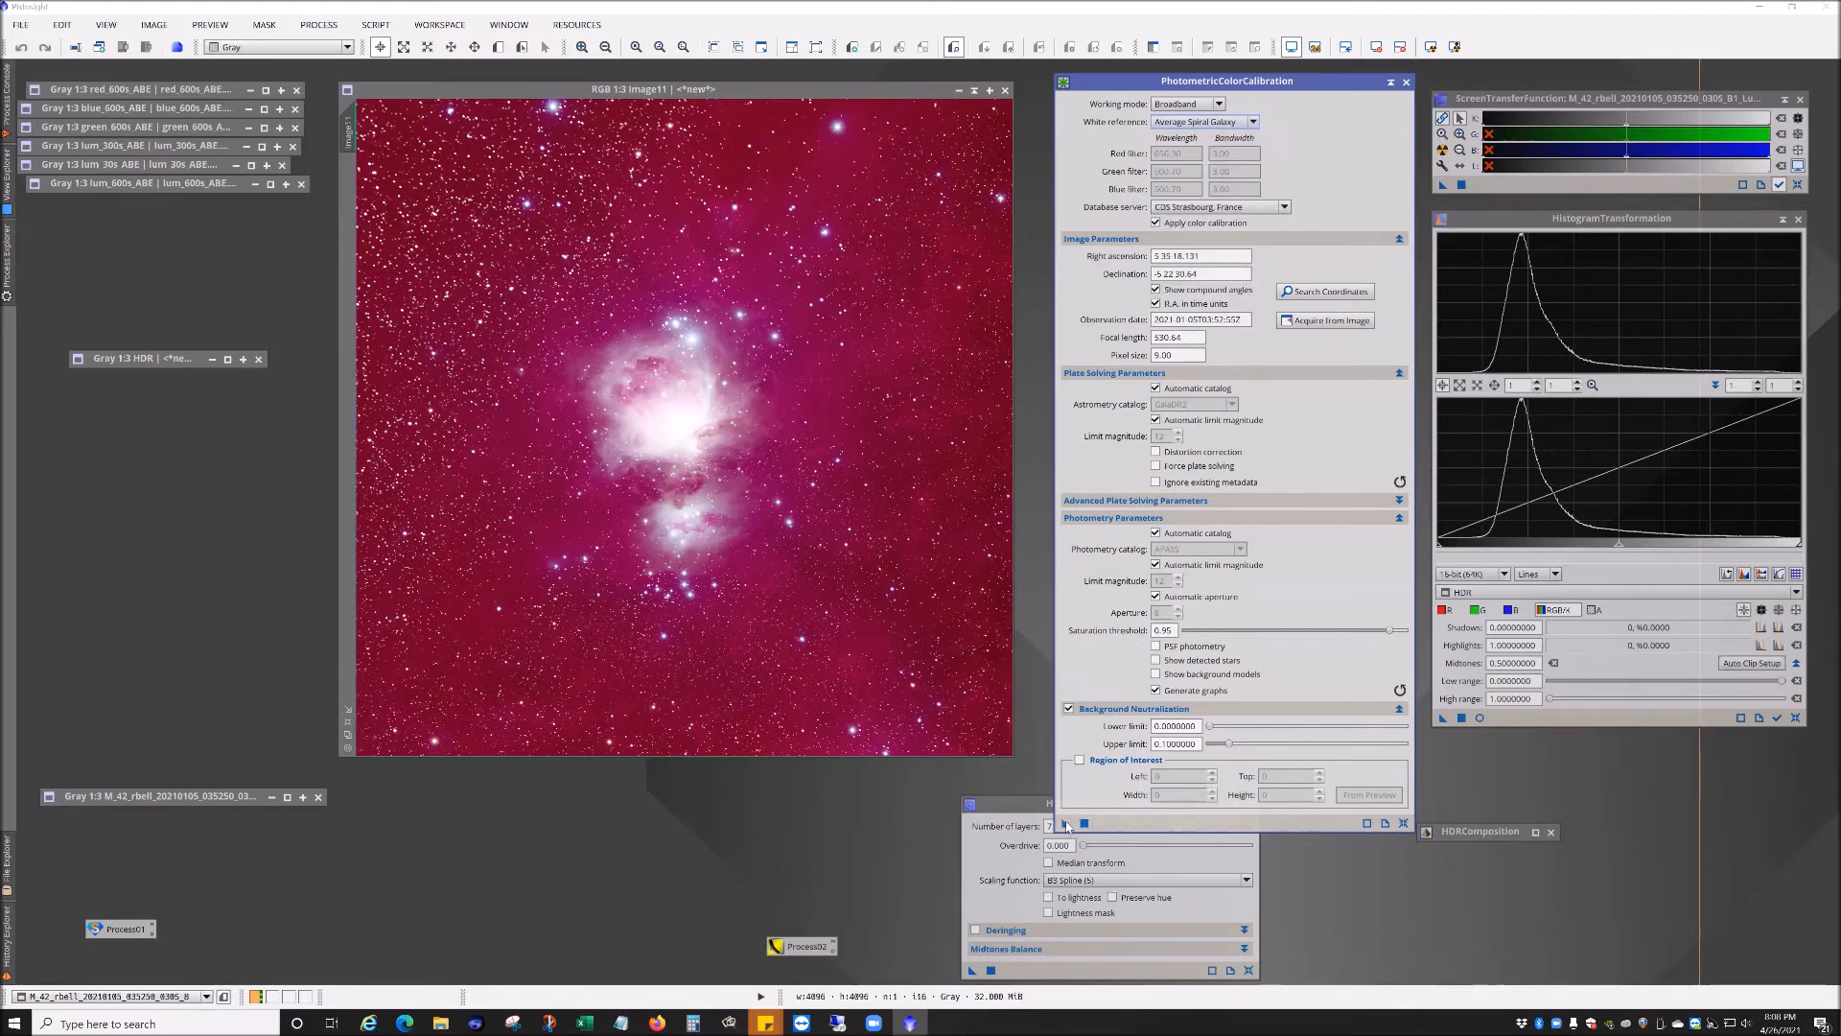
Step: Apply PhotometricColorCalibration to the RGB image, then close the white balance graphs and the calibration dialog
drag(1066, 827, 801, 542)
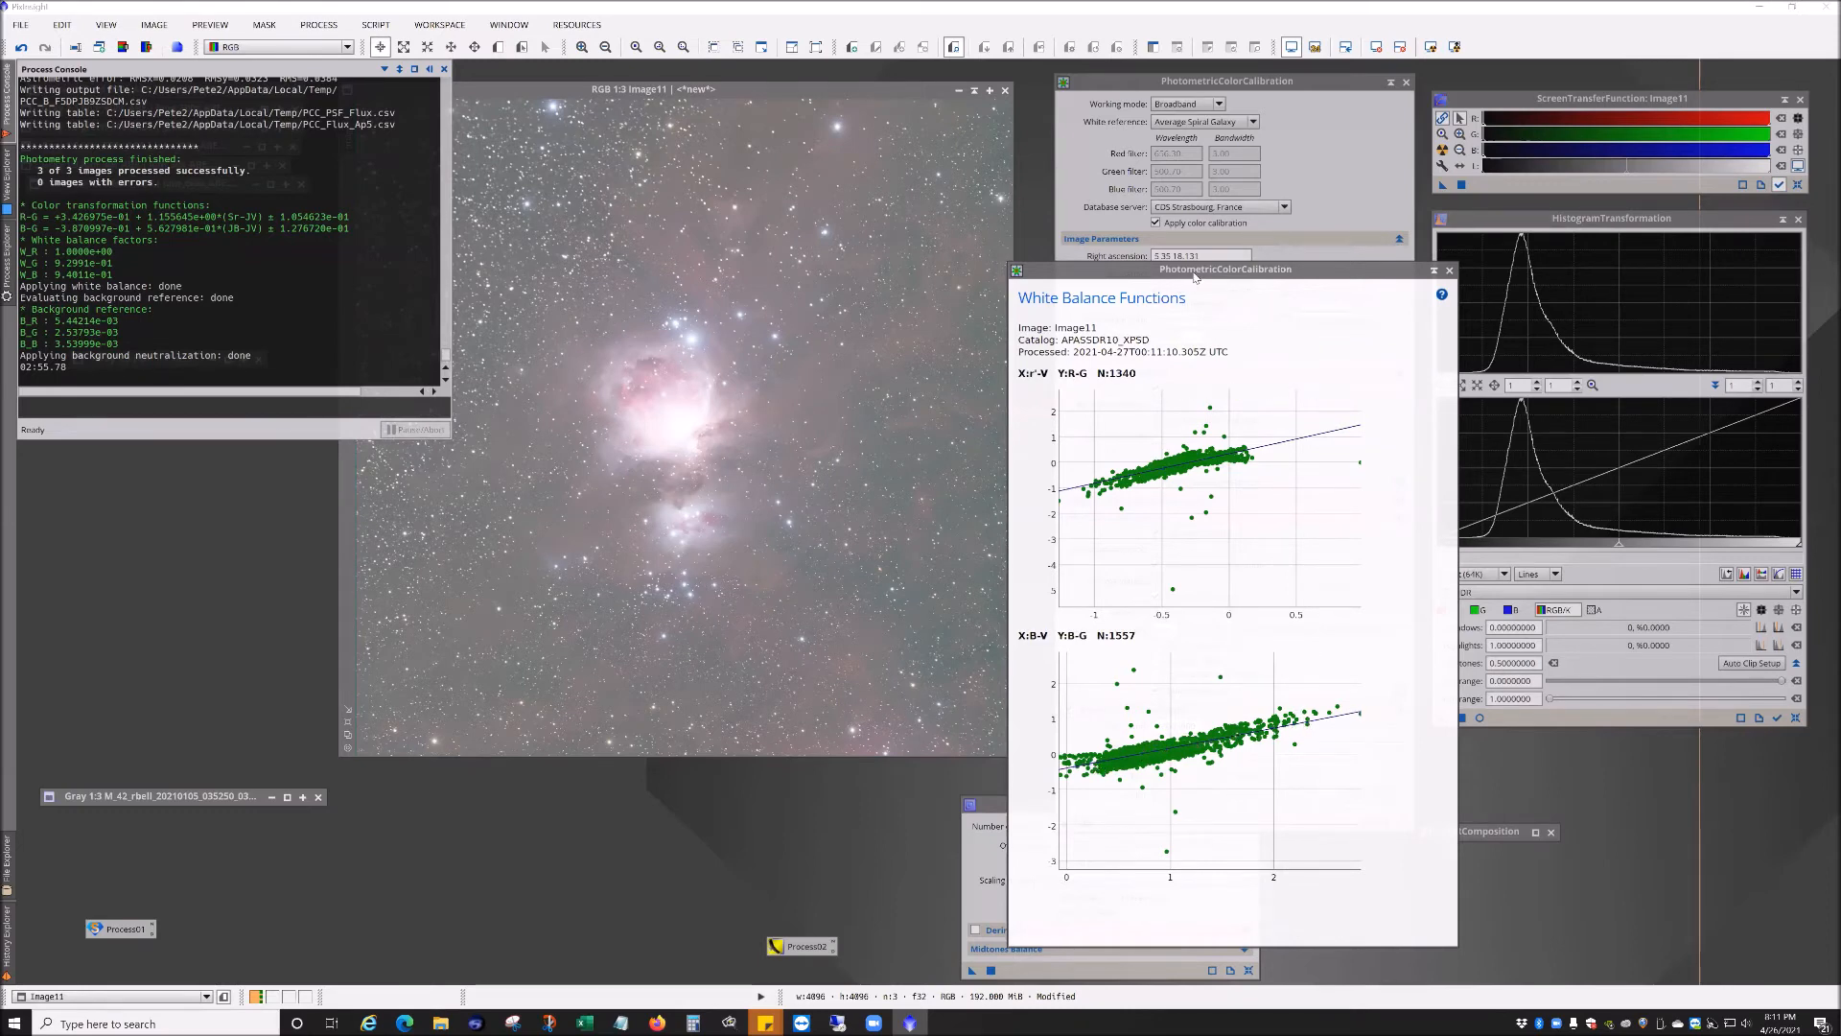
drag(1194, 277, 628, 282)
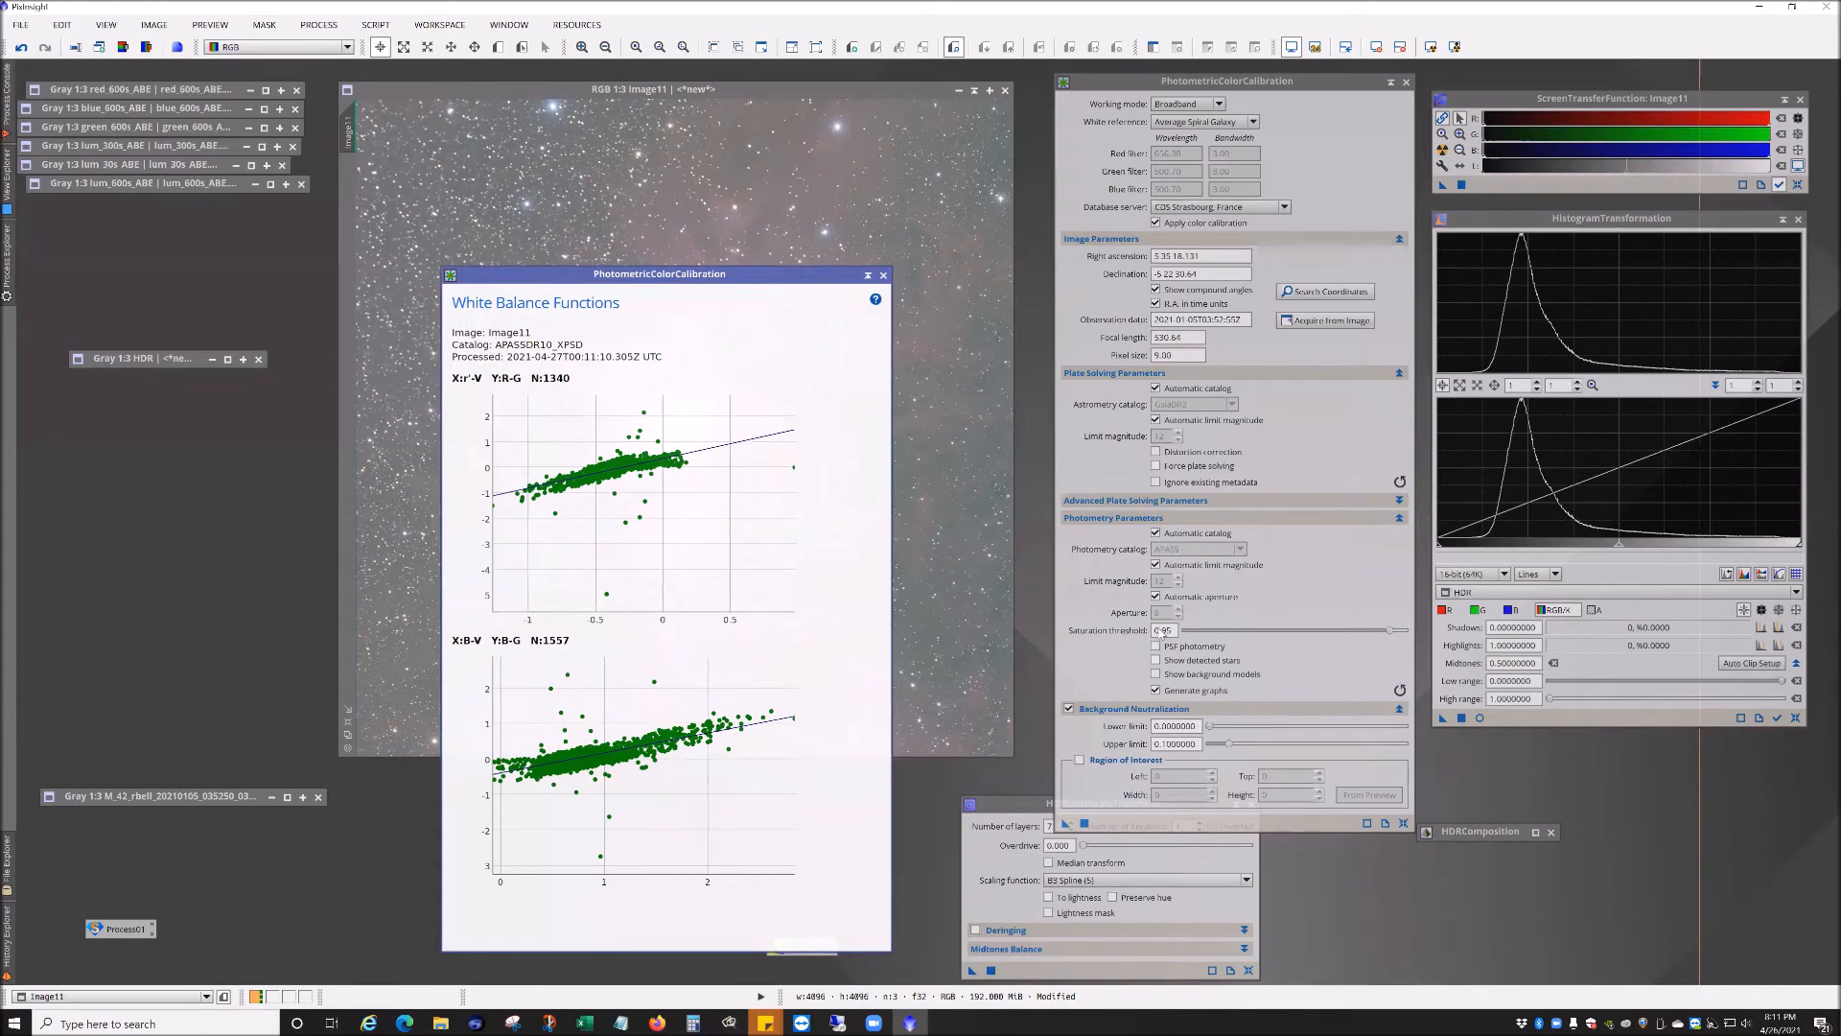
click(883, 275)
click(1241, 85)
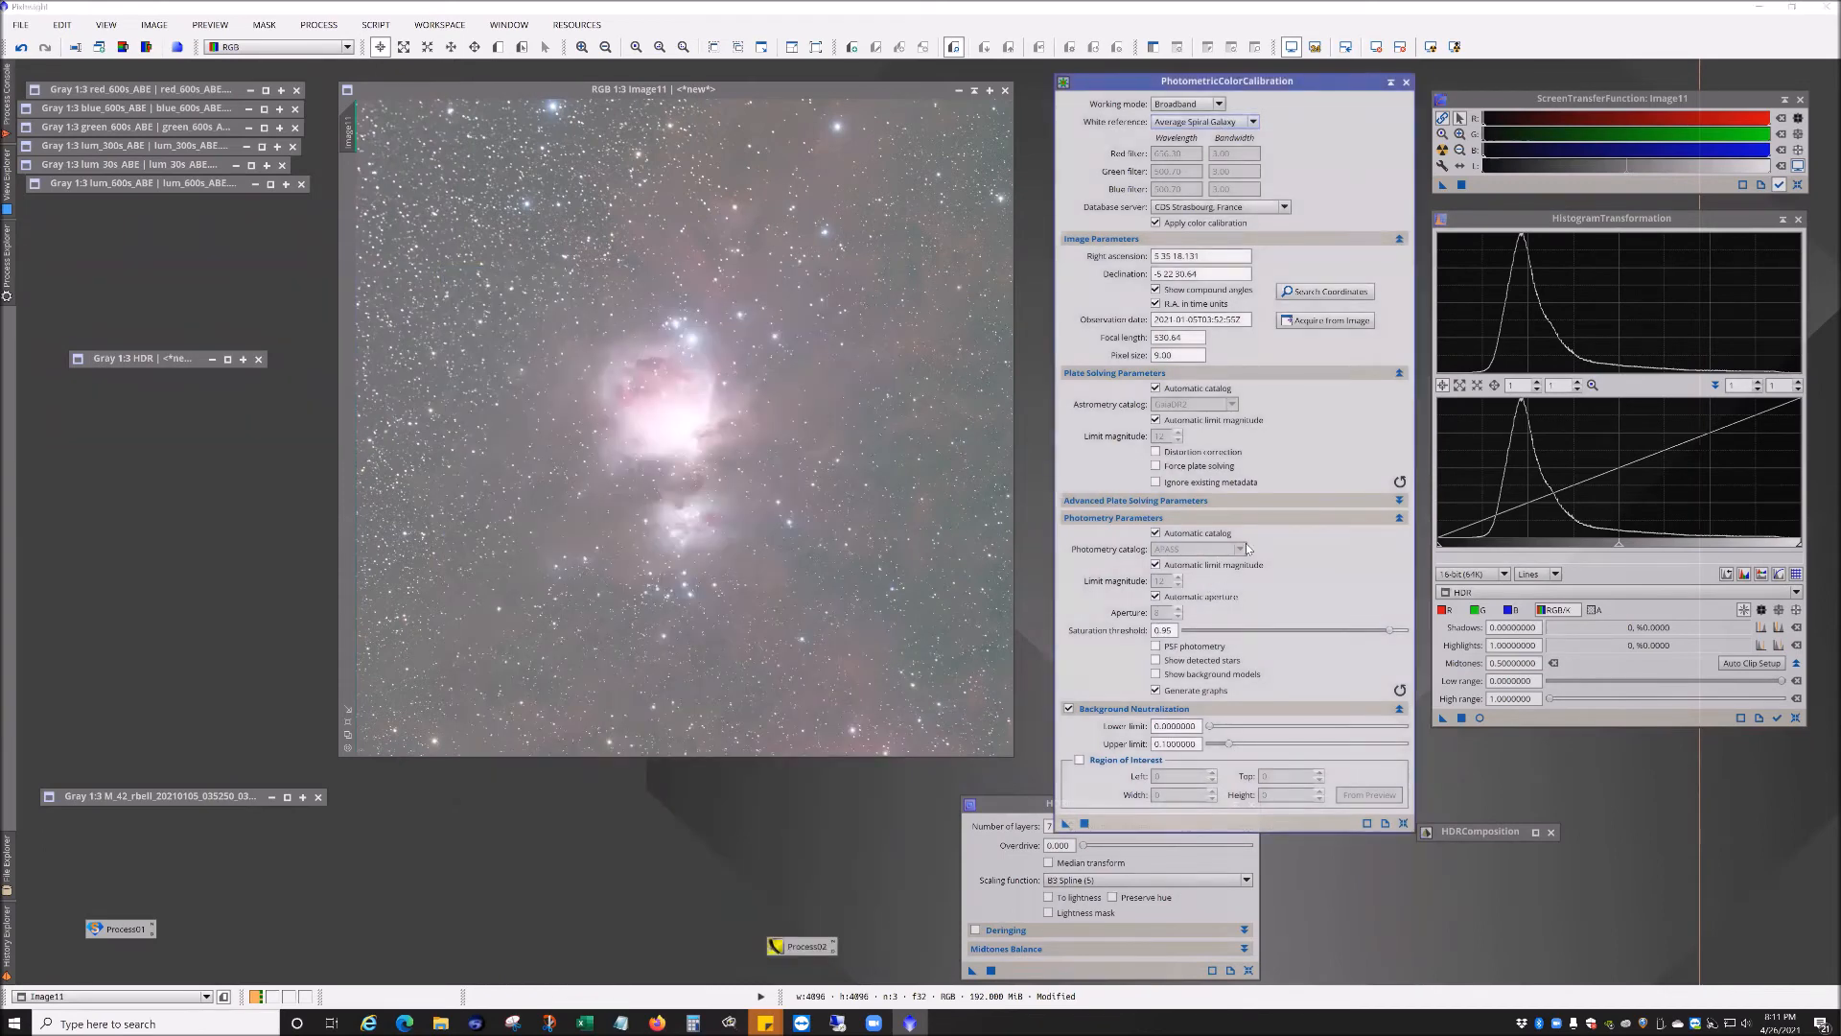
click(1390, 82)
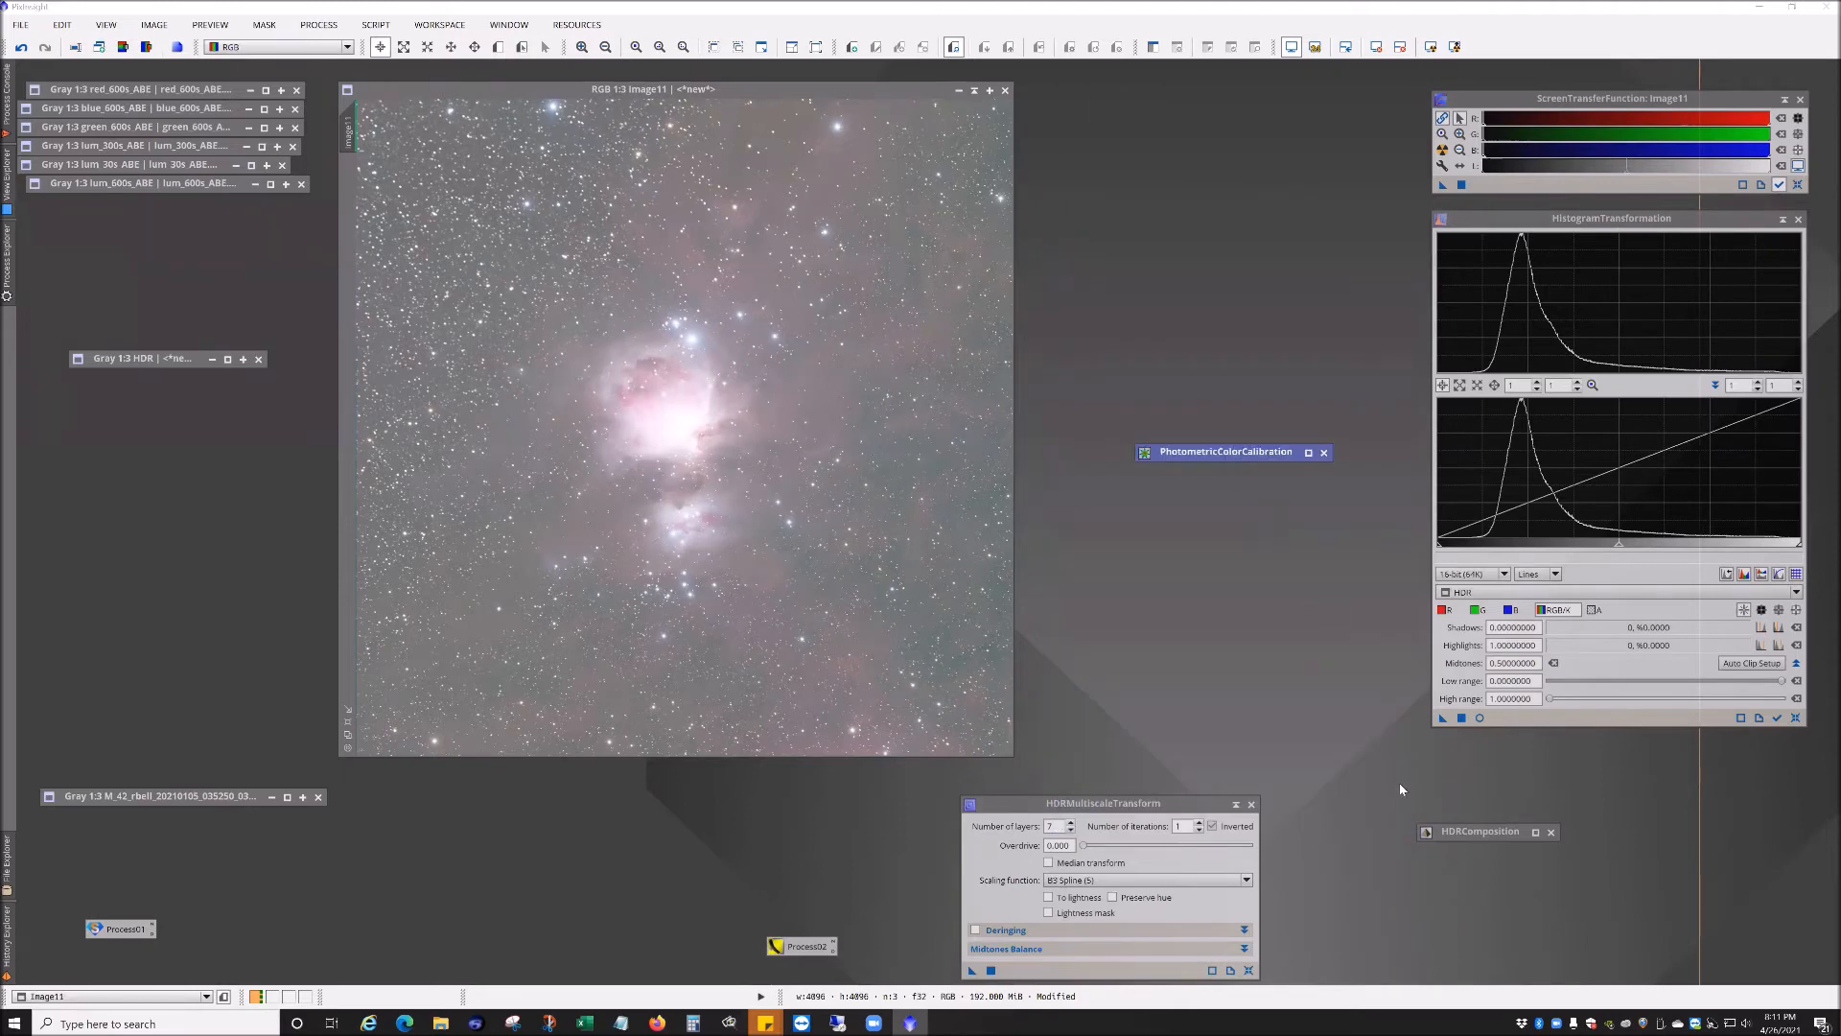
Step: Apply an STF auto stretch to the calibrated RGB image and reposition its window
click(1443, 149)
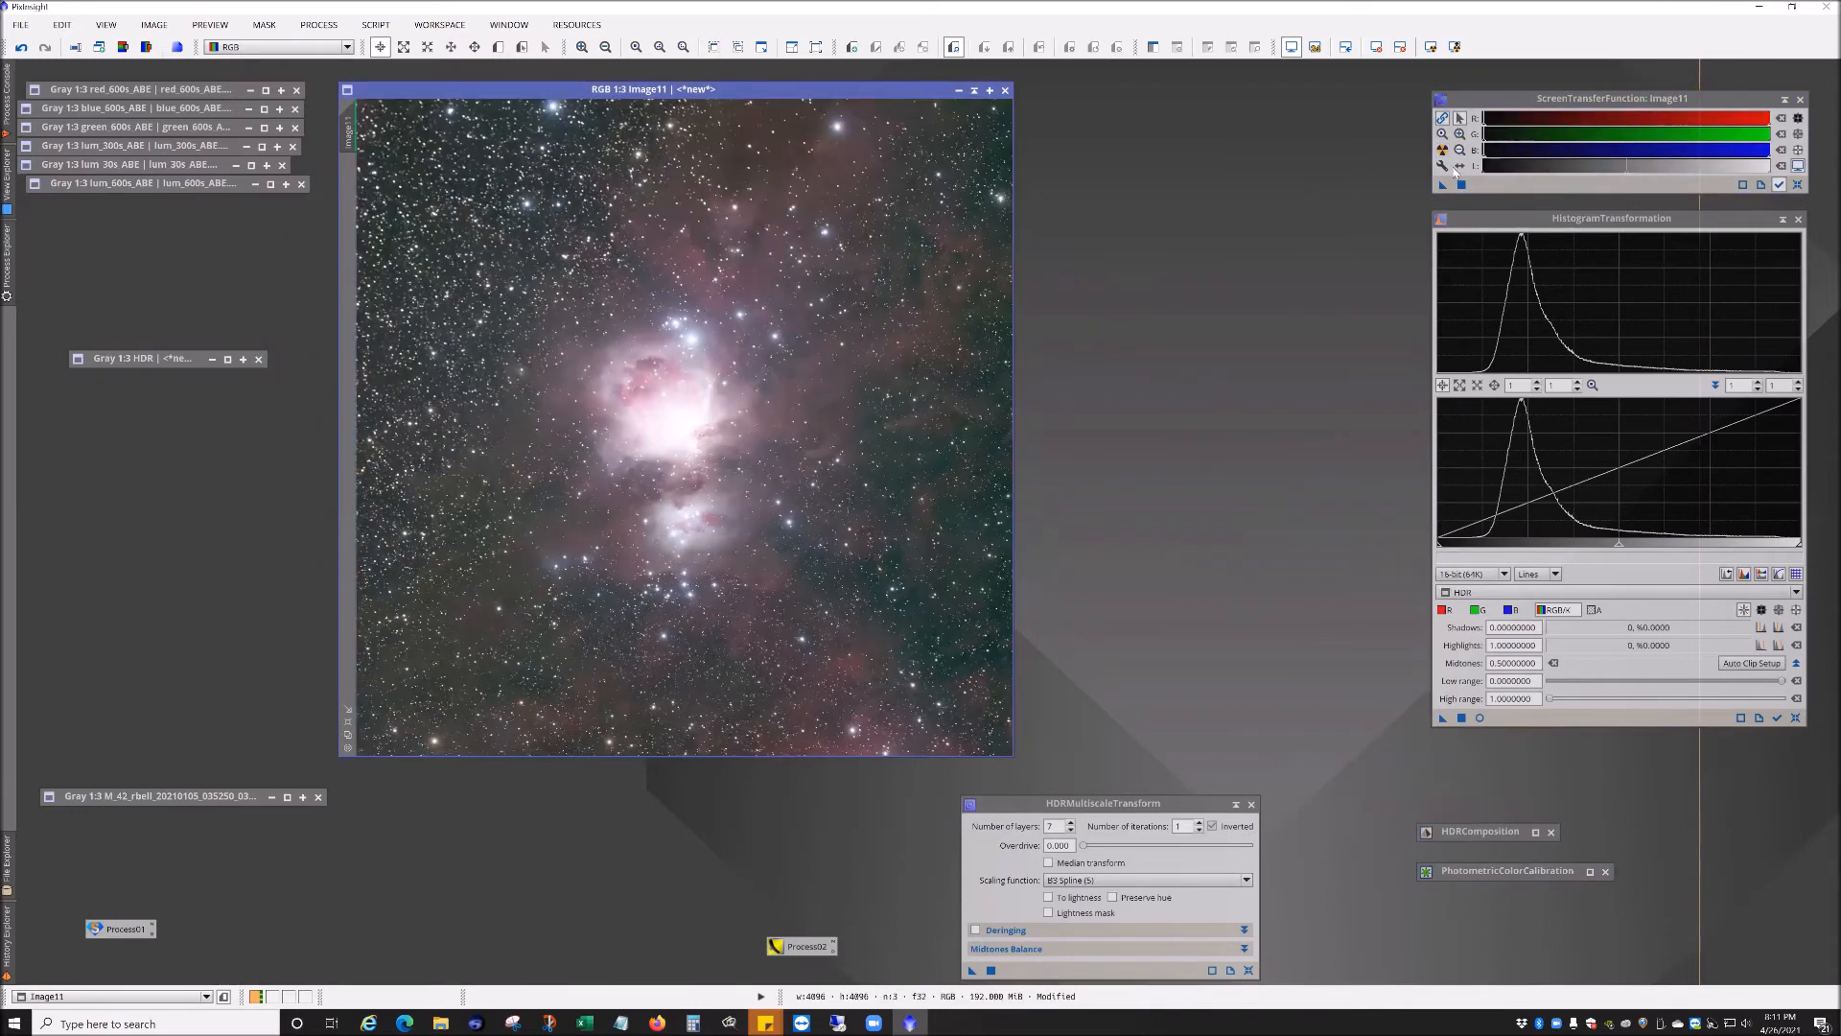
click(1442, 150)
drag(958, 95, 1145, 103)
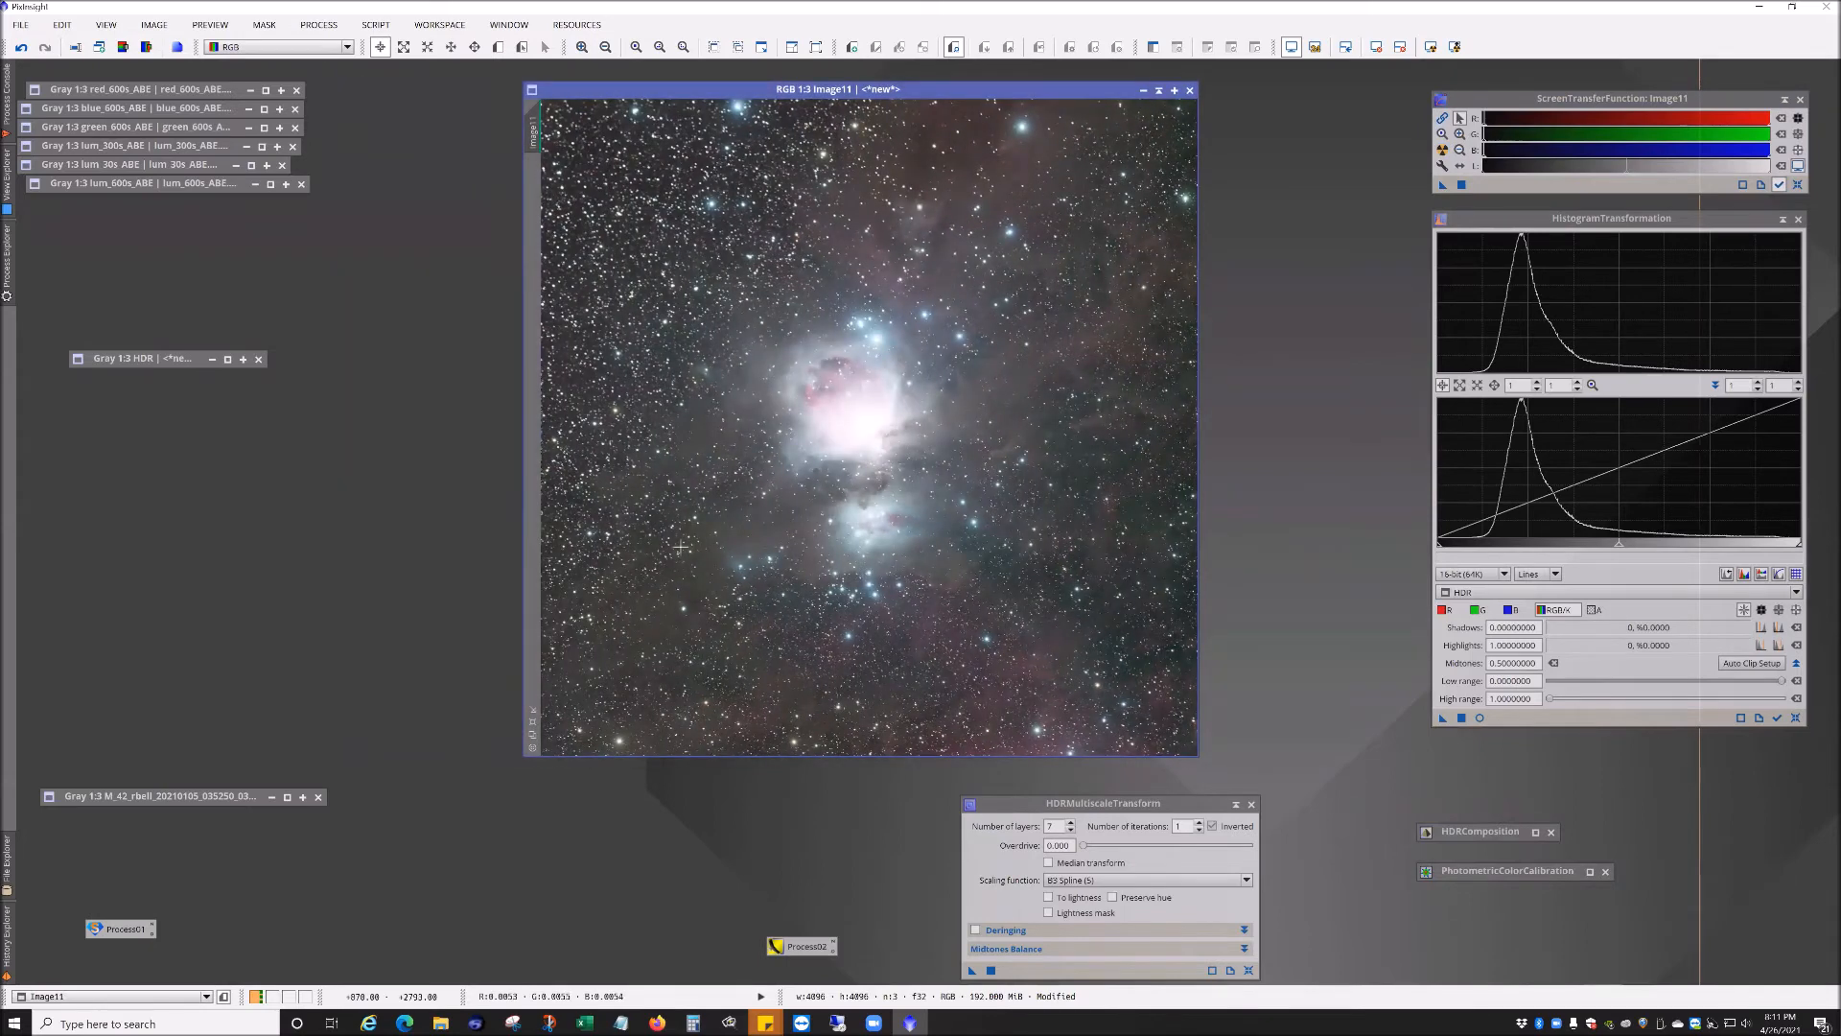
click(1442, 152)
Step: Zoom and pan around the calibrated RGB image to inspect the nebula colours and stars
scroll(862, 596, up, 2)
drag(912, 681, 960, 463)
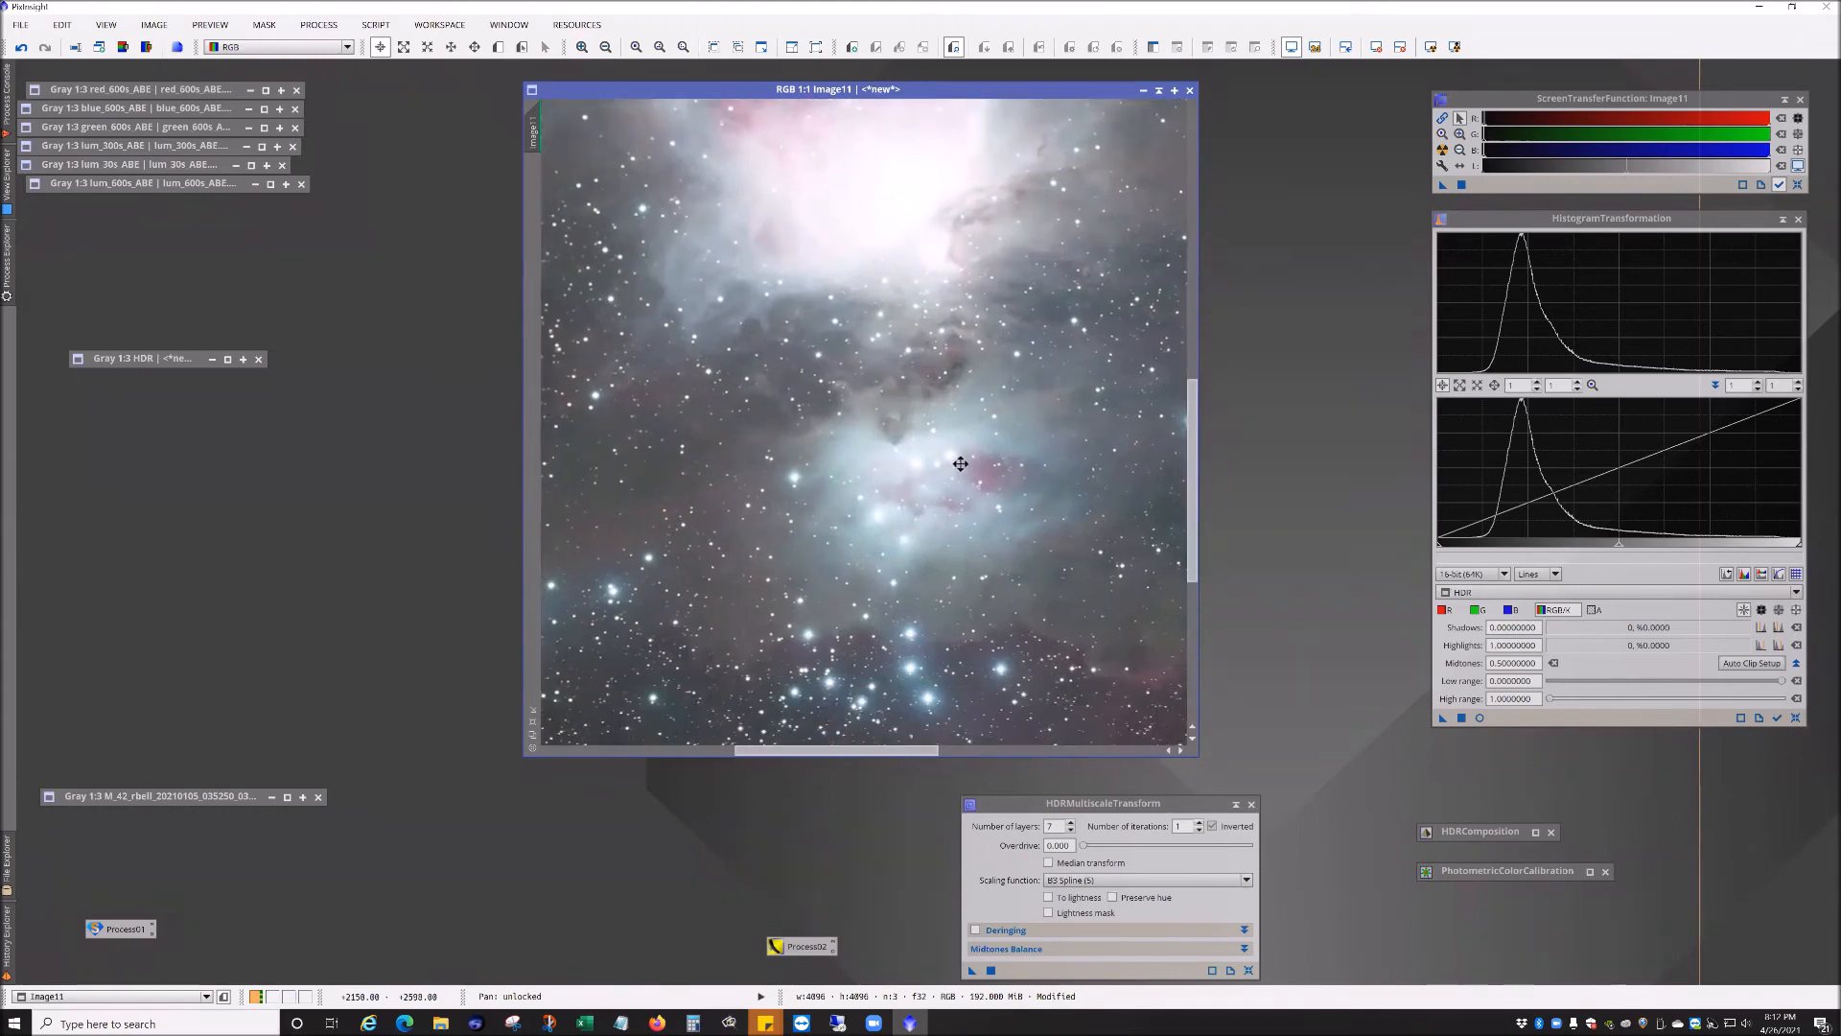
scroll(869, 537, down, 1)
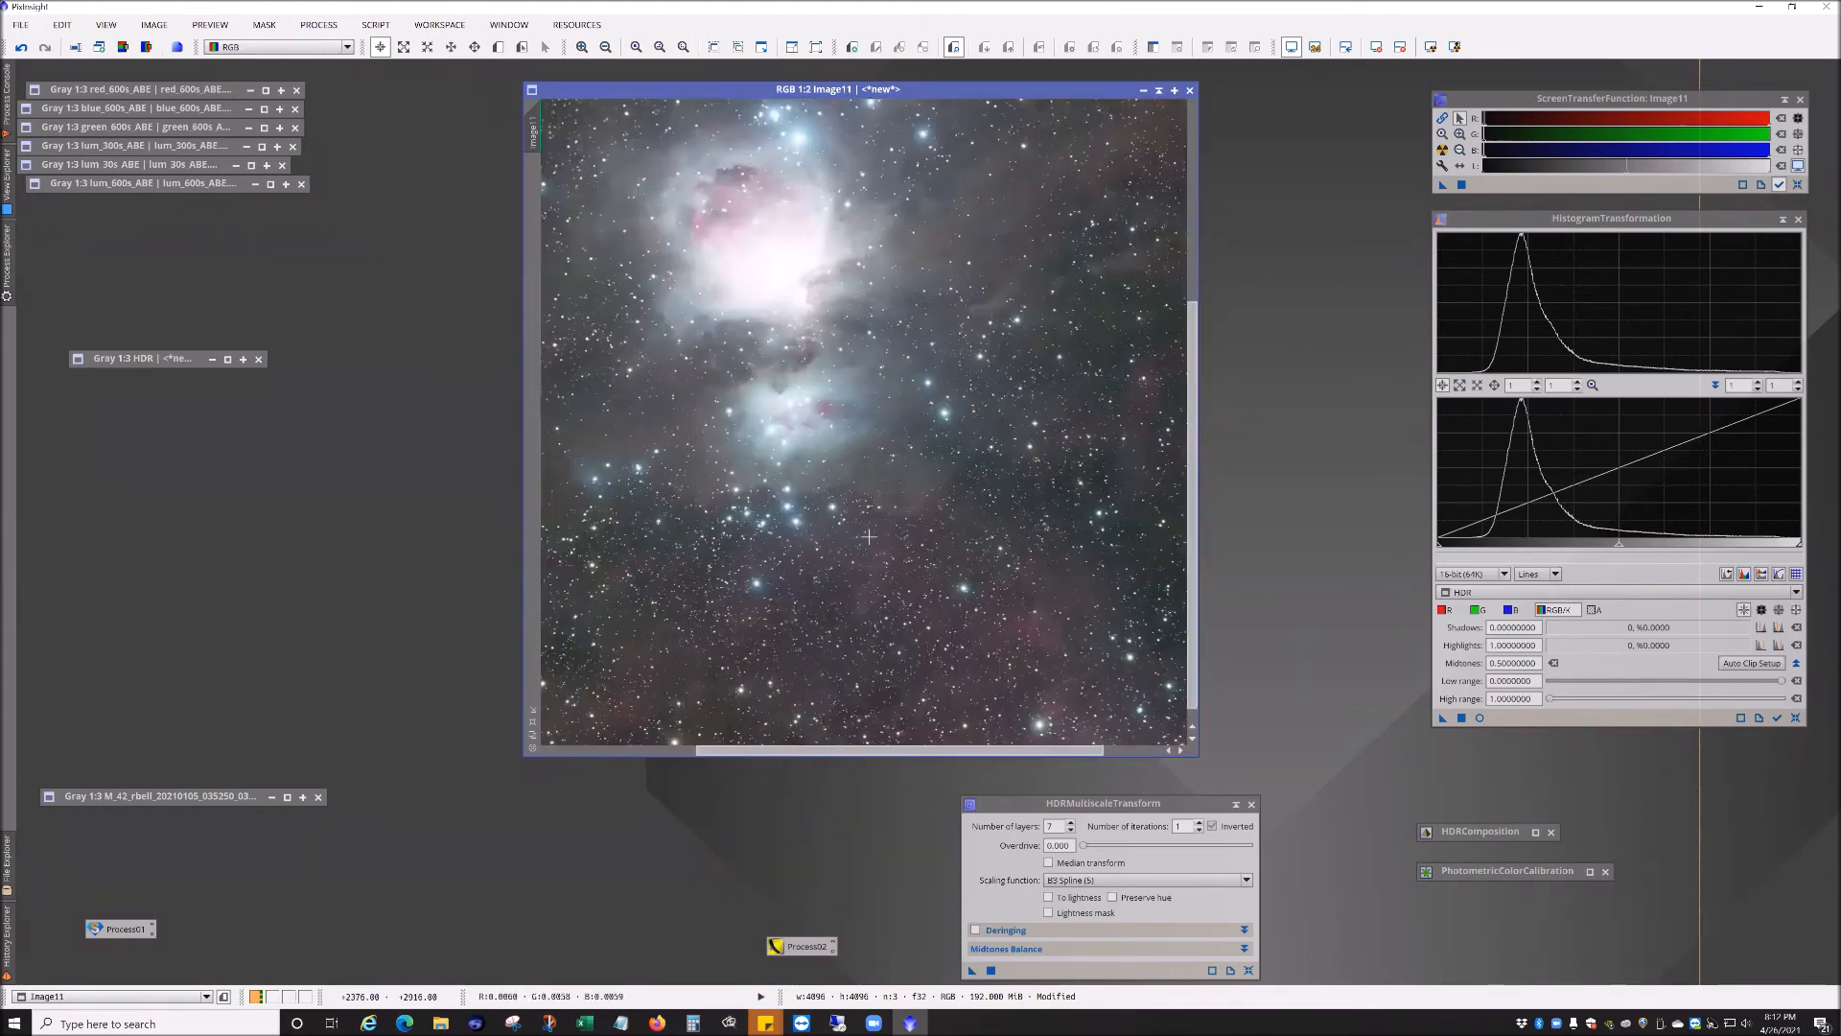
scroll(869, 537, up, 2)
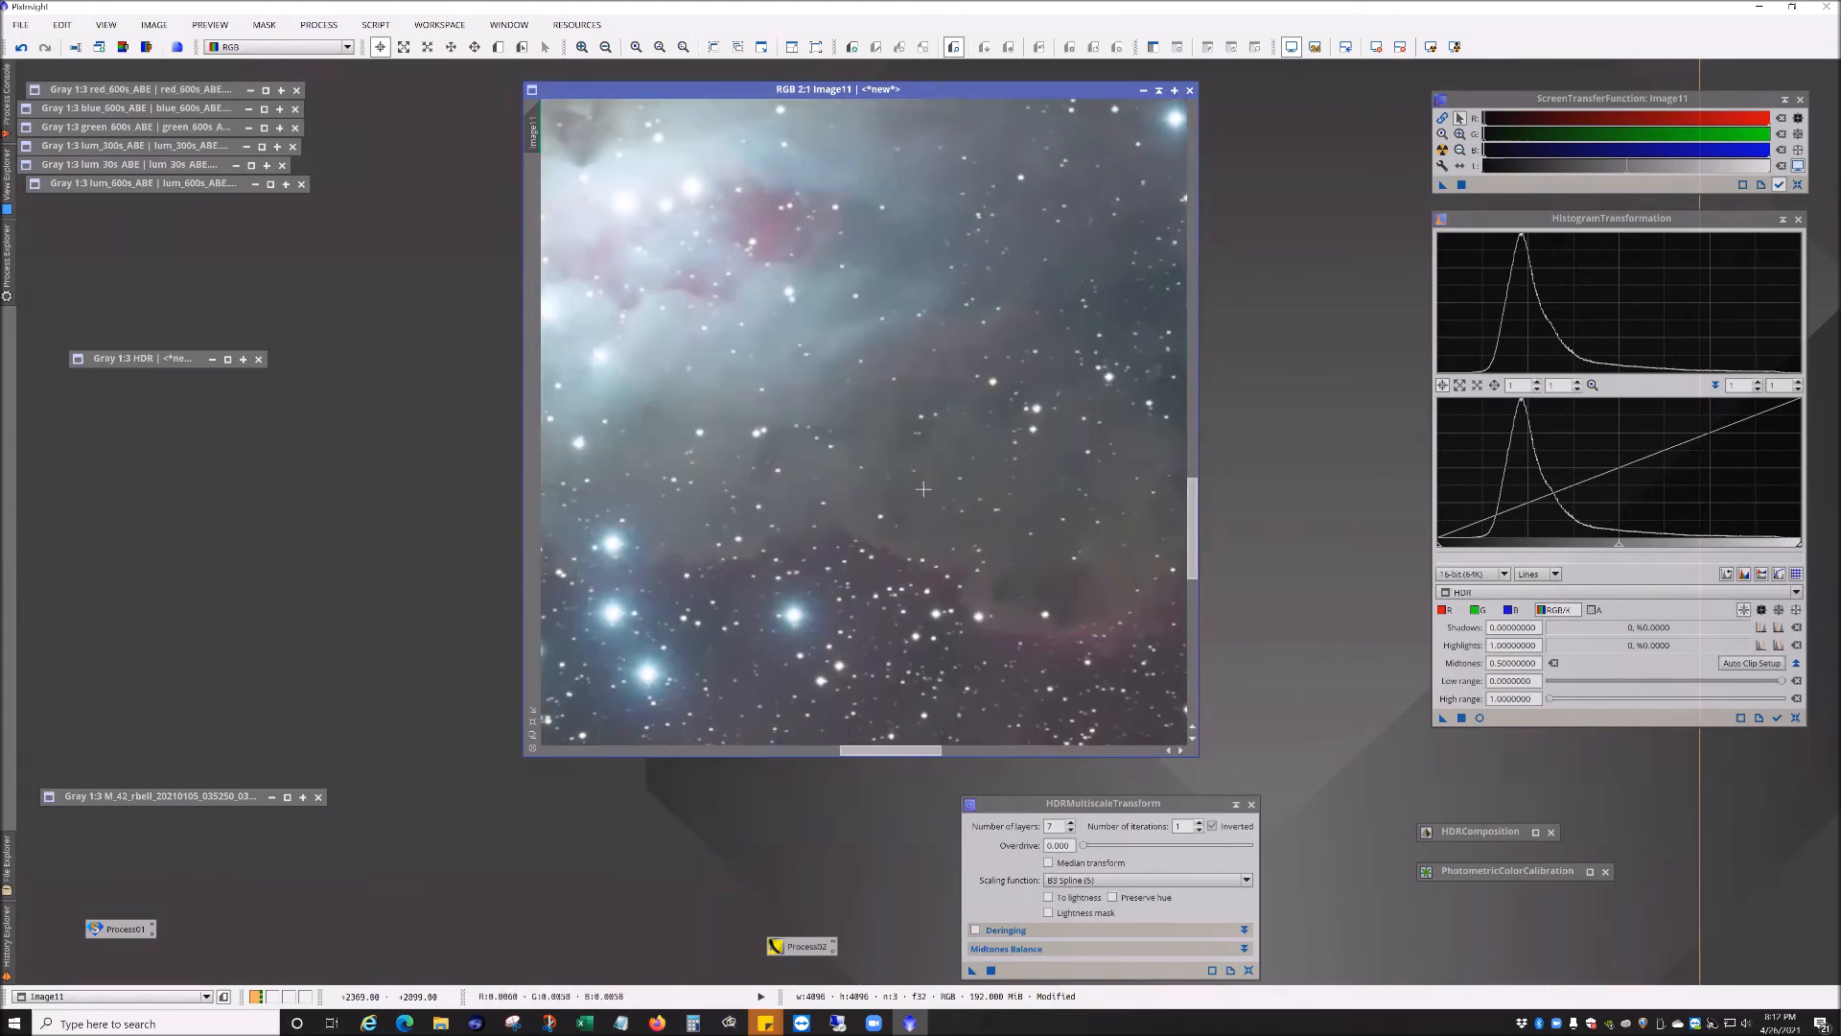
click(1236, 803)
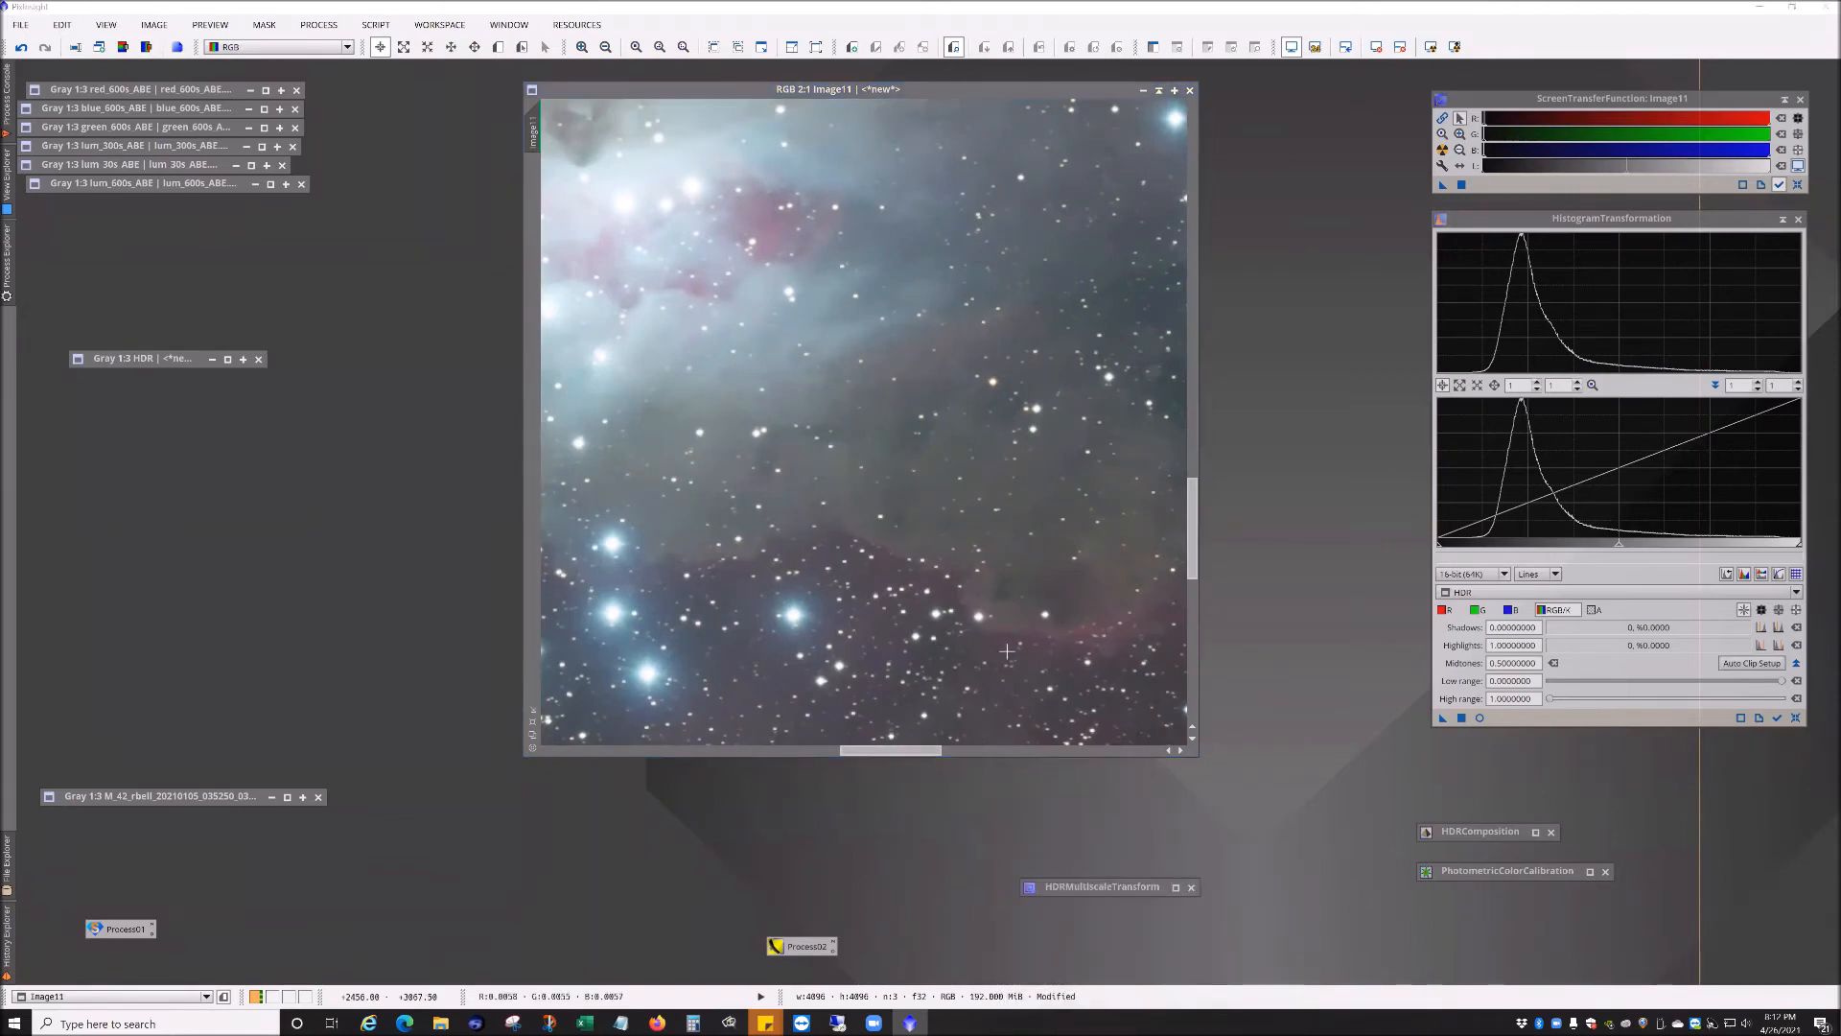
scroll(1007, 647, up, 2)
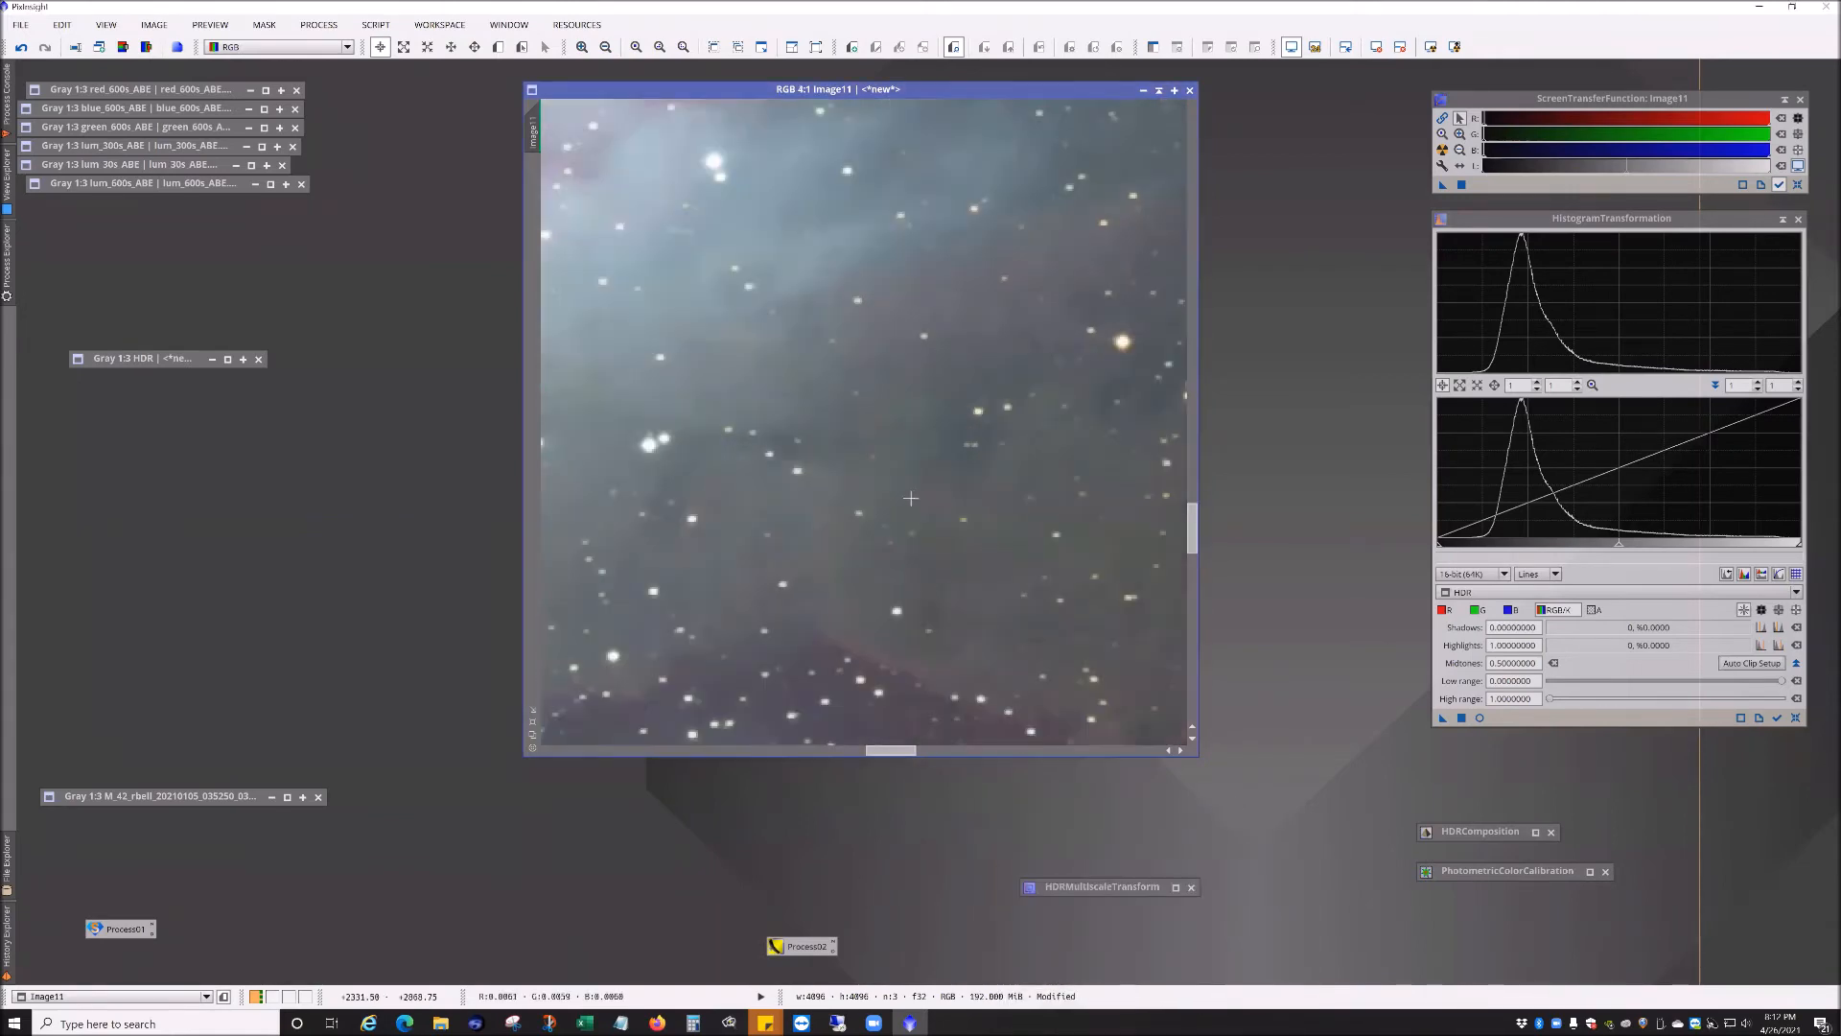
scroll(910, 498, up, 1)
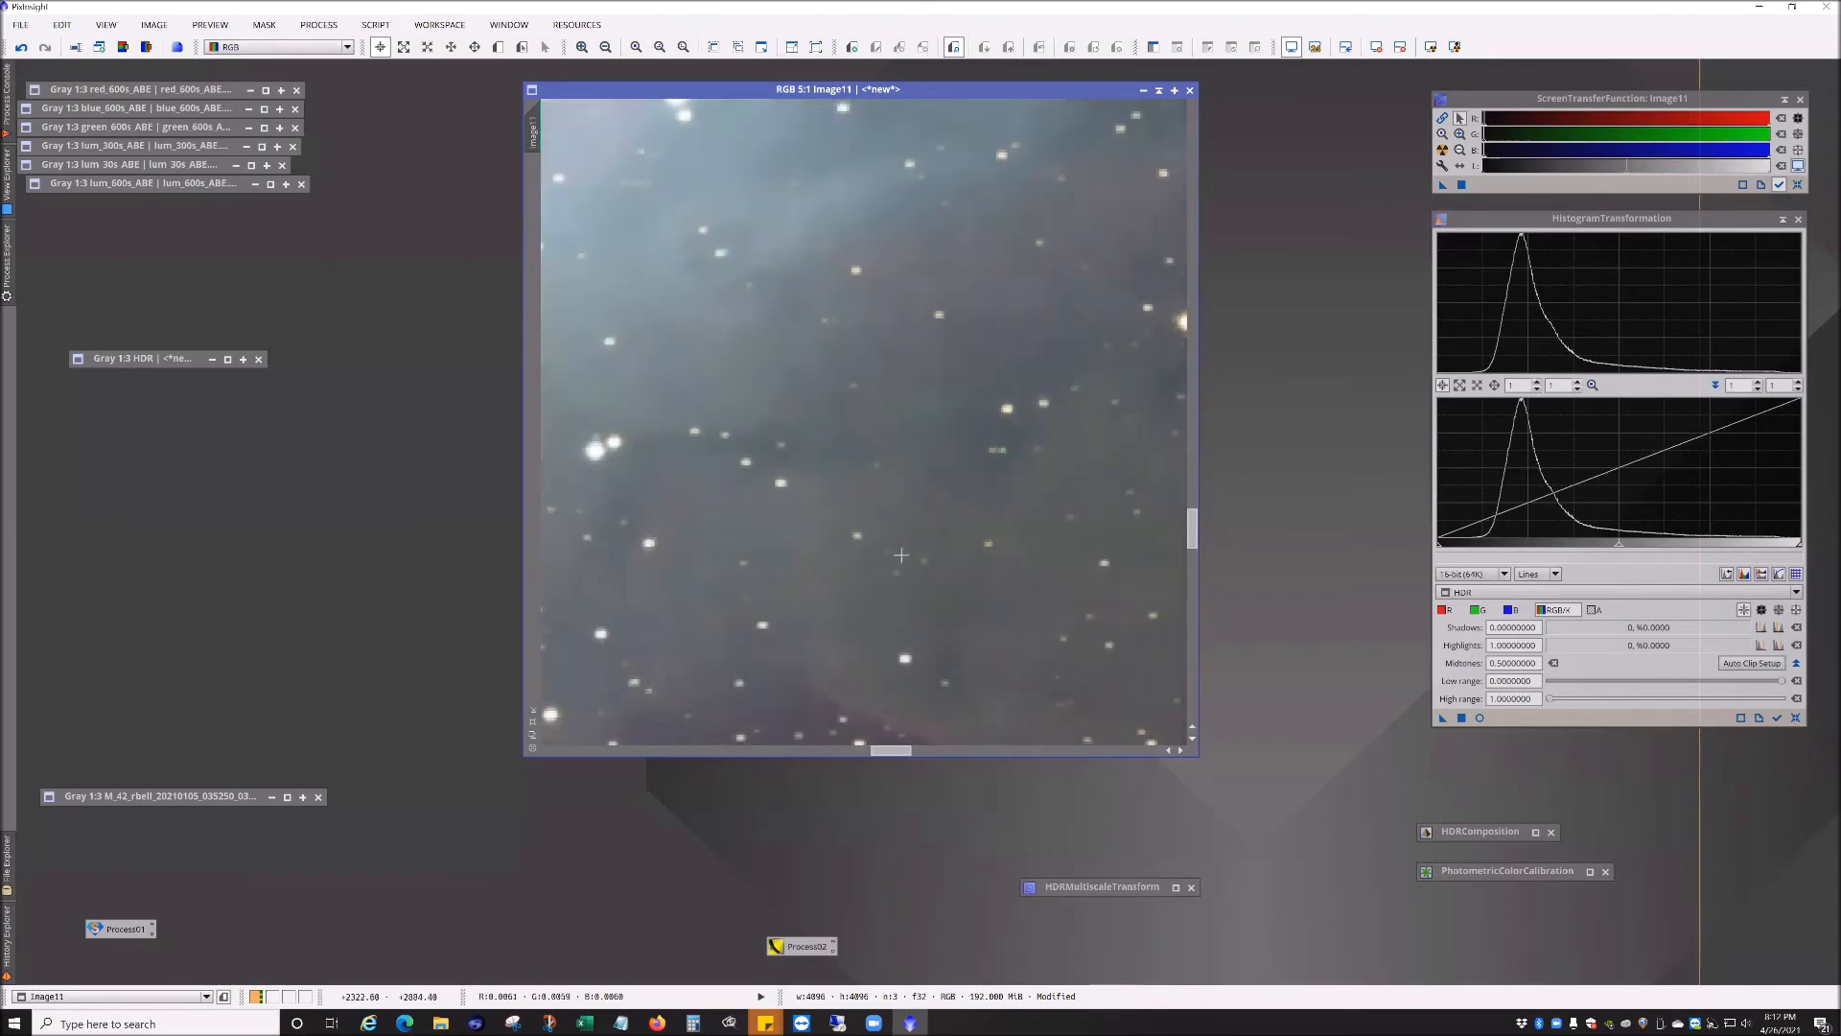
drag(855, 666, 930, 467)
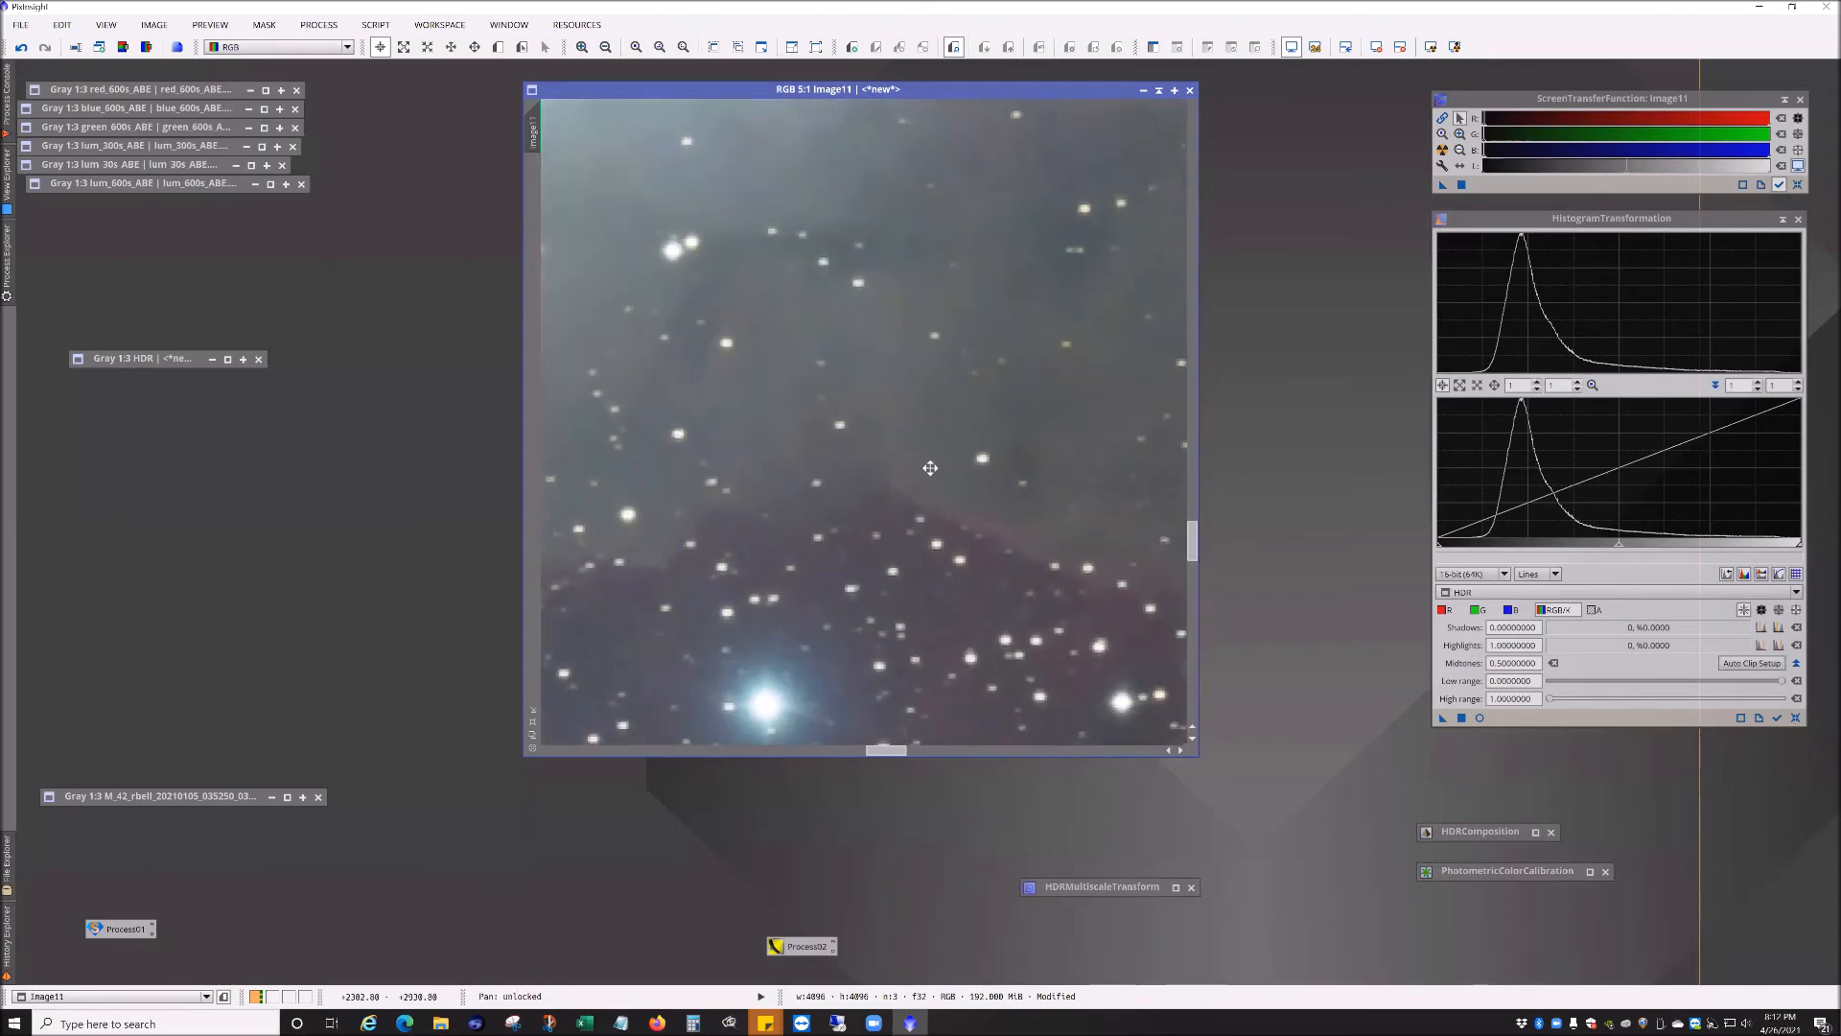
scroll(926, 508, up, 2)
drag(889, 675, 937, 474)
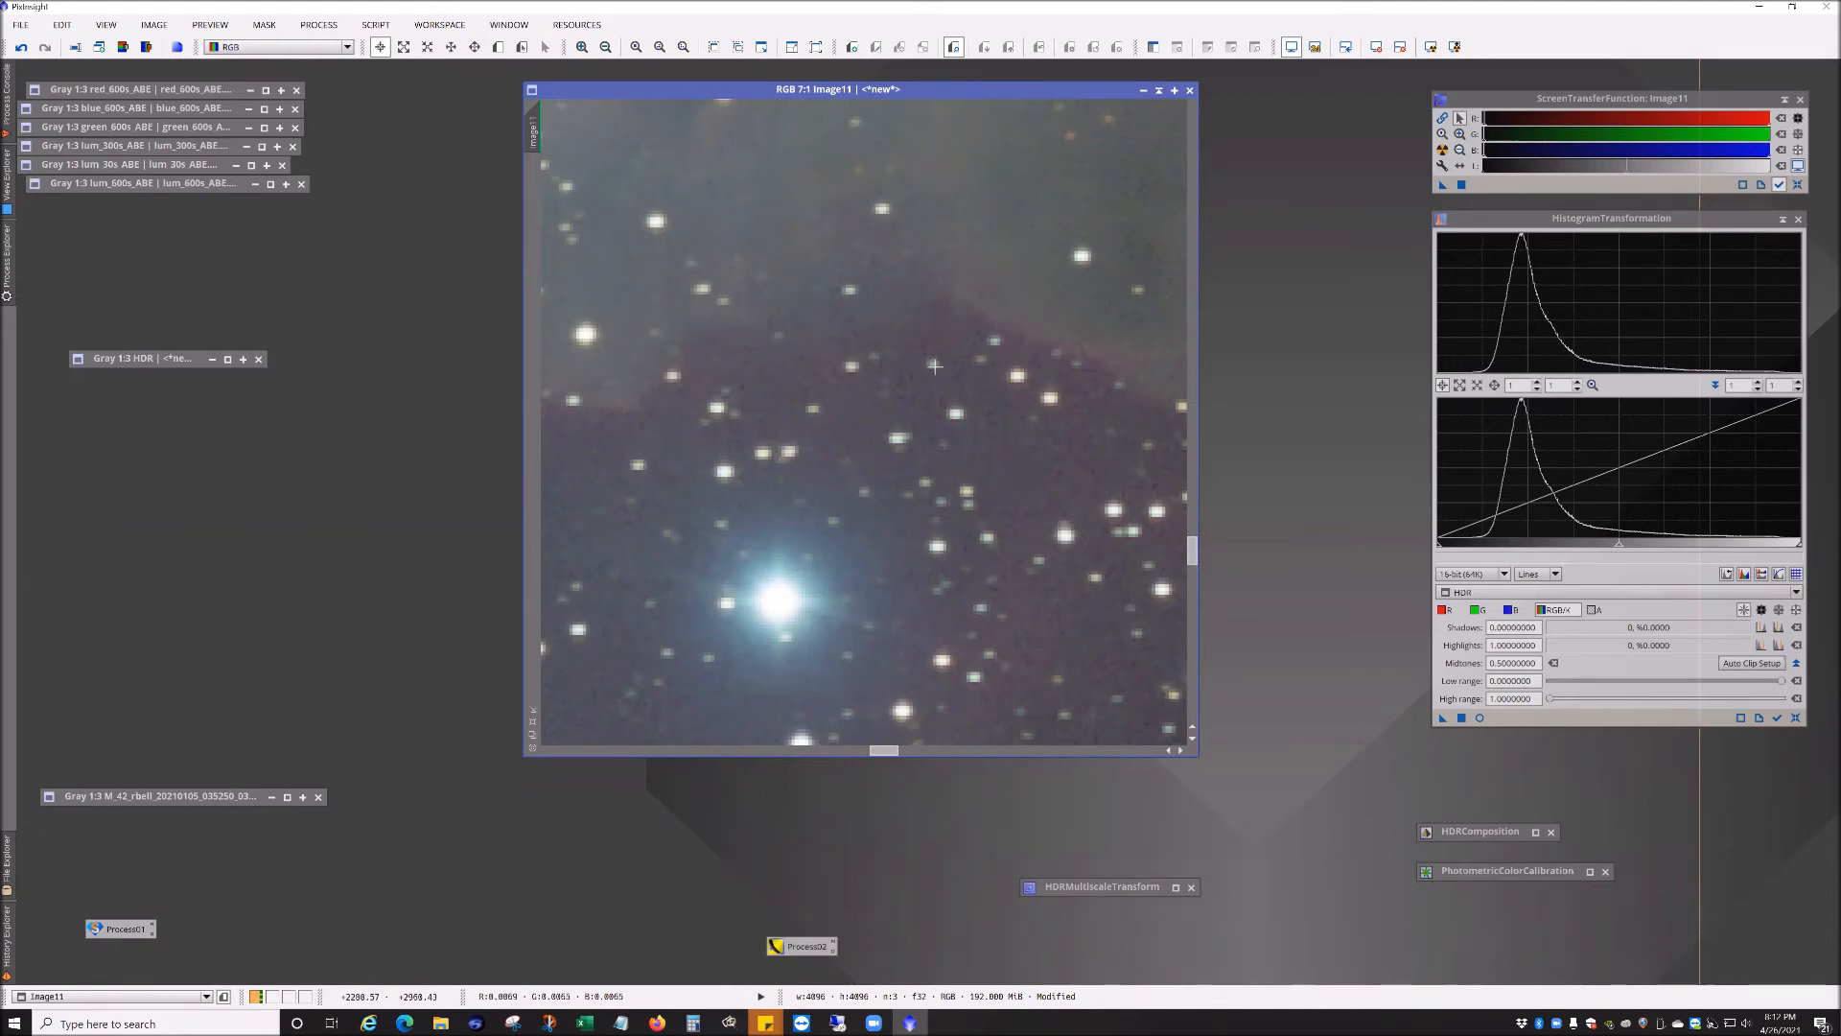
scroll(935, 367, down, 3)
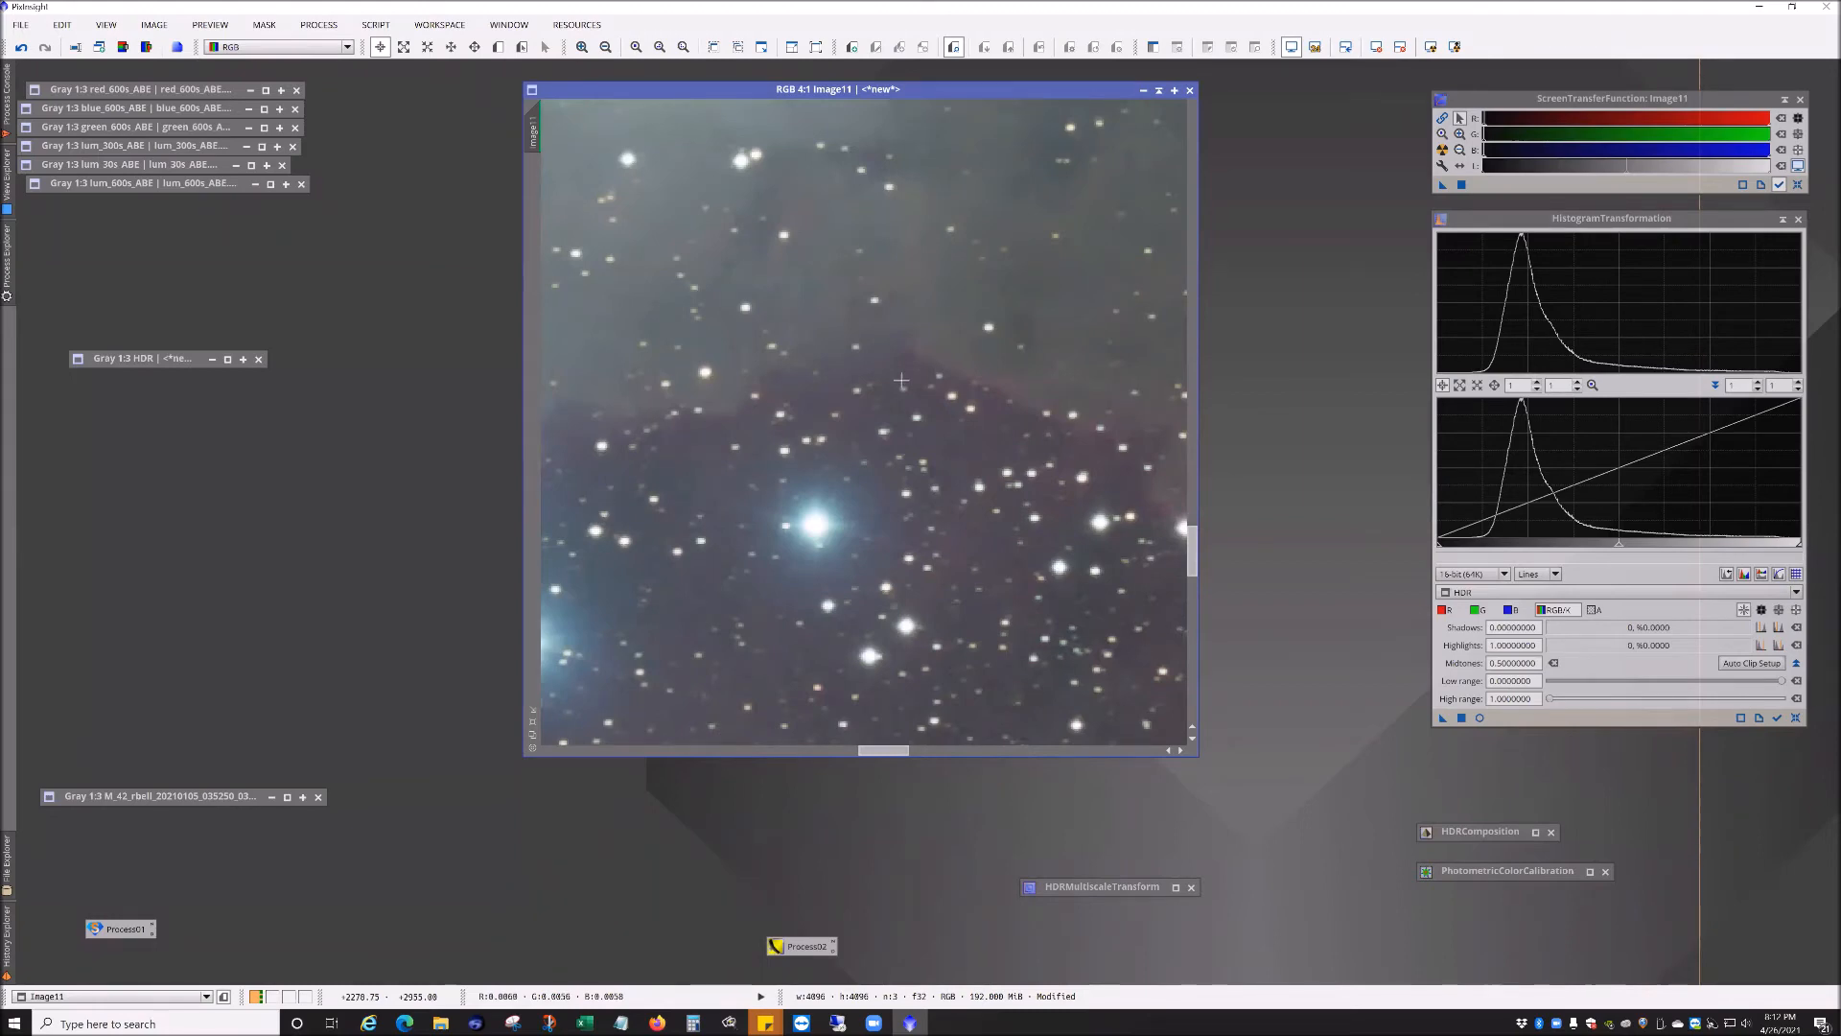
scroll(961, 350, down, 3)
scroll(863, 317, down, 1)
drag(863, 318, 924, 628)
scroll(859, 479, up, 1)
scroll(860, 479, up, 1)
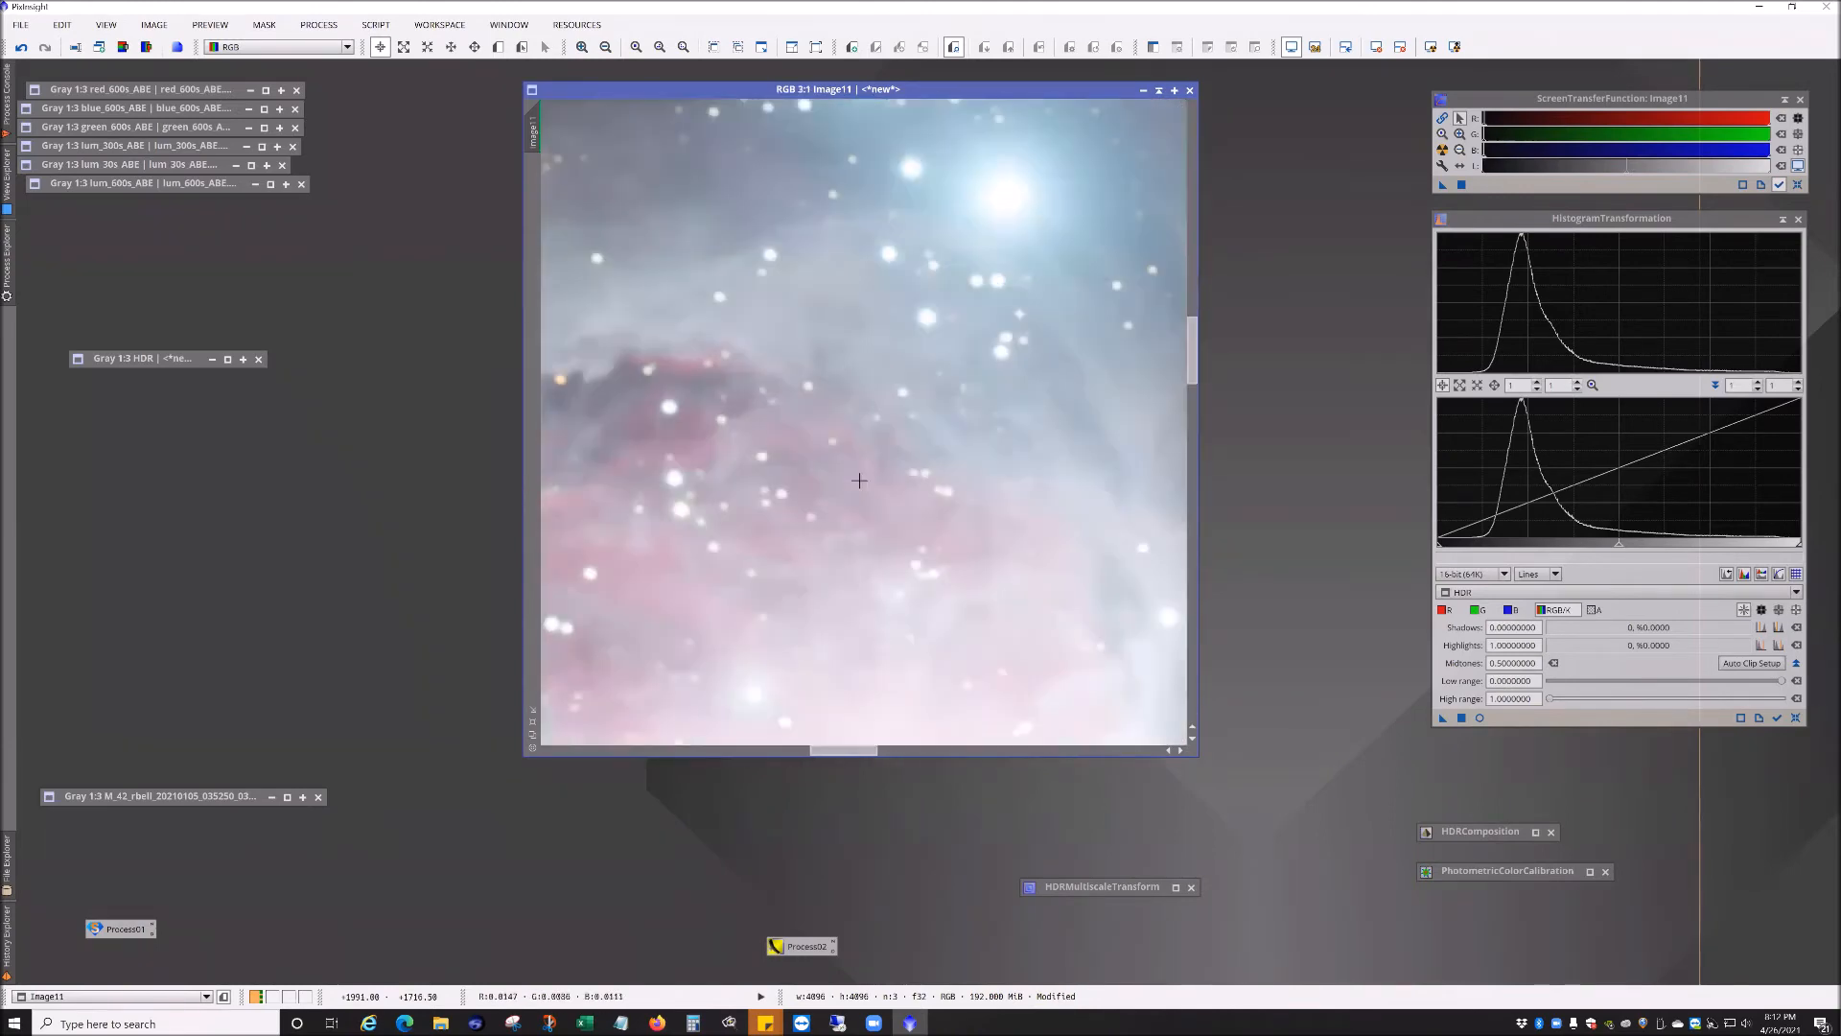
scroll(775, 355, up, 1)
drag(775, 355, 830, 514)
scroll(805, 458, up, 1)
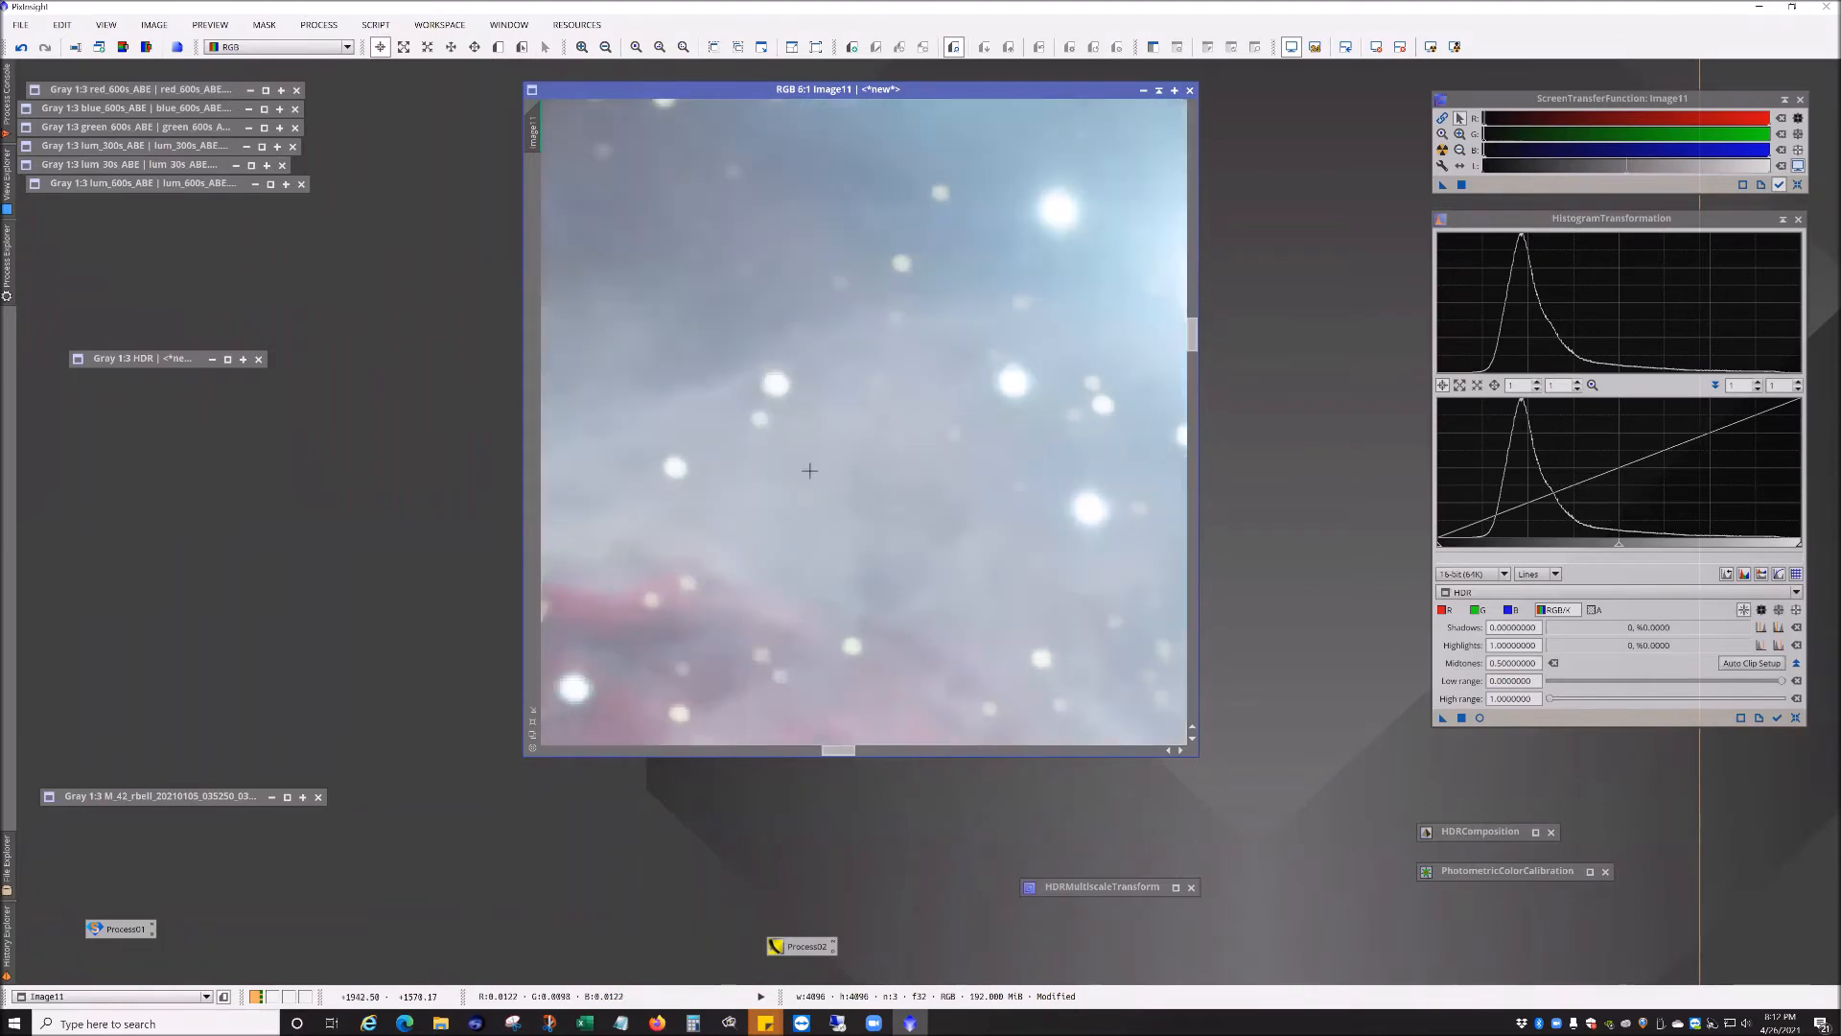
scroll(775, 505, up, 1)
drag(775, 505, 845, 436)
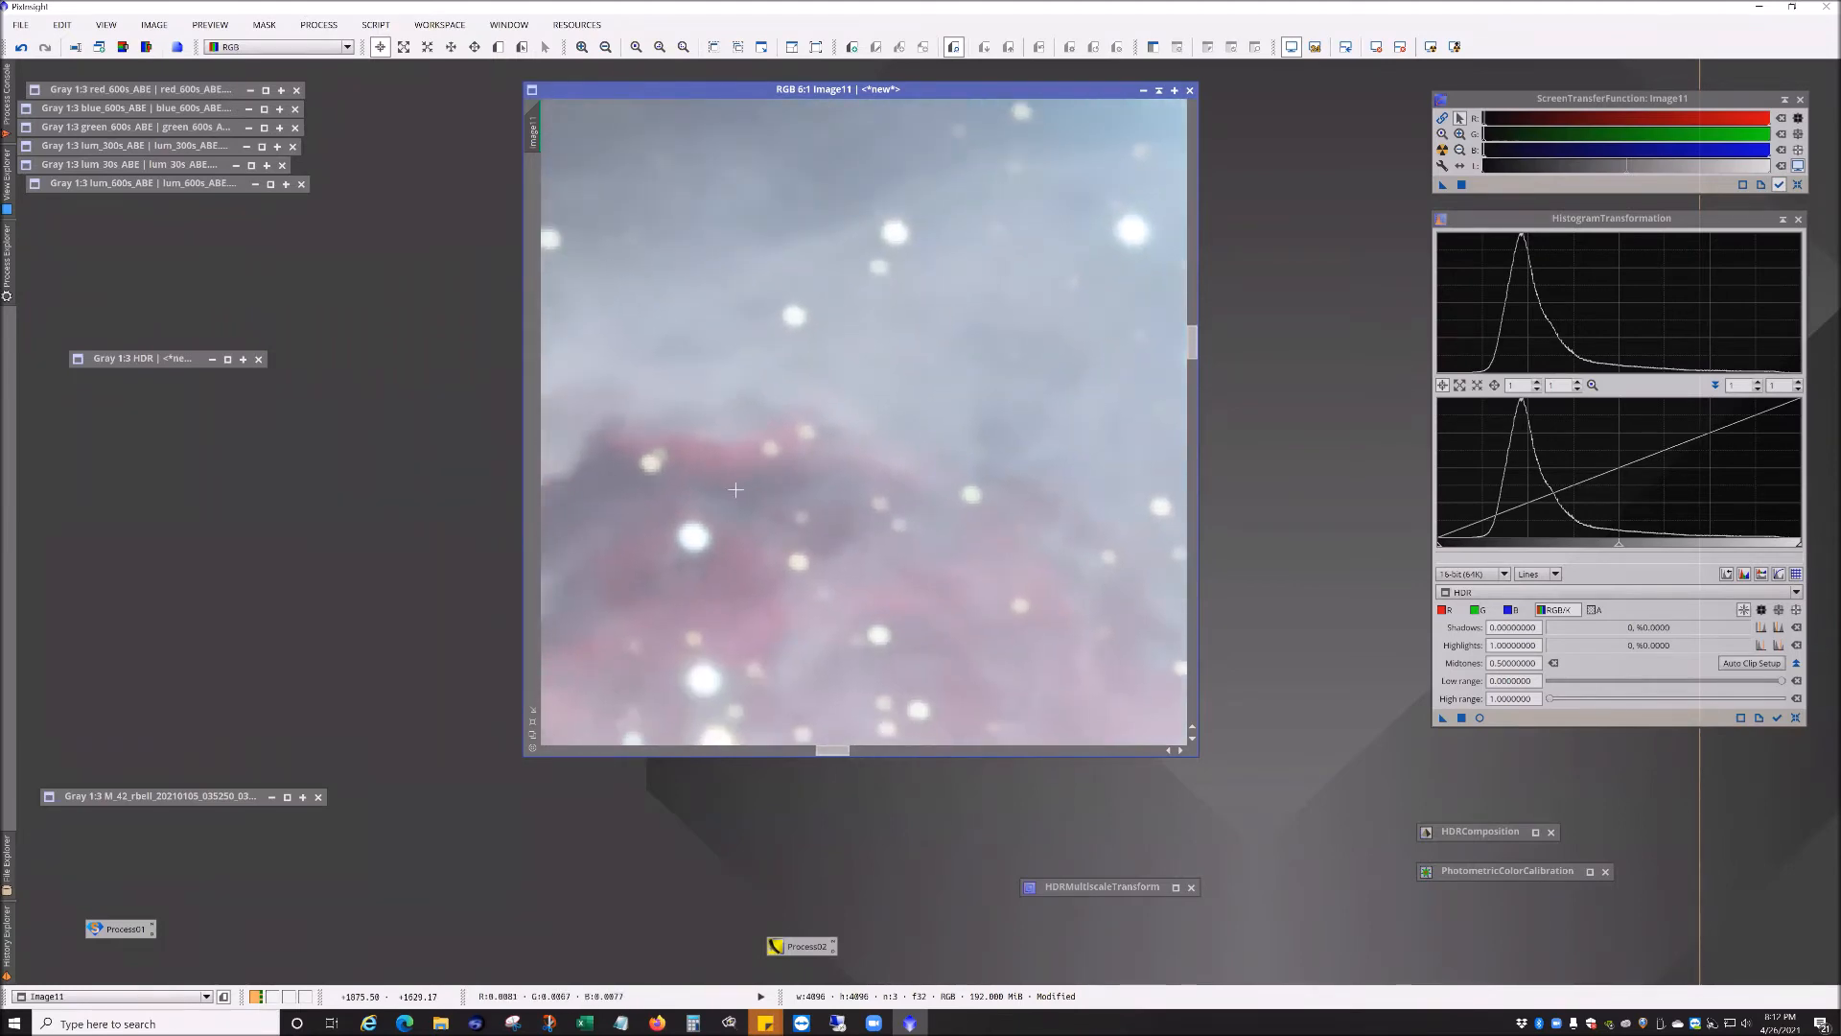
scroll(849, 484, down, 2)
scroll(849, 491, down, 4)
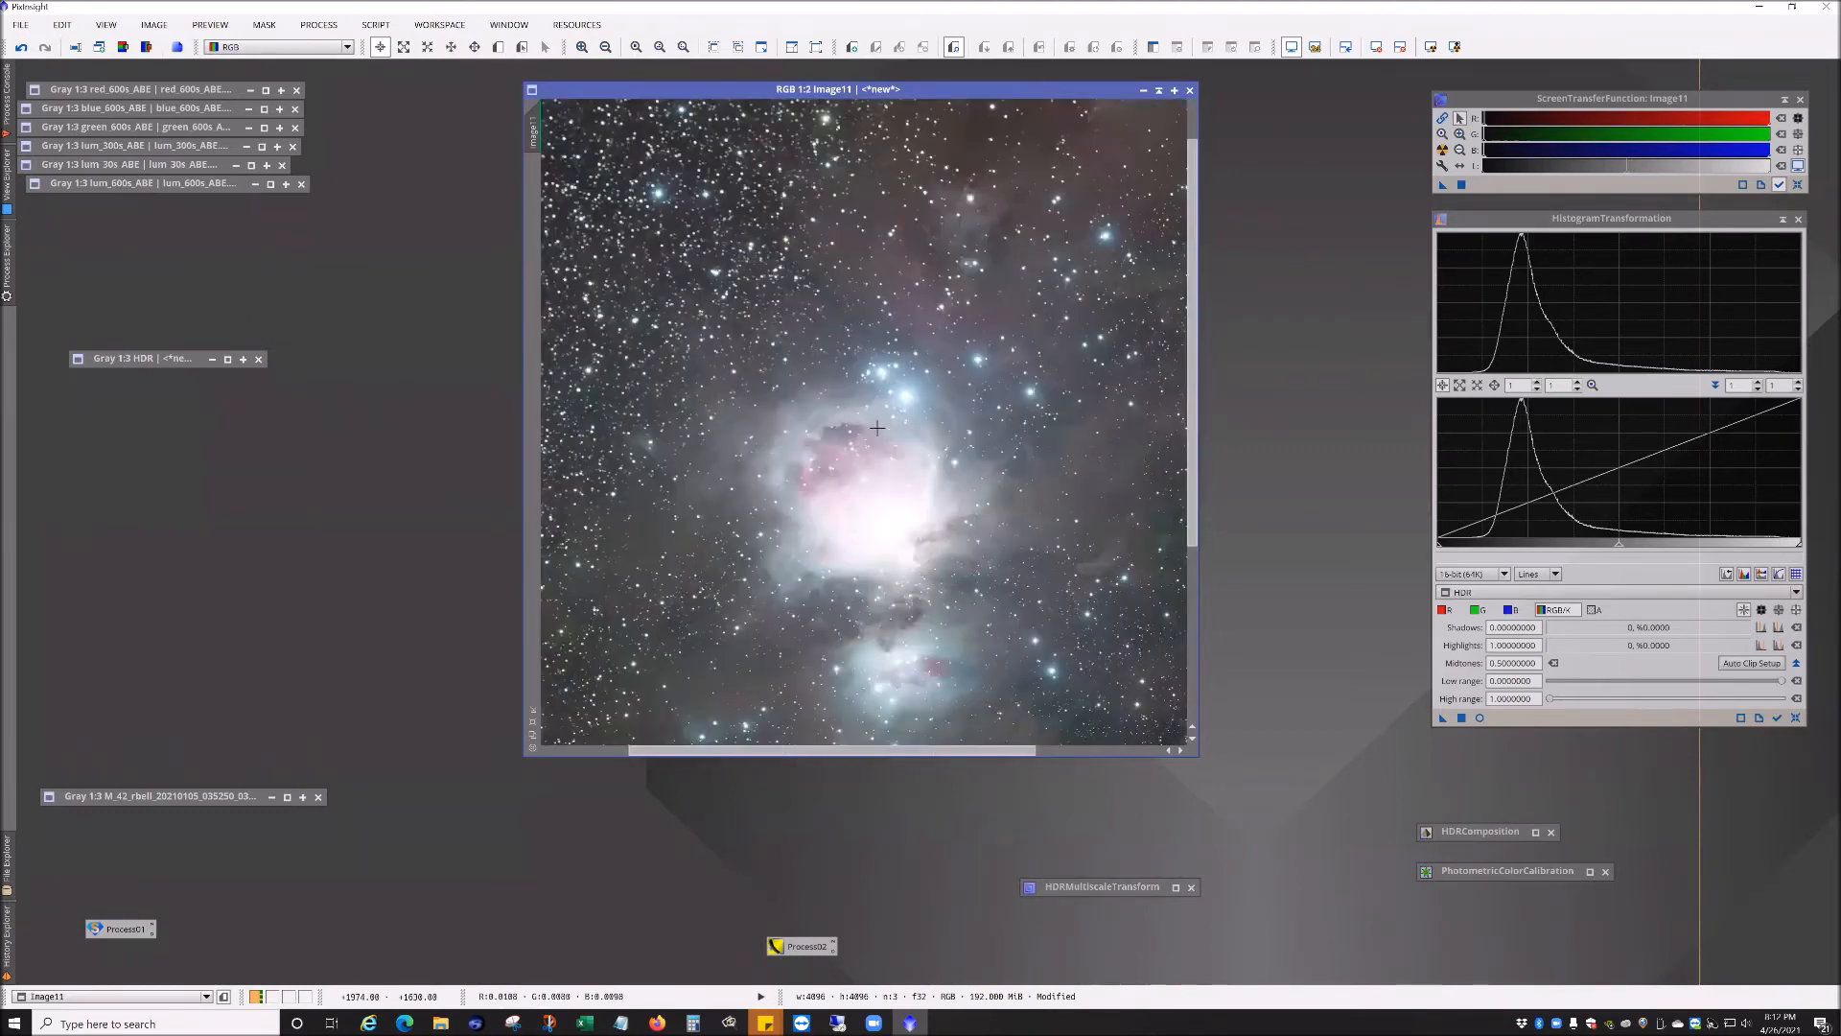
Step: Open the MultiscaleLinearTransform process for the calibrated RGB image and enlarge its dialog
scroll(877, 429, down, 1)
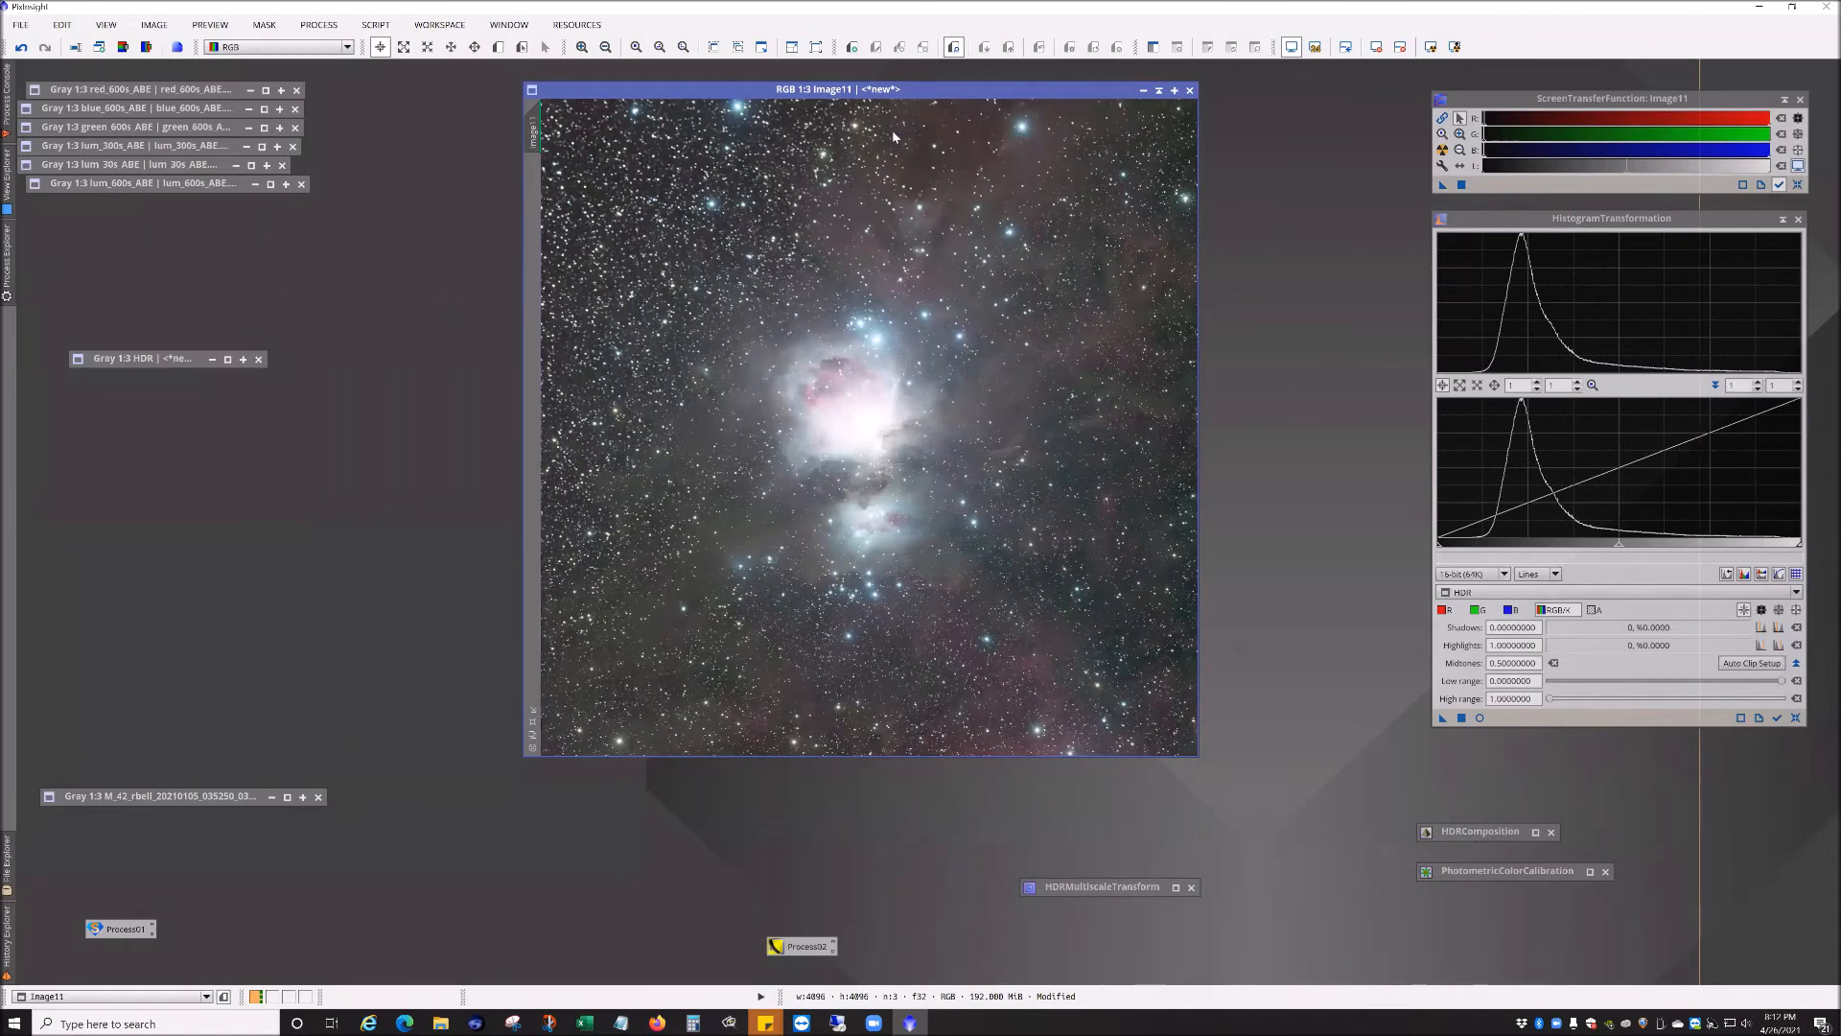
drag(933, 96, 879, 144)
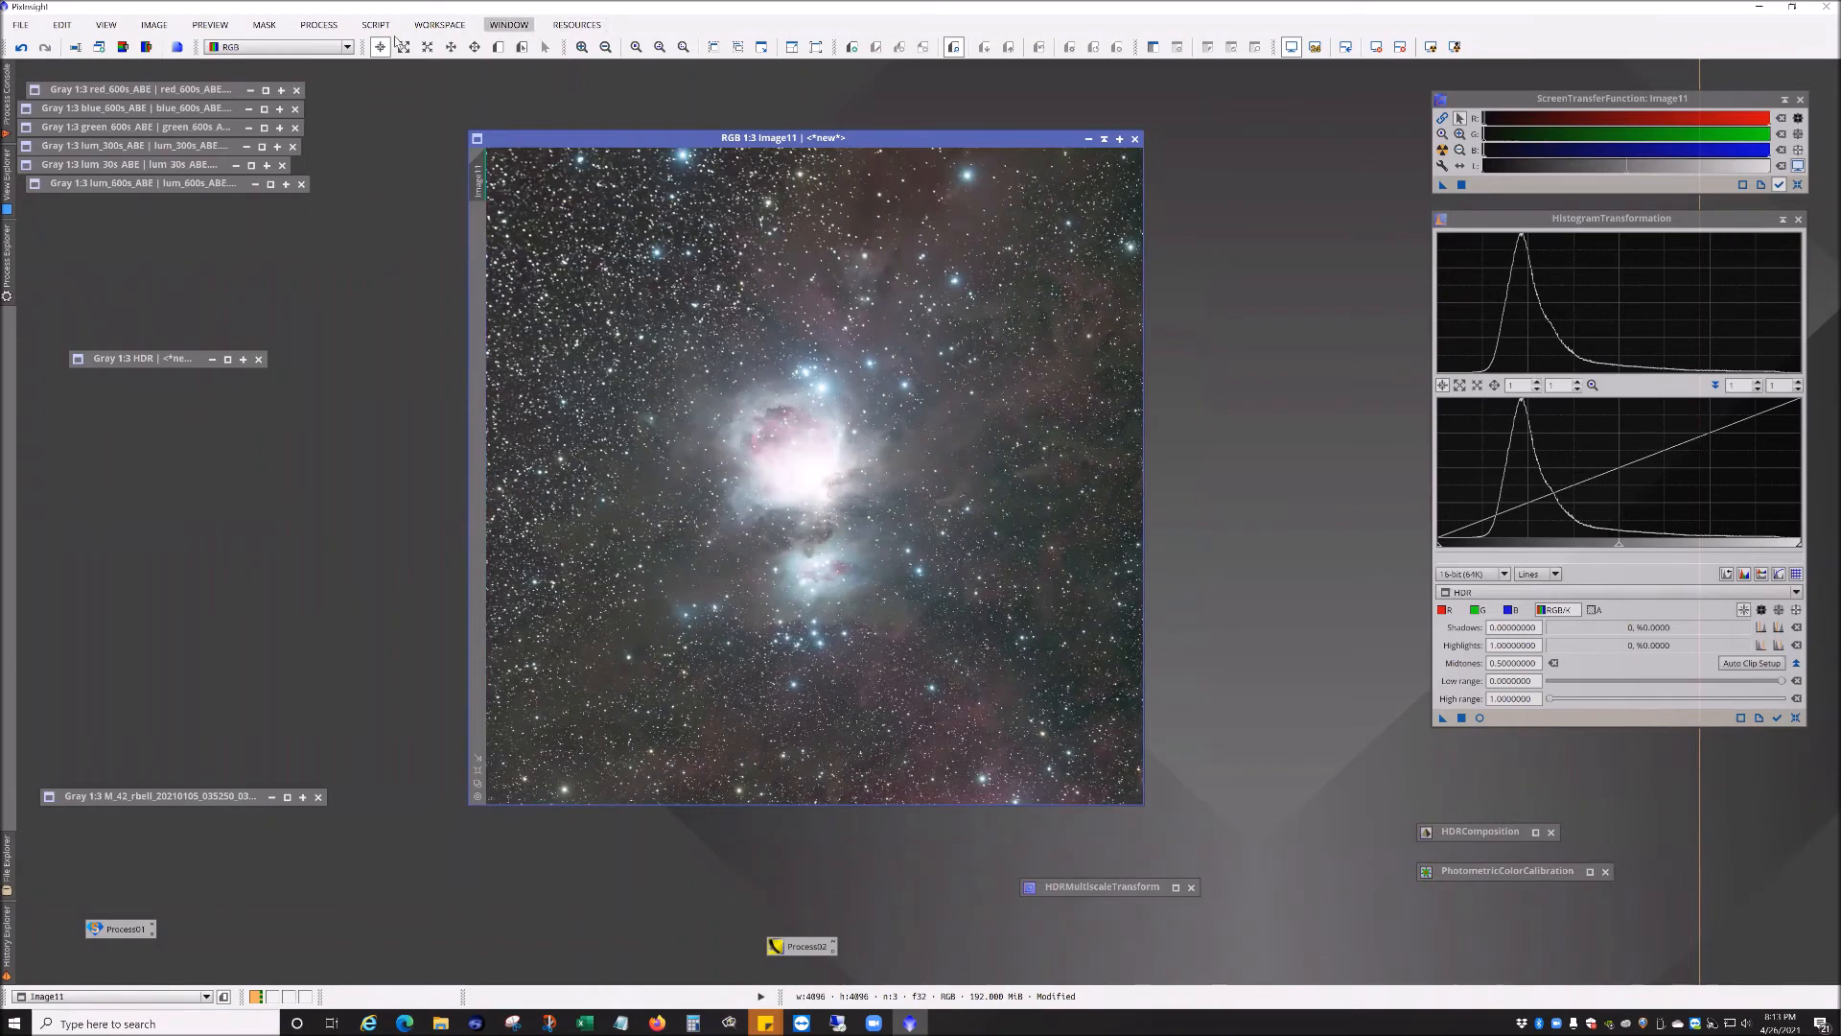
click(319, 24)
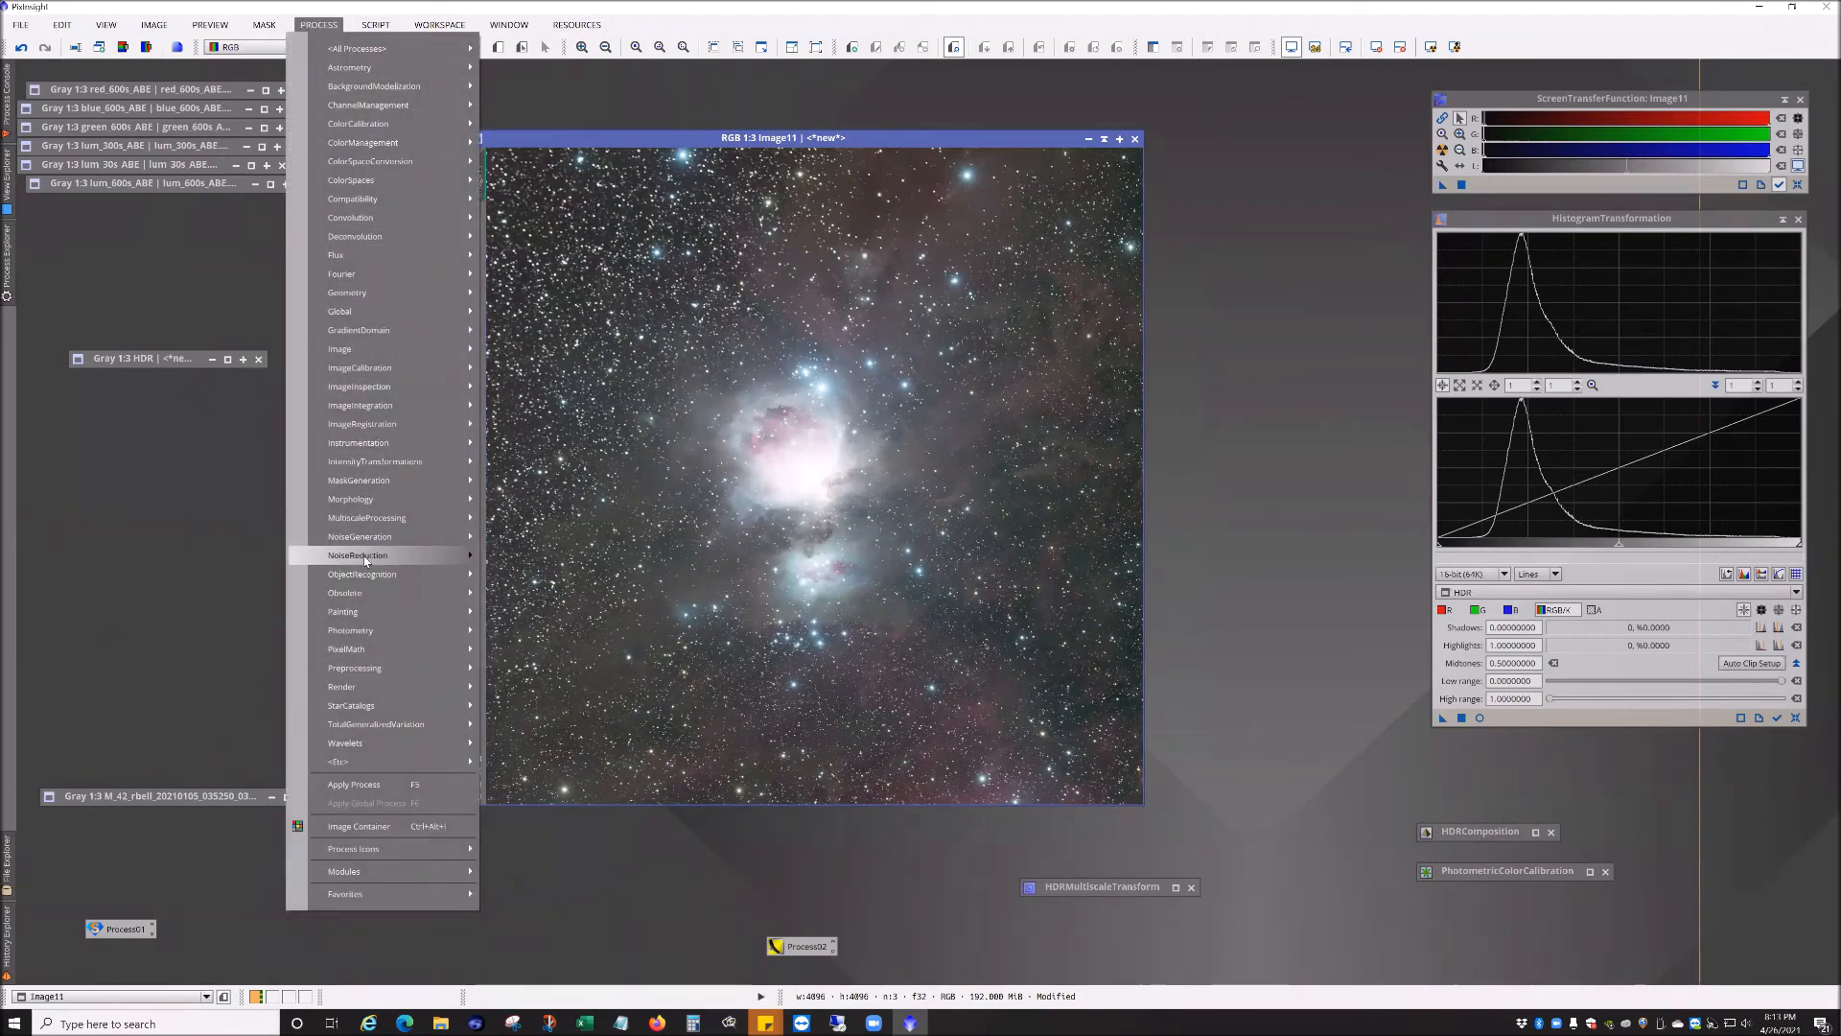
mouse_move(364, 556)
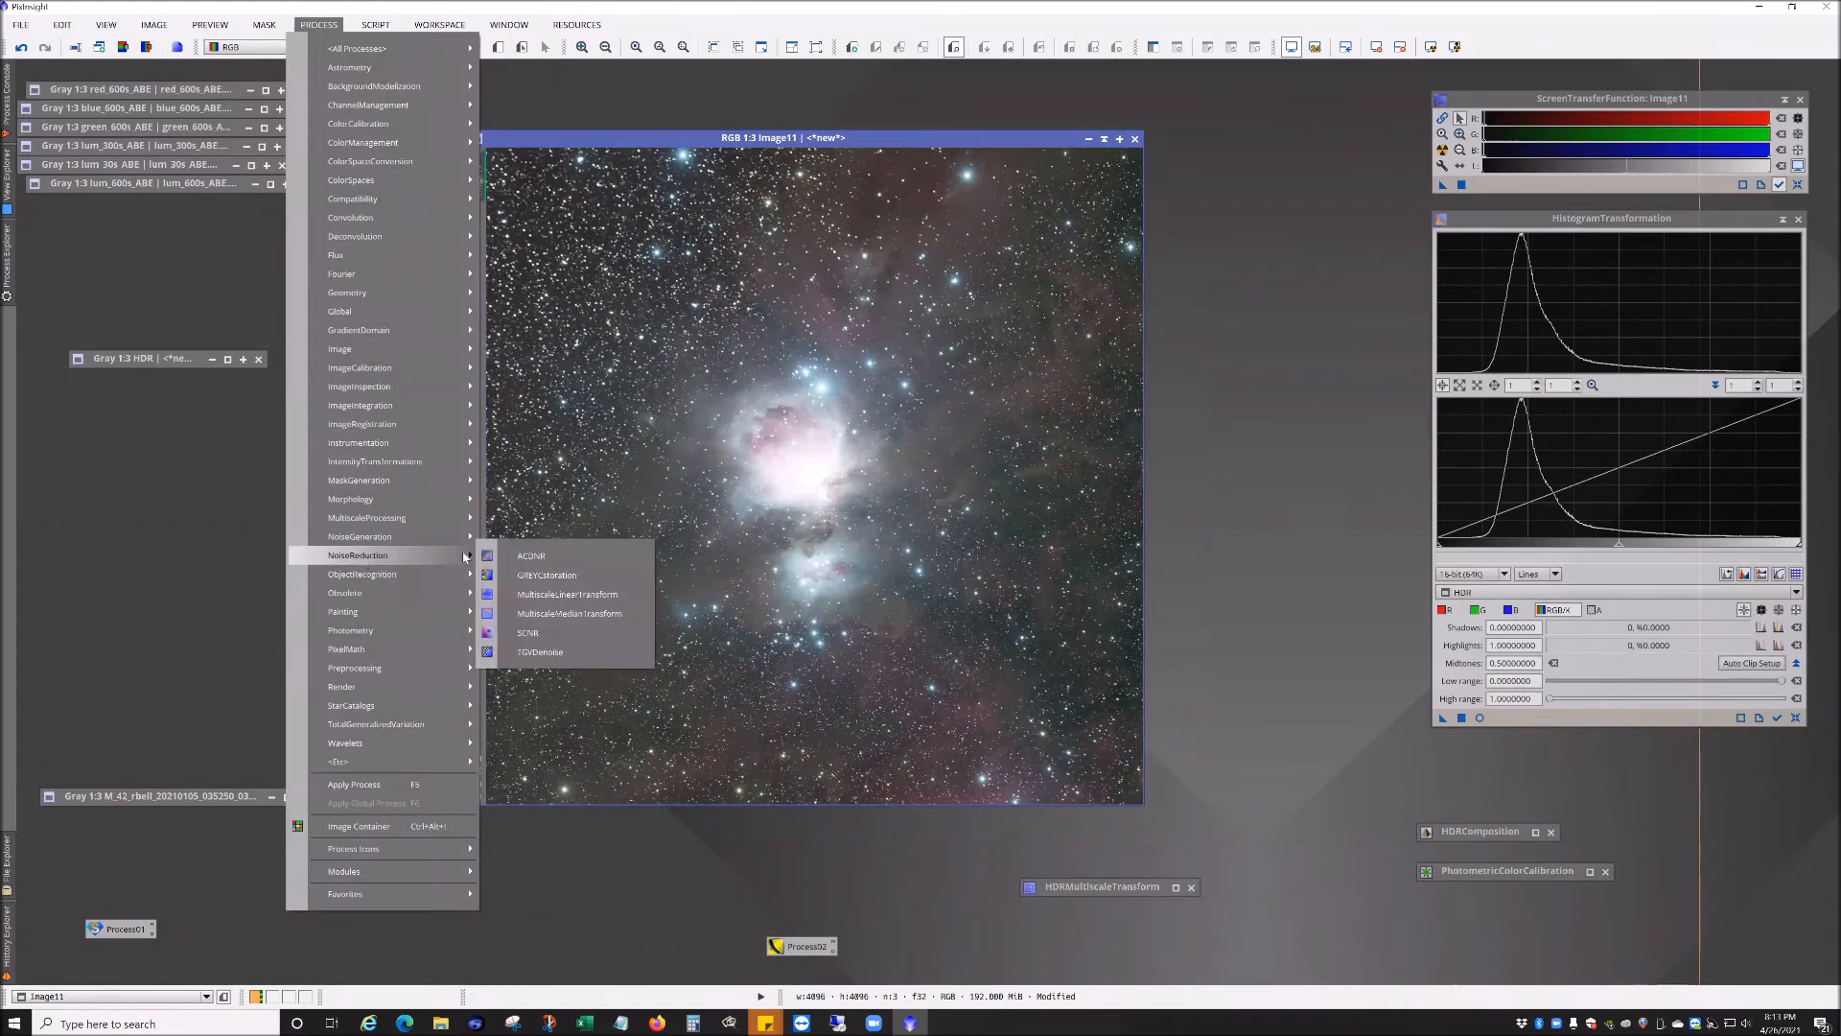
click(587, 599)
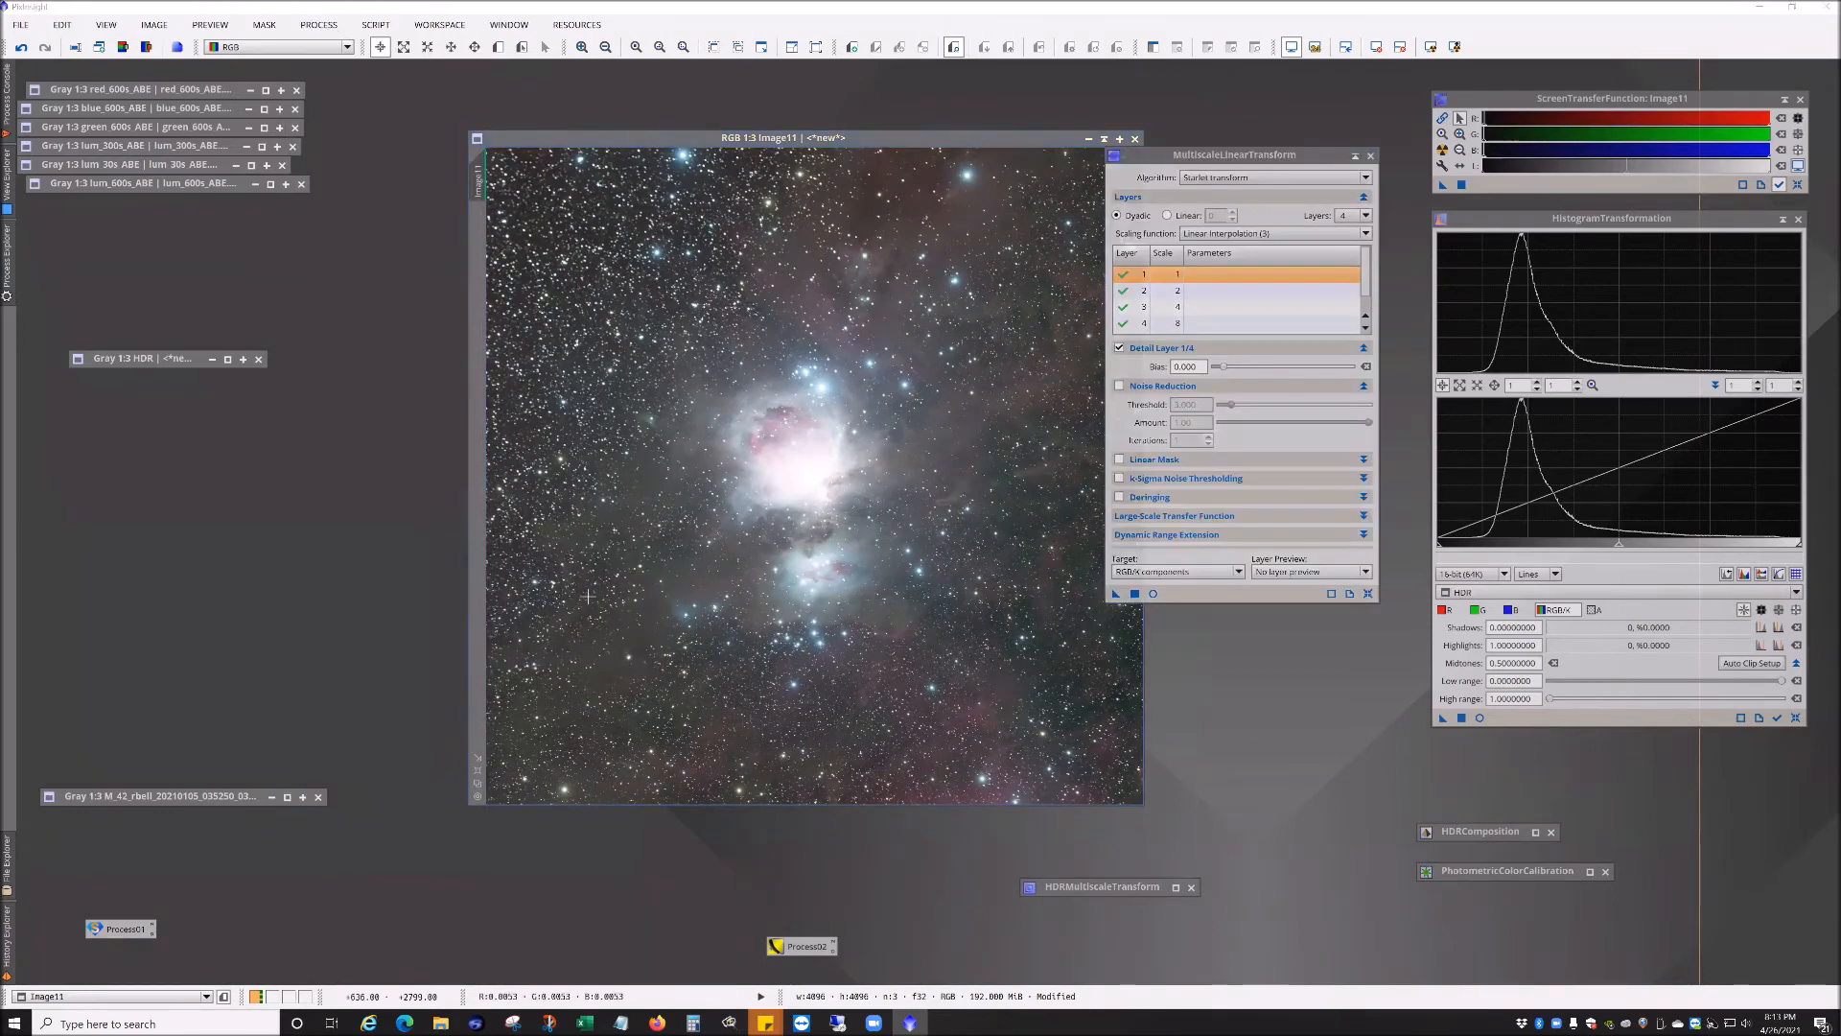
drag(942, 139, 877, 139)
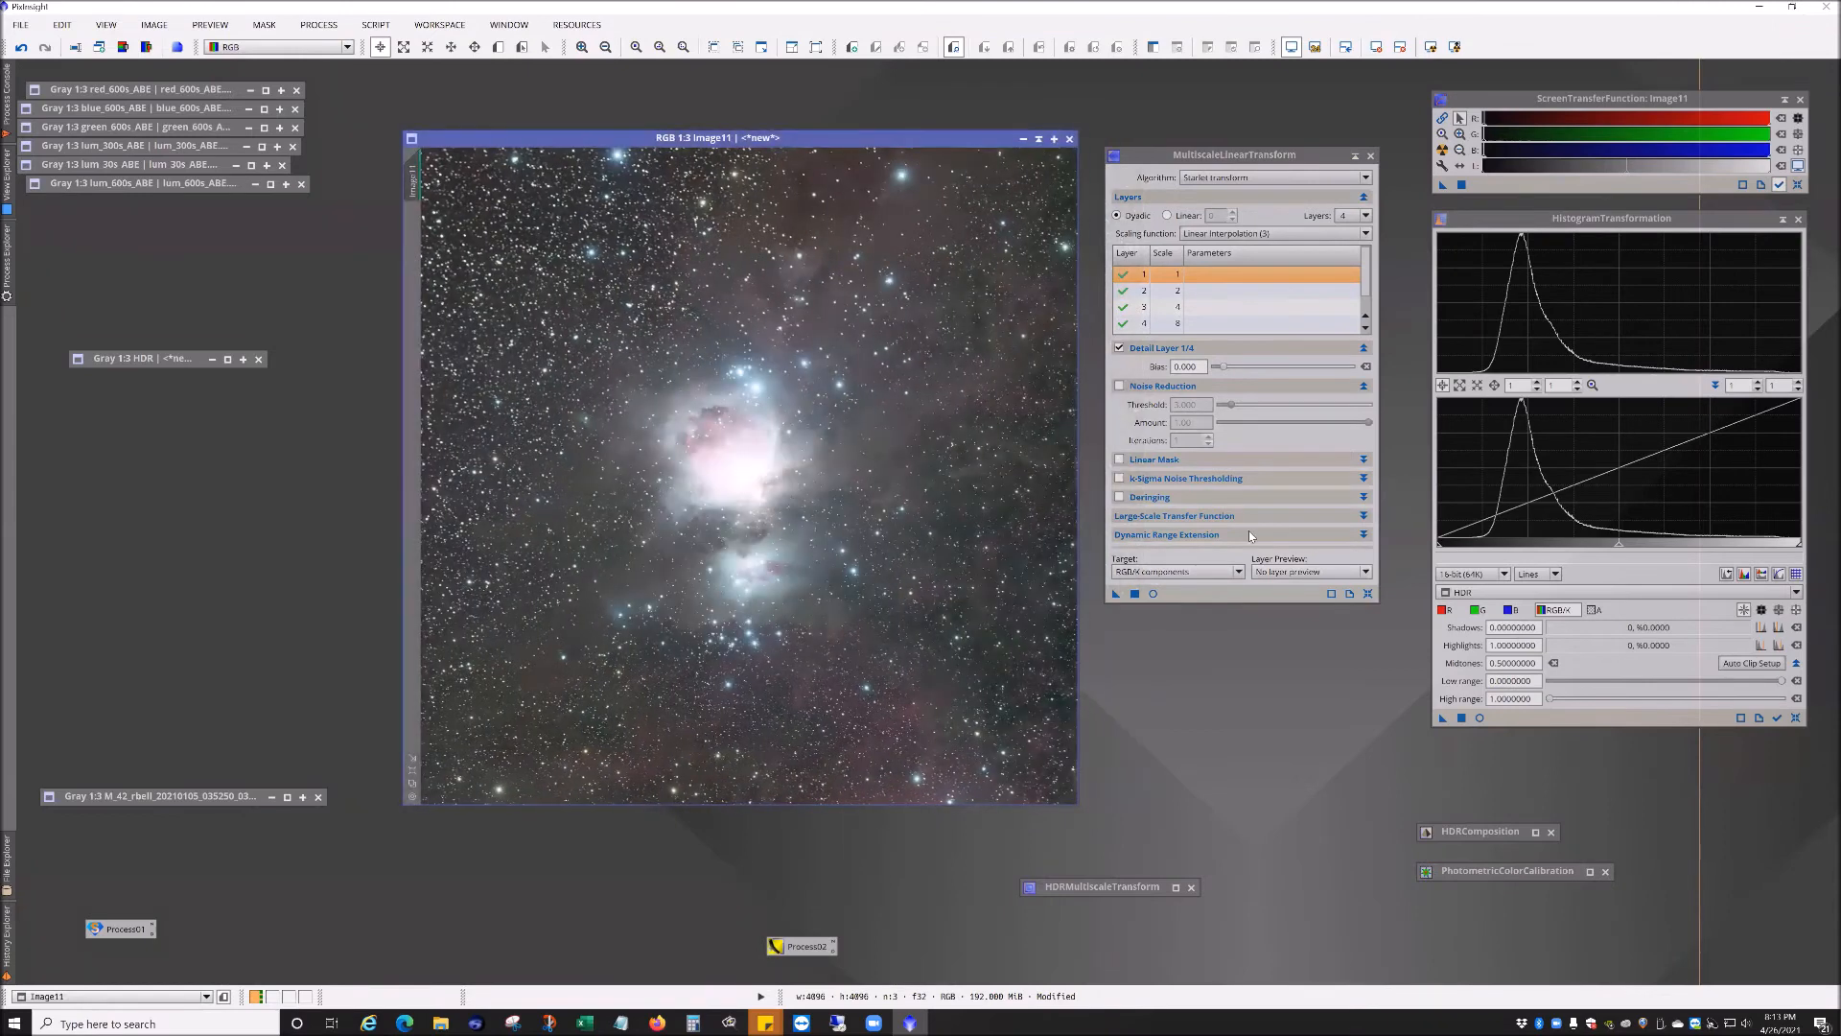
drag(1263, 602, 1266, 727)
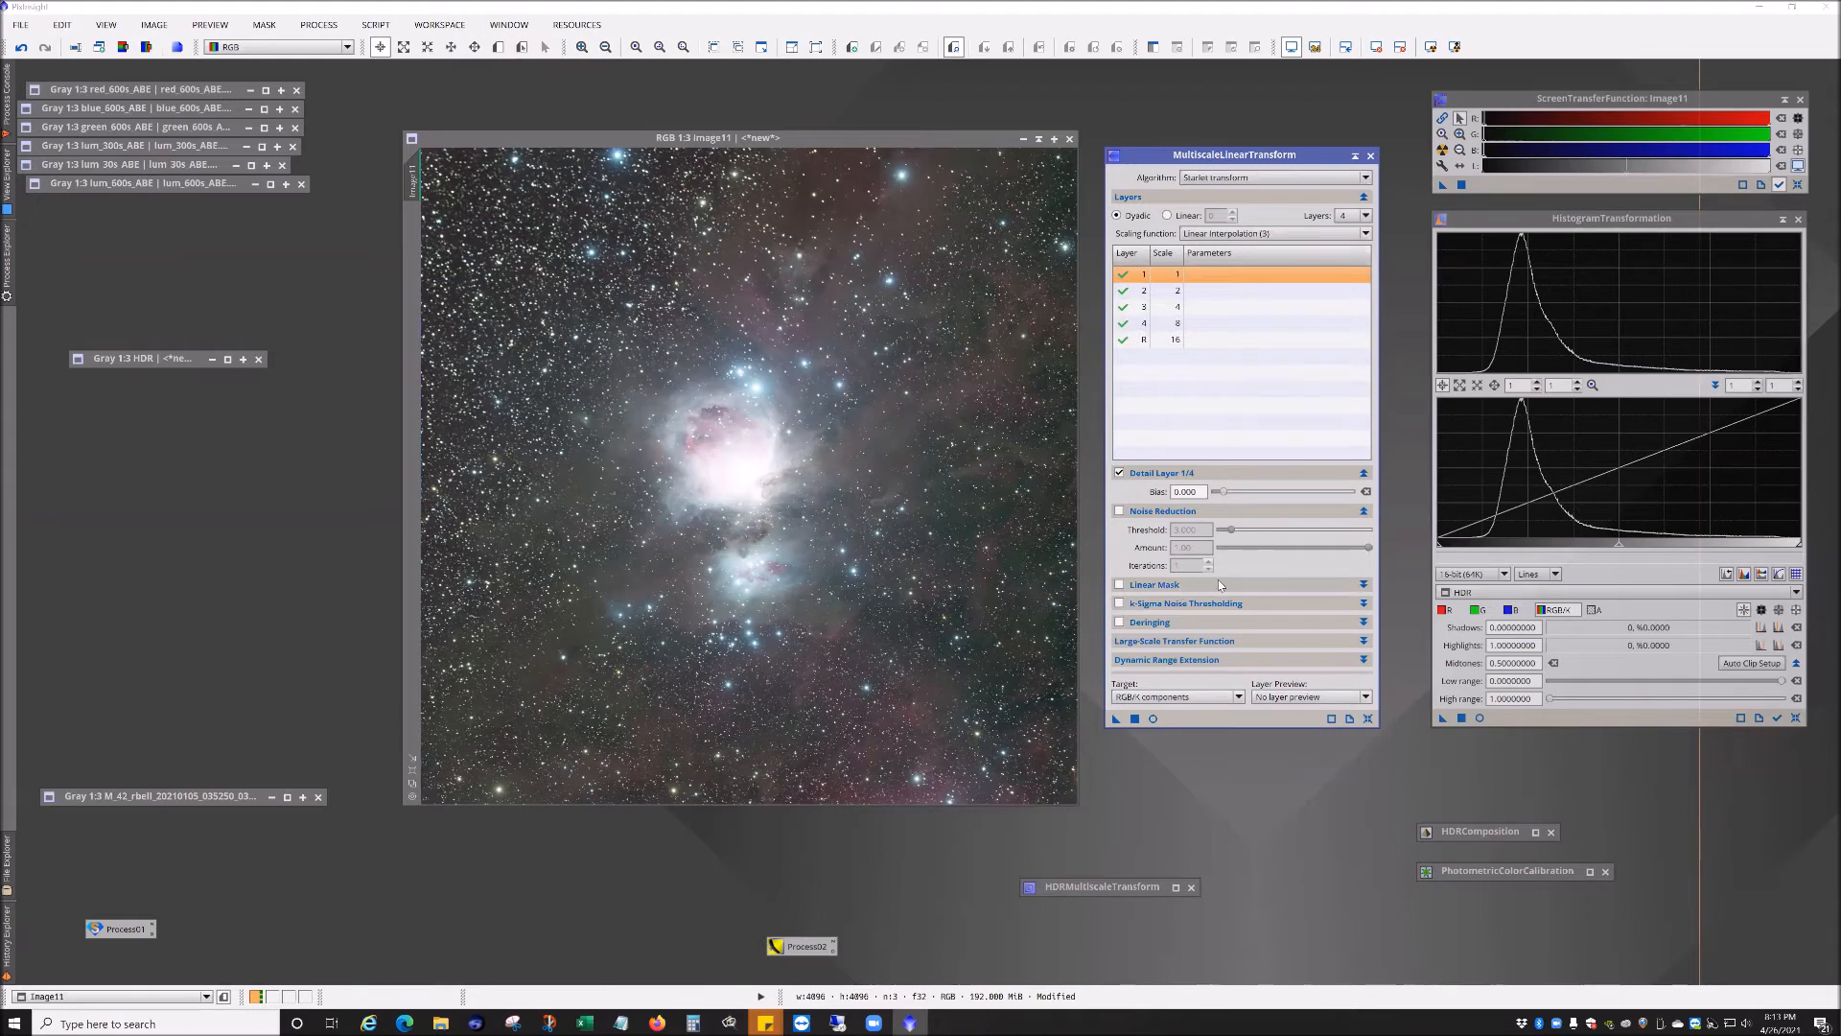
Step: Enable the Linear Mask with Preview mask turned on and open a real-time preview of the mask
click(1363, 584)
click(1119, 585)
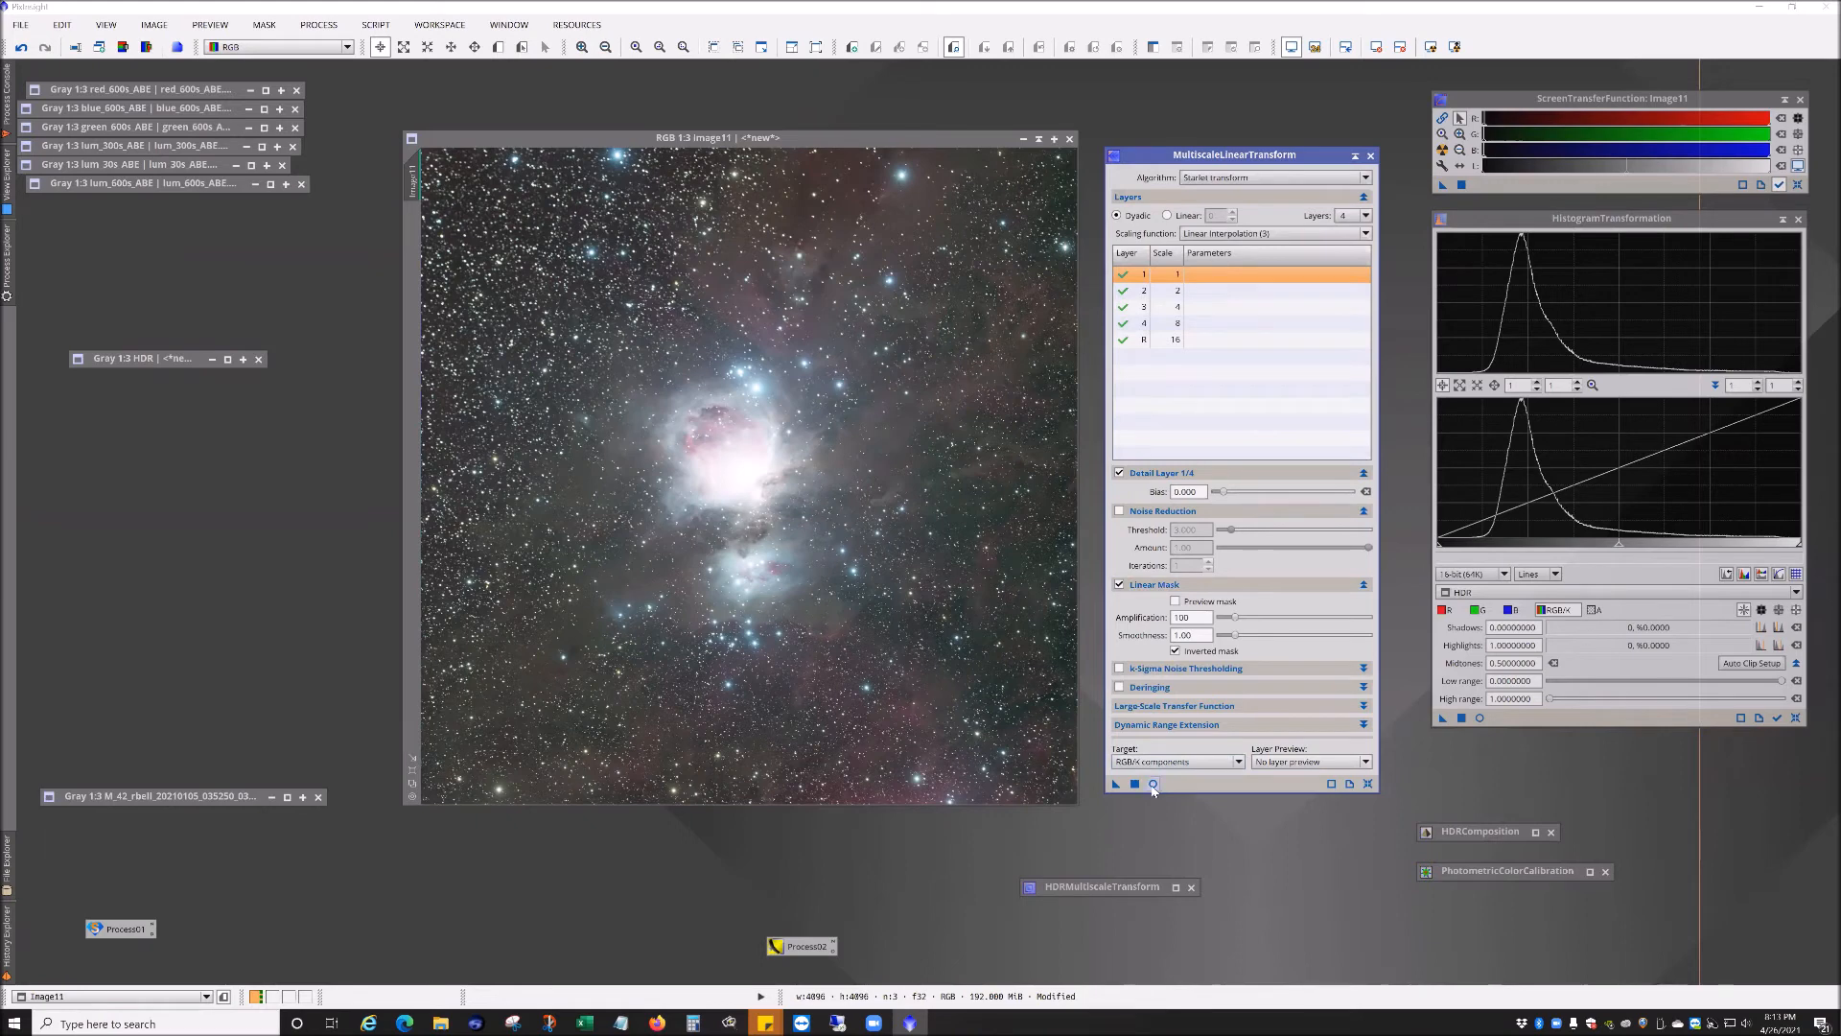
click(1176, 601)
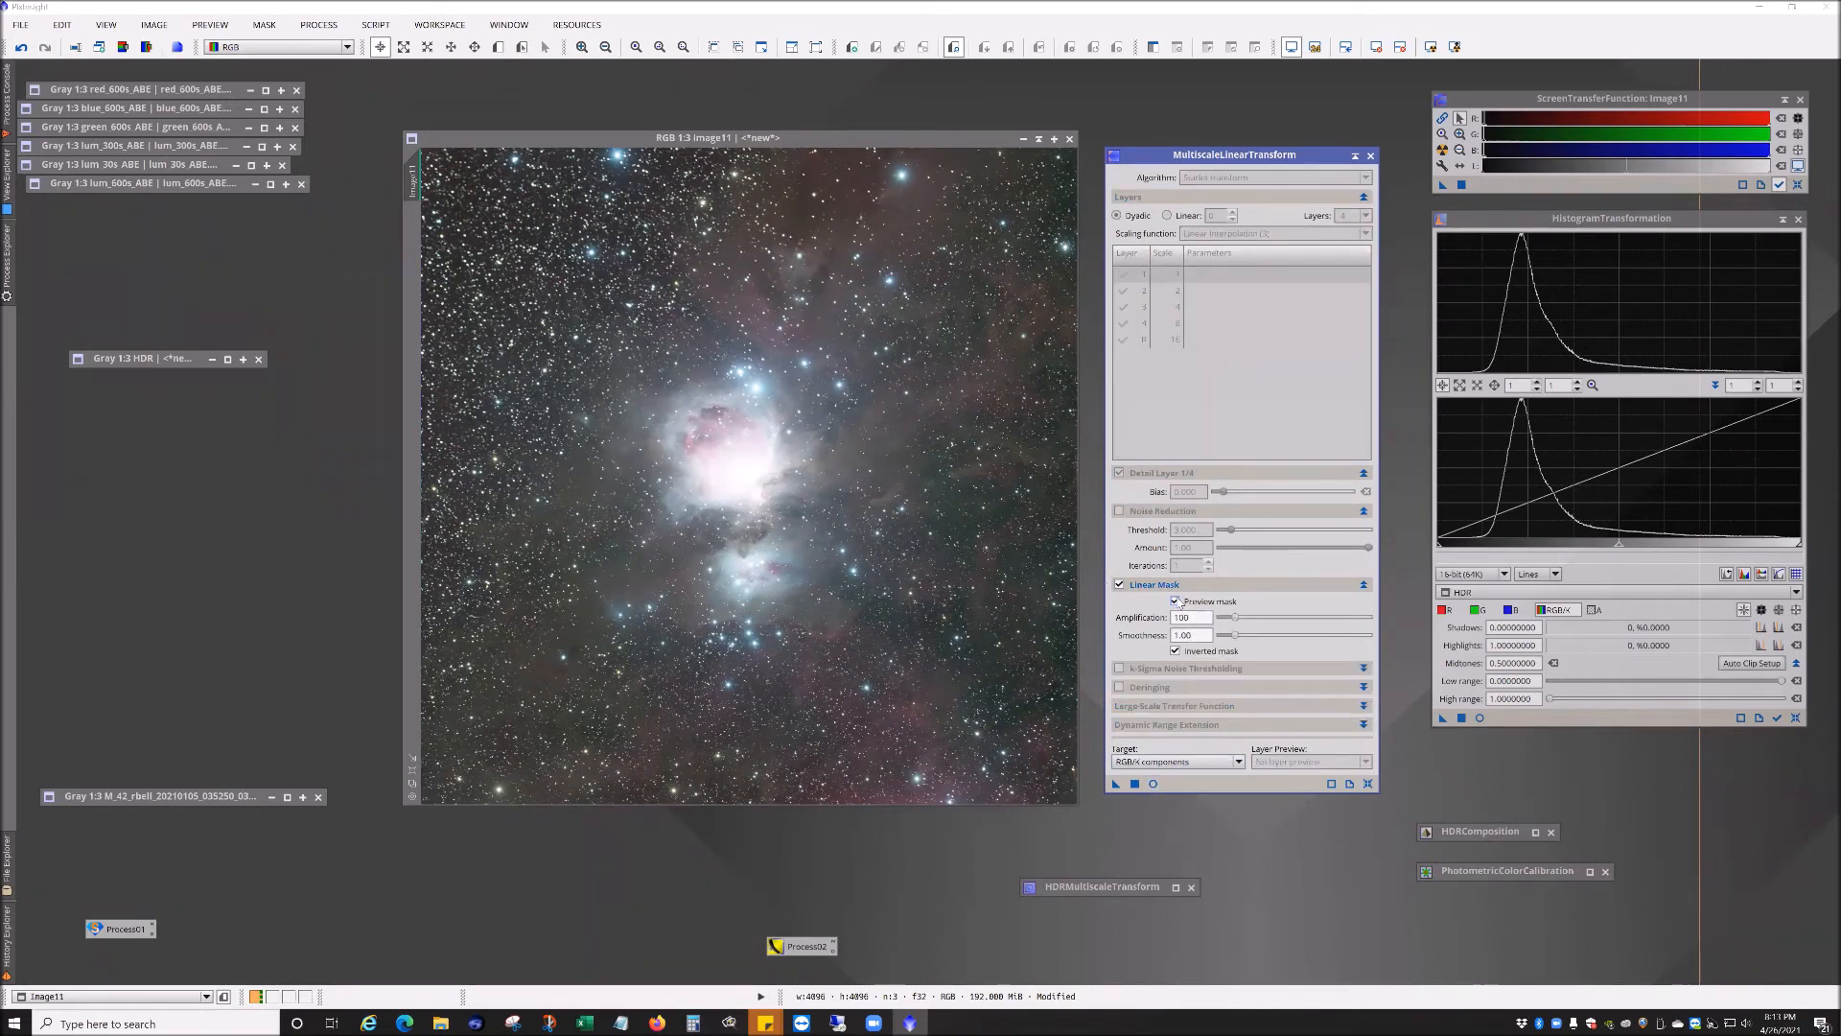
click(1152, 784)
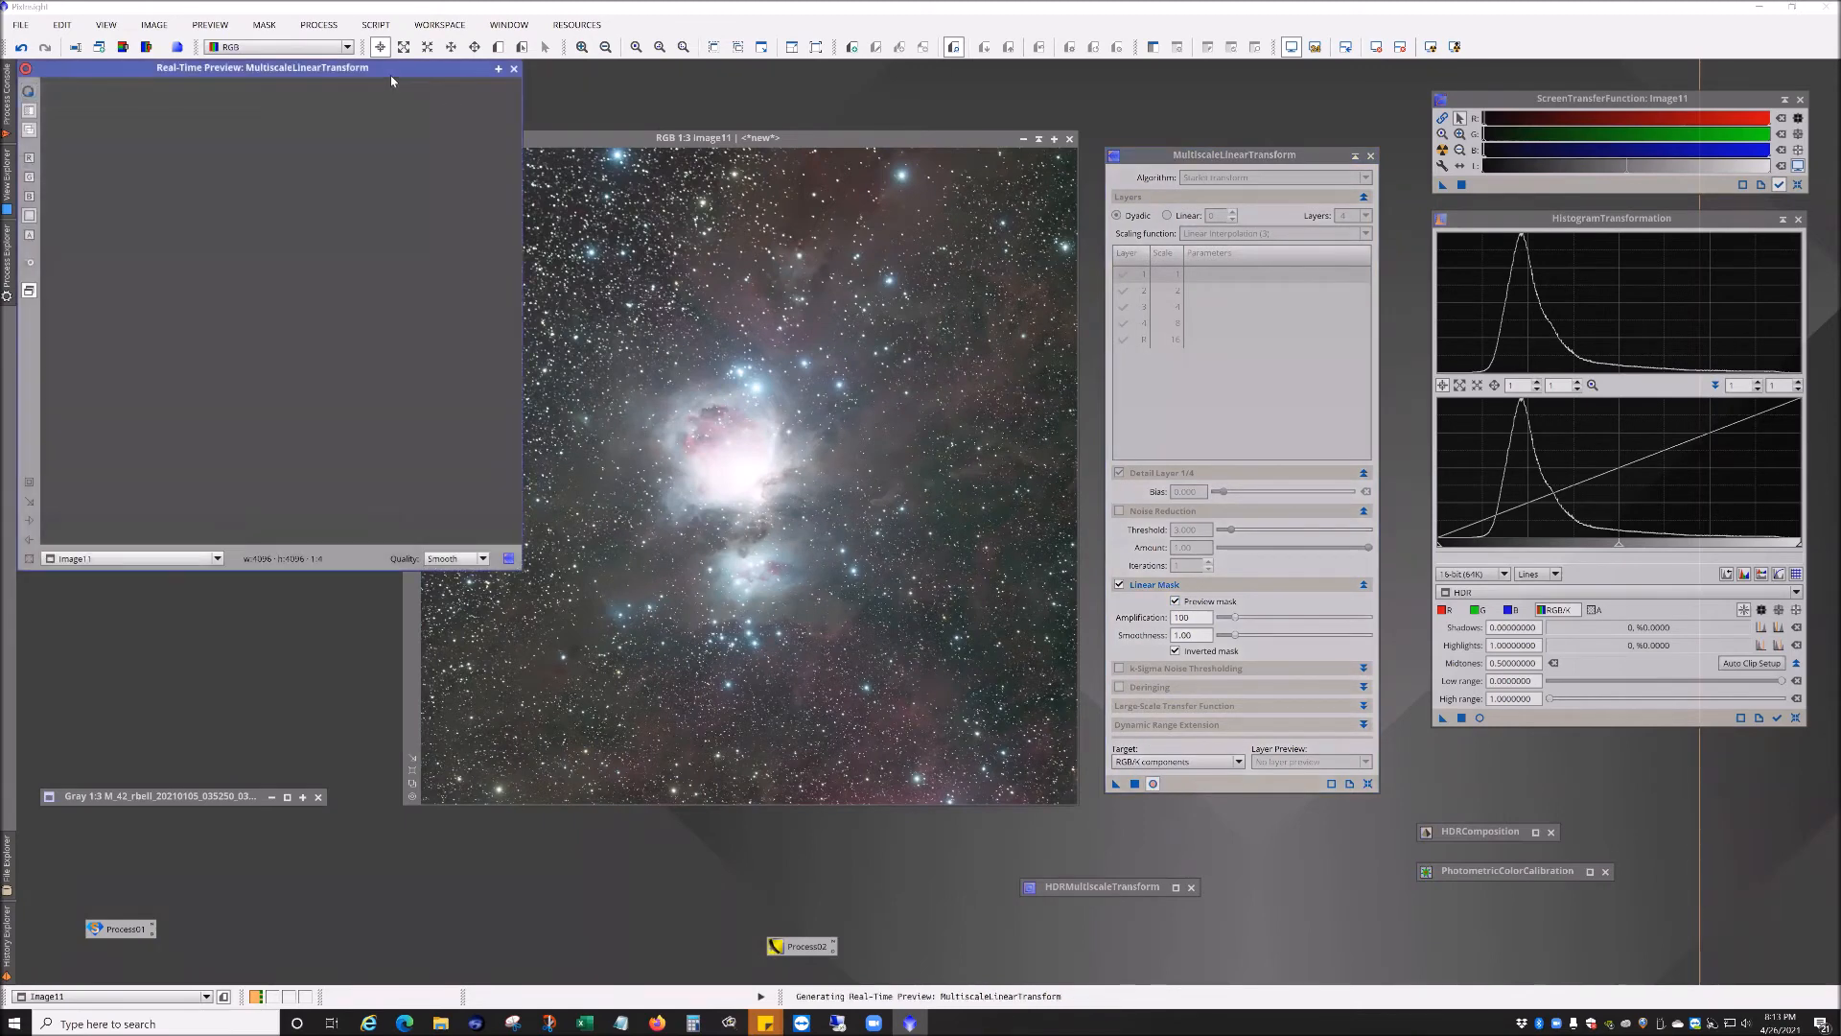
drag(390, 75, 808, 209)
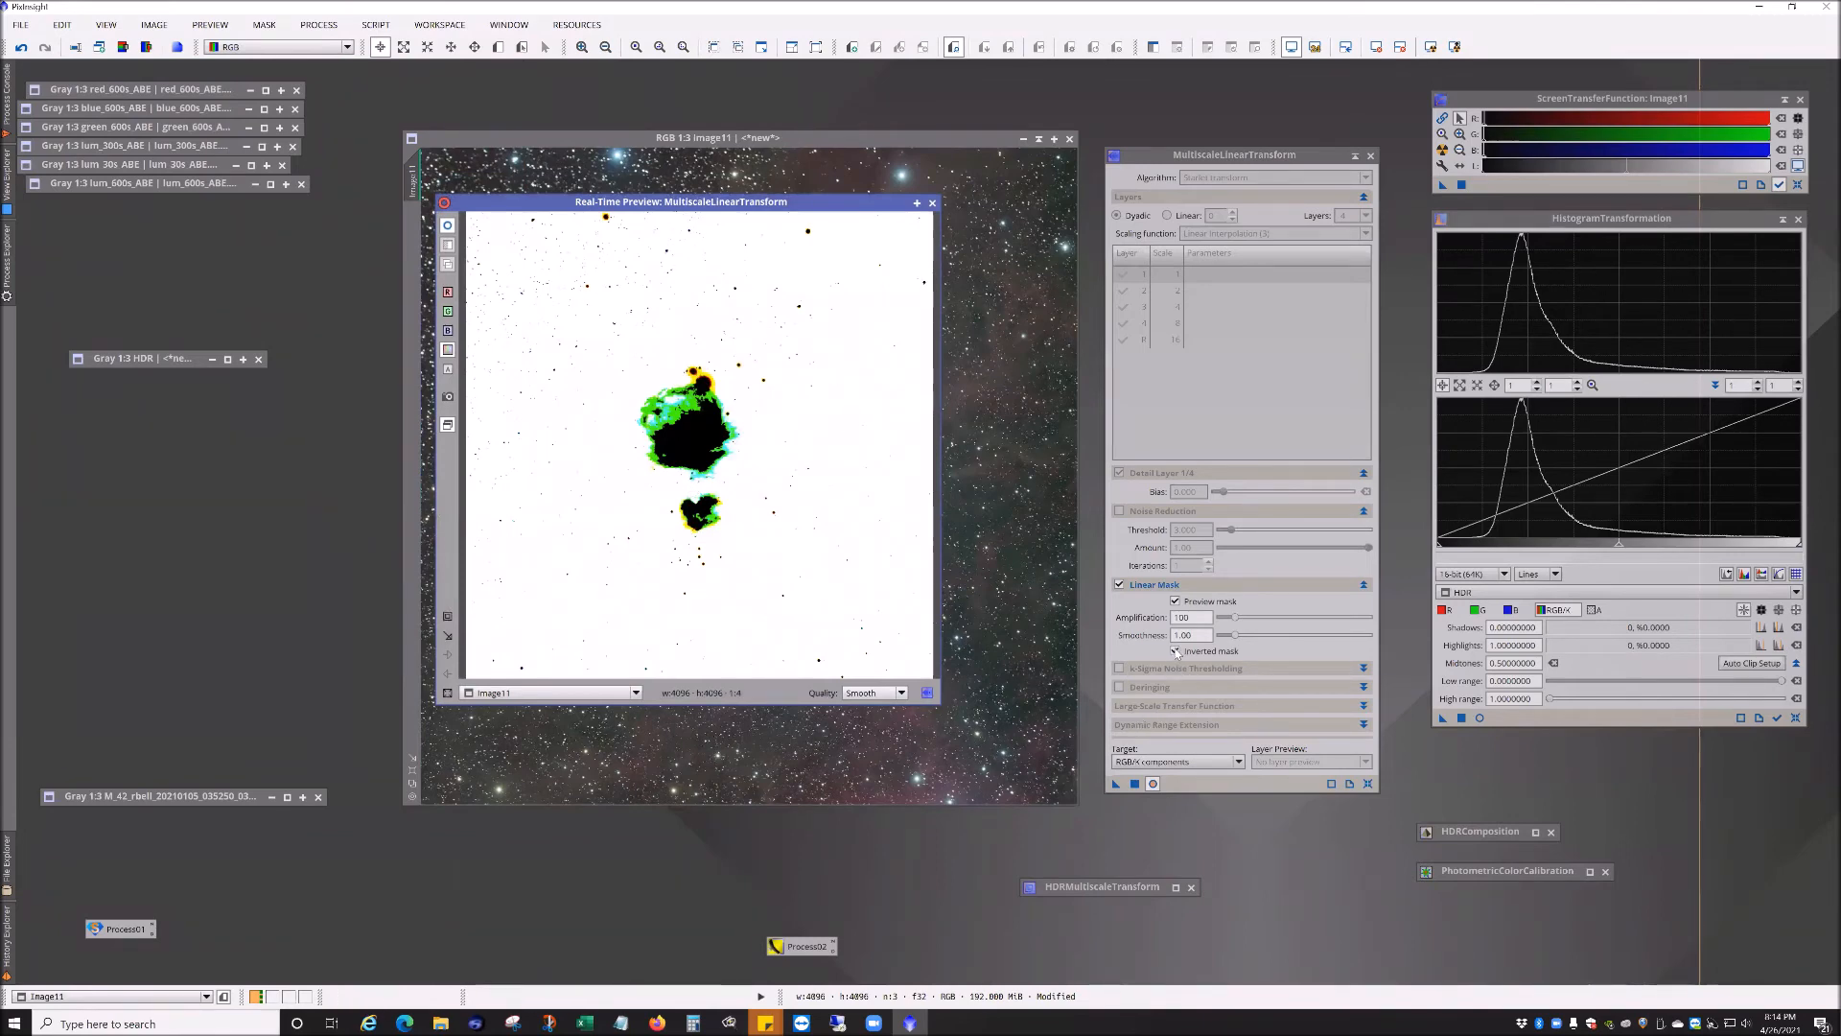
Step: Toggle the Inverted mask option off and back on to compare the mask in the real-time preview
mouse_move(1178, 655)
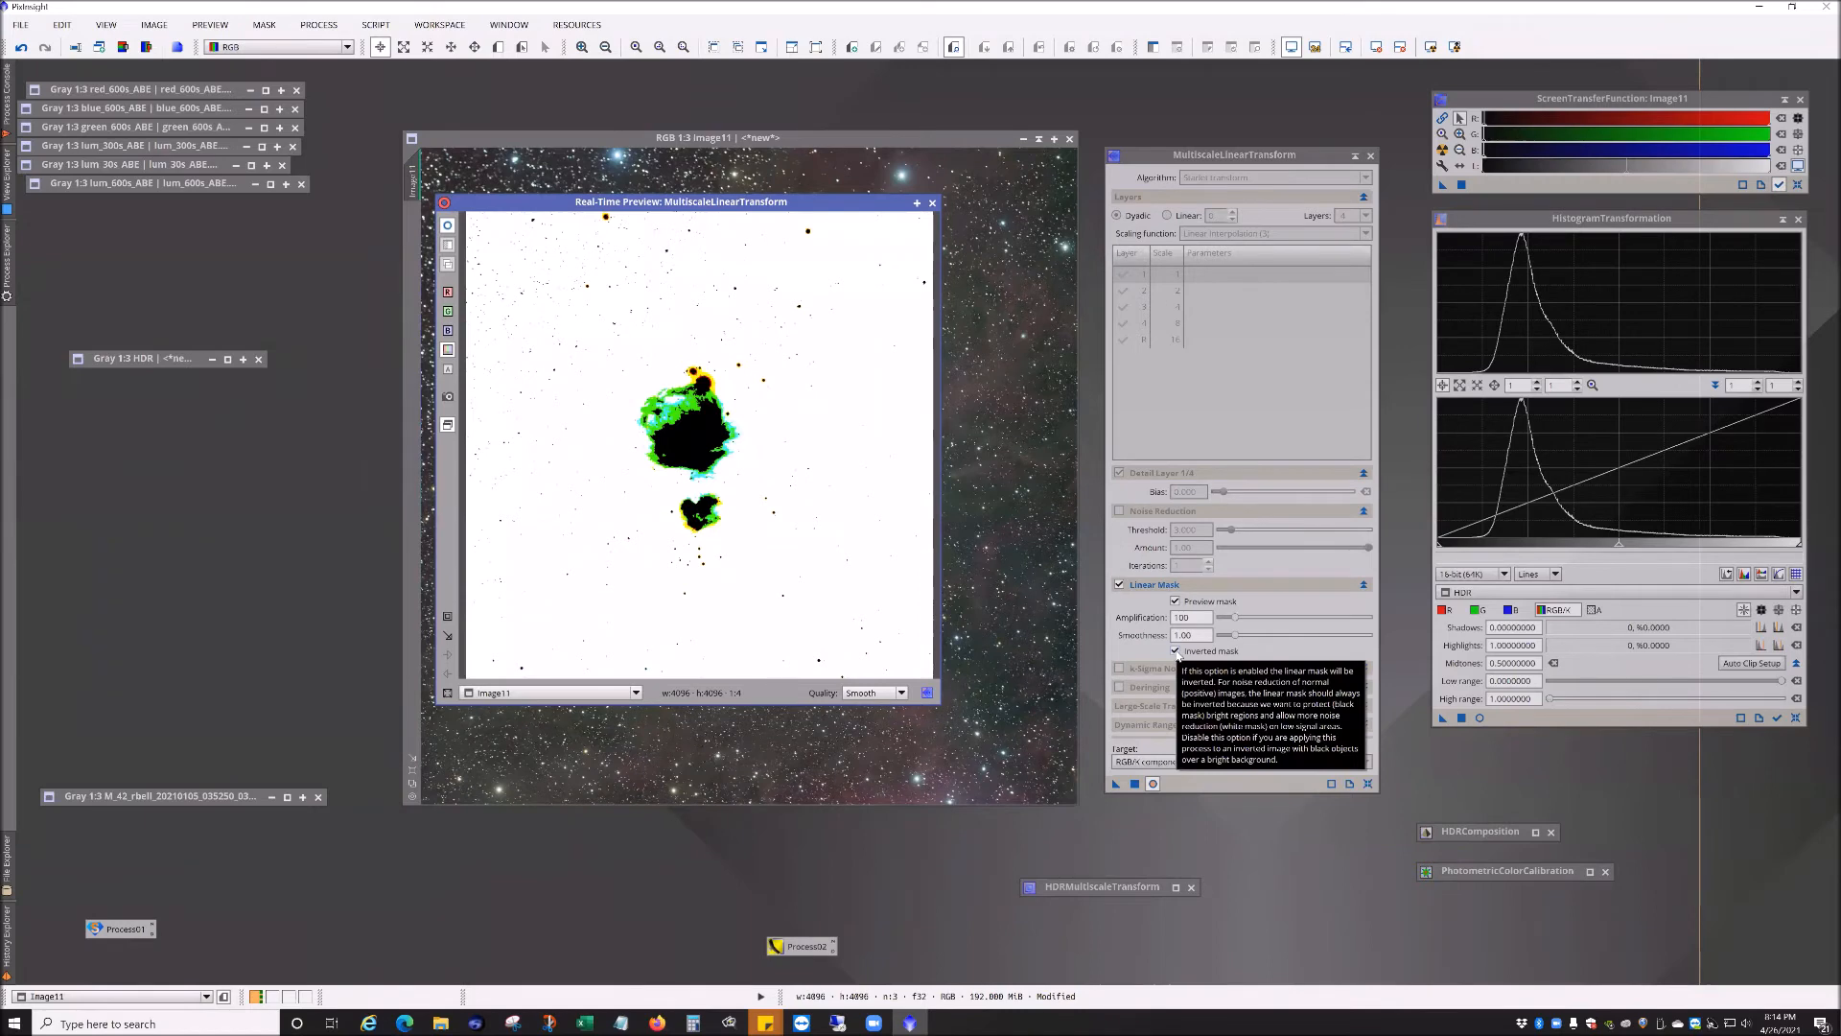
click(1177, 652)
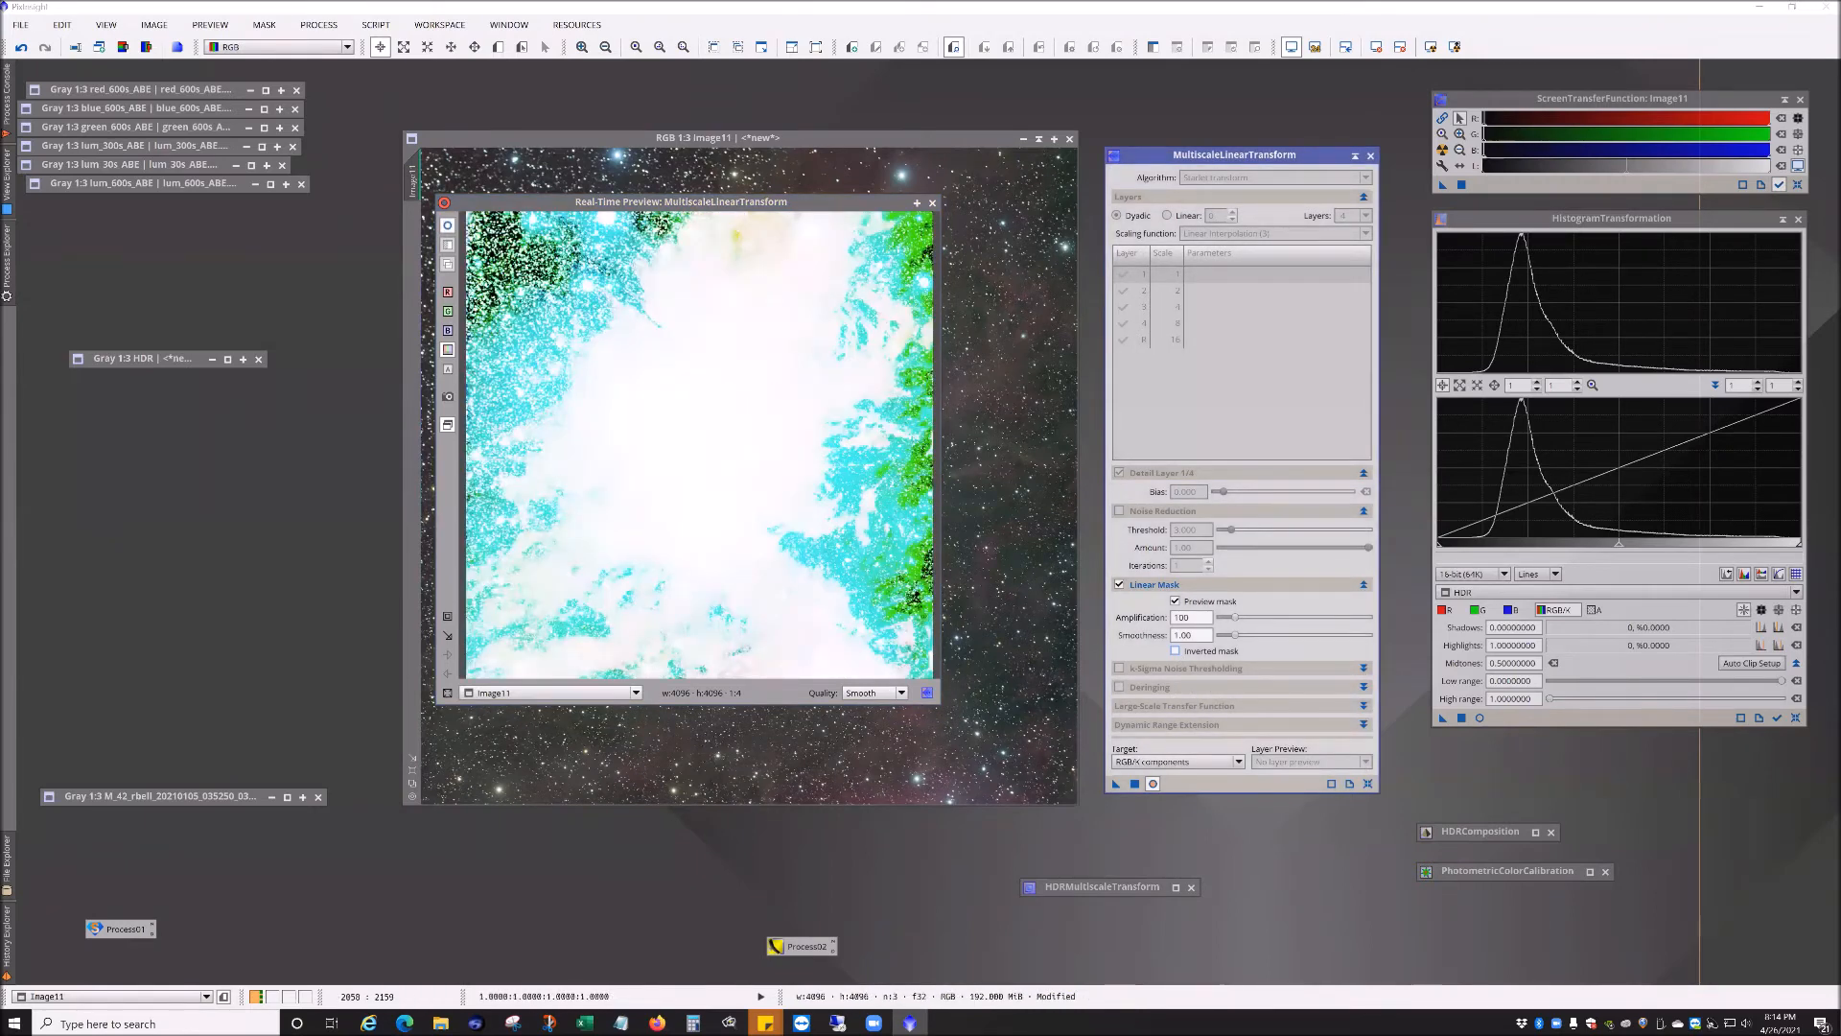
click(1176, 651)
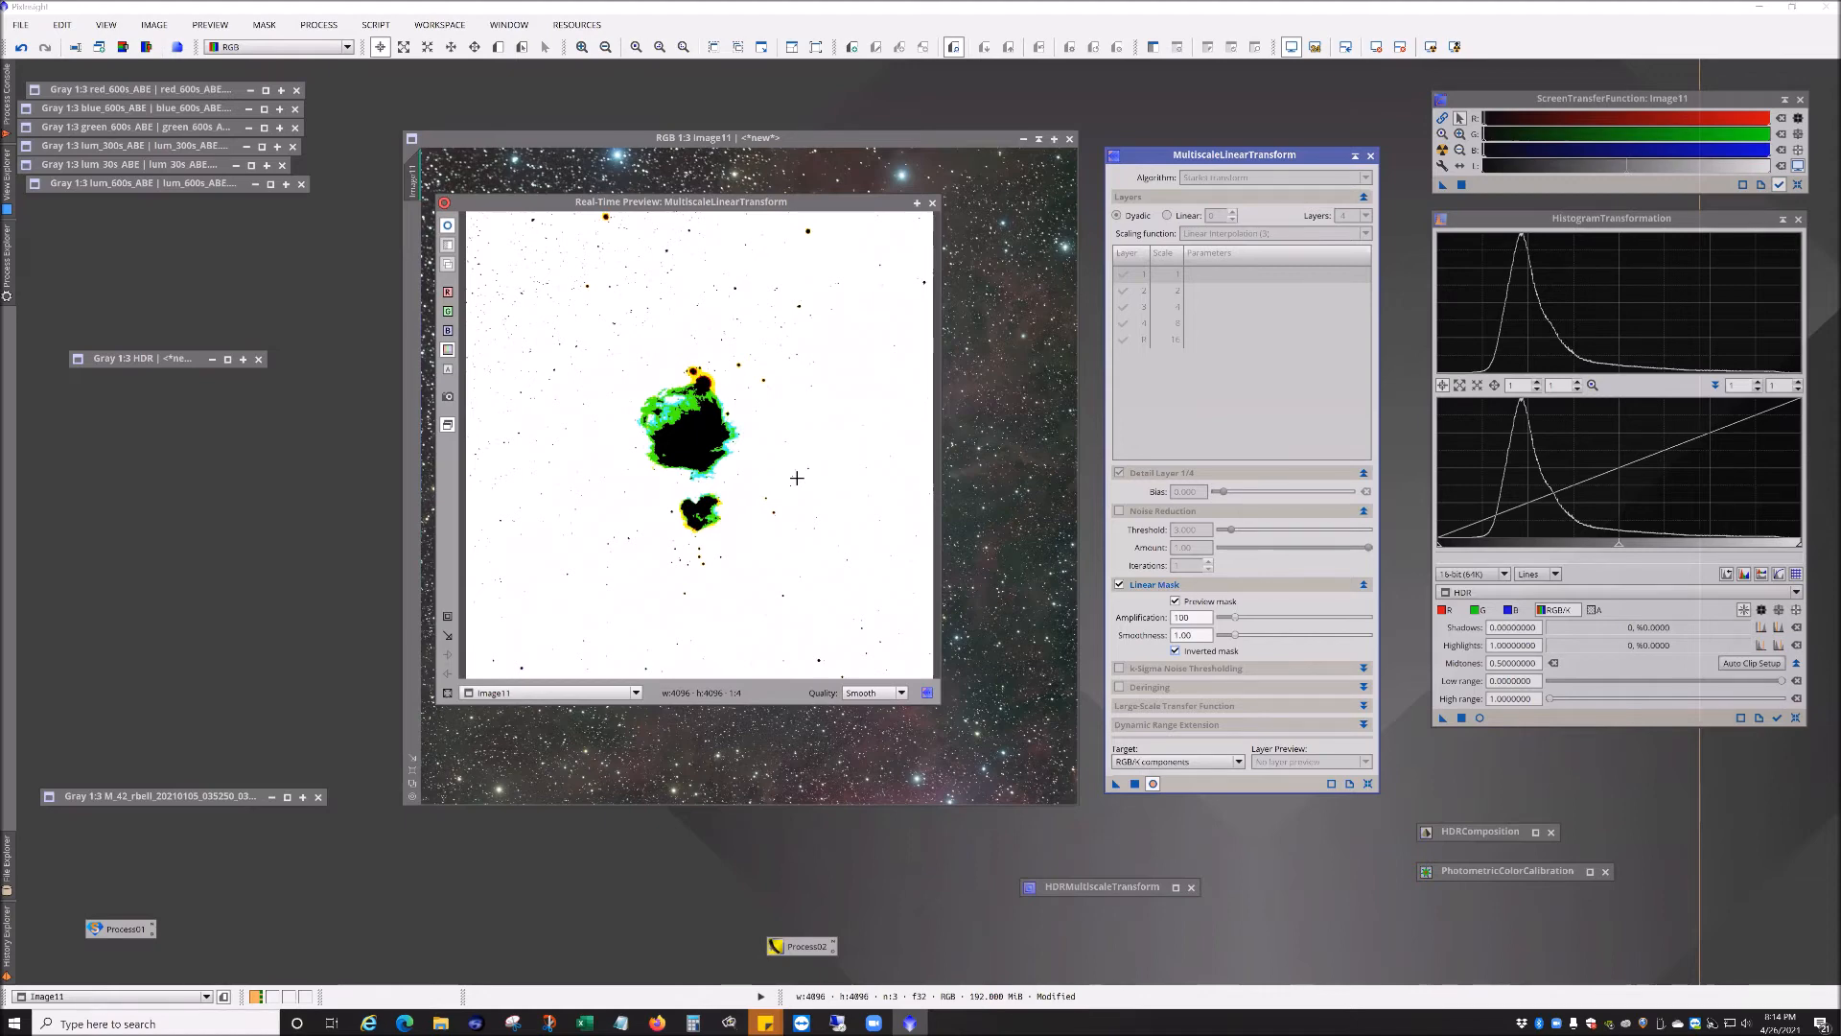
drag(798, 202, 310, 345)
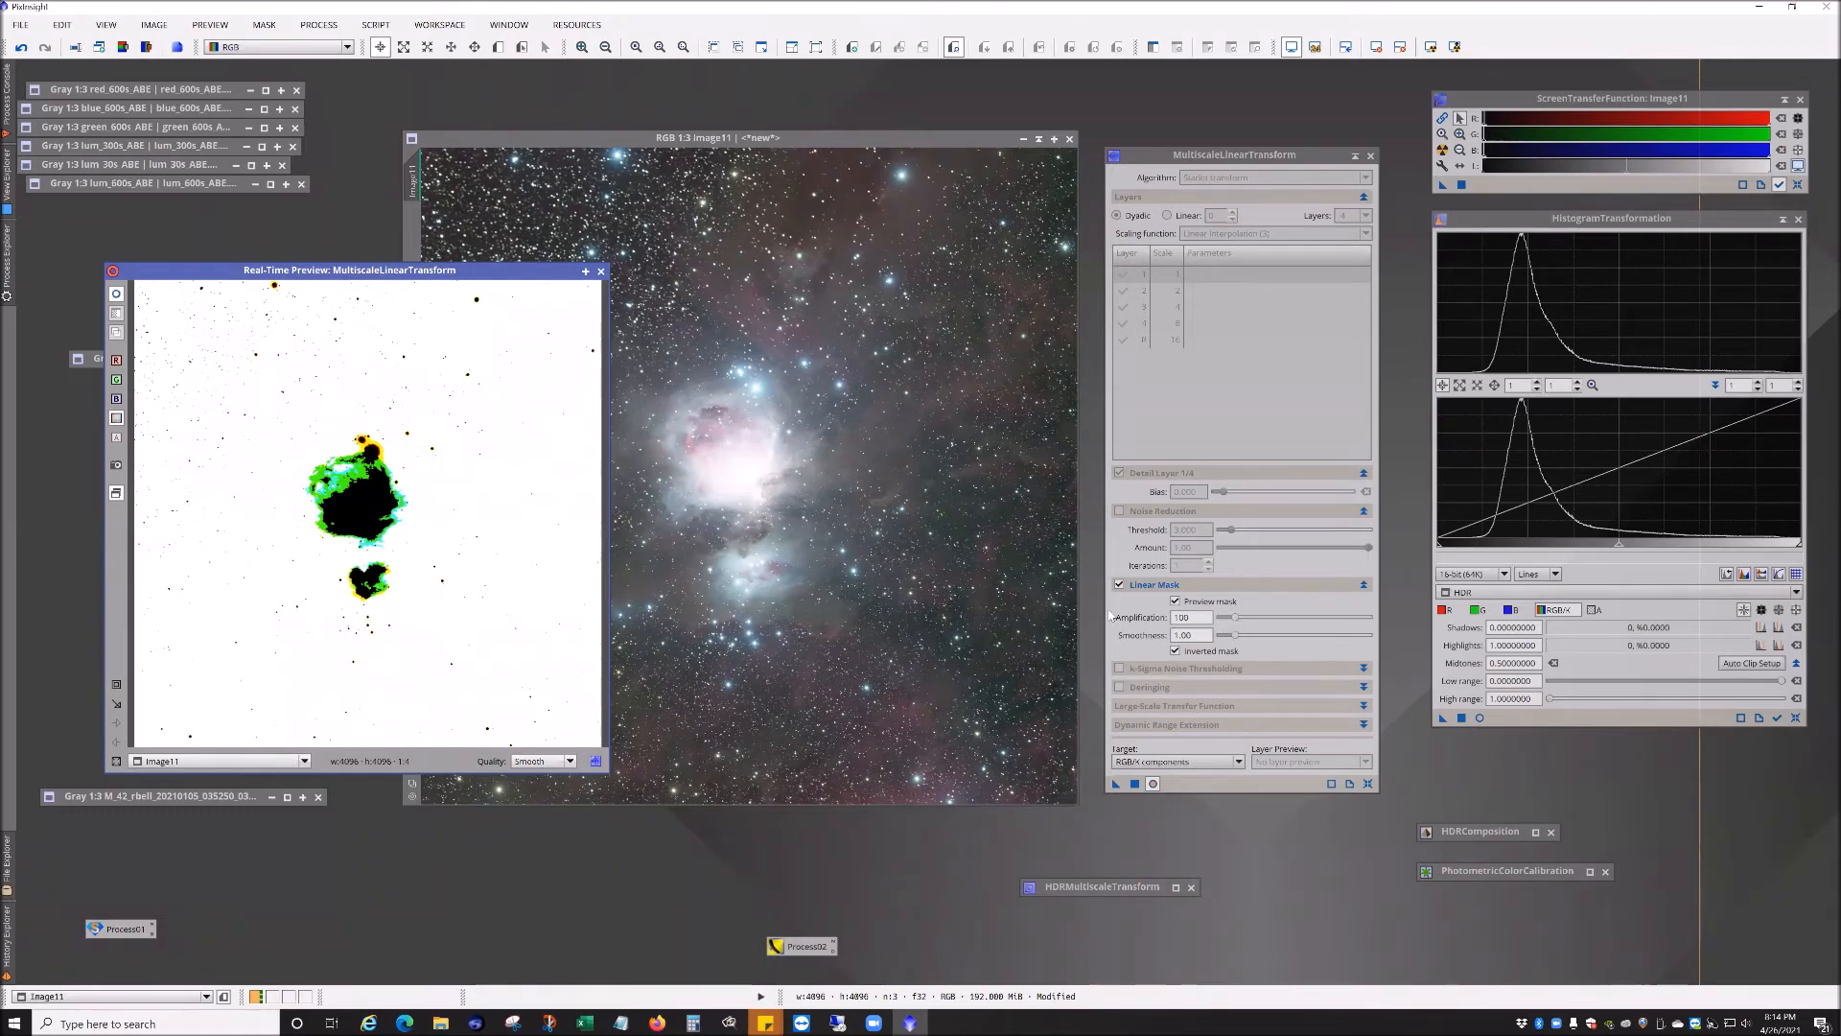
Step: Adjust the linear mask Amplification to 140 and Smoothness to 0.90
drag(1234, 619, 1242, 620)
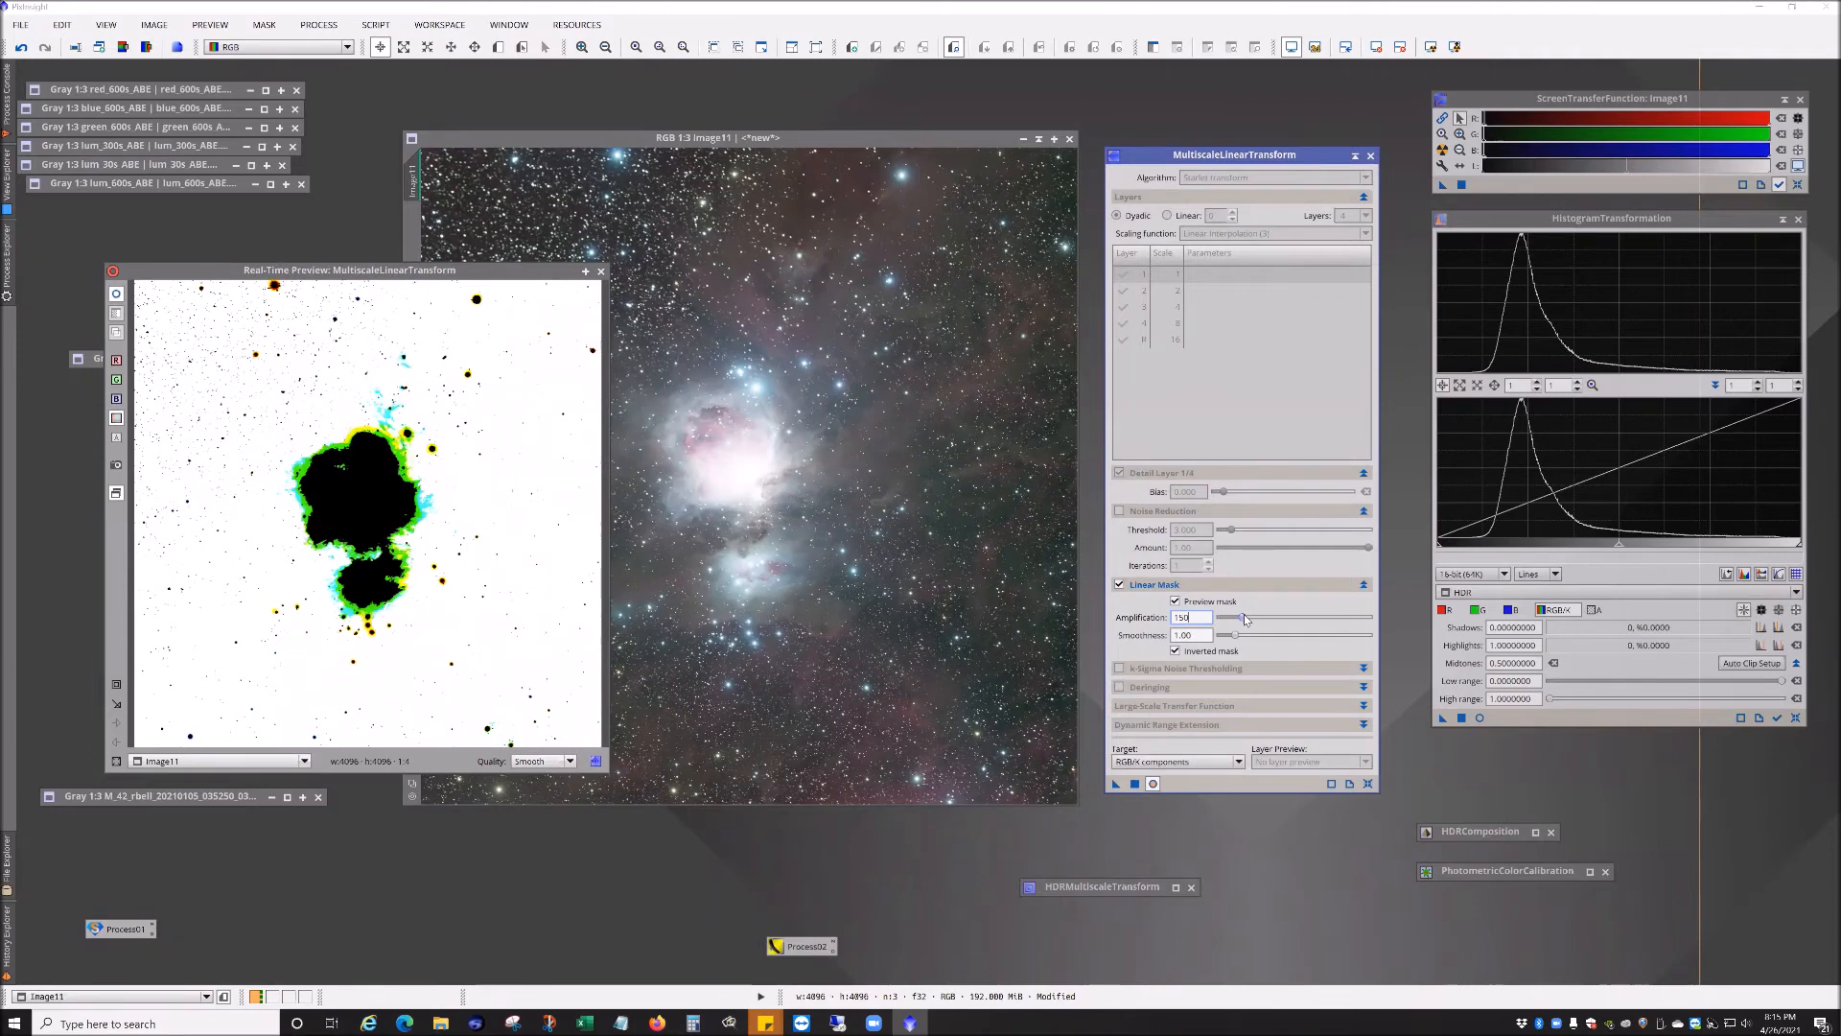
drag(1244, 620, 1242, 619)
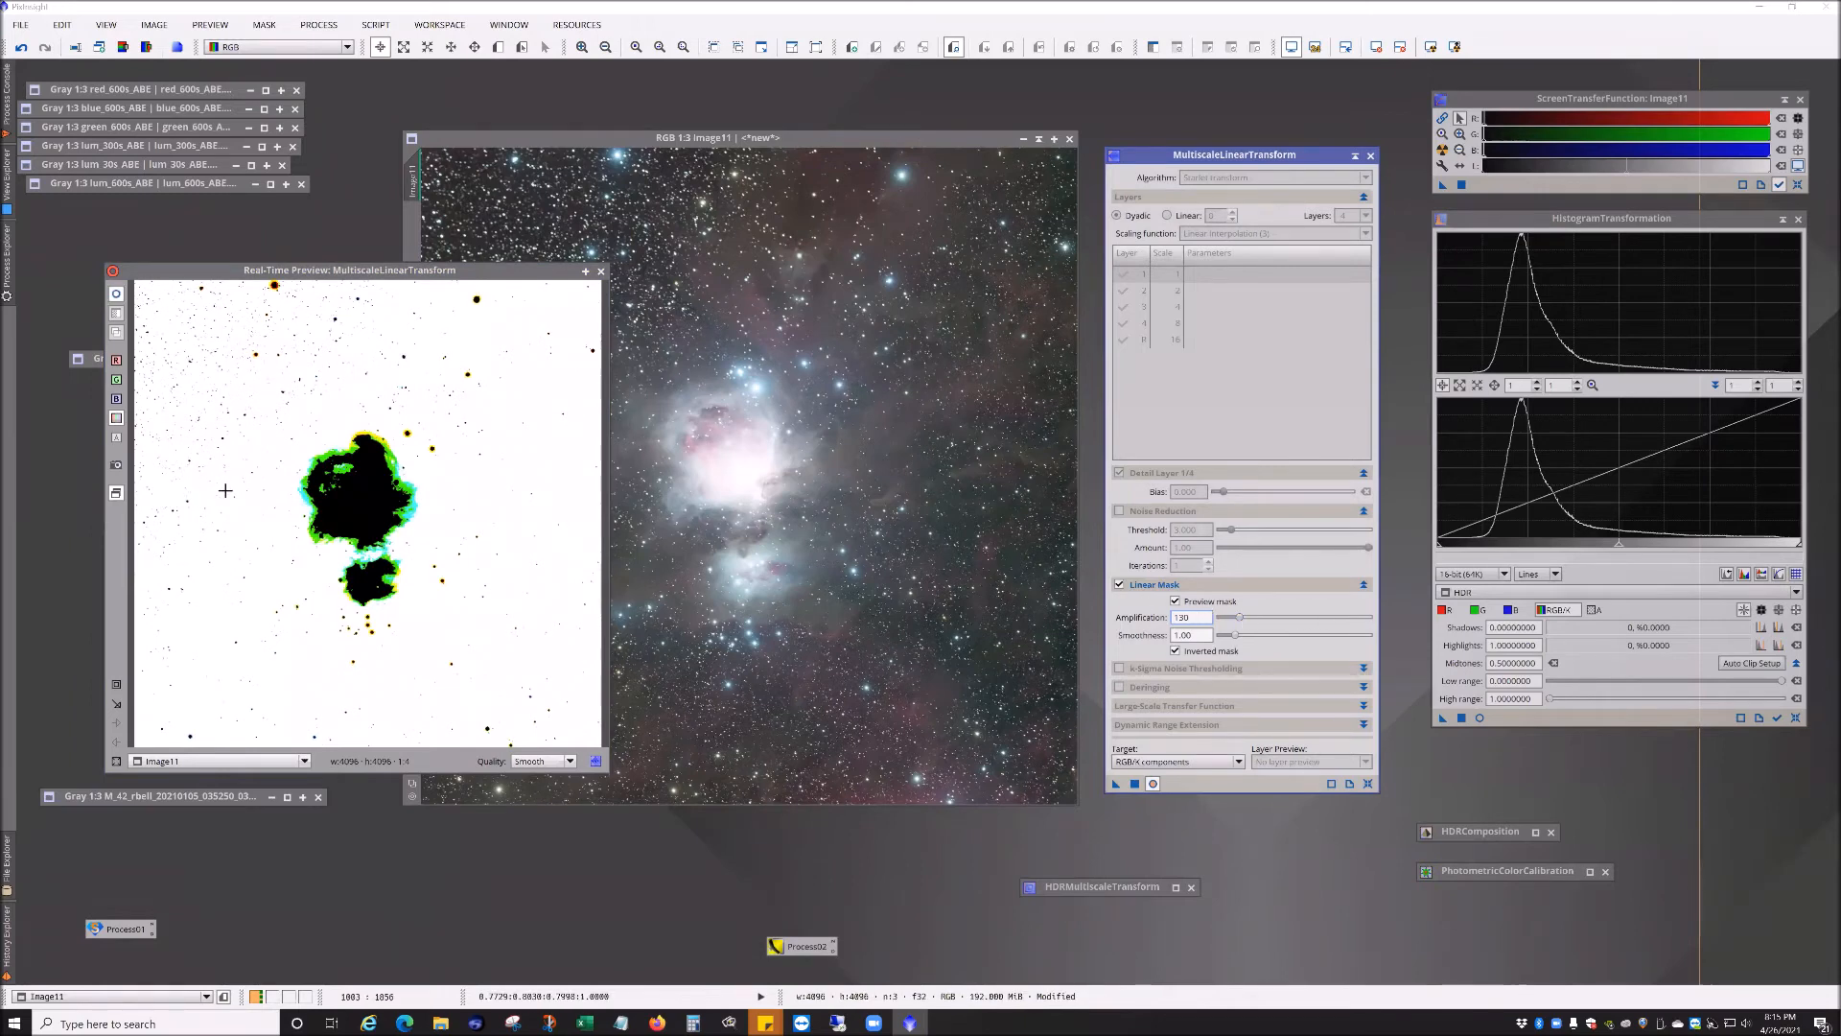
drag(1240, 618, 1253, 615)
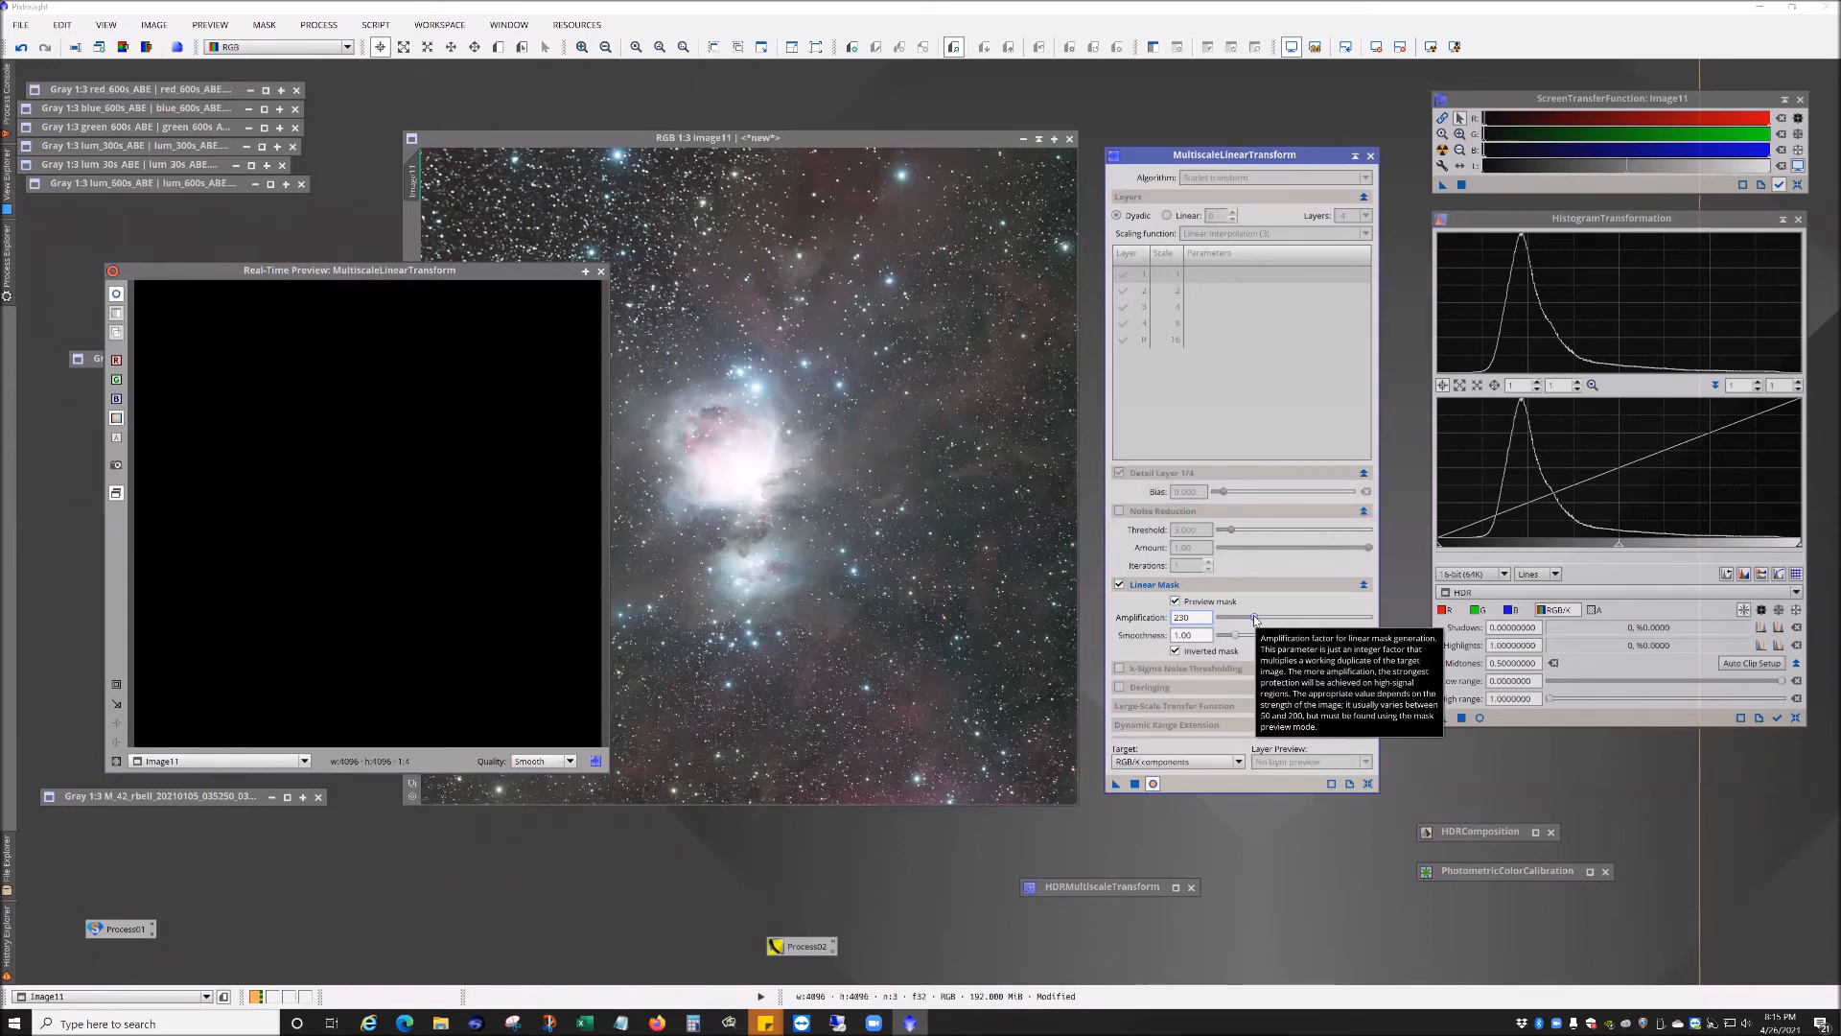
drag(1254, 618, 1244, 618)
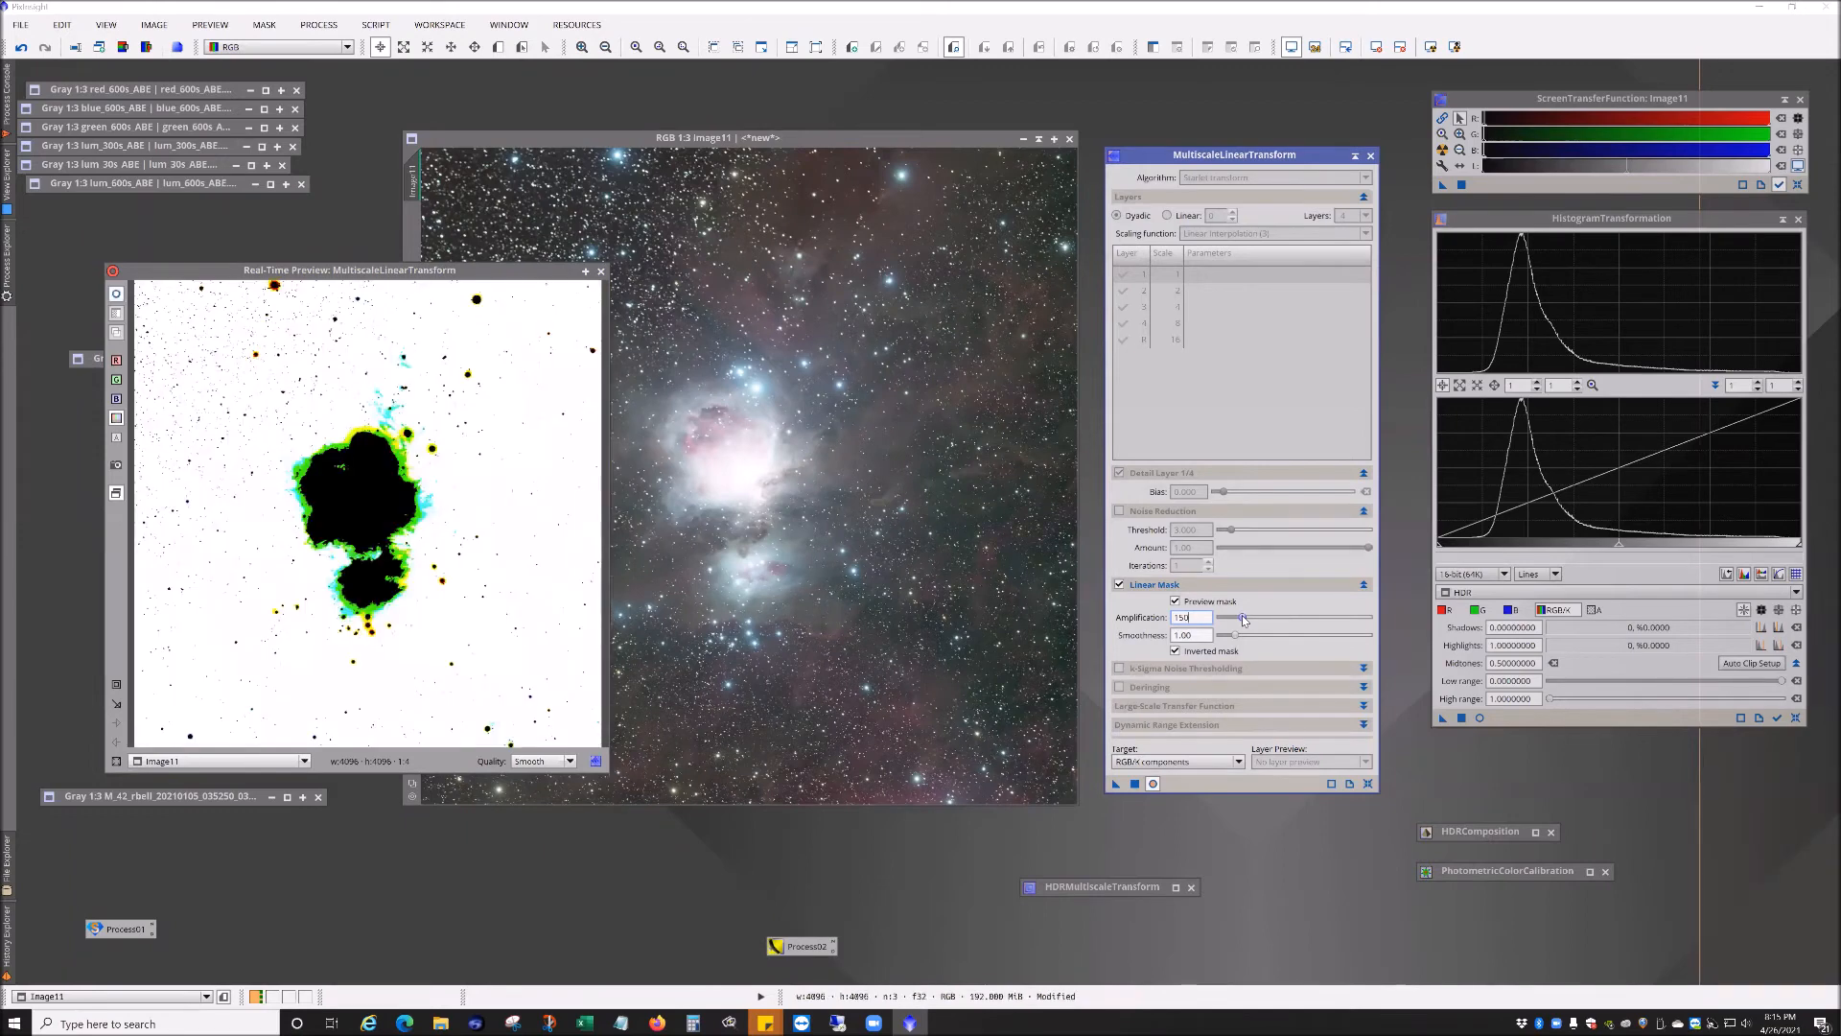
drag(1243, 619, 1239, 619)
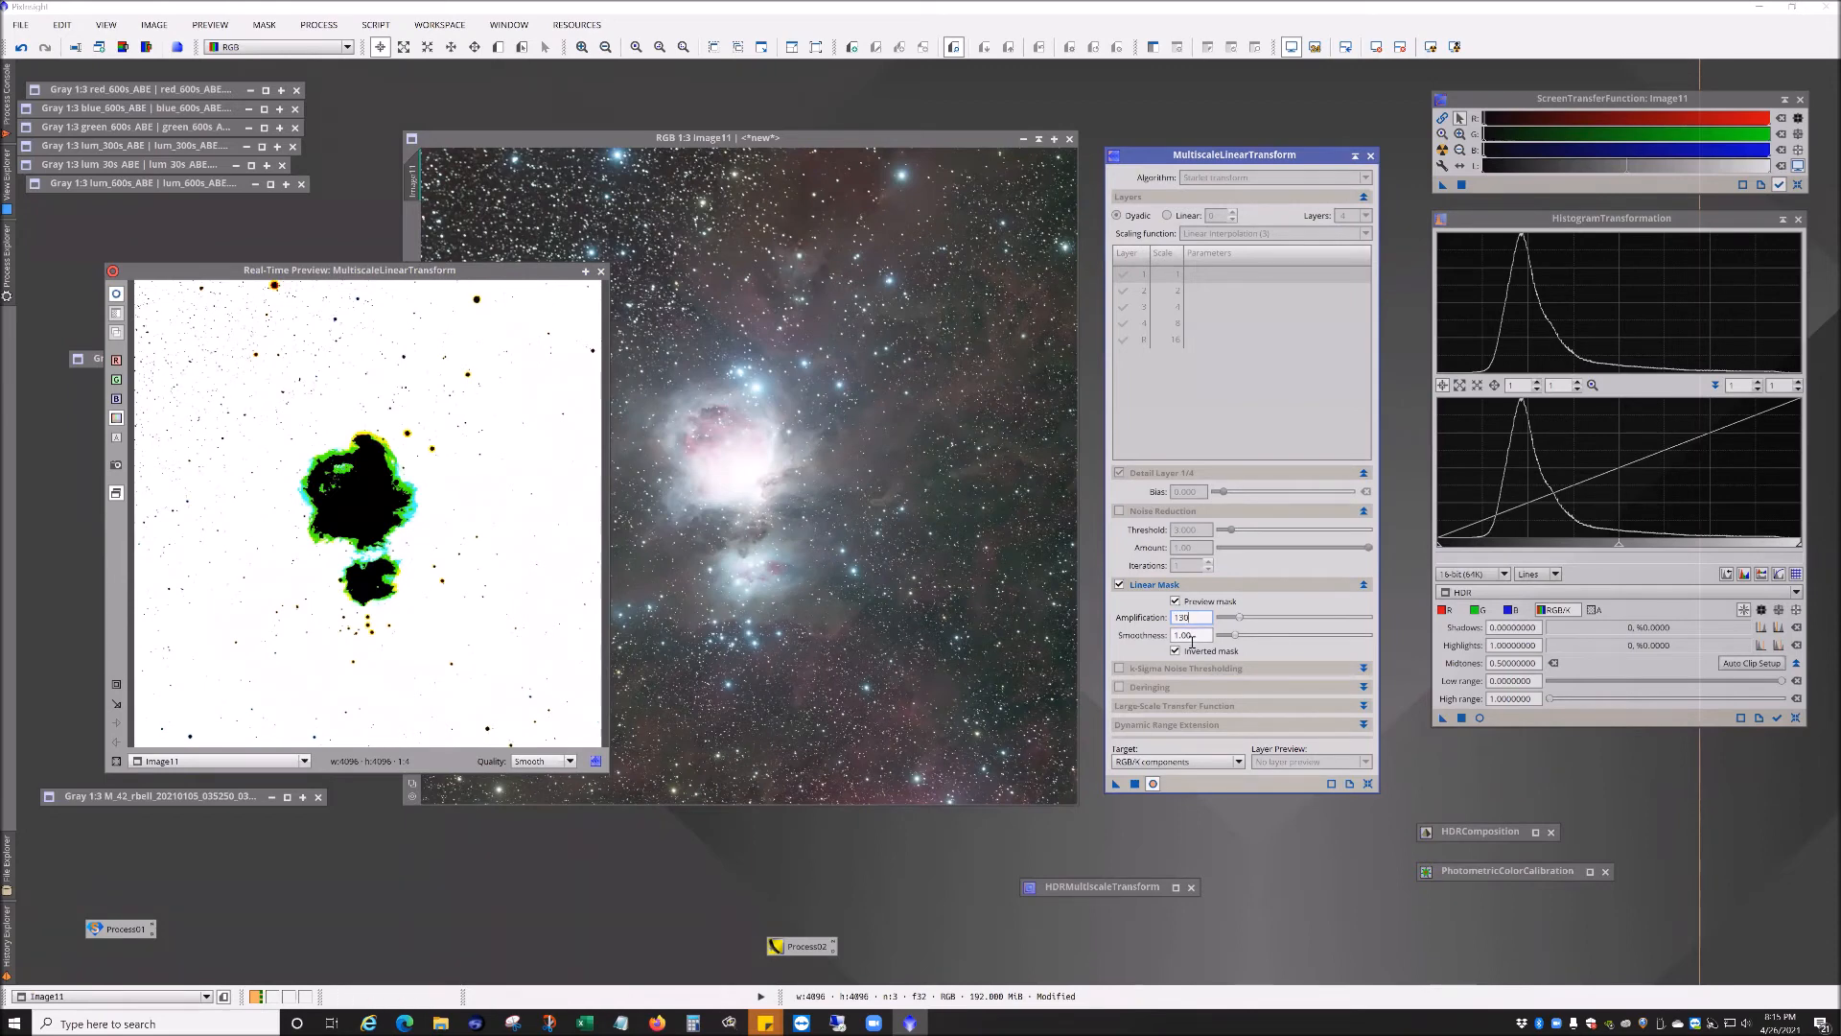
drag(1238, 638, 1247, 639)
drag(1238, 634, 1235, 637)
click(1238, 621)
drag(1238, 620, 1236, 621)
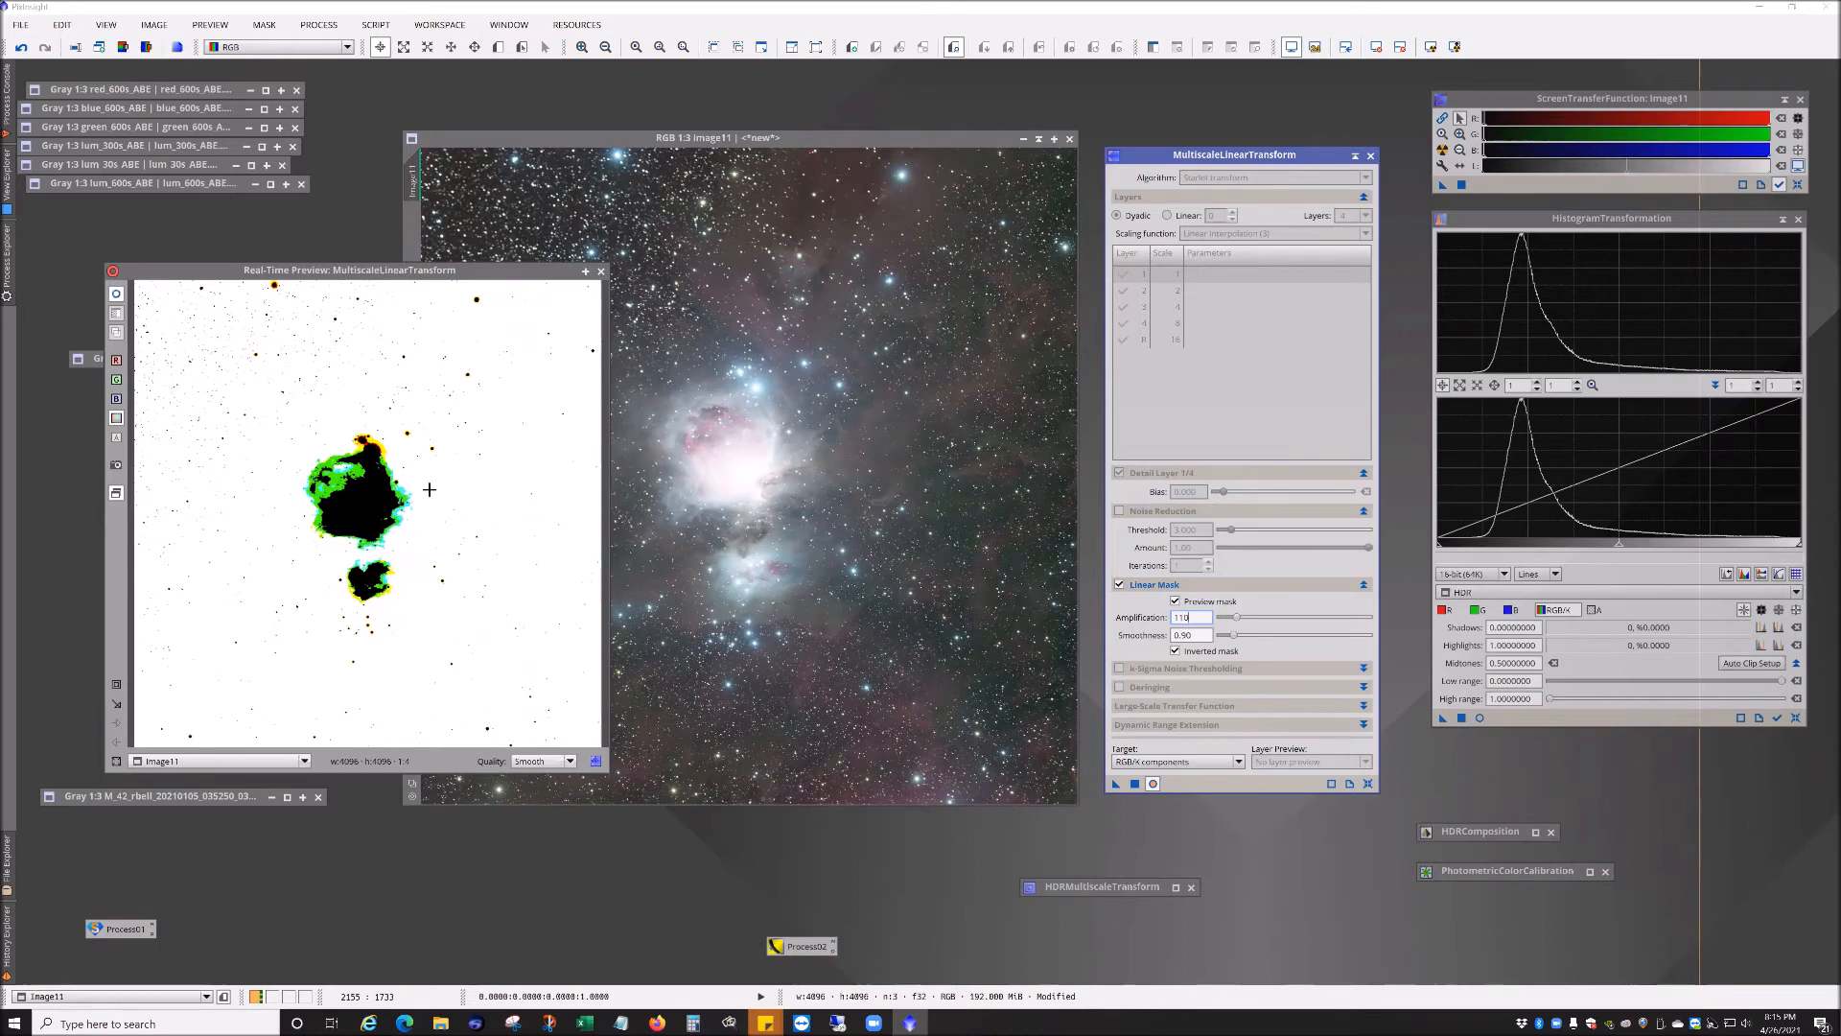
drag(1237, 622, 1242, 623)
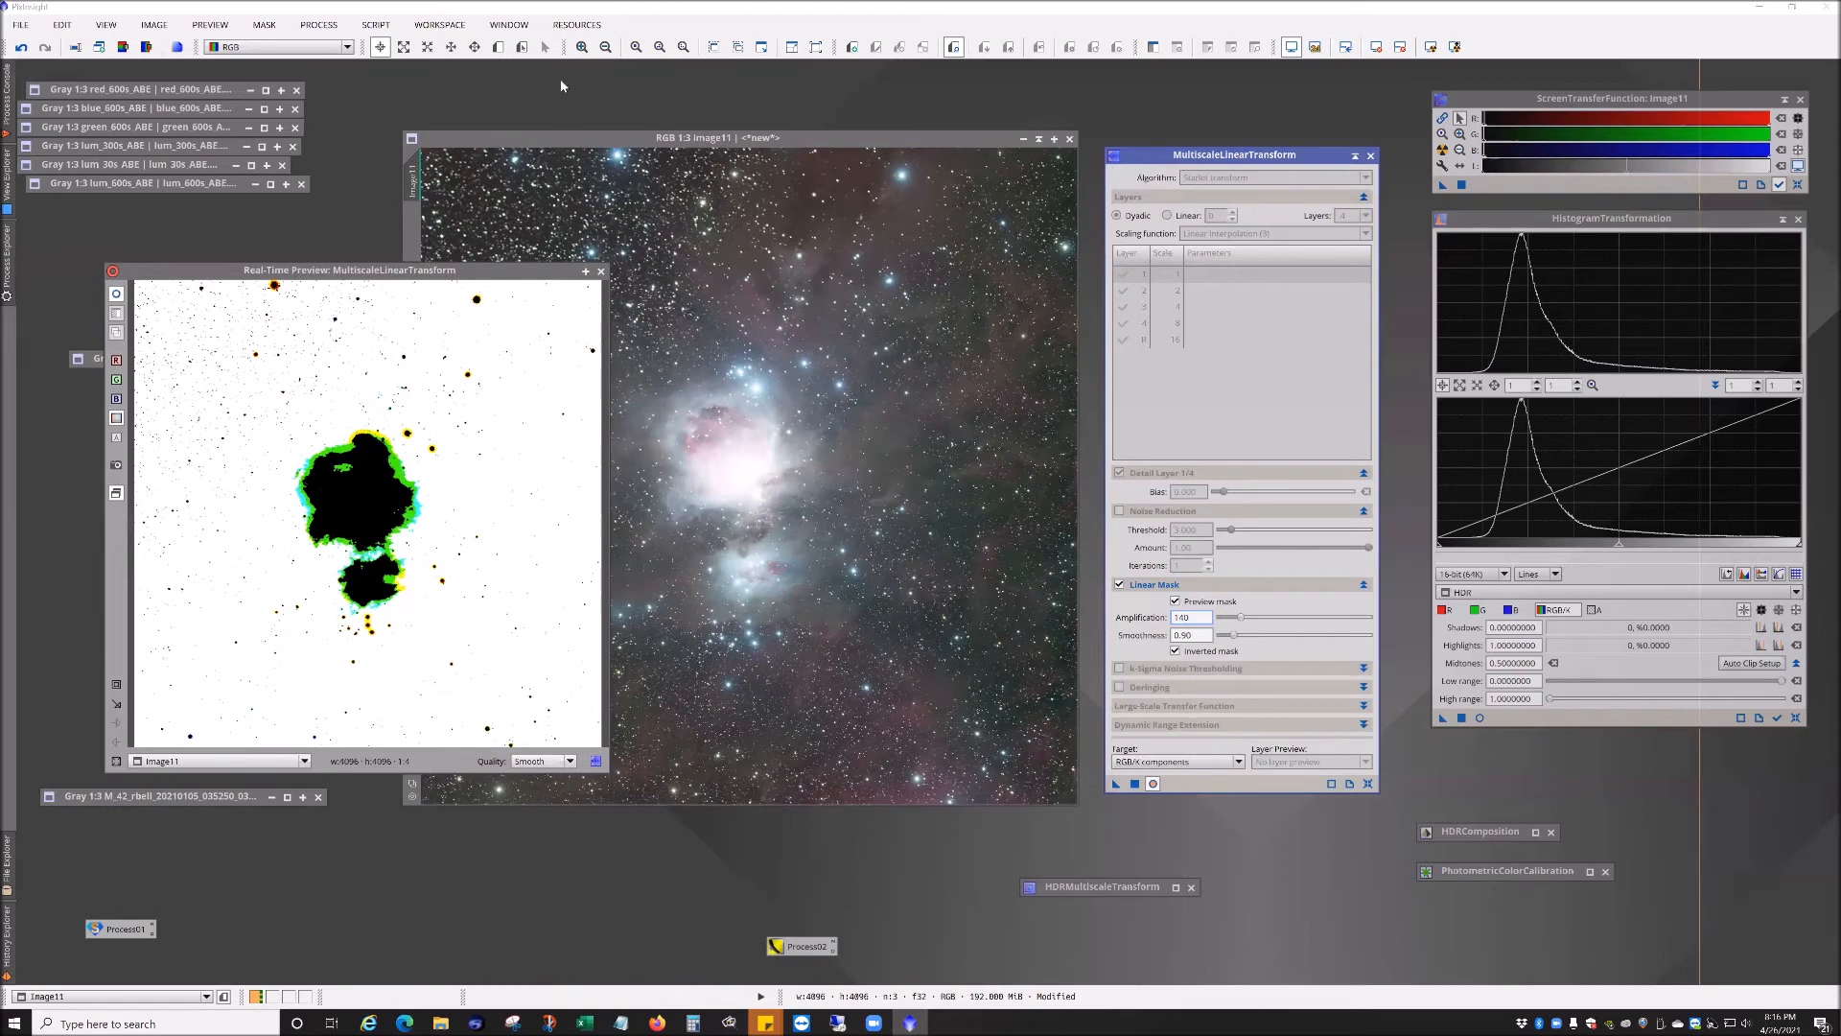
Step: Reopen the real-time preview with the Preview mask option disabled to show the image itself
click(601, 271)
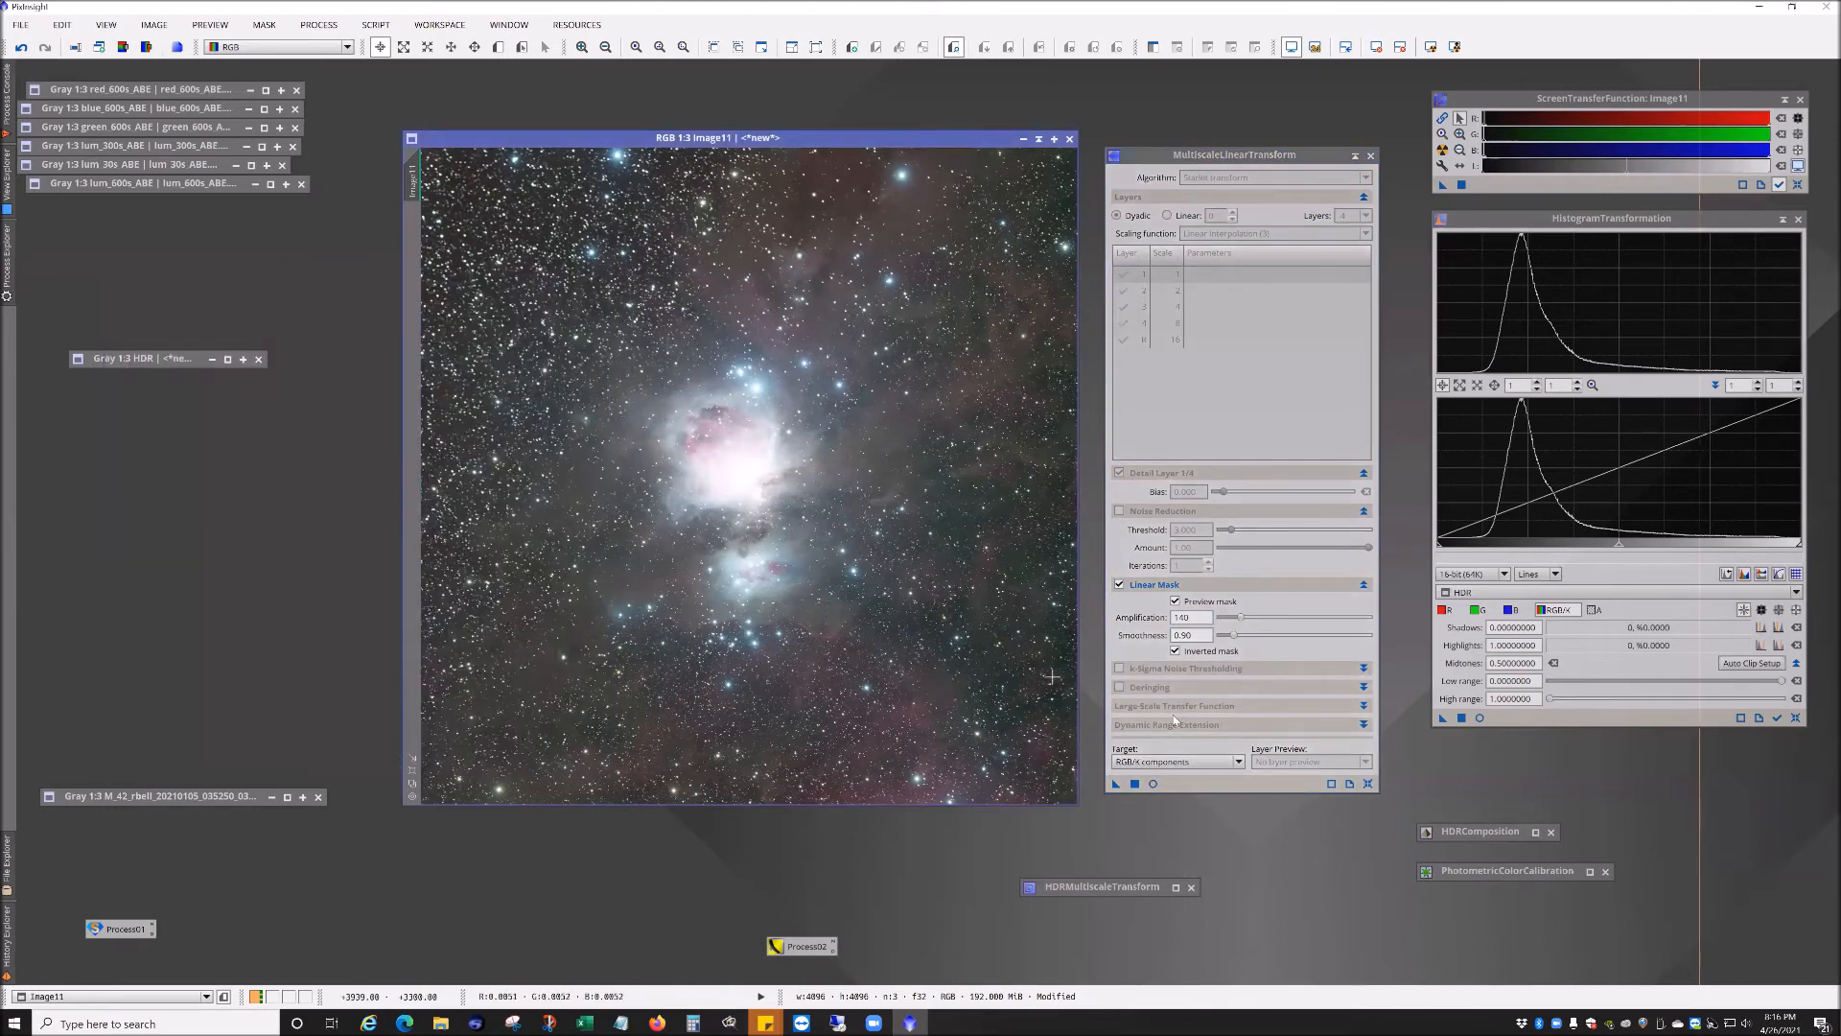
click(1152, 783)
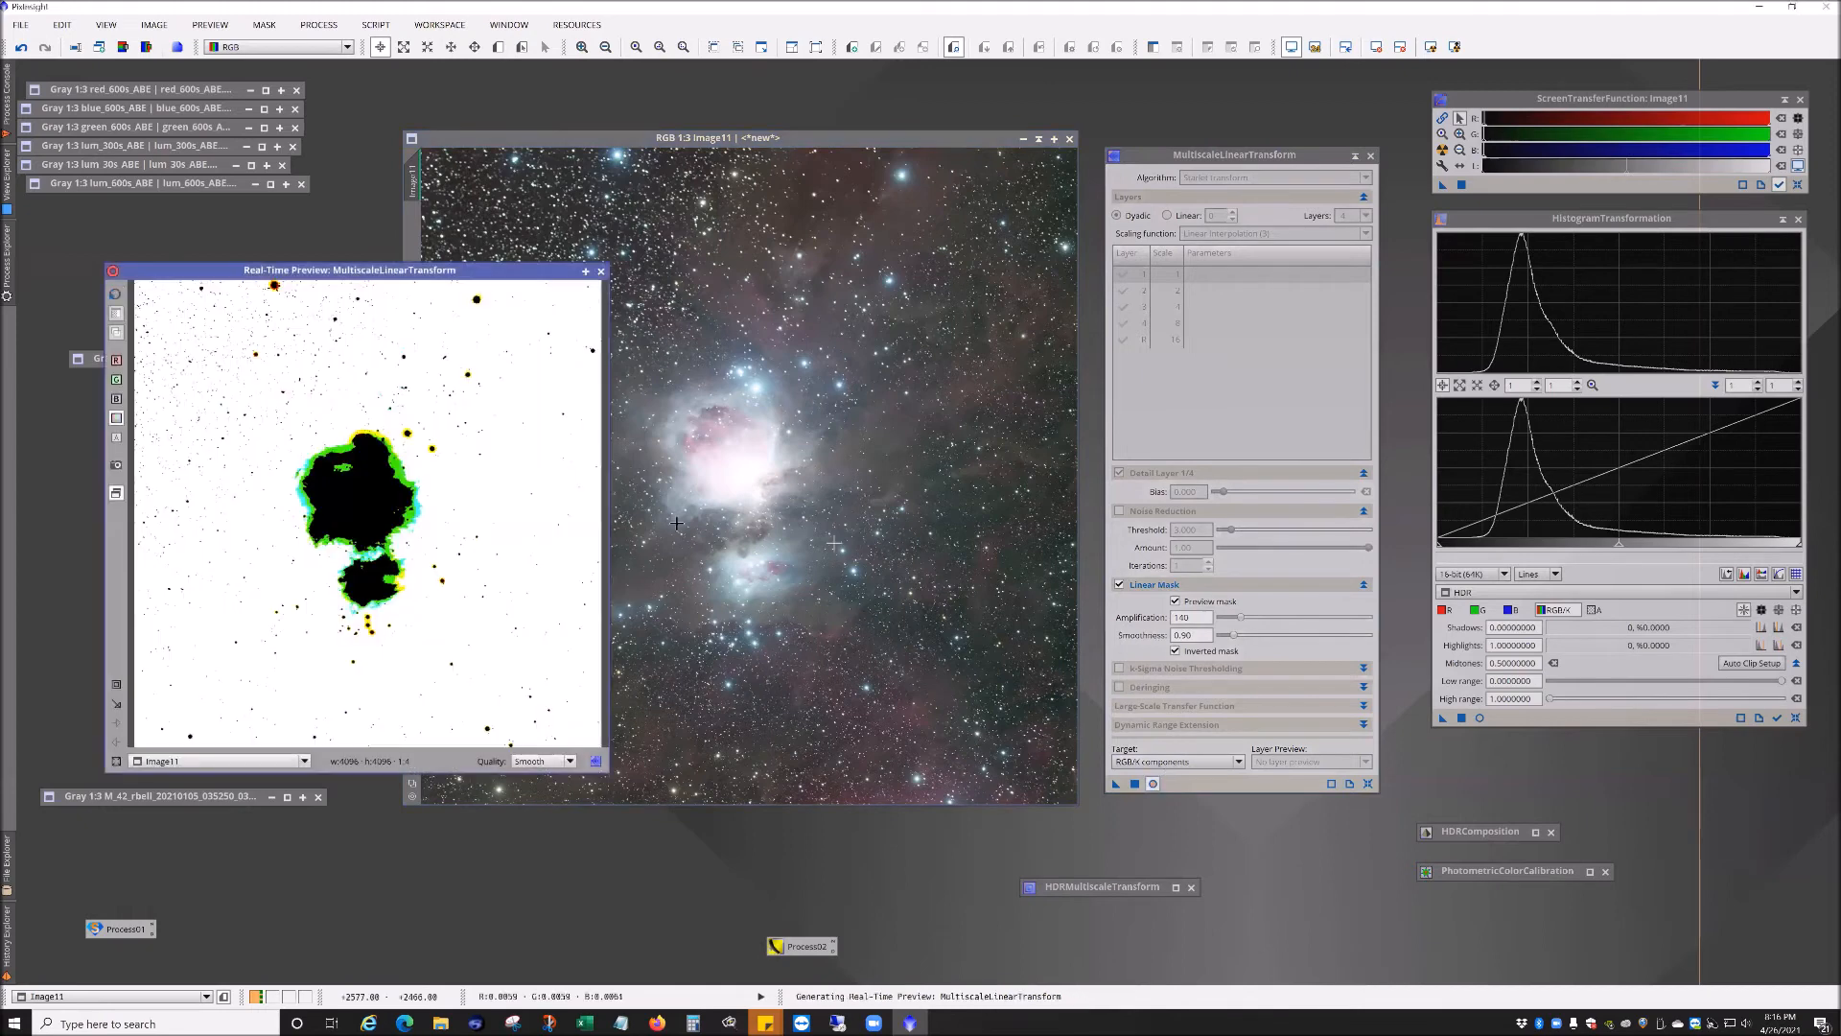
click(1120, 587)
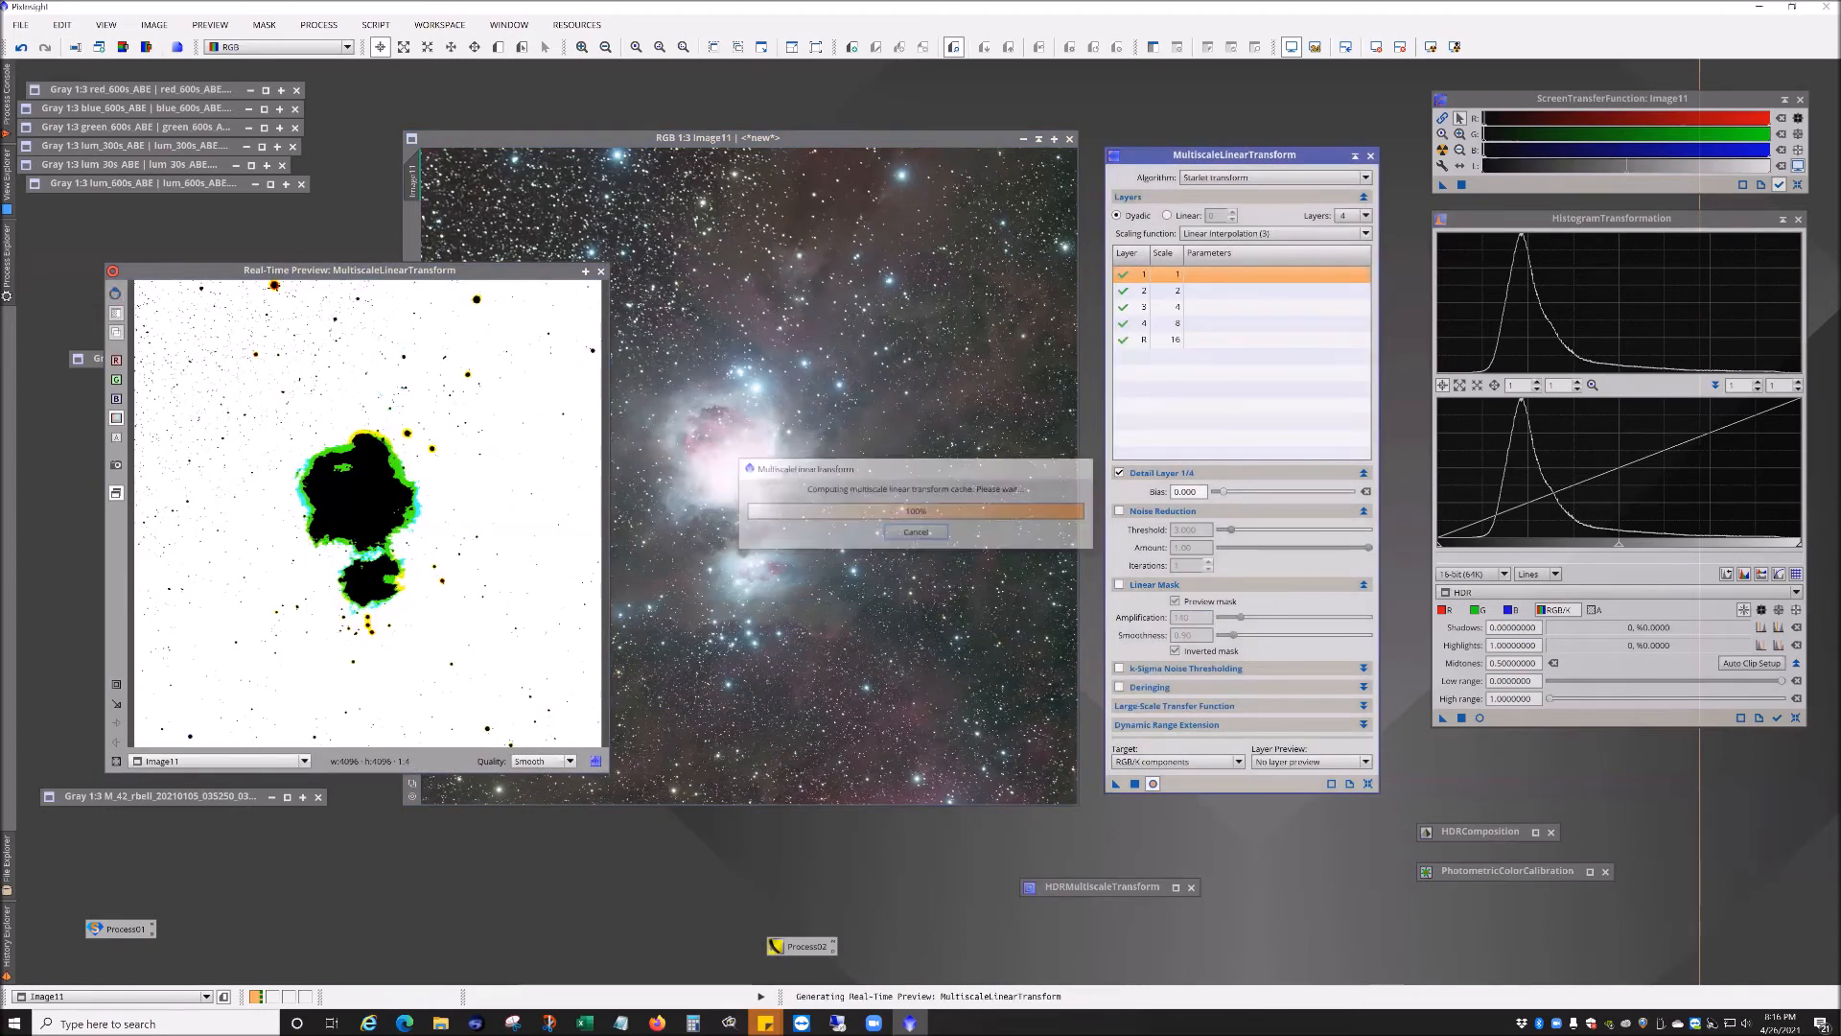
click(1120, 586)
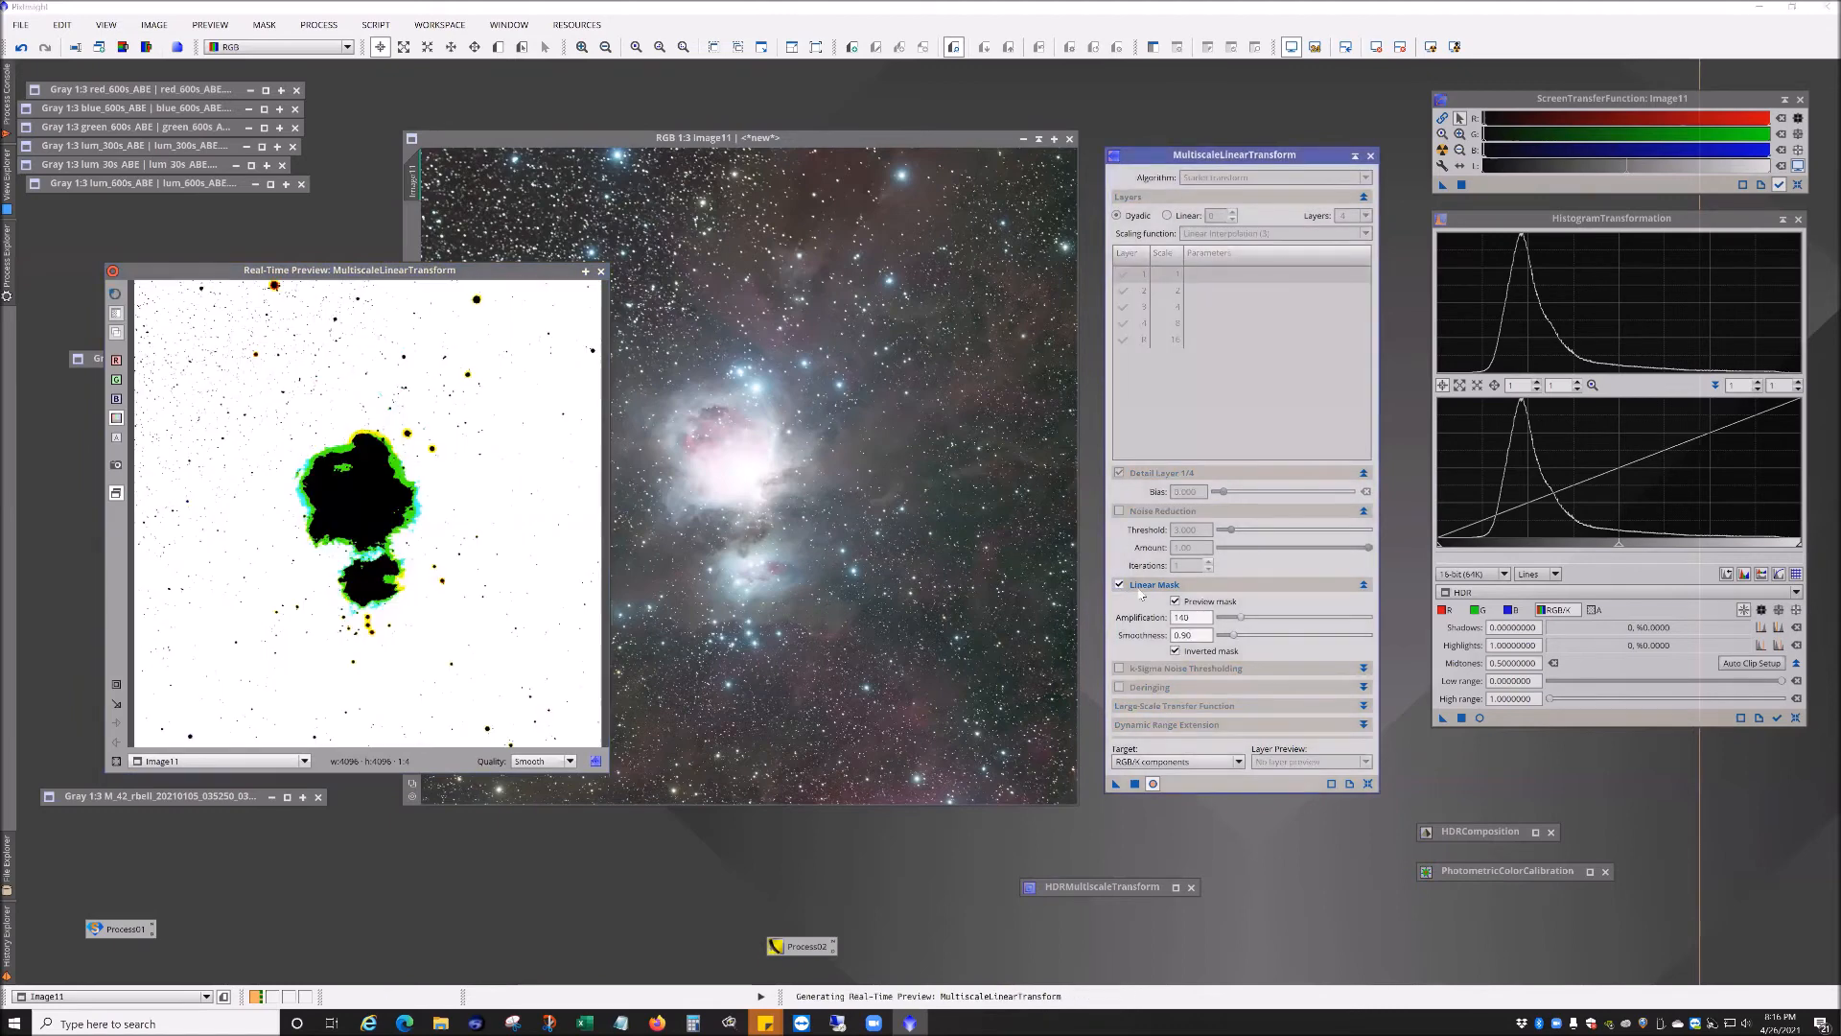
click(1175, 601)
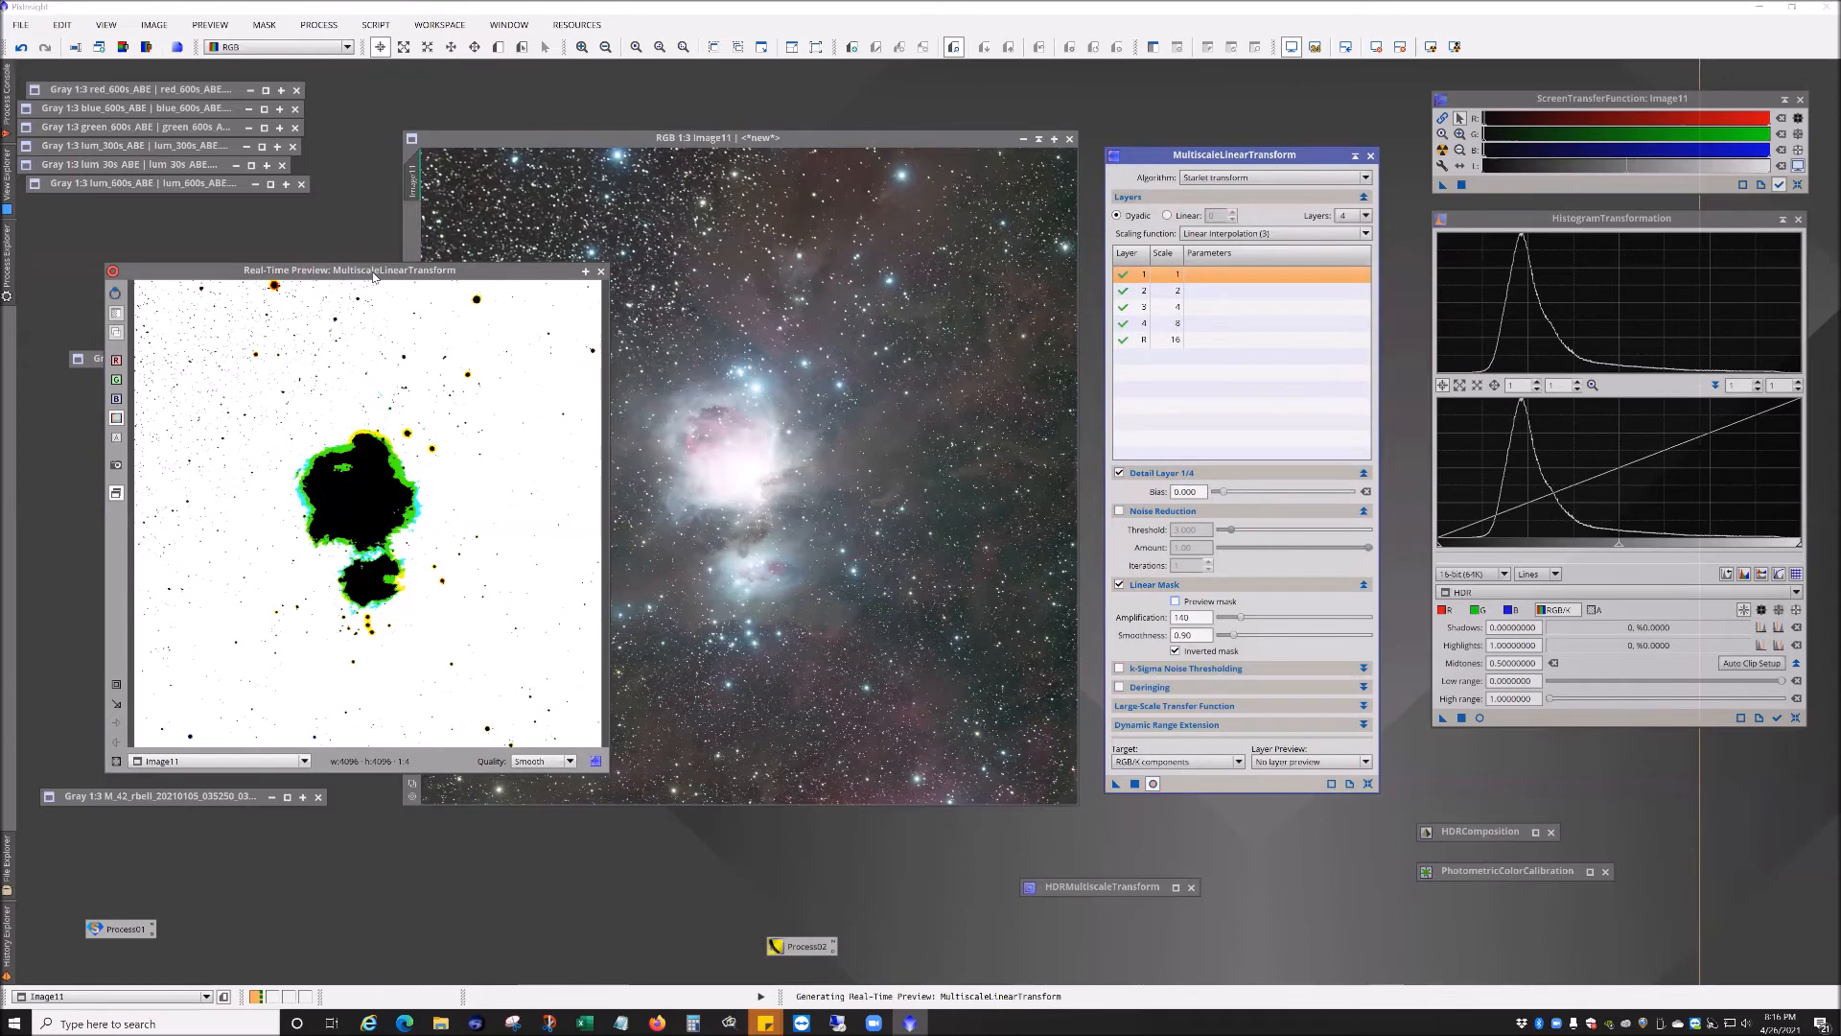
drag(373, 277, 493, 276)
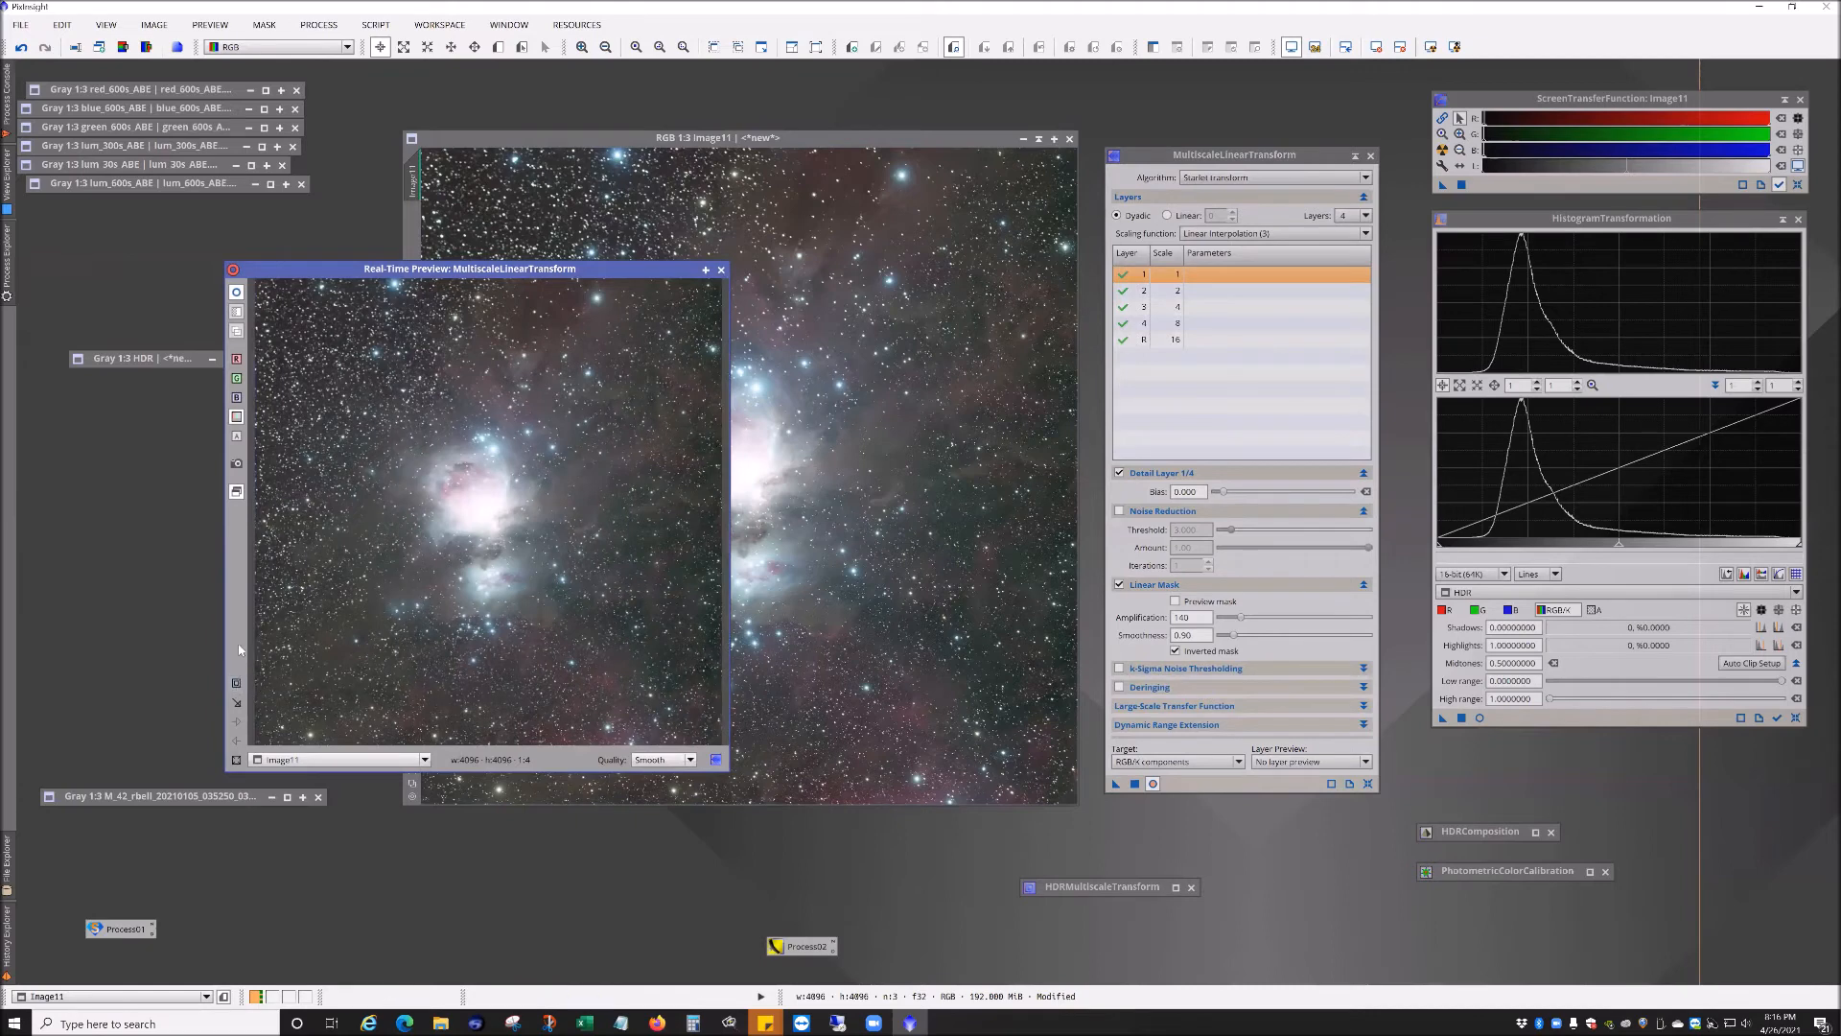
Step: Switch the MultiscaleLinearTransform algorithm to Multiscale linear transform
click(239, 684)
drag(490, 575, 573, 642)
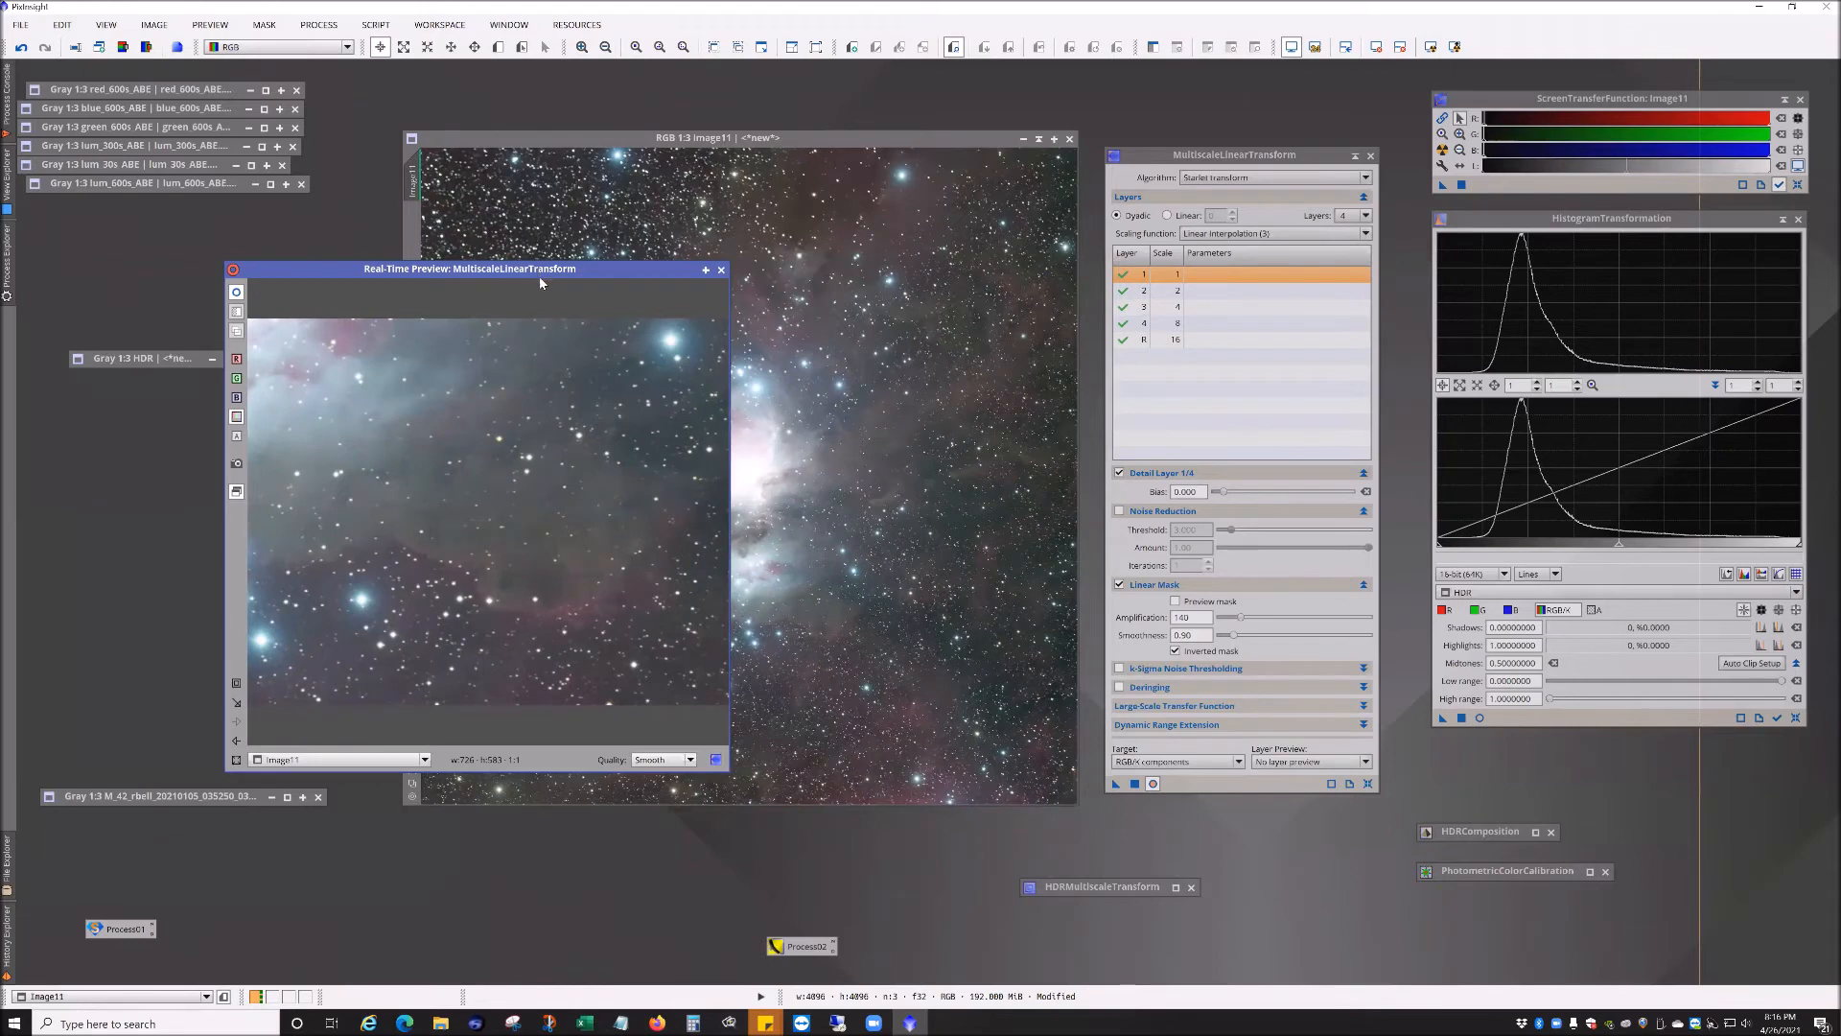
drag(607, 279, 825, 294)
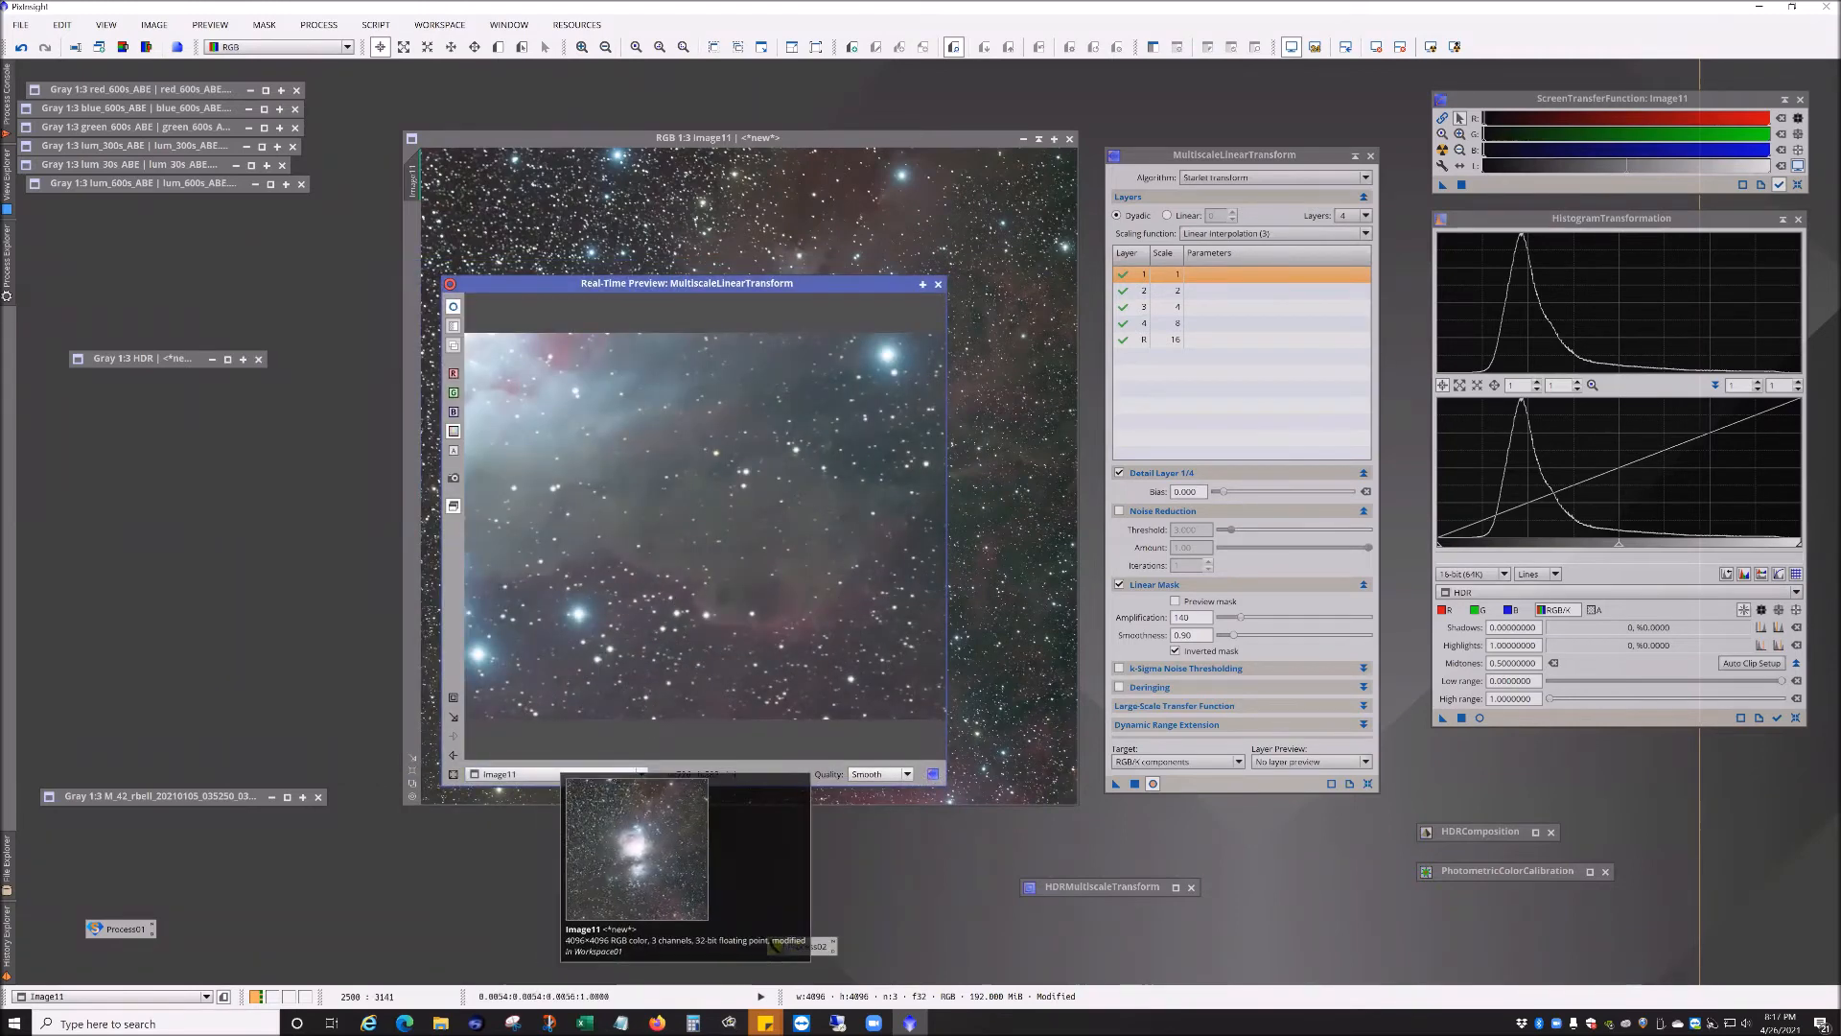
drag(698, 286, 484, 166)
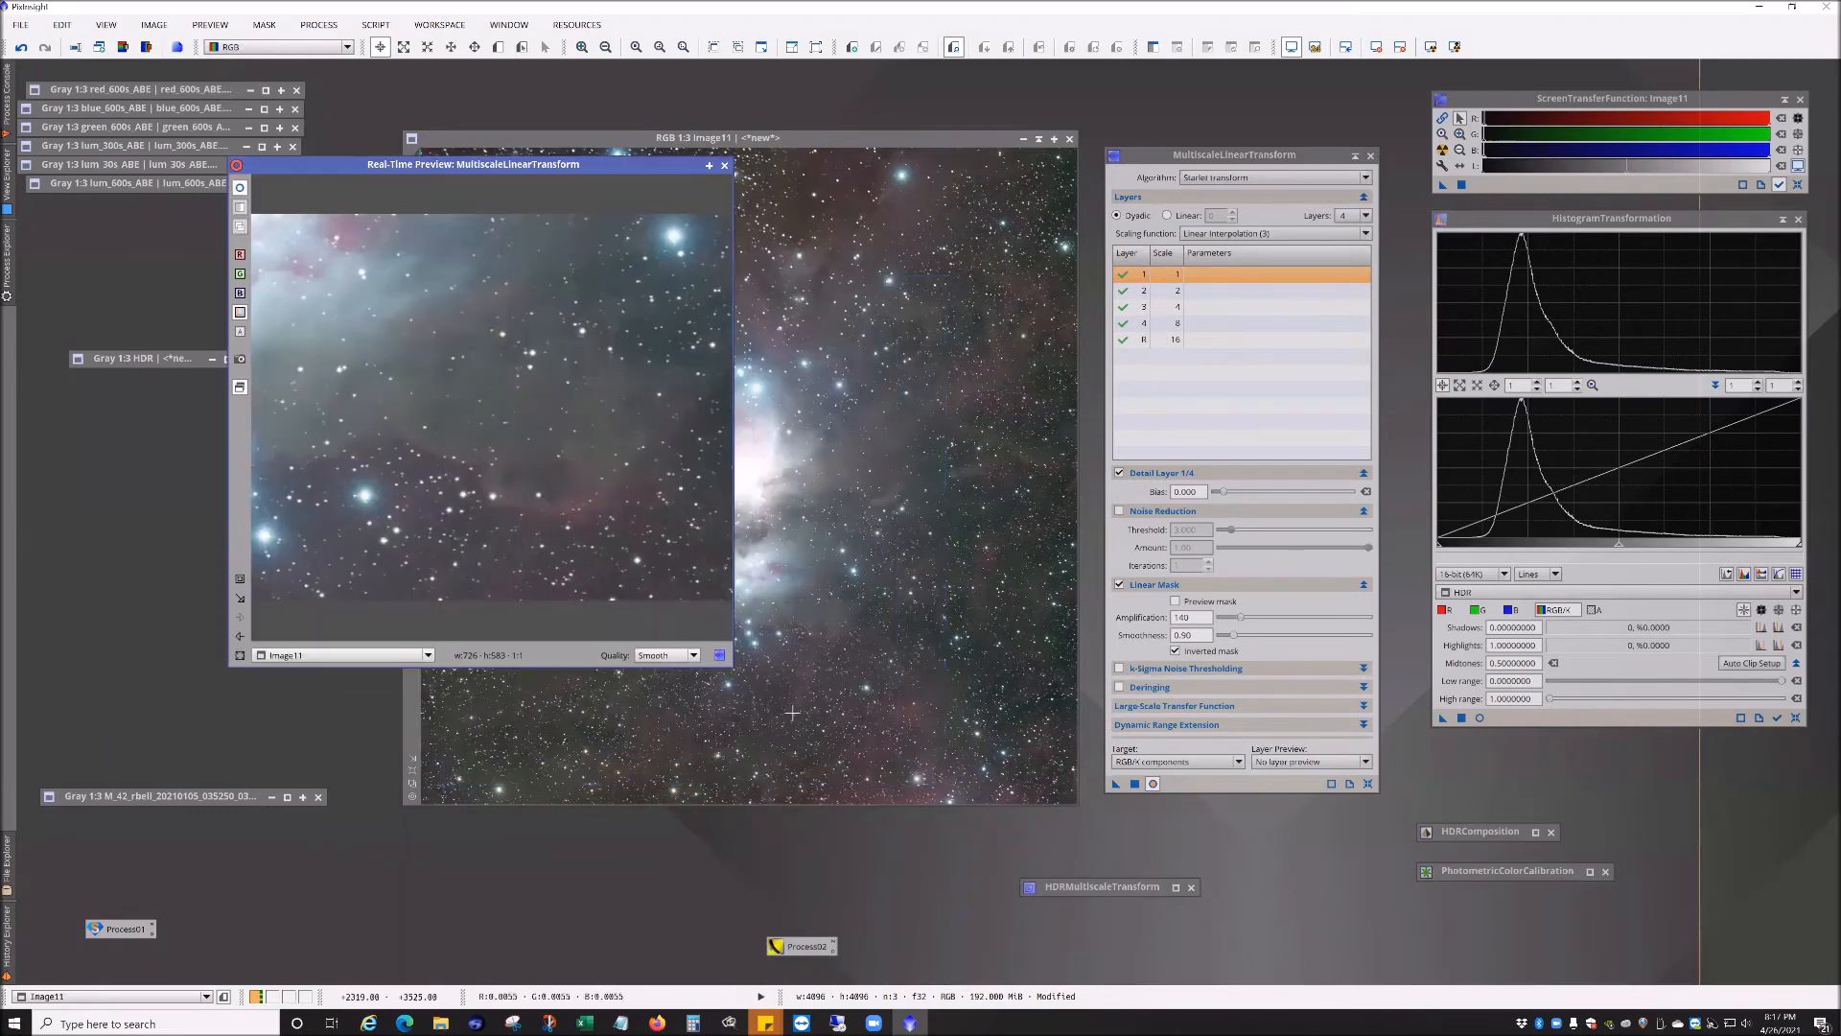
drag(967, 859, 1078, 935)
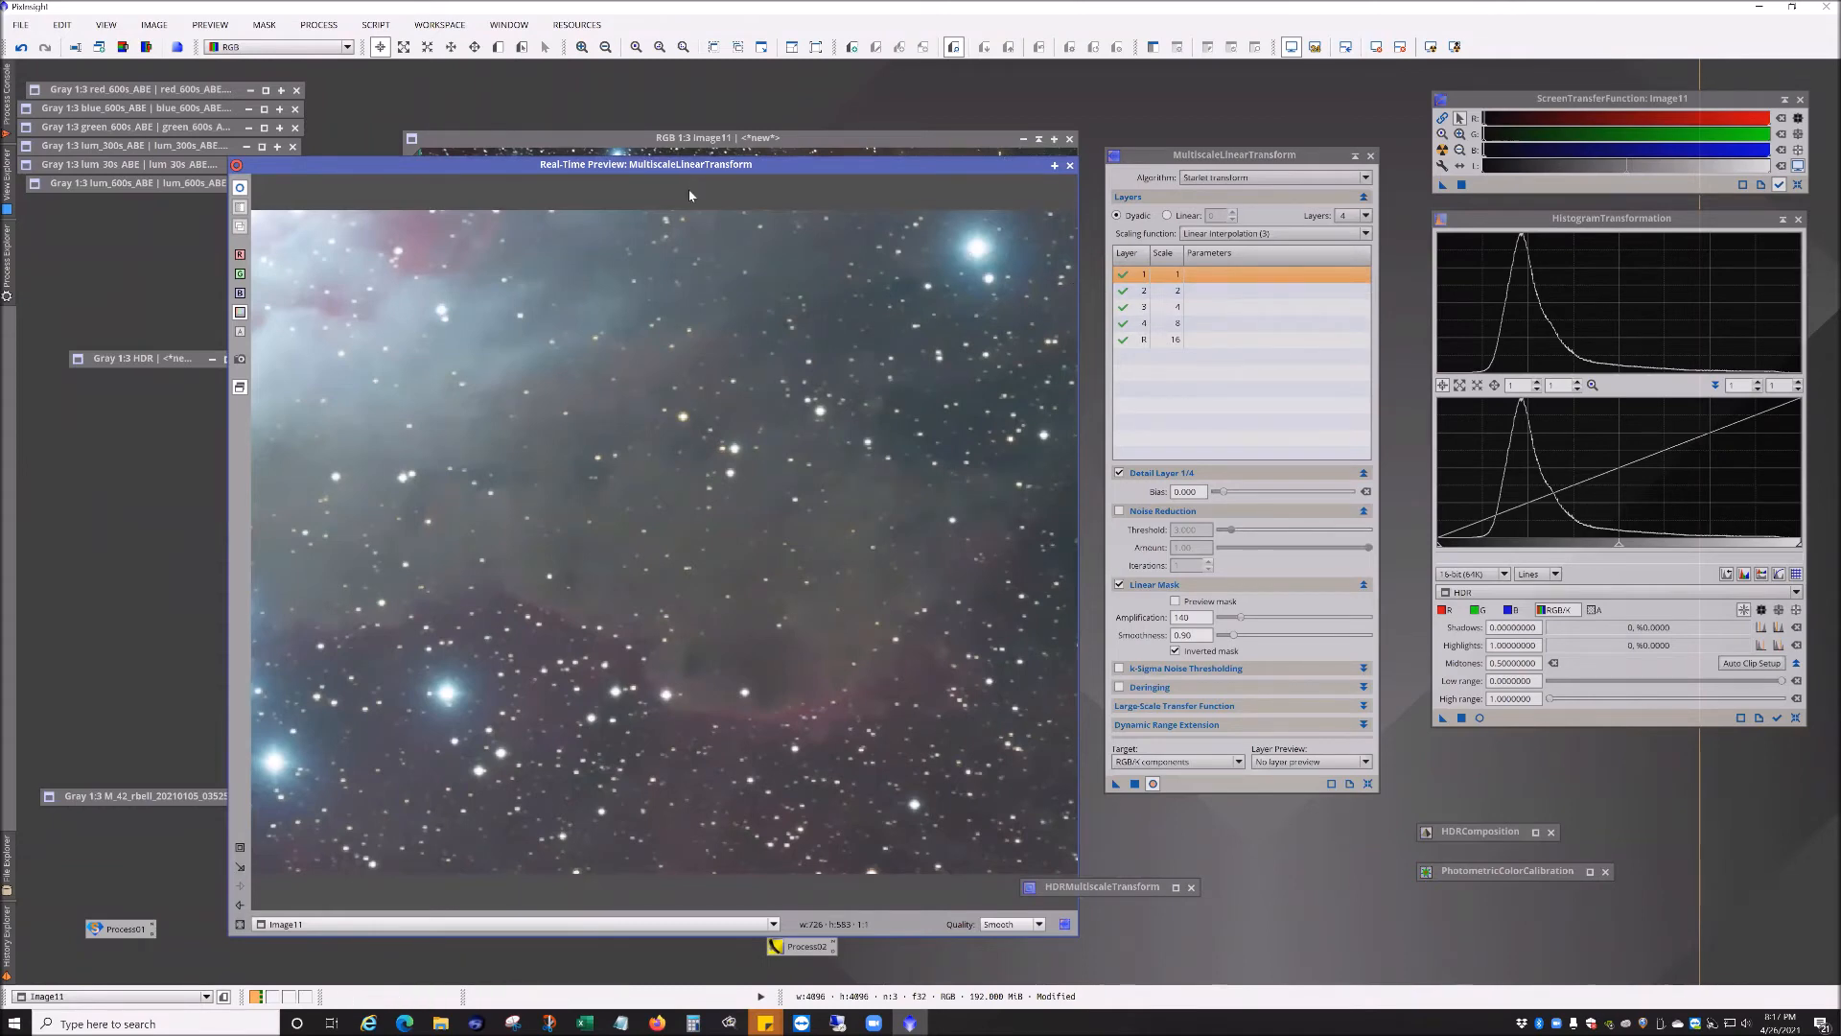
drag(758, 161, 673, 87)
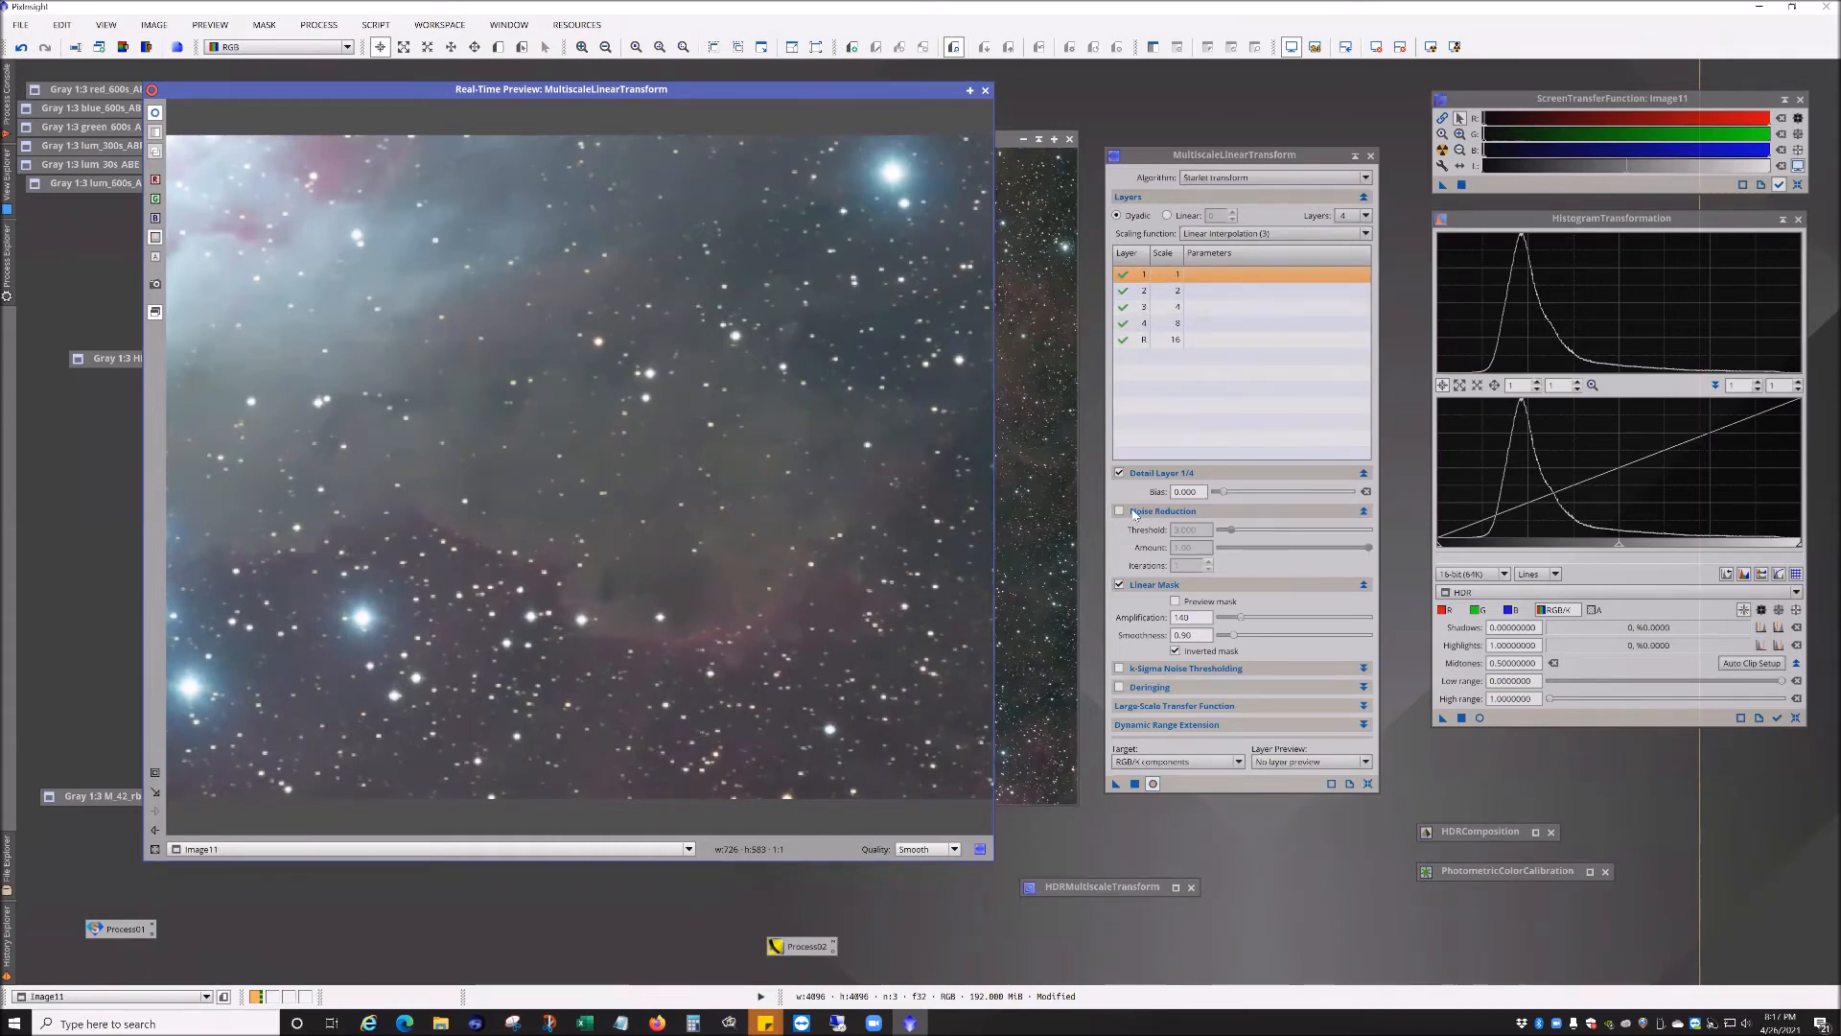
click(1241, 178)
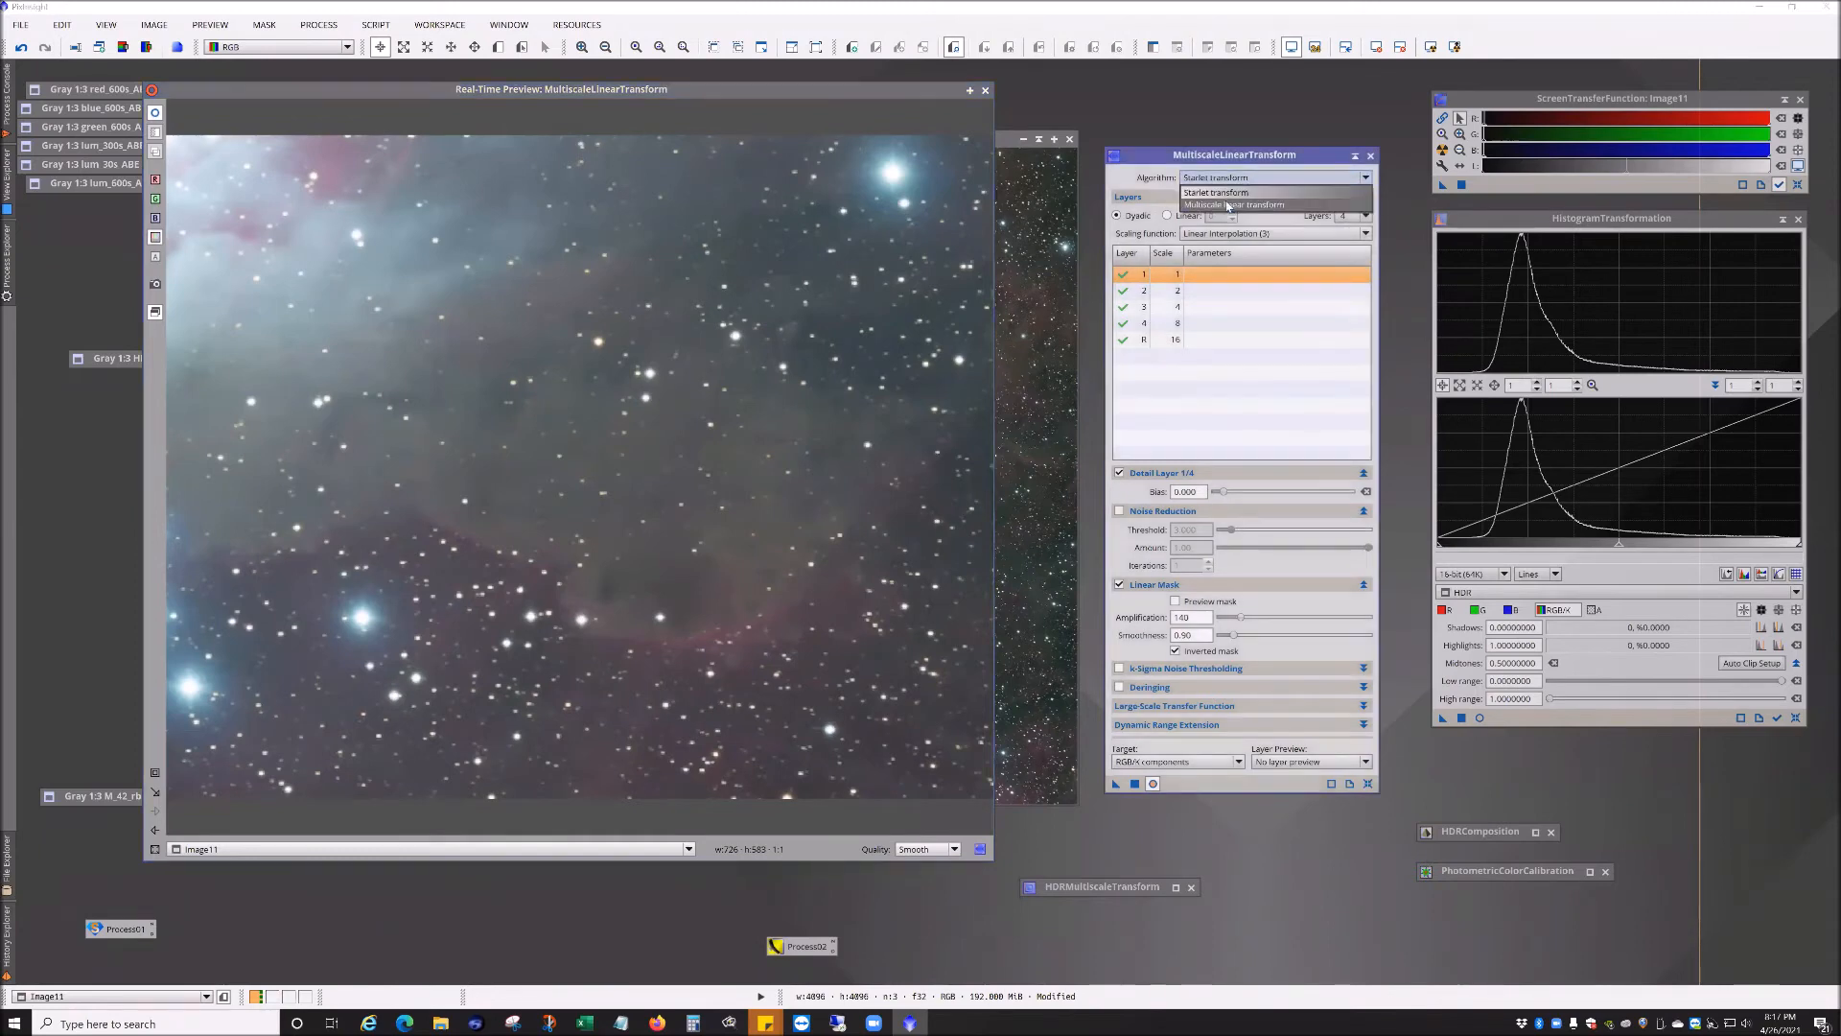
click(1249, 205)
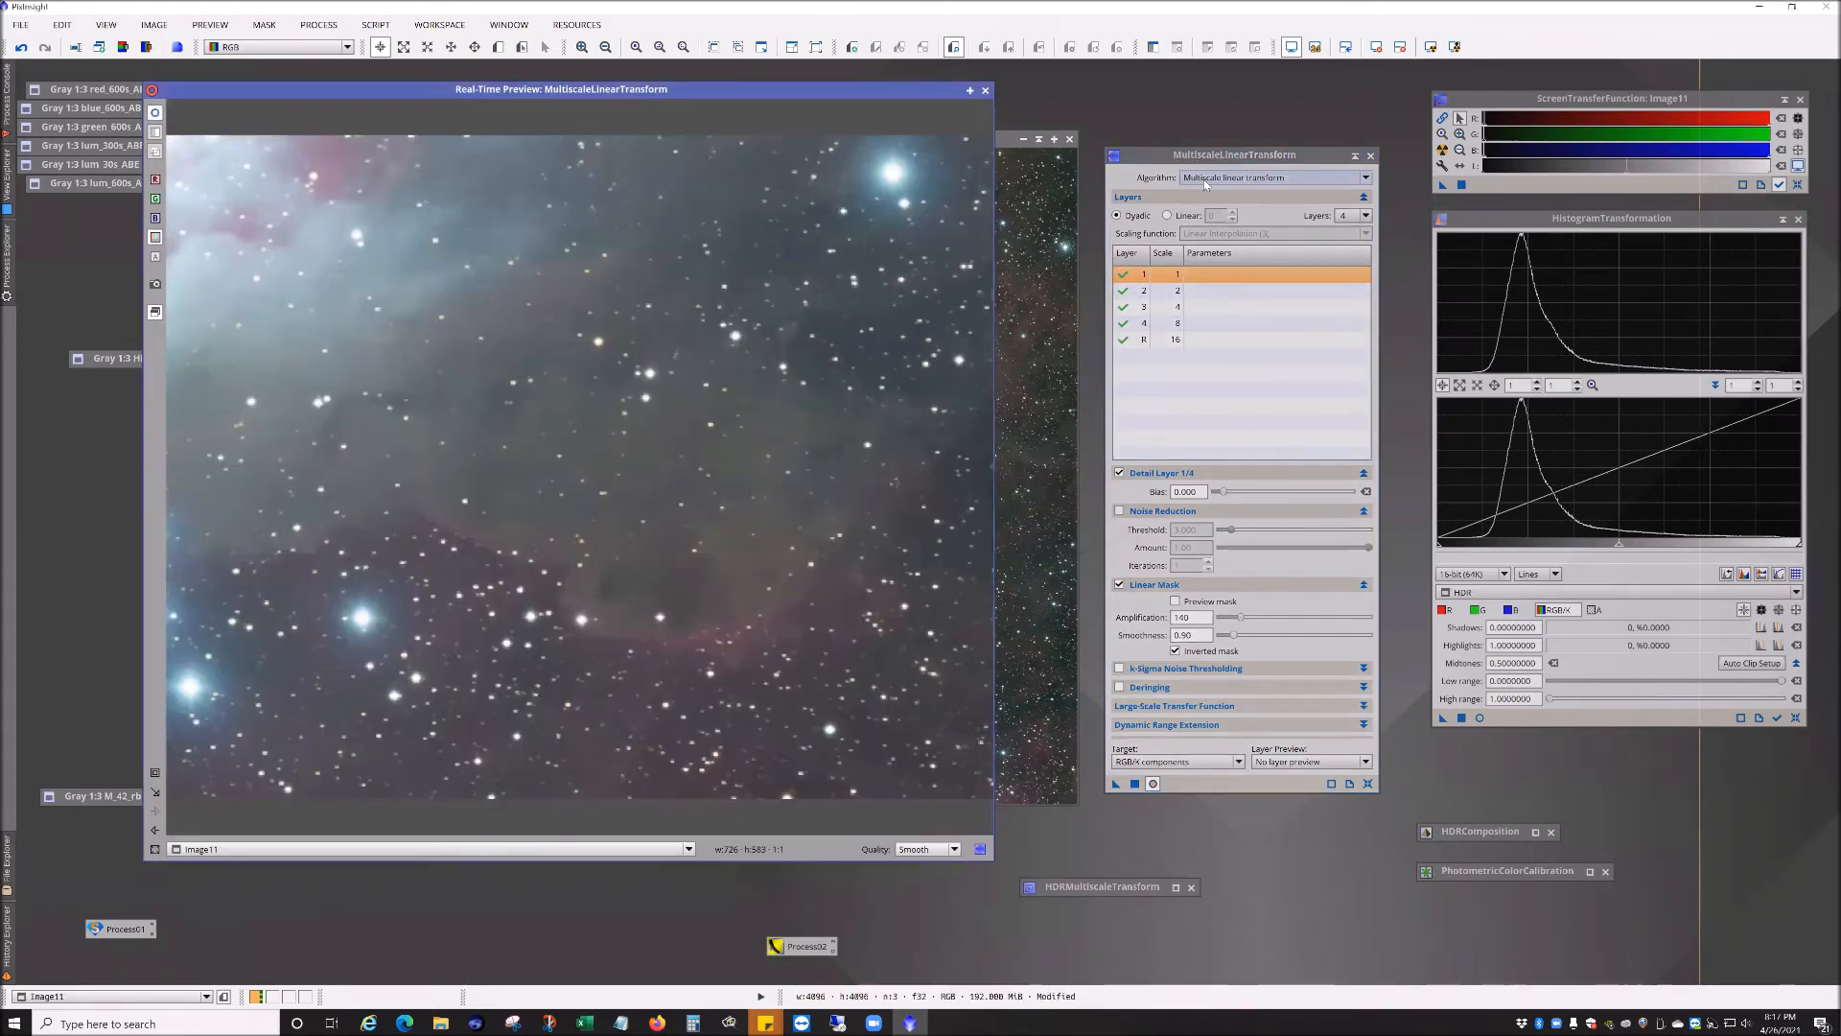
Step: Enable Noise Reduction on detail layers 1 through 4 with threshold 3.000, amount 1.00 and 1 iteration
click(1207, 180)
click(1229, 207)
click(1119, 512)
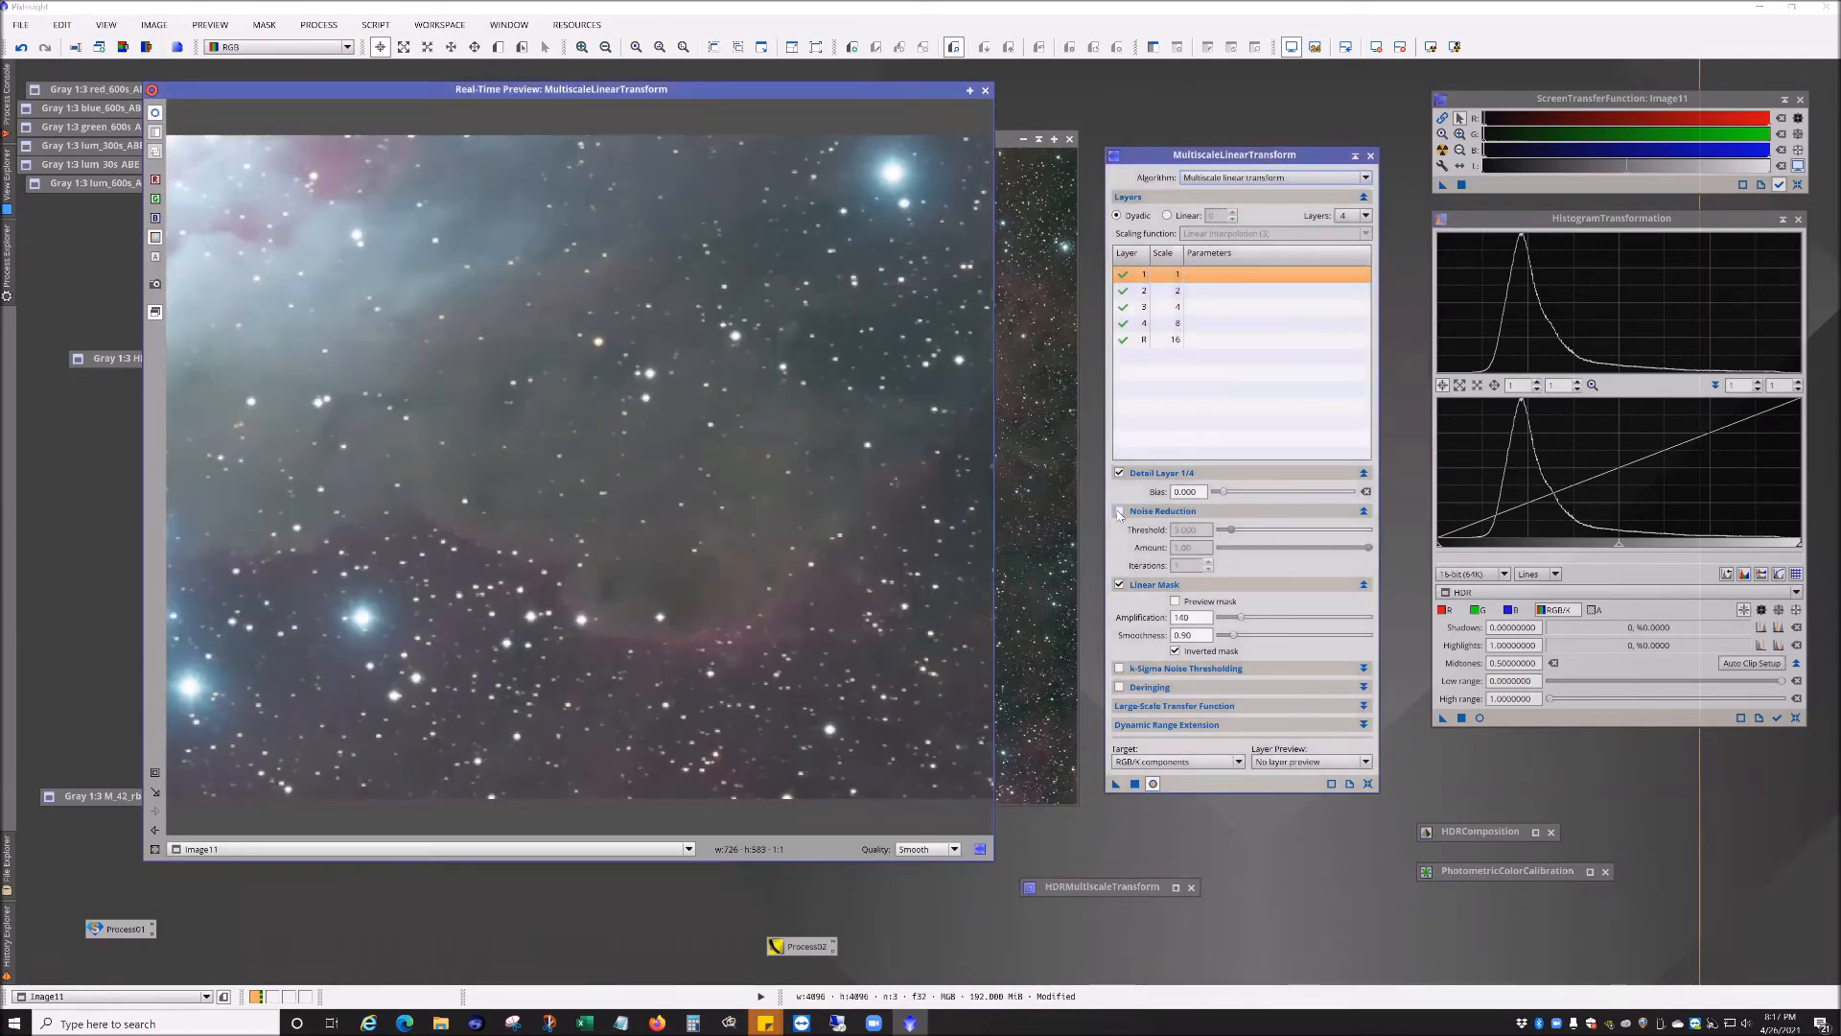
click(1196, 292)
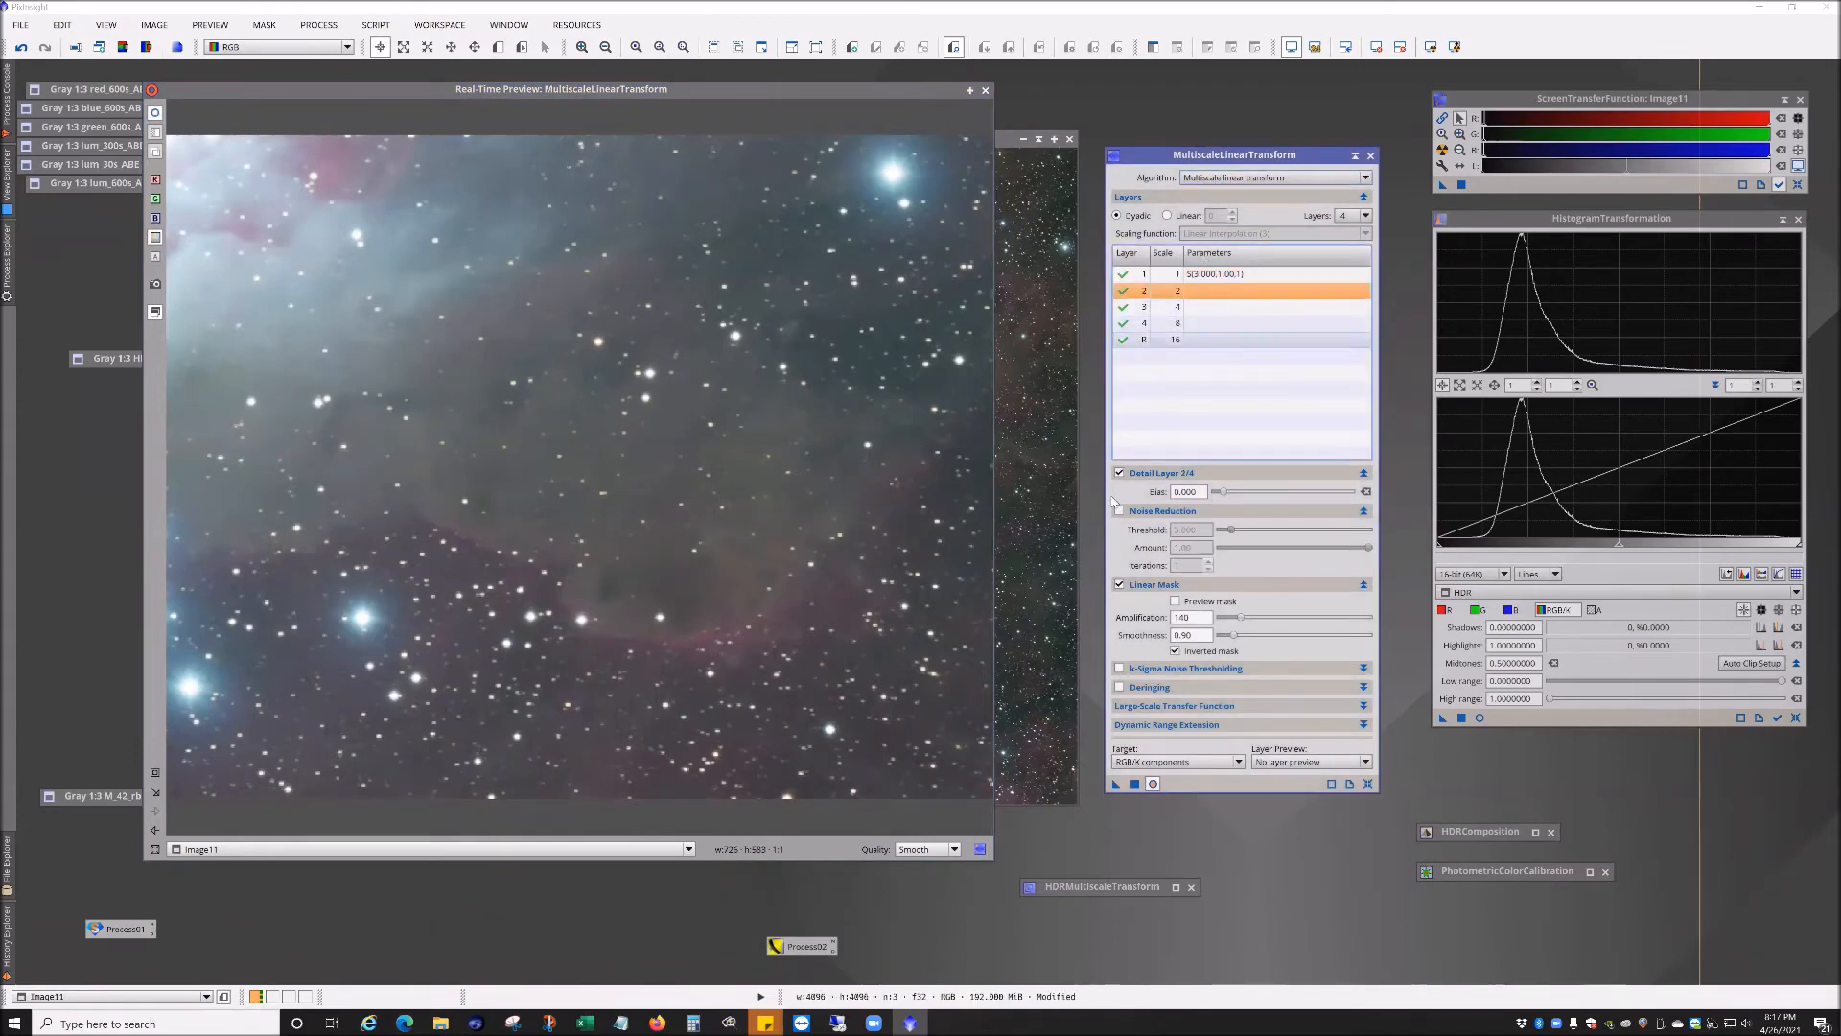
click(1119, 512)
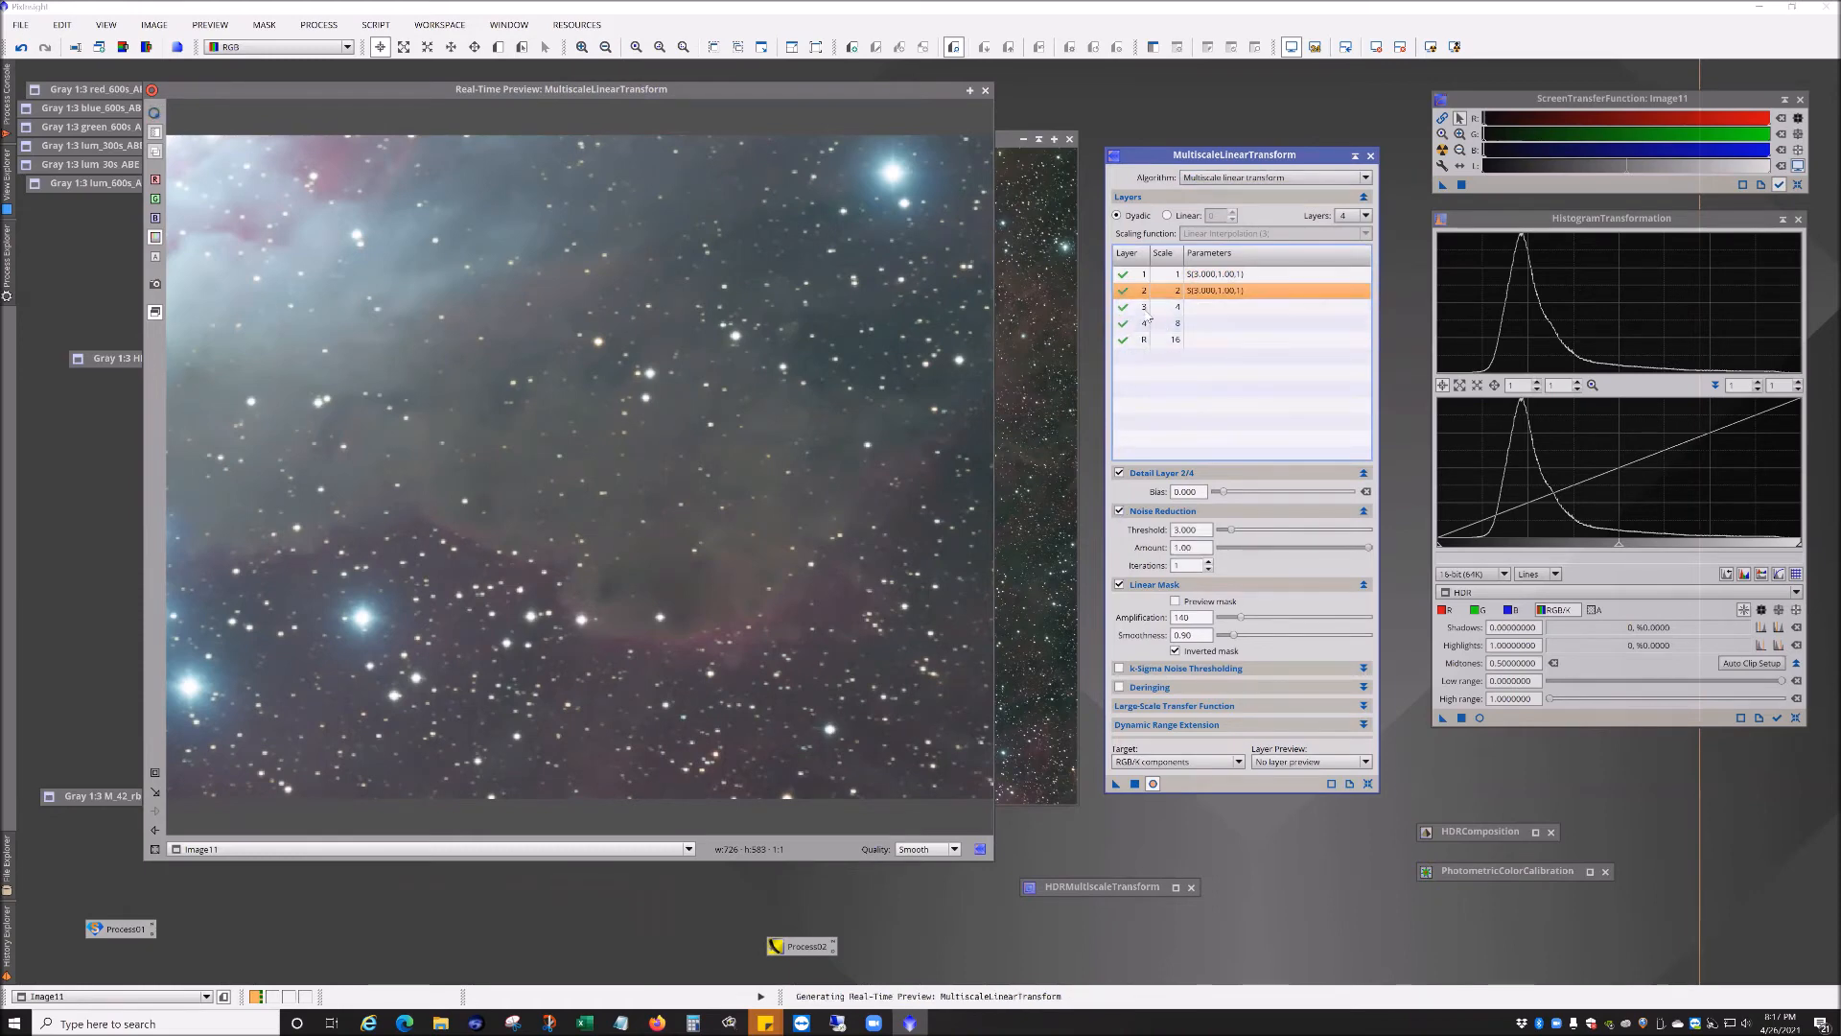
click(1187, 326)
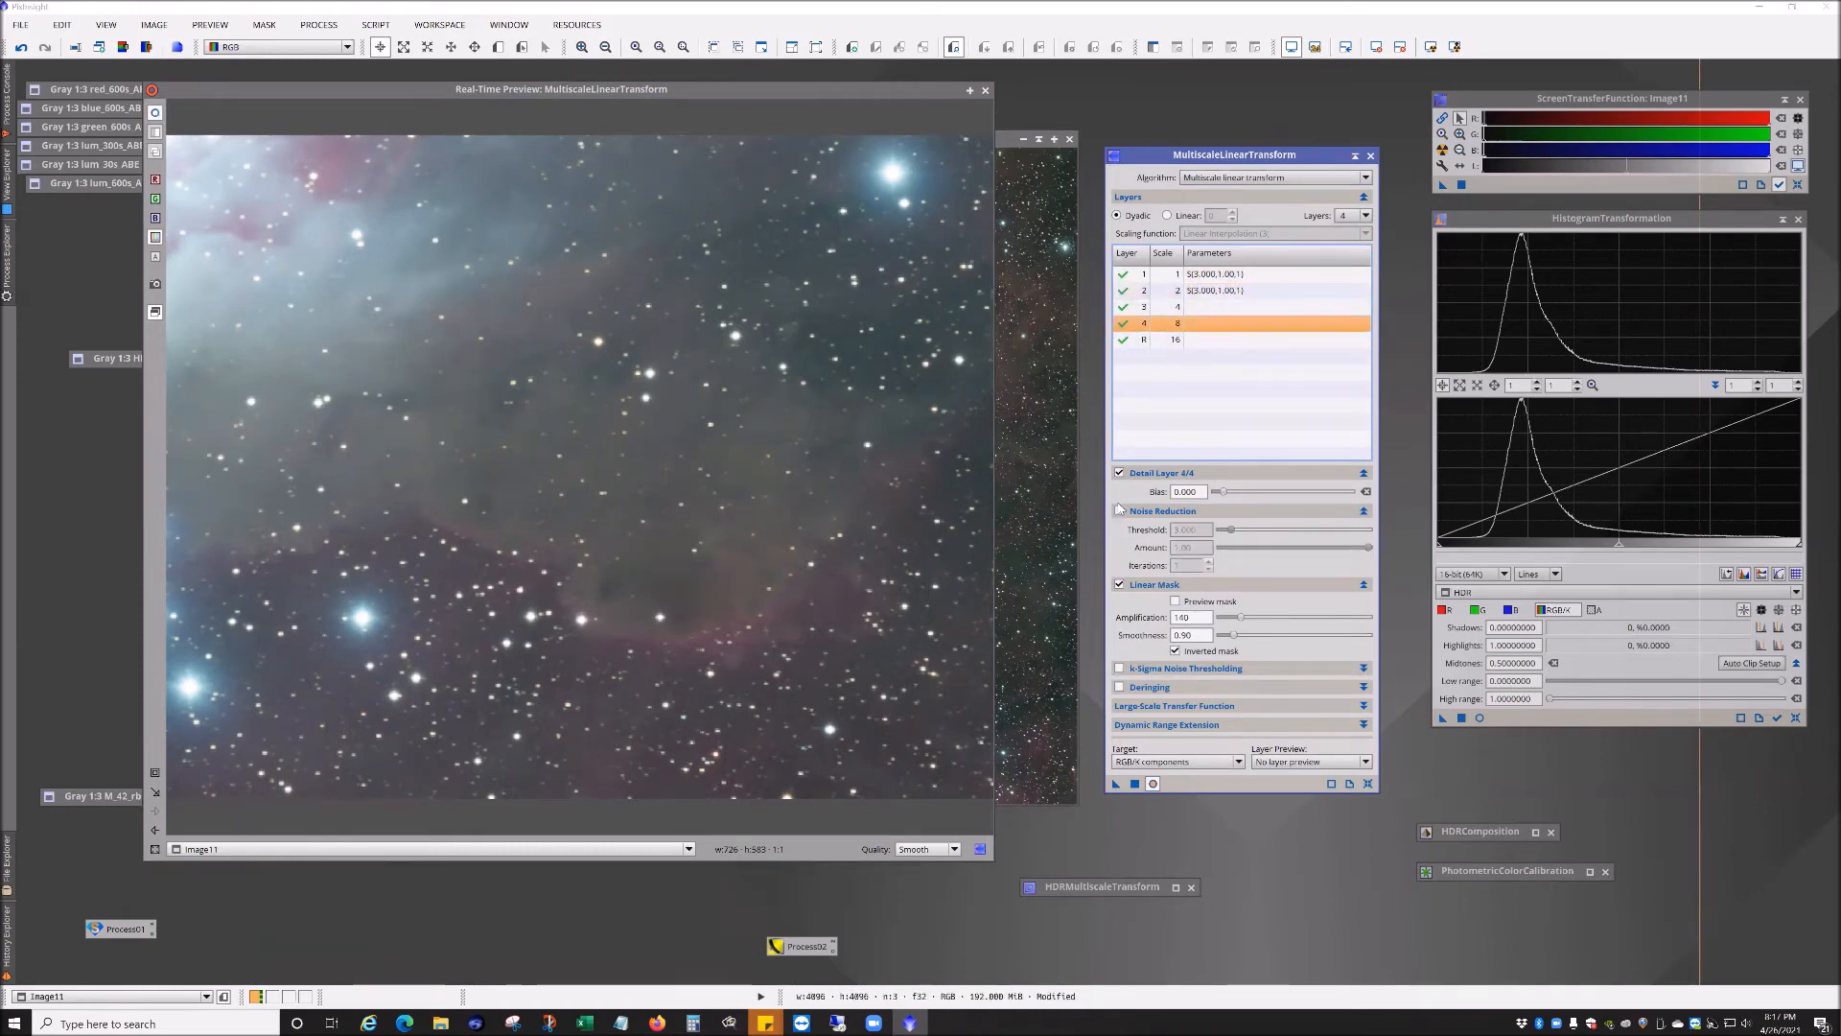
click(1119, 511)
click(1165, 307)
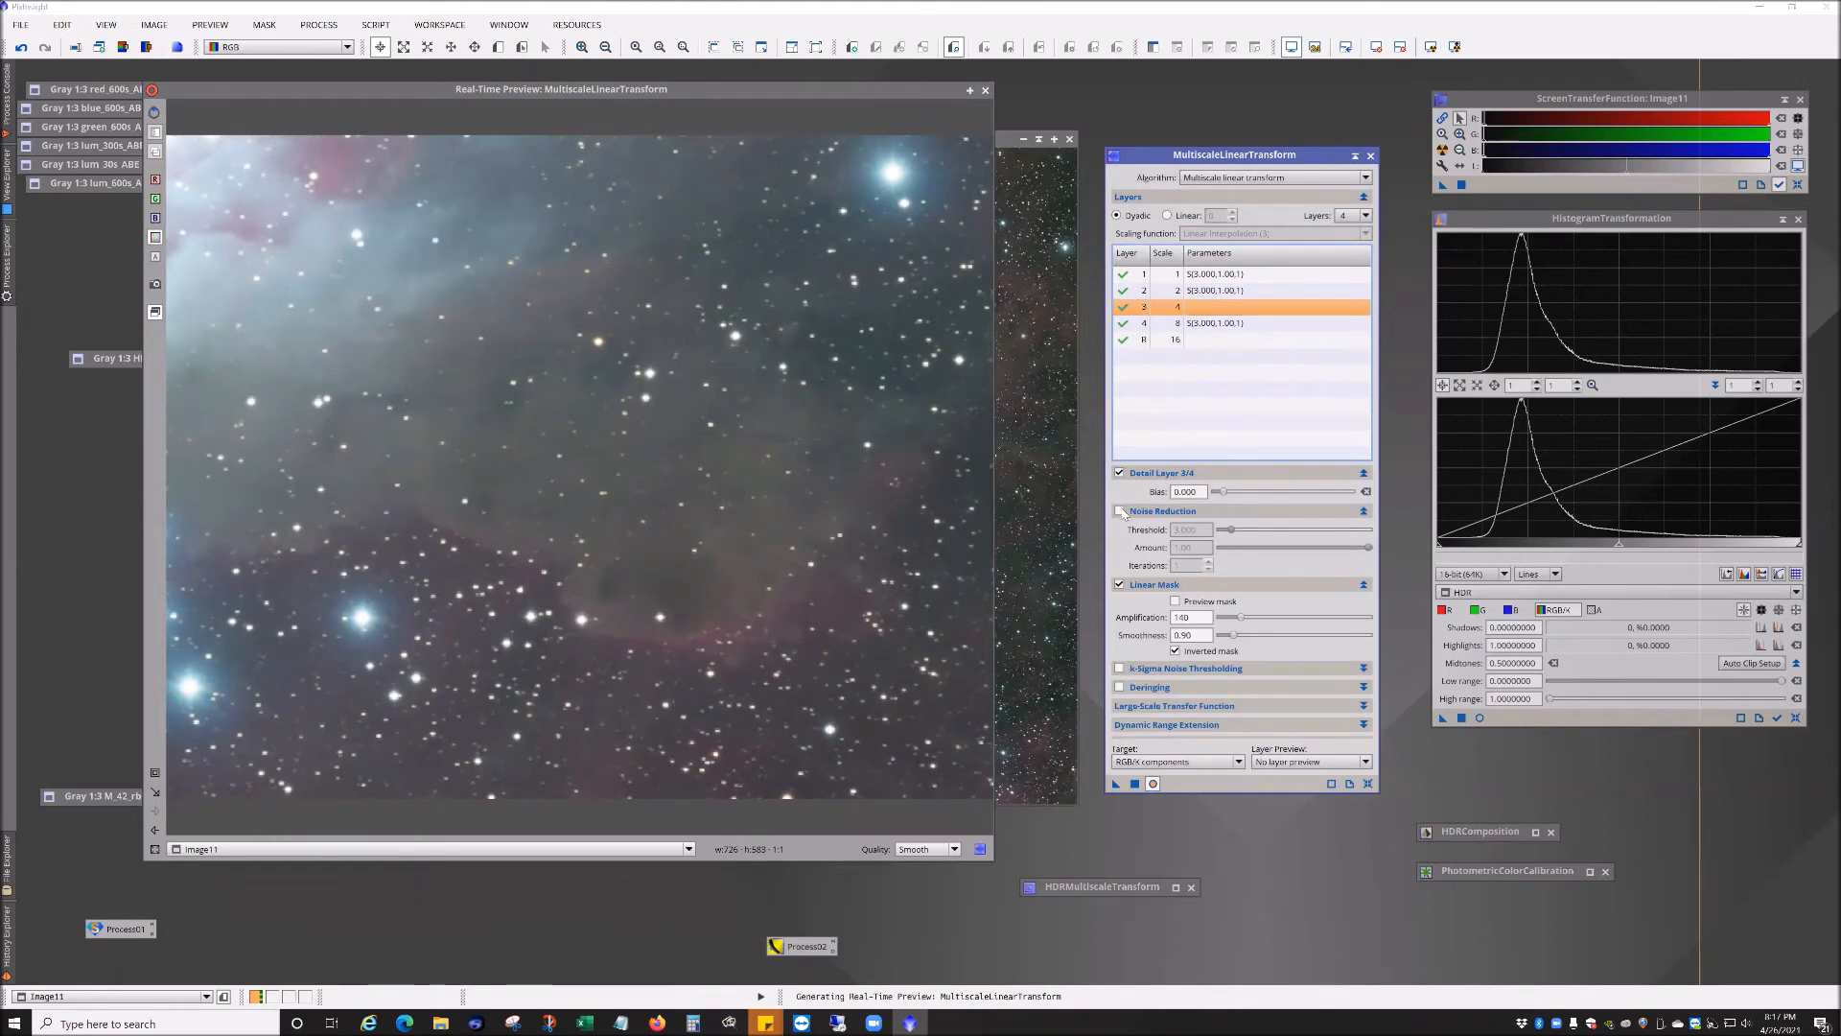
click(1120, 512)
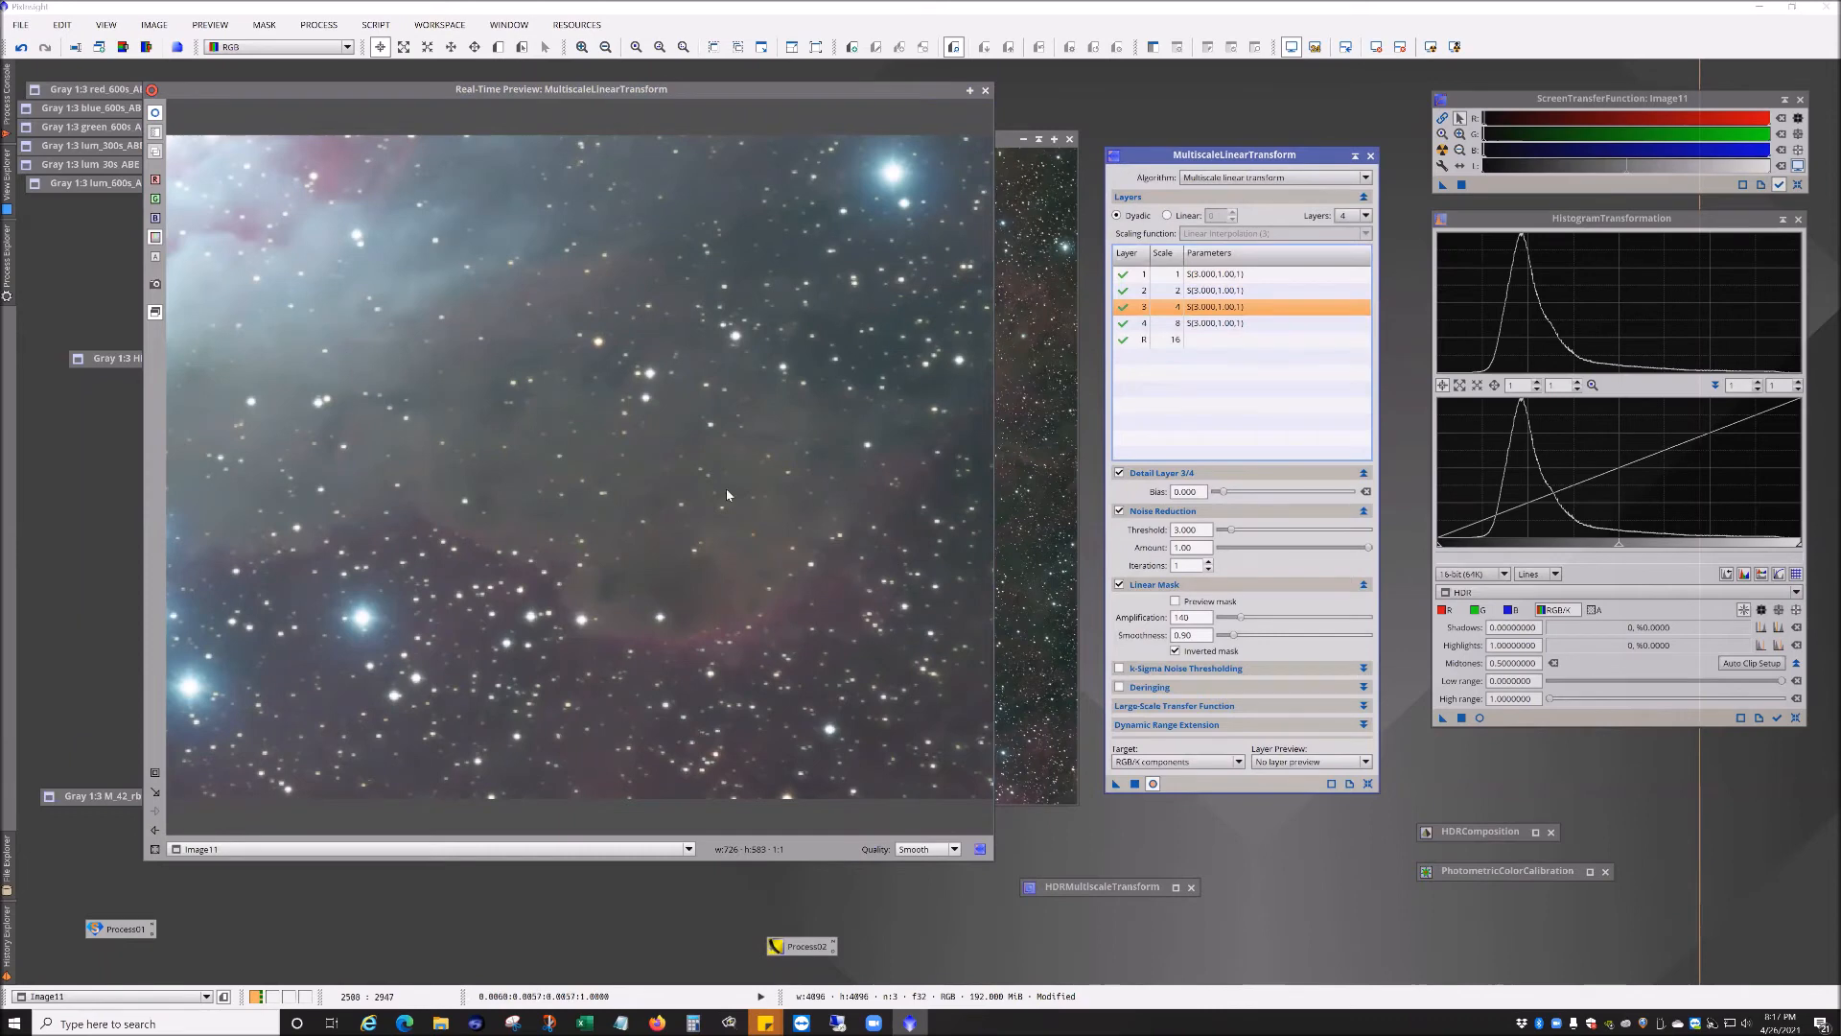
Step: Lower the noise-reduction Amount for detail layer 4 to 0.43
click(1219, 324)
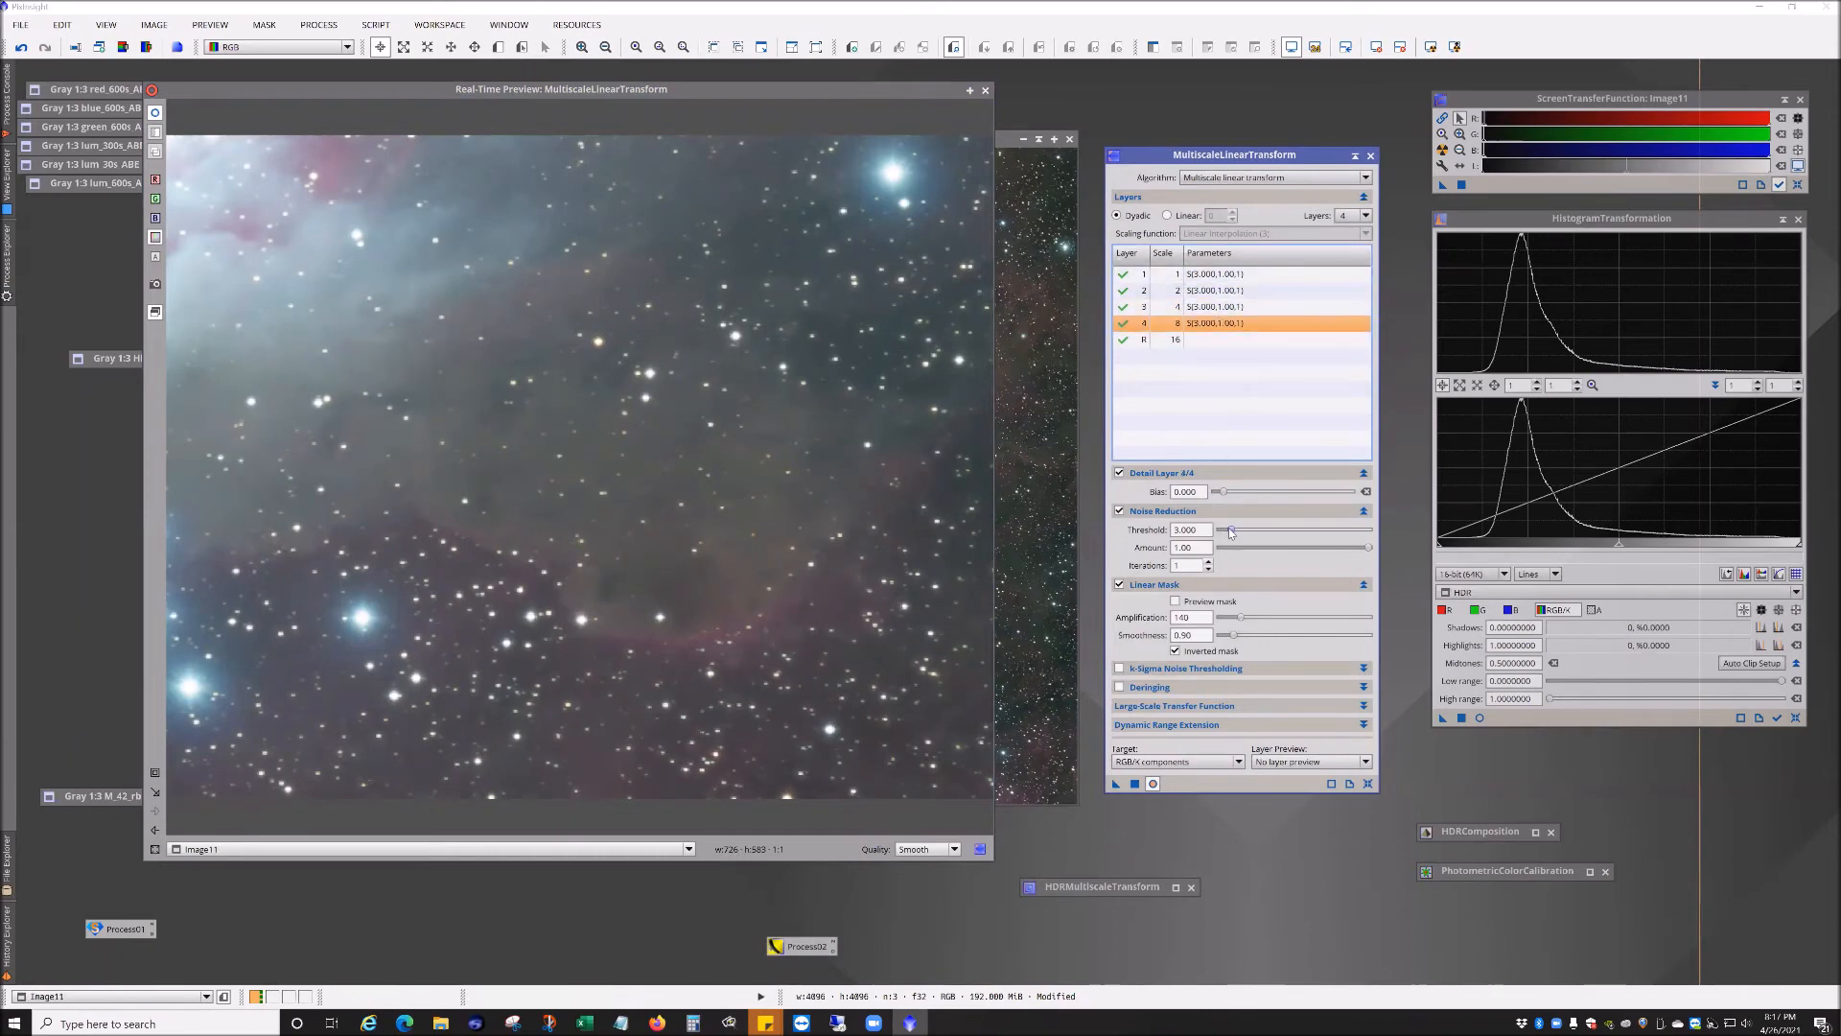
drag(1365, 550, 1285, 549)
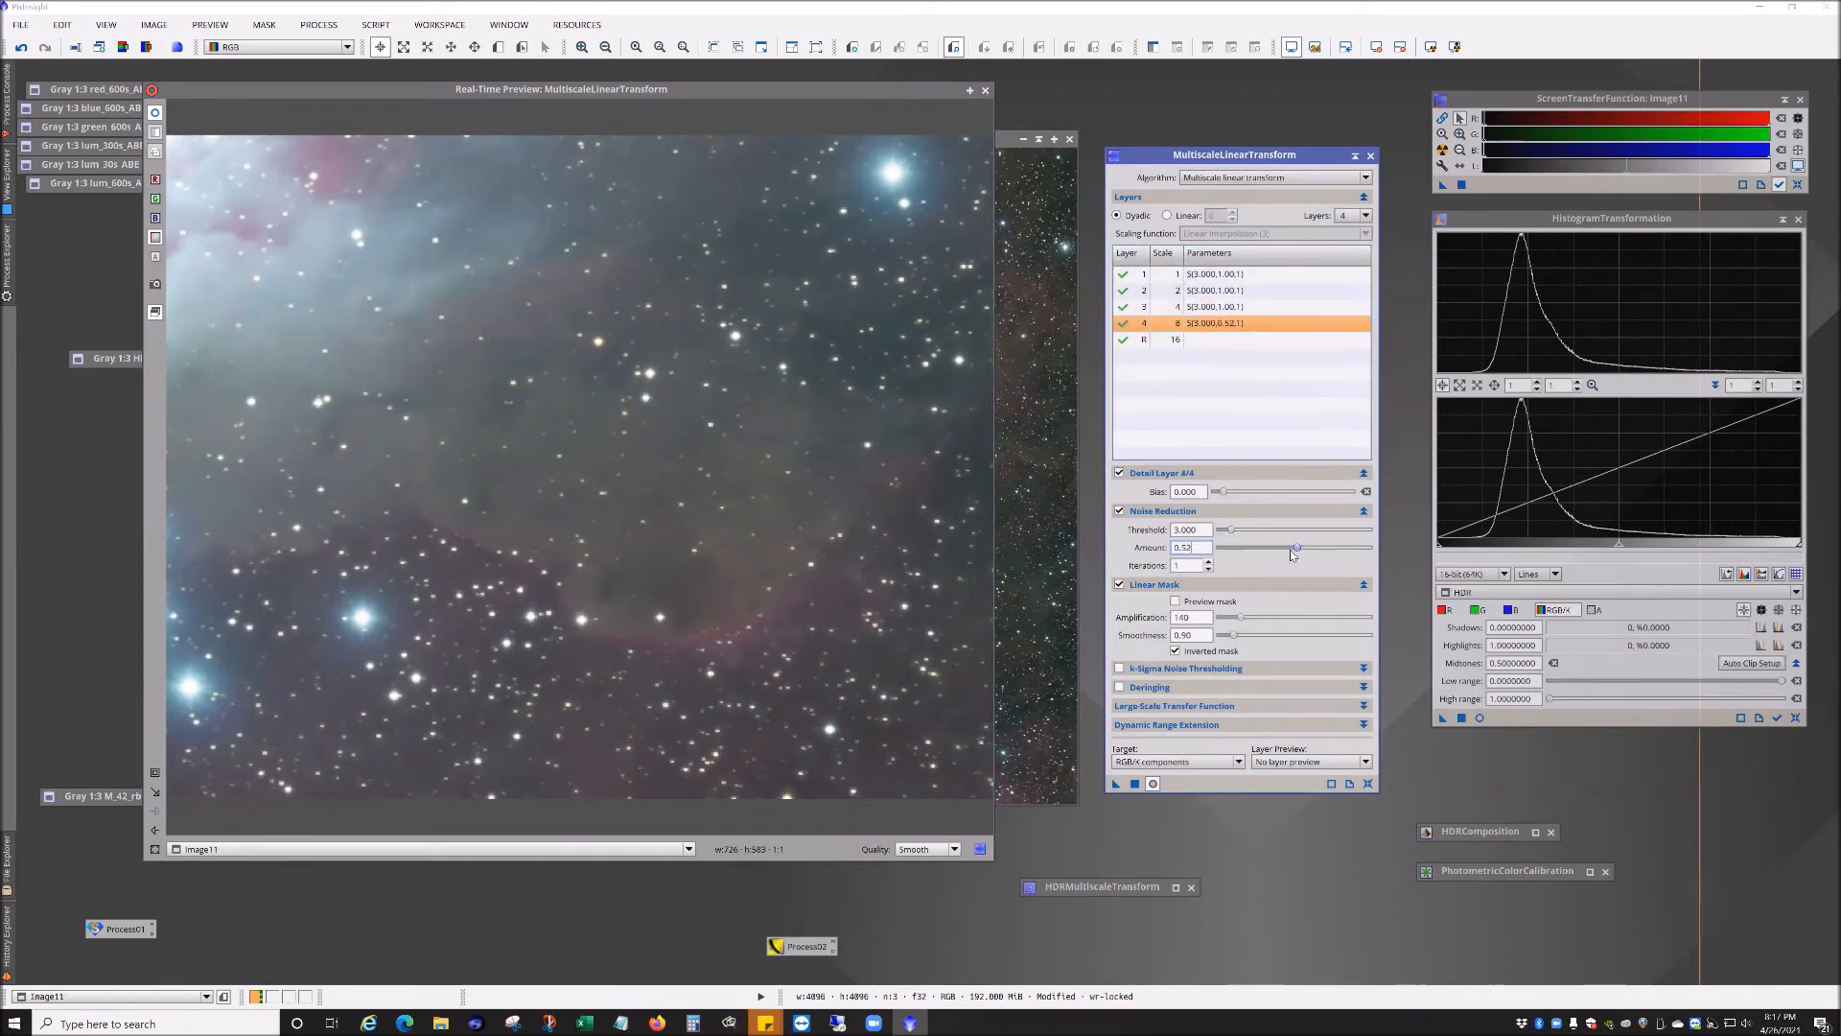
Step: Toggle noise reduction off and on for layers 2 to 4 while enlarging the real-time preview to compare
click(1119, 511)
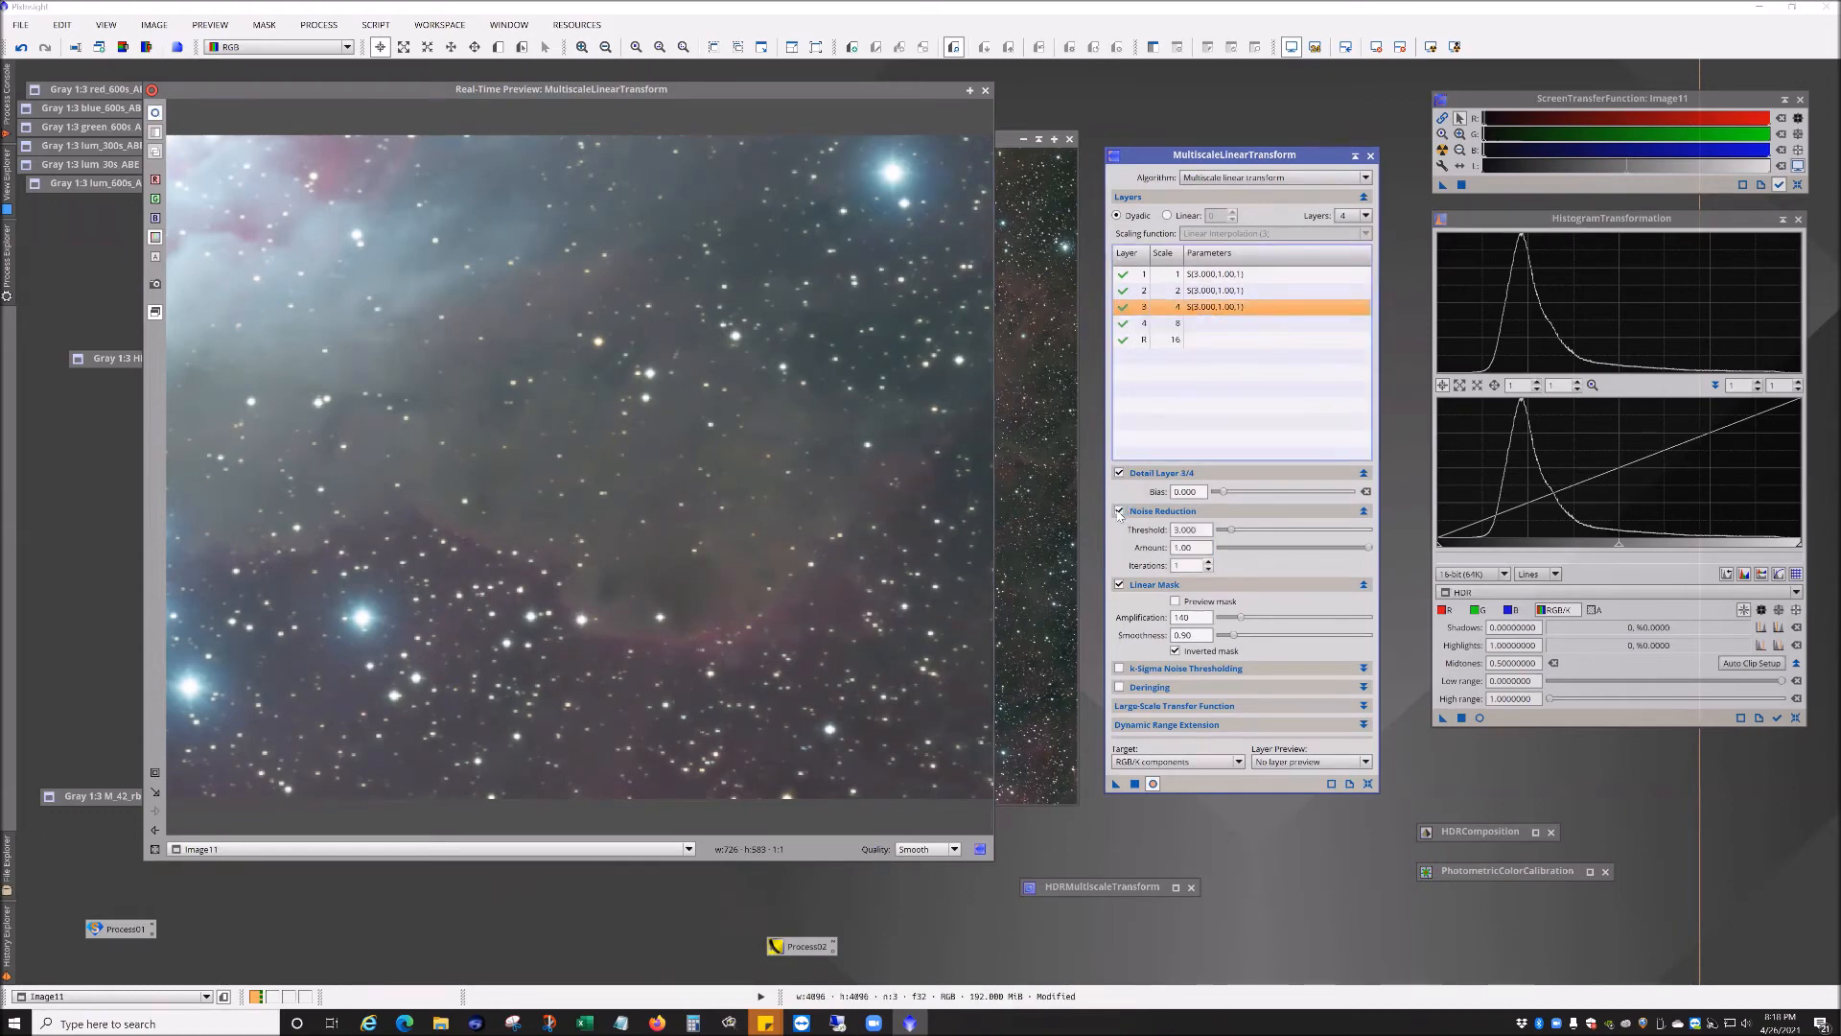
click(1196, 306)
click(1194, 290)
click(1119, 510)
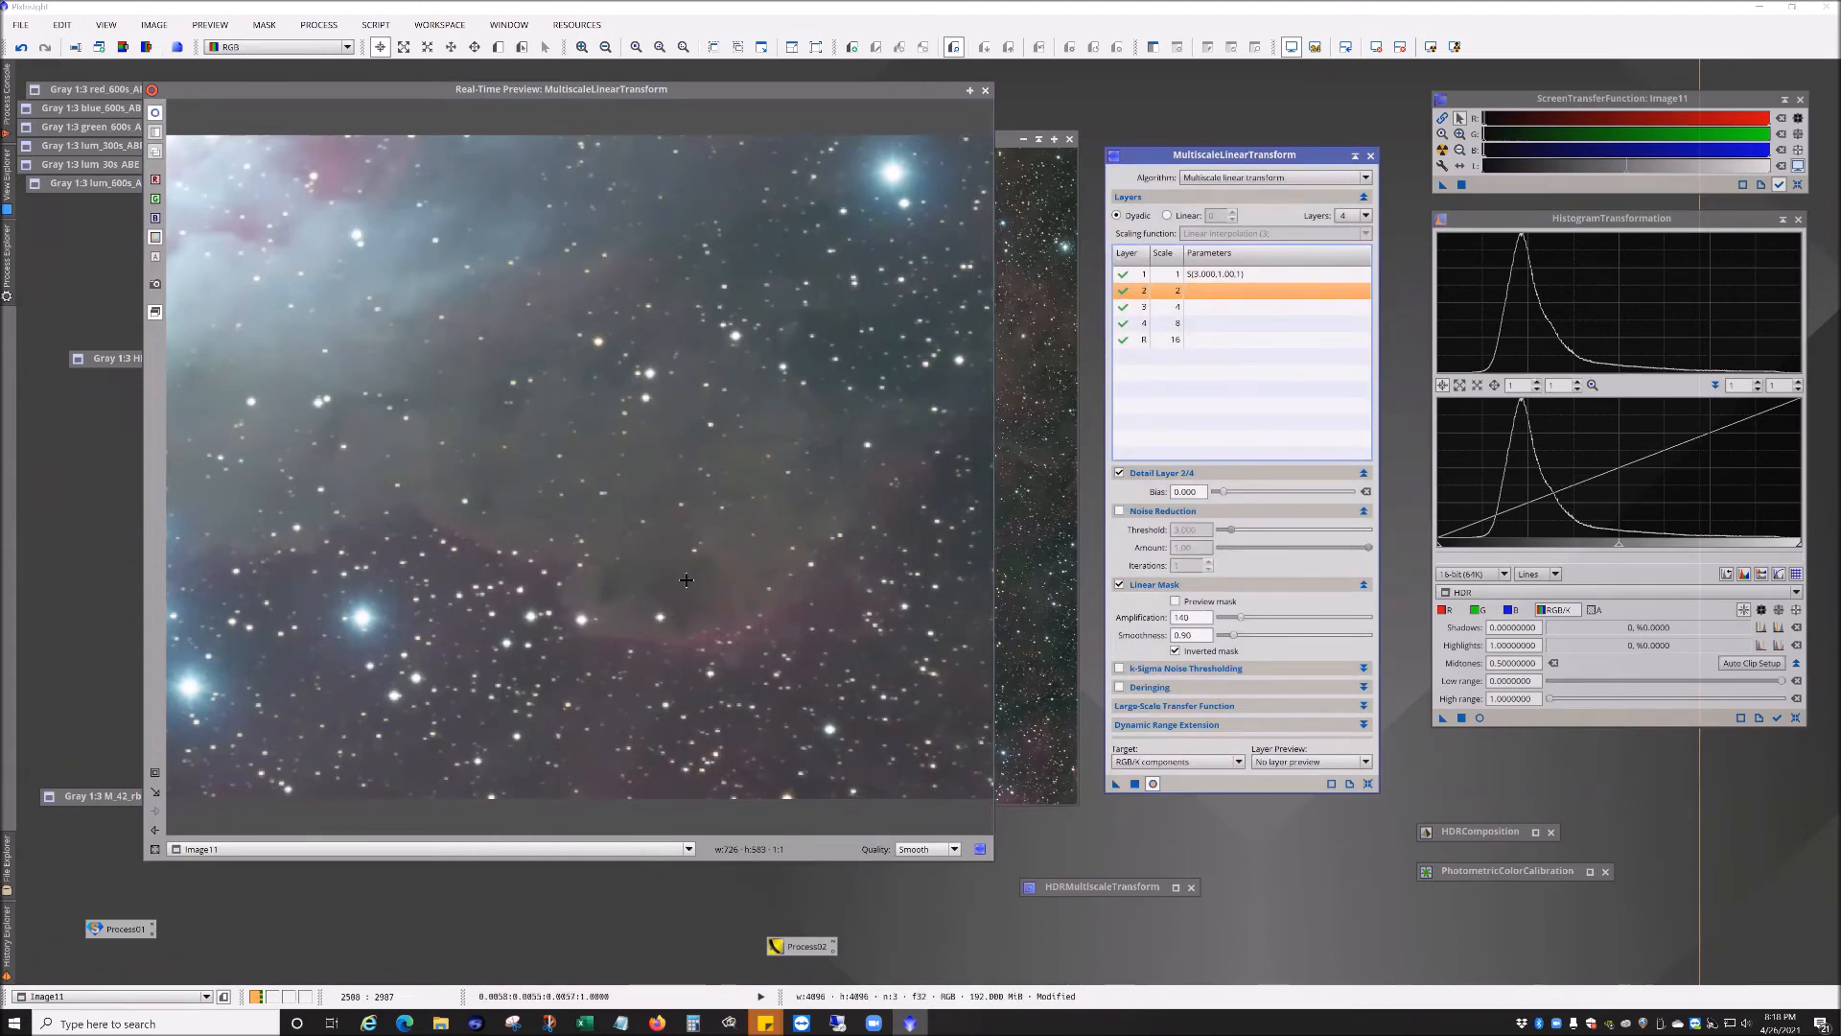
drag(1144, 927, 1320, 994)
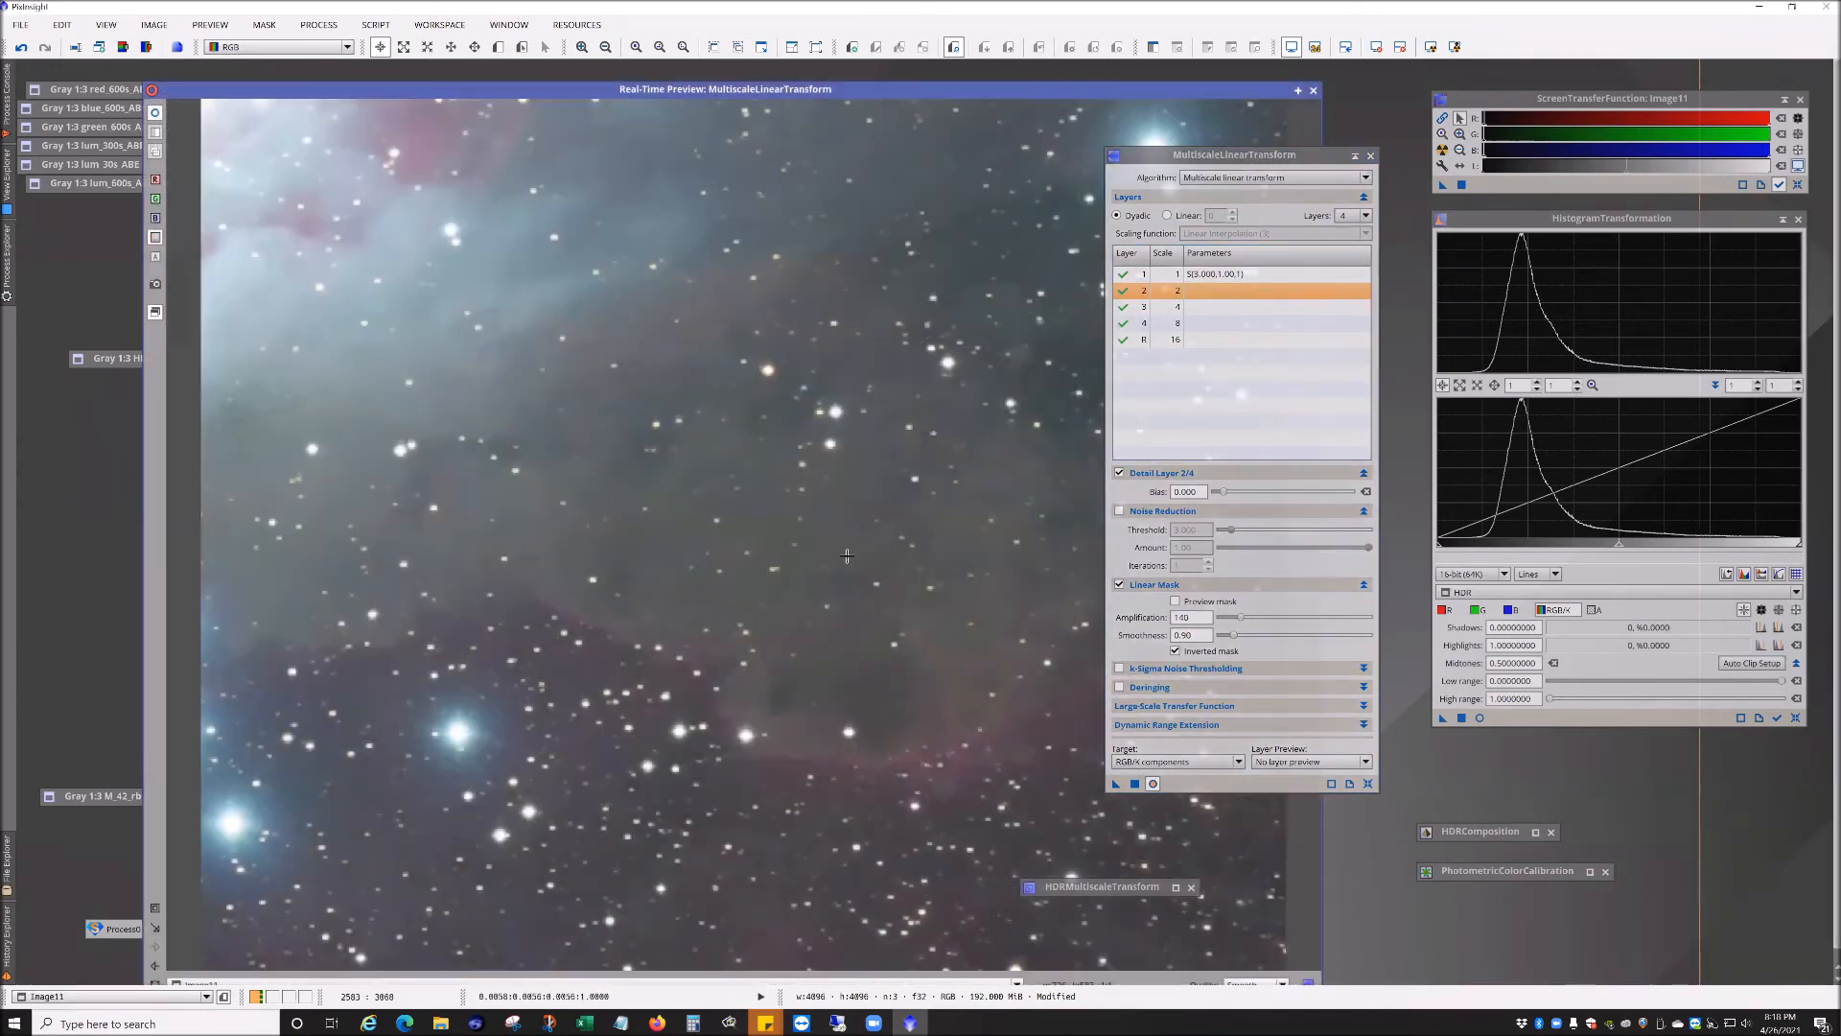
click(1119, 513)
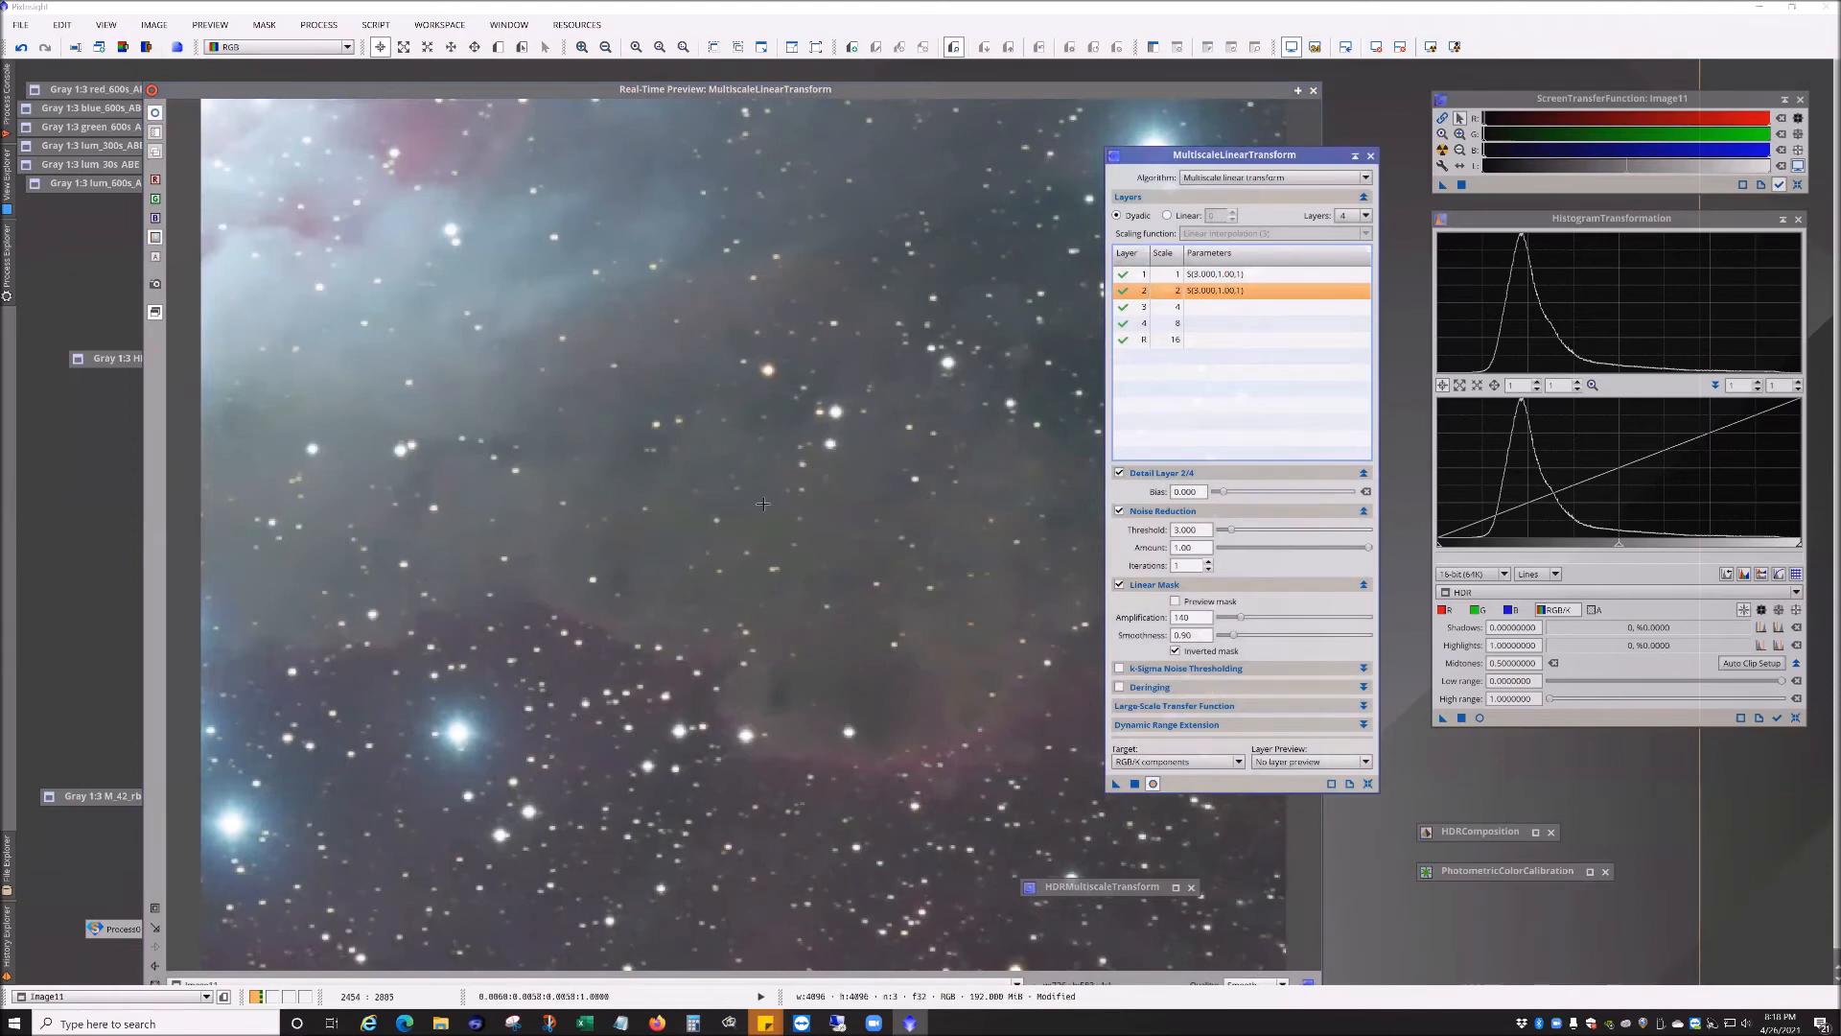
click(1194, 315)
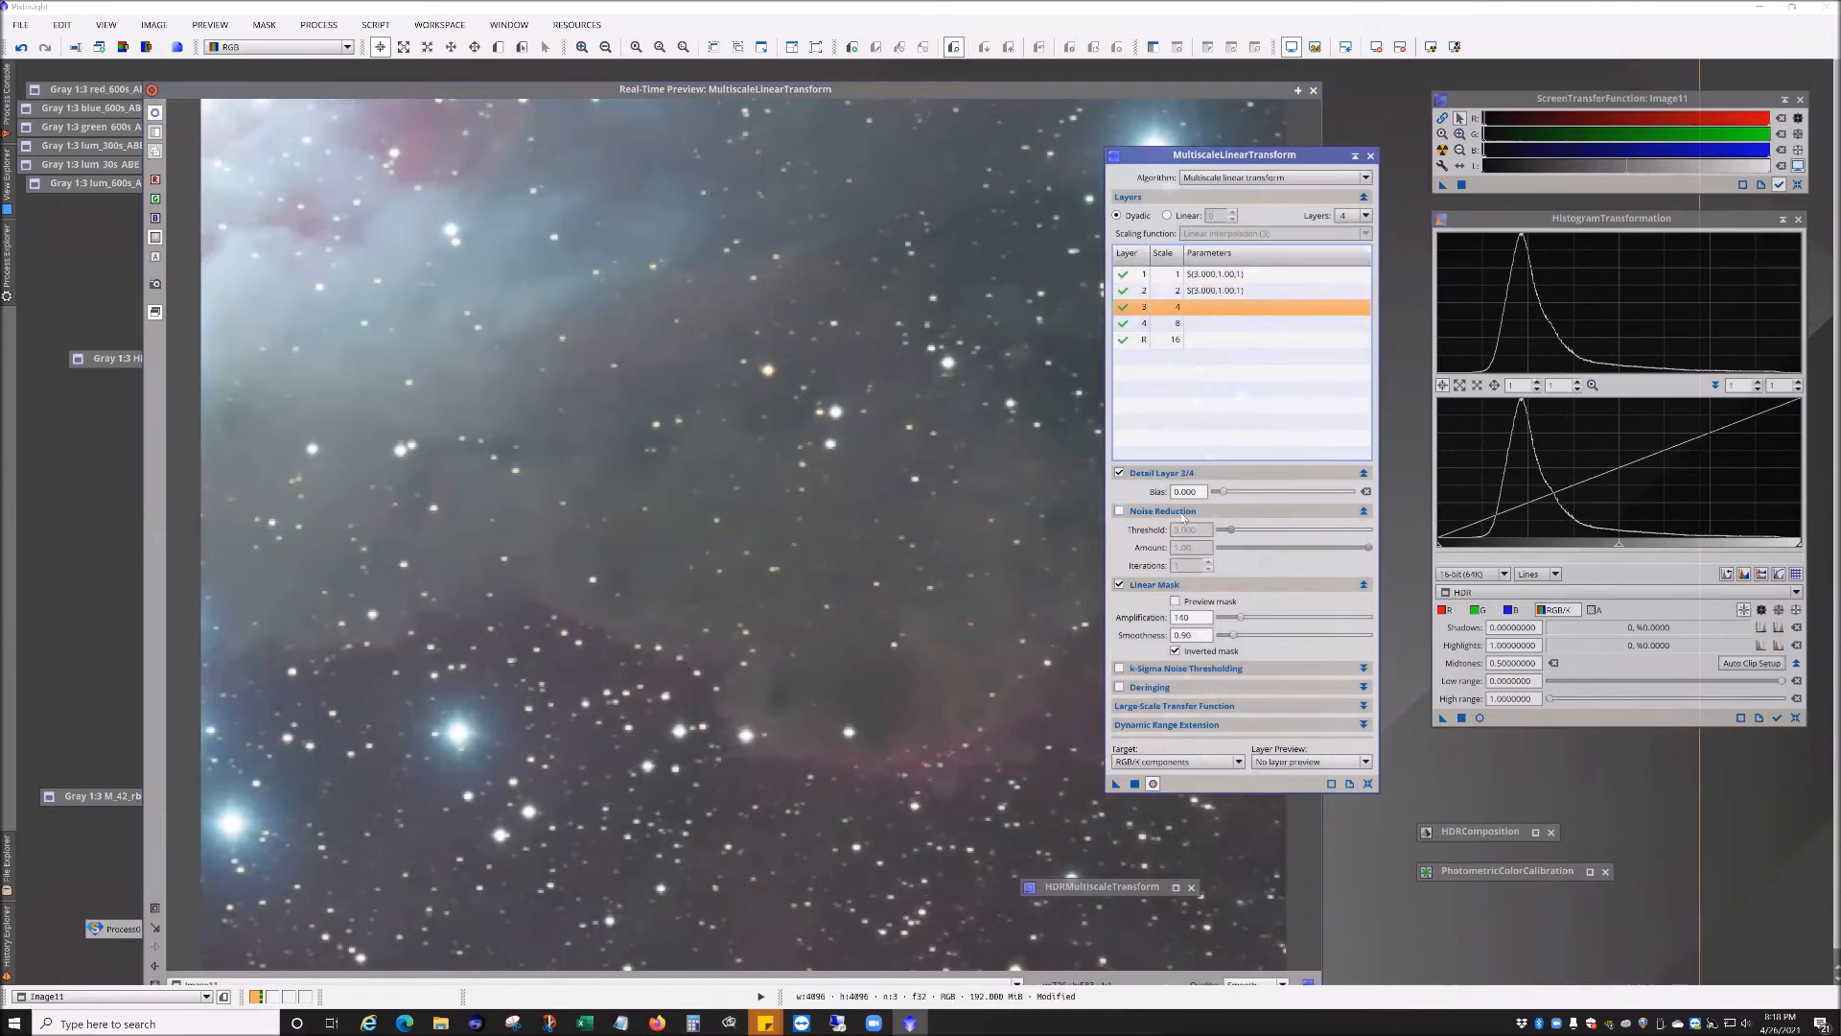
click(1119, 512)
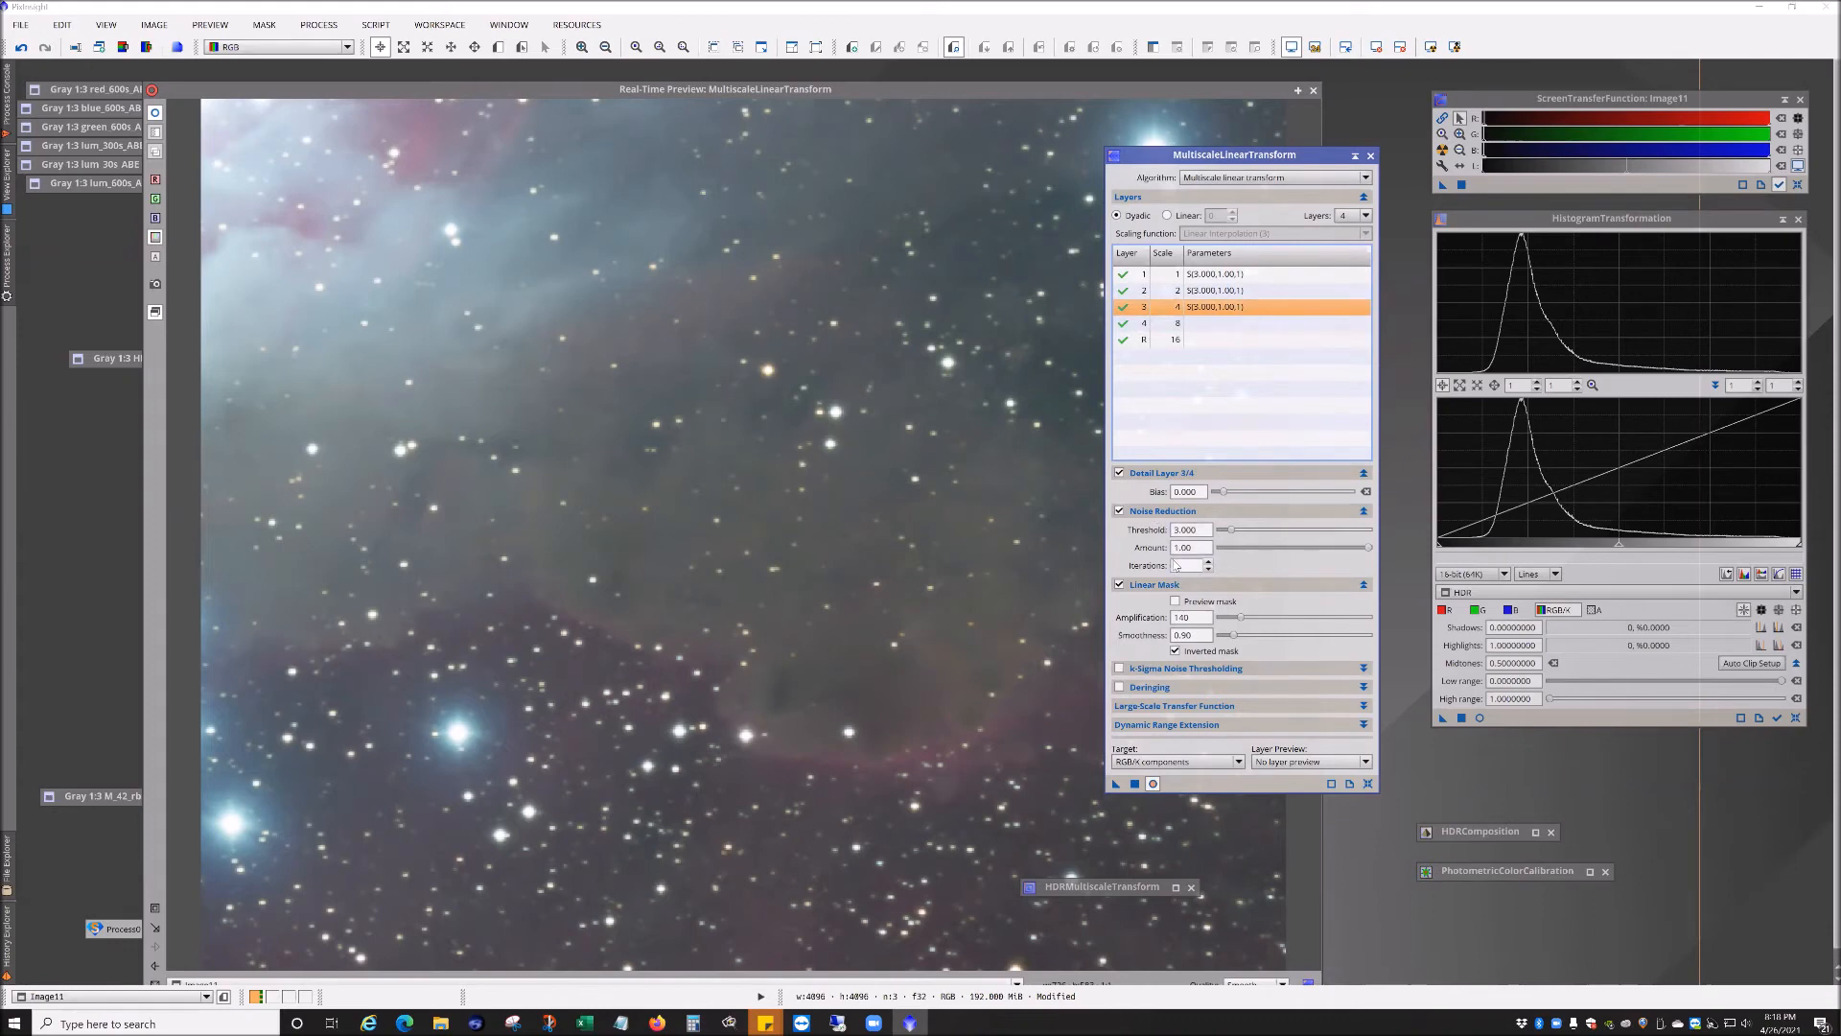
Step: Set detail layer 3's noise-reduction threshold to 2.000 with amount 1.00
drag(1371, 549, 1197, 562)
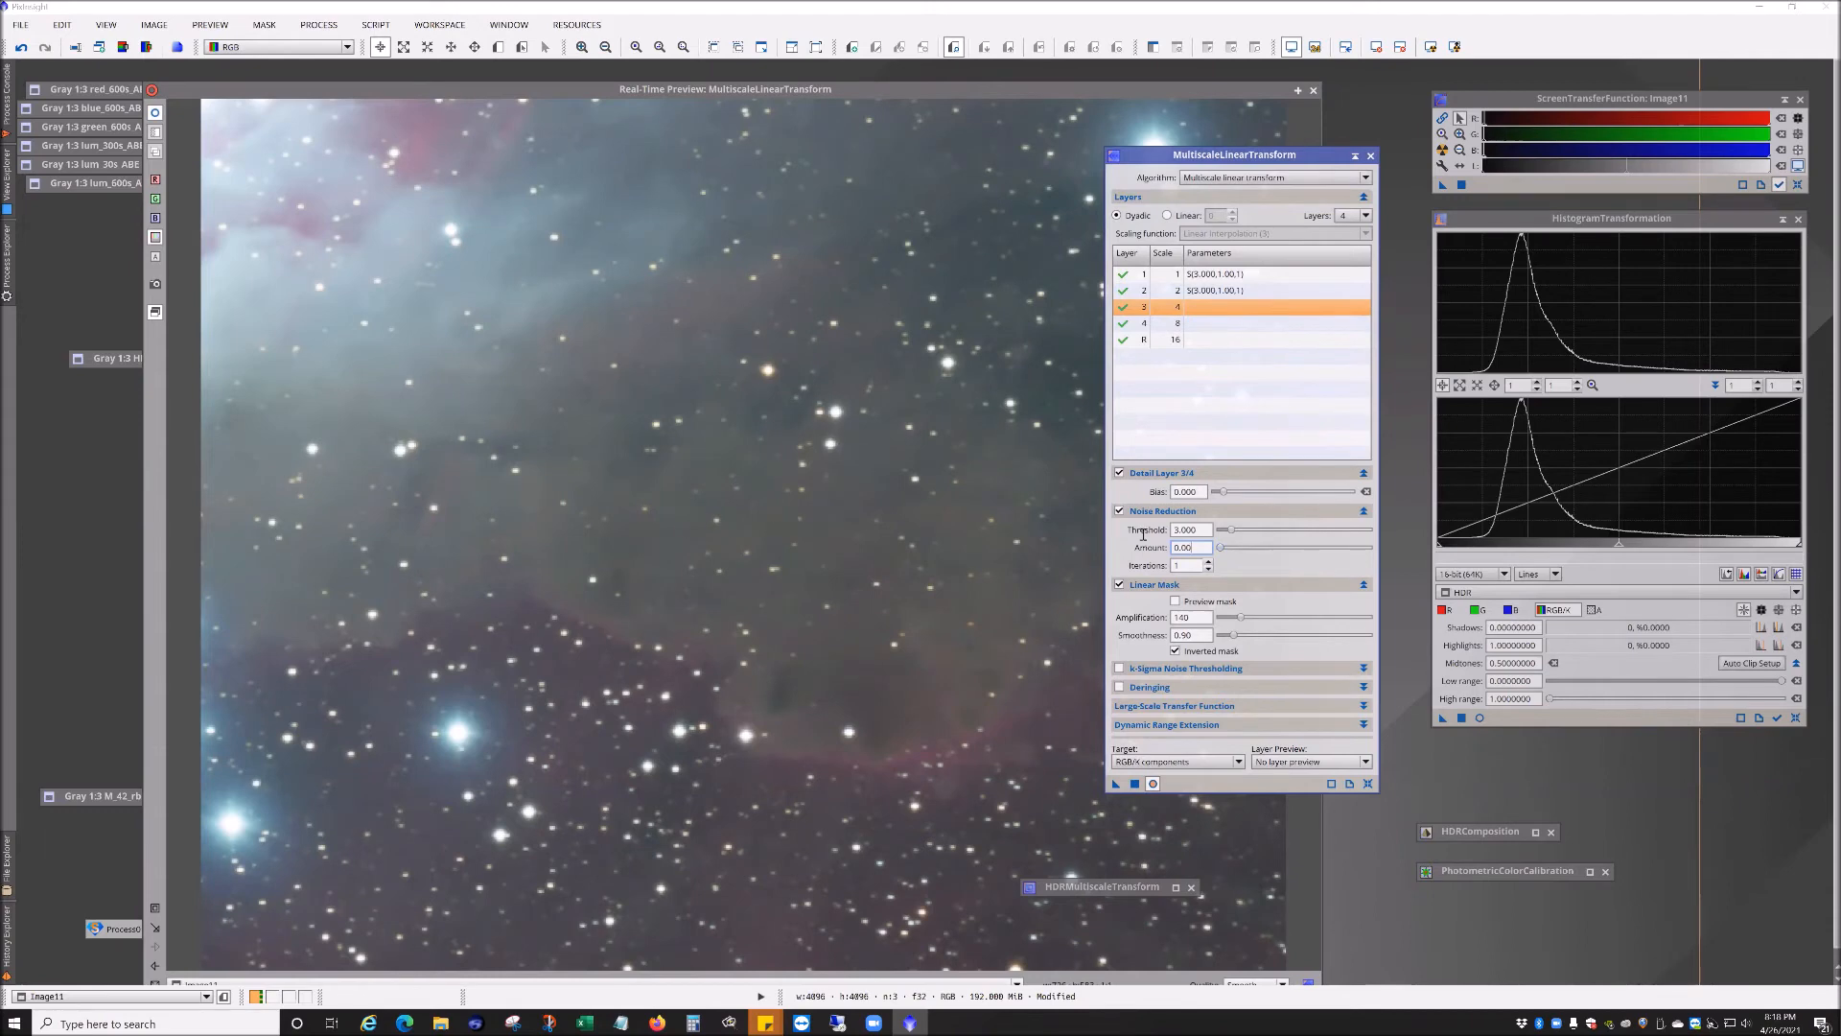
drag(1221, 548, 1369, 553)
key(Return)
drag(1230, 531, 1224, 532)
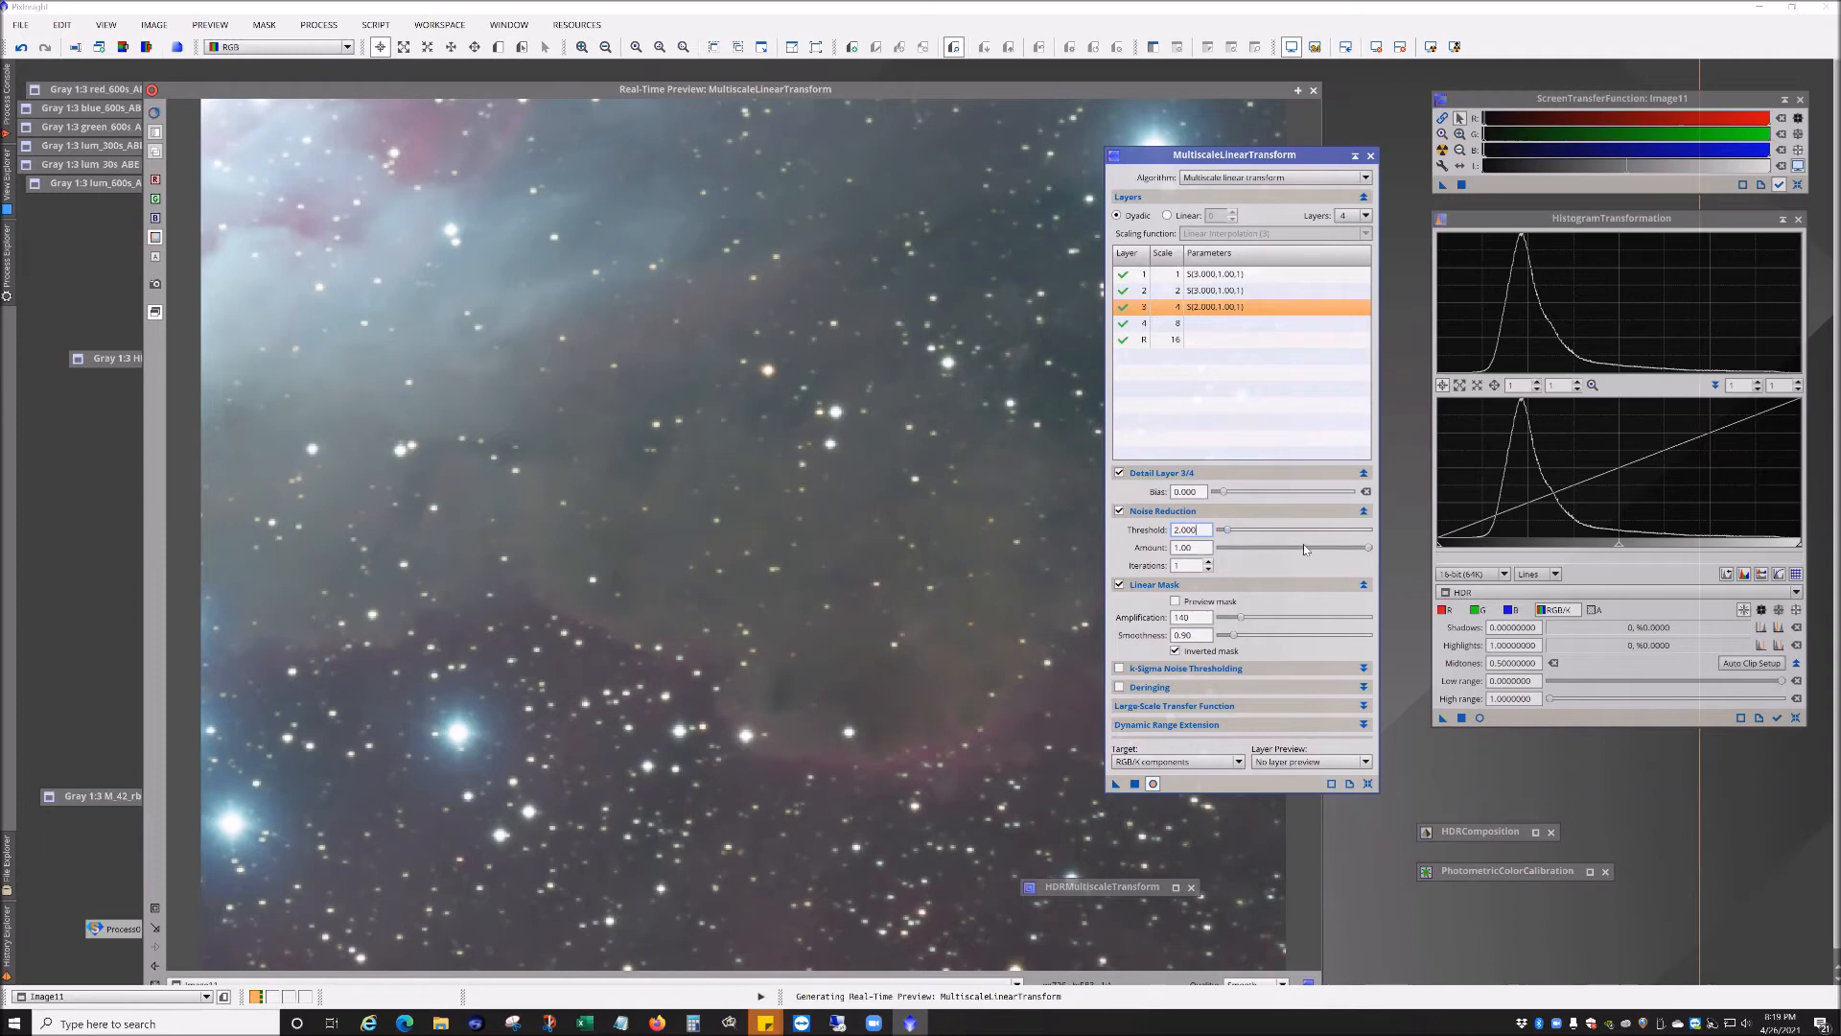
Step: Set the transform to 6 layers and re-enable noise reduction on detail layer 4
click(1366, 215)
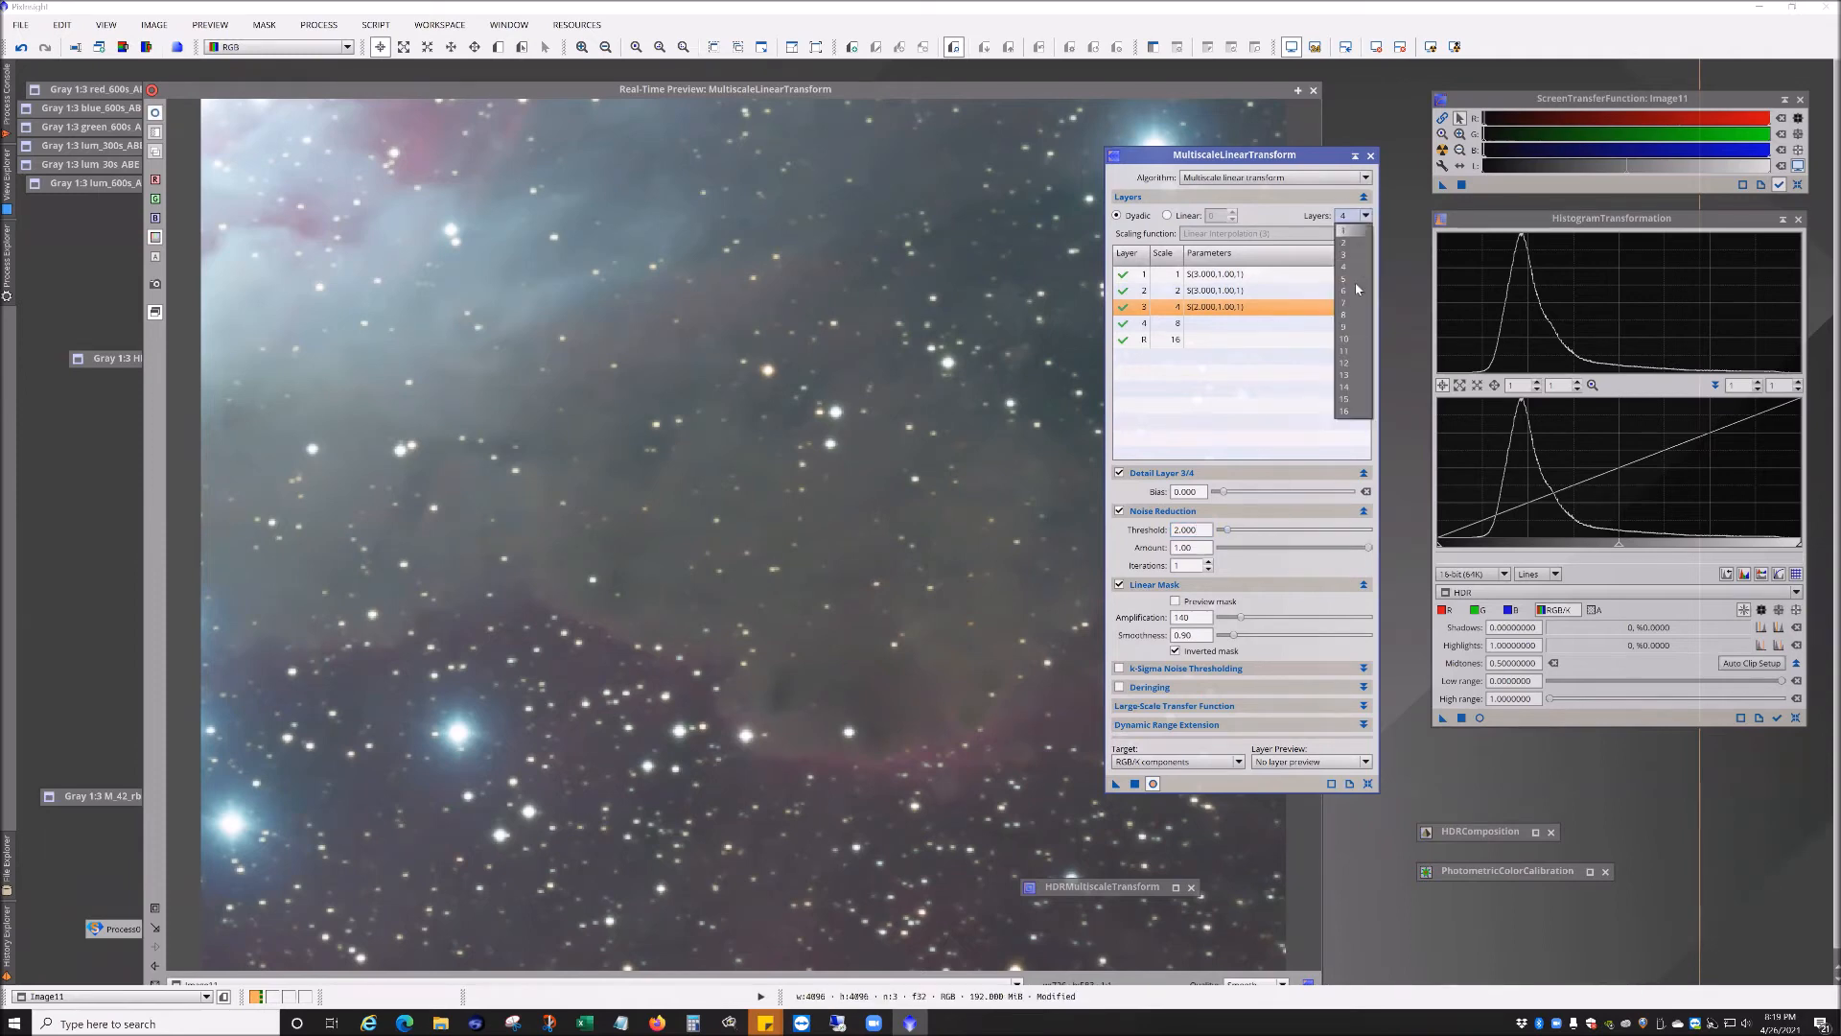
click(1354, 290)
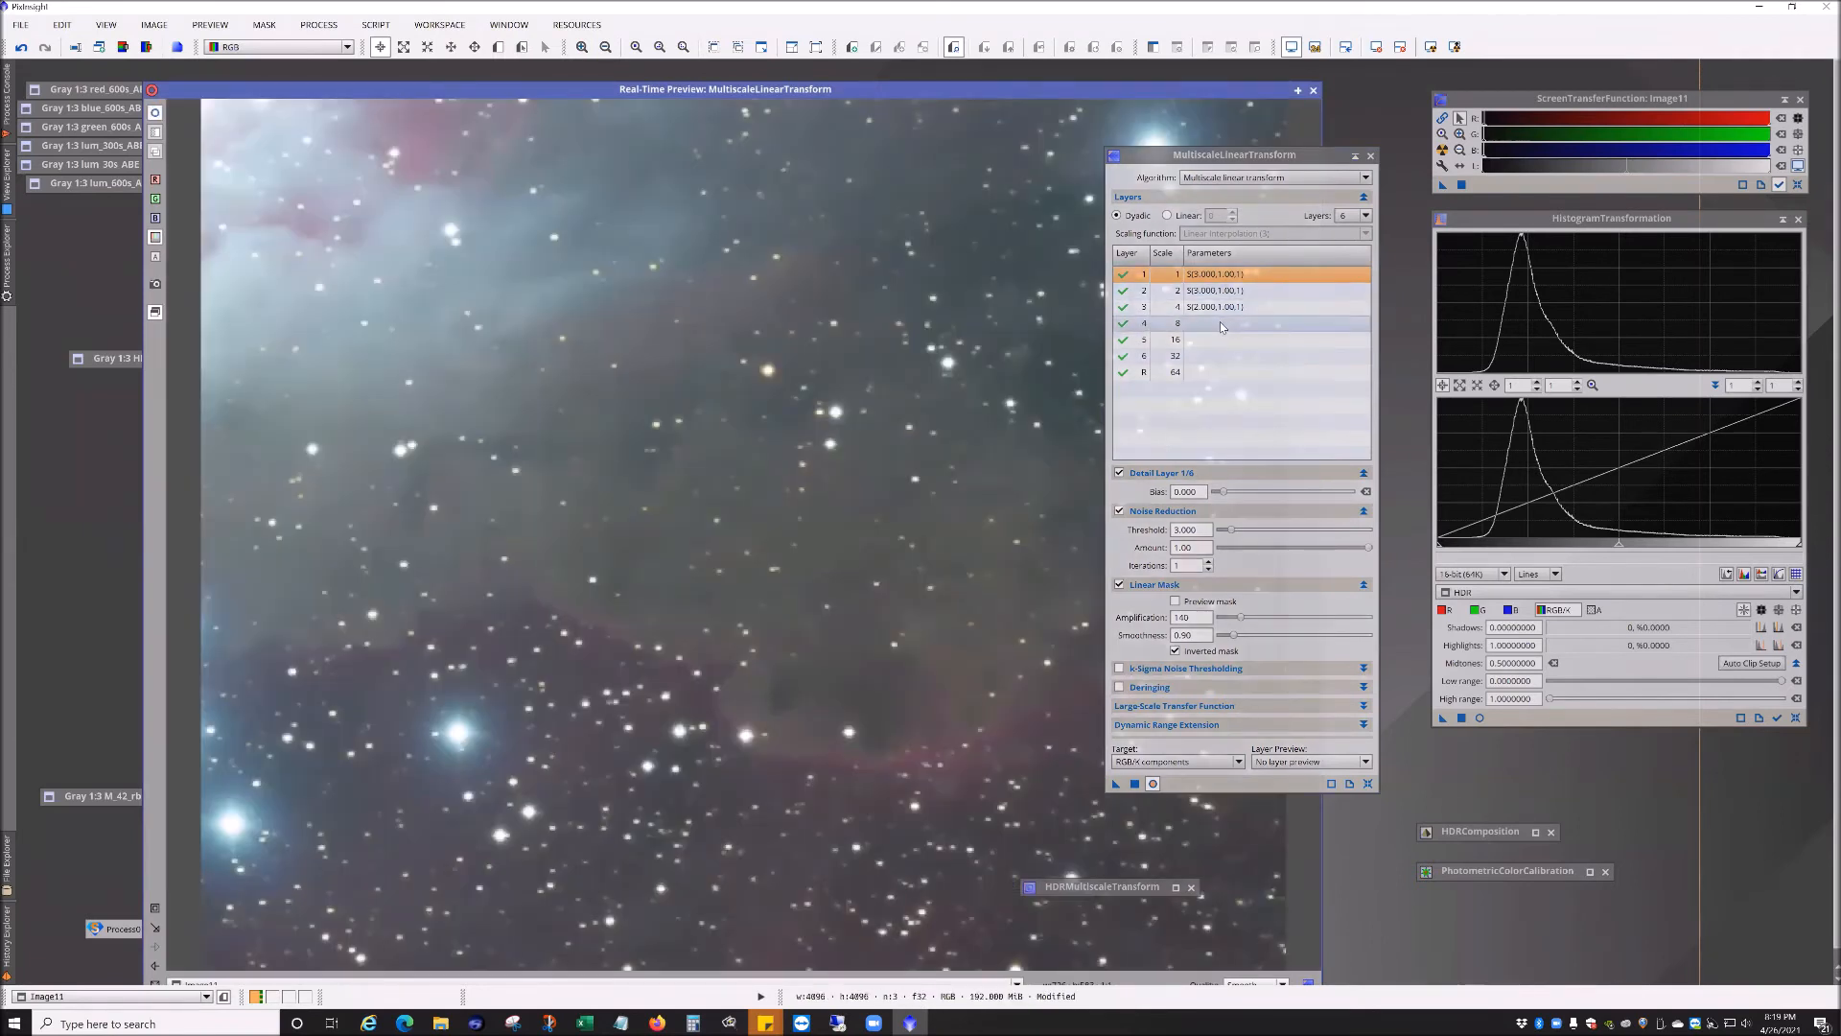
click(1219, 323)
click(1120, 511)
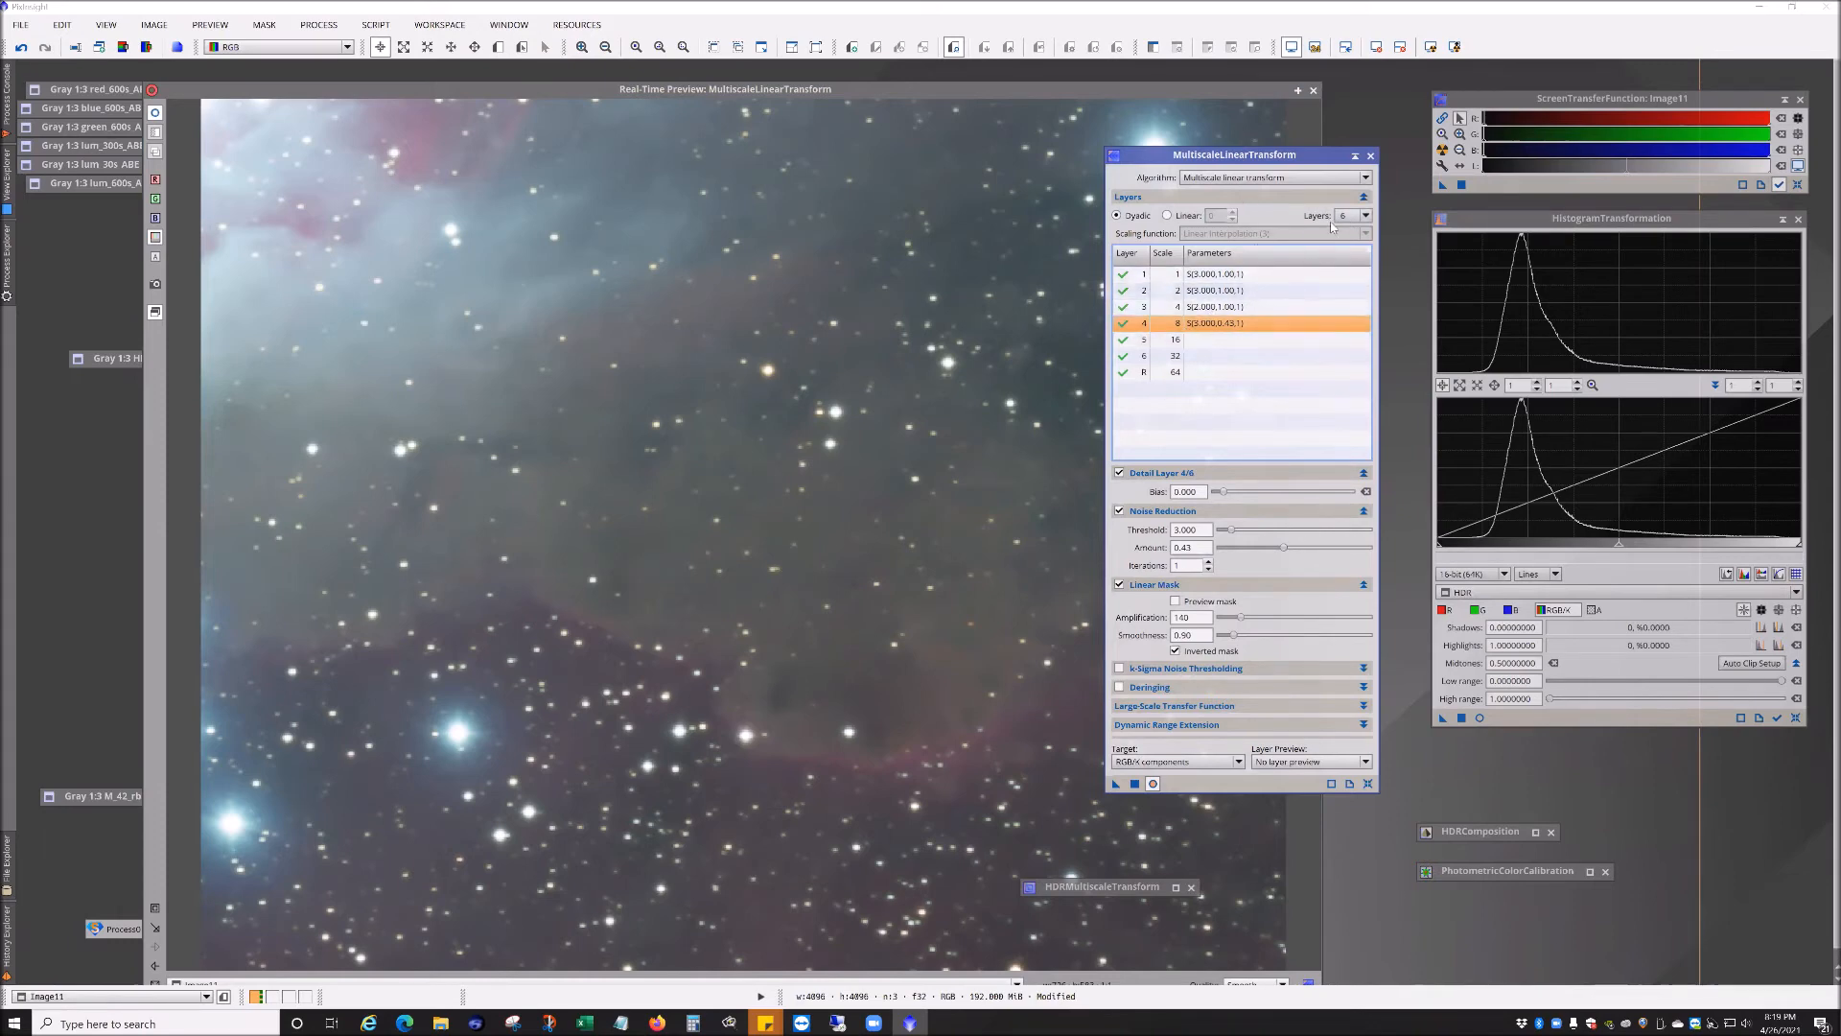
click(1214, 341)
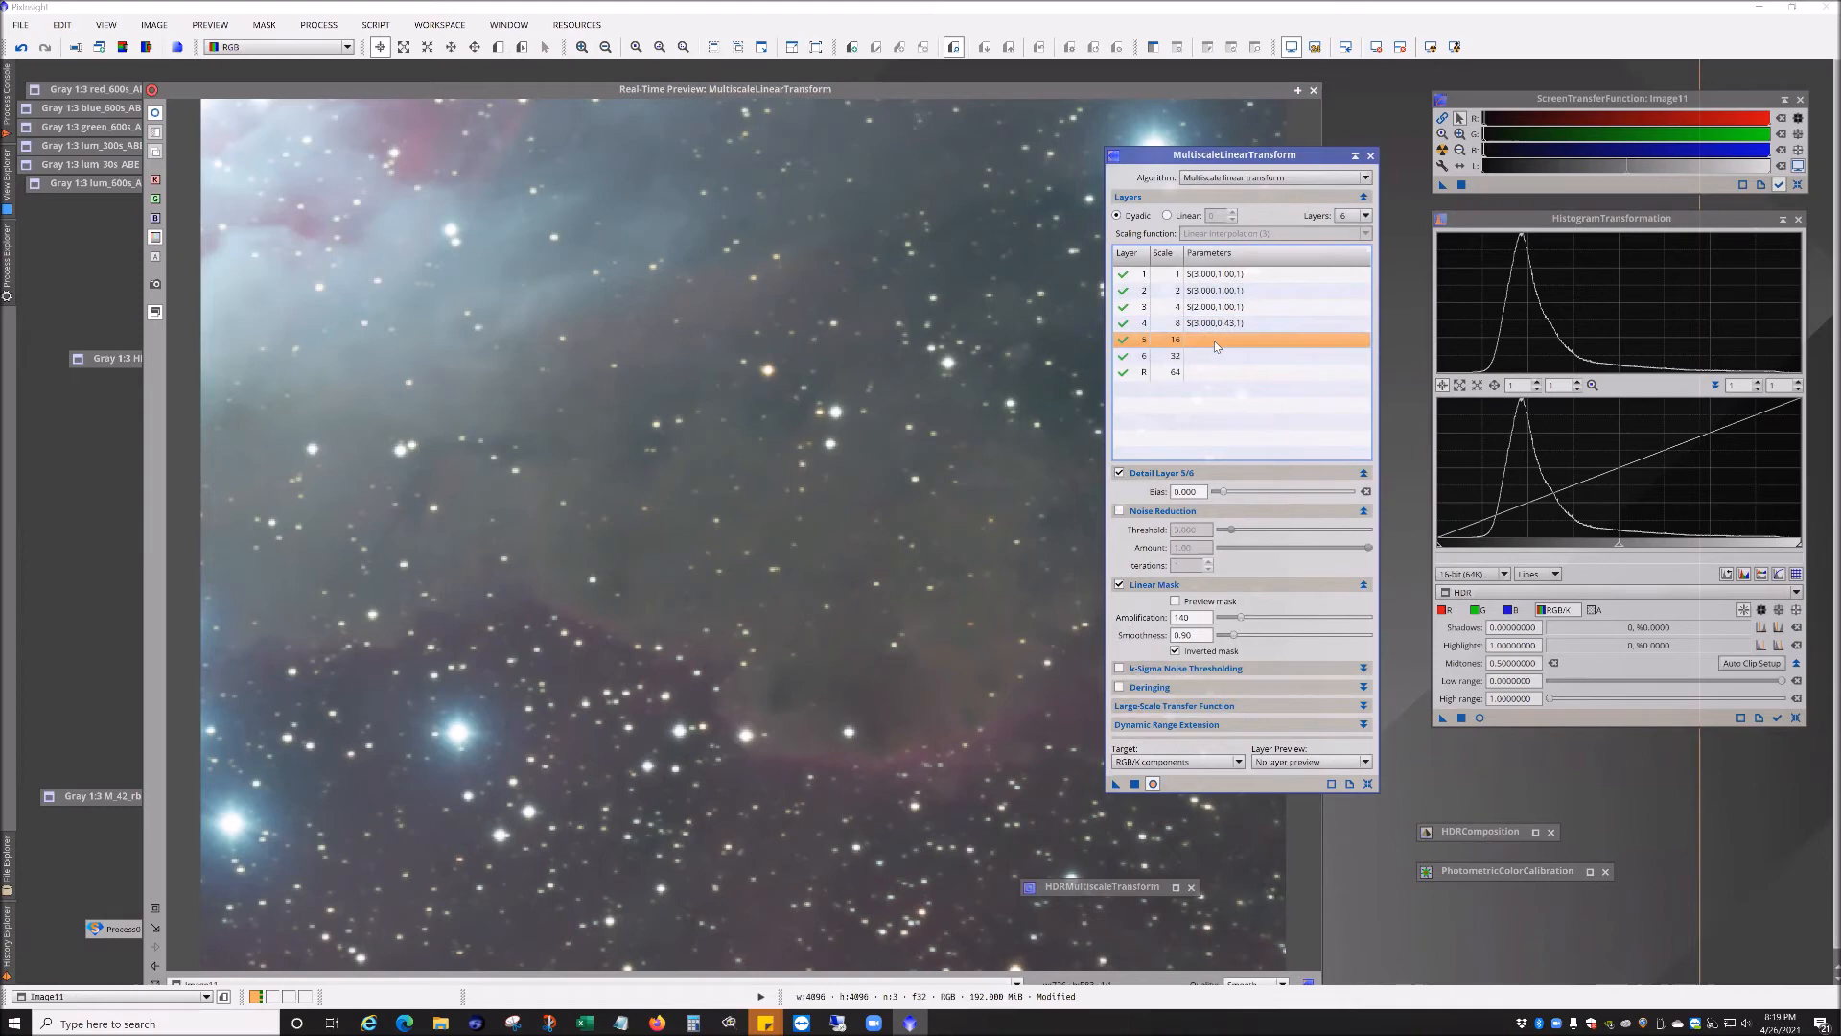
click(1208, 356)
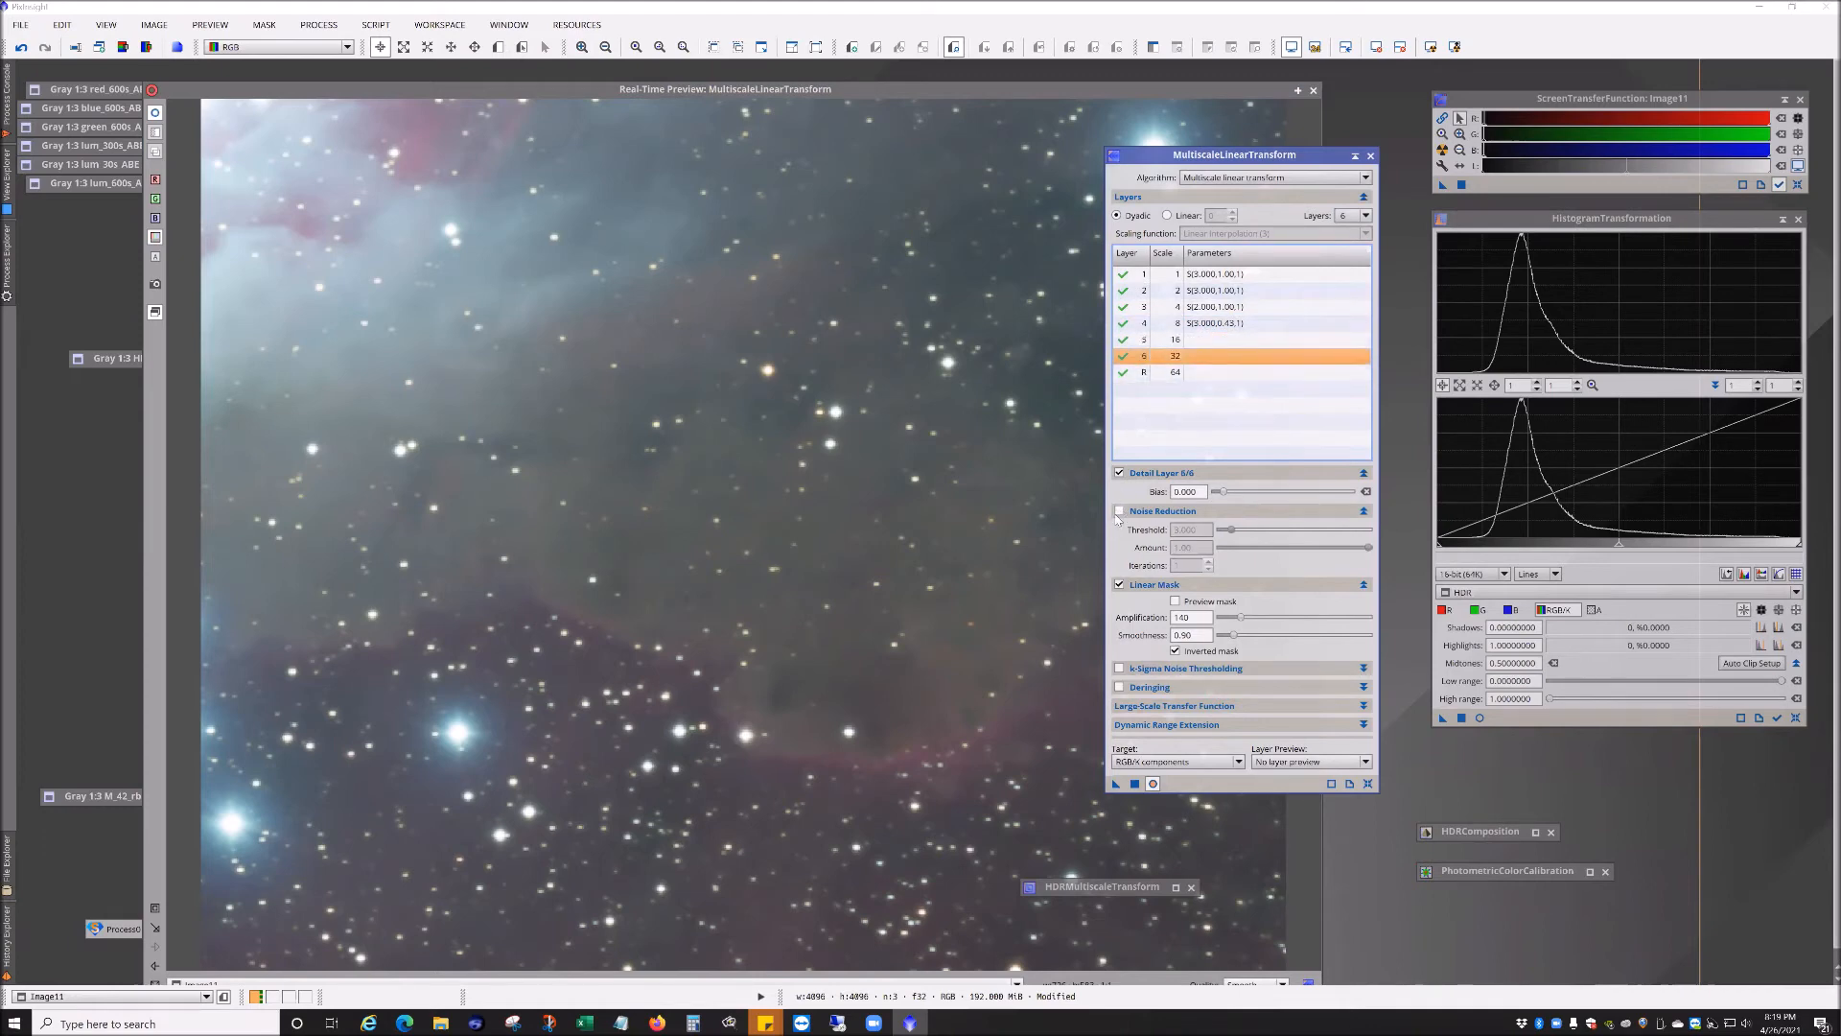
click(1222, 339)
click(1247, 323)
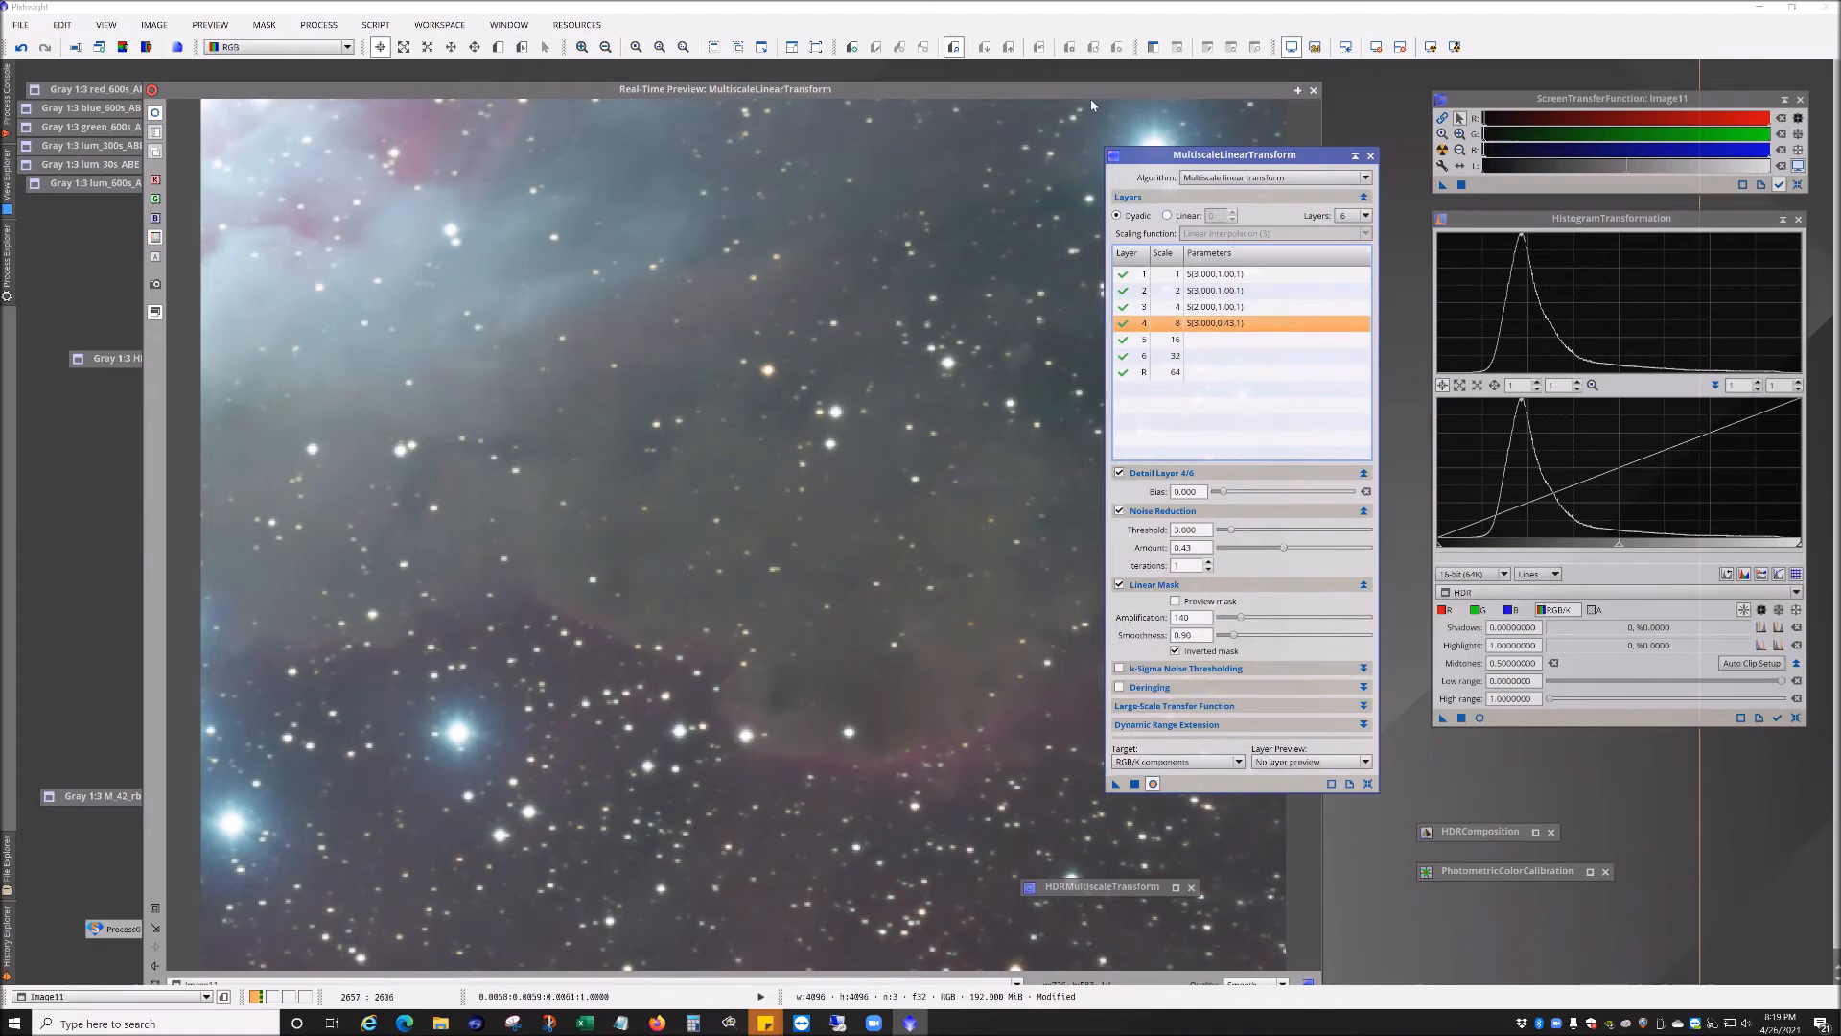
Step: Close the real-time preview and apply MultiscaleLinearTransform to the RGB image
drag(1234, 154, 1497, 157)
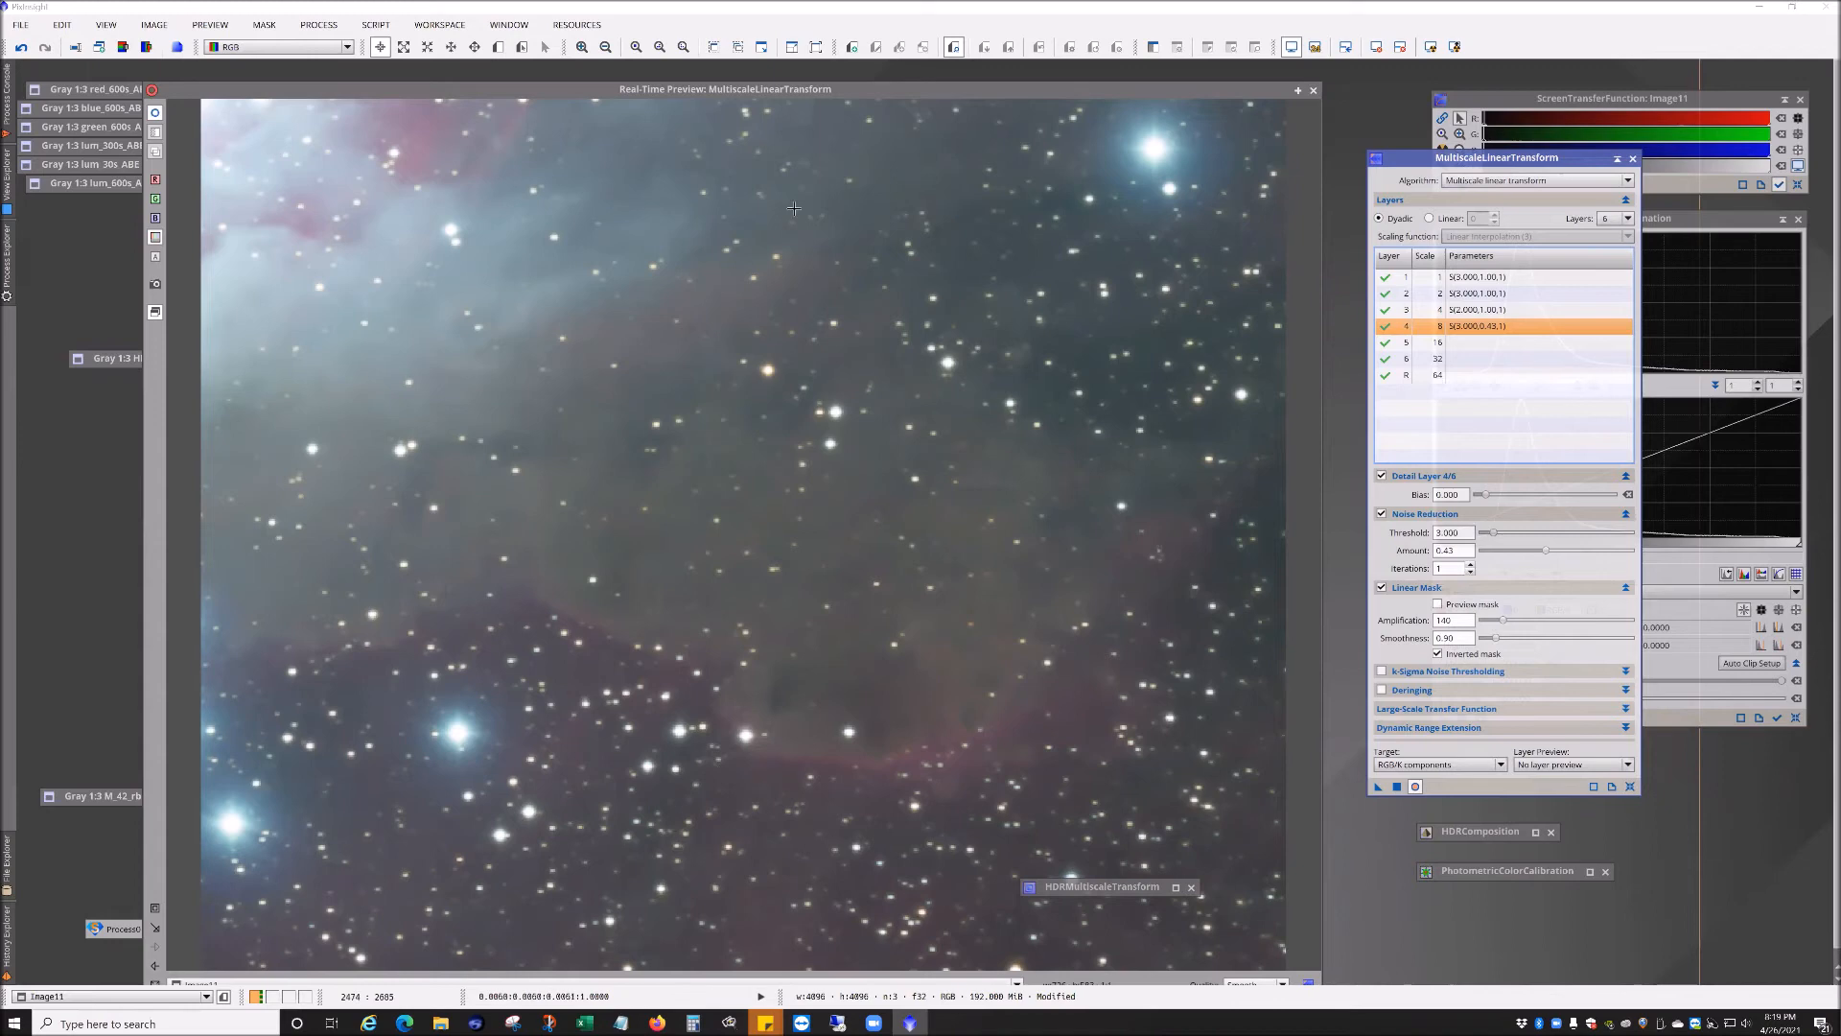
click(1314, 90)
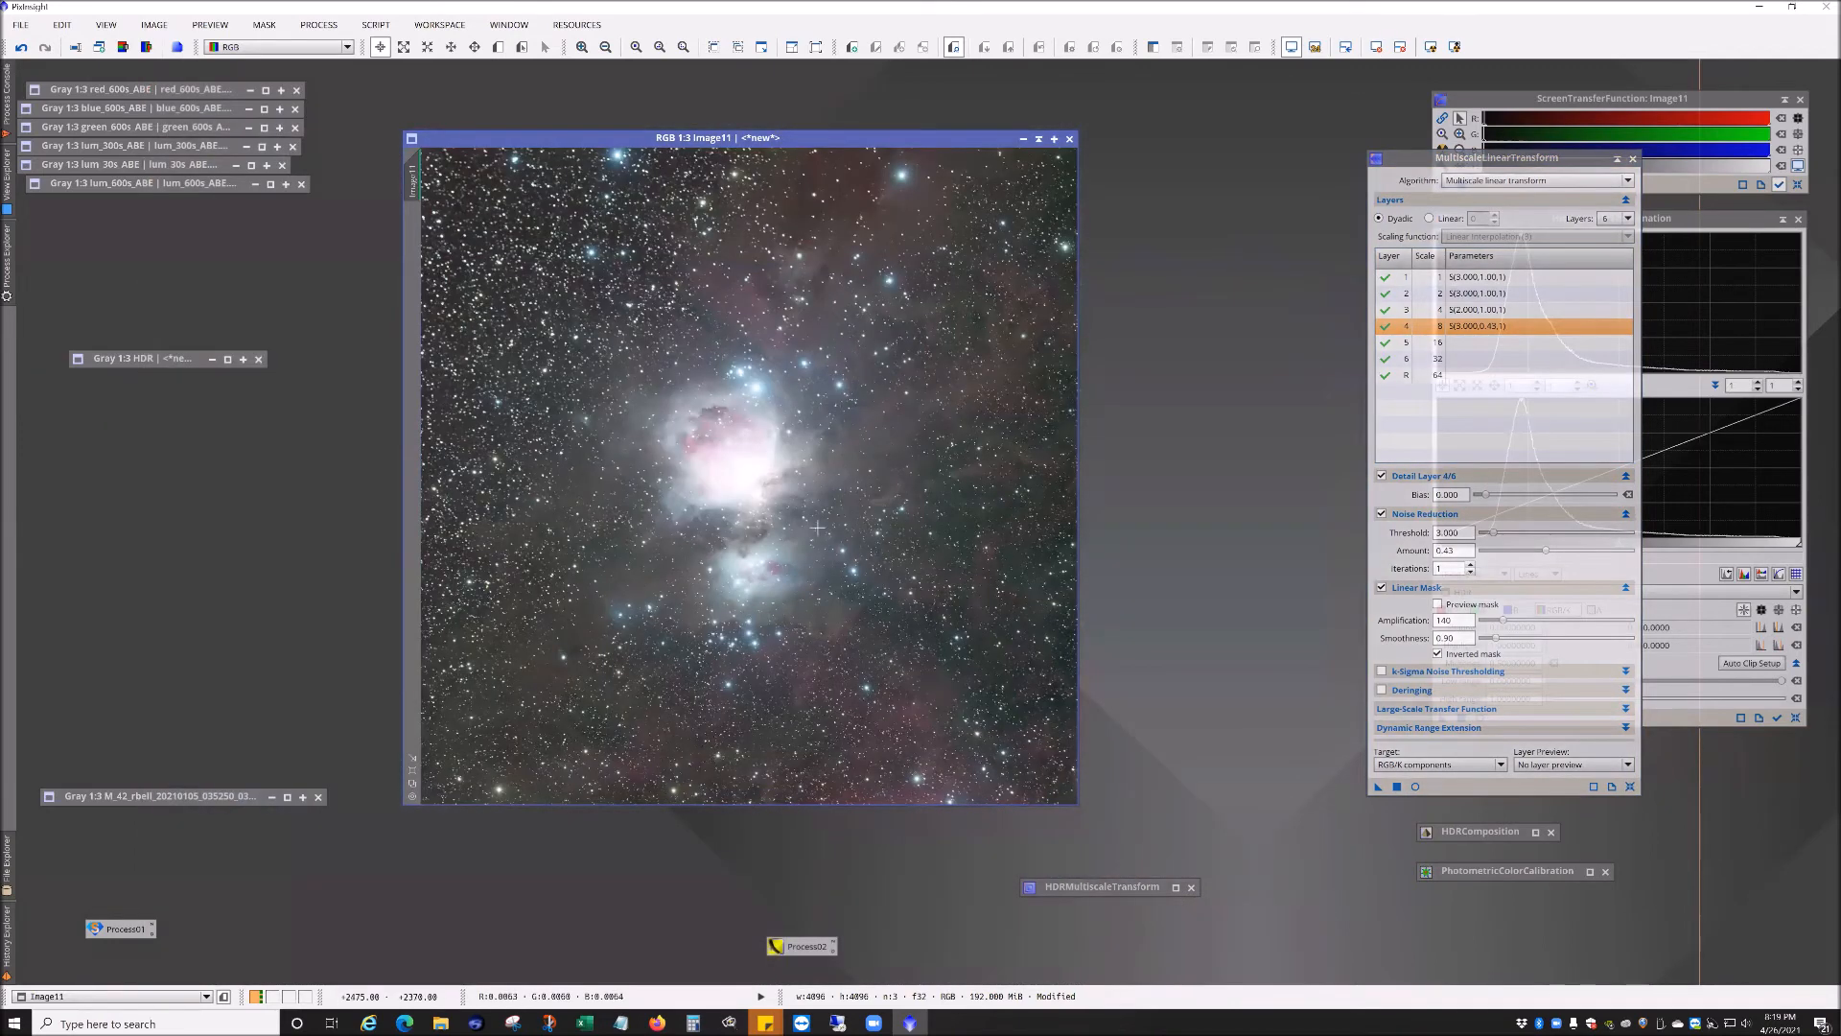
scroll(774, 568, up, 2)
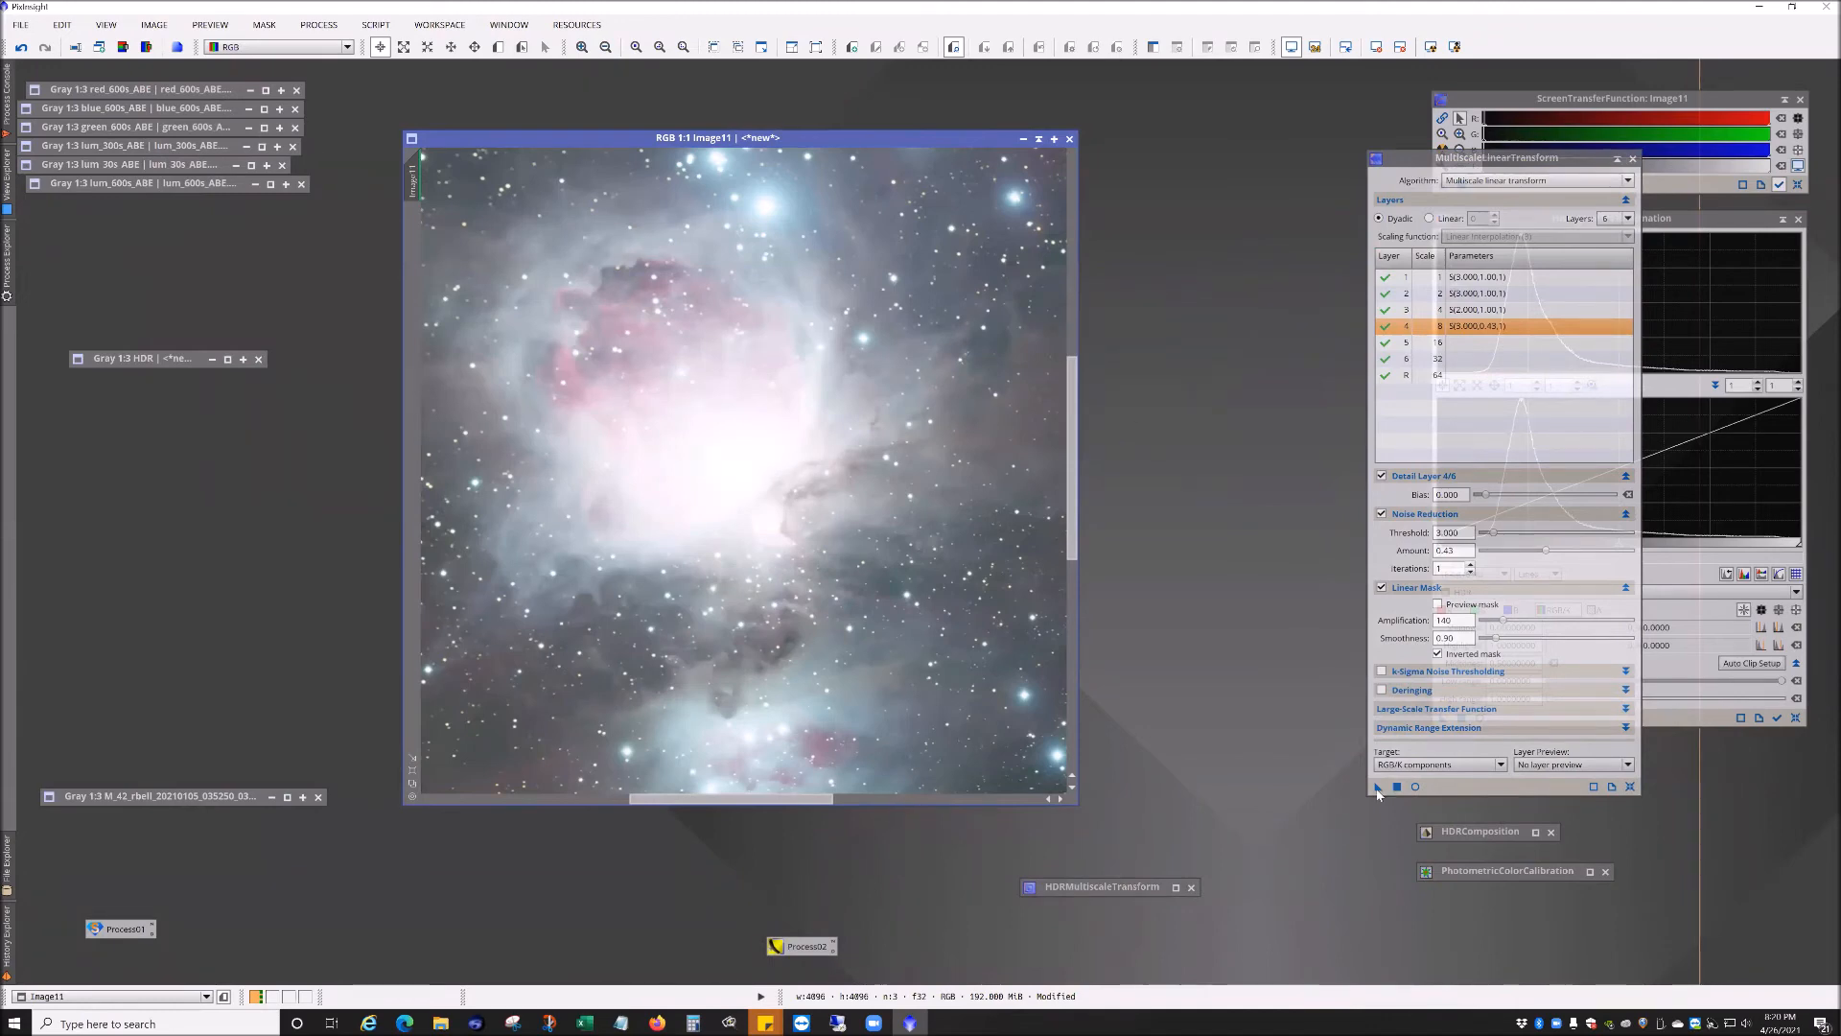
drag(1377, 792, 993, 506)
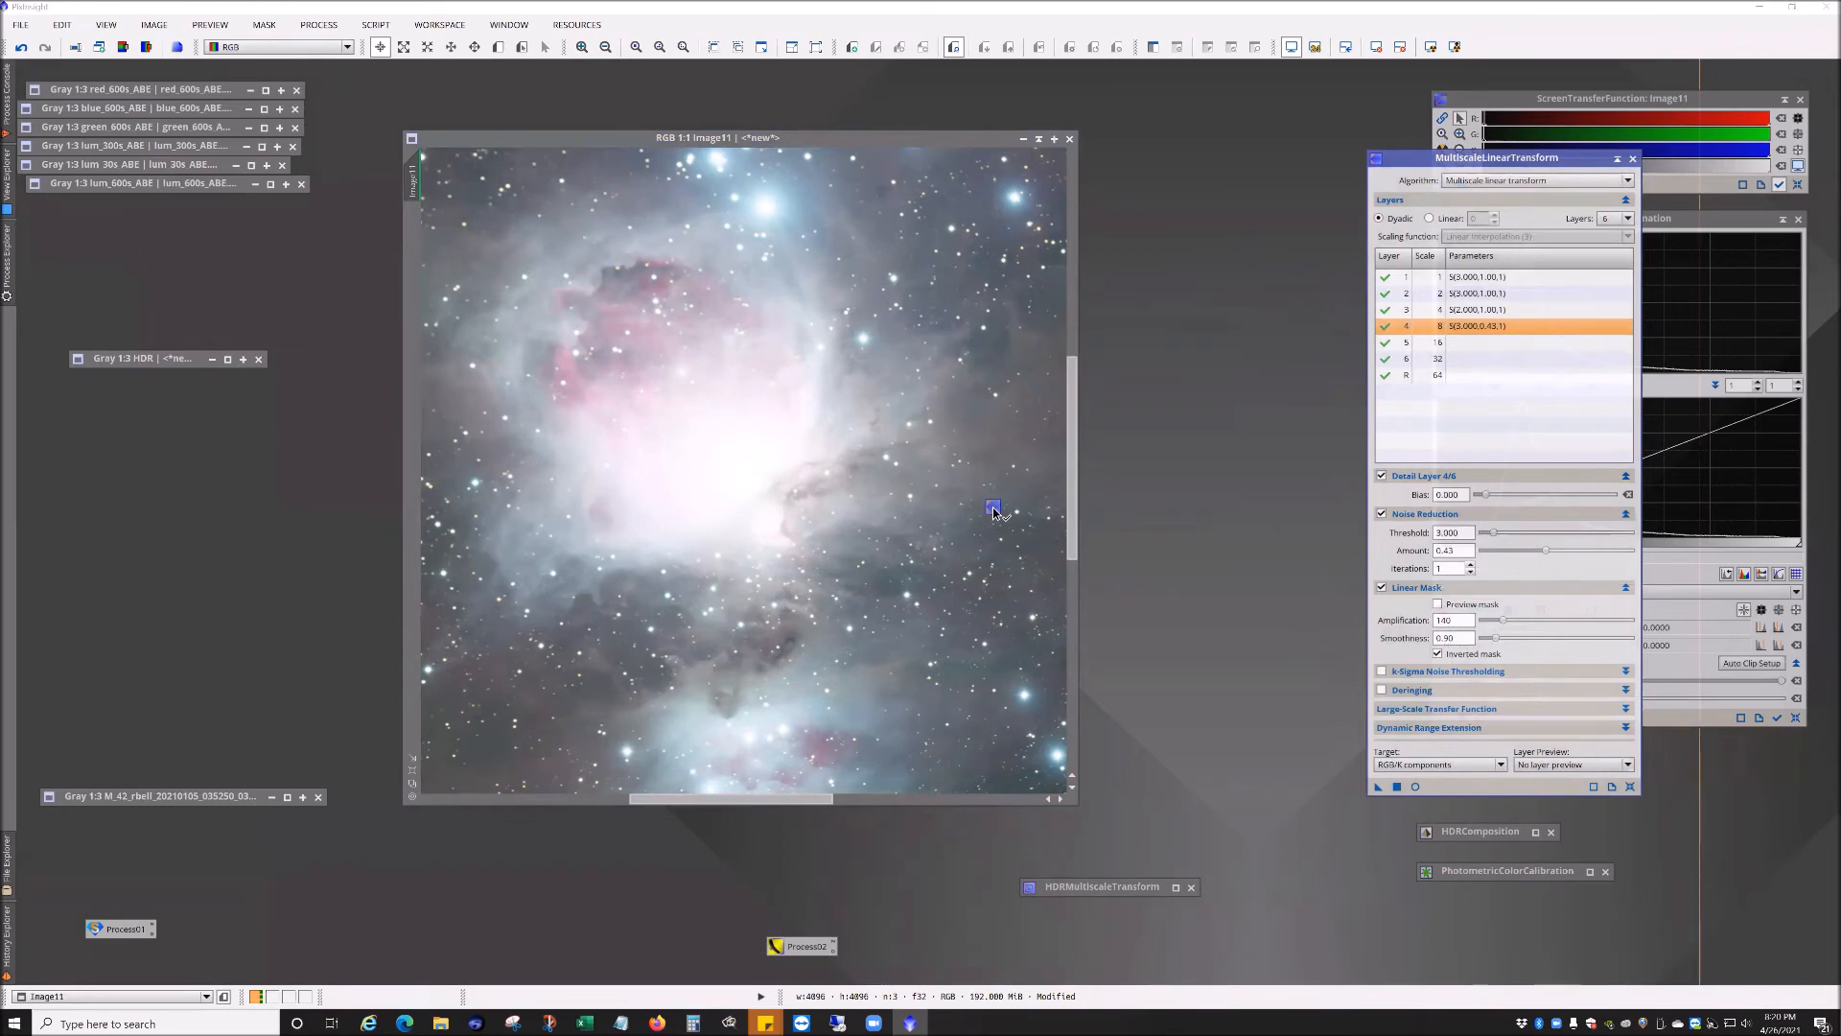
Step: Zoom and pan across the nebula to examine the noise-reduced image, then minimize the MultiscaleLinearTransform dialog
drag(992, 508, 863, 586)
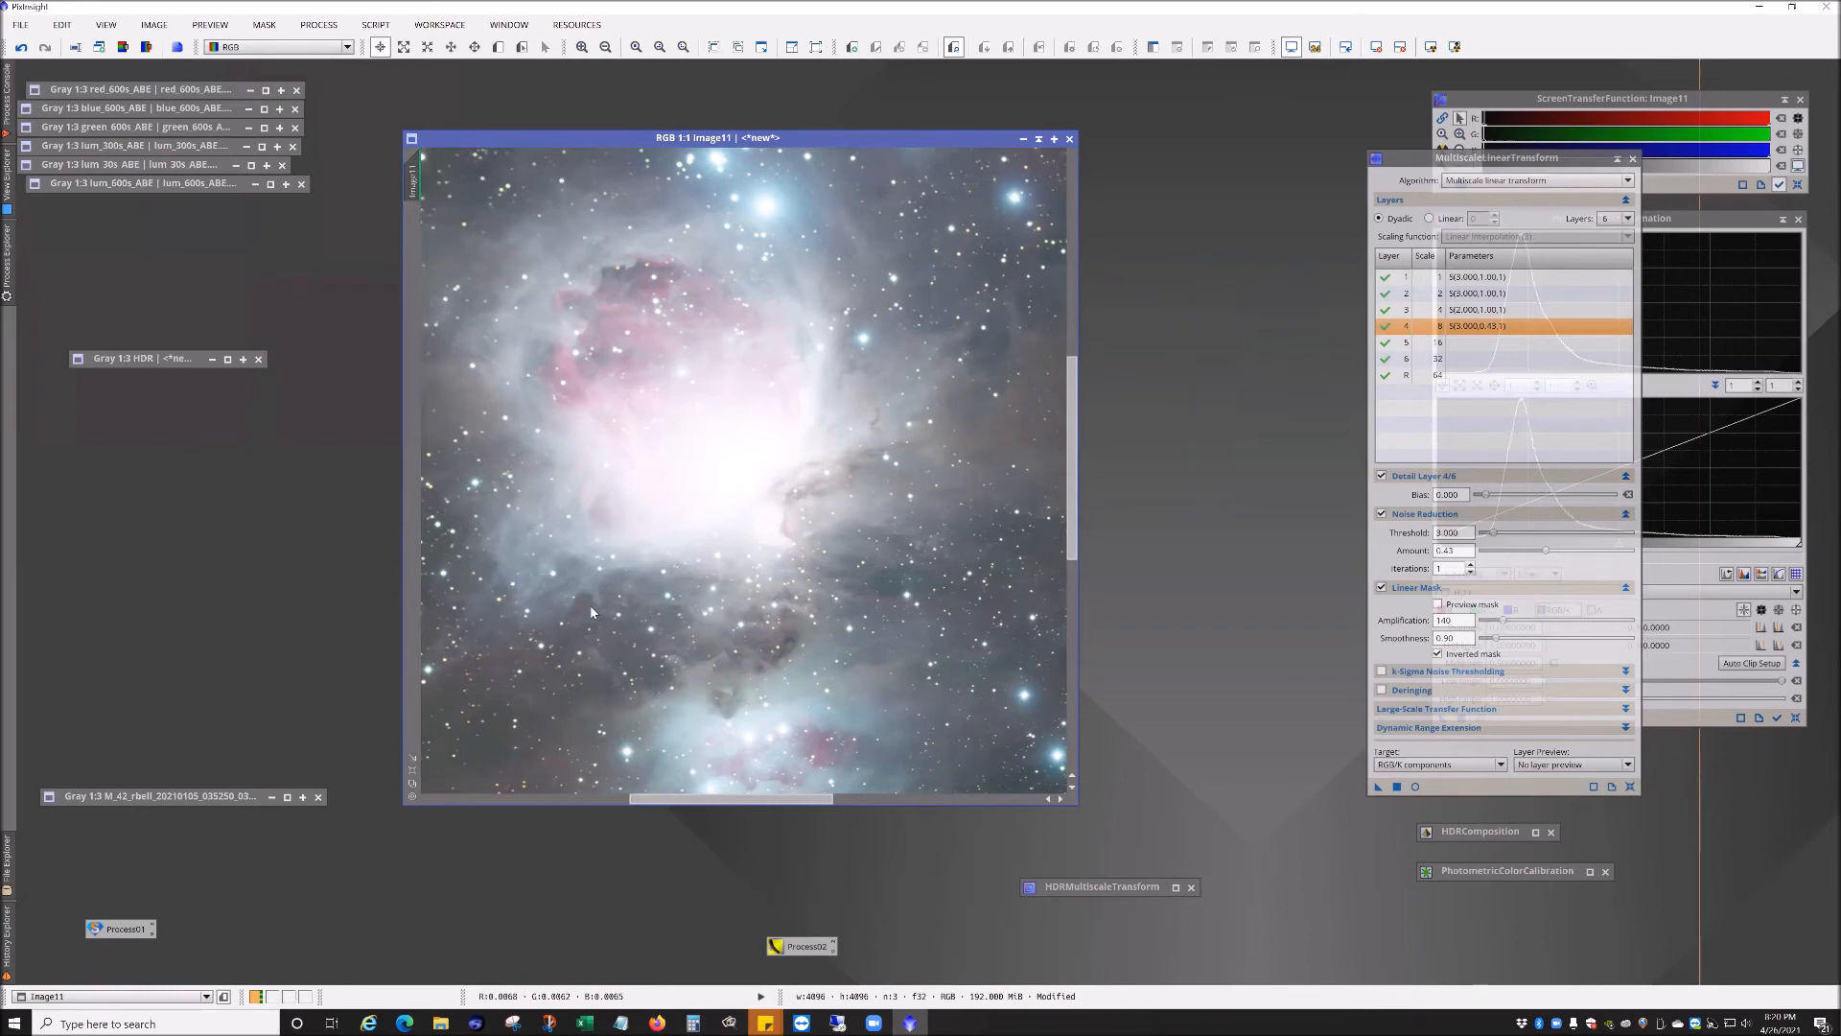
scroll(784, 697, down, 1)
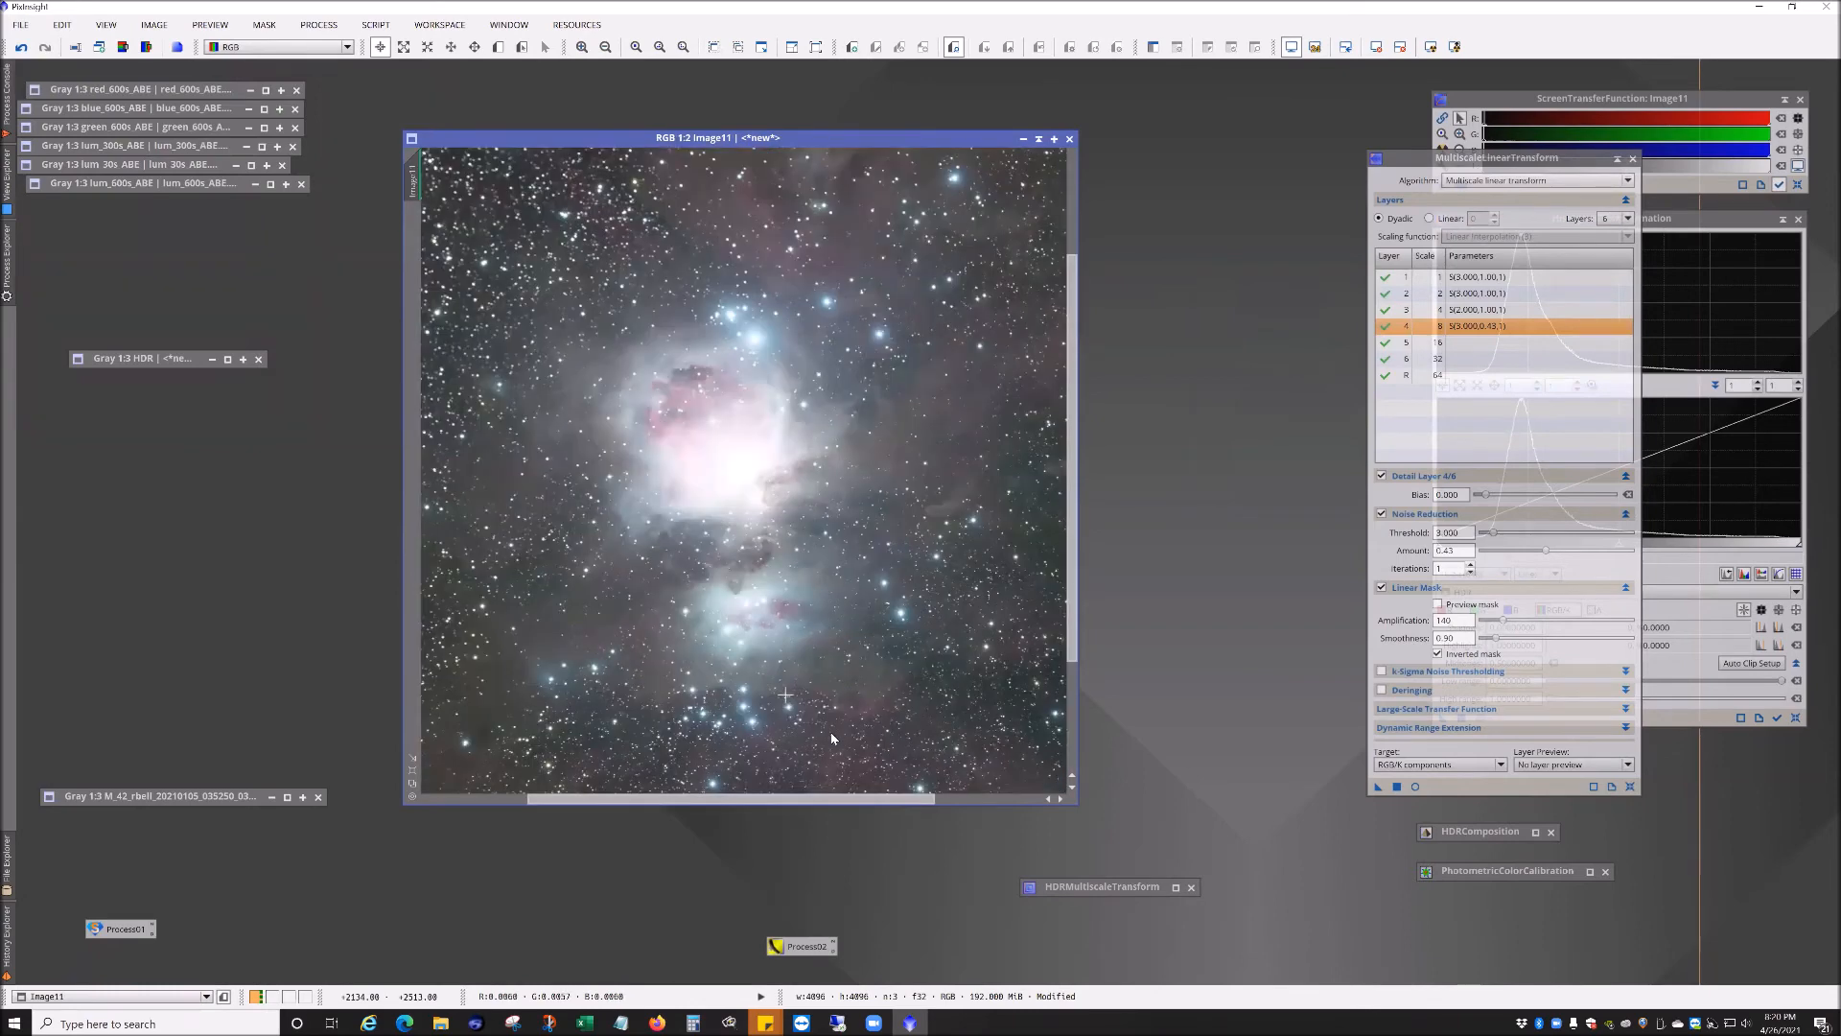
drag(827, 663, 772, 501)
scroll(804, 551, up, 3)
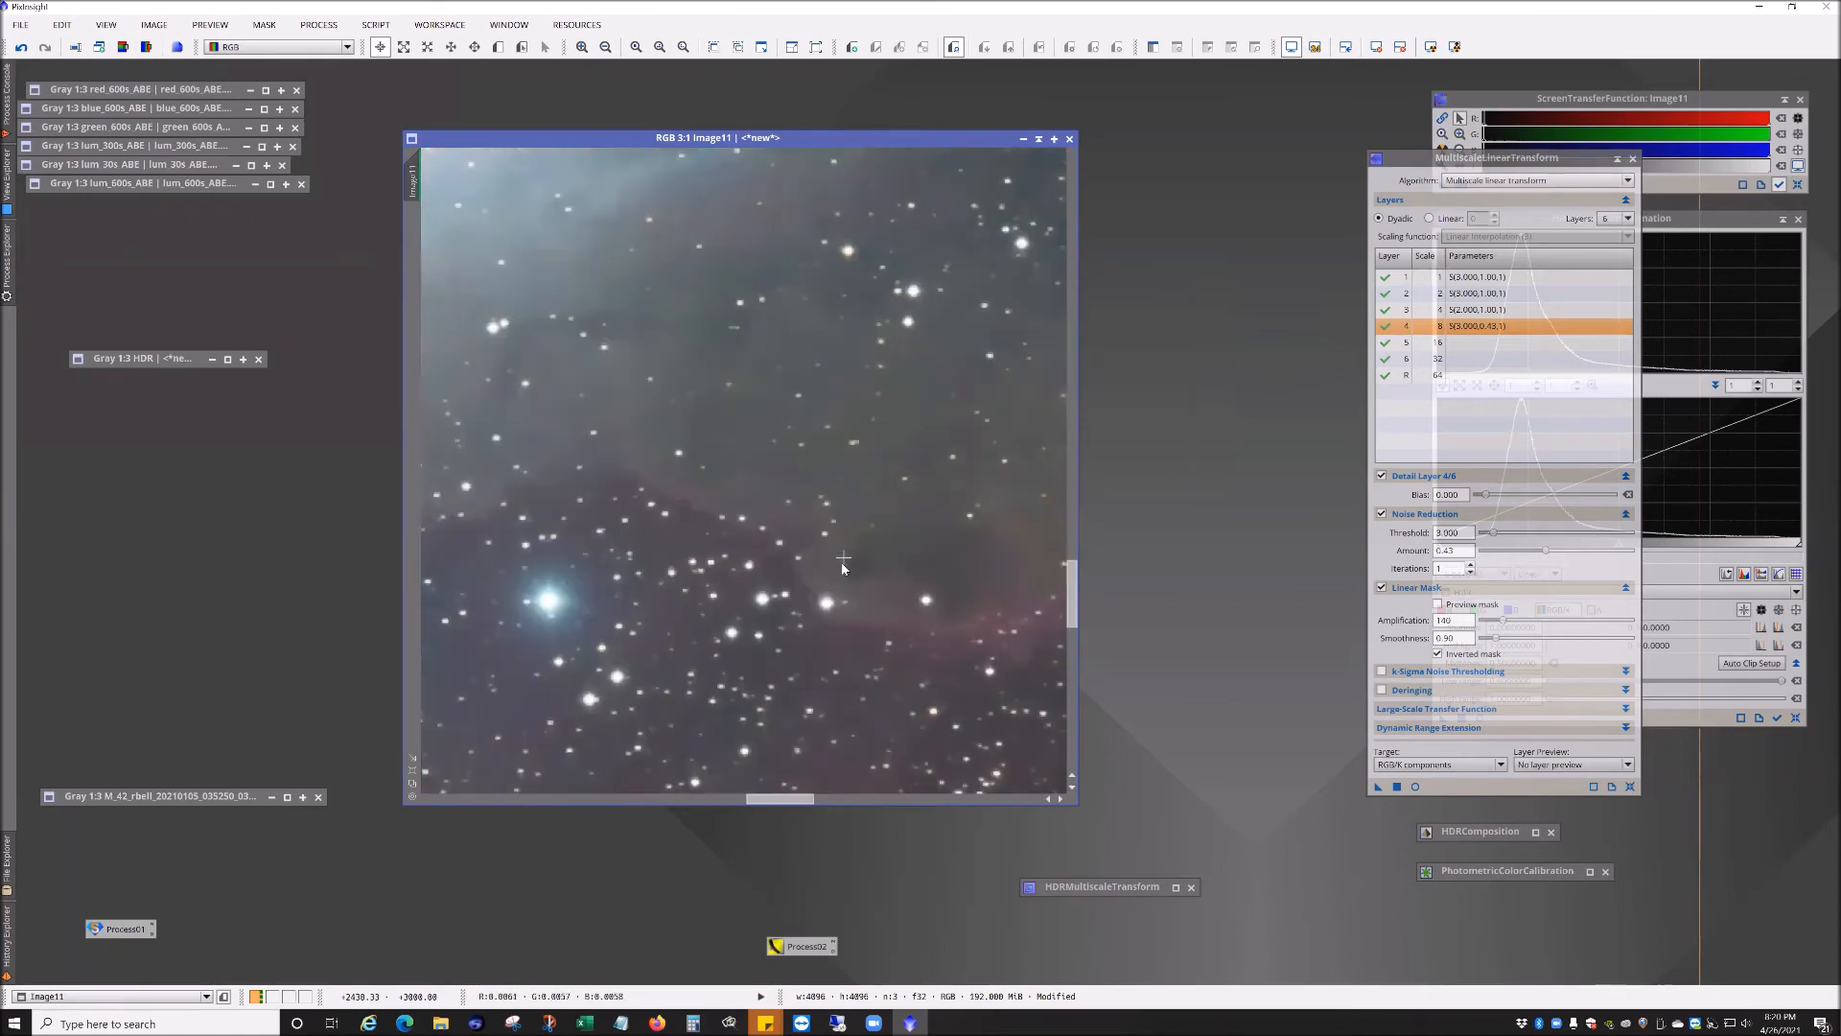
scroll(837, 478, up, 1)
scroll(735, 491, up, 2)
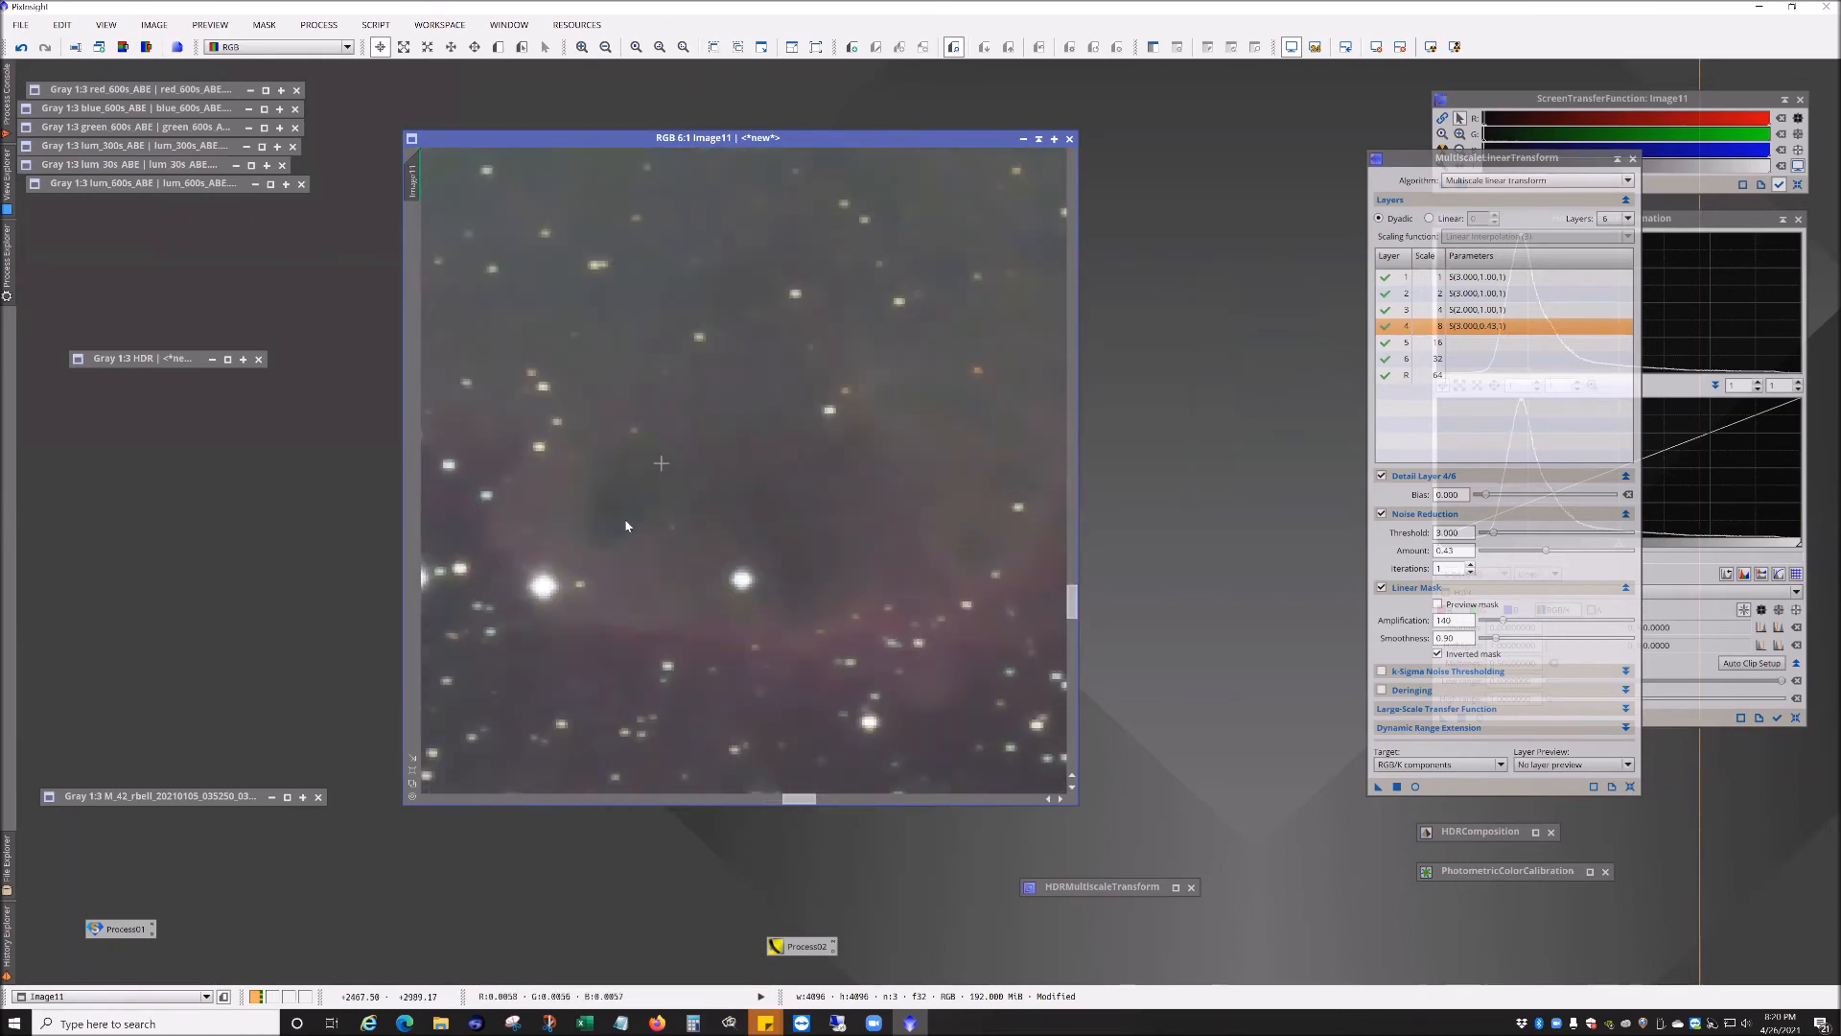
drag(713, 678, 849, 401)
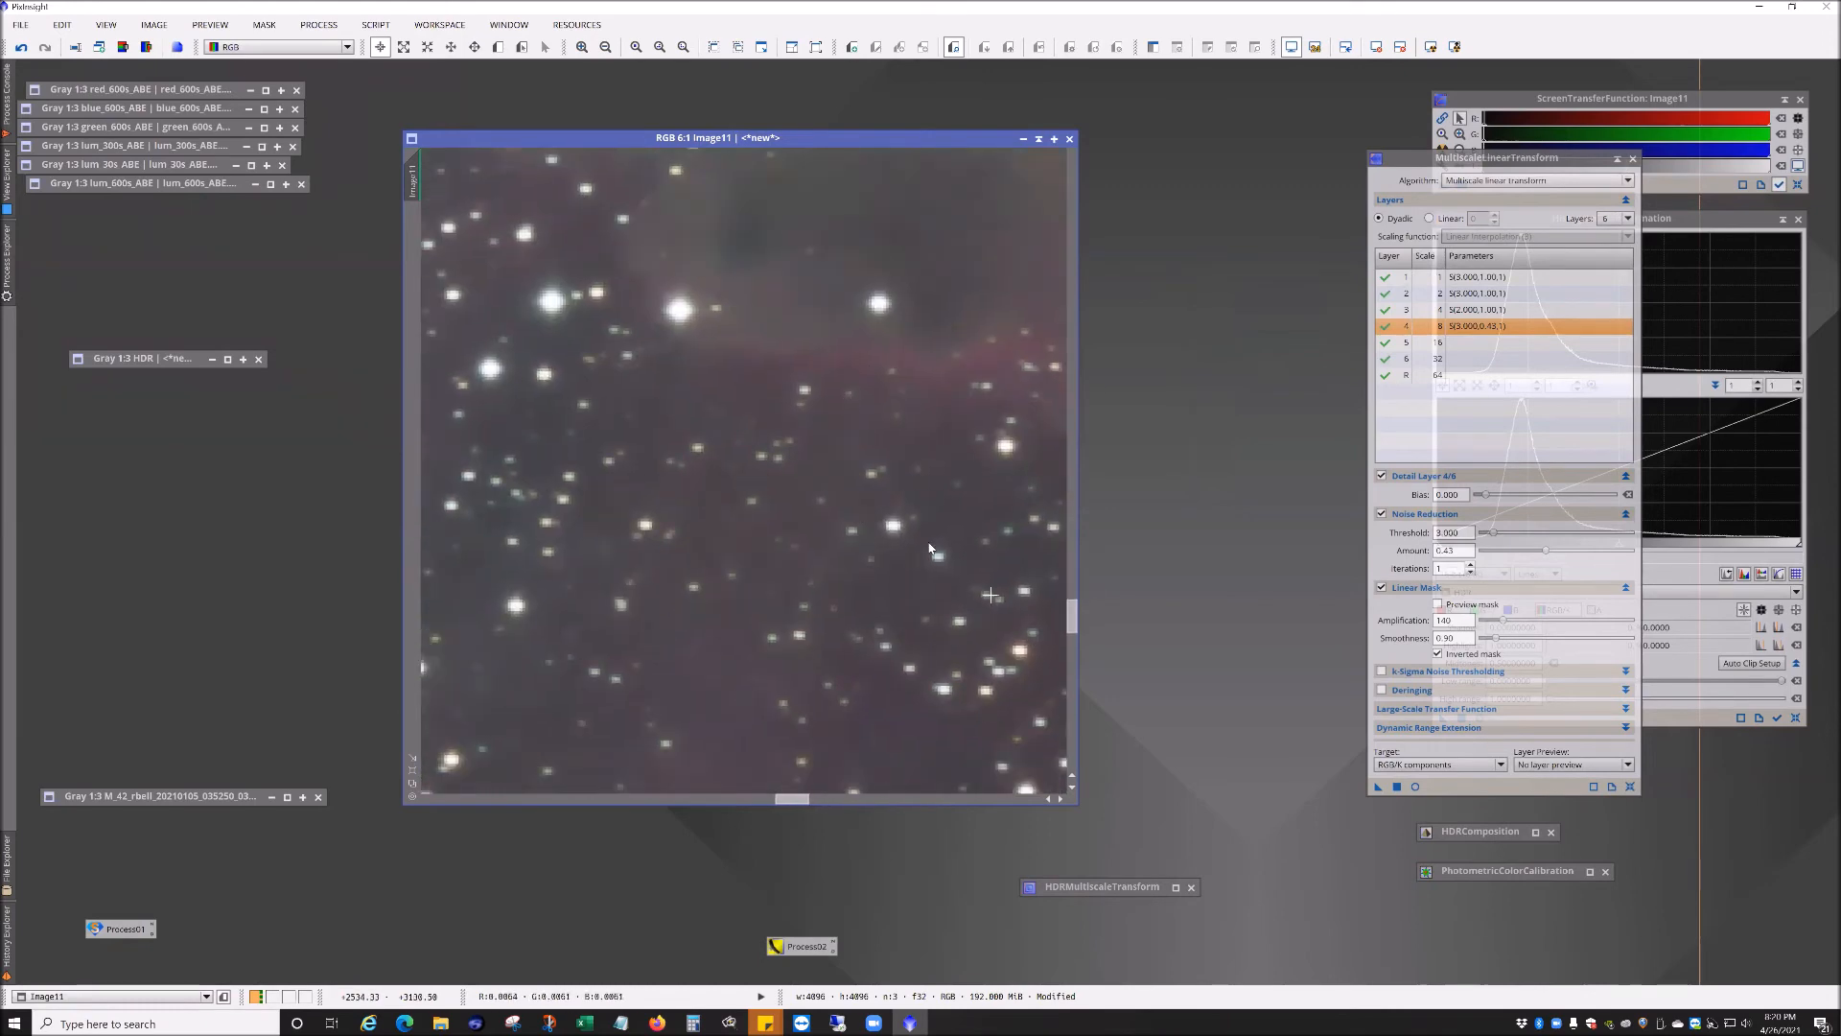
scroll(892, 501, down, 4)
drag(780, 288, 969, 780)
drag(666, 385, 880, 409)
drag(762, 495, 808, 496)
scroll(719, 464, down, 2)
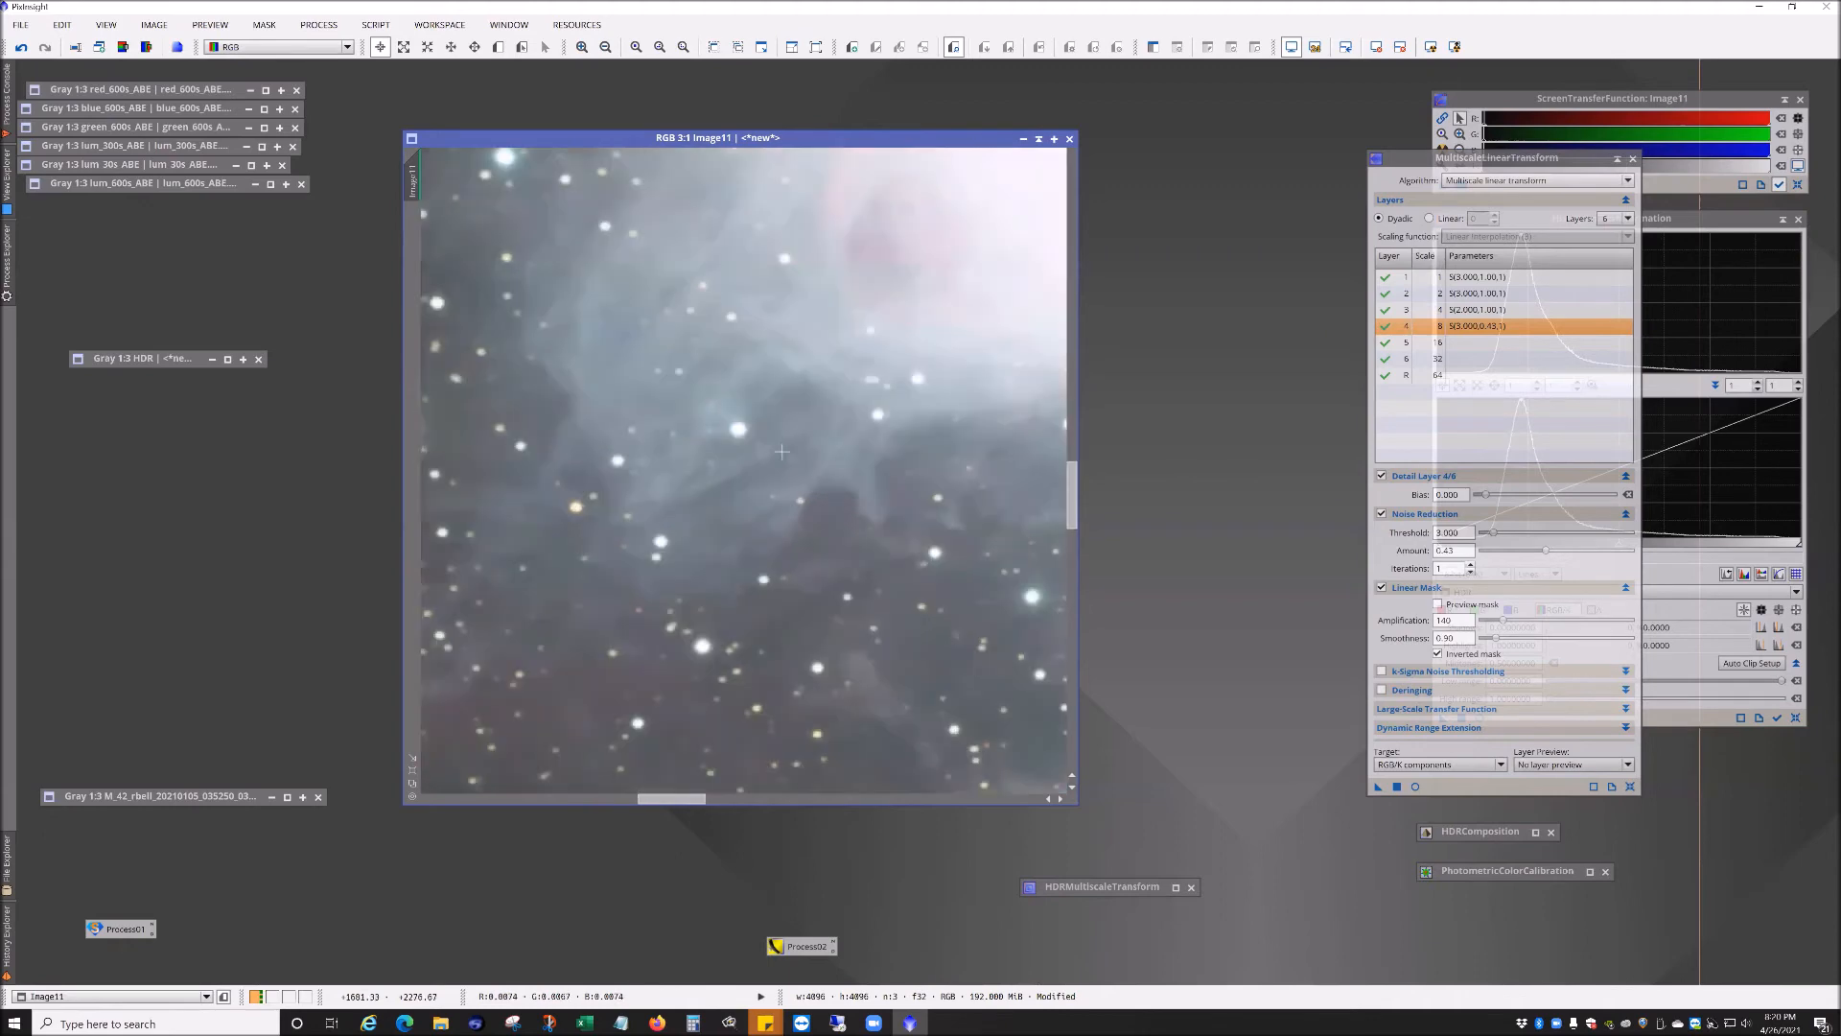
scroll(807, 407, down, 1)
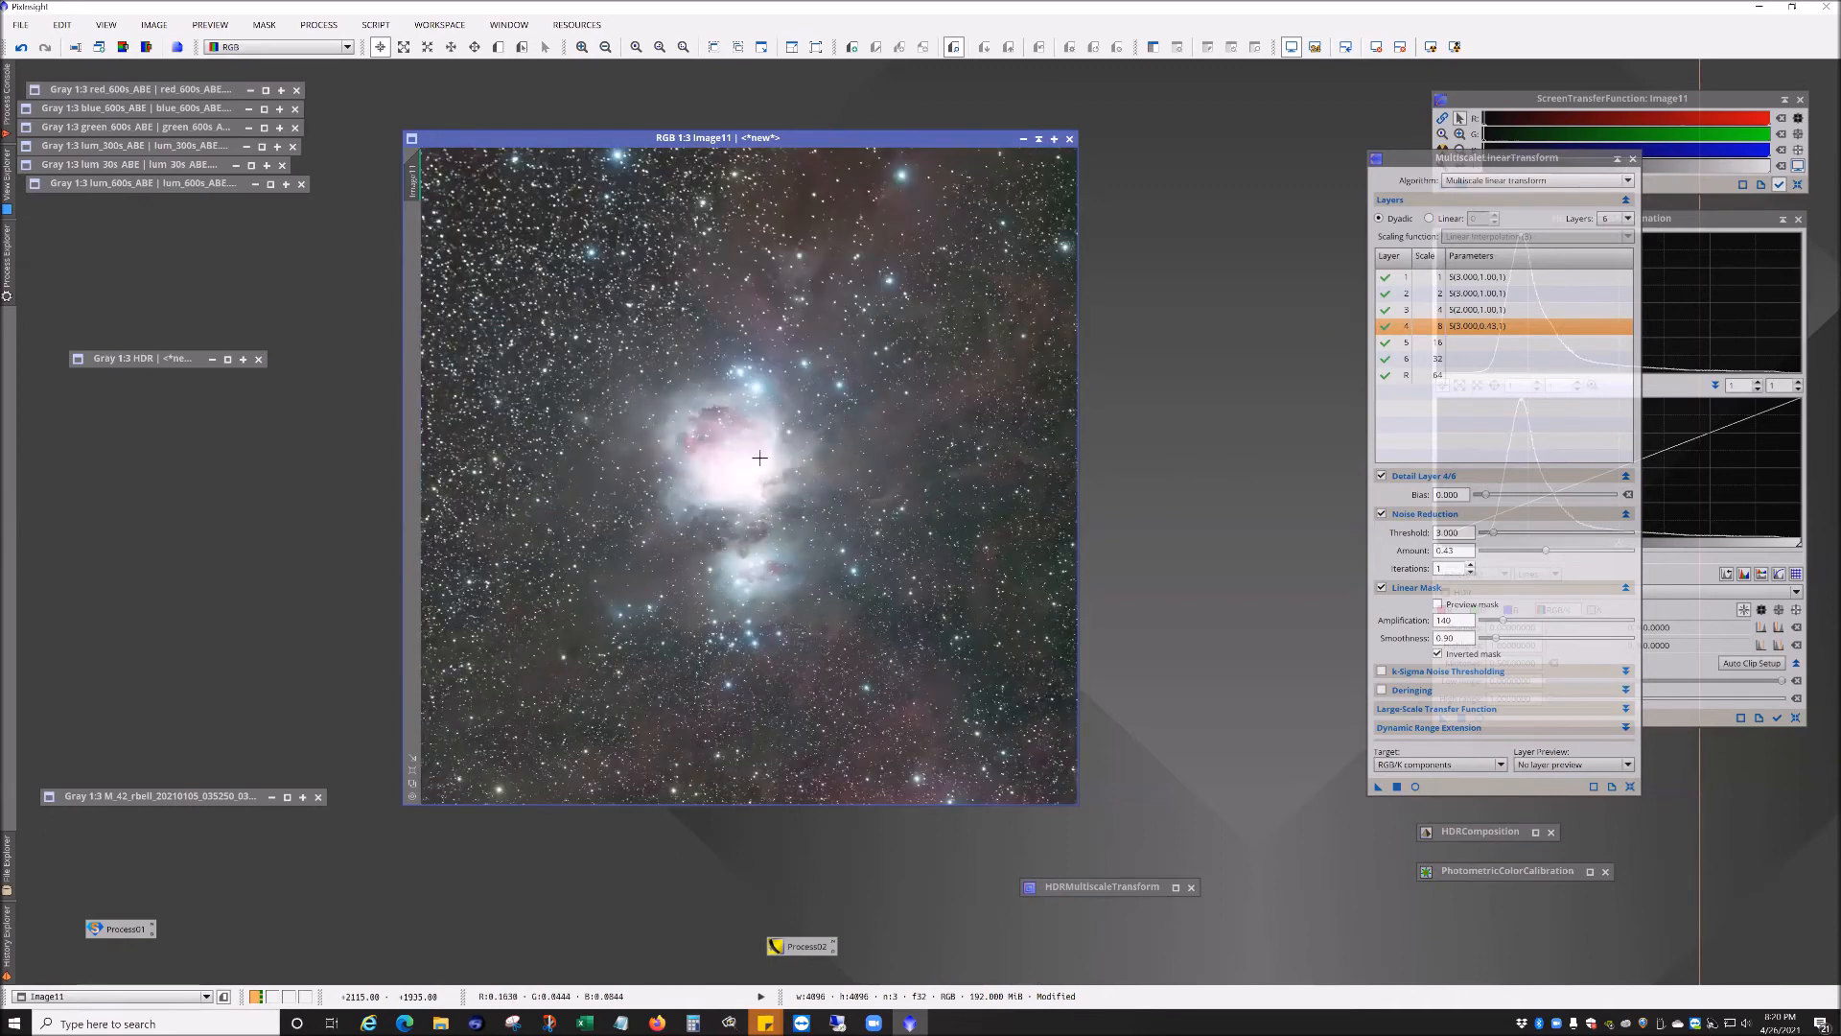
scroll(748, 477, down, 1)
scroll(750, 480, up, 1)
click(1619, 160)
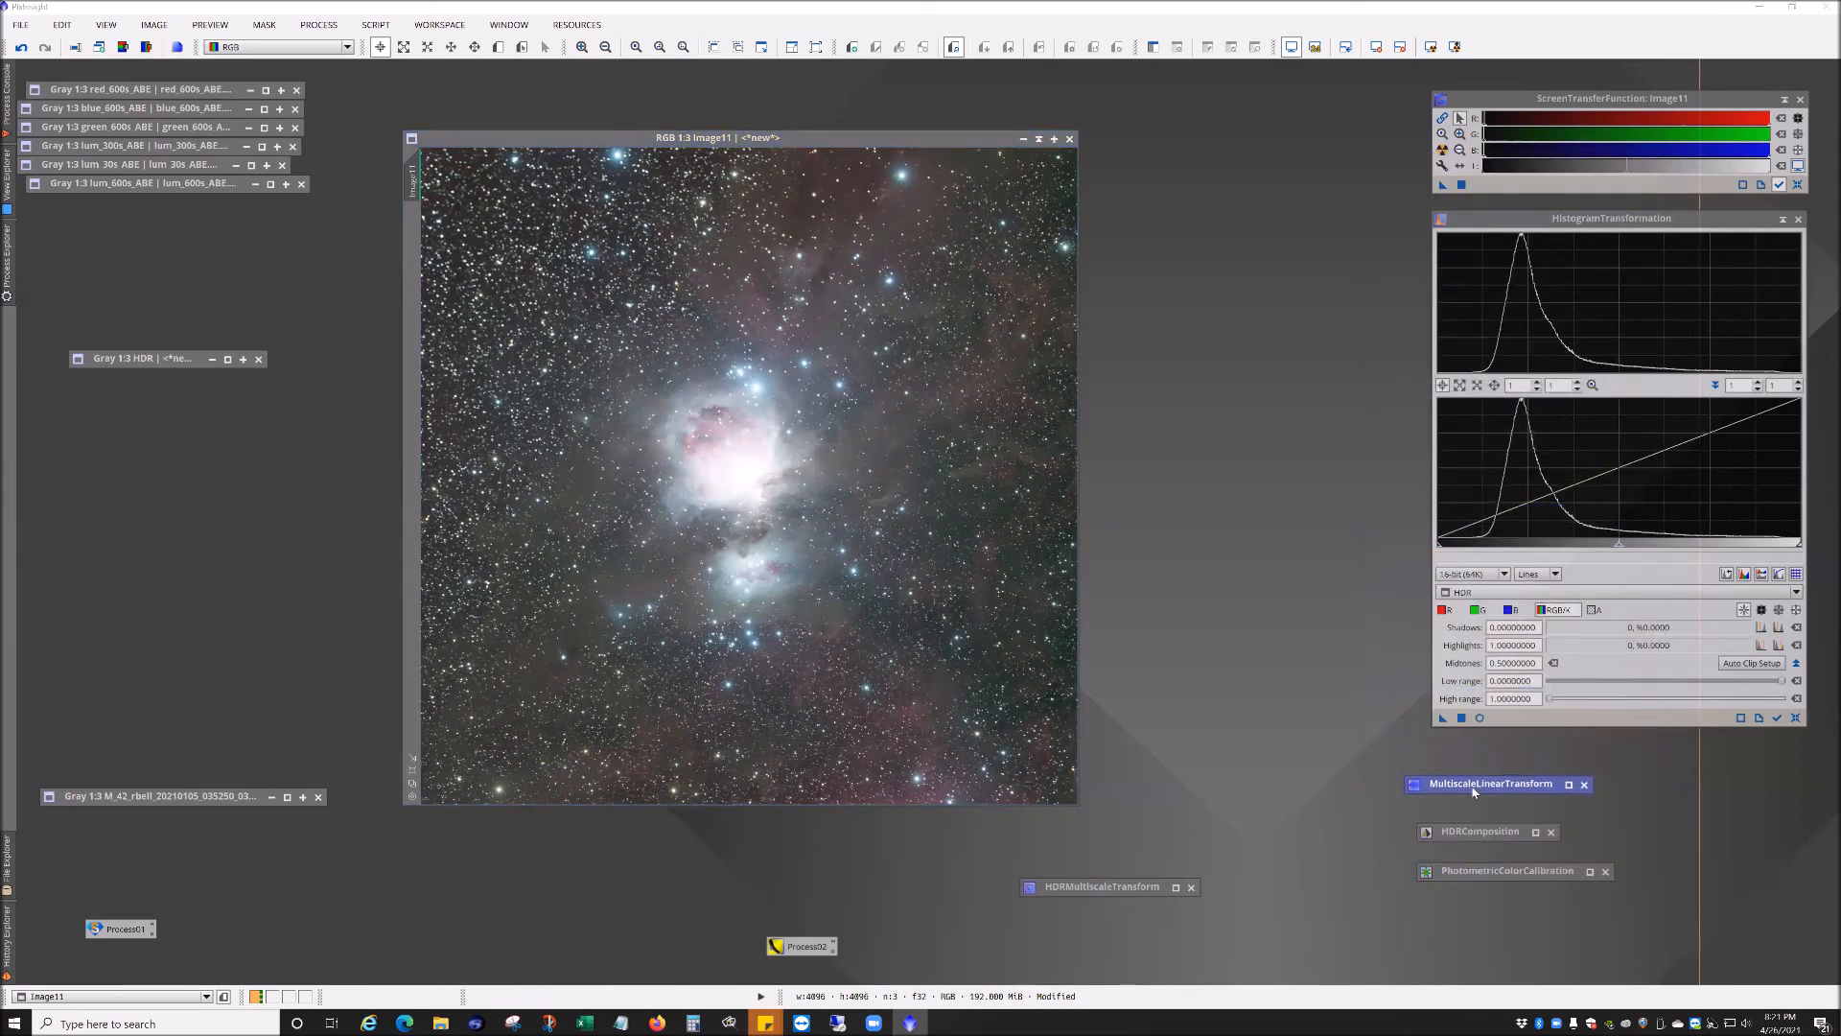
Step: Rename the combined colour image's identifier to RGB
click(1561, 592)
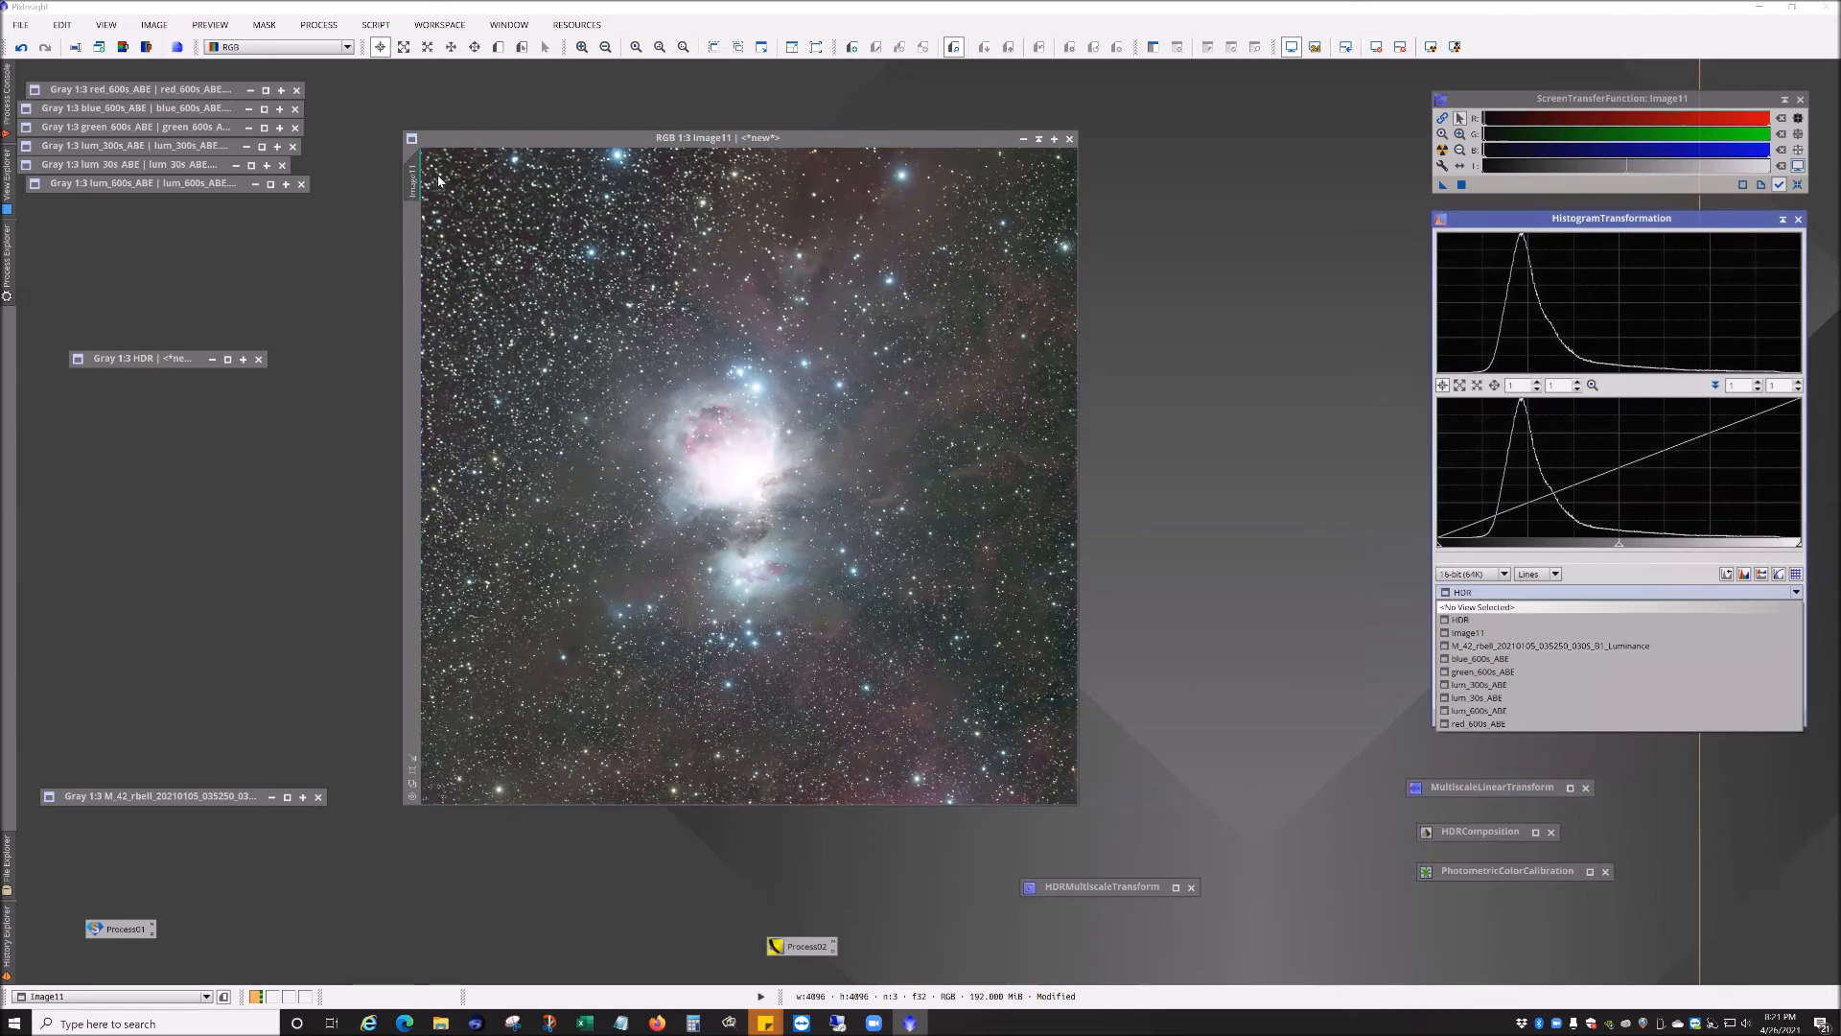
click(413, 189)
right_click(410, 184)
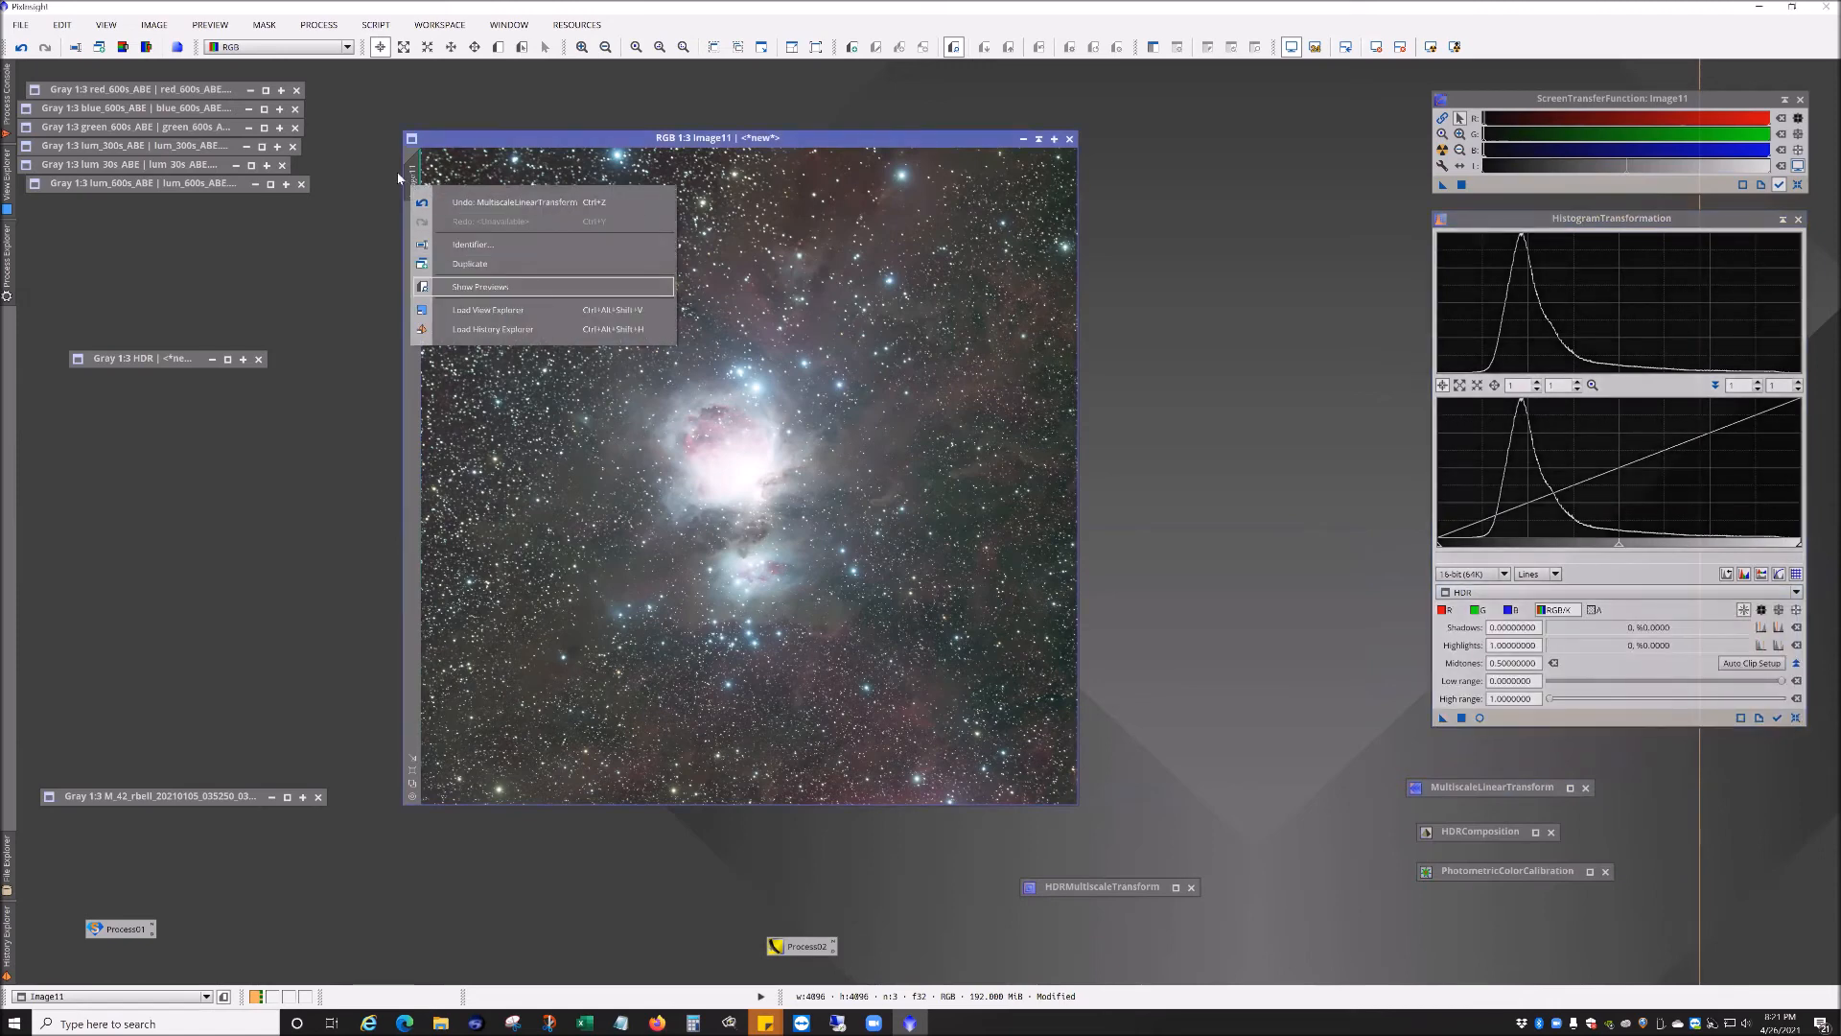
click(491, 145)
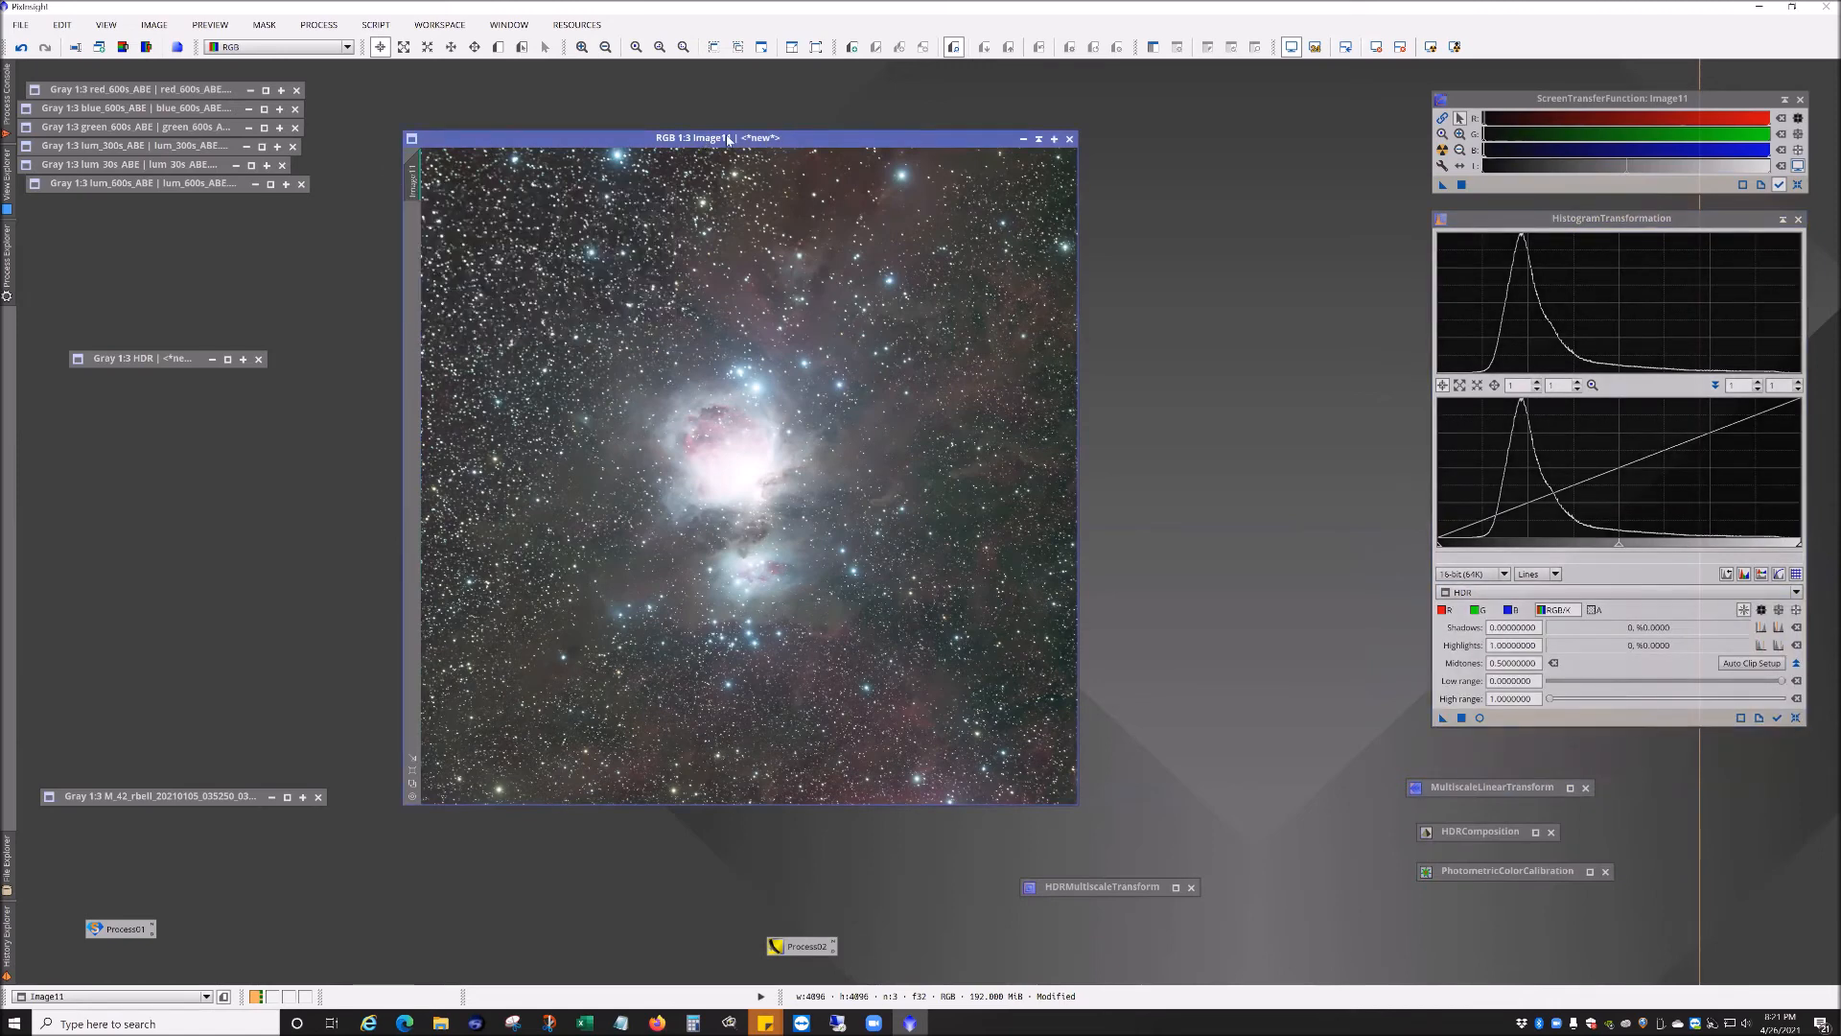
right_click(412, 190)
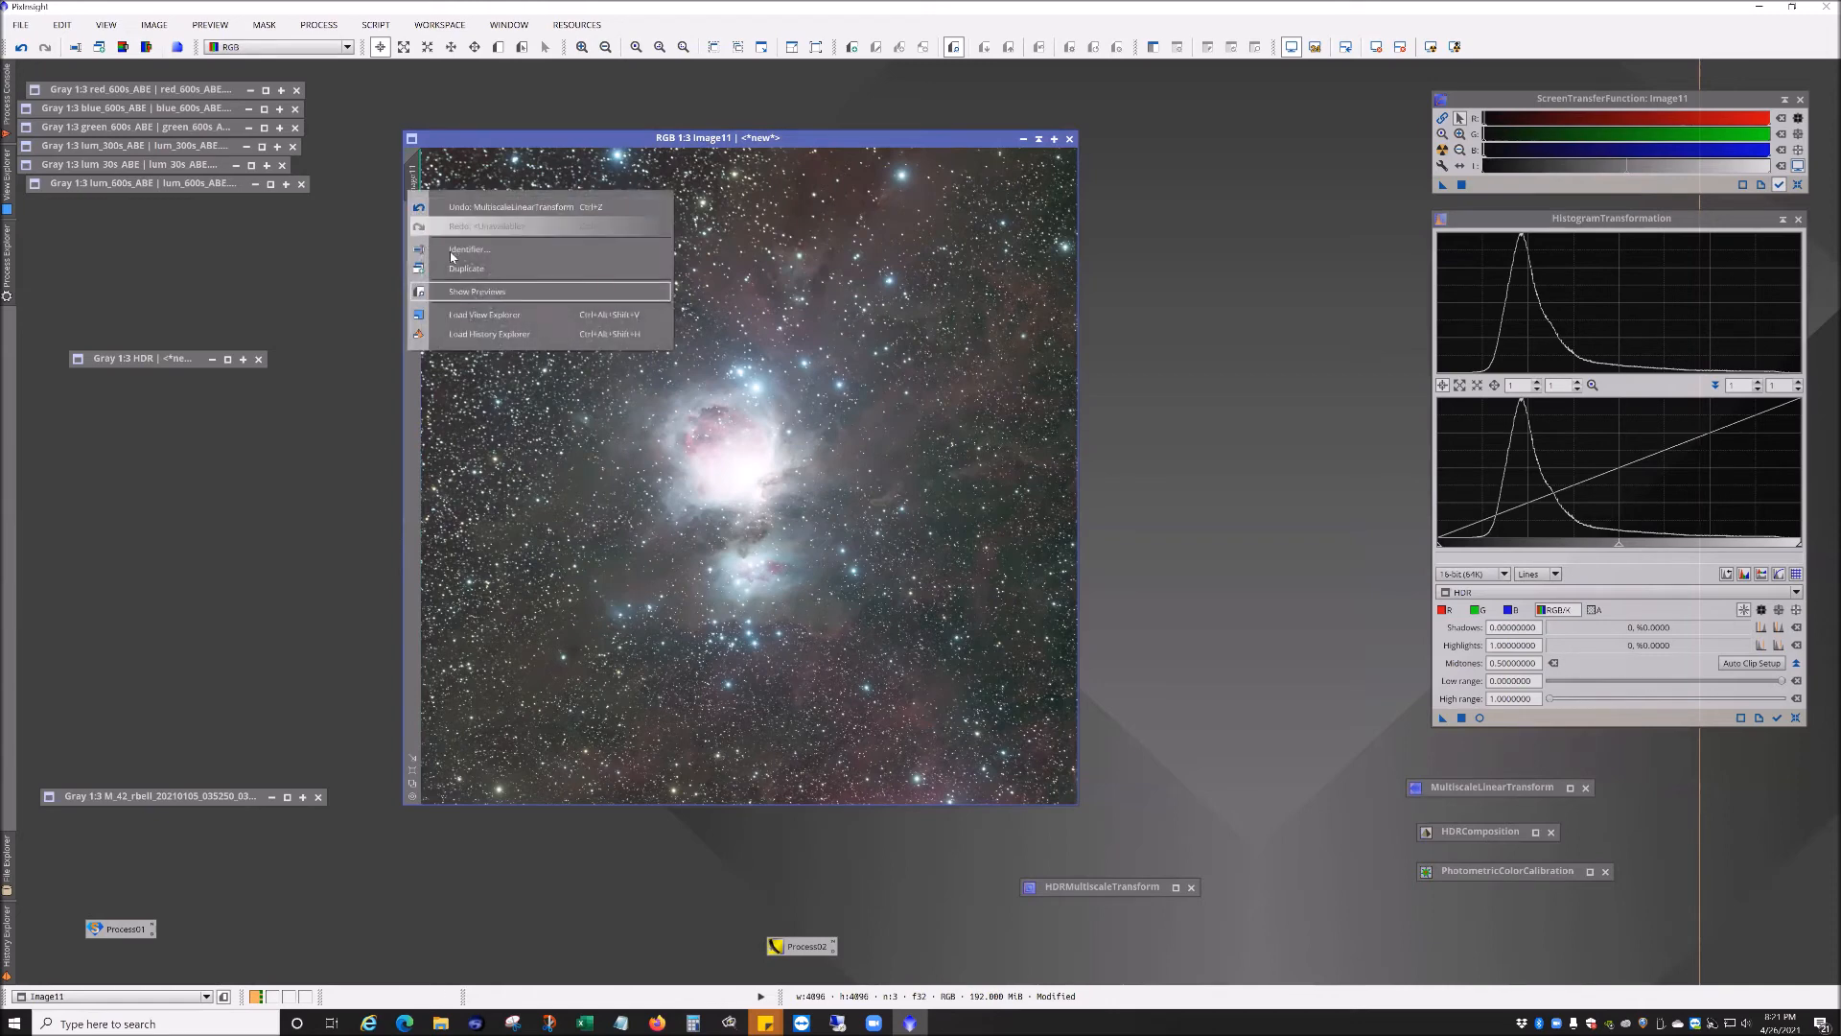
right_click(408, 182)
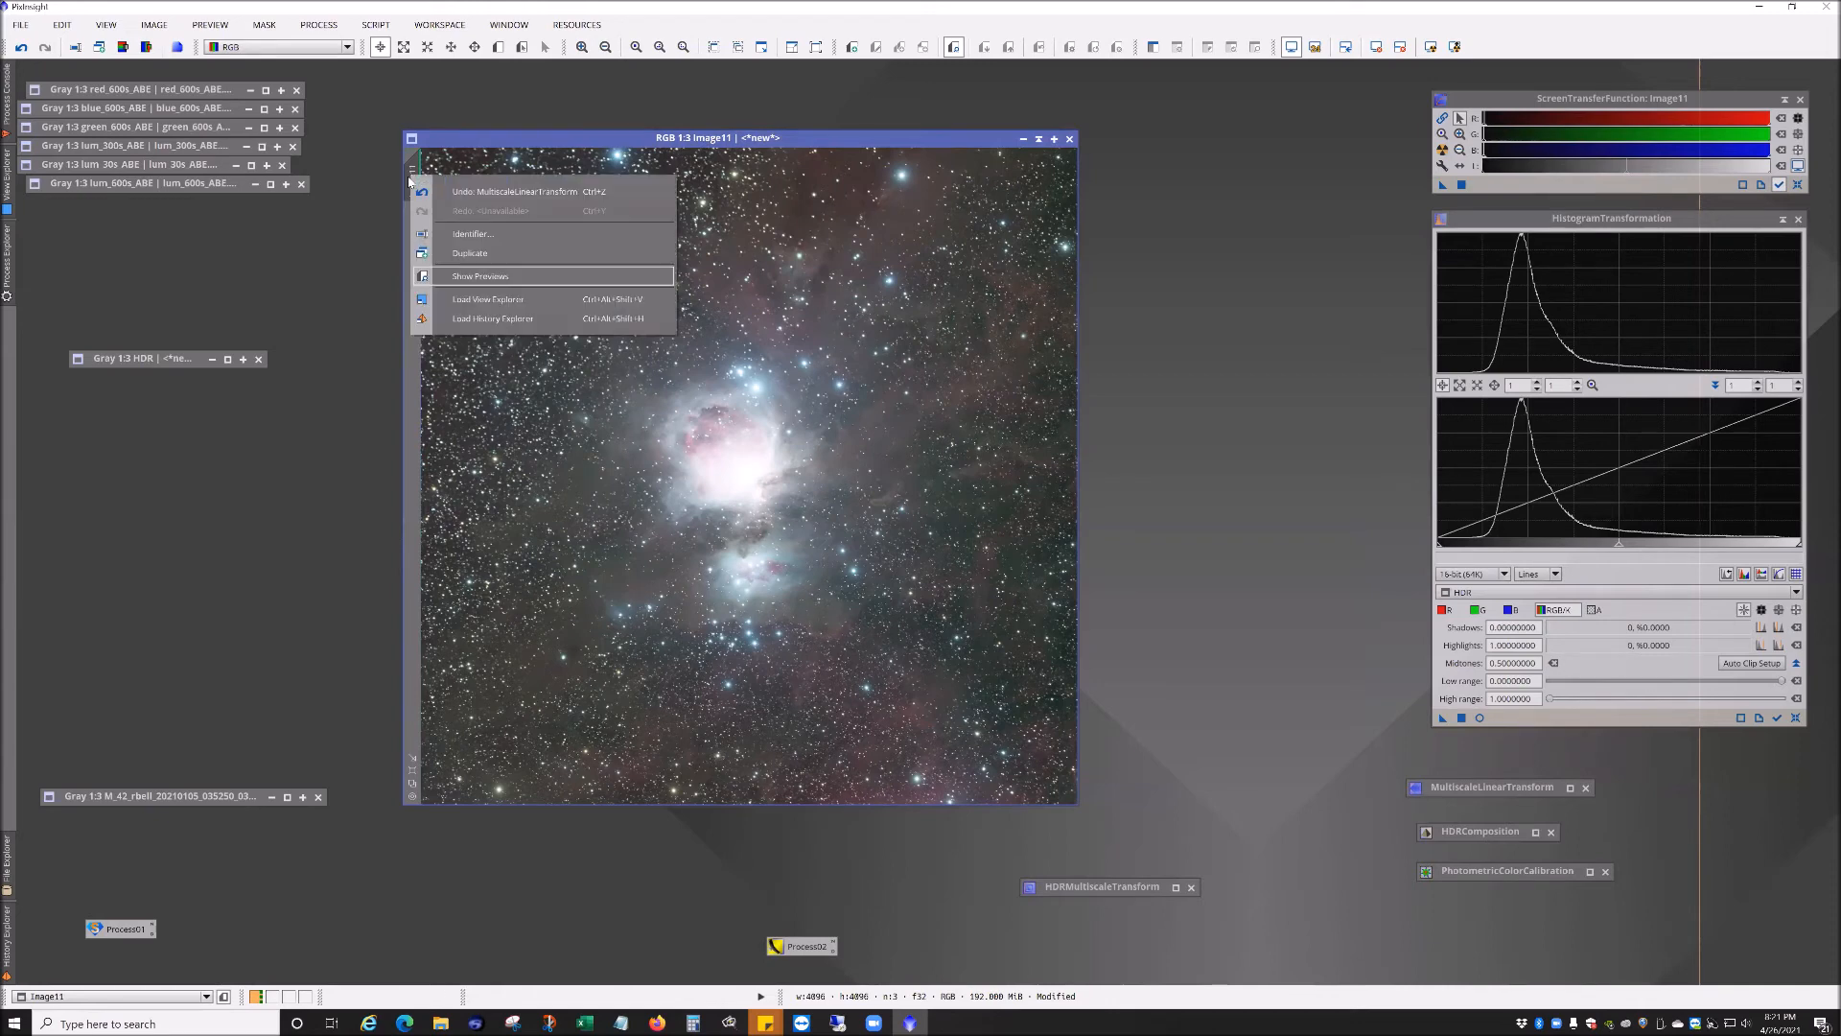
click(472, 233)
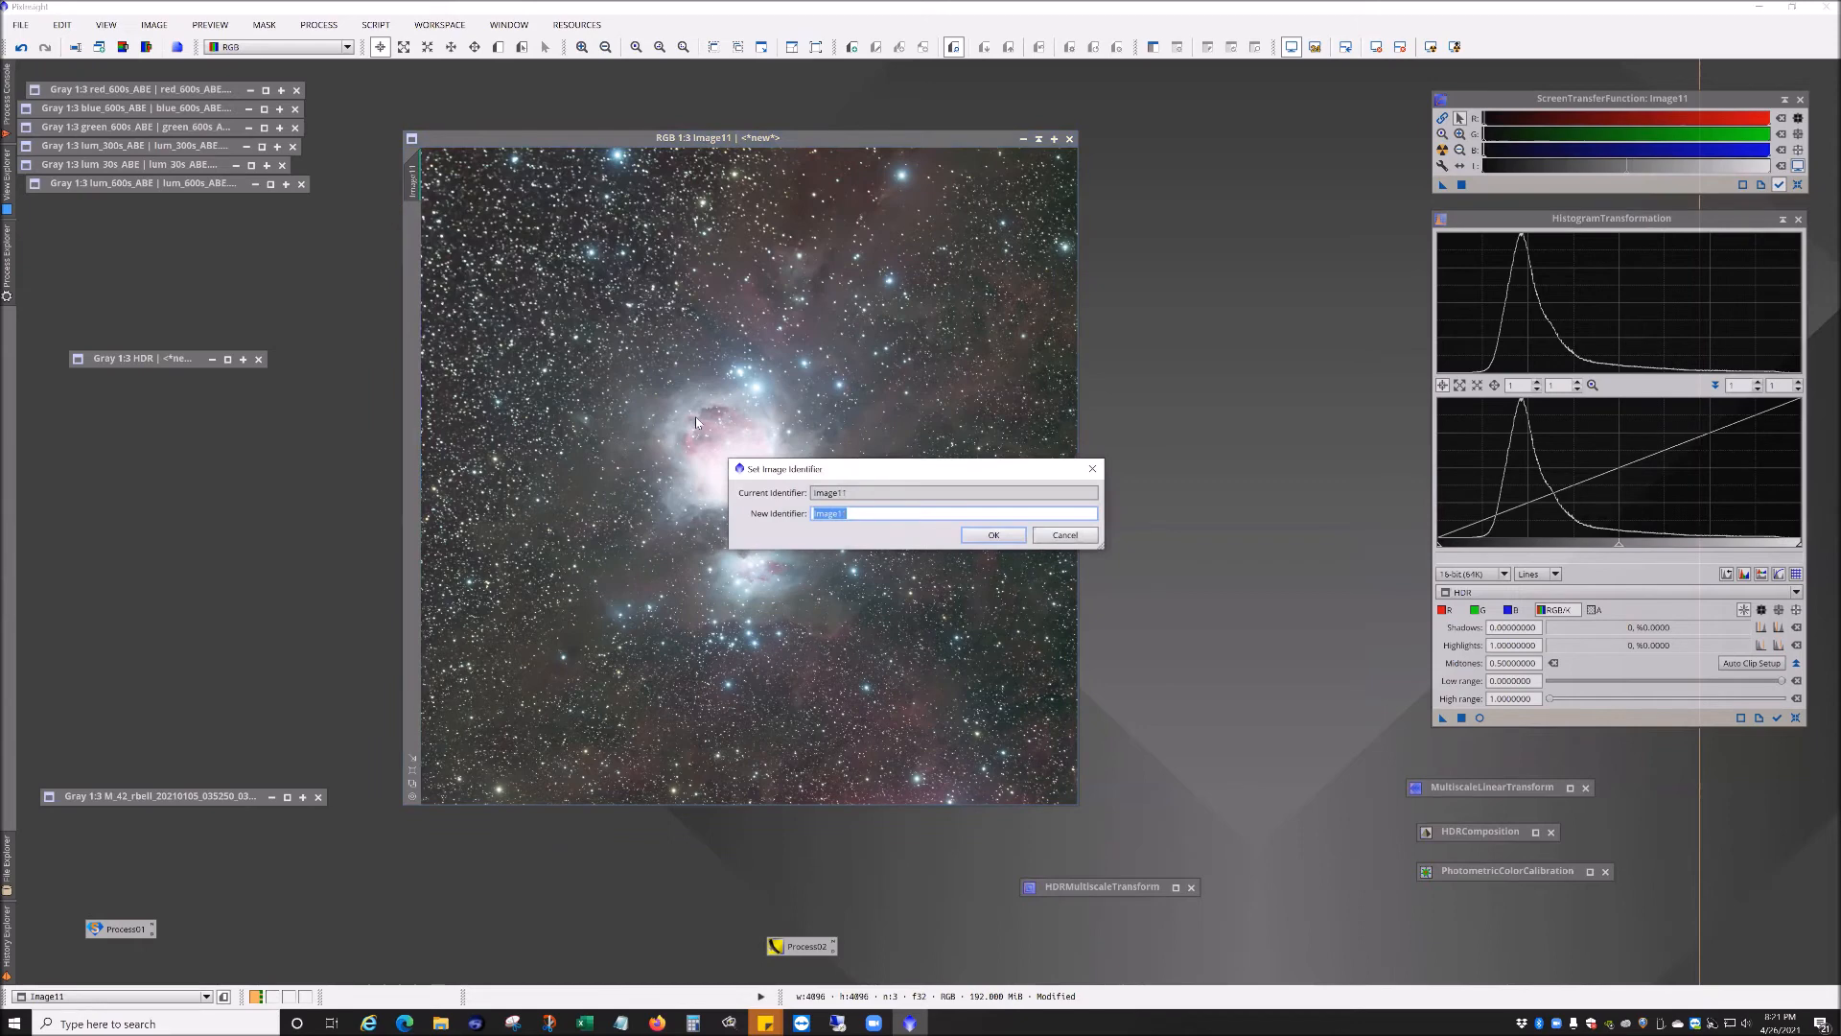
text(RGB)
key(Return)
Step: Target the RGB image in HistogramTransformation and reset its screen stretch to show the linear data
click(1484, 593)
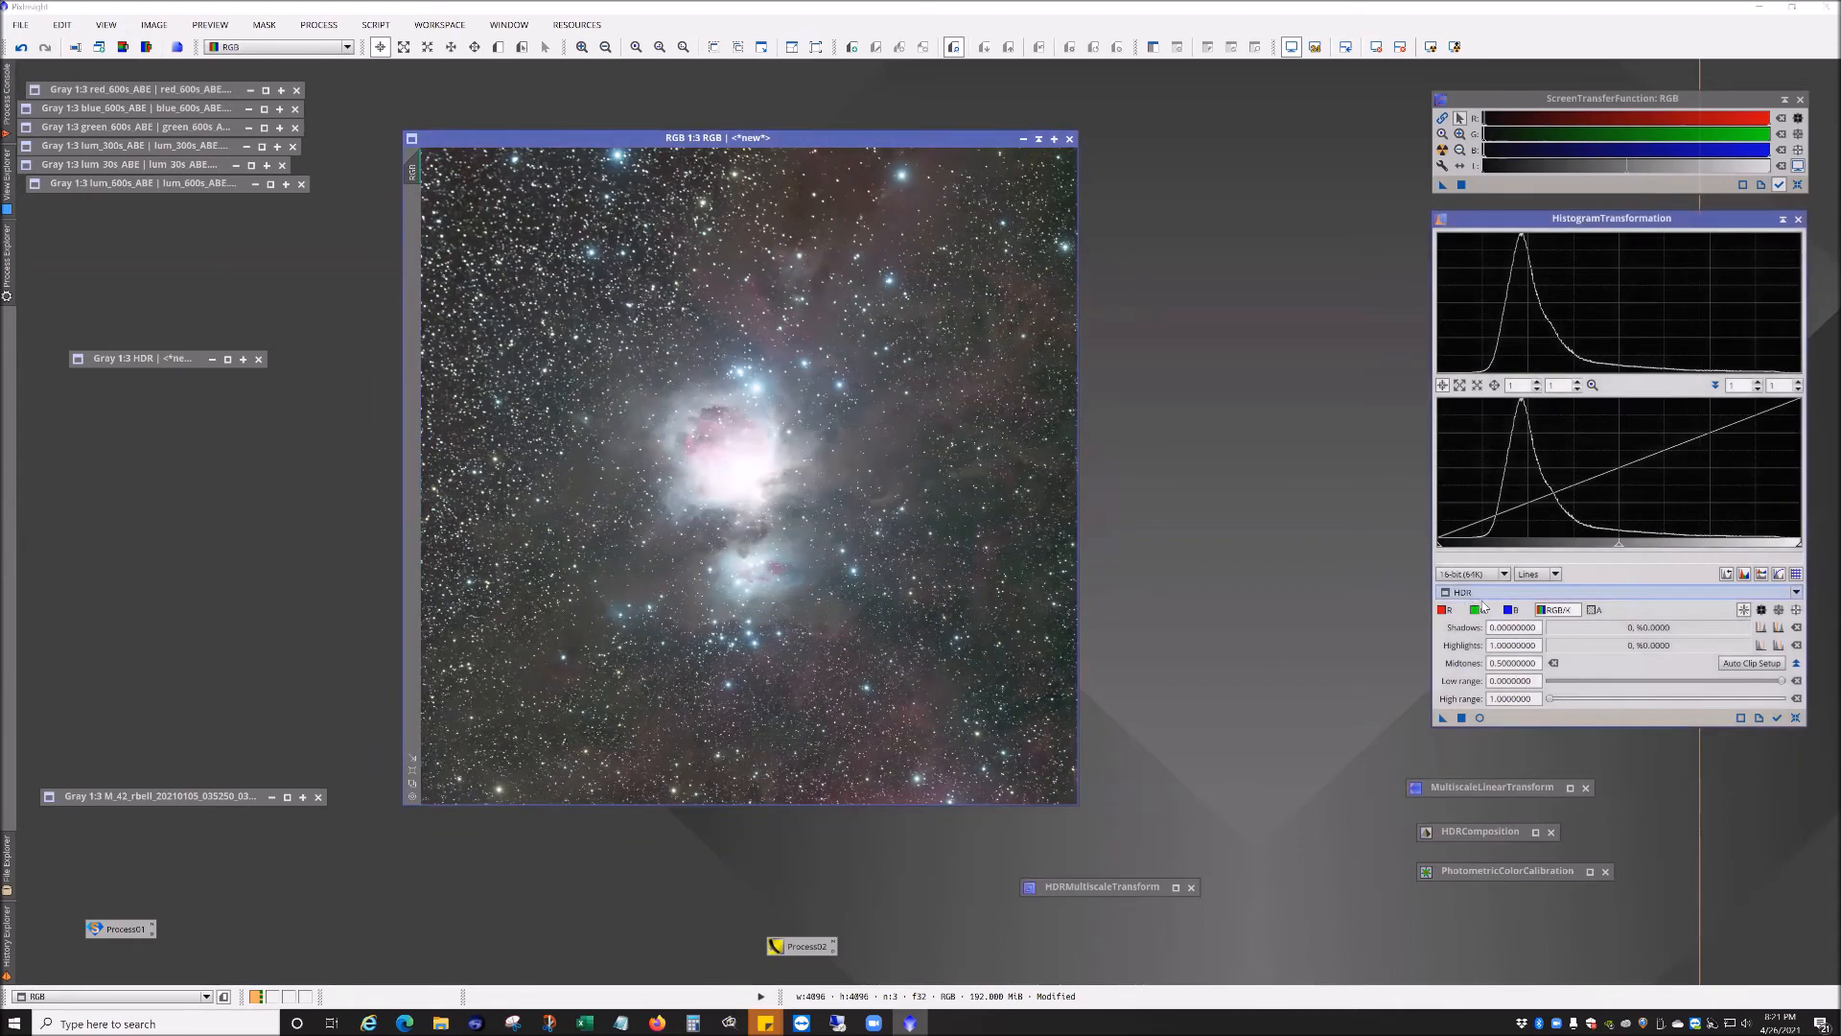
click(1492, 647)
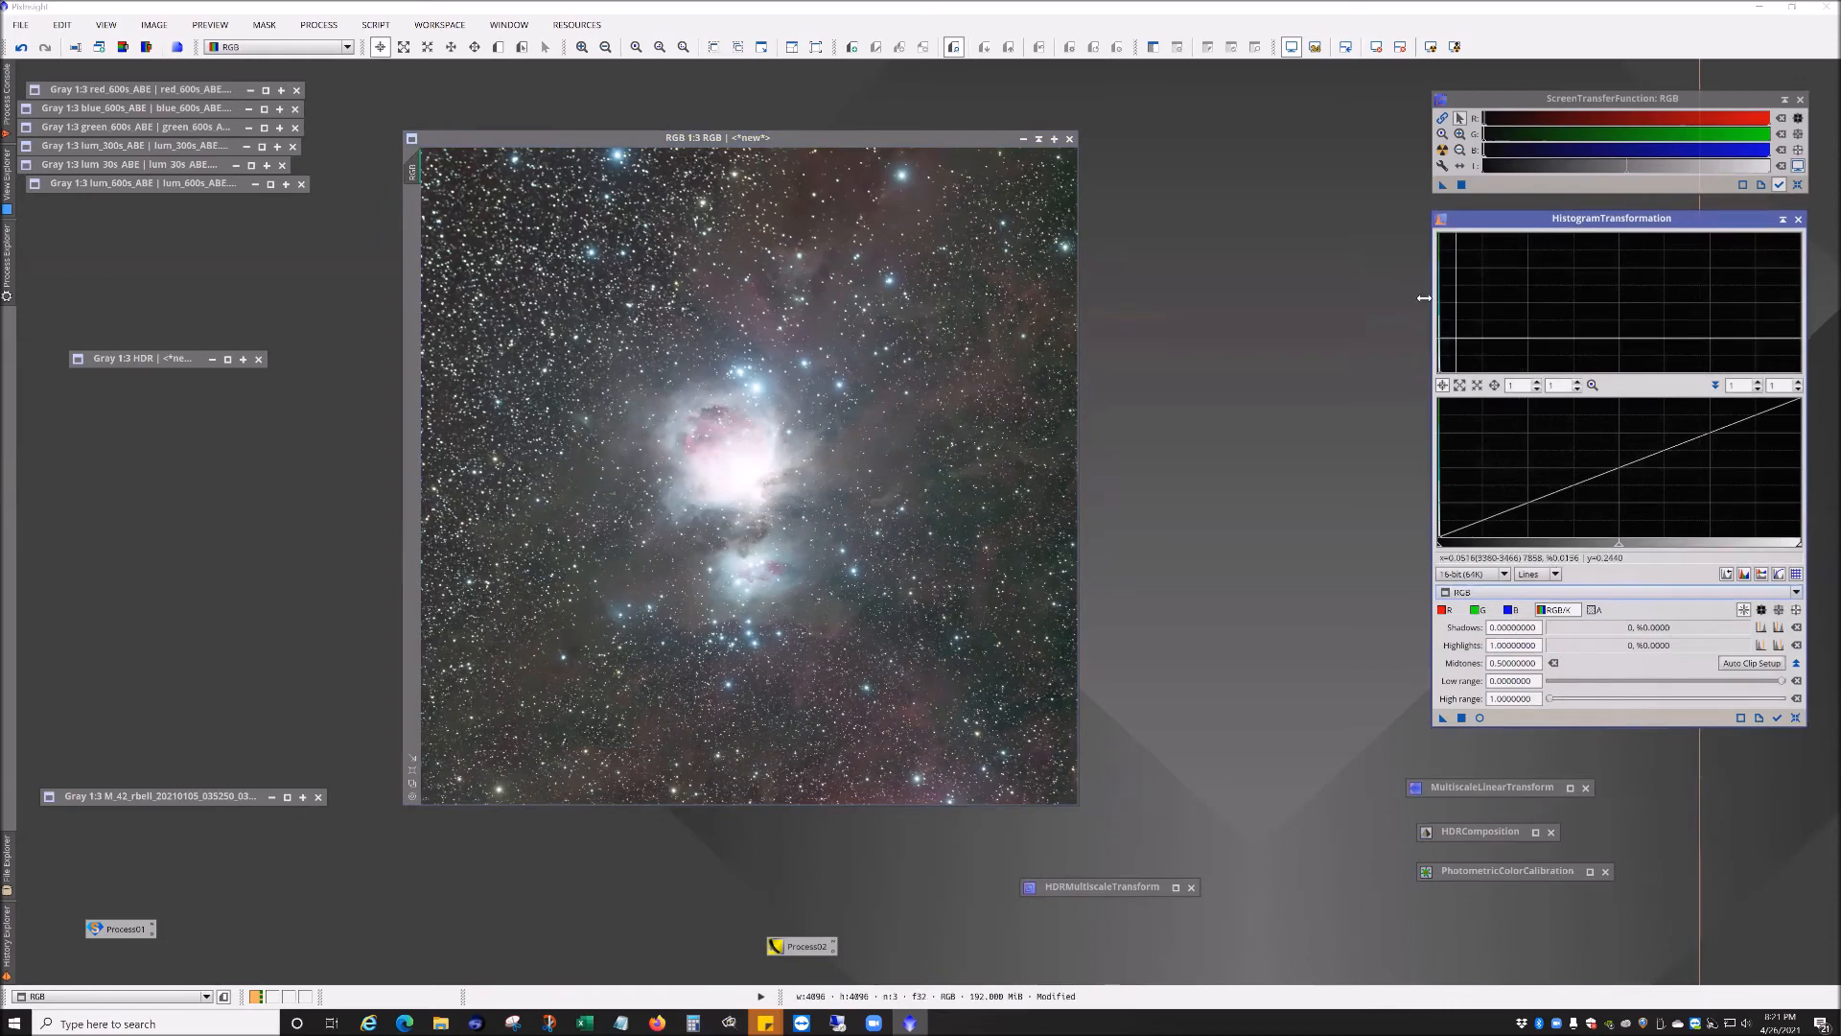
click(1799, 184)
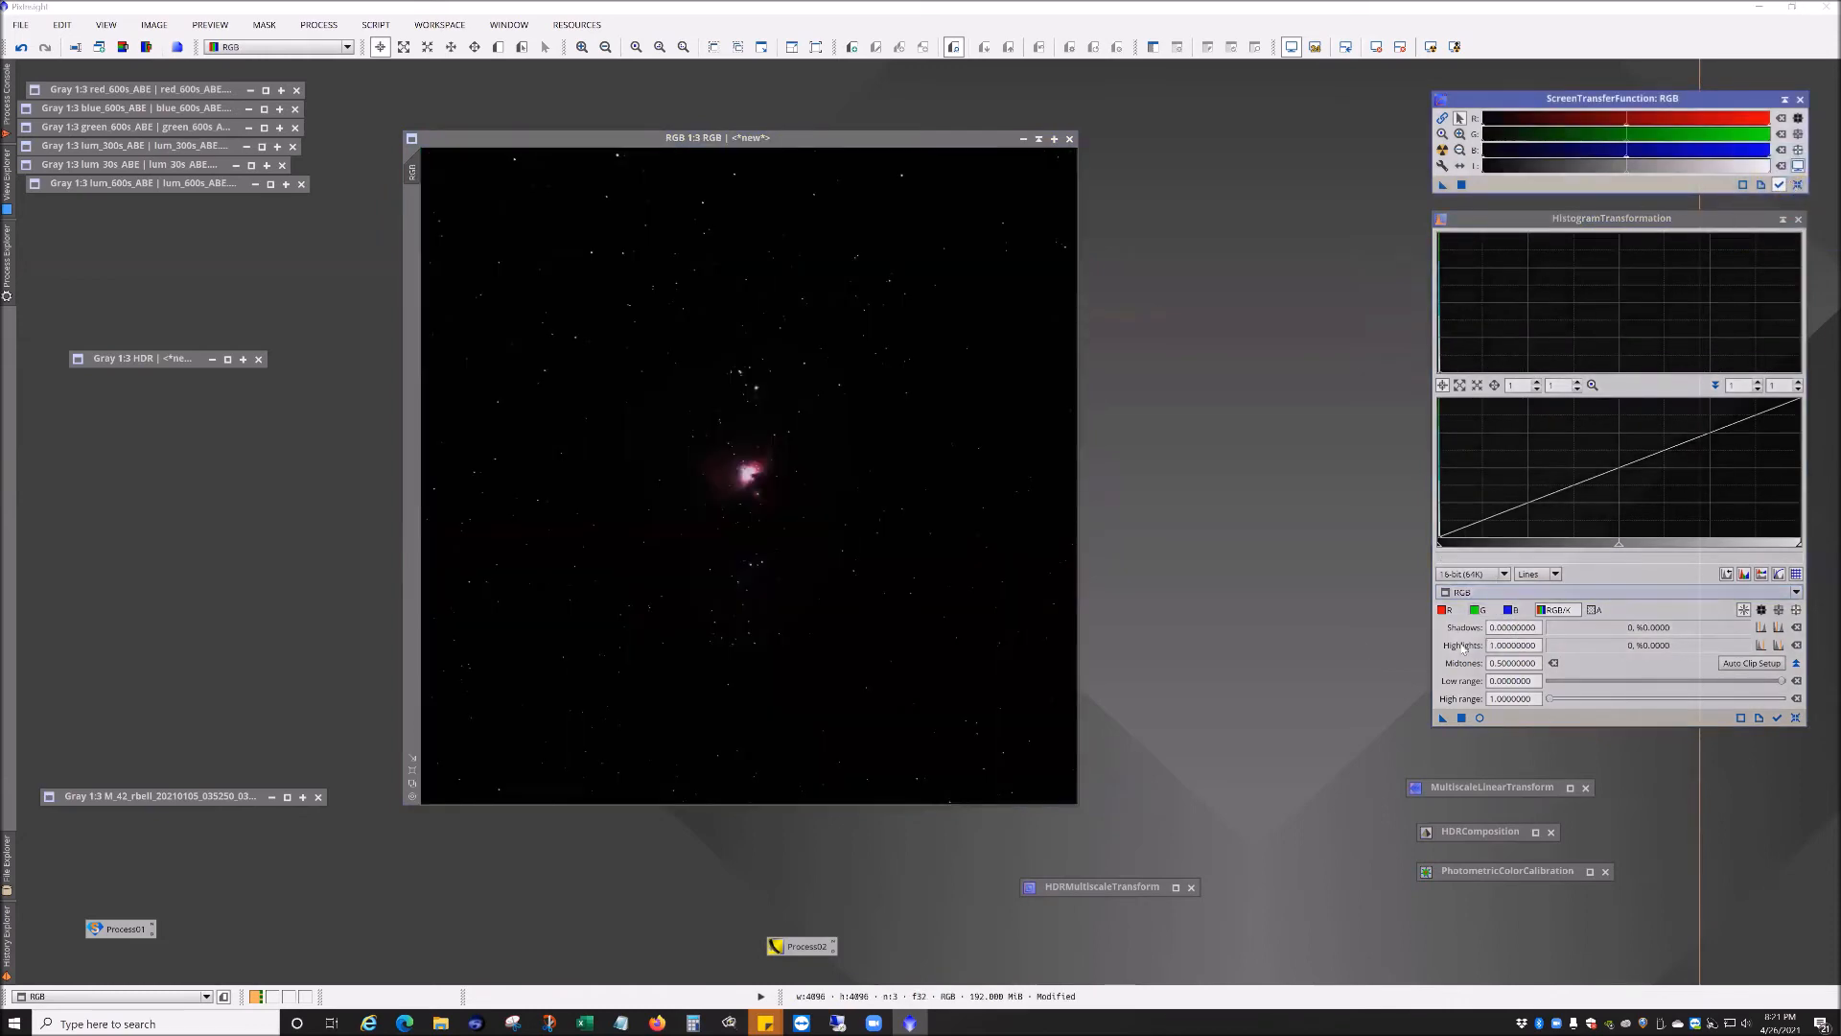
click(1442, 150)
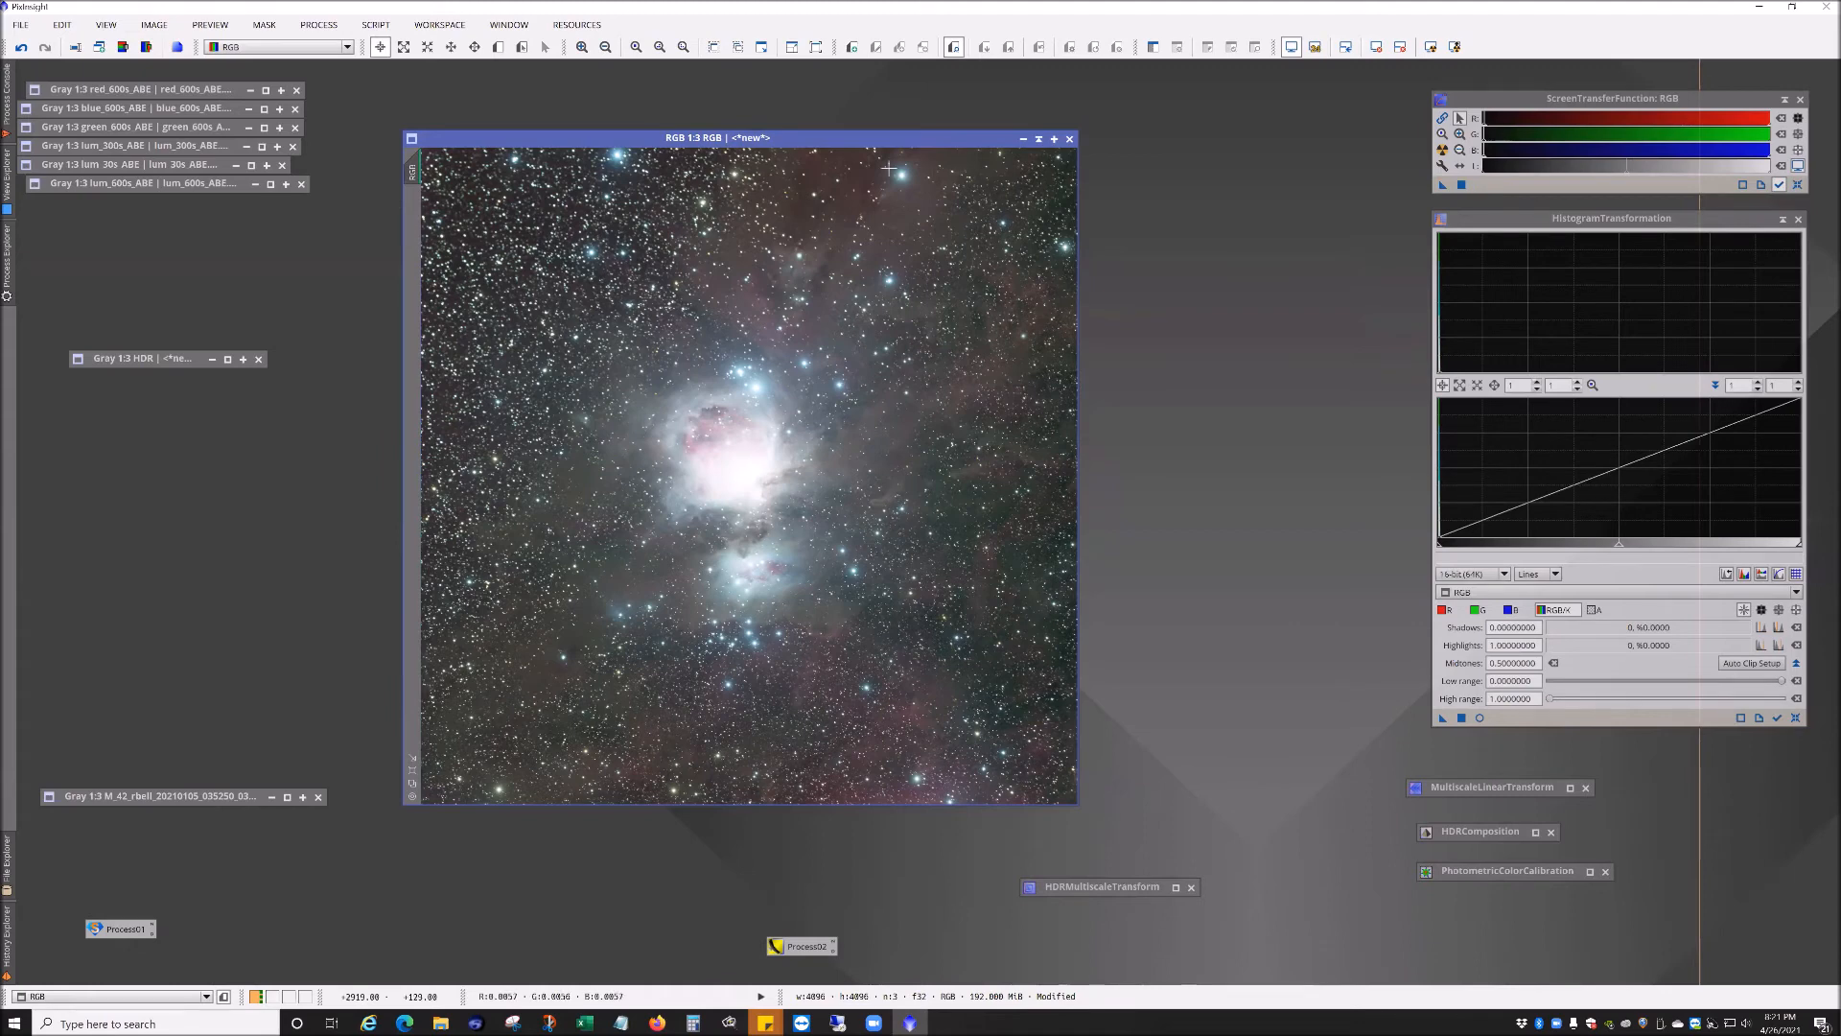
click(1798, 185)
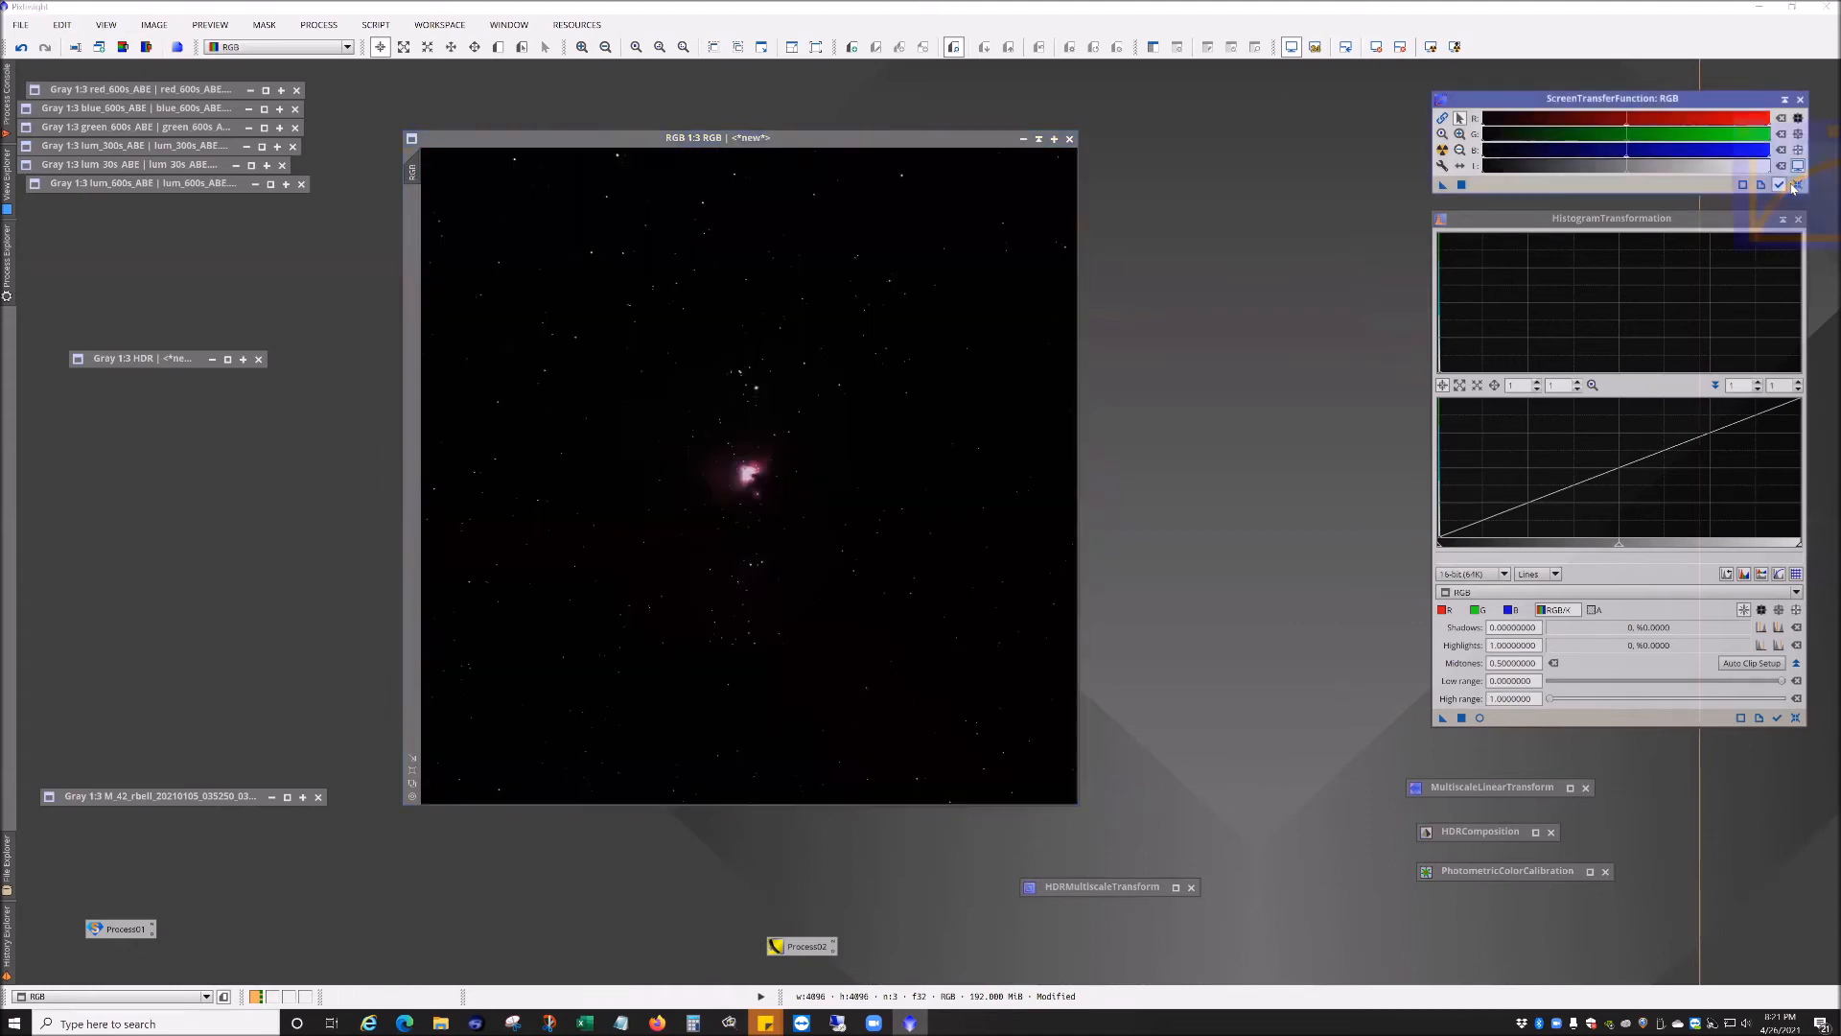
Step: Open the HistogramTransformation real-time preview and arrange it and the dialog beside the image
click(1480, 718)
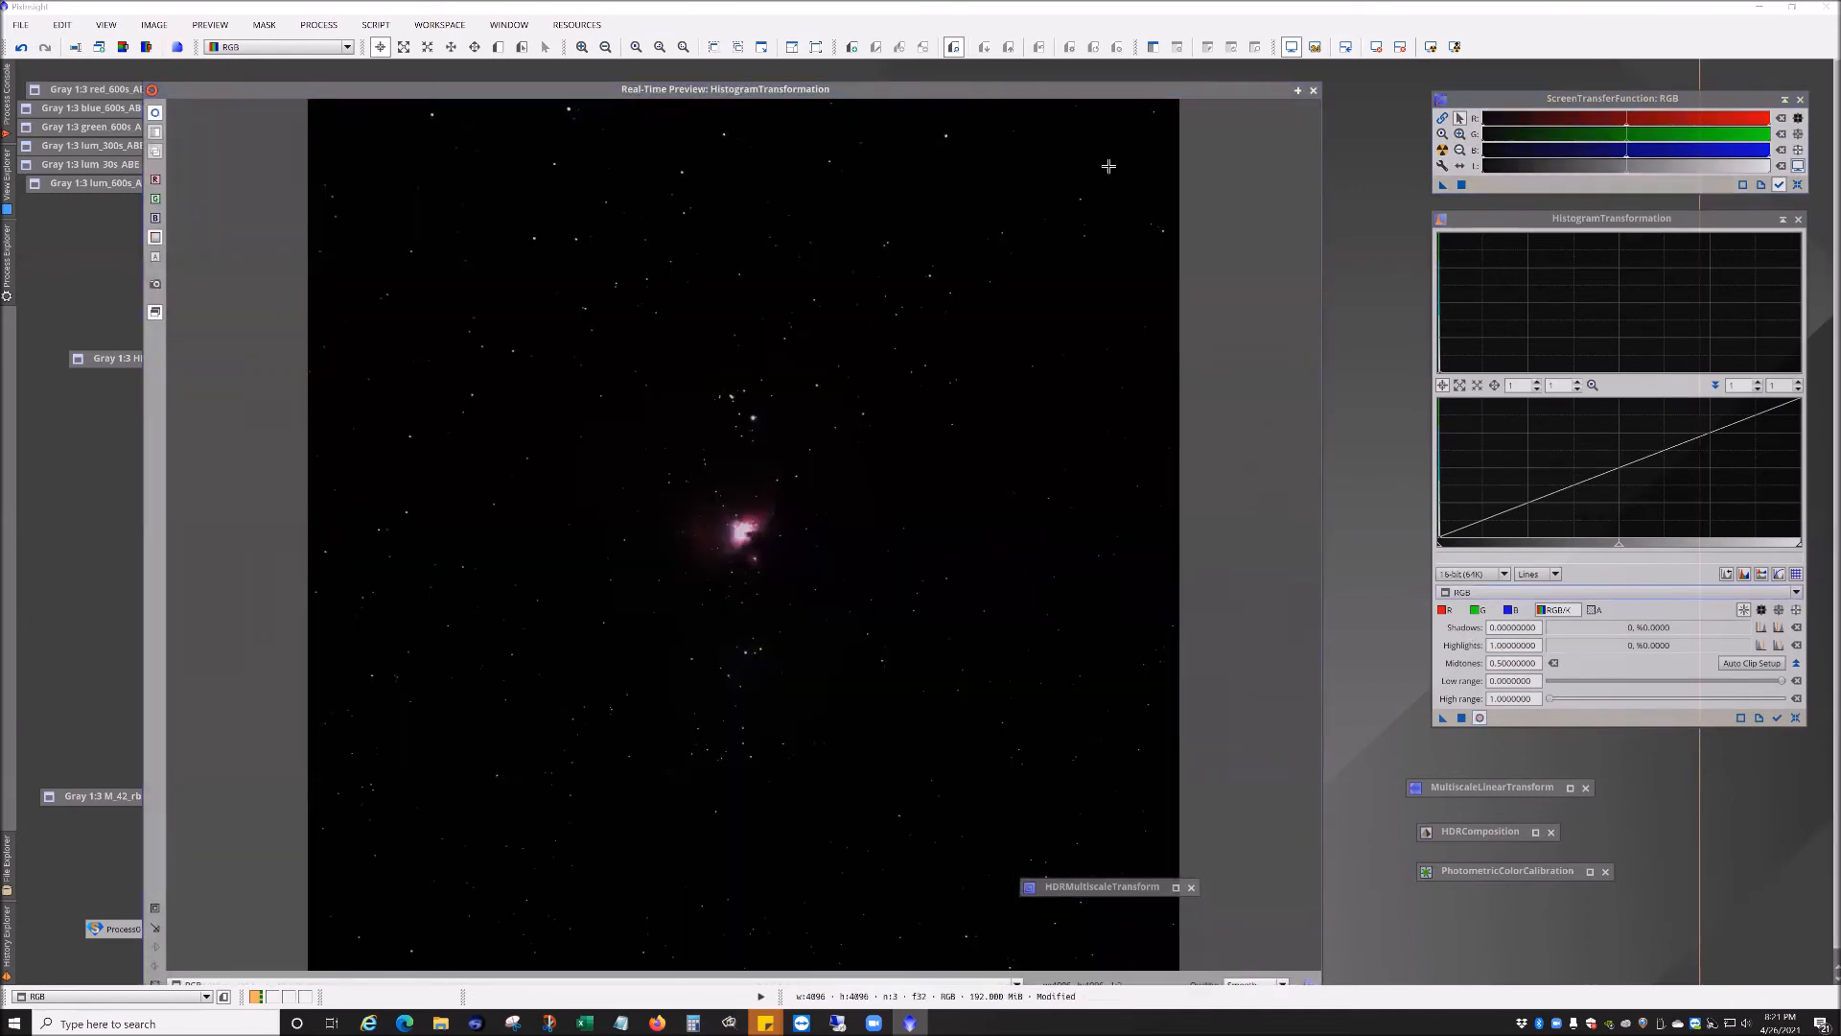
drag(1087, 91, 1060, 63)
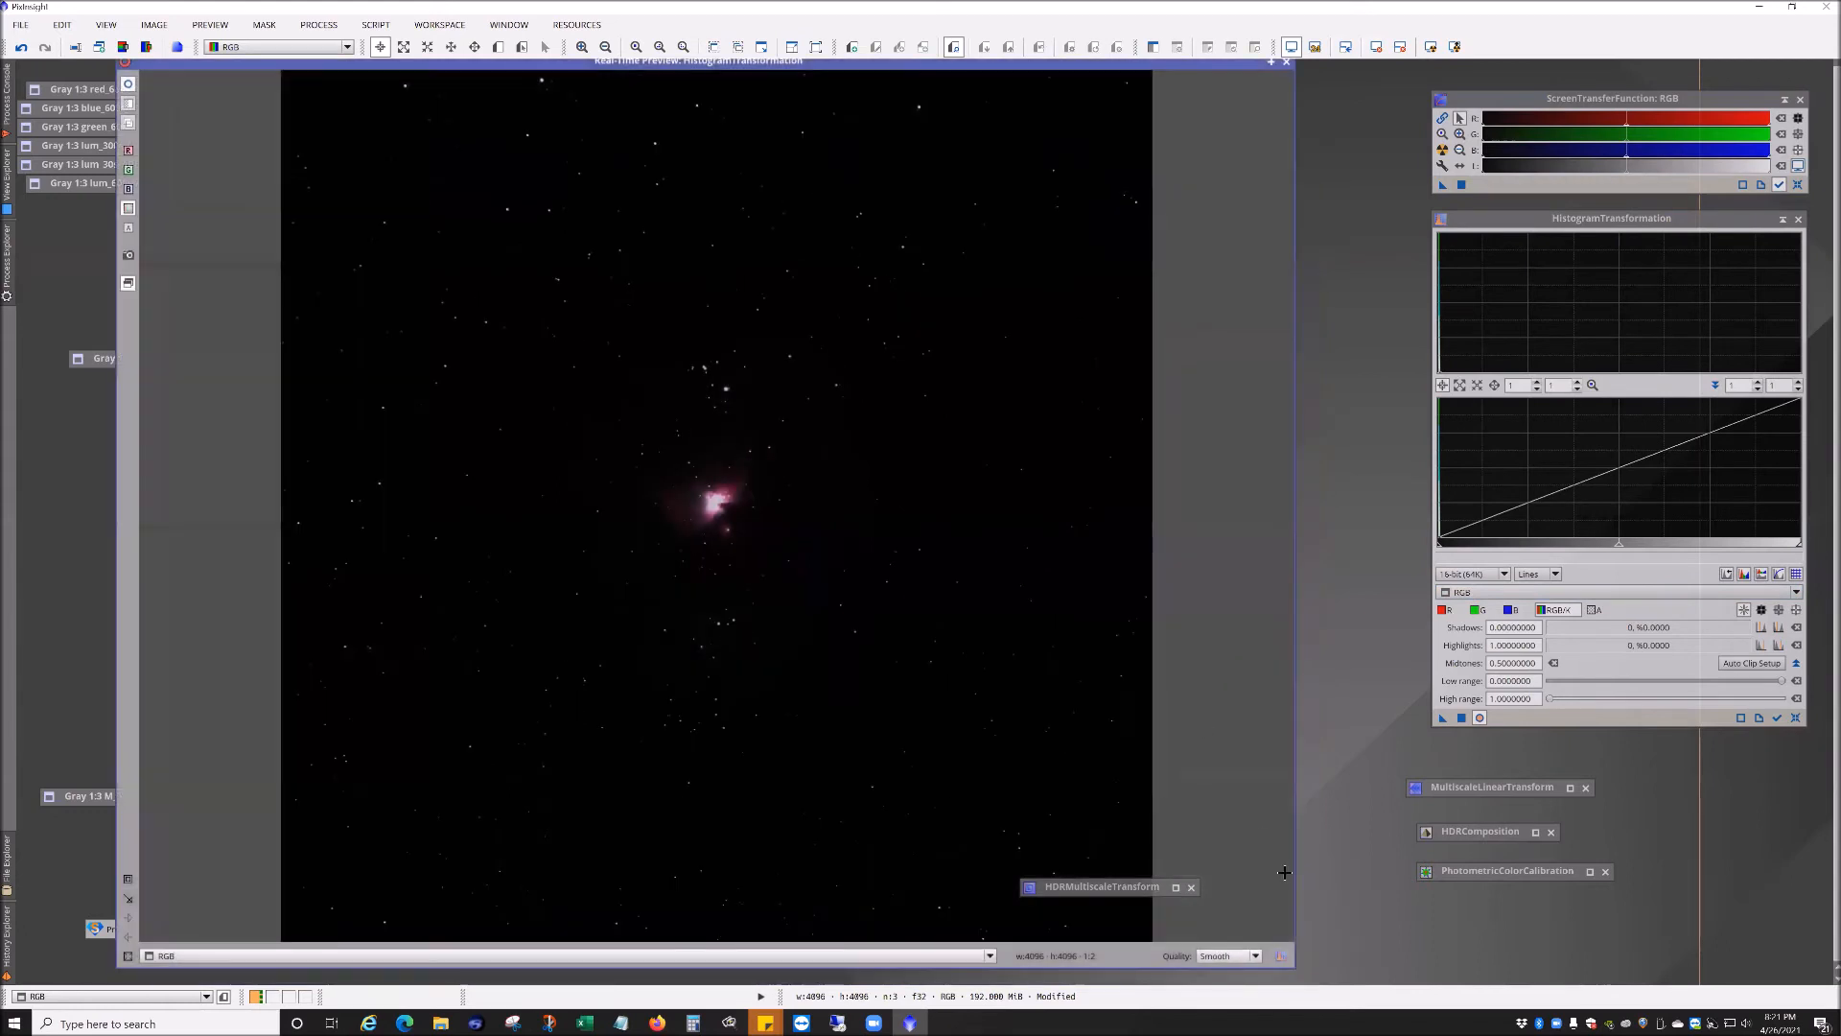
drag(1290, 963, 609, 817)
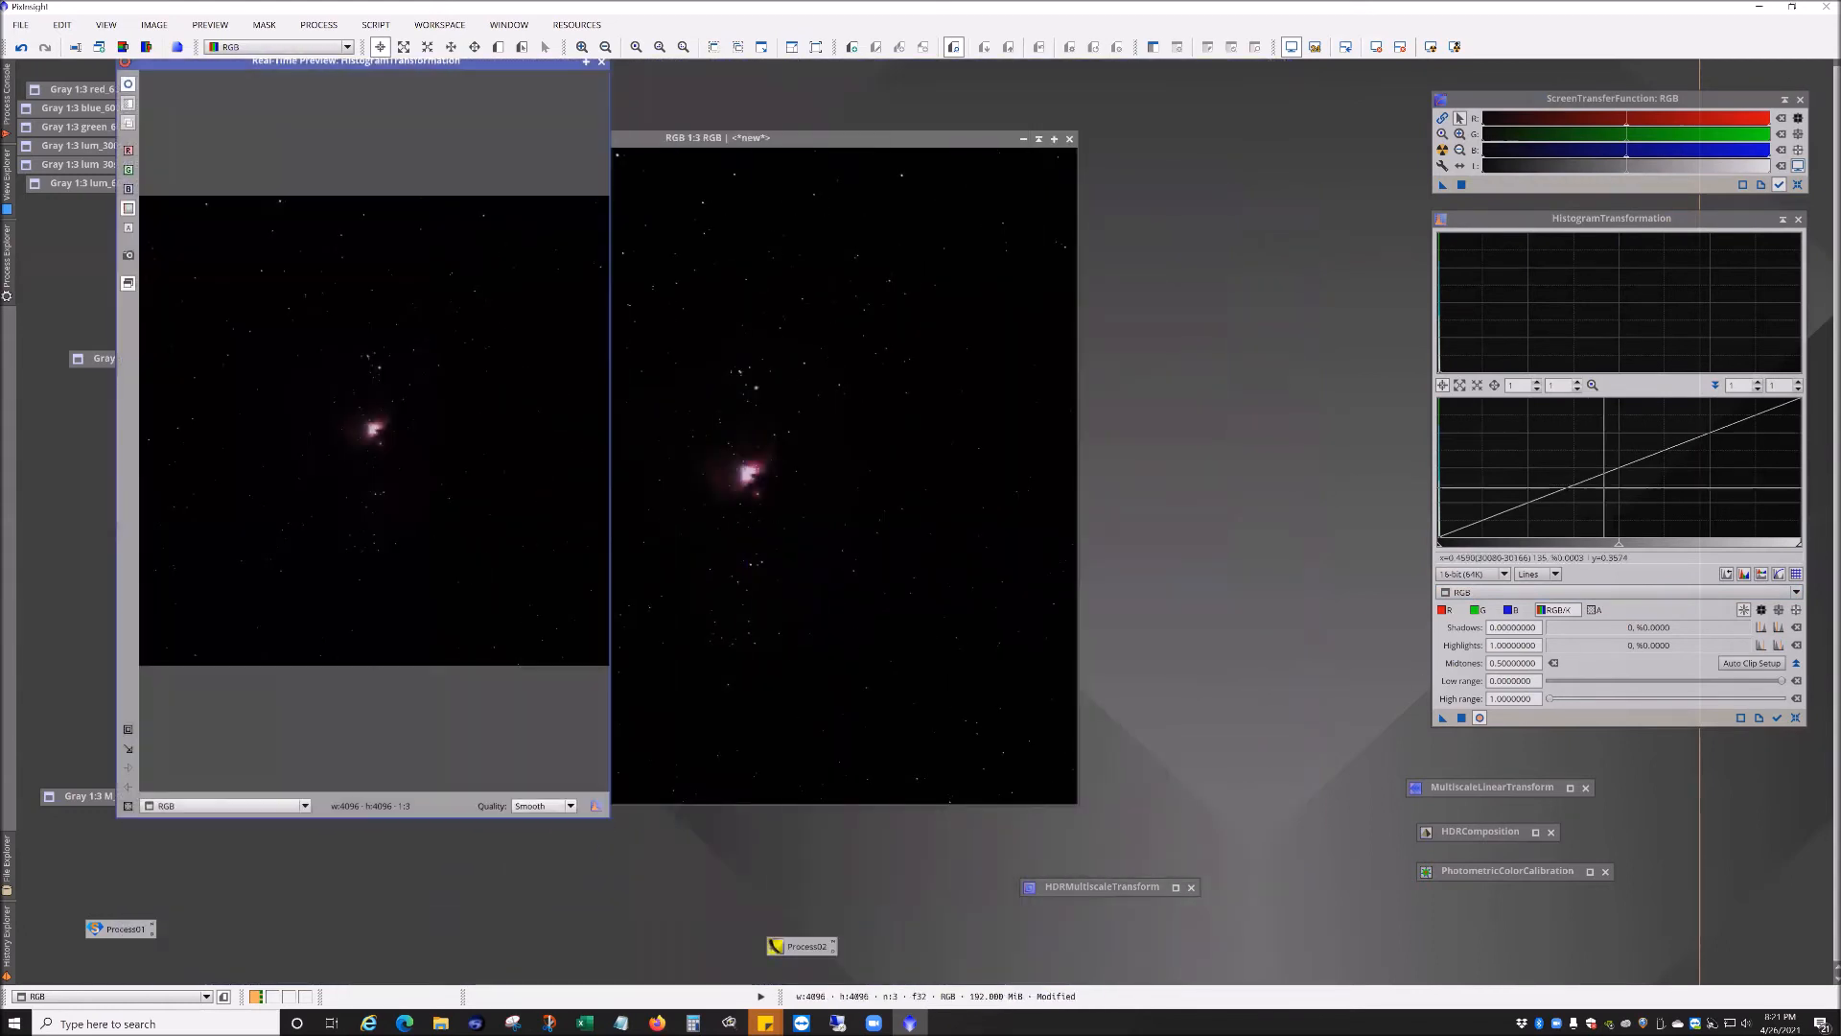
drag(1554, 221, 1189, 242)
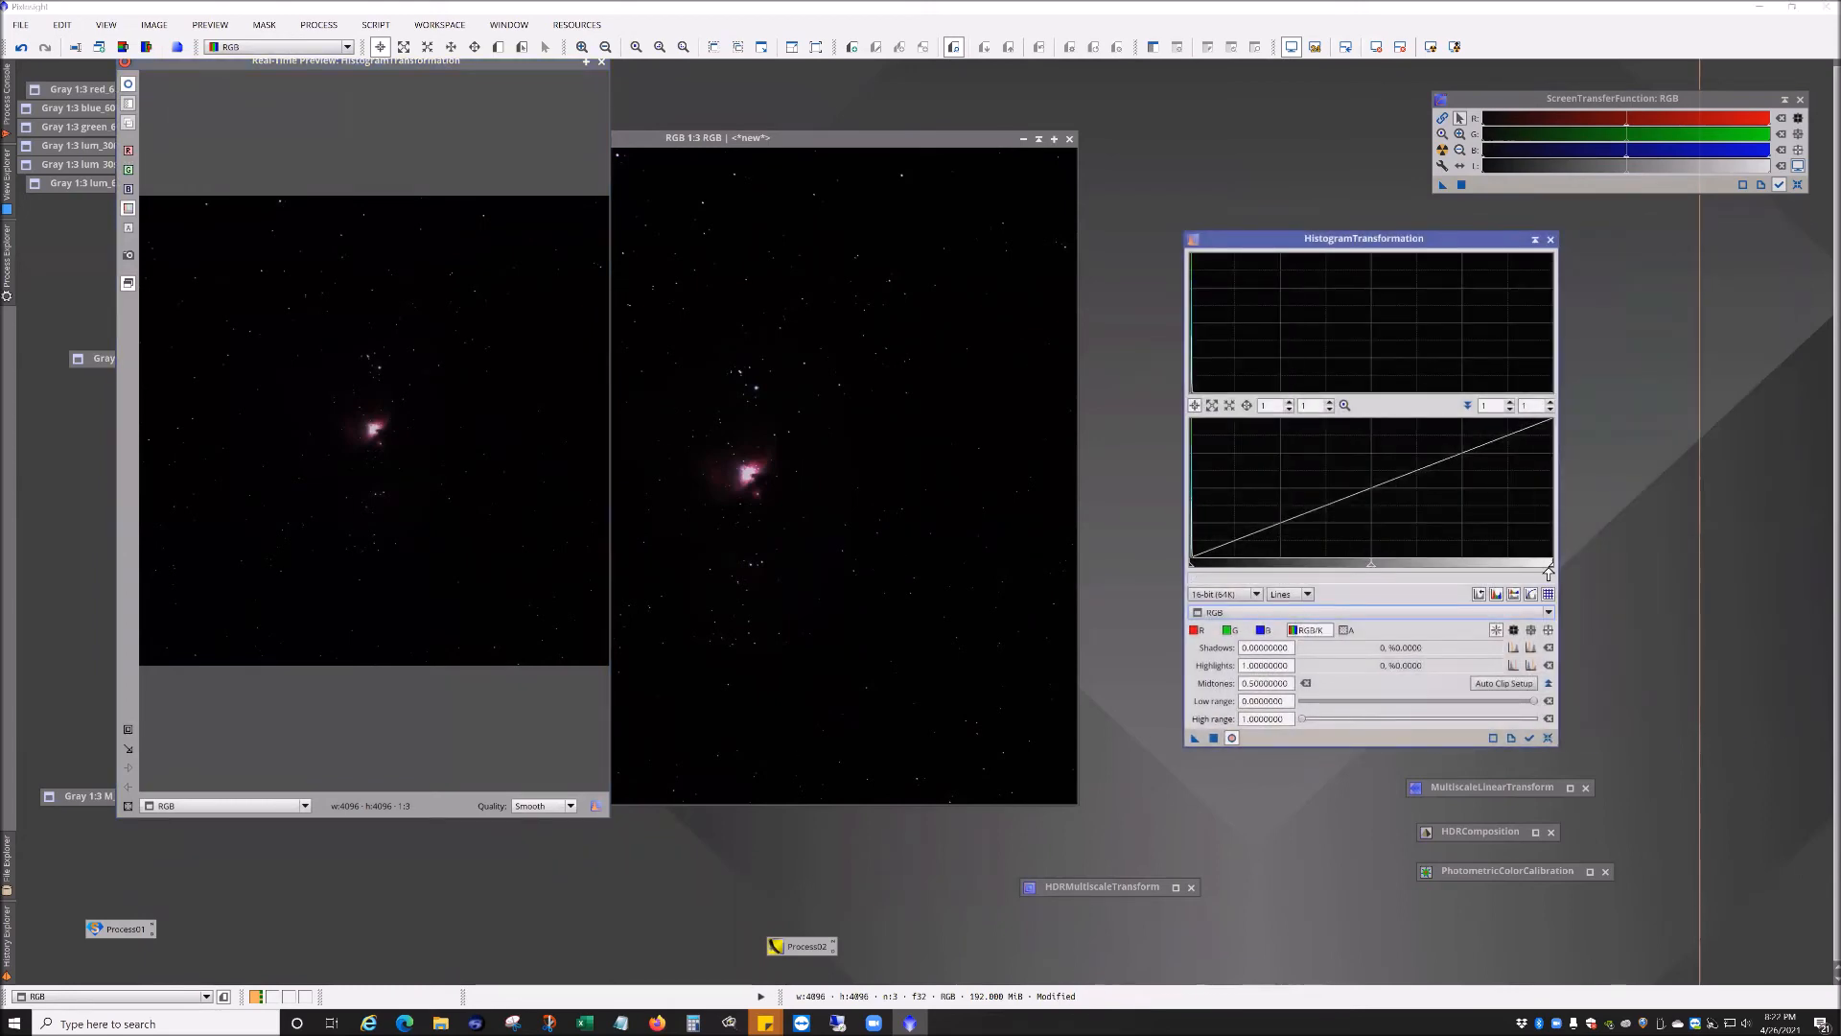
mouse_move(1551, 567)
mouse_down()
mouse_move(1324, 566)
mouse_move(1197, 596)
mouse_move(1553, 580)
mouse_up()
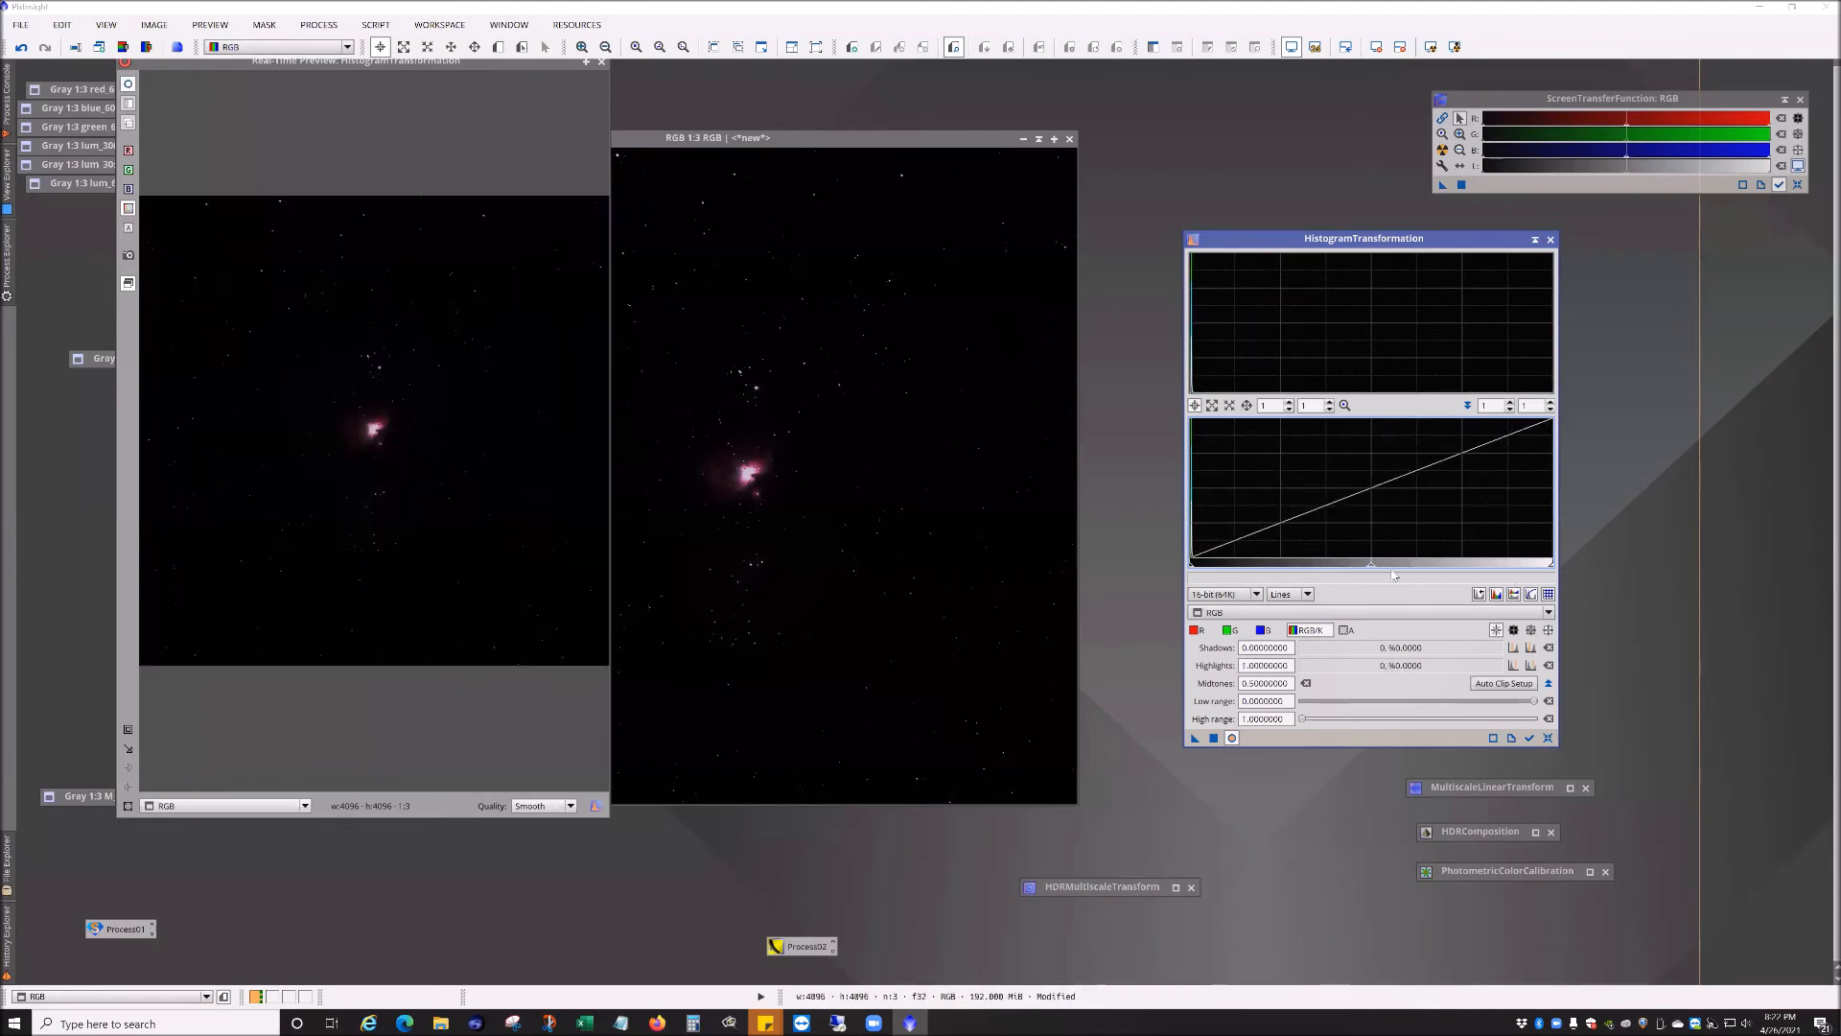
mouse_move(1366, 571)
mouse_down()
mouse_move(1199, 585)
mouse_move(1369, 579)
mouse_up()
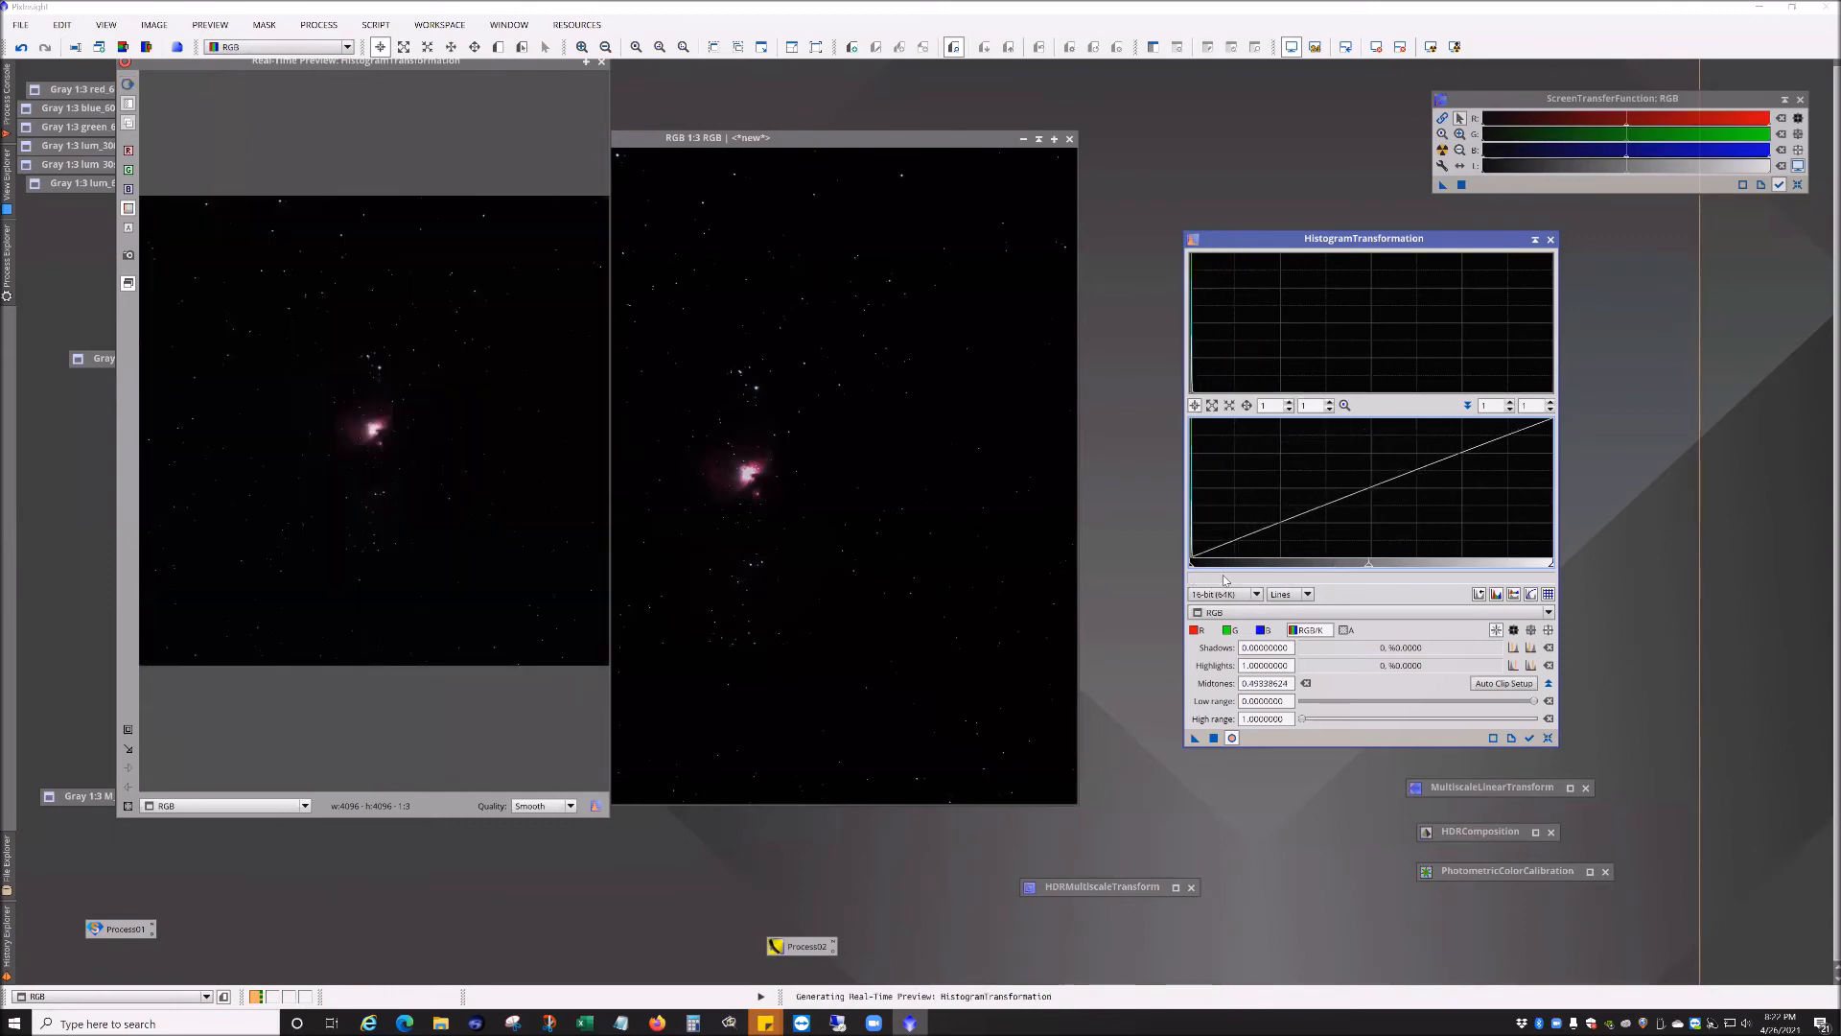
drag(1200, 573, 1156, 579)
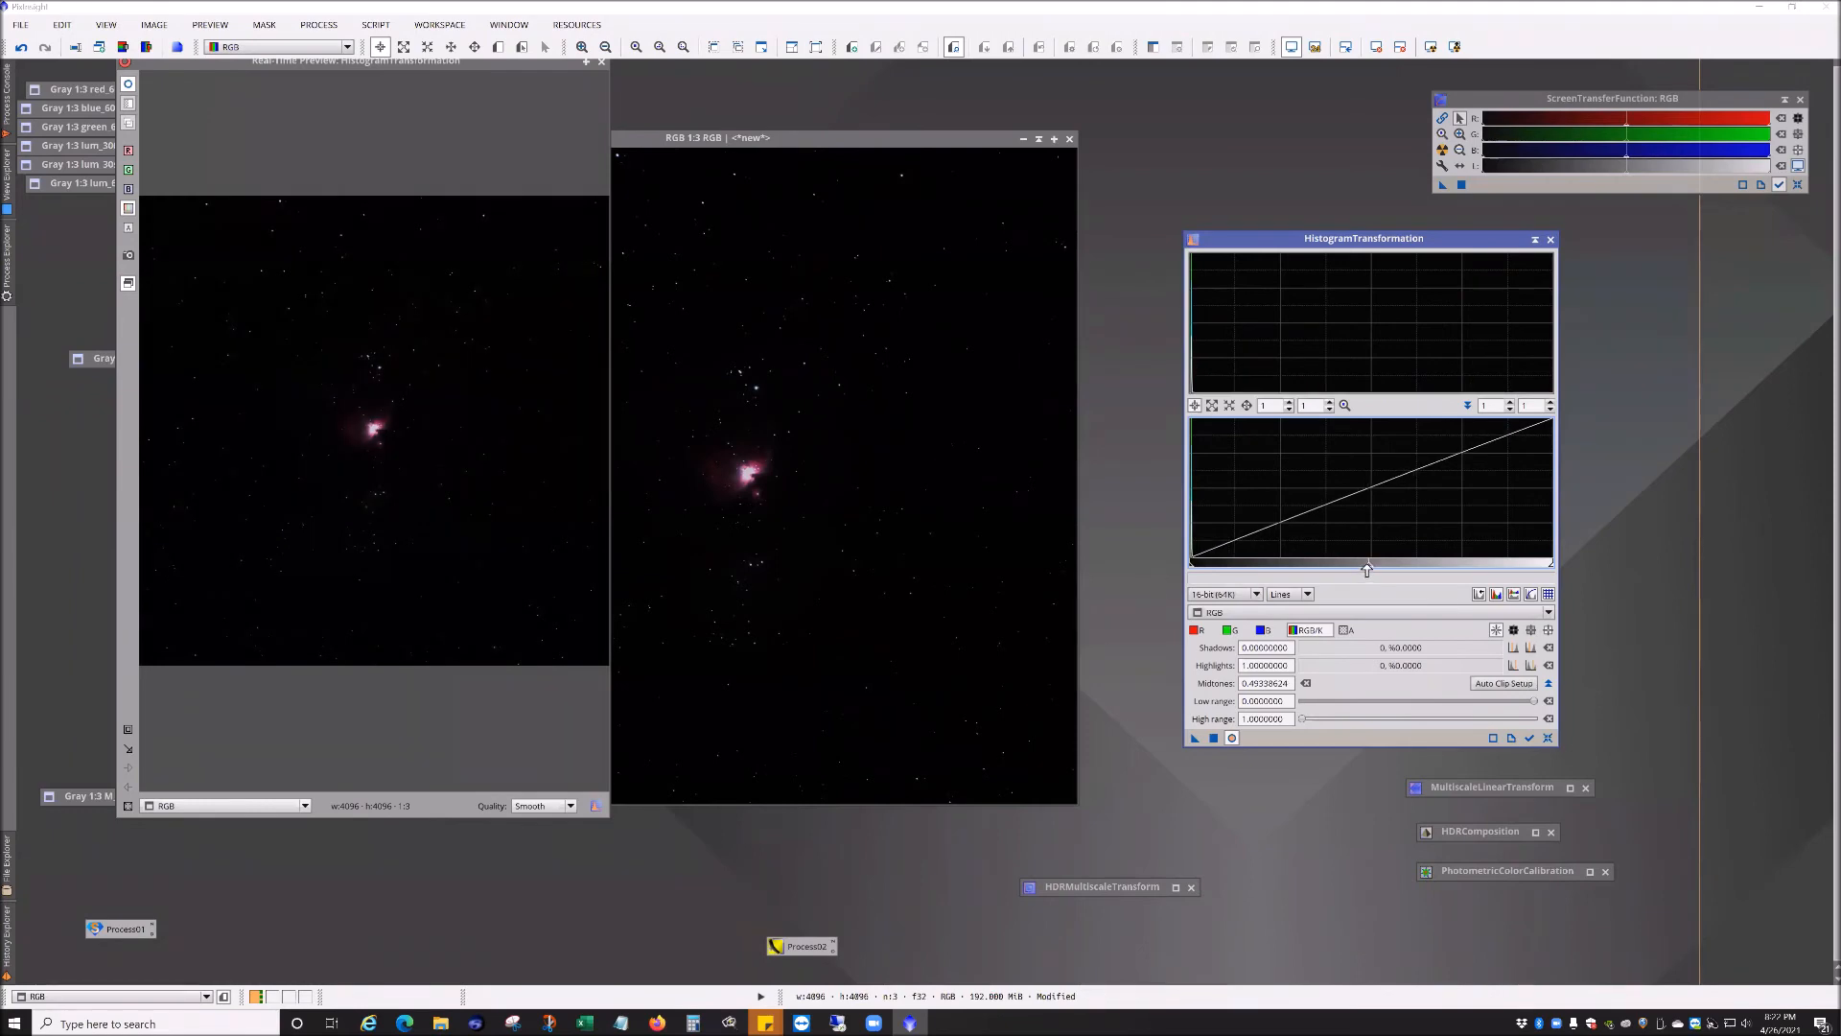
click(1548, 738)
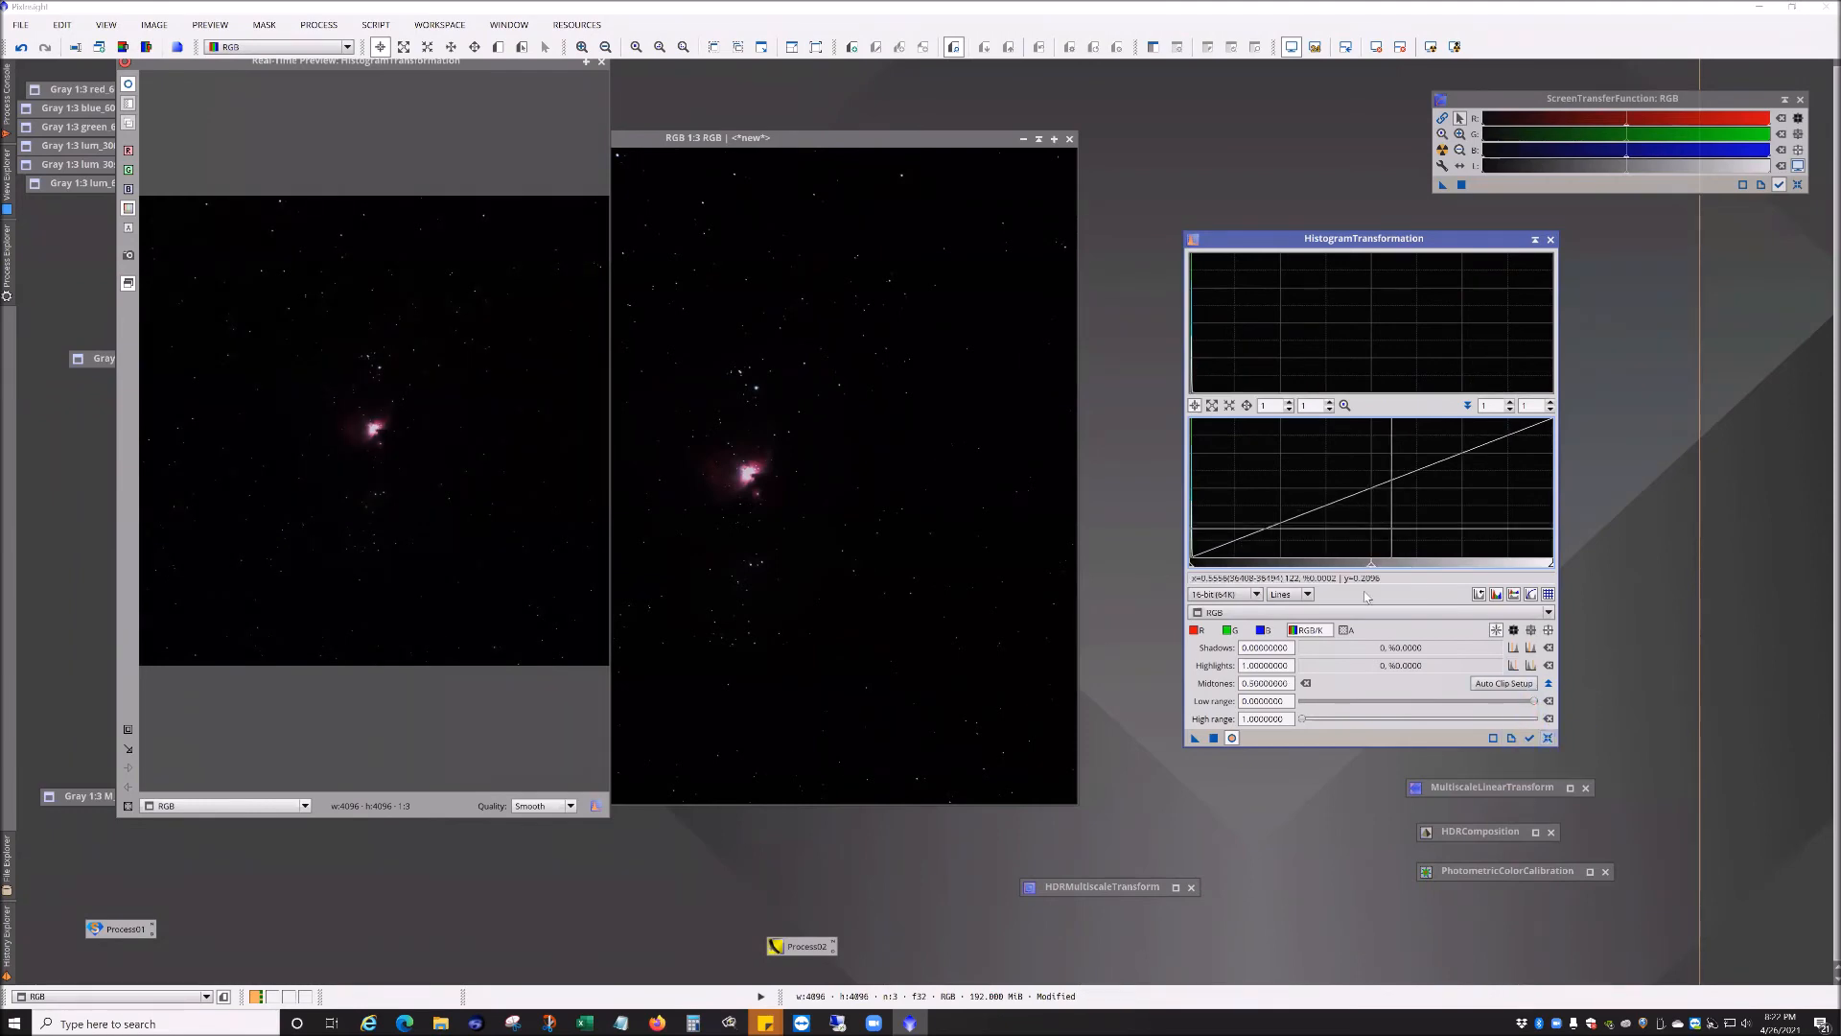
Step: Stretch the RGB image with a histogram transformation using midtones of 0.03968214
double_click(855, 139)
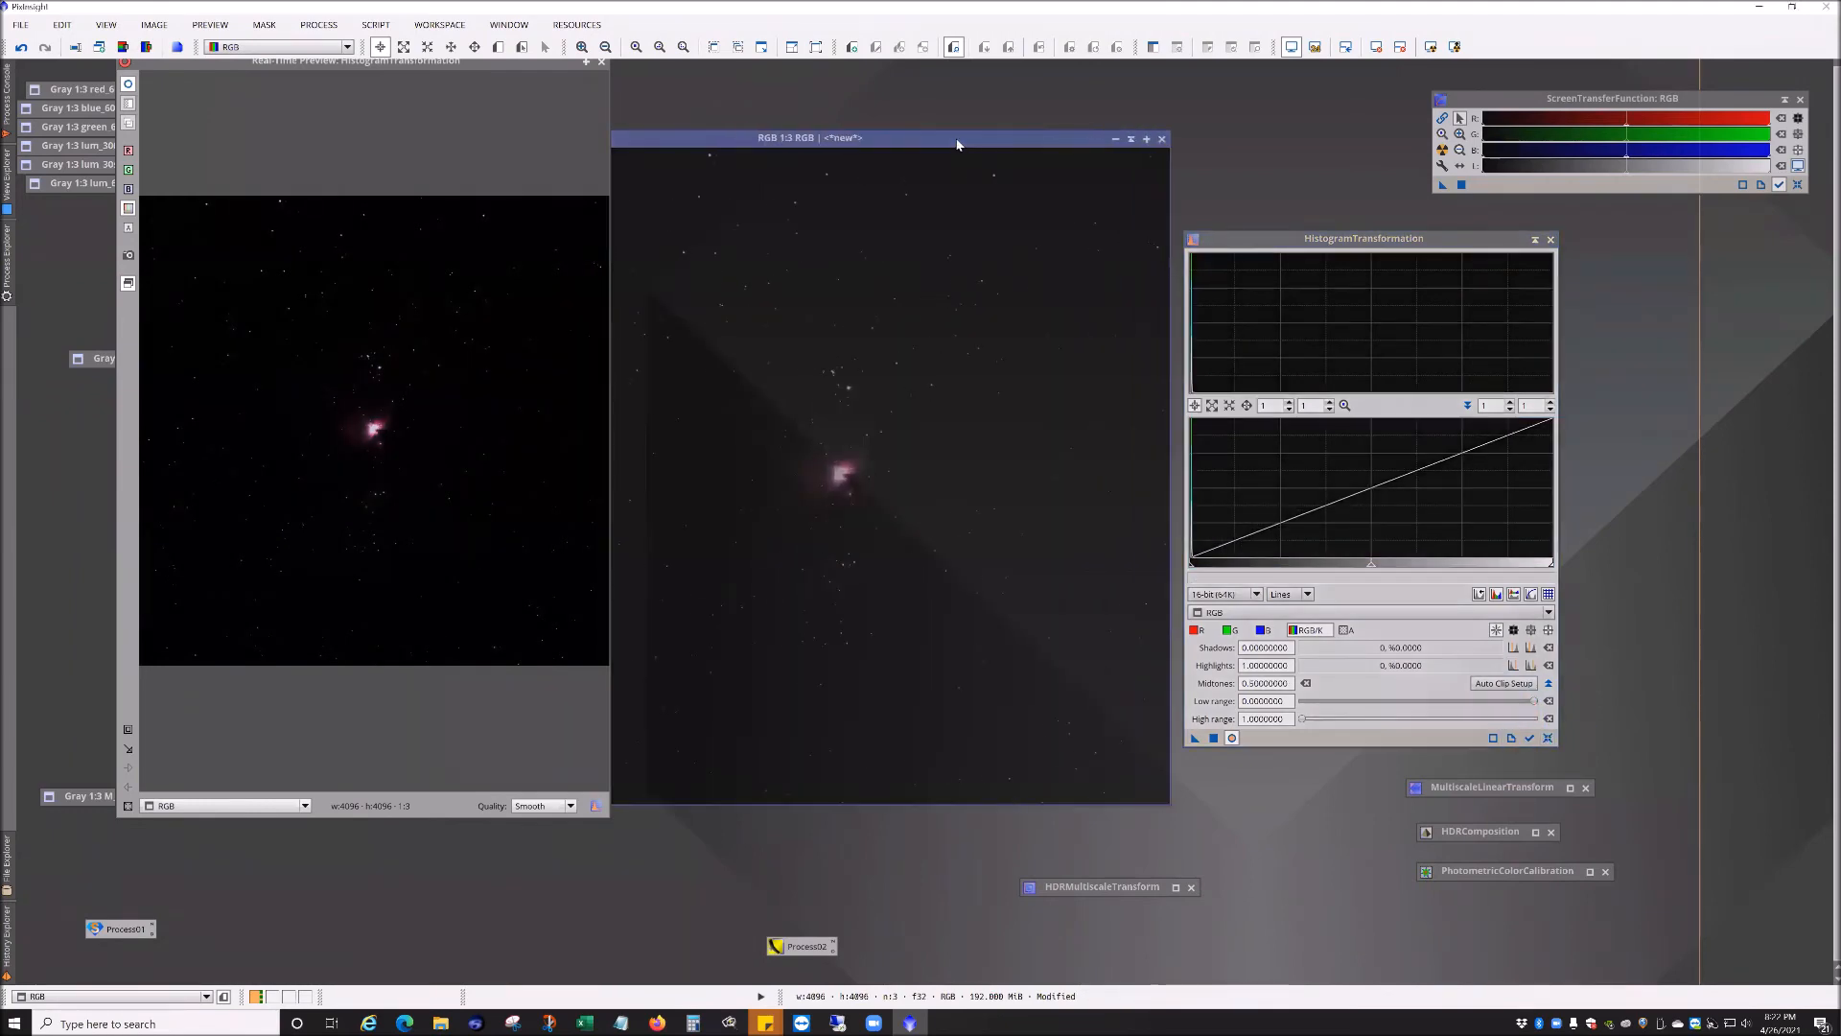
drag(1371, 564, 1203, 566)
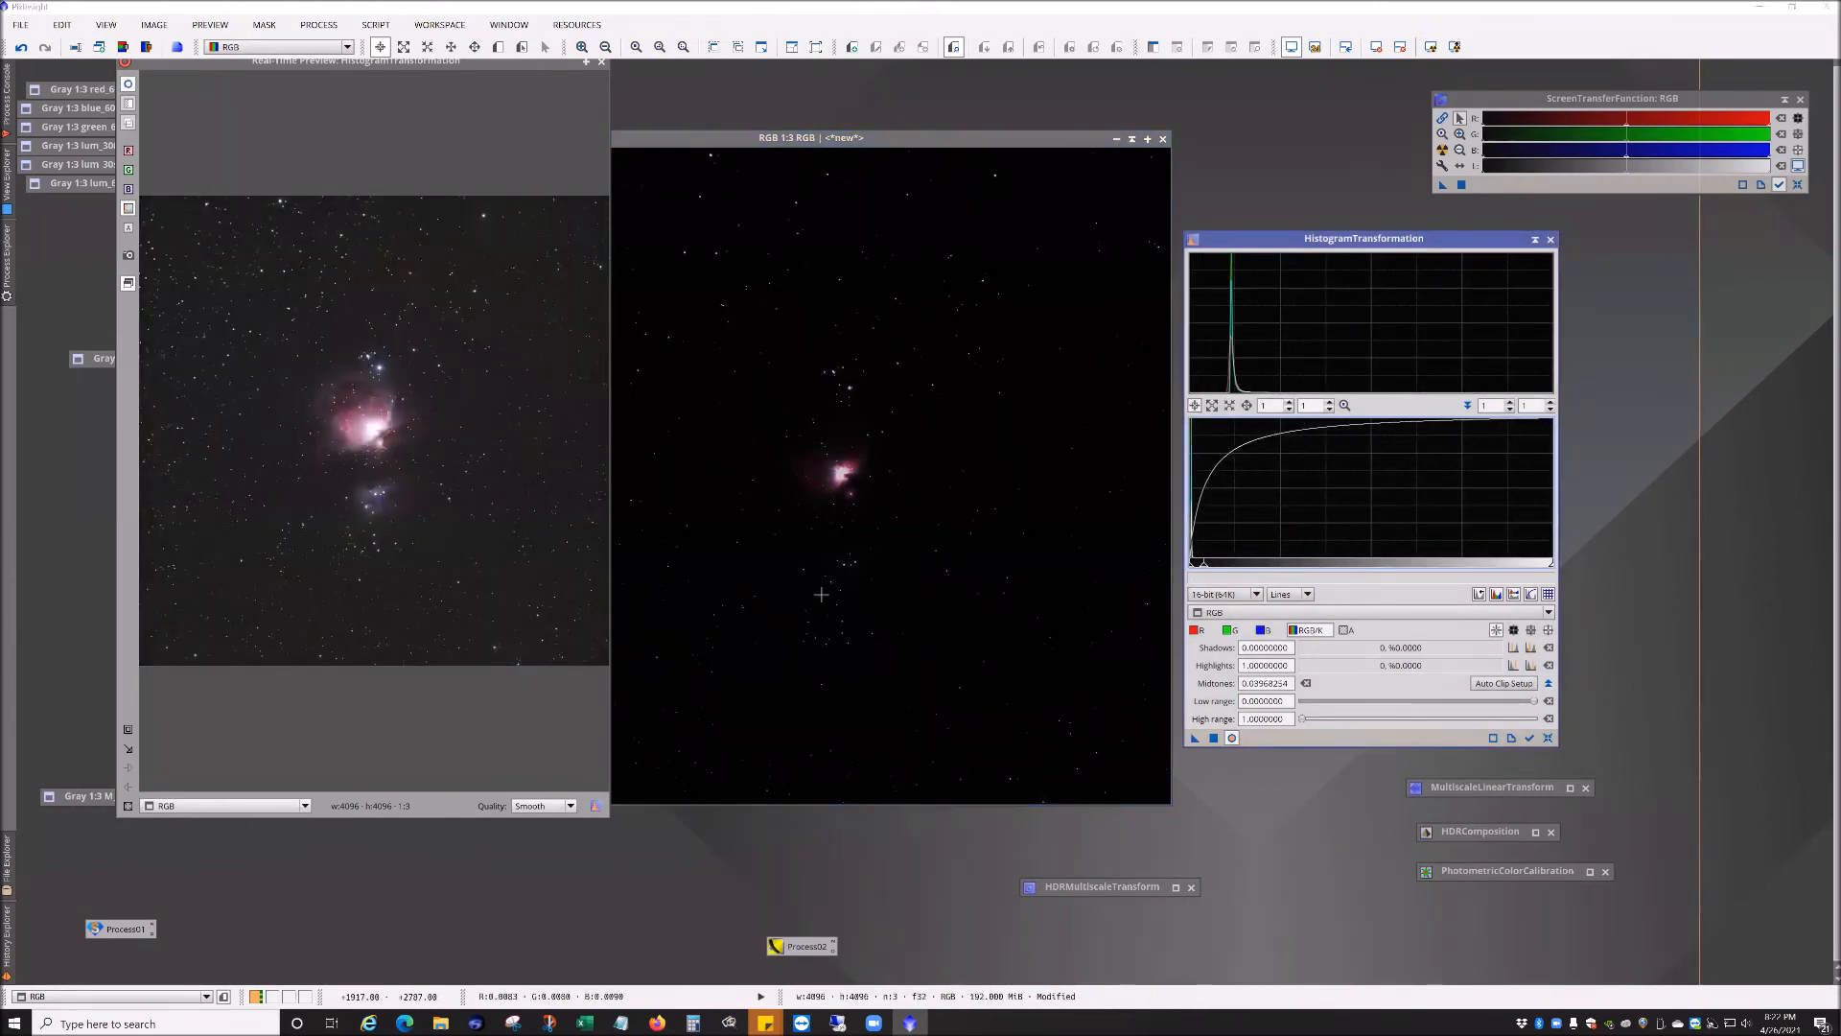
drag(1196, 740, 994, 631)
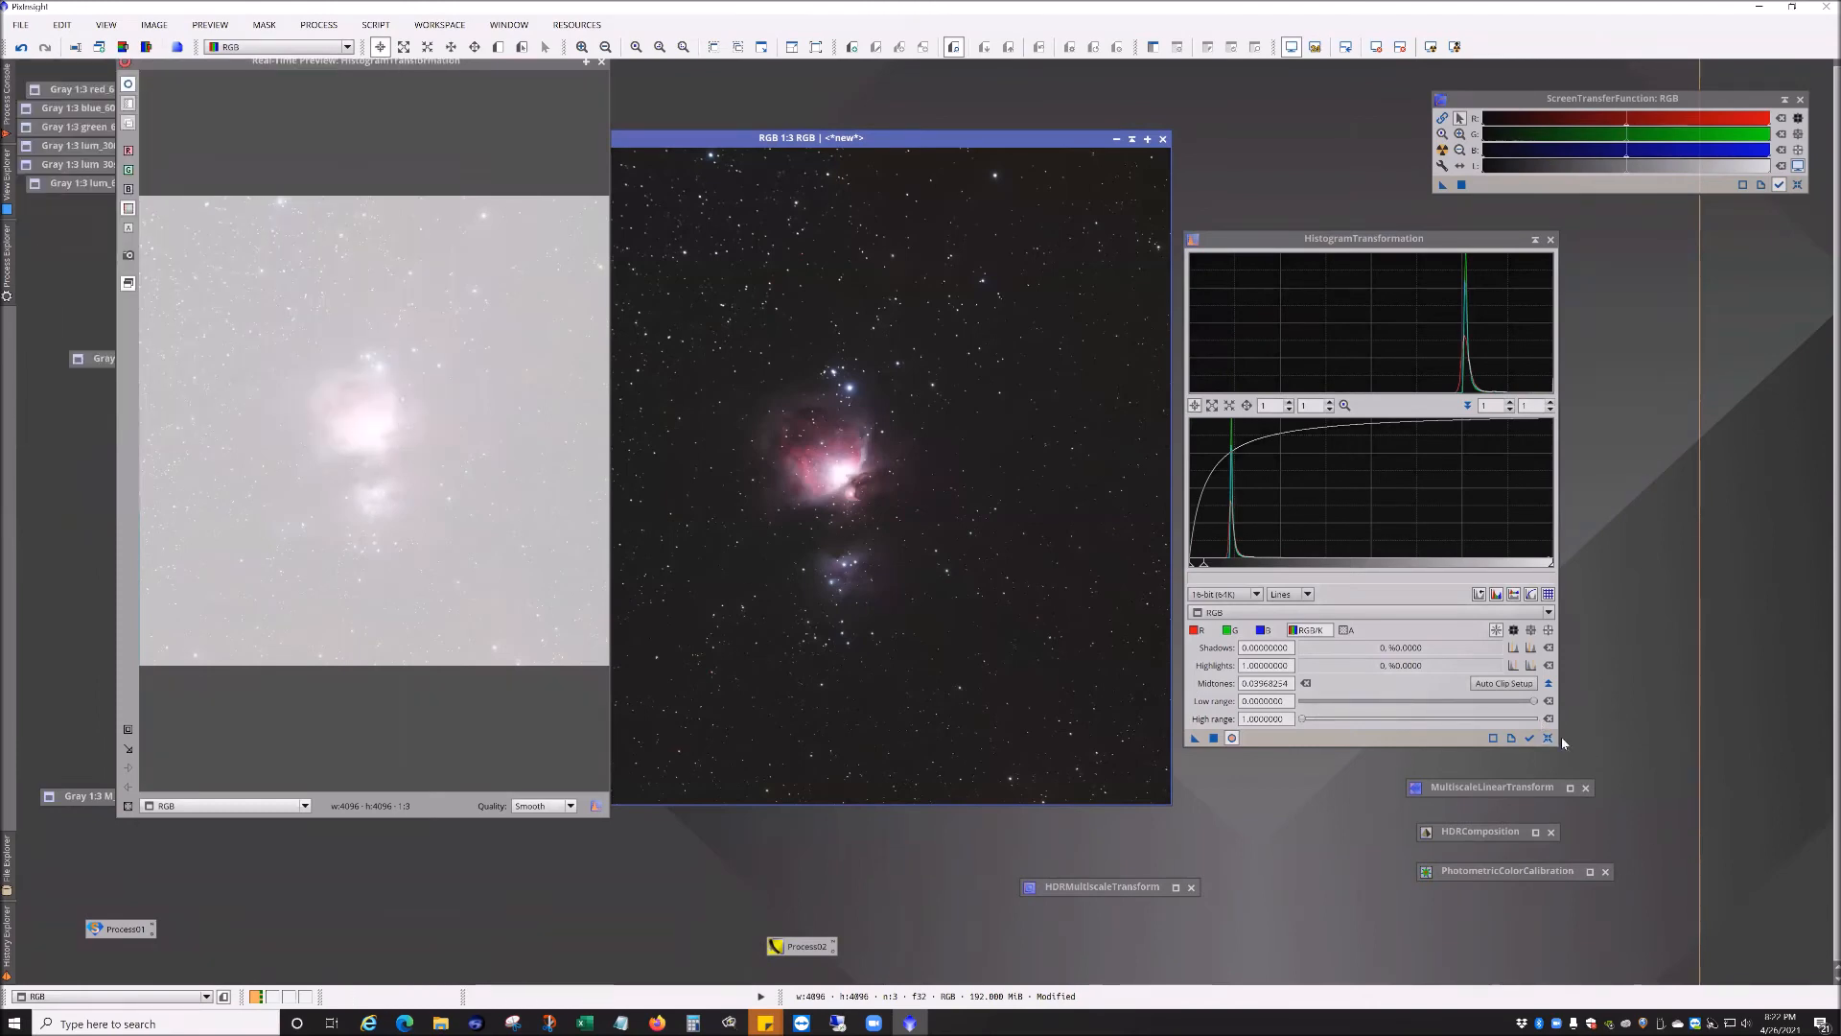
Step: Apply a second histogram stretch with shadows at 0.09126984 and midtones at 0.10978836
click(1547, 738)
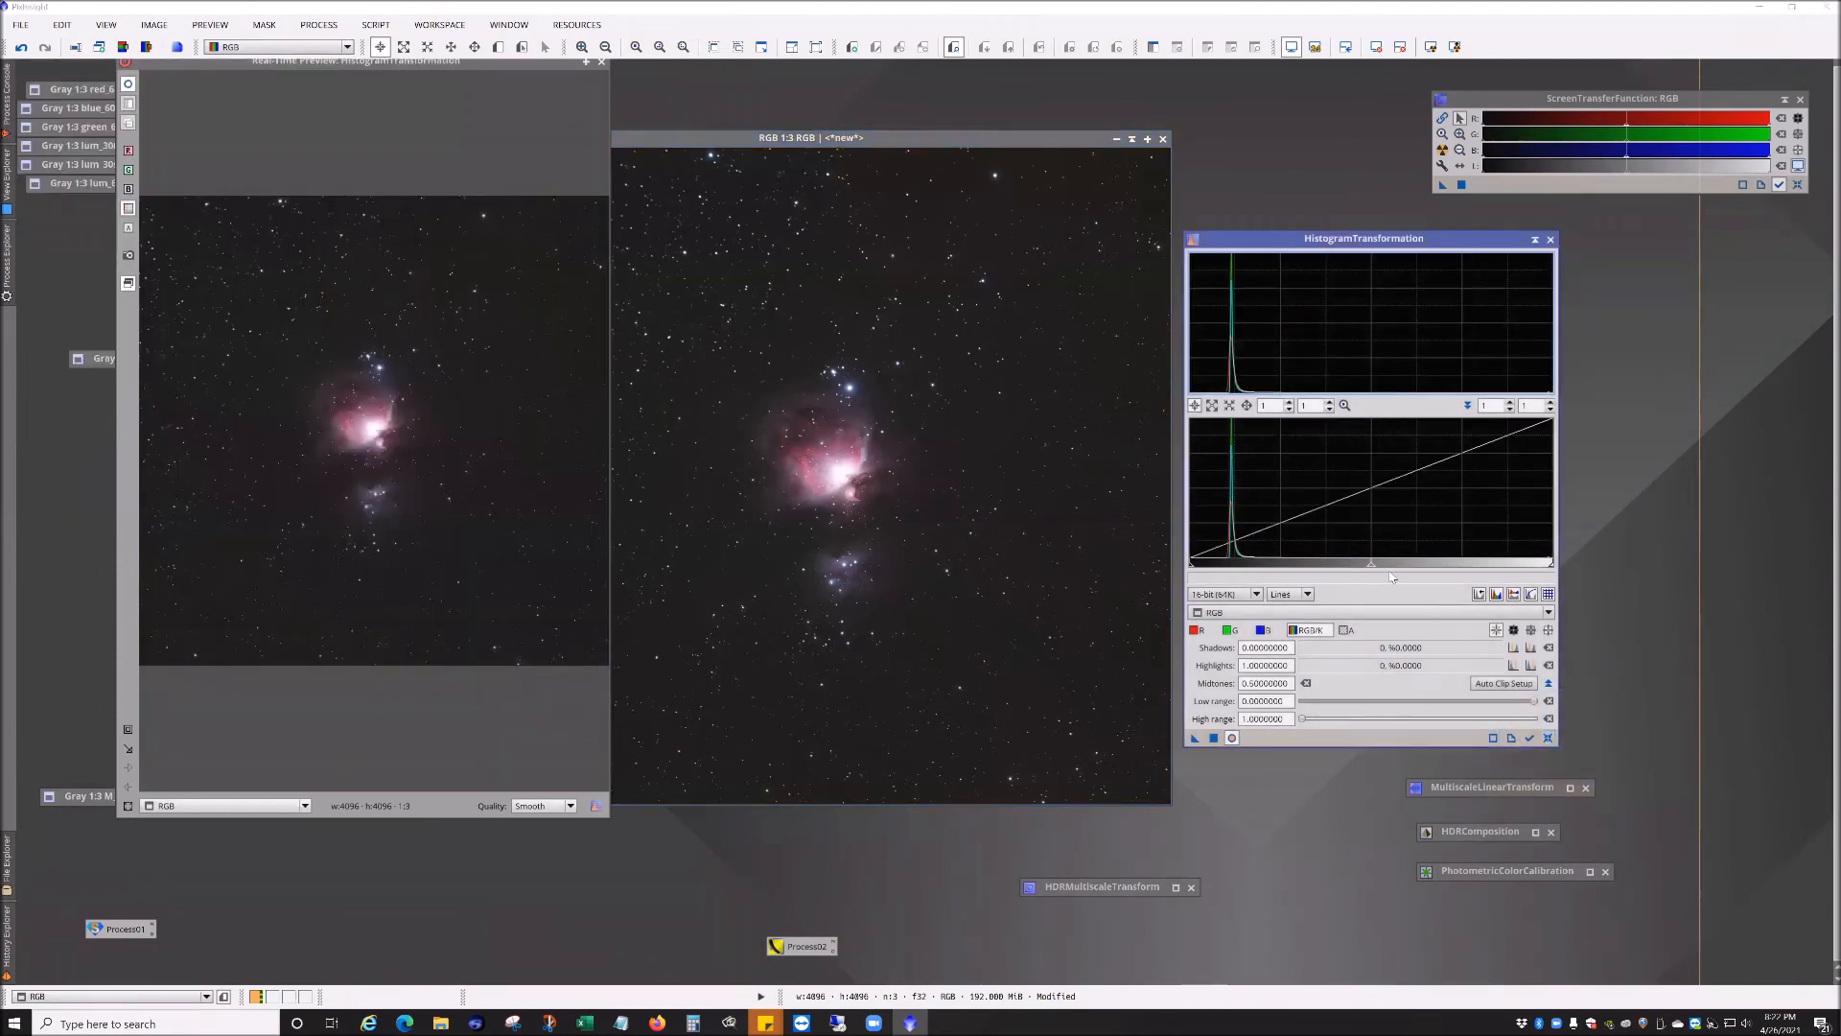
drag(1372, 569, 1230, 568)
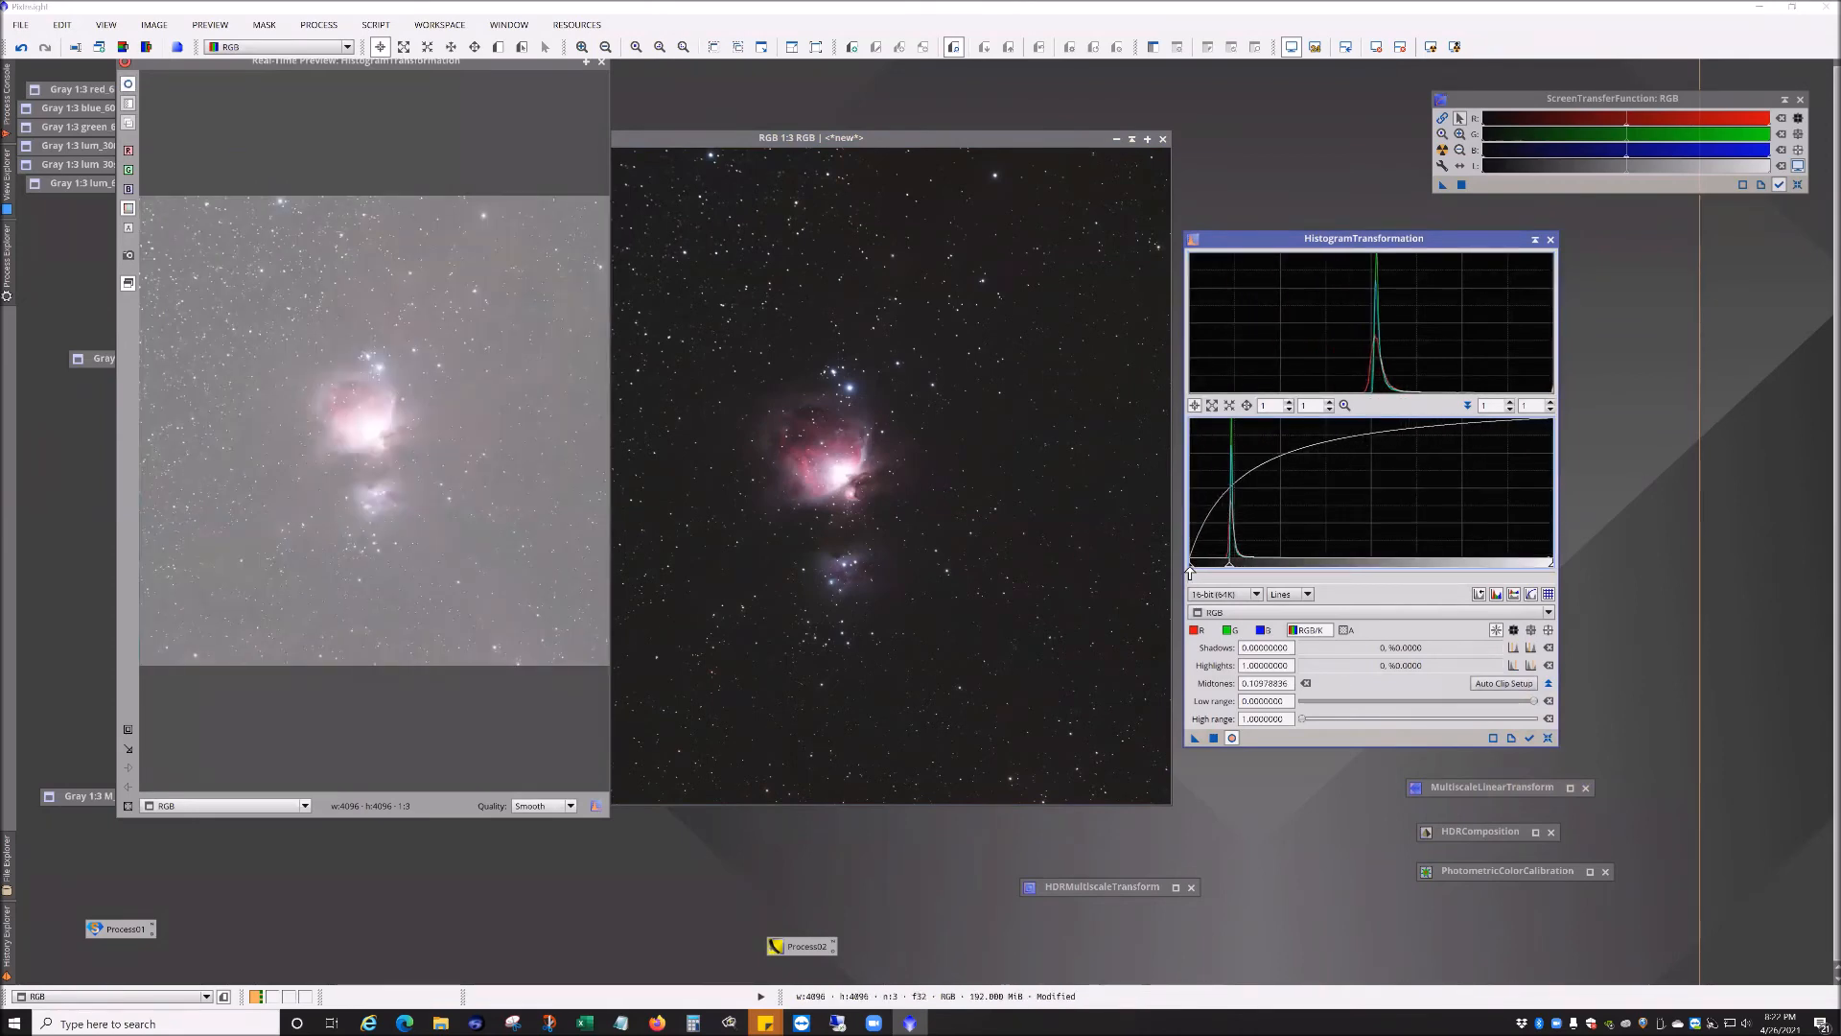
drag(1191, 569, 1222, 570)
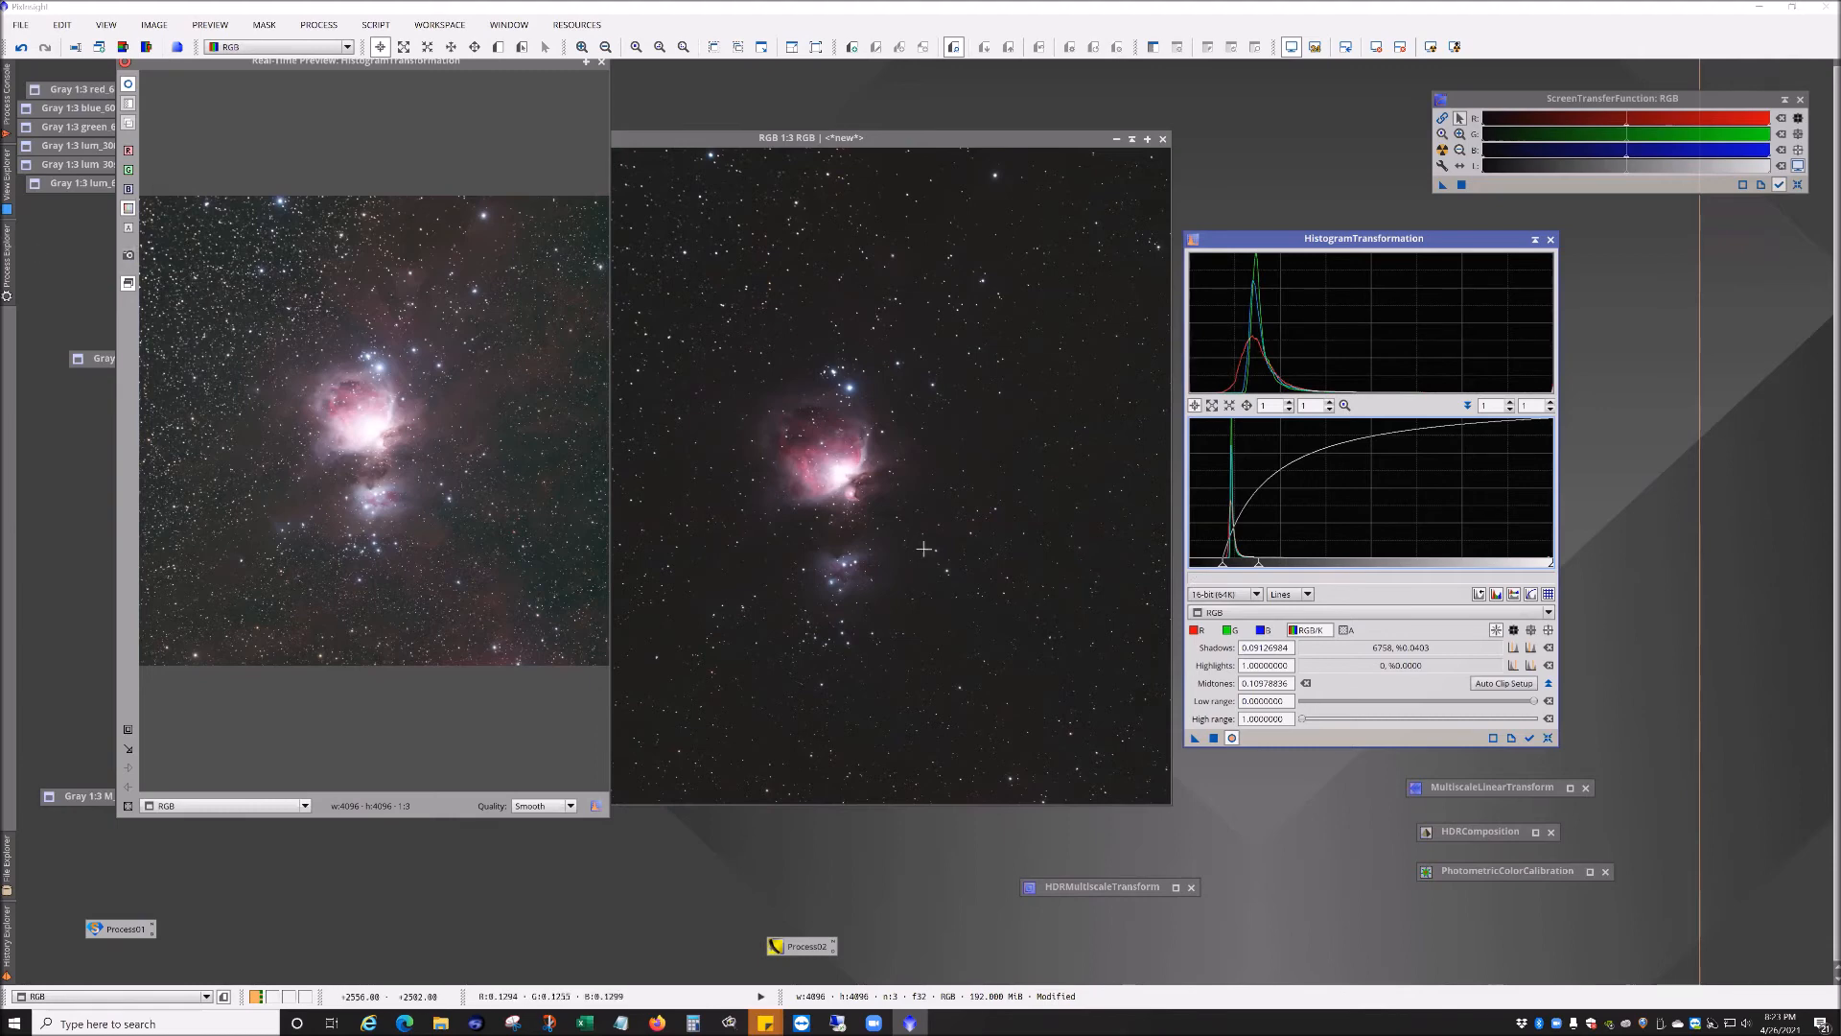
drag(1194, 741, 1042, 682)
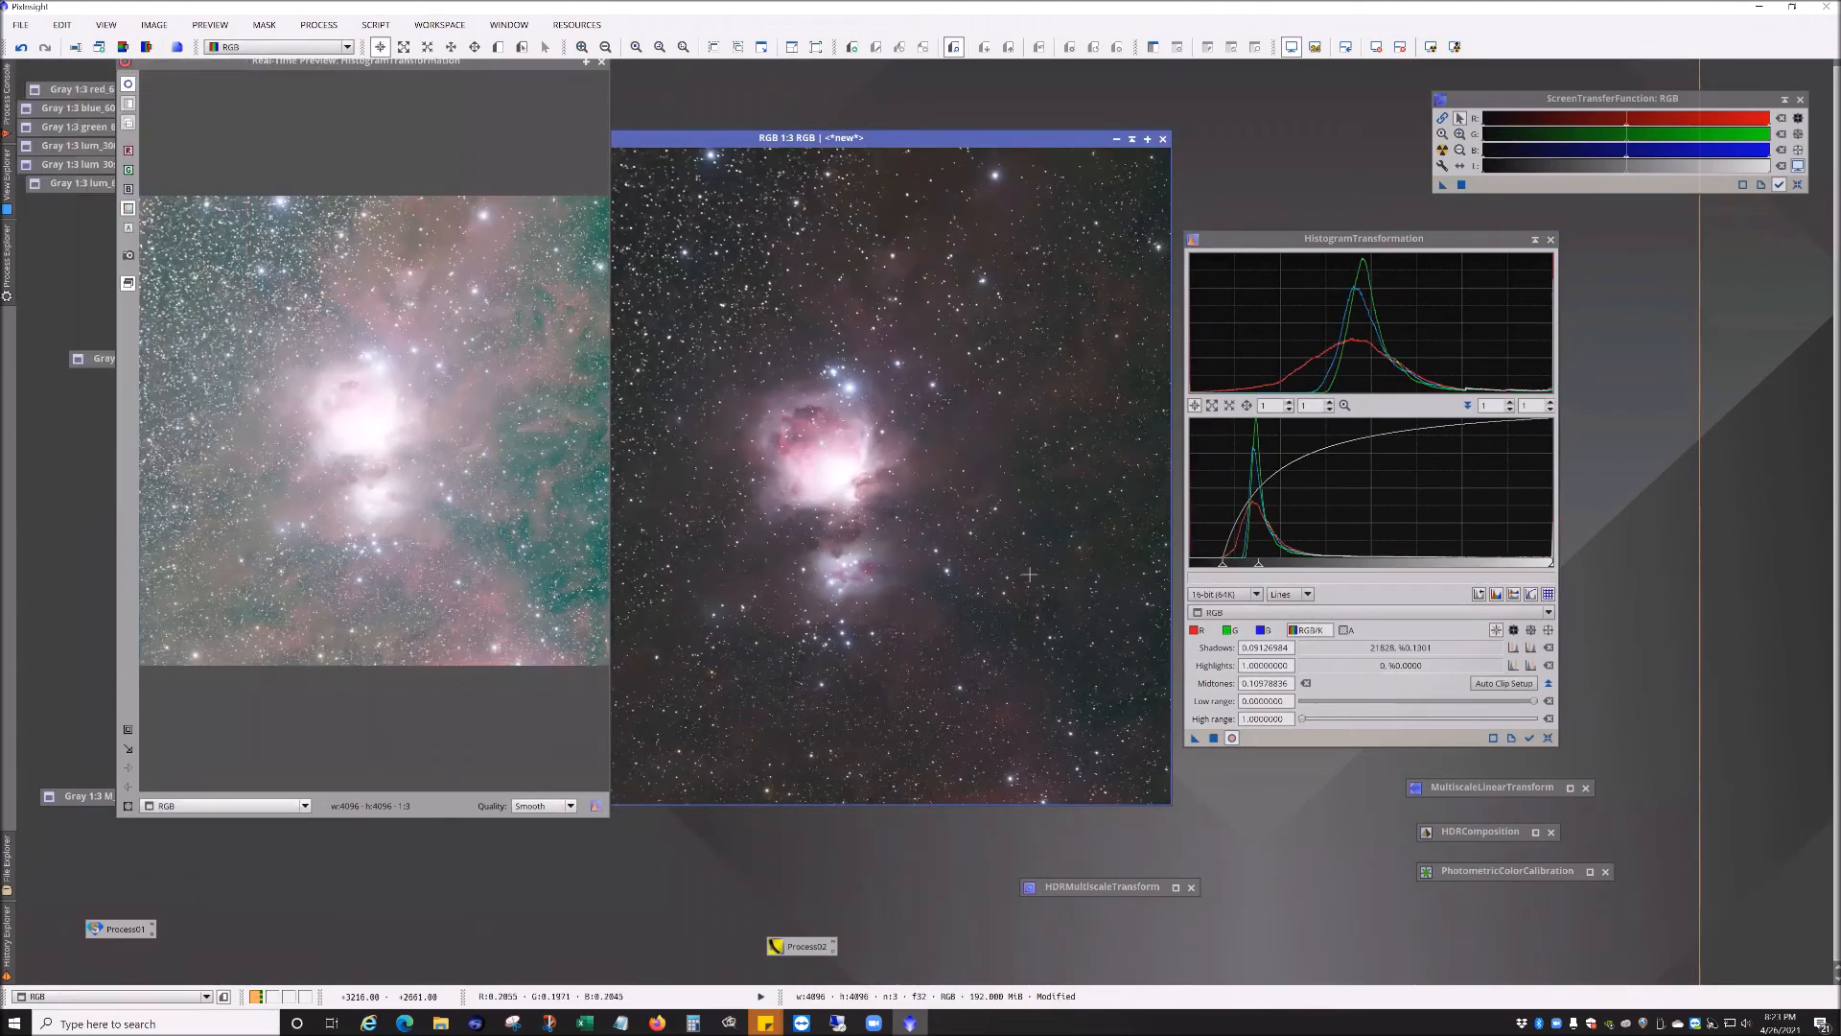
click(1547, 738)
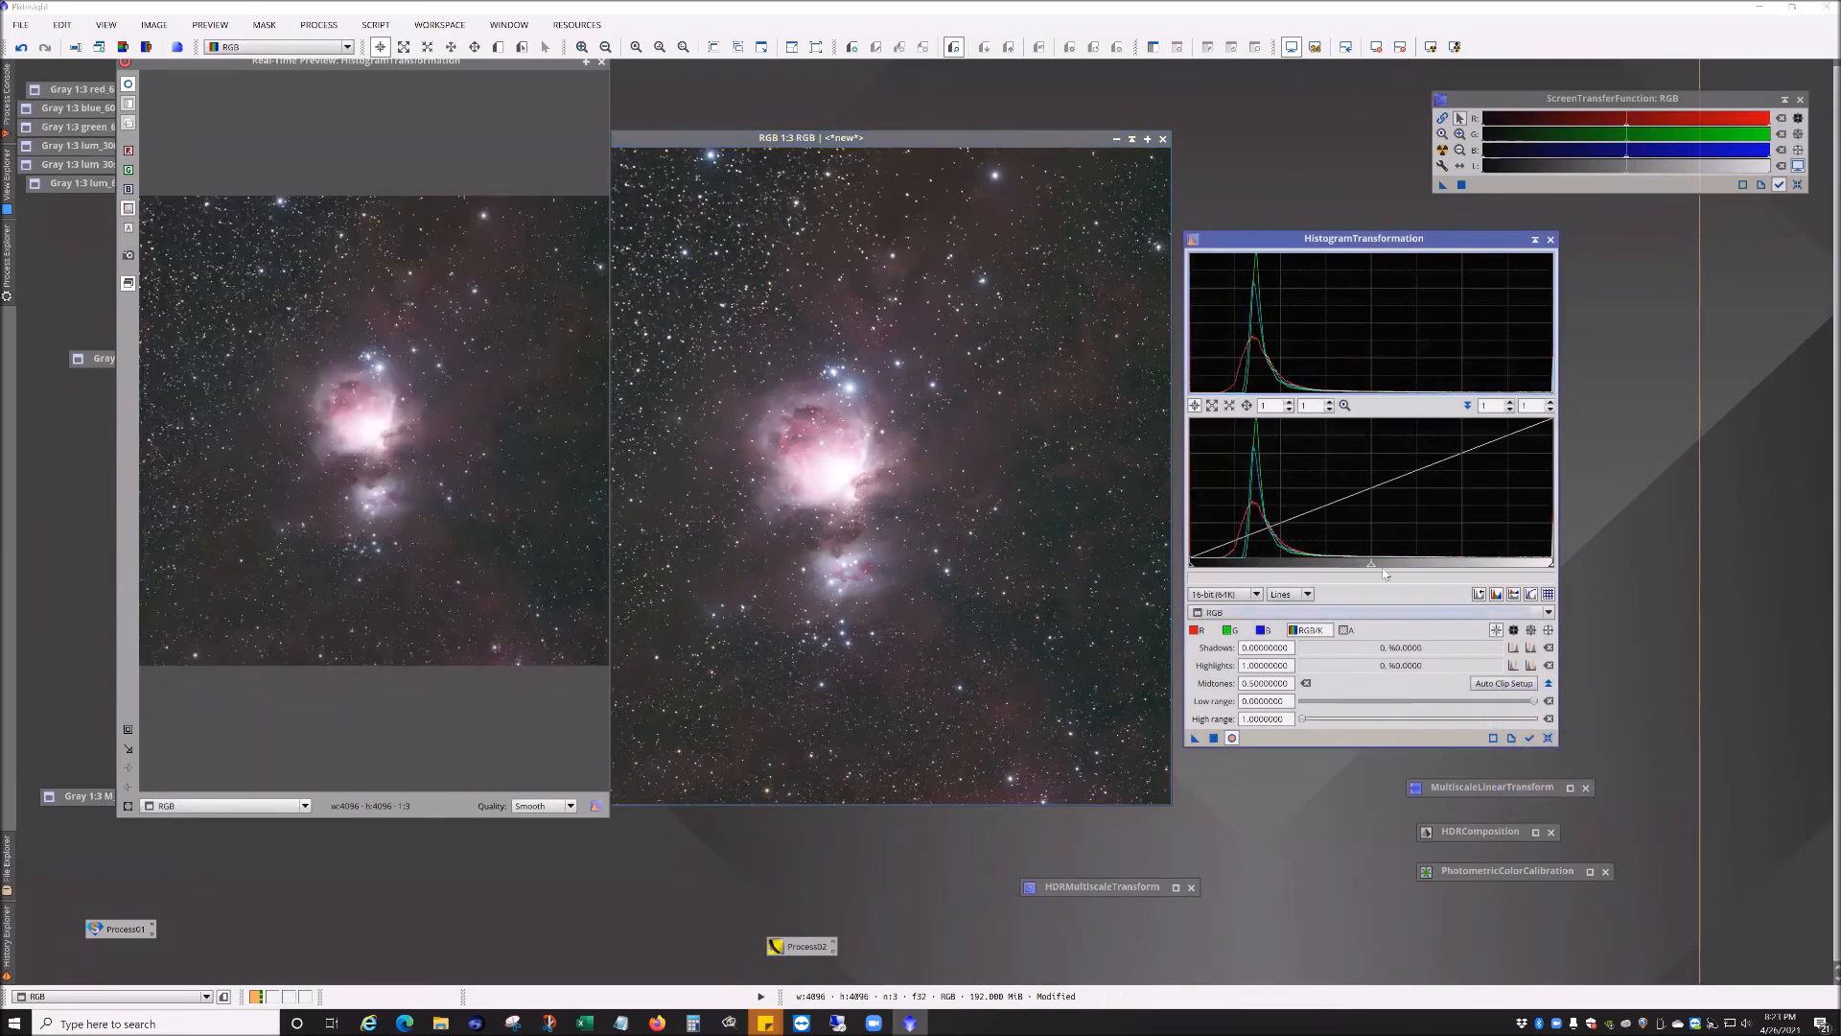
drag(1371, 570, 1215, 573)
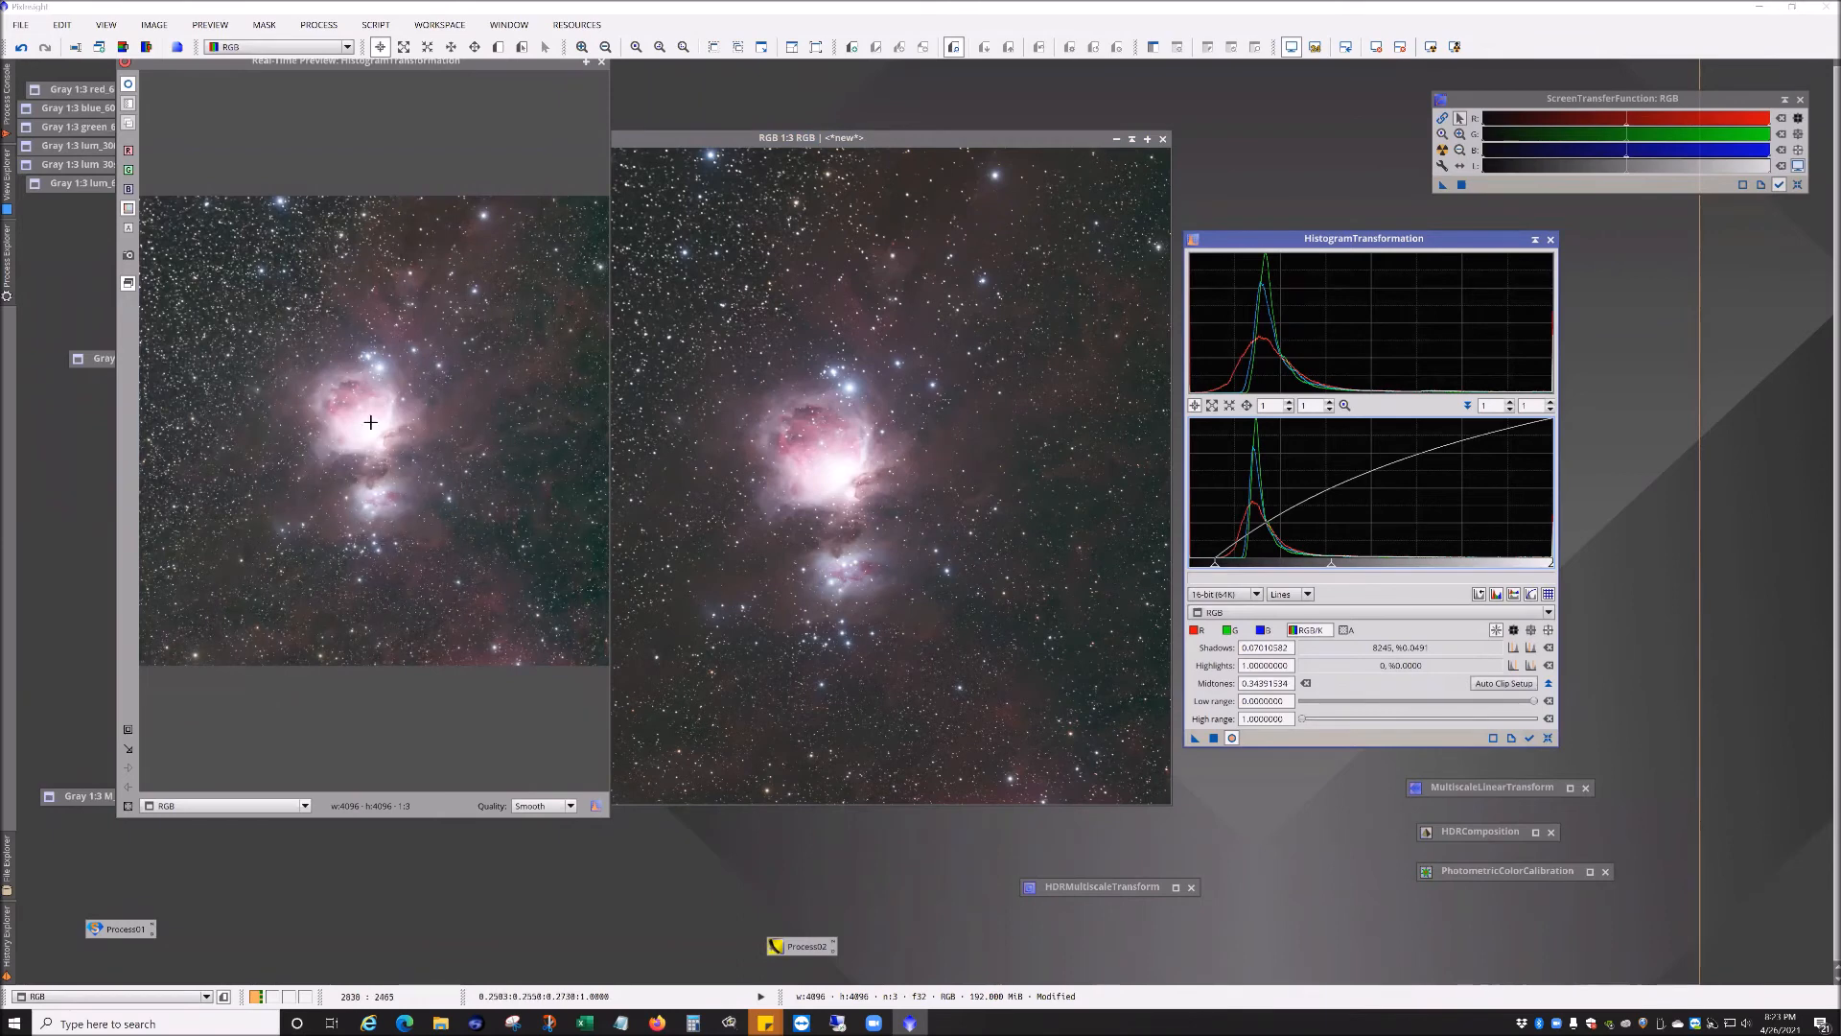
click(1547, 738)
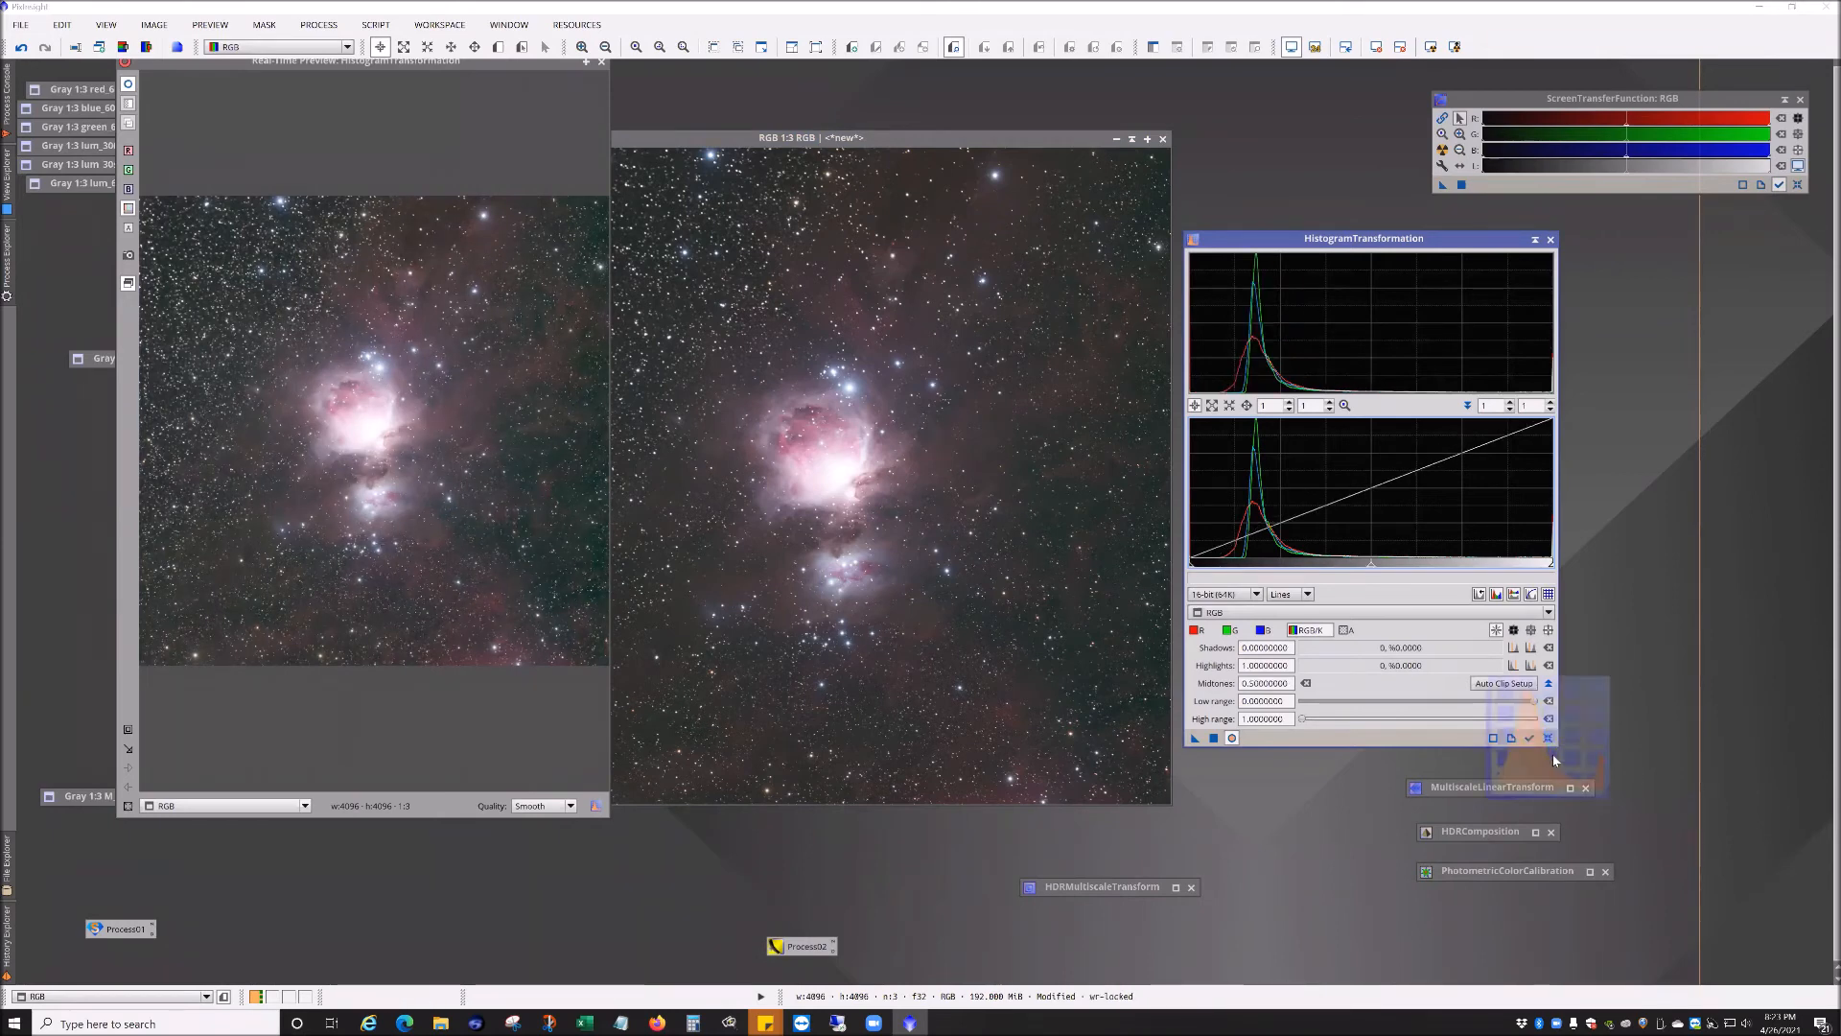
Step: Close the real-time preview and undo the last histogram transformation
click(602, 63)
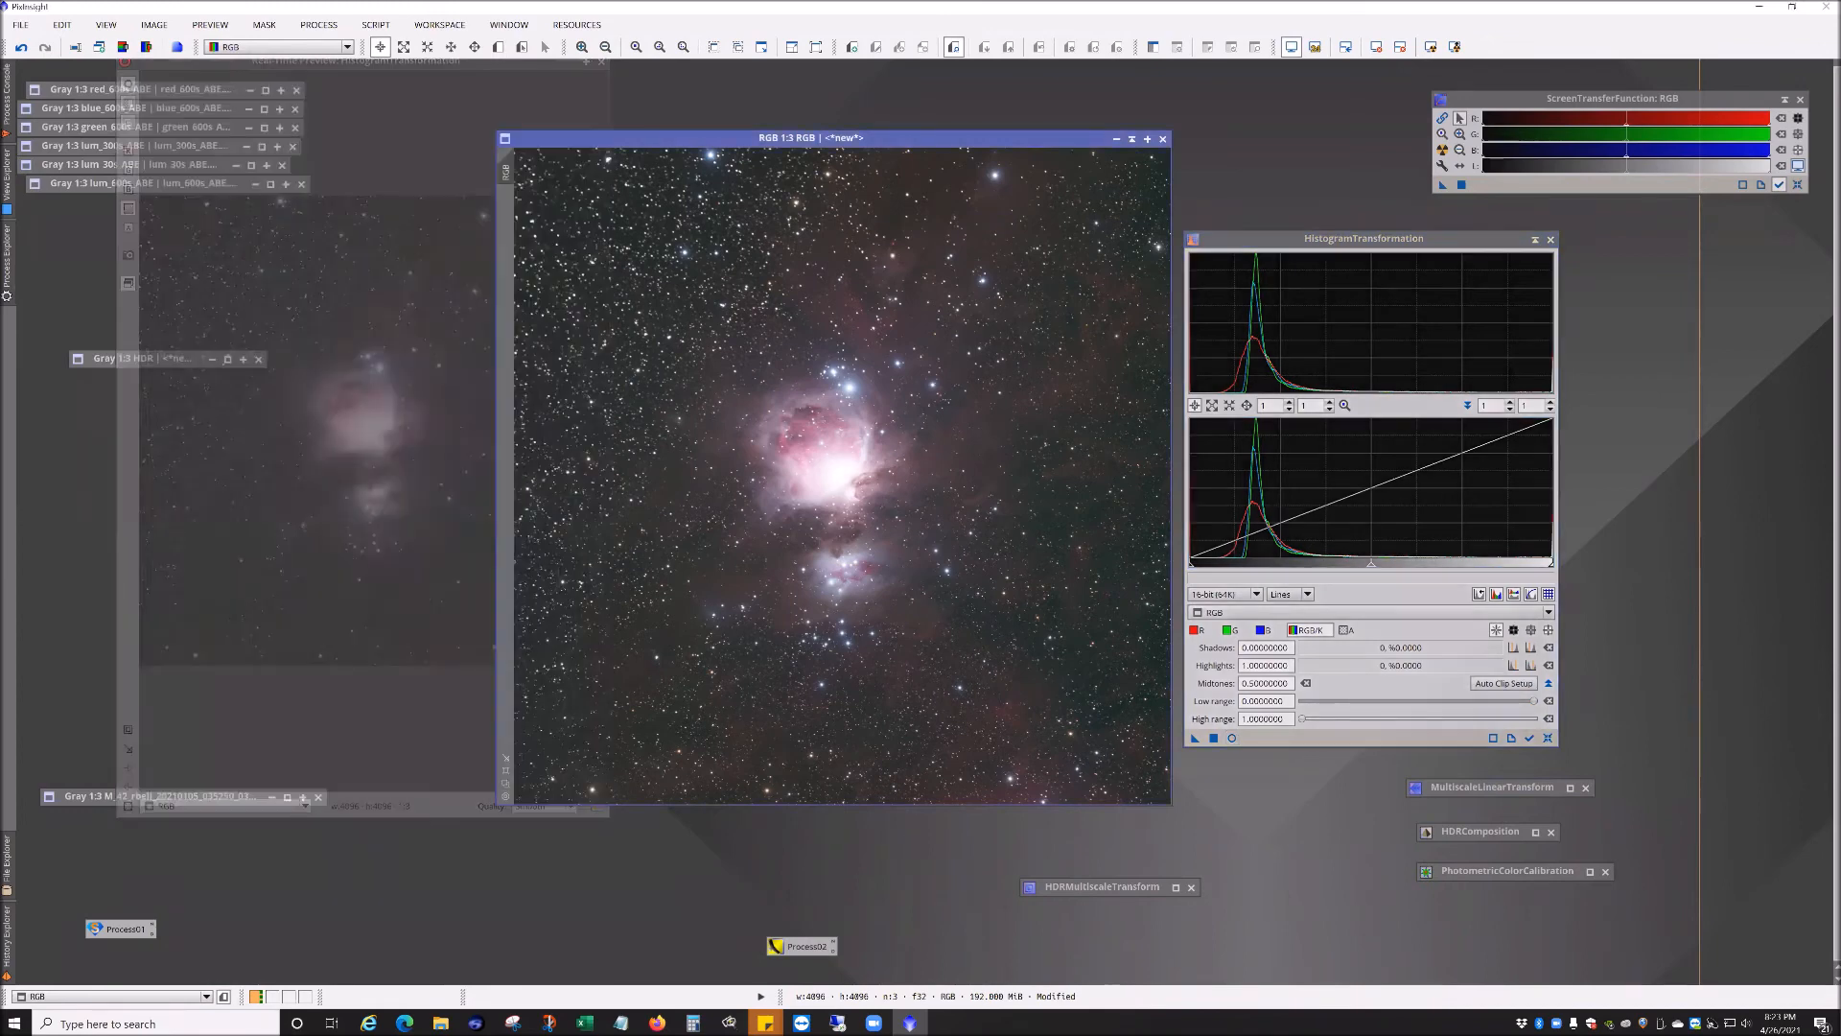
click(1336, 244)
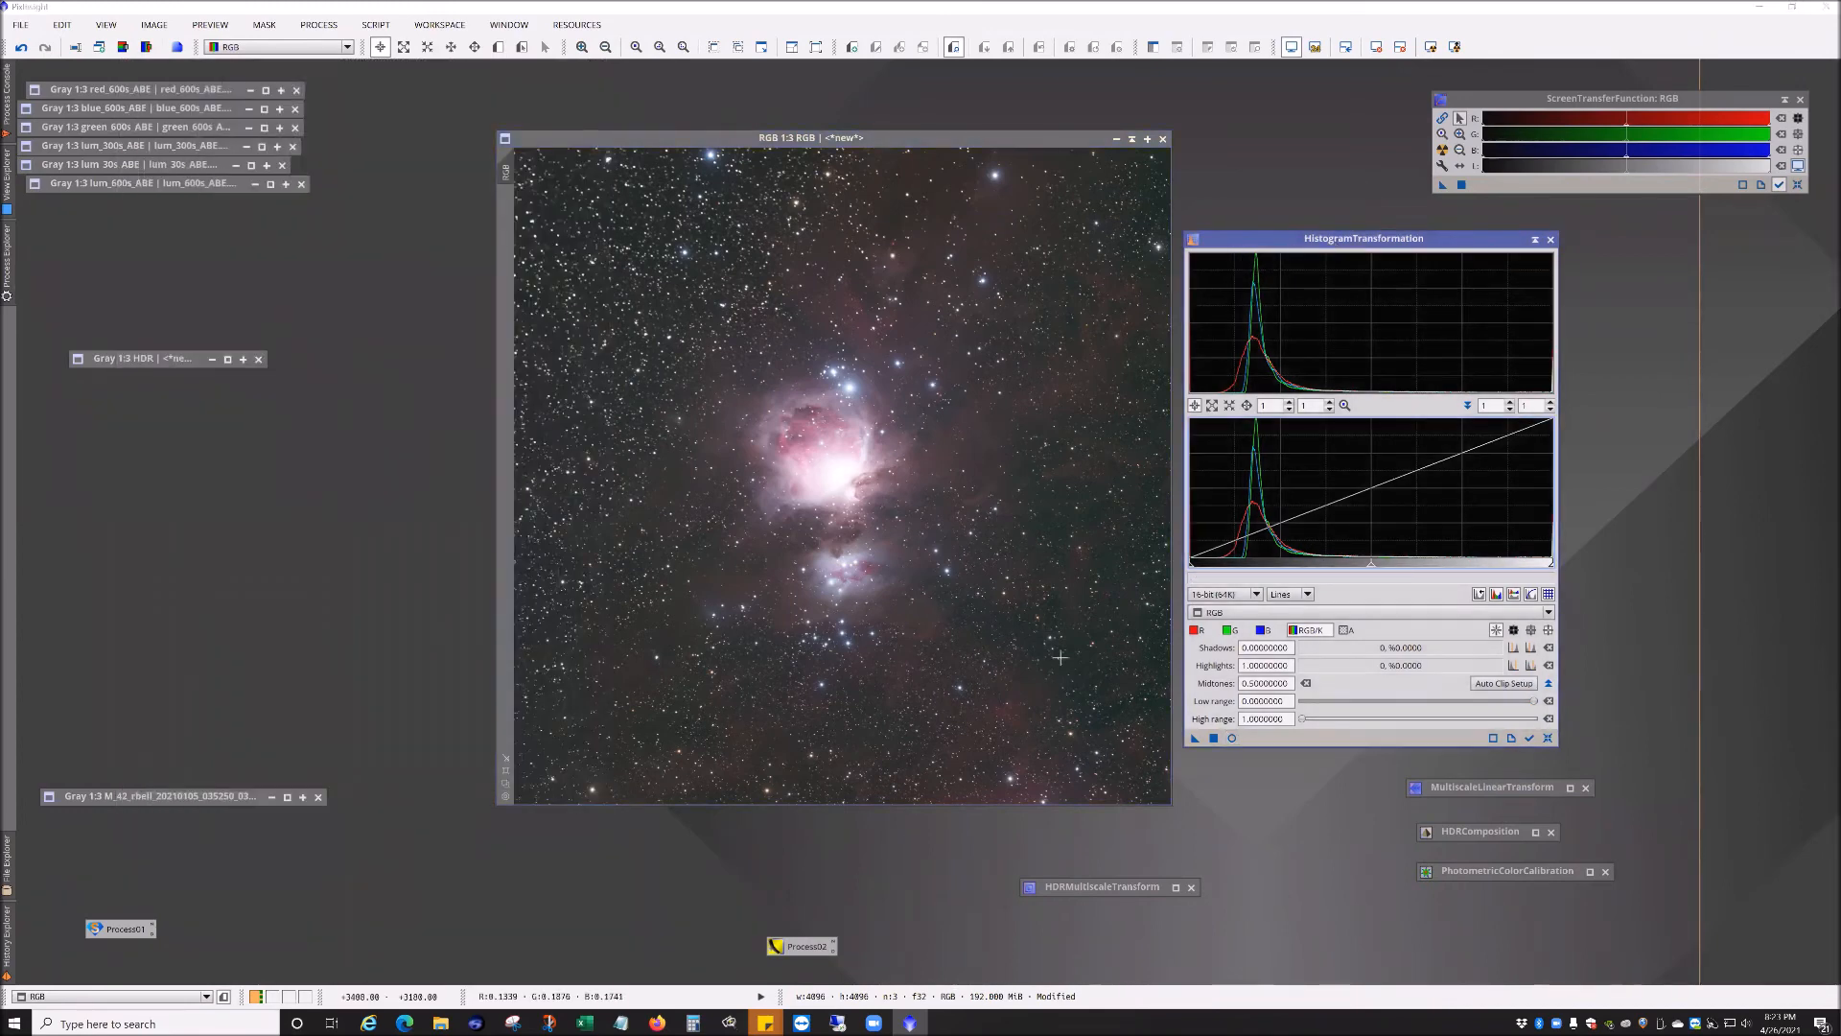
drag(1428, 239, 1610, 248)
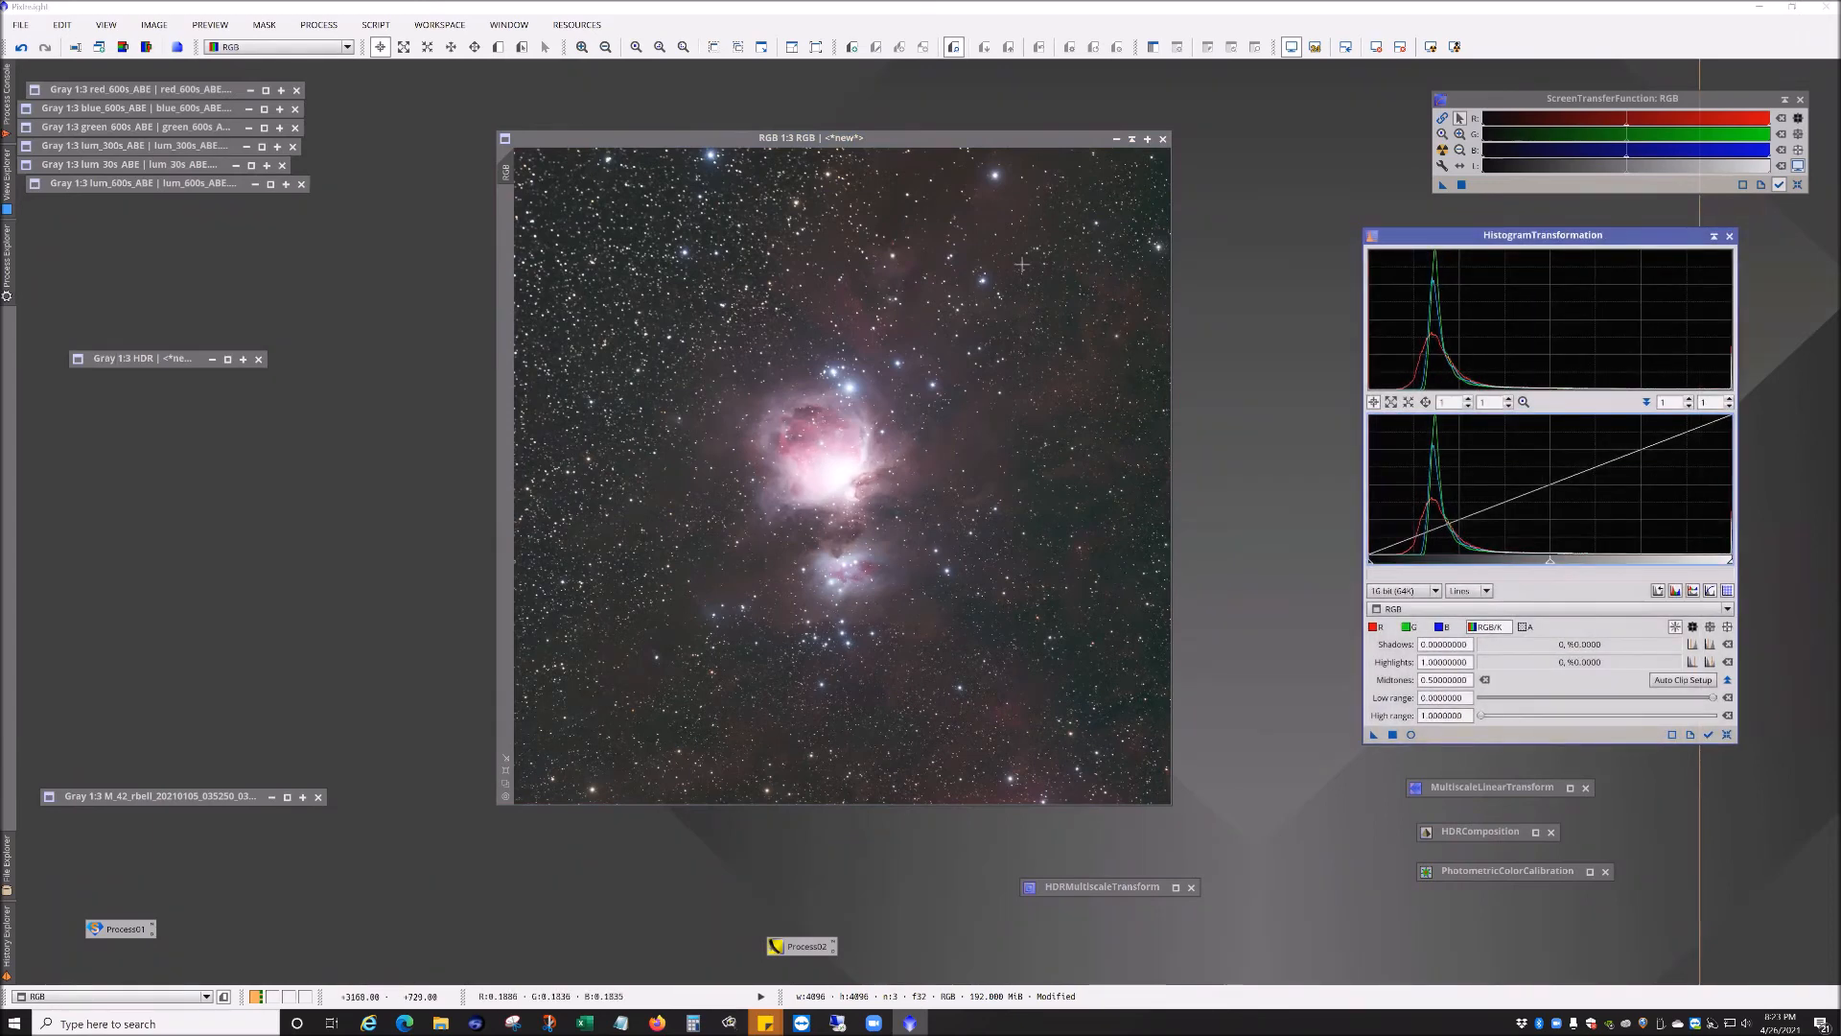
click(23, 47)
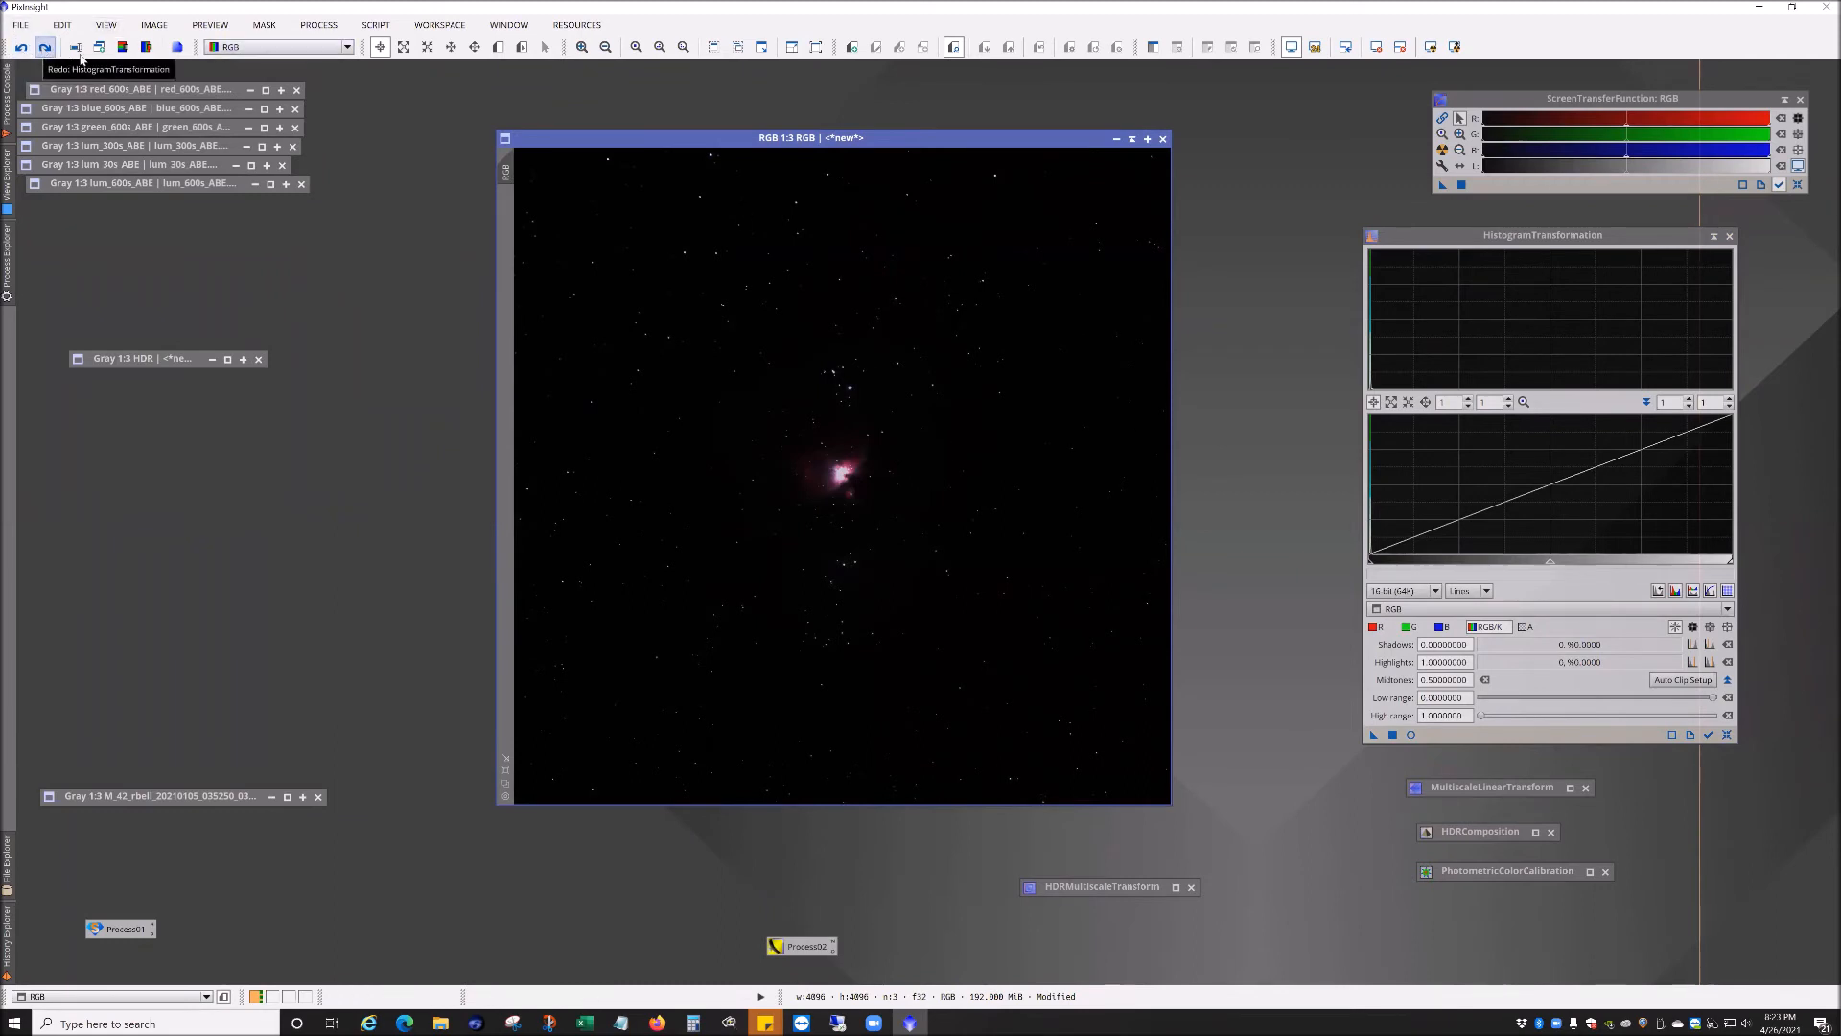
Step: Apply the automatic screen stretch permanently to the RGB image through HistogramTransformation and reset the screen stretch
click(1442, 150)
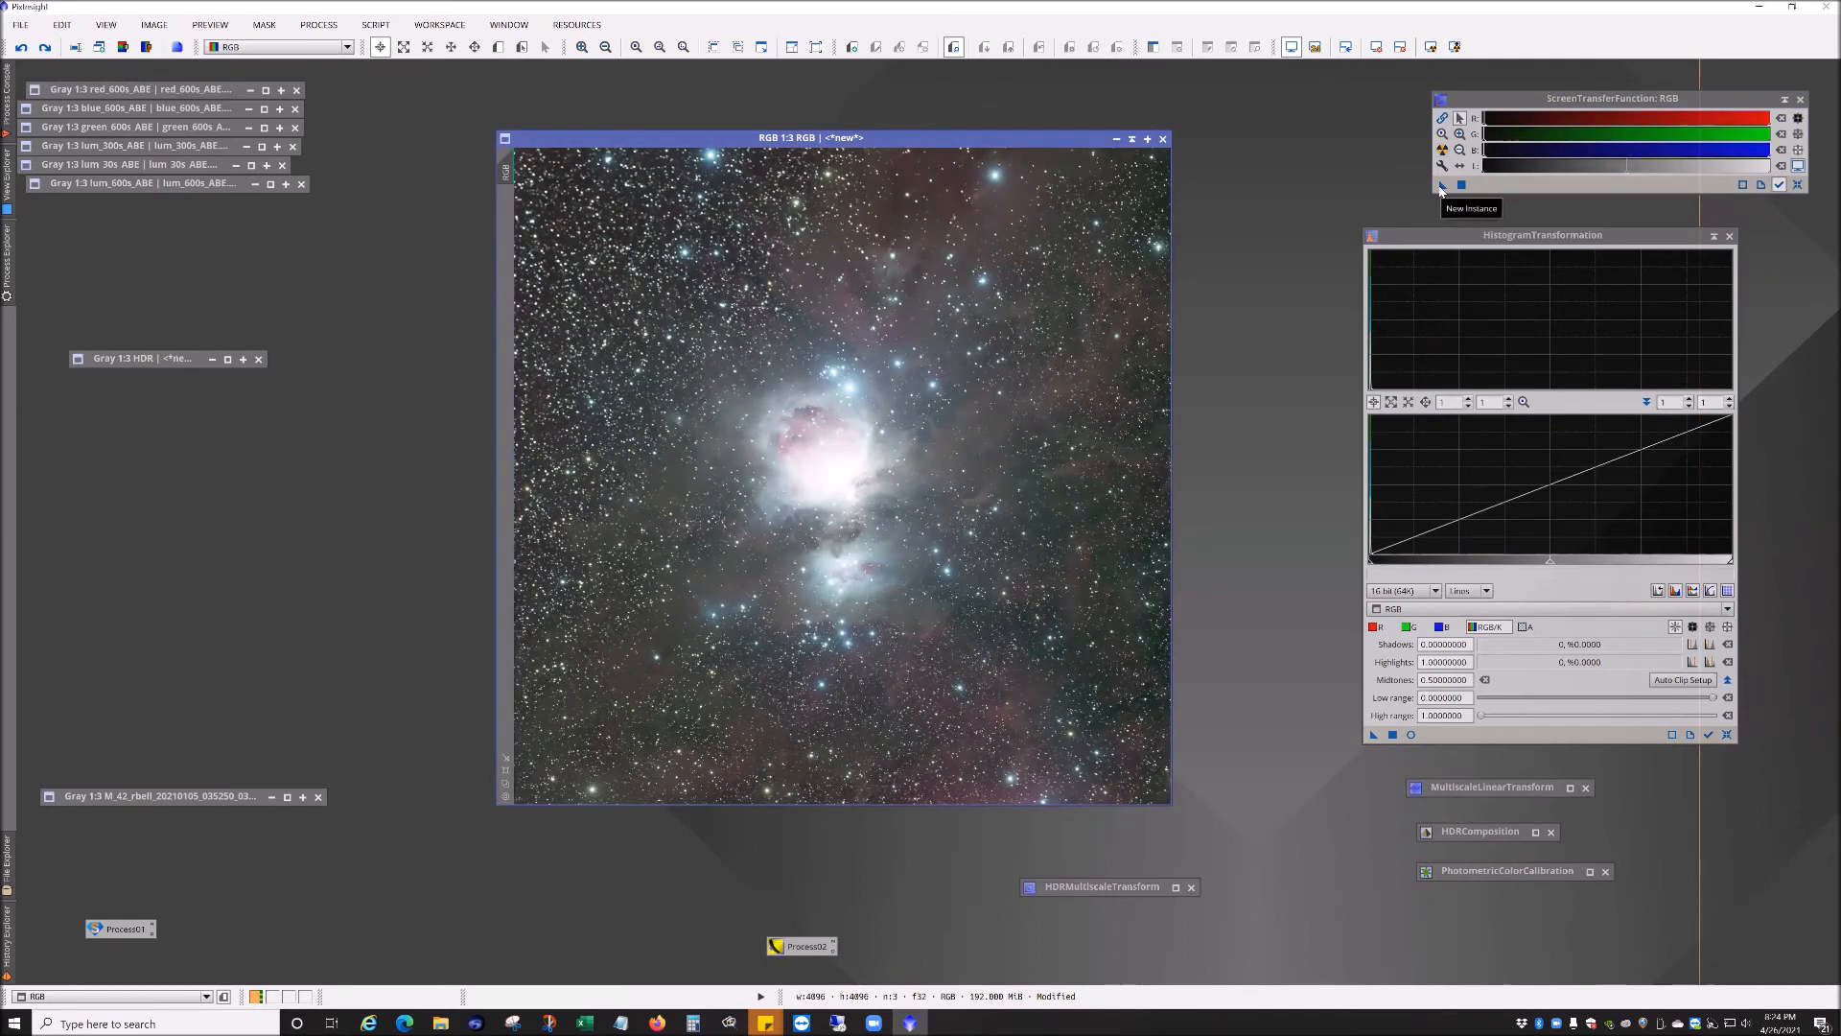
drag(1441, 186, 1046, 614)
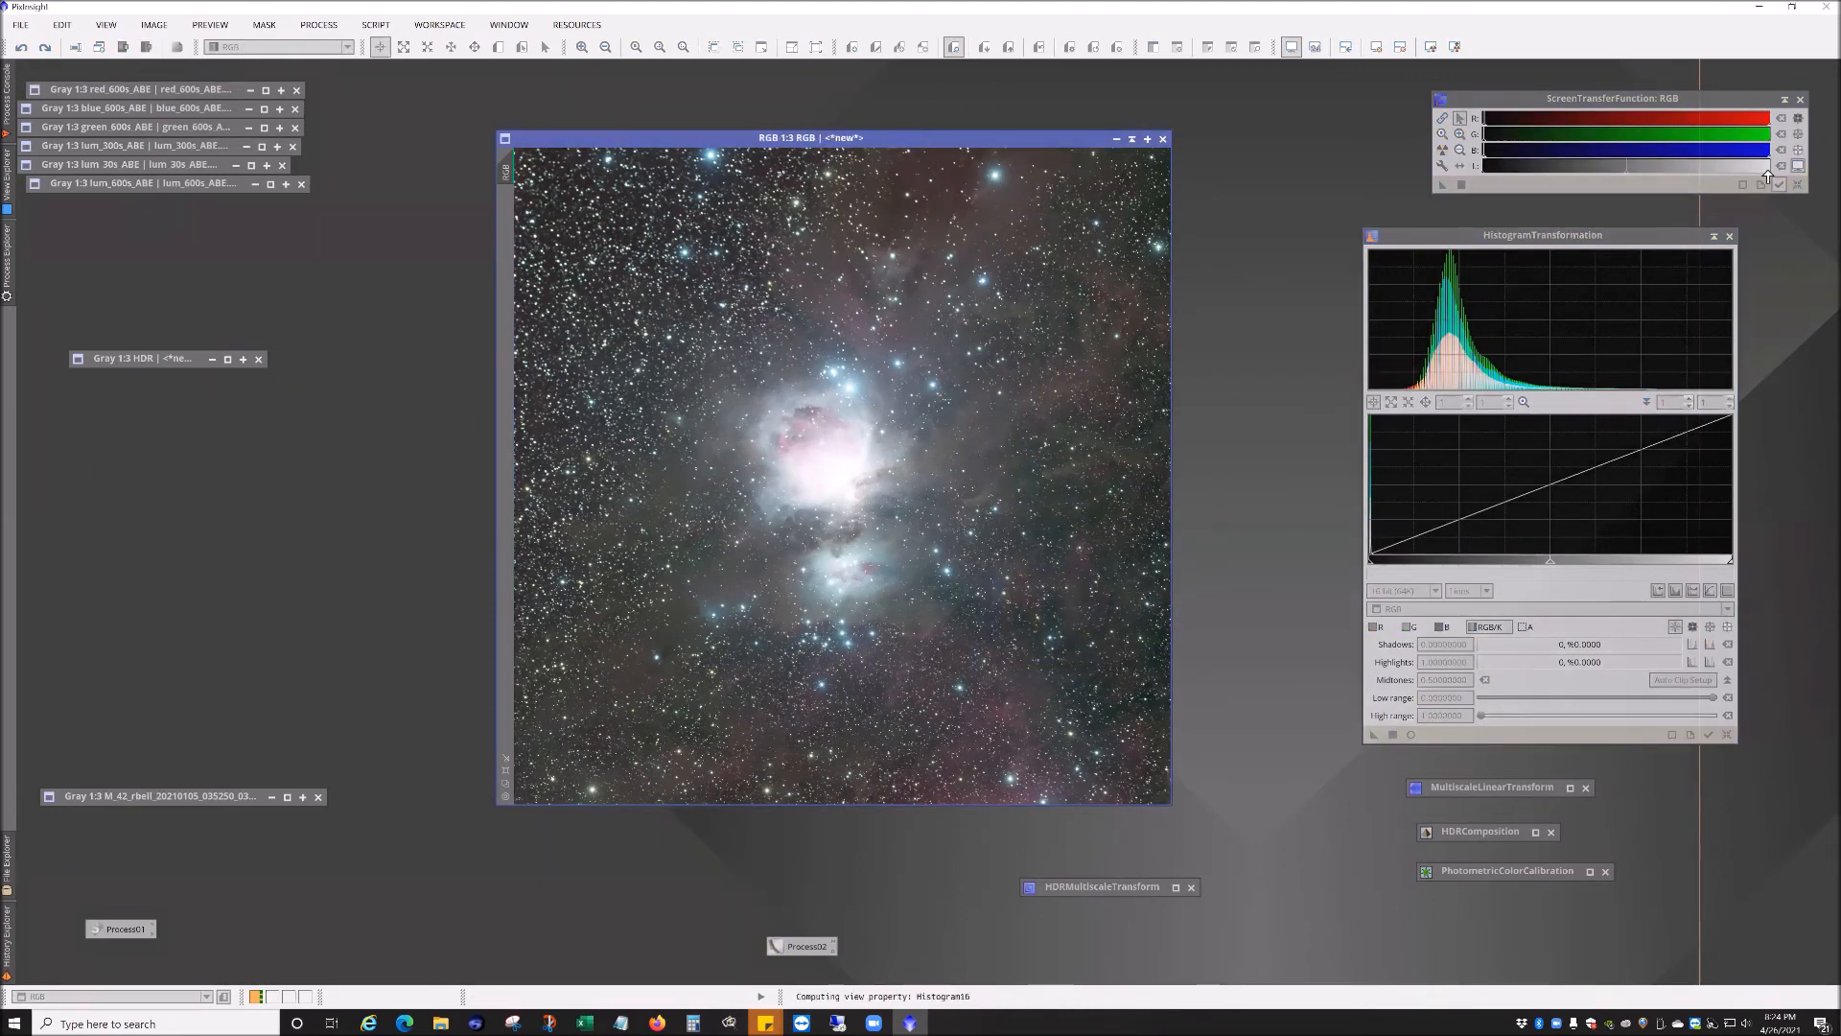
click(1797, 186)
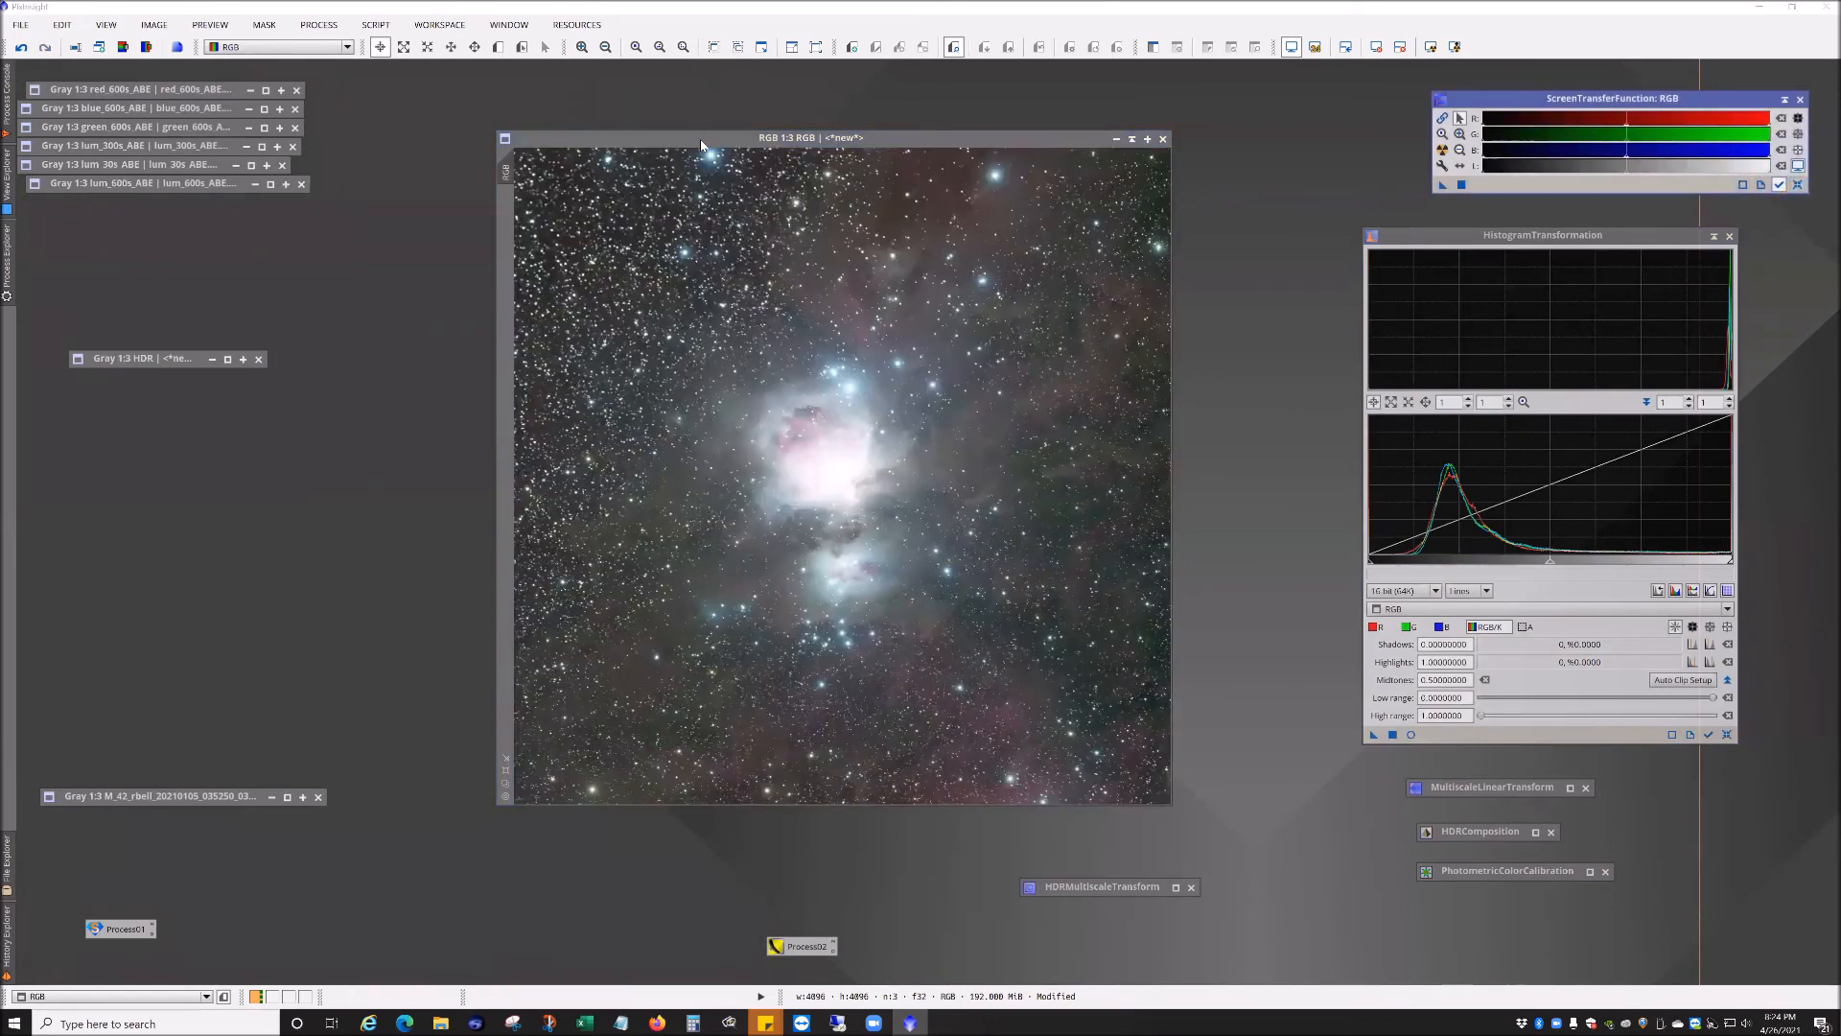
Step: Open LRGBCombination and arrange it and the RGB image window side by side
click(701, 142)
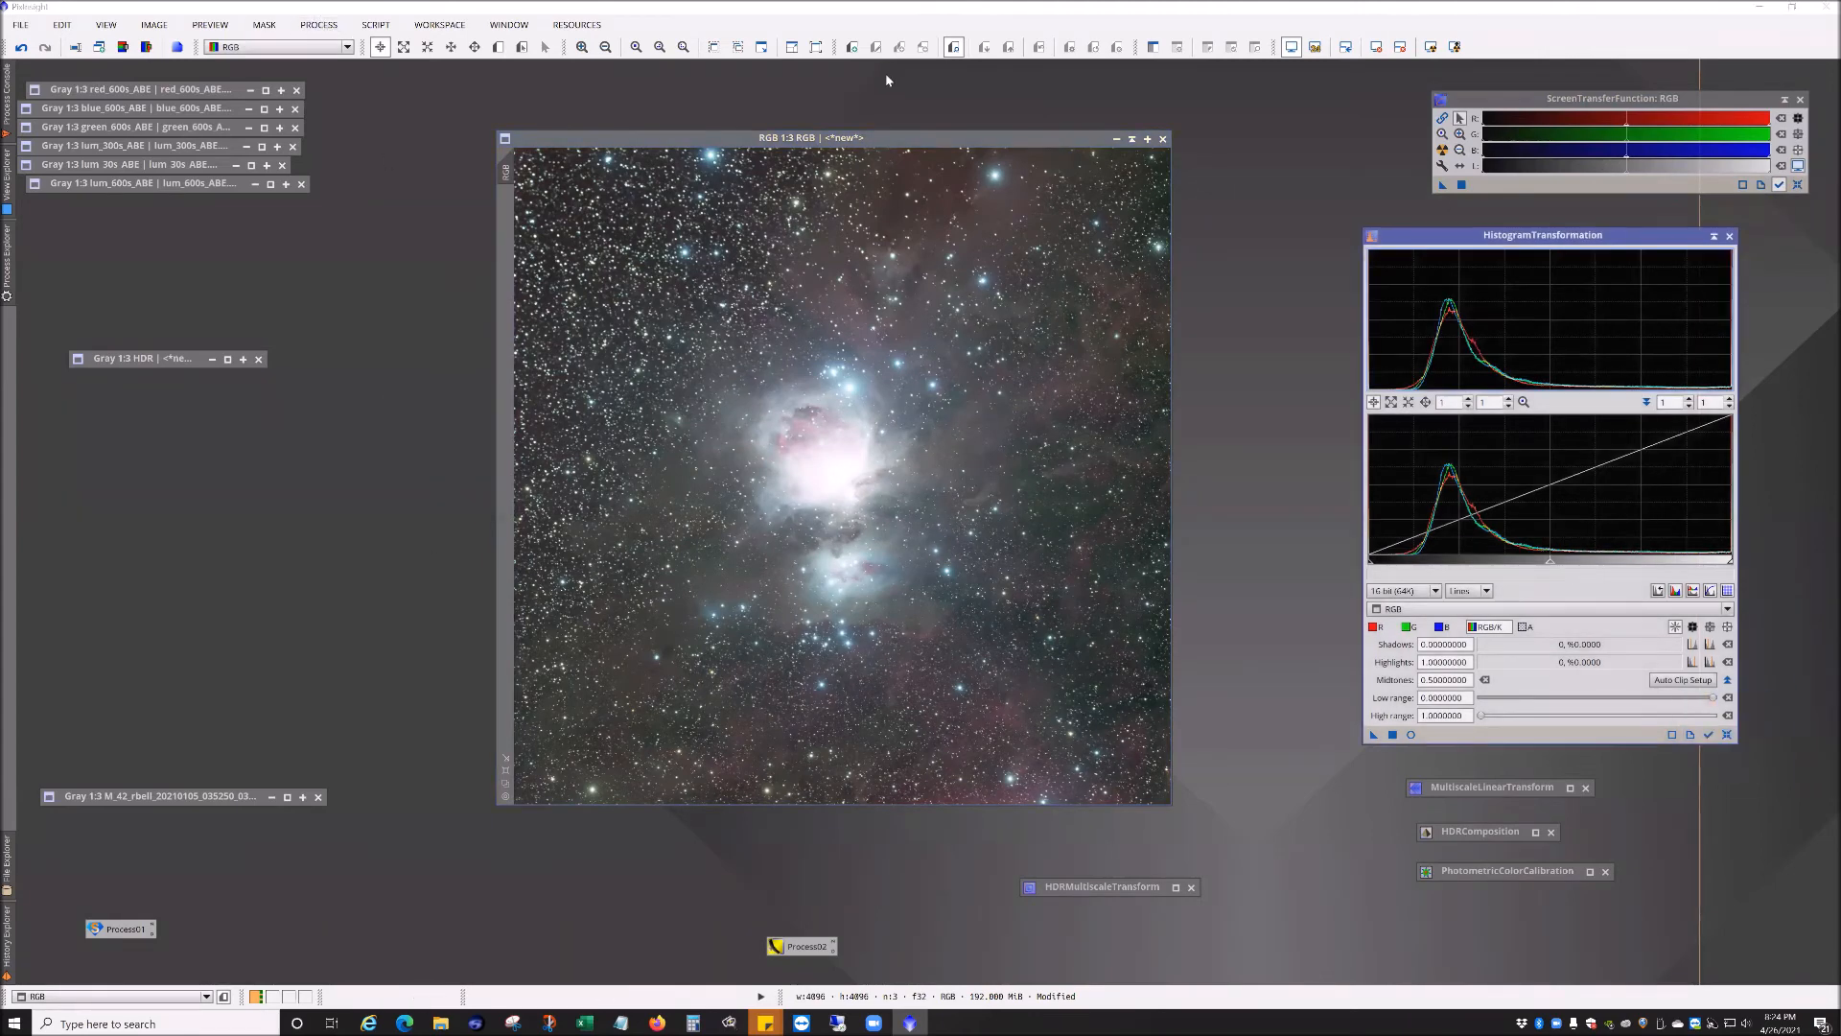
drag(985, 135, 1043, 135)
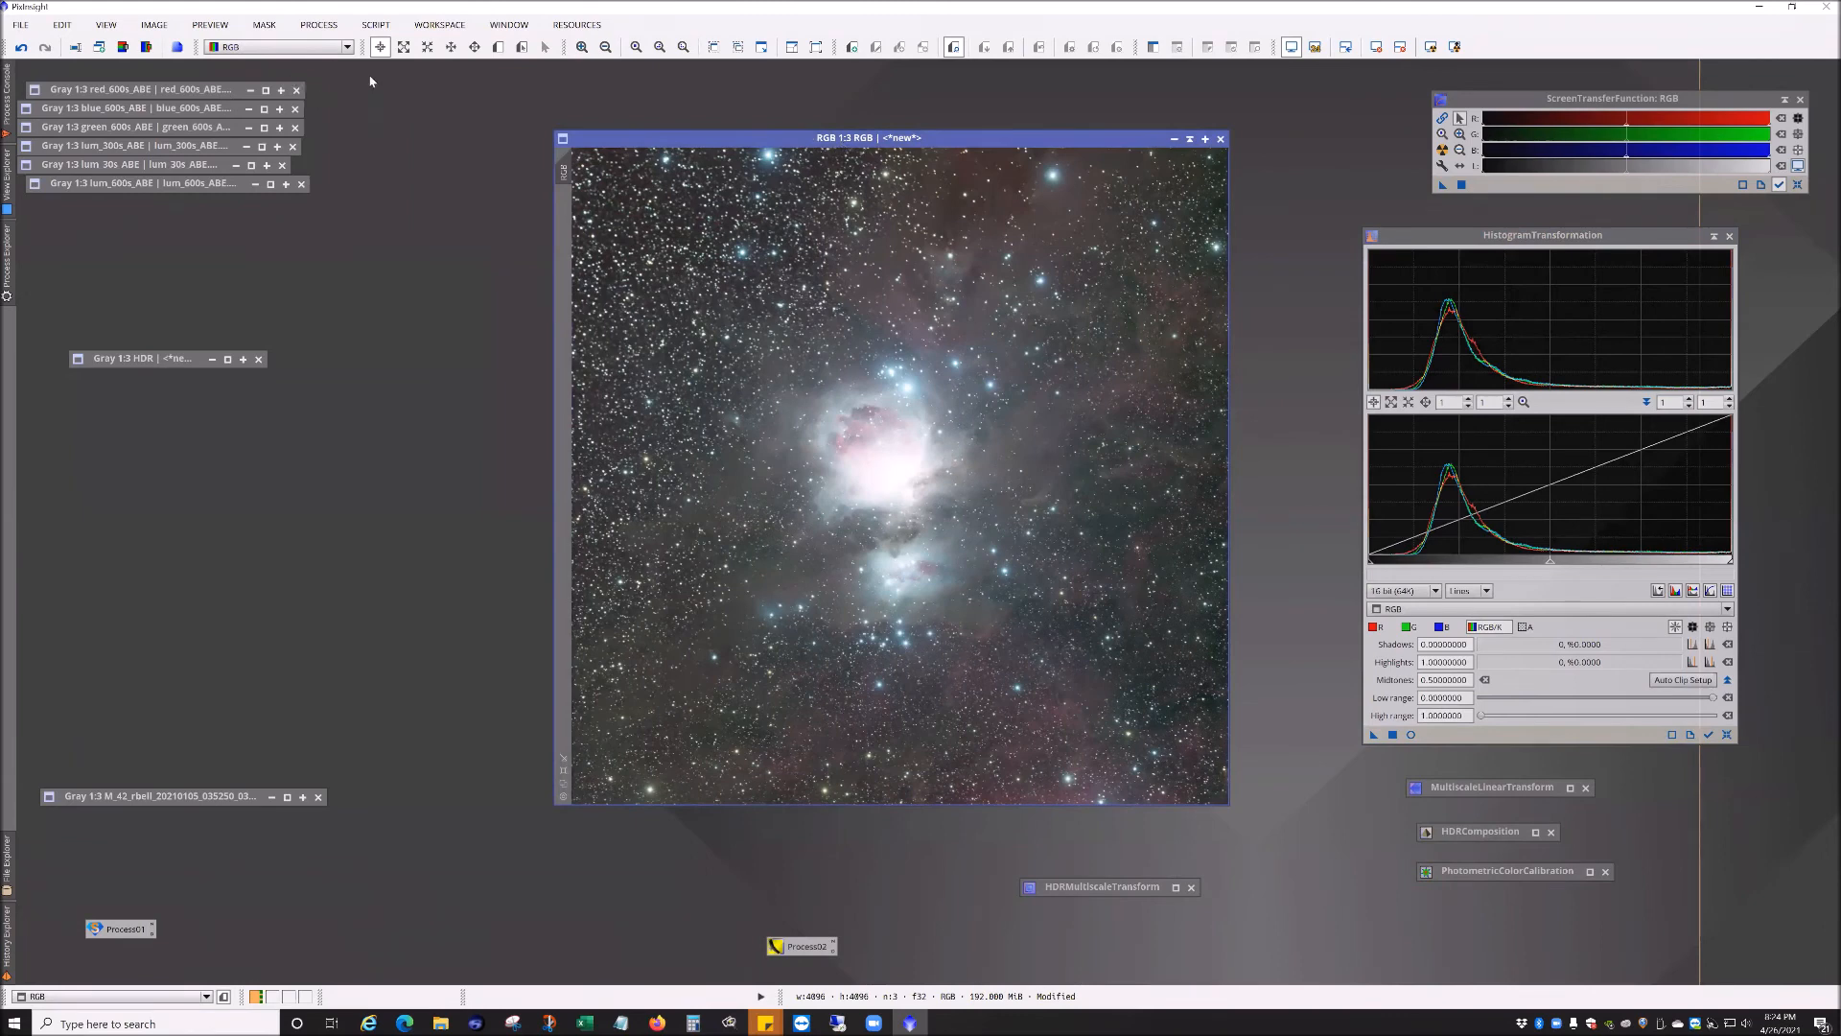
click(318, 23)
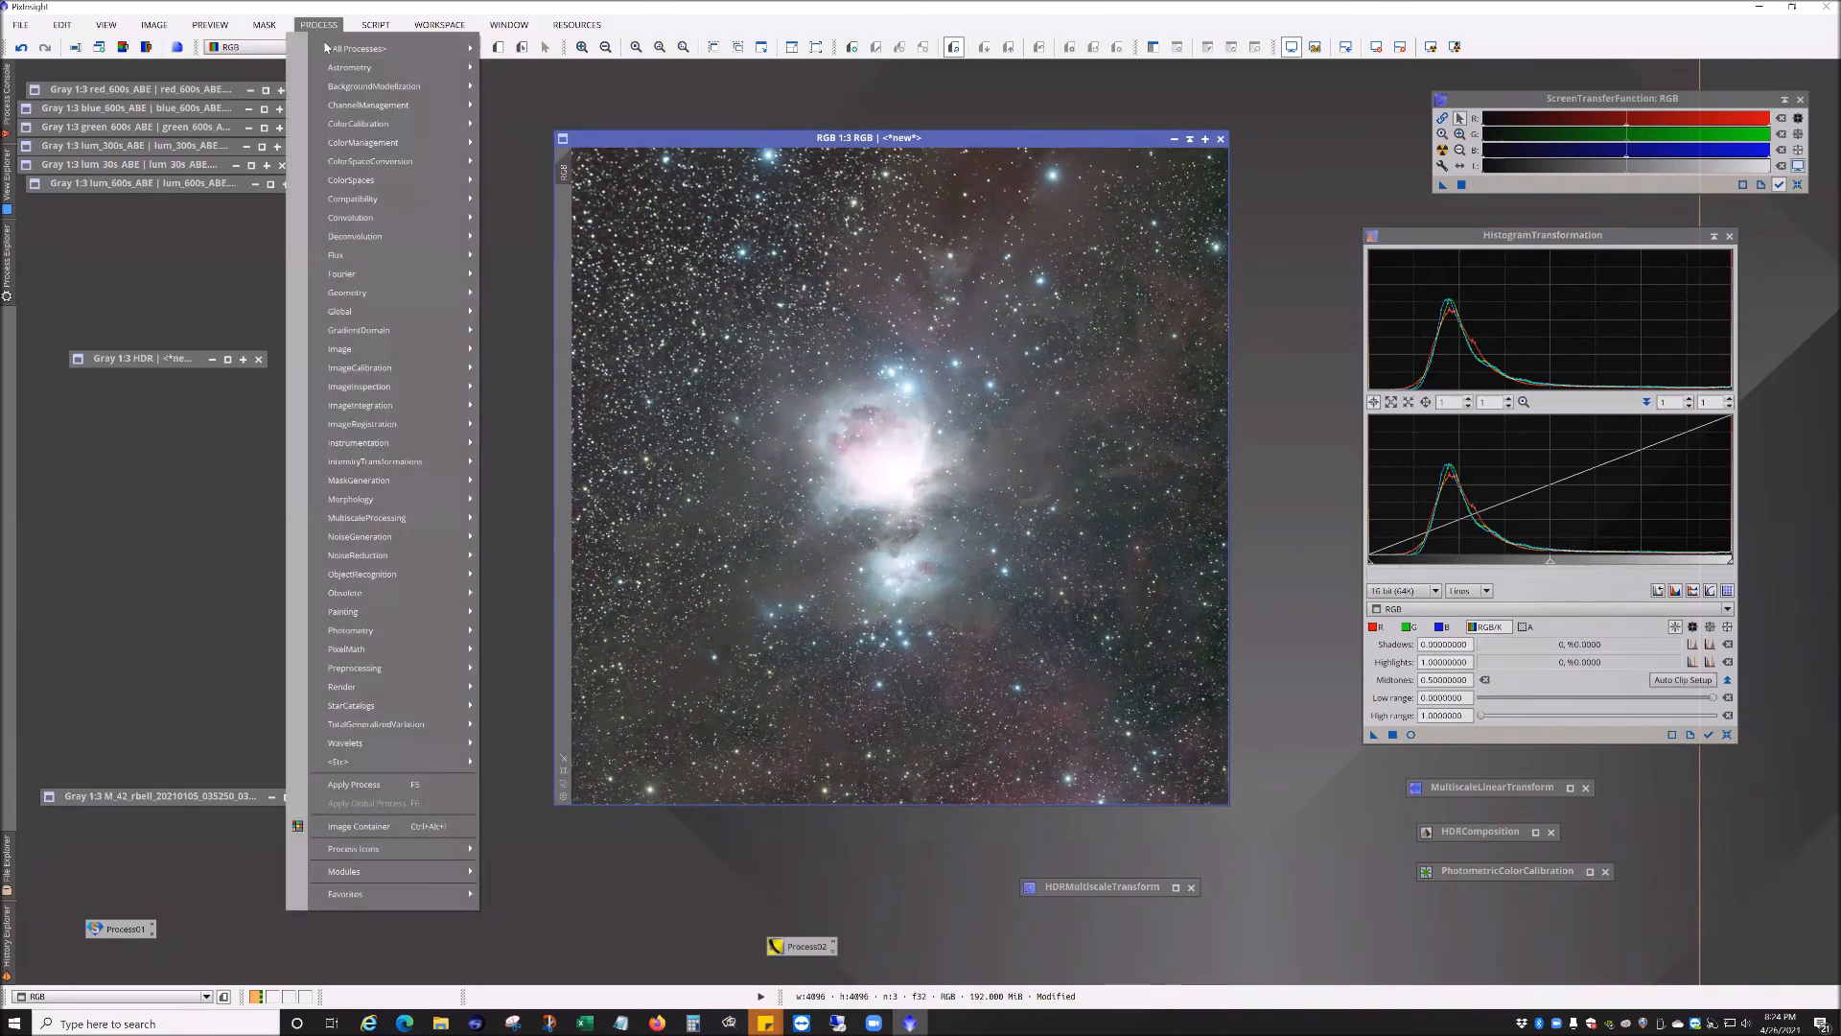
mouse_move(337, 50)
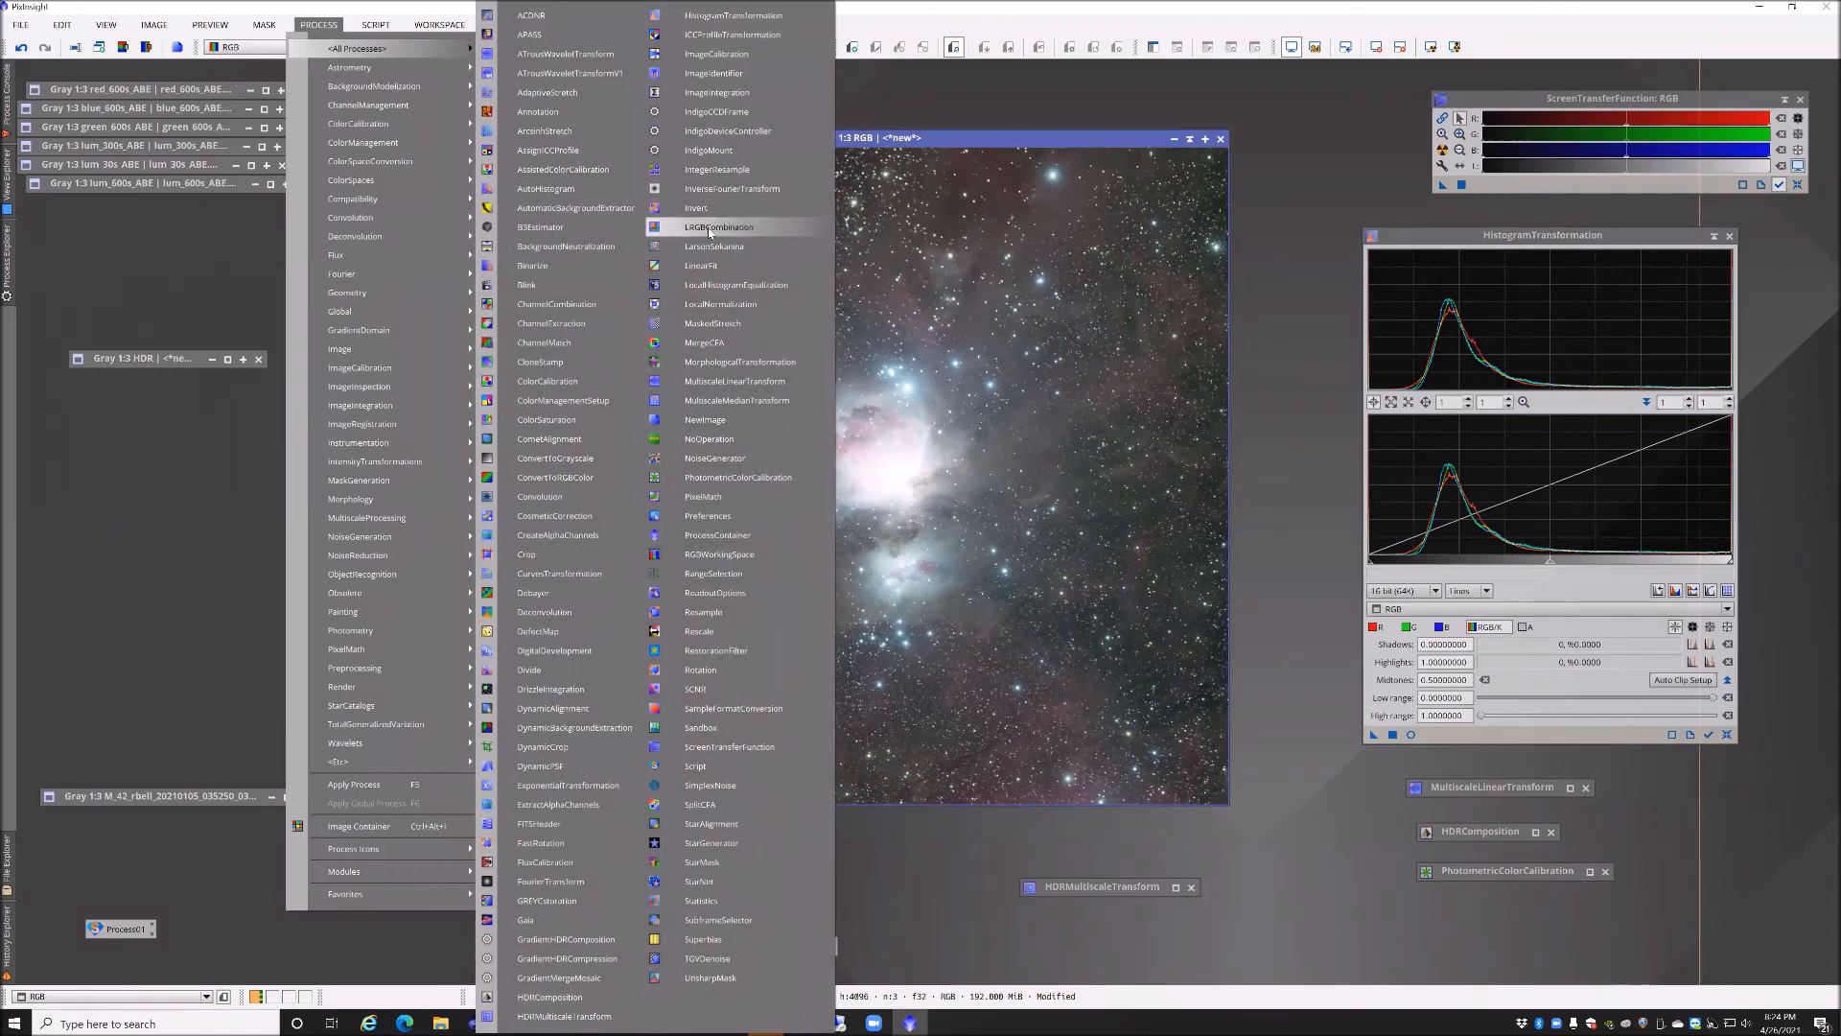
click(710, 228)
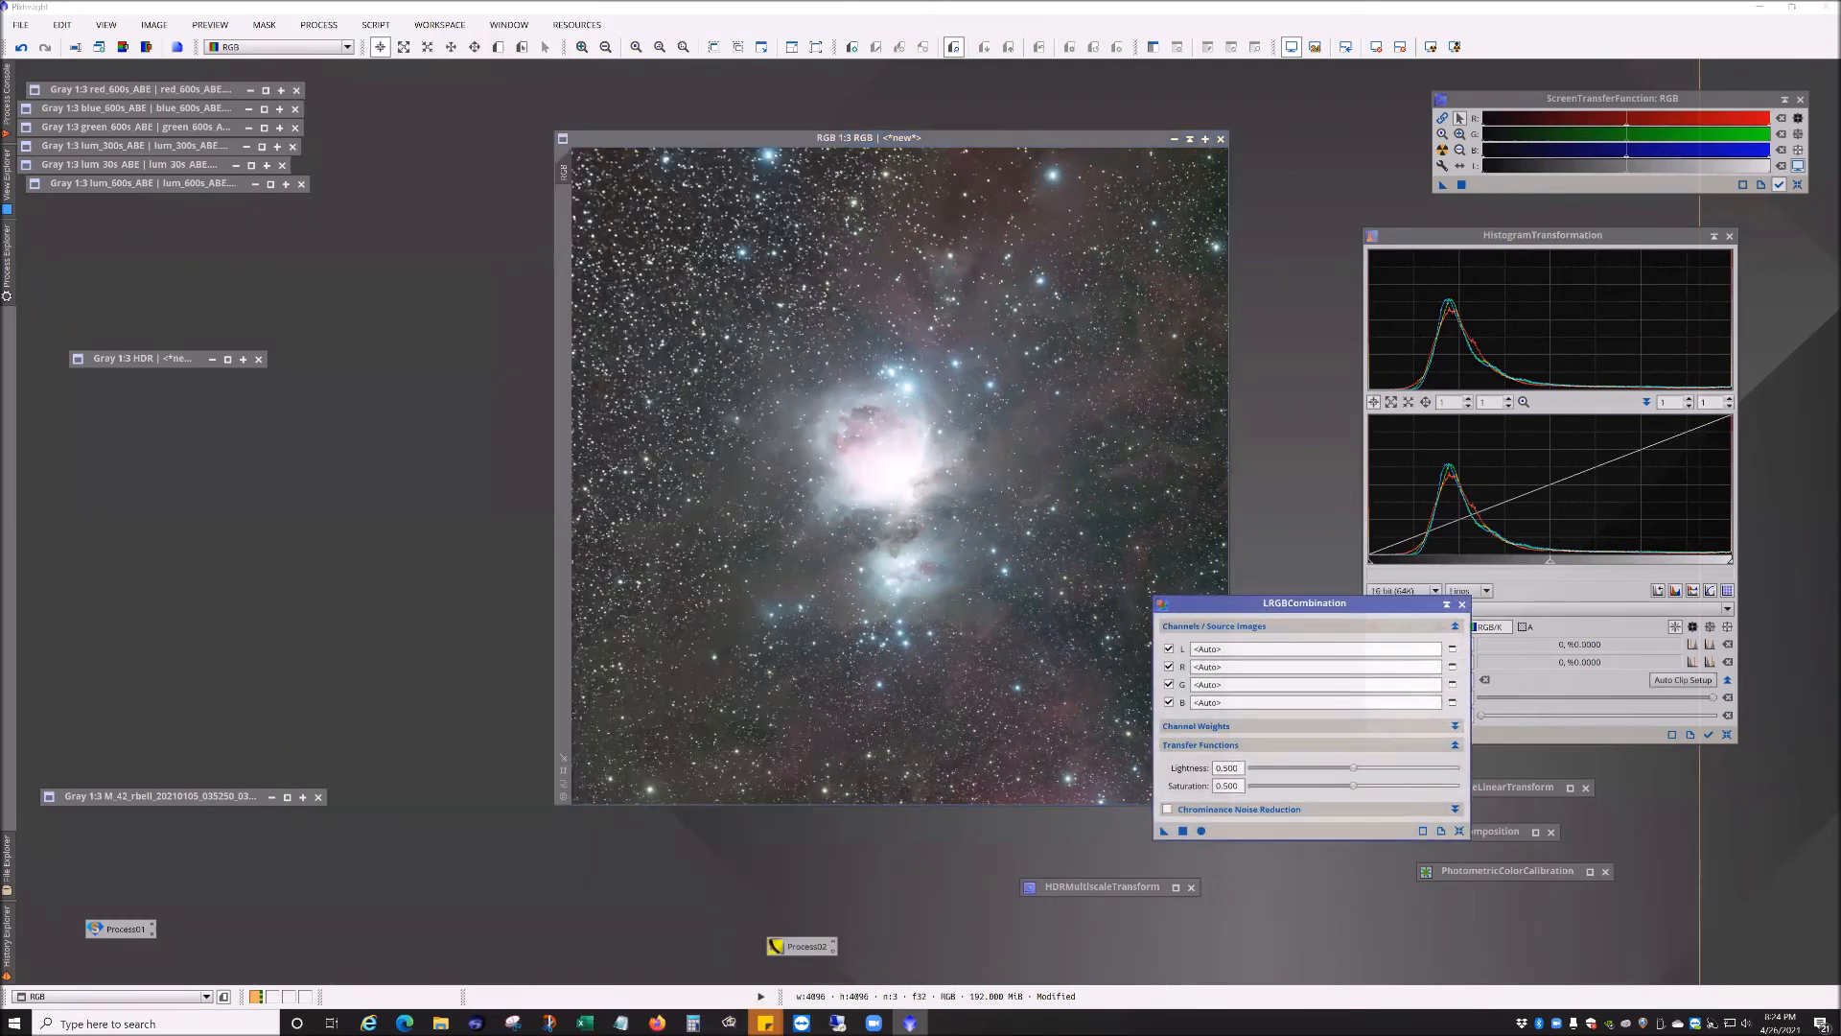
drag(940, 140, 692, 148)
drag(1242, 602, 1132, 324)
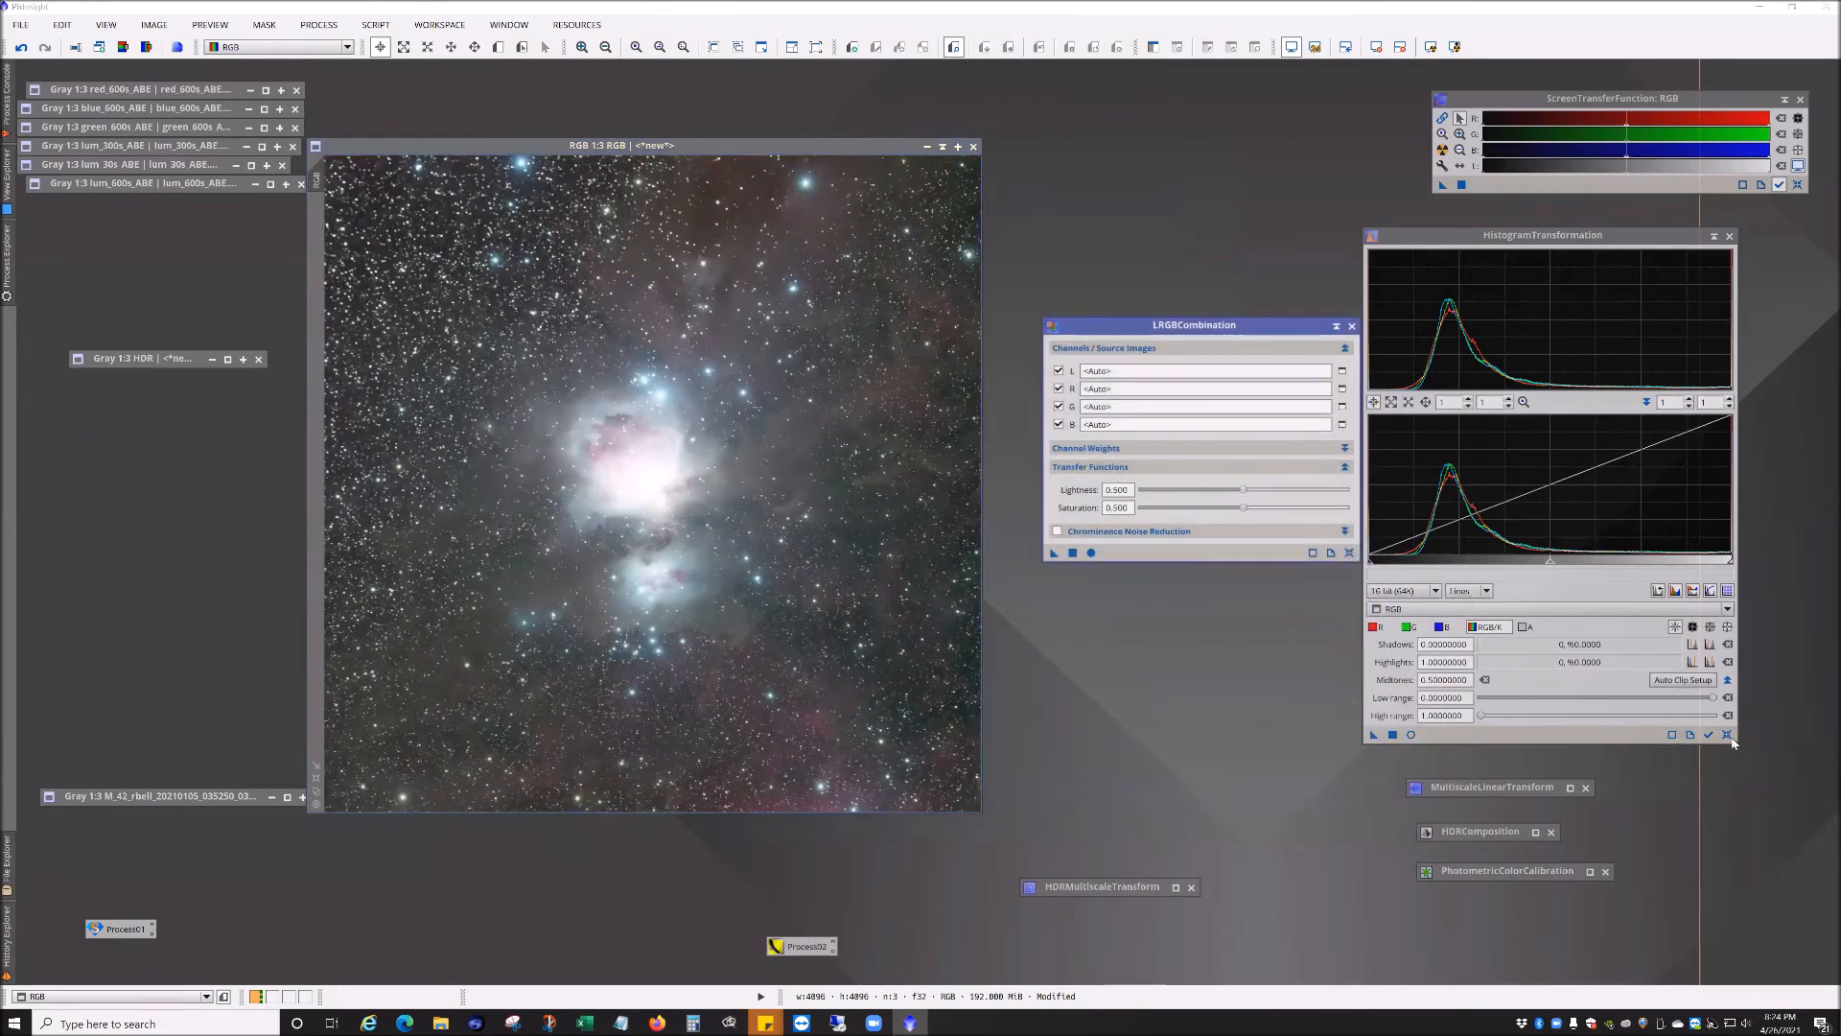
drag(1120, 331, 1089, 269)
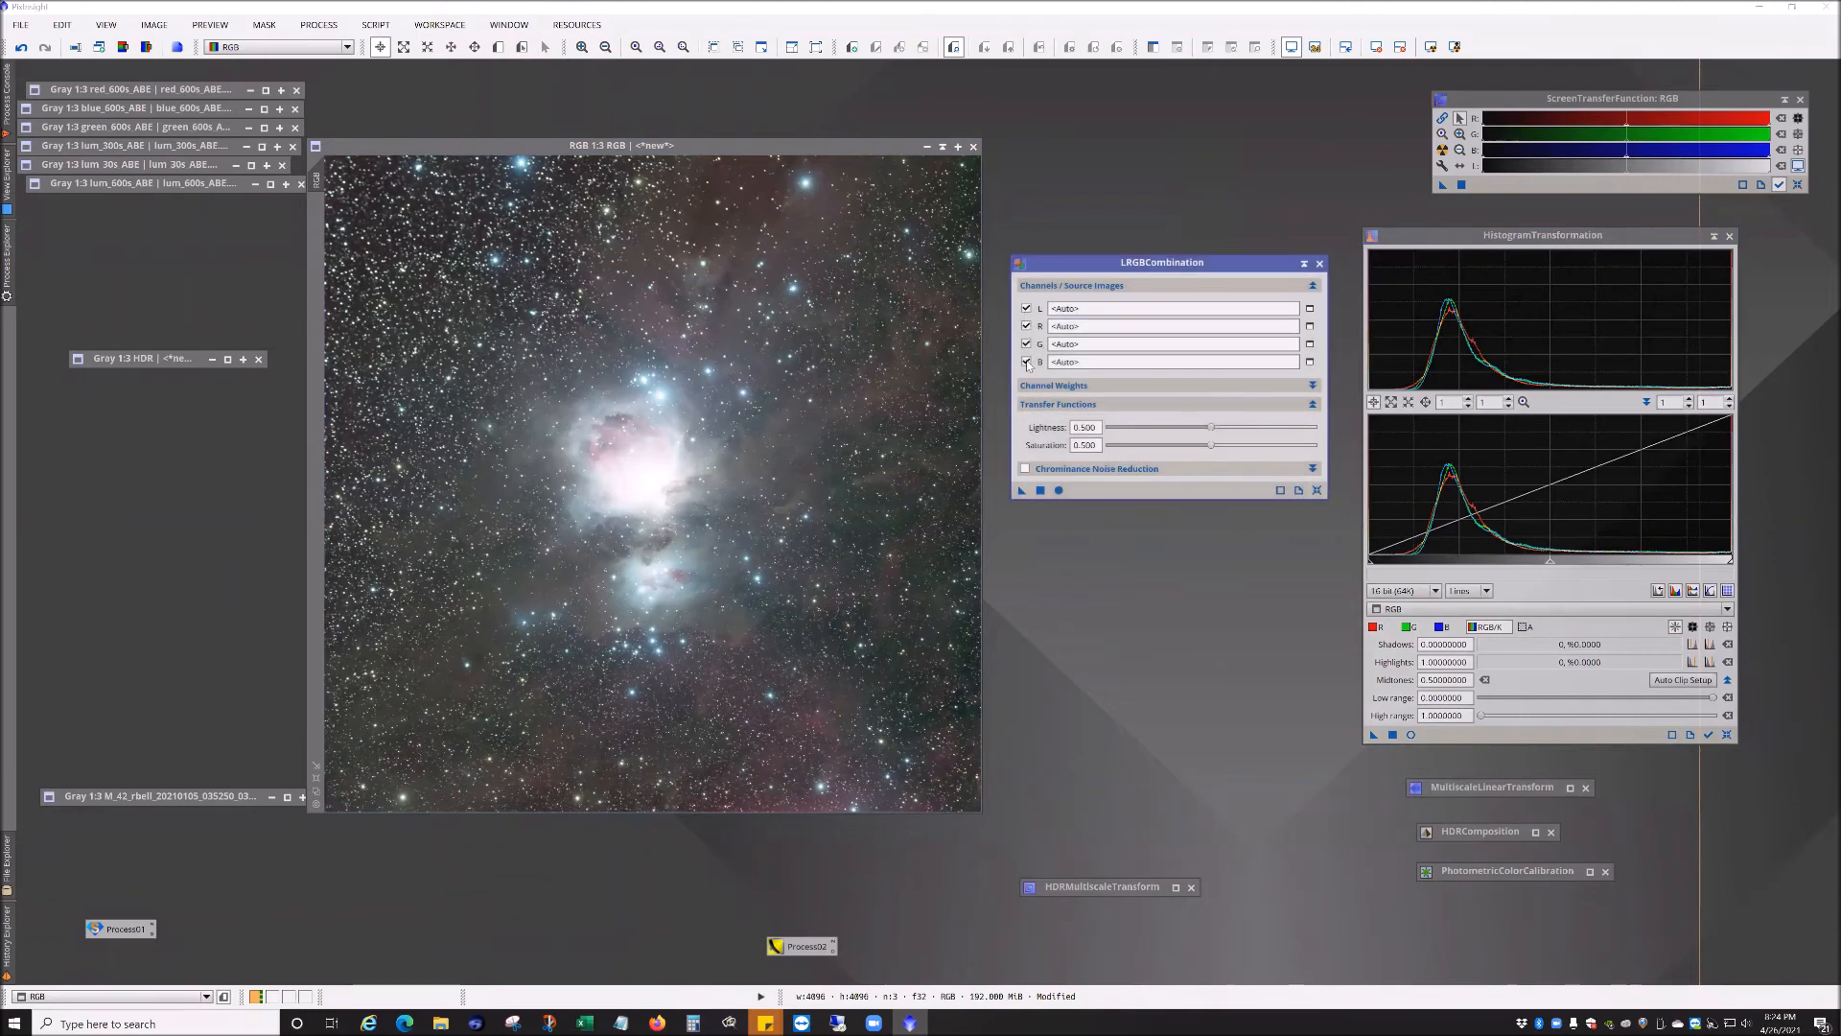
Step: In LRGBCombination, disable the R, G and B channels and select the HDR image as the lightness source
click(1026, 326)
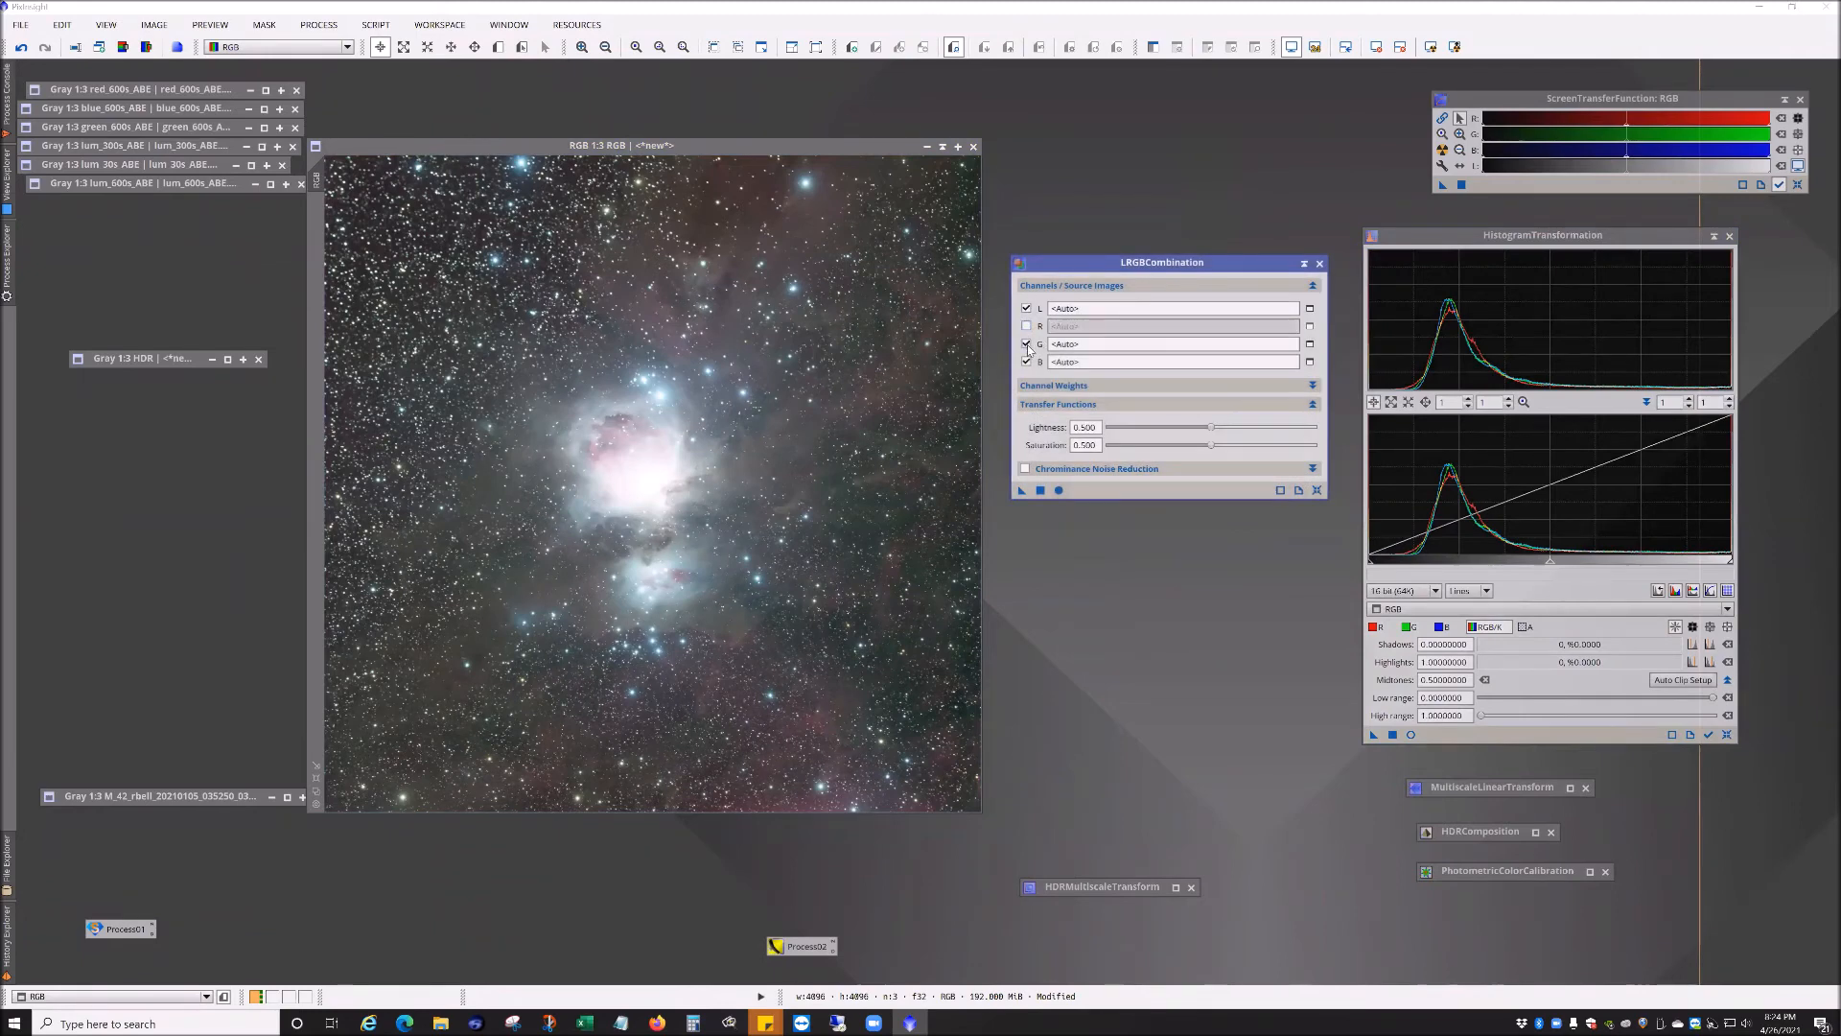
click(1026, 343)
click(1026, 361)
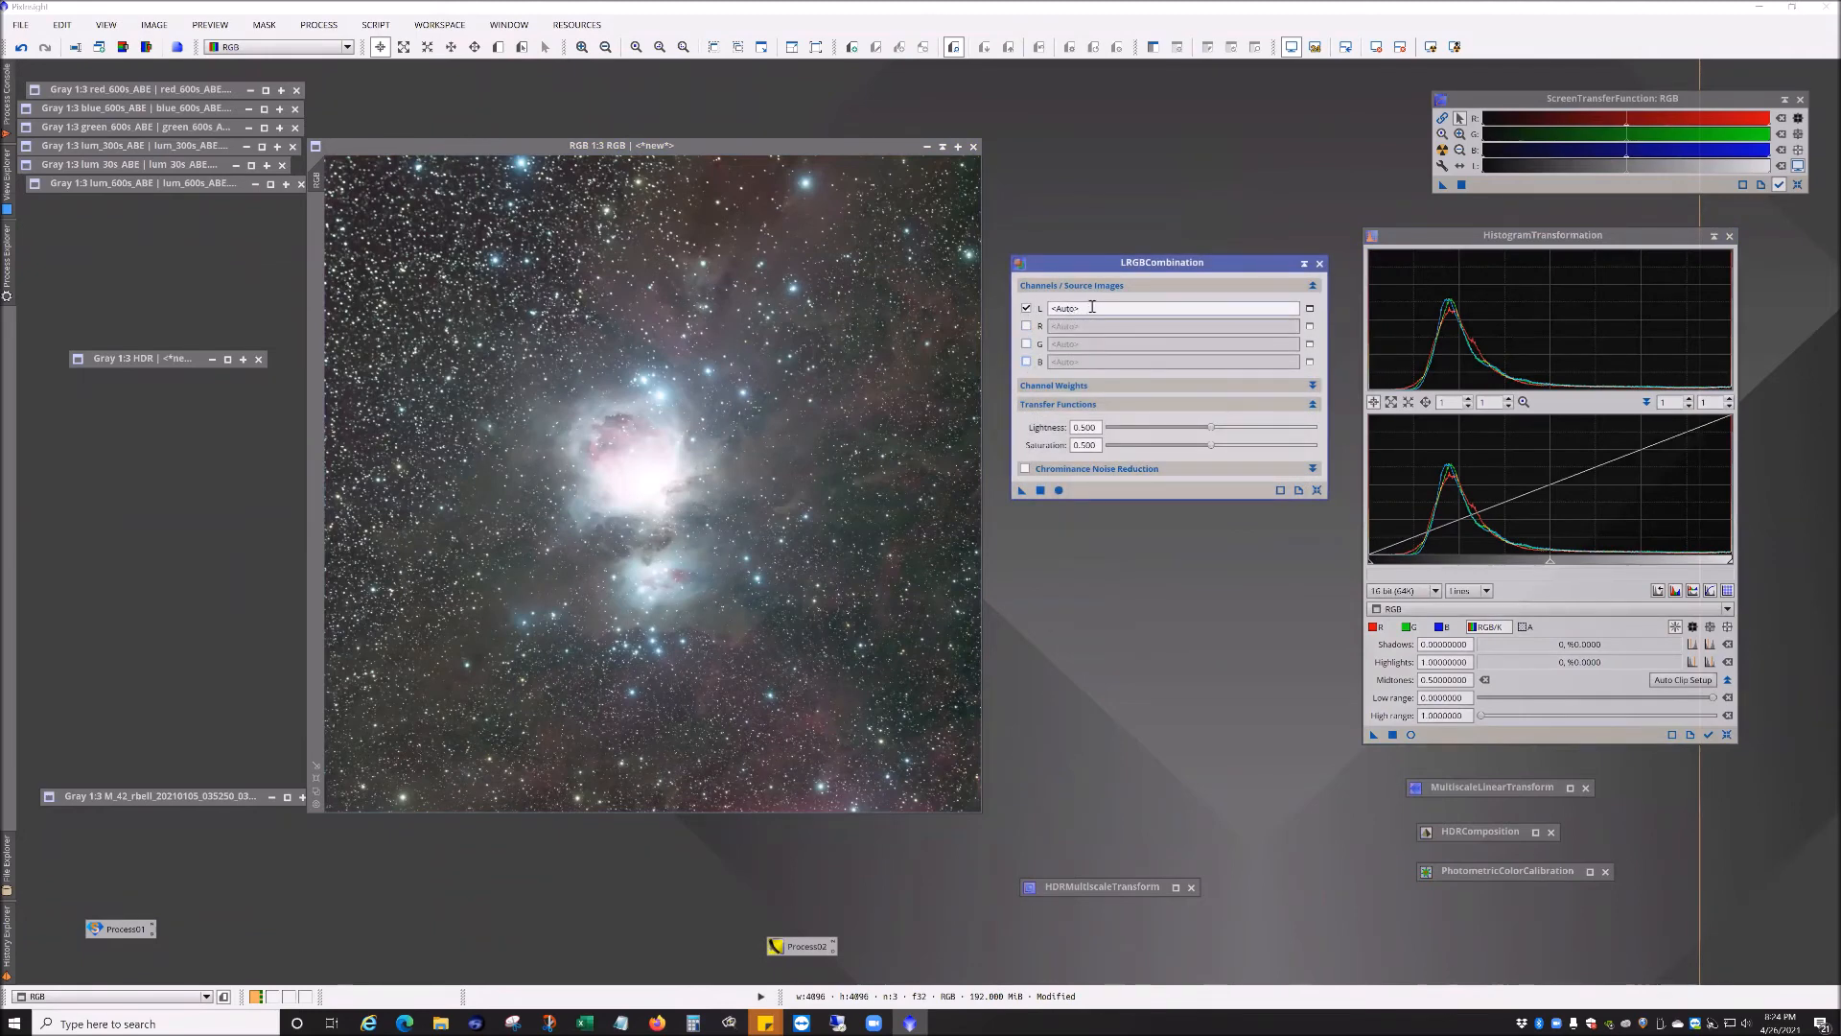
double_click(129, 359)
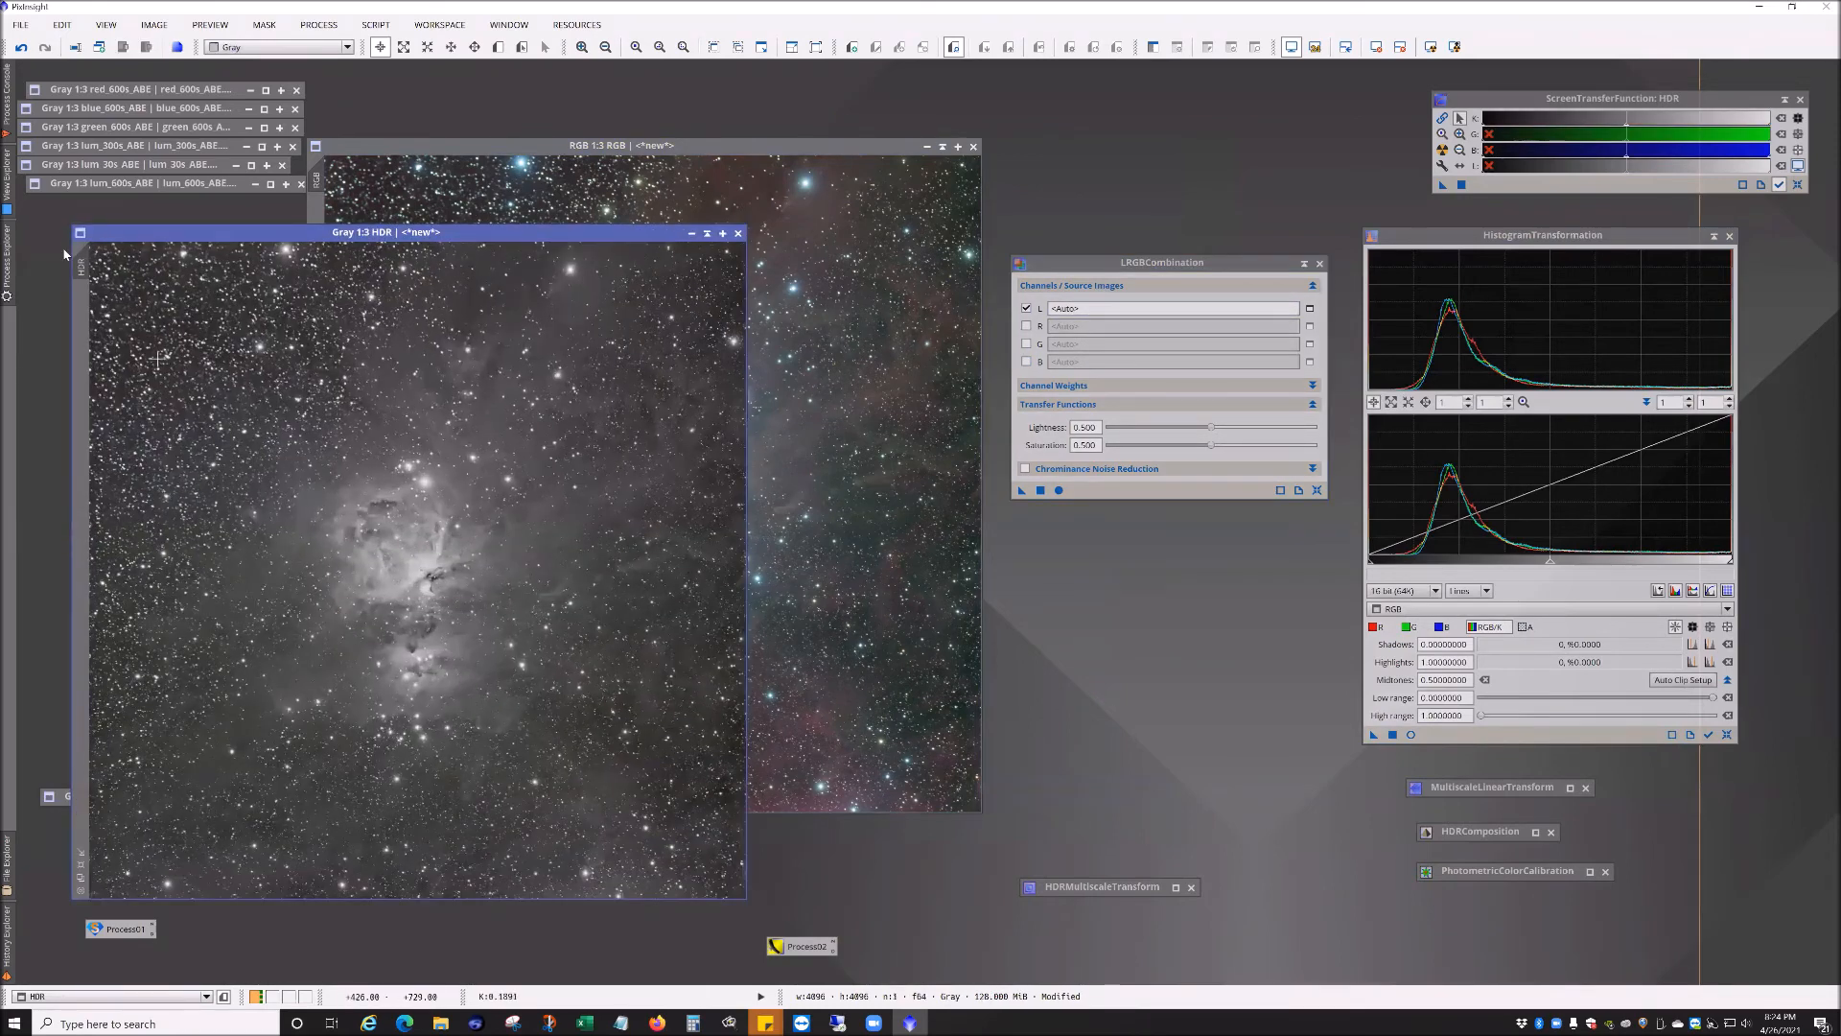
click(707, 234)
click(1310, 309)
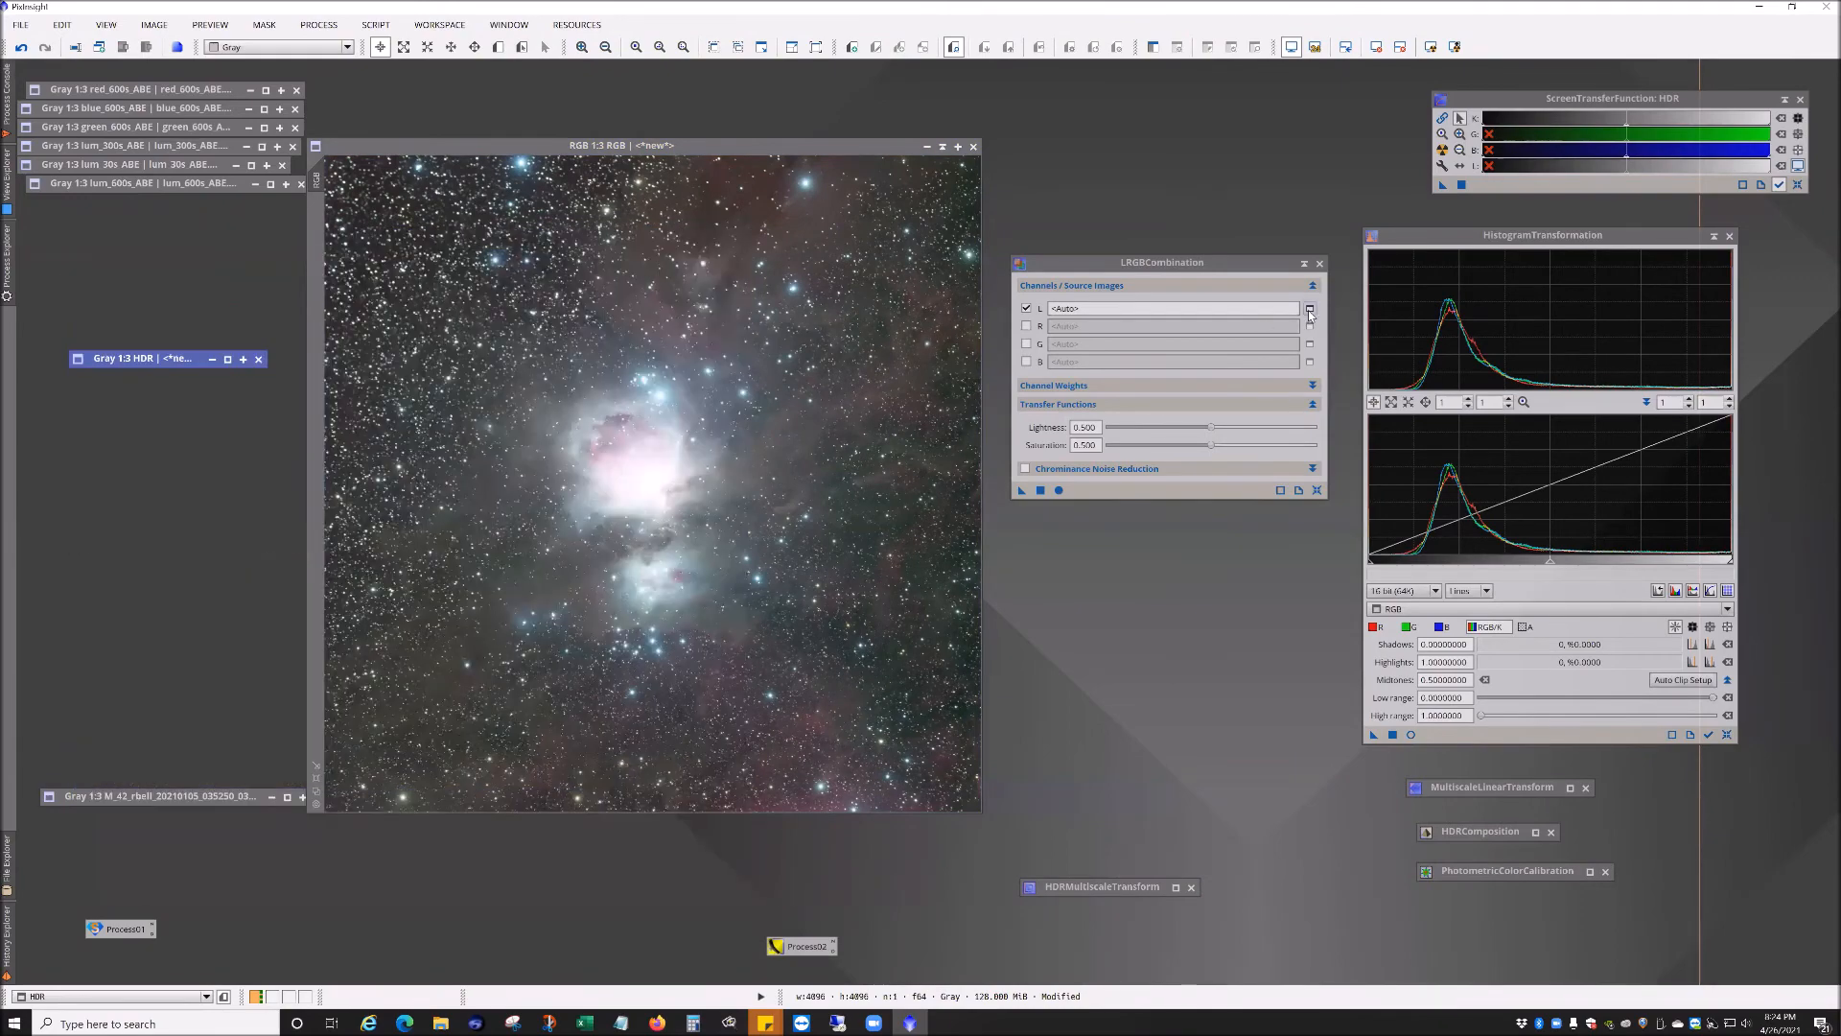
click(961, 503)
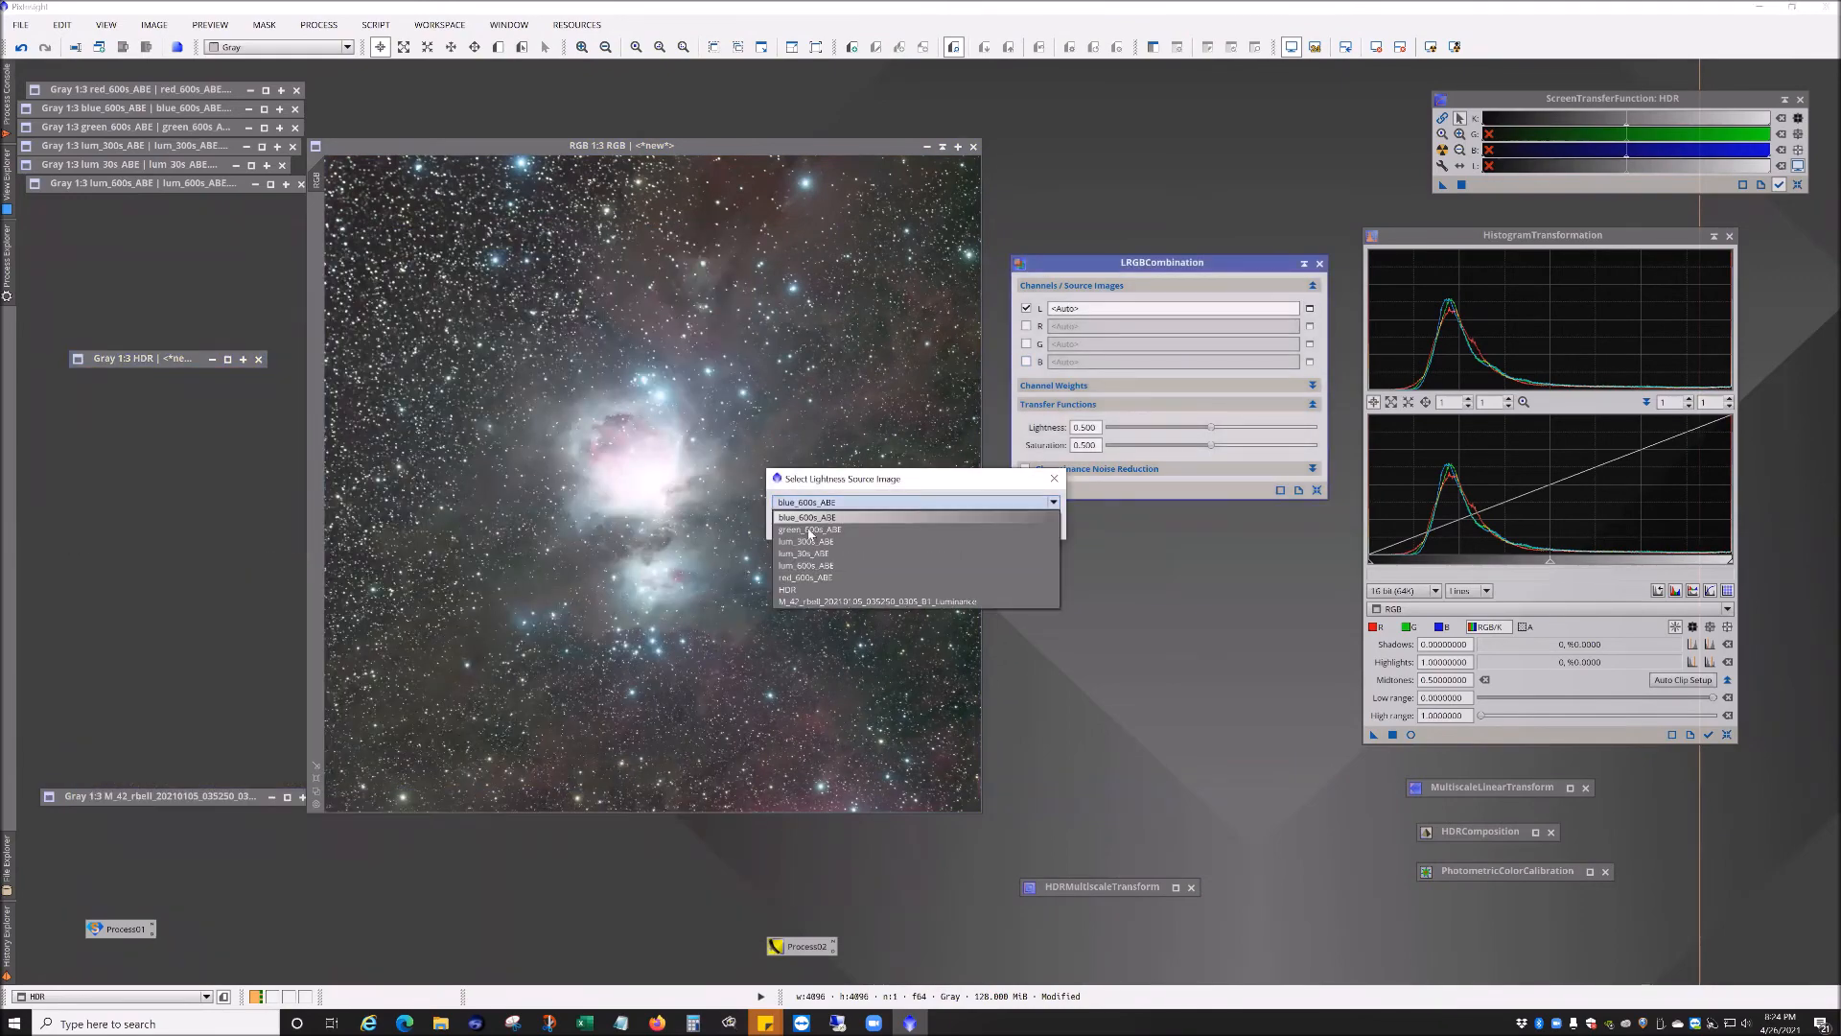
click(935, 537)
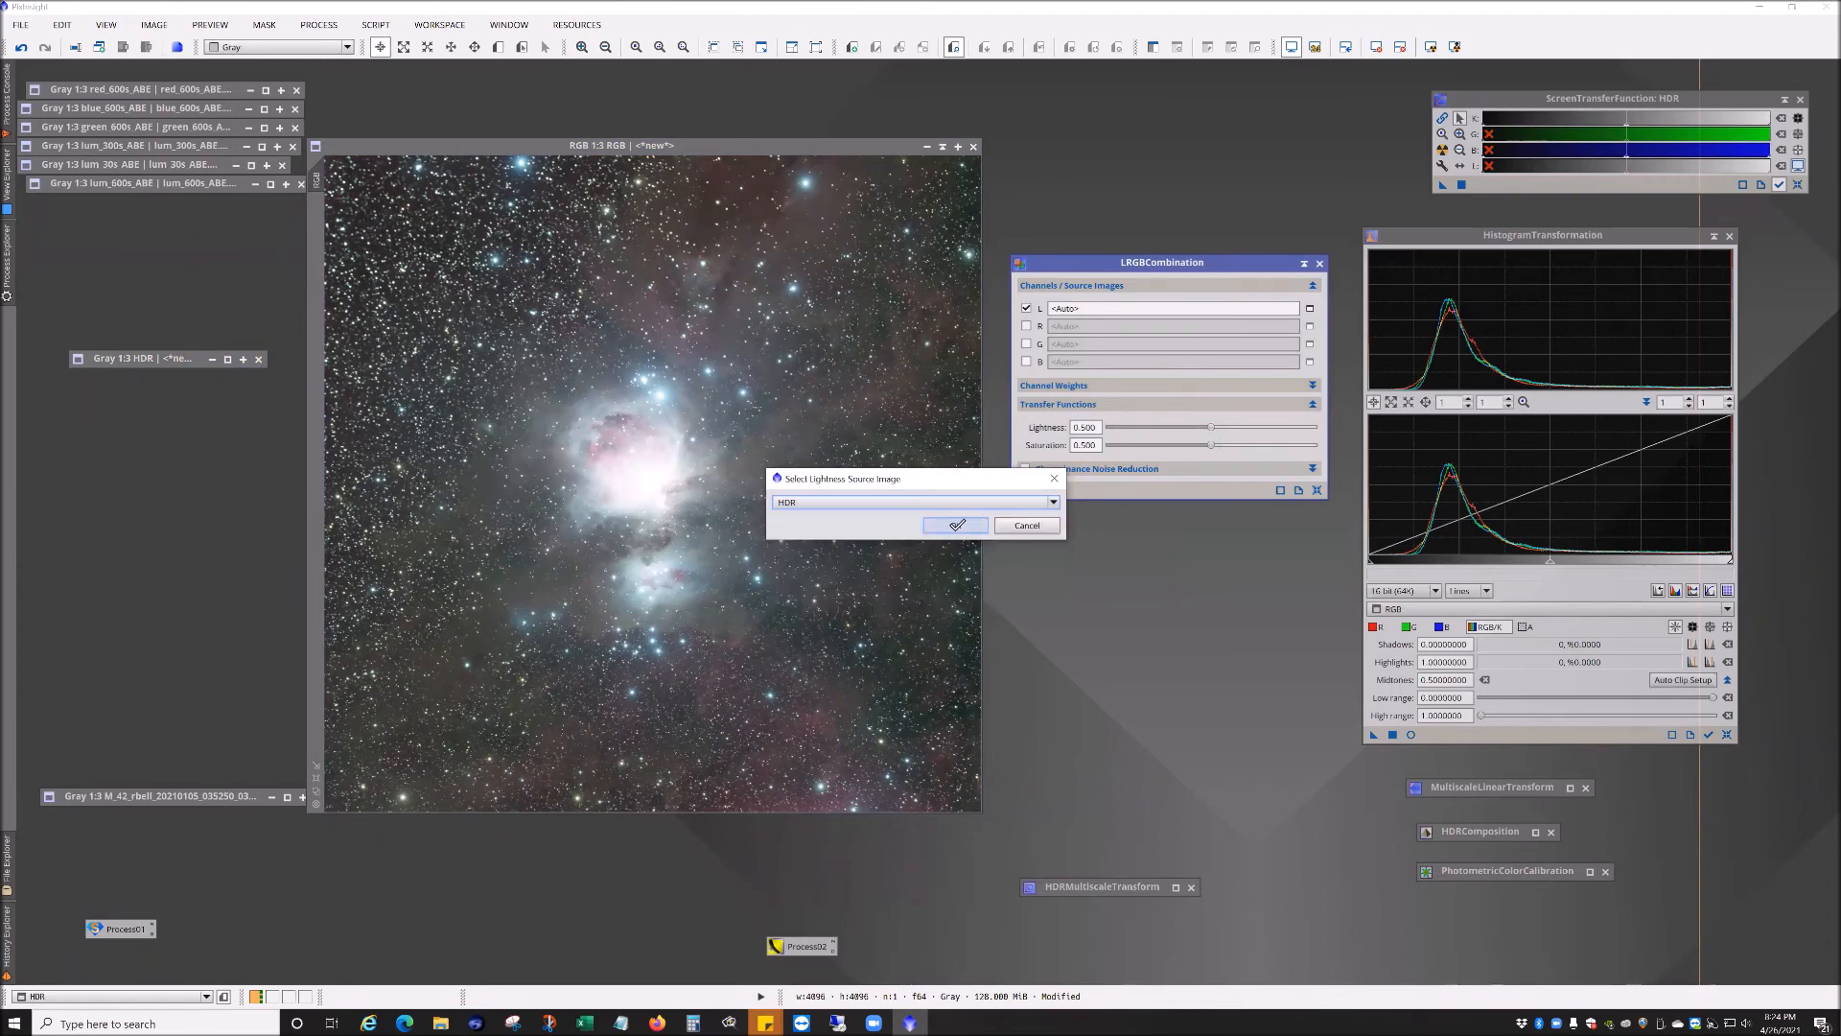
click(955, 525)
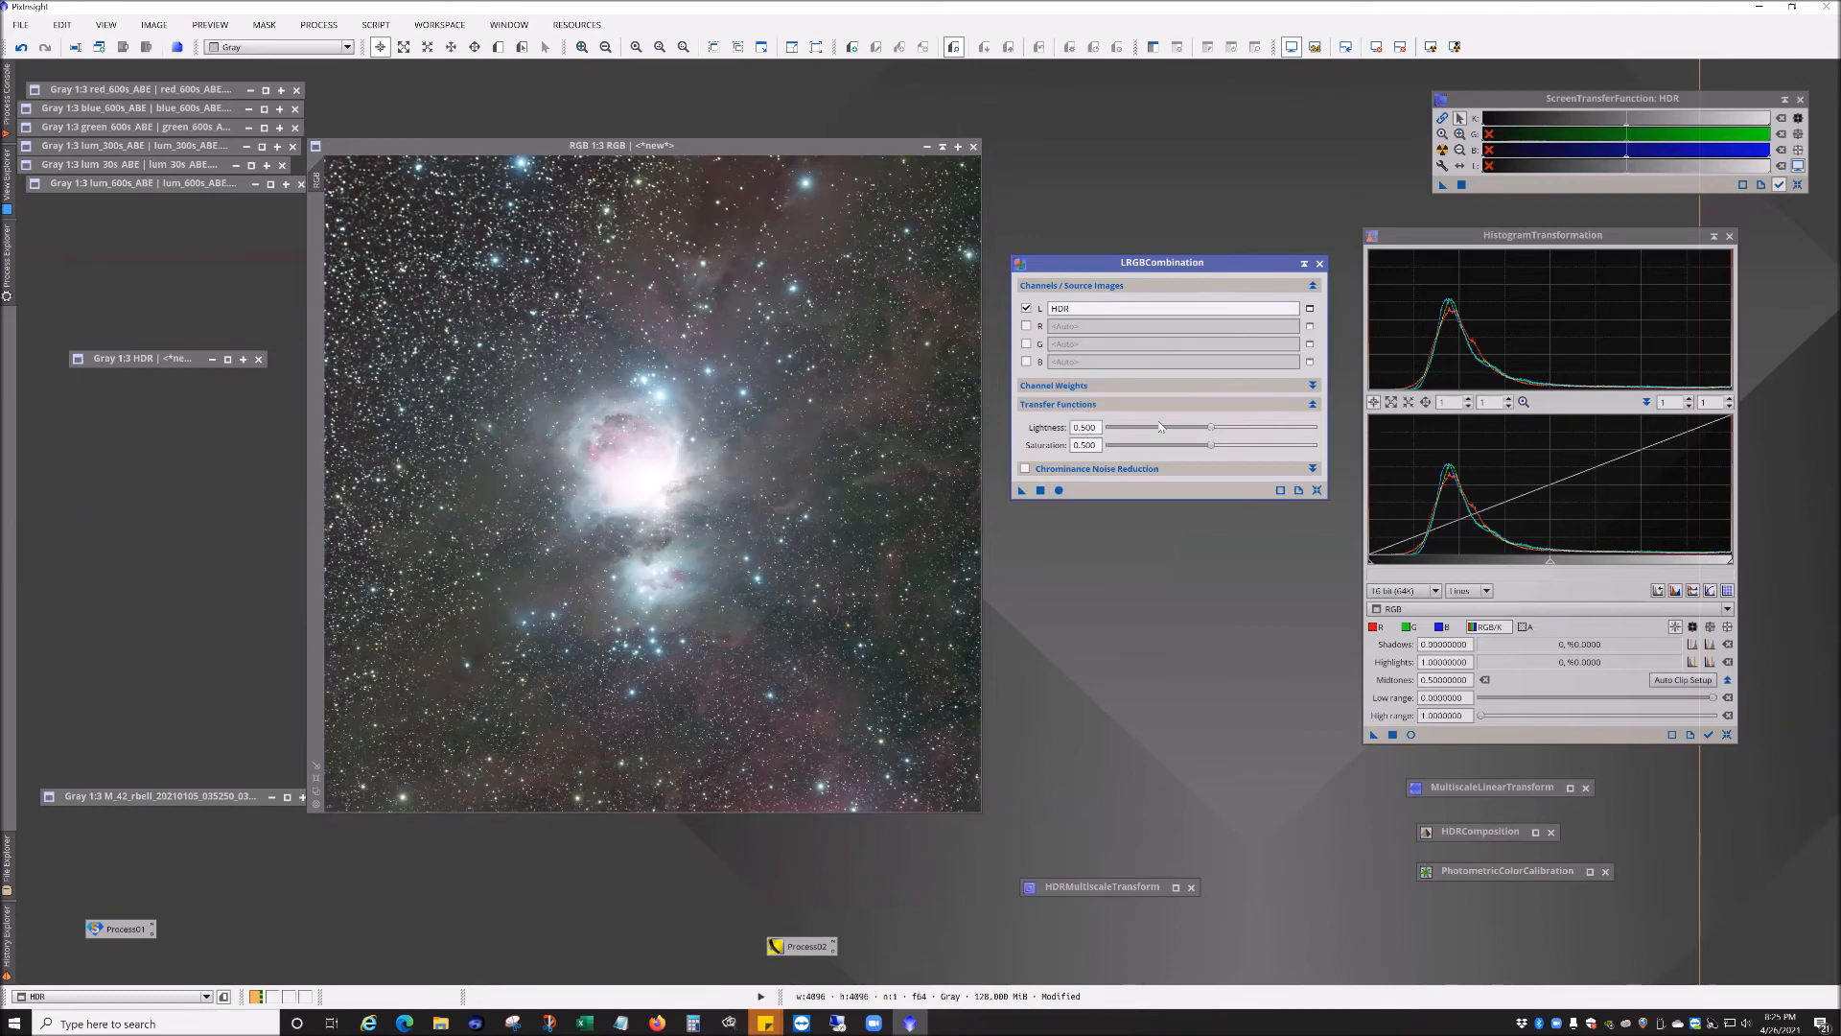
Step: Apply the LRGB combination to the RGB image to use HDR as its luminance
drag(1022, 491, 896, 487)
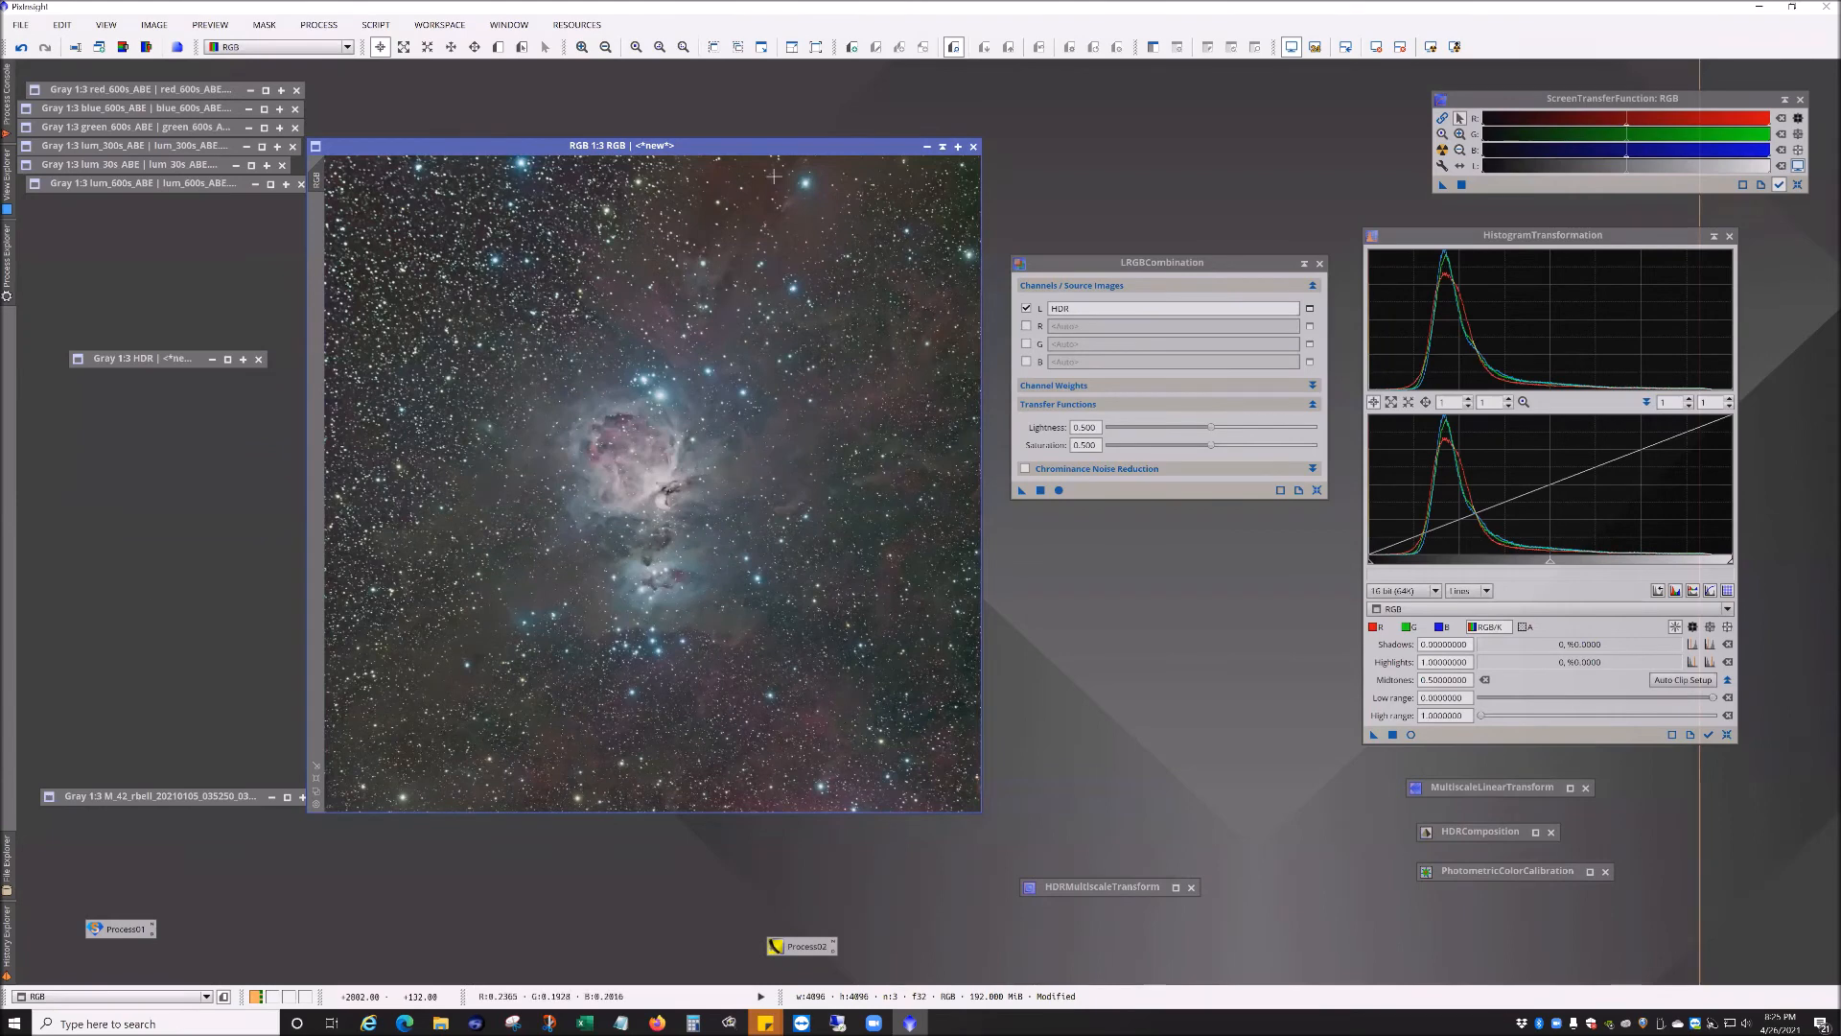
drag(1166, 262, 1207, 170)
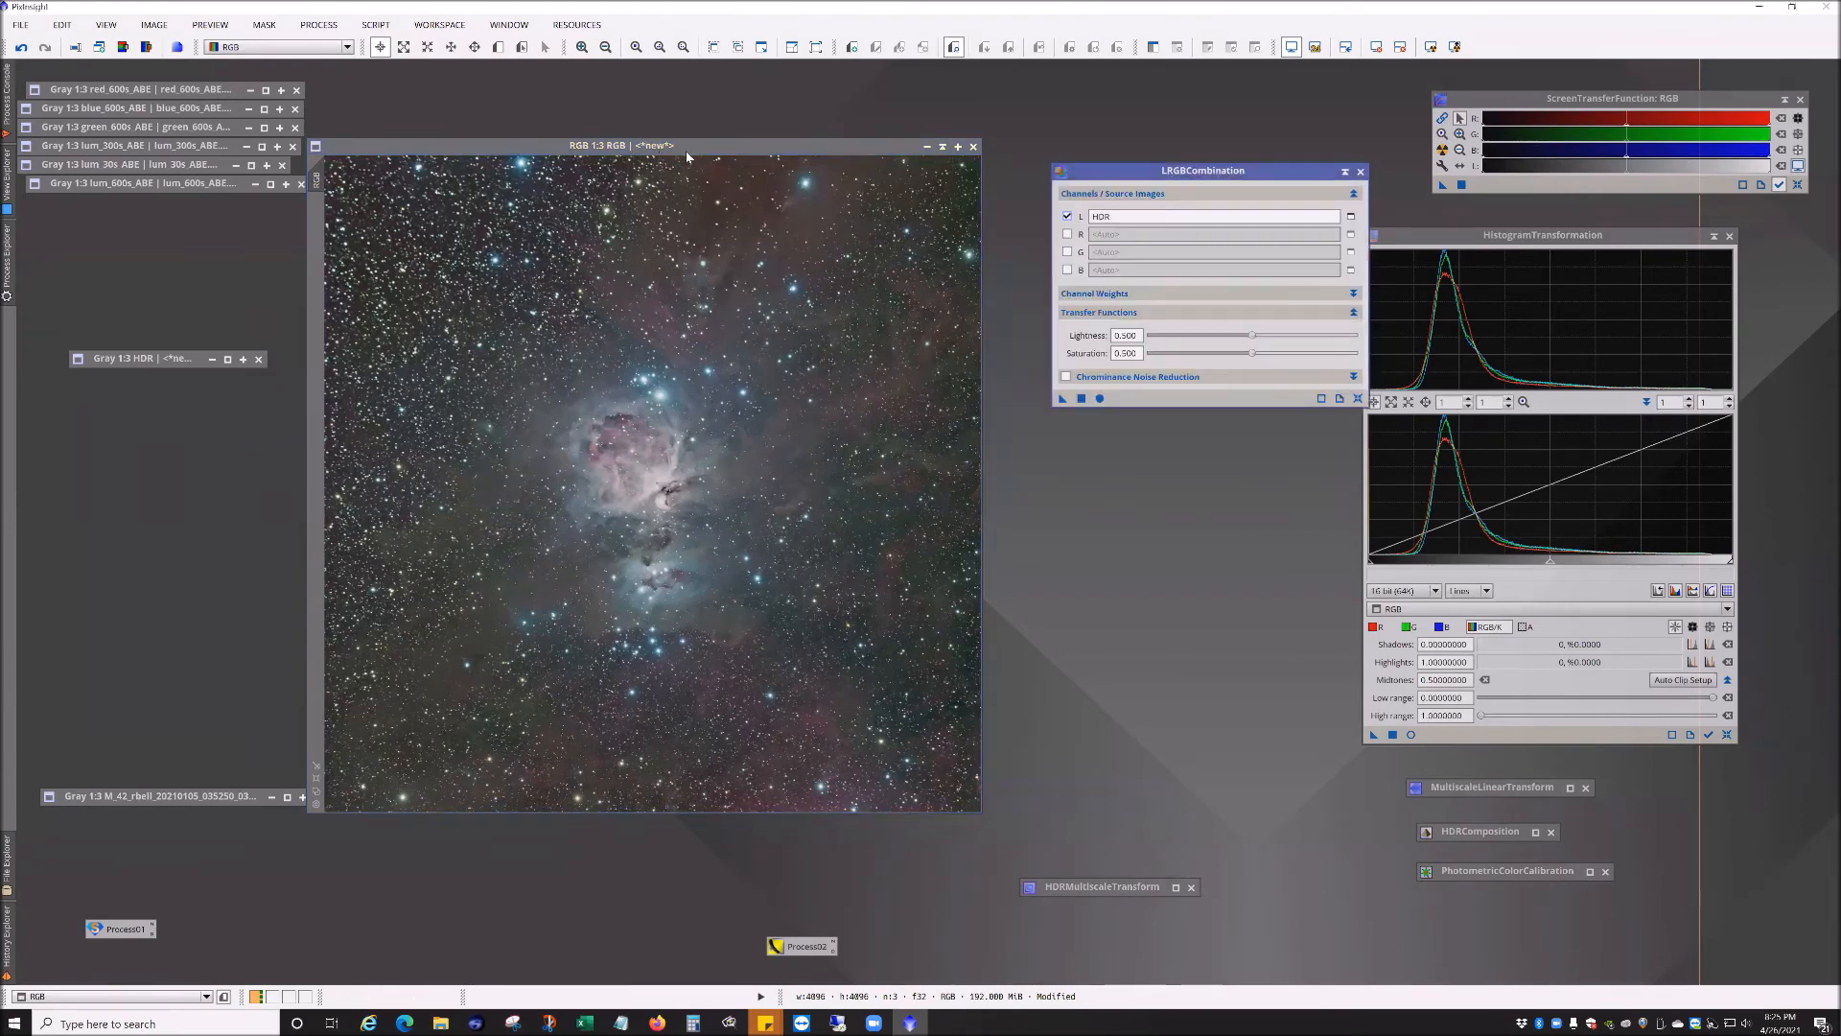
drag(722, 141, 759, 133)
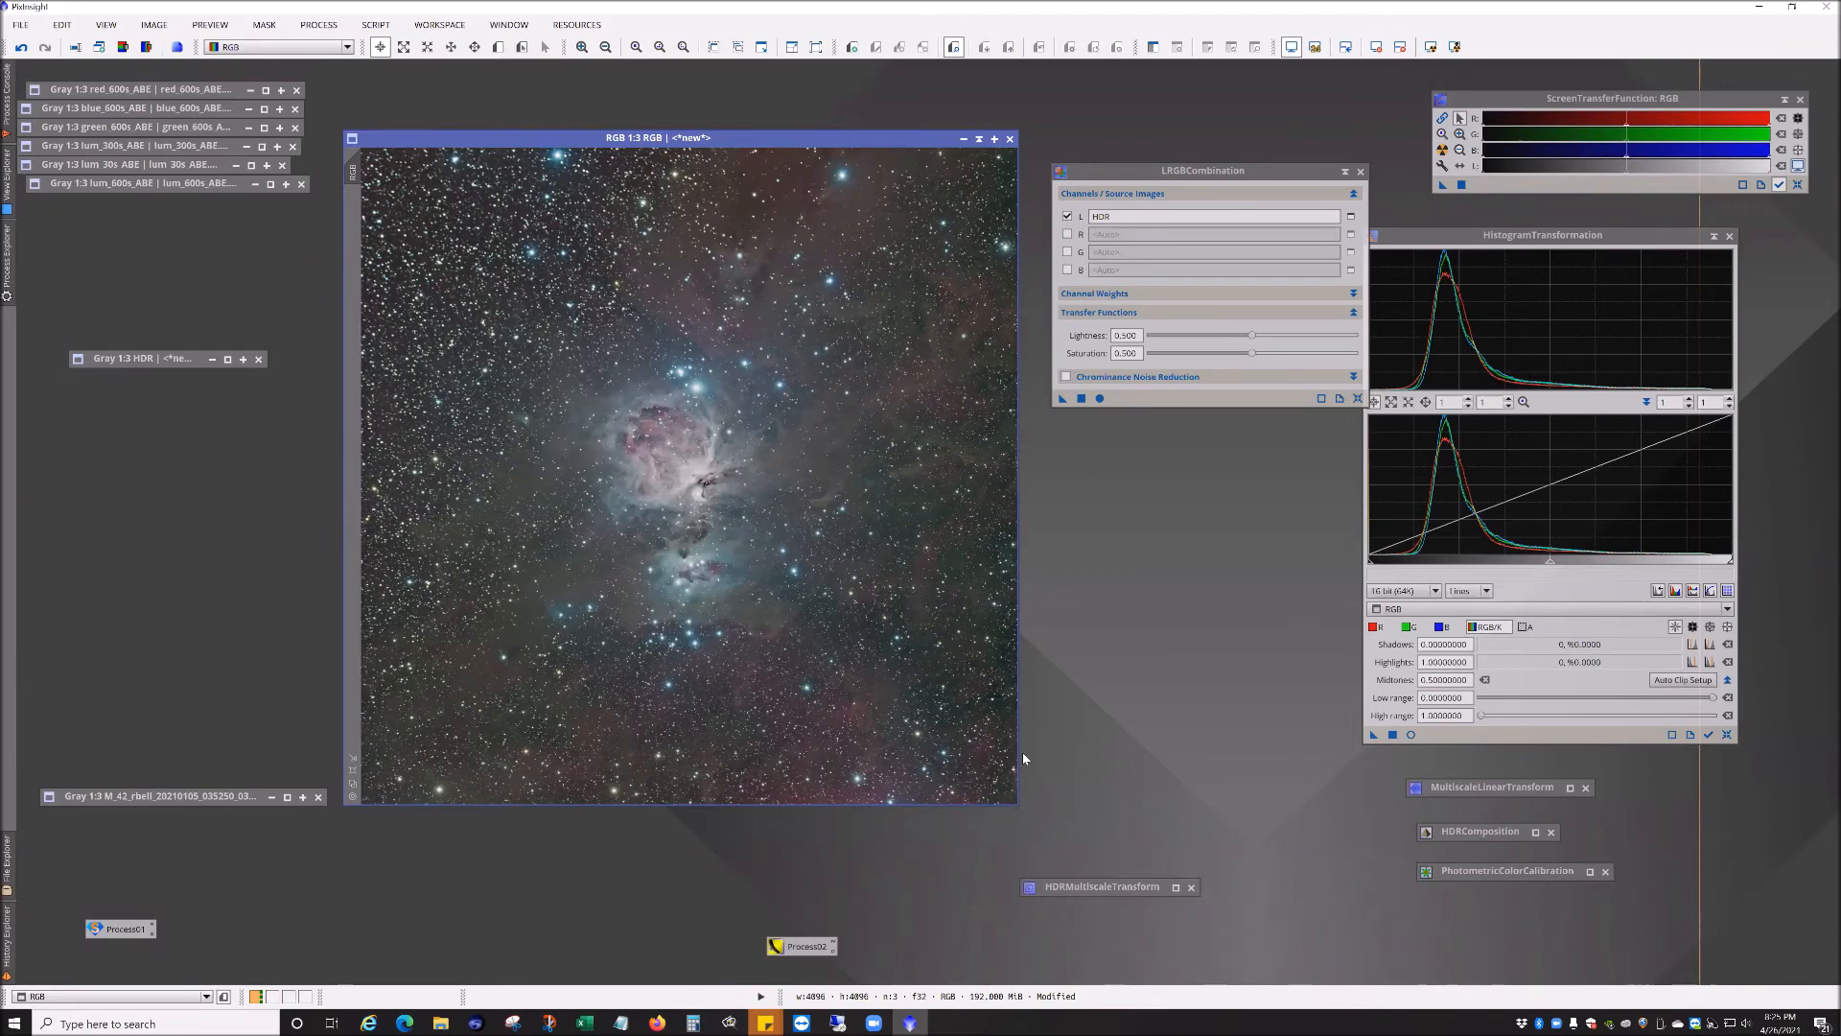
Step: Reset LRGBCombination and save it as a process icon among the other process icons
click(1357, 397)
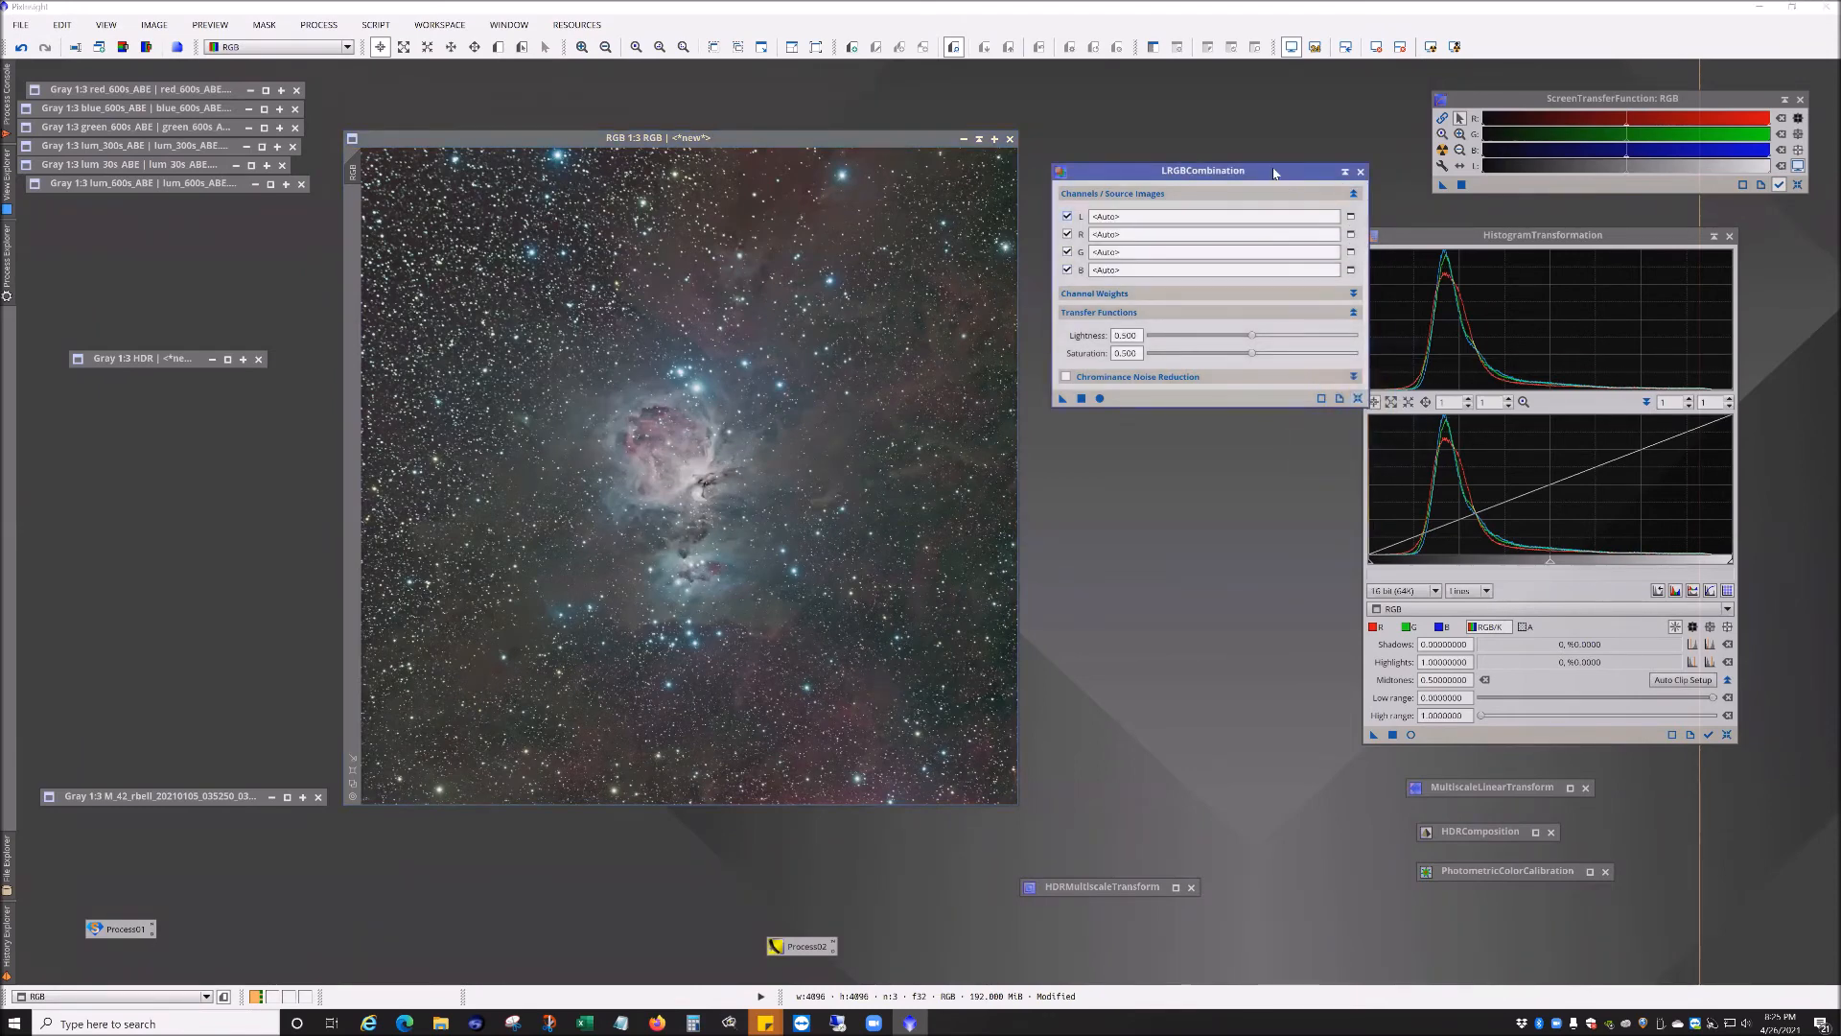
drag(1273, 180, 1265, 128)
scroll(784, 566, up, 2)
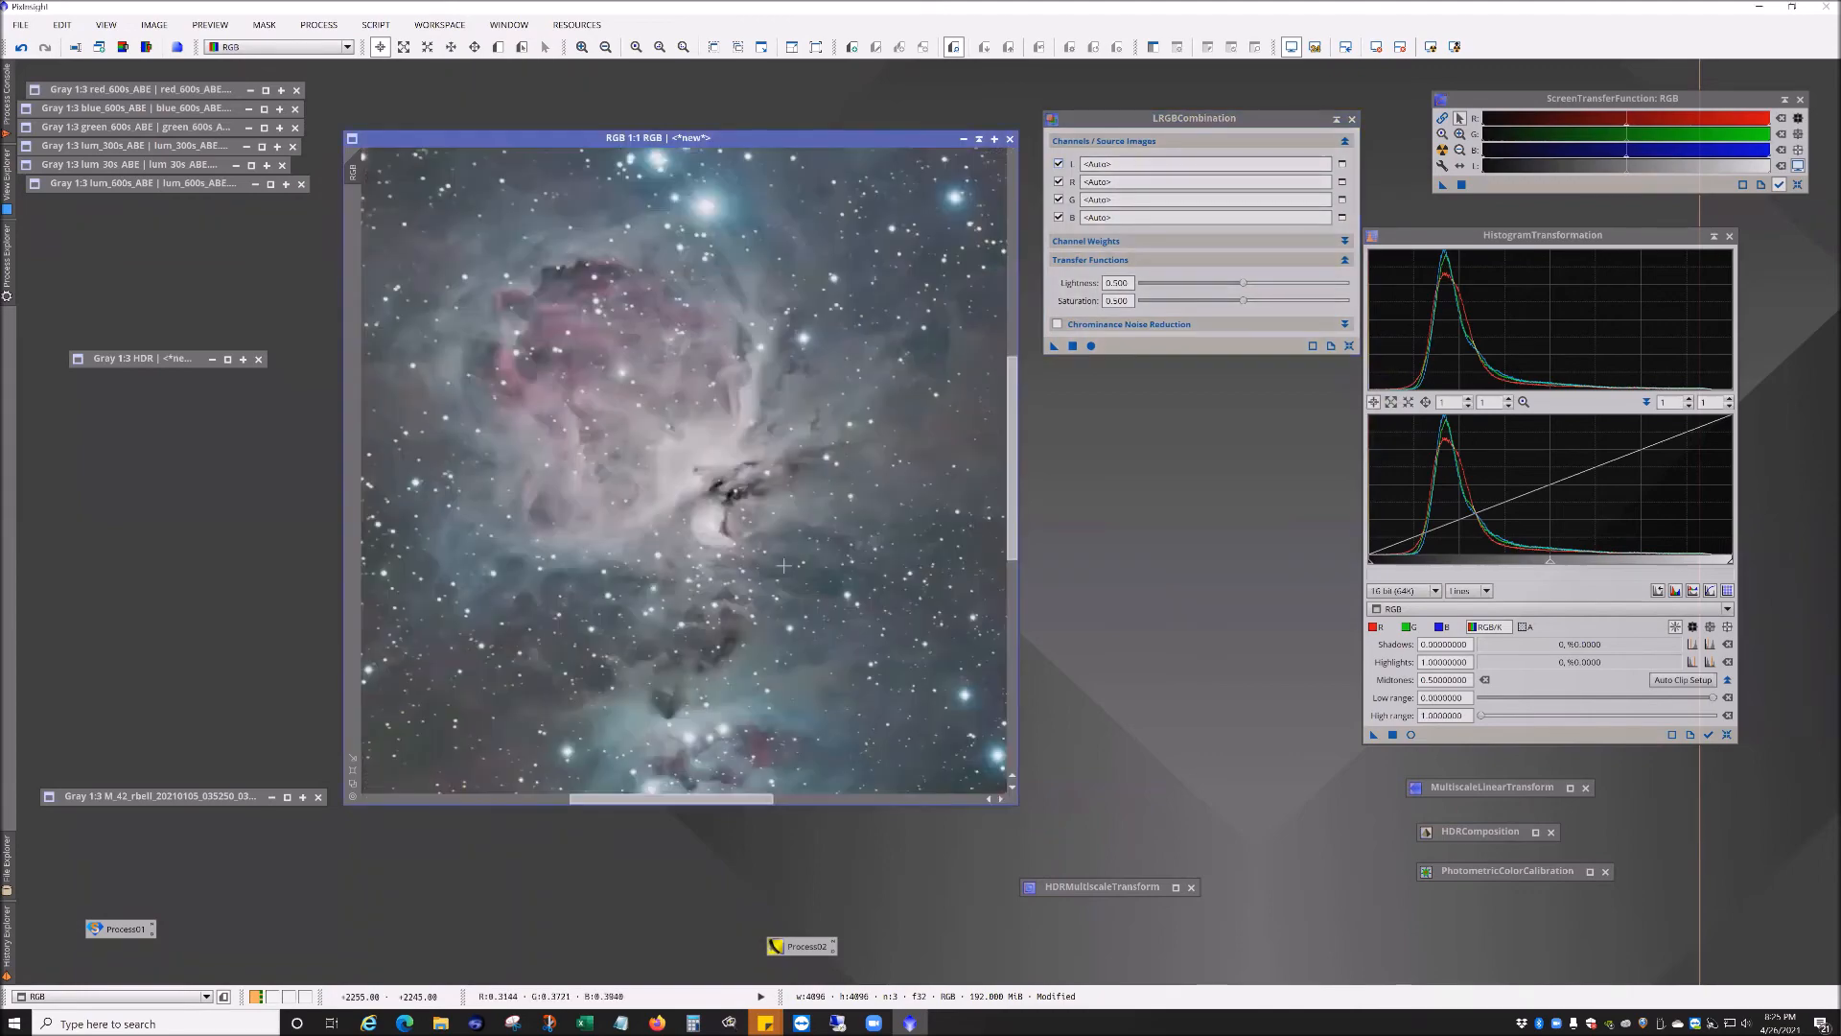
scroll(783, 566, down, 1)
scroll(783, 566, down, 1)
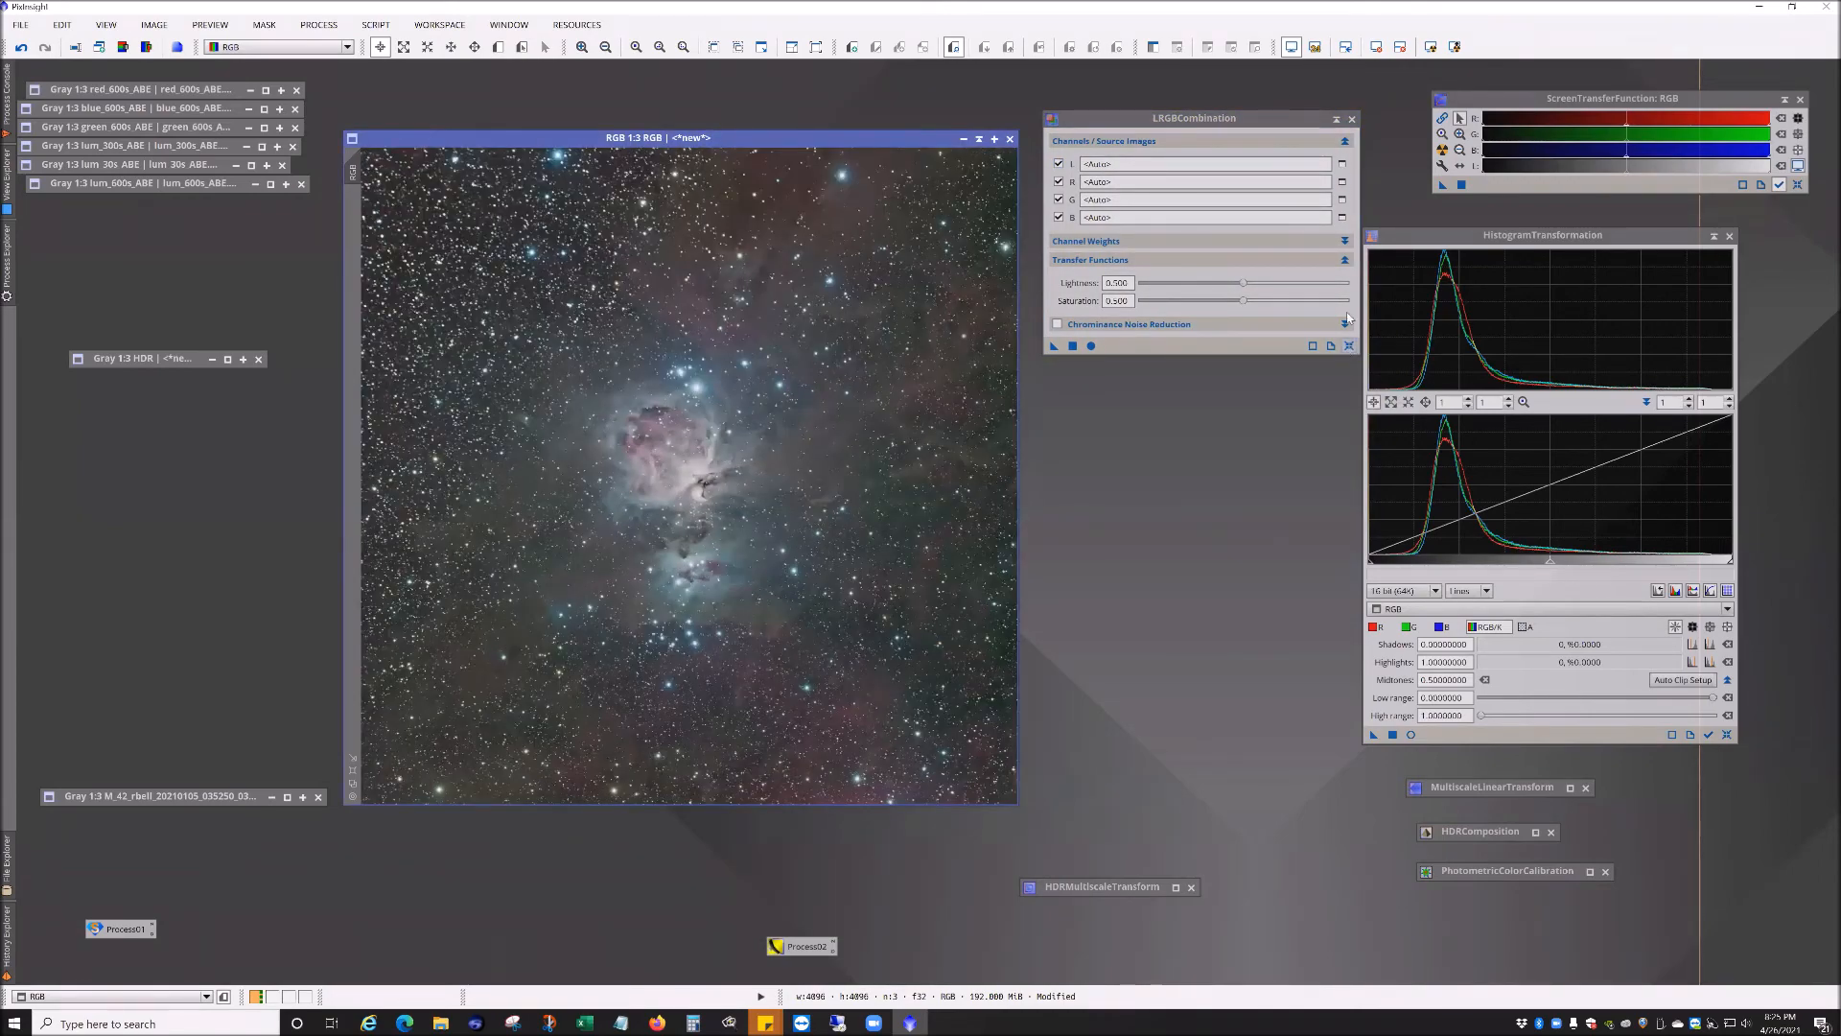
drag(1337, 121, 1445, 896)
drag(1127, 948, 1442, 944)
Step: Auto-stretch the screen display of the combined RGB image with ScreenTransferFunction
scroll(713, 530, up, 1)
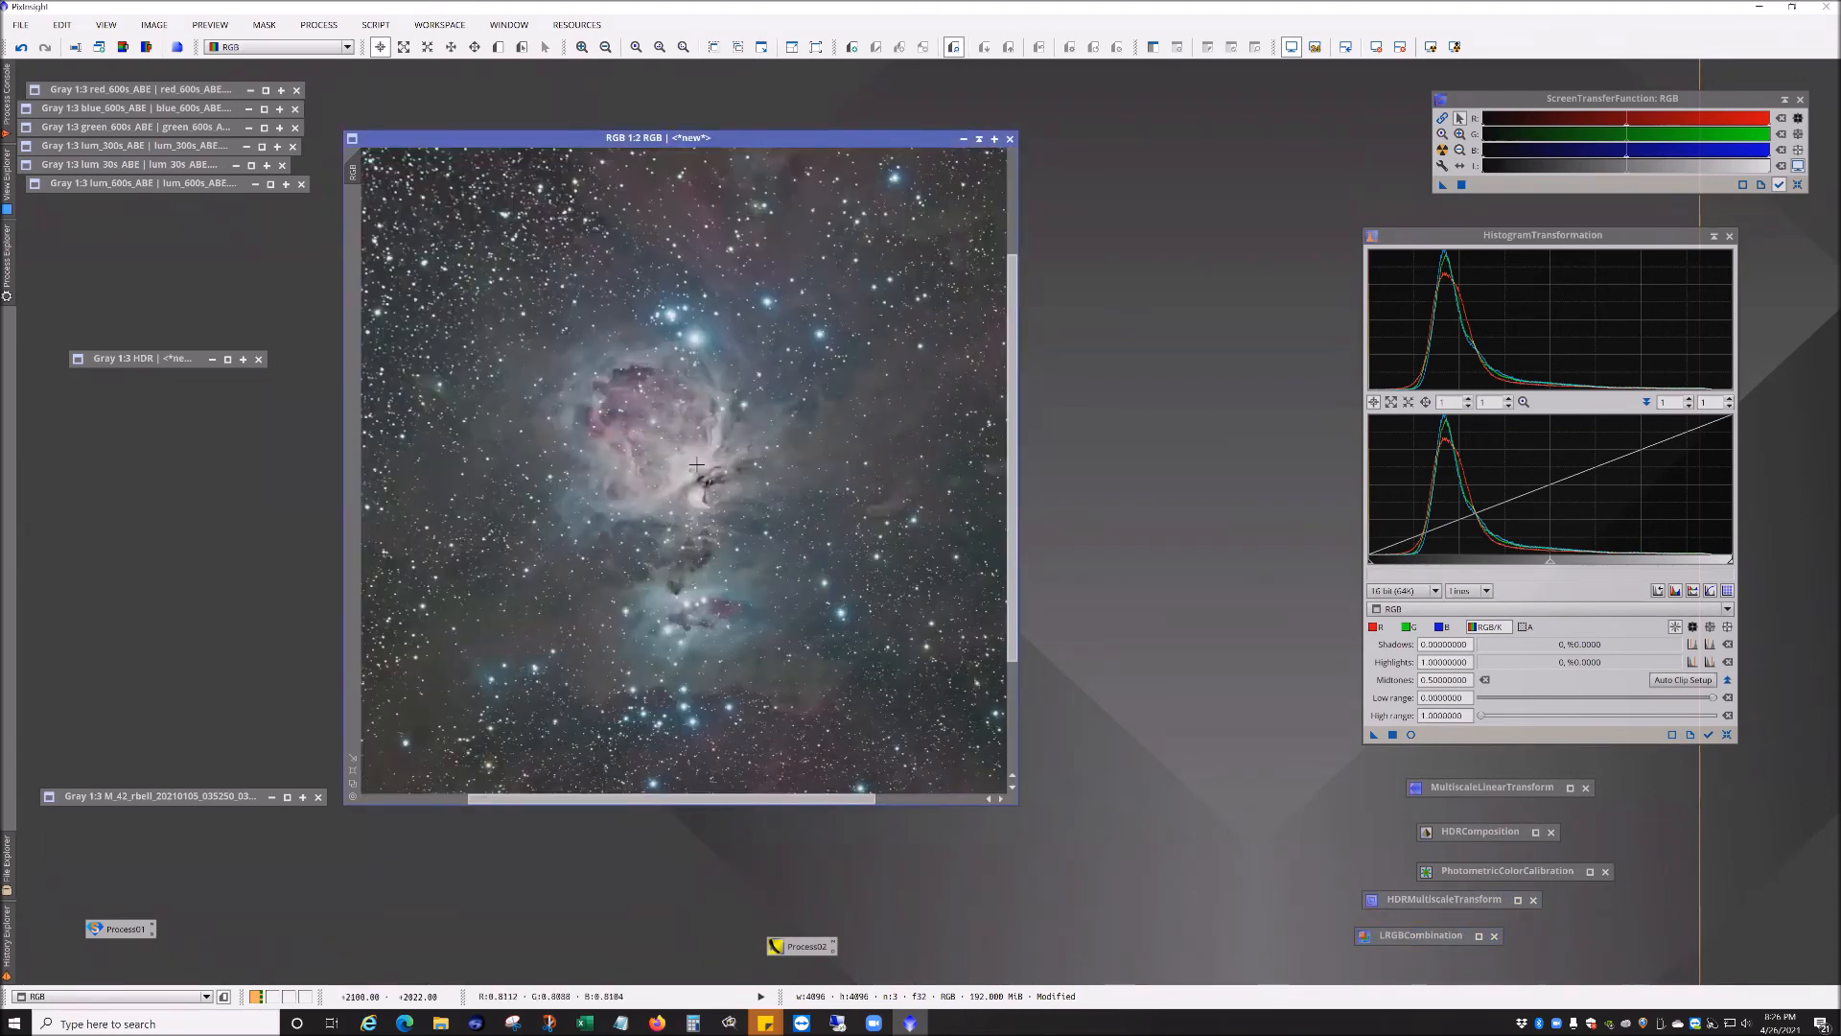
scroll(698, 467, up, 1)
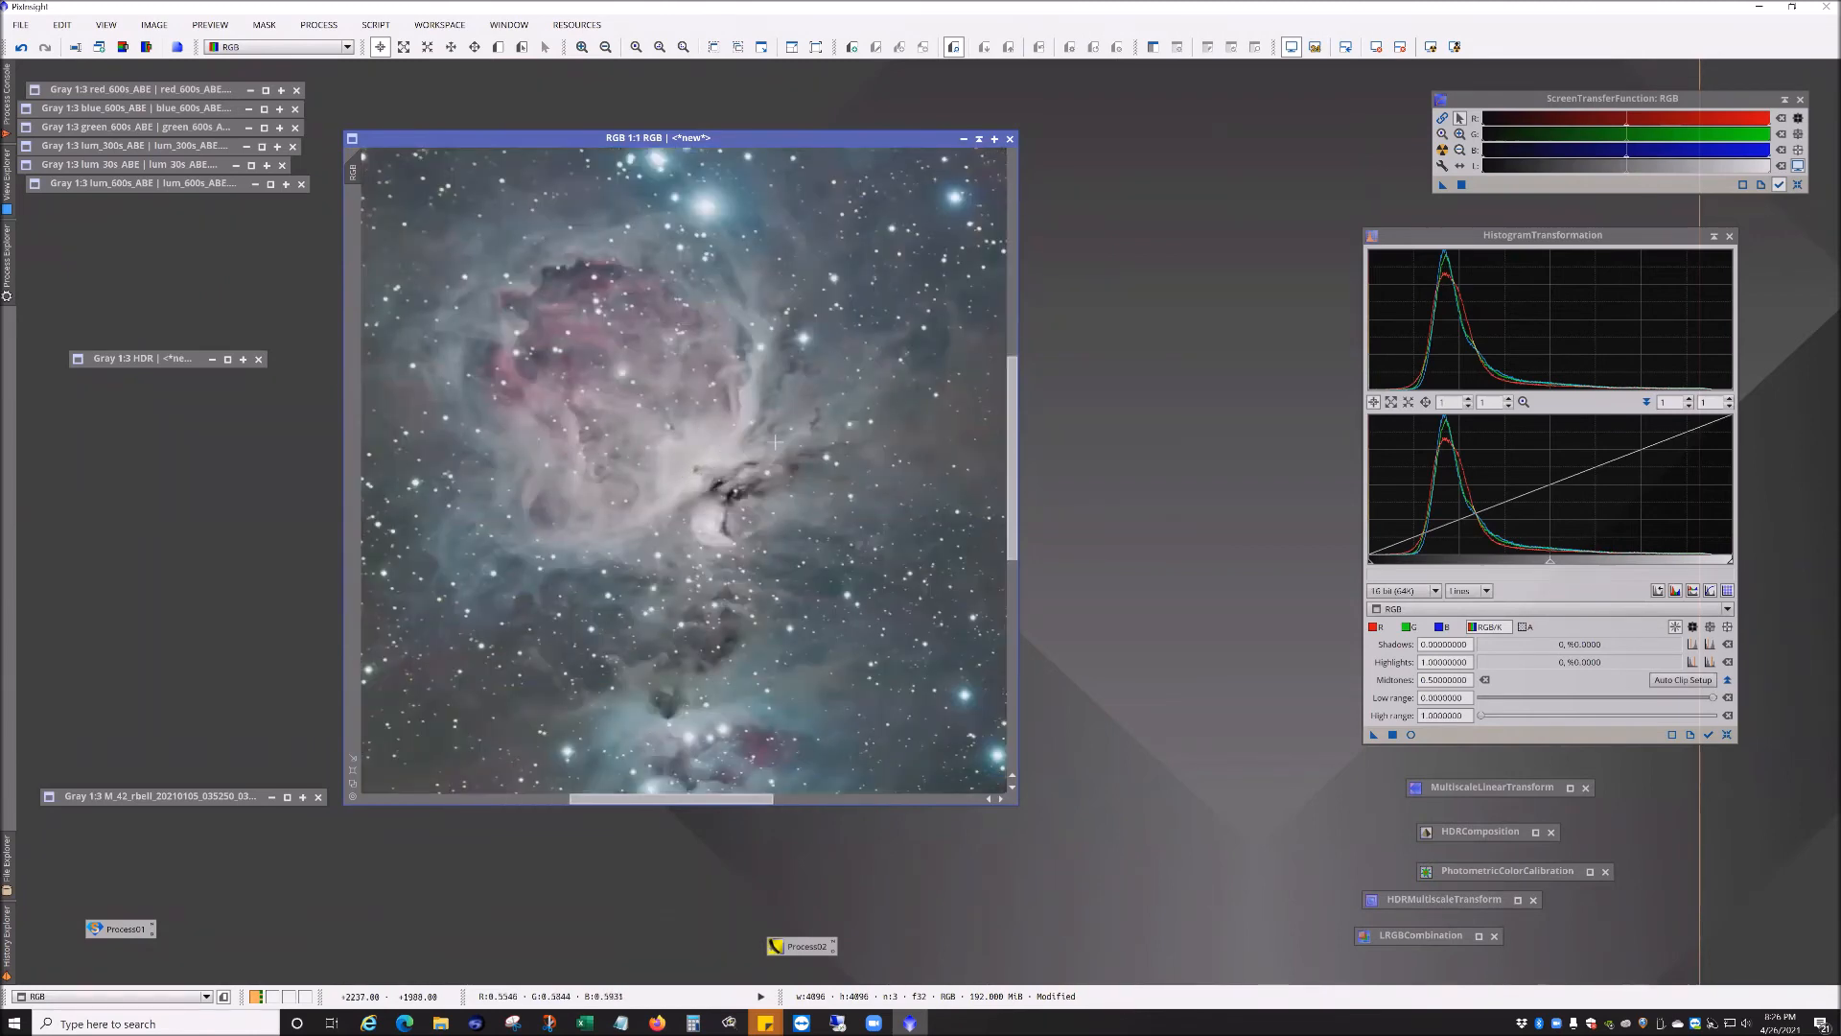
scroll(758, 456, down, 1)
scroll(758, 457, down, 1)
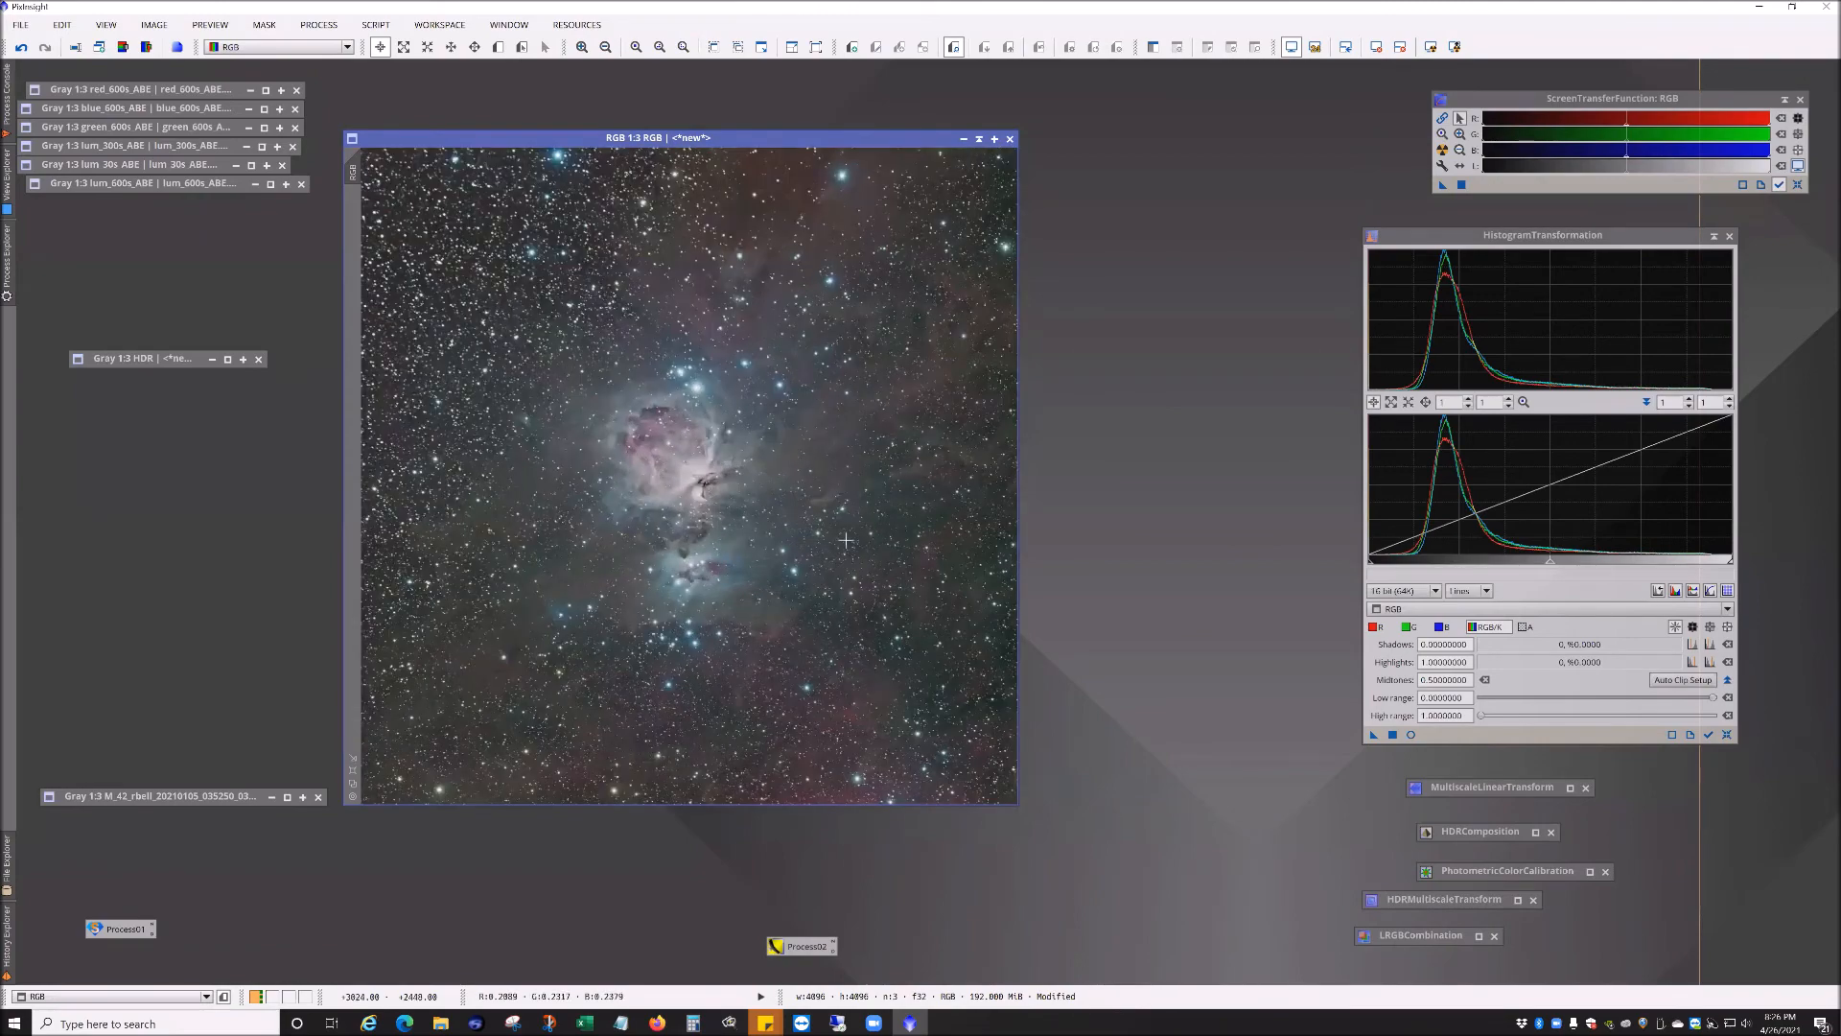
click(1728, 736)
drag(1502, 108, 1488, 112)
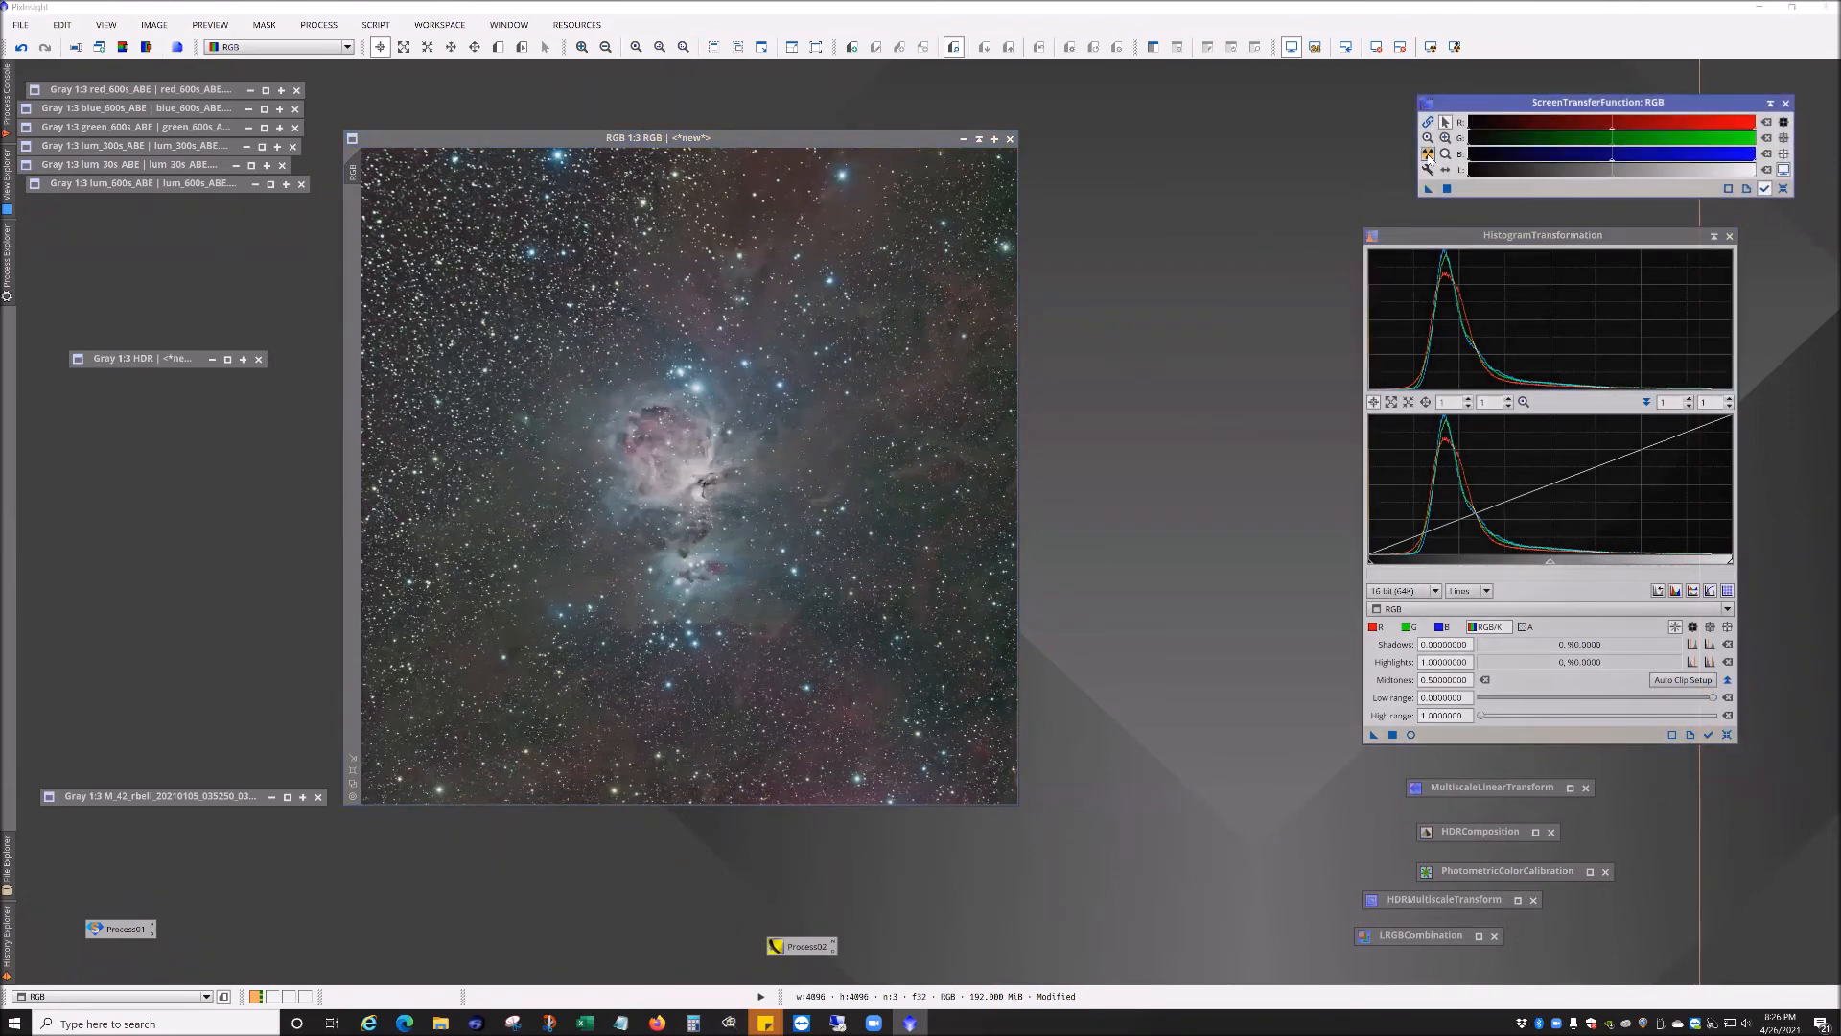
click(1428, 154)
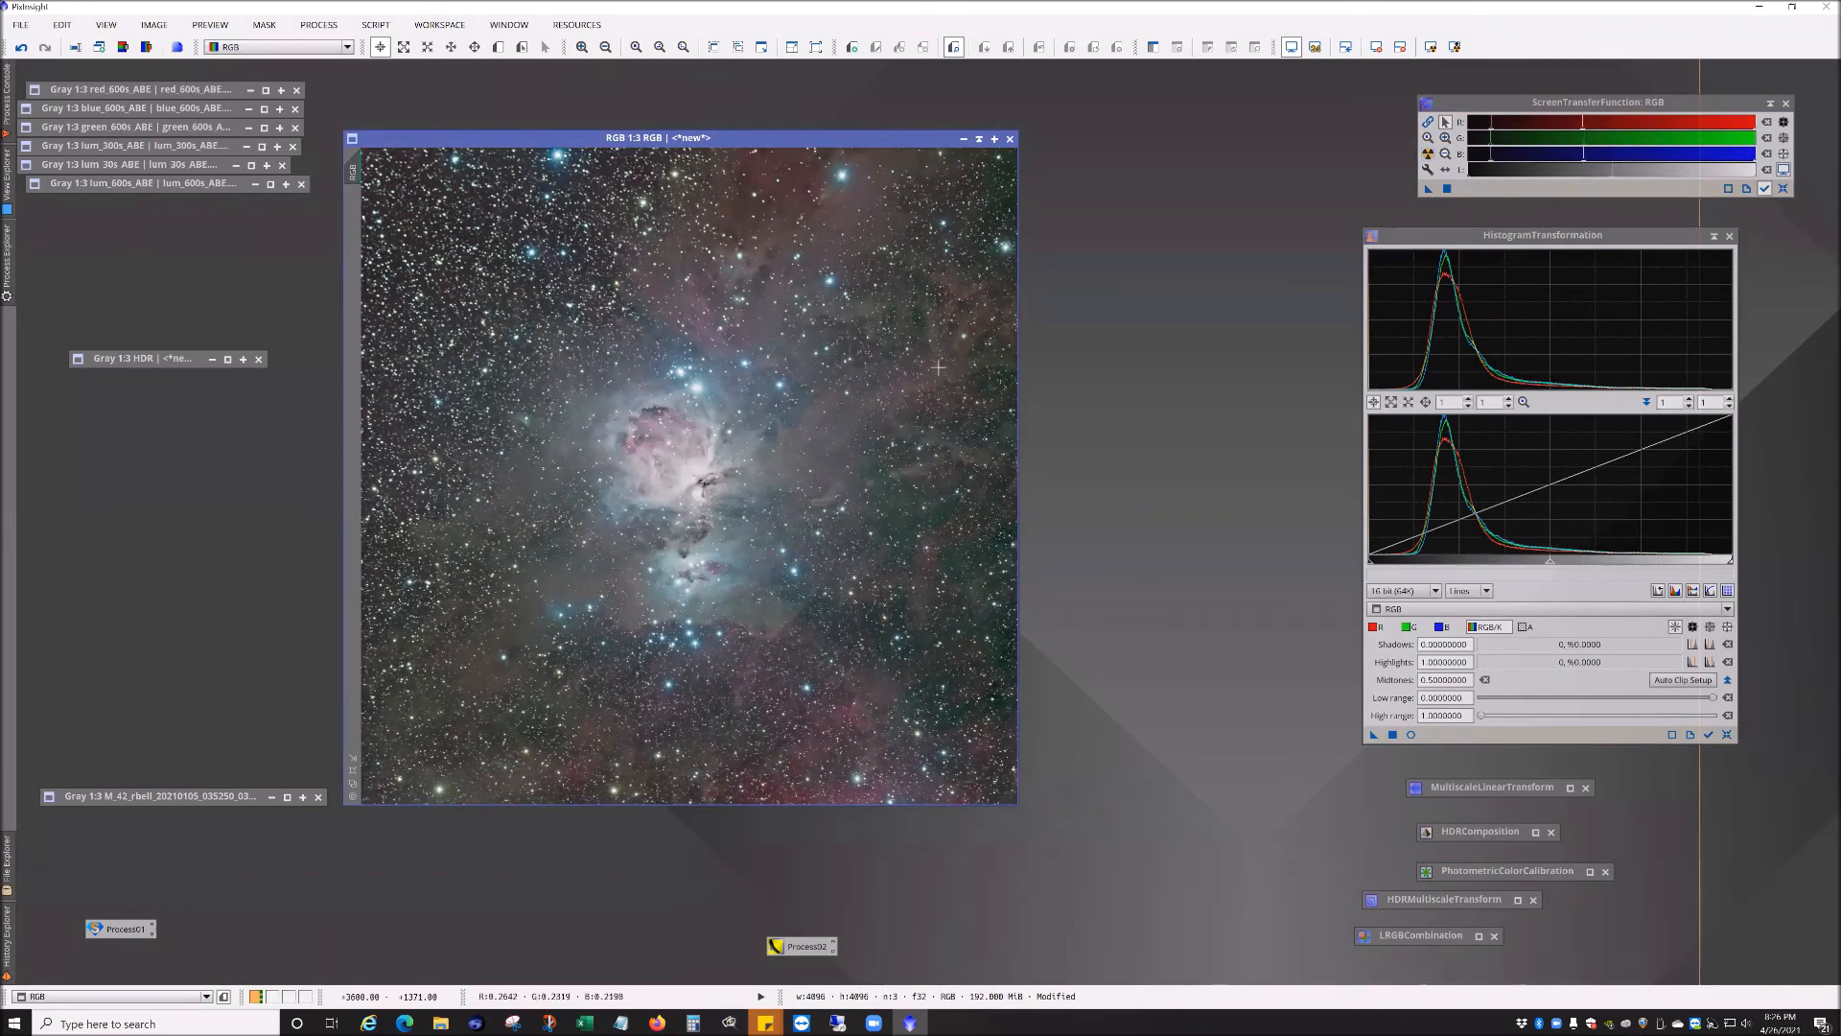
drag(1474, 105, 1412, 91)
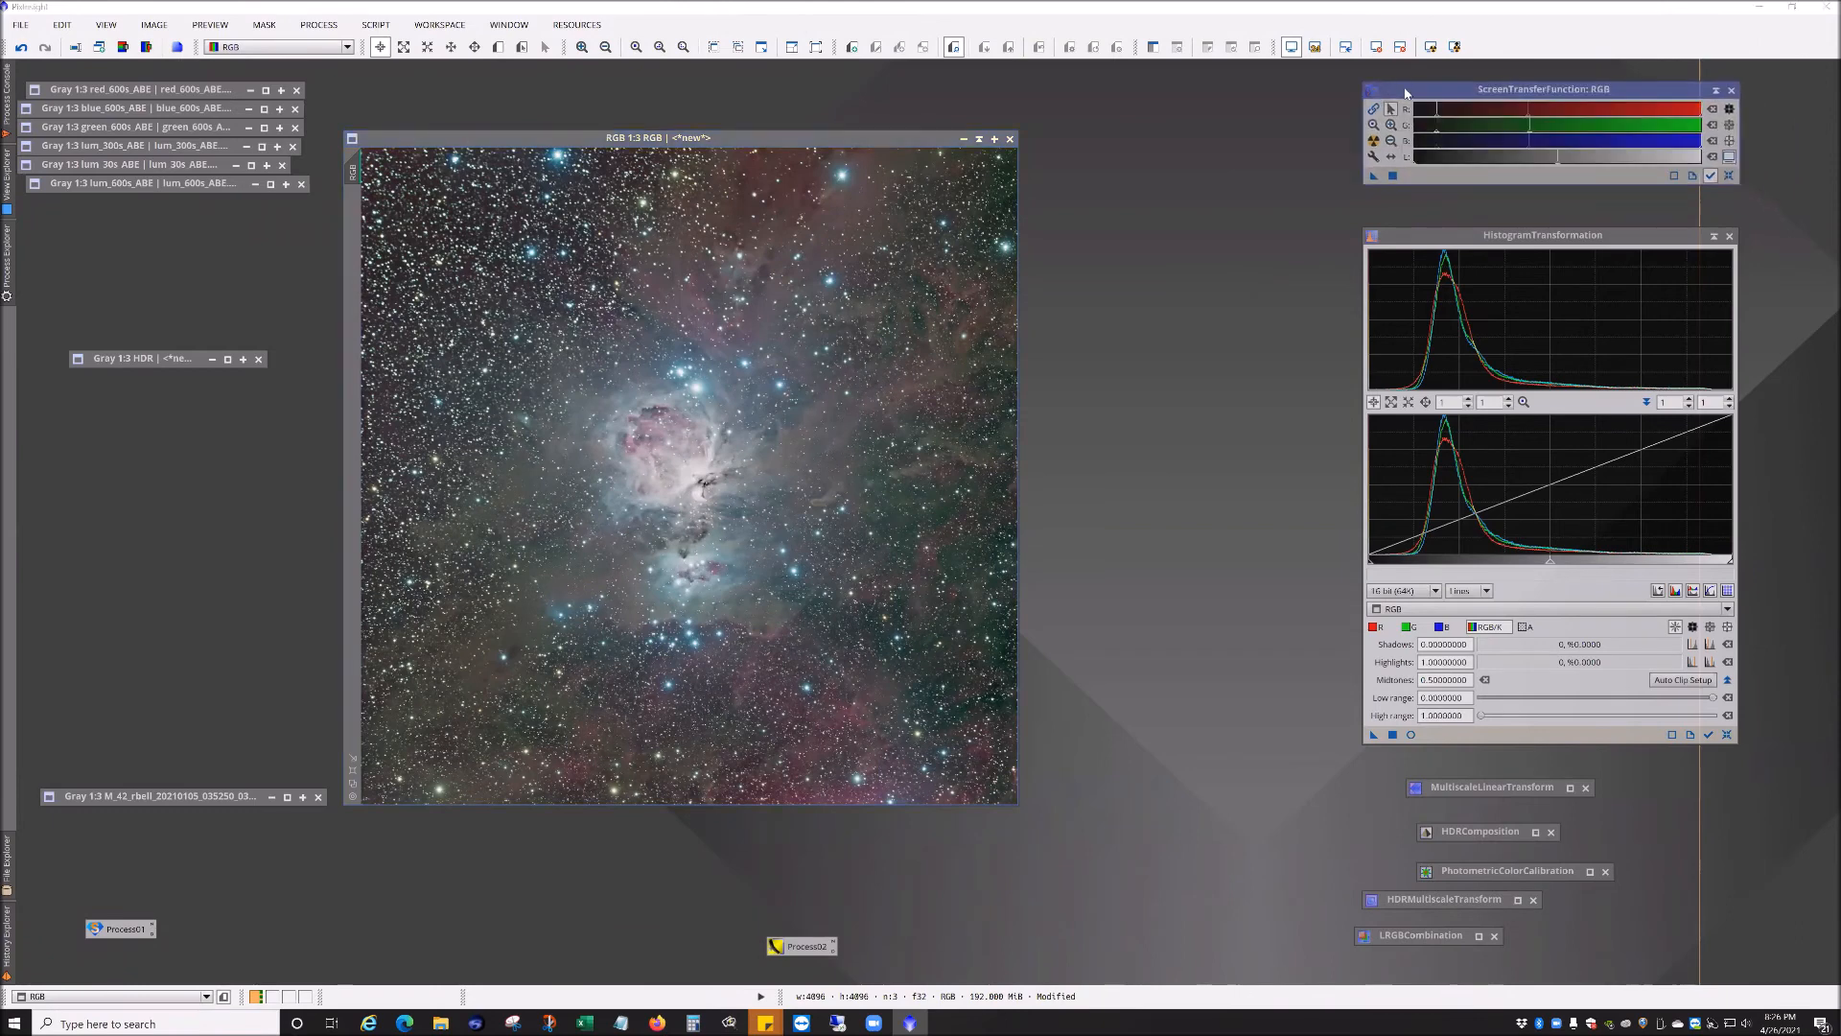
click(1722, 175)
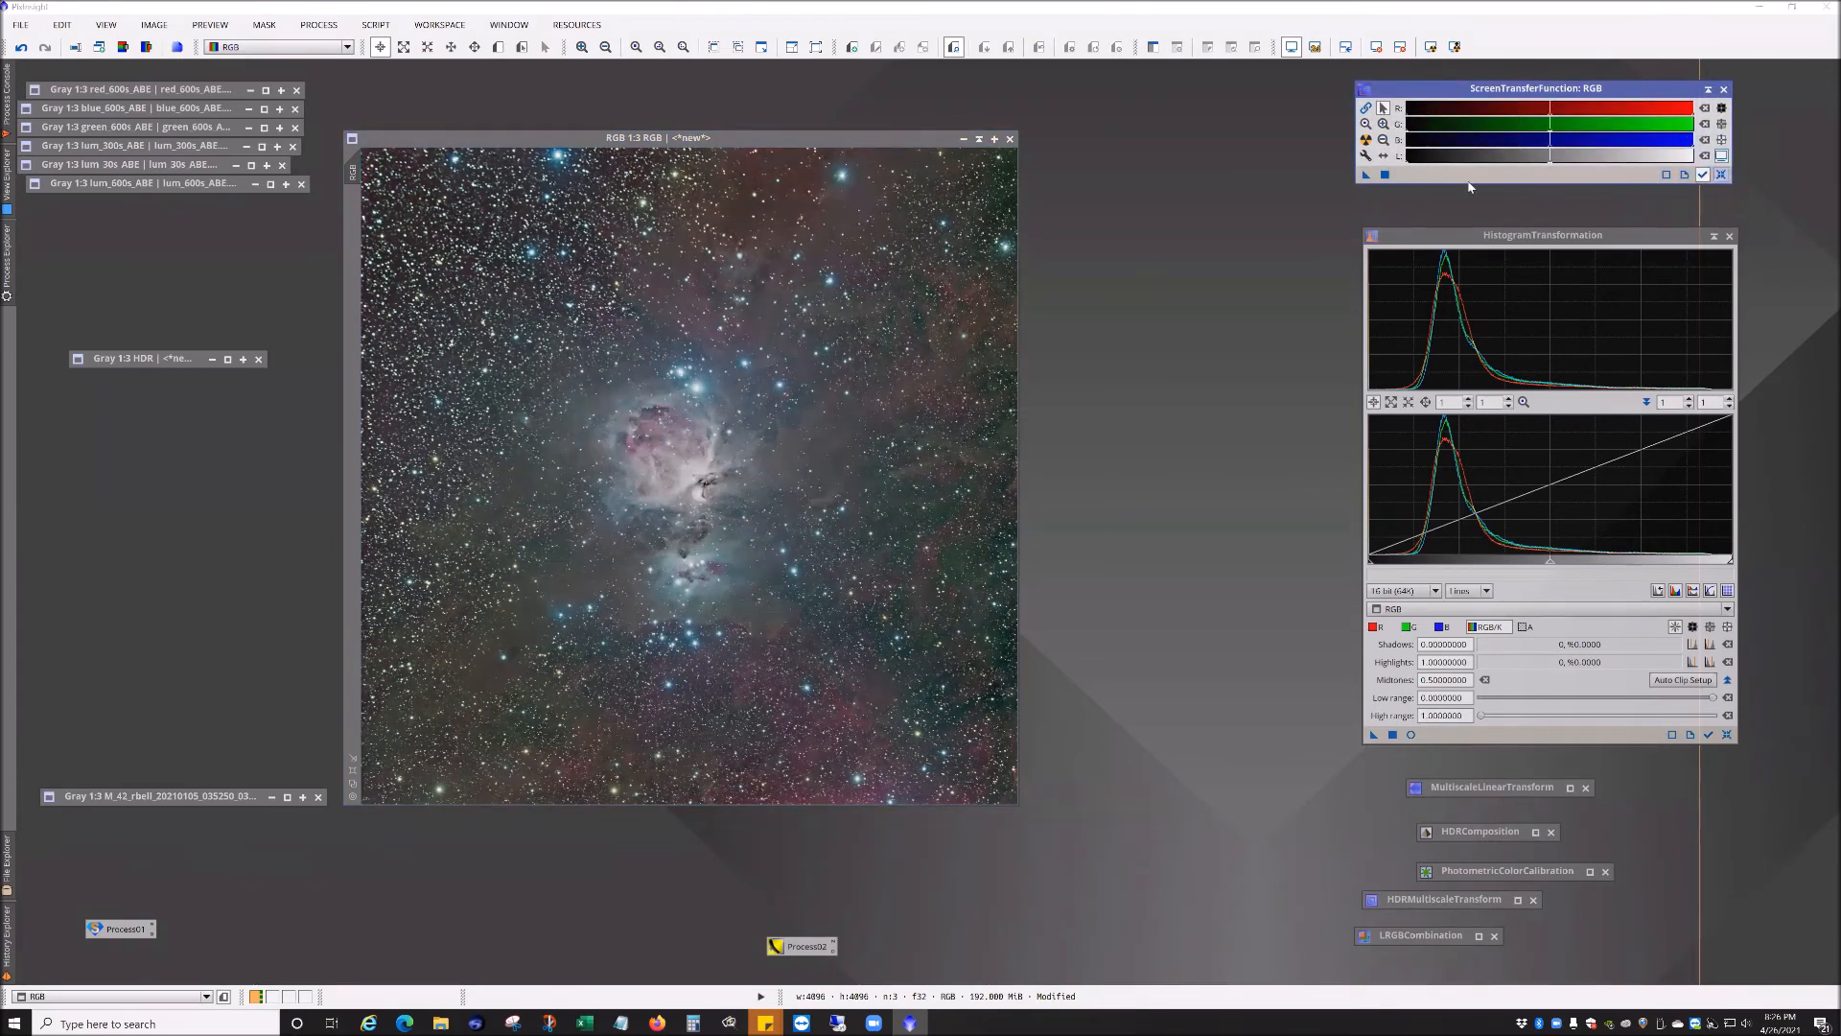
click(1366, 140)
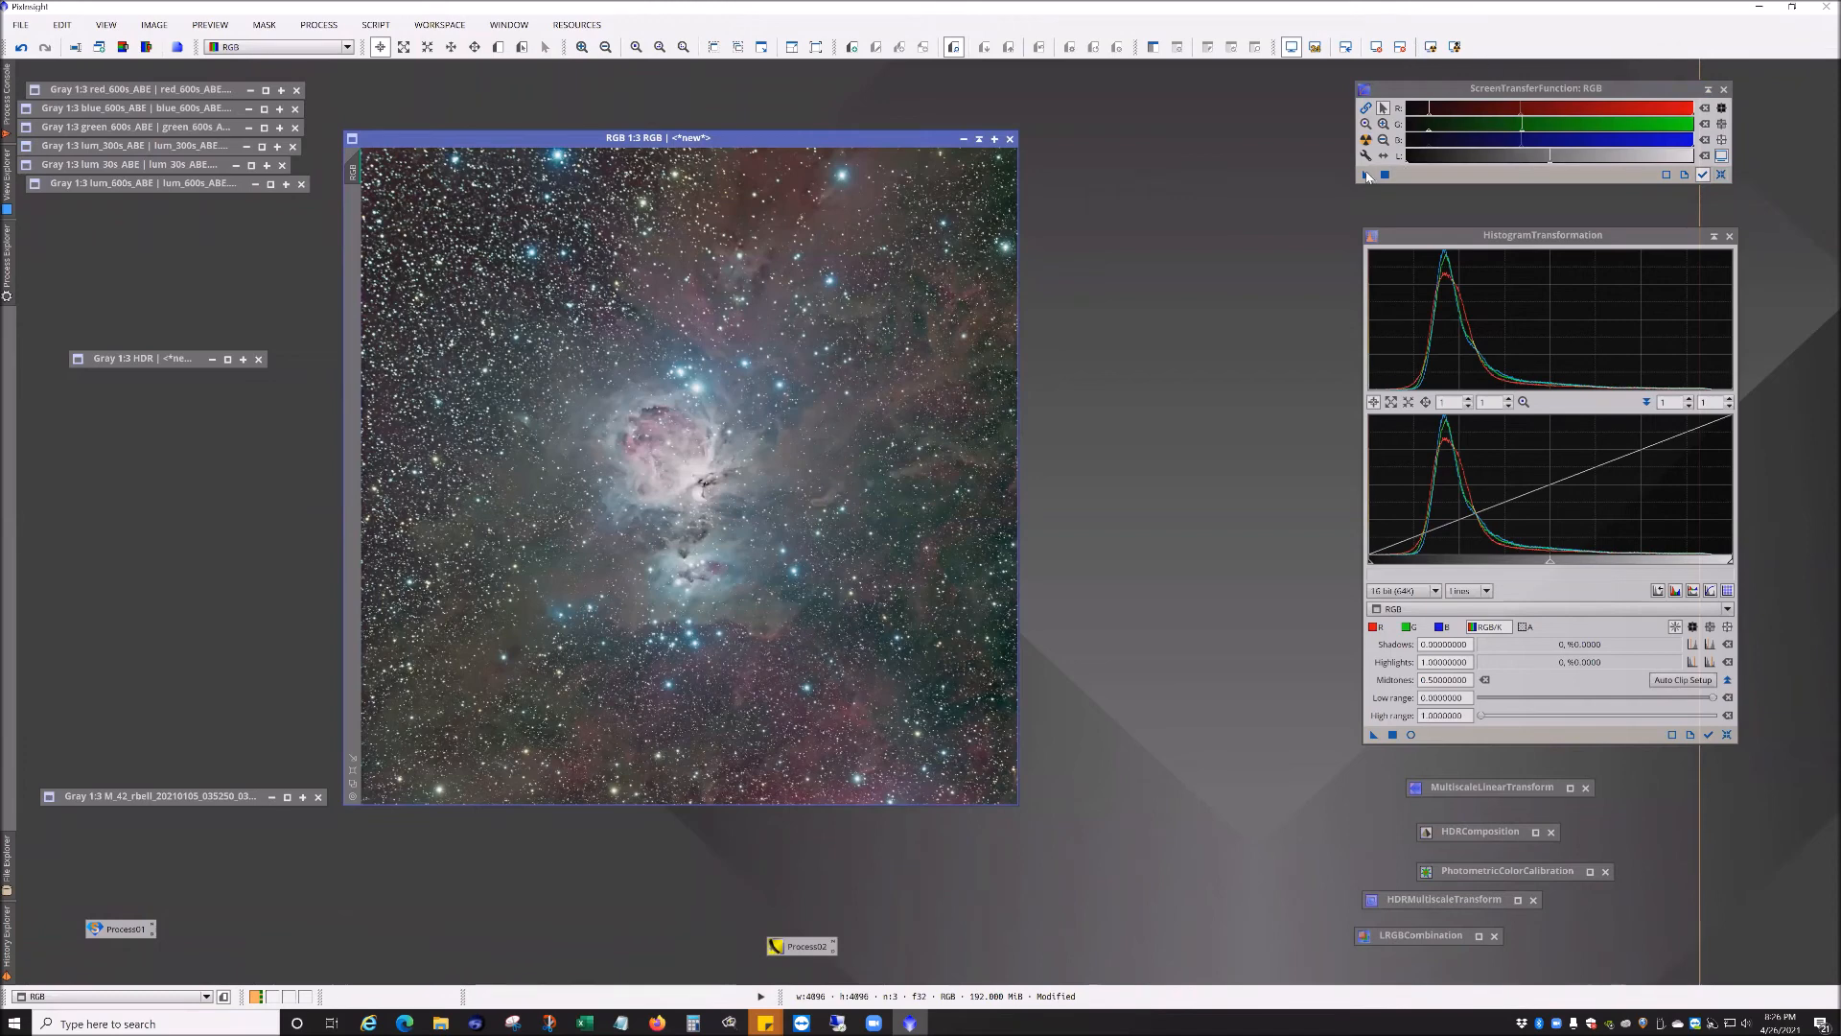
Step: Transfer the screen stretch into a reset HistogramTransformation, apply it to the RGB image, and reset the screen stretch
click(1726, 735)
drag(1367, 175, 1556, 737)
drag(1373, 735, 730, 609)
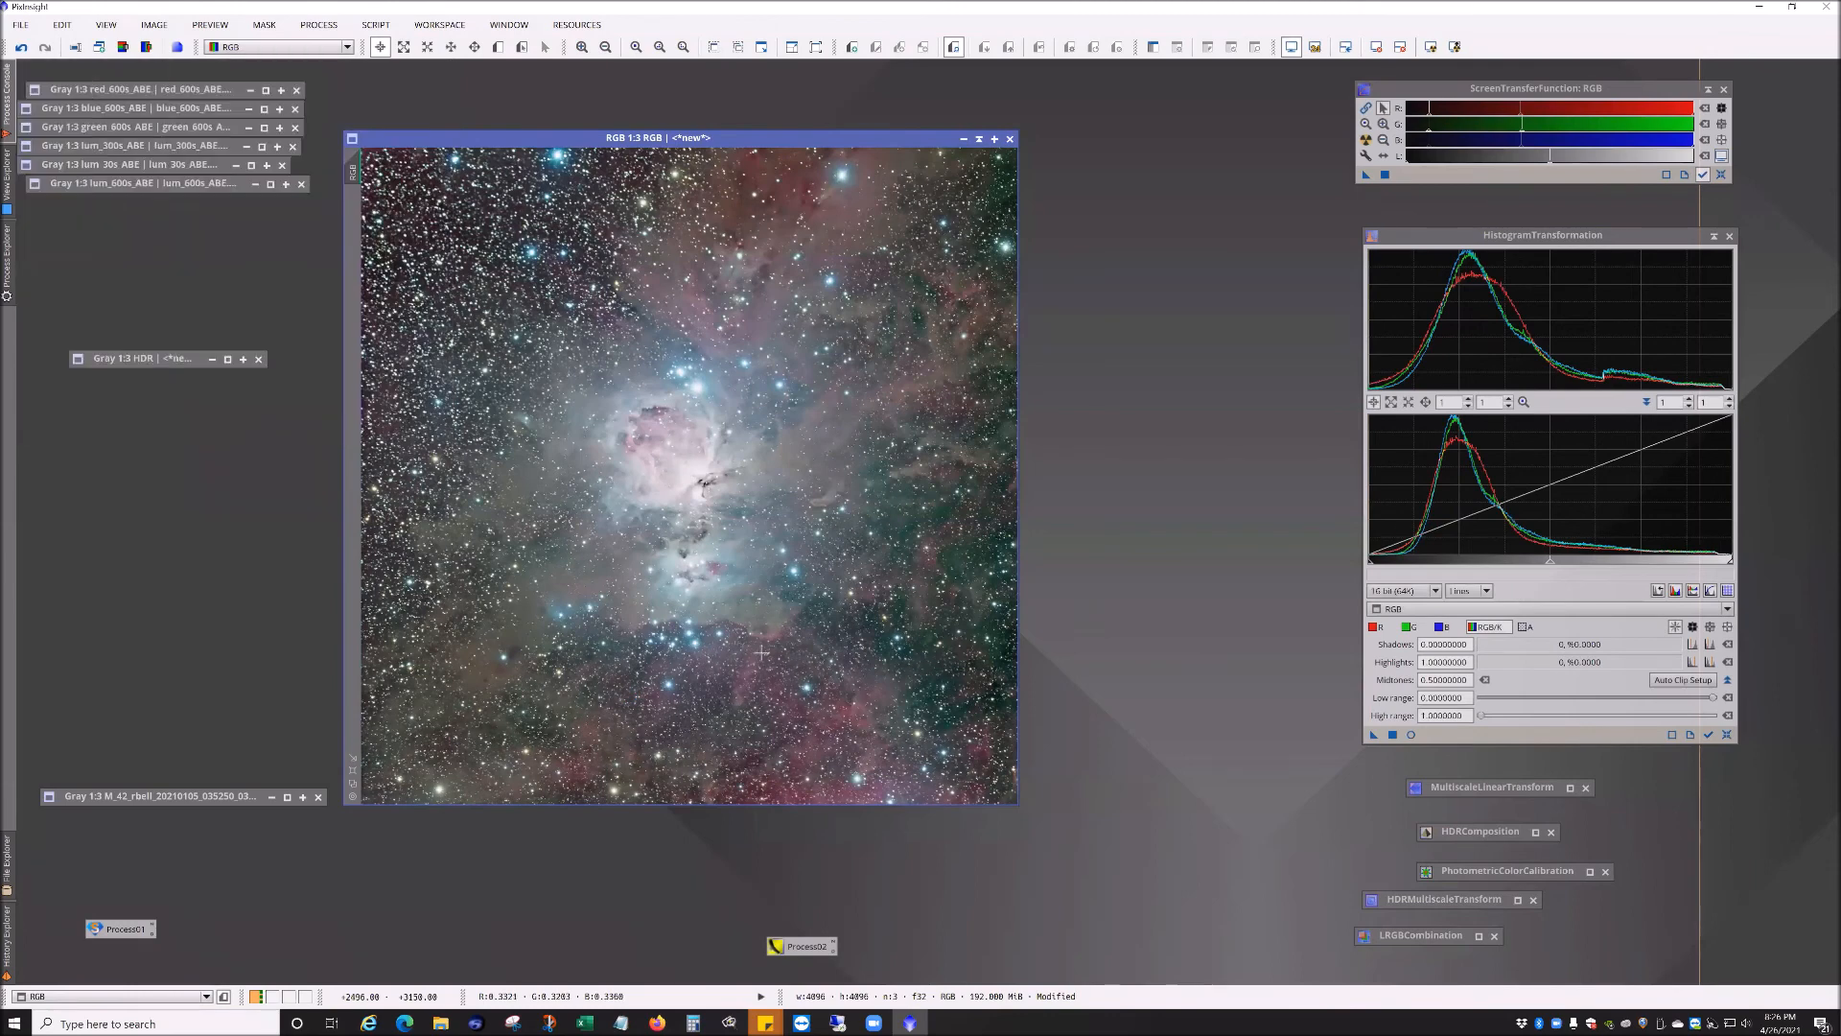
click(1721, 174)
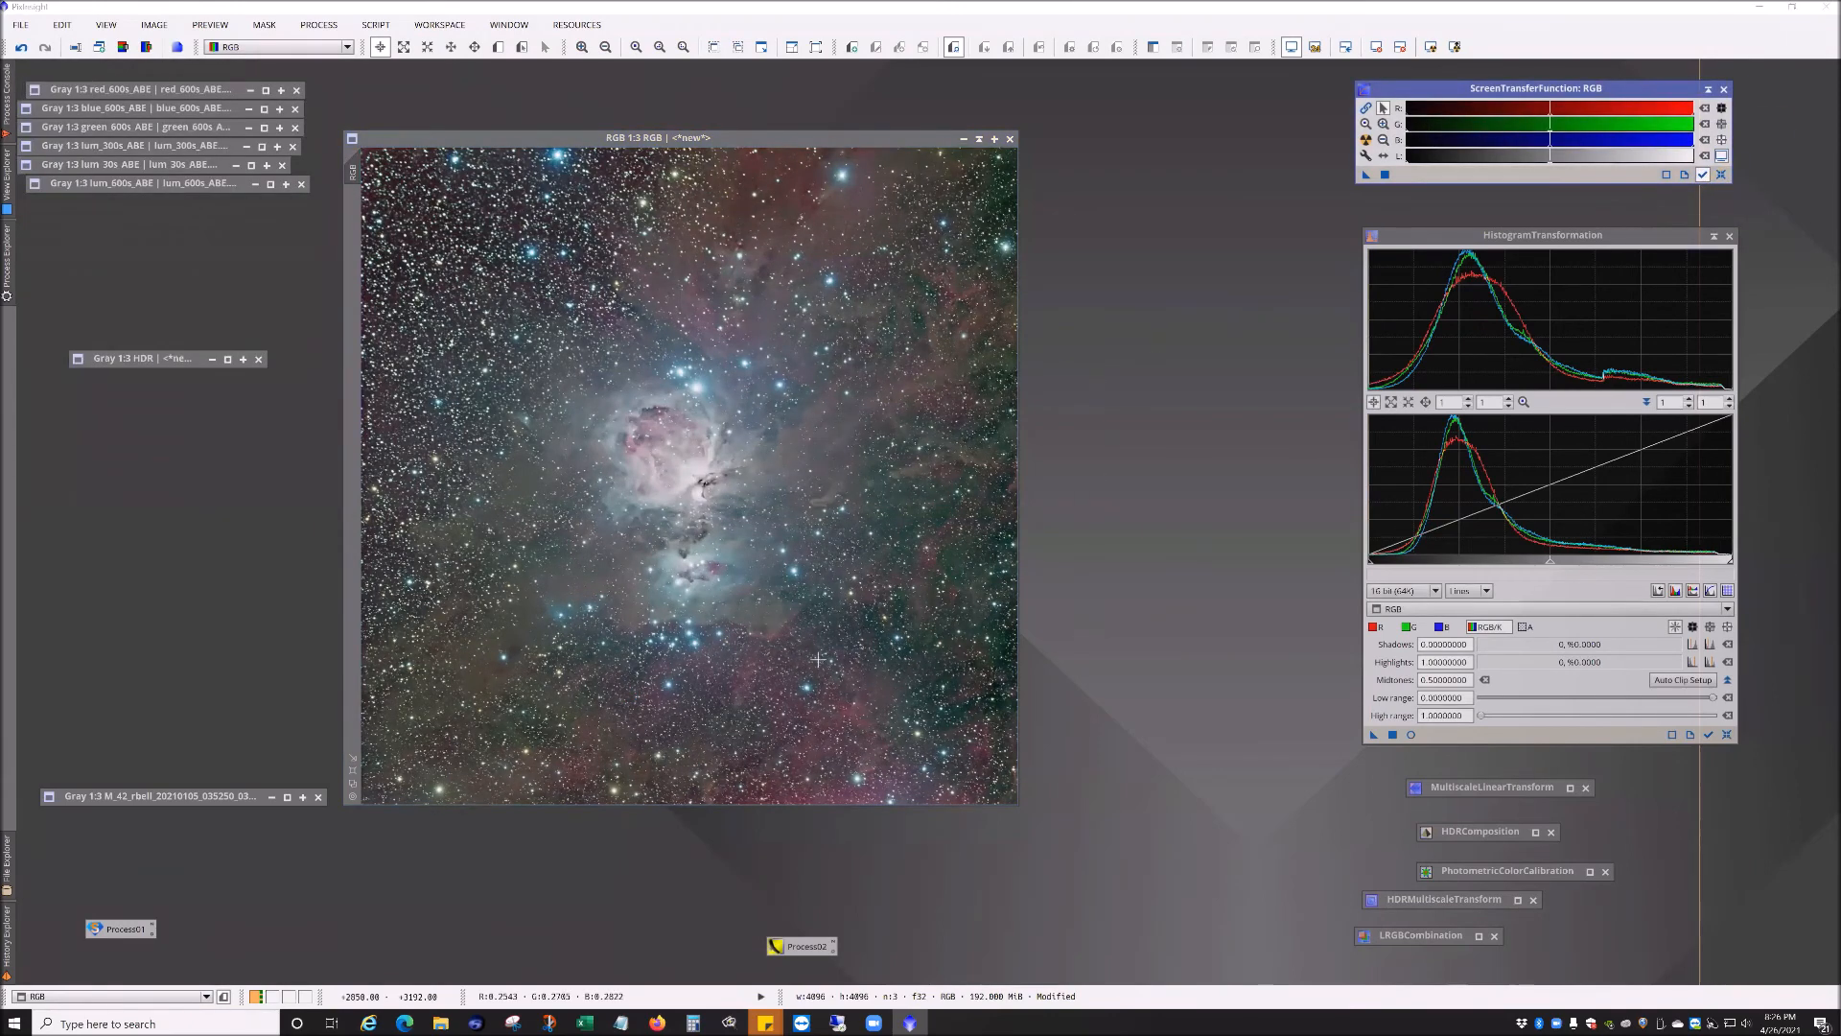
scroll(787, 582, up, 2)
scroll(788, 582, down, 3)
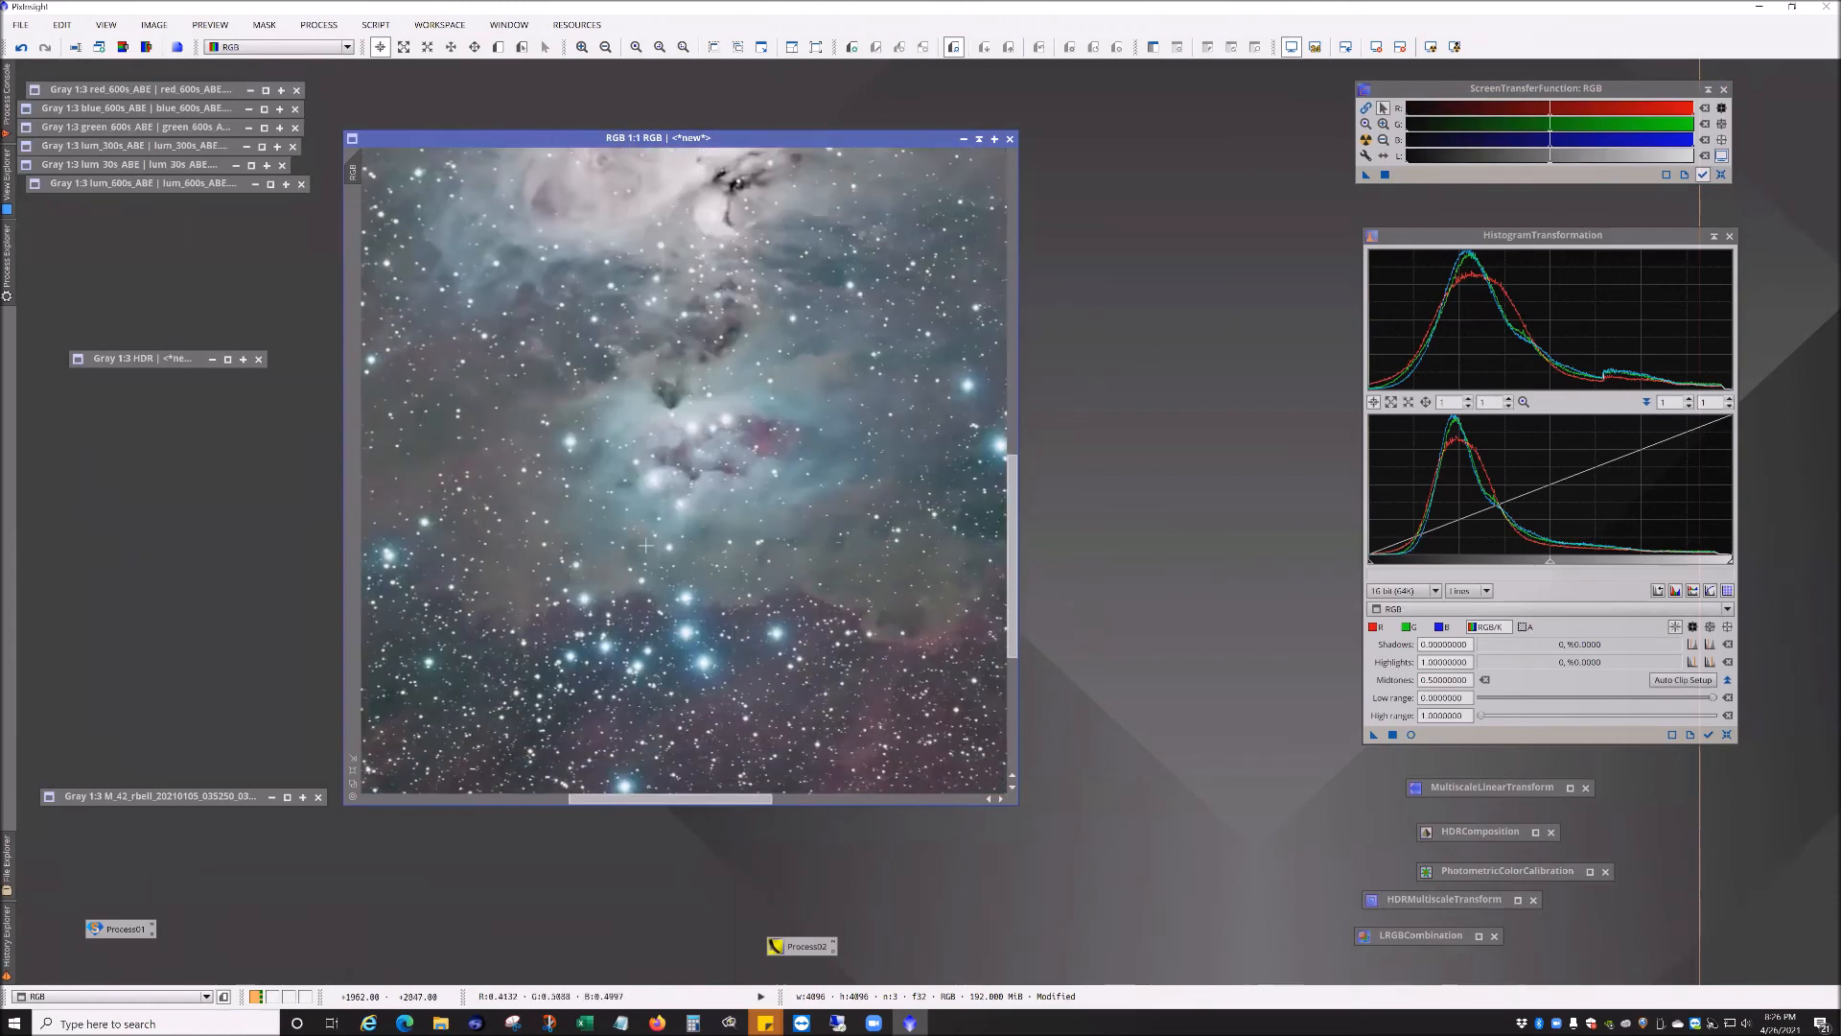
scroll(620, 530, down, 1)
scroll(621, 531, down, 1)
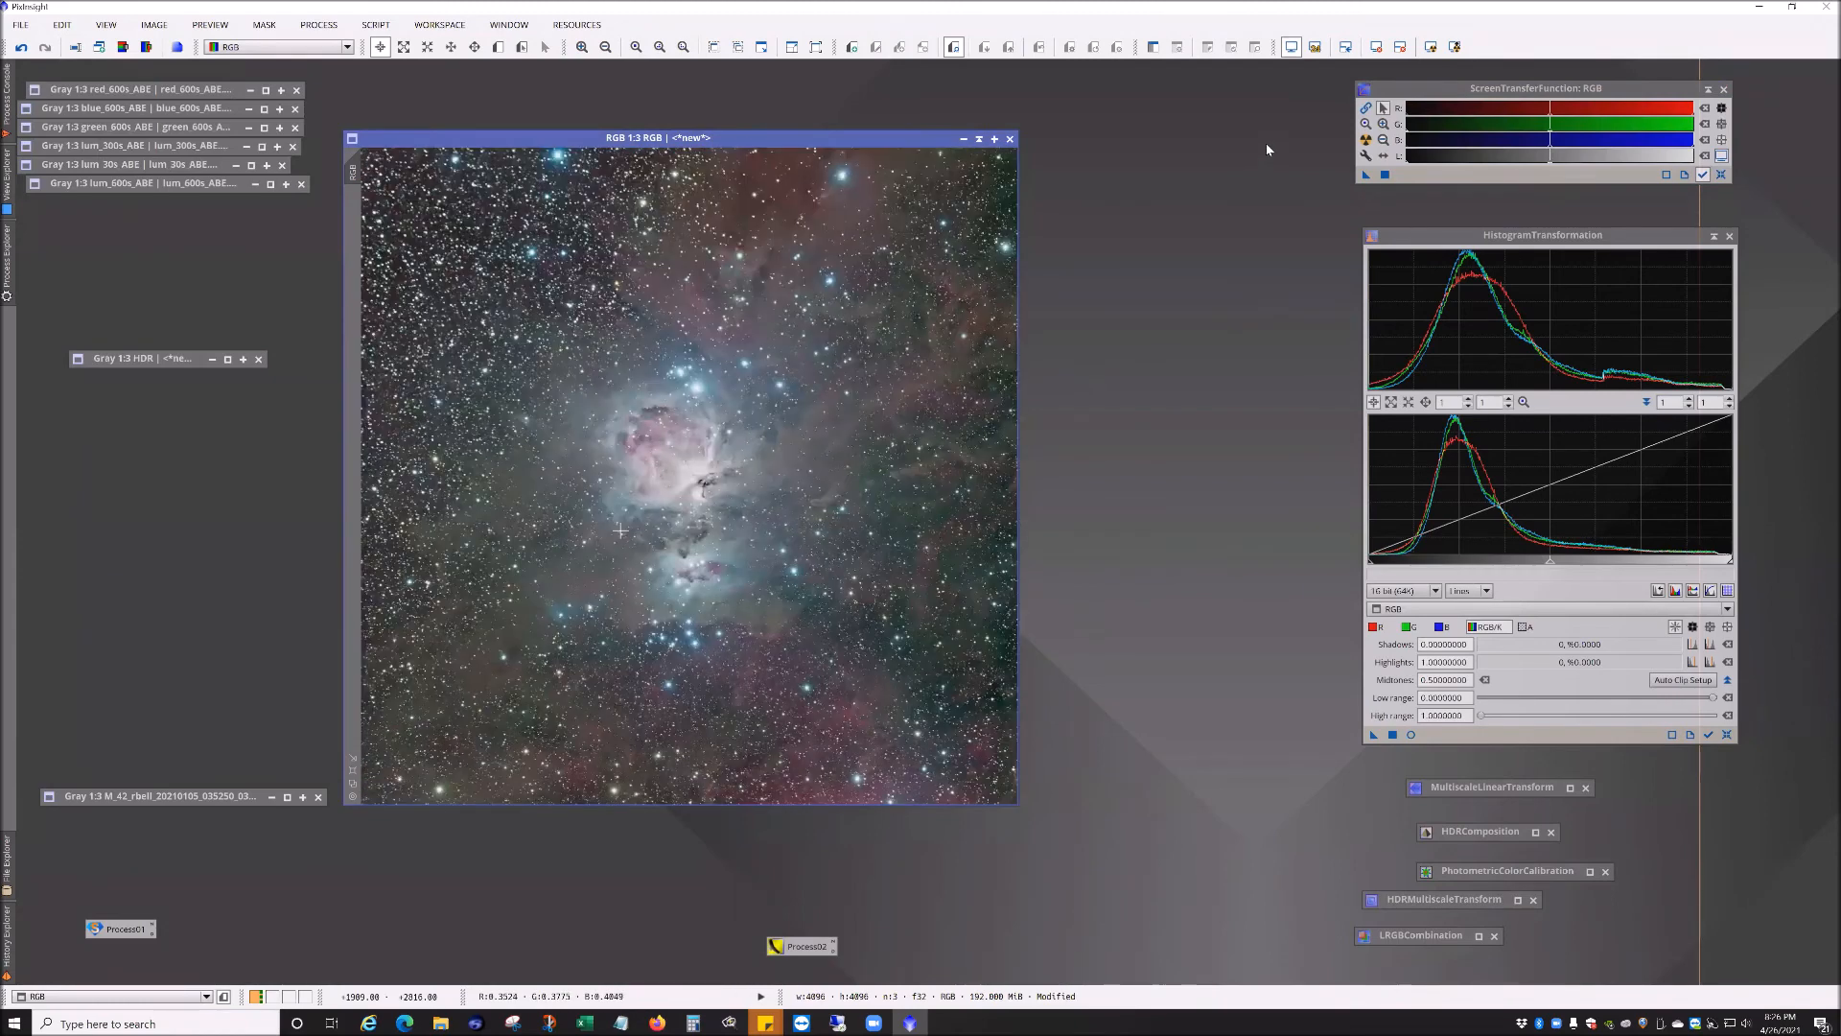
click(1727, 735)
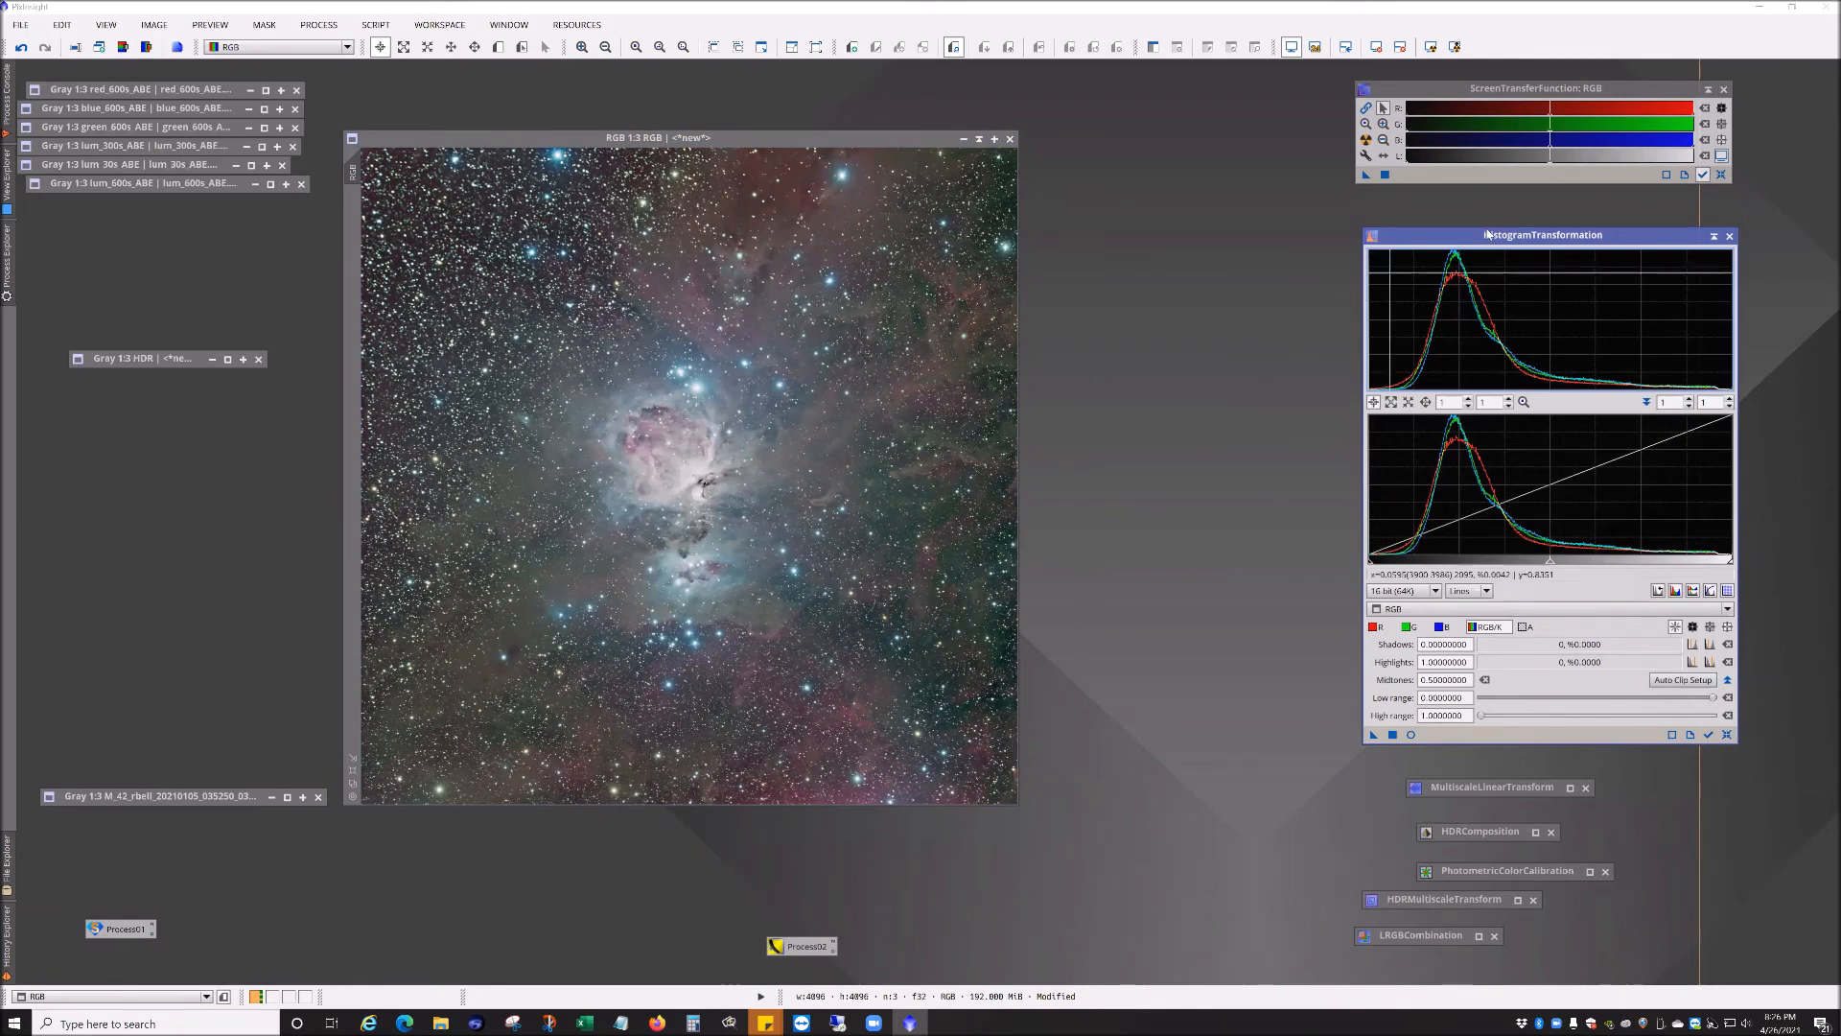
drag(1489, 242, 1481, 231)
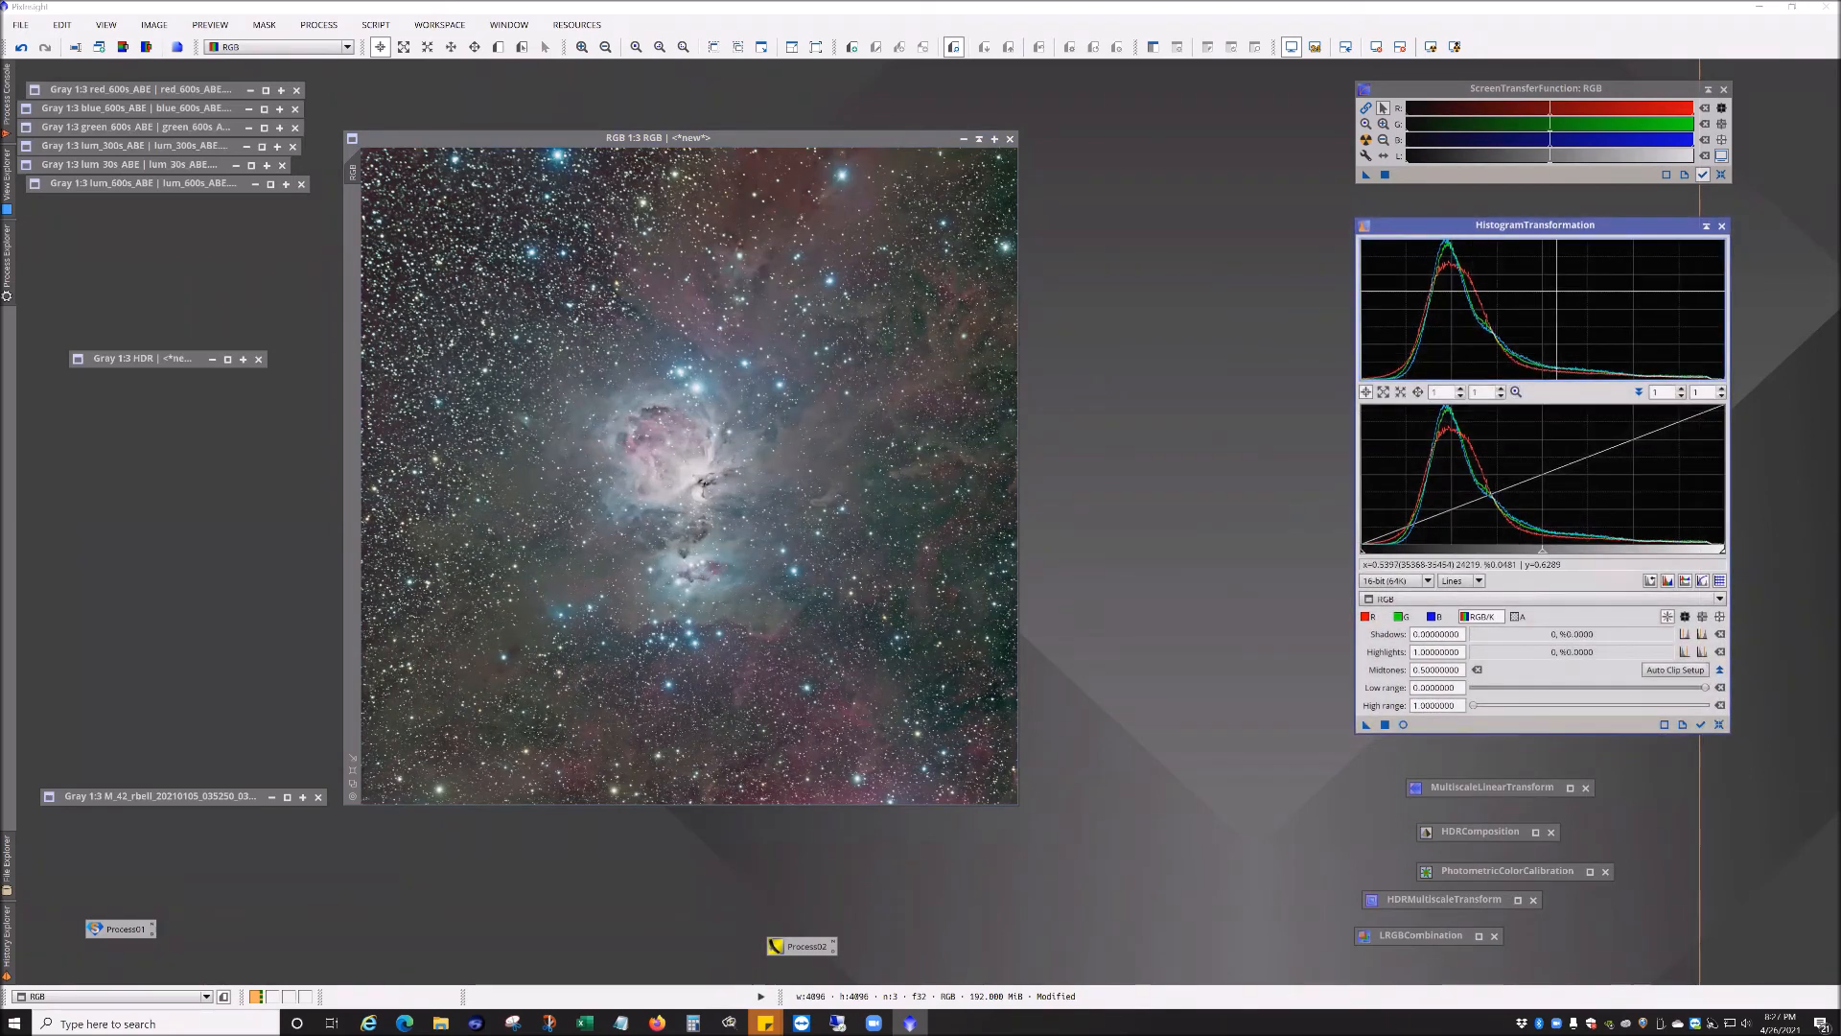
click(1403, 724)
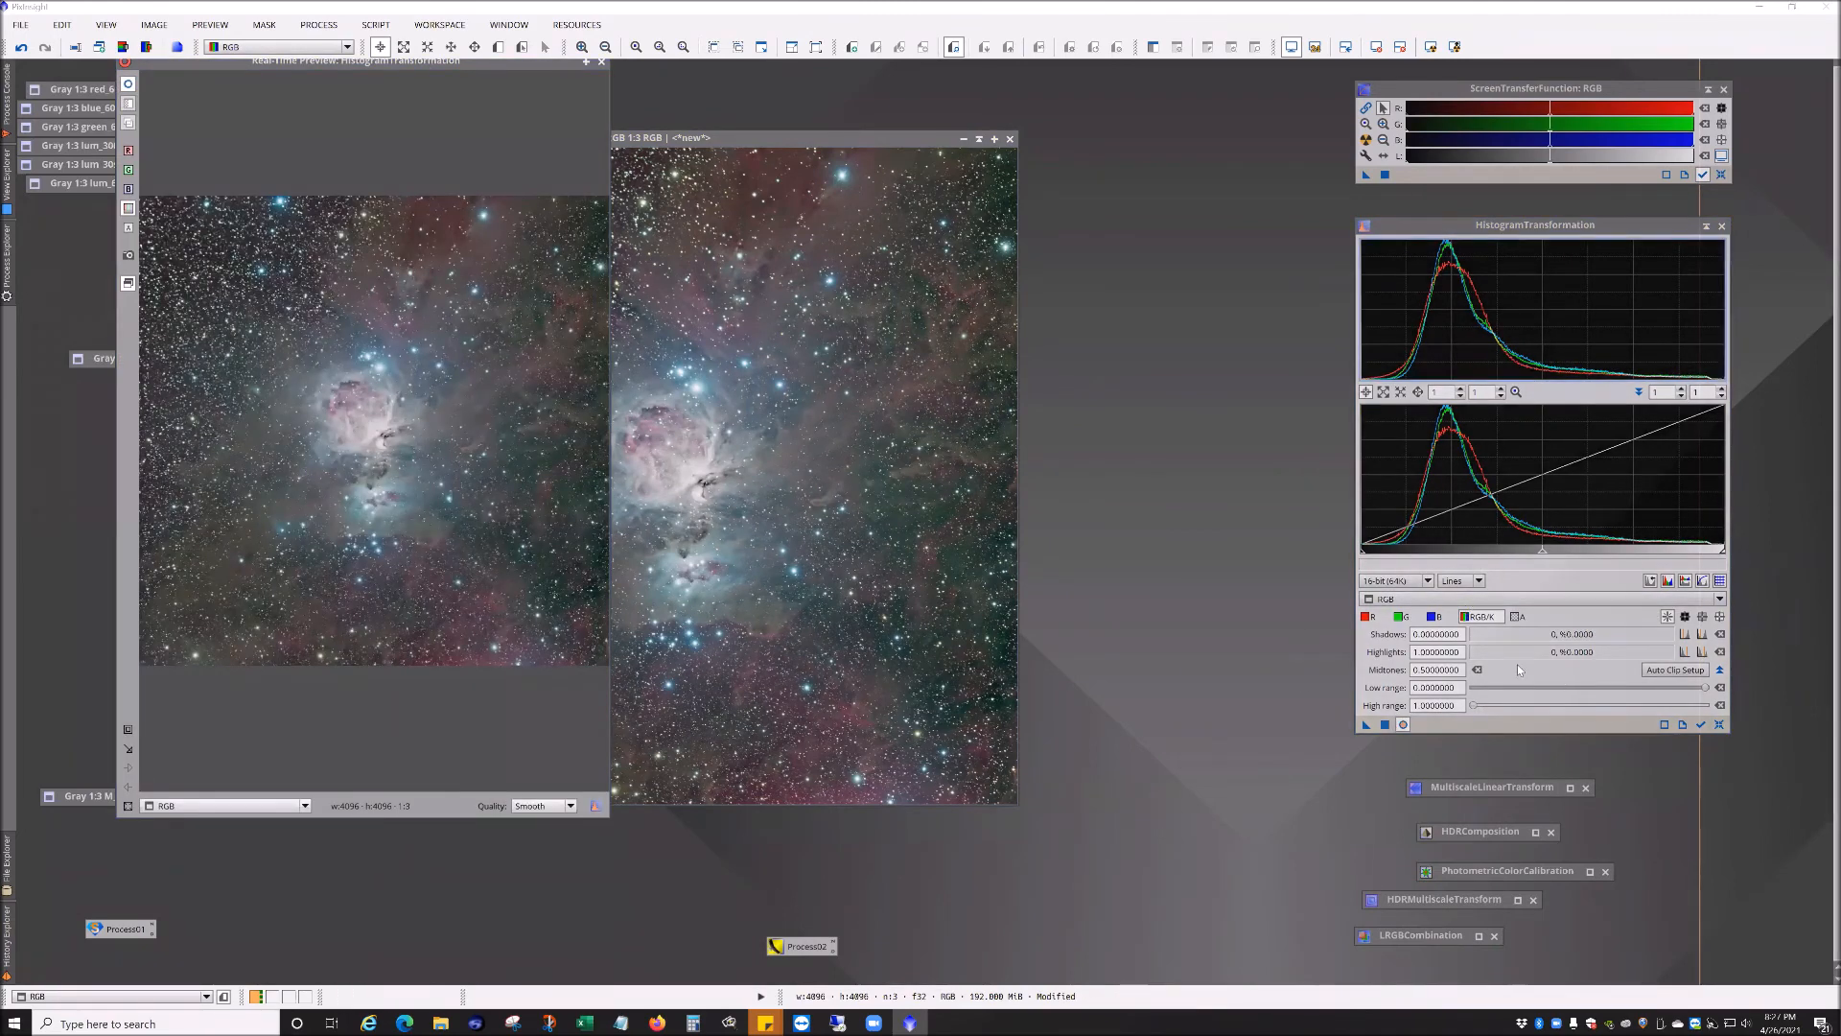
drag(1541, 557, 1511, 563)
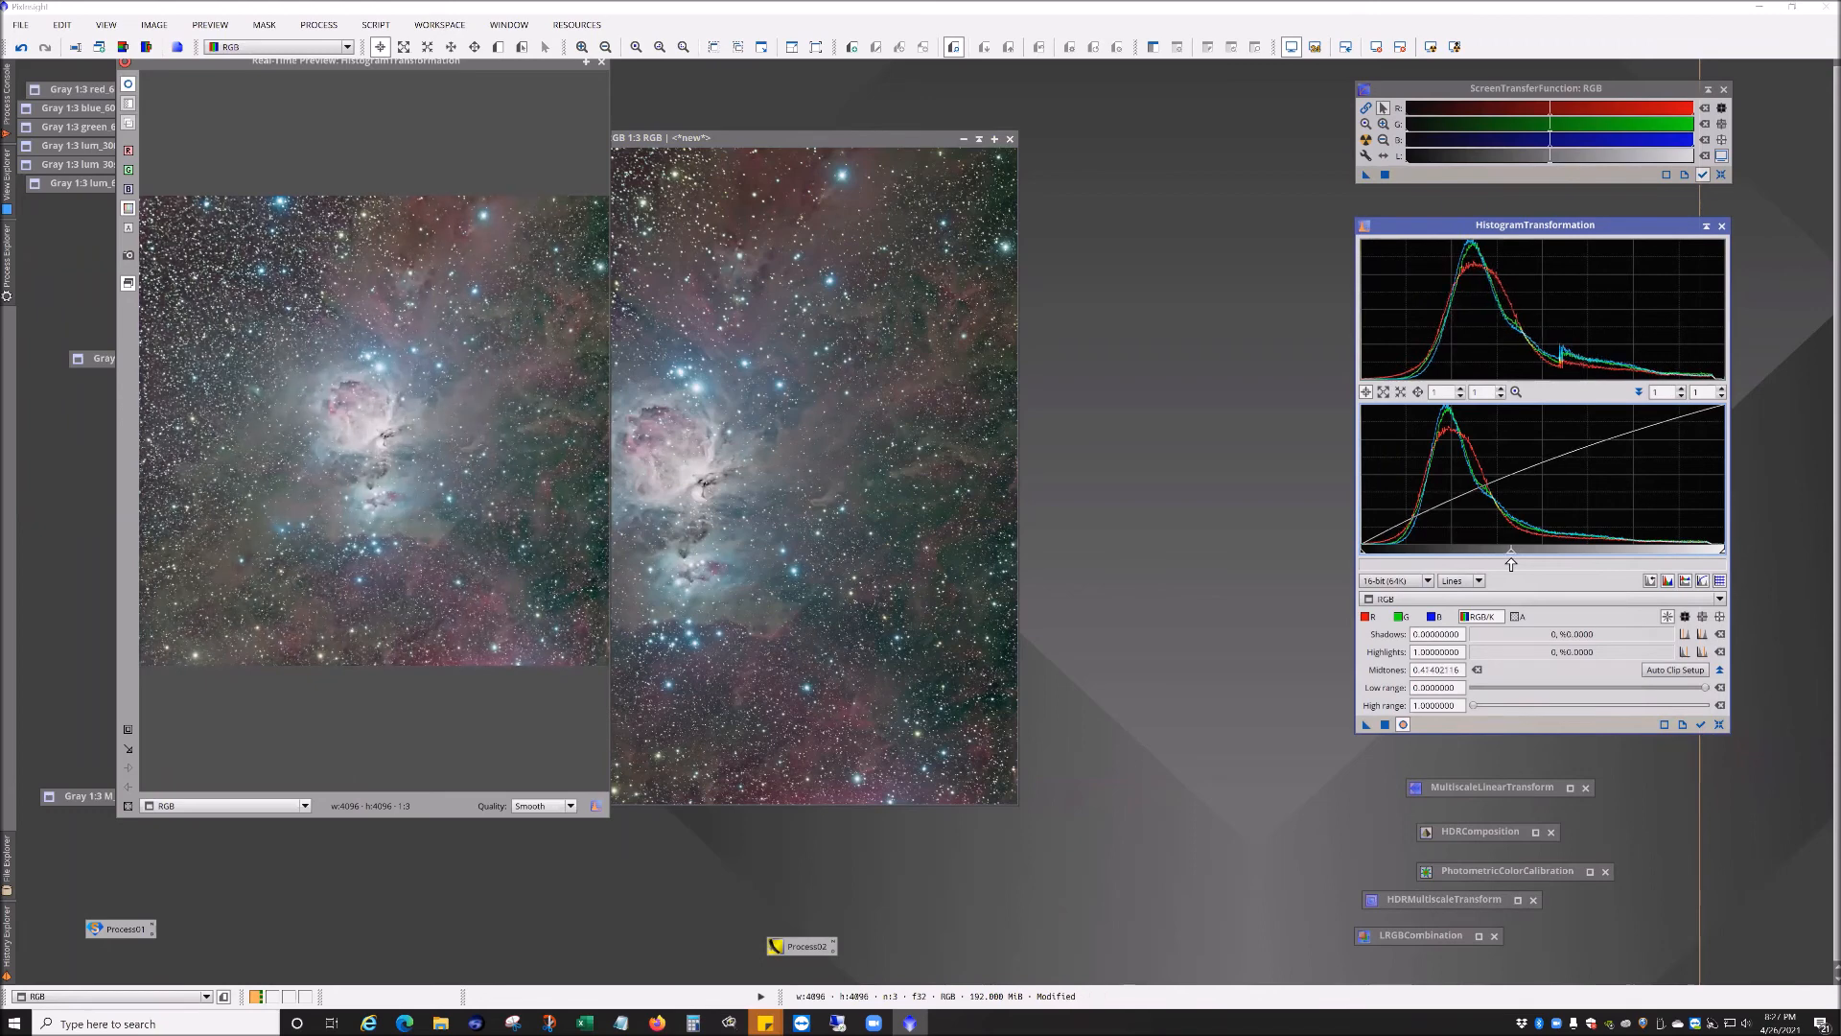
drag(1363, 556, 1375, 558)
click(1719, 724)
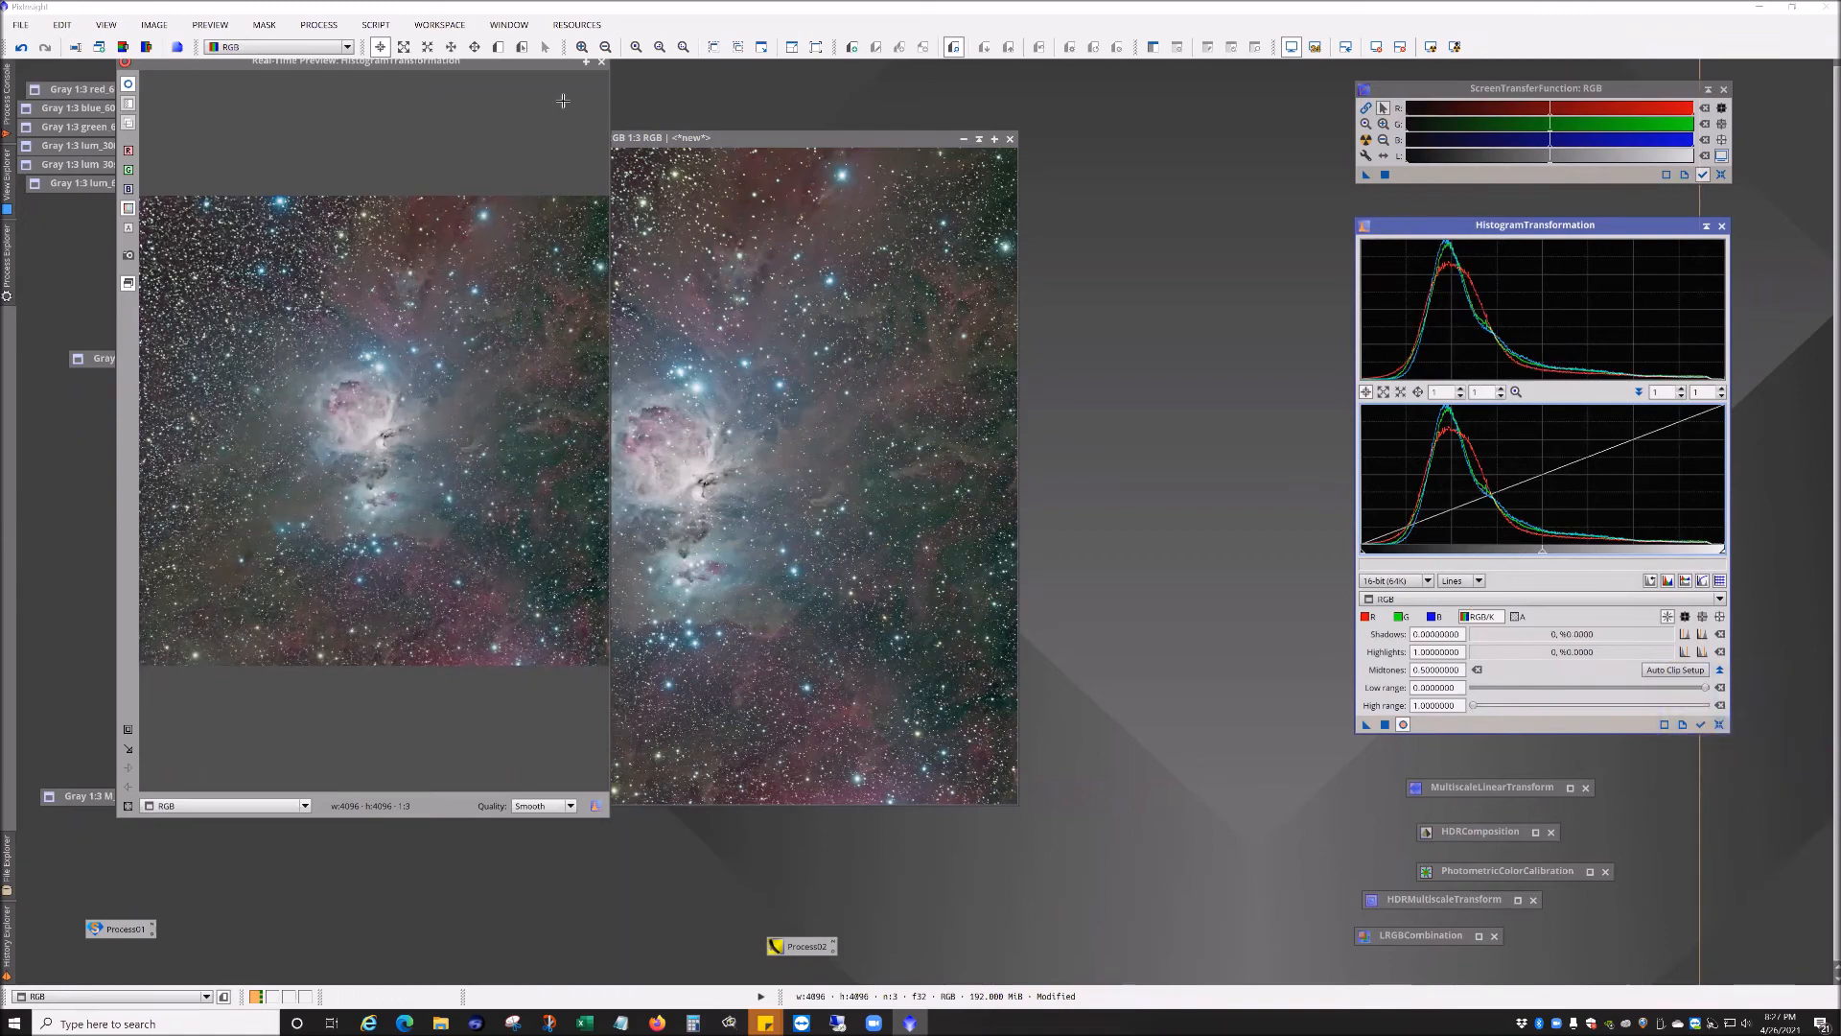
click(601, 63)
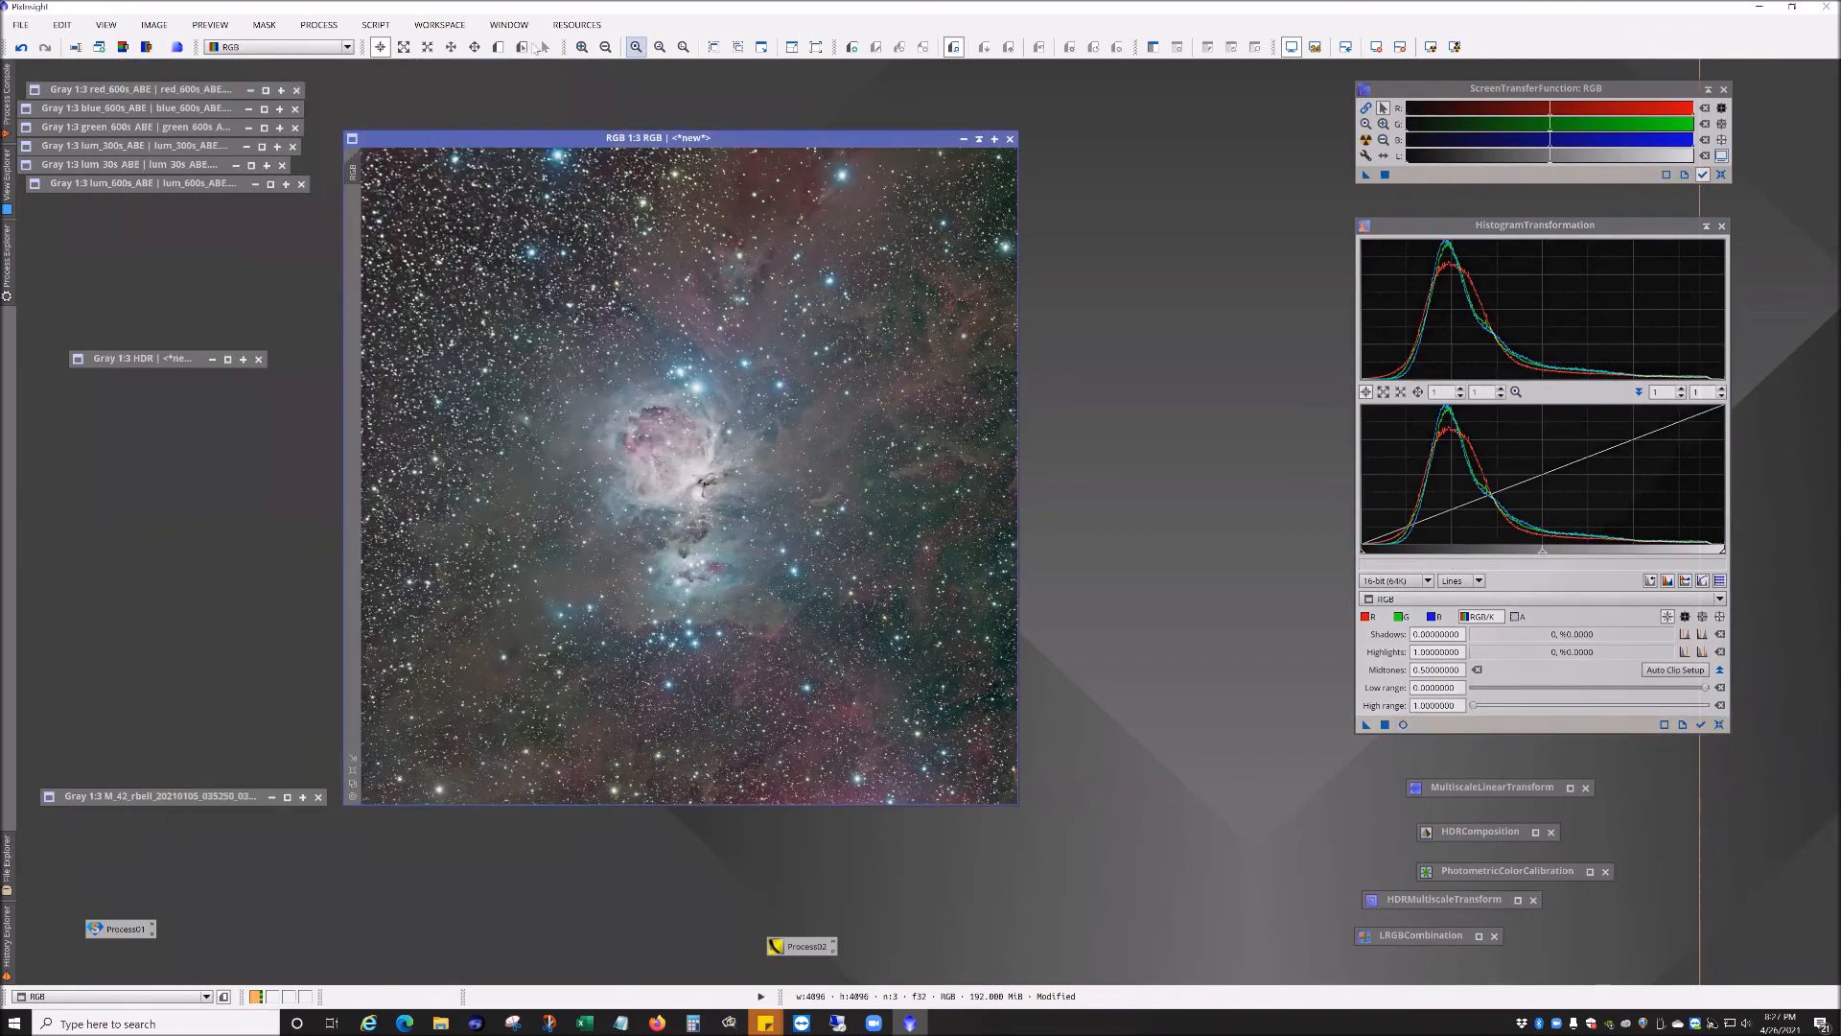
Step: Open CurvesTransformation with a real-time preview and inspect pixel values around the nebula
click(319, 25)
mouse_move(350, 52)
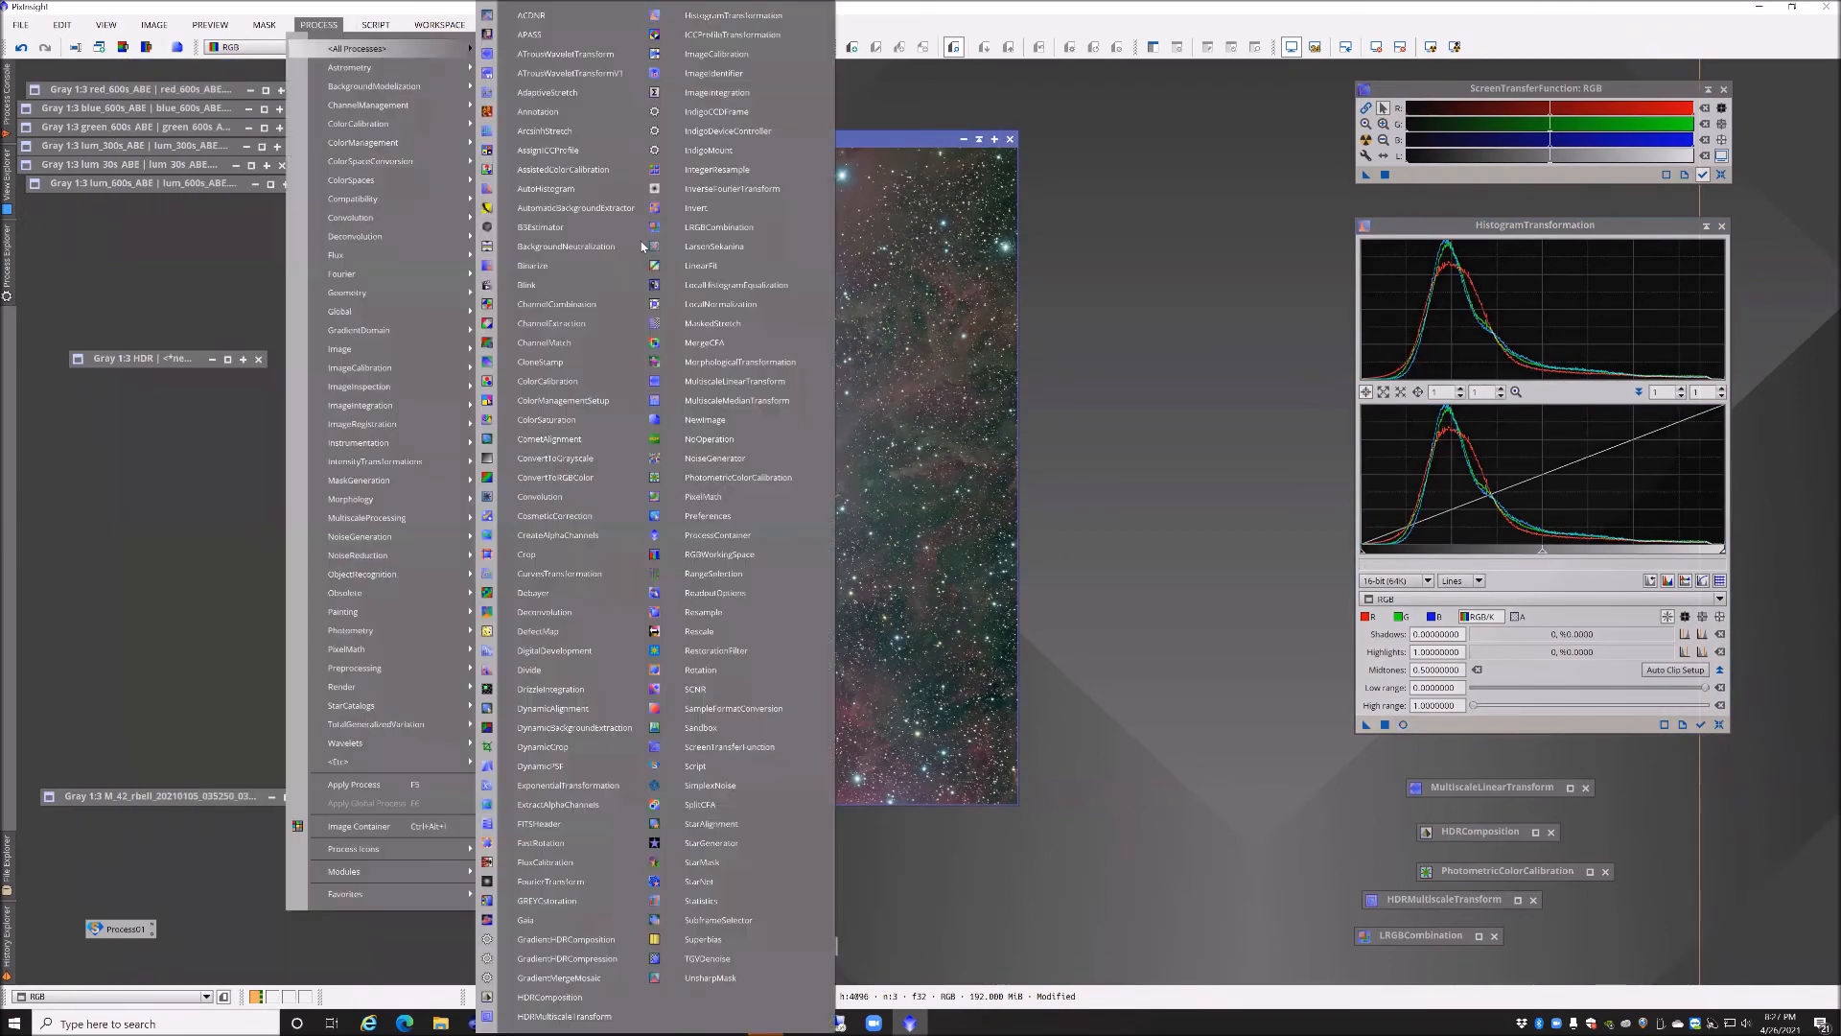
click(559, 573)
drag(1281, 242, 1188, 229)
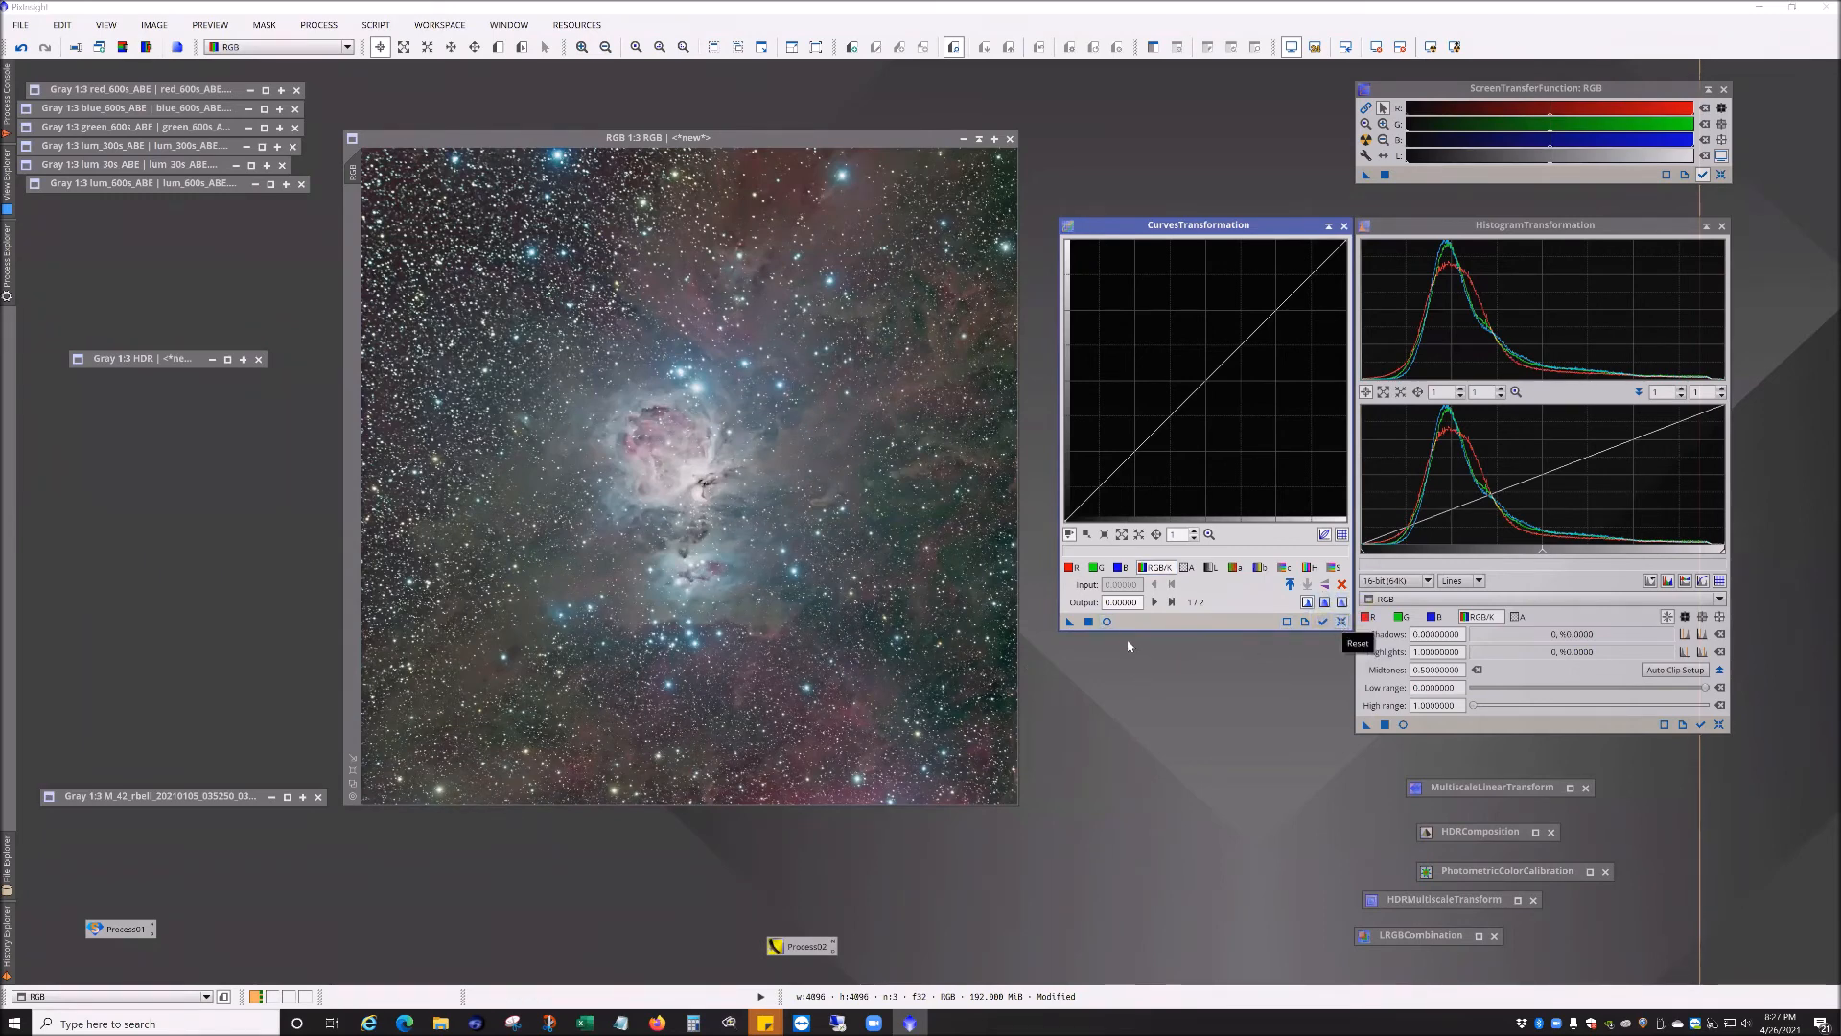
click(1107, 622)
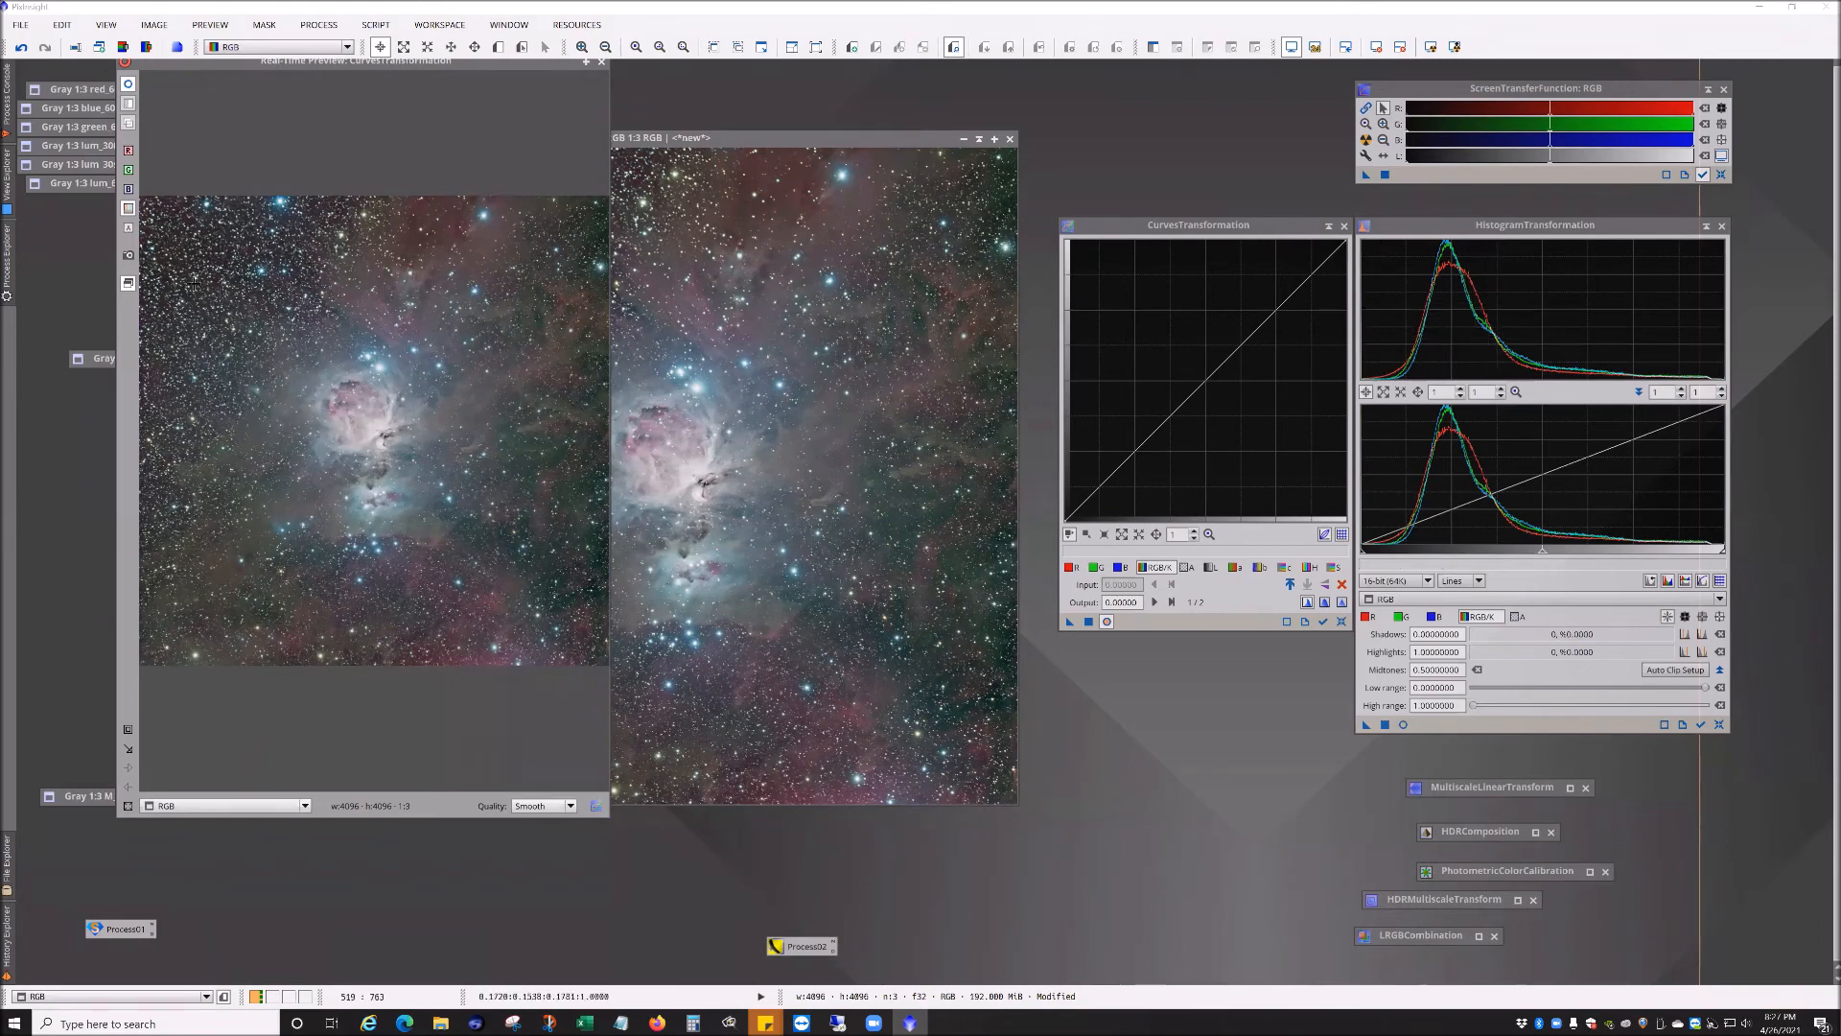
drag(223, 278, 225, 308)
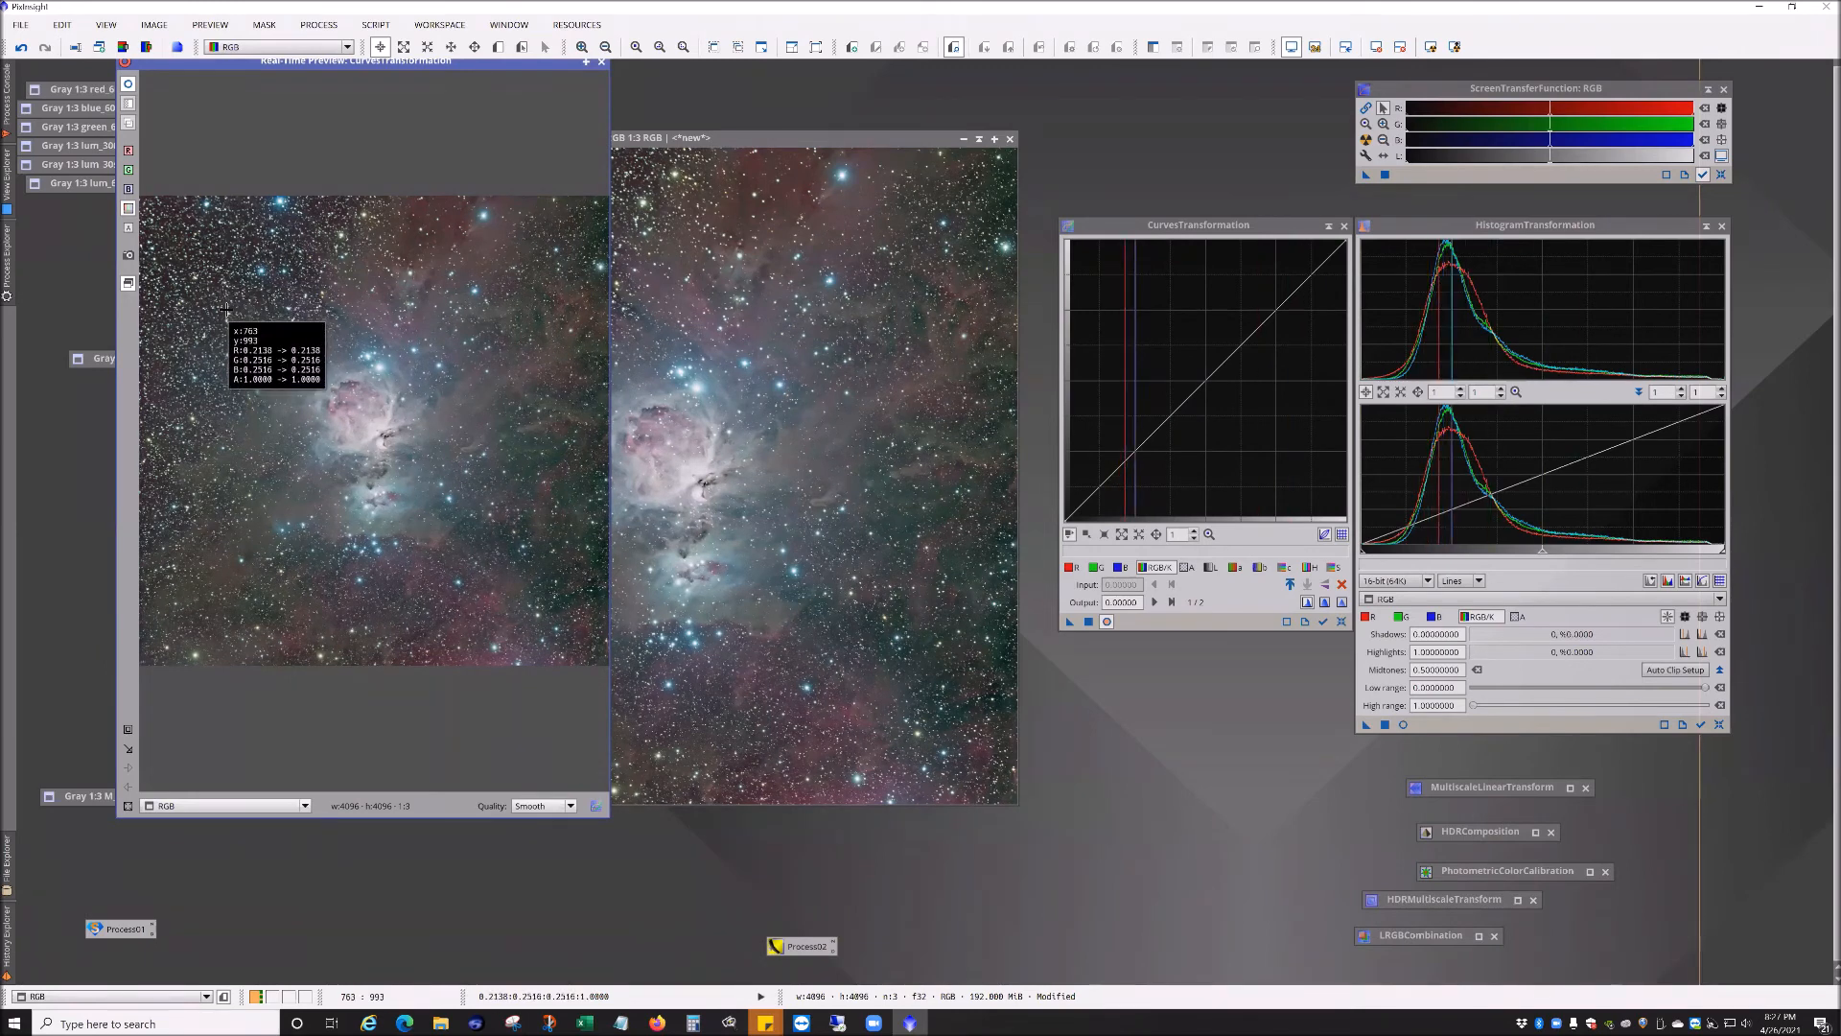
drag(228, 309, 198, 302)
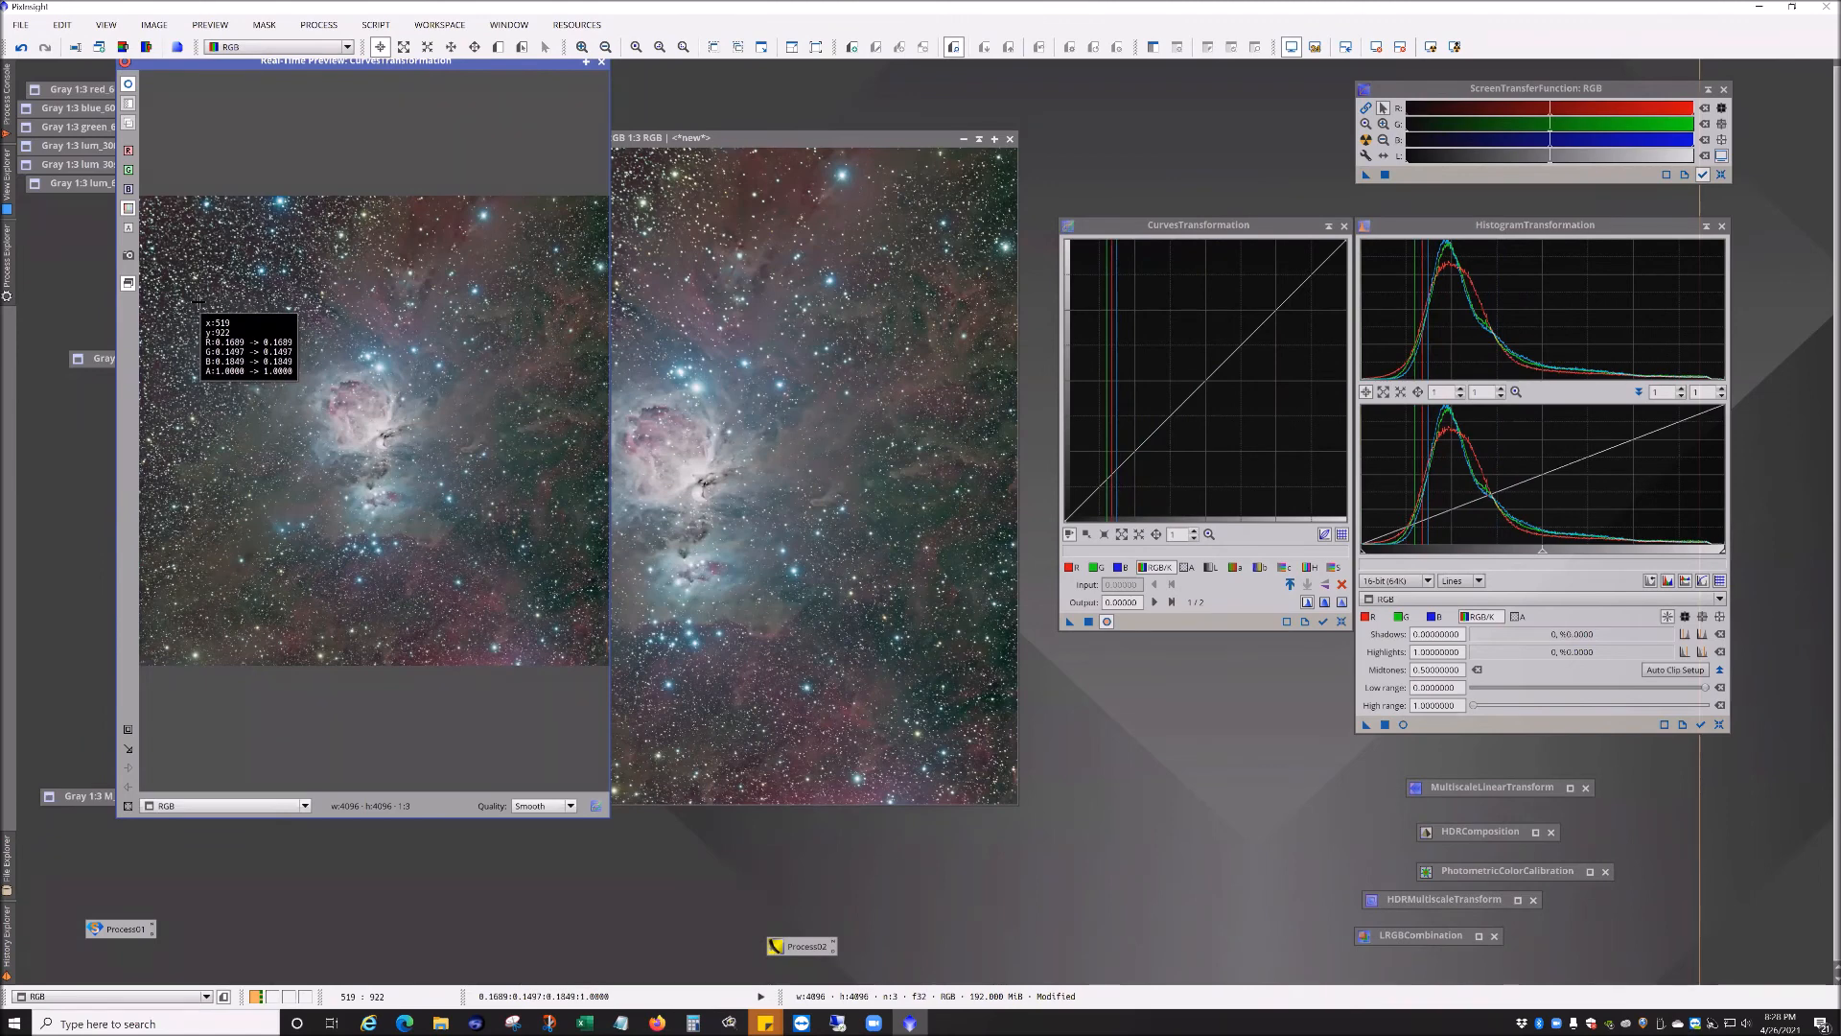
drag(198, 302, 215, 292)
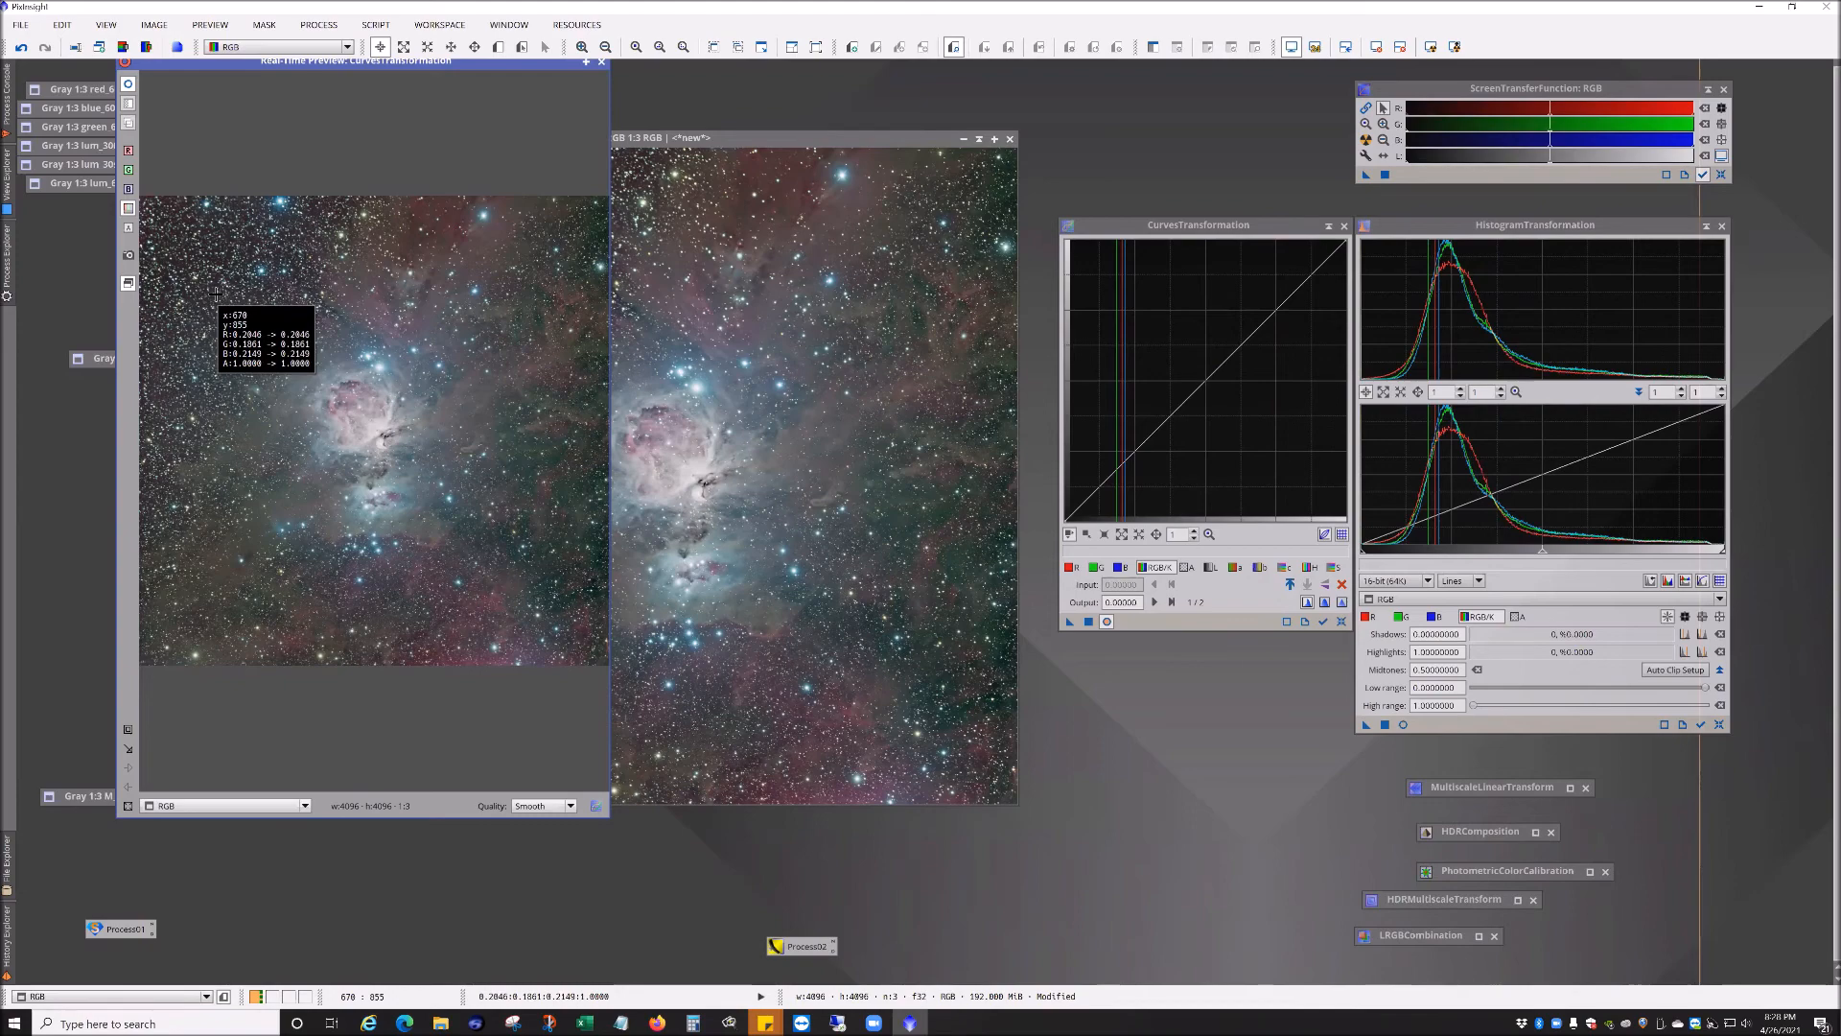
drag(216, 295, 230, 304)
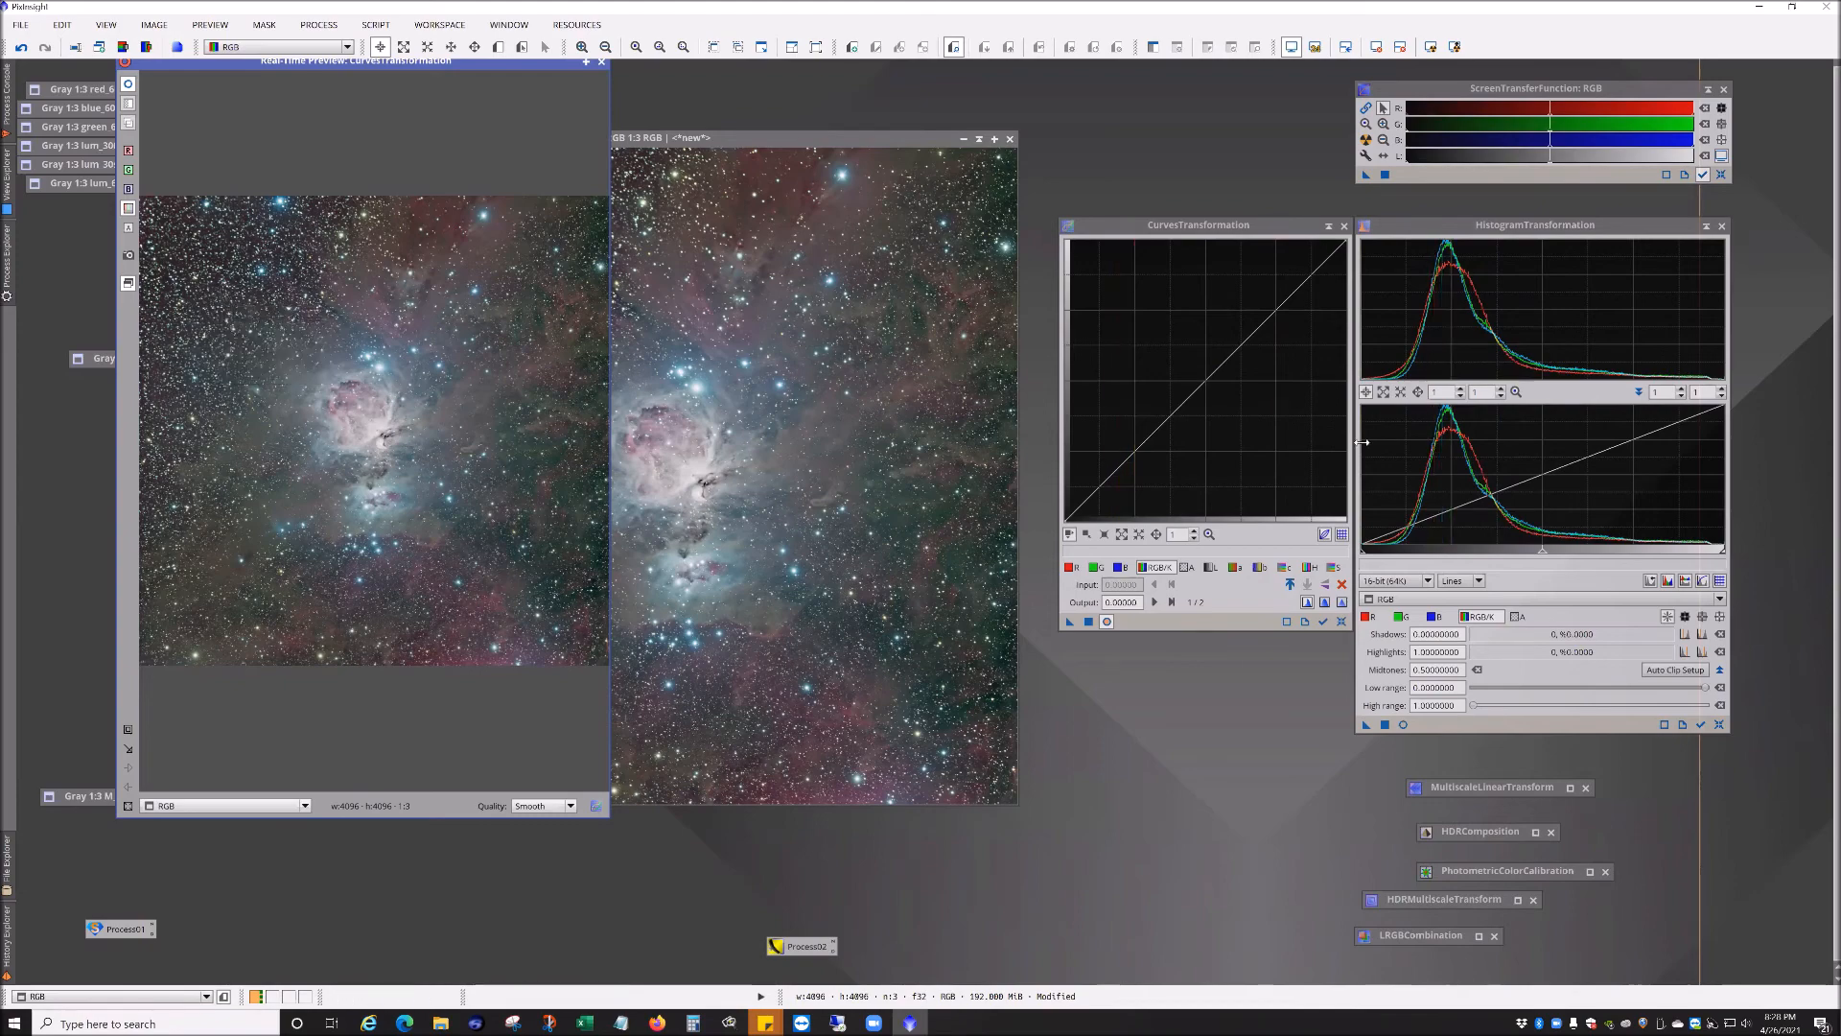
click(1127, 460)
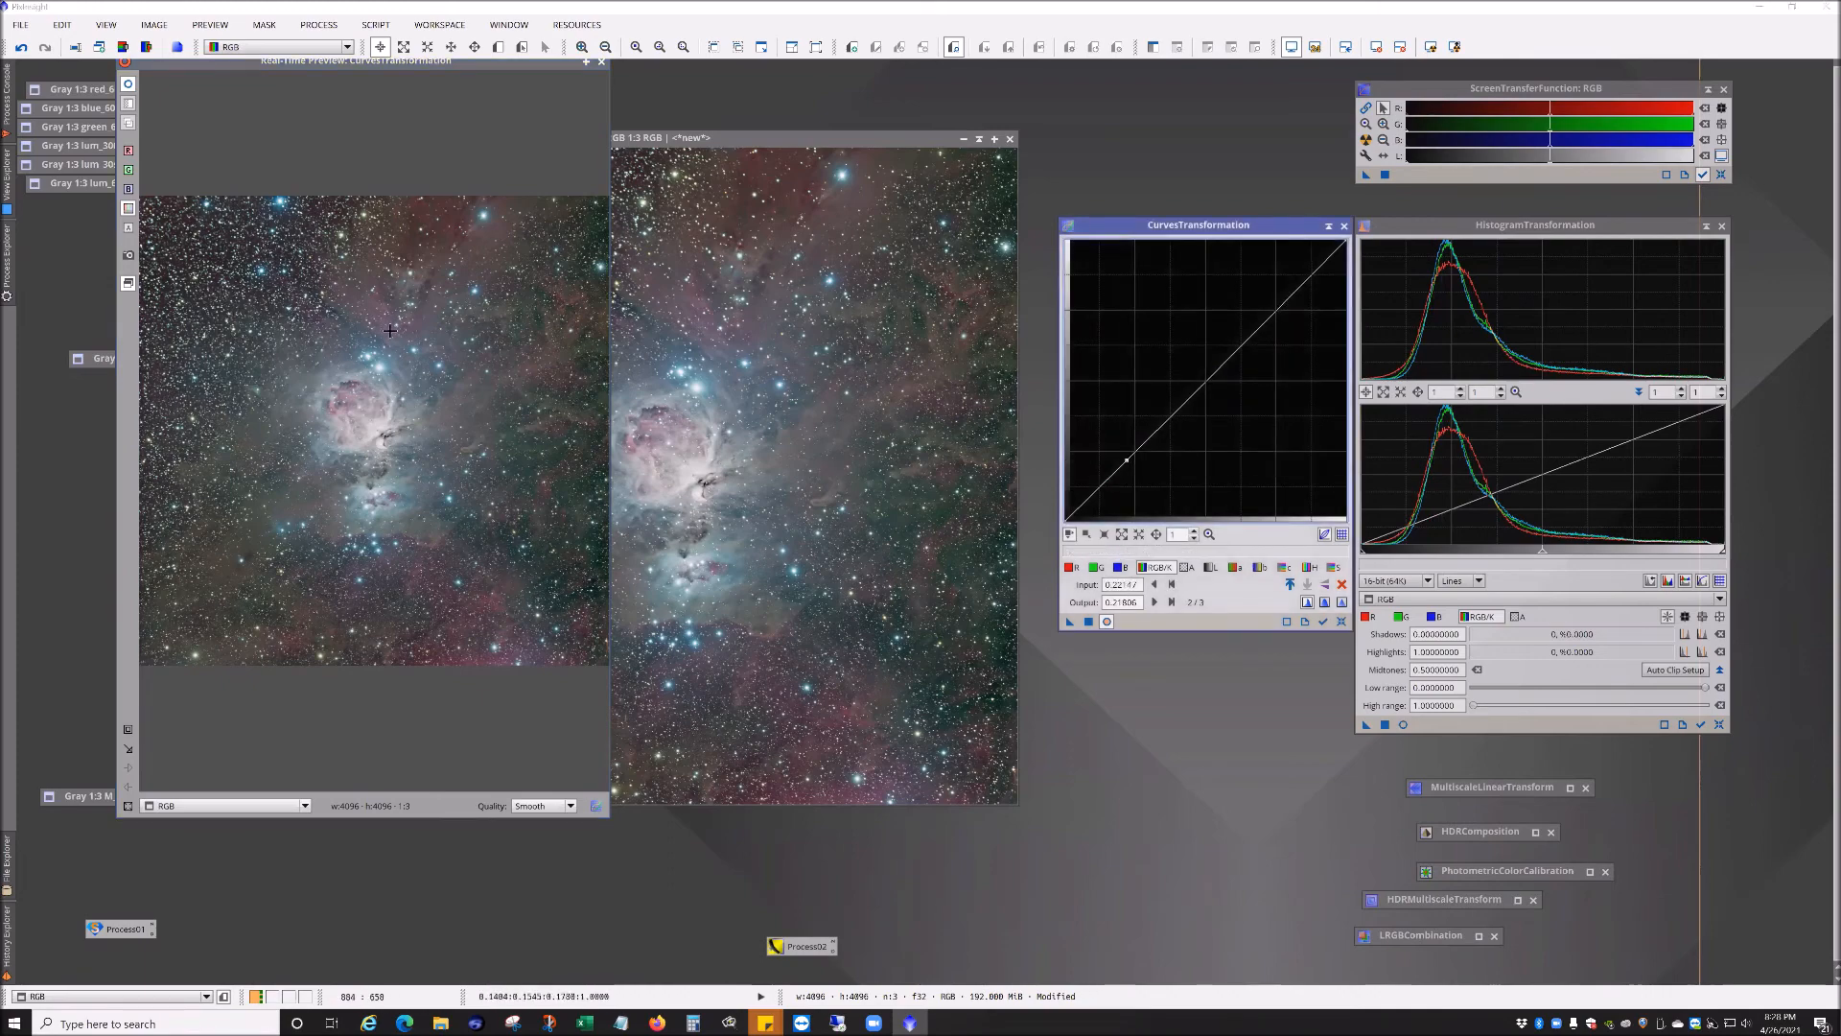
click(379, 425)
drag(379, 424, 385, 421)
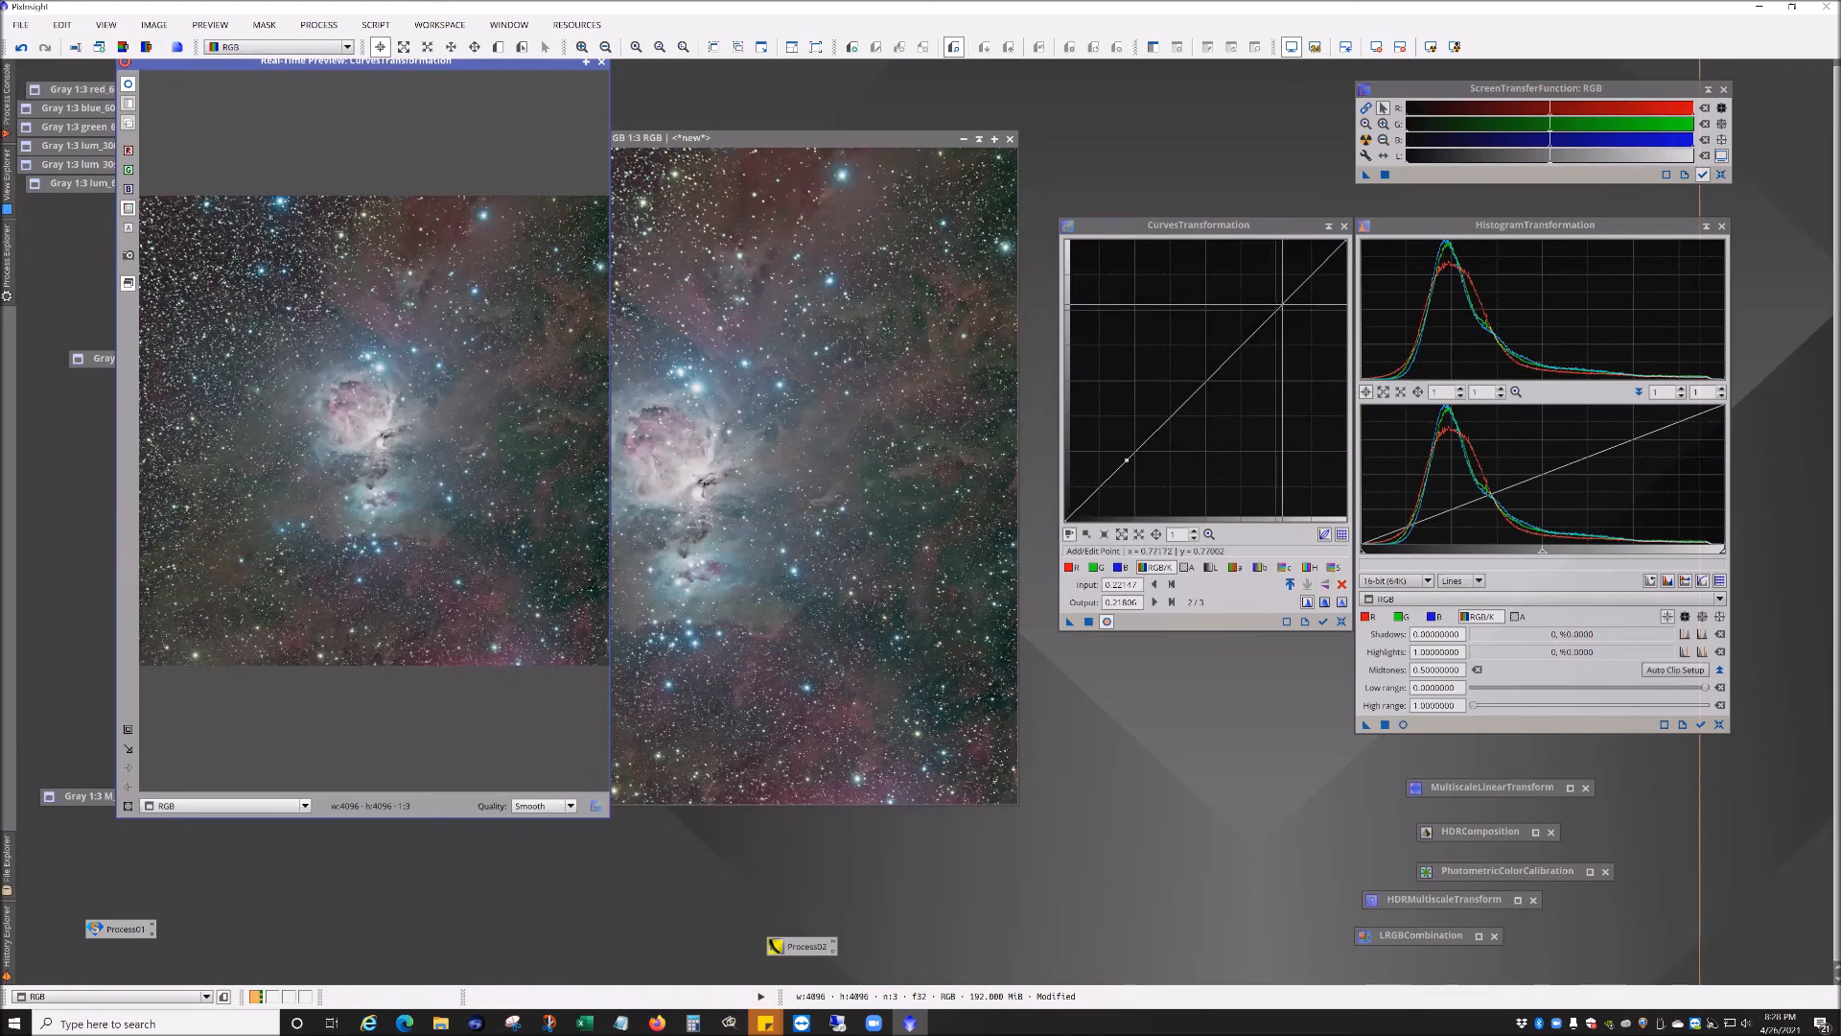
click(1282, 304)
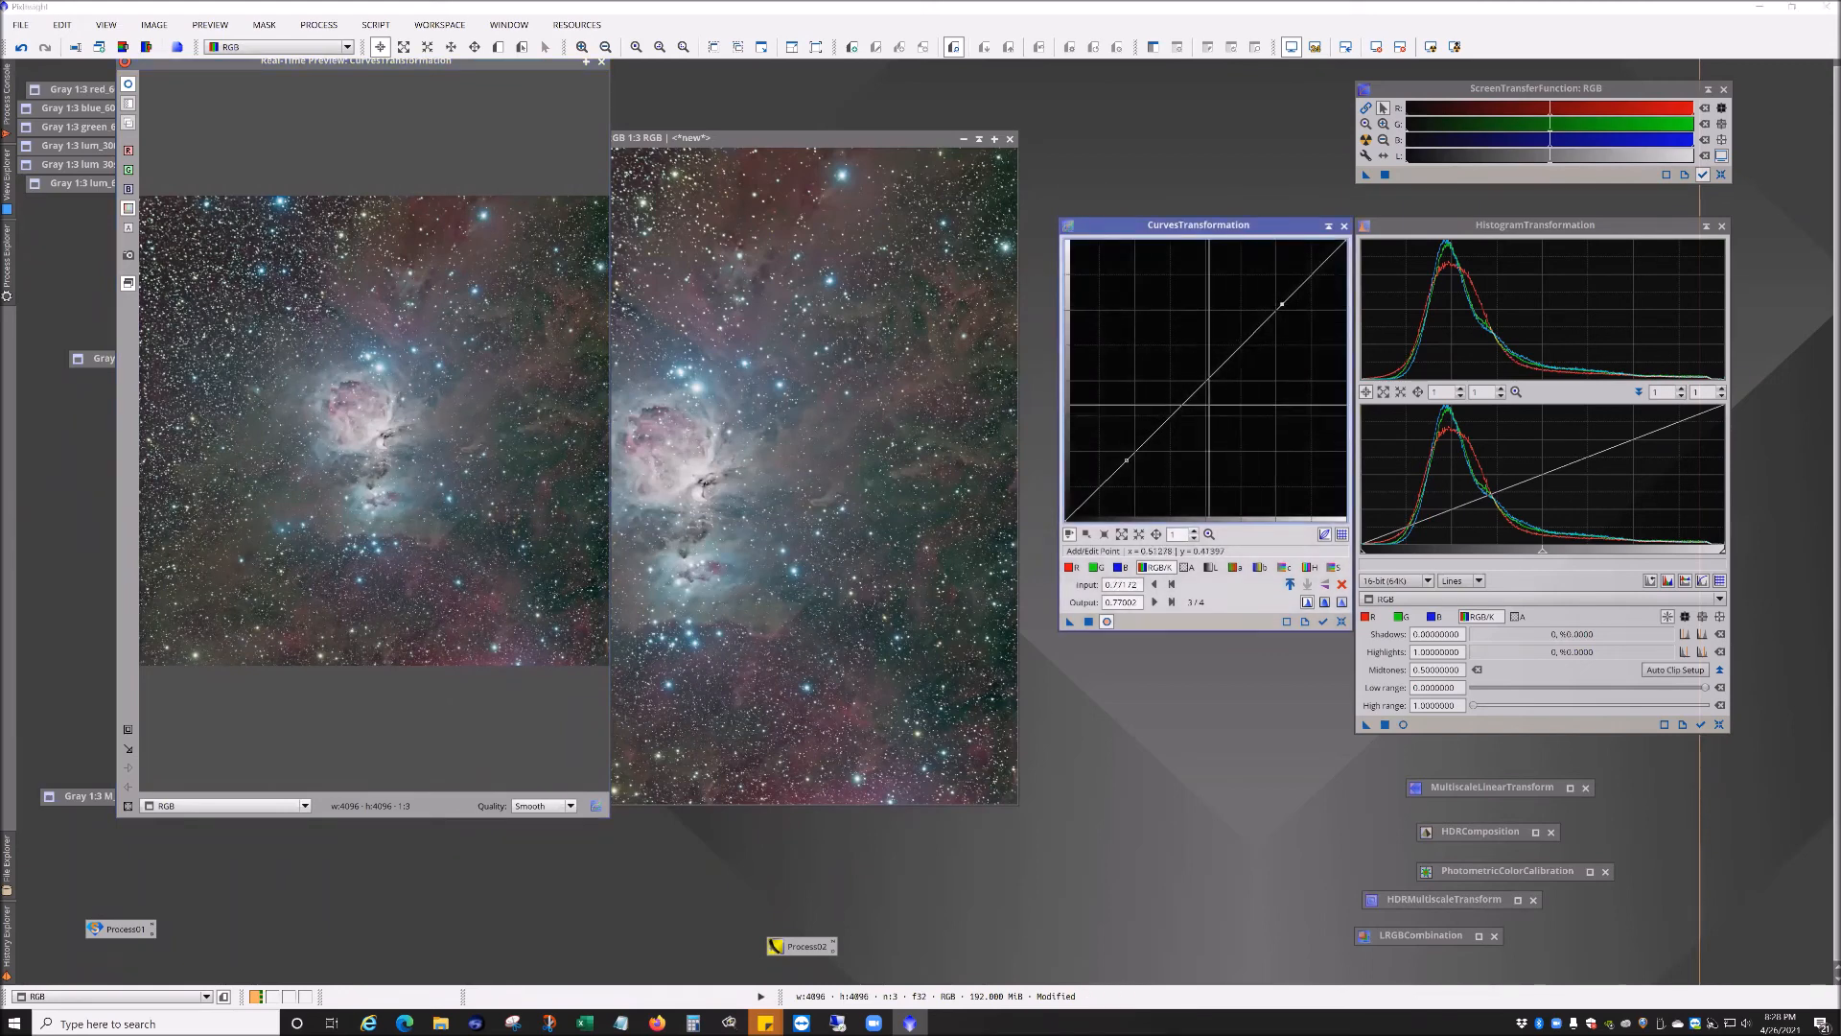
click(1199, 390)
drag(1198, 390, 1249, 329)
ctrl+click(1246, 329)
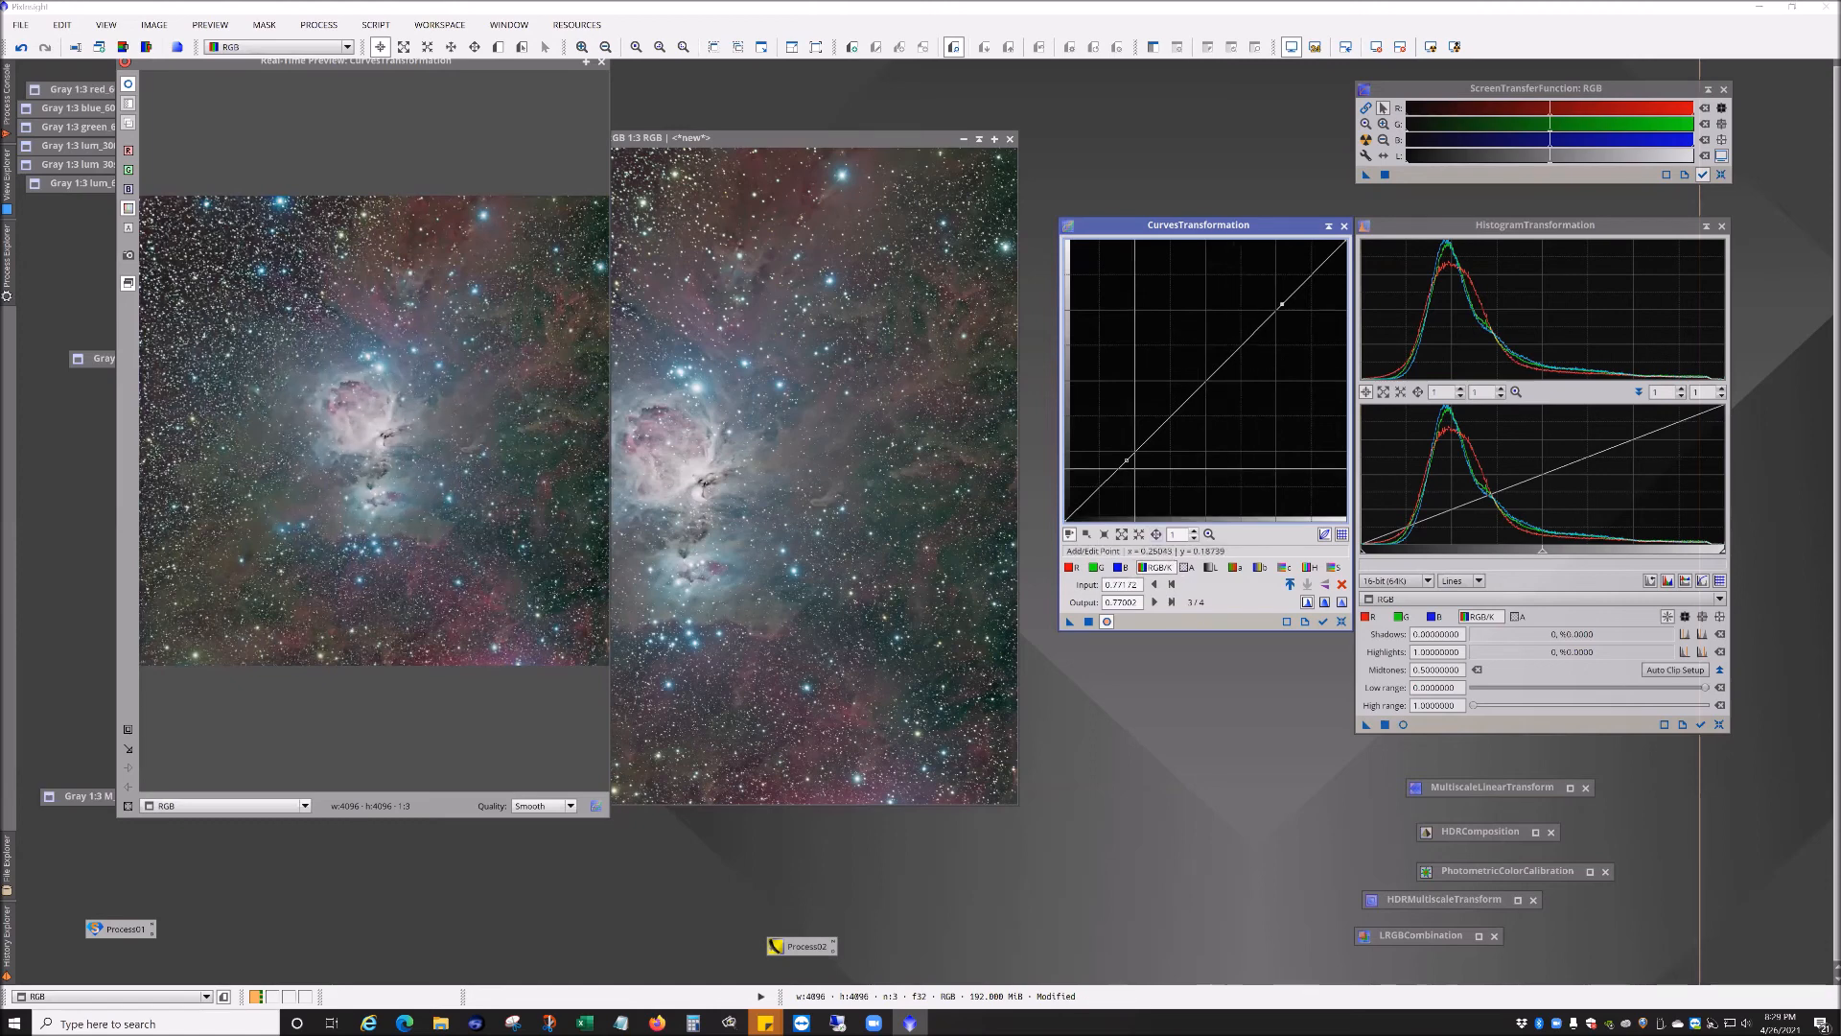
click(1342, 621)
click(1231, 330)
drag(1232, 331, 1234, 342)
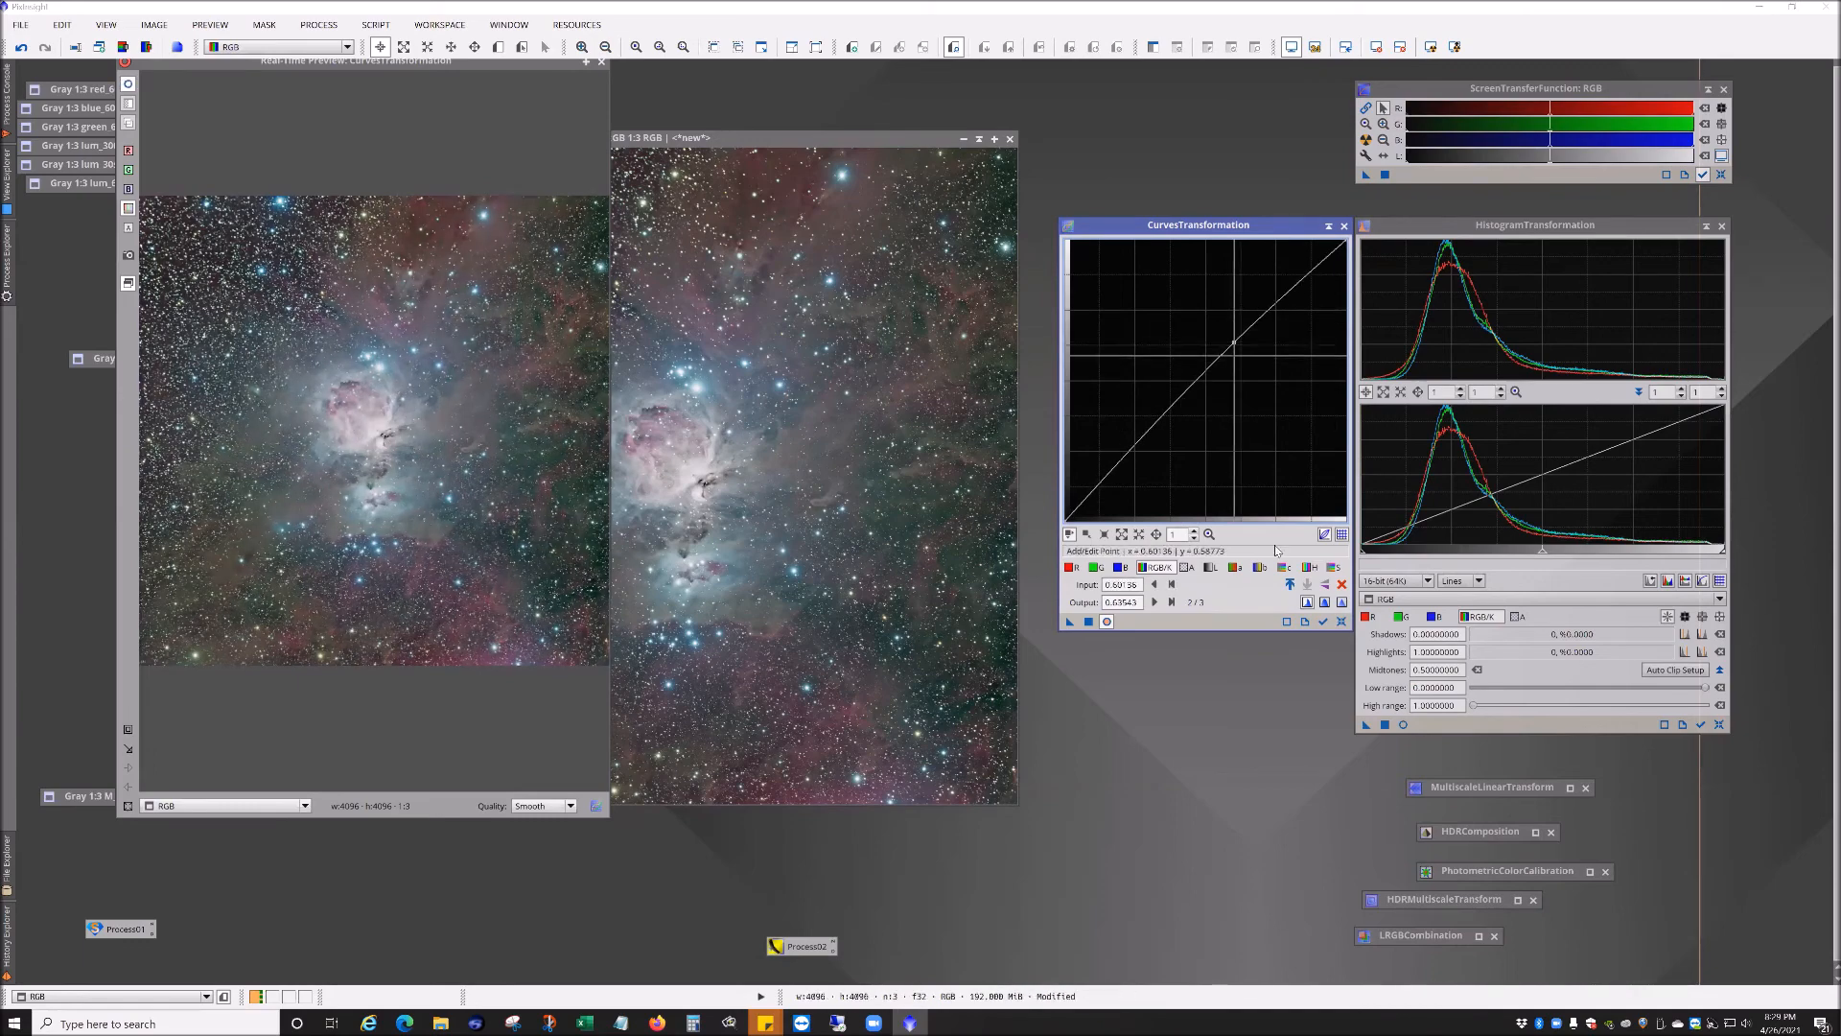
click(1342, 621)
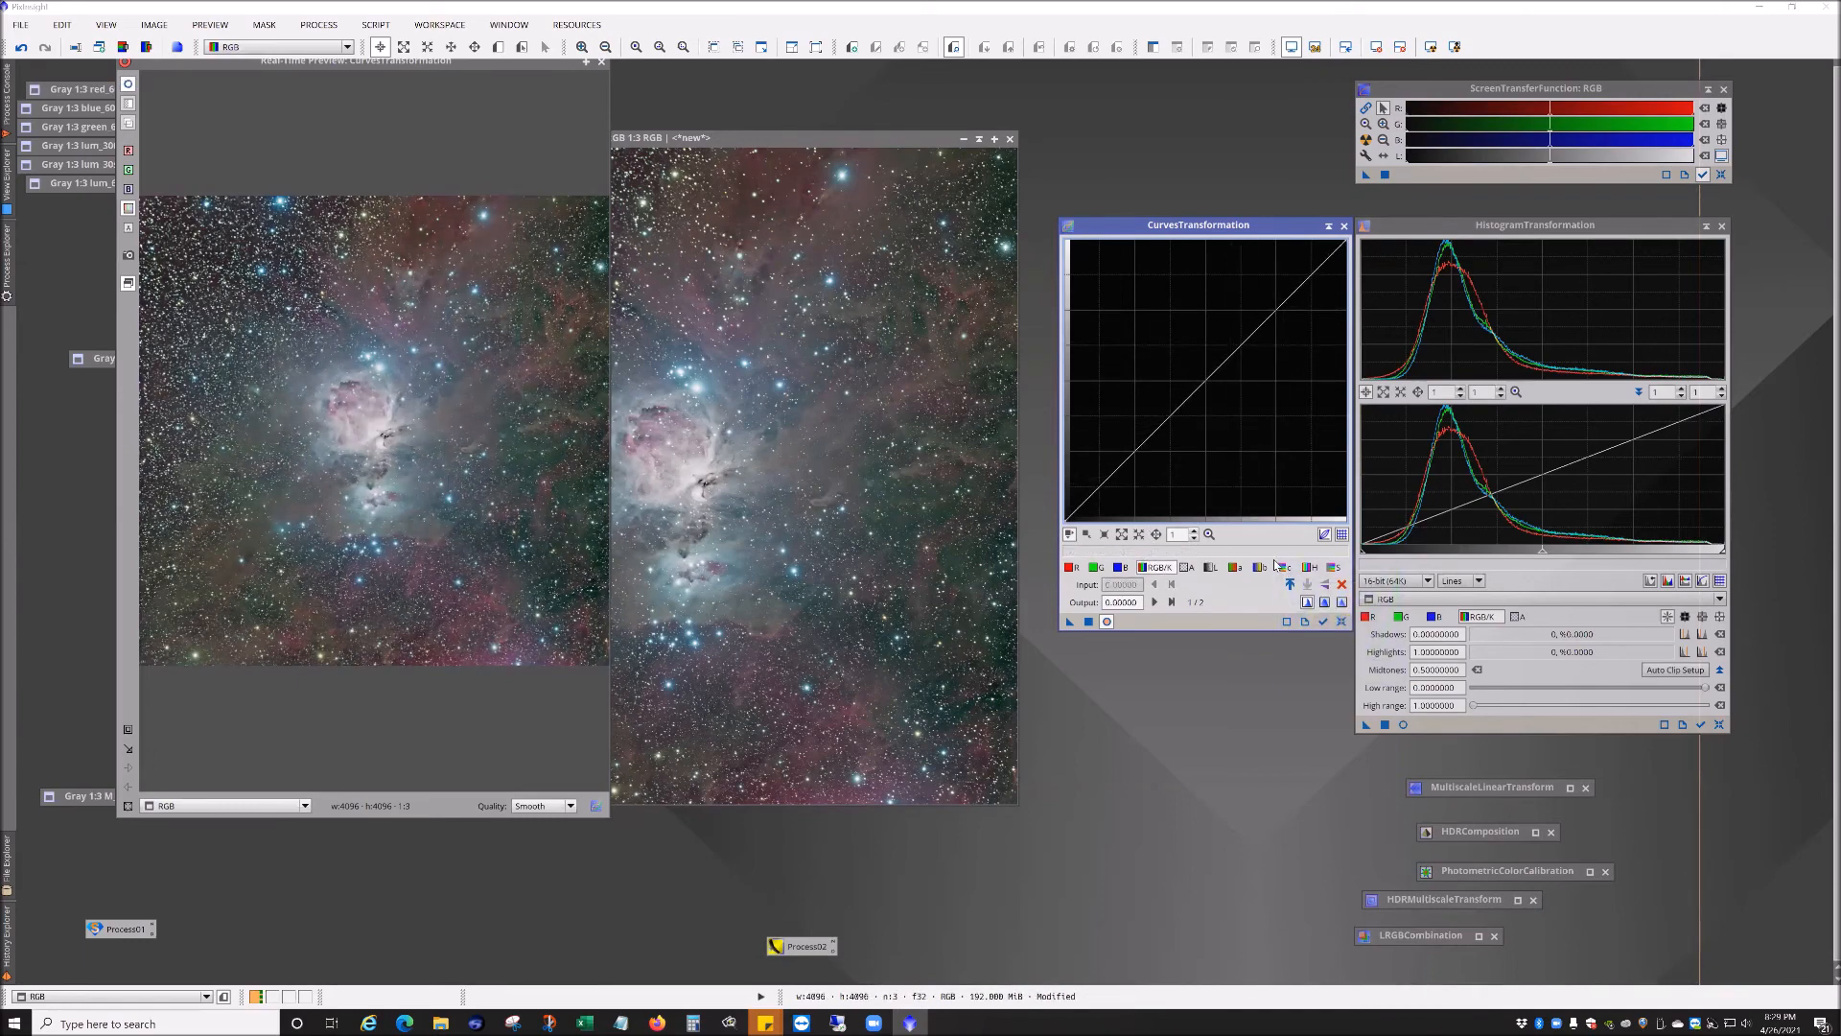
Step: Raise the saturation curve's midpoint to about 0.77 output and apply it to the RGB image
click(1331, 567)
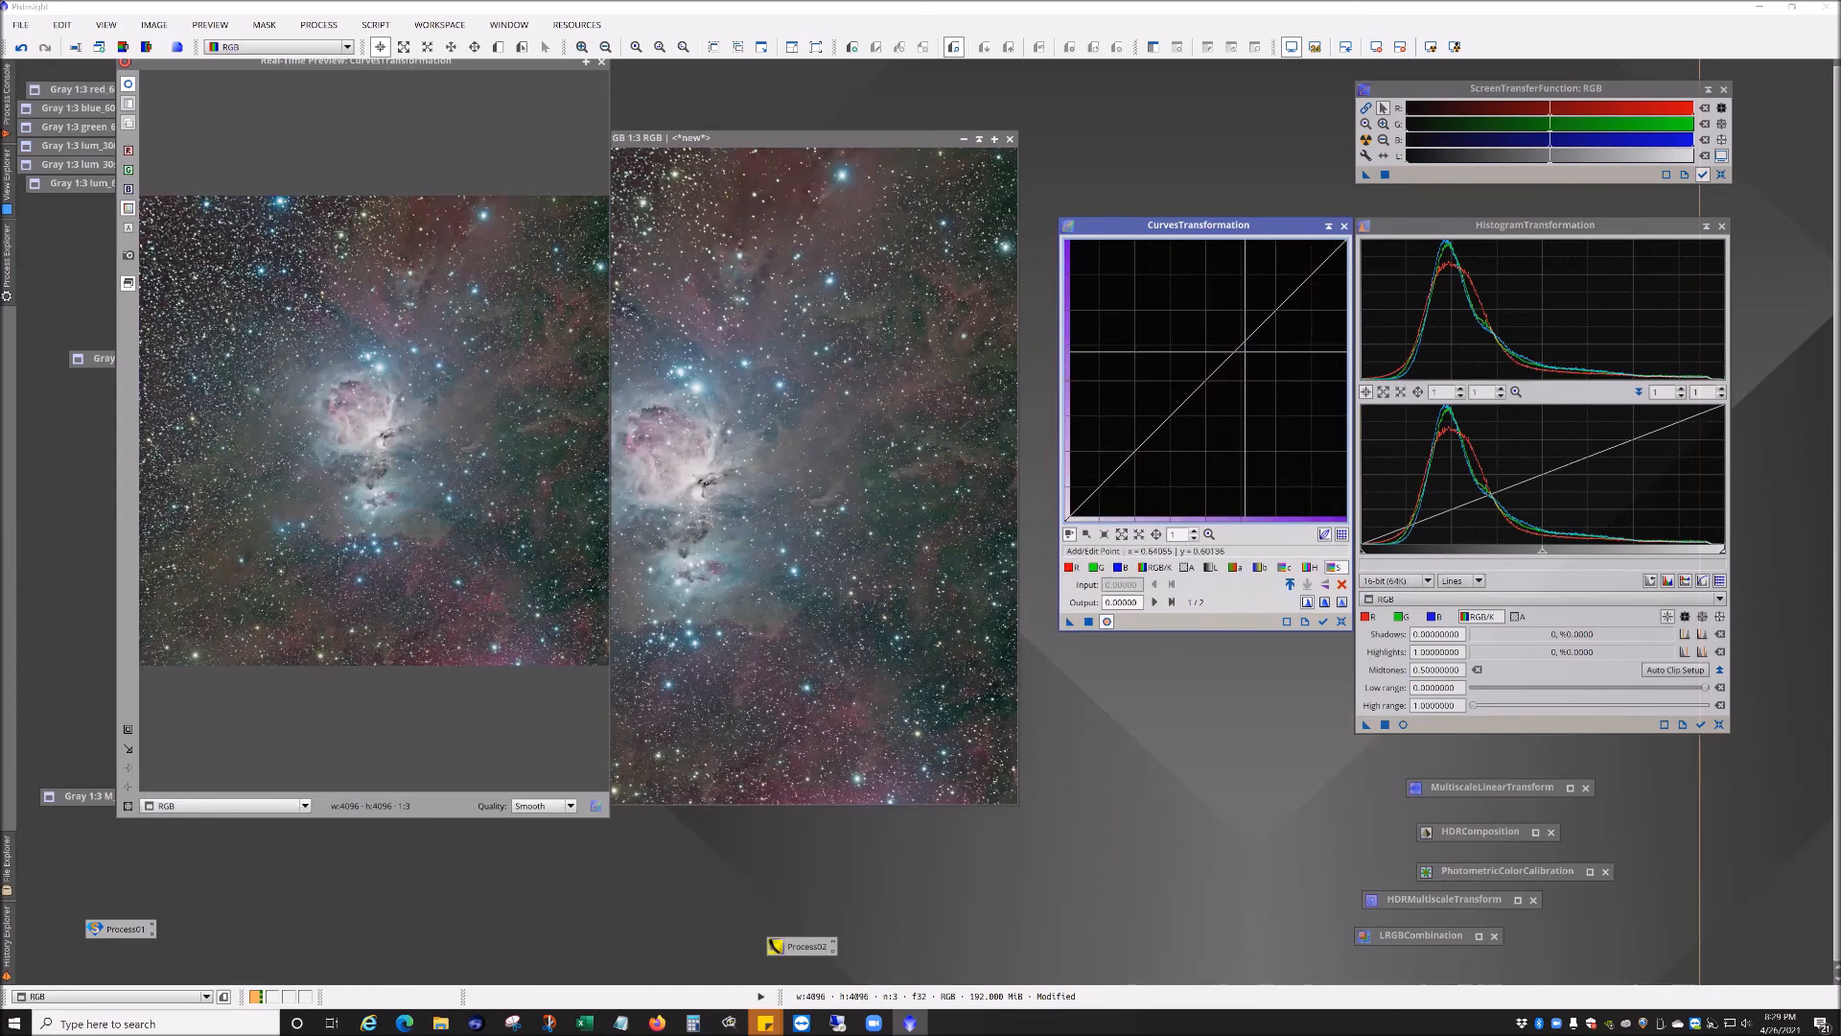
drag(1243, 343, 1247, 317)
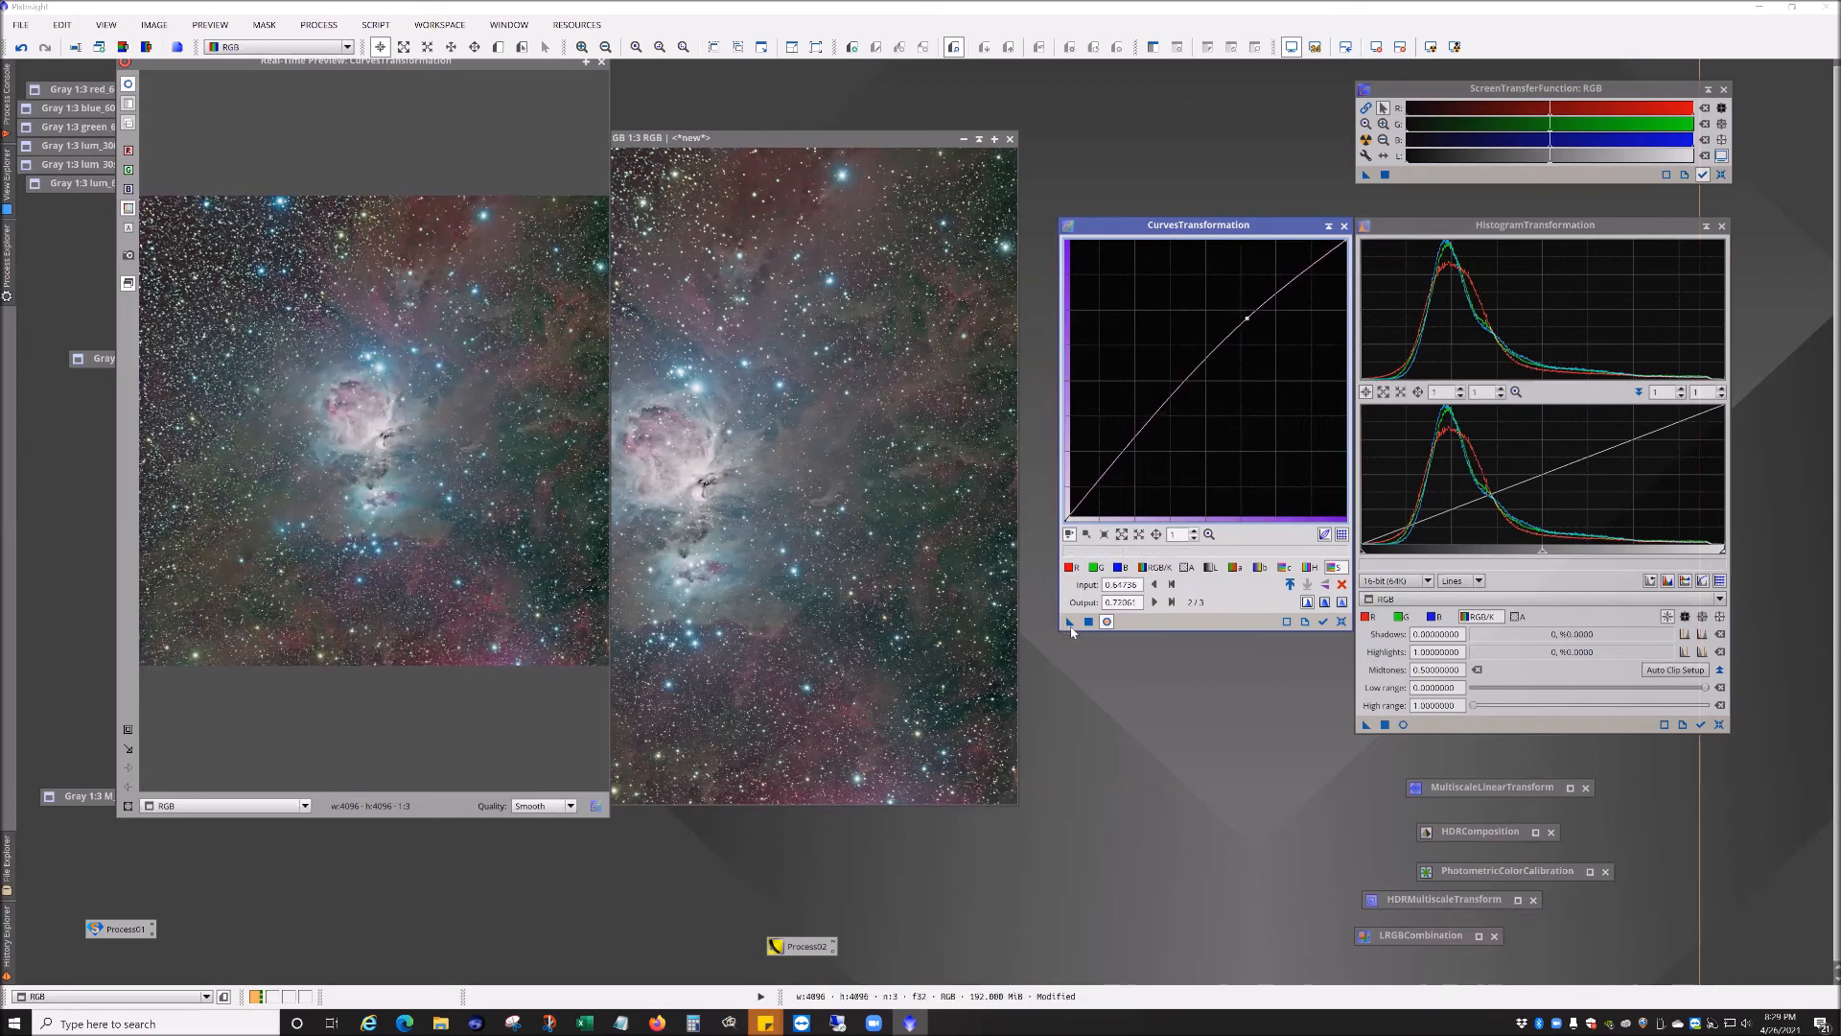
drag(1071, 622, 920, 493)
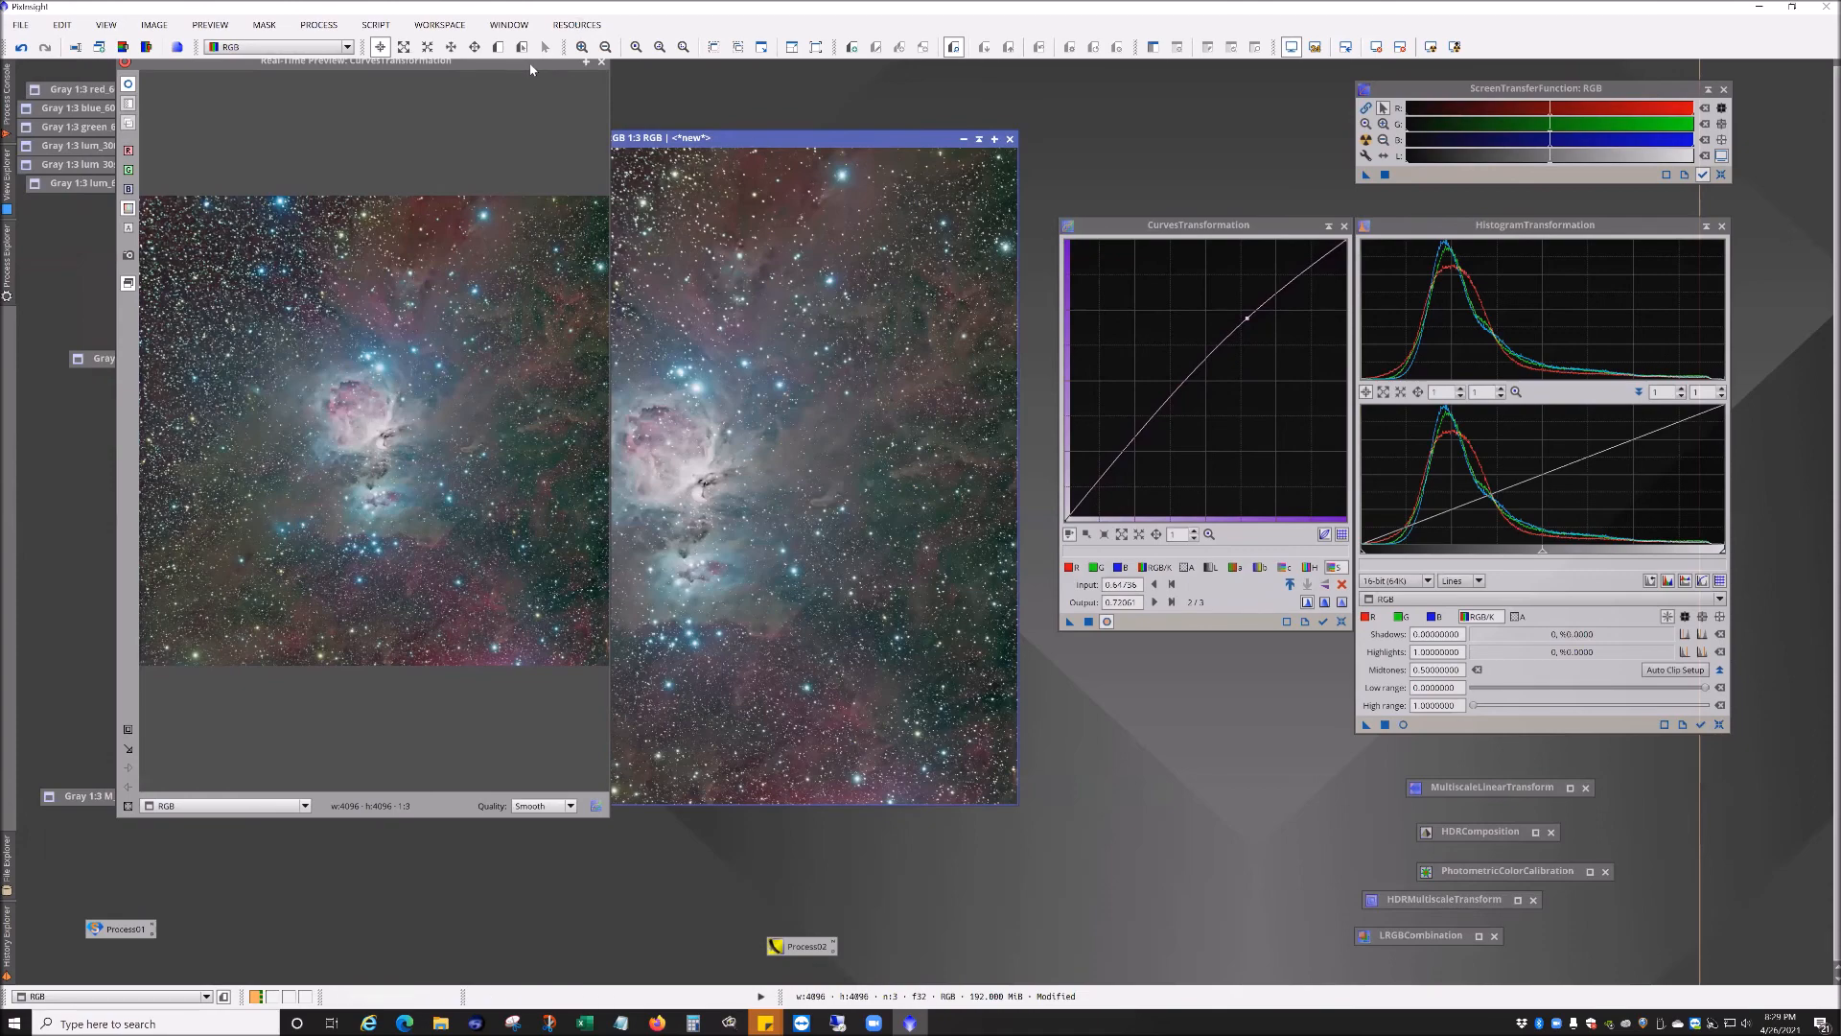
Step: Close the real-time preview and inspect the saturated RGB image at different zoom levels
drag(527, 63, 513, 166)
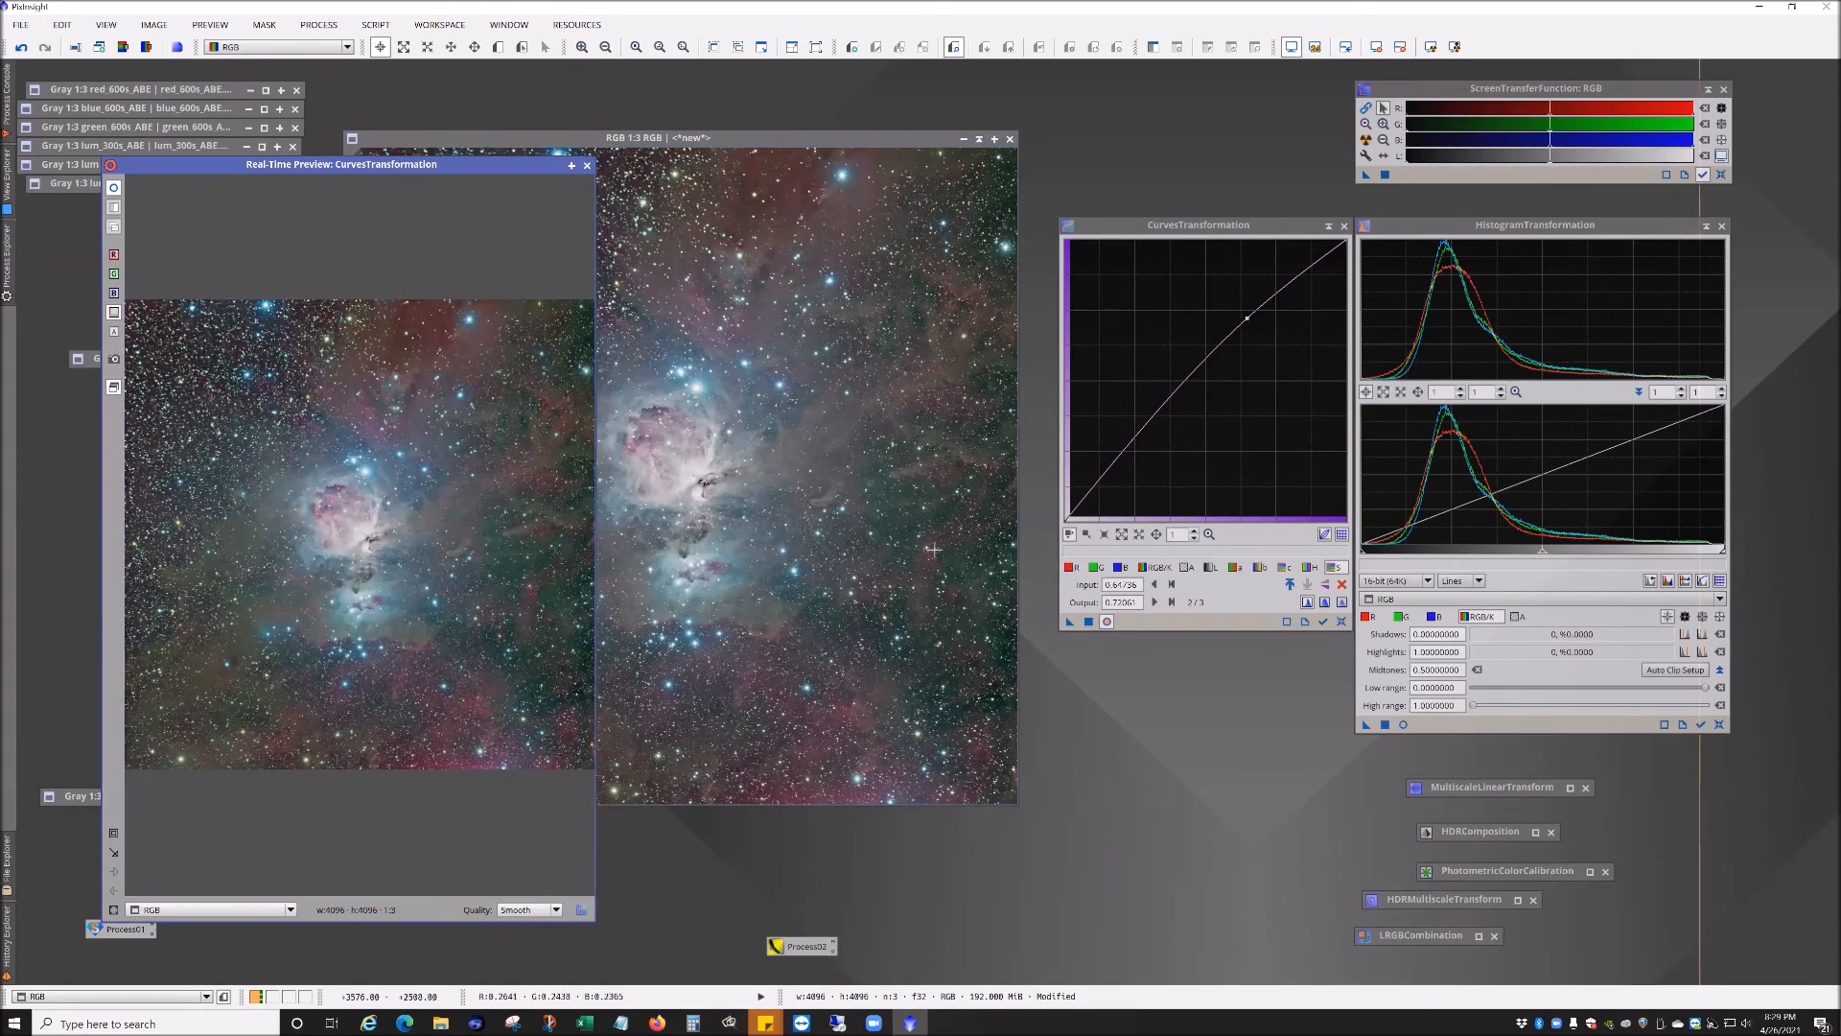
click(1071, 624)
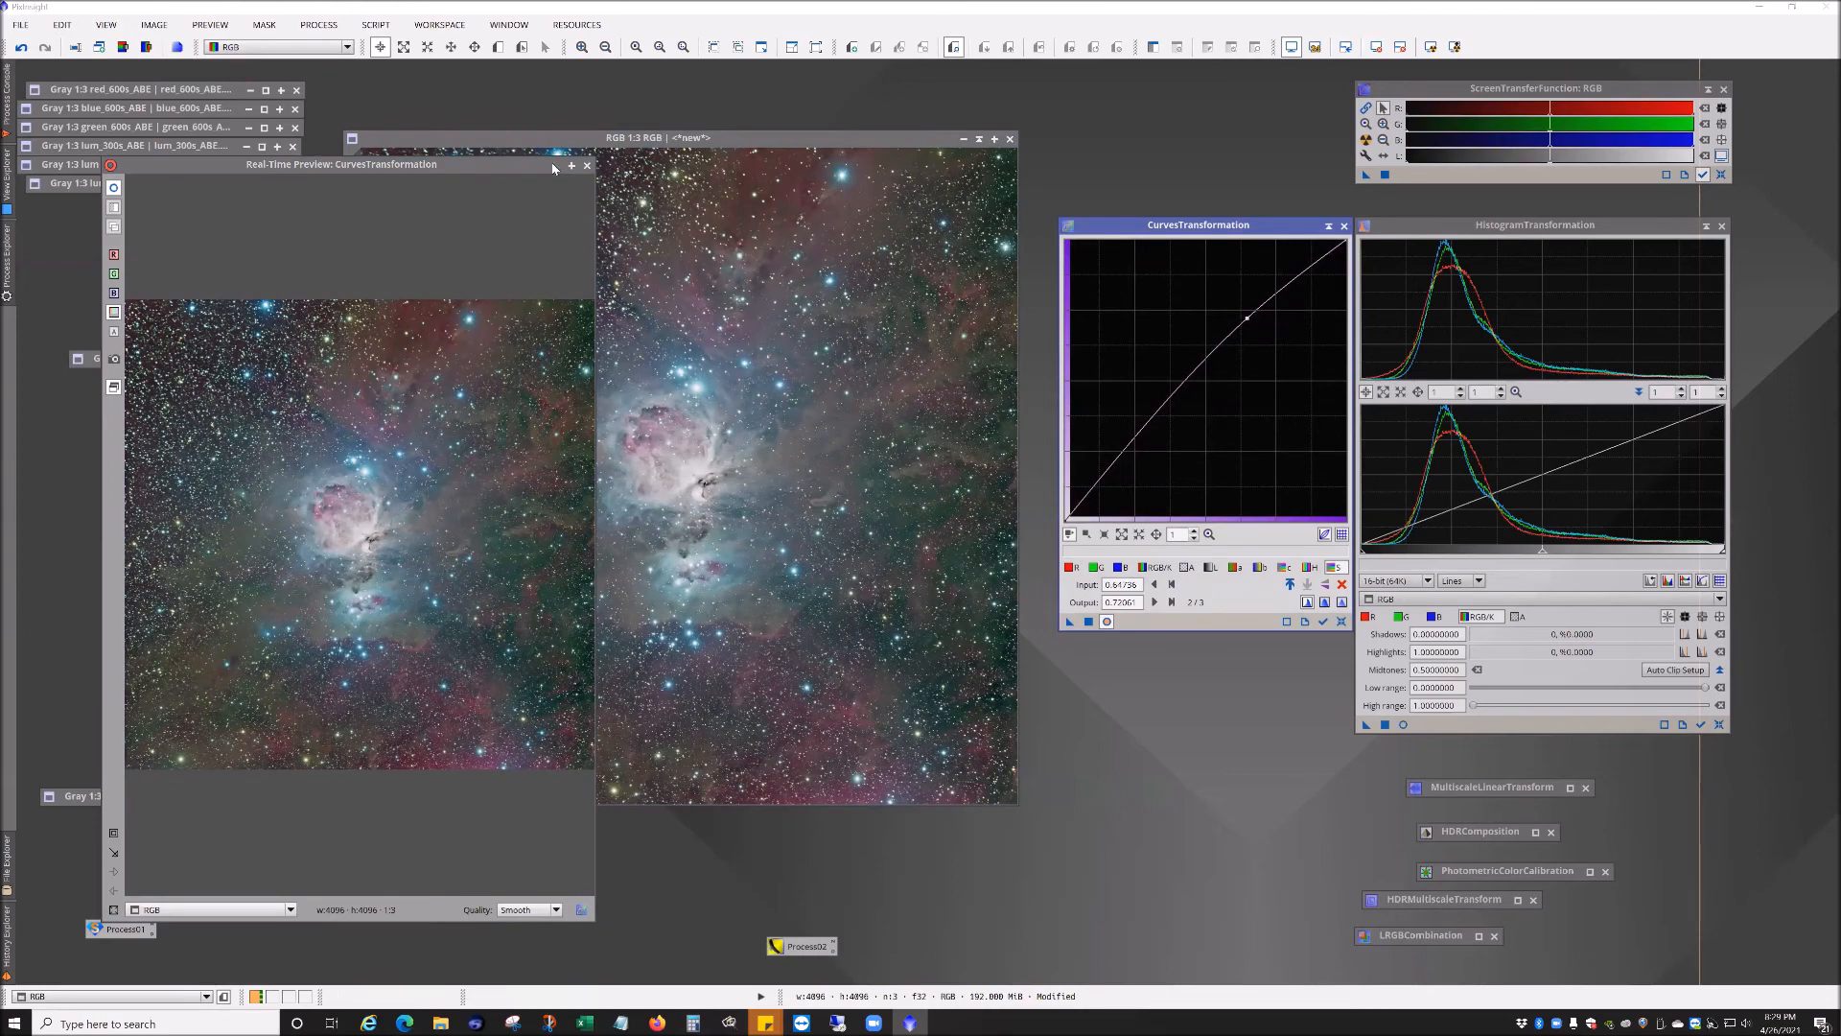
click(587, 163)
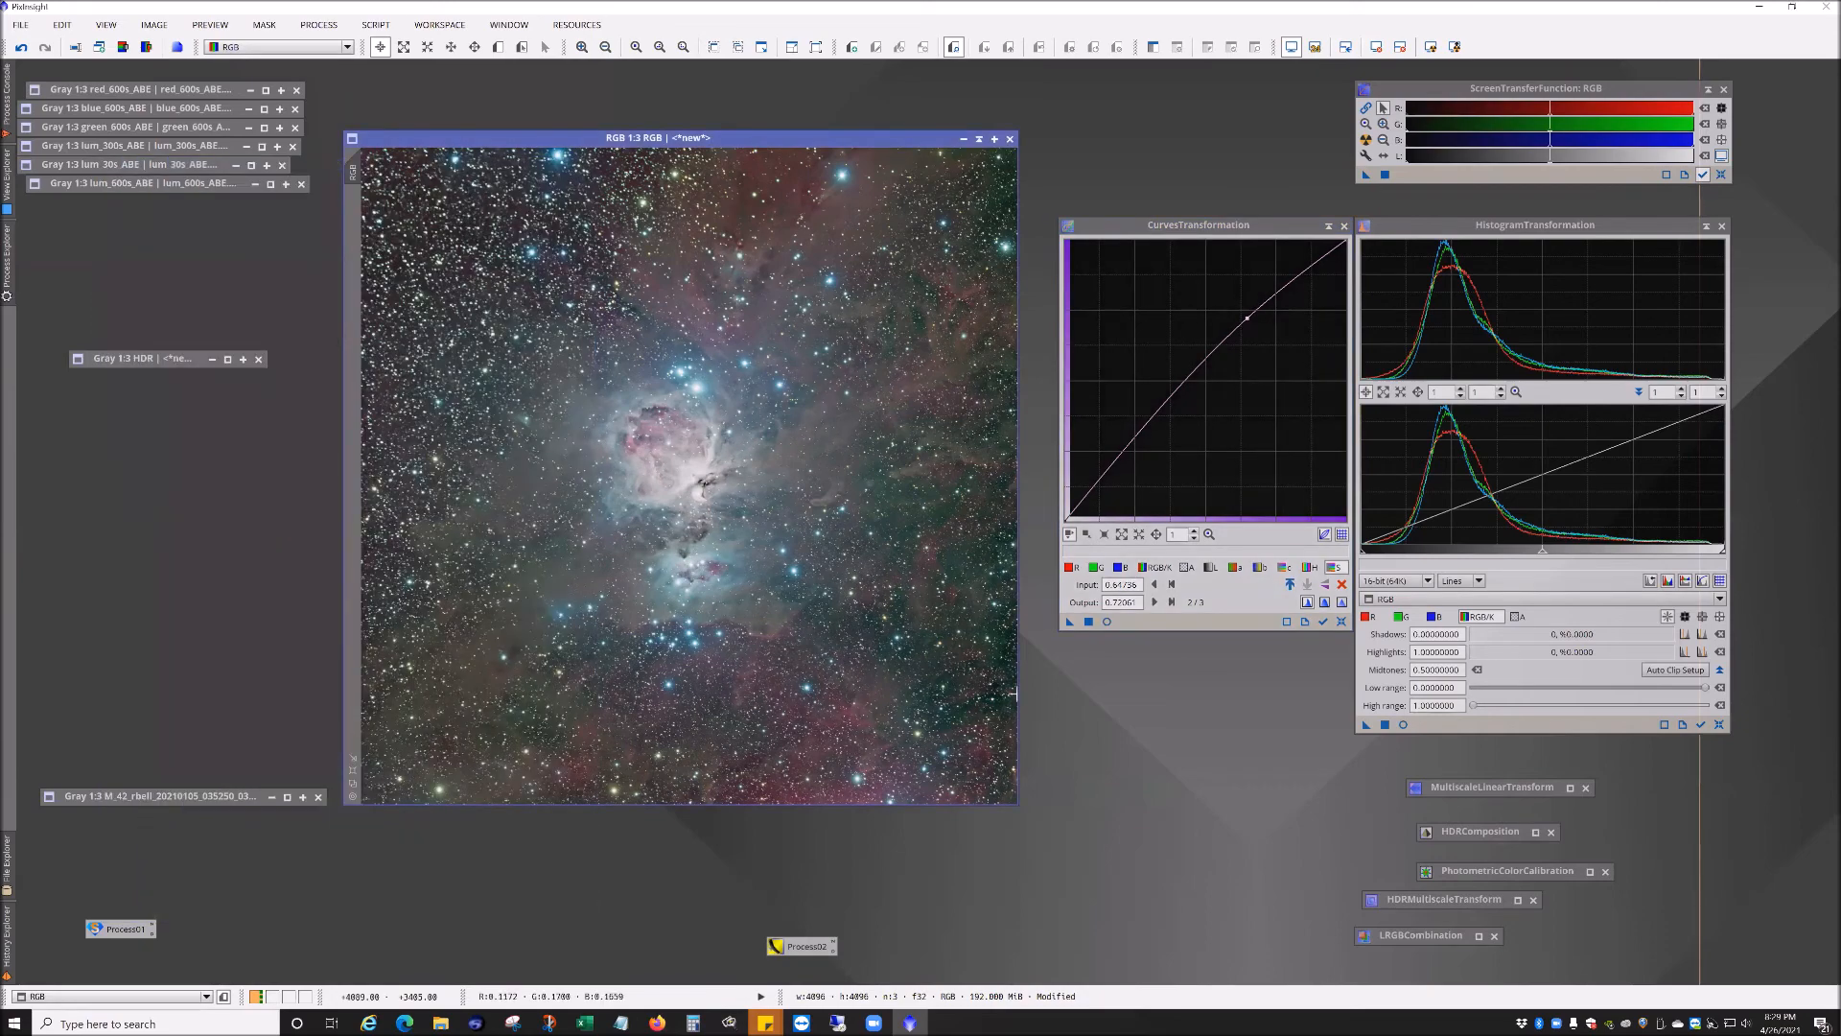
scroll(685, 585, down, 1)
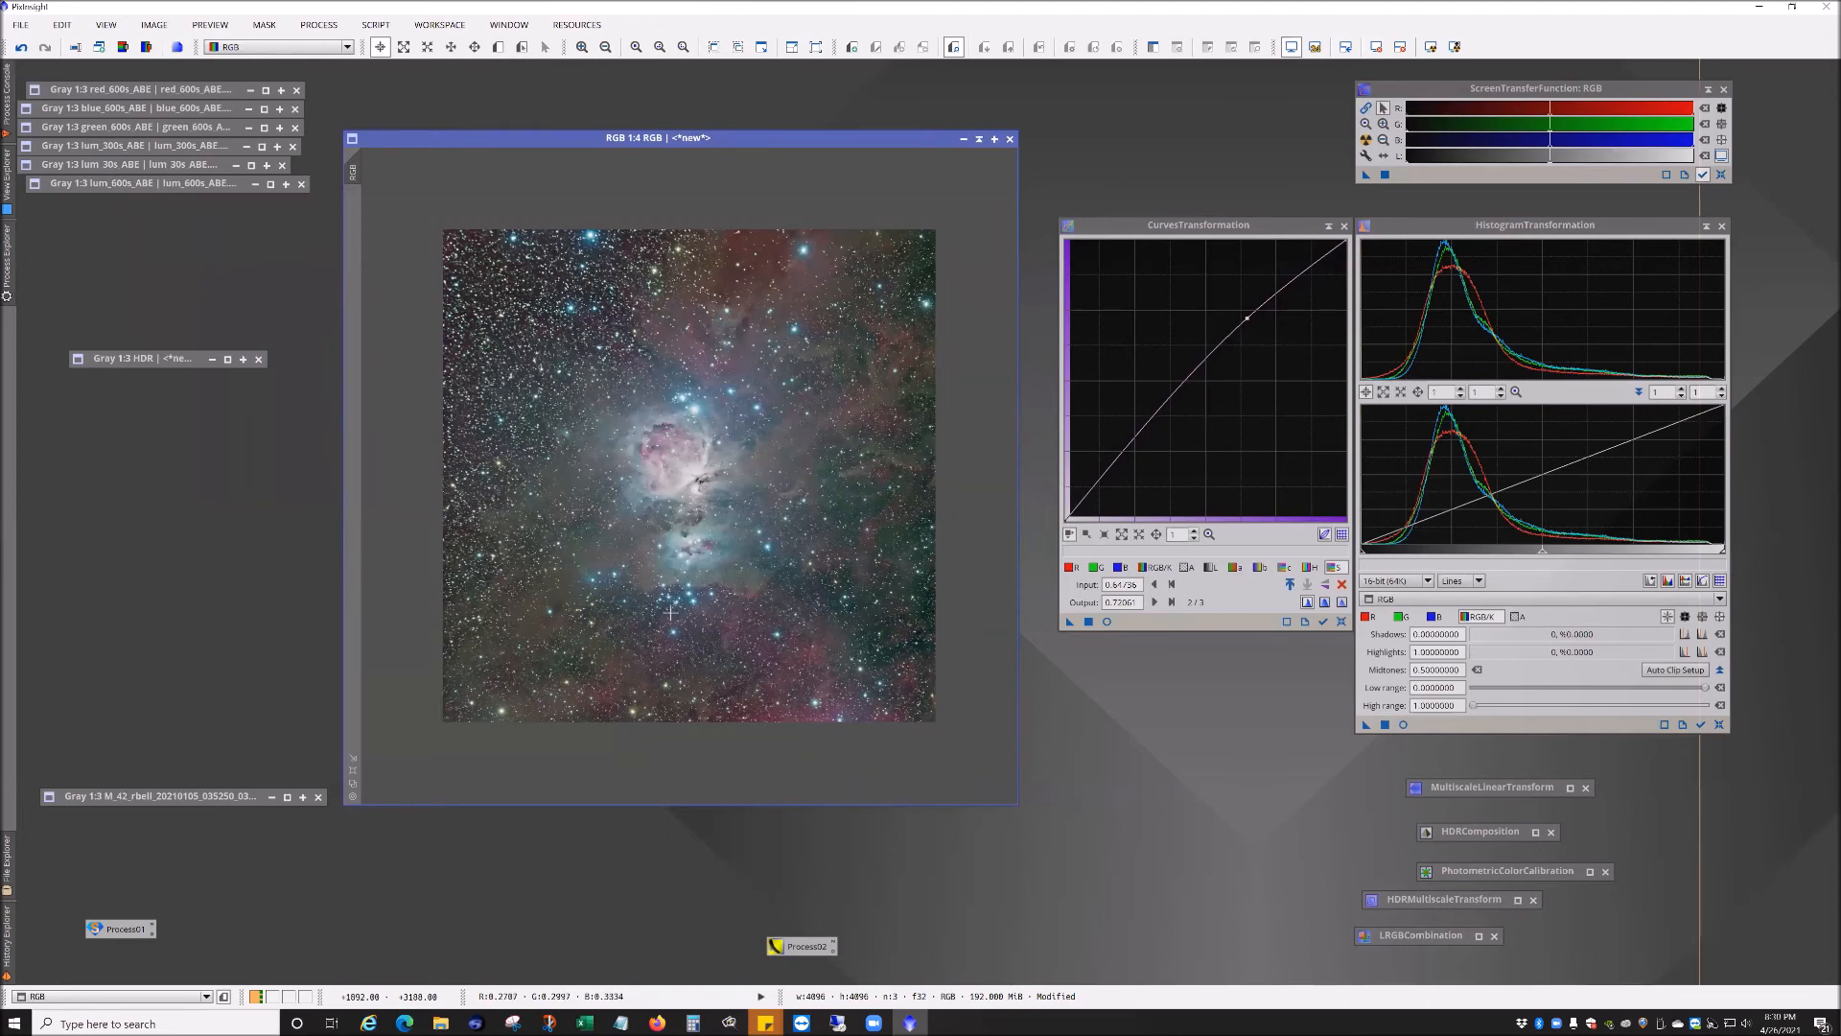
scroll(671, 611, up, 1)
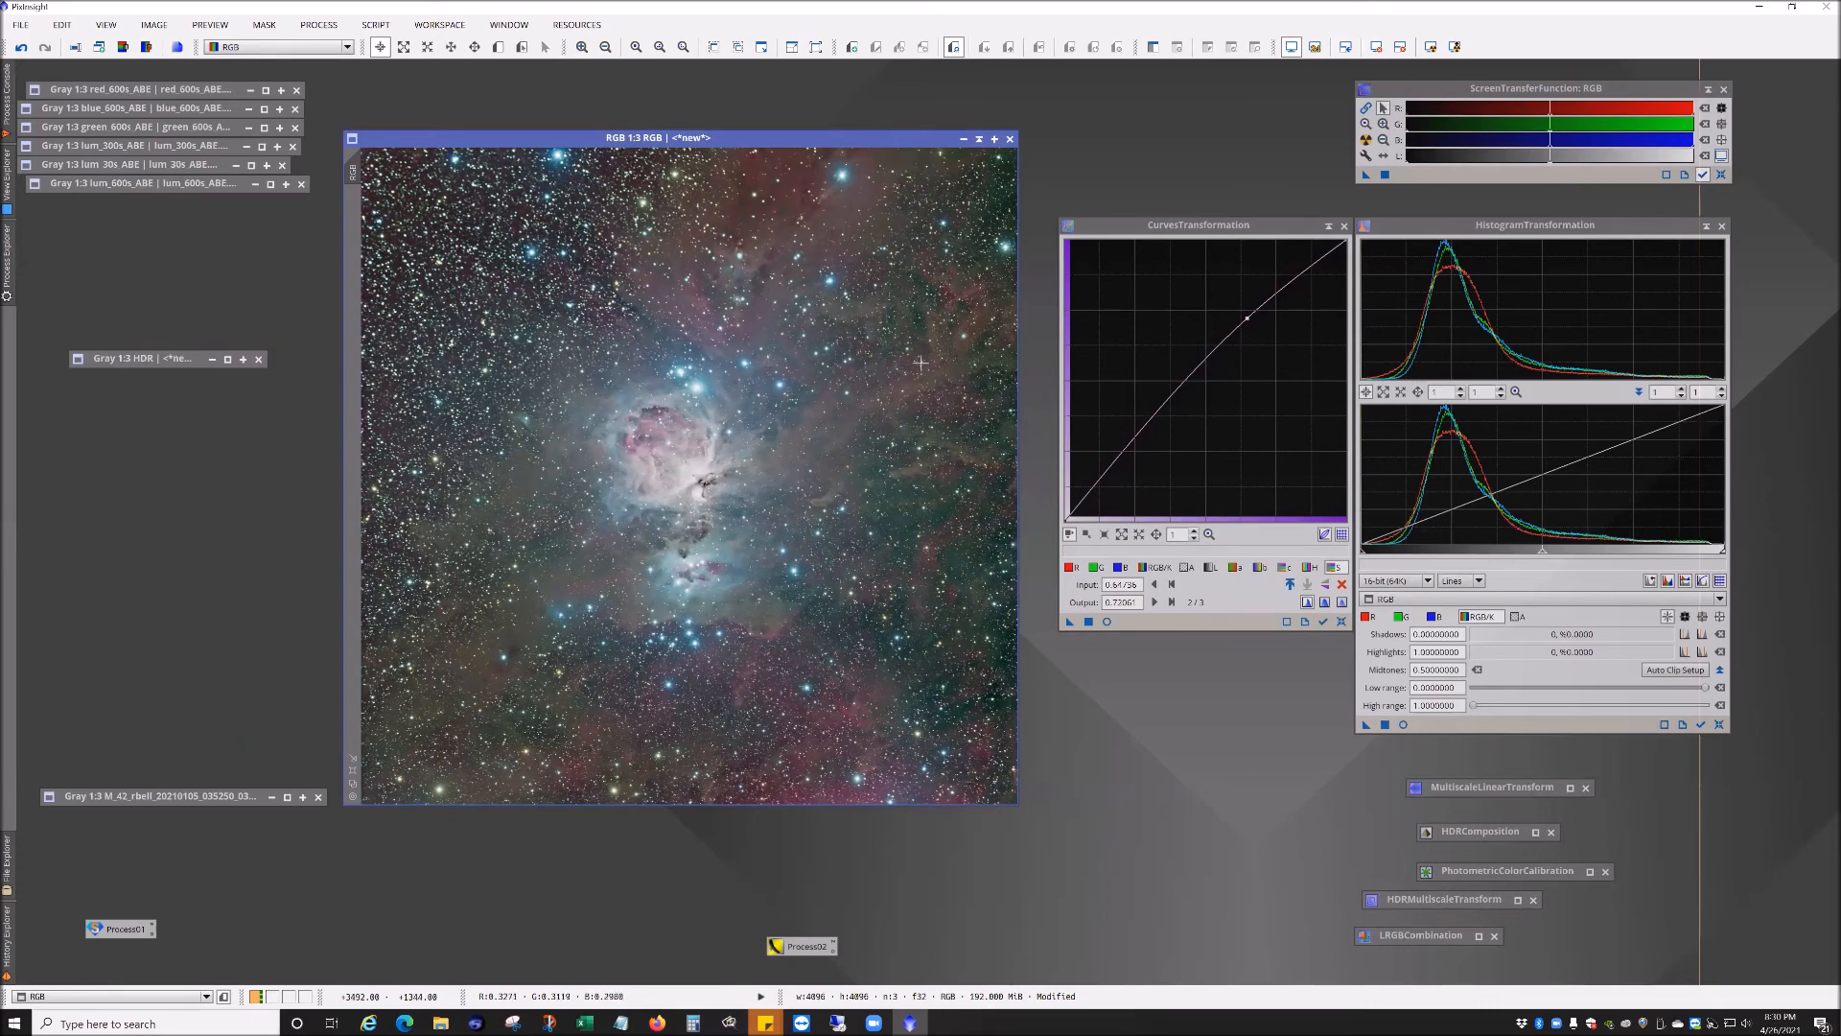
Step: Reset the CurvesTransformation settings
click(1367, 139)
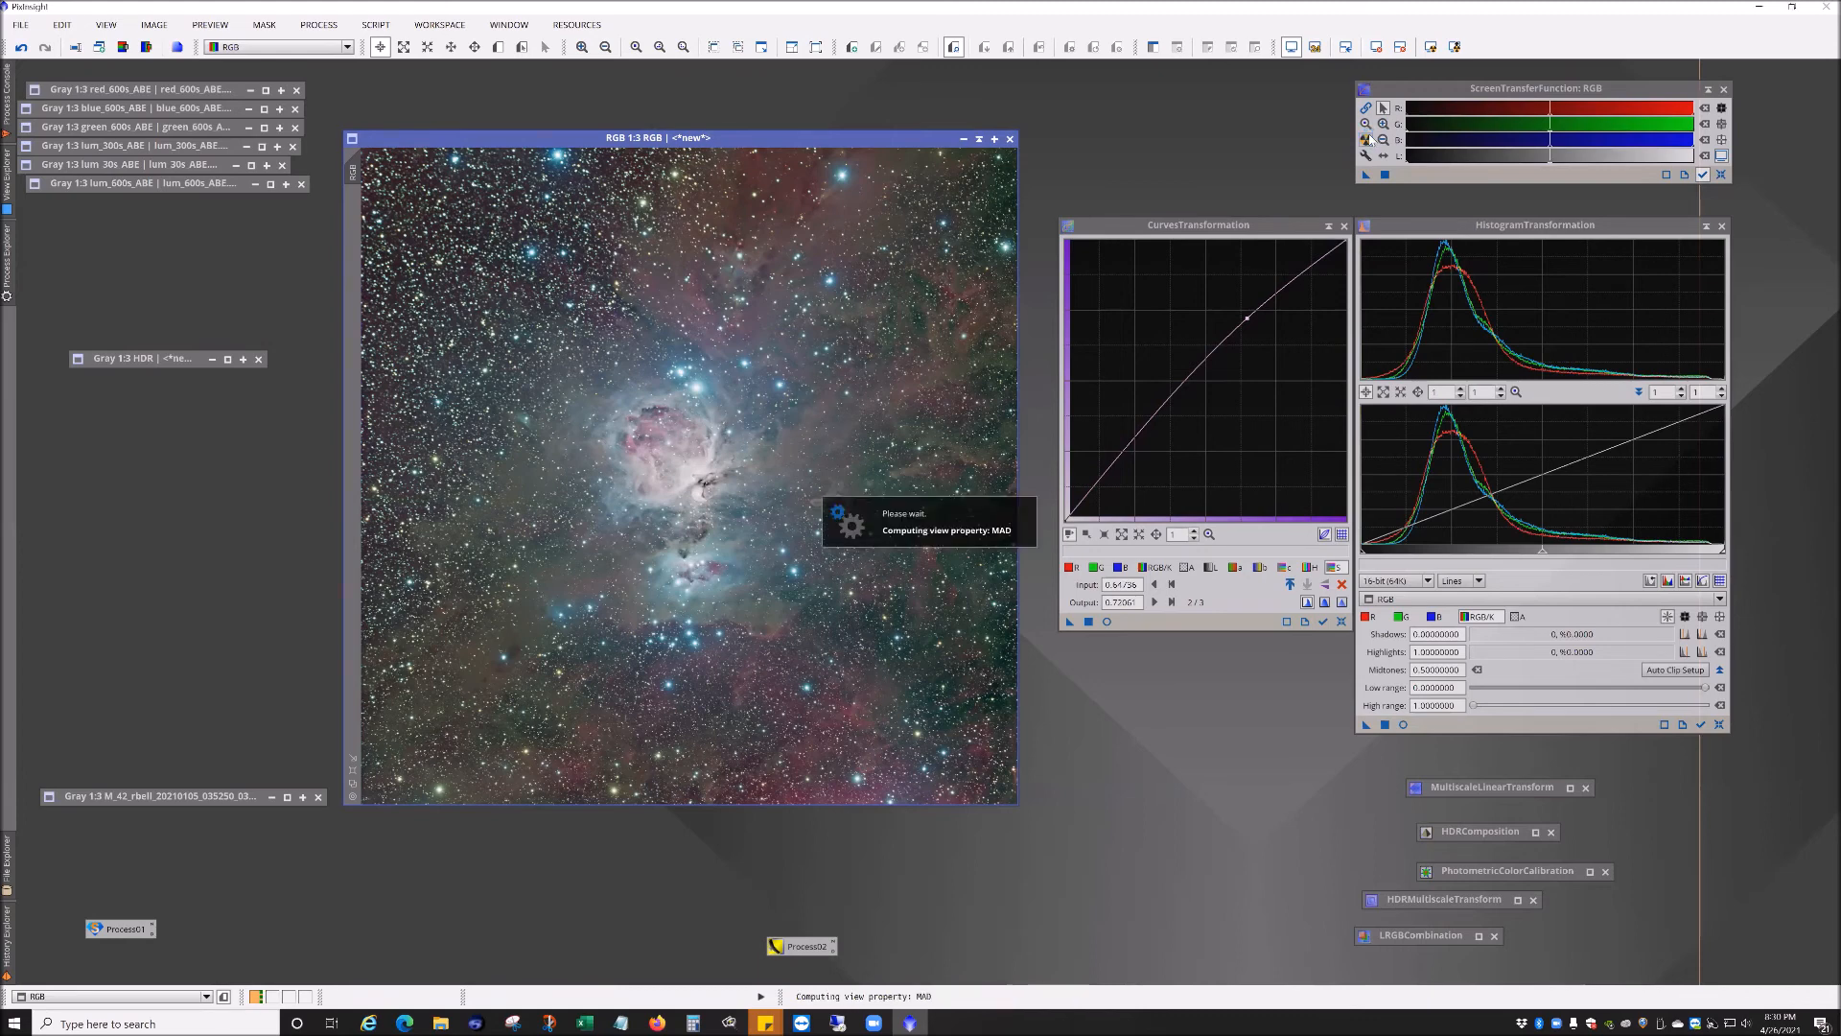
click(1727, 176)
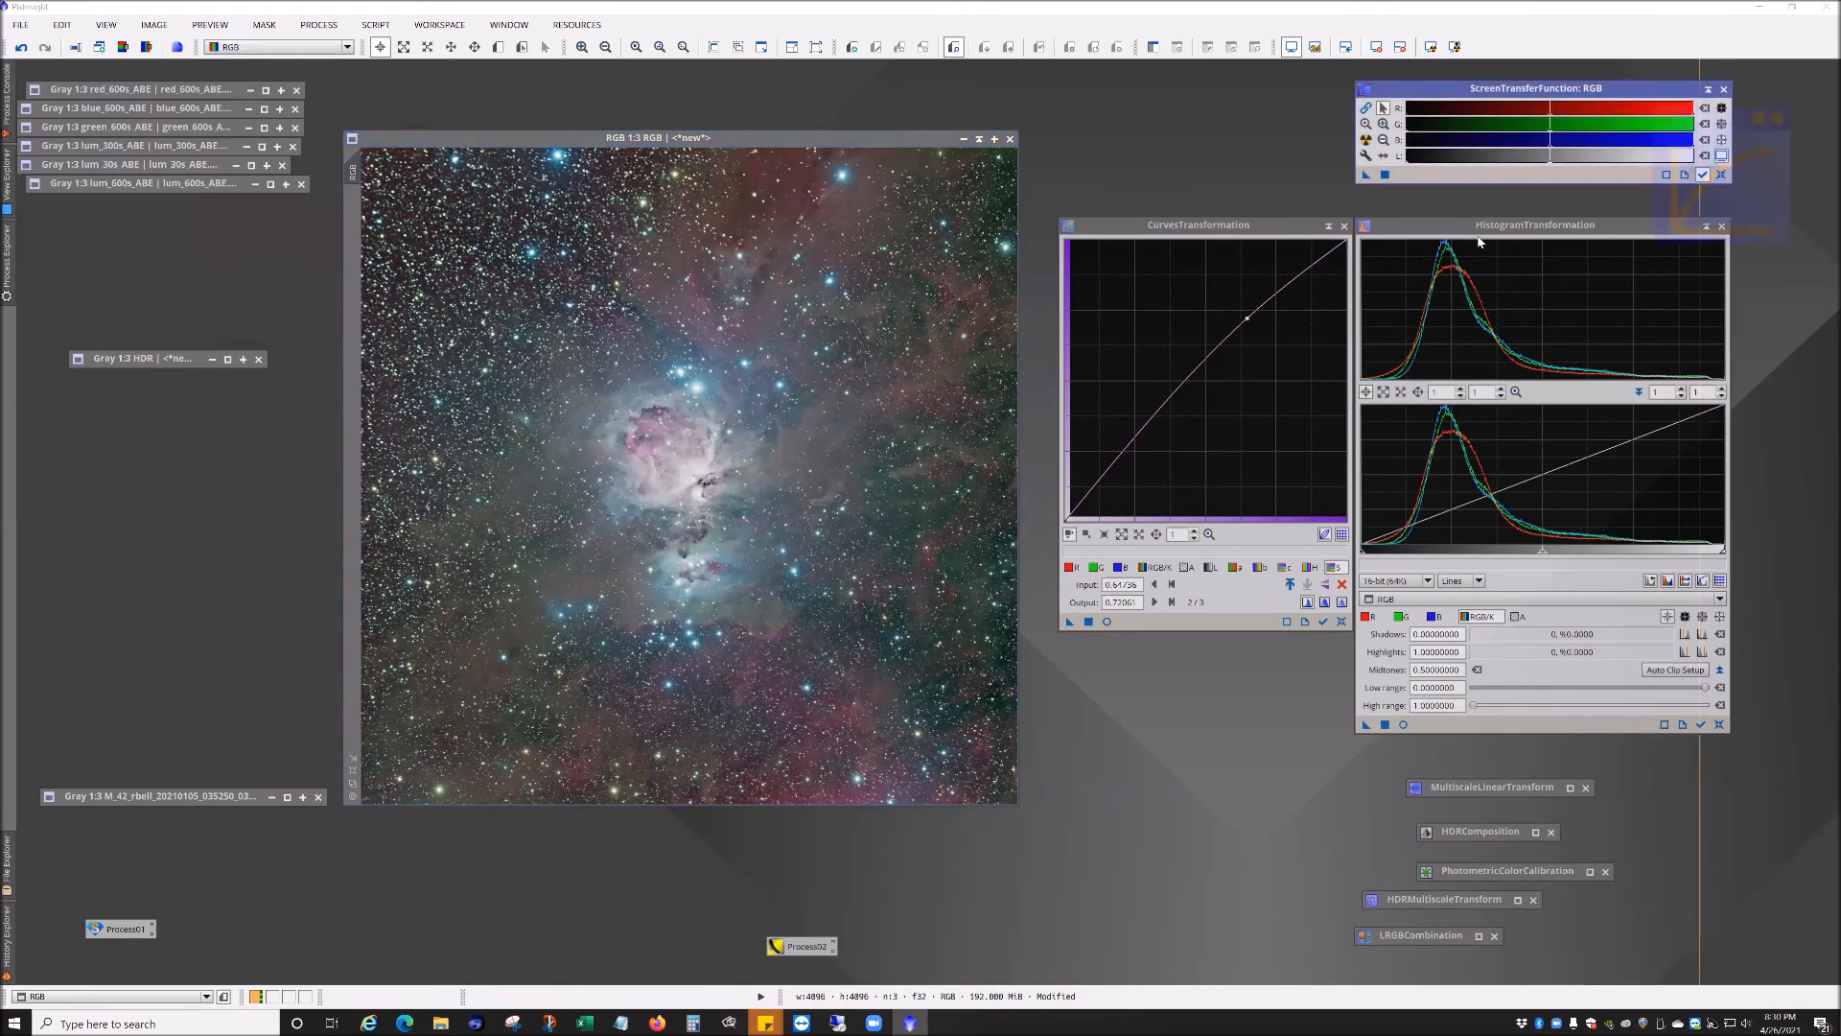
click(1244, 227)
click(1342, 619)
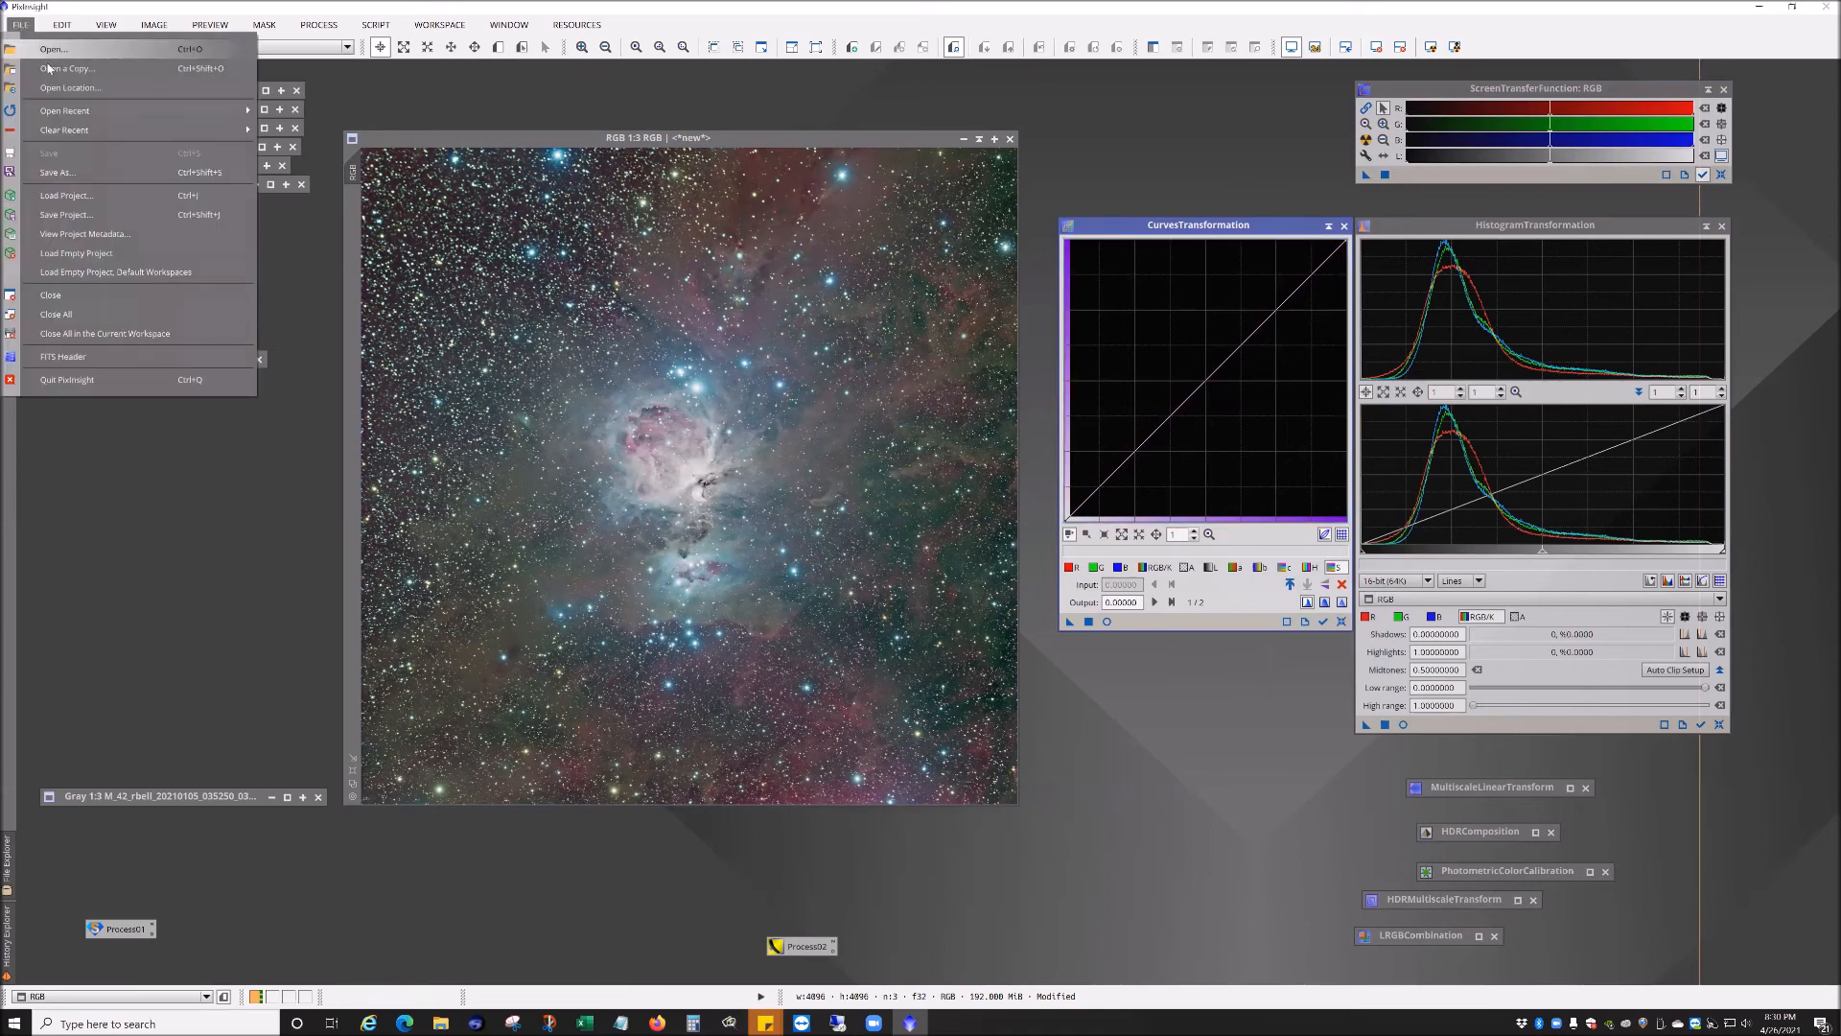
Step: Open the earlier M42_RT_Tak_HDR_LRGB image from the M42 - Tak RT folder for comparison
click(53, 53)
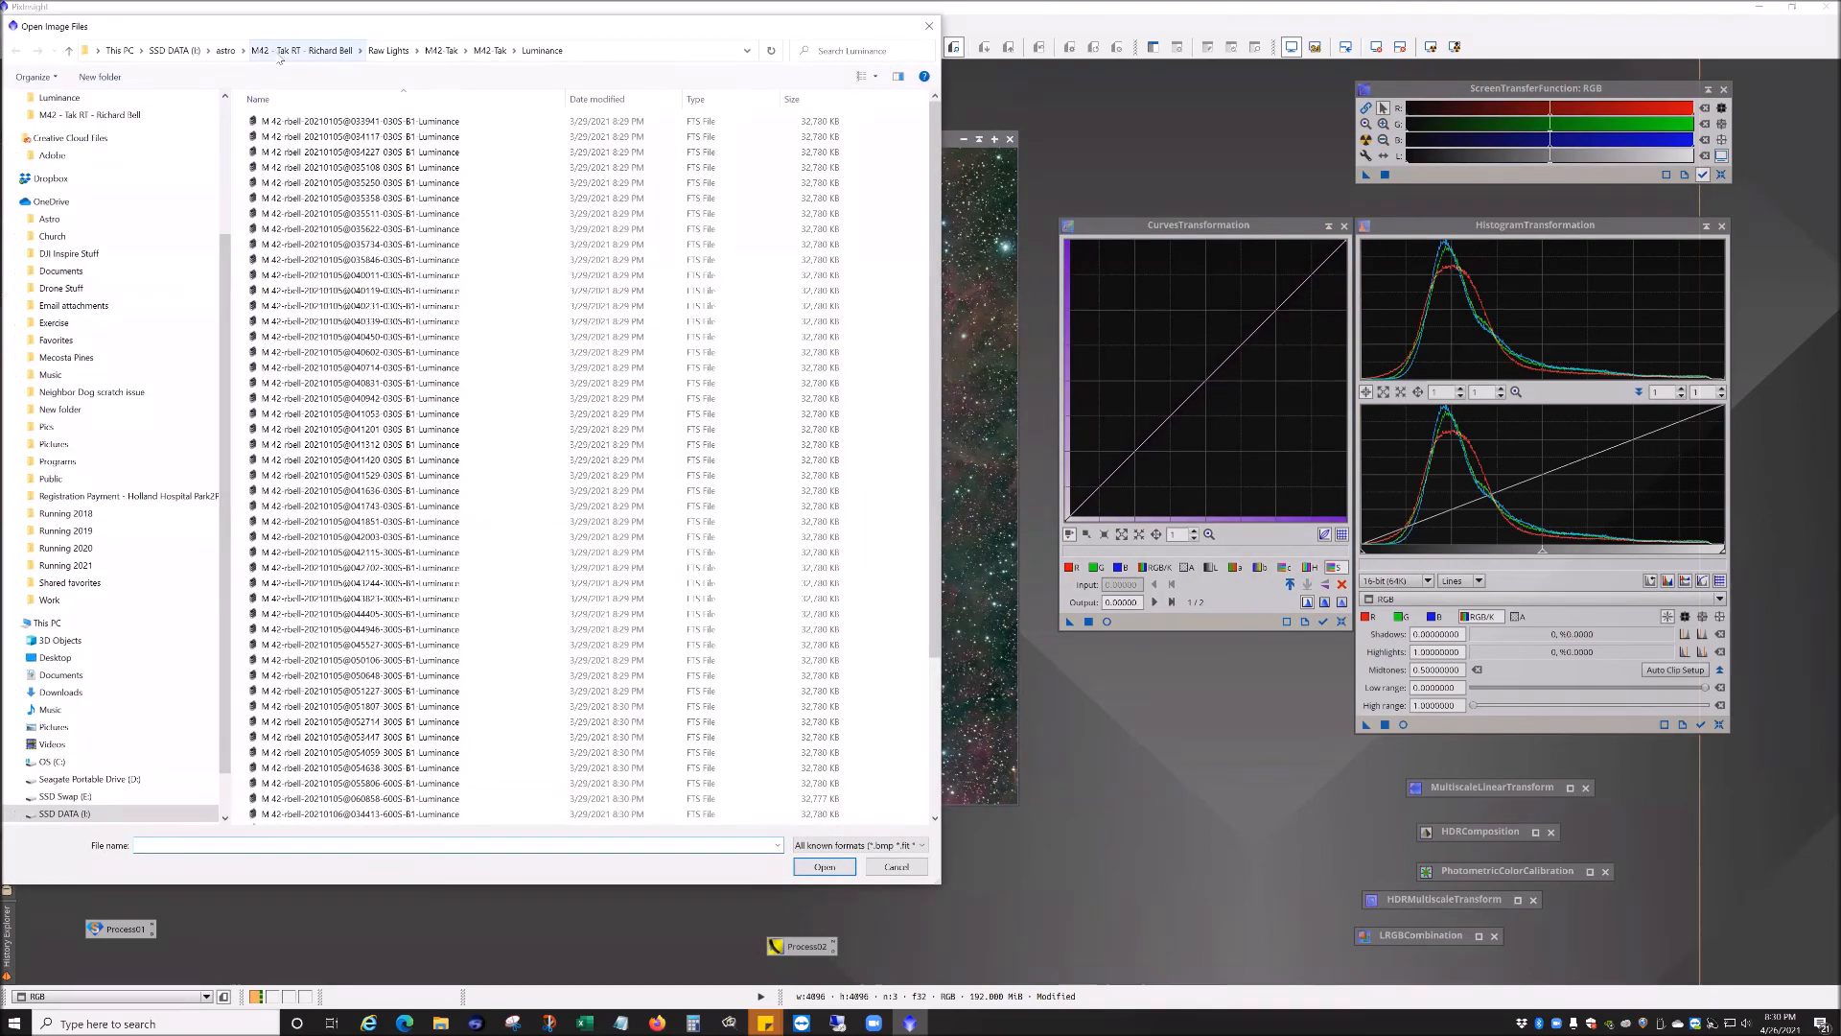
click(279, 57)
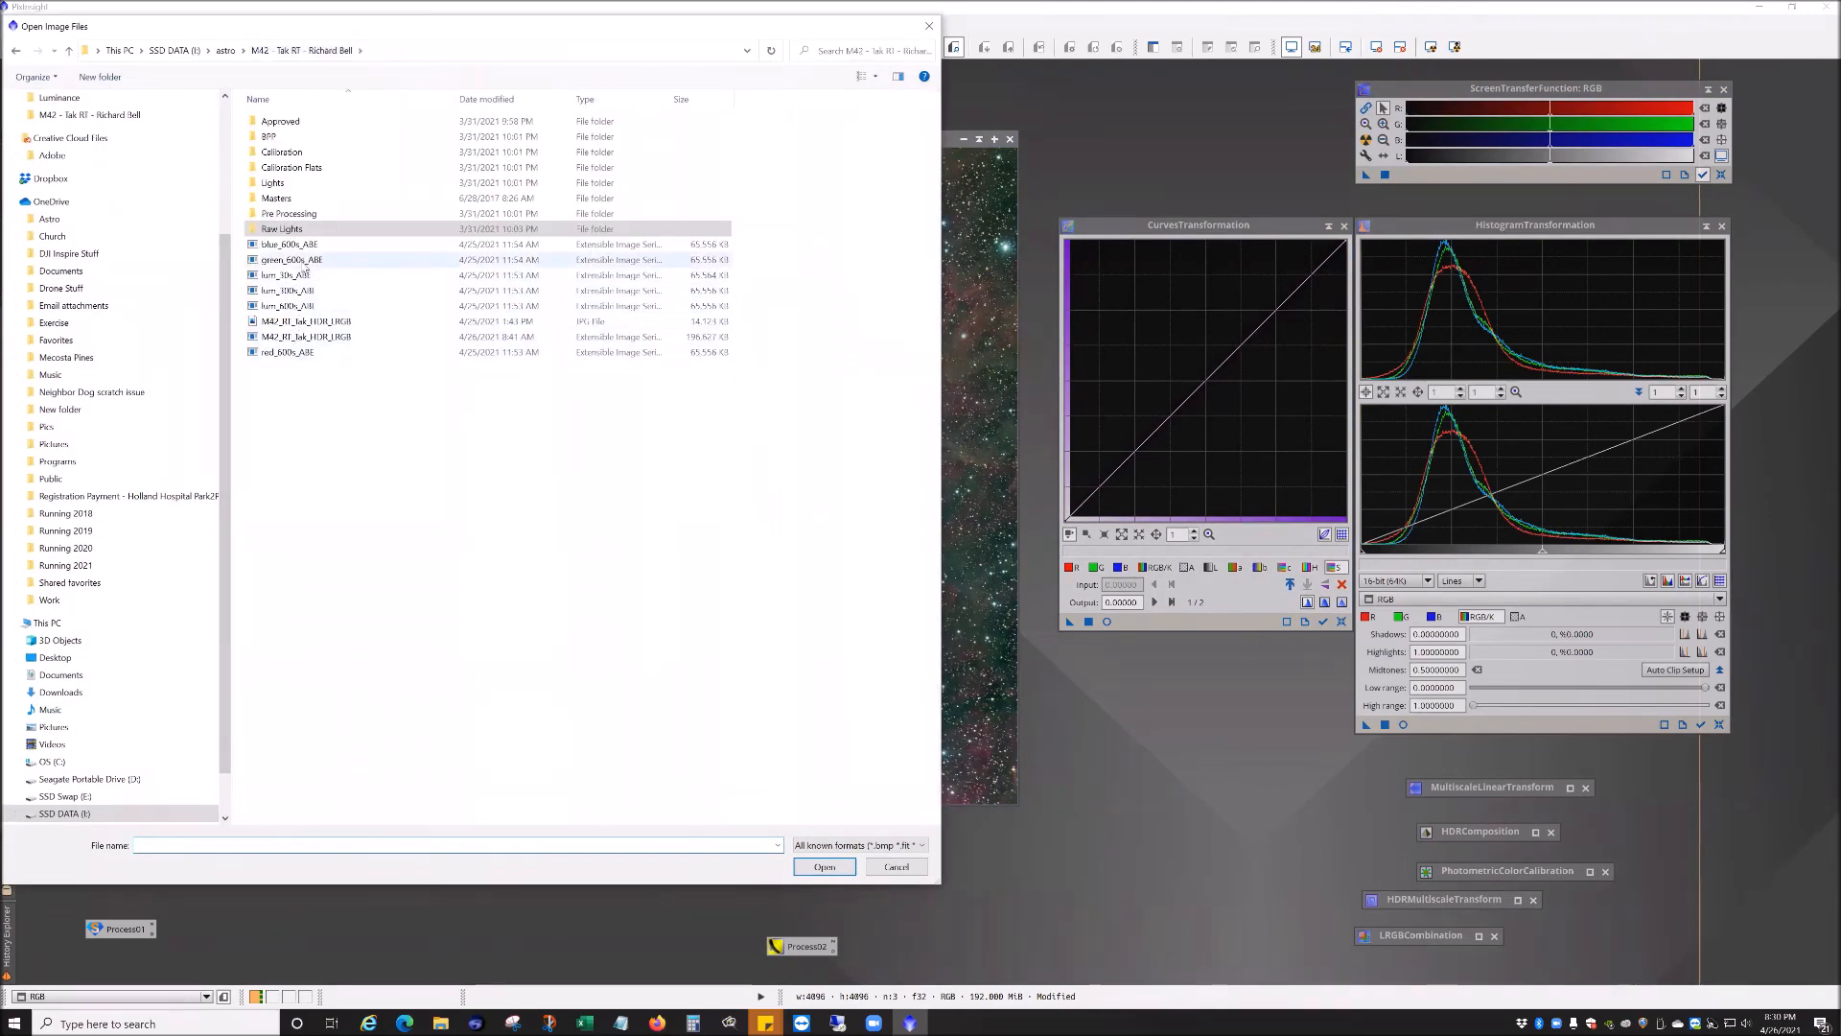
click(315, 337)
double_click(314, 338)
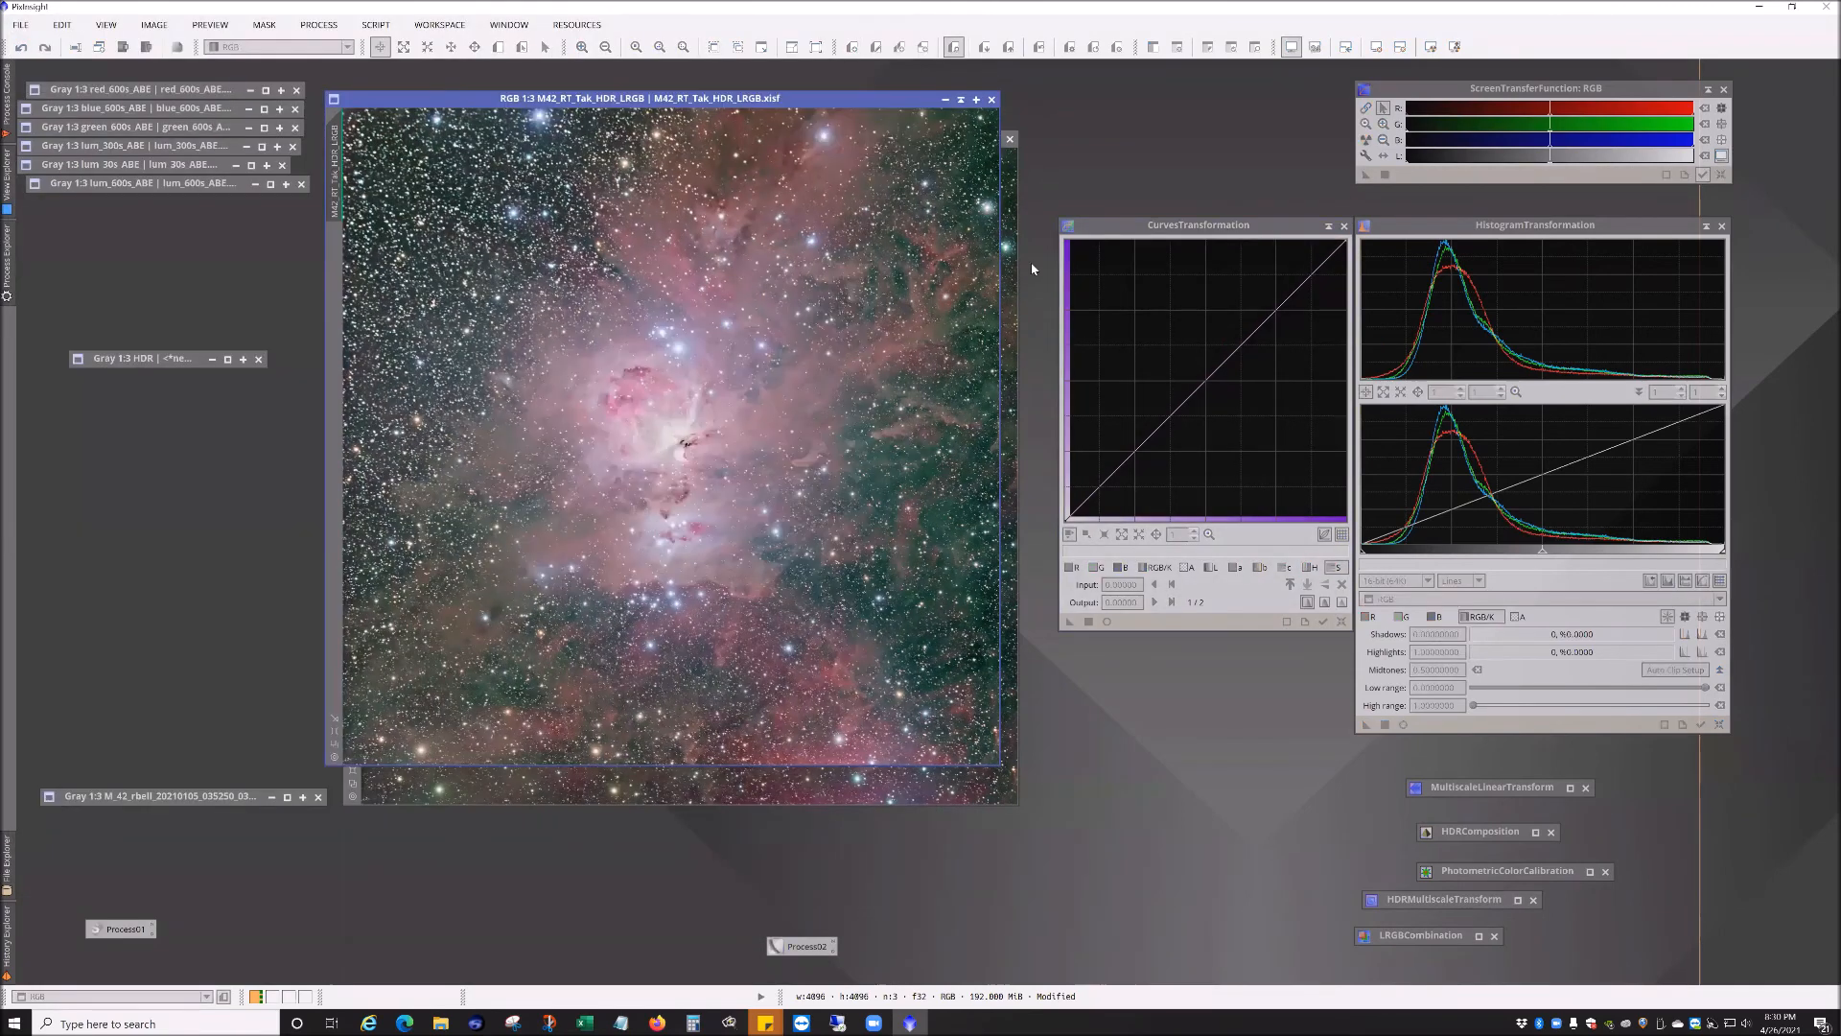
Step: Arrange the new RGB image and the M42_RT_Tak_HDR_LRGB image side by side for comparison
drag(820, 101, 1198, 128)
click(537, 138)
drag(212, 125, 222, 119)
drag(1256, 224, 1572, 594)
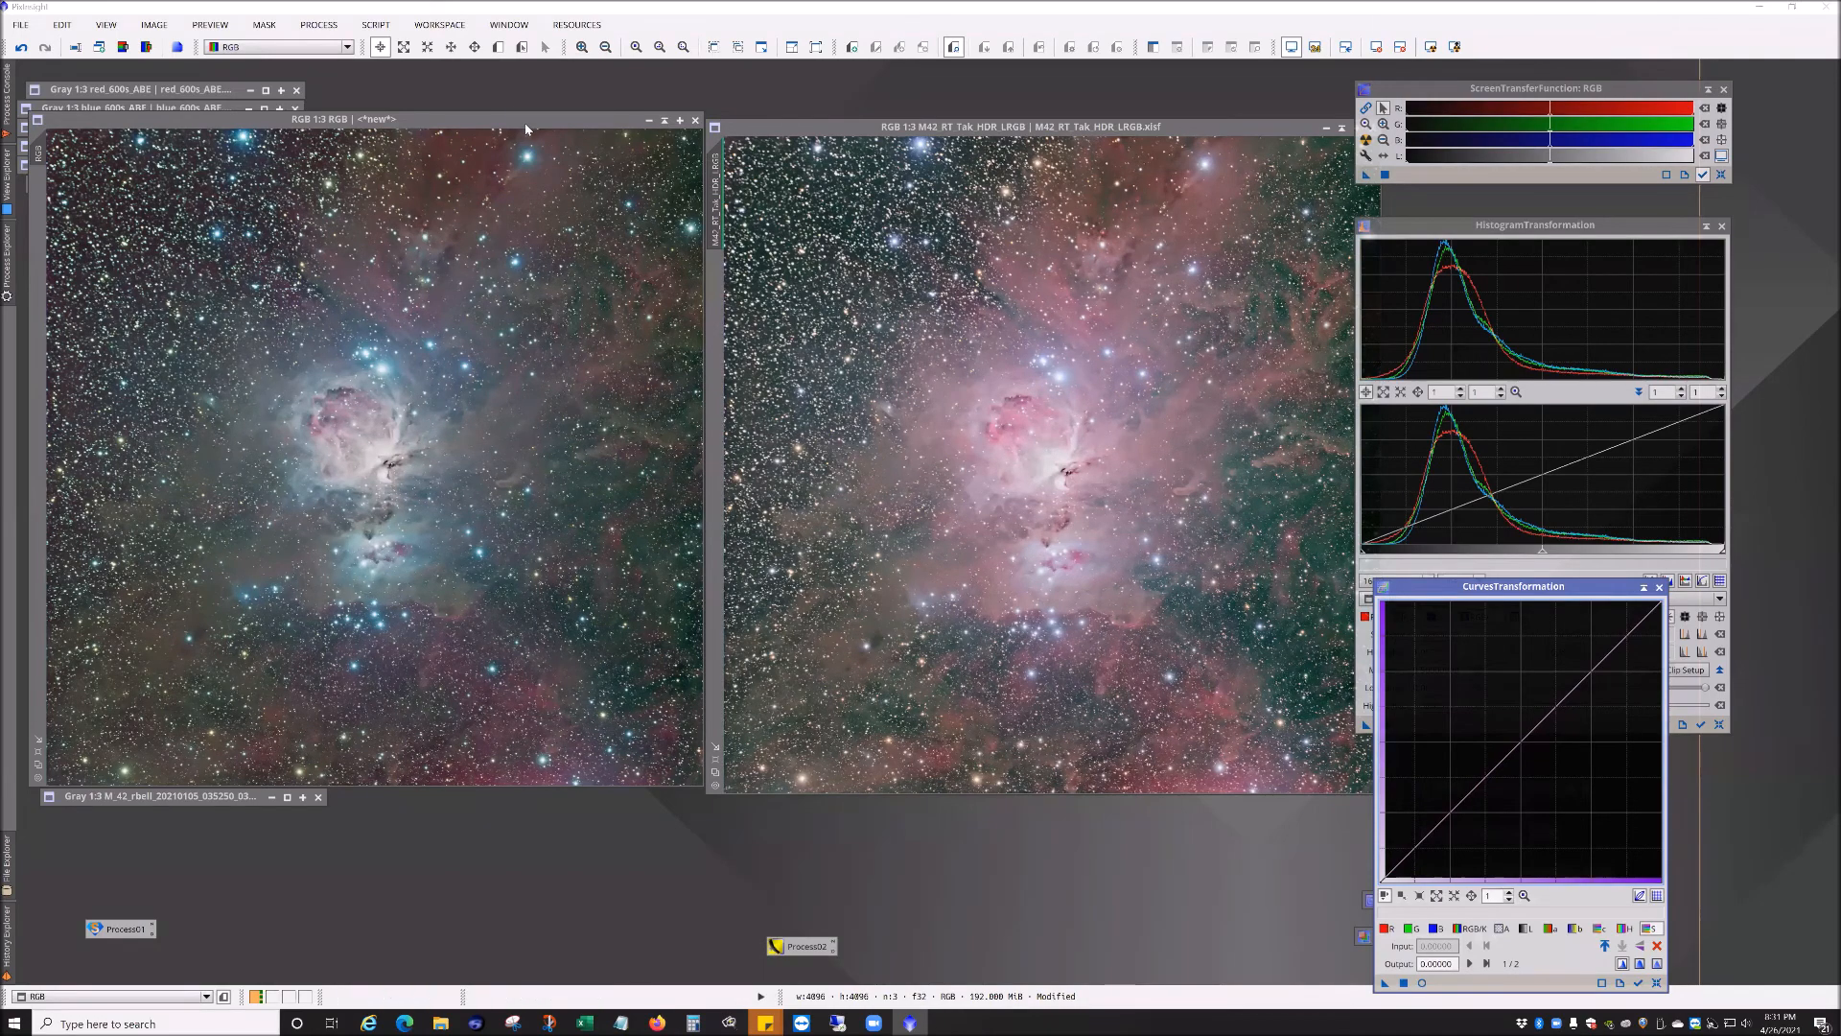
drag(525, 127, 537, 135)
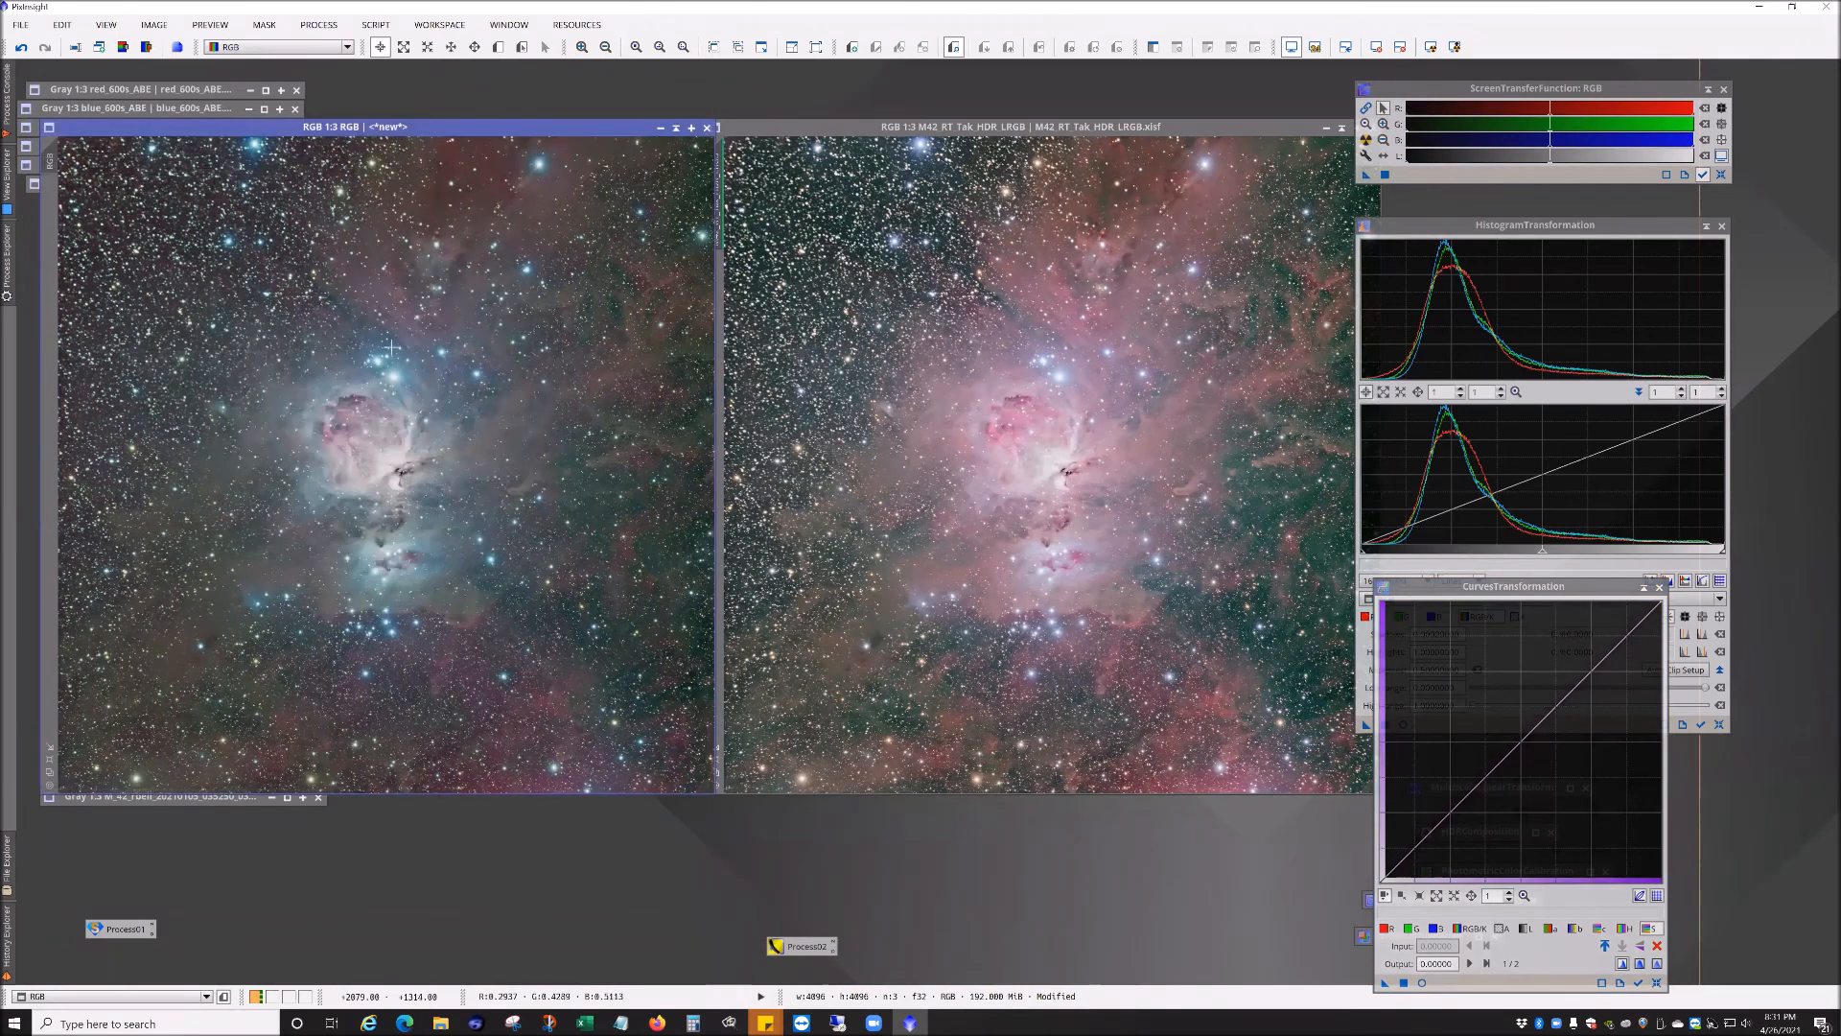
click(1274, 124)
drag(1289, 128, 1258, 128)
click(1340, 127)
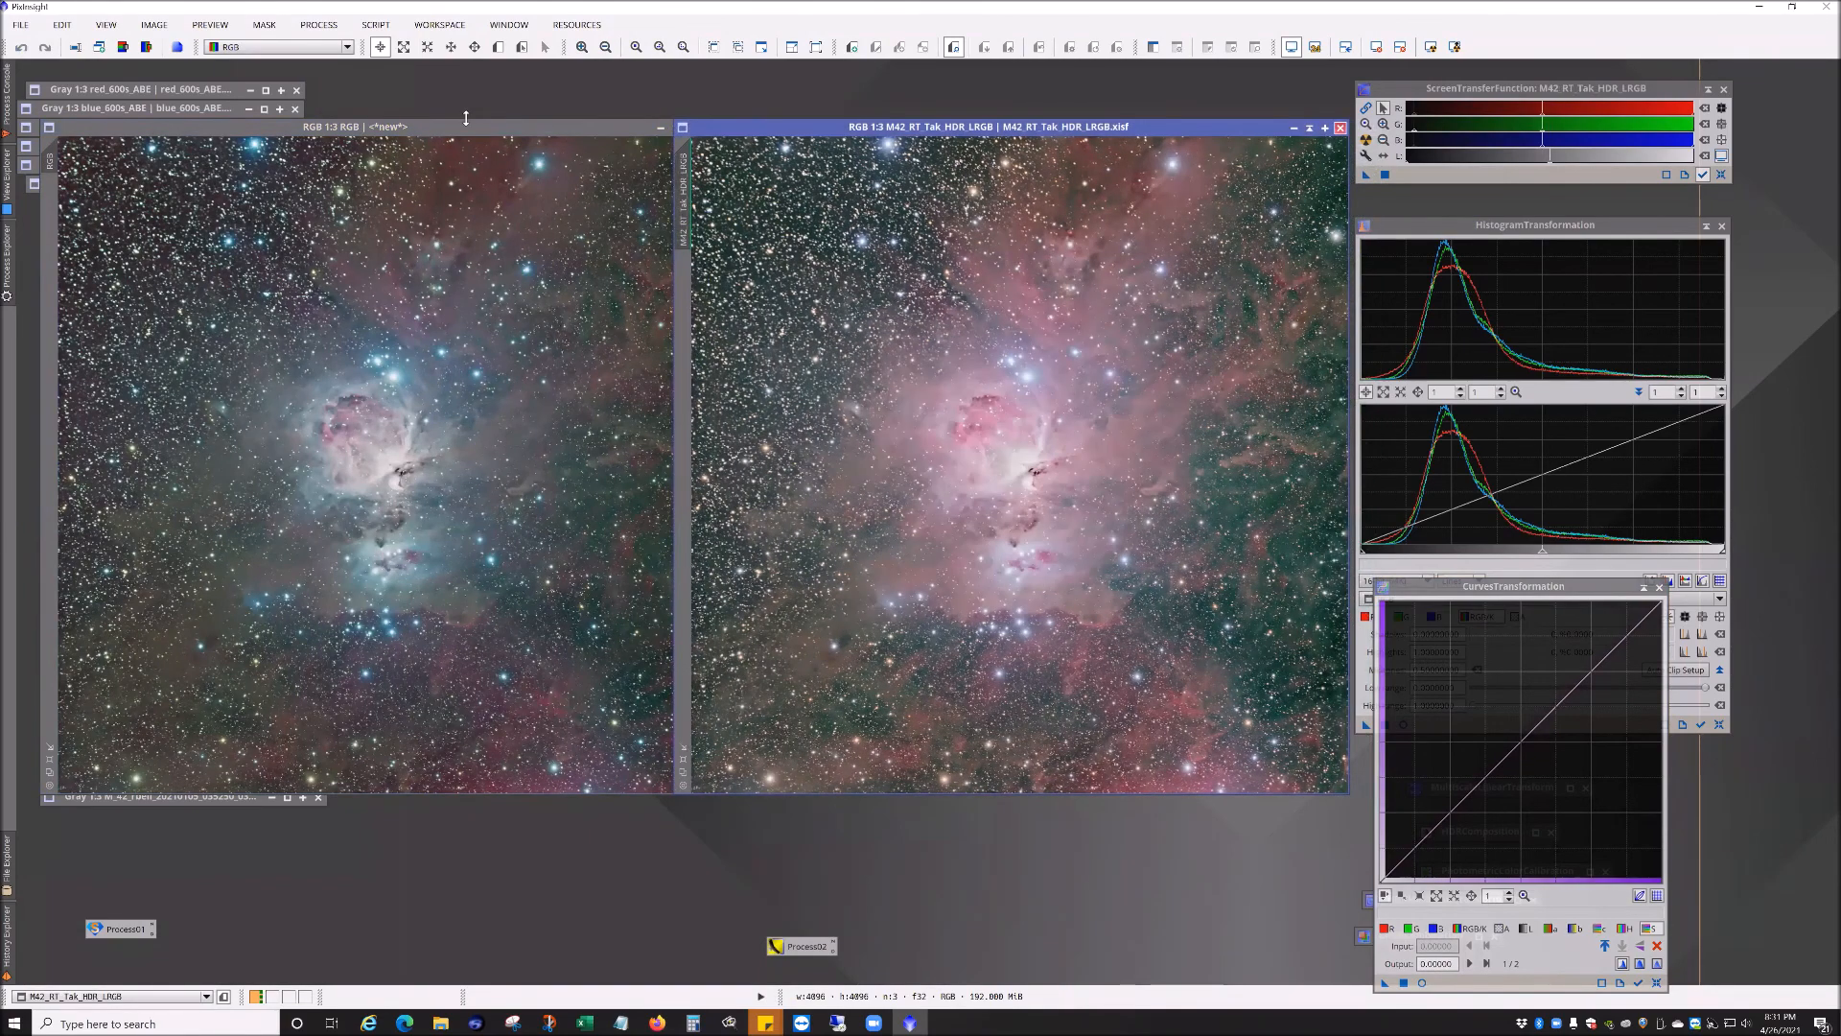
Step: Close the CurvesTransformation dialog and reposition the RGB image window in the workspace
drag(466, 126, 832, 105)
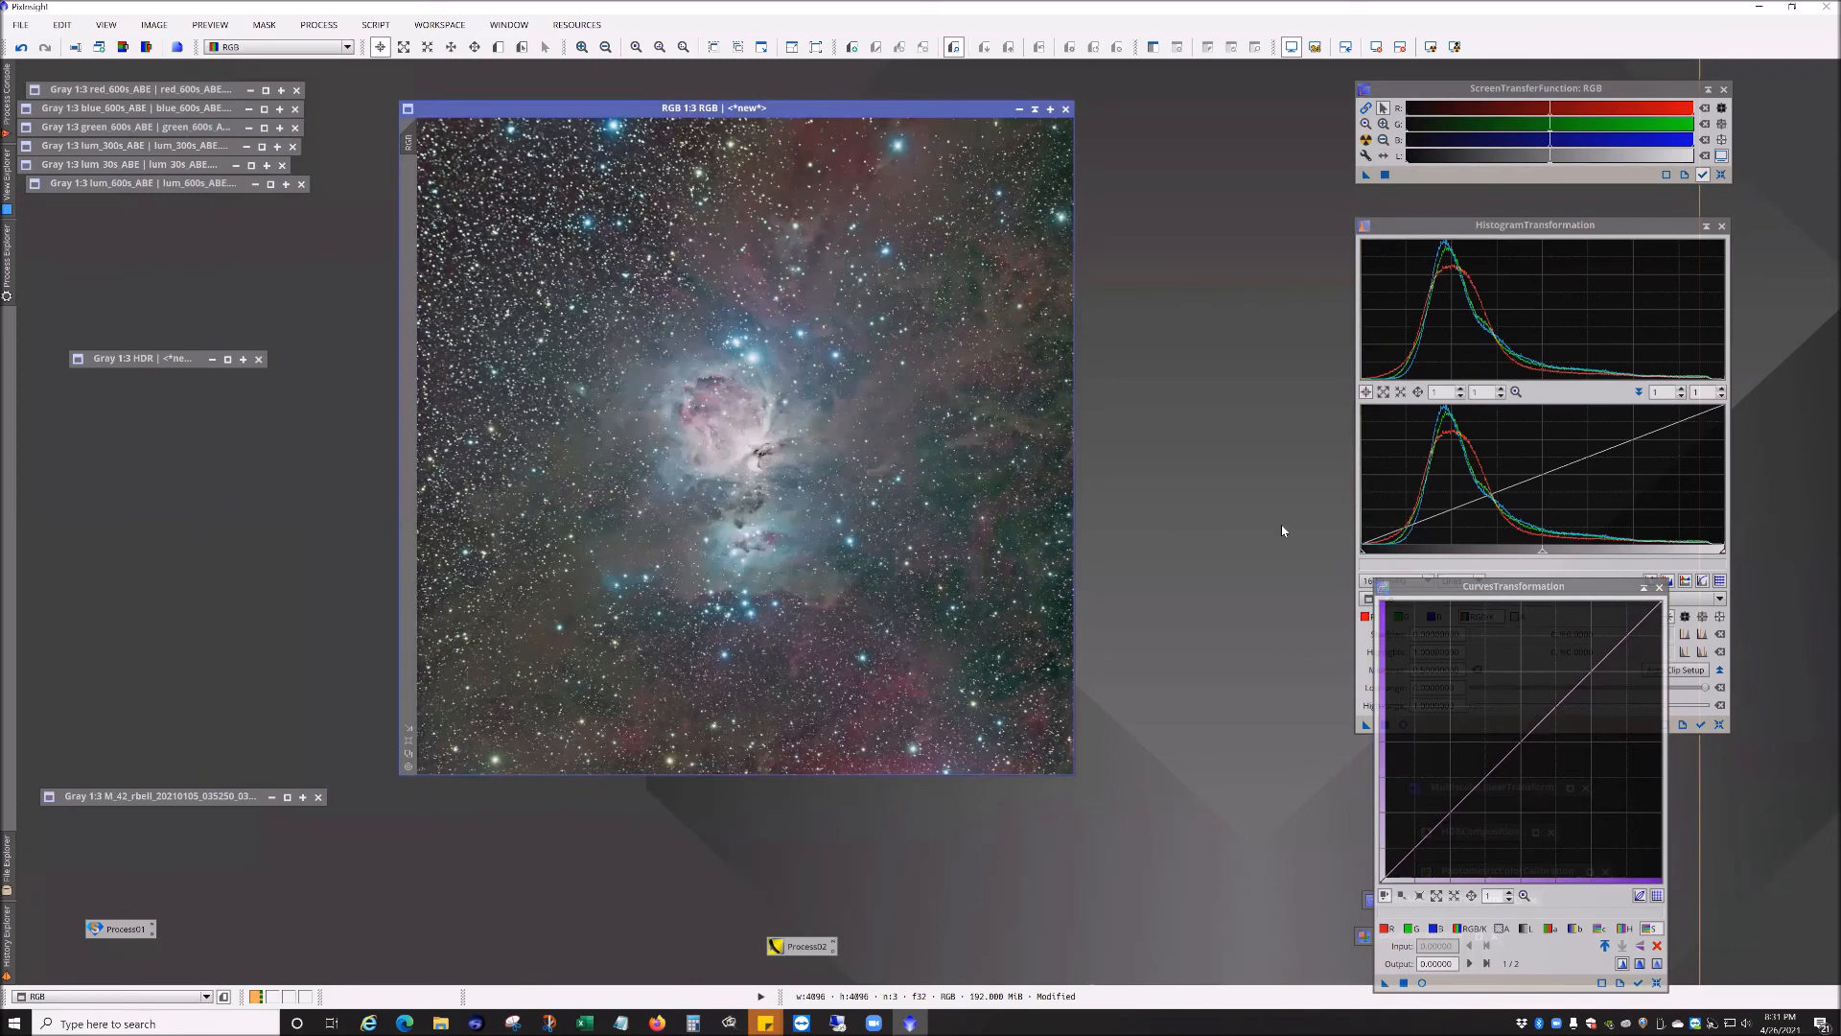
drag(1642, 587, 1390, 519)
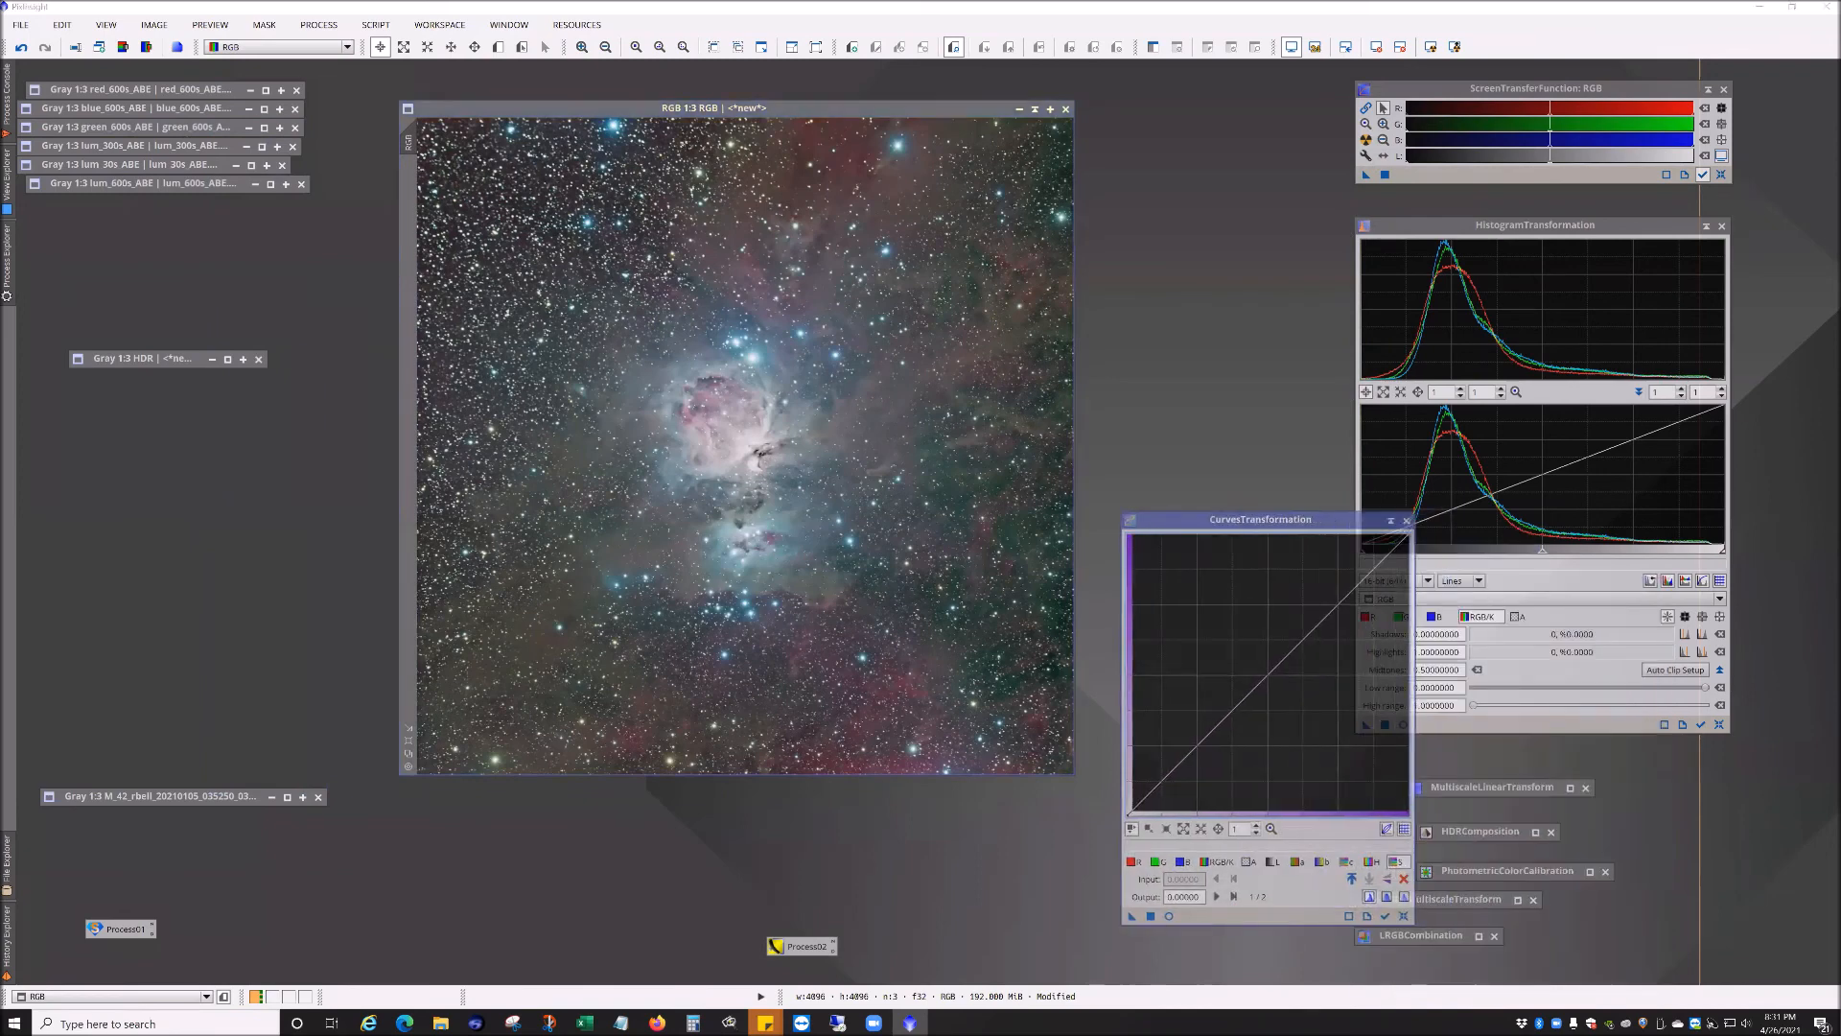
click(1407, 519)
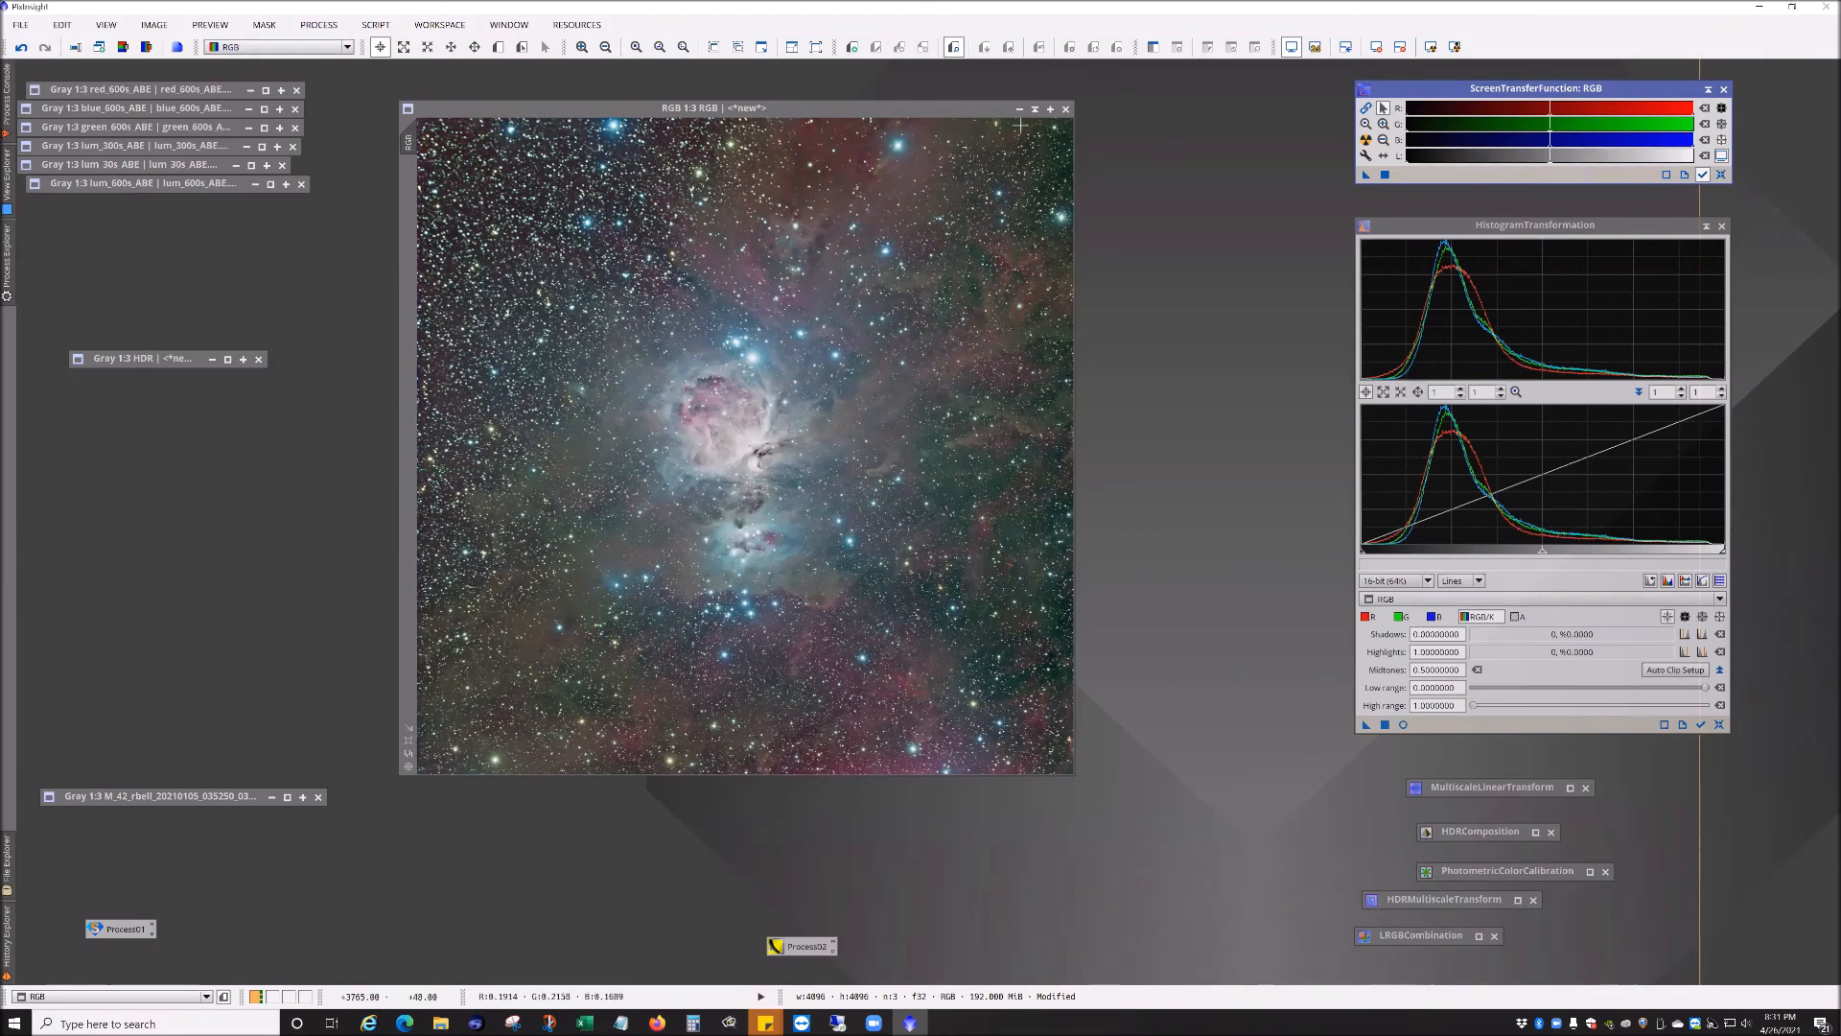
drag(970, 111, 953, 115)
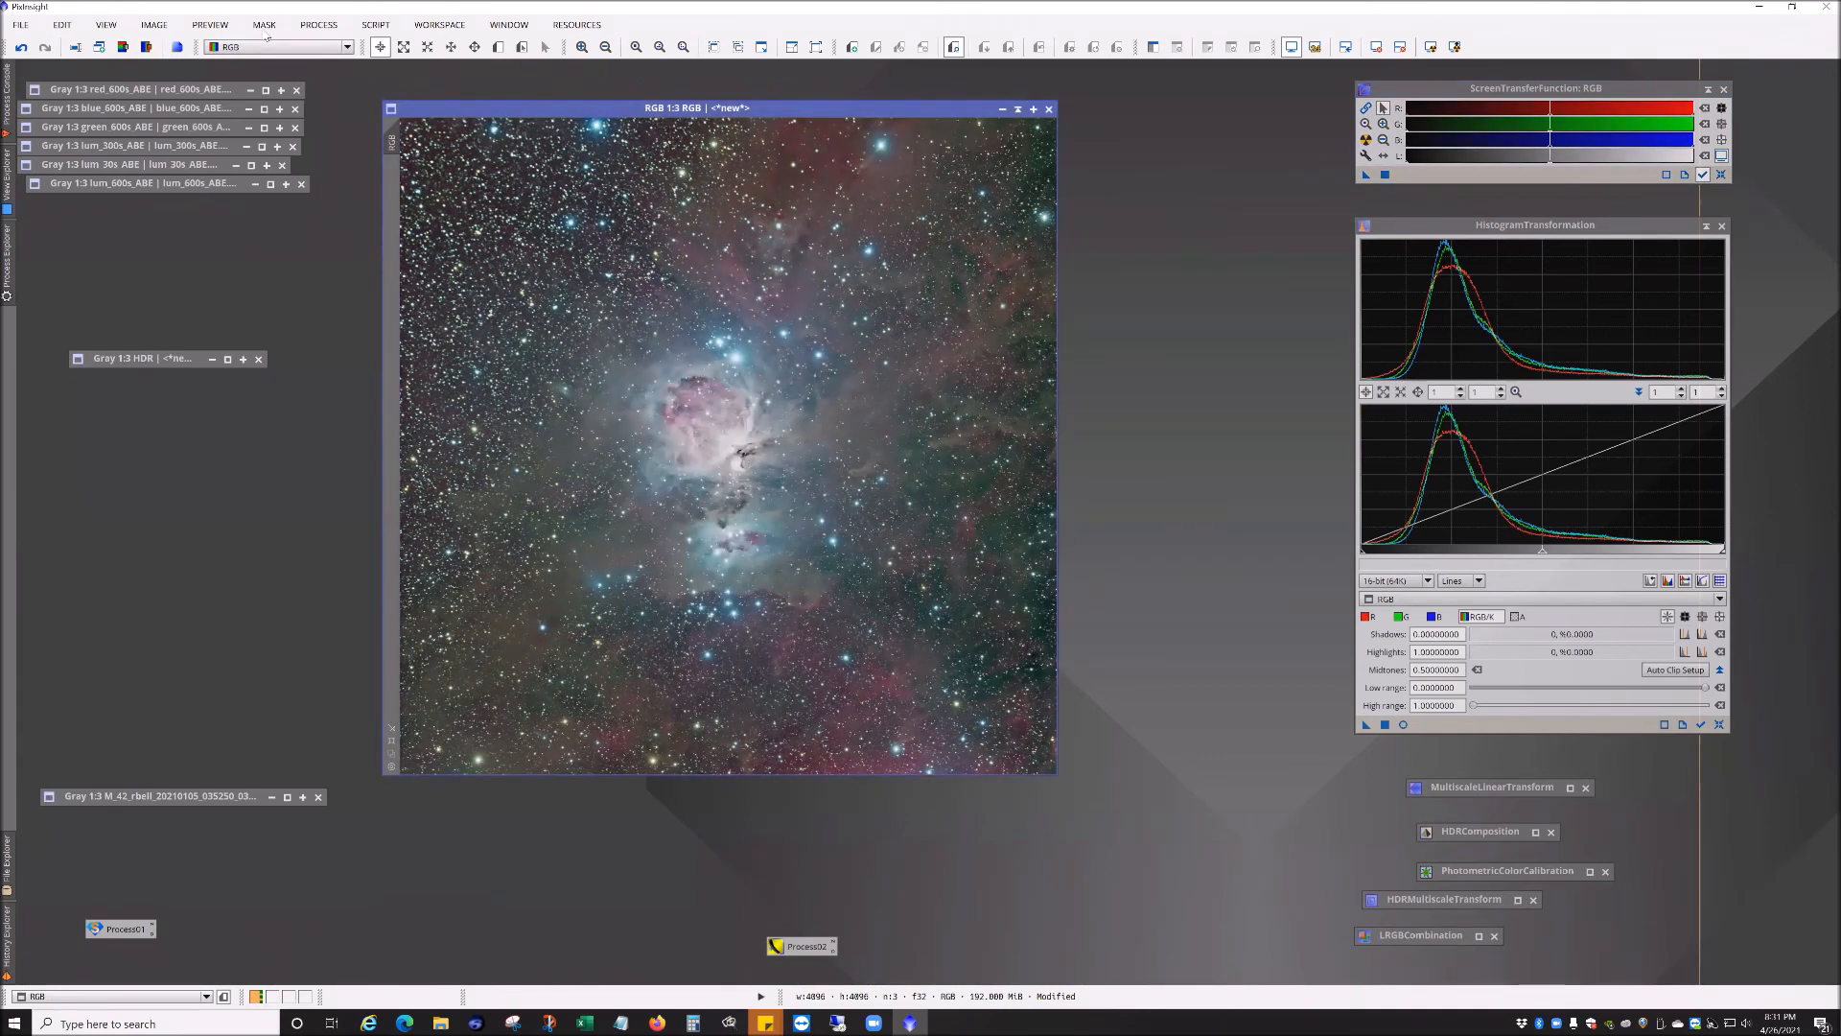
Step: Open the M93_Master_RGB image from the M93 - Open Cluster in Puppis folder and position its window
click(22, 25)
click(38, 44)
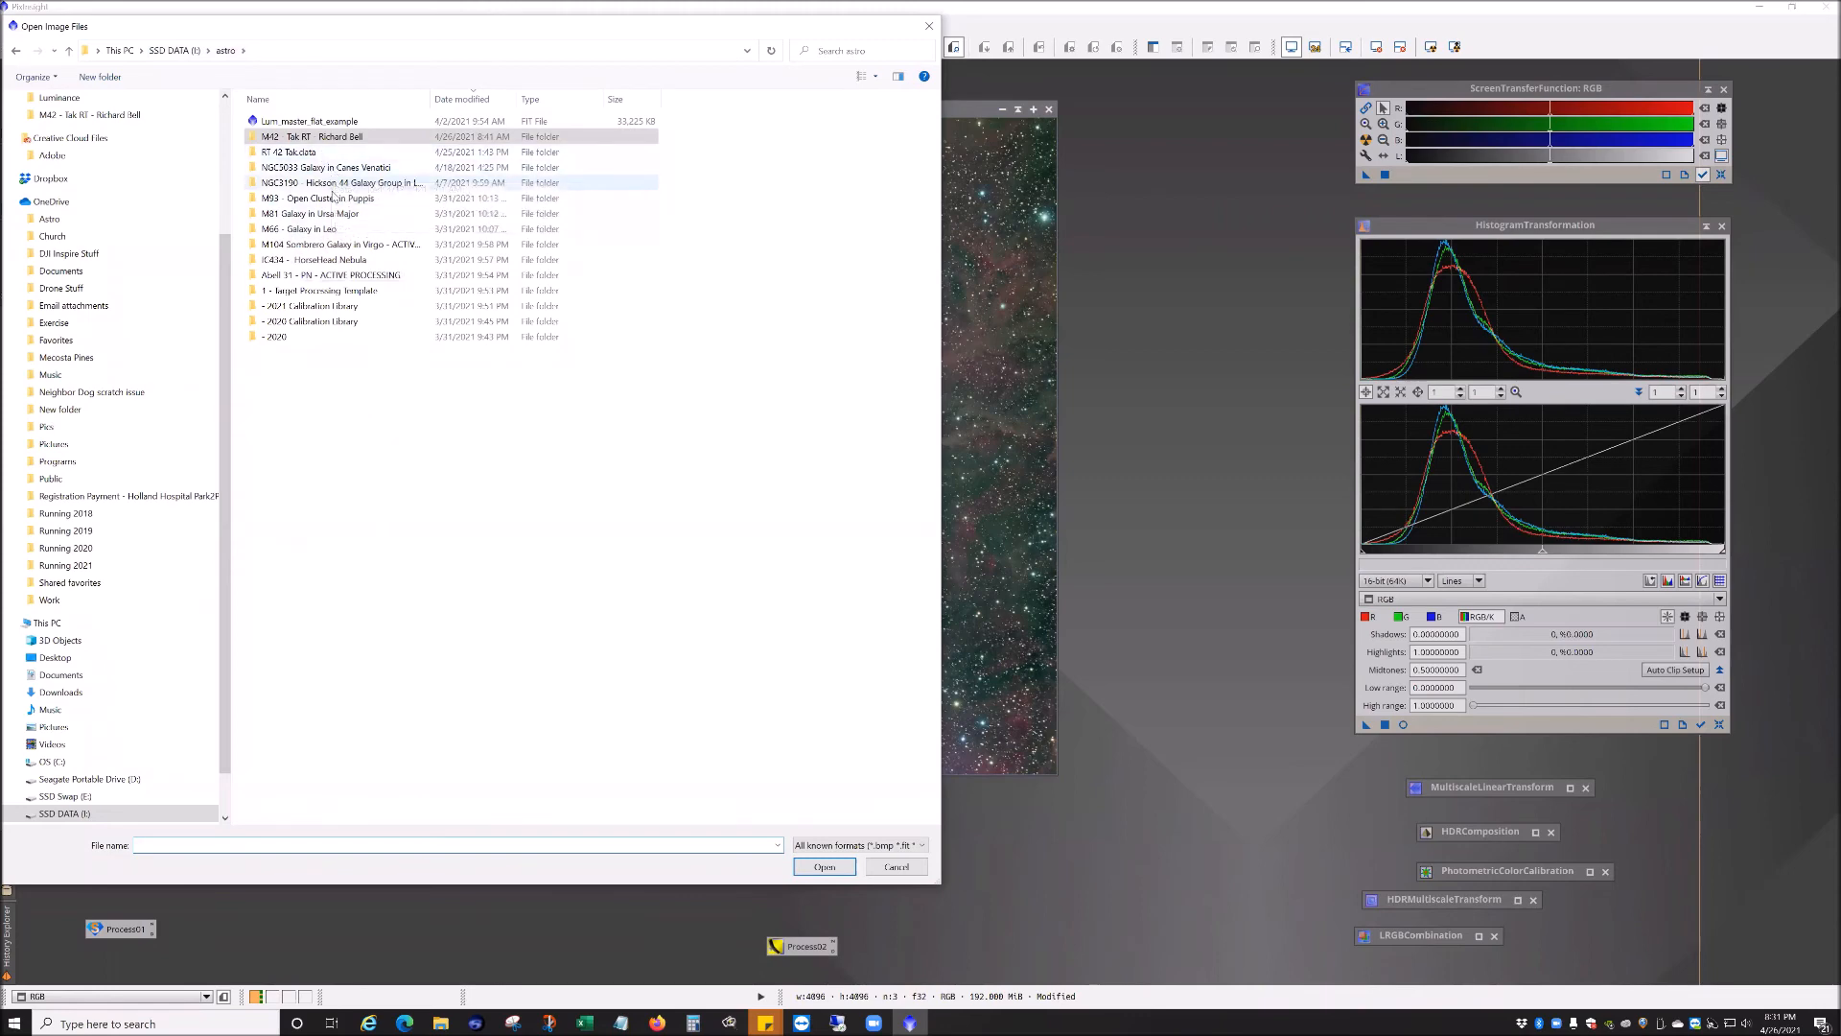
double_click(333, 197)
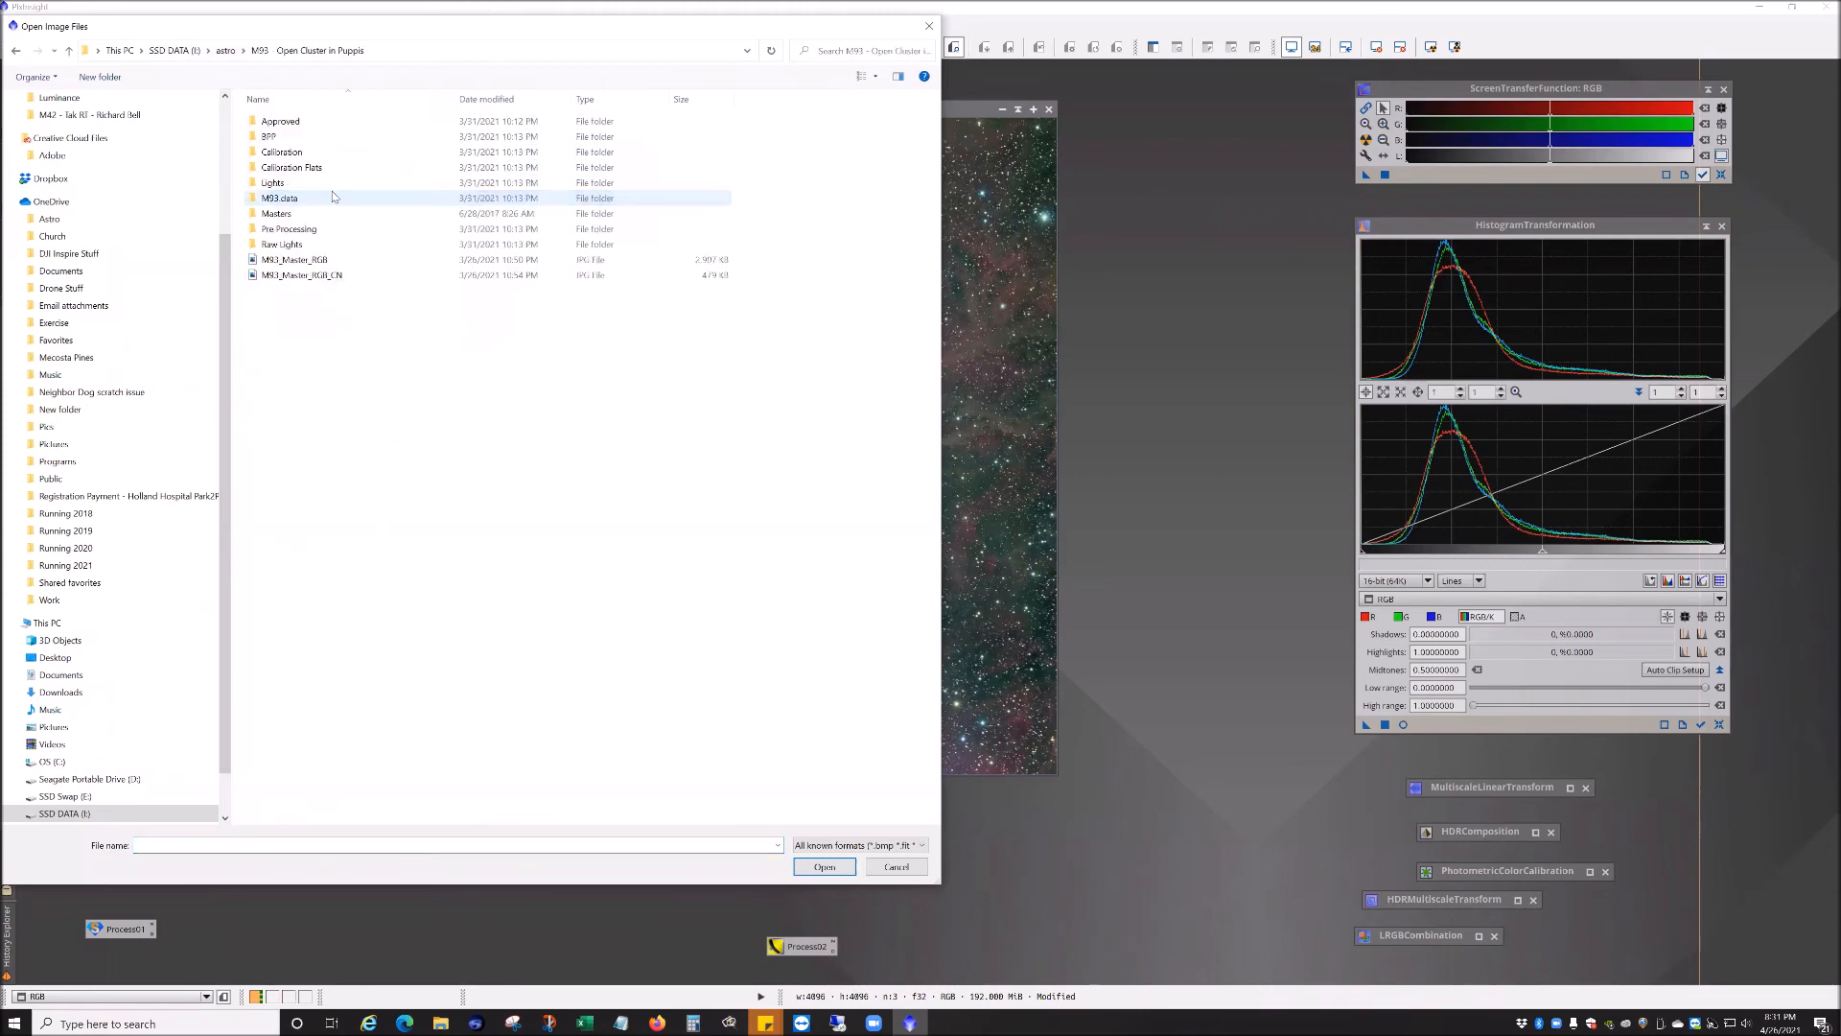
double_click(295, 260)
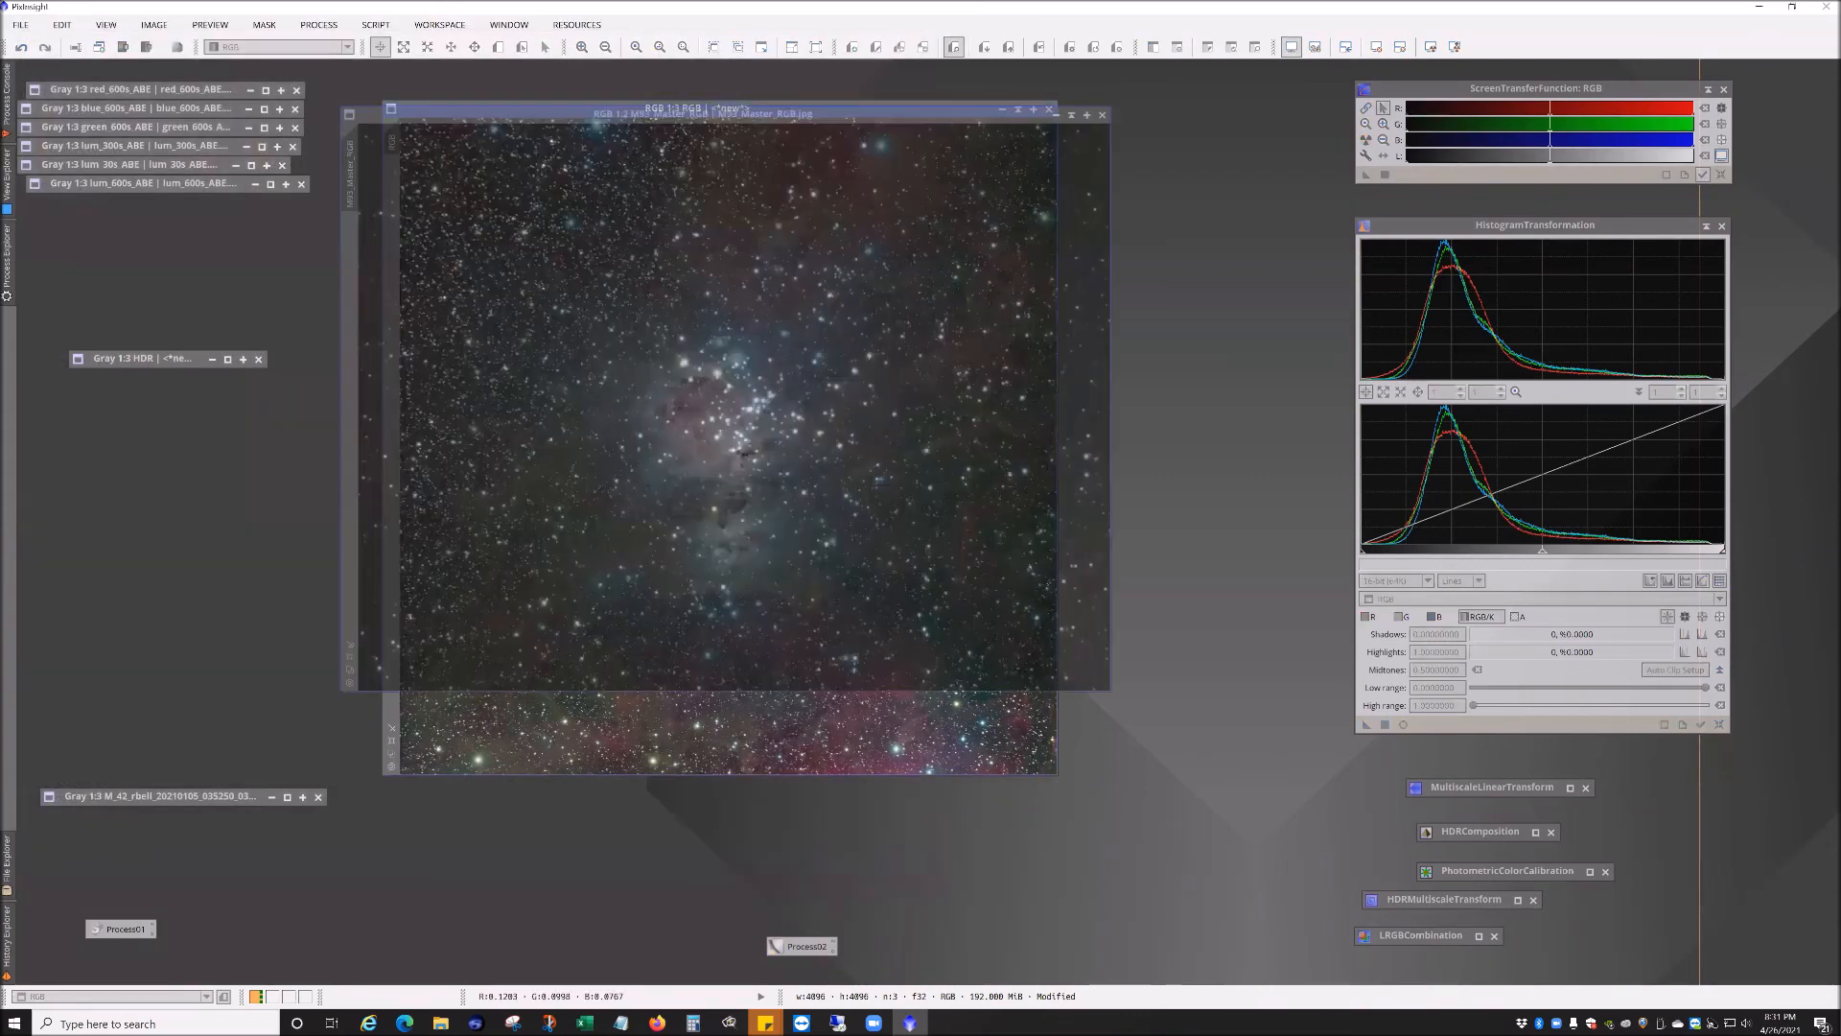
drag(843, 115, 857, 128)
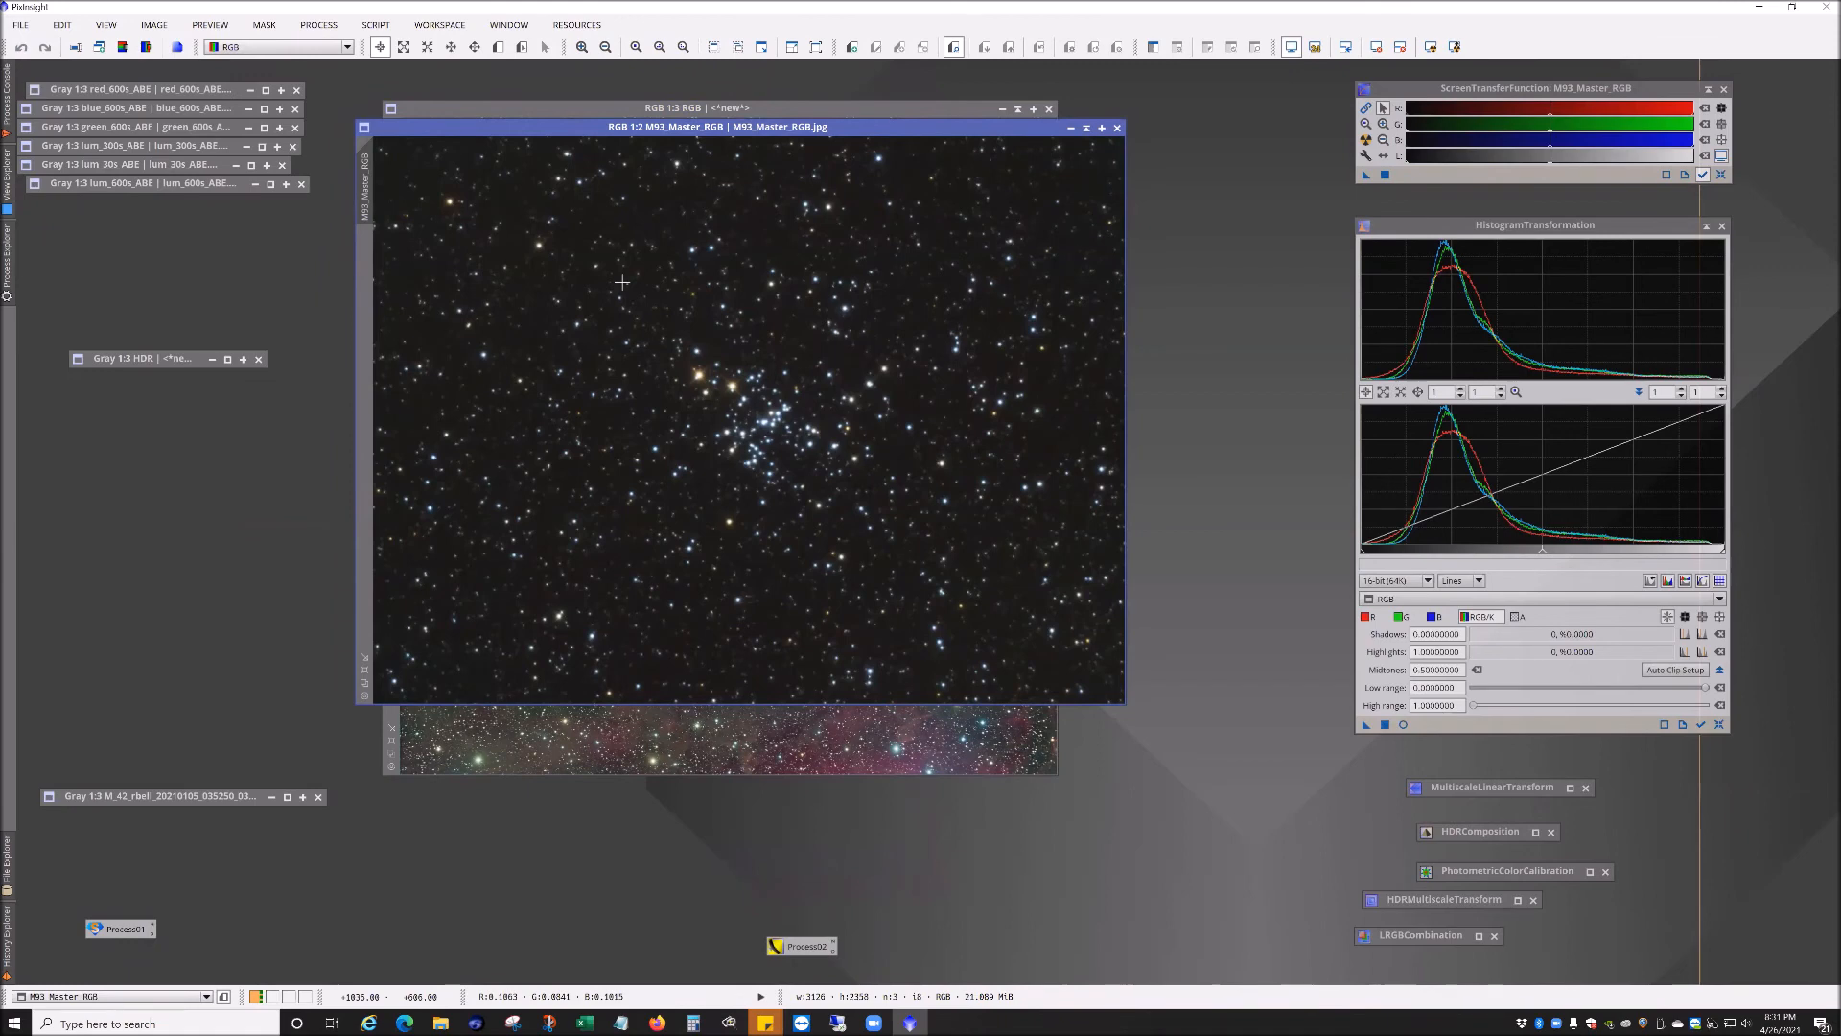
drag(852, 131, 825, 189)
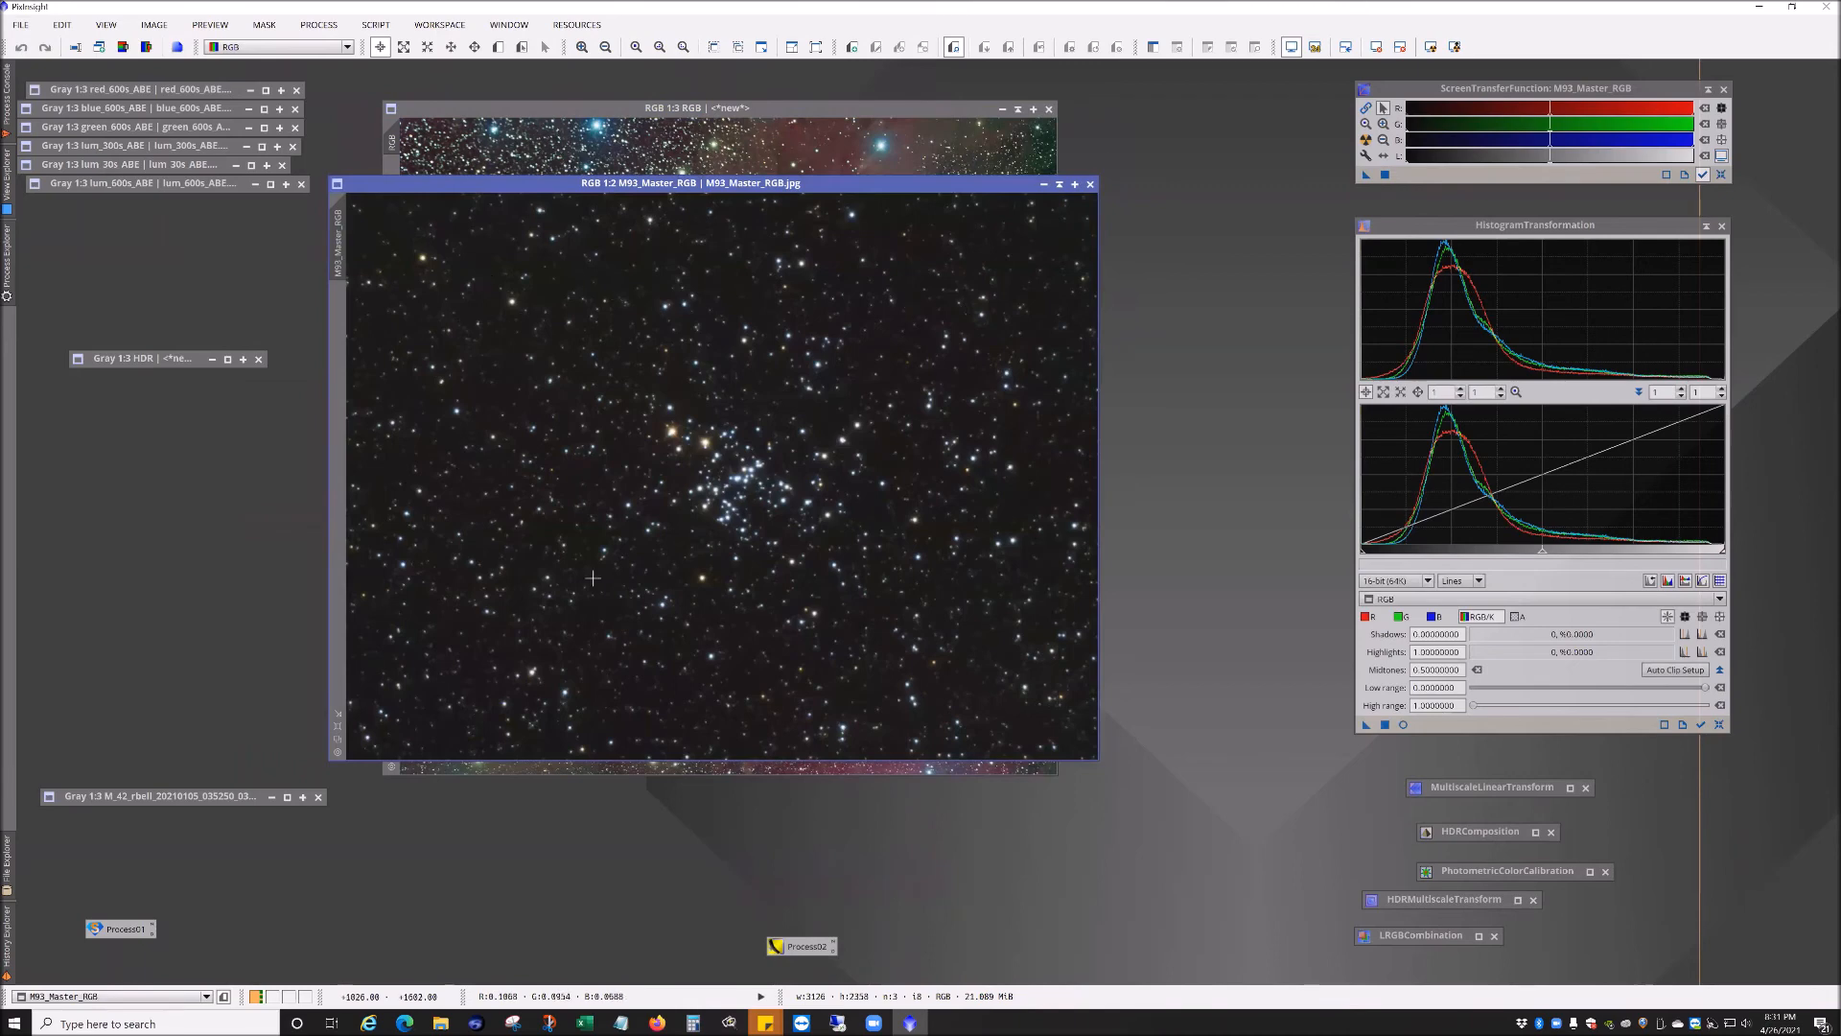
drag(717, 398, 604, 575)
Step: Open RangeSelection with a real-time preview and set the lower limit to 0.25 for the M93 image
click(318, 24)
mouse_move(422, 49)
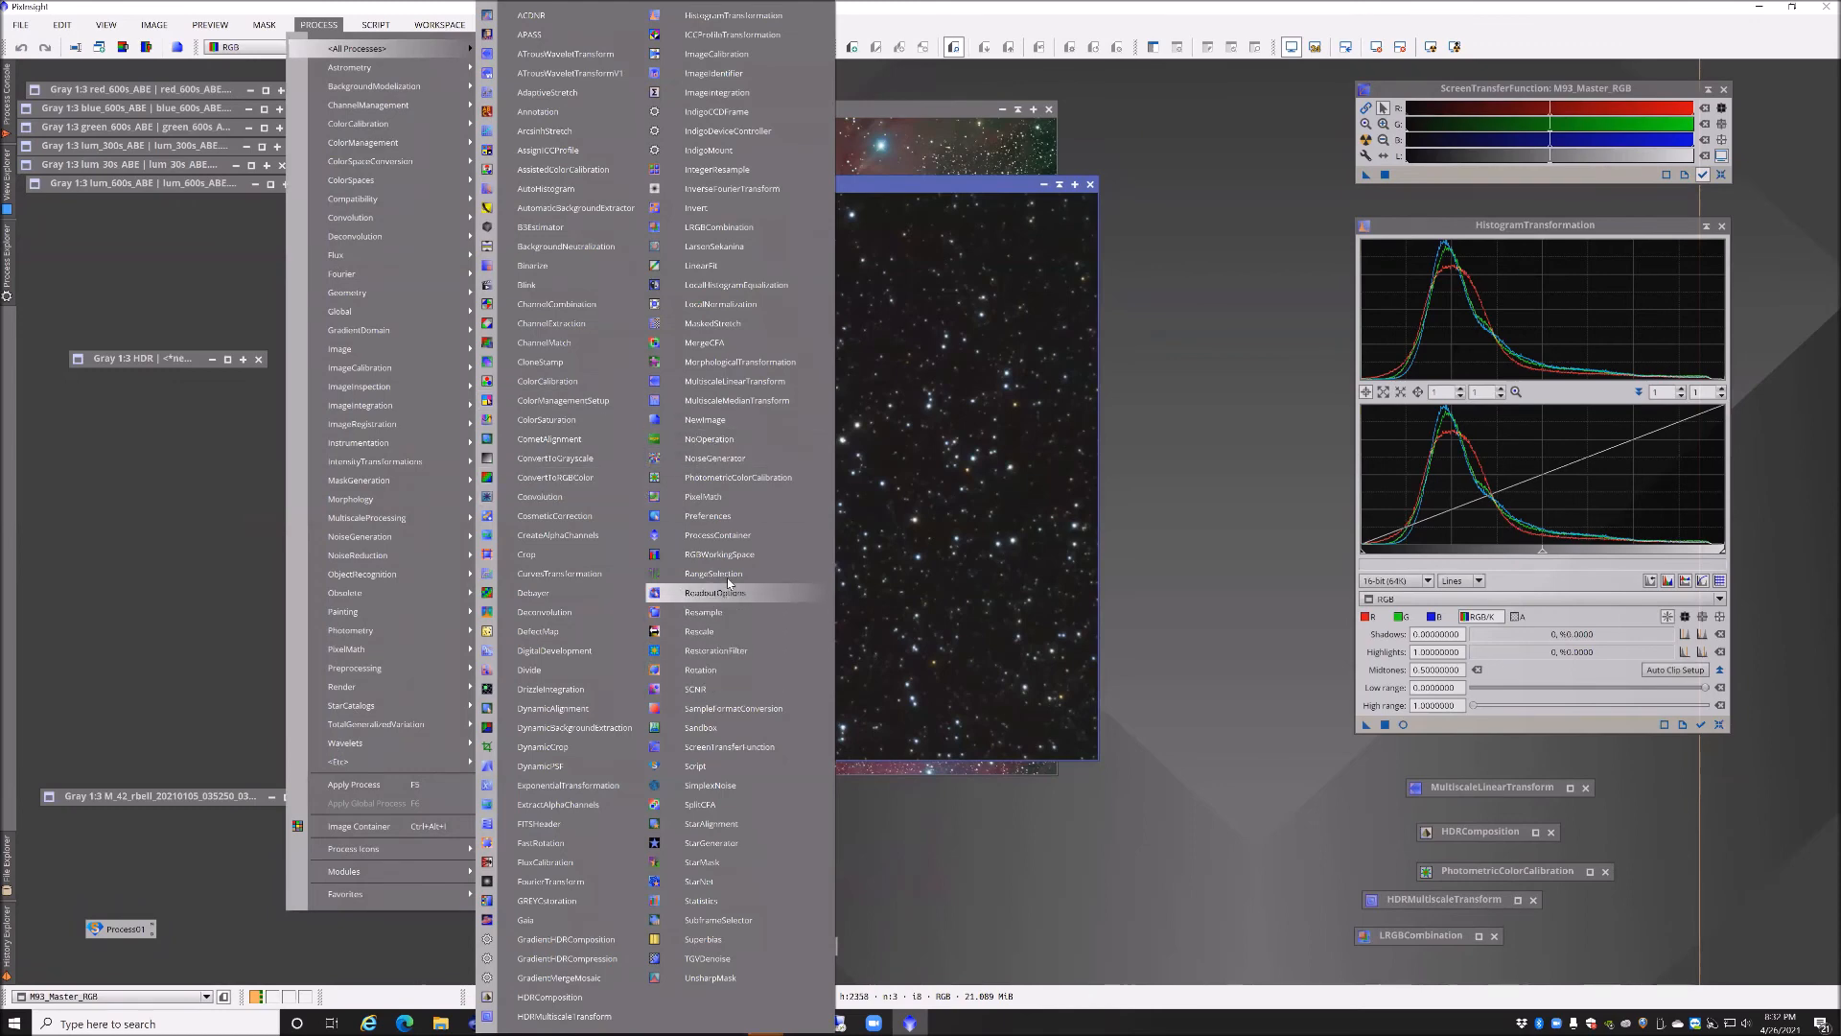
click(757, 573)
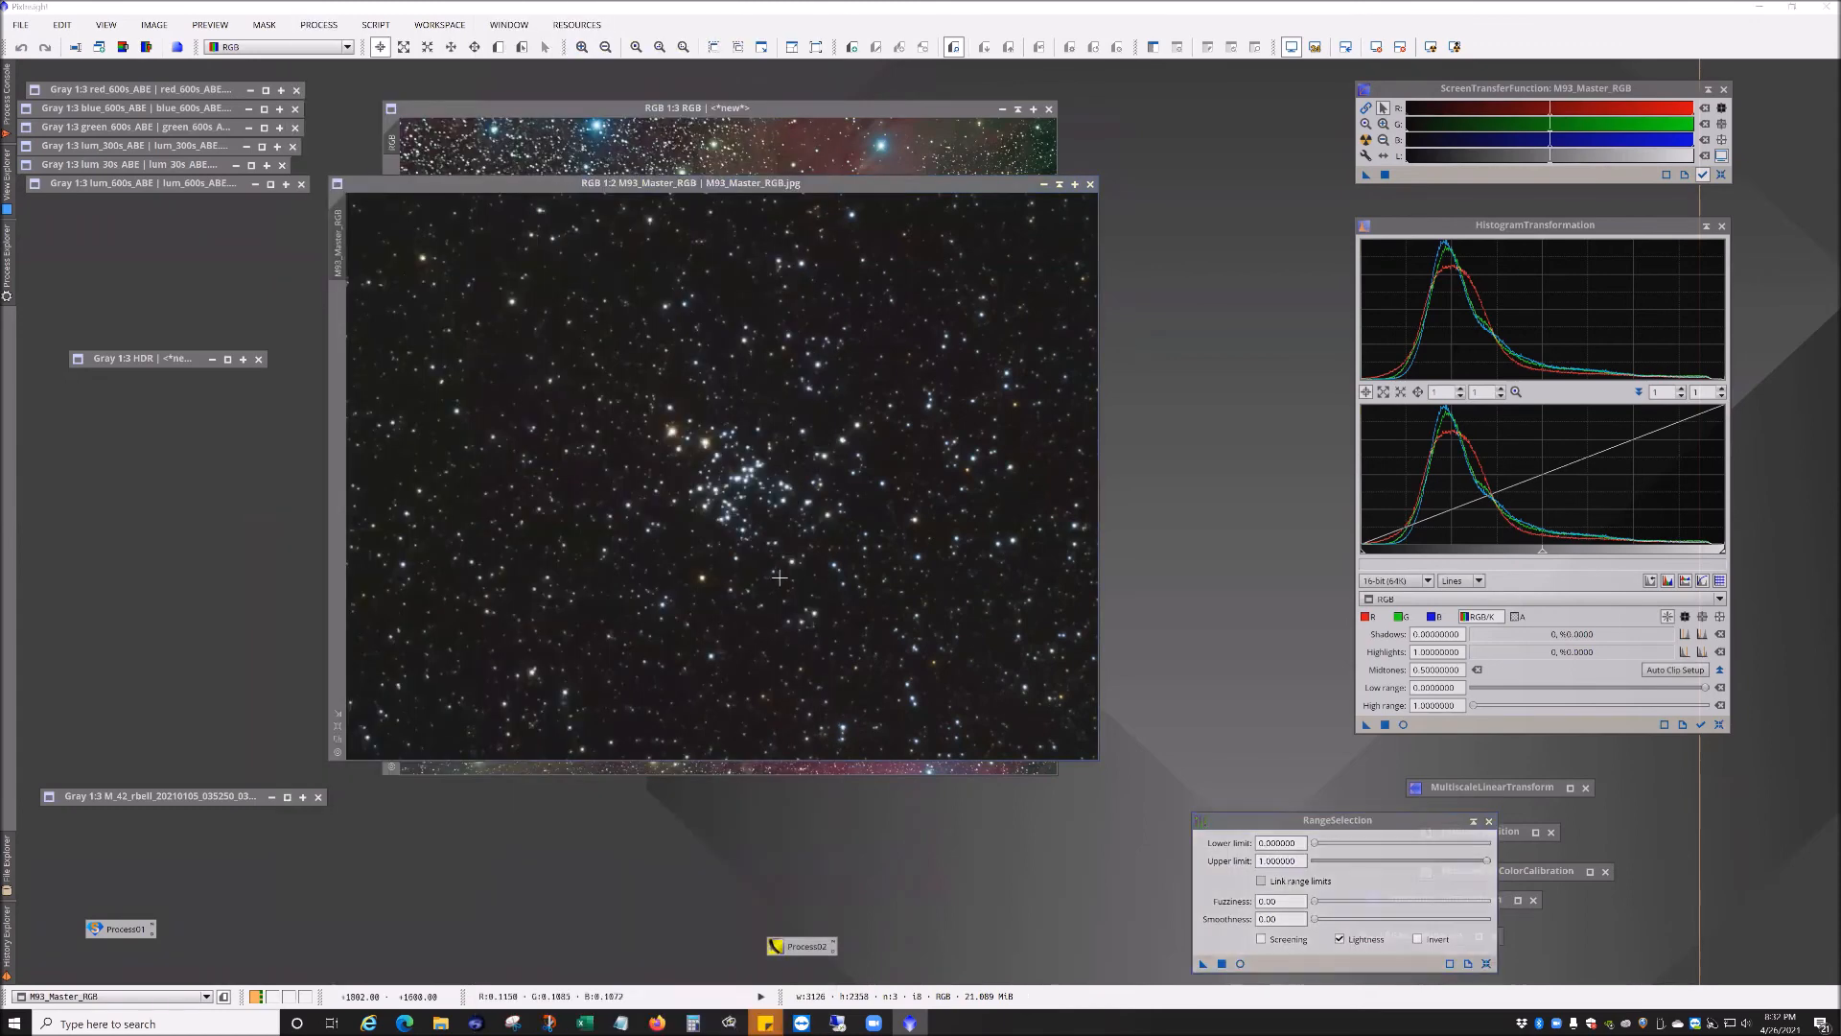
click(1240, 963)
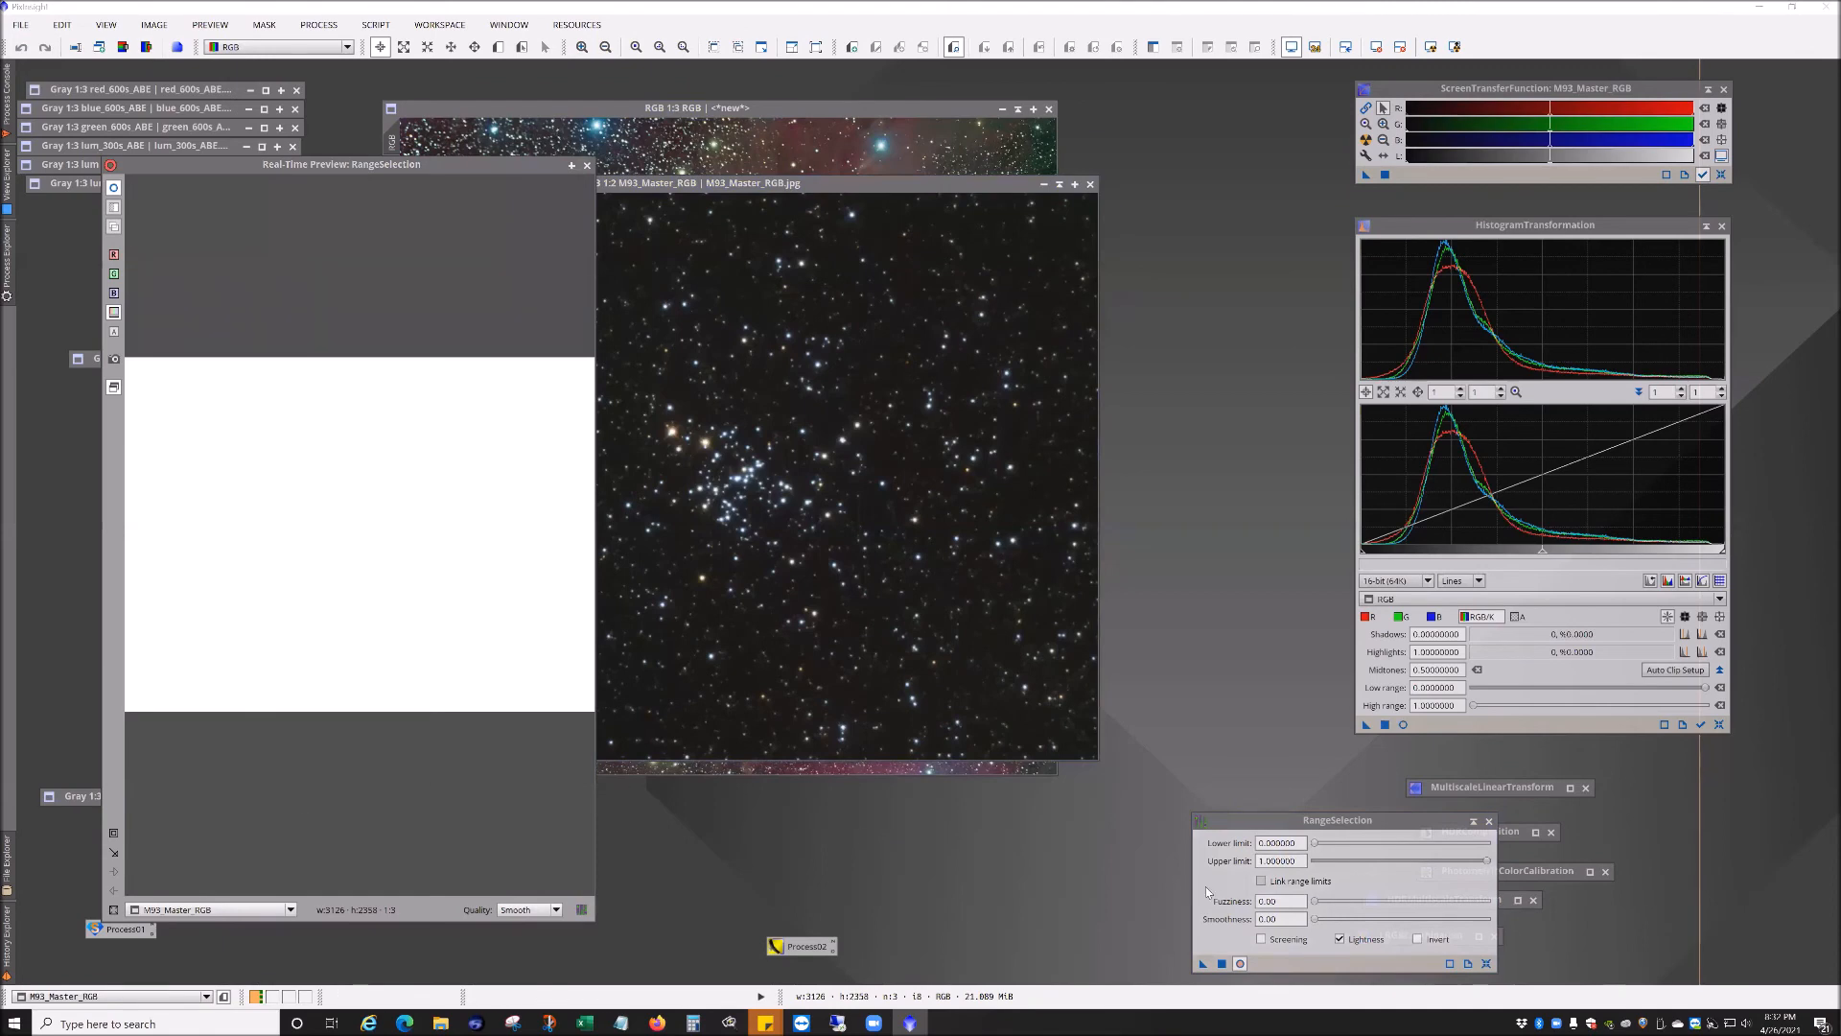
drag(1316, 844, 1359, 846)
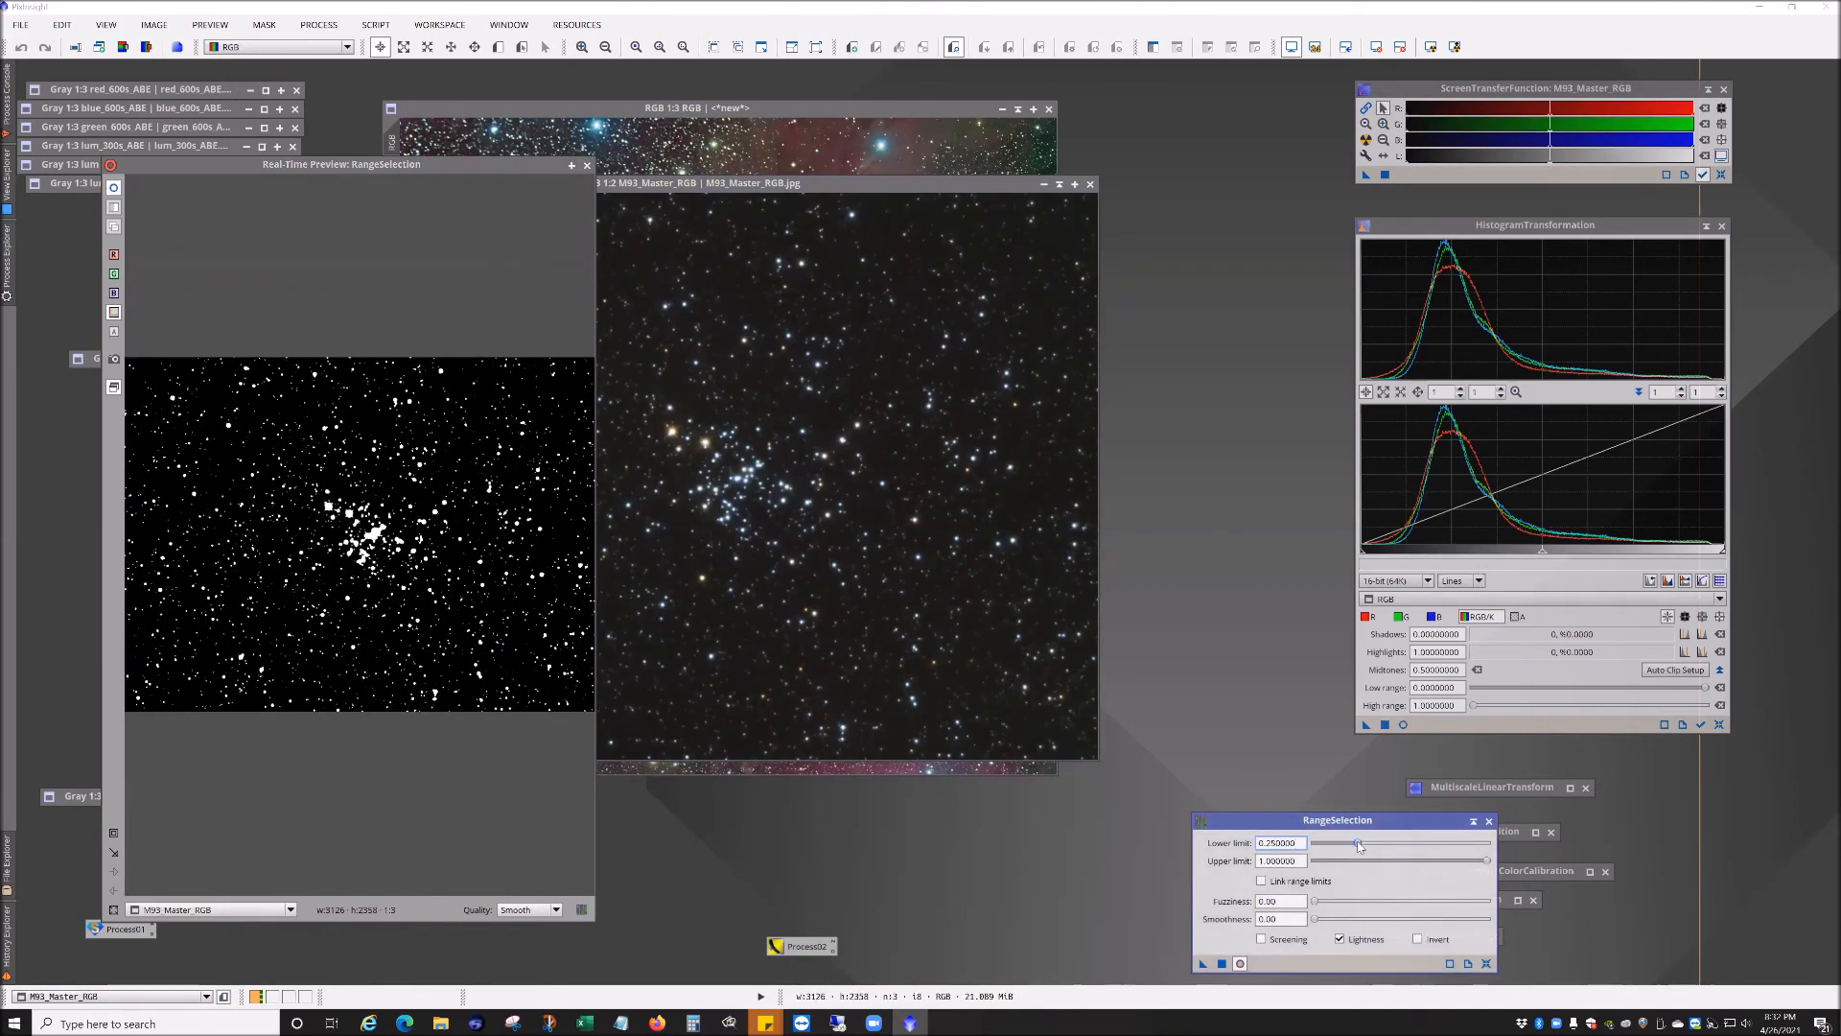
Step: Close the real-time preview and the M93_Master_RGB image
click(341, 486)
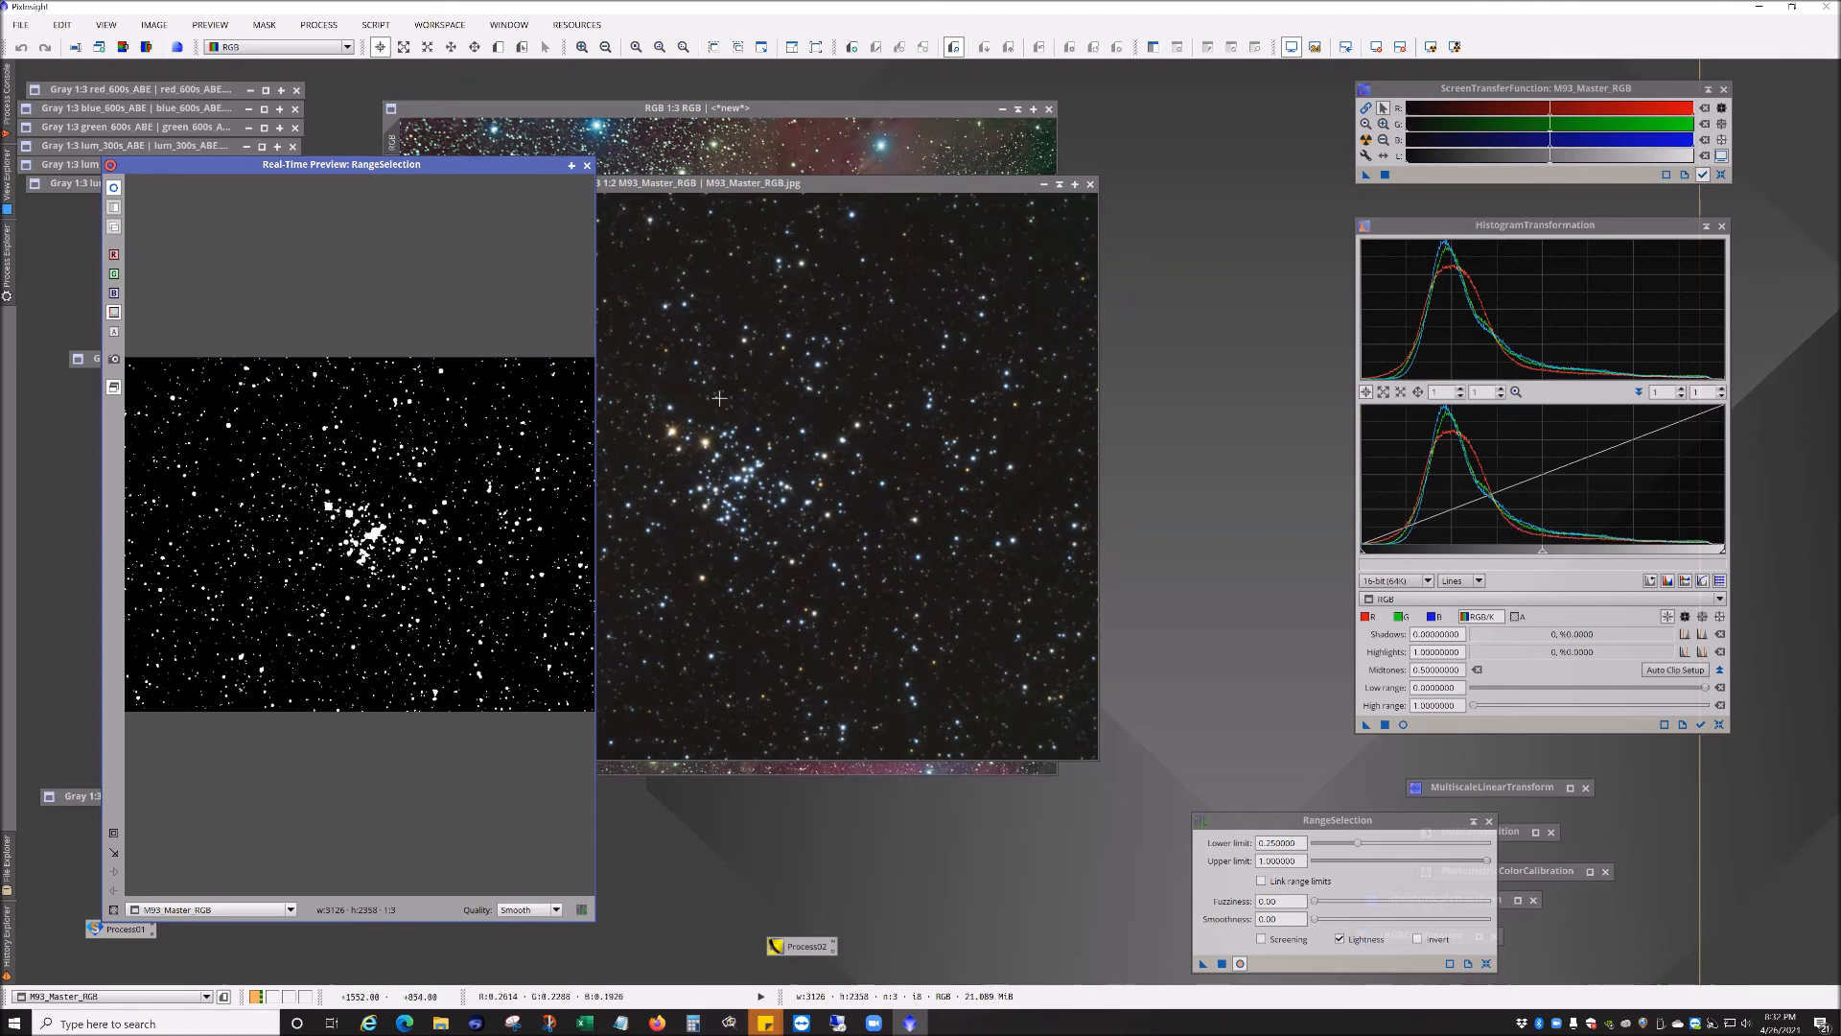
mouse_move(669, 380)
mouse_down()
mouse_move(637, 470)
mouse_move(723, 639)
mouse_move(844, 508)
mouse_move(760, 355)
mouse_move(645, 393)
mouse_up()
click(587, 165)
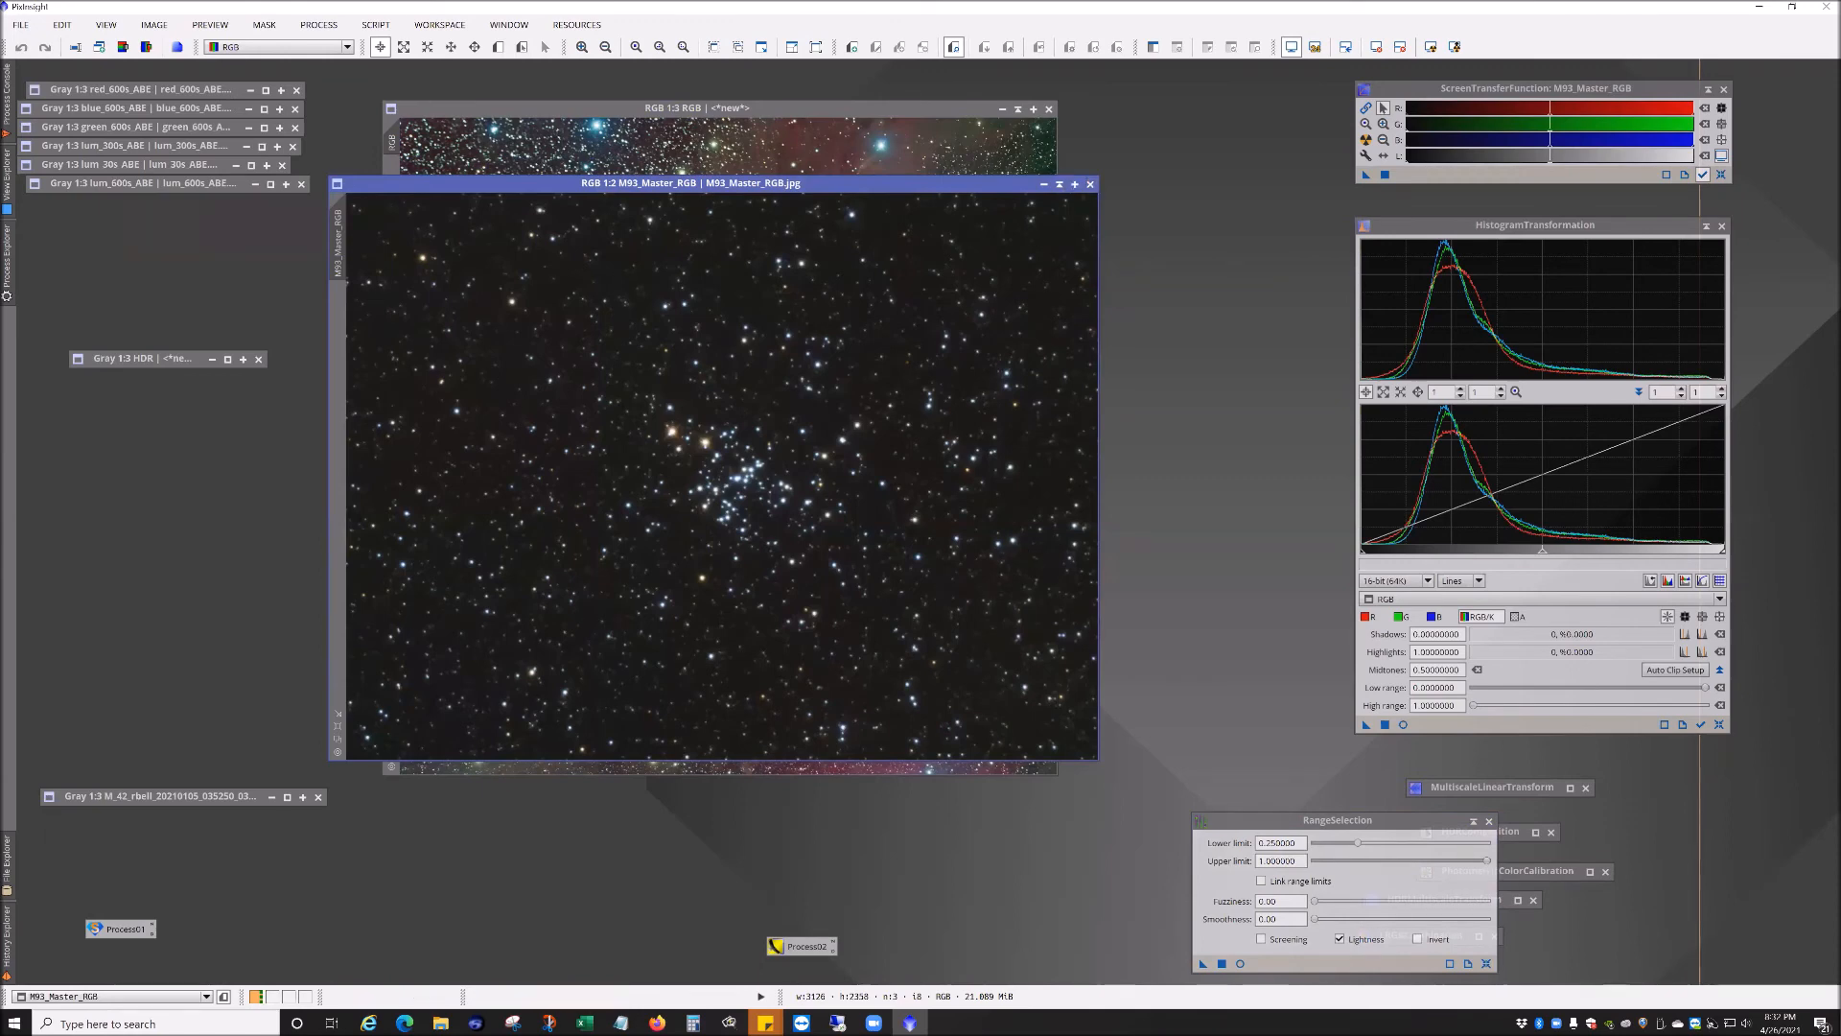
click(1090, 184)
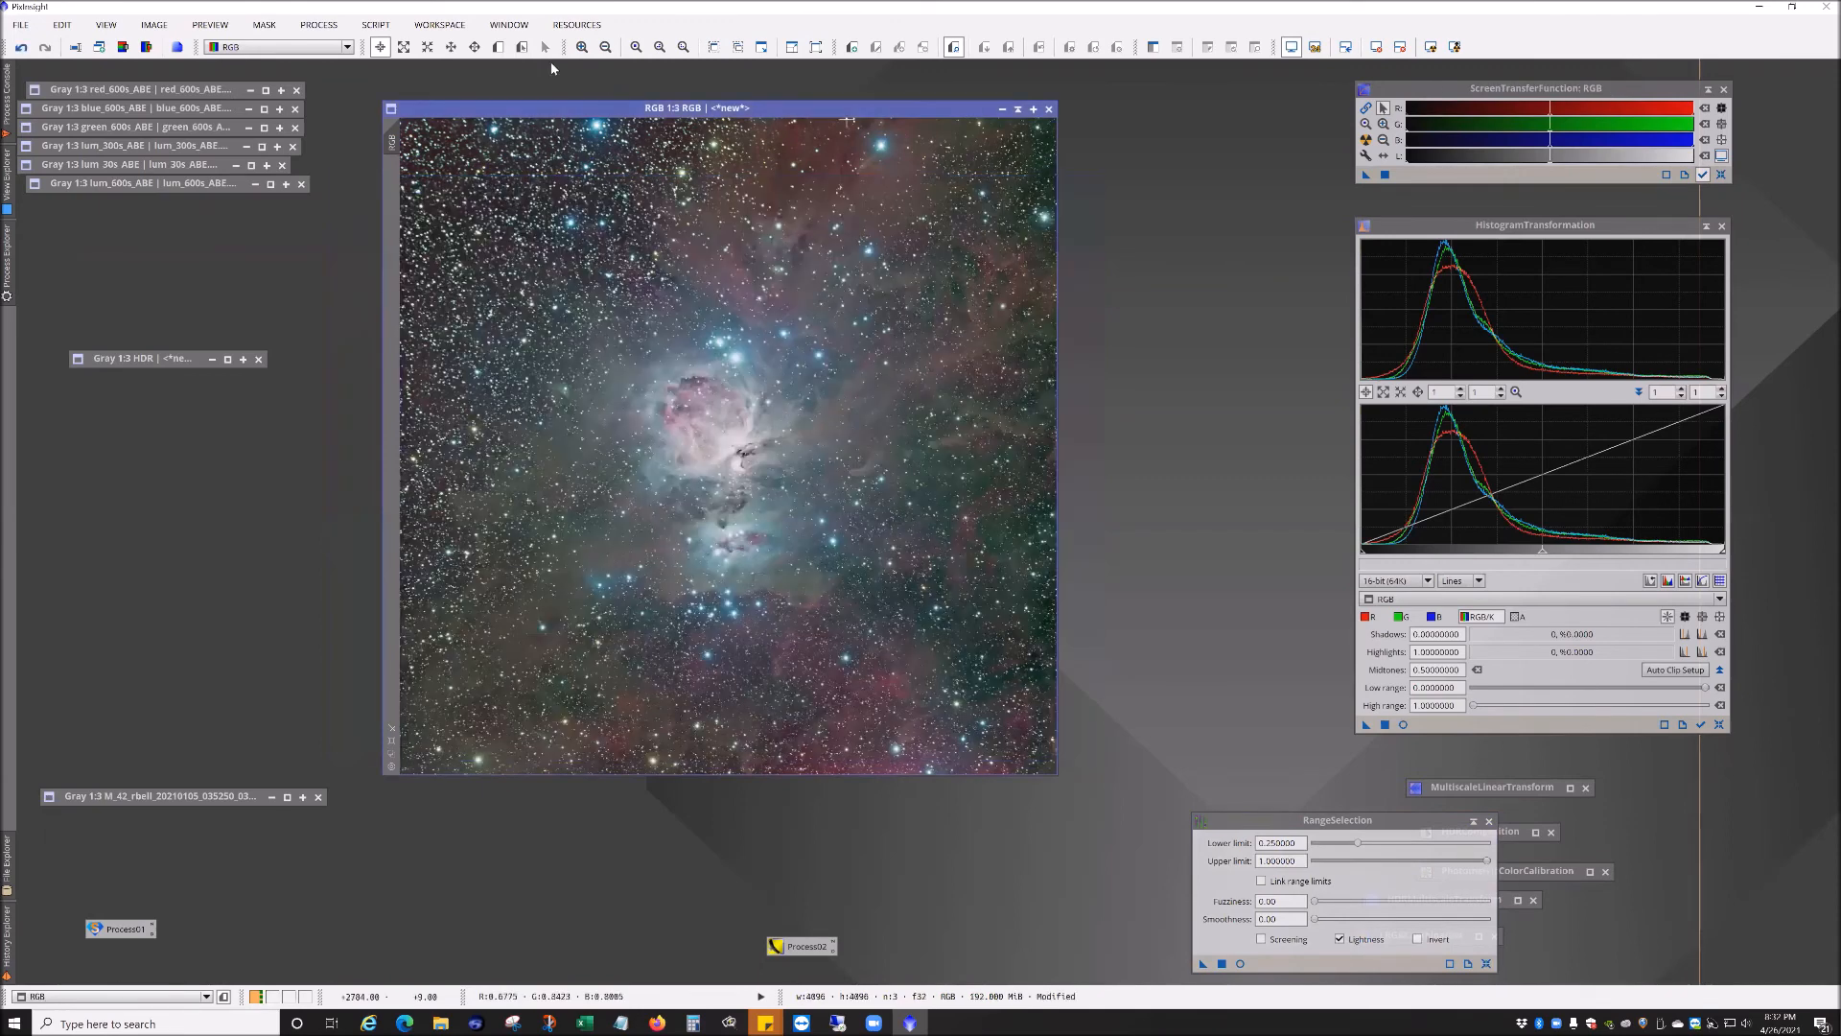
Step: Open the MorphologicalTransformation process and position its dialog beside the RGB image
click(331, 29)
mouse_move(359, 52)
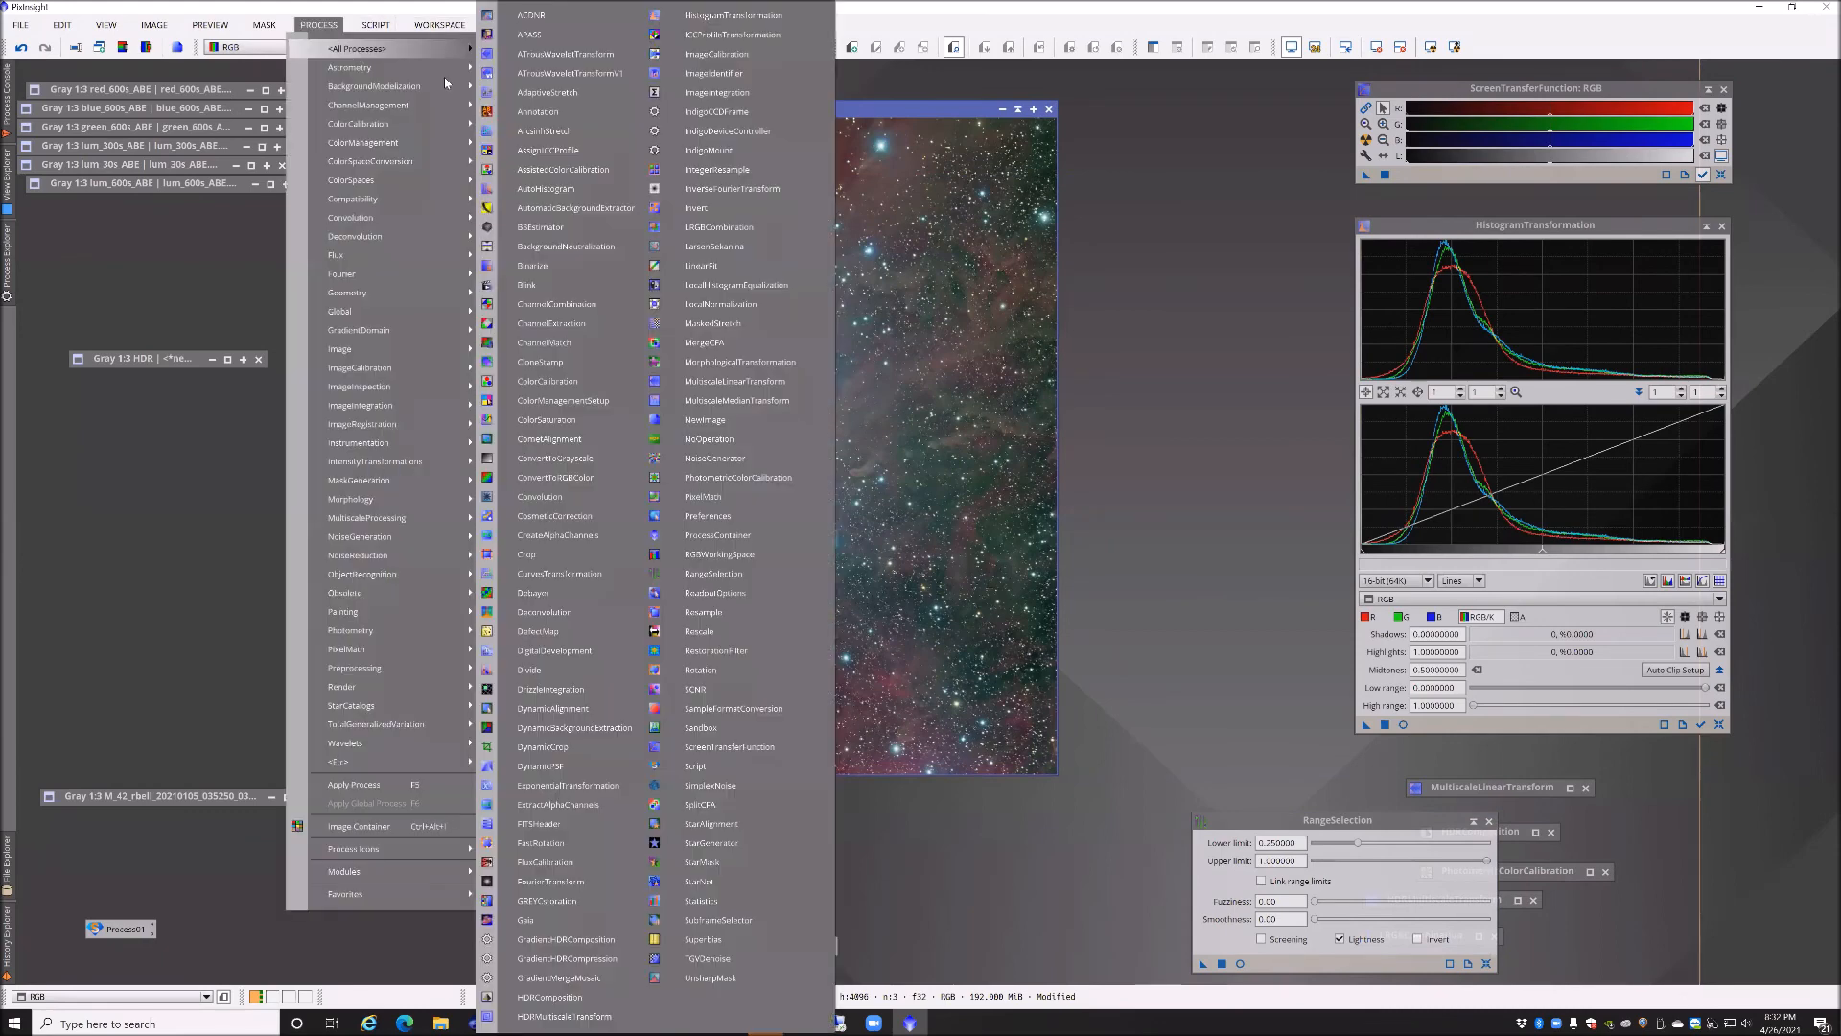
click(721, 359)
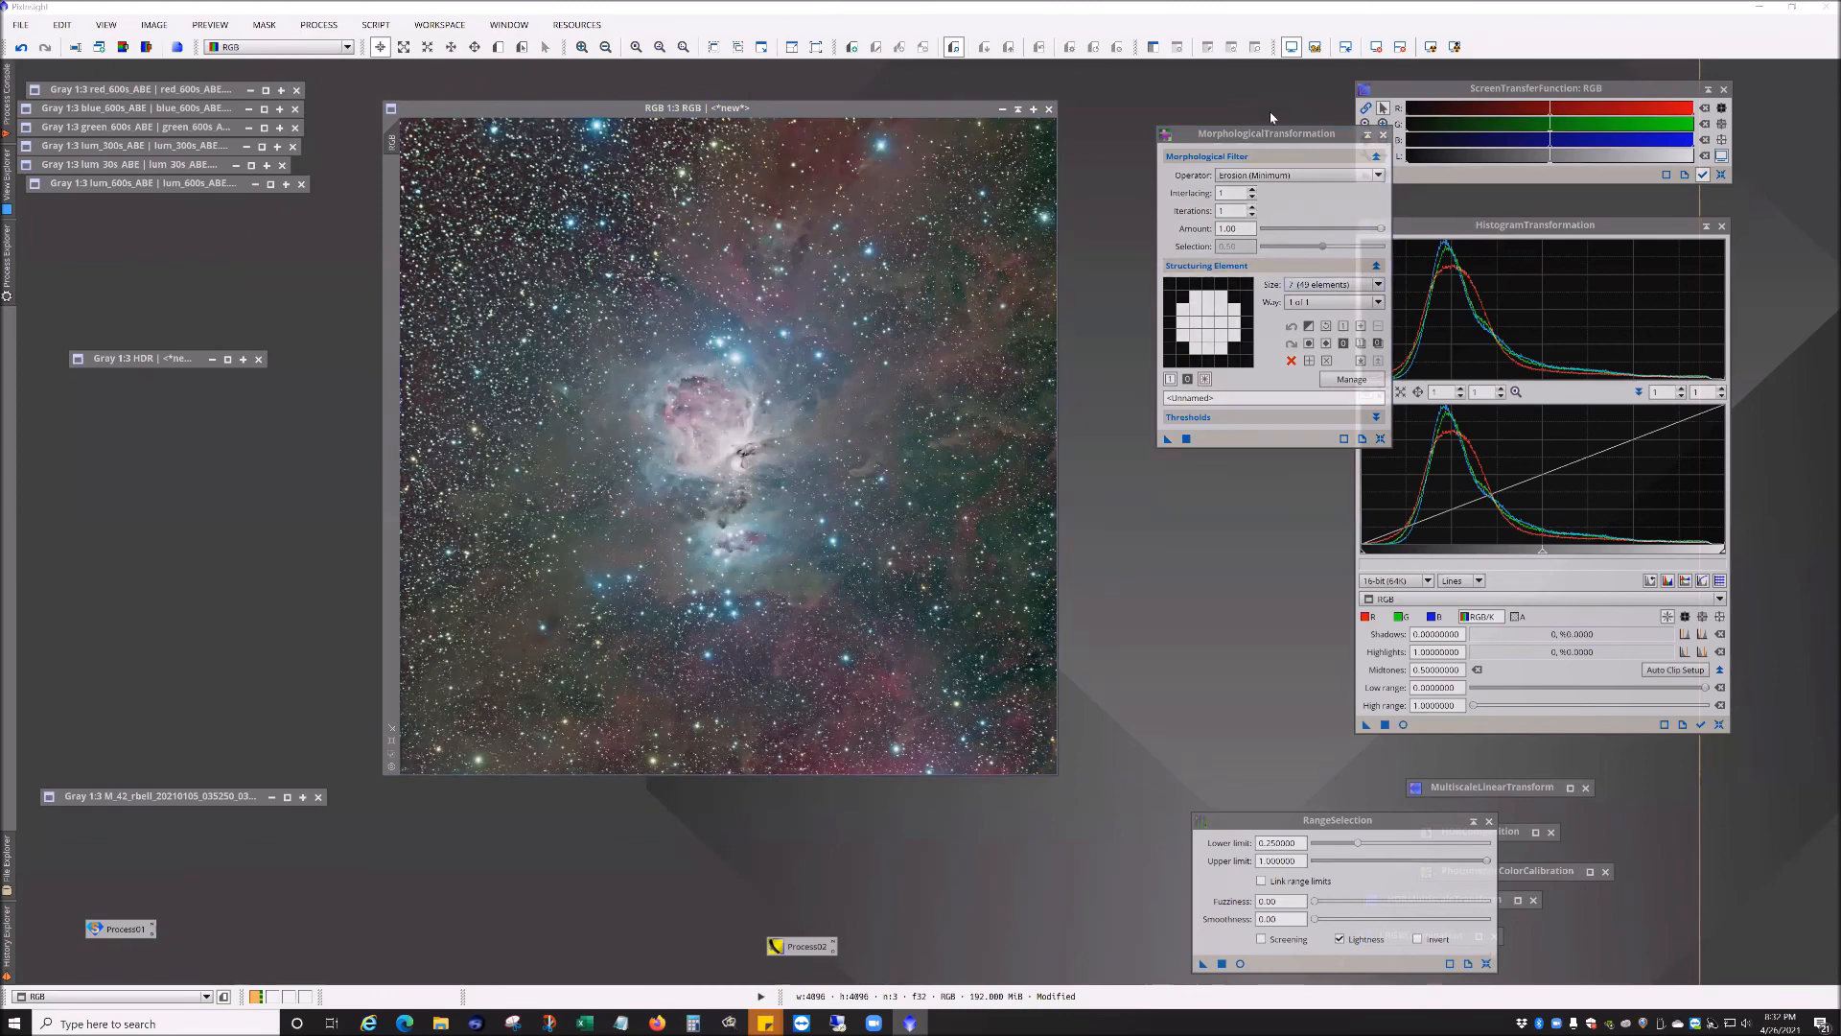
click(1213, 161)
drag(1282, 133, 1209, 163)
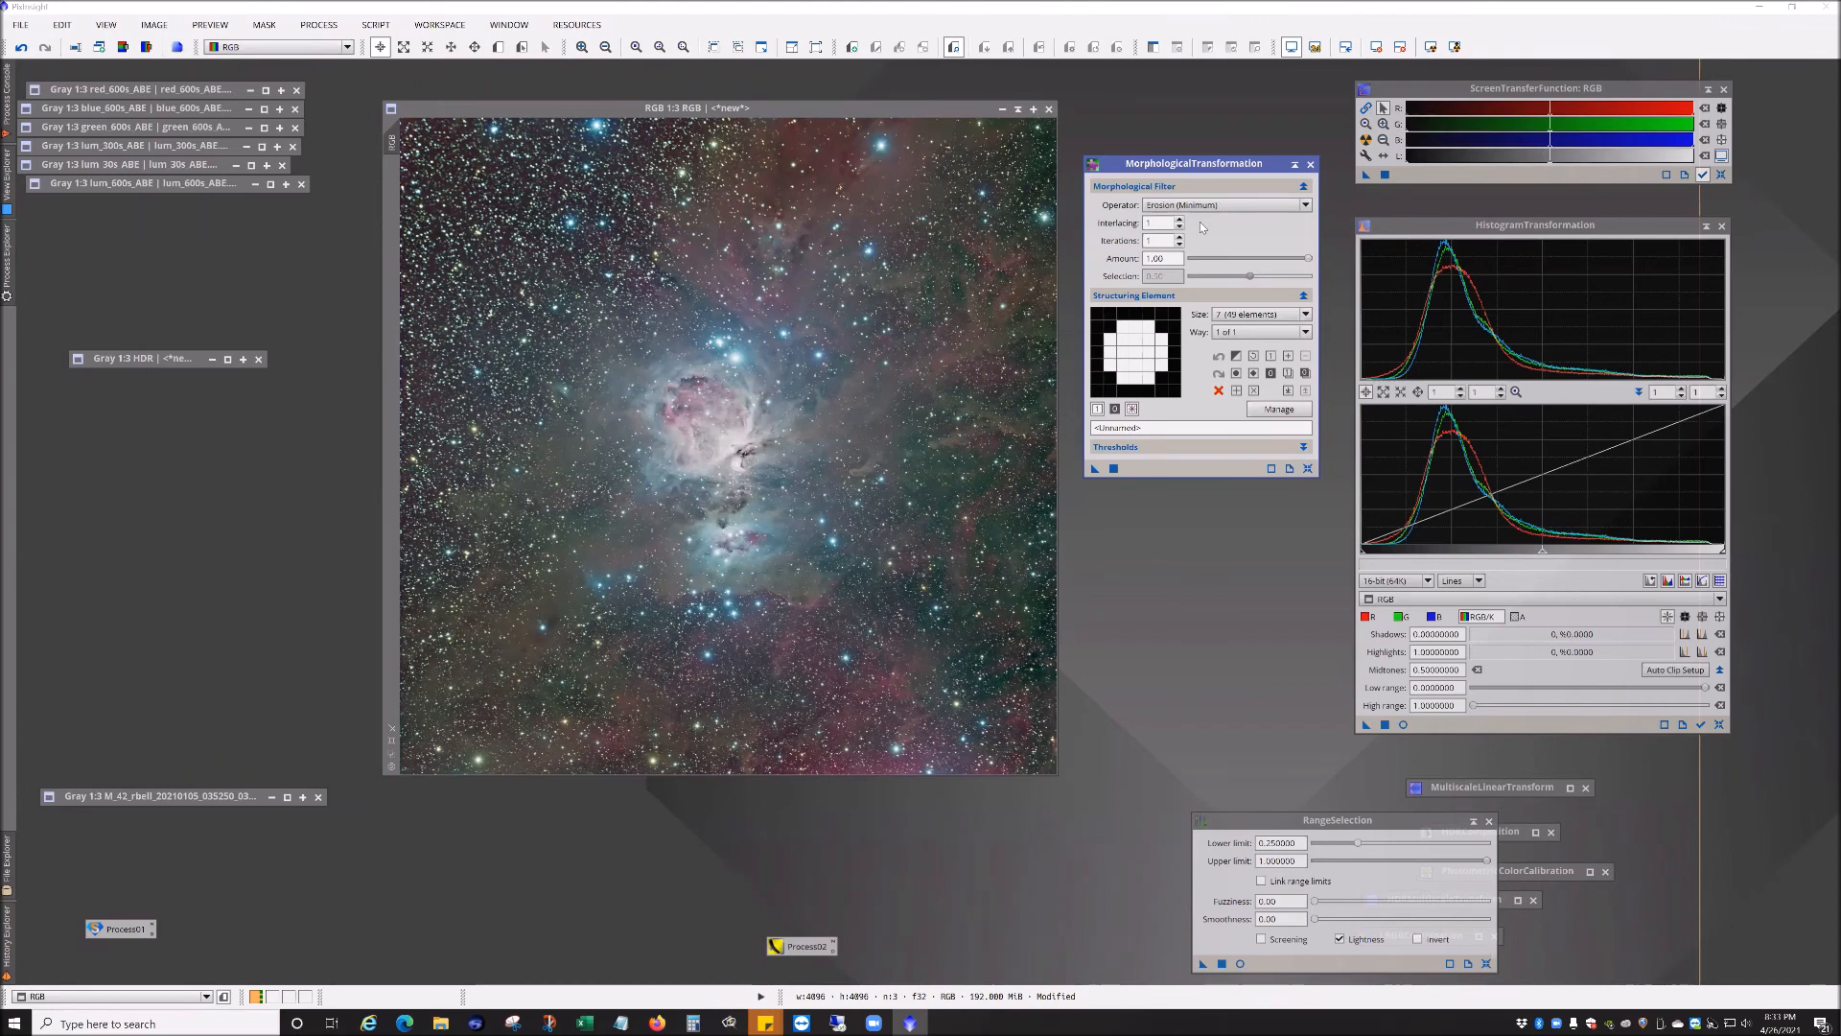
drag(1237, 168, 1235, 137)
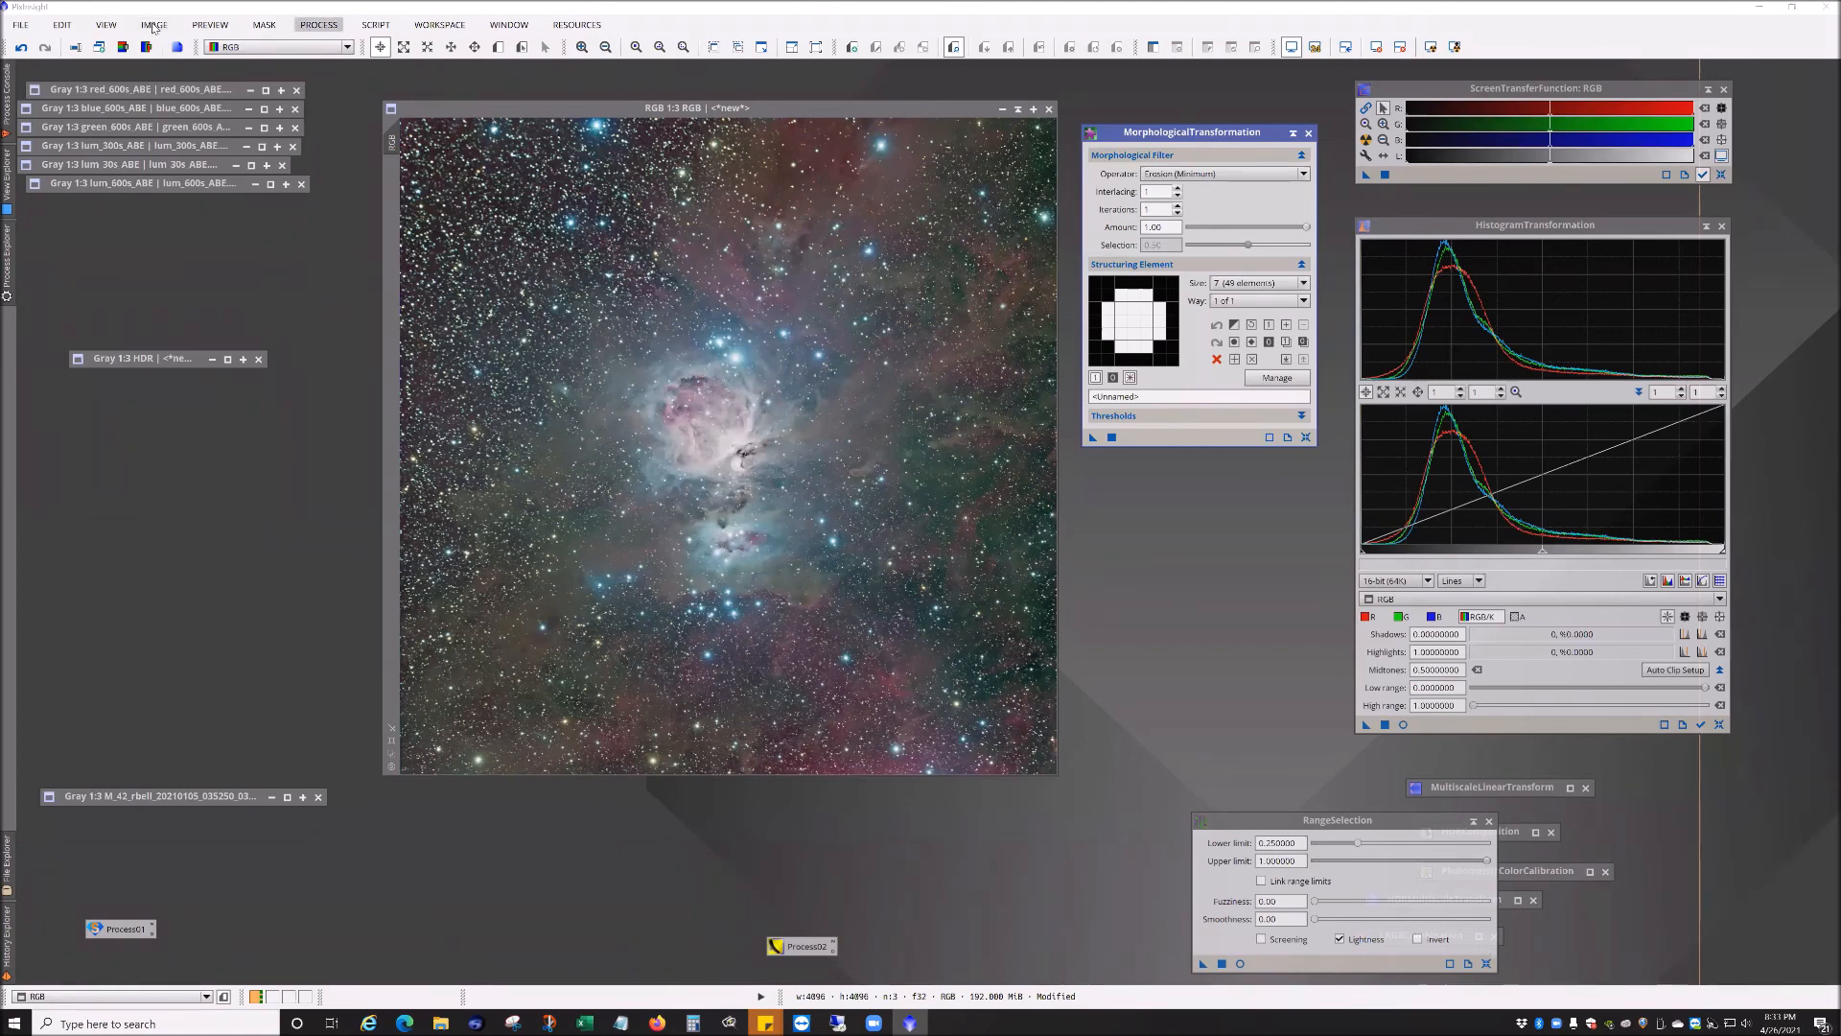
click(20, 25)
click(65, 66)
click(303, 260)
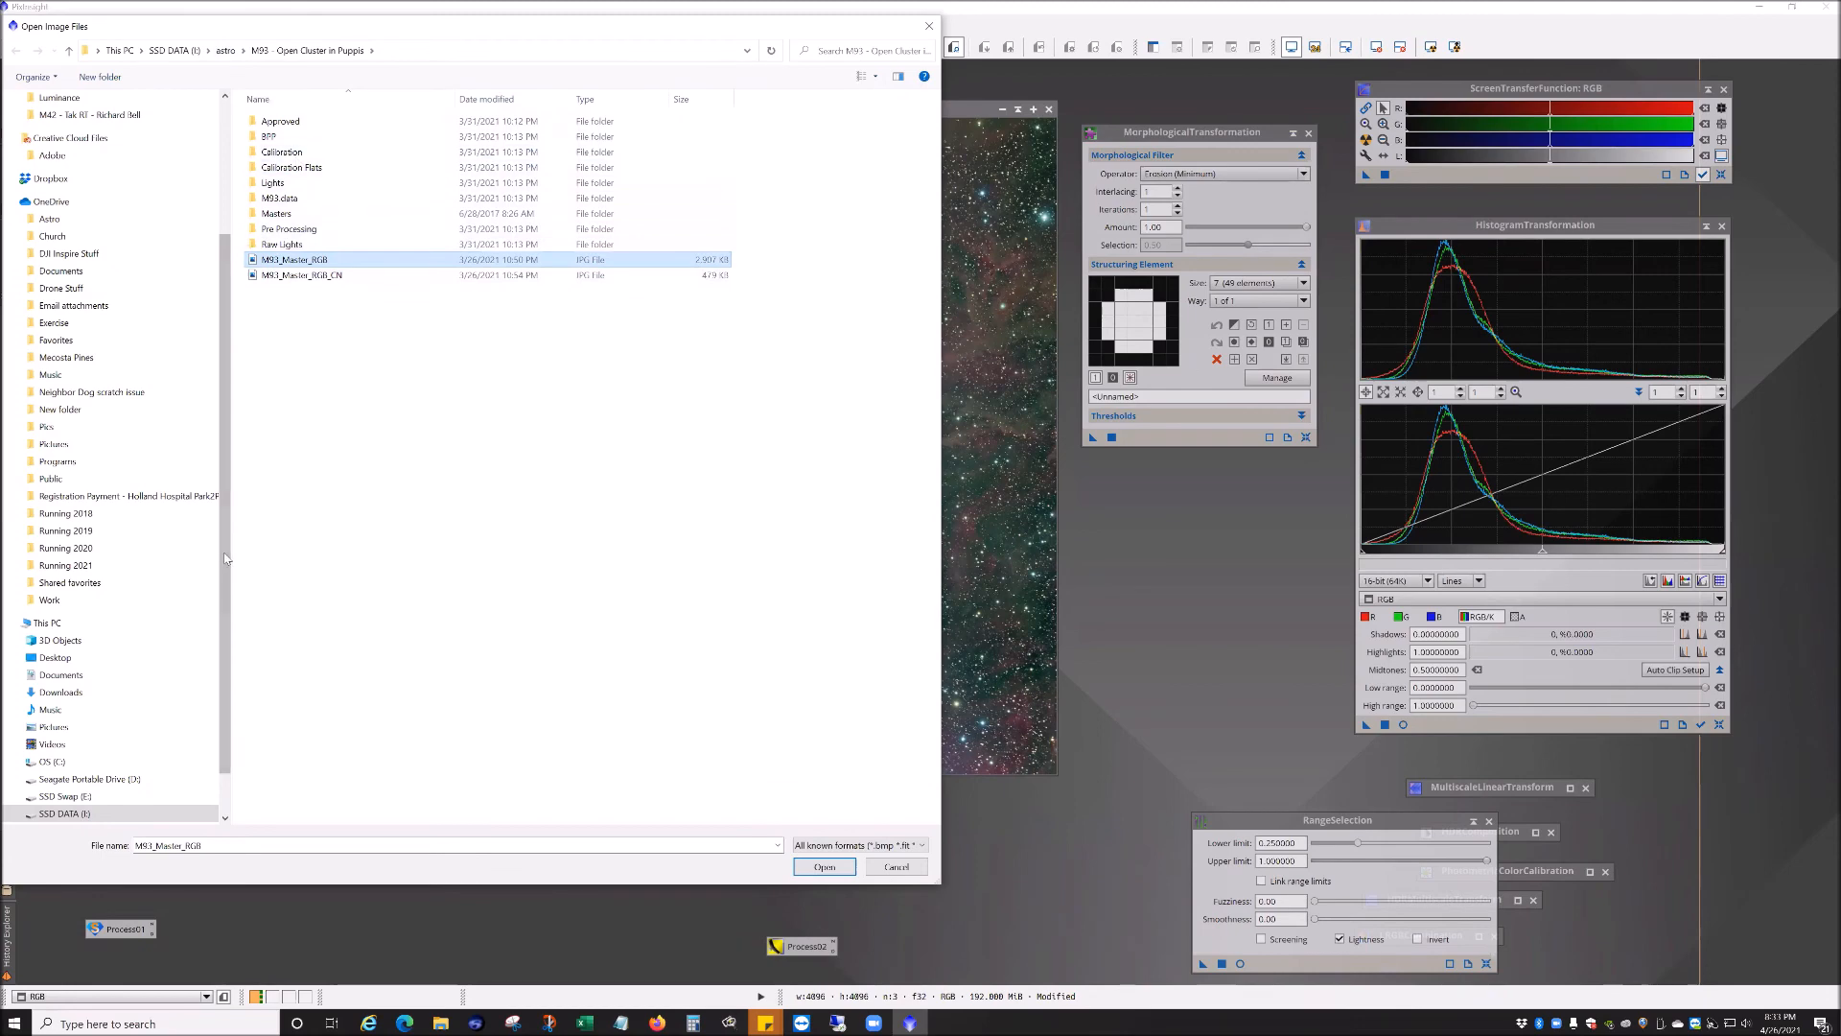
click(894, 847)
click(880, 824)
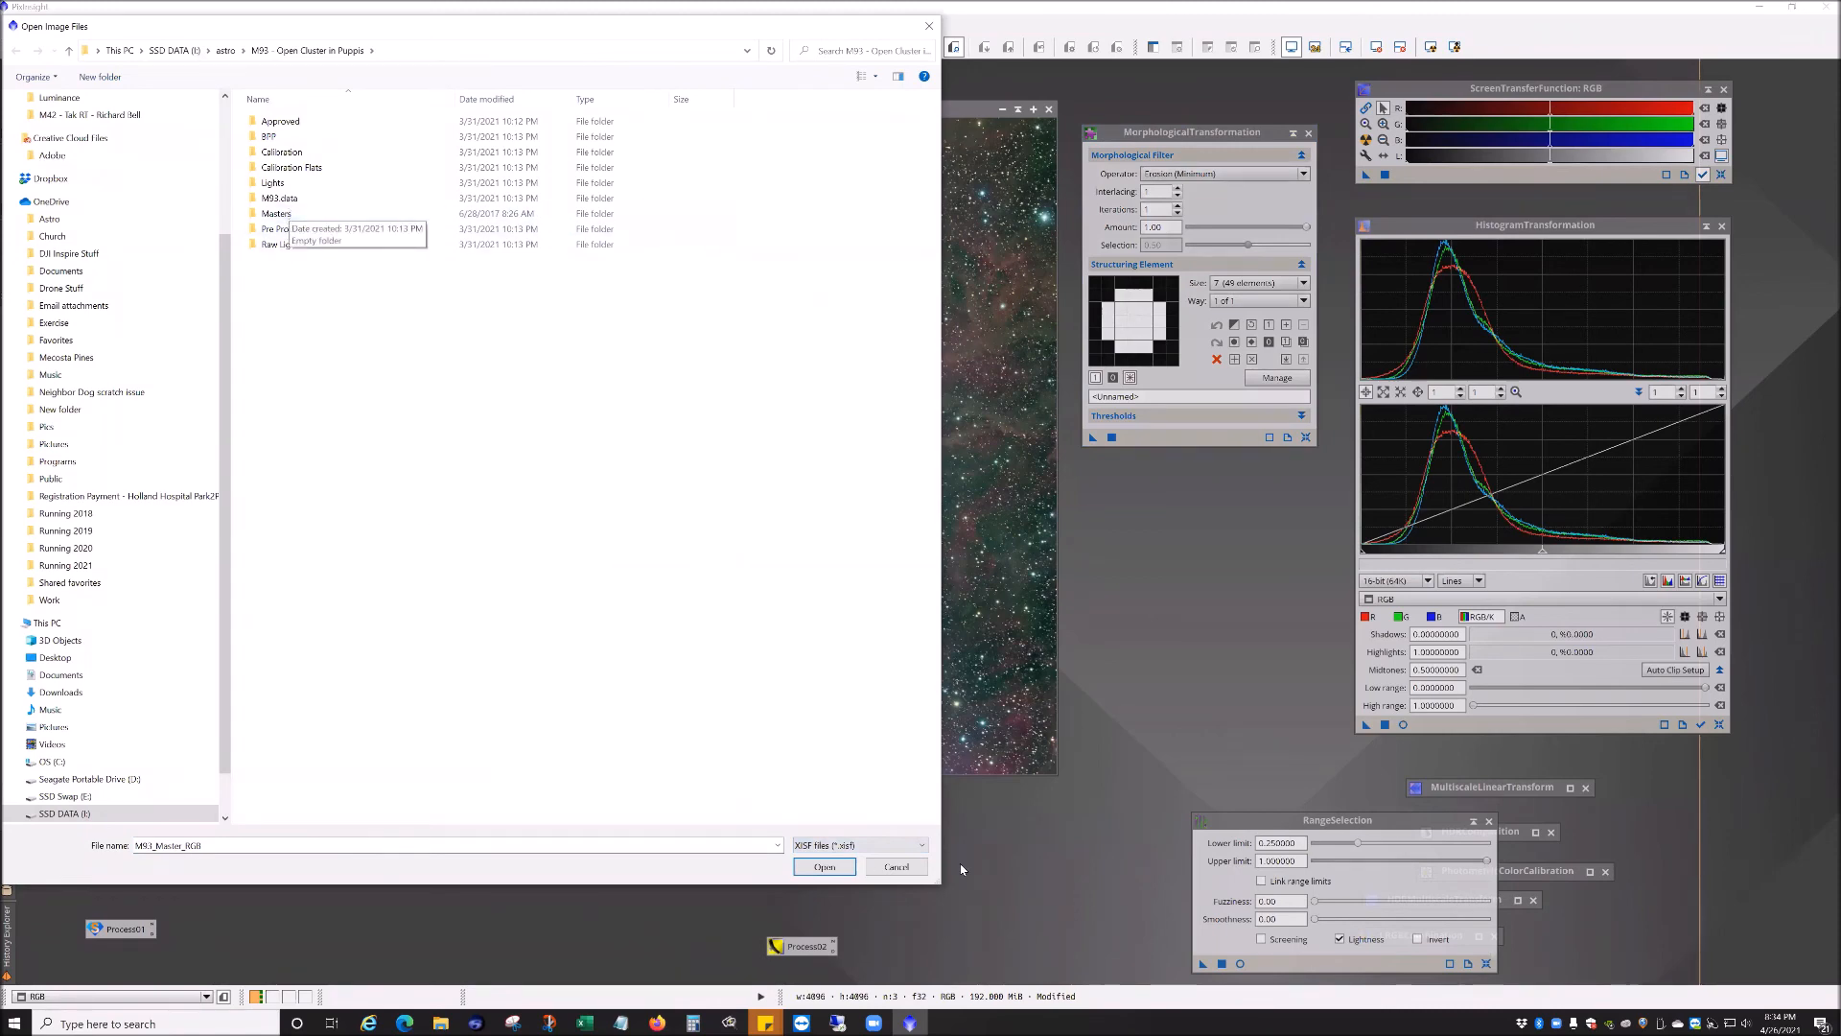
click(896, 866)
Step: Try to load the M93 project from the M93 - Open Cluster in Puppis folder, keeping the unsaved images open
click(20, 24)
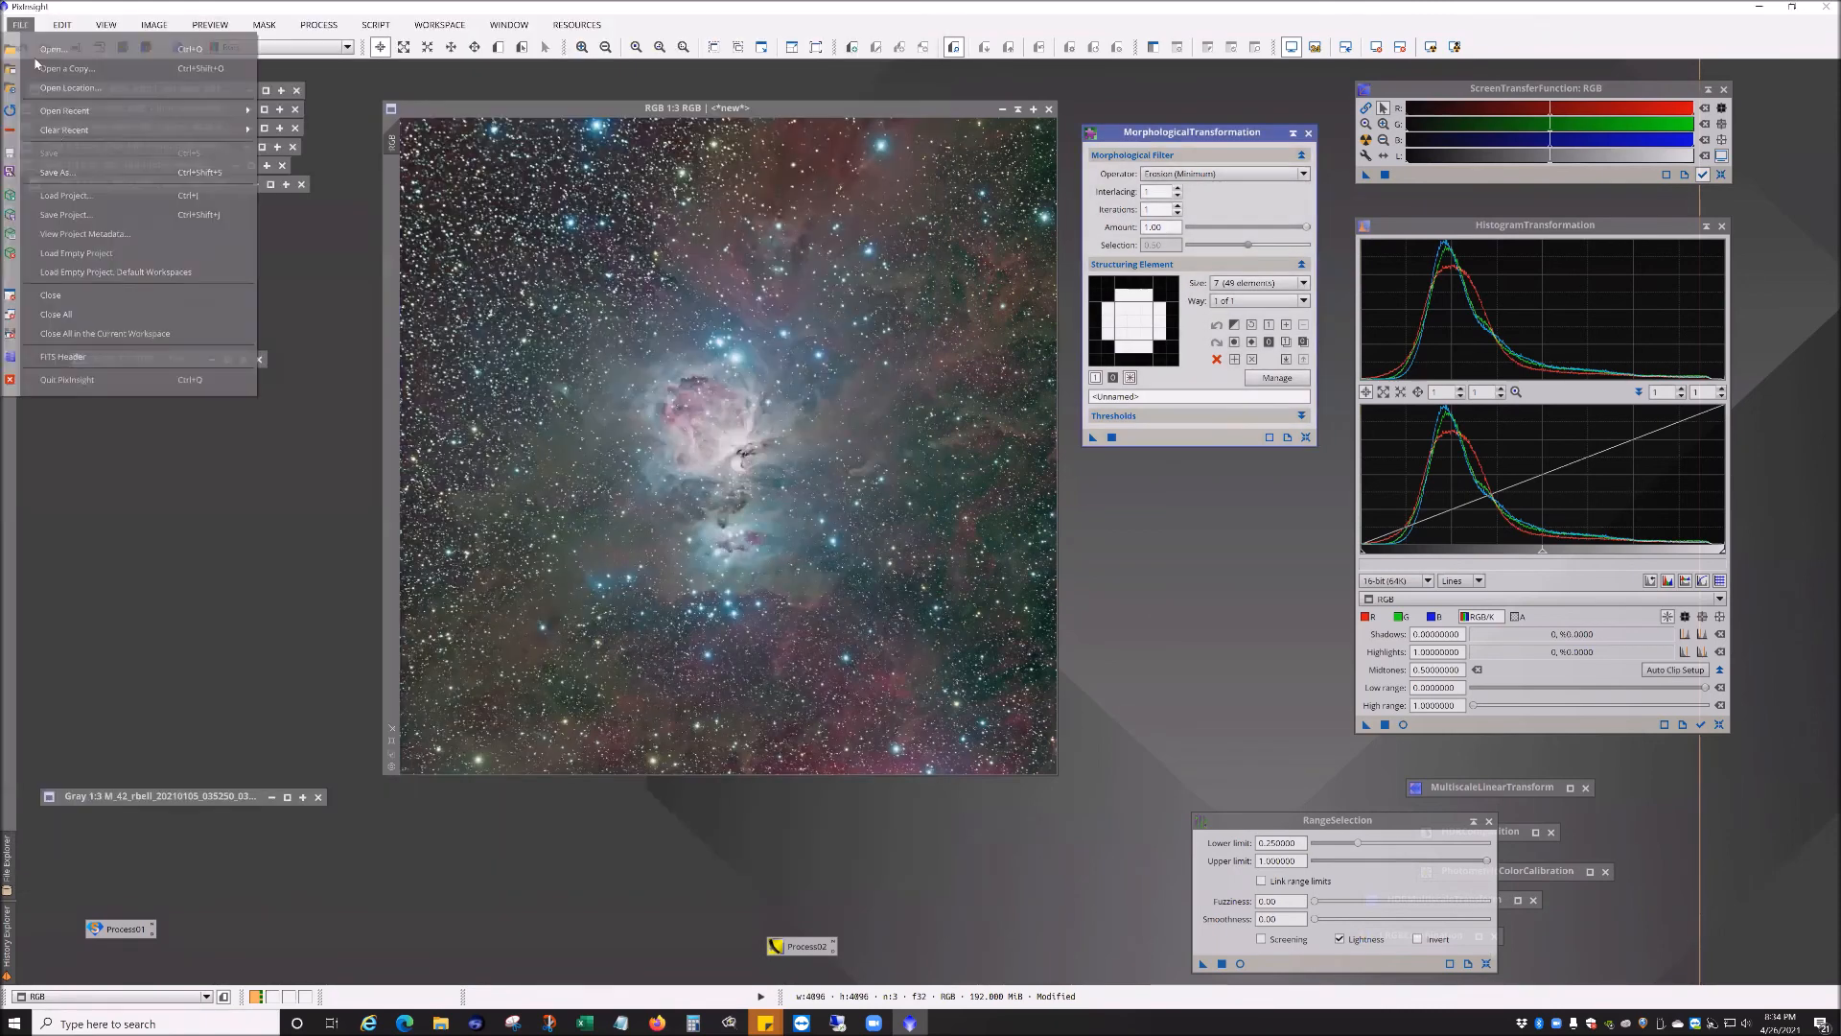
click(100, 198)
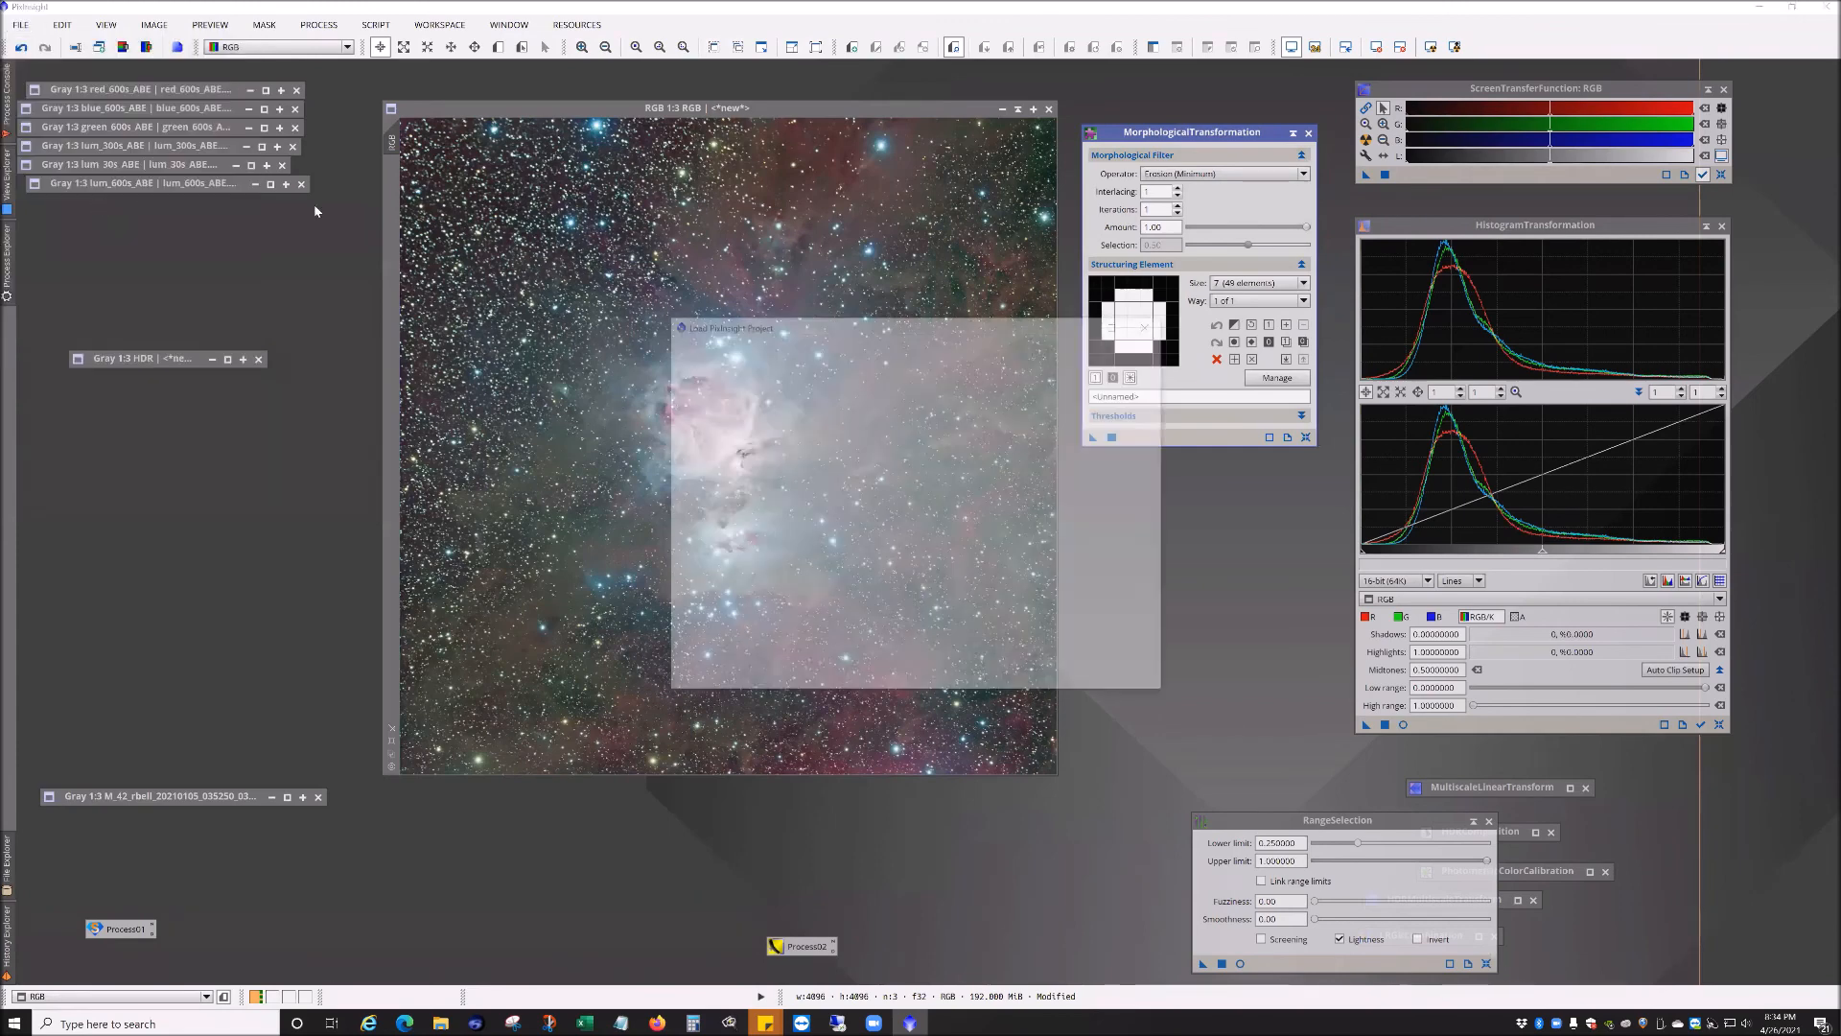
click(1094, 350)
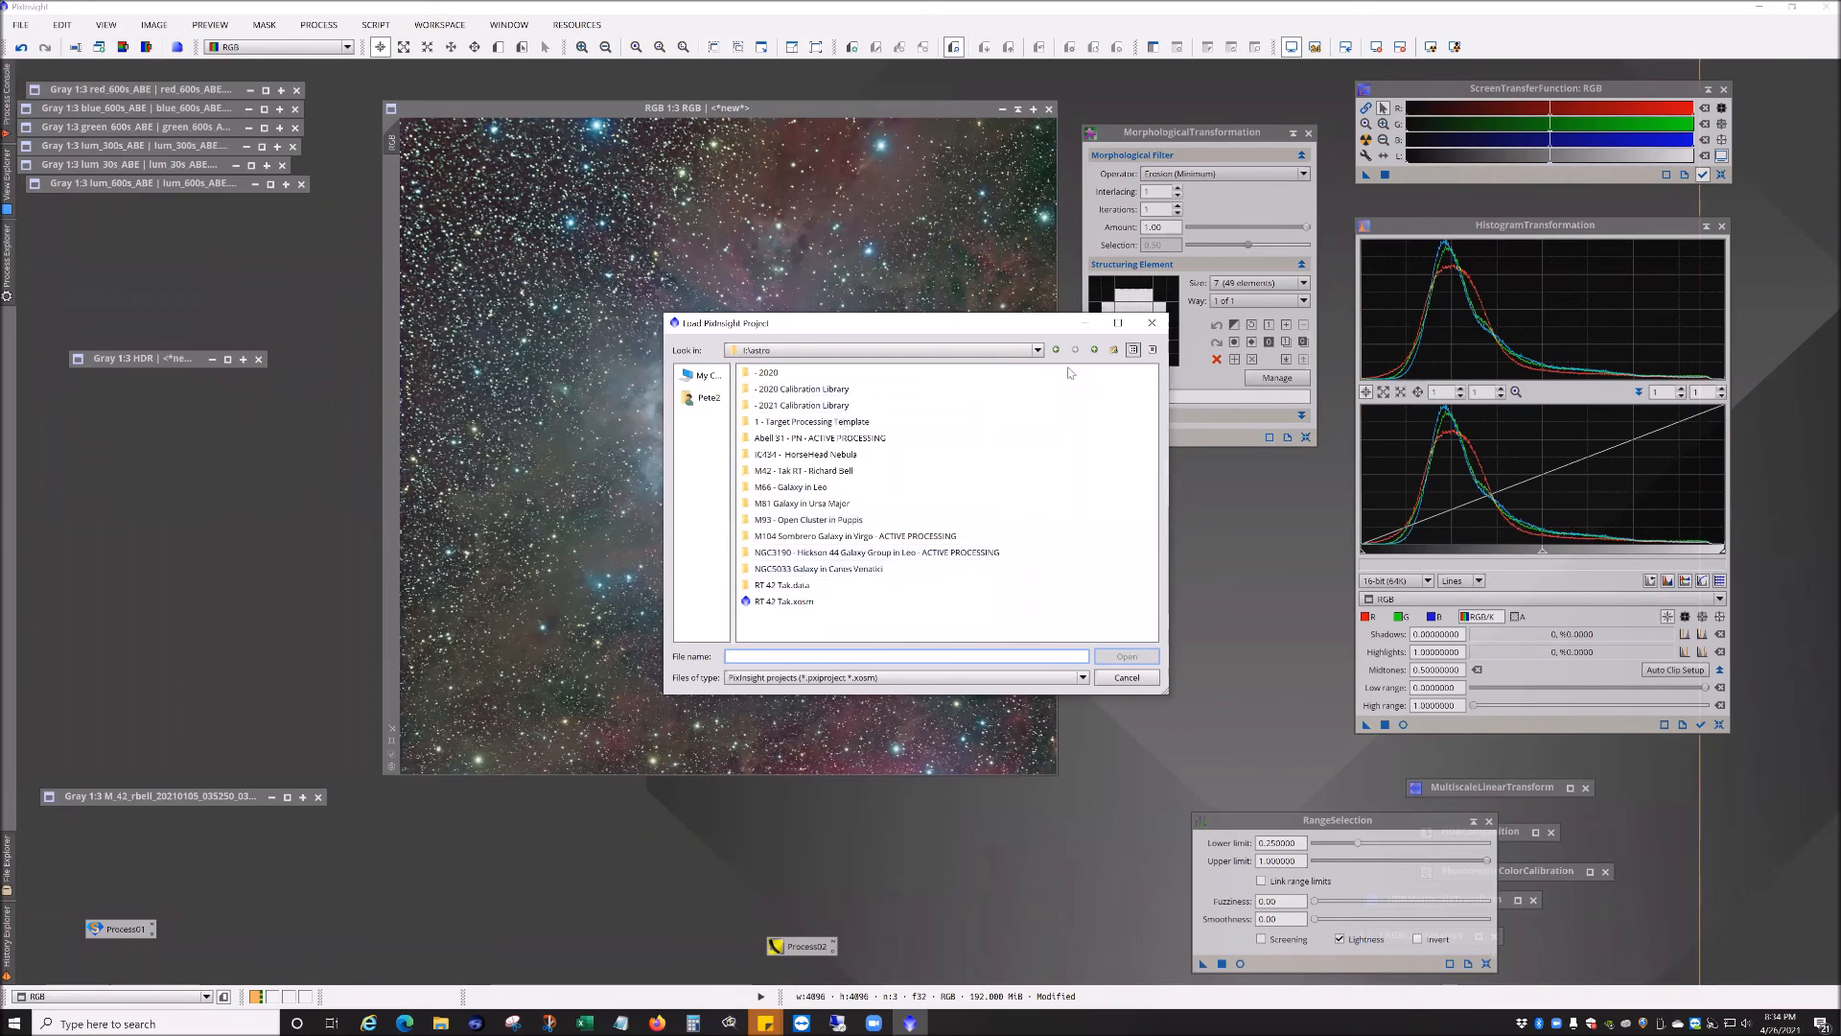
double_click(808, 523)
double_click(779, 523)
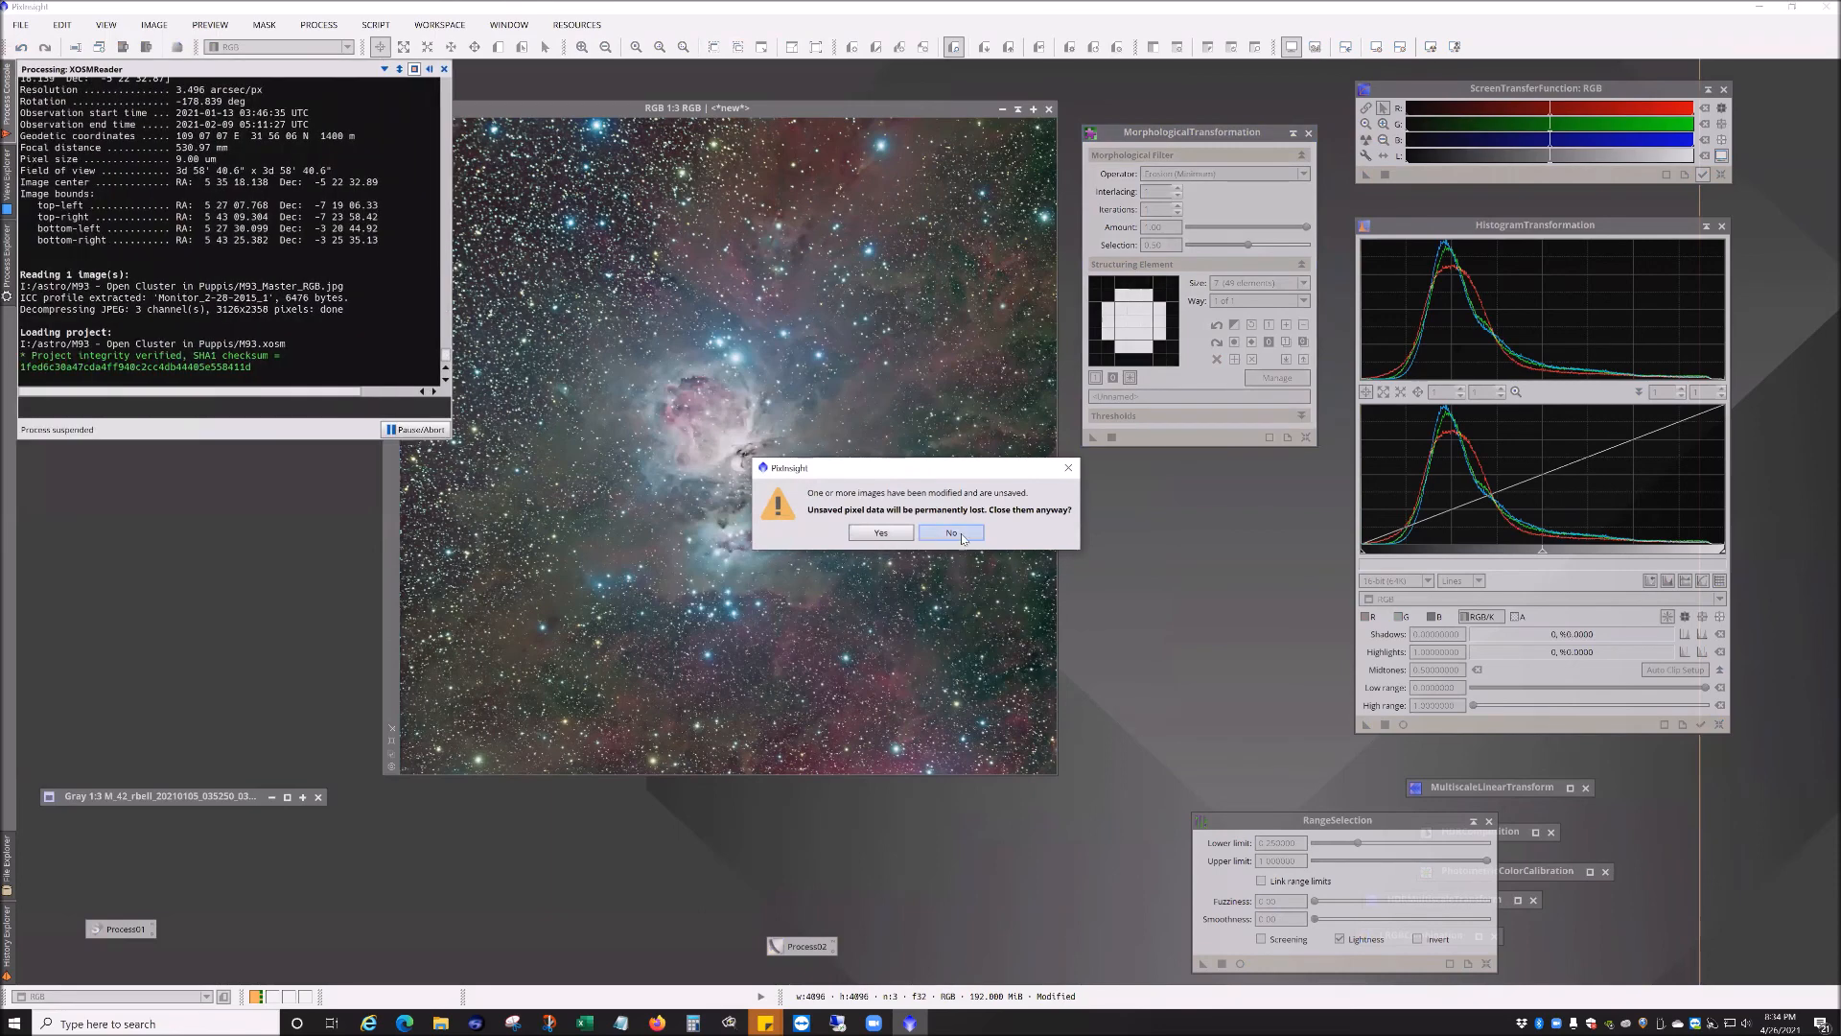
click(964, 540)
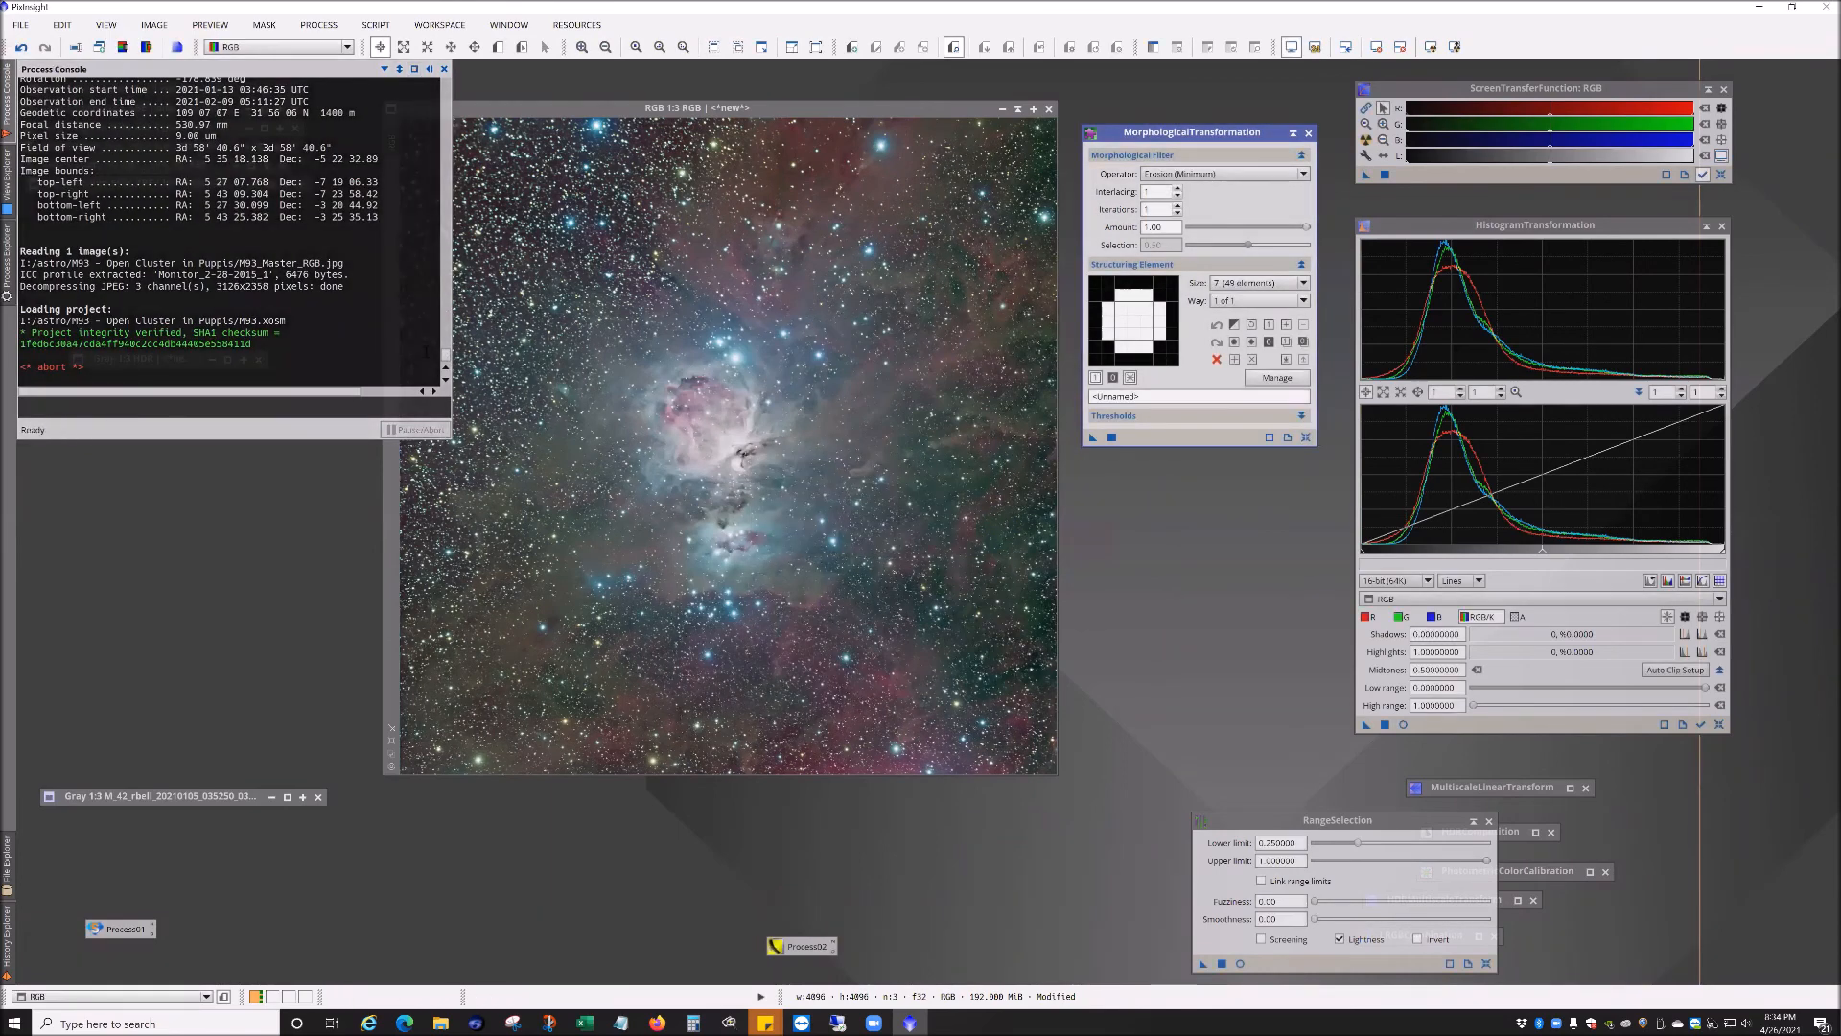
click(443, 70)
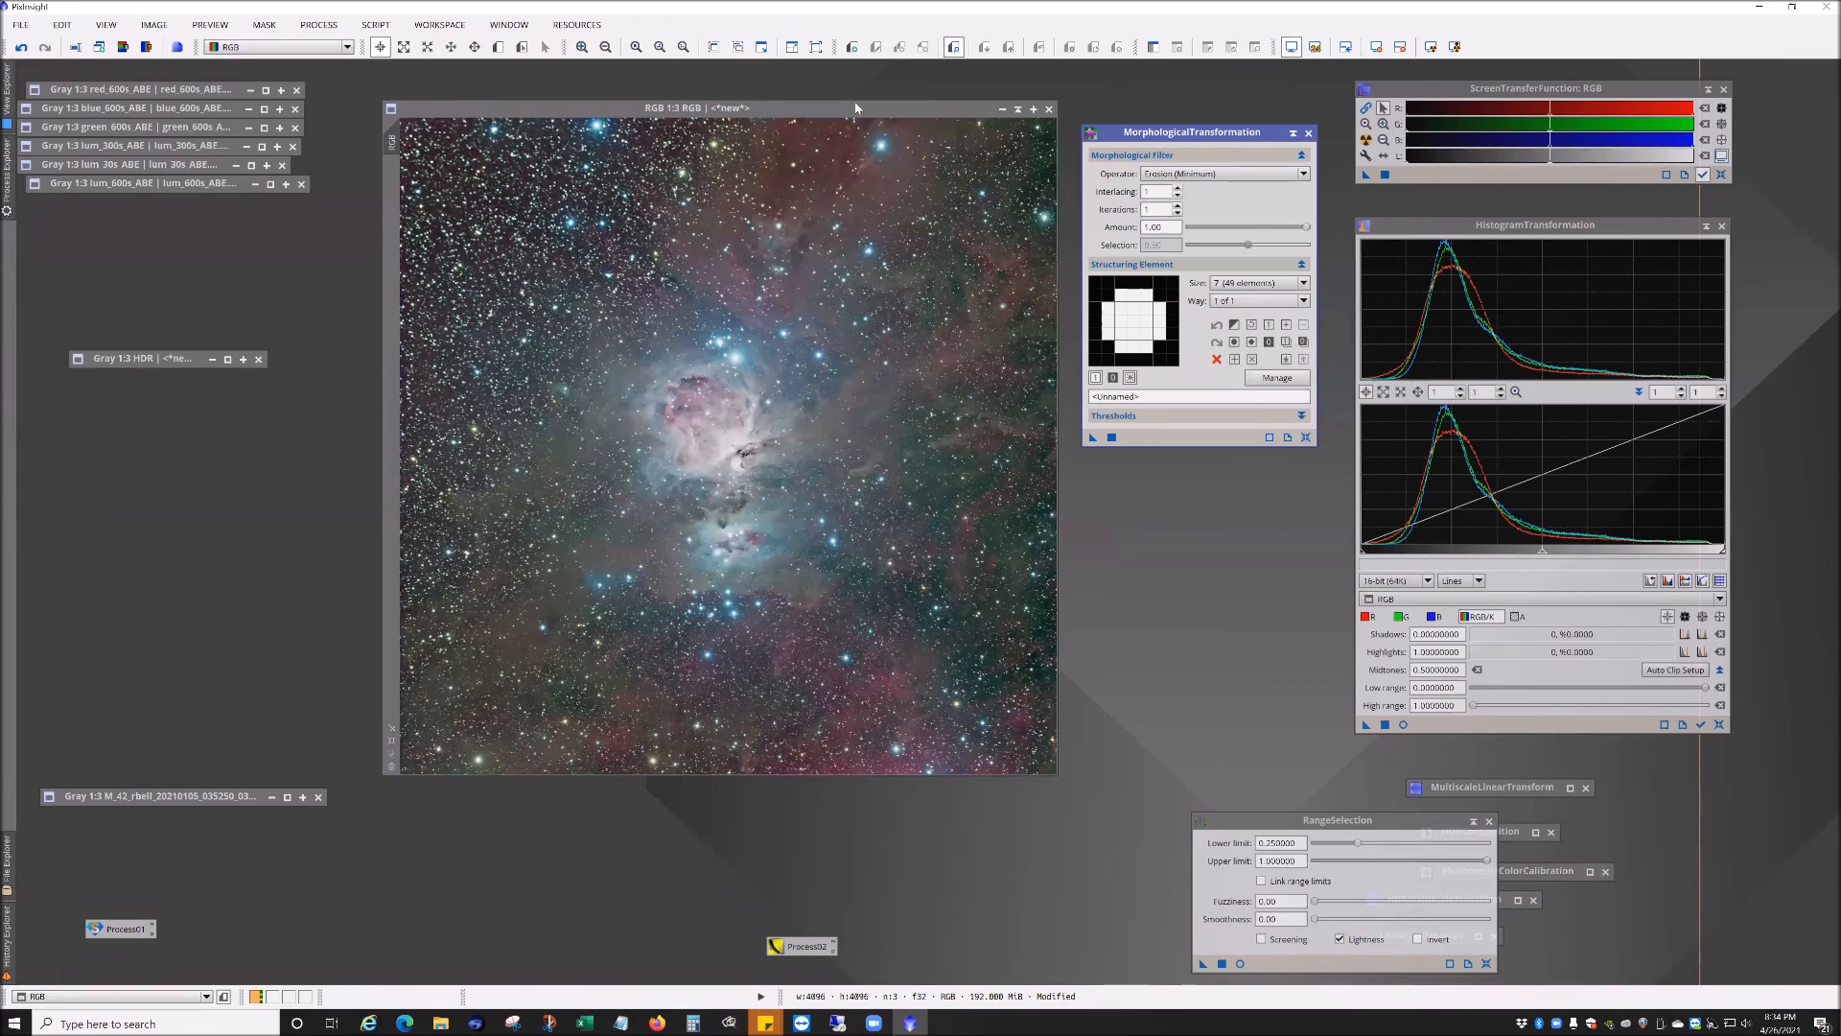
click(20, 25)
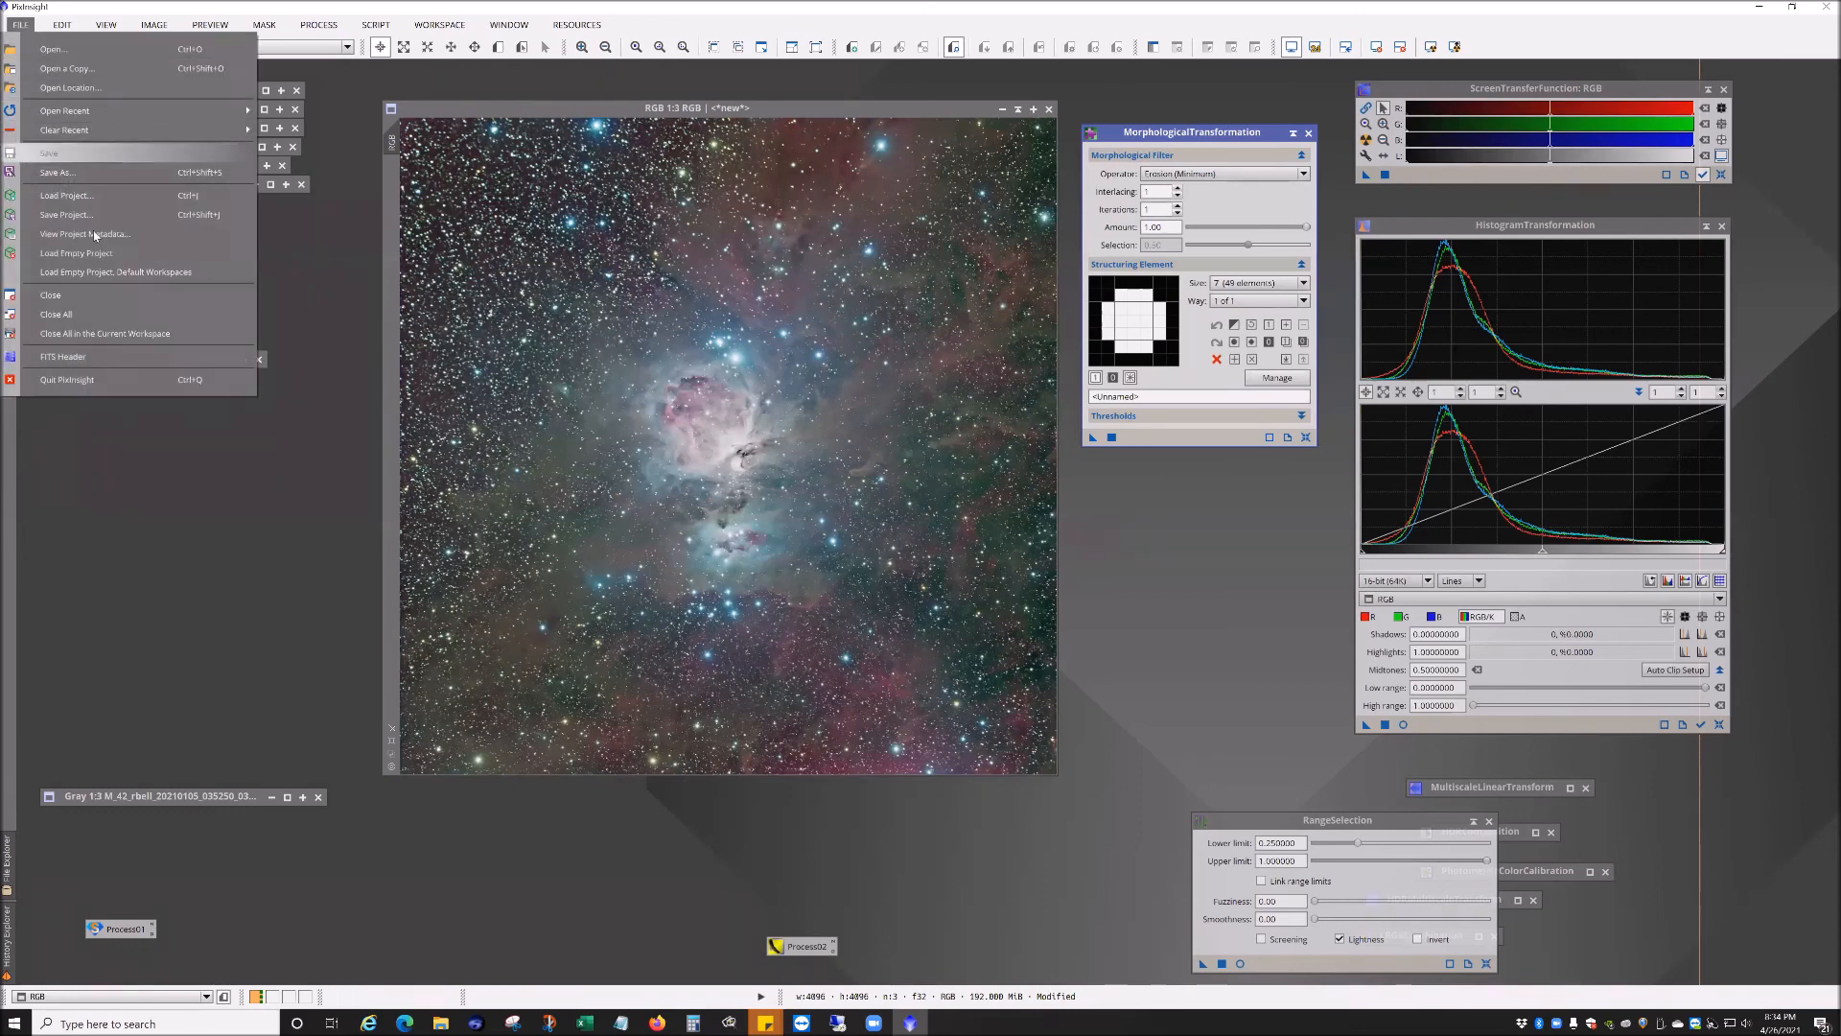
click(21, 21)
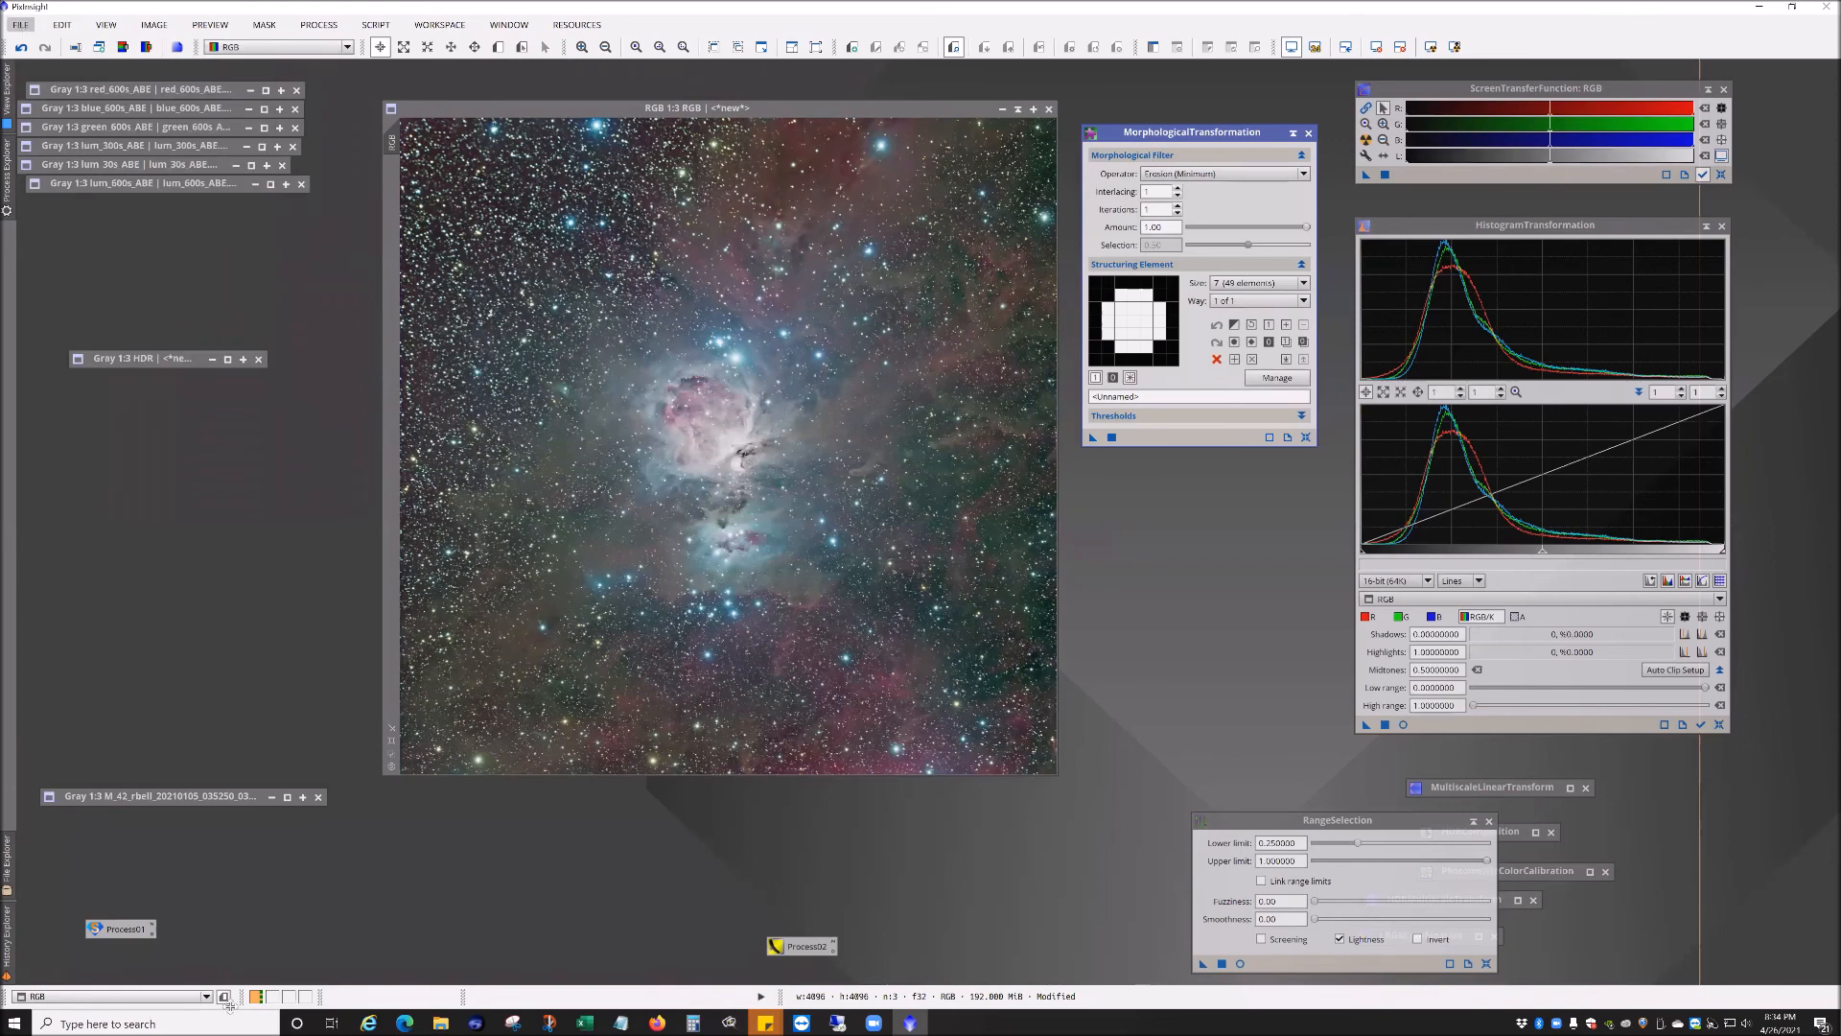
click(20, 25)
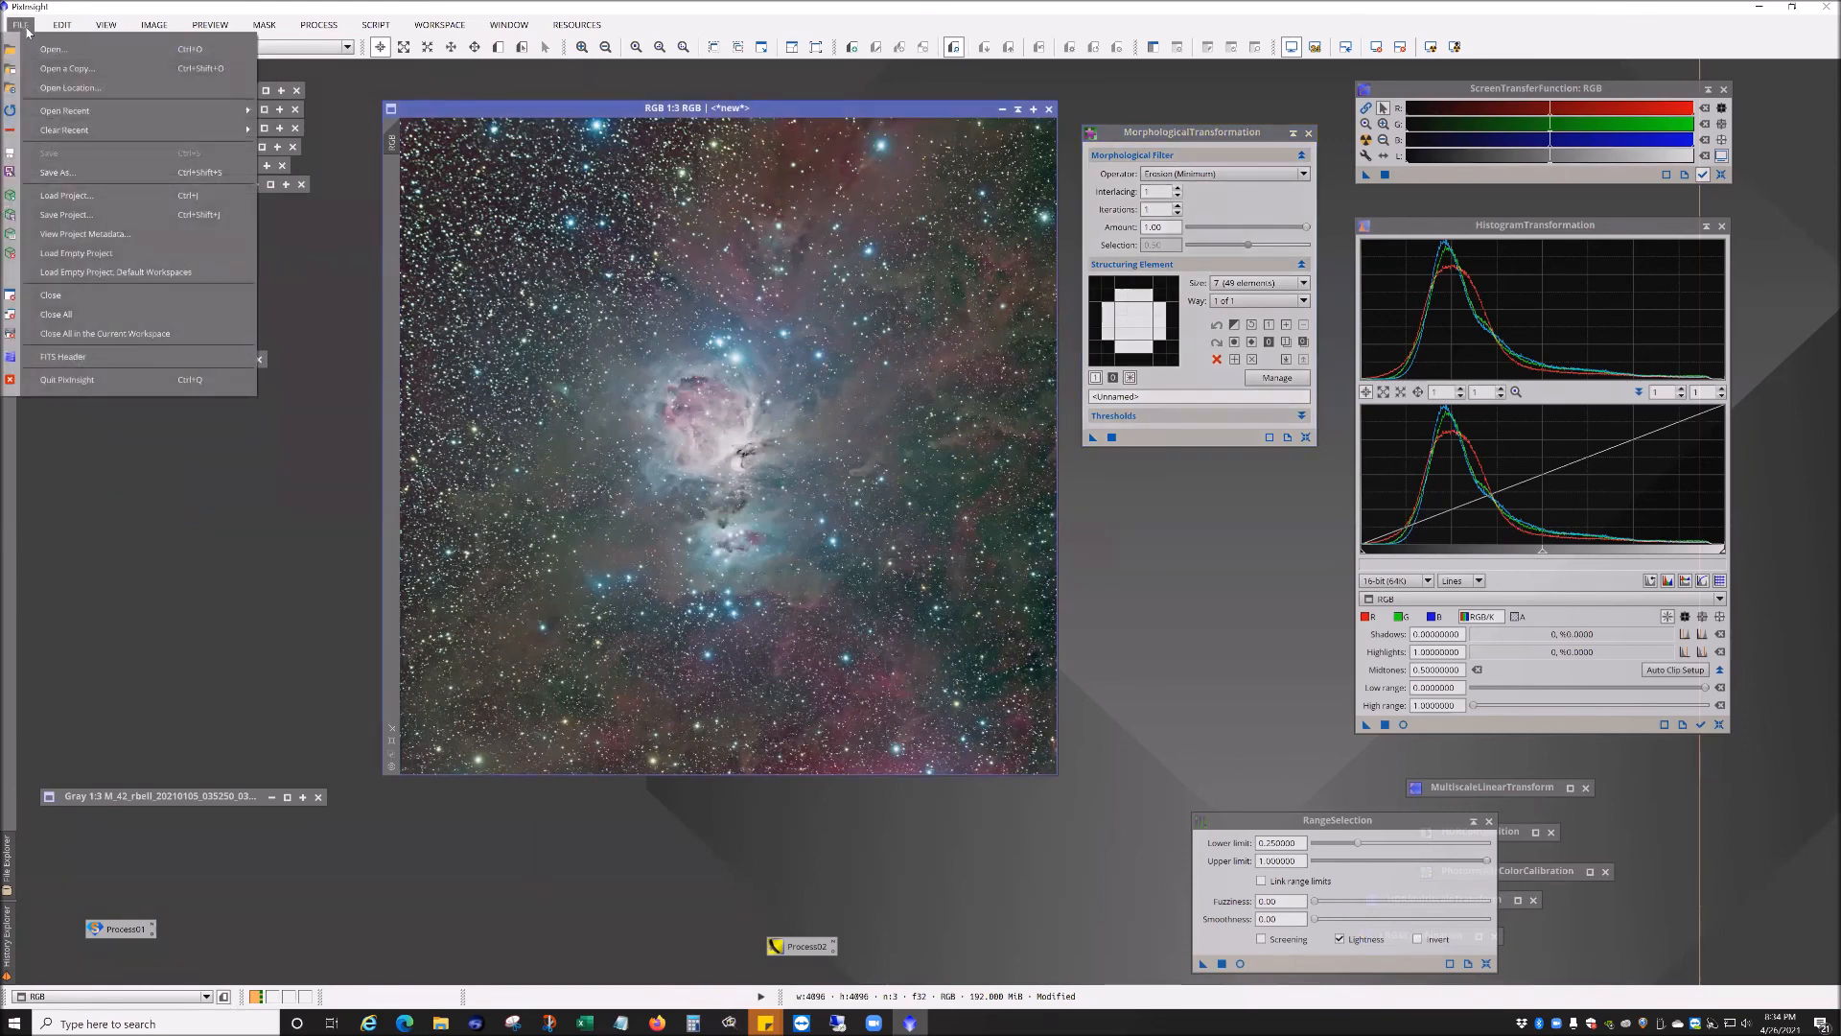
click(26, 508)
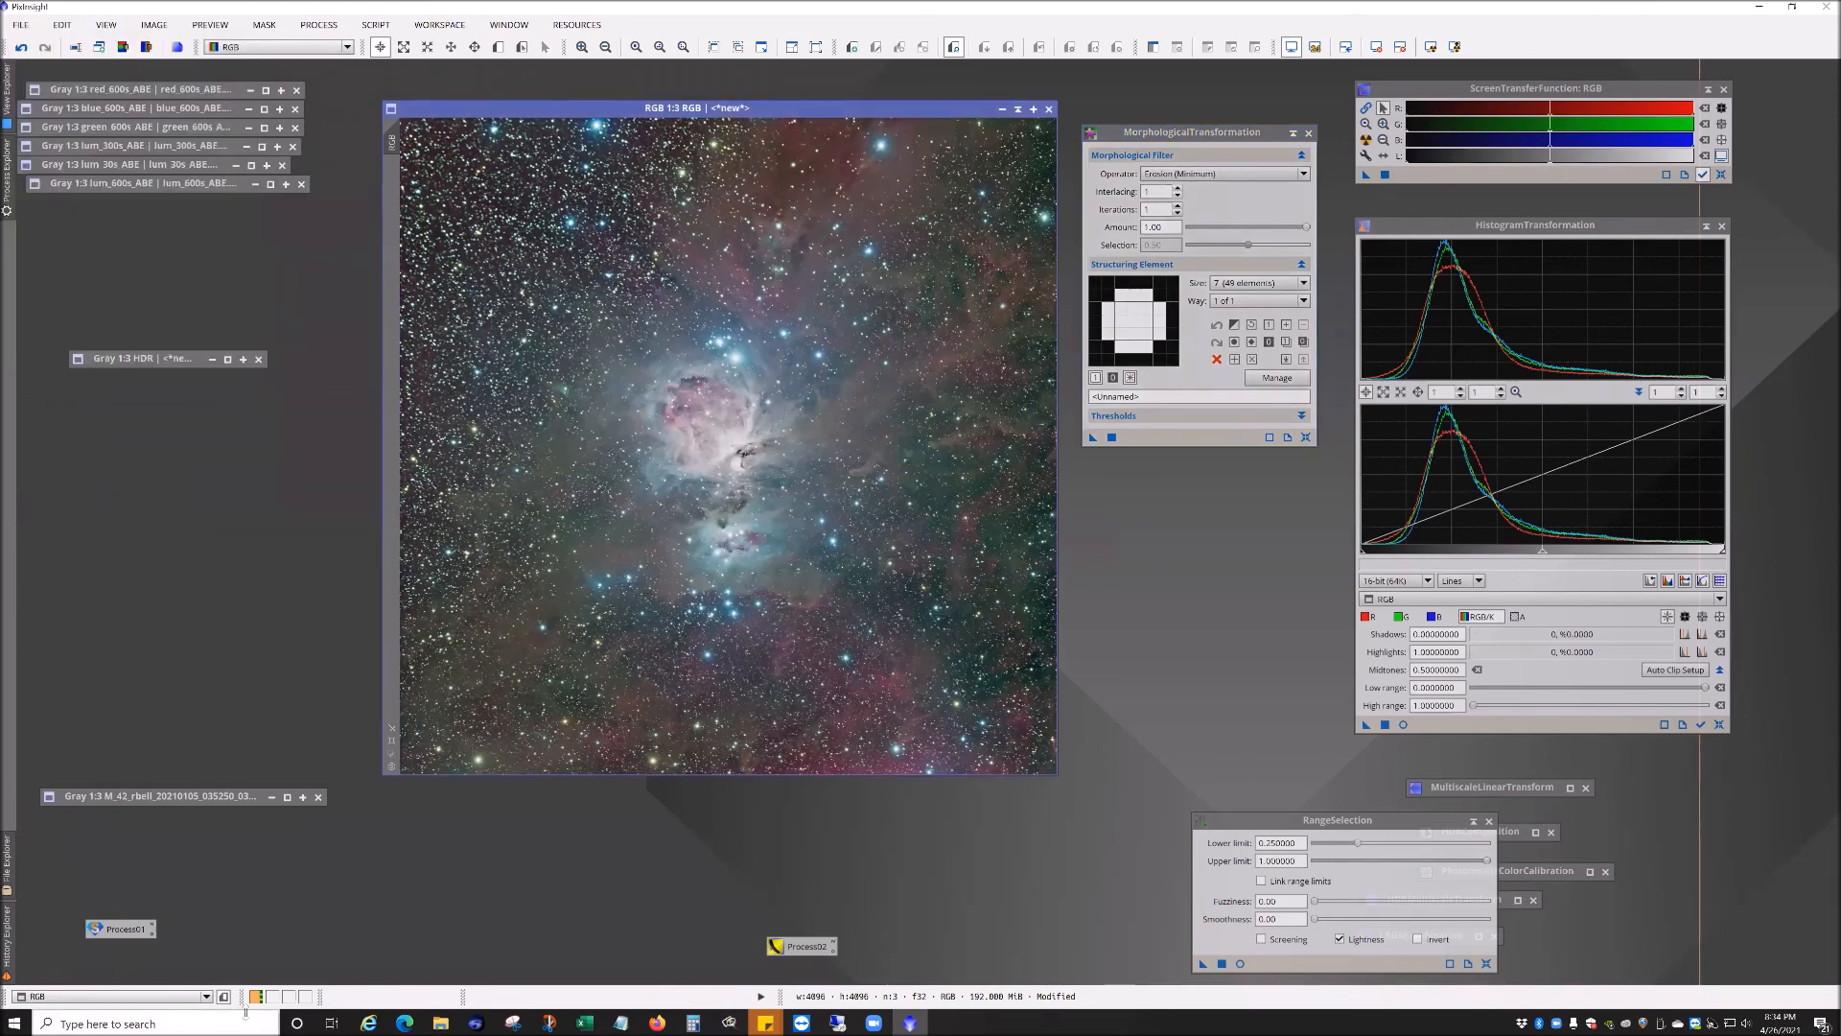
Step: Switch to an empty workspace and try loading the M93.xosm project, declining to close the unsaved images
click(272, 996)
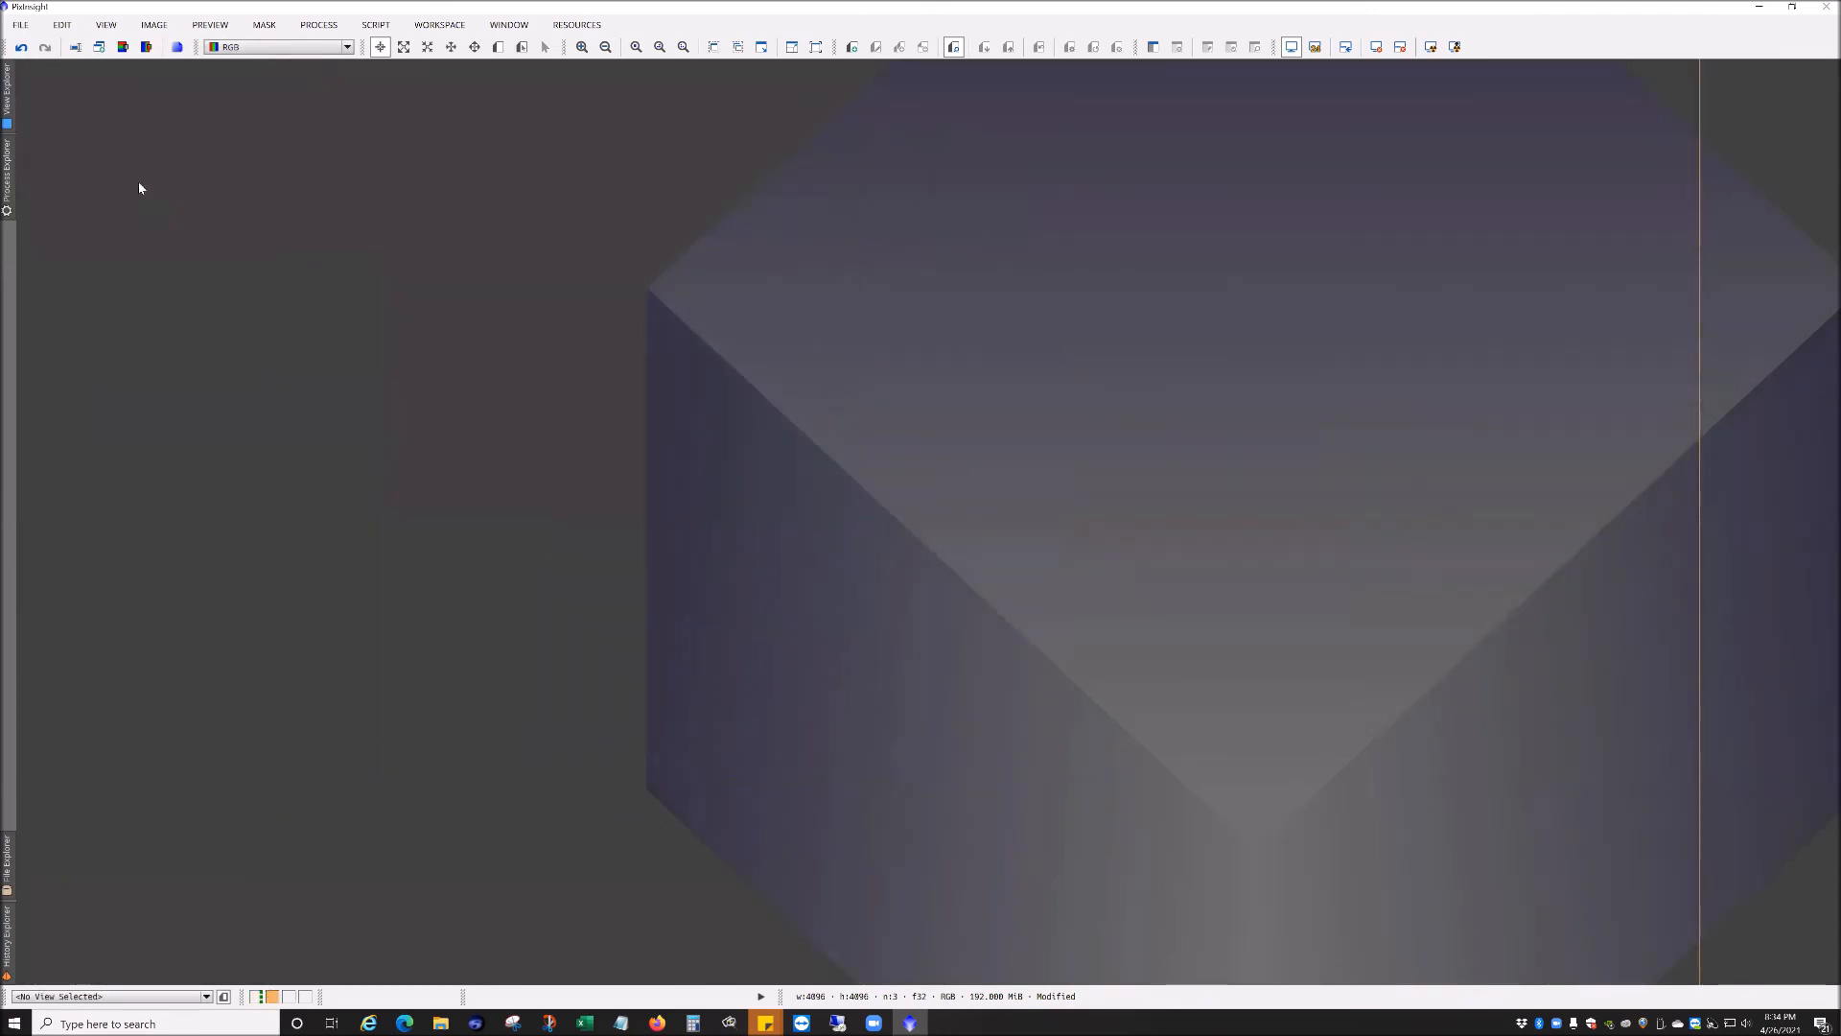
click(20, 25)
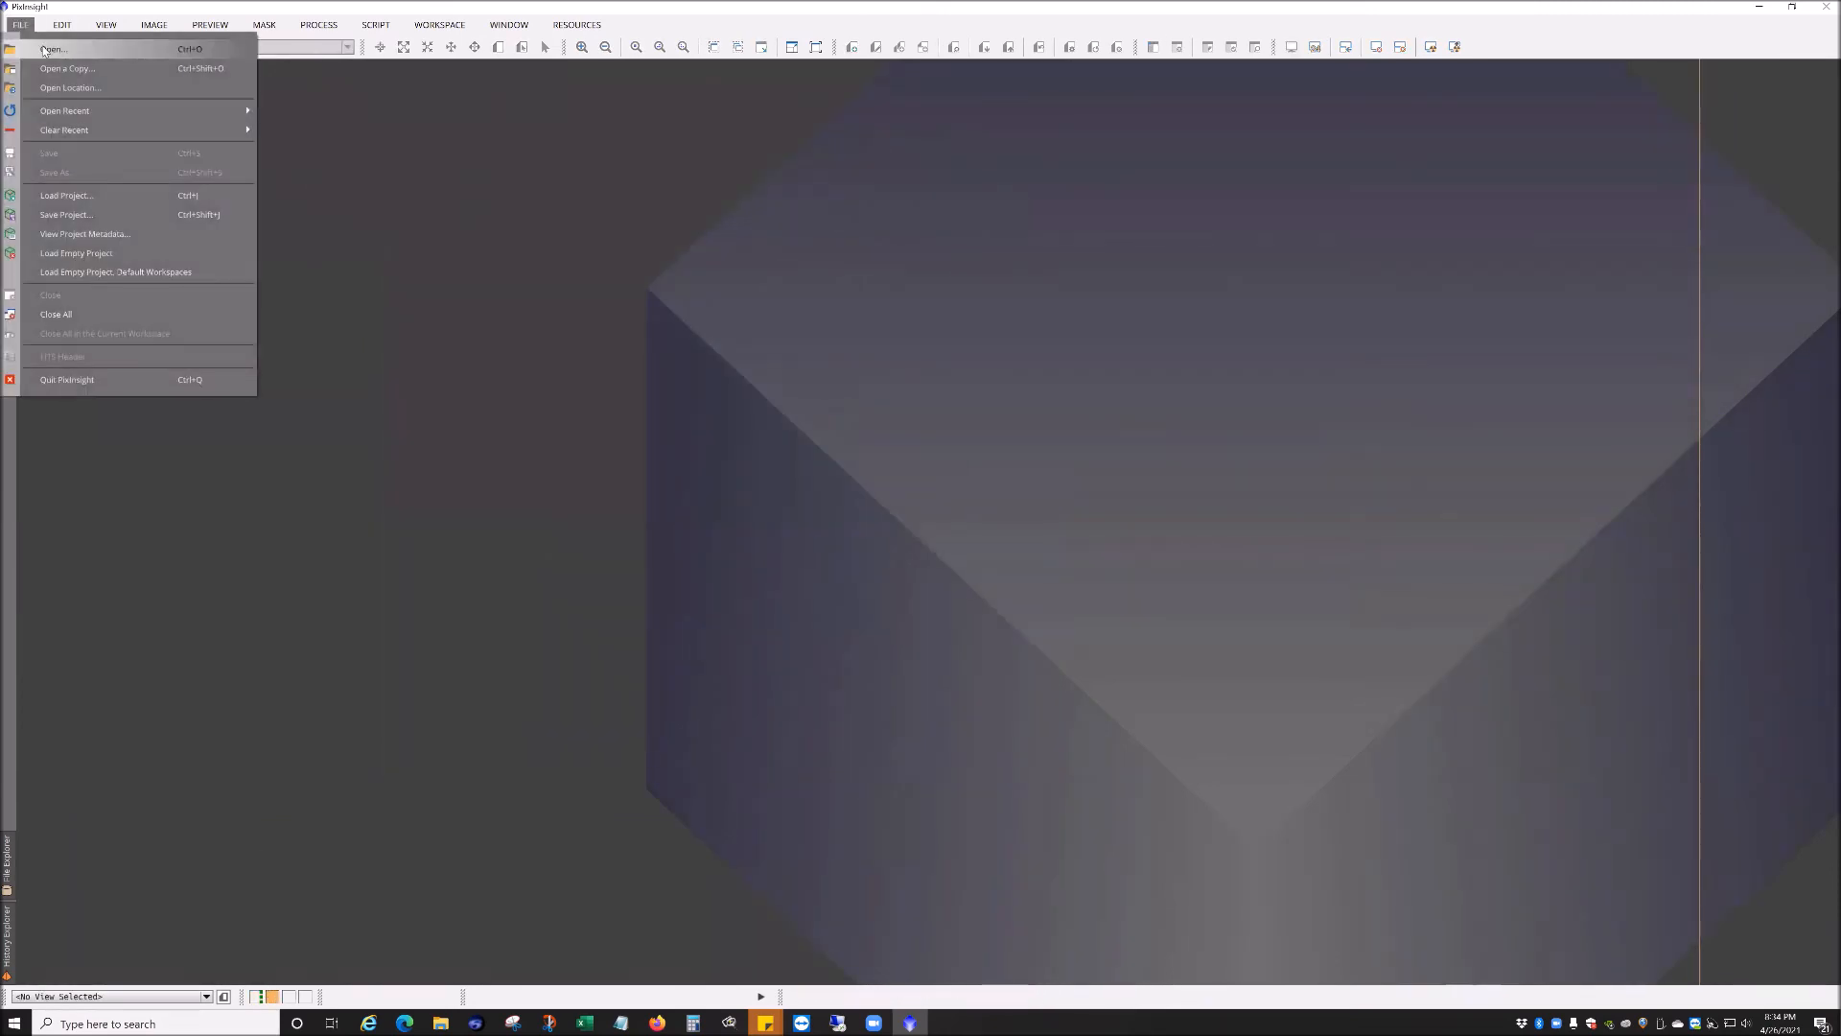
click(68, 196)
double_click(776, 519)
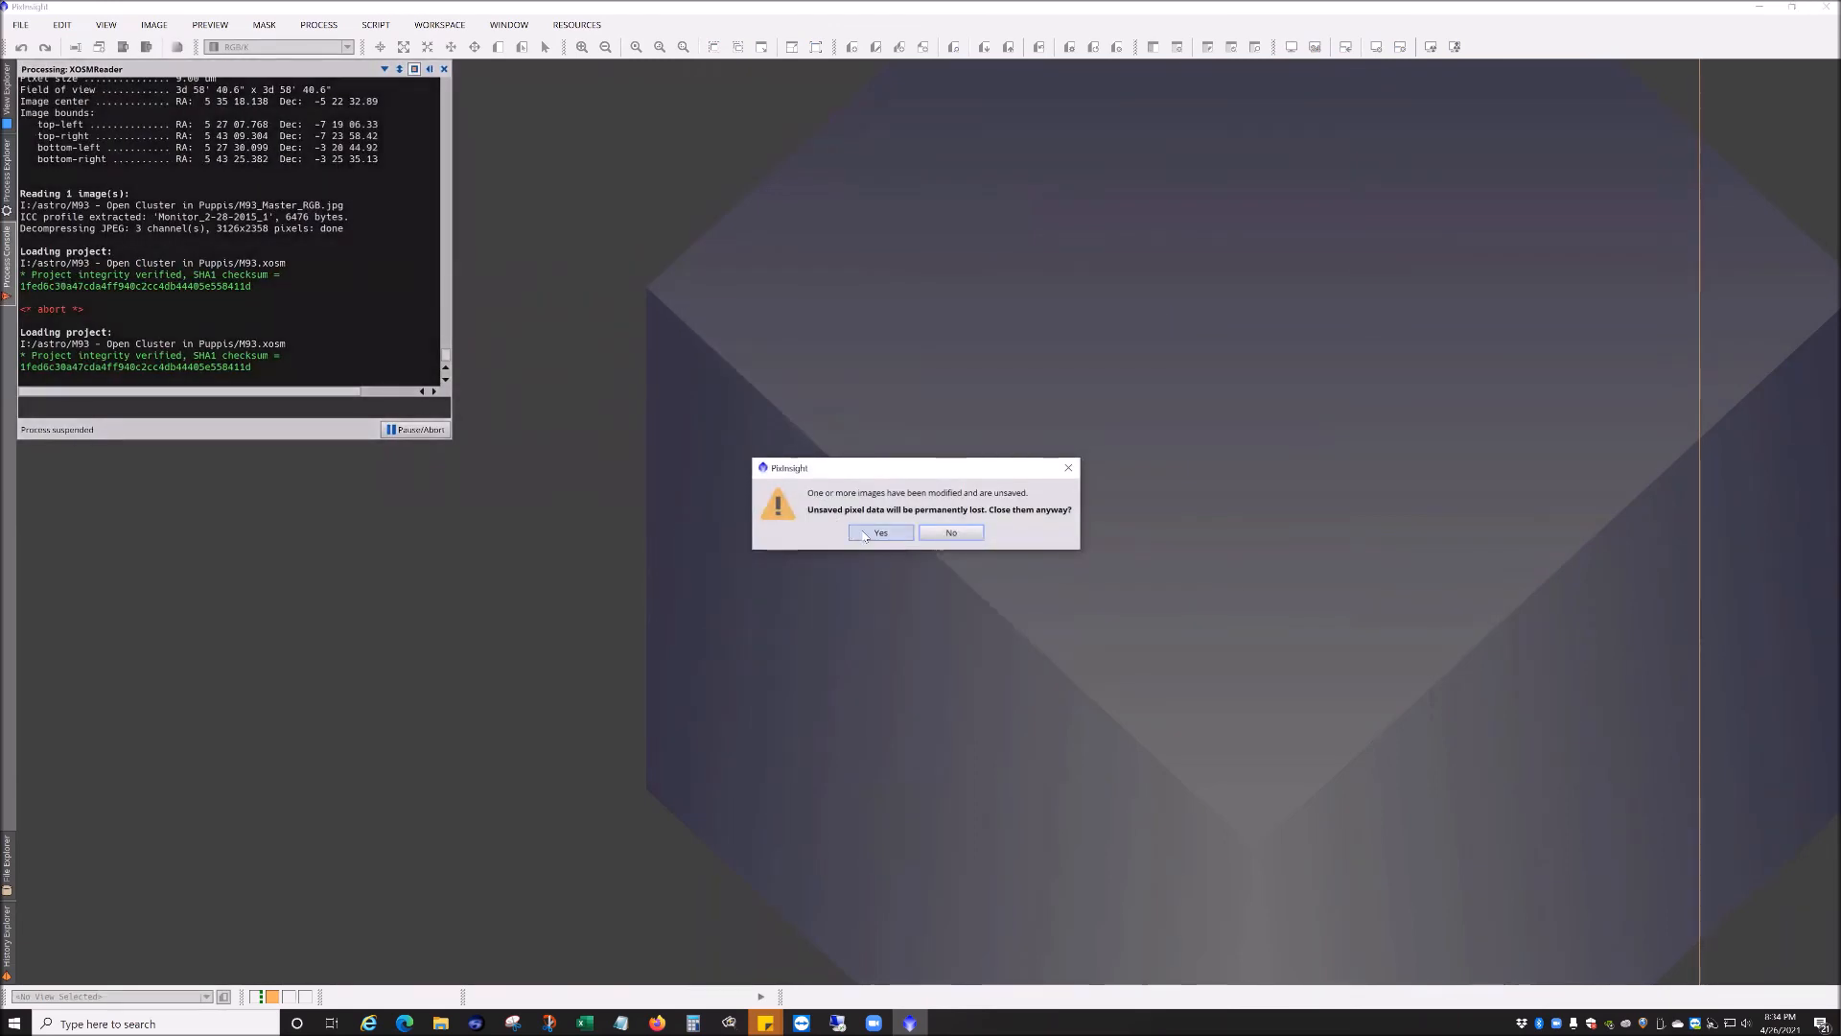
click(952, 533)
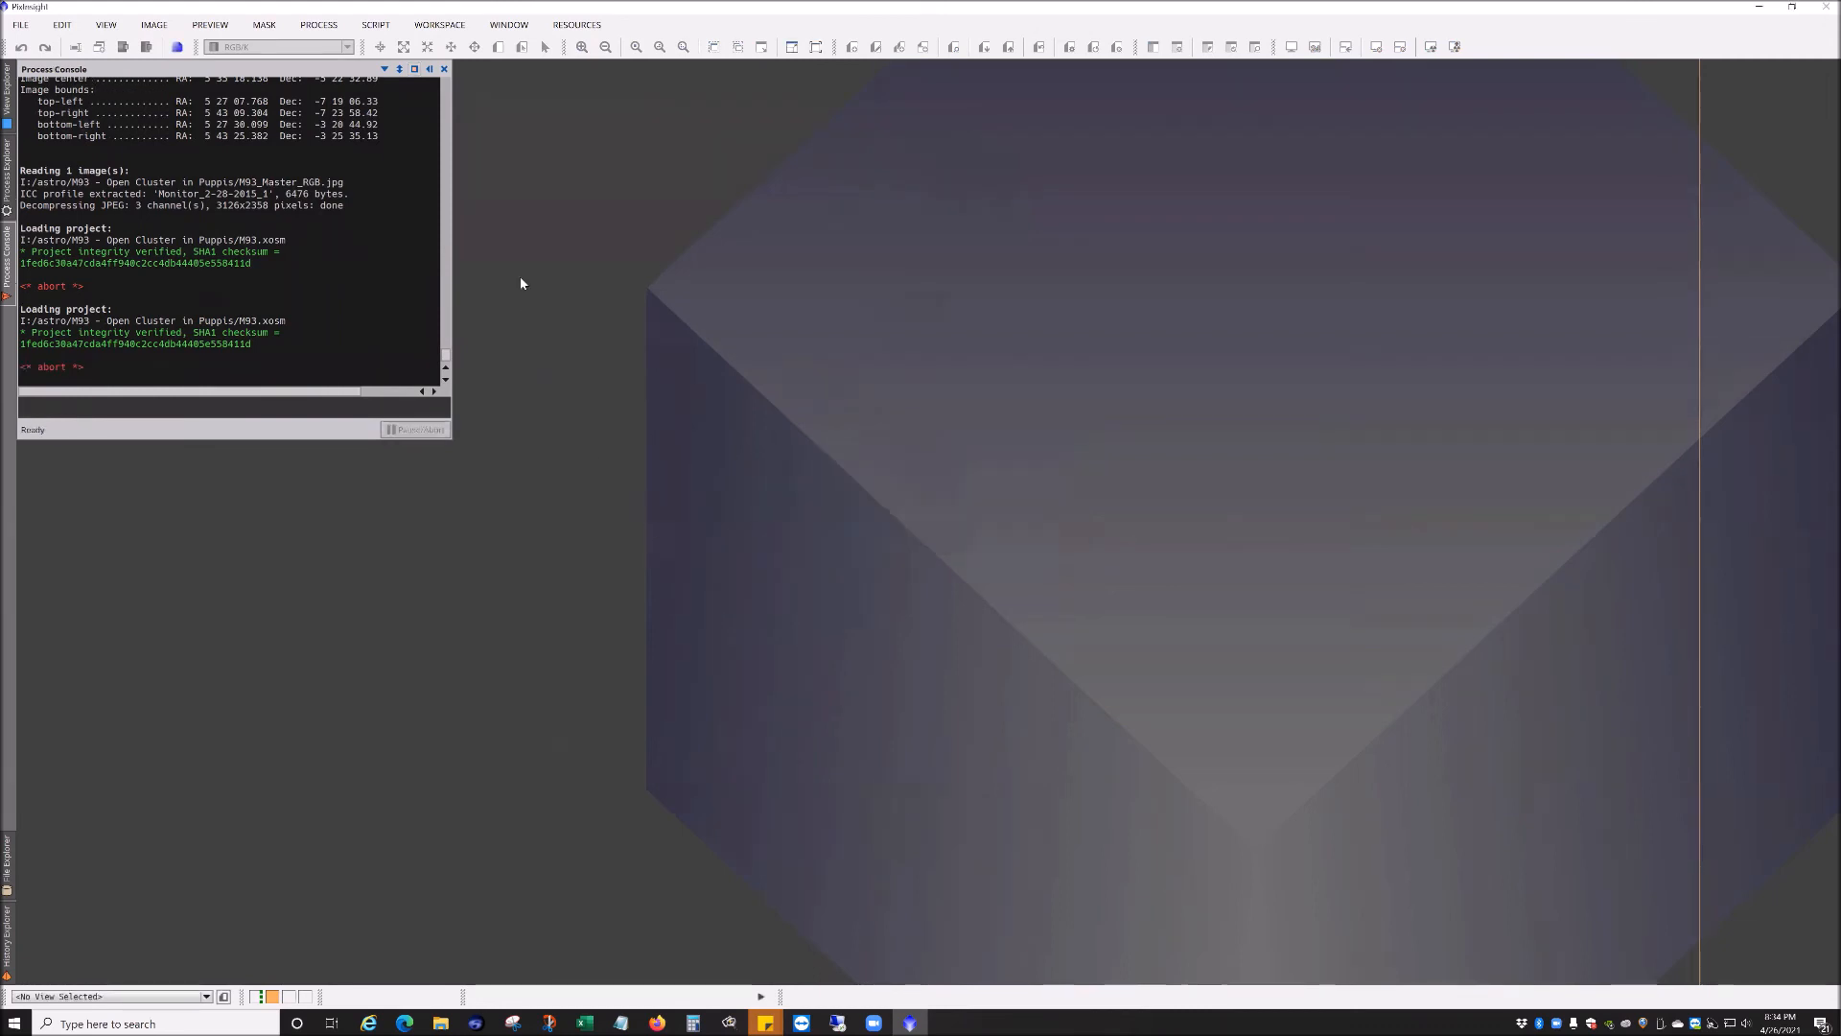
Step: Retry loading the M93.xosm project, again keeping the unsaved images, and close the process console
click(20, 25)
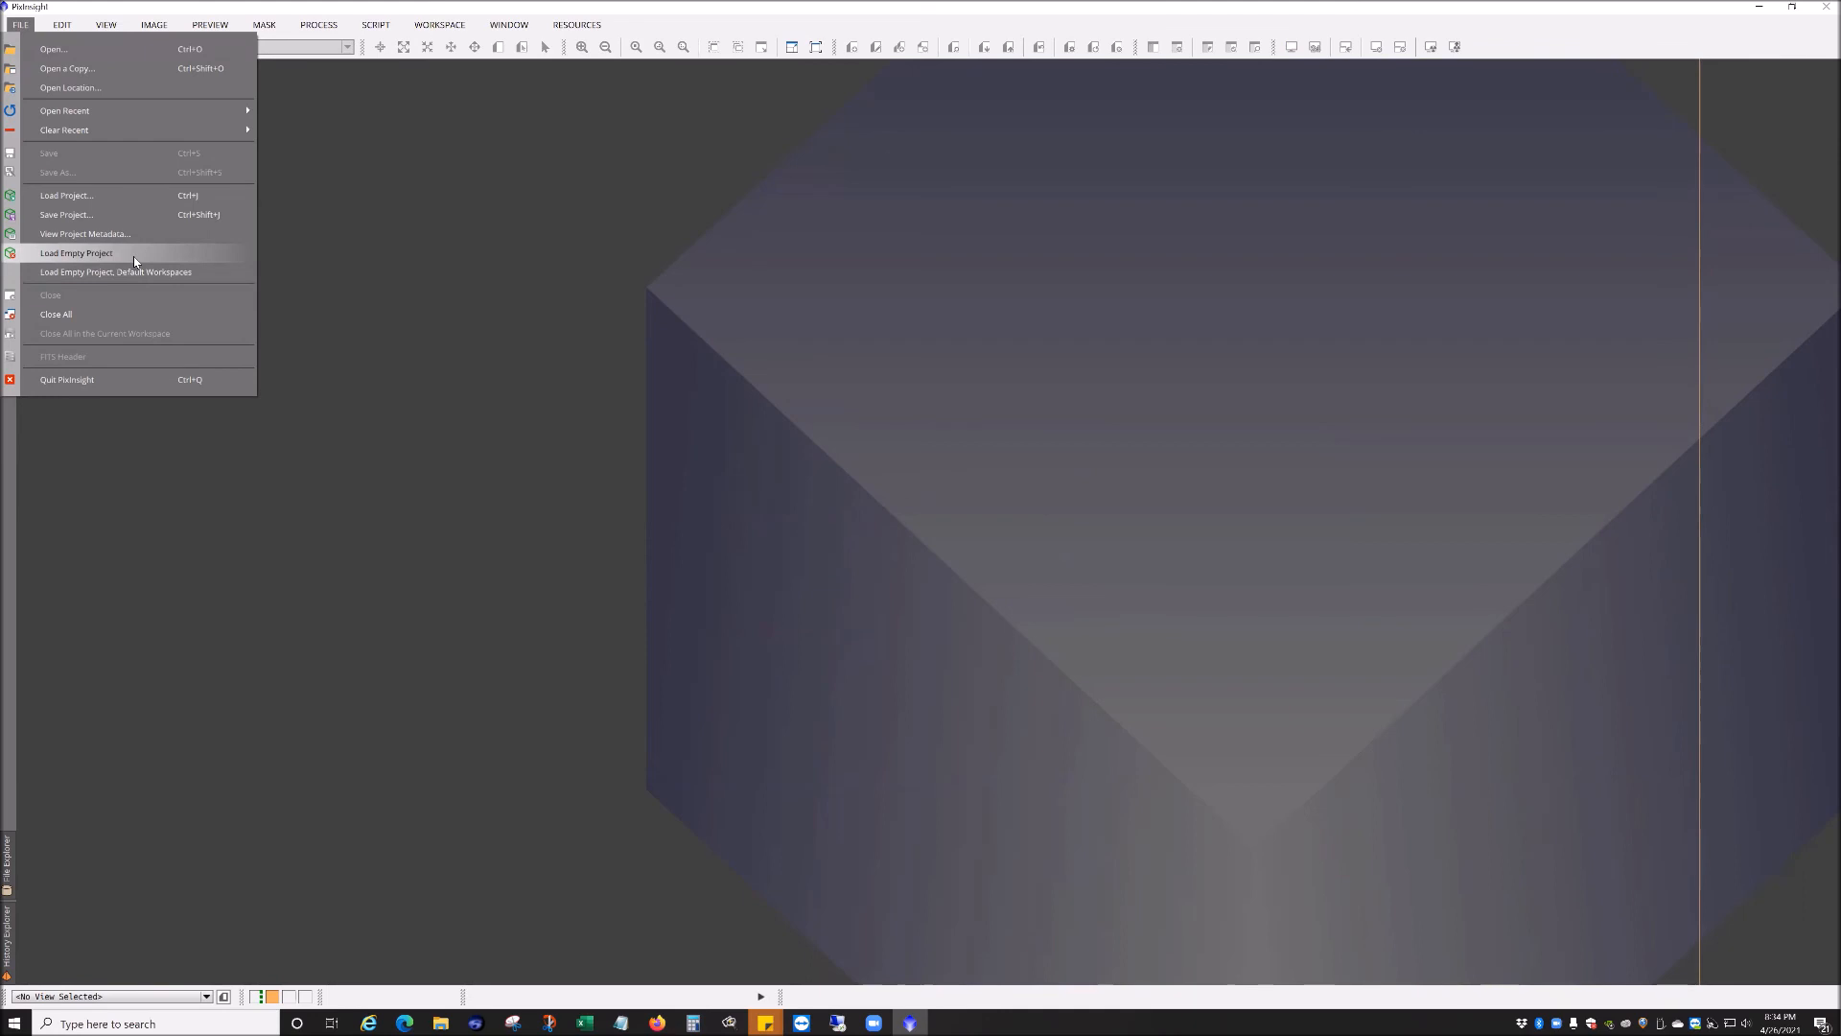
click(135, 195)
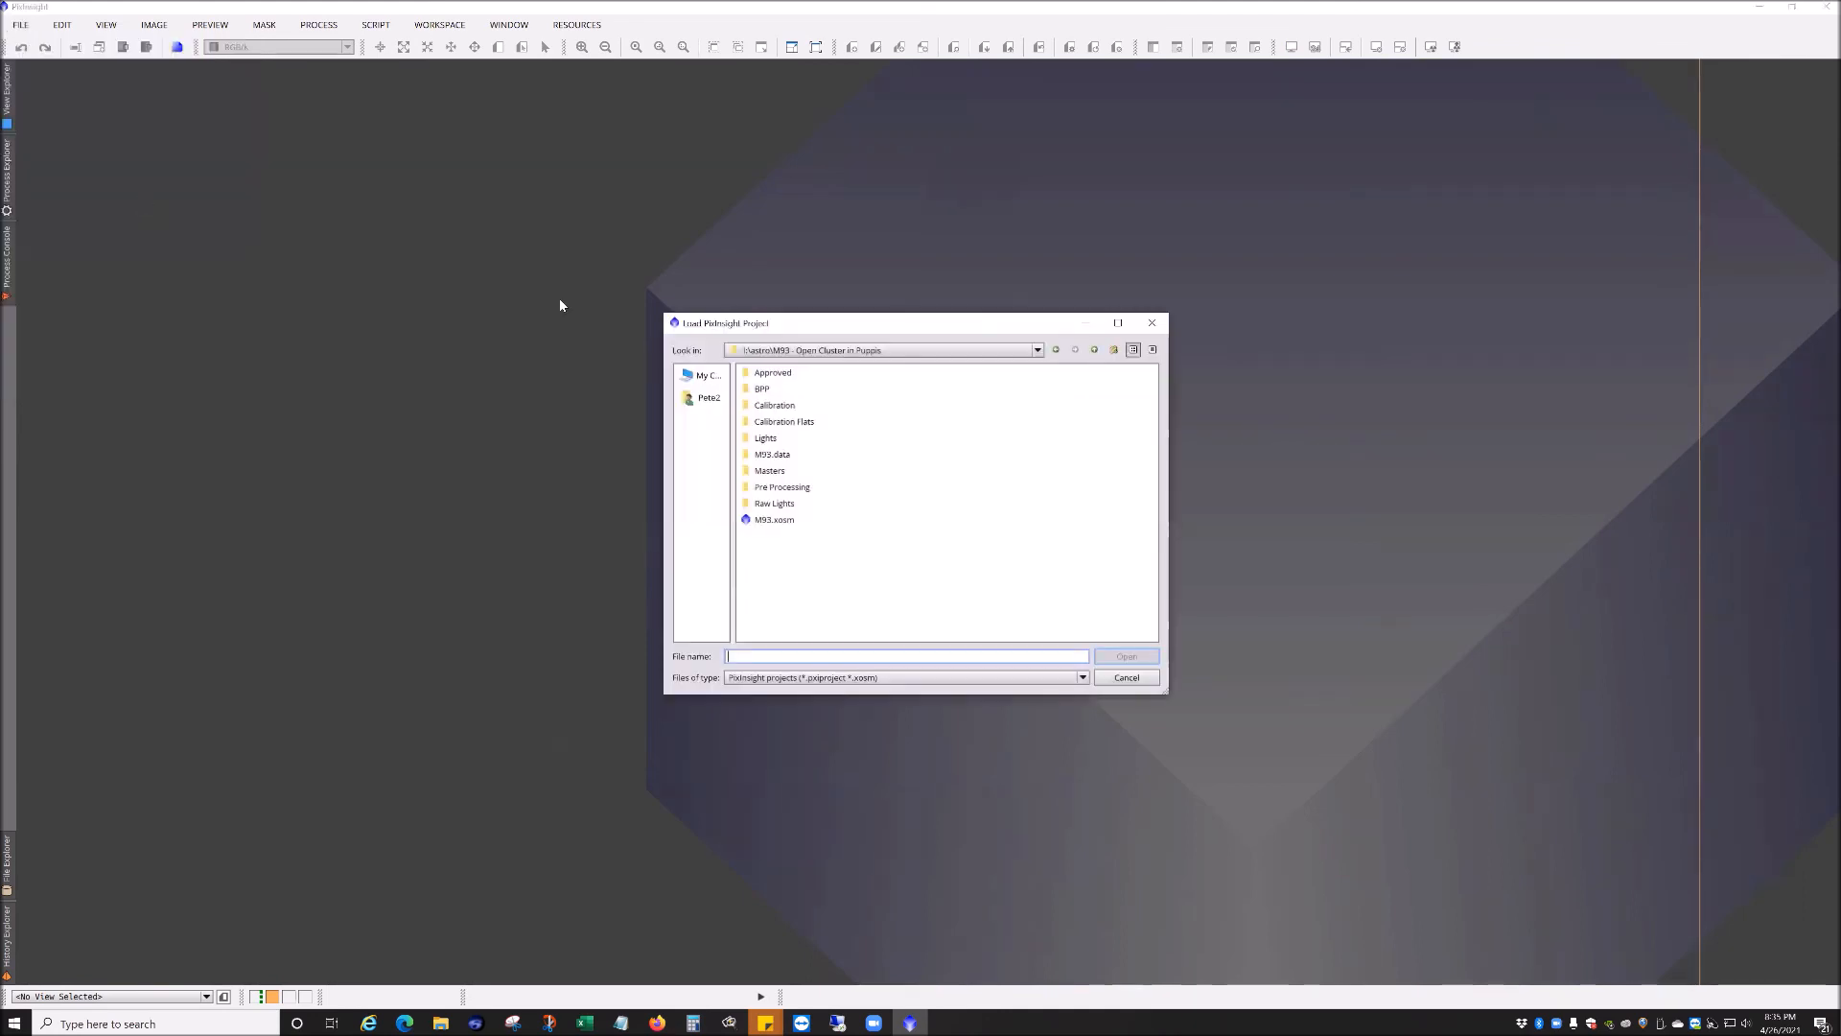
double_click(775, 519)
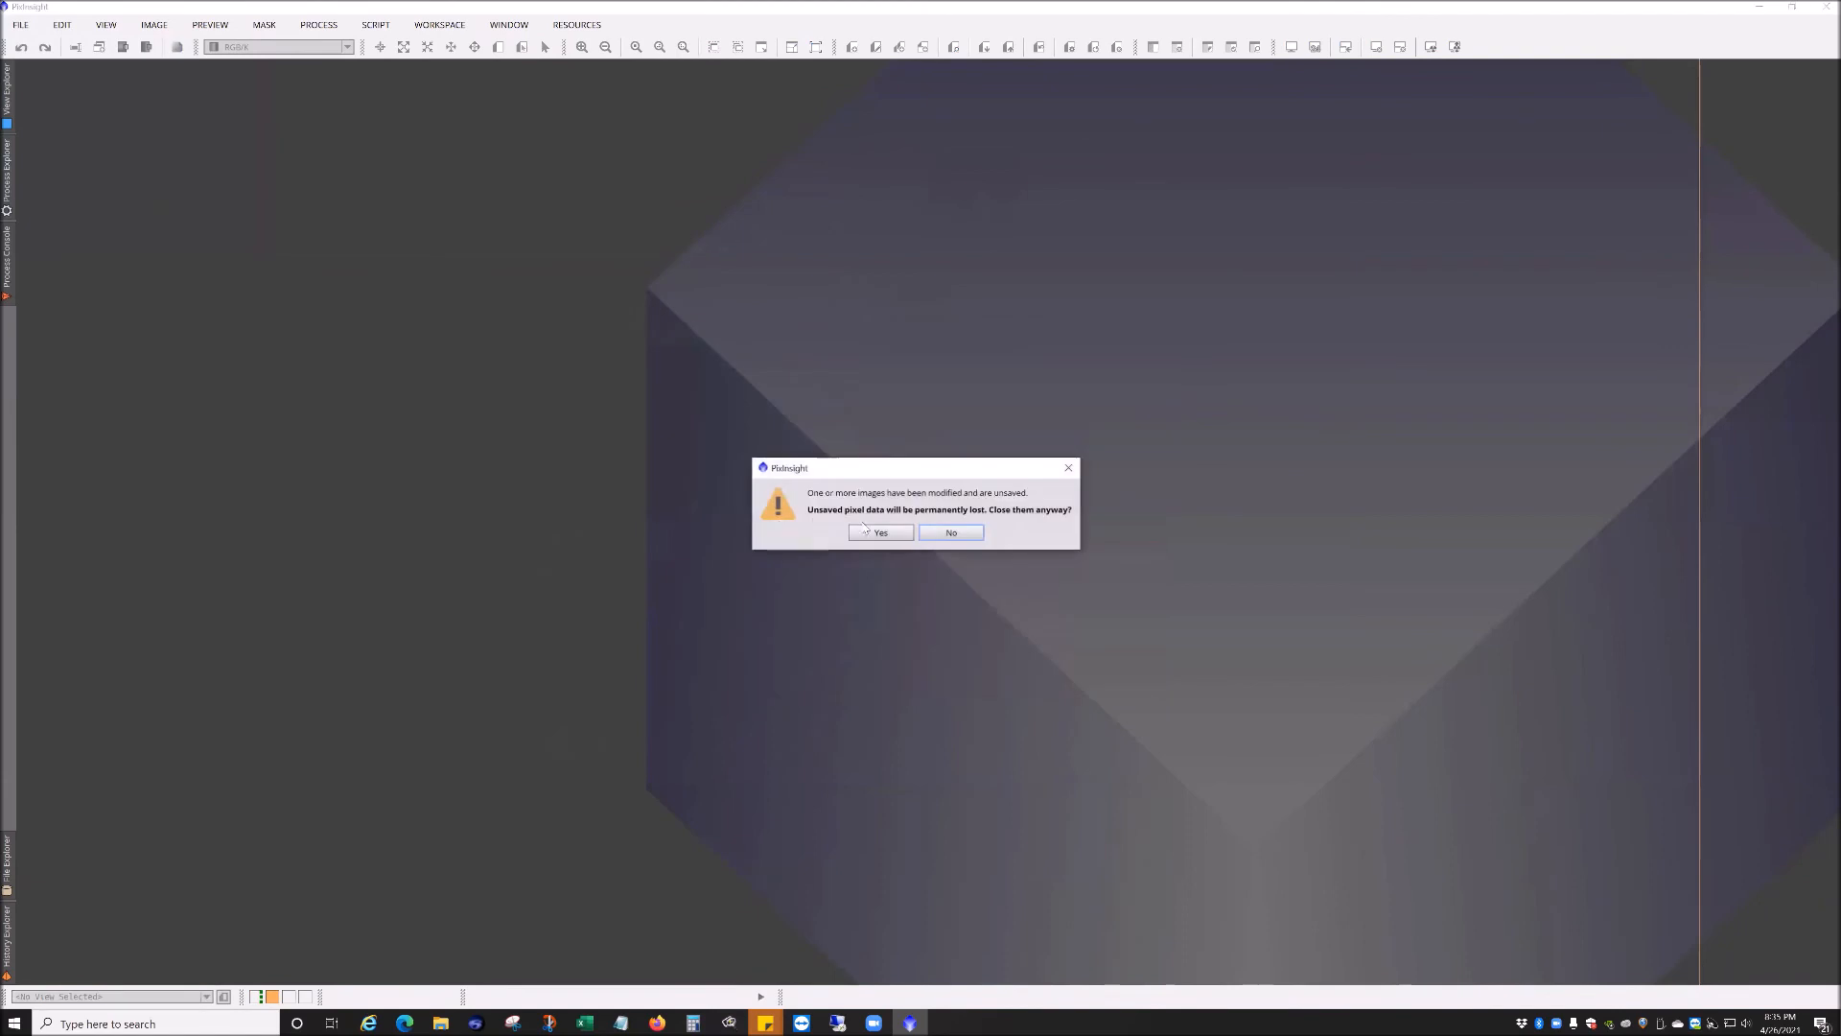
click(948, 532)
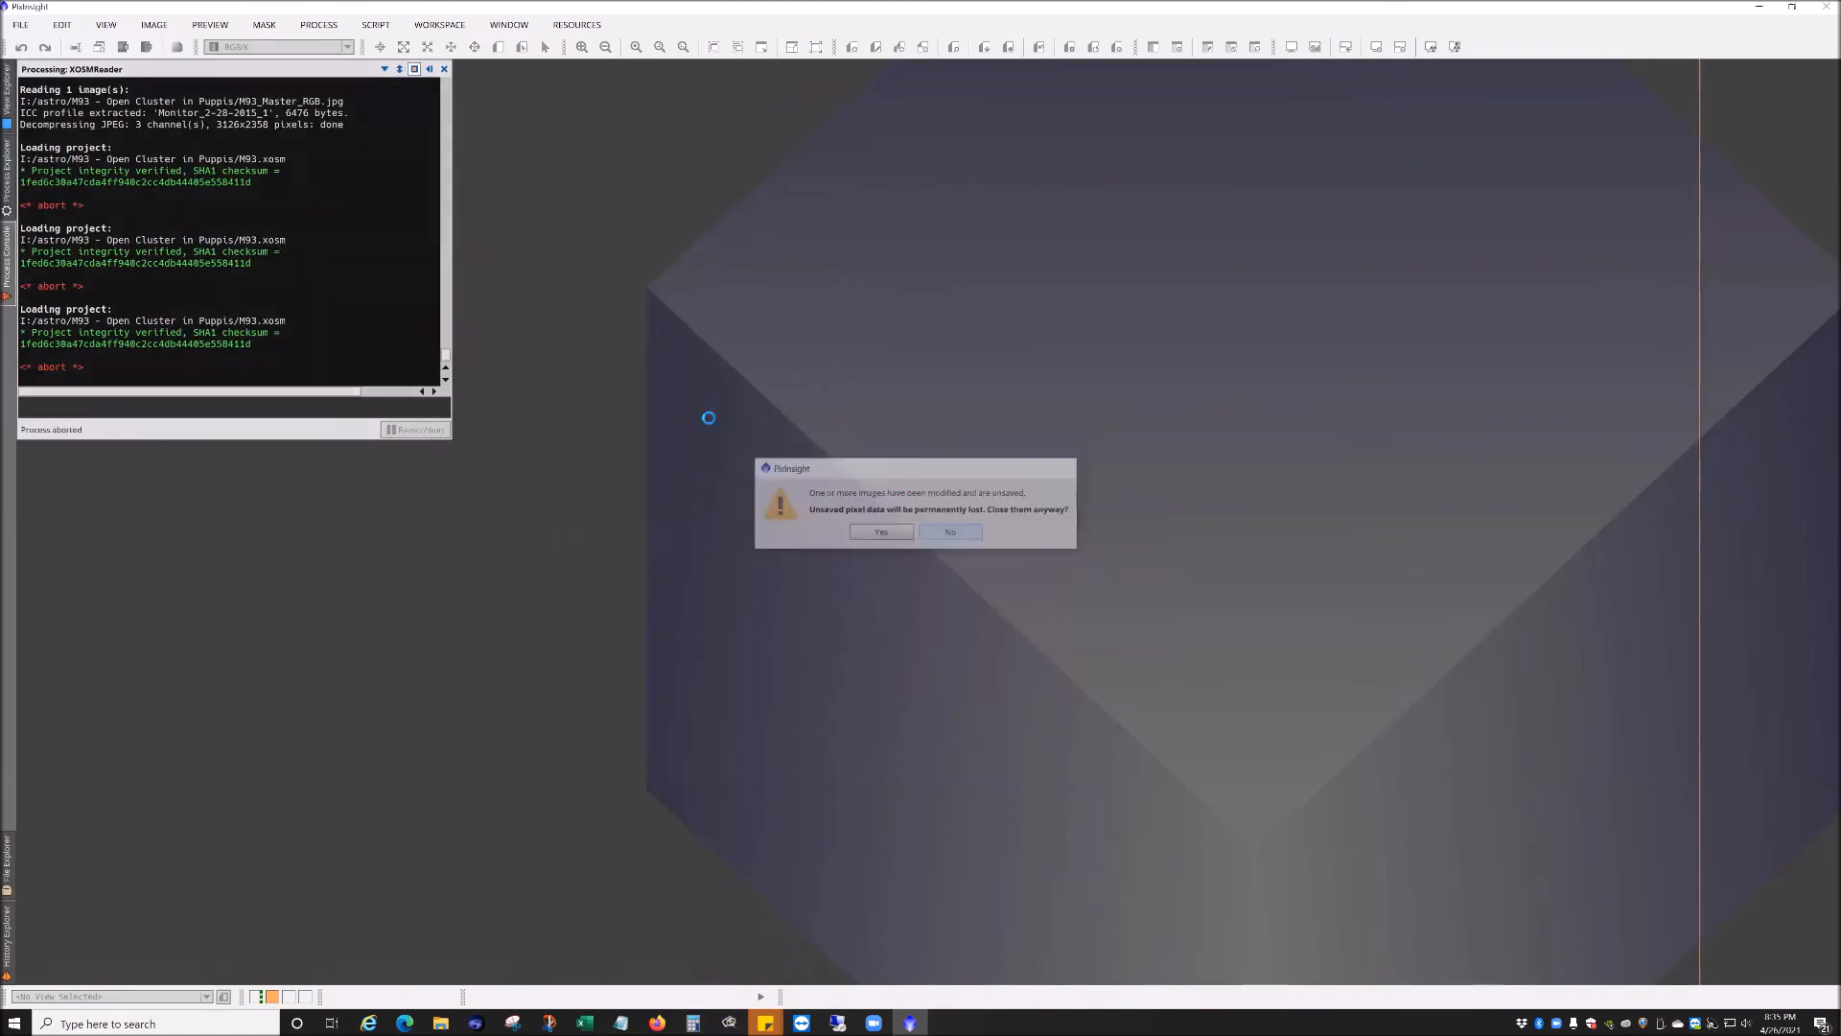
click(443, 68)
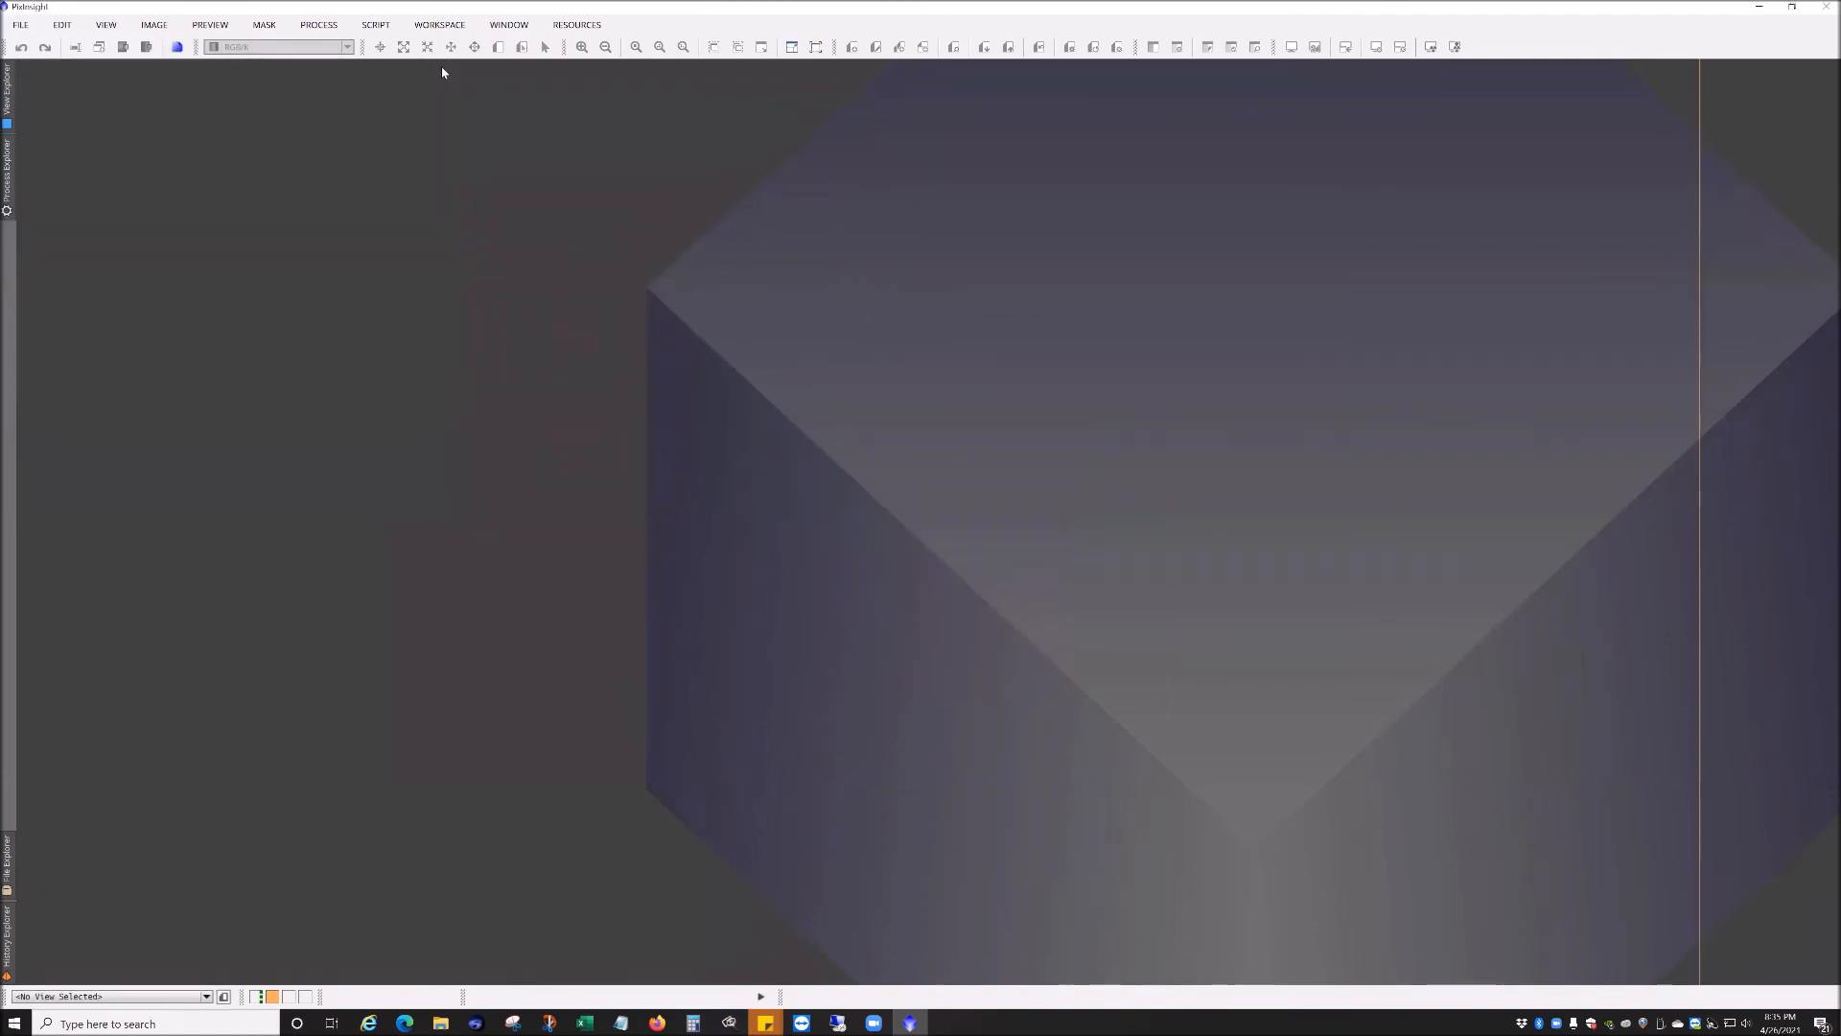
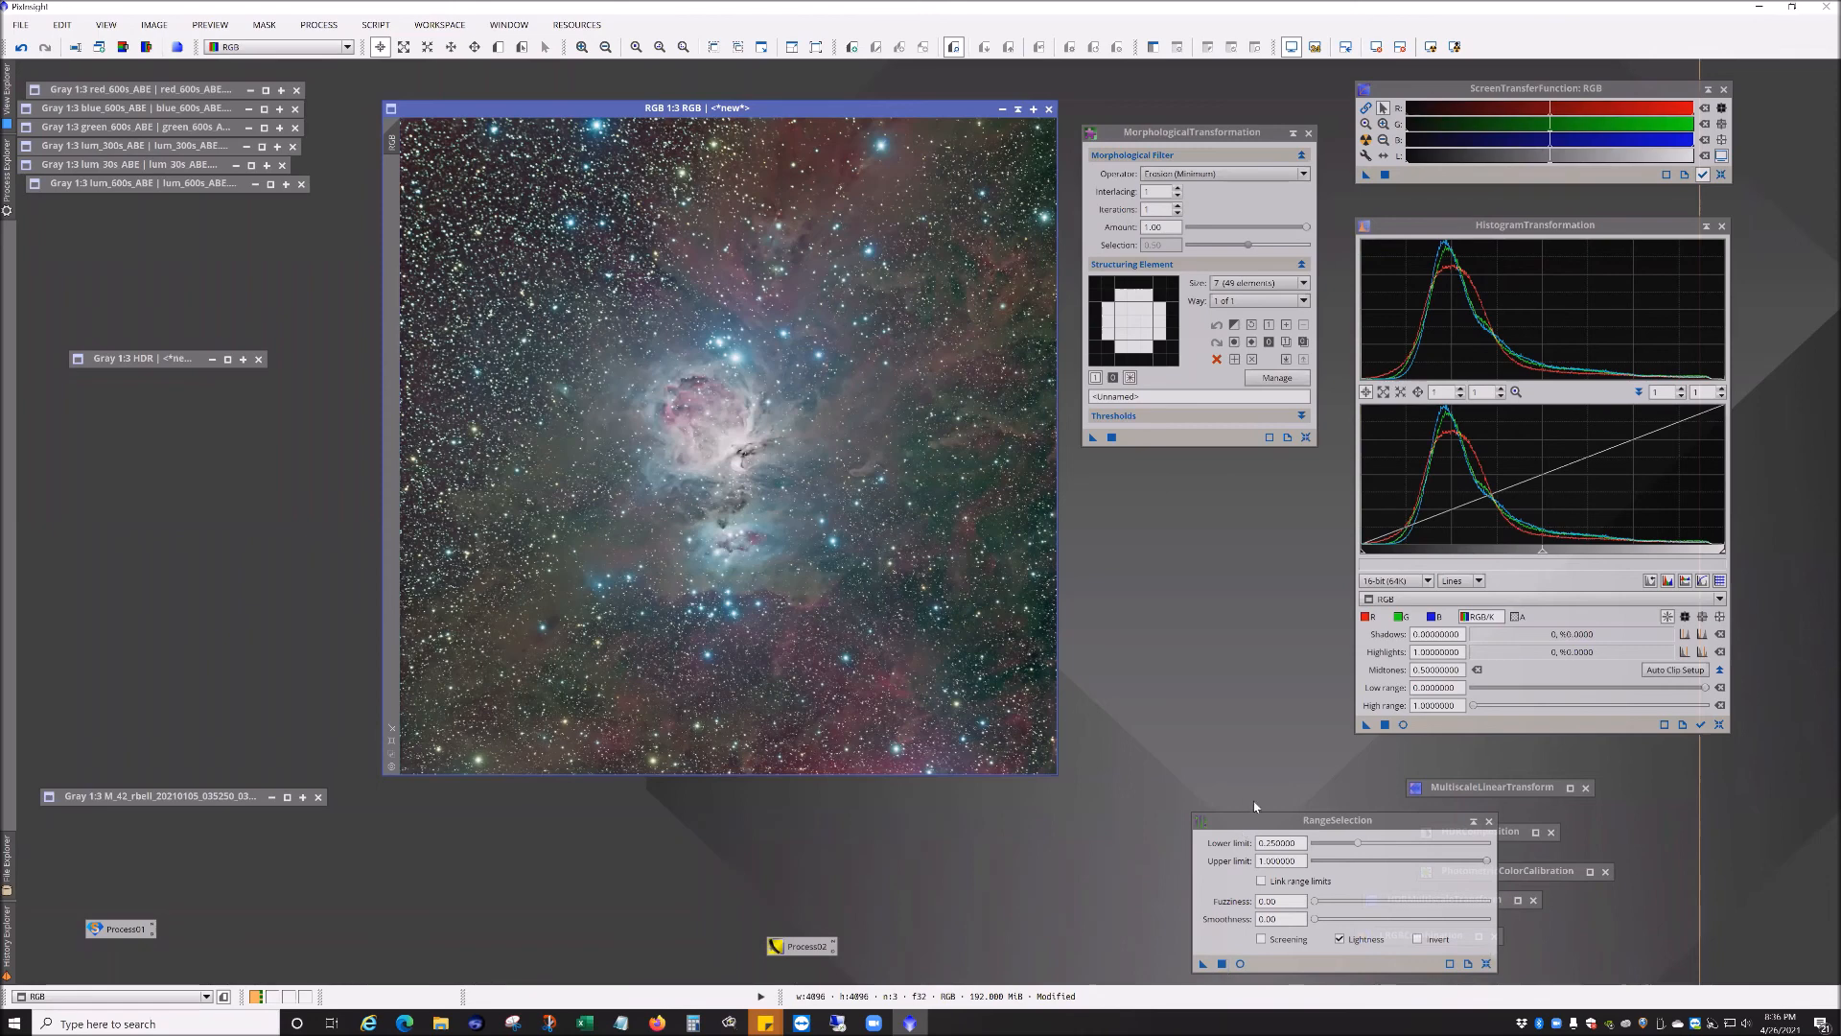
Step: Preview a range selection mask on the RGB image with the lower limit raised to 0.36, then close the preview
click(1240, 963)
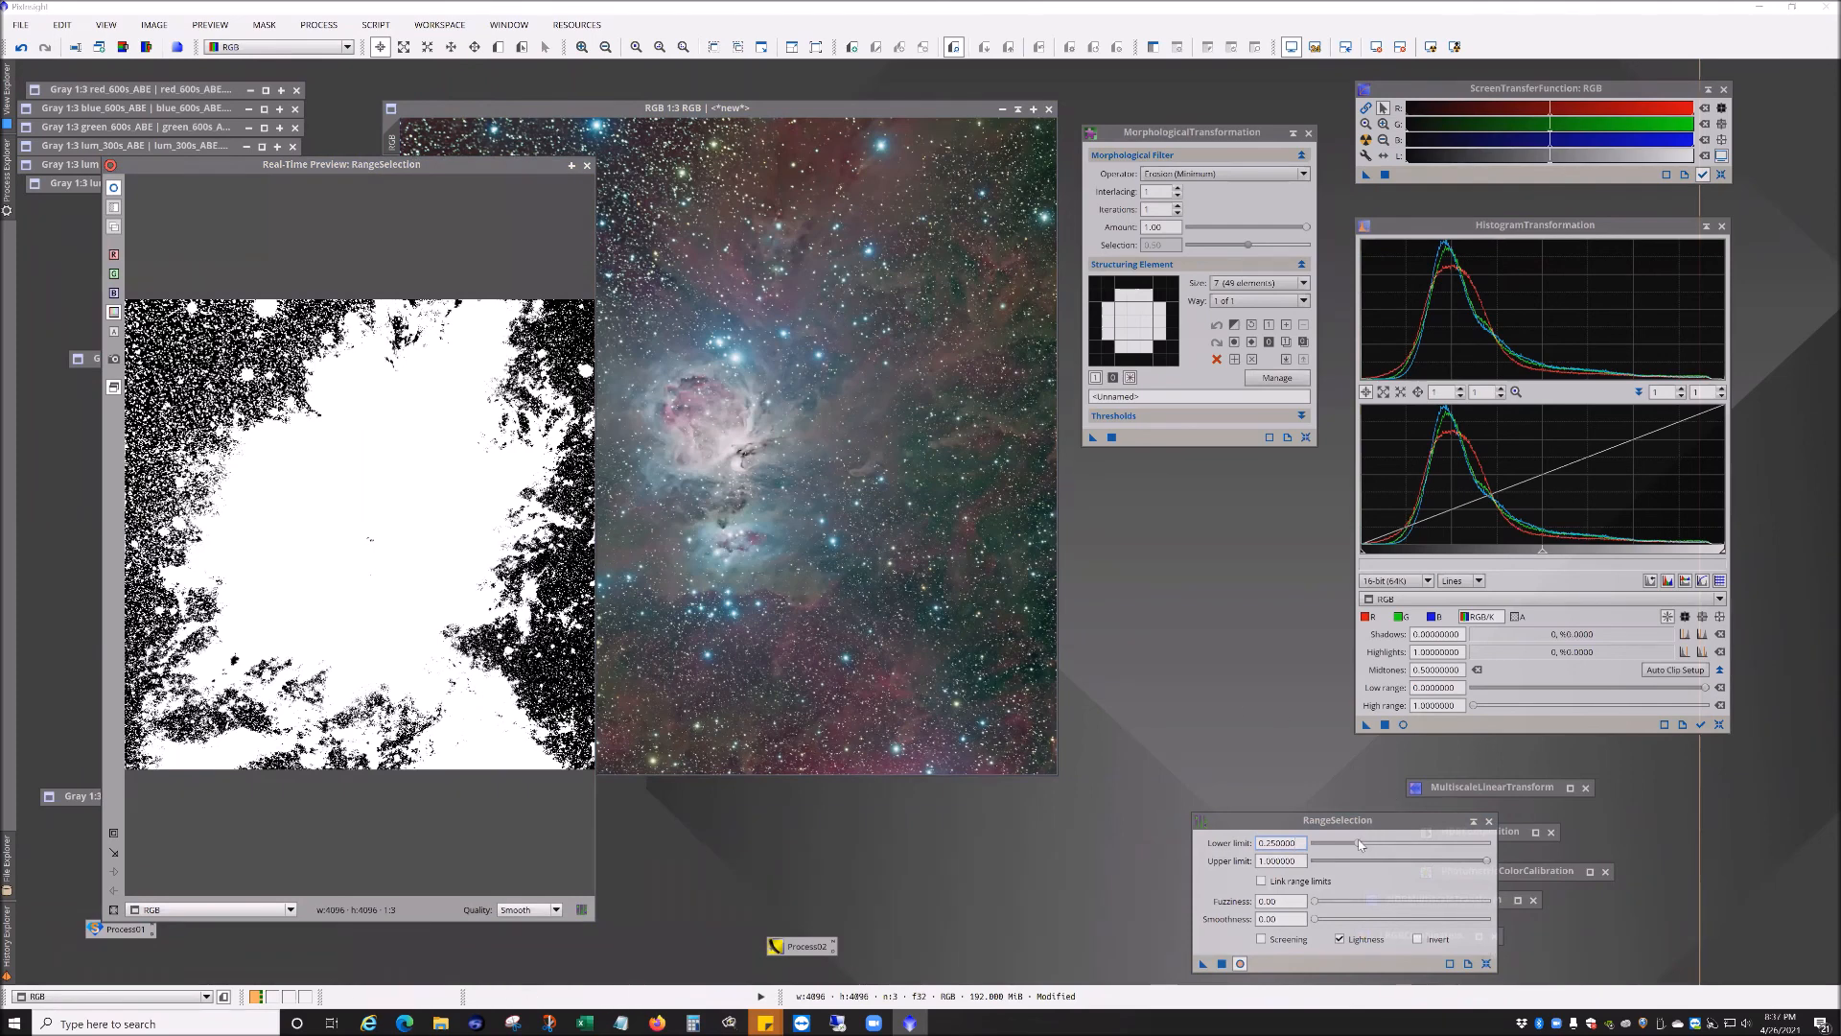
drag(1360, 844, 1340, 848)
drag(1325, 846, 1375, 845)
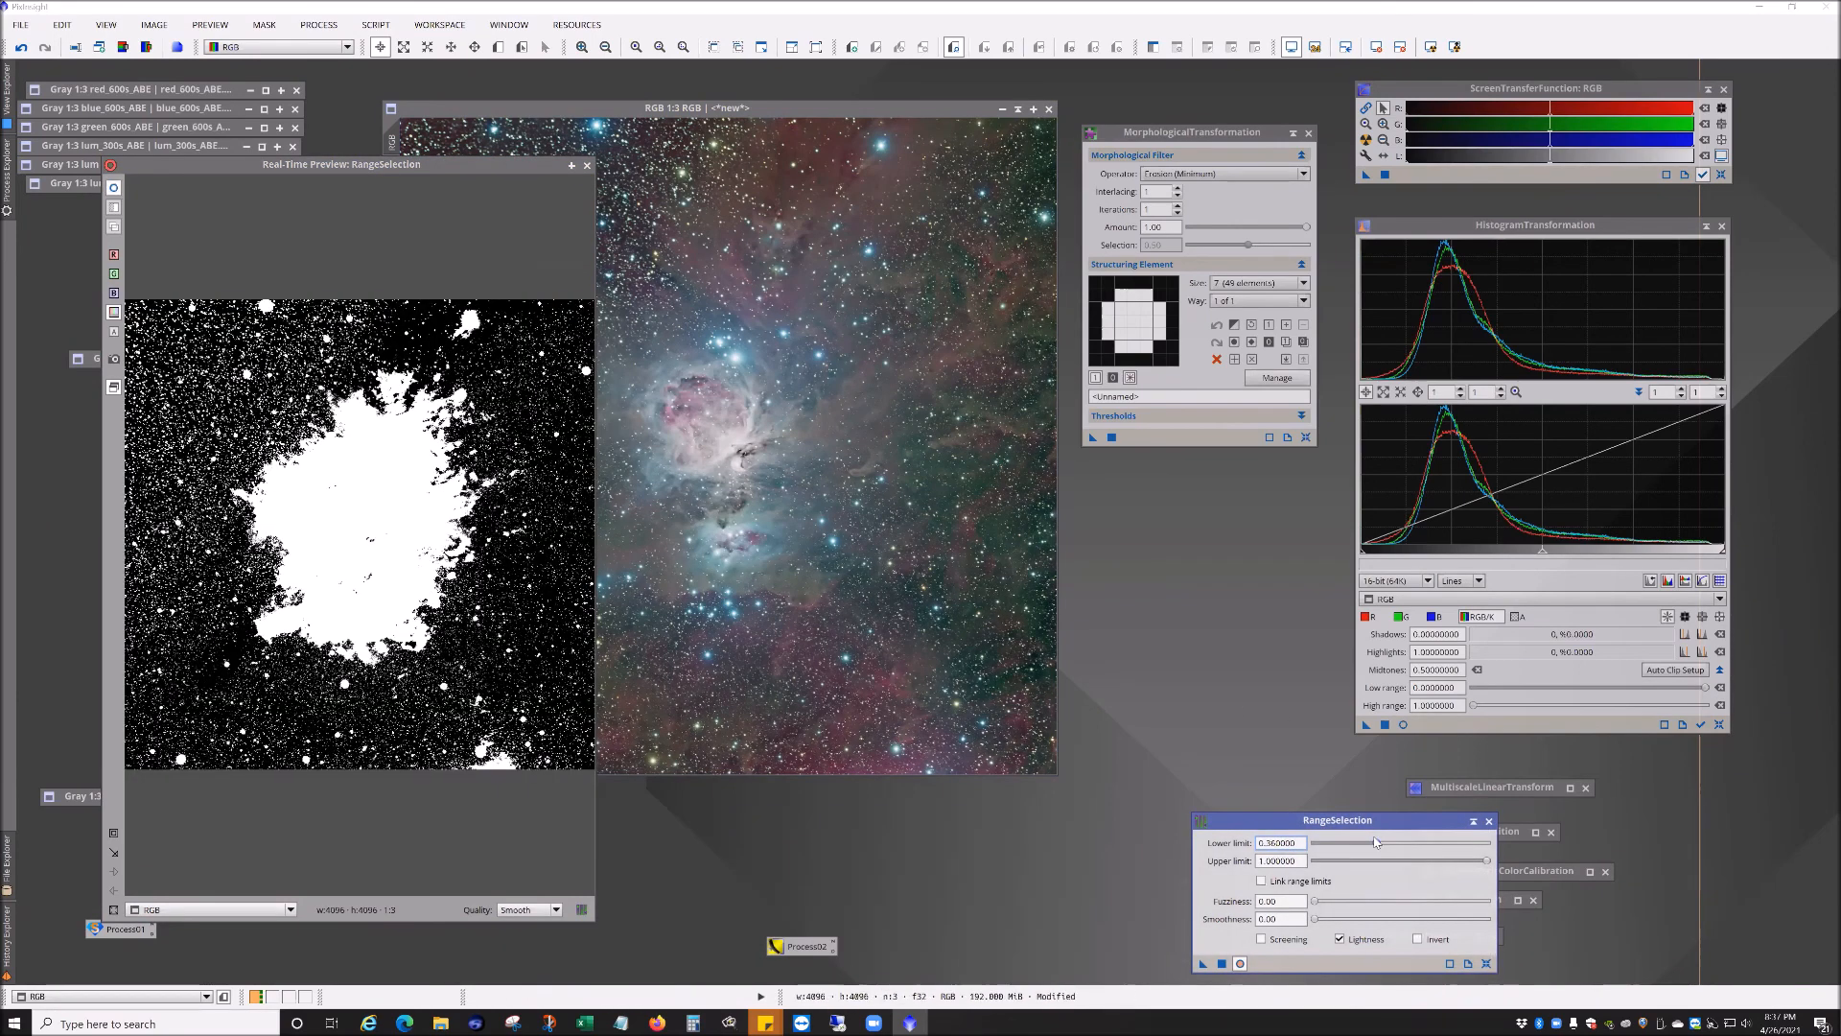
click(587, 165)
Step: Open the M93_Master_RGB.jpg image
click(20, 24)
click(67, 54)
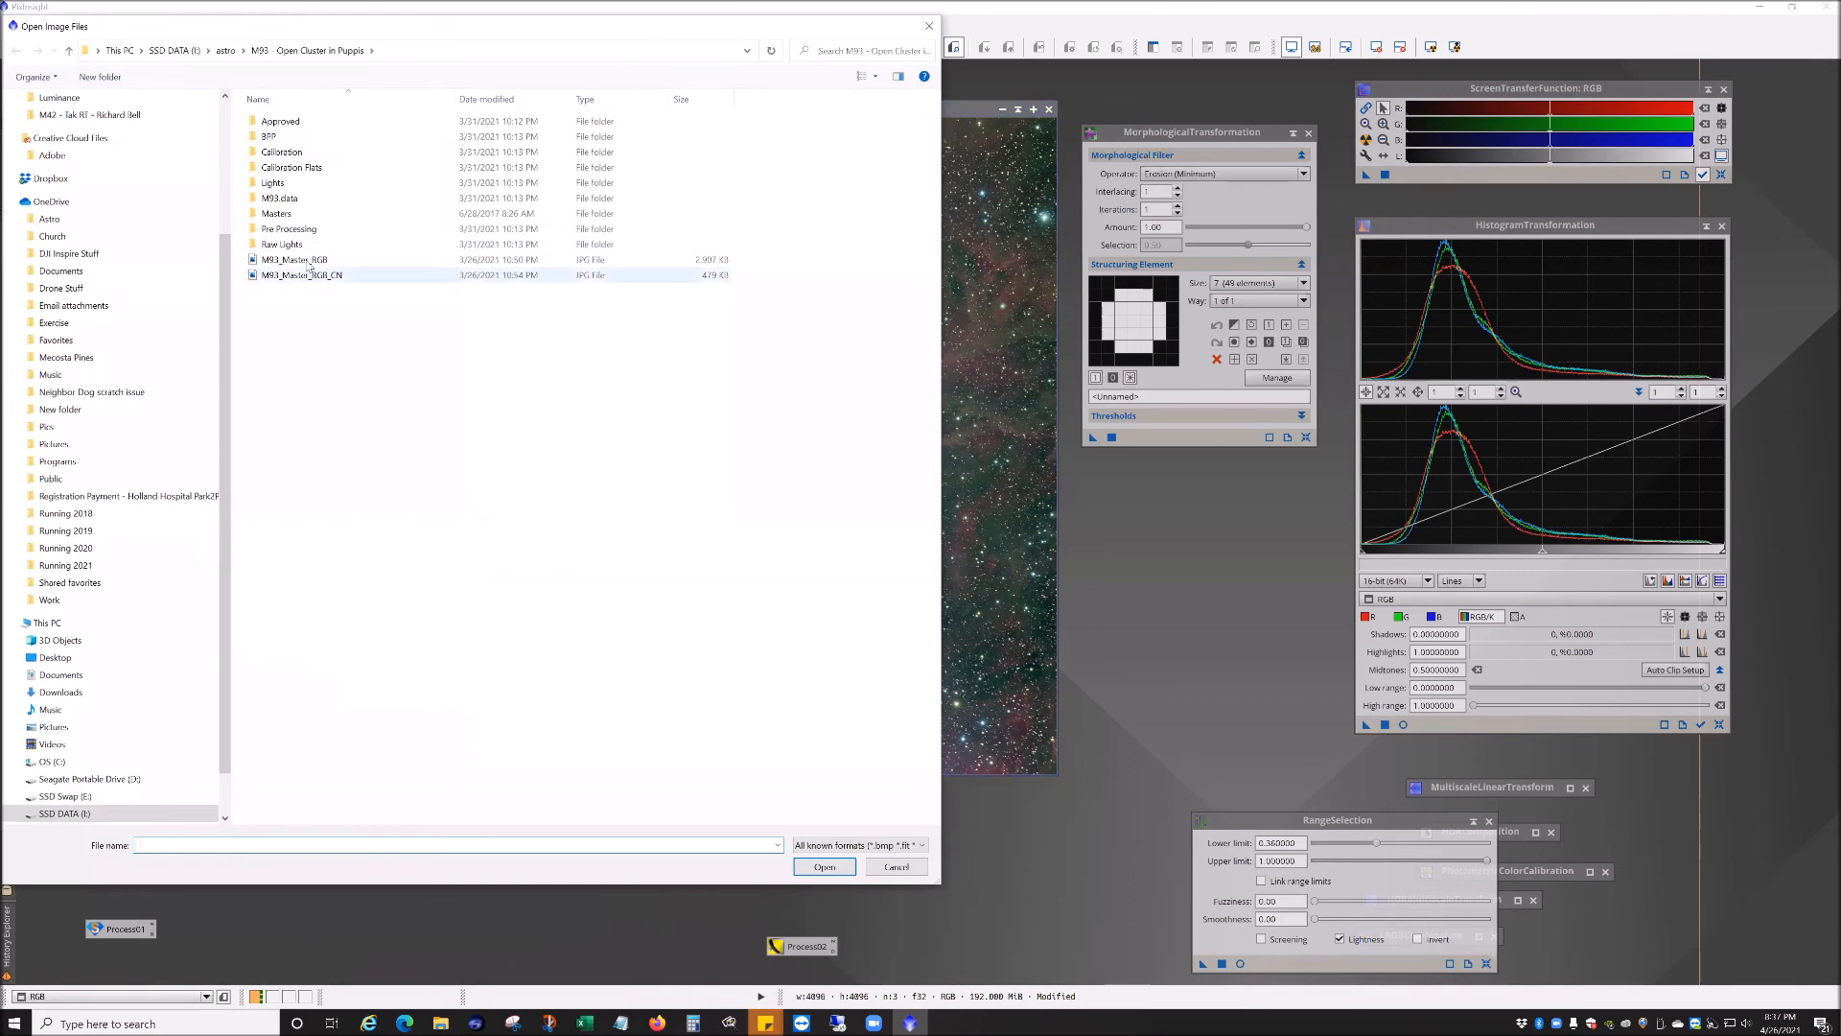
double_click(333, 259)
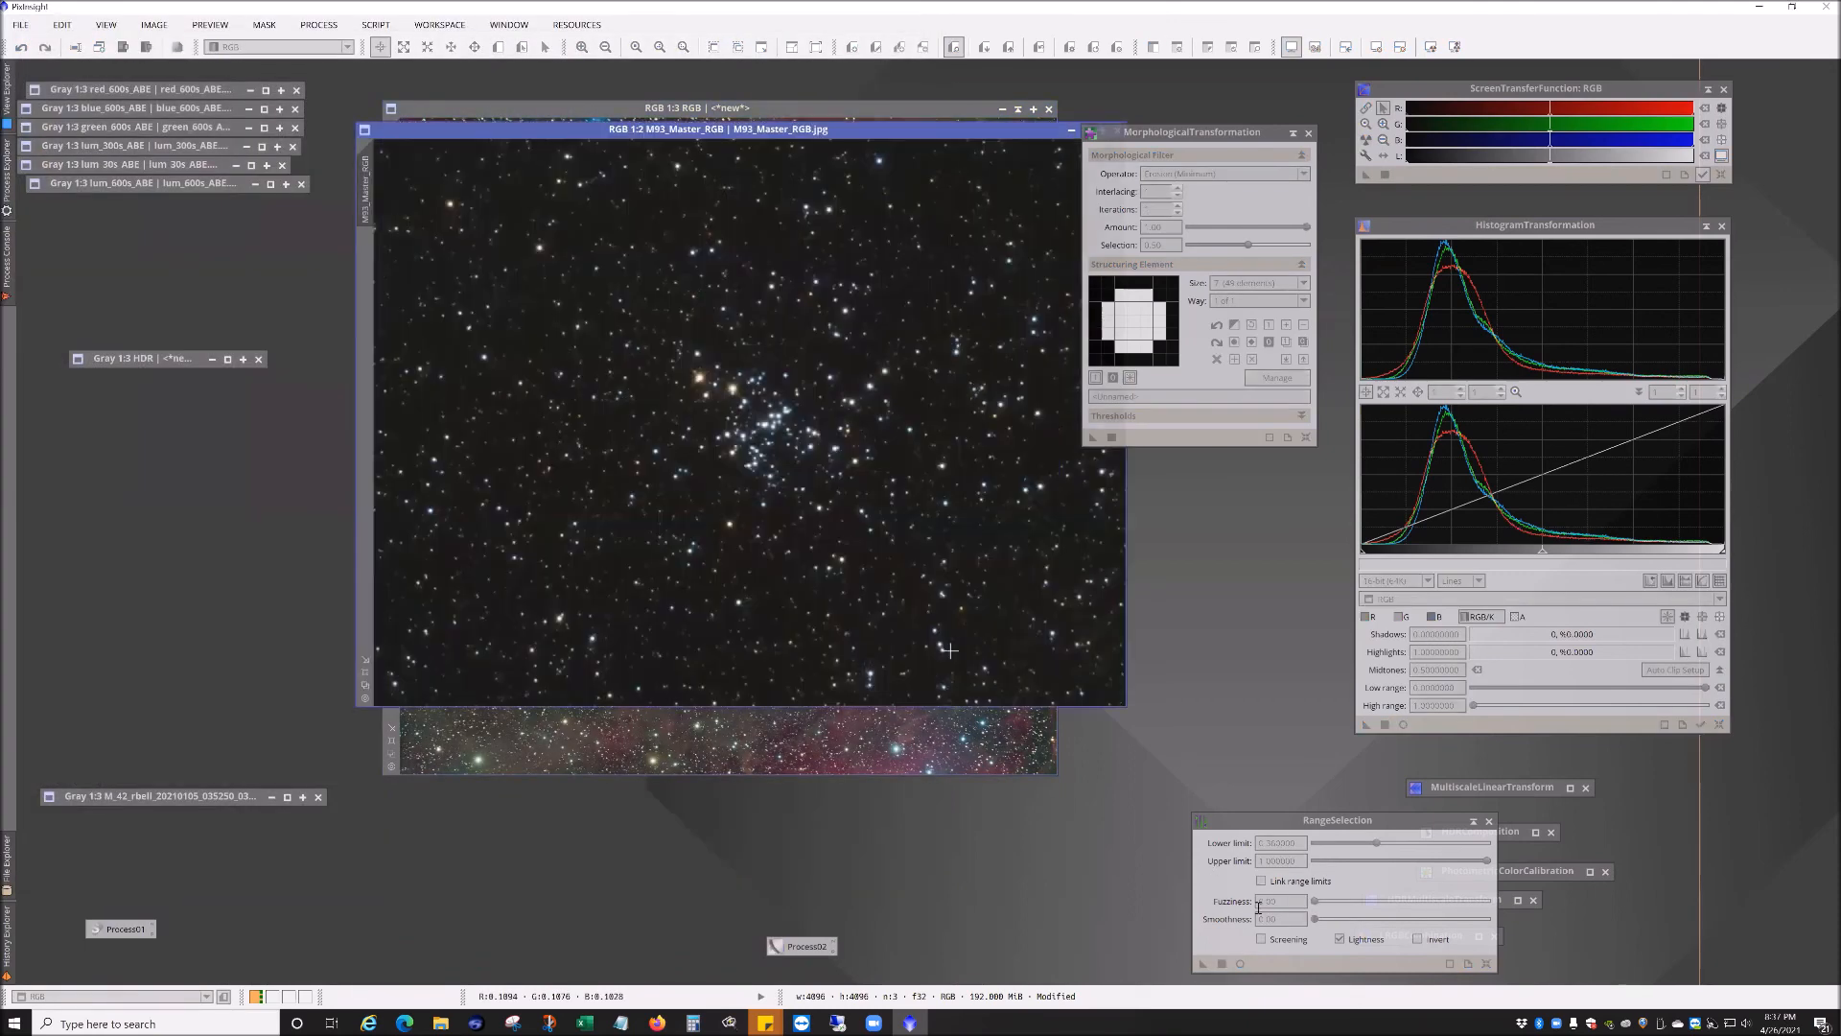
Step: Preview and apply a range selection mask to M93_Master_RGB with a lower limit of 0.42
click(1240, 963)
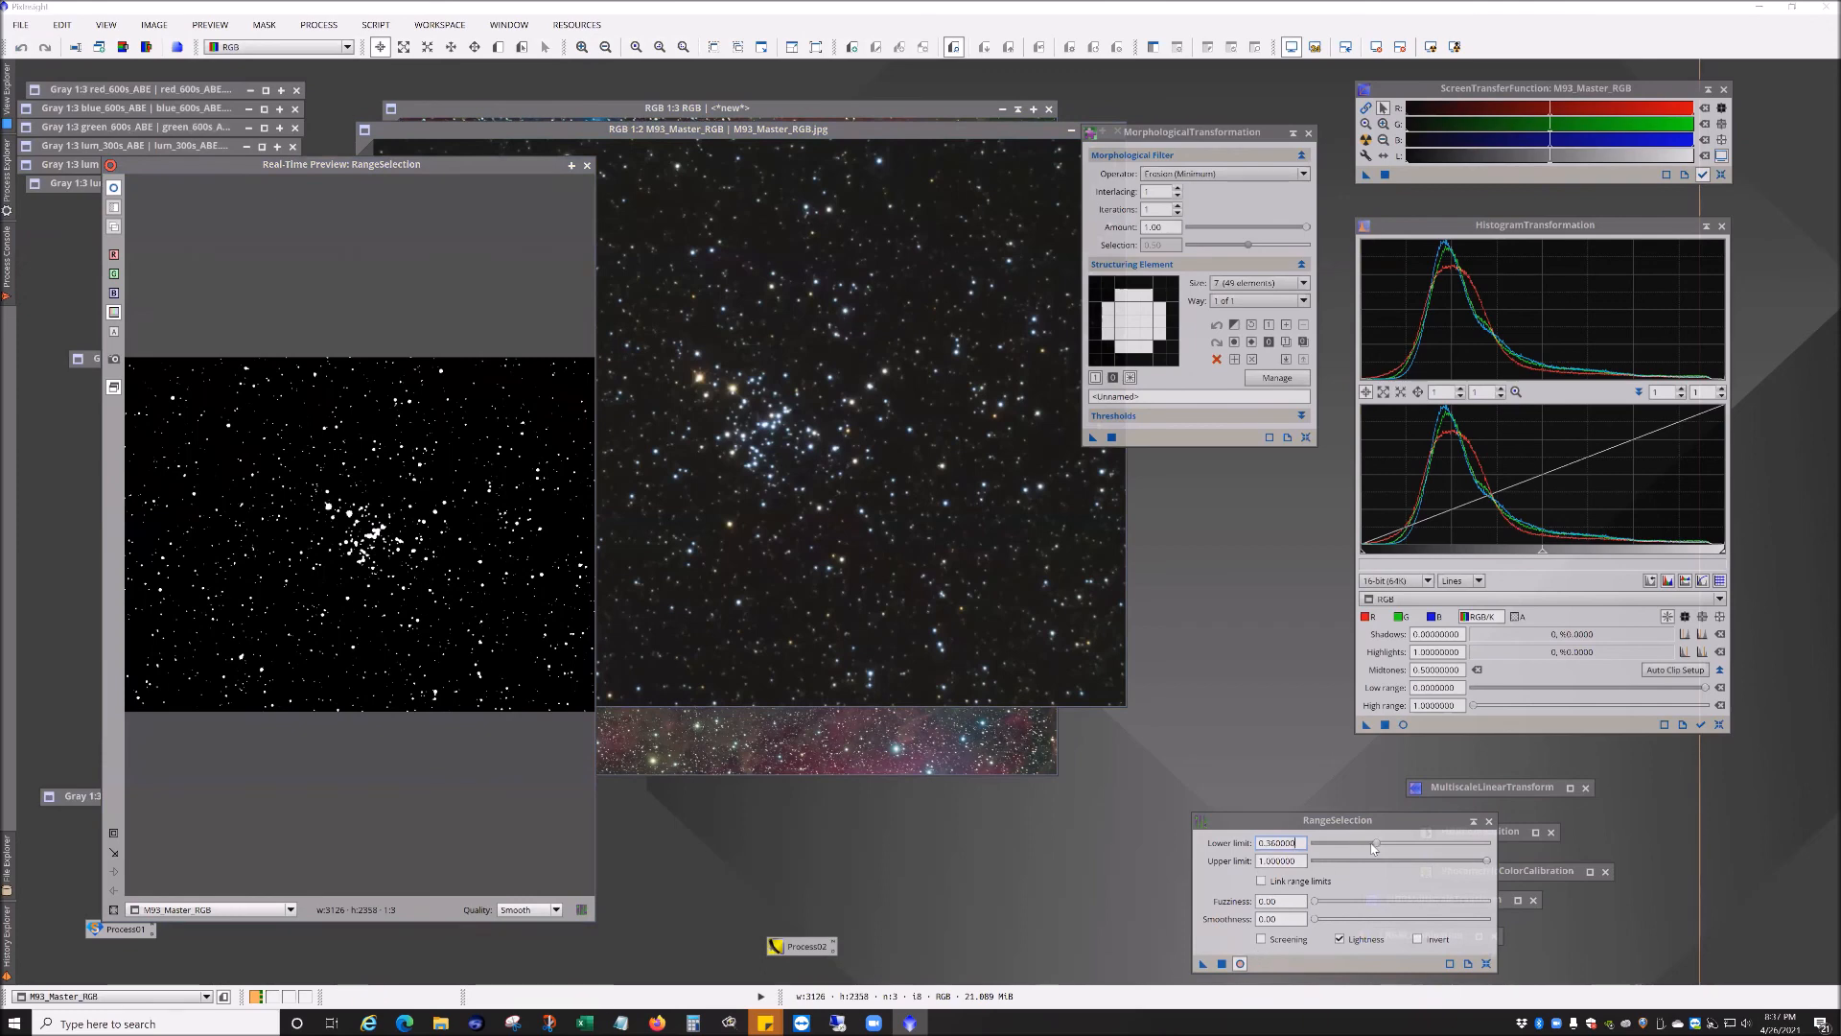
mouse_move(1376, 844)
mouse_down()
mouse_move(1362, 847)
mouse_move(1386, 849)
mouse_up()
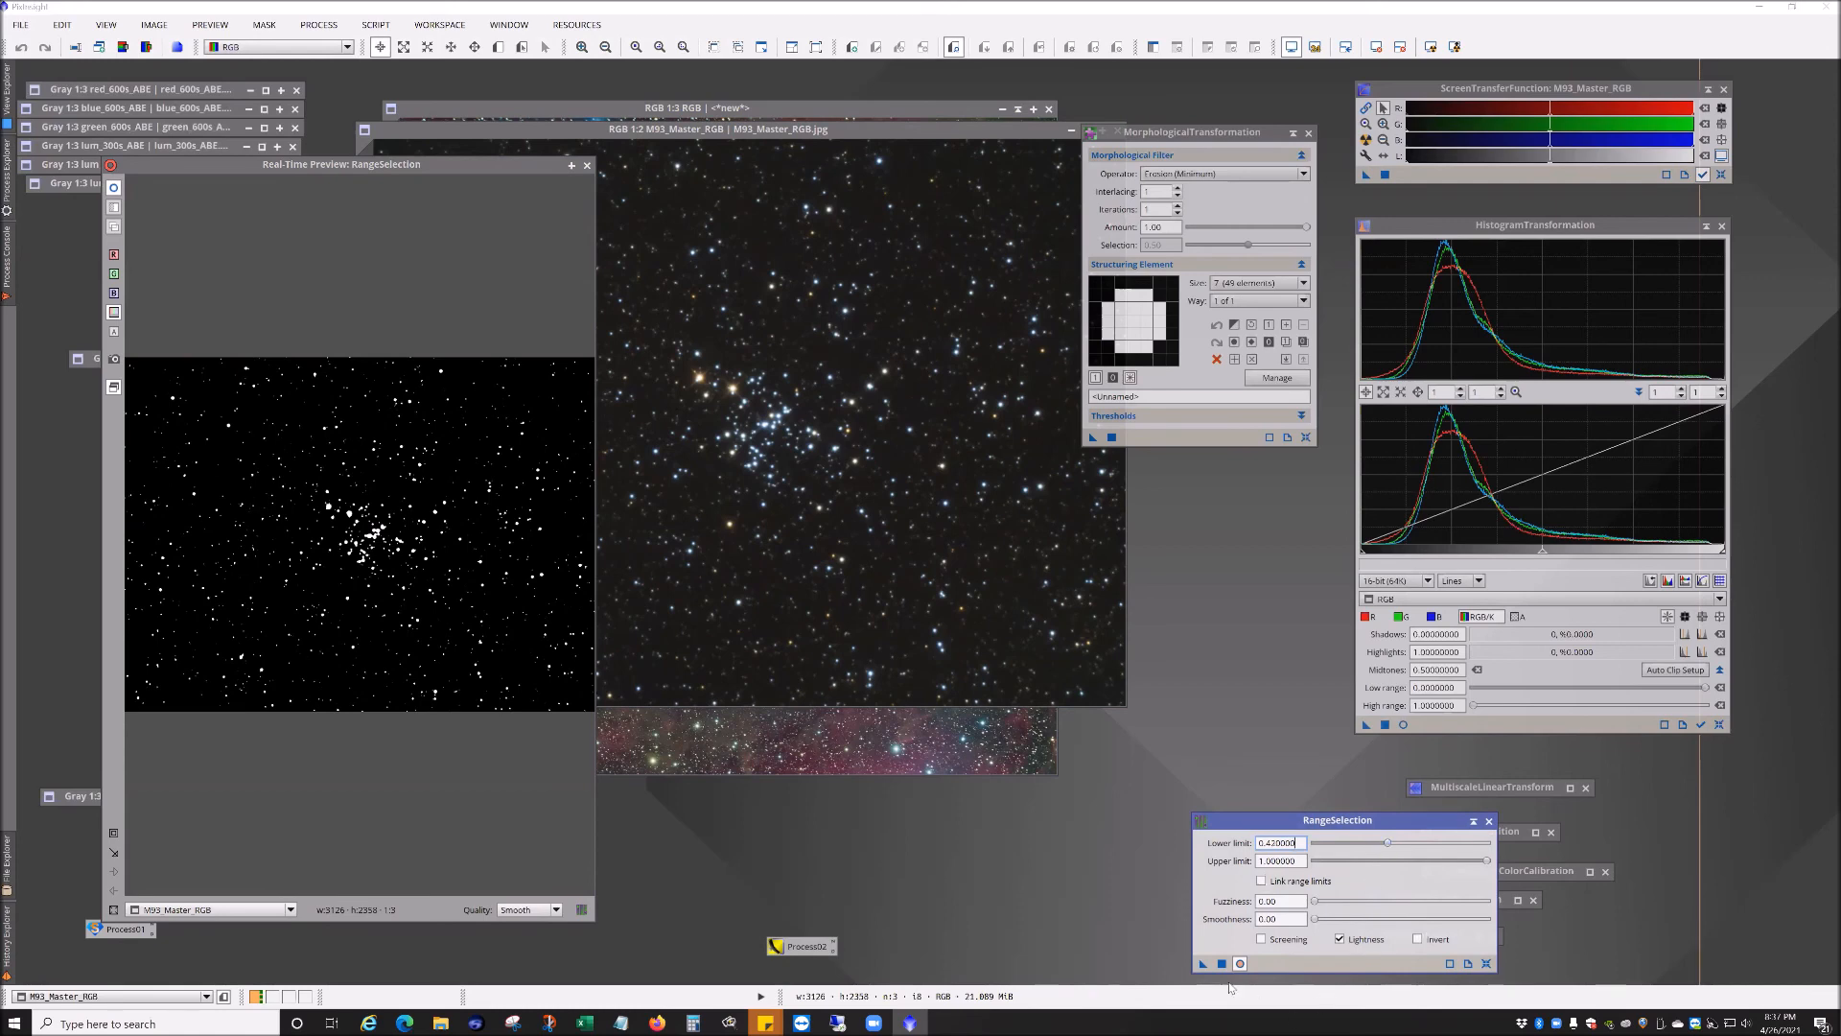
drag(1210, 967, 884, 611)
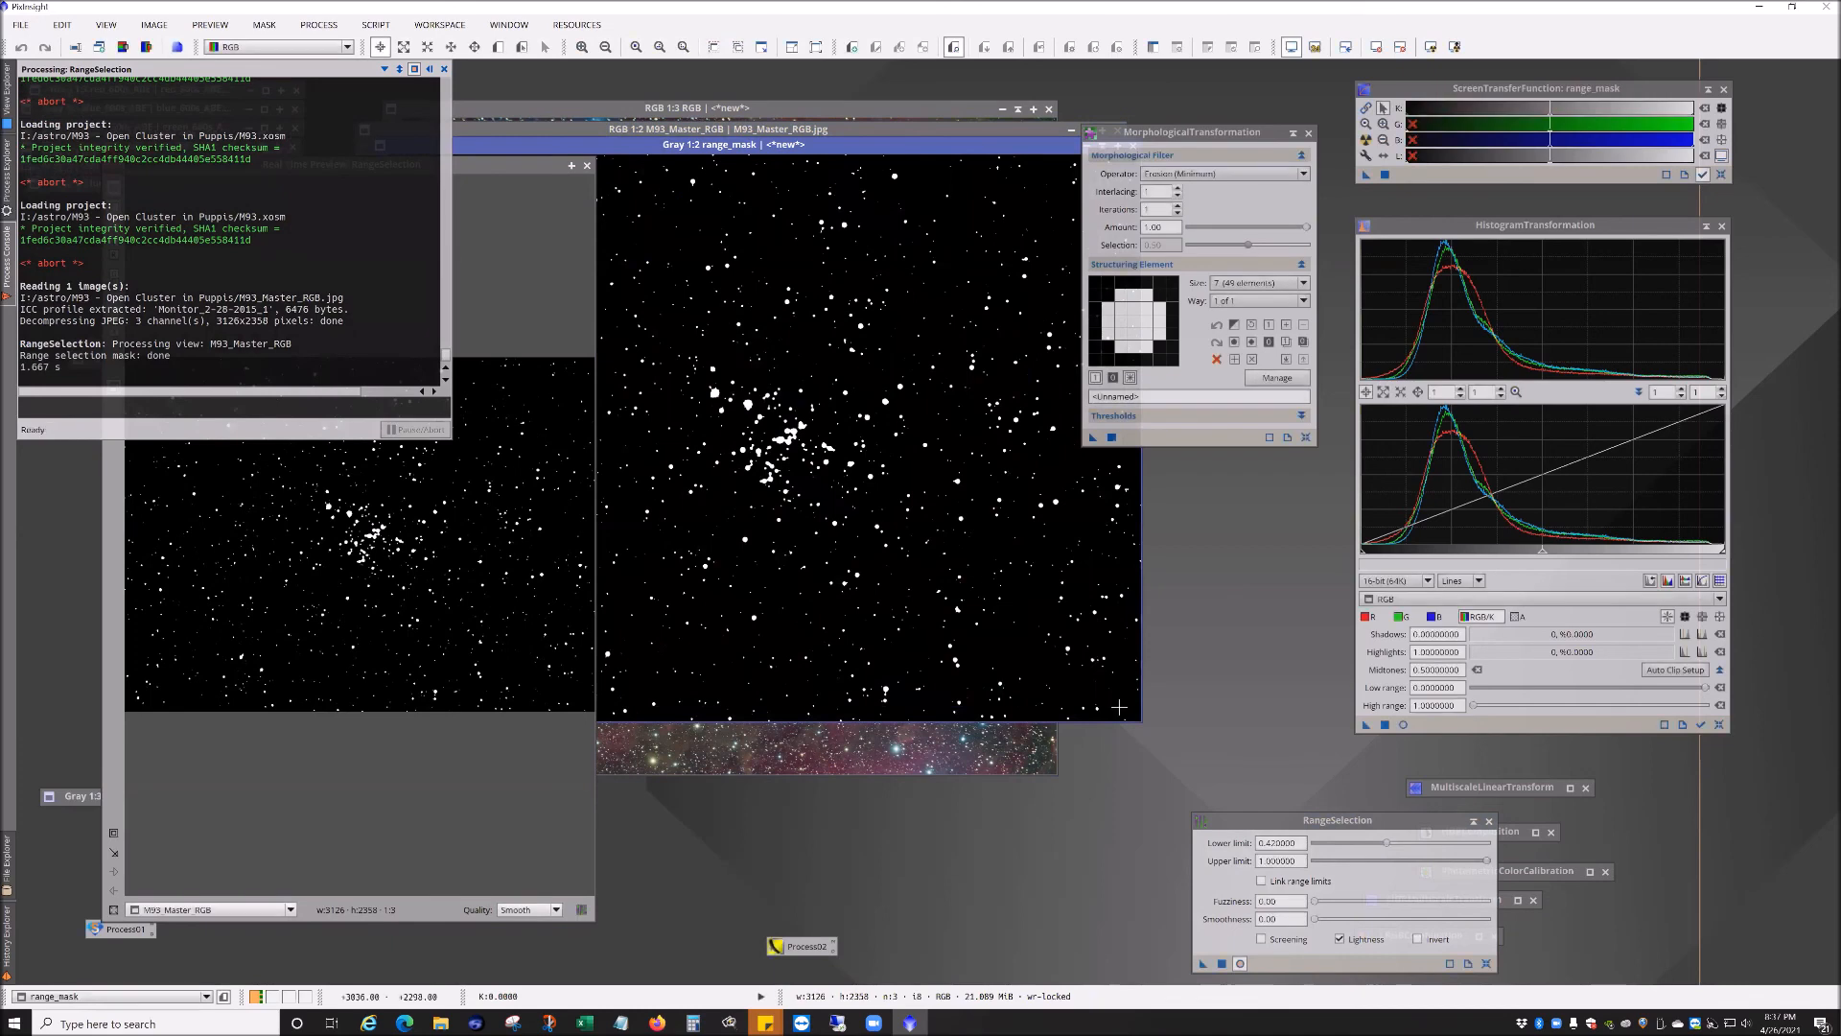
Step: Close the real-time preview and discard the generated range mask image
click(586, 165)
drag(619, 145, 525, 241)
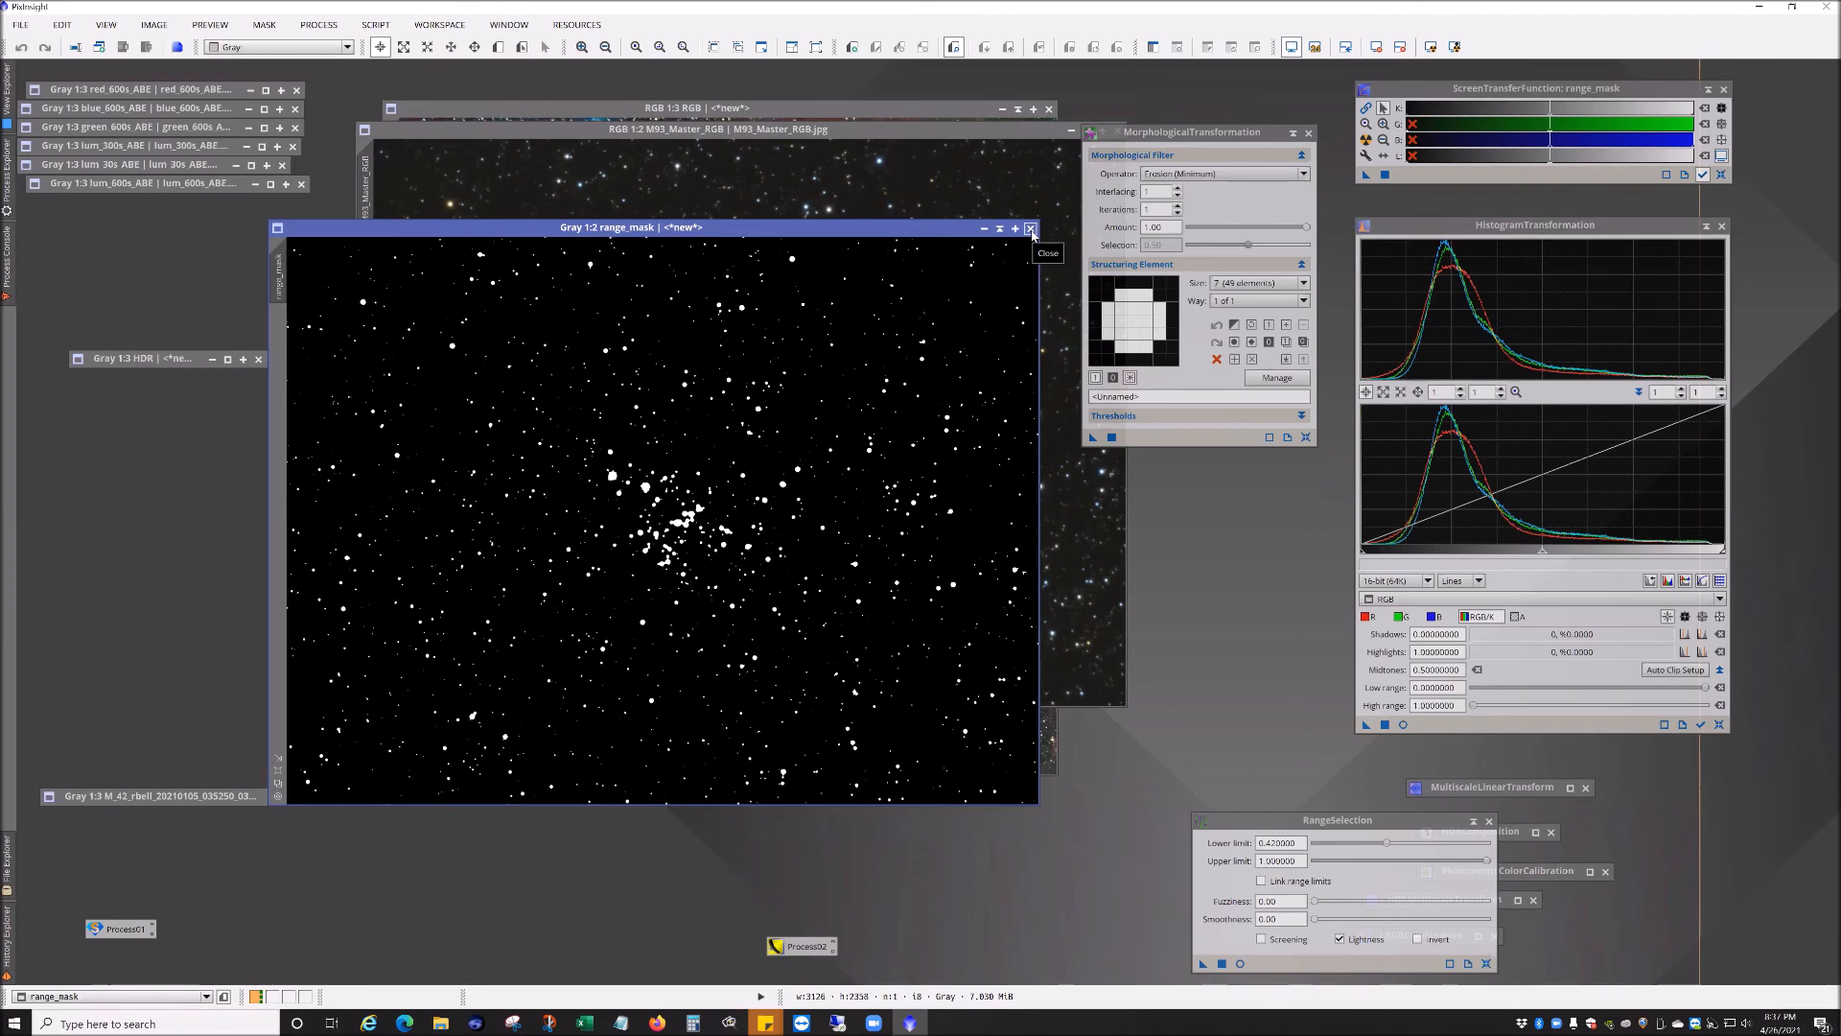
click(1031, 230)
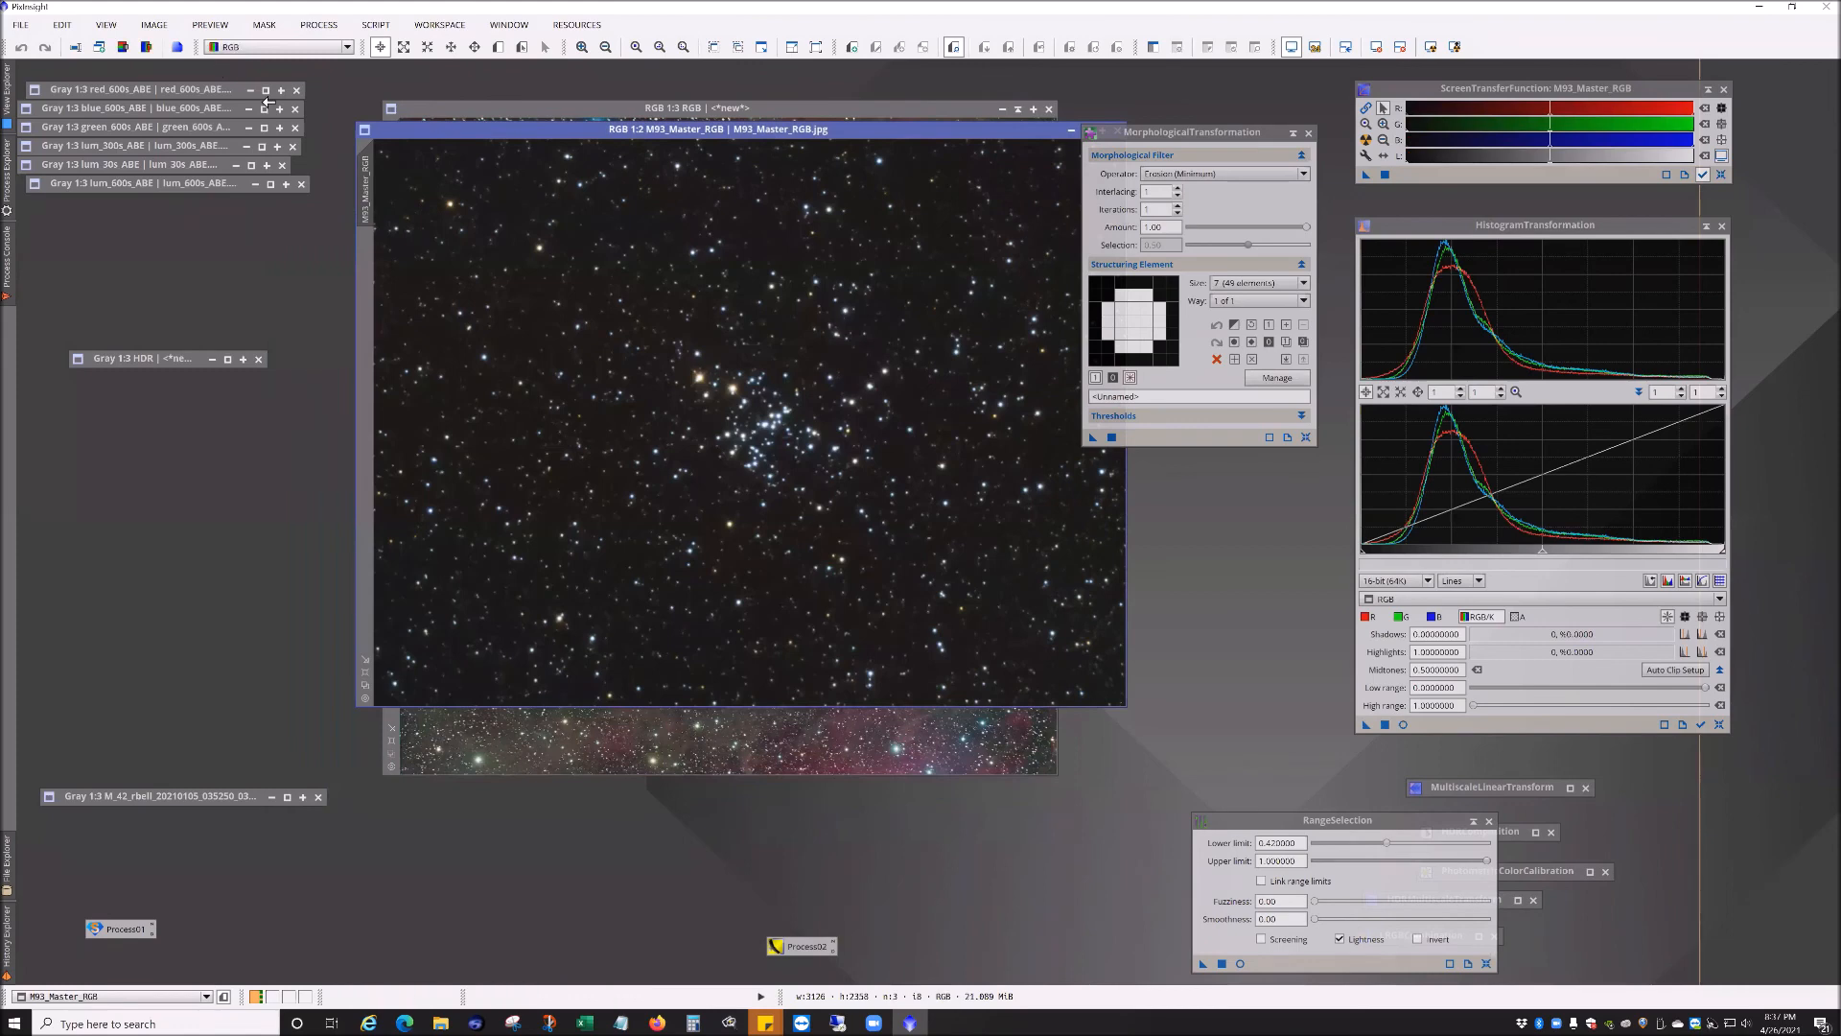
Step: Enable Invert and apply the range selection to M93_Master_RGB to create an inverted star mask
click(1417, 939)
click(1240, 962)
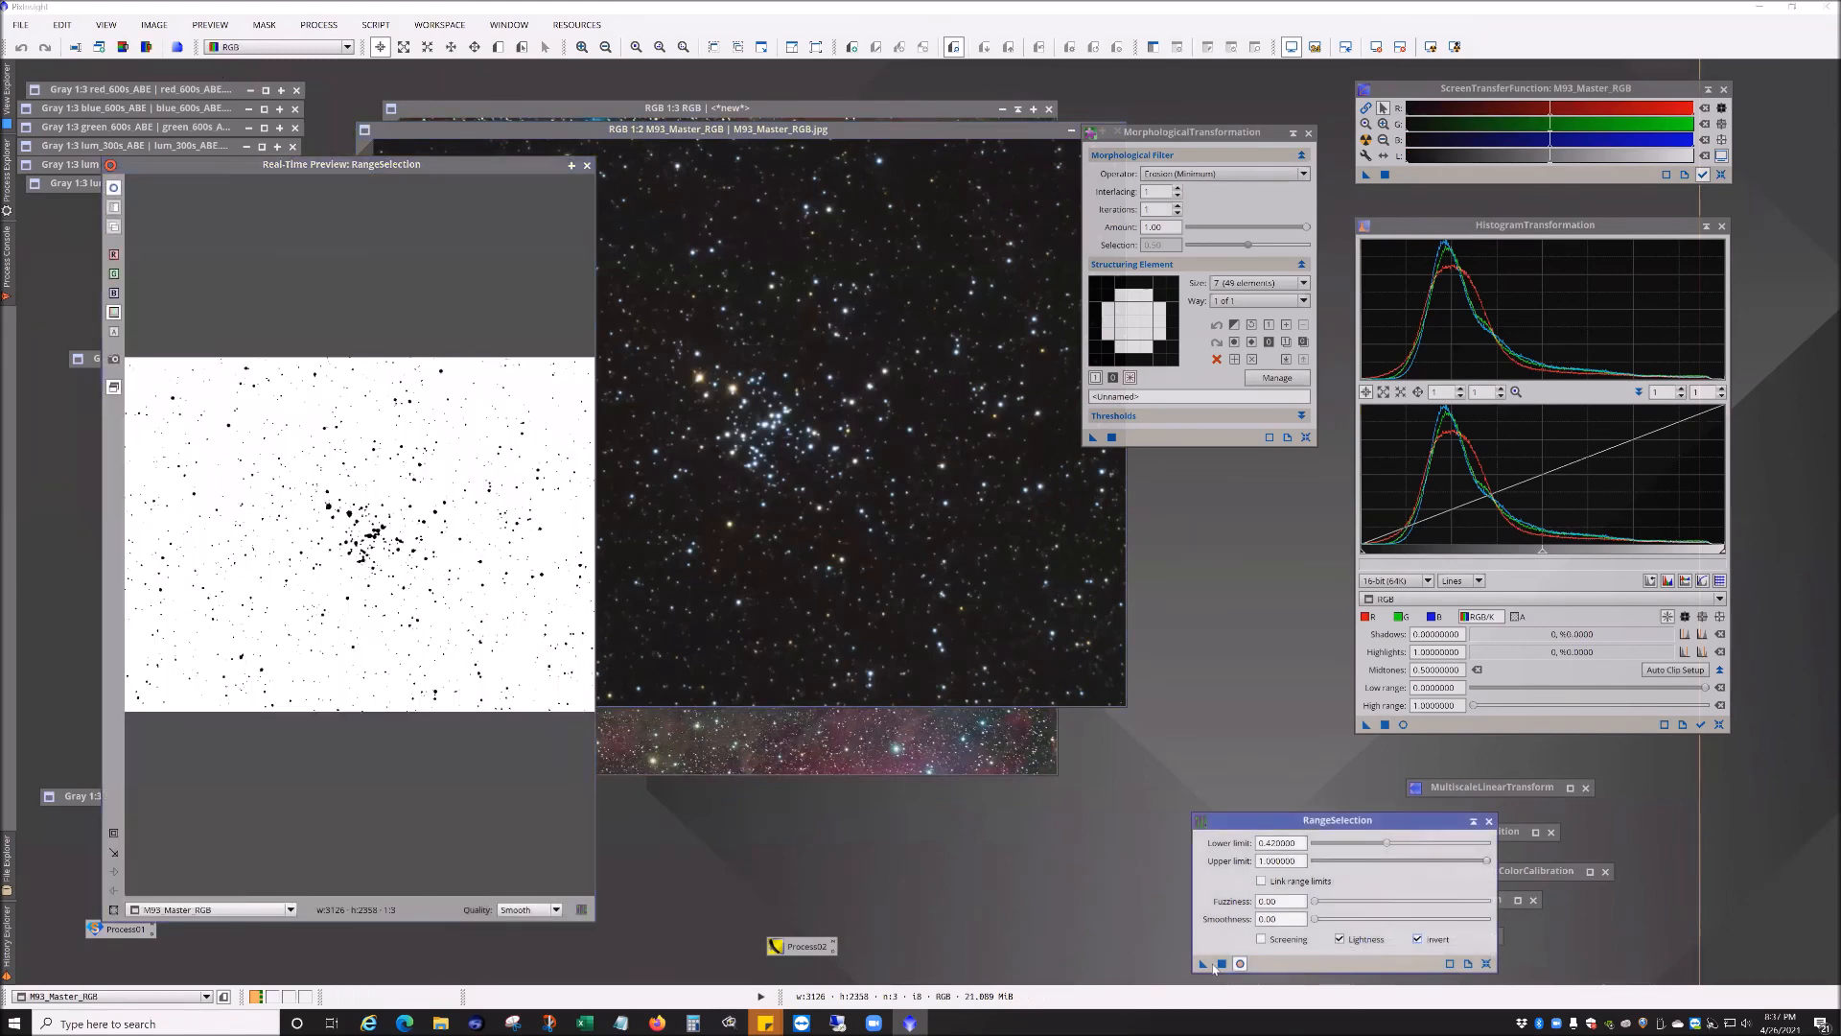
drag(1201, 965, 935, 604)
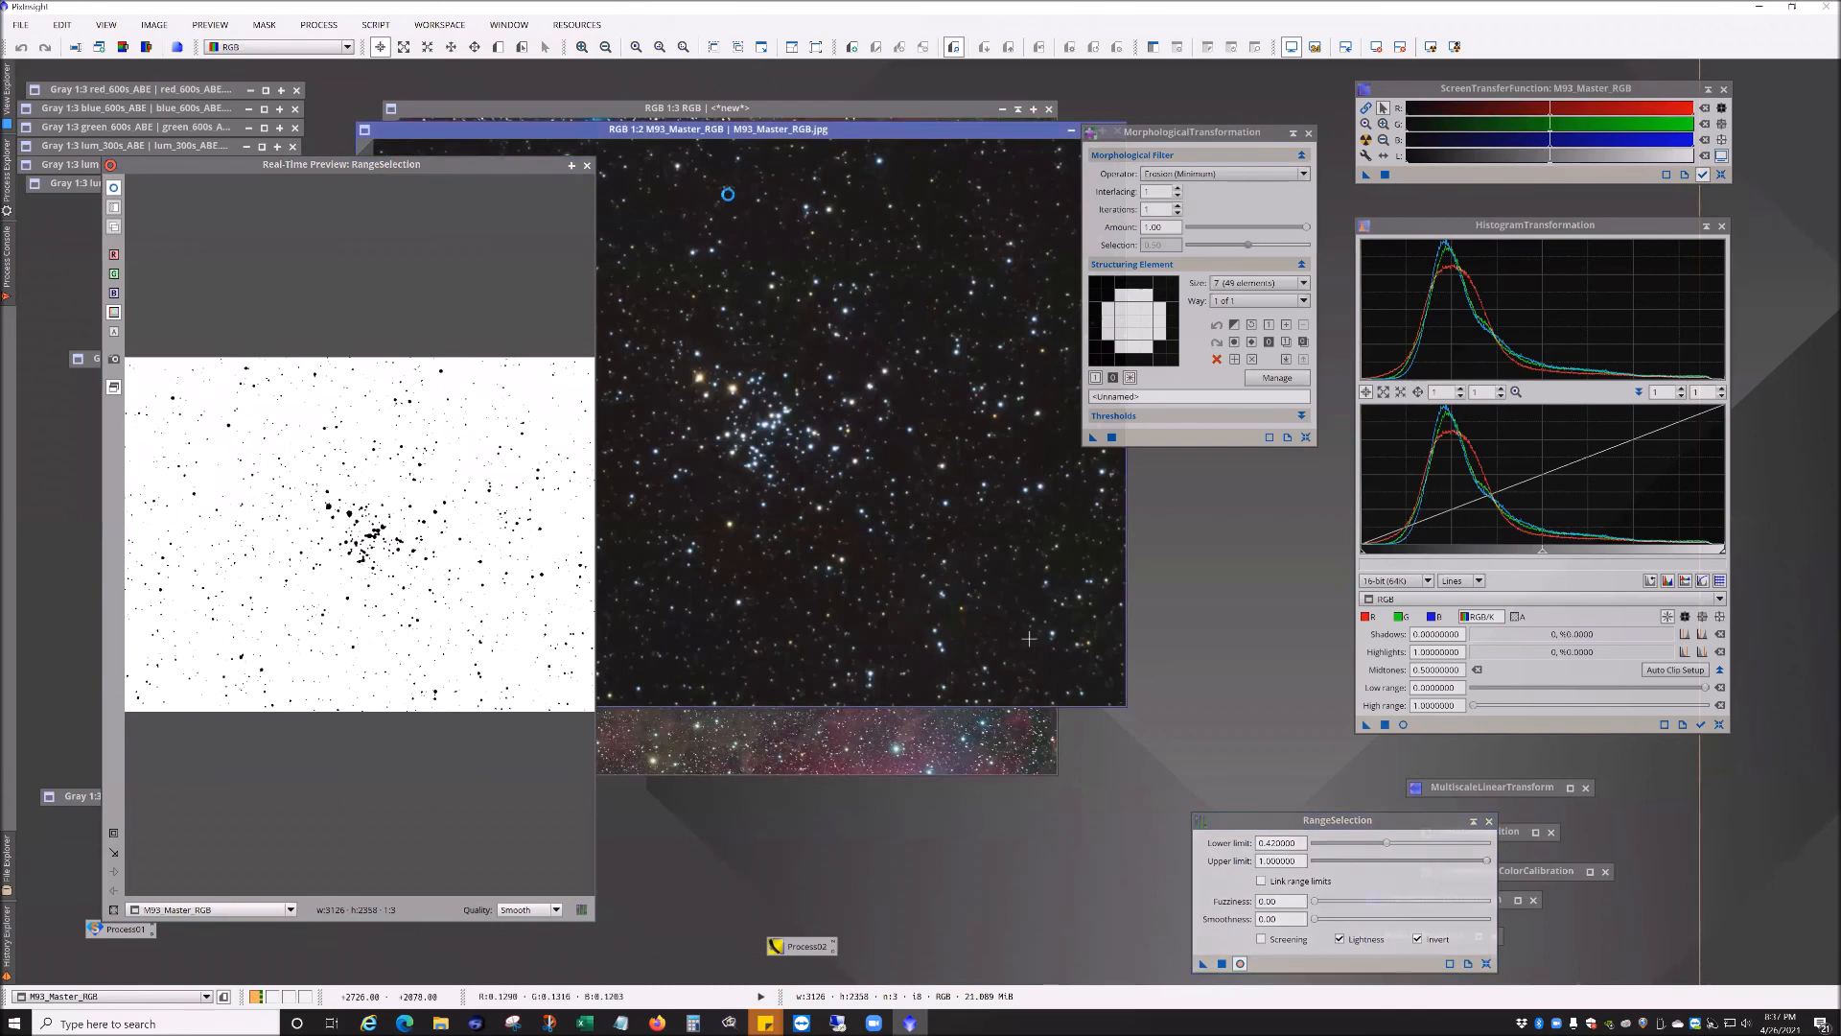
click(587, 165)
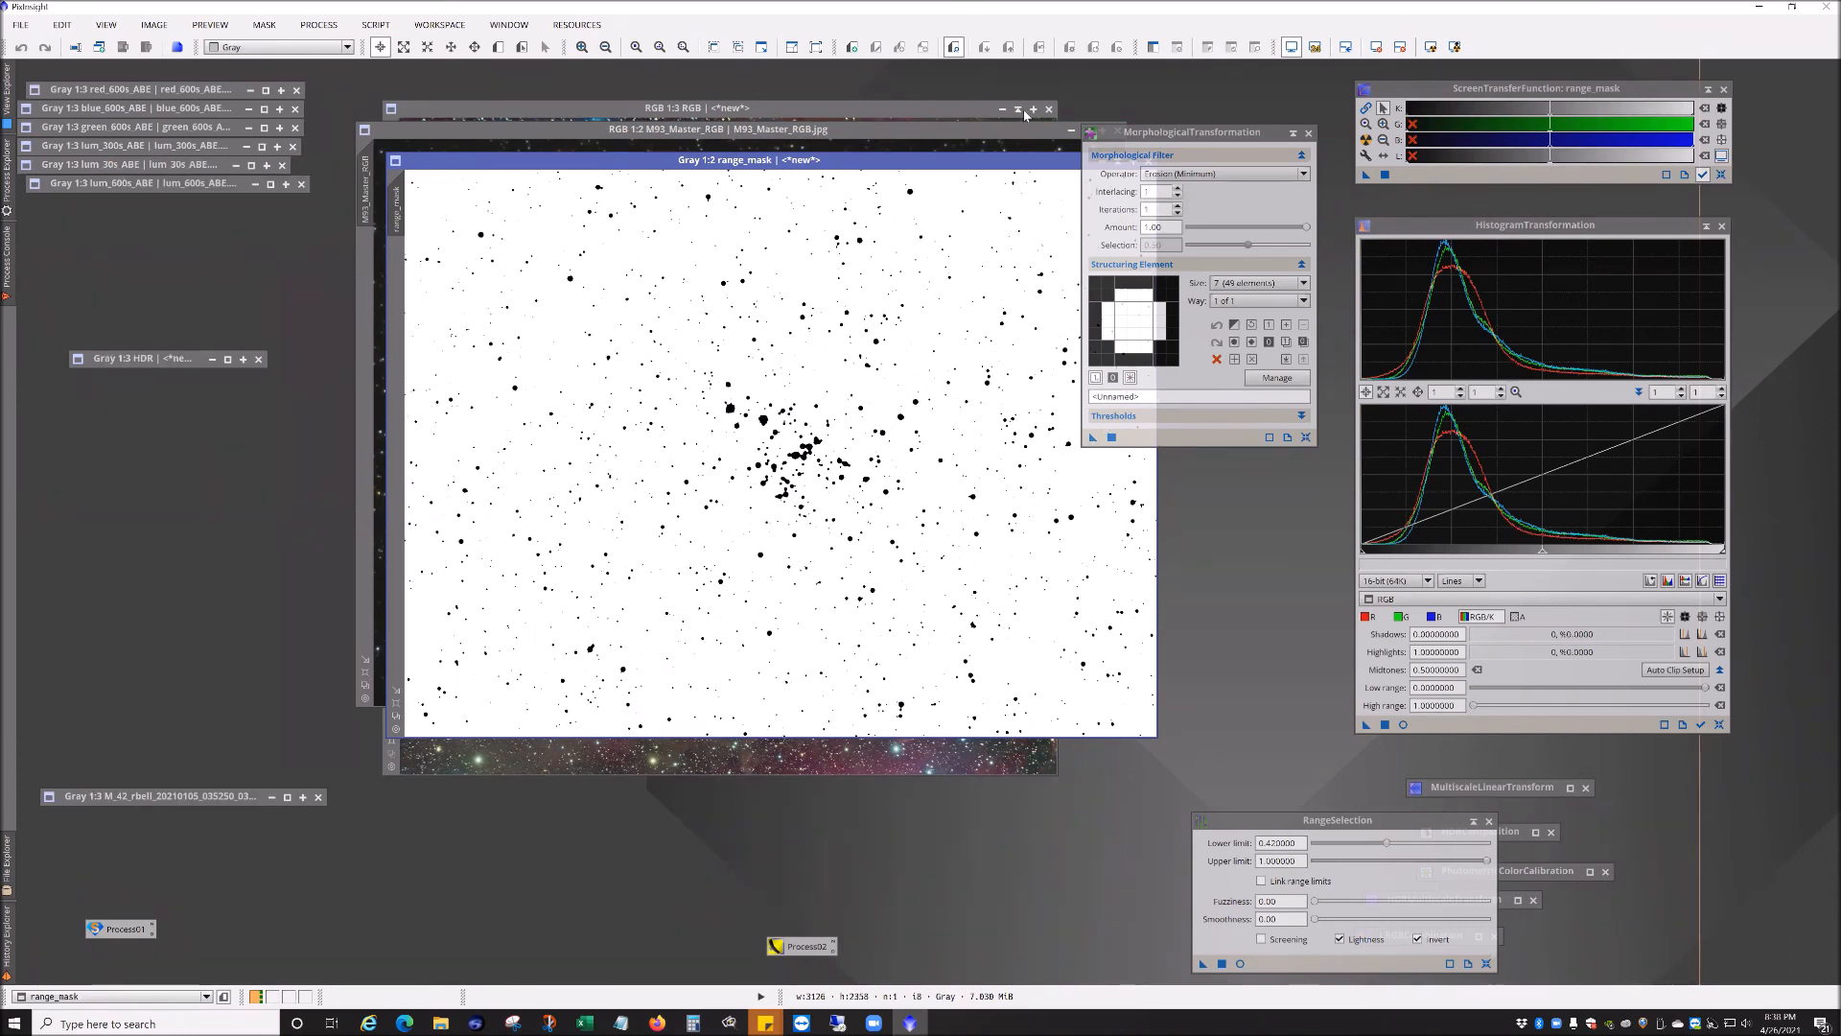
Step: Open CloneStamp on the inverted range mask, set its radius to 100, and stamp near the mask's upper-left corner
drag(1004, 163, 818, 221)
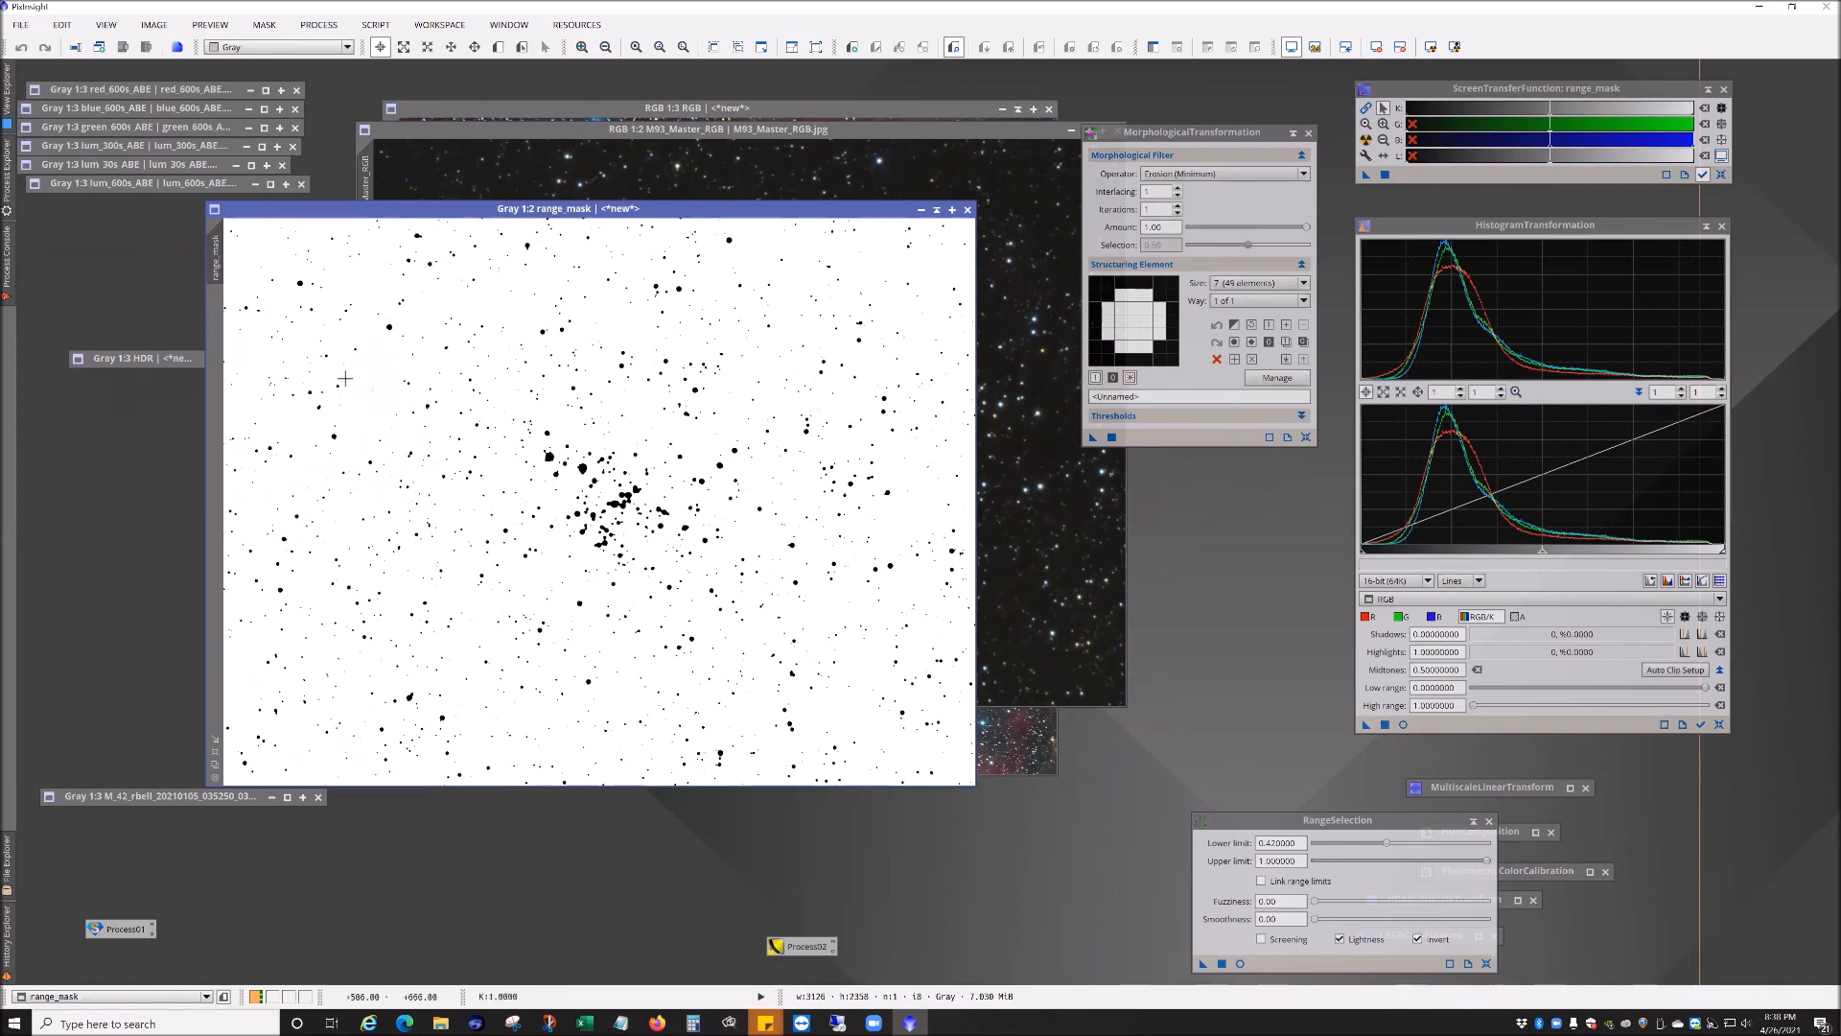
click(319, 25)
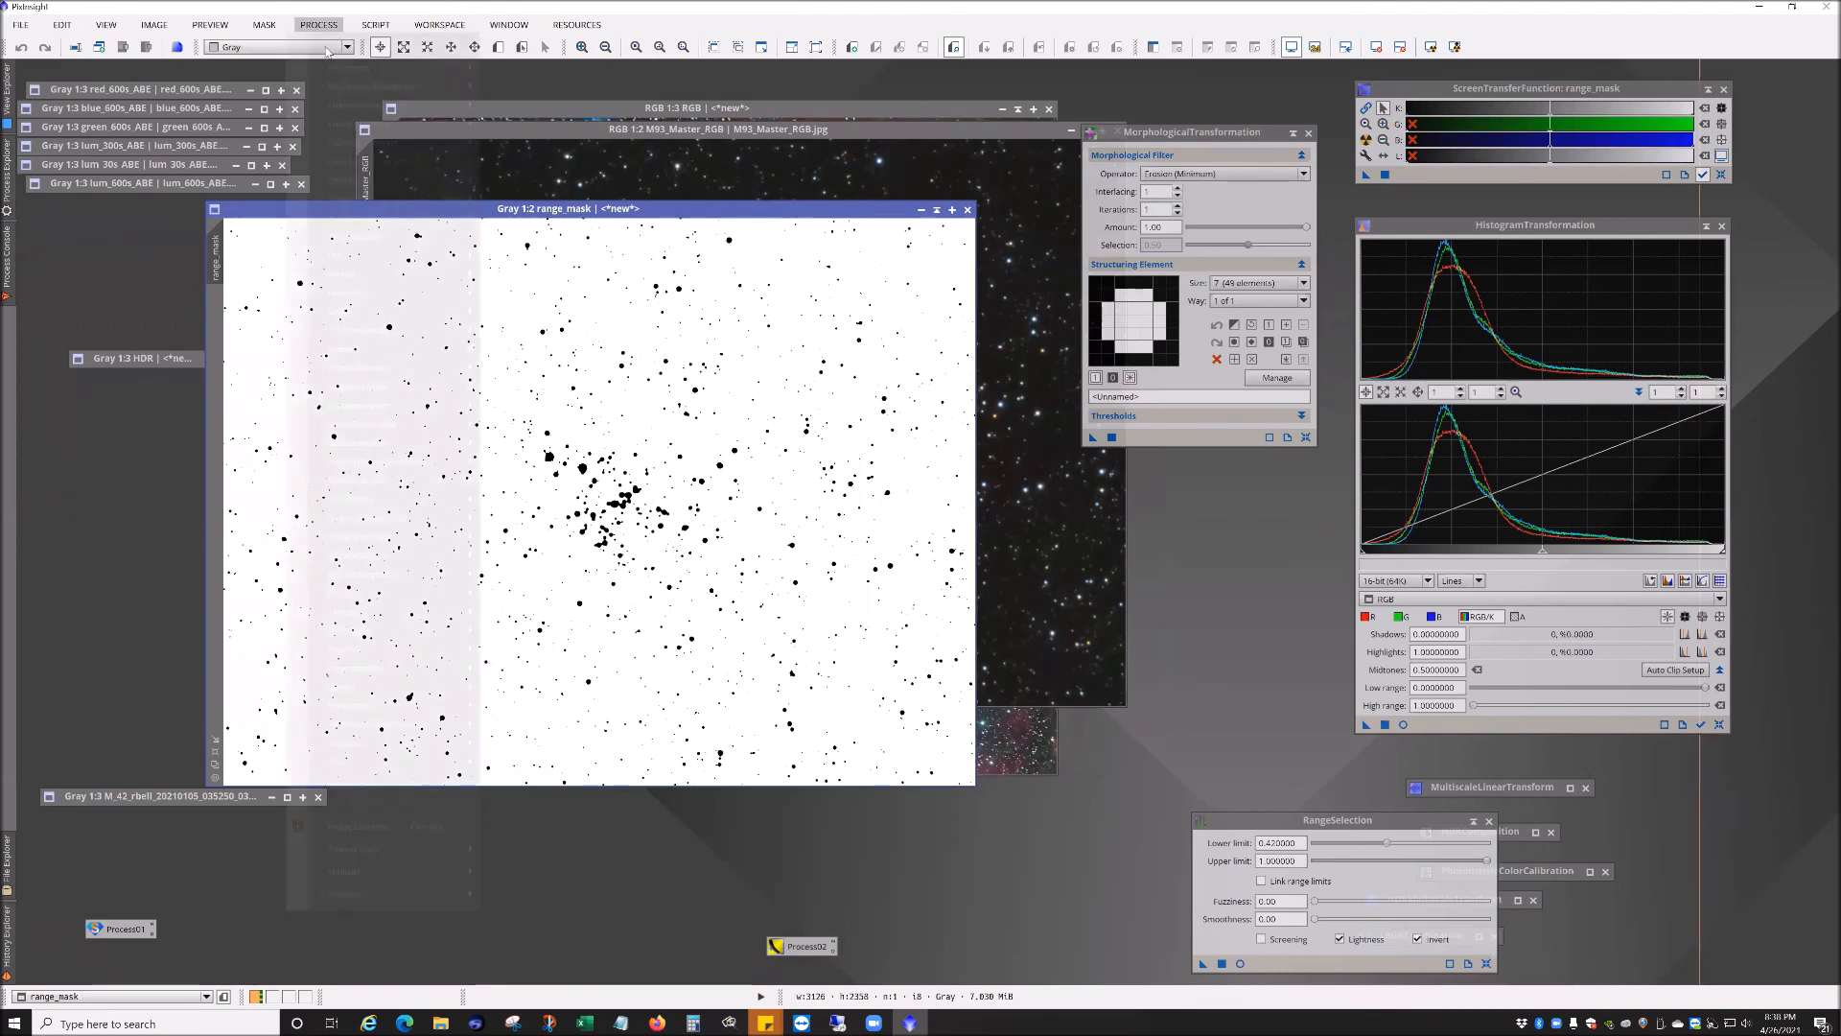
mouse_move(364, 127)
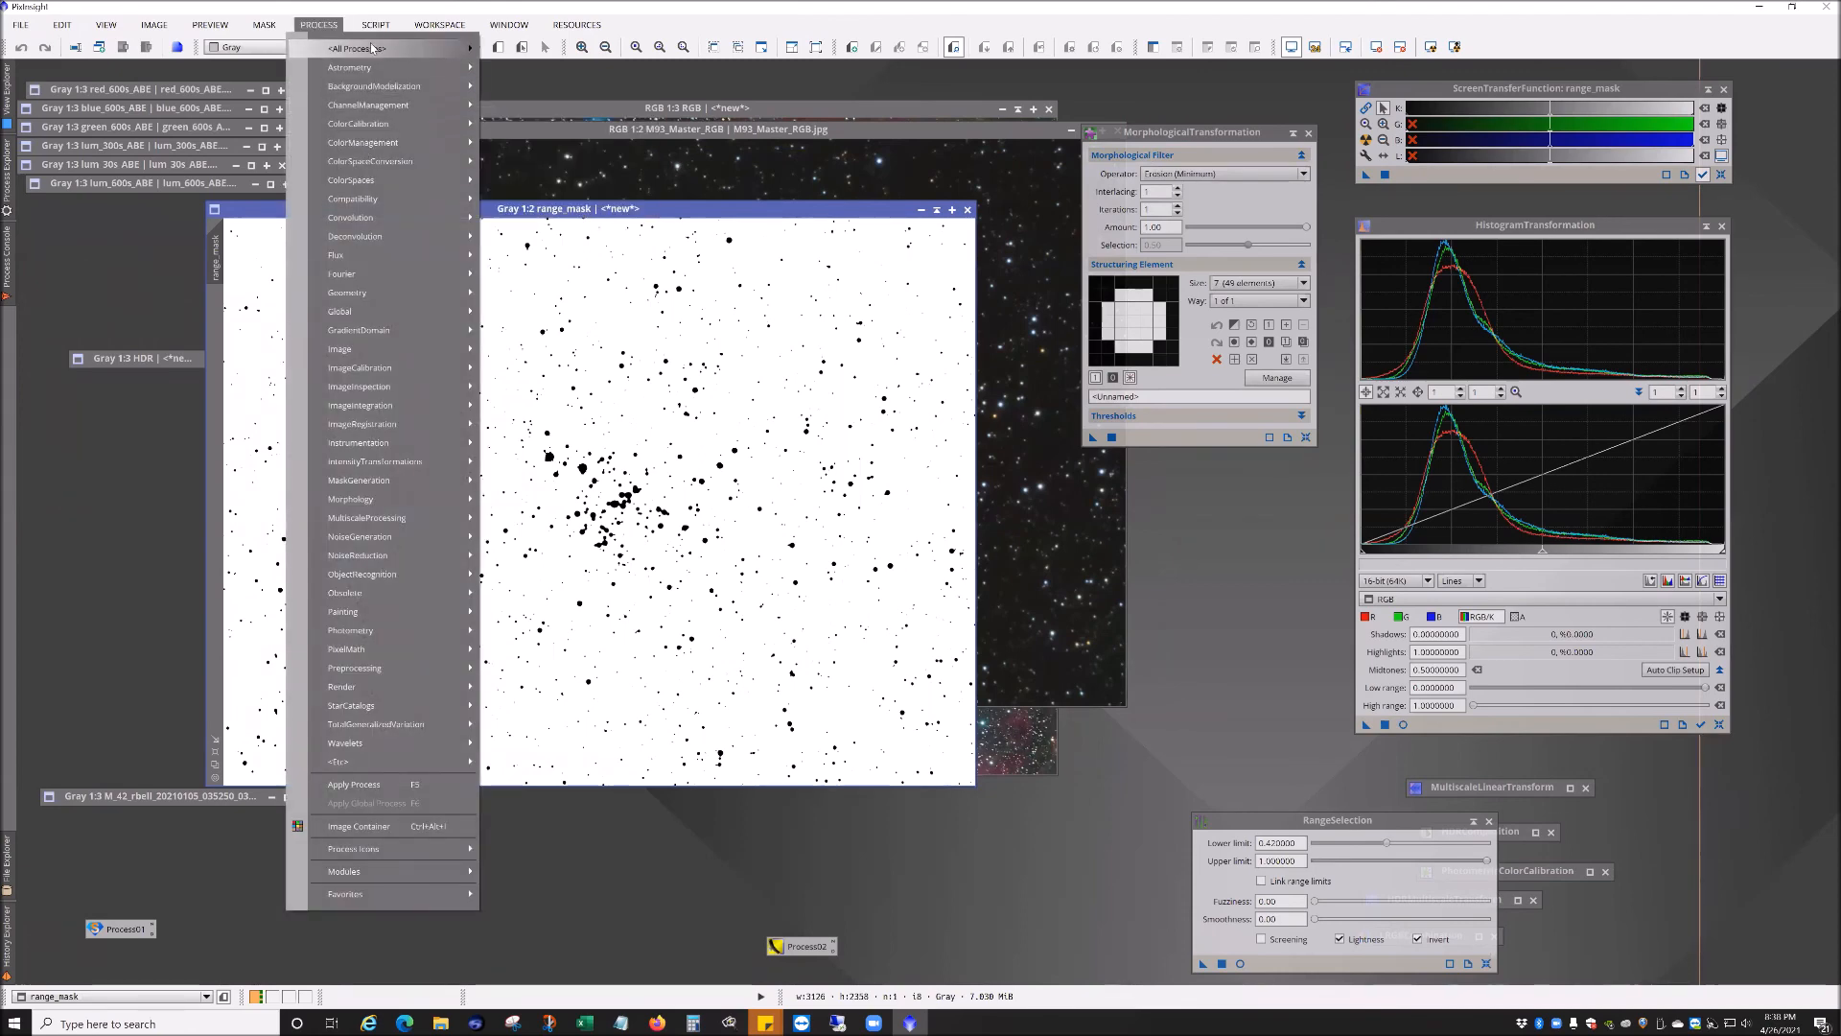
mouse_move(374, 49)
click(578, 361)
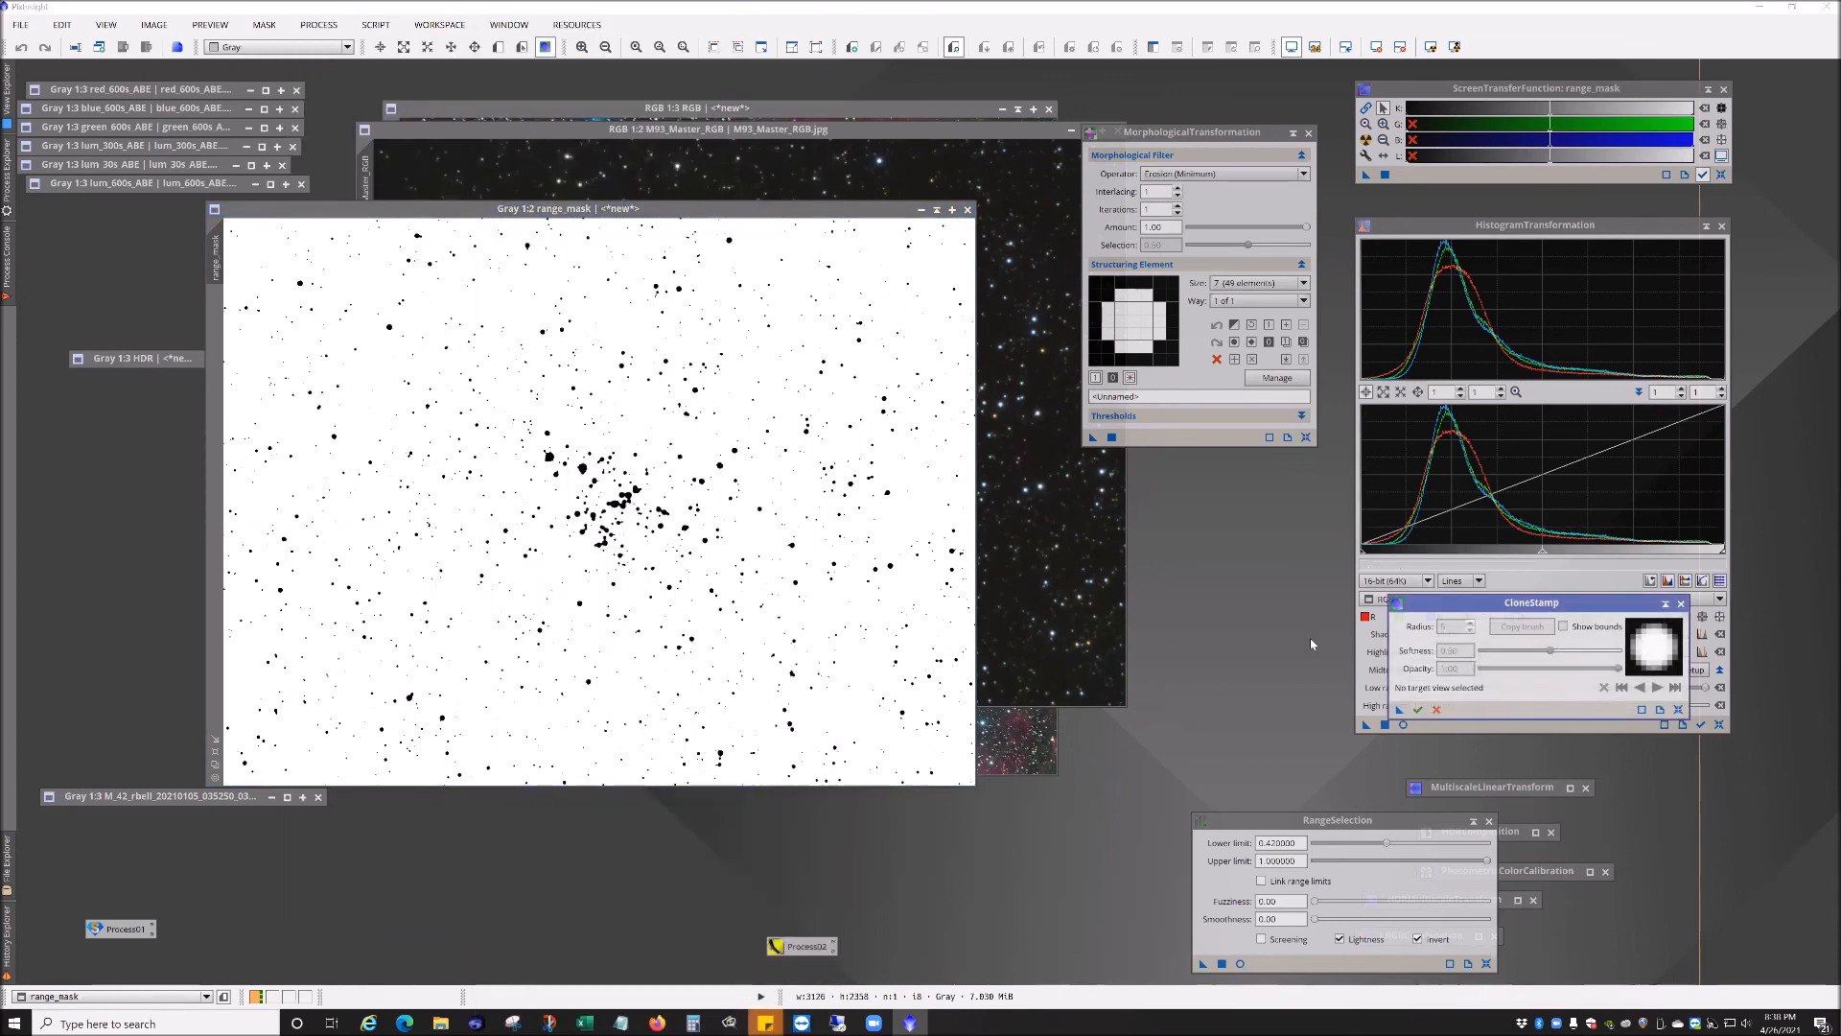
click(387, 355)
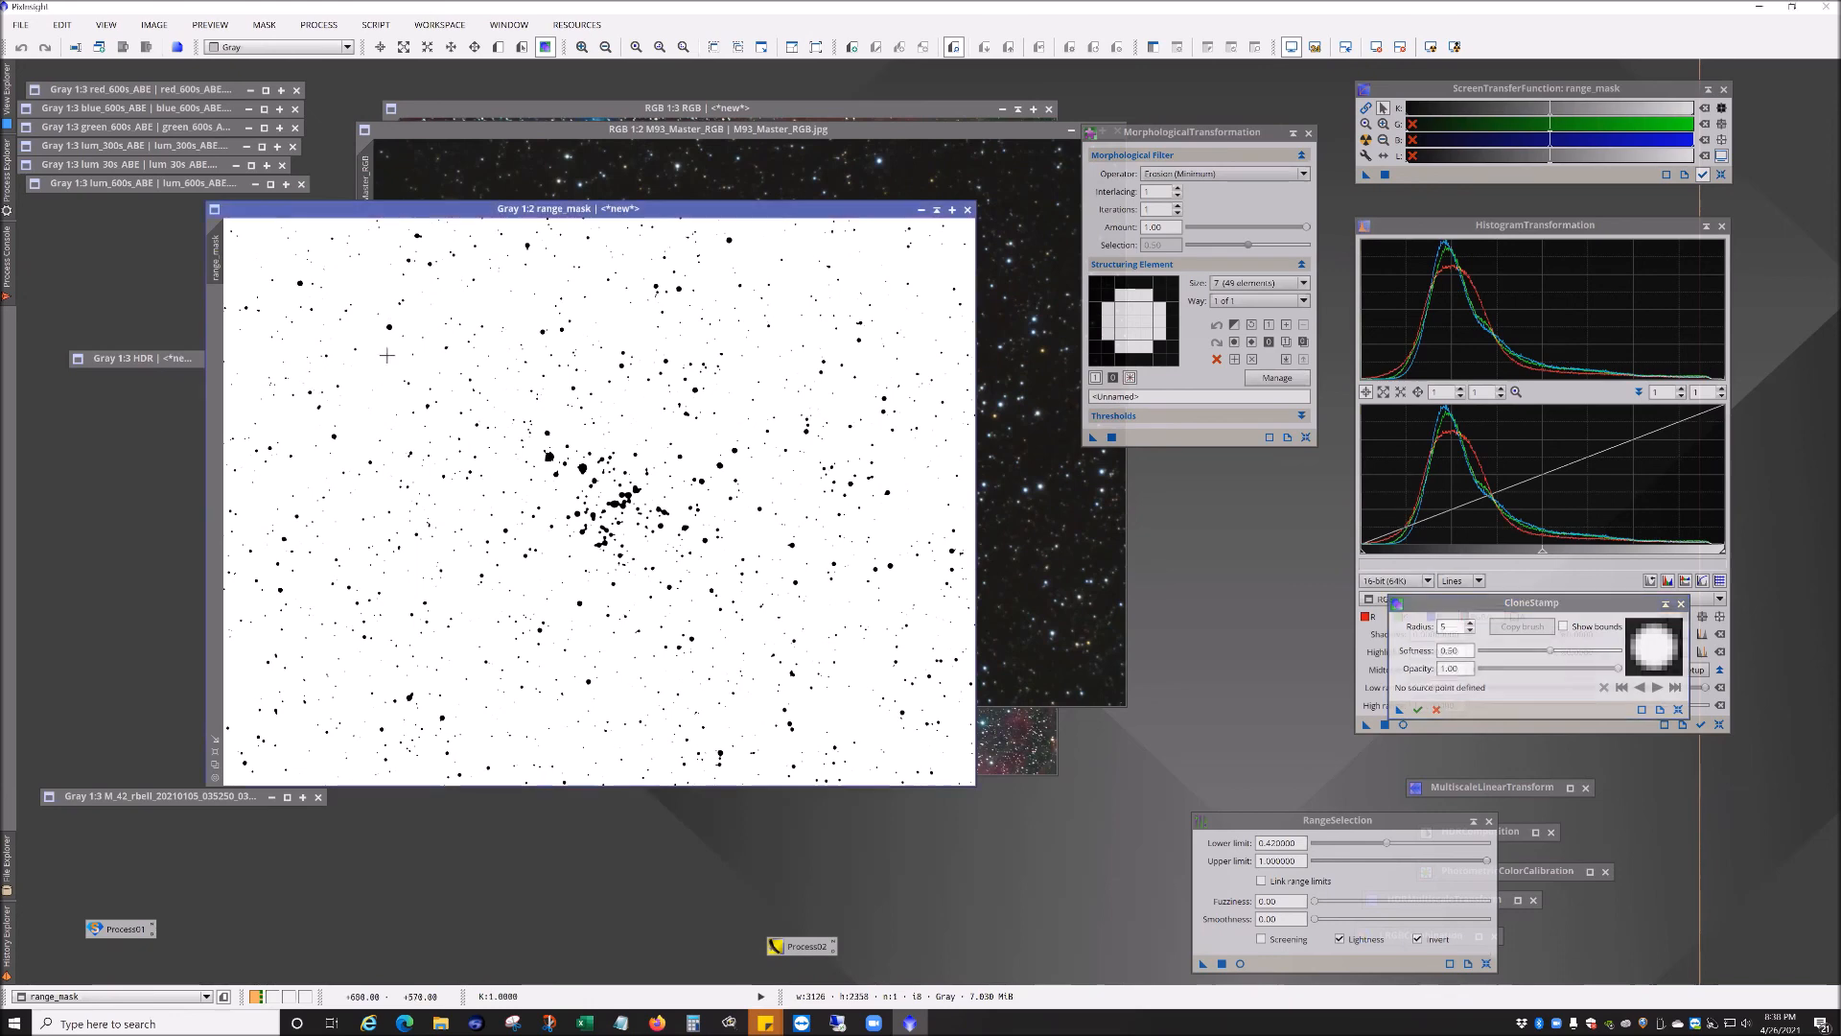
click(1466, 624)
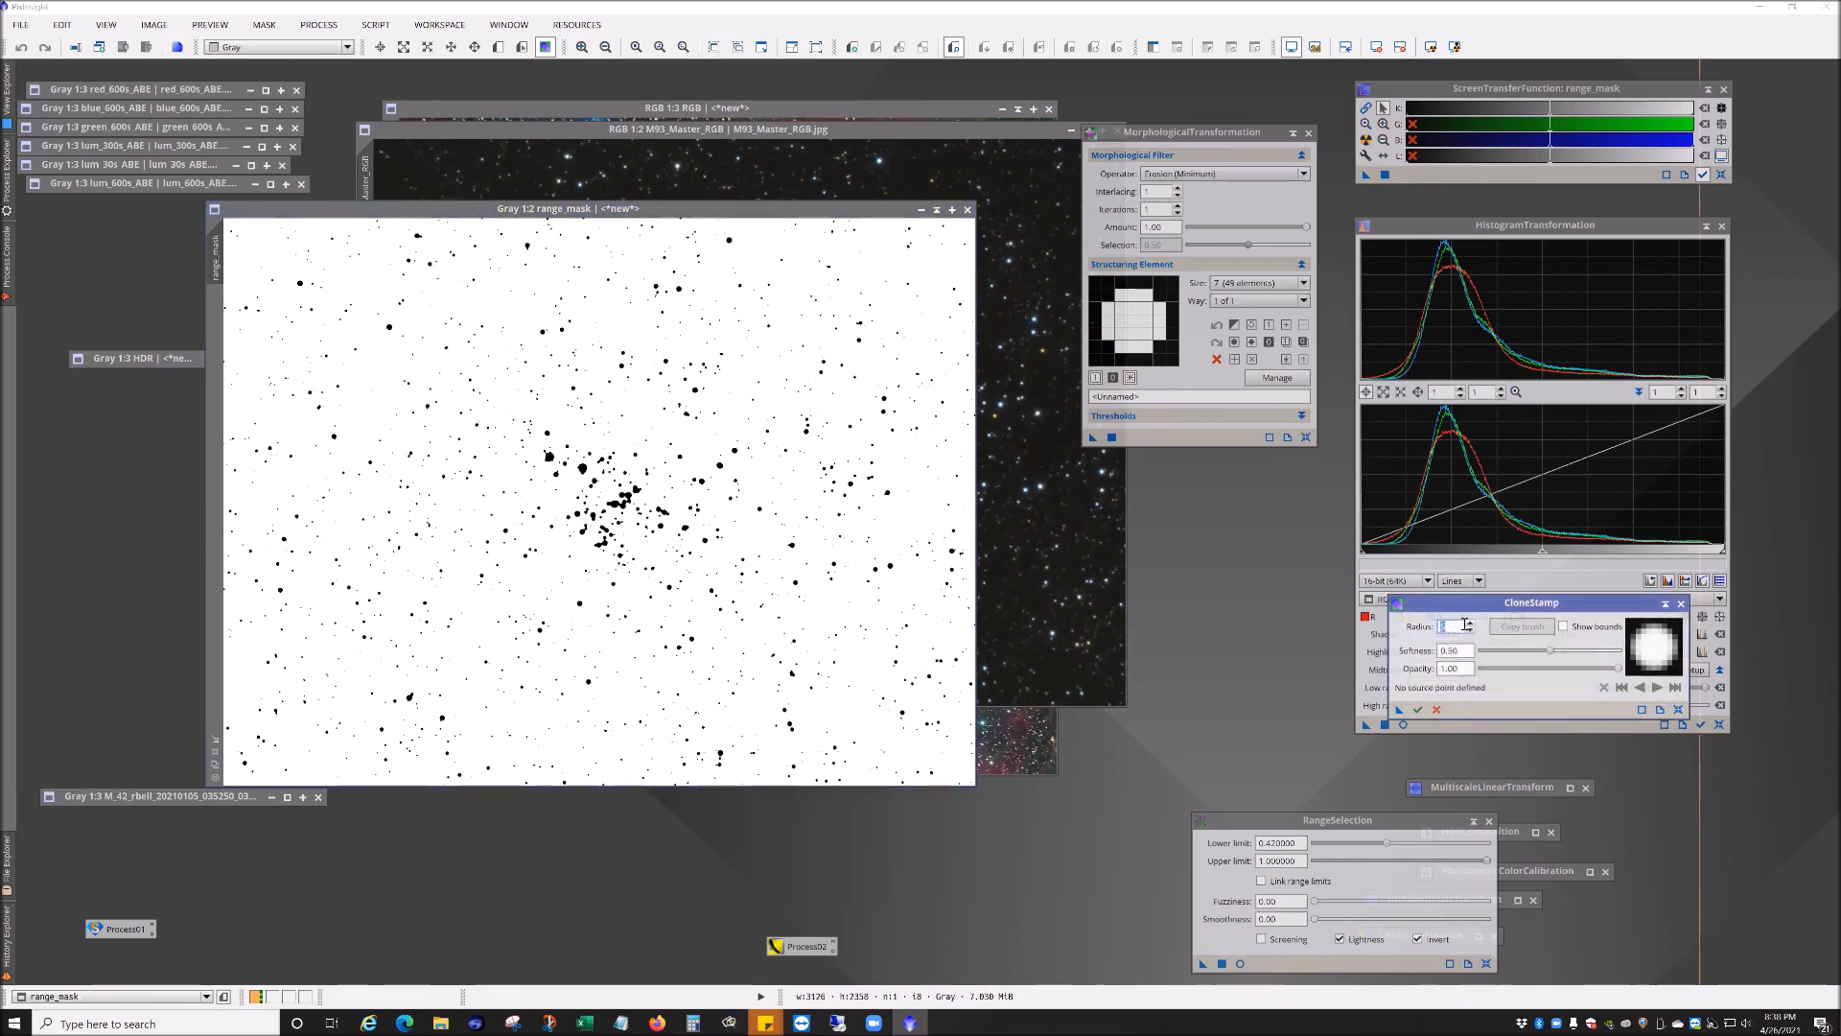
text(100)
key(Return)
click(344, 276)
mouse_move(253, 297)
mouse_down()
mouse_move(398, 302)
mouse_move(381, 238)
mouse_move(257, 256)
mouse_up()
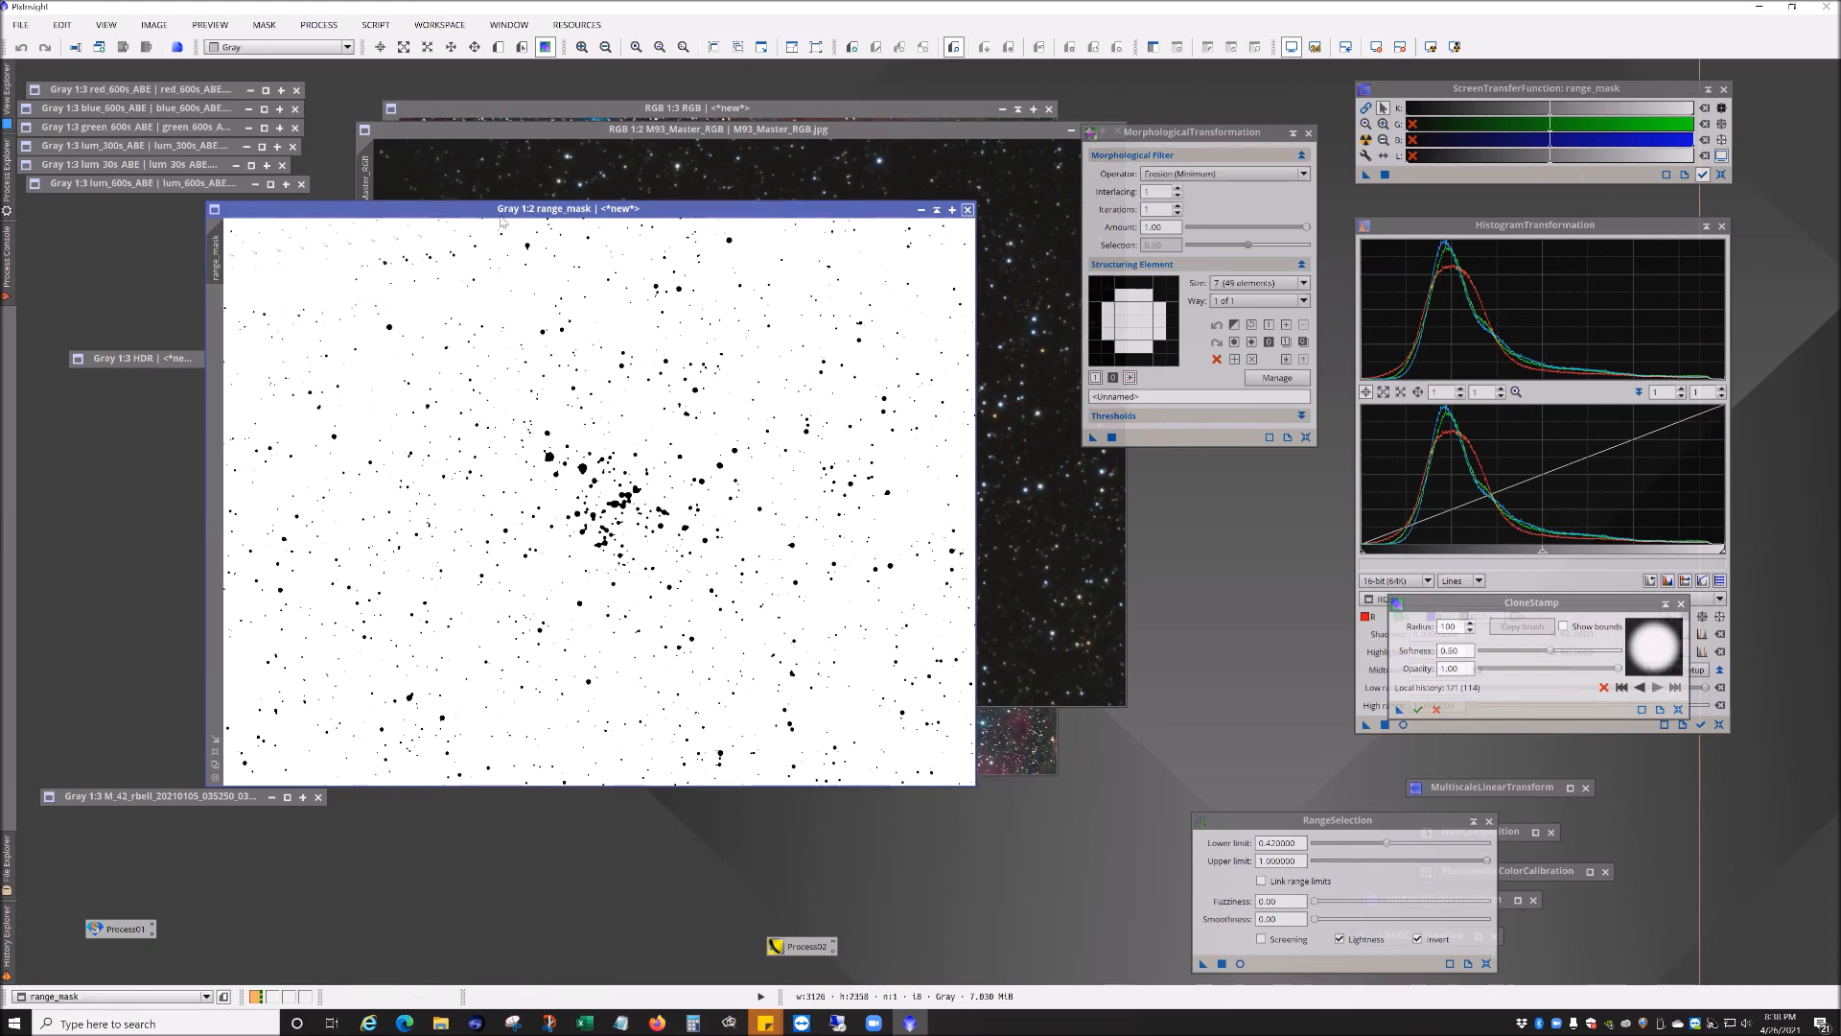
Step: End the CloneStamp session and close the range mask image
click(968, 209)
click(919, 551)
click(968, 210)
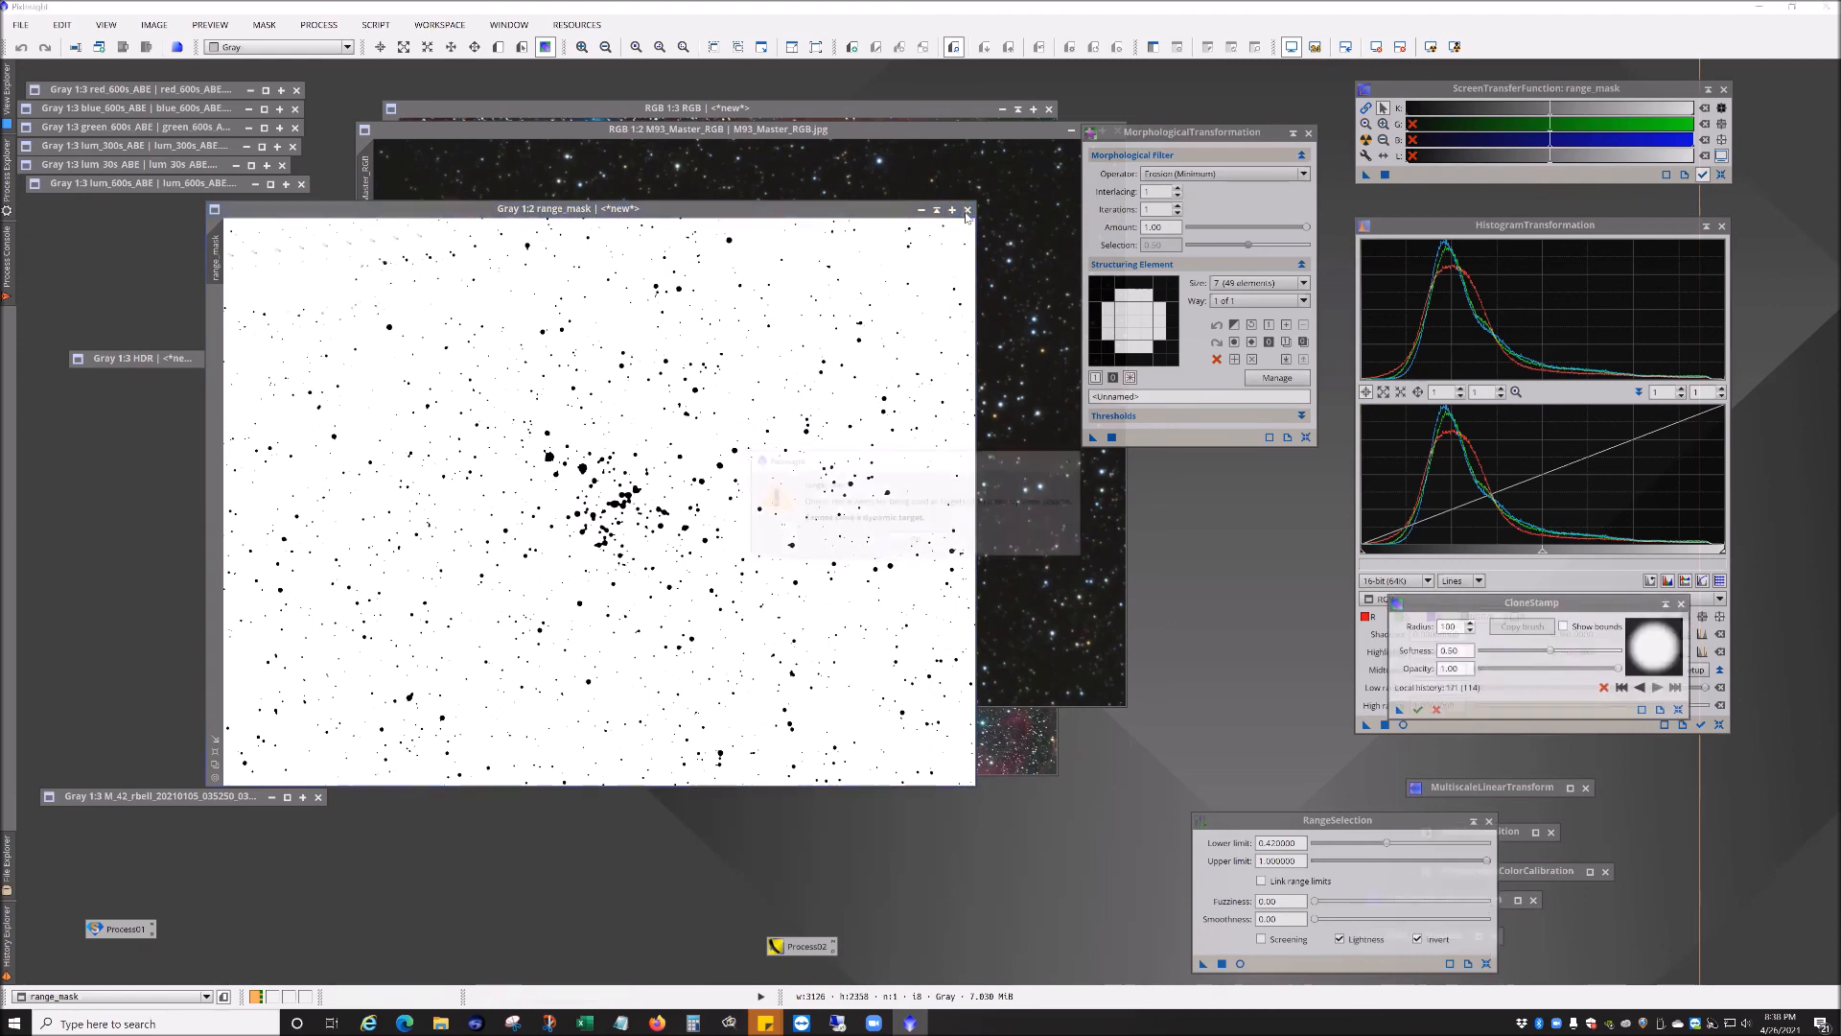
click(917, 546)
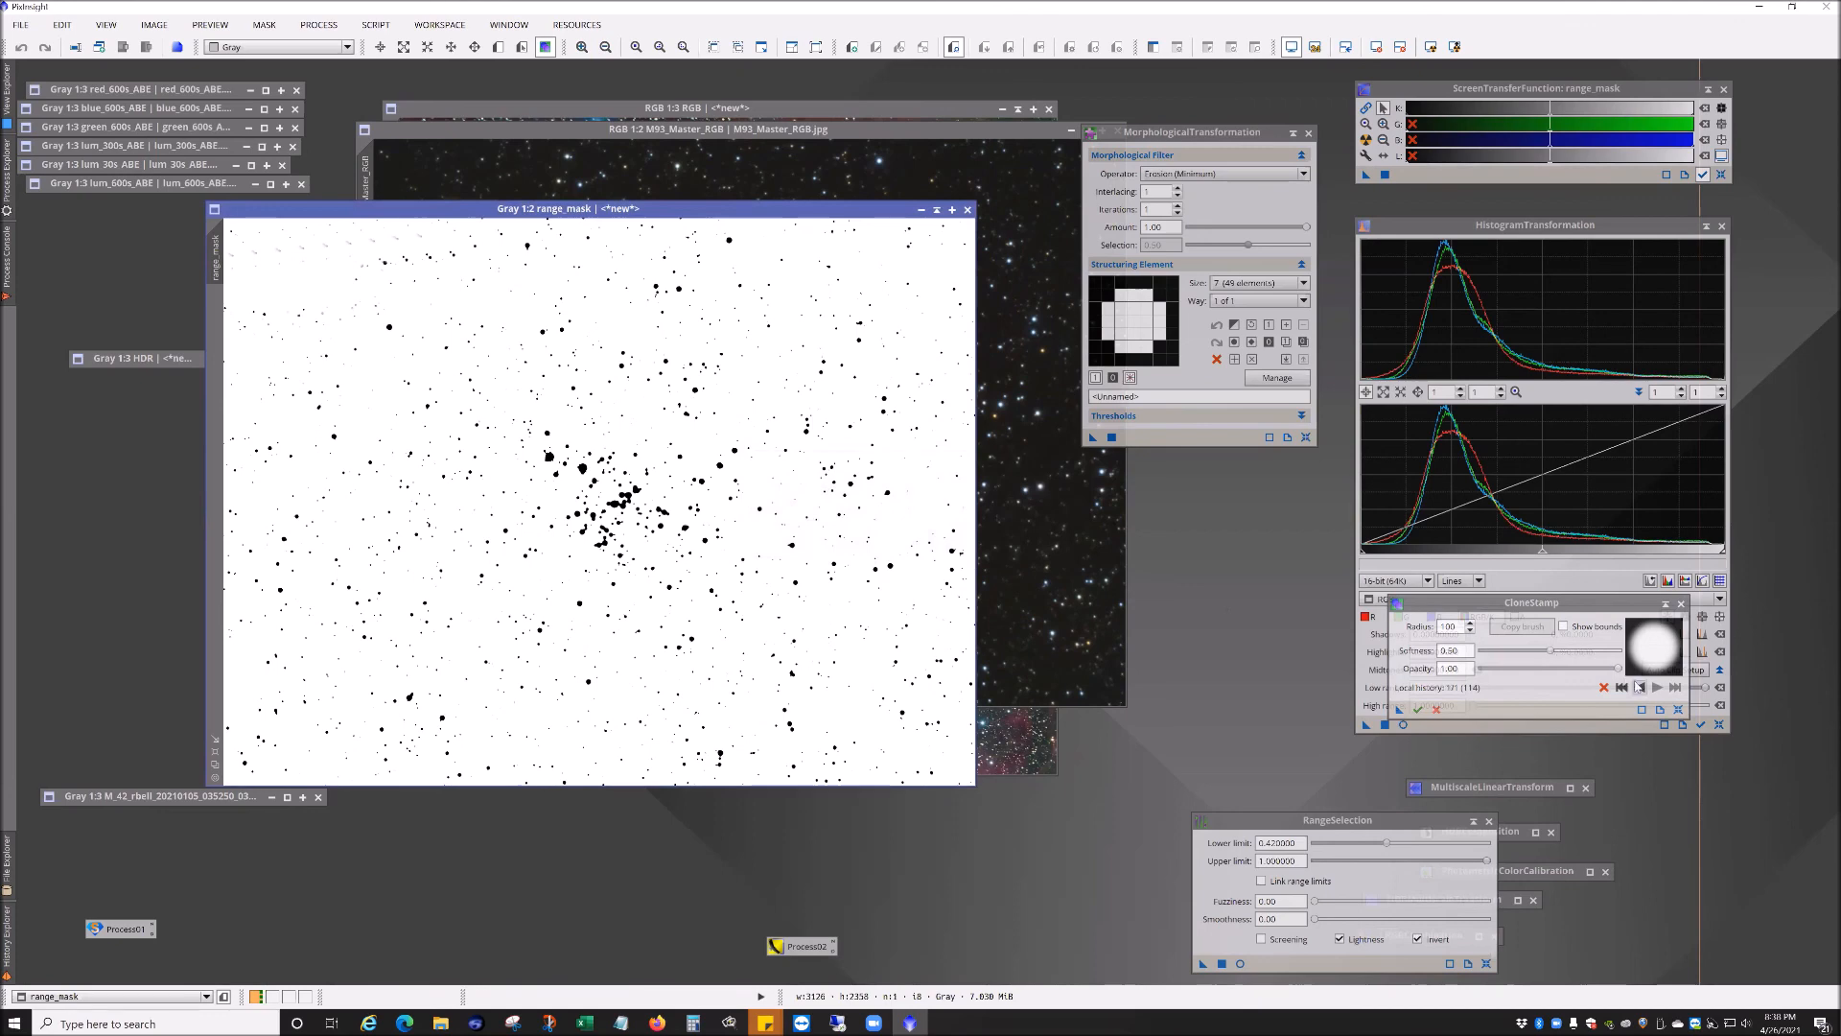
click(1681, 603)
click(951, 532)
click(968, 209)
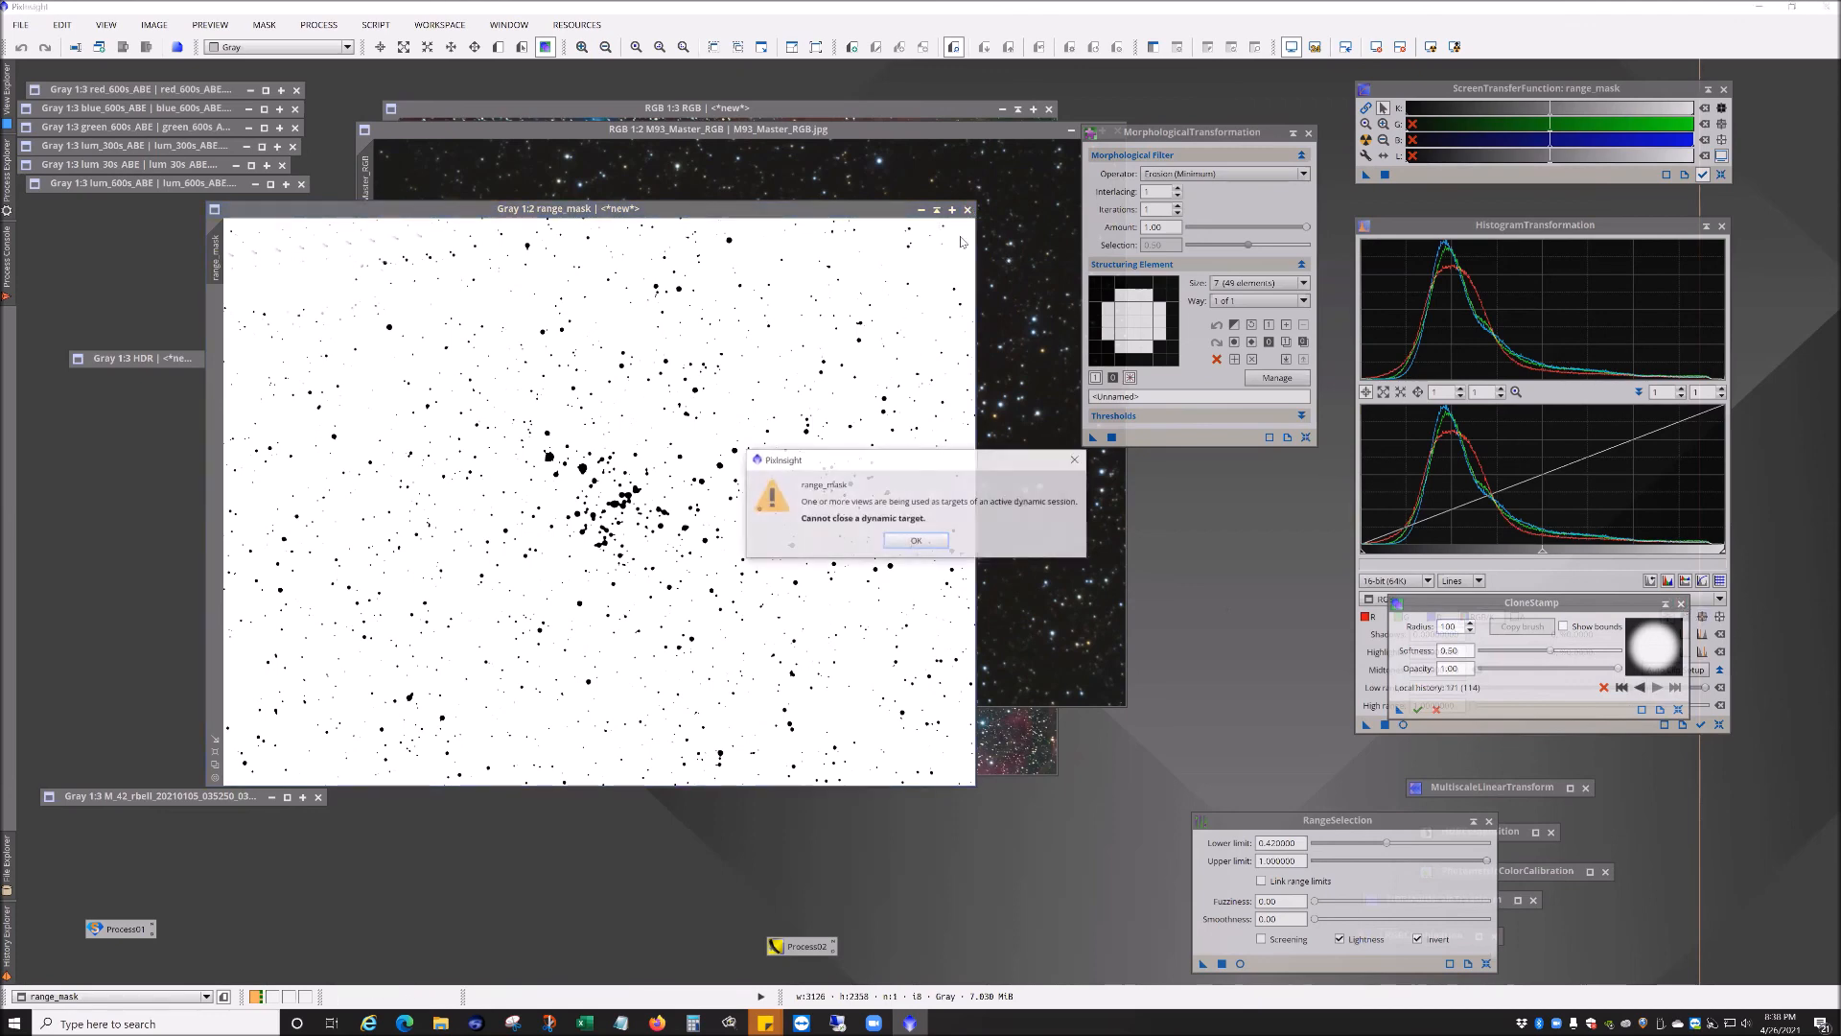
click(916, 540)
click(1437, 710)
click(880, 538)
click(967, 209)
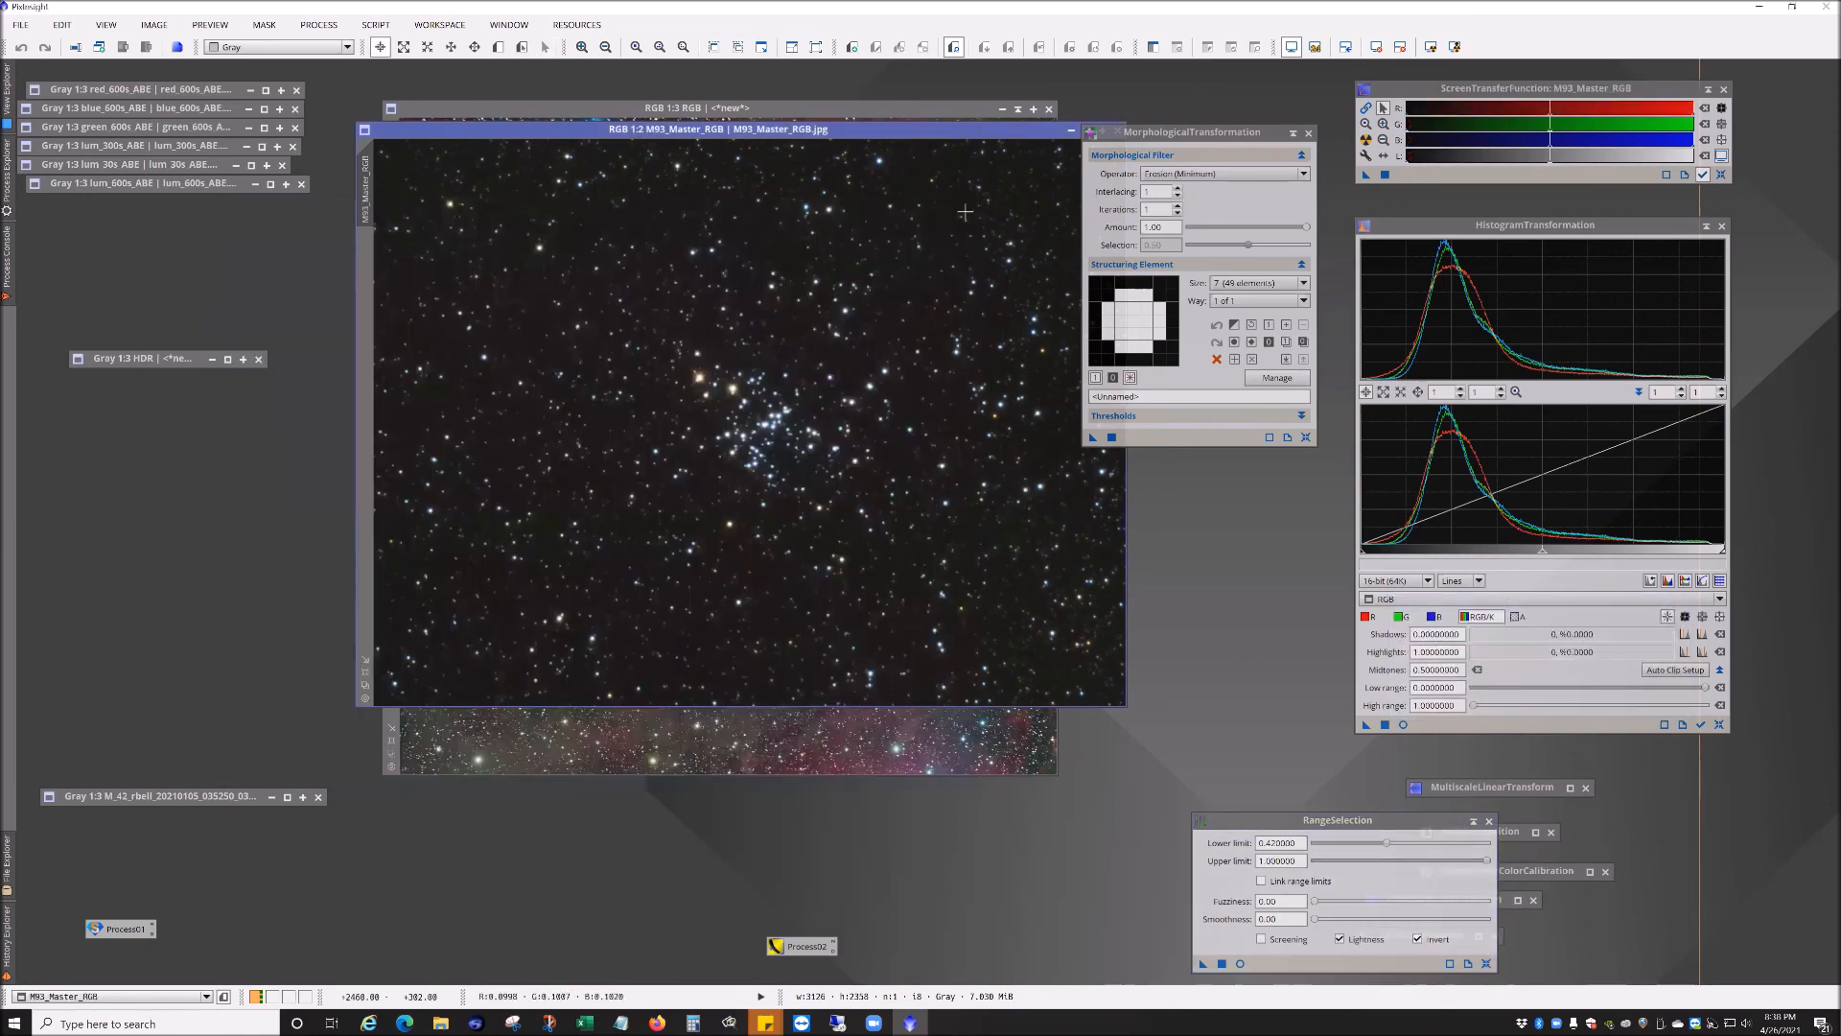
Step: Close the RangeSelection and MorphologicalTransformation dialogs and the M93_Master_RGB image
click(1490, 821)
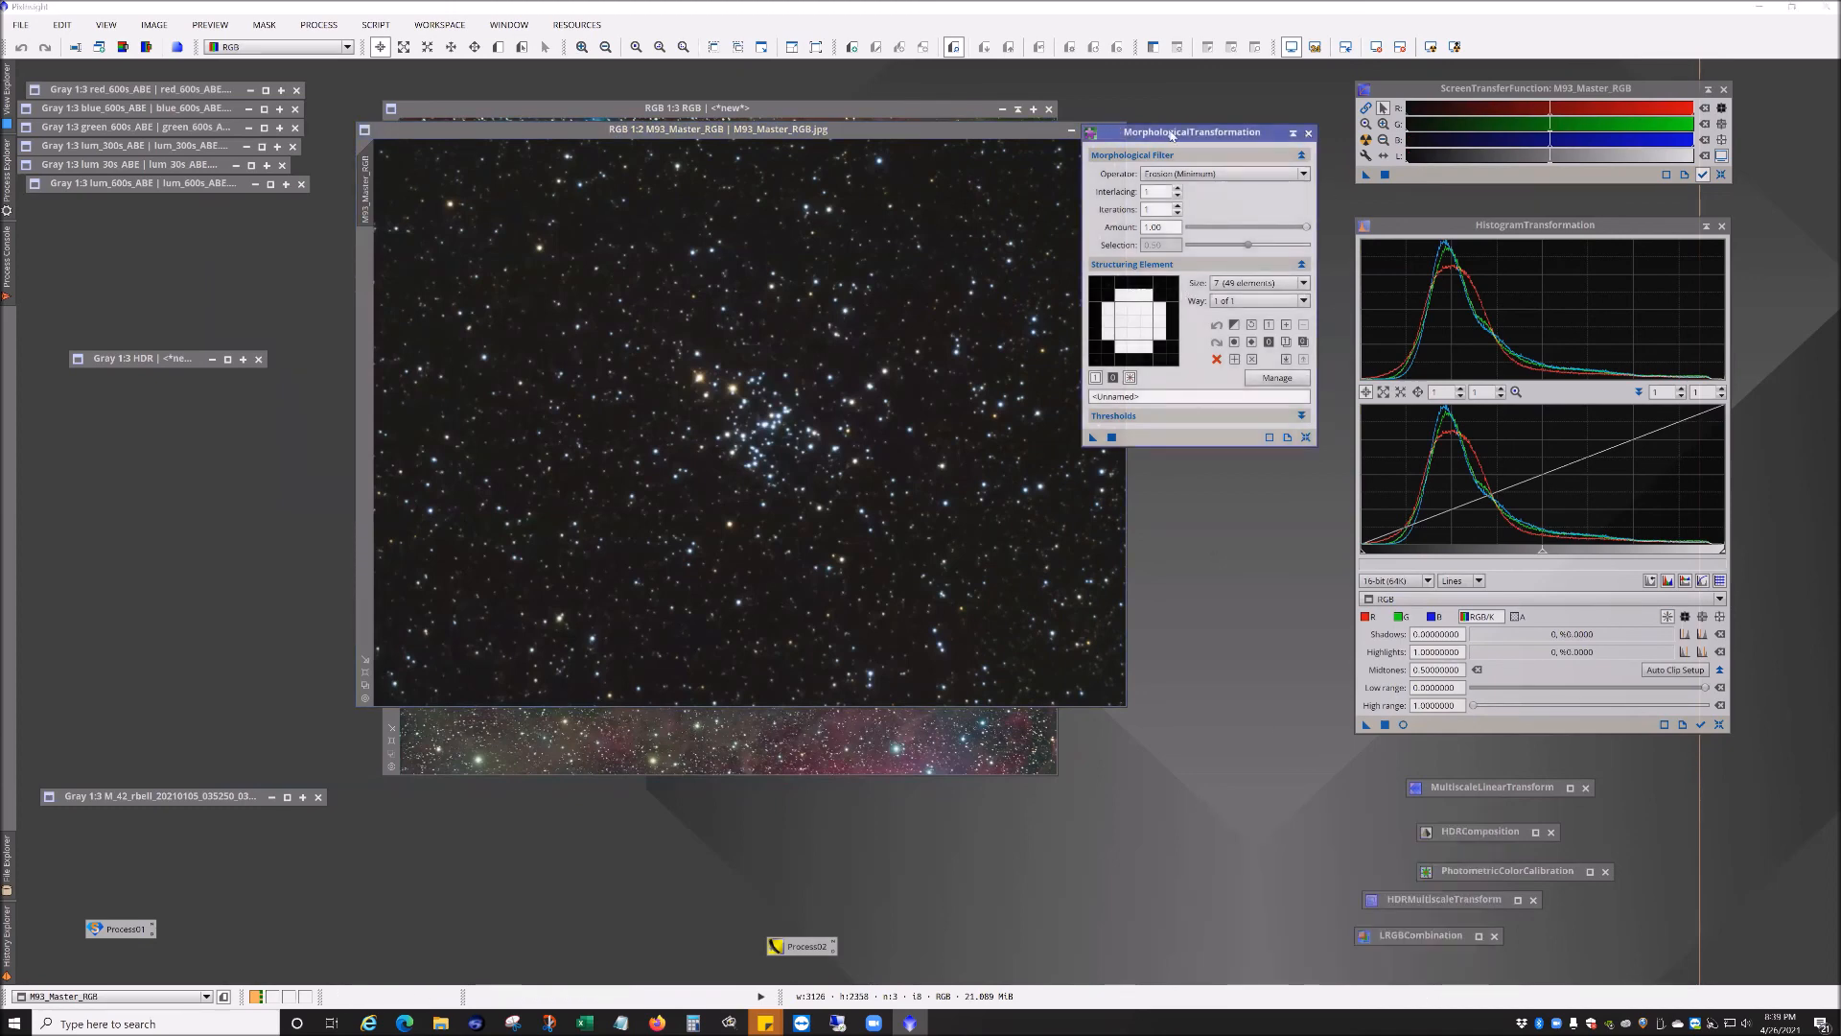
click(1308, 133)
click(1117, 130)
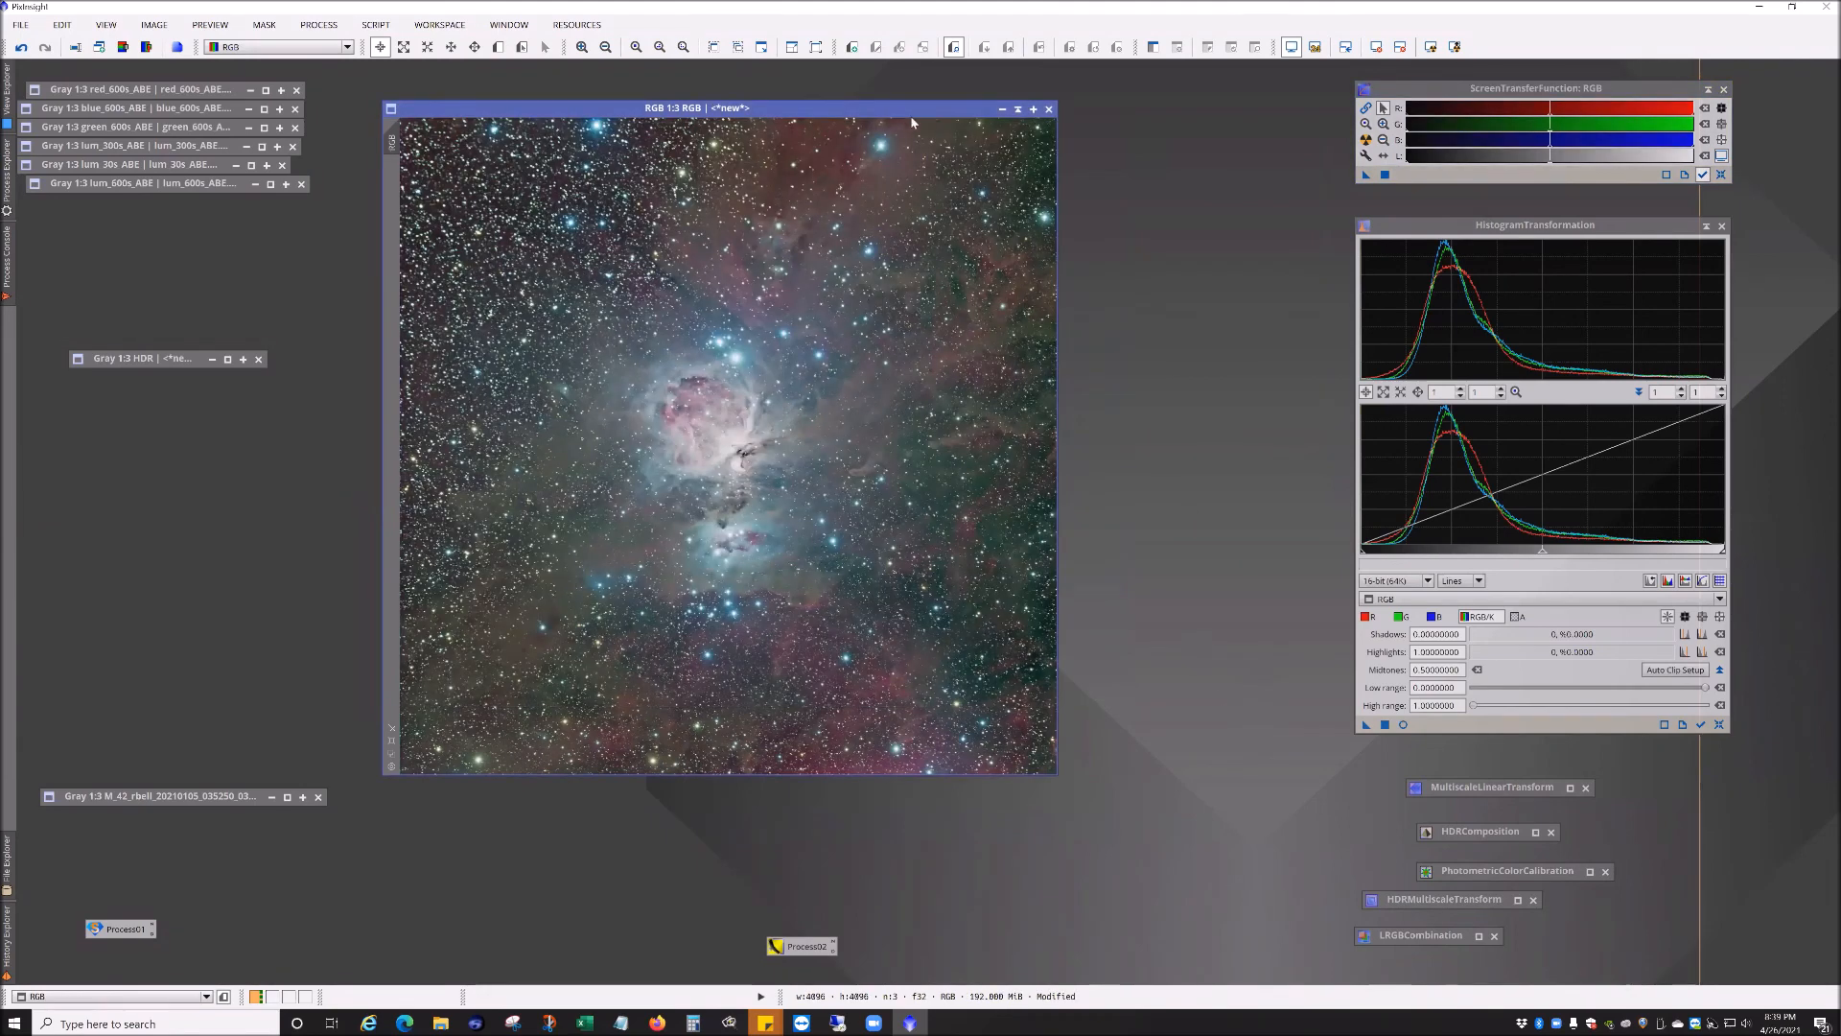
Step: Switch to the File Explorer window showing the M42 Luminance folder and close it
drag(932, 103, 994, 114)
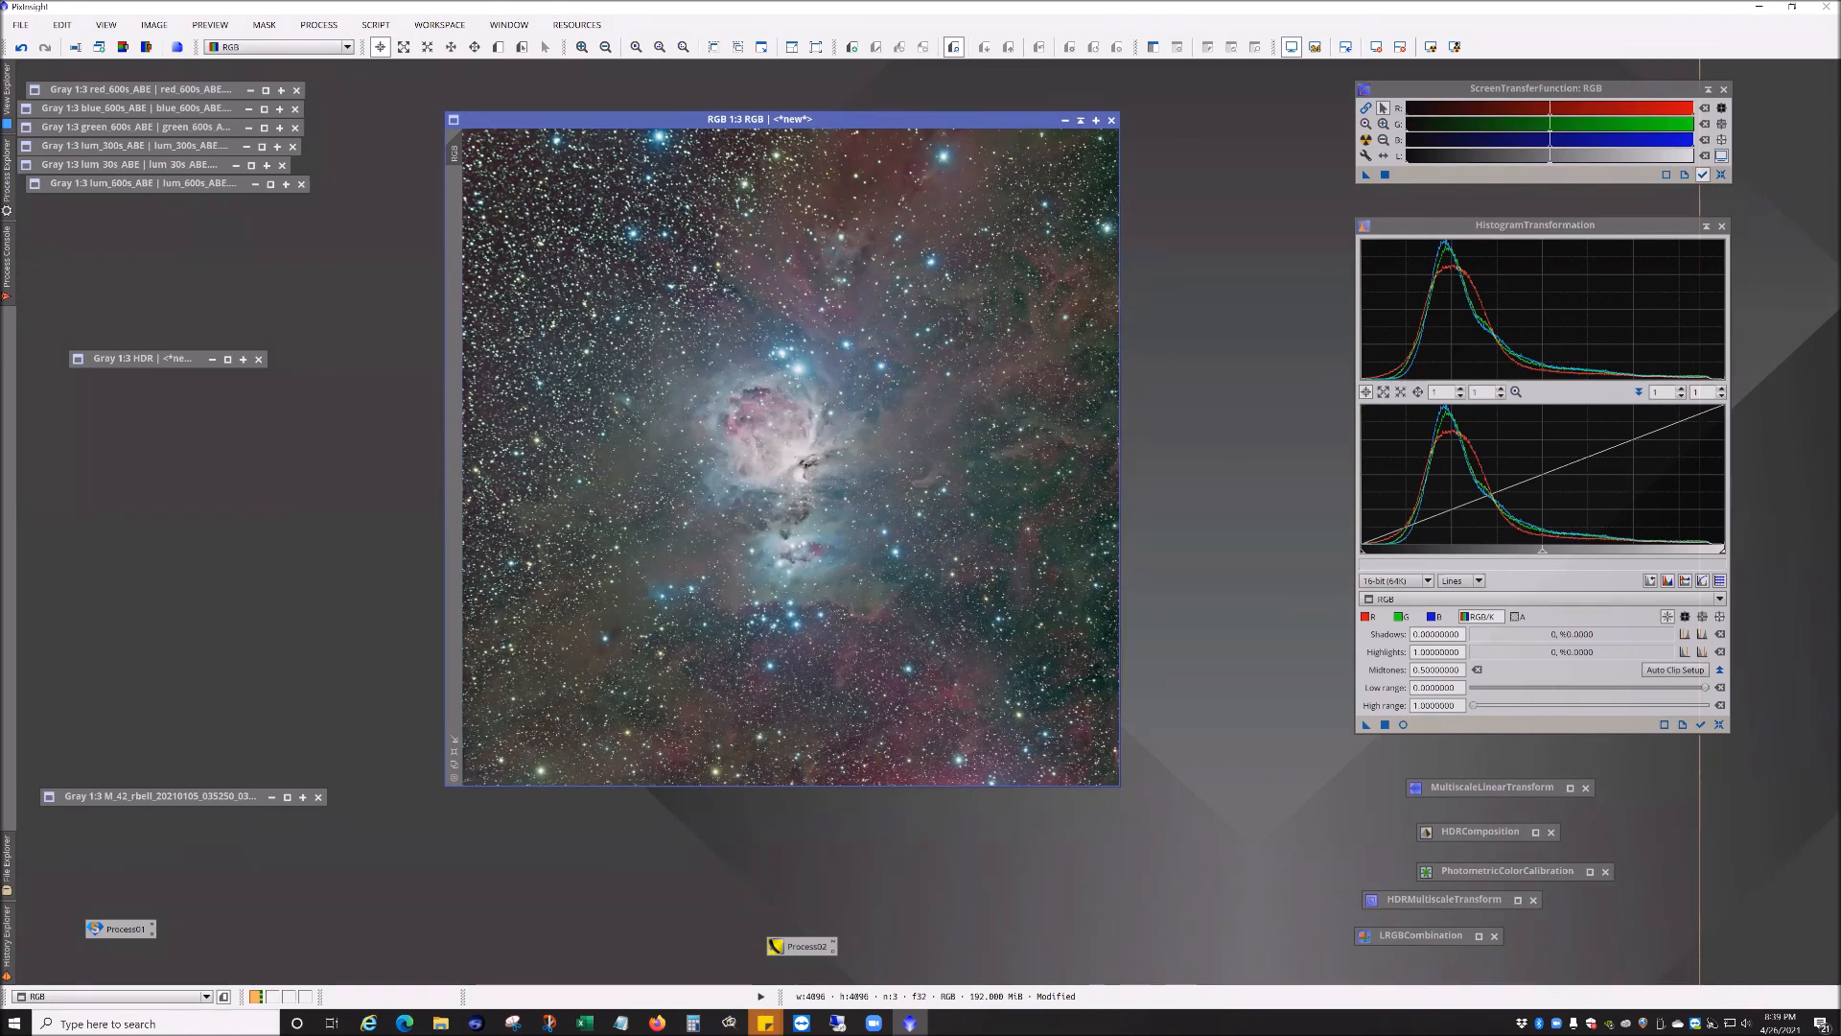
key(alt+Tab)
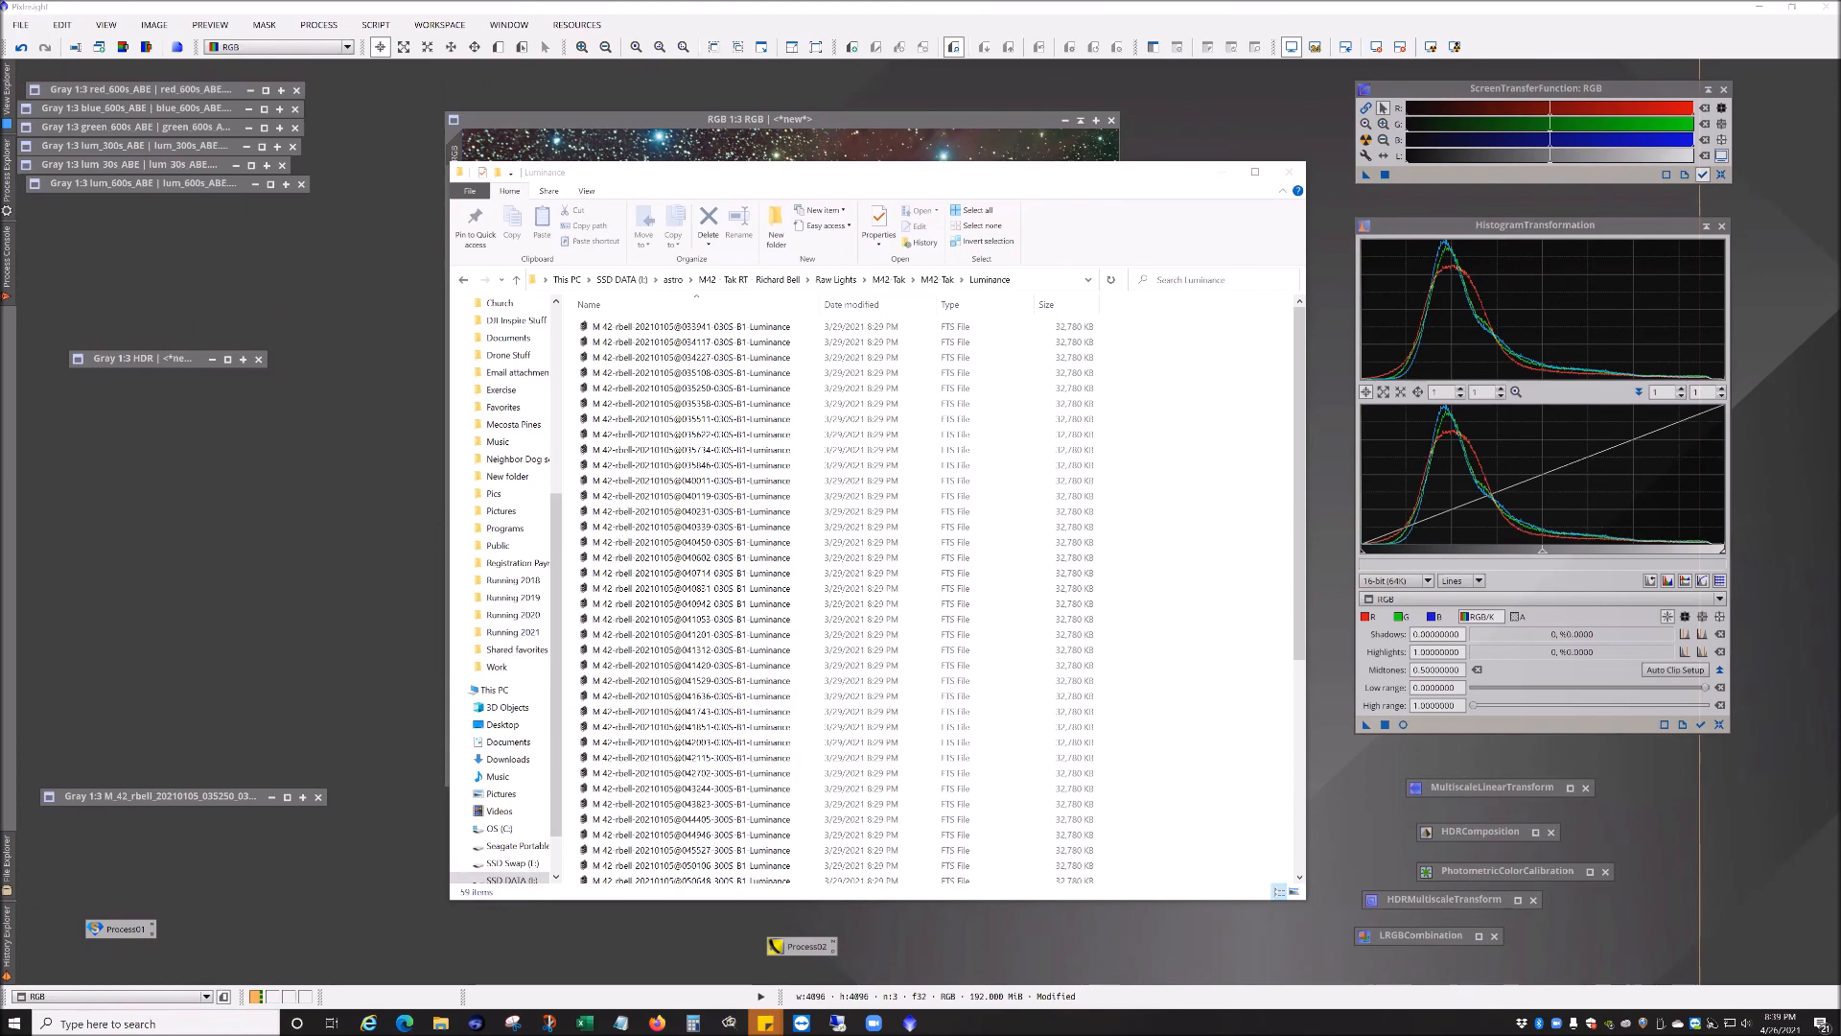
click(1287, 173)
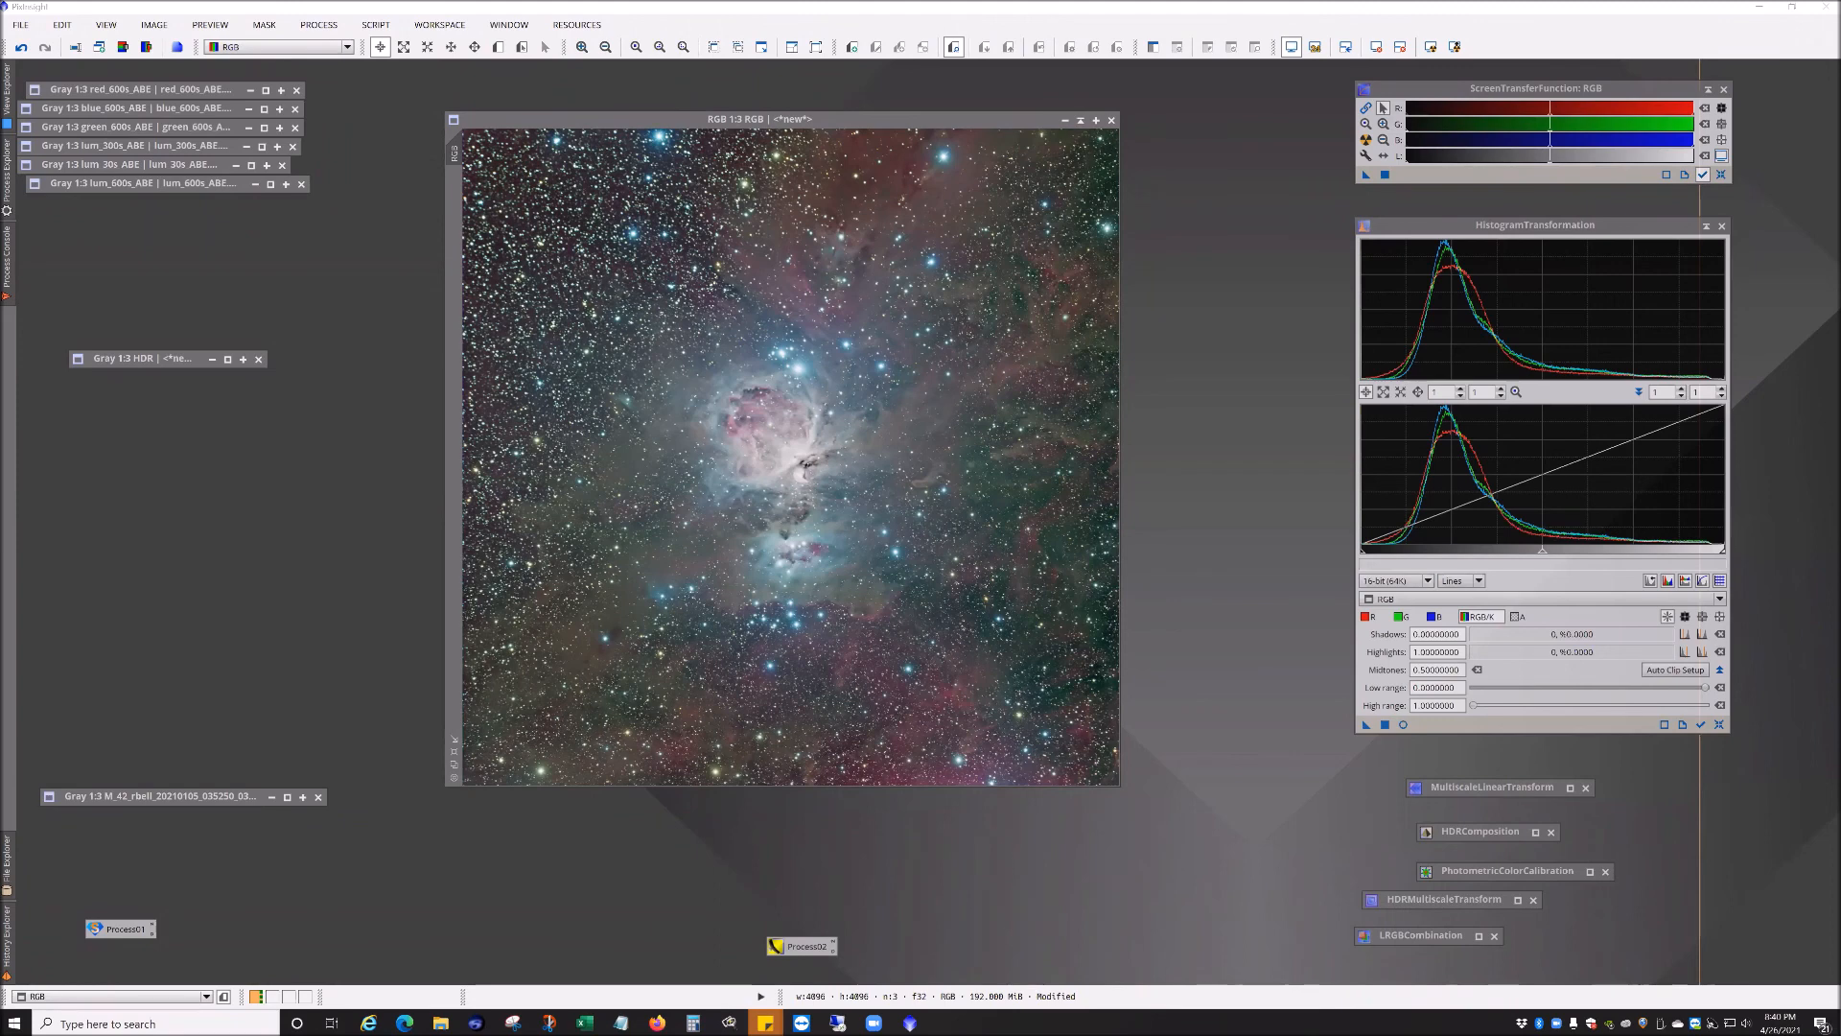
click(309, 80)
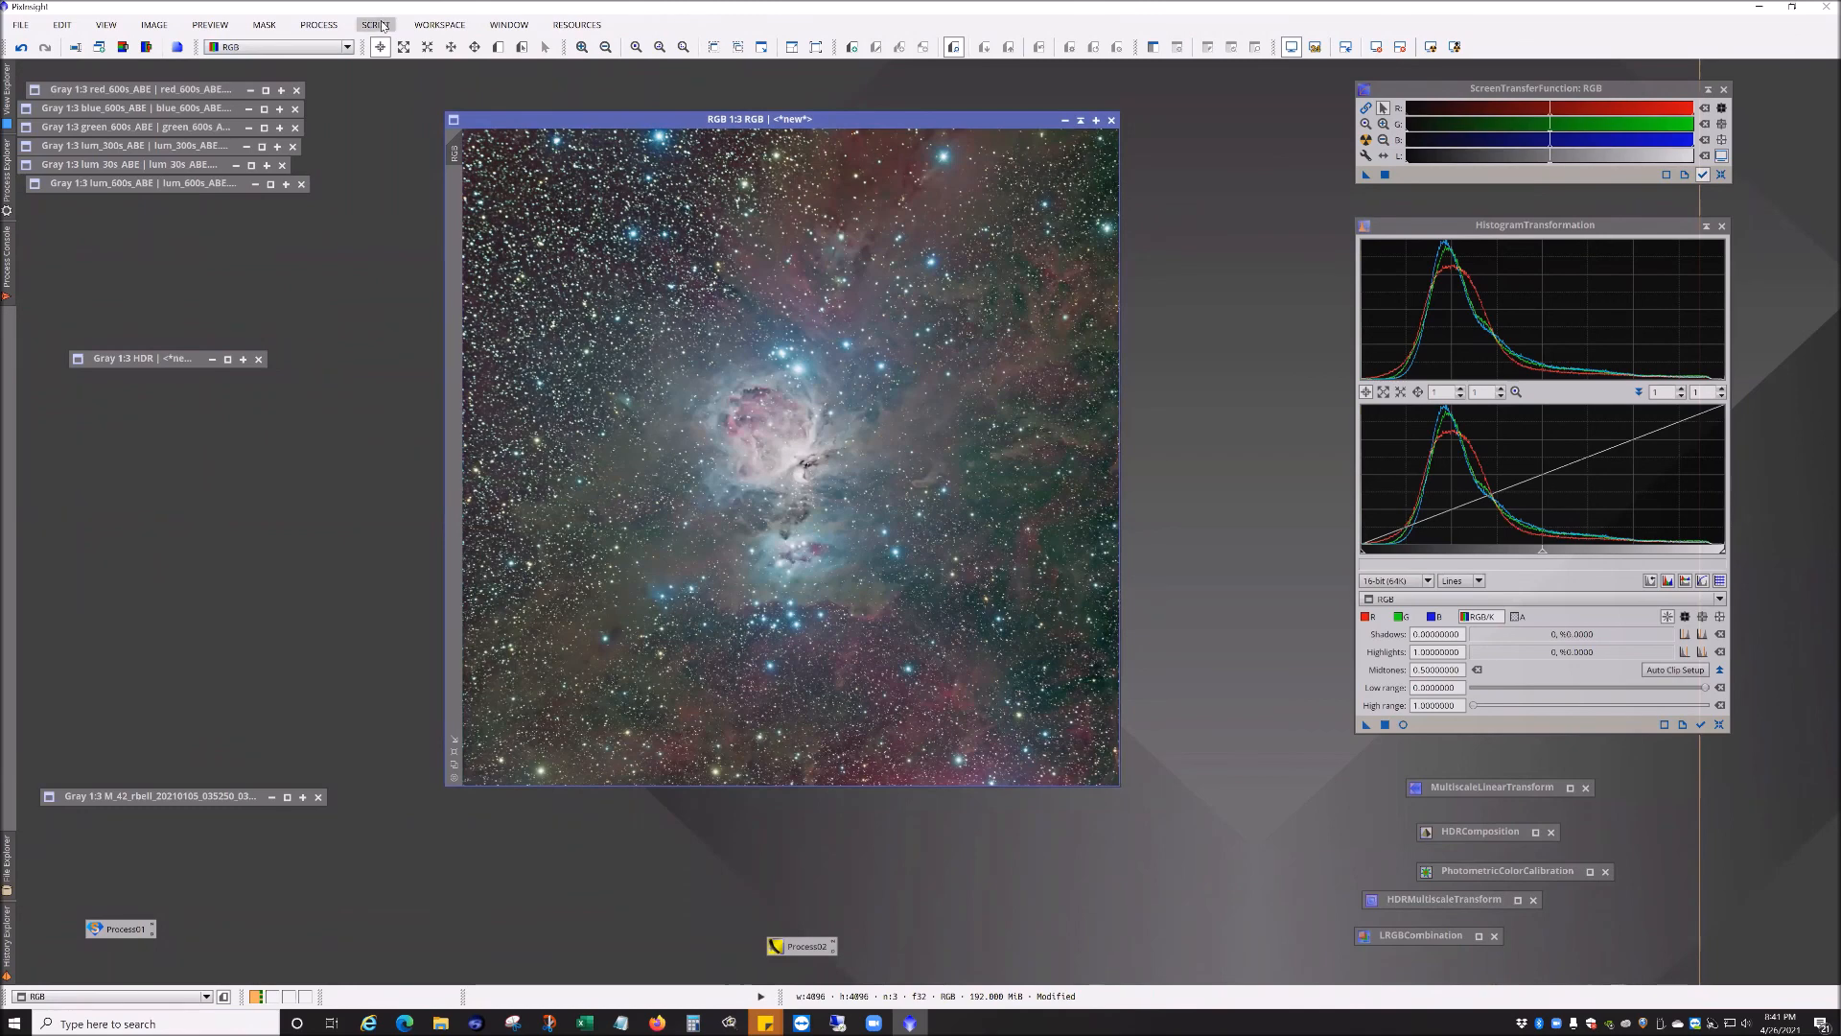
click(382, 26)
key(Escape)
Step: Open NGC3190Hickson44_Lum_50x600s_Annotated.jpg from the NGC3190 - Hickson 44 Galaxy Group in Leo folder
click(23, 26)
click(72, 66)
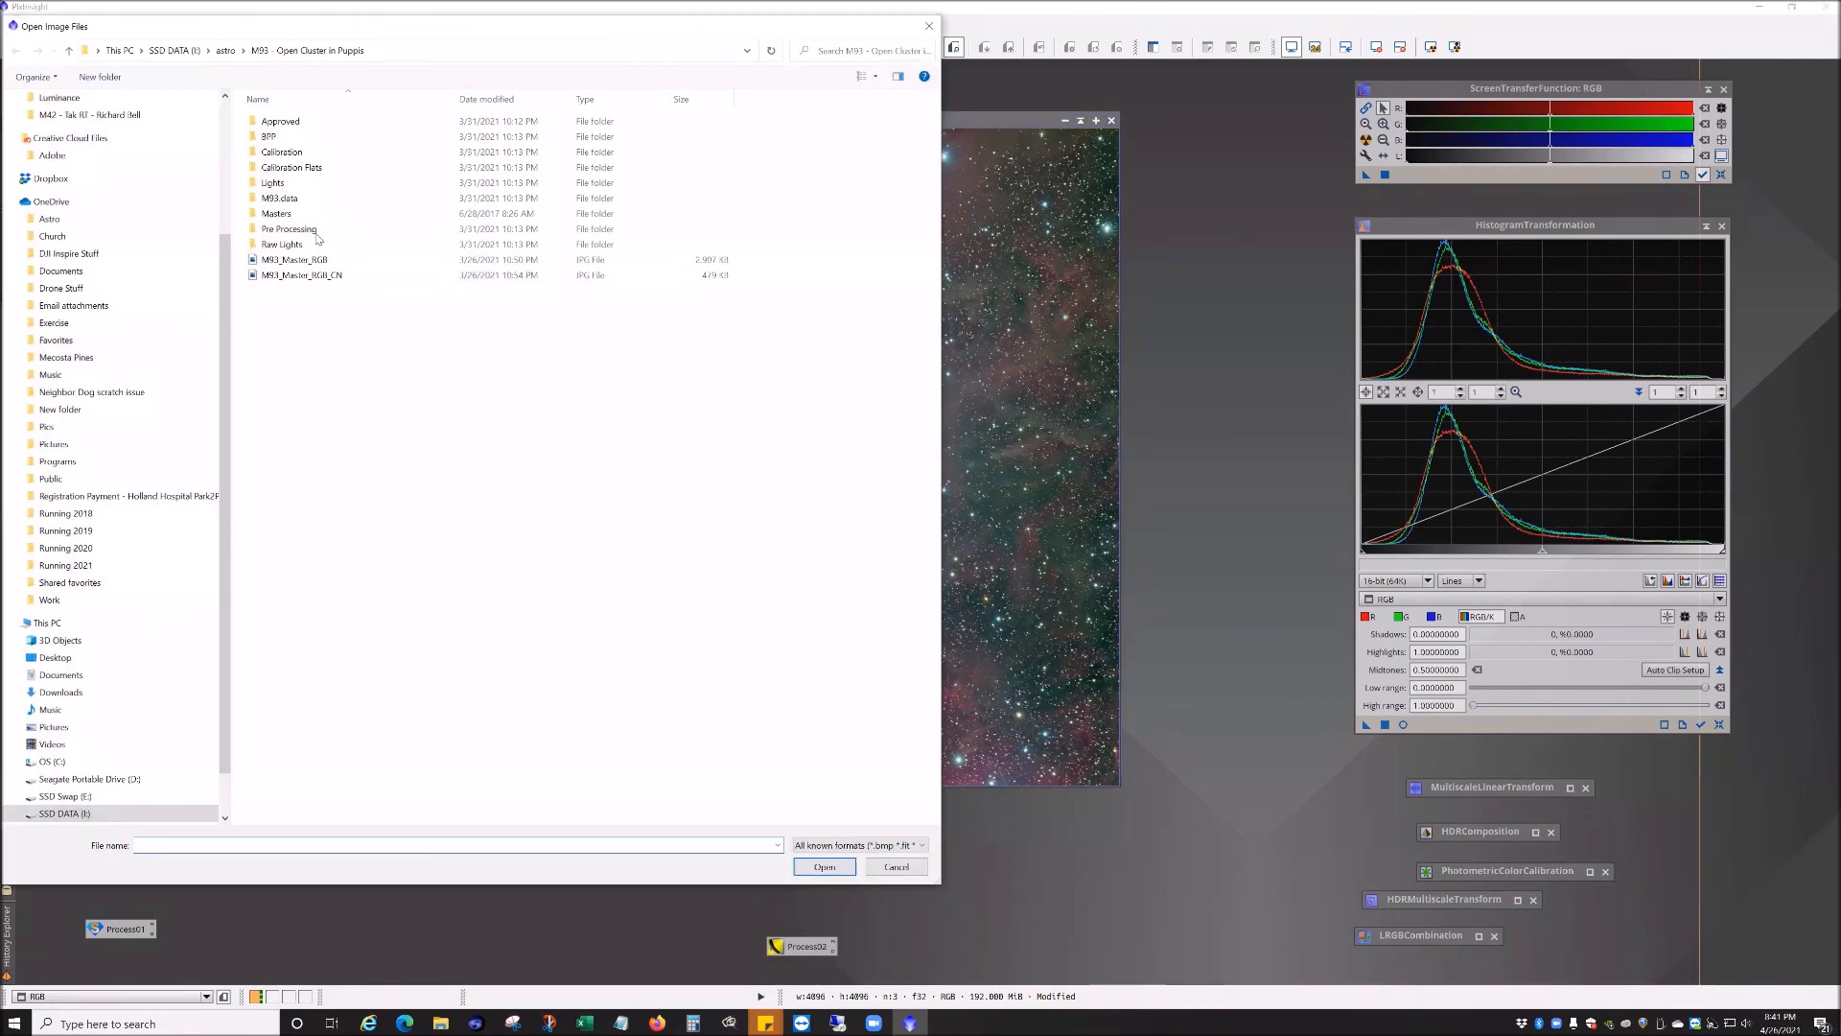
click(225, 50)
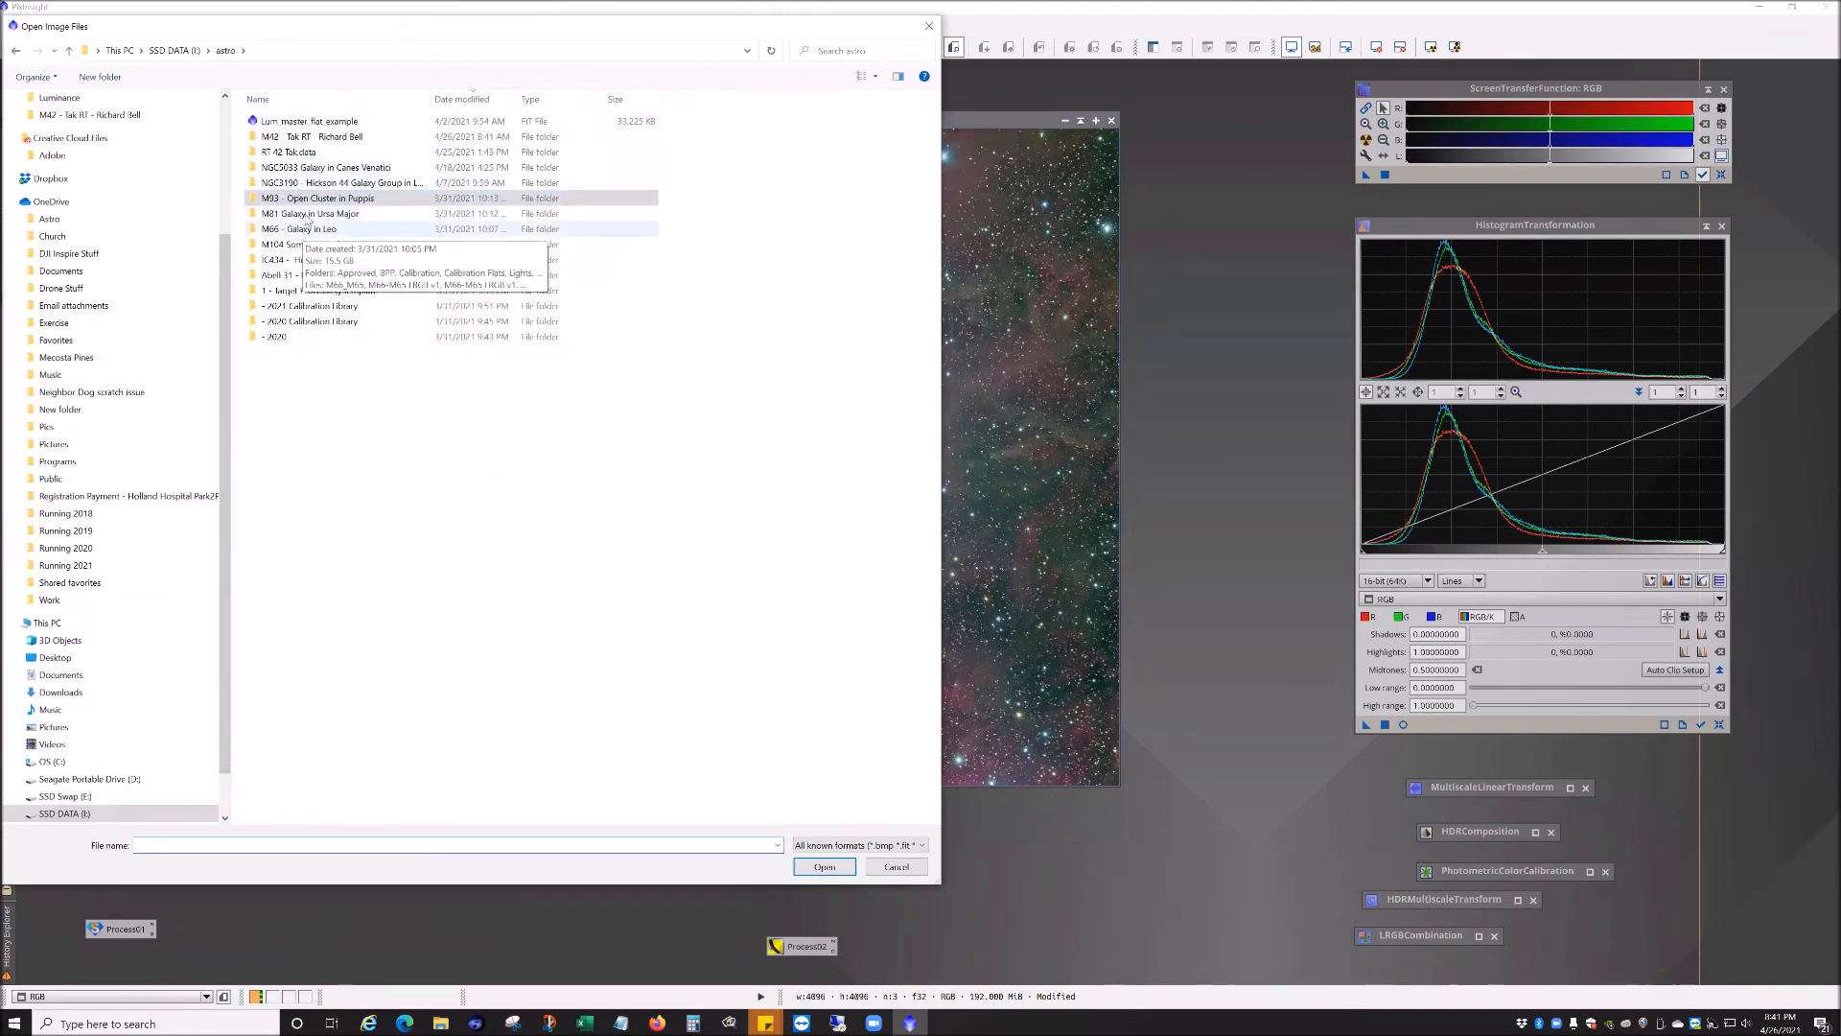
double_click(316, 182)
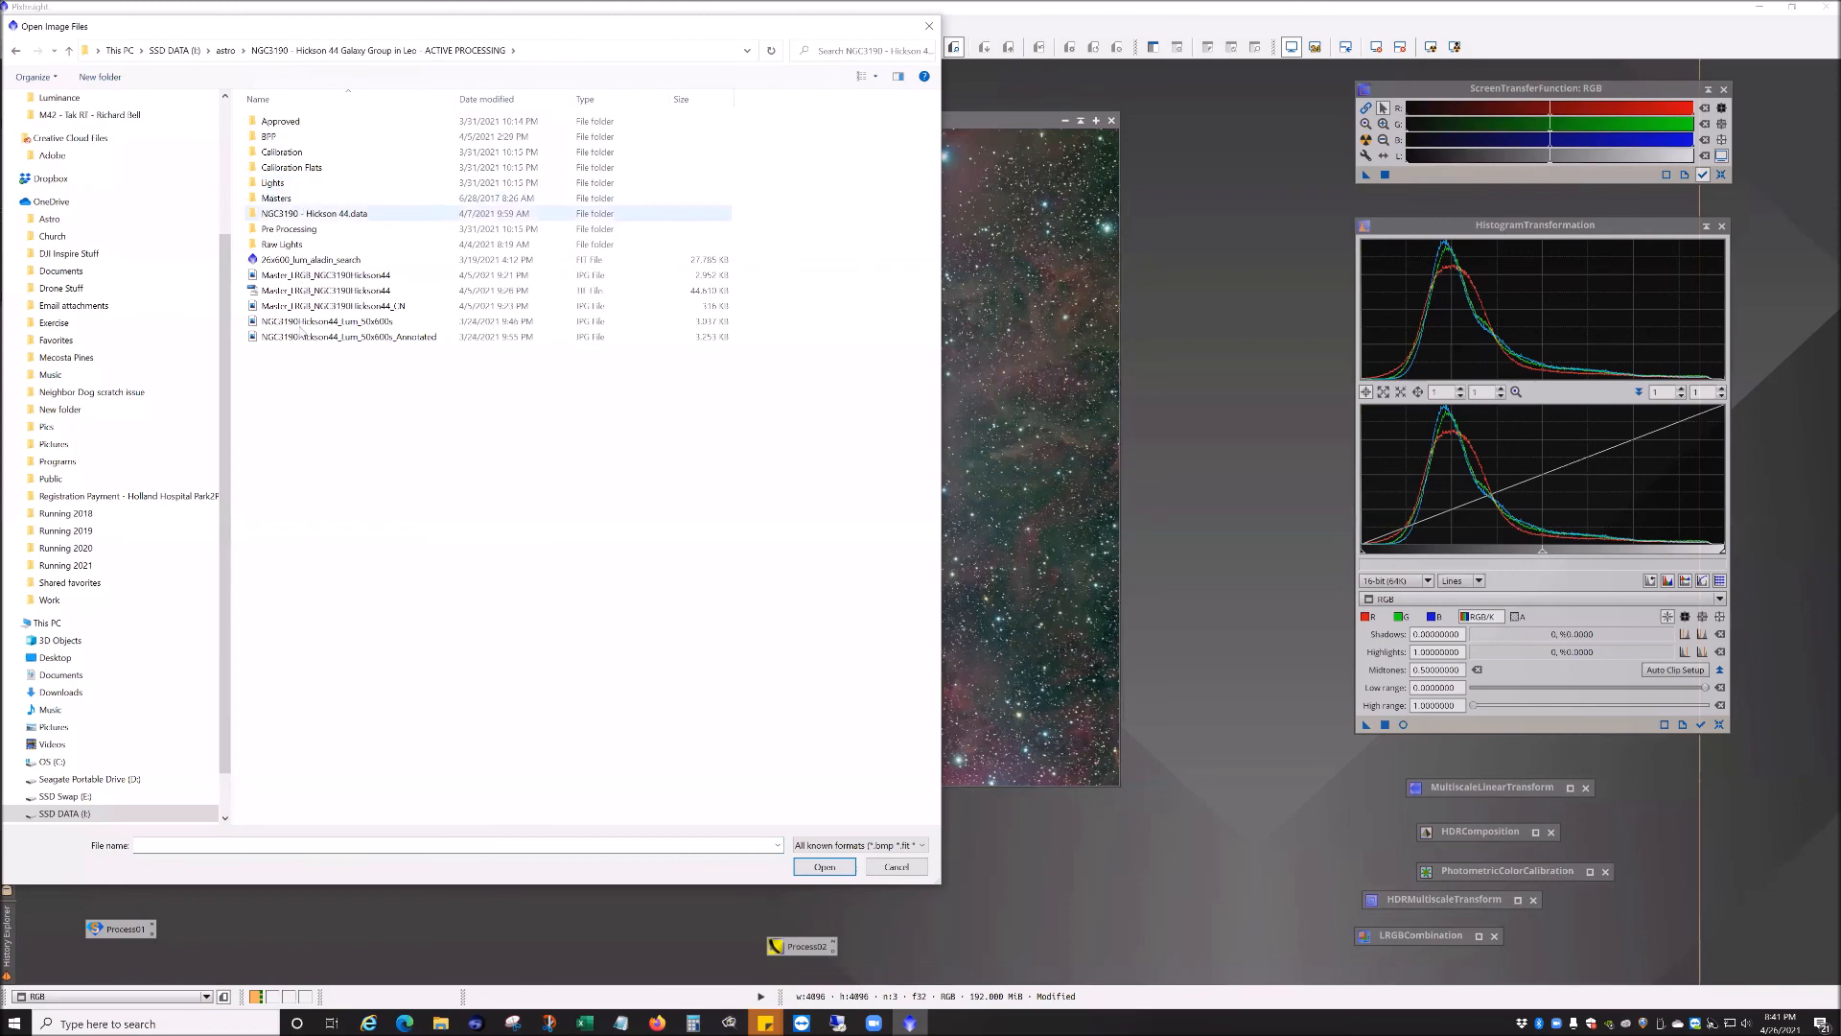
click(338, 337)
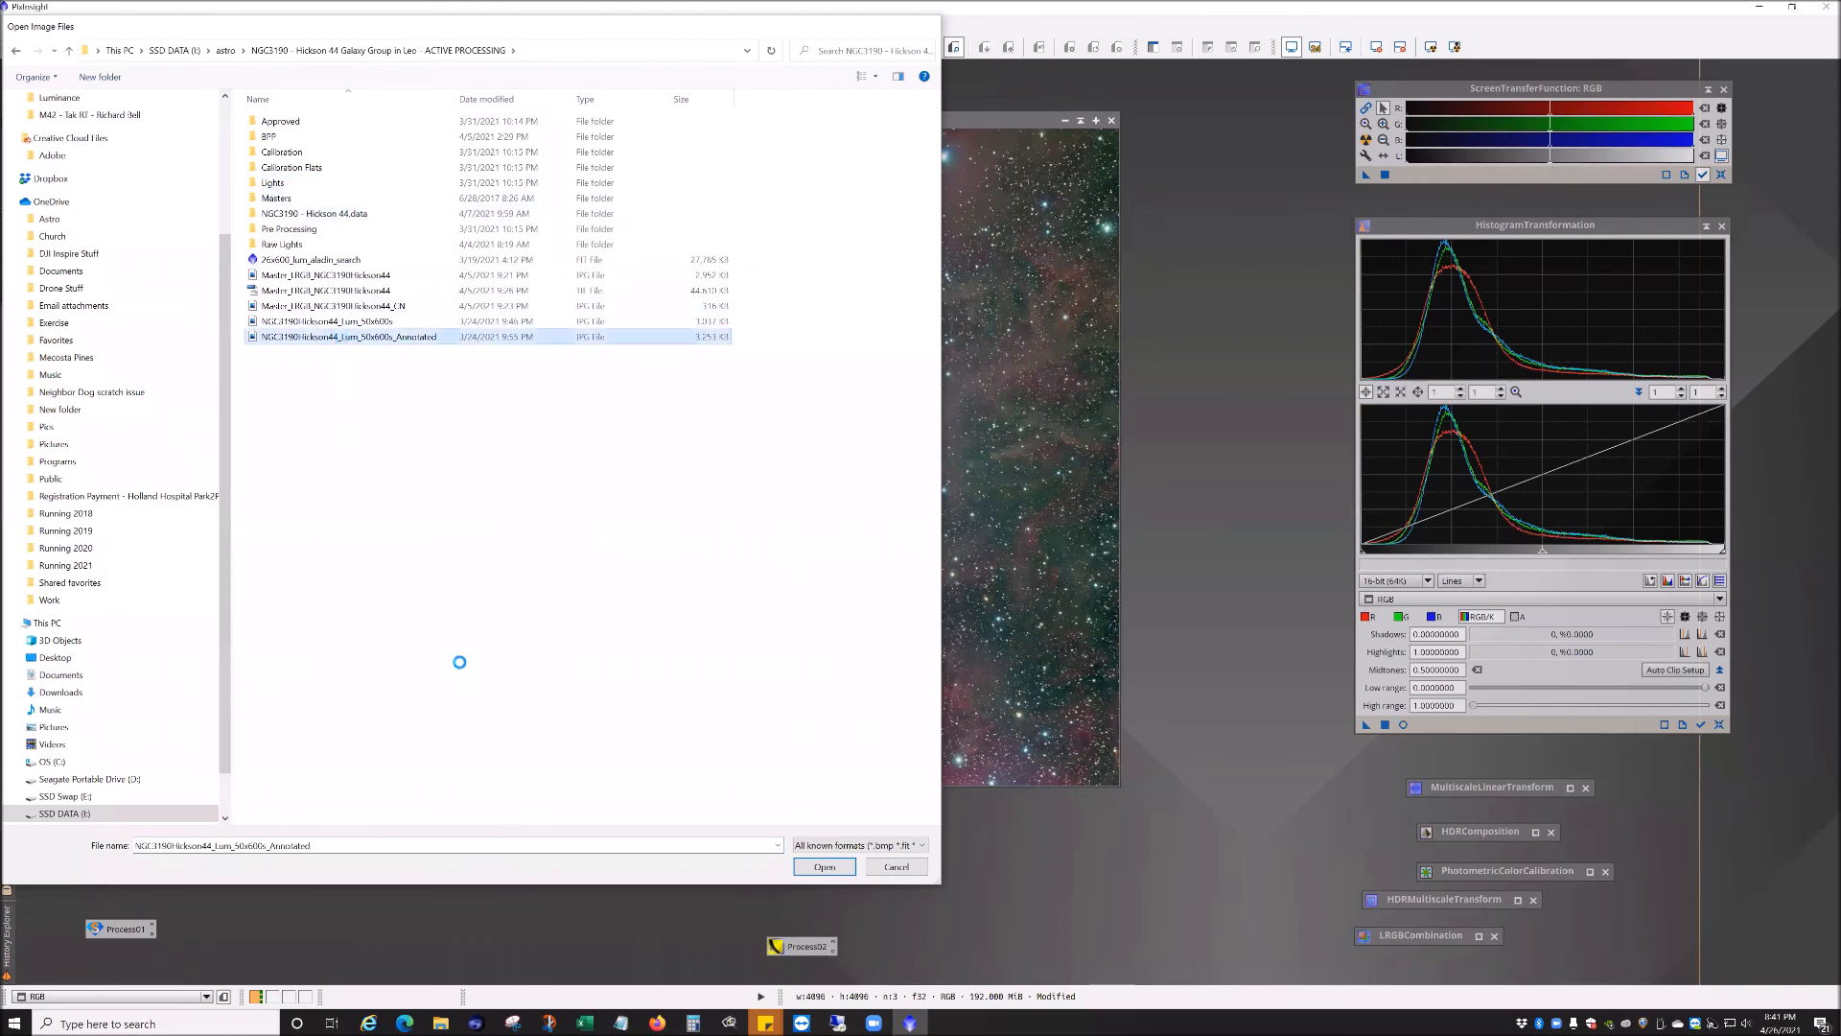
key(Return)
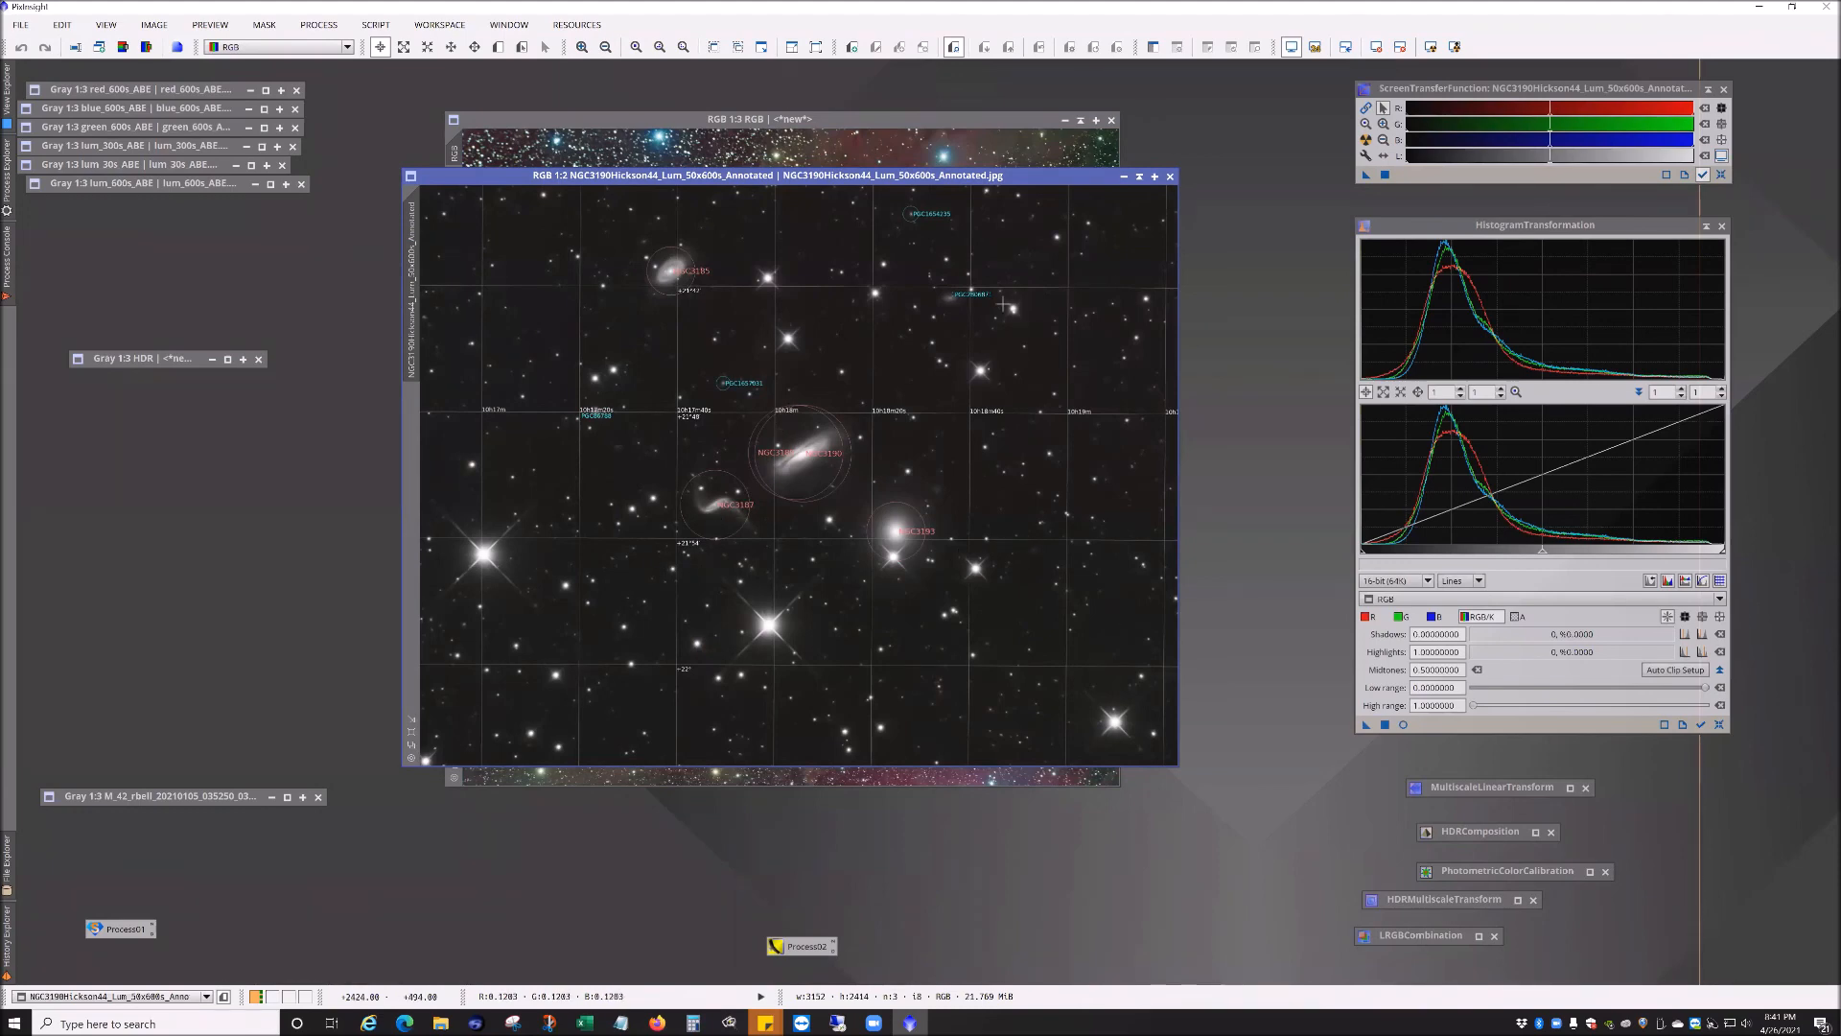
scroll(806, 481, up, 1)
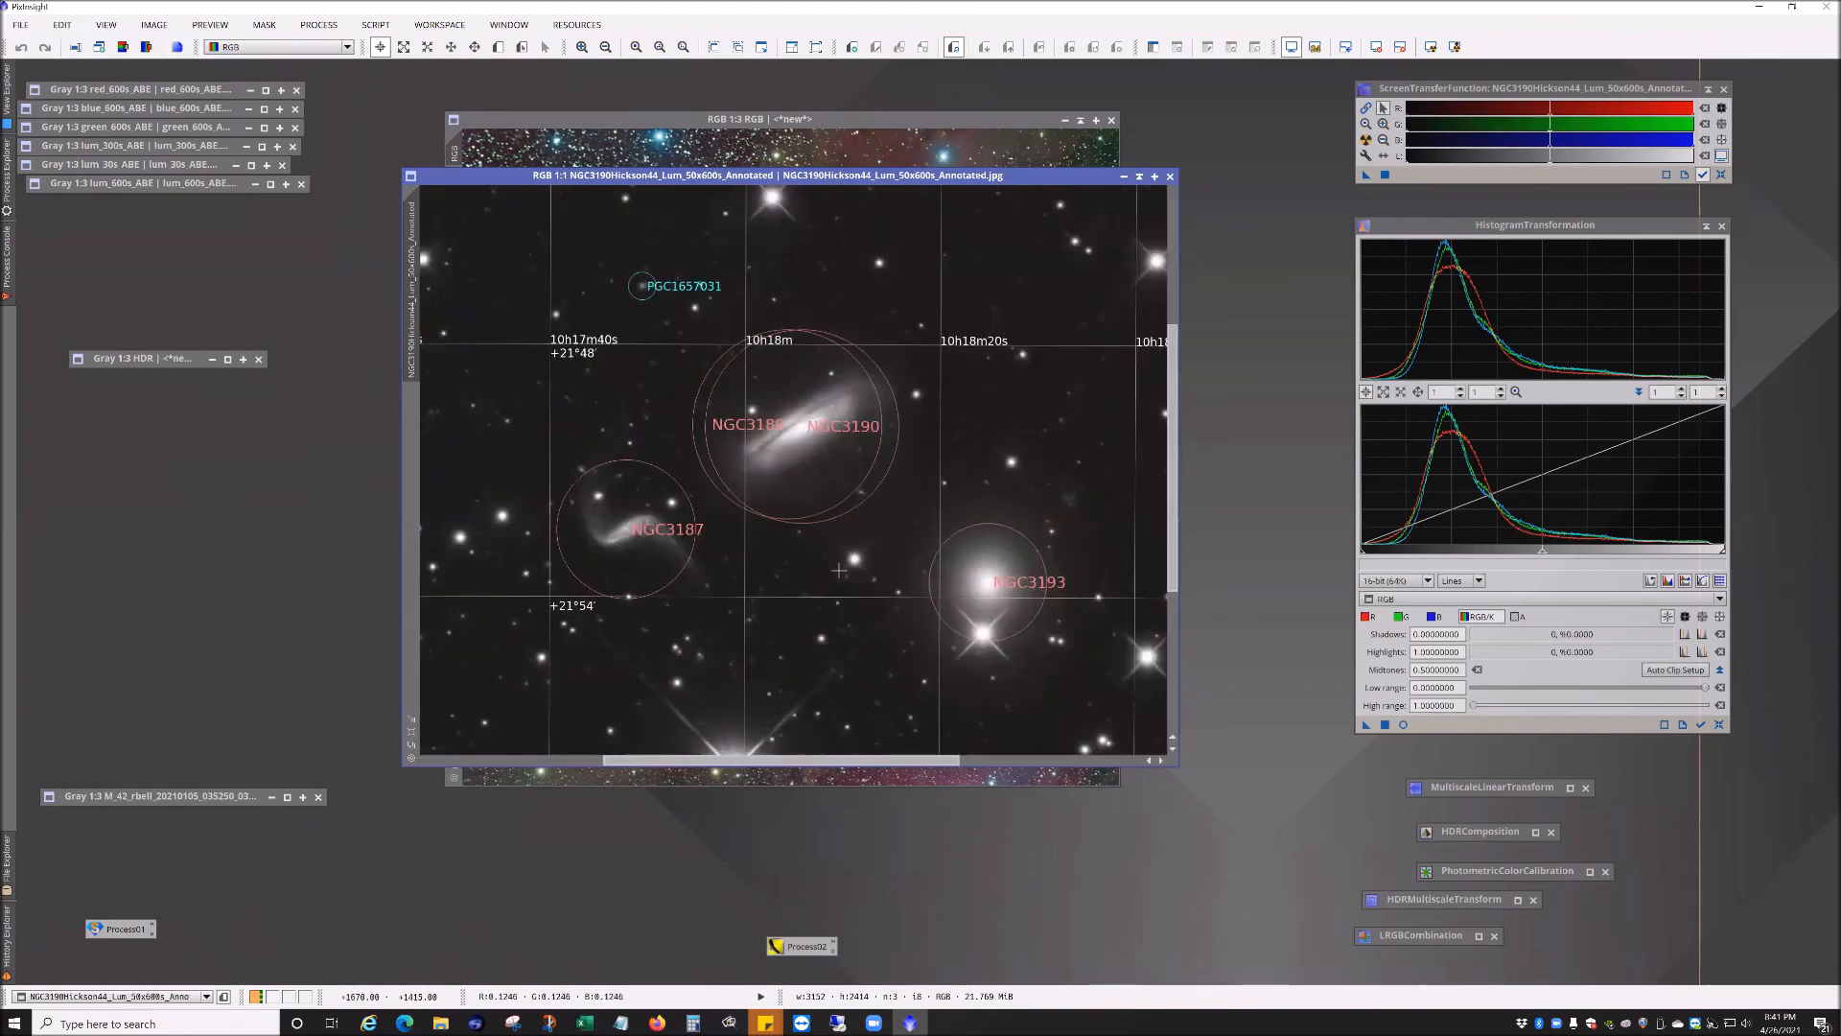
scroll(838, 570, down, 1)
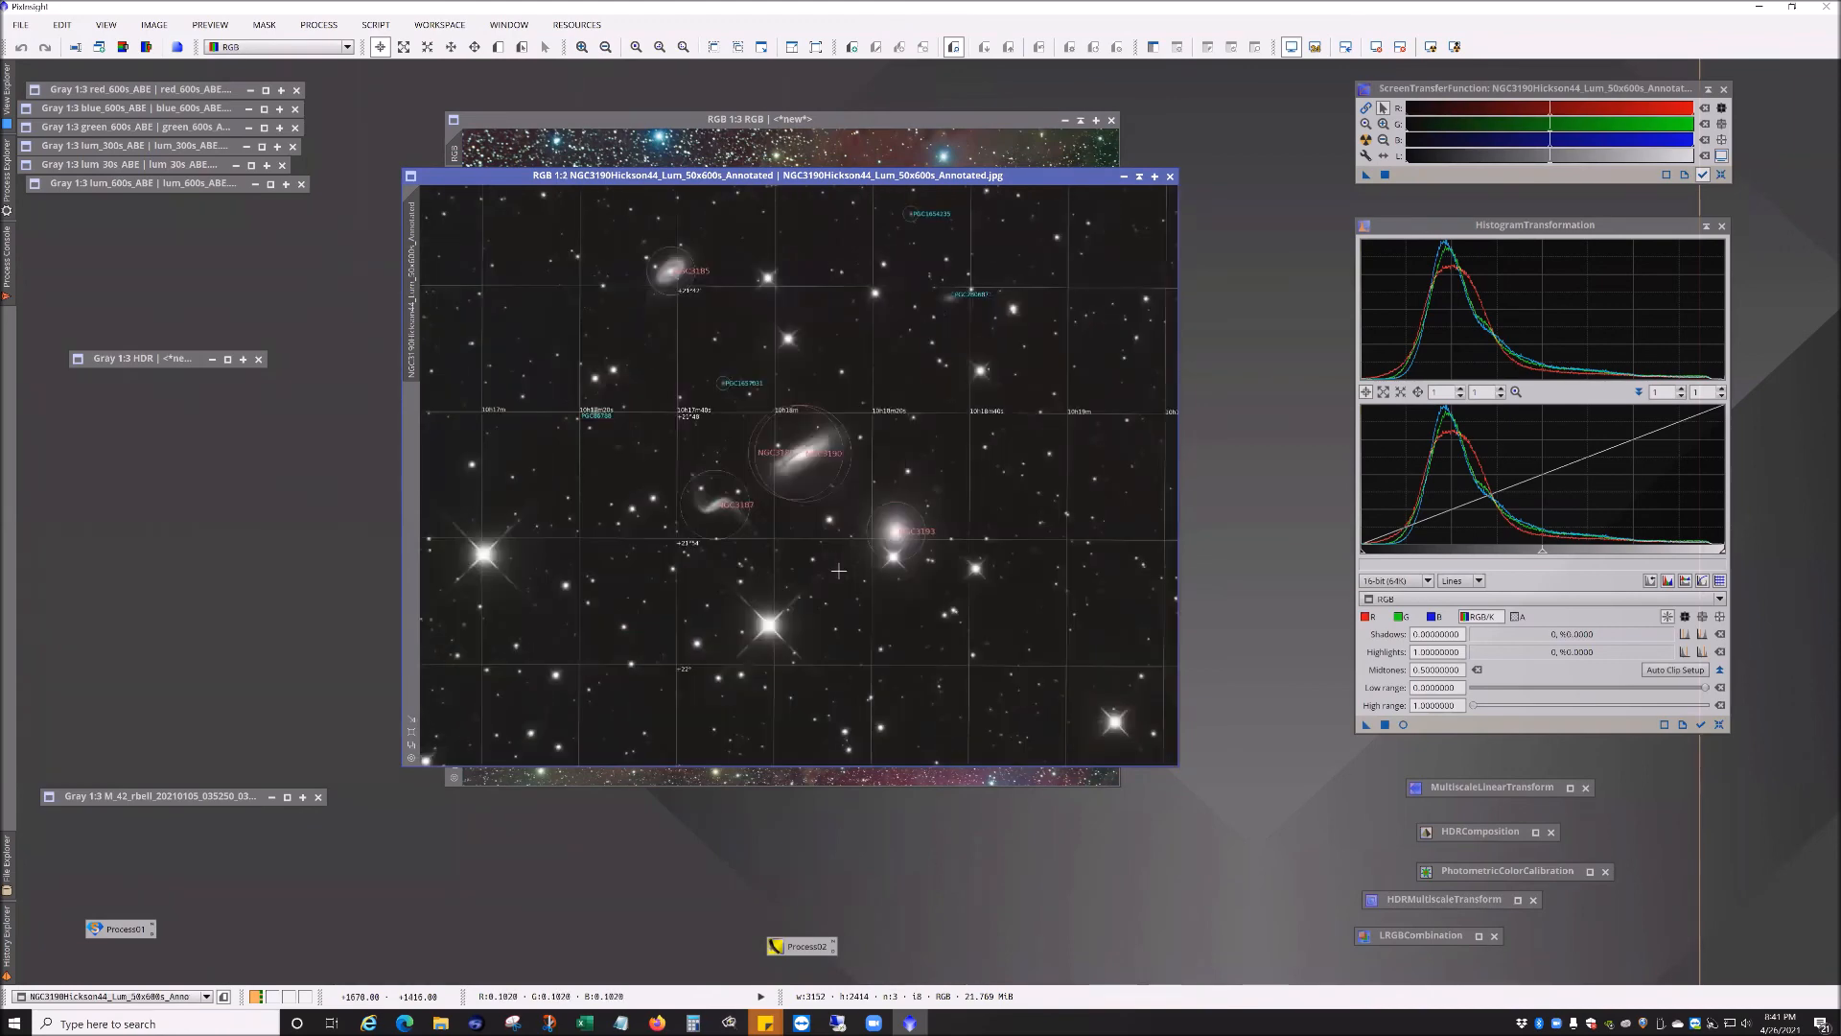
Step: Close the annotated NGC3190 Hickson 44 image
click(1170, 177)
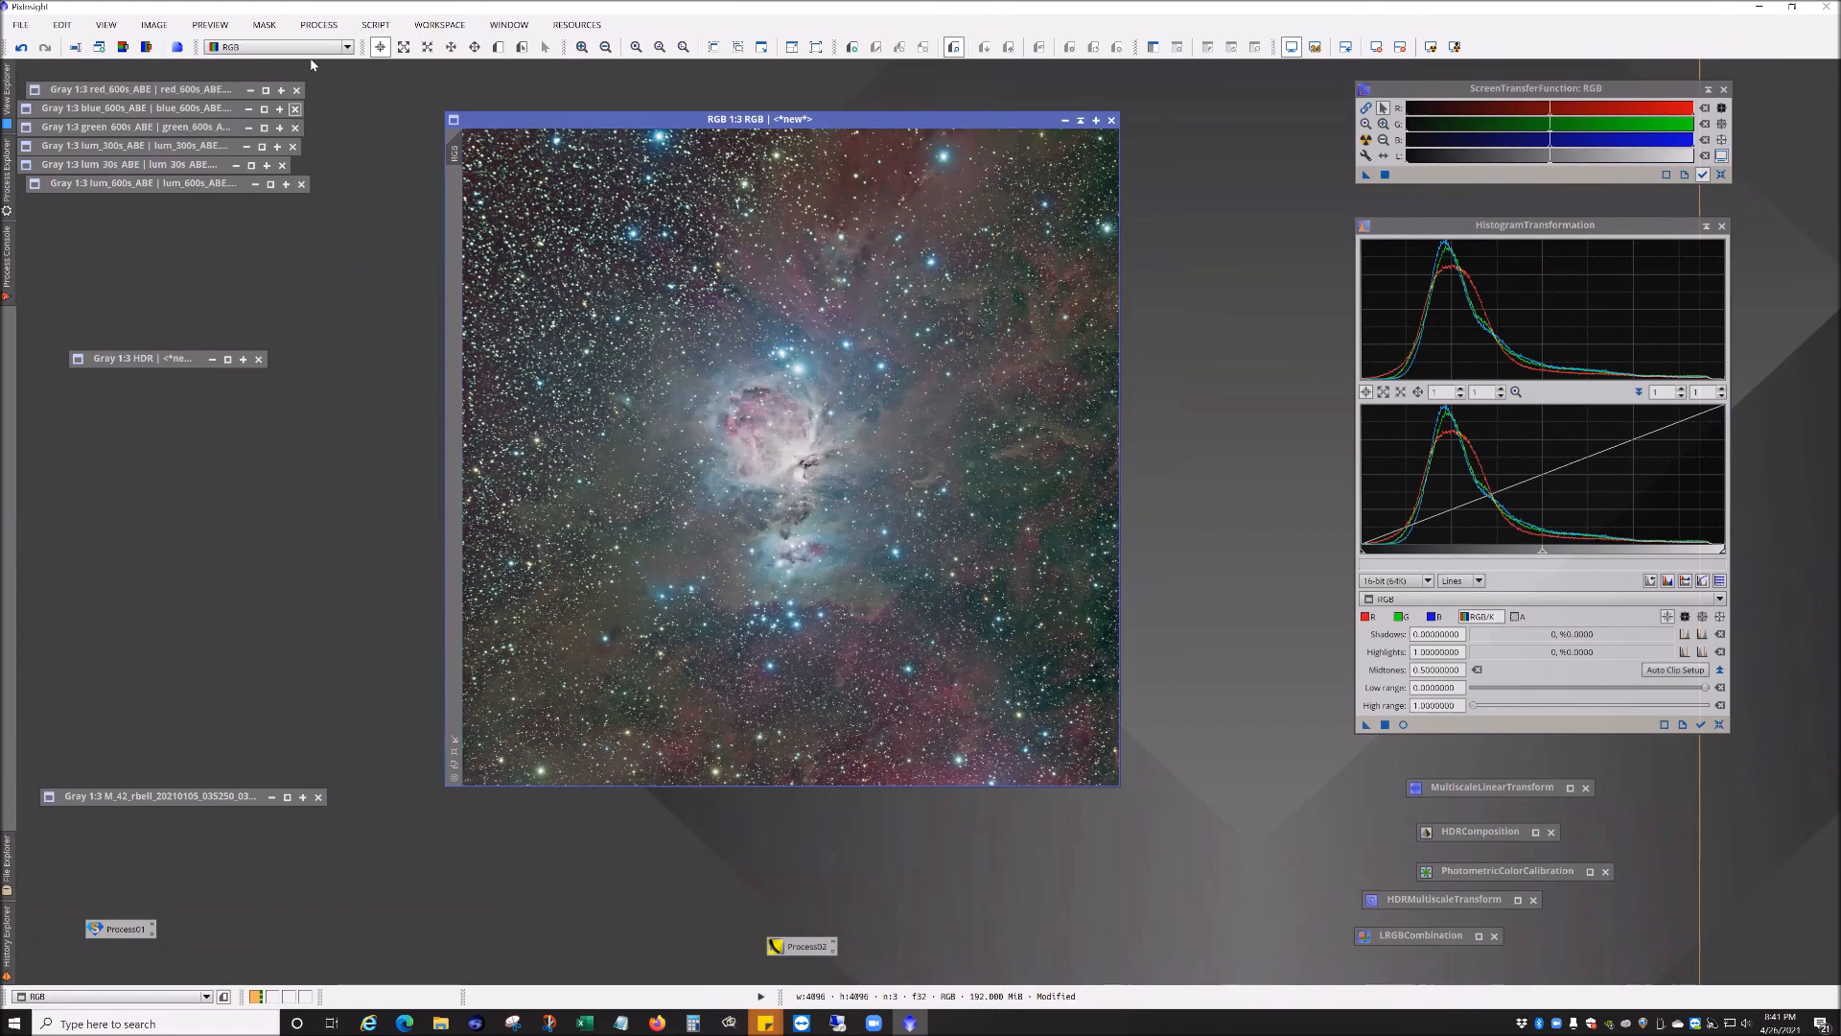
Step: Open MultiscaleMedianTransform, switch its algorithm to Median-wavelet transform, and close the dialog
click(319, 24)
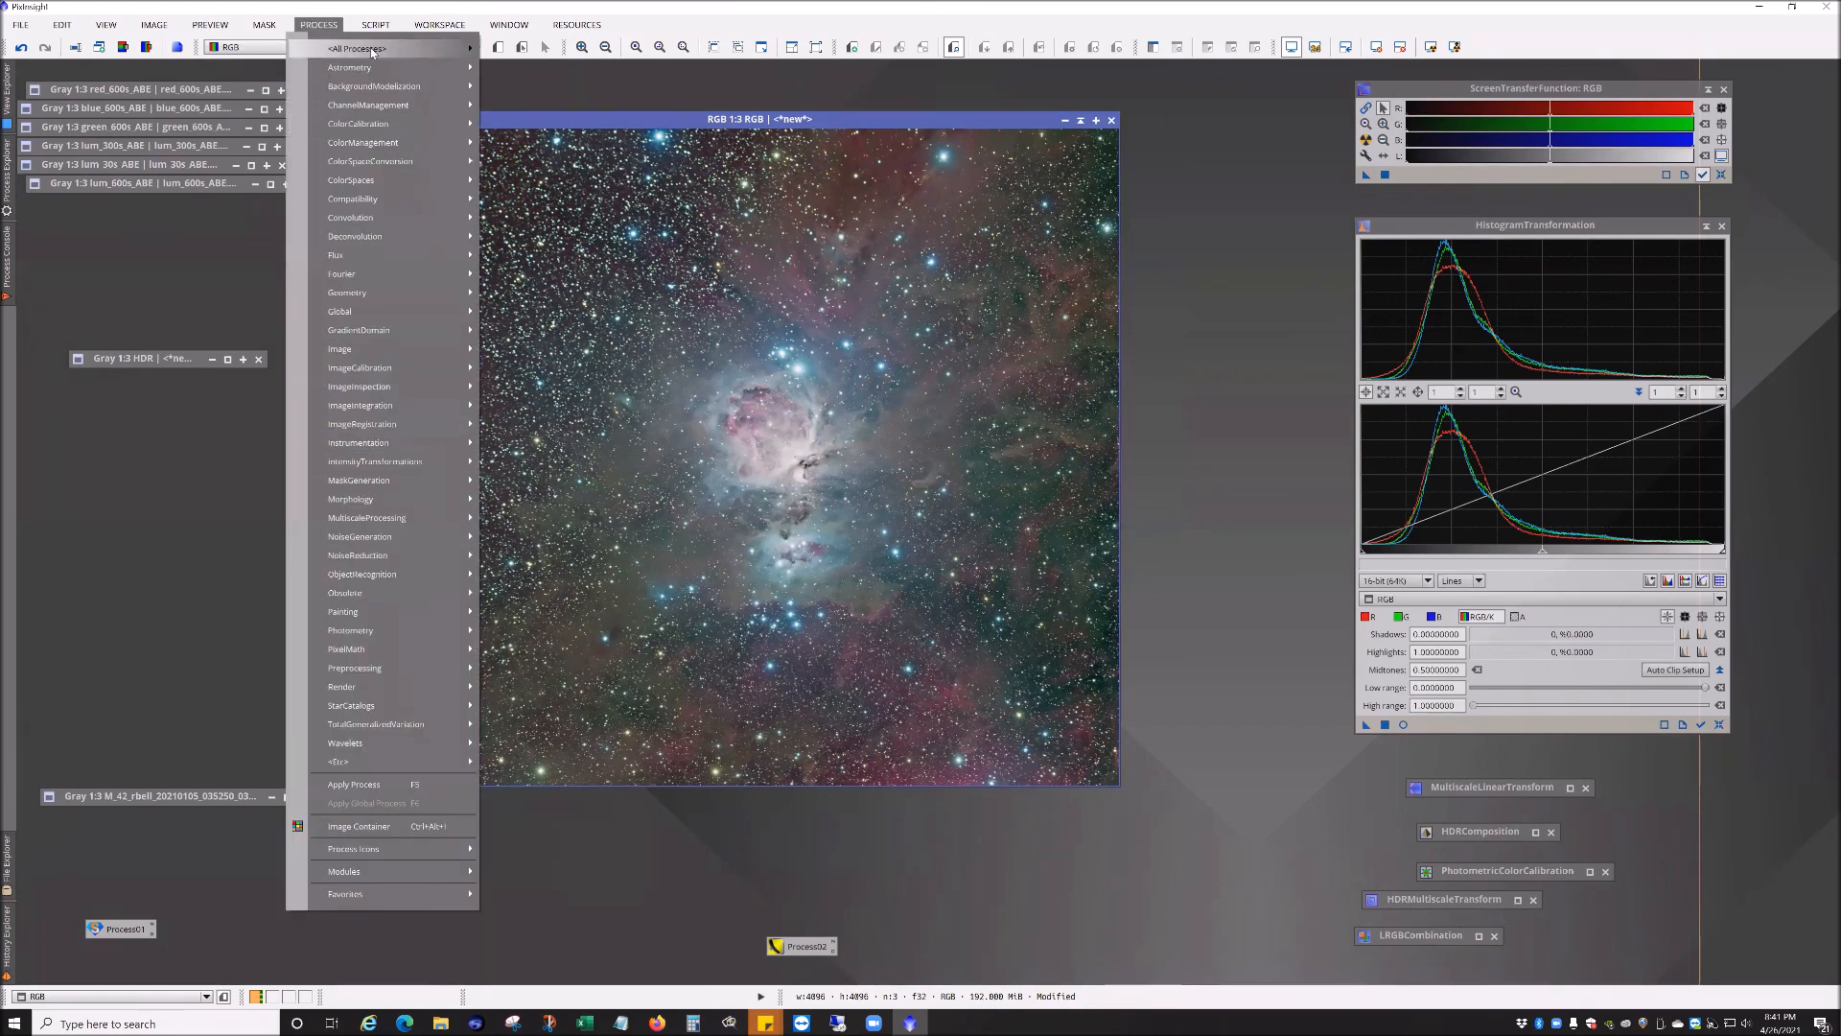
mouse_move(402, 48)
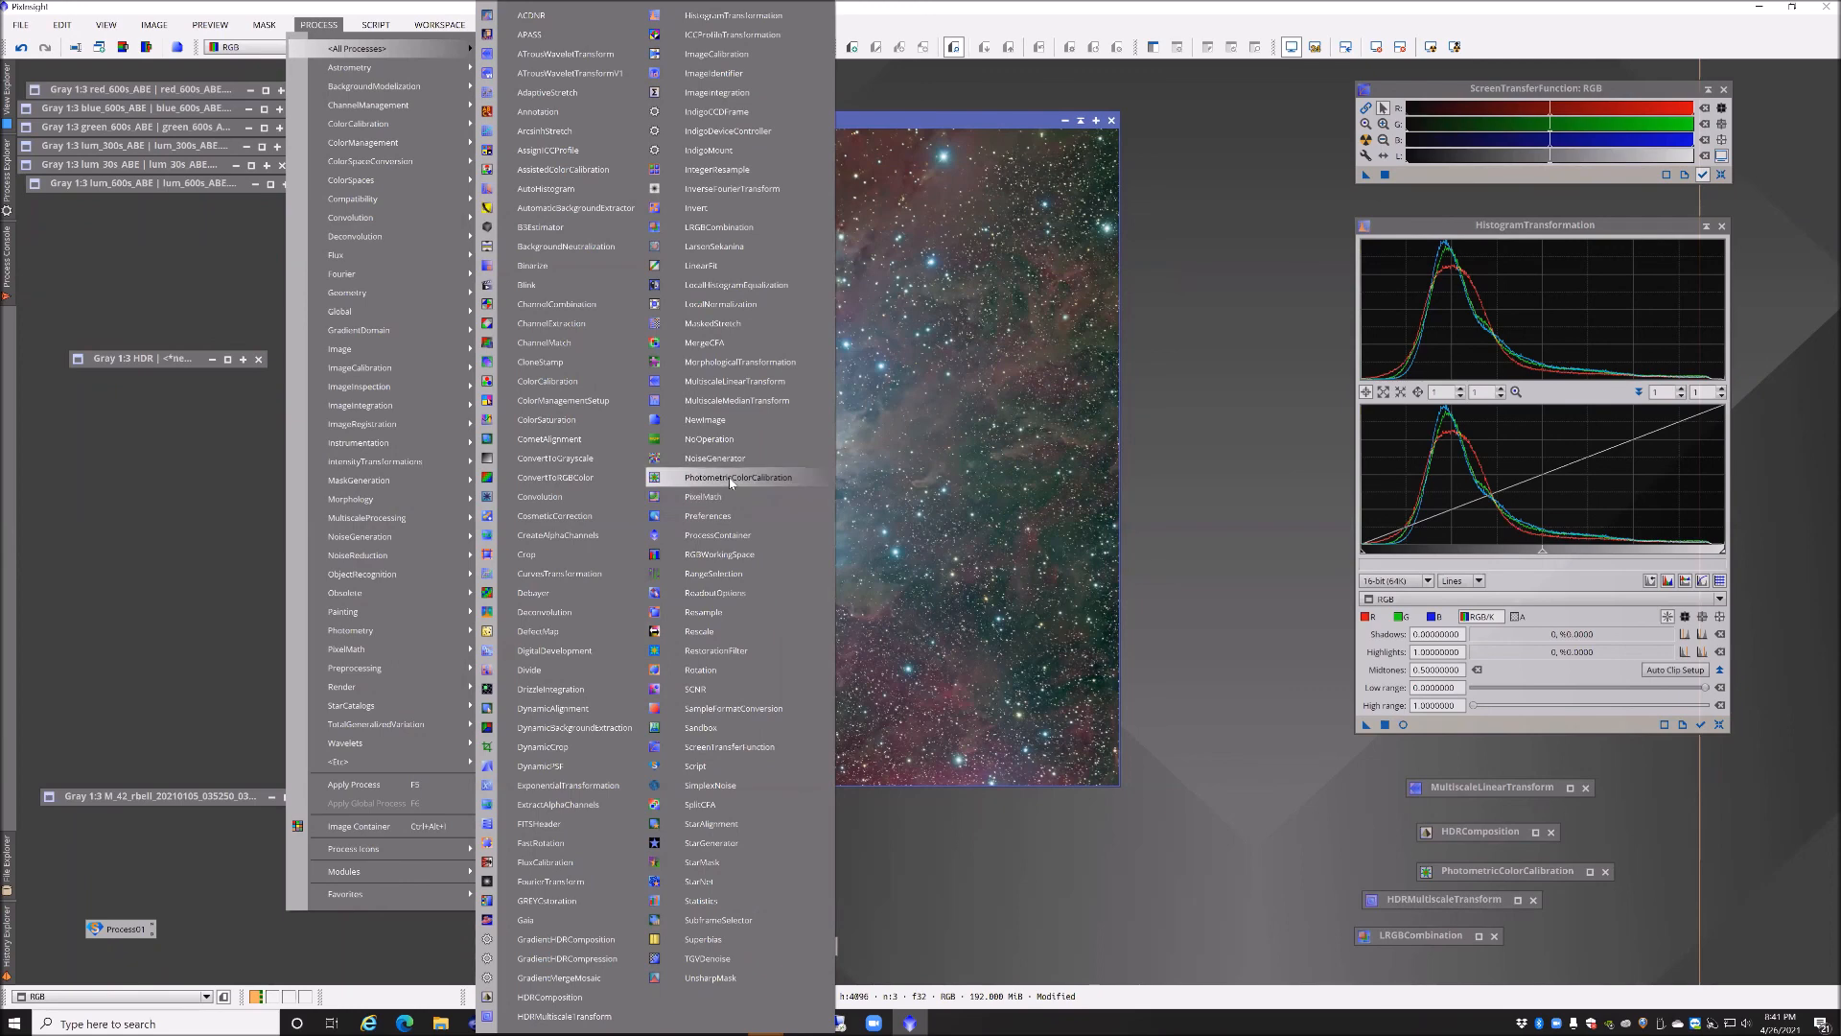
click(737, 400)
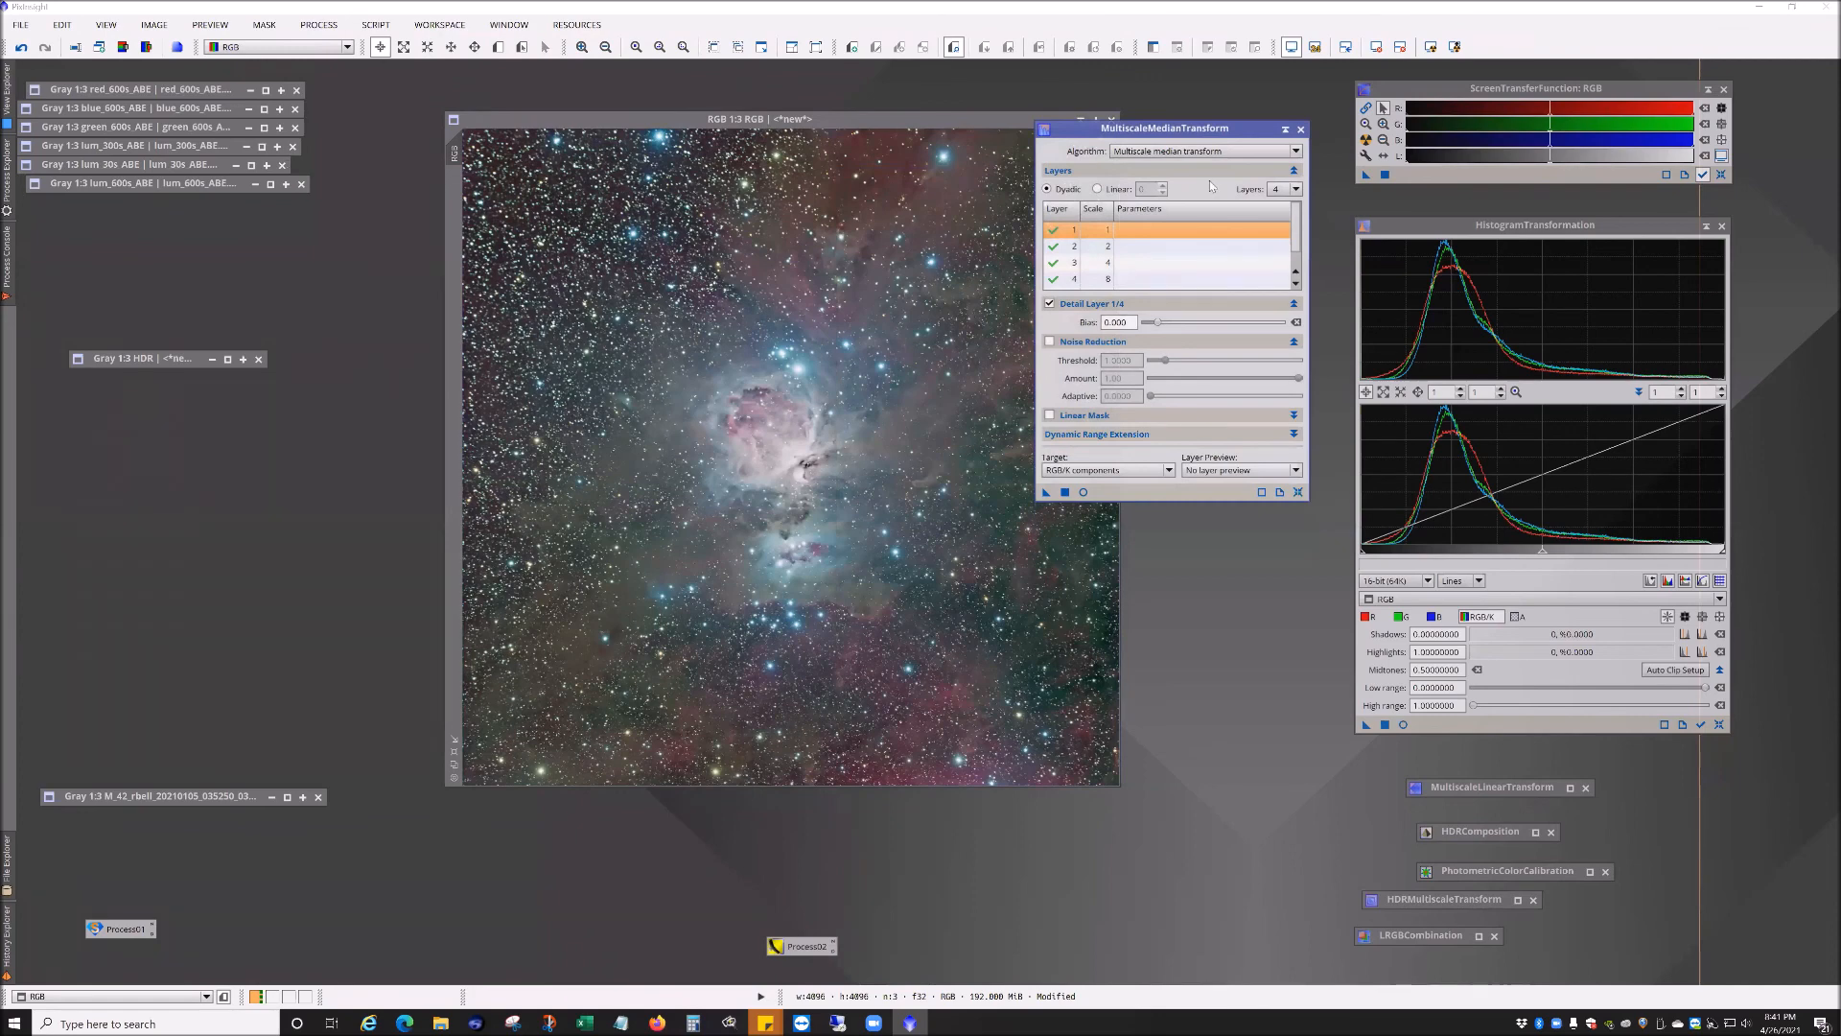
click(1240, 151)
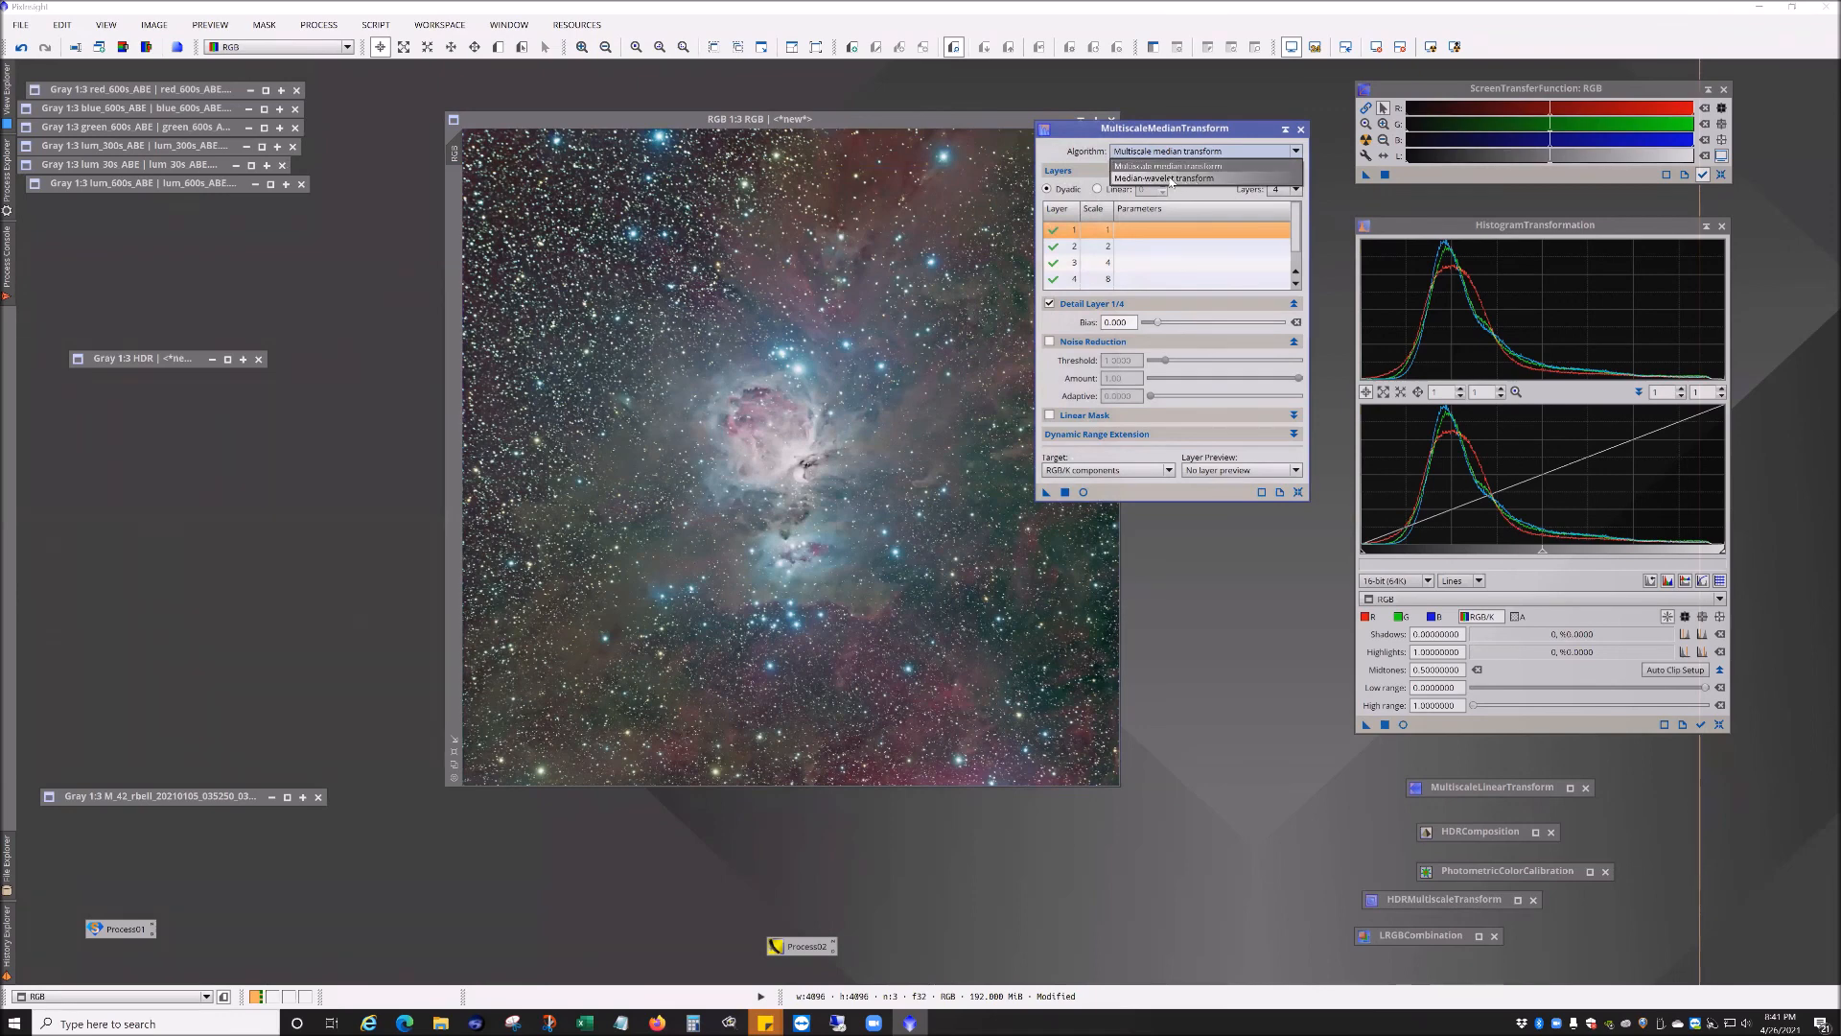
click(1169, 180)
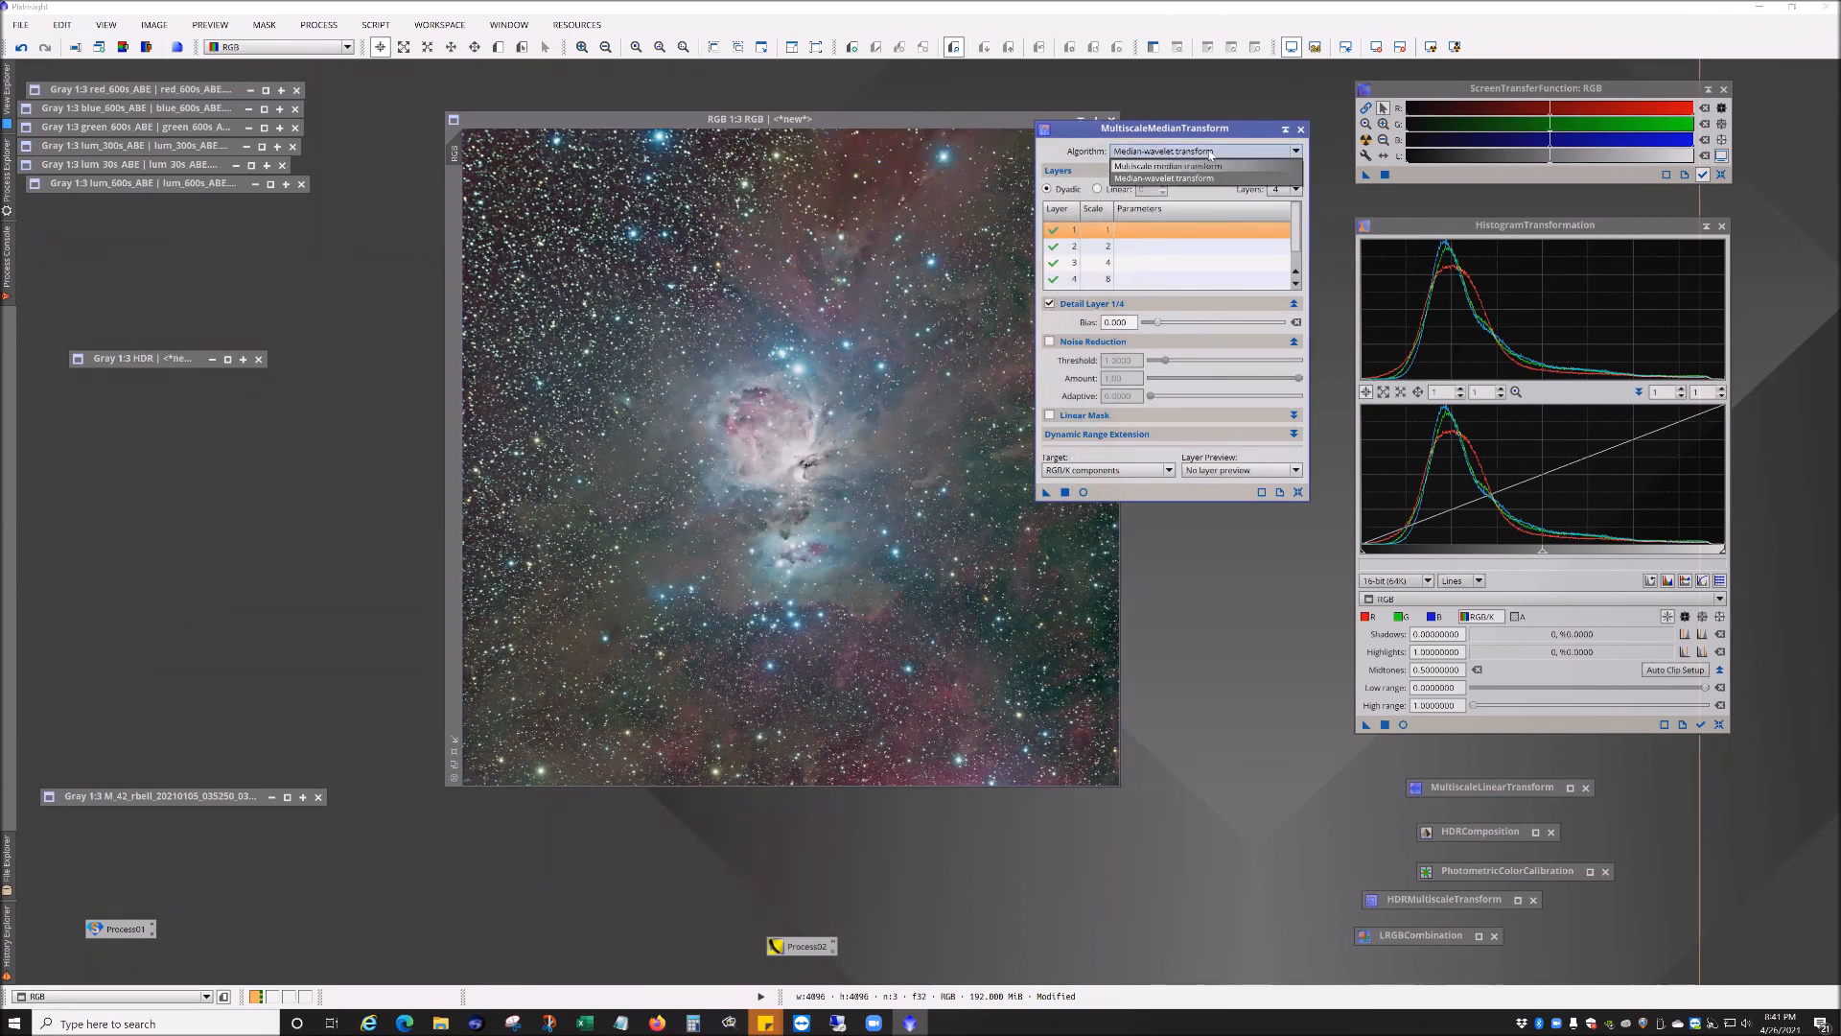
click(1300, 128)
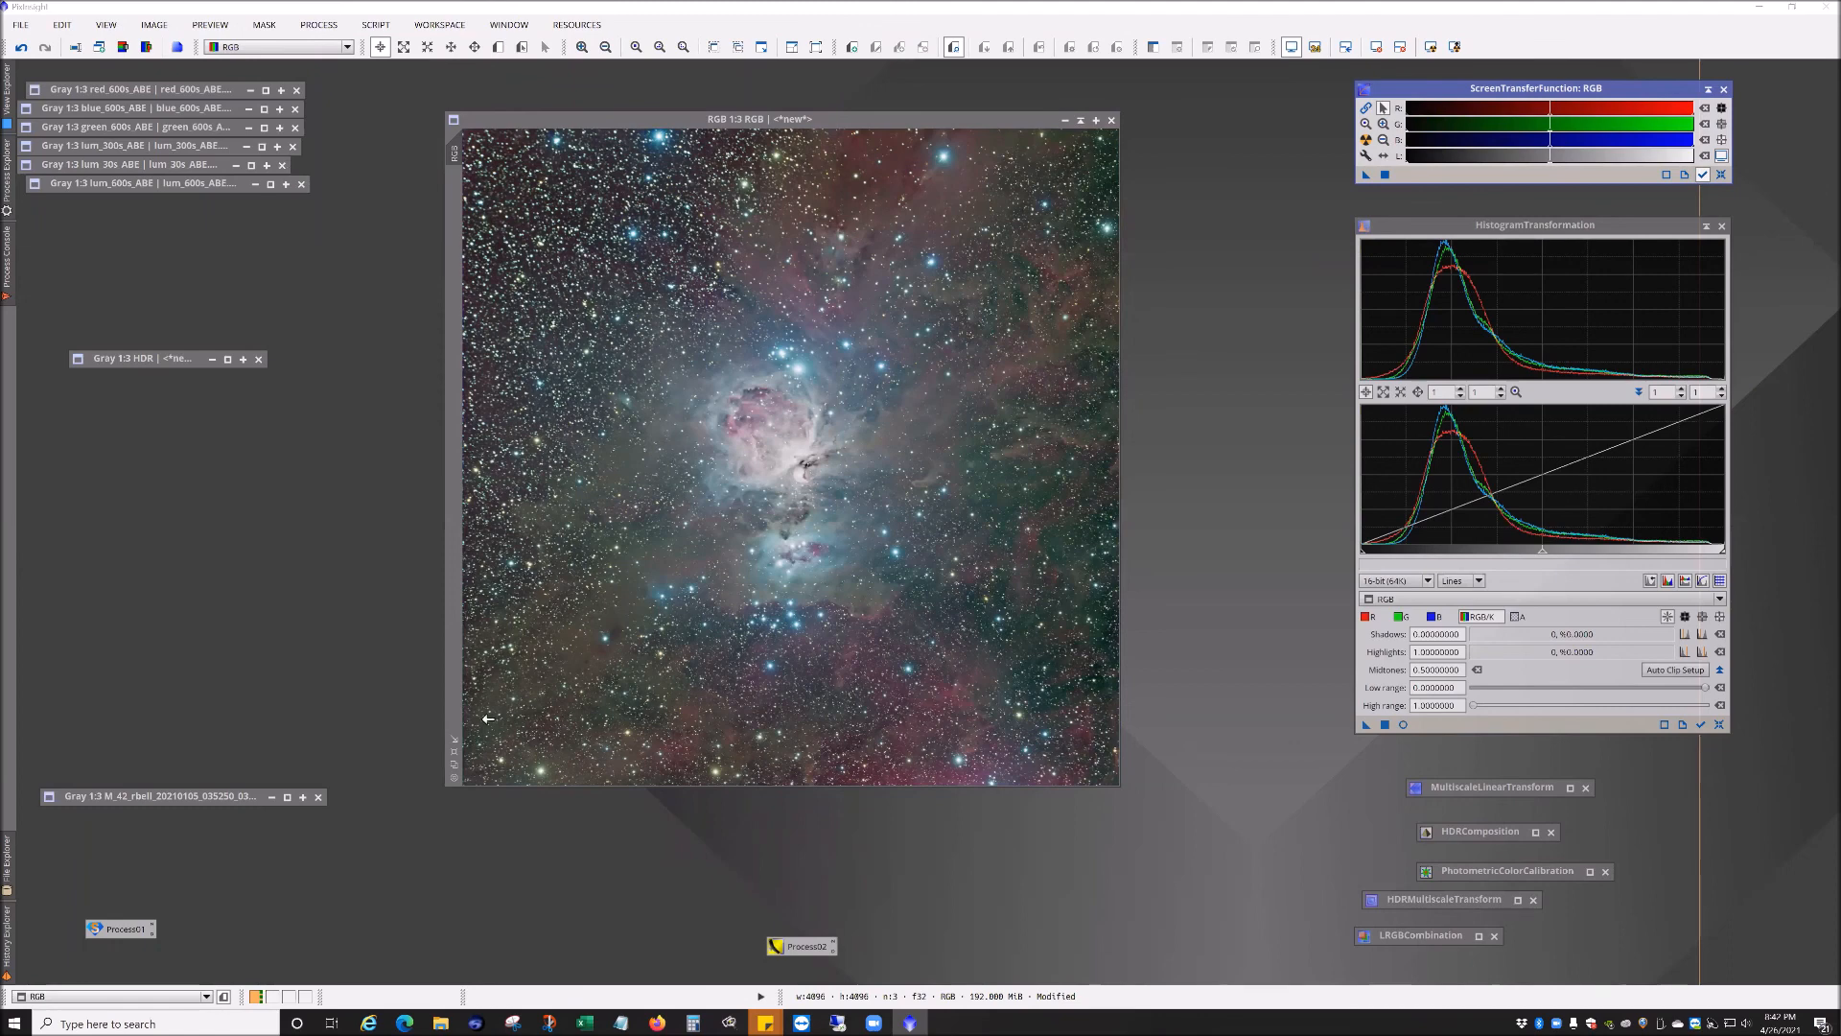
Step: Open IC434_Halpha_25x1200 from the IC434 - HorseHead Nebula folder in the astro directory
click(319, 24)
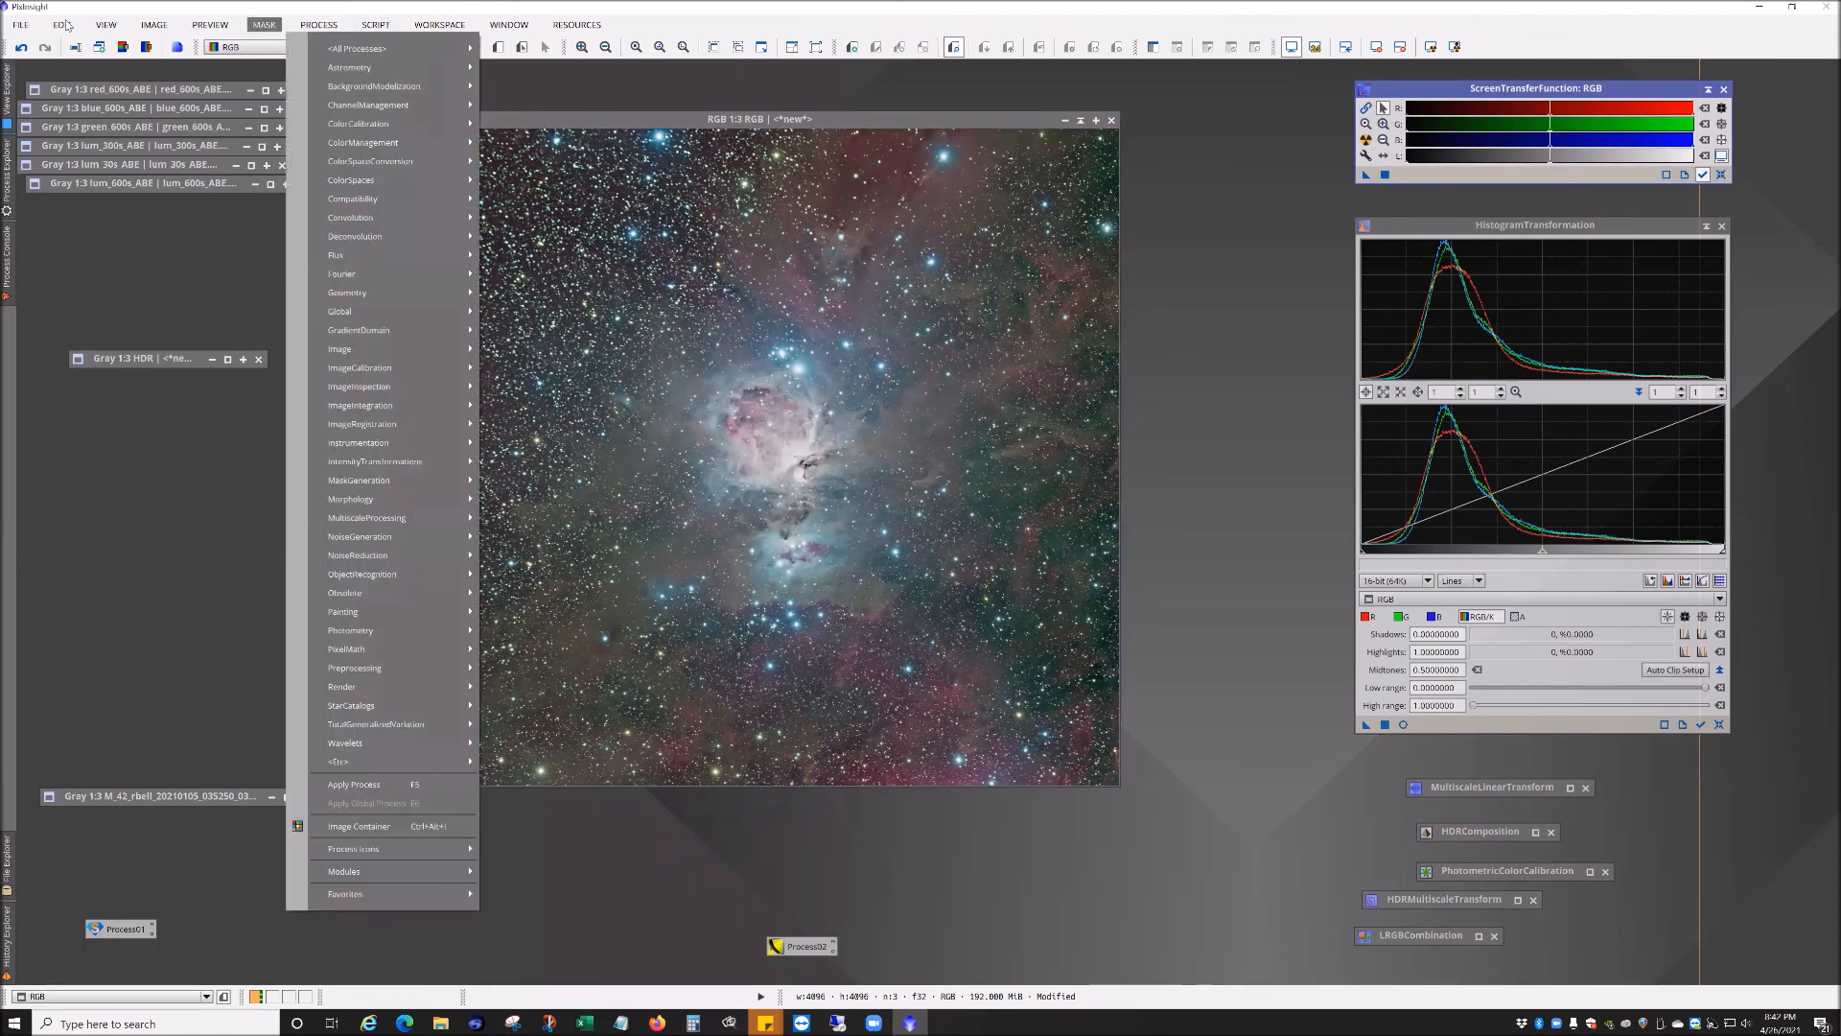
click(40, 49)
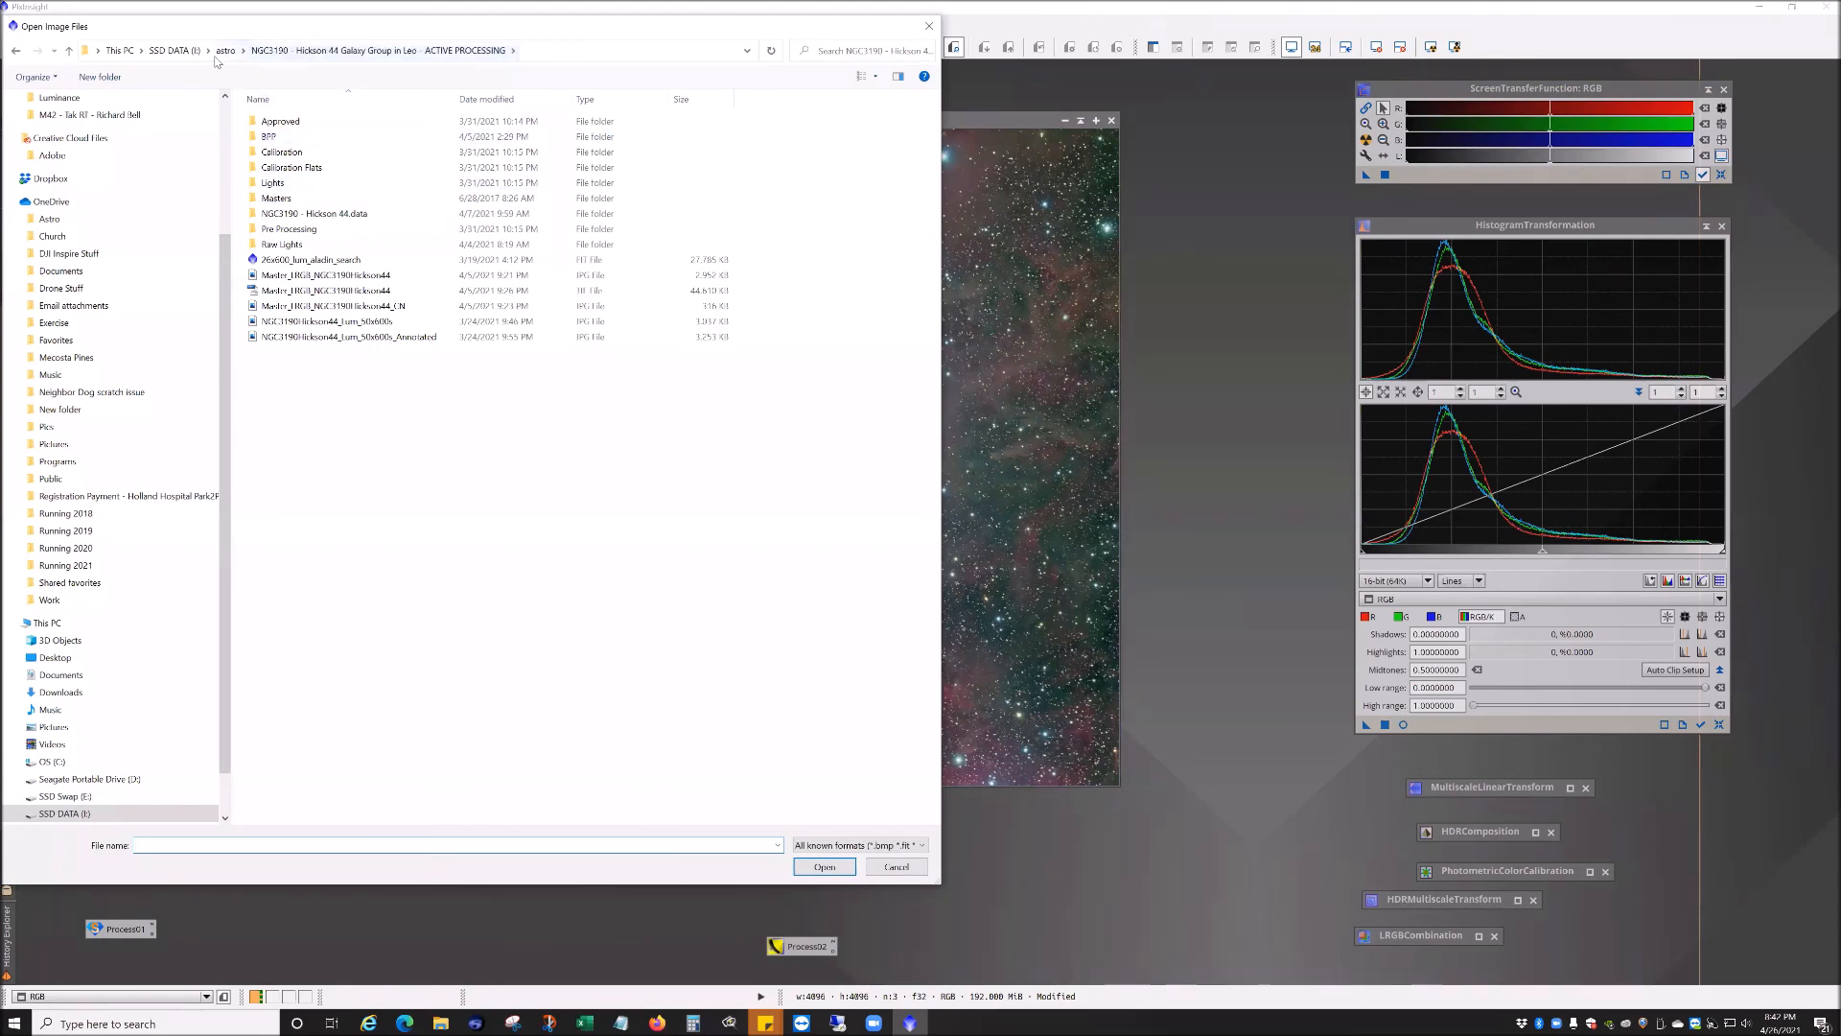
click(225, 51)
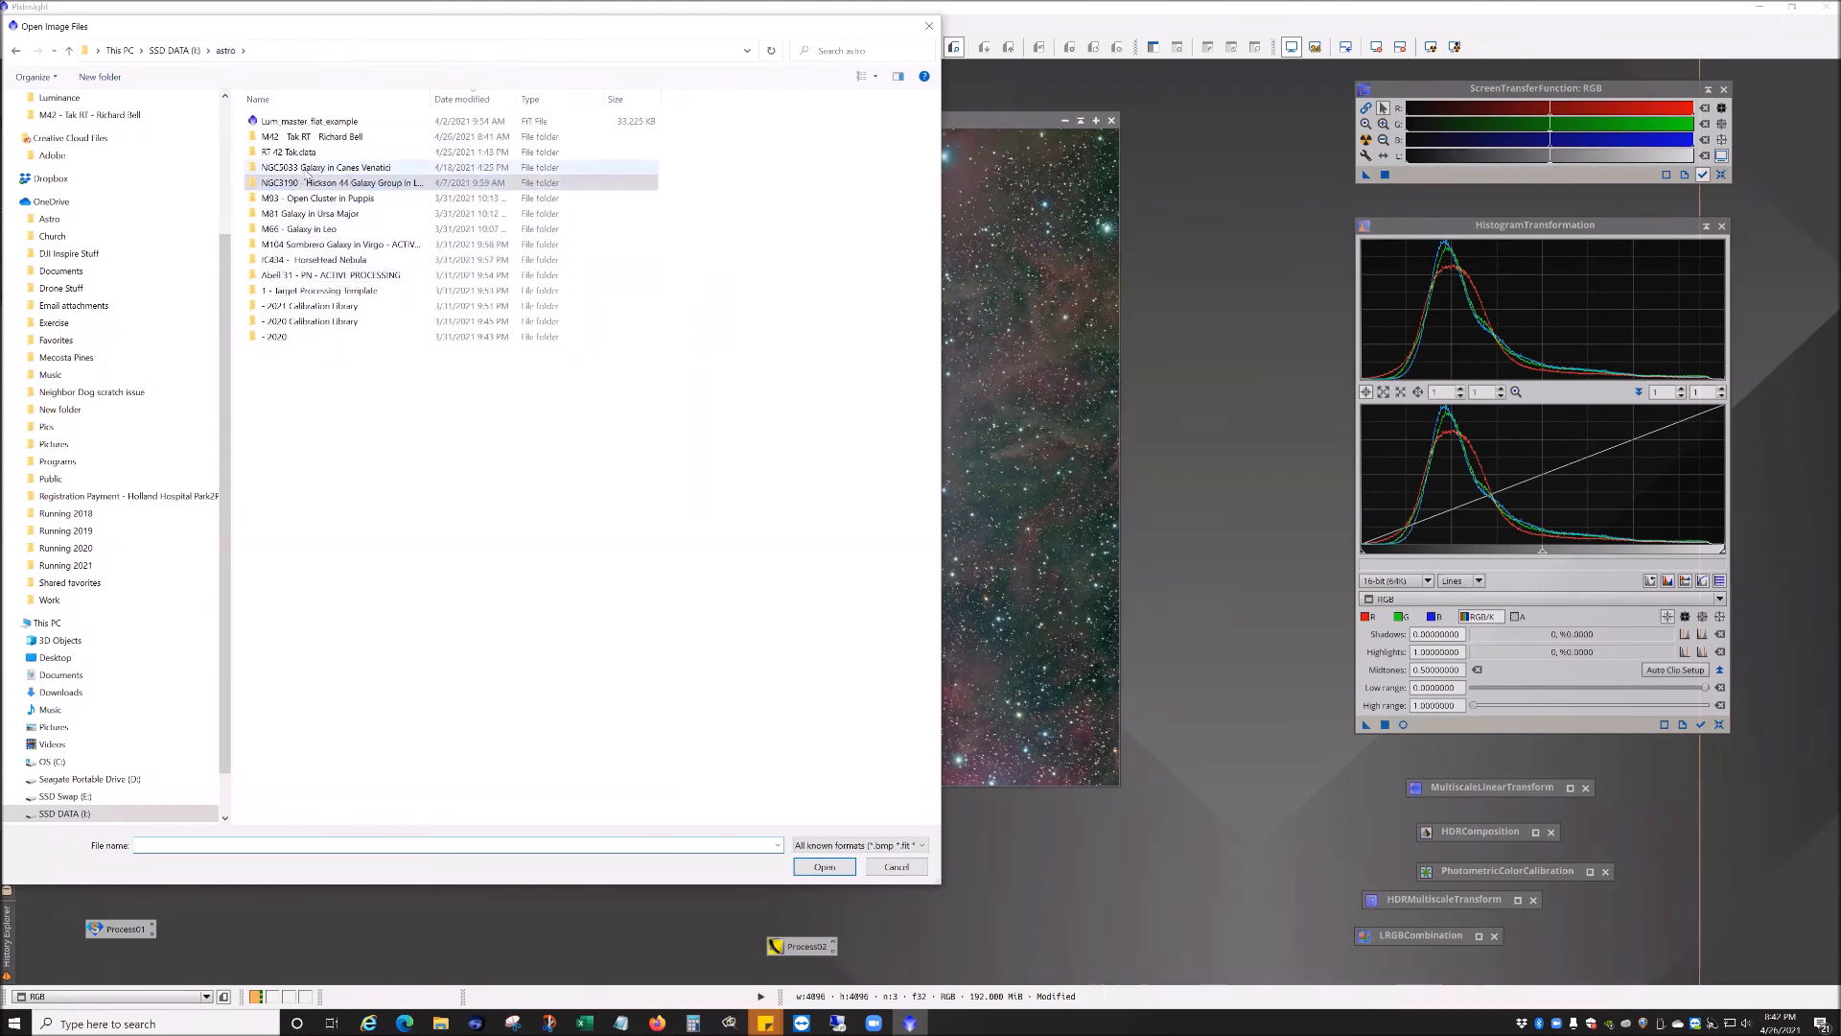
double_click(347, 264)
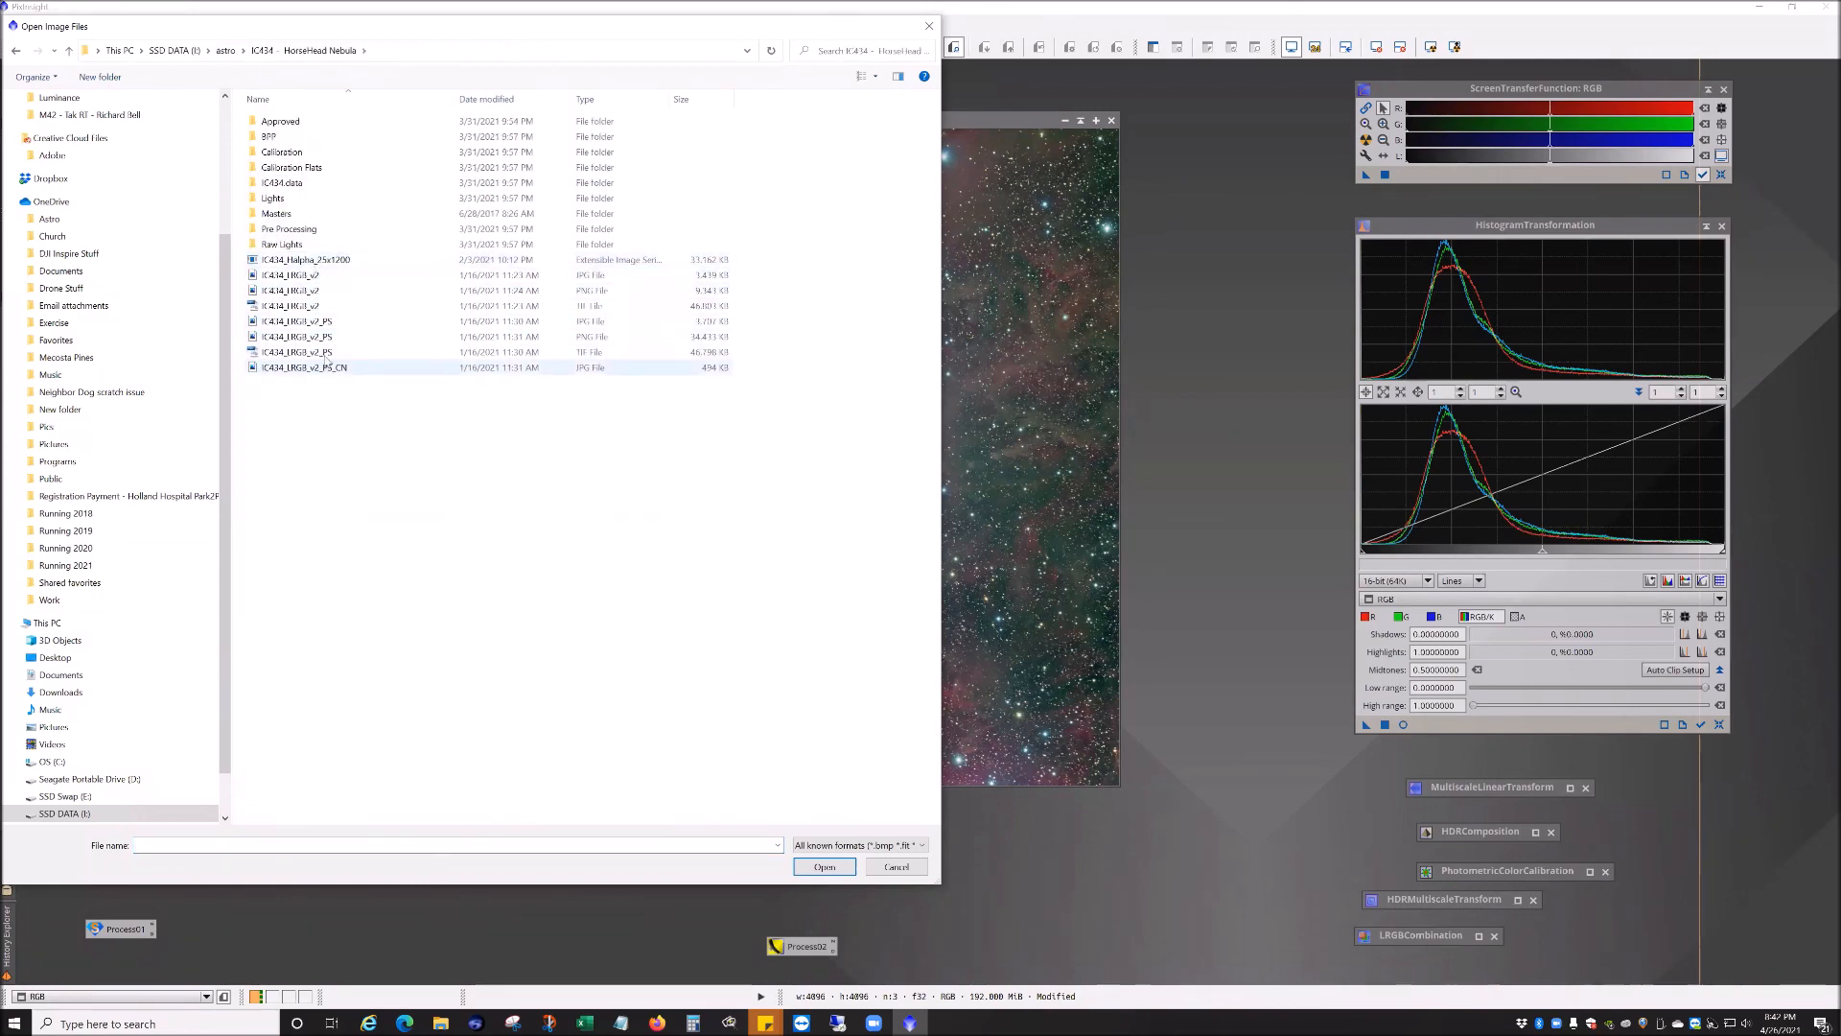
double_click(309, 260)
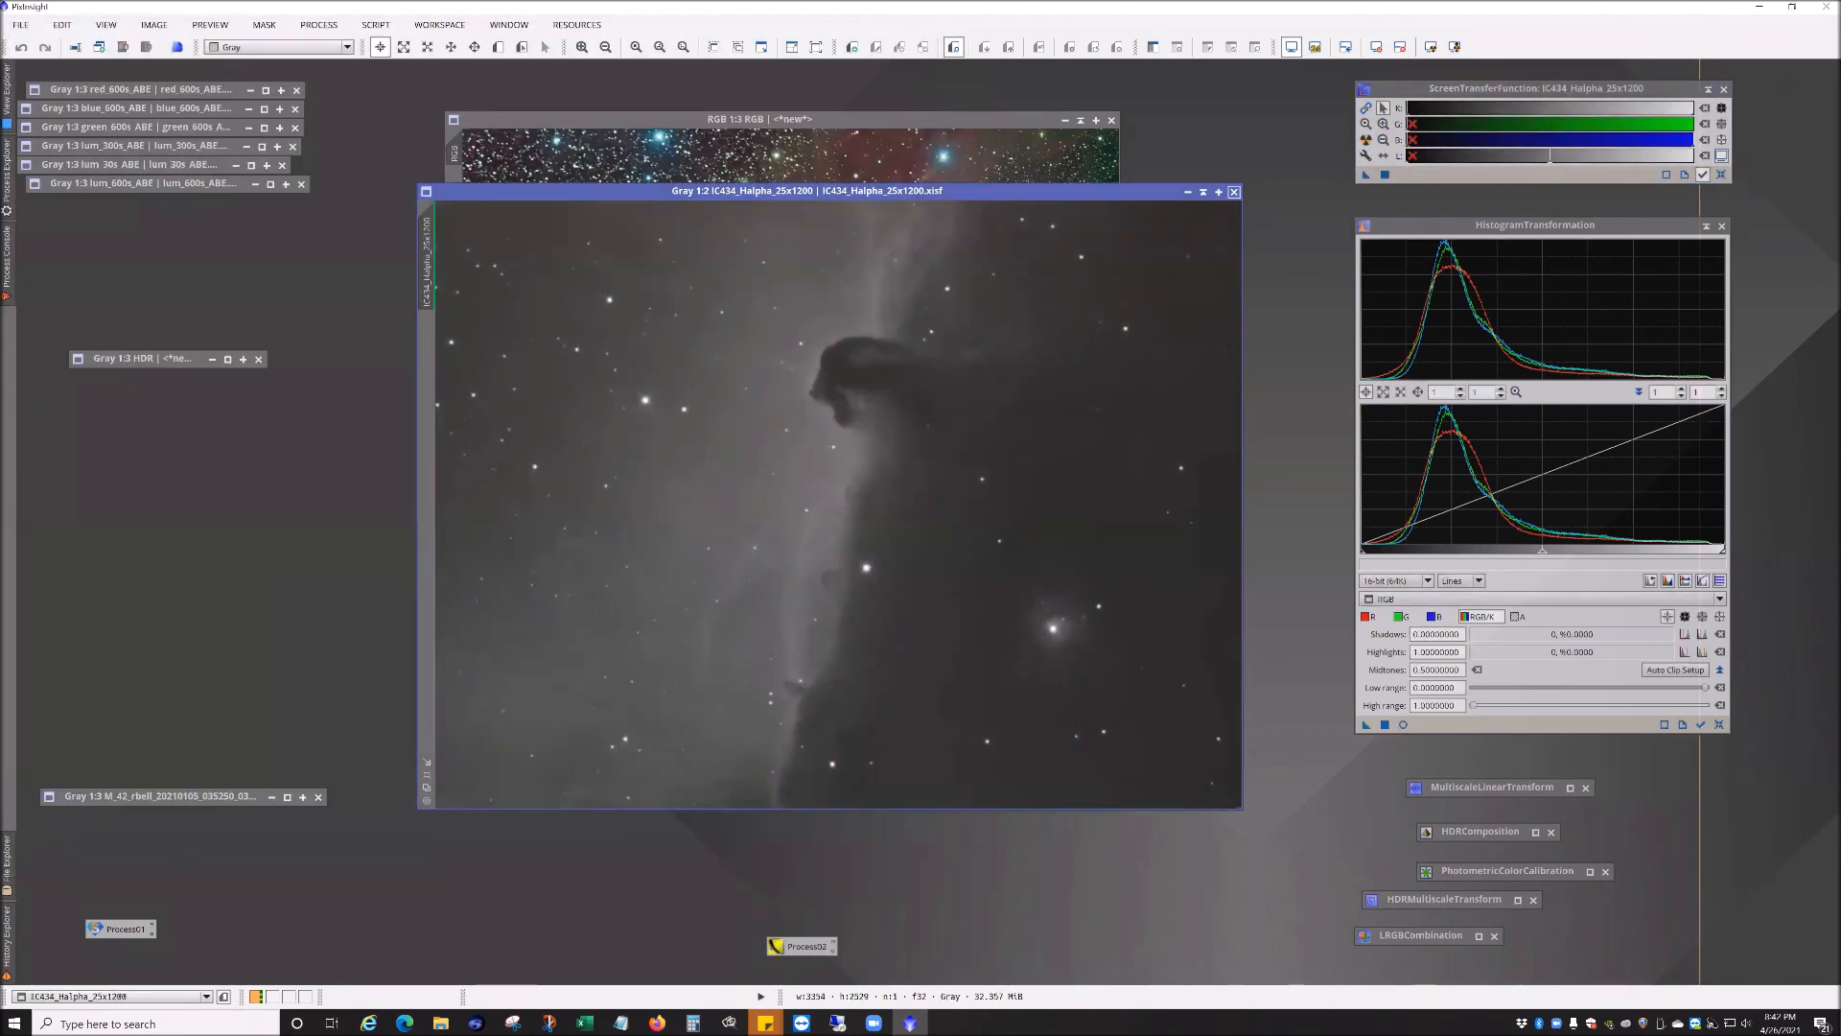
Step: Close the H-alpha image and open IC434_LRGB_v2 from the same folder
click(1234, 191)
click(20, 25)
click(67, 49)
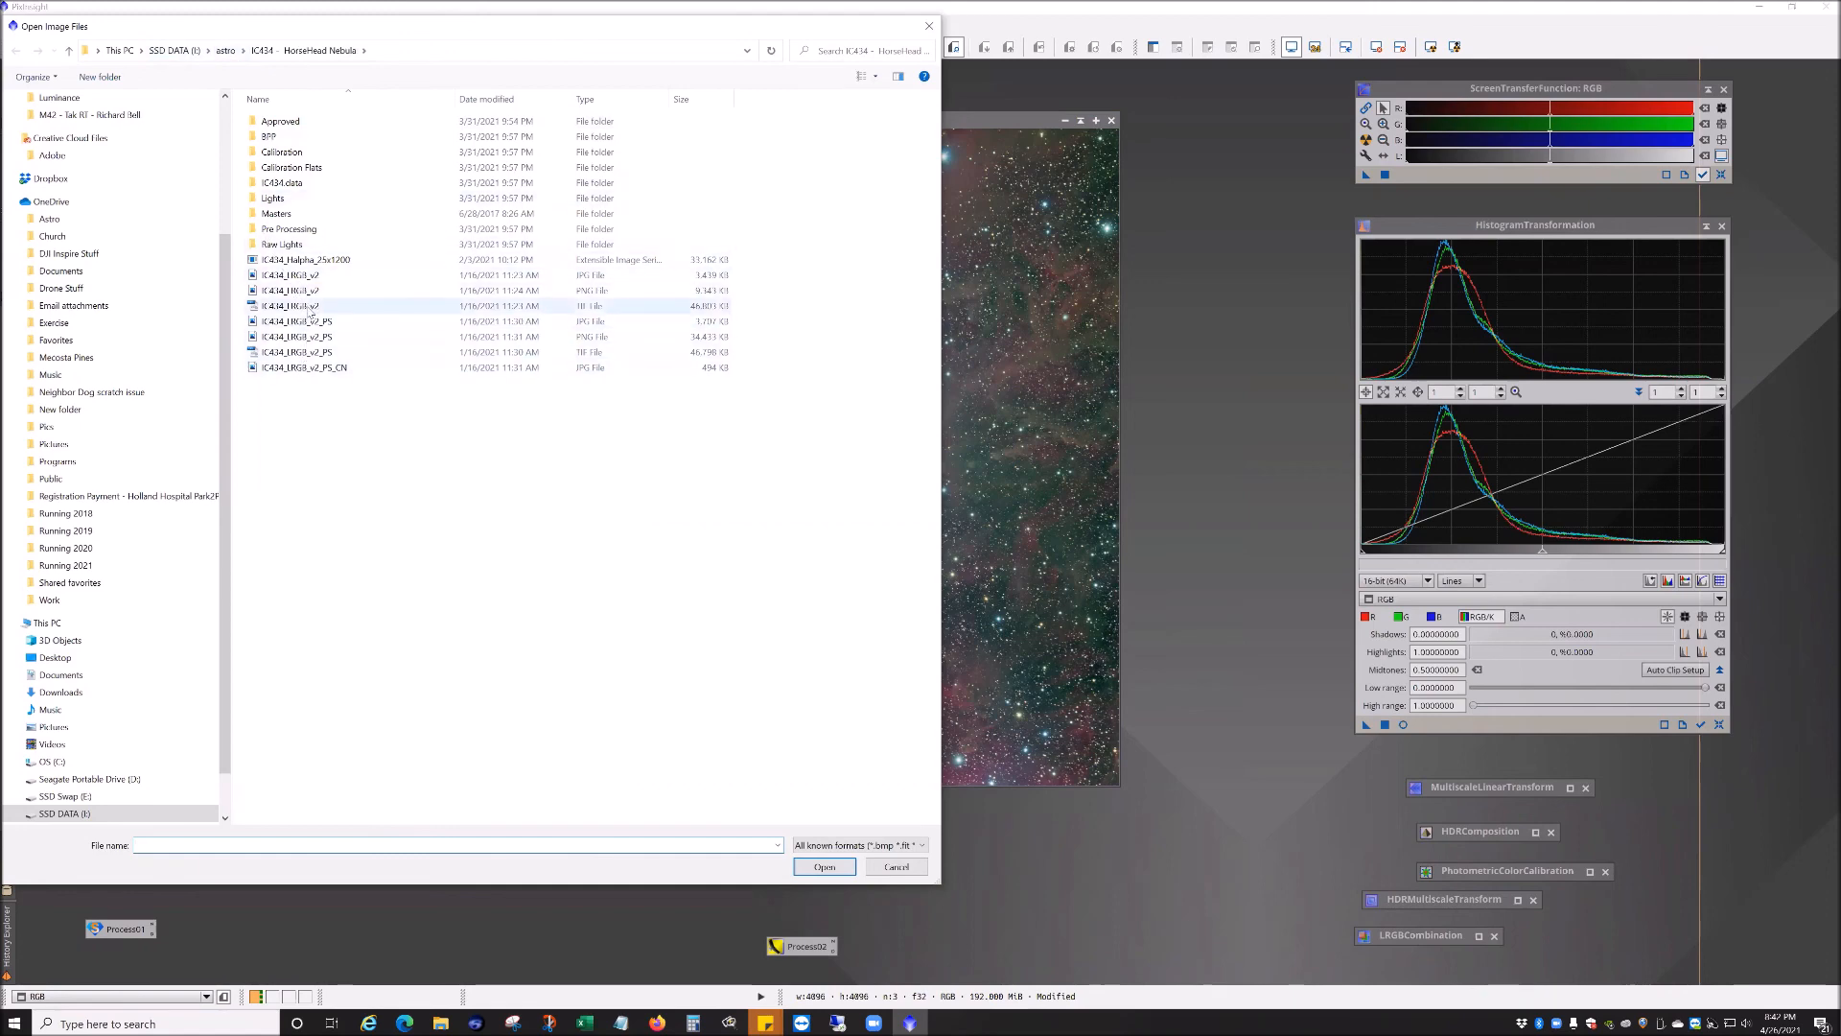
double_click(305, 306)
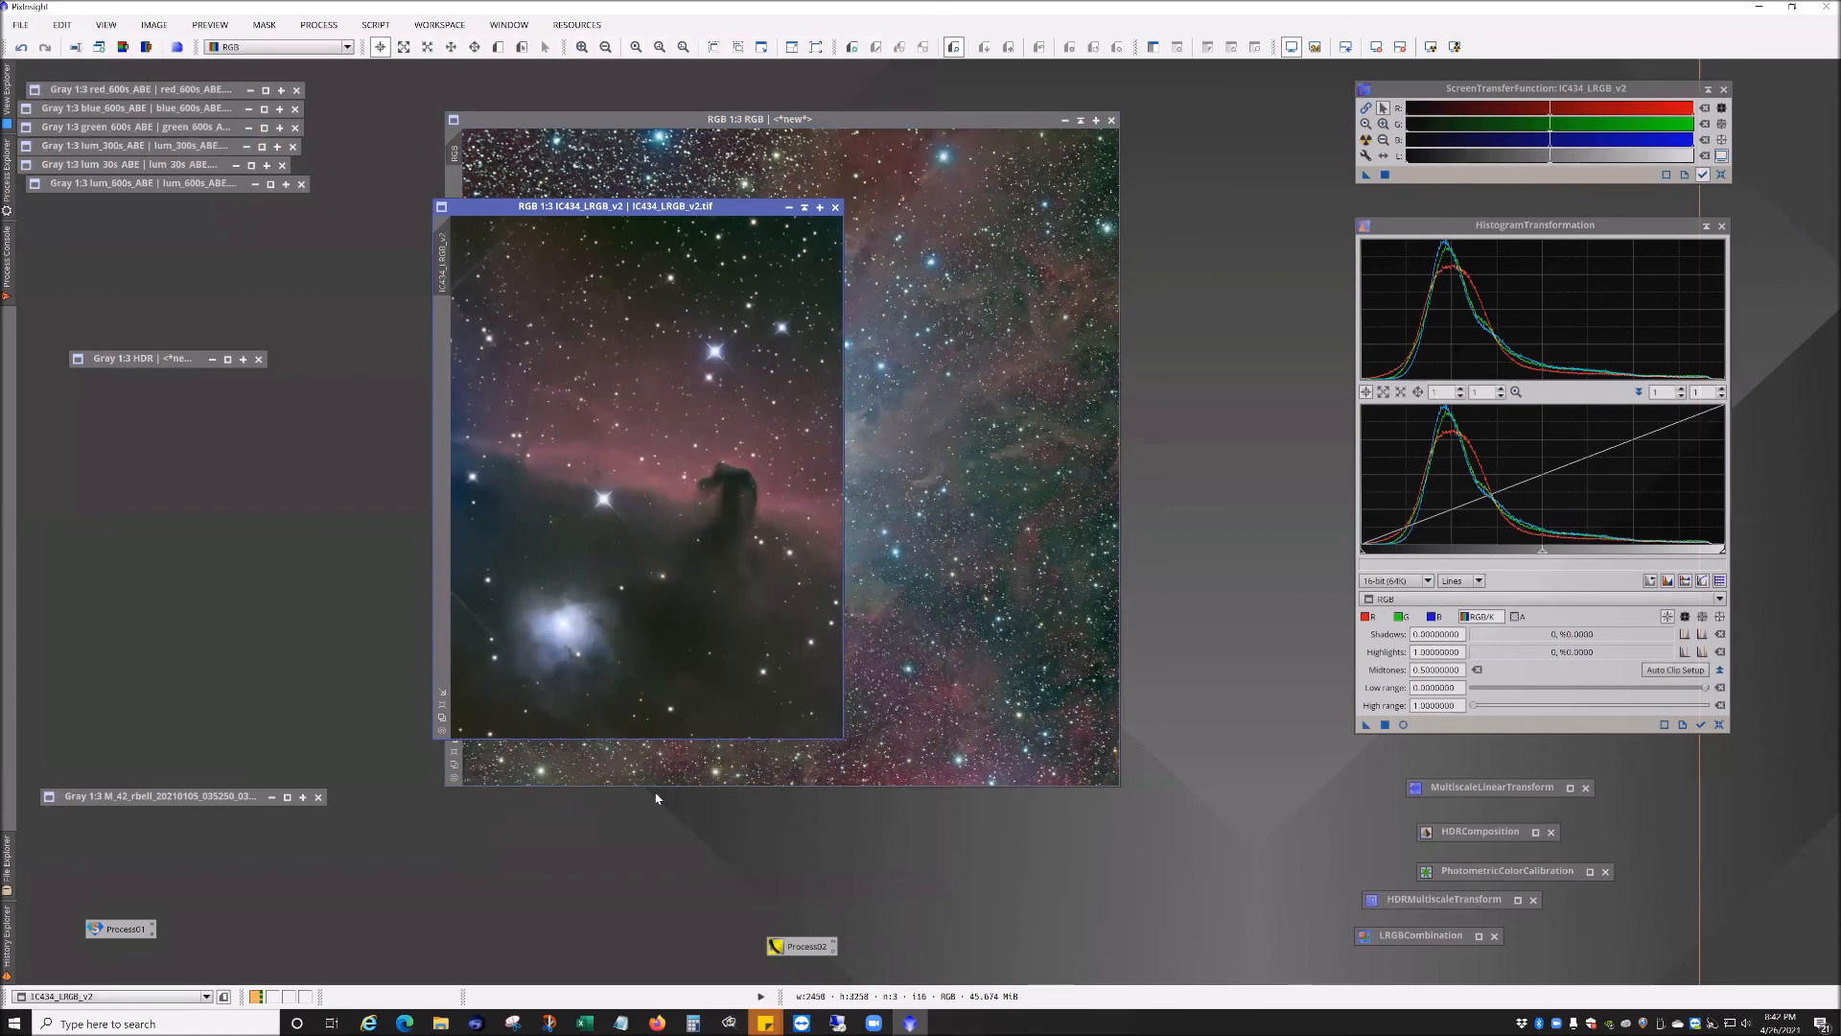
Step: Enlarge the IC434_LRGB_v2 image window and move it higher on the workspace
drag(842, 738, 1072, 922)
scroll(899, 757, up, 1)
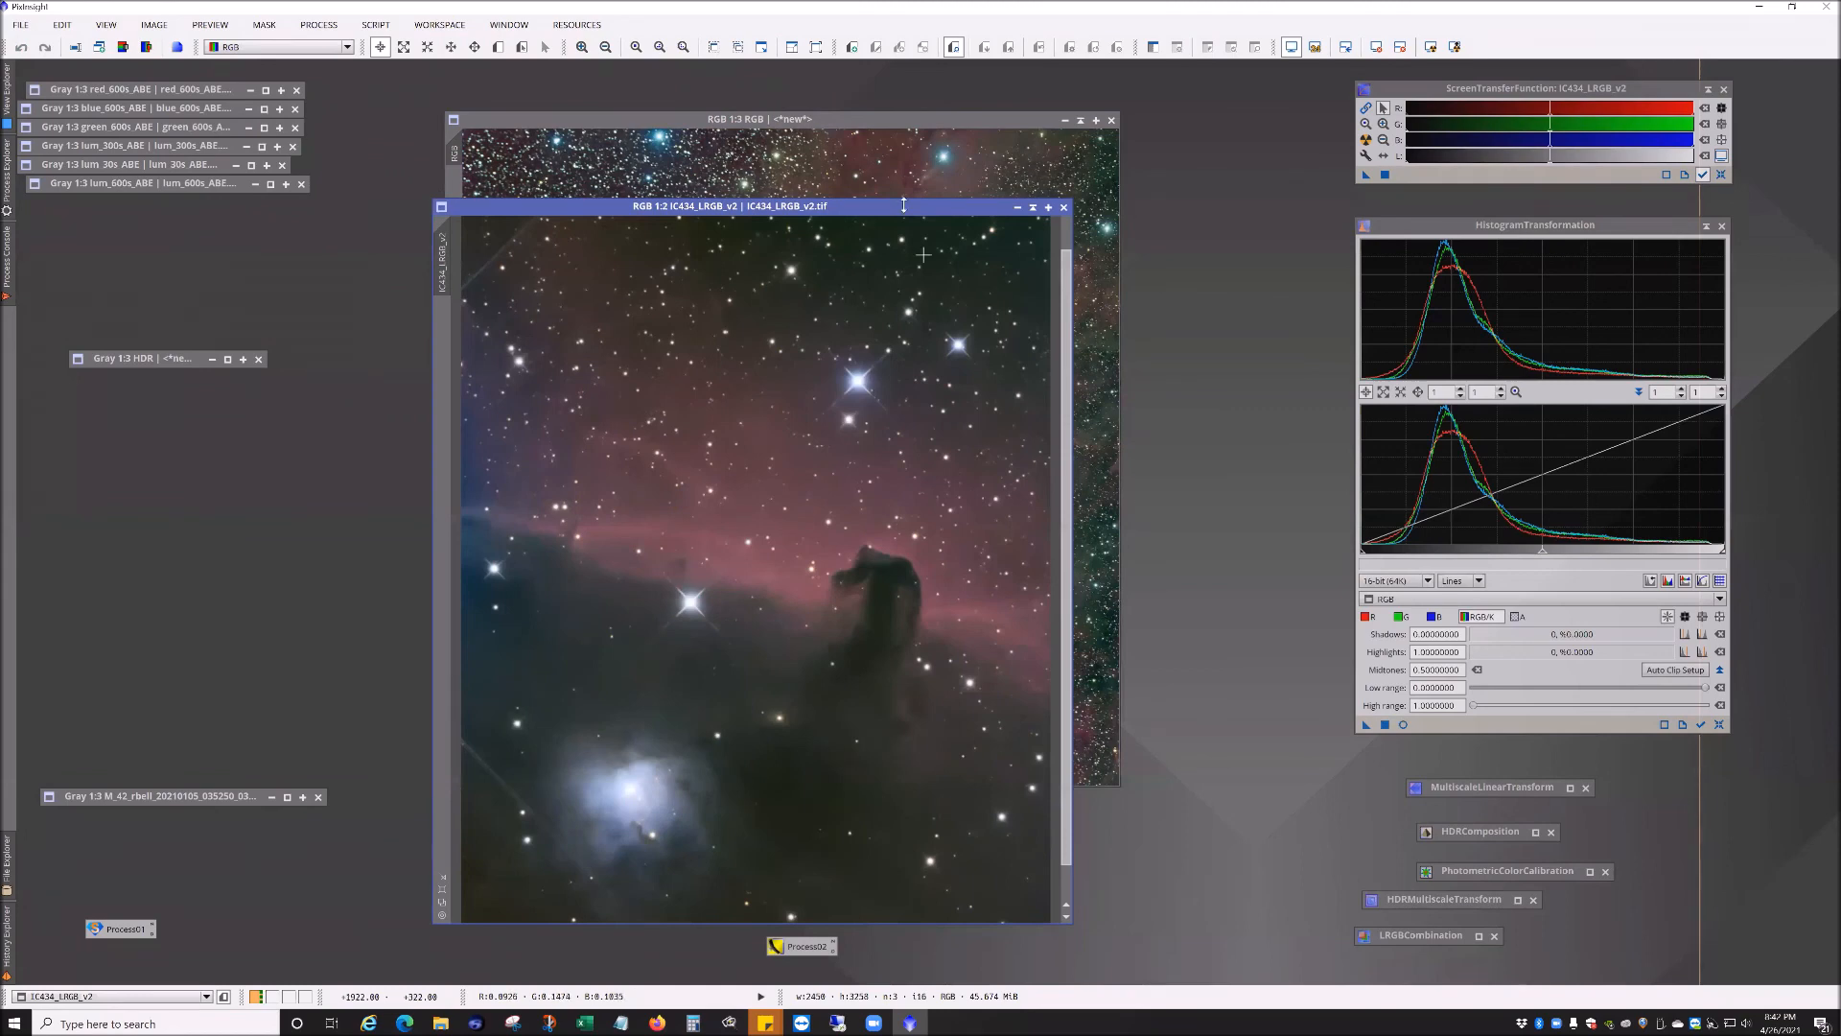
drag(907, 211, 823, 139)
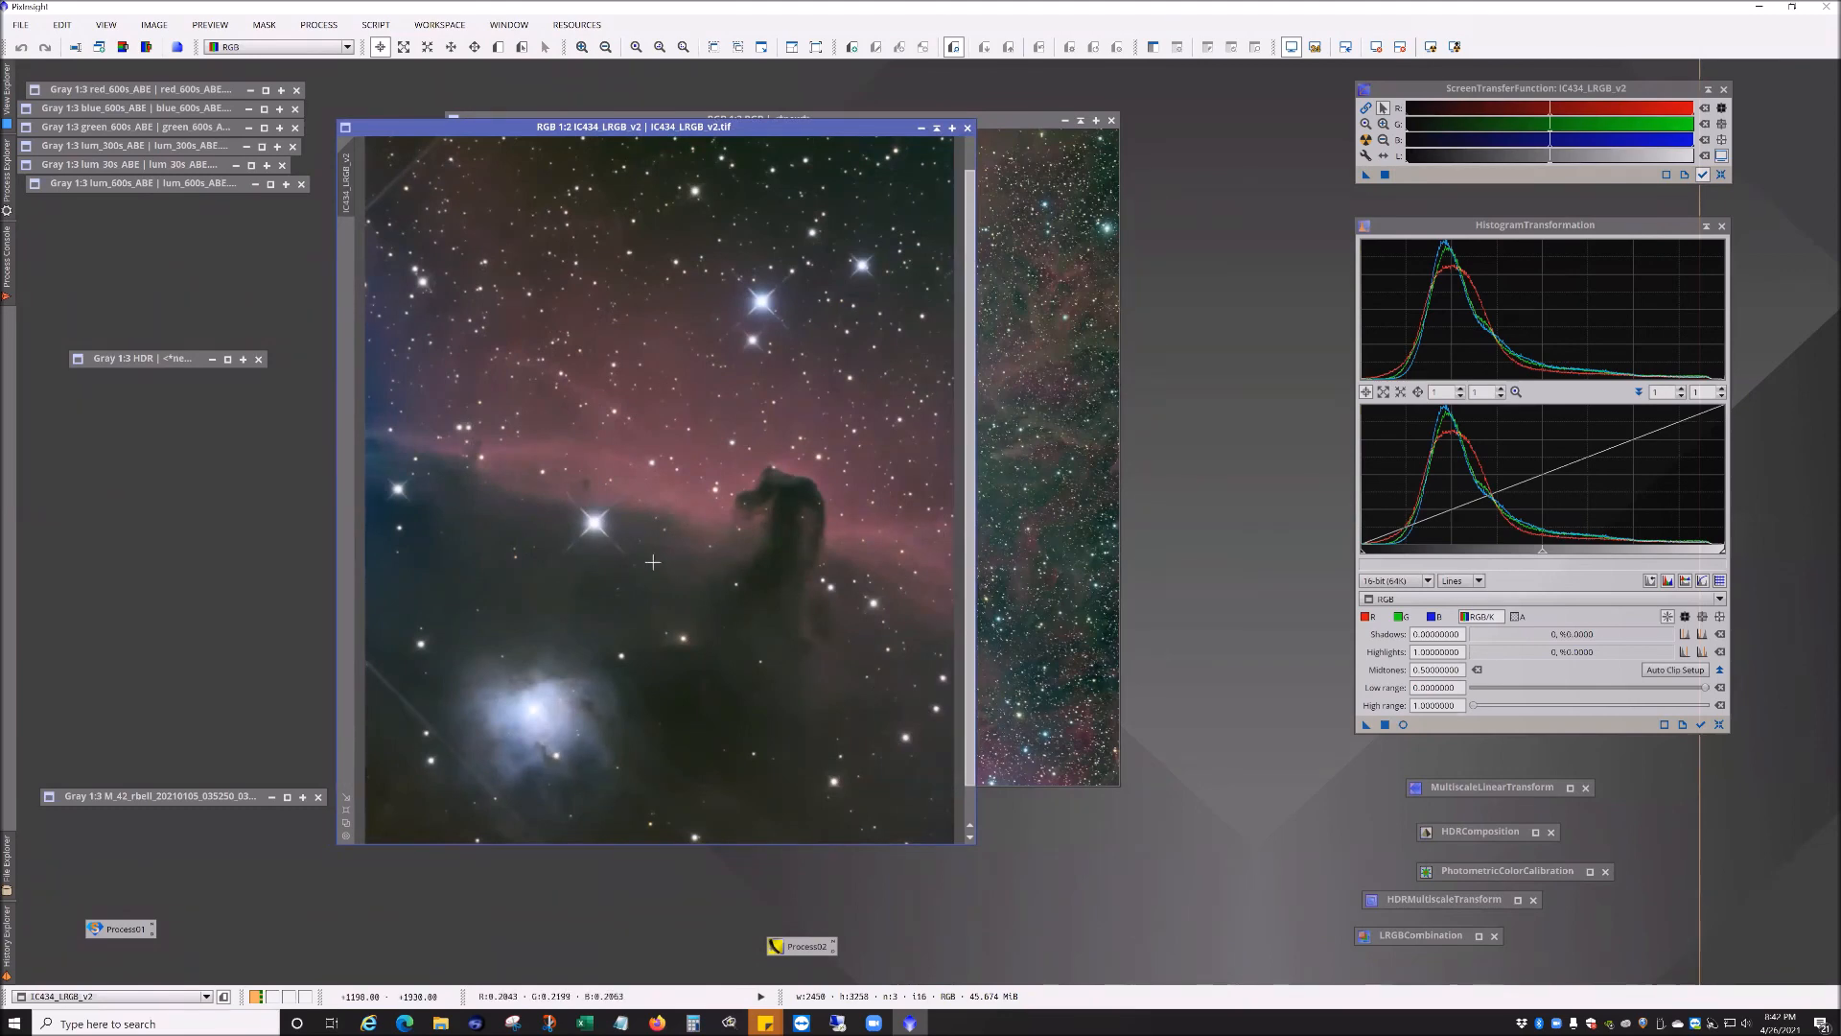
Step: Zoom in and out on the Horsehead Nebula LRGB image to inspect it
scroll(633, 663, down, 1)
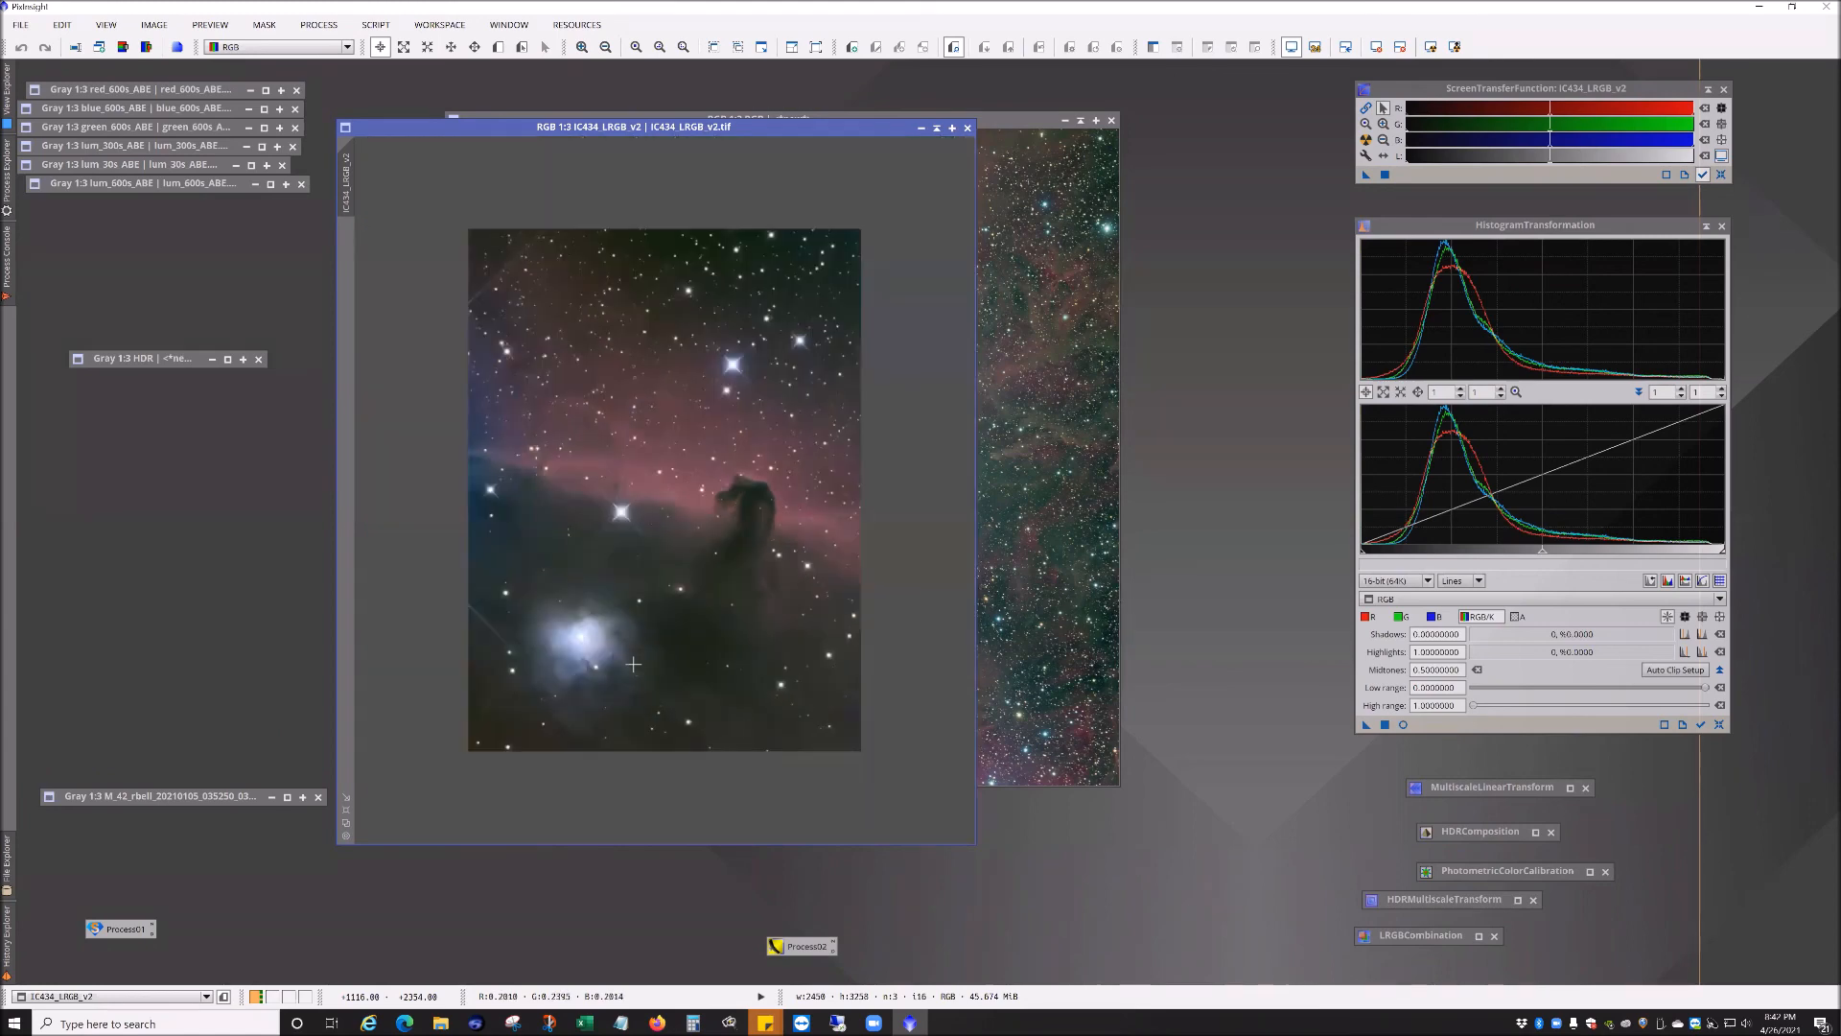
scroll(633, 663, up, 2)
drag(633, 663, 498, 466)
scroll(778, 525, up, 1)
scroll(779, 526, down, 2)
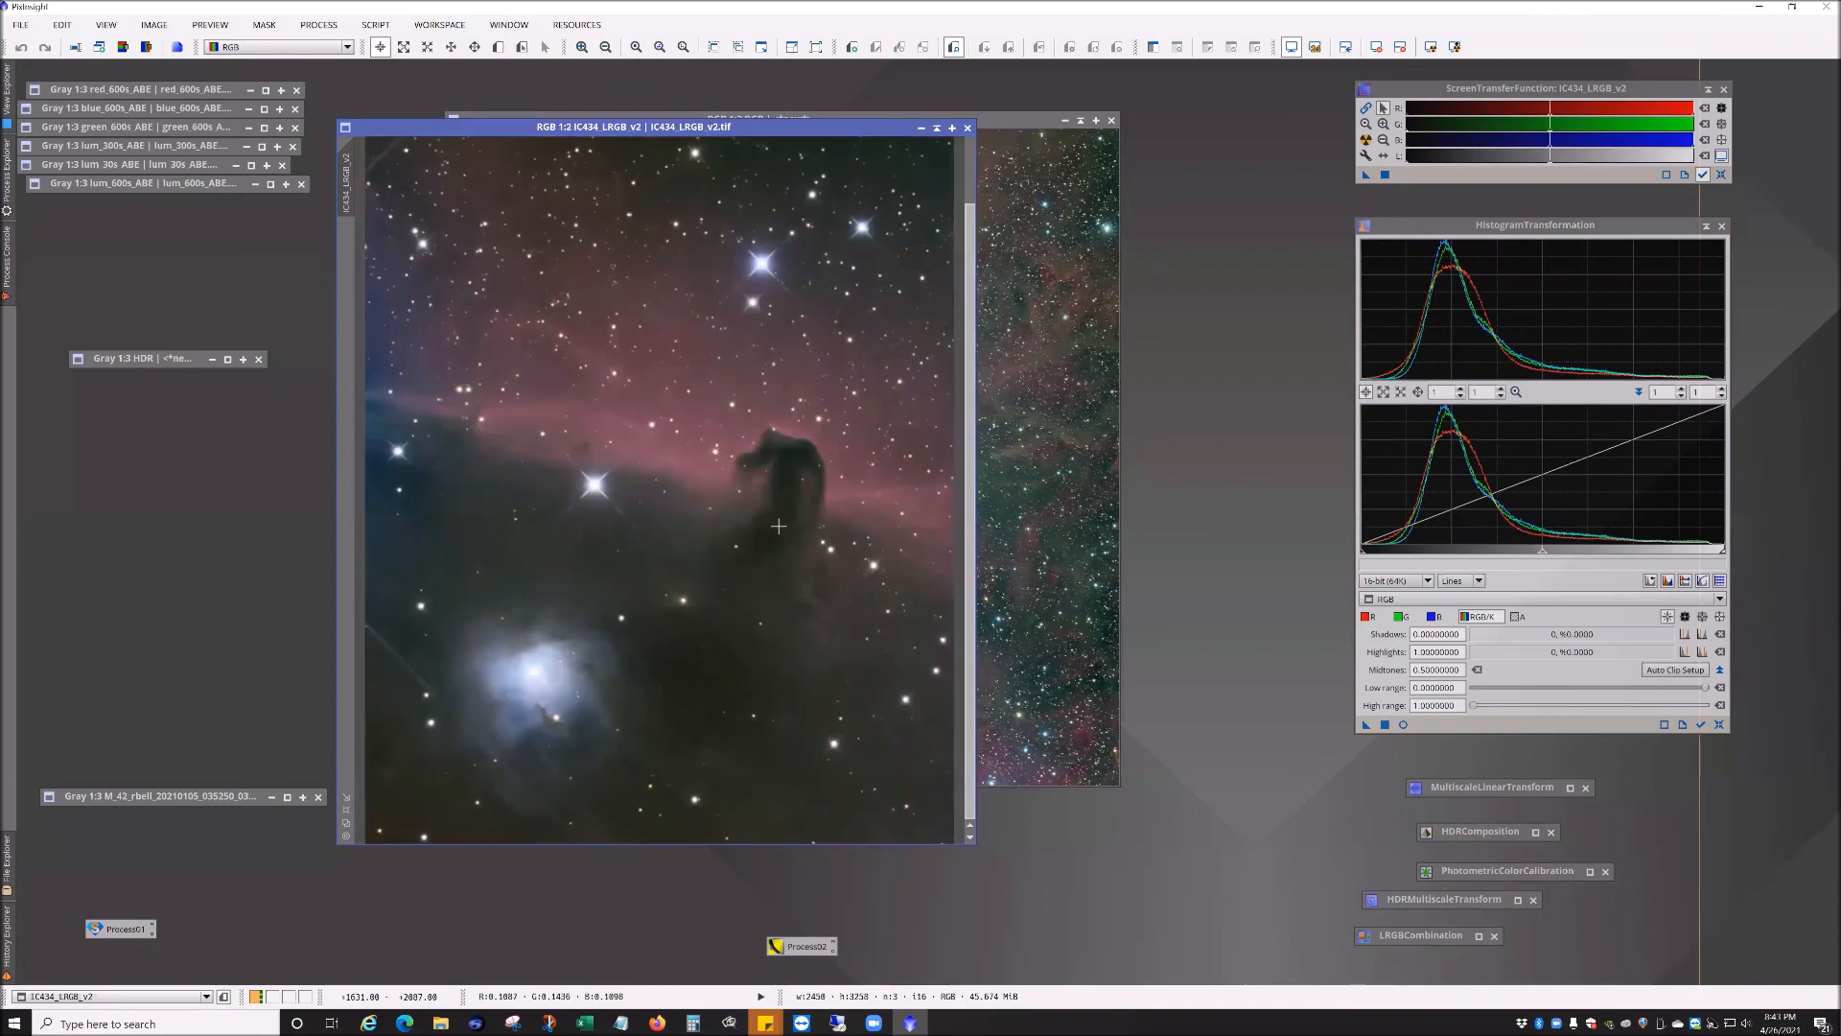
scroll(778, 526, down, 1)
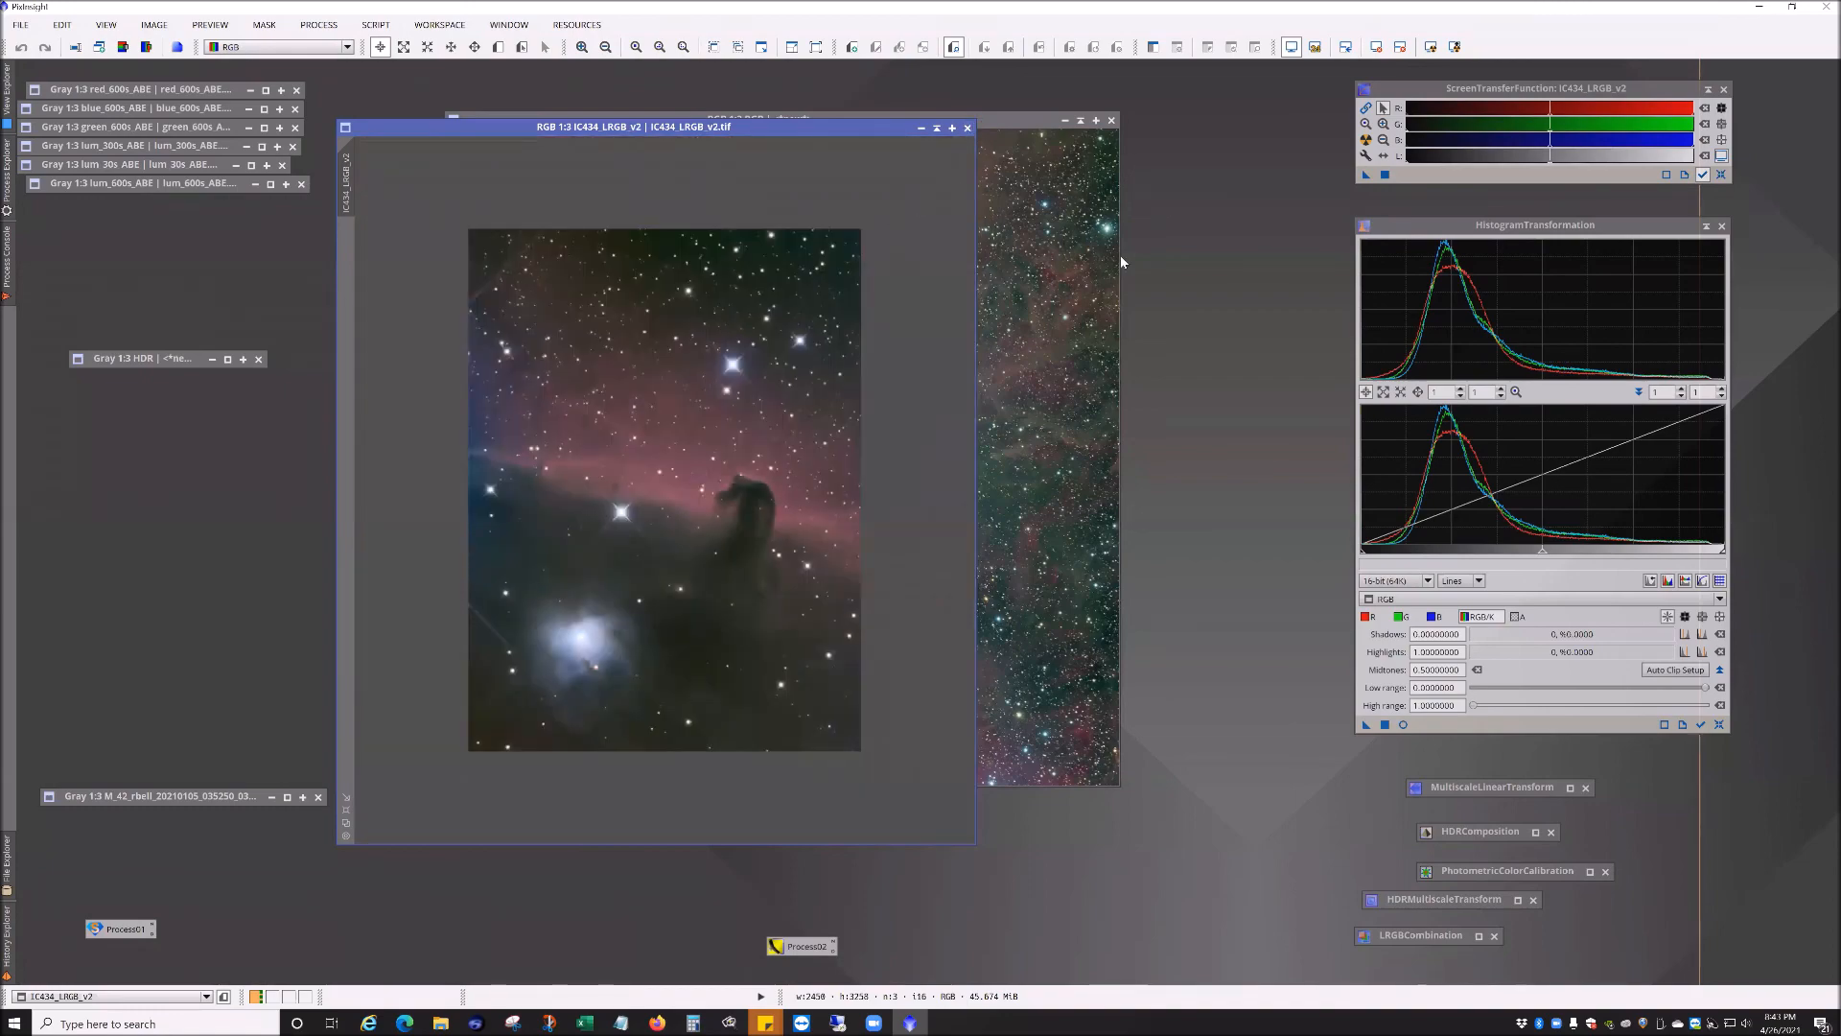
scroll(871, 659, up, 1)
Step: Zoom in and out on the M42 RGB image to inspect the nebula and stars
scroll(869, 659, down, 2)
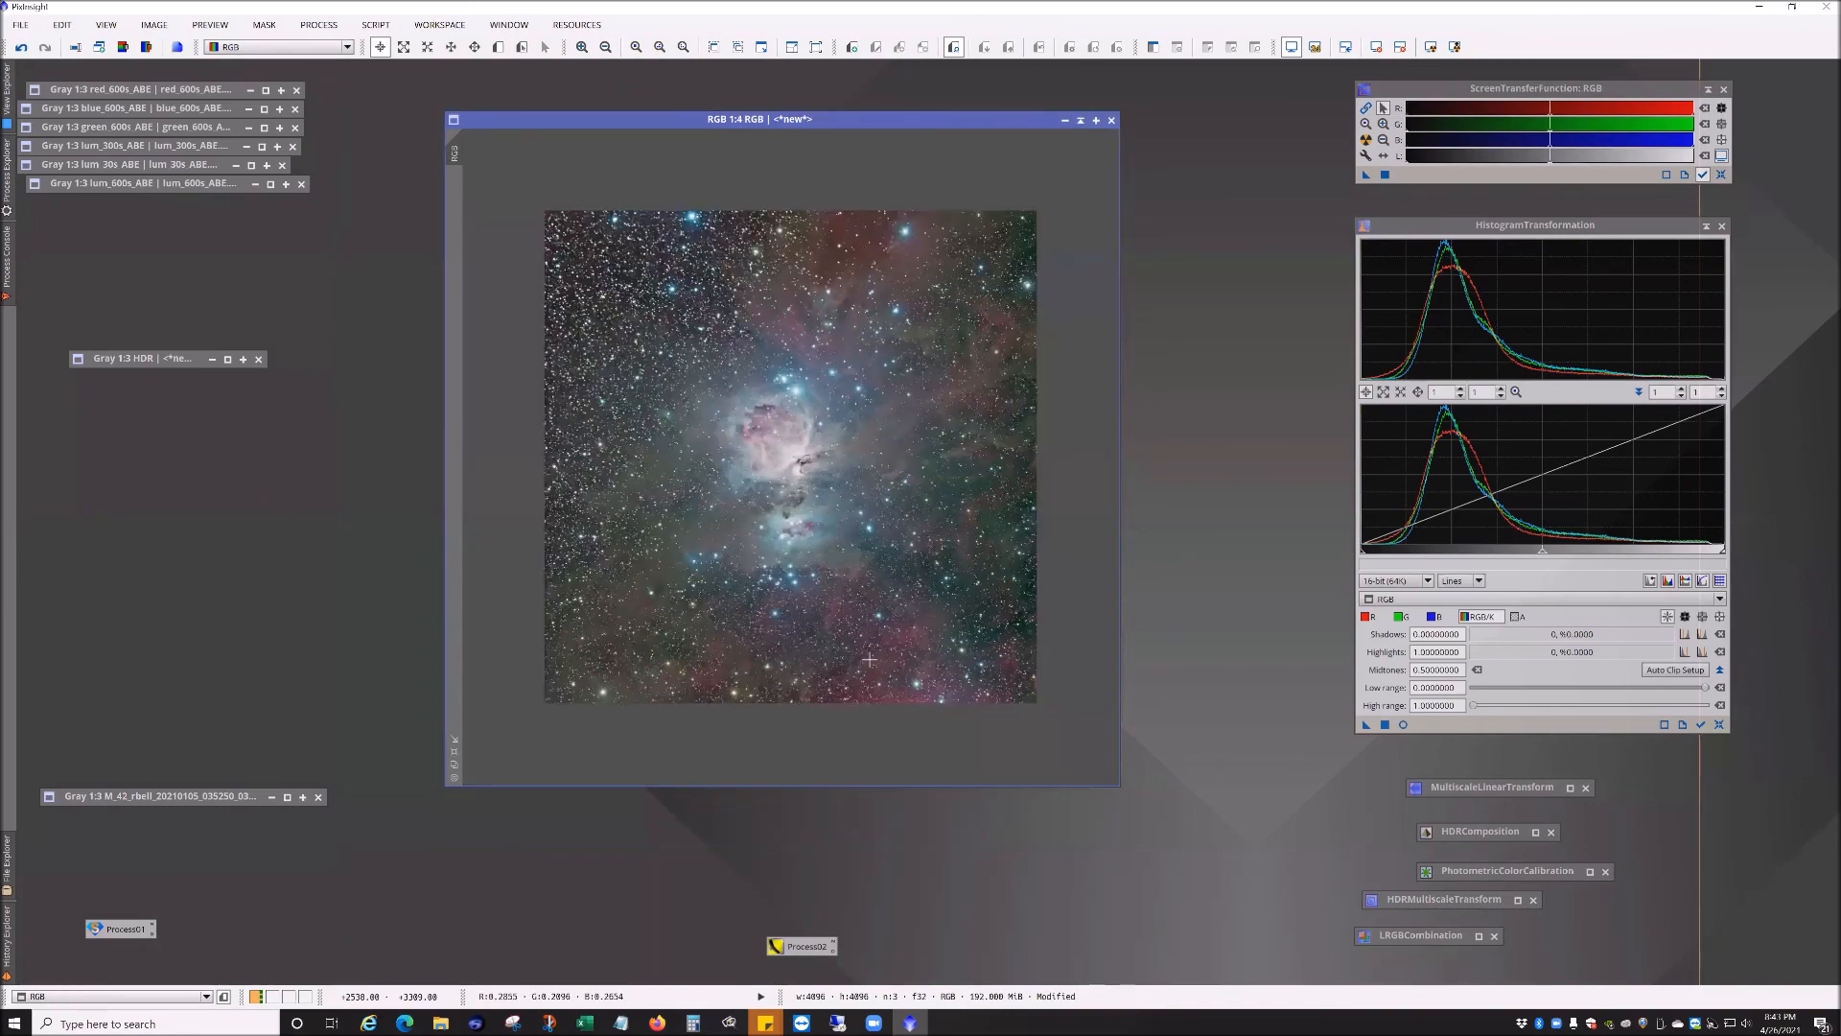
scroll(869, 659, up, 1)
scroll(869, 659, down, 1)
scroll(868, 659, up, 3)
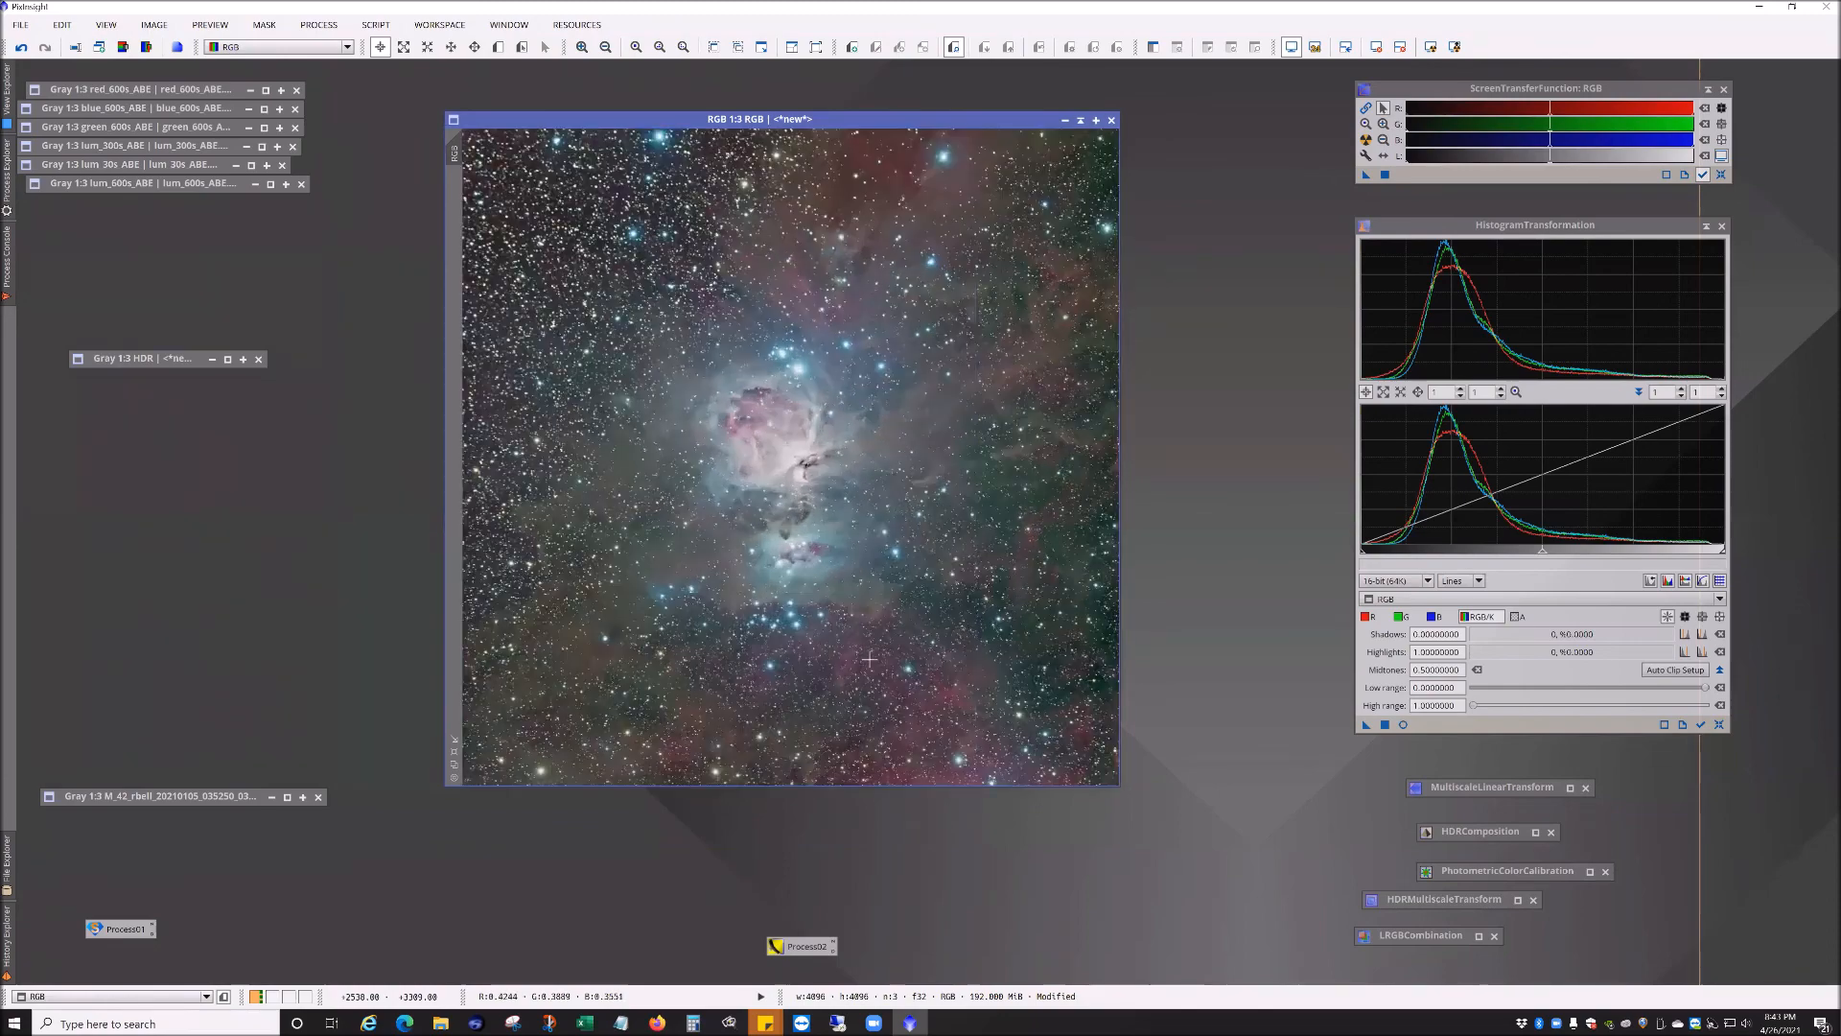
scroll(869, 659, down, 1)
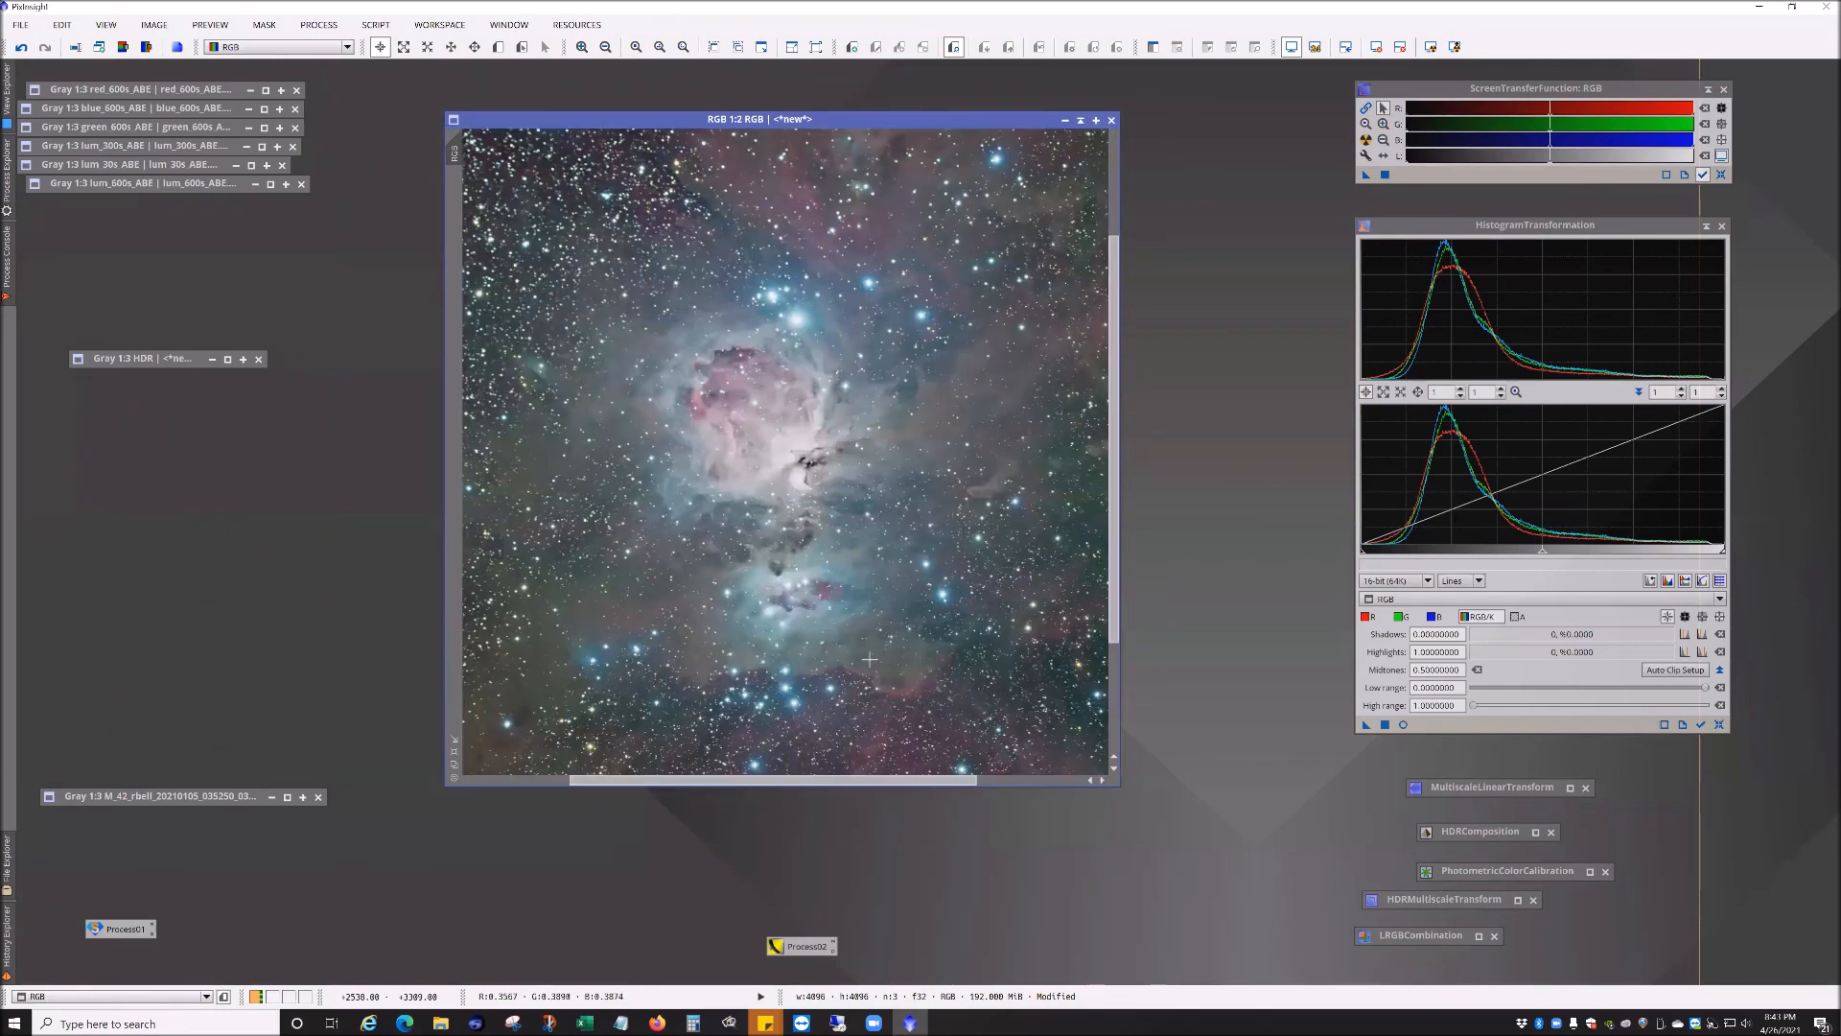
scroll(869, 659, down, 1)
scroll(869, 659, down, 1)
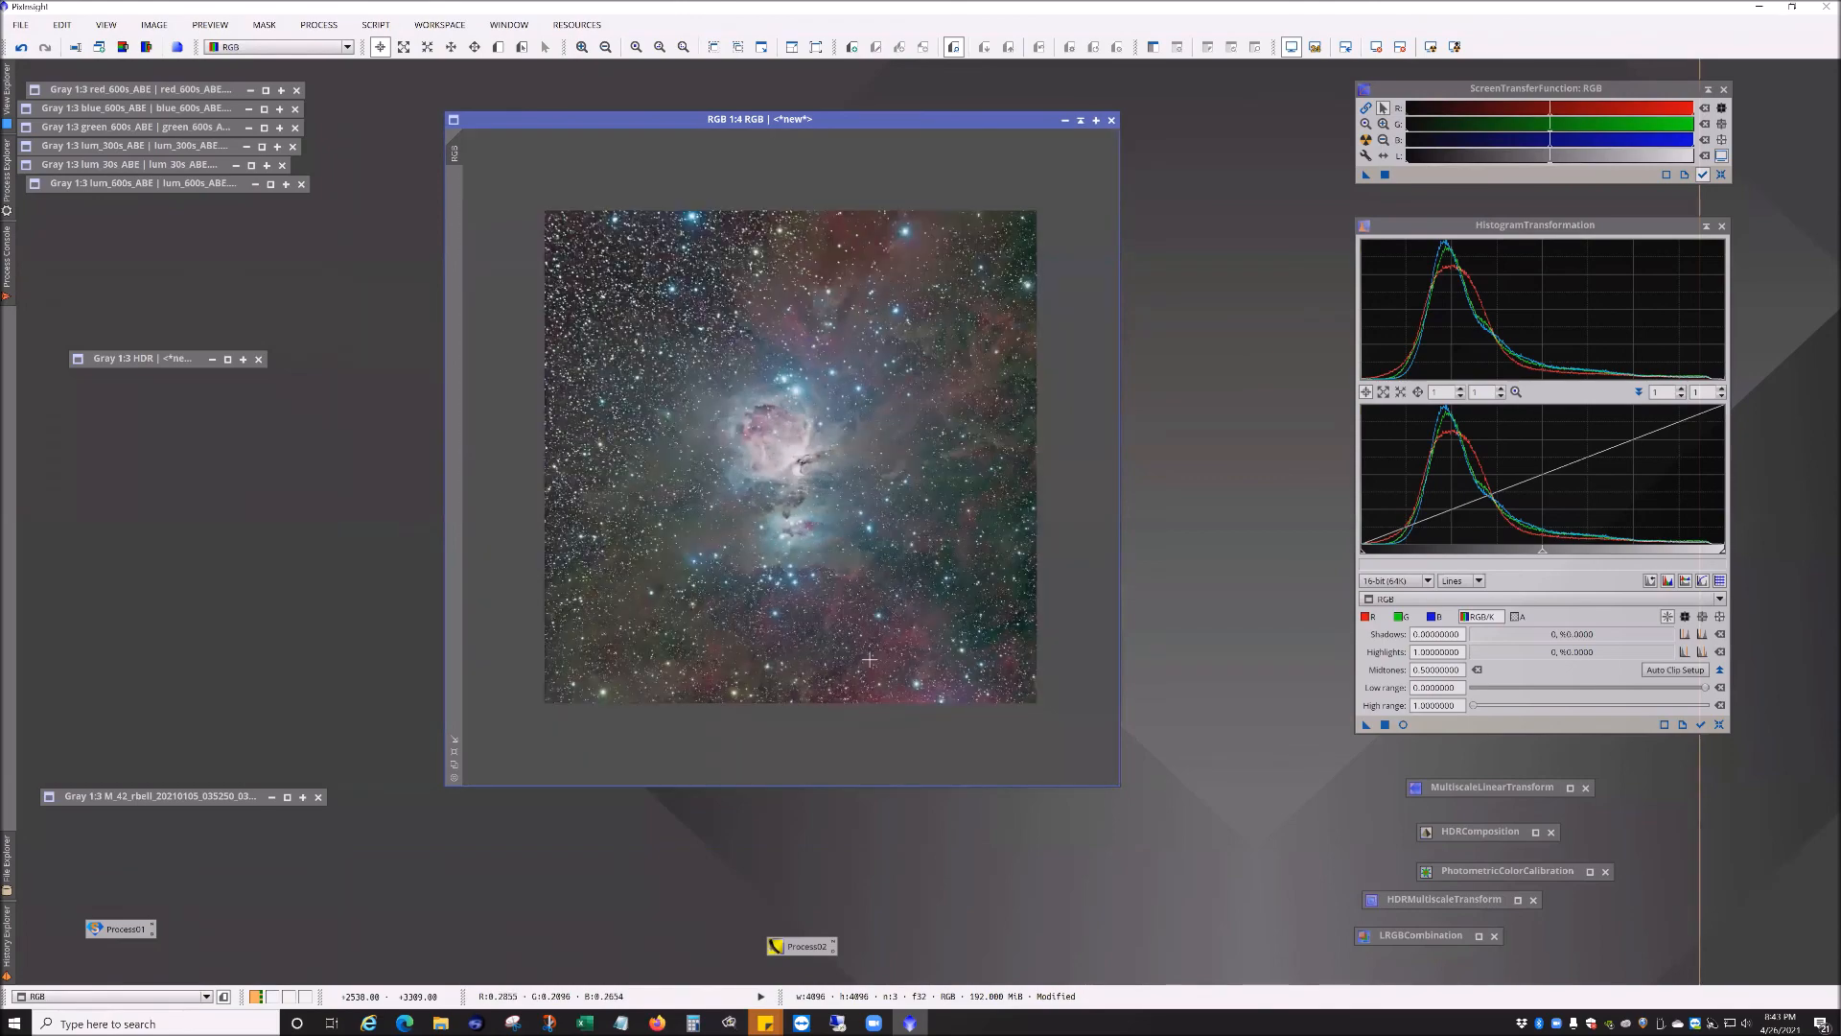
scroll(869, 659, up, 1)
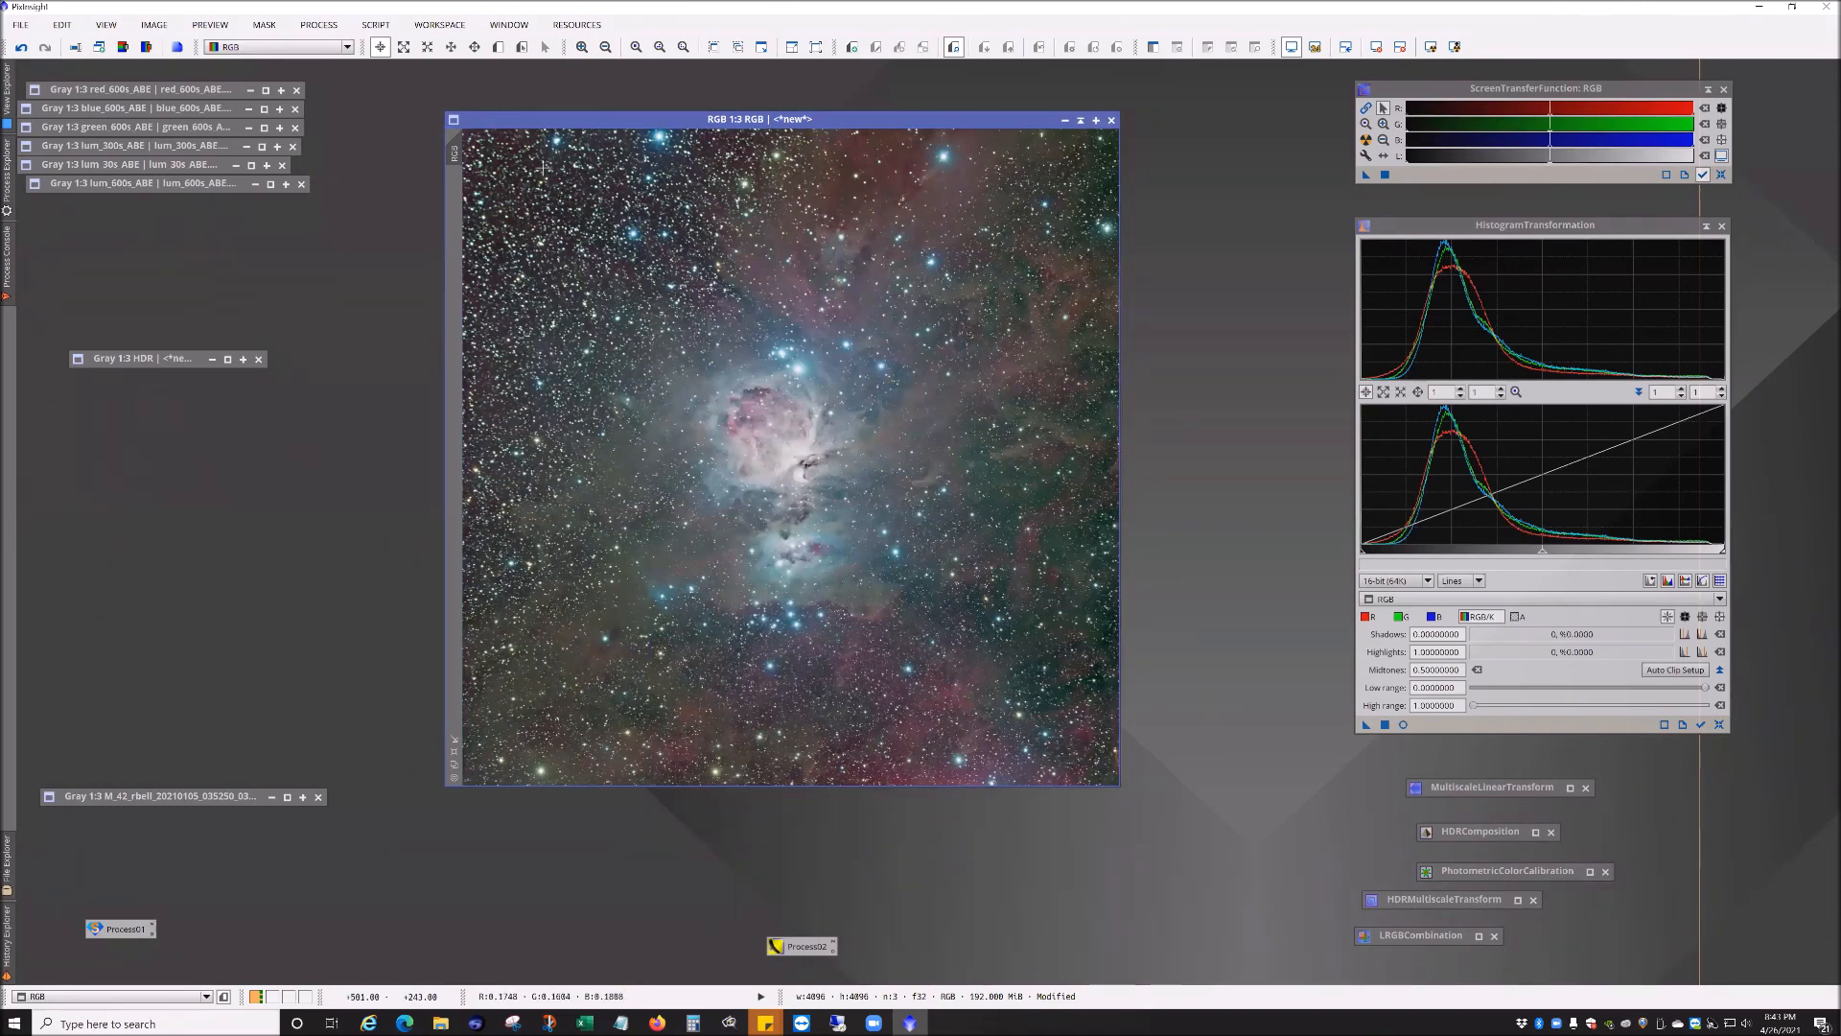
scroll(729, 357, up, 1)
scroll(728, 358, down, 2)
scroll(729, 358, up, 1)
scroll(729, 357, down, 1)
scroll(729, 358, up, 1)
scroll(650, 371, down, 1)
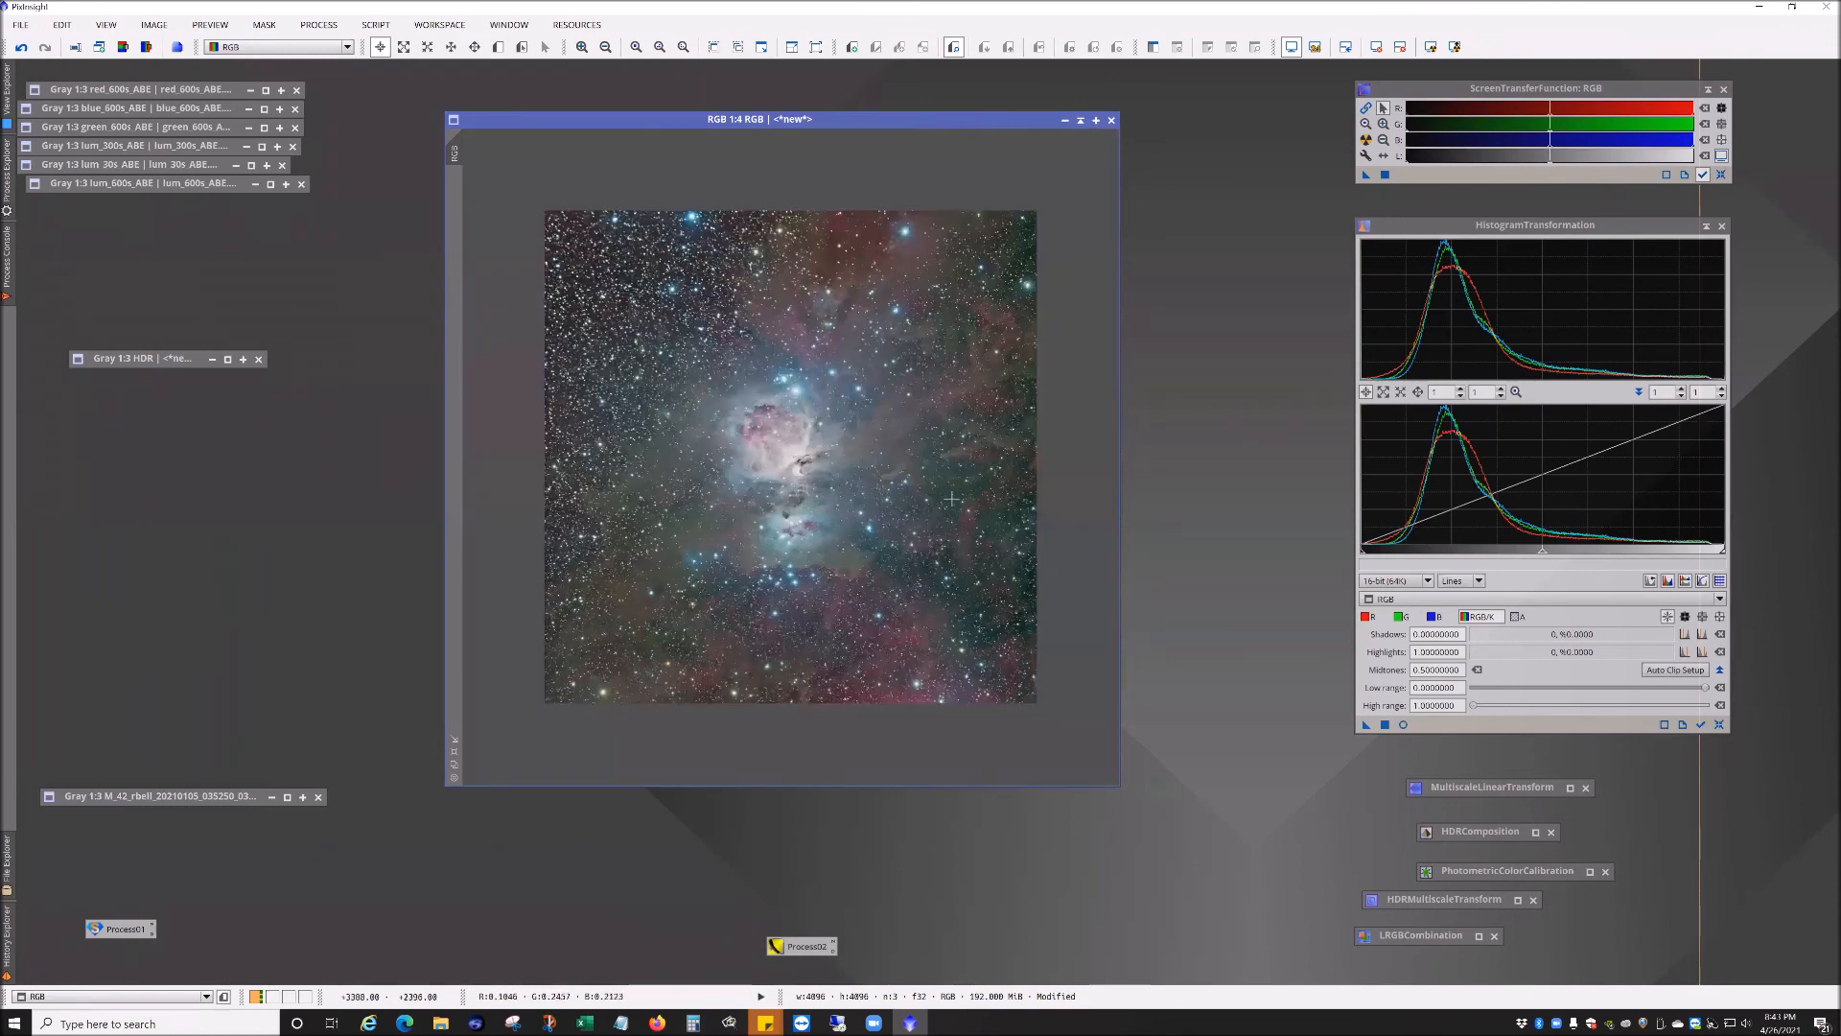